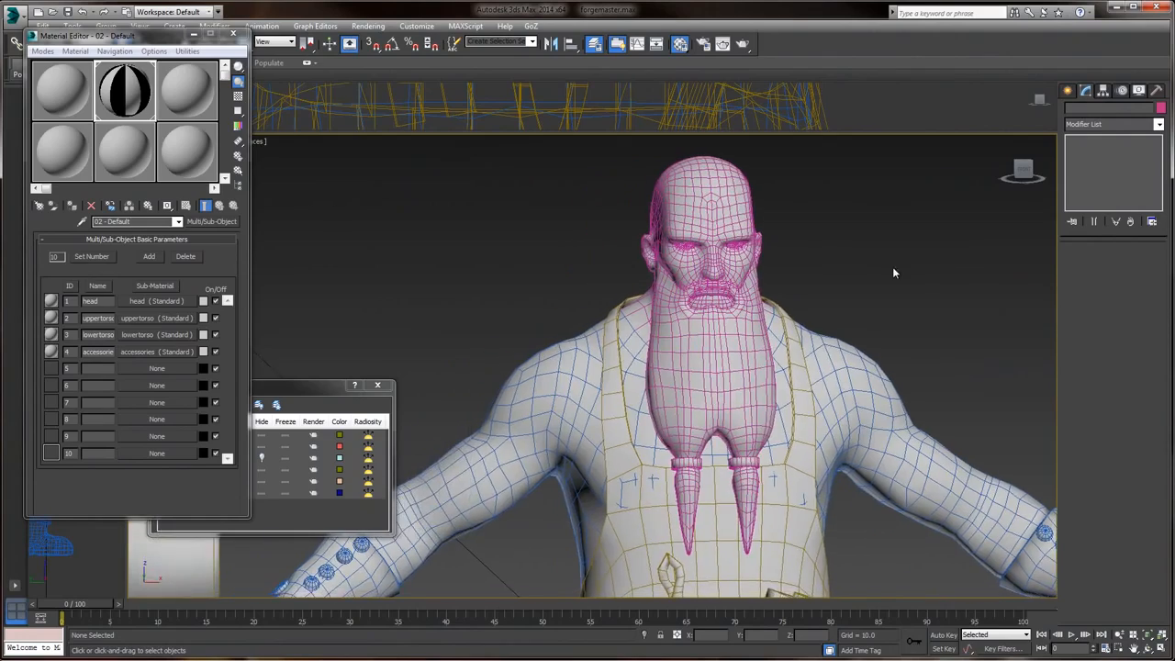
- Examine the low-res character's head, beard and upper body, and the hammer beside him
{"action": "scroll", "coordinate": [894, 269], "scroll_direction": "up", "scroll_amount": 2}
{"action": "middle_click_drag", "start_coordinate": [894, 269], "coordinate": [834, 187]}
{"action": "scroll", "coordinate": [835, 187], "scroll_direction": "down", "scroll_amount": 4}
{"action": "scroll", "coordinate": [900, 254], "scroll_direction": "down", "scroll_amount": 2}
{"action": "middle_click_drag", "start_coordinate": [899, 254], "coordinate": [846, 226]}
{"action": "scroll", "coordinate": [863, 249], "scroll_direction": "down", "scroll_amount": 4}
{"action": "scroll", "coordinate": [805, 218], "scroll_direction": "up", "scroll_amount": 4}
{"action": "middle_click_drag", "start_coordinate": [762, 189], "coordinate": [770, 260]}
{"action": "scroll", "coordinate": [769, 242], "scroll_direction": "up", "scroll_amount": 5}
{"action": "left_click", "coordinate": [669, 219]}
{"action": "left_click", "coordinate": [770, 259]}
{"action": "scroll", "coordinate": [850, 246], "scroll_direction": "down", "scroll_amount": 5}
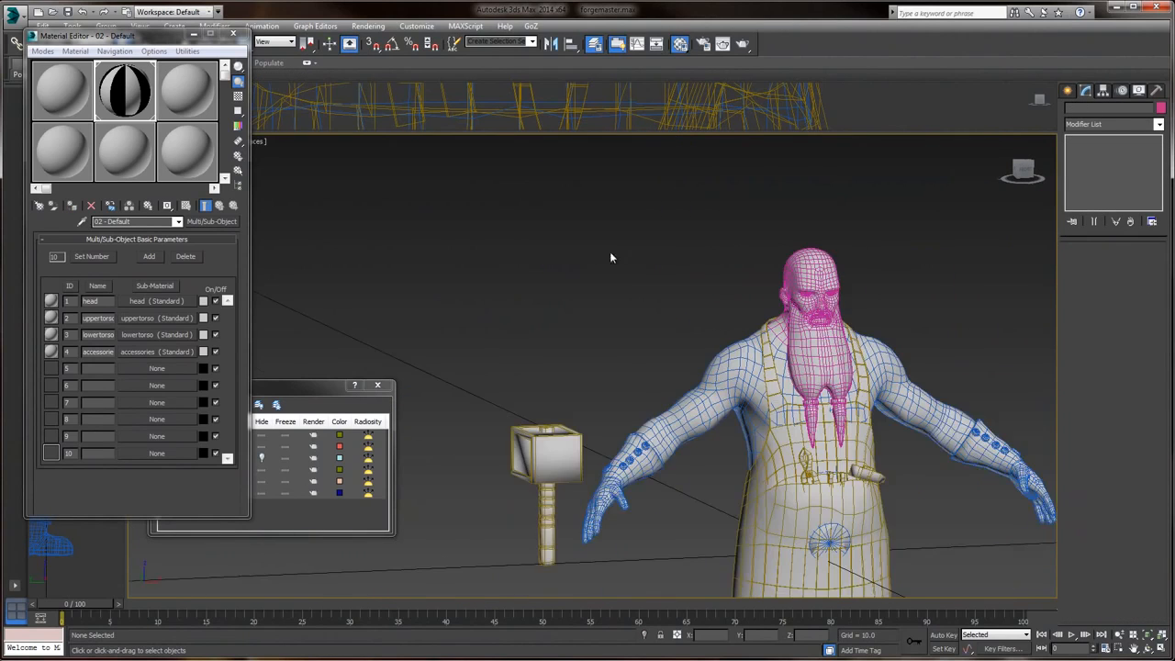
{"action": "scroll", "coordinate": [607, 228], "scroll_direction": "up", "scroll_amount": 1}
{"action": "scroll", "coordinate": [559, 239], "scroll_direction": "up", "scroll_amount": 2}
- Move the layer manager window clear of the character and close the Material Editor
{"action": "left_click_drag", "start_coordinate": [281, 383], "coordinate": [249, 313]}
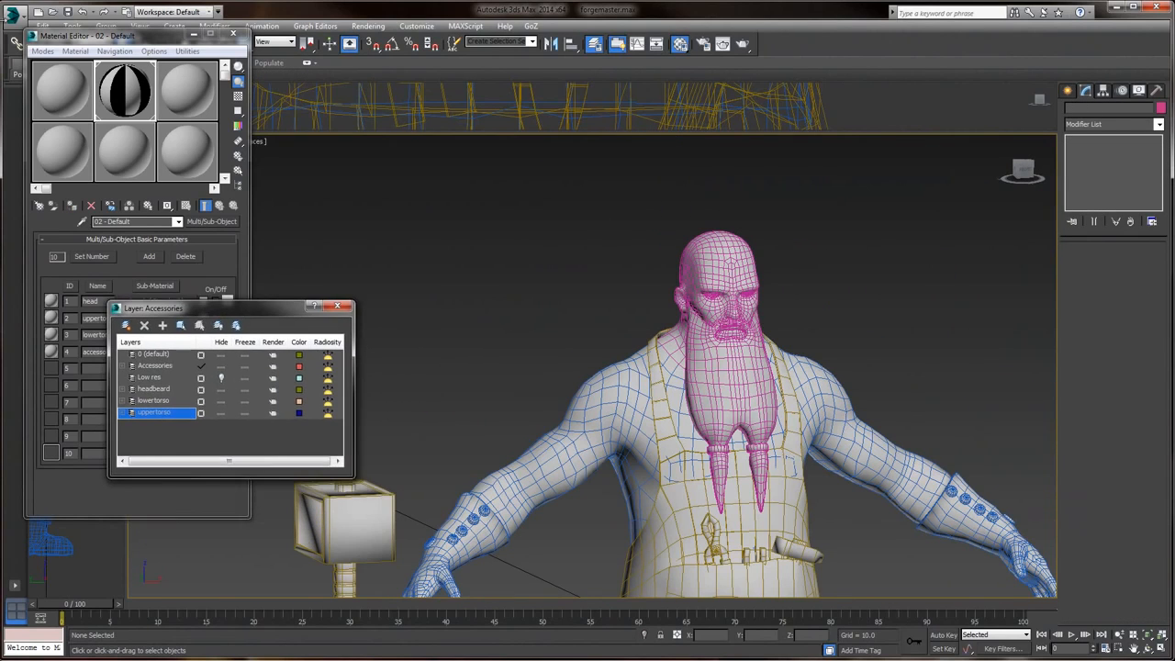
{"action": "left_click", "coordinate": [233, 34]}
{"action": "left_click", "coordinate": [42, 26]}
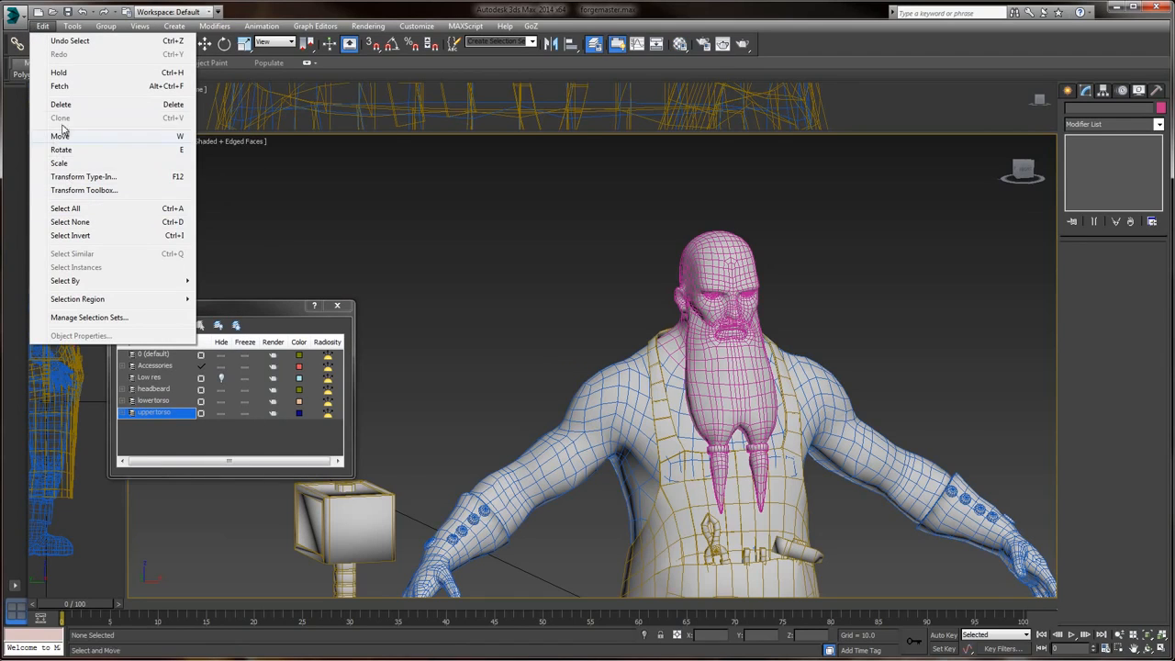
- Import upperbody_mr.OBJ from the 2_Medium Res folder as a single editable poly mesh with the existing OBJ import options
{"action": "left_click", "coordinate": [17, 21]}
{"action": "left_click", "coordinate": [16, 19]}
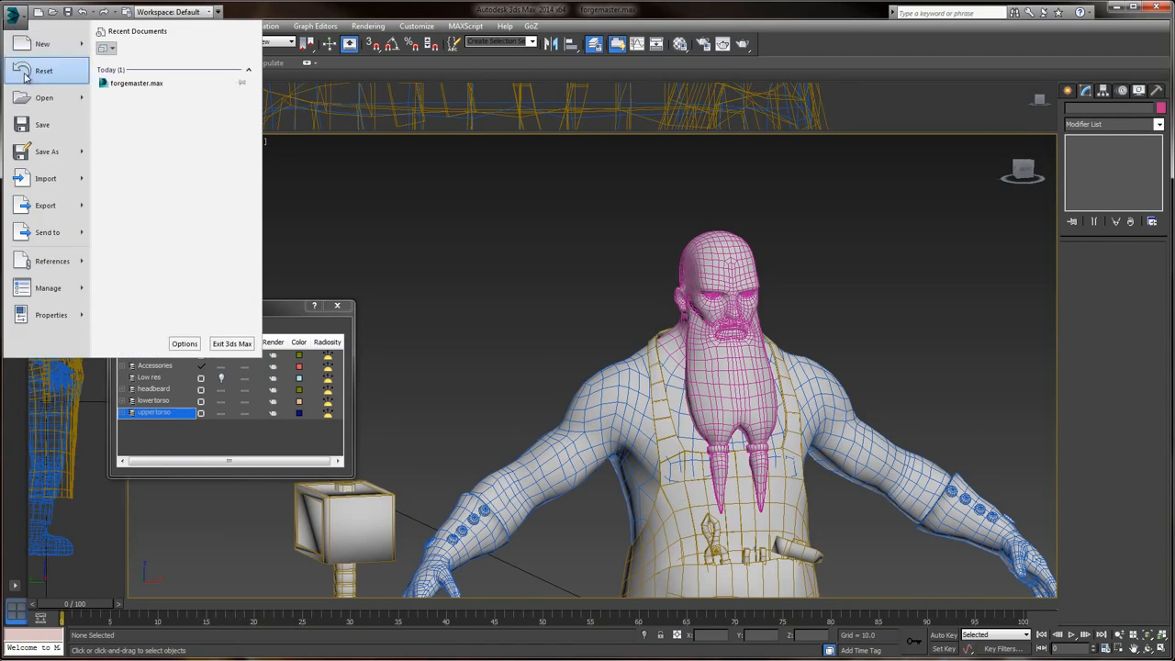
{"action": "left_click", "coordinate": [40, 189]}
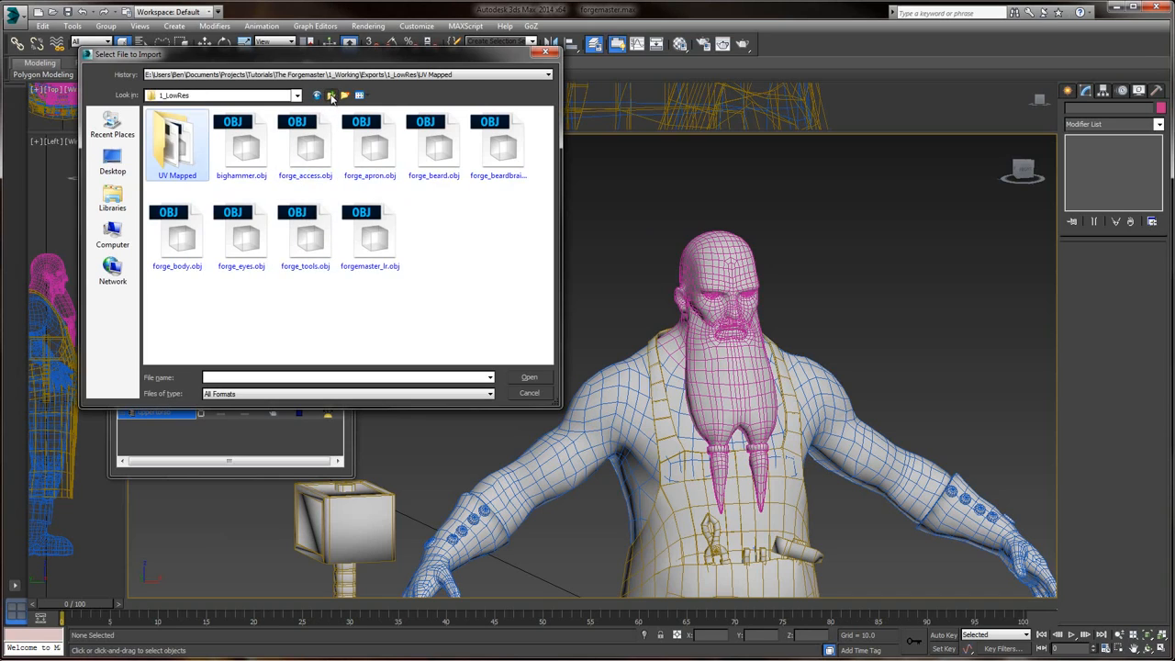
{"action": "left_click", "coordinate": [331, 98]}
{"action": "double_click", "coordinate": [188, 138]}
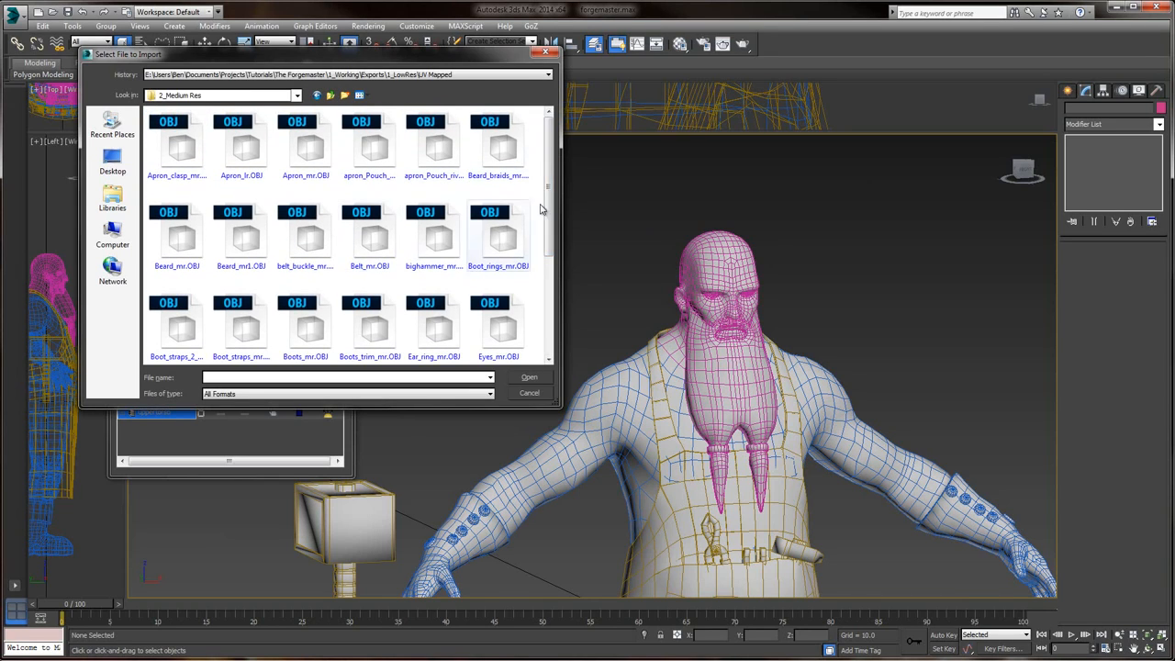
{"action": "left_click_drag", "start_coordinate": [549, 198], "coordinate": [567, 316]}
{"action": "left_click", "coordinate": [242, 326]}
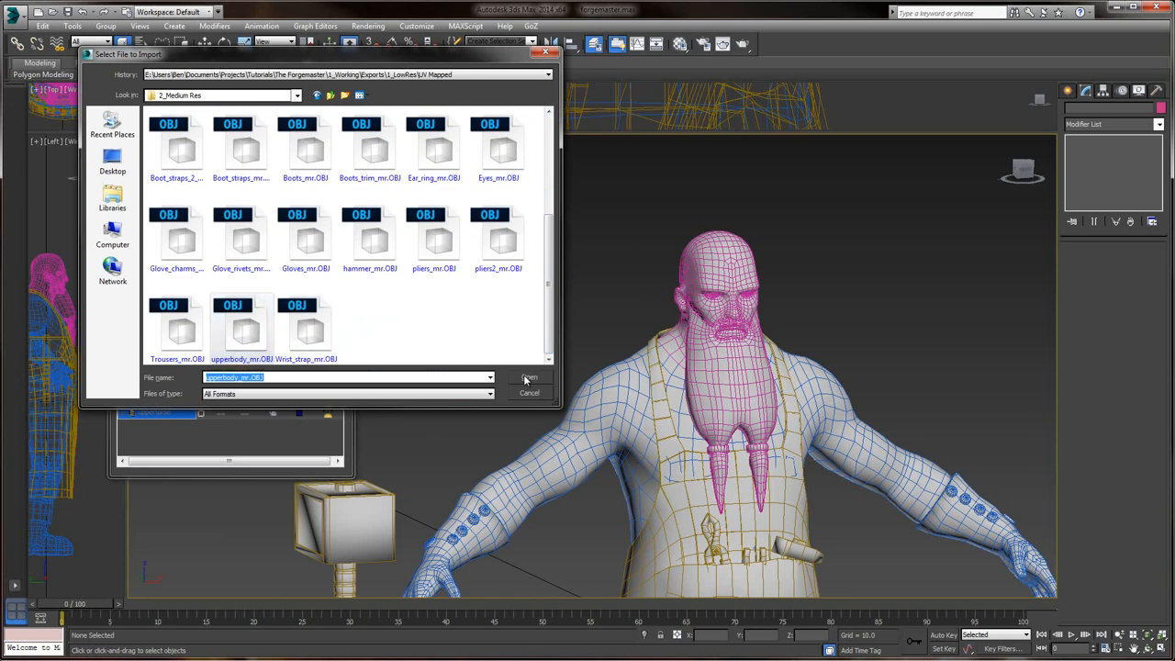
{"action": "left_click", "coordinate": [528, 378]}
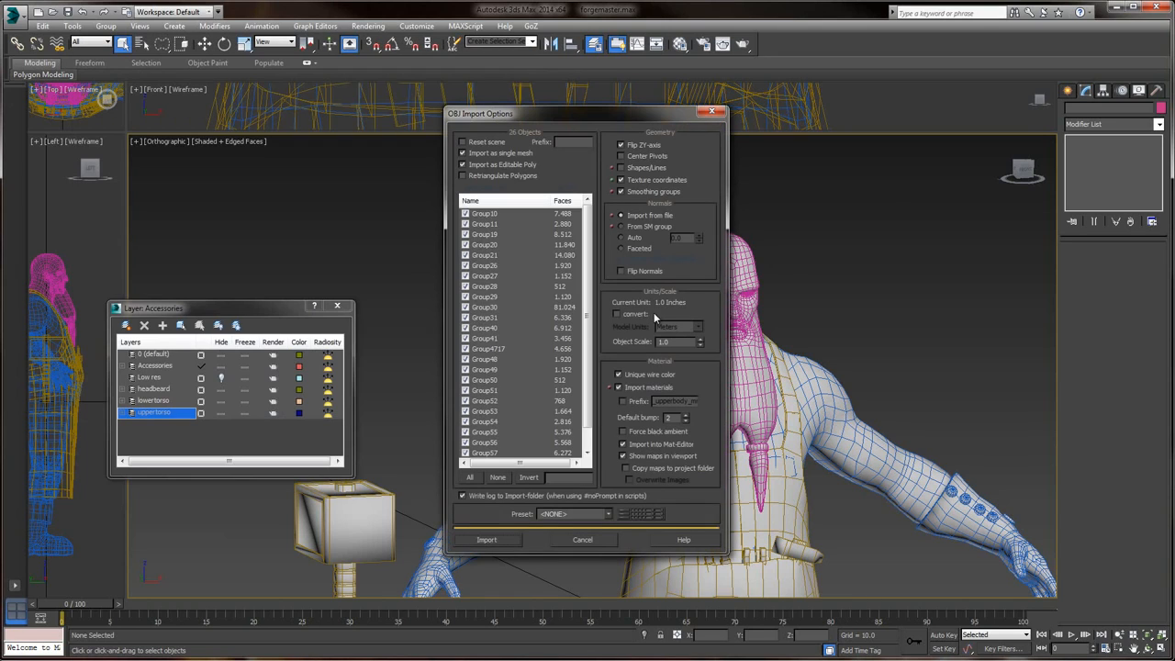
{"action": "left_click", "coordinate": [488, 540]}
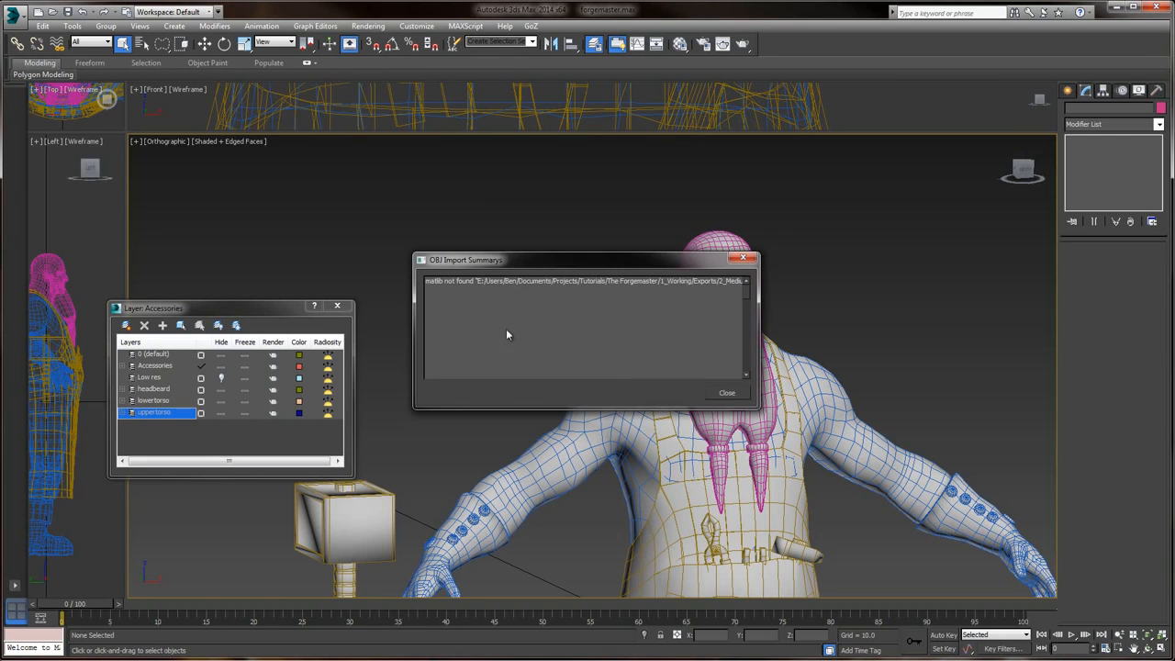
{"action": "left_click", "coordinate": [726, 394]}
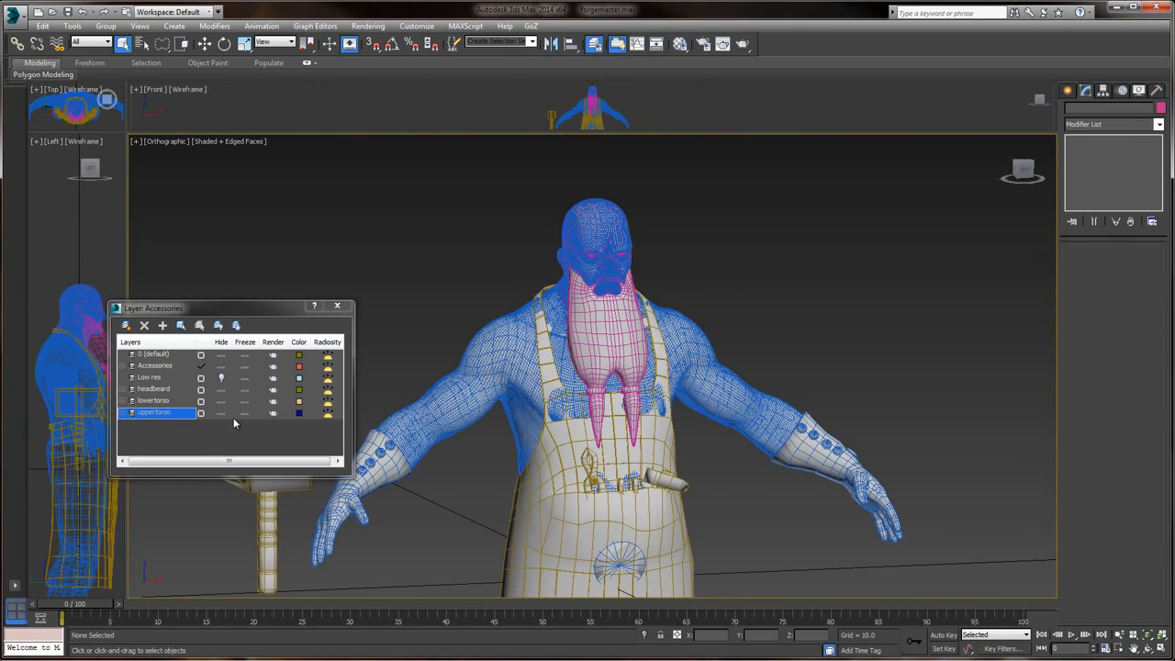
- Hide the lowertorso and uppertorso layers, and switch the Accessories layer off and back on to check its contents
{"action": "left_click", "coordinate": [220, 401]}
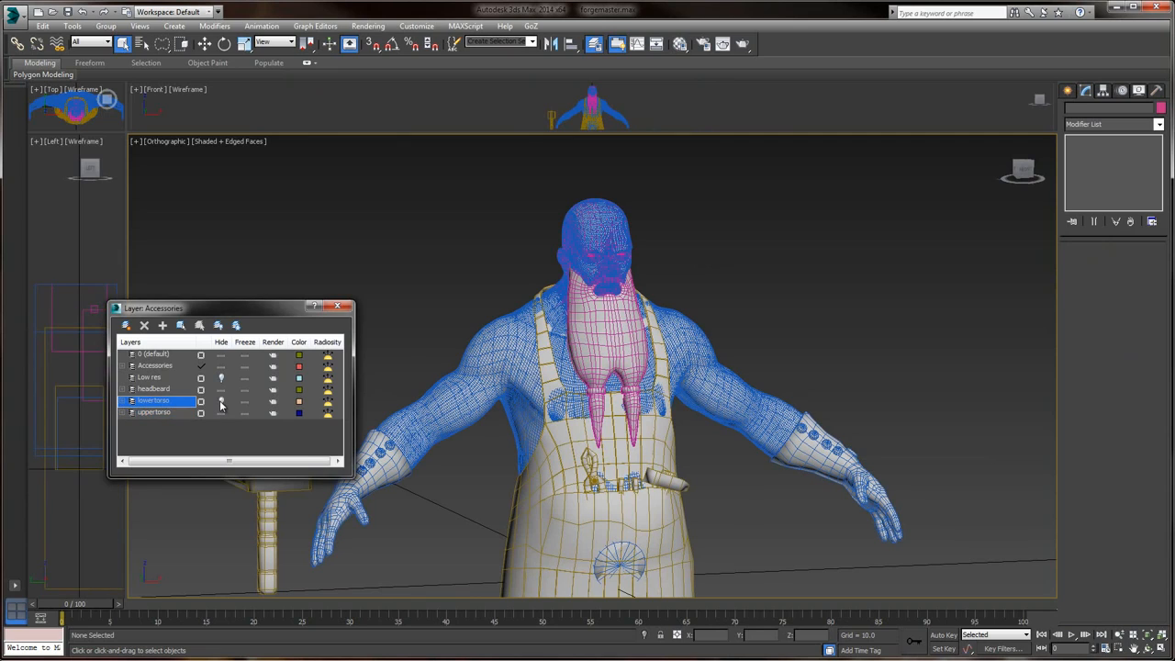
{"action": "left_click", "coordinate": [220, 413]}
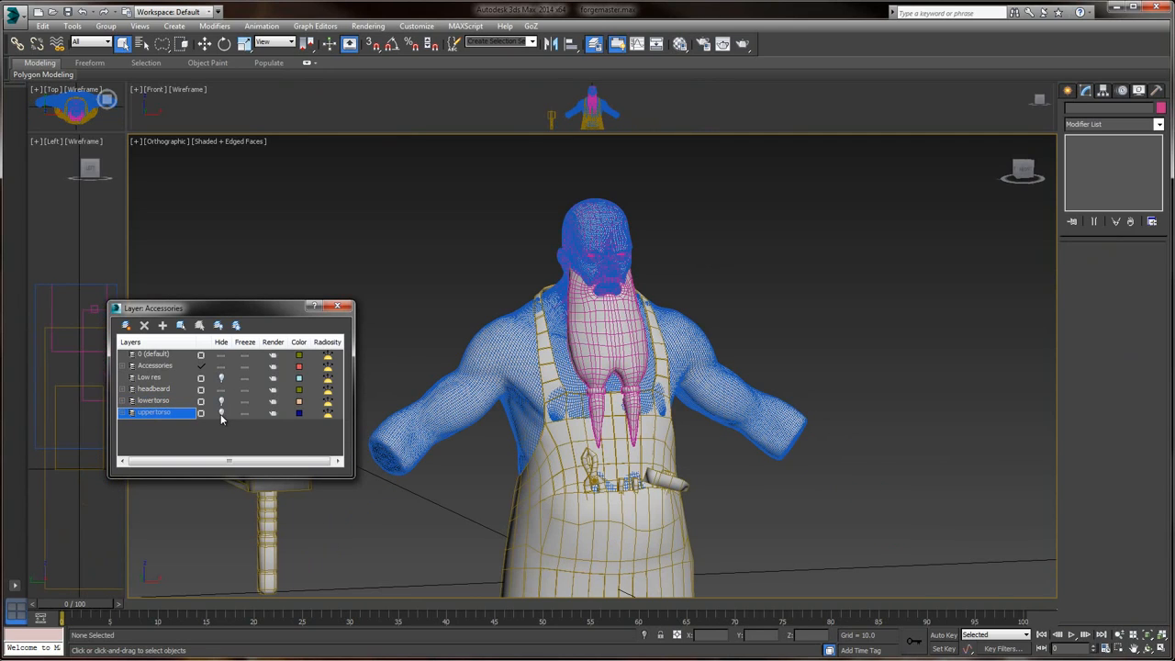
{"action": "left_click", "coordinate": [152, 390]}
{"action": "left_click", "coordinate": [221, 366]}
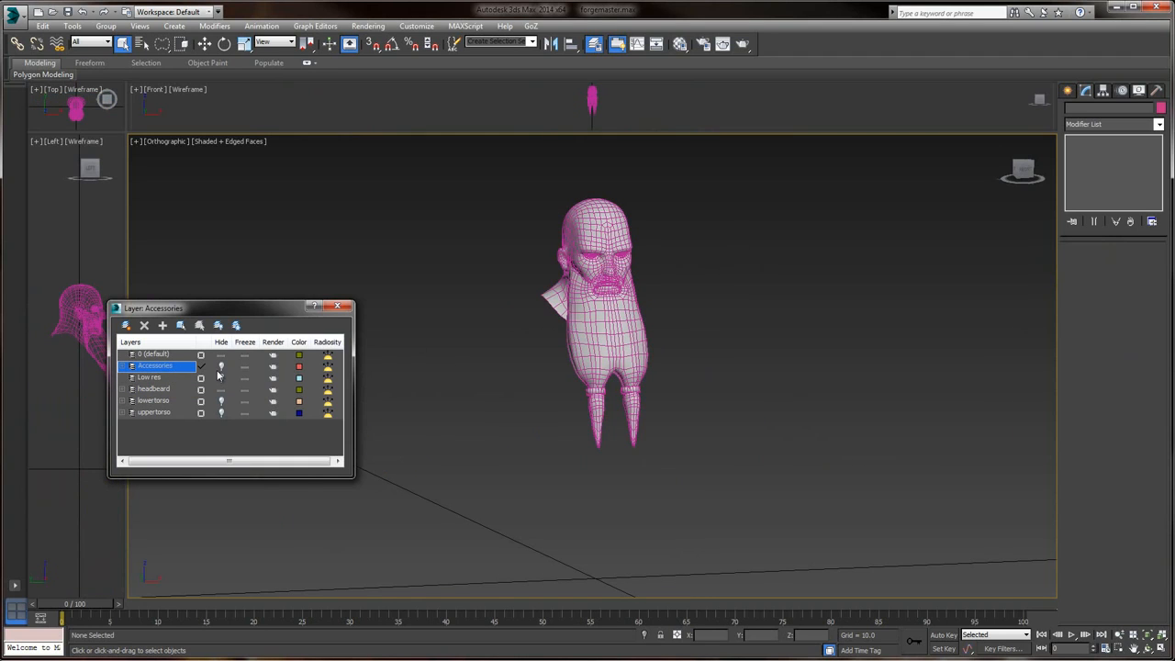
{"action": "left_click", "coordinate": [220, 366]}
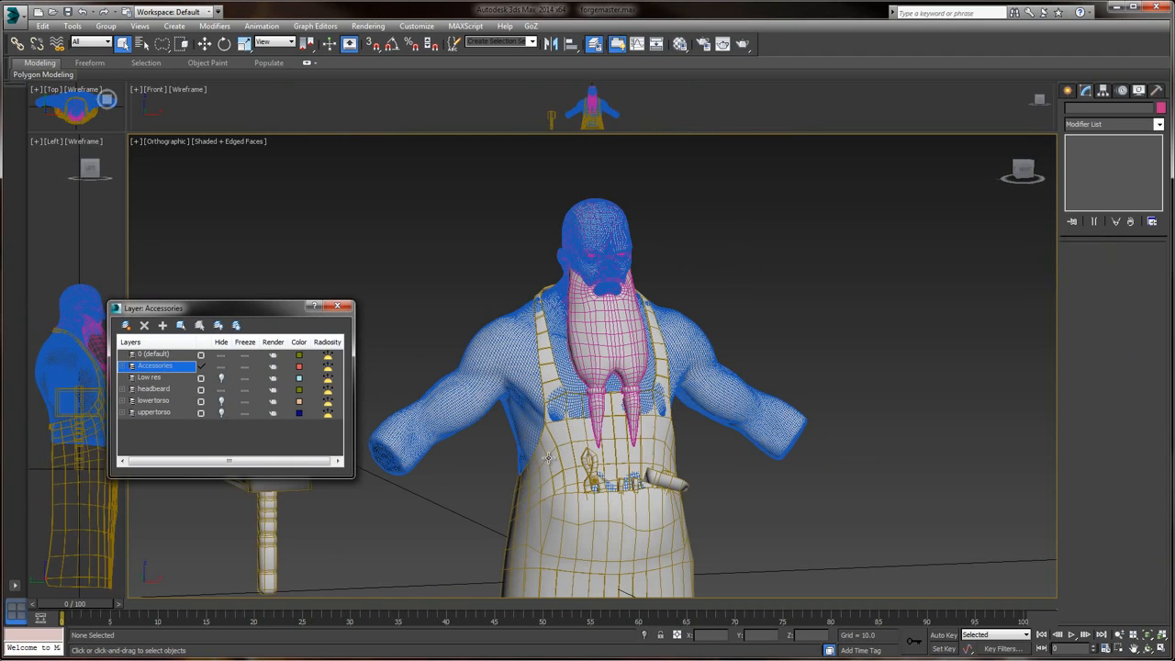
- Create a new layer from the imported upper body mesh and name it highres
{"action": "left_click", "coordinate": [484, 418]}
{"action": "left_click", "coordinate": [126, 325]}
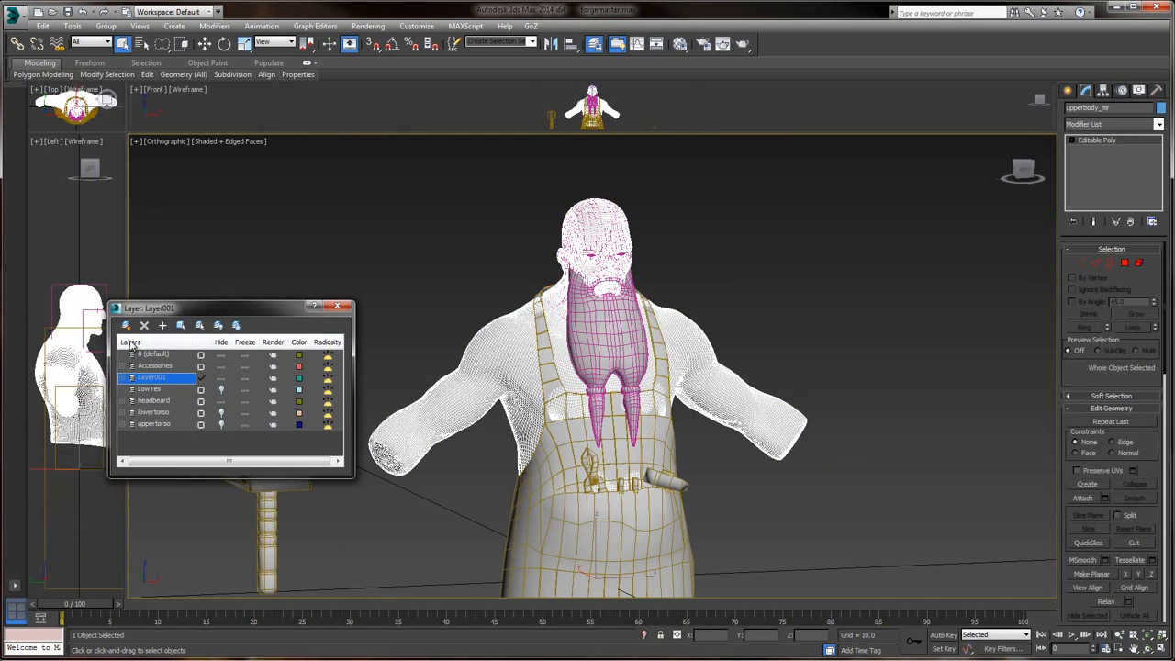
{"action": "left_click", "coordinate": [156, 377]}
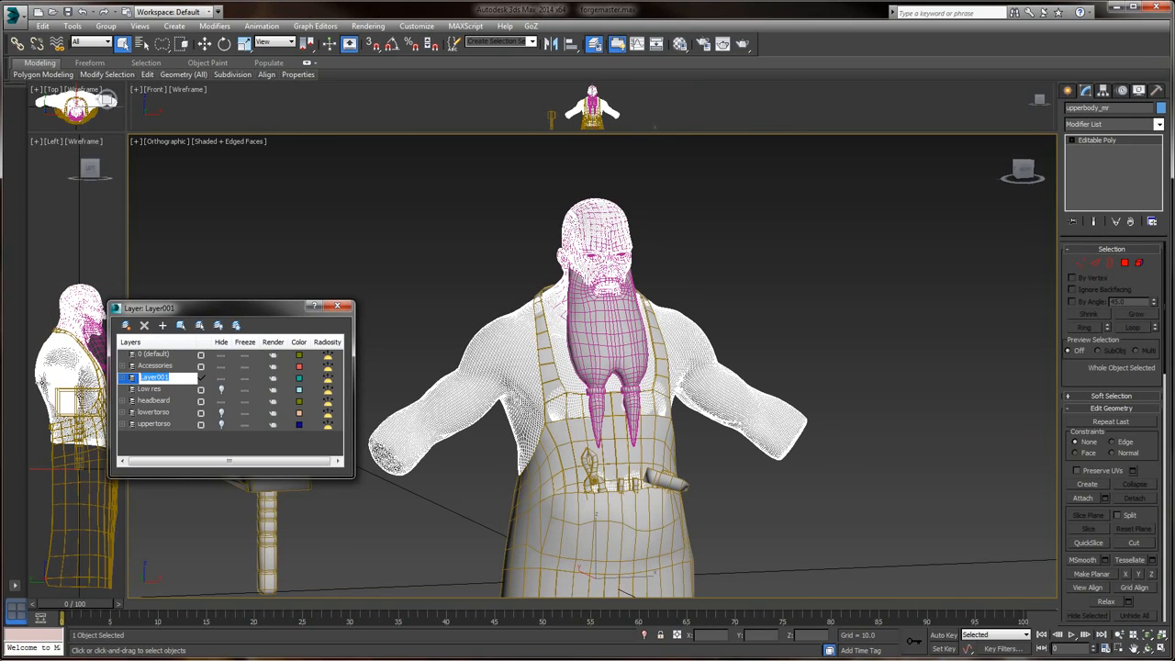
{"action": "type", "text": "highres"}
{"action": "key", "text": "Return"}
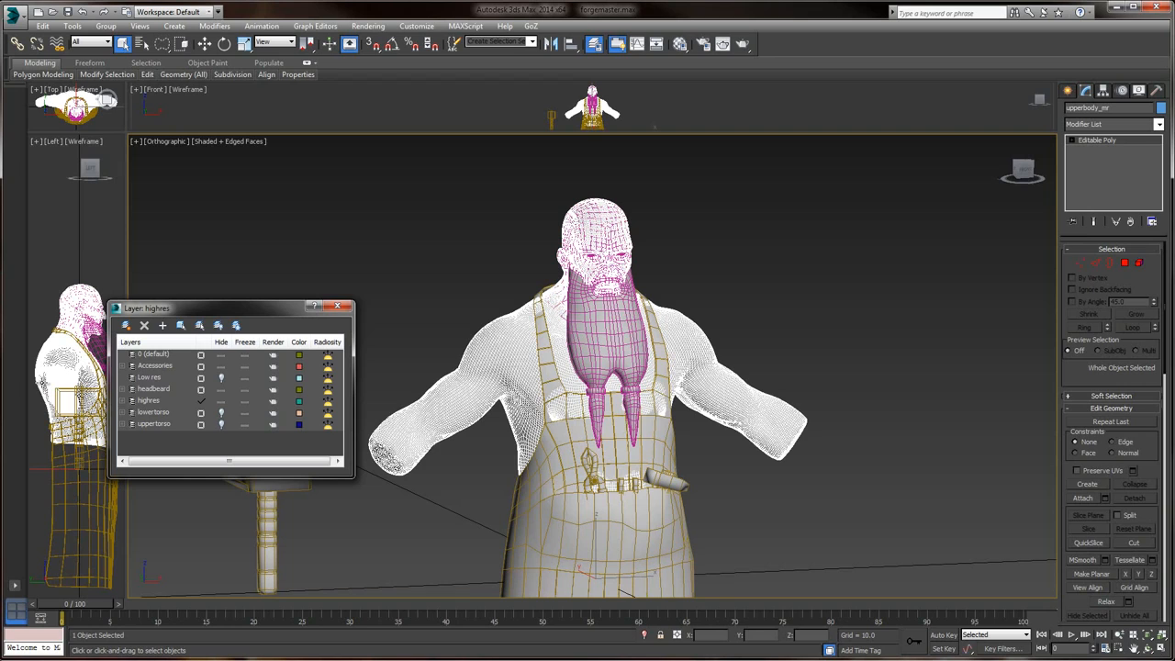
- Add the selected upper body mesh to the highres layer
{"action": "right_click", "coordinate": [151, 401]}
{"action": "left_click", "coordinate": [170, 412]}
{"action": "right_click", "coordinate": [172, 393]}
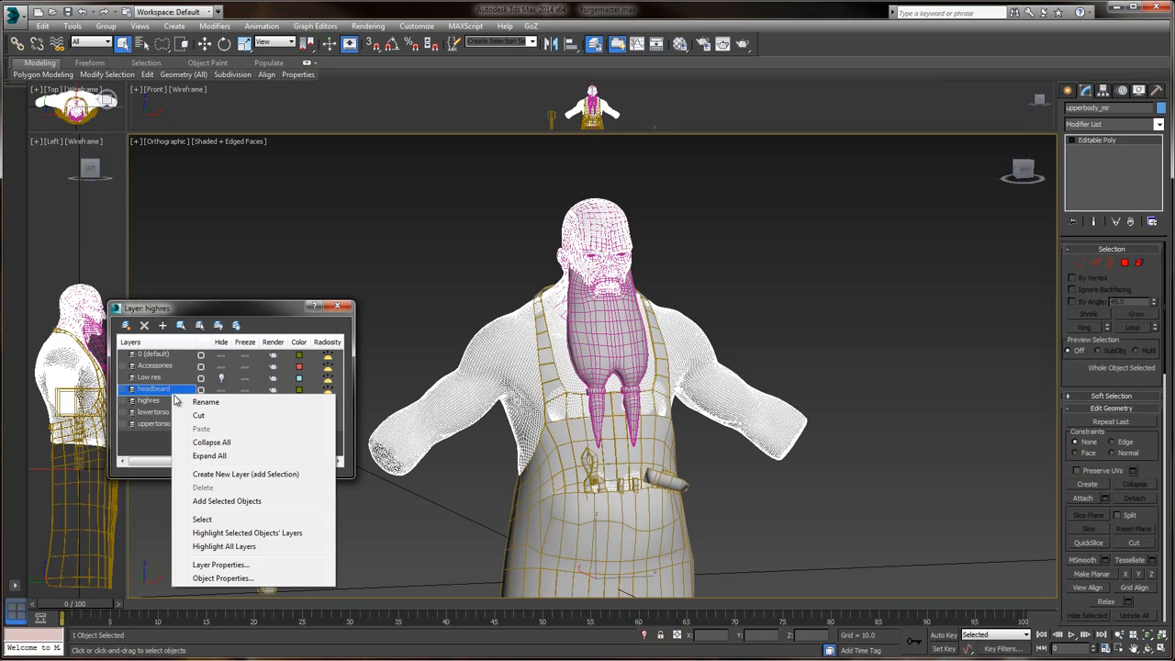
{"action": "right_click", "coordinate": [150, 404]}
{"action": "left_click", "coordinate": [202, 511]}
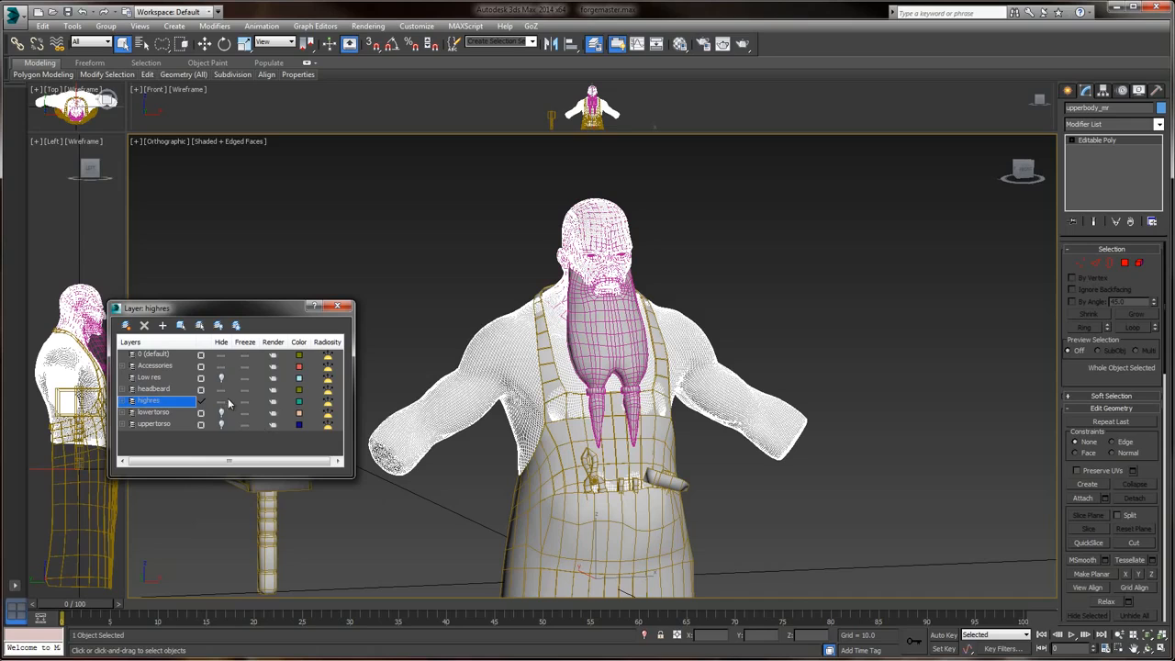
- Hide the Accessories layer and clear the object selection
{"action": "left_click", "coordinate": [220, 367]}
{"action": "left_click", "coordinate": [220, 366]}
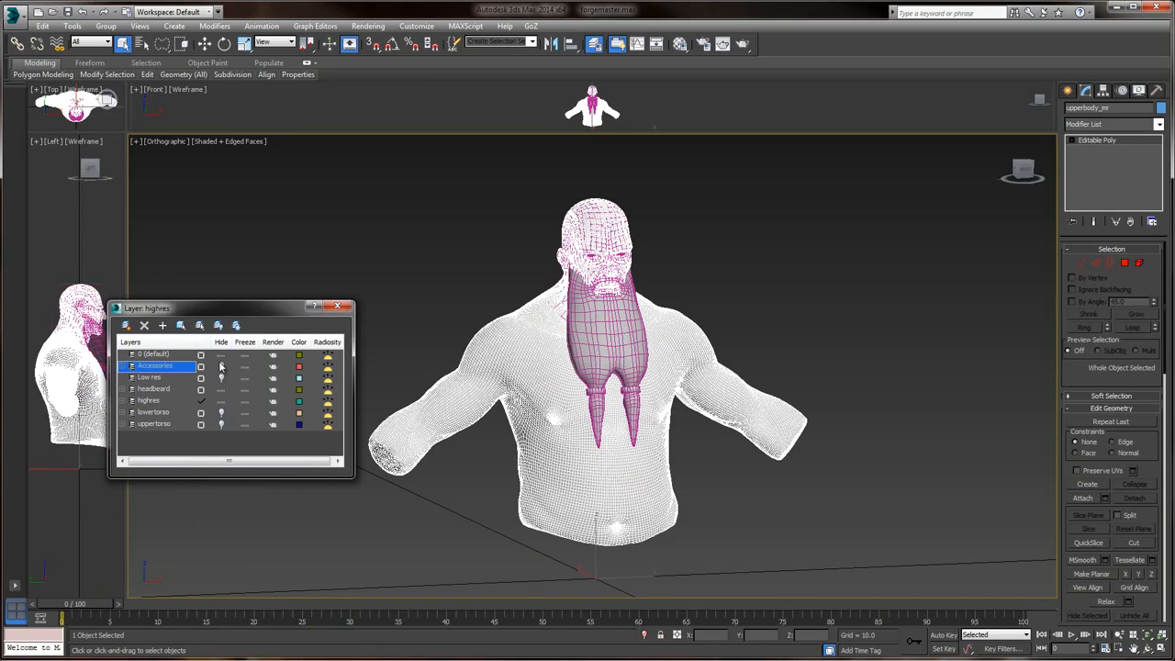
{"action": "left_click", "coordinate": [425, 267]}
- Hide the low-res beard mesh so the face and neck are uncovered
{"action": "middle_click_drag", "start_coordinate": [645, 264], "coordinate": [680, 286]}
{"action": "scroll", "coordinate": [639, 311], "scroll_direction": "up", "scroll_amount": 5}
{"action": "scroll", "coordinate": [717, 300], "scroll_direction": "down", "scroll_amount": 2}
{"action": "middle_click_drag", "start_coordinate": [790, 323], "coordinate": [308, 350]}
{"action": "middle_click_drag", "start_coordinate": [743, 246], "coordinate": [505, 286], "text": "alt"}
{"action": "scroll", "coordinate": [492, 274], "scroll_direction": "down", "scroll_amount": 5}
{"action": "scroll", "coordinate": [506, 287], "scroll_direction": "up", "scroll_amount": 4}
{"action": "middle_click_drag", "start_coordinate": [783, 246], "coordinate": [674, 349]}
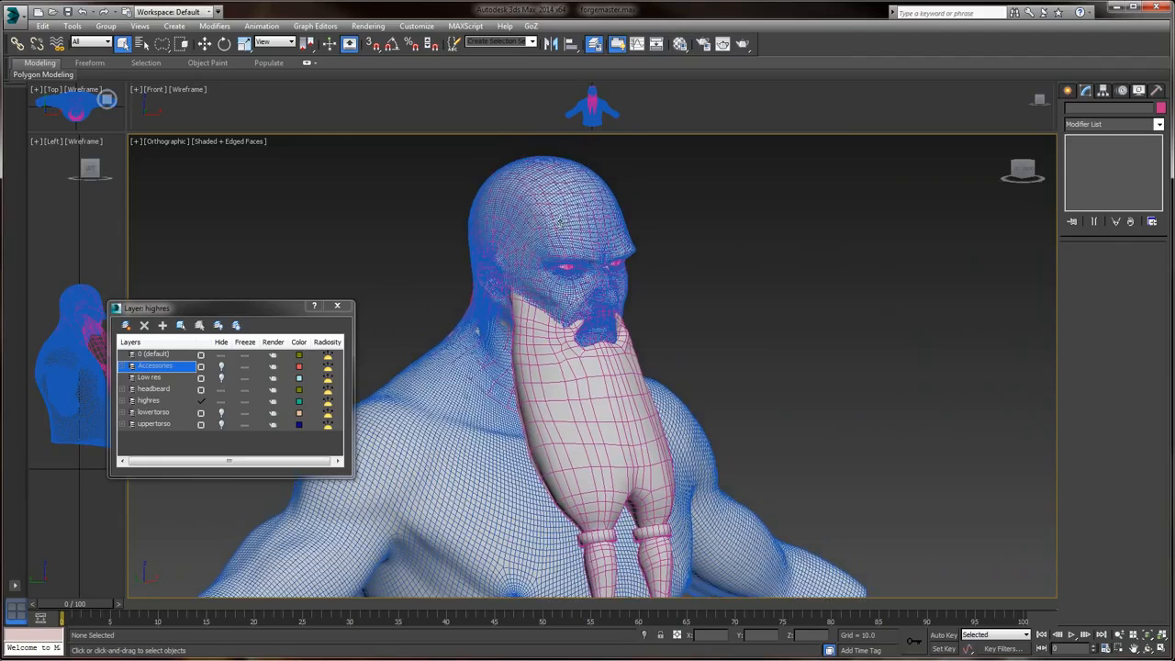
{"action": "left_click", "coordinate": [563, 221]}
{"action": "left_click", "coordinate": [619, 392]}
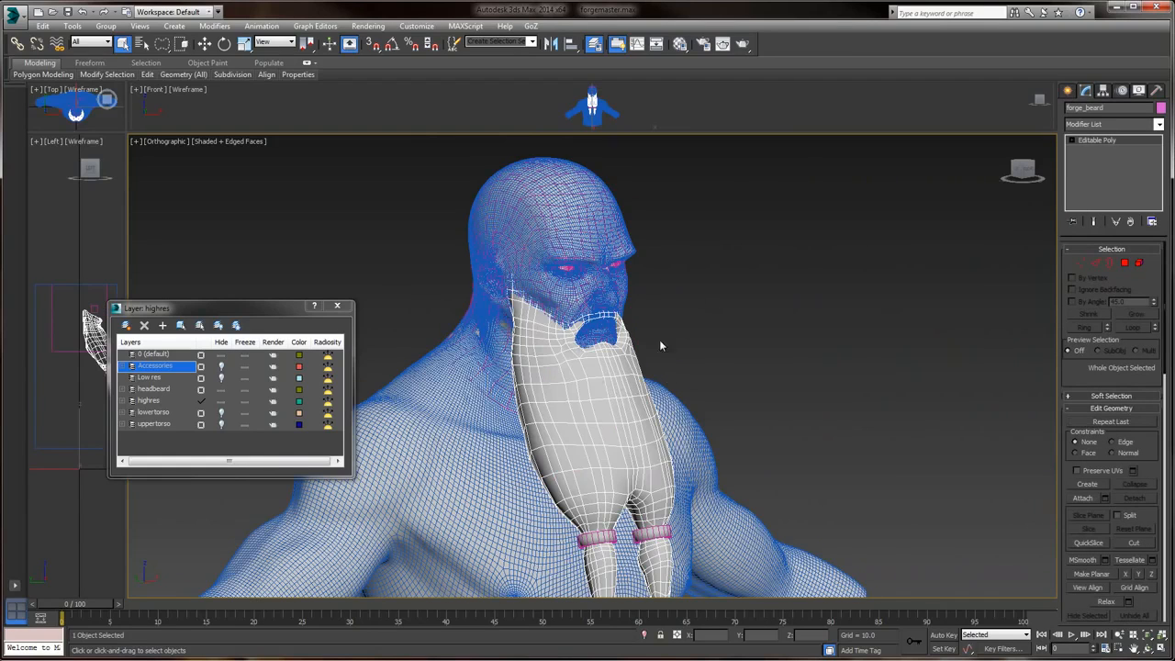
{"action": "right_click", "coordinate": [588, 390]}
{"action": "left_click", "coordinate": [624, 351]}
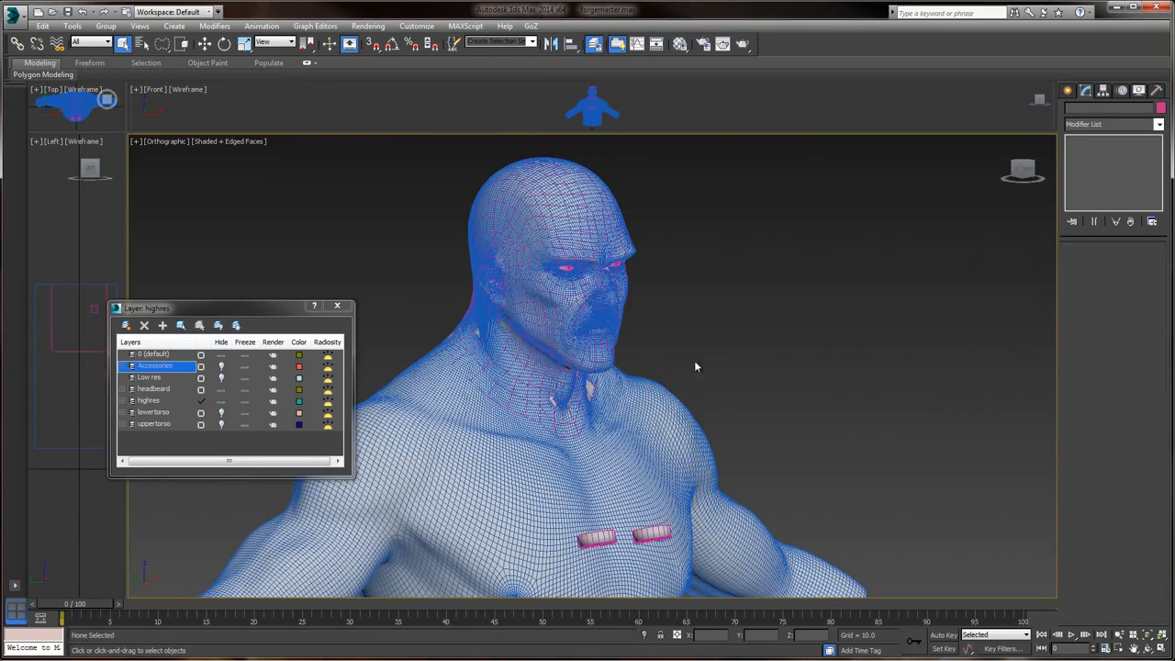
- Hide the two beard braid rings and the low-res eyes
{"action": "left_click", "coordinate": [725, 432]}
{"action": "right_click", "coordinate": [653, 472]}
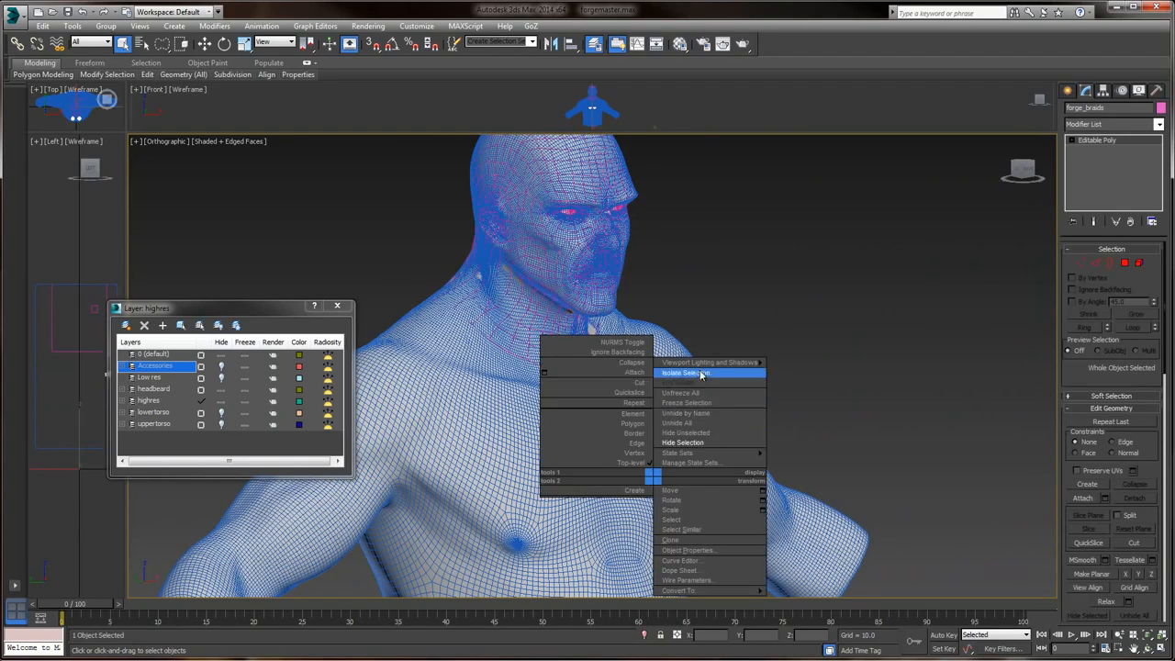
{"action": "left_click", "coordinate": [682, 442]}
{"action": "middle_click_drag", "start_coordinate": [699, 277], "coordinate": [576, 309], "text": "alt"}
{"action": "left_click", "coordinate": [577, 308]}
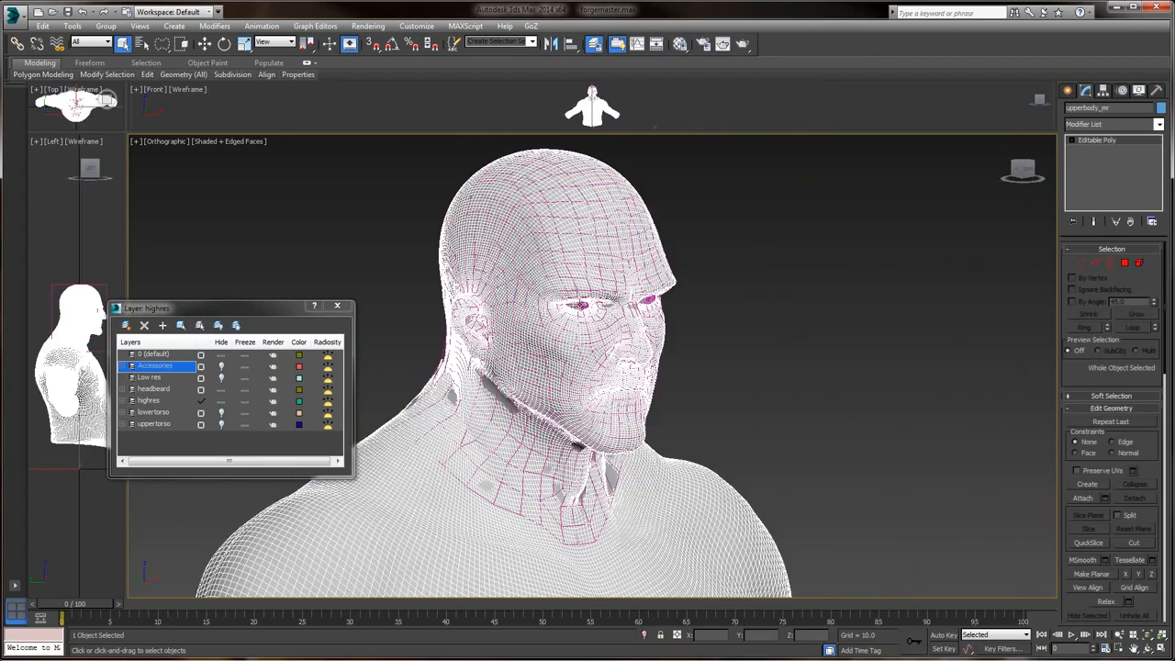
{"action": "right_click", "coordinate": [580, 307]}
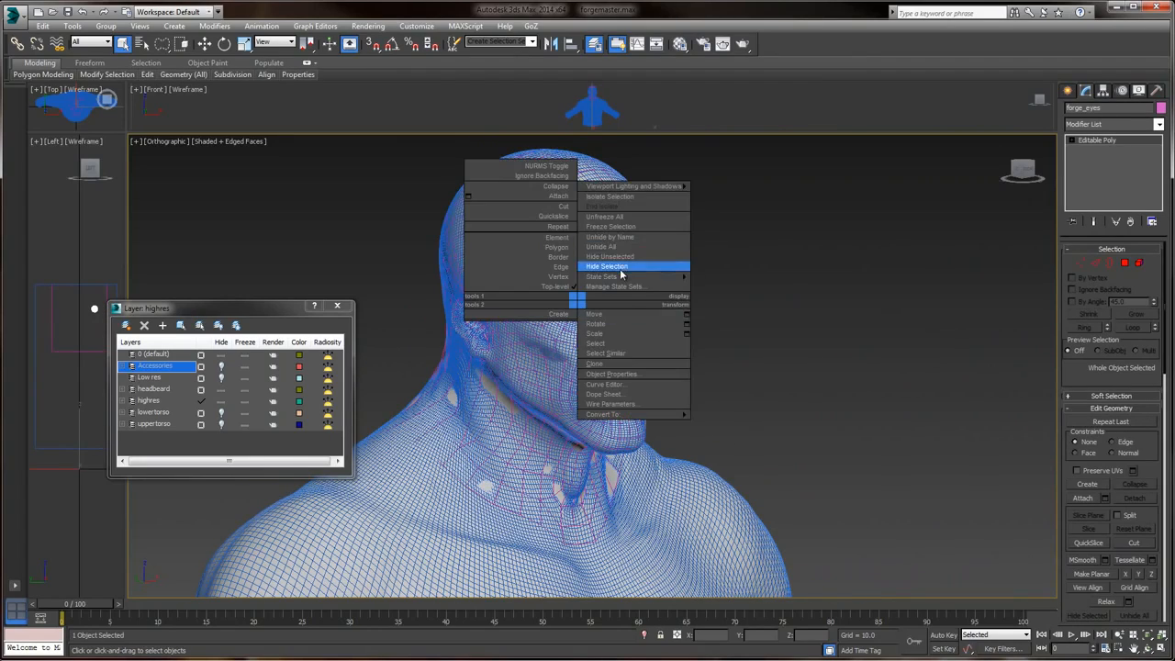
{"action": "left_click", "coordinate": [619, 270]}
- Select the low-res head mesh and move the layer manager window clear of the face
{"action": "middle_click_drag", "start_coordinate": [734, 346], "coordinate": [521, 356], "text": "alt"}
{"action": "left_click", "coordinate": [520, 356]}
{"action": "middle_click_drag", "start_coordinate": [818, 330], "coordinate": [745, 326], "text": "alt"}
{"action": "left_click", "coordinate": [750, 306]}
{"action": "scroll", "coordinate": [745, 327], "scroll_direction": "up", "scroll_amount": 2}
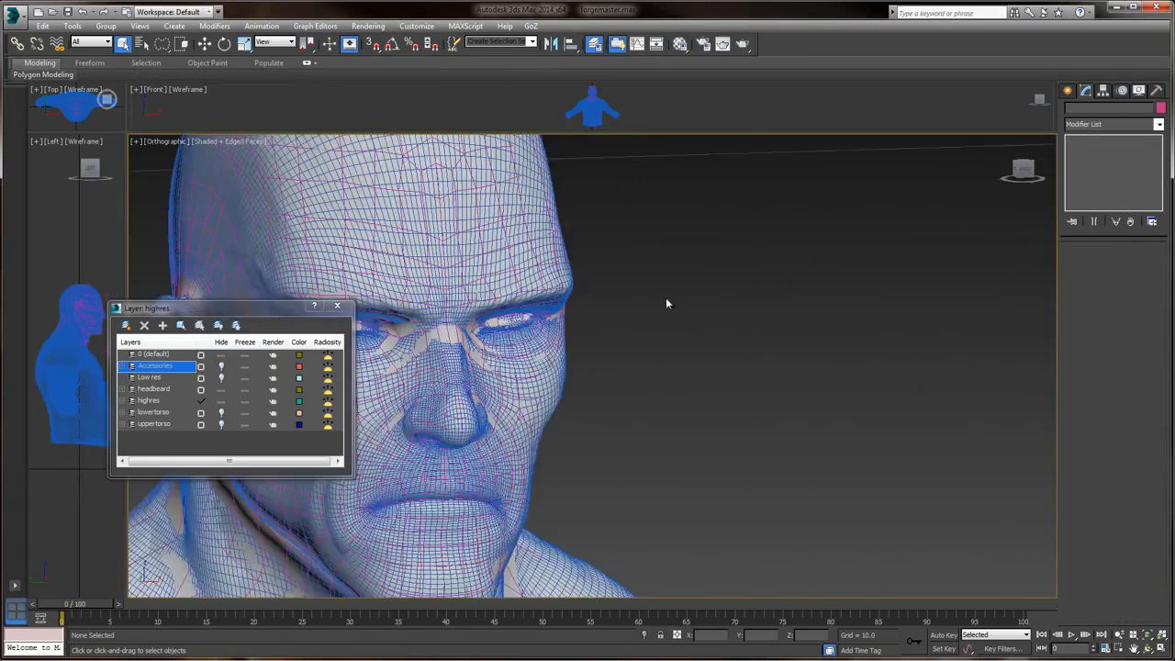
{"action": "middle_click_drag", "start_coordinate": [665, 298], "coordinate": [763, 368]}
{"action": "scroll", "coordinate": [763, 368], "scroll_direction": "up", "scroll_amount": 1}
{"action": "left_click", "coordinate": [551, 323]}
{"action": "middle_click_drag", "start_coordinate": [606, 319], "coordinate": [812, 312], "text": "alt"}
{"action": "left_click_drag", "start_coordinate": [262, 308], "coordinate": [177, 298]}
{"action": "middle_click_drag", "start_coordinate": [861, 213], "coordinate": [875, 209]}
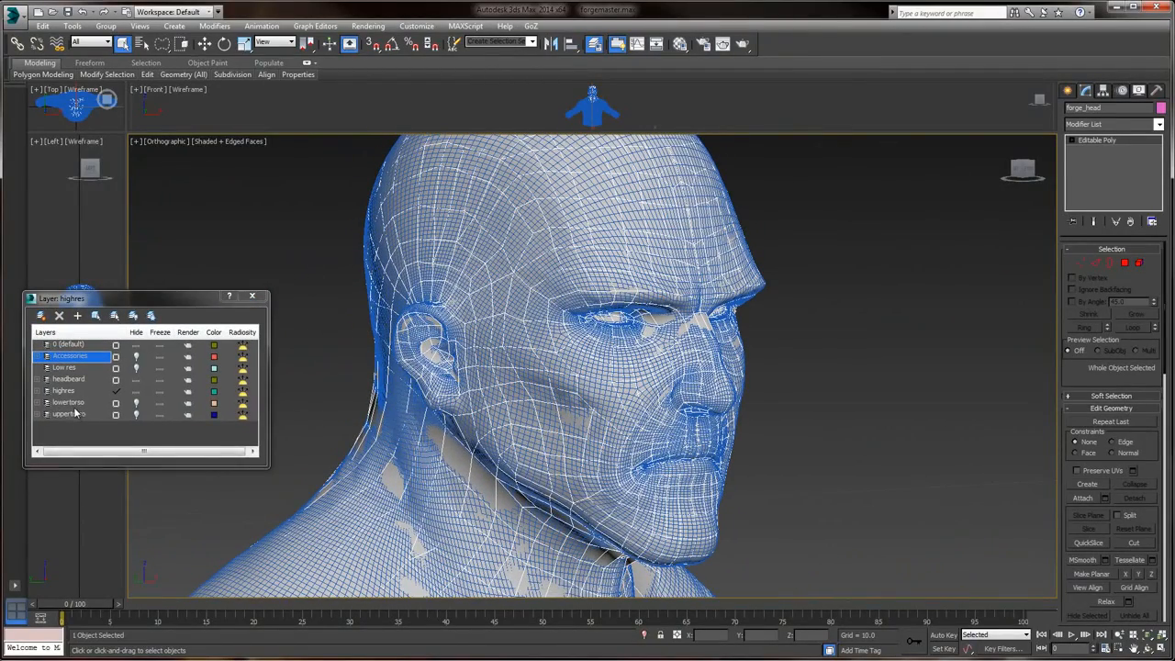
- Apply a Push modifier to the low-res head with a push value of 0.01
{"action": "left_click", "coordinate": [70, 379]}
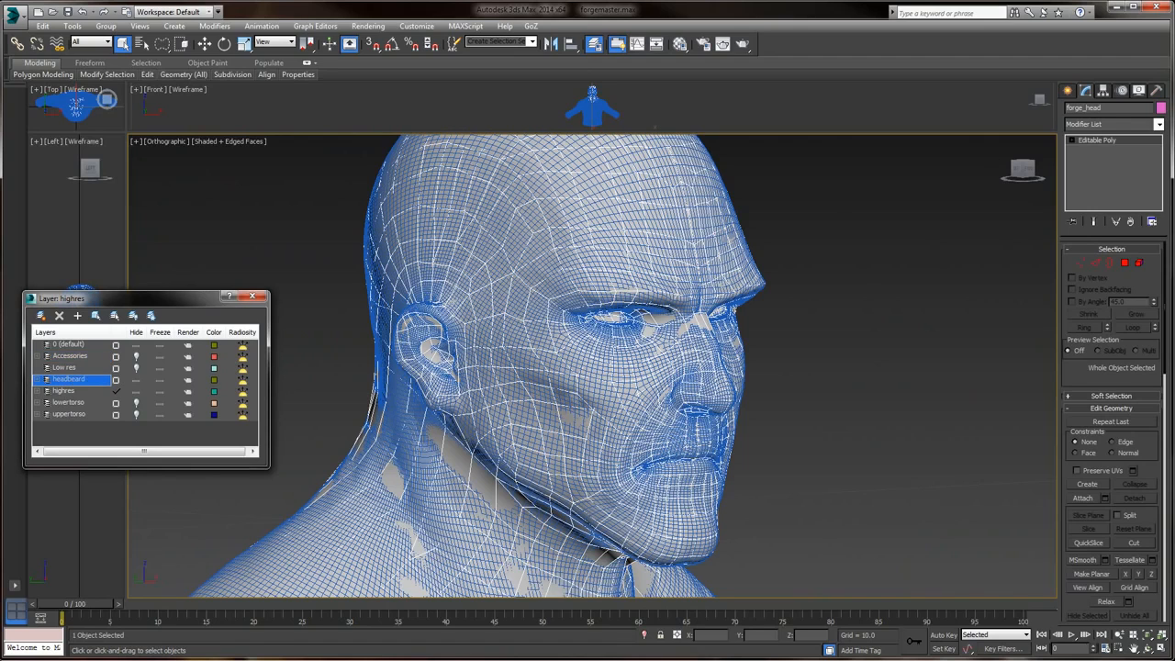
{"action": "left_click", "coordinate": [1106, 124]}
{"action": "scroll", "coordinate": [1129, 533], "scroll_direction": "down", "scroll_amount": 5}
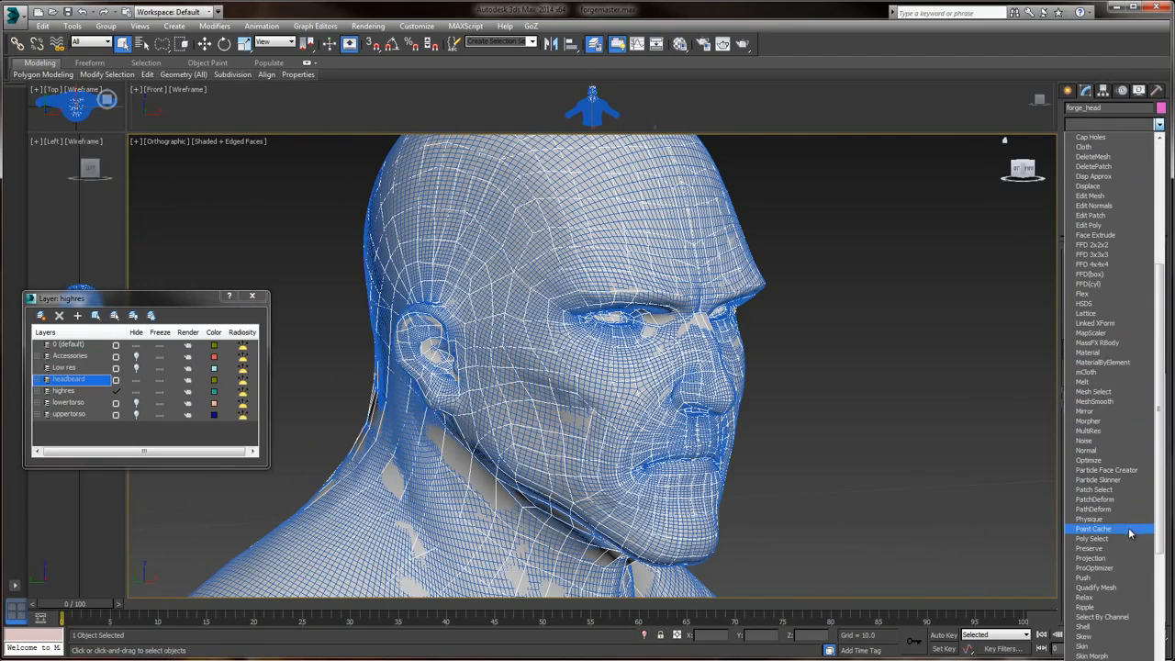
{"action": "left_click", "coordinate": [1089, 580]}
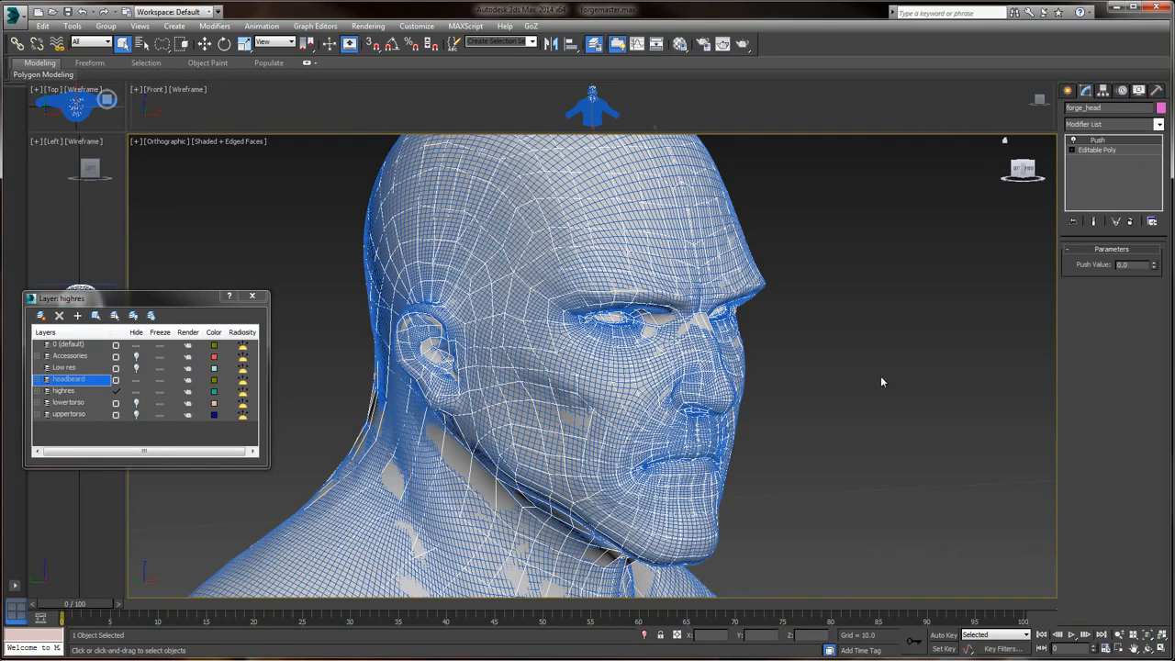
{"action": "middle_click_drag", "start_coordinate": [875, 356], "coordinate": [872, 339]}
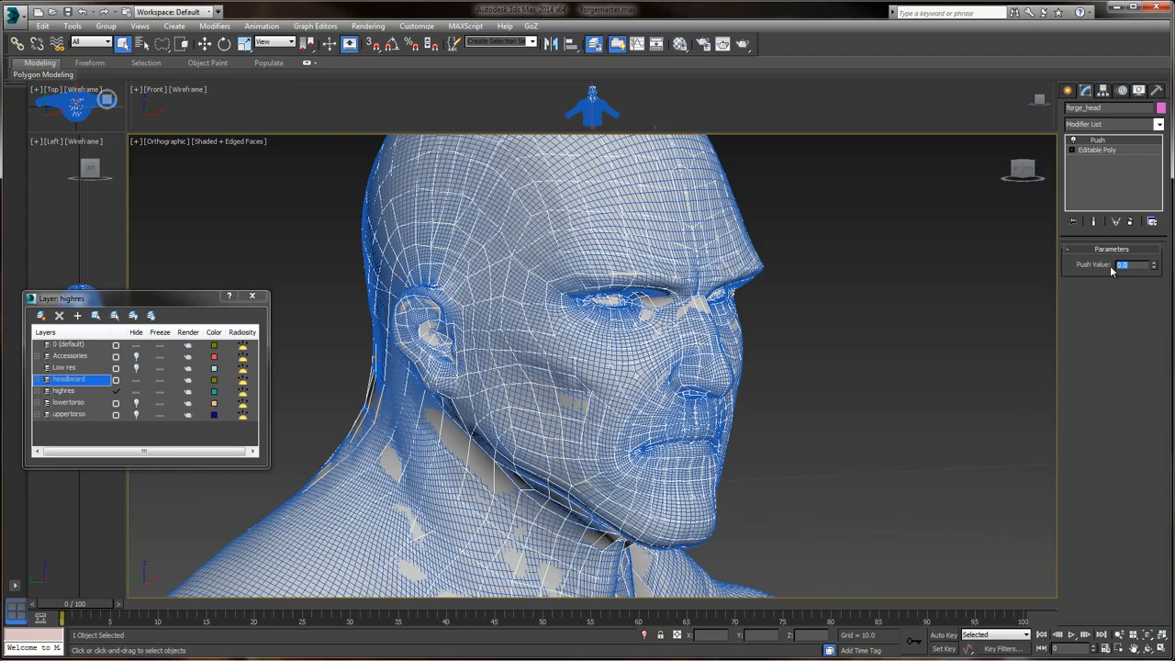
{"action": "type", "text": "0"}
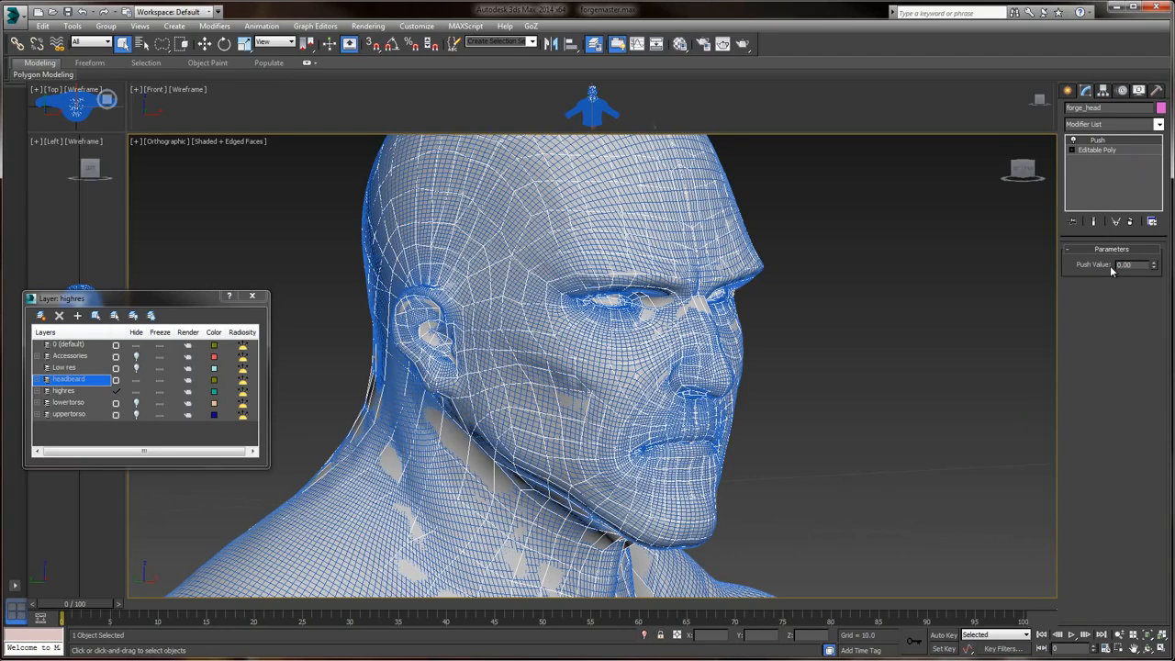
{"action": "key", "text": "Return"}
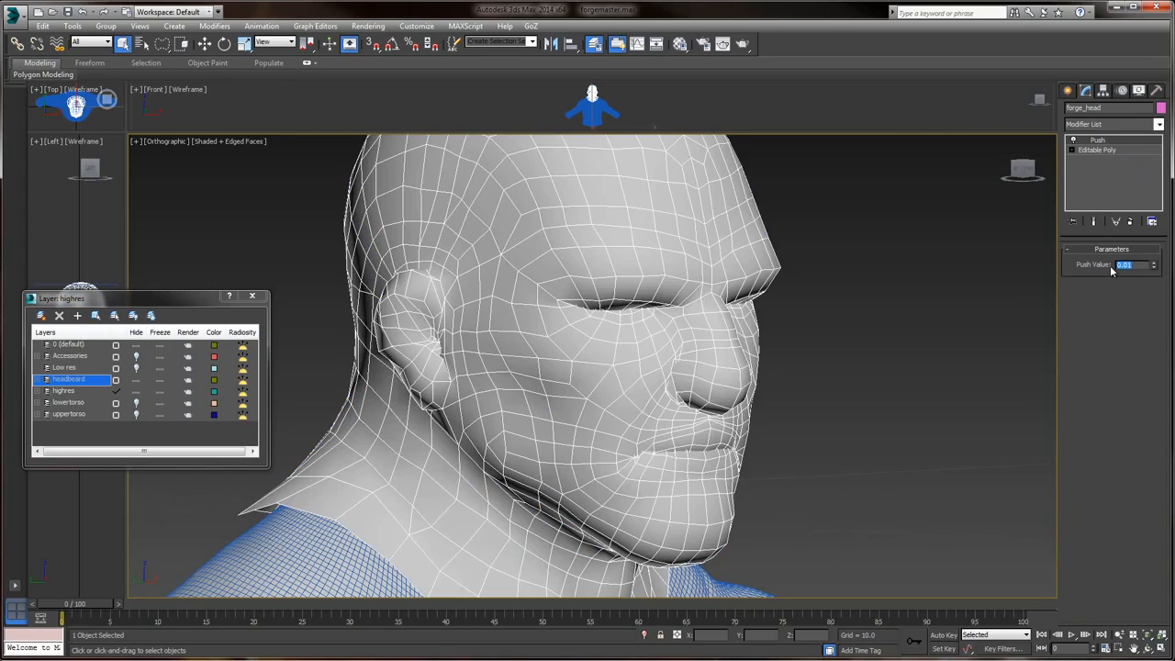
{"action": "scroll", "coordinate": [876, 243], "scroll_direction": "up", "scroll_amount": 5}
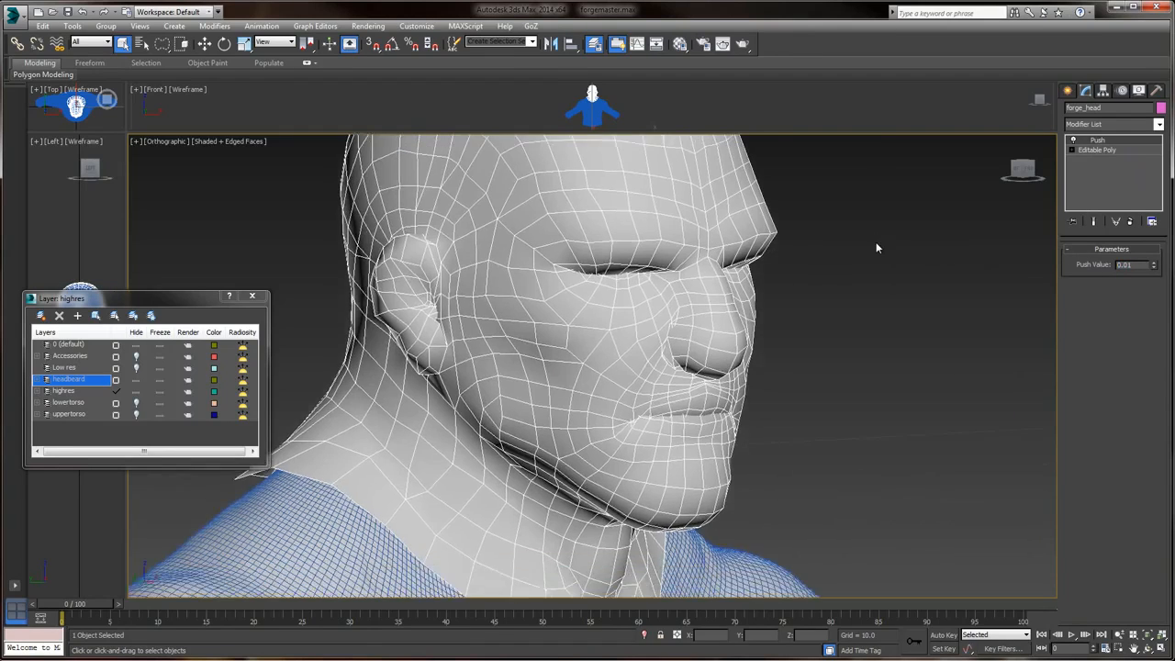
- Try push values of 0.0 and 0.005 on the low-res head, and set the Push modifier to 0.001
{"action": "left_click", "coordinate": [1154, 268]}
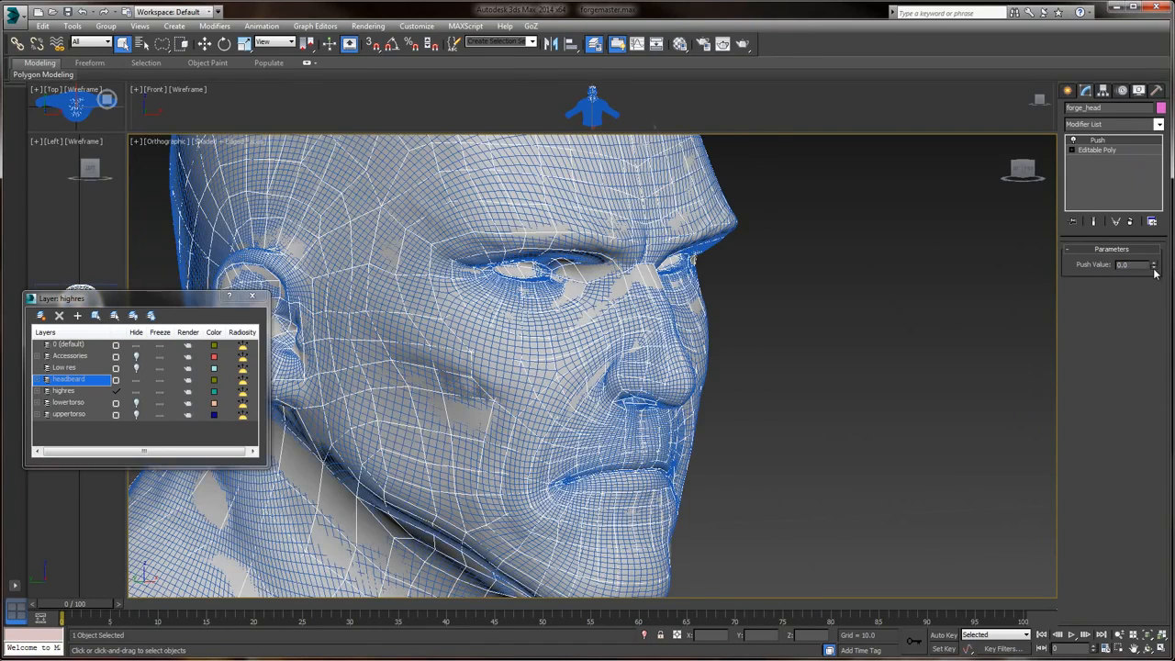
{"action": "type", "text": "0.0"}
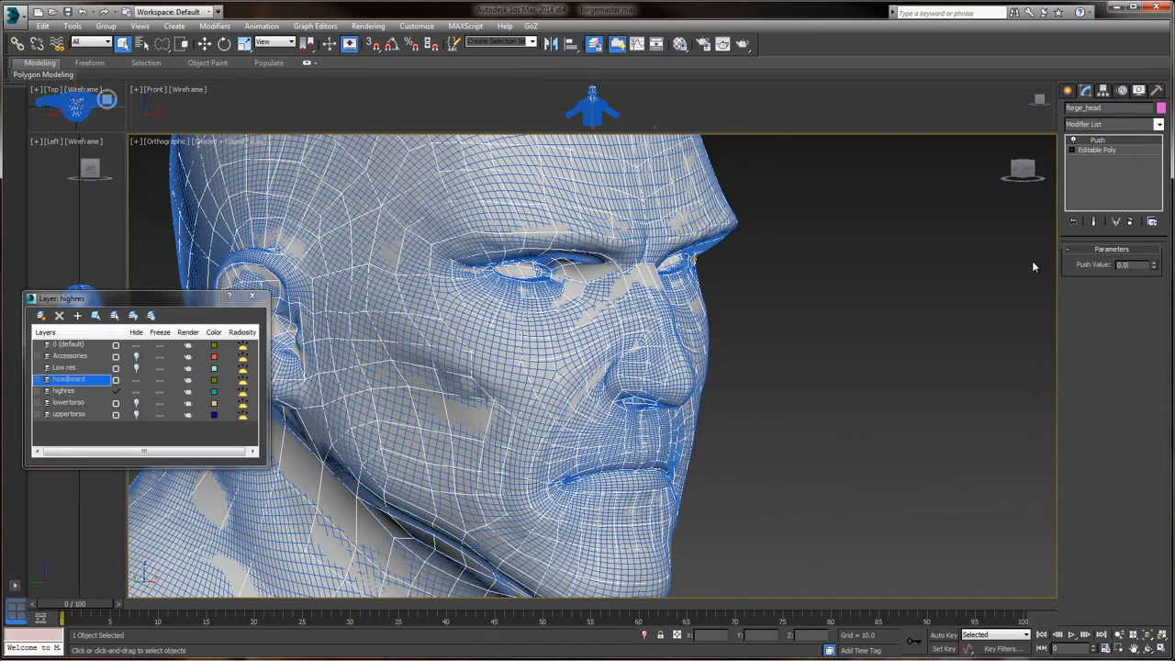
{"action": "type", "text": "05"}
{"action": "key", "text": "Return"}
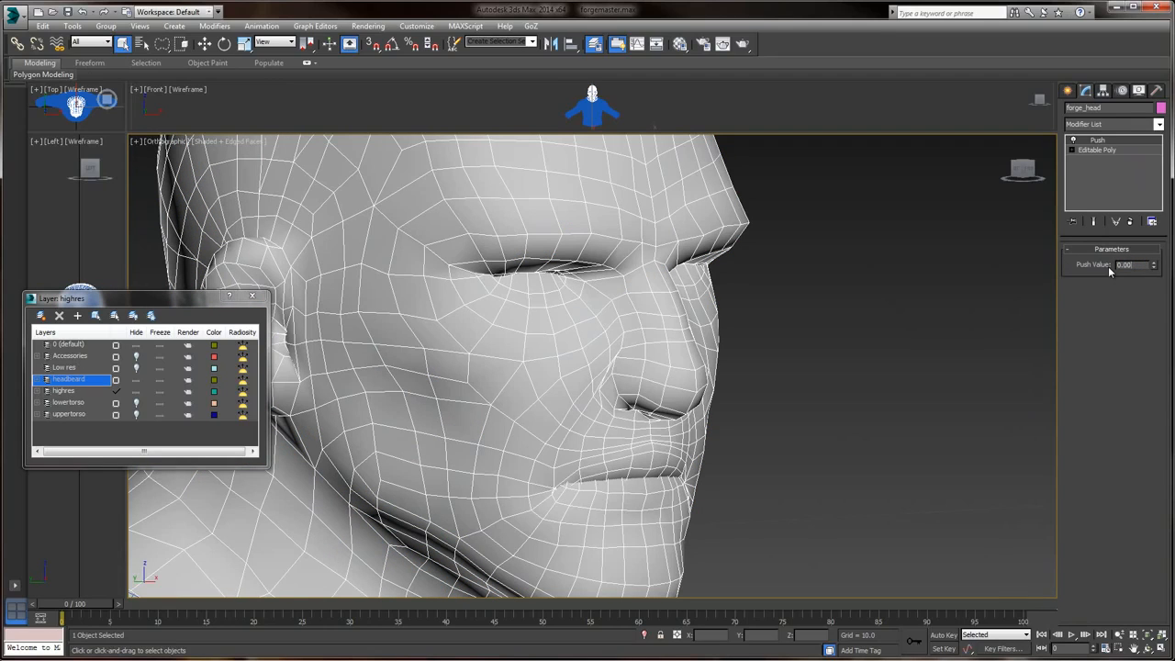
{"action": "type", "text": "0.001"}
{"action": "key", "text": "Return"}
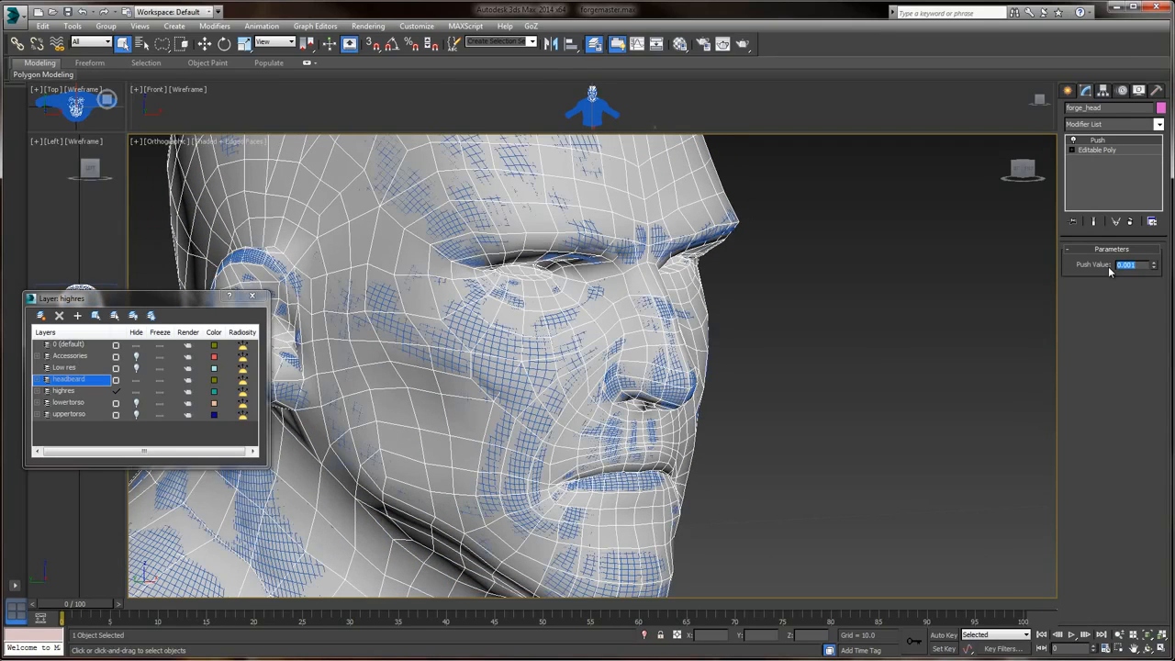
- Collapse the Push modifier into the head's Editable Poly and check the face and neck against the high-res mesh
{"action": "middle_click_drag", "start_coordinate": [914, 288], "coordinate": [1016, 203], "text": "alt"}
{"action": "right_click", "coordinate": [1100, 141]}
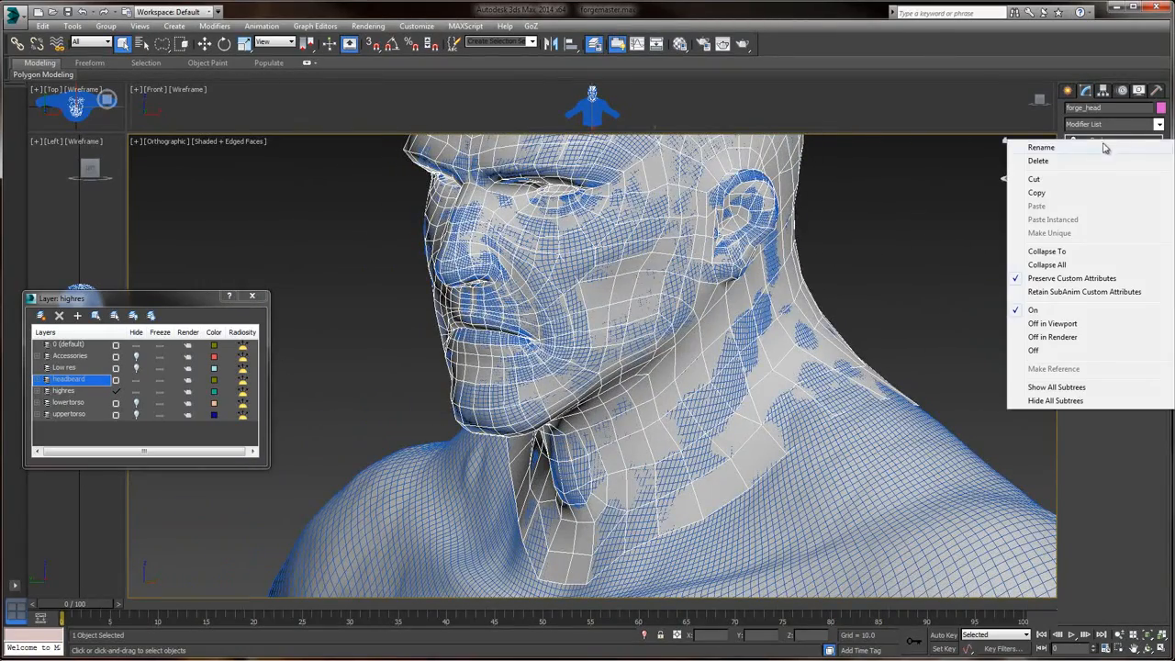
{"action": "left_click", "coordinate": [1056, 251]}
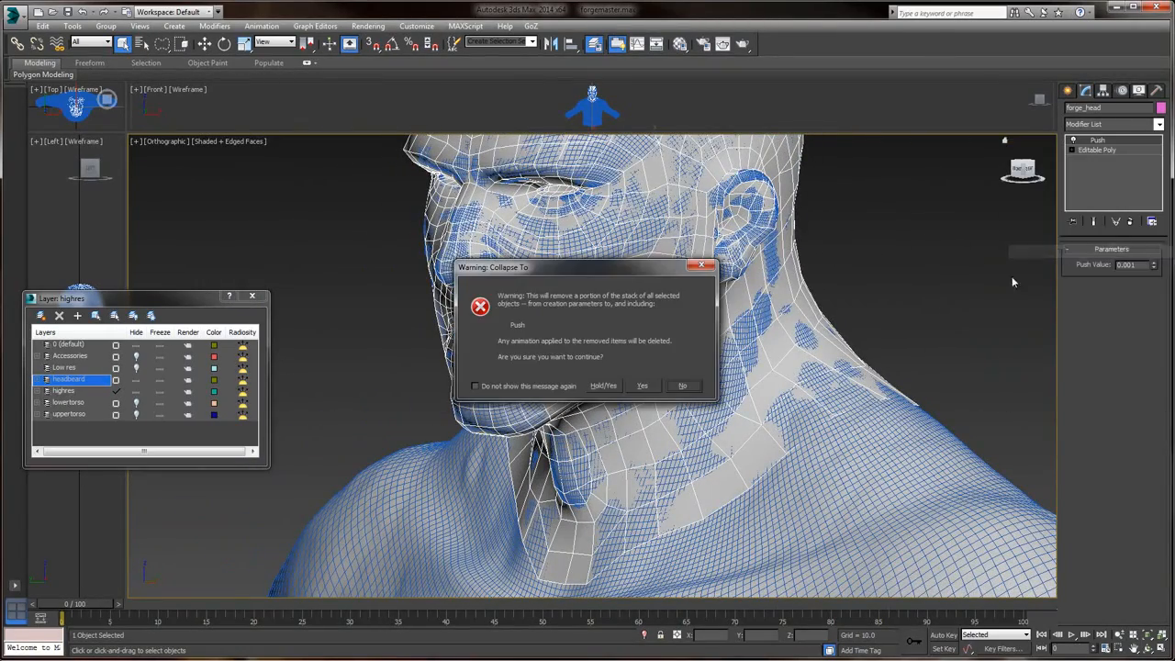
{"action": "left_click", "coordinate": [647, 385]}
{"action": "middle_click_drag", "start_coordinate": [649, 387], "coordinate": [807, 249], "text": "alt"}
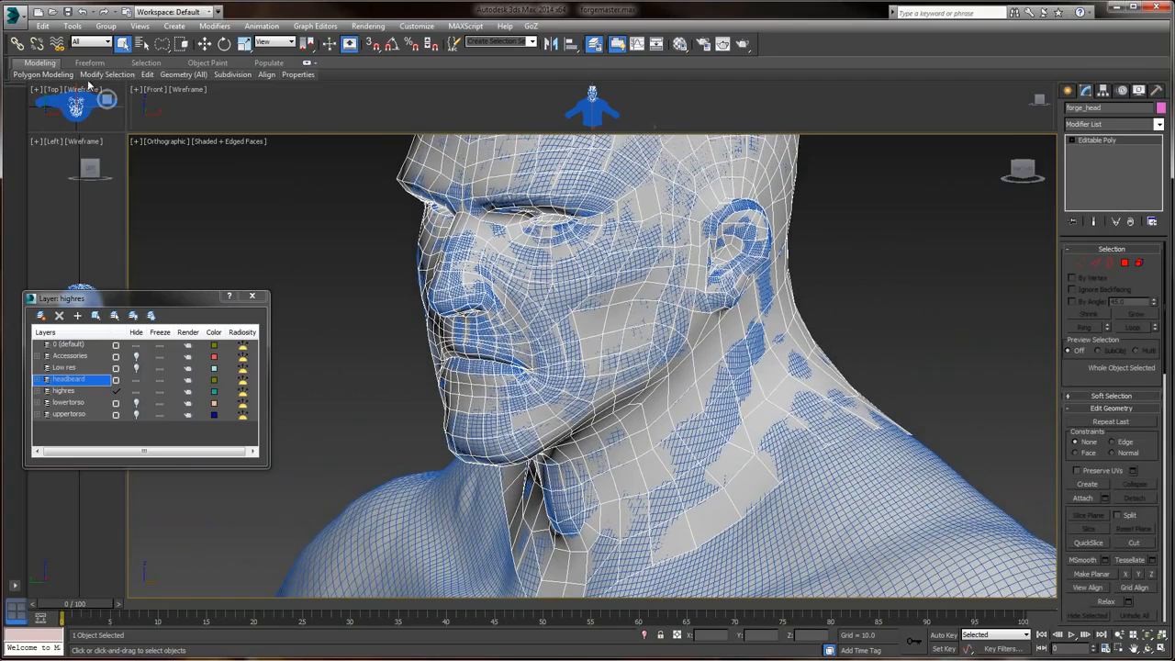
{"action": "middle_click_drag", "start_coordinate": [251, 221], "coordinate": [237, 232]}
{"action": "scroll", "coordinate": [621, 223], "scroll_direction": "down", "scroll_amount": 3}
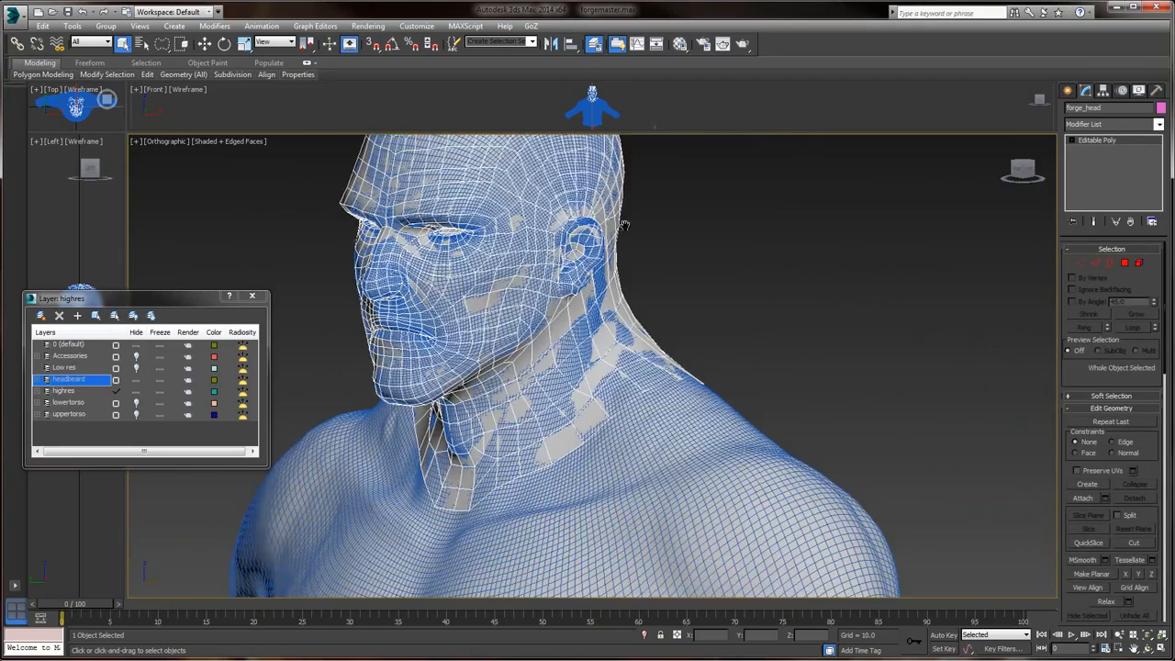
{"action": "scroll", "coordinate": [829, 249], "scroll_direction": "up", "scroll_amount": 3}
{"action": "middle_click_drag", "start_coordinate": [850, 200], "coordinate": [901, 147]}
{"action": "middle_click_drag", "start_coordinate": [811, 229], "coordinate": [813, 265], "text": "alt"}
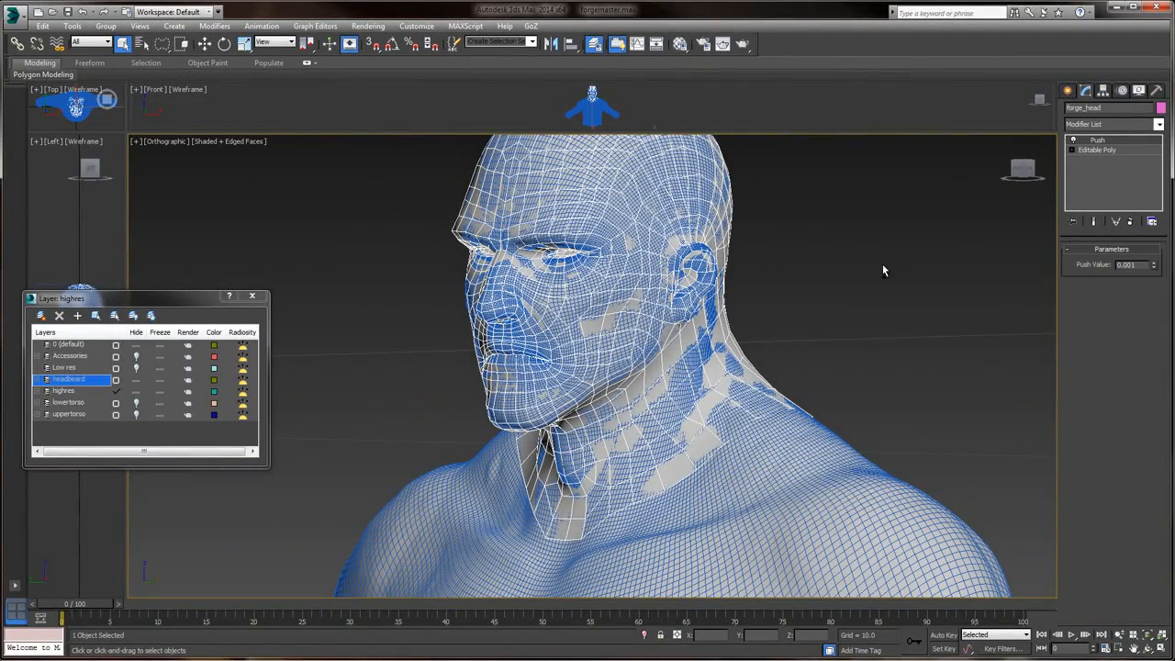
- Undo the collapse and the last push value, and delete the Push modifier from the low-res head
{"action": "key", "text": "ctrl+z"}
{"action": "key", "text": "ctrl+z"}
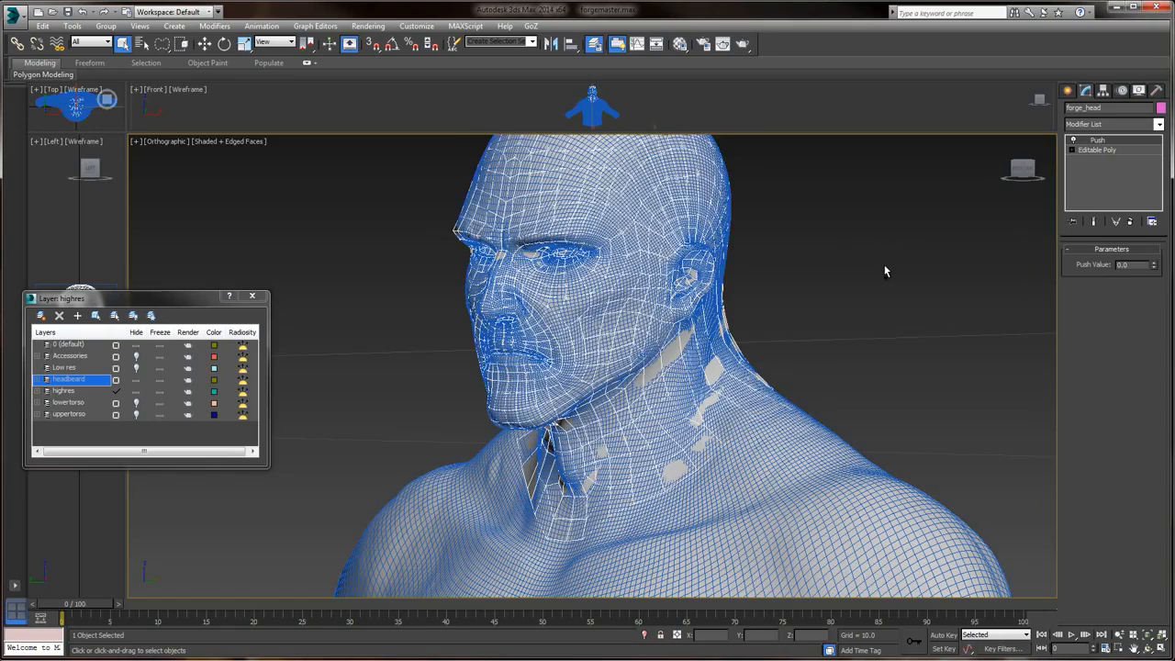
{"action": "right_click", "coordinate": [1104, 140]}
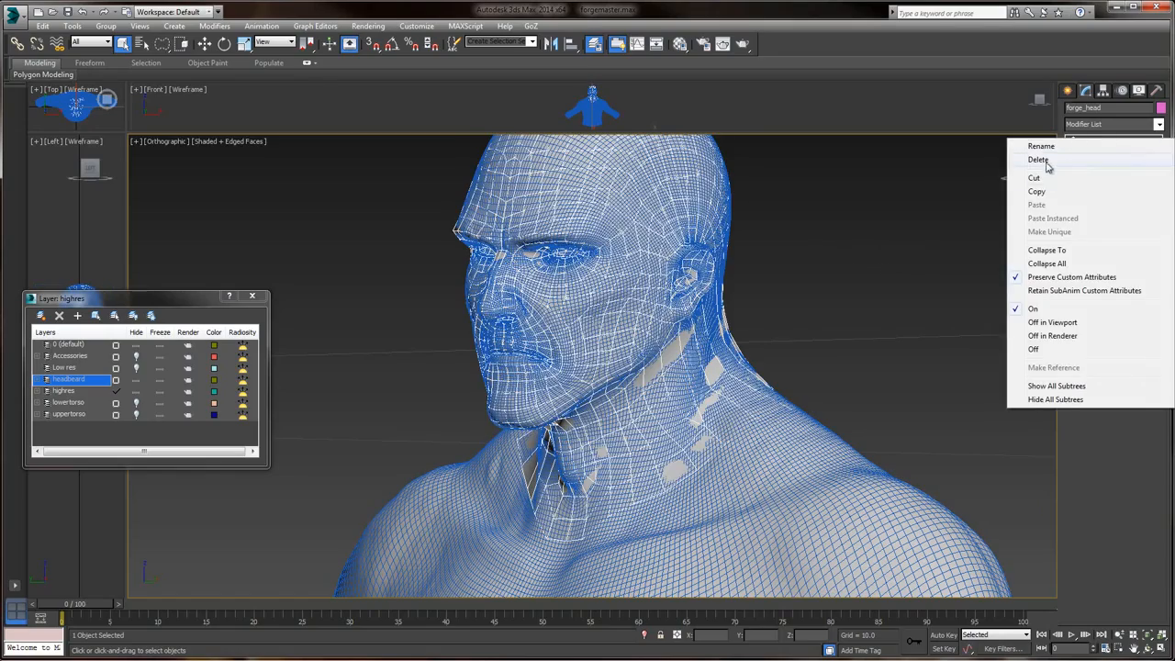
{"action": "left_click", "coordinate": [1047, 164]}
{"action": "middle_click_drag", "start_coordinate": [826, 257], "coordinate": [867, 255], "text": "alt"}
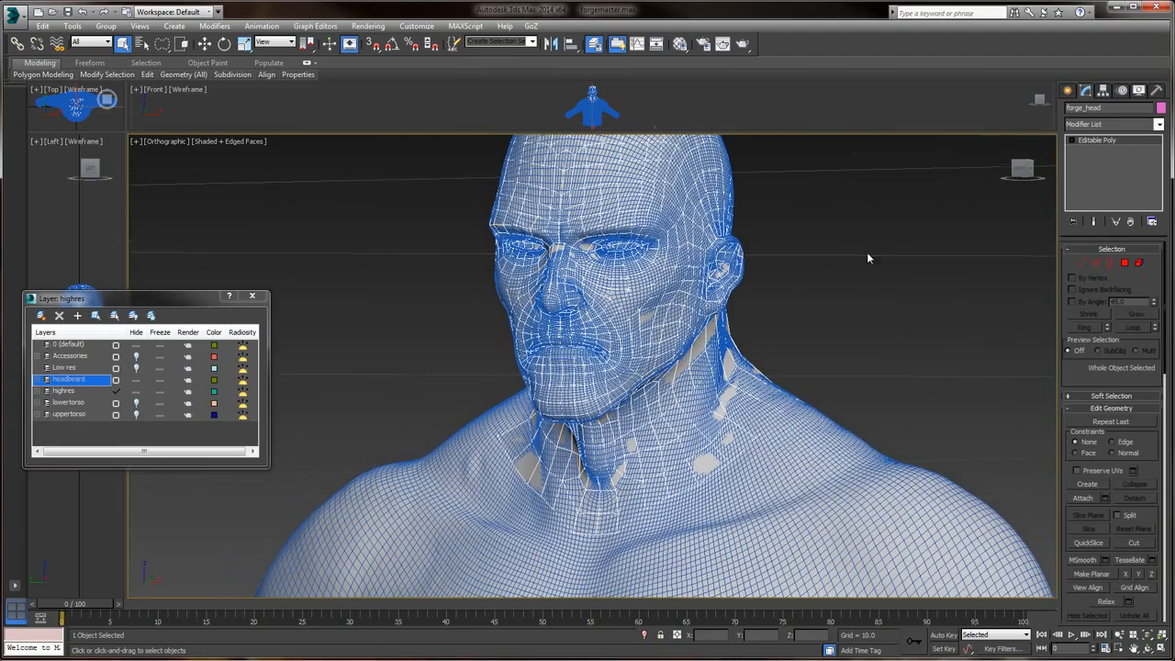
- Move the layer manager window higher, adjust its size slightly, and save the scene
{"action": "left_click_drag", "start_coordinate": [151, 302], "coordinate": [165, 148]}
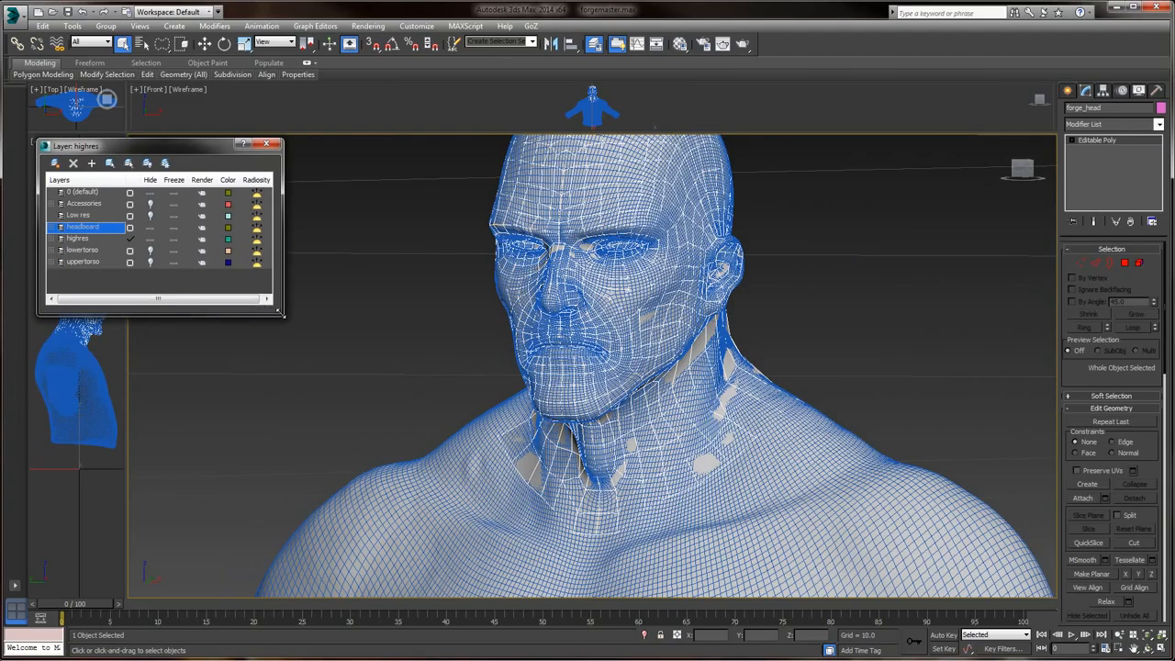
{"action": "mouse_move", "coordinate": [280, 313]}
{"action": "left_mouse_down"}
{"action": "mouse_move", "coordinate": [327, 422]}
{"action": "mouse_move", "coordinate": [303, 501]}
{"action": "mouse_move", "coordinate": [287, 495]}
{"action": "mouse_move", "coordinate": [301, 393]}
{"action": "mouse_move", "coordinate": [278, 306]}
{"action": "left_mouse_up"}
{"action": "left_click", "coordinate": [12, 17]}
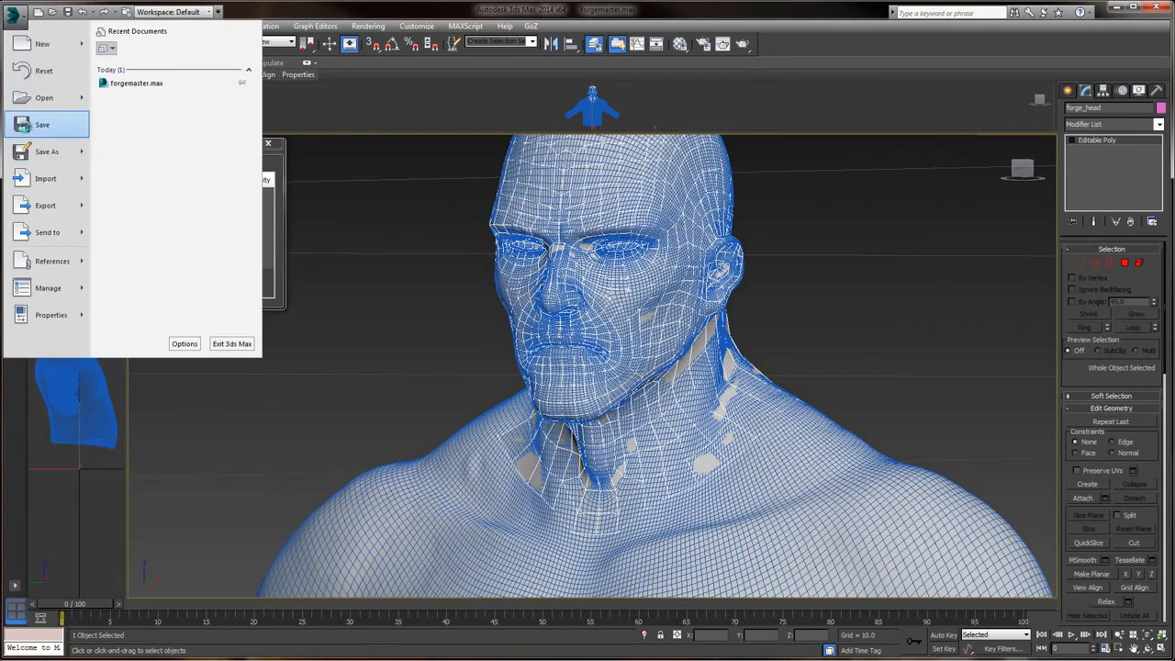
{"action": "left_click", "coordinate": [22, 125]}
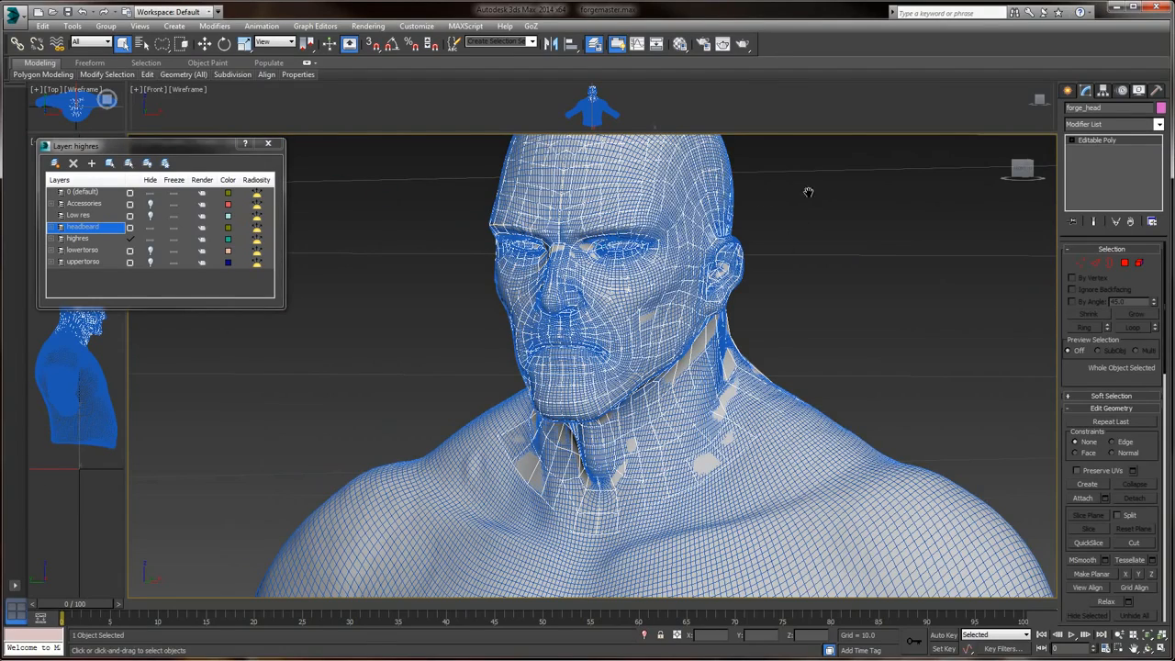
- Apply a fresh Push modifier to the low-res head with a push value of 0.001
{"action": "middle_click_drag", "start_coordinate": [808, 192], "coordinate": [853, 248]}
{"action": "scroll", "coordinate": [793, 271], "scroll_direction": "up", "scroll_amount": 4}
{"action": "left_click", "coordinate": [1159, 124]}
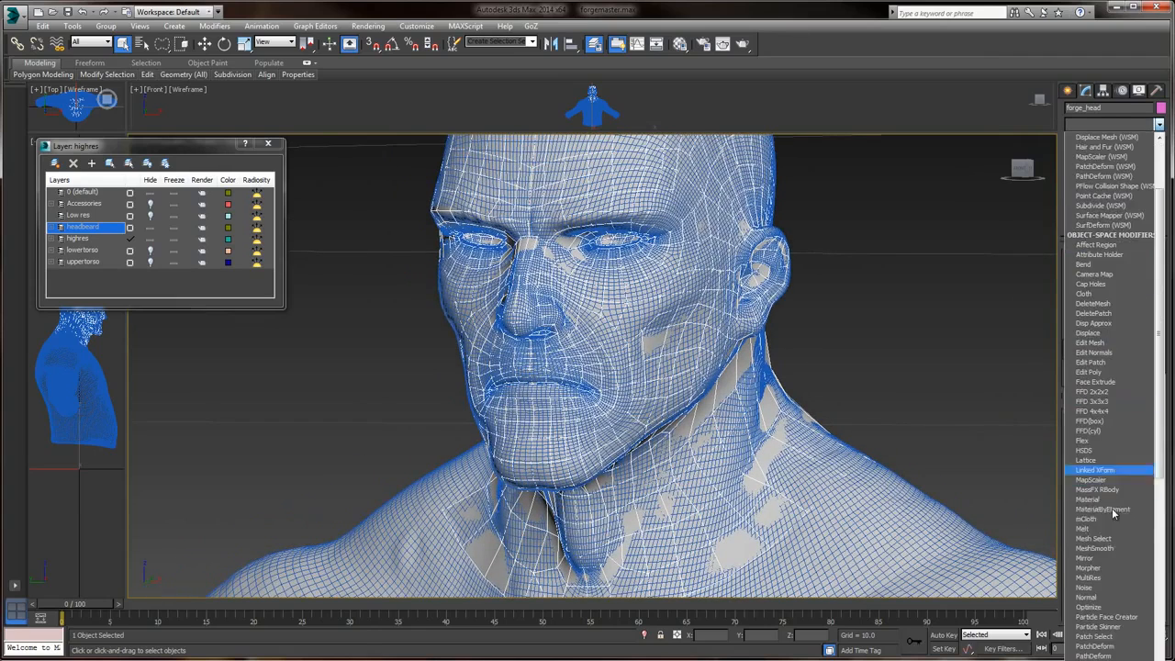
{"action": "scroll", "coordinate": [1109, 560], "scroll_direction": "down", "scroll_amount": 4}
{"action": "left_click", "coordinate": [1100, 608]}
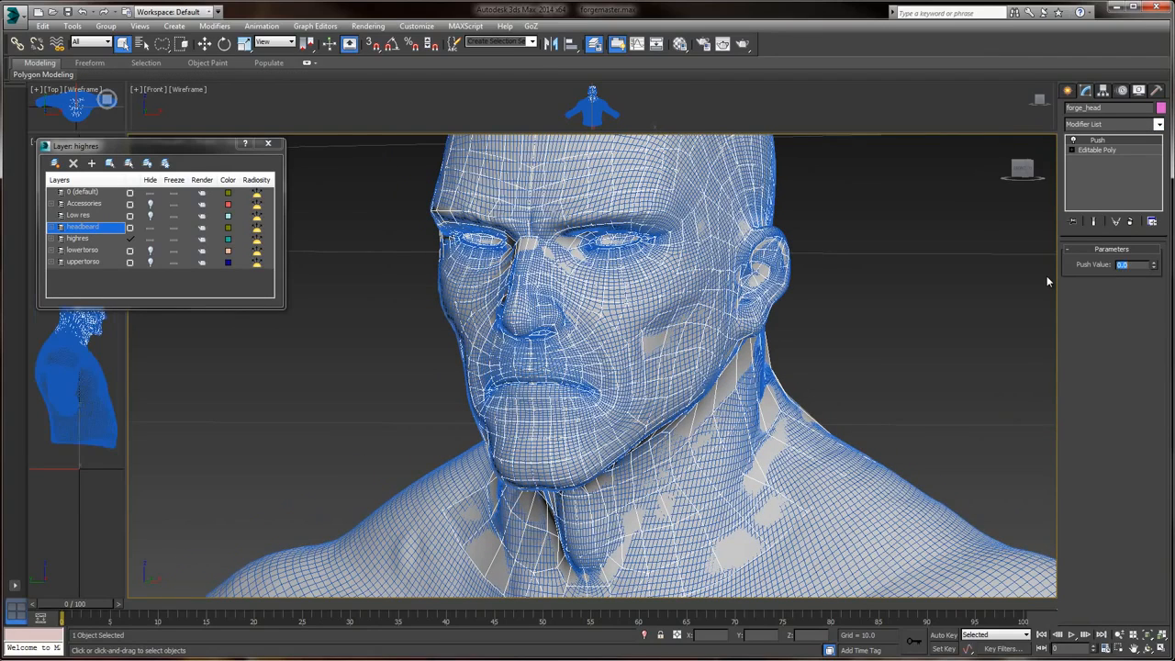
{"action": "left_click", "coordinate": [1106, 150]}
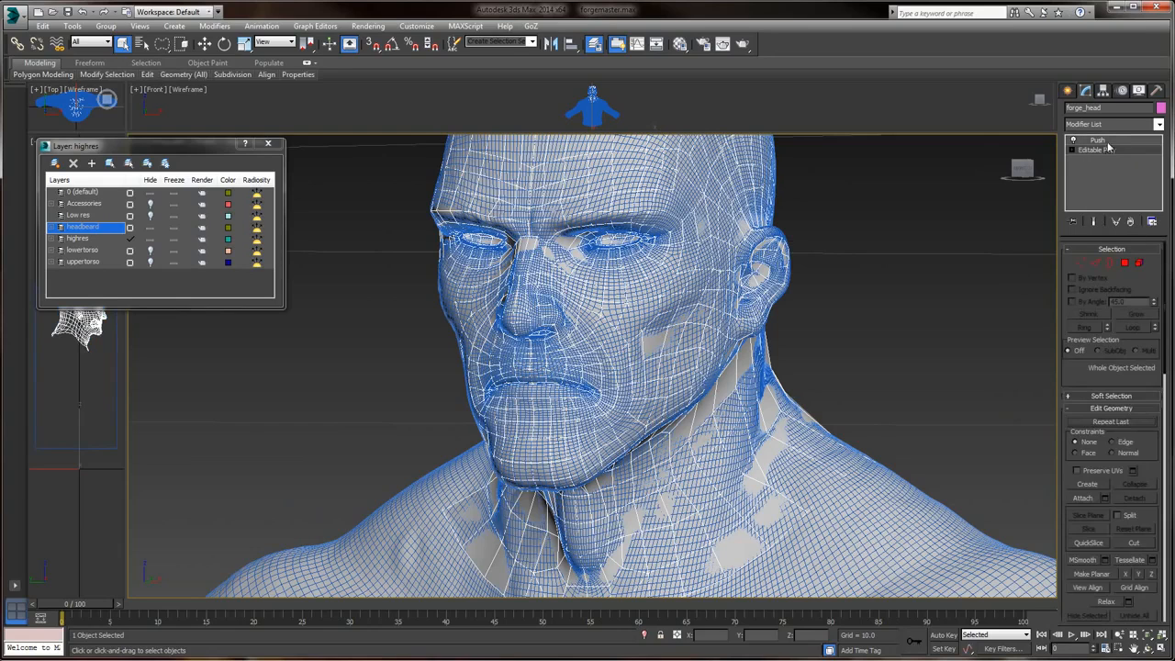
{"action": "left_click", "coordinate": [1098, 139]}
{"action": "left_click", "coordinate": [1153, 264]}
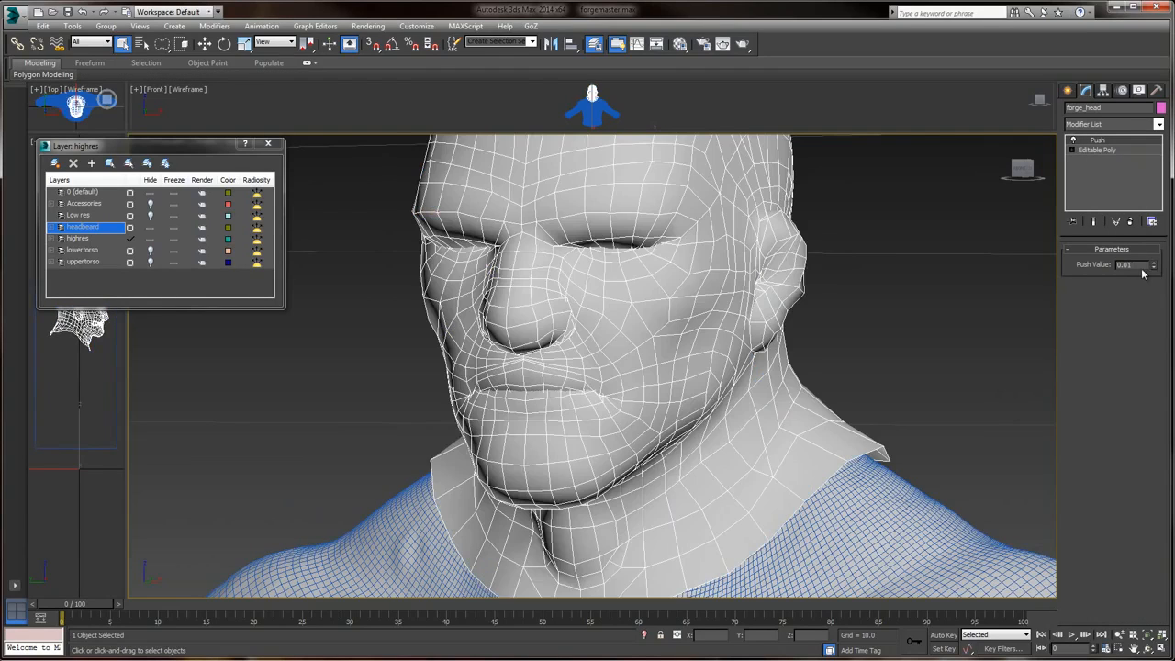
{"action": "type", "text": "0.00"}
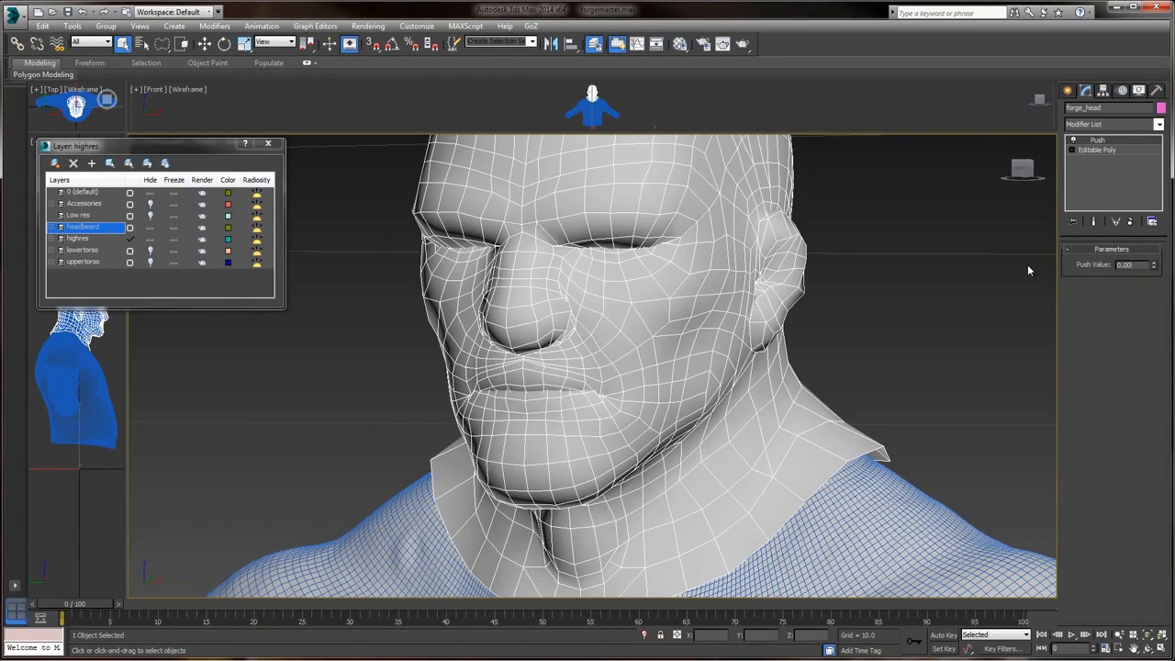
{"action": "type", "text": "1"}
{"action": "key", "text": "Return"}
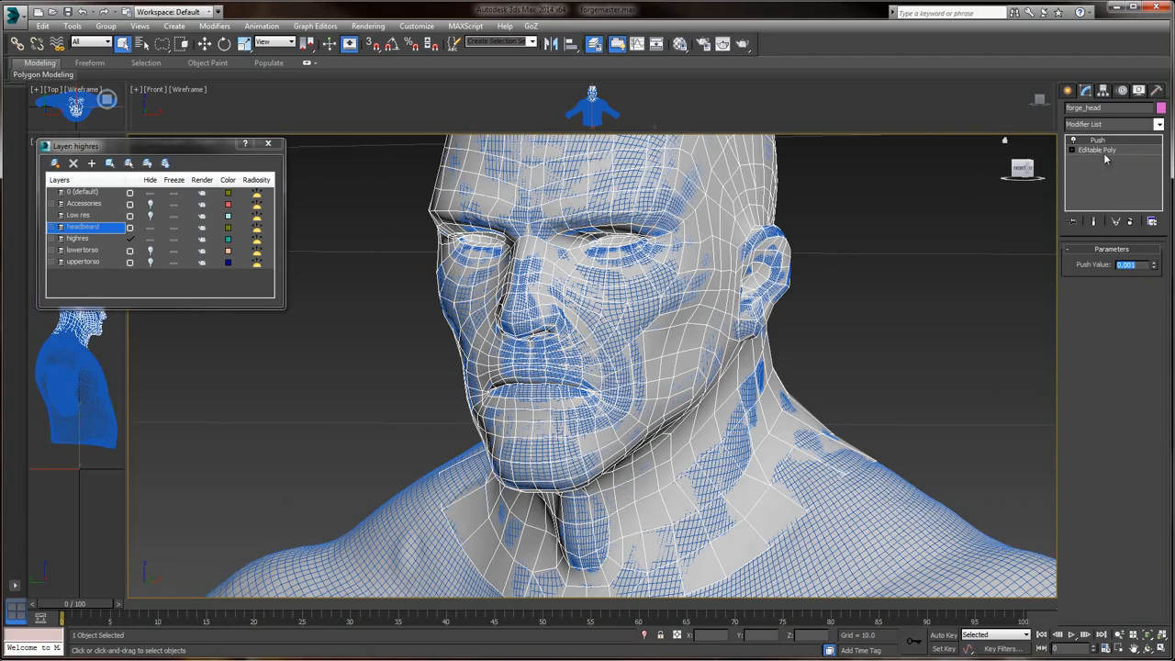
- Collapse the head's modifier stack down to the Push modifier, accepting the removal of the stack portion
{"action": "right_click", "coordinate": [1102, 140]}
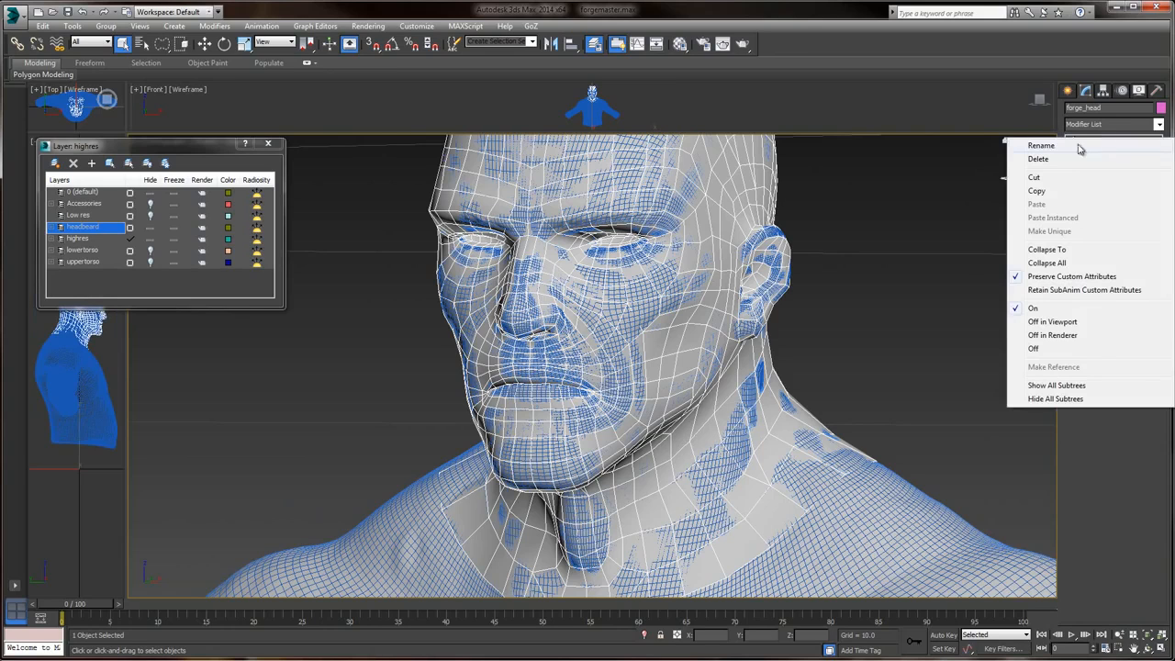
{"action": "left_click", "coordinate": [1051, 251]}
{"action": "left_click", "coordinate": [640, 389]}
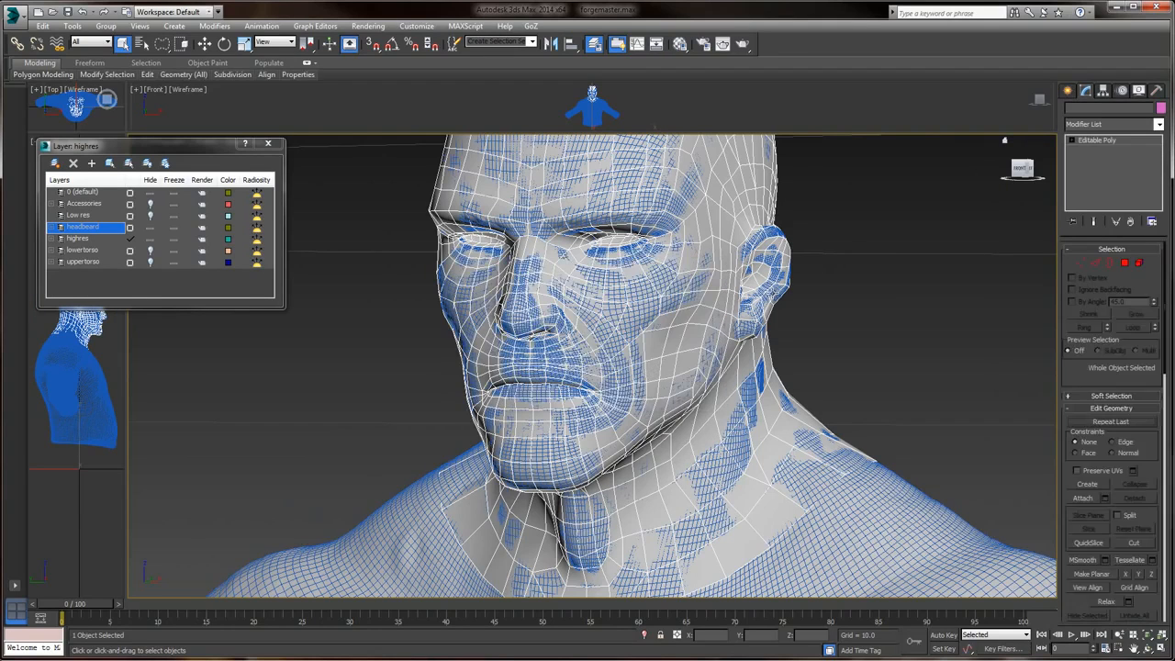
- Select the head mesh's vertices along the front of the throat and move them about 0.001 forward along Y
{"action": "middle_click_drag", "start_coordinate": [843, 250], "coordinate": [679, 348]}
{"action": "left_click", "coordinate": [1123, 263]}
{"action": "left_click", "coordinate": [1080, 263]}
{"action": "middle_click_drag", "start_coordinate": [536, 439], "coordinate": [577, 301]}
{"action": "mouse_move", "coordinate": [548, 397]}
{"action": "left_mouse_down"}
{"action": "mouse_move", "coordinate": [565, 357]}
{"action": "mouse_move", "coordinate": [595, 355]}
{"action": "left_mouse_up"}
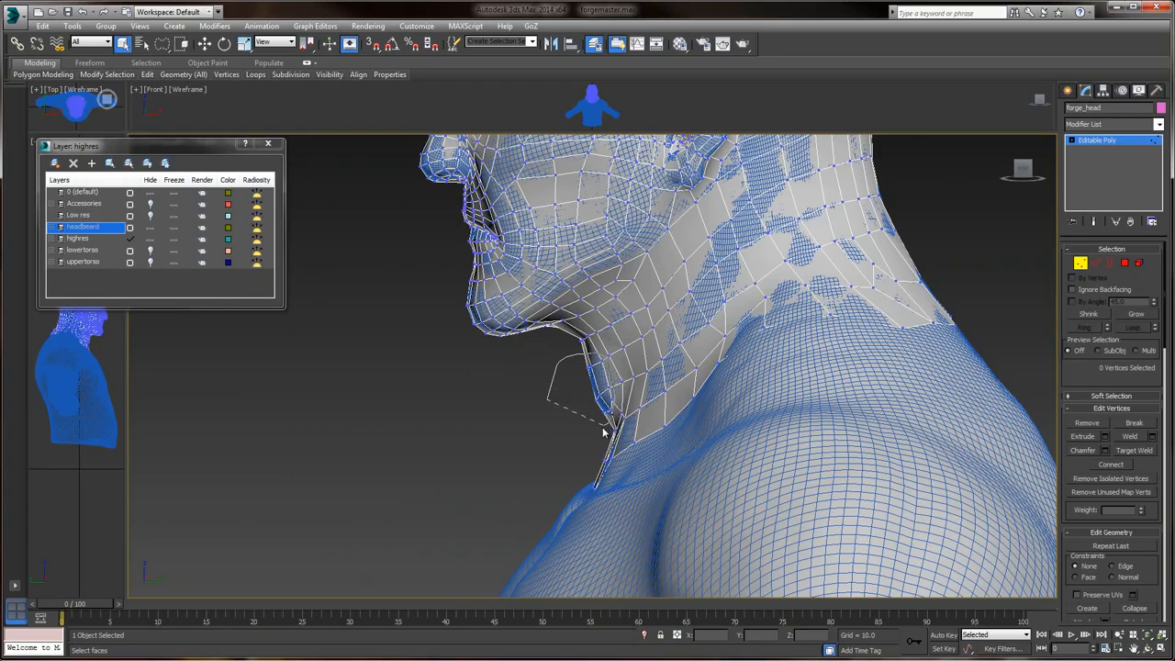
{"action": "left_click_drag", "start_coordinate": [604, 431], "coordinate": [578, 355]}
{"action": "left_click", "coordinate": [204, 43]}
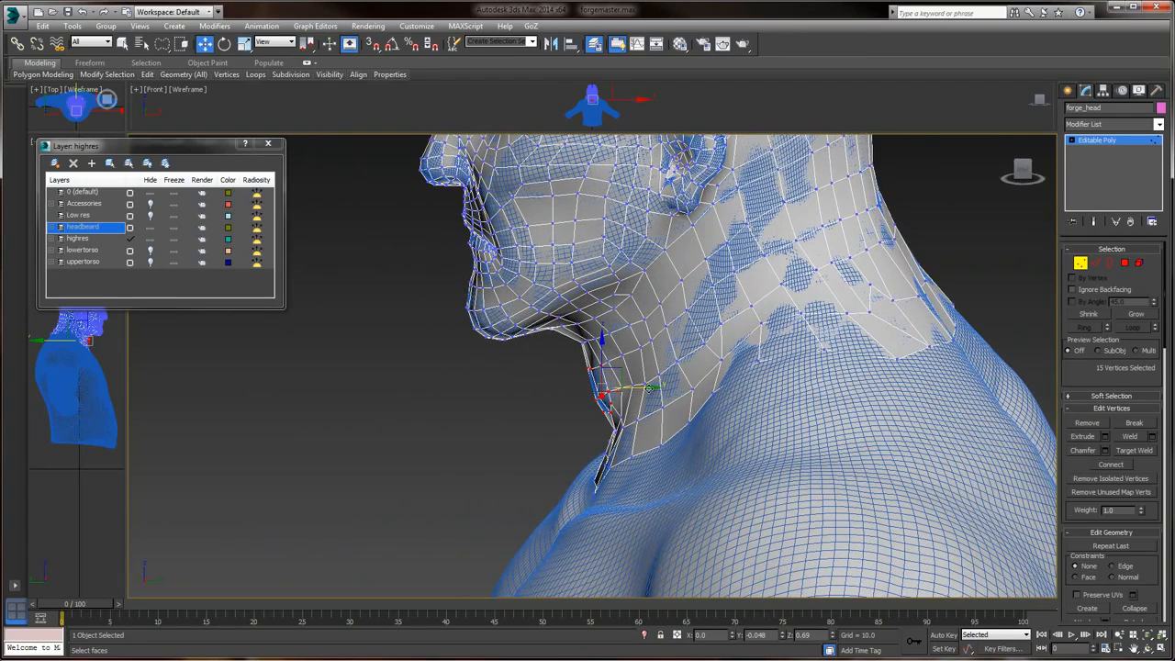
{"action": "left_click_drag", "start_coordinate": [646, 387], "coordinate": [644, 388]}
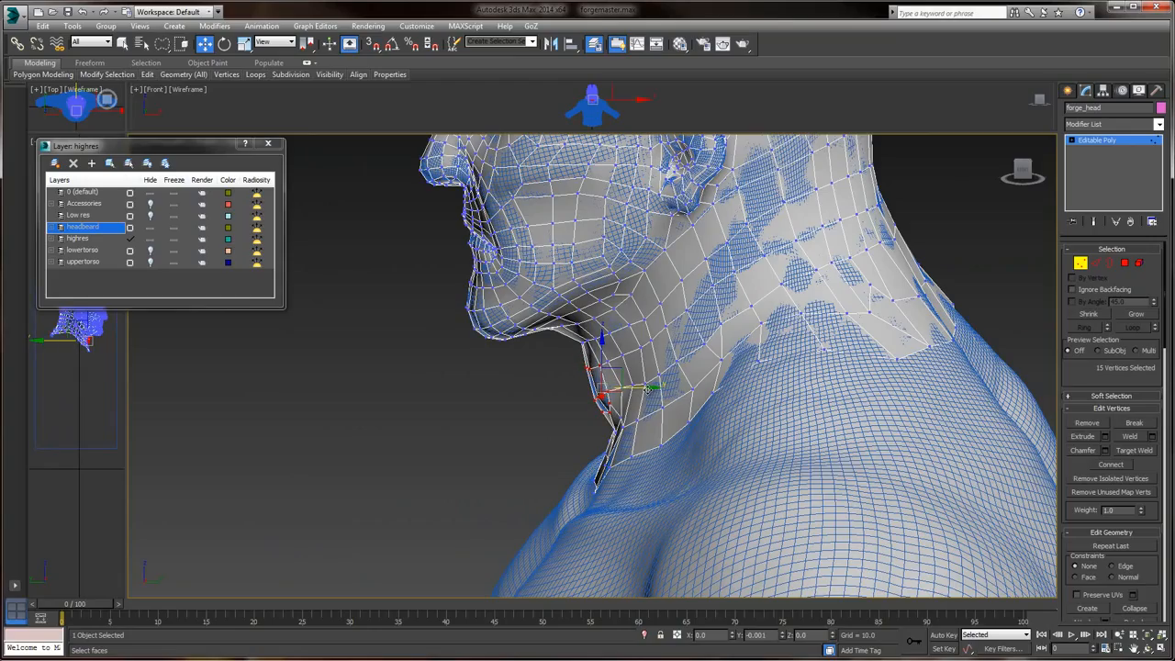
- Select matching vertices on both sides of the front of the neck's lower border
{"action": "middle_click_drag", "start_coordinate": [514, 389], "coordinate": [719, 480], "text": "alt"}
{"action": "left_click_drag", "start_coordinate": [669, 440], "coordinate": [681, 424]}
{"action": "mouse_move", "coordinate": [766, 446]}
{"action": "middle_mouse_down", "text": "alt"}
{"action": "mouse_move", "coordinate": [710, 414]}
{"action": "mouse_move", "coordinate": [679, 460]}
{"action": "mouse_move", "coordinate": [620, 433]}
{"action": "mouse_move", "coordinate": [525, 443]}
{"action": "middle_mouse_up", "text": "alt"}
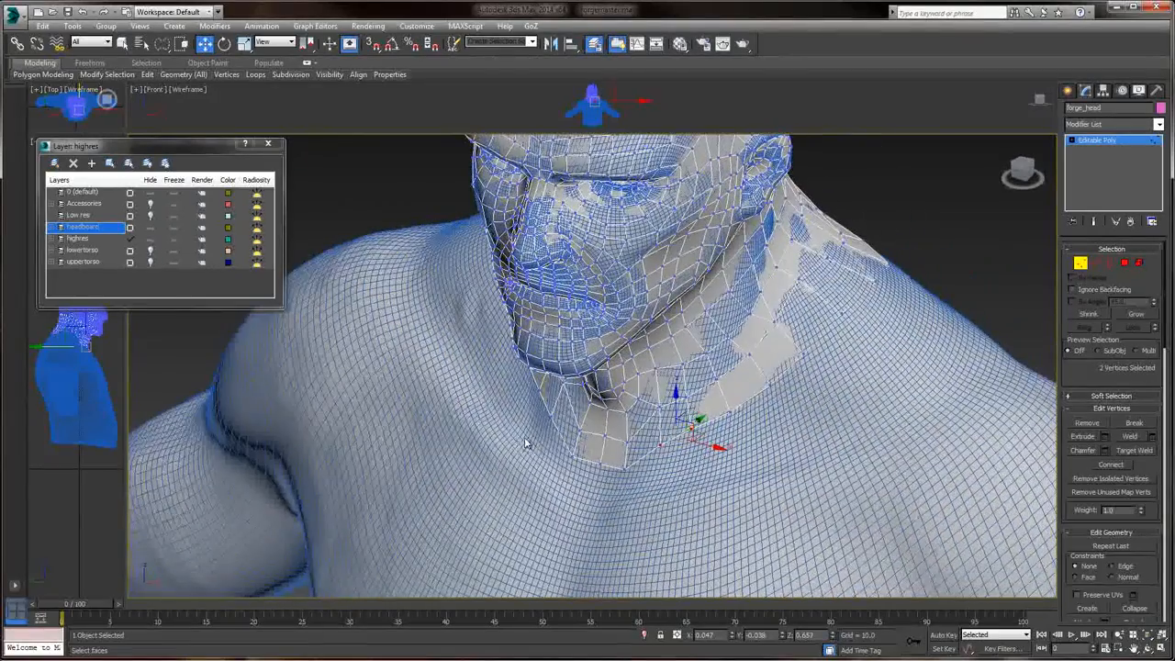
{"action": "left_click_drag", "start_coordinate": [498, 388], "coordinate": [561, 407], "text": "ctrl"}
{"action": "mouse_move", "coordinate": [561, 406]}
{"action": "middle_mouse_down", "text": "alt"}
{"action": "mouse_move", "coordinate": [630, 415]}
{"action": "mouse_move", "coordinate": [627, 375]}
{"action": "mouse_move", "coordinate": [657, 430]}
{"action": "mouse_move", "coordinate": [615, 398]}
{"action": "mouse_move", "coordinate": [548, 396]}
{"action": "mouse_move", "coordinate": [685, 337]}
{"action": "mouse_move", "coordinate": [640, 389]}
{"action": "mouse_move", "coordinate": [698, 343]}
{"action": "mouse_move", "coordinate": [762, 339]}
{"action": "mouse_move", "coordinate": [781, 370]}
{"action": "mouse_move", "coordinate": [716, 370]}
{"action": "mouse_move", "coordinate": [564, 424]}
{"action": "middle_mouse_up", "text": "alt"}
- Select matching border vertices where the neck meets the shoulders on both sides and raise them about 0.002
{"action": "left_click", "coordinate": [650, 409]}
{"action": "left_click", "coordinate": [564, 397], "text": "ctrl"}
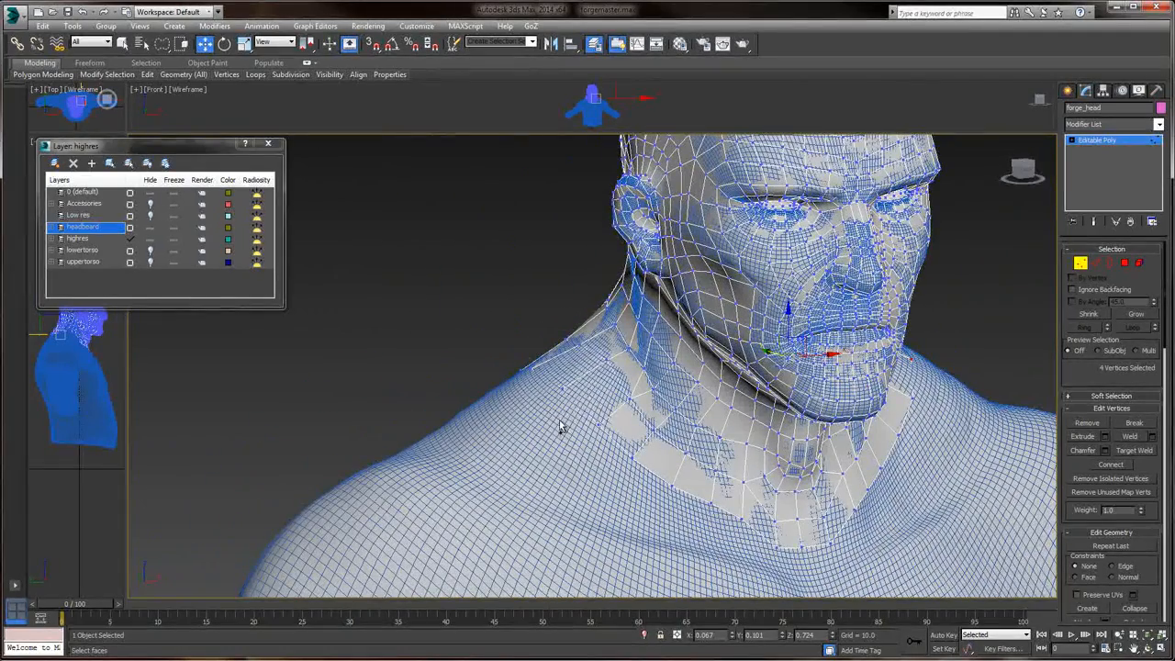
{"action": "left_click_drag", "start_coordinate": [525, 380], "coordinate": [541, 367], "text": "ctrl"}
{"action": "middle_click_drag", "start_coordinate": [541, 368], "coordinate": [440, 349], "text": "alt"}
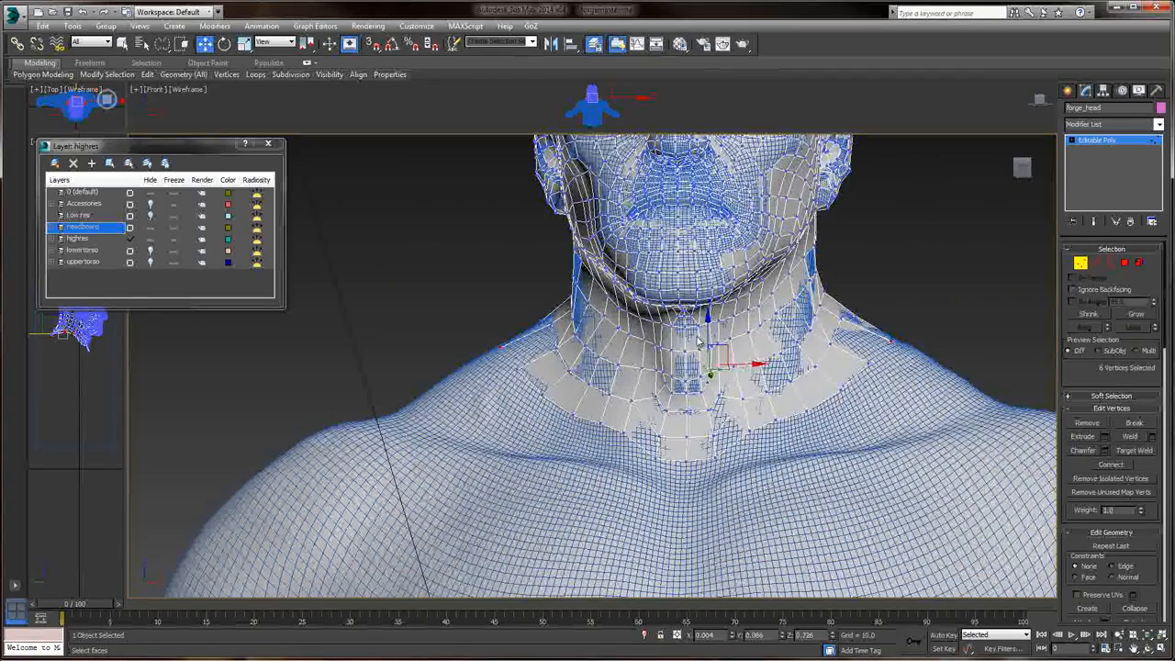
{"action": "left_click_drag", "start_coordinate": [708, 327], "coordinate": [707, 317]}
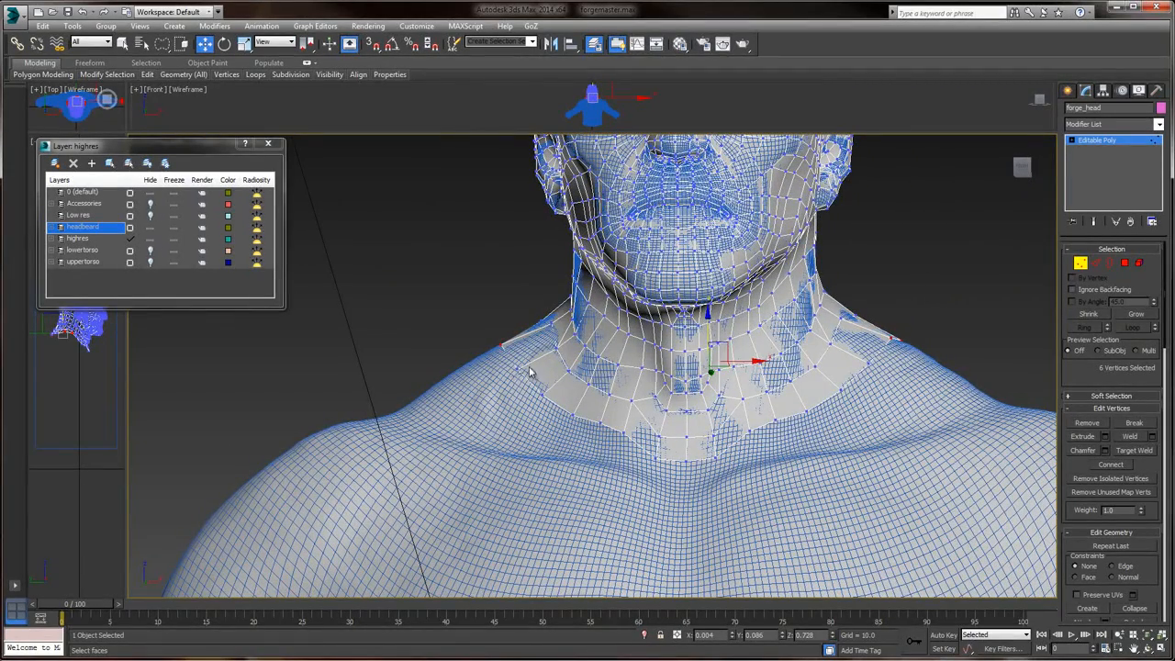
- Select the matching pair of vertices on the left and right sides of the neck's lower border
{"action": "left_click", "coordinate": [521, 374]}
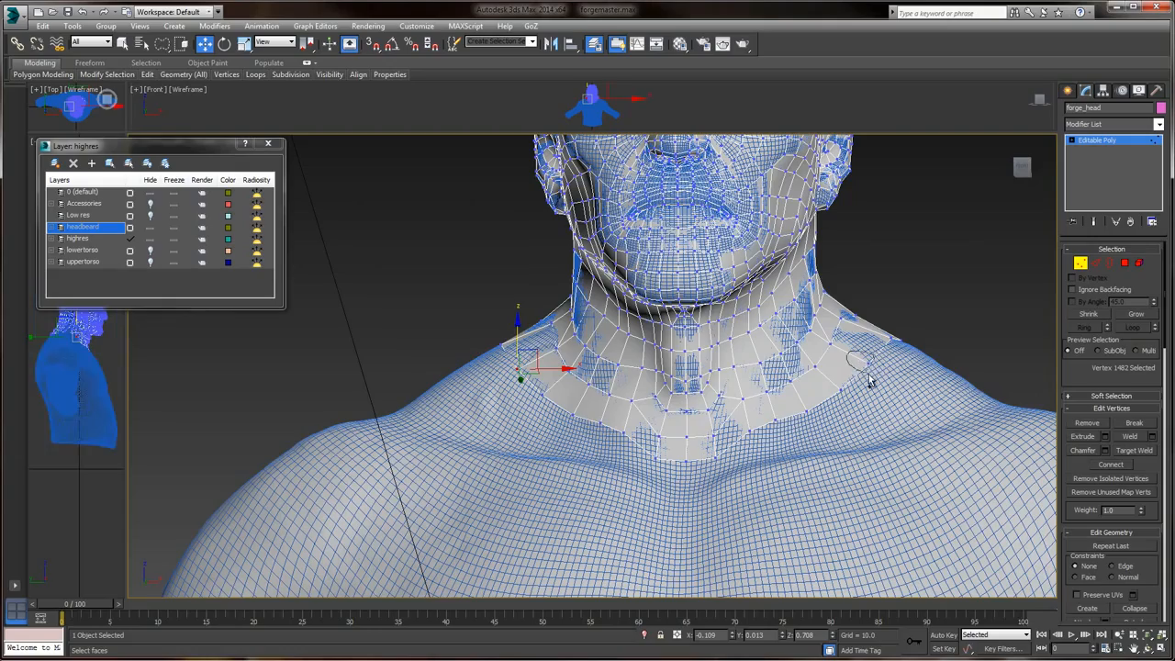
{"action": "left_click_drag", "start_coordinate": [869, 379], "coordinate": [866, 371], "text": "ctrl"}
{"action": "mouse_move", "coordinate": [867, 371]}
{"action": "middle_mouse_down", "text": "alt"}
{"action": "mouse_move", "coordinate": [789, 396]}
{"action": "mouse_move", "coordinate": [751, 369]}
{"action": "middle_mouse_up", "text": "alt"}
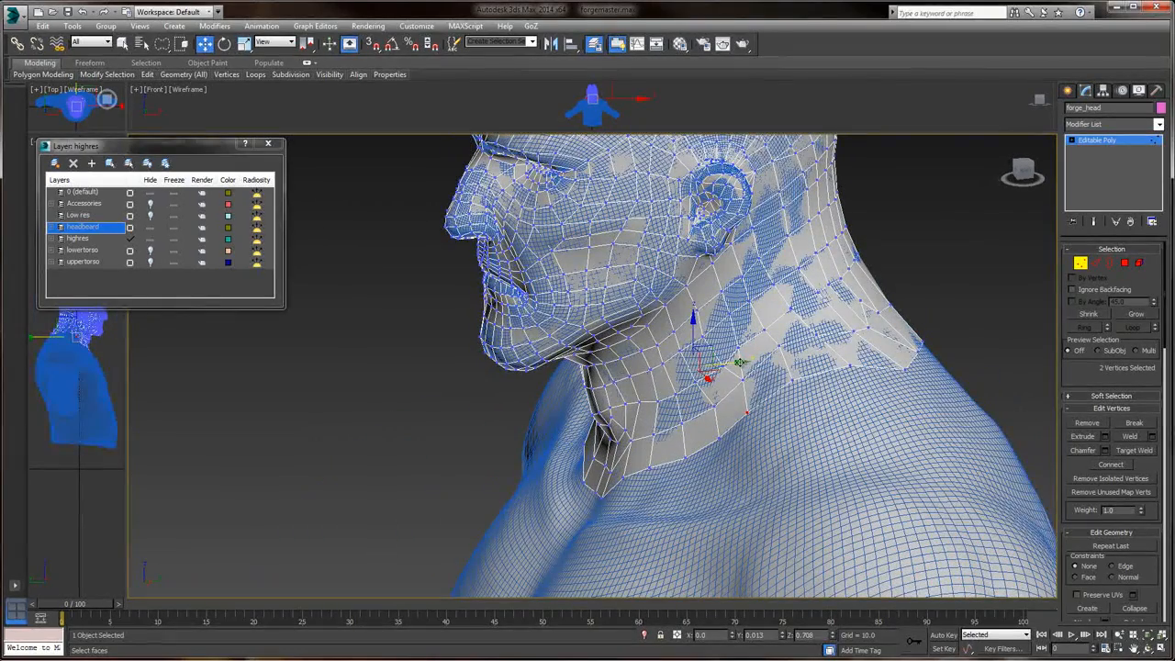
- Select the matching pair of border vertices on the rear sides of the neck and raise them about 0.004 along Z
{"action": "left_click", "coordinate": [787, 374]}
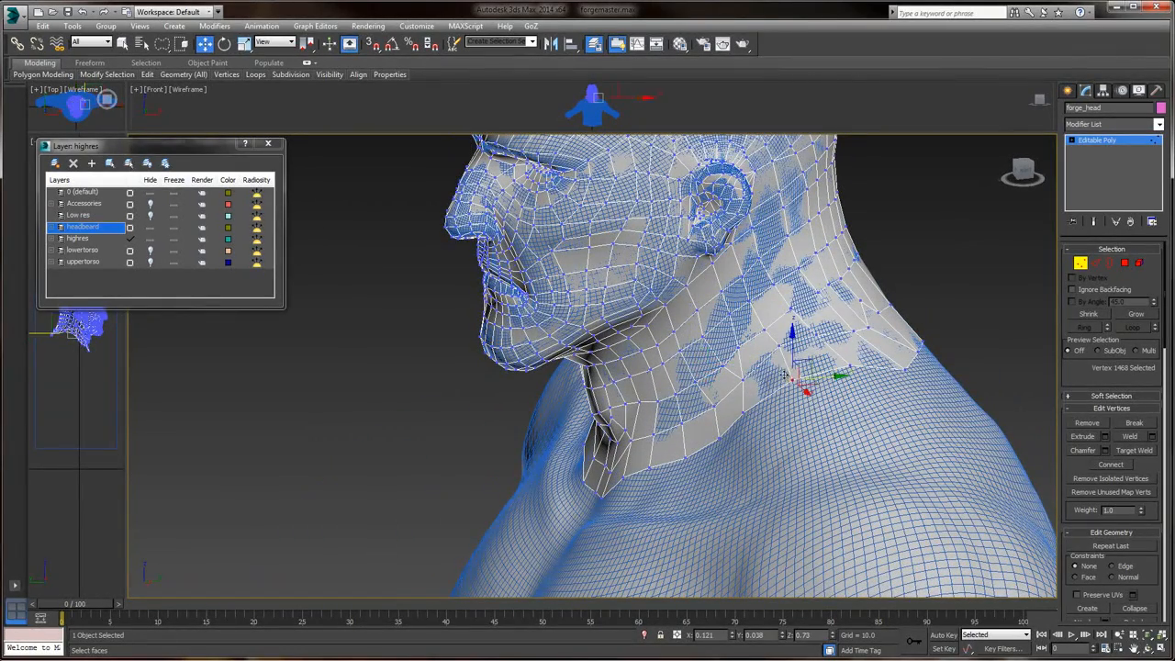
{"action": "middle_click_drag", "start_coordinate": [787, 374], "coordinate": [487, 443], "text": "alt"}
{"action": "left_click", "coordinate": [399, 380]}
{"action": "left_click_drag", "start_coordinate": [486, 442], "coordinate": [435, 396]}
{"action": "middle_click_drag", "start_coordinate": [431, 443], "coordinate": [286, 432], "text": "alt"}
{"action": "left_click_drag", "start_coordinate": [274, 452], "coordinate": [294, 415], "text": "ctrl"}
{"action": "middle_click_drag", "start_coordinate": [299, 418], "coordinate": [500, 301], "text": "alt"}
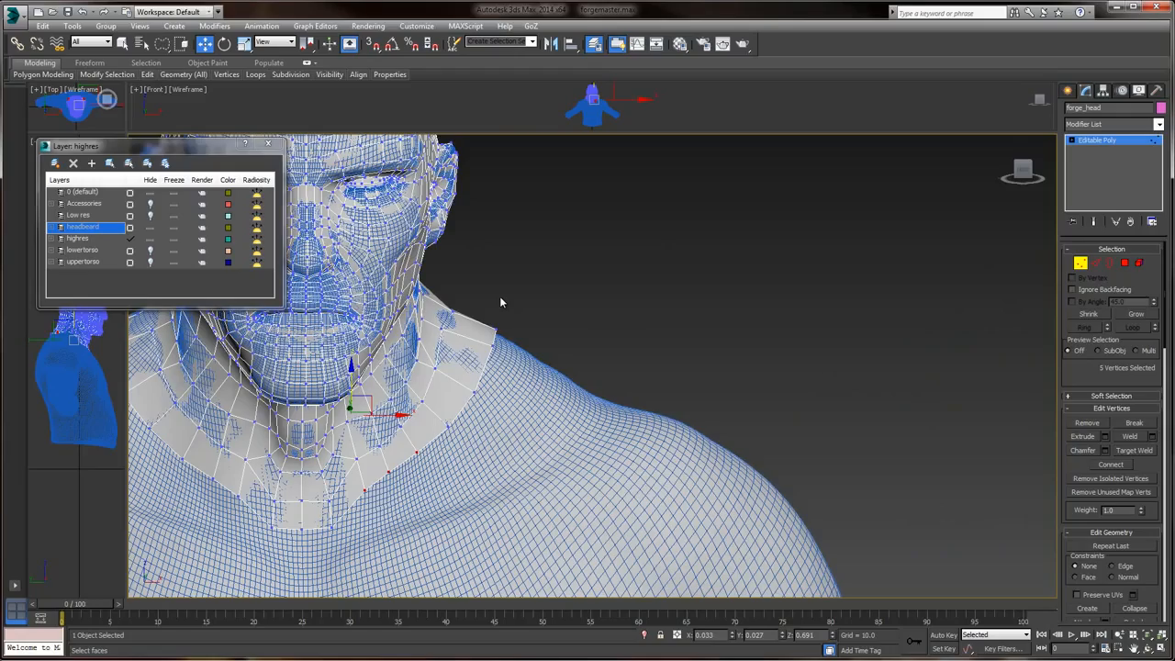
{"action": "mouse_move", "coordinate": [402, 442]}
{"action": "left_mouse_down", "text": "alt"}
{"action": "mouse_move", "coordinate": [346, 540]}
{"action": "mouse_move", "coordinate": [352, 433]}
{"action": "left_mouse_up", "text": "alt"}
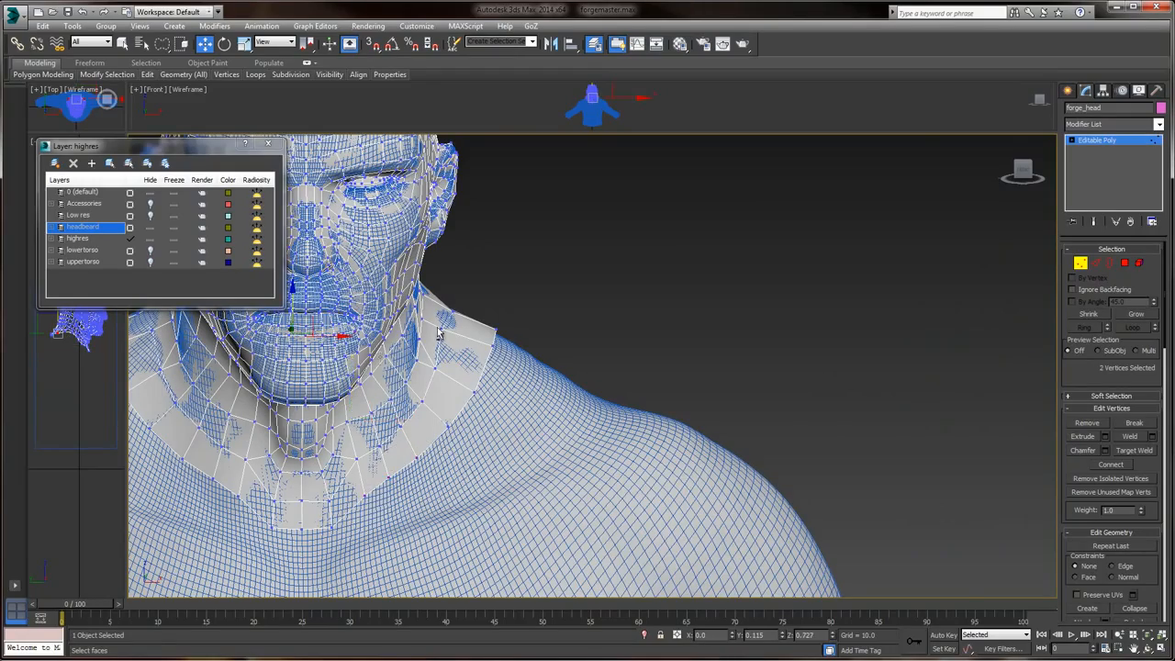
{"action": "mouse_move", "coordinate": [440, 334]}
{"action": "middle_mouse_down", "text": "alt"}
{"action": "mouse_move", "coordinate": [780, 348]}
{"action": "mouse_move", "coordinate": [823, 364]}
{"action": "middle_mouse_up", "text": "alt"}
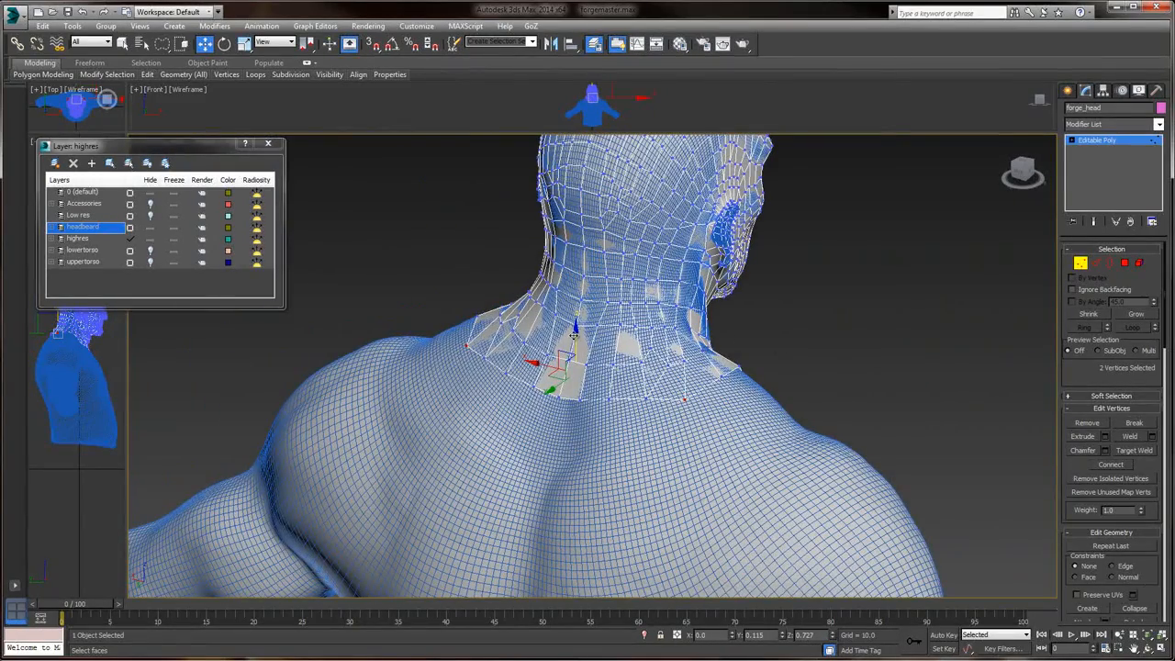
{"action": "left_click_drag", "start_coordinate": [576, 326], "coordinate": [576, 323]}
- Select the seven border vertices across the back of the neck and raise them about 0.003 along Z
{"action": "middle_click_drag", "start_coordinate": [474, 394], "coordinate": [568, 433], "text": "alt"}
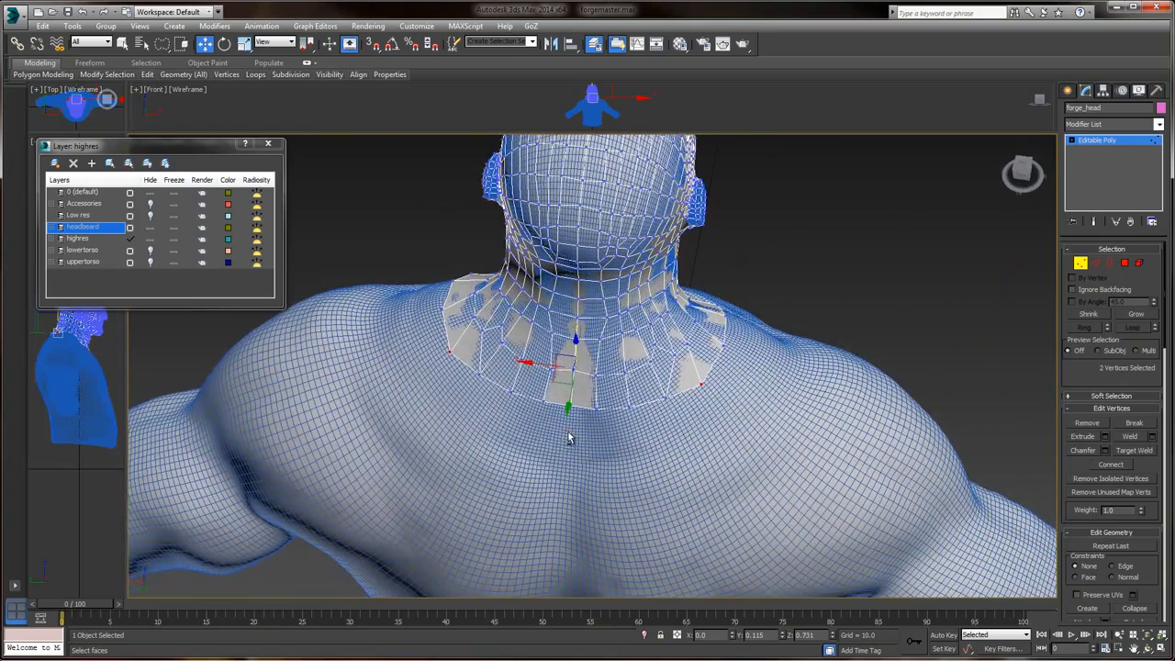
{"action": "left_click_drag", "start_coordinate": [674, 417], "coordinate": [679, 415], "text": "ctrl"}
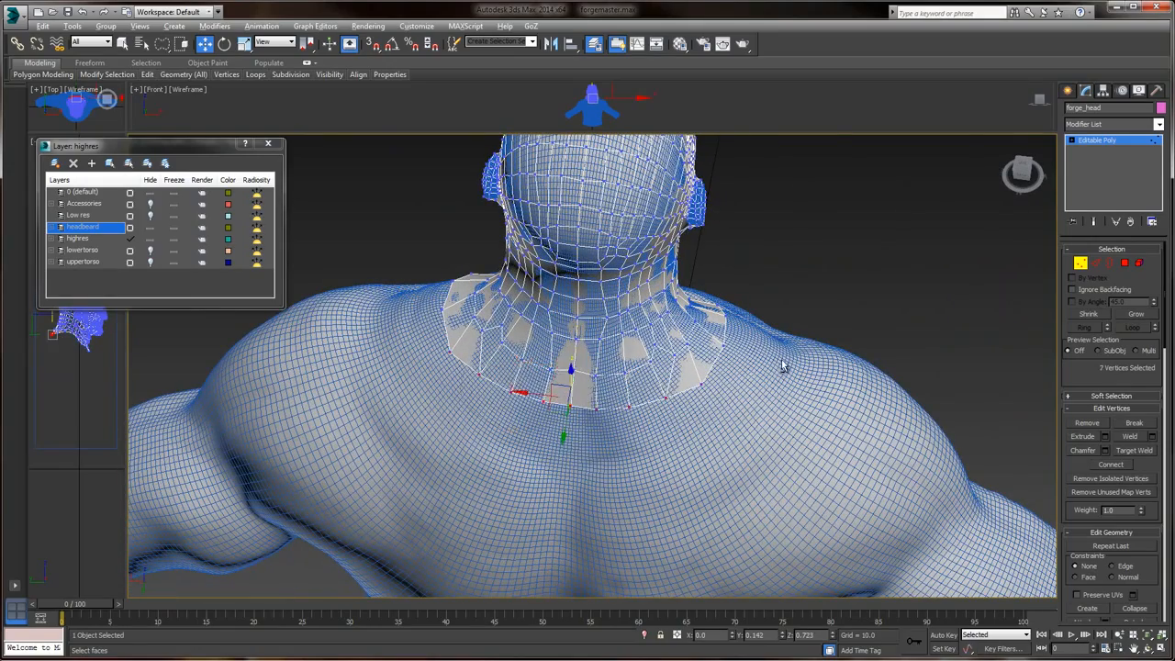
{"action": "middle_click_drag", "start_coordinate": [782, 367], "coordinate": [581, 358], "text": "alt"}
{"action": "left_click_drag", "start_coordinate": [571, 361], "coordinate": [569, 350]}
- Examine how the head mesh covers the high-res surface around the face, nose, chin and neck
{"action": "middle_click_drag", "start_coordinate": [559, 254], "coordinate": [738, 268]}
{"action": "middle_click_drag", "start_coordinate": [739, 267], "coordinate": [880, 147]}
{"action": "scroll", "coordinate": [769, 296], "scroll_direction": "up", "scroll_amount": 4}
{"action": "scroll", "coordinate": [884, 325], "scroll_direction": "up", "scroll_amount": 5}
{"action": "scroll", "coordinate": [960, 282], "scroll_direction": "up", "scroll_amount": 2}
{"action": "scroll", "coordinate": [970, 285], "scroll_direction": "down", "scroll_amount": 6}
{"action": "scroll", "coordinate": [936, 318], "scroll_direction": "up", "scroll_amount": 6}
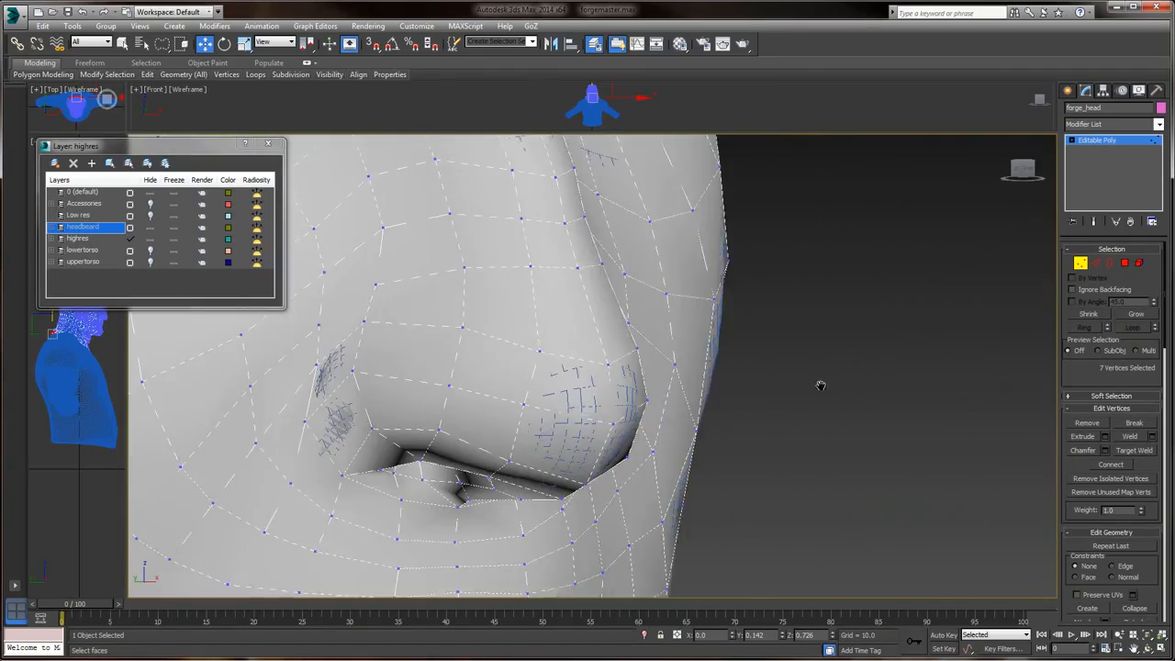
{"action": "middle_click_drag", "start_coordinate": [821, 385], "coordinate": [940, 250]}
{"action": "scroll", "coordinate": [883, 288], "scroll_direction": "down", "scroll_amount": 5}
{"action": "scroll", "coordinate": [900, 308], "scroll_direction": "up", "scroll_amount": 2}
{"action": "middle_click_drag", "start_coordinate": [899, 308], "coordinate": [826, 238]}
{"action": "scroll", "coordinate": [834, 285], "scroll_direction": "up", "scroll_amount": 4}
{"action": "middle_click_drag", "start_coordinate": [848, 279], "coordinate": [904, 160]}
{"action": "scroll", "coordinate": [901, 284], "scroll_direction": "down", "scroll_amount": 4}
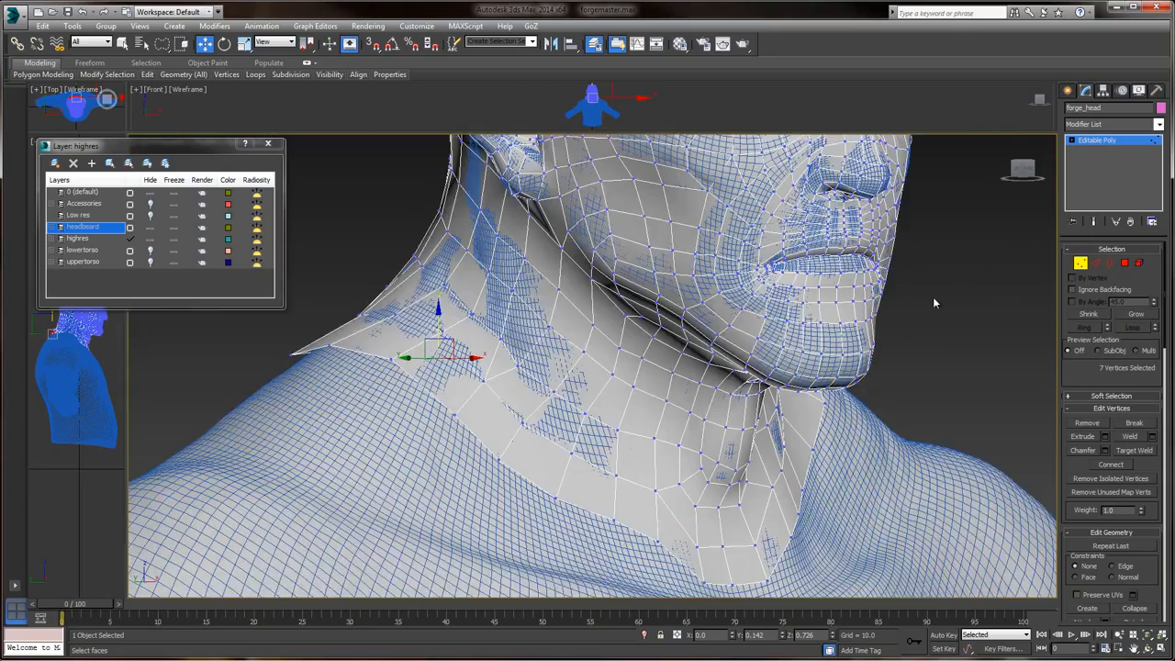
{"action": "middle_click_drag", "start_coordinate": [932, 296], "coordinate": [912, 459]}
{"action": "scroll", "coordinate": [941, 344], "scroll_direction": "up", "scroll_amount": 4}
{"action": "scroll", "coordinate": [984, 255], "scroll_direction": "down", "scroll_amount": 4}
- Leave vertex editing on the head mesh and start an export of the selected object only
{"action": "left_click", "coordinate": [1105, 145]}
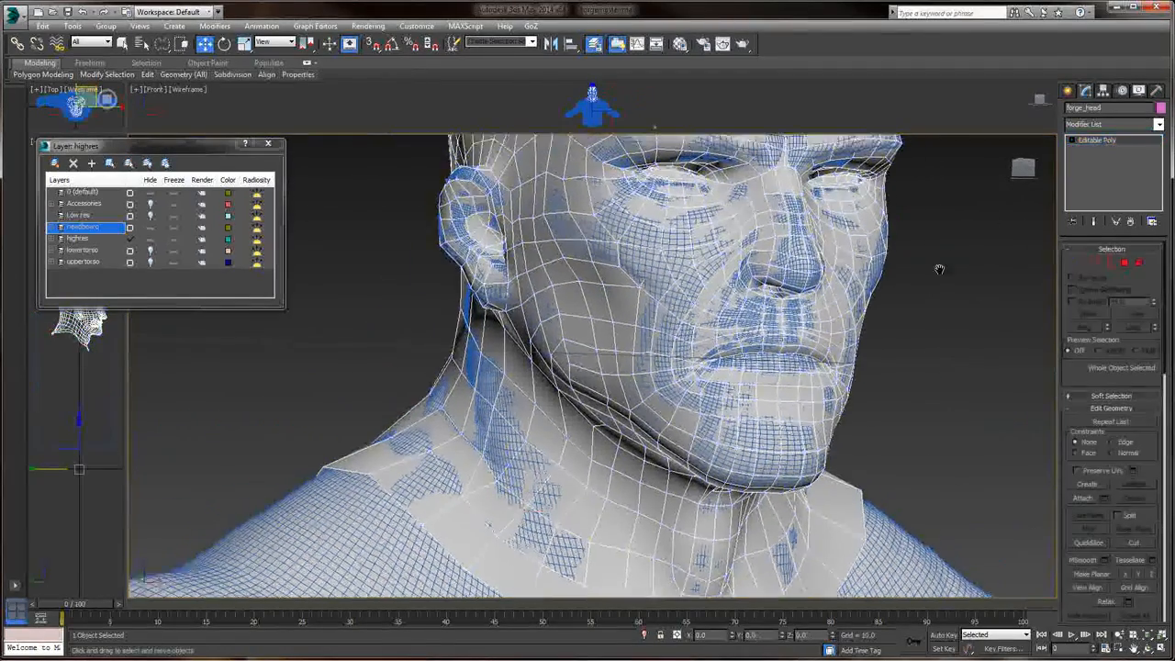
{"action": "scroll", "coordinate": [937, 280], "scroll_direction": "down", "scroll_amount": 3}
{"action": "middle_click_drag", "start_coordinate": [929, 276], "coordinate": [898, 332]}
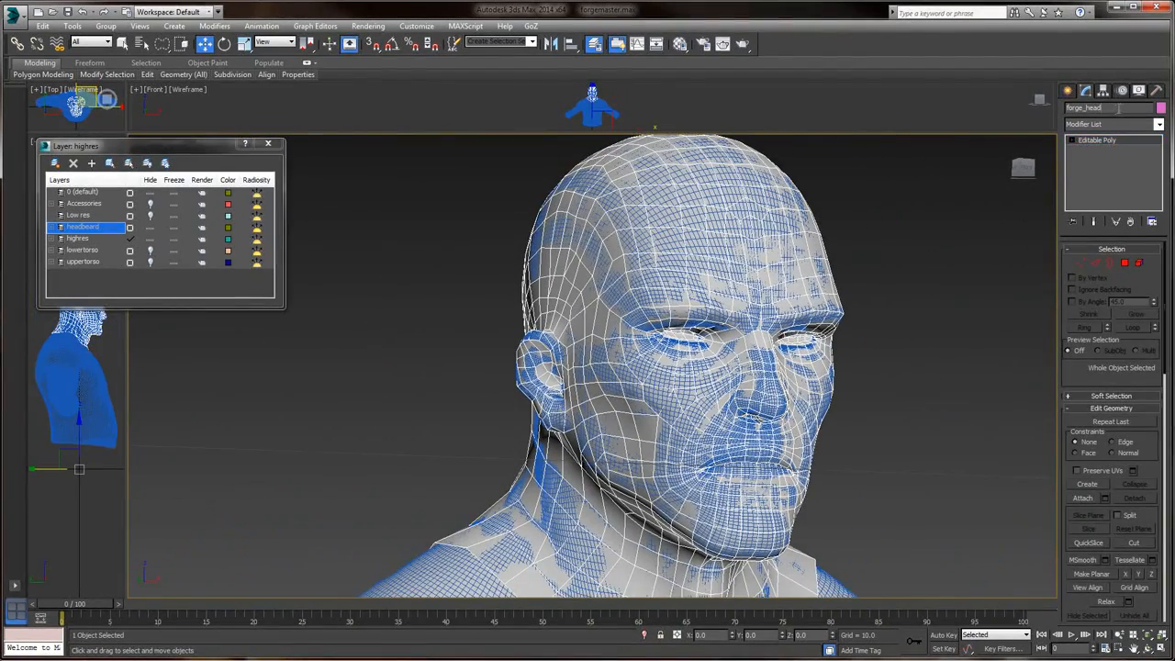
{"action": "left_click", "coordinate": [15, 21]}
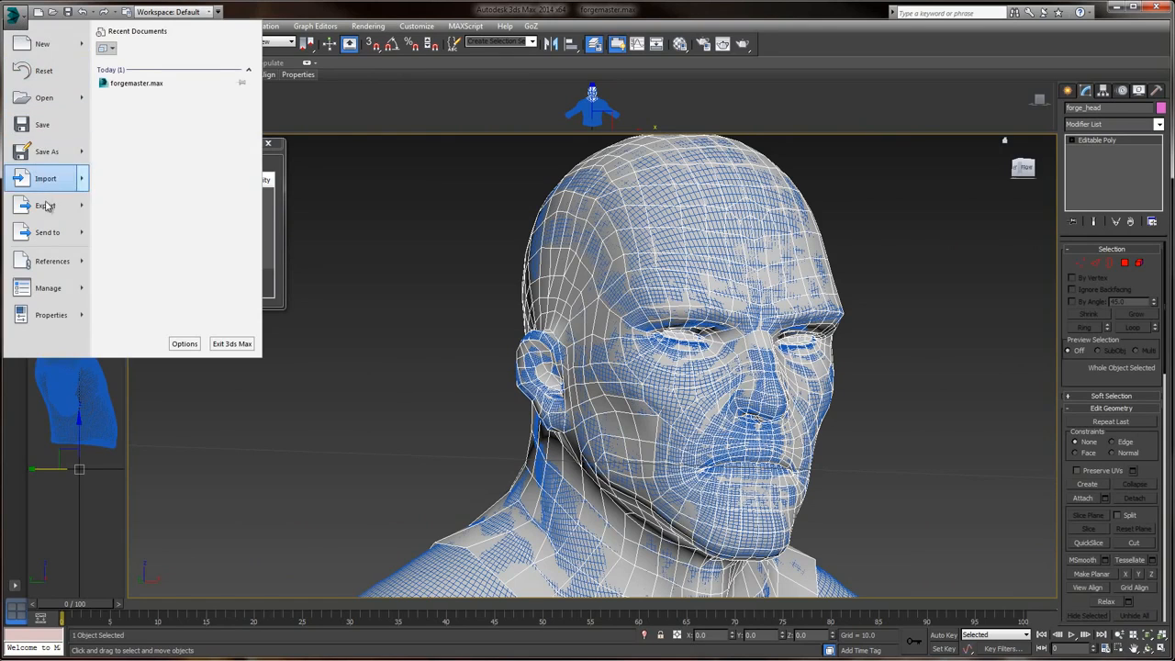
{"action": "mouse_move", "coordinate": [50, 206]}
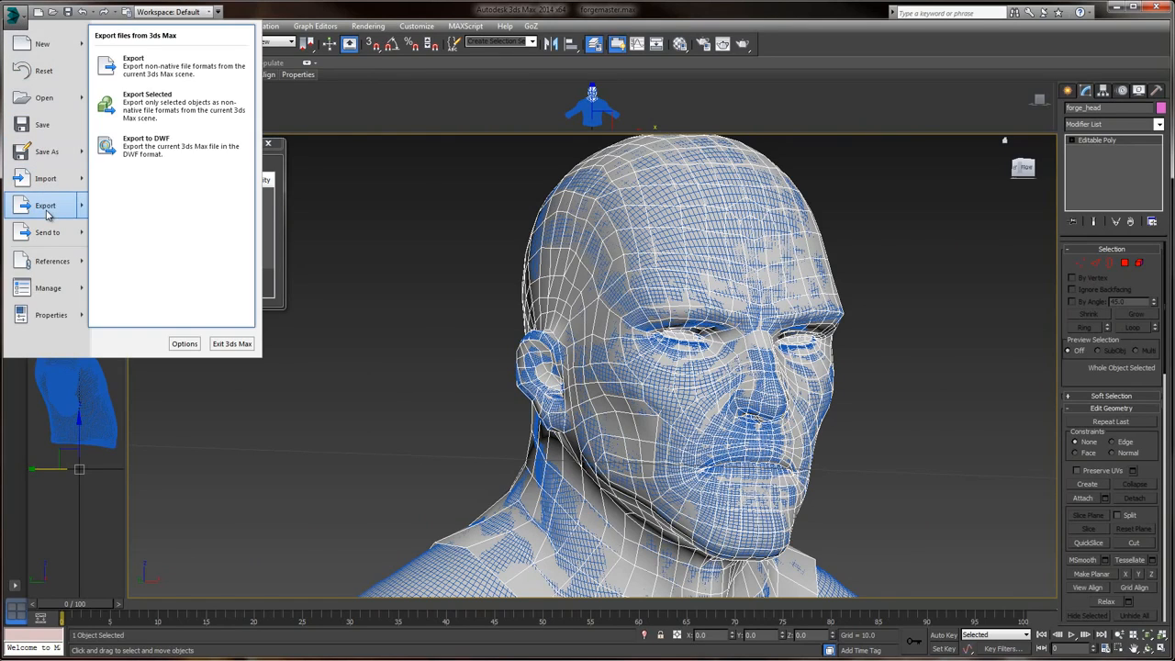
{"action": "left_click", "coordinate": [164, 117]}
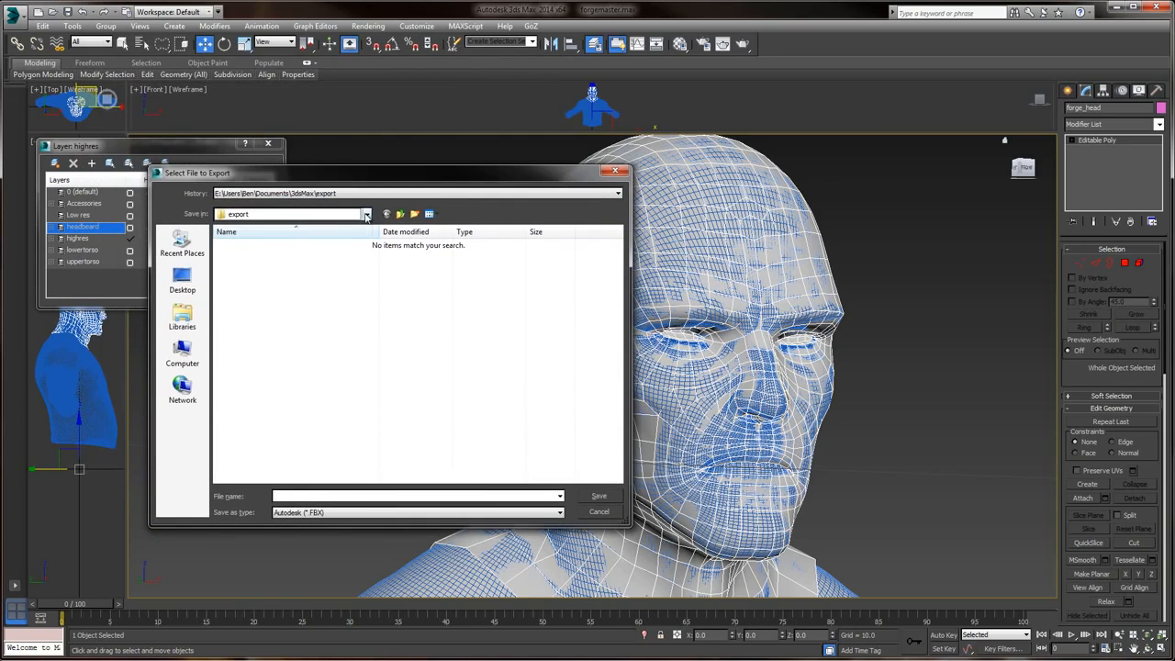
- Copy the path of the 1_LowRes folder from the file browser and make it the export location
{"action": "key", "text": "alt+Tab"}
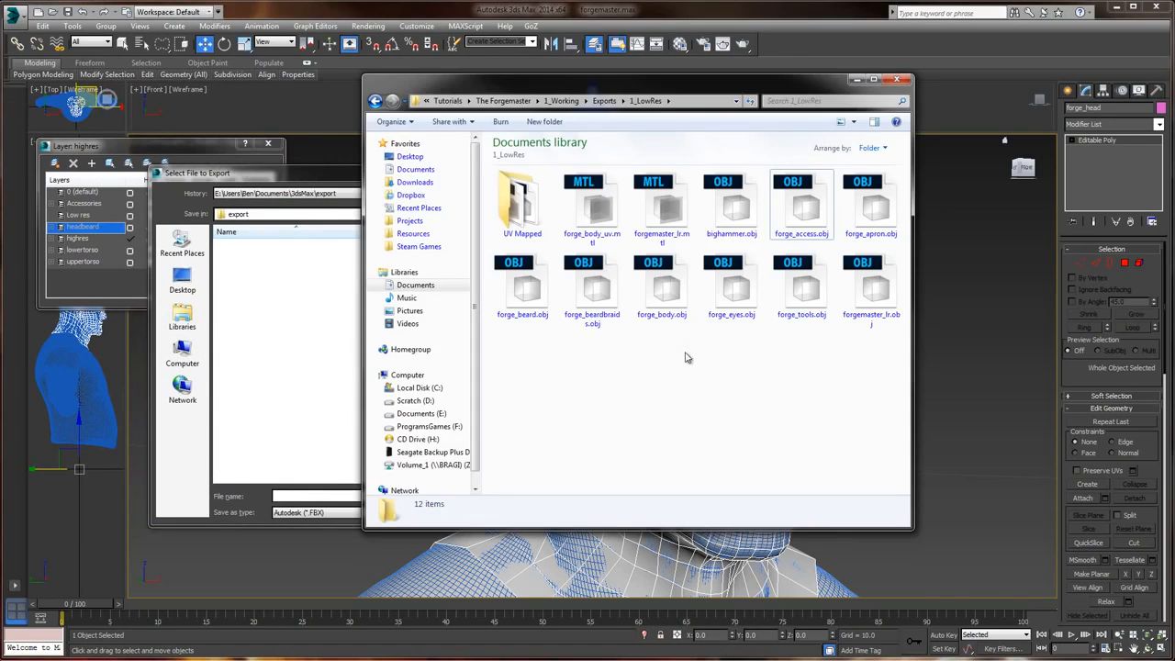
{"action": "left_click", "coordinate": [688, 100]}
{"action": "key", "text": "ctrl+c"}
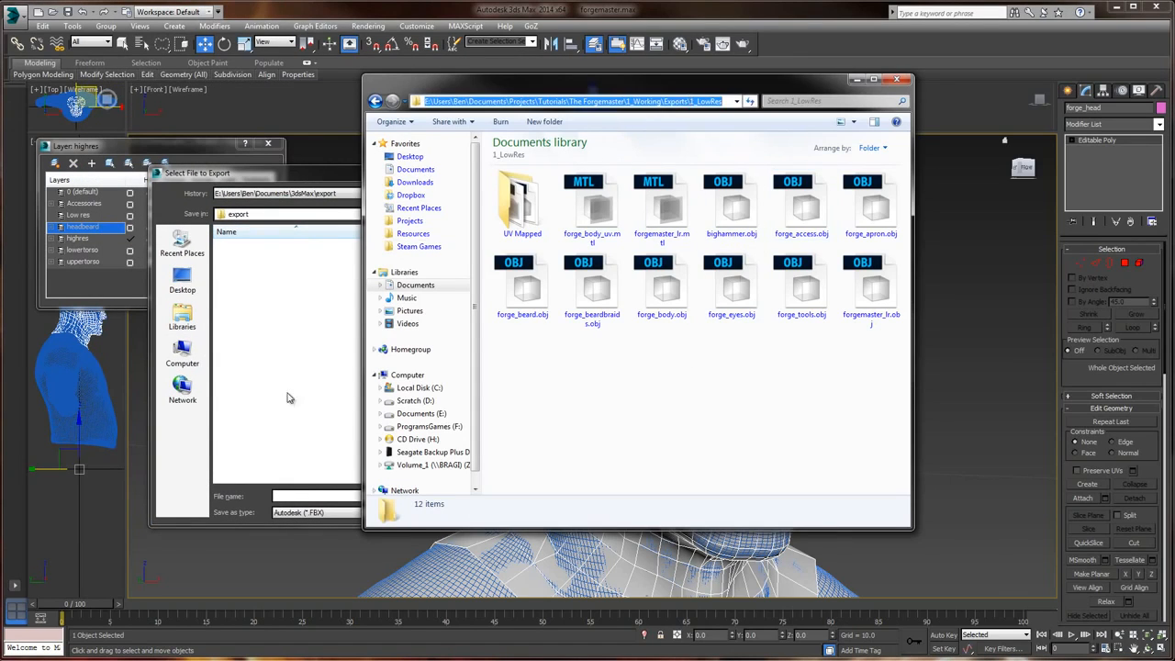
{"action": "left_click", "coordinate": [308, 495]}
{"action": "key", "text": "ctrl+v"}
{"action": "key", "text": "Return"}
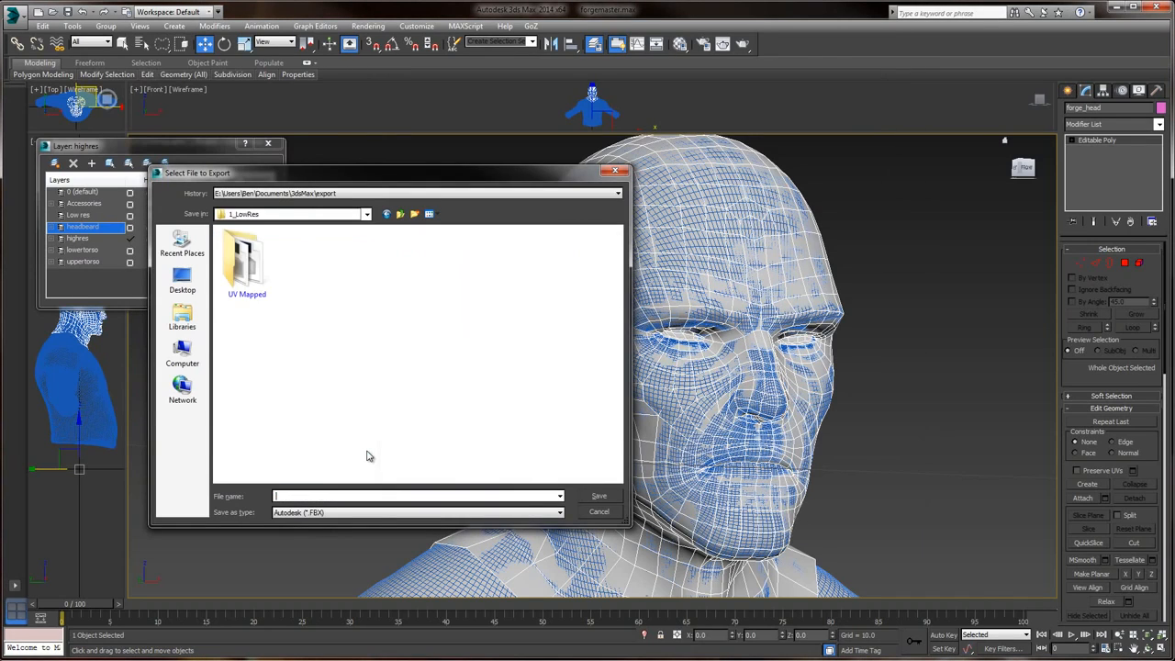
- Create and open a folder named Cages inside 1_LowRes, and try to export the head there as forge_head in FBX format
{"action": "left_click", "coordinate": [413, 214]}
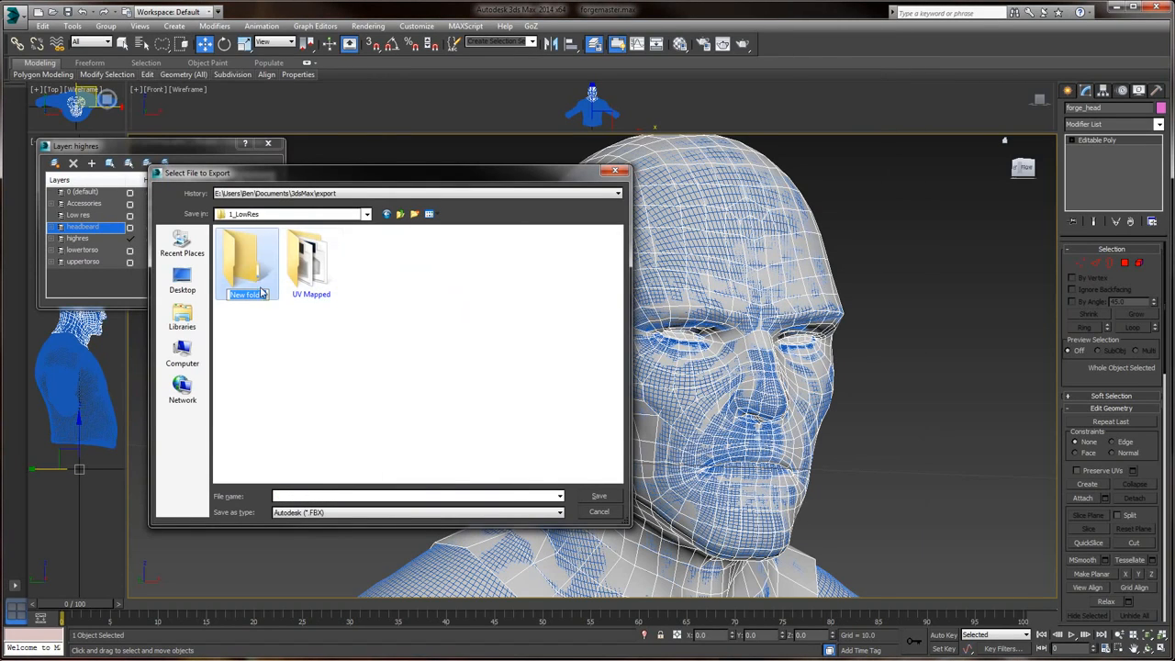
{"action": "type", "text": "Cag"}
{"action": "key", "text": "Return"}
{"action": "key", "text": "Return"}
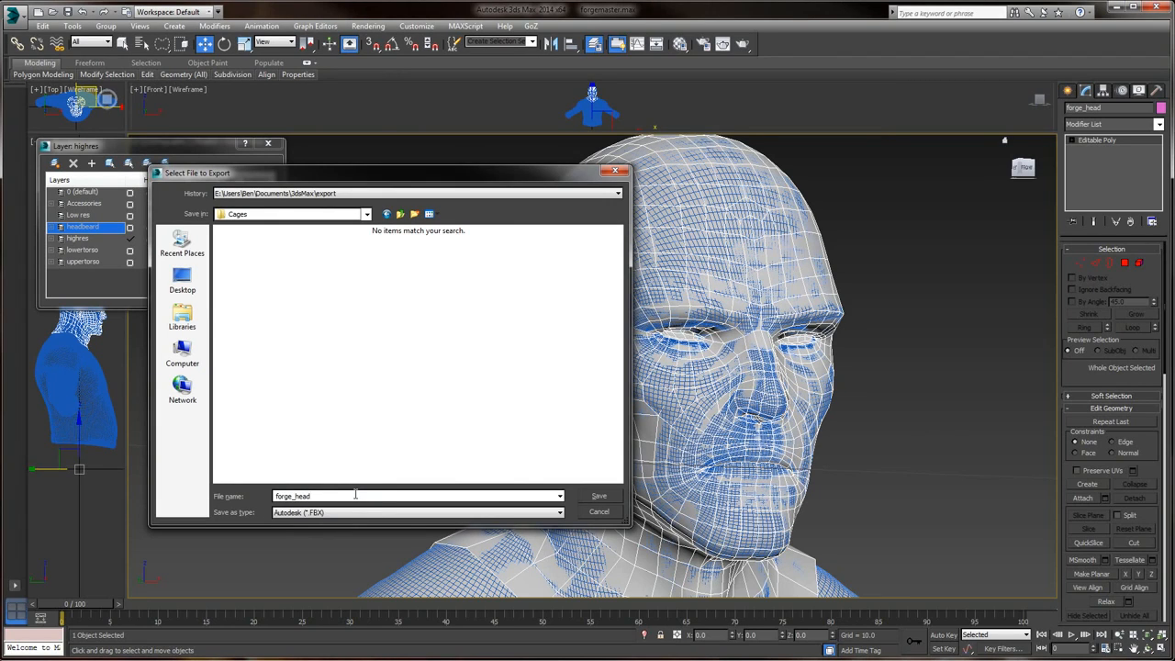
{"action": "left_click", "coordinate": [601, 498]}
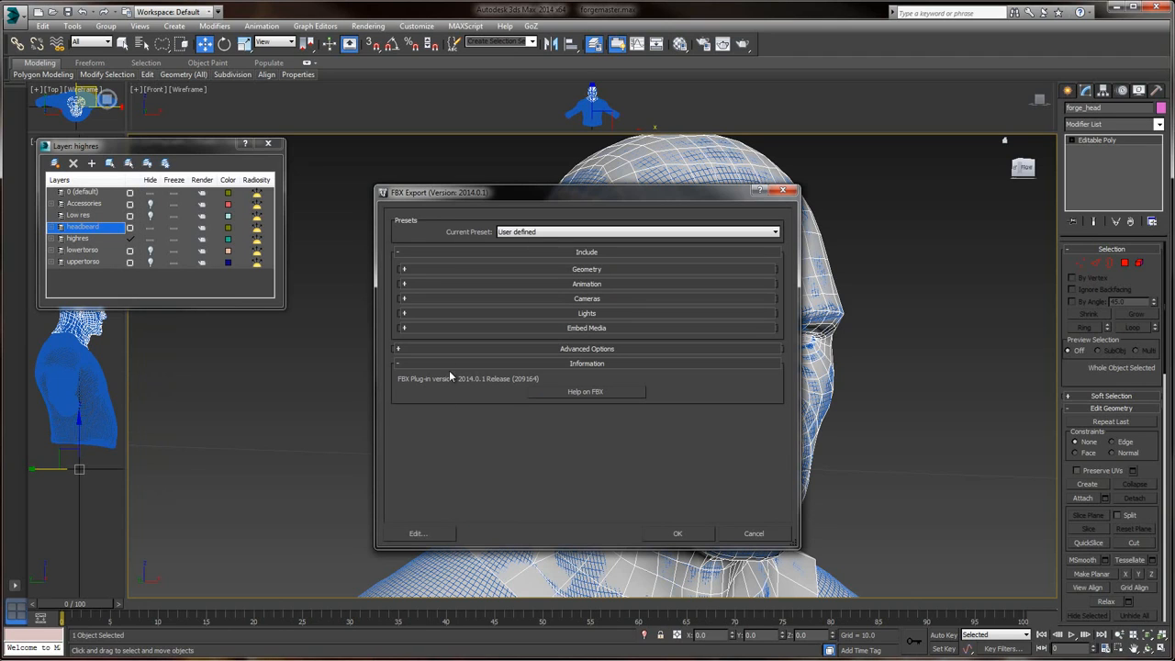
{"action": "left_click", "coordinate": [767, 539]}
- Export the whole scene to the Cages folder as forge_head_cage in gw::OBJ-Exporter format, using the existing export options
{"action": "left_click", "coordinate": [13, 12]}
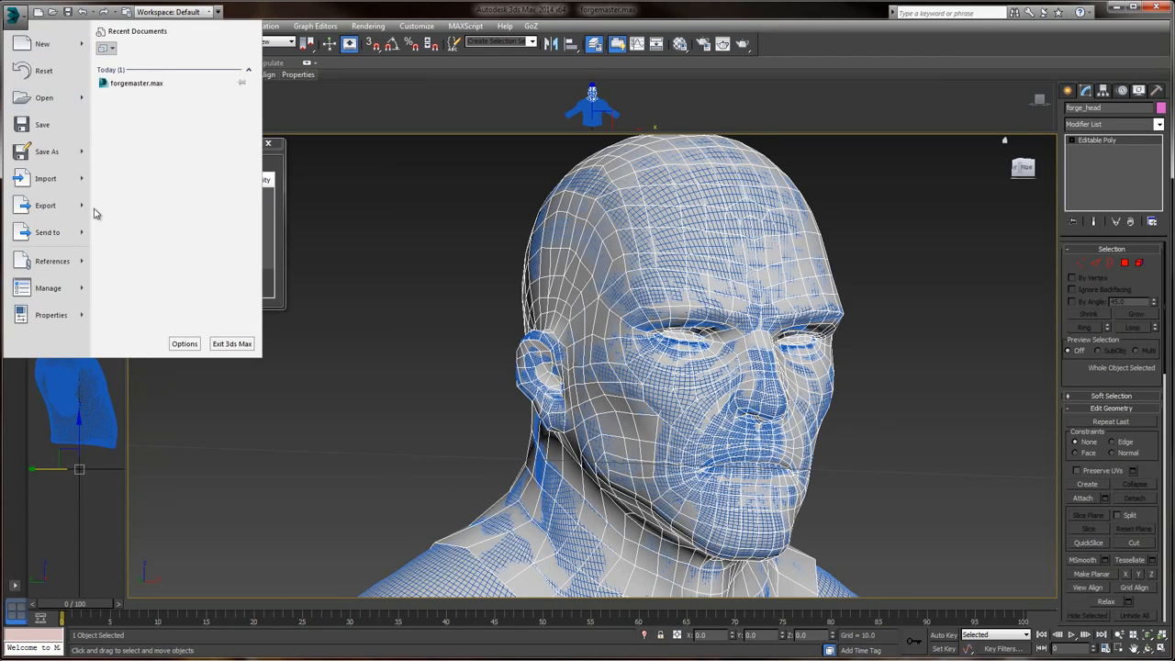
{"action": "left_click", "coordinate": [32, 209]}
{"action": "key", "text": "ctrl+v"}
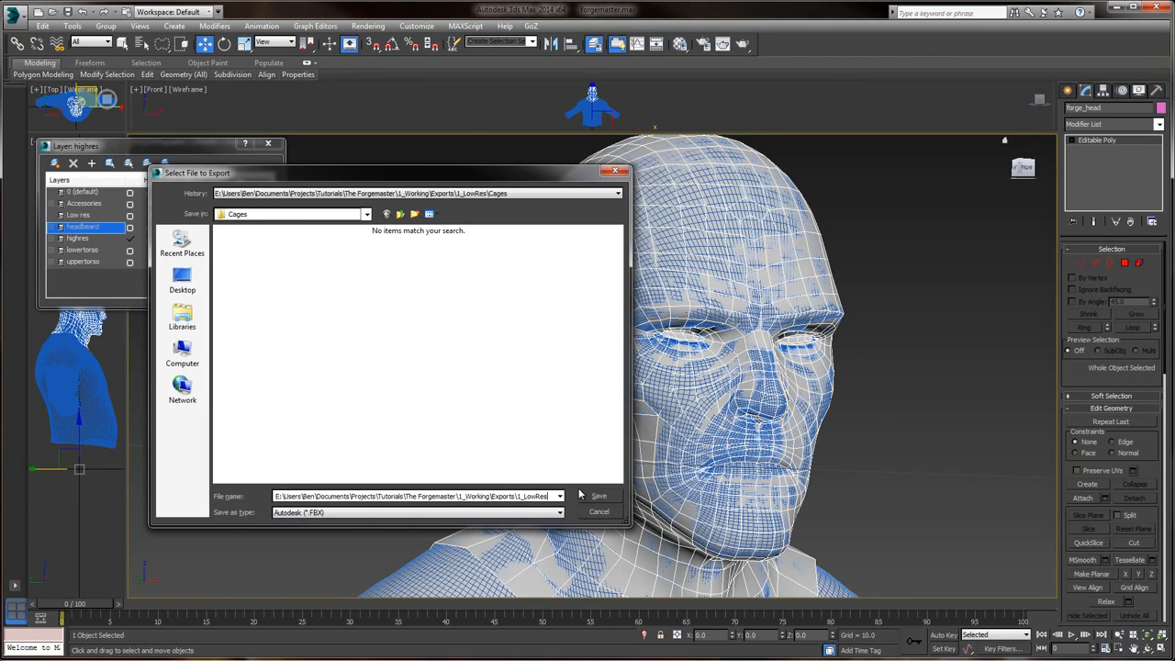
{"action": "left_click", "coordinate": [402, 512]}
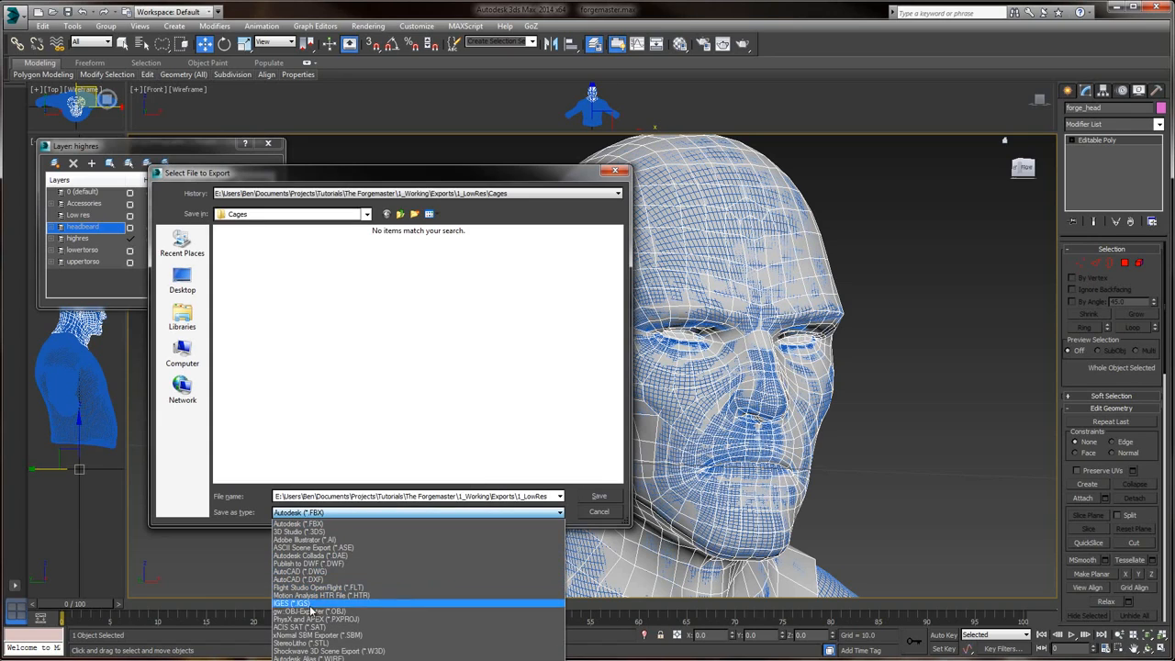
{"action": "left_click", "coordinate": [303, 611]}
{"action": "left_click", "coordinate": [549, 494]}
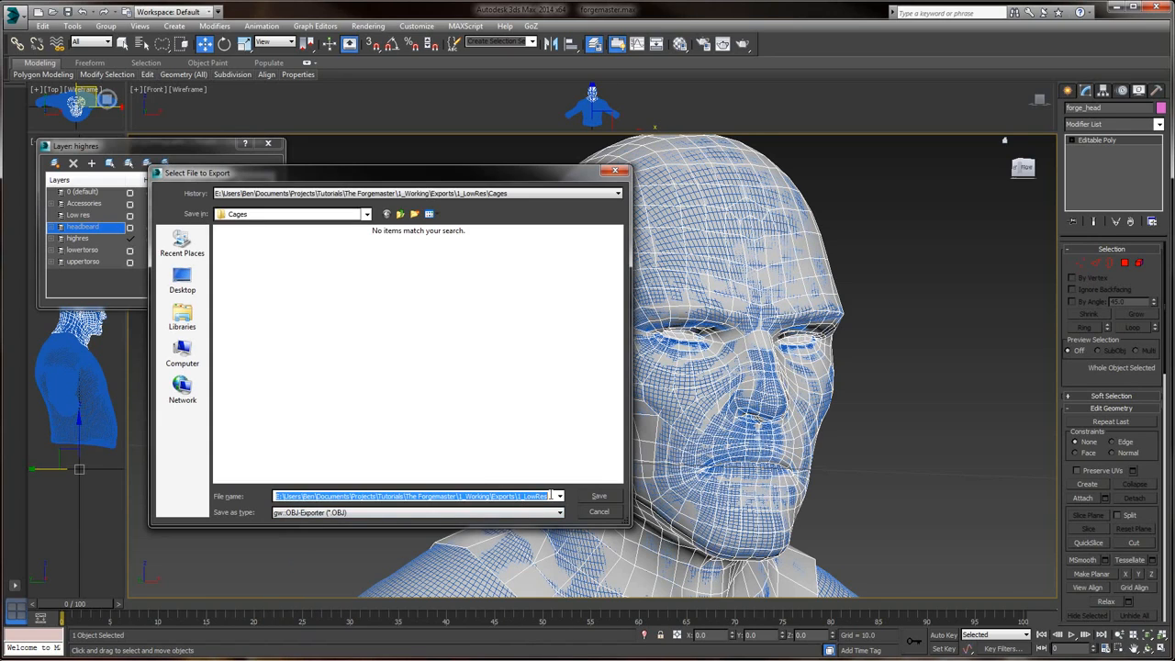
{"action": "left_click_drag", "start_coordinate": [548, 495], "coordinate": [95, 470]}
{"action": "key", "text": "BackSpace"}
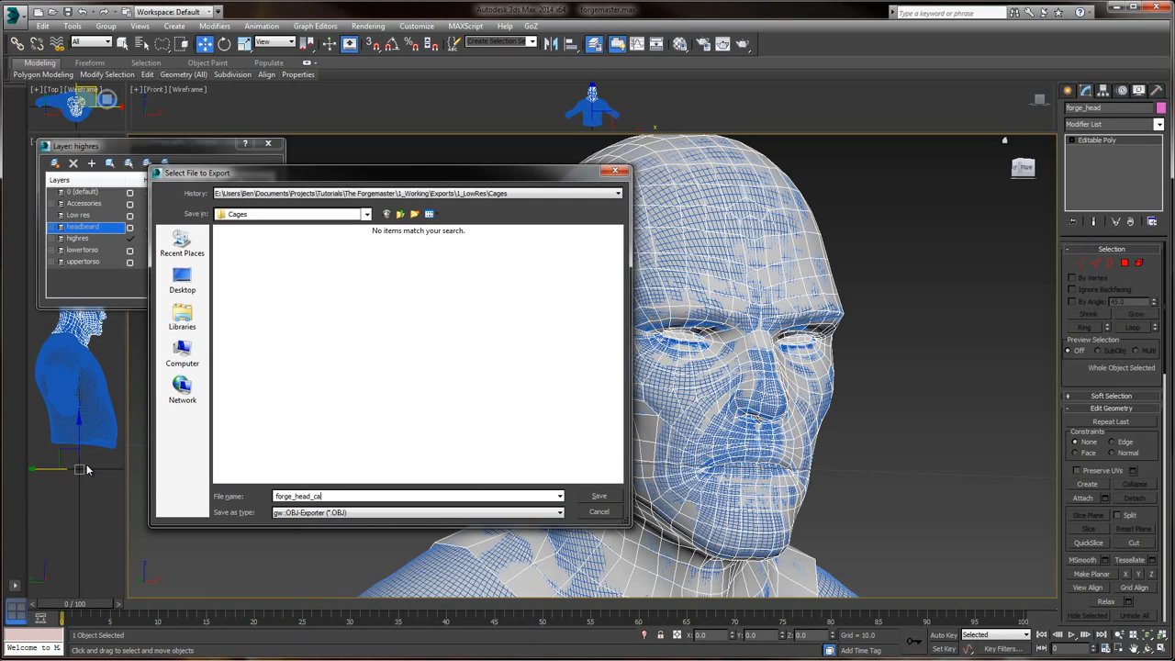
{"action": "left_click", "coordinate": [602, 497]}
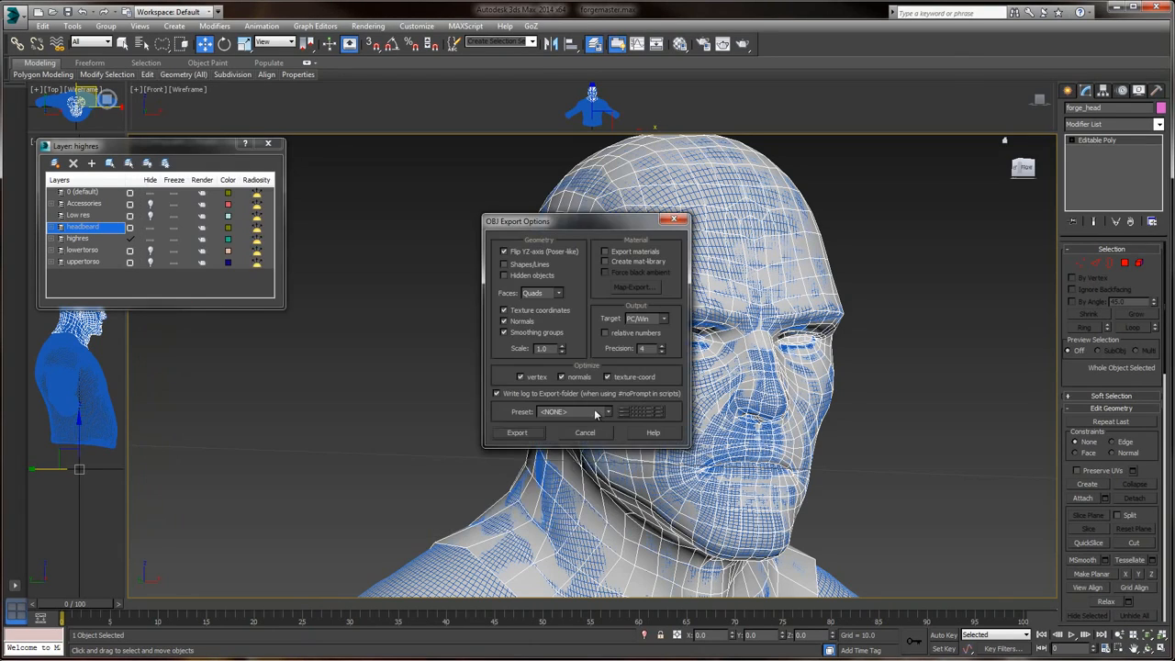
{"action": "left_click", "coordinate": [519, 433]}
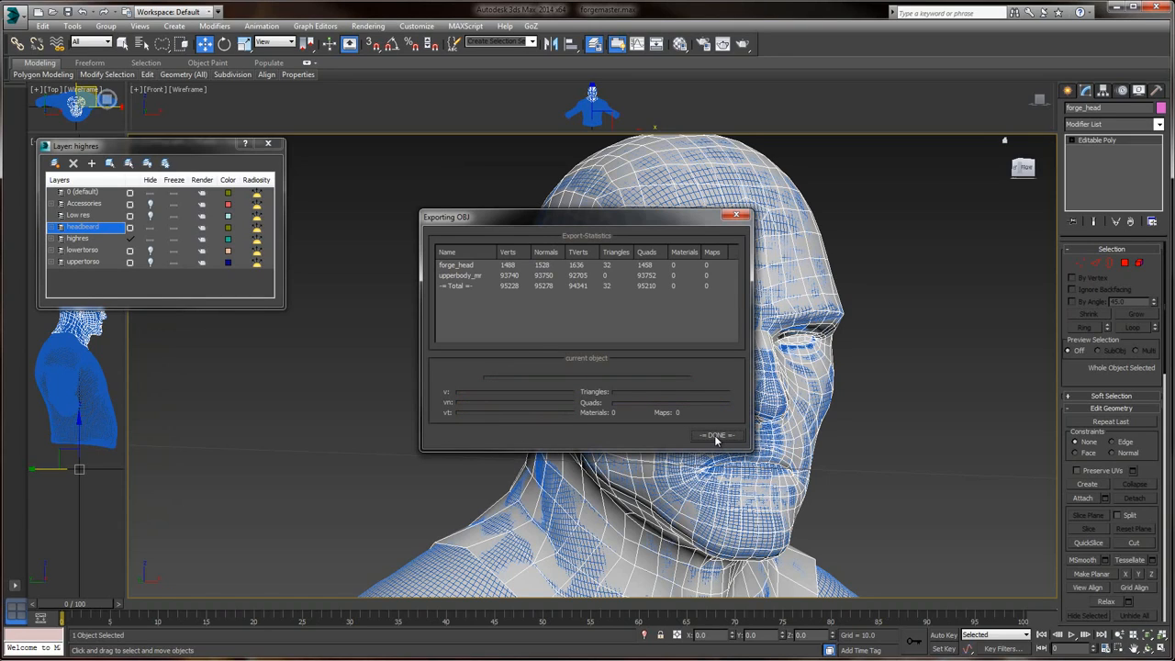
{"action": "left_click", "coordinate": [717, 437]}
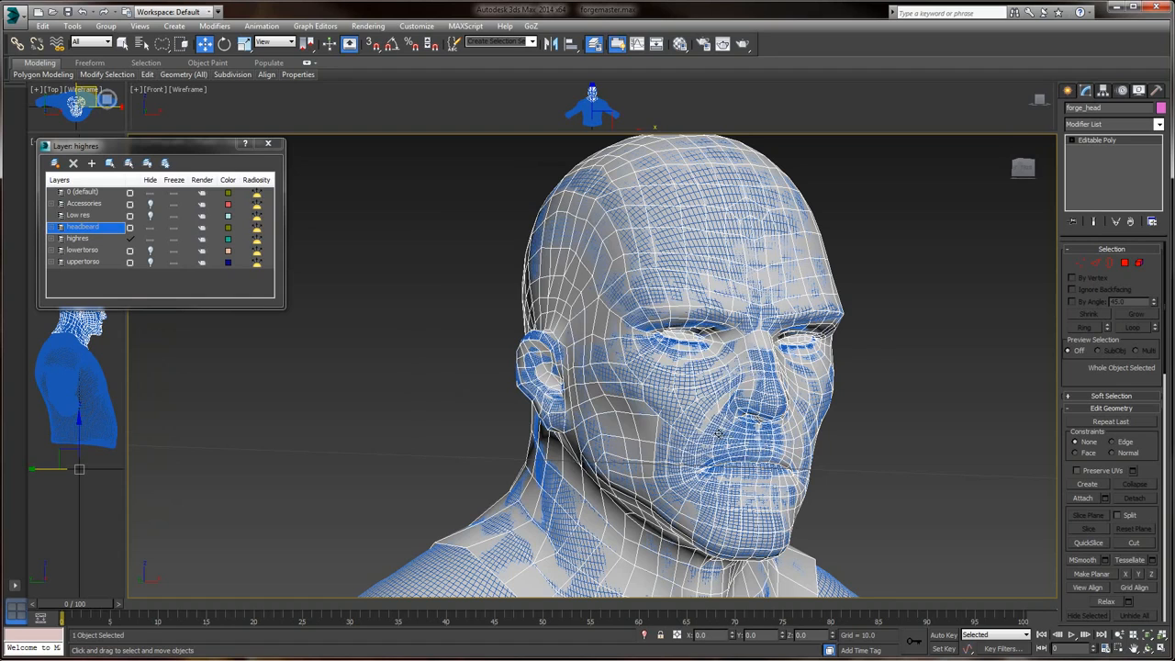
- Reselect only the head mesh and start an export of the selected object
{"action": "middle_click_drag", "start_coordinate": [963, 240], "coordinate": [938, 251], "text": "alt"}
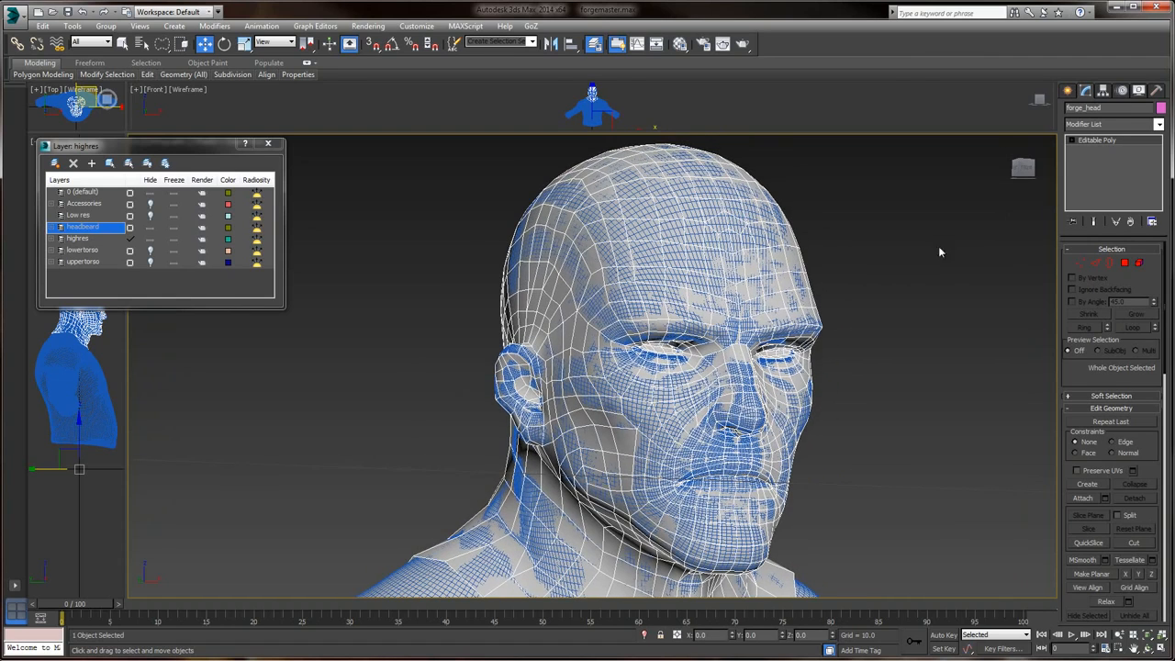
{"action": "left_click", "coordinate": [934, 259]}
{"action": "left_click", "coordinate": [753, 283]}
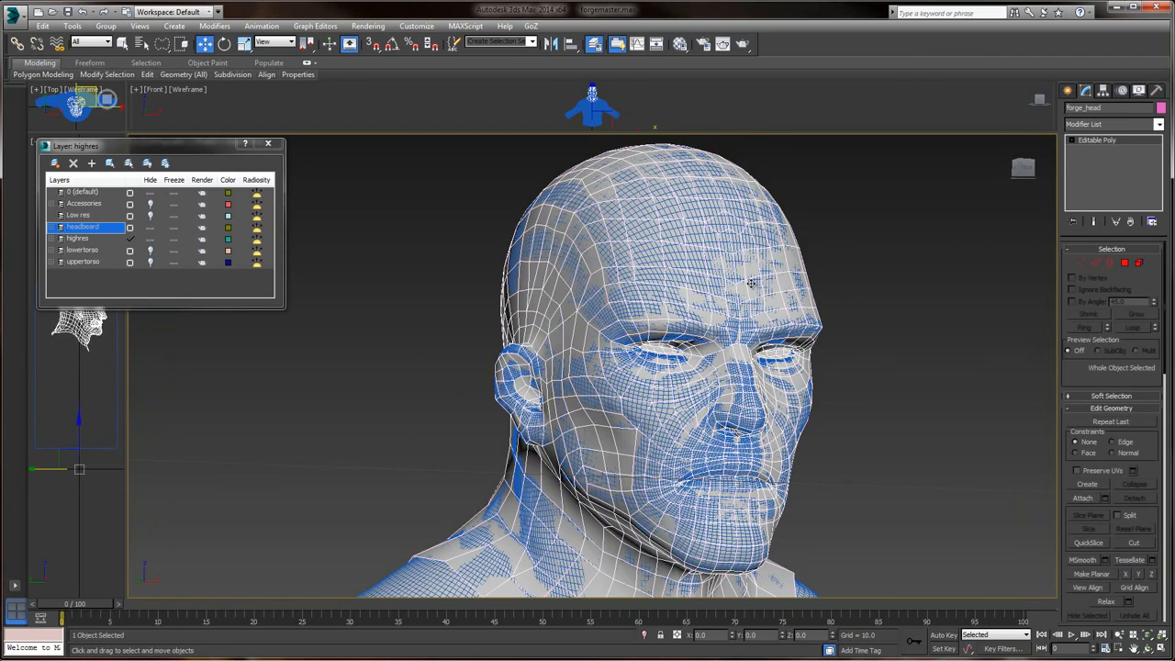
{"action": "left_click", "coordinate": [13, 16]}
{"action": "mouse_move", "coordinate": [45, 206]}
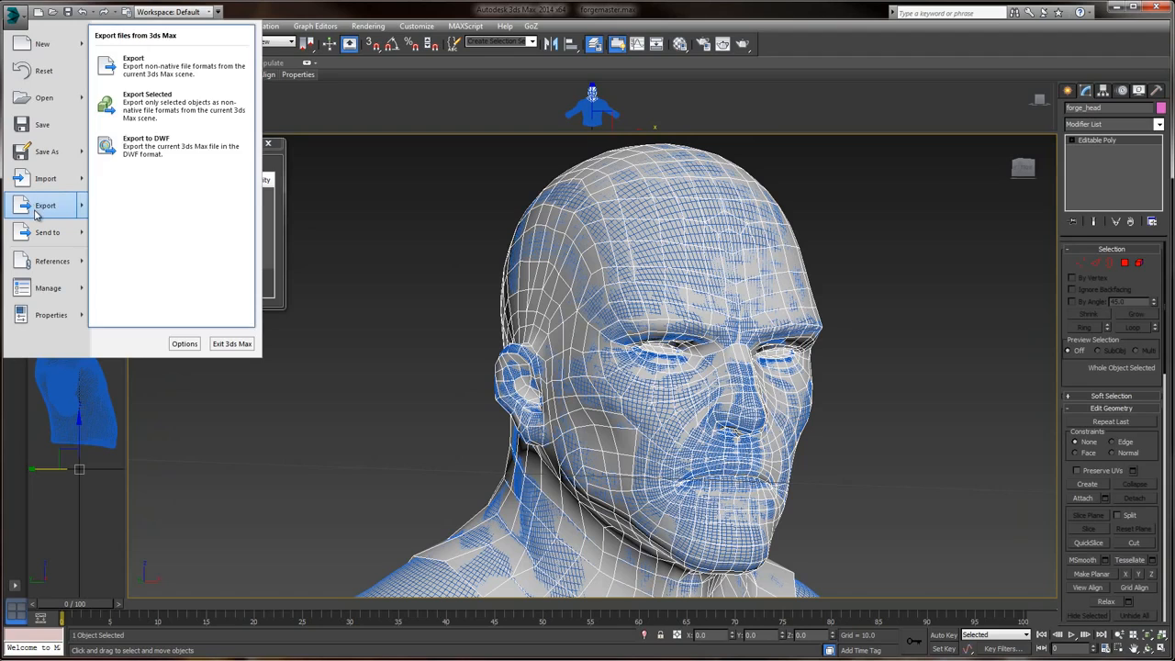
{"action": "left_click", "coordinate": [193, 110]}
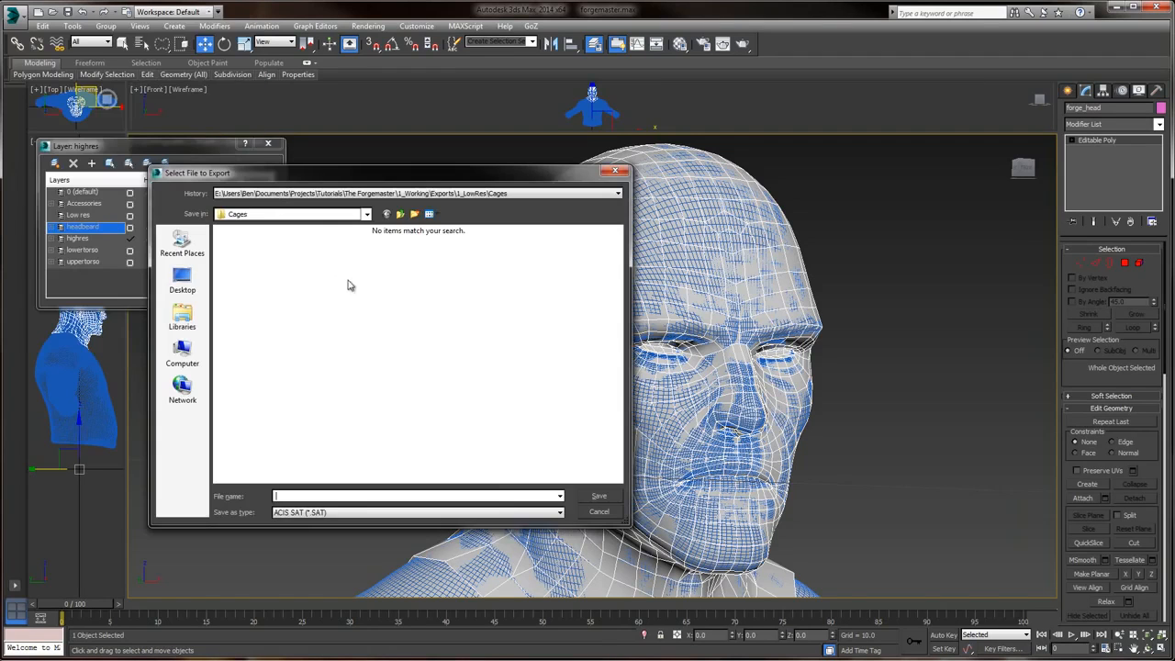
- Export the head in gw::OBJ-Exporter format, overwriting forge_head_cage.obj in the Cages folder and keeping the existing options
{"action": "left_click", "coordinate": [323, 514]}
{"action": "left_click", "coordinate": [321, 590]}
{"action": "left_click", "coordinate": [241, 266]}
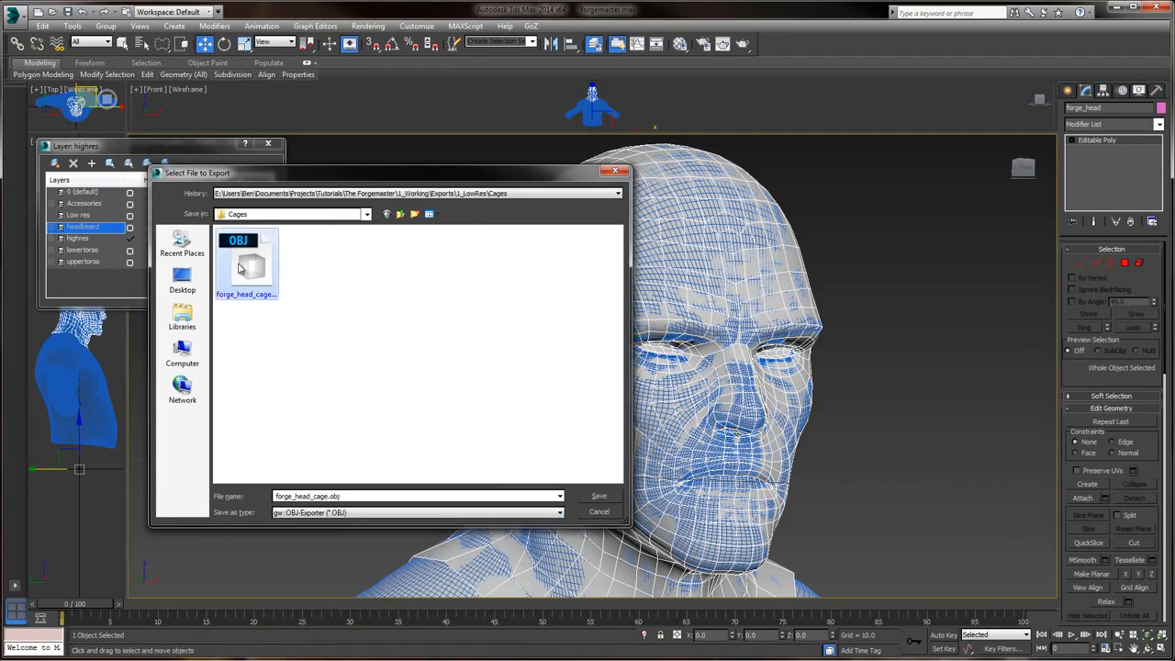
{"action": "left_click", "coordinate": [601, 496]}
{"action": "left_click", "coordinate": [643, 424]}
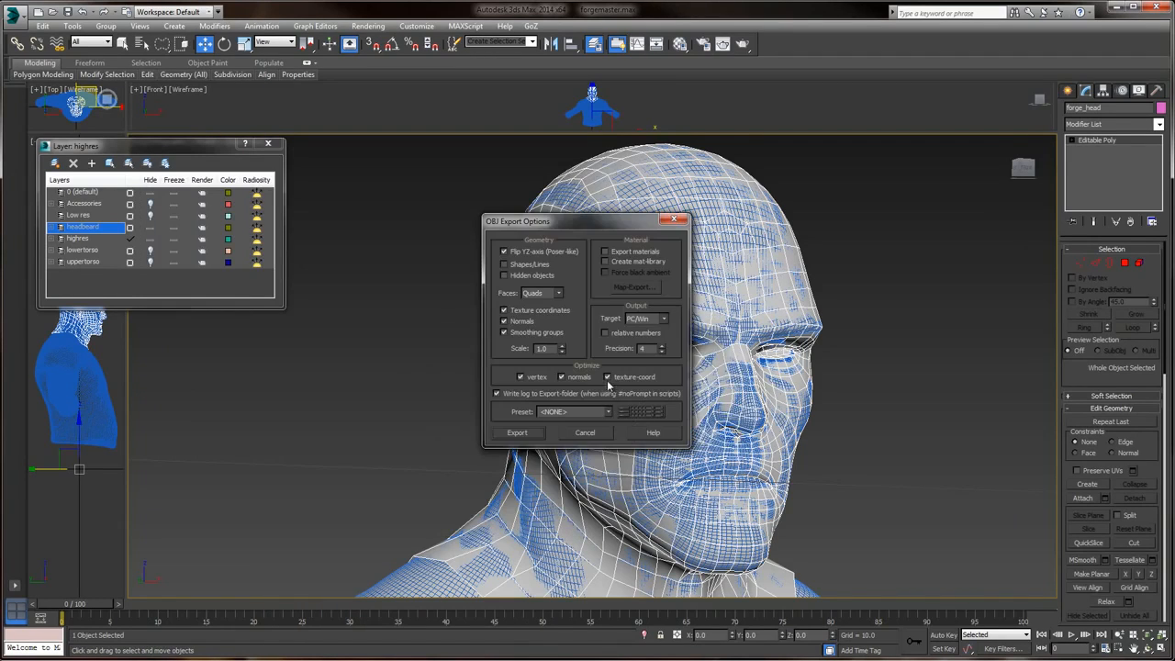
{"action": "left_click", "coordinate": [518, 434]}
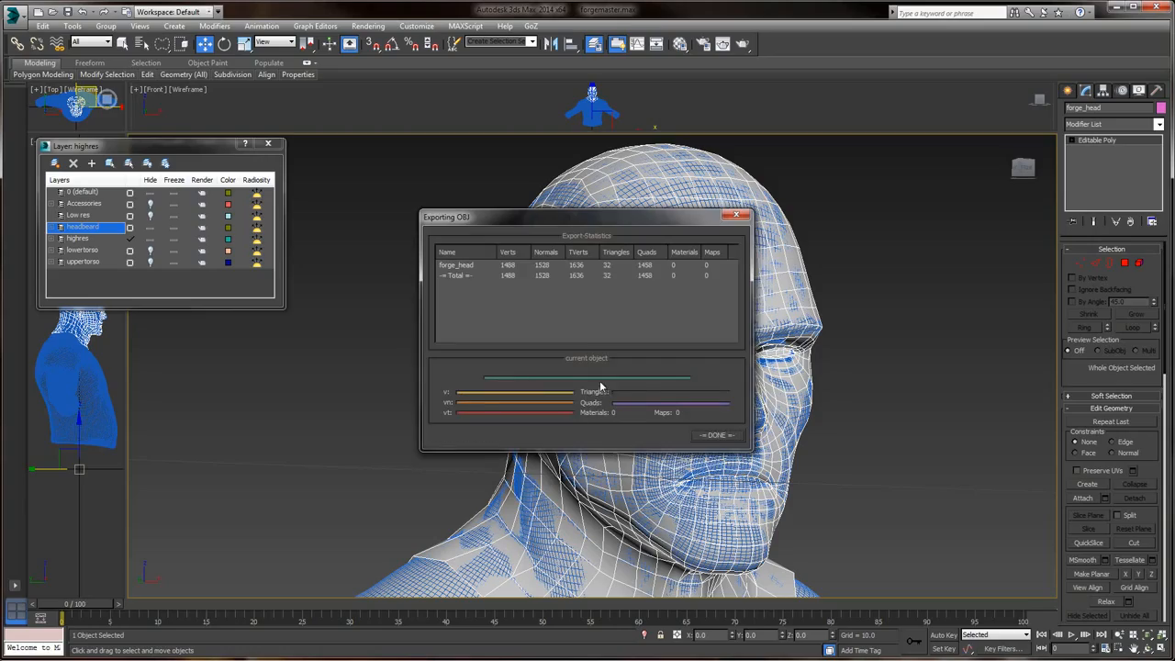
{"action": "left_click", "coordinate": [718, 436]}
- Select the high-res upper body and hide all unselected objects
{"action": "middle_click_drag", "start_coordinate": [868, 317], "coordinate": [813, 287], "text": "alt"}
{"action": "left_click", "coordinate": [793, 396]}
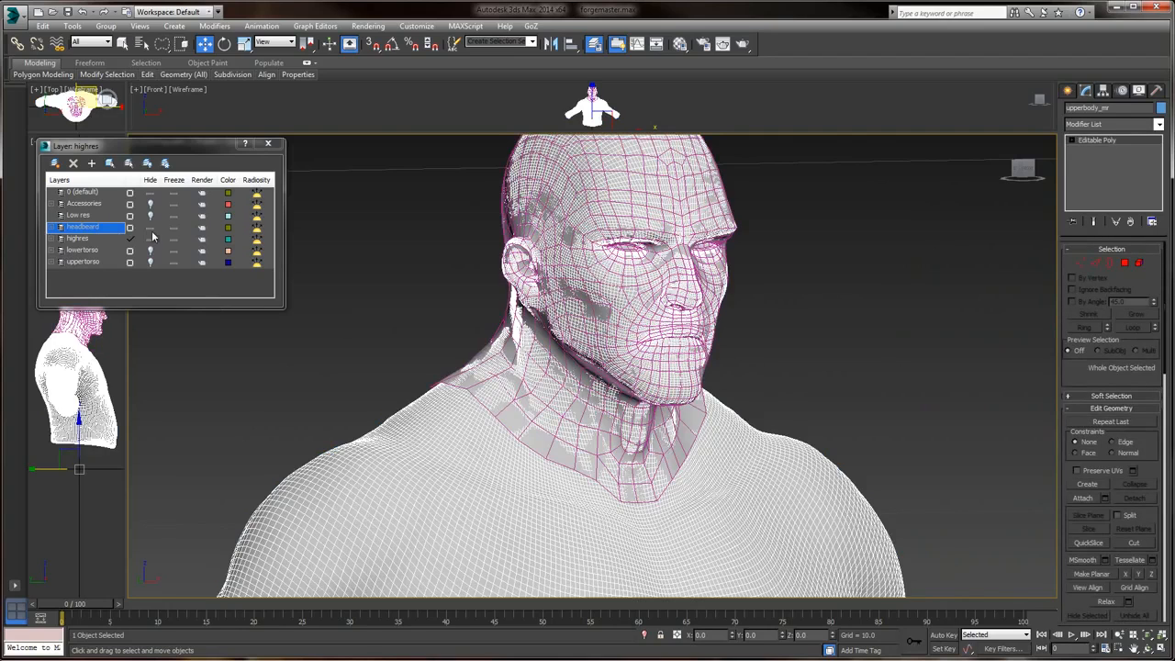
{"action": "right_click", "coordinate": [423, 454]}
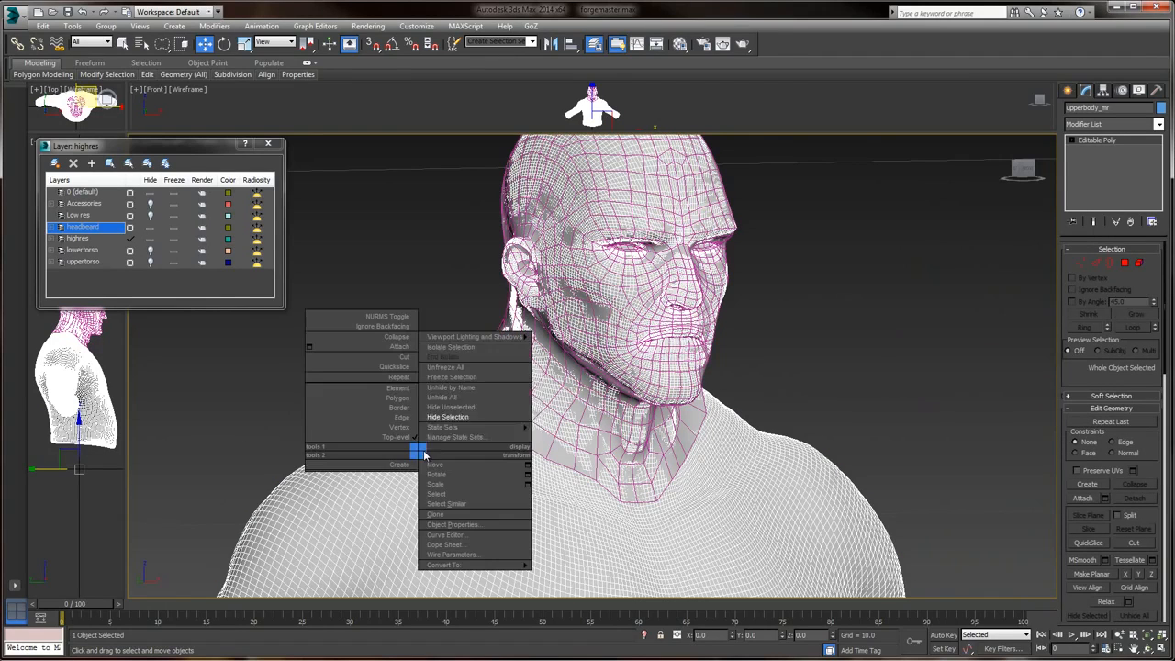
{"action": "left_click", "coordinate": [466, 408]}
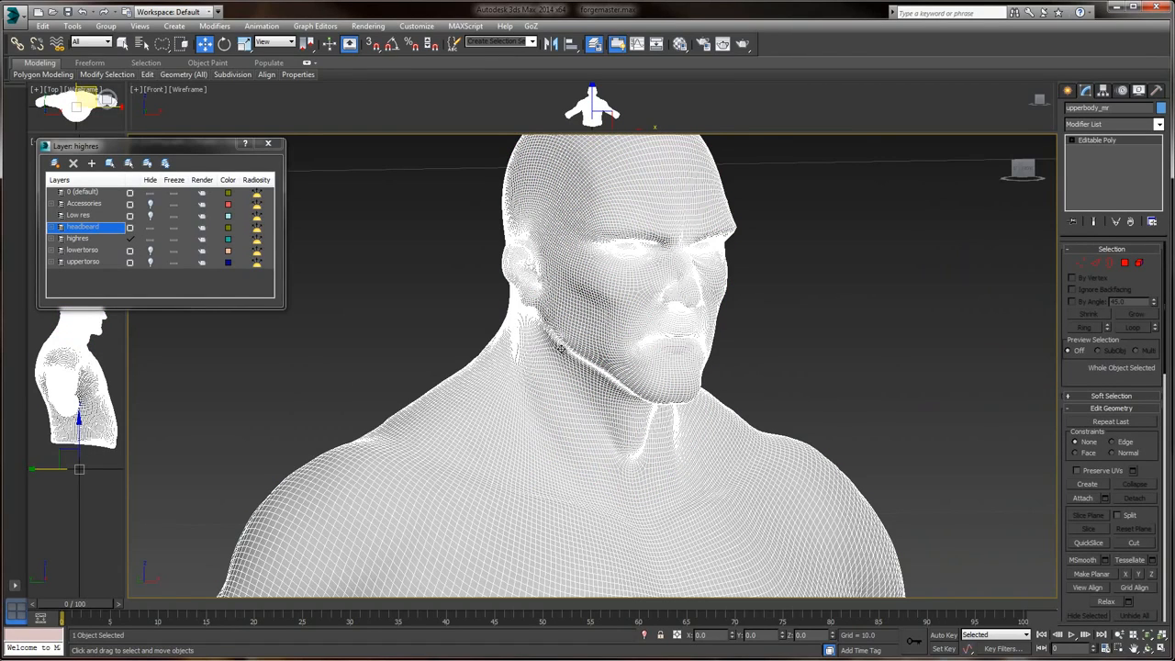
{"action": "left_click", "coordinate": [464, 370]}
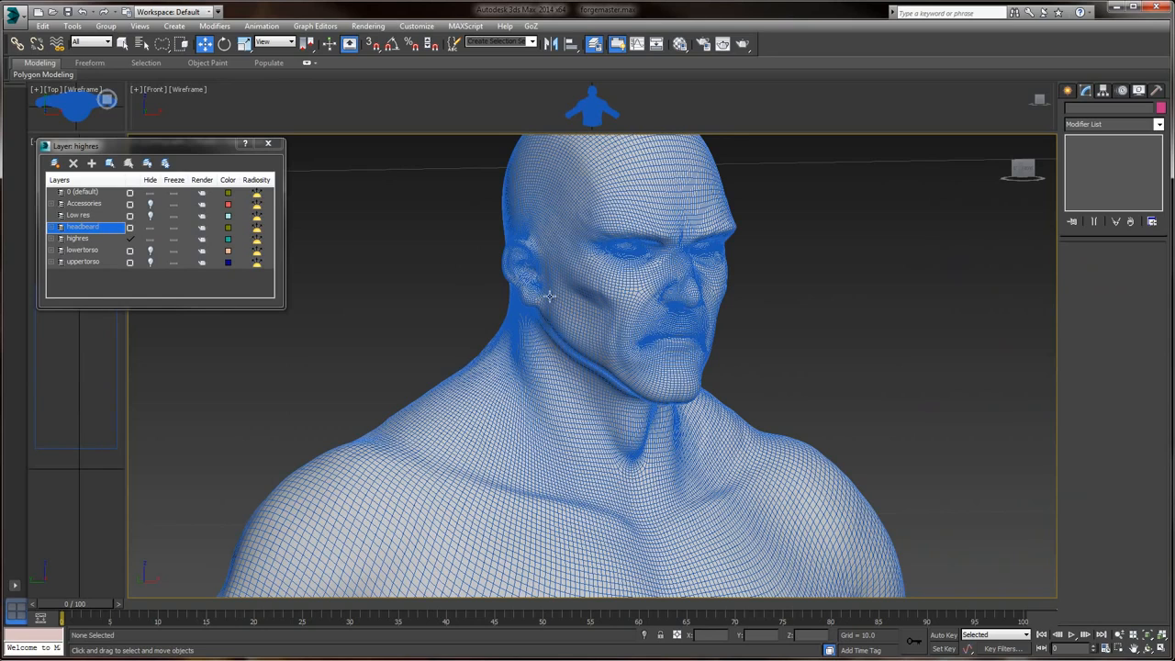
{"action": "mouse_move", "coordinate": [424, 260]}
{"action": "middle_mouse_down"}
{"action": "mouse_move", "coordinate": [815, 338]}
{"action": "mouse_move", "coordinate": [831, 331]}
{"action": "mouse_move", "coordinate": [544, 339]}
{"action": "mouse_move", "coordinate": [425, 325]}
{"action": "mouse_move", "coordinate": [514, 325]}
{"action": "mouse_move", "coordinate": [414, 349]}
{"action": "mouse_move", "coordinate": [620, 367]}
{"action": "middle_mouse_up"}
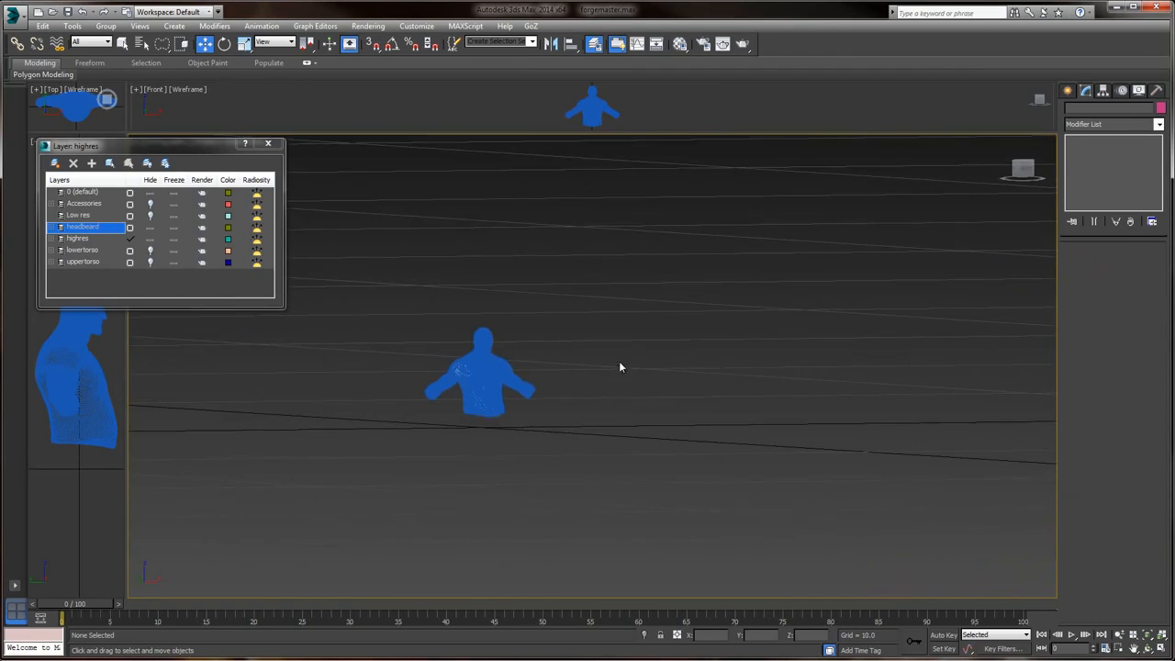
{"action": "scroll", "coordinate": [619, 367], "scroll_direction": "up", "scroll_amount": 10}
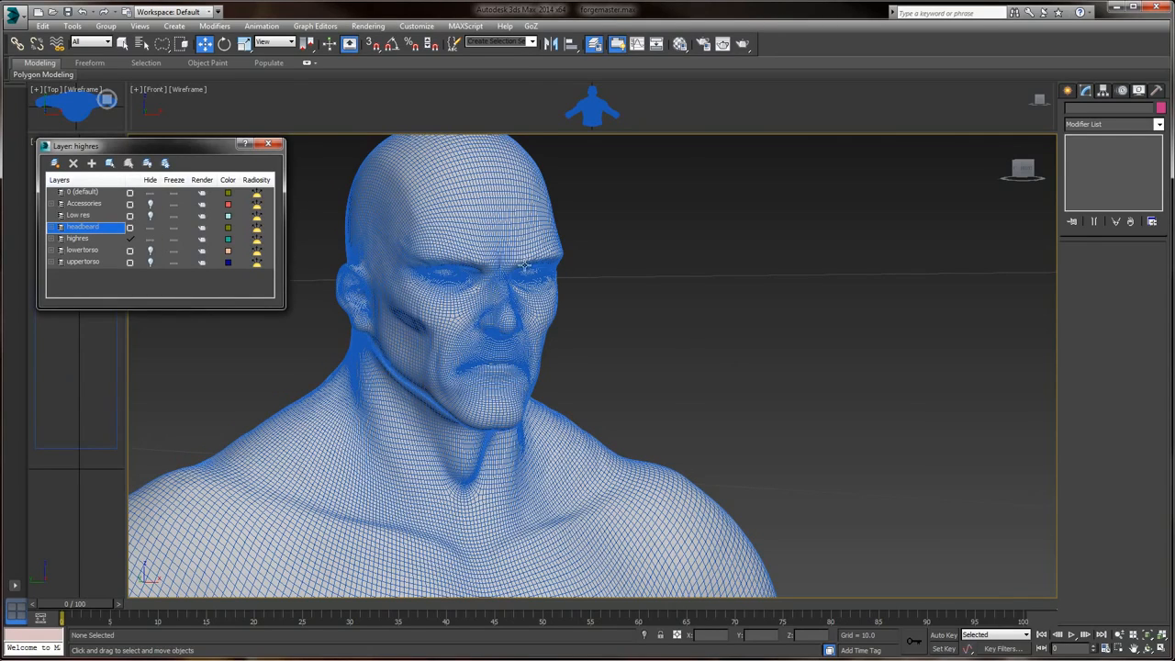
- Unhide all objects while keeping the hidden layers hidden, and hide the low-res head mesh
{"action": "right_click", "coordinate": [680, 262]}
{"action": "left_click", "coordinate": [595, 208]}
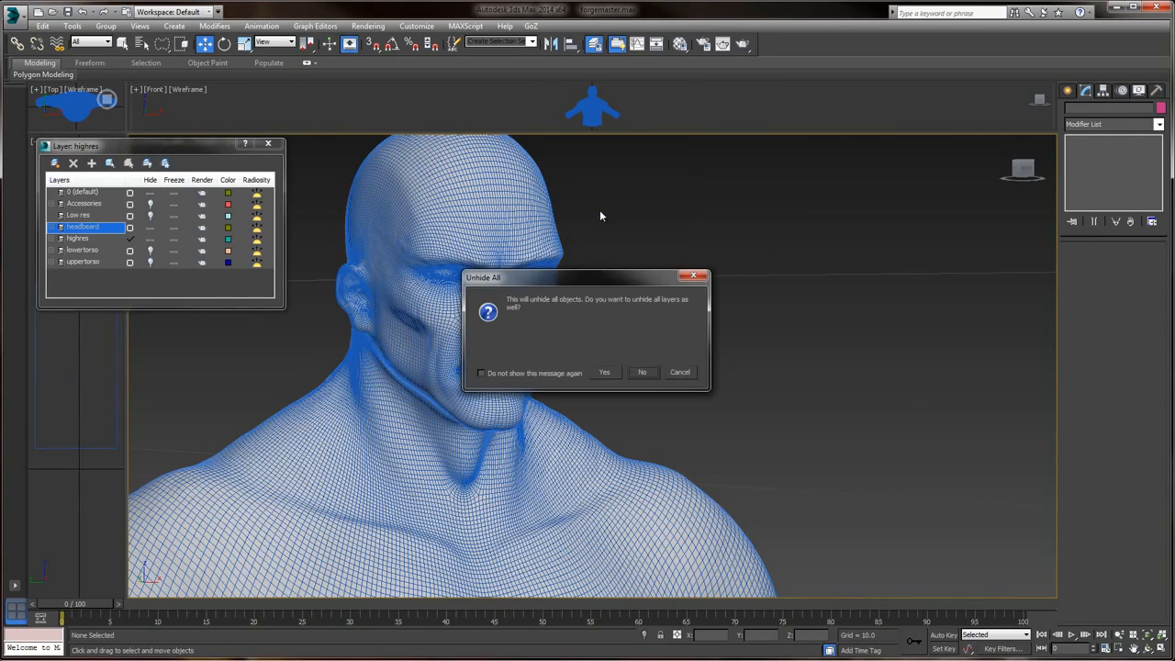
{"action": "left_click", "coordinate": [642, 371]}
{"action": "middle_click_drag", "start_coordinate": [632, 291], "coordinate": [794, 288]}
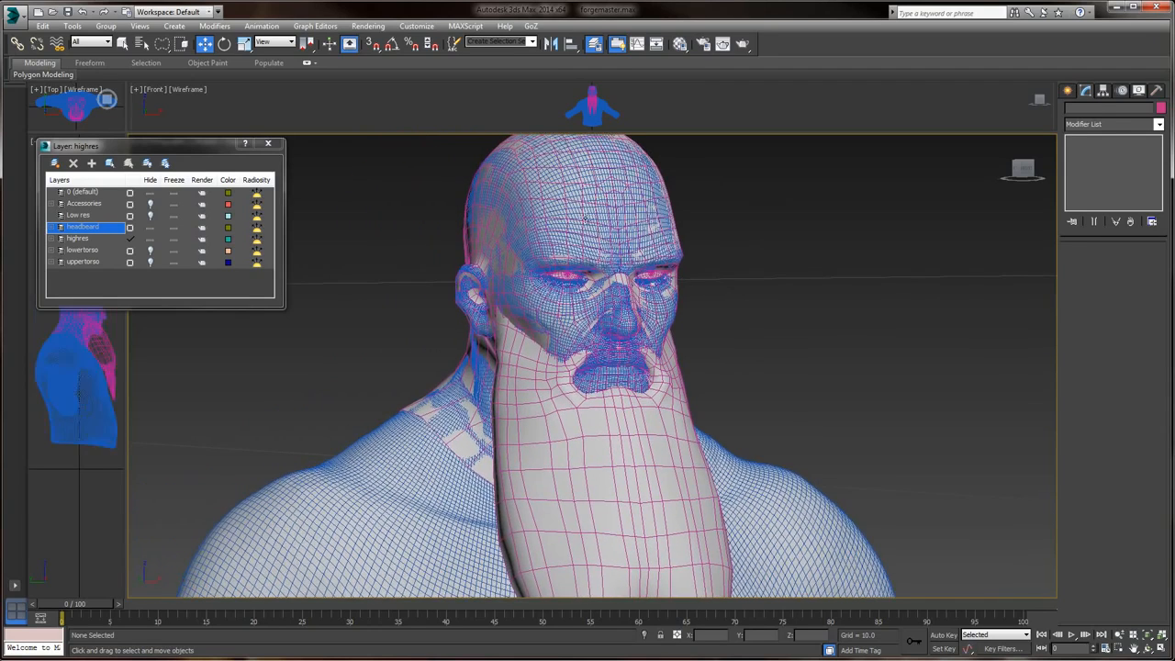
{"action": "left_click", "coordinate": [583, 218]}
{"action": "left_click", "coordinate": [494, 229]}
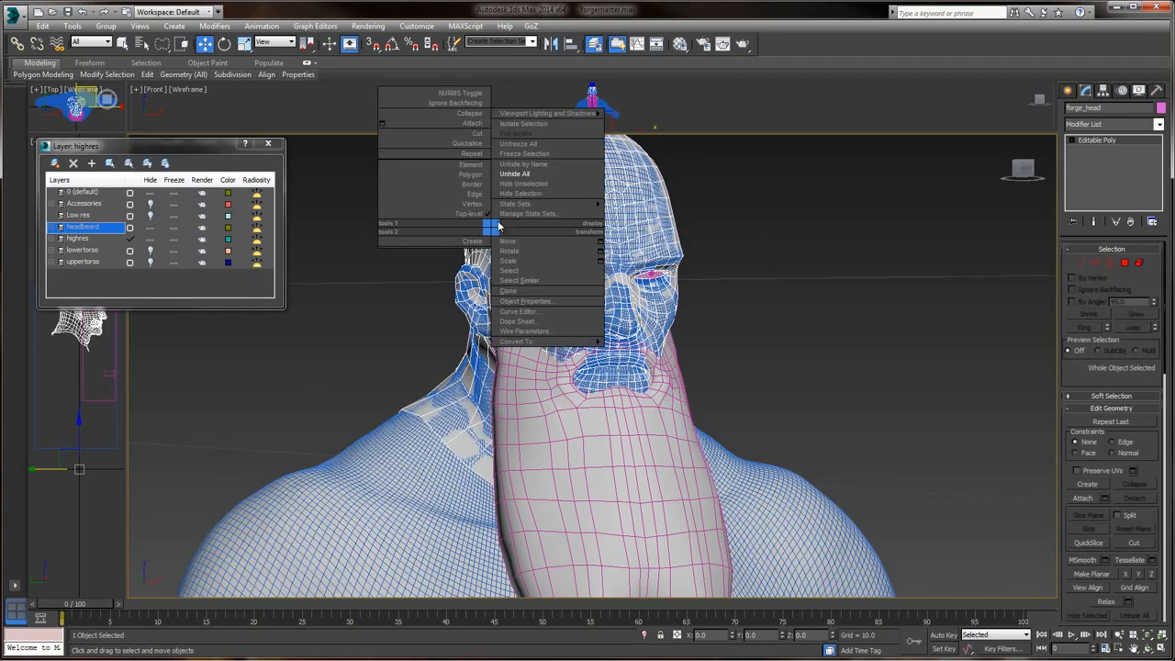
{"action": "right_click", "coordinate": [493, 230]}
{"action": "left_click", "coordinate": [522, 193]}
- Import Beard_mr.OBJ from the 2_Medium Res folder, using the existing OBJ import options
{"action": "scroll", "coordinate": [722, 323], "scroll_direction": "up", "scroll_amount": 3}
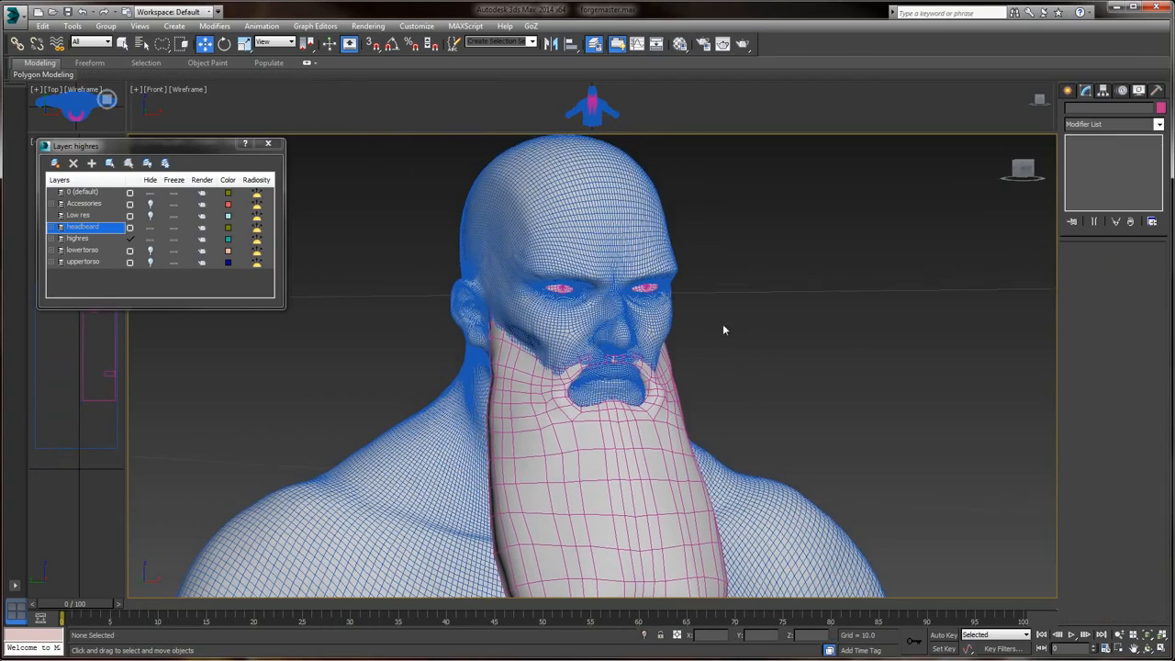
{"action": "middle_click_drag", "start_coordinate": [721, 358], "coordinate": [758, 258]}
{"action": "scroll", "coordinate": [758, 261], "scroll_direction": "up", "scroll_amount": 2}
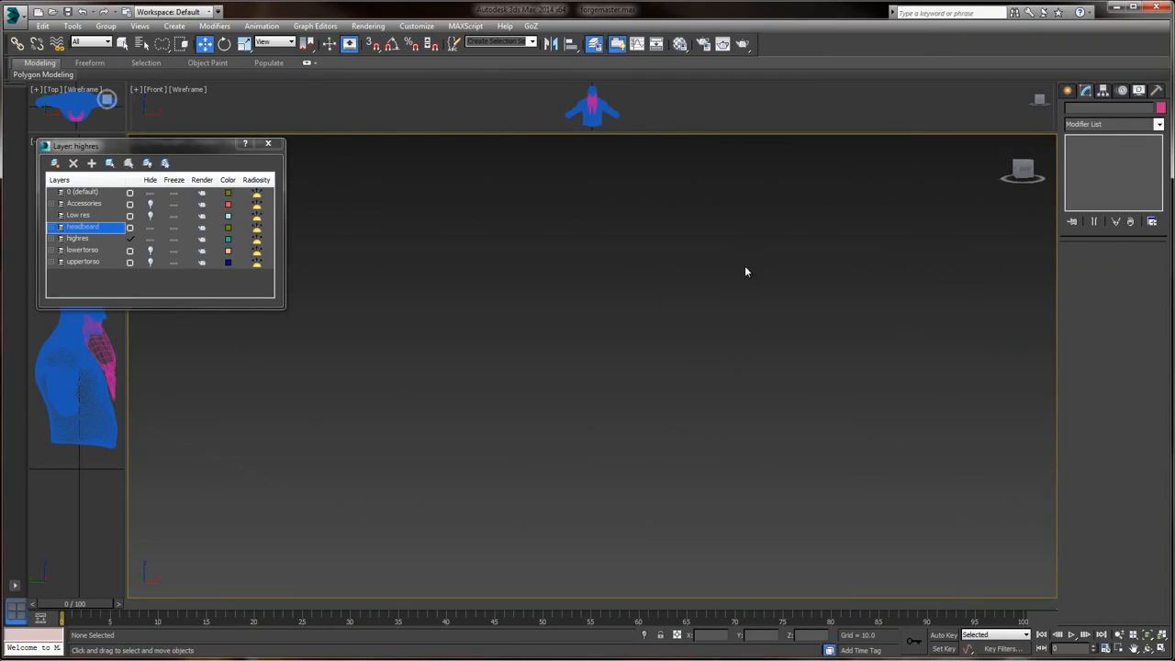
{"action": "scroll", "coordinate": [771, 263], "scroll_direction": "down", "scroll_amount": 3}
{"action": "key", "text": "z"}
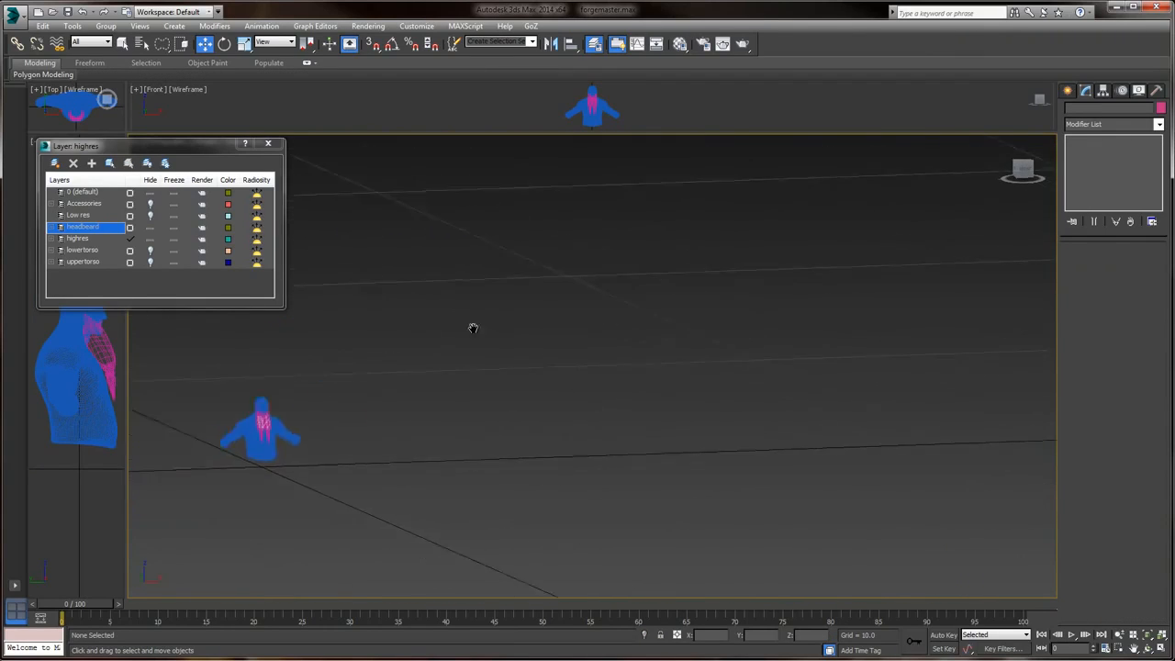
{"action": "scroll", "coordinate": [711, 324], "scroll_direction": "up", "scroll_amount": 5}
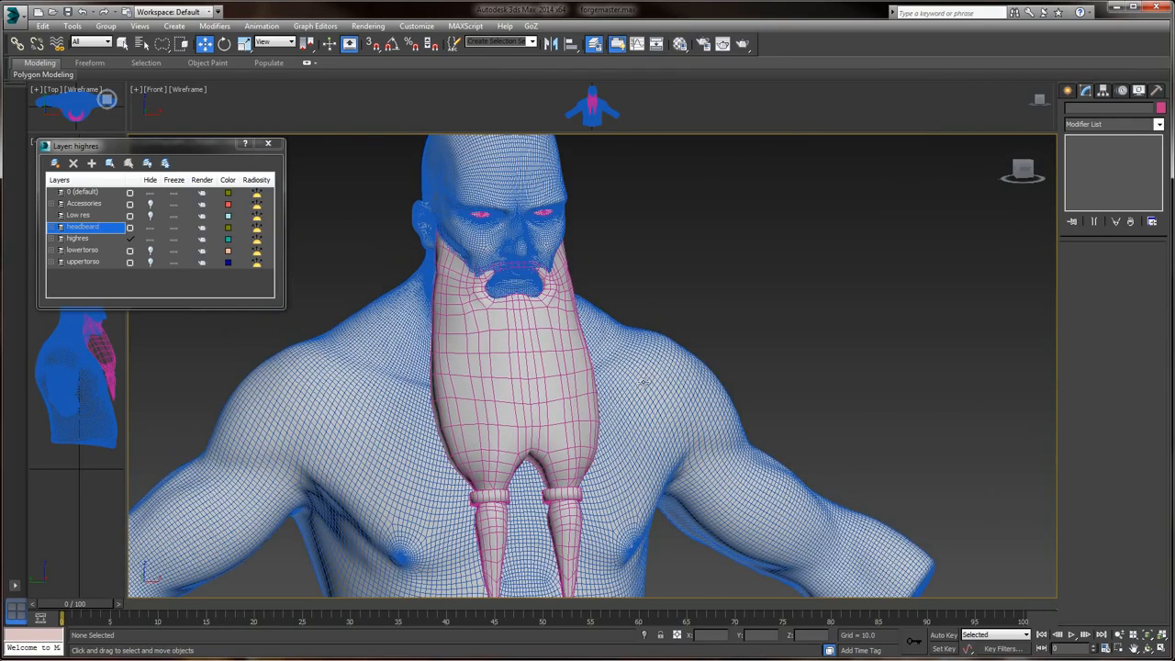
{"action": "left_click", "coordinate": [13, 15]}
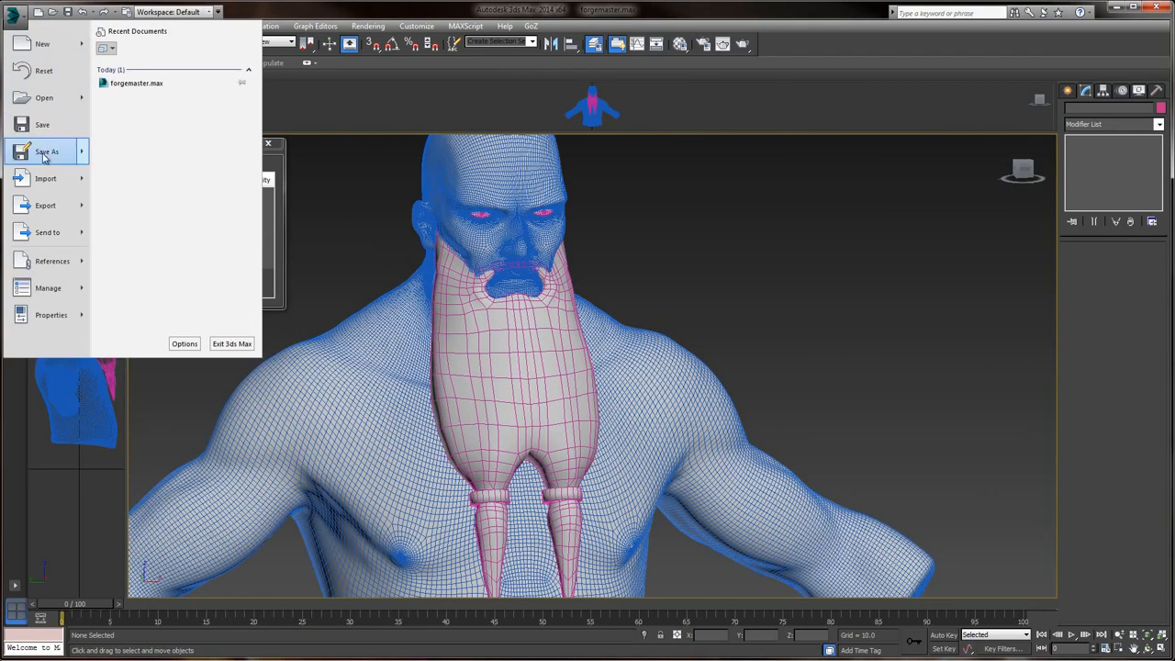
{"action": "mouse_move", "coordinate": [29, 188]}
{"action": "left_click", "coordinate": [136, 63]}
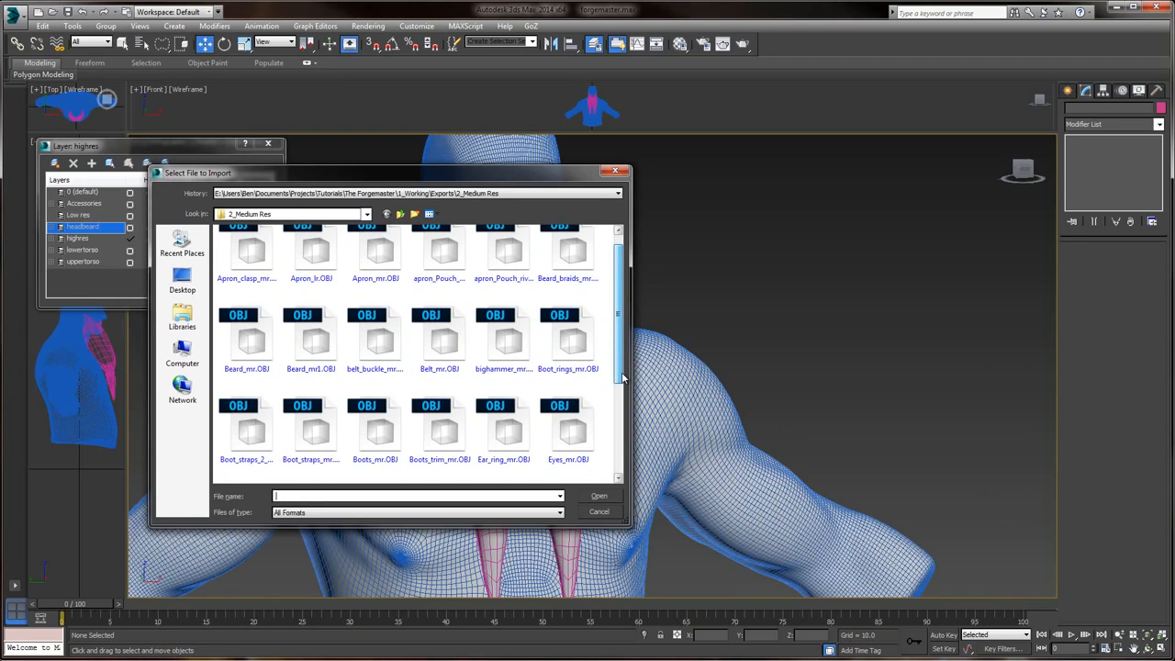
{"action": "left_click", "coordinate": [260, 337]}
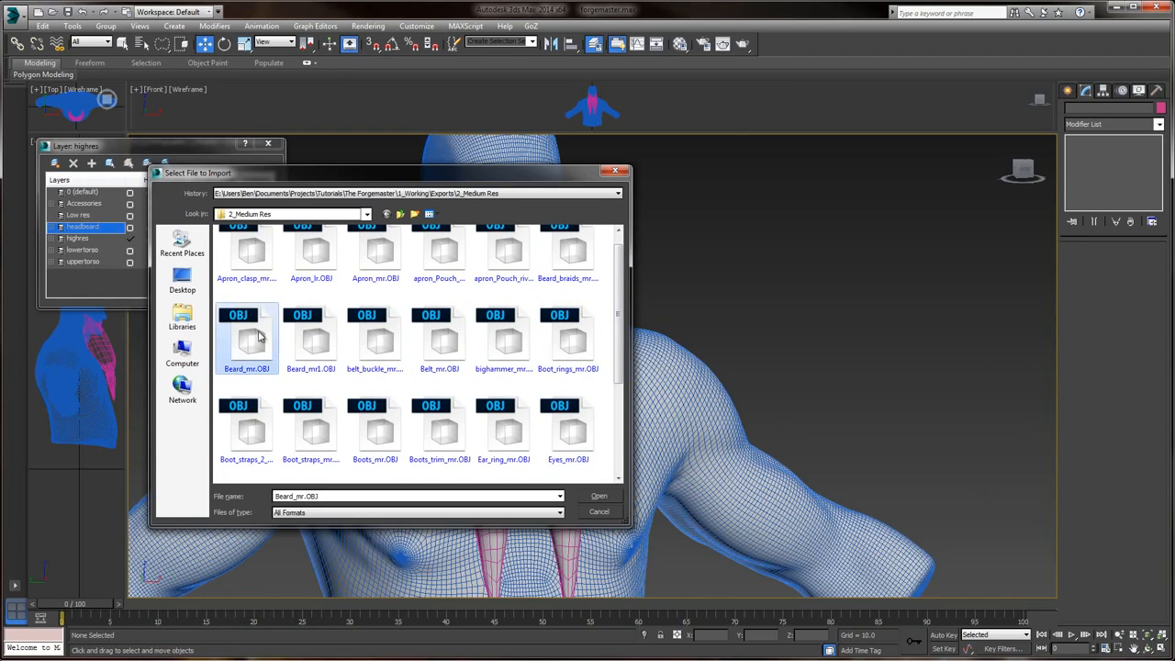
{"action": "left_click", "coordinate": [602, 499]}
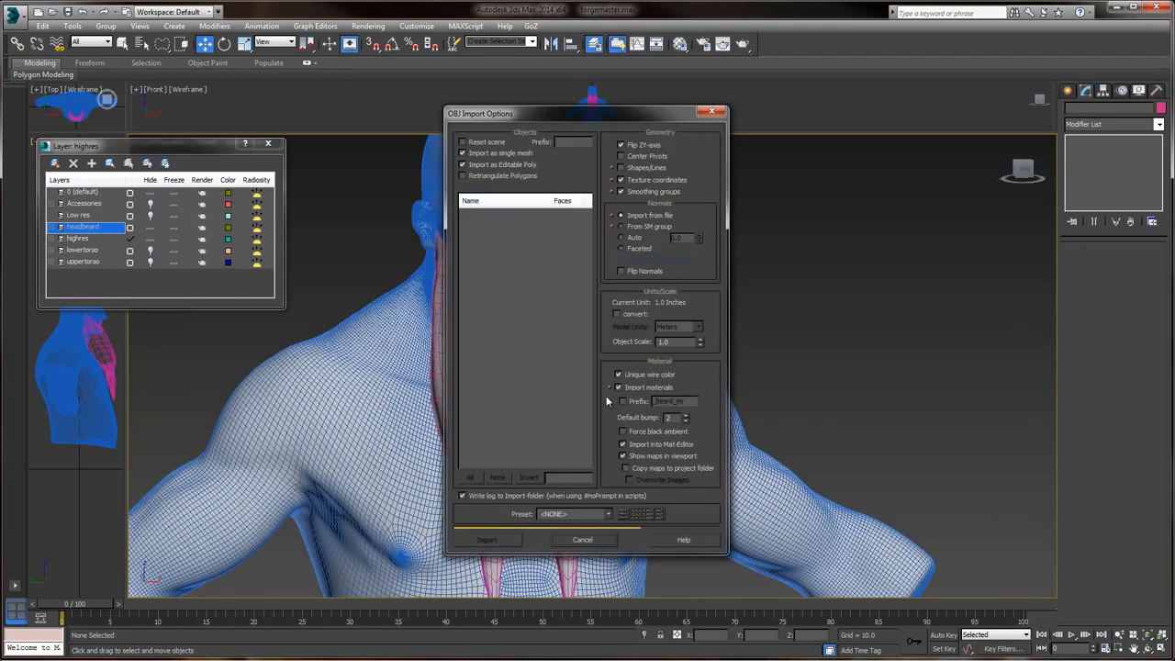
{"action": "left_click", "coordinate": [488, 539]}
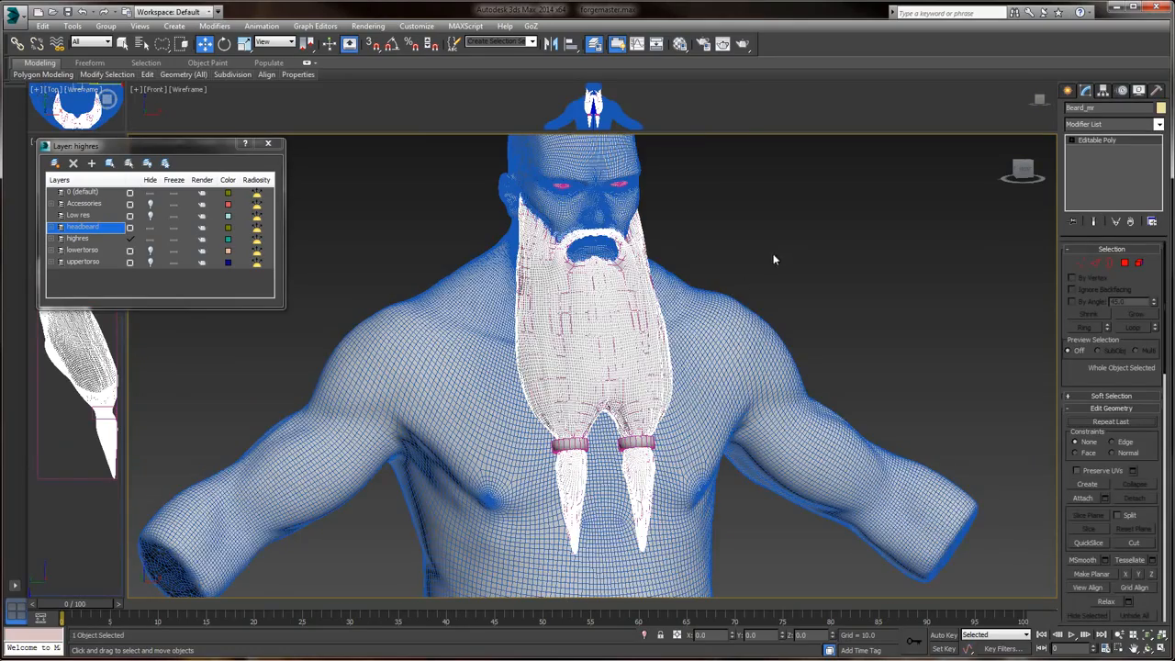
- Select the low-res beard mesh forge_beard, hide all unselected objects, and highlight the highres layer without renaming it
{"action": "middle_click_drag", "start_coordinate": [774, 257], "coordinate": [783, 273]}
{"action": "scroll", "coordinate": [736, 288], "scroll_direction": "up", "scroll_amount": 2}
{"action": "scroll", "coordinate": [736, 293], "scroll_direction": "up", "scroll_amount": 2}
{"action": "middle_click_drag", "start_coordinate": [692, 269], "coordinate": [798, 237]}
{"action": "left_click", "coordinate": [631, 259]}
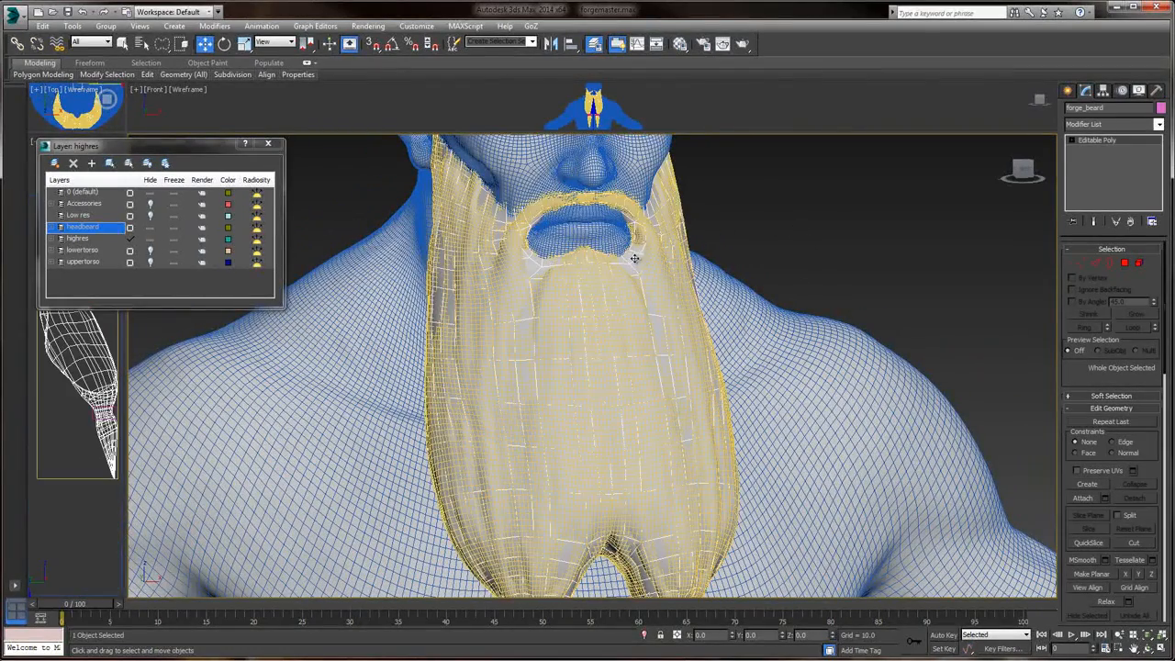
{"action": "right_click", "coordinate": [631, 255]}
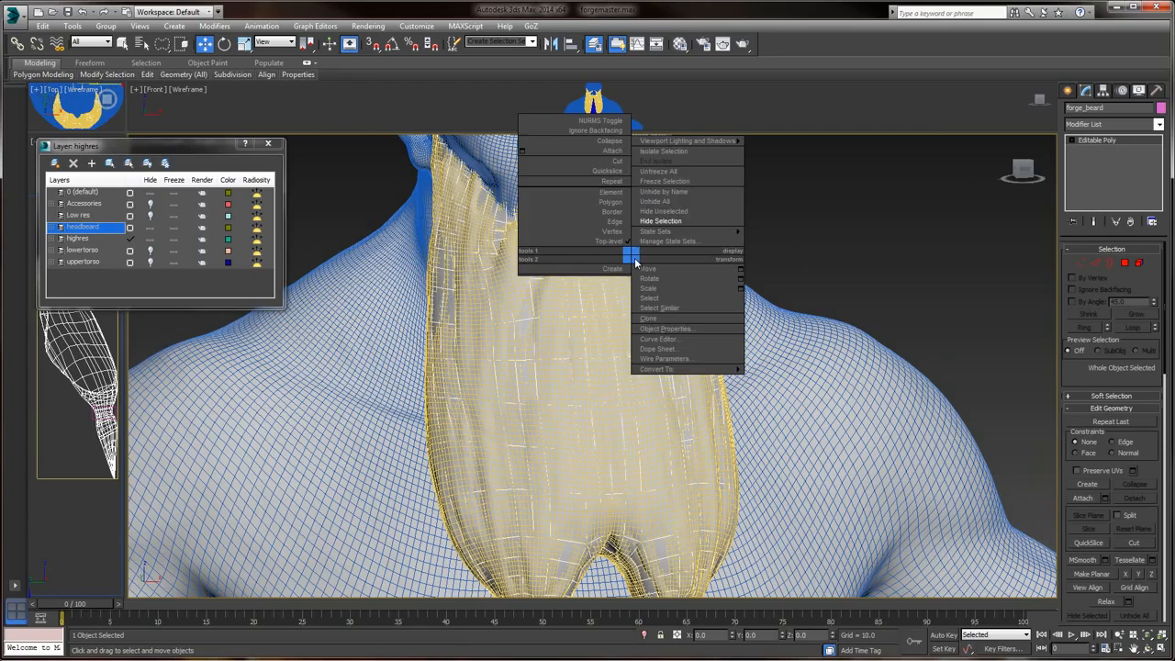
{"action": "left_click", "coordinate": [686, 213]}
{"action": "scroll", "coordinate": [813, 263], "scroll_direction": "down", "scroll_amount": 2}
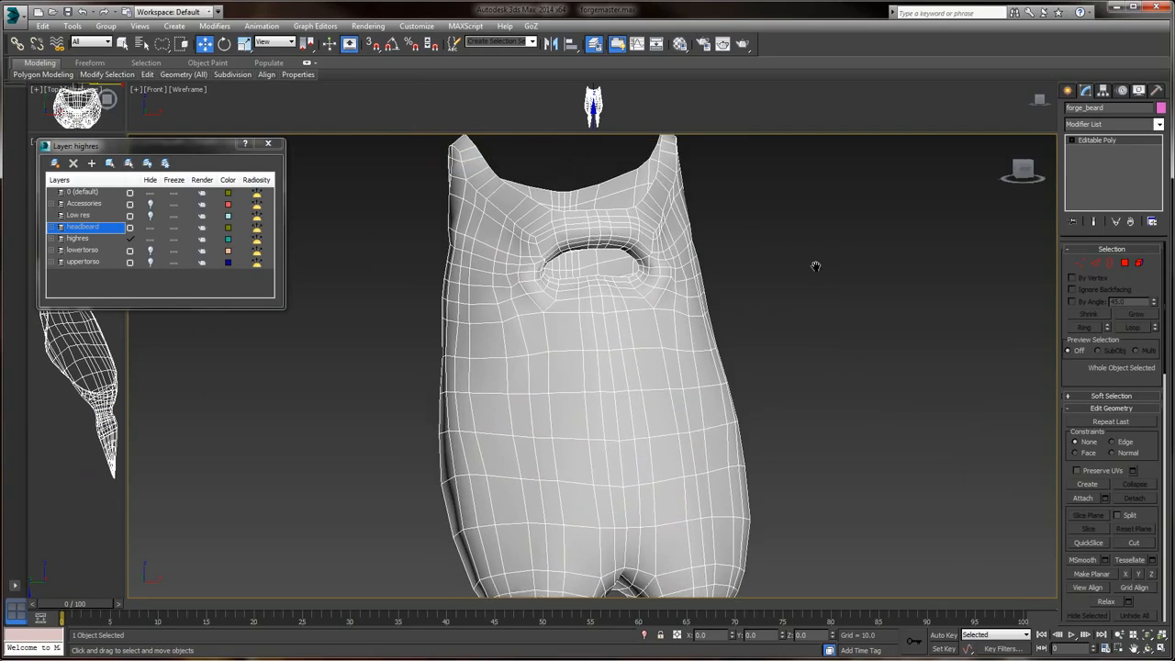
{"action": "left_click", "coordinate": [82, 239]}
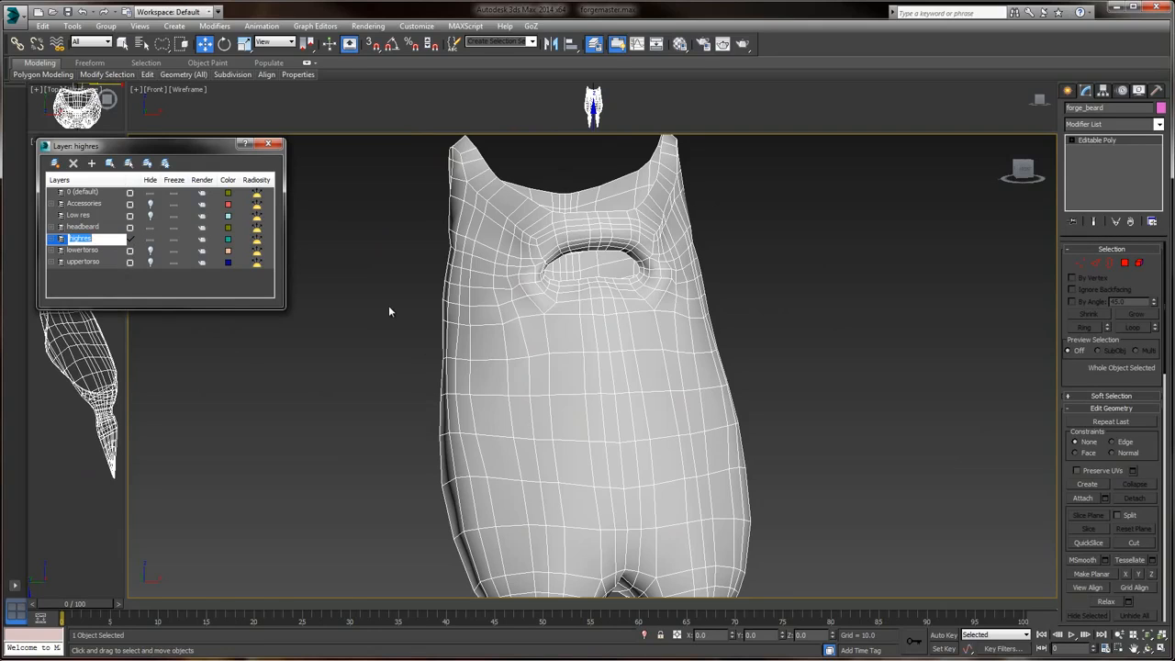
{"action": "key", "text": "Return"}
- Unhide all objects again without unhiding the layers, and hide the low-res head so the beard can be worked on
{"action": "right_click", "coordinate": [826, 272]}
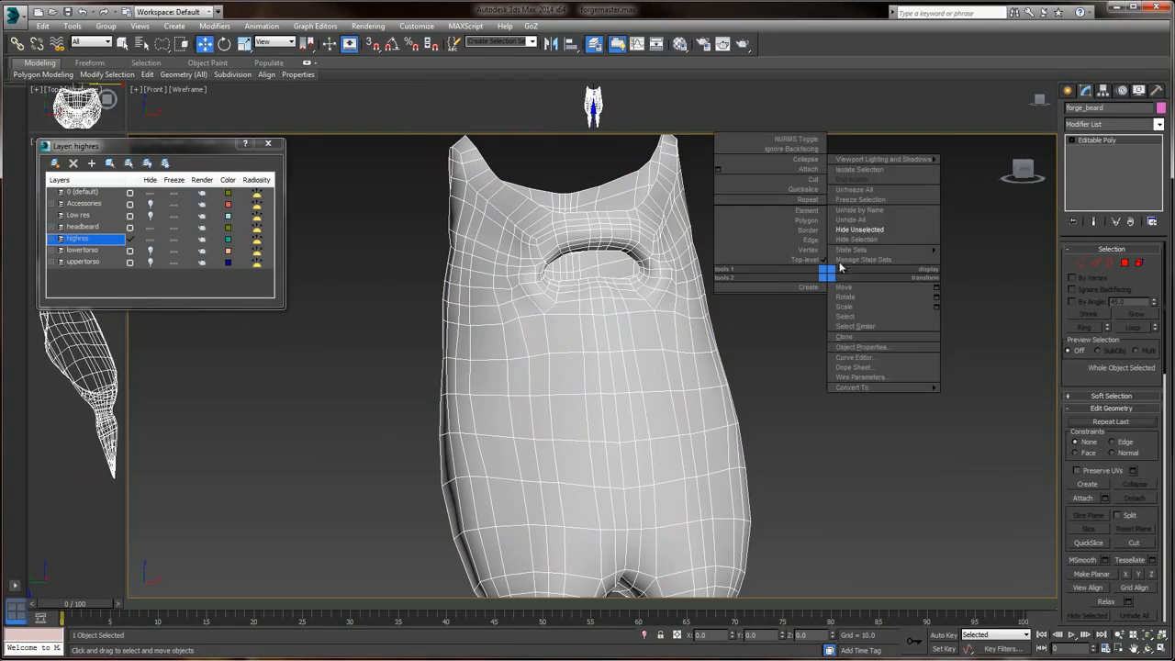
{"action": "left_click", "coordinate": [861, 221]}
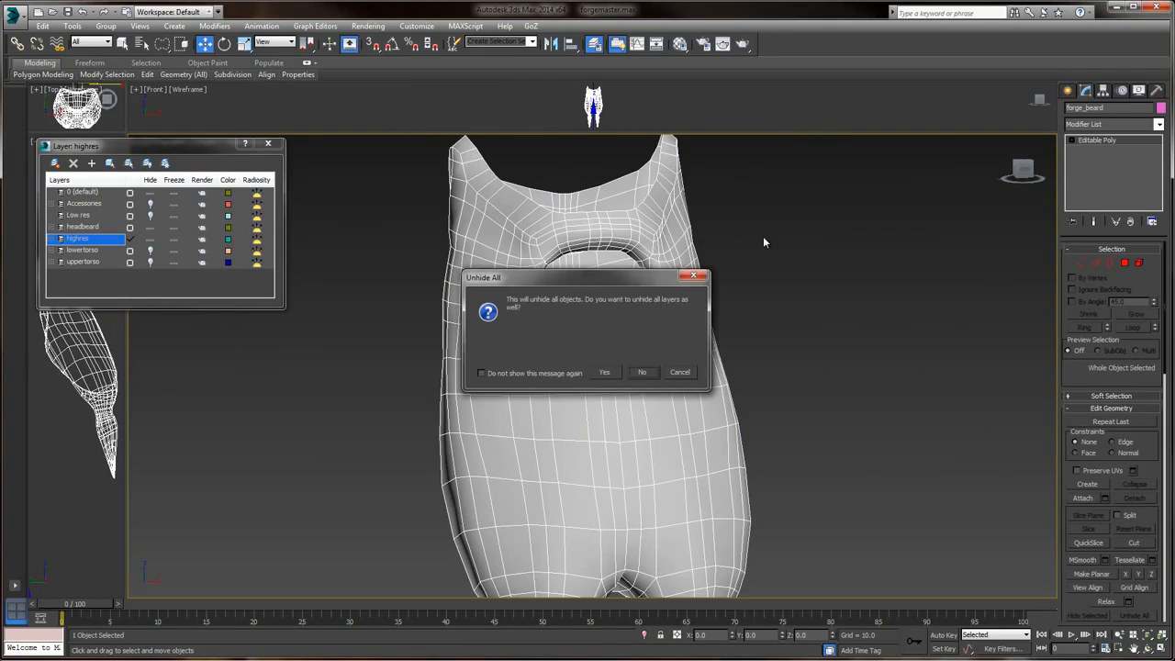
{"action": "left_click", "coordinate": [640, 372]}
{"action": "scroll", "coordinate": [797, 332], "scroll_direction": "down", "scroll_amount": 6}
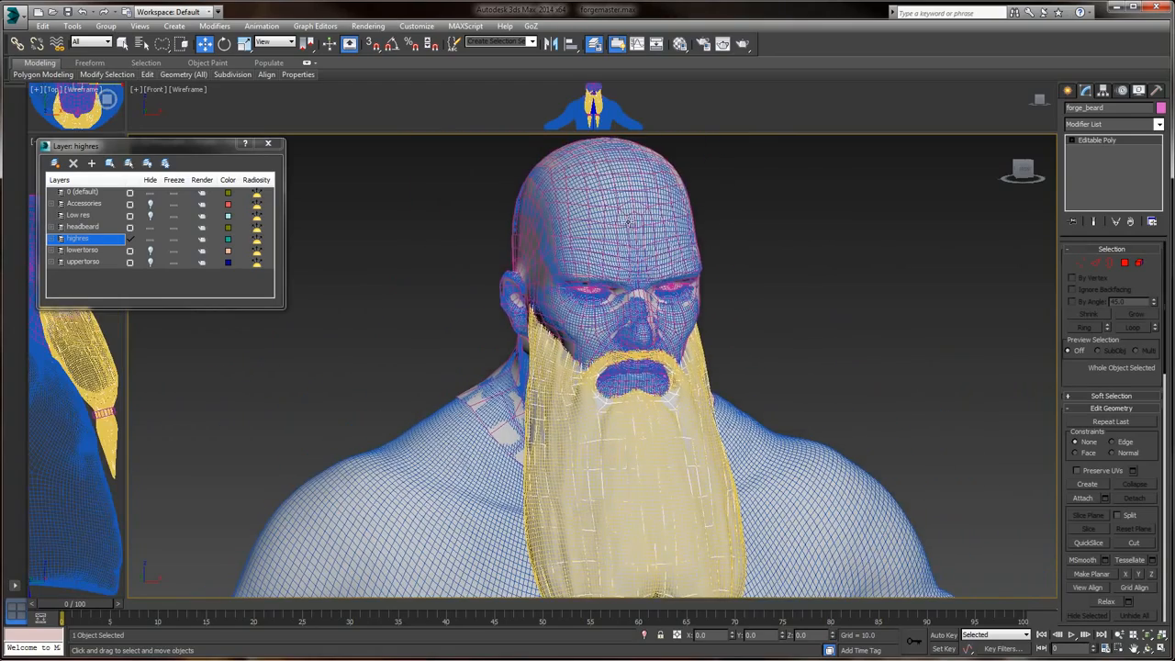
{"action": "left_click", "coordinate": [648, 198]}
{"action": "right_click", "coordinate": [649, 198]}
{"action": "left_click", "coordinate": [688, 162]}
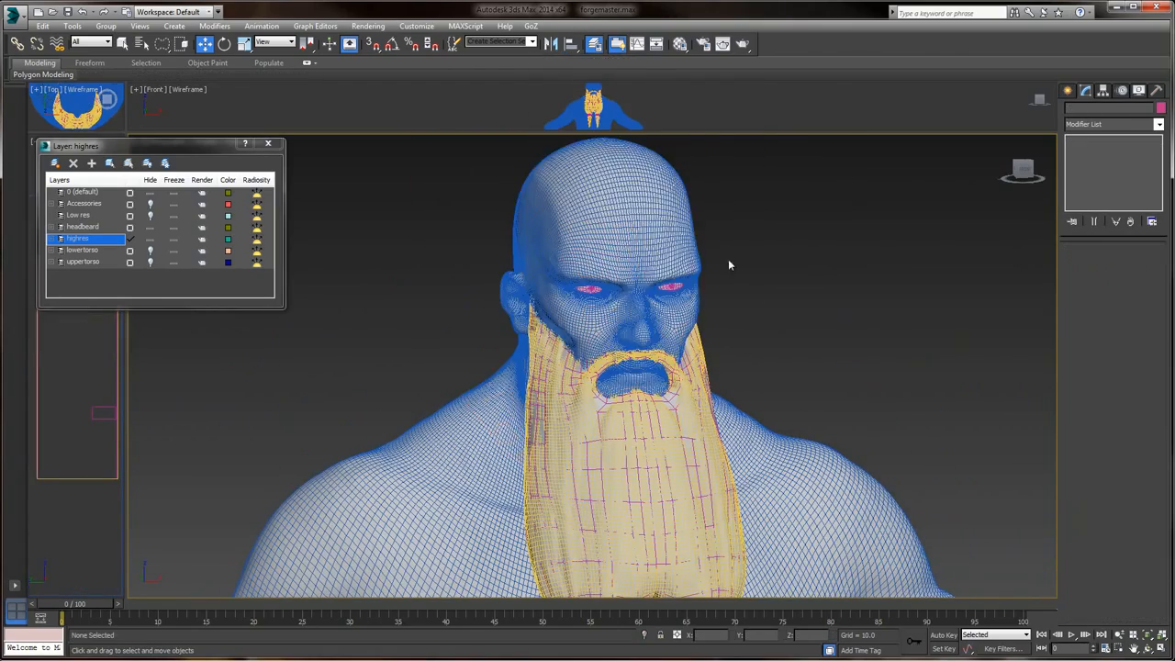
- Hide the high-res upper body mesh, leaving the beards, eyes and beard rings in view
{"action": "middle_click_drag", "start_coordinate": [787, 347], "coordinate": [761, 220]}
{"action": "middle_click_drag", "start_coordinate": [705, 256], "coordinate": [715, 276]}
{"action": "left_click", "coordinate": [758, 342]}
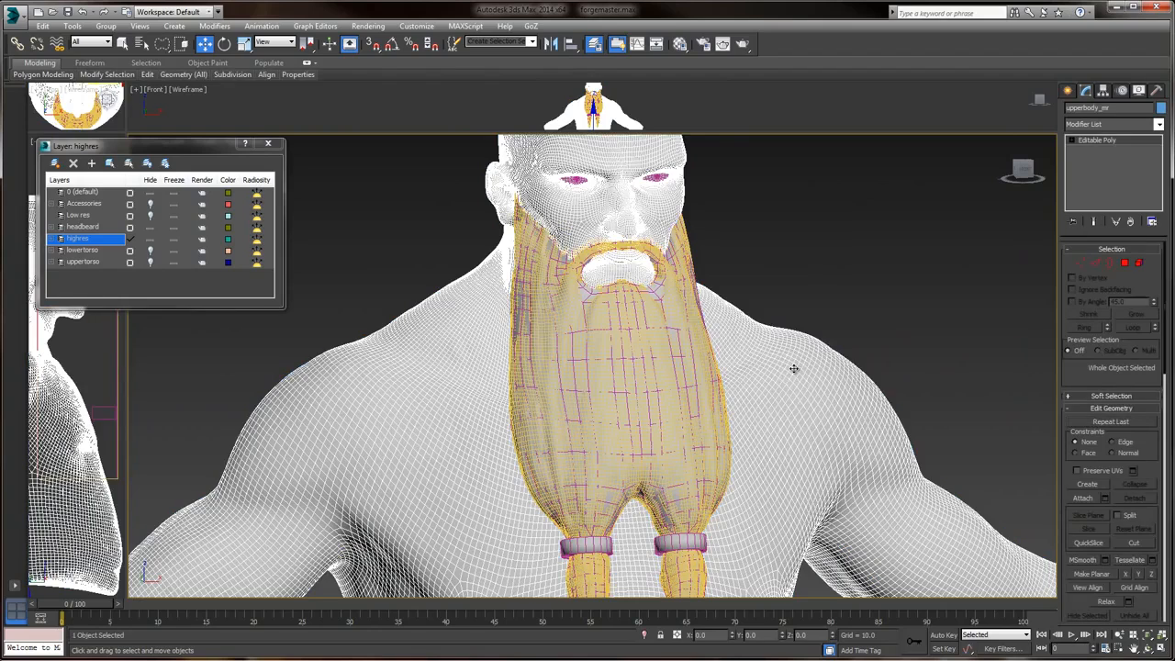
{"action": "right_click", "coordinate": [780, 345]}
{"action": "left_click", "coordinate": [814, 312]}
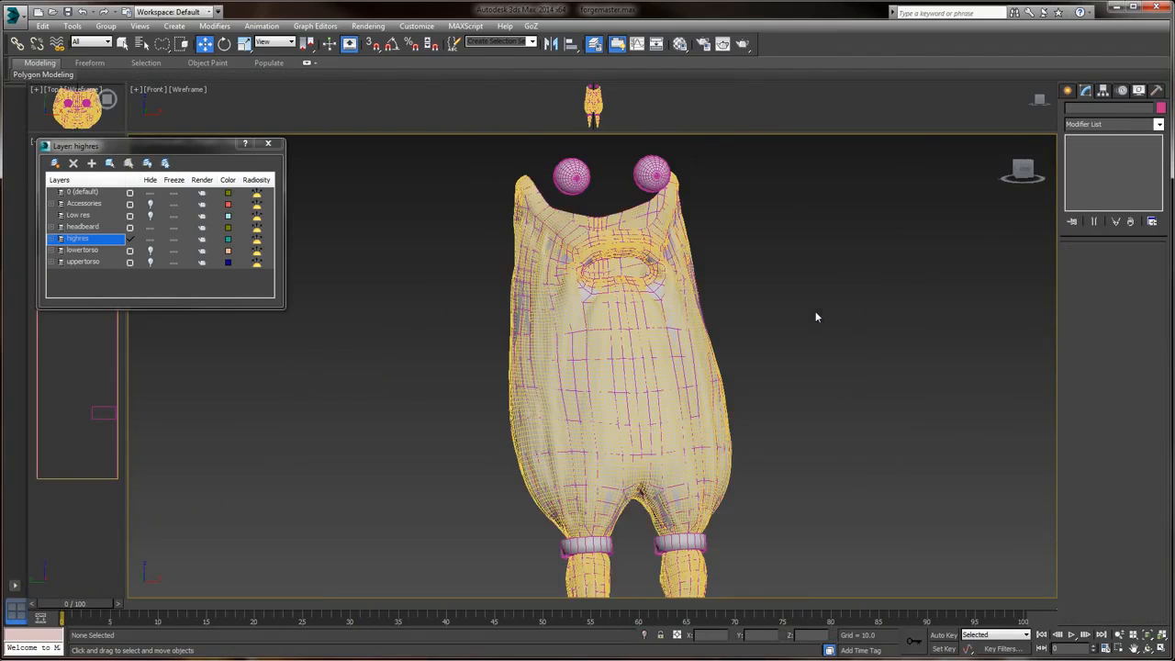
- Select the low-res beard mesh forge_beard and add a Push modifier to it
{"action": "middle_click_drag", "start_coordinate": [815, 318], "coordinate": [376, 162]}
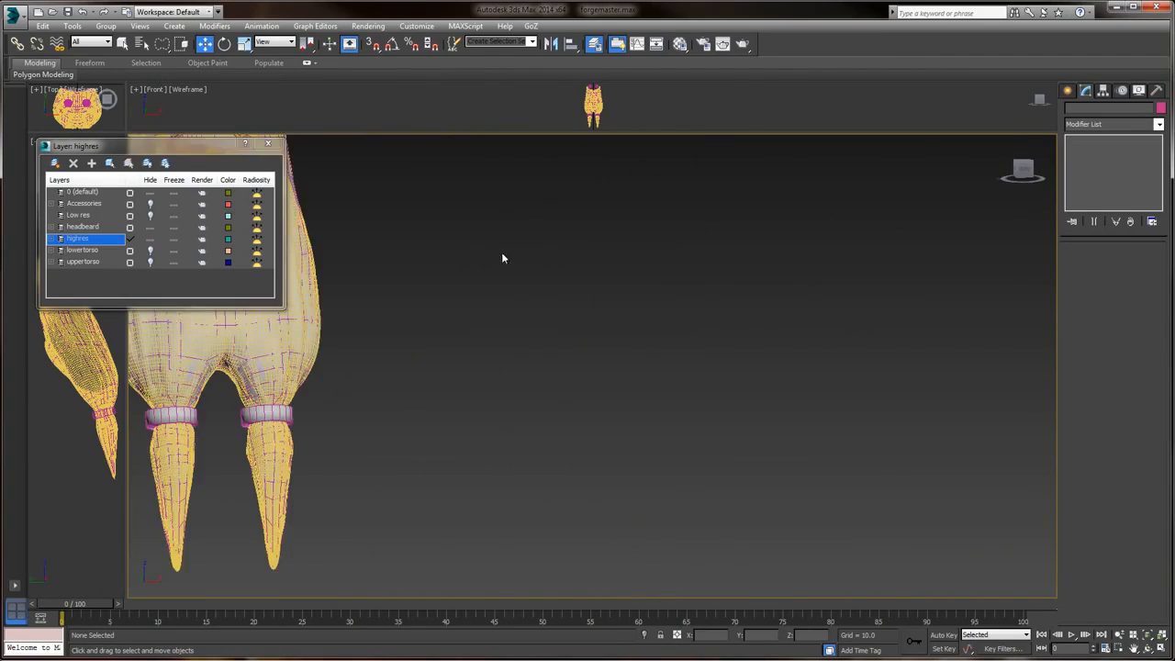
{"action": "middle_click_drag", "start_coordinate": [523, 257], "coordinate": [846, 358]}
{"action": "left_click", "coordinate": [684, 316]}
{"action": "middle_click_drag", "start_coordinate": [740, 270], "coordinate": [772, 302]}
{"action": "scroll", "coordinate": [772, 302], "scroll_direction": "up", "scroll_amount": 3}
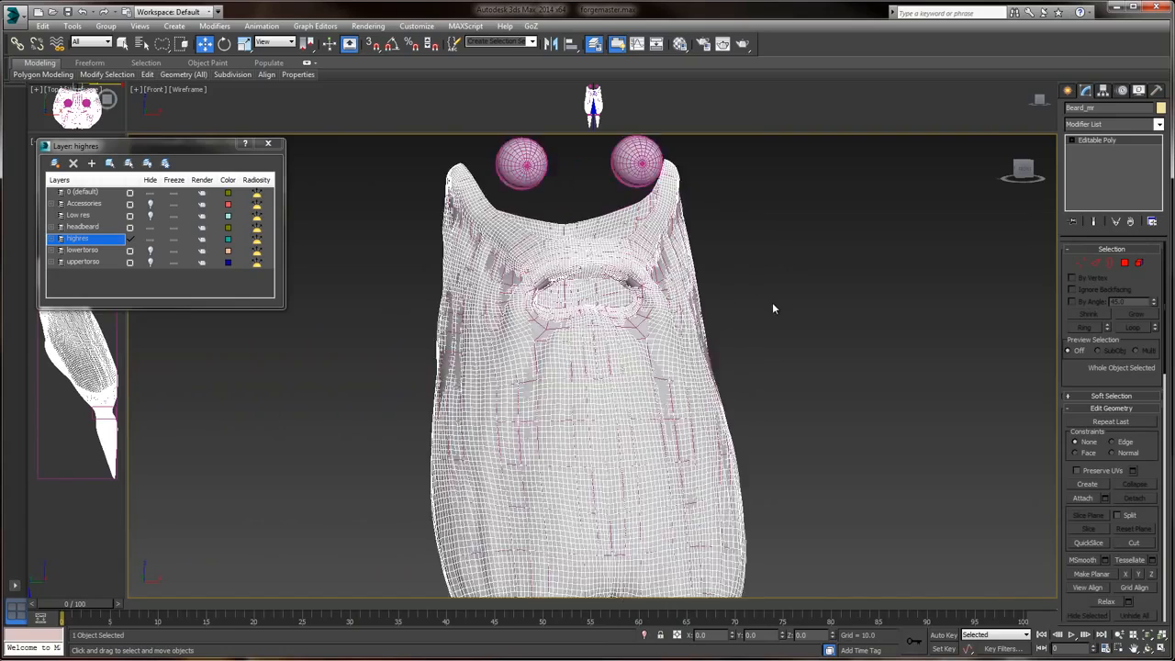
{"action": "left_click", "coordinate": [612, 261]}
{"action": "middle_click_drag", "start_coordinate": [724, 260], "coordinate": [813, 275]}
{"action": "scroll", "coordinate": [804, 287], "scroll_direction": "up", "scroll_amount": 2}
{"action": "scroll", "coordinate": [813, 294], "scroll_direction": "down", "scroll_amount": 2}
{"action": "left_click", "coordinate": [1101, 129]}
{"action": "scroll", "coordinate": [1092, 458], "scroll_direction": "down", "scroll_amount": 3}
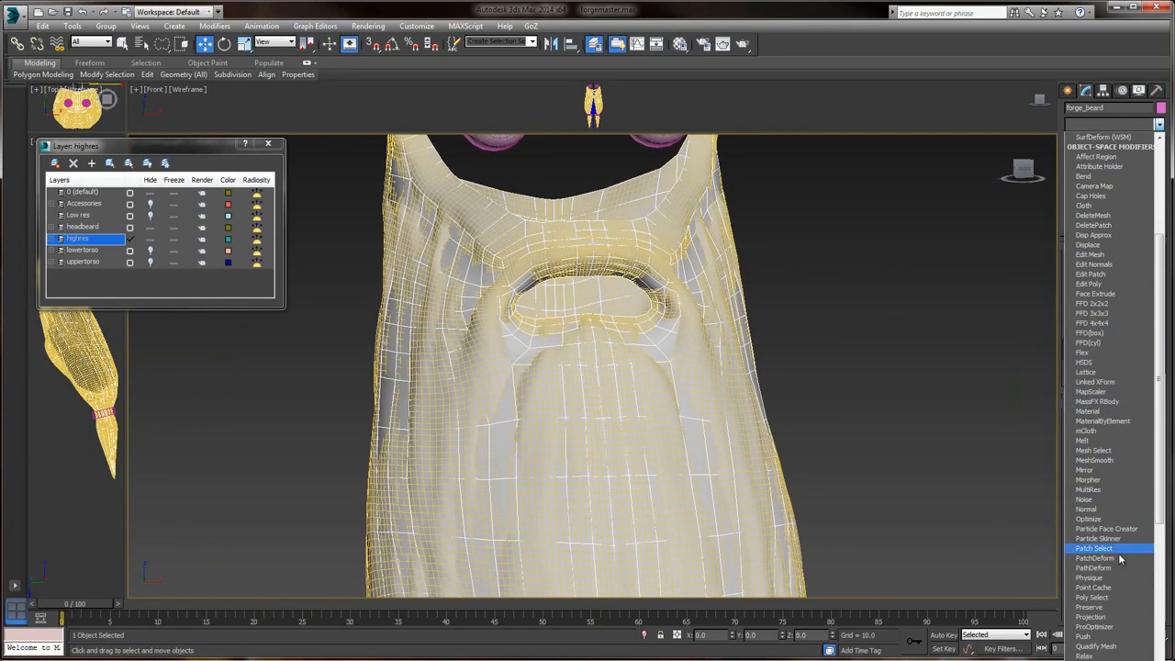
{"action": "left_click", "coordinate": [1088, 635]}
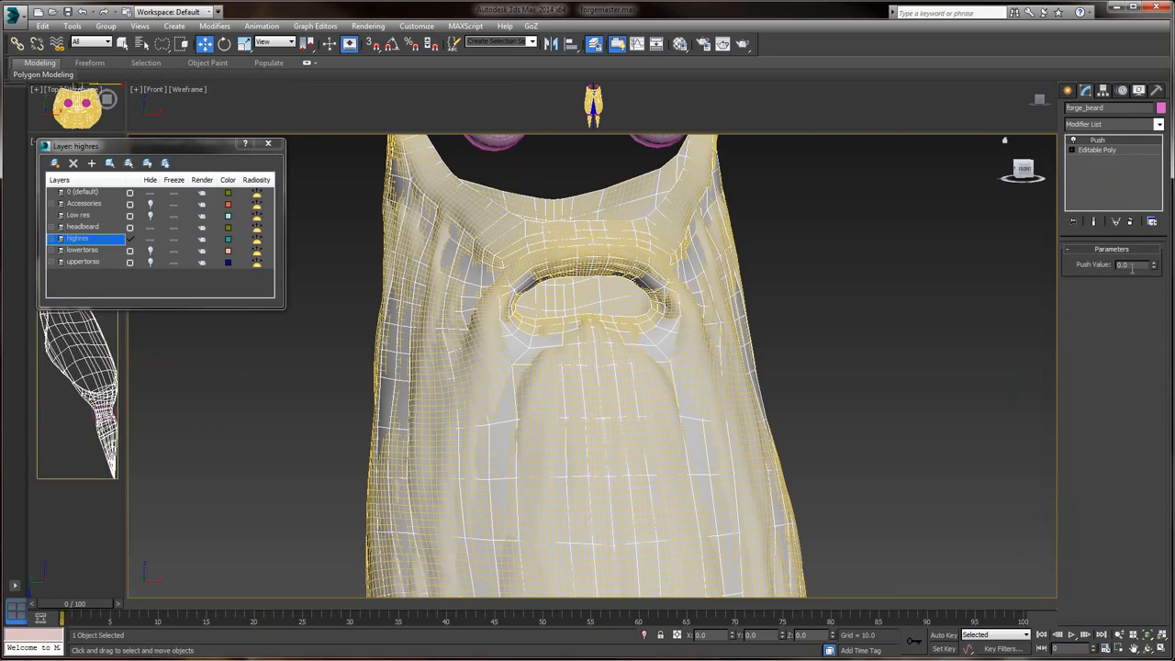
- Set the Push Value of the low-res beard's modifier to 0.003
{"action": "left_click_drag", "start_coordinate": [1132, 266], "coordinate": [1075, 271]}
{"action": "type", "text": "0.0"}
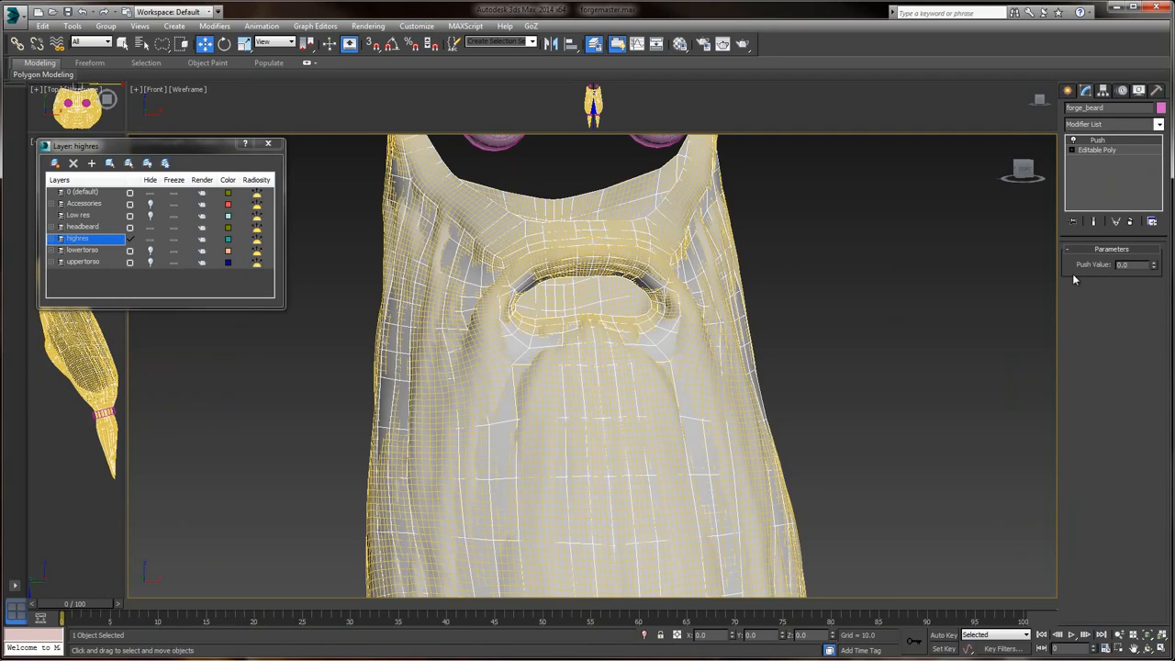
{"action": "type", "text": "03"}
{"action": "key", "text": "Return"}
{"action": "mouse_move", "coordinate": [833, 274]}
{"action": "middle_mouse_down", "text": "alt"}
{"action": "mouse_move", "coordinate": [853, 299]}
{"action": "mouse_move", "coordinate": [774, 310]}
{"action": "mouse_move", "coordinate": [718, 300]}
{"action": "mouse_move", "coordinate": [836, 292]}
{"action": "middle_mouse_up", "text": "alt"}
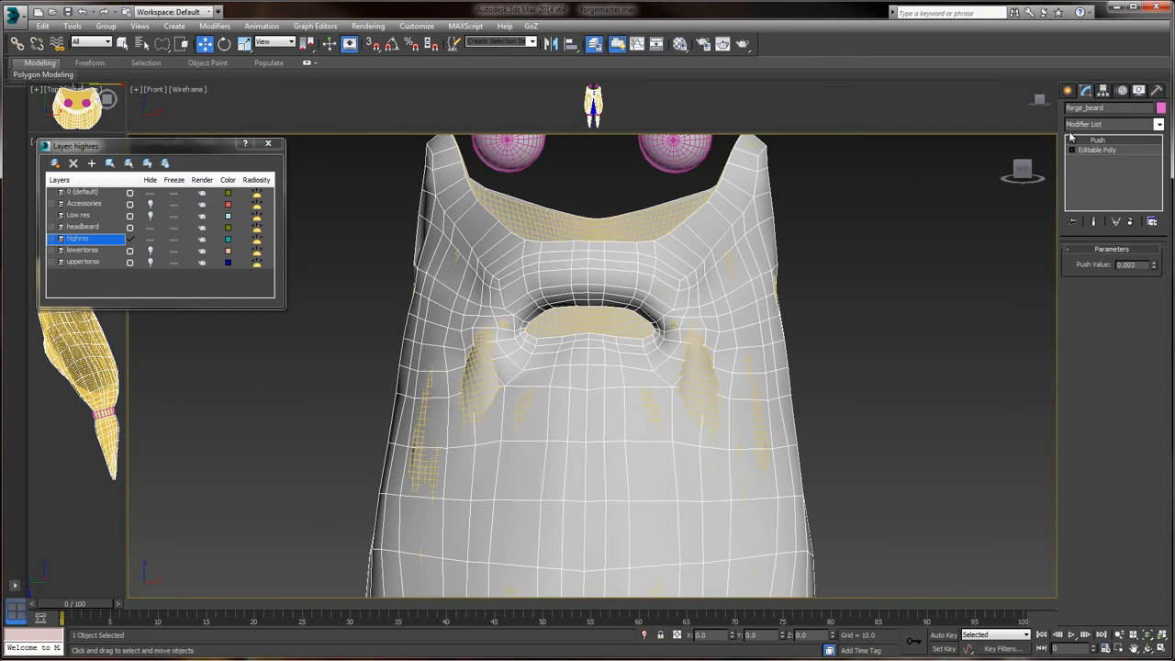
- Collapse the Push modifier into the low-res beard's Editable Poly
{"action": "right_click", "coordinate": [1104, 144]}
{"action": "left_click", "coordinate": [1047, 251]}
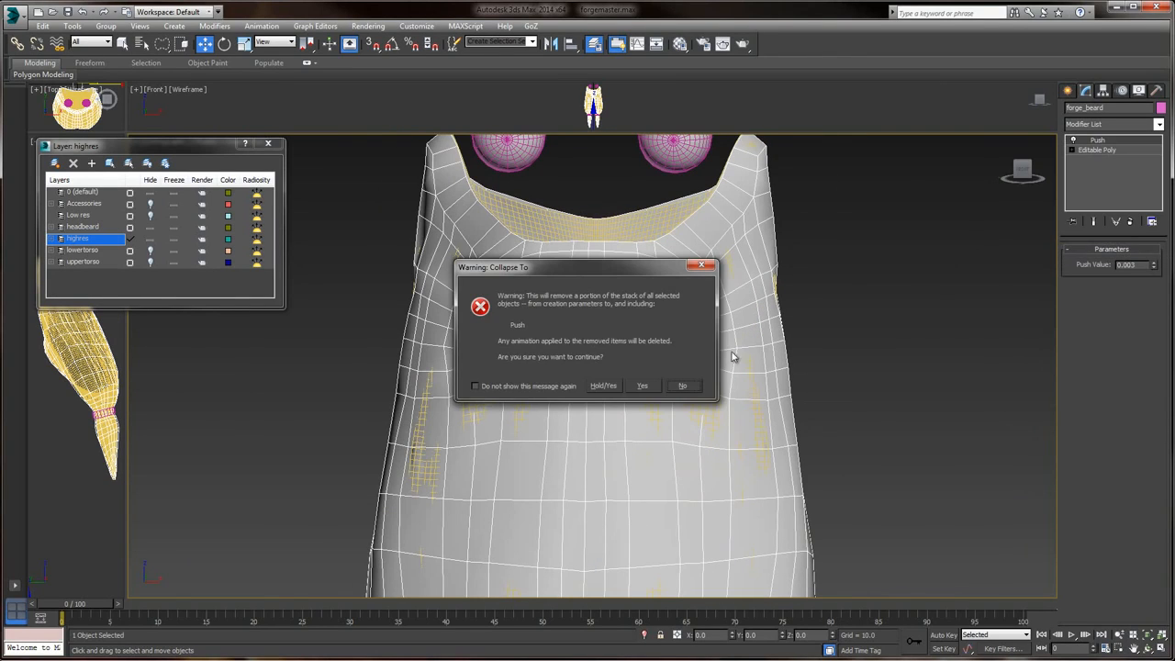
{"action": "left_click", "coordinate": [642, 386]}
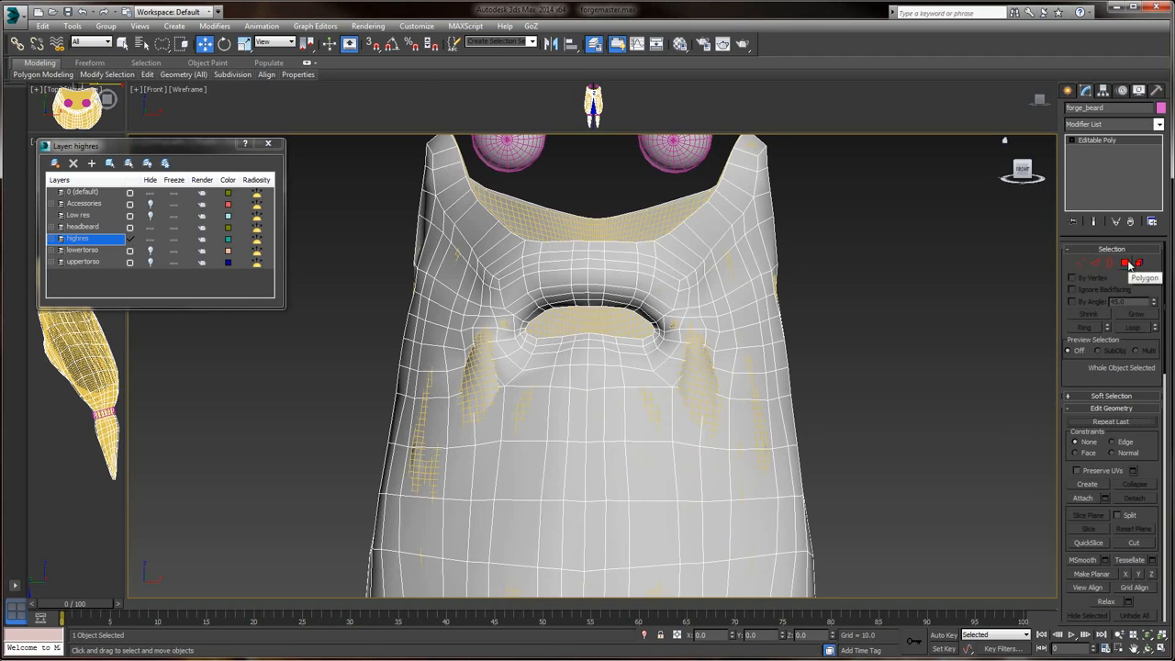
- Select the low-res beard polygons below both mouth corners where the high-res beard pokes through, and pull them outward to cover it
{"action": "left_click", "coordinate": [1126, 263]}
{"action": "left_click", "coordinate": [698, 338]}
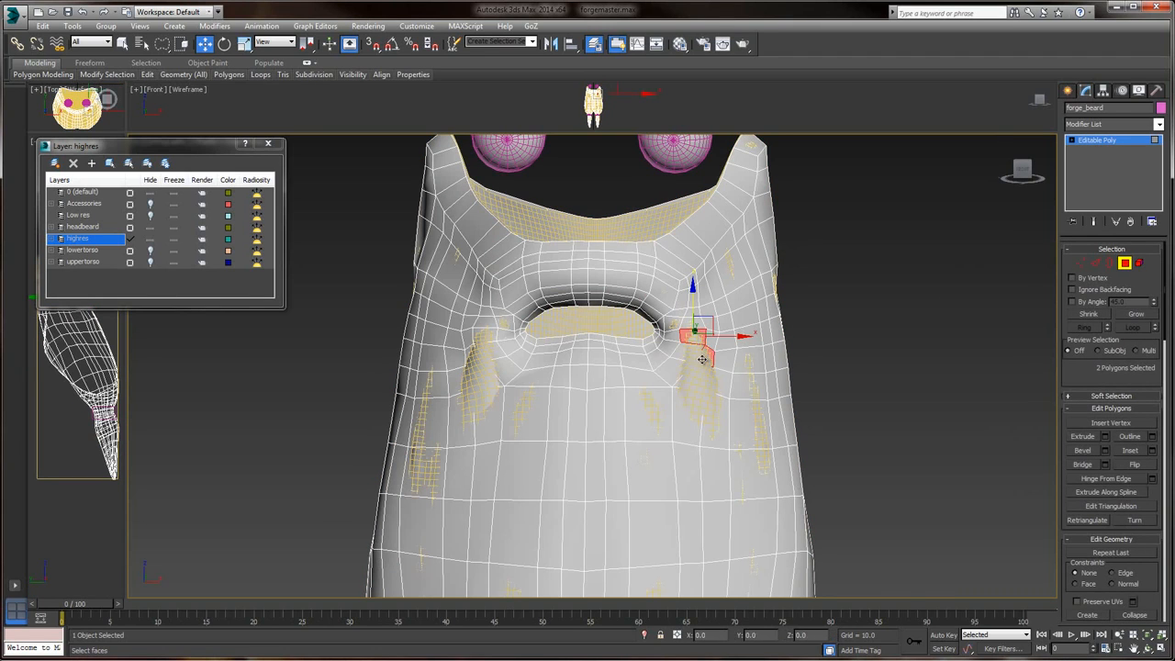
{"action": "left_click", "coordinate": [695, 410], "text": "ctrl"}
{"action": "left_click", "coordinate": [711, 423], "text": "ctrl"}
{"action": "left_click", "coordinate": [482, 419], "text": "ctrl"}
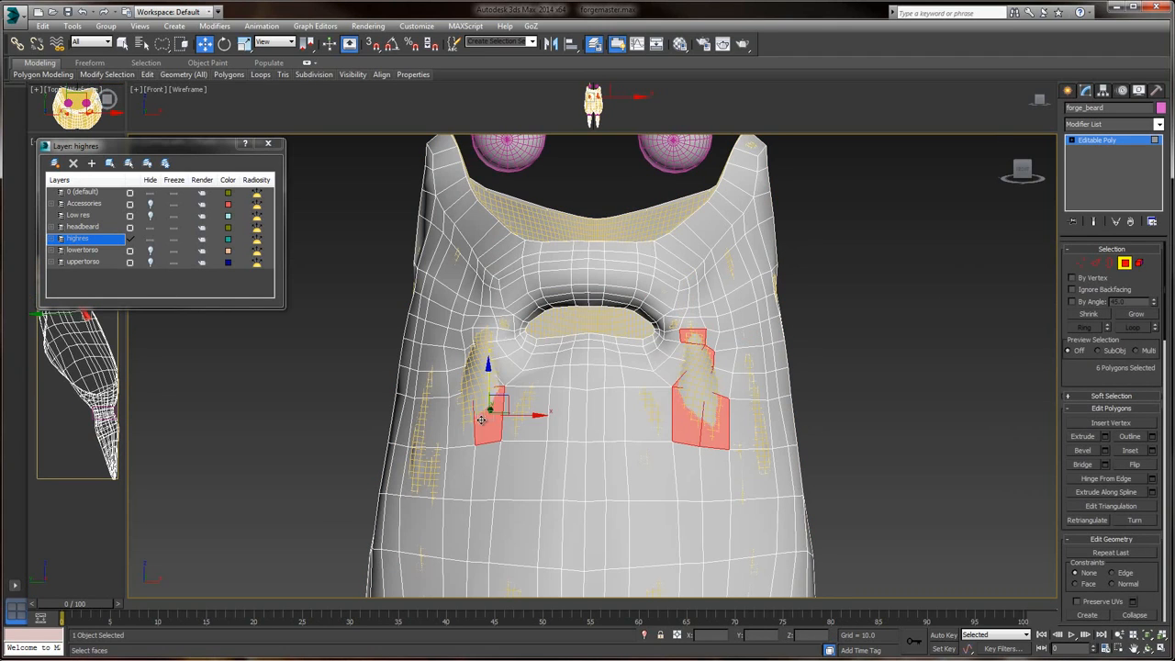
{"action": "left_click", "coordinate": [456, 426], "text": "ctrl"}
{"action": "left_click", "coordinate": [459, 378], "text": "ctrl"}
{"action": "left_click", "coordinate": [478, 380], "text": "ctrl"}
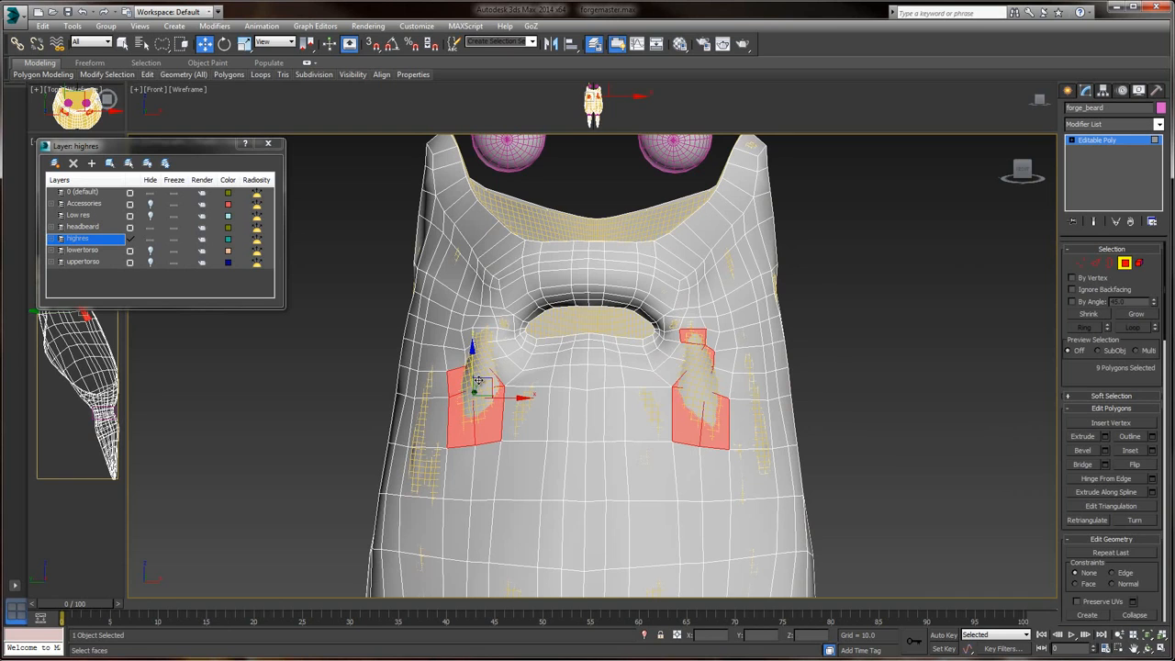
{"action": "left_click", "coordinate": [457, 378], "text": "alt"}
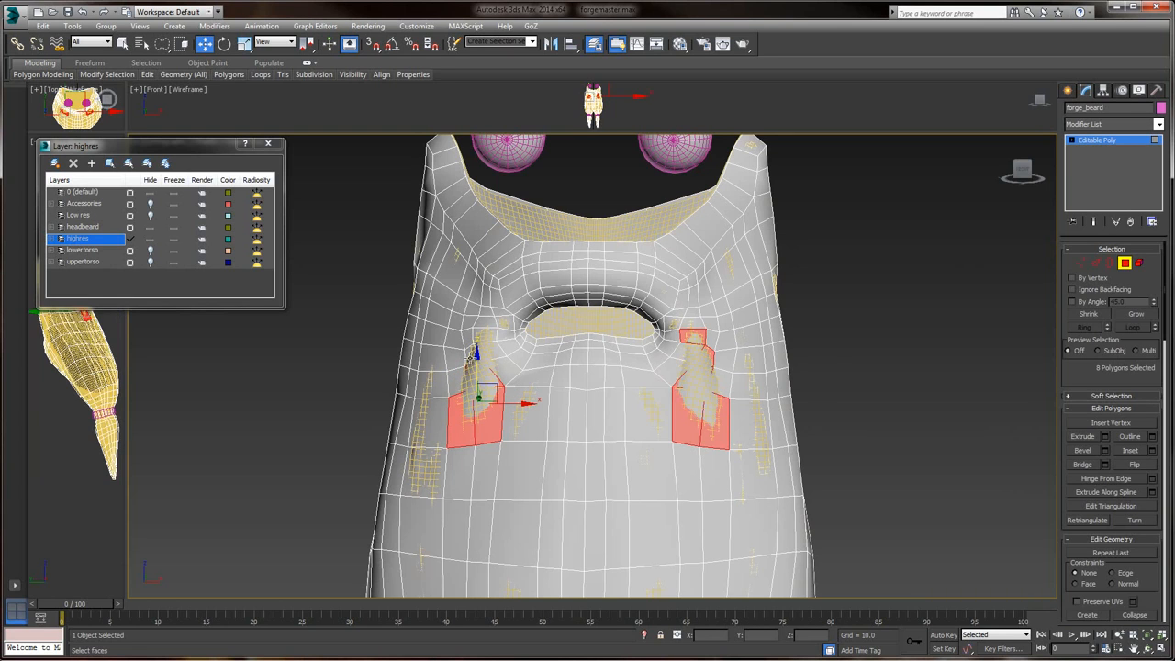
{"action": "left_click", "coordinate": [470, 358], "text": "ctrl"}
{"action": "left_click", "coordinate": [486, 353], "text": "ctrl"}
{"action": "left_click", "coordinate": [487, 336], "text": "ctrl"}
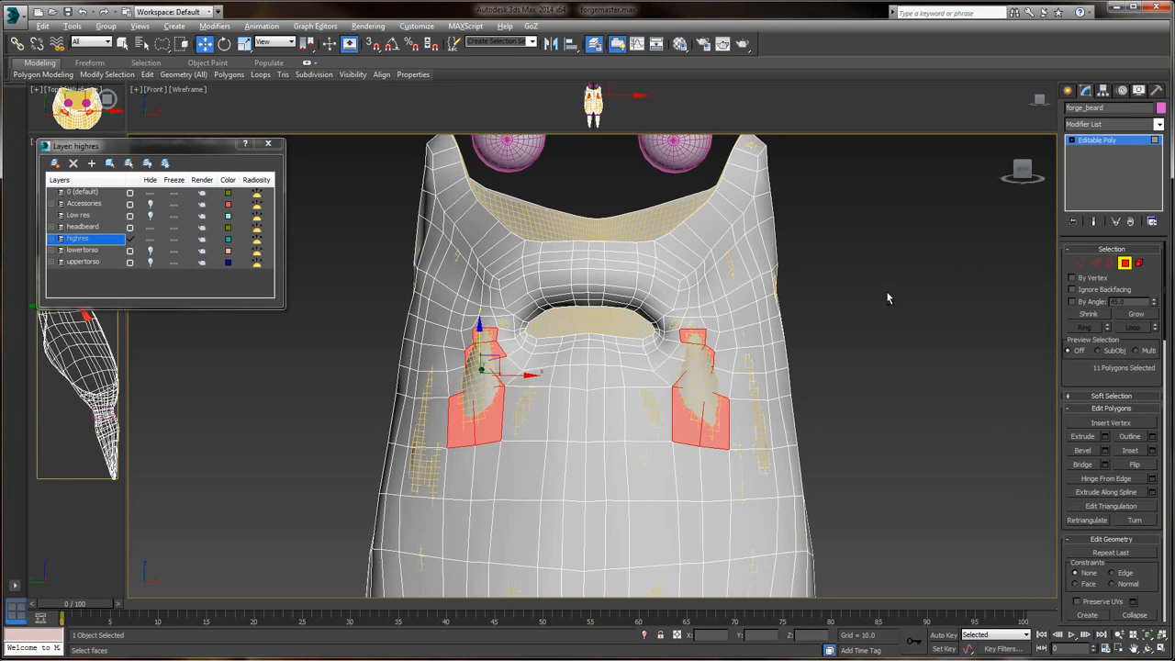
{"action": "mouse_move", "coordinate": [888, 297]}
{"action": "middle_mouse_down", "text": "alt"}
{"action": "mouse_move", "coordinate": [791, 310]}
{"action": "mouse_move", "coordinate": [622, 288]}
{"action": "mouse_move", "coordinate": [877, 292]}
{"action": "middle_mouse_up", "text": "alt"}
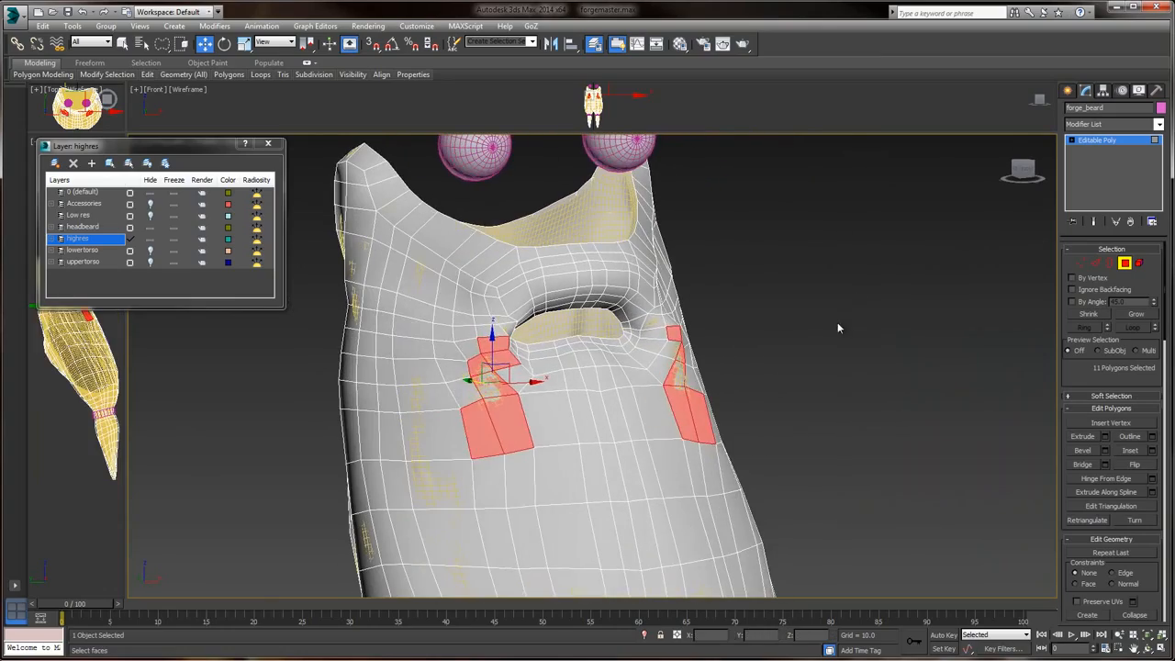
{"action": "left_click", "coordinate": [837, 322]}
- Select two polygons on the low-res beard's lower outer edge where the high-res mesh shows through and move them outward along X
{"action": "middle_click_drag", "start_coordinate": [829, 342], "coordinate": [468, 261]}
{"action": "scroll", "coordinate": [826, 318], "scroll_direction": "up", "scroll_amount": 2}
{"action": "scroll", "coordinate": [866, 310], "scroll_direction": "down", "scroll_amount": 2}
{"action": "scroll", "coordinate": [870, 314], "scroll_direction": "down", "scroll_amount": 5}
{"action": "scroll", "coordinate": [523, 288], "scroll_direction": "up", "scroll_amount": 4}
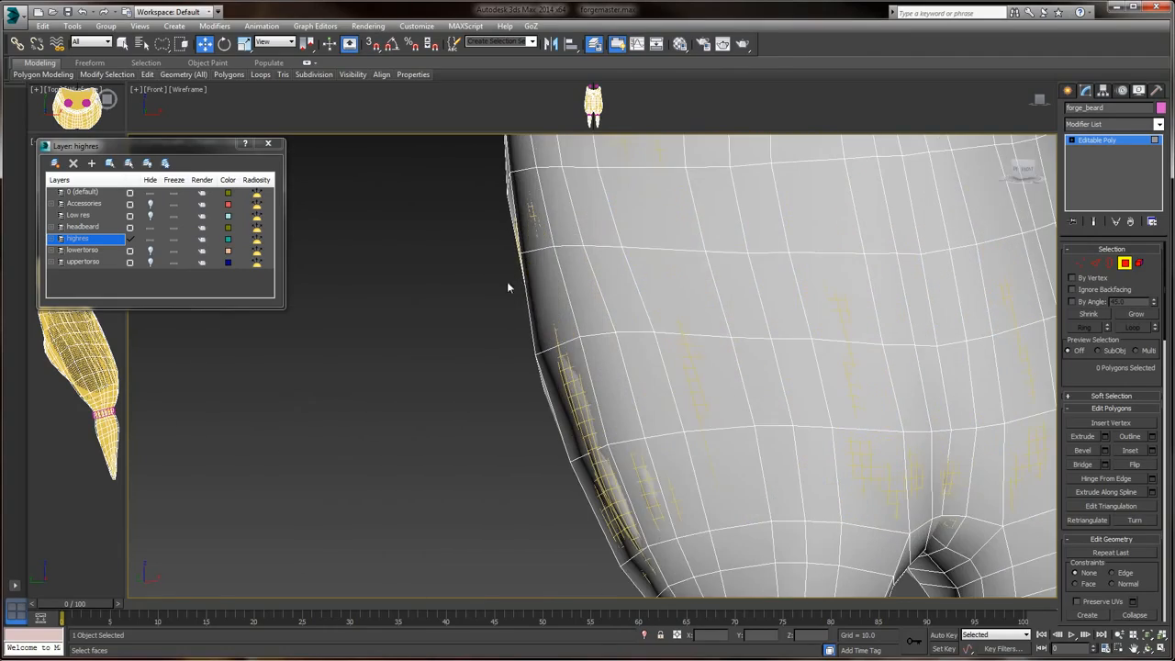
{"action": "middle_click_drag", "start_coordinate": [522, 333], "coordinate": [480, 229]}
{"action": "left_click", "coordinate": [530, 320]}
{"action": "left_click", "coordinate": [562, 369], "text": "ctrl"}
{"action": "middle_click_drag", "start_coordinate": [565, 370], "coordinate": [615, 342], "text": "alt"}
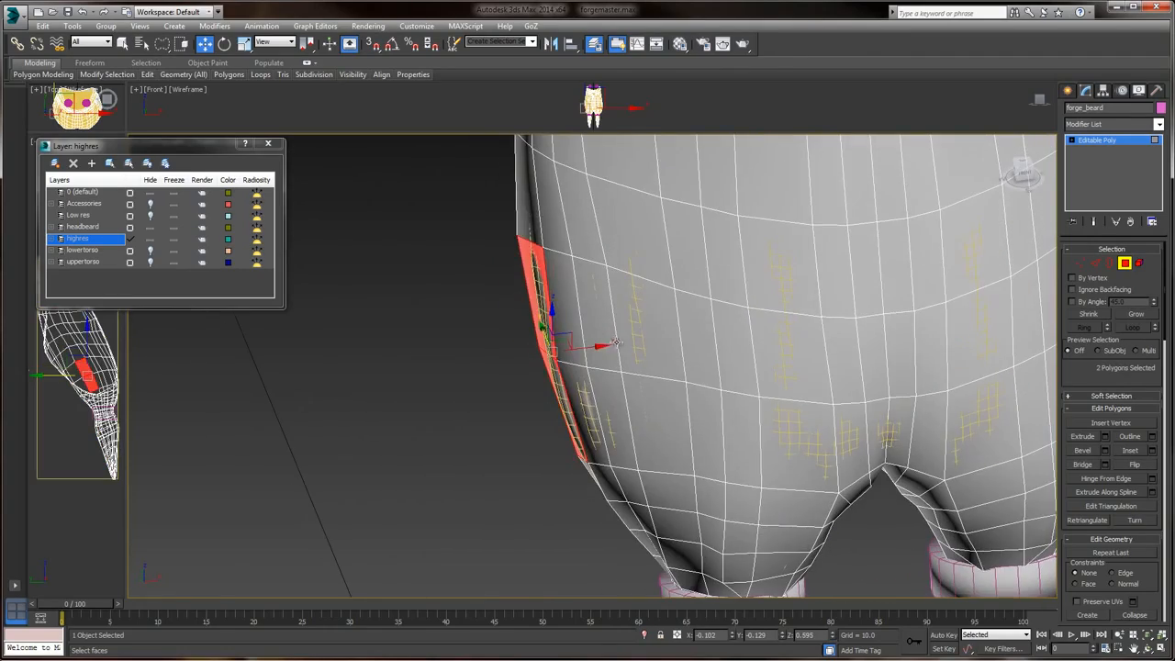
{"action": "left_click_drag", "start_coordinate": [603, 347], "coordinate": [586, 350]}
- Move two polygons on the opposite lower side of the low-res beard outward over the high-res mesh, and leave polygon editing
{"action": "middle_click_drag", "start_coordinate": [881, 263], "coordinate": [814, 266]}
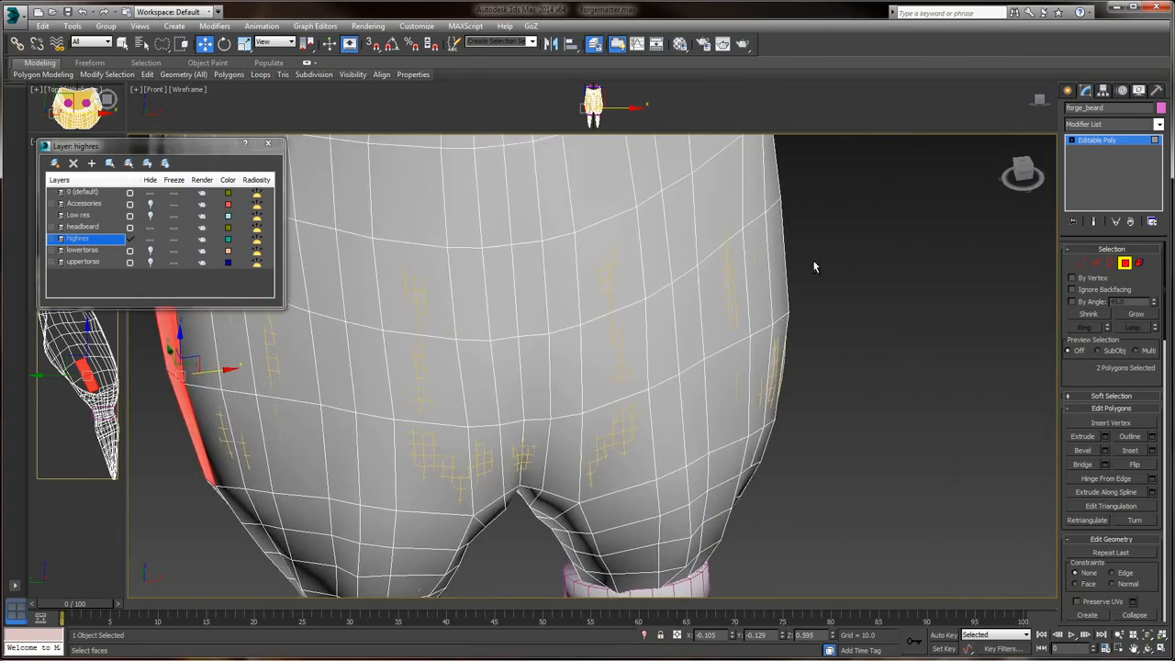
{"action": "middle_click_drag", "start_coordinate": [946, 253], "coordinate": [756, 171], "text": "alt"}
{"action": "middle_click_drag", "start_coordinate": [762, 280], "coordinate": [584, 296], "text": "alt"}
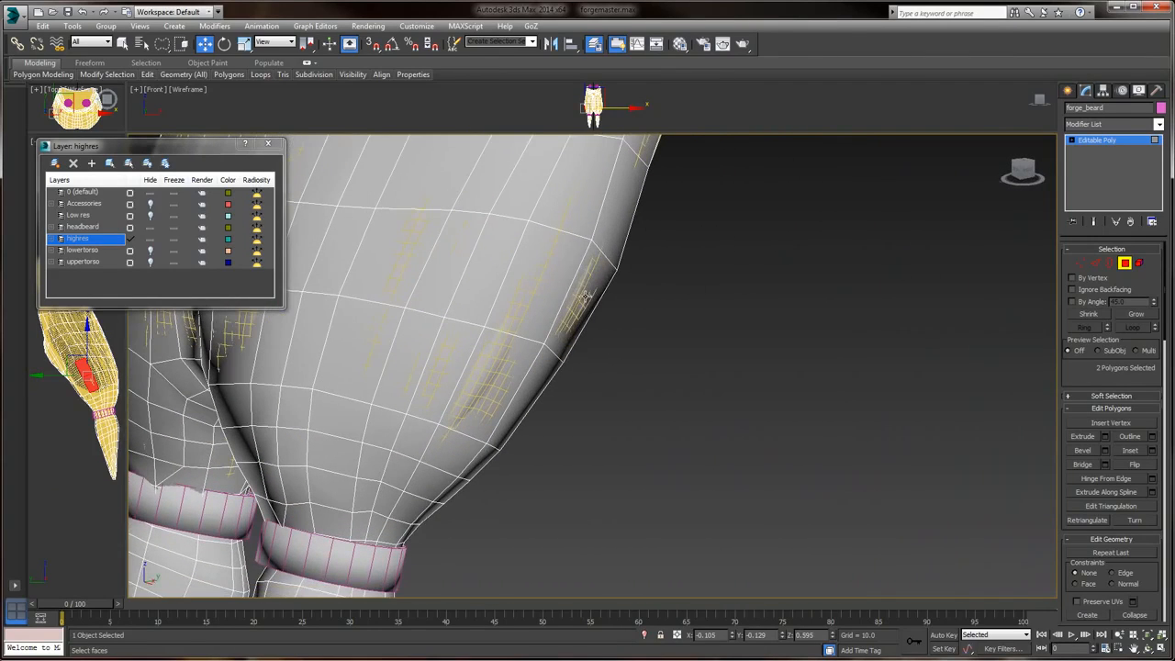
{"action": "left_click", "coordinate": [583, 301]}
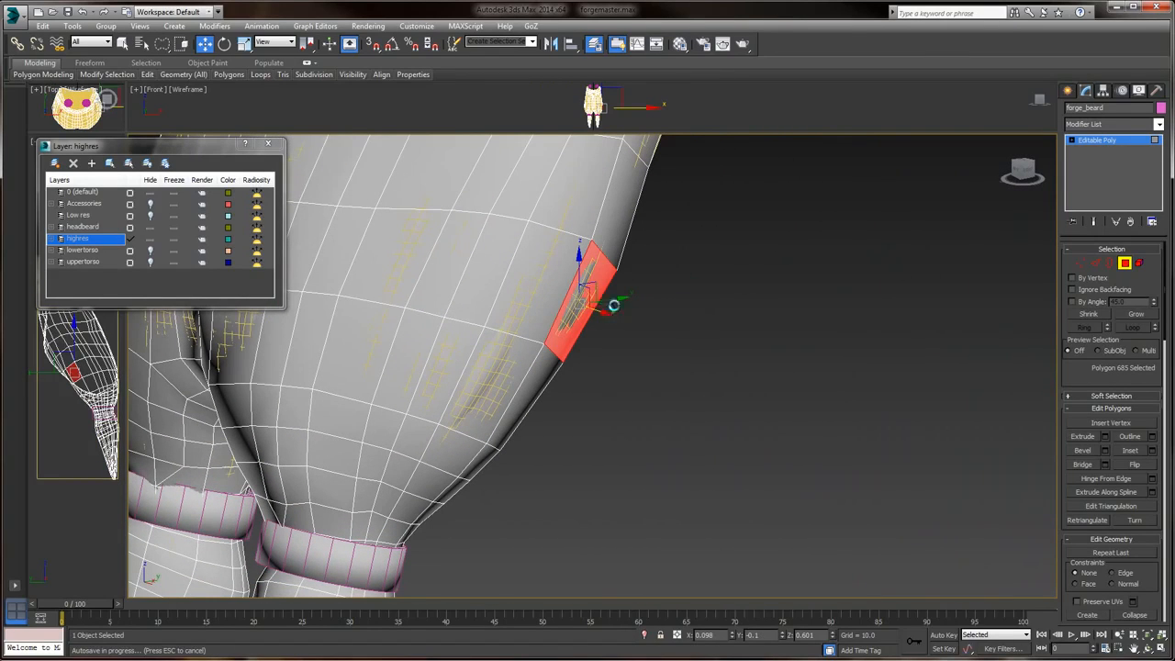
{"action": "left_click_drag", "start_coordinate": [605, 313], "coordinate": [609, 315]}
{"action": "left_click", "coordinate": [515, 361]}
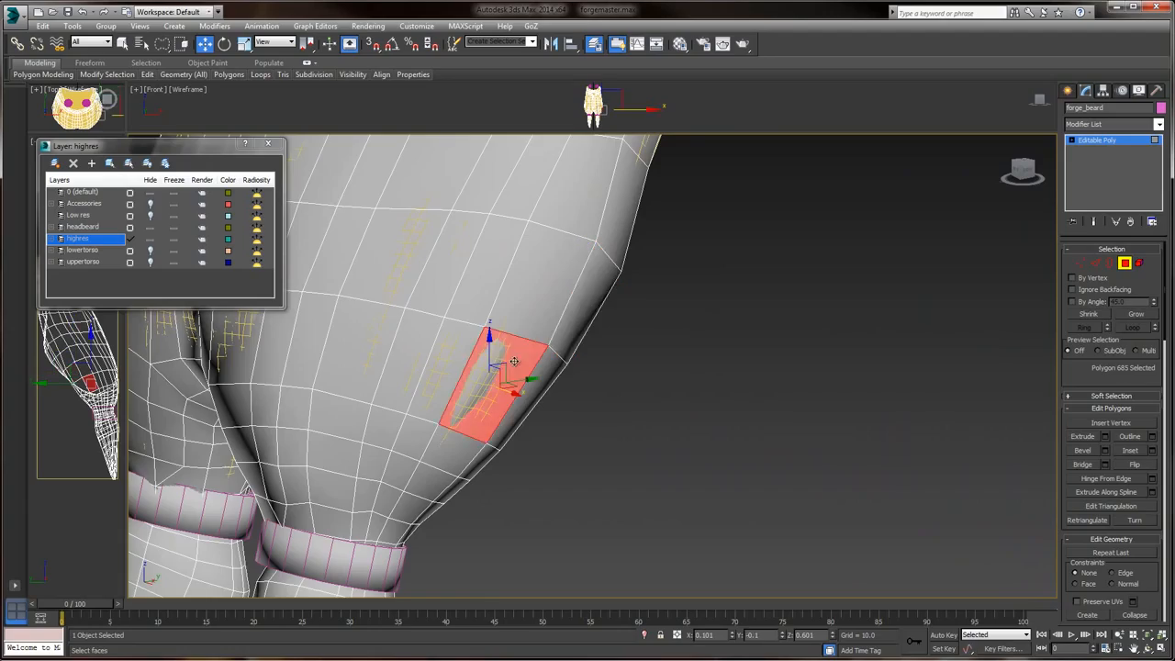
{"action": "middle_click_drag", "start_coordinate": [738, 290], "coordinate": [800, 381], "text": "alt"}
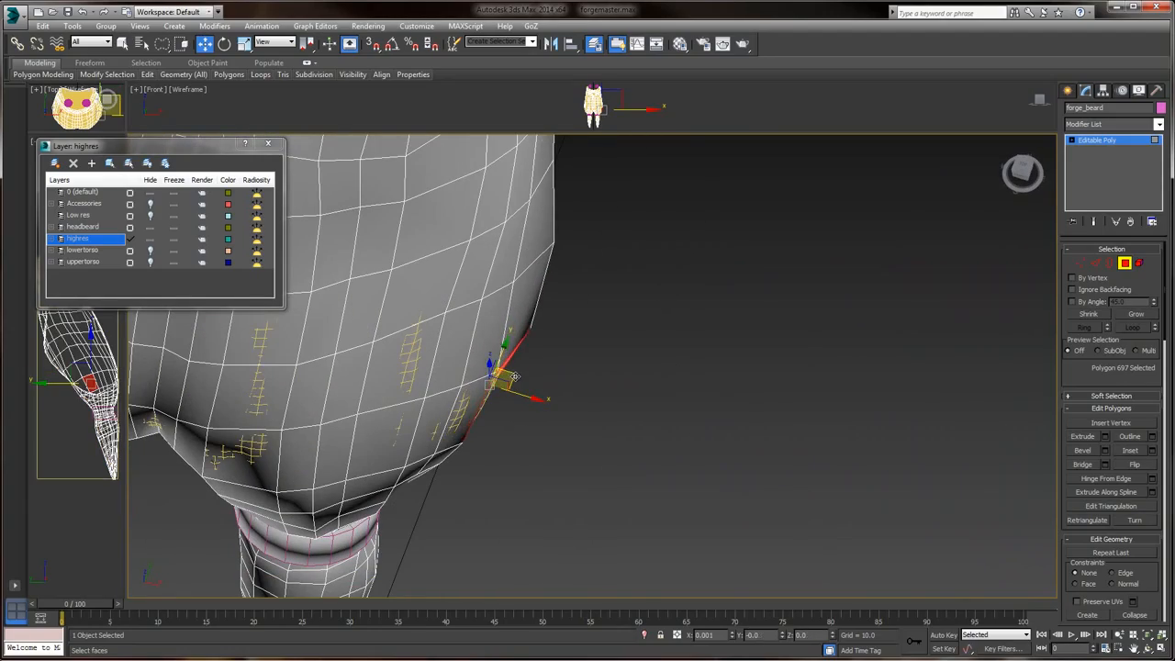
{"action": "scroll", "coordinate": [720, 276], "scroll_direction": "down", "scroll_amount": 4}
{"action": "middle_click_drag", "start_coordinate": [720, 275], "coordinate": [881, 252], "text": "alt"}
{"action": "left_click", "coordinate": [1127, 140]}
{"action": "middle_click_drag", "start_coordinate": [994, 174], "coordinate": [776, 240], "text": "alt"}
- Export the low-res beard to the Cages folder as forge_beard_cage.obj
{"action": "left_click", "coordinate": [13, 16]}
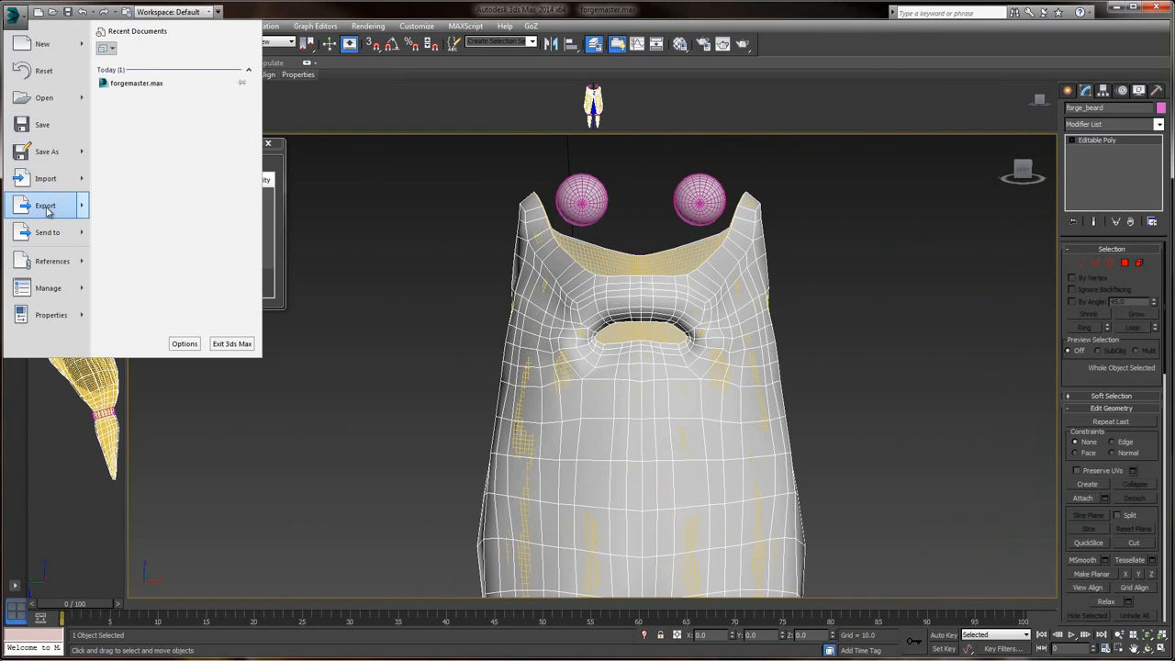
{"action": "mouse_move", "coordinate": [46, 218]}
{"action": "left_click", "coordinate": [158, 106]}
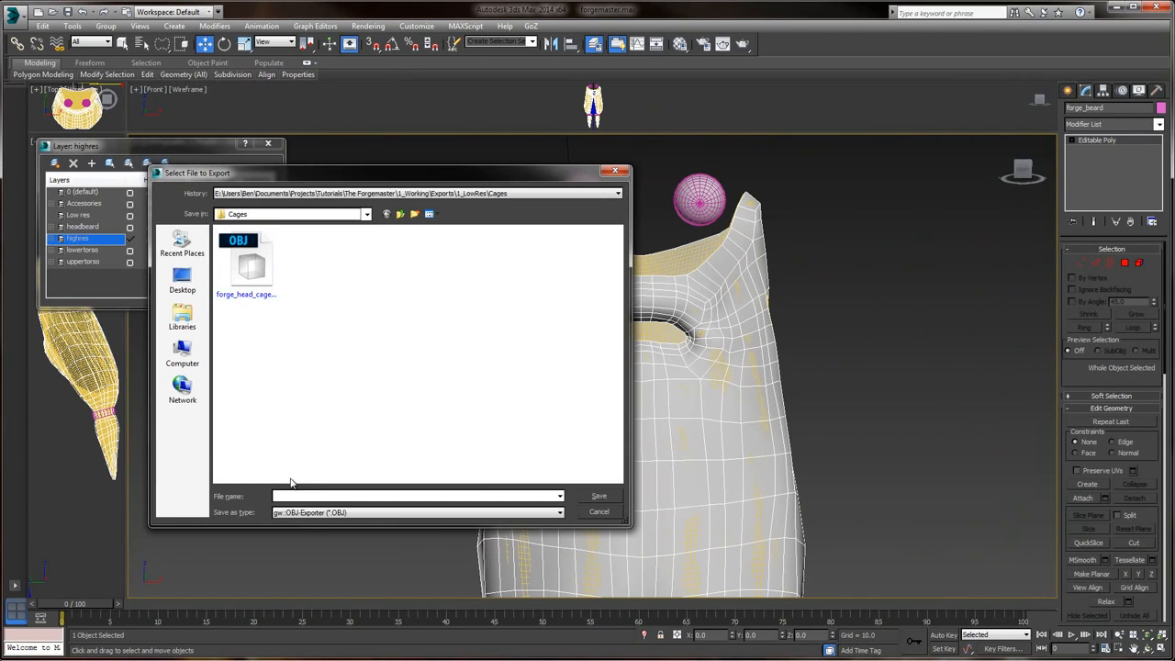
{"action": "left_click", "coordinate": [259, 286]}
{"action": "double_click", "coordinate": [297, 495]}
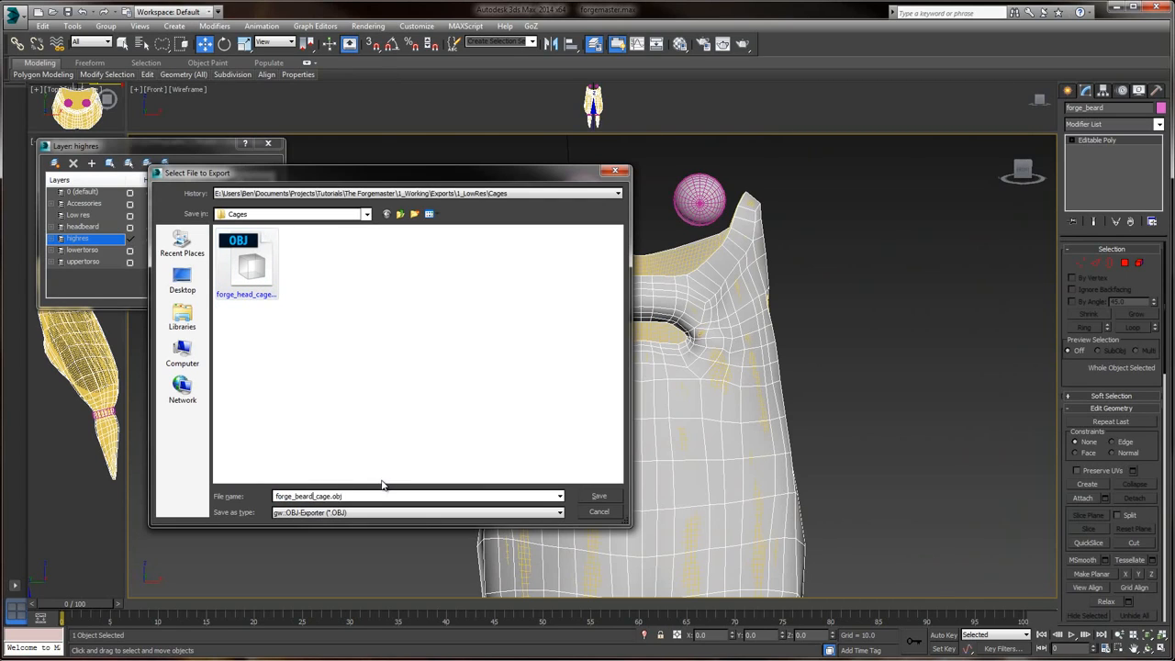
{"action": "left_click", "coordinate": [599, 496]}
{"action": "left_click", "coordinate": [524, 433]}
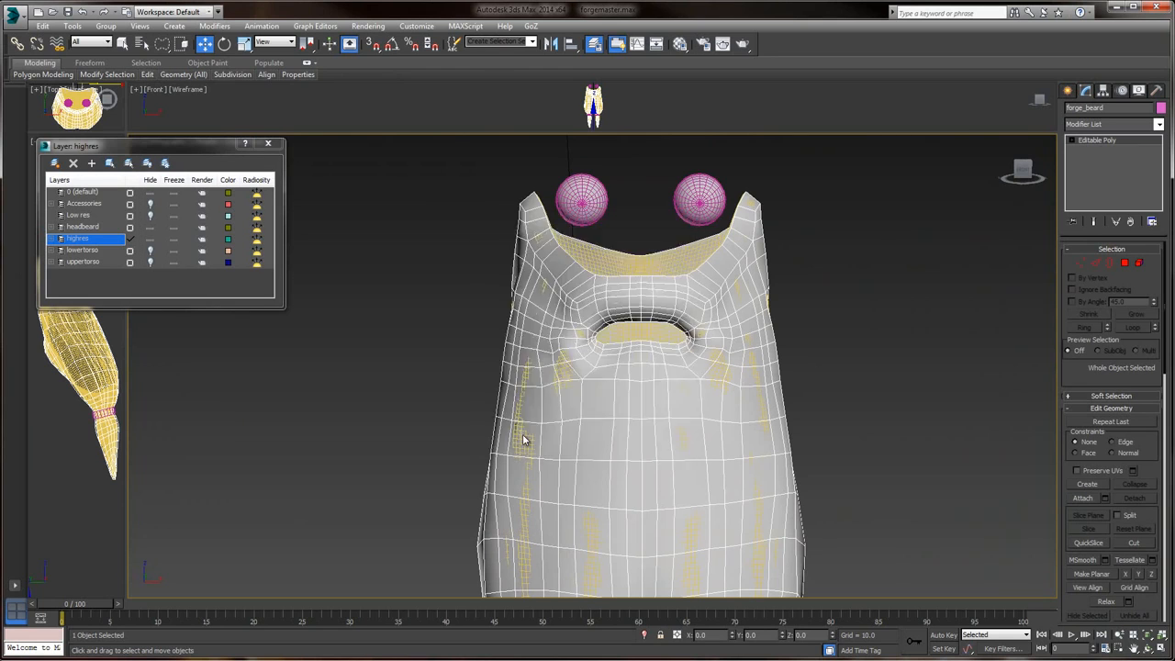
{"action": "left_click", "coordinate": [715, 435]}
- Add the high-res beard Beard_mr to the highres layer and hide it
{"action": "scroll", "coordinate": [871, 345], "scroll_direction": "down", "scroll_amount": 4}
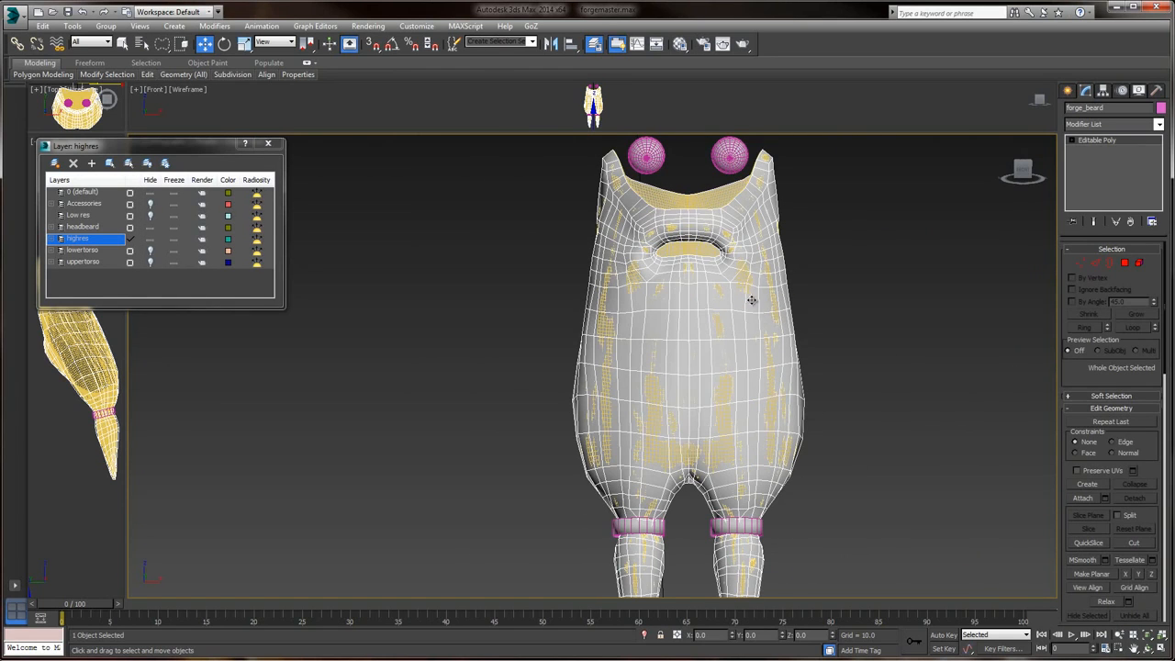
{"action": "left_click", "coordinate": [709, 200]}
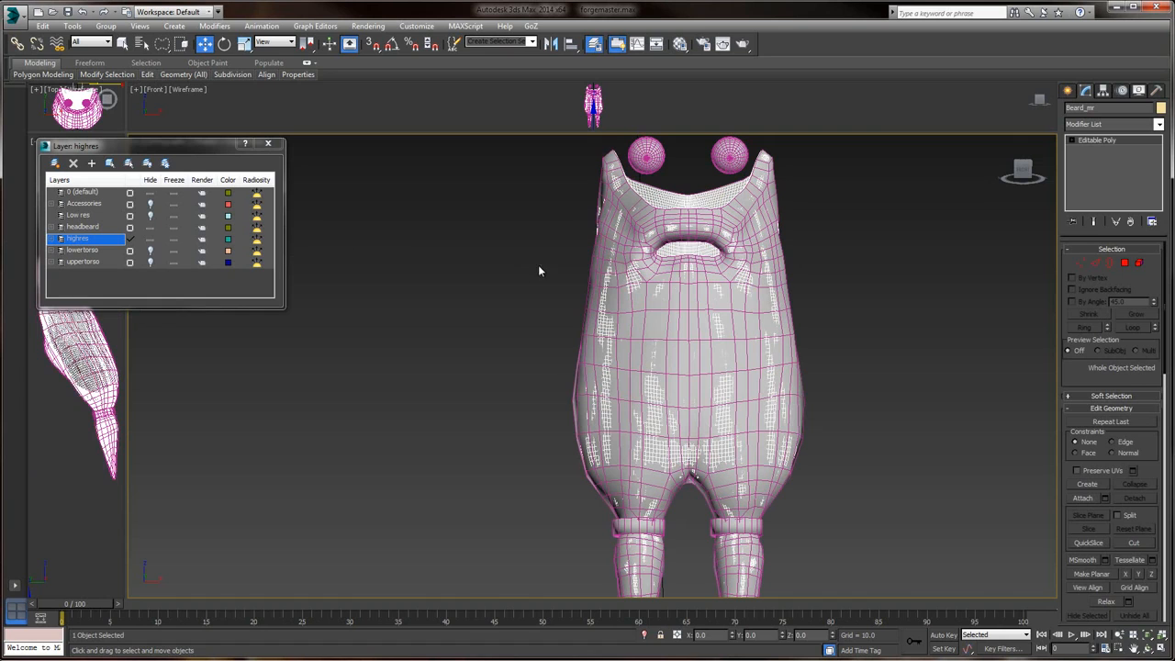
{"action": "right_click", "coordinate": [85, 240]}
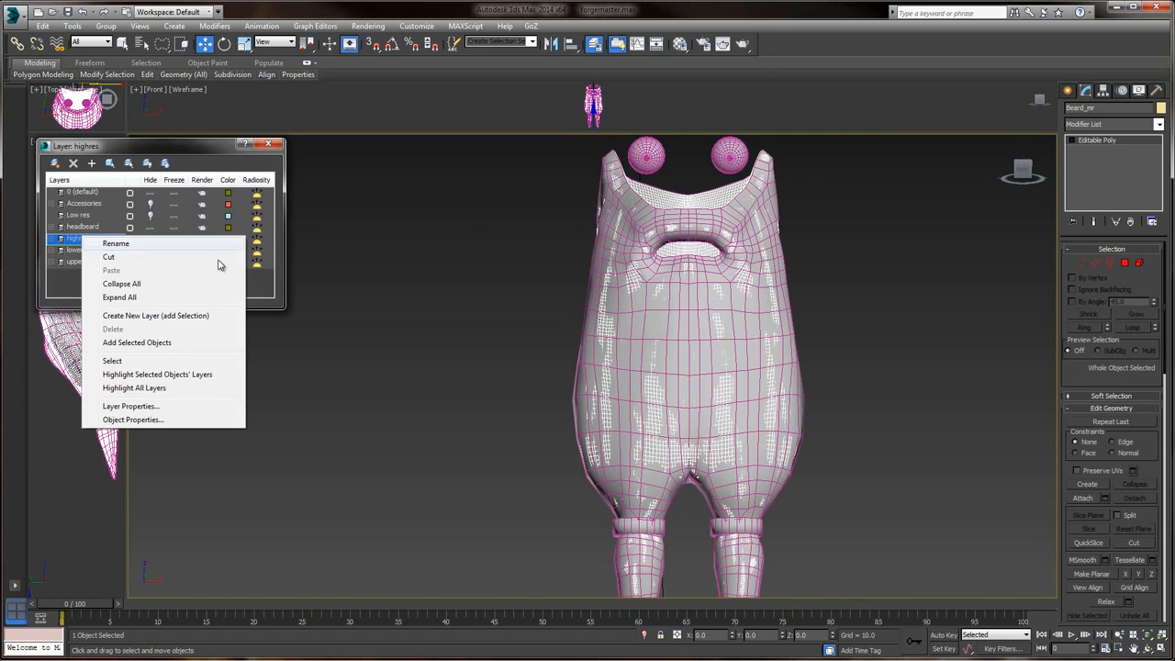
{"action": "left_click", "coordinate": [136, 342]}
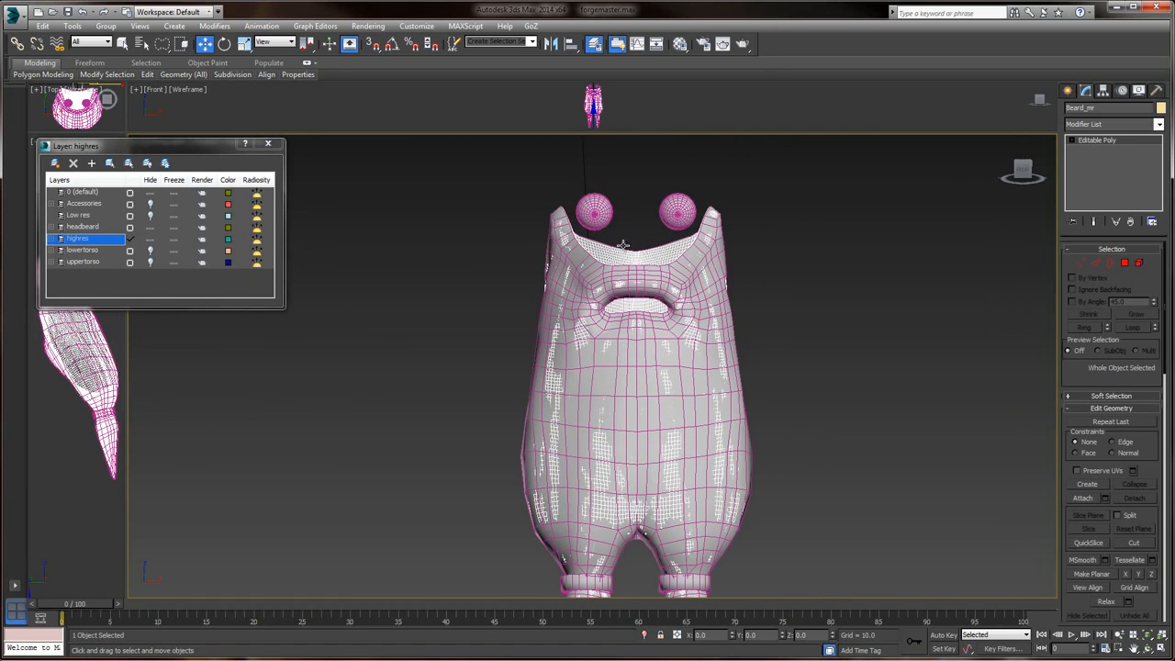
{"action": "right_click", "coordinate": [640, 262]}
{"action": "left_click", "coordinate": [688, 217]}
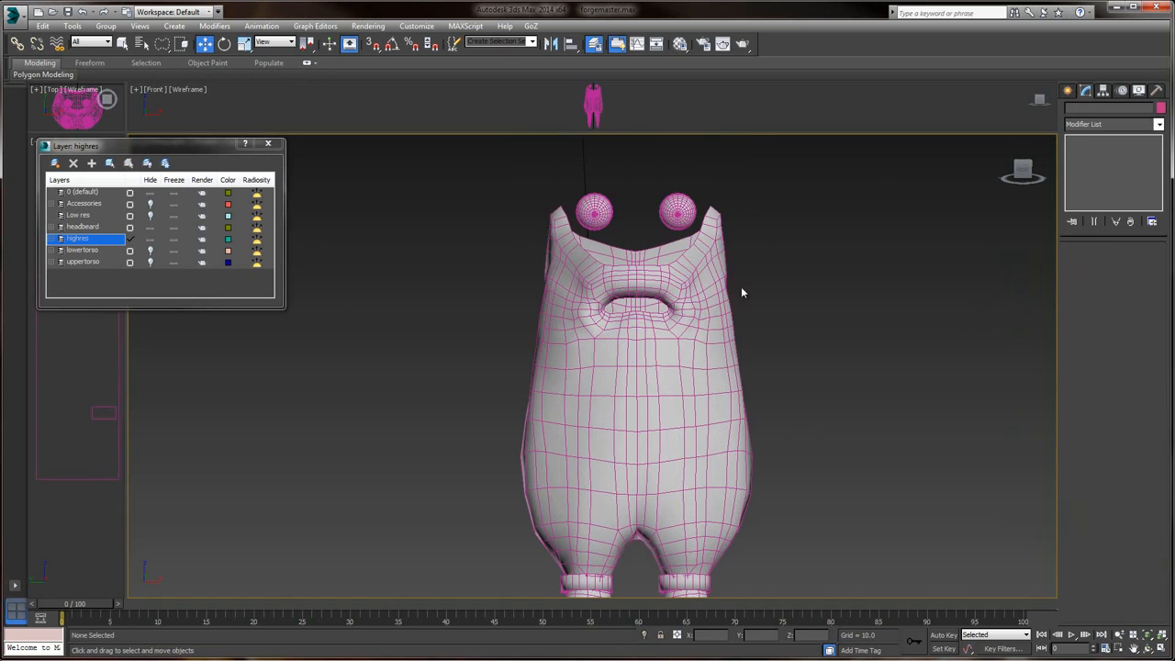
- Hide the low-res beard forge_beard, leaving only the eyes and the braid rings in view
{"action": "middle_click_drag", "start_coordinate": [741, 293], "coordinate": [719, 266]}
{"action": "left_click", "coordinate": [702, 271]}
{"action": "right_click", "coordinate": [690, 272]}
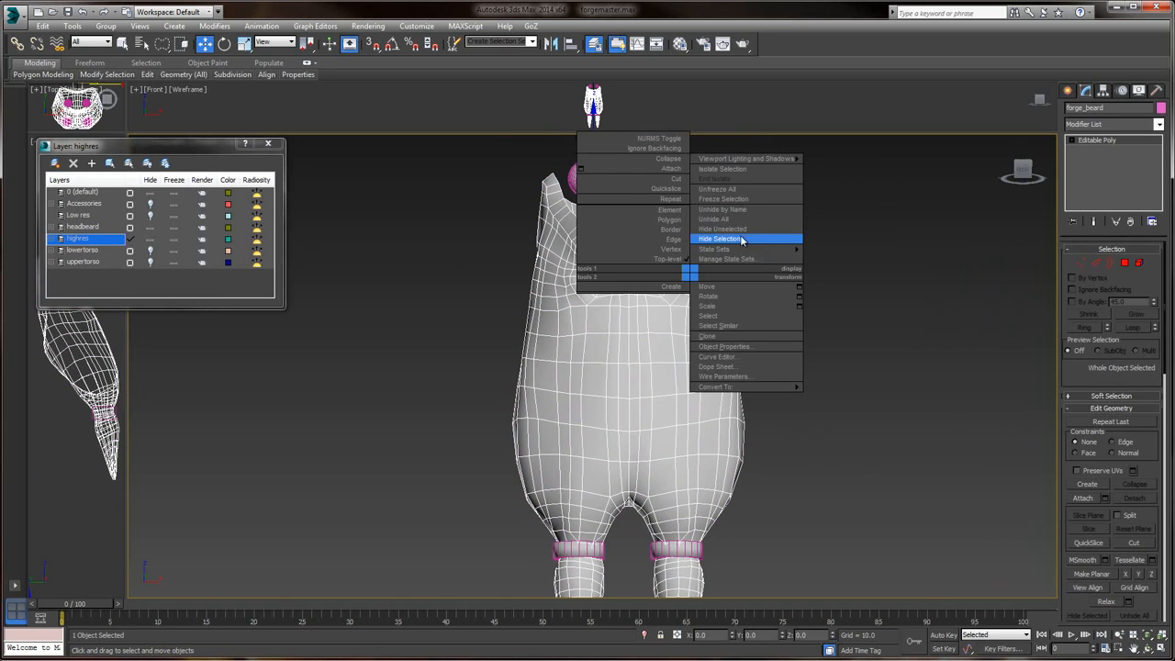
{"action": "left_click", "coordinate": [734, 239]}
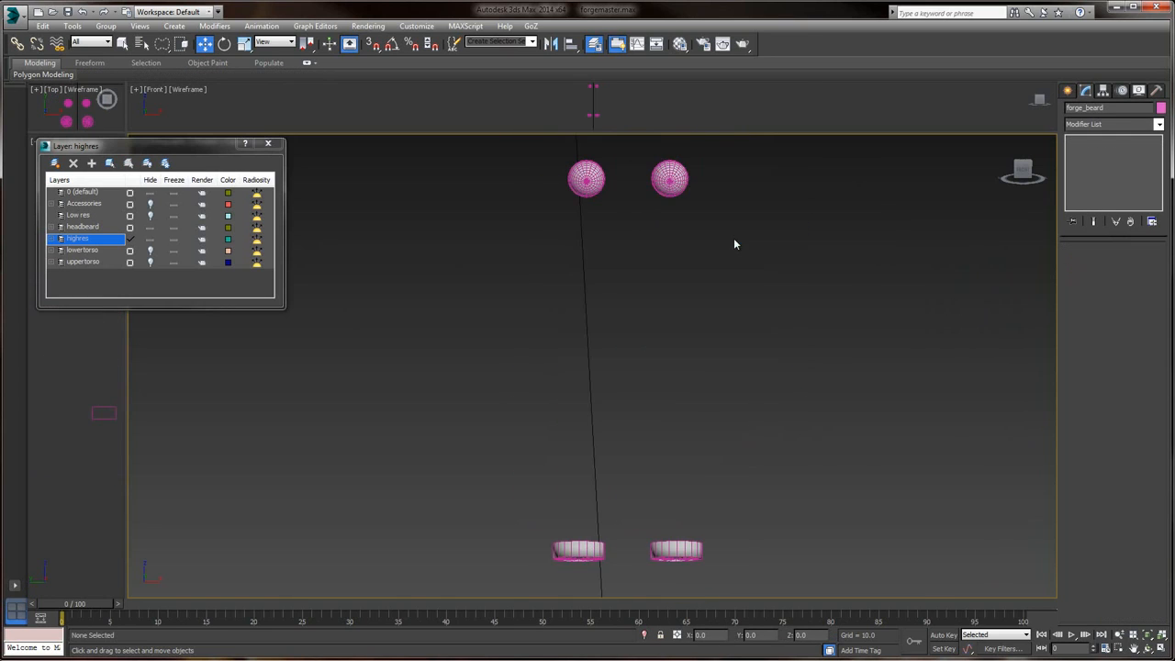
- Select the braid rings and both eyes together
{"action": "left_click", "coordinate": [669, 519]}
{"action": "middle_click_drag", "start_coordinate": [708, 323], "coordinate": [703, 404]}
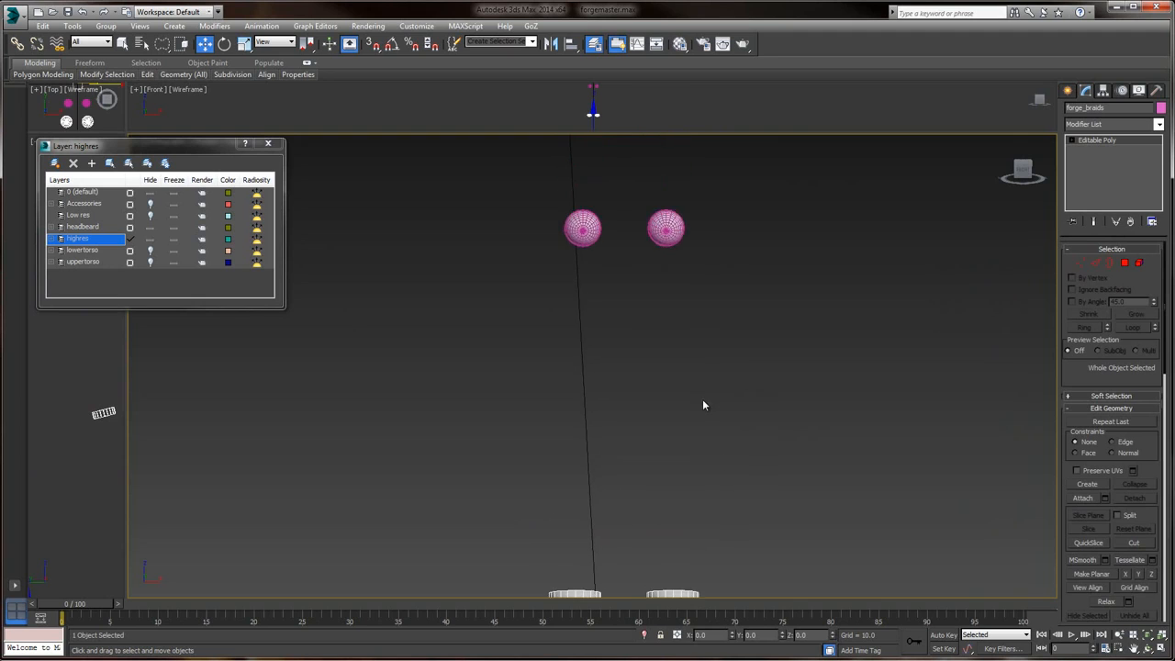
{"action": "scroll", "coordinate": [703, 402], "scroll_direction": "down", "scroll_amount": 2}
{"action": "mouse_move", "coordinate": [494, 203]}
{"action": "left_mouse_down"}
{"action": "mouse_move", "coordinate": [630, 406]}
{"action": "mouse_move", "coordinate": [399, 351]}
{"action": "left_mouse_up"}
{"action": "left_click_drag", "start_coordinate": [515, 587], "coordinate": [519, 583]}
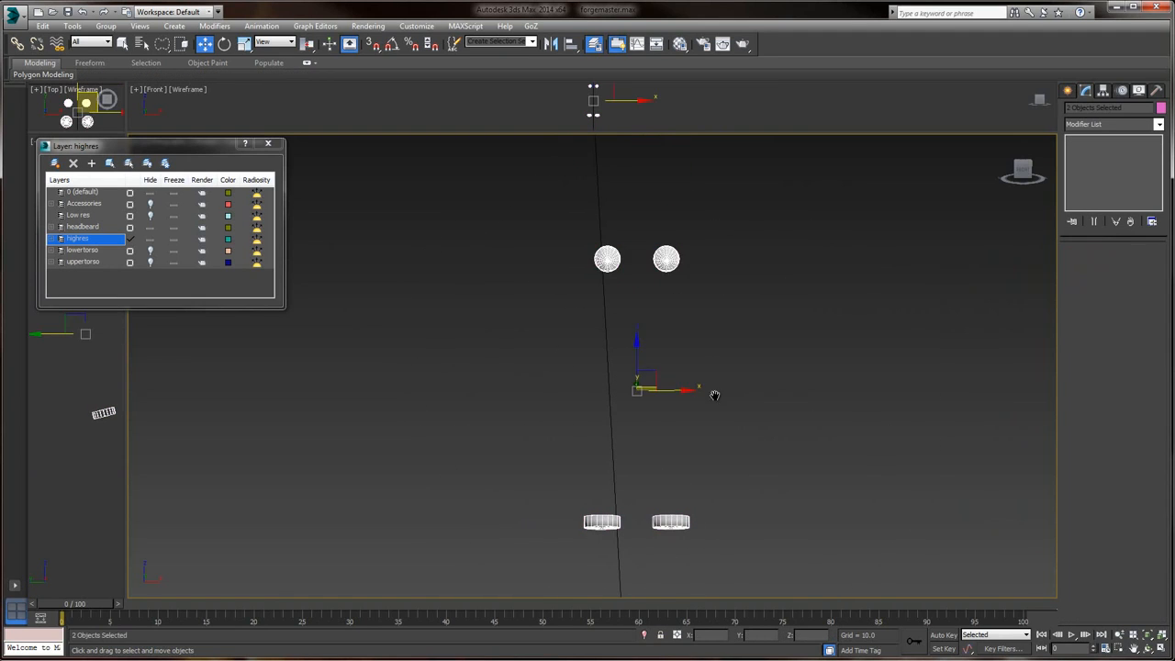
{"action": "scroll", "coordinate": [677, 483], "scroll_direction": "up", "scroll_amount": 4}
{"action": "mouse_move", "coordinate": [676, 510]}
{"action": "middle_mouse_down"}
{"action": "mouse_move", "coordinate": [676, 483]}
{"action": "mouse_move", "coordinate": [682, 544]}
{"action": "middle_mouse_up"}
{"action": "scroll", "coordinate": [730, 345], "scroll_direction": "down", "scroll_amount": 2}
{"action": "middle_click_drag", "start_coordinate": [732, 339], "coordinate": [734, 374]}
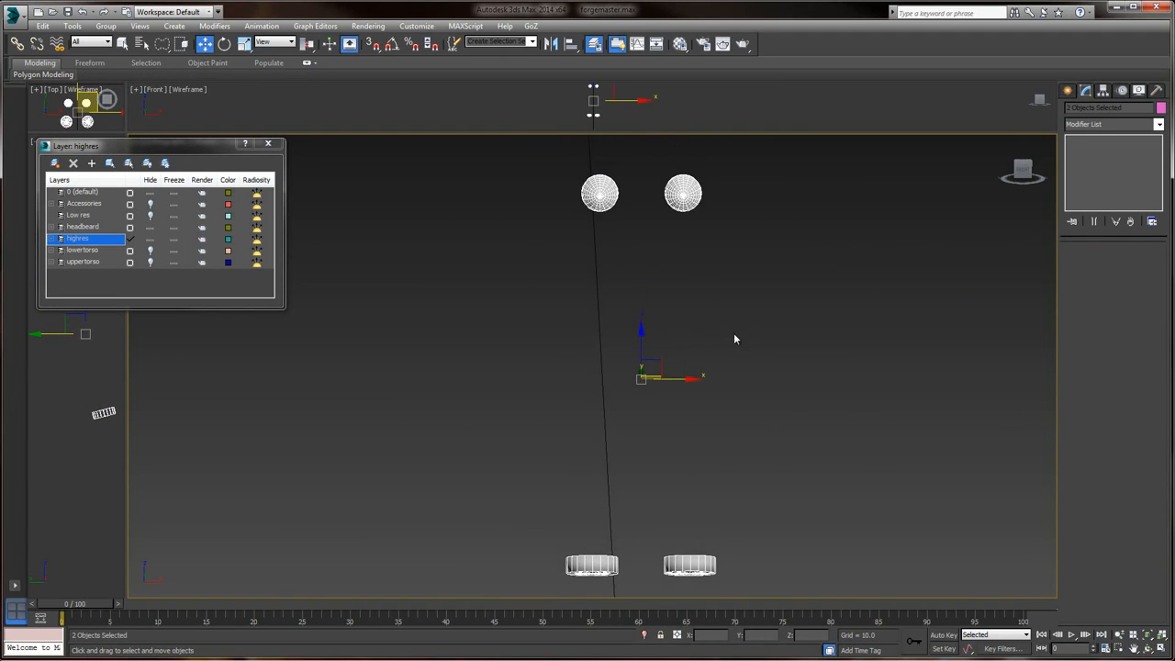
- Export the selected eyes and braid rings to the Cages folder as forge_eyes_braids_cage.obj
{"action": "left_click", "coordinate": [12, 15]}
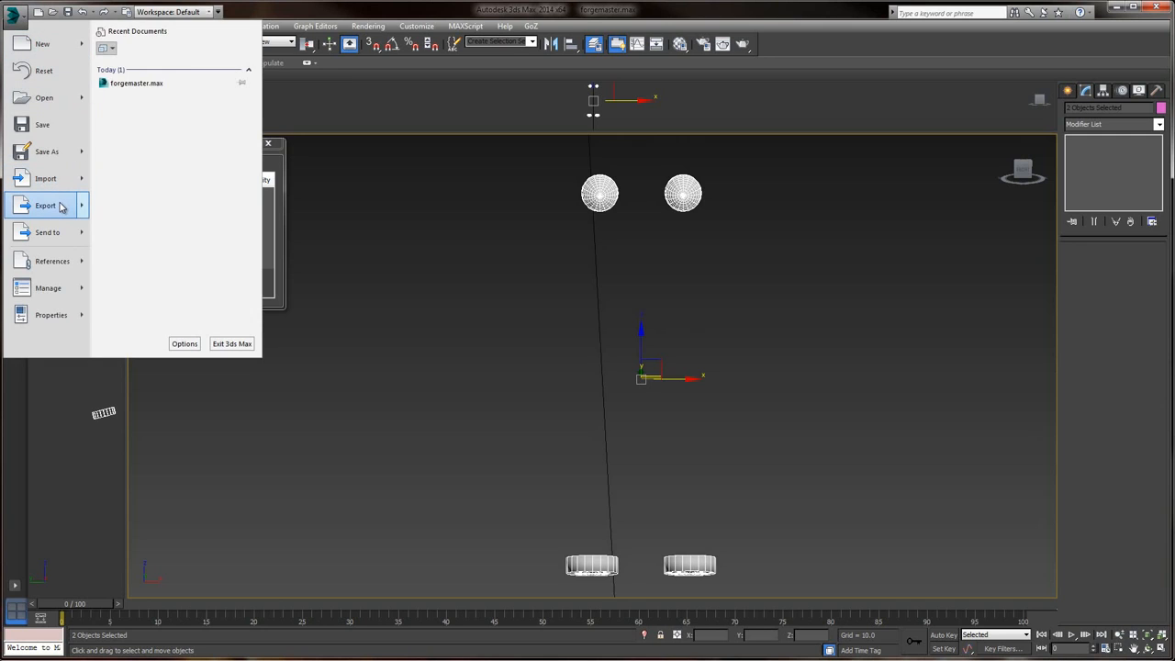
{"action": "mouse_move", "coordinate": [61, 206]}
{"action": "left_click", "coordinate": [138, 103]}
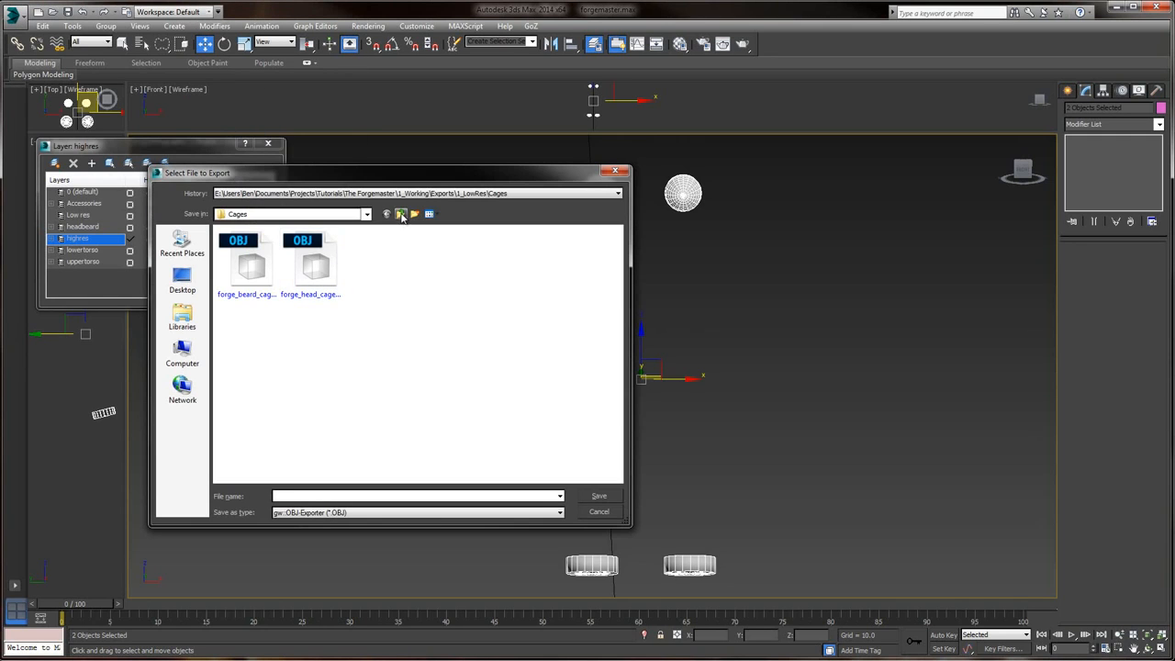
{"action": "left_click", "coordinate": [366, 214]}
{"action": "left_click", "coordinate": [303, 413]}
{"action": "left_click", "coordinate": [246, 266]}
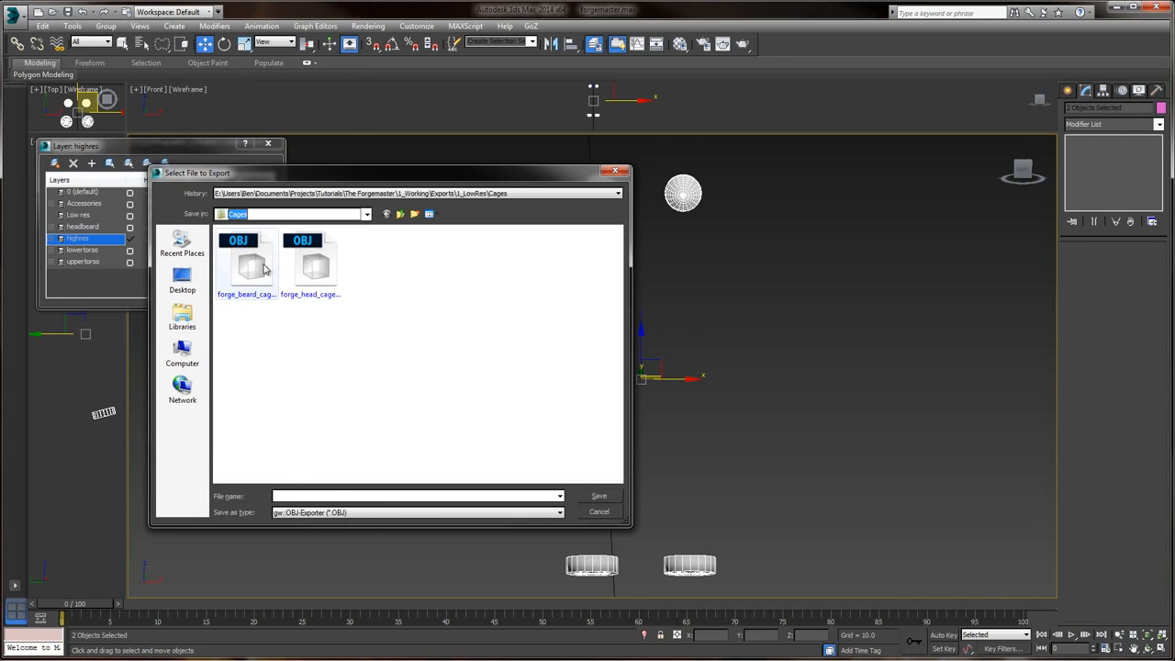
{"action": "double_click", "coordinate": [303, 496]}
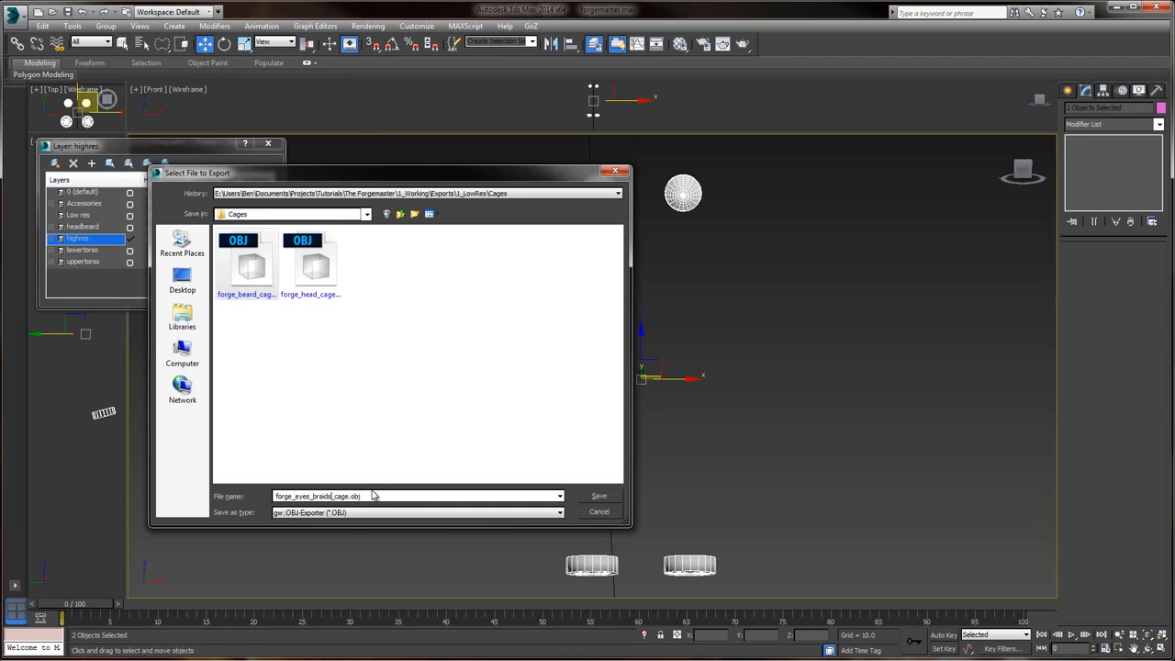
{"action": "left_click", "coordinate": [601, 497]}
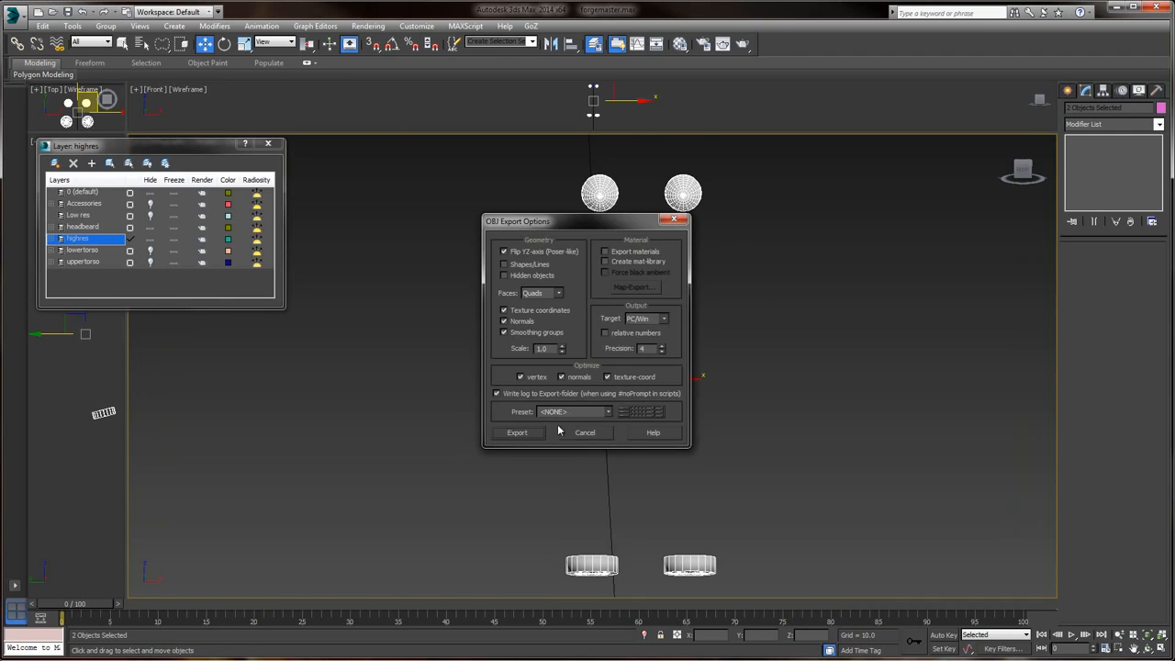
{"action": "left_click", "coordinate": [517, 432]}
{"action": "left_click", "coordinate": [725, 436]}
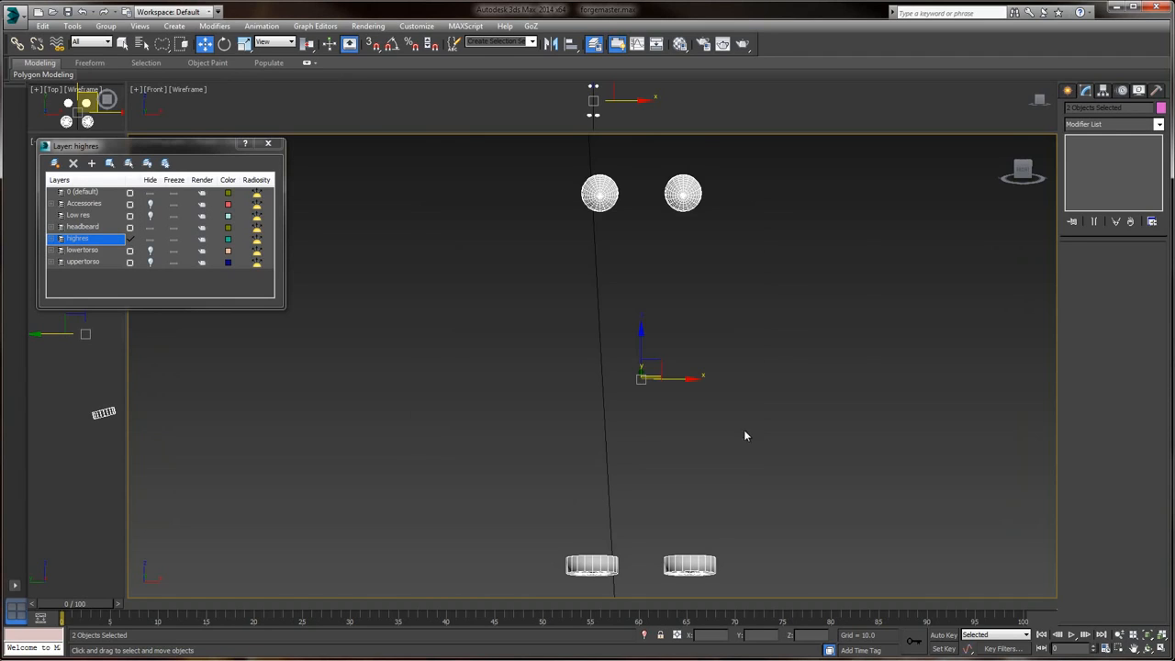
- Unhide all objects in the scene without unhiding the hidden layers
{"action": "right_click", "coordinate": [754, 342]}
{"action": "left_click", "coordinate": [785, 286]}
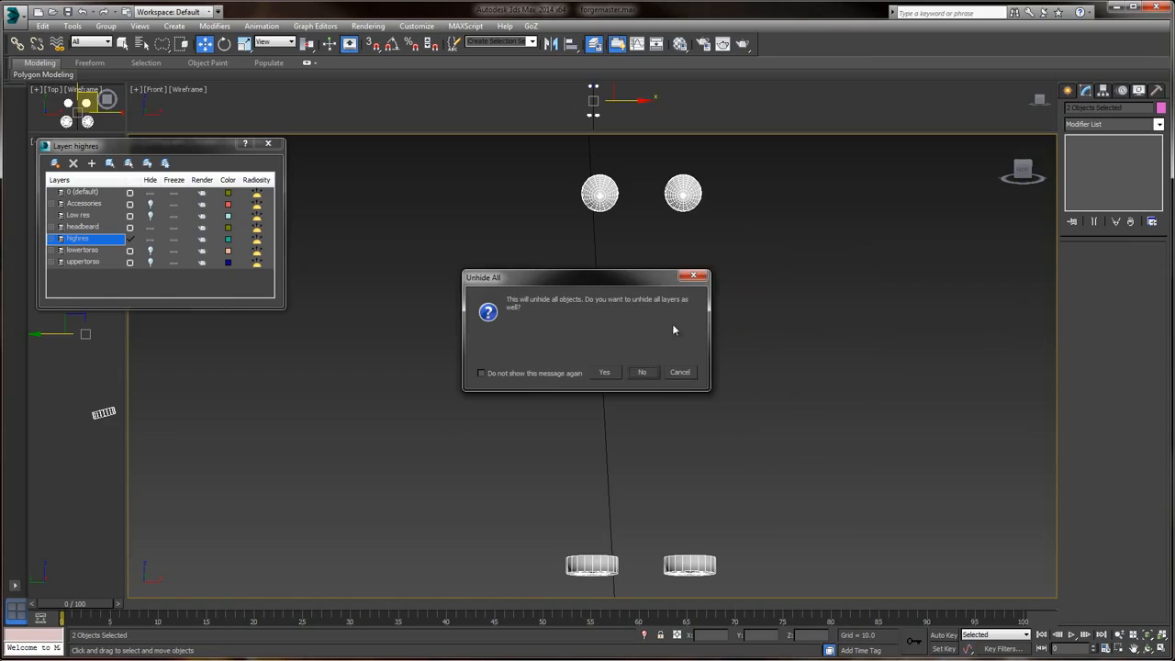
{"action": "left_click", "coordinate": [641, 372]}
{"action": "scroll", "coordinate": [842, 297], "scroll_direction": "down", "scroll_amount": 5}
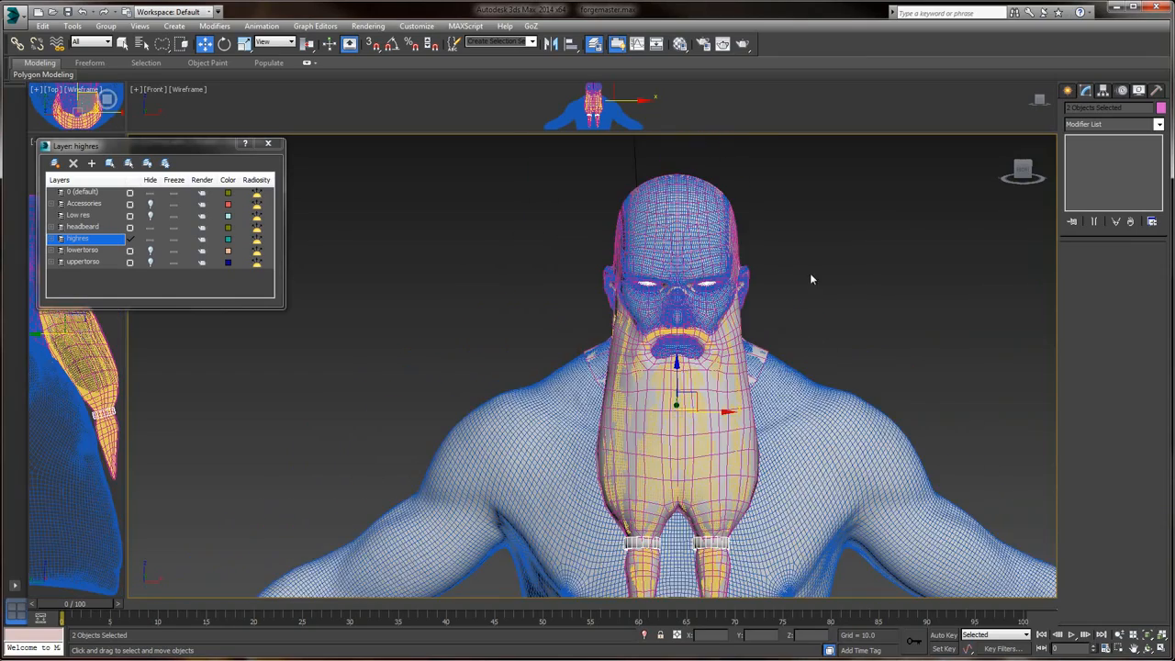
{"action": "middle_click_drag", "start_coordinate": [760, 312], "coordinate": [635, 276], "text": "alt"}
{"action": "scroll", "coordinate": [769, 258], "scroll_direction": "up", "scroll_amount": 3}
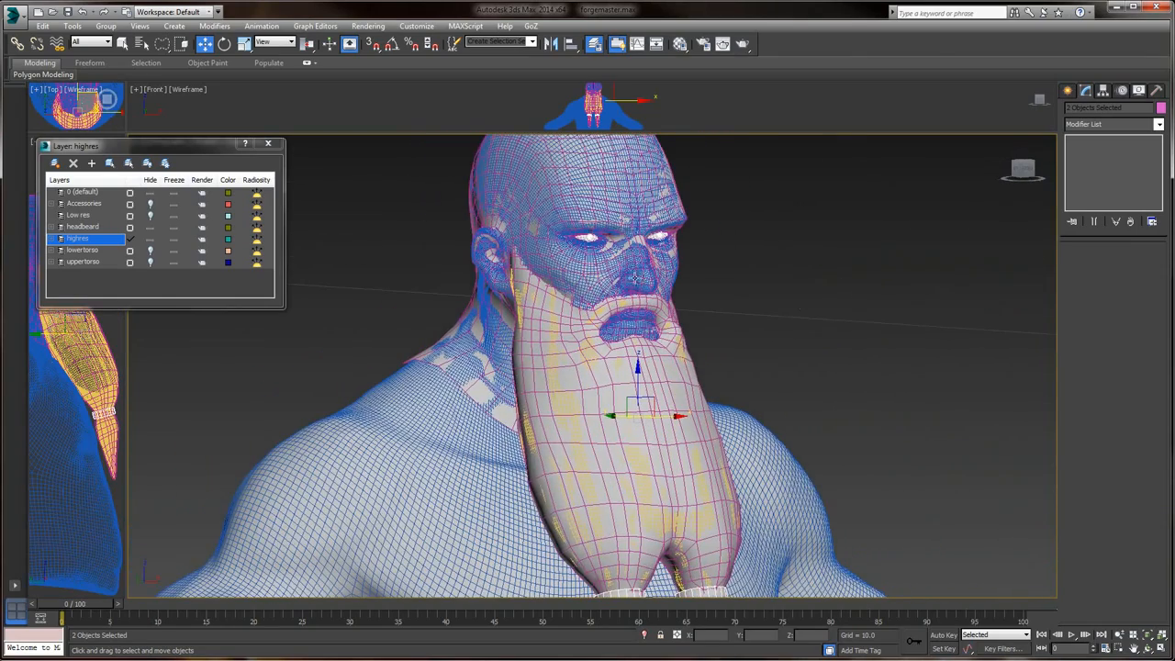
- Hide the headbeard layer and the high-res beard Beard_mr, leaving only the high-res body in view
{"action": "left_click", "coordinate": [150, 238]}
{"action": "left_click", "coordinate": [150, 227]}
{"action": "scroll", "coordinate": [696, 288], "scroll_direction": "up", "scroll_amount": 2}
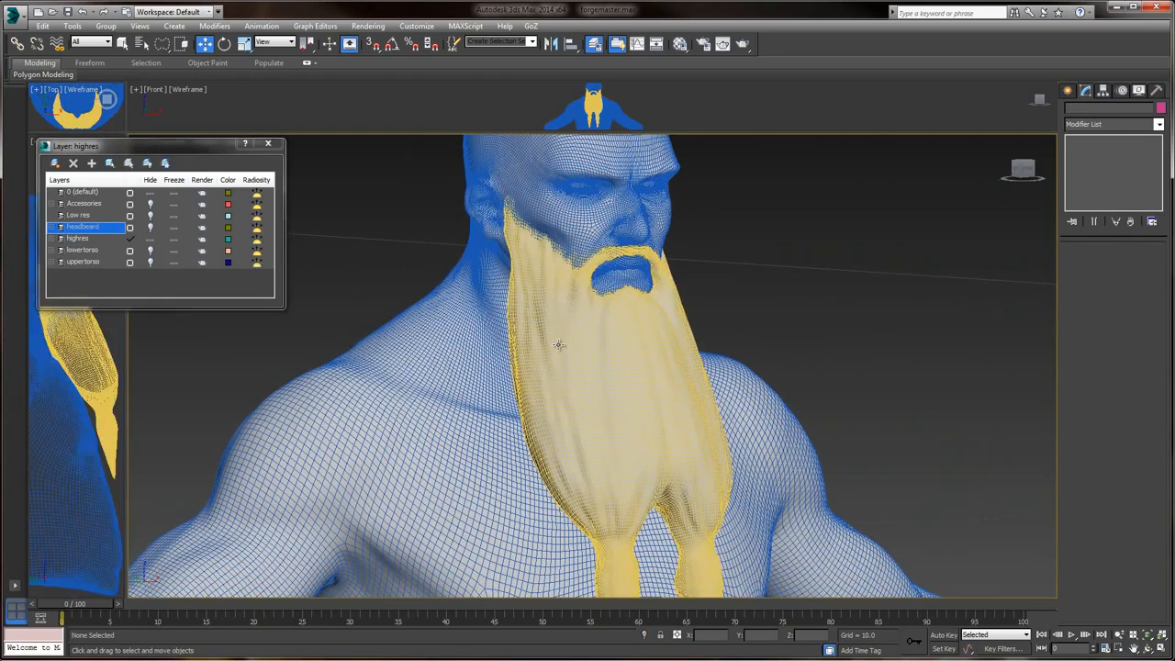
{"action": "left_click", "coordinate": [560, 342]}
{"action": "right_click", "coordinate": [558, 339]}
{"action": "left_click", "coordinate": [644, 343]}
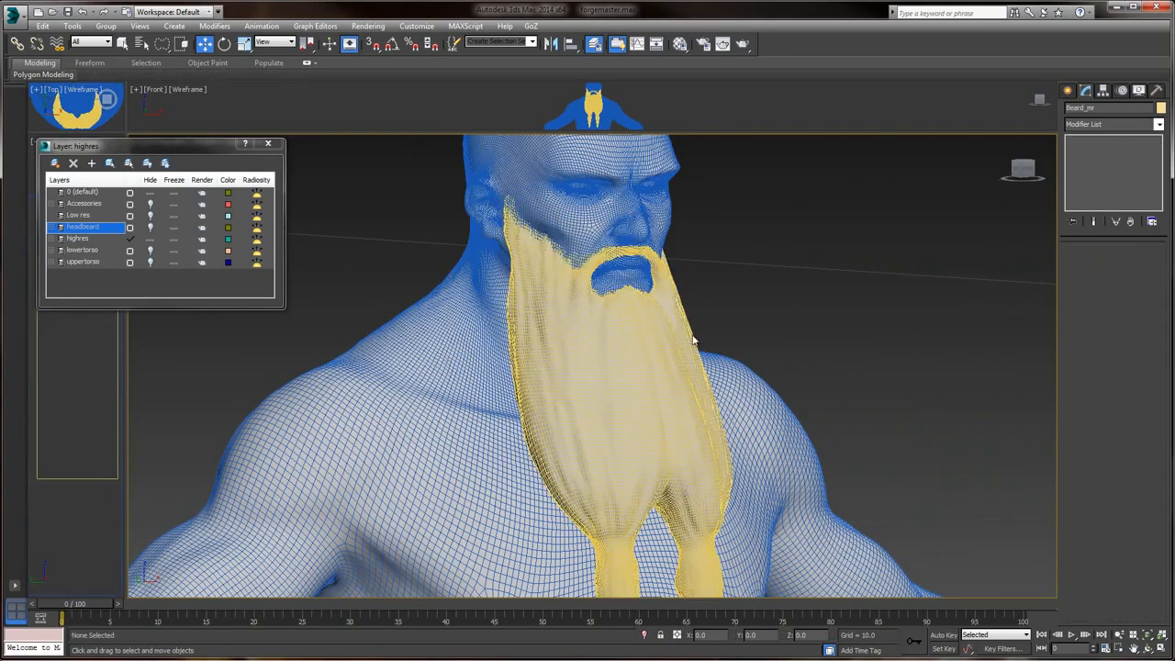
{"action": "left_click", "coordinate": [649, 343]}
{"action": "key", "text": "Delete"}
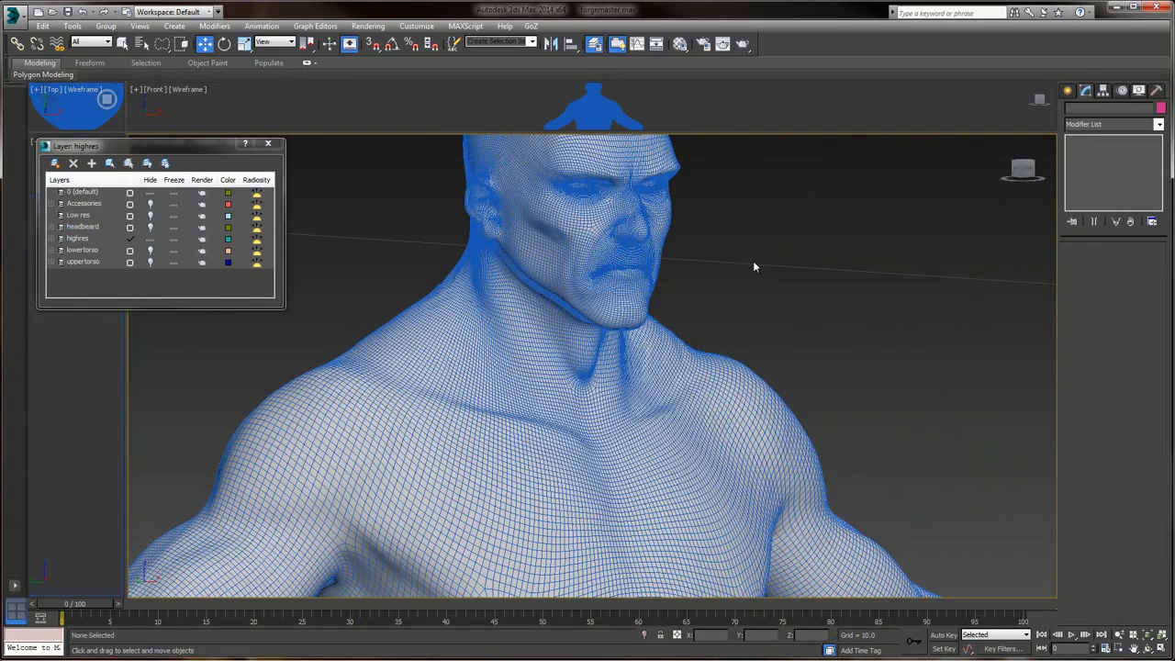
- Unhide the uppertorso layer to bring the low-res body, gloves and glove studs into view
{"action": "scroll", "coordinate": [755, 266], "scroll_direction": "down", "scroll_amount": 2}
{"action": "middle_click_drag", "start_coordinate": [755, 266], "coordinate": [722, 186]}
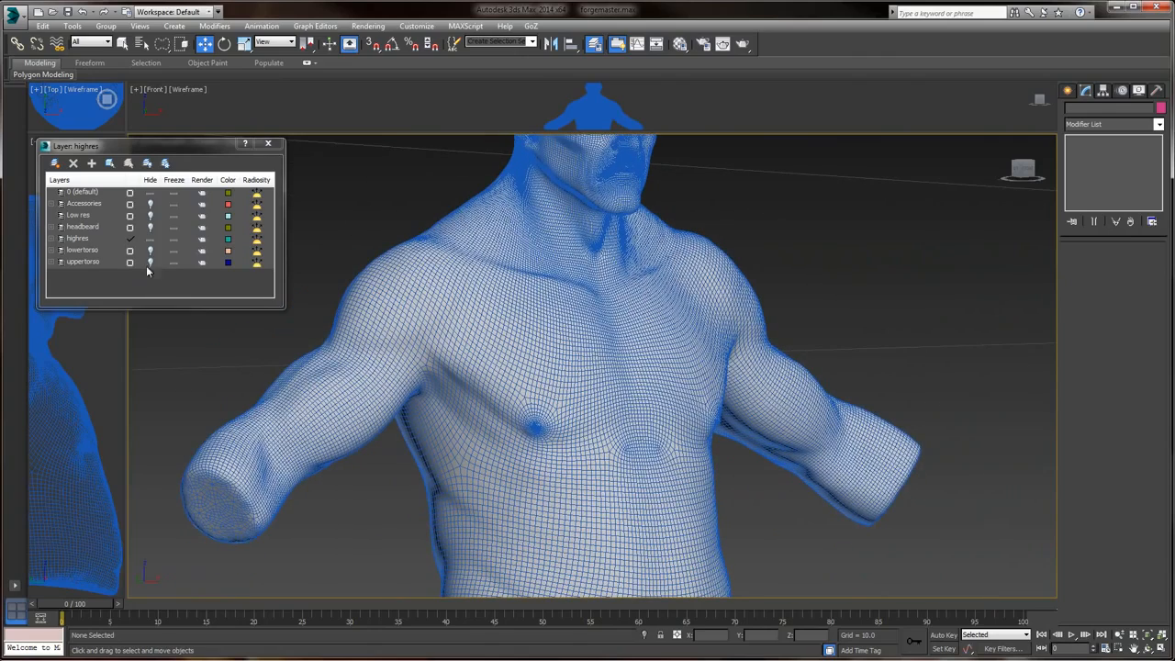
{"action": "left_click", "coordinate": [150, 263]}
{"action": "middle_click_drag", "start_coordinate": [699, 228], "coordinate": [699, 172]}
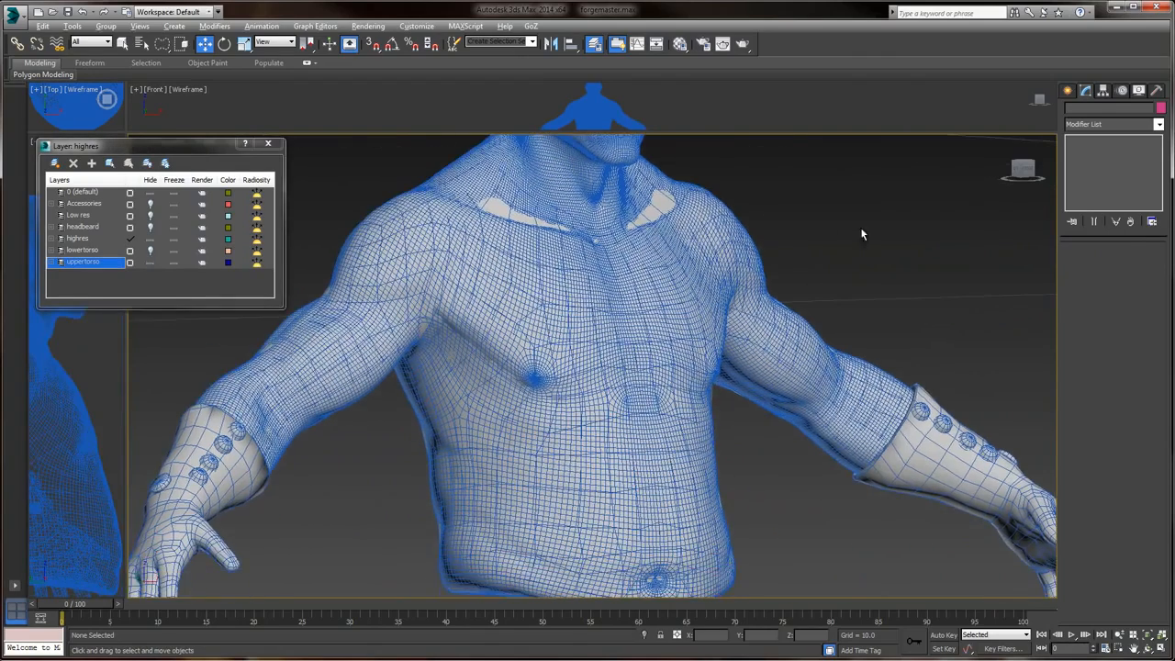
{"action": "middle_click_drag", "start_coordinate": [860, 229], "coordinate": [707, 300], "text": "alt"}
{"action": "scroll", "coordinate": [510, 328], "scroll_direction": "down", "scroll_amount": 6}
{"action": "middle_click_drag", "start_coordinate": [446, 438], "coordinate": [619, 359]}
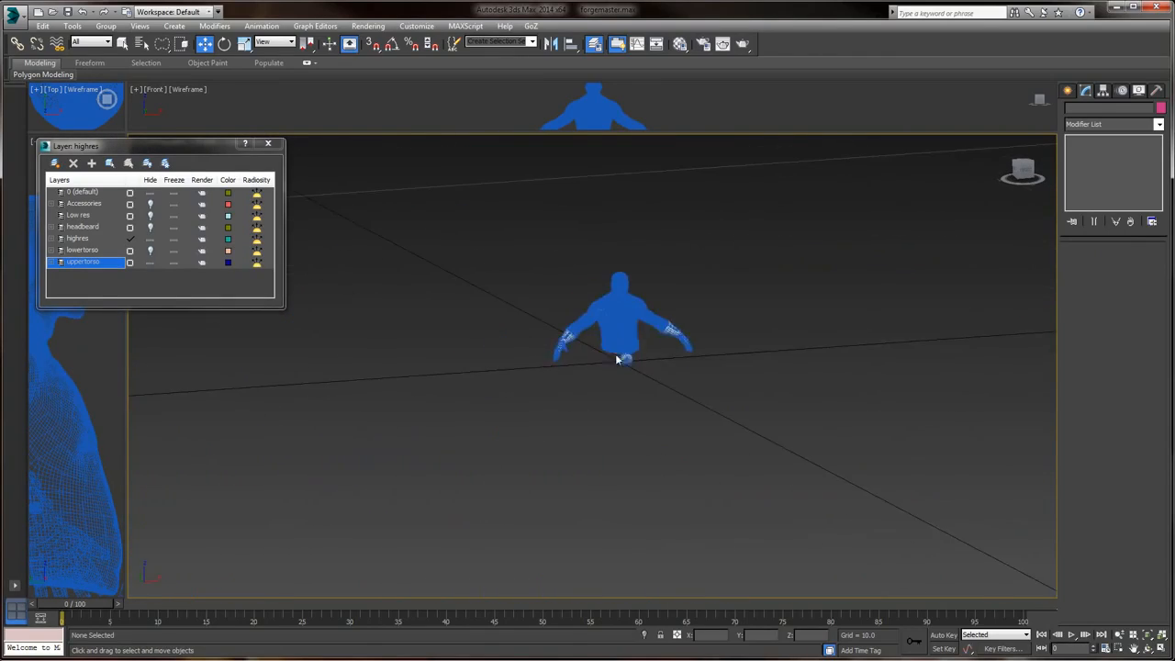
- Select the low-res body forge_body and switch to polygon-level editing
{"action": "scroll", "coordinate": [618, 358], "scroll_direction": "up", "scroll_amount": 7}
{"action": "middle_click_drag", "start_coordinate": [758, 314], "coordinate": [702, 400]}
{"action": "left_click", "coordinate": [827, 380]}
{"action": "middle_click_drag", "start_coordinate": [800, 263], "coordinate": [964, 224], "text": "alt"}
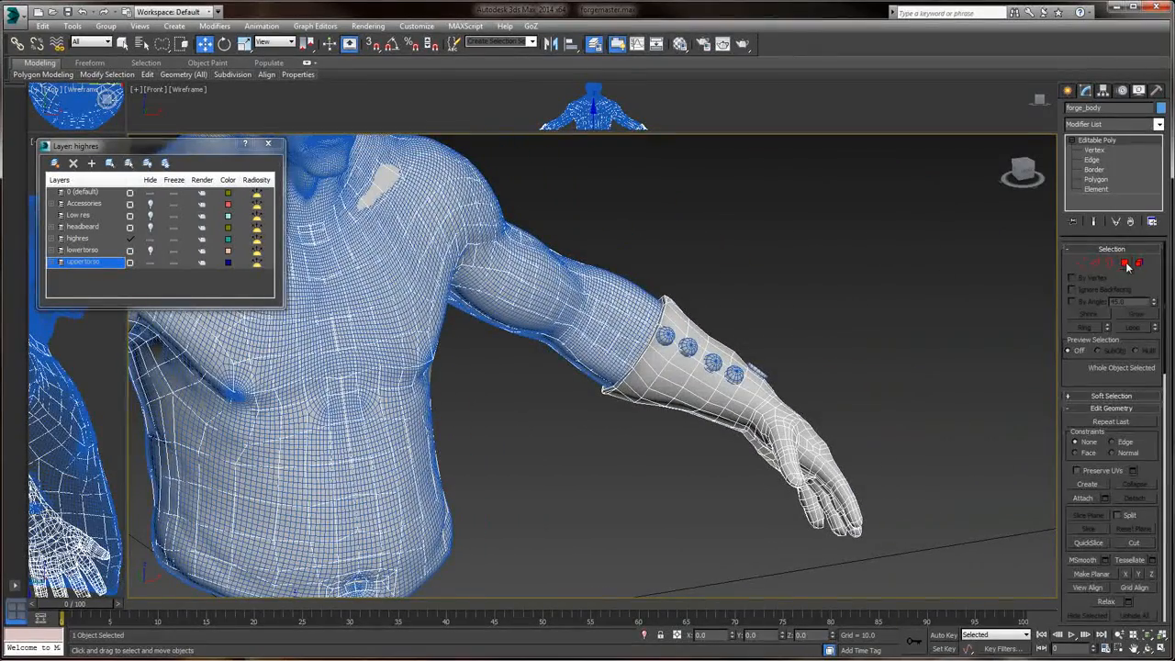
{"action": "left_click", "coordinate": [1125, 263]}
{"action": "middle_click_drag", "start_coordinate": [891, 302], "coordinate": [857, 254], "text": "alt"}
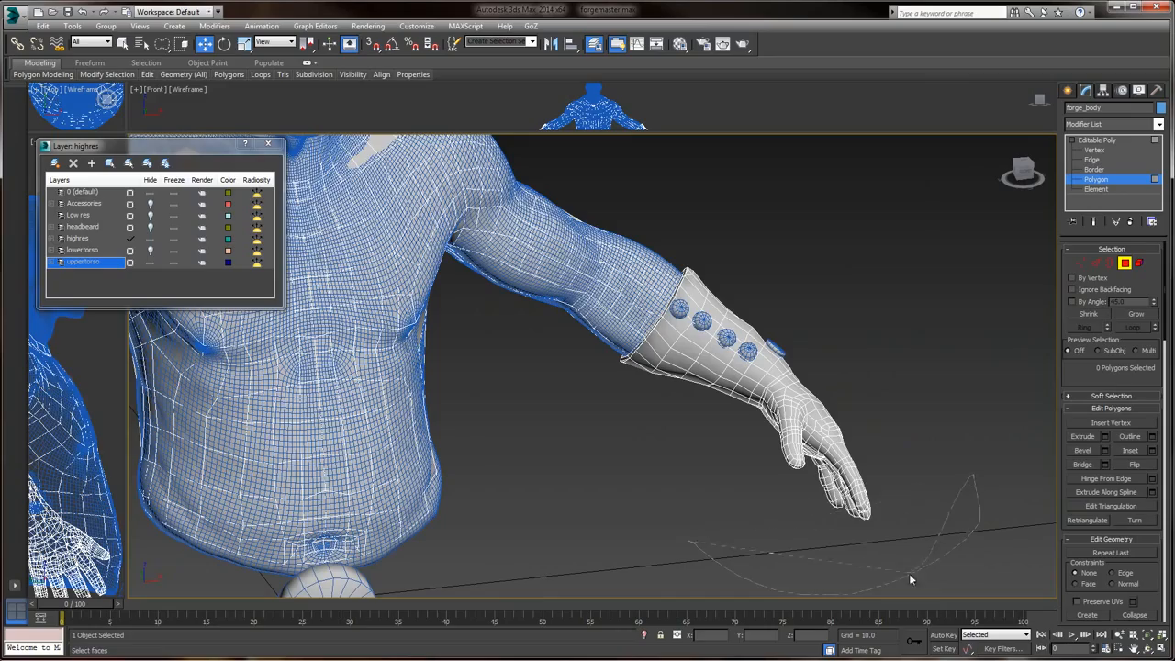
- Select the torso and arm polygons of forge_body, leaving out the gloves
{"action": "left_click_drag", "start_coordinate": [911, 576], "coordinate": [899, 569]}
{"action": "scroll", "coordinate": [813, 189], "scroll_direction": "down", "scroll_amount": 3}
{"action": "mouse_move", "coordinate": [814, 189]}
{"action": "middle_mouse_down", "text": "alt"}
{"action": "mouse_move", "coordinate": [860, 268]}
{"action": "mouse_move", "coordinate": [894, 238]}
{"action": "mouse_move", "coordinate": [867, 255]}
{"action": "middle_mouse_up", "text": "alt"}
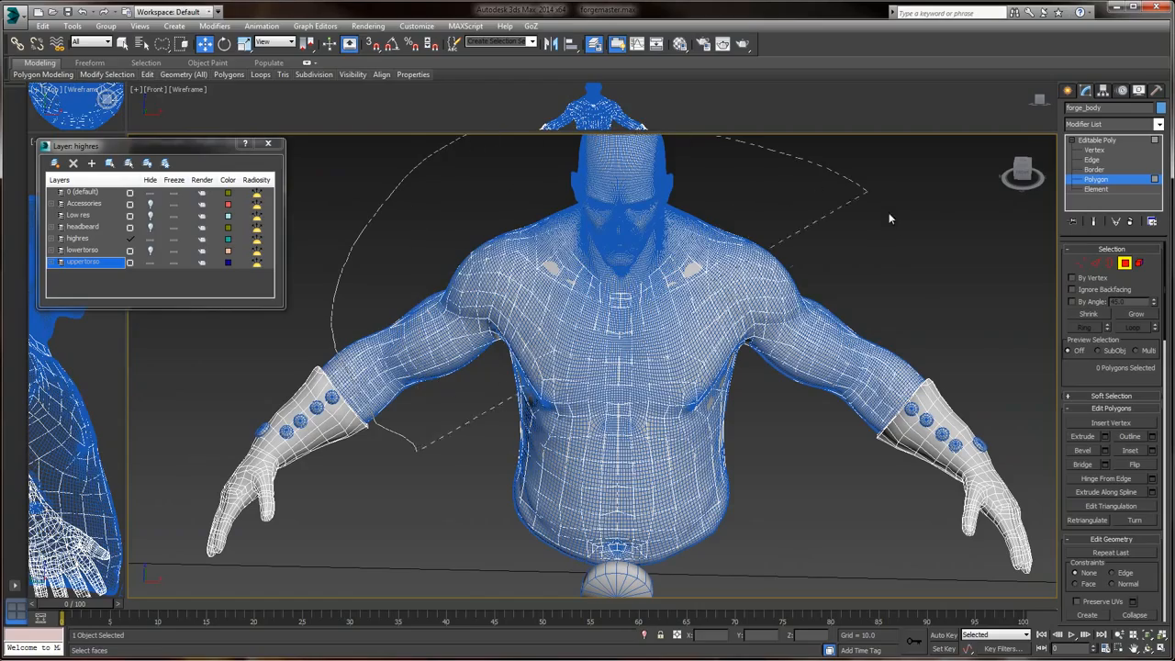
{"action": "left_click_drag", "start_coordinate": [856, 444], "coordinate": [799, 441]}
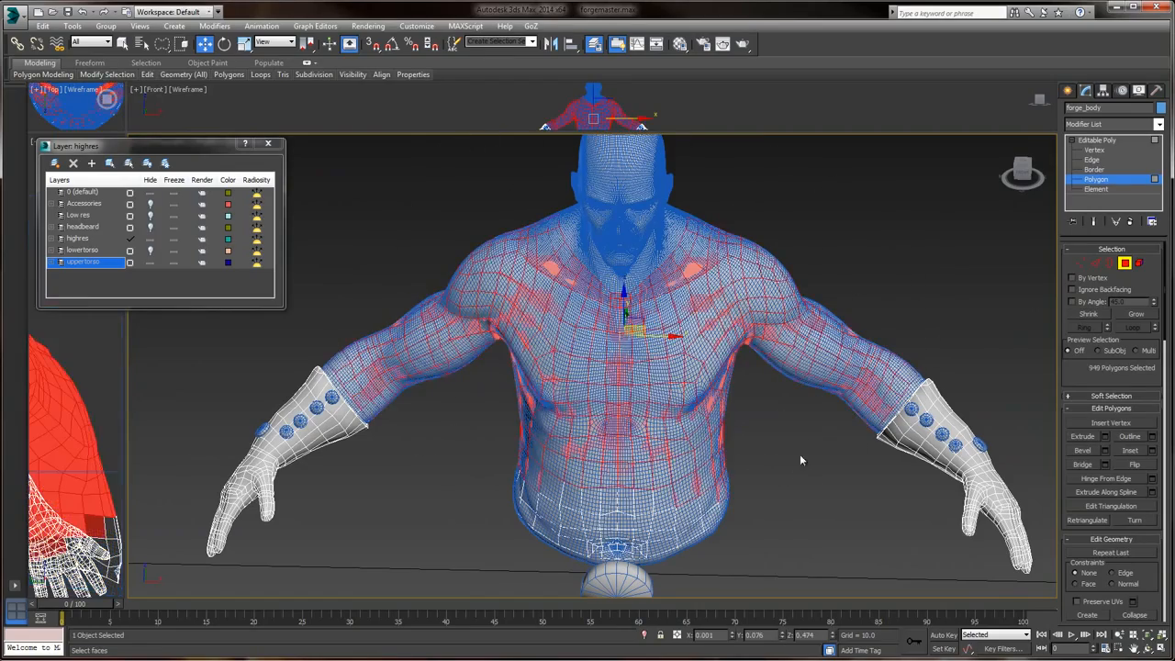
- Grow and then shrink the polygon selection once to fill in missed arm polygons at the glove cuffs
{"action": "mouse_move", "coordinate": [800, 441]}
{"action": "middle_mouse_down", "text": "alt"}
{"action": "mouse_move", "coordinate": [783, 393]}
{"action": "mouse_move", "coordinate": [765, 436]}
{"action": "mouse_move", "coordinate": [753, 361]}
{"action": "mouse_move", "coordinate": [841, 293]}
{"action": "mouse_move", "coordinate": [888, 317]}
{"action": "mouse_move", "coordinate": [708, 302]}
{"action": "mouse_move", "coordinate": [761, 214]}
{"action": "mouse_move", "coordinate": [795, 244]}
{"action": "mouse_move", "coordinate": [843, 206]}
{"action": "mouse_move", "coordinate": [742, 485]}
{"action": "mouse_move", "coordinate": [928, 425]}
{"action": "middle_mouse_up", "text": "alt"}
{"action": "scroll", "coordinate": [781, 302], "scroll_direction": "up", "scroll_amount": 3}
{"action": "scroll", "coordinate": [795, 244], "scroll_direction": "up", "scroll_amount": 3}
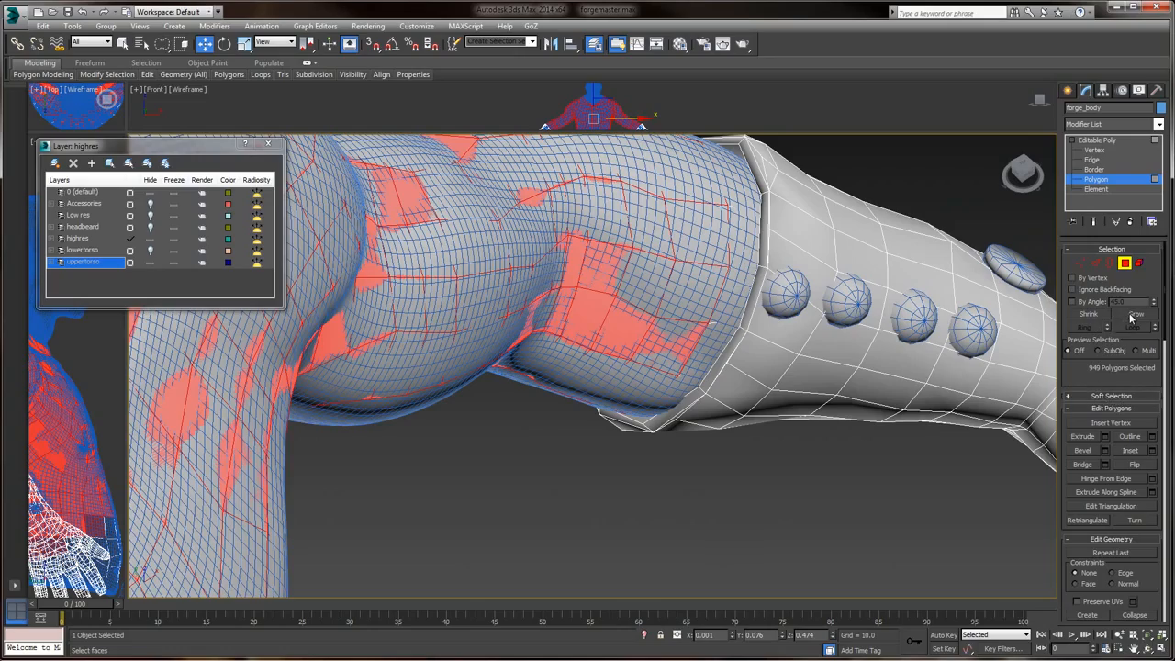
{"action": "left_click", "coordinate": [1134, 315]}
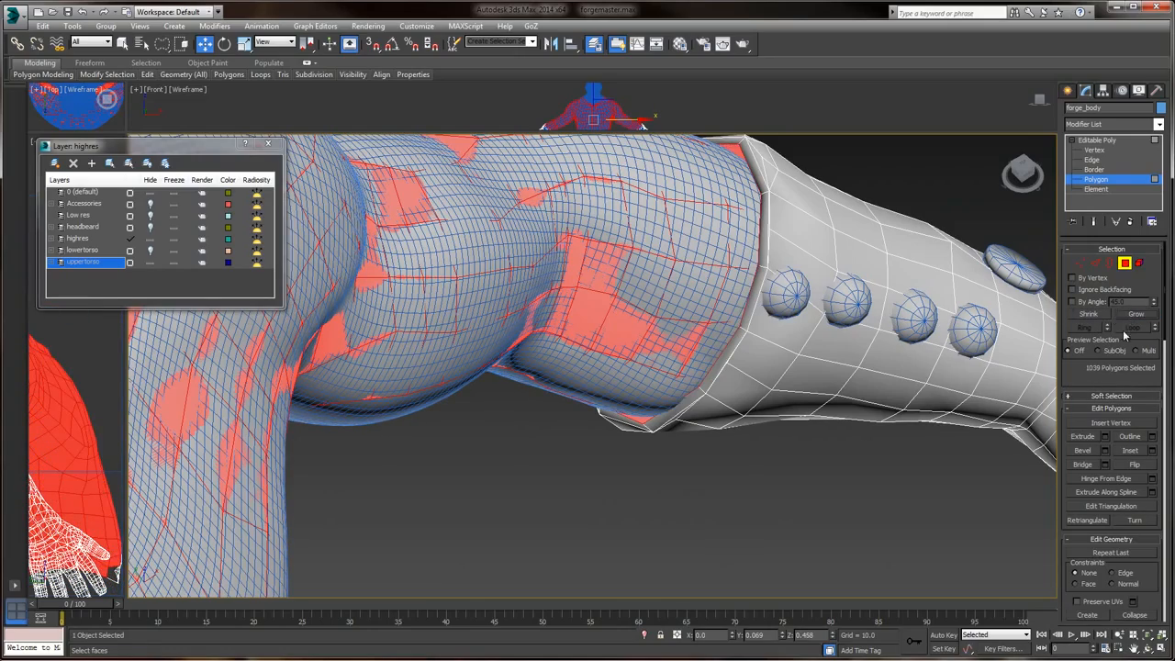
{"action": "left_click", "coordinate": [1090, 317]}
{"action": "middle_click_drag", "start_coordinate": [897, 161], "coordinate": [698, 413], "text": "alt"}
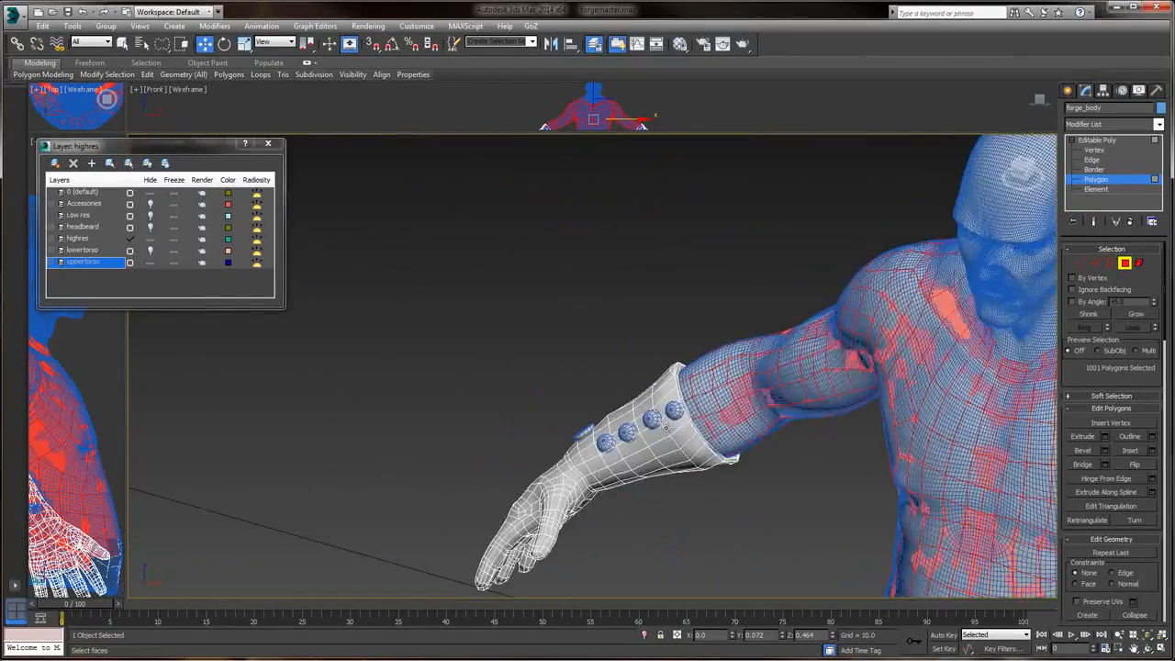
{"action": "scroll", "coordinate": [697, 395], "scroll_direction": "up", "scroll_amount": 3}
{"action": "middle_click_drag", "start_coordinate": [386, 458], "coordinate": [352, 370]}
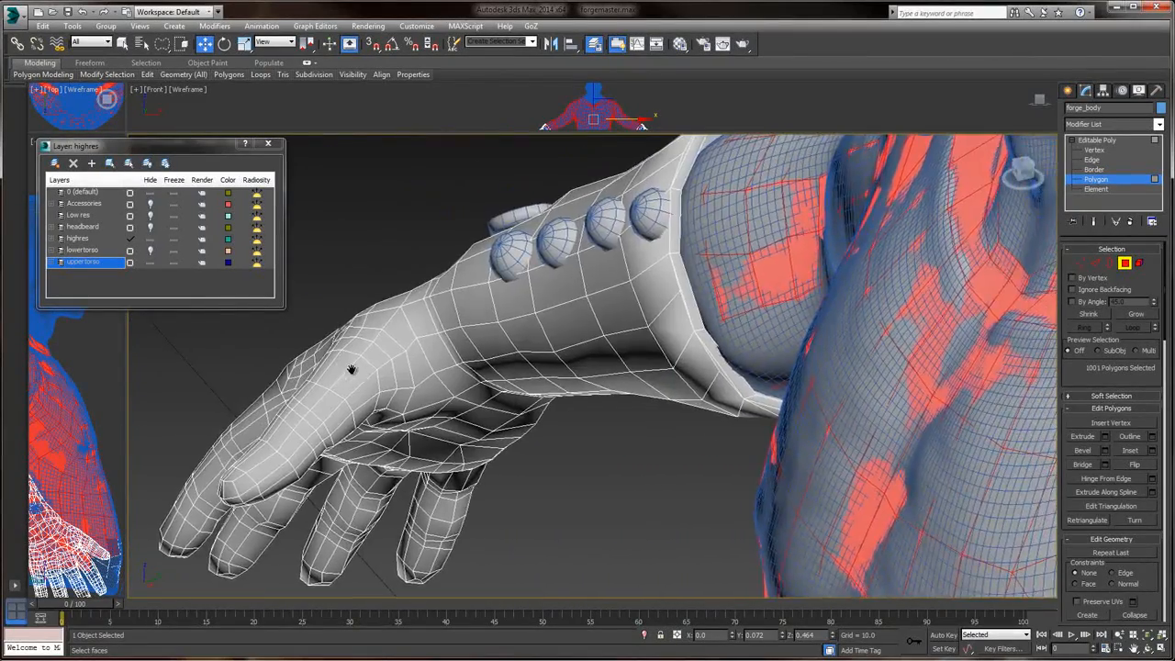
- Add the remaining lower torso polygons around the waist to the selection
{"action": "scroll", "coordinate": [352, 369], "scroll_direction": "down", "scroll_amount": 3}
{"action": "middle_click_drag", "start_coordinate": [539, 359], "coordinate": [614, 515], "text": "alt"}
{"action": "mouse_move", "coordinate": [1000, 295]}
{"action": "left_mouse_down", "text": "ctrl"}
{"action": "mouse_move", "coordinate": [608, 229]}
{"action": "mouse_move", "coordinate": [494, 303]}
{"action": "left_mouse_up", "text": "ctrl"}
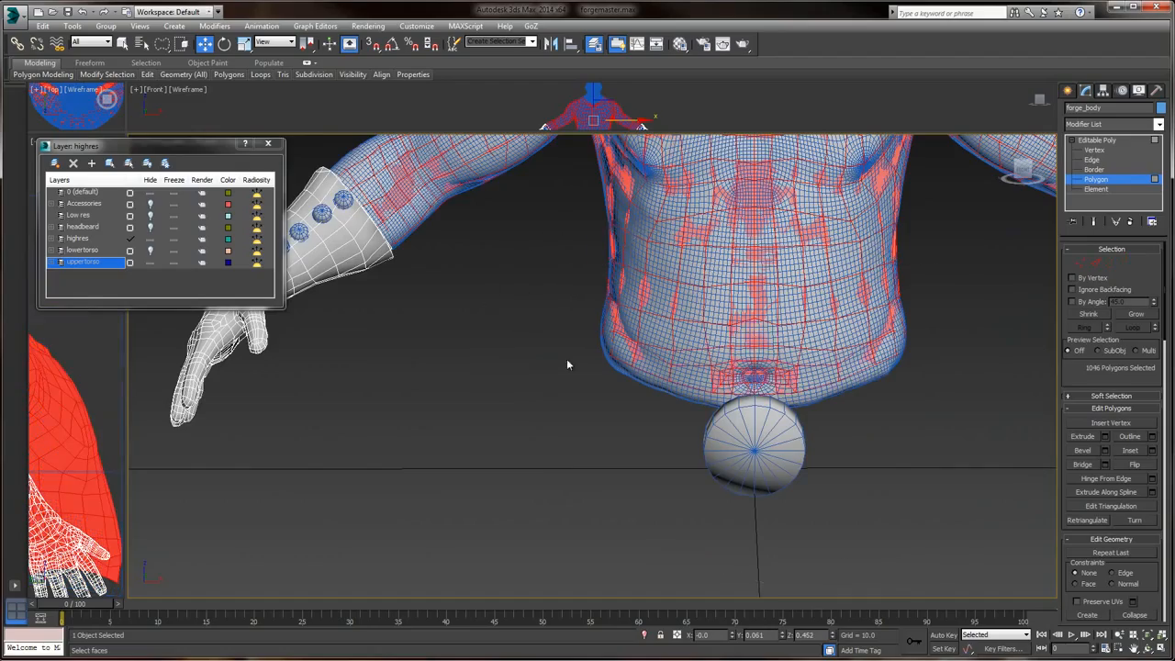
{"action": "mouse_move", "coordinate": [568, 364]}
{"action": "middle_mouse_down", "text": "alt"}
{"action": "mouse_move", "coordinate": [767, 365]}
{"action": "mouse_move", "coordinate": [852, 344]}
{"action": "mouse_move", "coordinate": [808, 358]}
{"action": "mouse_move", "coordinate": [789, 348]}
{"action": "mouse_move", "coordinate": [840, 316]}
{"action": "middle_mouse_up", "text": "alt"}
- Detach the selected torso and arm polygons as a new object named forge_uppertorso
{"action": "scroll", "coordinate": [892, 405], "scroll_direction": "up", "scroll_amount": 3}
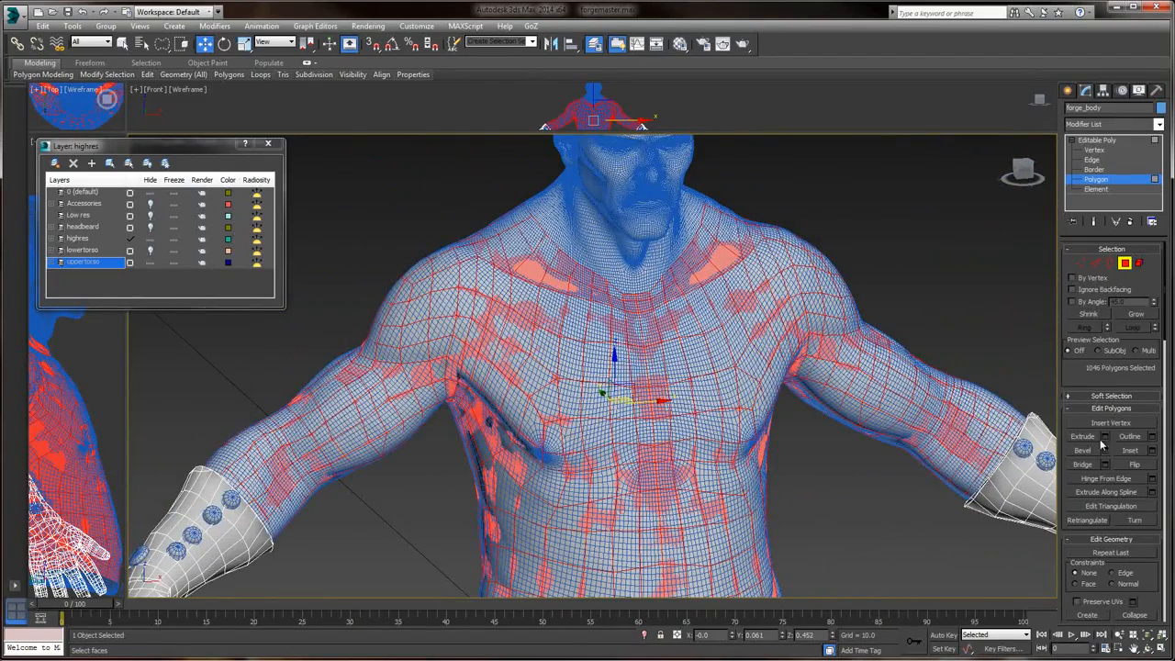
{"action": "scroll", "coordinate": [1138, 386], "scroll_direction": "down", "scroll_amount": 4}
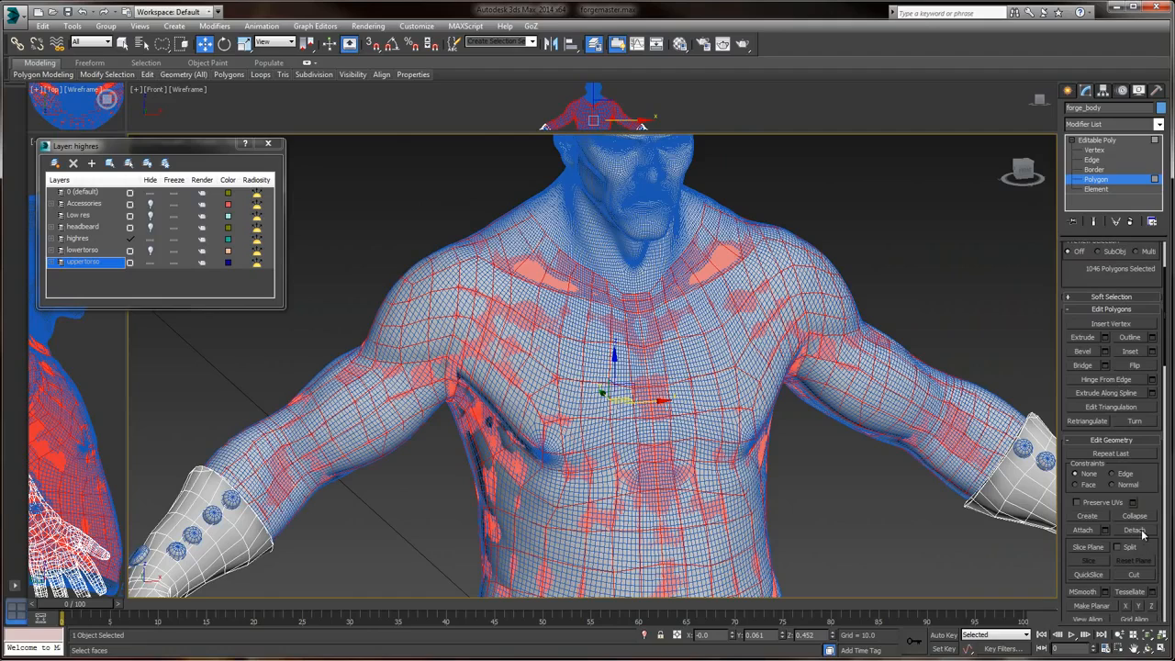
{"action": "left_click", "coordinate": [1136, 531]}
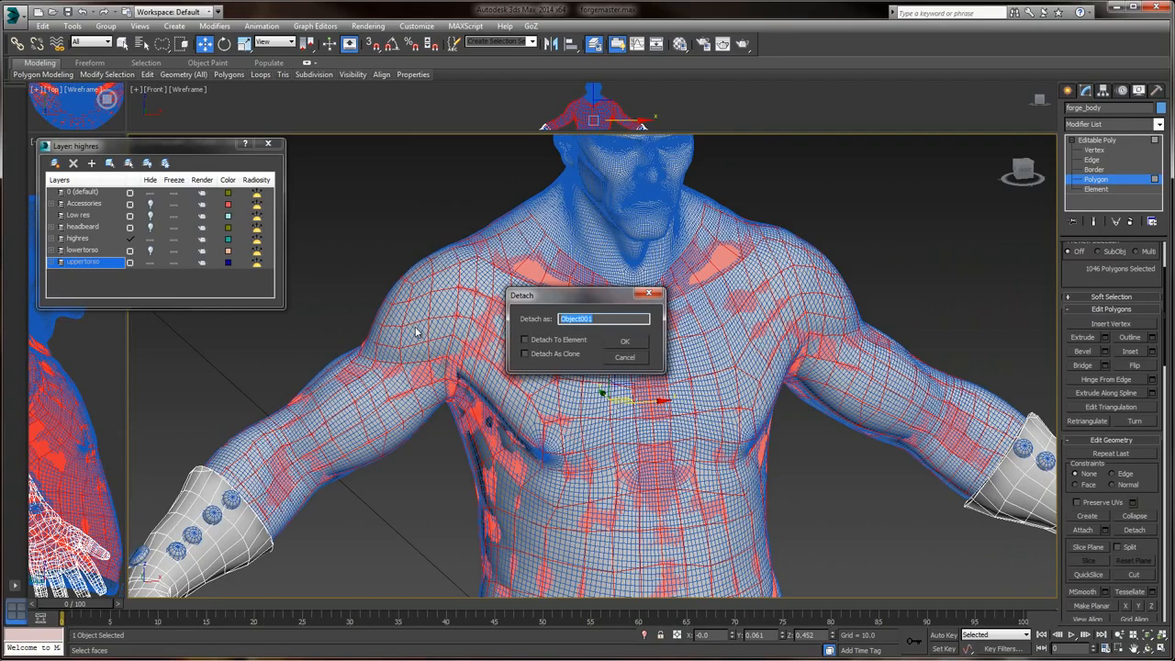
{"action": "type", "text": "forge_uppertorso"}
{"action": "left_click", "coordinate": [623, 342]}
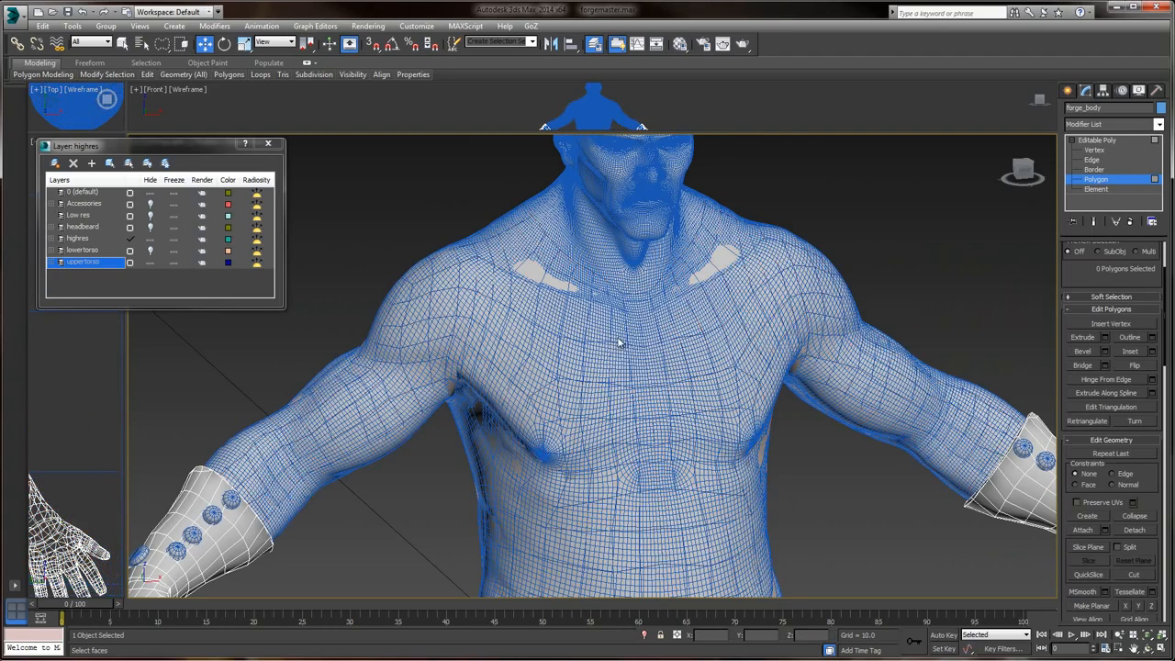
- Leave polygon editing and rename the remaining body object, the gloves, to forge_gloves
{"action": "left_click", "coordinate": [1106, 140]}
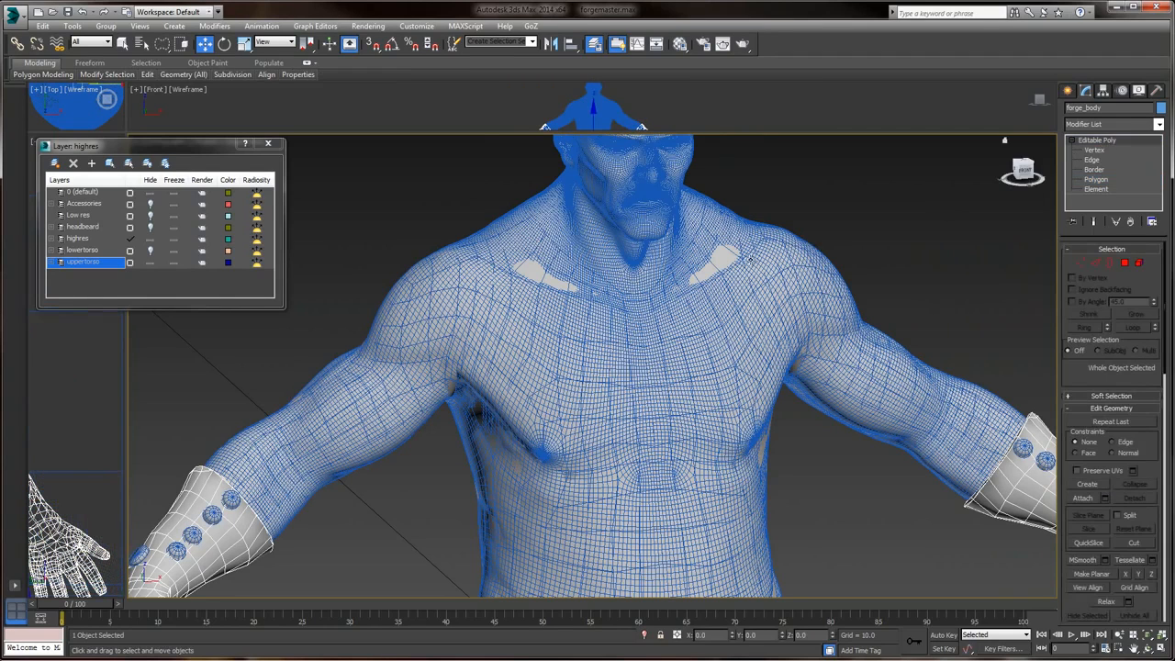
{"action": "middle_click_drag", "start_coordinate": [934, 303], "coordinate": [824, 246]}
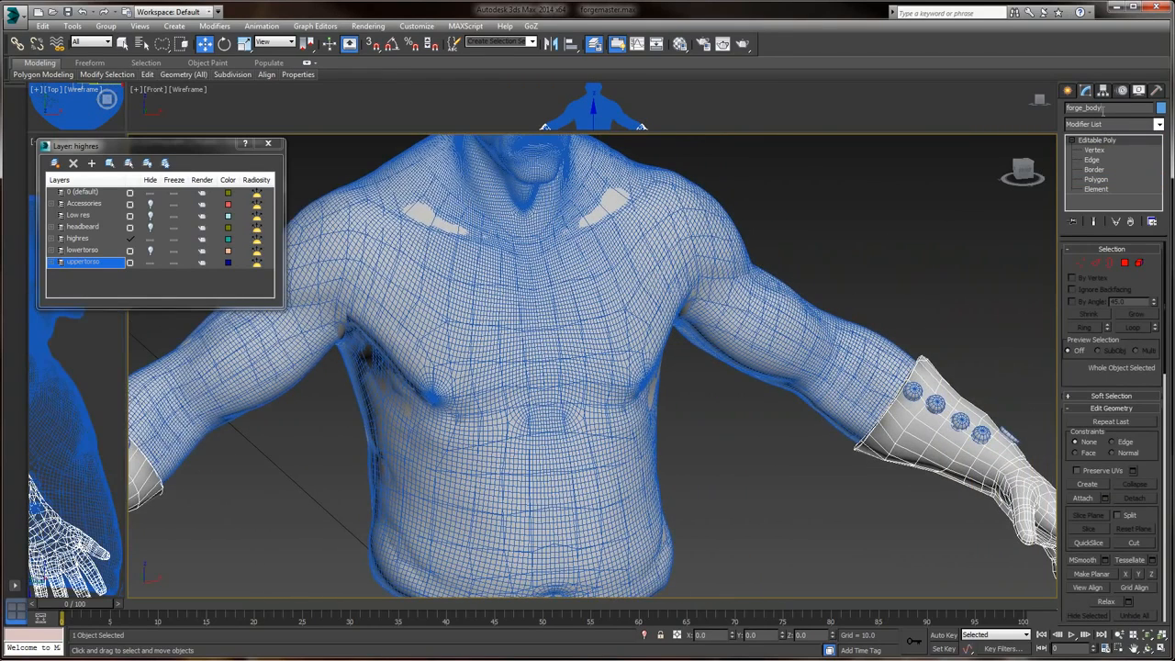
{"action": "type", "text": "gloves"}
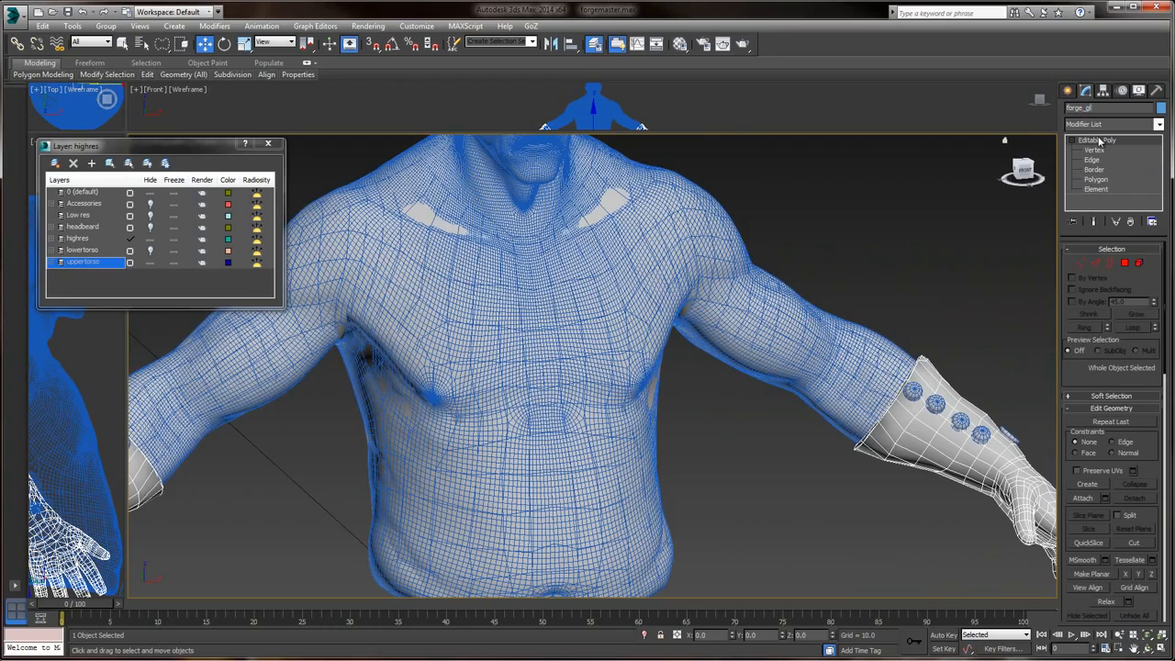
{"action": "left_click", "coordinate": [923, 234]}
- Select forge_uppertorso and check that the torso and arms are separate from the gloves
{"action": "middle_click_drag", "start_coordinate": [875, 262], "coordinate": [900, 268]}
{"action": "left_click", "coordinate": [639, 213]}
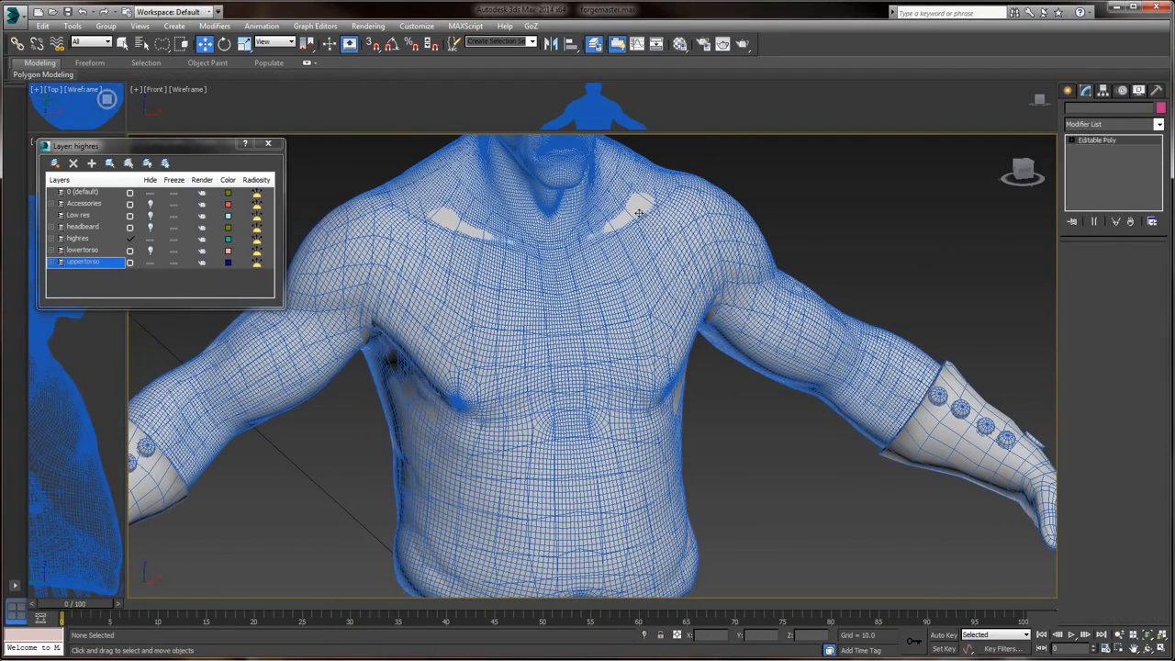
{"action": "mouse_move", "coordinate": [826, 200]}
{"action": "middle_mouse_down", "text": "alt"}
{"action": "mouse_move", "coordinate": [859, 240]}
{"action": "mouse_move", "coordinate": [831, 194]}
{"action": "middle_mouse_up", "text": "alt"}
{"action": "scroll", "coordinate": [826, 210], "scroll_direction": "down", "scroll_amount": 2}
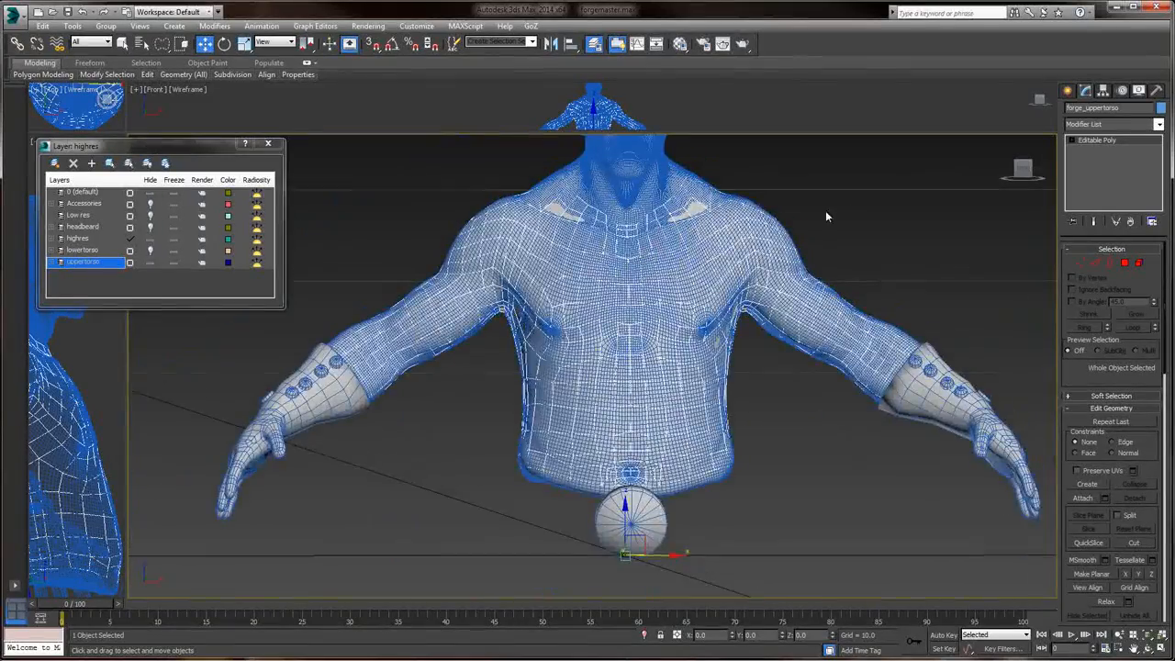
{"action": "scroll", "coordinate": [825, 210], "scroll_direction": "up", "scroll_amount": 2}
{"action": "middle_click_drag", "start_coordinate": [754, 184], "coordinate": [825, 226]}
{"action": "middle_click_drag", "start_coordinate": [779, 266], "coordinate": [873, 201]}
- Select the gloves object forge_gloves and hide it
{"action": "left_click", "coordinate": [965, 393]}
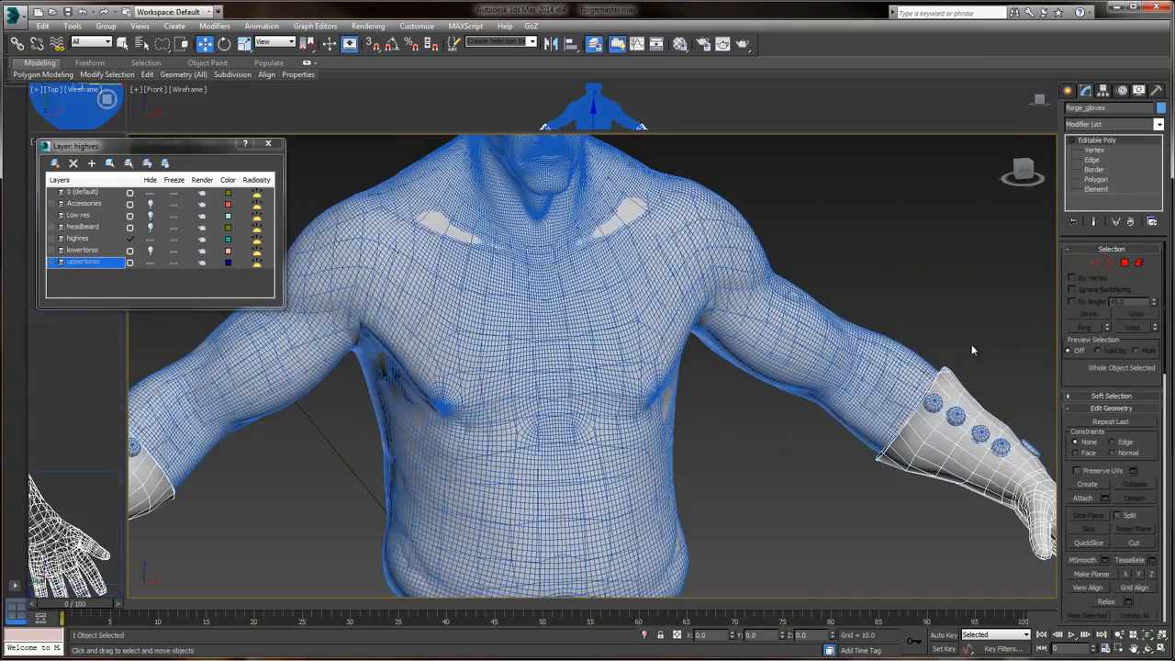
{"action": "middle_click_drag", "start_coordinate": [965, 393], "coordinate": [904, 335], "text": "alt"}
{"action": "right_click", "coordinate": [907, 350]}
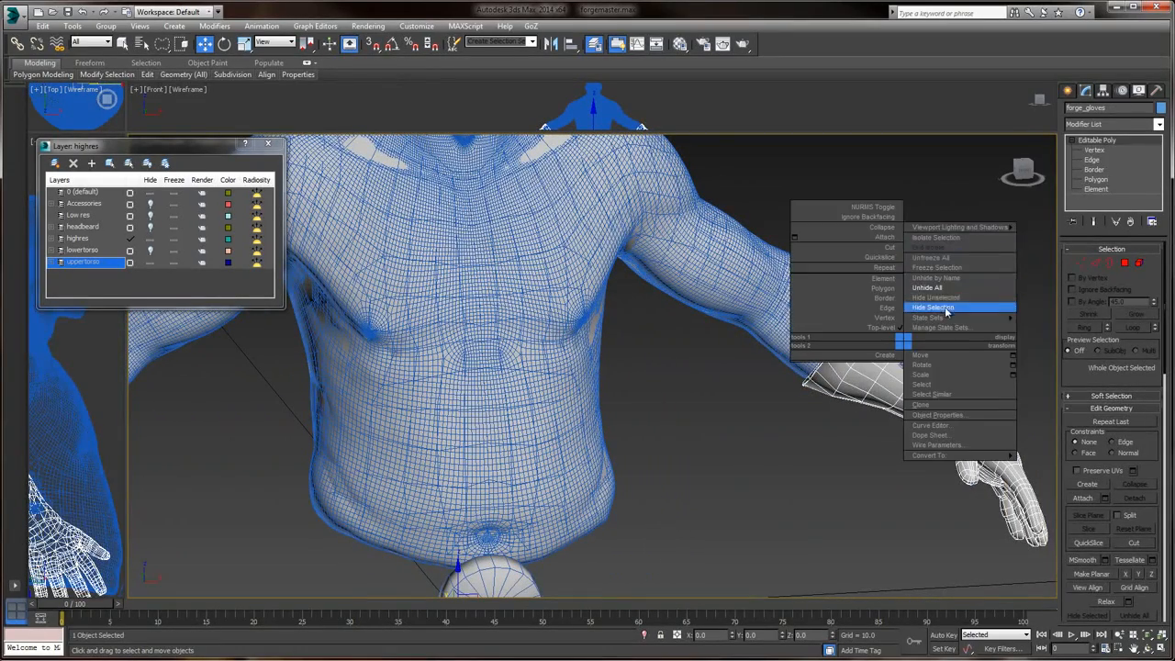
{"action": "left_click", "coordinate": [945, 309]}
- Select the accessories object forge_access, made of the glove studs and belt sphere, and leave polygon editing
{"action": "left_click", "coordinate": [927, 373]}
{"action": "right_click", "coordinate": [925, 373]}
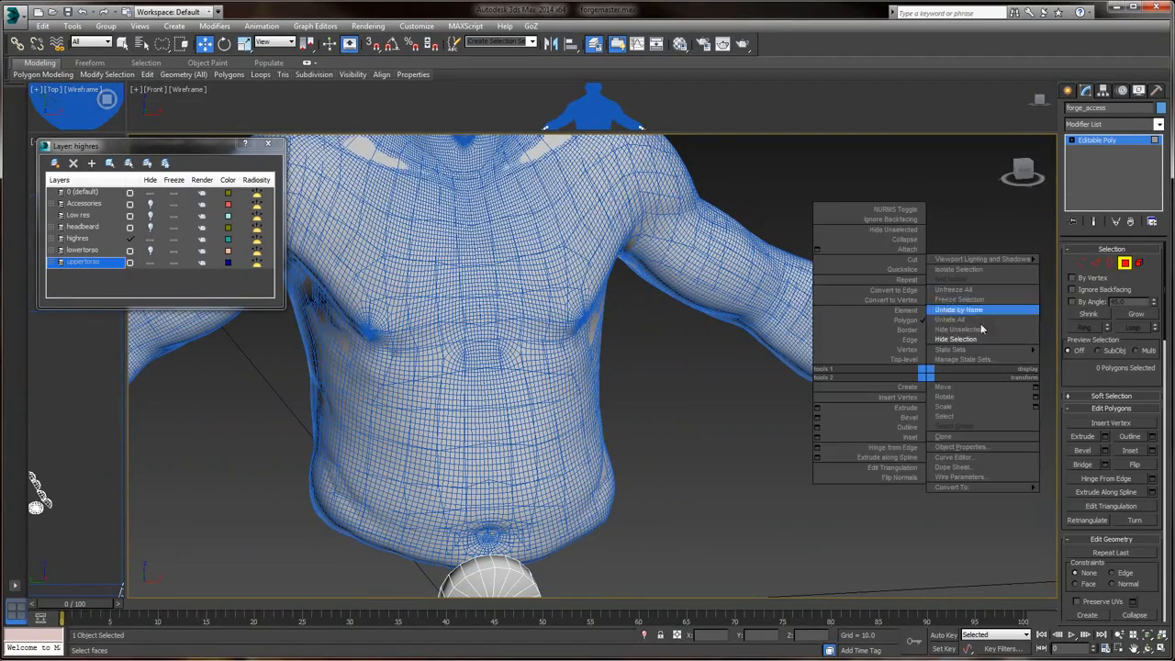
{"action": "left_click", "coordinate": [932, 183]}
{"action": "middle_click_drag", "start_coordinate": [801, 398], "coordinate": [871, 297]}
{"action": "scroll", "coordinate": [872, 297], "scroll_direction": "down", "scroll_amount": 2}
{"action": "middle_click_drag", "start_coordinate": [815, 320], "coordinate": [835, 361]}
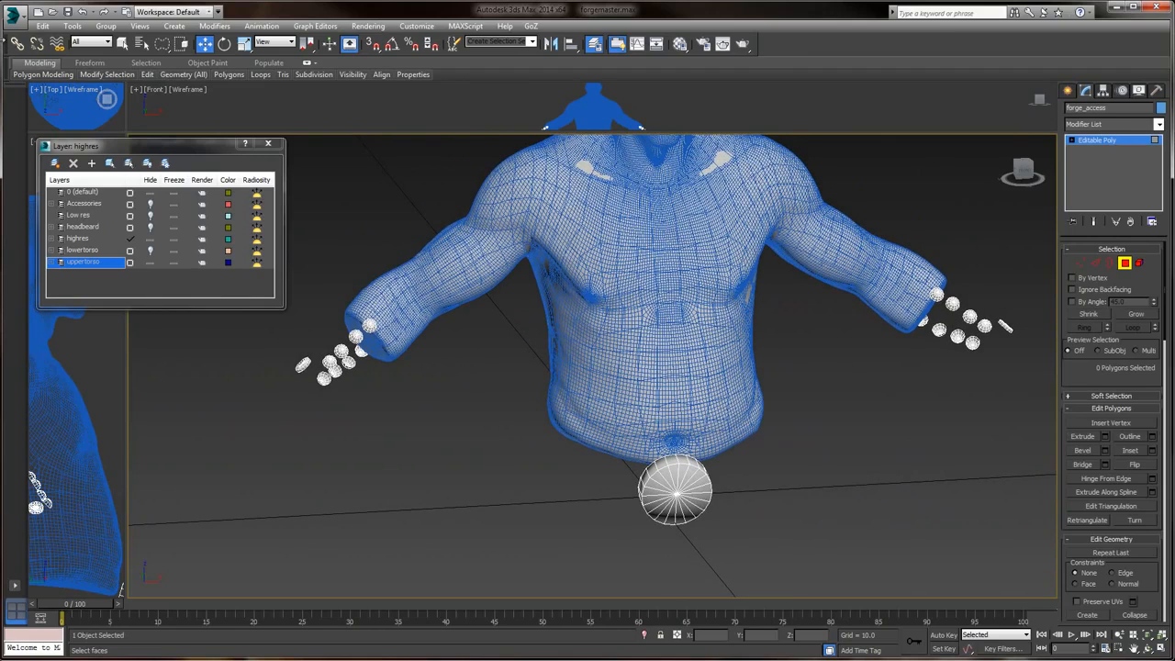
{"action": "left_click", "coordinate": [1104, 140]}
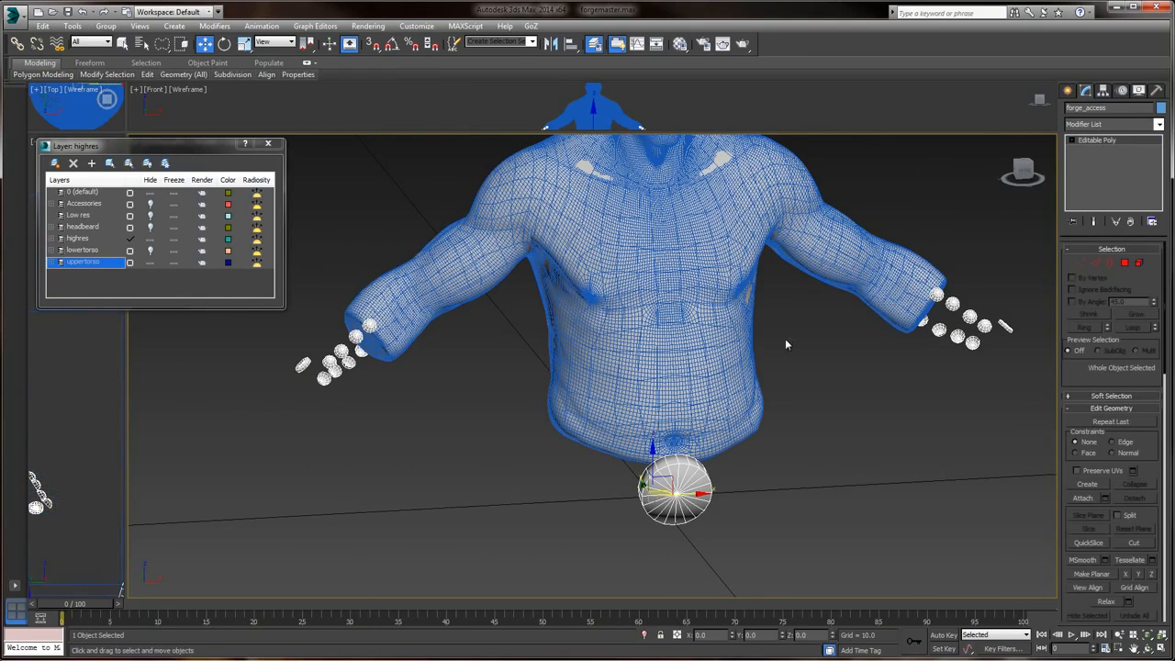
- Export the selected accessories object as OBJ file forge_upper_accessories into the Cages folder, keeping the current export options
{"action": "left_click", "coordinate": [13, 20]}
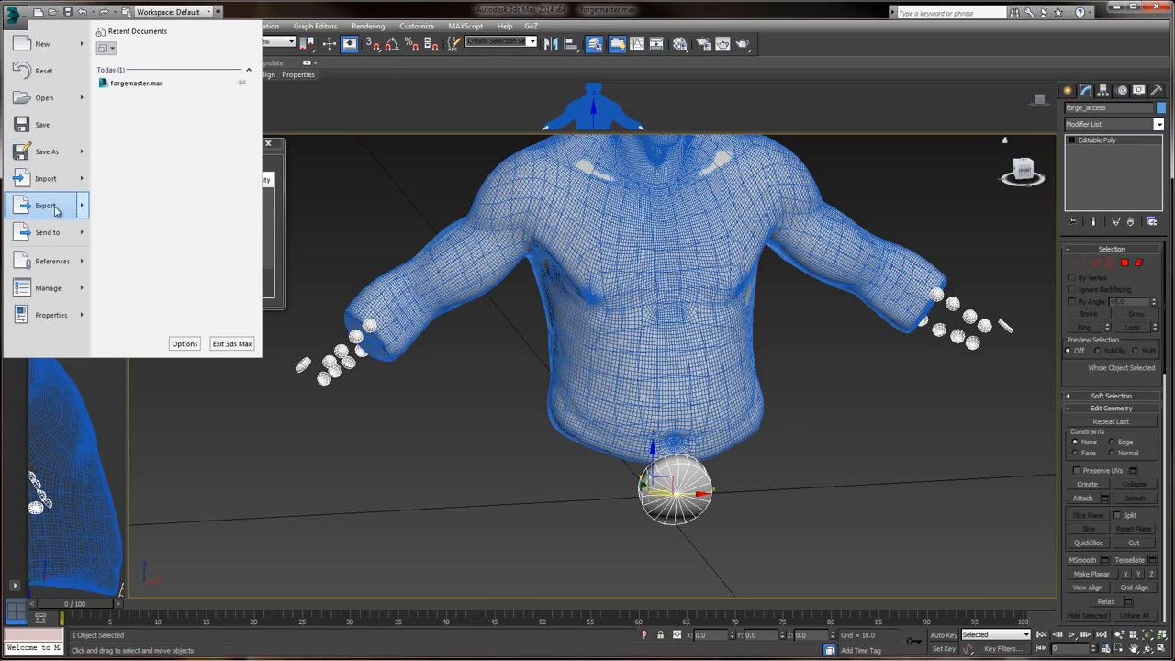
{"action": "mouse_move", "coordinate": [55, 209]}
{"action": "left_click", "coordinate": [175, 112]}
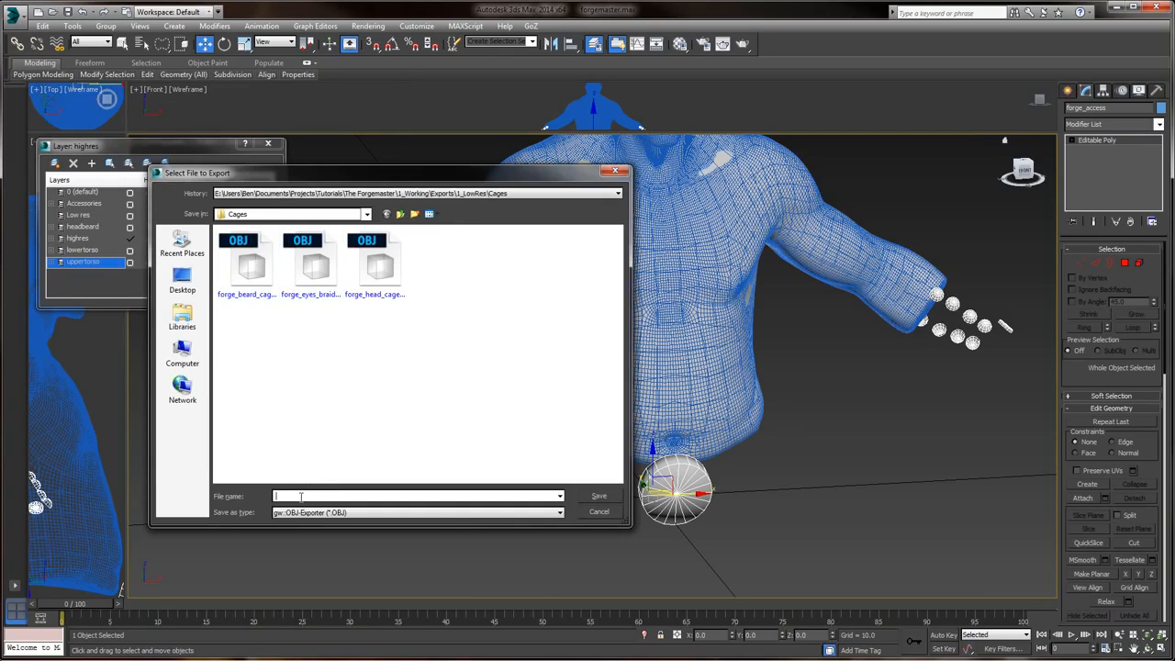
{"action": "type", "text": "forg"}
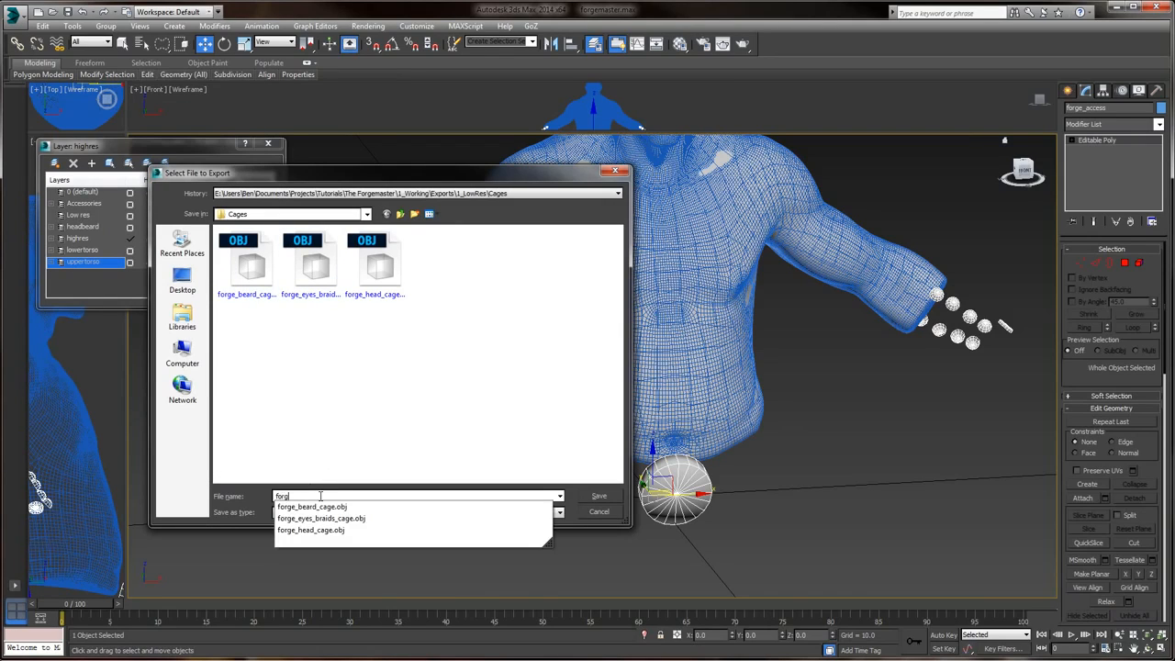
{"action": "type", "text": "e_upper_accessories"}
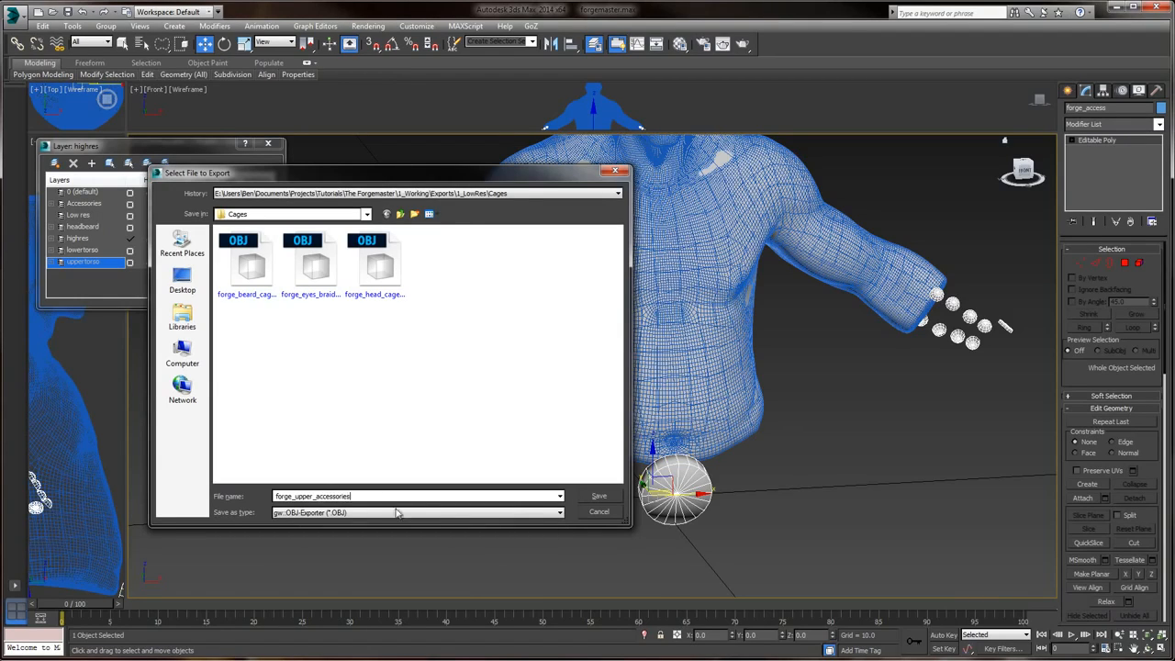
{"action": "left_click", "coordinate": [606, 497]}
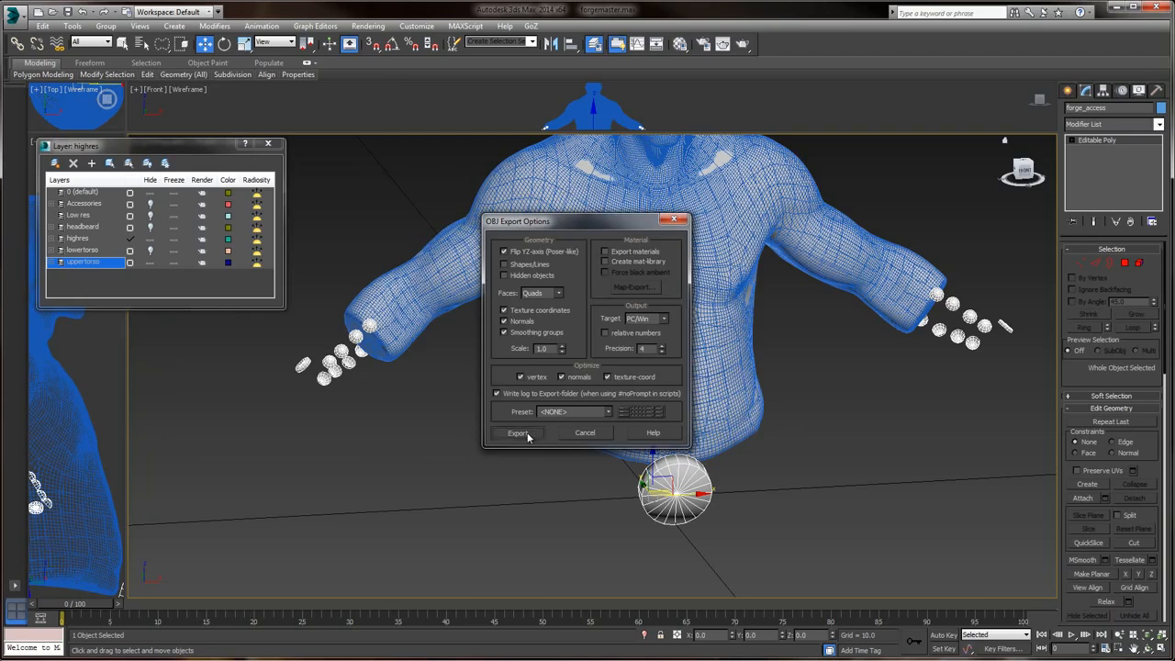
{"action": "left_click", "coordinate": [527, 433]}
{"action": "left_click", "coordinate": [723, 433]}
- Hide the exported accessories object forge_access
{"action": "middle_click_drag", "start_coordinate": [700, 482], "coordinate": [683, 508]}
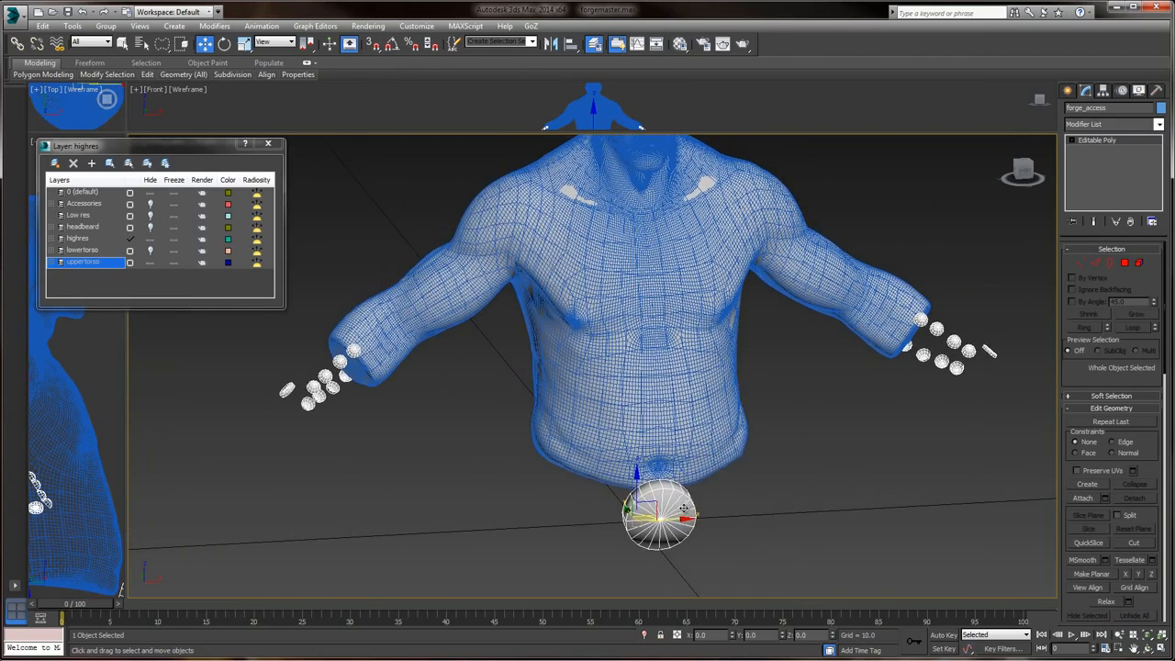
{"action": "right_click", "coordinate": [683, 508]}
{"action": "left_click", "coordinate": [729, 468]}
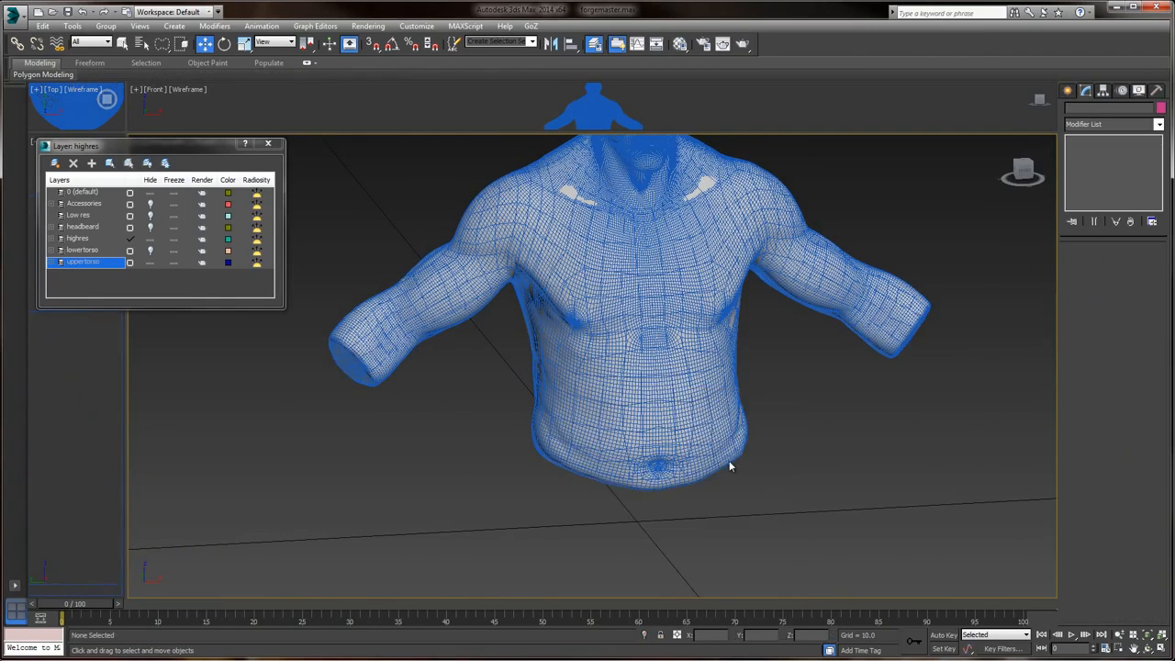
- Select the low-res upper torso forge_uppertorso and add a Push modifier to it
{"action": "middle_click_drag", "start_coordinate": [781, 351], "coordinate": [735, 429]}
{"action": "left_click", "coordinate": [658, 279]}
{"action": "middle_click_drag", "start_coordinate": [796, 249], "coordinate": [782, 271]}
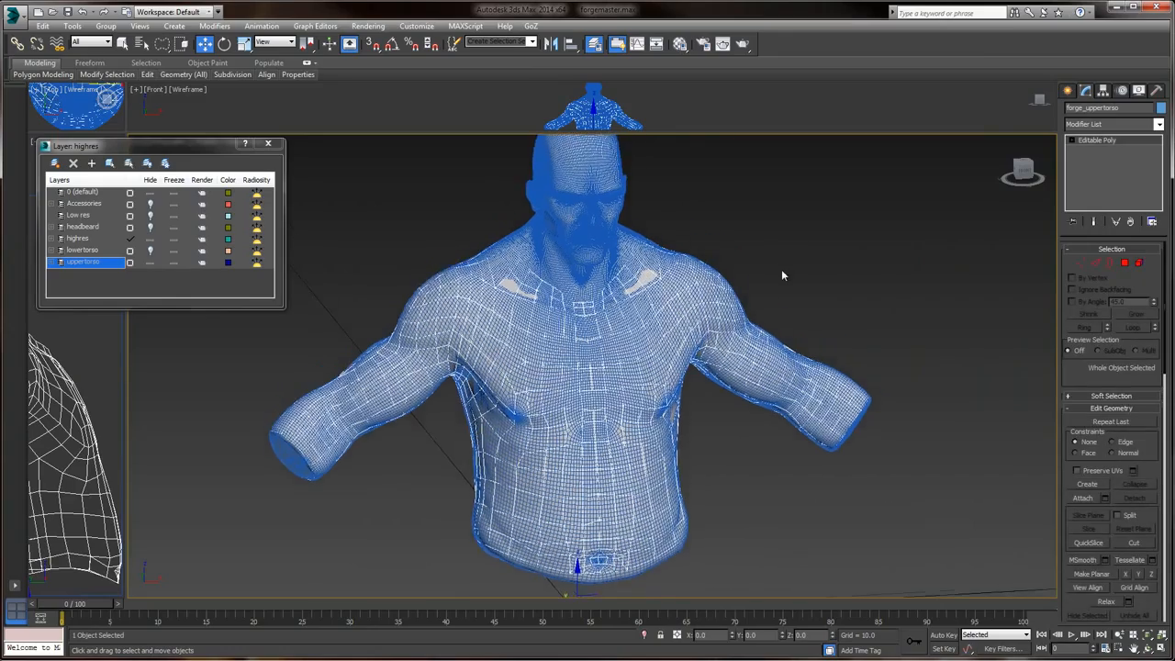
{"action": "scroll", "coordinate": [732, 280], "scroll_direction": "up", "scroll_amount": 4}
{"action": "scroll", "coordinate": [906, 318], "scroll_direction": "up", "scroll_amount": 4}
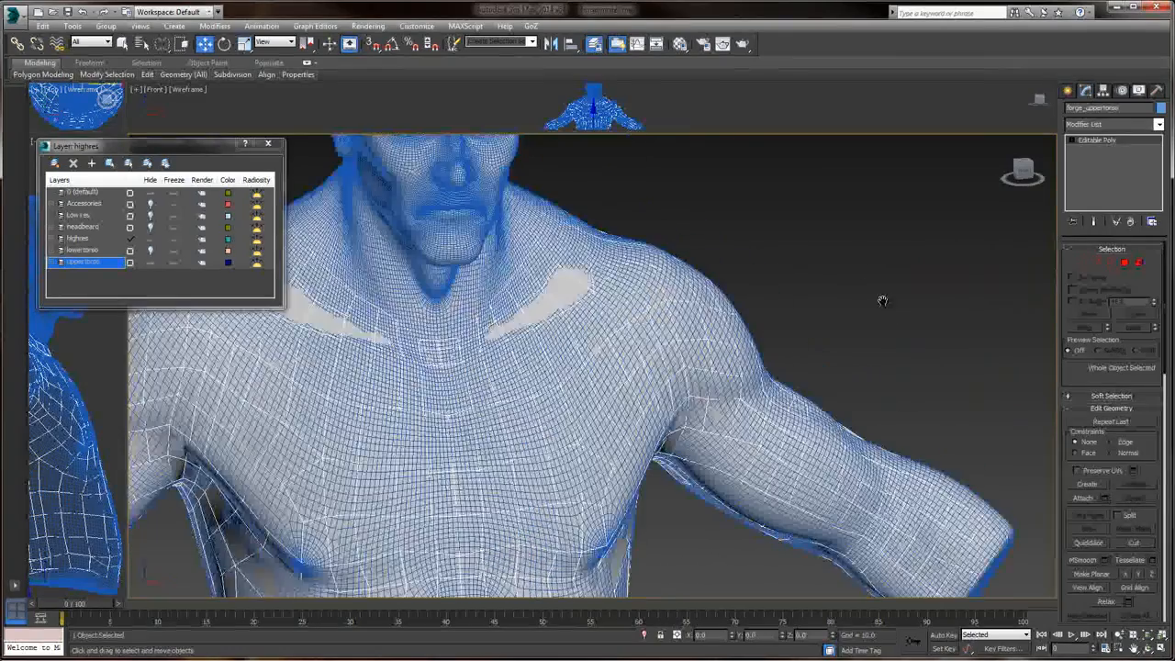
{"action": "middle_click_drag", "start_coordinate": [882, 300], "coordinate": [933, 289]}
{"action": "left_click", "coordinate": [1158, 124]}
{"action": "scroll", "coordinate": [1092, 440], "scroll_direction": "down", "scroll_amount": 3}
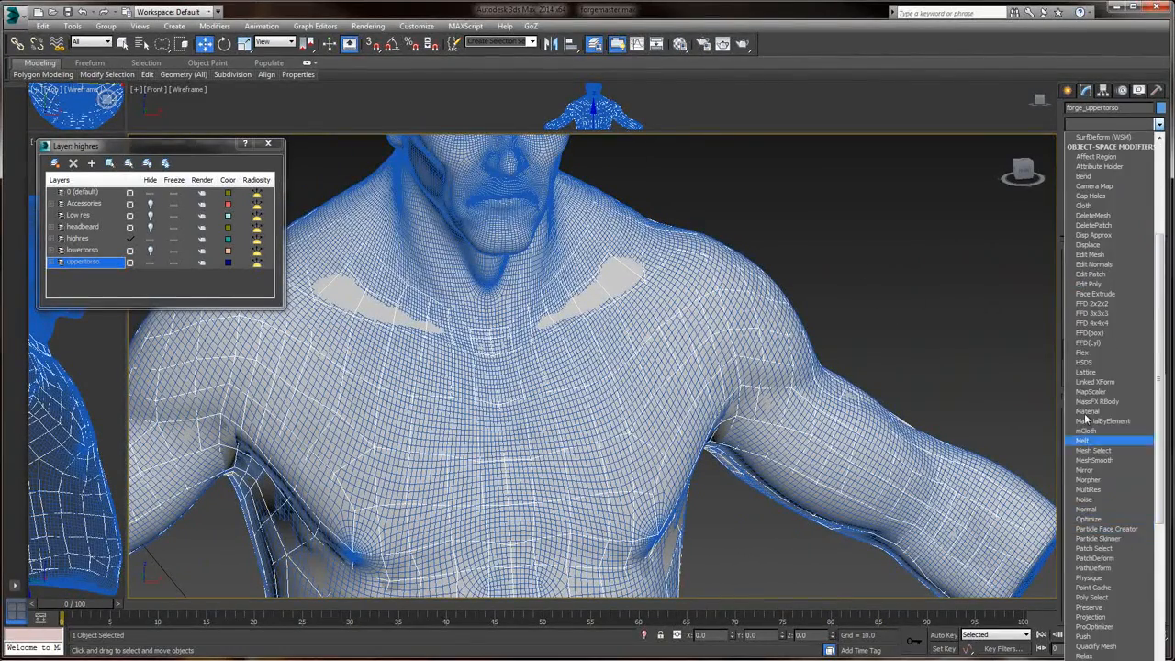
{"action": "scroll", "coordinate": [1088, 432], "scroll_direction": "down", "scroll_amount": 6}
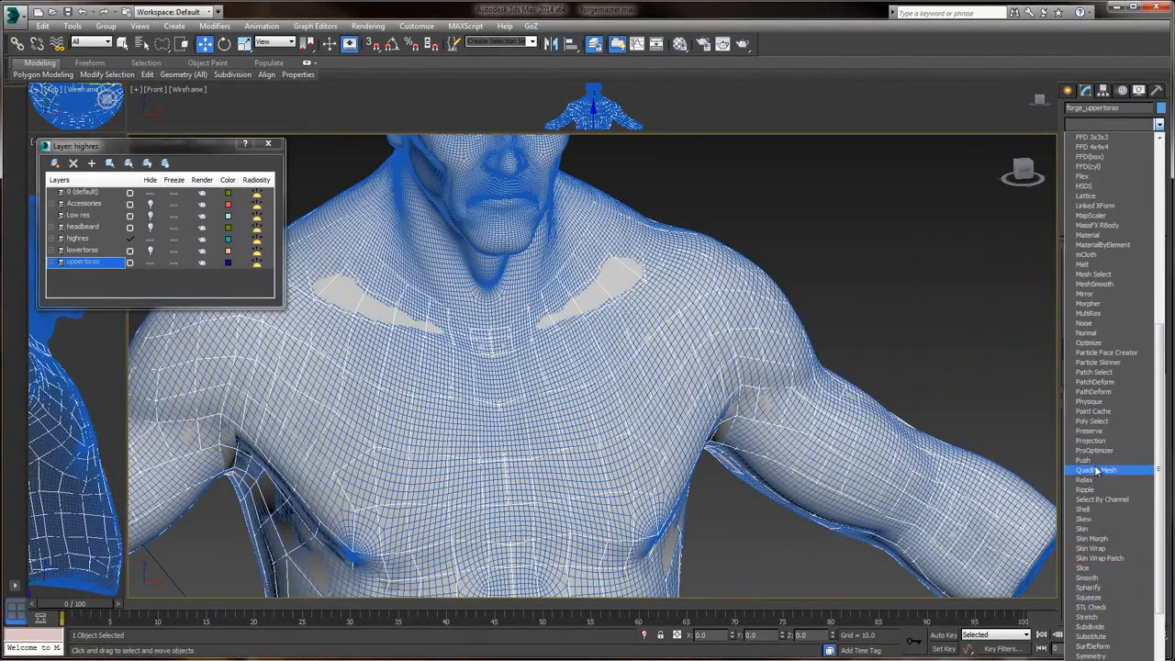
{"action": "left_click", "coordinate": [1090, 460]}
- Try push values of 0.1 and 0.001 on the upper torso
{"action": "type", "text": "0.001"}
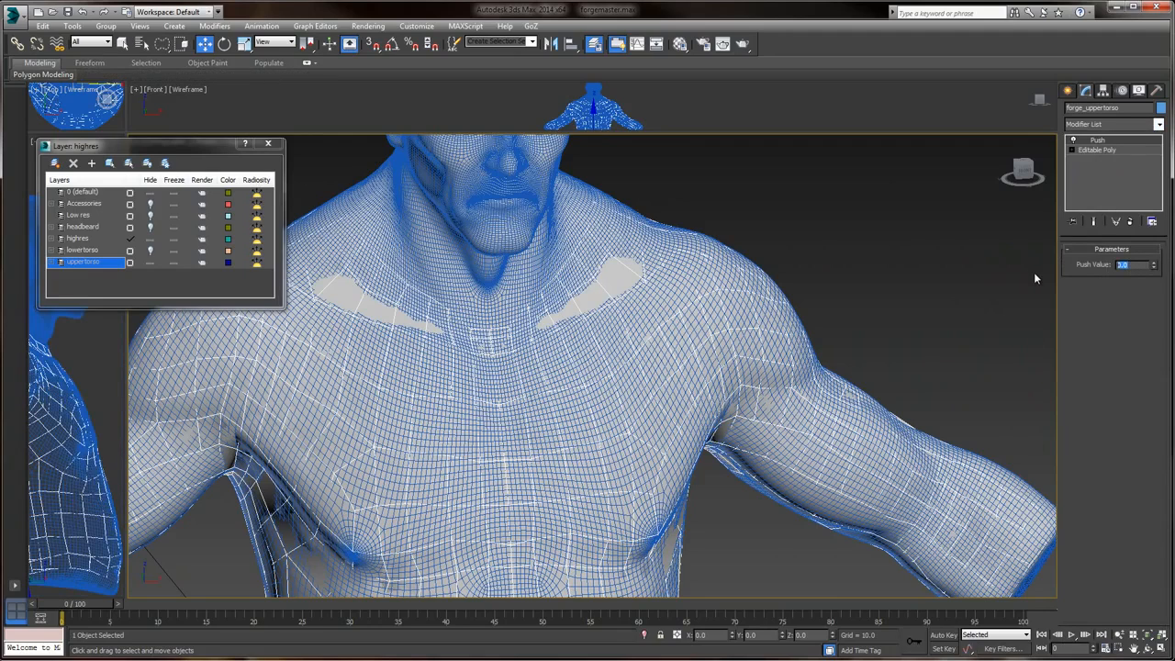
{"action": "key", "text": "Return"}
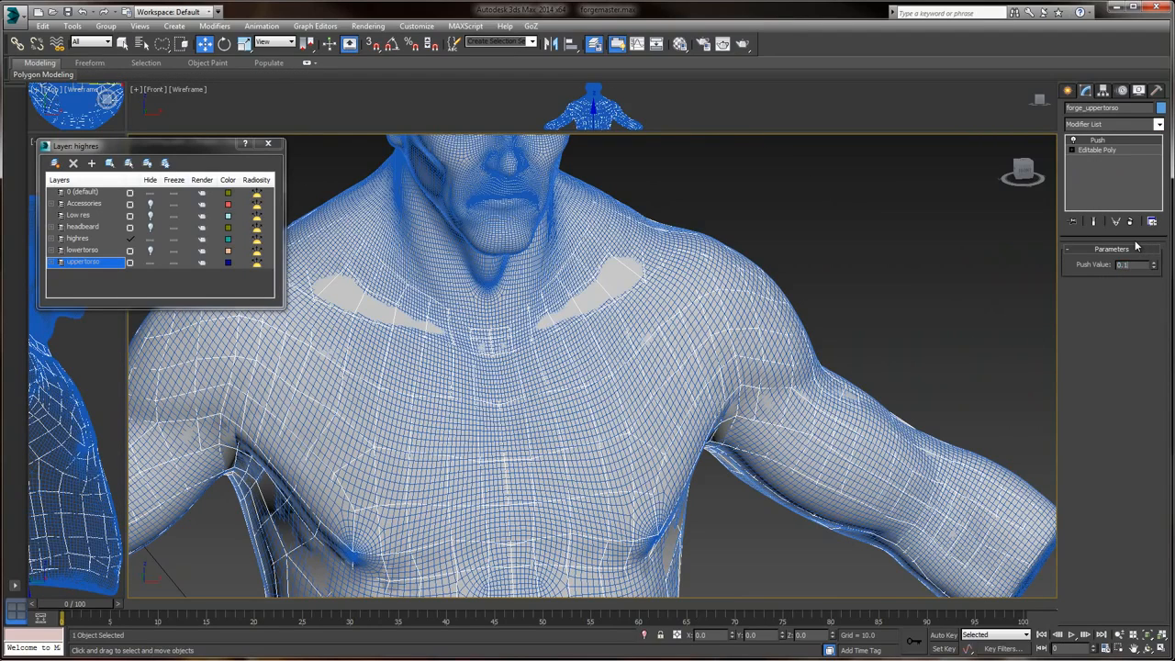
{"action": "key", "text": "Return"}
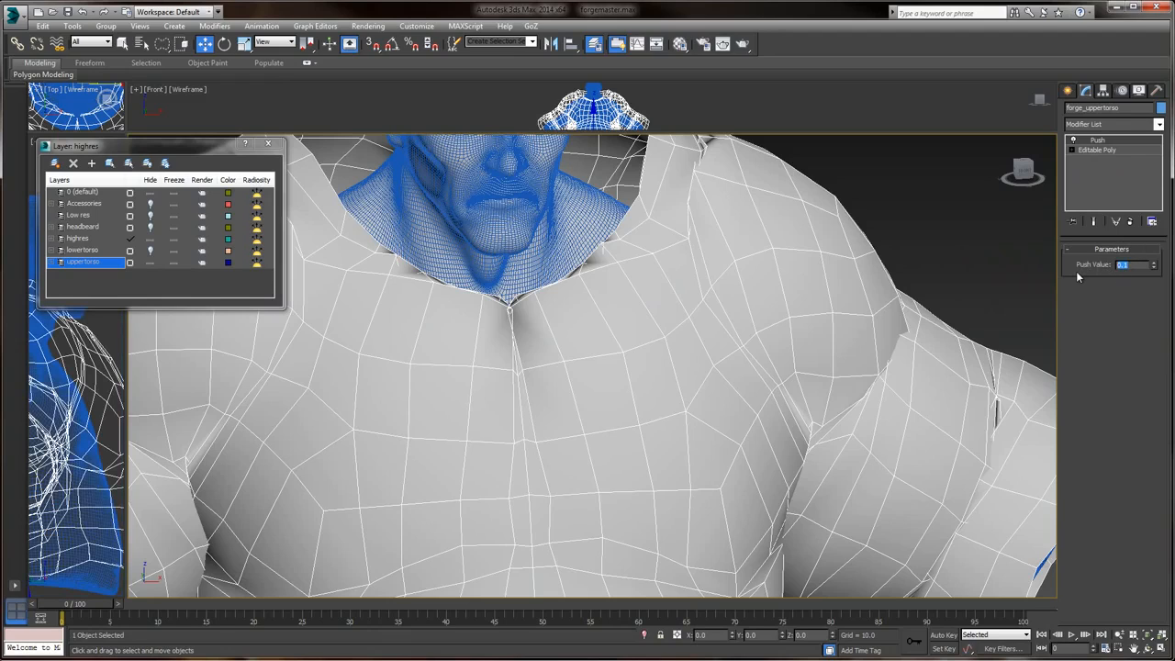
{"action": "type", "text": "0.001"}
{"action": "key", "text": "Return"}
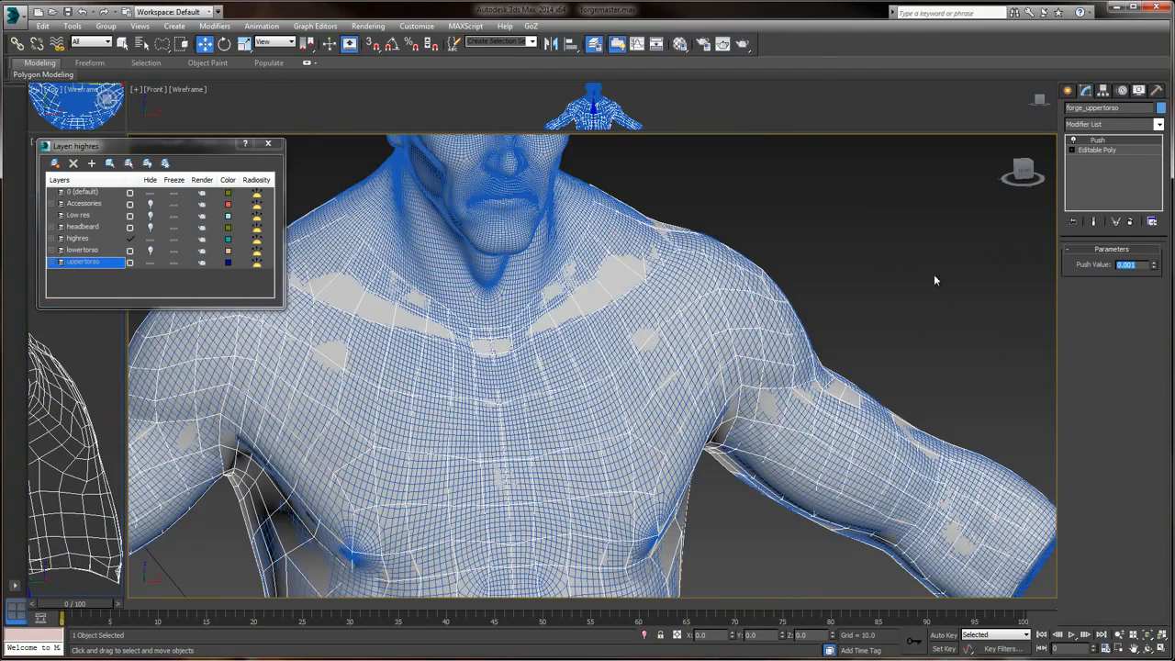
- Try larger push values of 0.011 and 0.003 on the upper torso
{"action": "middle_click_drag", "start_coordinate": [875, 252], "coordinate": [853, 181]}
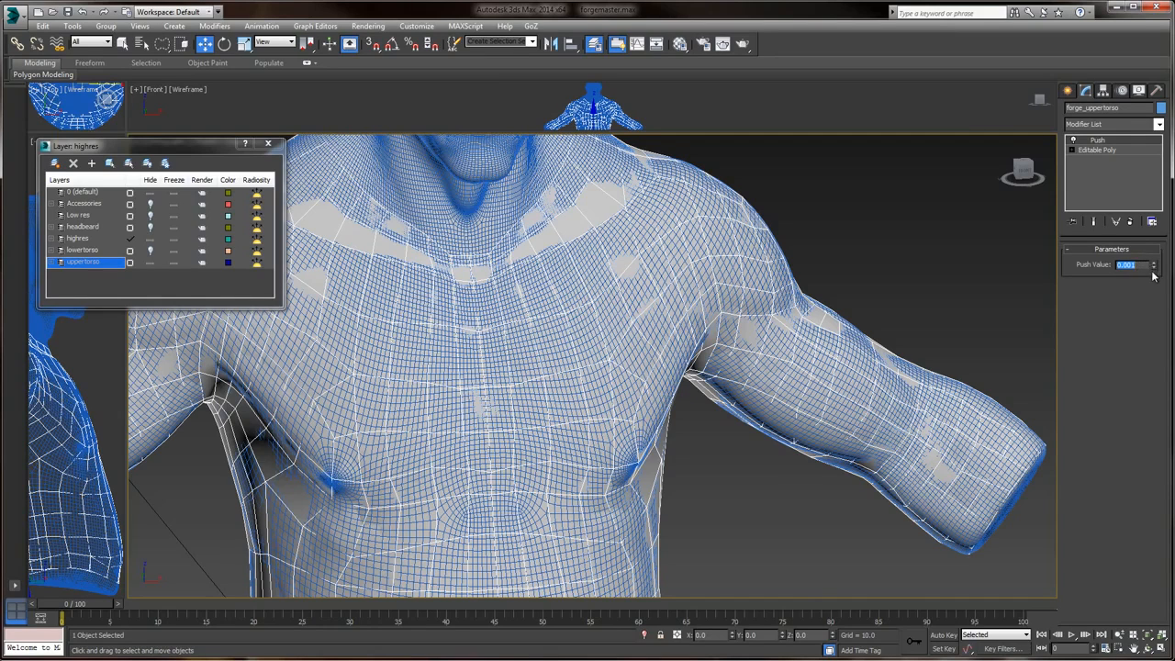
{"action": "left_click", "coordinate": [1153, 264]}
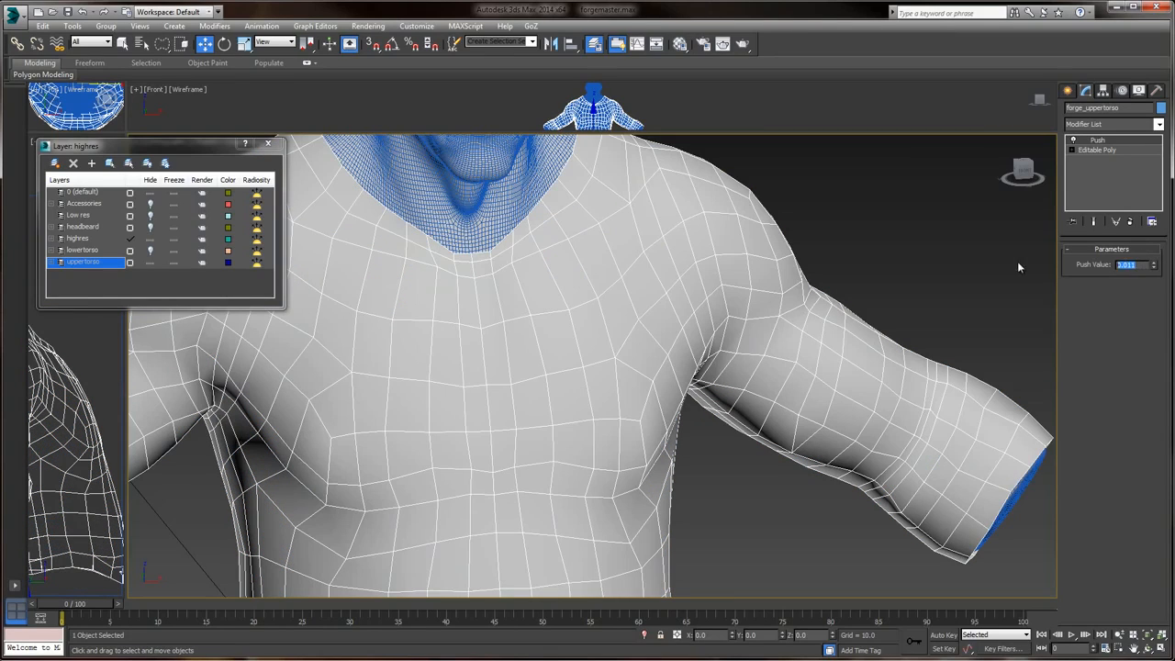
{"action": "type", "text": "0.00"}
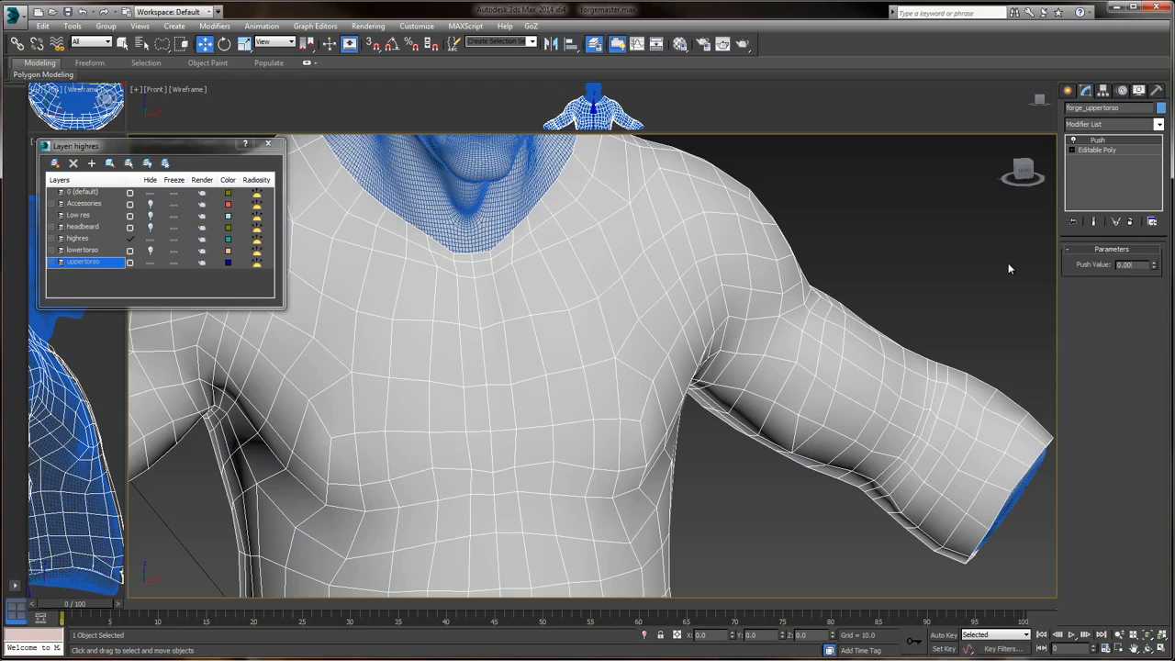
{"action": "type", "text": "3"}
{"action": "key", "text": "Return"}
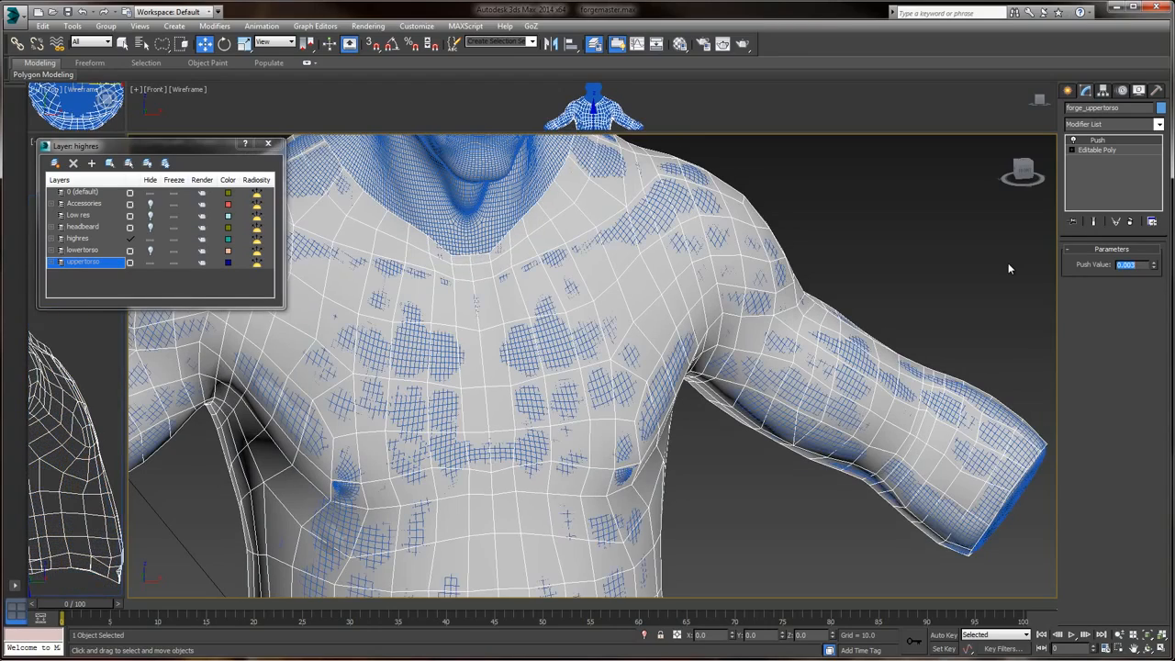
- Inspect the chest for high-res mesh poking through, then reselect forge_uppertorso and set its push value to 0.004
{"action": "left_click", "coordinate": [963, 270]}
{"action": "scroll", "coordinate": [872, 233], "scroll_direction": "down", "scroll_amount": 5}
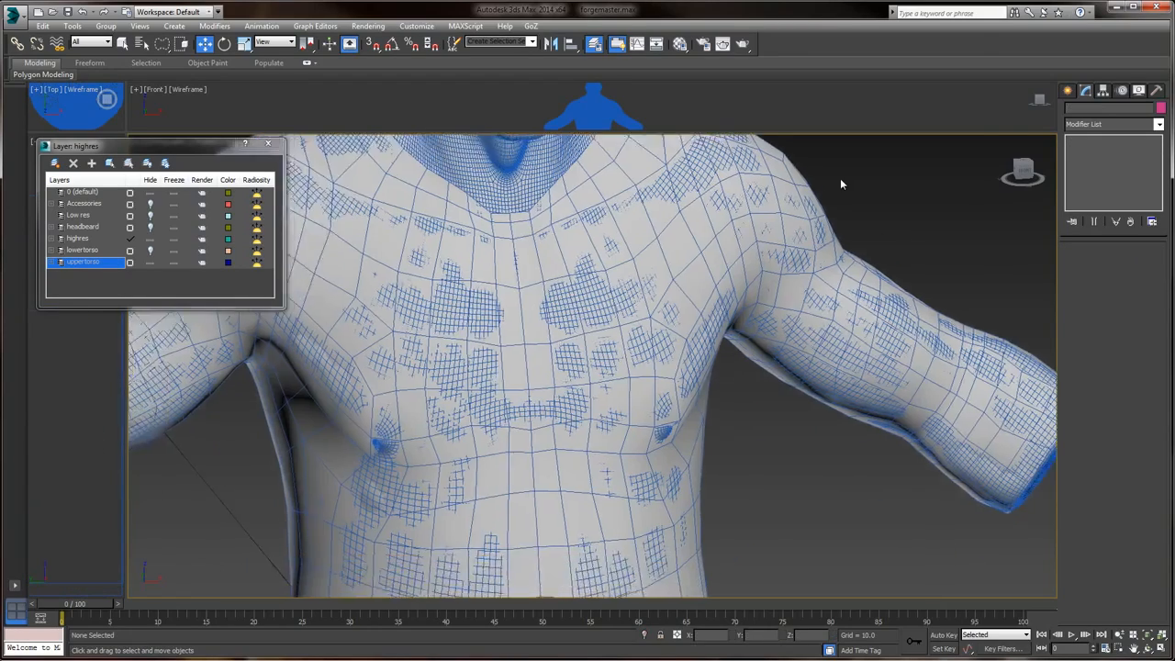
{"action": "middle_click_drag", "start_coordinate": [828, 220], "coordinate": [780, 240], "text": "alt"}
{"action": "scroll", "coordinate": [748, 293], "scroll_direction": "up", "scroll_amount": 7}
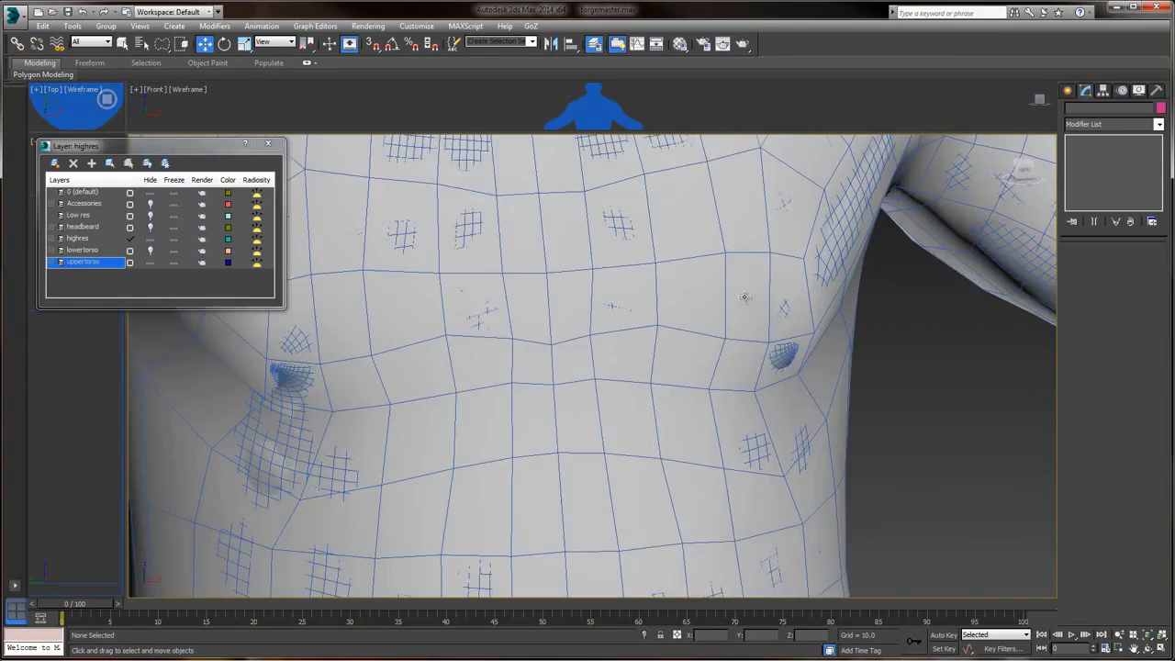
{"action": "middle_click_drag", "start_coordinate": [746, 293], "coordinate": [786, 360]}
{"action": "scroll", "coordinate": [758, 345], "scroll_direction": "up", "scroll_amount": 2}
{"action": "scroll", "coordinate": [761, 344], "scroll_direction": "down", "scroll_amount": 5}
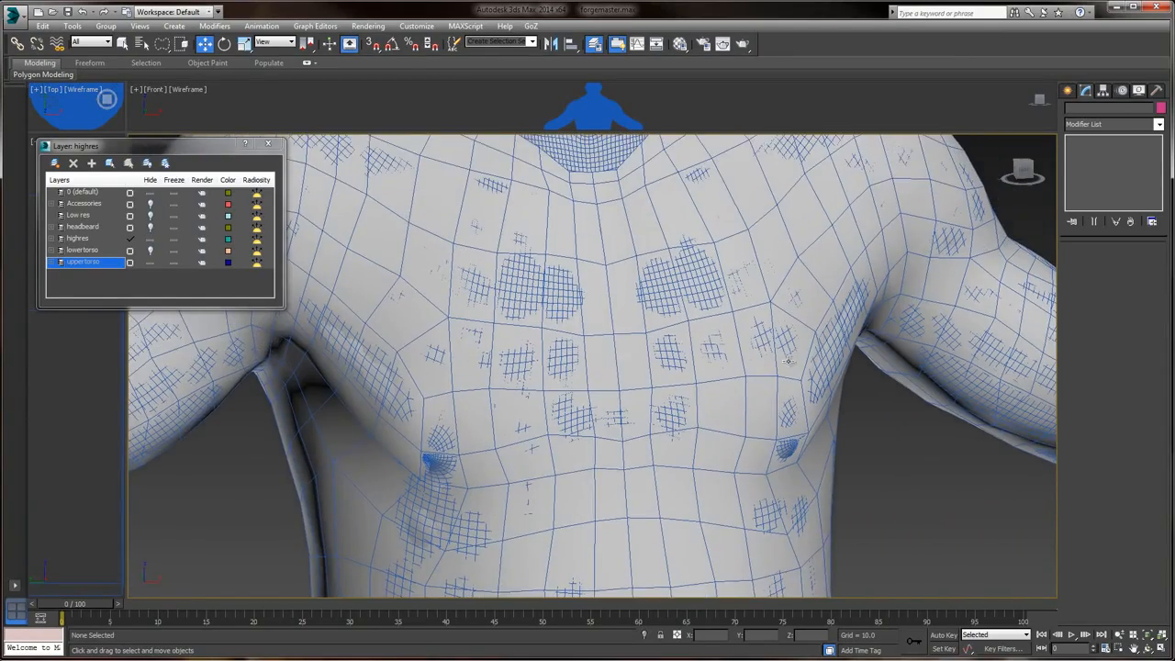
{"action": "left_click", "coordinate": [884, 248]}
{"action": "middle_click_drag", "start_coordinate": [936, 214], "coordinate": [893, 264]}
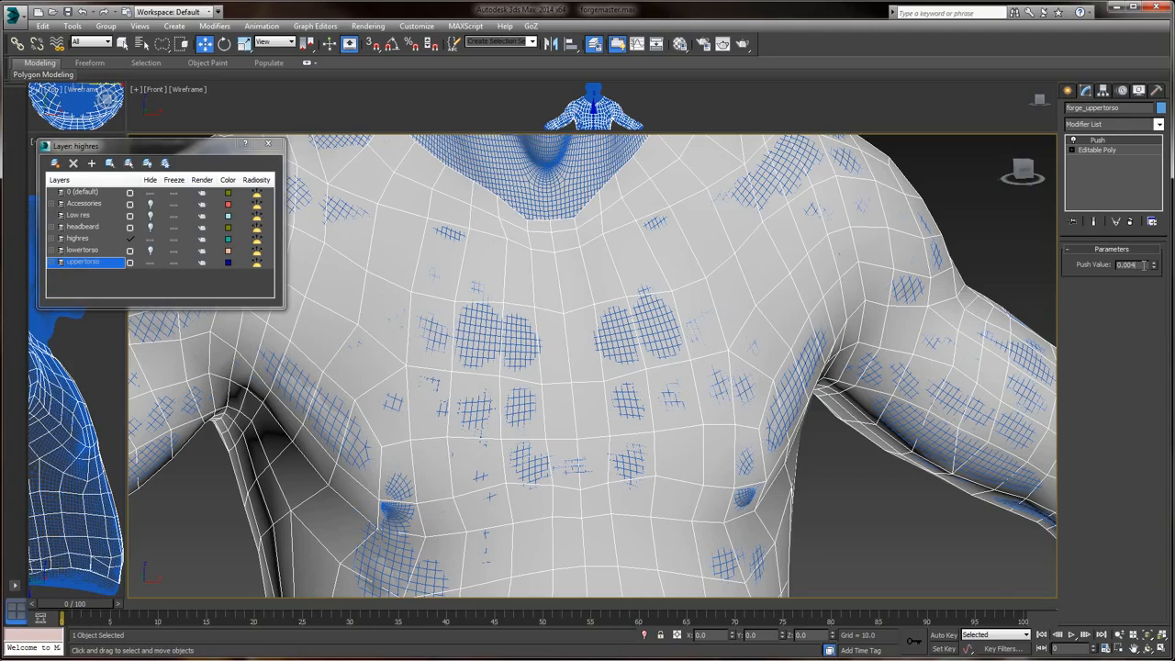
{"action": "key", "text": "Return"}
- Examine the pushed torso cage around the back, neck, chest and arms for how well it covers the high-res mesh
{"action": "scroll", "coordinate": [987, 272], "scroll_direction": "down", "scroll_amount": 5}
{"action": "middle_click_drag", "start_coordinate": [898, 225], "coordinate": [767, 292]}
{"action": "scroll", "coordinate": [811, 263], "scroll_direction": "up", "scroll_amount": 3}
{"action": "middle_click_drag", "start_coordinate": [836, 281], "coordinate": [728, 302], "text": "alt"}
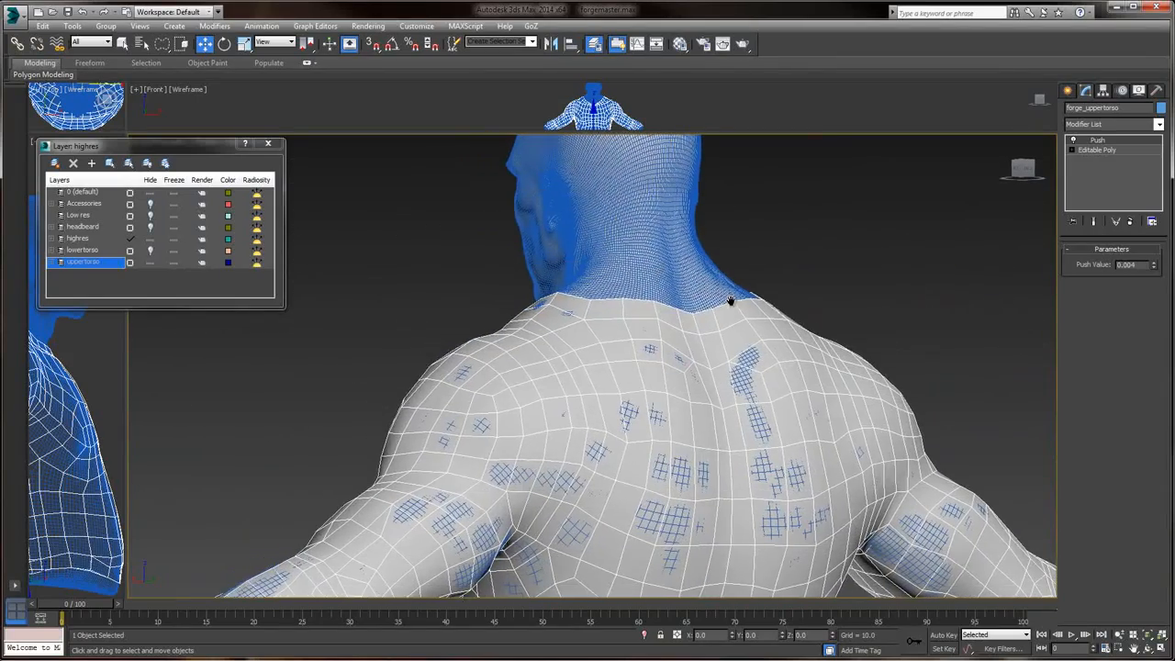
{"action": "scroll", "coordinate": [728, 301], "scroll_direction": "up", "scroll_amount": 3}
{"action": "scroll", "coordinate": [574, 321], "scroll_direction": "up", "scroll_amount": 2}
{"action": "middle_click_drag", "start_coordinate": [575, 321], "coordinate": [753, 336], "text": "alt"}
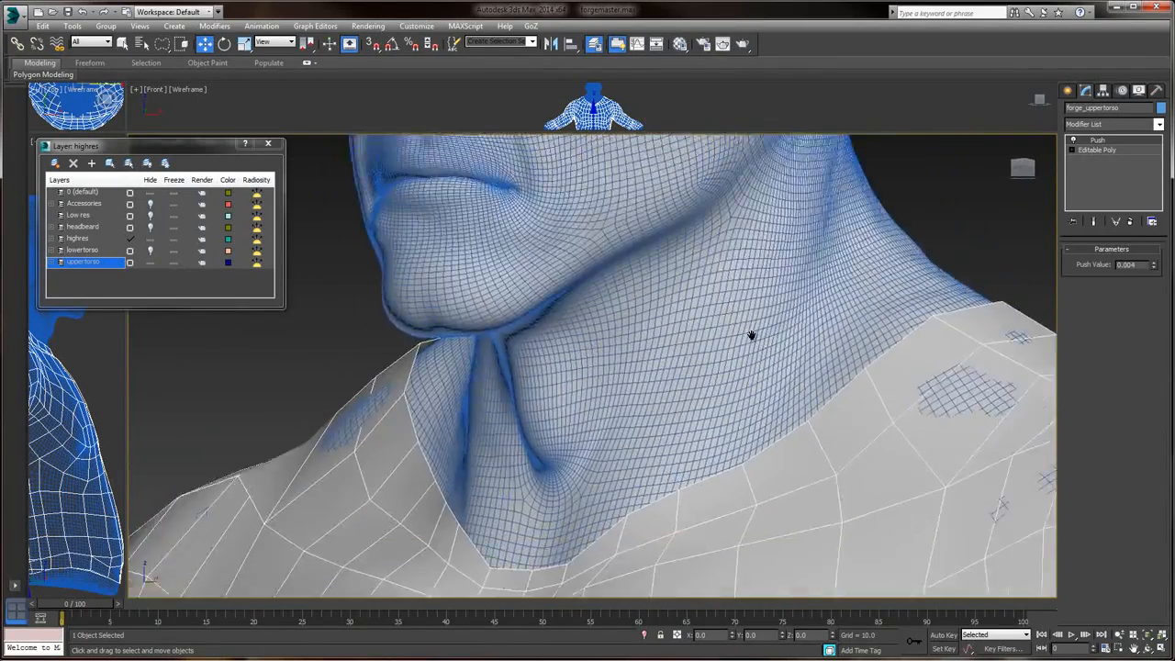
{"action": "scroll", "coordinate": [744, 358], "scroll_direction": "up", "scroll_amount": 2}
{"action": "scroll", "coordinate": [745, 372], "scroll_direction": "down", "scroll_amount": 5}
{"action": "middle_click_drag", "start_coordinate": [705, 418], "coordinate": [712, 337]}
{"action": "scroll", "coordinate": [712, 338], "scroll_direction": "down", "scroll_amount": 5}
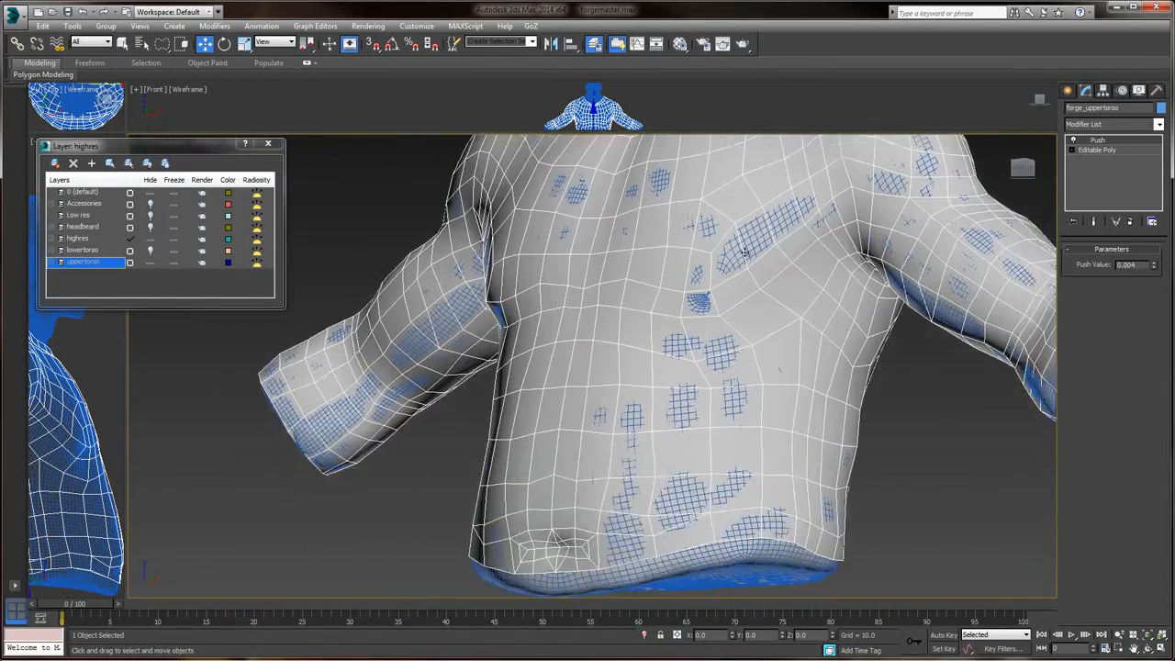
{"action": "scroll", "coordinate": [689, 309], "scroll_direction": "up", "scroll_amount": 8}
{"action": "scroll", "coordinate": [722, 291], "scroll_direction": "up", "scroll_amount": 1}
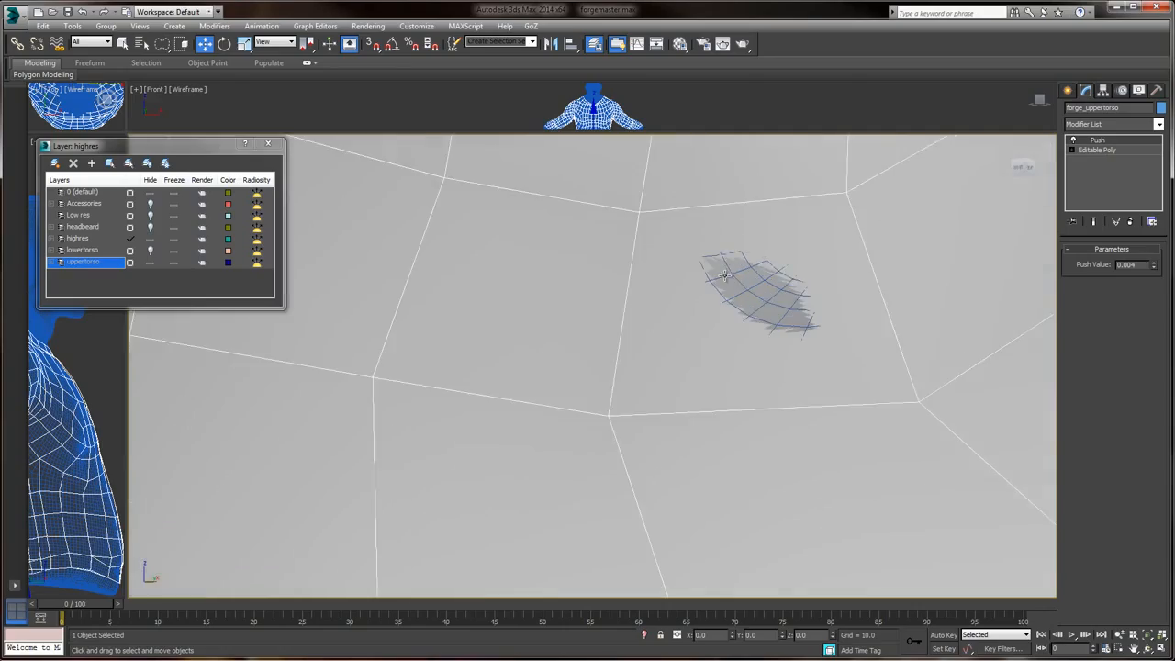
{"action": "scroll", "coordinate": [753, 308], "scroll_direction": "down", "scroll_amount": 9}
{"action": "middle_click_drag", "start_coordinate": [790, 327], "coordinate": [831, 475], "text": "alt"}
{"action": "scroll", "coordinate": [834, 386], "scroll_direction": "up", "scroll_amount": 5}
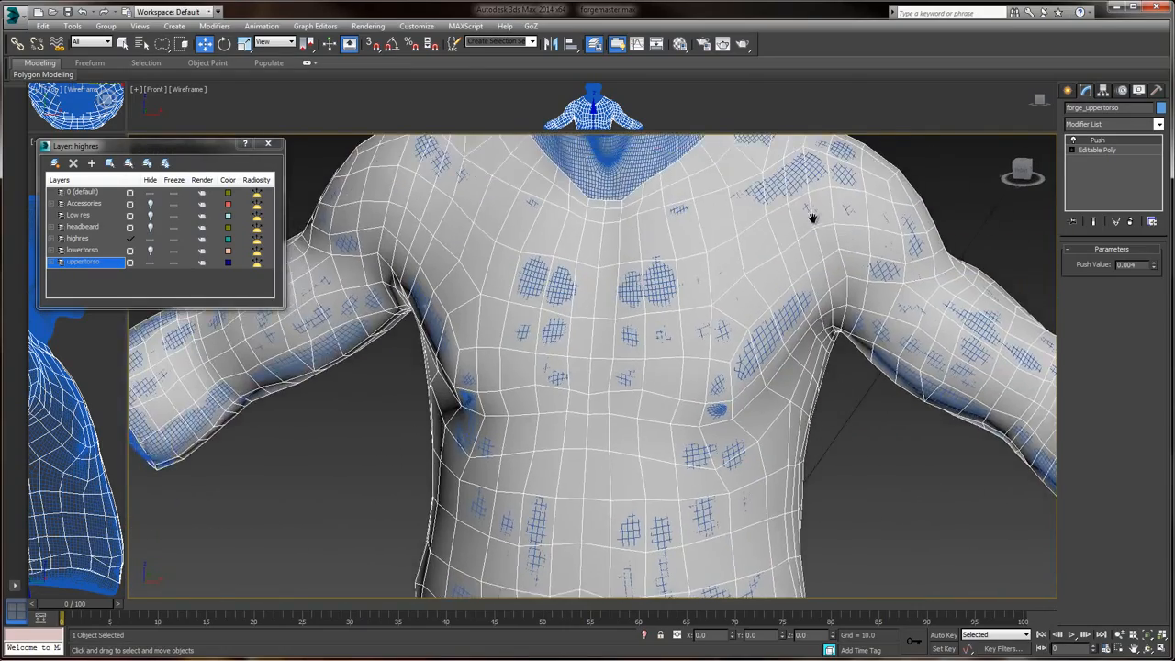
- Collapse the Push modifier on forge_uppertorso into the editable poly
{"action": "middle_click_drag", "start_coordinate": [813, 217], "coordinate": [905, 332]}
{"action": "right_click", "coordinate": [1100, 141]}
{"action": "left_click", "coordinate": [1047, 264]}
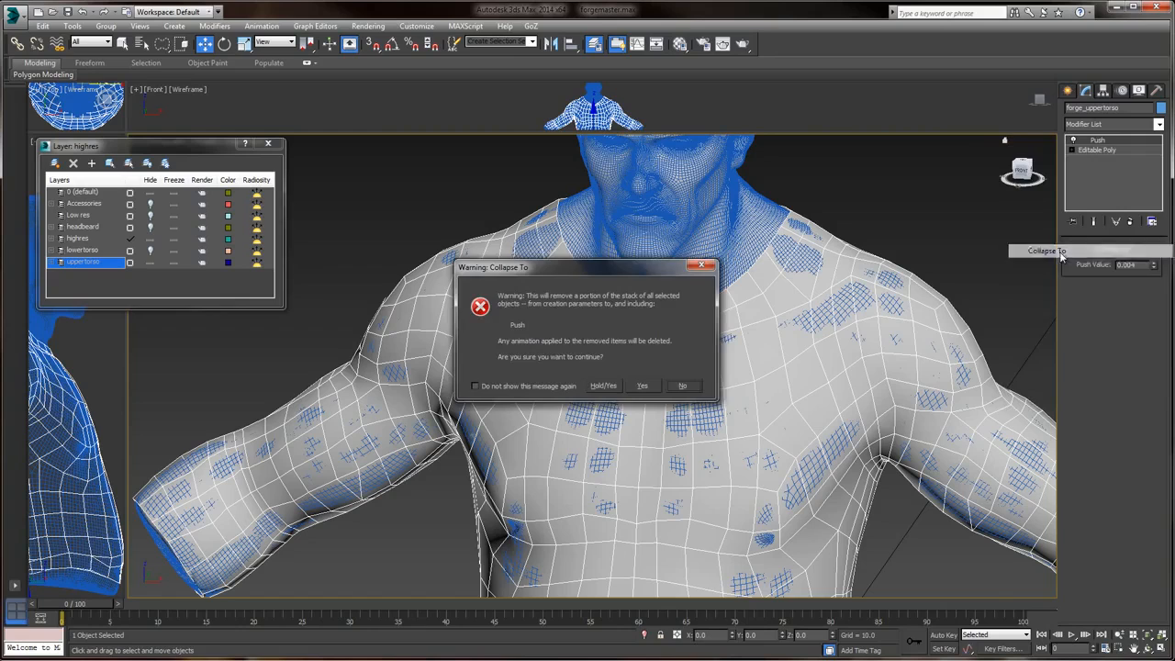
{"action": "left_click", "coordinate": [643, 387]}
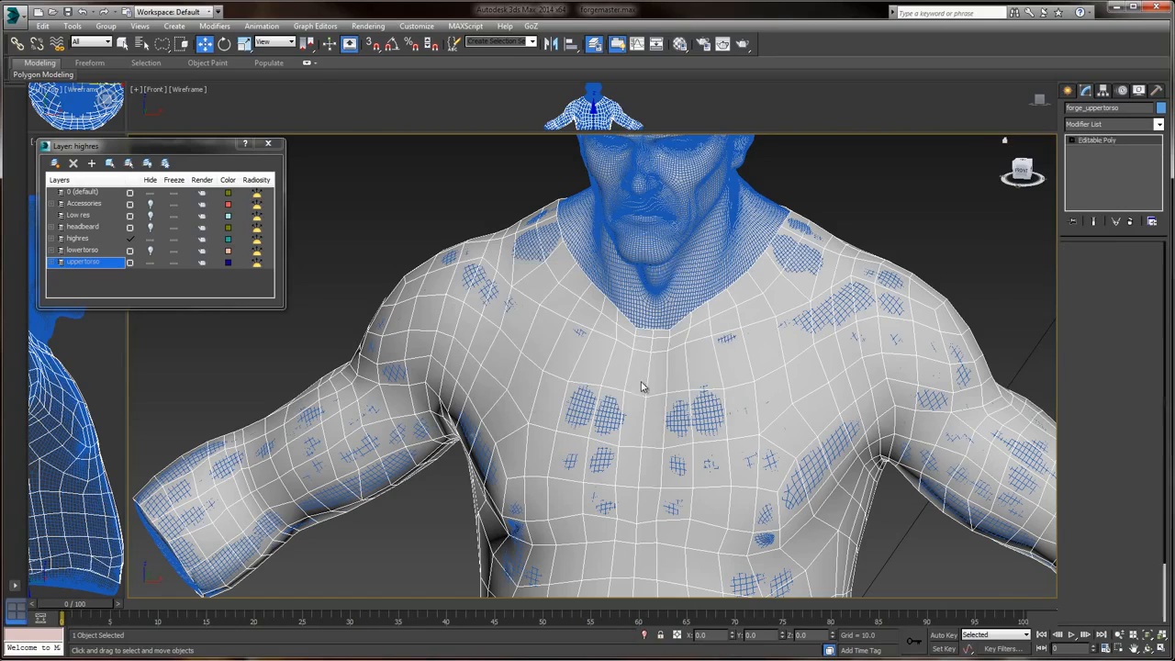
- Export the upper torso cage as OBJ file forge_uppertorso into the Cages folder, keeping the current export options
{"action": "left_click", "coordinate": [13, 14]}
{"action": "mouse_move", "coordinate": [39, 216]}
{"action": "left_click", "coordinate": [138, 103]}
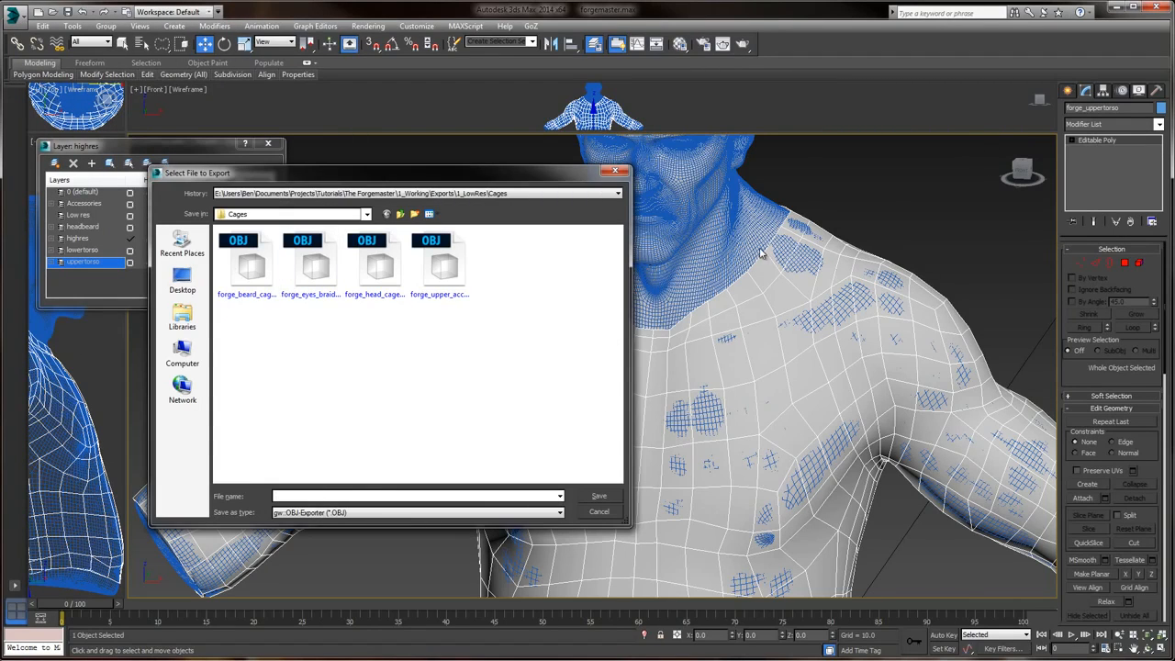
{"action": "type", "text": "fo"}
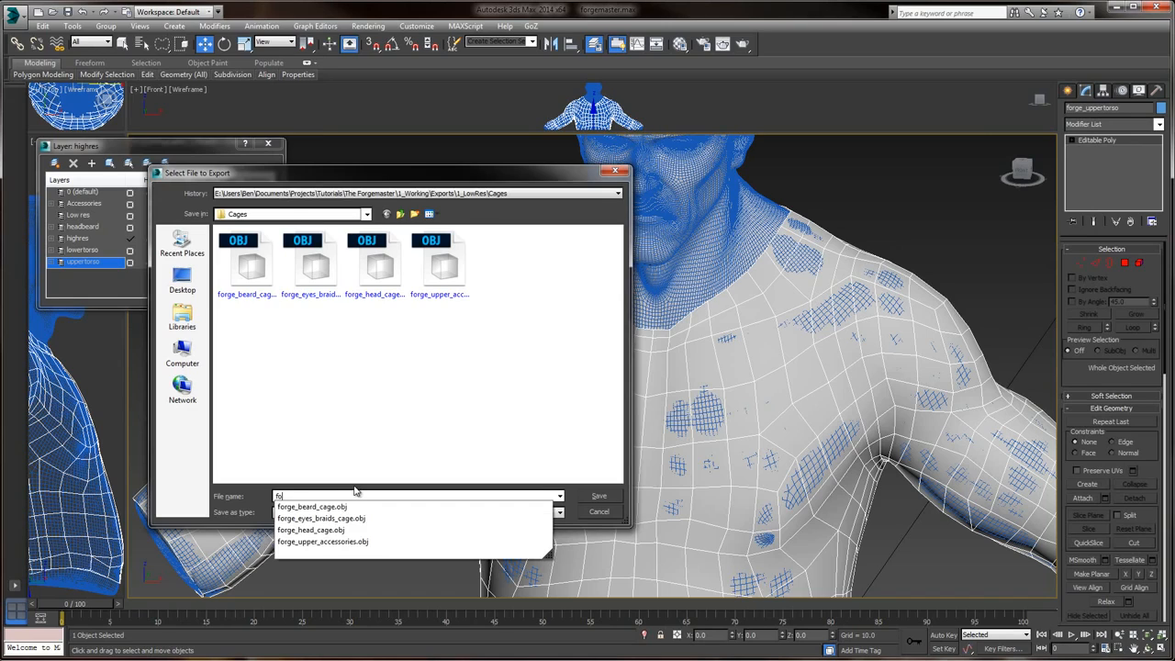
{"action": "type", "text": "rge_uppertorso"}
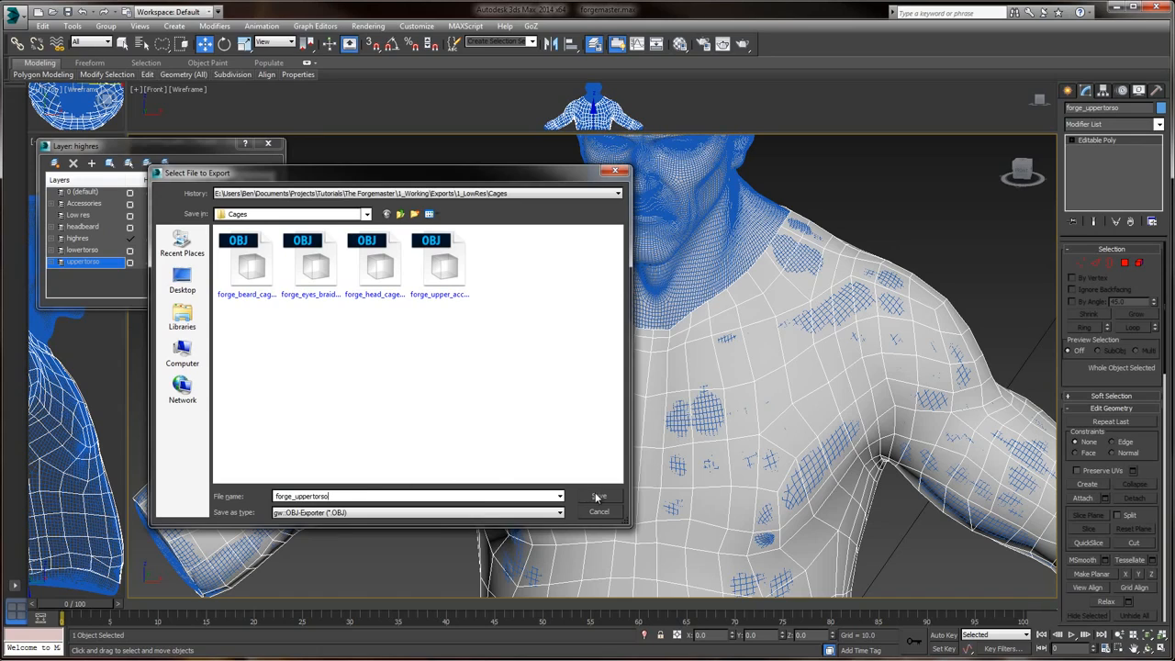
{"action": "left_click", "coordinate": [596, 496]}
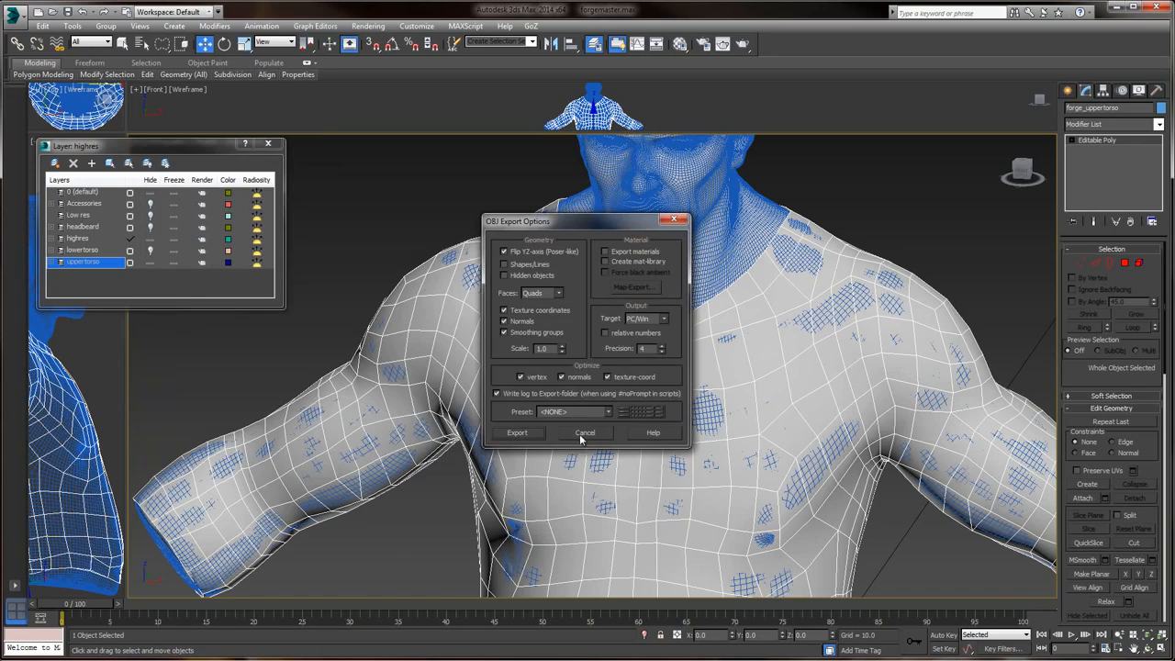
{"action": "left_click", "coordinate": [514, 433]}
{"action": "left_click", "coordinate": [718, 435]}
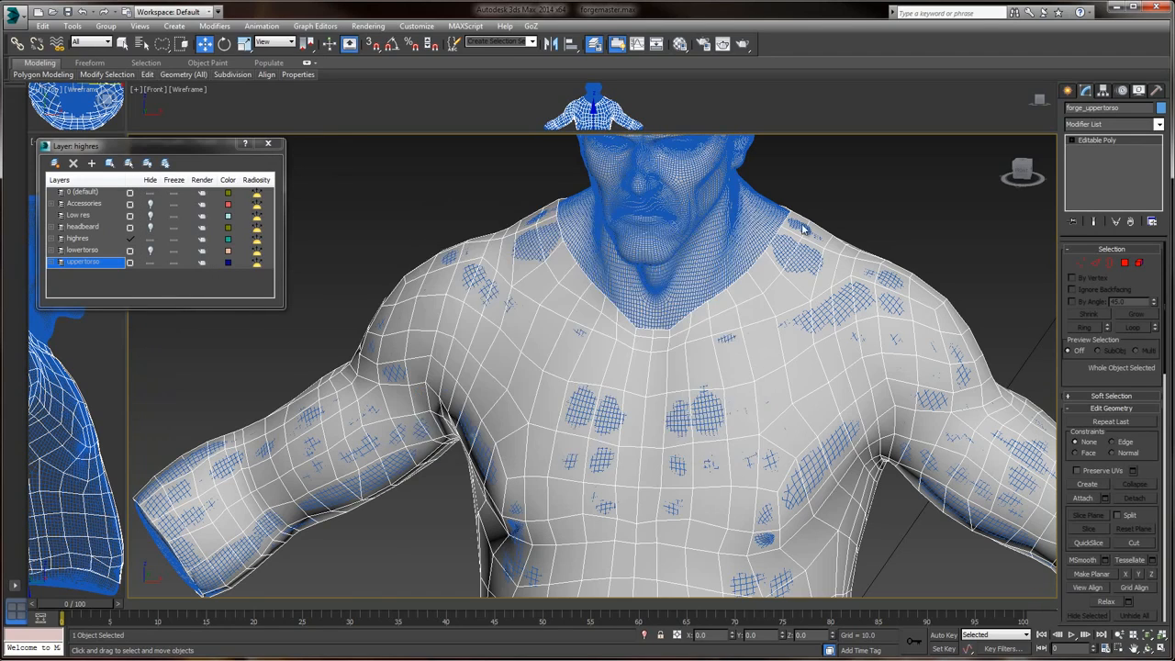
- Hide the low-res forge_uppertorso object, then delete the high-res upper body mesh
{"action": "scroll", "coordinate": [867, 261], "scroll_direction": "down", "scroll_amount": 5}
{"action": "middle_click_drag", "start_coordinate": [897, 230], "coordinate": [730, 294], "text": "alt"}
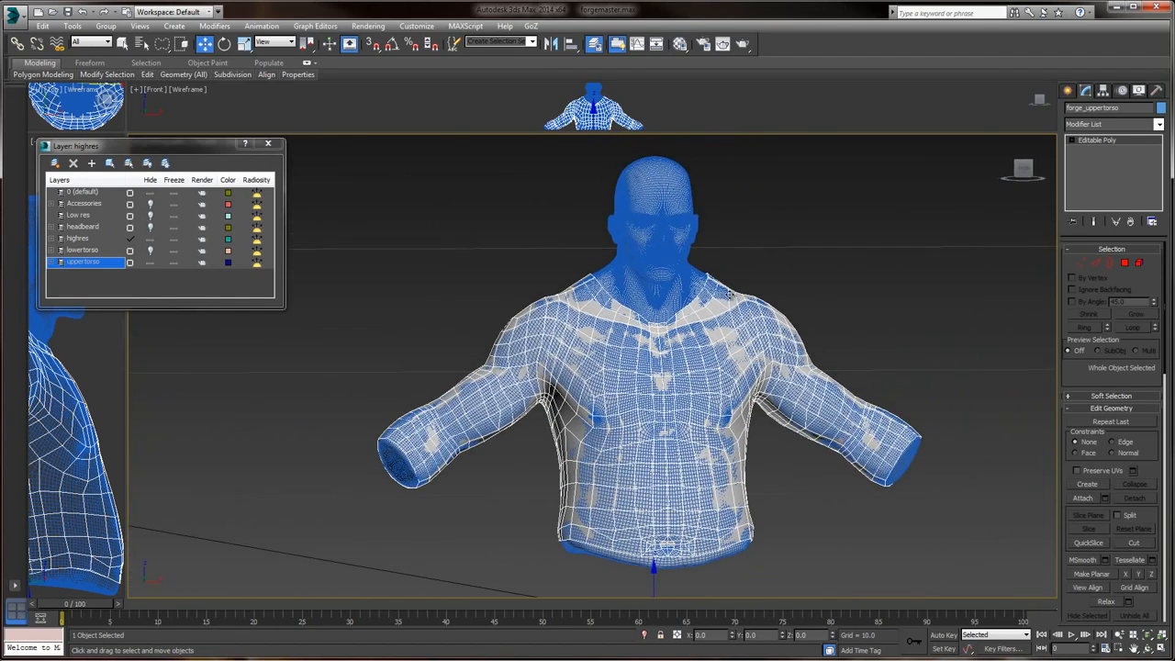
{"action": "right_click", "coordinate": [730, 296]}
{"action": "left_click", "coordinate": [779, 266]}
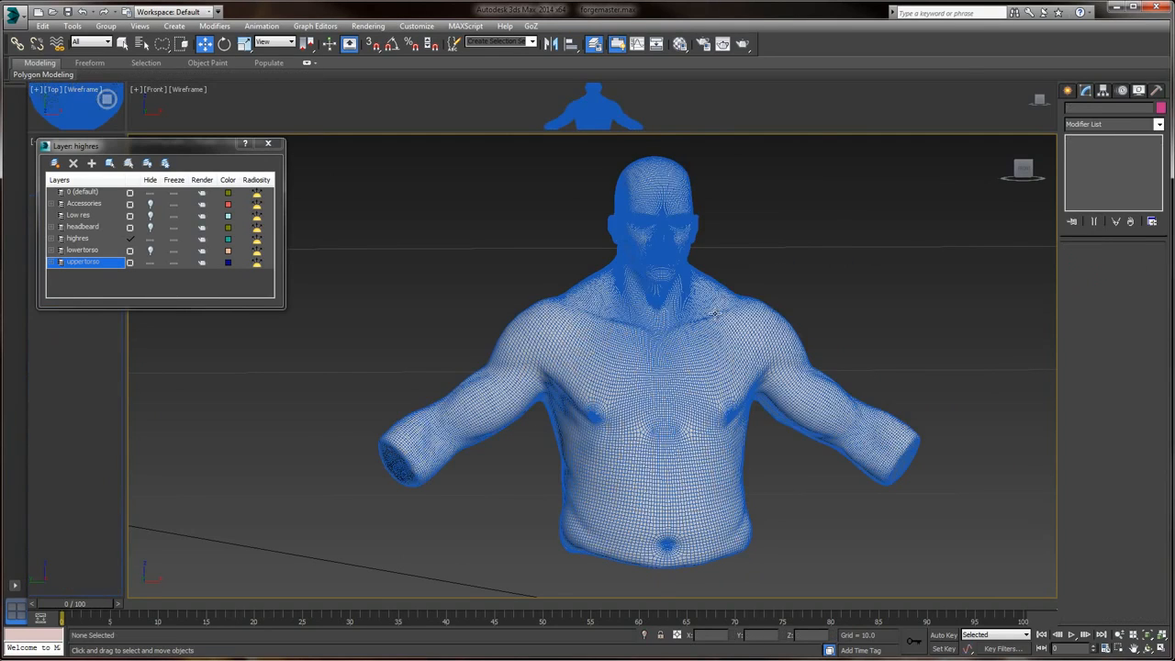
{"action": "left_click", "coordinate": [714, 314]}
{"action": "key", "text": "Delete"}
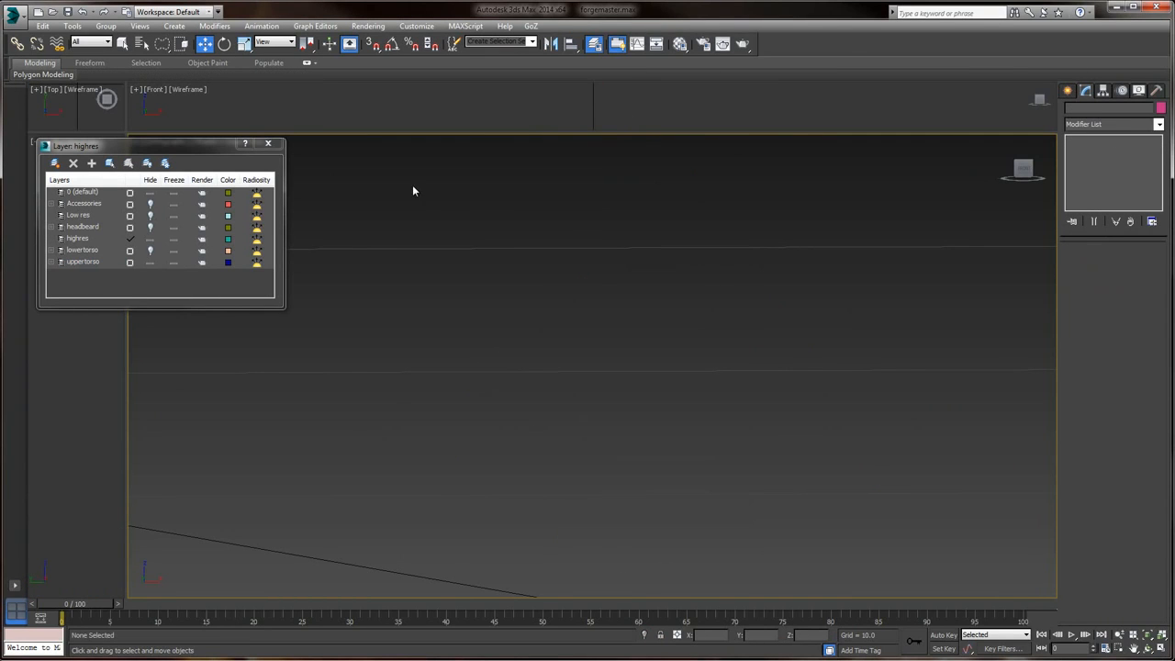
- Unhide all objects without unhiding the hidden layers, and frame the revealed parts in the perspective view
{"action": "right_click", "coordinate": [582, 331]}
{"action": "left_click", "coordinate": [615, 271]}
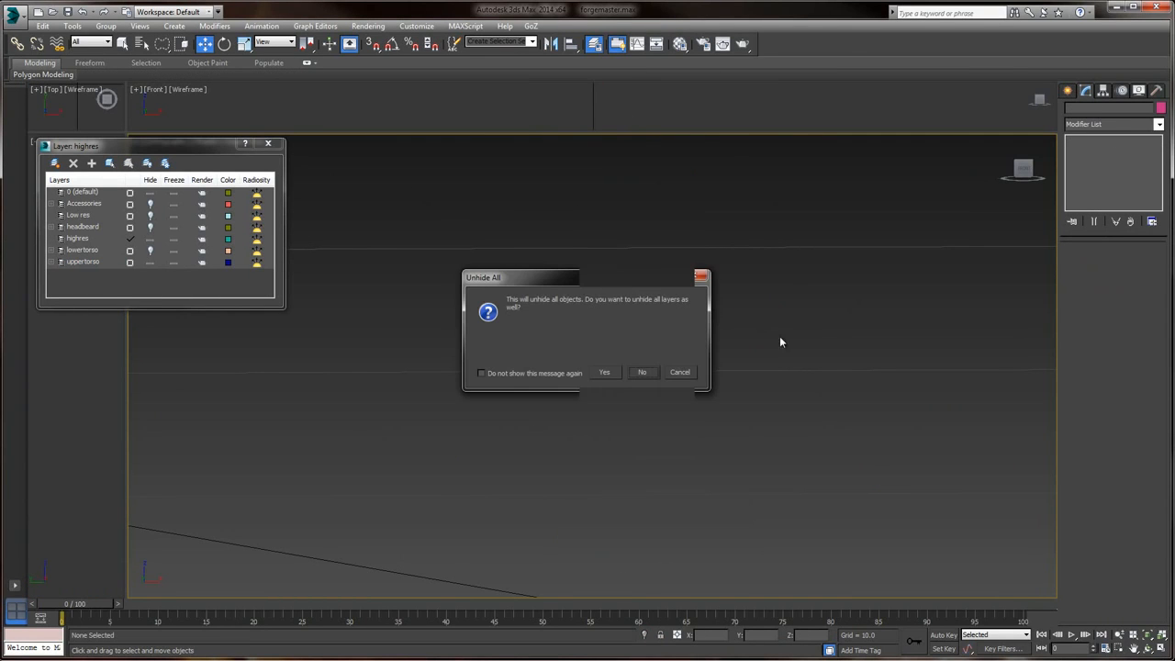
{"action": "left_click", "coordinate": [642, 372]}
{"action": "scroll", "coordinate": [884, 275], "scroll_direction": "up", "scroll_amount": 5}
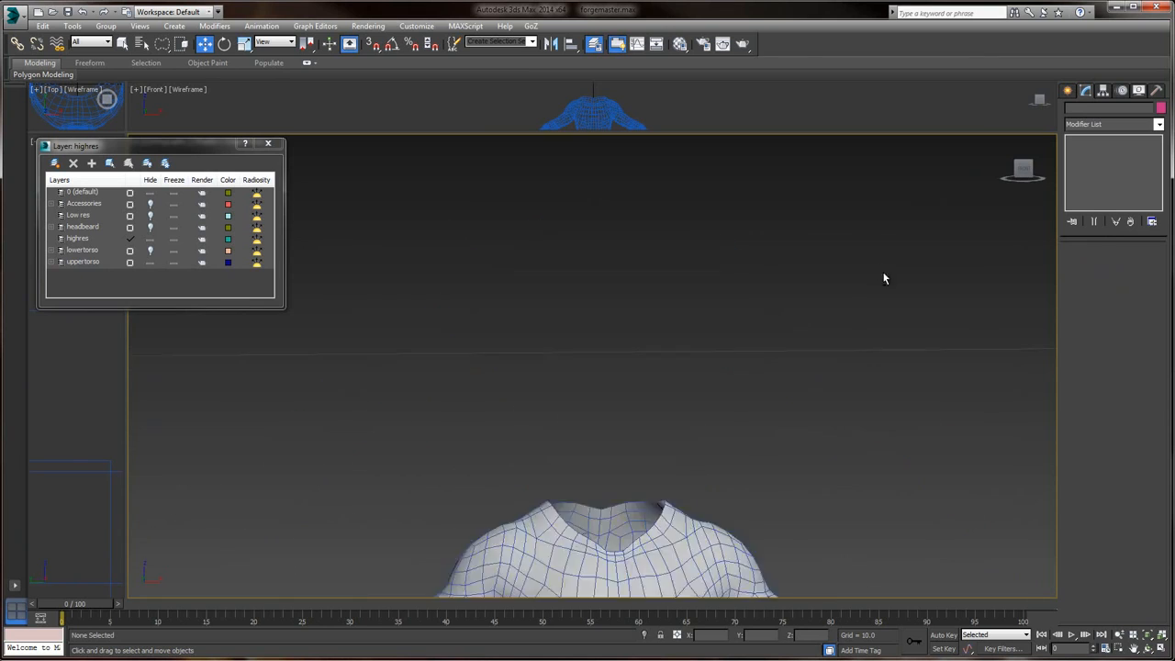
{"action": "scroll", "coordinate": [549, 359], "scroll_direction": "down", "scroll_amount": 3}
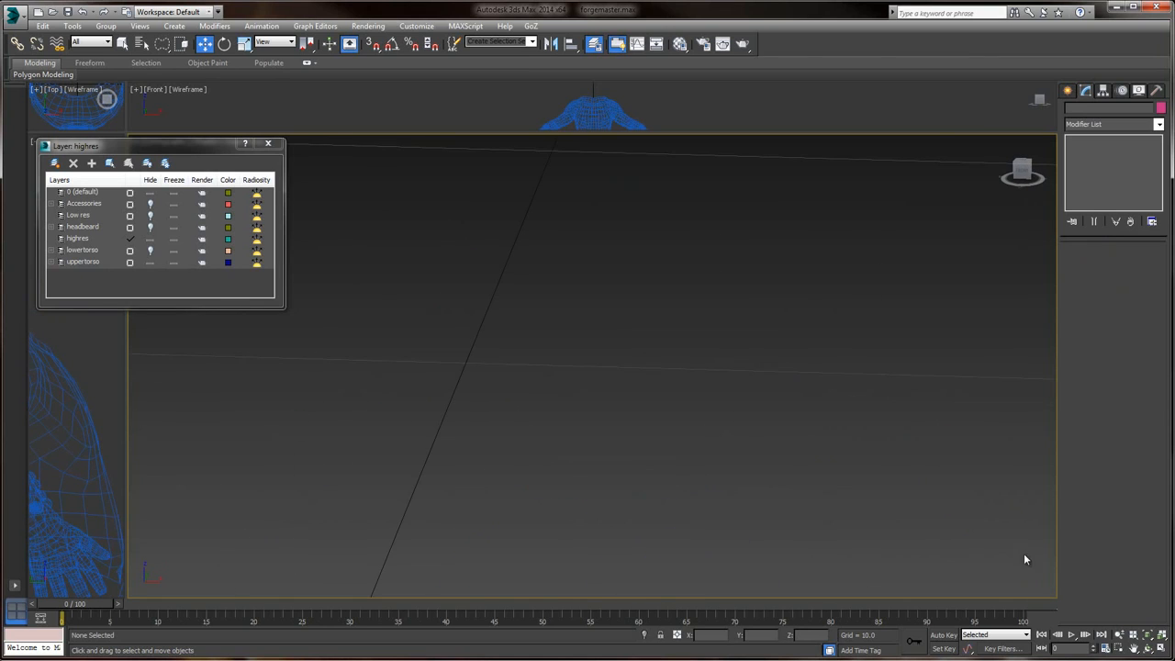
{"action": "left_click", "coordinate": [1148, 635]}
- Hide the forge_uppertorso and forge_access objects
{"action": "left_click", "coordinate": [578, 291]}
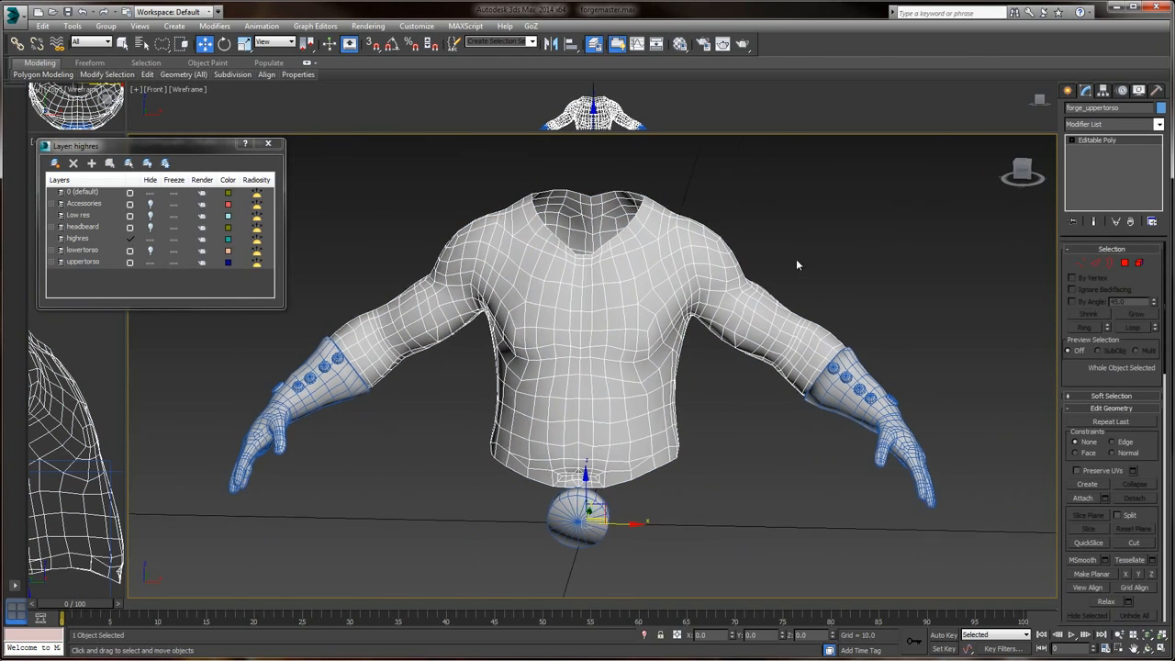
{"action": "right_click", "coordinate": [669, 275]}
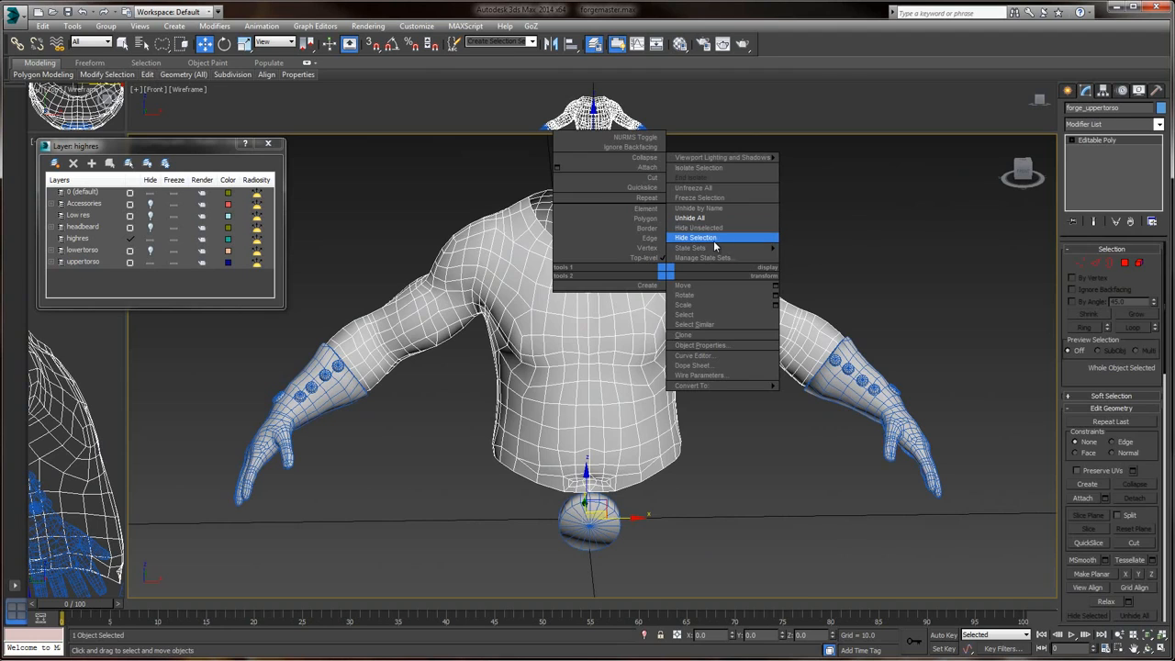
{"action": "left_click", "coordinate": [720, 237]}
{"action": "left_click", "coordinate": [598, 511]}
{"action": "right_click", "coordinate": [597, 511]}
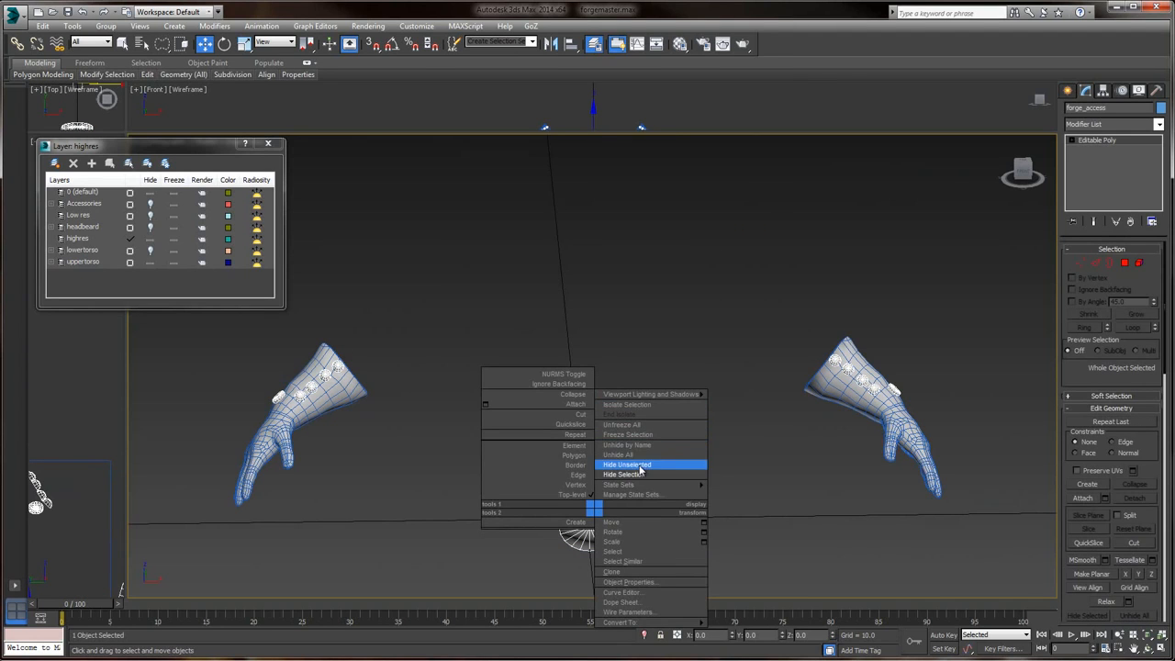
{"action": "left_click", "coordinate": [649, 471]}
- On forge_gloves, select the small open border between two fingers of one glove and cap it
{"action": "left_click", "coordinate": [878, 374]}
{"action": "scroll", "coordinate": [669, 317], "scroll_direction": "up", "scroll_amount": 3}
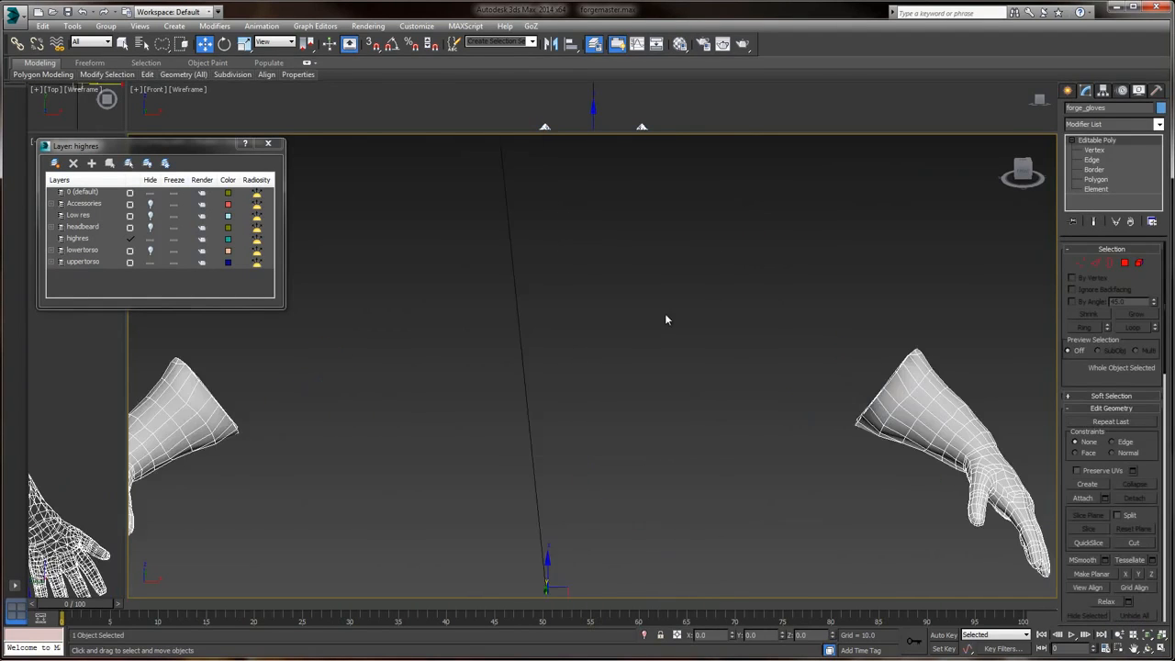
{"action": "mouse_move", "coordinate": [664, 313]}
{"action": "middle_mouse_down"}
{"action": "mouse_move", "coordinate": [757, 281]}
{"action": "mouse_move", "coordinate": [716, 260]}
{"action": "mouse_move", "coordinate": [889, 270]}
{"action": "mouse_move", "coordinate": [834, 331]}
{"action": "mouse_move", "coordinate": [679, 317]}
{"action": "middle_mouse_up"}
{"action": "scroll", "coordinate": [679, 317], "scroll_direction": "up", "scroll_amount": 3}
{"action": "middle_click_drag", "start_coordinate": [722, 379], "coordinate": [780, 283]}
{"action": "scroll", "coordinate": [693, 327], "scroll_direction": "up", "scroll_amount": 4}
{"action": "middle_click_drag", "start_coordinate": [621, 318], "coordinate": [1037, 500]}
{"action": "left_click", "coordinate": [1107, 262]}
{"action": "middle_click_drag", "start_coordinate": [784, 281], "coordinate": [789, 314]}
{"action": "middle_click_drag", "start_coordinate": [767, 209], "coordinate": [726, 547]}
{"action": "scroll", "coordinate": [721, 212], "scroll_direction": "up", "scroll_amount": 2}
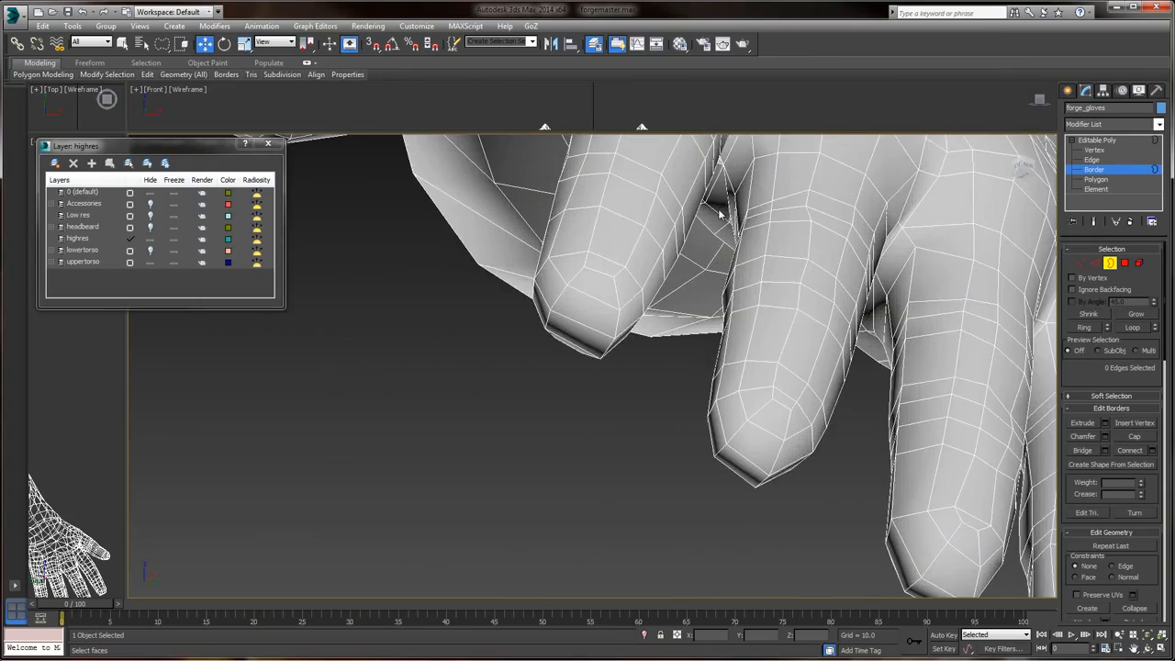
{"action": "middle_click_drag", "start_coordinate": [733, 205], "coordinate": [648, 253]}
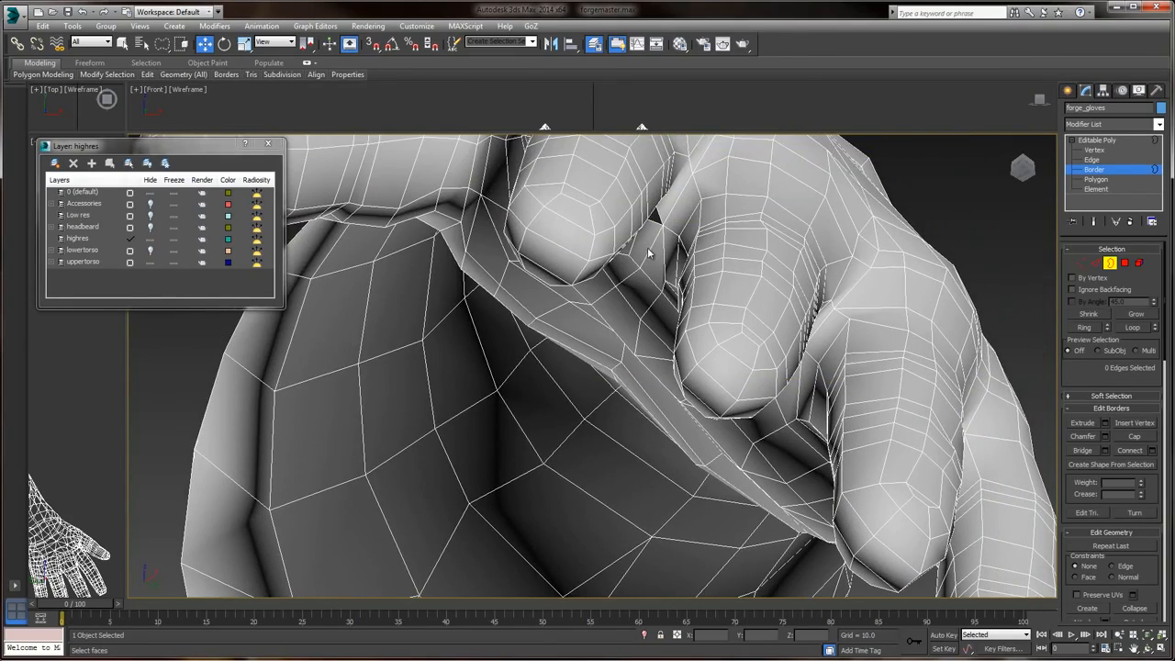
{"action": "left_click", "coordinate": [658, 217]}
{"action": "middle_click_drag", "start_coordinate": [732, 248], "coordinate": [819, 295], "text": "alt"}
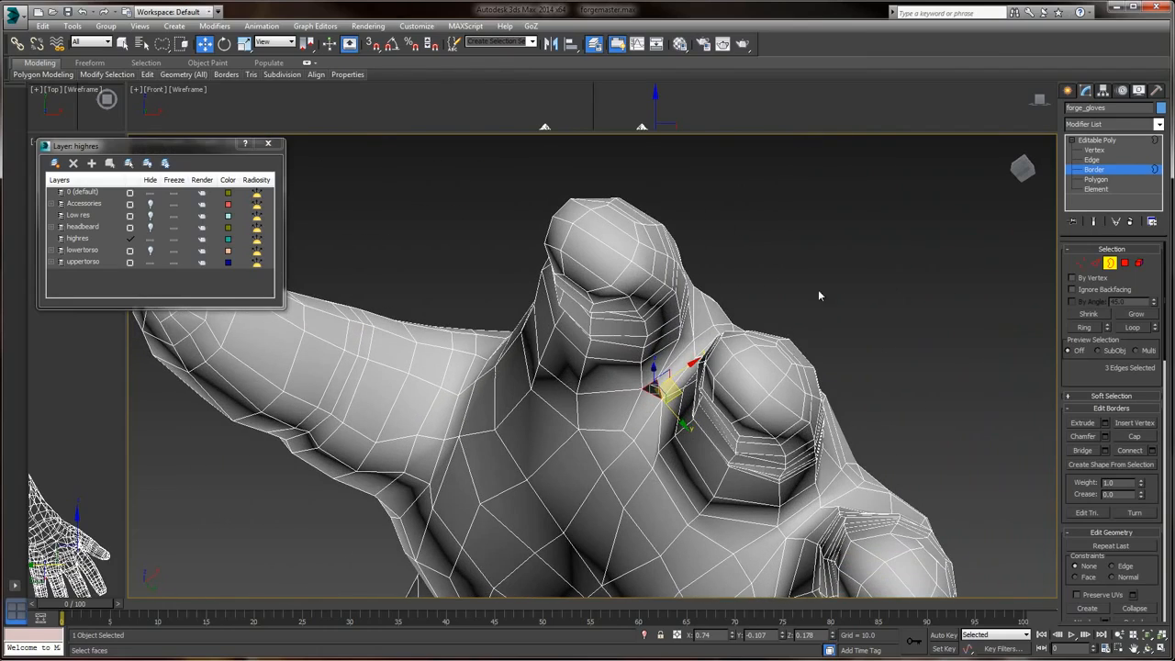
{"action": "left_click", "coordinate": [1136, 438]}
- Cap the matching open border between the fingers of the other glove, then return to whole-object level
{"action": "middle_click_drag", "start_coordinate": [464, 323], "coordinate": [613, 350]}
{"action": "scroll", "coordinate": [613, 350], "scroll_direction": "down", "scroll_amount": 4}
{"action": "scroll", "coordinate": [404, 349], "scroll_direction": "down", "scroll_amount": 2}
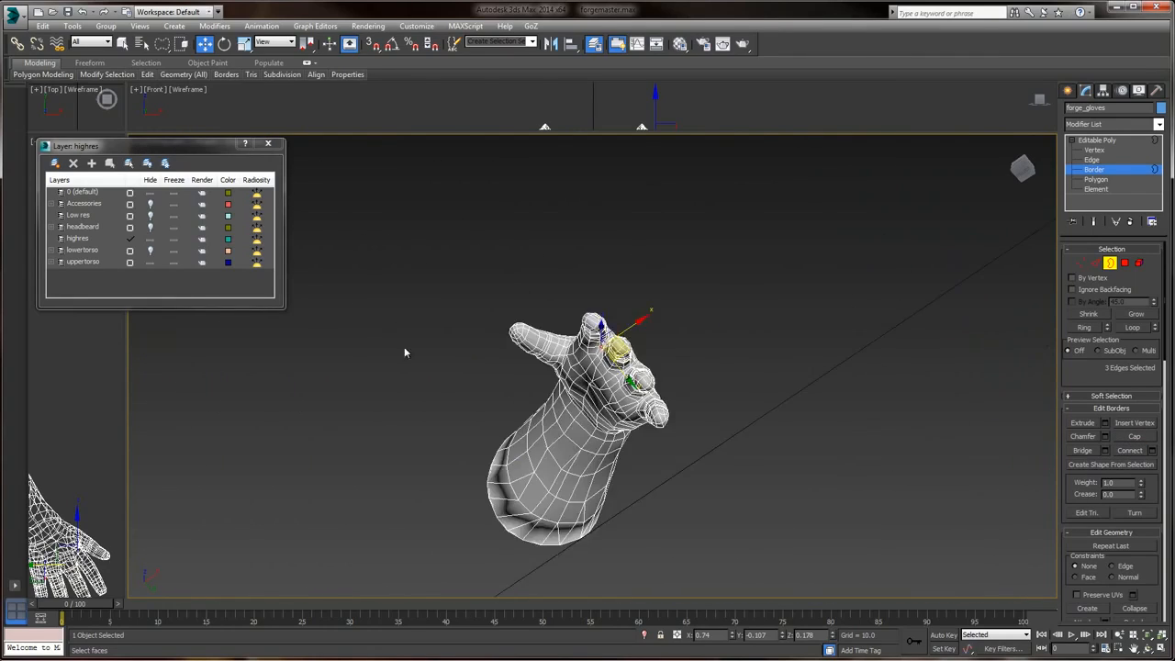
{"action": "middle_click_drag", "start_coordinate": [287, 445], "coordinate": [726, 273]}
{"action": "scroll", "coordinate": [597, 386], "scroll_direction": "down", "scroll_amount": 4}
{"action": "middle_click_drag", "start_coordinate": [598, 387], "coordinate": [494, 245]}
{"action": "scroll", "coordinate": [860, 389], "scroll_direction": "up", "scroll_amount": 6}
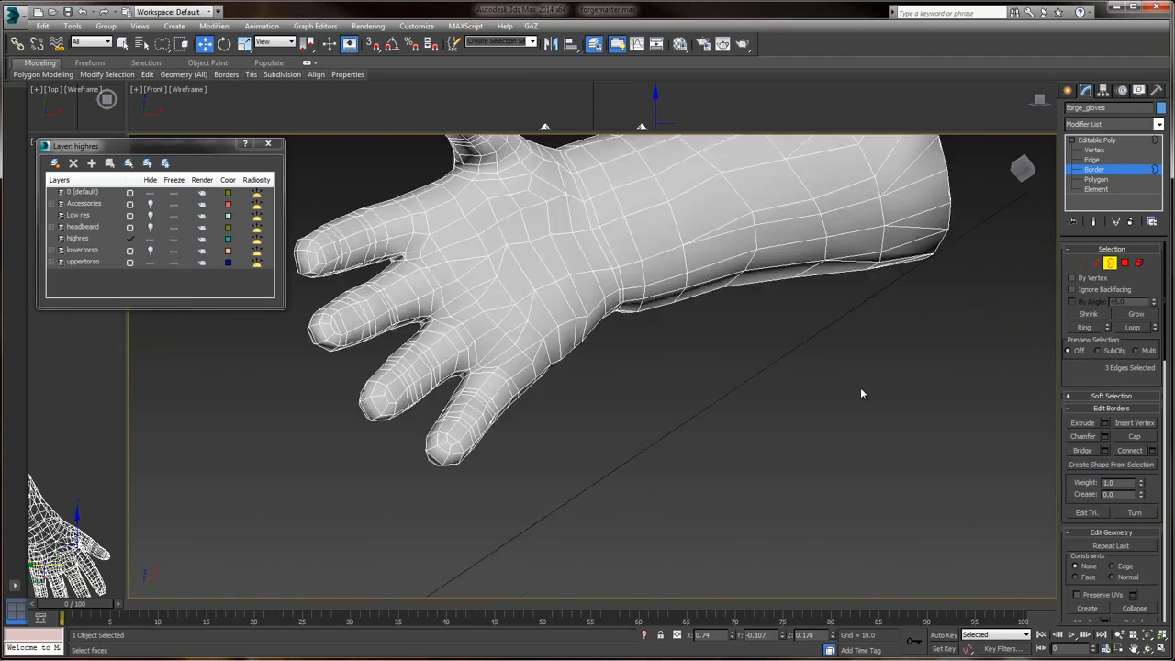
{"action": "middle_click_drag", "start_coordinate": [560, 230], "coordinate": [892, 366]}
{"action": "scroll", "coordinate": [659, 338], "scroll_direction": "up", "scroll_amount": 6}
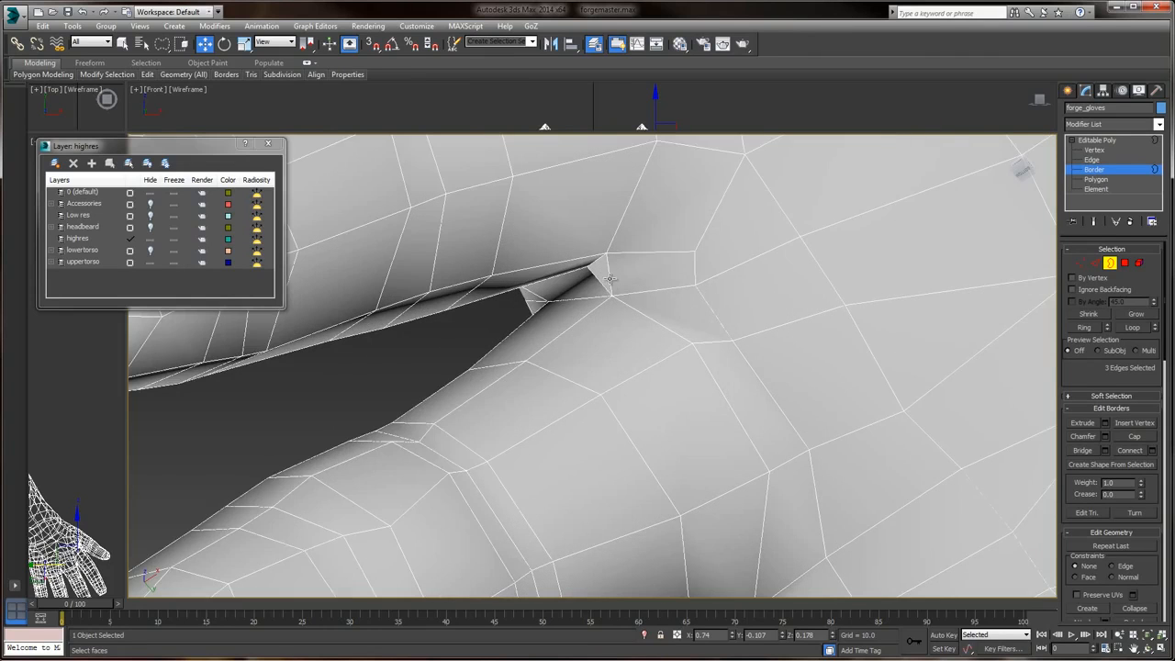
{"action": "left_click", "coordinate": [597, 280]}
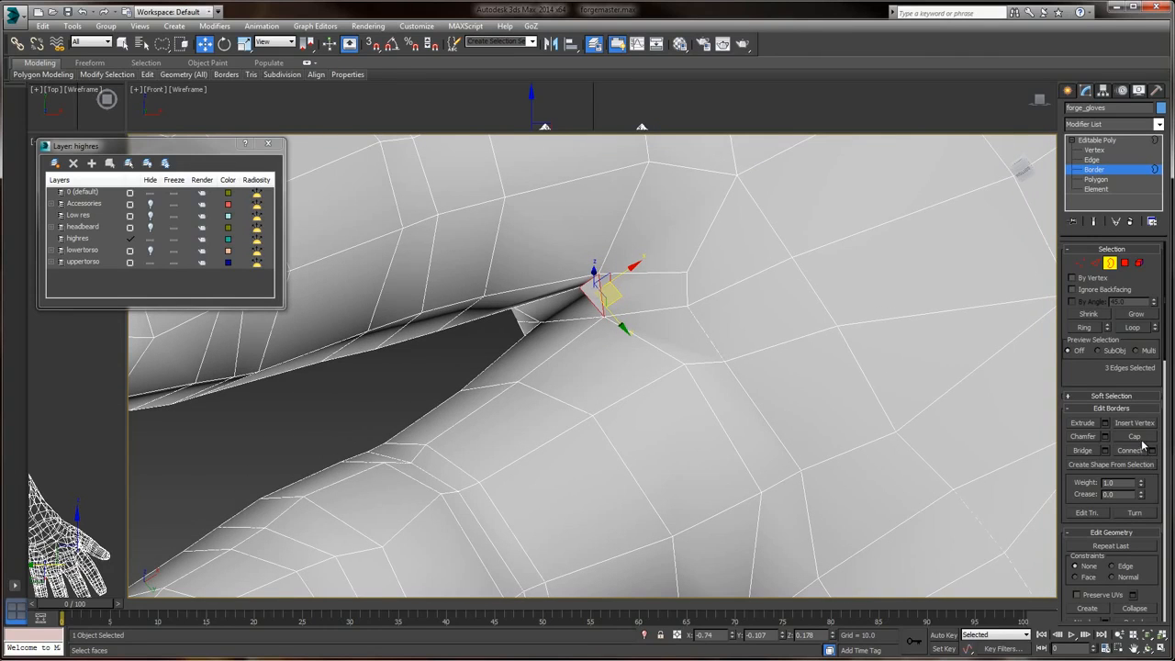
{"action": "left_click", "coordinate": [1138, 439]}
{"action": "scroll", "coordinate": [752, 241], "scroll_direction": "down", "scroll_amount": 8}
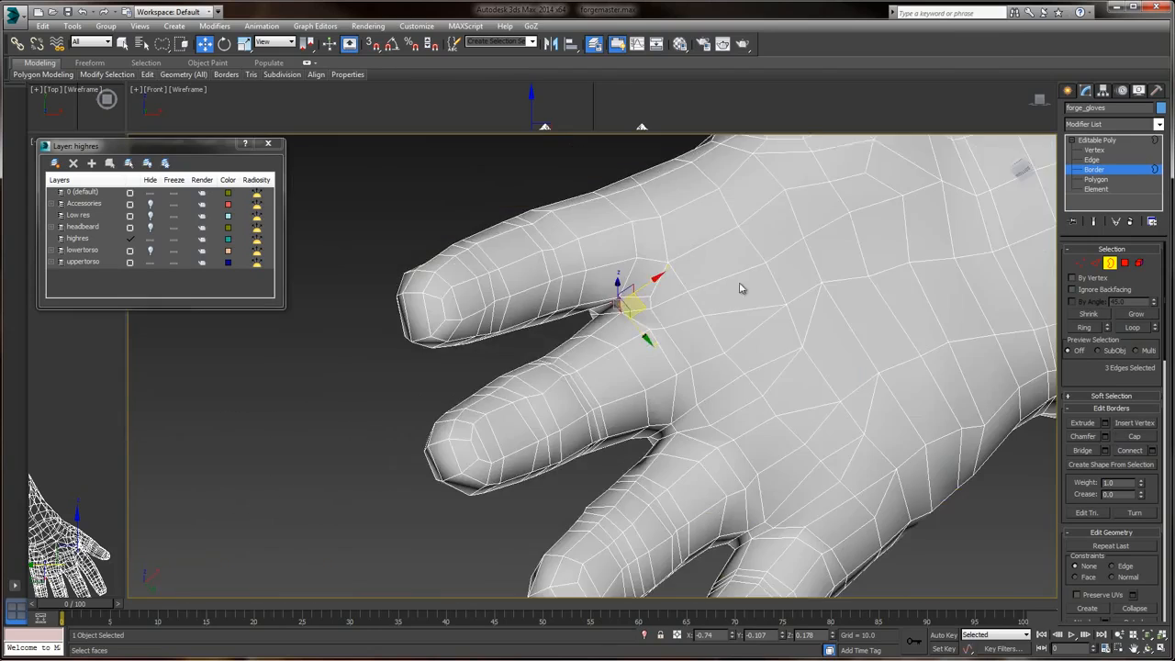
{"action": "middle_click_drag", "start_coordinate": [742, 288], "coordinate": [545, 349]}
{"action": "left_click", "coordinate": [1102, 146]}
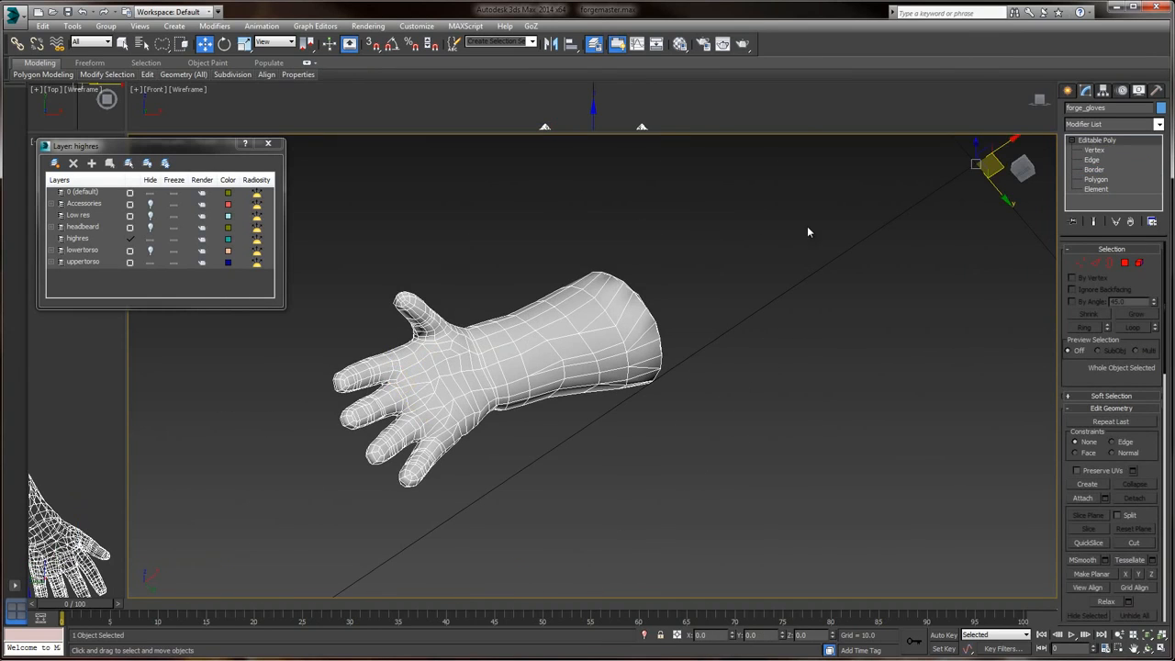
- Import Gloves_mr.OBJ from the 2_Medium Res folder with the current OBJ import options
{"action": "middle_click_drag", "start_coordinate": [806, 225], "coordinate": [699, 265]}
{"action": "scroll", "coordinate": [654, 299], "scroll_direction": "down", "scroll_amount": 3}
{"action": "middle_click_drag", "start_coordinate": [807, 181], "coordinate": [663, 273]}
{"action": "middle_click_drag", "start_coordinate": [695, 327], "coordinate": [762, 317], "text": "alt"}
{"action": "scroll", "coordinate": [684, 281], "scroll_direction": "down", "scroll_amount": 3}
{"action": "middle_click_drag", "start_coordinate": [685, 281], "coordinate": [664, 309]}
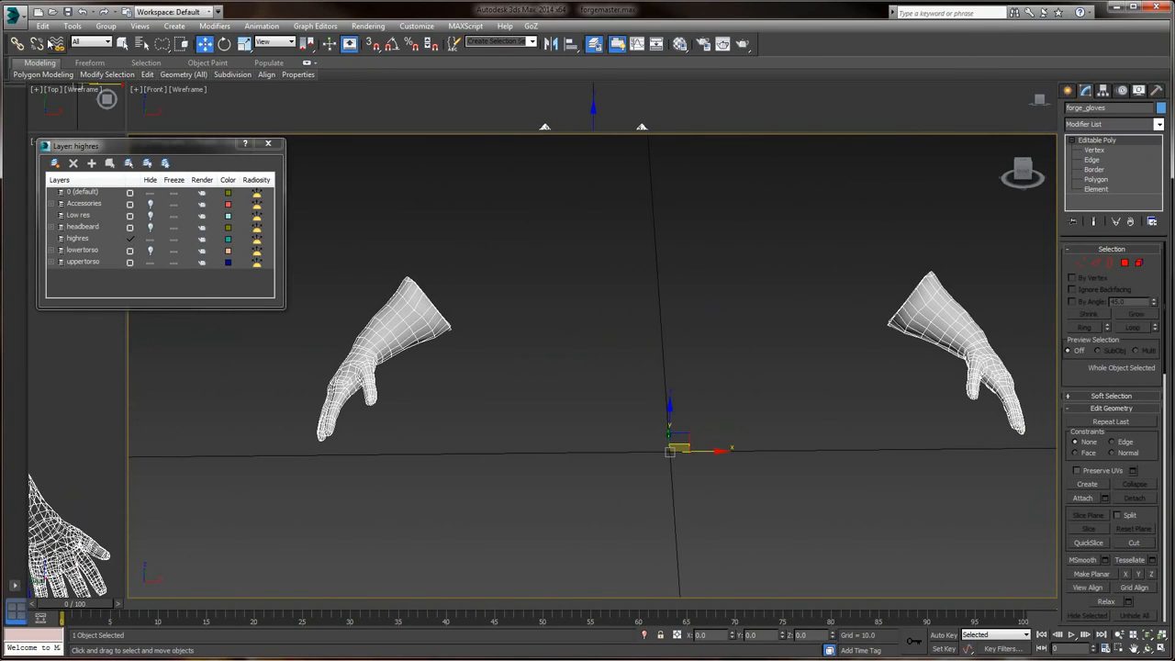
{"action": "left_click", "coordinate": [14, 13]}
{"action": "left_click", "coordinate": [39, 184]}
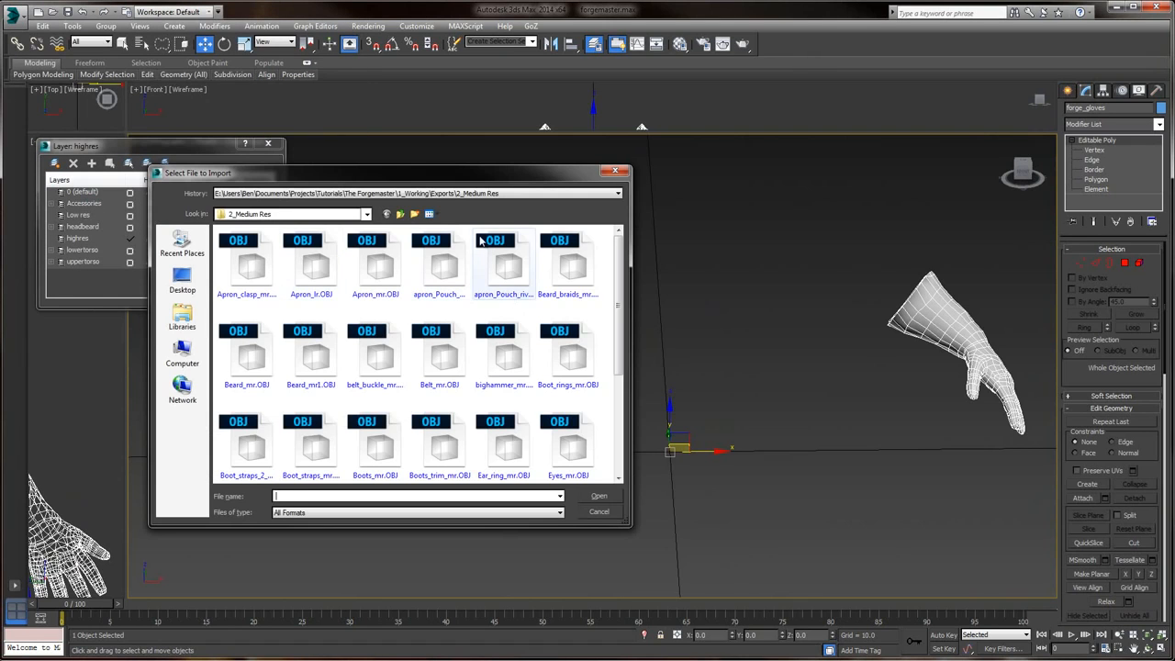
{"action": "scroll", "coordinate": [620, 343], "scroll_direction": "down", "scroll_amount": 2}
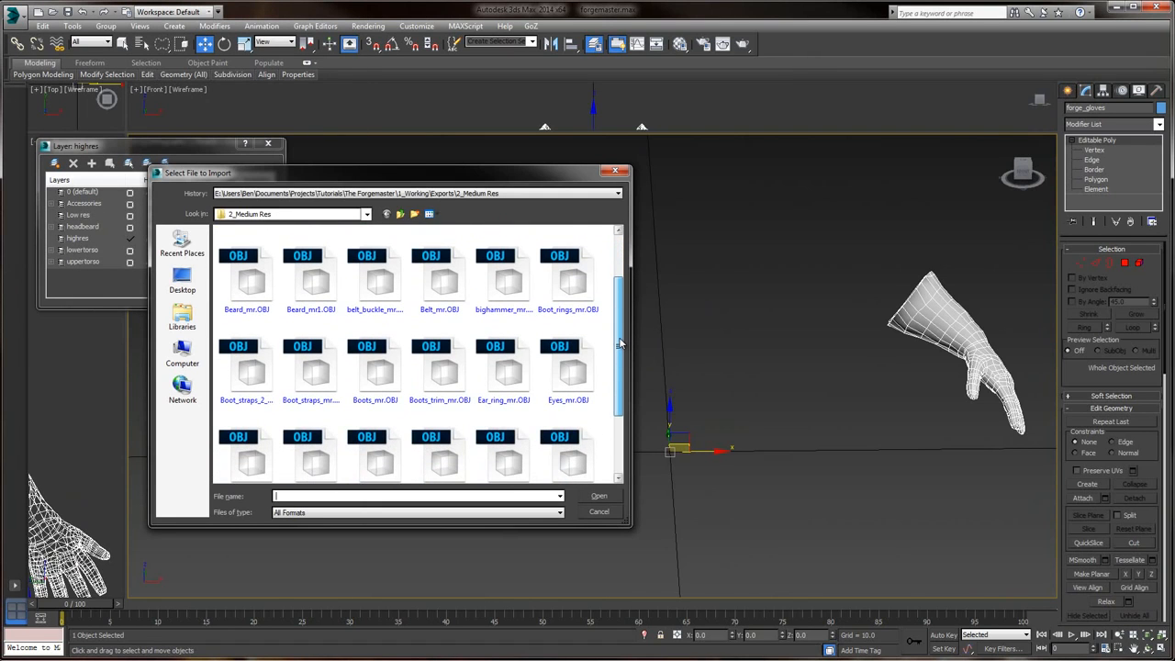
{"action": "left_click_drag", "start_coordinate": [620, 343], "coordinate": [623, 341]}
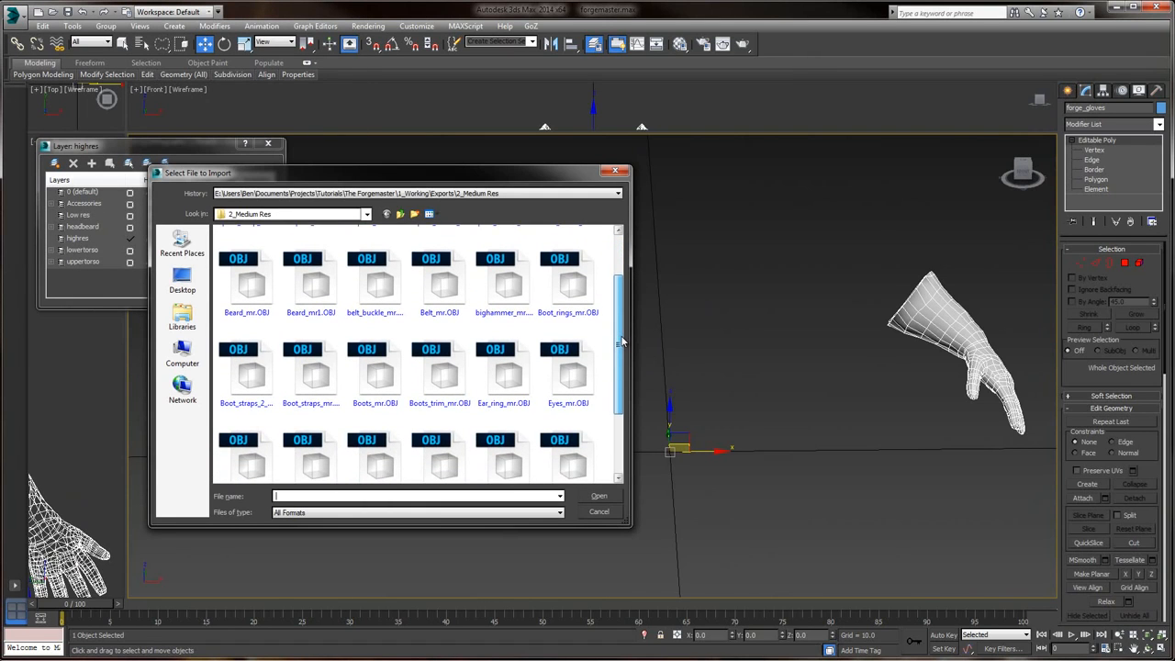
{"action": "left_click_drag", "start_coordinate": [621, 404], "coordinate": [618, 461]}
{"action": "left_click", "coordinate": [247, 367]}
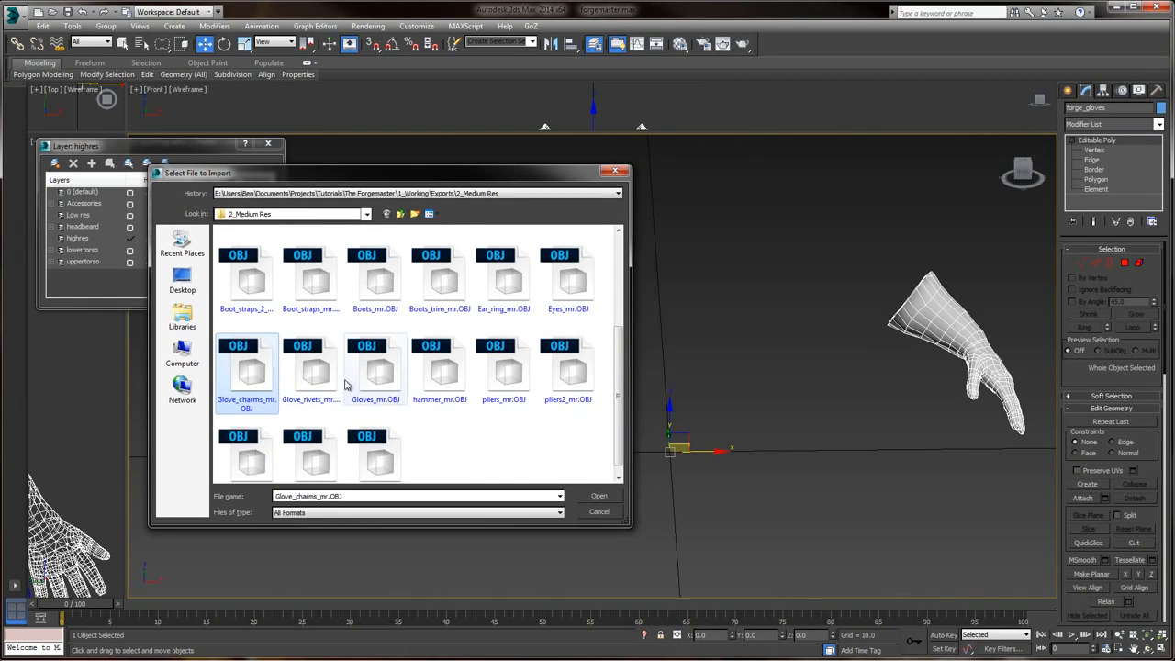
{"action": "left_click", "coordinate": [372, 374]}
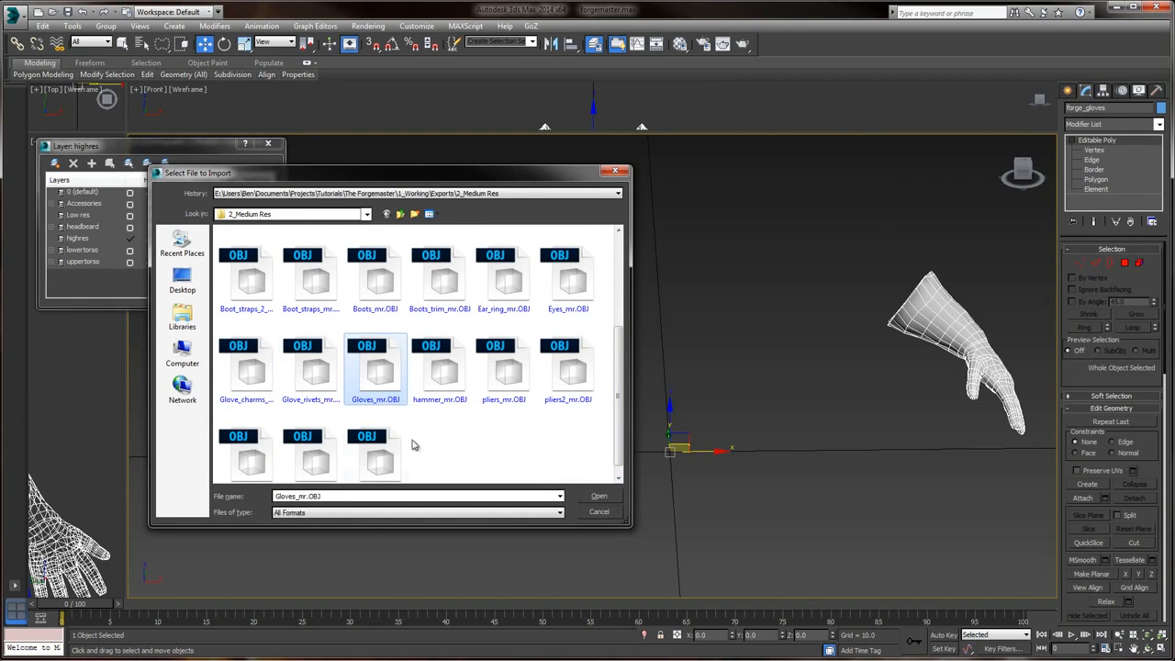
{"action": "left_click", "coordinate": [592, 497]}
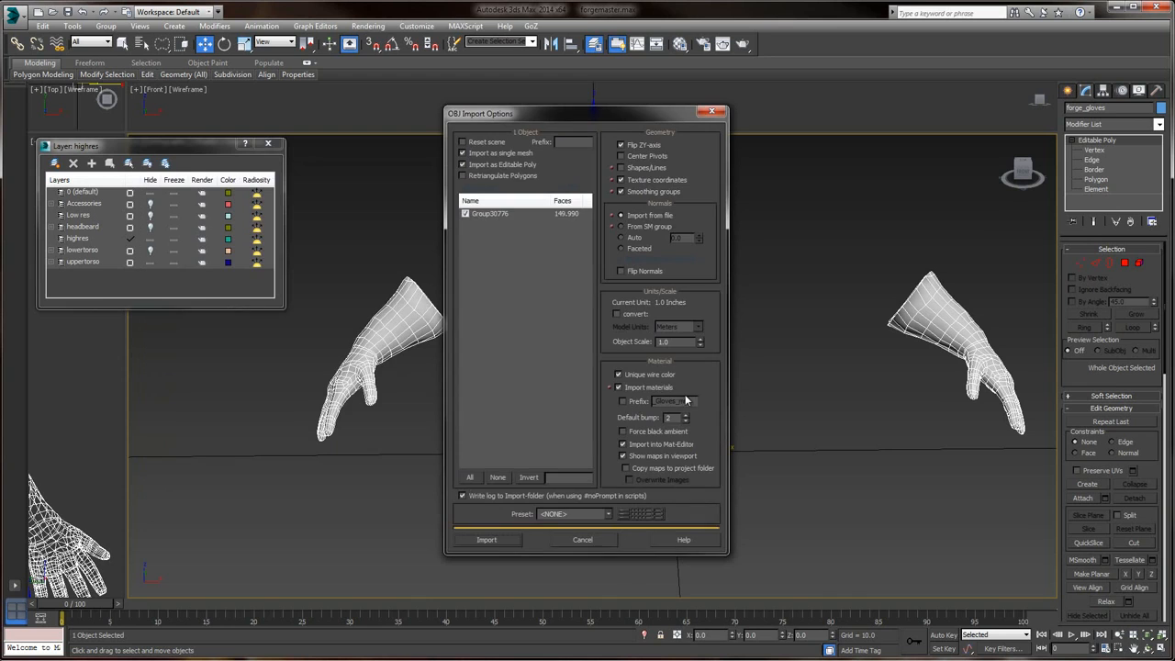
{"action": "left_click", "coordinate": [498, 538]}
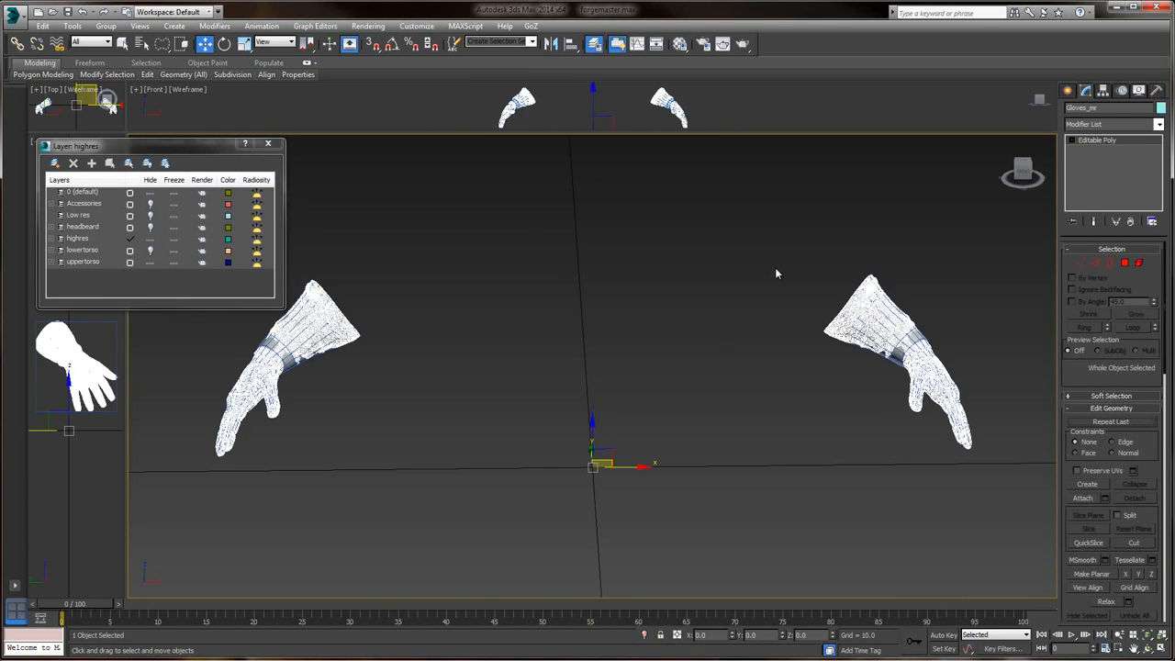
- Select forge_gloves and compare its cuff and wrist with the imported Gloves_mr mesh
{"action": "middle_click_drag", "start_coordinate": [799, 284], "coordinate": [639, 290]}
{"action": "scroll", "coordinate": [779, 326], "scroll_direction": "up", "scroll_amount": 6}
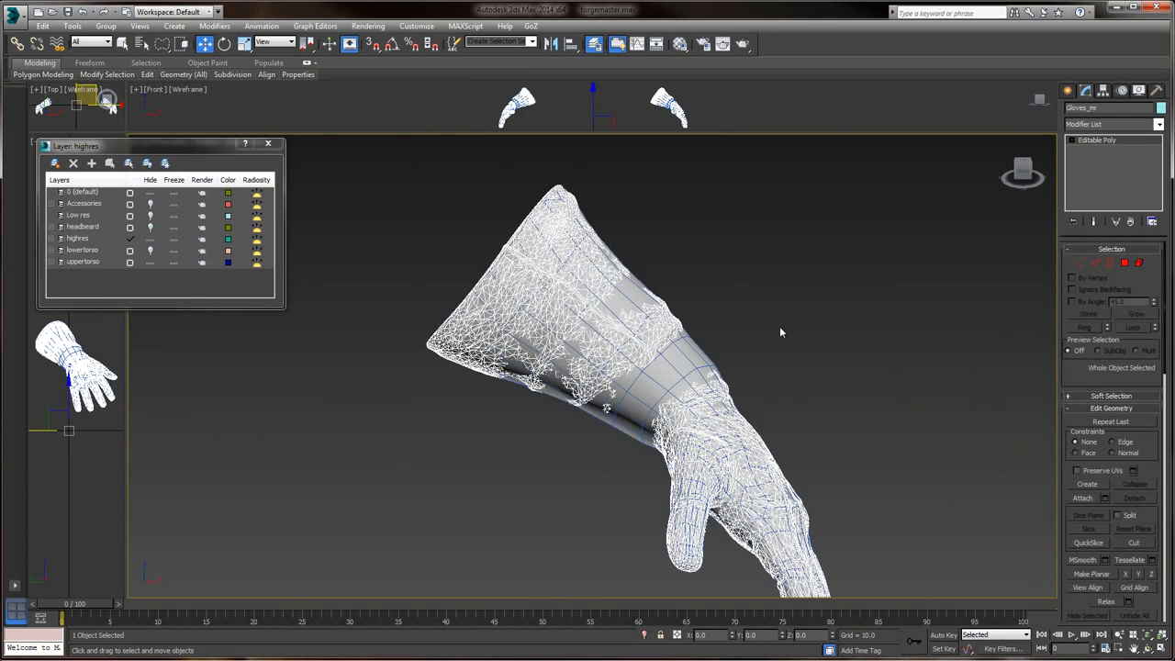
{"action": "left_click", "coordinate": [787, 368]}
{"action": "left_click", "coordinate": [669, 383]}
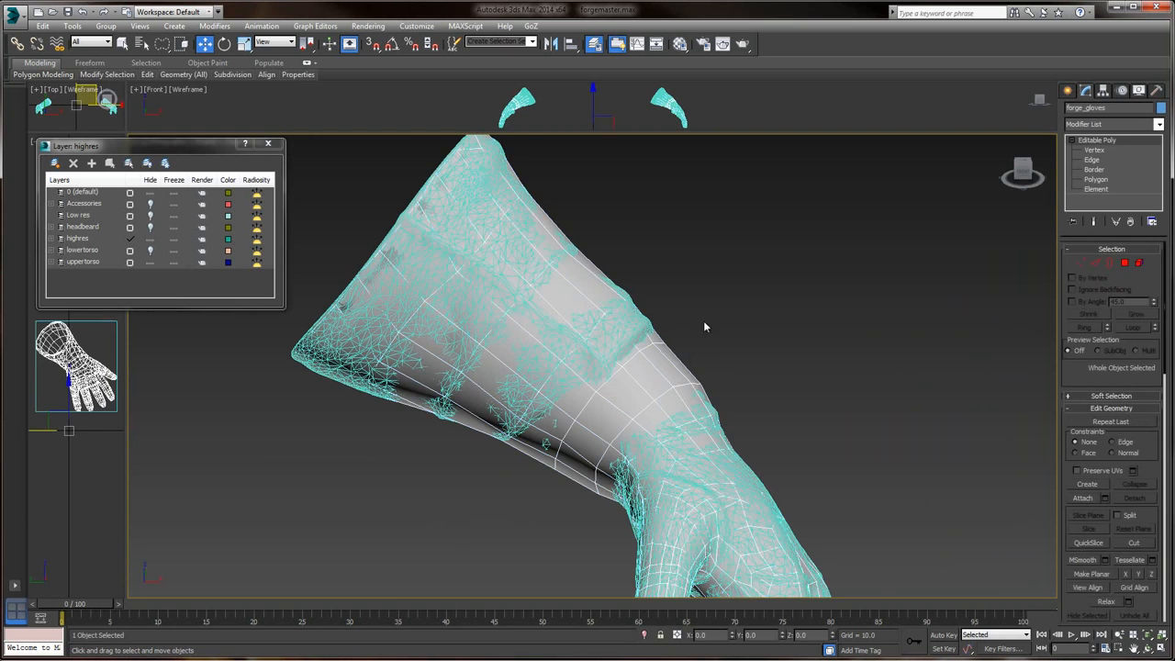
{"action": "middle_click_drag", "start_coordinate": [703, 327], "coordinate": [703, 263]}
- Import Wrist_strap_mr.OBJ from the 2_Medium Res folder with the current options, then deselect it and check its fit around the wrist
{"action": "left_click", "coordinate": [13, 13]}
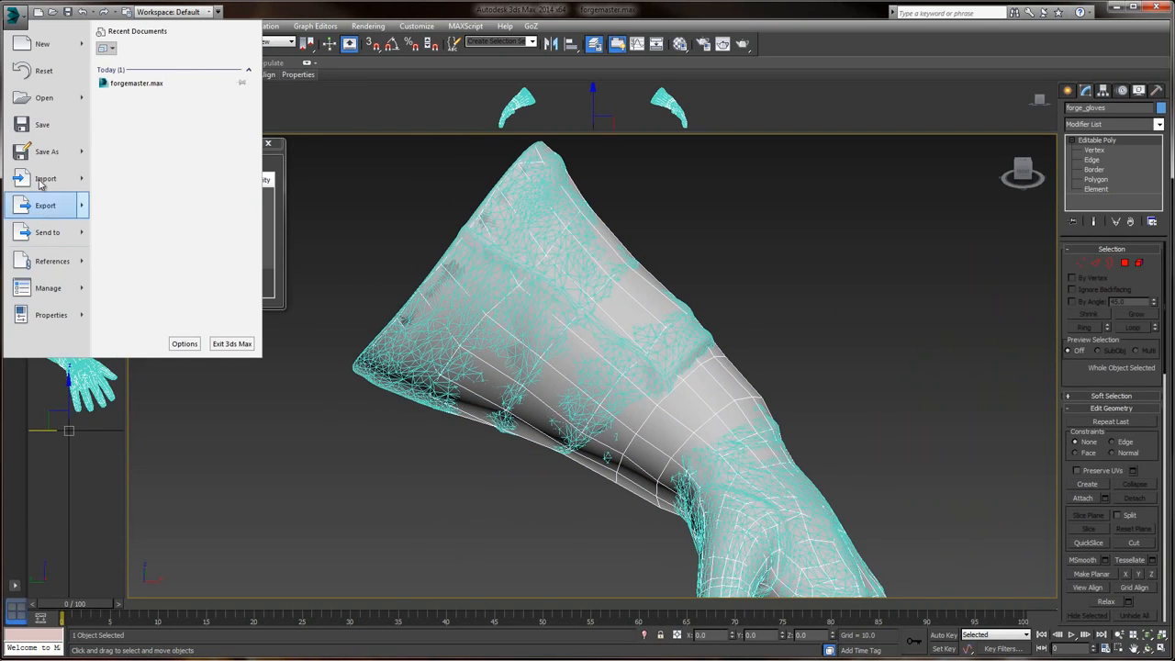
{"action": "left_click", "coordinate": [40, 179]}
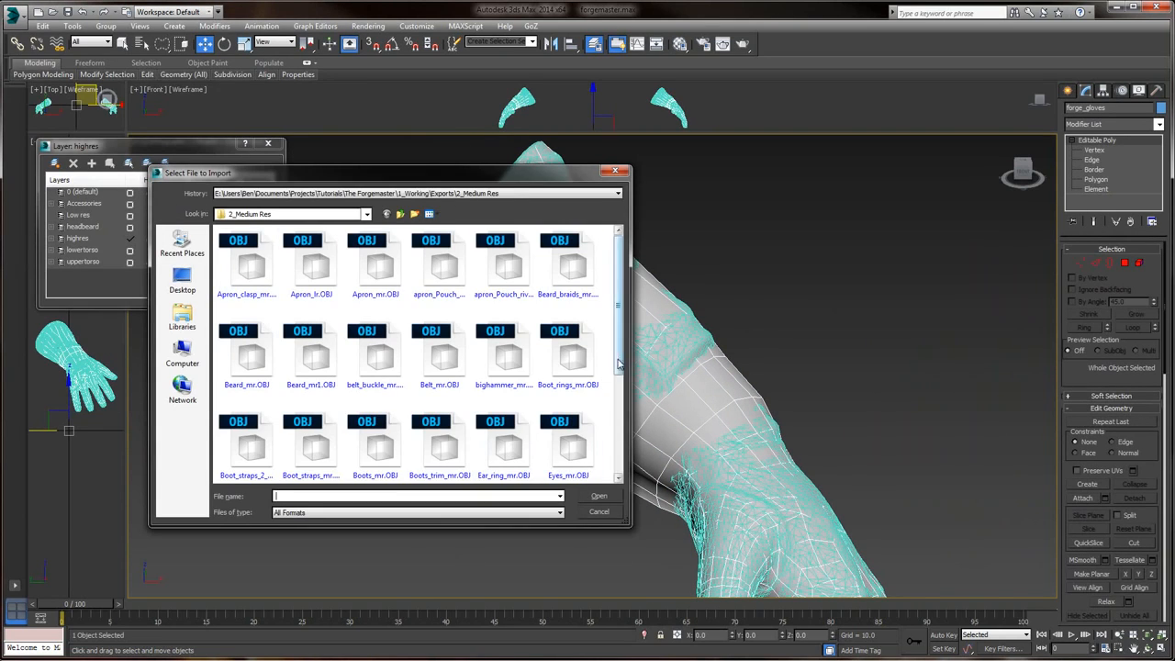
{"action": "left_click_drag", "start_coordinate": [617, 359], "coordinate": [617, 464]}
{"action": "left_click", "coordinate": [375, 448]}
{"action": "left_click", "coordinate": [598, 496]}
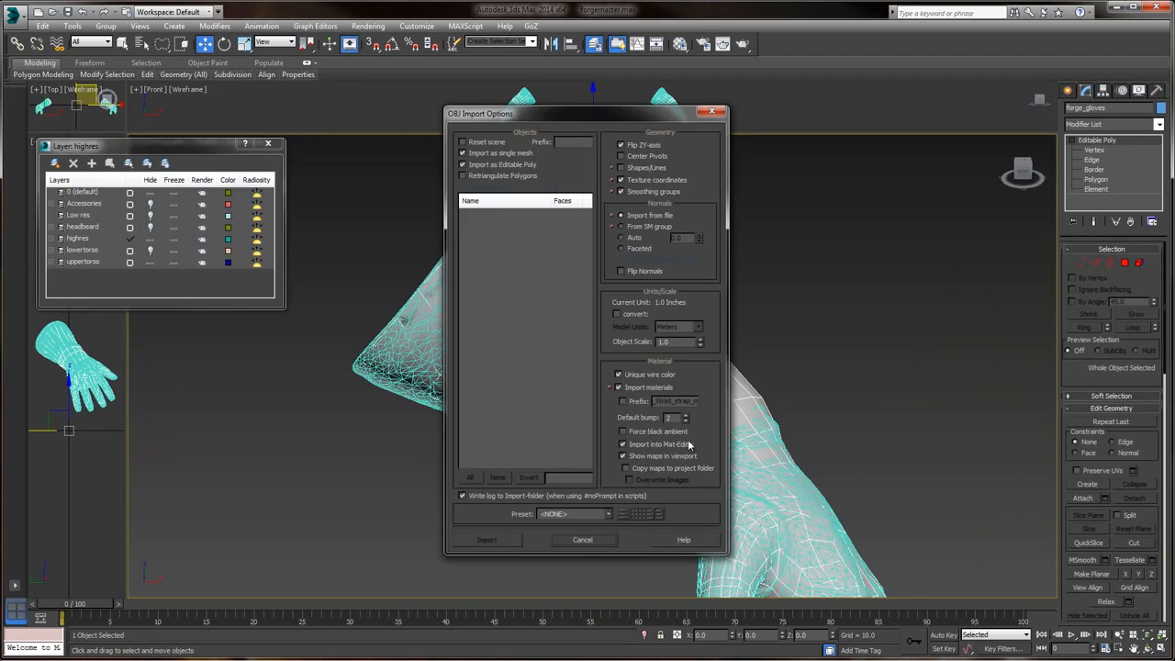
{"action": "left_click", "coordinate": [496, 550]}
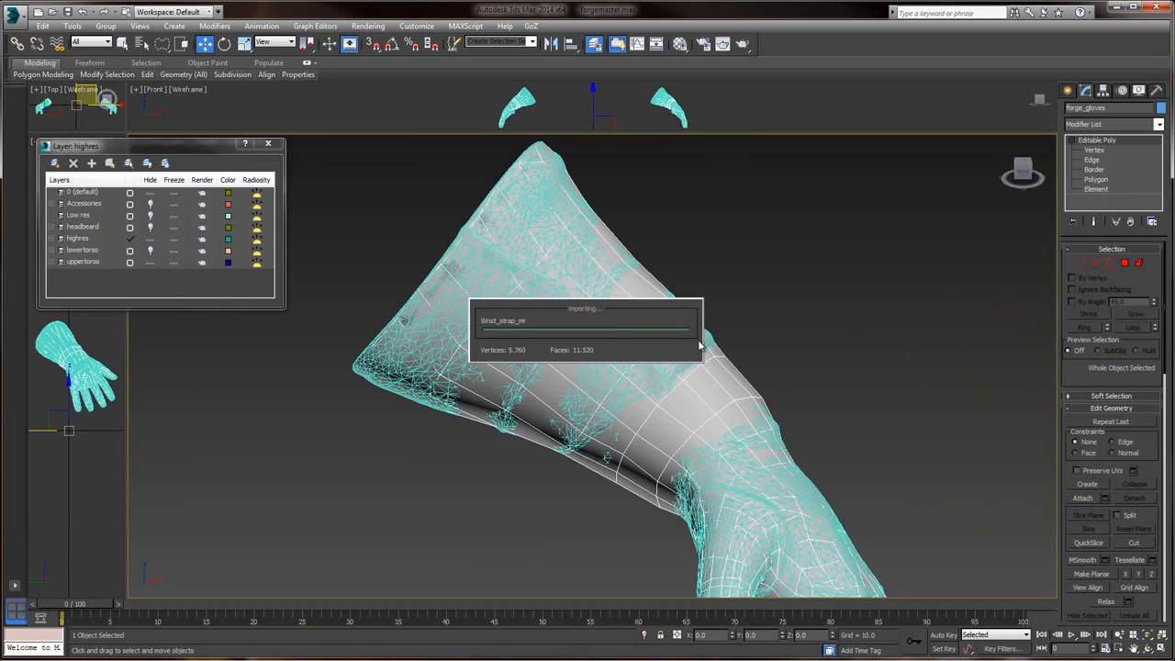
{"action": "left_click", "coordinate": [725, 391]}
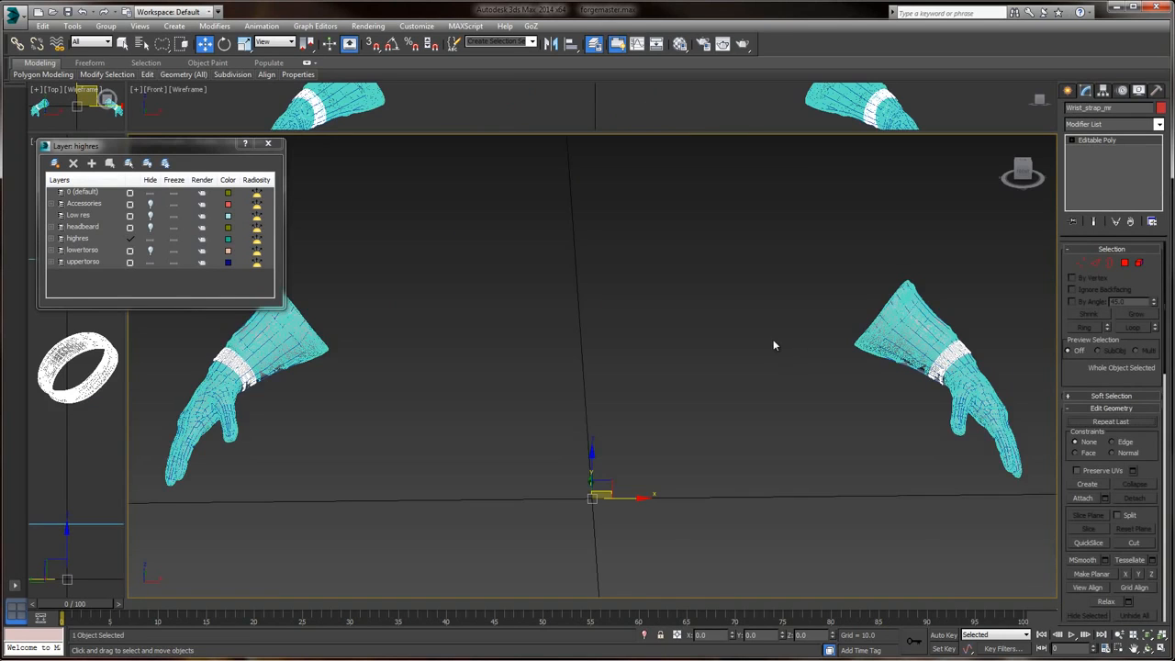
{"action": "left_click", "coordinate": [781, 391]}
{"action": "scroll", "coordinate": [781, 391], "scroll_direction": "up", "scroll_amount": 4}
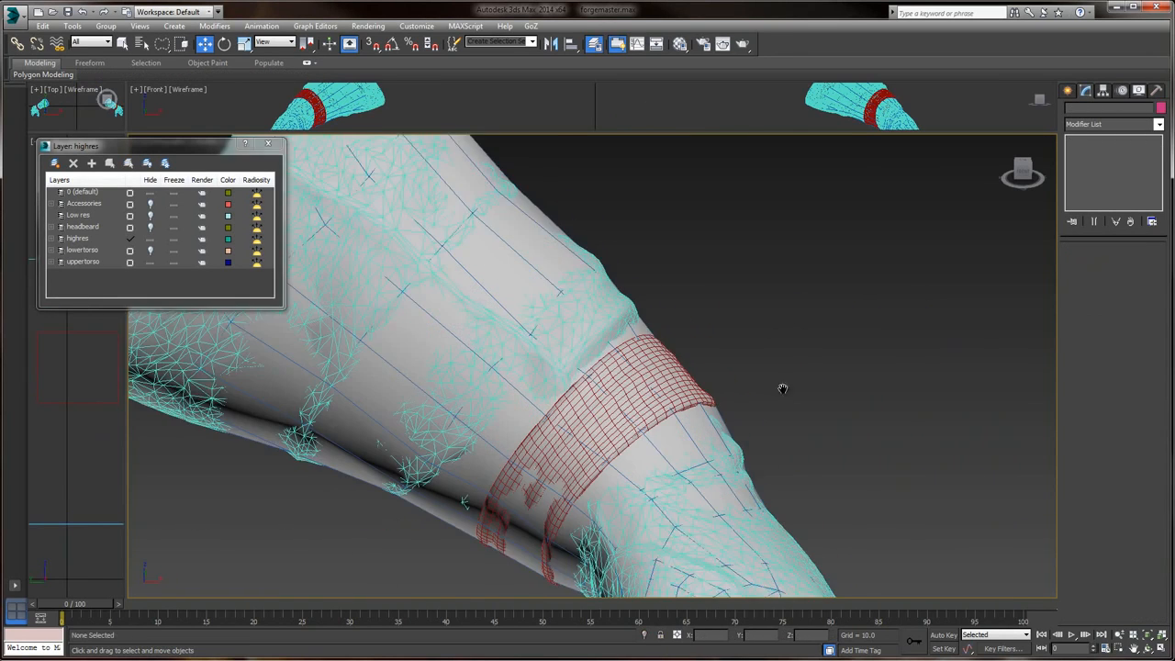
- Select forge_gloves and frame the cuff and wrist strap for comparison with the medium-res meshes
{"action": "middle_click_drag", "start_coordinate": [781, 386], "coordinate": [815, 314]}
{"action": "left_click", "coordinate": [715, 366]}
{"action": "middle_click_drag", "start_coordinate": [565, 198], "coordinate": [611, 270]}
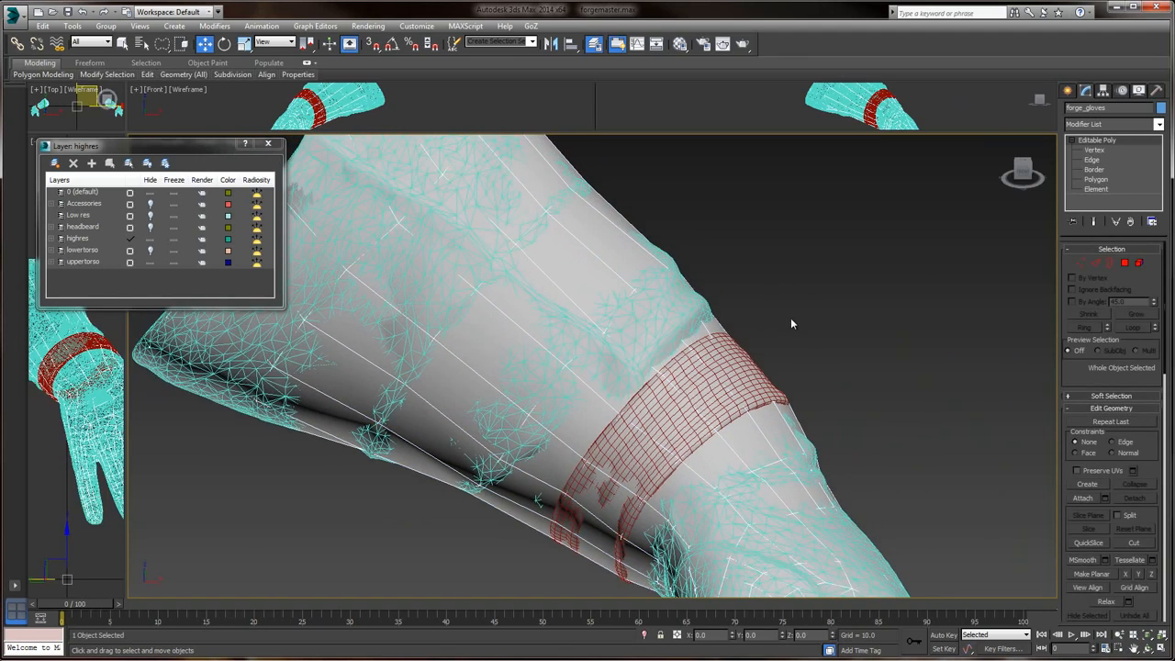
{"action": "scroll", "coordinate": [790, 317], "scroll_direction": "down", "scroll_amount": 3}
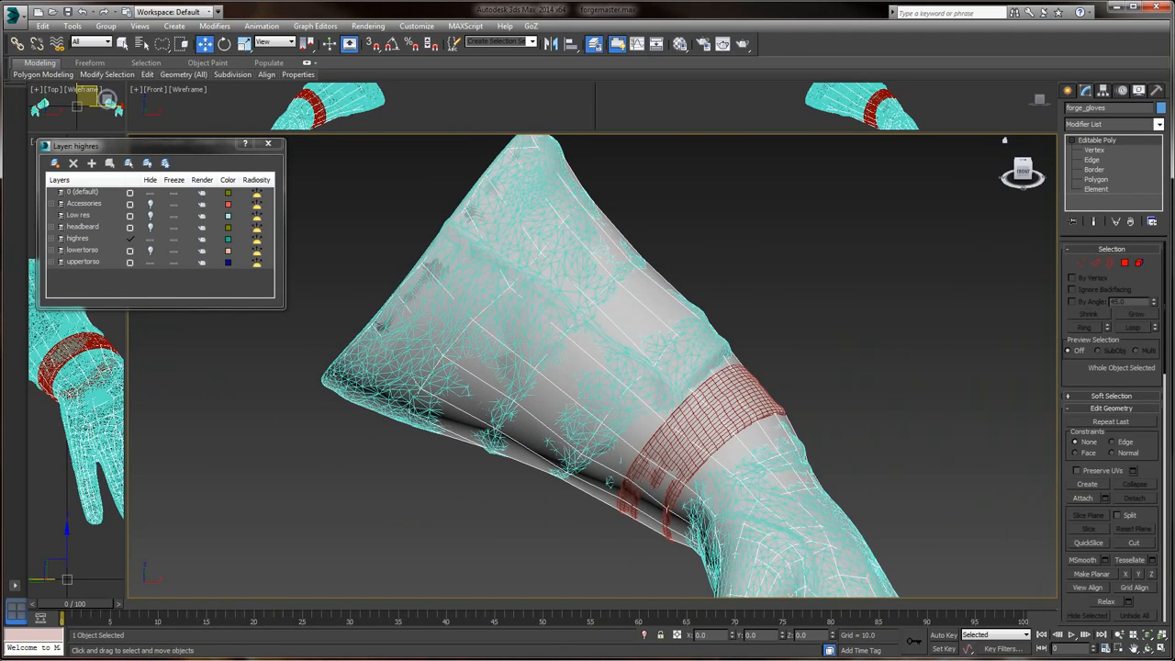
- Try a Push modifier on forge_gloves with a Push Value of 0.002
{"action": "left_click", "coordinate": [1084, 129]}
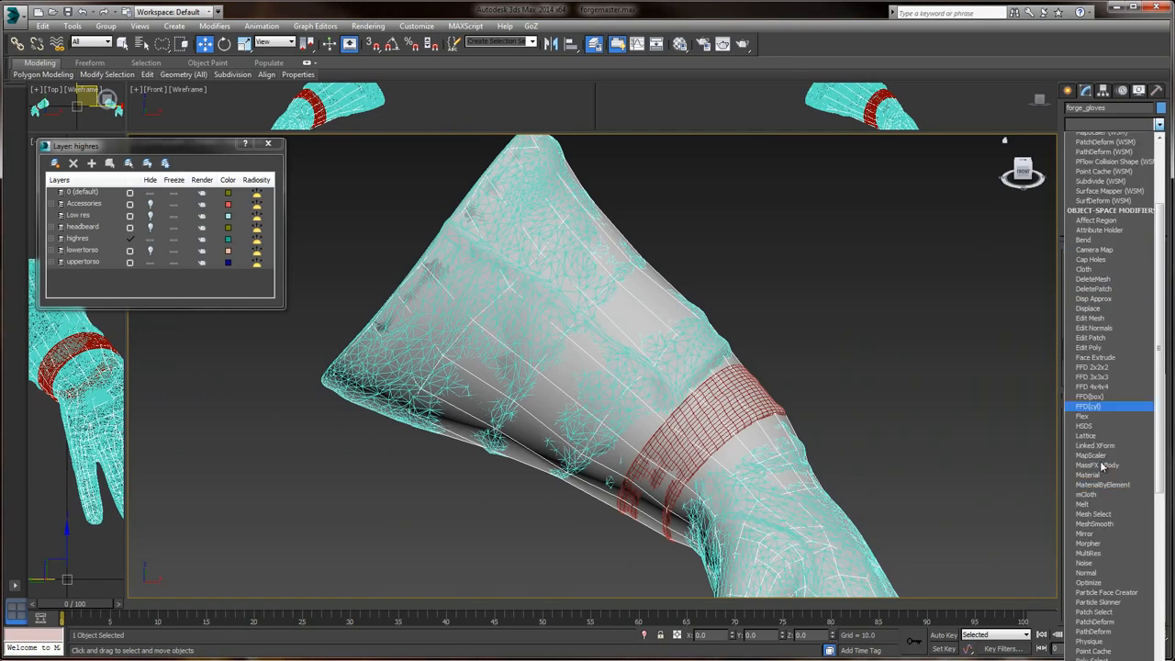
{"action": "scroll", "coordinate": [1107, 551], "scroll_direction": "down", "scroll_amount": 5}
{"action": "left_click", "coordinate": [1087, 519]}
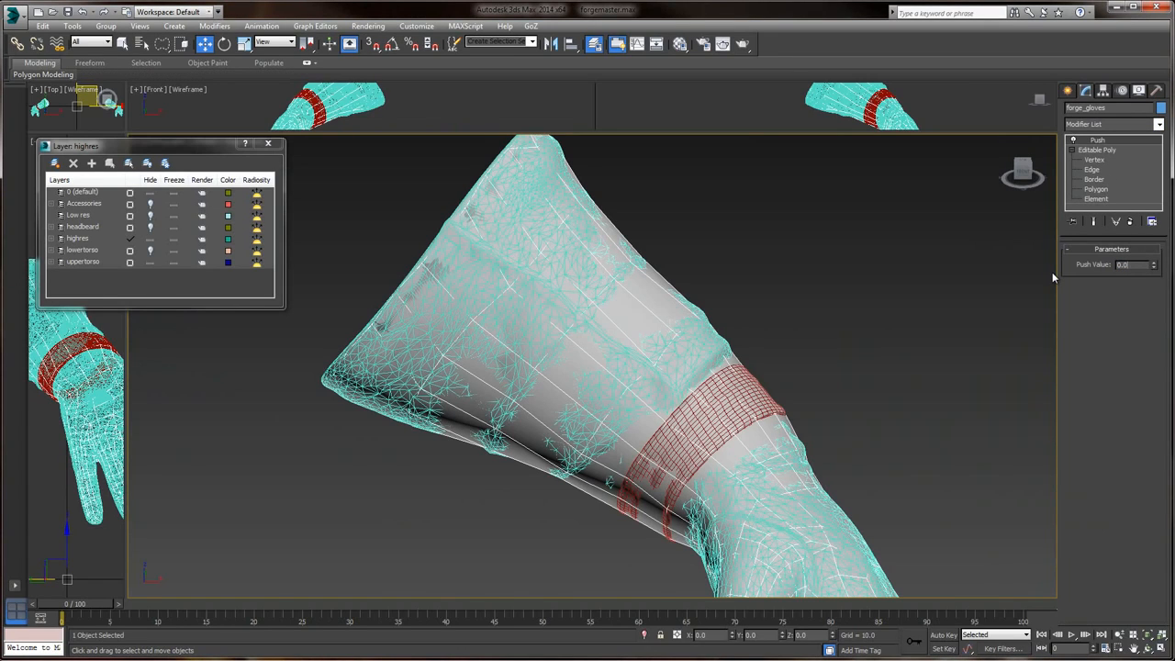
{"action": "type", "text": "5"}
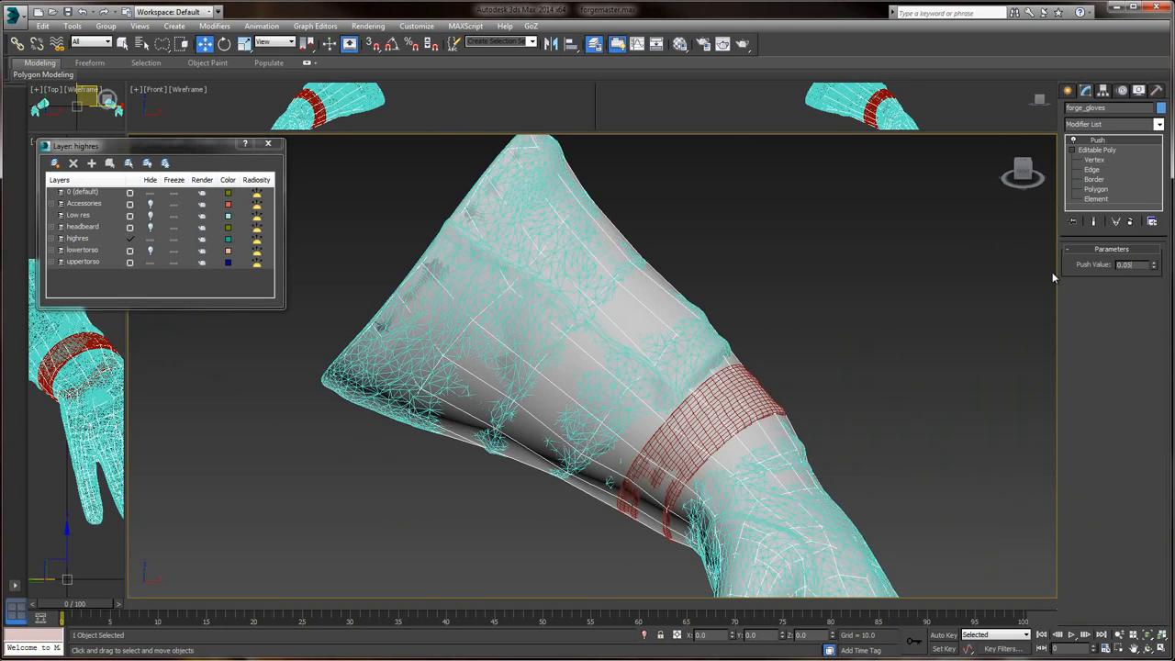
{"action": "key", "text": "Return"}
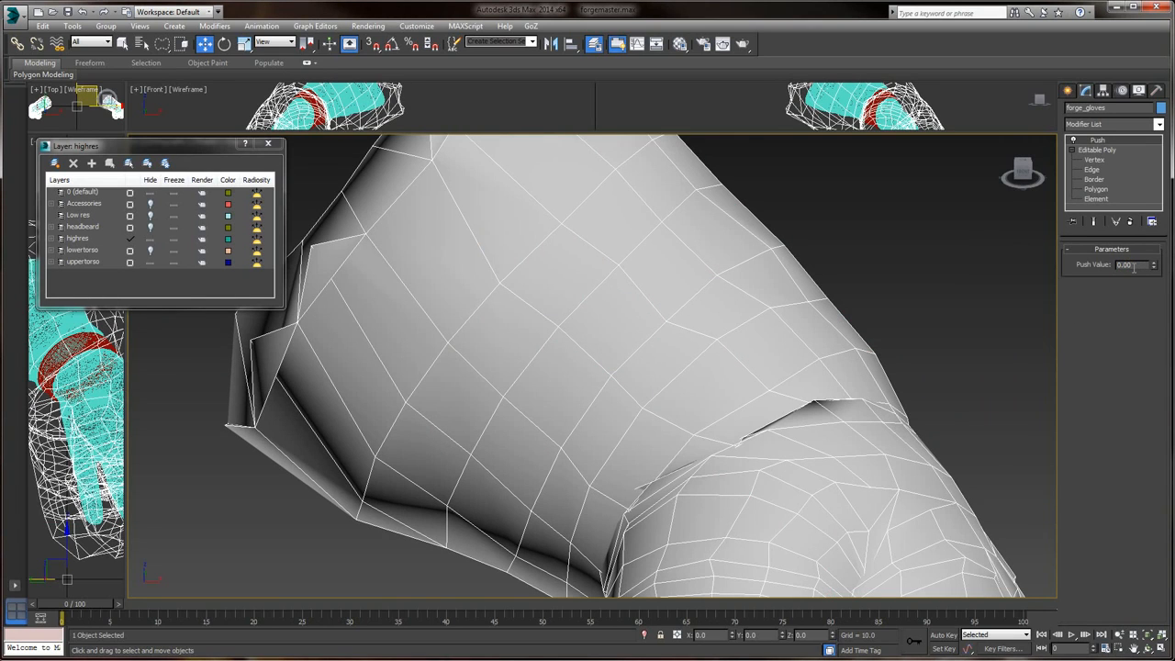
{"action": "key", "text": "Return"}
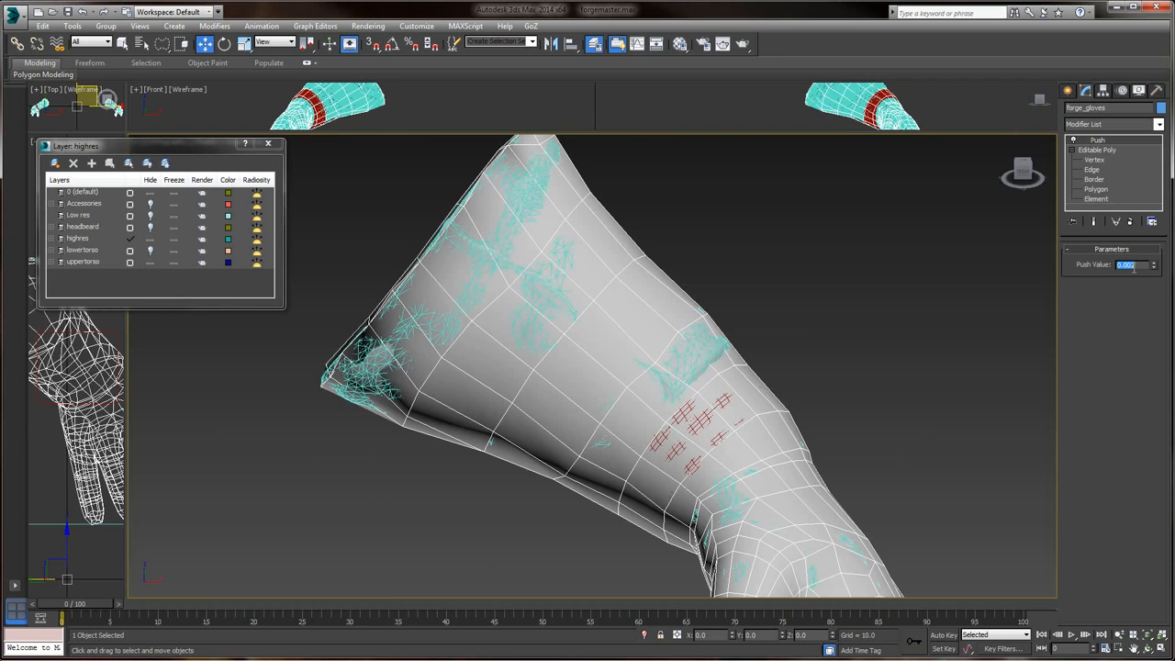
- Check how the pushed mesh covers the medium-res glove around the hand and wrist, then delete the Push modifier
{"action": "middle_click_drag", "start_coordinate": [1009, 325], "coordinate": [778, 220], "text": "alt"}
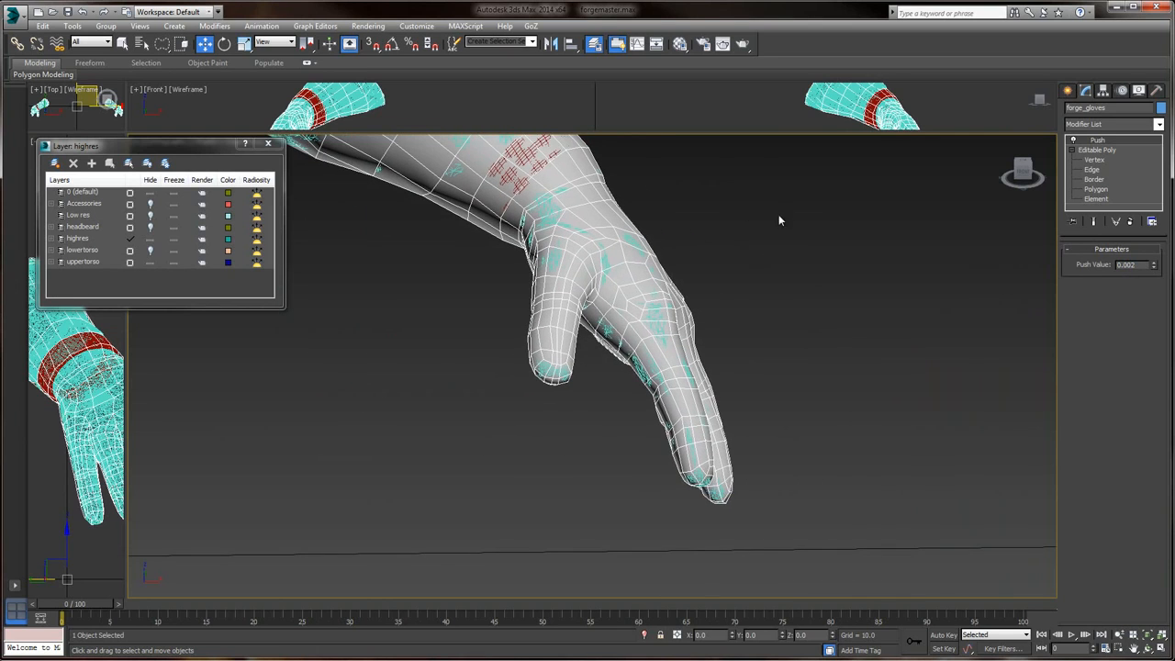
{"action": "middle_click_drag", "start_coordinate": [802, 260], "coordinate": [622, 285], "text": "alt"}
{"action": "scroll", "coordinate": [565, 269], "scroll_direction": "up", "scroll_amount": 4}
{"action": "scroll", "coordinate": [622, 285], "scroll_direction": "down", "scroll_amount": 2}
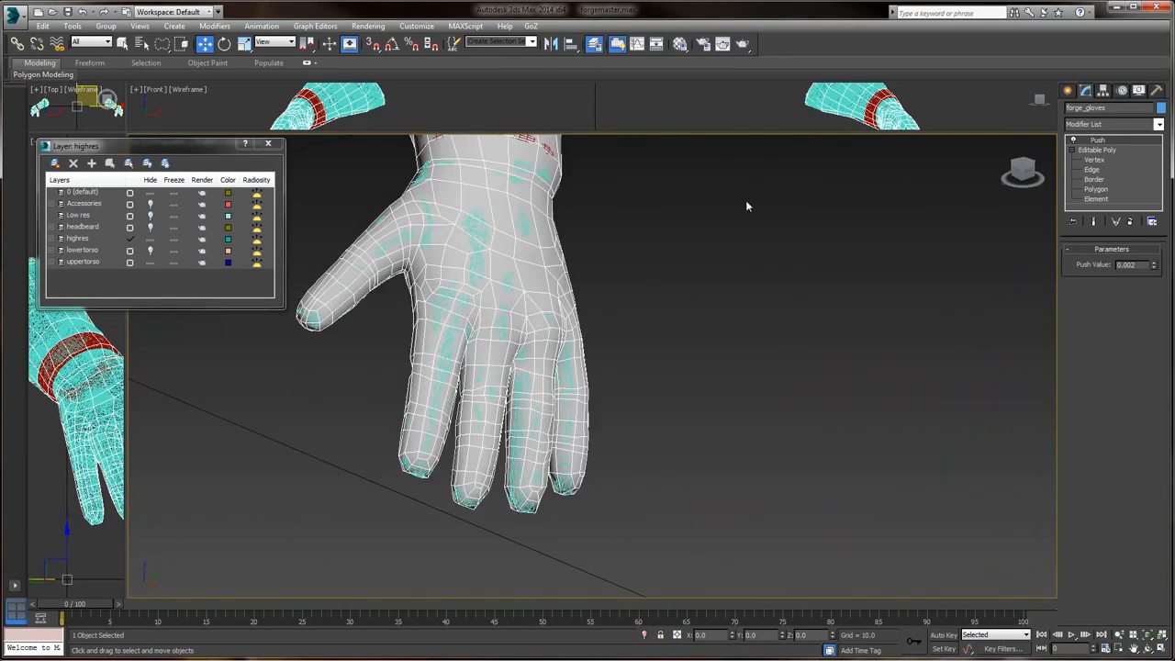
{"action": "middle_click_drag", "start_coordinate": [745, 200], "coordinate": [827, 366]}
{"action": "right_click", "coordinate": [1108, 144]}
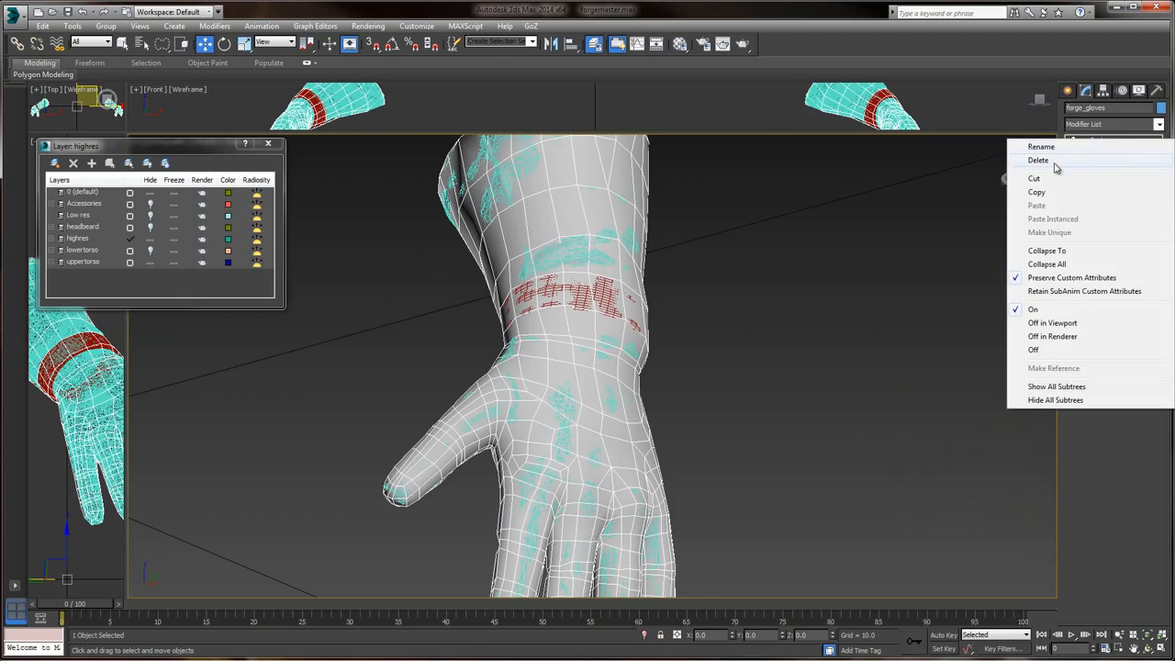
{"action": "left_click", "coordinate": [1053, 162]}
- Add an Unwrap UVW modifier to forge_gloves and open its UV editor
{"action": "middle_click_drag", "start_coordinate": [774, 309], "coordinate": [774, 139]}
{"action": "left_click", "coordinate": [1098, 126]}
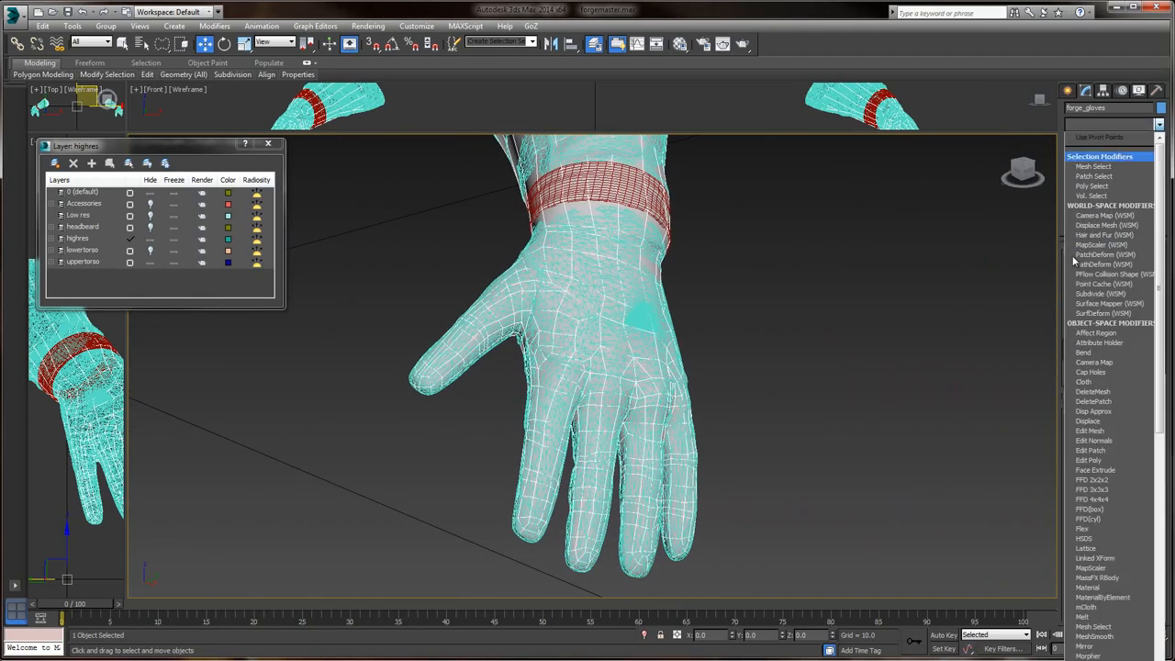
{"action": "scroll", "coordinate": [1091, 459], "scroll_direction": "down", "scroll_amount": 15}
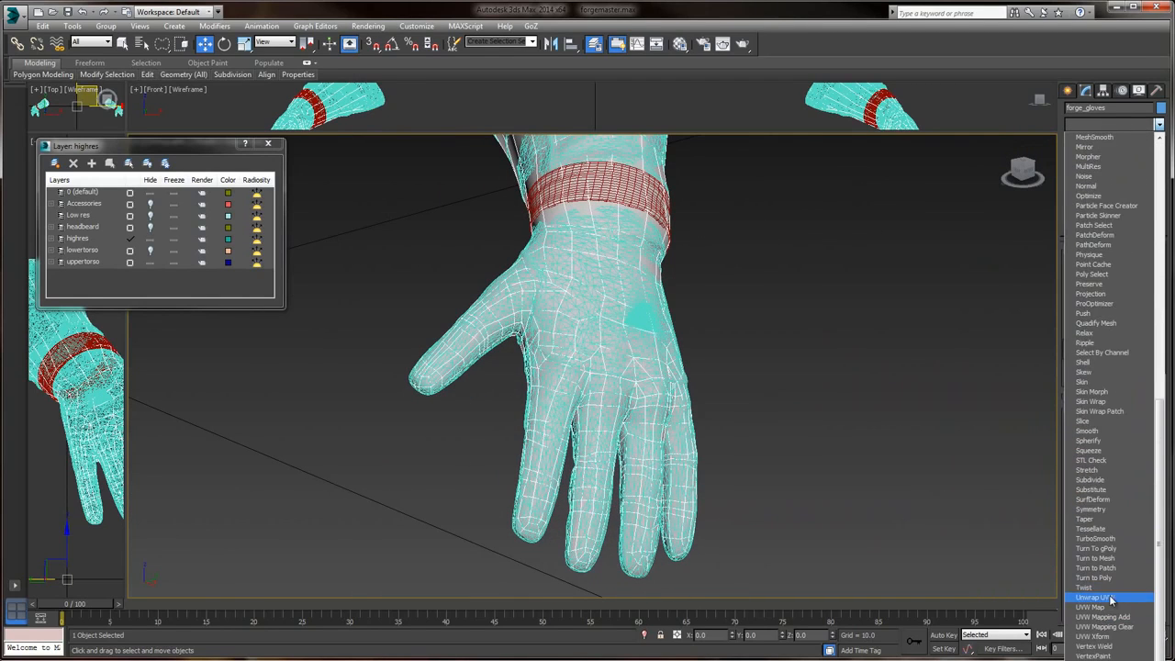
{"action": "left_click", "coordinate": [1107, 597]}
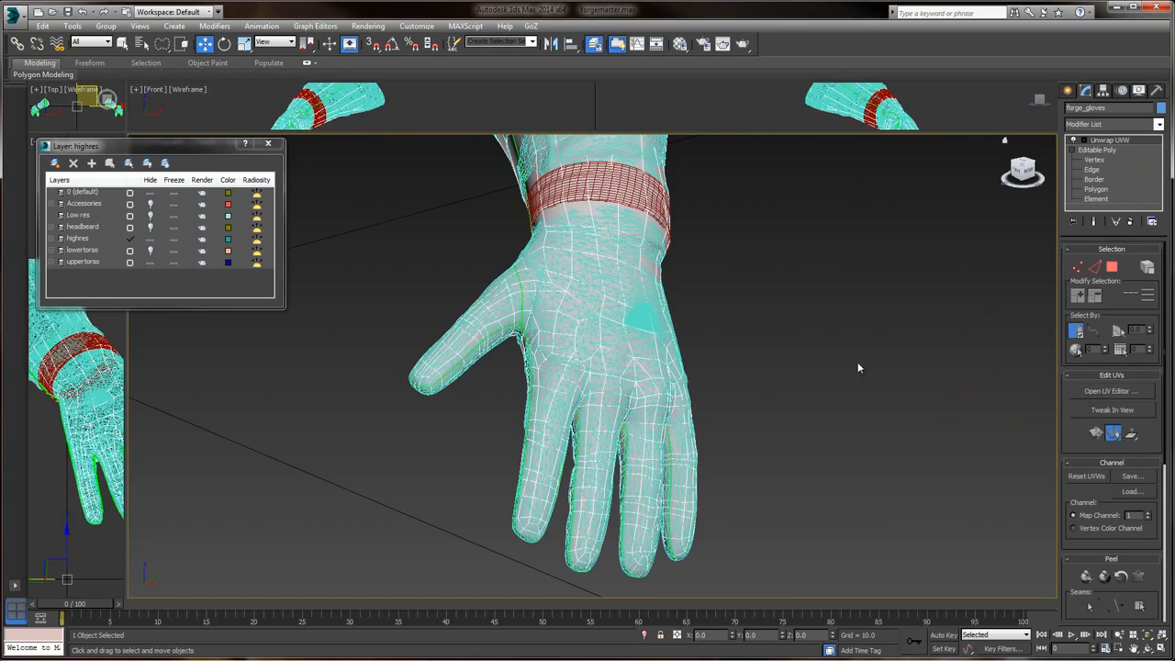
{"action": "middle_click_drag", "start_coordinate": [823, 345], "coordinate": [845, 360]}
{"action": "left_click", "coordinate": [1109, 391]}
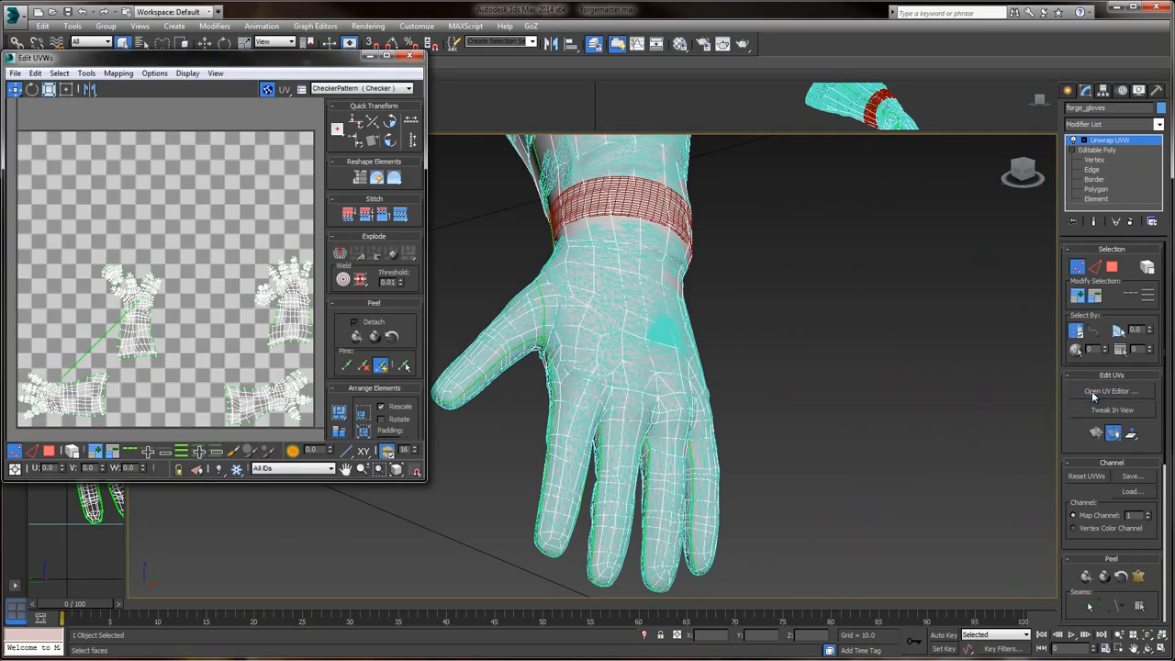
- Move the protruding inner UV vertices of a finger gap on the bottom-right glove shell to narrow the notch
{"action": "scroll", "coordinate": [222, 250], "scroll_direction": "up", "scroll_amount": 8}
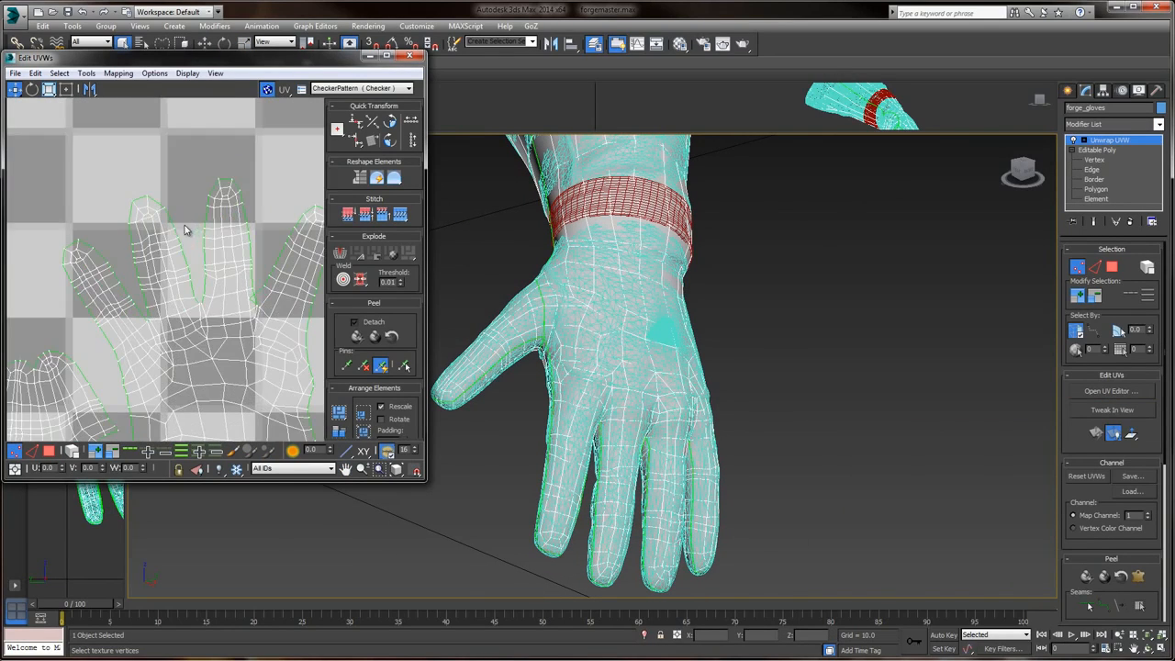
{"action": "scroll", "coordinate": [191, 263], "scroll_direction": "down", "scroll_amount": 4}
{"action": "middle_click_drag", "start_coordinate": [158, 351], "coordinate": [237, 147]}
{"action": "middle_click_drag", "start_coordinate": [137, 284], "coordinate": [29, 210]}
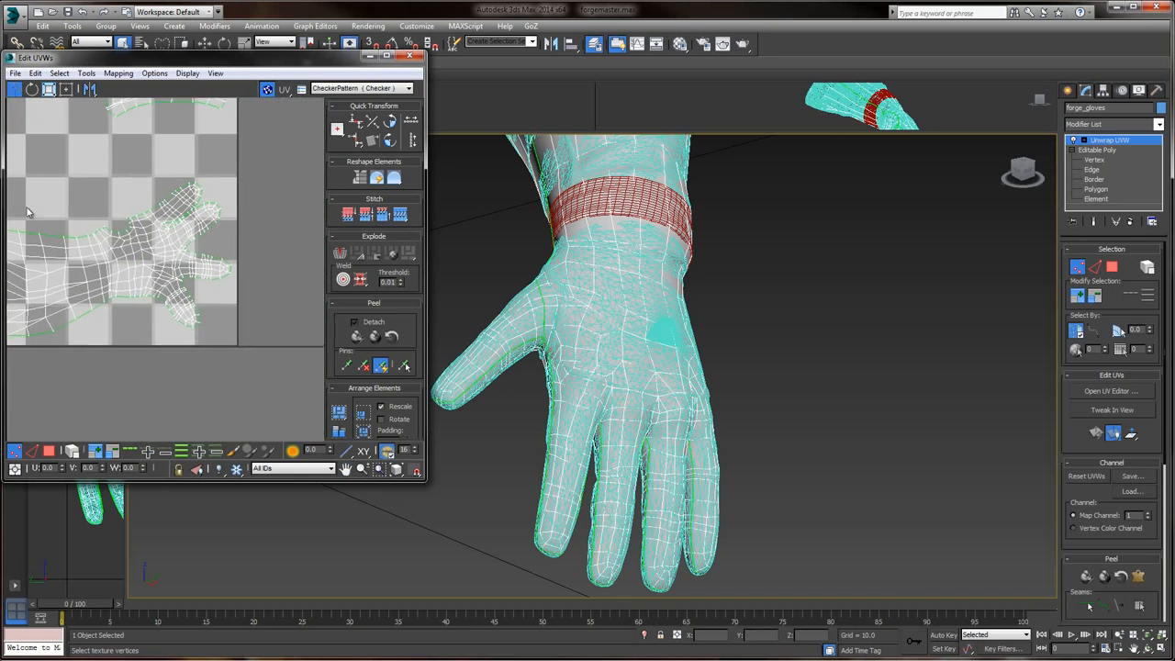
{"action": "scroll", "coordinate": [184, 217], "scroll_direction": "up", "scroll_amount": 5}
{"action": "scroll", "coordinate": [183, 217], "scroll_direction": "up", "scroll_amount": 4}
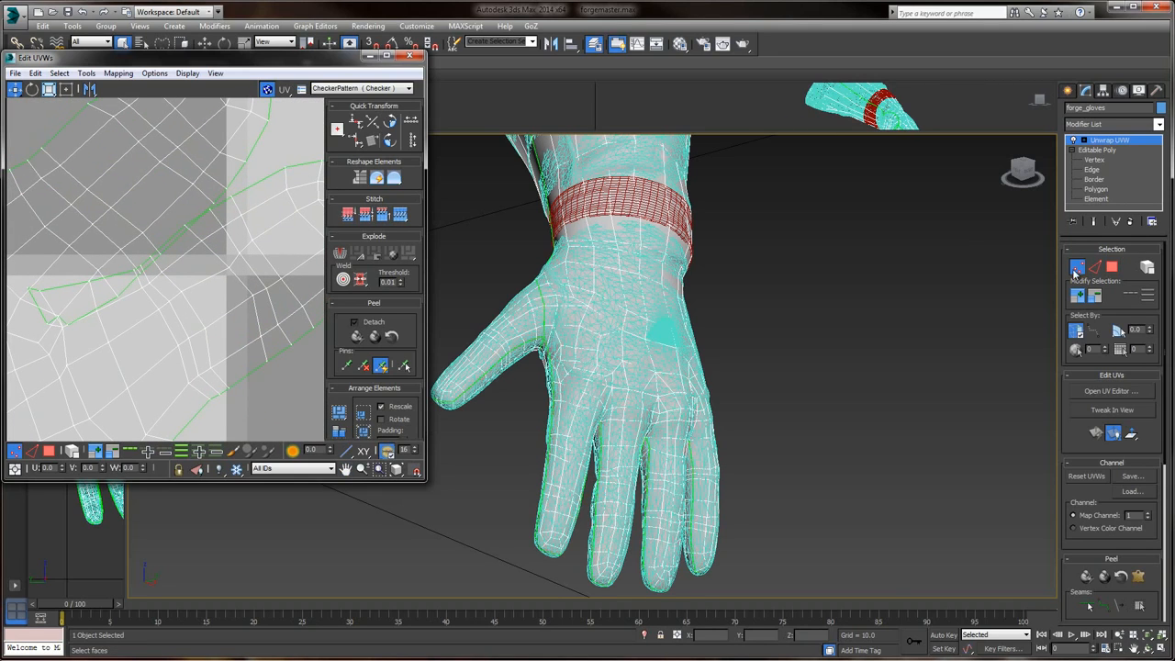
{"action": "middle_click_drag", "start_coordinate": [145, 235], "coordinate": [278, 240]}
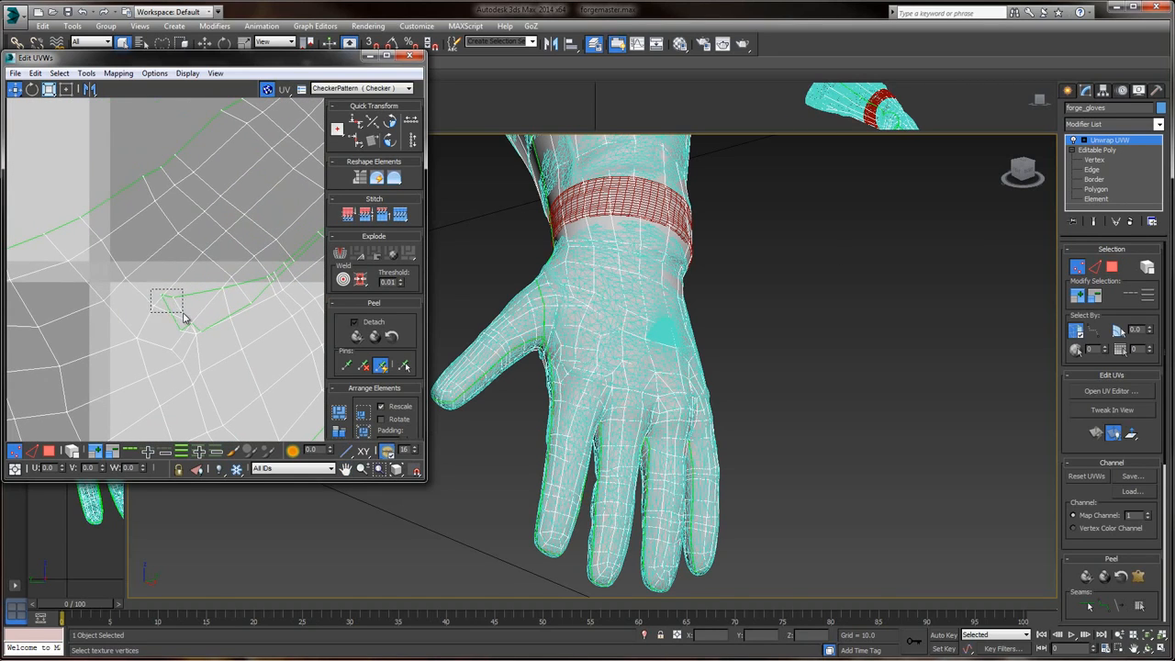
{"action": "left_click_drag", "start_coordinate": [183, 316], "coordinate": [207, 316]}
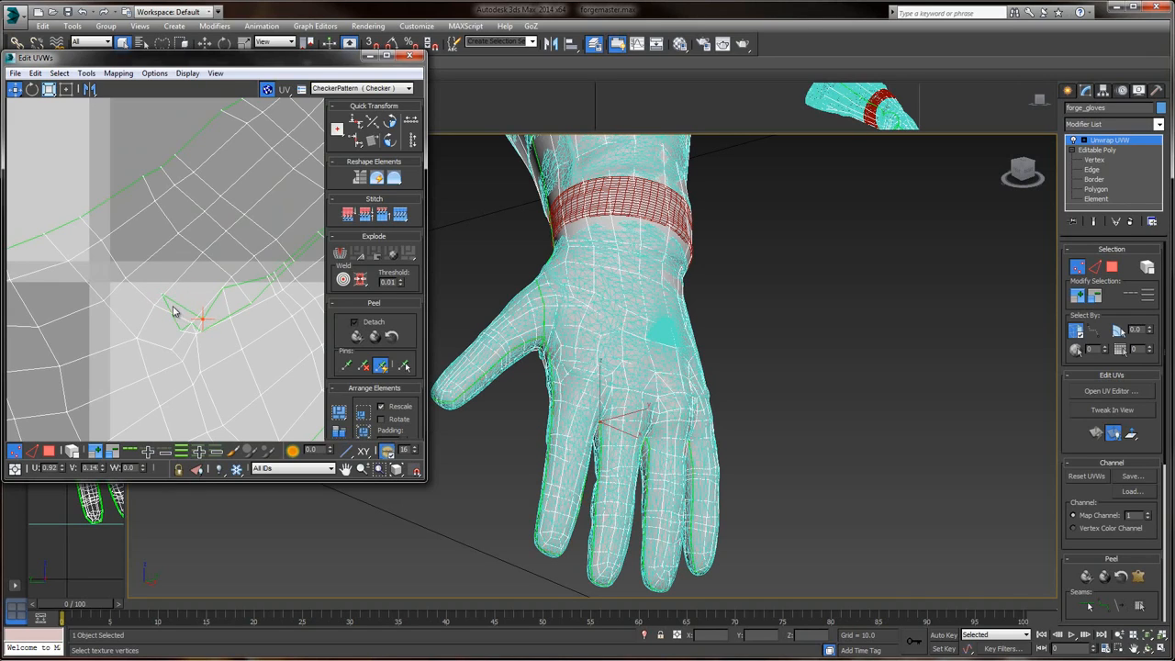
{"action": "key", "text": "ctrl+z"}
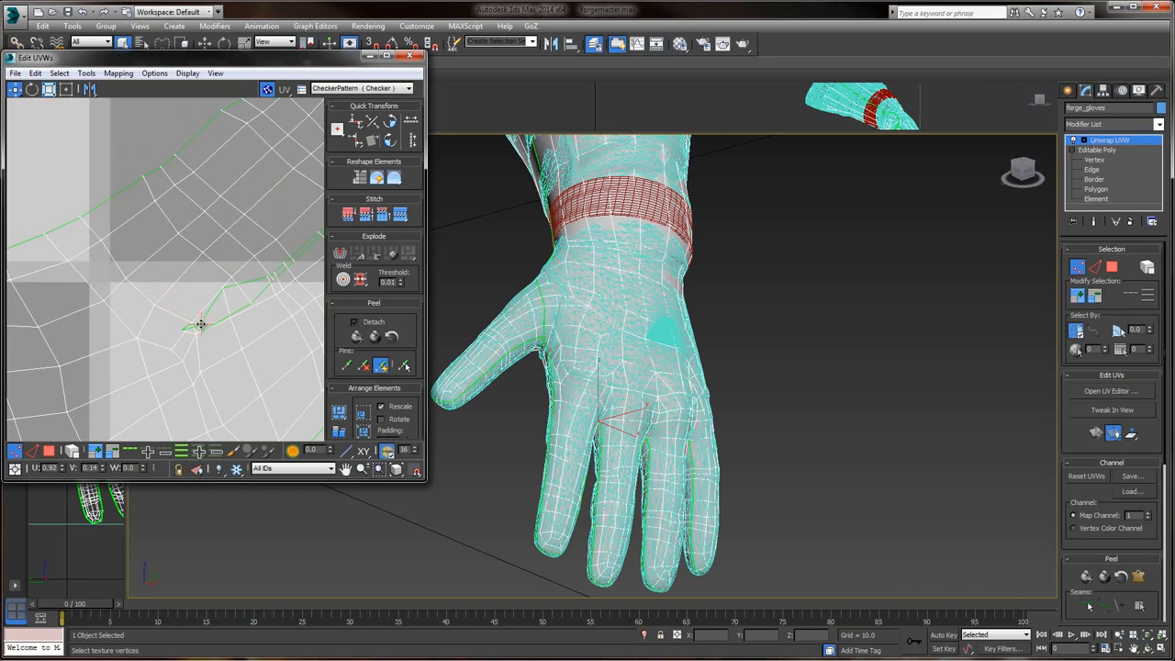
- Tidy the inner end of that finger gap by moving its border UV vertices so the two edges run cleanly side by side
{"action": "middle_click_drag", "start_coordinate": [204, 304], "coordinate": [172, 262]}
{"action": "scroll", "coordinate": [176, 255], "scroll_direction": "up", "scroll_amount": 1}
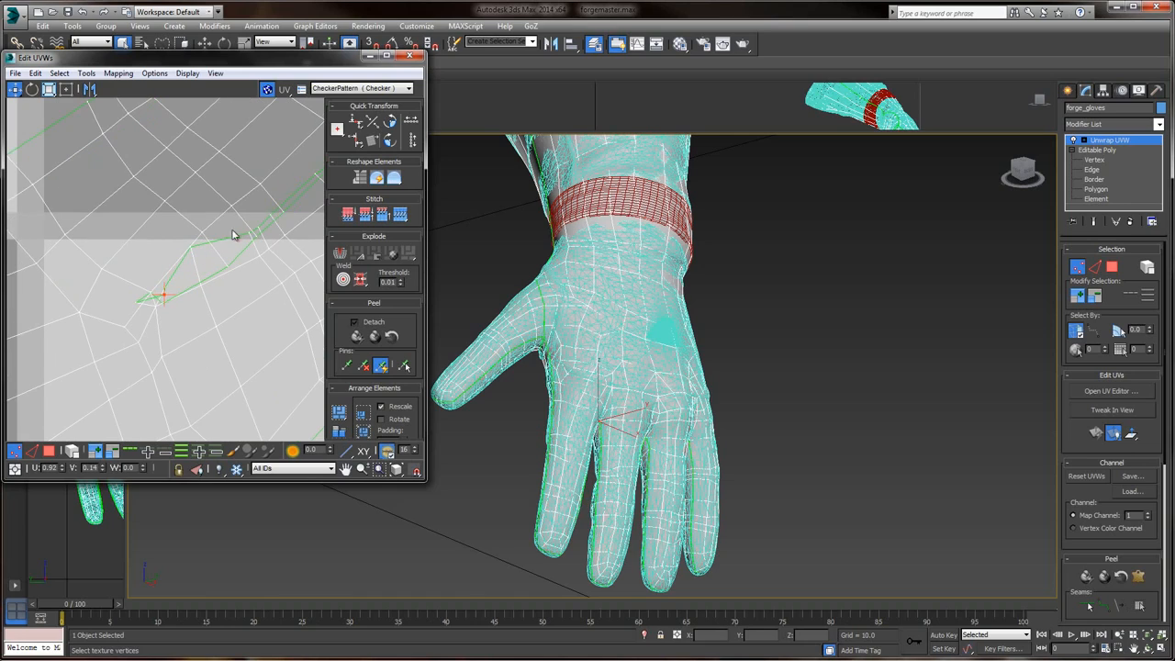
{"action": "left_click_drag", "start_coordinate": [191, 247], "coordinate": [214, 253]}
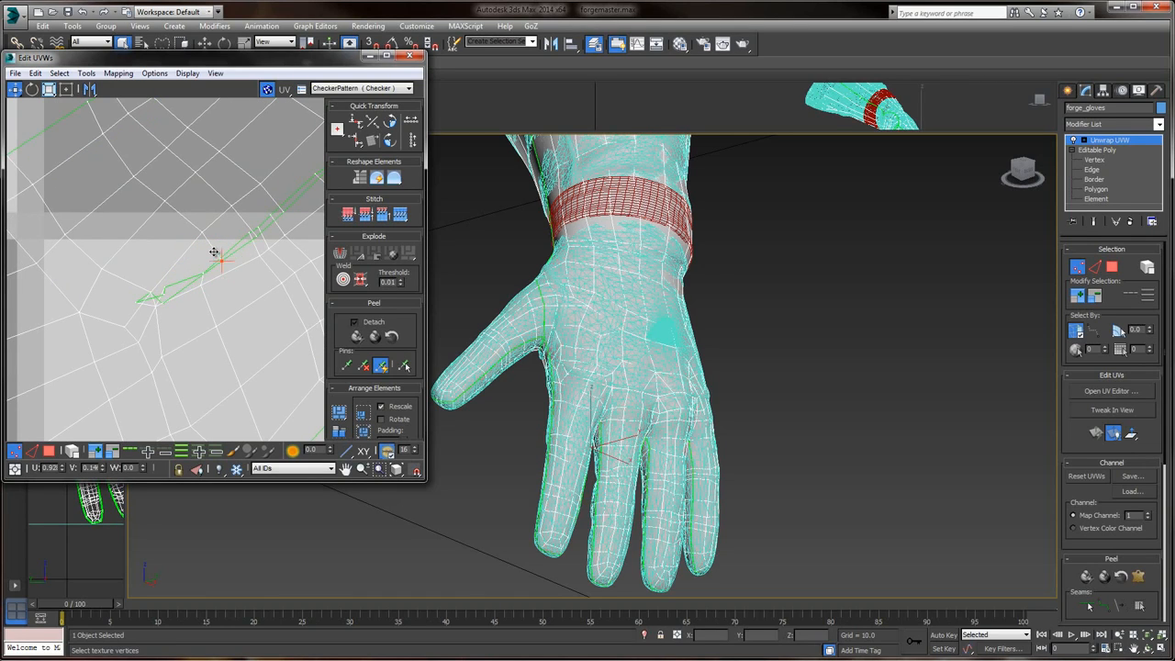
{"action": "left_click_drag", "start_coordinate": [165, 300], "coordinate": [166, 290]}
{"action": "left_click", "coordinate": [164, 295]}
{"action": "left_click", "coordinate": [140, 299]}
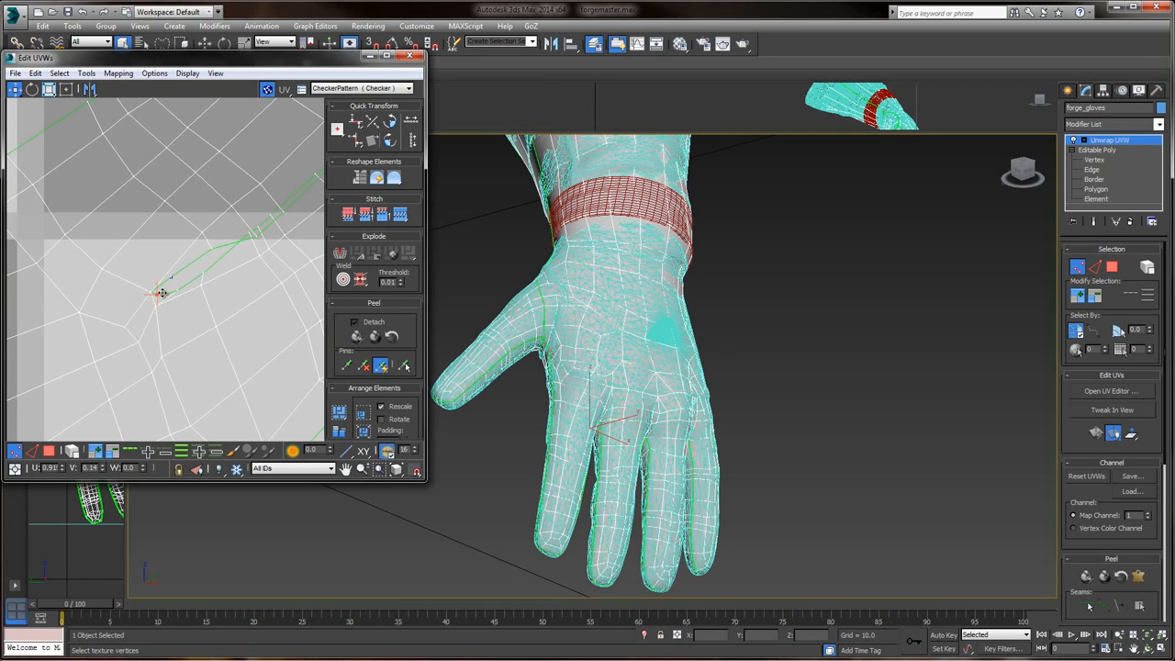
- Adjust the crossing border UV vertices farther along the same finger gap to reduce the overlap between the two fingers
{"action": "middle_click_drag", "start_coordinate": [258, 211], "coordinate": [151, 312]}
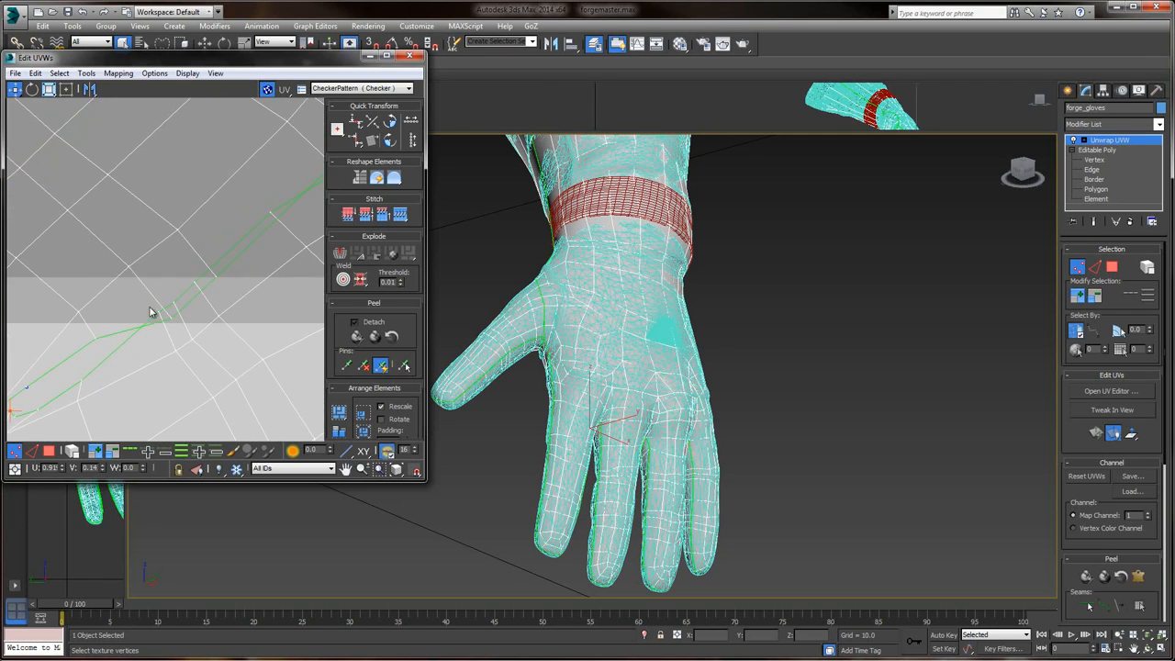
{"action": "mouse_move", "coordinate": [179, 315]}
{"action": "left_mouse_down"}
{"action": "mouse_move", "coordinate": [167, 329]}
{"action": "mouse_move", "coordinate": [167, 311]}
{"action": "left_mouse_up"}
{"action": "key", "text": "ctrl+z"}
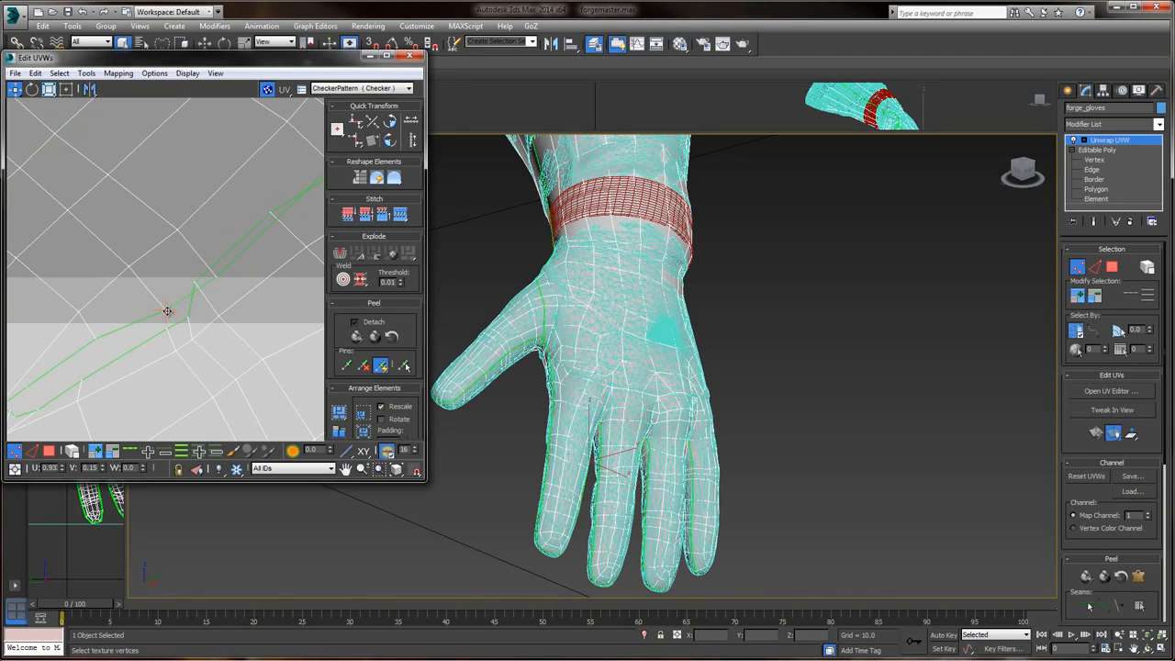
{"action": "left_click", "coordinate": [193, 284]}
{"action": "left_click", "coordinate": [218, 279]}
{"action": "middle_click_drag", "start_coordinate": [201, 262], "coordinate": [150, 288]}
{"action": "left_click", "coordinate": [178, 267]}
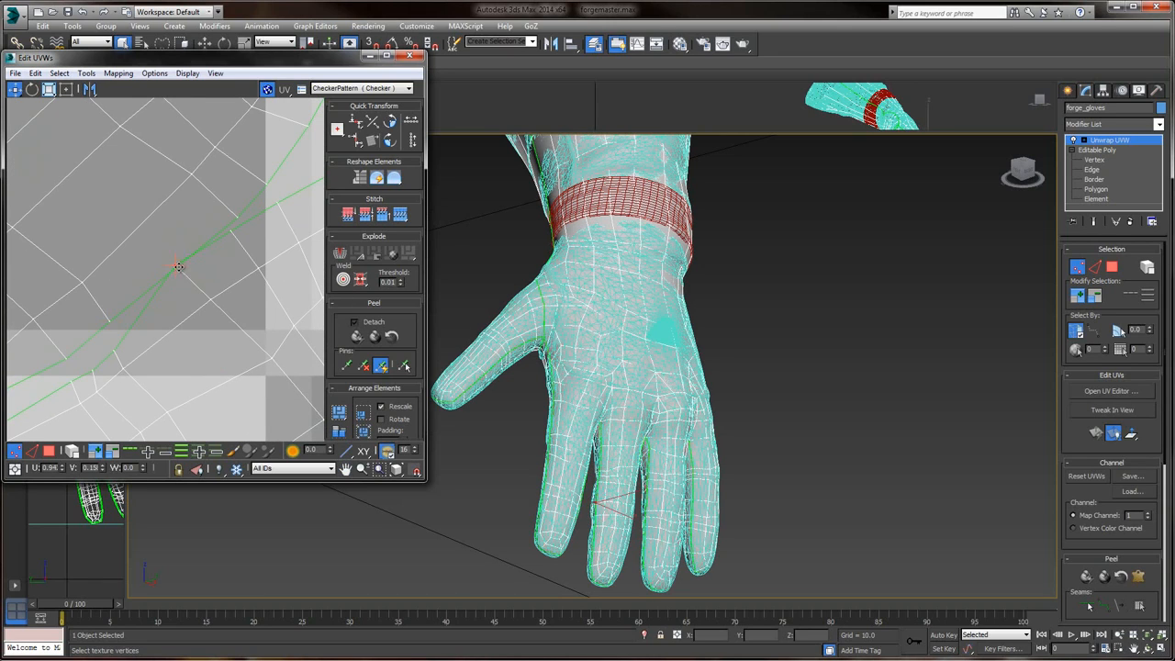
{"action": "middle_click_drag", "start_coordinate": [224, 245], "coordinate": [168, 281]}
{"action": "left_click", "coordinate": [192, 282]}
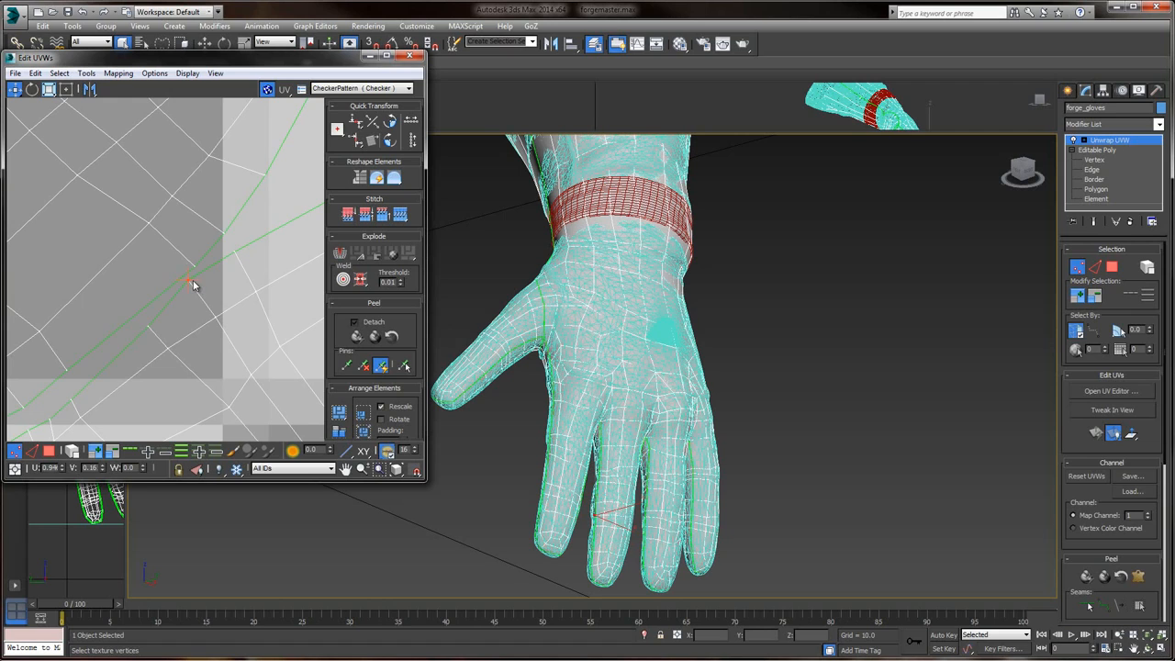
- Move the inner corner UV vertex of the neighbouring finger gap on the same shell to open its pinched notch
{"action": "scroll", "coordinate": [233, 283], "scroll_direction": "down", "scroll_amount": 4}
{"action": "middle_click_drag", "start_coordinate": [233, 284], "coordinate": [84, 179]}
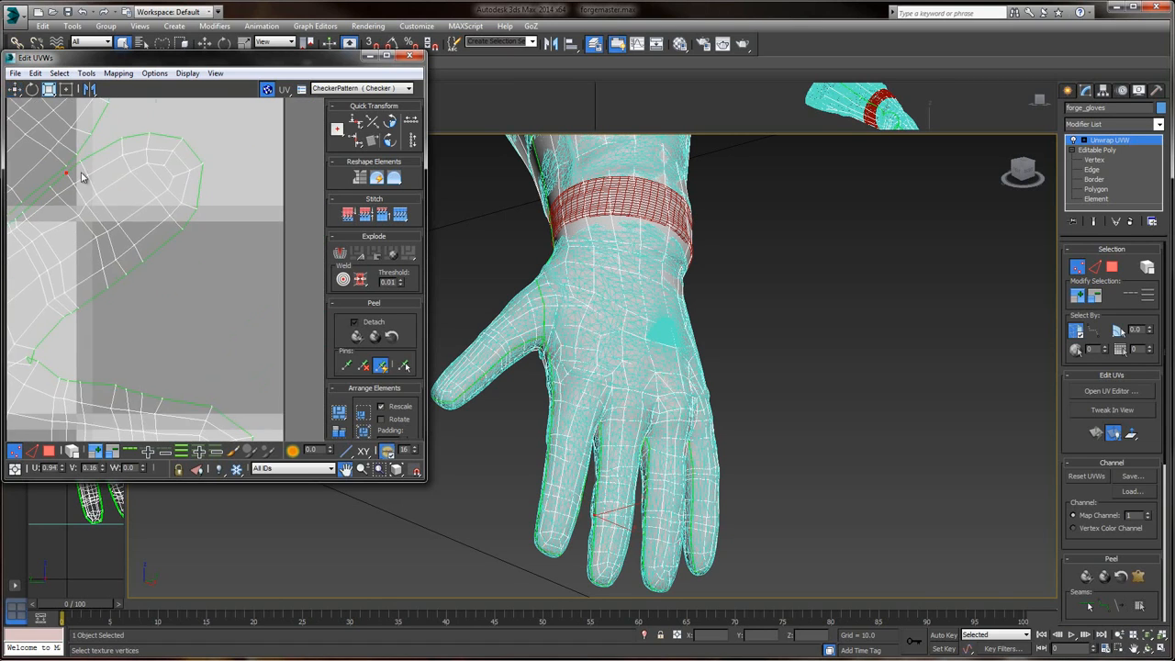
{"action": "middle_click_drag", "start_coordinate": [134, 281], "coordinate": [229, 202]}
{"action": "scroll", "coordinate": [229, 203], "scroll_direction": "down", "scroll_amount": 1}
{"action": "middle_click_drag", "start_coordinate": [169, 250], "coordinate": [218, 223]}
{"action": "scroll", "coordinate": [180, 265], "scroll_direction": "up", "scroll_amount": 3}
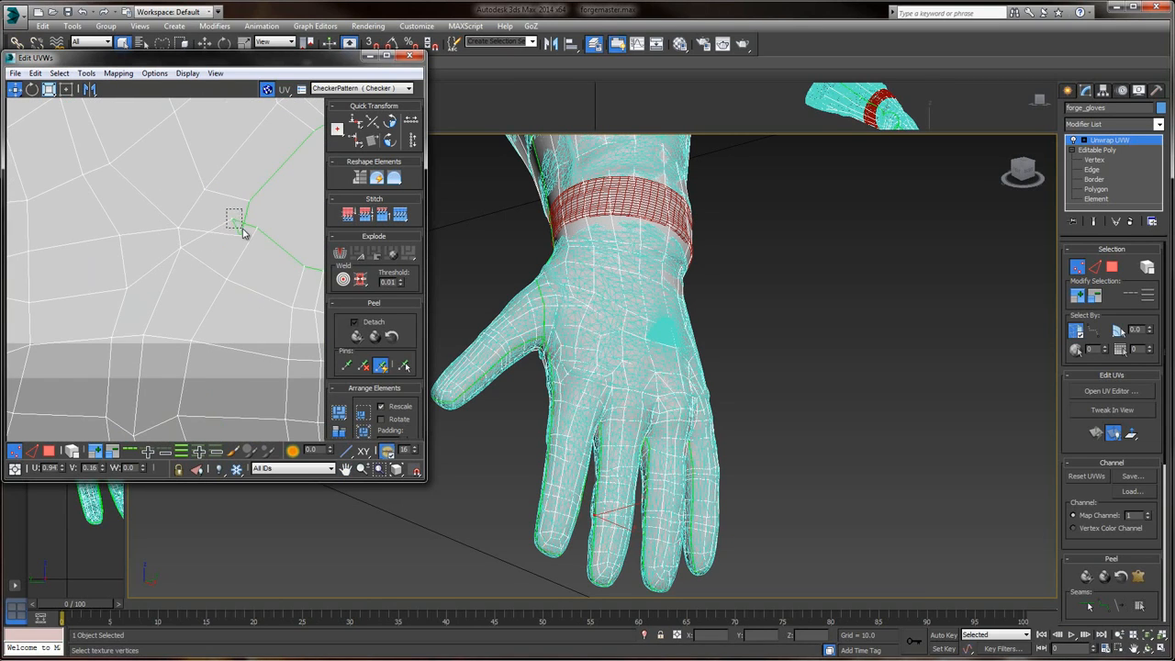
{"action": "mouse_move", "coordinate": [237, 222]}
{"action": "left_mouse_down"}
{"action": "mouse_move", "coordinate": [244, 231]}
{"action": "mouse_move", "coordinate": [234, 215]}
{"action": "left_mouse_up"}
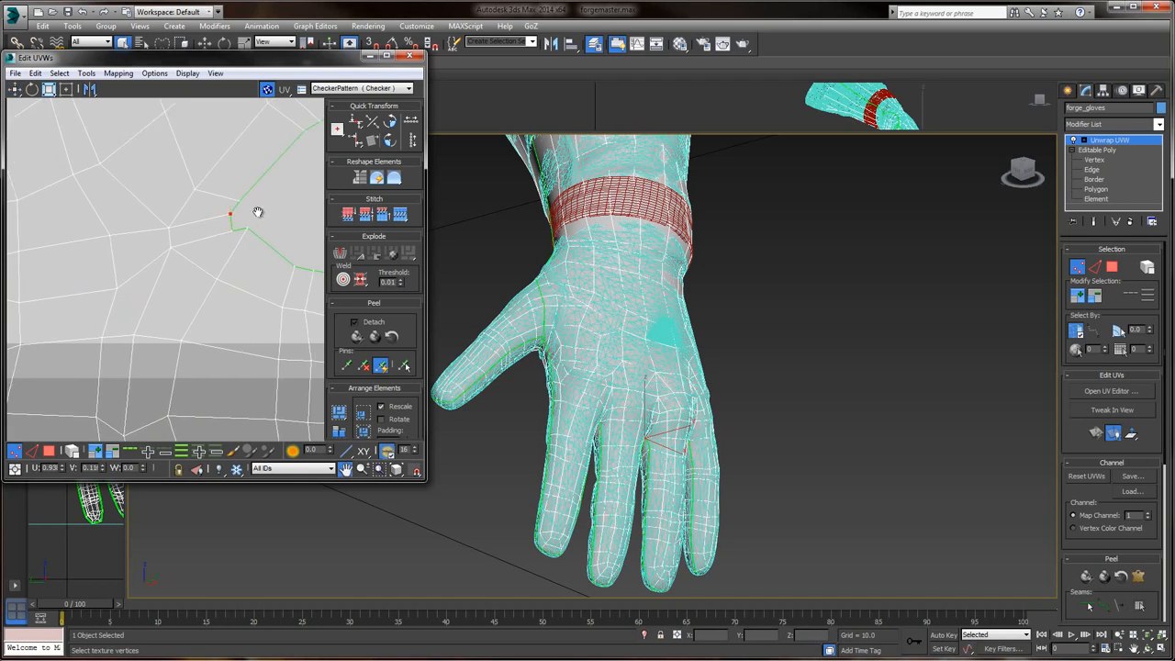
- Examine the glove UV shells for distorted finger gaps and a stray face stretched between two shells
{"action": "scroll", "coordinate": [233, 218], "scroll_direction": "down", "scroll_amount": 4}
{"action": "middle_click_drag", "start_coordinate": [230, 294], "coordinate": [172, 210]}
{"action": "scroll", "coordinate": [171, 210], "scroll_direction": "down", "scroll_amount": 5}
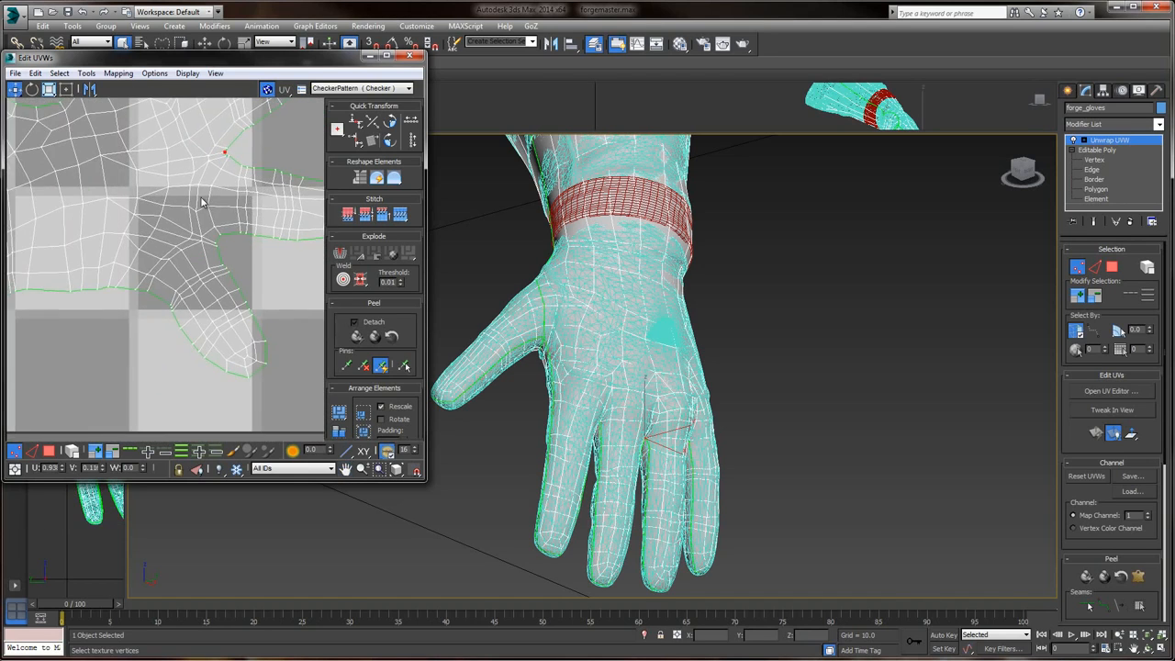
{"action": "scroll", "coordinate": [188, 229], "scroll_direction": "down", "scroll_amount": 6}
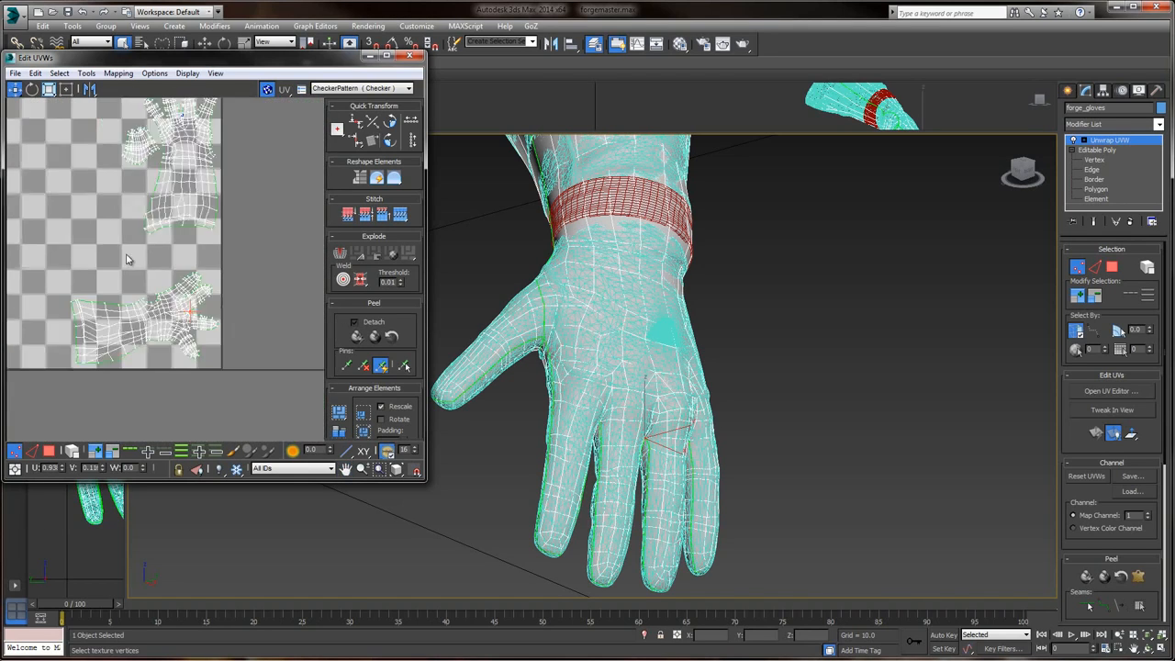
{"action": "scroll", "coordinate": [157, 248], "scroll_direction": "up", "scroll_amount": 8}
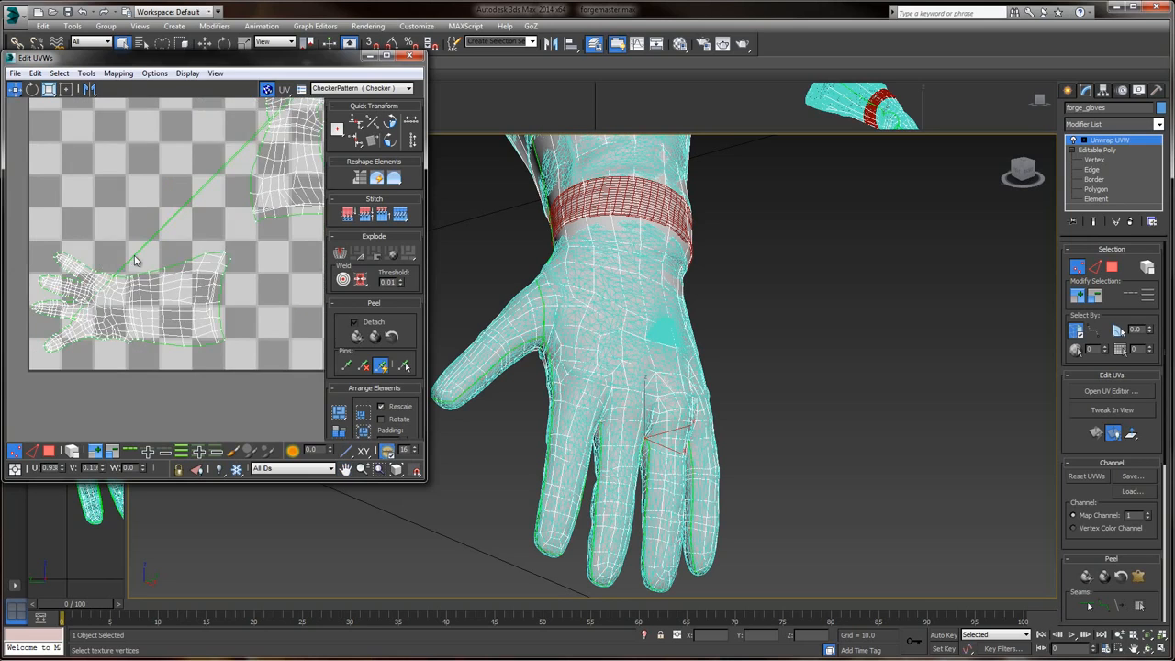
{"action": "scroll", "coordinate": [204, 229], "scroll_direction": "up", "scroll_amount": 7}
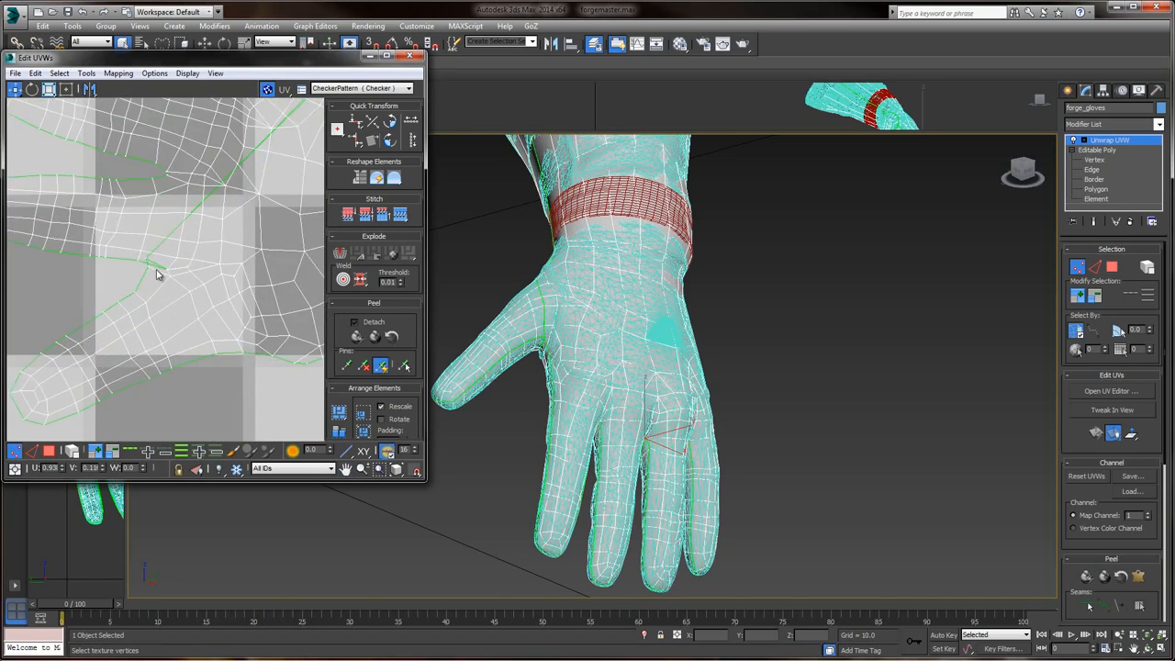
{"action": "scroll", "coordinate": [285, 229], "scroll_direction": "down", "scroll_amount": 6}
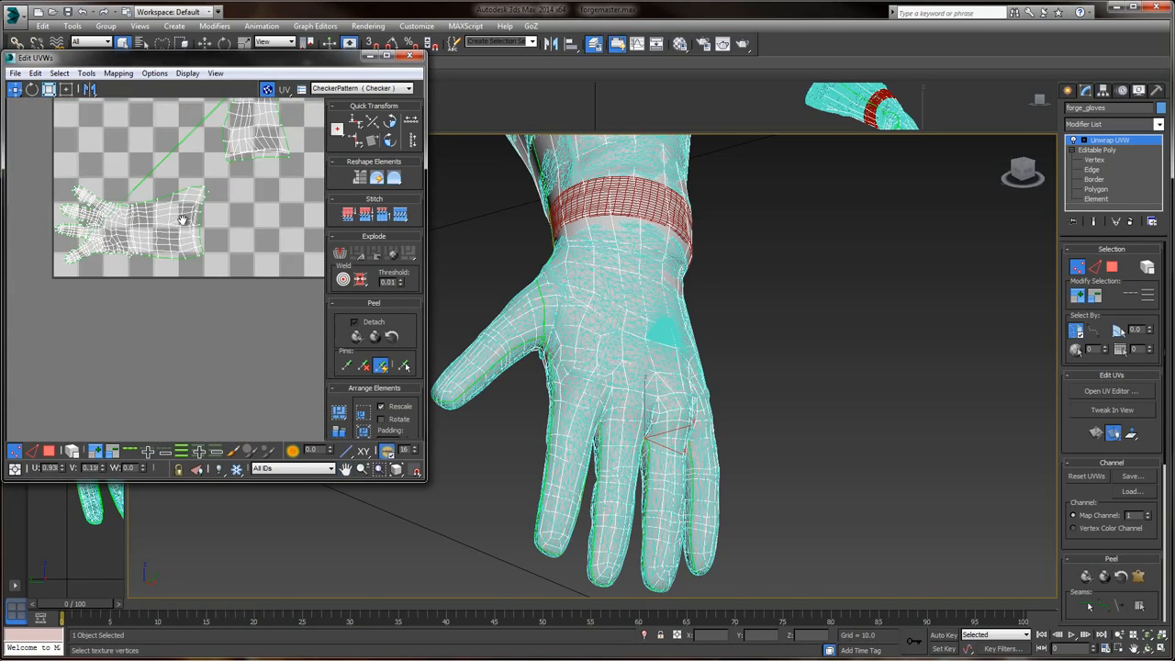
{"action": "scroll", "coordinate": [249, 276], "scroll_direction": "up", "scroll_amount": 4}
{"action": "scroll", "coordinate": [250, 276], "scroll_direction": "up", "scroll_amount": 2}
{"action": "scroll", "coordinate": [149, 251], "scroll_direction": "down", "scroll_amount": 4}
{"action": "middle_click_drag", "start_coordinate": [249, 199], "coordinate": [276, 222]}
{"action": "middle_click_drag", "start_coordinate": [101, 260], "coordinate": [228, 221]}
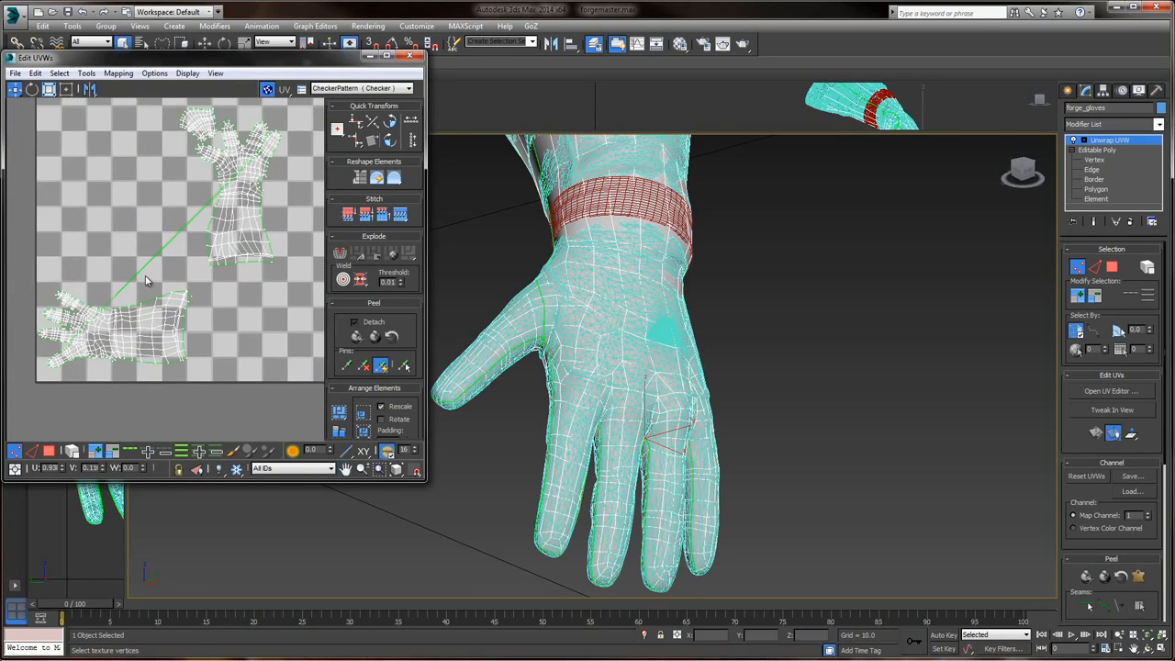
- Move the protruding inner UV vertex of the finger gap on the bottom-left glove shell to reduce the overlap there
{"action": "middle_click_drag", "start_coordinate": [149, 282], "coordinate": [213, 222]}
{"action": "scroll", "coordinate": [155, 274], "scroll_direction": "up", "scroll_amount": 5}
{"action": "middle_click_drag", "start_coordinate": [110, 269], "coordinate": [184, 237]}
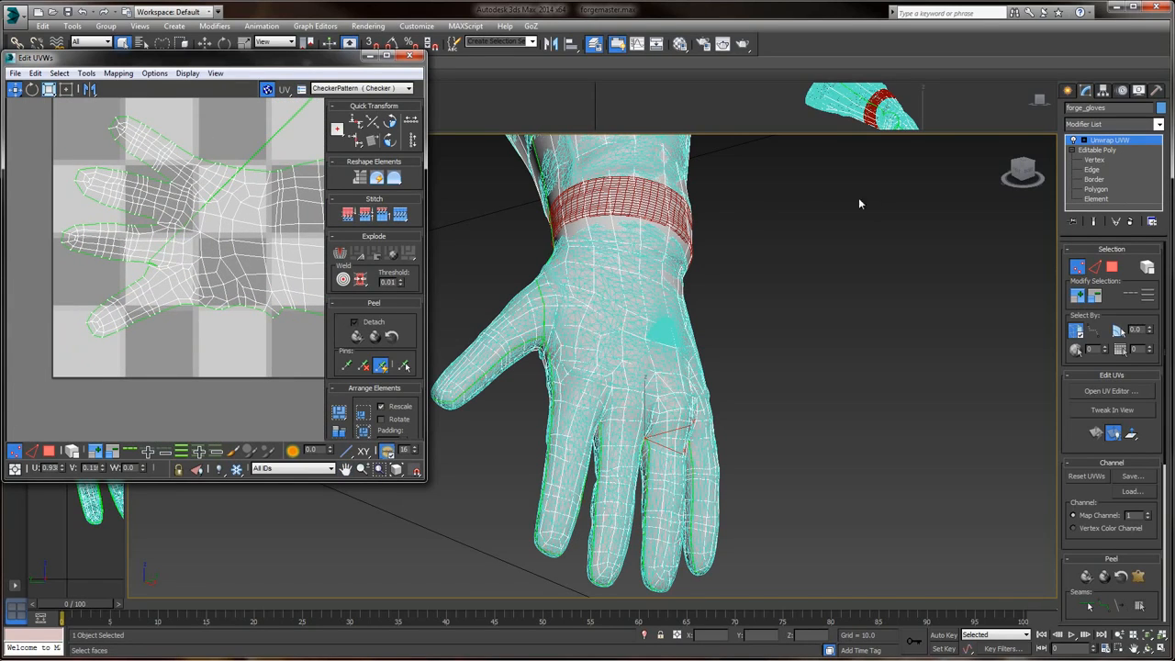
{"action": "middle_click_drag", "start_coordinate": [254, 158], "coordinate": [241, 174]}
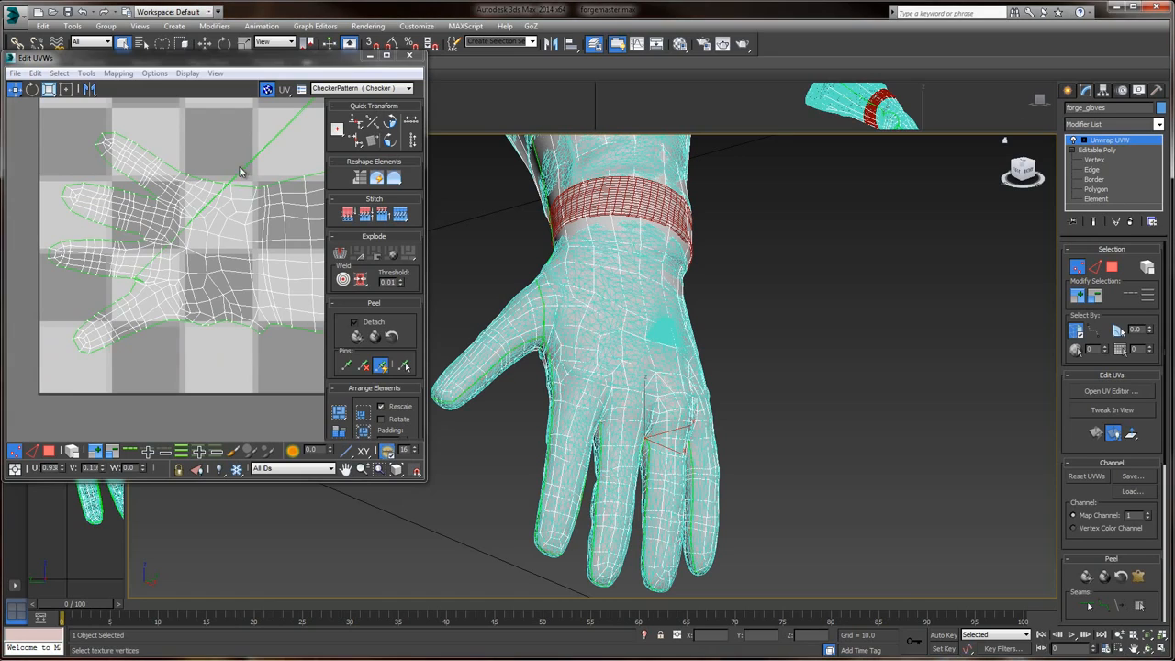
{"action": "middle_click_drag", "start_coordinate": [125, 316], "coordinate": [135, 326]}
{"action": "scroll", "coordinate": [135, 326], "scroll_direction": "up", "scroll_amount": 6}
{"action": "left_click", "coordinate": [184, 221]}
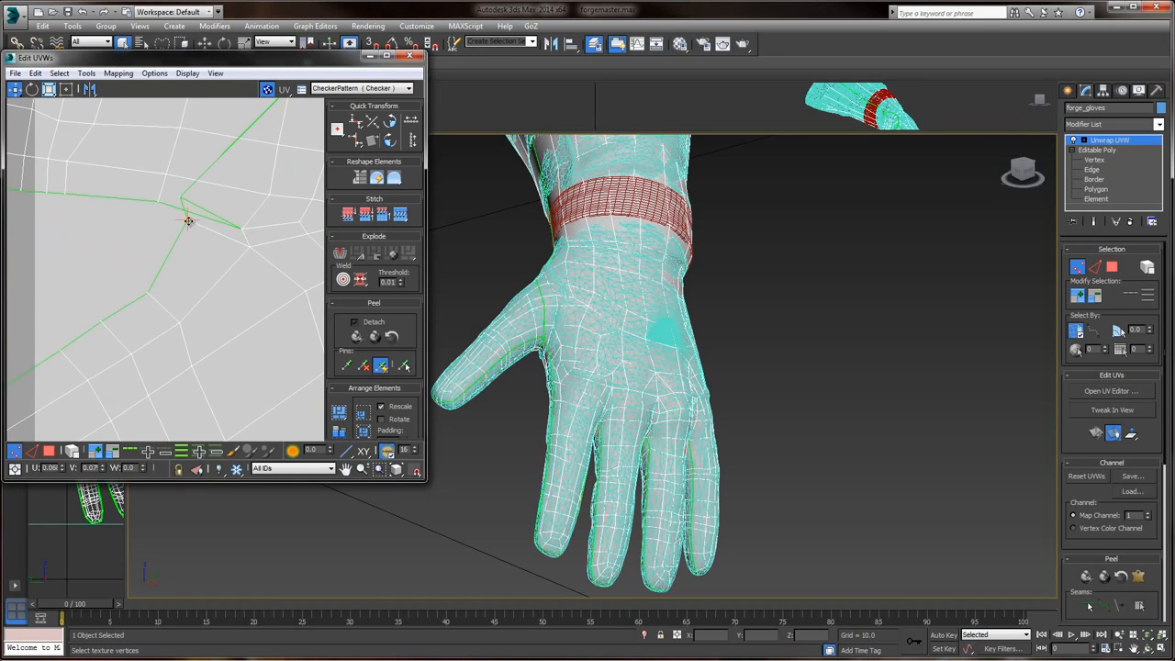
{"action": "left_click_drag", "start_coordinate": [179, 196], "coordinate": [189, 226]}
- Select the long stretched UV face running between the bottom-left and upper-left glove shells
{"action": "scroll", "coordinate": [119, 269], "scroll_direction": "down", "scroll_amount": 6}
{"action": "scroll", "coordinate": [193, 216], "scroll_direction": "up", "scroll_amount": 5}
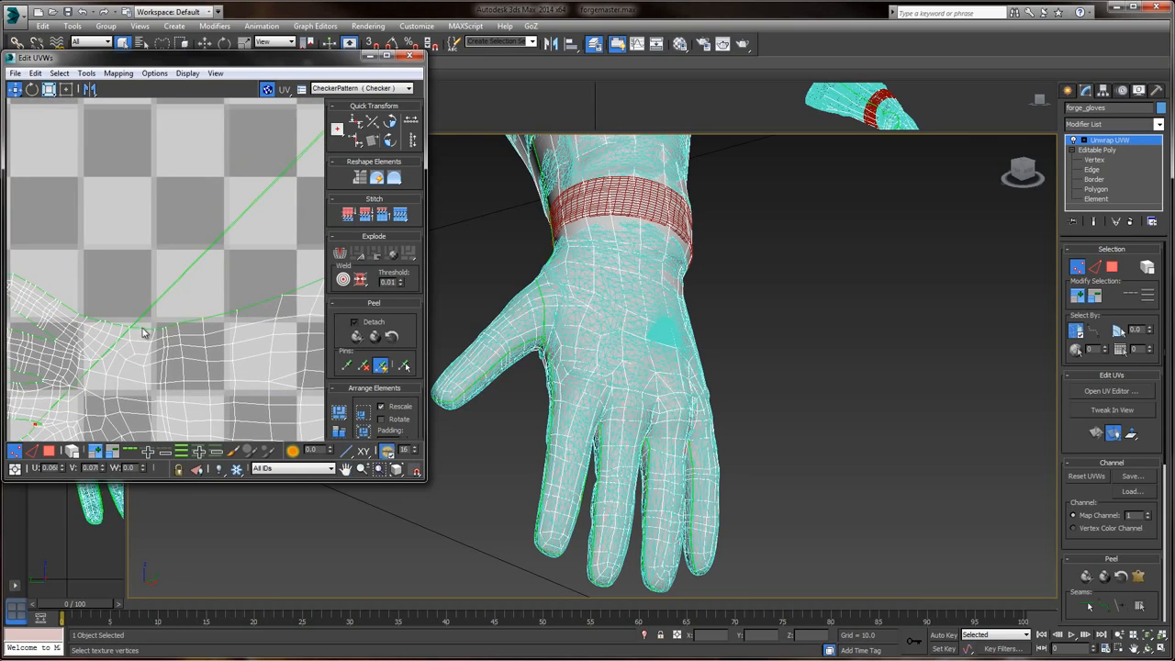
{"action": "scroll", "coordinate": [17, 356], "scroll_direction": "down", "scroll_amount": 4}
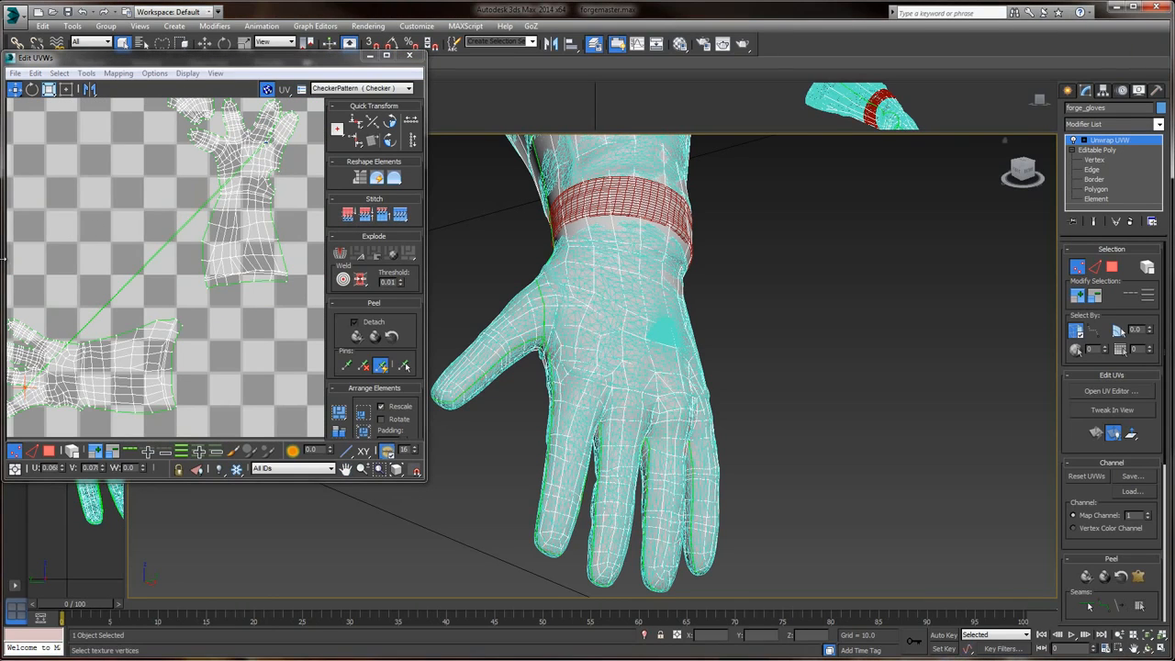
{"action": "scroll", "coordinate": [199, 182], "scroll_direction": "up", "scroll_amount": 5}
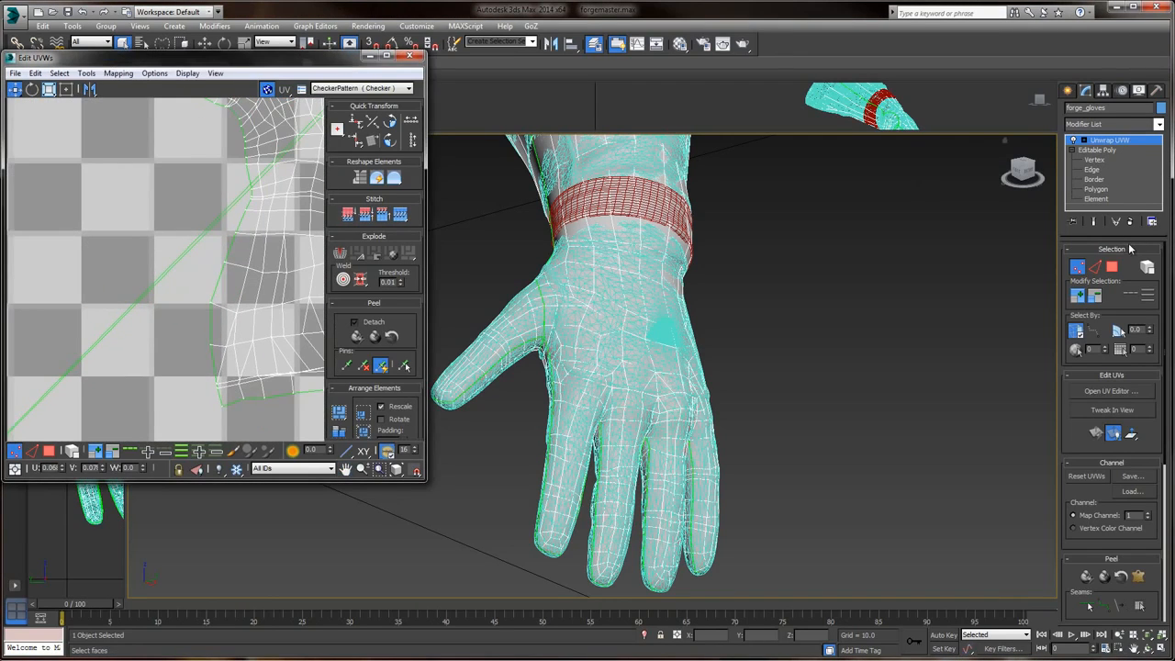
{"action": "left_click", "coordinate": [1111, 267]}
{"action": "scroll", "coordinate": [174, 220], "scroll_direction": "down", "scroll_amount": 4}
{"action": "scroll", "coordinate": [177, 216], "scroll_direction": "up", "scroll_amount": 6}
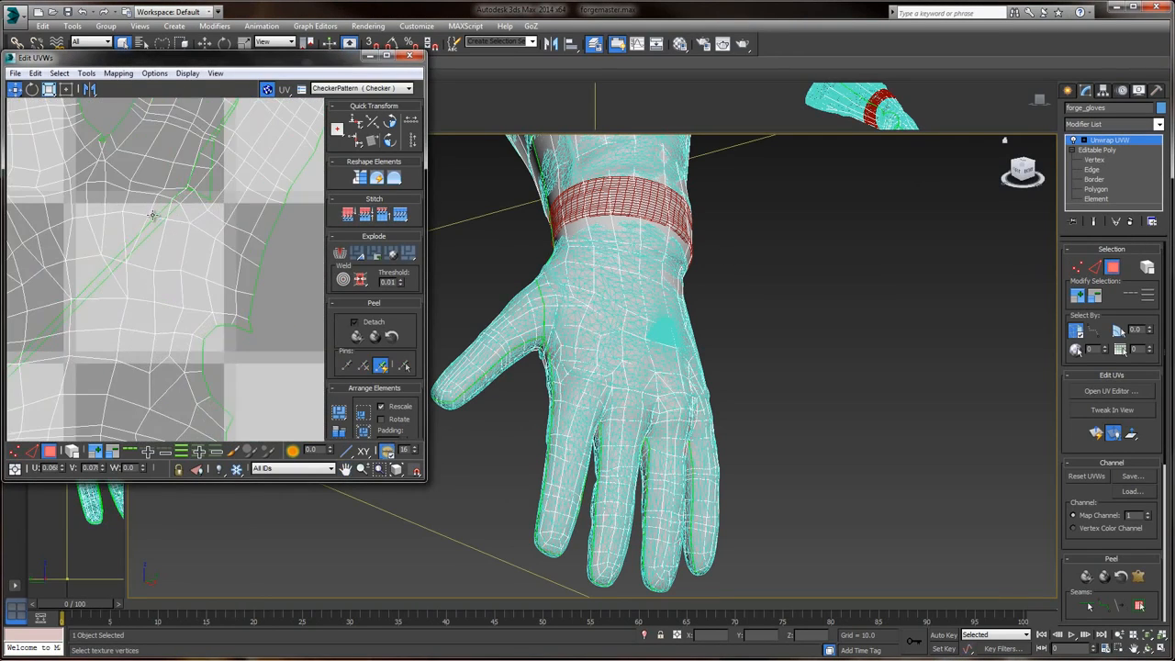
{"action": "scroll", "coordinate": [177, 217], "scroll_direction": "down", "scroll_amount": 3}
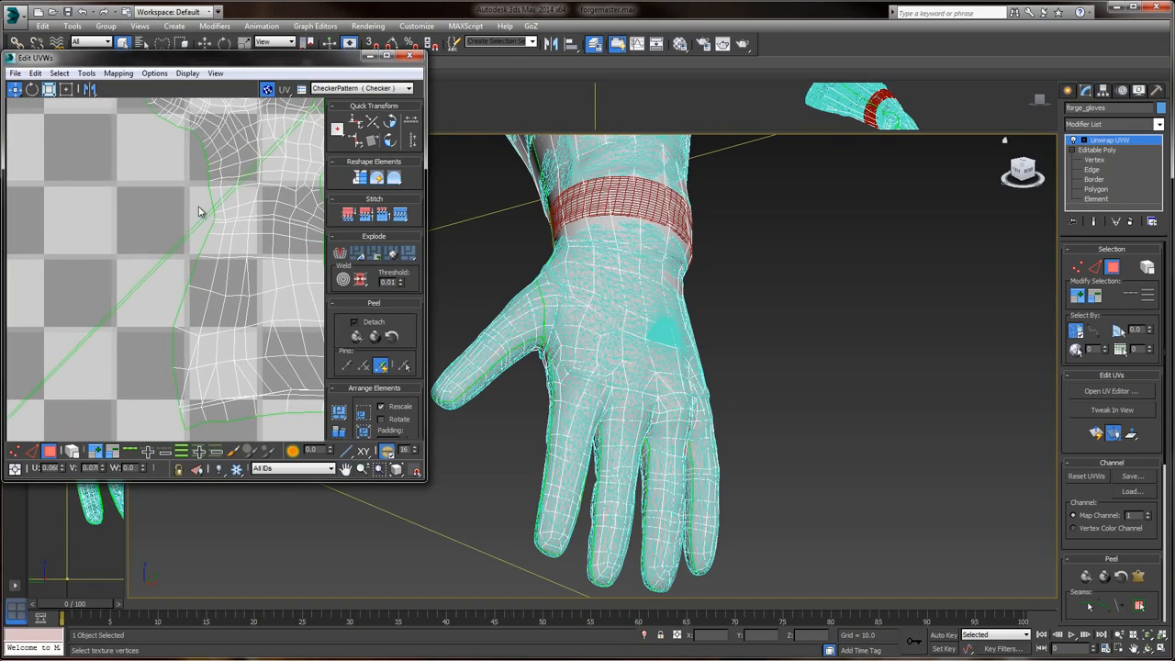
{"action": "left_click", "coordinate": [140, 283]}
- Pelt-map the selected stretched face into its own separate triangle and commit the result
{"action": "middle_click_drag", "start_coordinate": [242, 167], "coordinate": [203, 194]}
{"action": "scroll", "coordinate": [168, 227], "scroll_direction": "up", "scroll_amount": 3}
{"action": "scroll", "coordinate": [204, 194], "scroll_direction": "down", "scroll_amount": 3}
{"action": "scroll", "coordinate": [233, 207], "scroll_direction": "down", "scroll_amount": 3}
{"action": "middle_click_drag", "start_coordinate": [158, 258], "coordinate": [276, 172]}
{"action": "scroll", "coordinate": [230, 236], "scroll_direction": "up", "scroll_amount": 3}
{"action": "middle_click_drag", "start_coordinate": [230, 236], "coordinate": [208, 220]}
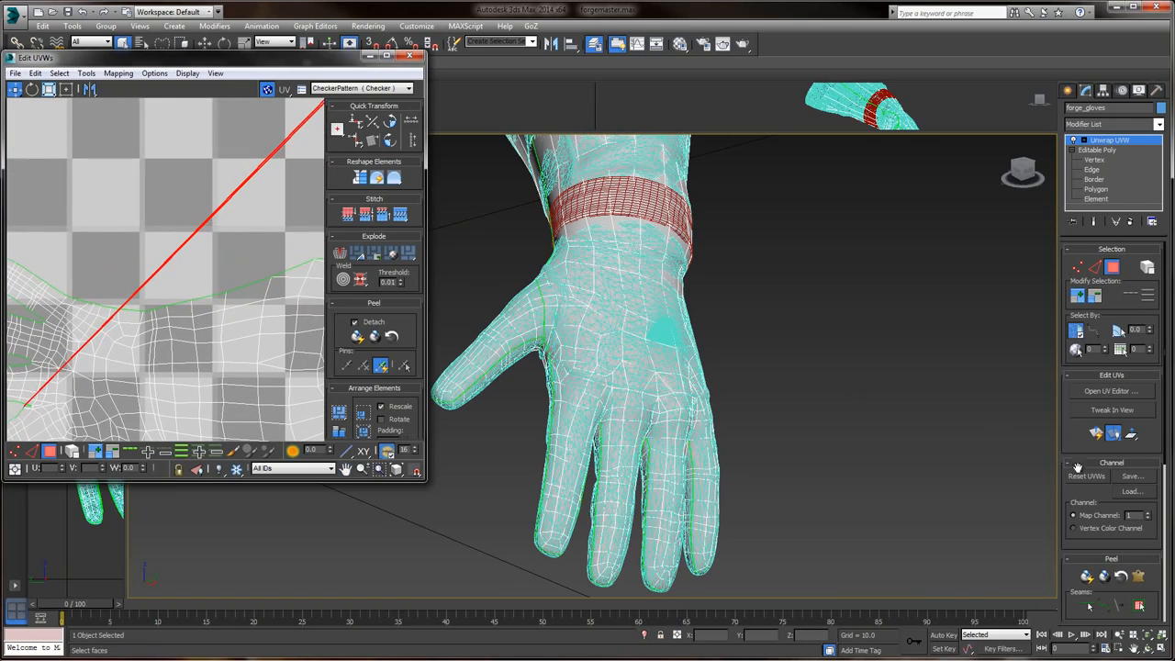
{"action": "left_click", "coordinate": [1138, 575]}
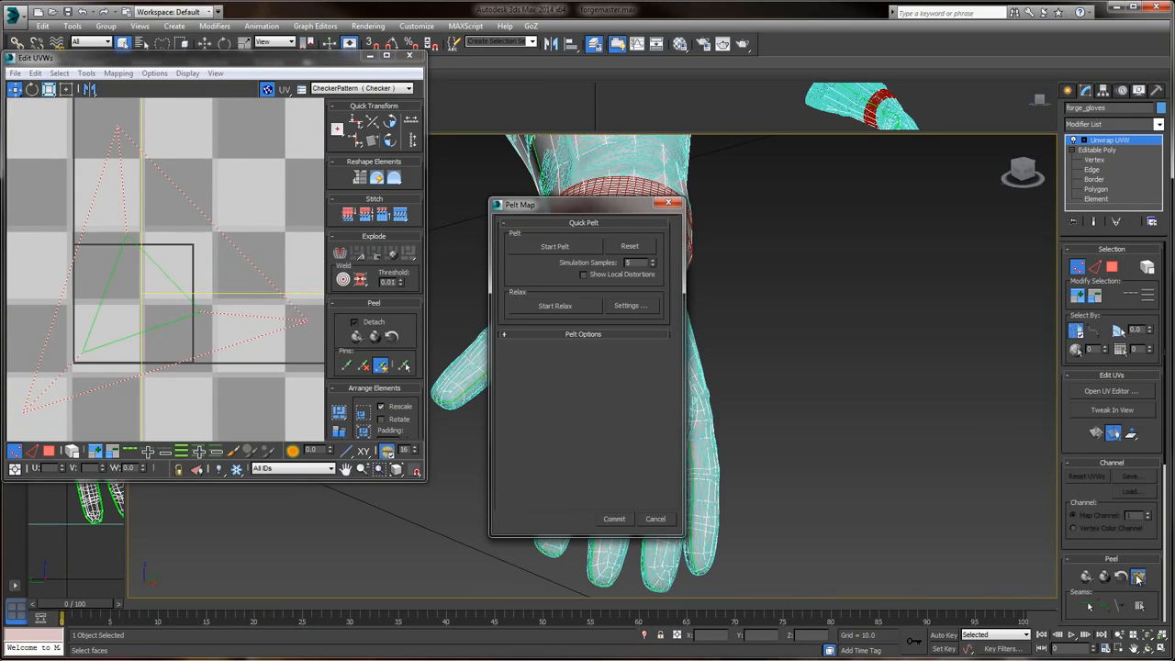
{"action": "left_click", "coordinate": [613, 519]}
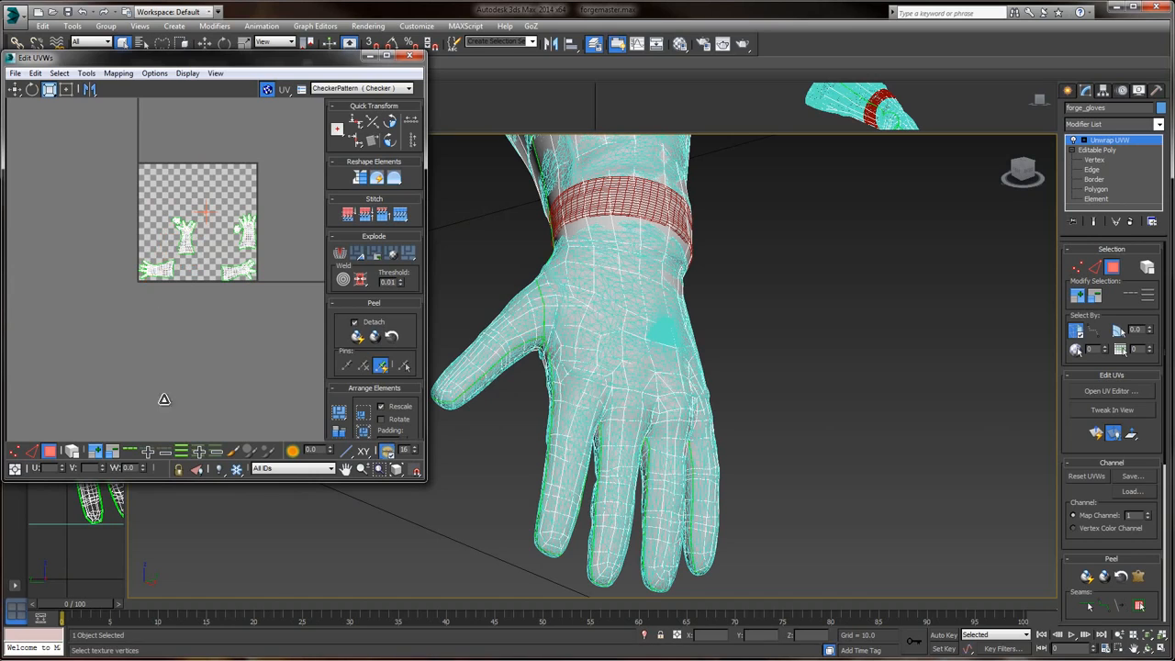
- Resize the detached UV triangle and place it beside the cuff of the upper-left glove shell
{"action": "scroll", "coordinate": [195, 229], "scroll_direction": "up", "scroll_amount": 8}
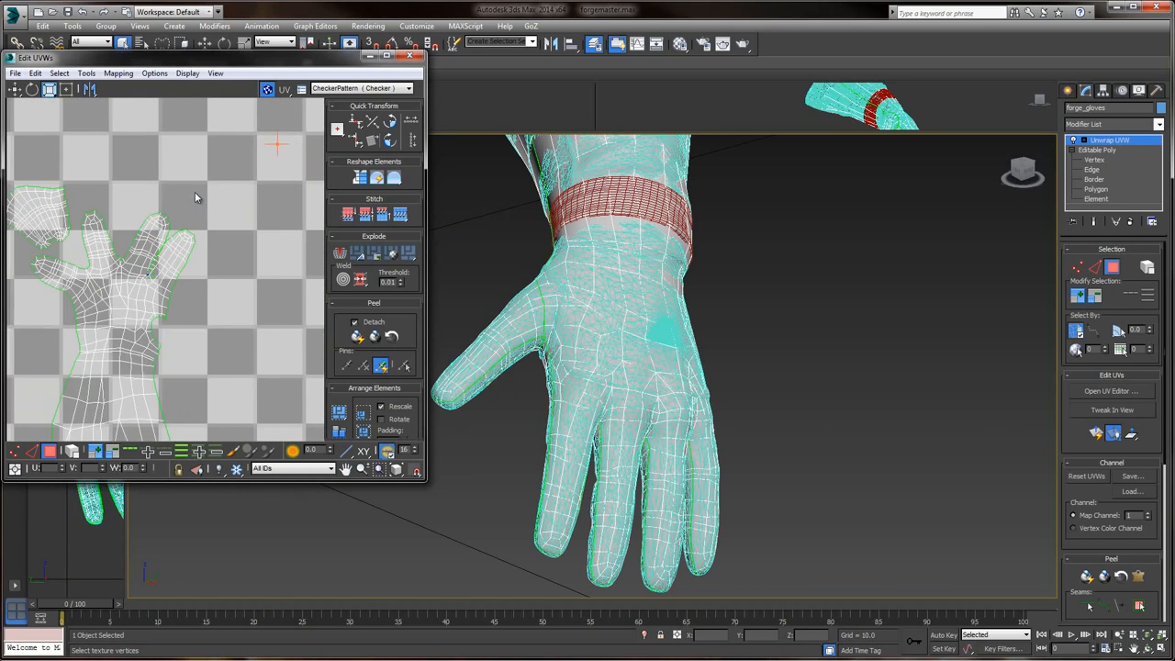
{"action": "scroll", "coordinate": [198, 245], "scroll_direction": "down", "scroll_amount": 5}
{"action": "middle_click_drag", "start_coordinate": [198, 245], "coordinate": [272, 146]}
{"action": "left_click_drag", "start_coordinate": [158, 251], "coordinate": [155, 360]}
{"action": "middle_click_drag", "start_coordinate": [178, 210], "coordinate": [137, 293]}
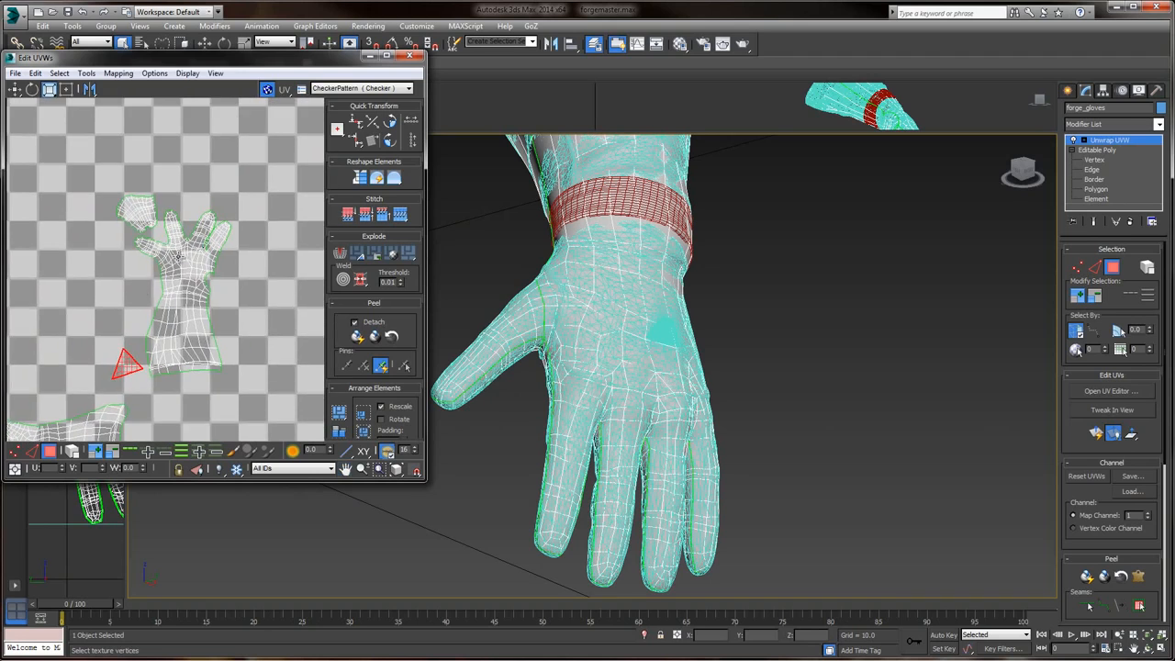
- Join the UV triangle to the upper-left glove shell with Stitch To Target
{"action": "scroll", "coordinate": [179, 256], "scroll_direction": "up", "scroll_amount": 3}
{"action": "scroll", "coordinate": [235, 238], "scroll_direction": "up", "scroll_amount": 6}
{"action": "middle_click_drag", "start_coordinate": [185, 250], "coordinate": [209, 199]}
{"action": "scroll", "coordinate": [216, 201], "scroll_direction": "down", "scroll_amount": 7}
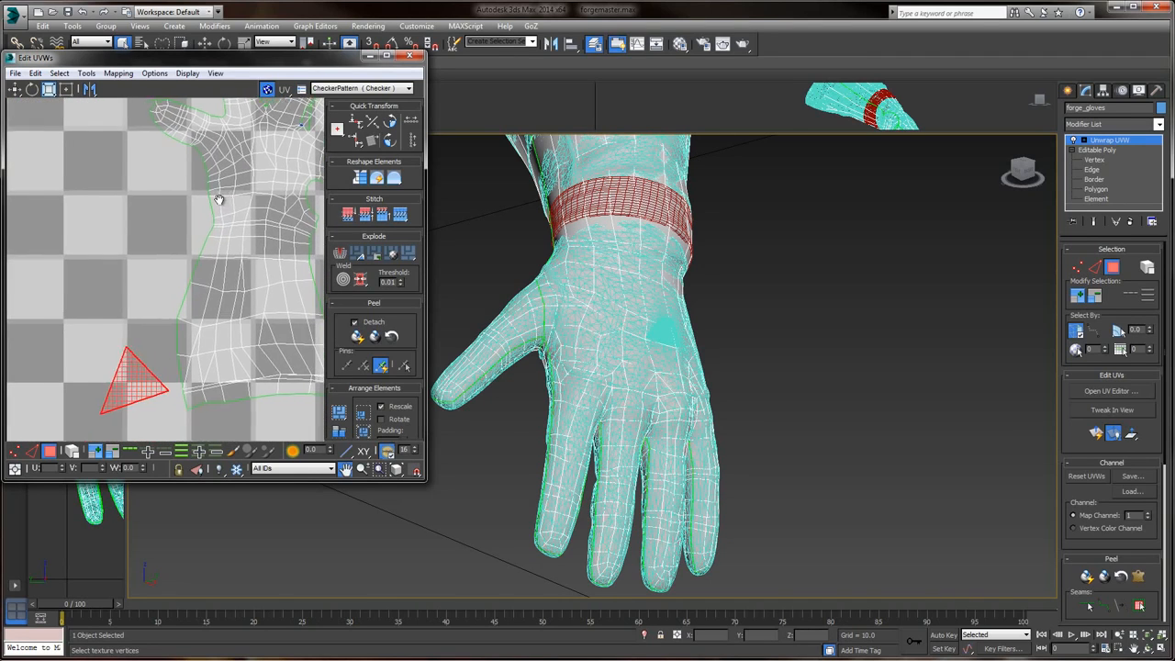
{"action": "middle_click_drag", "start_coordinate": [243, 176], "coordinate": [231, 202]}
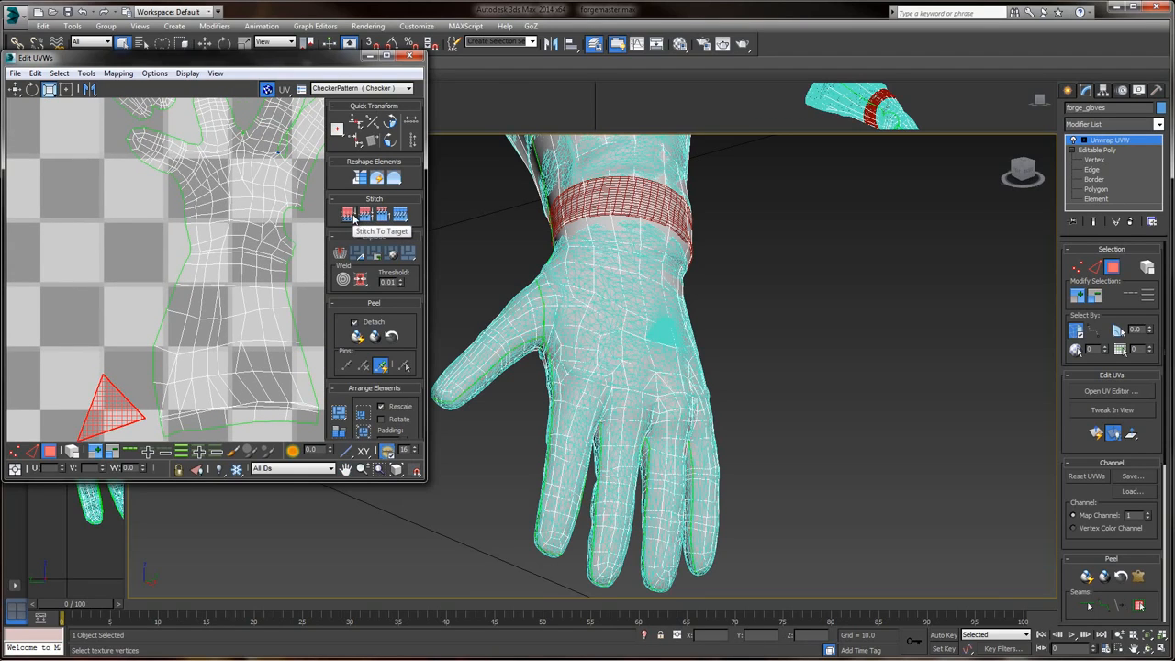
{"action": "left_click", "coordinate": [354, 218]}
{"action": "middle_click_drag", "start_coordinate": [216, 211], "coordinate": [207, 179]}
{"action": "scroll", "coordinate": [206, 225], "scroll_direction": "down", "scroll_amount": 4}
{"action": "scroll", "coordinate": [134, 287], "scroll_direction": "up", "scroll_amount": 5}
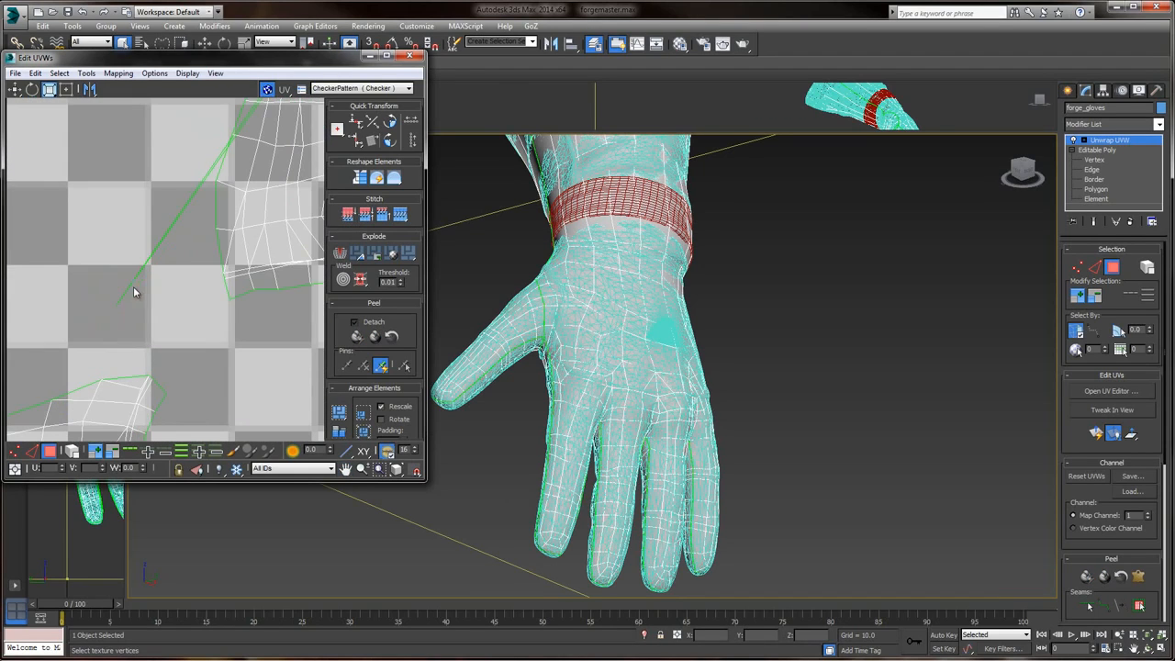
- Move the stitched triangle's stray UV vertex up to the gap between the two rightmost fingers of the upper-left glove shell
{"action": "left_click", "coordinate": [1077, 266]}
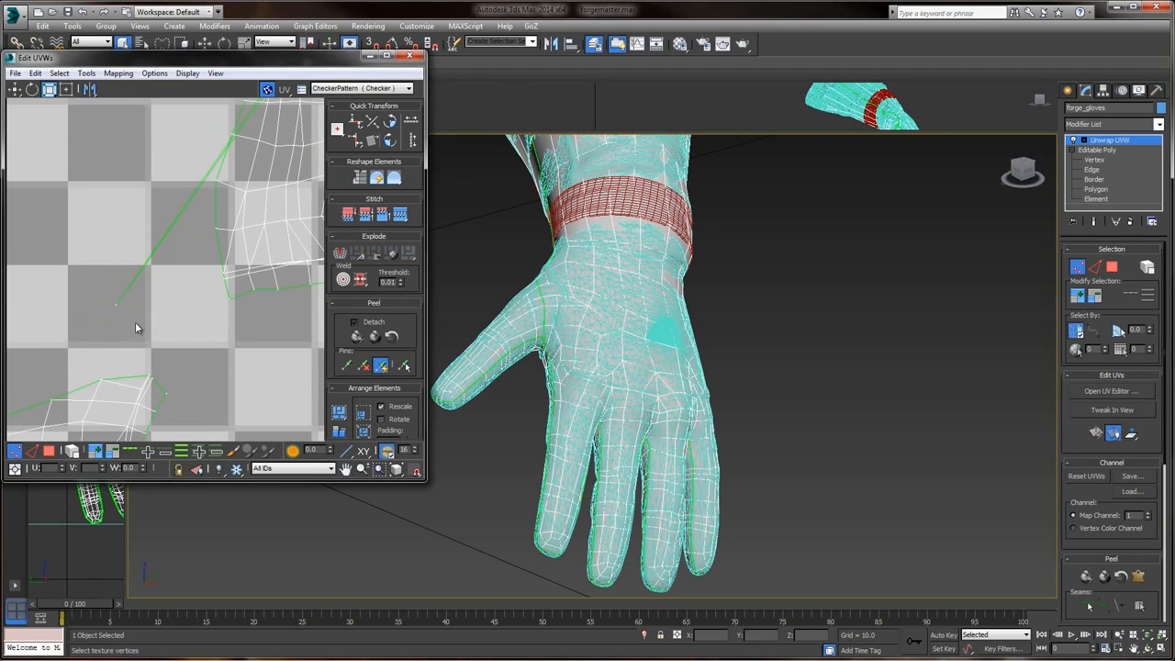
{"action": "left_click", "coordinate": [14, 89]}
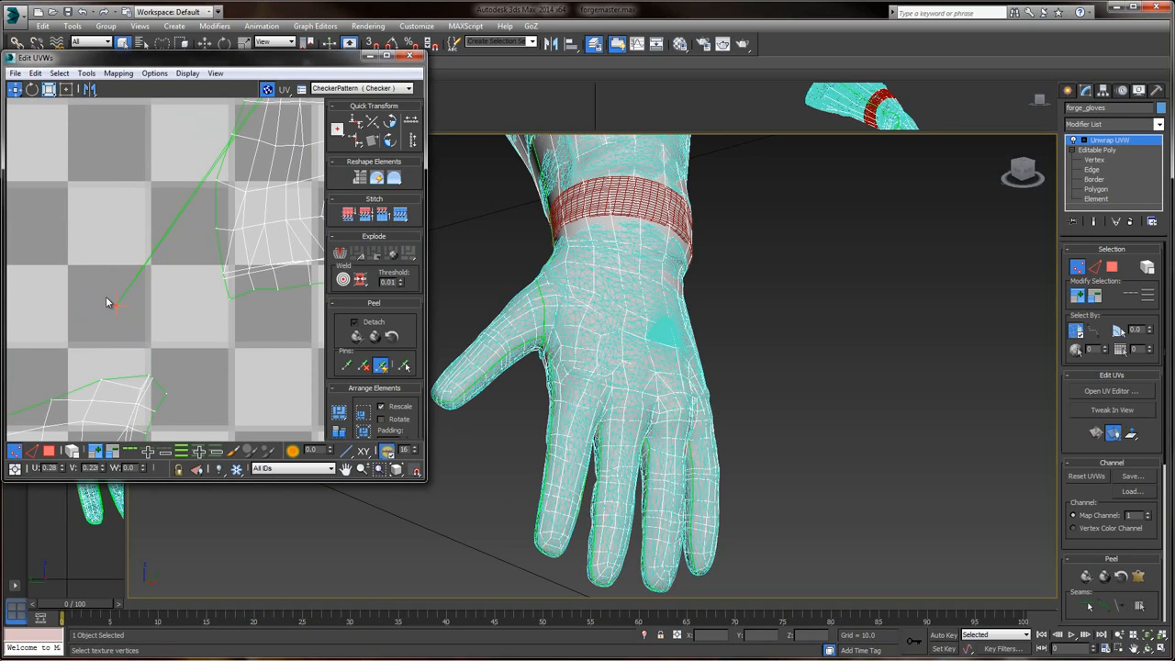
{"action": "left_click_drag", "start_coordinate": [115, 303], "coordinate": [252, 176]}
{"action": "middle_click_drag", "start_coordinate": [284, 123], "coordinate": [178, 348]}
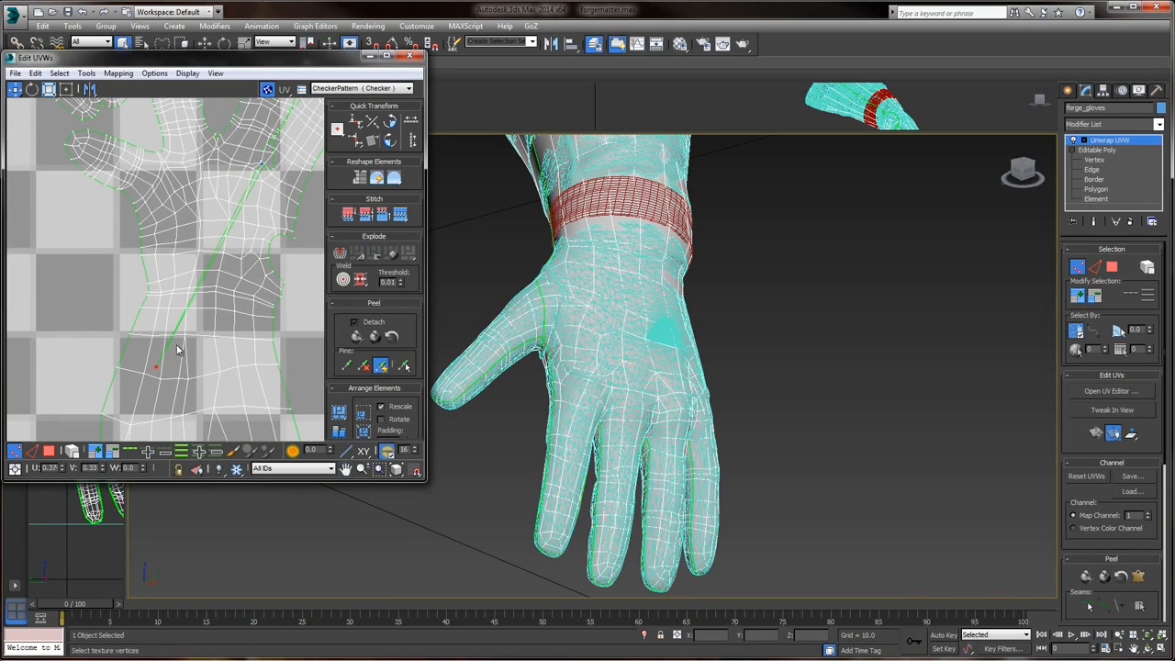
{"action": "left_click_drag", "start_coordinate": [178, 349], "coordinate": [266, 169]}
{"action": "middle_click_drag", "start_coordinate": [267, 168], "coordinate": [227, 241]}
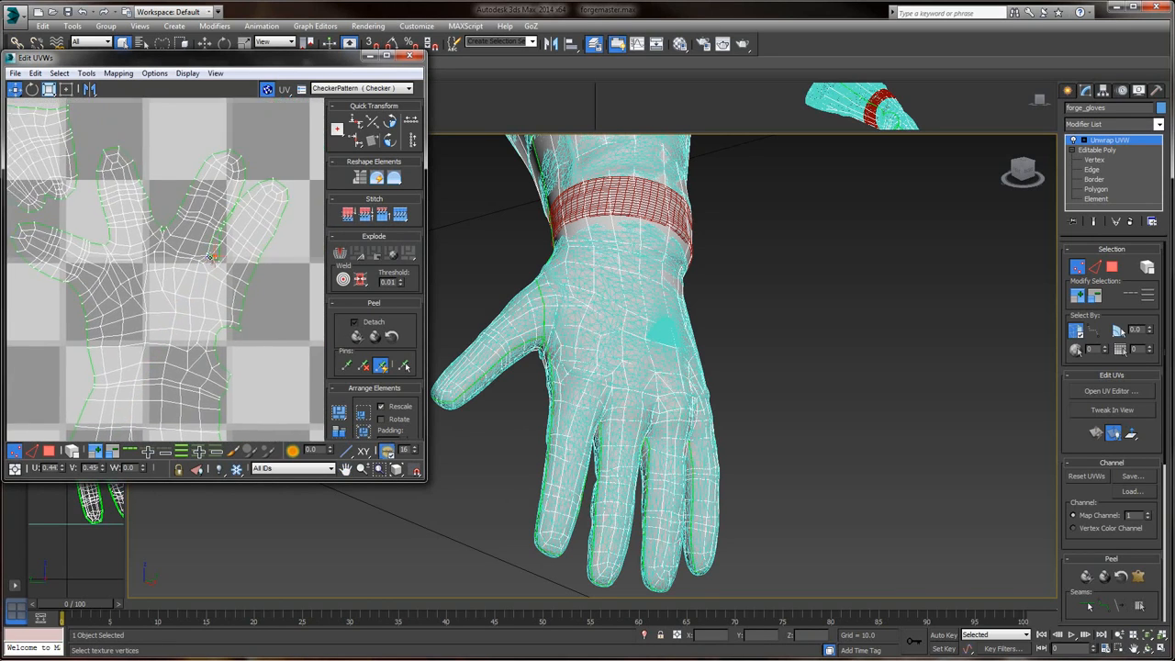
- Rearrange the UV vertices at the inner end of that finger gap to shrink the stitched cap and untangle its corner
{"action": "scroll", "coordinate": [228, 241], "scroll_direction": "up", "scroll_amount": 3}
{"action": "scroll", "coordinate": [229, 240], "scroll_direction": "up", "scroll_amount": 2}
{"action": "left_click_drag", "start_coordinate": [257, 245], "coordinate": [186, 220]}
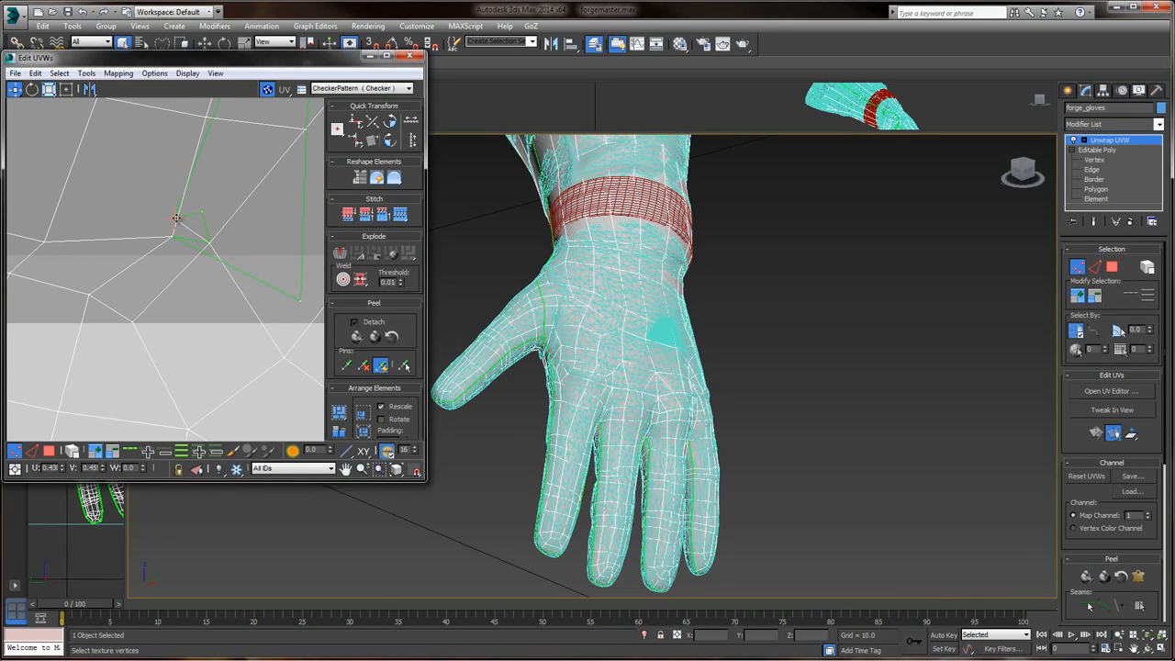
{"action": "left_click_drag", "start_coordinate": [247, 192], "coordinate": [237, 190]}
{"action": "left_click_drag", "start_coordinate": [171, 239], "coordinate": [216, 243]}
{"action": "middle_click_drag", "start_coordinate": [266, 202], "coordinate": [173, 260]}
- Shift the overlapping border UV vertices farther out along the same gap to pull the two fingers apart
{"action": "scroll", "coordinate": [173, 261], "scroll_direction": "down", "scroll_amount": 3}
{"action": "scroll", "coordinate": [174, 261], "scroll_direction": "down", "scroll_amount": 2}
{"action": "middle_click_drag", "start_coordinate": [207, 204], "coordinate": [126, 404]}
{"action": "scroll", "coordinate": [197, 284], "scroll_direction": "down", "scroll_amount": 1}
{"action": "left_click", "coordinate": [167, 344]}
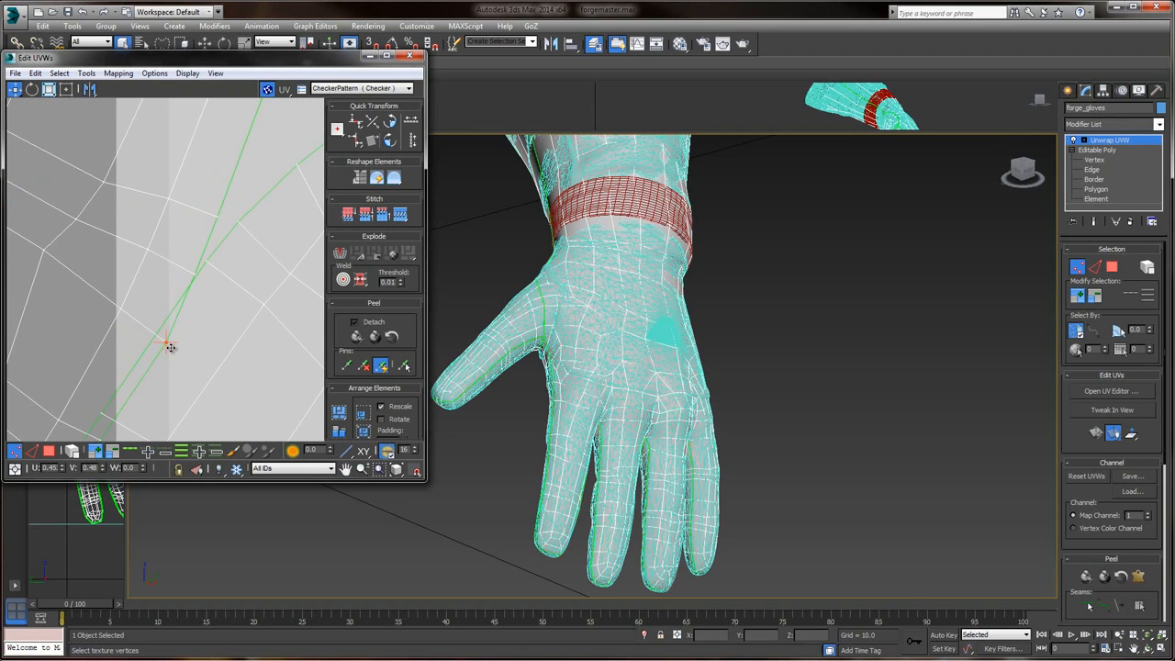
{"action": "left_click_drag", "start_coordinate": [166, 344], "coordinate": [149, 321]}
{"action": "middle_click_drag", "start_coordinate": [188, 335], "coordinate": [192, 310]}
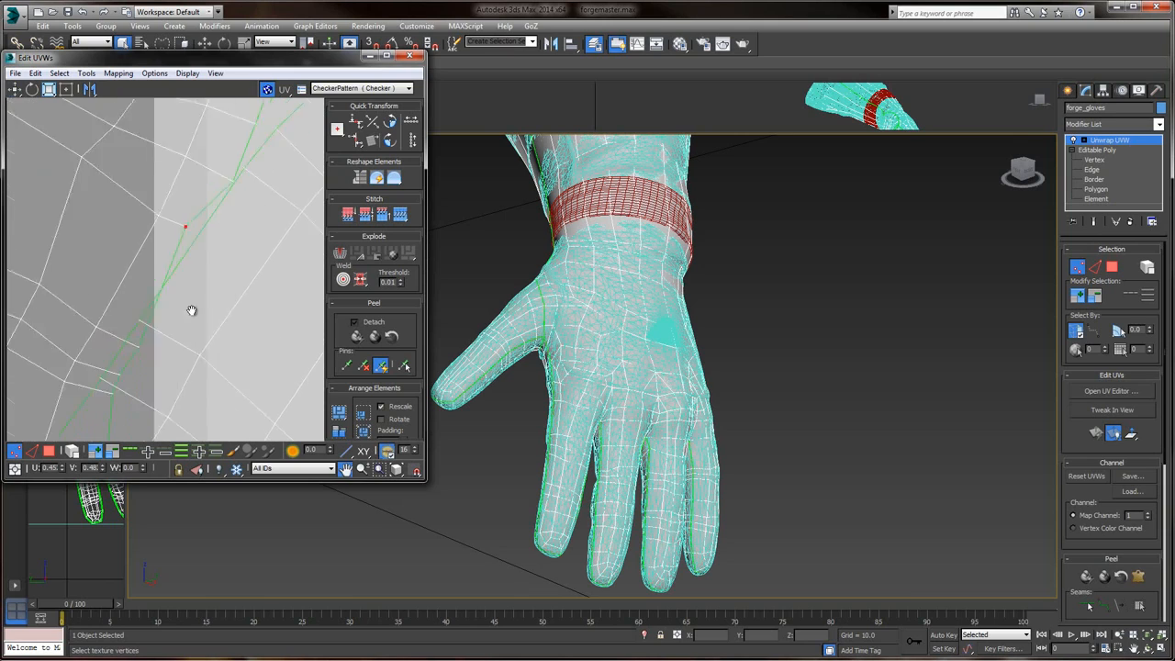
{"action": "left_click", "coordinate": [204, 245]}
{"action": "left_click_drag", "start_coordinate": [203, 245], "coordinate": [193, 240]}
- Separate the crossing border UV vertices along the middle of the gap, working back towards its inner end
{"action": "middle_click_drag", "start_coordinate": [149, 325], "coordinate": [207, 212]}
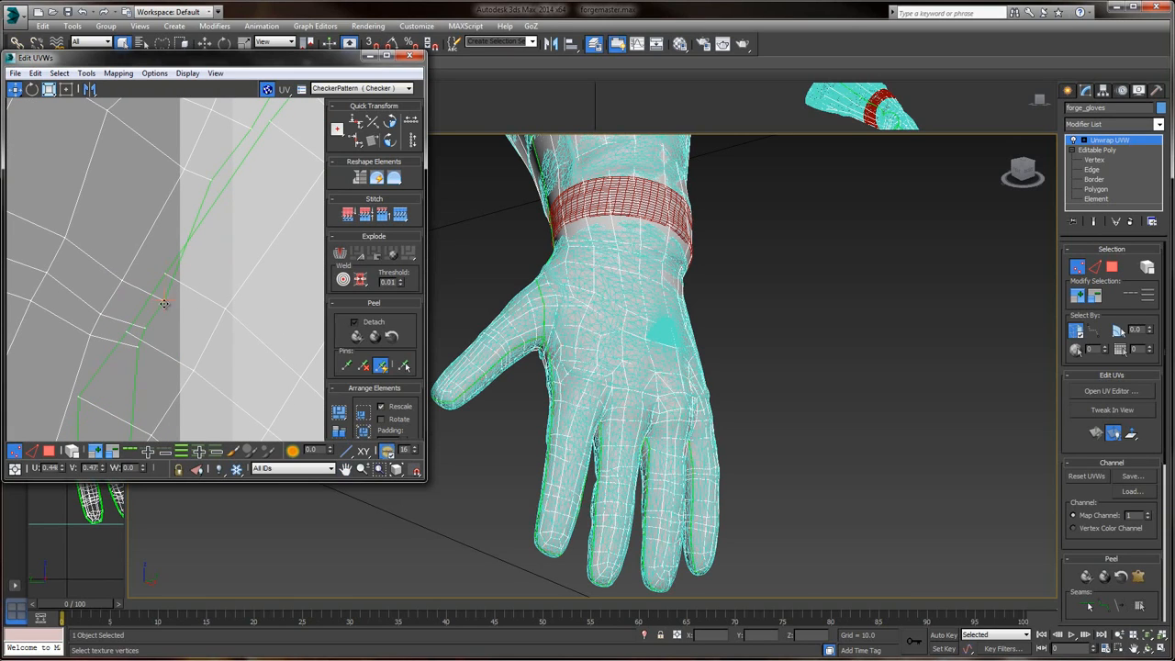
{"action": "left_click_drag", "start_coordinate": [166, 274], "coordinate": [151, 284]}
{"action": "middle_click_drag", "start_coordinate": [165, 314], "coordinate": [220, 271]}
{"action": "mouse_move", "coordinate": [205, 276]}
{"action": "left_mouse_down"}
{"action": "mouse_move", "coordinate": [194, 265]}
{"action": "mouse_move", "coordinate": [175, 290]}
{"action": "mouse_move", "coordinate": [208, 294]}
{"action": "left_mouse_up"}
{"action": "middle_click_drag", "start_coordinate": [207, 331], "coordinate": [239, 240]}
{"action": "left_click_drag", "start_coordinate": [173, 253], "coordinate": [212, 270]}
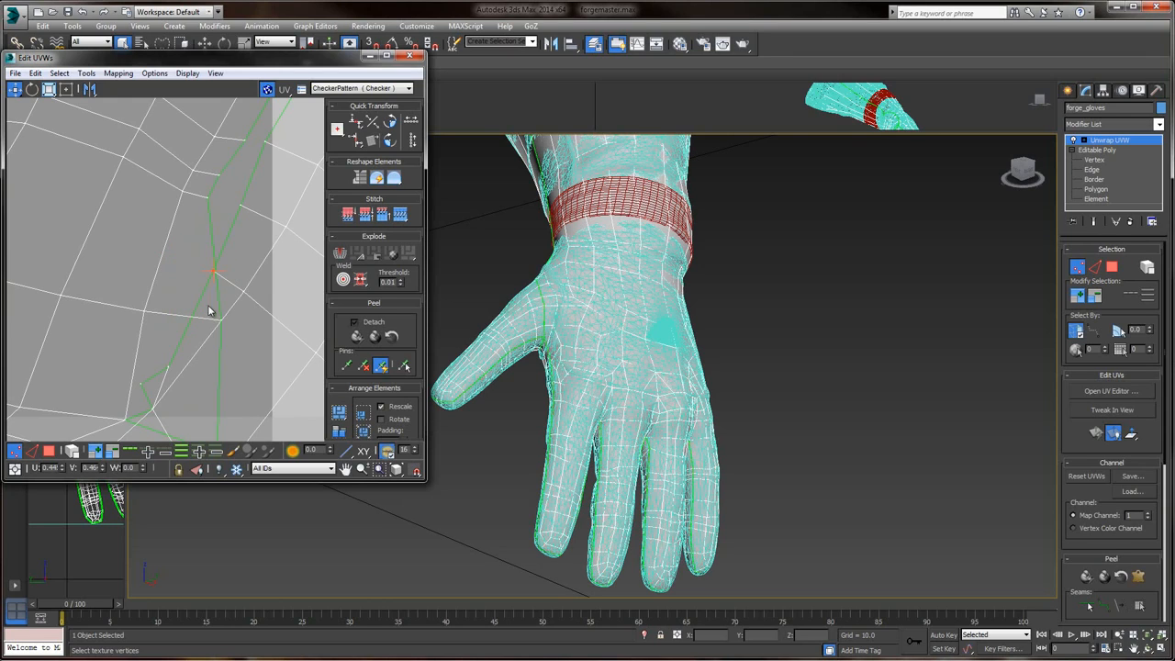
- Move the remaining border UV vertices near the gap's inner end so both finger edges run side by side
{"action": "left_click_drag", "start_coordinate": [223, 322], "coordinate": [187, 301]}
{"action": "middle_click_drag", "start_coordinate": [198, 395], "coordinate": [222, 294]}
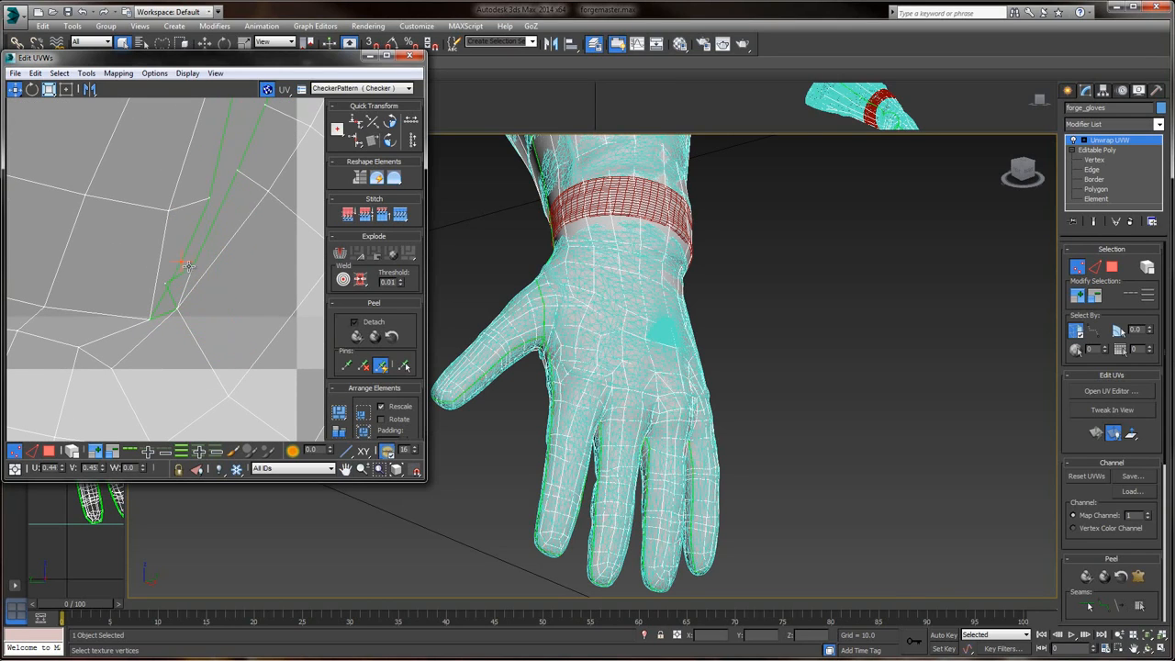
{"action": "left_click_drag", "start_coordinate": [190, 264], "coordinate": [178, 328]}
- Nudge the crossing border UV vertex at the inner end of the neighbouring, wider finger gap to untangle its corner
{"action": "scroll", "coordinate": [217, 245], "scroll_direction": "down", "scroll_amount": 8}
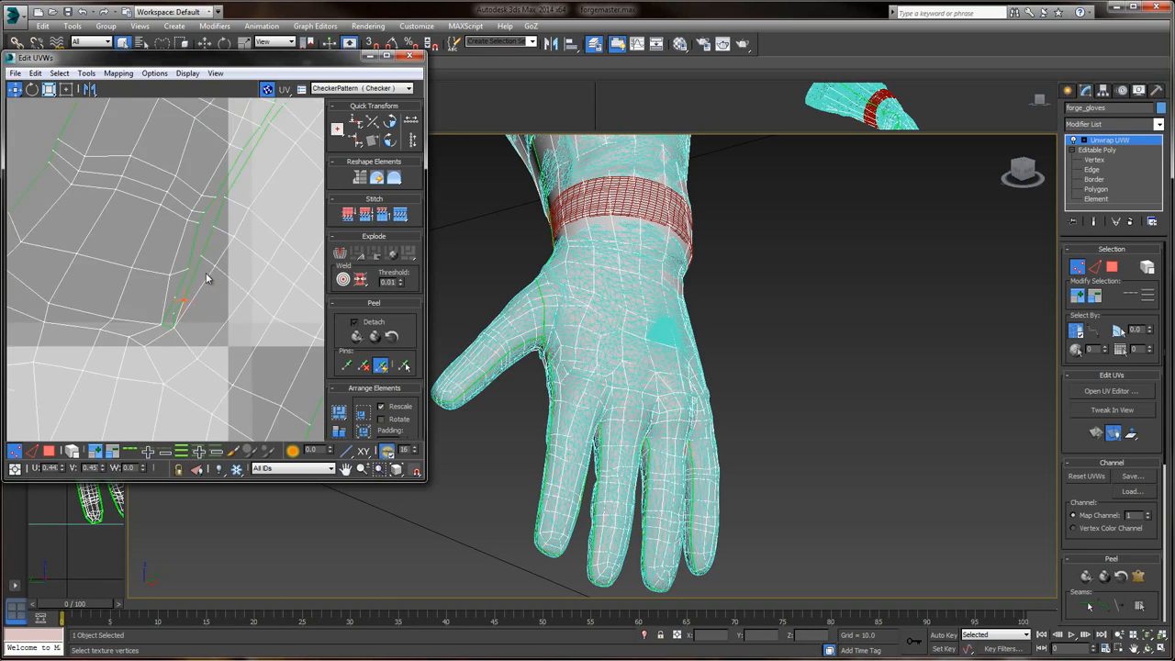
{"action": "scroll", "coordinate": [175, 252], "scroll_direction": "up", "scroll_amount": 3}
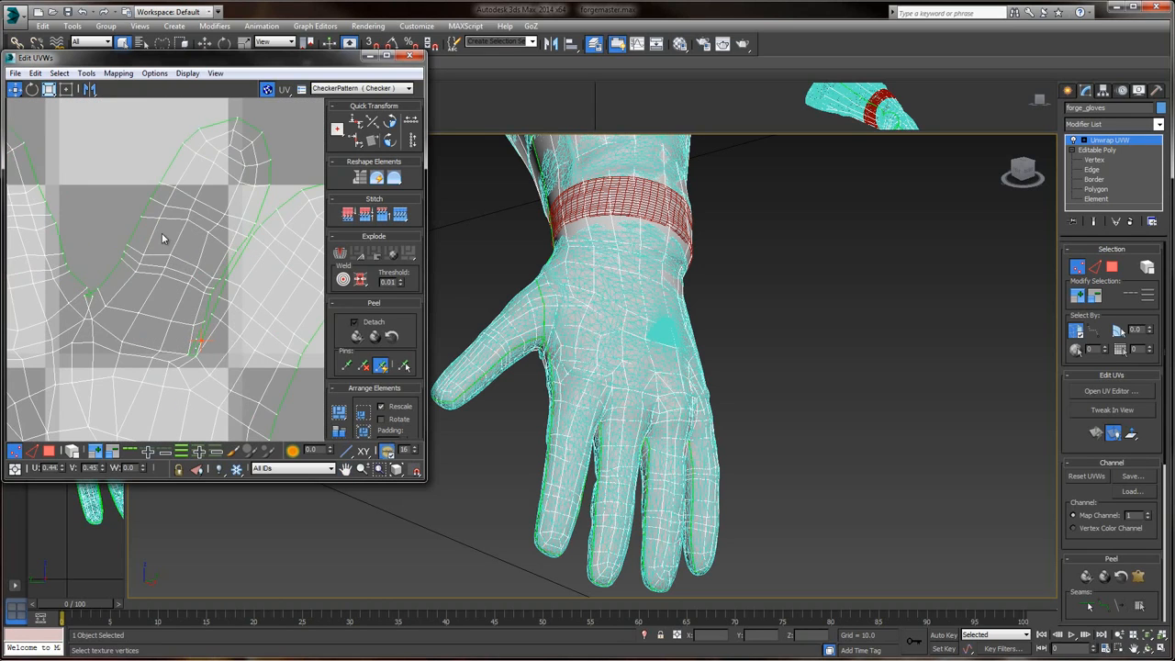
{"action": "scroll", "coordinate": [157, 297], "scroll_direction": "up", "scroll_amount": 5}
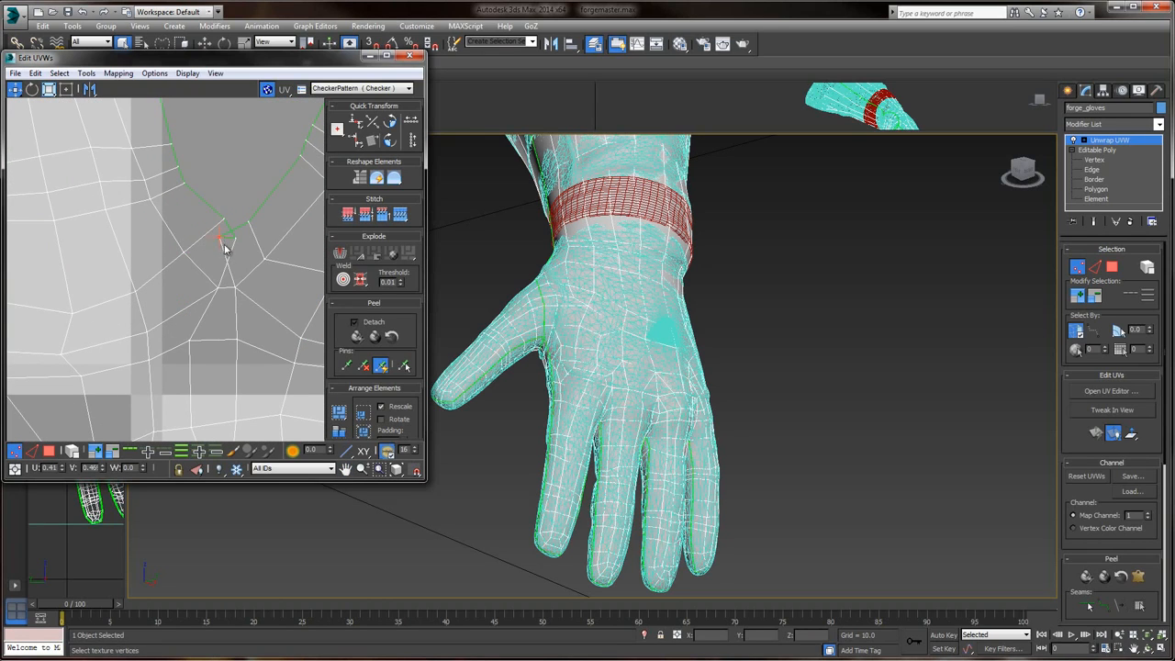
{"action": "left_click_drag", "start_coordinate": [233, 239], "coordinate": [241, 238]}
{"action": "scroll", "coordinate": [241, 191], "scroll_direction": "down", "scroll_amount": 5}
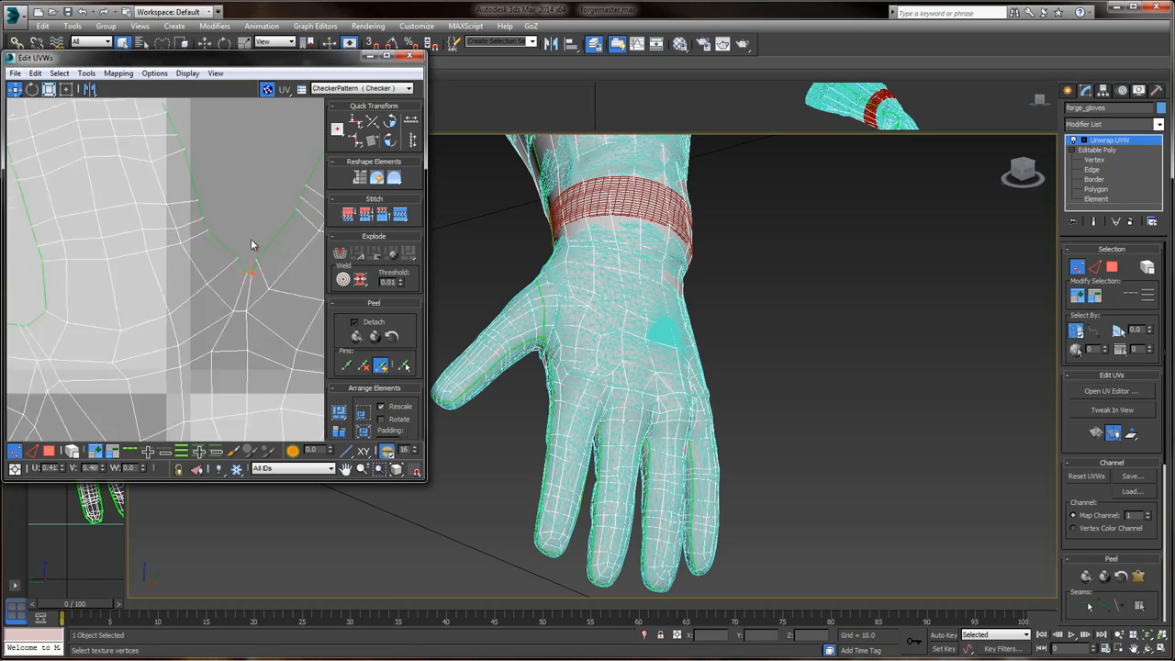
- Examine the remaining finger gaps and borders of the glove's UV shells for overlapping or stretched vertices
{"action": "middle_click_drag", "start_coordinate": [171, 212], "coordinate": [228, 281]}
{"action": "middle_click_drag", "start_coordinate": [230, 328], "coordinate": [262, 158]}
{"action": "scroll", "coordinate": [220, 213], "scroll_direction": "down", "scroll_amount": 4}
{"action": "scroll", "coordinate": [172, 306], "scroll_direction": "up", "scroll_amount": 3}
{"action": "middle_click_drag", "start_coordinate": [172, 307], "coordinate": [404, 160]}
{"action": "scroll", "coordinate": [222, 242], "scroll_direction": "up", "scroll_amount": 4}
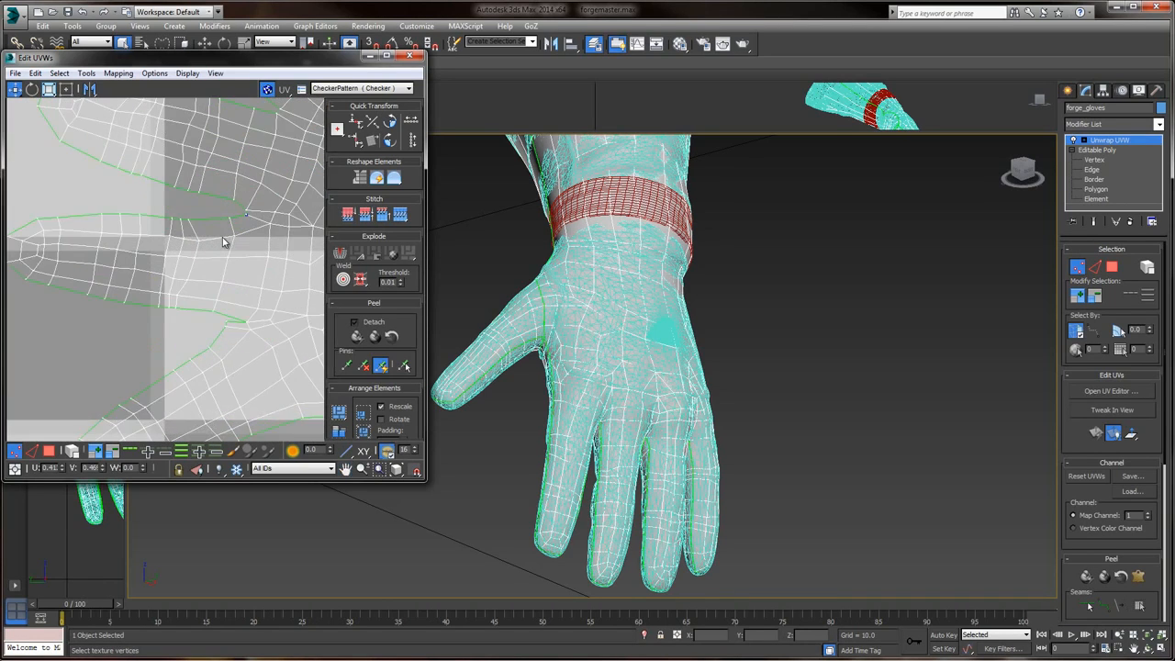
{"action": "middle_click_drag", "start_coordinate": [246, 259], "coordinate": [175, 325]}
{"action": "middle_click_drag", "start_coordinate": [234, 248], "coordinate": [215, 309]}
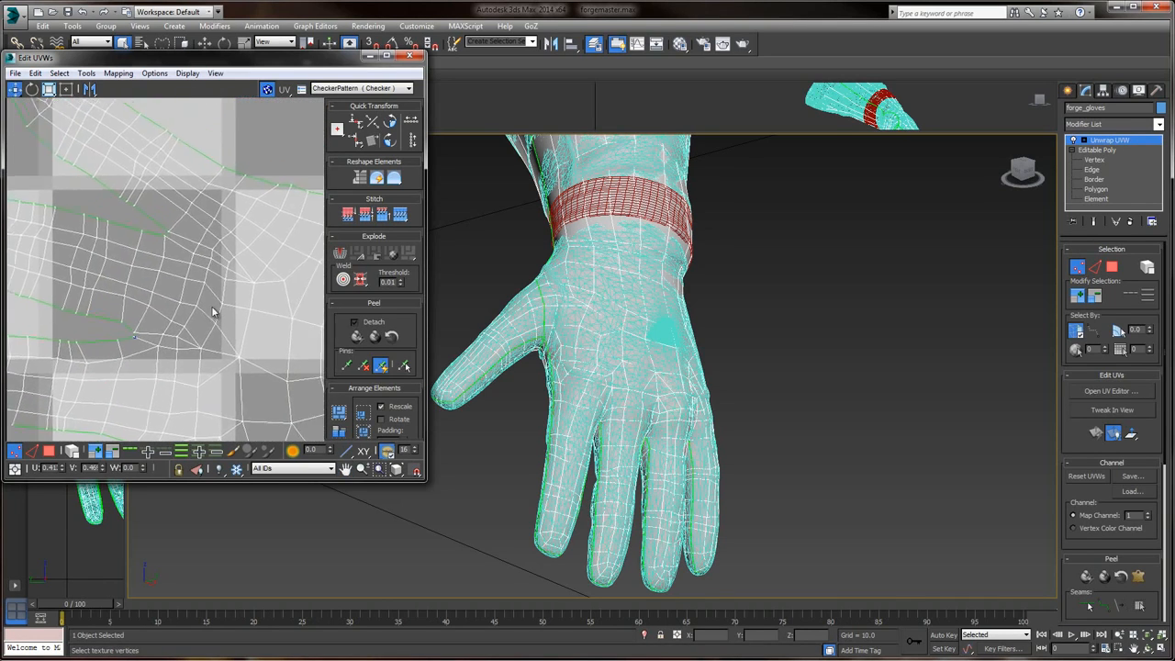
{"action": "scroll", "coordinate": [228, 220], "scroll_direction": "down", "scroll_amount": 6}
- Close the UV editor and collapse the Unwrap UVW modifier into the gloves' Editable Poly
{"action": "left_click", "coordinate": [410, 57]}
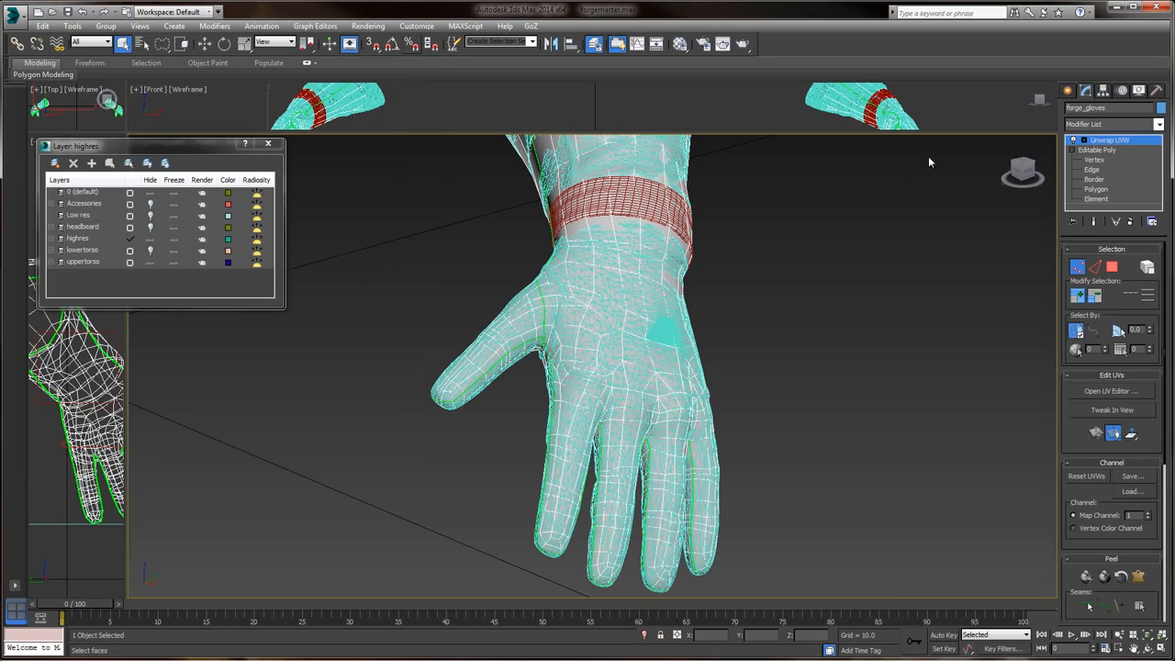
{"action": "right_click", "coordinate": [1117, 139]}
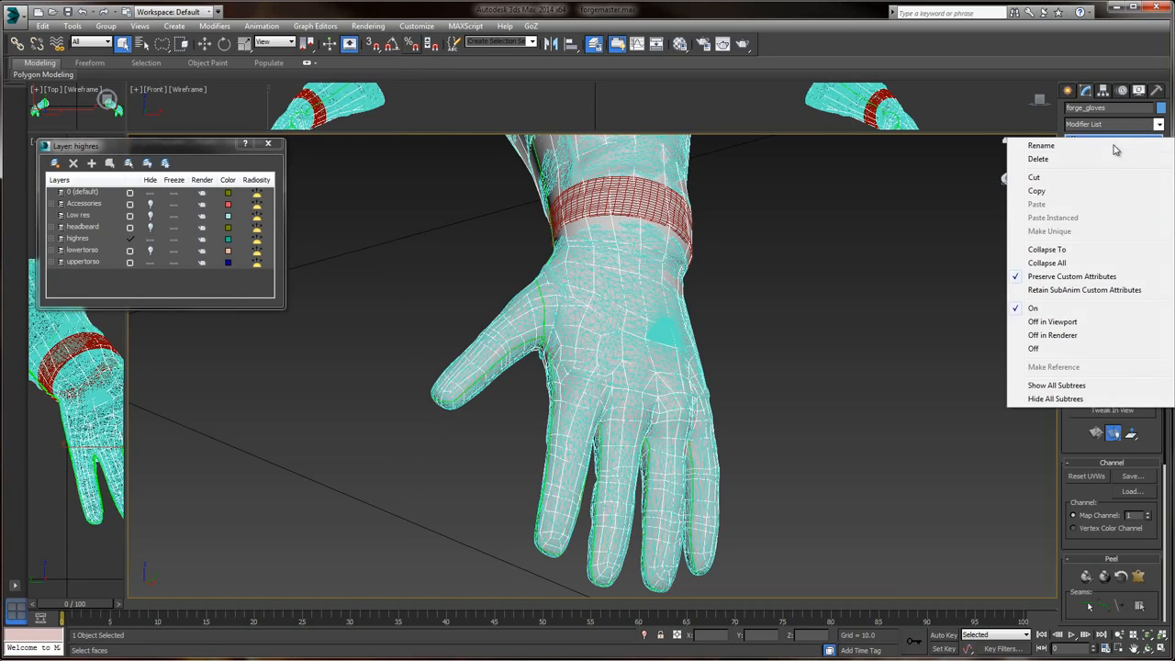
{"action": "left_click", "coordinate": [1072, 257]}
{"action": "left_click", "coordinate": [641, 386]}
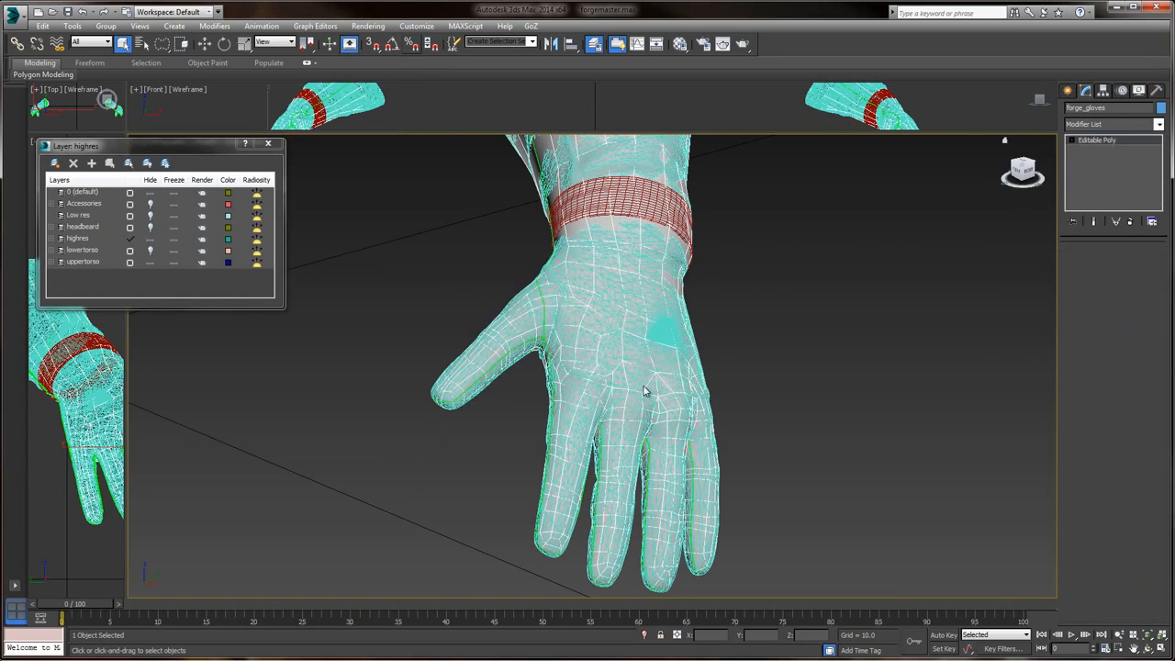
- Start an OBJ export of the selected gloves and choose the UV Mapped folder inside 1_LowRes as its destination
{"action": "middle_click_drag", "start_coordinate": [777, 250], "coordinate": [786, 339]}
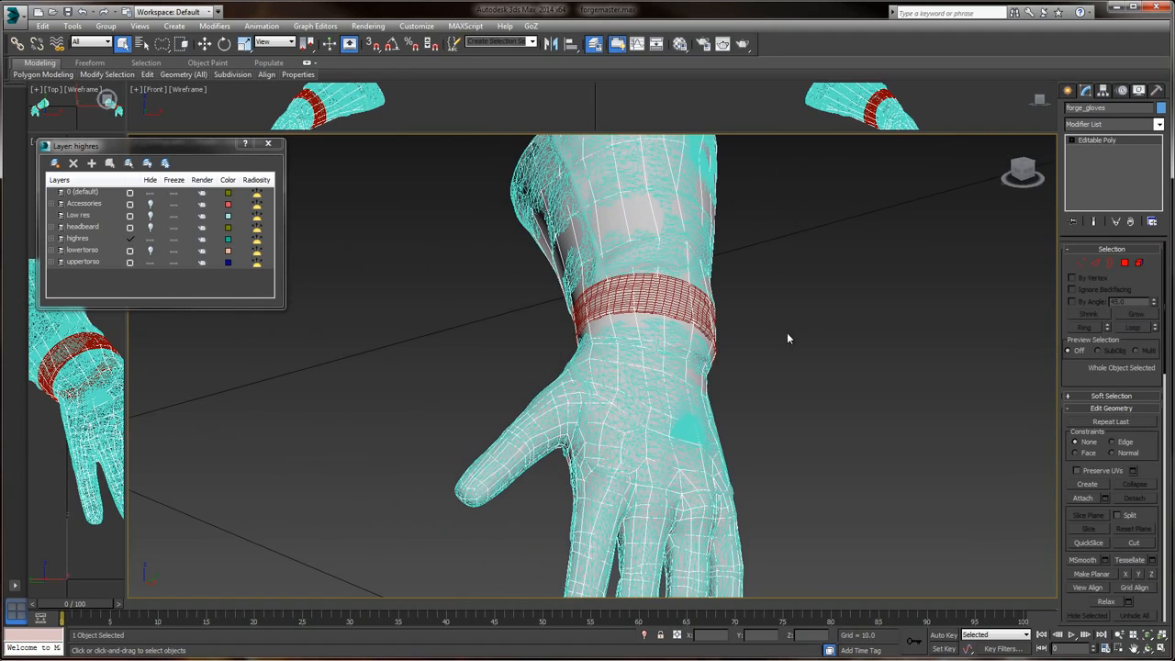
{"action": "left_click", "coordinate": [13, 13]}
{"action": "mouse_move", "coordinate": [46, 204]}
{"action": "left_click", "coordinate": [161, 108]}
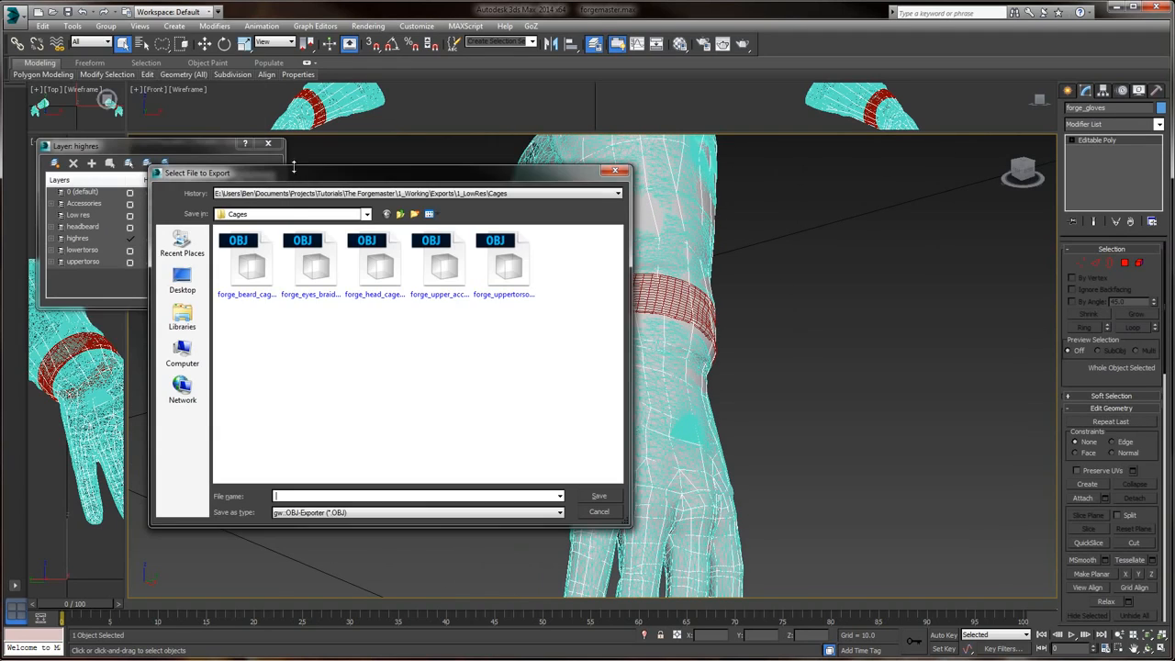
{"action": "left_click", "coordinate": [414, 214]}
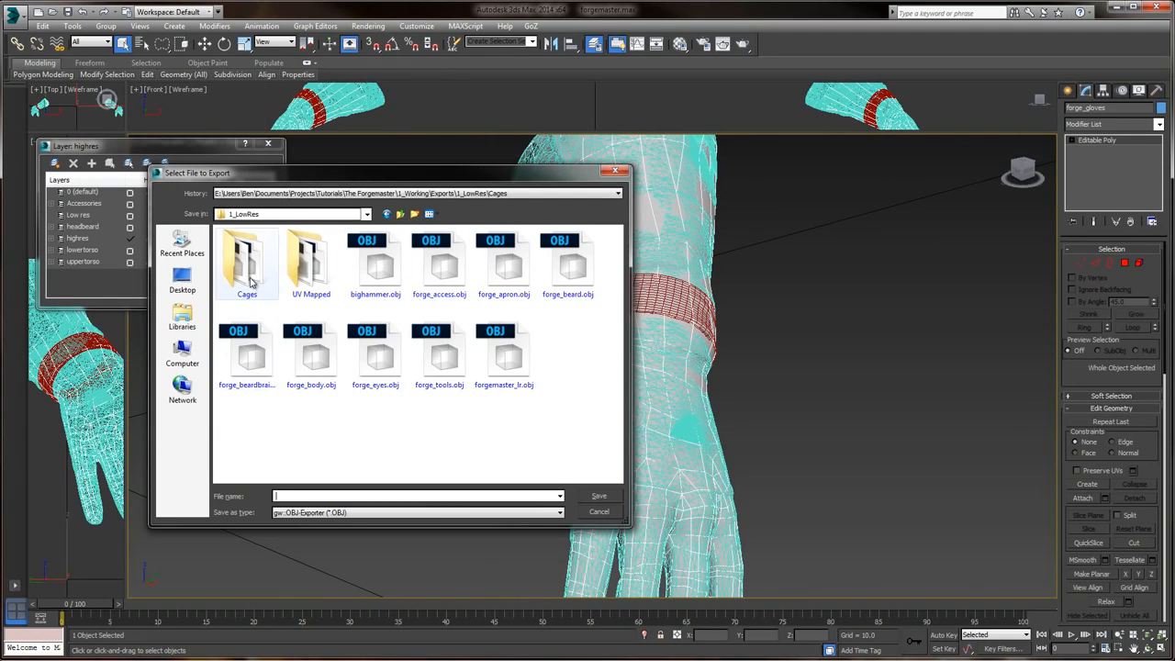
{"action": "double_click", "coordinate": [302, 266]}
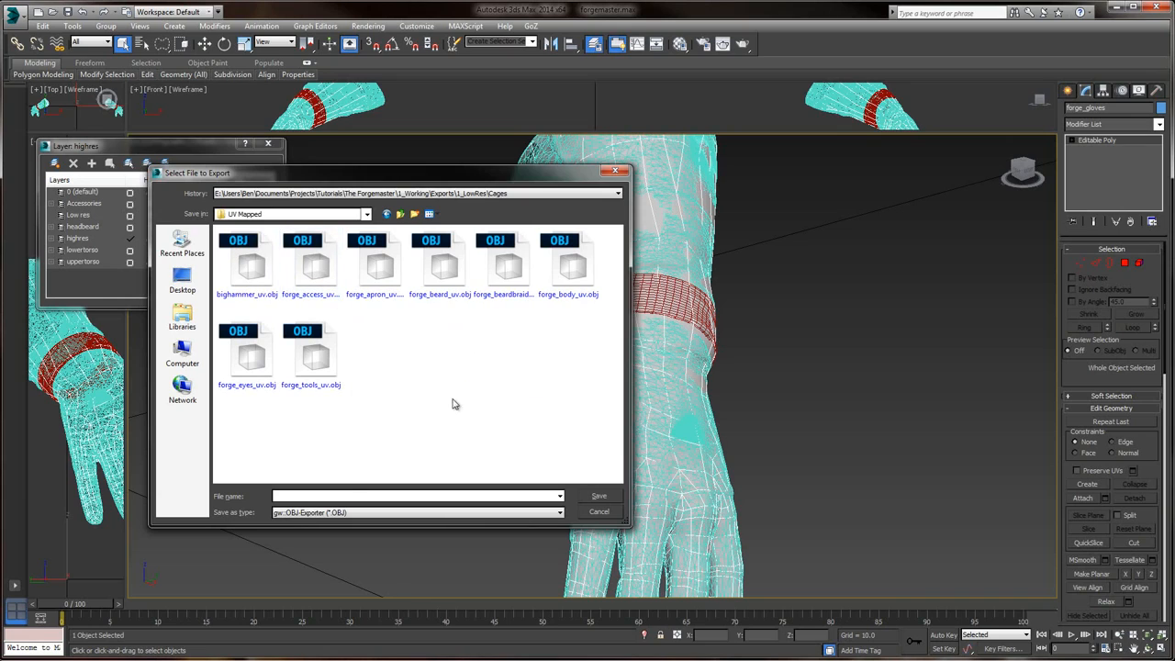
- Name the file forge_gloves, based on the existing apron file name, and complete the OBJ export
{"action": "left_click", "coordinate": [495, 268]}
{"action": "left_click", "coordinate": [375, 266]}
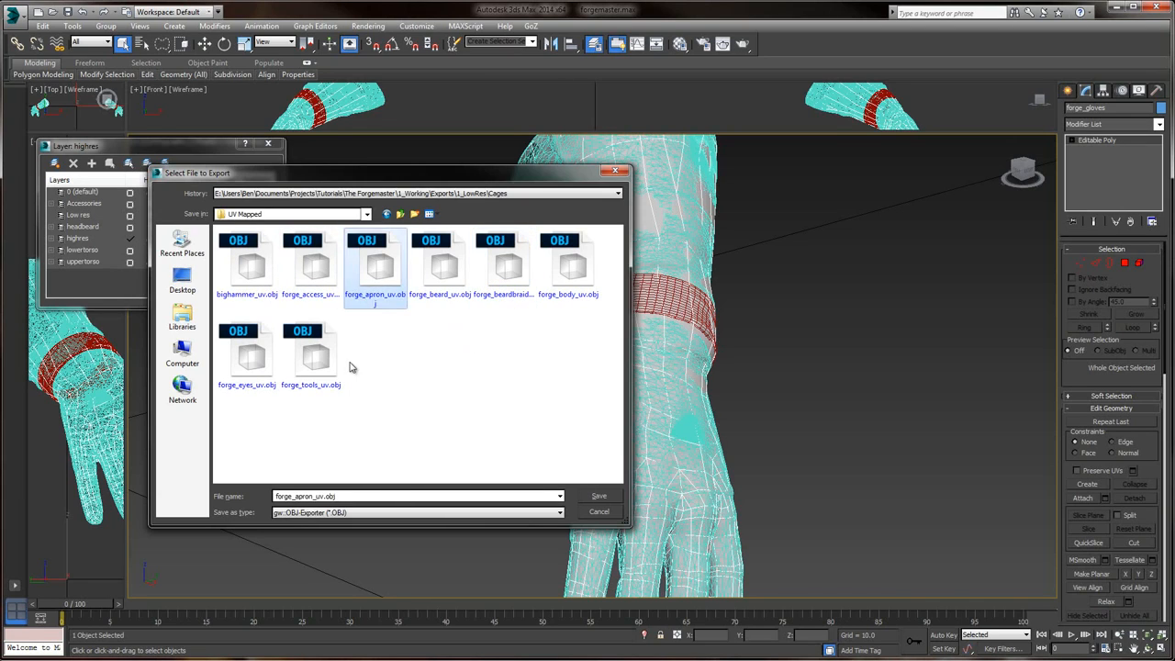
{"action": "left_click_drag", "start_coordinate": [295, 497], "coordinate": [503, 454]}
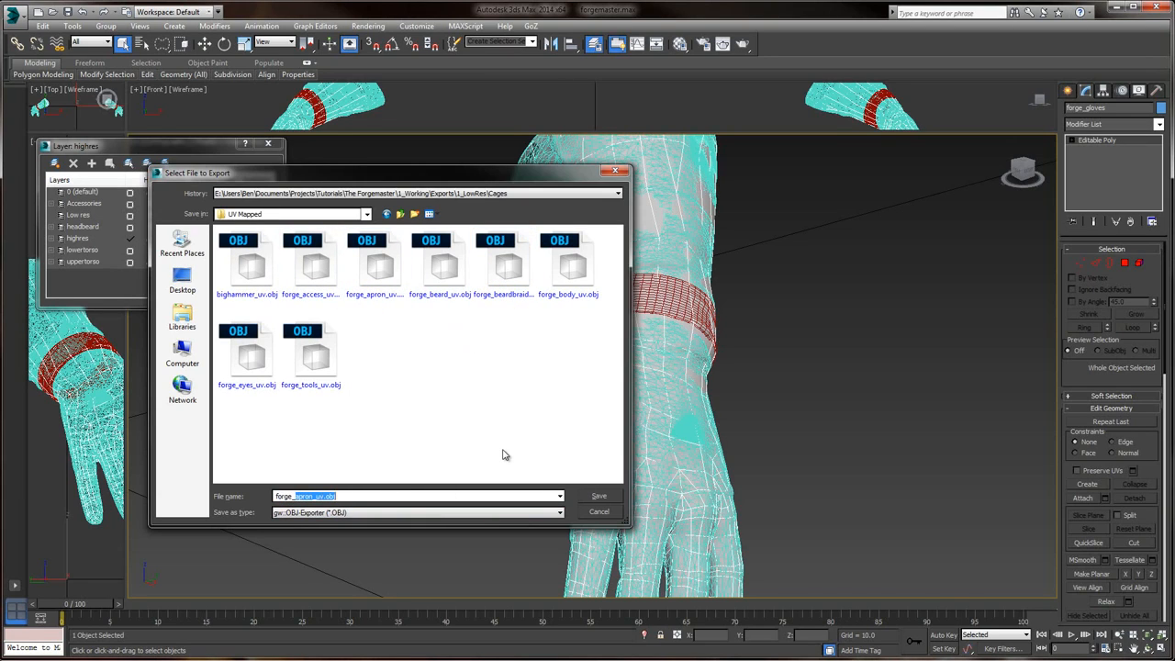
{"action": "type", "text": "gloves"}
{"action": "left_click", "coordinate": [605, 496]}
{"action": "left_click", "coordinate": [518, 433]}
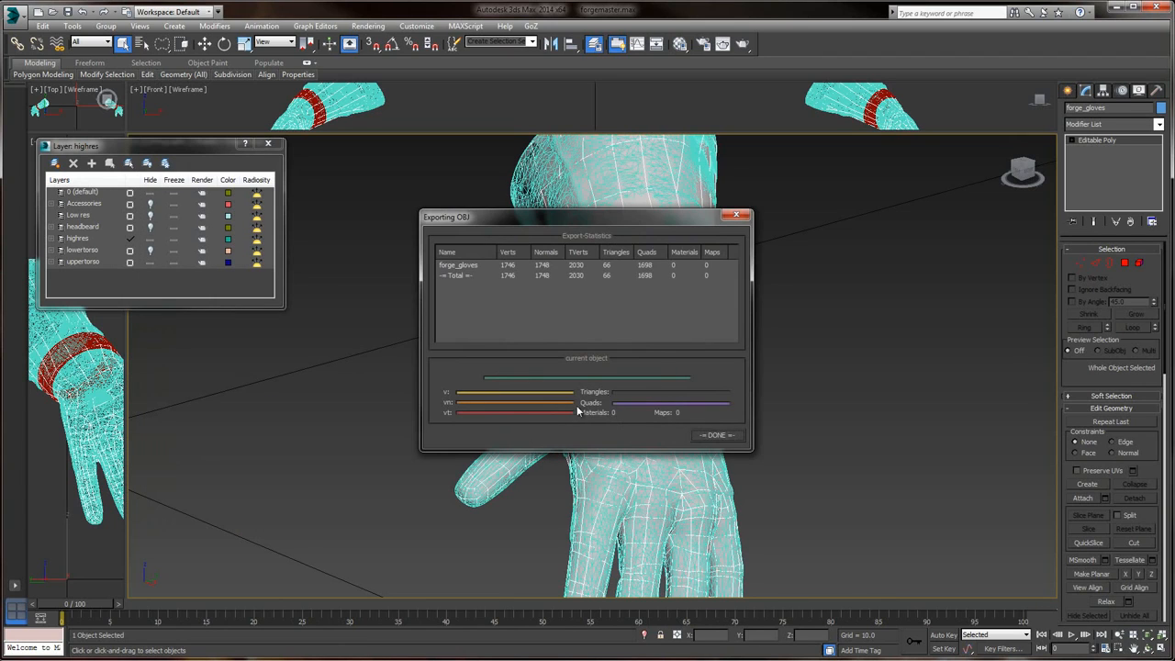
{"action": "left_click", "coordinate": [716, 436]}
- Add a Push modifier to the gloves with a push value of 0.05
{"action": "left_click", "coordinate": [1109, 124]}
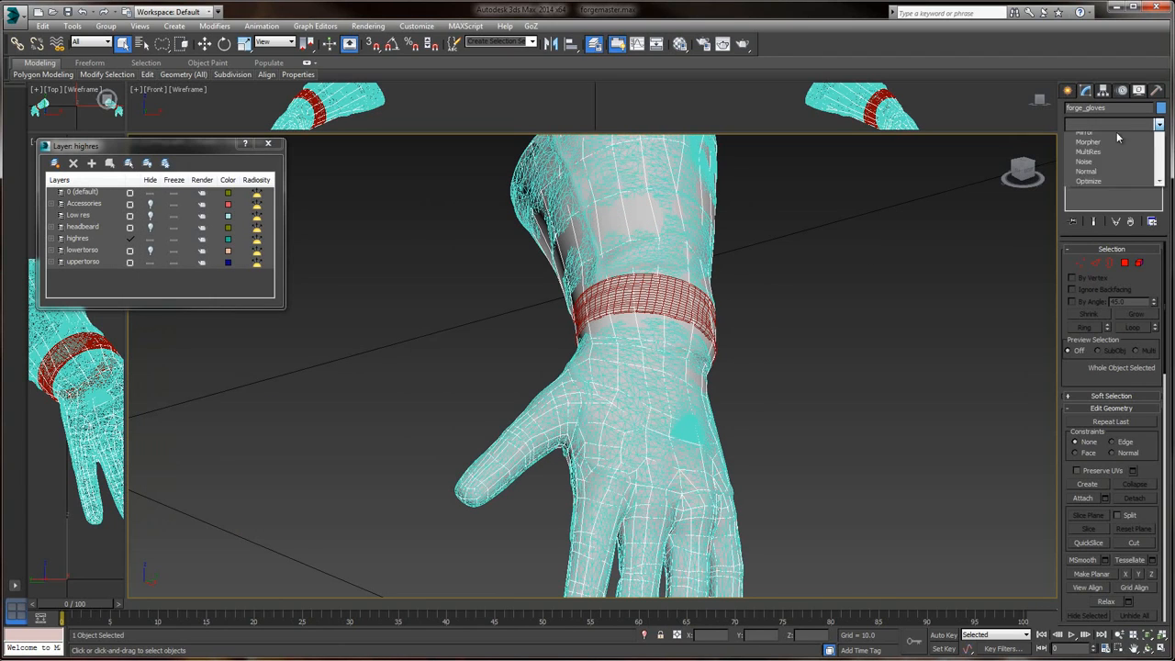
{"action": "scroll", "coordinate": [1112, 509], "scroll_direction": "down", "scroll_amount": 5}
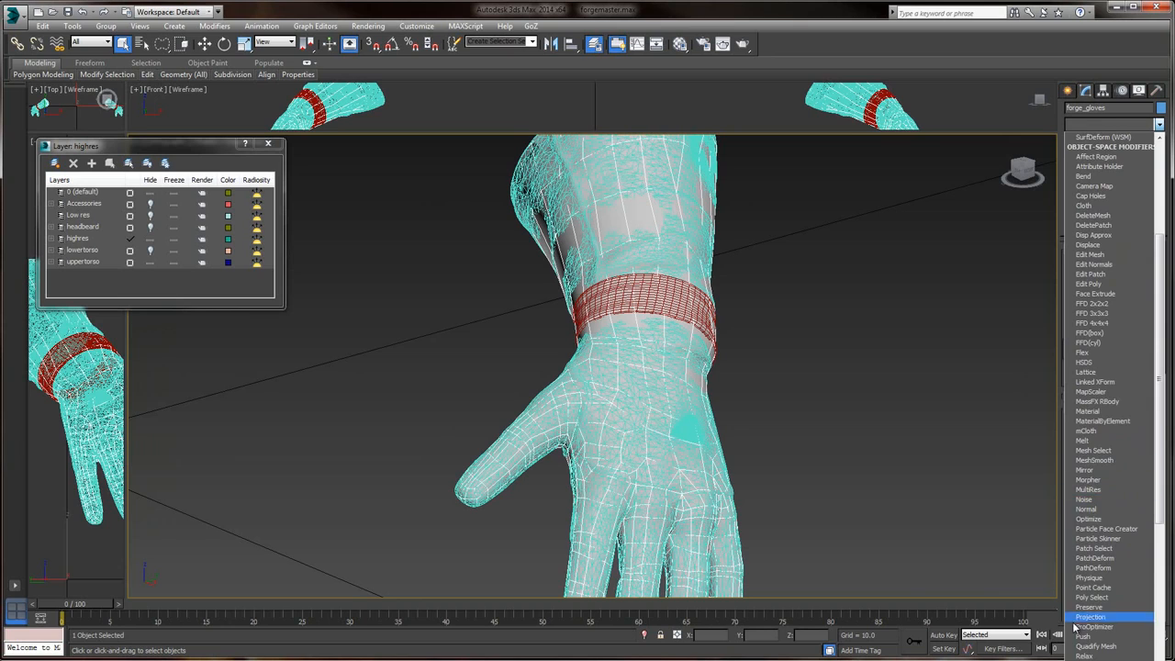
{"action": "left_click", "coordinate": [1110, 636]}
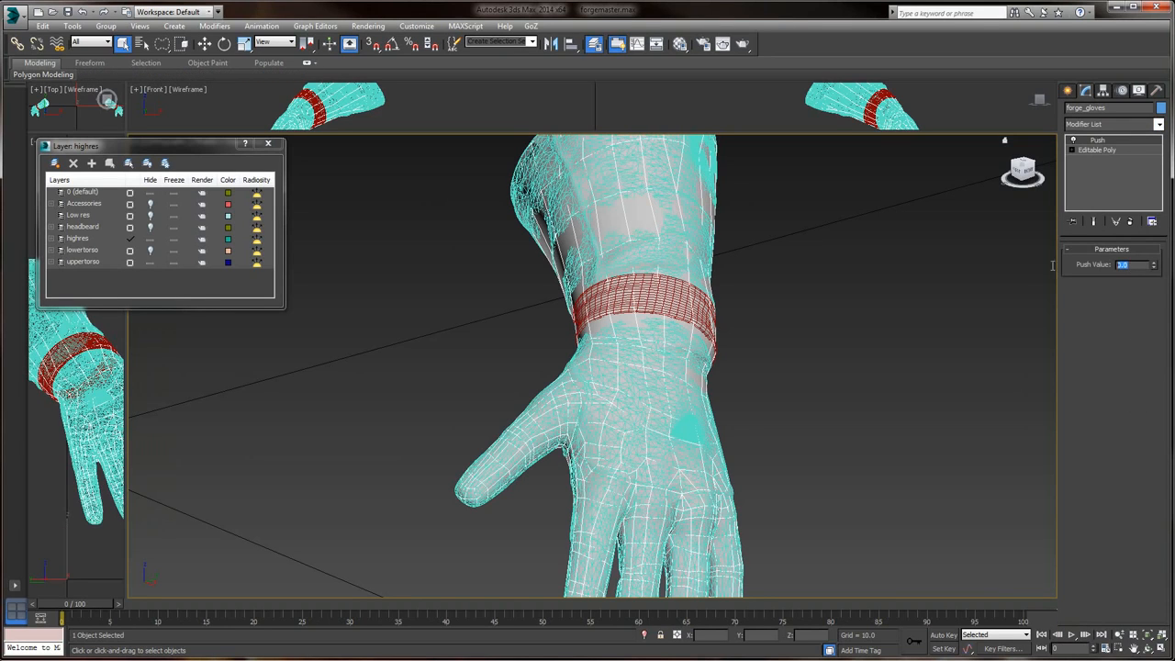
{"action": "type", "text": "5"}
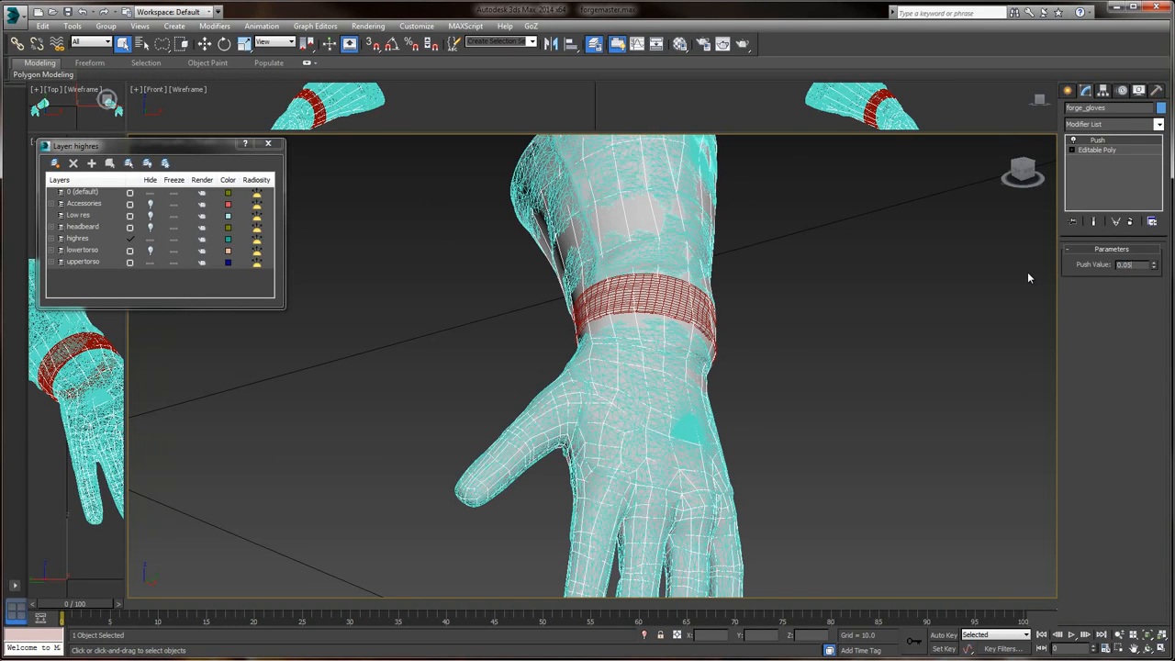
{"action": "key", "text": "Return"}
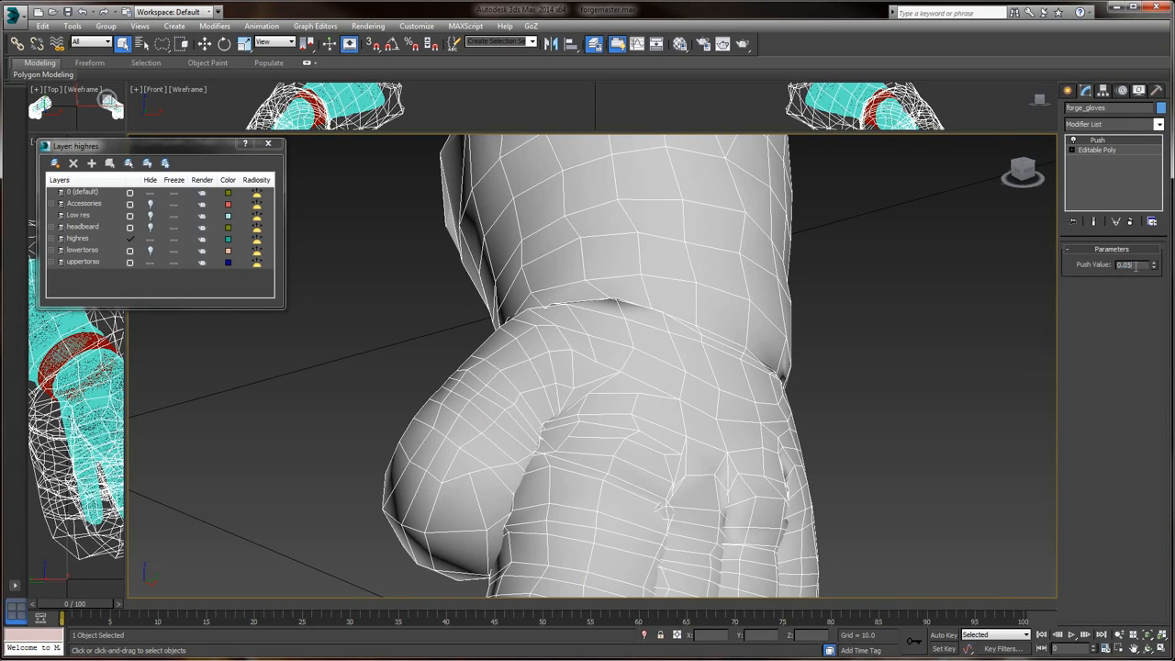
- Try push values of 0.002 and 0.01 on the gloves, checking the coverage around the wrist
{"action": "type", "text": "0.00"}
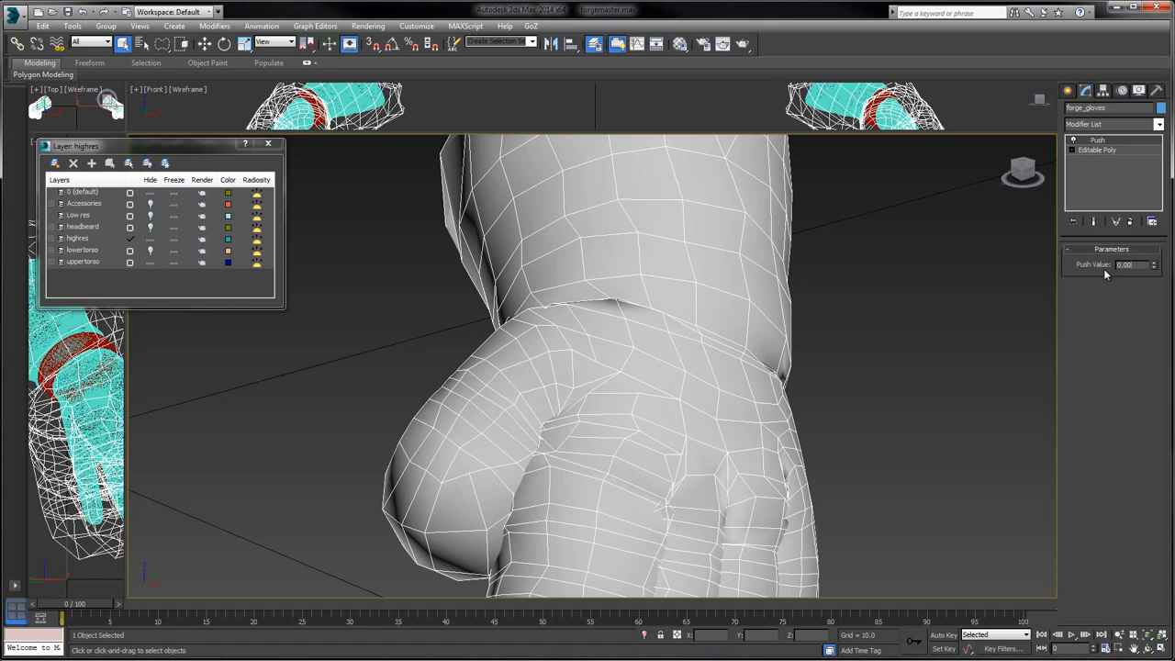
{"action": "type", "text": "2"}
{"action": "key", "text": "Return"}
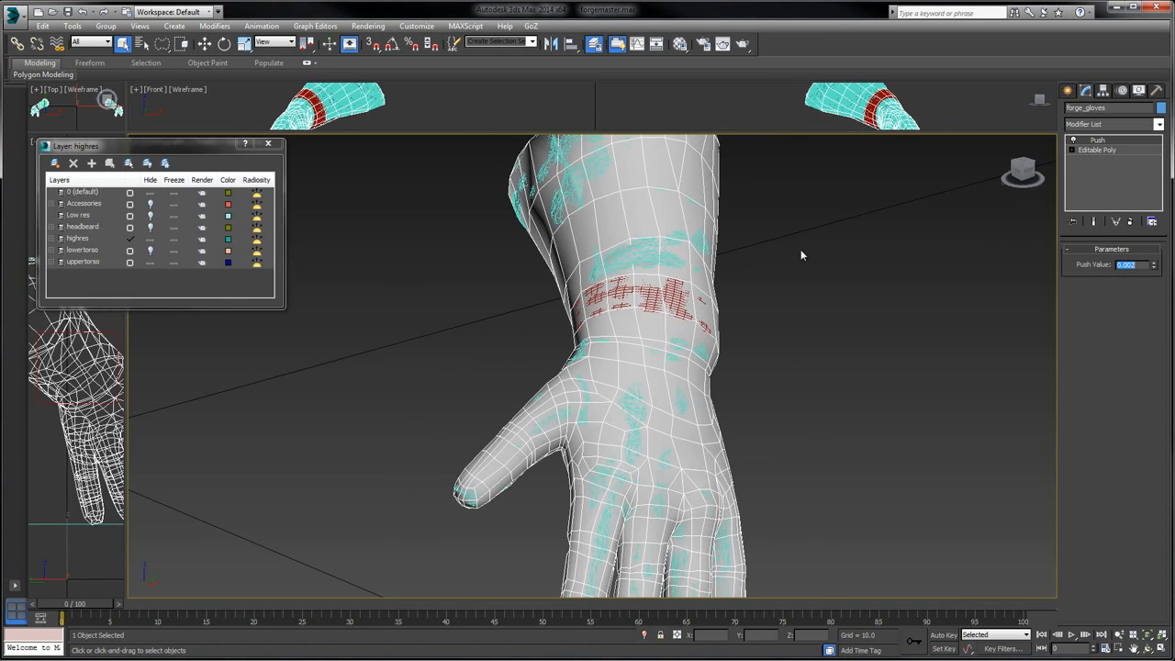
{"action": "scroll", "coordinate": [744, 346], "scroll_direction": "up", "scroll_amount": 3}
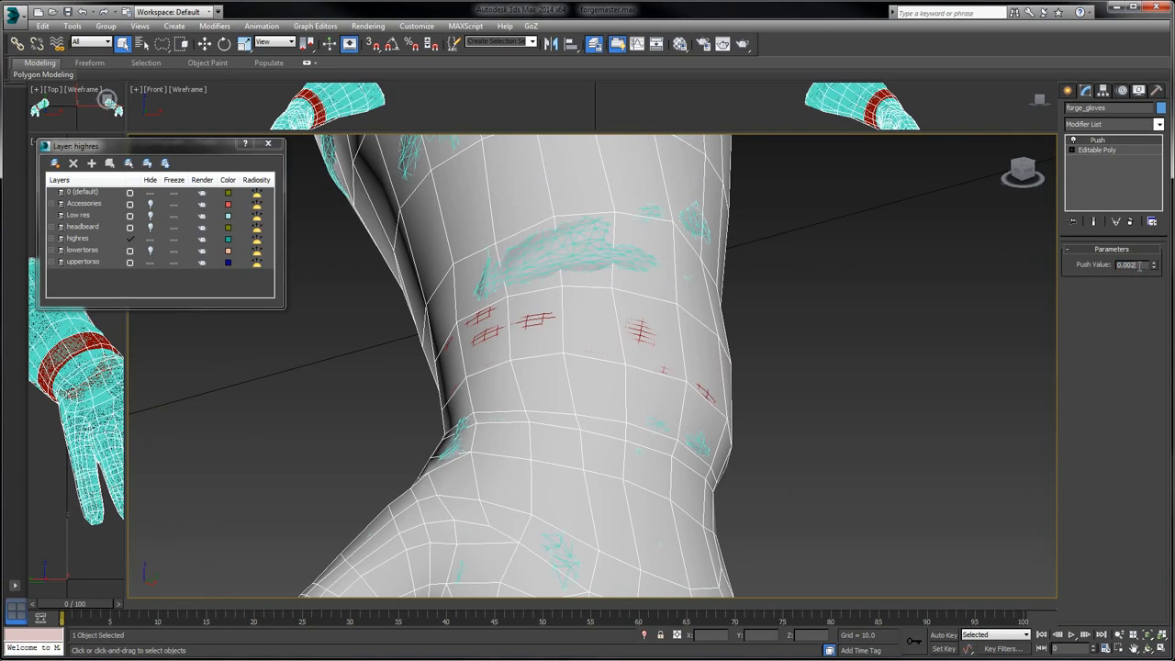
{"action": "type", "text": "0.01"}
{"action": "key", "text": "Return"}
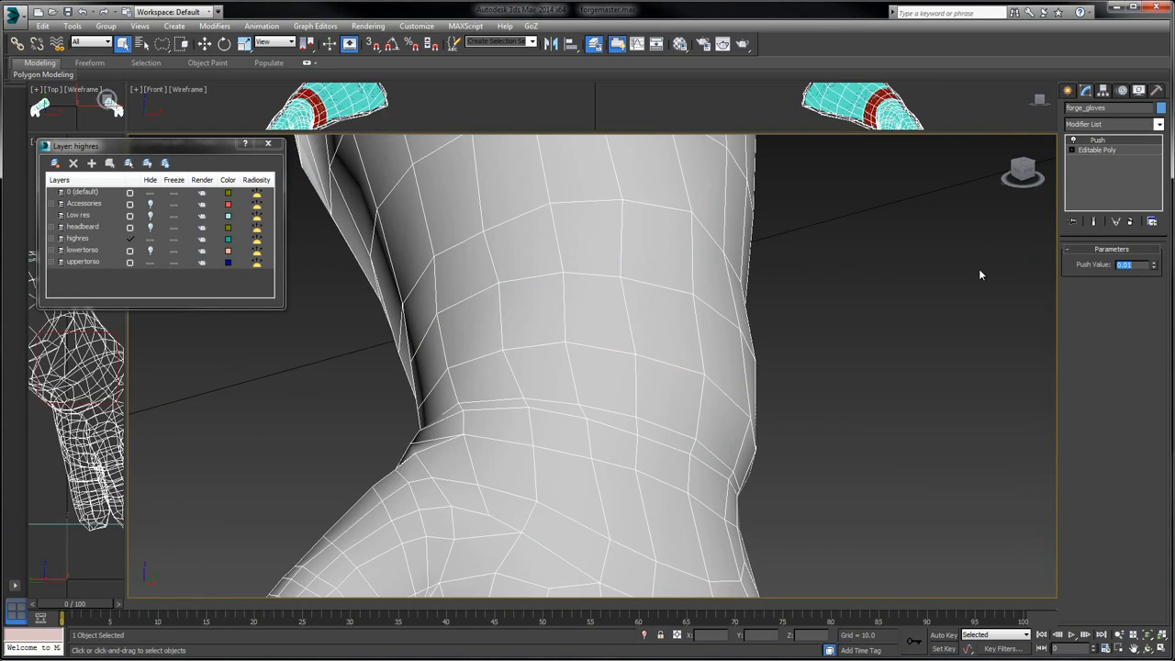
- Try a push value of 0.003 and inspect how the cage covers the fingers and fingertips
{"action": "type", "text": "0.003"}
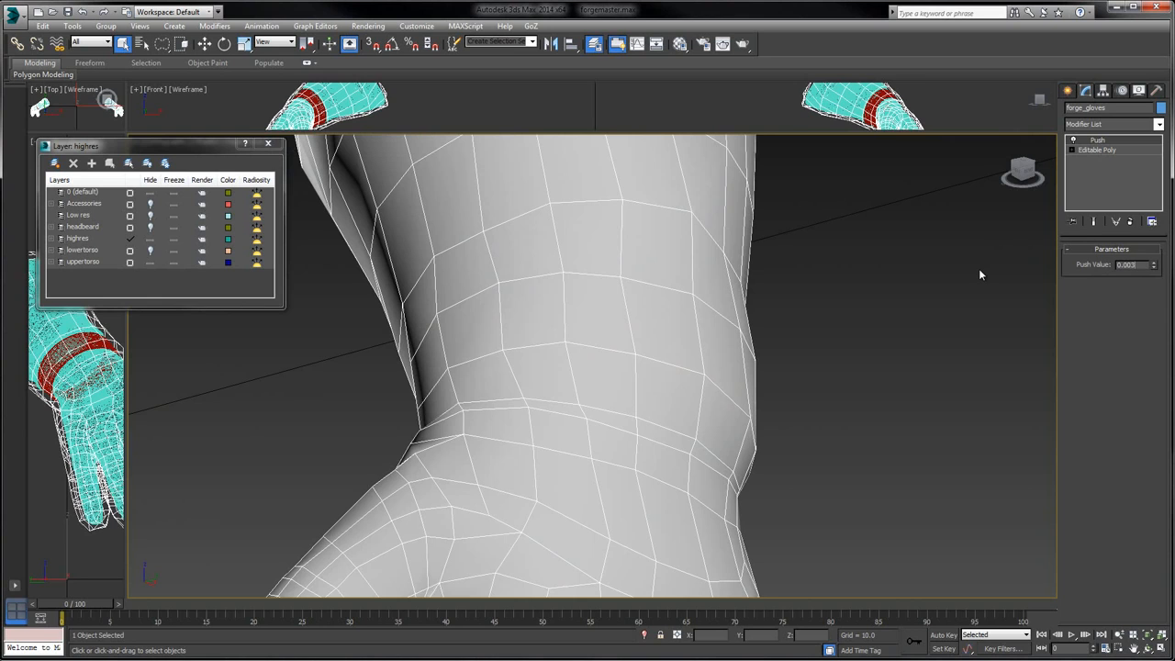
{"action": "key", "text": "Return"}
{"action": "scroll", "coordinate": [795, 266], "scroll_direction": "down", "scroll_amount": 5}
{"action": "middle_click_drag", "start_coordinate": [795, 336], "coordinate": [795, 260]}
{"action": "middle_click_drag", "start_coordinate": [800, 404], "coordinate": [707, 292]}
{"action": "middle_click_drag", "start_coordinate": [551, 297], "coordinate": [607, 286]}
{"action": "scroll", "coordinate": [546, 297], "scroll_direction": "up", "scroll_amount": 3}
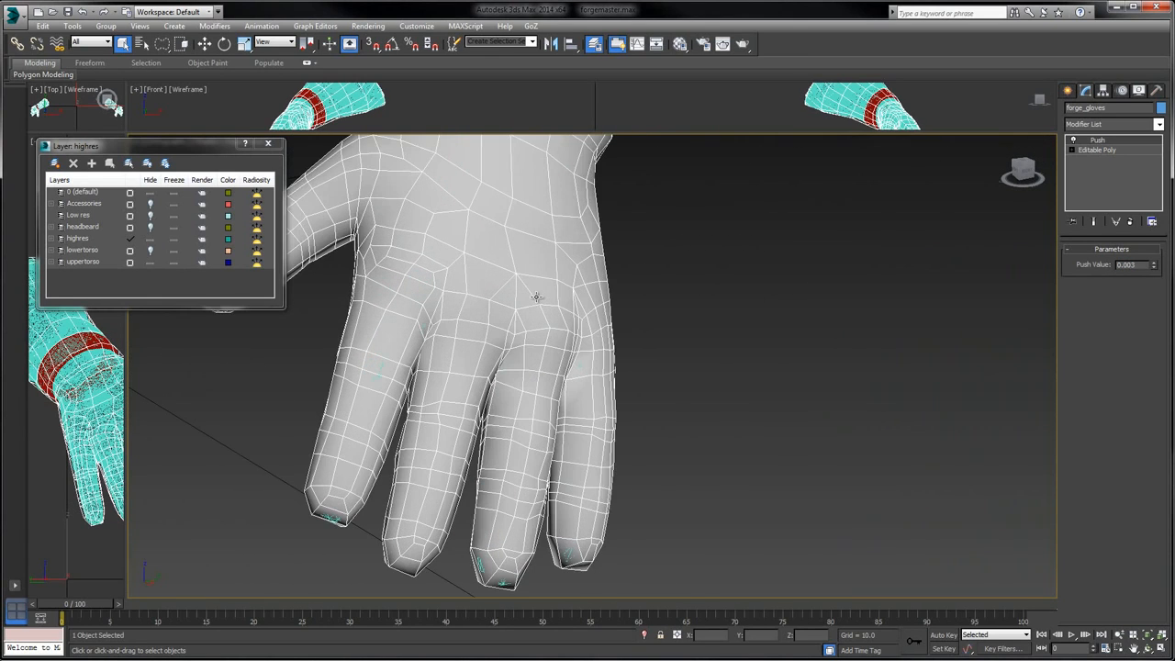
{"action": "middle_click_drag", "start_coordinate": [538, 297], "coordinate": [570, 302]}
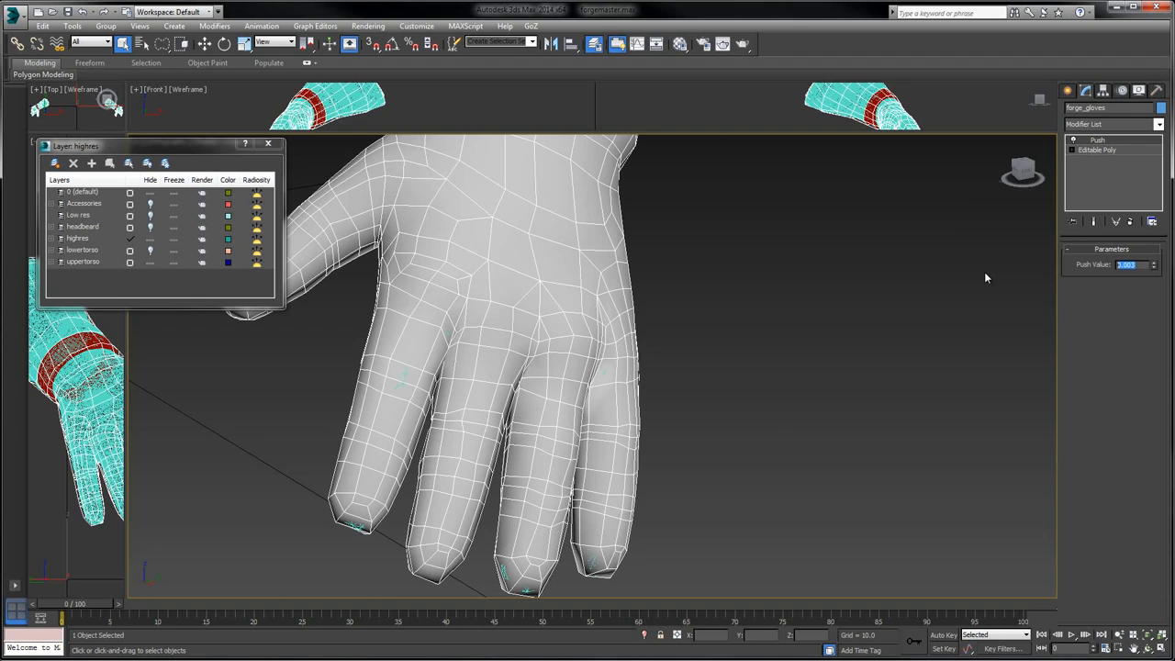
{"action": "type", "text": "0.003"}
{"action": "key", "text": "Return"}
{"action": "key", "text": "Return"}
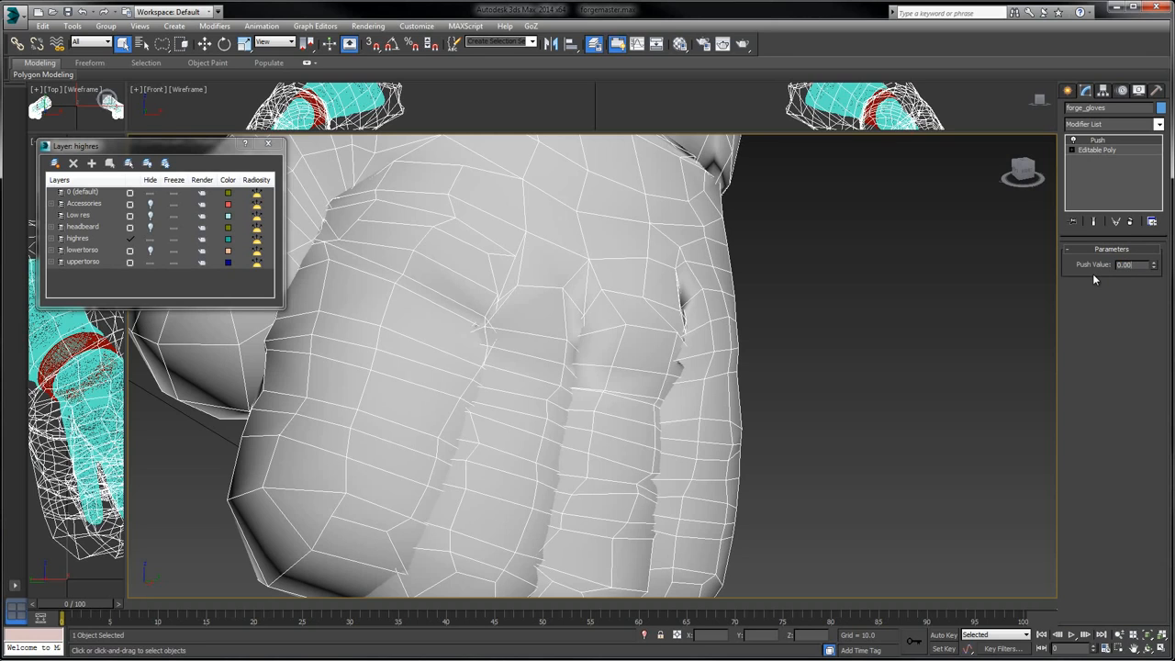
- Set the push value to 0.002 and check the coverage on both gloves
{"action": "type", "text": "0.002"}
{"action": "key", "text": "Return"}
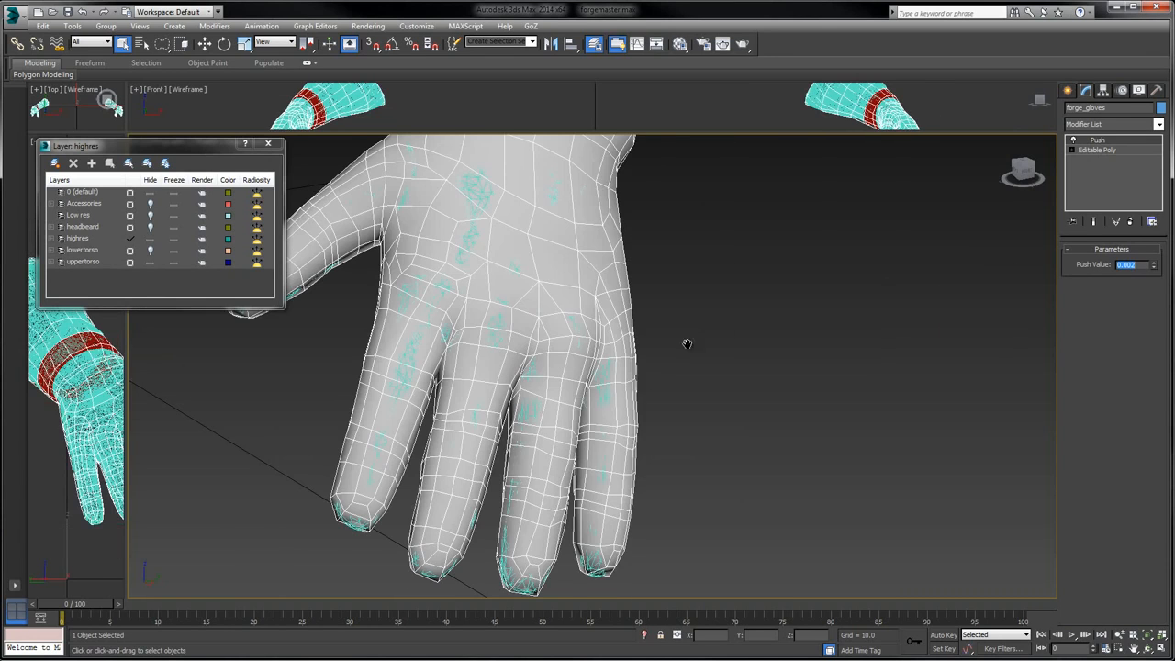
{"action": "middle_click_drag", "start_coordinate": [687, 343], "coordinate": [789, 378], "text": "alt"}
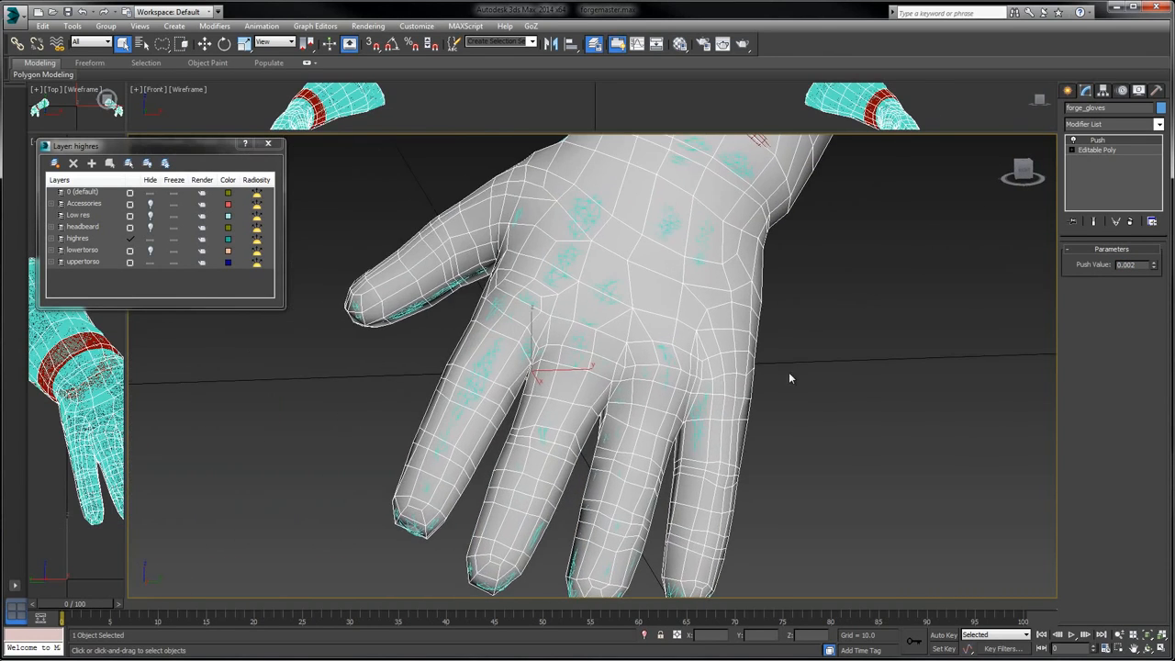
{"action": "scroll", "coordinate": [764, 298], "scroll_direction": "down", "scroll_amount": 6}
{"action": "middle_click_drag", "start_coordinate": [603, 286], "coordinate": [1086, 159]}
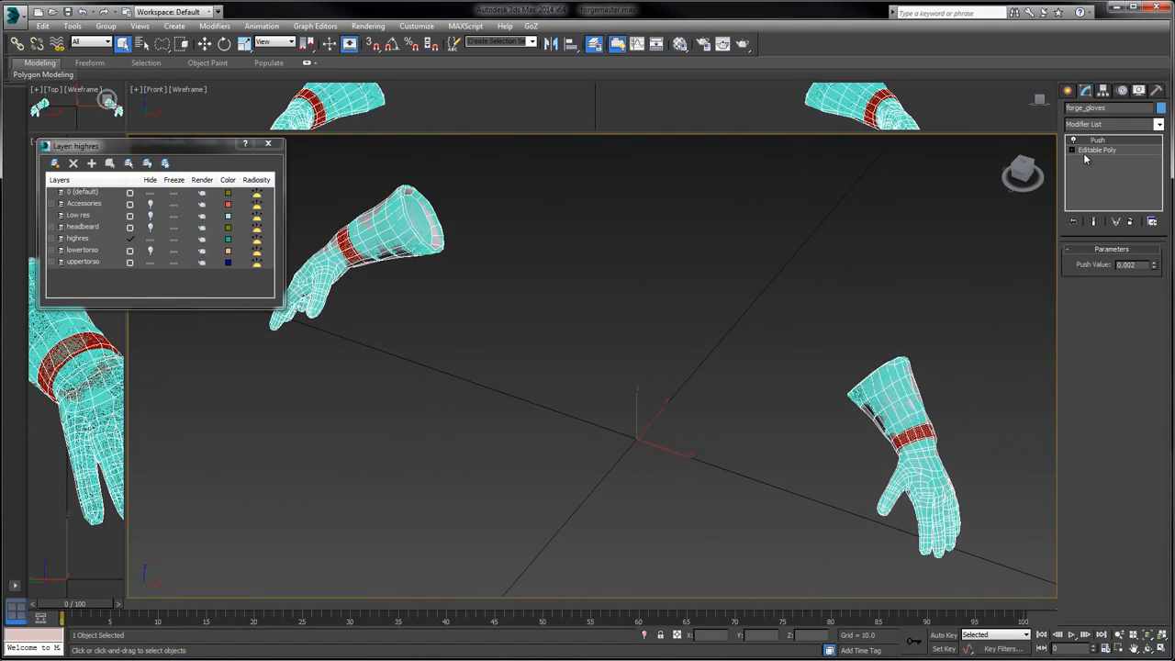
- Collapse the Push modifier into the gloves' Editable Poly, accepting the removal of the stack
{"action": "right_click", "coordinate": [1108, 145]}
{"action": "left_click", "coordinate": [1037, 254]}
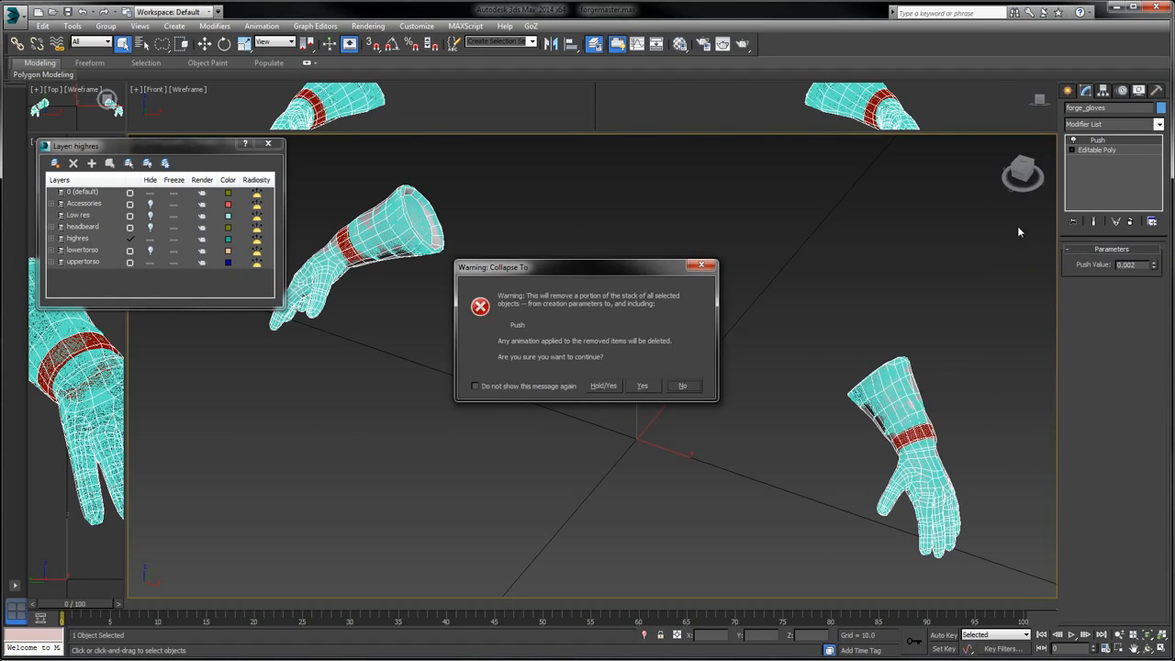
{"action": "left_click", "coordinate": [642, 385]}
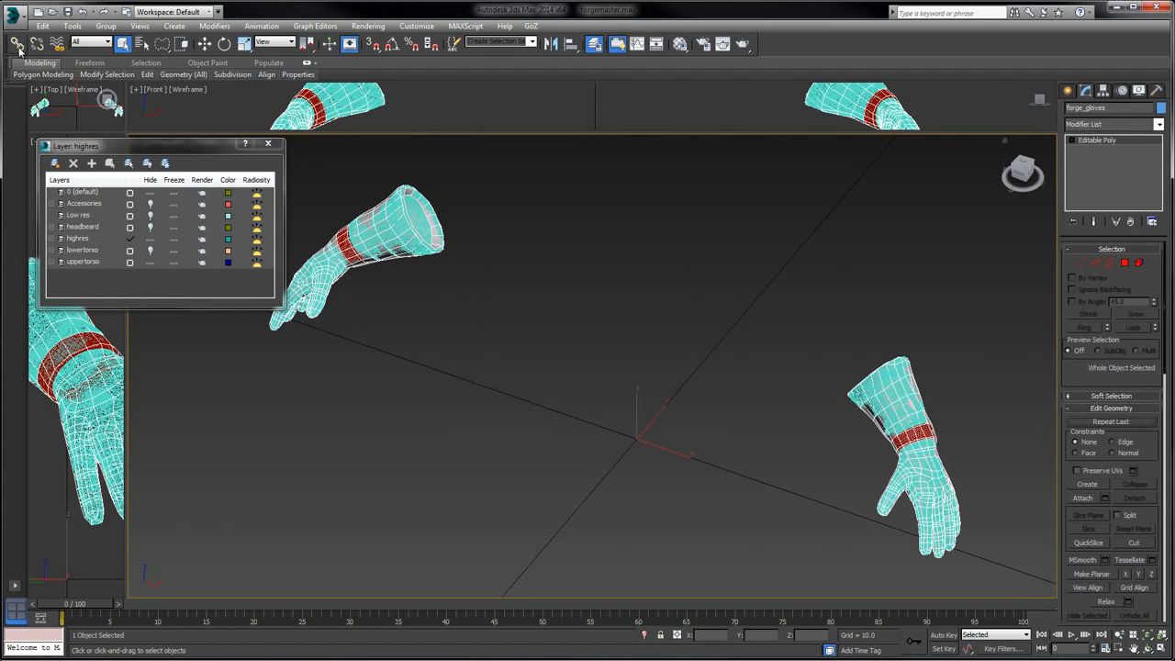
- Start an OBJ export of the pushed gloves as their cage
{"action": "left_click", "coordinate": [18, 18]}
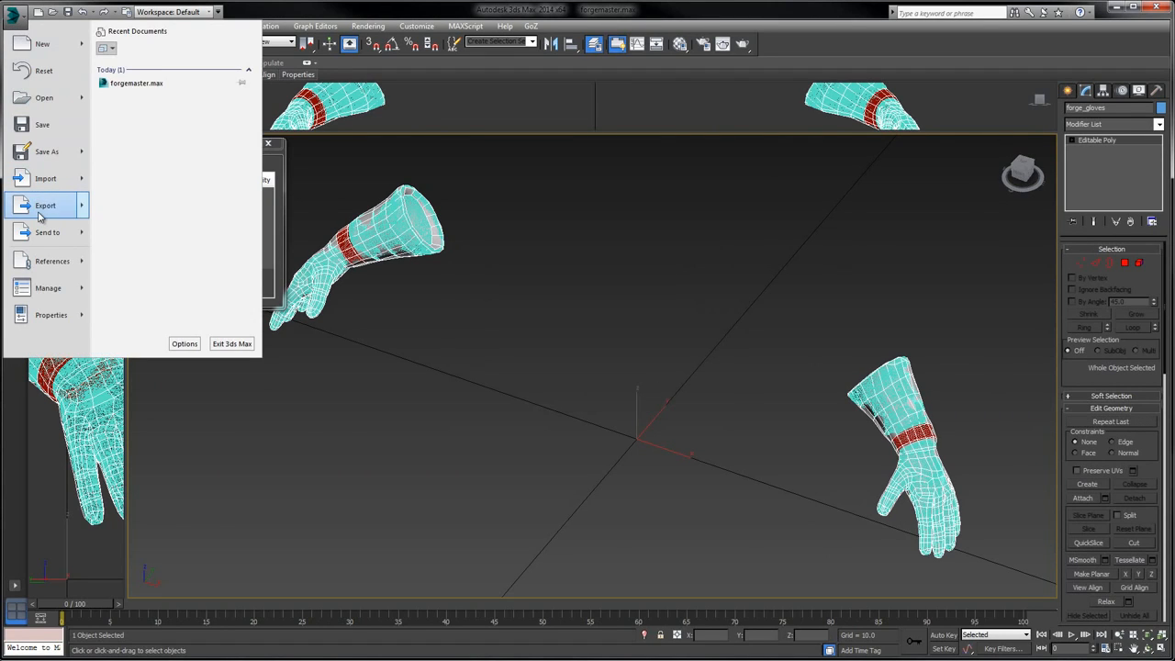
{"action": "mouse_move", "coordinate": [41, 207]}
{"action": "left_click", "coordinate": [147, 103]}
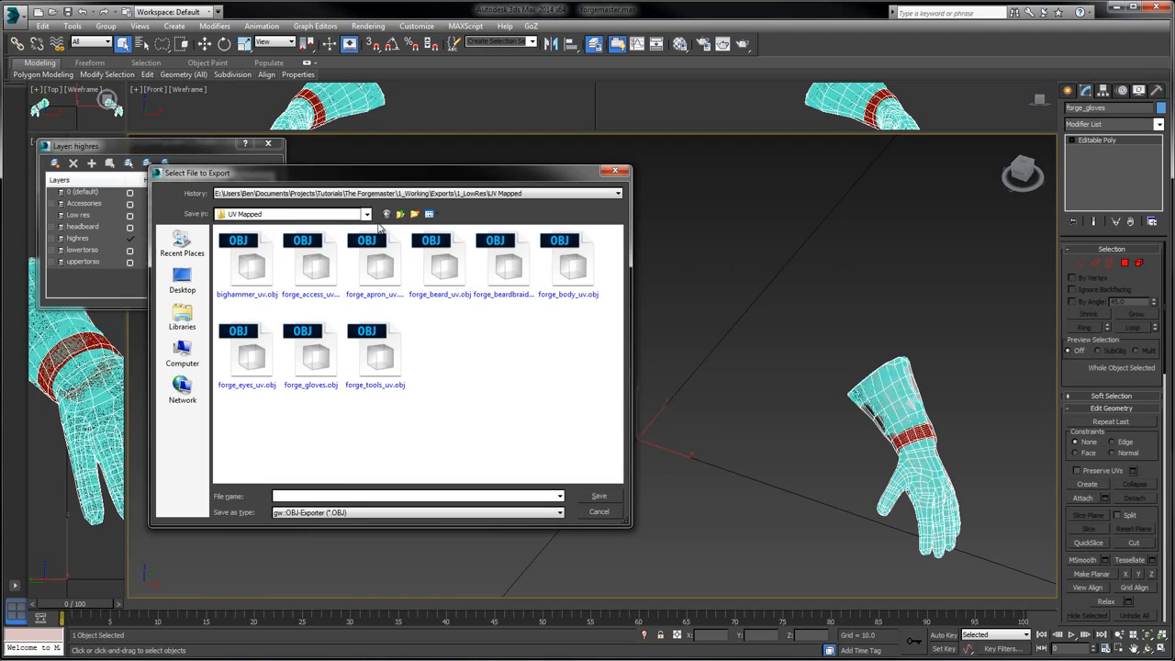
- Export the selected gloves mesh to the Cages folder as an OBJ file named forge_gloves_cage
{"action": "left_click", "coordinate": [401, 214]}
{"action": "double_click", "coordinate": [244, 262]}
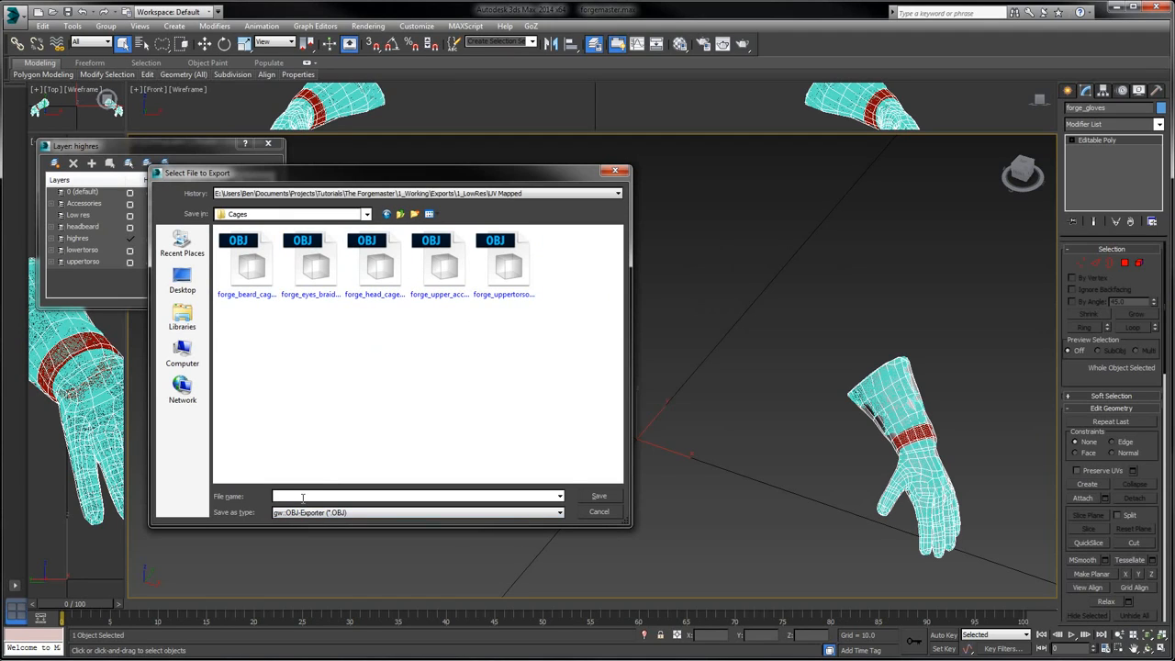
{"action": "type", "text": "forge"}
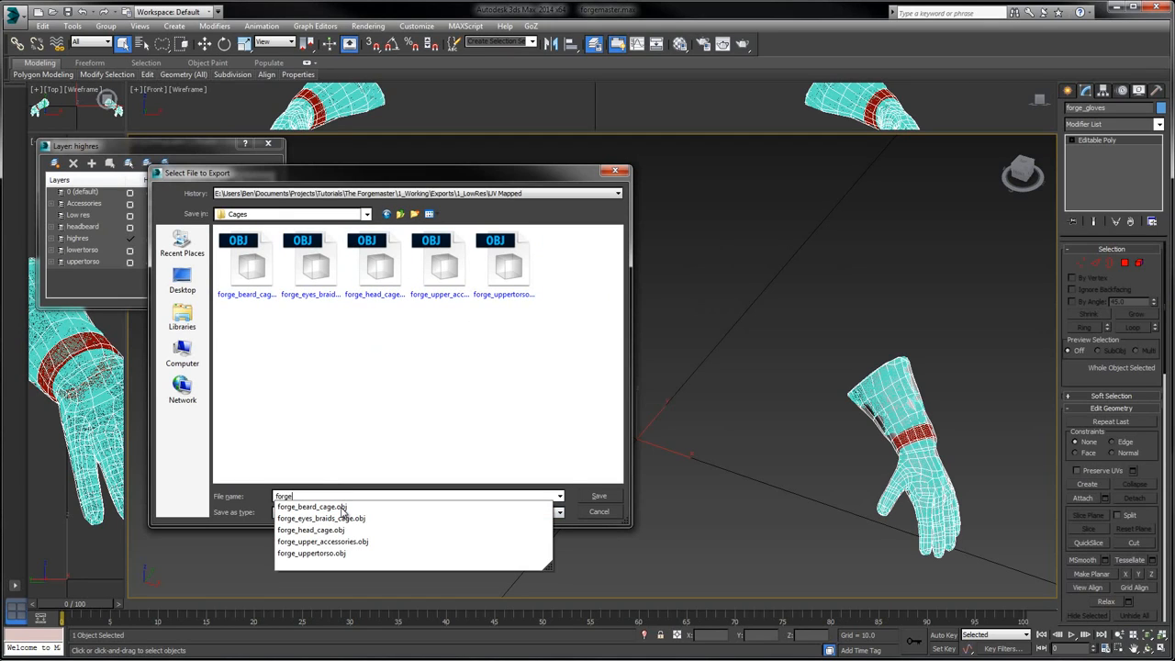
{"action": "type", "text": "_gloves_cage"}
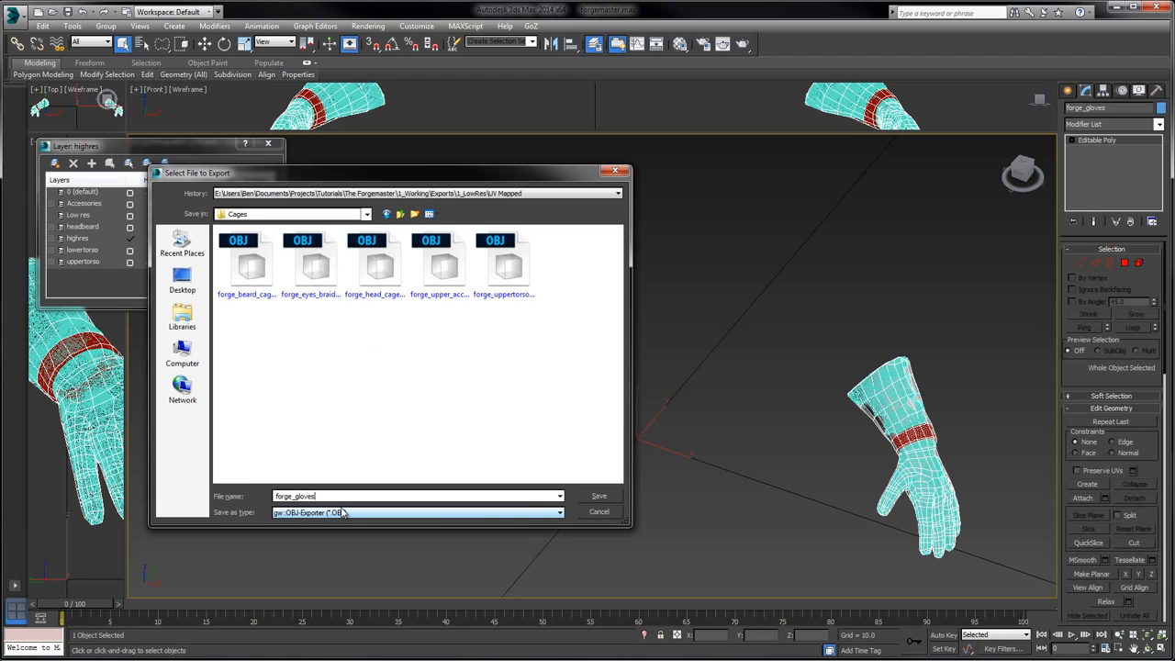
{"action": "left_click", "coordinate": [598, 496]}
{"action": "left_click", "coordinate": [518, 436]}
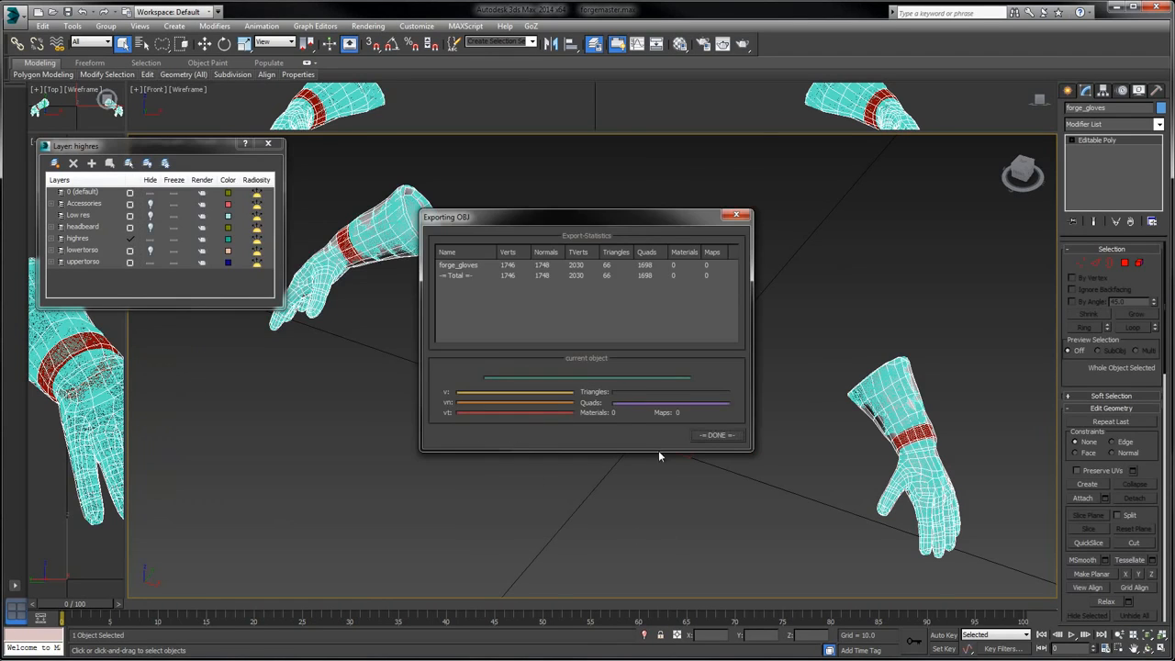
{"action": "left_click", "coordinate": [708, 435]}
- Unhide all objects in the scene without unhiding the hidden layers
{"action": "middle_click_drag", "start_coordinate": [702, 395], "coordinate": [657, 315], "text": "alt"}
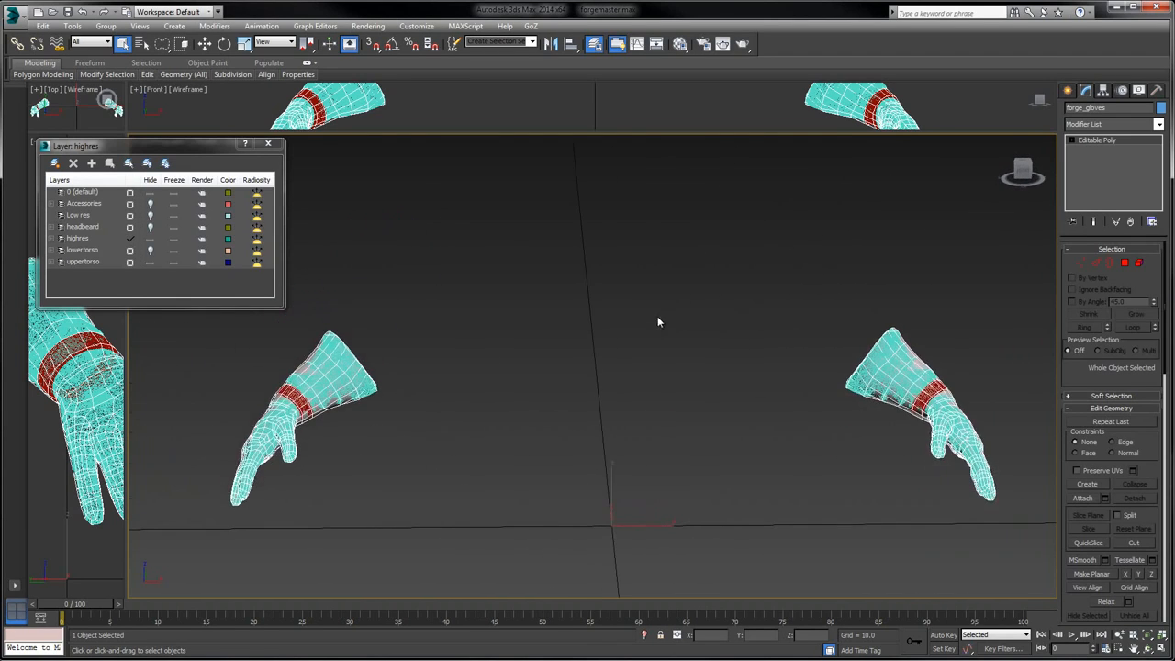
{"action": "left_click", "coordinate": [657, 315]}
{"action": "right_click", "coordinate": [523, 321]}
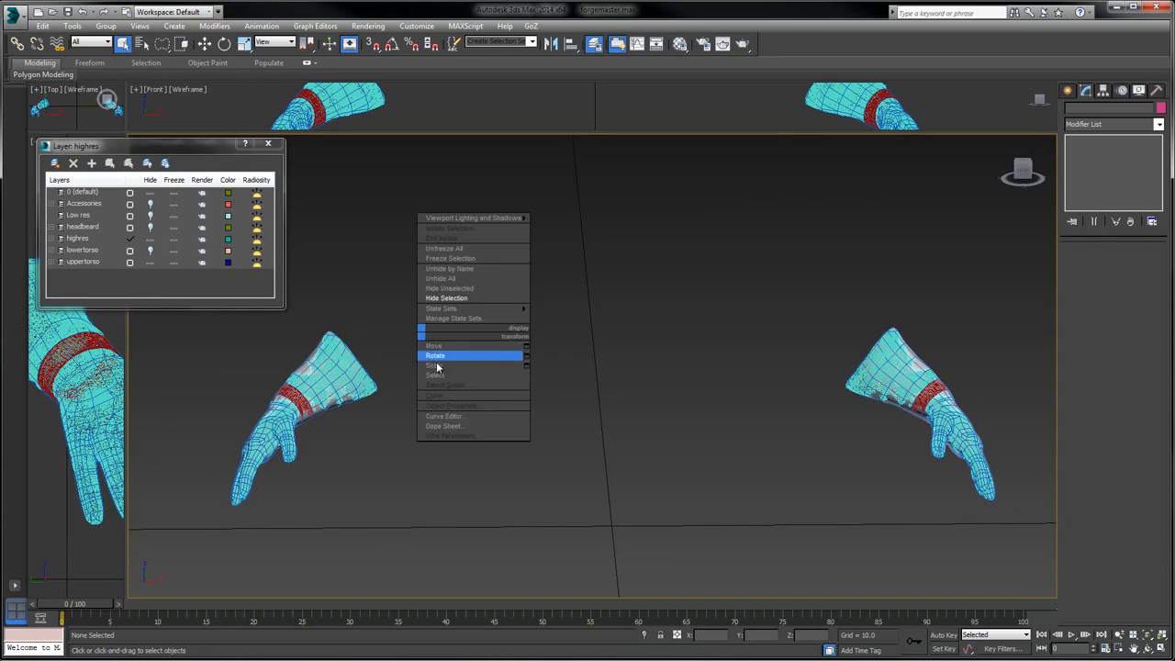
{"action": "left_click", "coordinate": [482, 274]}
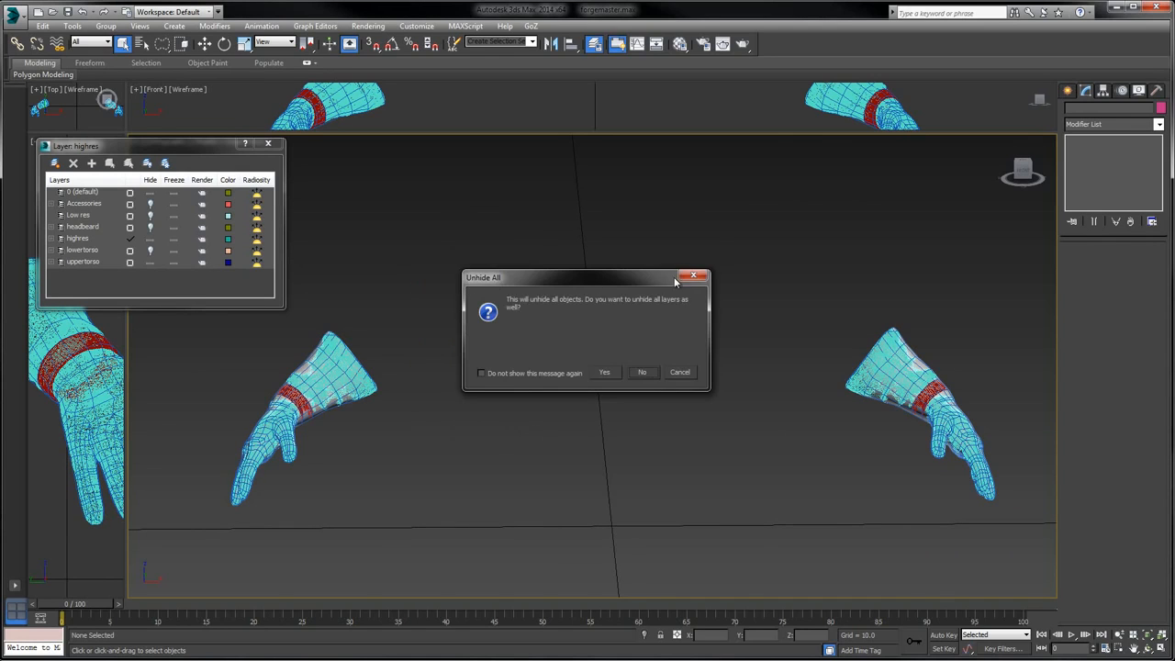
{"action": "left_click", "coordinate": [642, 371]}
- Delete the cyan high-res glove mesh and the red wrist bands, keeping the low-res gloves
{"action": "middle_click_drag", "start_coordinate": [646, 295], "coordinate": [404, 369], "text": "alt"}
{"action": "left_click", "coordinate": [411, 404]}
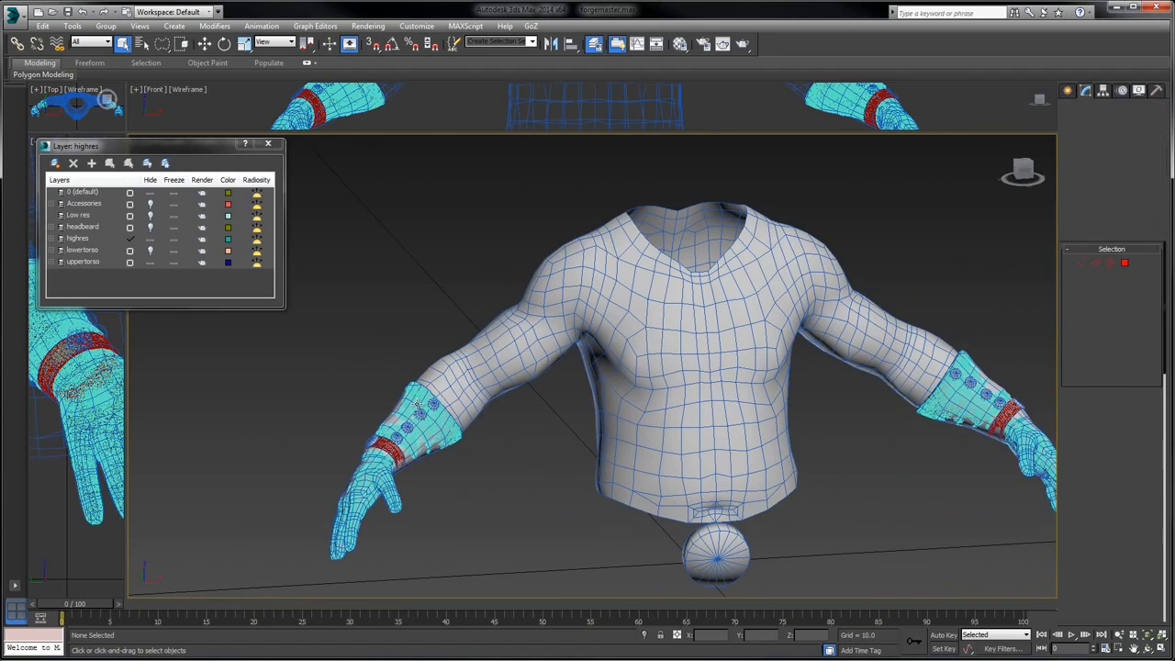
{"action": "left_click", "coordinate": [398, 333]}
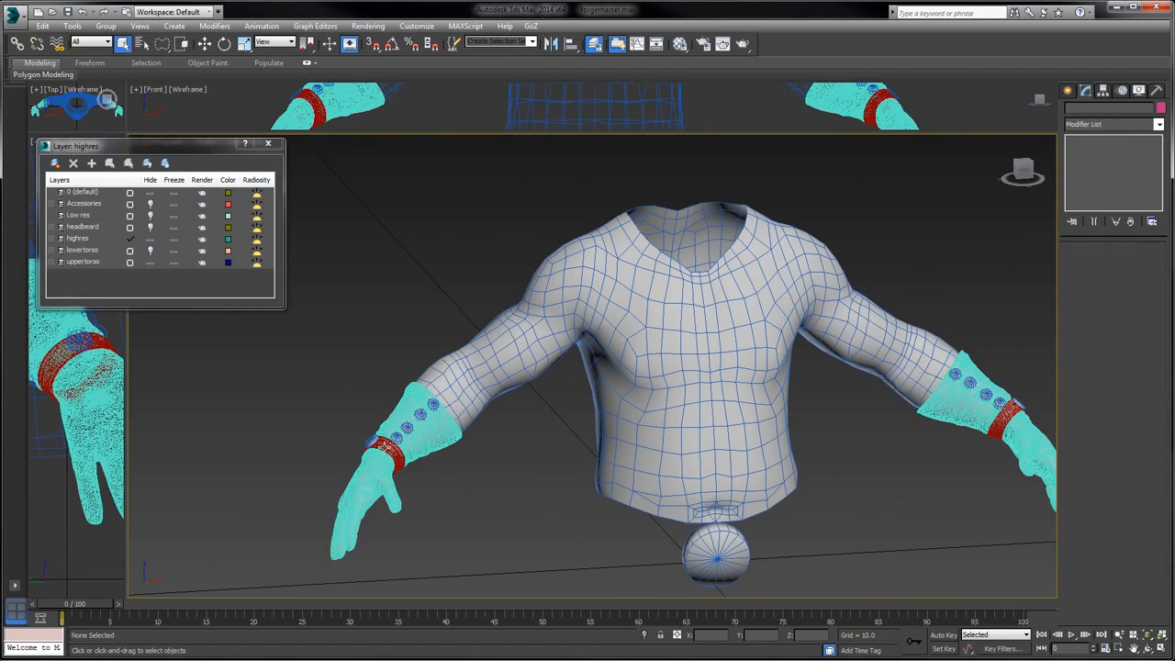
{"action": "left_click", "coordinate": [387, 444]}
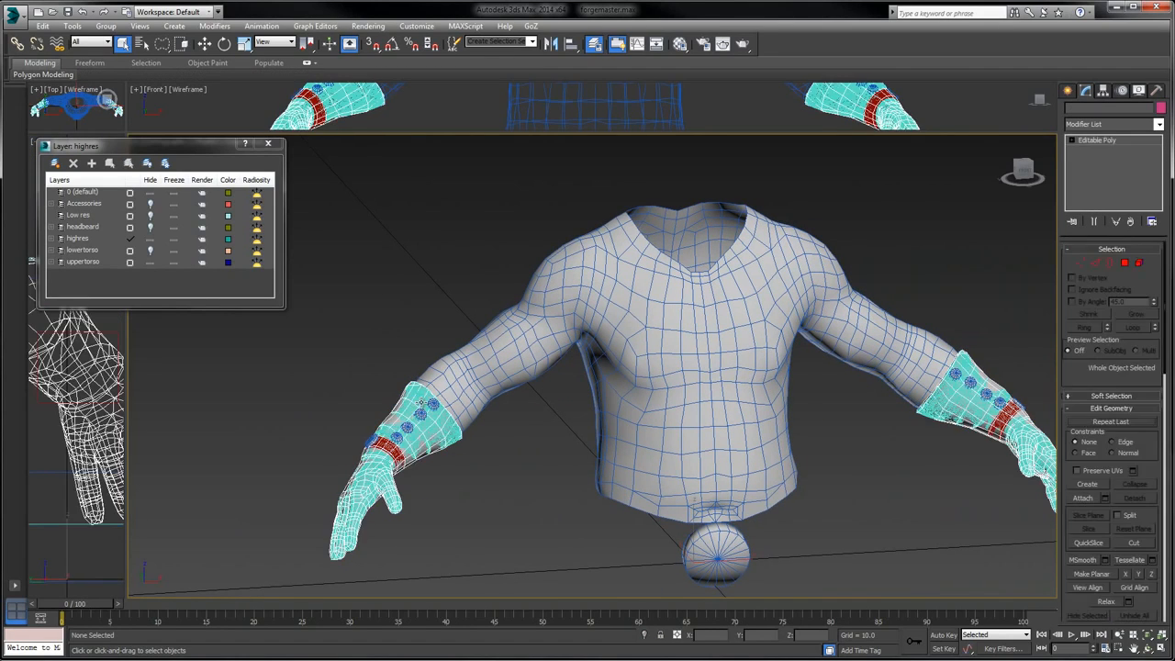
{"action": "left_click", "coordinate": [424, 372]}
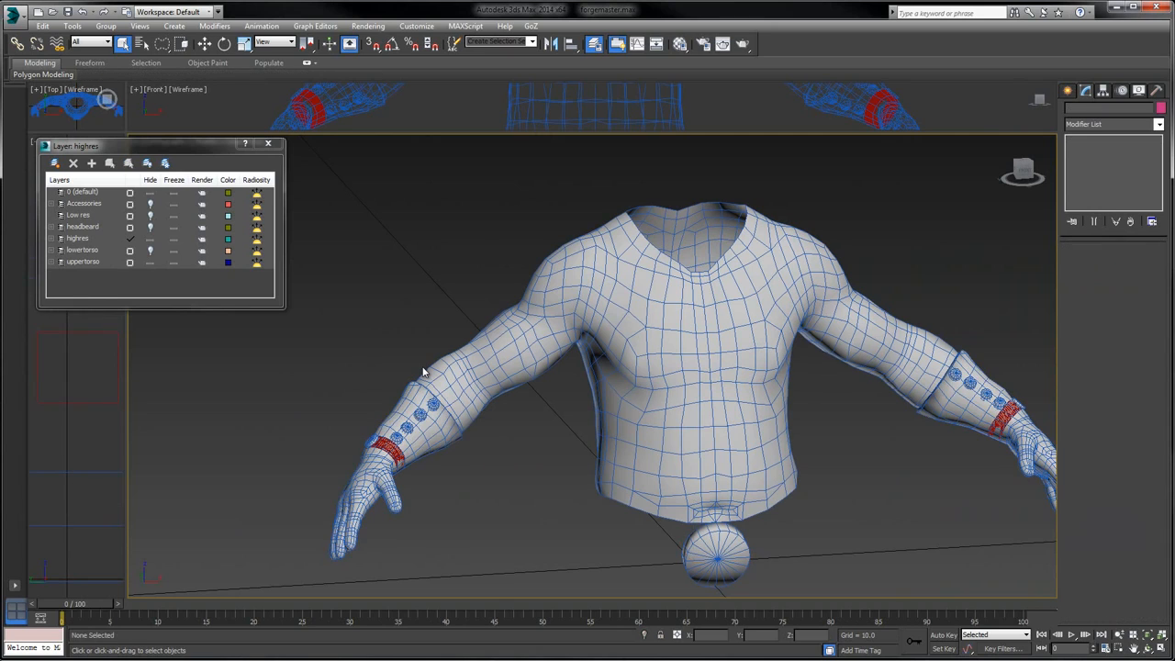
{"action": "left_click", "coordinate": [388, 445]}
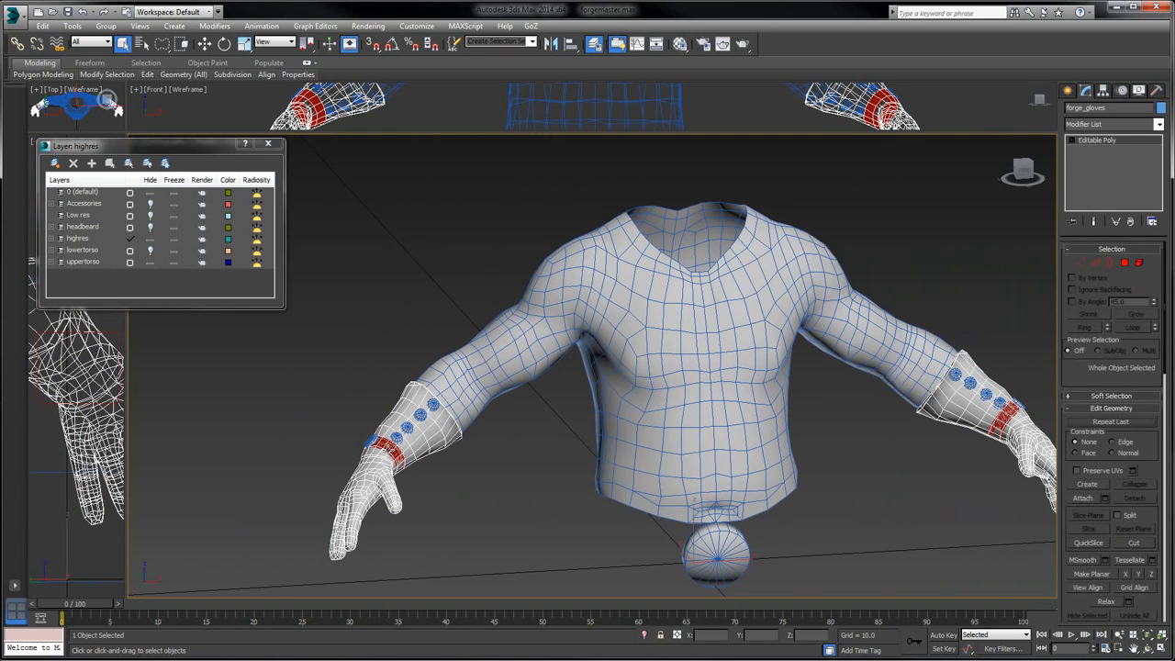
{"action": "left_click", "coordinate": [387, 441]}
{"action": "left_click", "coordinate": [370, 411]}
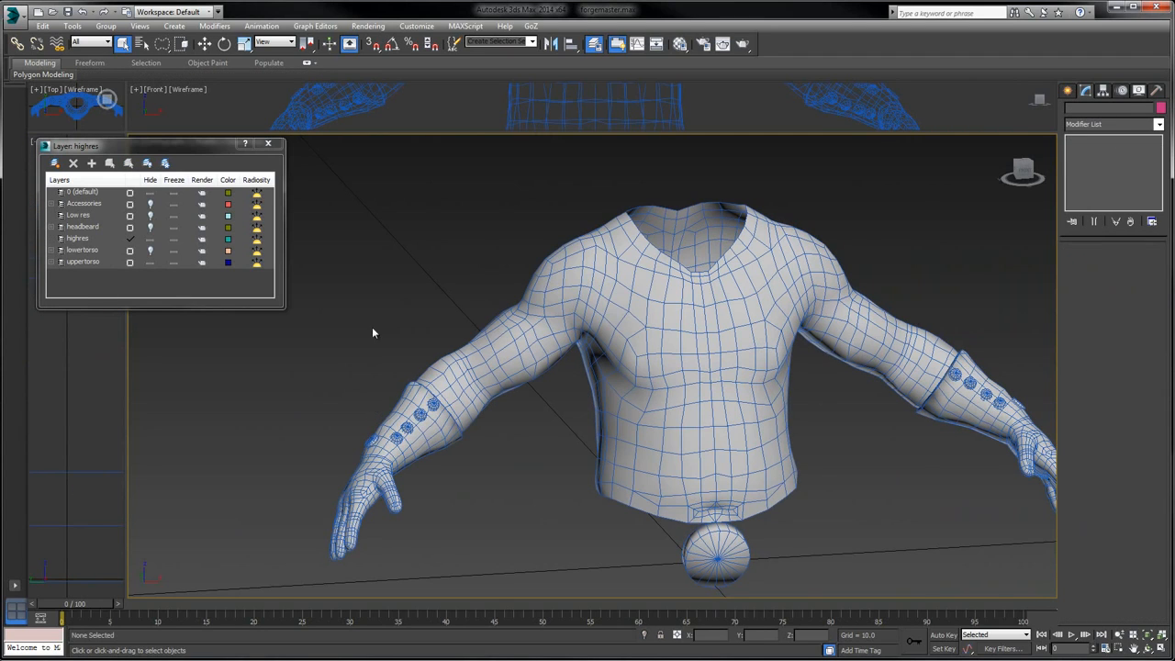
- Hide the uppertorso layer and show the lowertorso layer with the trousers and boots
{"action": "middle_click_drag", "start_coordinate": [438, 270], "coordinate": [342, 265]}
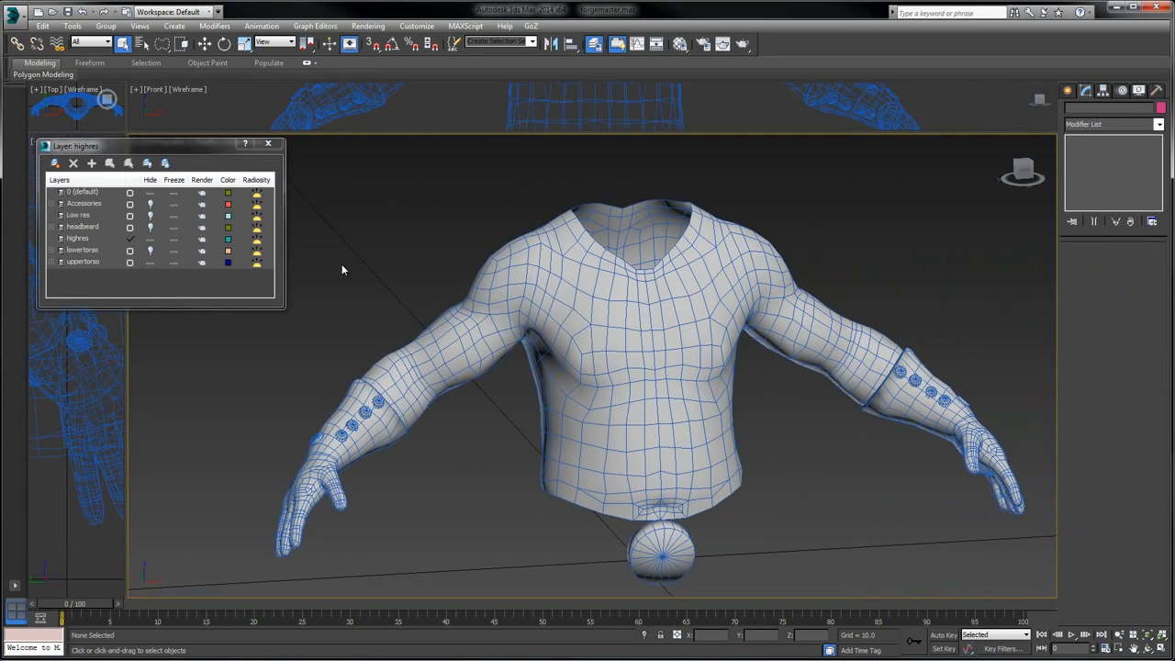
{"action": "left_click", "coordinate": [151, 262]}
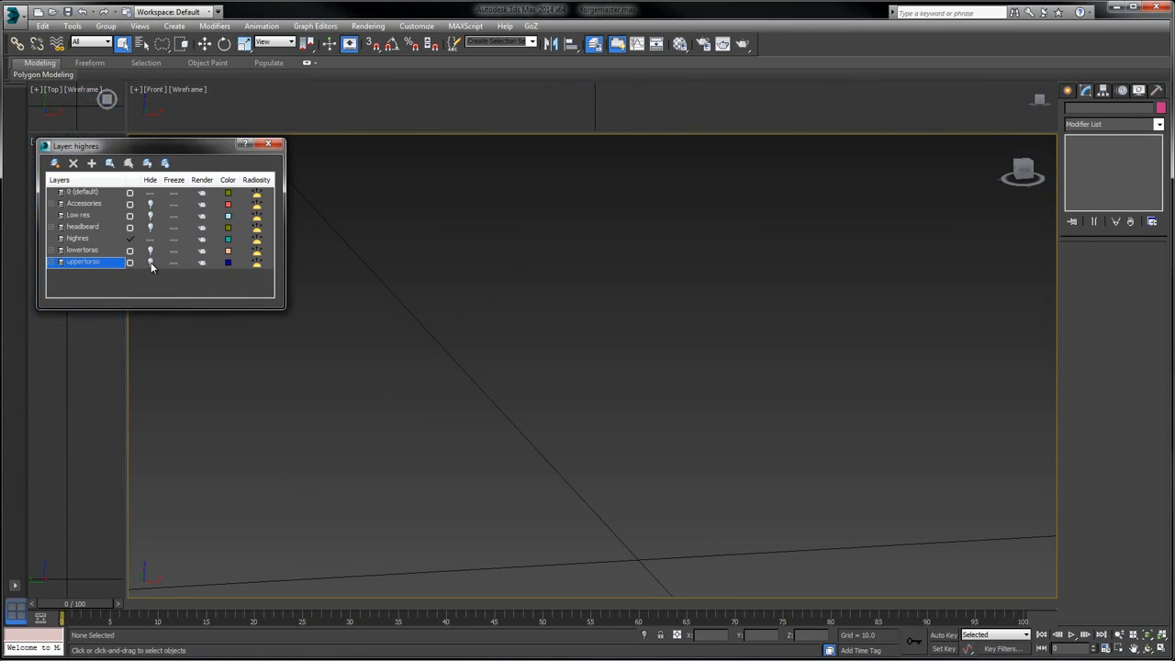
{"action": "left_click", "coordinate": [150, 250]}
{"action": "middle_click_drag", "start_coordinate": [701, 341], "coordinate": [568, 181], "text": "alt"}
{"action": "middle_click_drag", "start_coordinate": [638, 195], "coordinate": [683, 228], "text": "alt"}
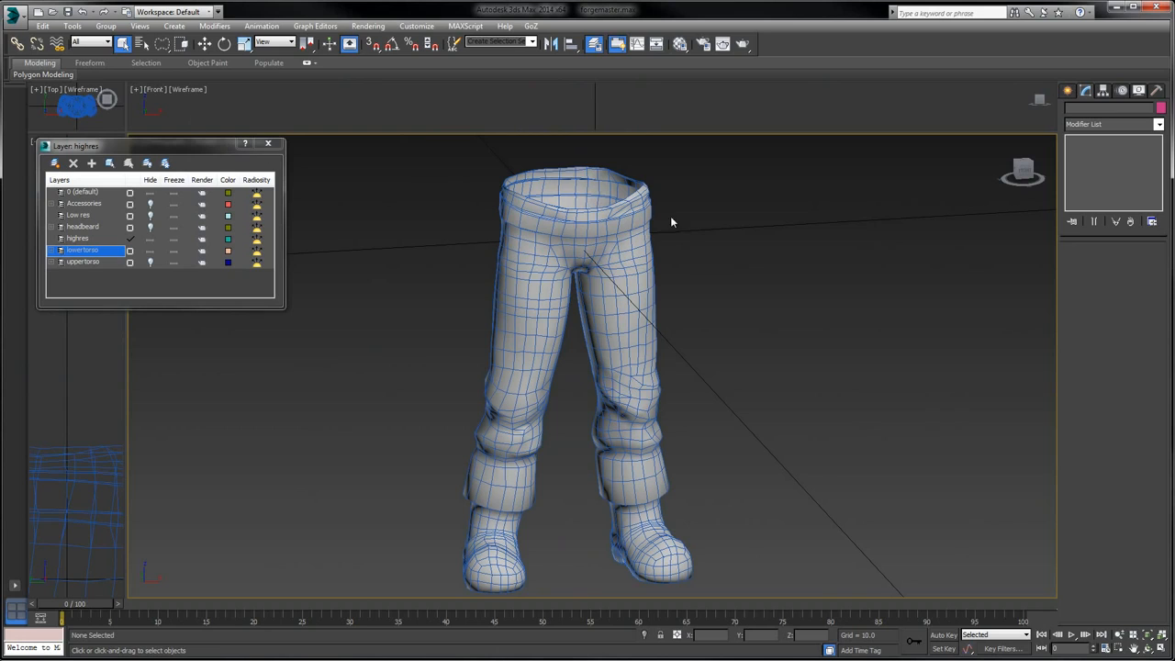
{"action": "left_click", "coordinate": [13, 16]}
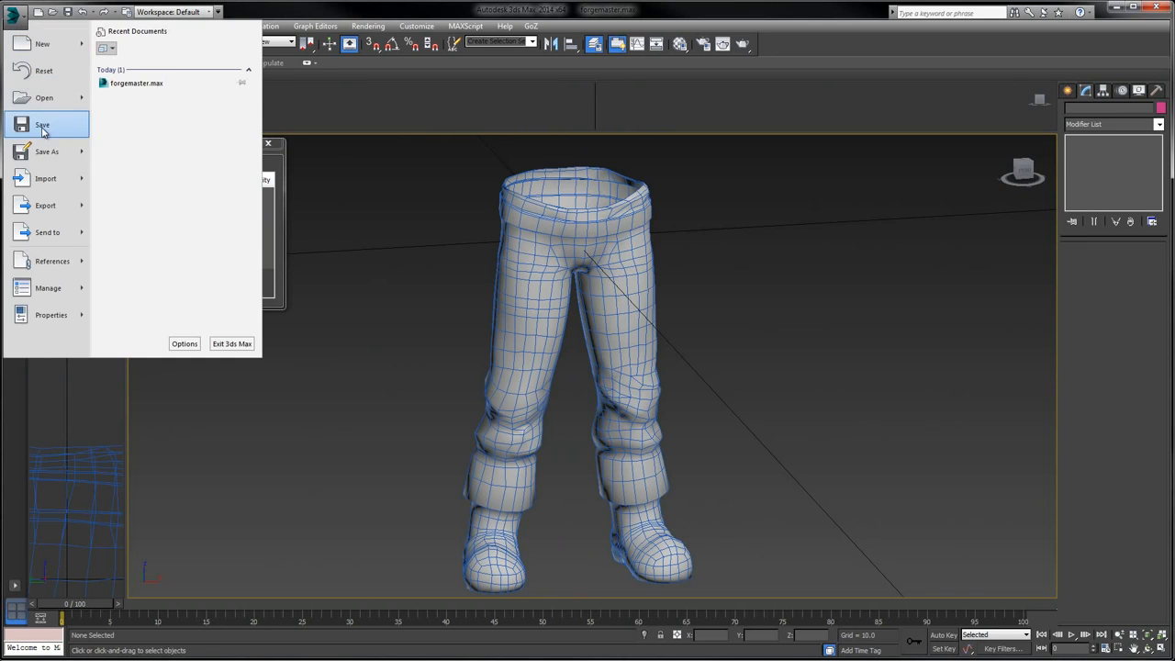
{"action": "left_click", "coordinate": [345, 178]}
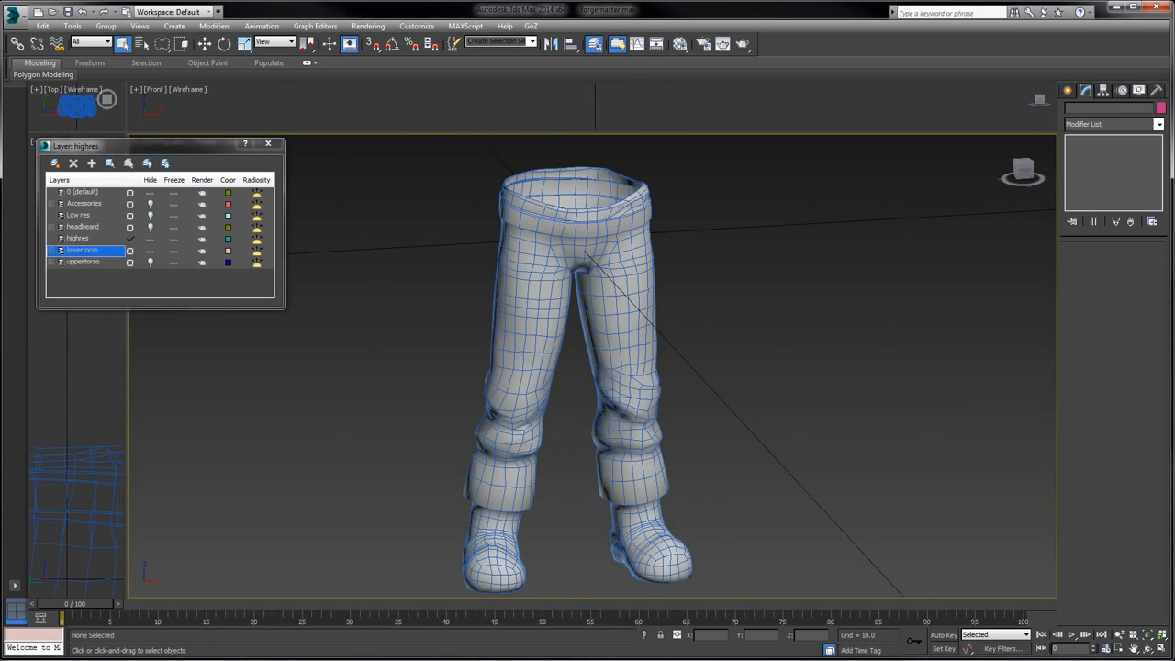
{"action": "middle_click_drag", "start_coordinate": [748, 217], "coordinate": [715, 275], "text": "alt"}
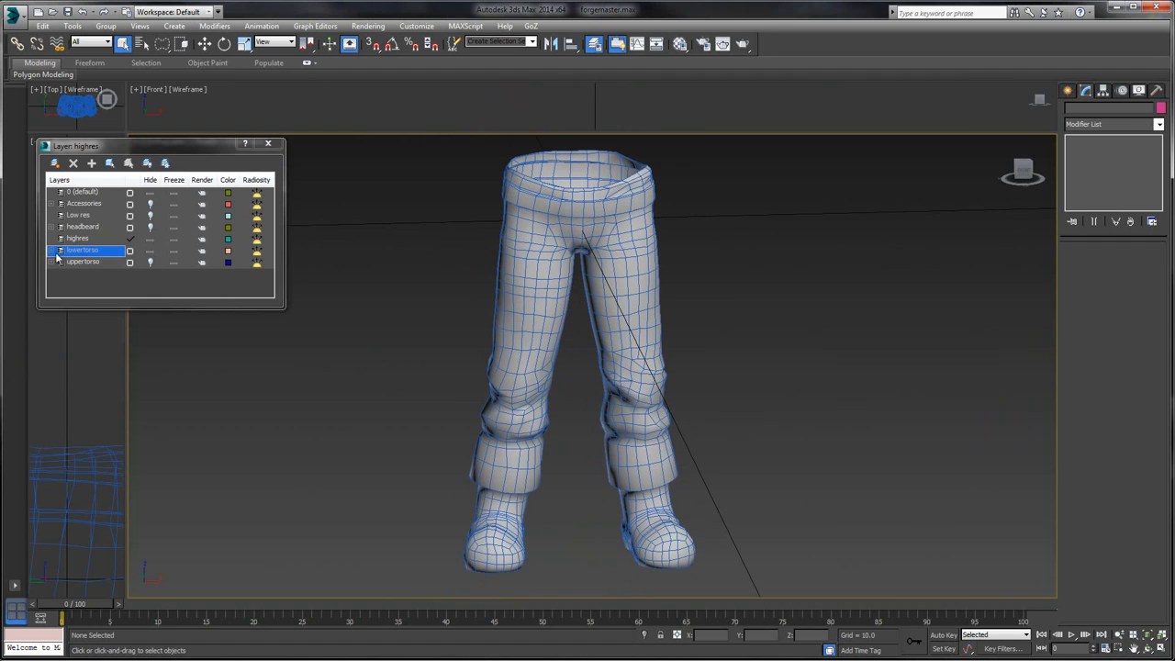
- Import Boots_mr.OBJ from the 2_Medium Res folder into the scene
{"action": "left_click", "coordinate": [13, 16]}
{"action": "left_click", "coordinate": [26, 202]}
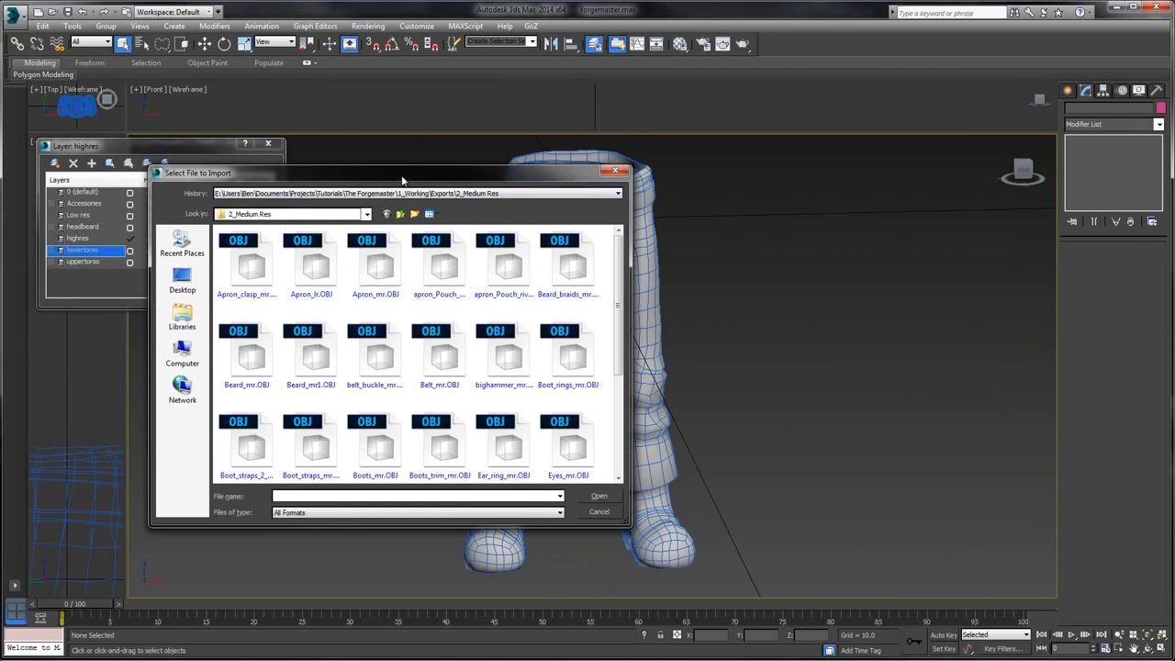
{"action": "left_click_drag", "start_coordinate": [403, 174], "coordinate": [434, 140]}
{"action": "mouse_move", "coordinate": [651, 261]}
{"action": "left_mouse_down"}
{"action": "mouse_move", "coordinate": [653, 344]}
{"action": "mouse_move", "coordinate": [654, 243]}
{"action": "left_mouse_up"}
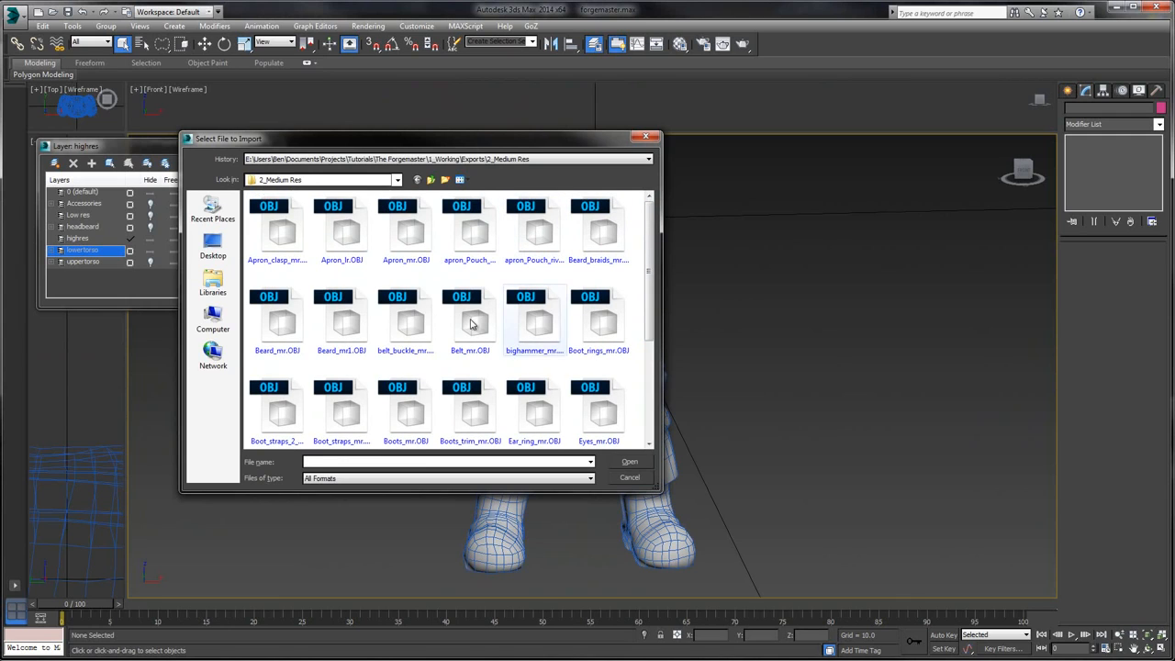
{"action": "left_click", "coordinate": [298, 413]}
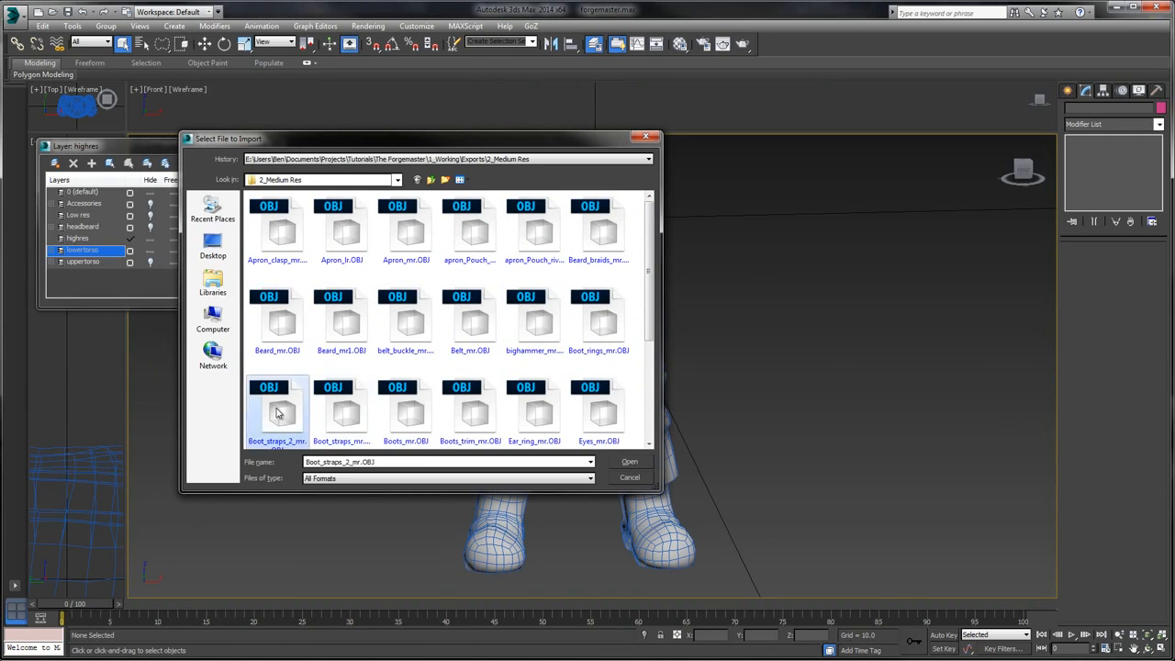
{"action": "scroll", "coordinate": [303, 404], "scroll_direction": "down", "scroll_amount": 1}
{"action": "left_click", "coordinate": [406, 275]}
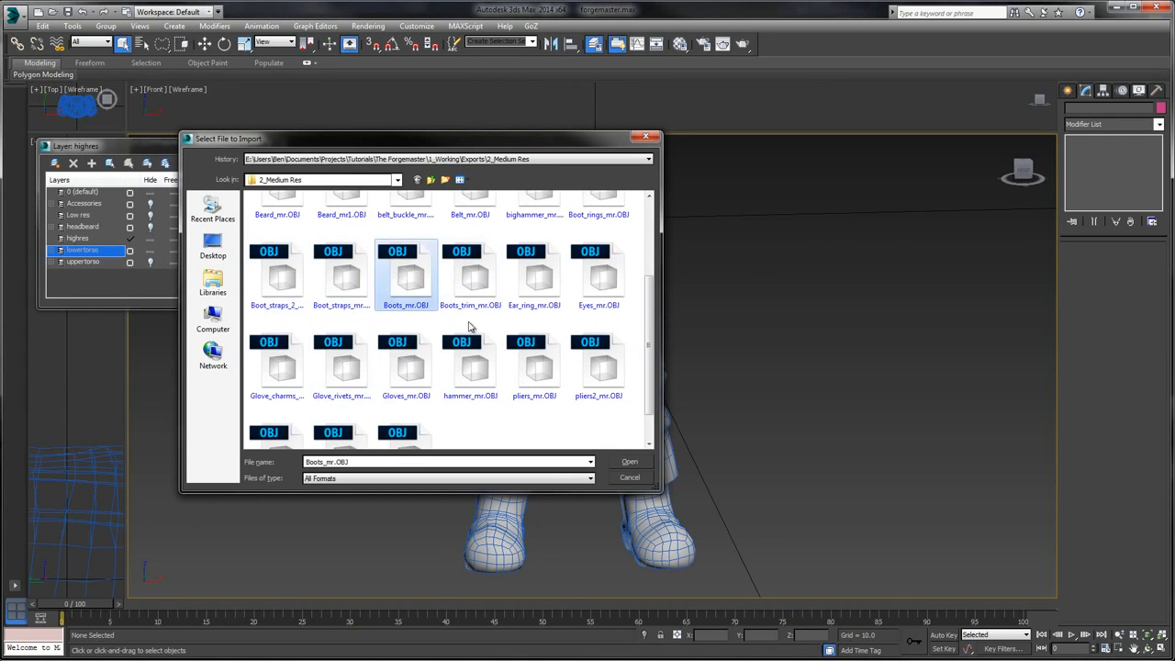
{"action": "left_click", "coordinate": [630, 462]}
{"action": "left_click", "coordinate": [486, 540]}
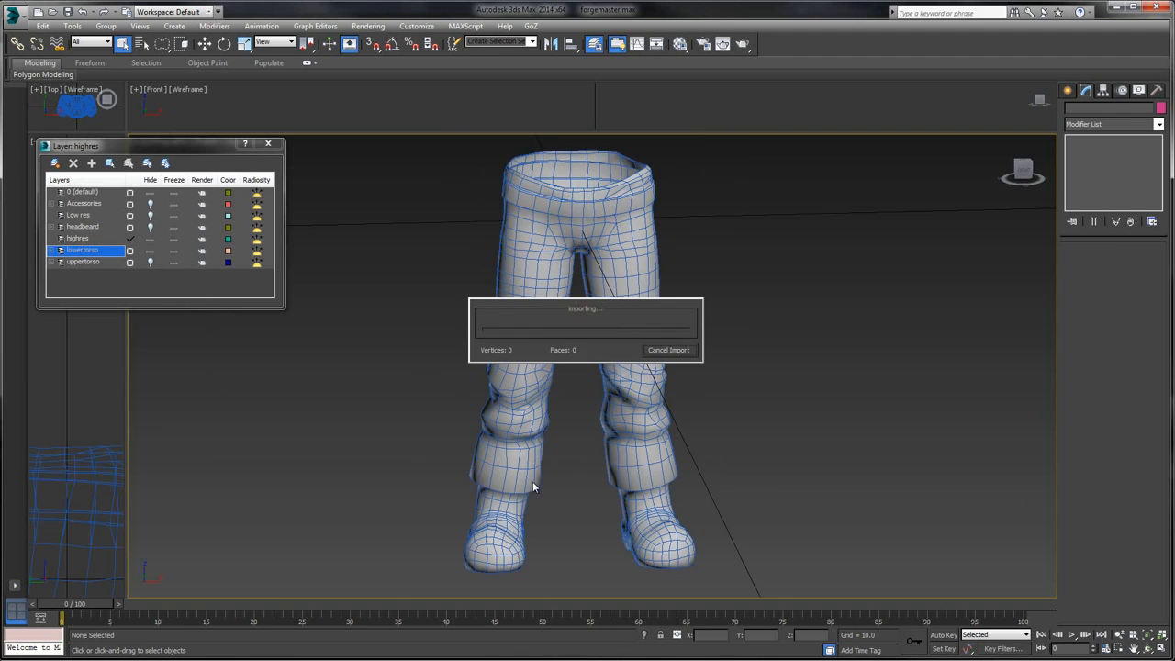
{"action": "key", "text": "z"}
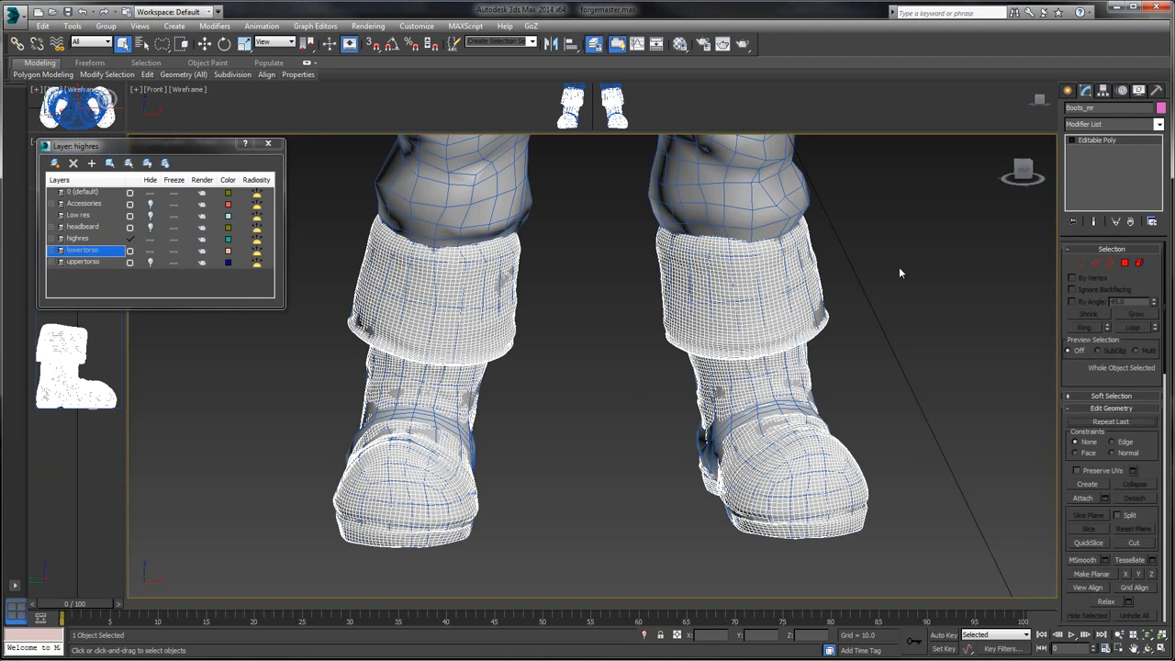
- Import the front boot straps from Boot_straps_2_mr.OBJ in the 2_Medium Res folder
{"action": "left_click", "coordinate": [13, 24]}
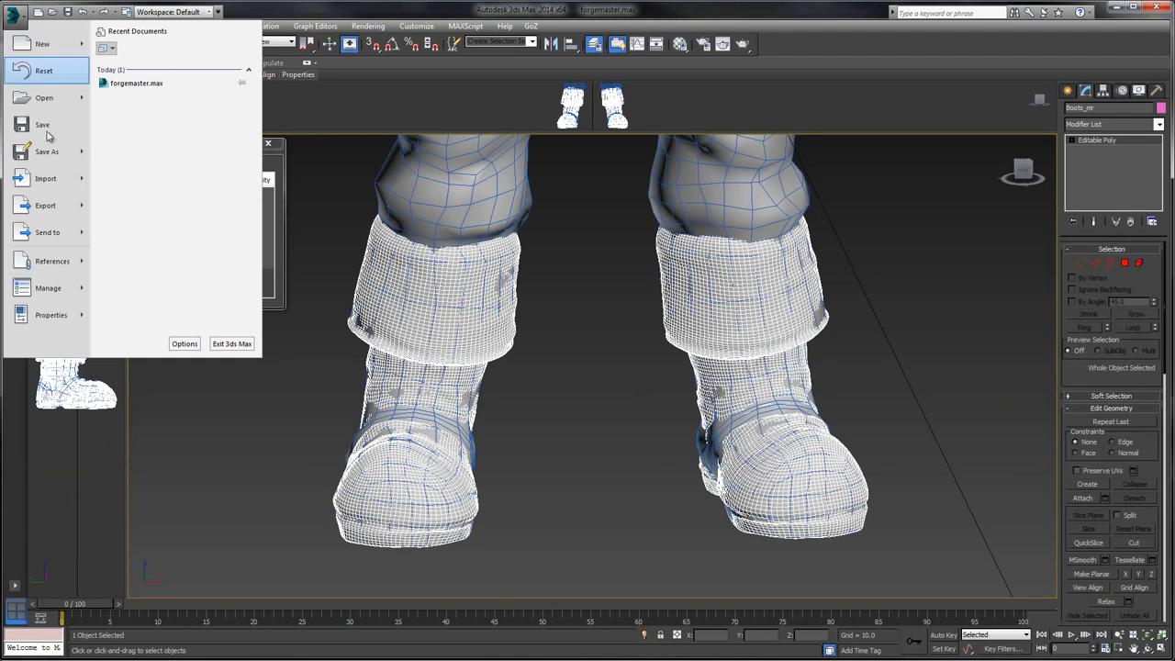
{"action": "left_click", "coordinate": [36, 195]}
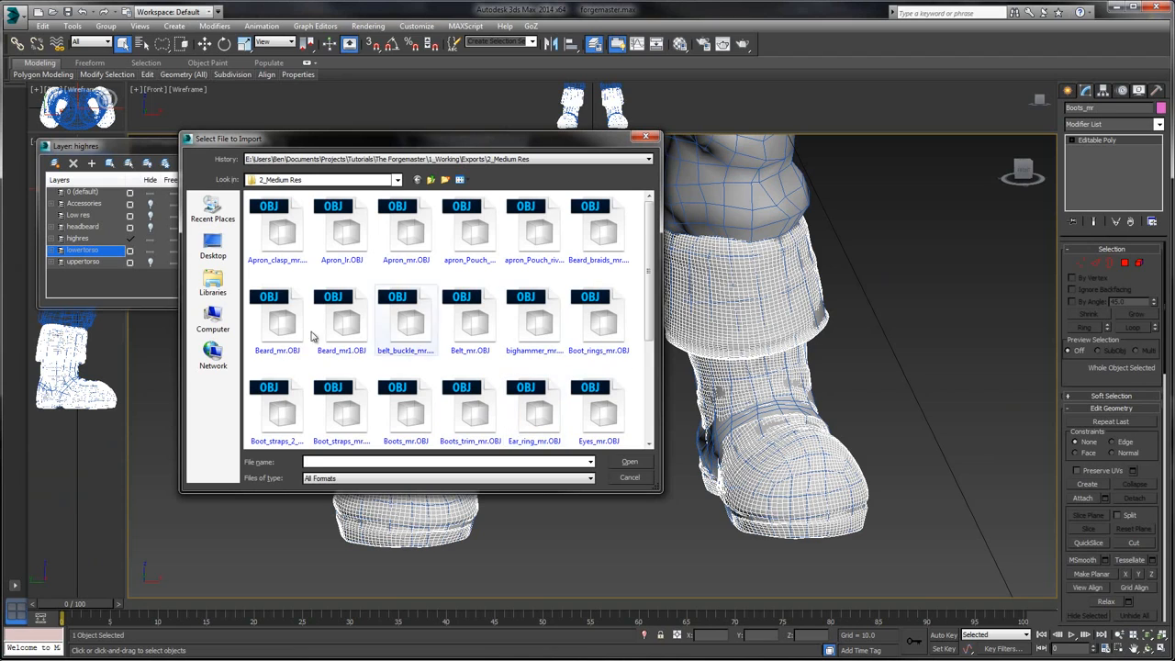
{"action": "left_click", "coordinate": [342, 319]}
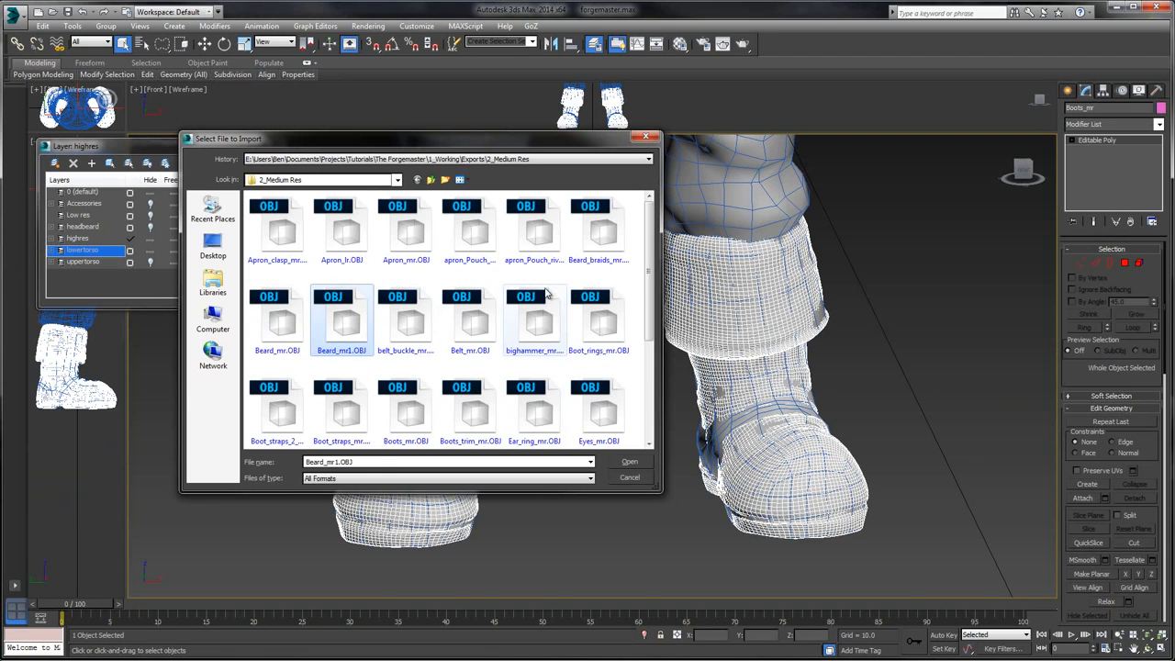
{"action": "left_click", "coordinate": [289, 417]}
{"action": "double_click", "coordinate": [289, 417]}
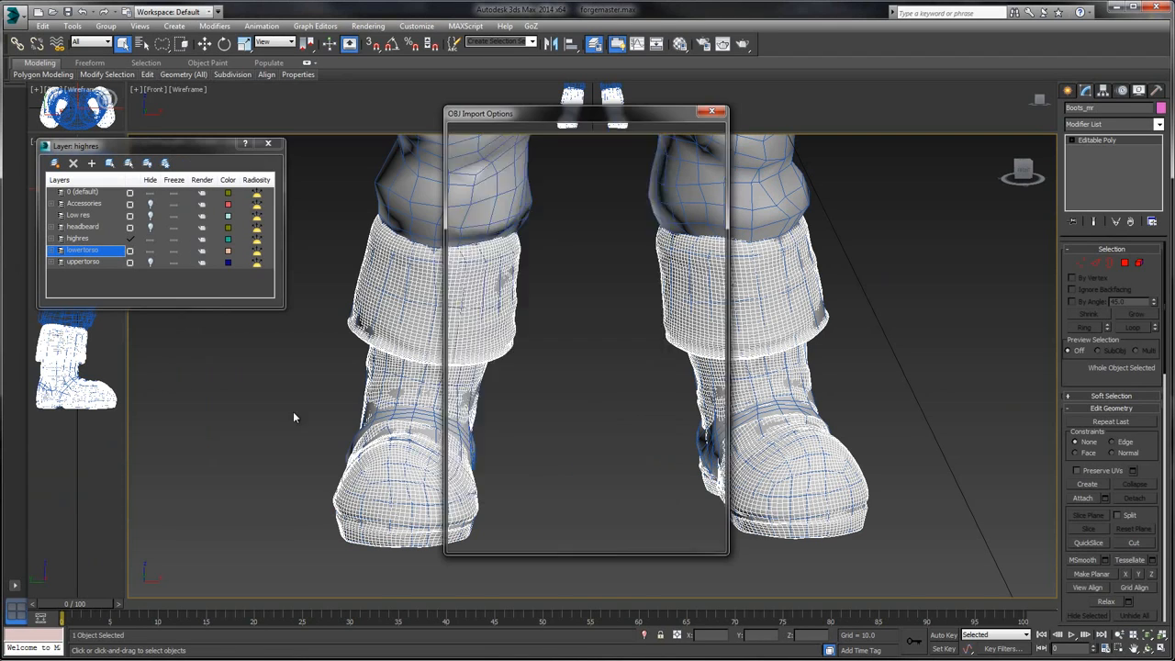
{"action": "left_click", "coordinate": [478, 541]}
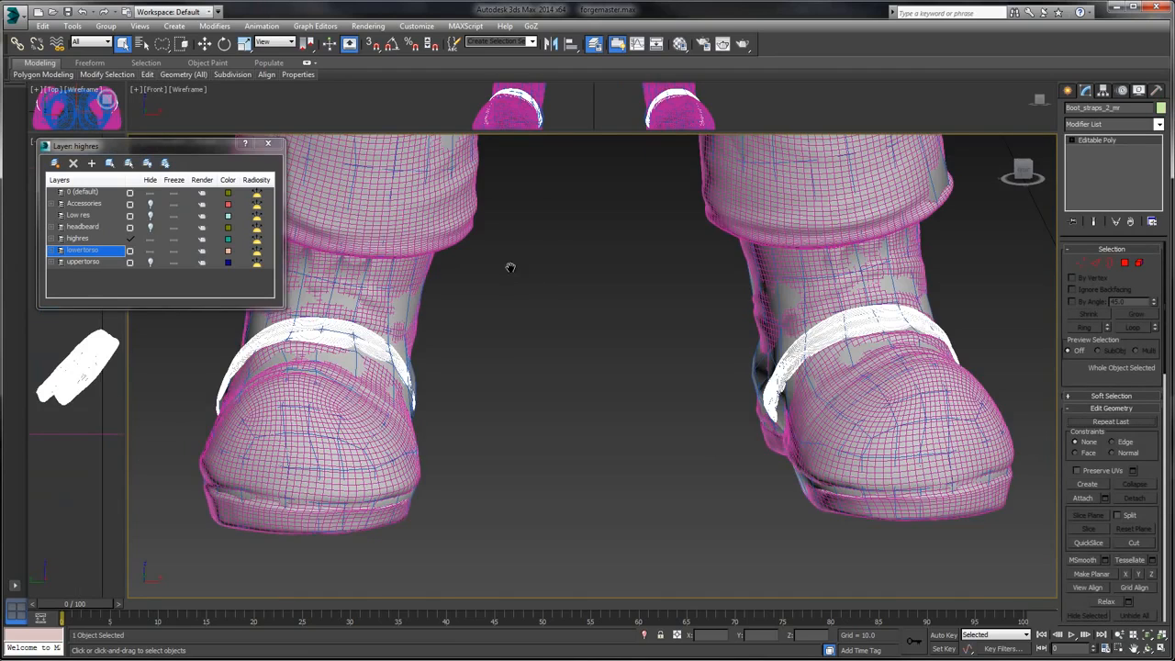
{"action": "scroll", "coordinate": [519, 273], "scroll_direction": "down", "scroll_amount": 3}
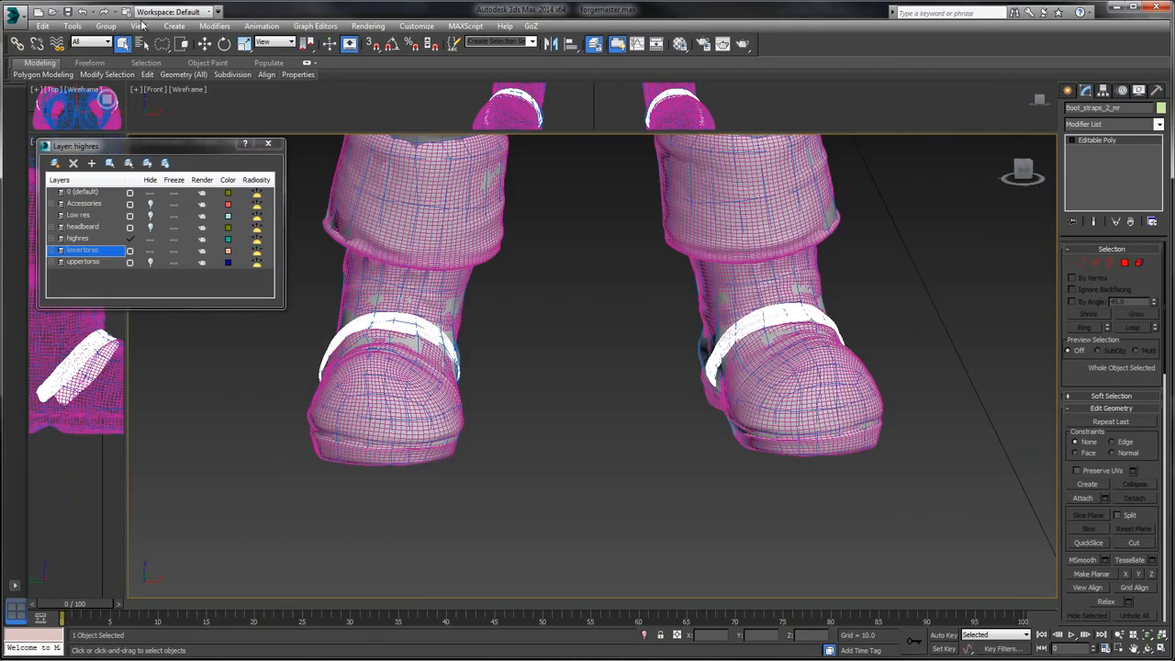
- Import Boot_straps_mr.OBJ from the 2_Medium Res folder as a single editable poly mesh
{"action": "left_click", "coordinate": [14, 17]}
{"action": "left_click", "coordinate": [43, 187]}
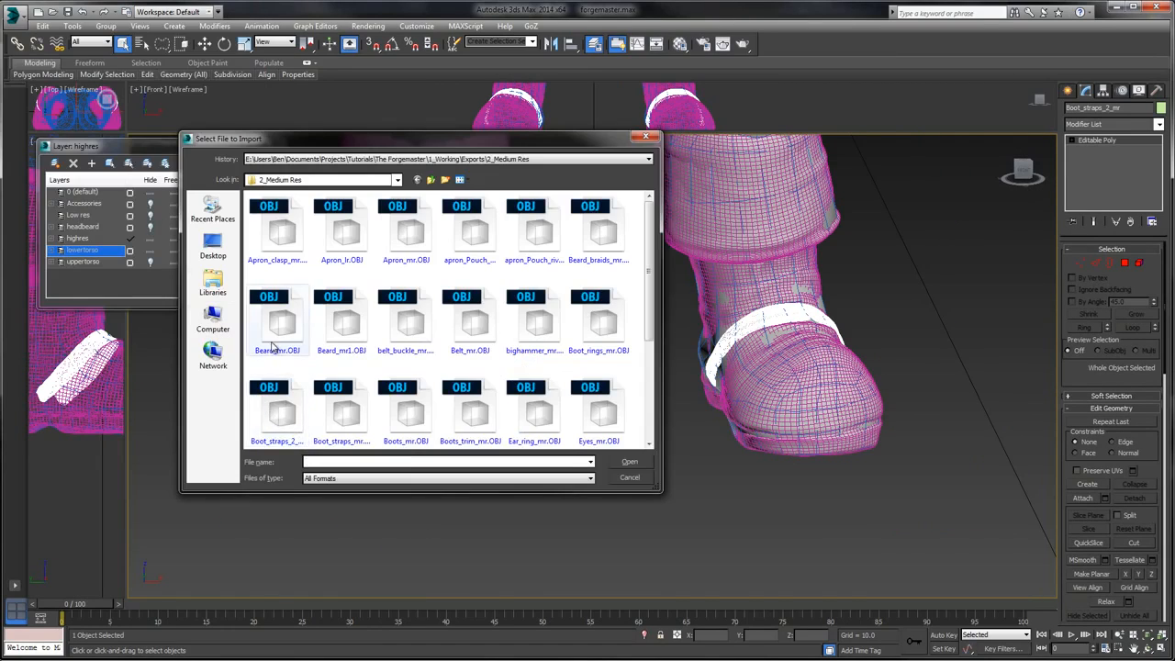
{"action": "double_click", "coordinate": [349, 428]}
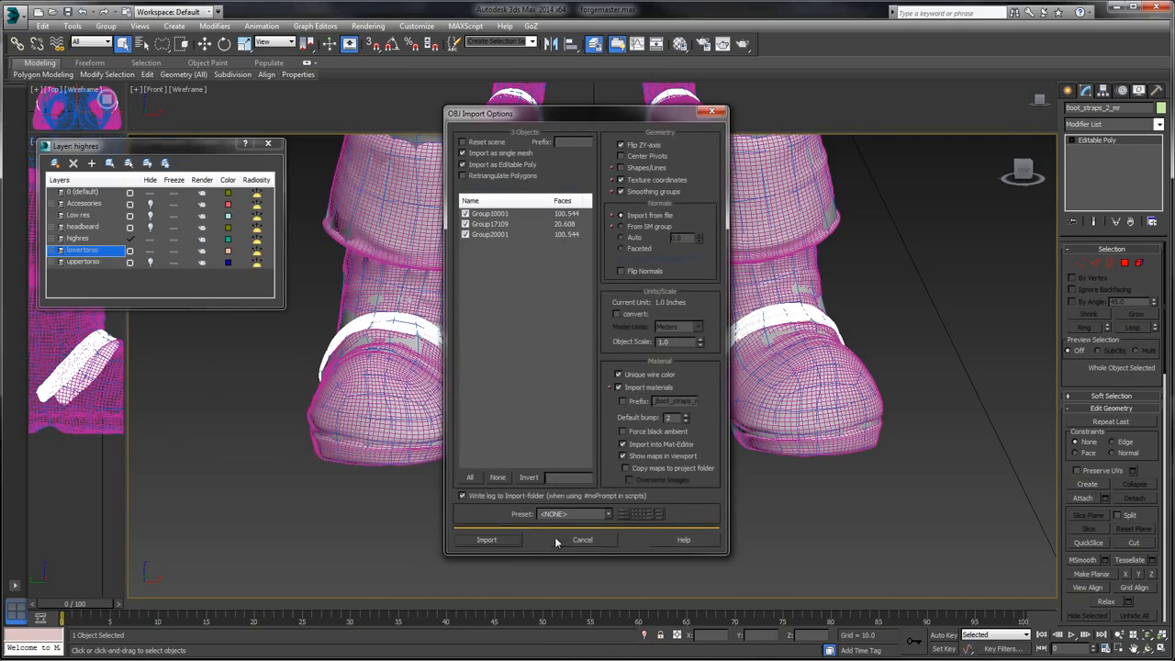
{"action": "left_click", "coordinate": [520, 540]}
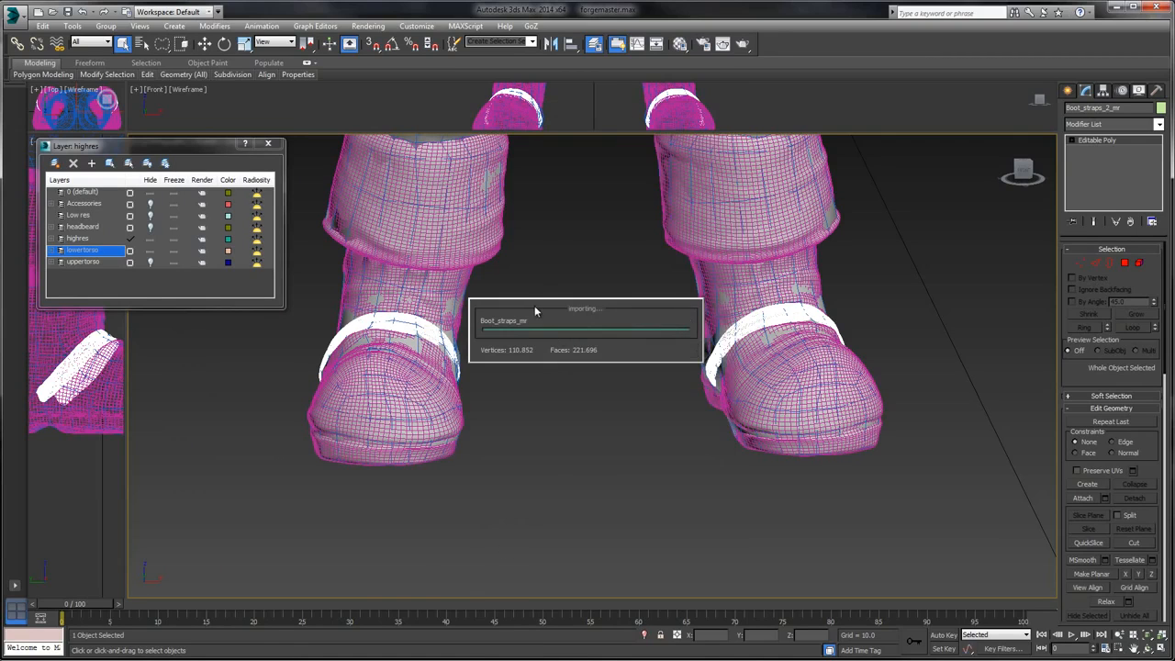
{"action": "scroll", "coordinate": [538, 308], "scroll_direction": "up", "scroll_amount": 3}
{"action": "middle_click_drag", "start_coordinate": [538, 307], "coordinate": [582, 310]}
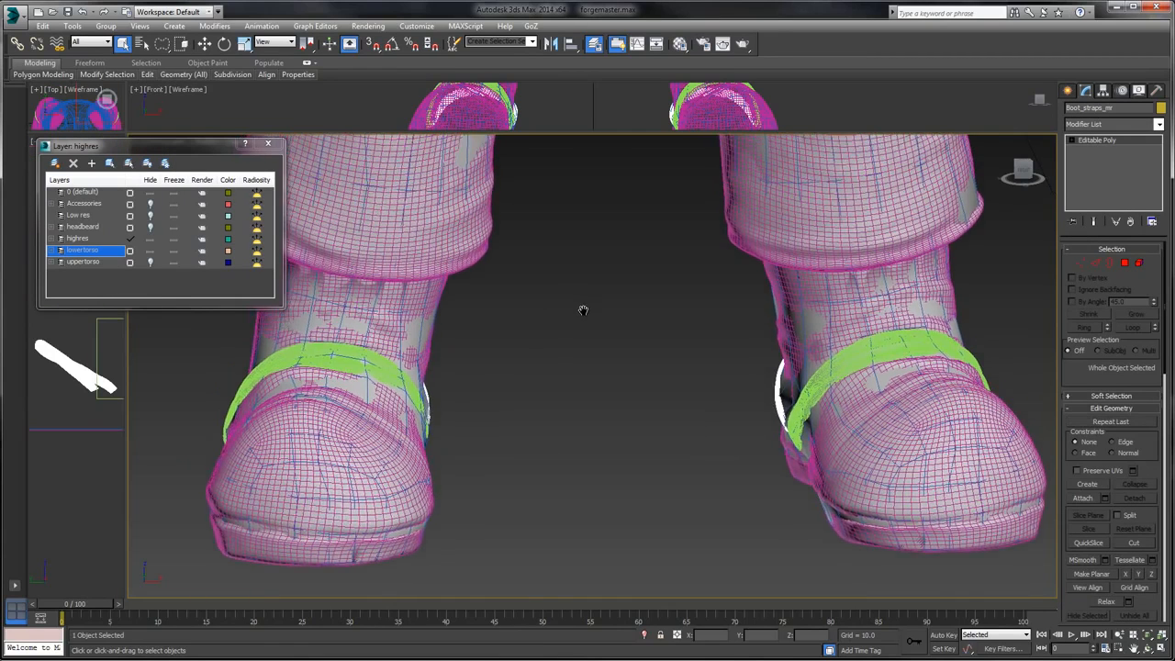
- Import Boot_rings_mr.OBJ from the 2_Medium Res folder as a single editable poly mesh
{"action": "left_click", "coordinate": [15, 17]}
{"action": "left_click", "coordinate": [46, 201]}
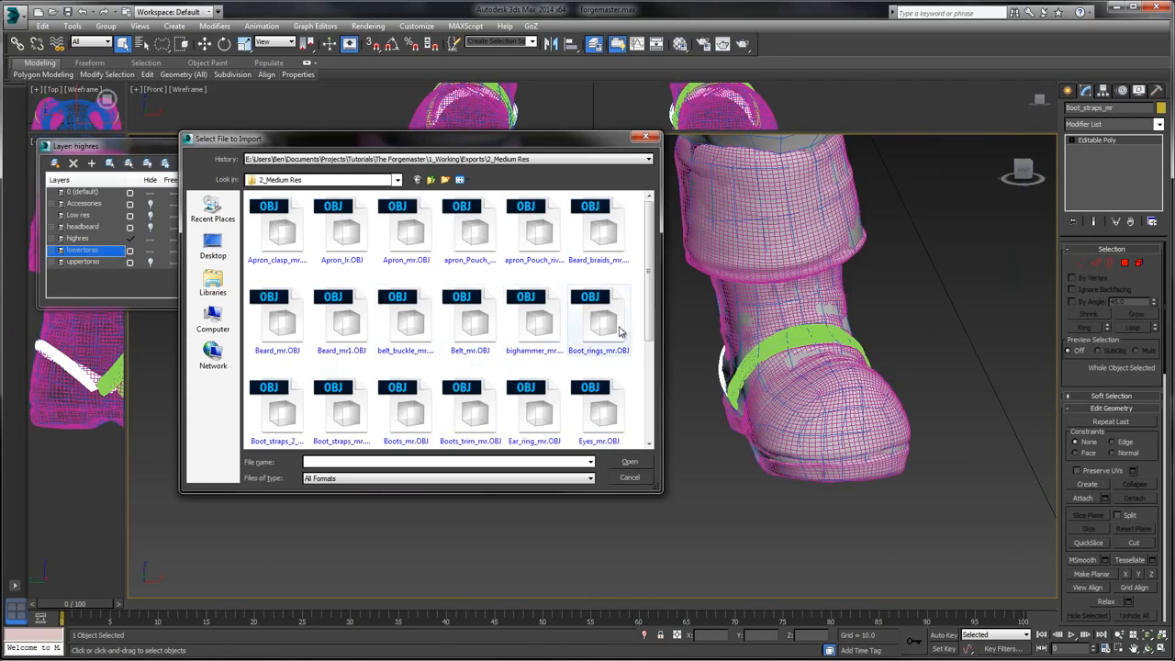
{"action": "scroll", "coordinate": [652, 291], "scroll_direction": "down", "scroll_amount": 1}
{"action": "double_click", "coordinate": [596, 308]}
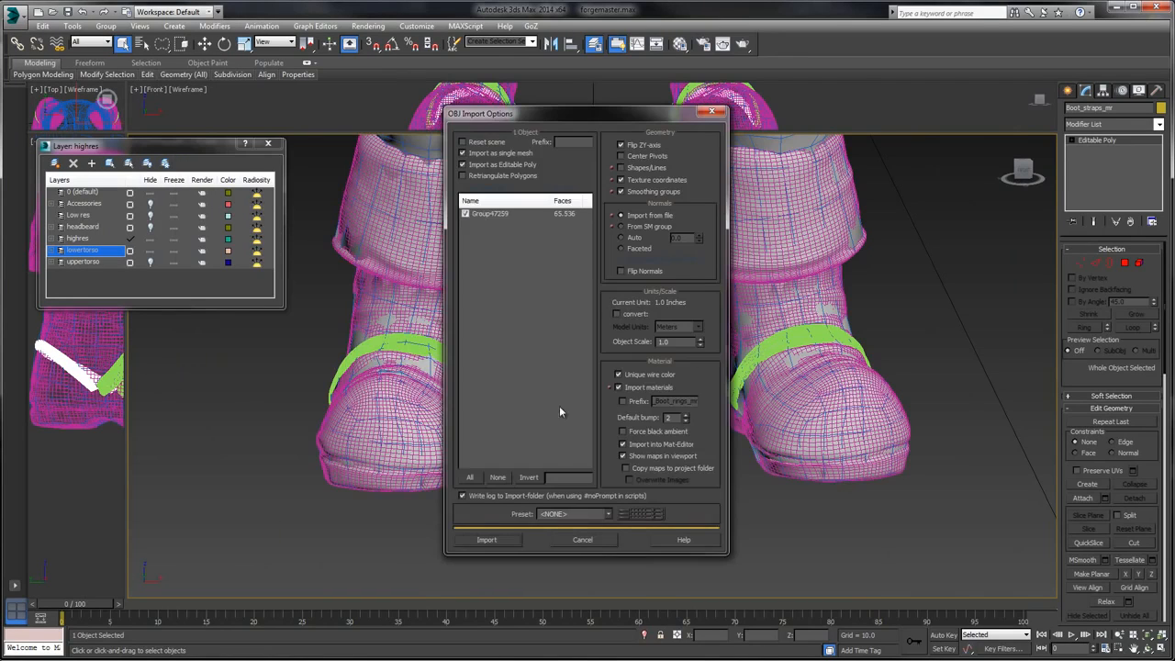
{"action": "left_click", "coordinate": [485, 540]}
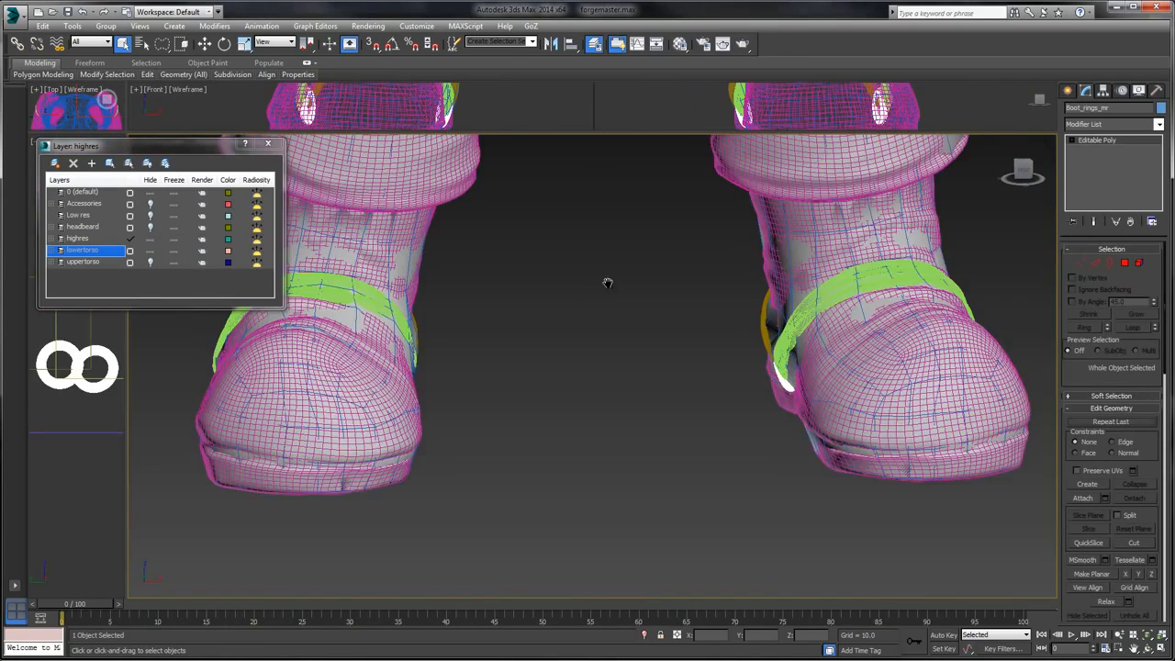
{"action": "middle_click_drag", "start_coordinate": [609, 281], "coordinate": [558, 280], "text": "alt"}
- Import Trousers_mr.OBJ from the 2_Medium Res folder as a single mesh and dismiss the import summary
{"action": "left_click", "coordinate": [17, 21]}
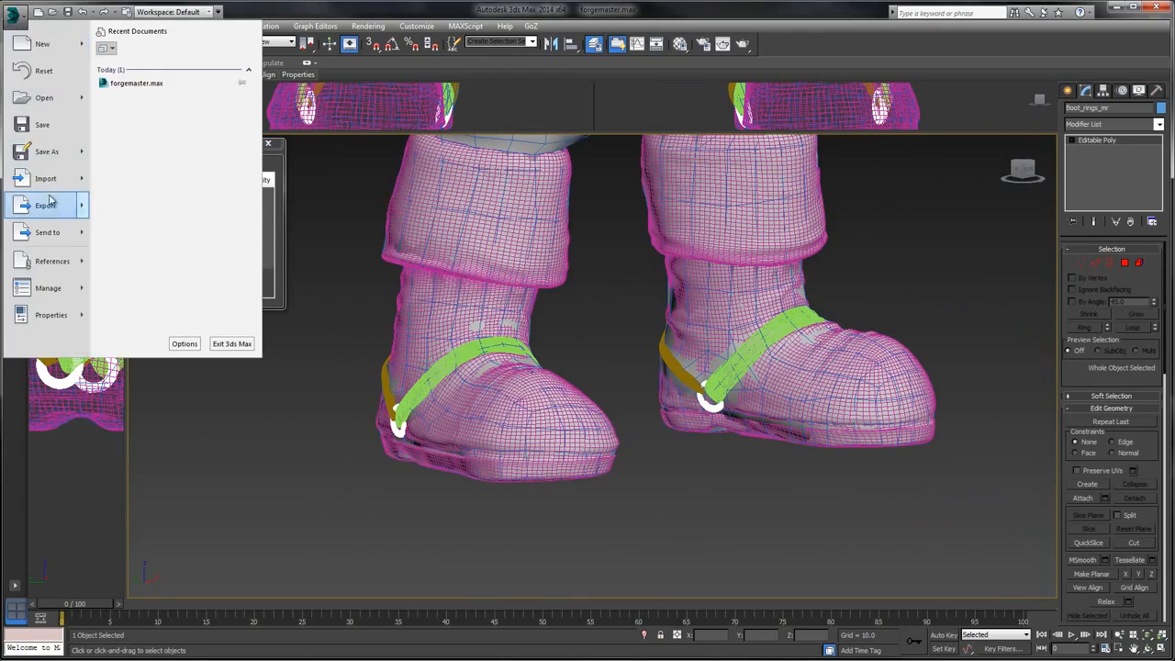
{"action": "left_click", "coordinate": [39, 200]}
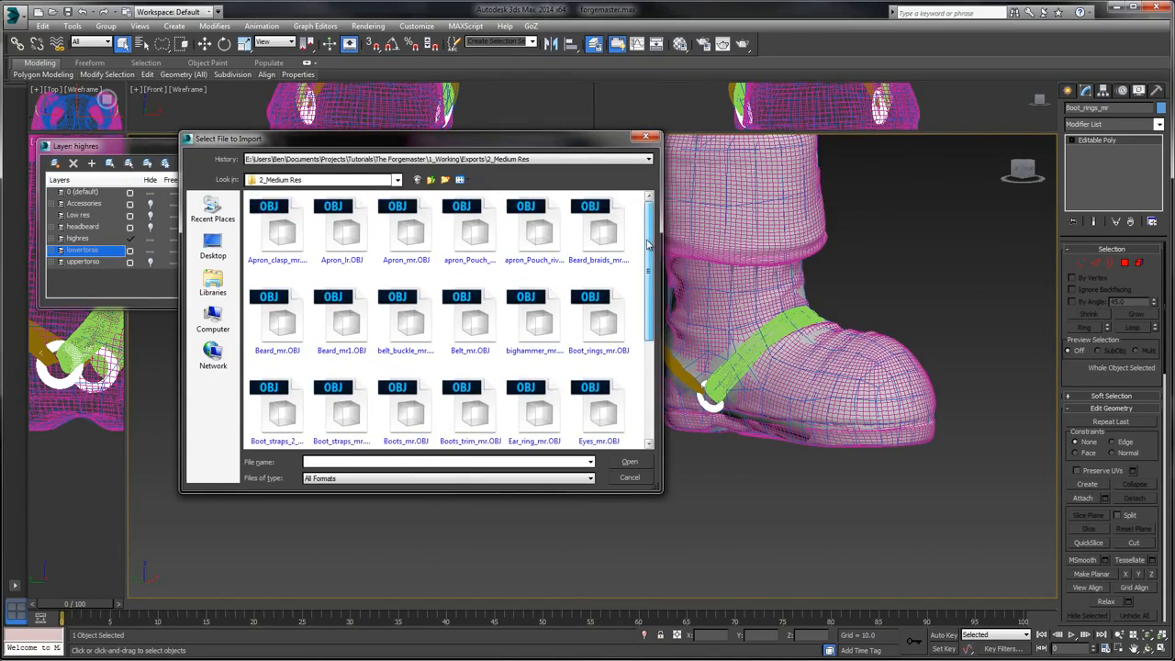
{"action": "left_click_drag", "start_coordinate": [648, 240], "coordinate": [664, 370]}
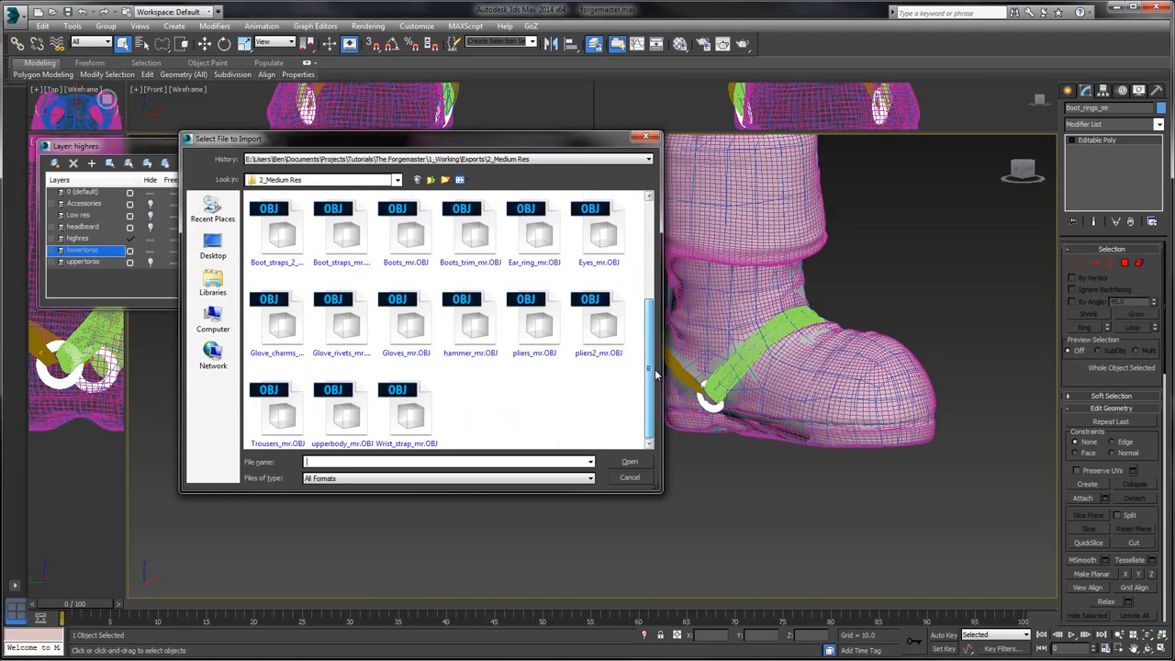
{"action": "left_click", "coordinate": [269, 416]}
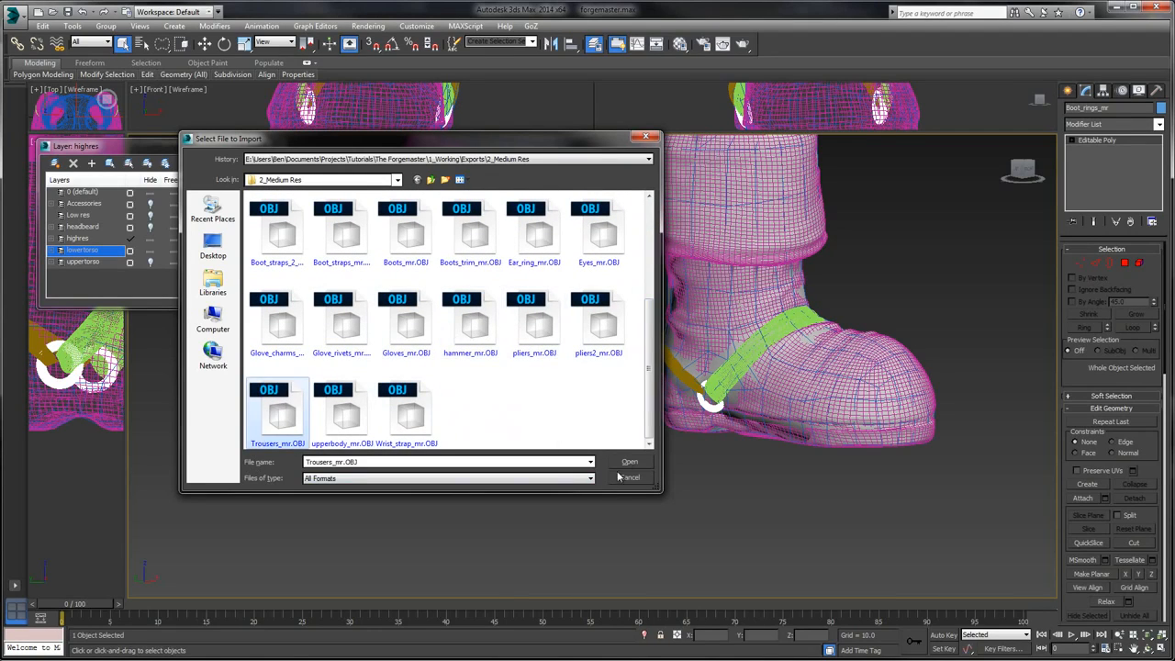
{"action": "left_click", "coordinate": [629, 462]}
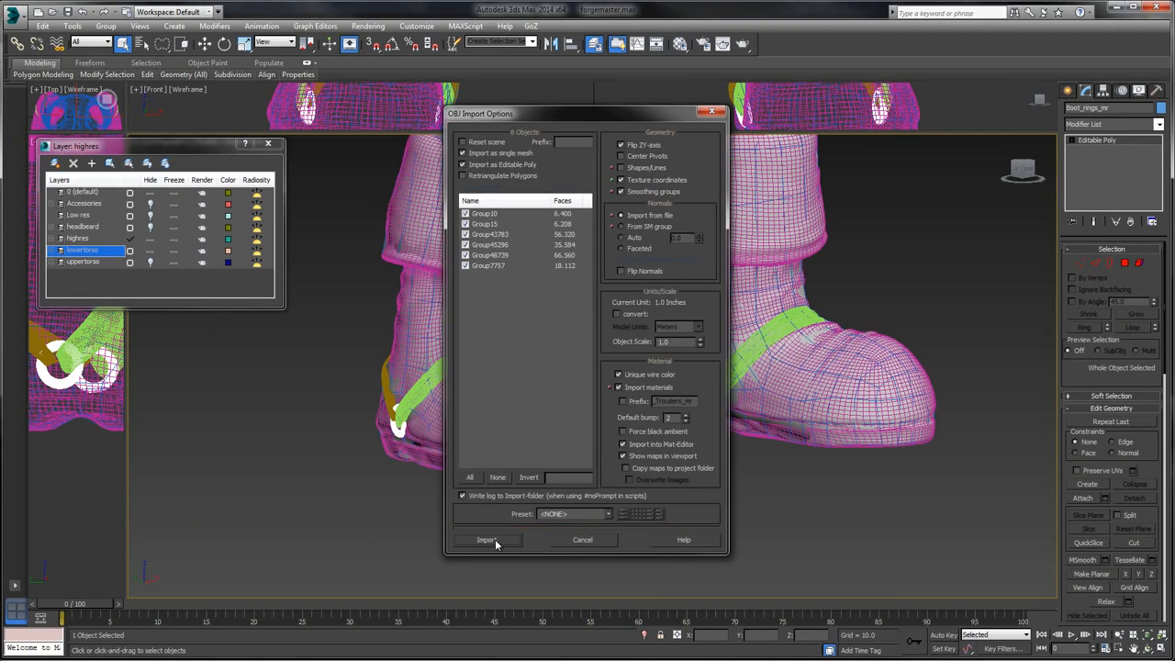
{"action": "left_click", "coordinate": [486, 539]}
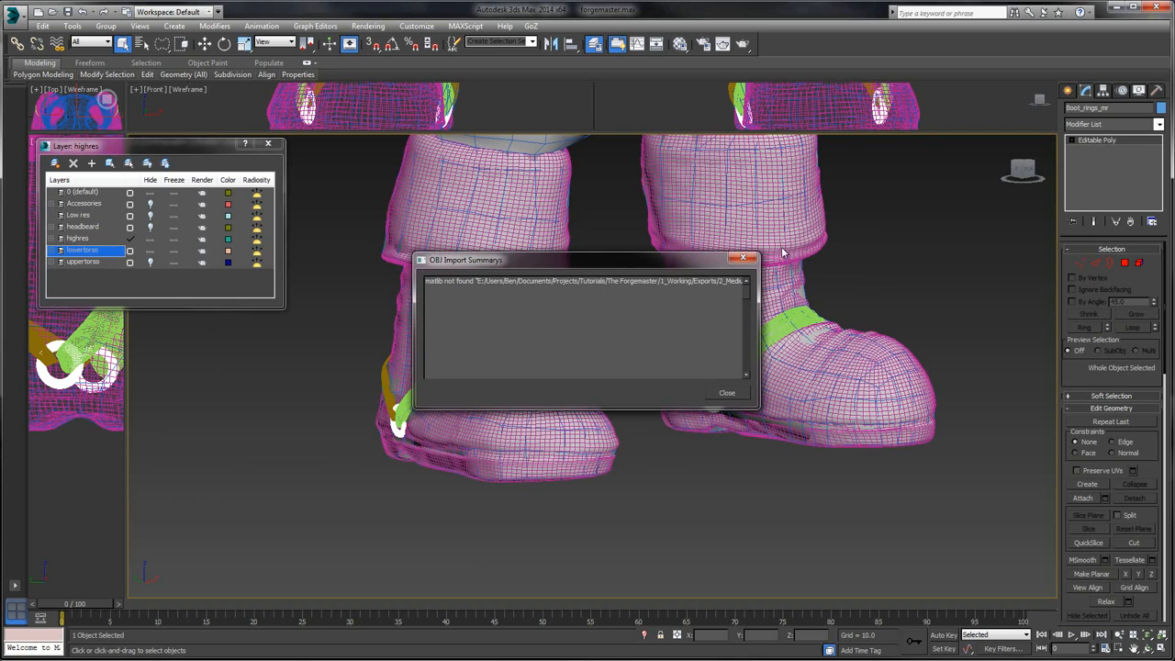
{"action": "left_click", "coordinate": [726, 394]}
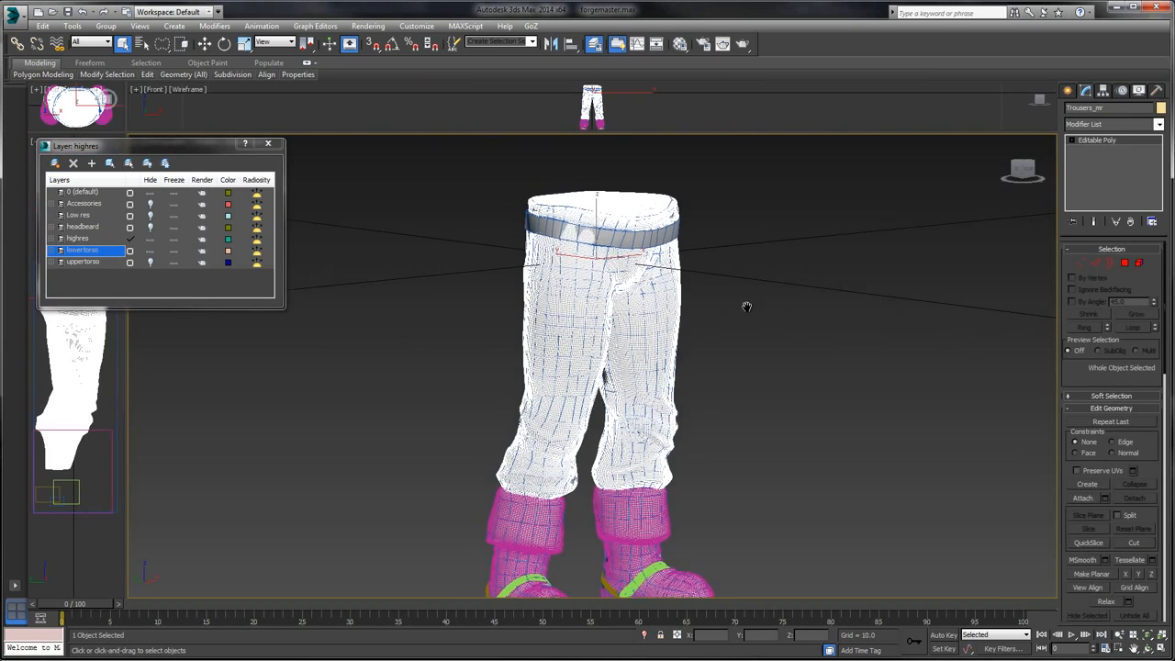
- Import the waist belt from Belt_mr.OBJ in the 2_Medium Res folder
{"action": "left_click", "coordinate": [14, 15]}
{"action": "left_click", "coordinate": [46, 179]}
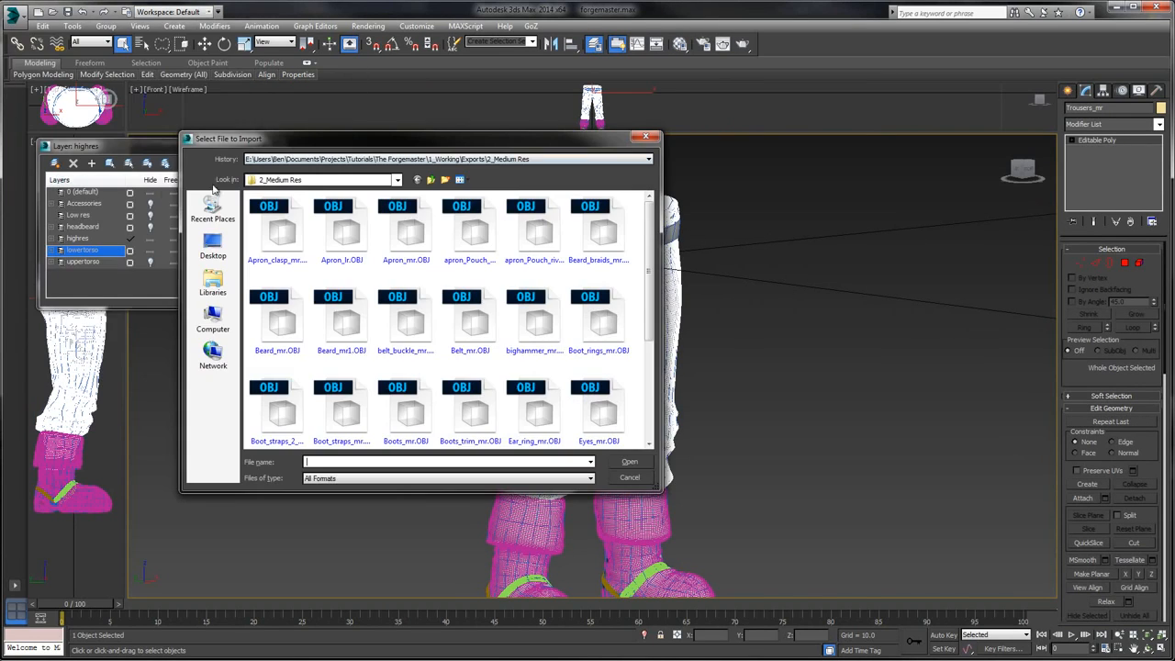
{"action": "scroll", "coordinate": [569, 303], "scroll_direction": "down", "scroll_amount": 1}
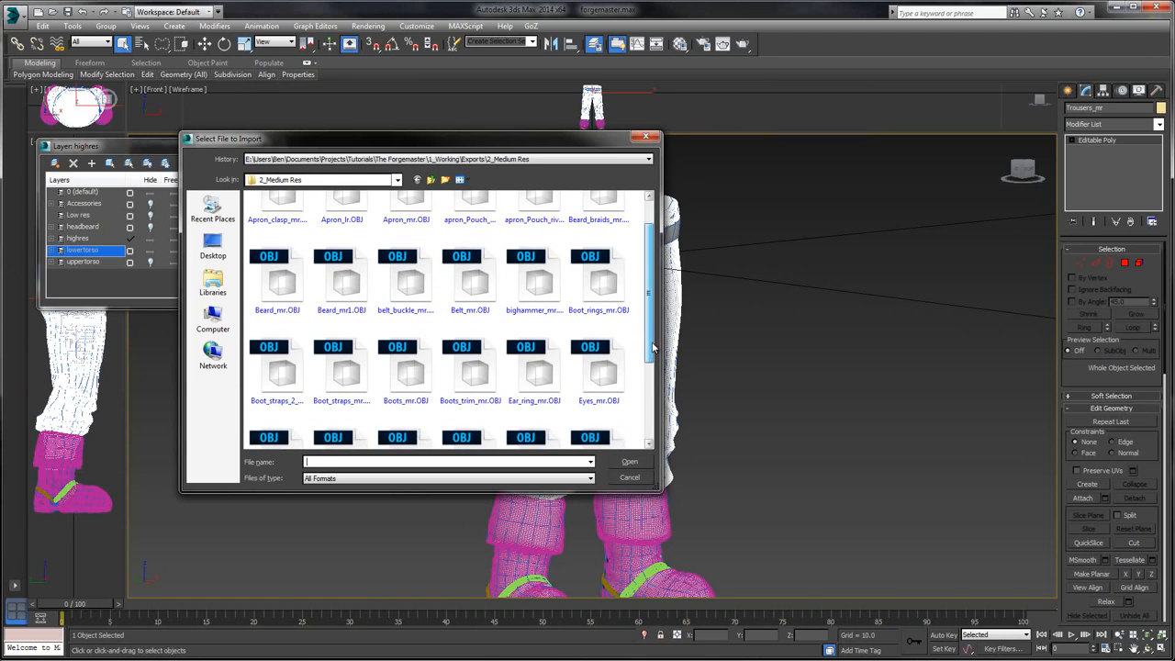
{"action": "left_click", "coordinate": [488, 288]}
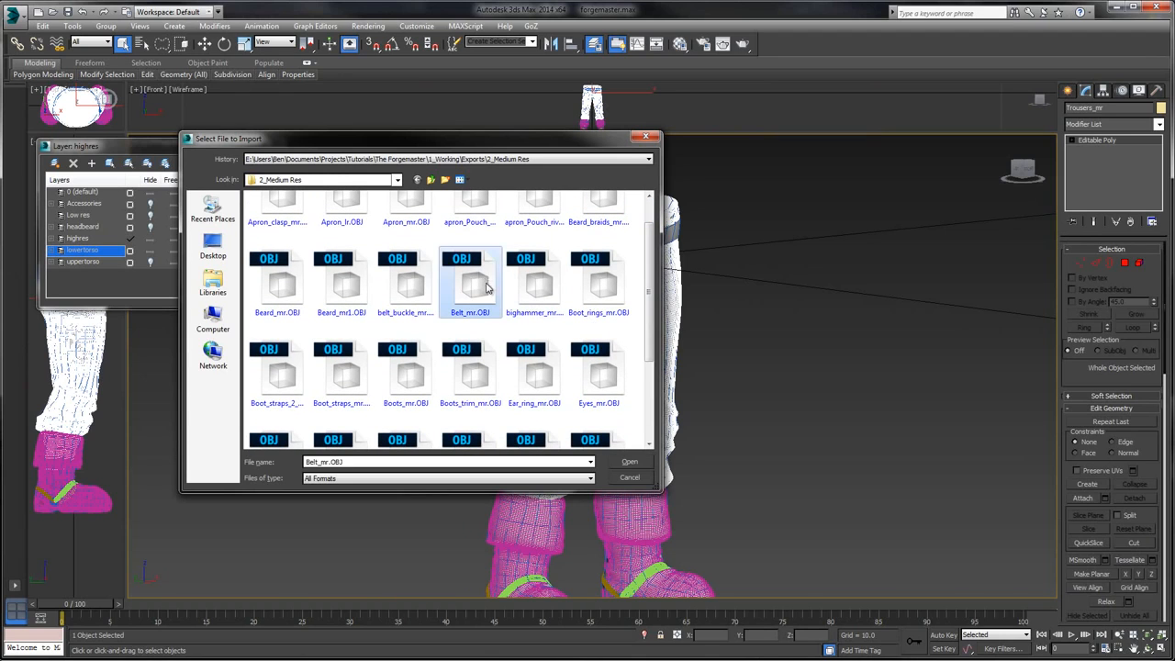
{"action": "left_click", "coordinate": [629, 463]}
{"action": "left_click", "coordinate": [487, 540]}
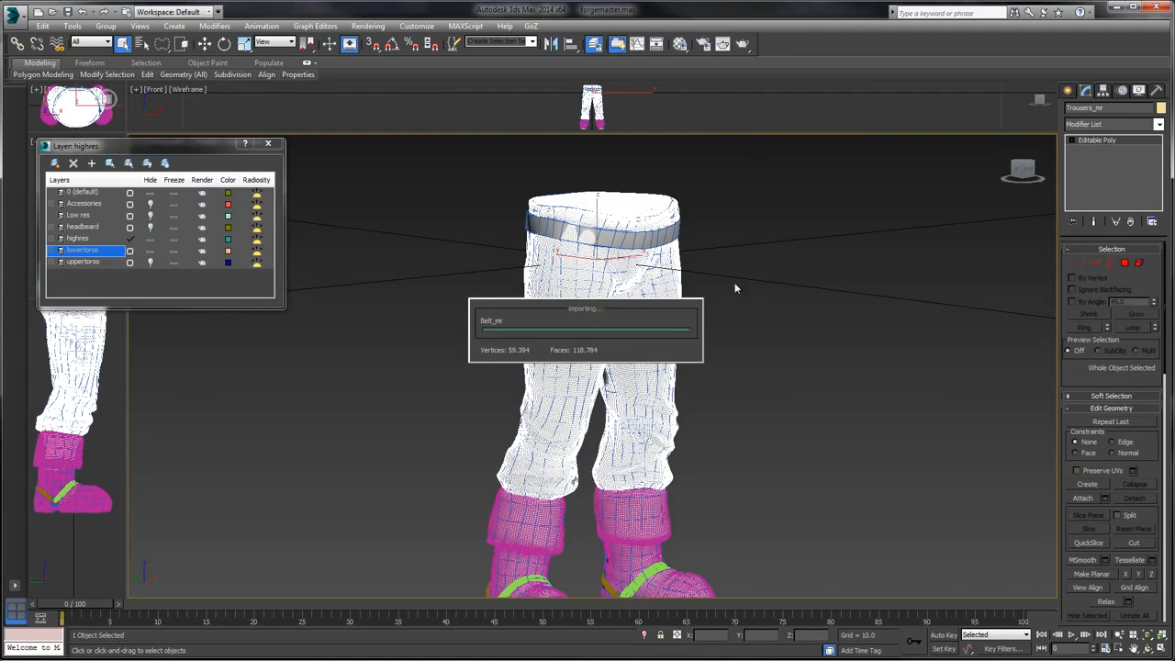
{"action": "left_click", "coordinate": [725, 386]}
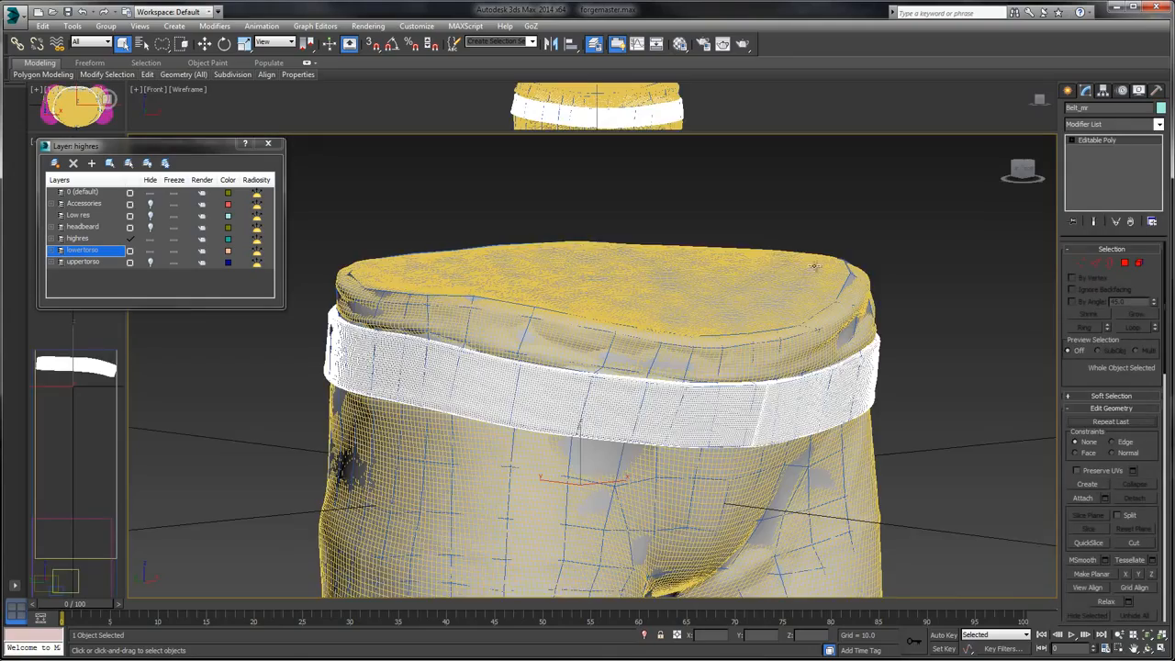
- Select the low-res forge_lowertorso mesh and inspect its polygons against the medium-res trousers and boots
{"action": "middle_click_drag", "start_coordinate": [814, 266], "coordinate": [985, 336], "text": "alt"}
{"action": "left_click", "coordinate": [737, 264]}
{"action": "key", "text": "4"}
{"action": "scroll", "coordinate": [847, 319], "scroll_direction": "down", "scroll_amount": 3}
{"action": "scroll", "coordinate": [900, 334], "scroll_direction": "down", "scroll_amount": 3}
{"action": "scroll", "coordinate": [881, 331], "scroll_direction": "down", "scroll_amount": 4}
{"action": "middle_click_drag", "start_coordinate": [792, 325], "coordinate": [763, 240], "text": "alt"}
{"action": "scroll", "coordinate": [804, 296], "scroll_direction": "up", "scroll_amount": 5}
{"action": "middle_click_drag", "start_coordinate": [650, 299], "coordinate": [880, 221]}
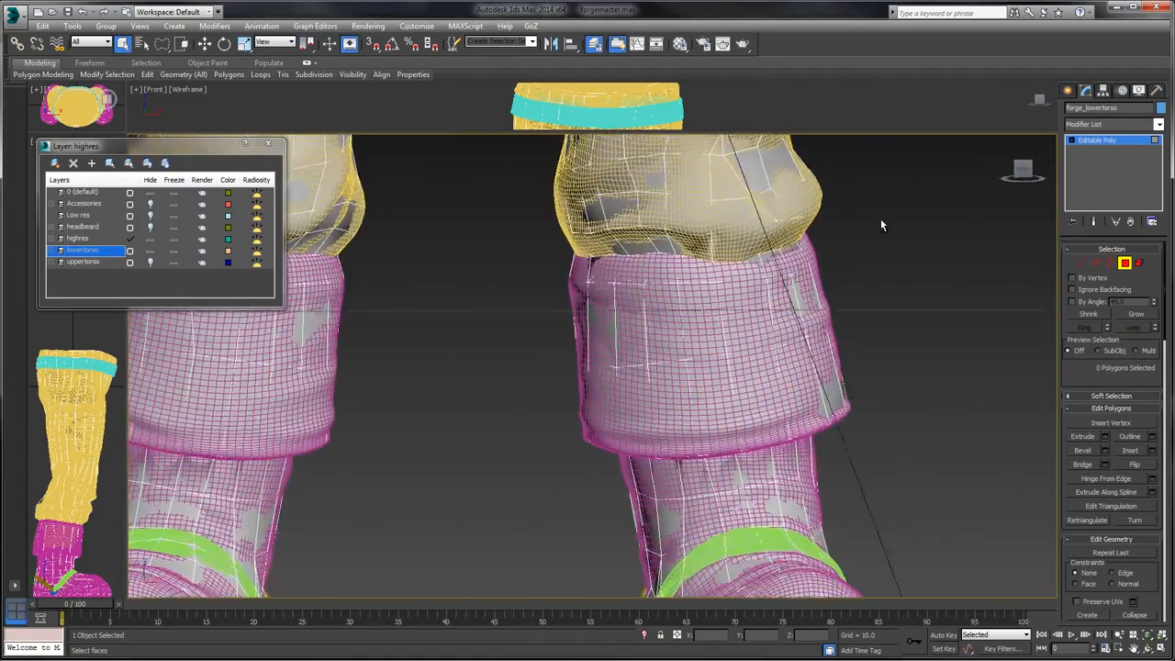
{"action": "middle_click_drag", "start_coordinate": [927, 291], "coordinate": [997, 212]}
{"action": "scroll", "coordinate": [914, 167], "scroll_direction": "down", "scroll_amount": 3}
- Add a Push modifier to the whole forge_lowertorso mesh with a push value of 0.002
{"action": "left_click", "coordinate": [1113, 140]}
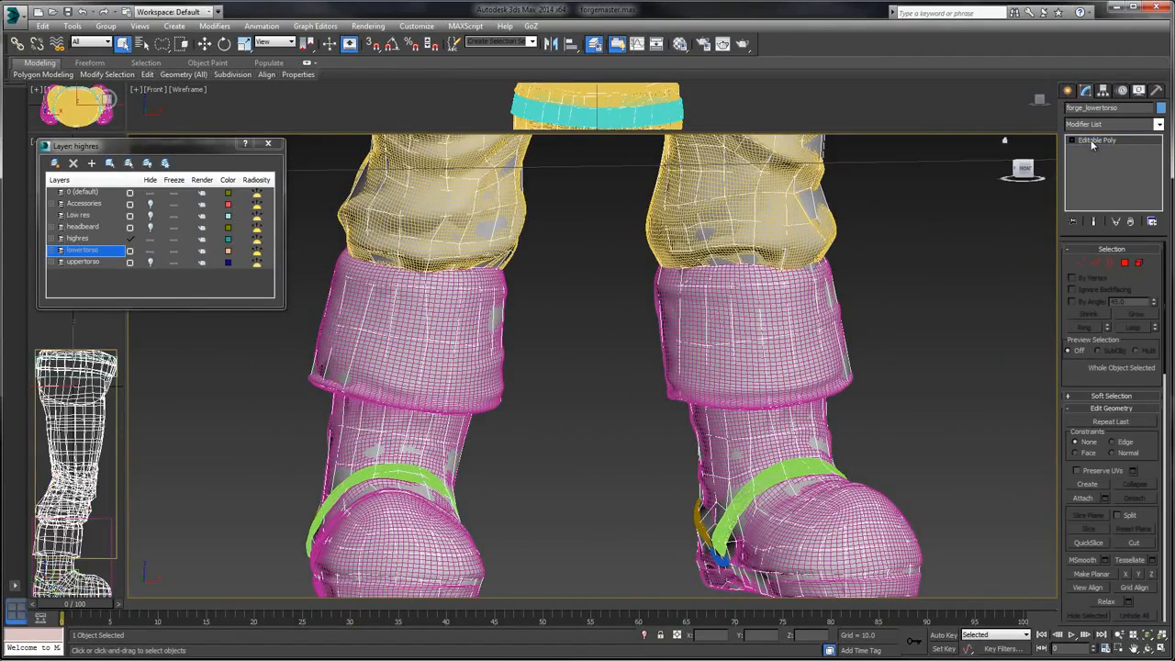
{"action": "left_click", "coordinate": [1106, 124]}
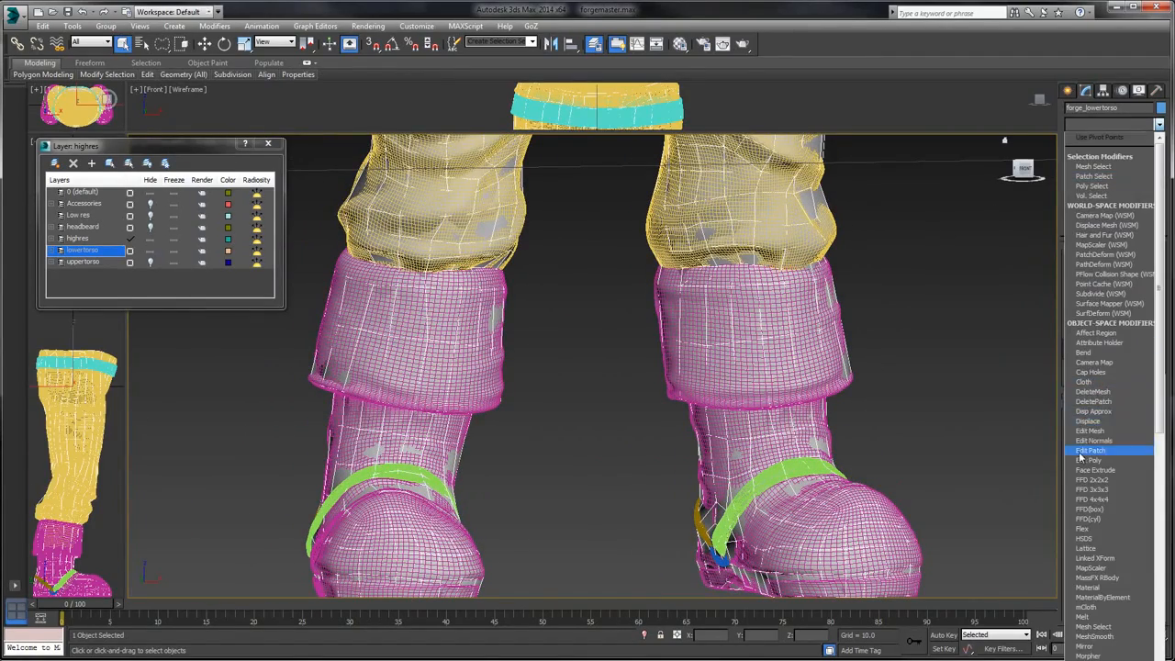
{"action": "scroll", "coordinate": [1080, 459], "scroll_direction": "down", "scroll_amount": 5}
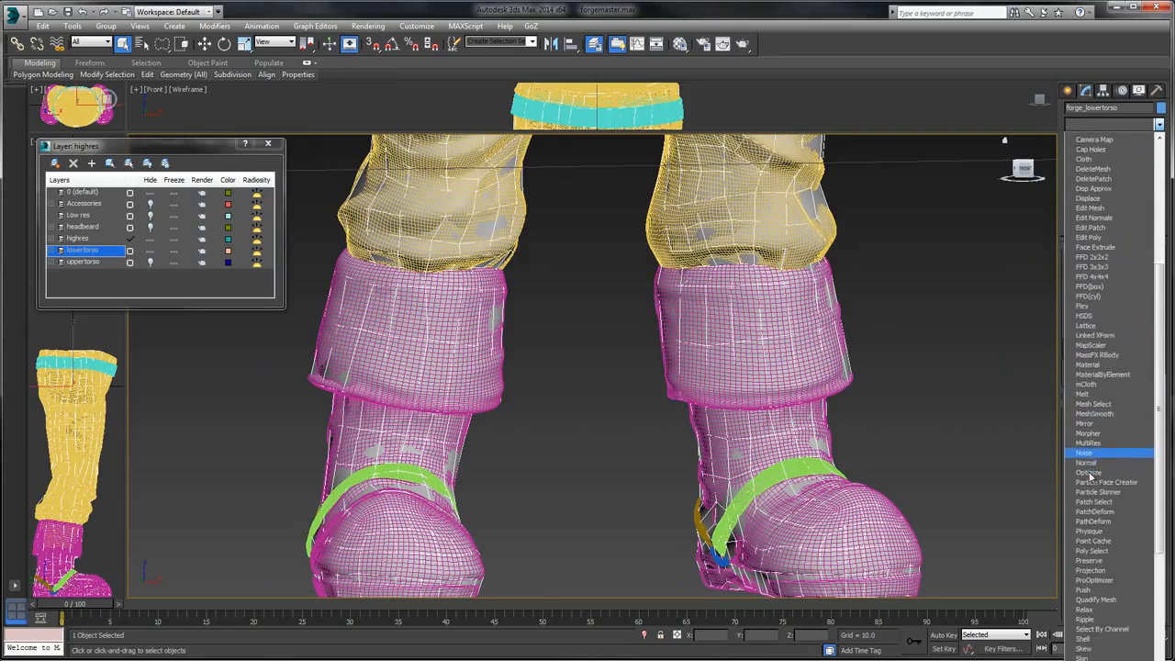
{"action": "scroll", "coordinate": [1089, 473], "scroll_direction": "down", "scroll_amount": 8}
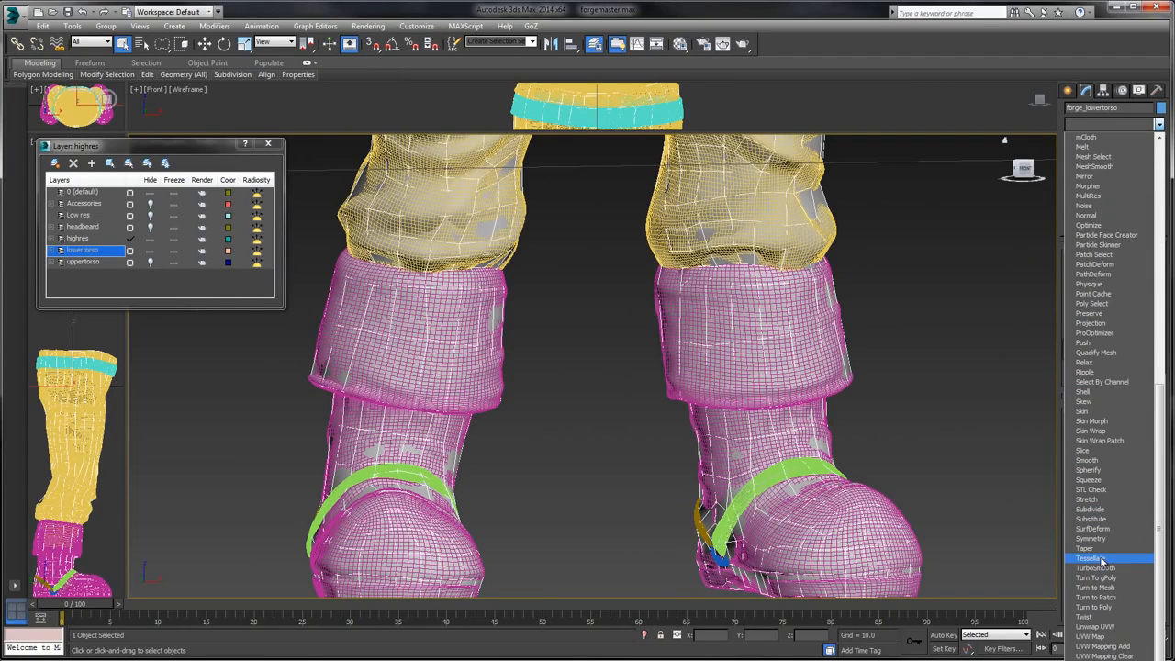
{"action": "scroll", "coordinate": [1101, 560], "scroll_direction": "down", "scroll_amount": 1}
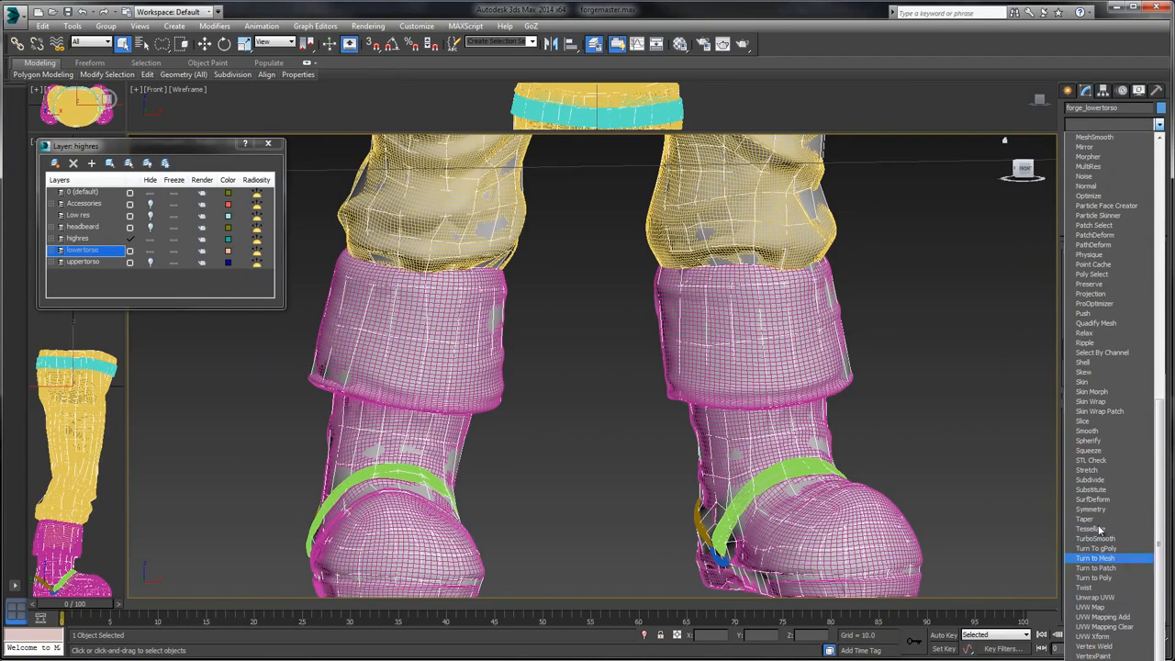
{"action": "left_click", "coordinate": [1085, 313]}
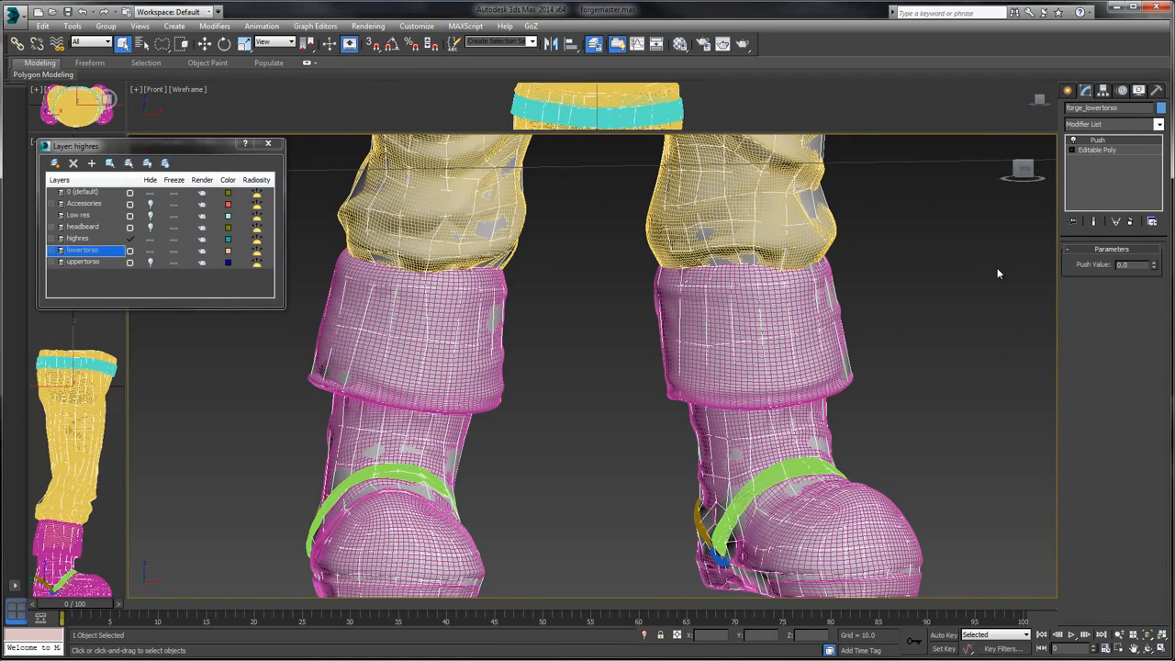
{"action": "key", "text": "Return"}
{"action": "type", "text": "0.0"}
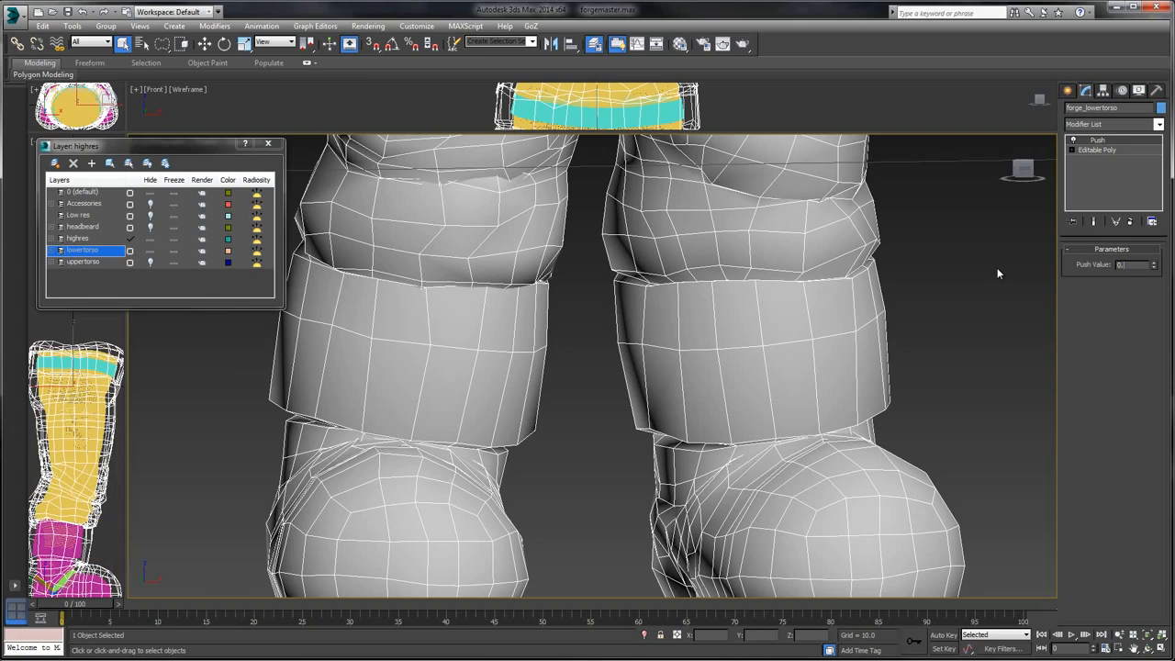
{"action": "type", "text": "02"}
{"action": "key", "text": "Return"}
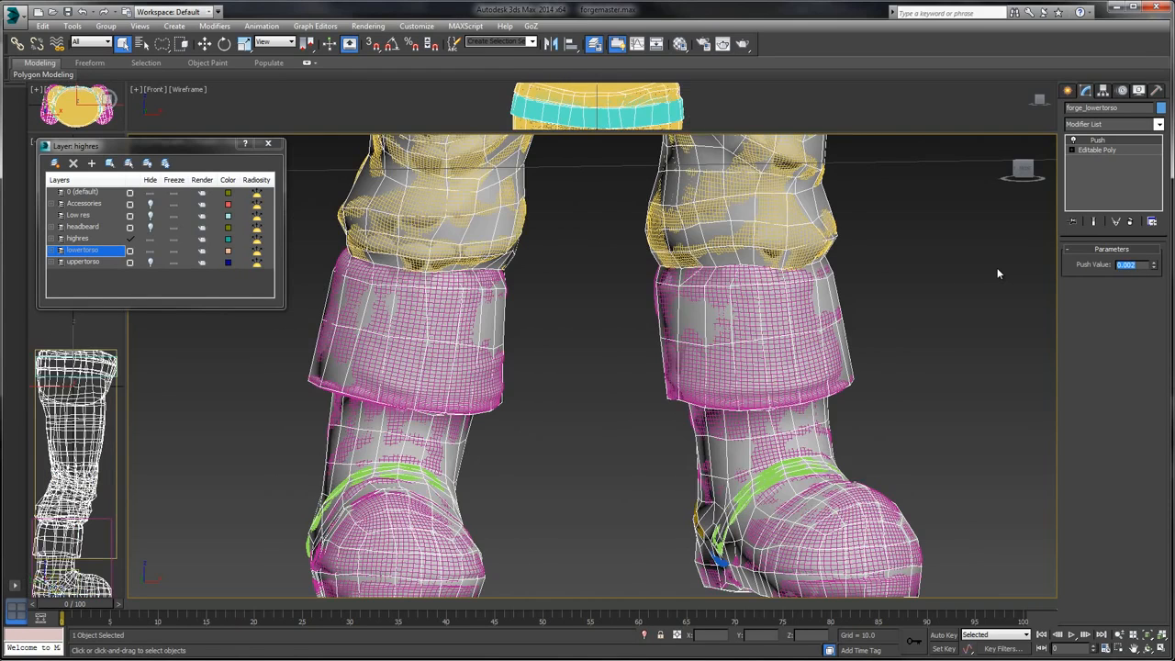
- Deselect the lower torso and examine how the pushed mesh covers the trousers and boots from several angles
{"action": "left_click", "coordinate": [910, 239]}
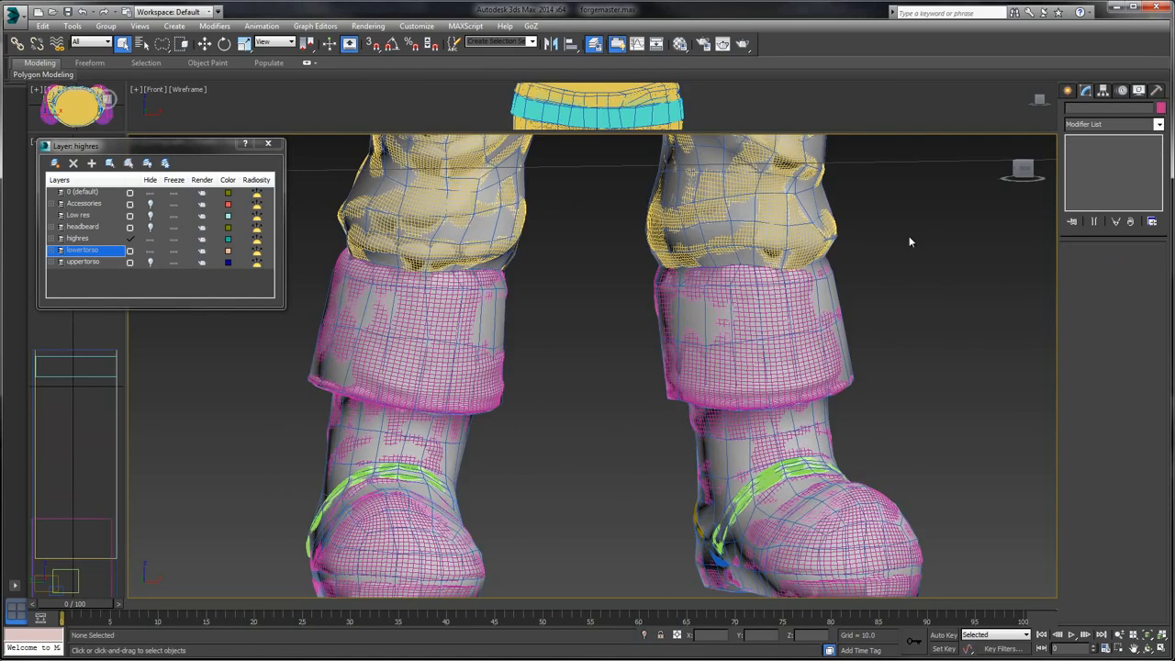
{"action": "middle_click_drag", "start_coordinate": [910, 239], "coordinate": [912, 182]}
{"action": "middle_click_drag", "start_coordinate": [513, 310], "coordinate": [1017, 361]}
{"action": "scroll", "coordinate": [1000, 361], "scroll_direction": "down", "scroll_amount": 5}
{"action": "middle_click_drag", "start_coordinate": [872, 306], "coordinate": [771, 315]}
{"action": "scroll", "coordinate": [761, 321], "scroll_direction": "up", "scroll_amount": 5}
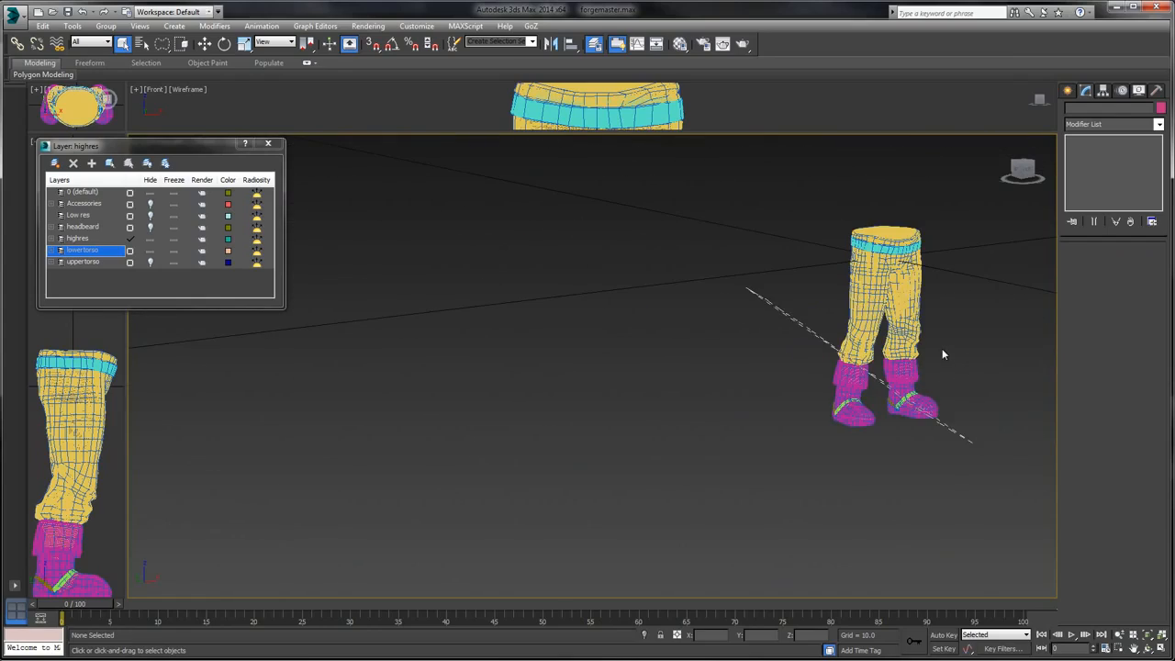
{"action": "scroll", "coordinate": [936, 355], "scroll_direction": "up", "scroll_amount": 5}
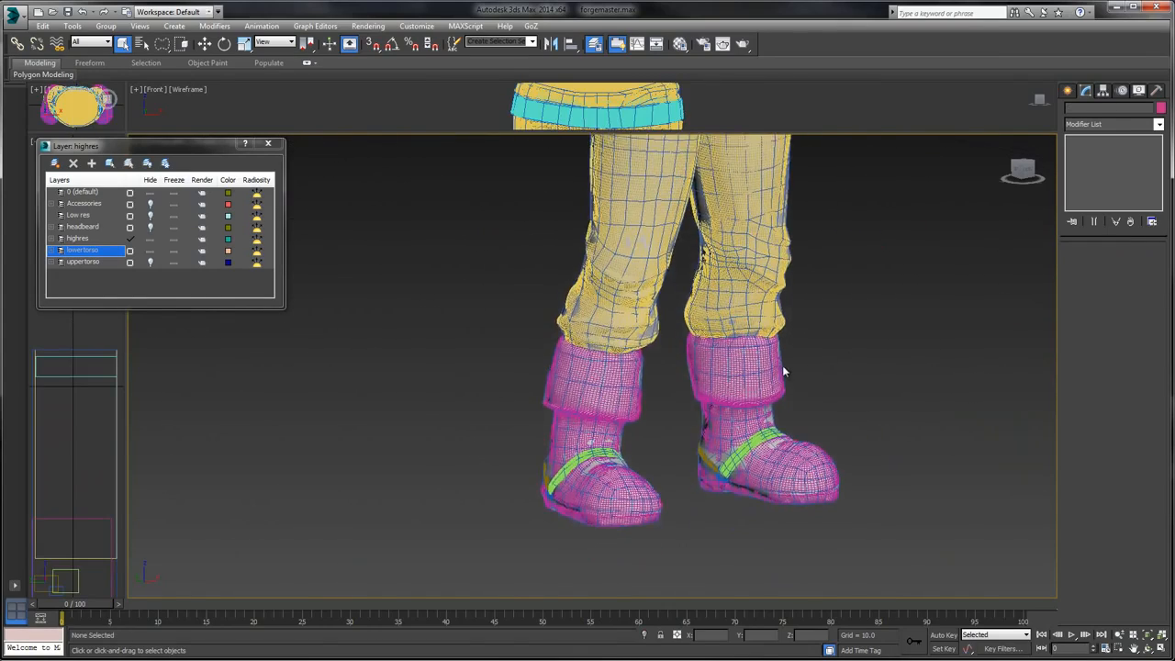
{"action": "scroll", "coordinate": [782, 365], "scroll_direction": "up", "scroll_amount": 3}
- Select the pushed lower torso mesh and inspect its coverage of the boot cuffs, straps and rings up close
{"action": "left_click", "coordinate": [771, 338]}
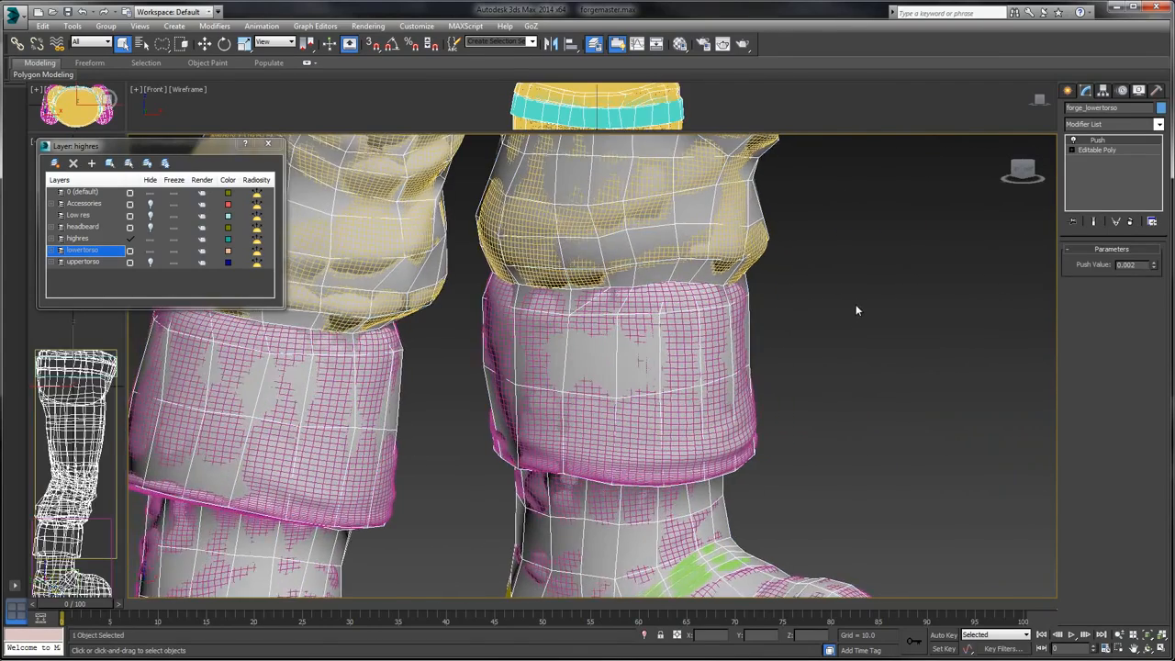
{"action": "scroll", "coordinate": [855, 310], "scroll_direction": "up", "scroll_amount": 5}
{"action": "scroll", "coordinate": [777, 333], "scroll_direction": "down", "scroll_amount": 5}
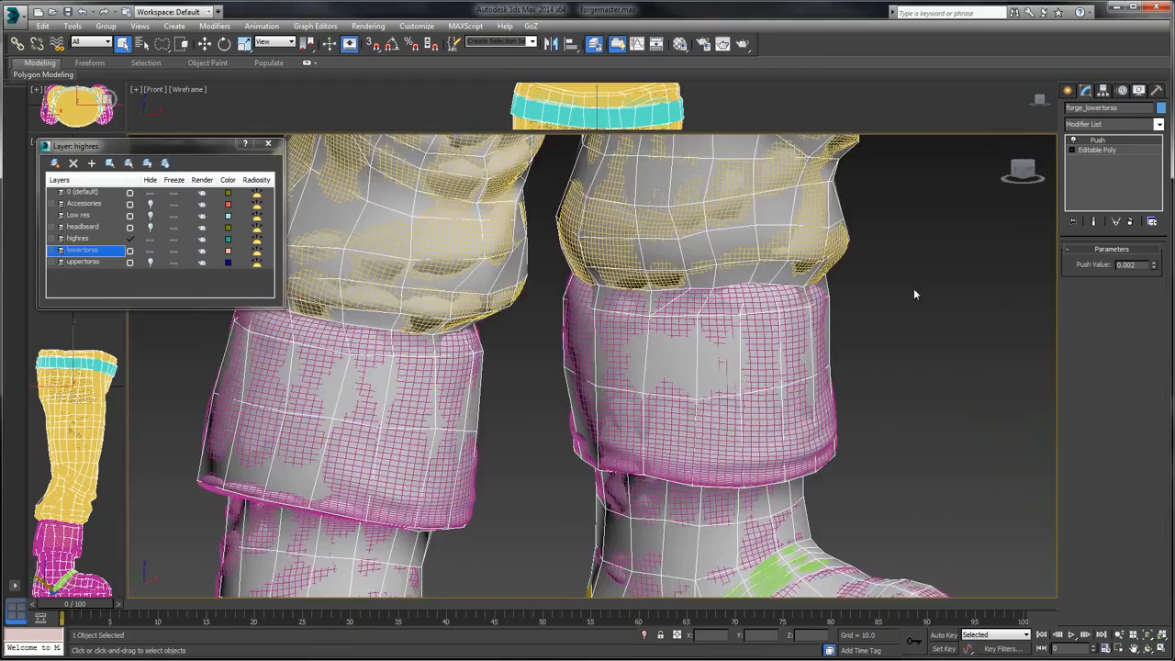
{"action": "scroll", "coordinate": [915, 285], "scroll_direction": "down", "scroll_amount": 4}
{"action": "scroll", "coordinate": [833, 365], "scroll_direction": "up", "scroll_amount": 7}
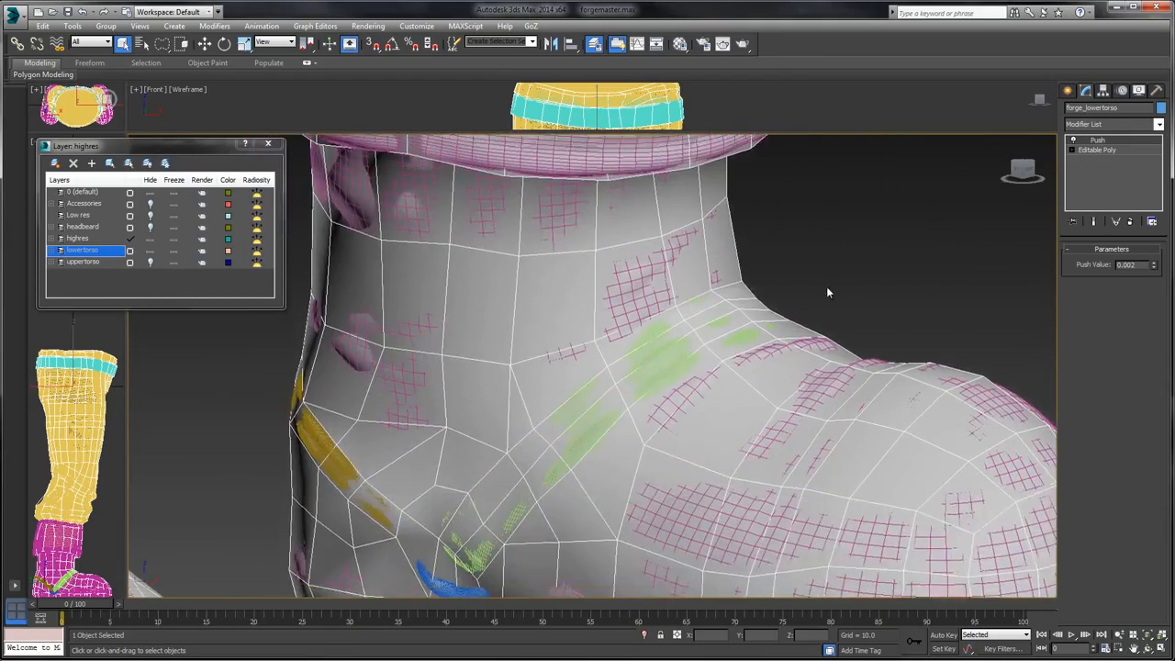
{"action": "scroll", "coordinate": [827, 292], "scroll_direction": "up", "scroll_amount": 2}
{"action": "middle_click_drag", "start_coordinate": [845, 265], "coordinate": [895, 187]}
{"action": "scroll", "coordinate": [873, 234], "scroll_direction": "up", "scroll_amount": 2}
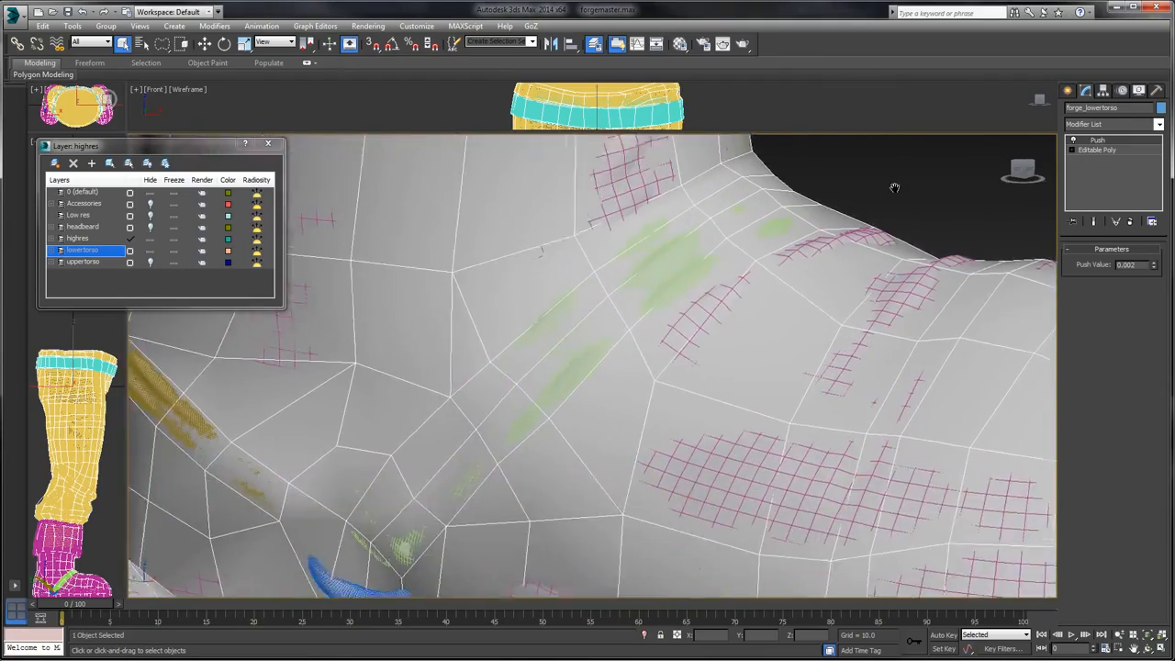
{"action": "scroll", "coordinate": [863, 275], "scroll_direction": "down", "scroll_amount": 8}
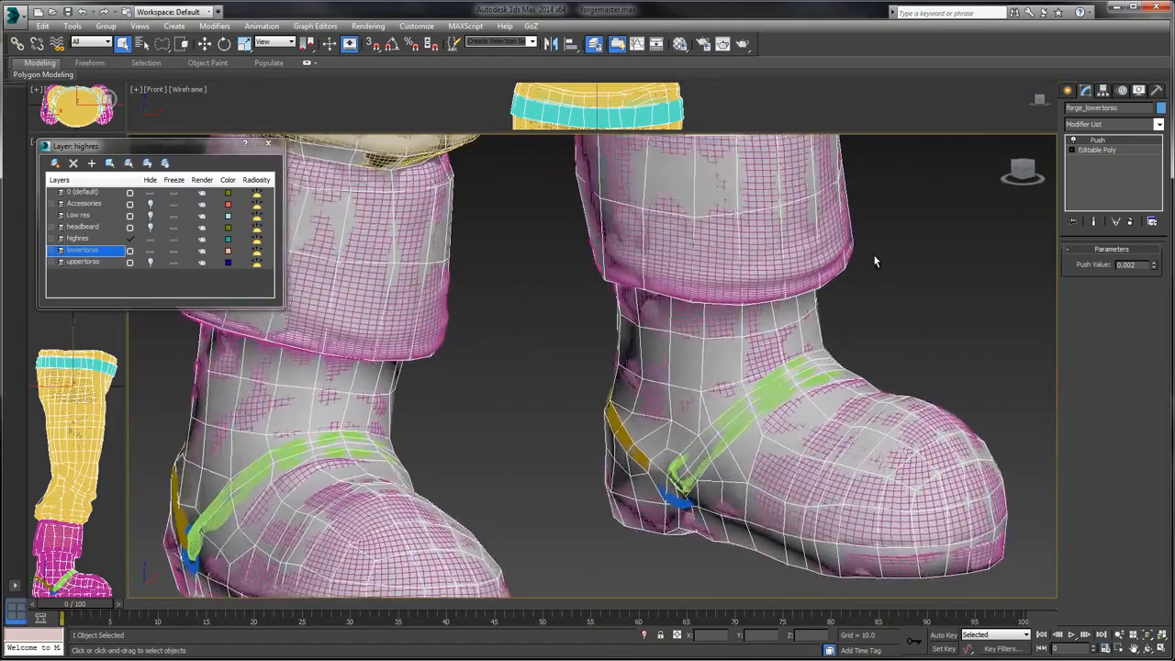
{"action": "scroll", "coordinate": [875, 262], "scroll_direction": "down", "scroll_amount": 4}
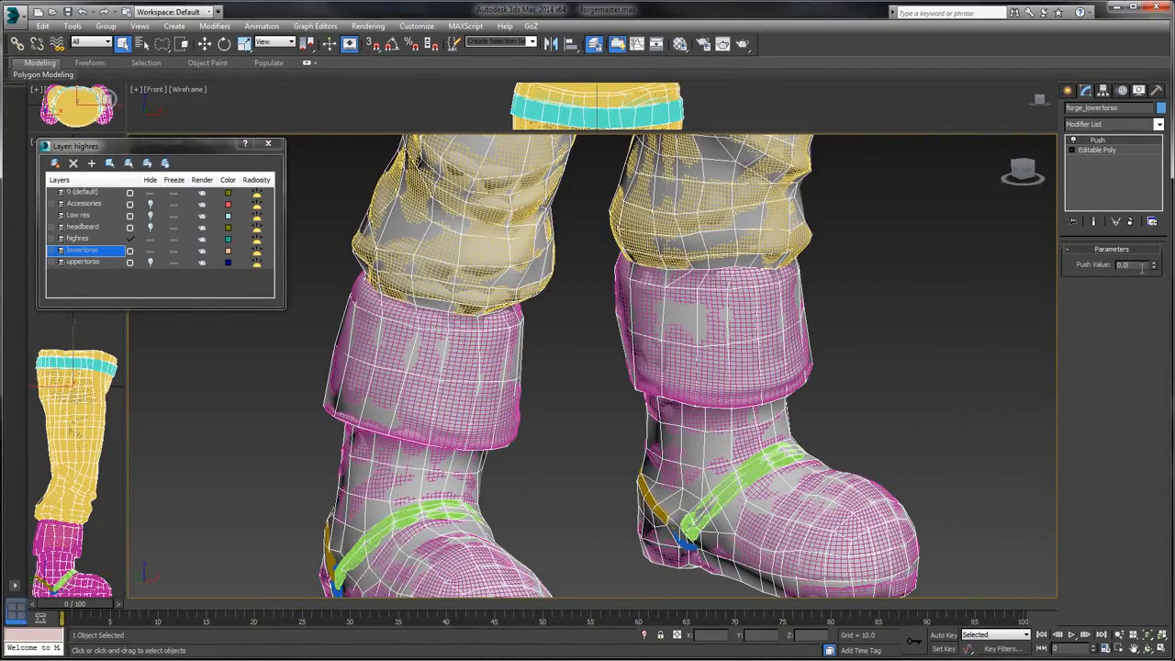
- Increase the lower torso's Push value to 0.003 and check the boot cuff coverage
{"action": "key", "text": "Return"}
{"action": "type", "text": "0.003"}
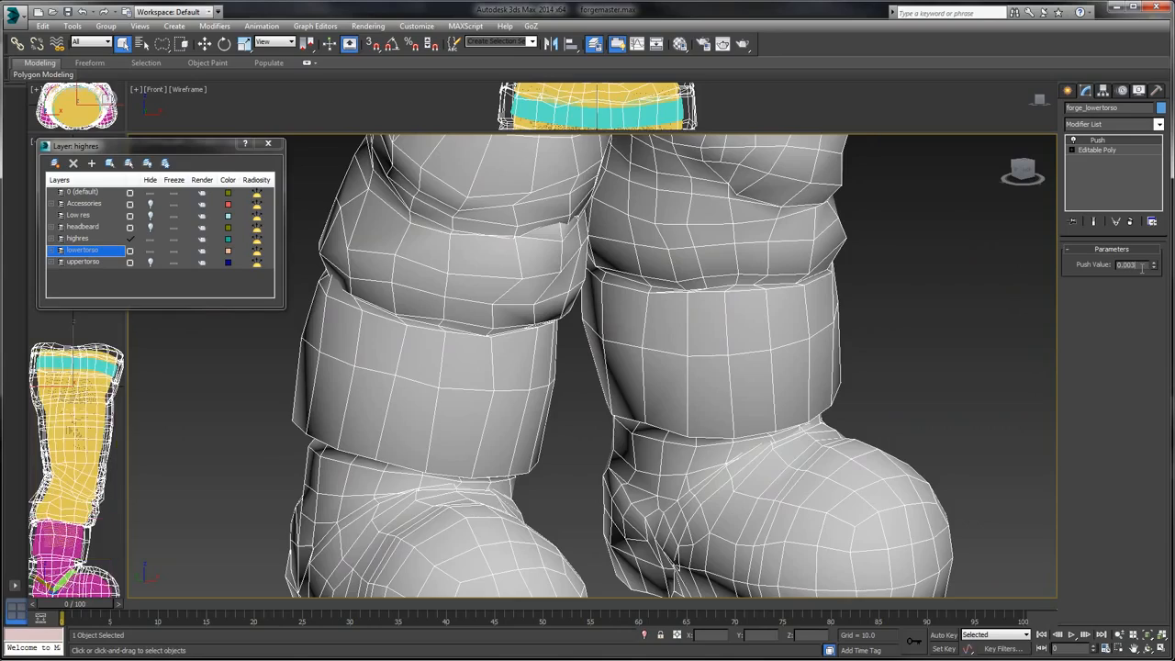
{"action": "key", "text": "Return"}
{"action": "left_click", "coordinate": [970, 386]}
{"action": "scroll", "coordinate": [812, 328], "scroll_direction": "up", "scroll_amount": 6}
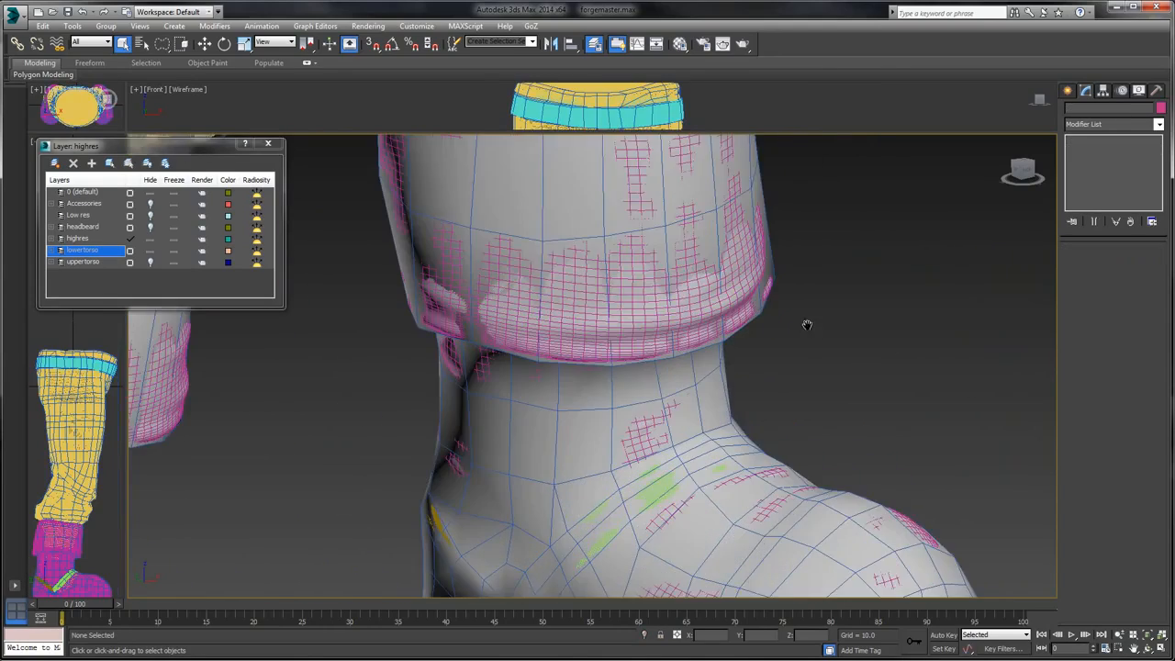
- Select the pushed lower torso mesh and inspect how it covers the belt, trousers and boots from waist to feet
{"action": "middle_click_drag", "start_coordinate": [807, 325], "coordinate": [846, 367]}
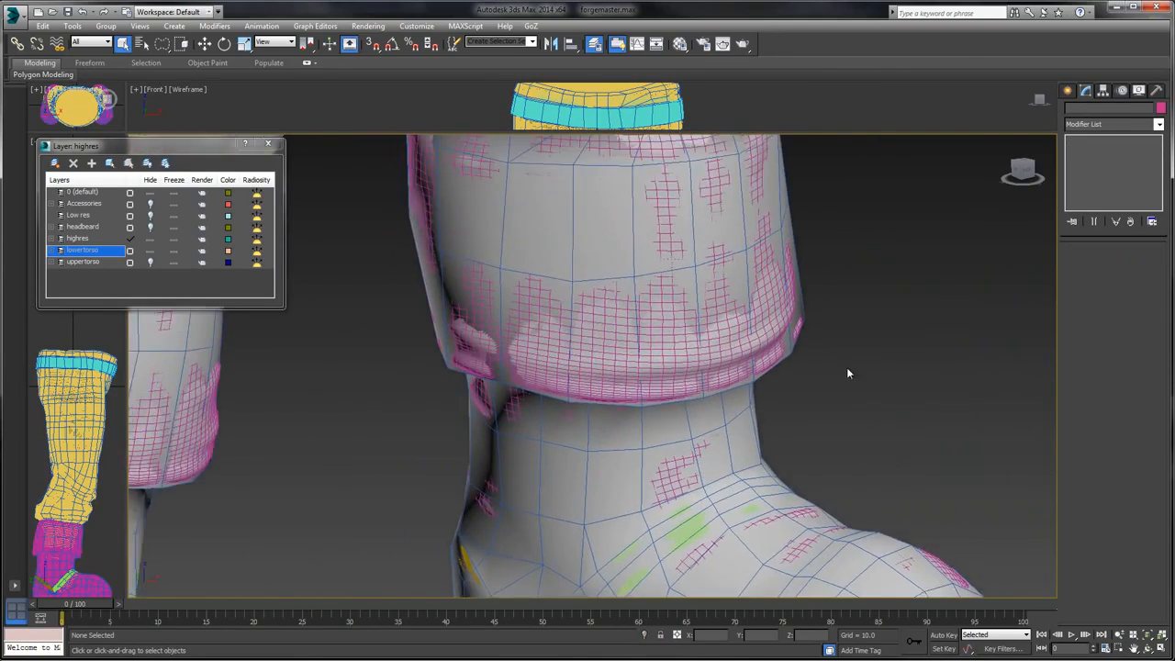
{"action": "scroll", "coordinate": [878, 297], "scroll_direction": "down", "scroll_amount": 6}
{"action": "scroll", "coordinate": [863, 362], "scroll_direction": "down", "scroll_amount": 2}
{"action": "middle_click_drag", "start_coordinate": [906, 289], "coordinate": [874, 328]}
{"action": "left_click", "coordinate": [644, 537]}
{"action": "middle_click_drag", "start_coordinate": [889, 274], "coordinate": [839, 480]}
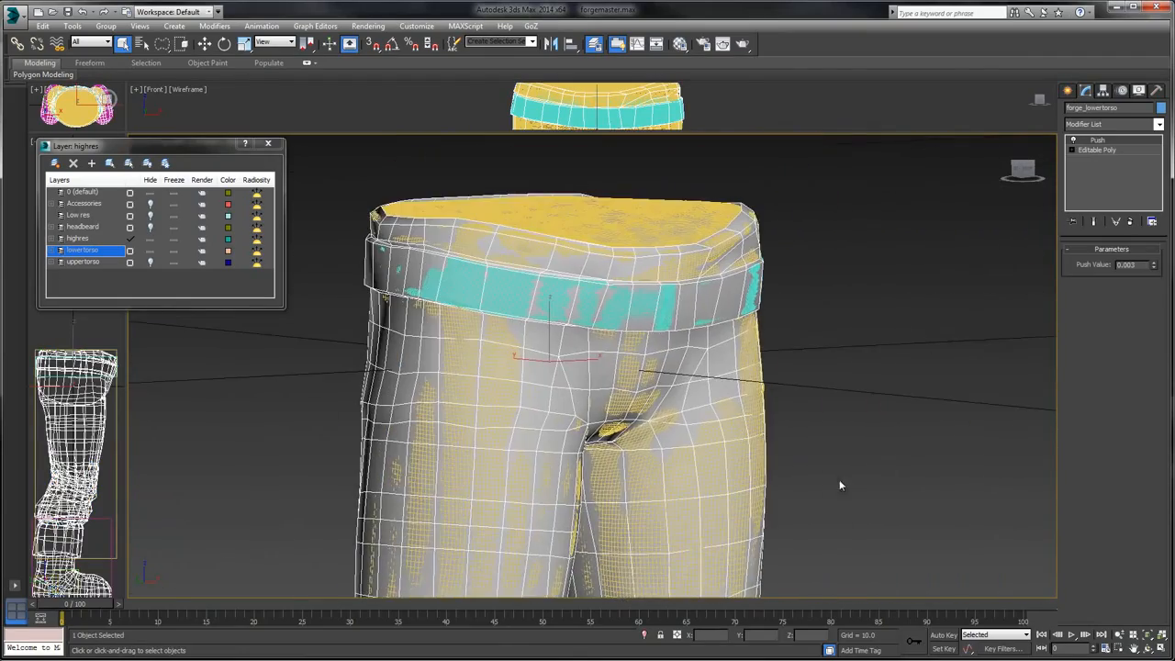
{"action": "middle_click_drag", "start_coordinate": [840, 400], "coordinate": [767, 261], "text": "alt"}
{"action": "scroll", "coordinate": [767, 261], "scroll_direction": "down", "scroll_amount": 3}
{"action": "middle_click_drag", "start_coordinate": [763, 442], "coordinate": [826, 317]}
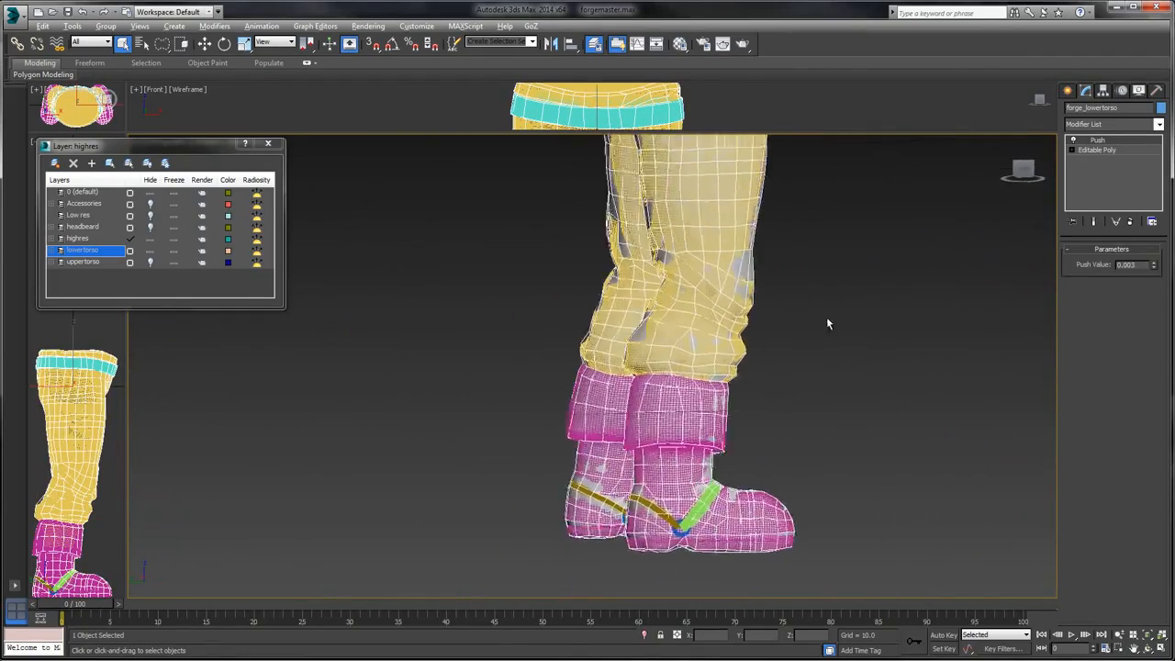
- Examine the cage coverage up close where the trouser hems meet the boot cuffs, and view the legs from the front
{"action": "scroll", "coordinate": [833, 317], "scroll_direction": "up", "scroll_amount": 4}
{"action": "middle_click_drag", "start_coordinate": [721, 325], "coordinate": [854, 255]}
{"action": "scroll", "coordinate": [803, 351], "scroll_direction": "up", "scroll_amount": 3}
{"action": "scroll", "coordinate": [805, 349], "scroll_direction": "down", "scroll_amount": 2}
{"action": "middle_click_drag", "start_coordinate": [817, 341], "coordinate": [907, 283]}
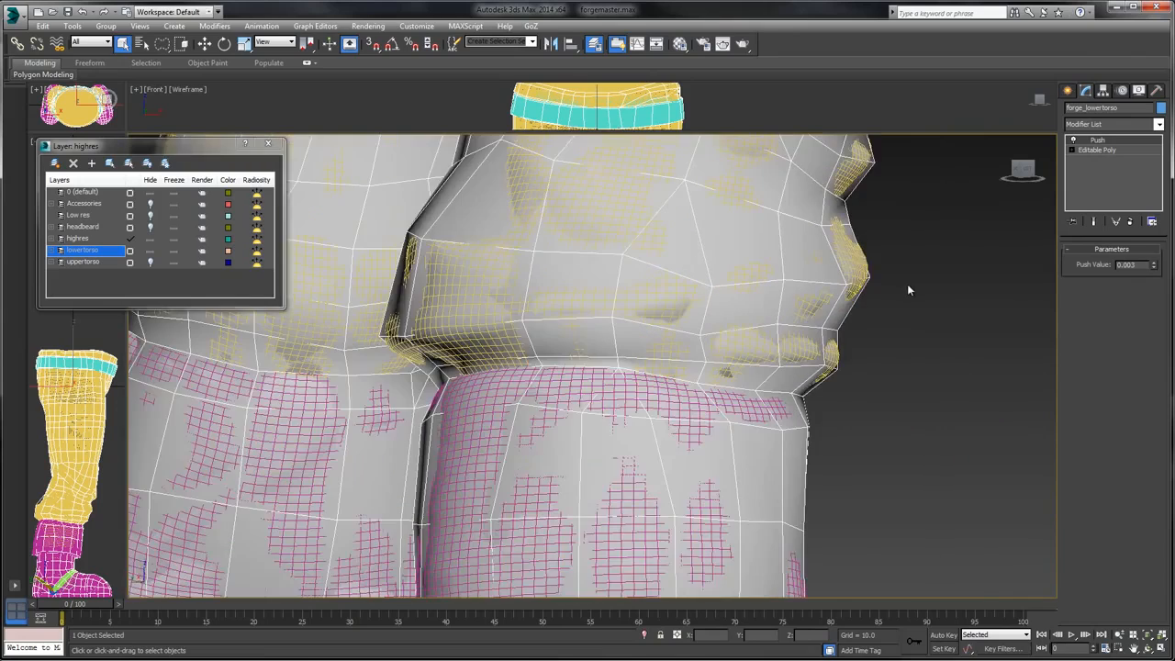
{"action": "scroll", "coordinate": [907, 284], "scroll_direction": "down", "scroll_amount": 4}
{"action": "middle_click_drag", "start_coordinate": [935, 243], "coordinate": [919, 326]}
{"action": "scroll", "coordinate": [903, 338], "scroll_direction": "down", "scroll_amount": 3}
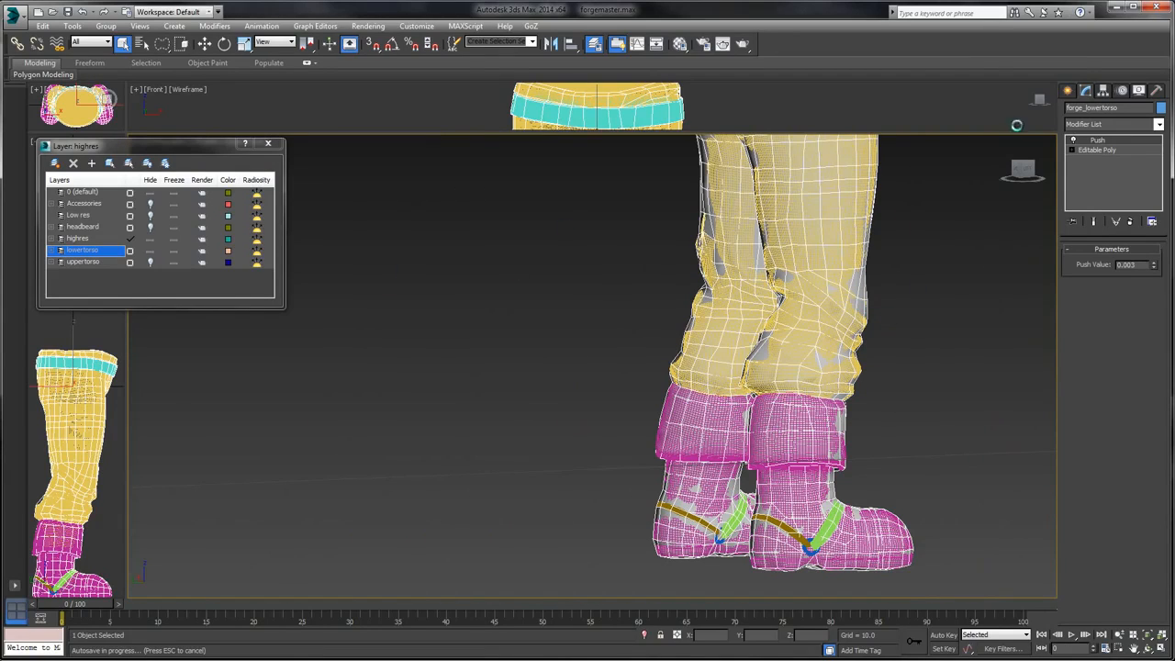
{"action": "middle_click_drag", "start_coordinate": [872, 266], "coordinate": [812, 345], "text": "alt"}
{"action": "scroll", "coordinate": [824, 301], "scroll_direction": "down", "scroll_amount": 3}
{"action": "scroll", "coordinate": [829, 258], "scroll_direction": "up", "scroll_amount": 2}
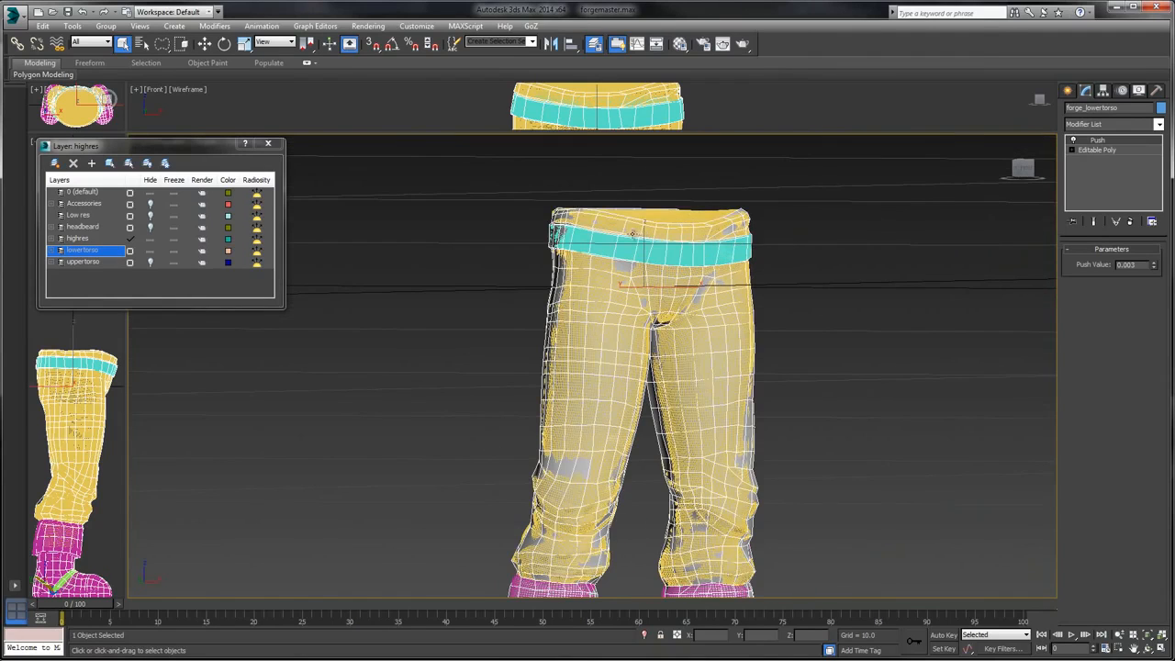
- Export the pushed lower torso to the Cages folder as forge_lowertorso_cage.obj in OBJ format
{"action": "left_click", "coordinate": [13, 16]}
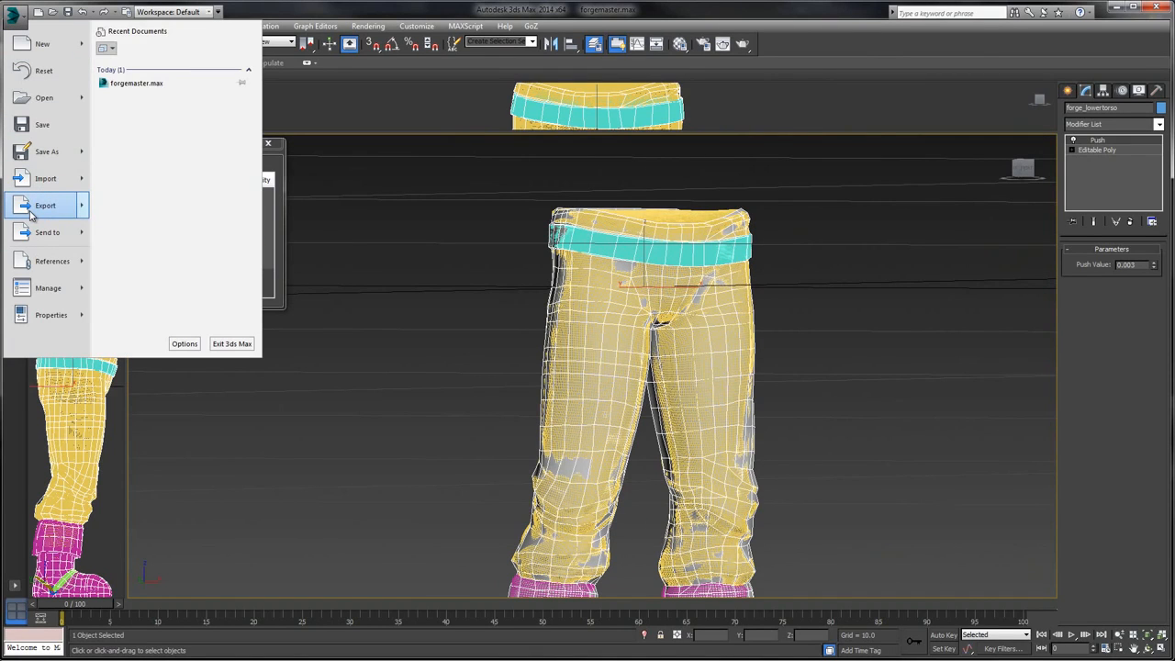
{"action": "mouse_move", "coordinate": [30, 213]}
{"action": "left_click", "coordinate": [137, 99]}
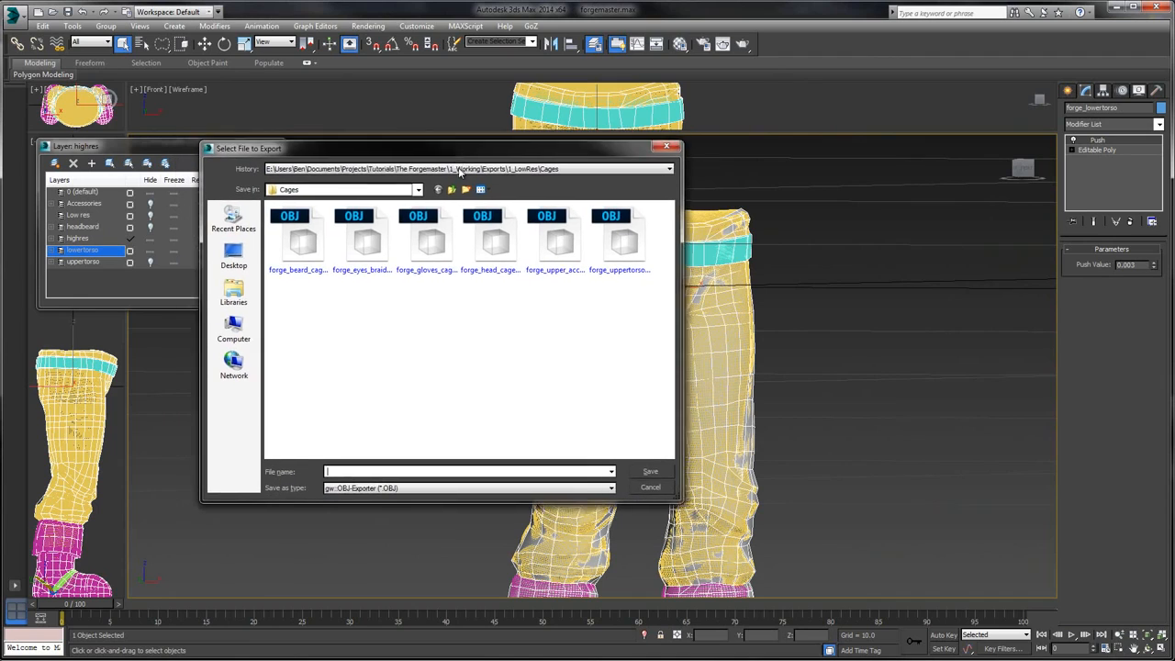
{"action": "left_click", "coordinate": [420, 204]}
{"action": "left_click", "coordinate": [556, 401]}
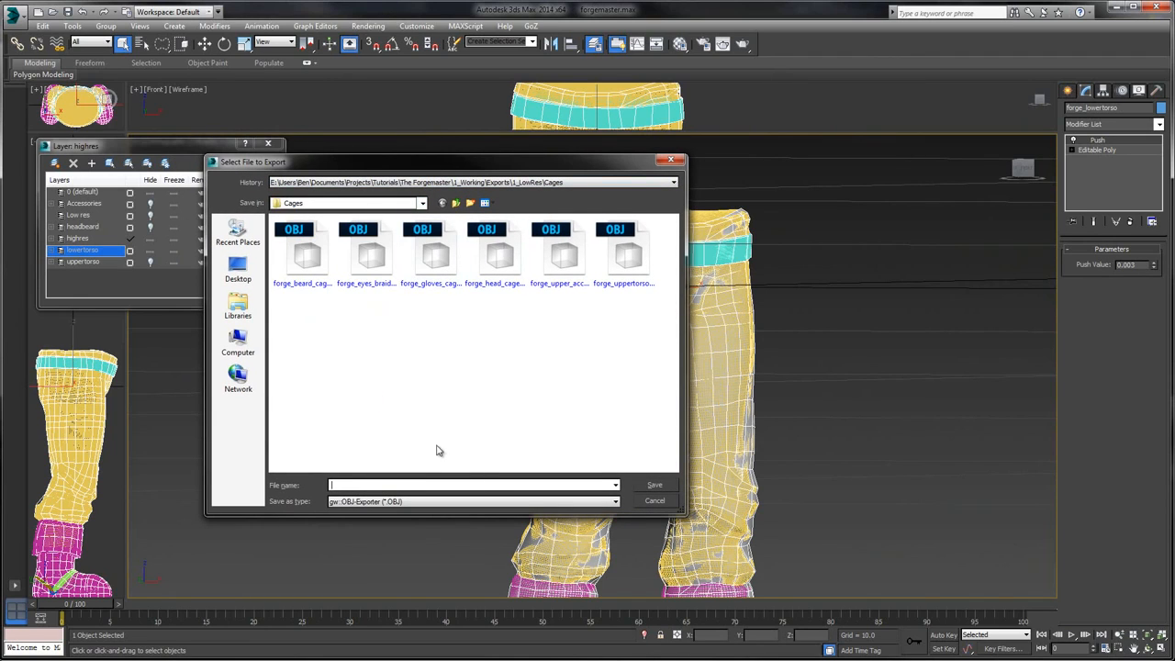
{"action": "left_click", "coordinate": [305, 260]}
{"action": "left_click", "coordinate": [364, 488]}
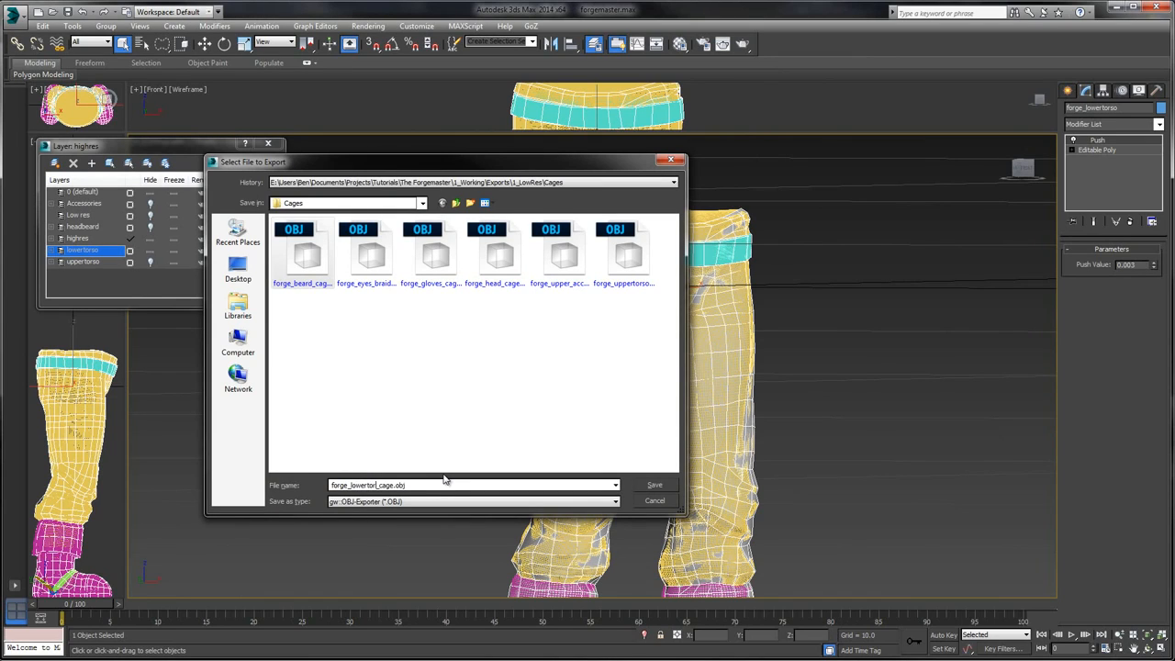
{"action": "left_click", "coordinate": [658, 484]}
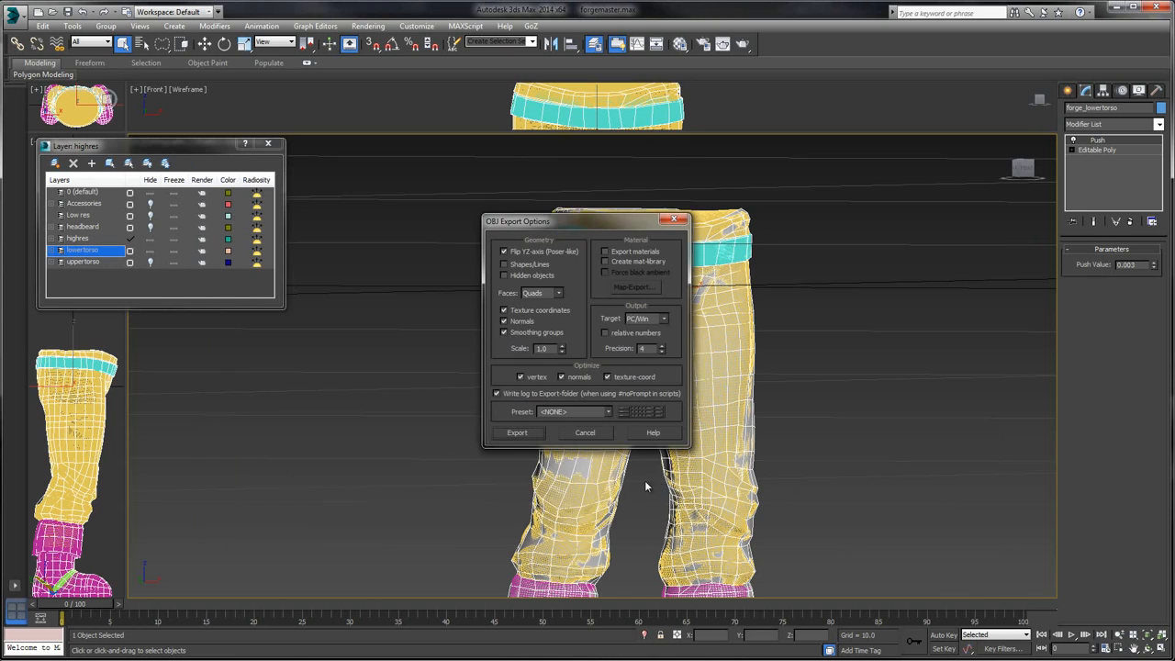
{"action": "left_click", "coordinate": [516, 431]}
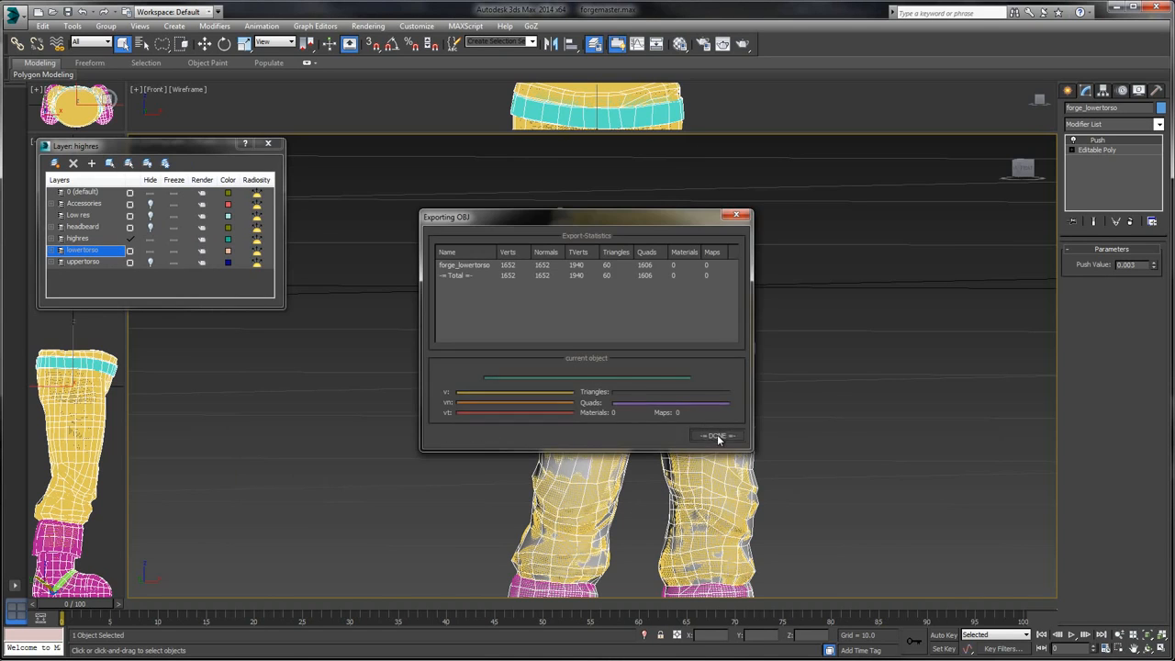
{"action": "left_click", "coordinate": [717, 437]}
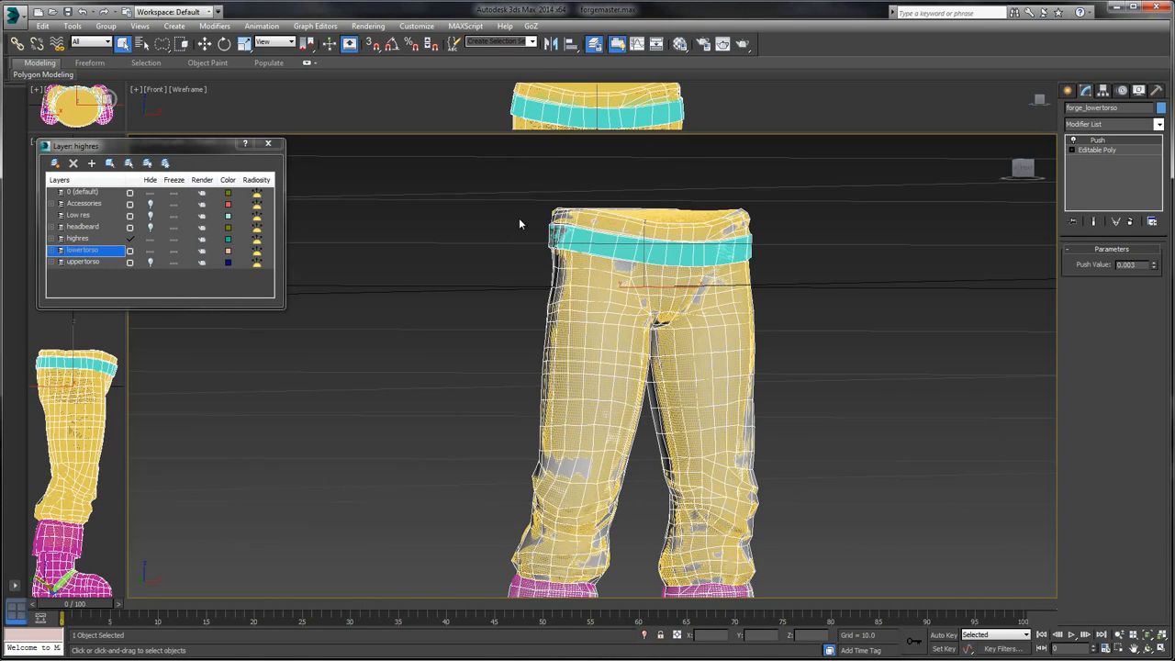
{"action": "middle_click_drag", "start_coordinate": [842, 254], "coordinate": [811, 323]}
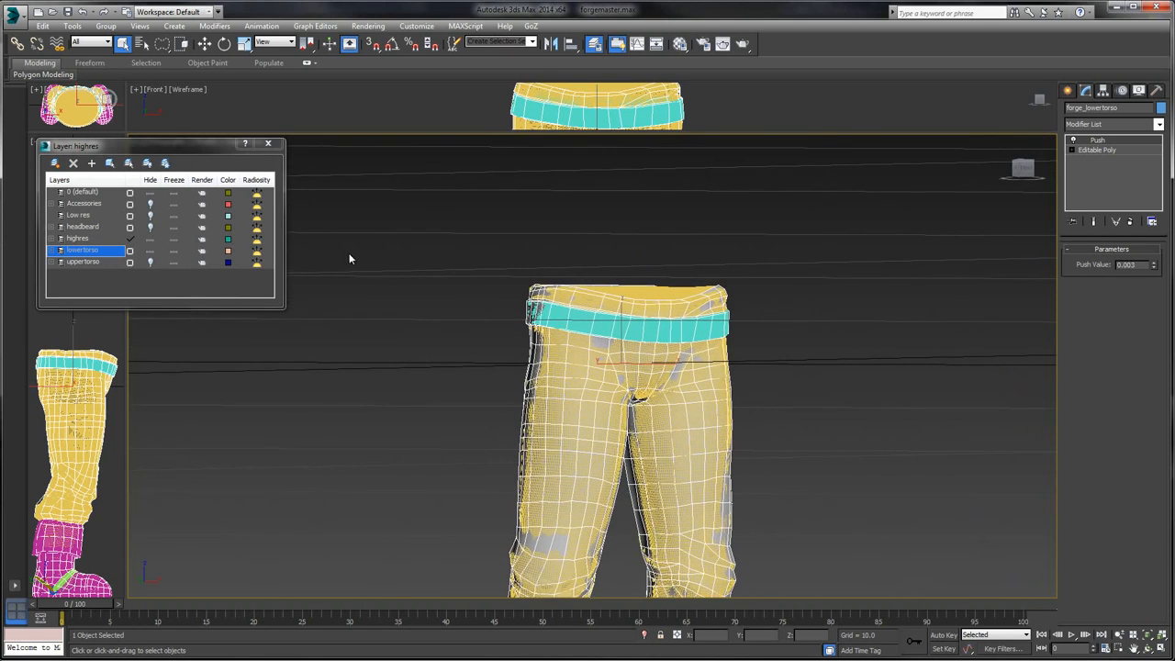
{"action": "middle_click_drag", "start_coordinate": [669, 195], "coordinate": [634, 183]}
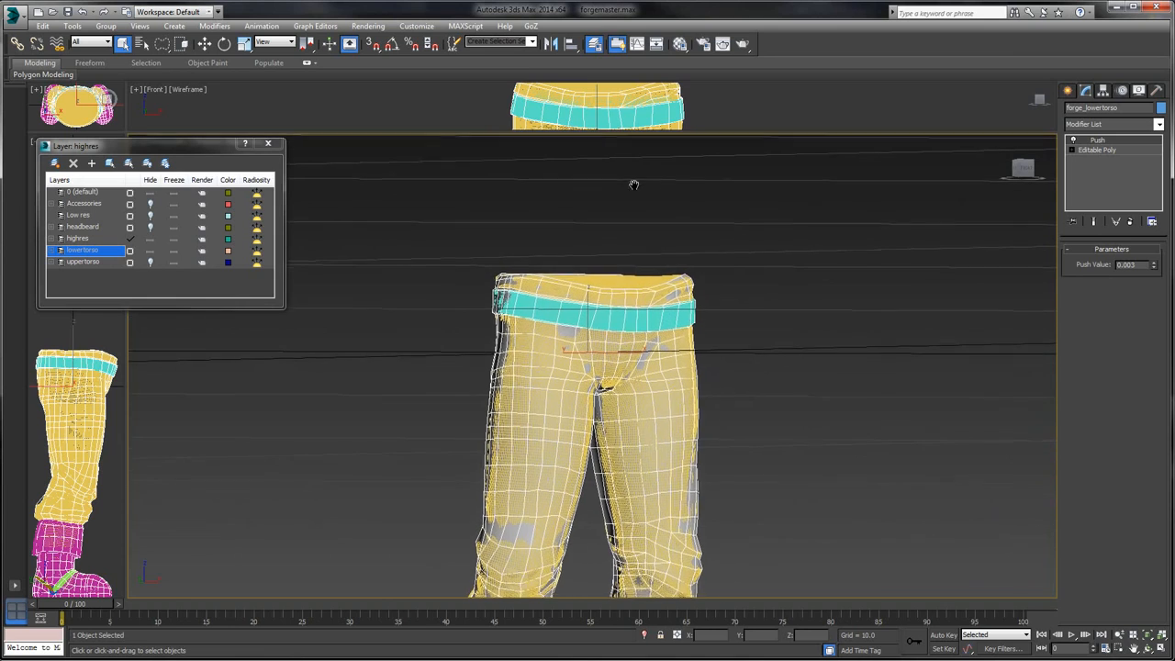
{"action": "left_click", "coordinate": [14, 25]}
{"action": "left_click", "coordinate": [42, 204]}
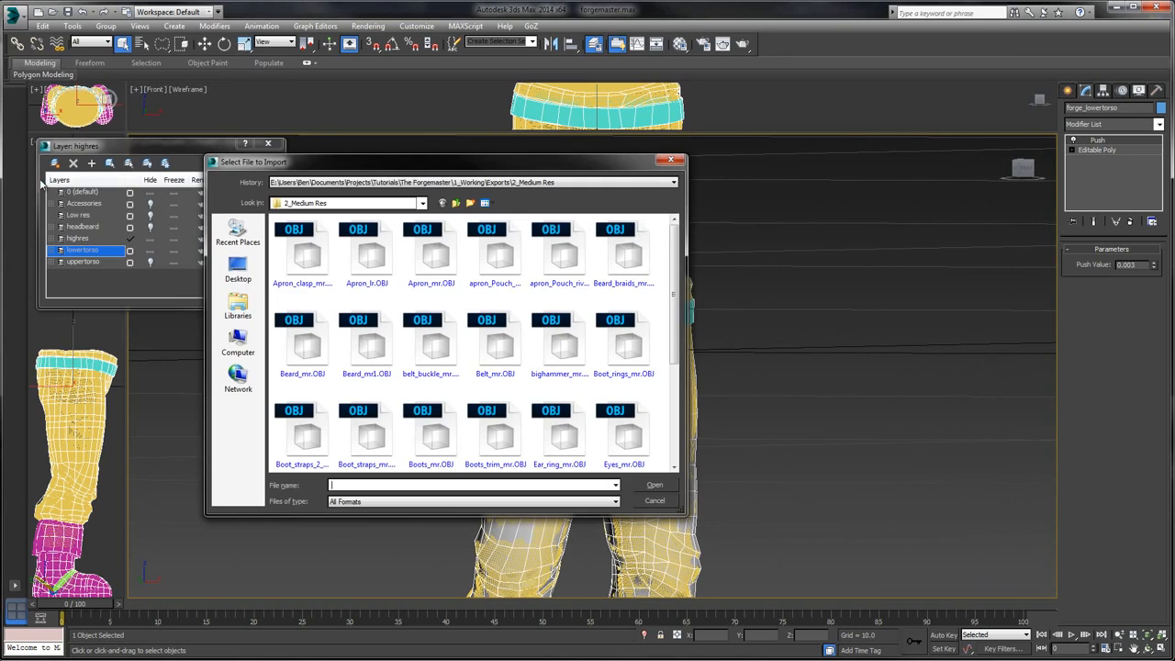
{"action": "left_click", "coordinate": [660, 164]}
{"action": "left_click", "coordinate": [14, 19]}
- Switch to Windows Explorer, review the exported cage OBJ files in the 1_LowRes Cages folder, and return to 3ds Max
{"action": "key", "text": "alt+Tab"}
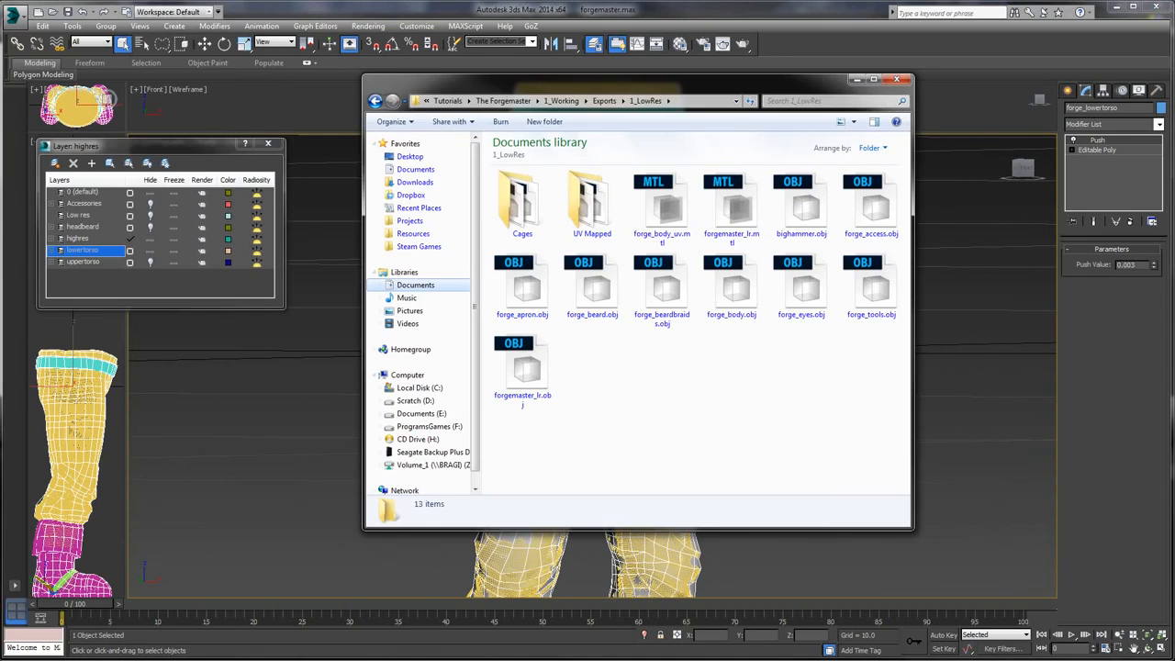
{"action": "double_click", "coordinate": [516, 221]}
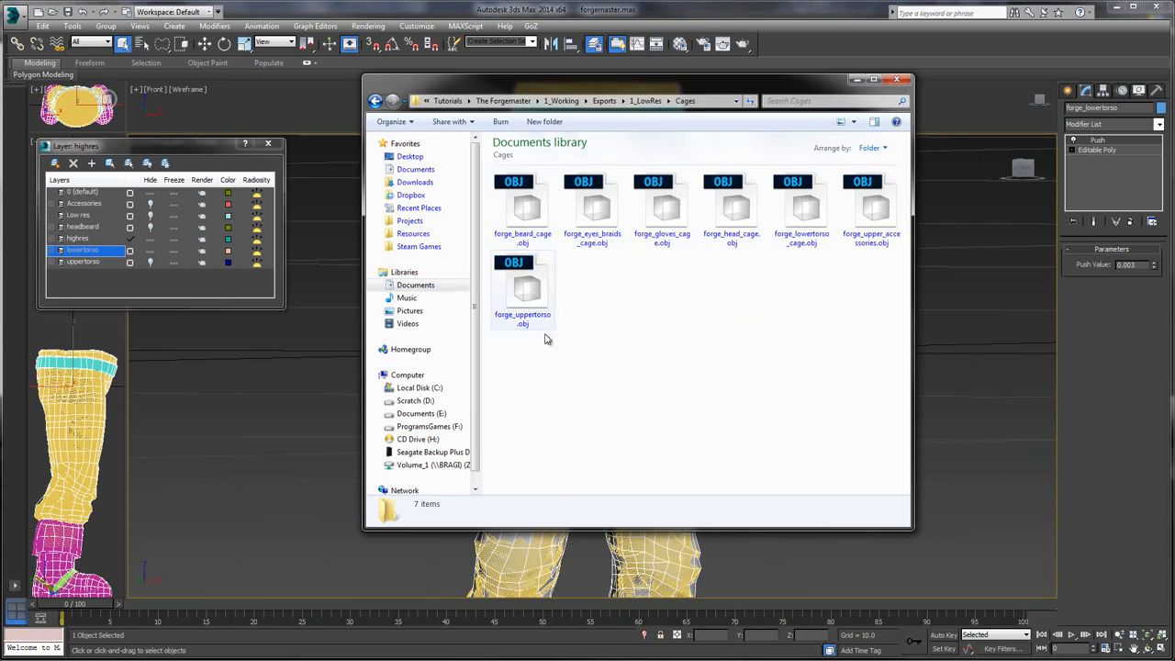
{"action": "left_click", "coordinate": [528, 225]}
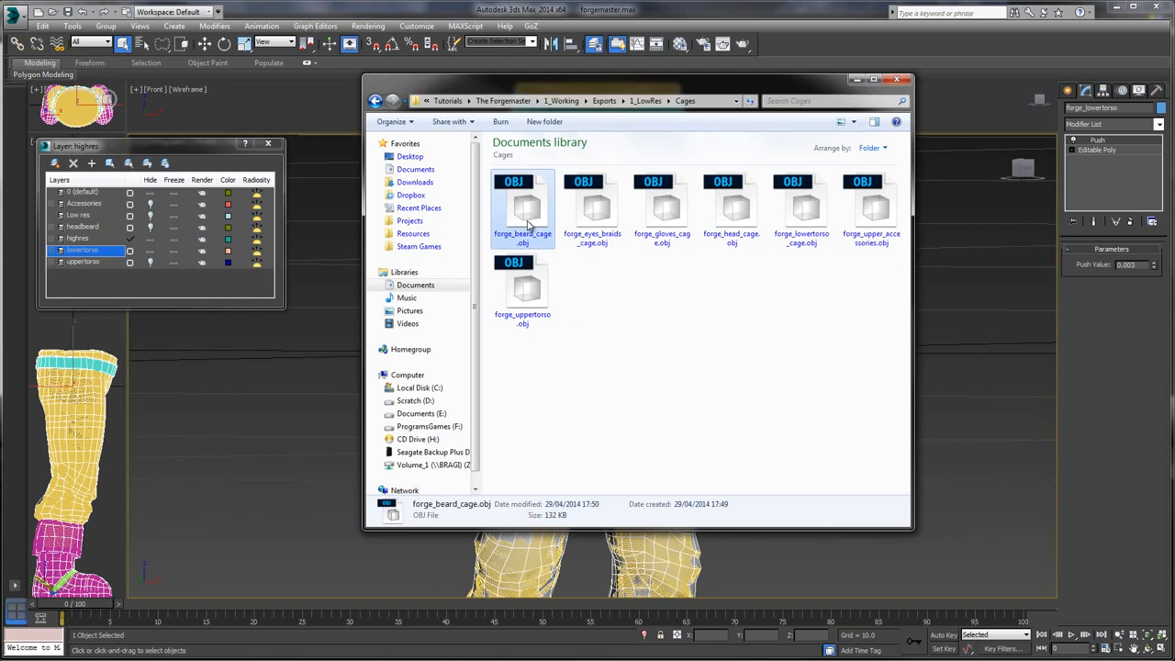
{"action": "left_click", "coordinate": [551, 312]}
{"action": "left_click", "coordinate": [775, 218]}
{"action": "left_click", "coordinate": [750, 213]}
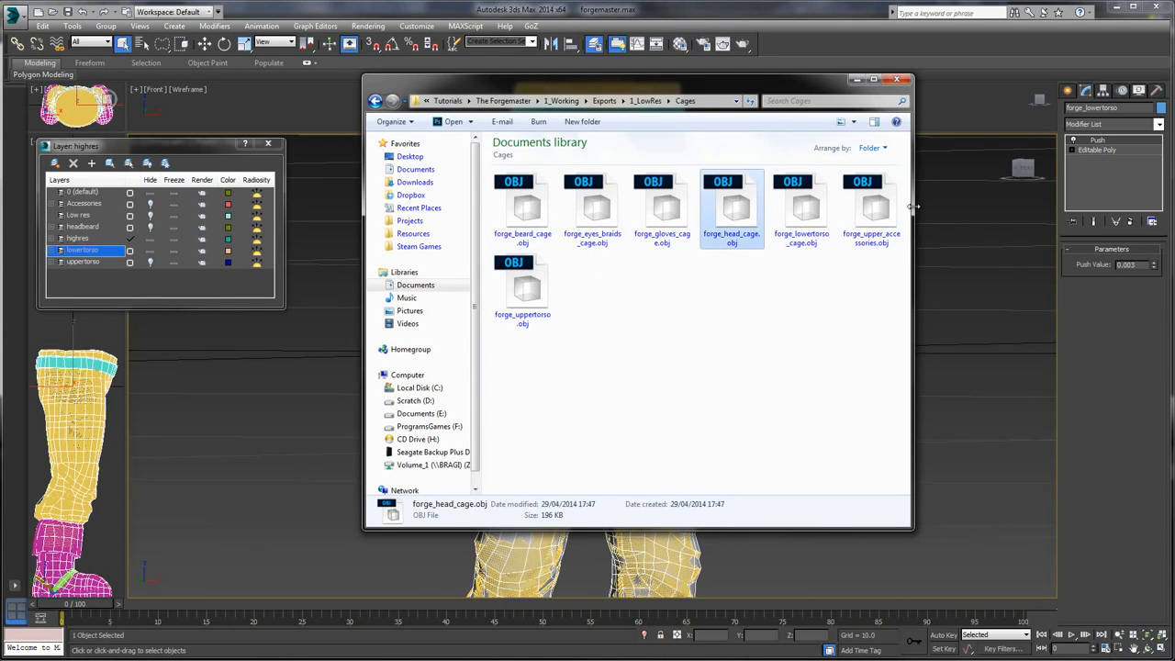
{"action": "left_click", "coordinate": [886, 211]}
{"action": "left_click", "coordinate": [845, 335]}
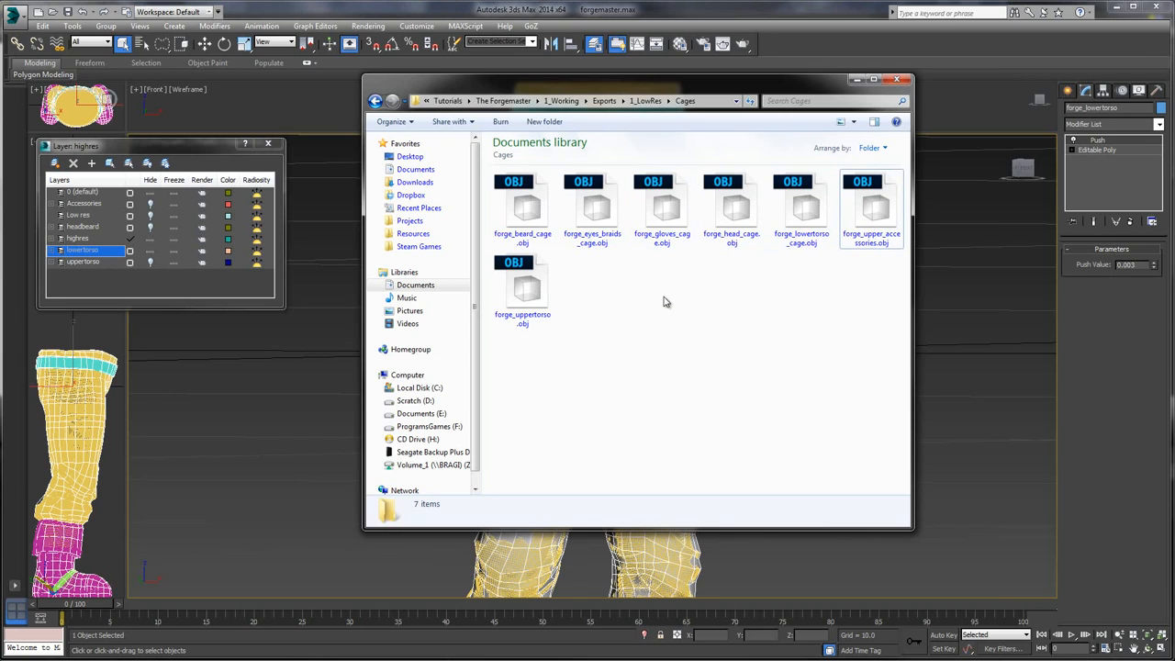
{"action": "left_click", "coordinate": [484, 9]}
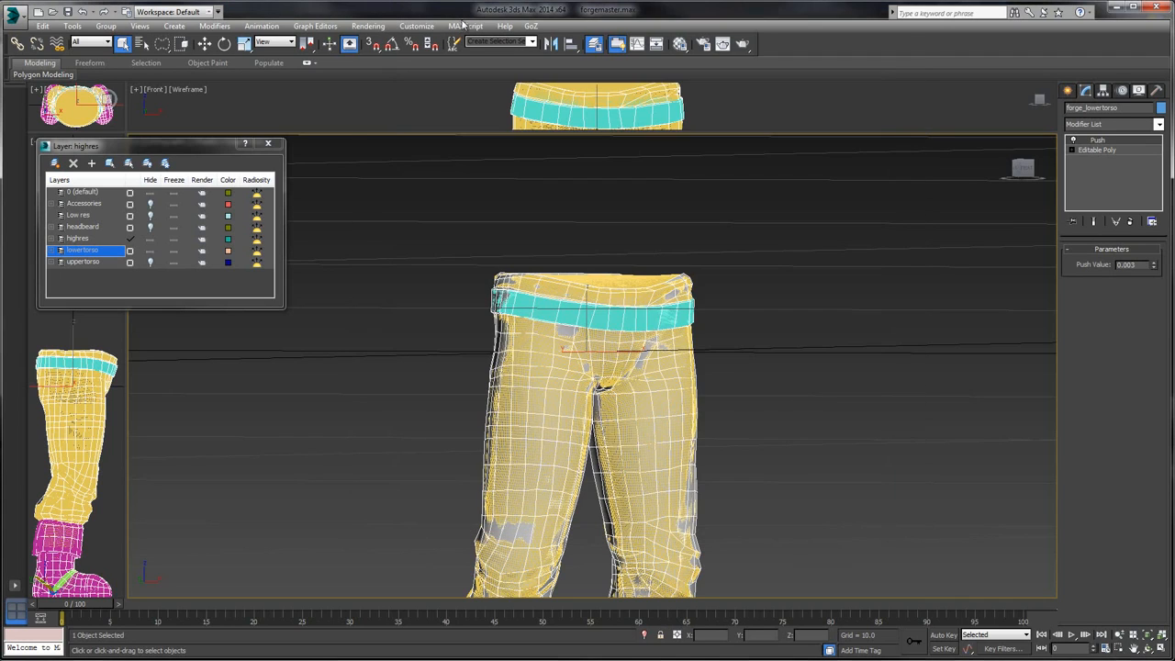
- Hide the lowertorso layer and delete the imported medium-res trouser, belt and boot meshes
{"action": "left_click", "coordinate": [151, 252]}
{"action": "mouse_move", "coordinate": [394, 220]}
{"action": "left_mouse_down"}
{"action": "mouse_move", "coordinate": [637, 367]}
{"action": "mouse_move", "coordinate": [745, 464]}
{"action": "mouse_move", "coordinate": [769, 402]}
{"action": "left_mouse_up"}
{"action": "scroll", "coordinate": [769, 402], "scroll_direction": "down", "scroll_amount": 2}
{"action": "key", "text": "Delete"}
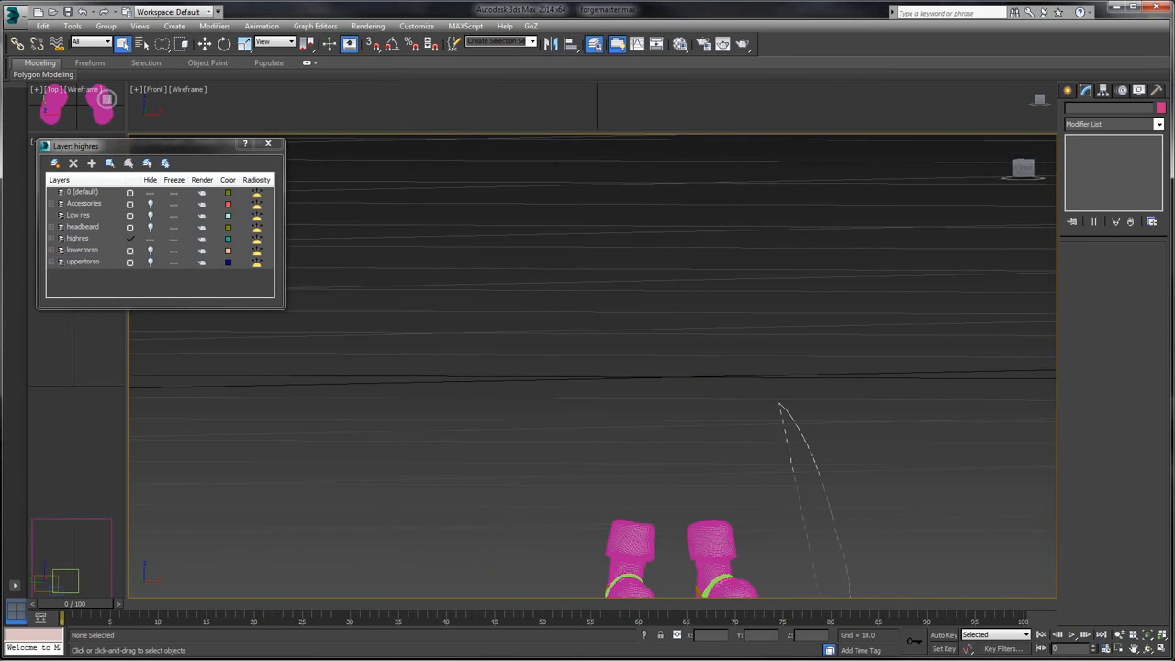
{"action": "left_click_drag", "start_coordinate": [487, 353], "coordinate": [489, 356]}
{"action": "key", "text": "Delete"}
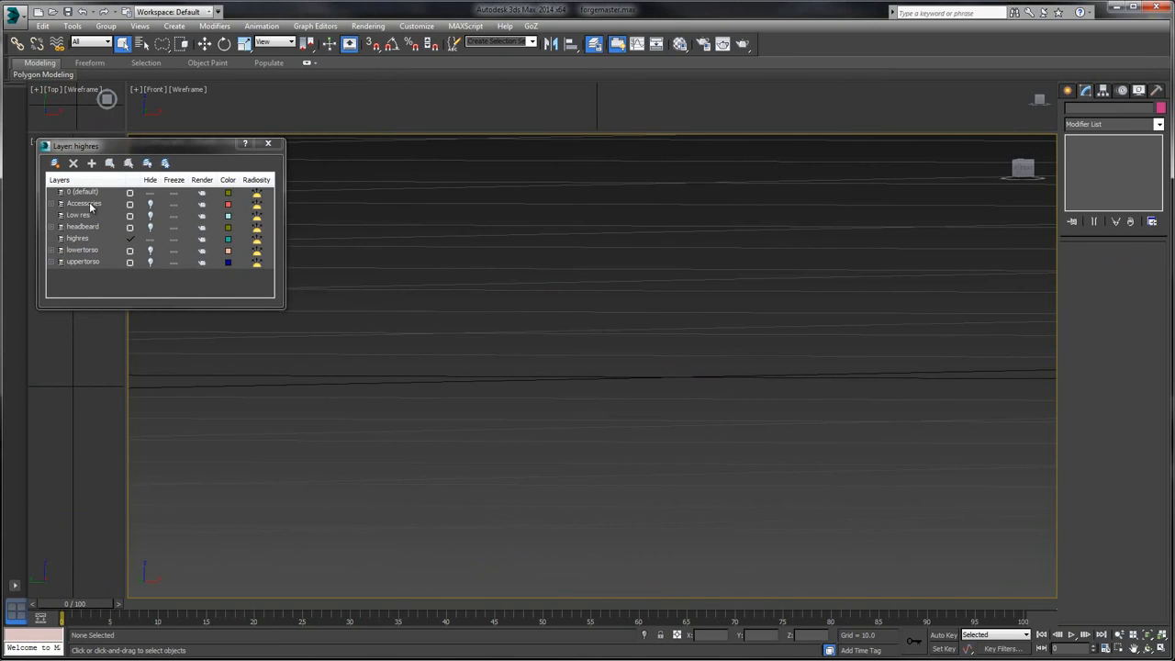
- Unhide the Accessories layer, inspect the apron and its tools, and select the low-res apron
{"action": "left_click", "coordinate": [149, 204]}
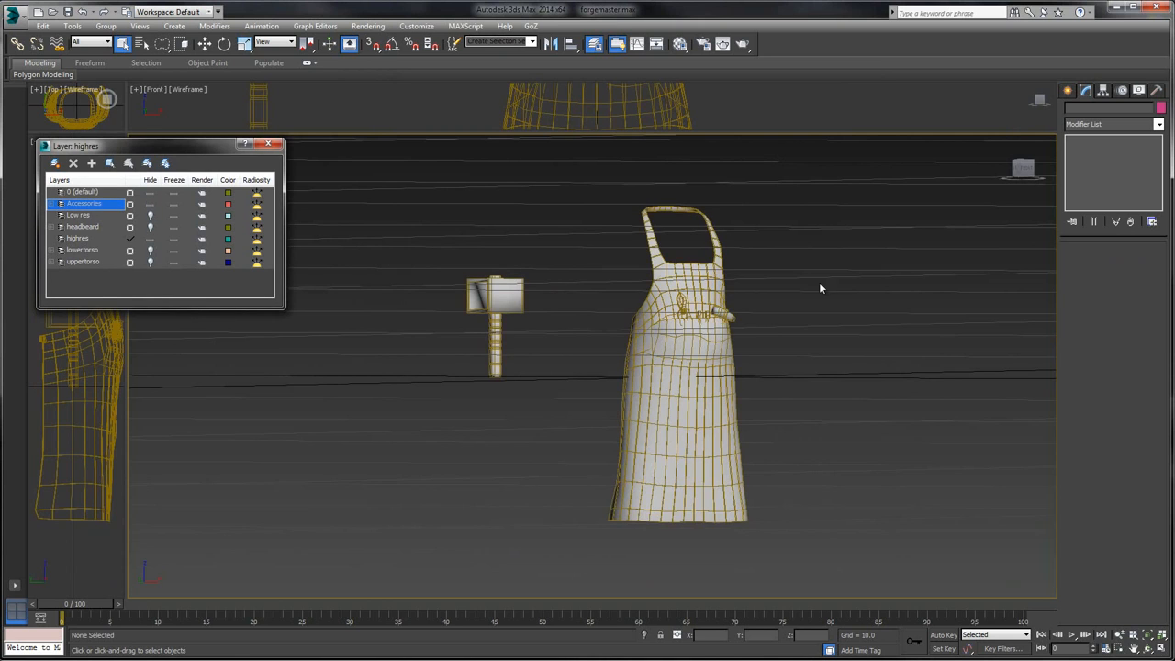
{"action": "scroll", "coordinate": [743, 263], "scroll_direction": "up", "scroll_amount": 8}
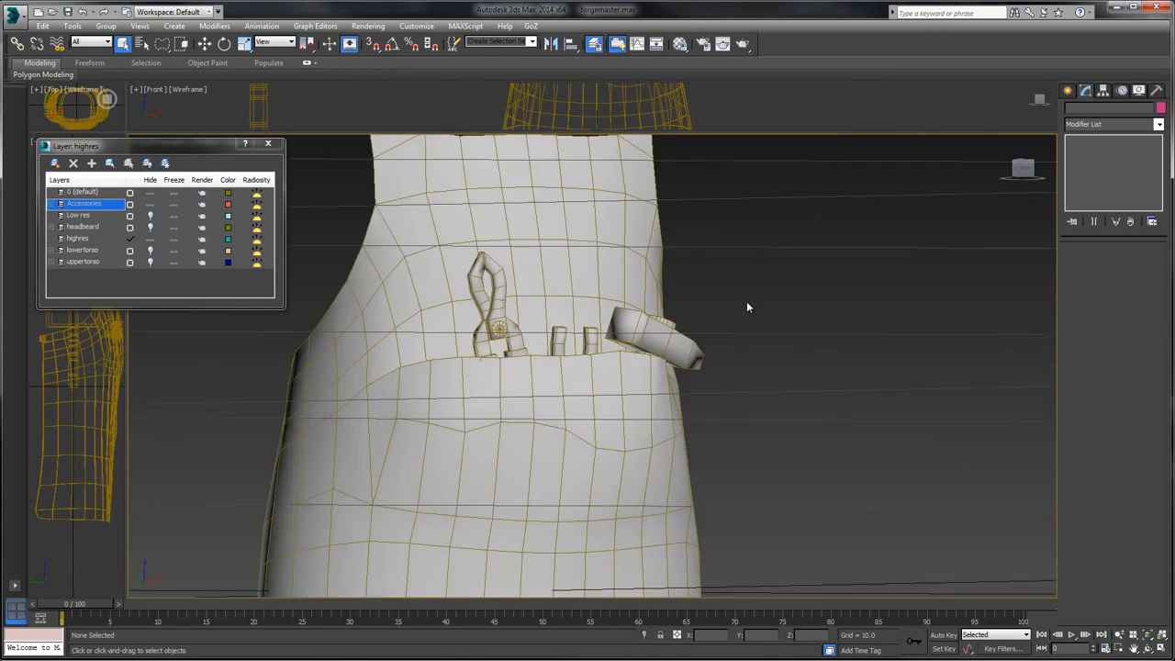
{"action": "scroll", "coordinate": [805, 319], "scroll_direction": "down", "scroll_amount": 5}
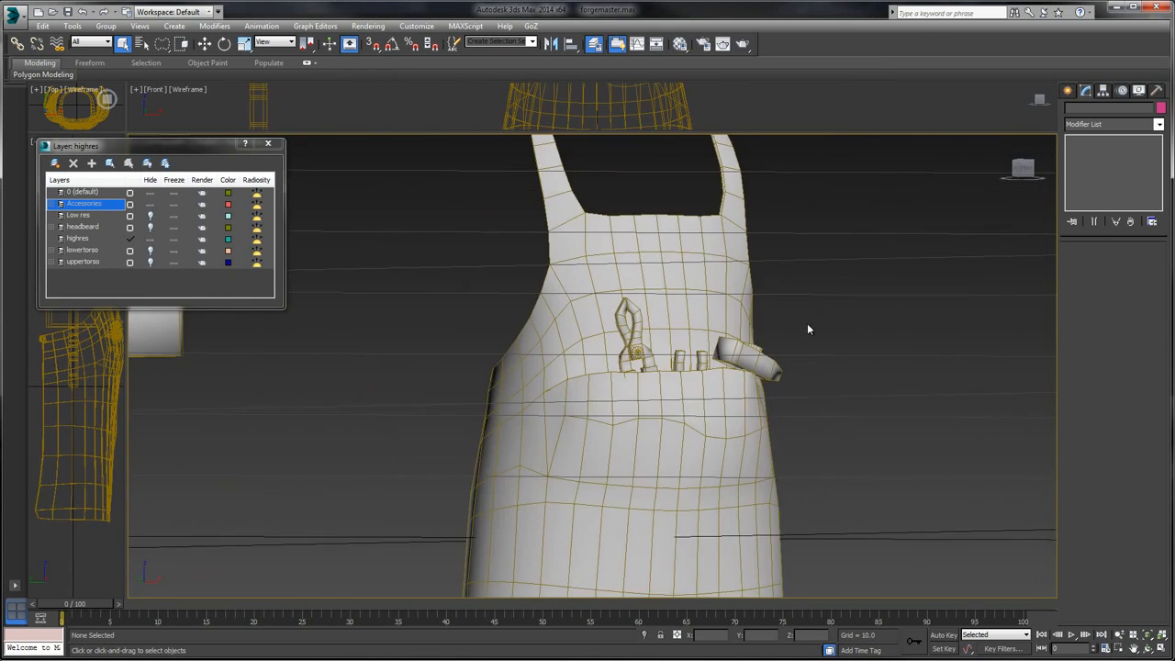
{"action": "left_click", "coordinate": [679, 307]}
{"action": "scroll", "coordinate": [729, 290], "scroll_direction": "down", "scroll_amount": 5}
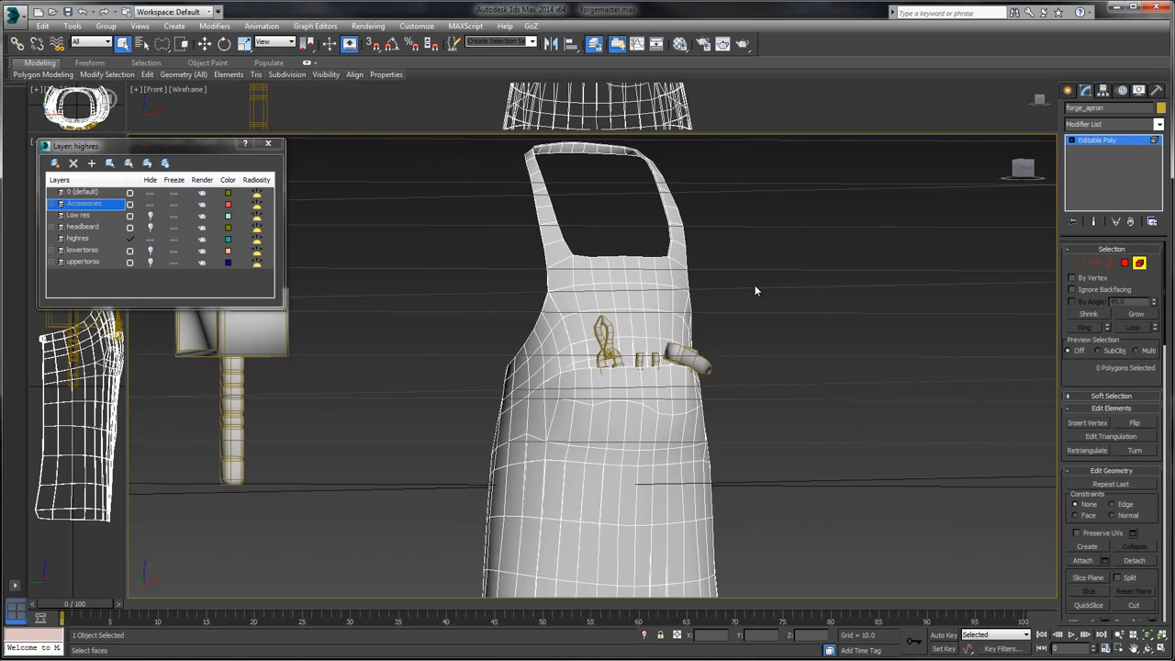
{"action": "middle_click_drag", "start_coordinate": [767, 260], "coordinate": [751, 288]}
- Import Apron_mr.OBJ from the 2_Medium Res folder
{"action": "left_click", "coordinate": [14, 13]}
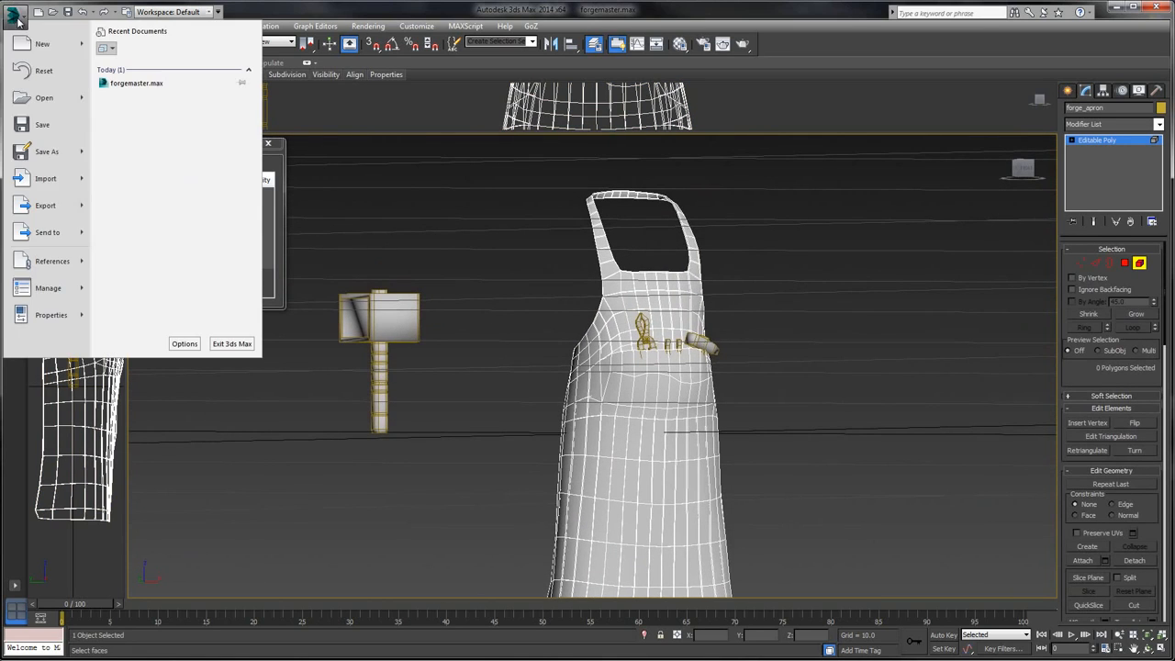
{"action": "left_click", "coordinate": [20, 180]}
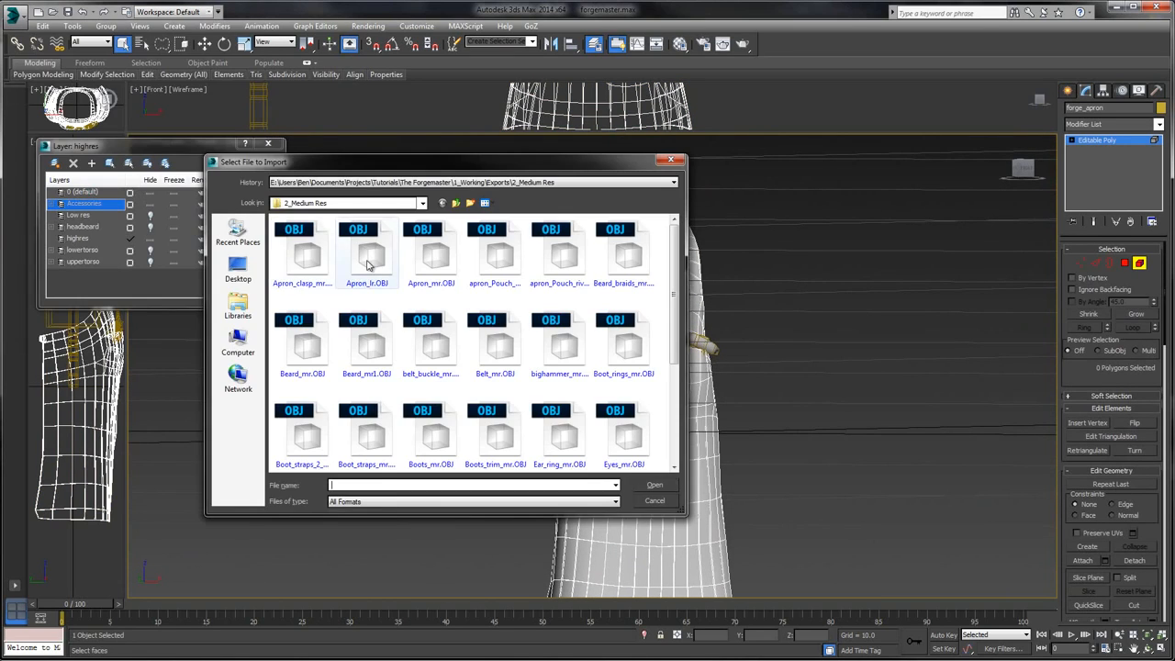
{"action": "left_click", "coordinate": [302, 252]}
{"action": "left_click", "coordinate": [367, 253]}
{"action": "left_click", "coordinate": [420, 257]}
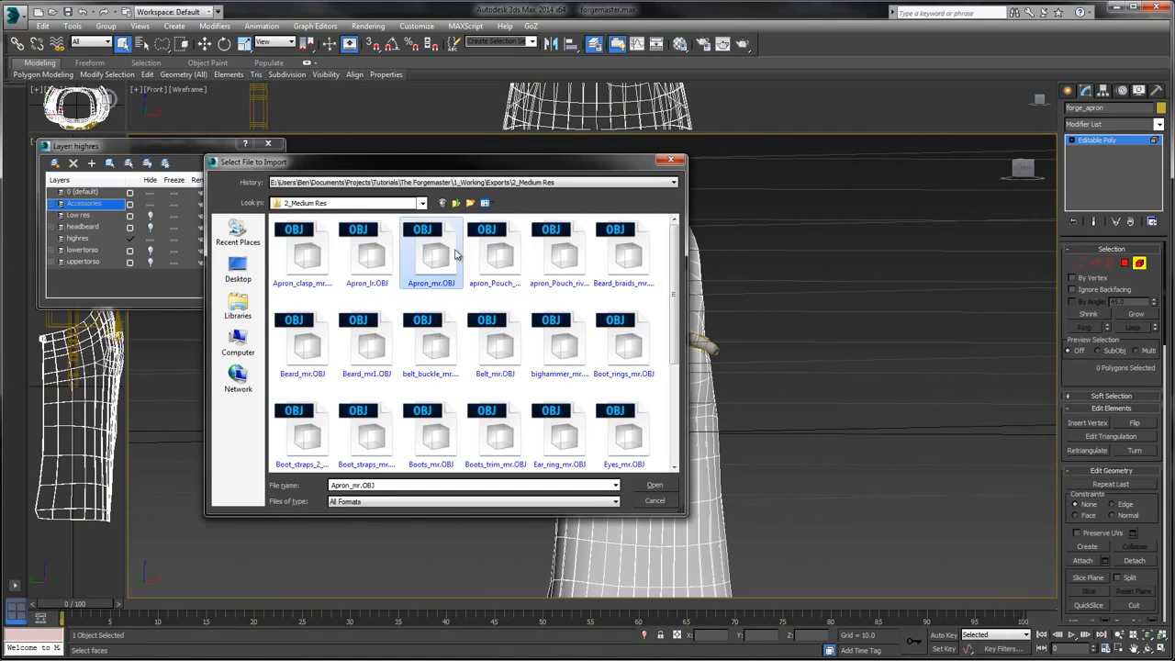
{"action": "left_click", "coordinate": [654, 485]}
{"action": "left_click", "coordinate": [503, 542]}
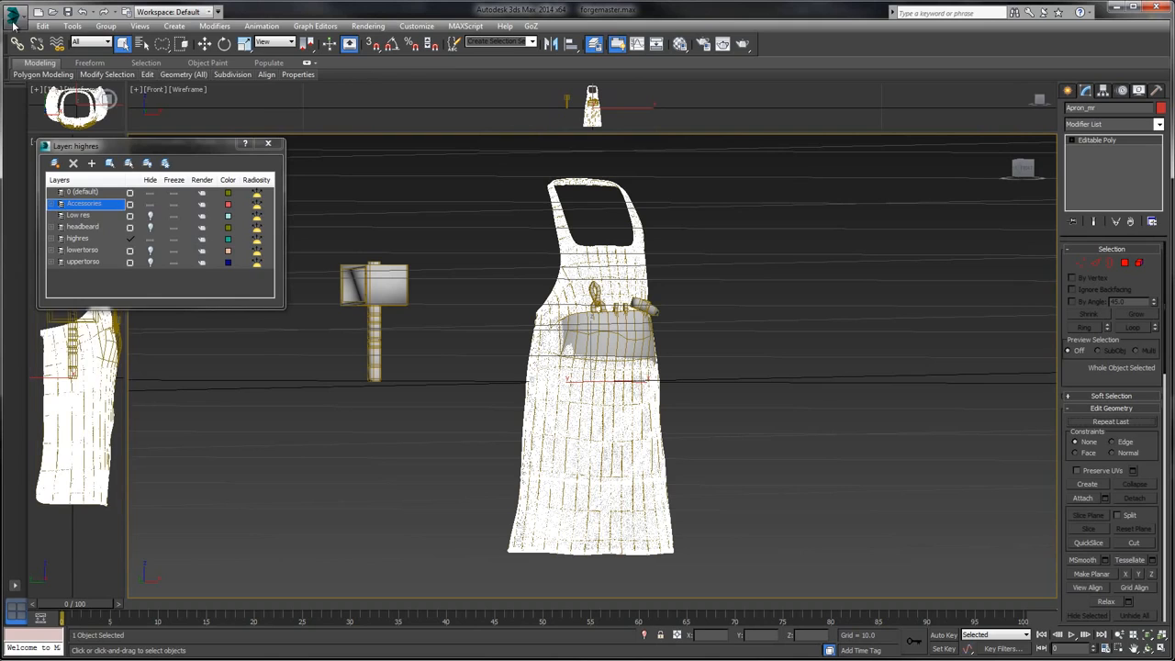
- Import apron_Pouch_mr.OBJ as a single editable poly mesh and frame the view on it
{"action": "left_click", "coordinate": [8, 17]}
{"action": "left_click", "coordinate": [53, 223]}
{"action": "left_click", "coordinate": [495, 255]}
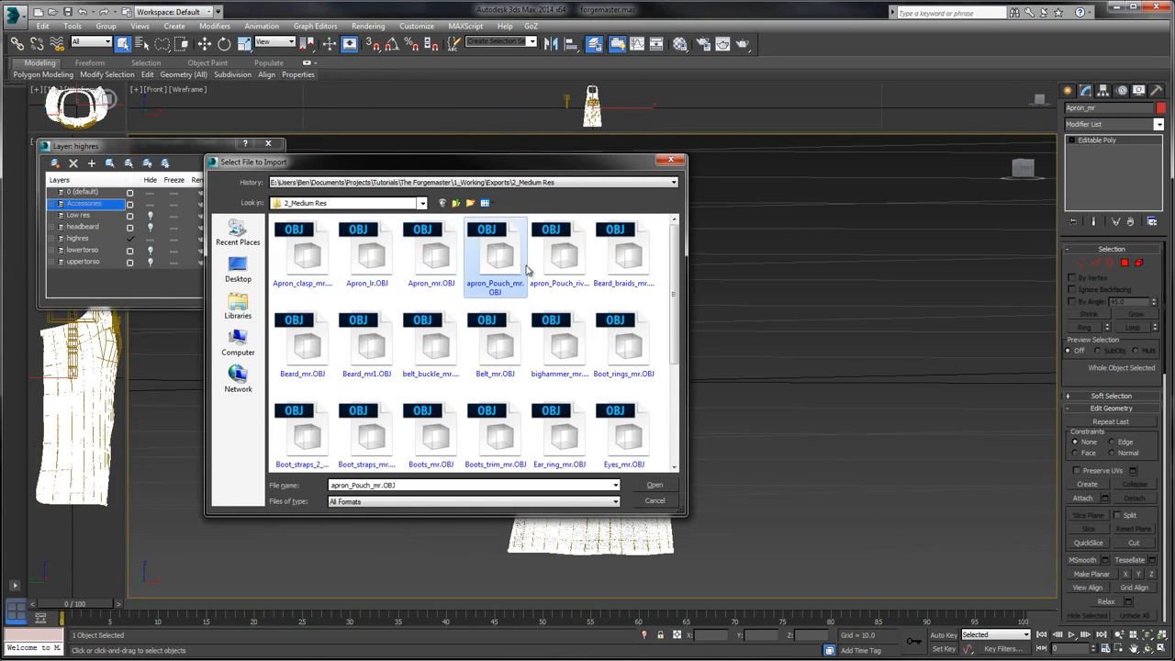
{"action": "left_click", "coordinate": [654, 486]}
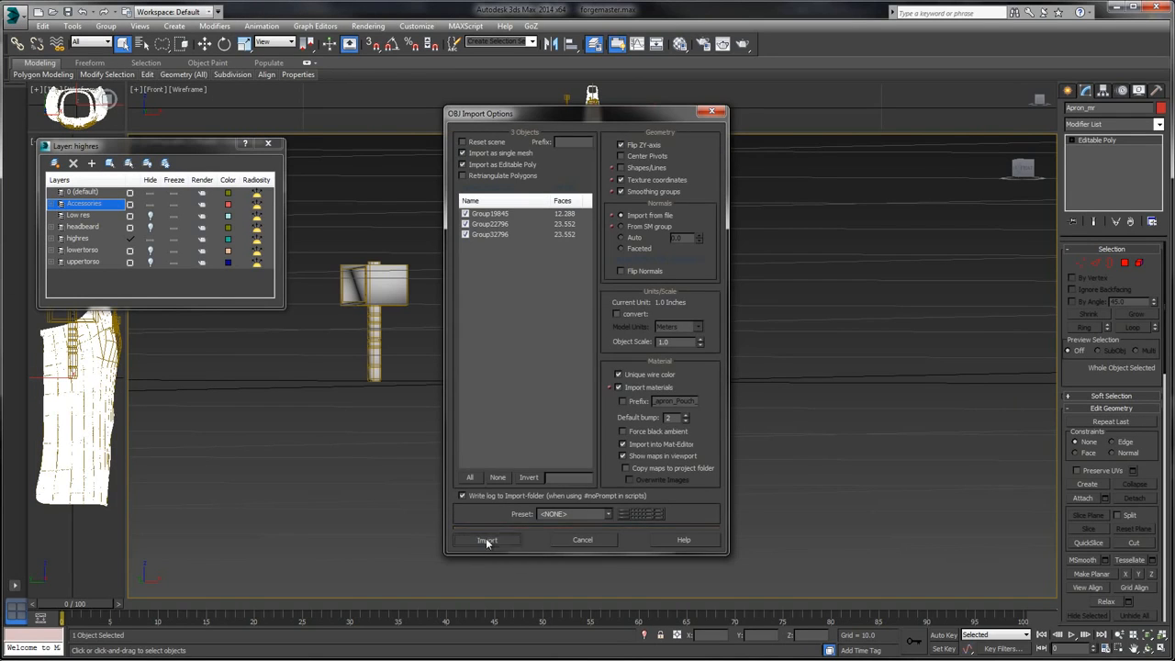
{"action": "left_click", "coordinate": [487, 540]}
{"action": "key", "text": "z"}
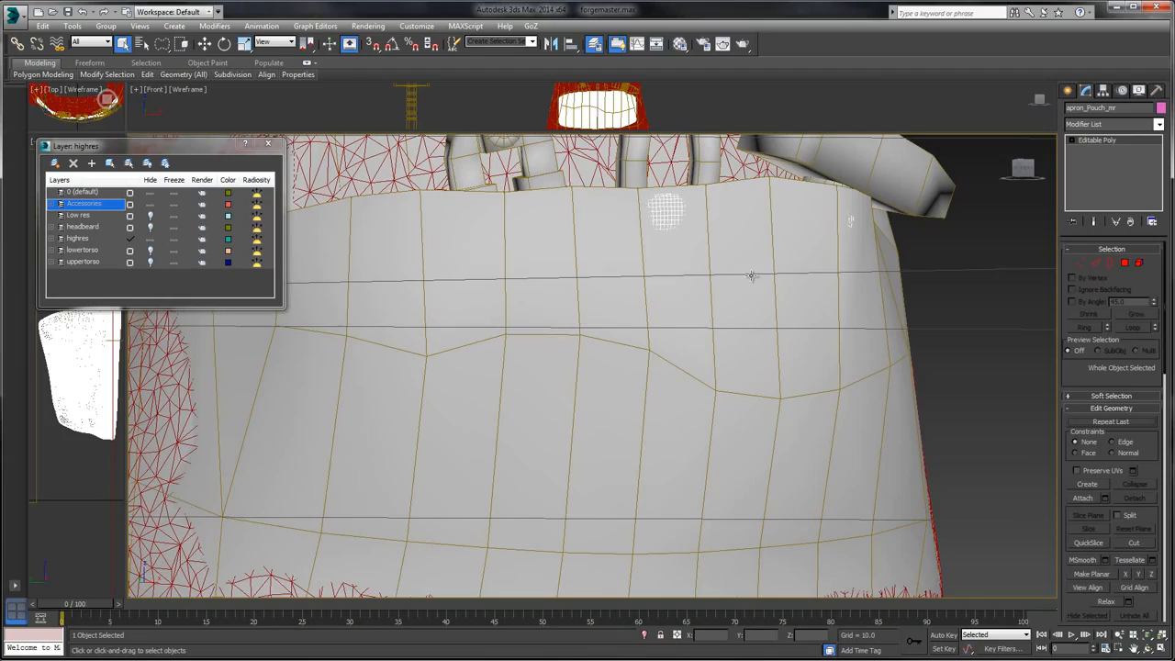
- Select the low-res apron in place of the imported pouch and apply a Push modifier to it
{"action": "left_click", "coordinate": [976, 318]}
{"action": "middle_click_drag", "start_coordinate": [944, 285], "coordinate": [923, 325]}
{"action": "scroll", "coordinate": [931, 306], "scroll_direction": "down", "scroll_amount": 3}
{"action": "middle_click_drag", "start_coordinate": [937, 244], "coordinate": [805, 310]}
{"action": "scroll", "coordinate": [883, 286], "scroll_direction": "down", "scroll_amount": 3}
{"action": "left_click", "coordinate": [744, 326]}
{"action": "key", "text": "5"}
{"action": "middle_click_drag", "start_coordinate": [805, 309], "coordinate": [768, 306], "text": "alt"}
{"action": "scroll", "coordinate": [669, 292], "scroll_direction": "up", "scroll_amount": 5}
{"action": "scroll", "coordinate": [818, 275], "scroll_direction": "down", "scroll_amount": 8}
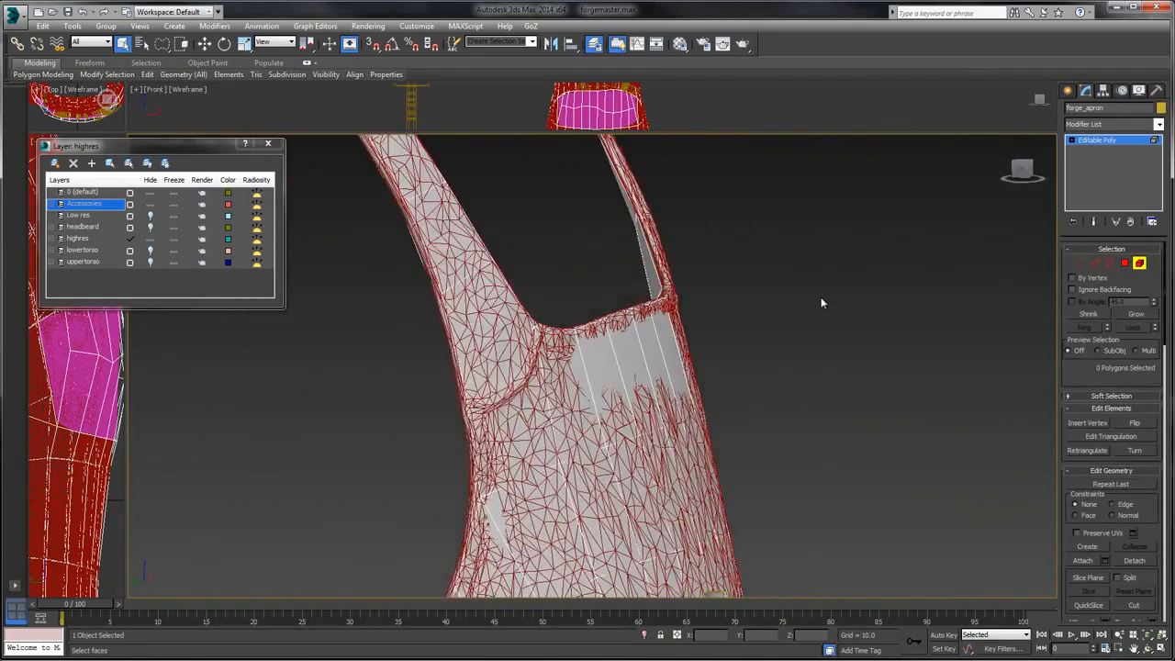
{"action": "left_click", "coordinate": [1109, 124]}
{"action": "scroll", "coordinate": [1115, 549], "scroll_direction": "down", "scroll_amount": 5}
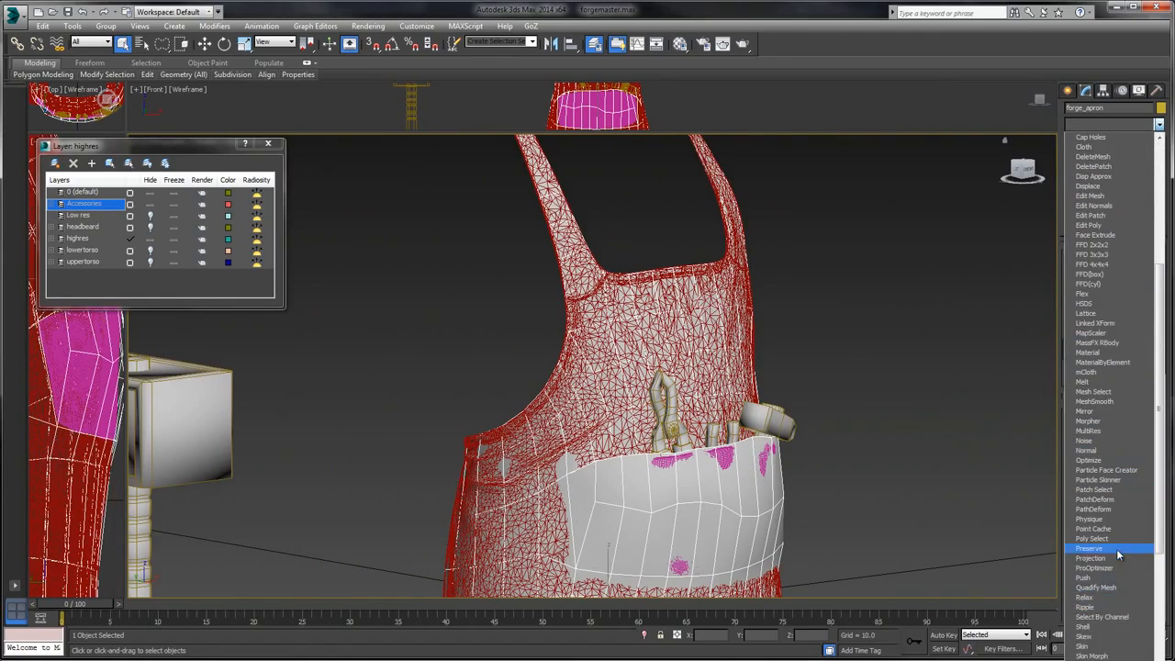
{"action": "left_click", "coordinate": [1081, 578]}
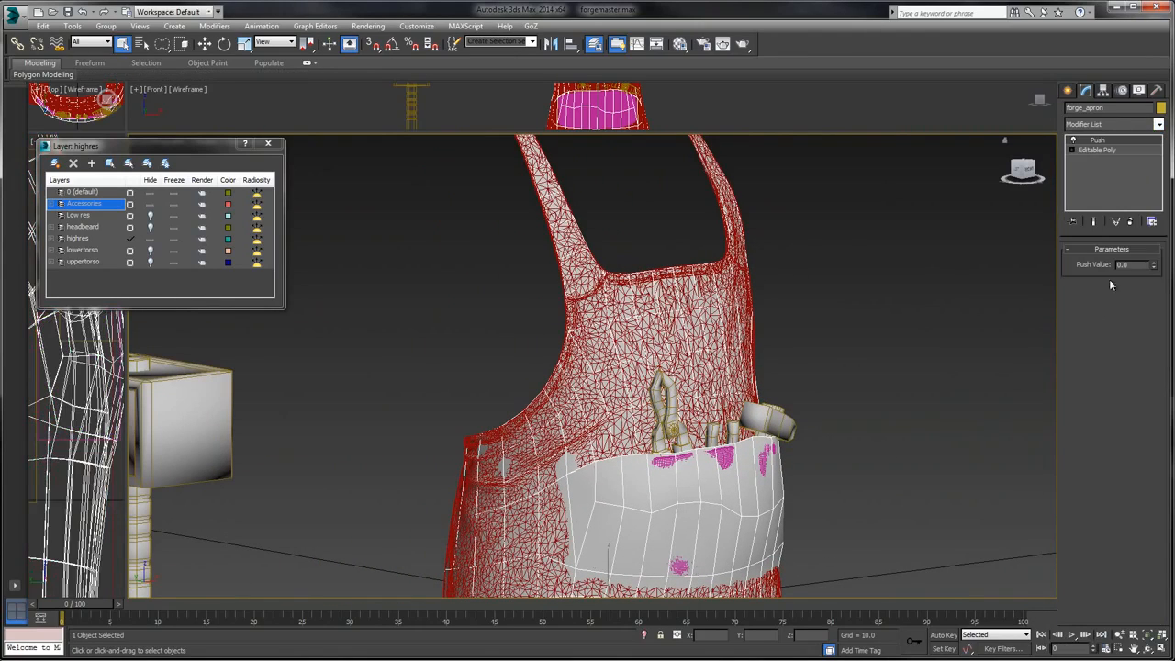
- Try Push values of 0.05 and 0.002 on the apron
{"action": "left_click_drag", "start_coordinate": [1132, 265], "coordinate": [976, 264]}
{"action": "type", "text": "0.0"}
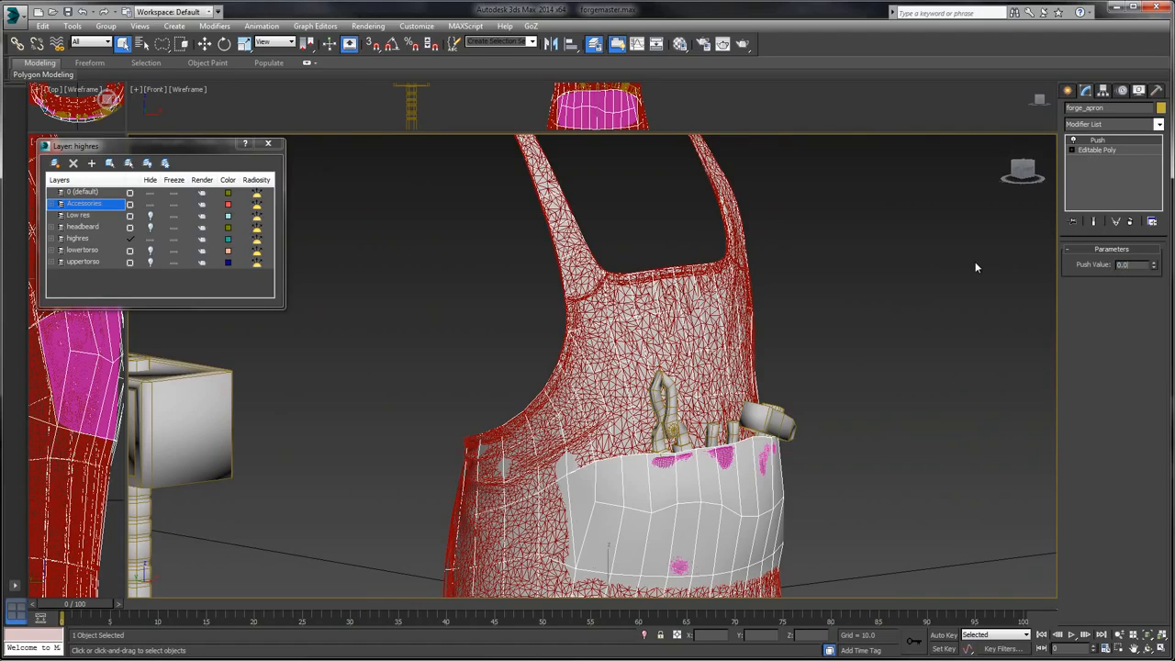
{"action": "type", "text": "5"}
{"action": "key", "text": "Return"}
{"action": "type", "text": "0.00"}
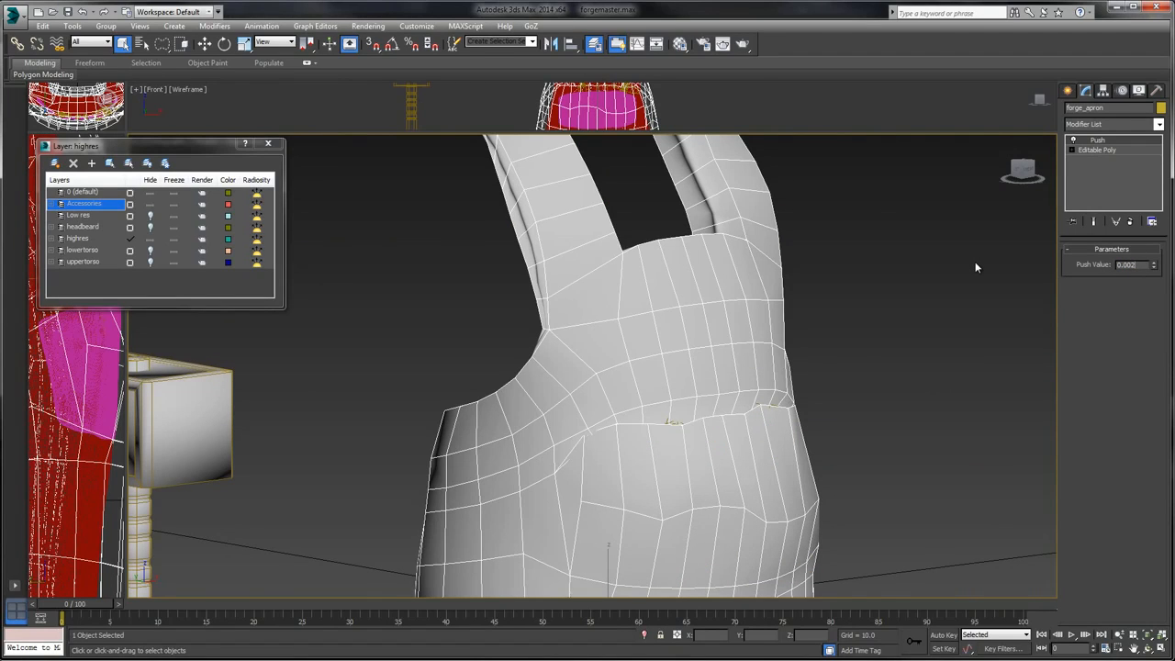
{"action": "type", "text": "2"}
{"action": "key", "text": "Return"}
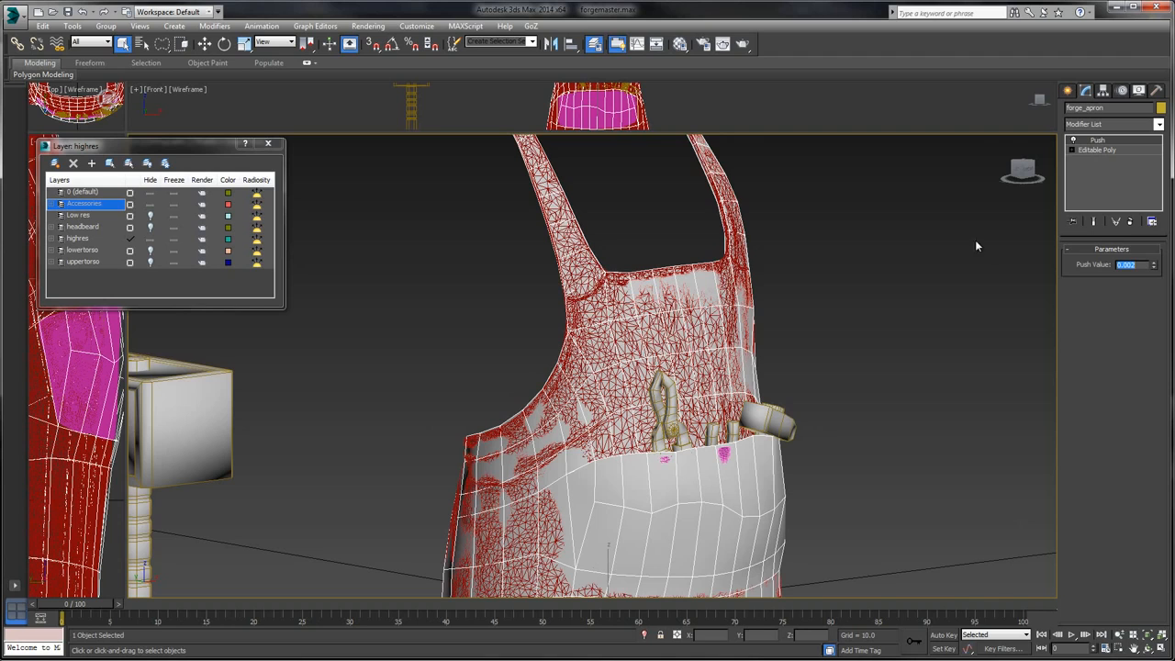
- Inspect the apron's coverage around the bib and tools, and try a Push value of 0.005
{"action": "scroll", "coordinate": [824, 369], "scroll_direction": "up", "scroll_amount": 10}
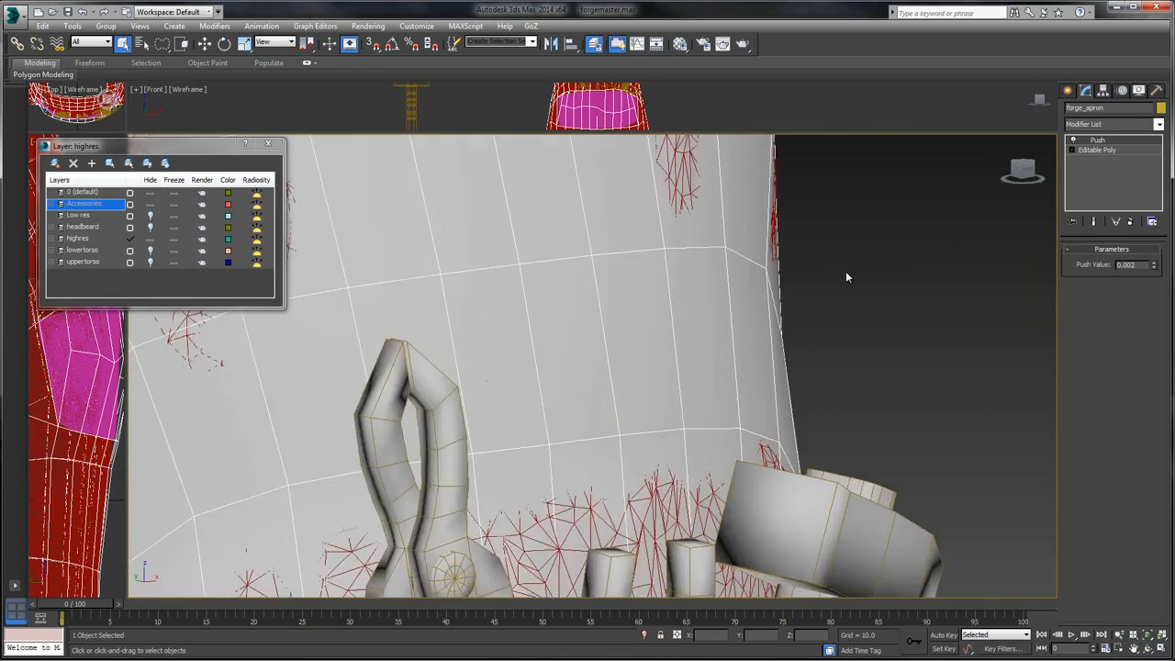
{"action": "scroll", "coordinate": [852, 399], "scroll_direction": "down", "scroll_amount": 6}
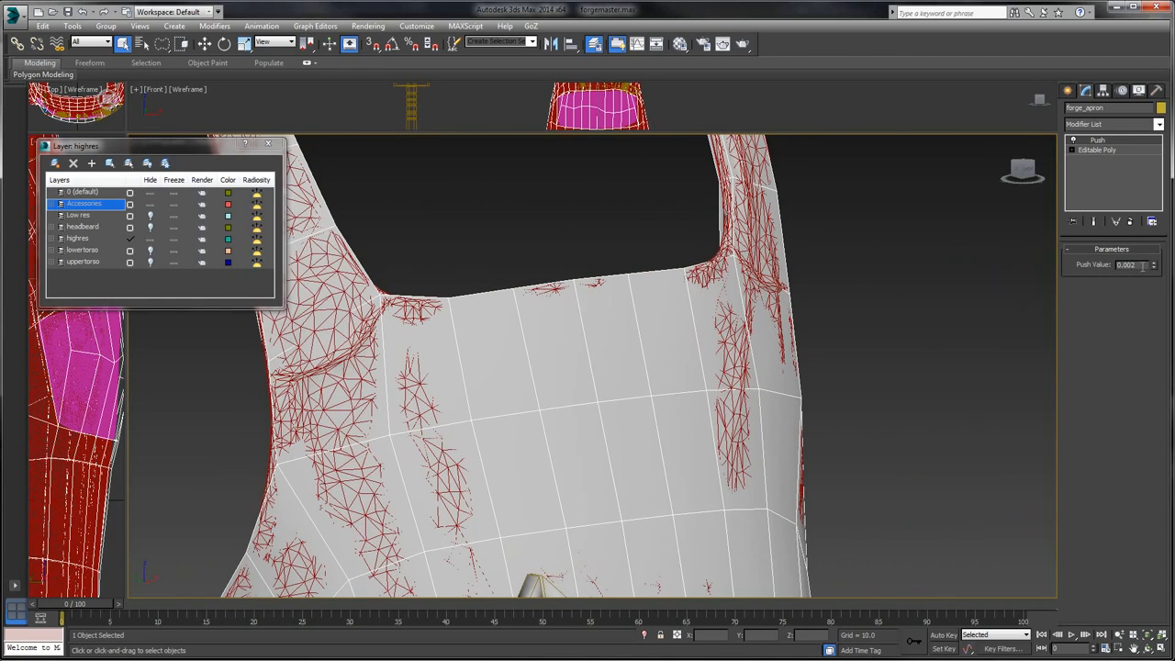
{"action": "type", "text": "0.005"}
{"action": "key", "text": "Return"}
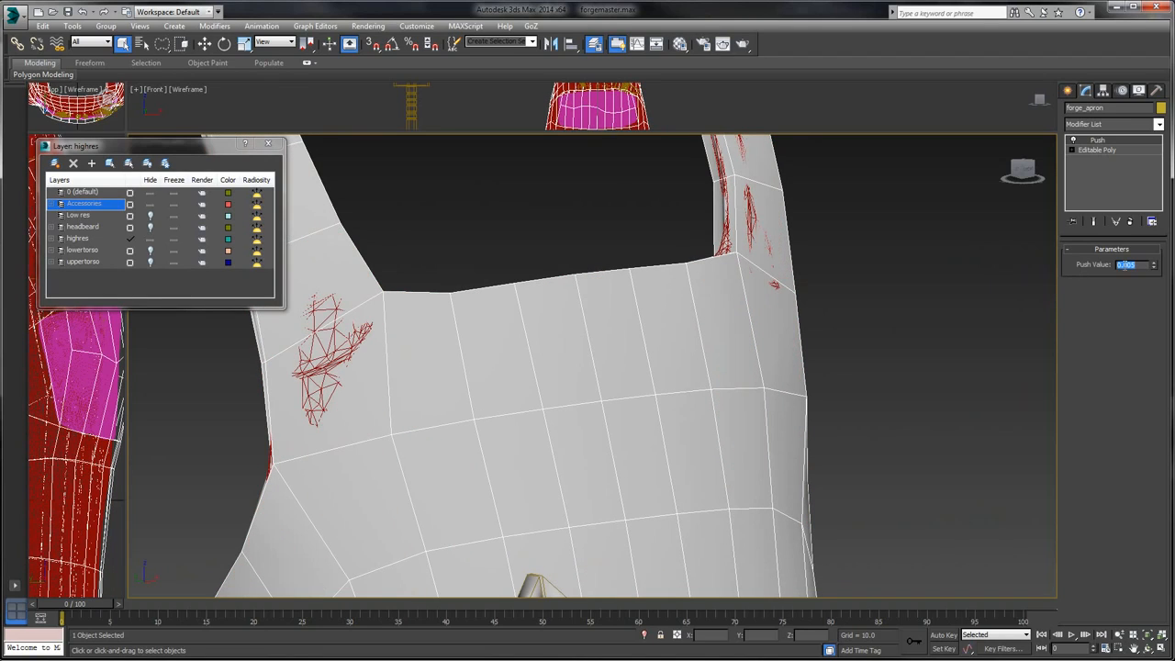
- Set the apron's Push value to 0.003 and check the coverage along the bib and straps
{"action": "left_click", "coordinate": [1140, 263]}
{"action": "key", "text": "Return"}
{"action": "middle_click_drag", "start_coordinate": [863, 267], "coordinate": [871, 335]}
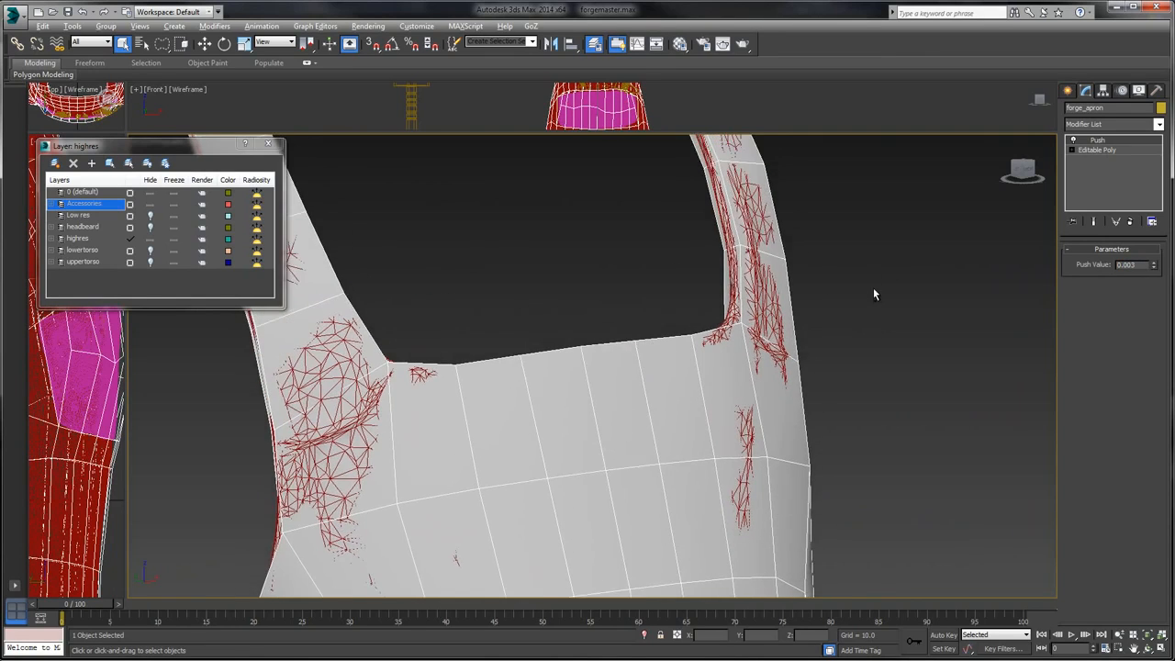
{"action": "middle_click_drag", "start_coordinate": [873, 288], "coordinate": [812, 402], "text": "alt"}
{"action": "scroll", "coordinate": [812, 394], "scroll_direction": "down", "scroll_amount": 2}
{"action": "middle_click_drag", "start_coordinate": [830, 339], "coordinate": [840, 313]}
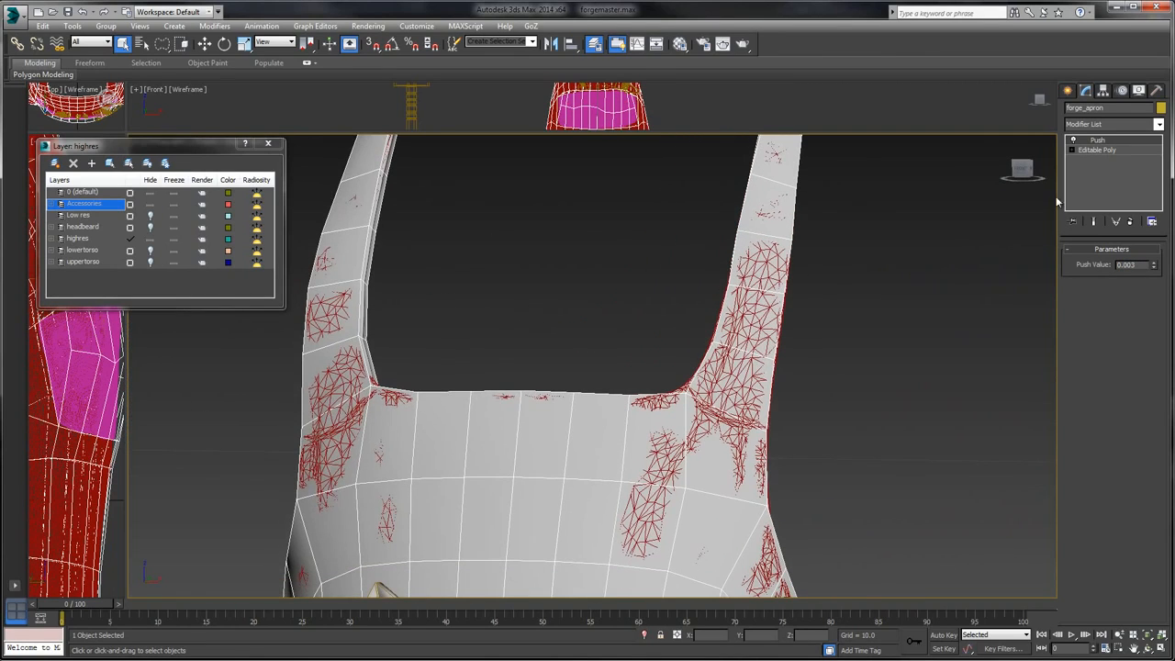
- Collapse the Push modifier into the apron's editable poly
{"action": "right_click", "coordinate": [1108, 145]}
{"action": "left_click", "coordinate": [1087, 250]}
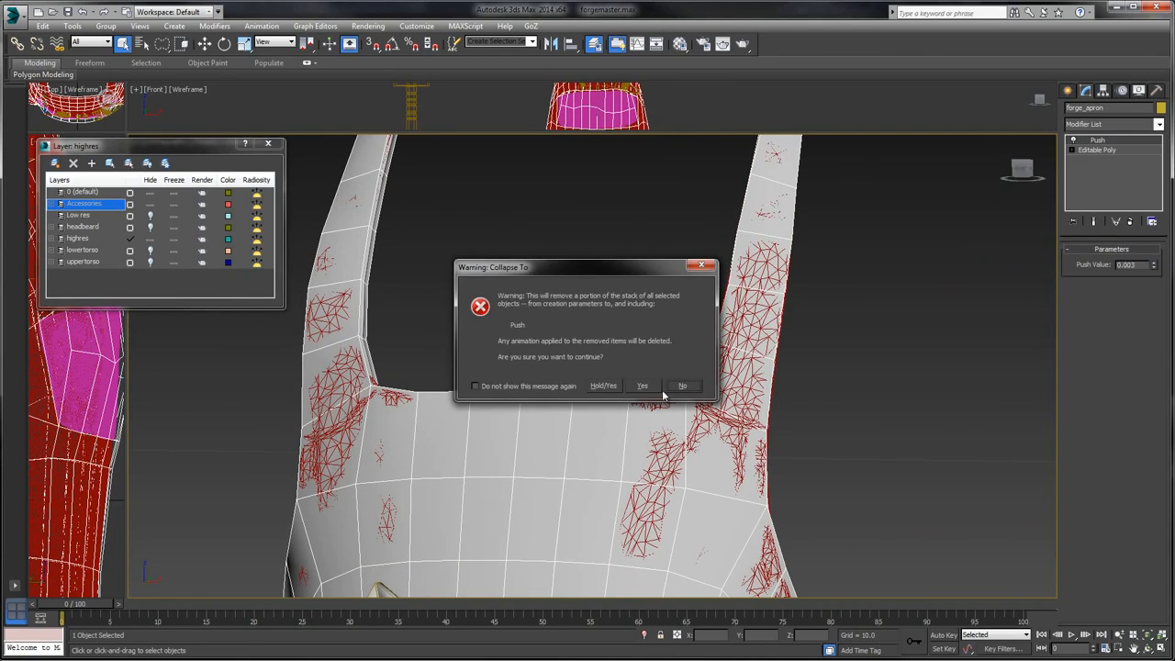
{"action": "left_click", "coordinate": [643, 385]}
- Move the apron vertices at the inner corners where the neck straps meet the bib, and check the strap loop
{"action": "left_click", "coordinate": [1080, 262]}
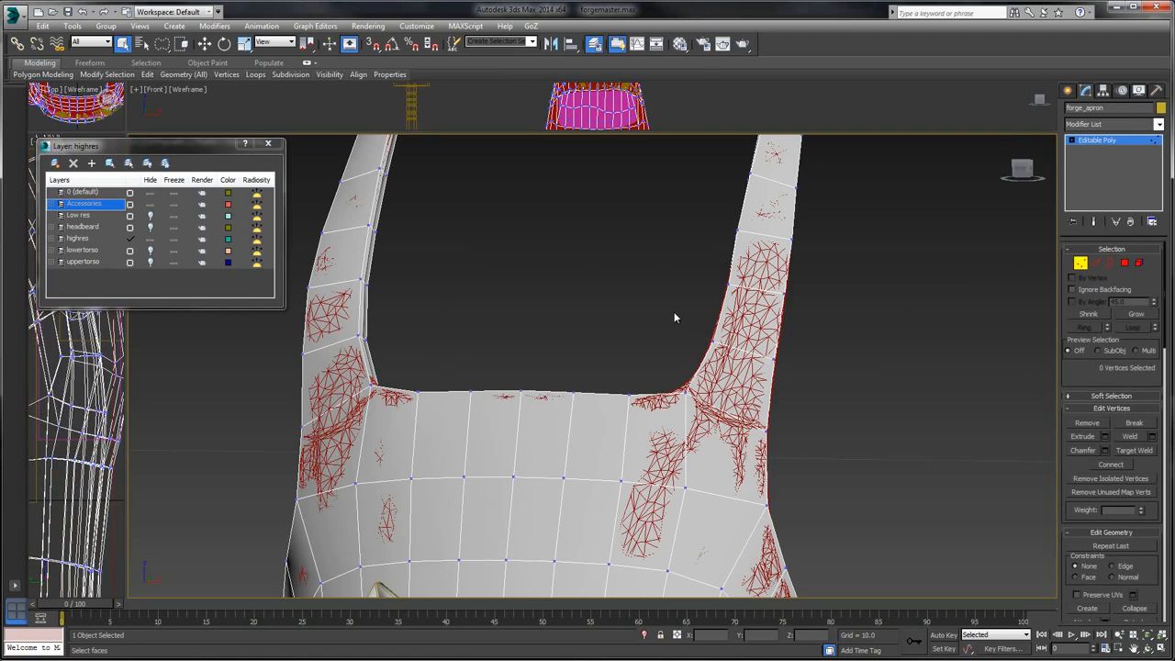
{"action": "mouse_move", "coordinate": [721, 394]}
{"action": "left_mouse_down"}
{"action": "mouse_move", "coordinate": [688, 412]}
{"action": "mouse_move", "coordinate": [634, 314]}
{"action": "left_mouse_up"}
{"action": "middle_click_drag", "start_coordinate": [634, 315], "coordinate": [617, 332], "text": "alt"}
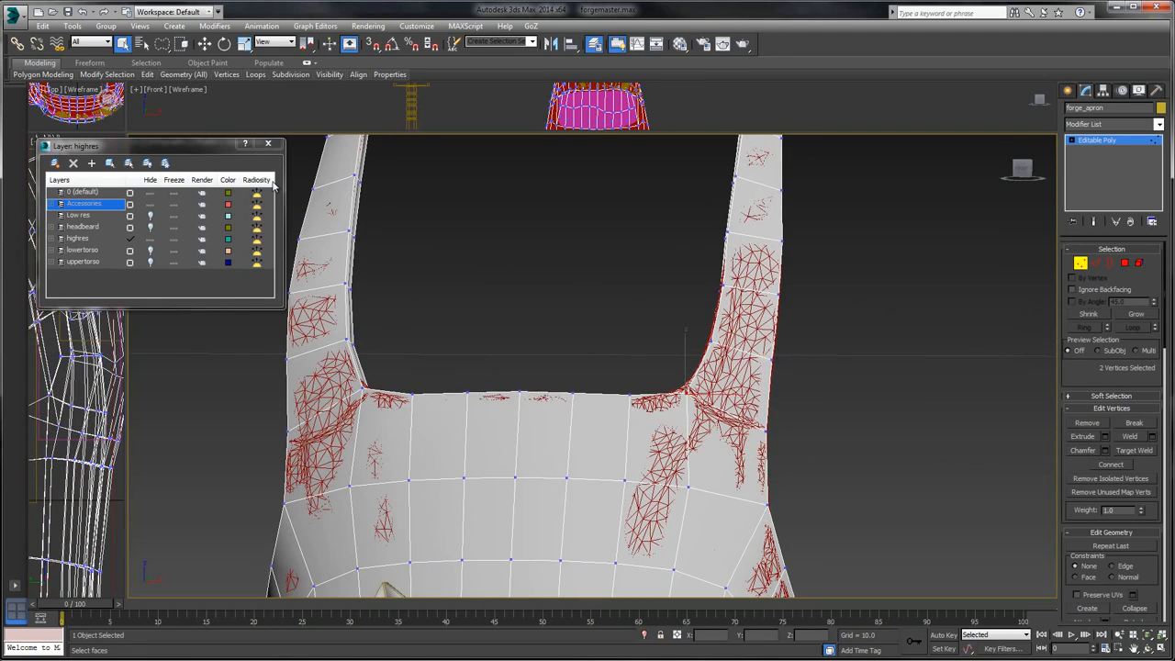
{"action": "left_click", "coordinate": [204, 43]}
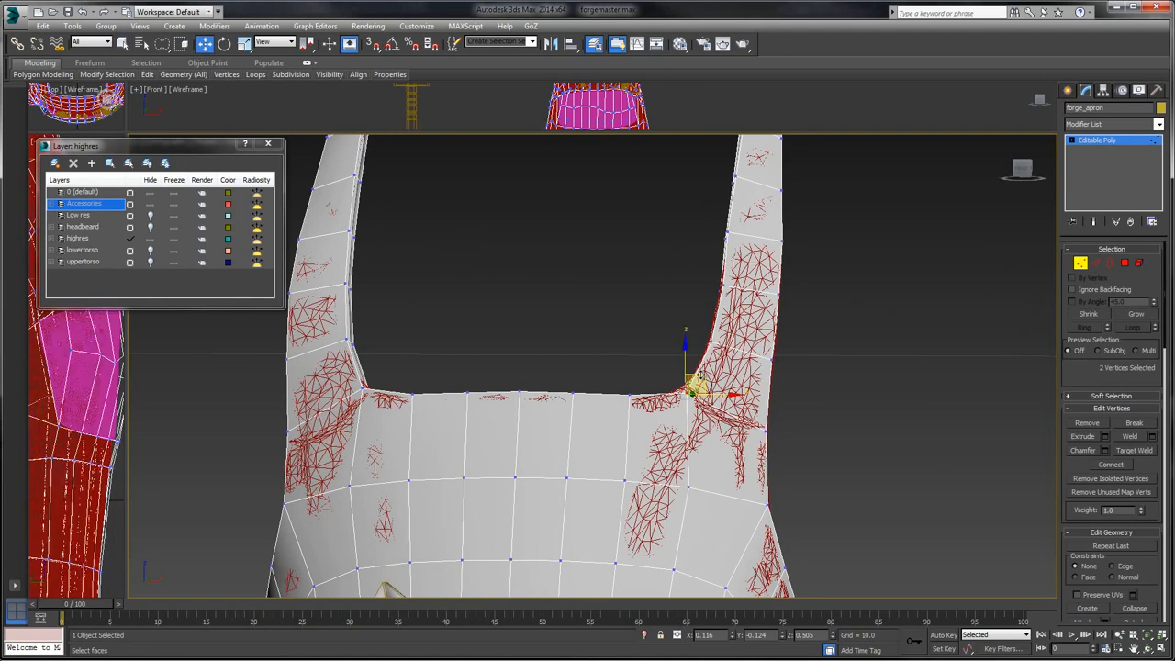
{"action": "mouse_move", "coordinate": [697, 368]}
{"action": "left_mouse_down"}
{"action": "mouse_move", "coordinate": [729, 332]}
{"action": "mouse_move", "coordinate": [705, 266]}
{"action": "mouse_move", "coordinate": [767, 282]}
{"action": "mouse_move", "coordinate": [743, 273]}
{"action": "left_mouse_up"}
{"action": "mouse_move", "coordinate": [395, 358]}
{"action": "left_mouse_down"}
{"action": "mouse_move", "coordinate": [370, 403]}
{"action": "mouse_move", "coordinate": [434, 377]}
{"action": "left_mouse_up"}
{"action": "mouse_move", "coordinate": [619, 370]}
{"action": "left_mouse_down"}
{"action": "mouse_move", "coordinate": [620, 393]}
{"action": "mouse_move", "coordinate": [643, 376]}
{"action": "left_mouse_up"}
{"action": "middle_click_drag", "start_coordinate": [645, 377], "coordinate": [598, 380], "text": "alt"}
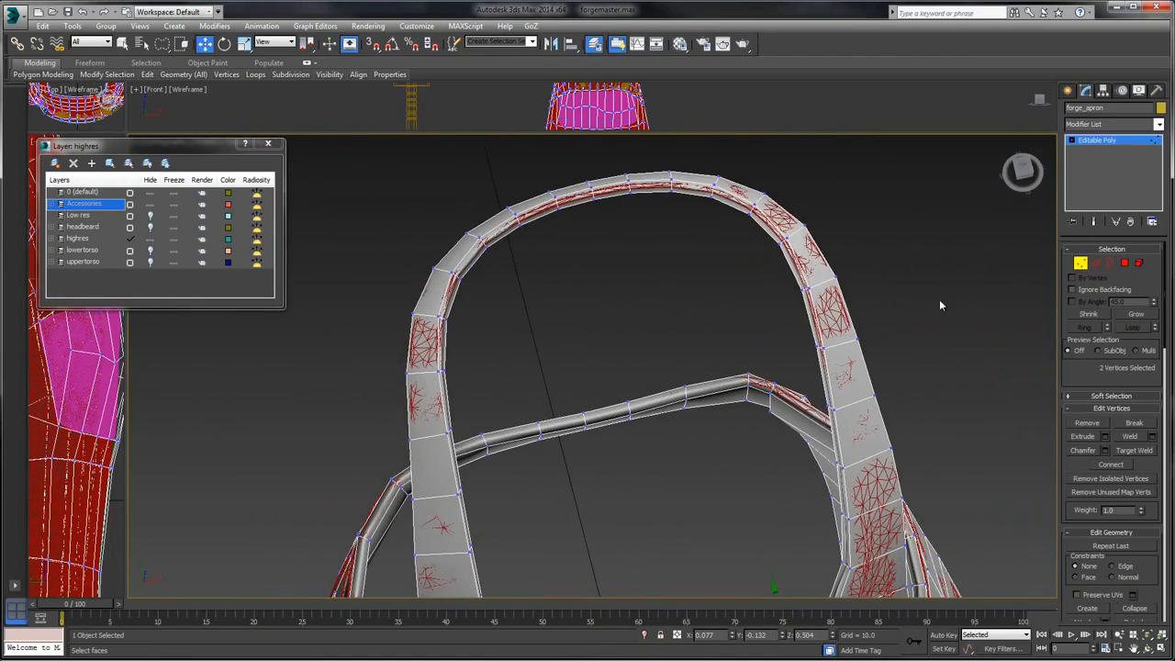
{"action": "middle_click_drag", "start_coordinate": [717, 252], "coordinate": [836, 300], "text": "alt"}
{"action": "scroll", "coordinate": [801, 209], "scroll_direction": "up", "scroll_amount": 5}
{"action": "left_click", "coordinate": [1104, 140]}
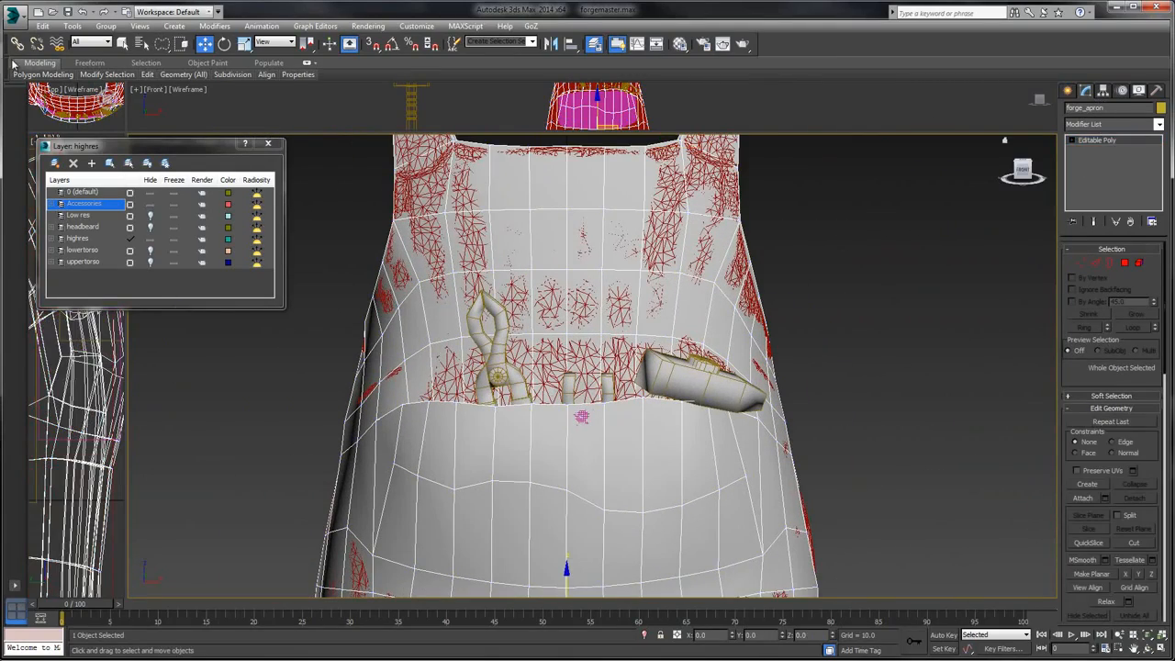
- Export the selected apron as forge_apron_cage in OBJ format to the Cages folder
{"action": "left_click_drag", "start_coordinate": [1138, 107], "coordinate": [591, 111]}
{"action": "key", "text": "ctrl+c"}
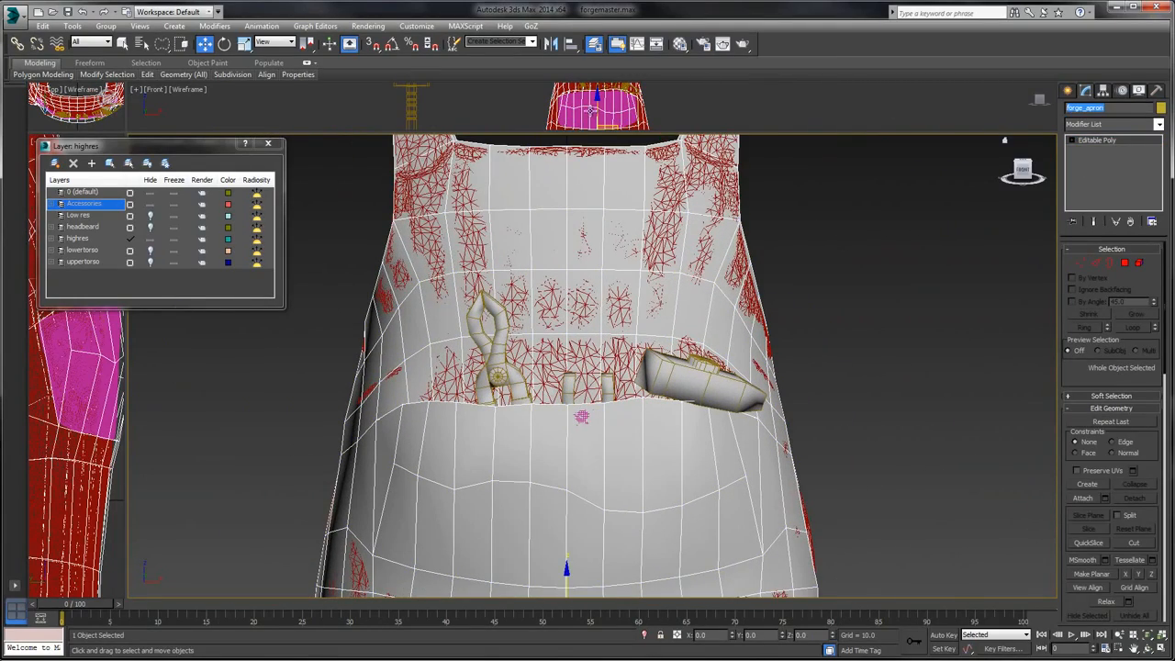
{"action": "left_click", "coordinate": [15, 15]}
{"action": "left_click", "coordinate": [51, 205]}
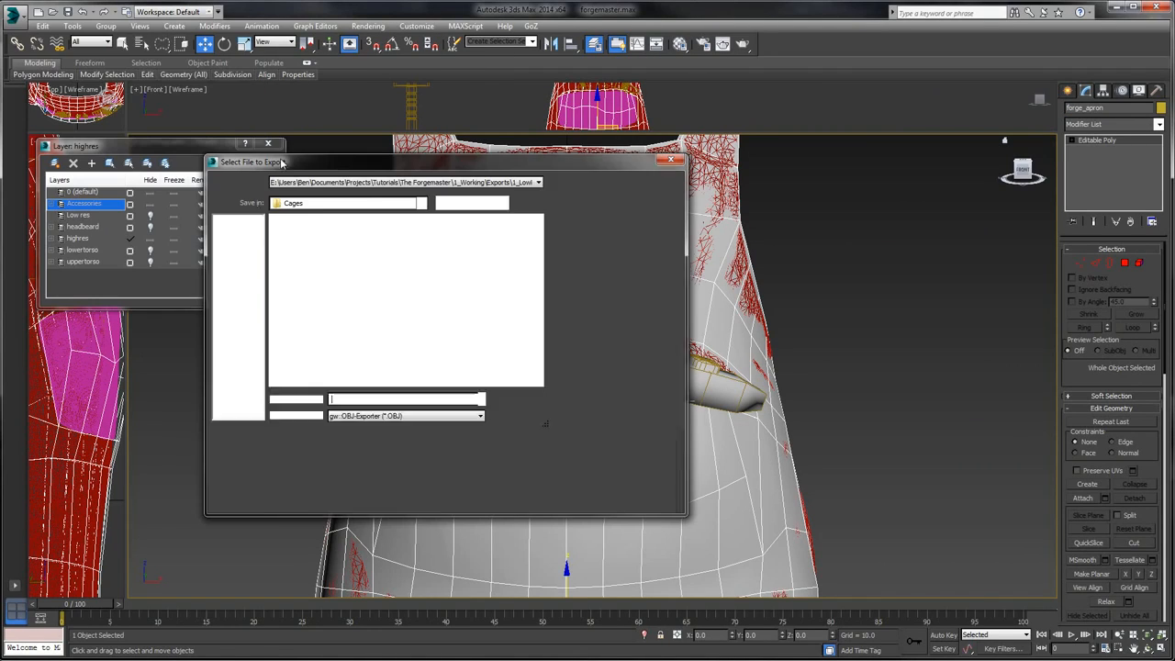
{"action": "key", "text": "ctrl+v"}
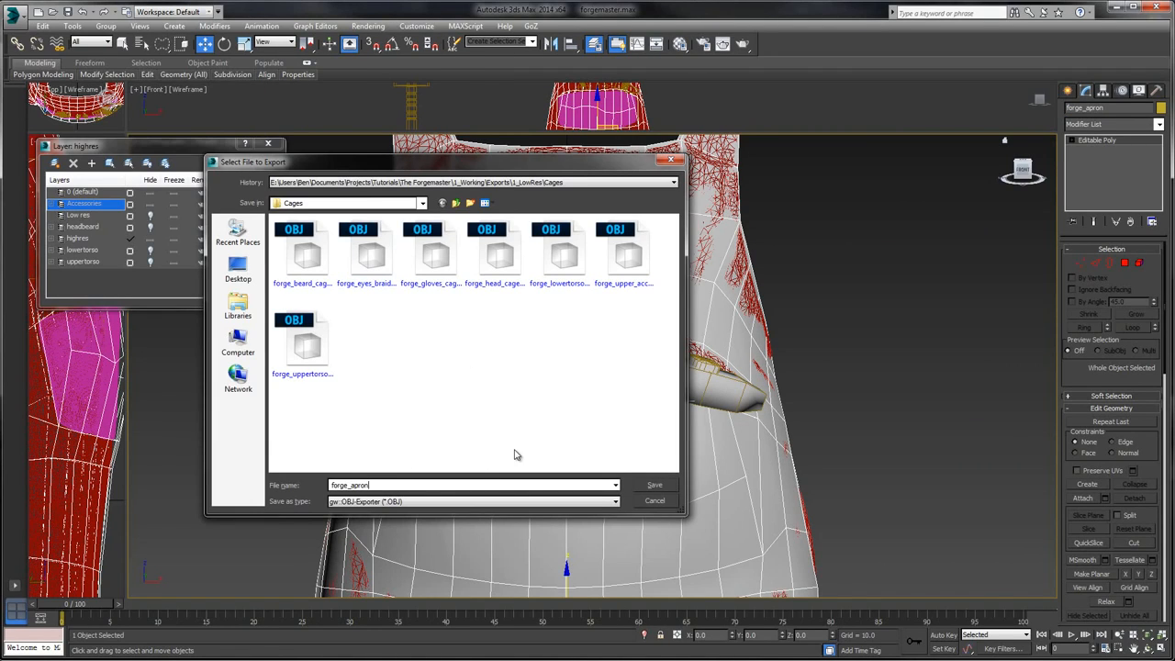
{"action": "type", "text": "_cage"}
{"action": "left_click", "coordinate": [652, 485]}
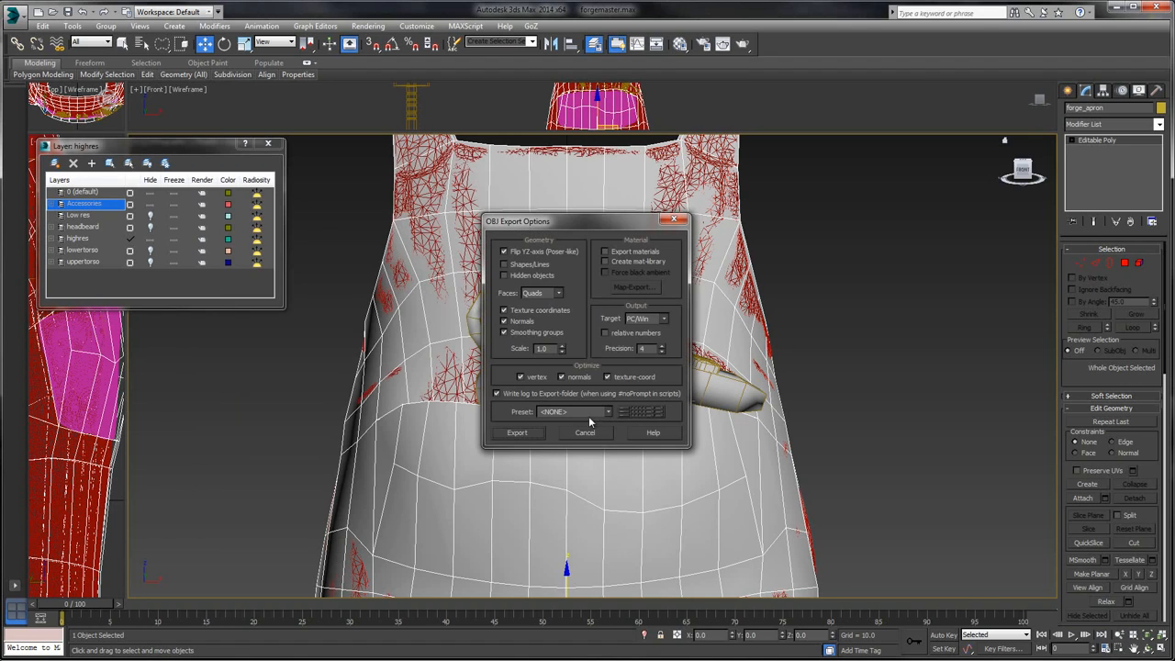
{"action": "left_click", "coordinate": [520, 433]}
{"action": "left_click", "coordinate": [715, 435]}
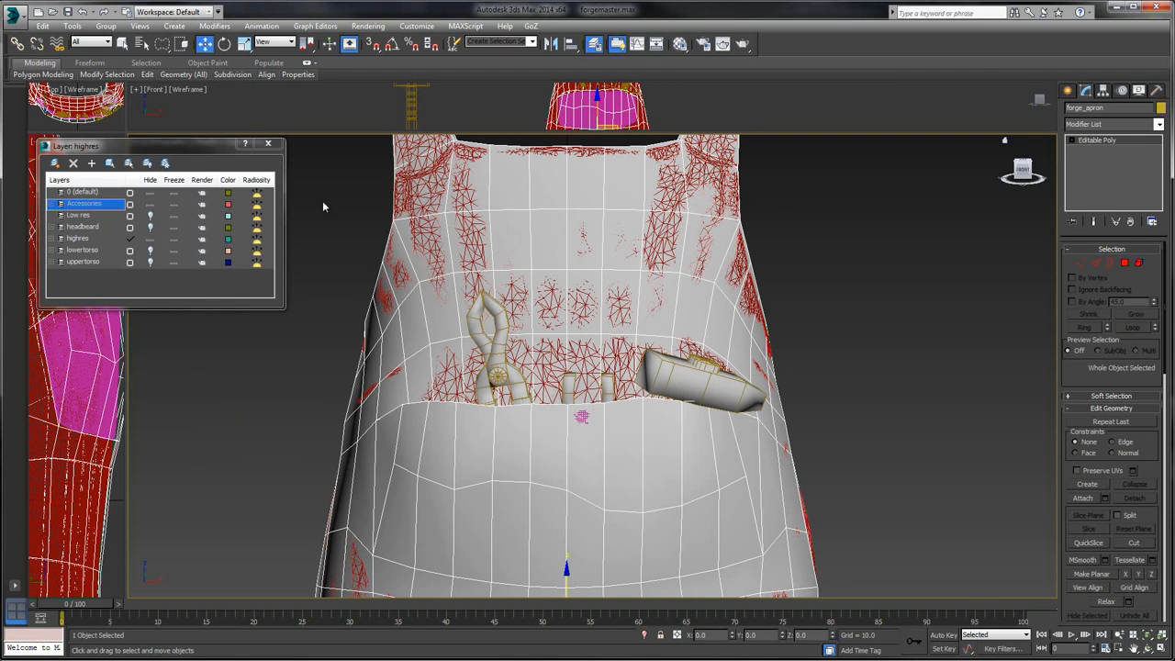
- Select the big hammer and export it to the Cages folder as forge_bighammer_cage.obj
{"action": "scroll", "coordinate": [884, 289], "scroll_direction": "down", "scroll_amount": 6}
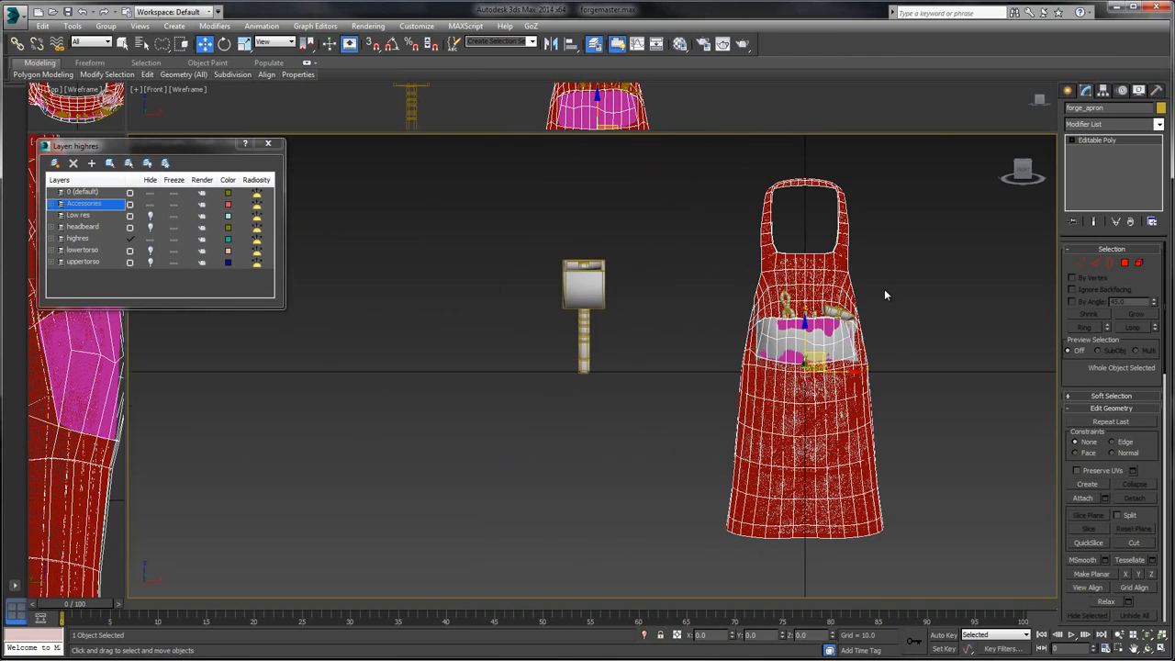
{"action": "left_click", "coordinate": [600, 288]}
{"action": "scroll", "coordinate": [606, 303], "scroll_direction": "up", "scroll_amount": 4}
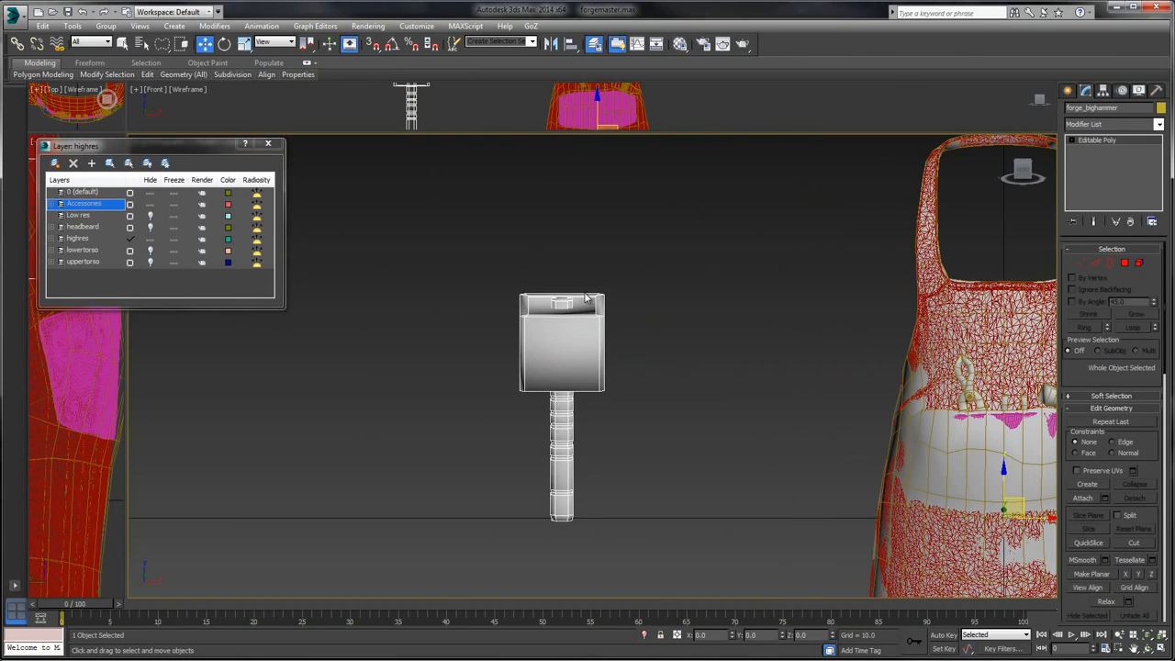
{"action": "left_click", "coordinate": [13, 14]}
{"action": "mouse_move", "coordinate": [45, 206]}
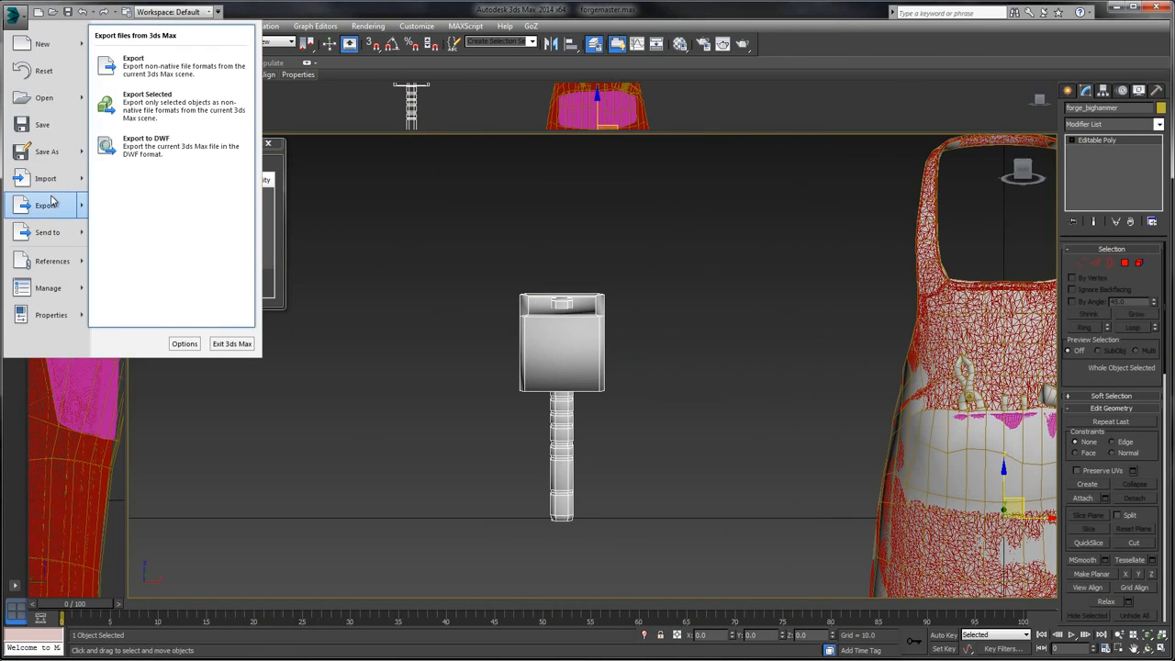
{"action": "left_click", "coordinate": [139, 102]}
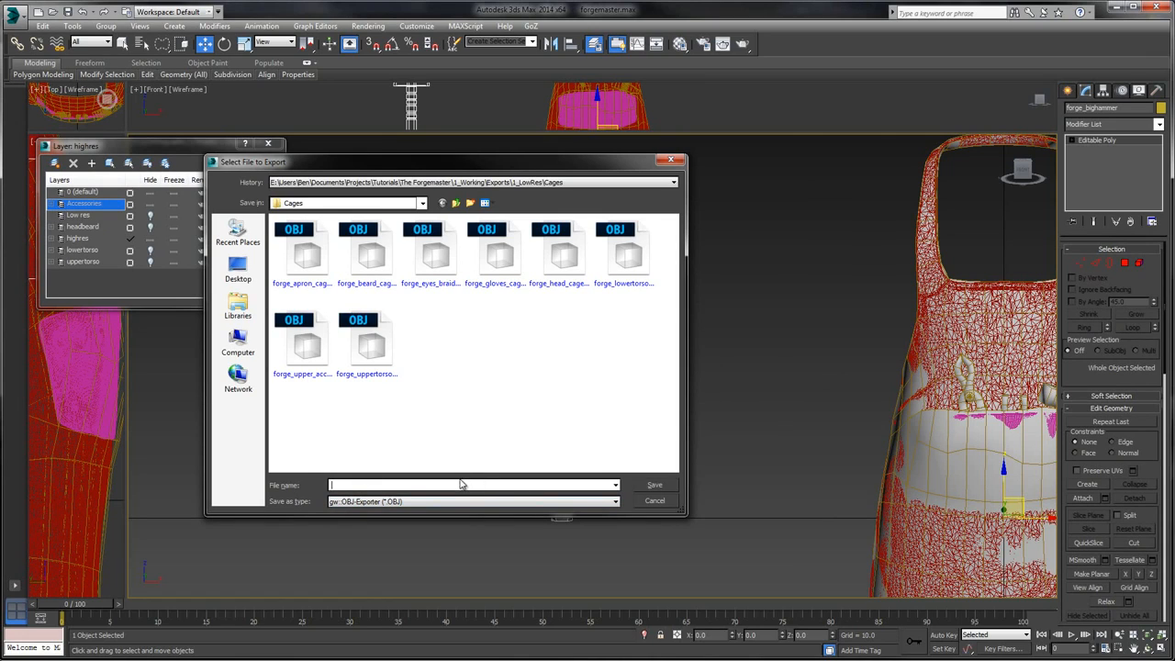
{"action": "left_click", "coordinate": [367, 344]}
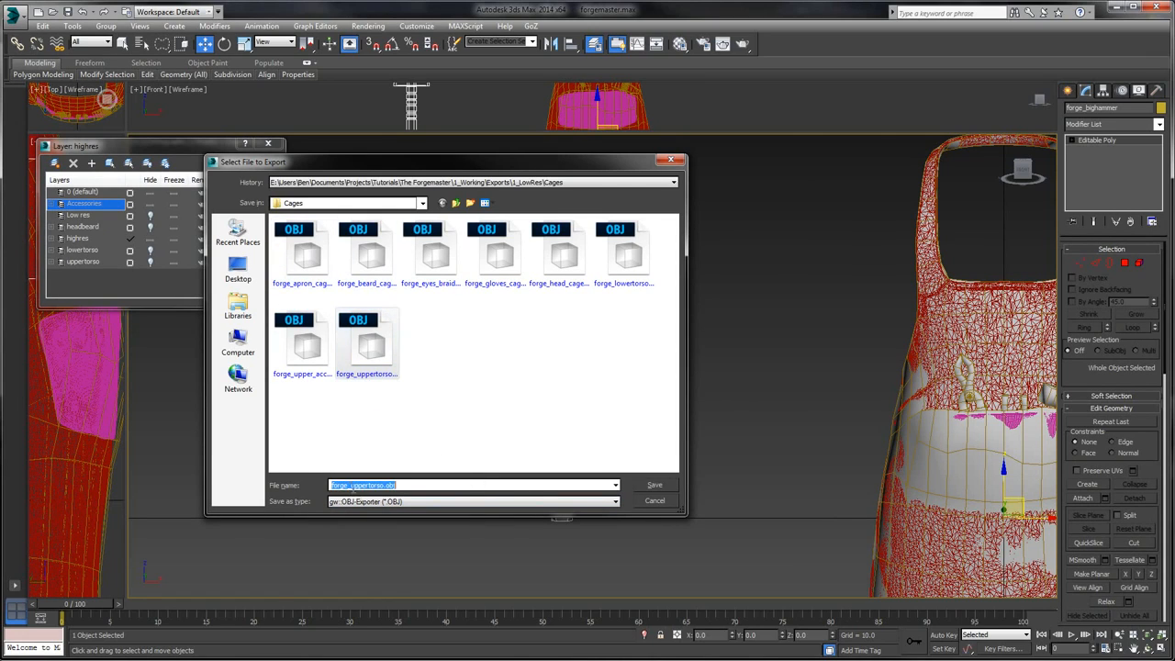
{"action": "left_click_drag", "start_coordinate": [350, 486], "coordinate": [381, 484]}
{"action": "type", "text": "bighammer_cage"}
{"action": "left_click", "coordinate": [521, 400]}
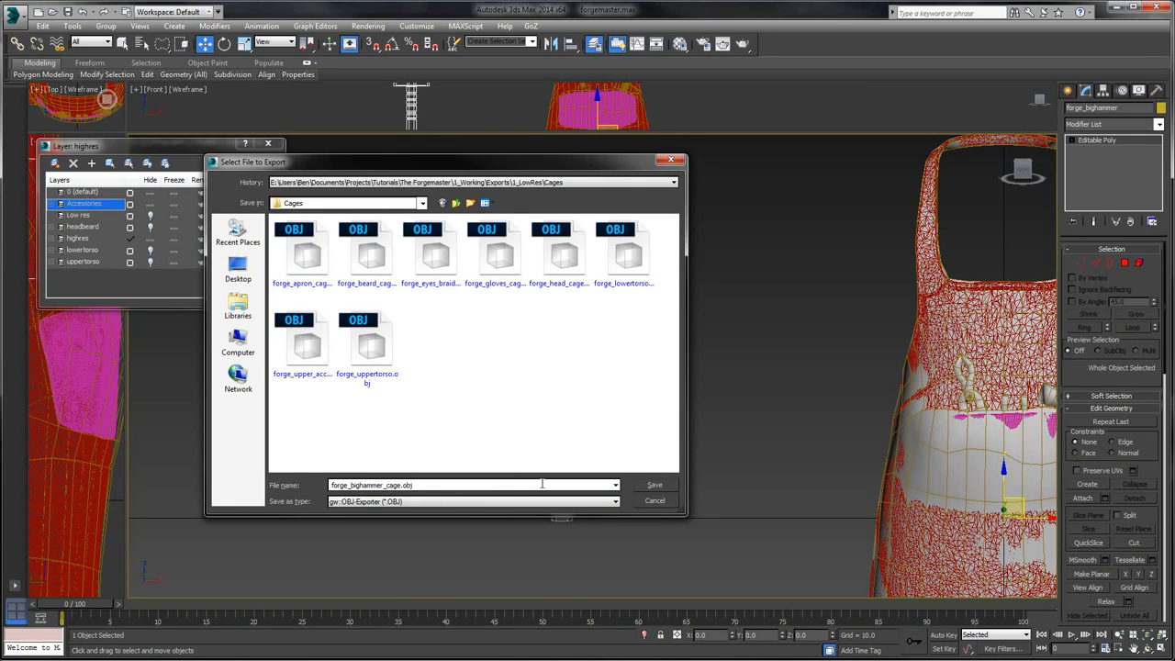
{"action": "left_click", "coordinate": [653, 490]}
{"action": "left_click", "coordinate": [626, 429]}
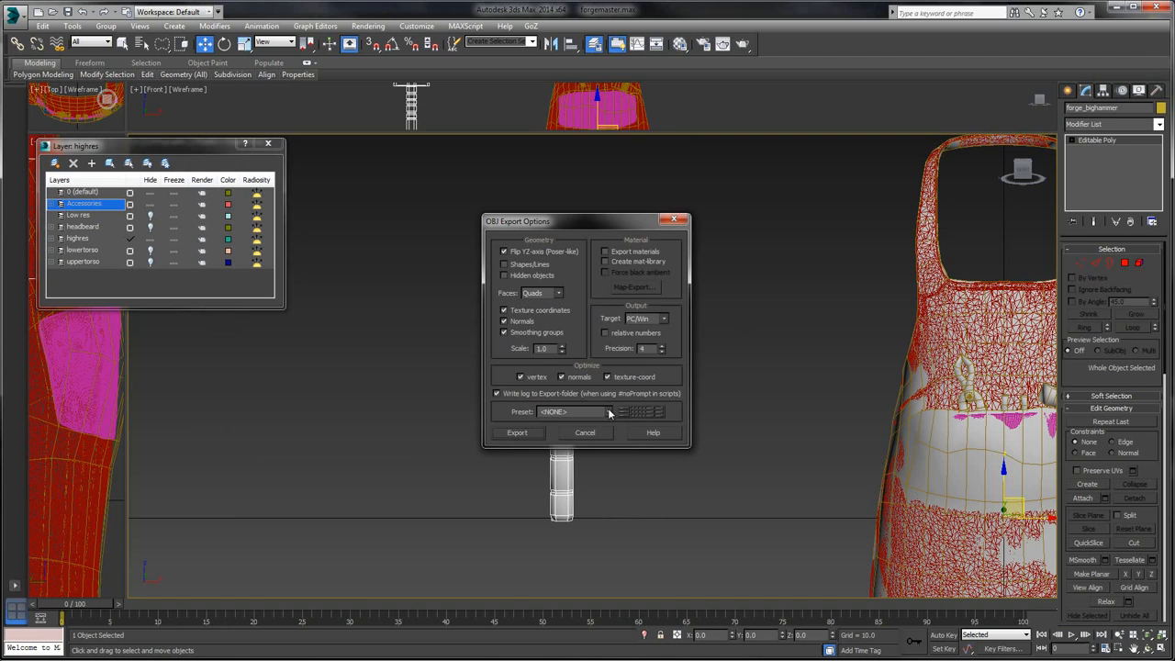
{"action": "left_click", "coordinate": [518, 432]}
{"action": "left_click", "coordinate": [715, 435]}
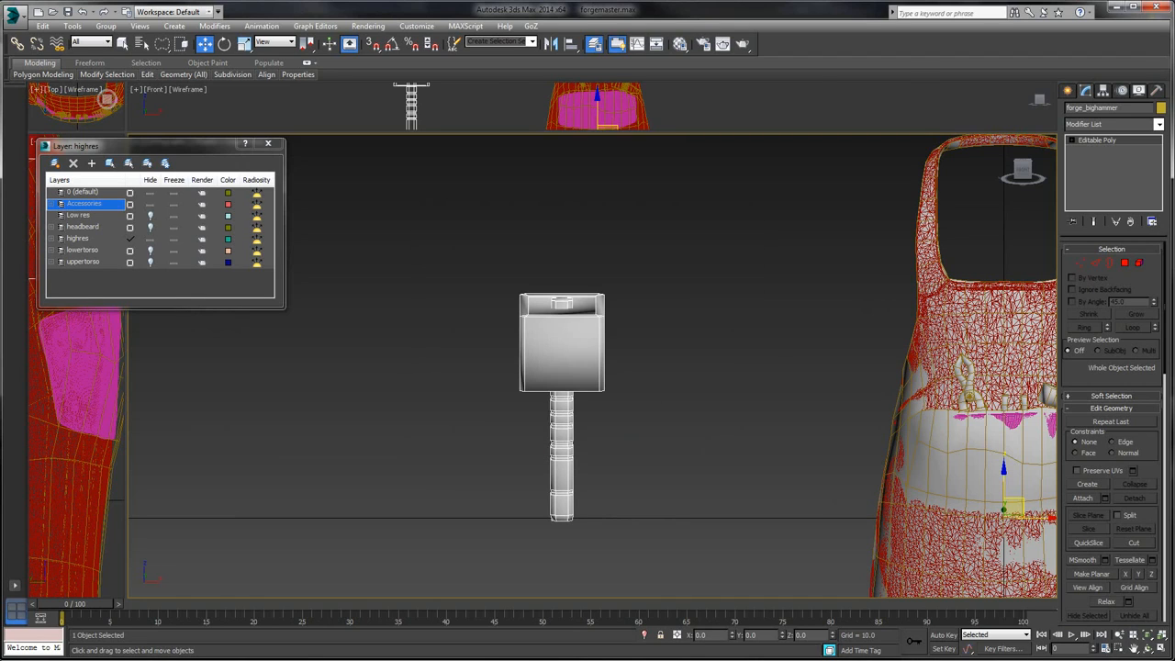
- Switch to the Cages folder in Windows Explorer, rename forge_uppertorso.obj as forge_uppertorso_cage.obj, and return to 3ds Max
{"action": "key", "text": "alt+Tab"}
{"action": "right_click", "coordinate": [602, 296]}
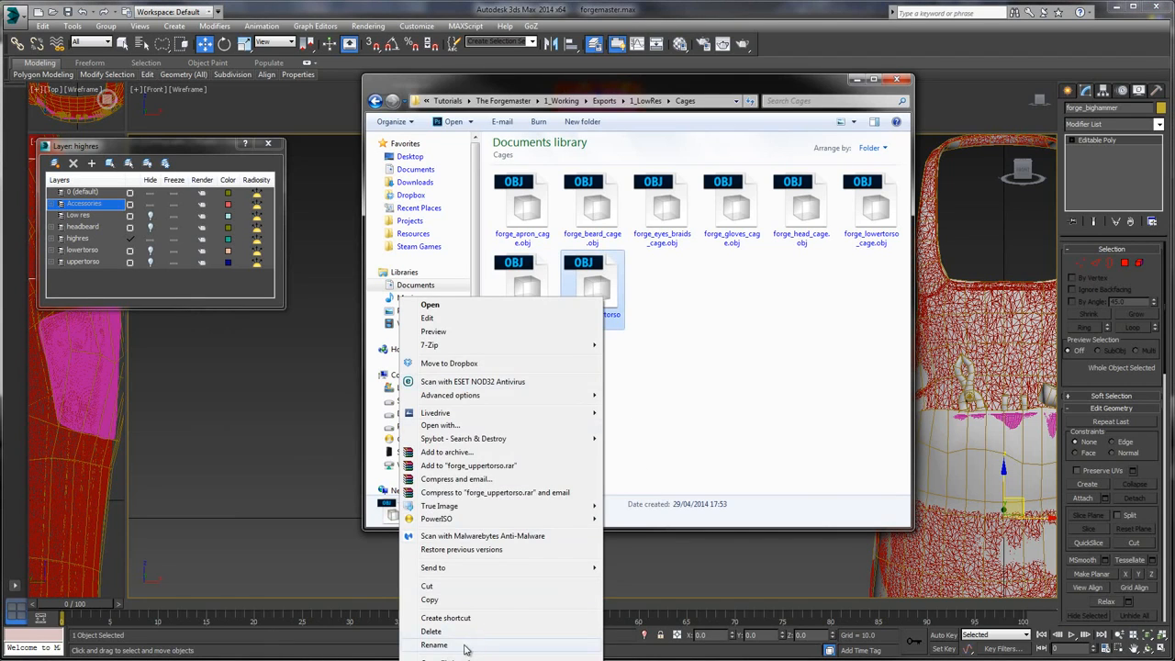
{"action": "left_click", "coordinate": [434, 645]}
{"action": "left_click", "coordinate": [620, 315]}
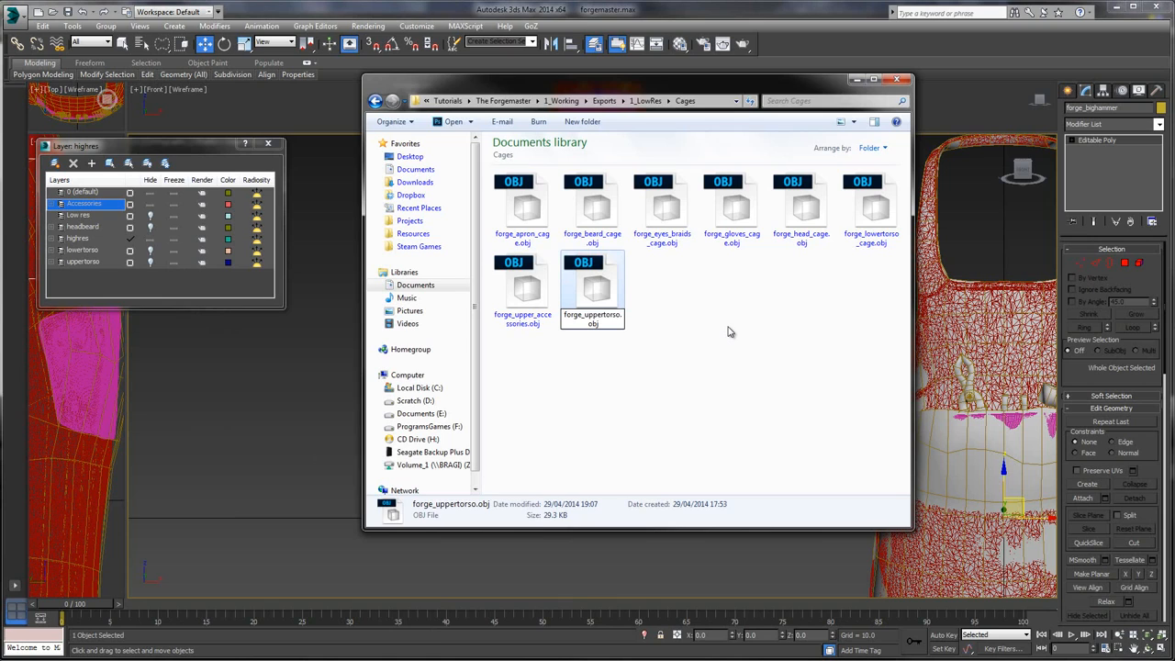
{"action": "type", "text": "_cage"}
{"action": "key", "text": "Return"}
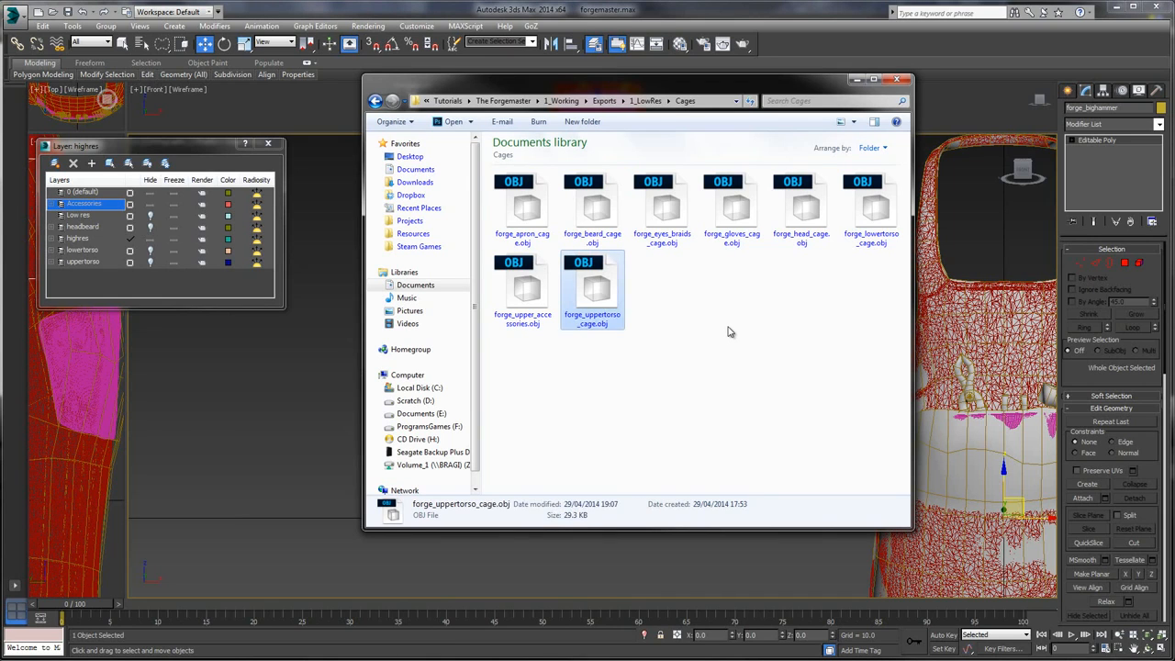
{"action": "left_click", "coordinate": [740, 333]}
{"action": "left_click_drag", "start_coordinate": [571, 92], "coordinate": [460, 106]}
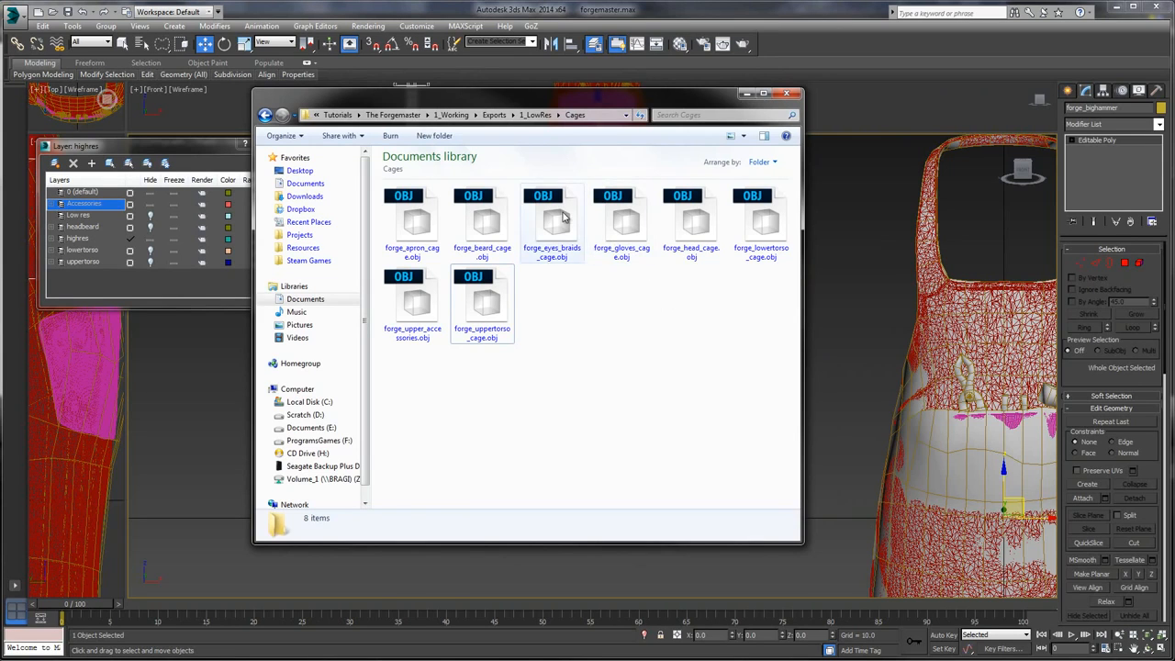
{"action": "left_click_drag", "start_coordinate": [379, 94], "coordinate": [416, 109]}
{"action": "left_click", "coordinate": [555, 25]}
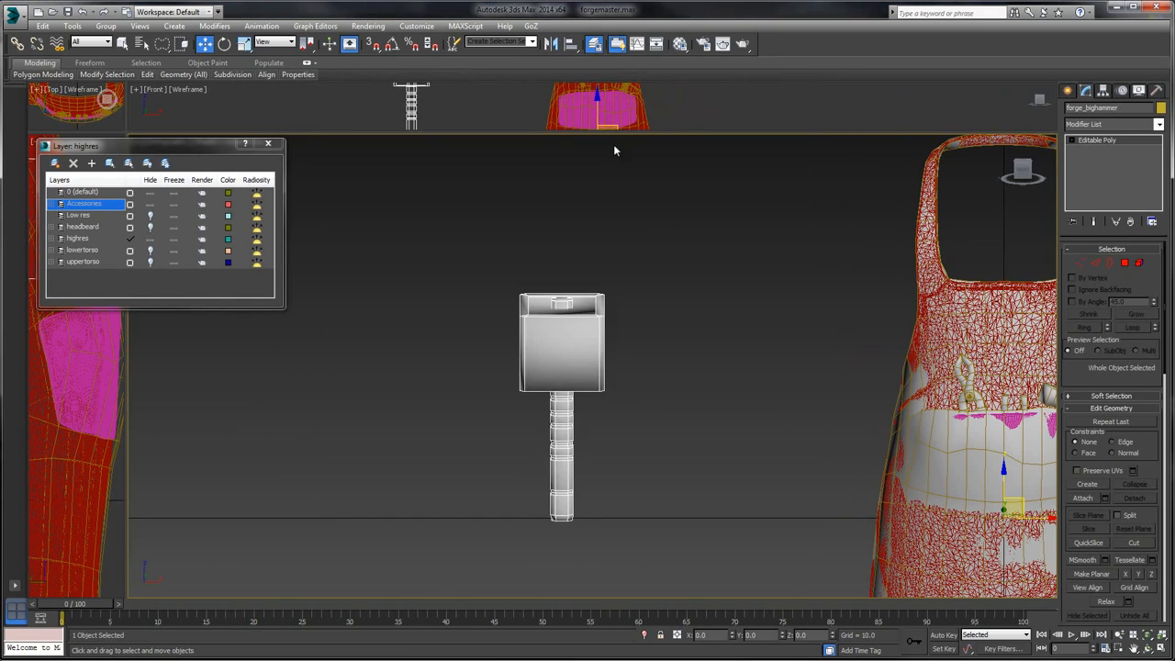
- Save the scene under the new file name forgemaster1.max in the Max folder
{"action": "middle_click_drag", "start_coordinate": [688, 263], "coordinate": [465, 251]}
{"action": "left_click", "coordinate": [15, 17]}
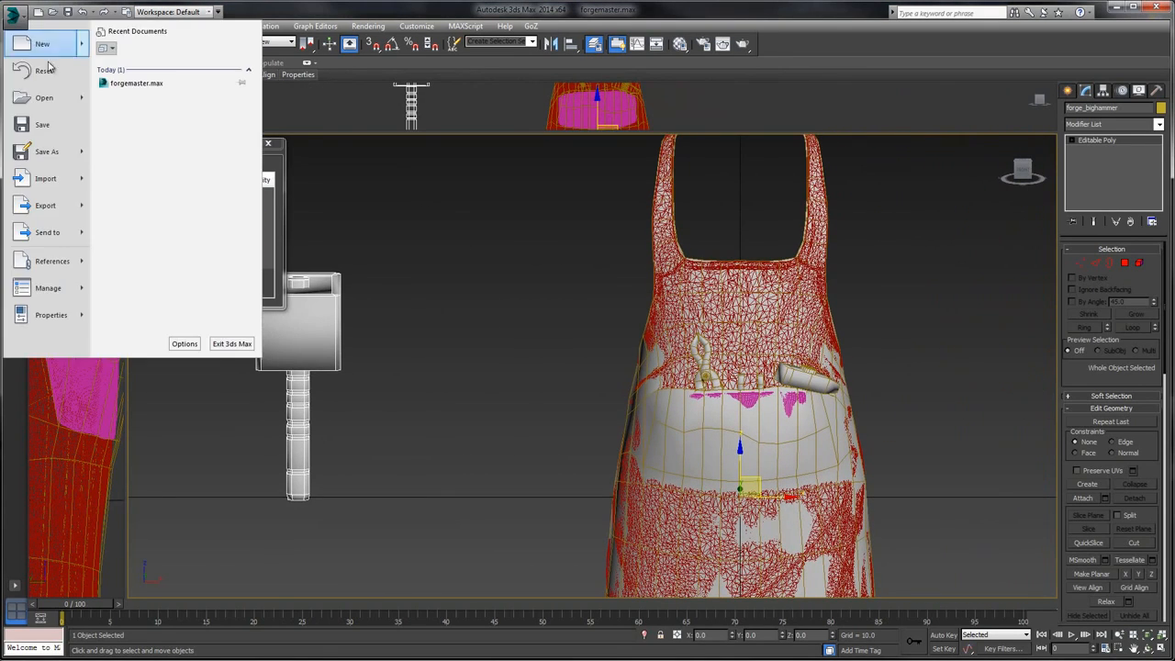
{"action": "left_click", "coordinate": [41, 150]}
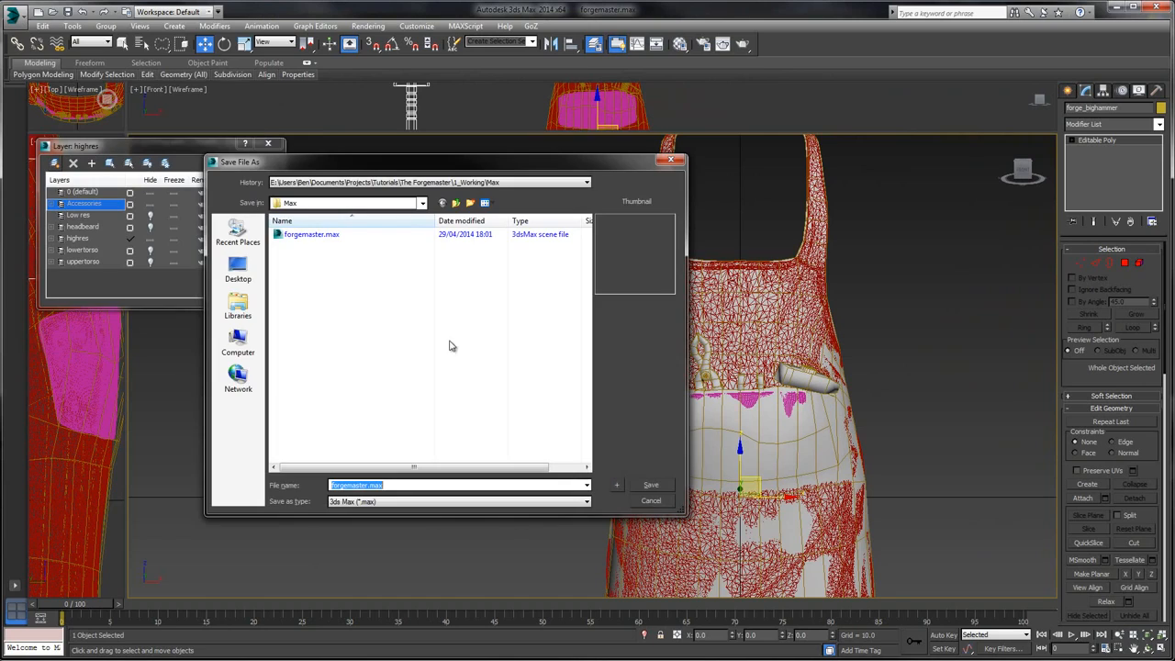
{"action": "left_click", "coordinate": [389, 485]}
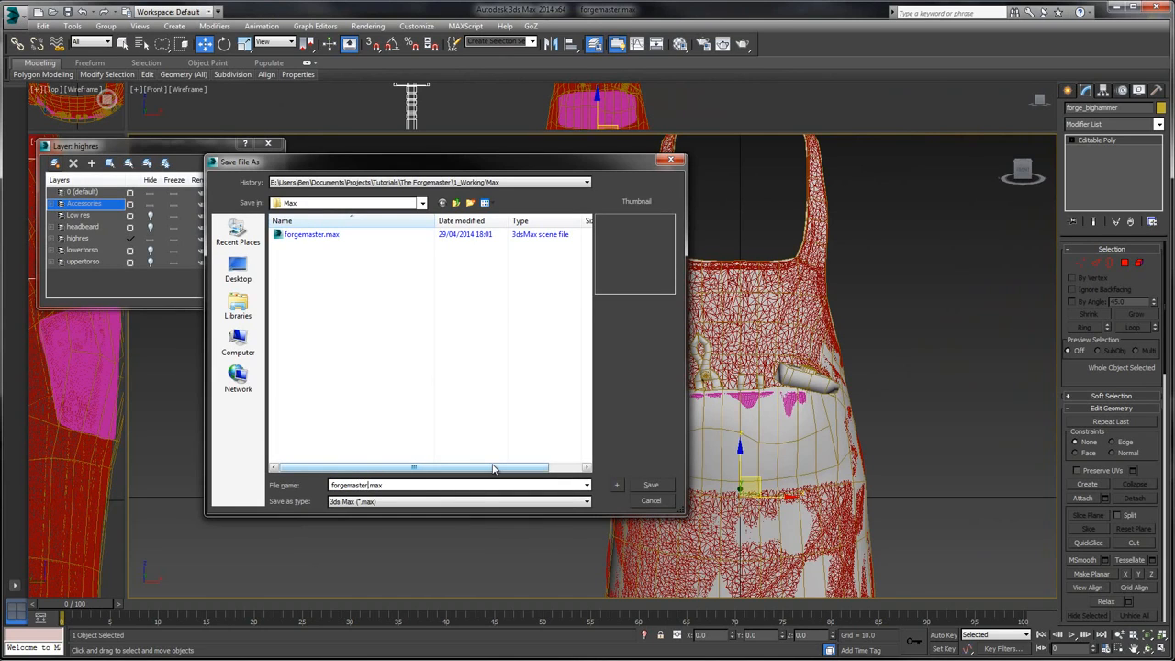
{"action": "type", "text": "1"}
{"action": "key", "text": "Return"}
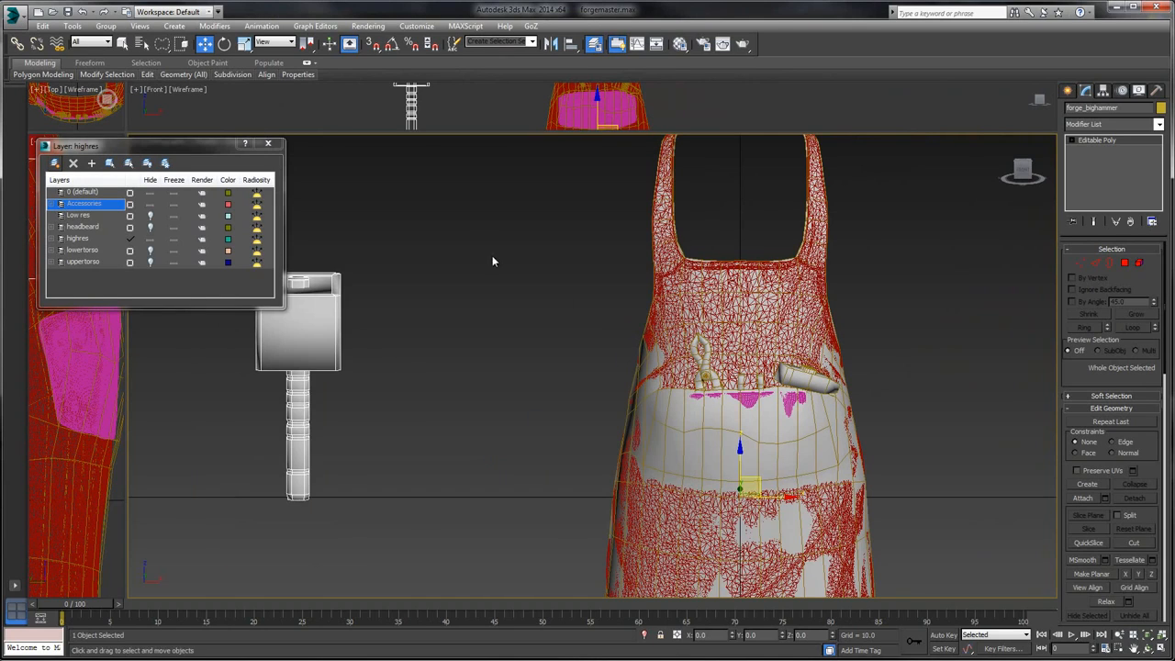
- Launch xNormal, dismiss the tangent basis calculator warning, and move its window up
{"action": "left_click", "coordinate": [1114, 6]}
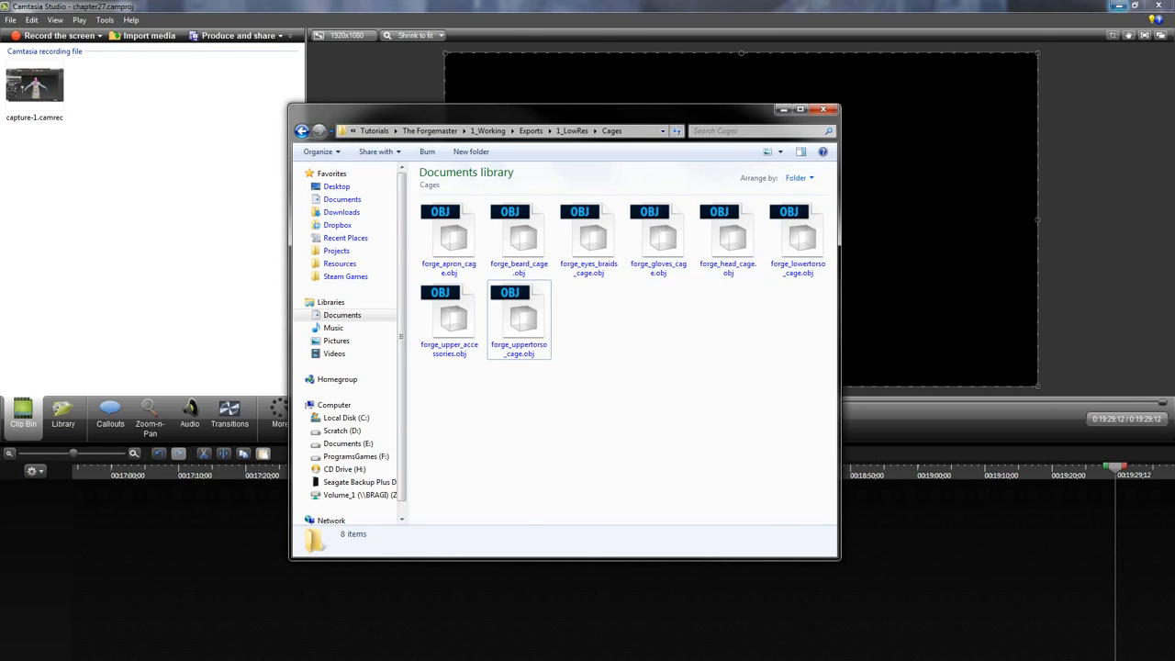
{"action": "key", "text": "alt+Tab"}
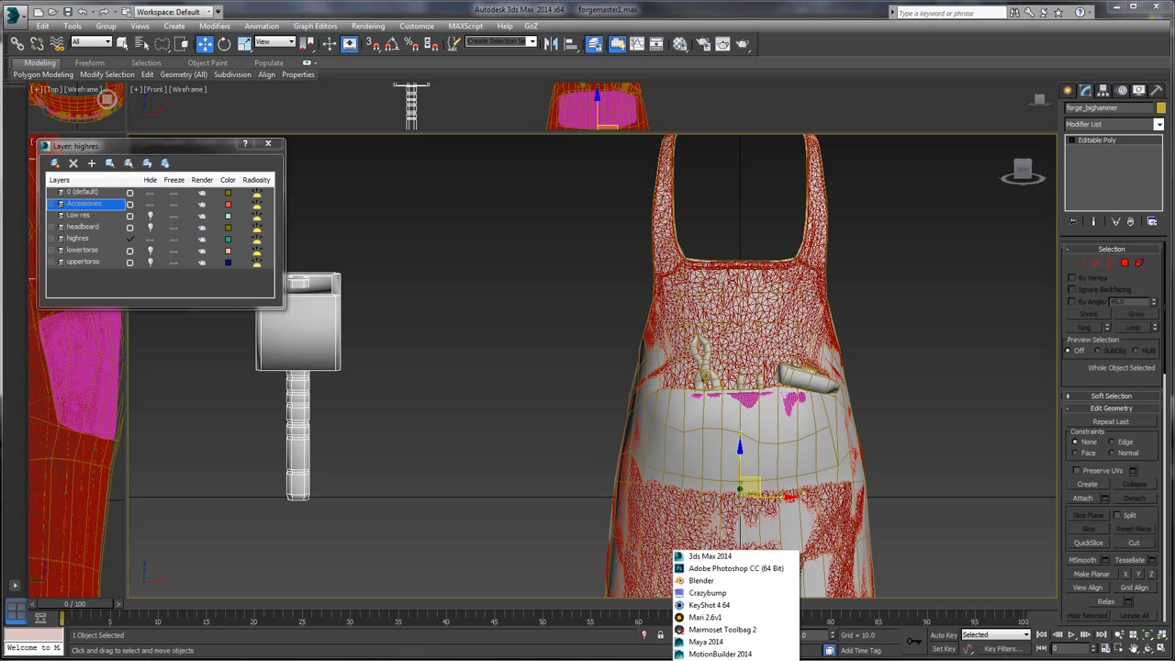
{"action": "left_click", "coordinate": [734, 659]}
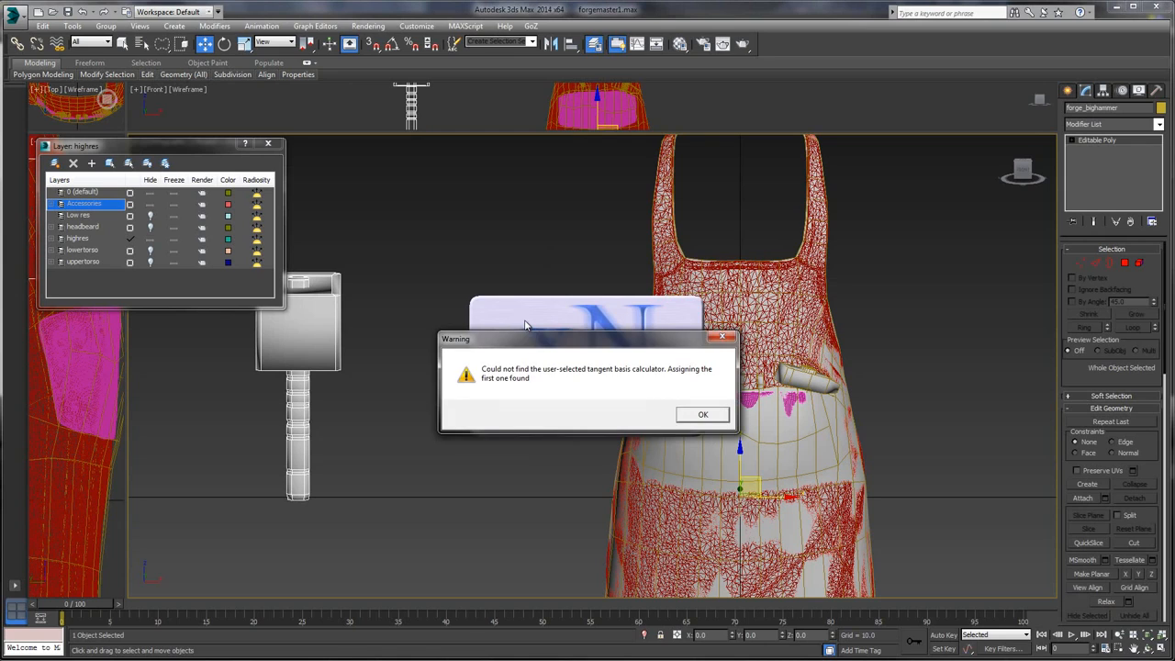
{"action": "left_click", "coordinate": [699, 414]}
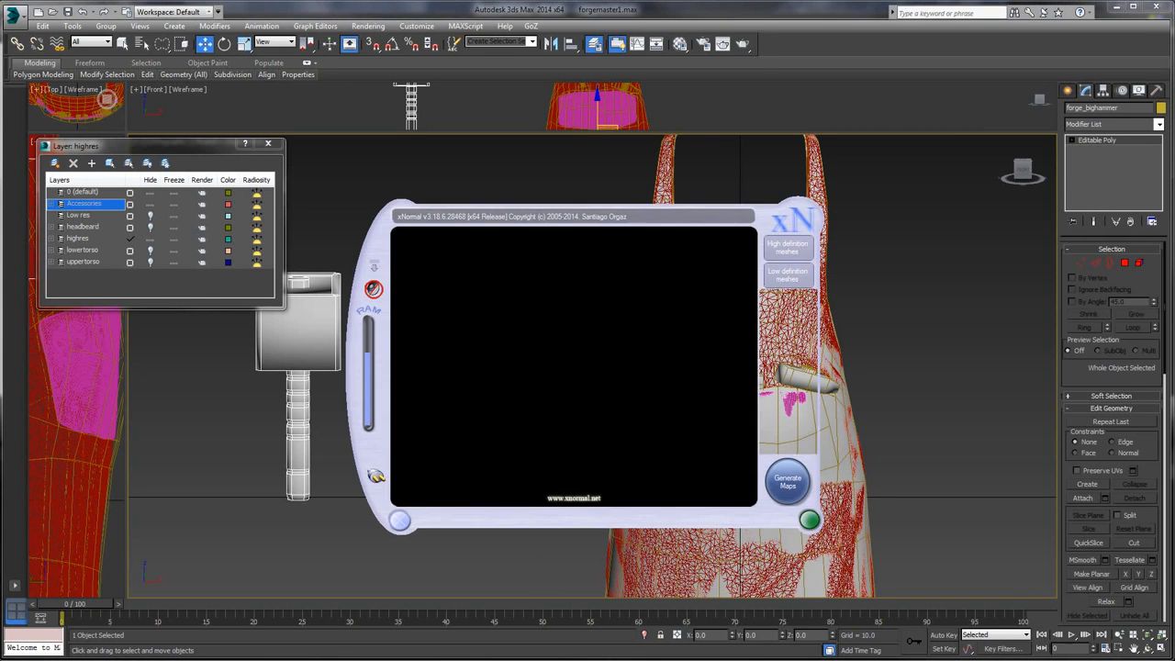
{"action": "left_click_drag", "start_coordinate": [617, 205], "coordinate": [640, 171]}
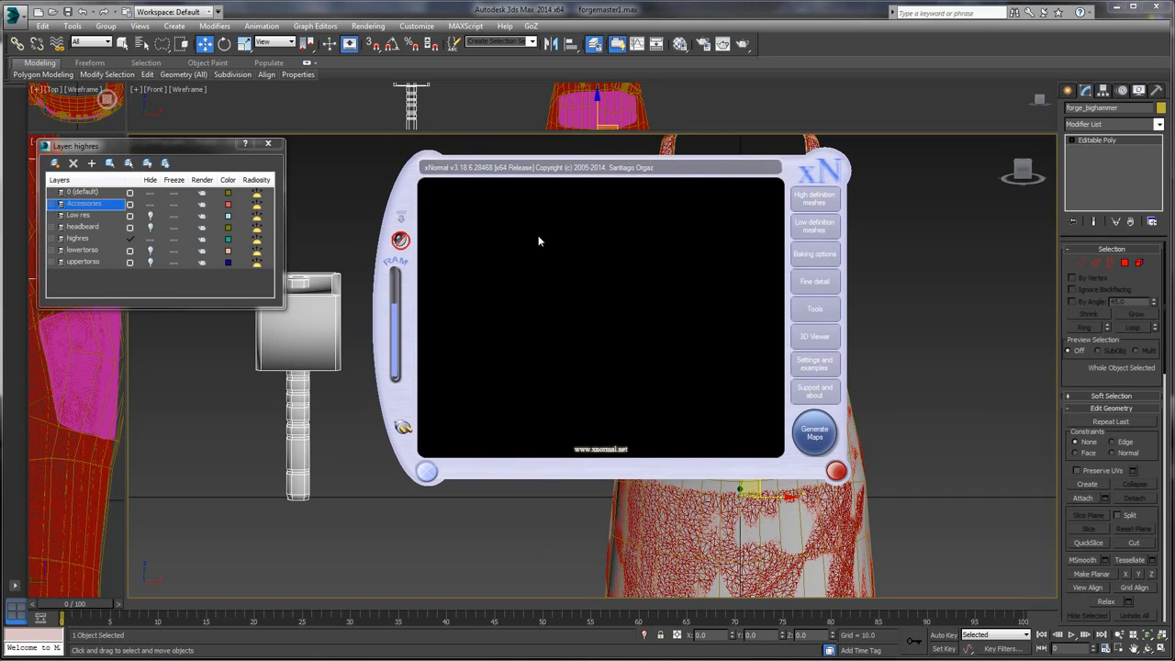
- Remove the old Cowboy Shooter hair meshes from xNormal's high definition and low definition mesh lists
{"action": "left_click", "coordinate": [812, 204]}
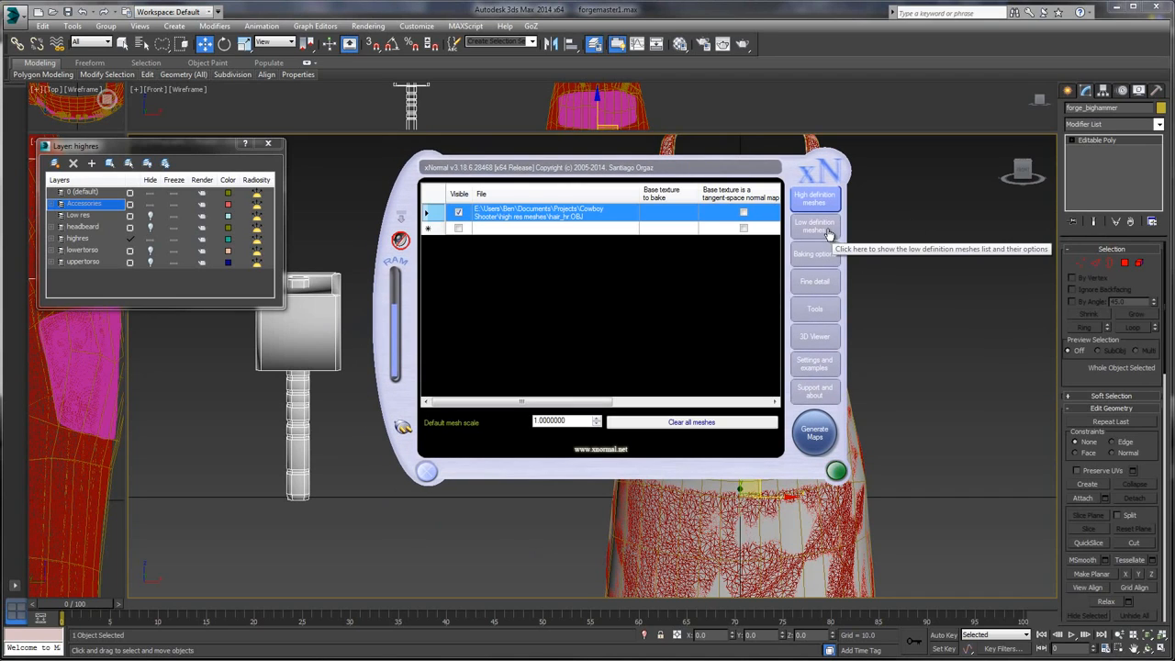
{"action": "right_click", "coordinate": [619, 219]}
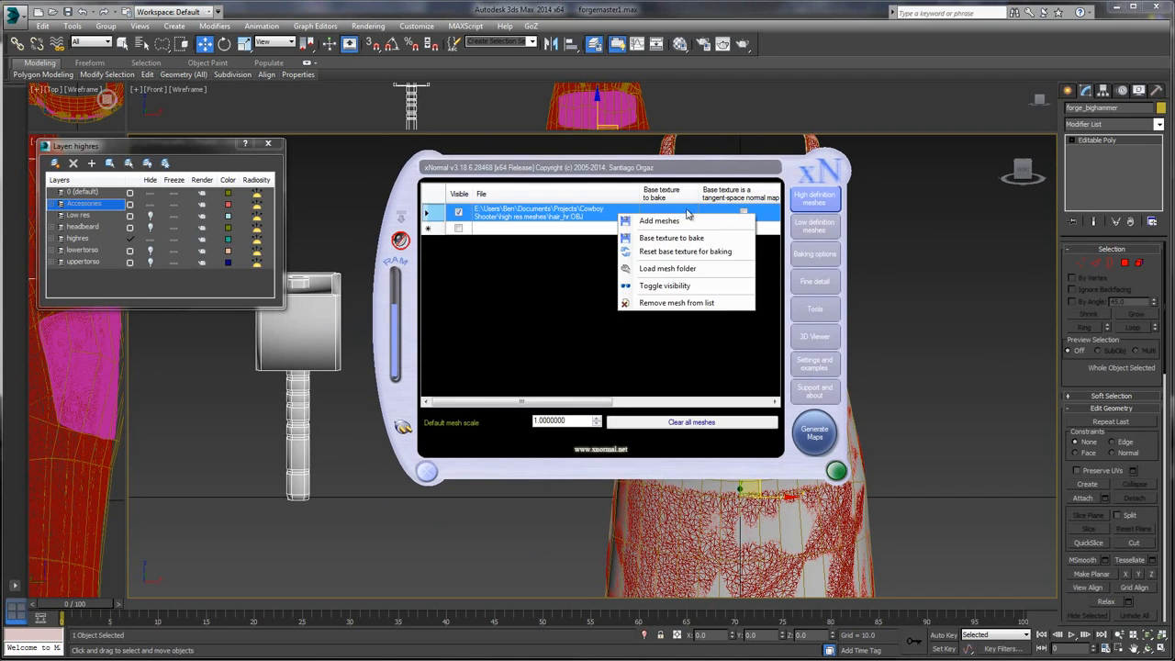
{"action": "left_click", "coordinate": [683, 304]}
{"action": "left_click", "coordinate": [829, 231]}
{"action": "right_click", "coordinate": [587, 215]}
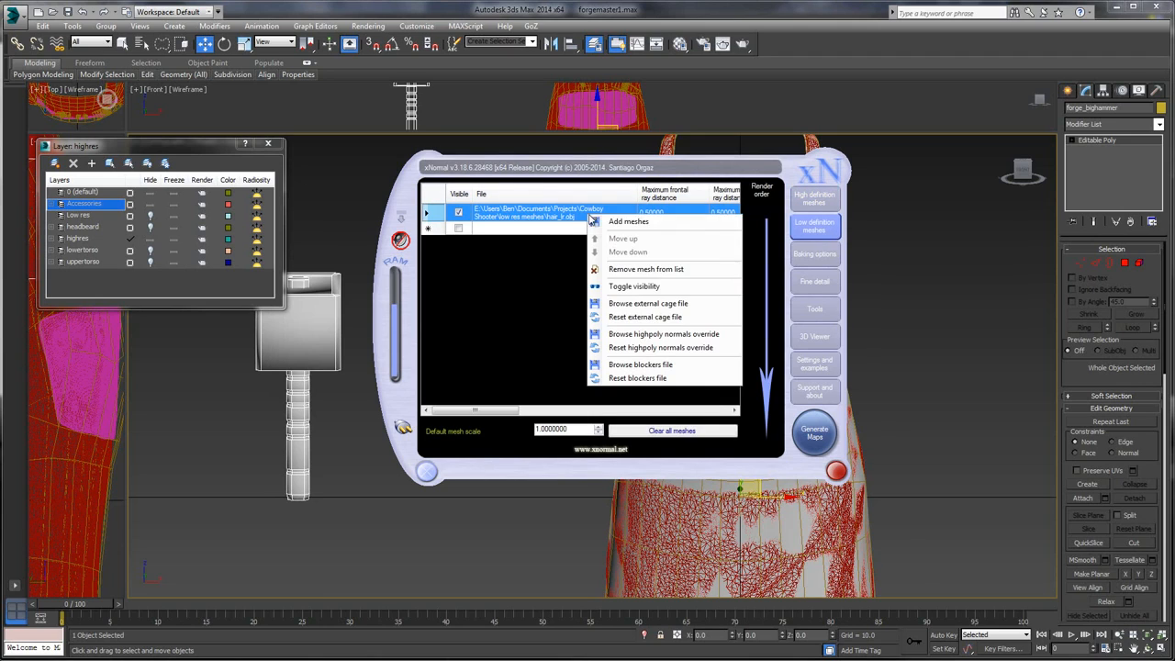
{"action": "left_click", "coordinate": [629, 270]}
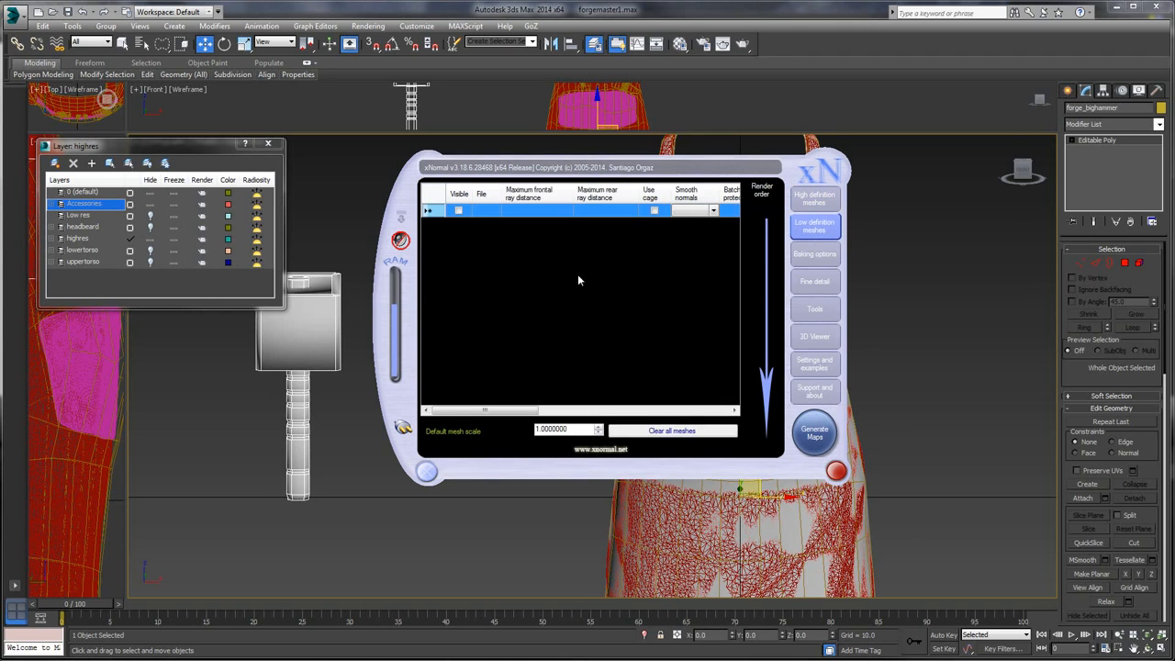
- Show the high definition meshes list and move the xNormal window aside to make room for file browsing
{"action": "left_click", "coordinate": [818, 201]}
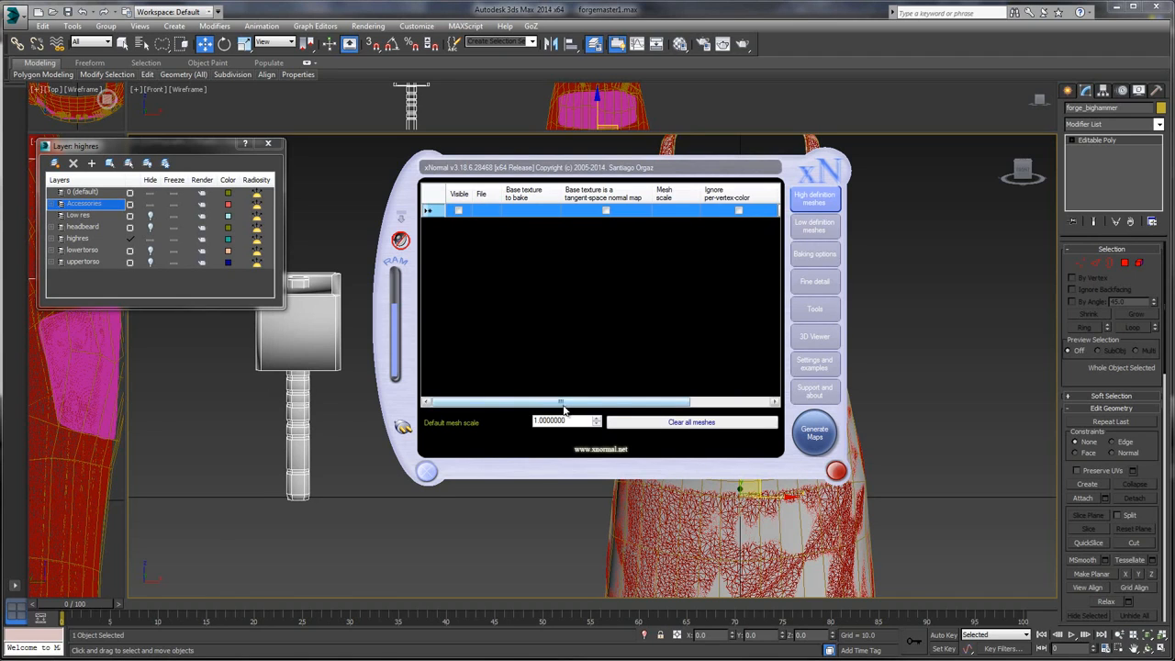
{"action": "mouse_move", "coordinate": [558, 403]}
{"action": "left_mouse_down"}
{"action": "mouse_move", "coordinate": [600, 403]}
{"action": "mouse_move", "coordinate": [550, 404]}
{"action": "left_mouse_up"}
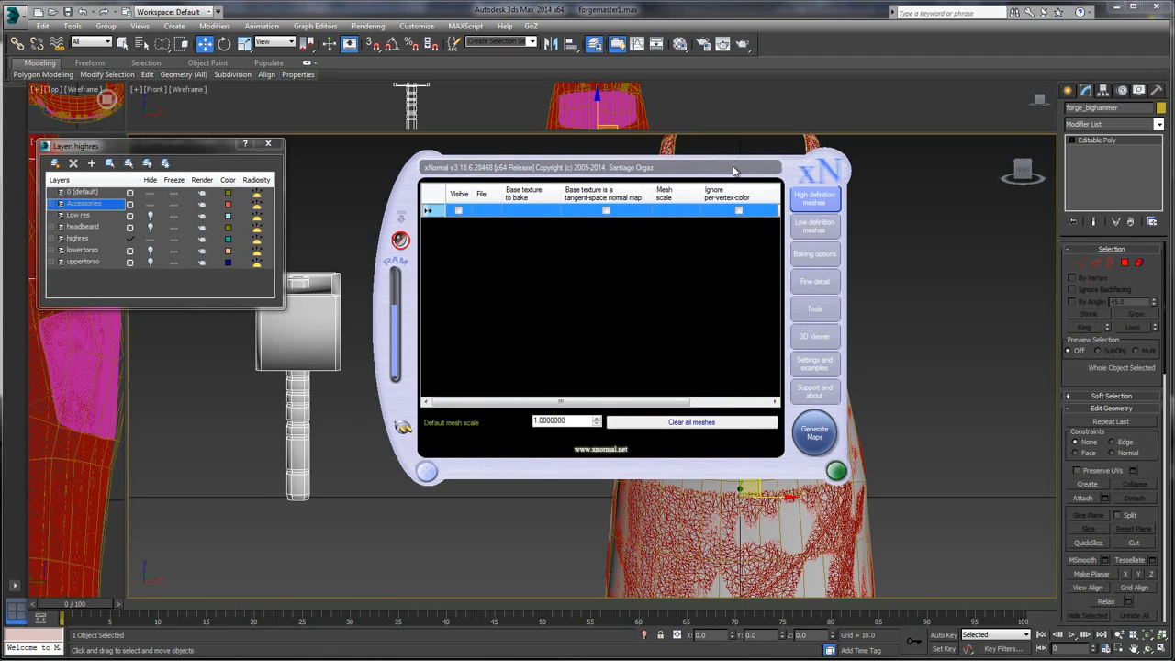
{"action": "left_click_drag", "start_coordinate": [716, 159], "coordinate": [721, 162]}
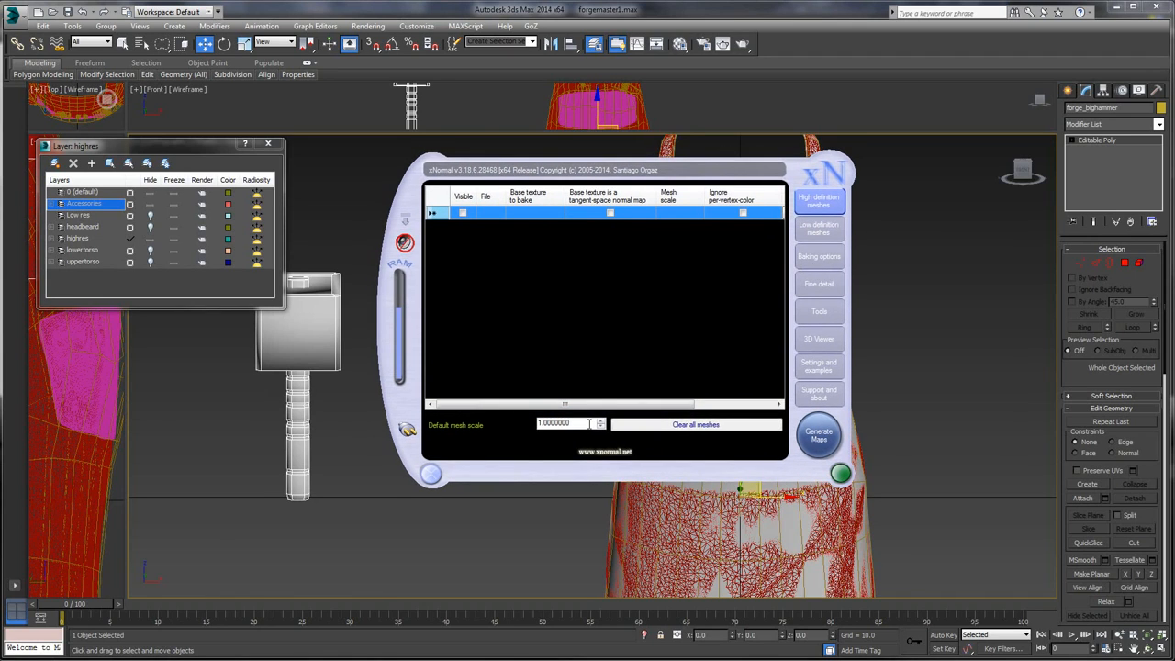
{"action": "mouse_move", "coordinate": [540, 406]}
{"action": "left_mouse_down"}
{"action": "mouse_move", "coordinate": [600, 413]}
{"action": "mouse_move", "coordinate": [541, 407]}
{"action": "left_mouse_up"}
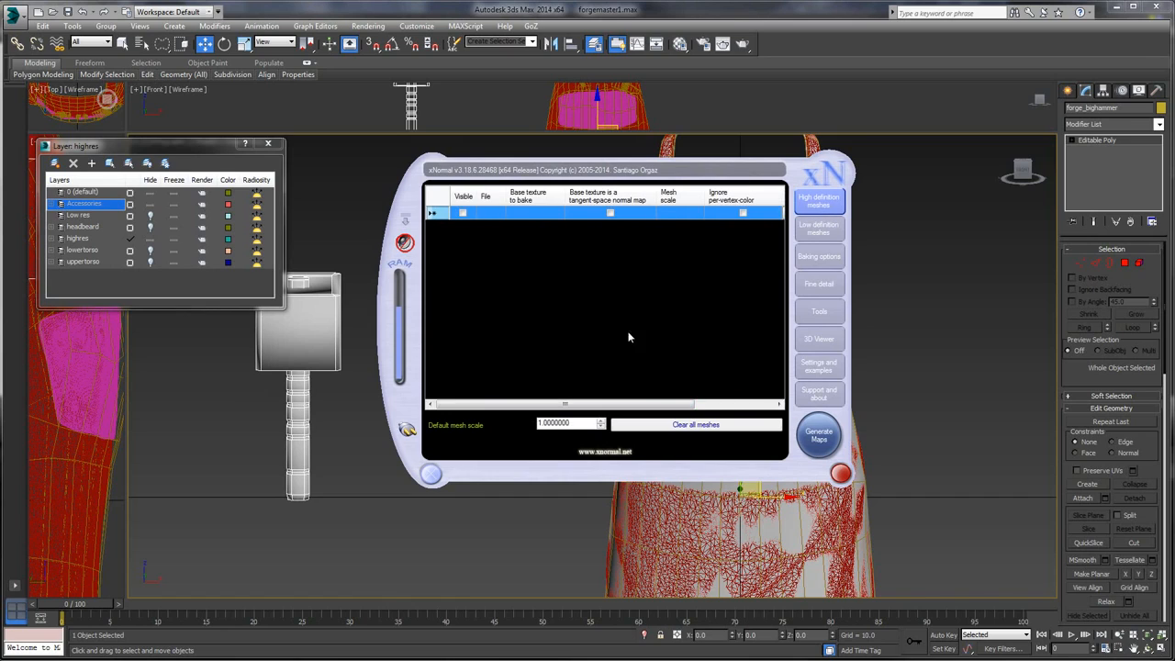
{"action": "left_click", "coordinate": [820, 229]}
{"action": "left_click", "coordinate": [817, 201]}
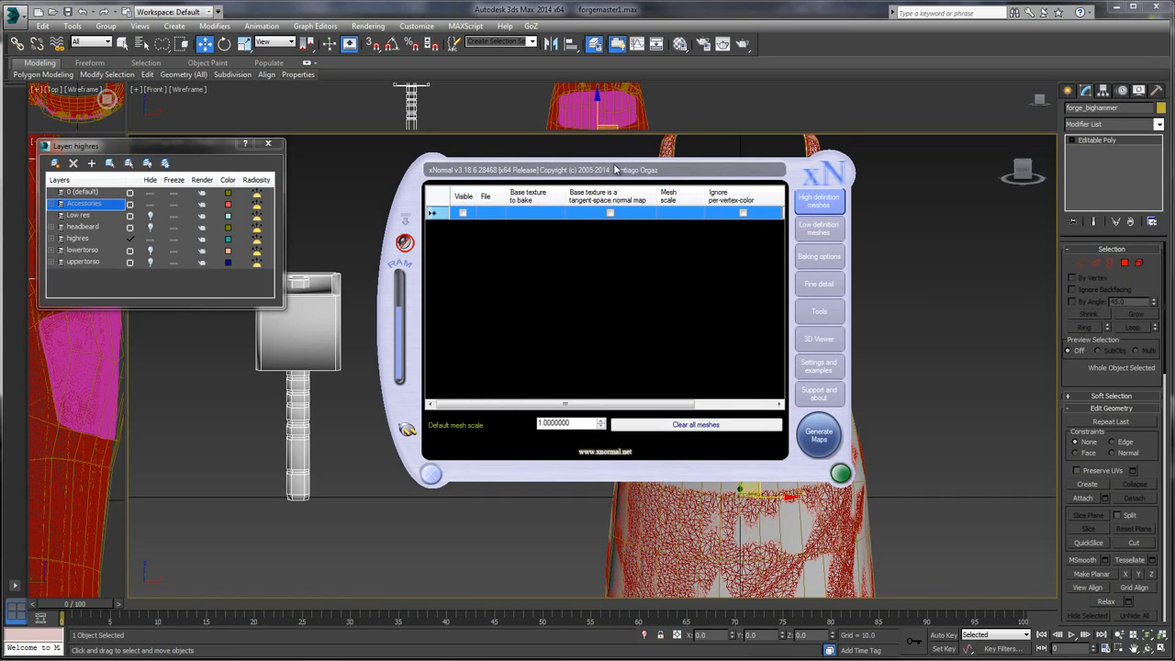
{"action": "left_click_drag", "start_coordinate": [619, 163], "coordinate": [630, 162]}
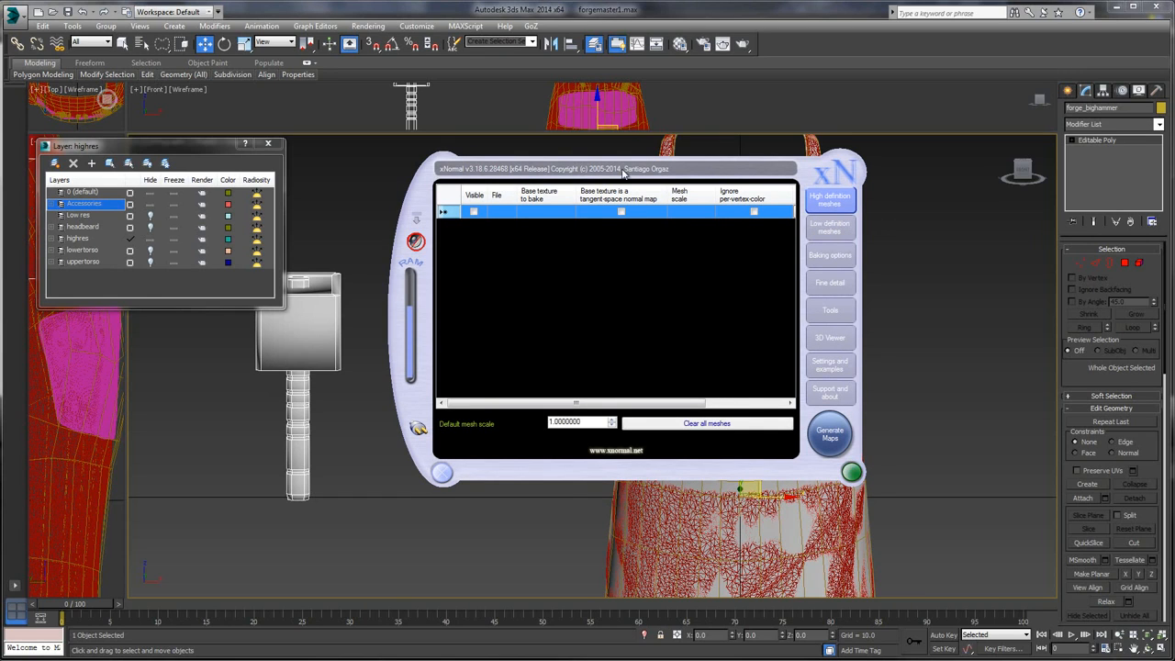
{"action": "left_click_drag", "start_coordinate": [622, 170], "coordinate": [635, 170]}
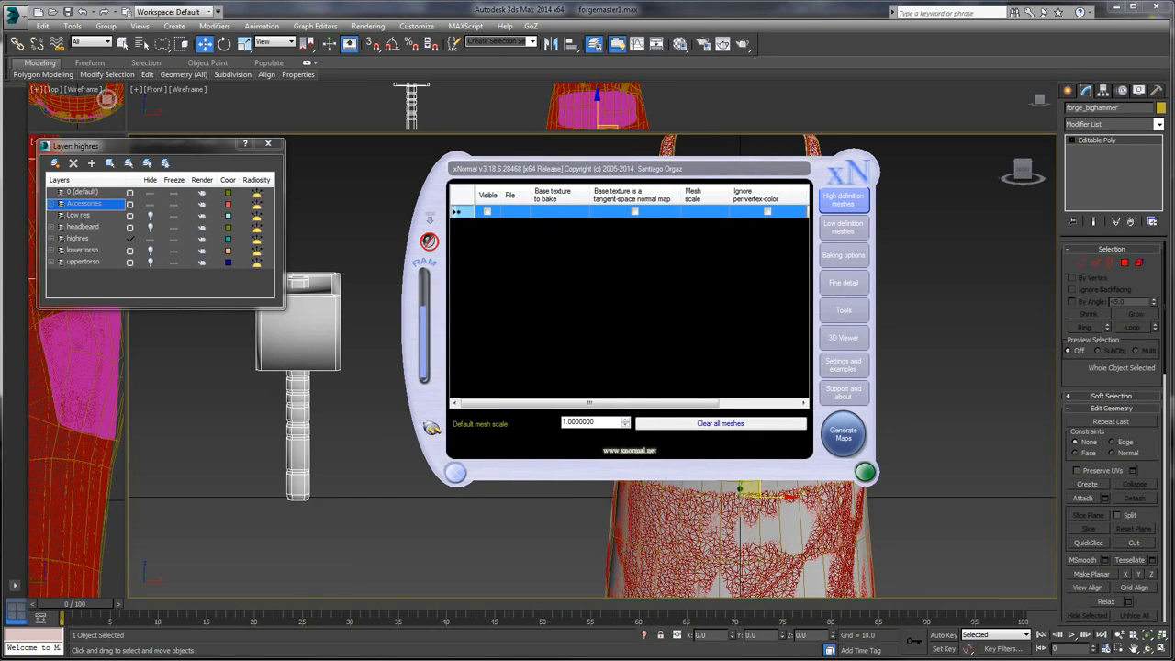
{"action": "left_click_drag", "start_coordinate": [739, 158], "coordinate": [852, 156]}
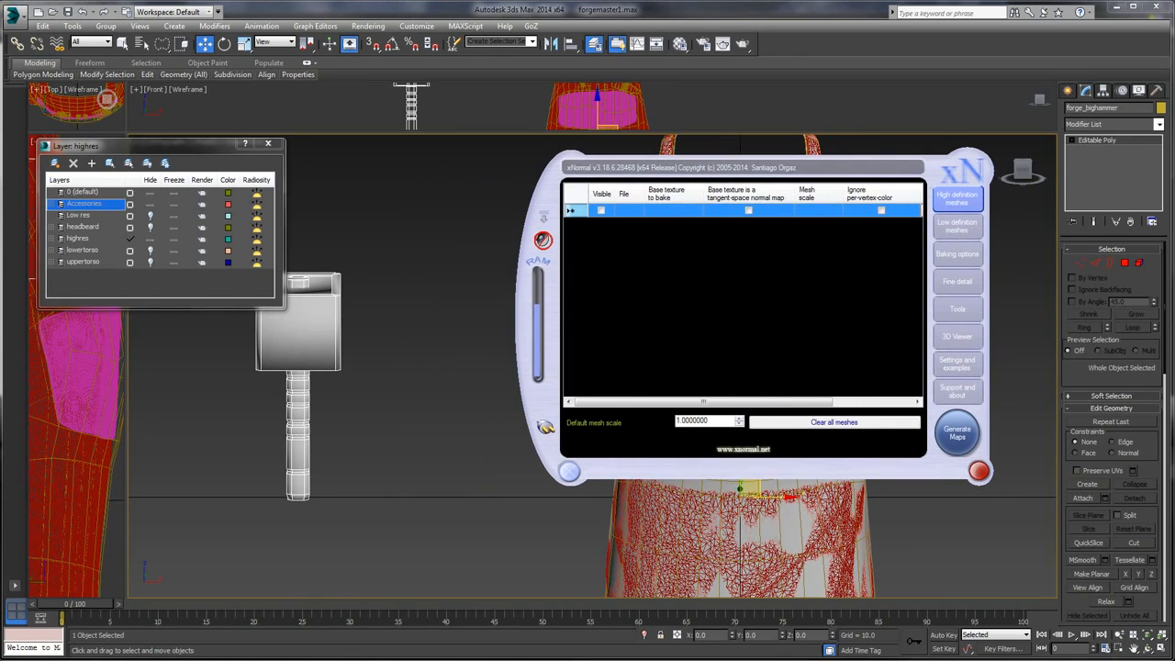
- Switch to the Cages folder in Windows Explorer, place its window beside xNormal, and shrink it
{"action": "key", "text": "alt+Tab"}
{"action": "left_click_drag", "start_coordinate": [630, 117], "coordinate": [348, 24]}
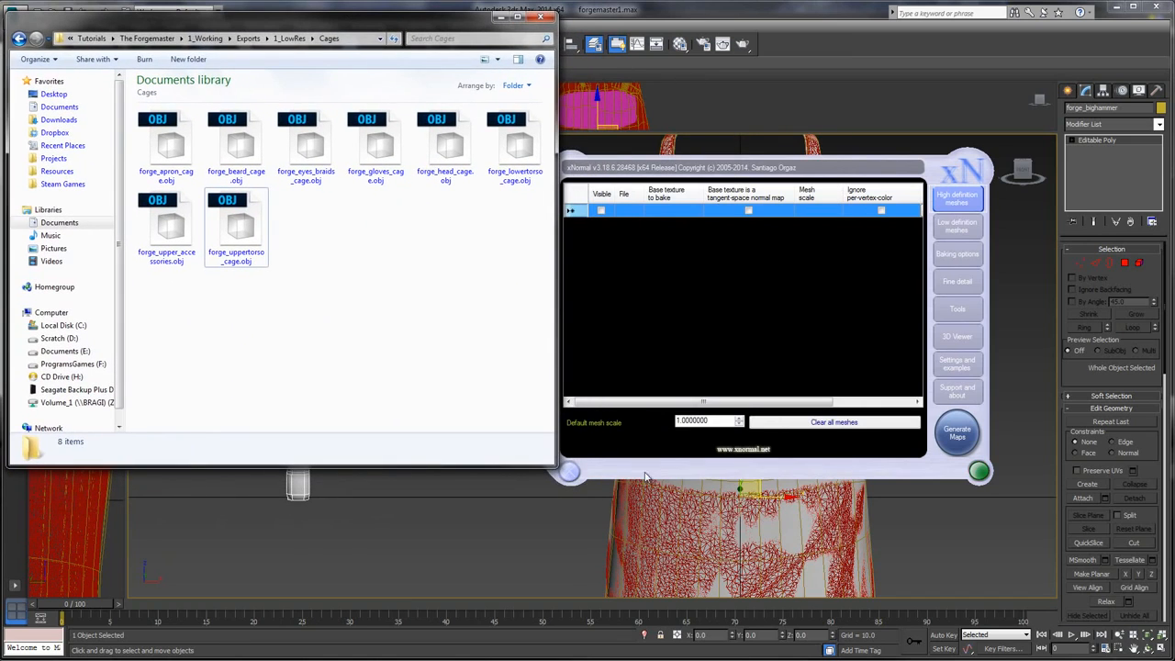
{"action": "left_click_drag", "start_coordinate": [542, 459], "coordinate": [362, 387]}
- Go up to the Exports folder and open the 3_High Res folder in a separate window
{"action": "key", "text": "BackSpace"}
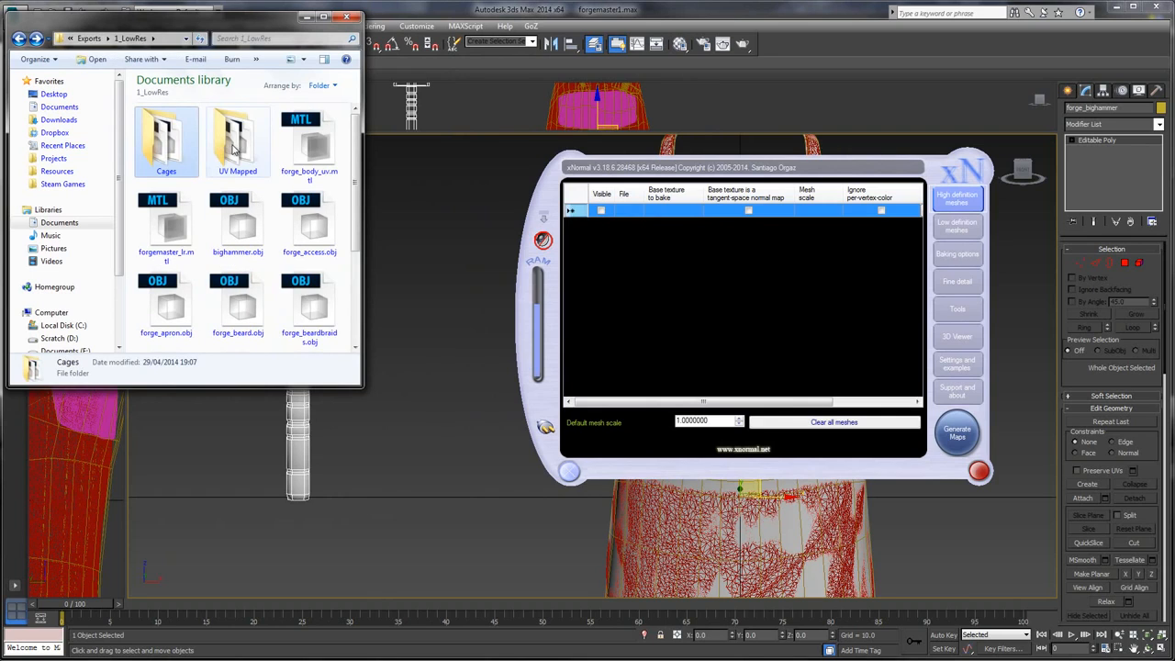
{"action": "scroll", "coordinate": [233, 149], "scroll_direction": "down", "scroll_amount": 3}
{"action": "scroll", "coordinate": [229, 146], "scroll_direction": "up", "scroll_amount": 3}
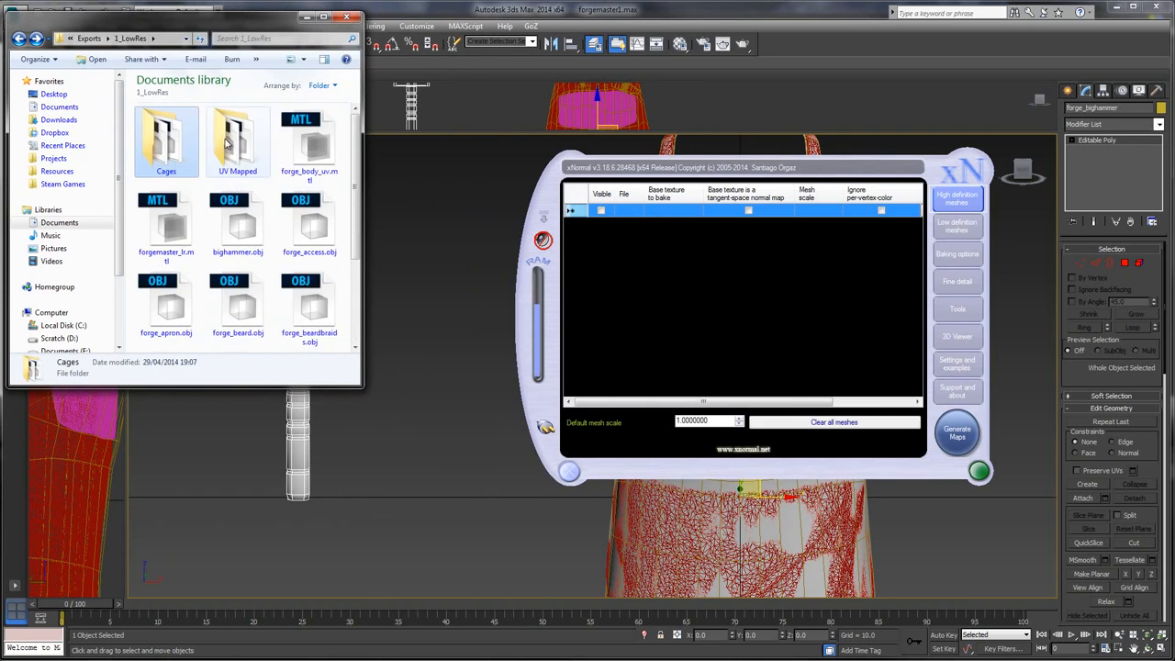
{"action": "key", "text": "BackSpace"}
{"action": "left_click", "coordinate": [312, 142]}
{"action": "right_click", "coordinate": [311, 136]}
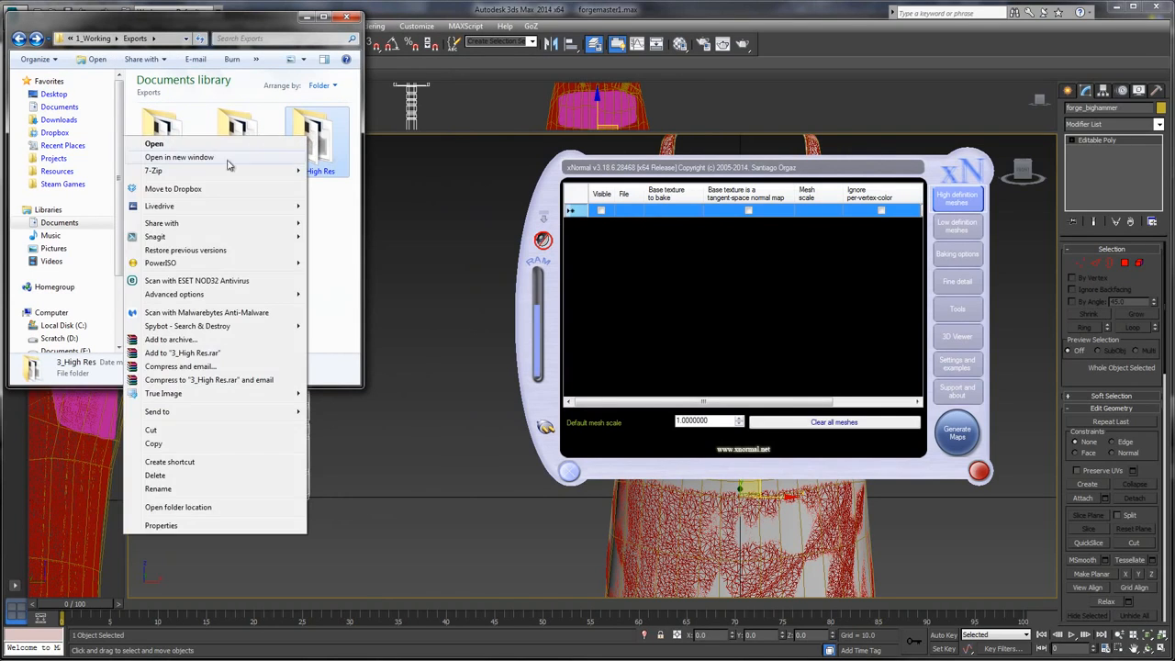
{"action": "left_click", "coordinate": [203, 158]}
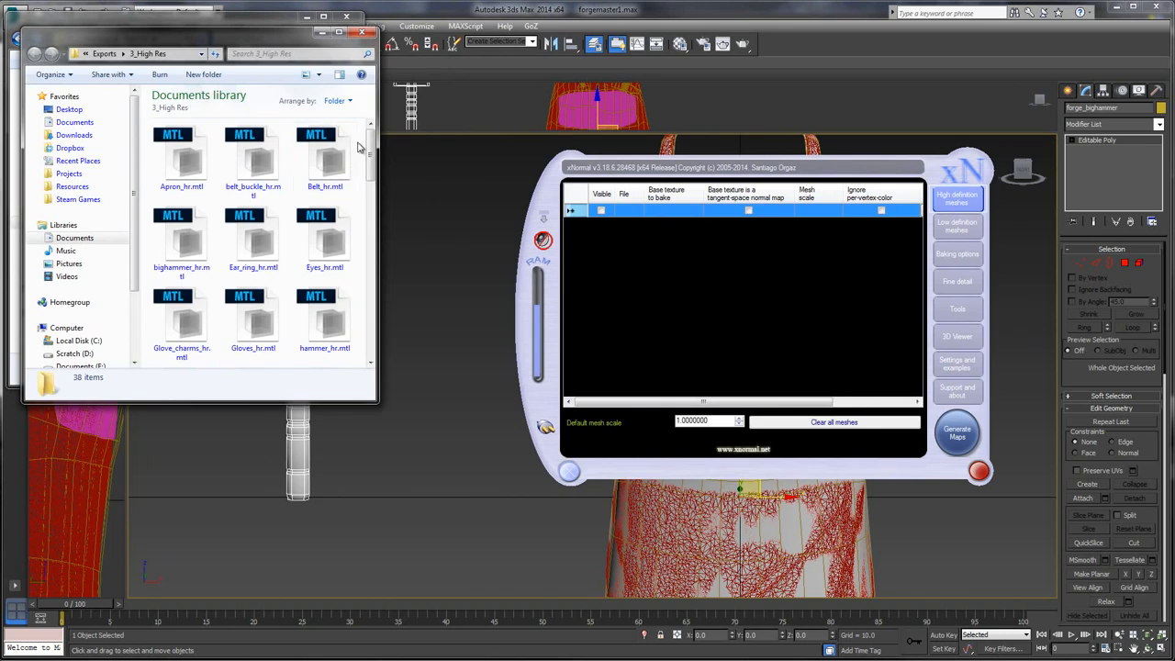
- Stack the two Explorer windows and open the Cages folder inside 1_LowRes in the Exports window
{"action": "left_click_drag", "start_coordinate": [291, 37], "coordinate": [275, 18]}
{"action": "left_click", "coordinate": [191, 138]}
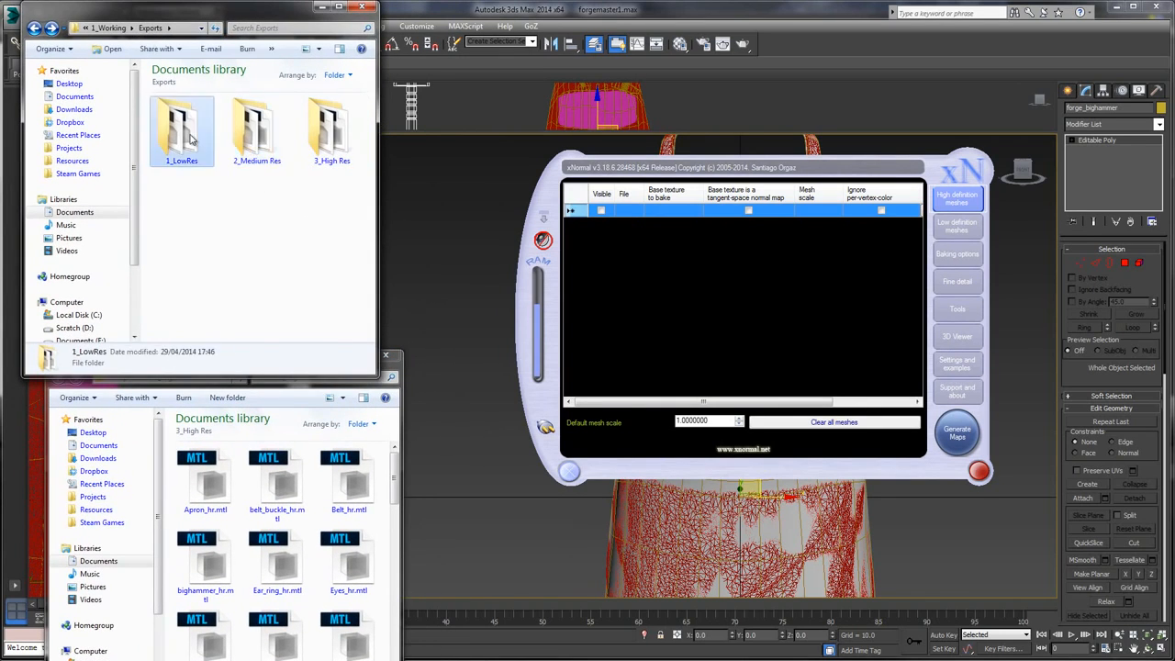
{"action": "double_click", "coordinate": [191, 138]}
{"action": "double_click", "coordinate": [206, 136]}
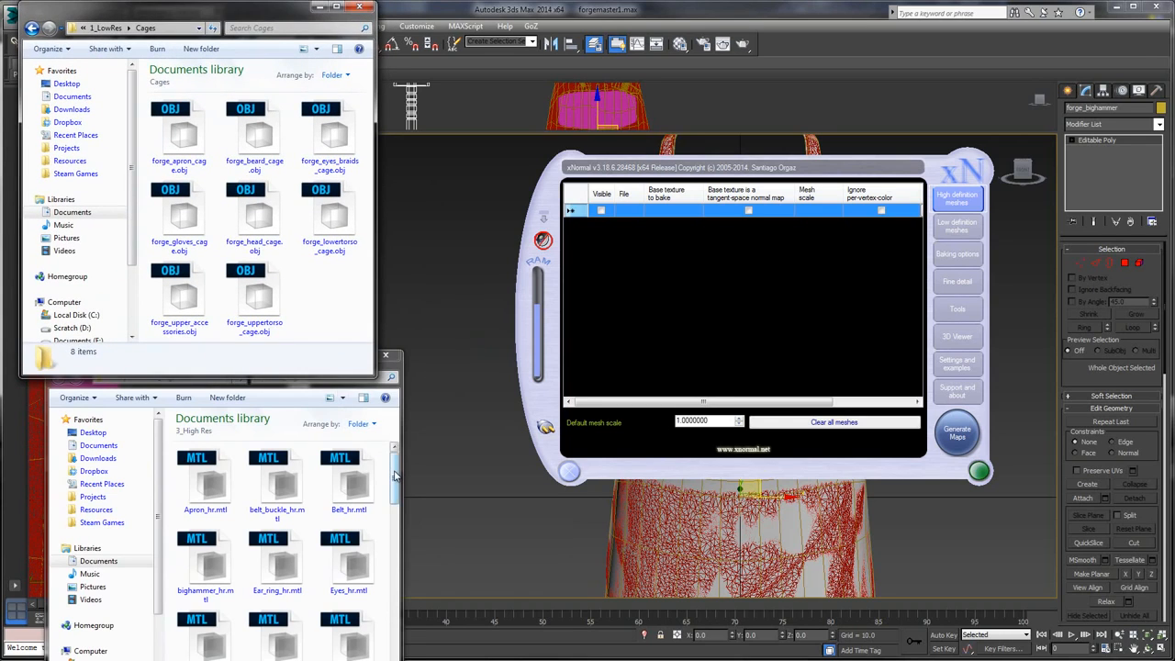
- Permanently delete all the MTL files through Wrist_strap_hr.mtl from the 3_High Res folder
{"action": "mouse_move", "coordinate": [394, 467]}
{"action": "left_mouse_down"}
{"action": "mouse_move", "coordinate": [393, 480]}
{"action": "mouse_move", "coordinate": [396, 461]}
{"action": "left_mouse_up"}
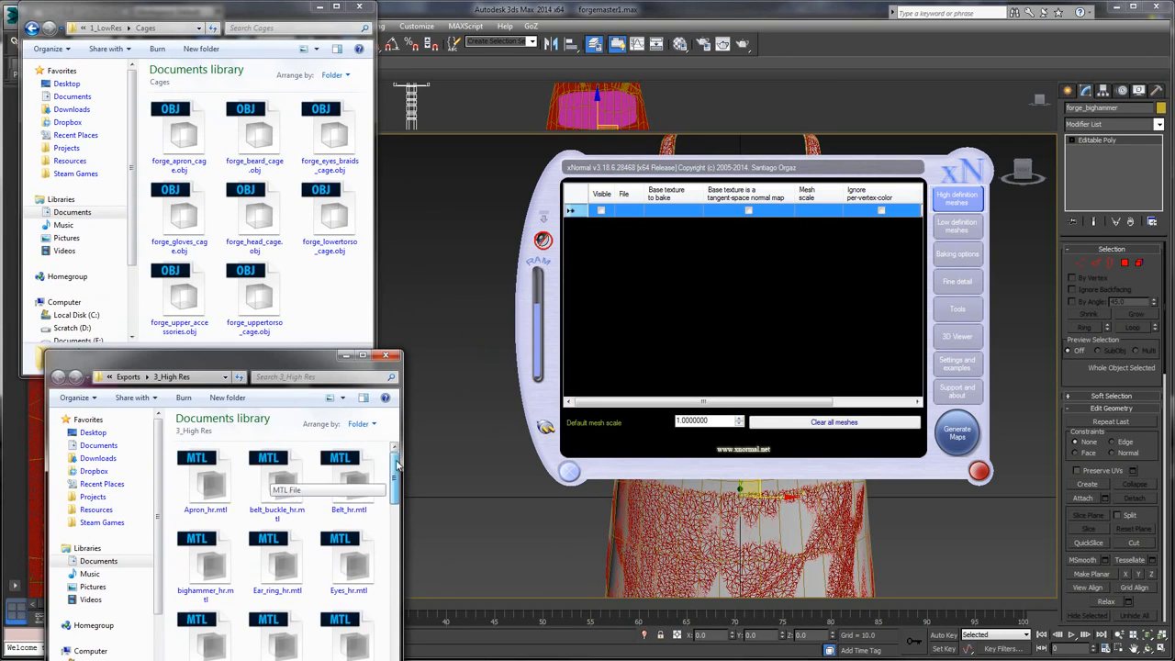
{"action": "scroll", "coordinate": [211, 491], "scroll_direction": "down", "scroll_amount": 5}
{"action": "left_click", "coordinate": [209, 497]}
{"action": "key", "text": "ctrl+a"}
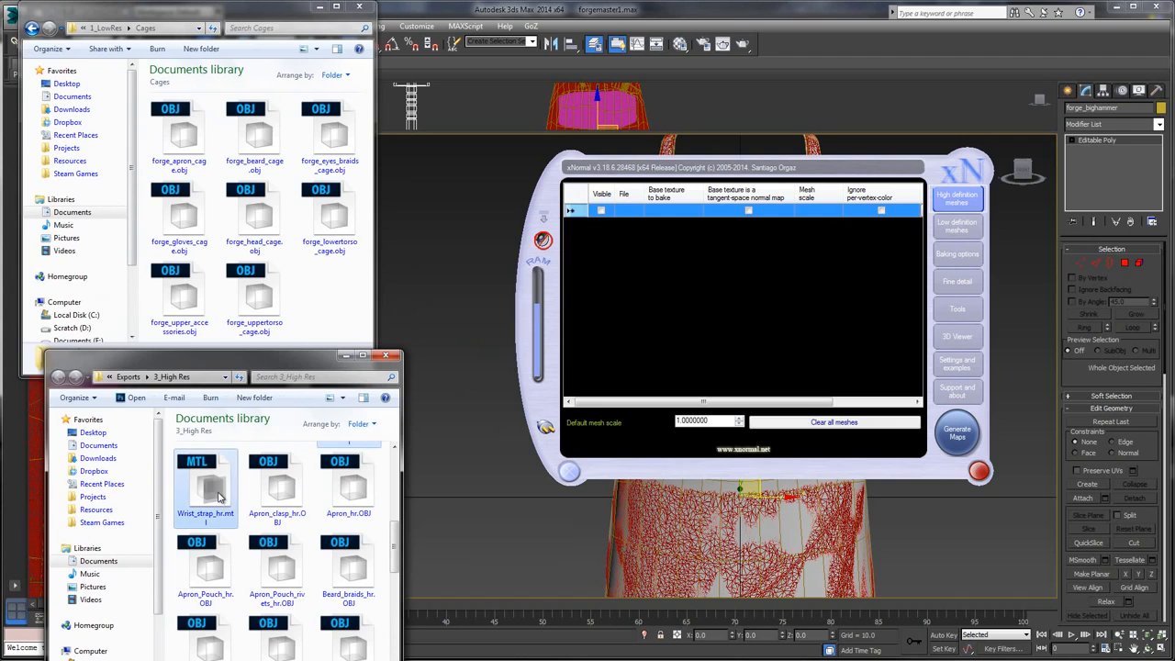
{"action": "key", "text": "shift+Delete"}
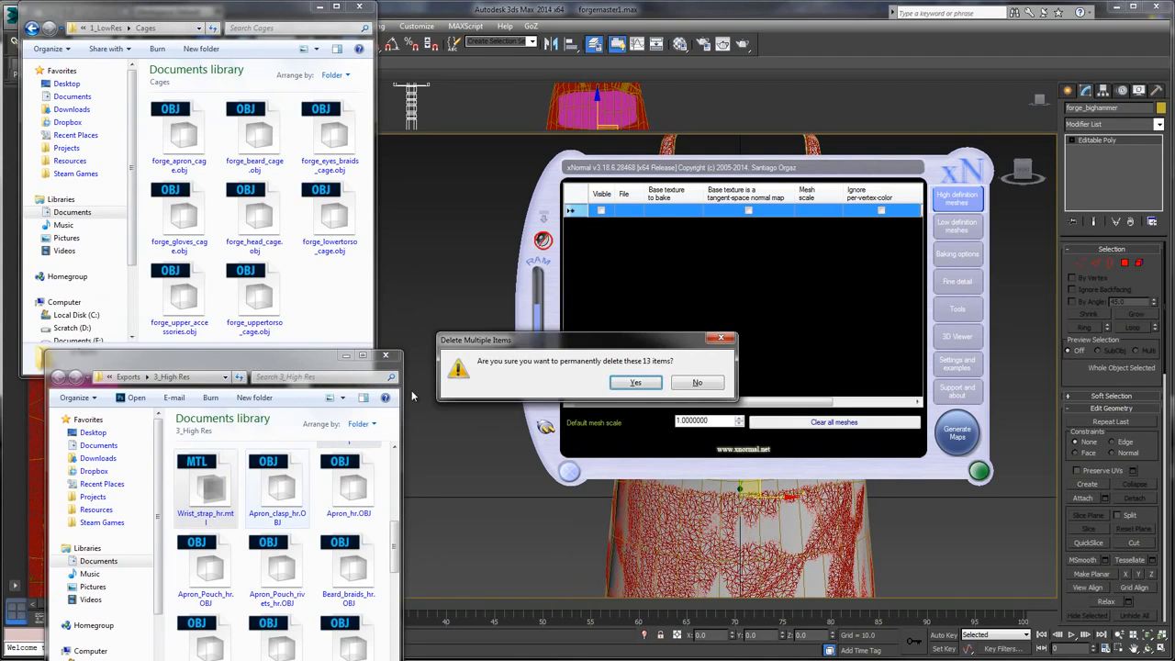
{"action": "left_click", "coordinate": [635, 382]}
- Line up the 3_High Res window beneath the Cages window and bring its OBJ files into view
{"action": "left_click_drag", "start_coordinate": [278, 356], "coordinate": [250, 340]}
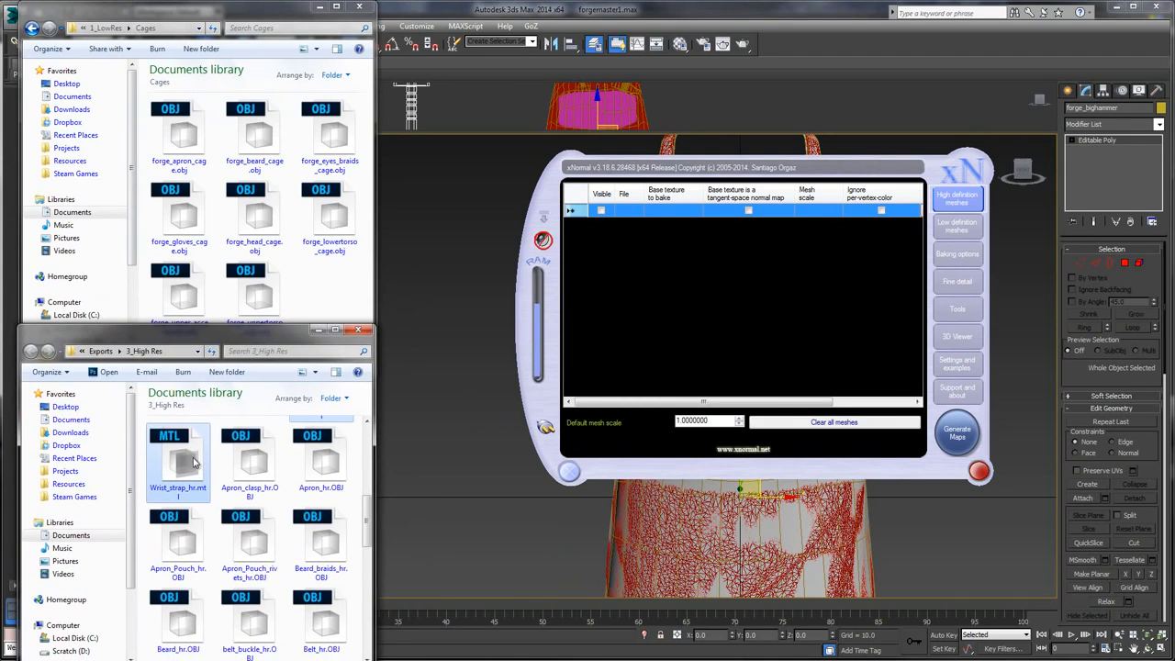
{"action": "left_click_drag", "start_coordinate": [369, 542], "coordinate": [369, 445]}
{"action": "mouse_move", "coordinate": [242, 342]}
{"action": "left_mouse_down"}
{"action": "mouse_move", "coordinate": [272, 364]}
{"action": "mouse_move", "coordinate": [246, 359]}
{"action": "left_mouse_up"}
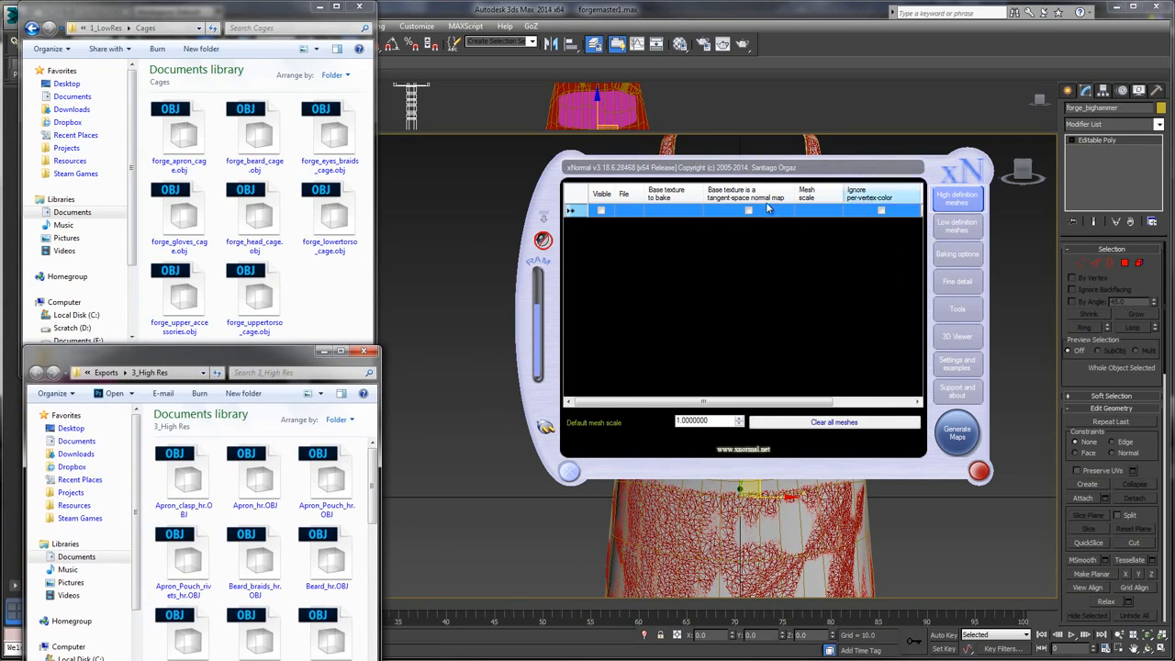
{"action": "left_click_drag", "start_coordinate": [289, 357], "coordinate": [289, 354]}
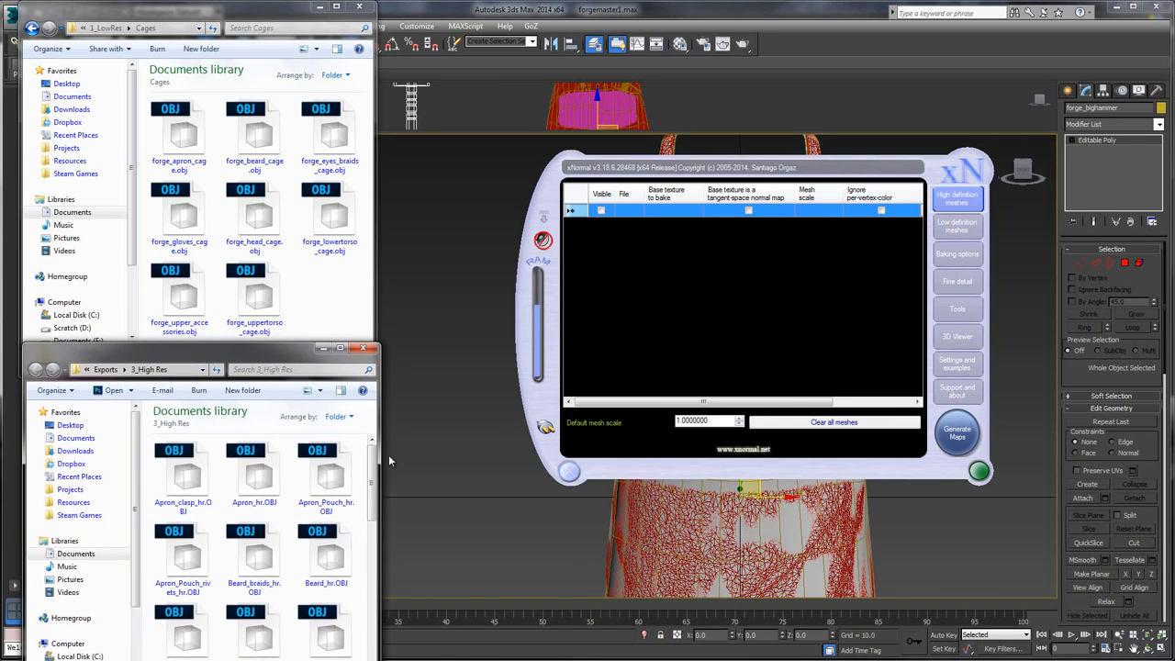
{"action": "scroll", "coordinate": [375, 503], "scroll_direction": "down", "scroll_amount": 1}
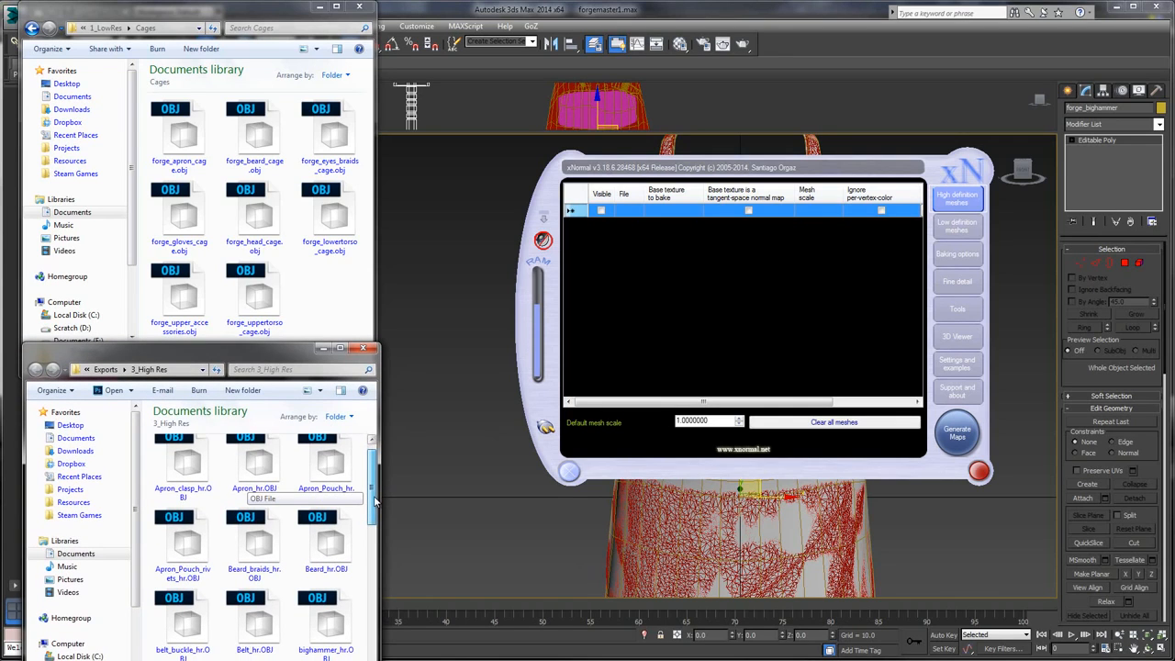
- Add upperbody_hr.OBJ from the 3_High Res folder to xNormal's high definition meshes
{"action": "scroll", "coordinate": [375, 502], "scroll_direction": "down", "scroll_amount": 5}
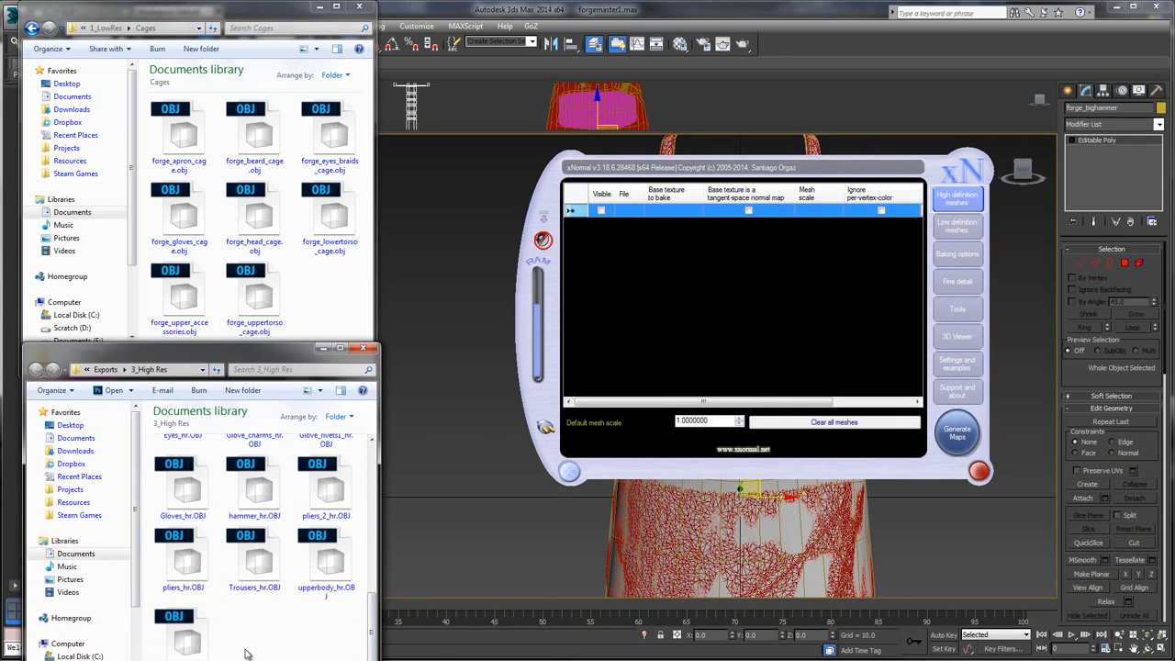
{"action": "left_click", "coordinate": [312, 564]}
{"action": "scroll", "coordinate": [323, 597], "scroll_direction": "up", "scroll_amount": 1}
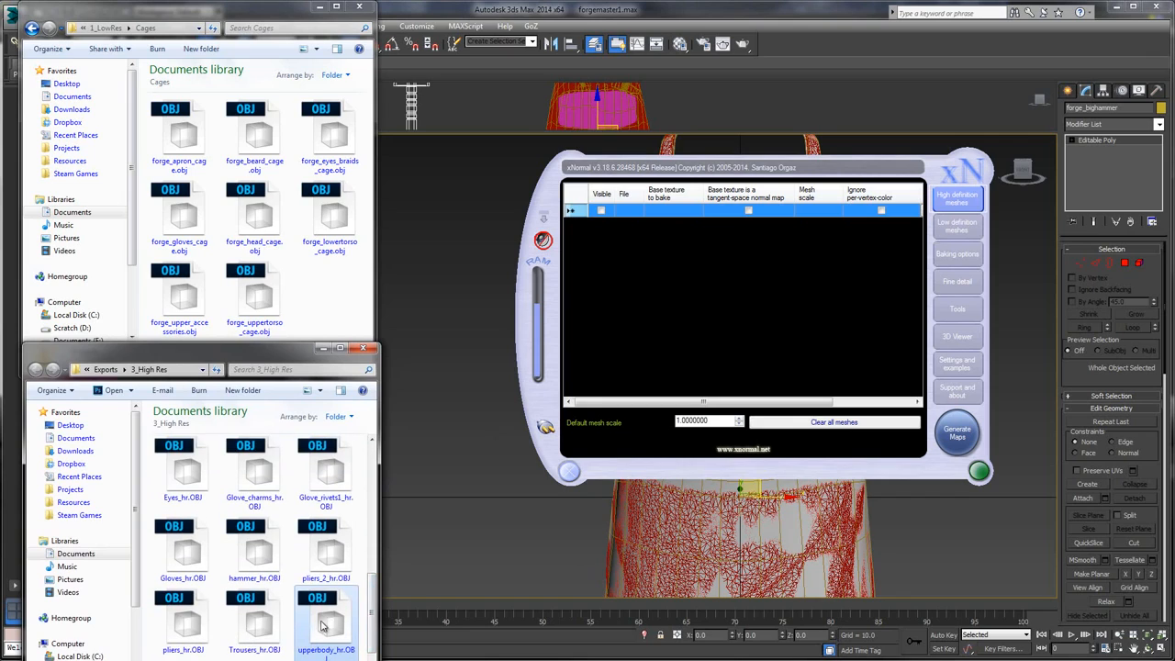
{"action": "left_click_drag", "start_coordinate": [323, 628], "coordinate": [685, 220]}
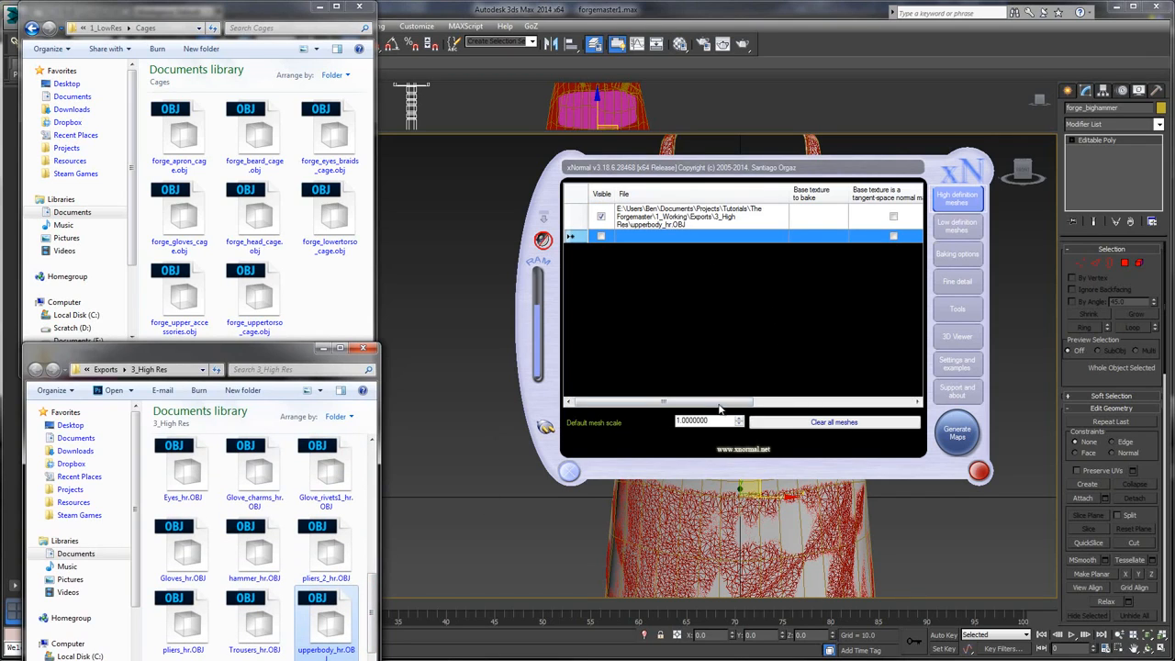
- Set the mesh scale of the upperbody_hr.OBJ high definition mesh to 10
{"action": "left_click_drag", "start_coordinate": [720, 404], "coordinate": [899, 400]}
{"action": "left_click_drag", "start_coordinate": [759, 401], "coordinate": [733, 401]}
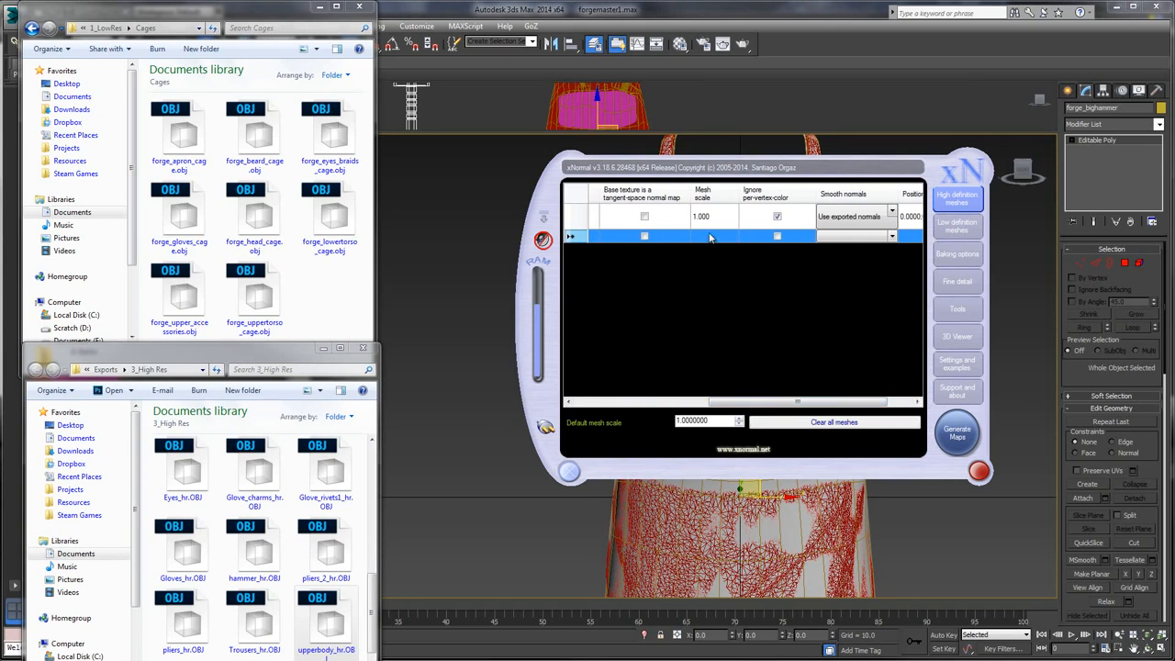
{"action": "left_click", "coordinate": [712, 217]}
{"action": "left_click", "coordinate": [708, 218]}
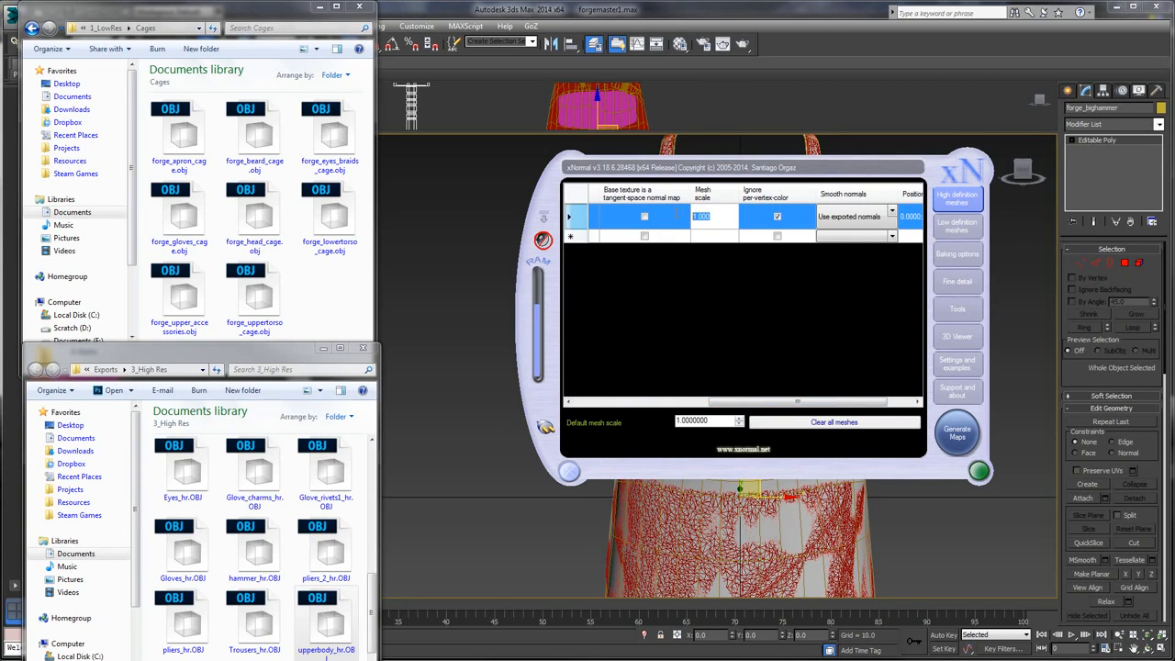
{"action": "type", "text": "10"}
{"action": "key", "text": "Return"}
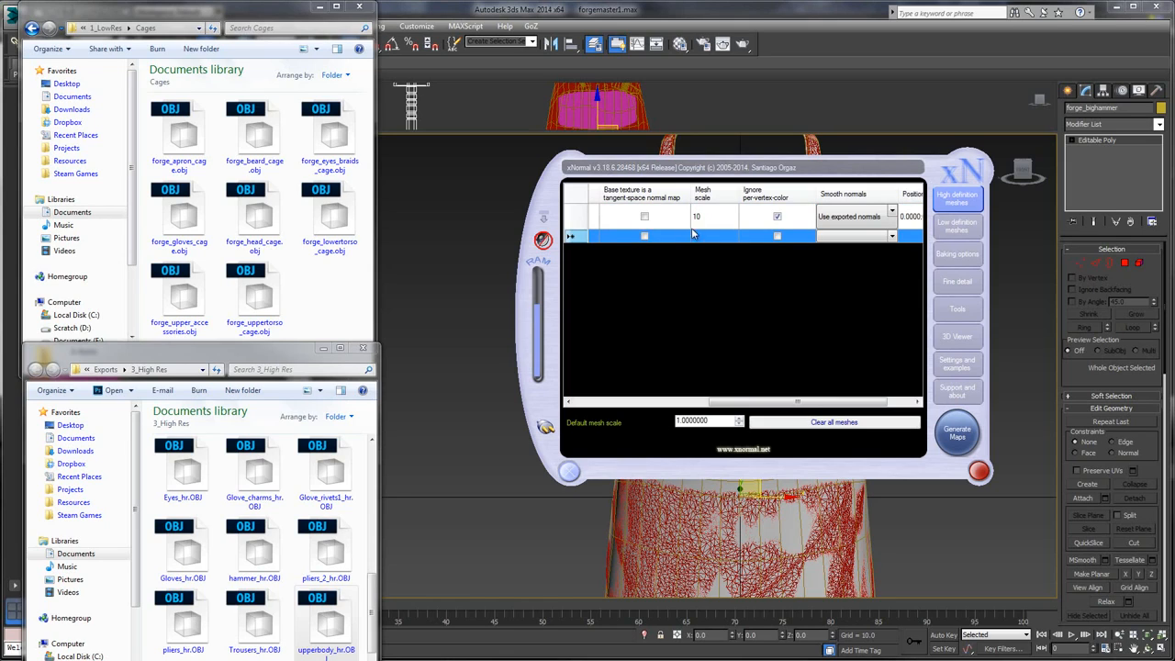
- Turn off ignoring per-vertex color for the upperbody_hr.OBJ high definition mesh
{"action": "left_click_drag", "start_coordinate": [797, 401], "coordinate": [822, 401]}
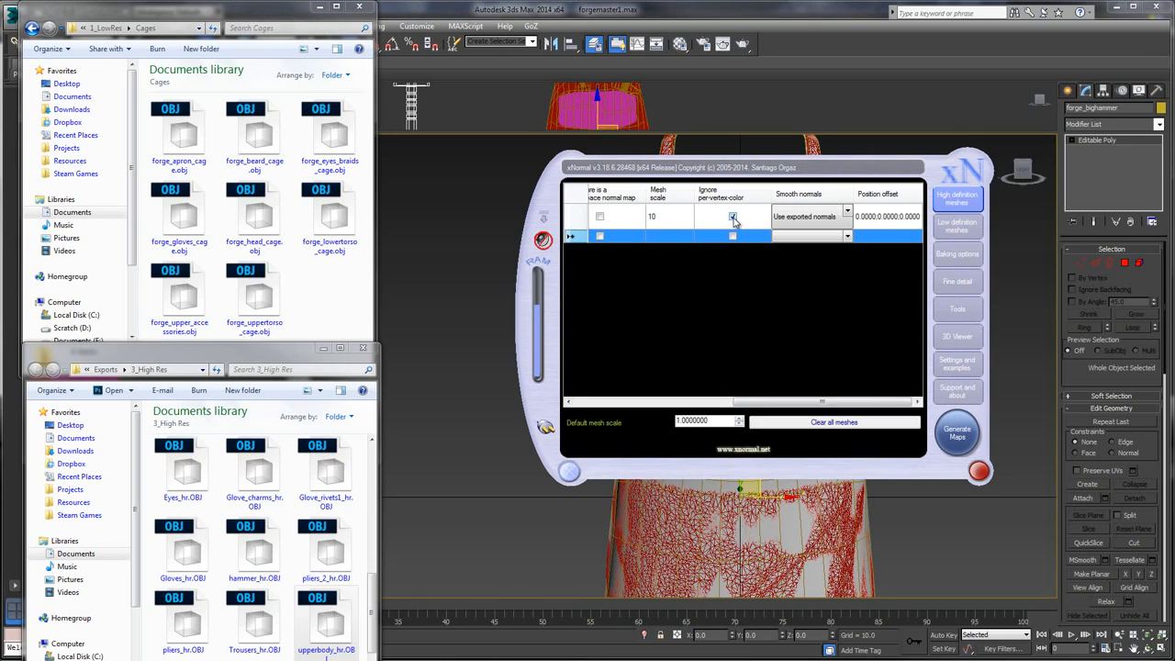
{"action": "left_click", "coordinate": [732, 218]}
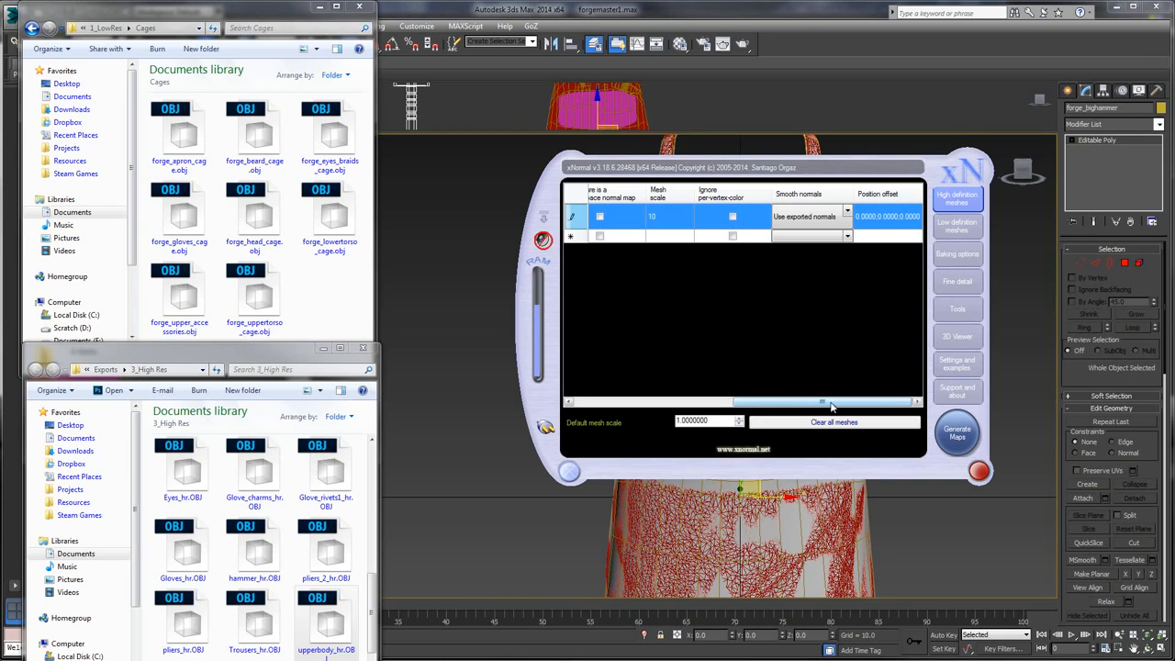
{"action": "left_click_drag", "start_coordinate": [815, 411], "coordinate": [643, 408]}
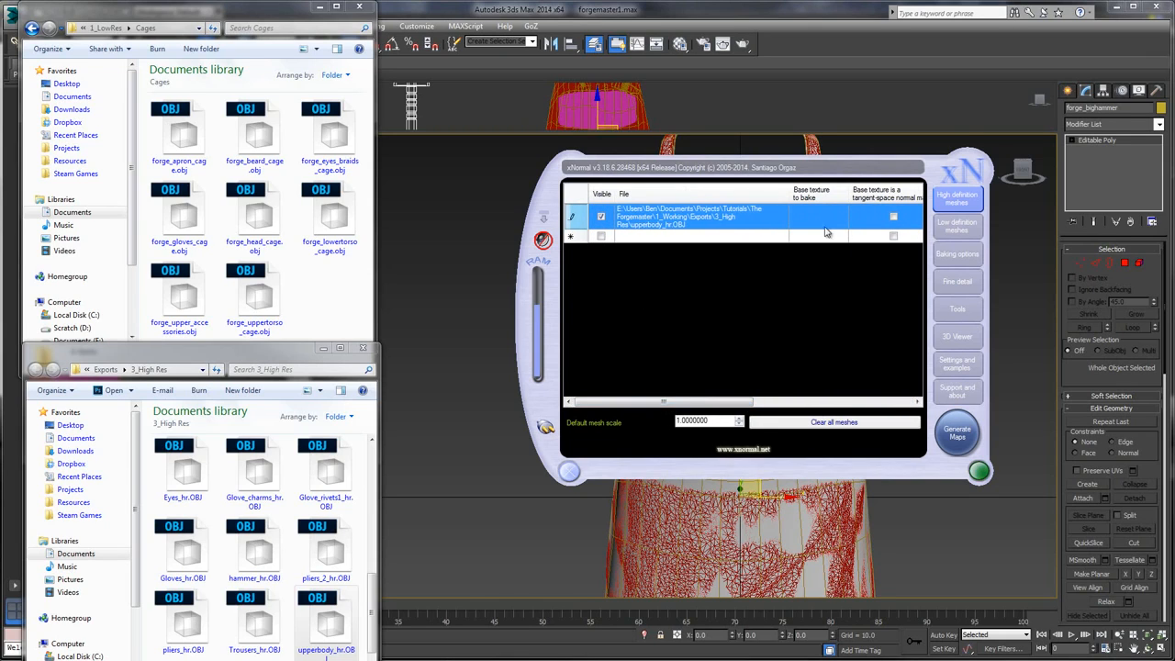
- Add forge_head_cage.obj from the Cages folder to the low definition meshes
{"action": "left_click", "coordinate": [952, 232]}
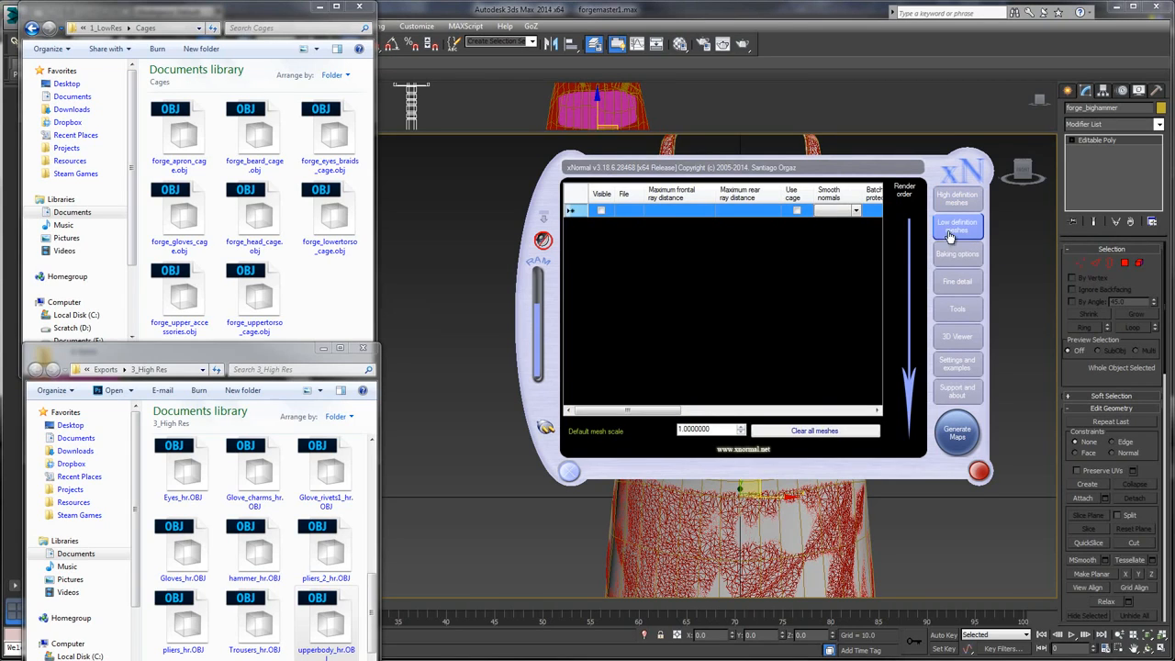
{"action": "left_click", "coordinate": [344, 296]}
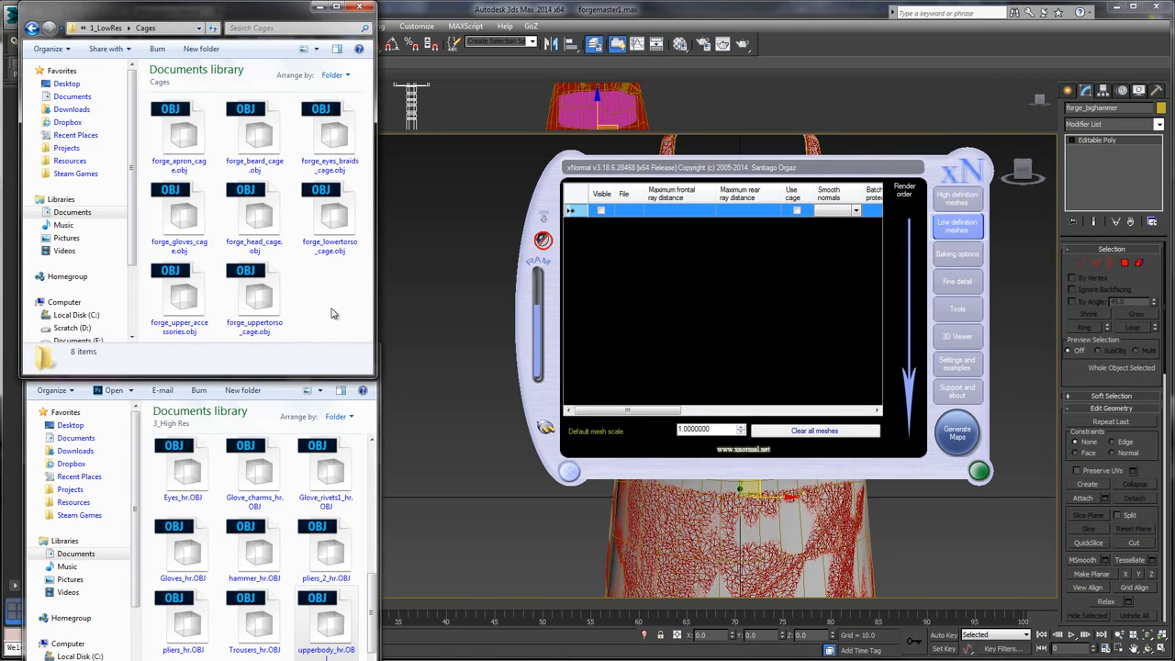
{"action": "left_click", "coordinate": [268, 151]}
{"action": "left_click", "coordinate": [253, 215]}
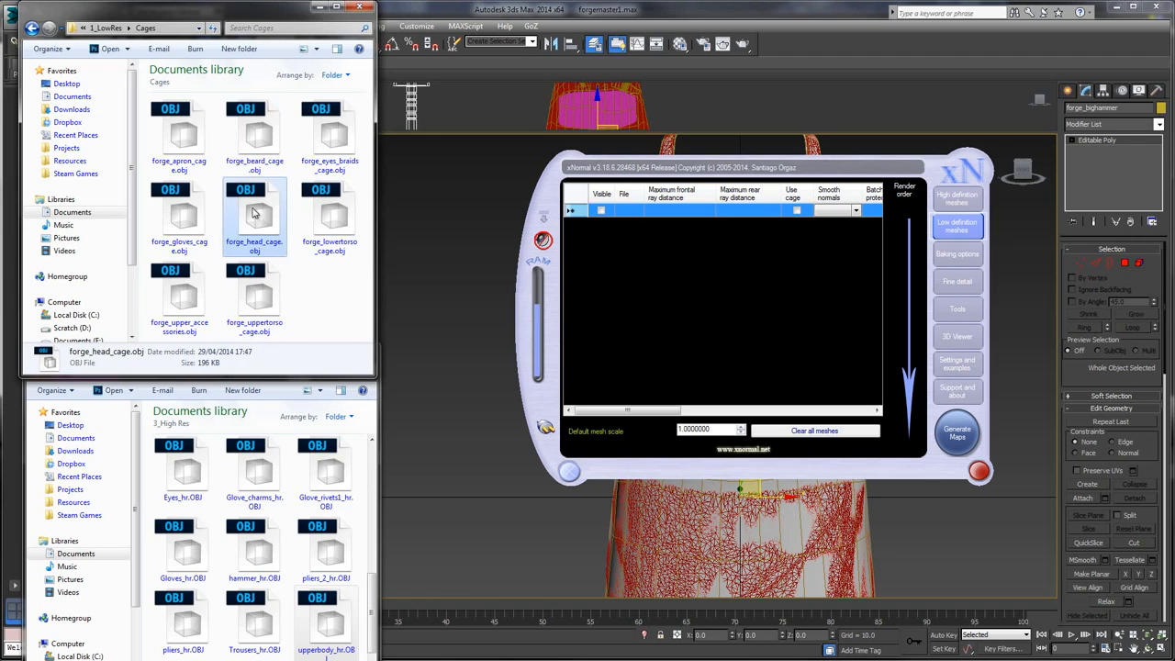
{"action": "left_click_drag", "start_coordinate": [260, 220], "coordinate": [670, 222]}
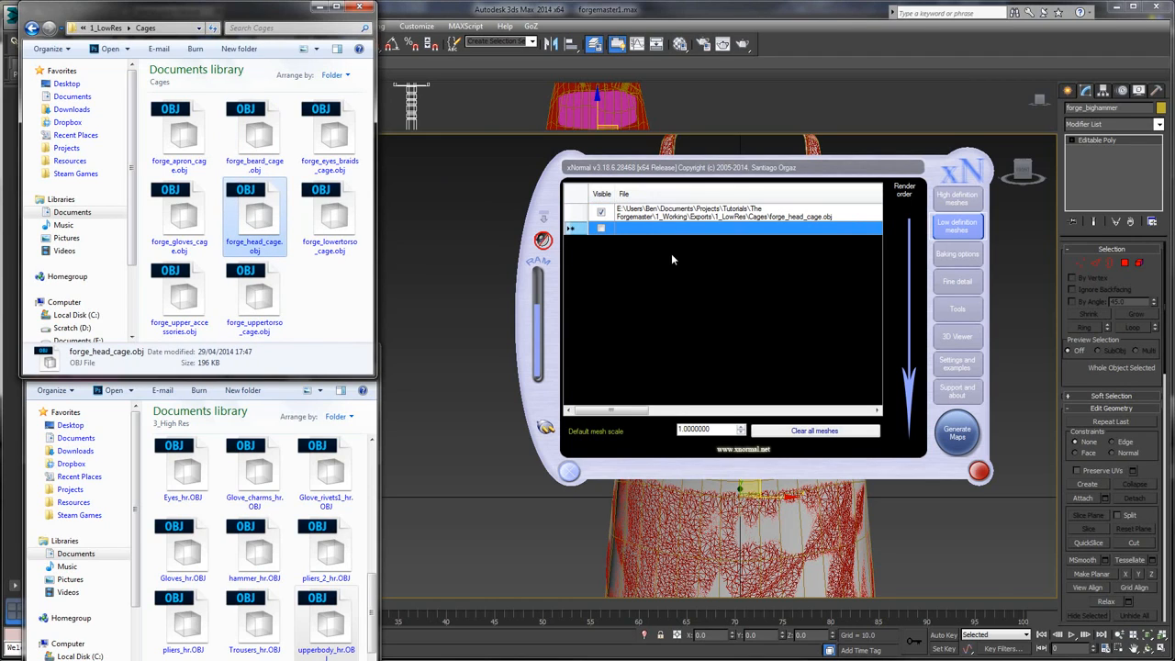
- Set the mesh scale of the forge_head_cage.obj low definition mesh to 10
{"action": "left_click_drag", "start_coordinate": [613, 410], "coordinate": [829, 422]}
{"action": "left_click", "coordinate": [677, 213]}
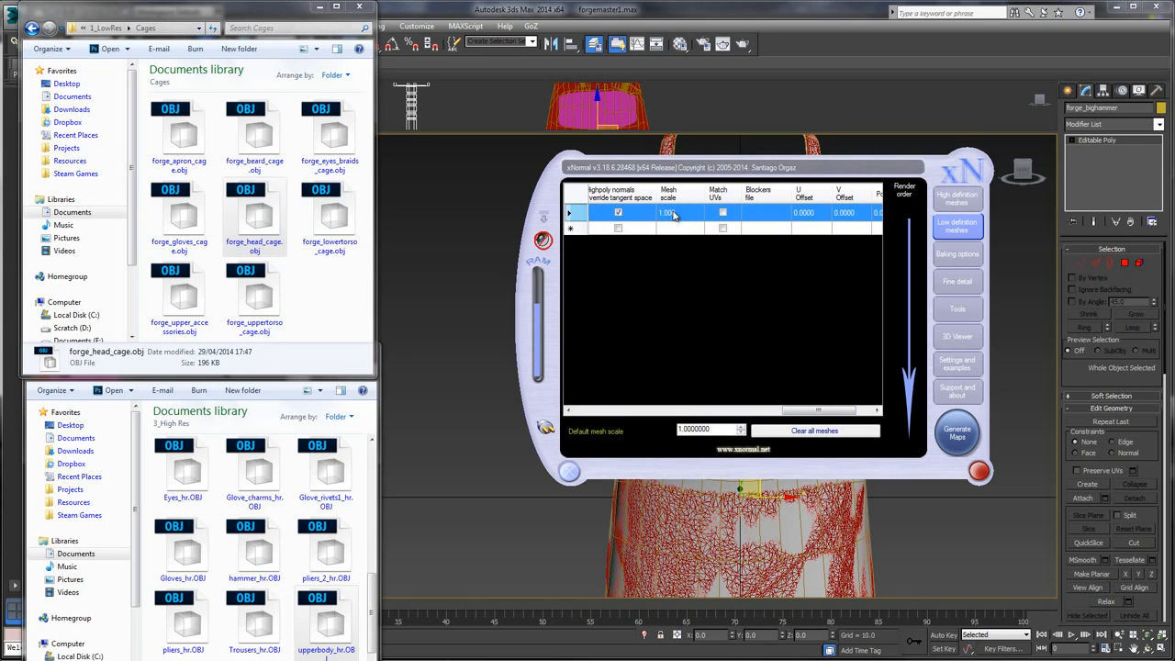
{"action": "left_click", "coordinate": [681, 213]}
{"action": "type", "text": "10"}
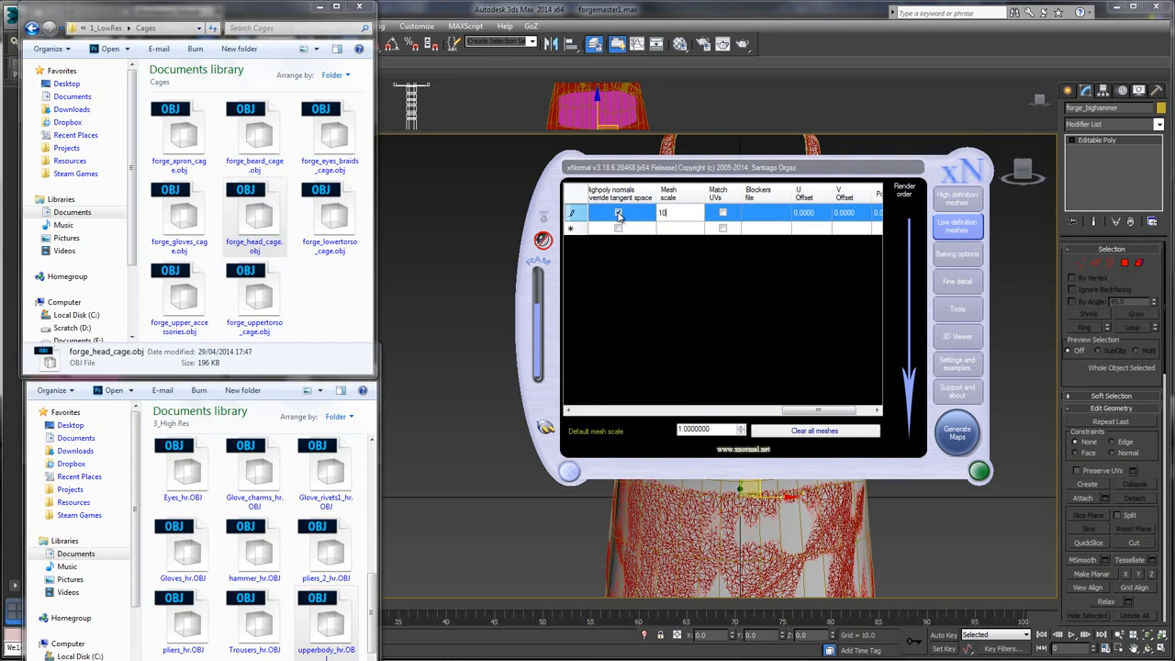
{"action": "left_click", "coordinate": [689, 229]}
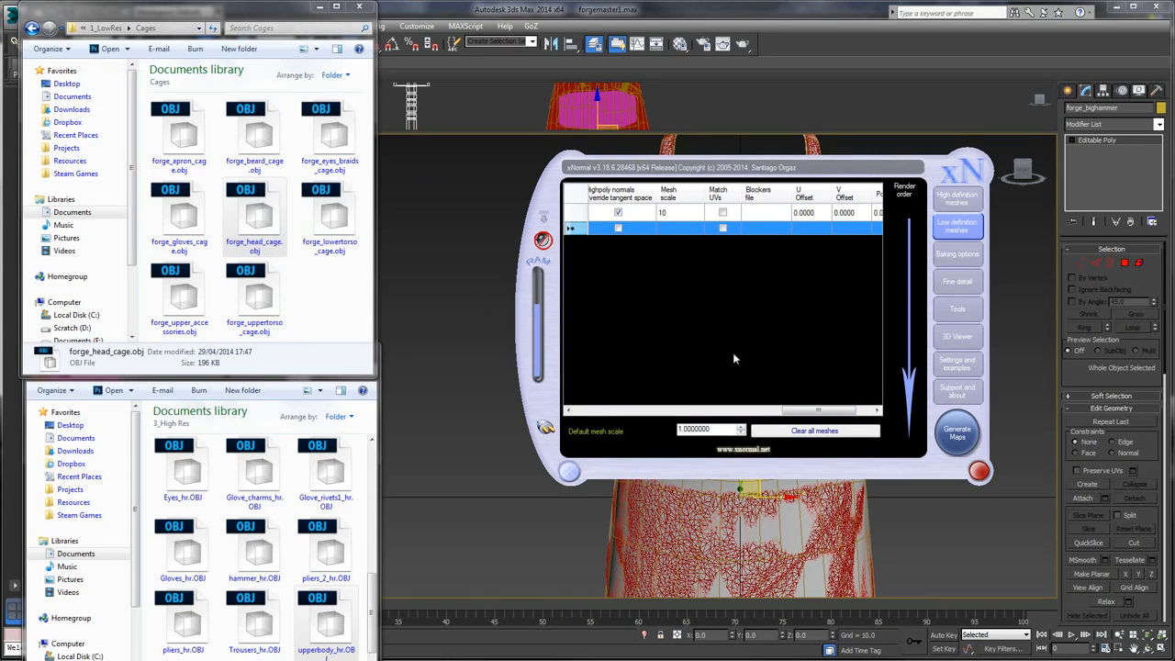
{"action": "left_click_drag", "start_coordinate": [806, 417], "coordinate": [577, 431]}
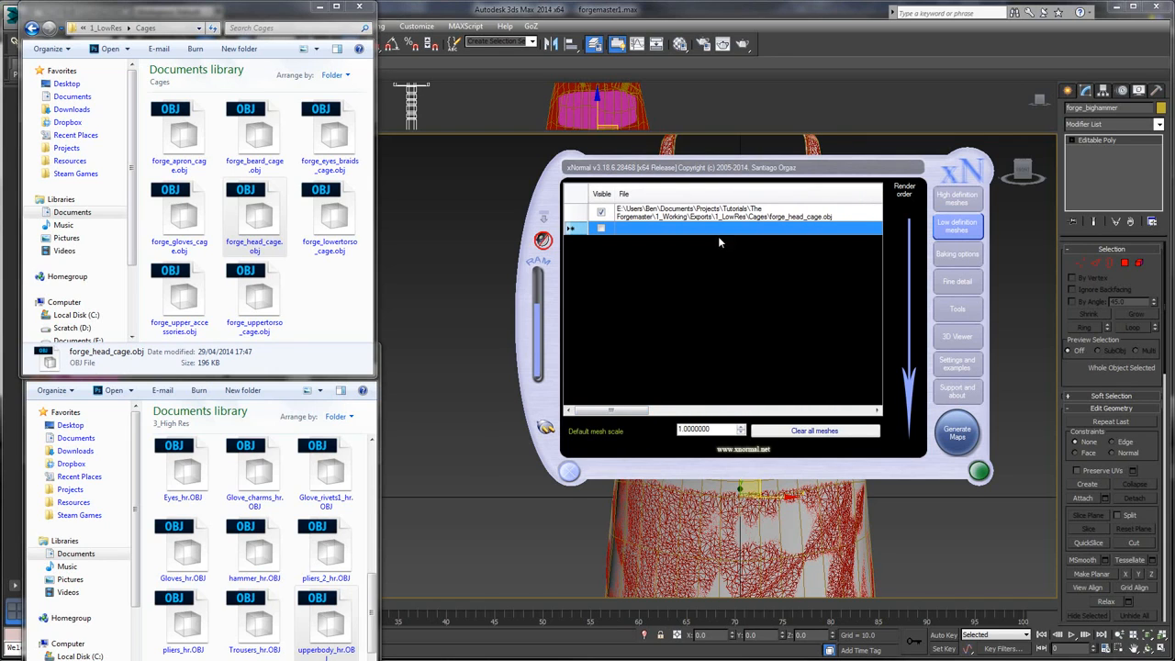
- Show the baking options and disable ambient occlusion and bent normal map so that only the normal map is rendered
{"action": "left_click_drag", "start_coordinate": [759, 163], "coordinate": [658, 111]}
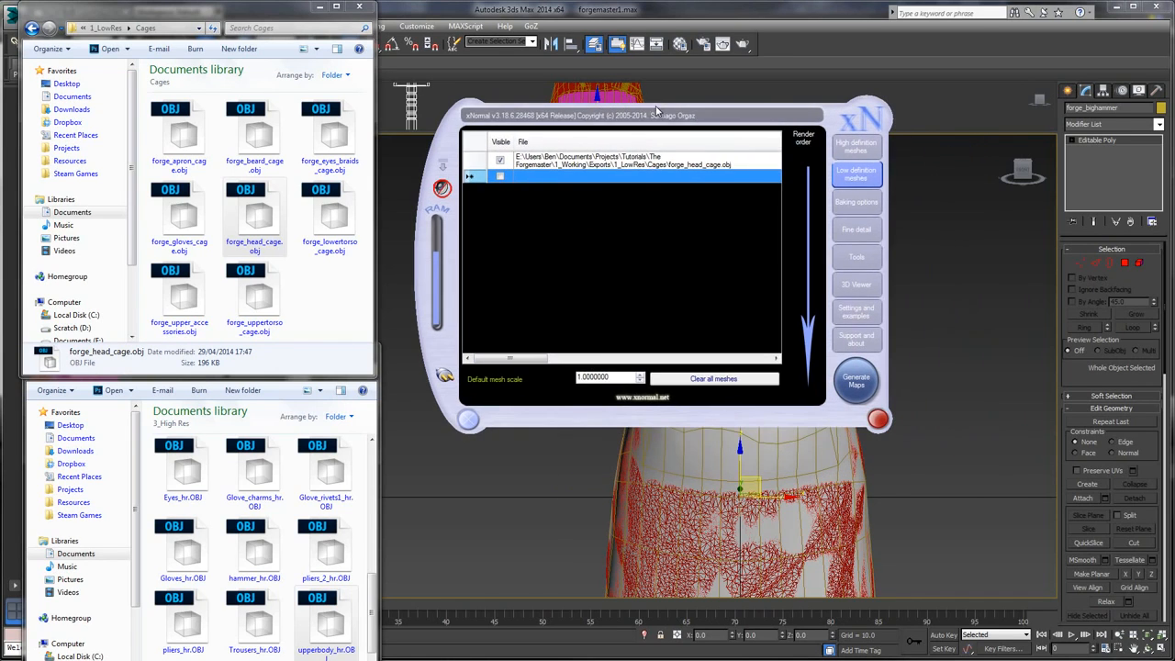
{"action": "left_click", "coordinate": [854, 200]}
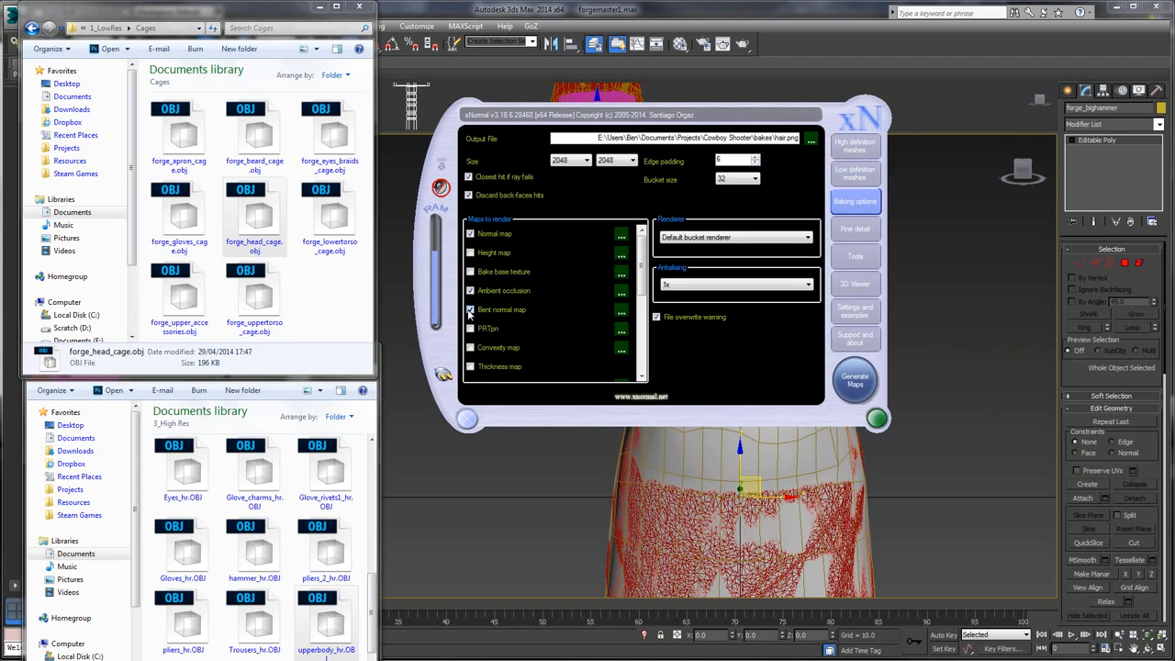
{"action": "scroll", "coordinate": [505, 316], "scroll_direction": "down", "scroll_amount": 5}
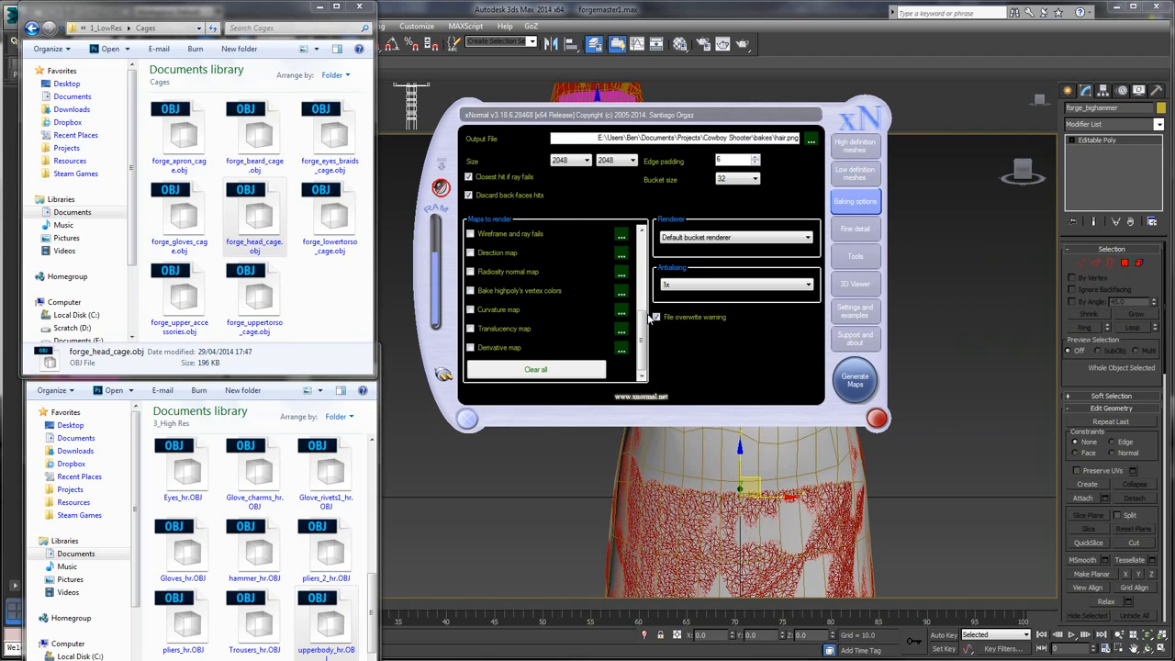
{"action": "scroll", "coordinate": [648, 316], "scroll_direction": "up", "scroll_amount": 5}
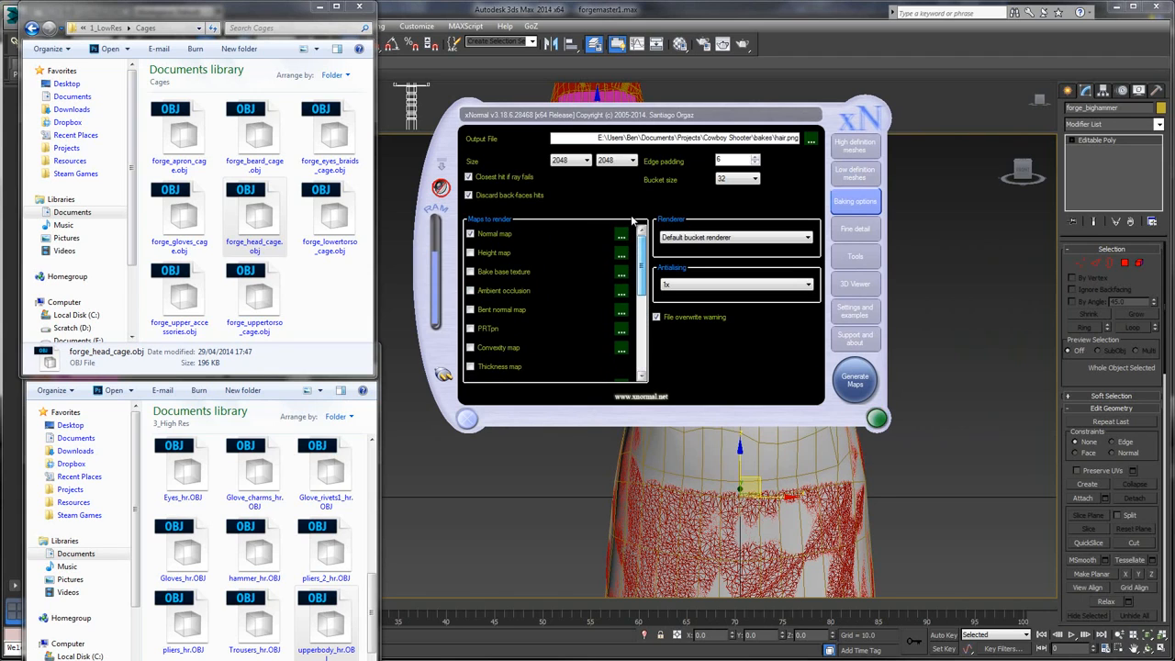
- Browse for the bake output file location and go to Projects > Tutorials > The Forgemaster > 1_Working
{"action": "left_click", "coordinate": [810, 140]}
{"action": "left_click", "coordinate": [458, 229]}
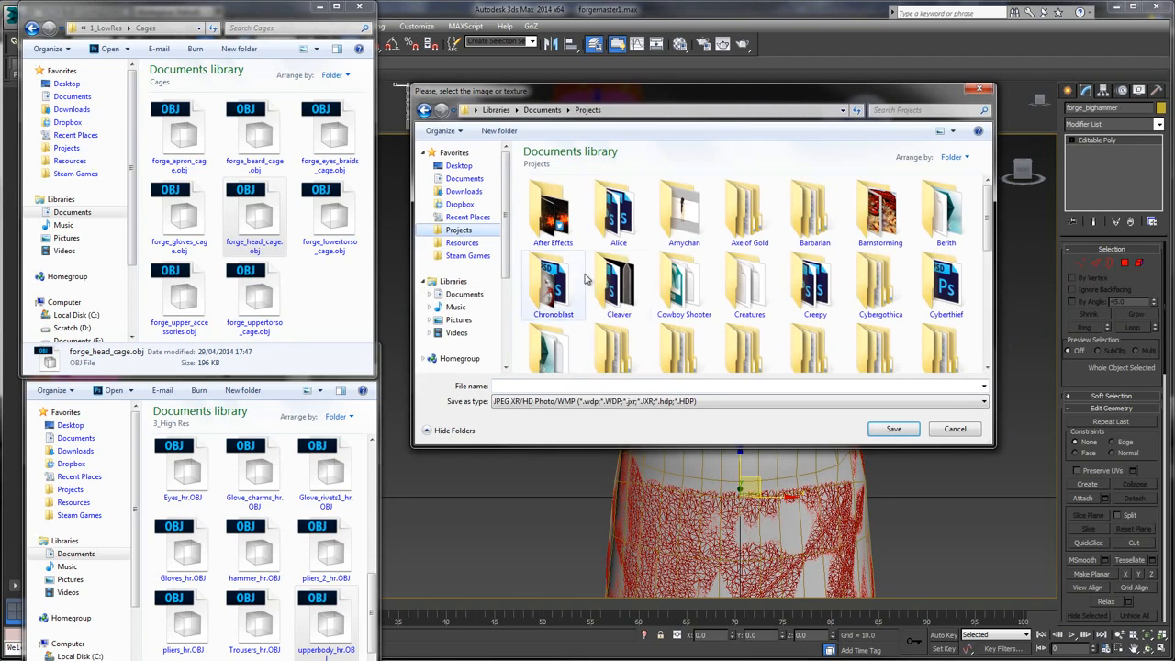
{"action": "scroll", "coordinate": [686, 299], "scroll_direction": "down", "scroll_amount": 3}
{"action": "left_click", "coordinate": [684, 275]}
{"action": "scroll", "coordinate": [687, 298], "scroll_direction": "down", "scroll_amount": 3}
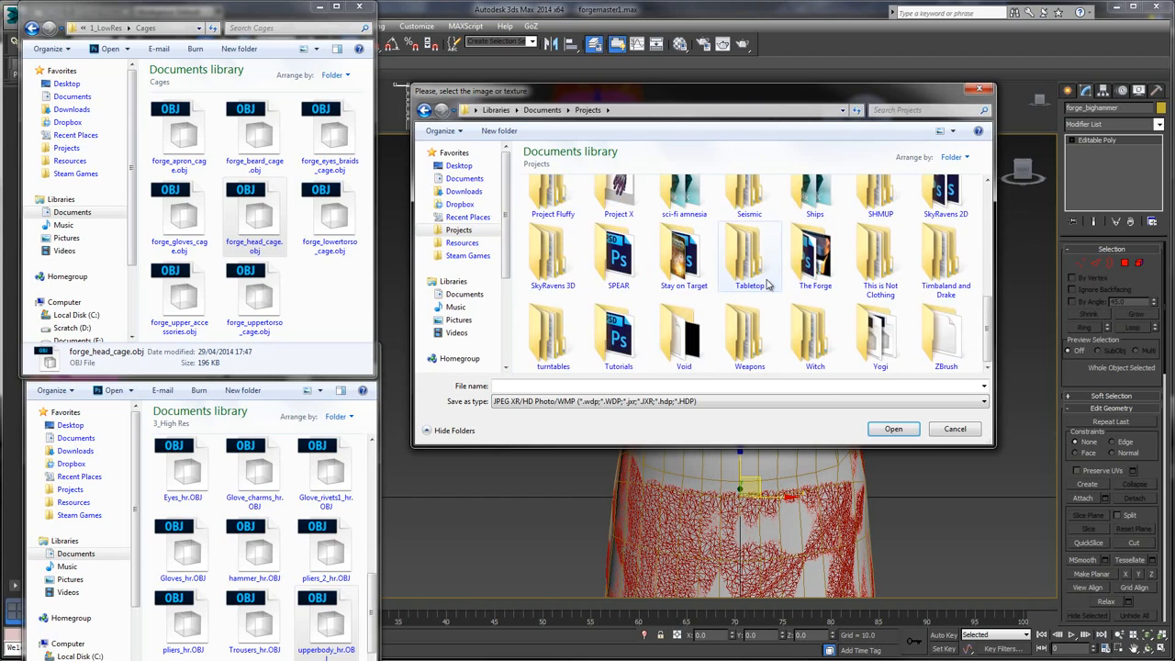
{"action": "double_click", "coordinate": [619, 335]}
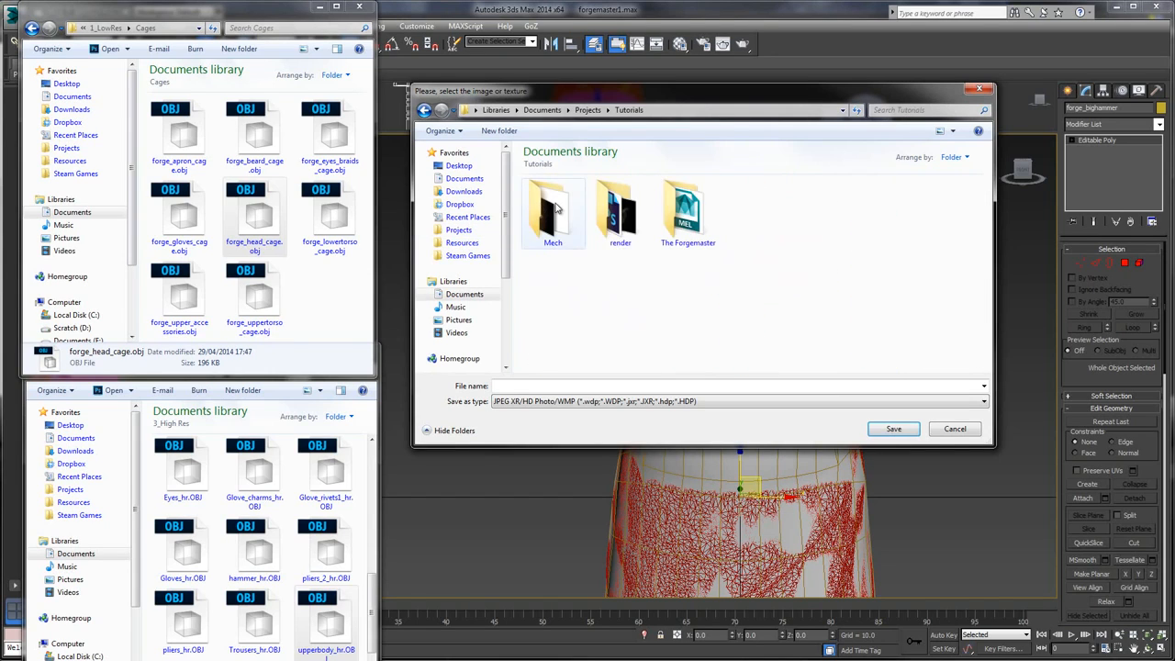
{"action": "double_click", "coordinate": [688, 211]}
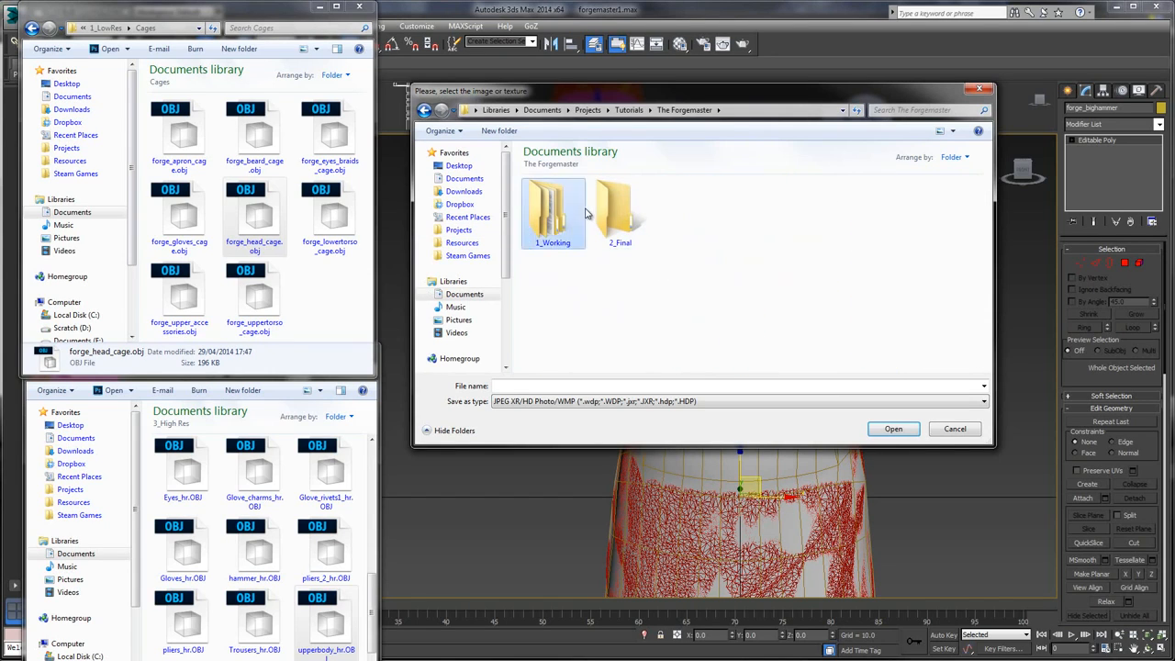
{"action": "double_click", "coordinate": [551, 211]}
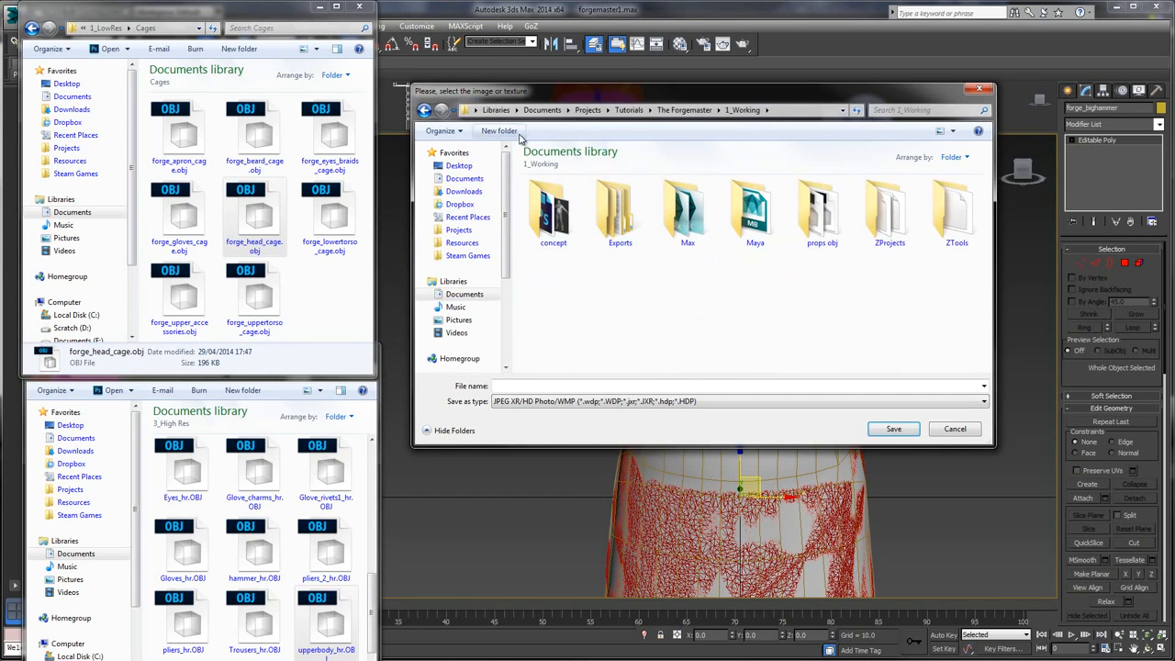
- Create a folder named Texture Bakes inside 1_Working and open it
{"action": "left_click", "coordinate": [515, 132]}
{"action": "type", "text": "Texture"}
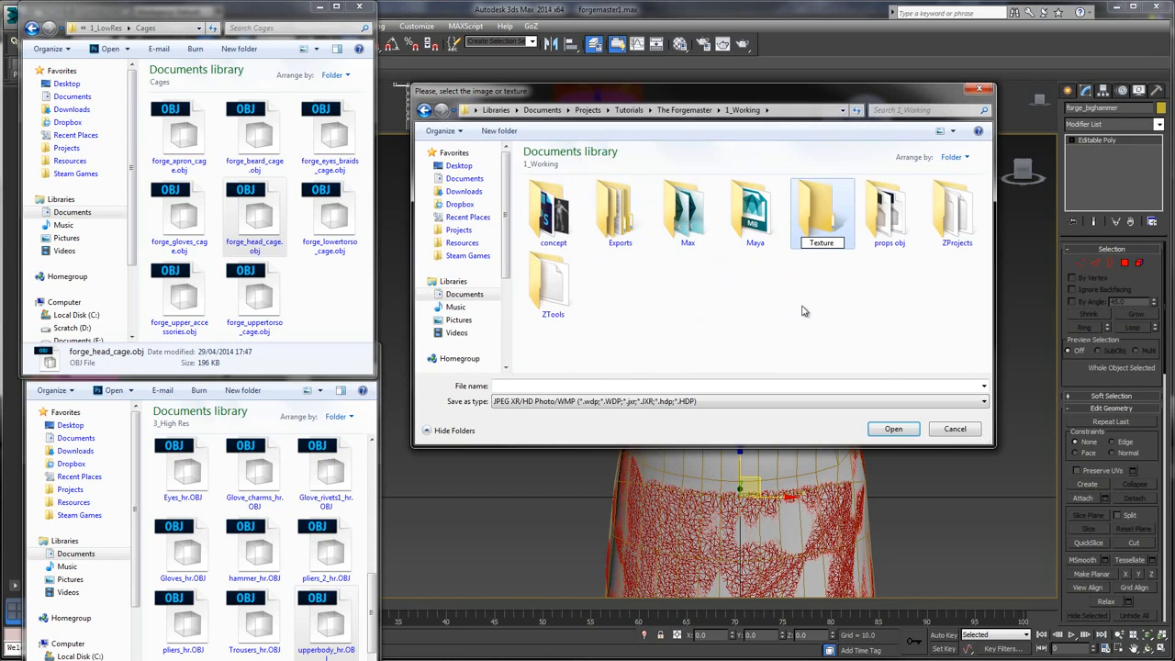
{"action": "type", "text": " Bakes"}
{"action": "key", "text": "Return"}
{"action": "key", "text": "Return"}
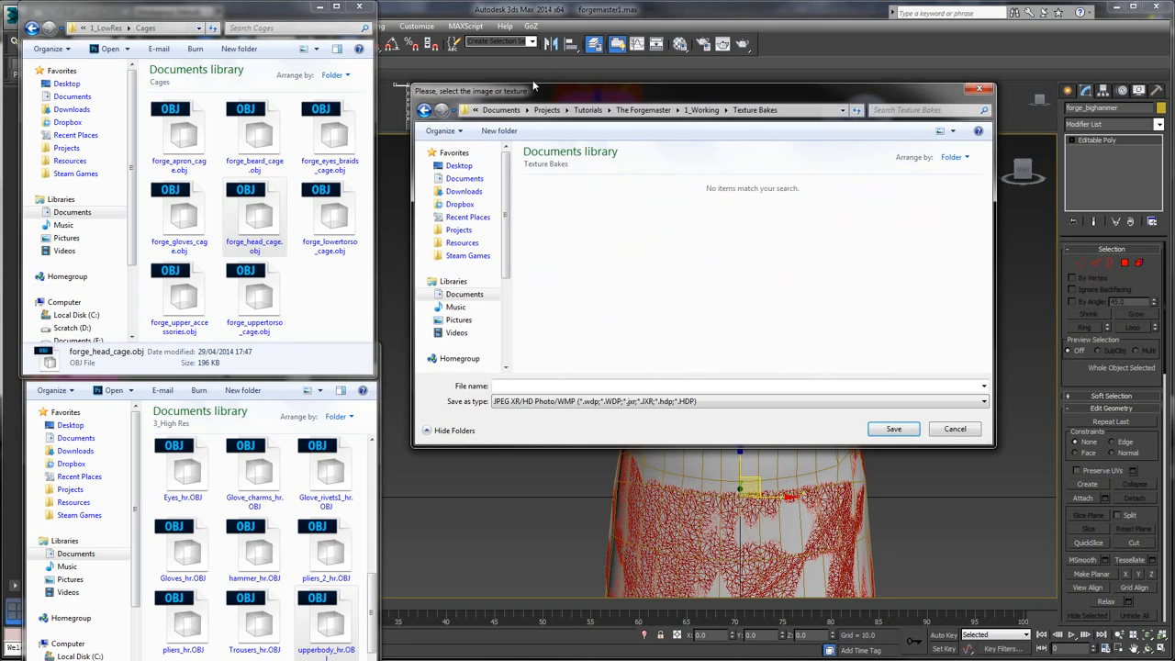
- Create a folder named RAW inside Texture Bakes and open it
{"action": "left_click", "coordinate": [499, 130]}
{"action": "type", "text": "RAW"}
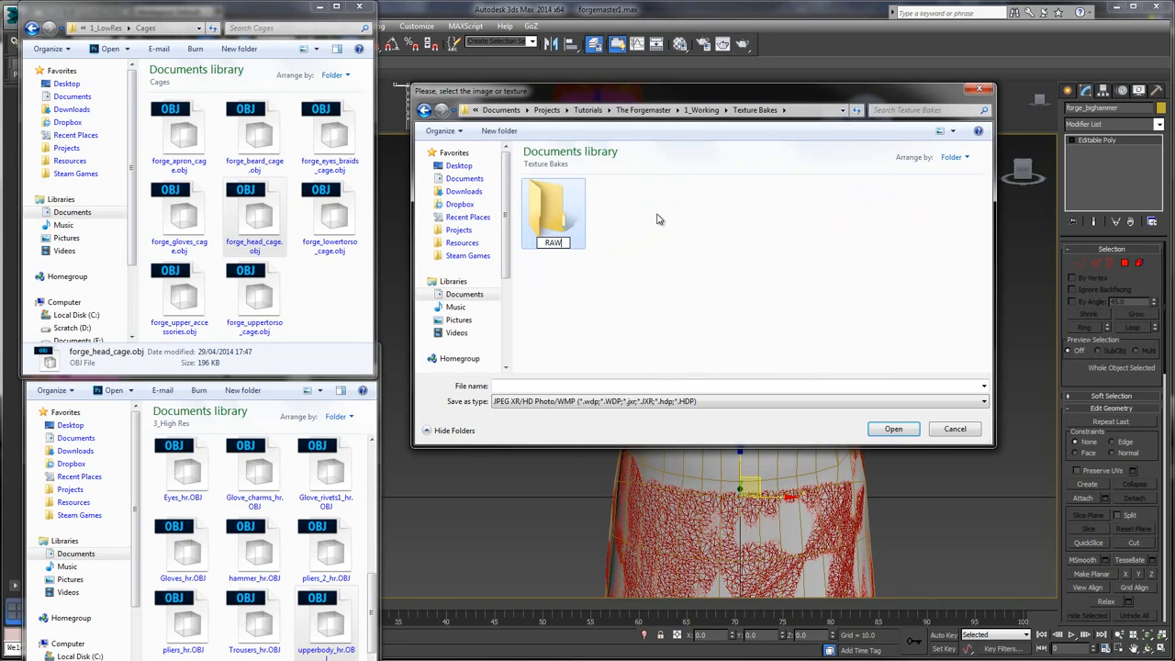
{"action": "key", "text": "Return"}
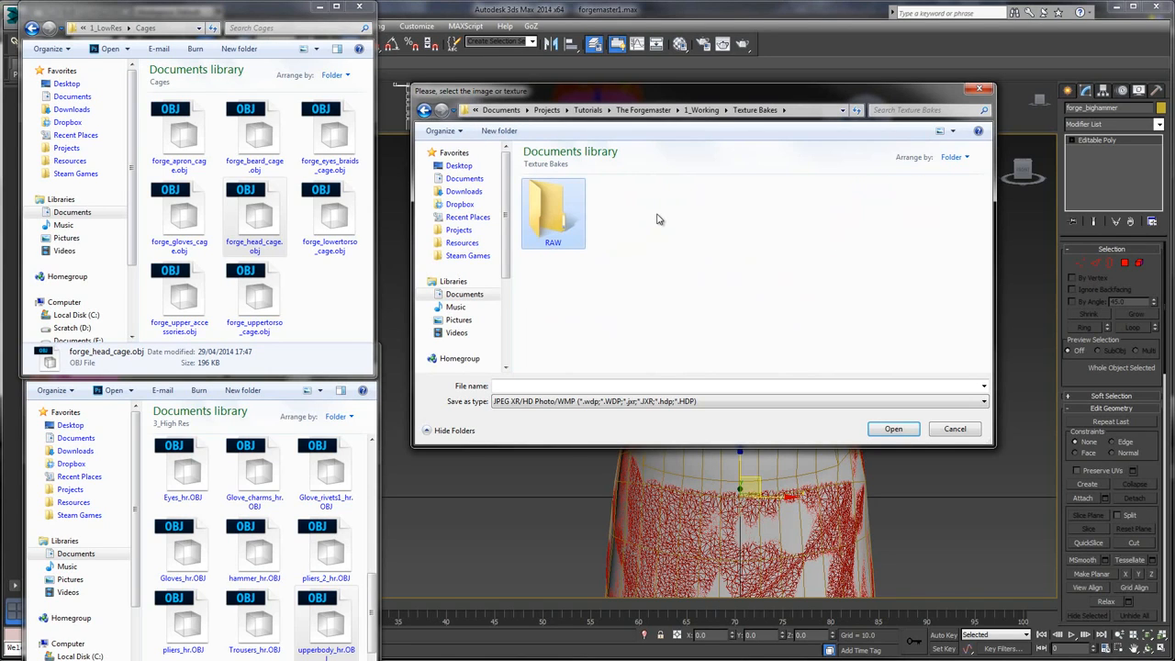
{"action": "double_click", "coordinate": [574, 218]}
- Set the output file to a PNG named forge_head in the RAW folder and save it
{"action": "left_click", "coordinate": [548, 402]}
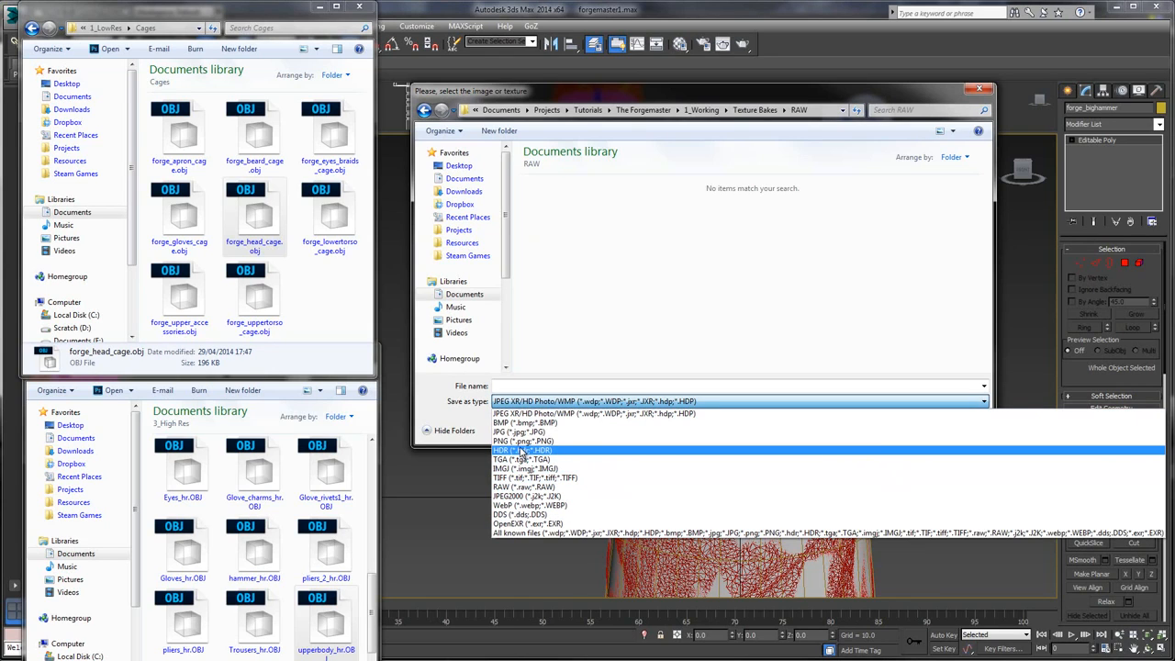
{"action": "left_click", "coordinate": [521, 441]}
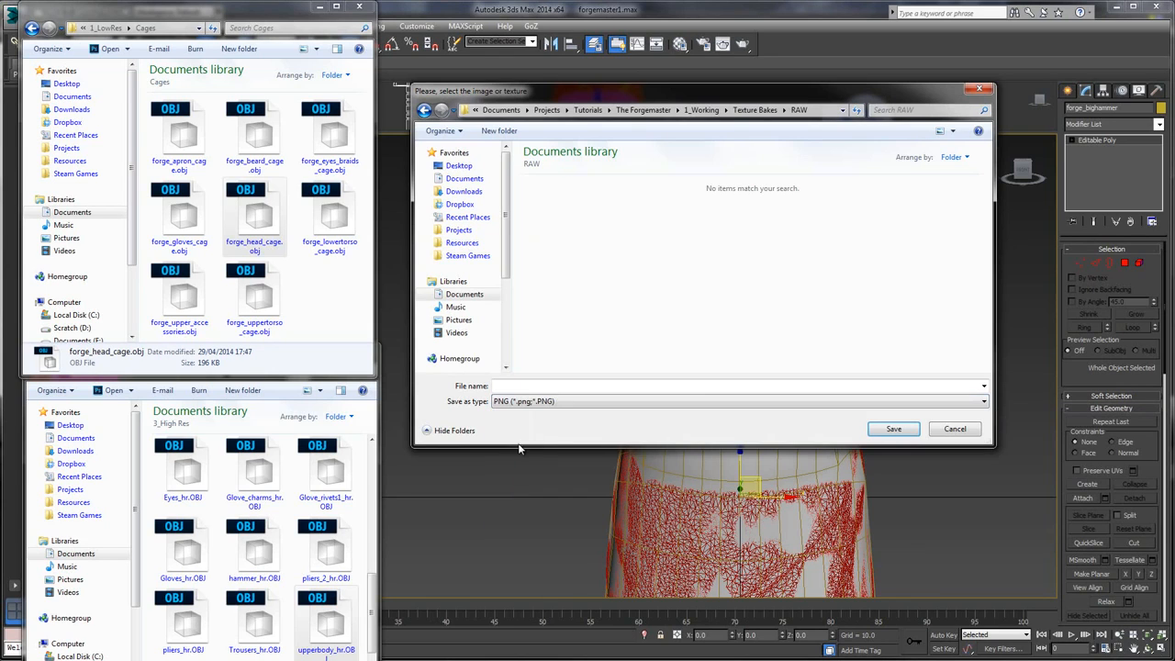
{"action": "left_click", "coordinate": [520, 384]}
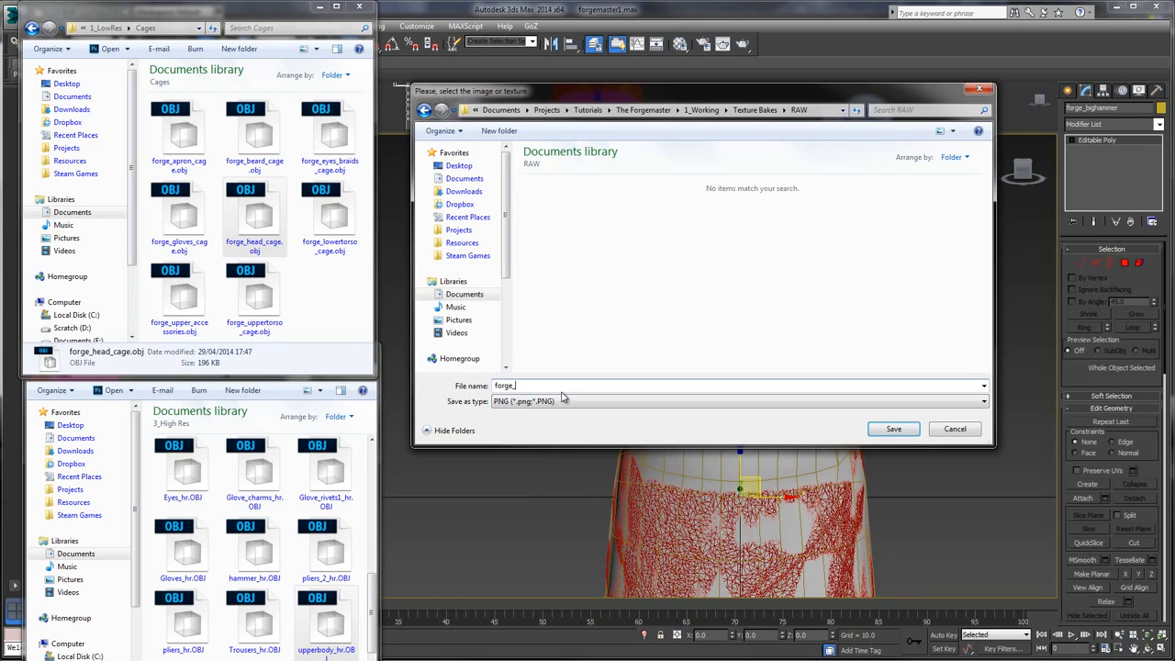
{"action": "type", "text": "forge_head"}
{"action": "left_click", "coordinate": [893, 428]}
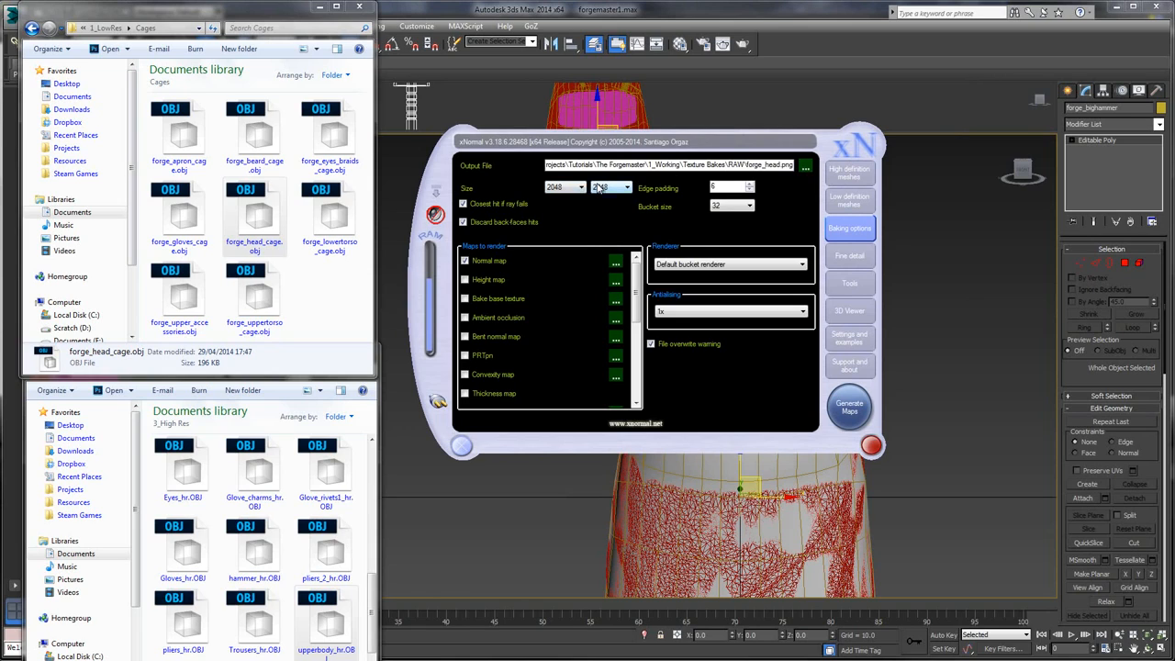
- Set the bake output size to 1024 × 1024 and the antialiasing to 1x
{"action": "left_click", "coordinate": [565, 187]}
{"action": "left_click", "coordinate": [561, 247]}
{"action": "left_click", "coordinate": [611, 187]}
{"action": "left_click", "coordinate": [611, 250]}
{"action": "left_click", "coordinate": [728, 189]}
{"action": "left_click", "coordinate": [684, 316]}
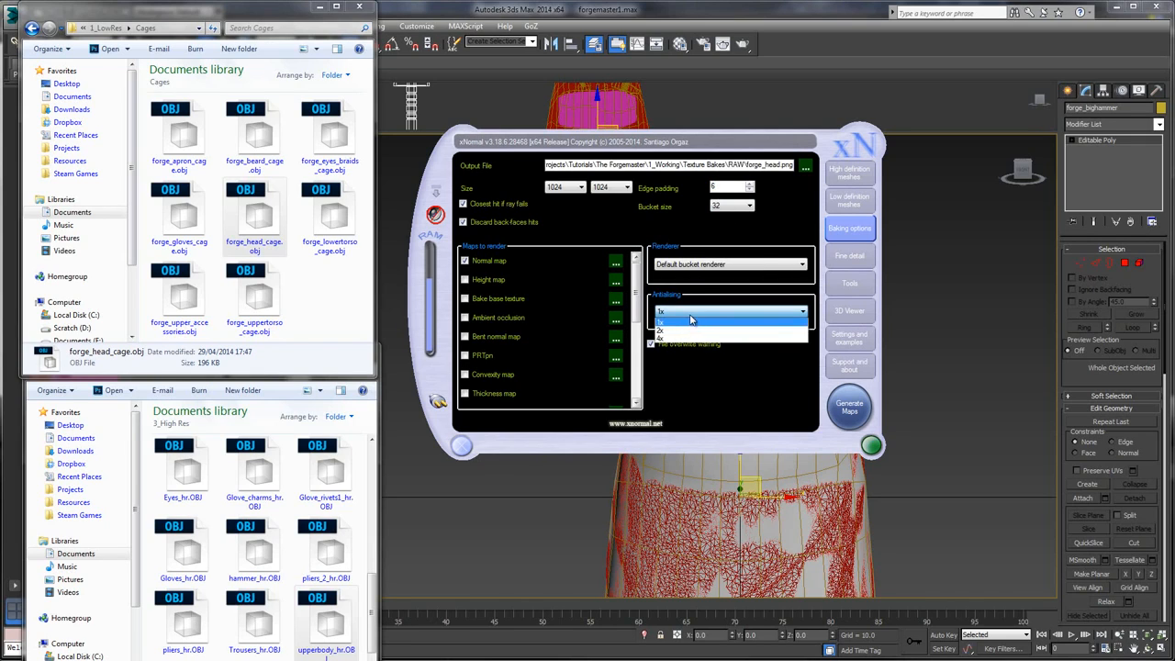
{"action": "left_click", "coordinate": [690, 322]}
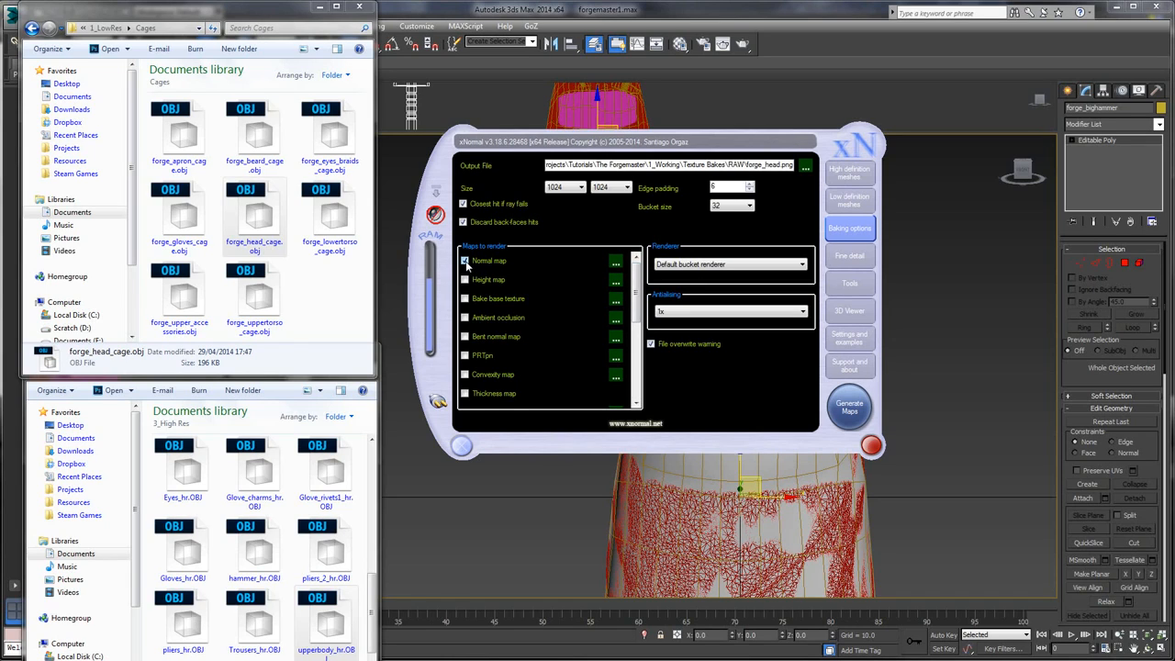
- Review the normal map's bake options and generate the head's normal map
{"action": "left_click", "coordinate": [615, 263]}
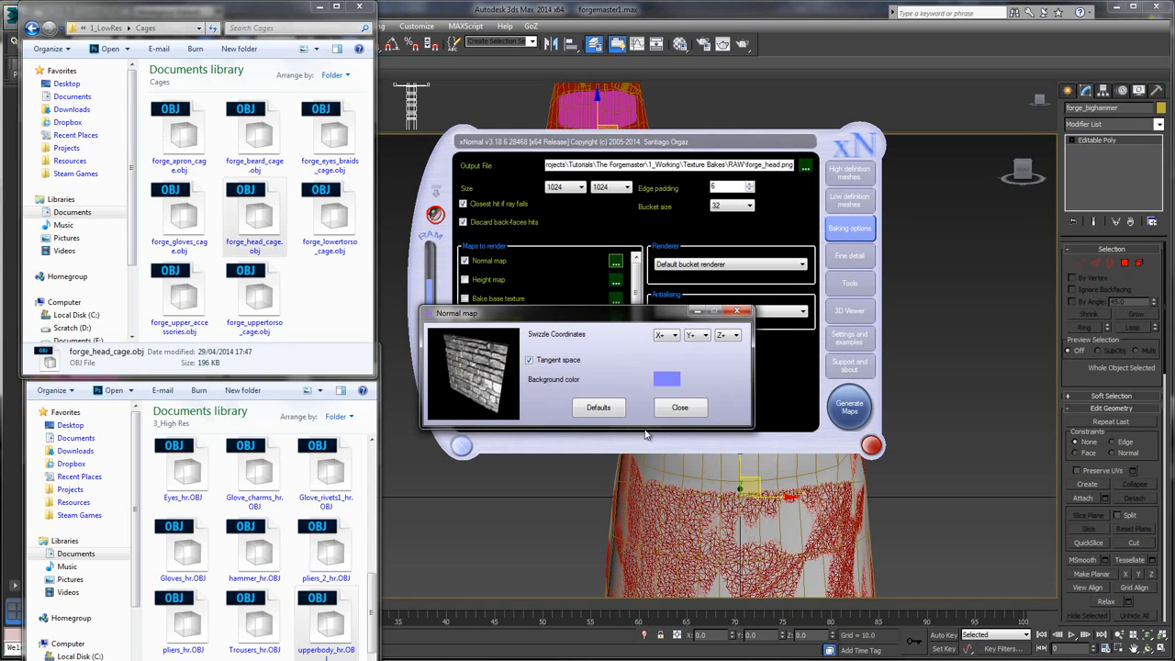
{"action": "left_click", "coordinate": [679, 408]}
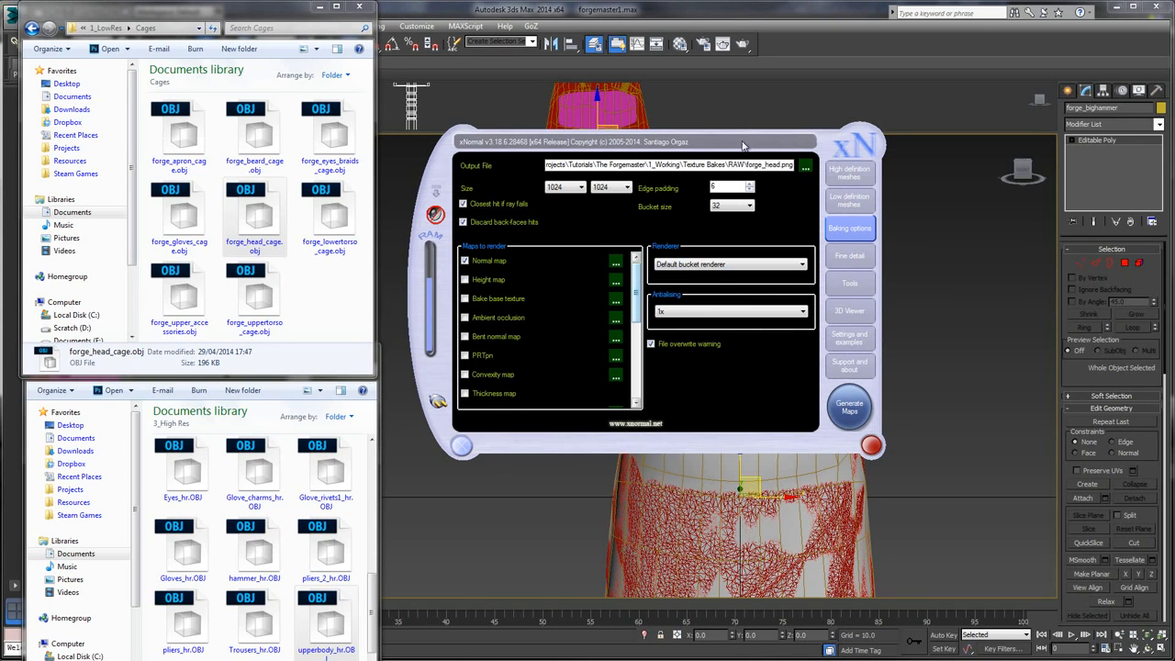
{"action": "left_click_drag", "start_coordinate": [735, 136], "coordinate": [747, 130]}
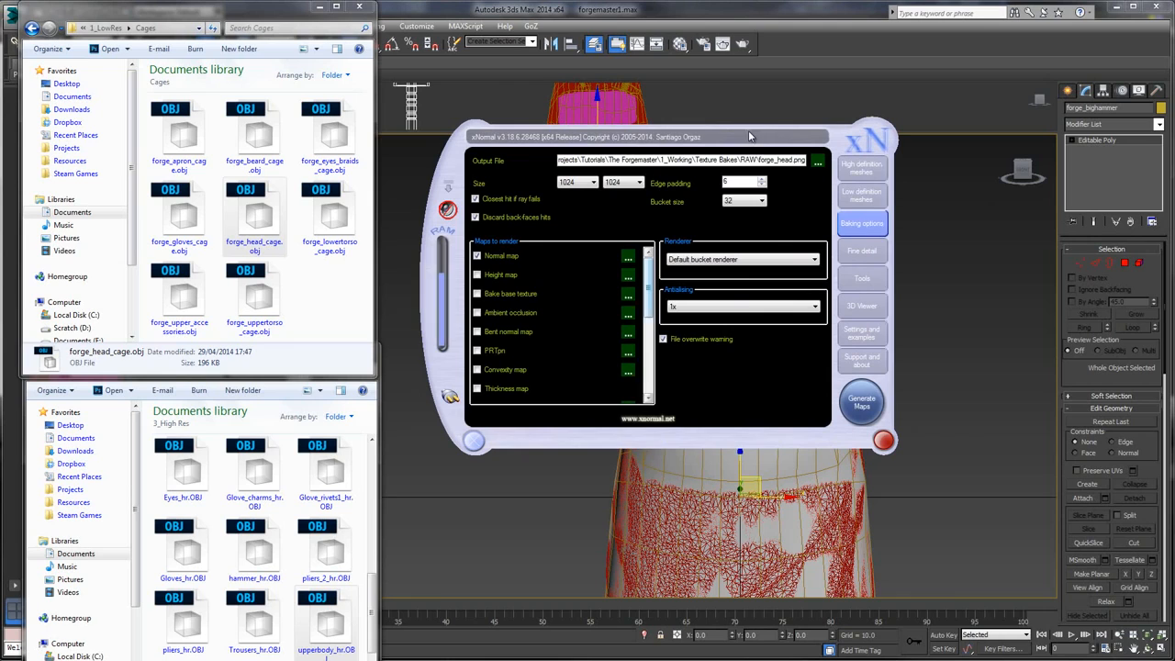
{"action": "left_click", "coordinate": [870, 405]}
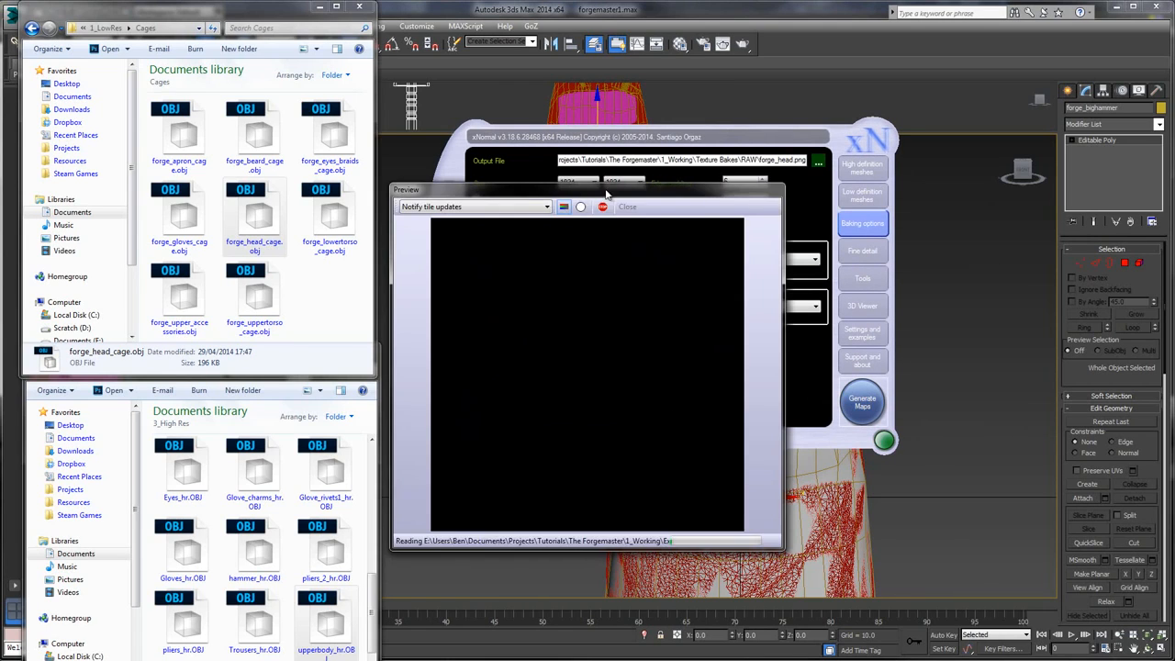
{"action": "left_click_drag", "start_coordinate": [608, 192], "coordinate": [684, 123]}
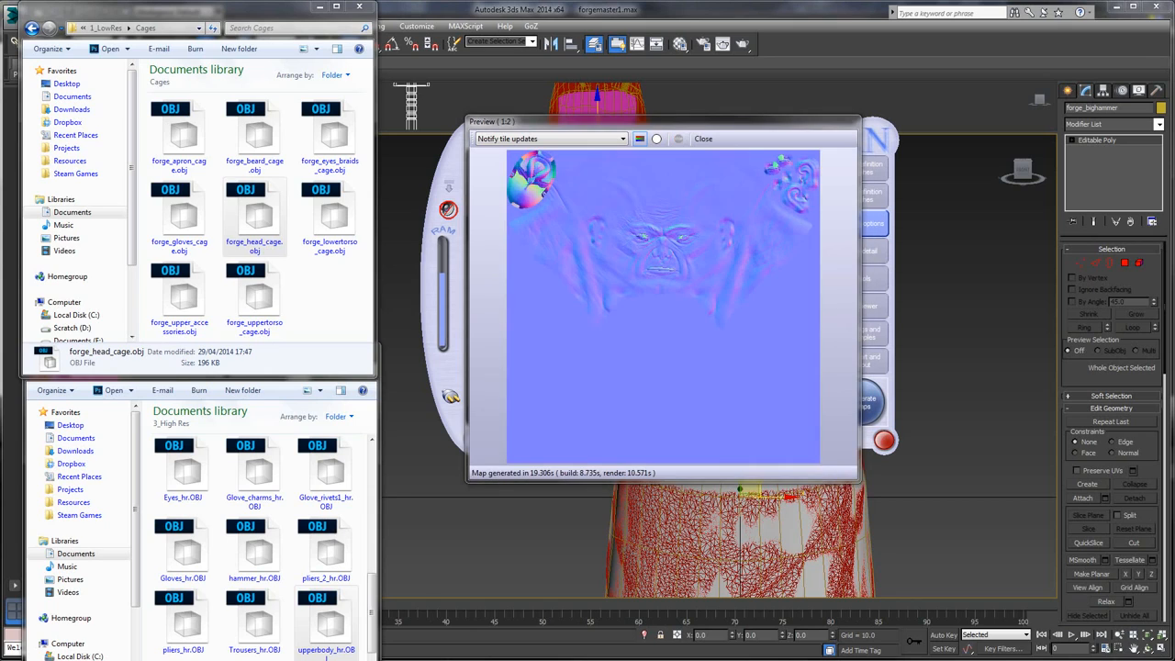
{"action": "left_click_drag", "start_coordinate": [670, 122], "coordinate": [665, 133]}
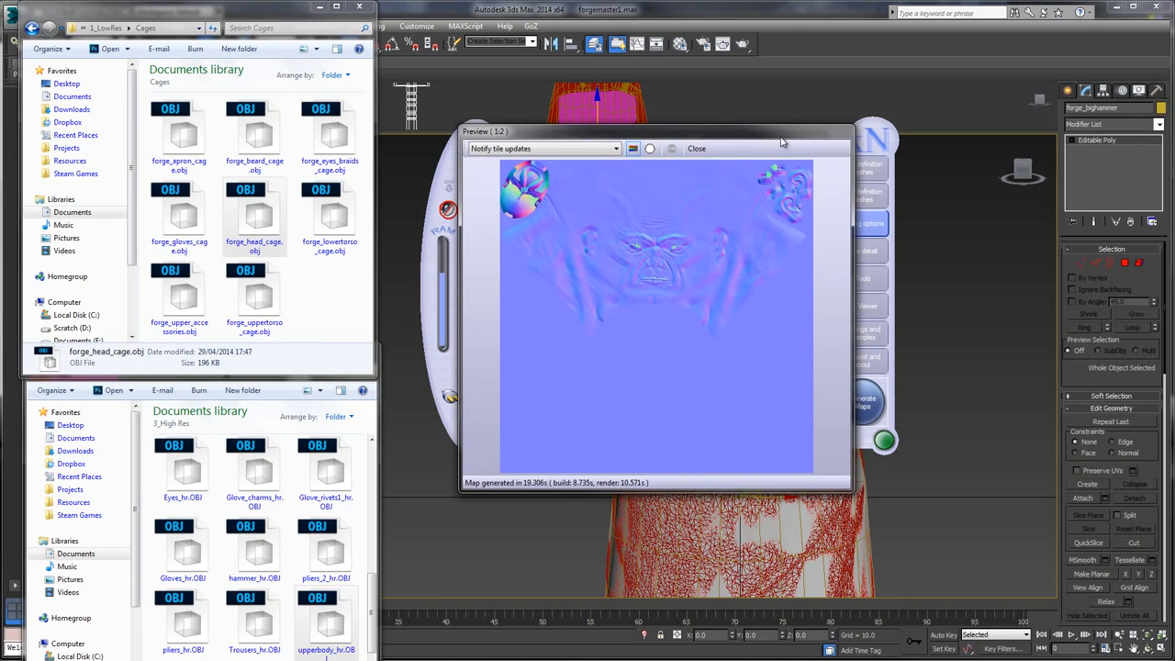
- Go up to the 1_LowRes folder and open its Cages folder in a separate window
{"action": "mouse_move", "coordinate": [14, 610]}
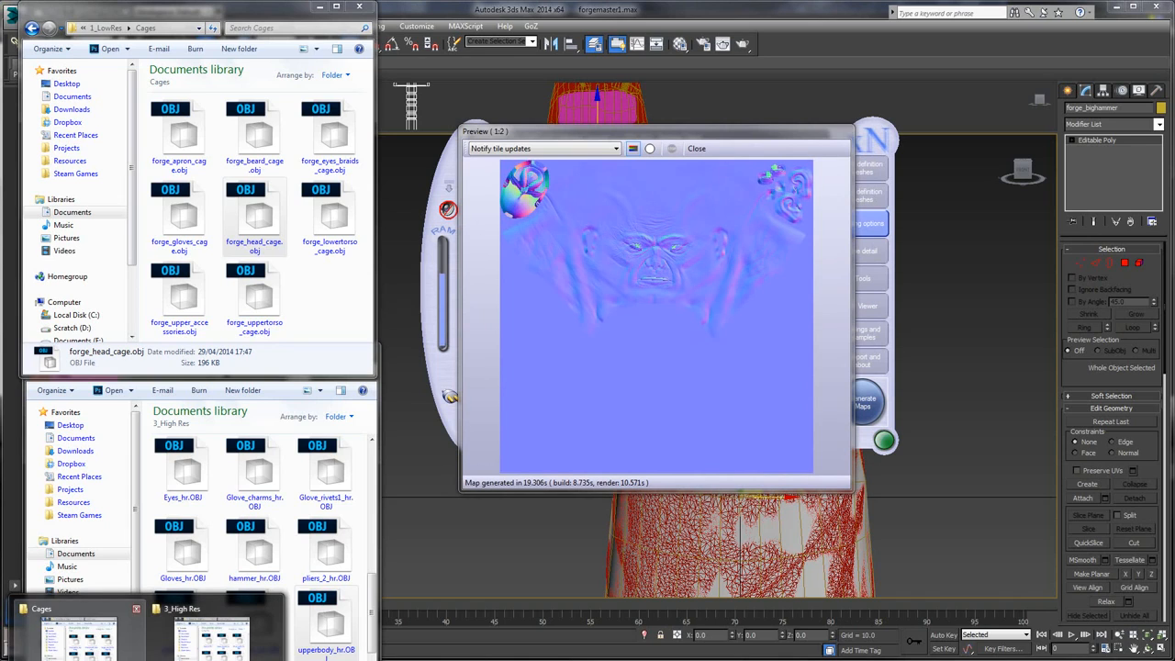
{"action": "left_click", "coordinate": [99, 654]}
{"action": "key", "text": "BackSpace"}
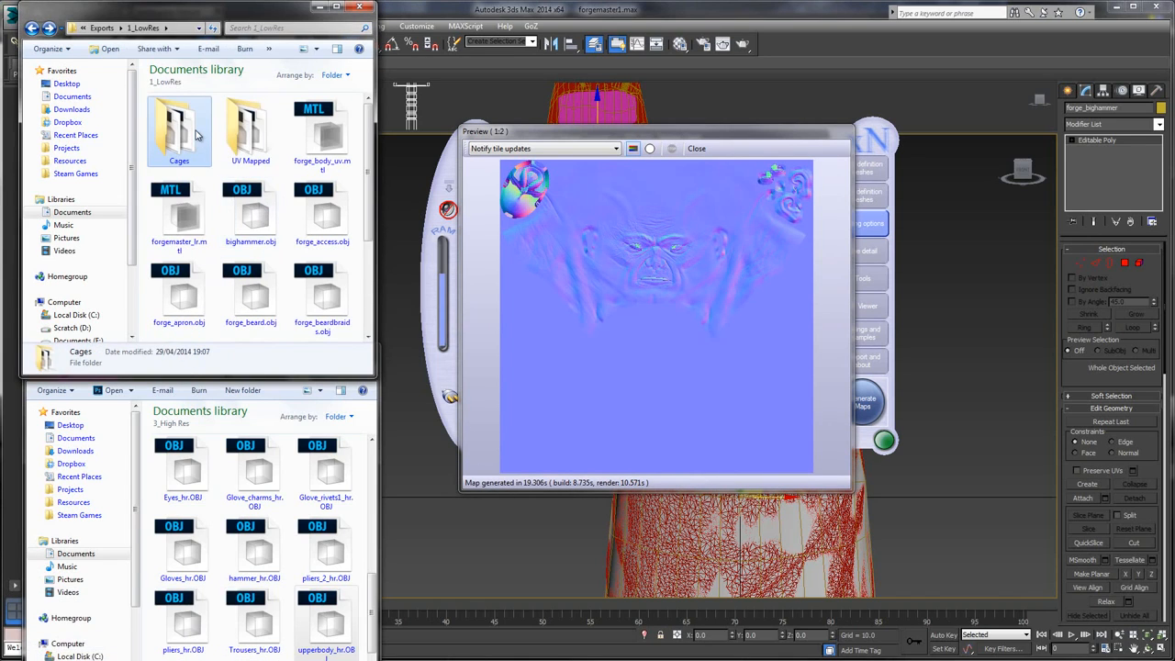
{"action": "right_click", "coordinate": [195, 134]}
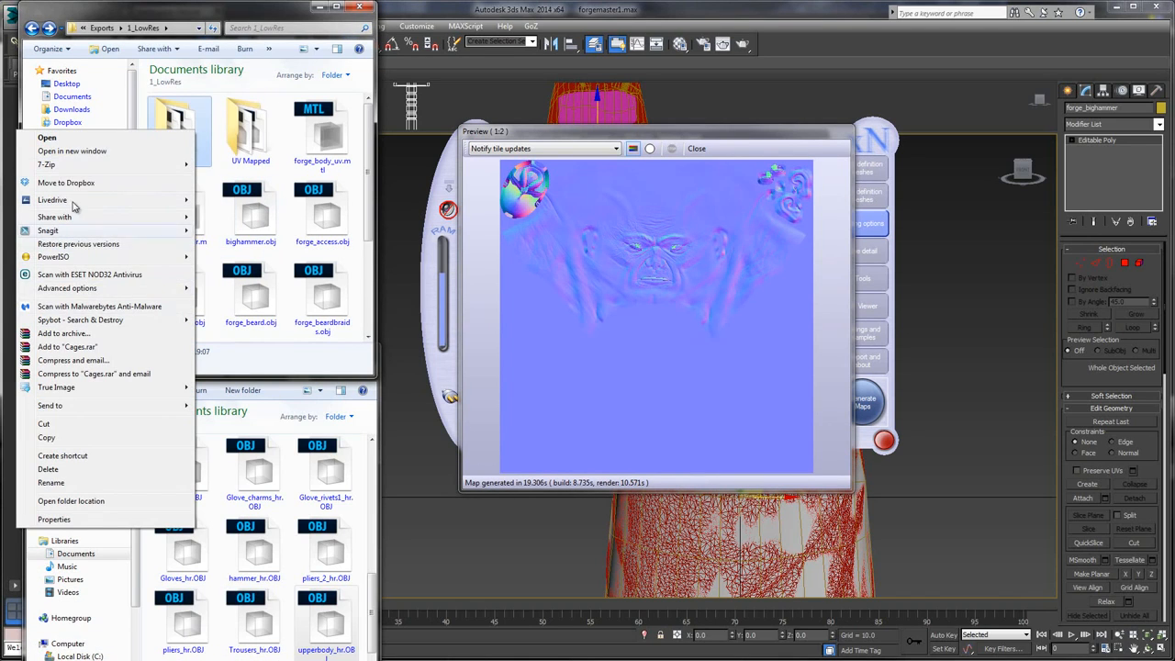
{"action": "left_click", "coordinate": [71, 150]}
{"action": "left_click_drag", "start_coordinate": [227, 60], "coordinate": [220, 68]}
{"action": "left_click_drag", "start_coordinate": [223, 11], "coordinate": [226, 118]}
- Go to 1_Working > Texture Bakes > RAW and open forge_head_normals.png
{"action": "key", "text": "BackSpace"}
{"action": "key", "text": "BackSpace"}
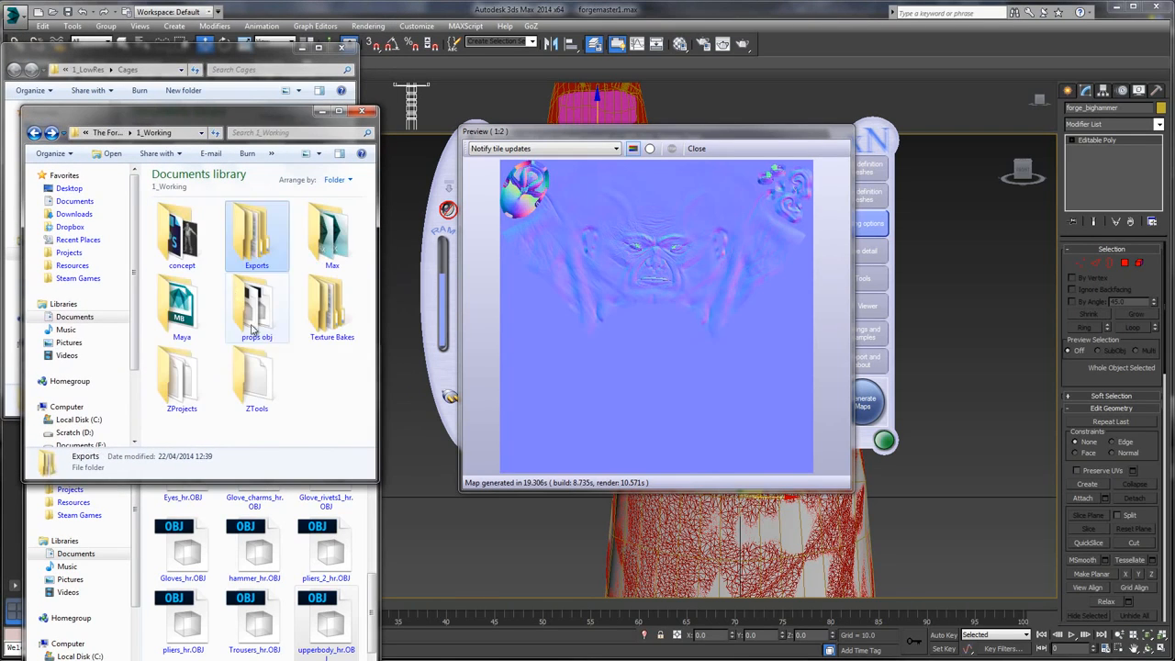
{"action": "double_click", "coordinate": [329, 303]}
{"action": "double_click", "coordinate": [181, 234]}
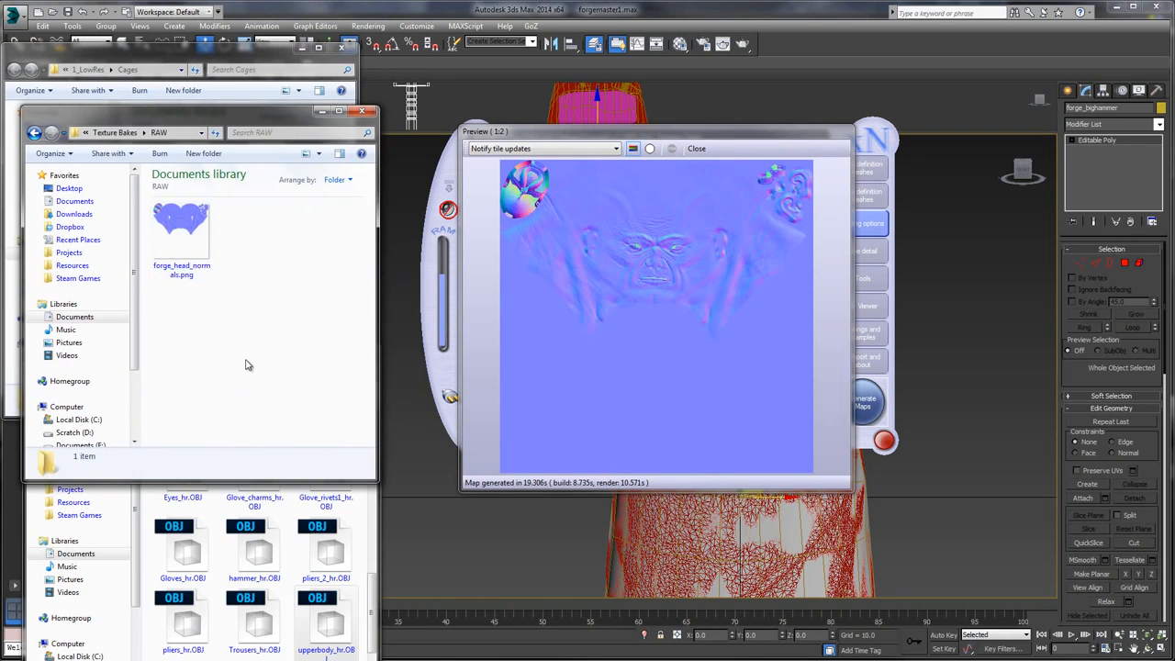
{"action": "double_click", "coordinate": [184, 235]}
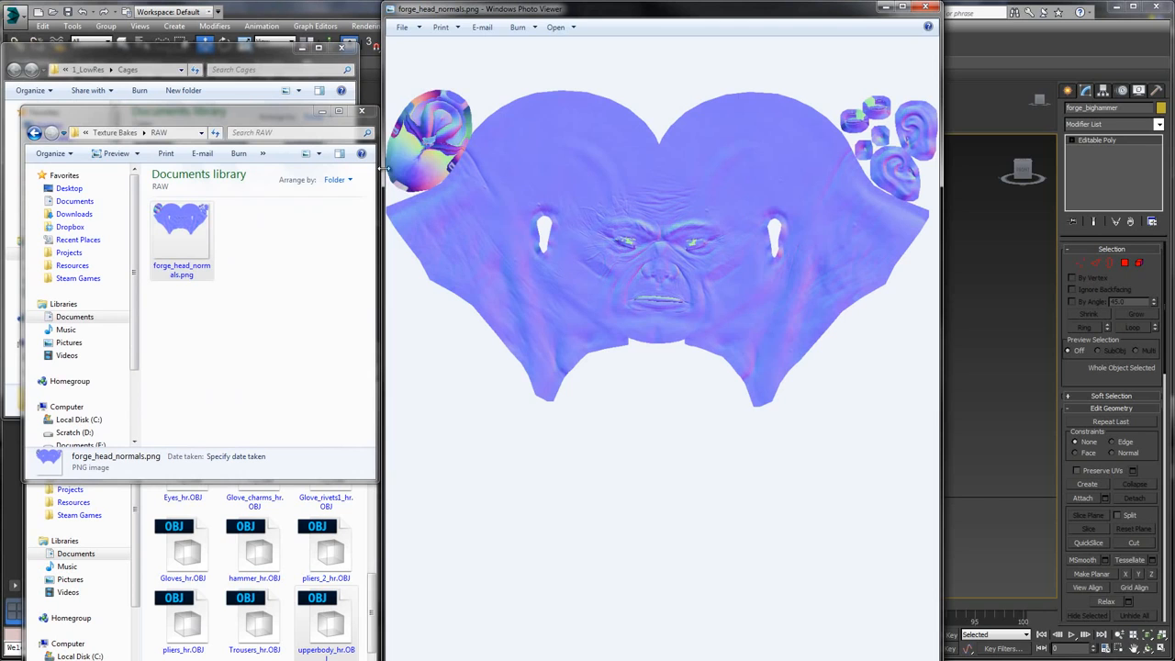
- Examine the eyes, forehead and neck regions of the baked head normal map up close
{"action": "left_click_drag", "start_coordinate": [384, 167], "coordinate": [77, 195]}
{"action": "scroll", "coordinate": [653, 179], "scroll_direction": "up", "scroll_amount": 2}
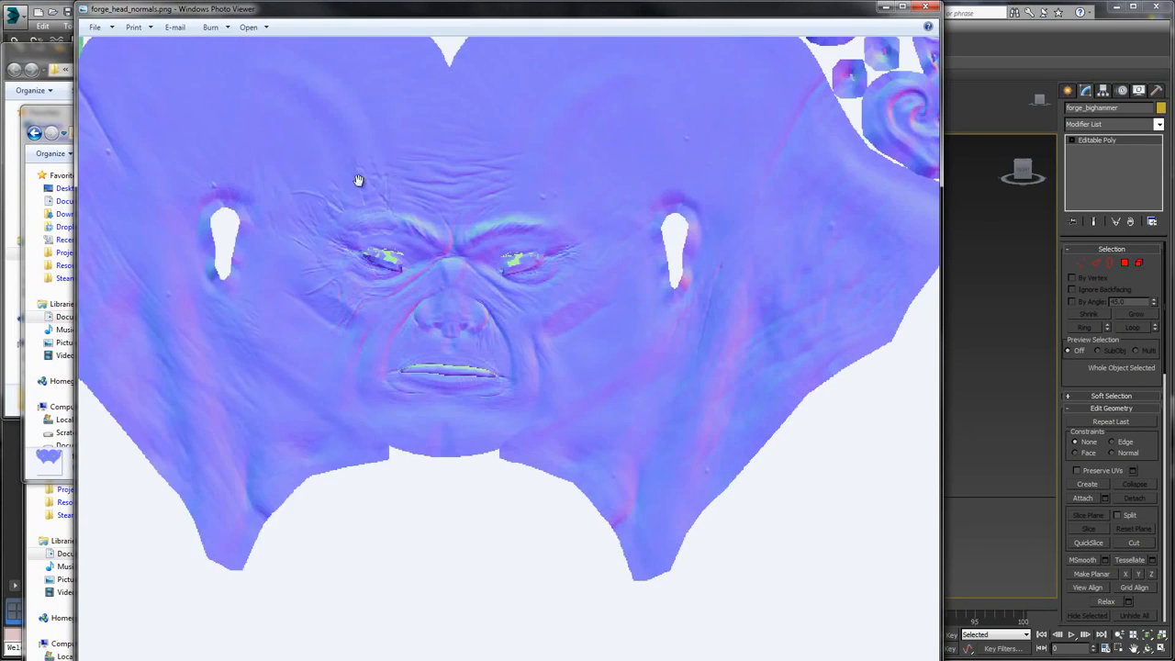
{"action": "left_click_drag", "start_coordinate": [358, 180], "coordinate": [472, 249]}
{"action": "scroll", "coordinate": [406, 271], "scroll_direction": "up", "scroll_amount": 4}
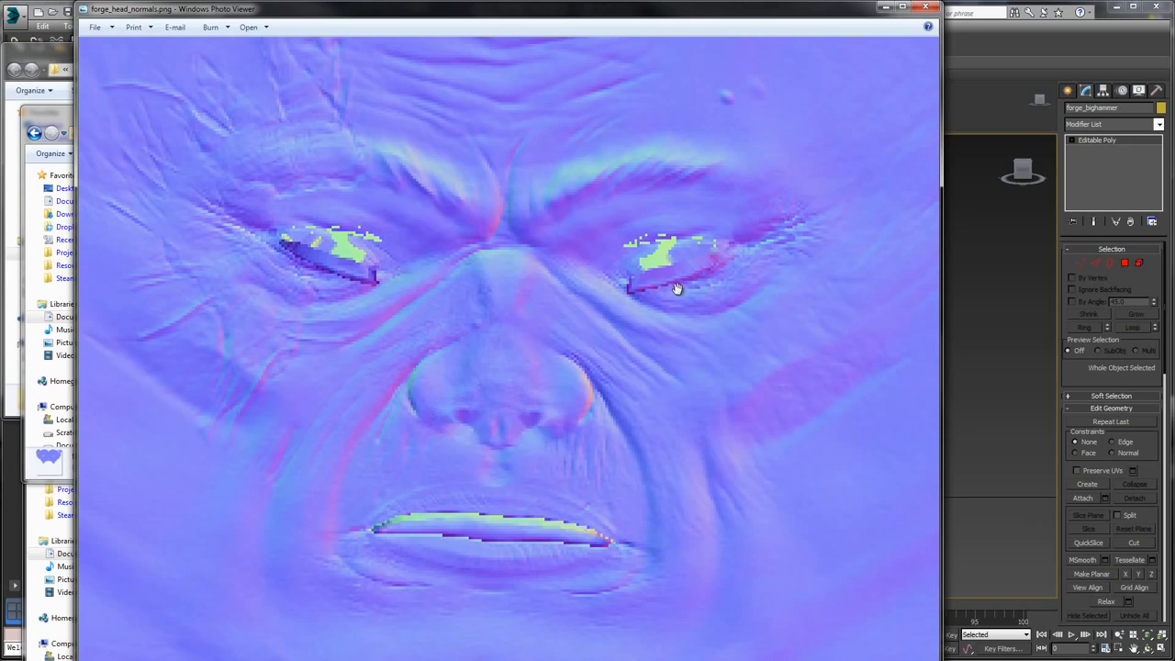
{"action": "scroll", "coordinate": [642, 280], "scroll_direction": "down", "scroll_amount": 3}
{"action": "left_click_drag", "start_coordinate": [395, 185], "coordinate": [575, 249]}
{"action": "scroll", "coordinate": [399, 172], "scroll_direction": "down", "scroll_amount": 1}
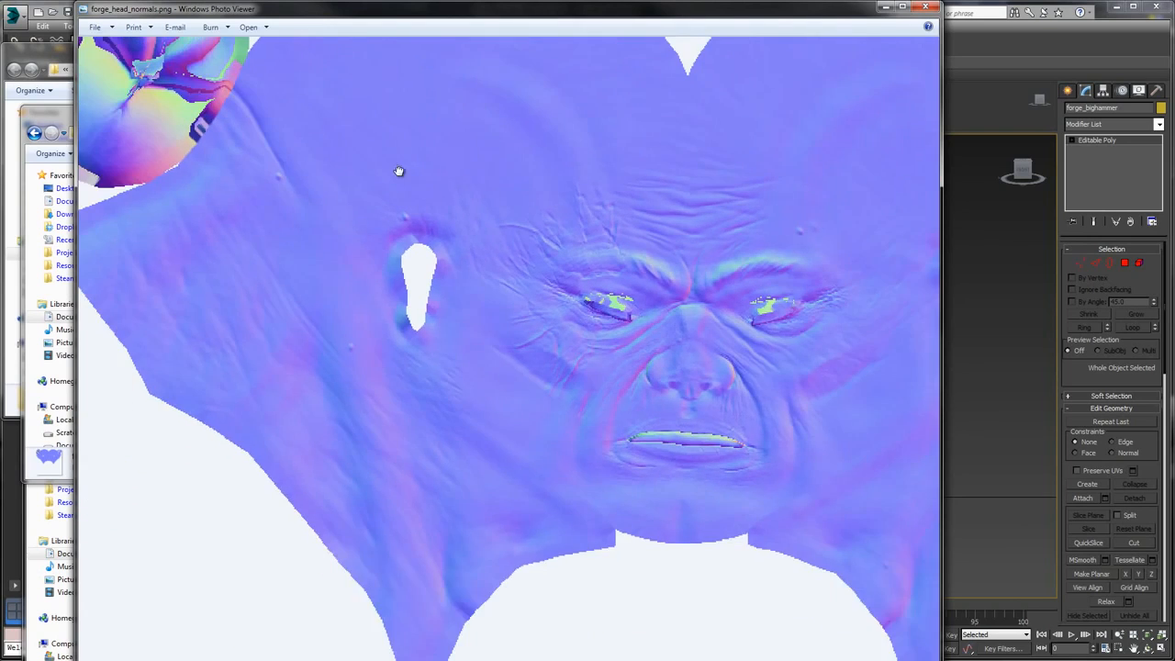
{"action": "left_click_drag", "start_coordinate": [398, 172], "coordinate": [487, 266]}
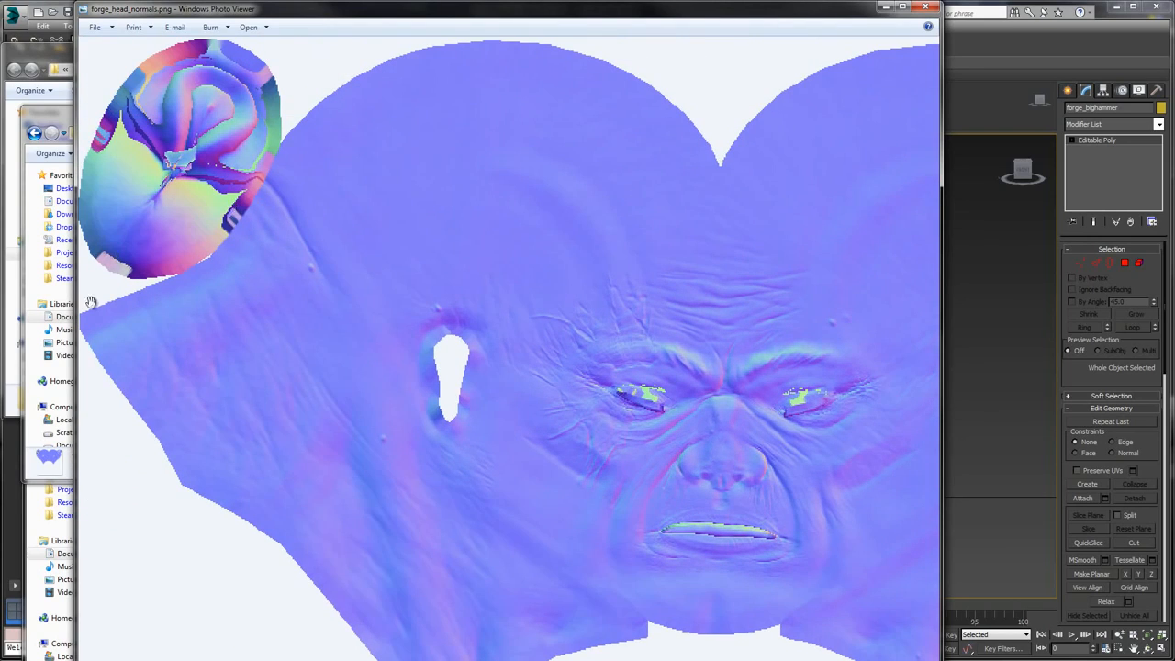
{"action": "scroll", "coordinate": [172, 149], "scroll_direction": "down", "scroll_amount": 1}
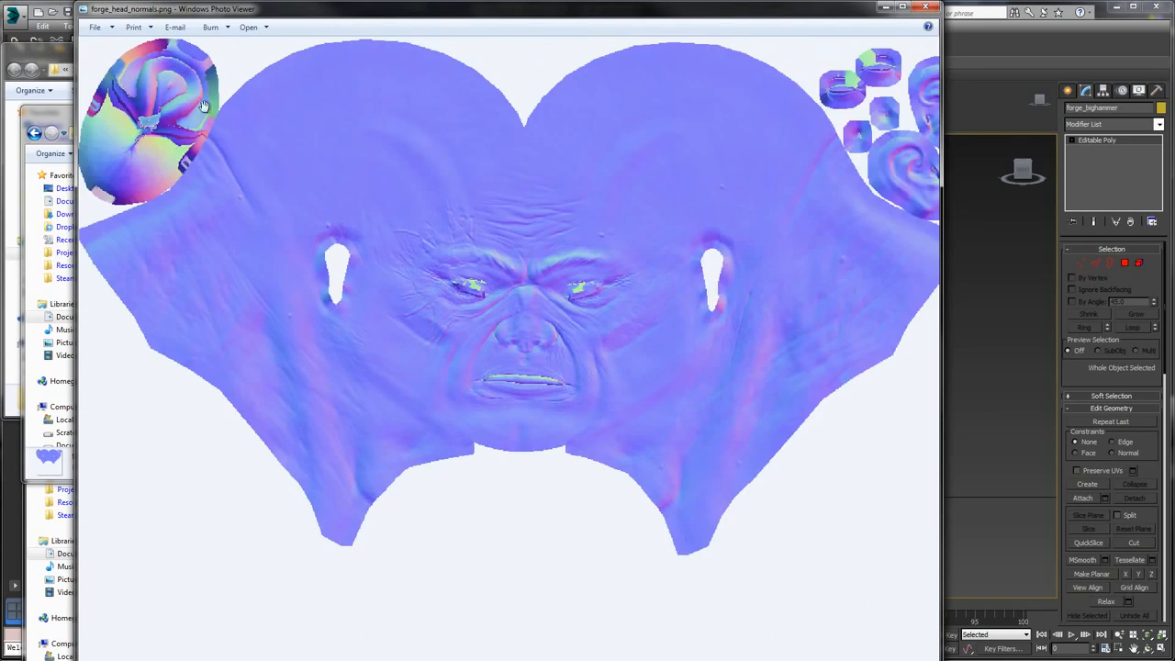
- Examine the ear and small separate UV islands and the mouth area of the head normal map, and close the image
{"action": "left_click_drag", "start_coordinate": [656, 126], "coordinate": [413, 184]}
{"action": "scroll", "coordinate": [767, 100], "scroll_direction": "up", "scroll_amount": 4}
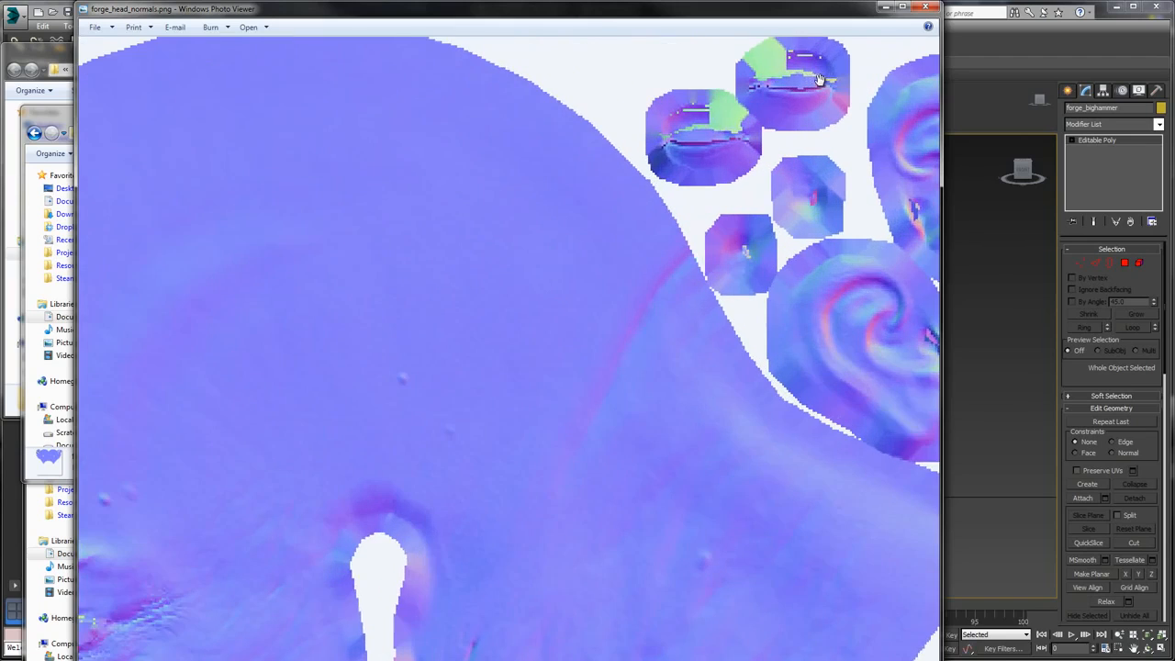
{"action": "scroll", "coordinate": [708, 125], "scroll_direction": "down", "scroll_amount": 4}
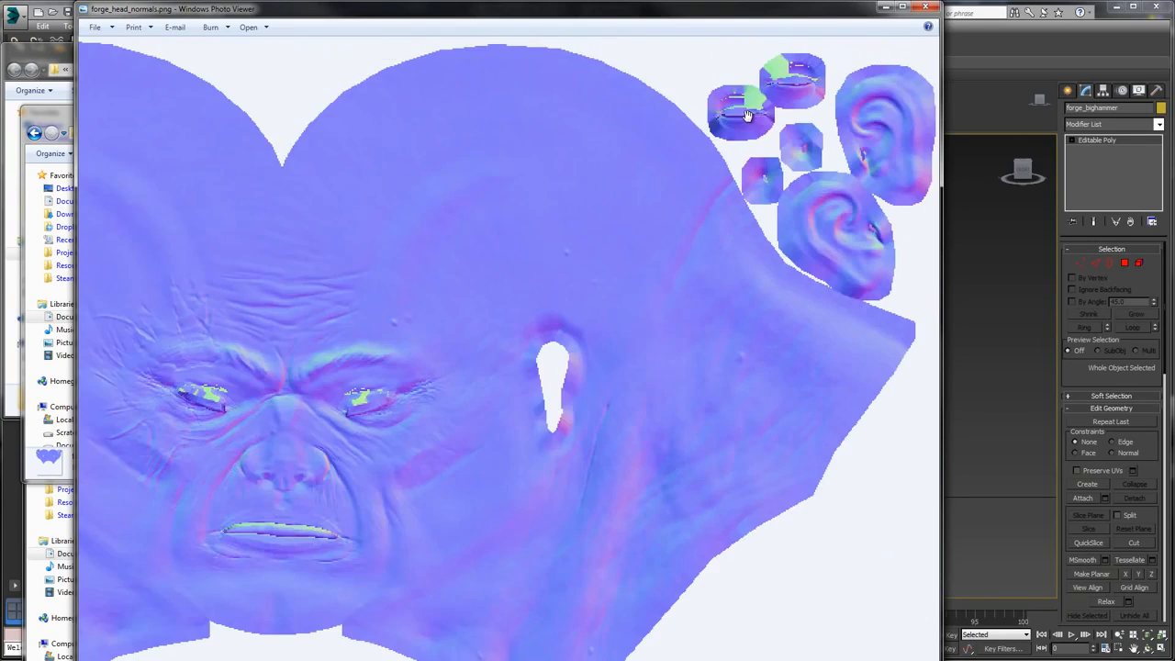
{"action": "scroll", "coordinate": [821, 88], "scroll_direction": "up", "scroll_amount": 3}
{"action": "scroll", "coordinate": [817, 96], "scroll_direction": "down", "scroll_amount": 1}
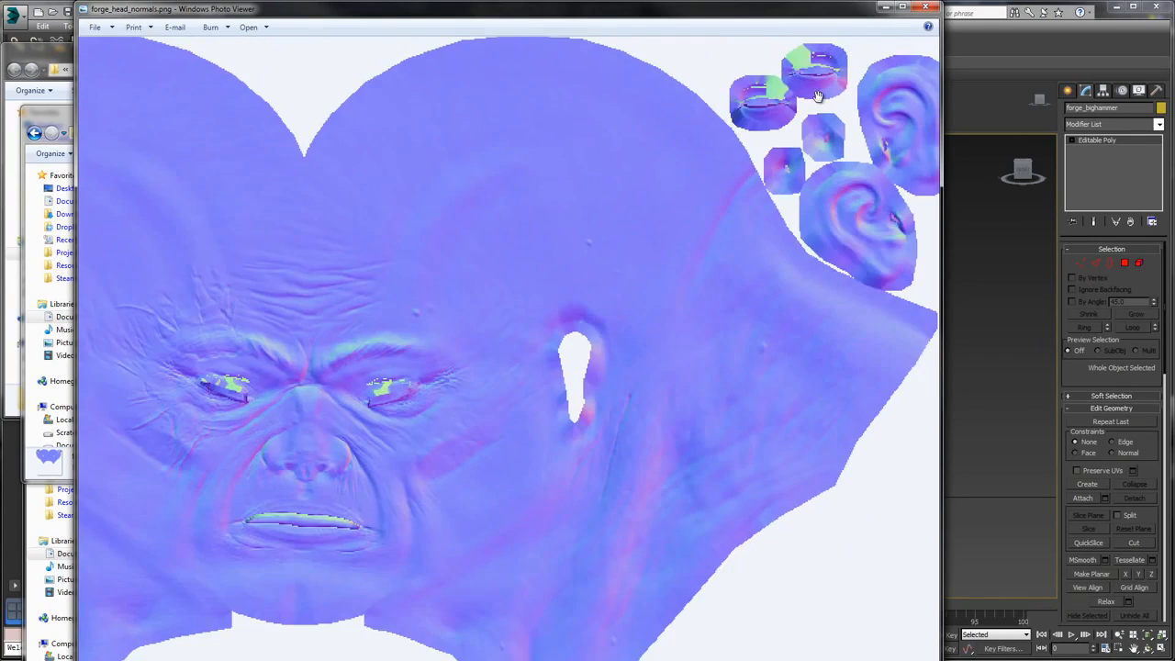
{"action": "left_click_drag", "start_coordinate": [812, 101], "coordinate": [791, 110]}
{"action": "left_click_drag", "start_coordinate": [391, 271], "coordinate": [631, 183]}
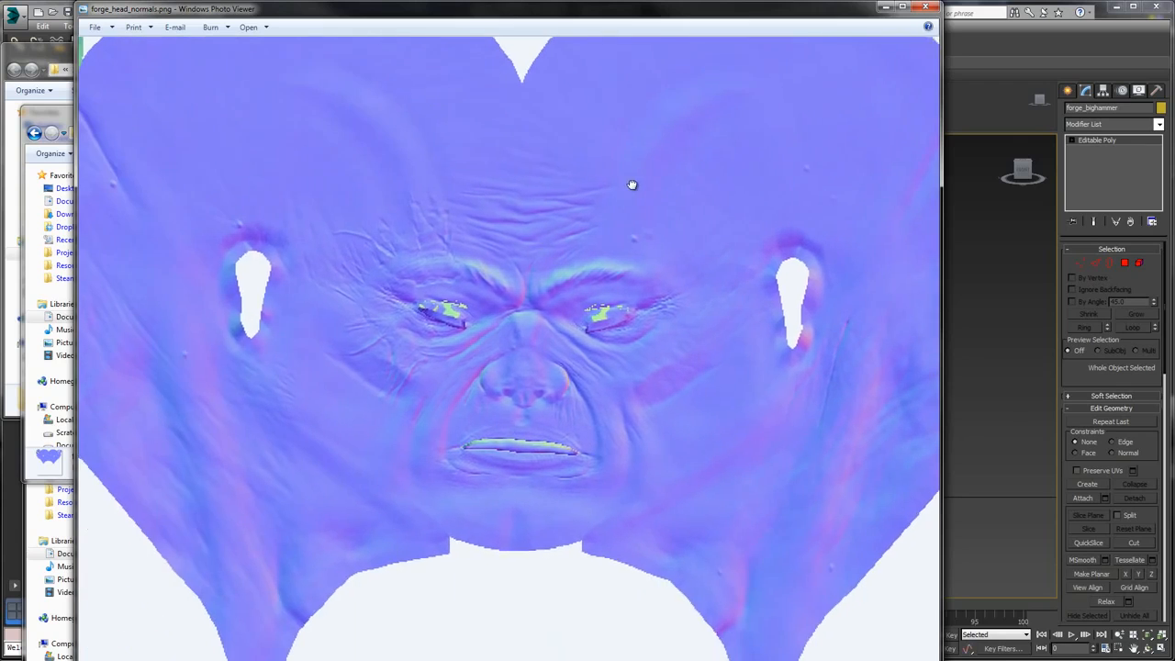
{"action": "left_click_drag", "start_coordinate": [592, 226], "coordinate": [576, 250]}
{"action": "left_click_drag", "start_coordinate": [569, 374], "coordinate": [601, 188]}
{"action": "scroll", "coordinate": [514, 273], "scroll_direction": "up", "scroll_amount": 2}
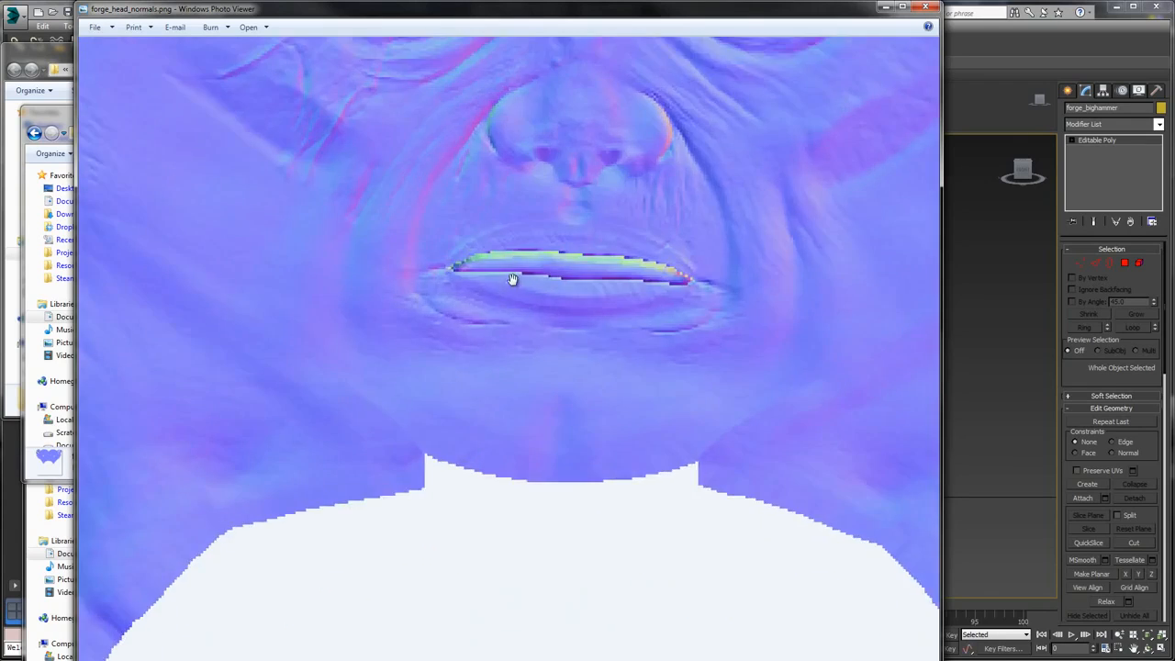
{"action": "scroll", "coordinate": [624, 210], "scroll_direction": "up", "scroll_amount": 2}
{"action": "scroll", "coordinate": [632, 194], "scroll_direction": "down", "scroll_amount": 2}
{"action": "left_click_drag", "start_coordinate": [697, 146], "coordinate": [666, 255]}
{"action": "scroll", "coordinate": [666, 256], "scroll_direction": "down", "scroll_amount": 2}
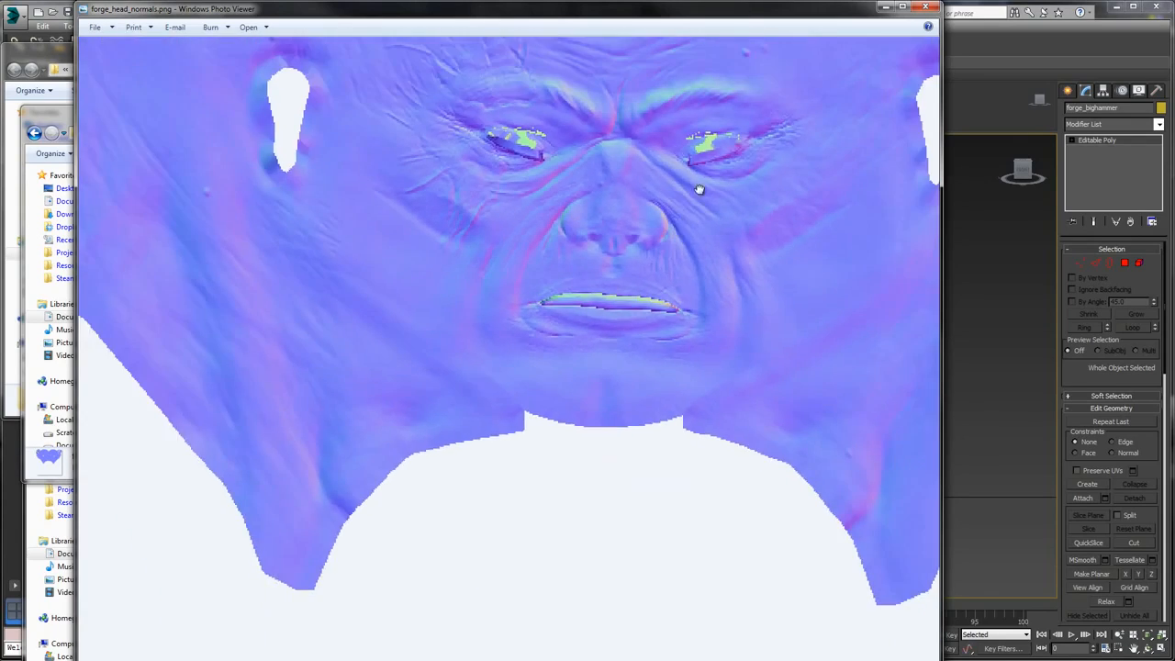
{"action": "left_click", "coordinate": [926, 8]}
- Close the bake preview and show the low definition mesh list
{"action": "left_click_drag", "start_coordinate": [677, 130], "coordinate": [752, 107]}
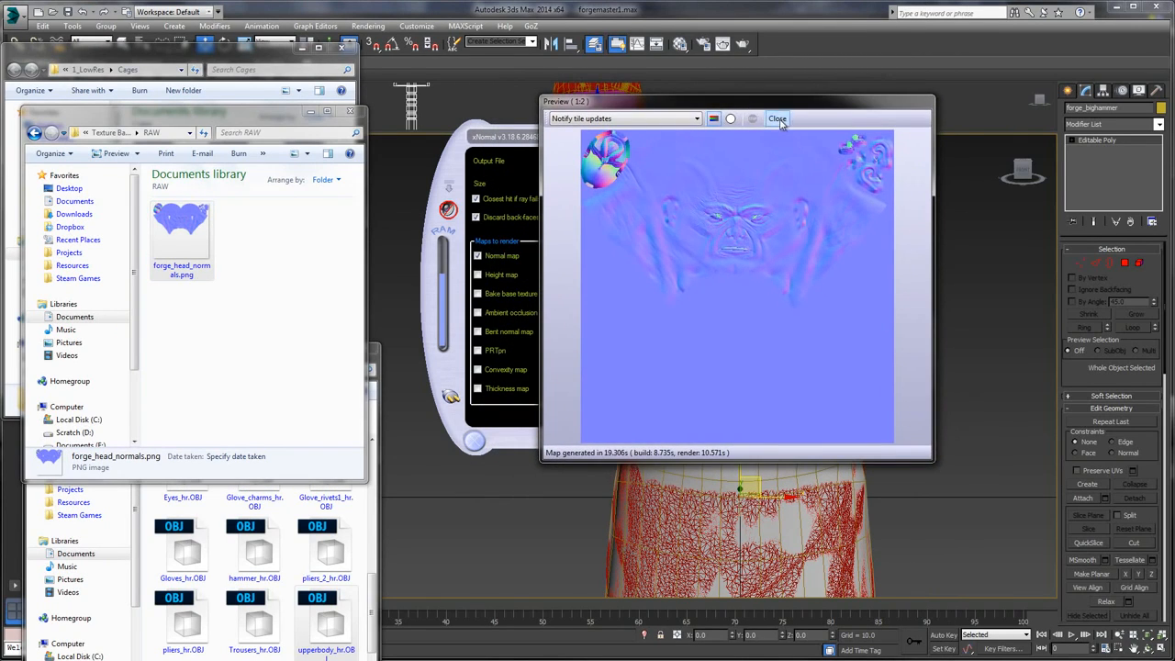
{"action": "left_click", "coordinate": [777, 118]}
{"action": "left_click", "coordinate": [859, 196]}
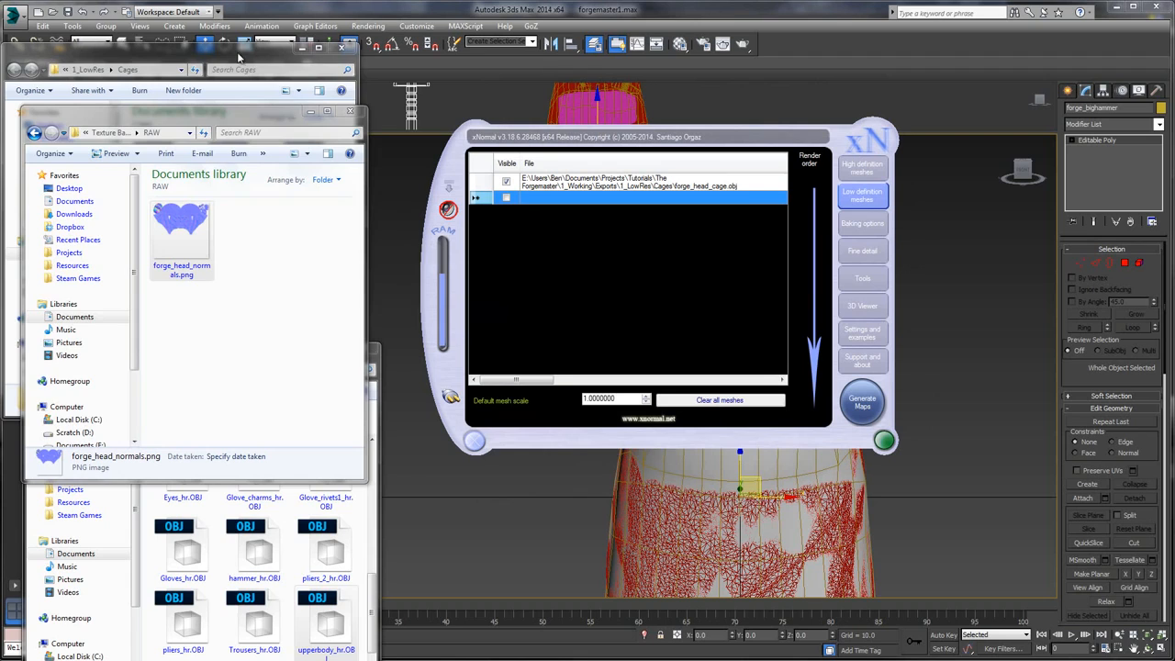
- Open the UV Mapped folder inside 1_LowRes and turn off visibility for forge_head_cage.obj in the low definition meshes
{"action": "left_click_drag", "start_coordinate": [238, 58], "coordinate": [255, 54]}
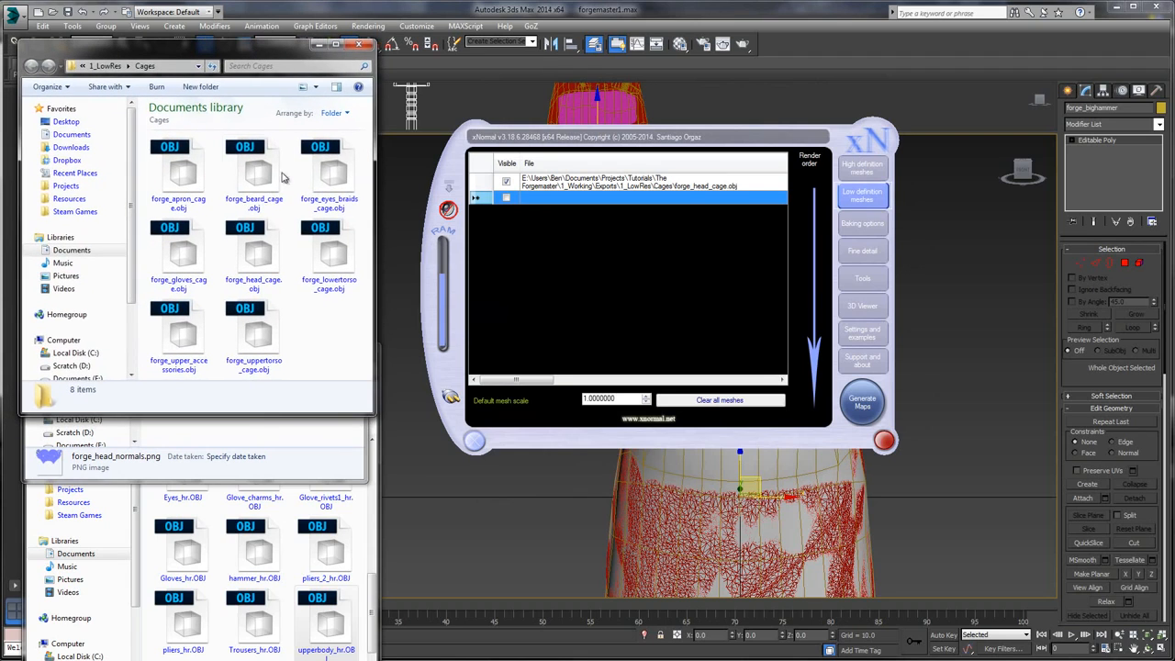
{"action": "left_click", "coordinate": [108, 67]}
{"action": "double_click", "coordinate": [250, 179]}
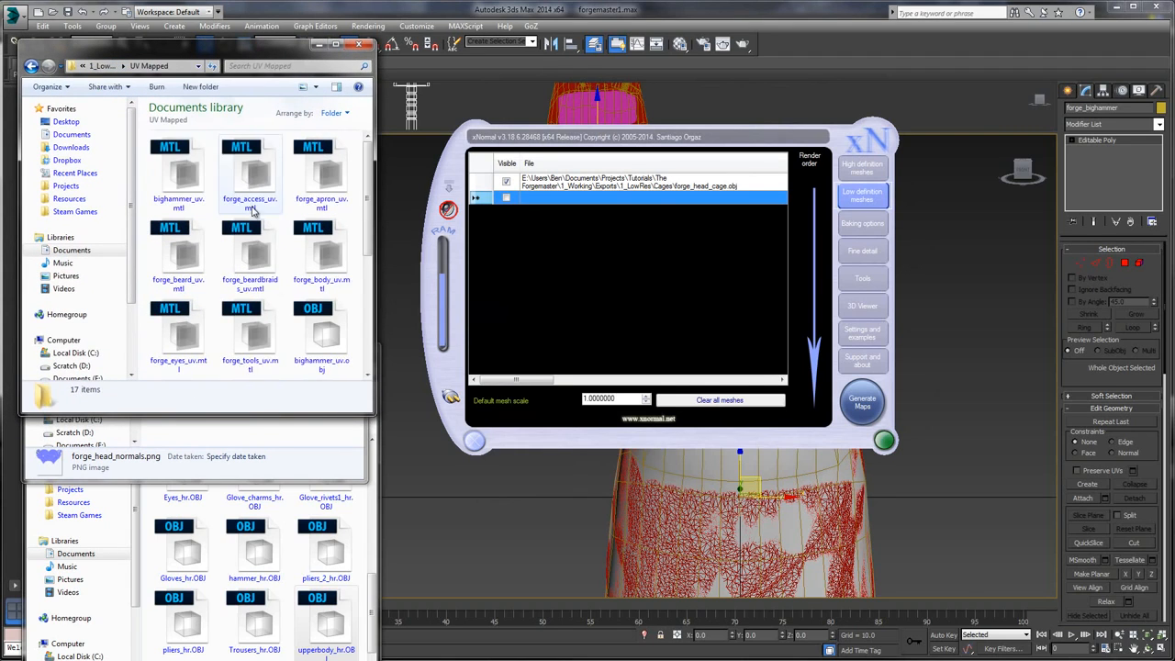
{"action": "scroll", "coordinate": [257, 257], "scroll_direction": "down", "scroll_amount": 2}
{"action": "left_click", "coordinate": [640, 185]}
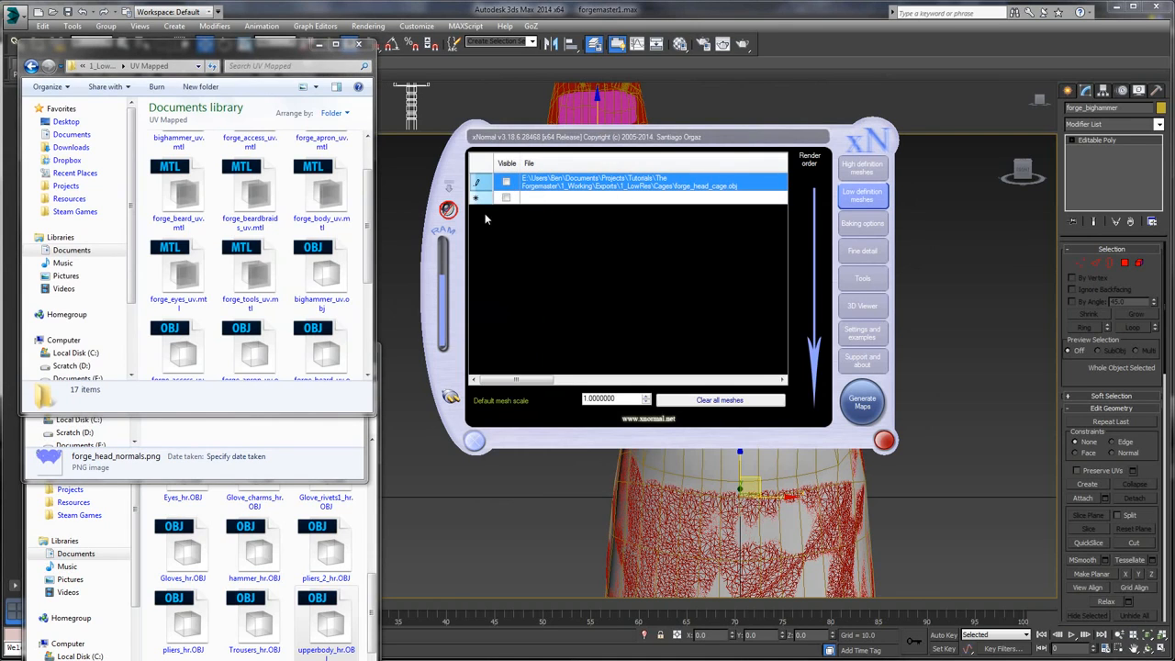
- Look through the low-res OBJ files in the UV Mapped folder, including forge_body_uv.obj and forge_eyes_uv.obj
{"action": "left_click_drag", "start_coordinate": [370, 207], "coordinate": [365, 343]}
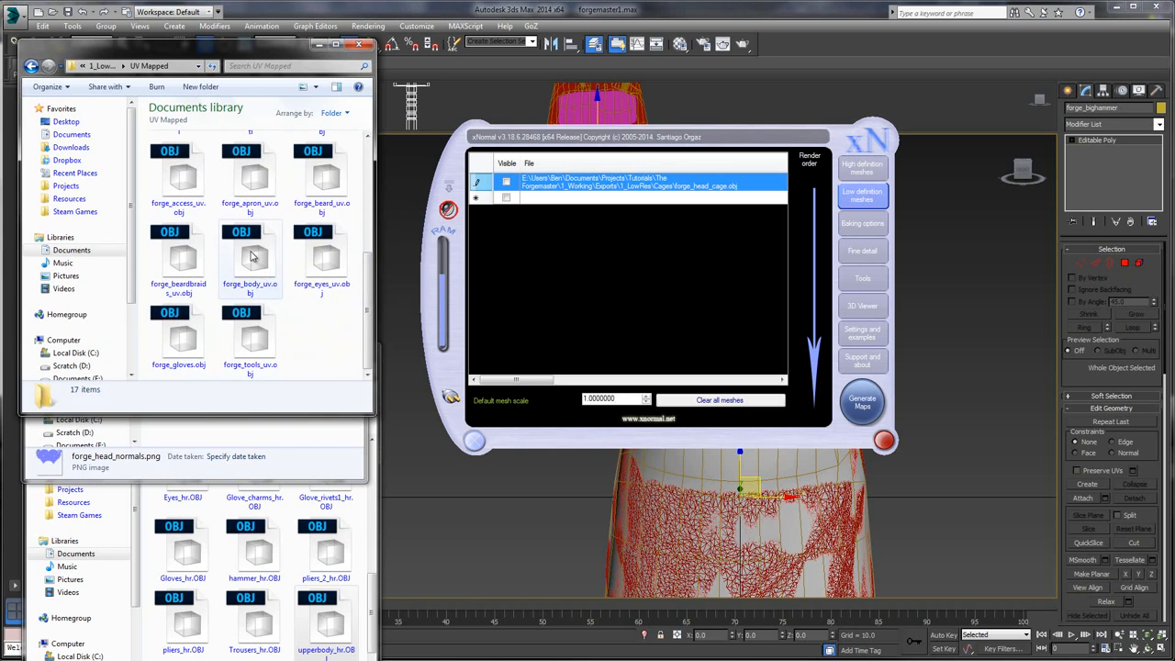
{"action": "left_click", "coordinate": [252, 255]}
{"action": "left_click", "coordinate": [314, 349]}
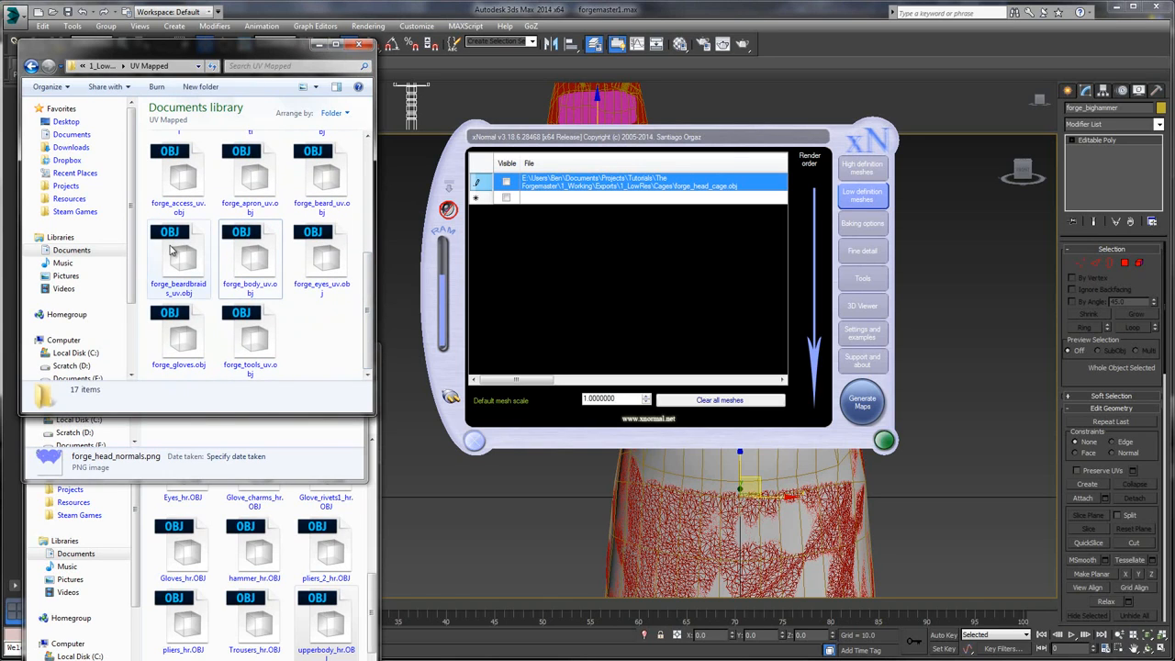
{"action": "left_click", "coordinate": [237, 261]}
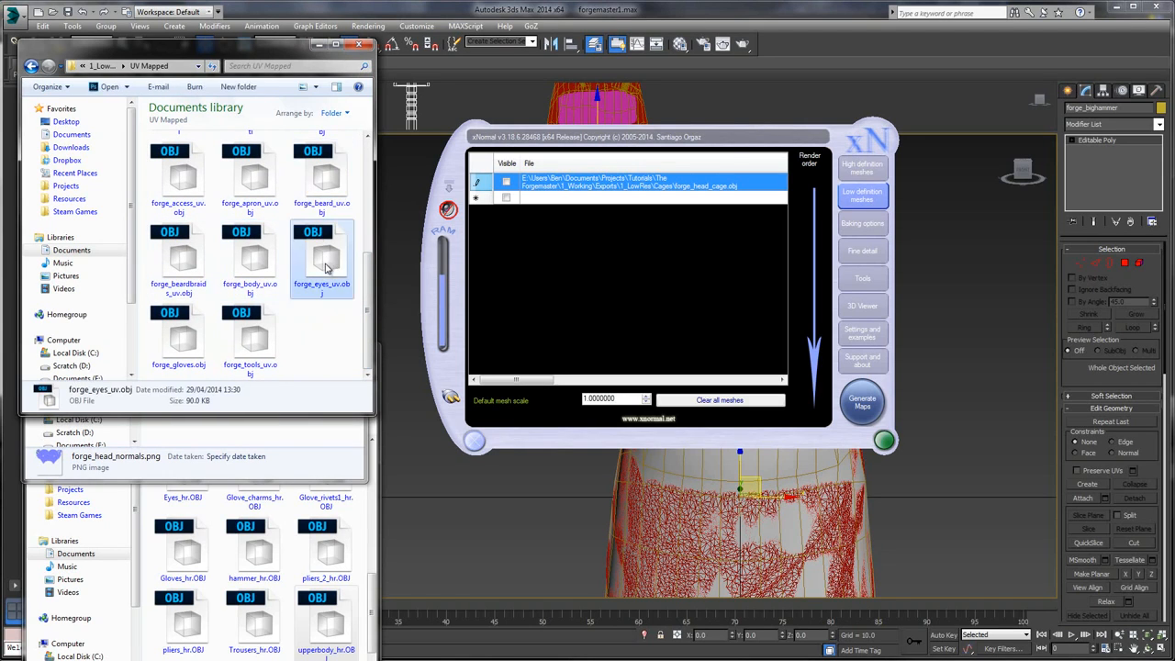
{"action": "left_click", "coordinate": [285, 344]}
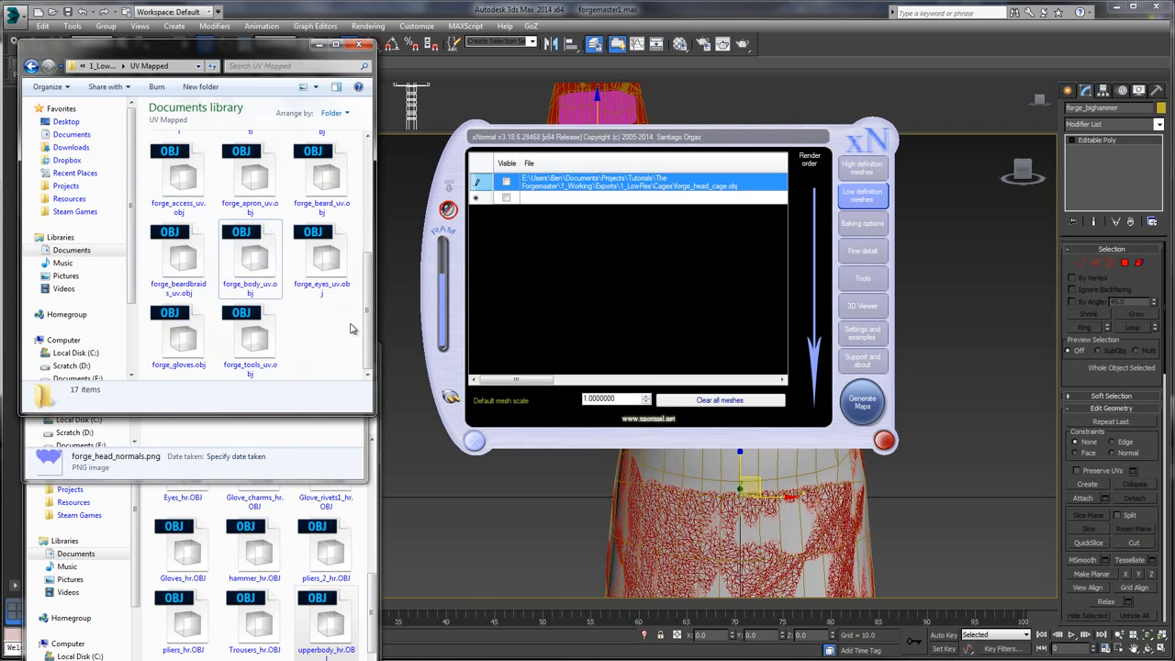
- Switch to 3ds Max
{"action": "left_click", "coordinate": [514, 11]}
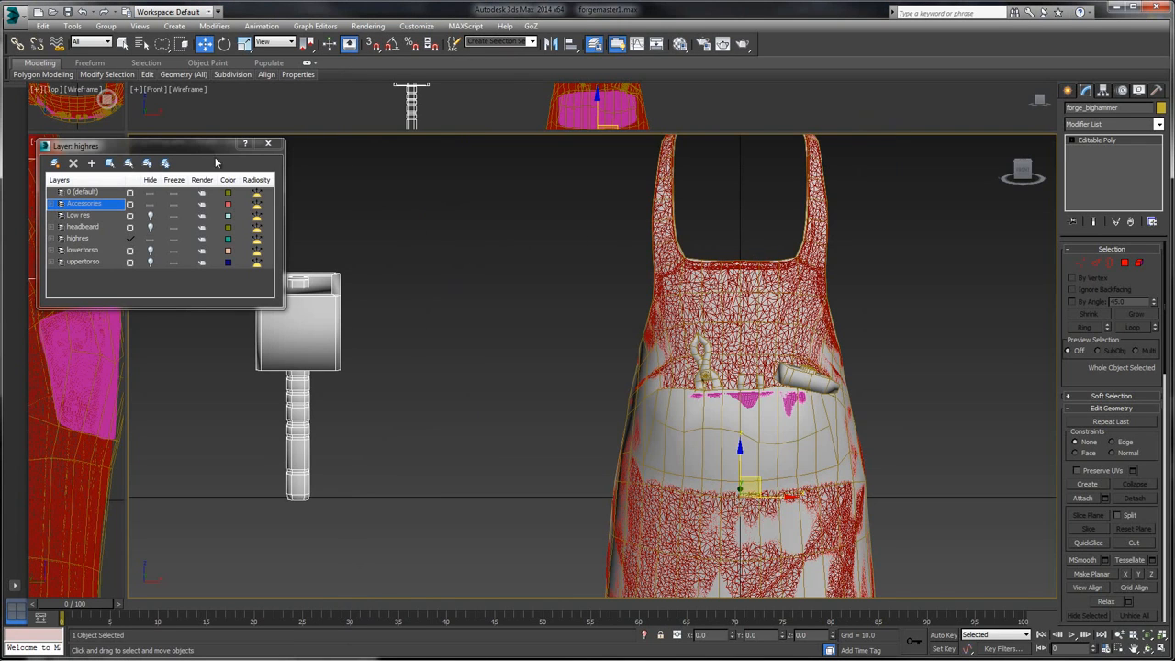
- Close the layer list and open the recent scene forgemaster.max to check its meshes
{"action": "left_click", "coordinate": [267, 143]}
{"action": "left_click", "coordinate": [13, 16]}
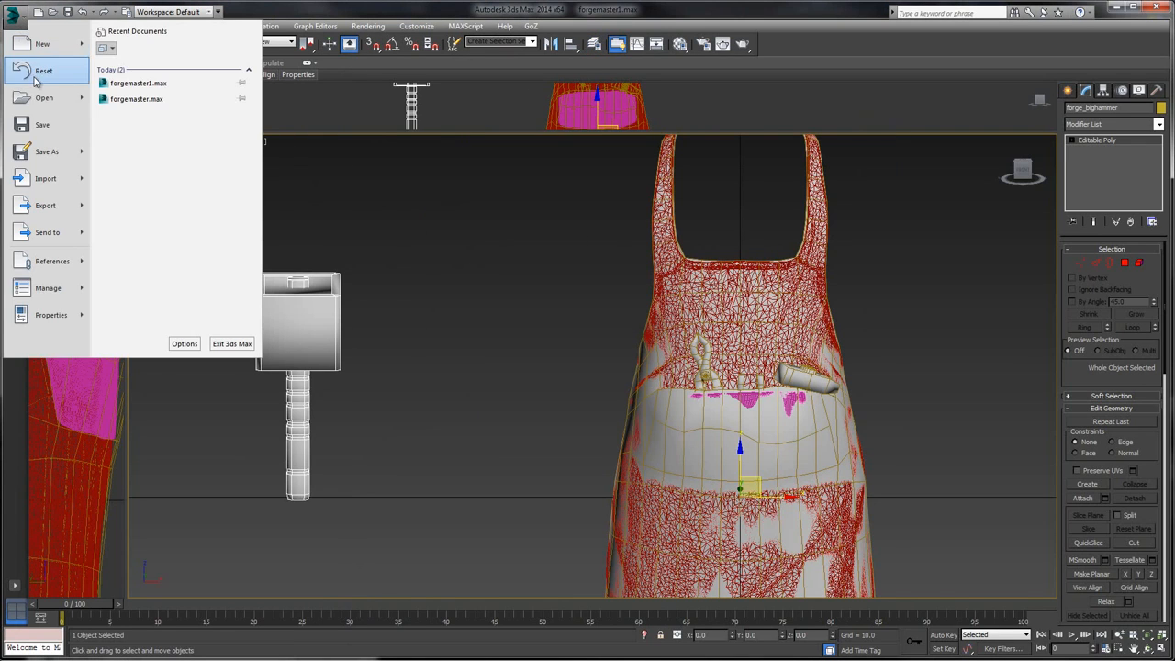
{"action": "left_click", "coordinate": [136, 98]}
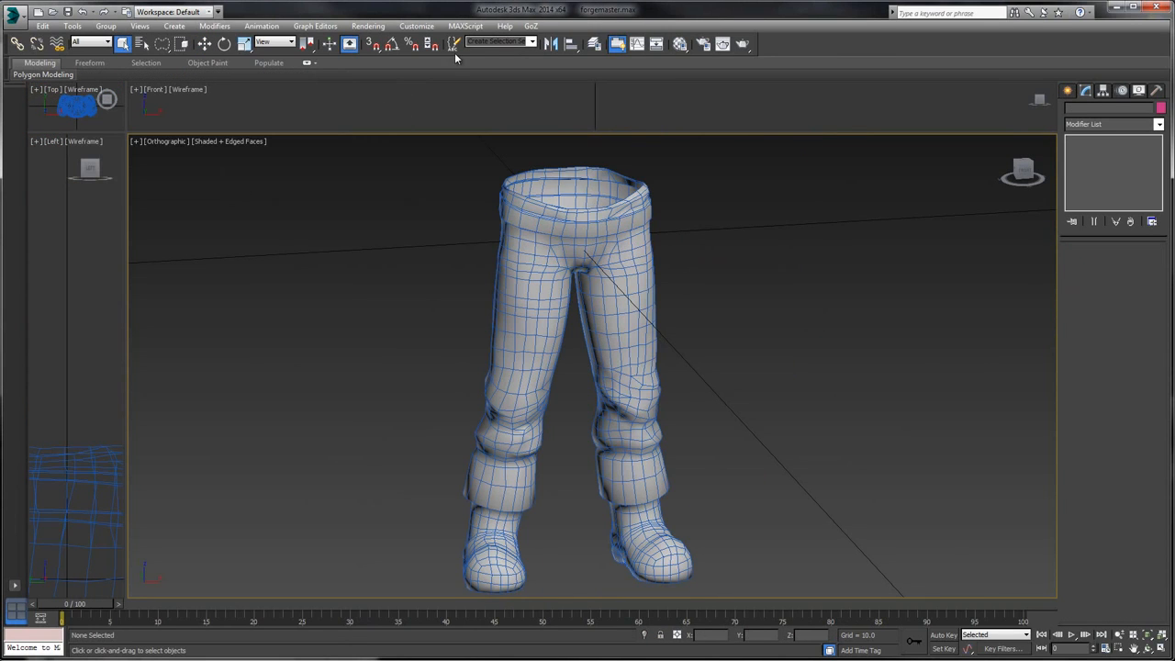
{"action": "middle_click_drag", "start_coordinate": [805, 247], "coordinate": [802, 345]}
{"action": "scroll", "coordinate": [794, 335], "scroll_direction": "down", "scroll_amount": 3}
{"action": "scroll", "coordinate": [771, 308], "scroll_direction": "up", "scroll_amount": 3}
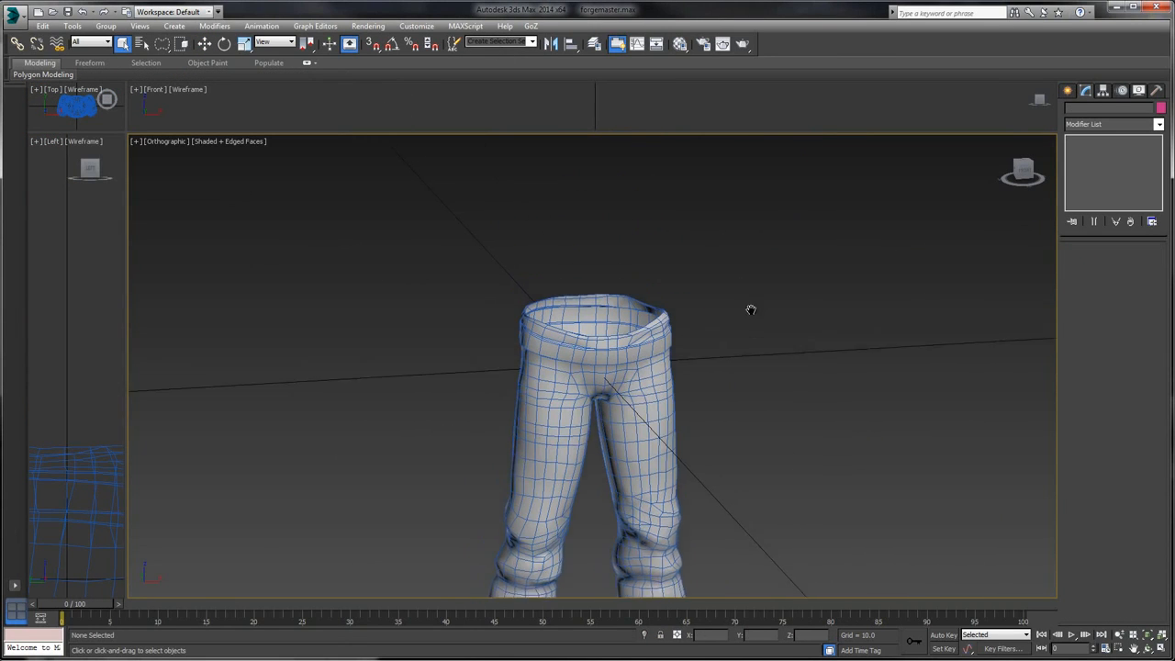
{"action": "middle_click_drag", "start_coordinate": [750, 306], "coordinate": [764, 346]}
- Reopen the recent scene forgemaster1.max
{"action": "left_click", "coordinate": [13, 13]}
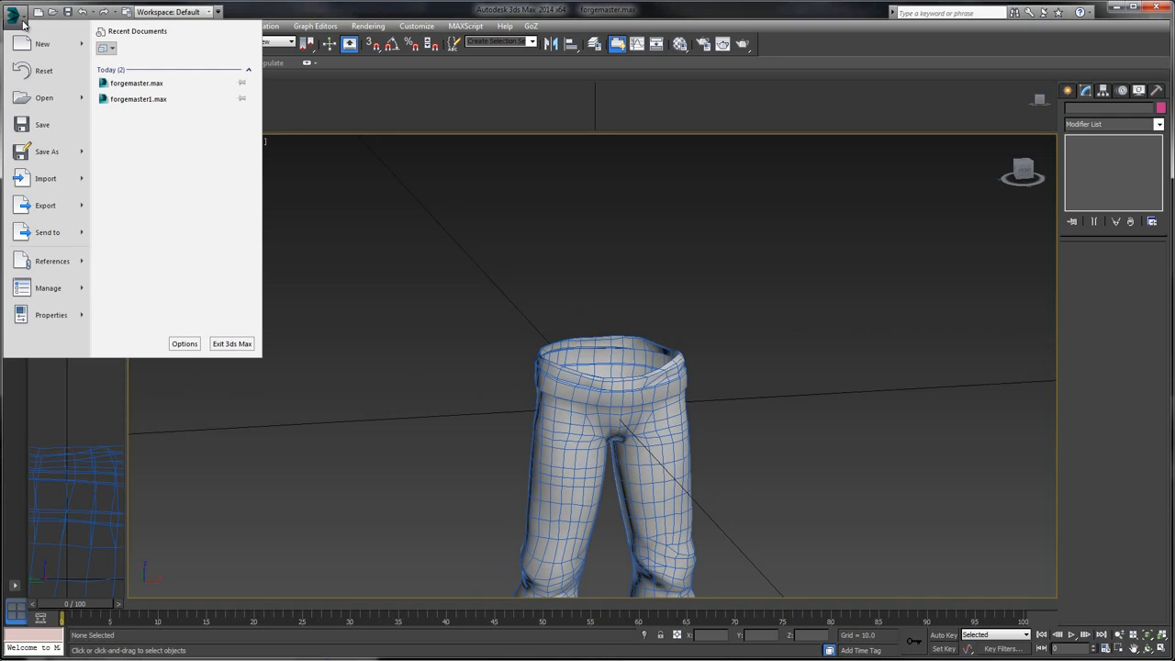
{"action": "left_click", "coordinate": [376, 25]}
{"action": "left_click", "coordinate": [424, 26]}
{"action": "left_click", "coordinate": [509, 11]}
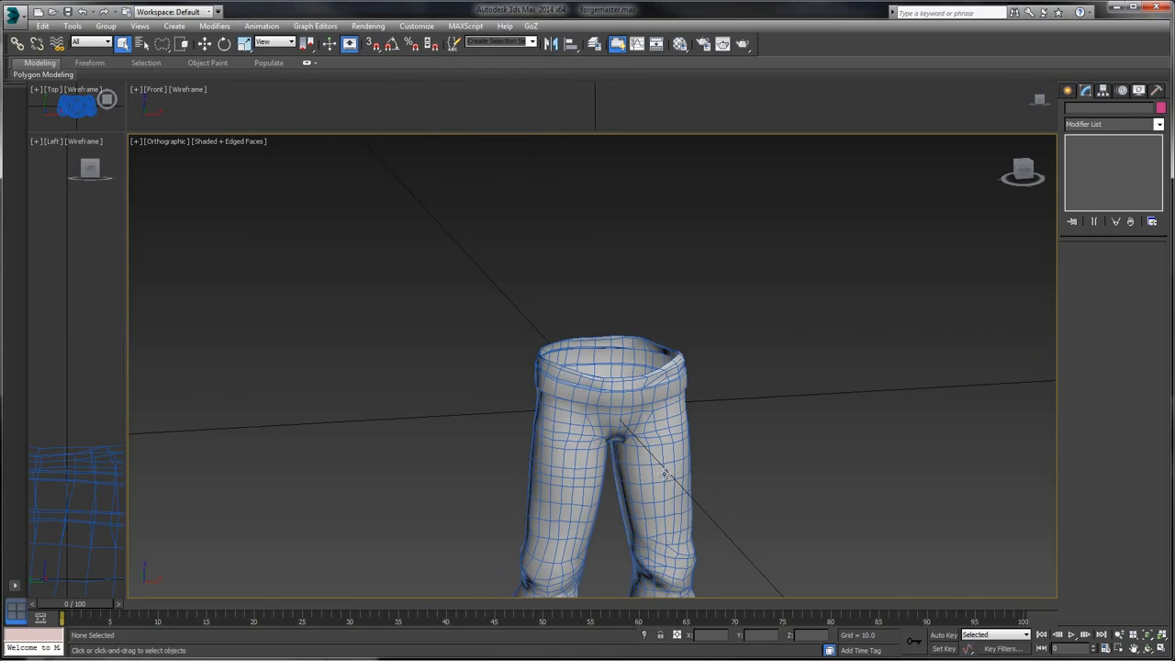
{"action": "middle_click_drag", "start_coordinate": [640, 358], "coordinate": [630, 341]}
{"action": "left_click", "coordinate": [11, 13]}
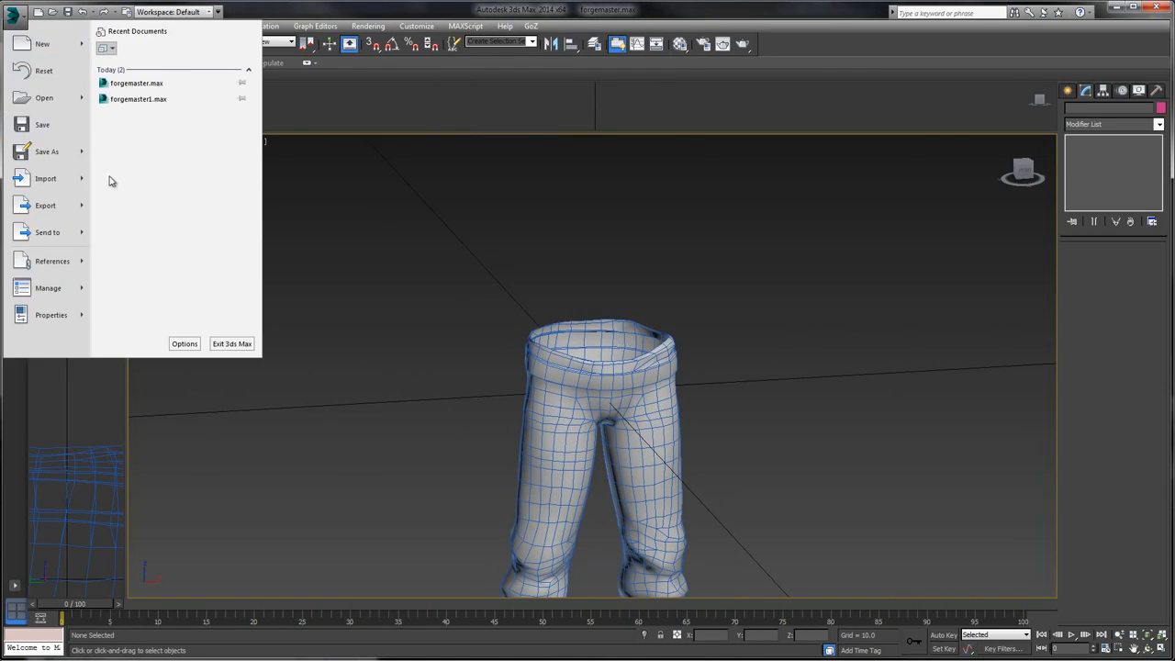
{"action": "left_click", "coordinate": [138, 97]}
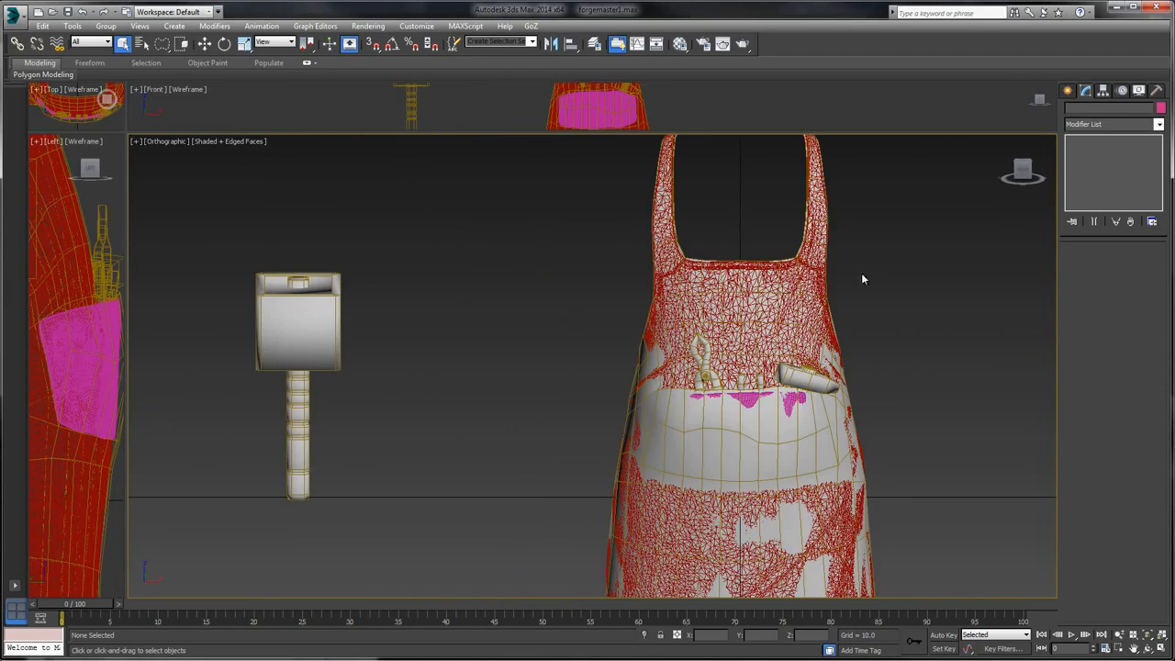
- Unhide all objects in the scene
{"action": "middle_click_drag", "start_coordinate": [861, 278], "coordinate": [835, 309]}
{"action": "right_click", "coordinate": [828, 256]}
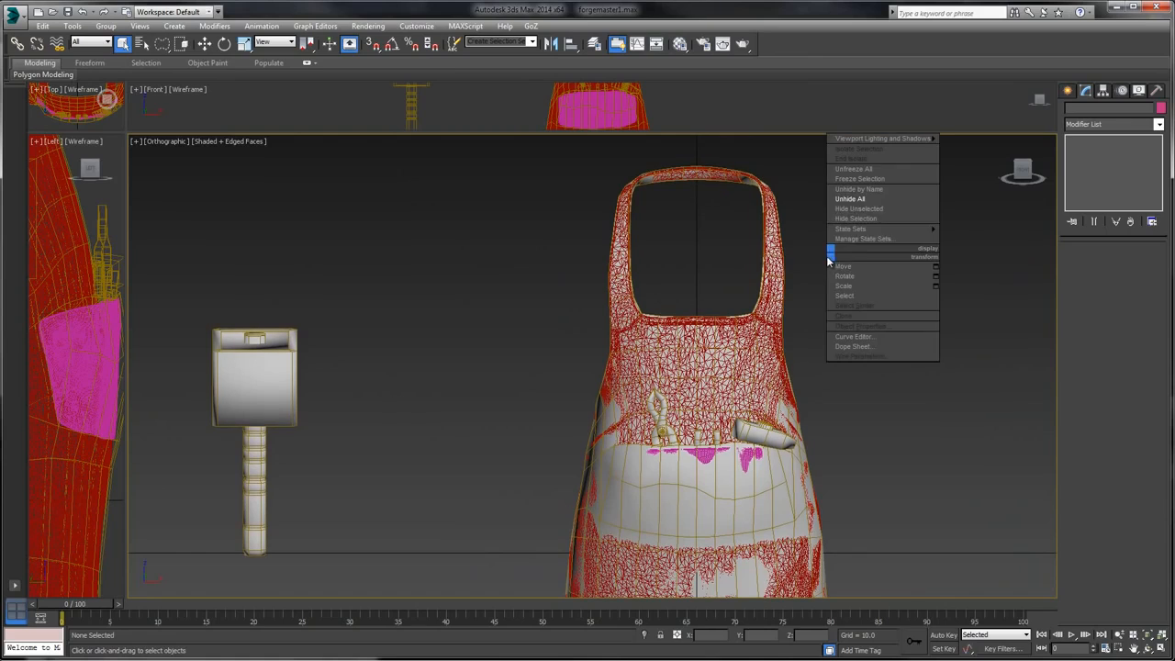
{"action": "left_click", "coordinate": [853, 199]}
{"action": "left_click", "coordinate": [603, 372]}
{"action": "scroll", "coordinate": [676, 226], "scroll_direction": "up", "scroll_amount": 4}
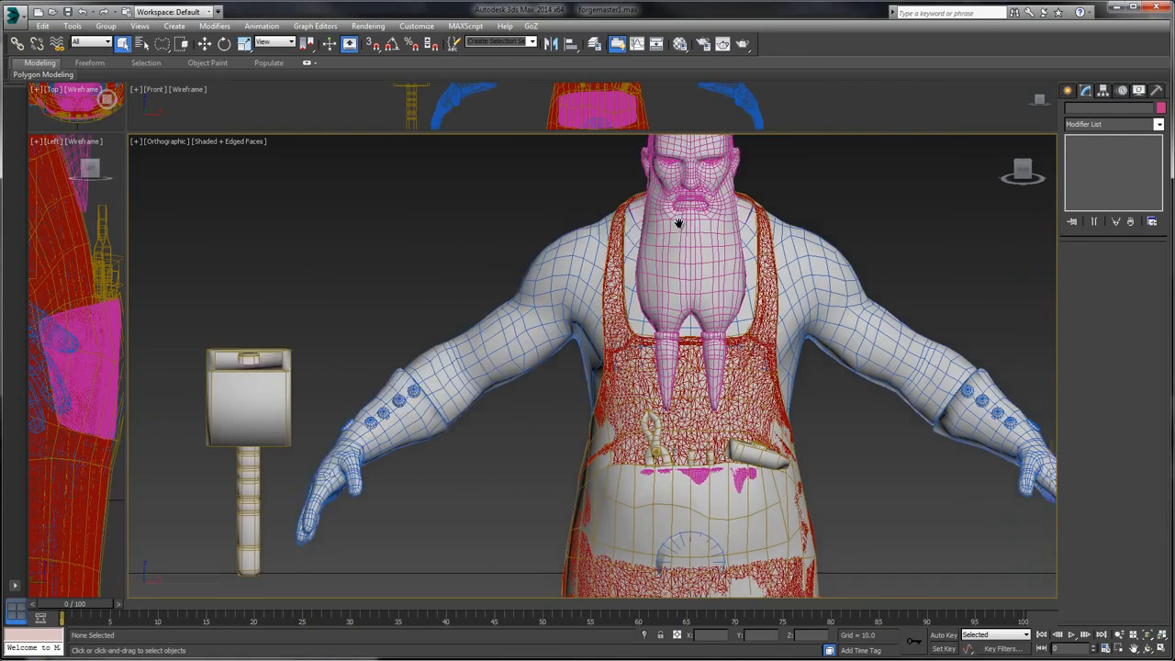
- Select the forge_head mesh and add a Push modifier to it
{"action": "left_click", "coordinate": [625, 246]}
{"action": "scroll", "coordinate": [725, 266], "scroll_direction": "up", "scroll_amount": 4}
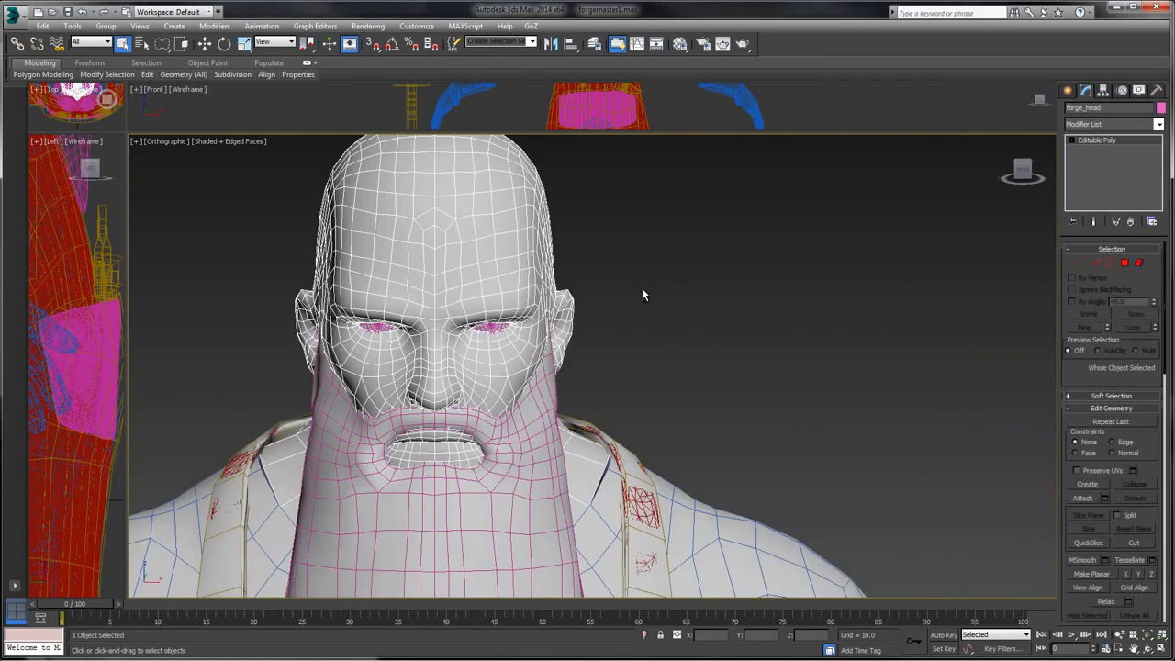
{"action": "middle_click_drag", "start_coordinate": [726, 267], "coordinate": [704, 244], "text": "alt"}
{"action": "scroll", "coordinate": [692, 281], "scroll_direction": "up", "scroll_amount": 4}
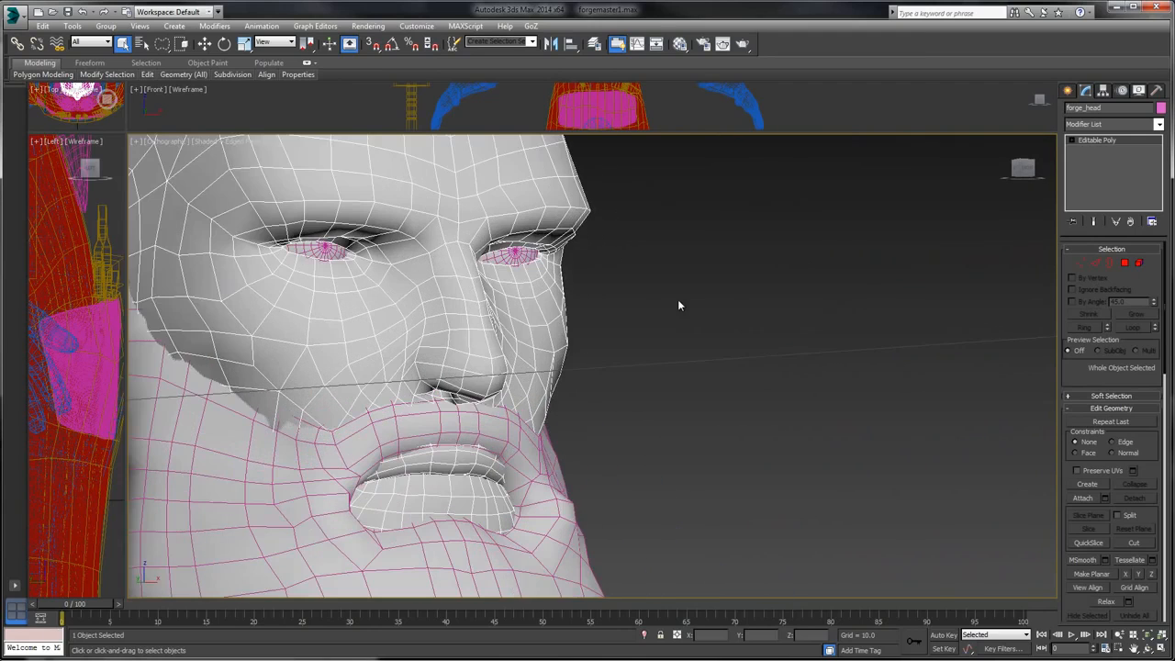
{"action": "middle_click_drag", "start_coordinate": [678, 299], "coordinate": [768, 297], "text": "alt"}
{"action": "left_click", "coordinate": [1104, 125]}
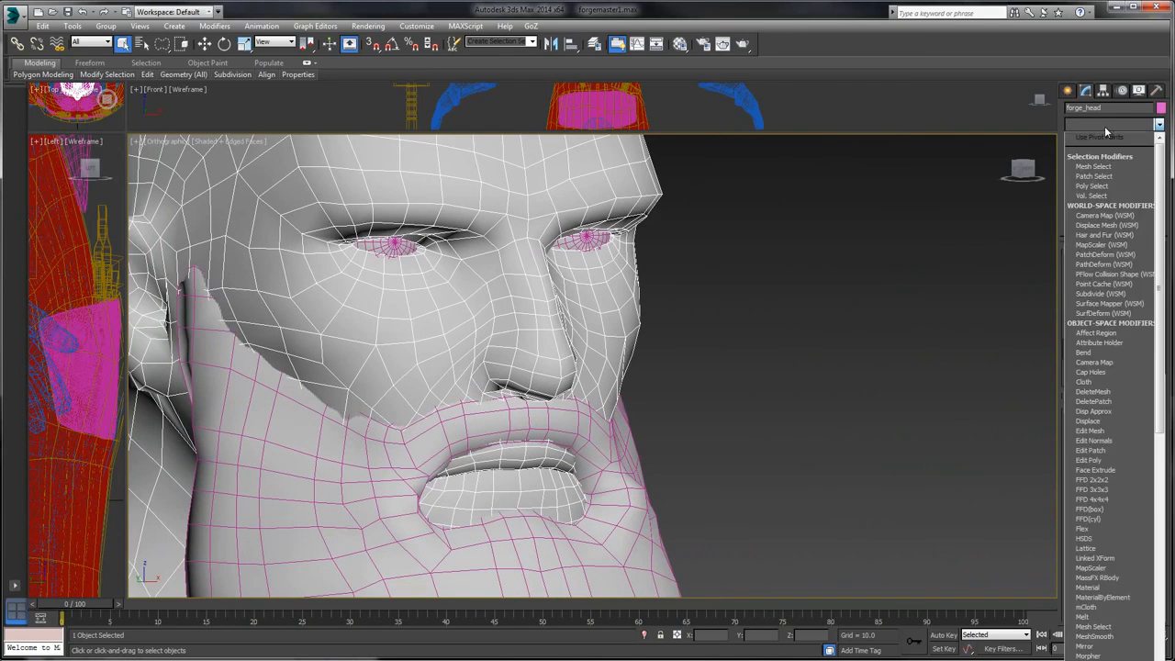
{"action": "scroll", "coordinate": [1108, 481], "scroll_direction": "down", "scroll_amount": 5}
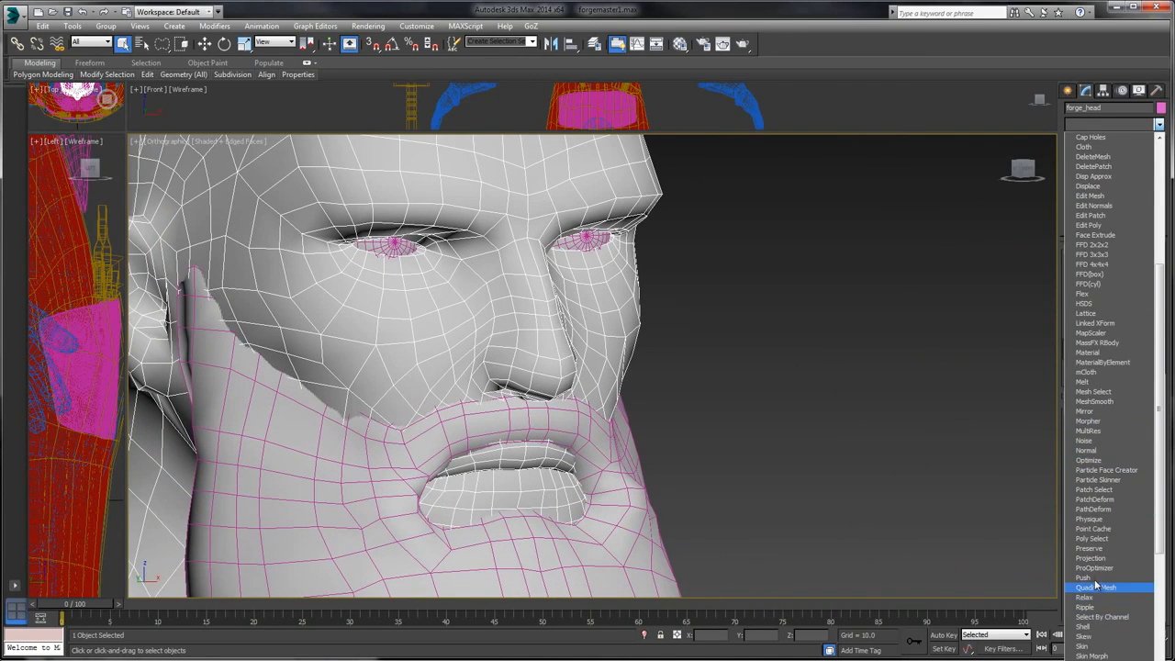
{"action": "left_click", "coordinate": [1138, 578]}
{"action": "middle_click_drag", "start_coordinate": [745, 313], "coordinate": [897, 311]}
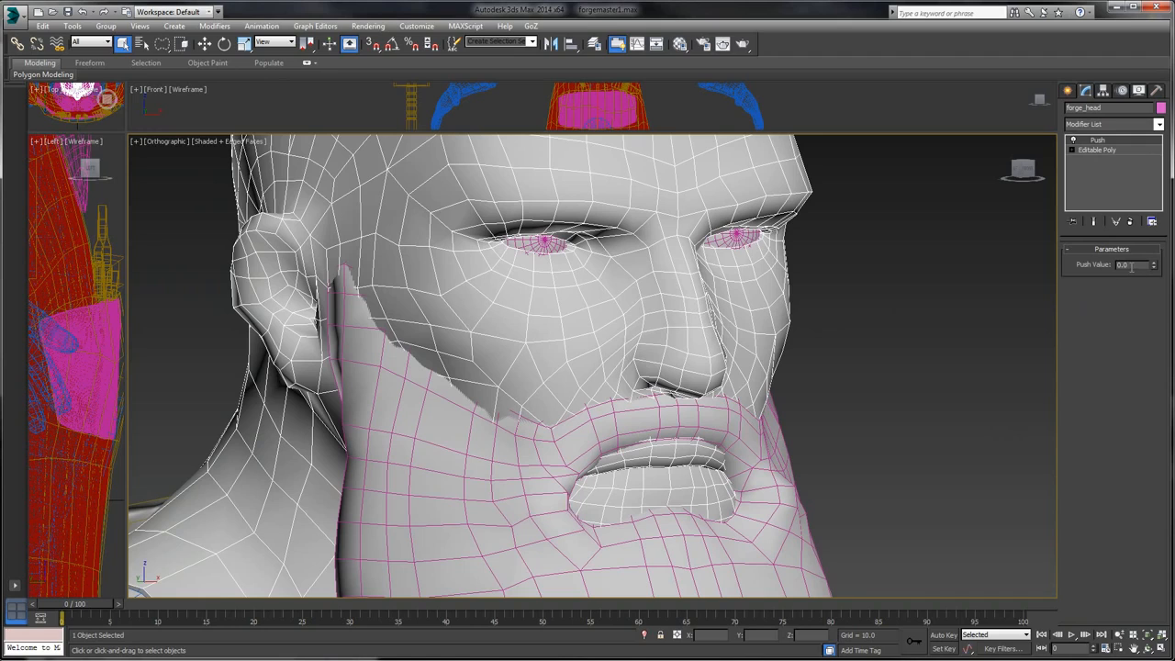
- Set the Push value on forge_head to -0.001
{"action": "type", "text": "-0"}
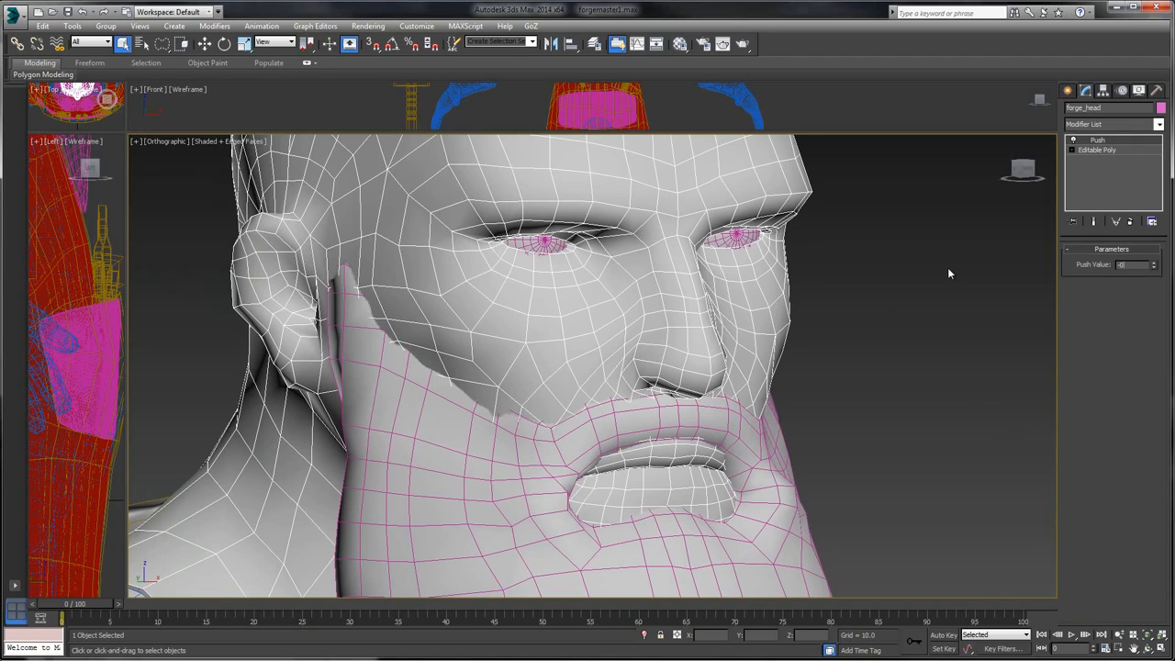
{"action": "type", "text": ".00"}
{"action": "key", "text": "Return"}
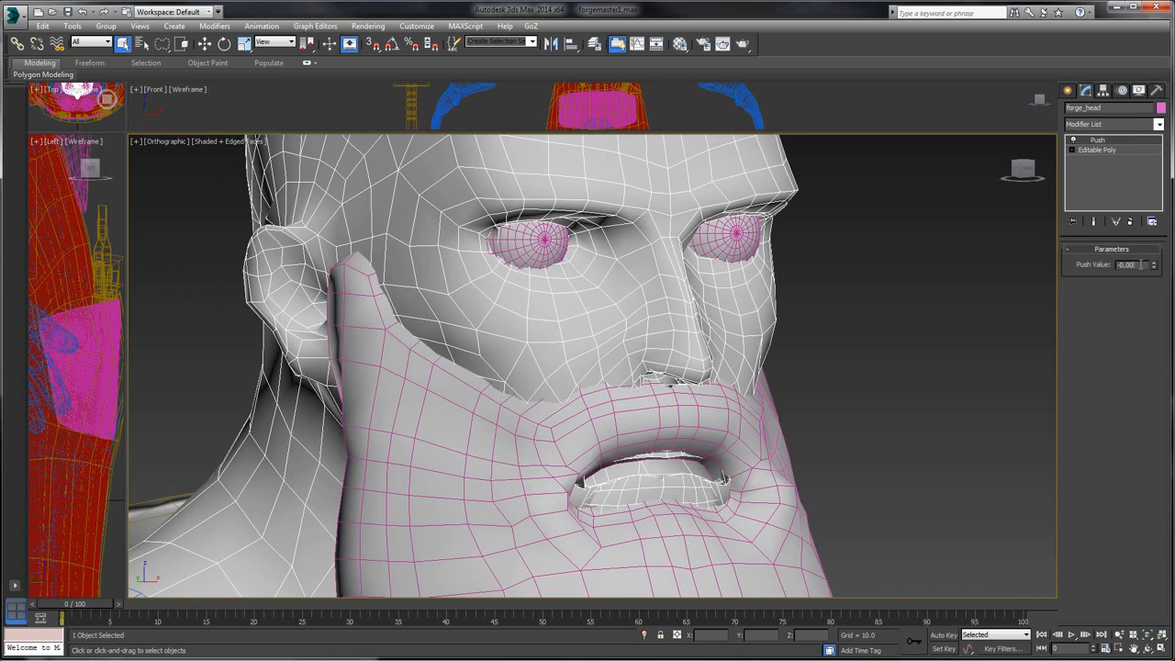
{"action": "type", "text": "1"}
{"action": "key", "text": "Return"}
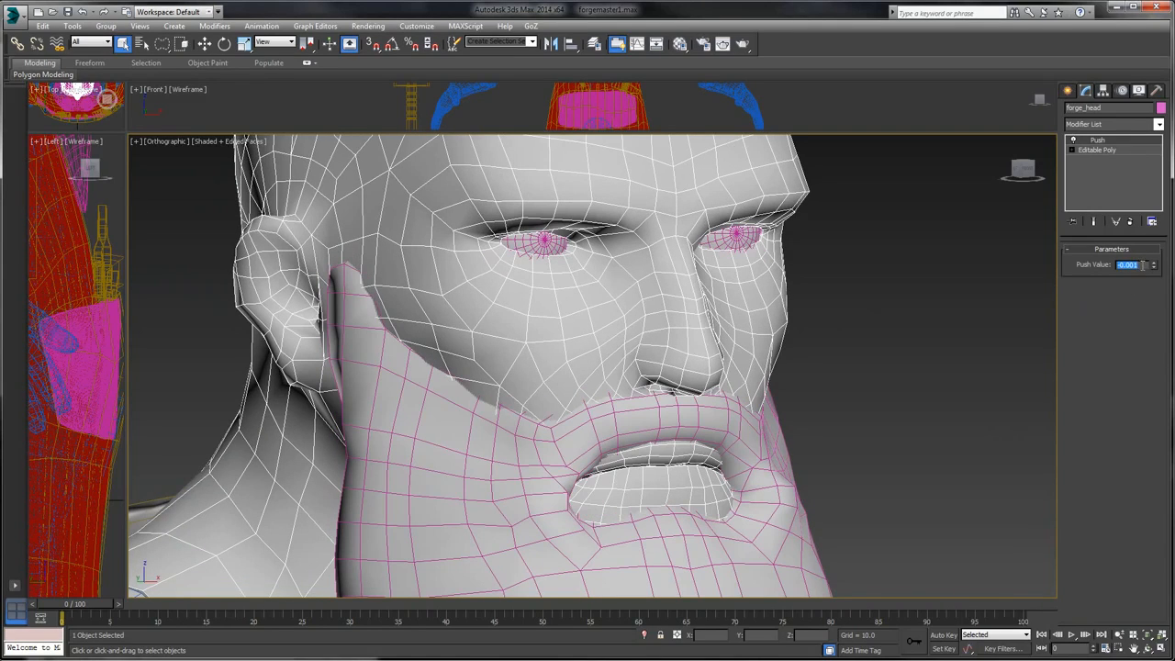
- Collapse the head's modifier stack into an Editable Poly, inspect the neck from behind, and undo the collapse
{"action": "right_click", "coordinate": [1098, 156]}
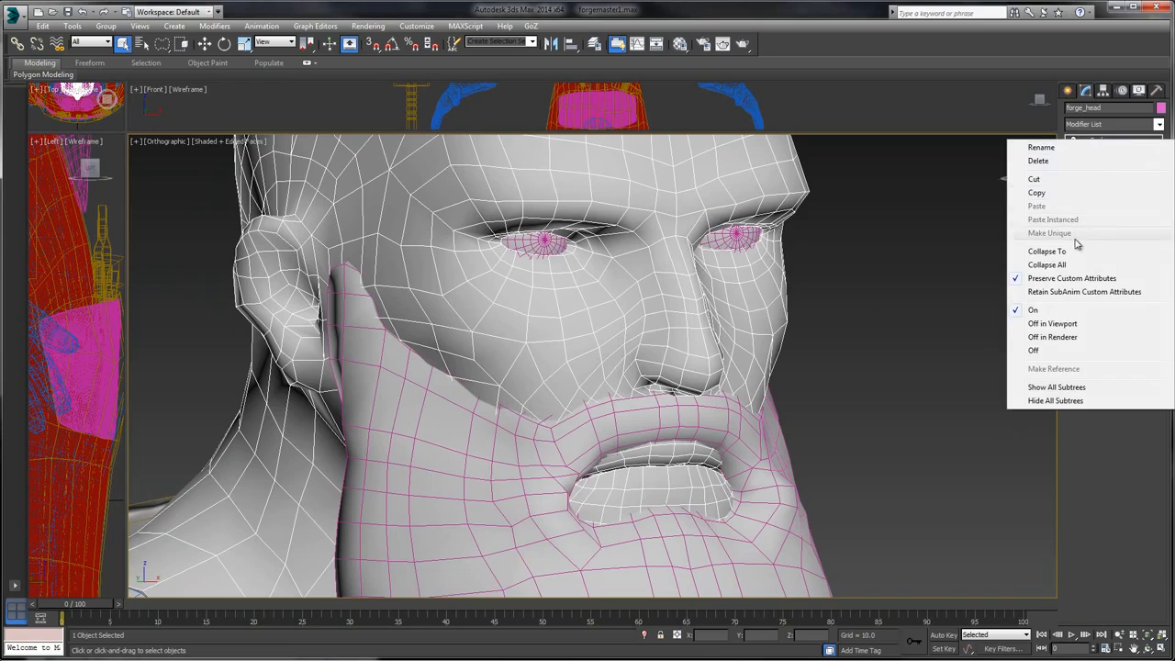
{"action": "left_click", "coordinate": [1004, 239]}
{"action": "left_click", "coordinate": [642, 385]}
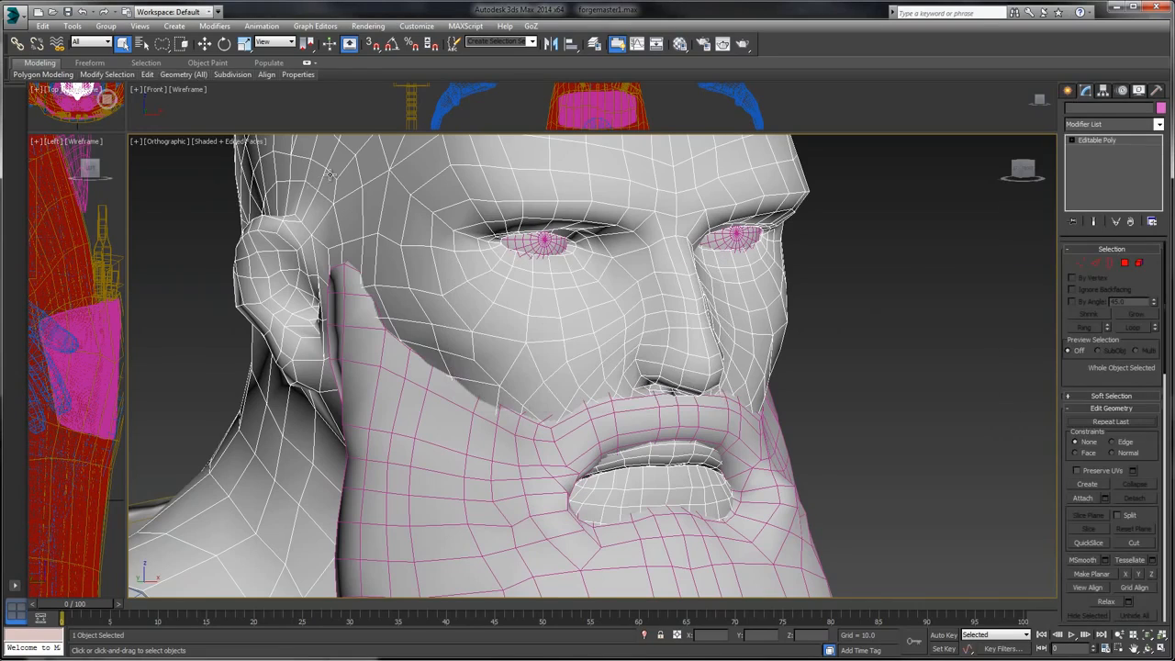
{"action": "middle_click_drag", "start_coordinate": [830, 280], "coordinate": [587, 278], "text": "alt"}
{"action": "scroll", "coordinate": [615, 278], "scroll_direction": "up", "scroll_amount": 4}
{"action": "scroll", "coordinate": [734, 271], "scroll_direction": "down", "scroll_amount": 5}
{"action": "scroll", "coordinate": [745, 262], "scroll_direction": "down", "scroll_amount": 4}
{"action": "middle_click_drag", "start_coordinate": [745, 262], "coordinate": [728, 365], "text": "alt"}
{"action": "key", "text": "ctrl+z"}
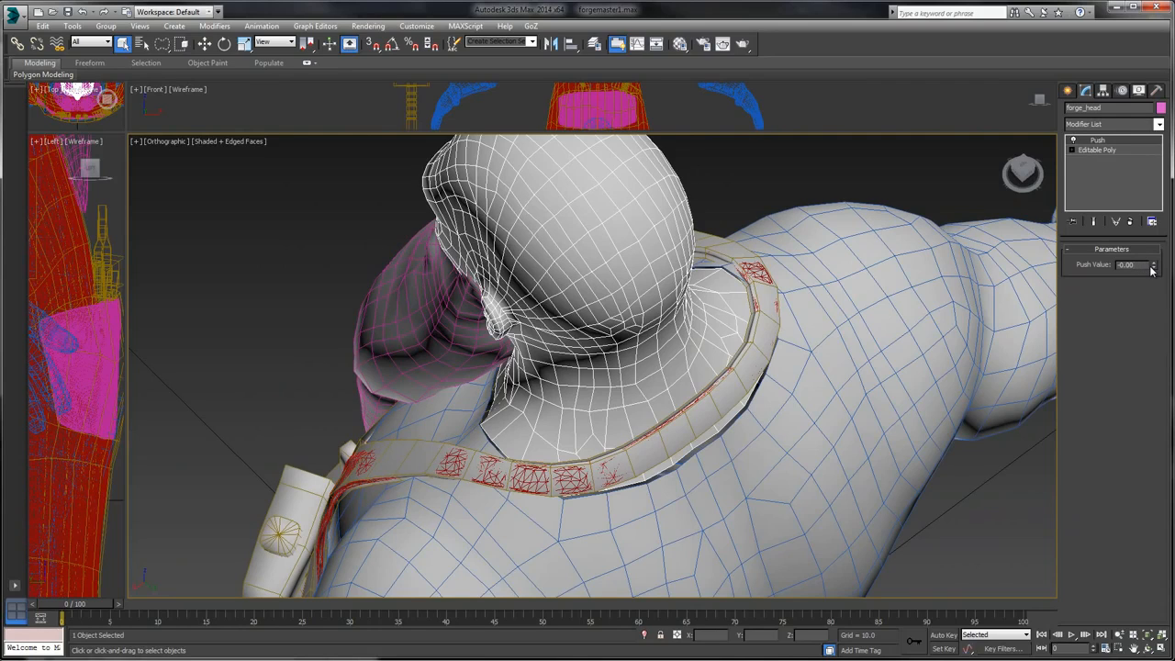
- Fine-tune the head's Push value around the neck and return it to -0.001
{"action": "left_click_drag", "start_coordinate": [1151, 268], "coordinate": [1151, 268]}
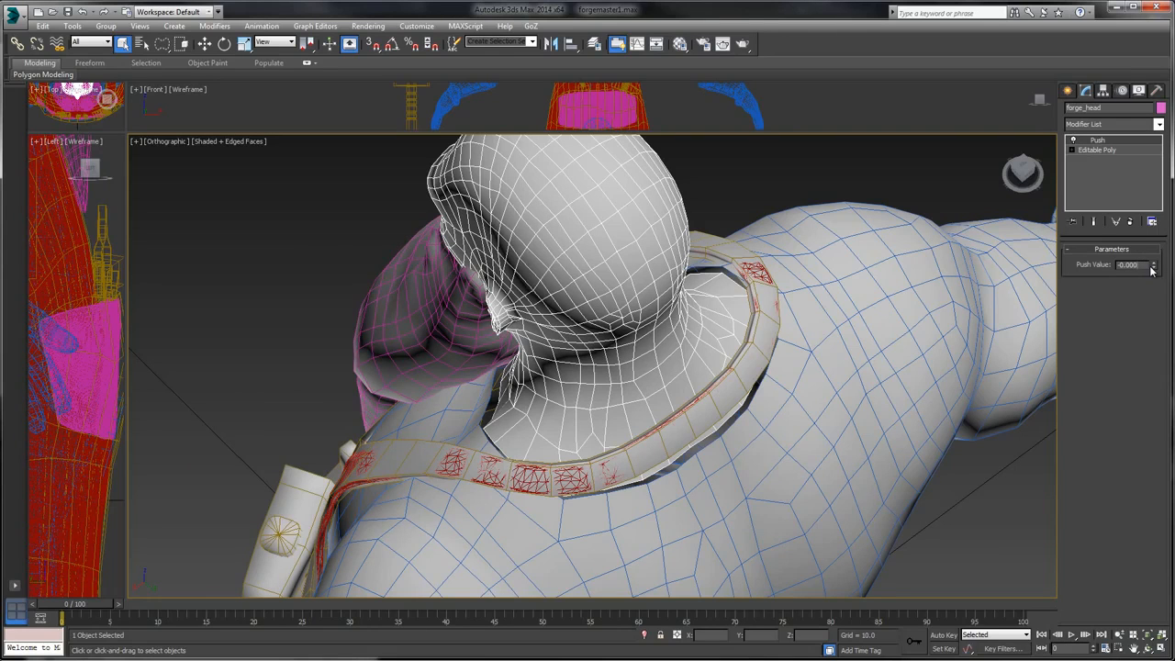
{"action": "left_click_drag", "start_coordinate": [1151, 268], "coordinate": [1151, 268]}
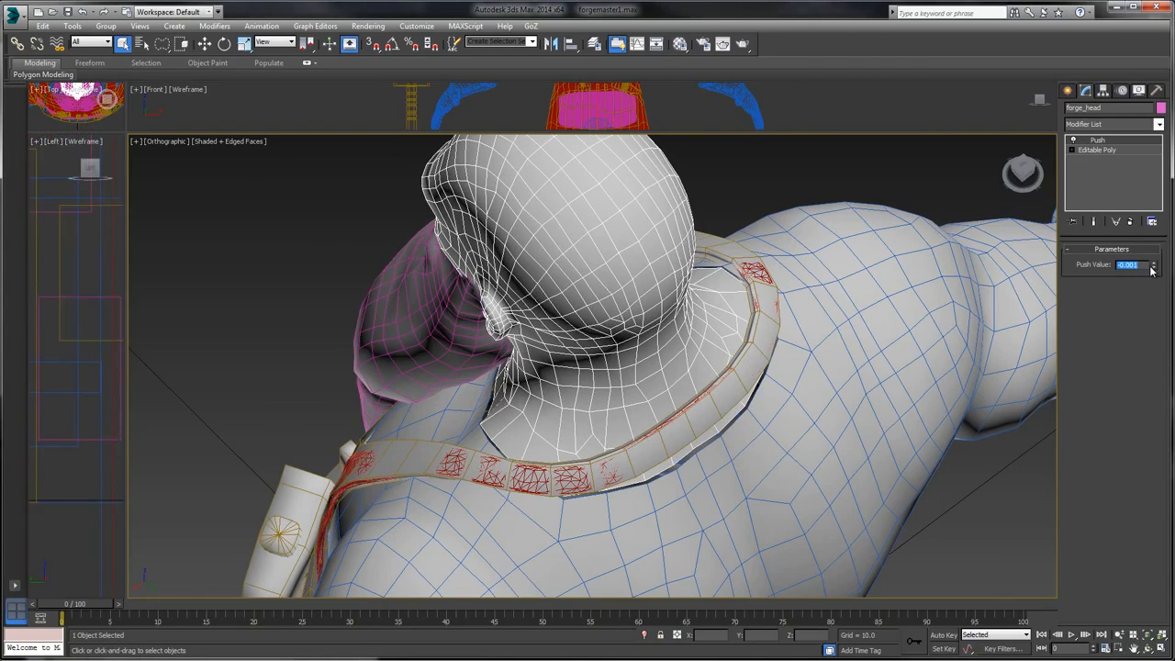
{"action": "middle_click_drag", "start_coordinate": [945, 250], "coordinate": [661, 234], "text": "alt"}
{"action": "scroll", "coordinate": [594, 312], "scroll_direction": "down", "scroll_amount": 8}
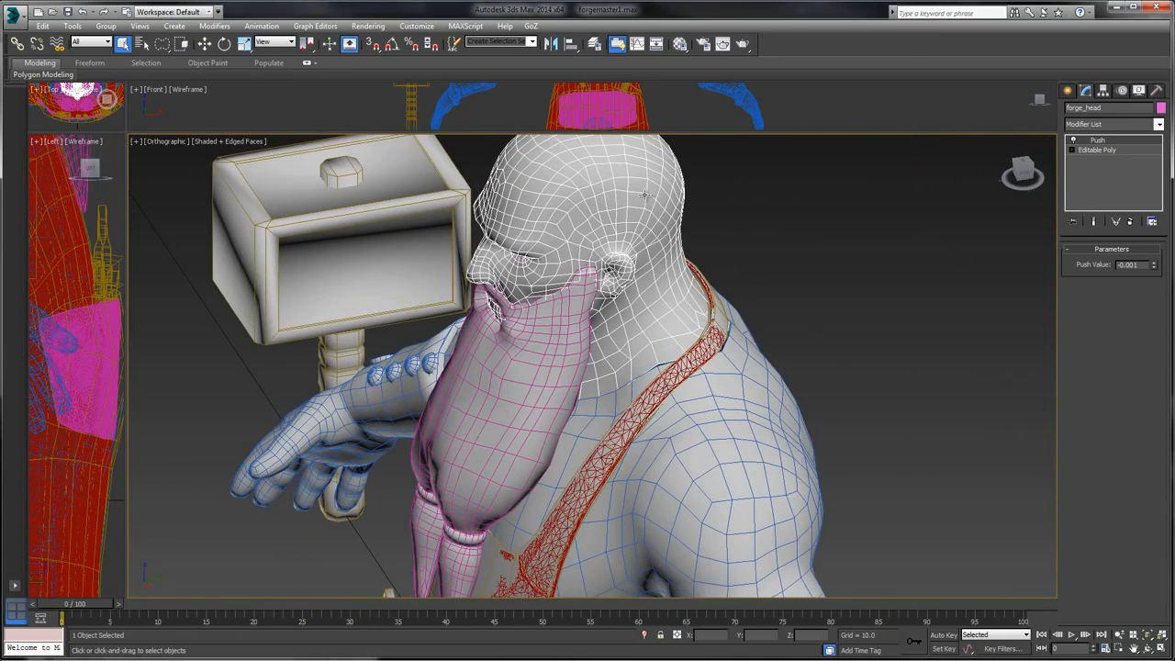
- Delete the forge_head mesh and browse to the UV Mapped folder inside 1_LowRes for a file import
{"action": "key", "text": "Delete"}
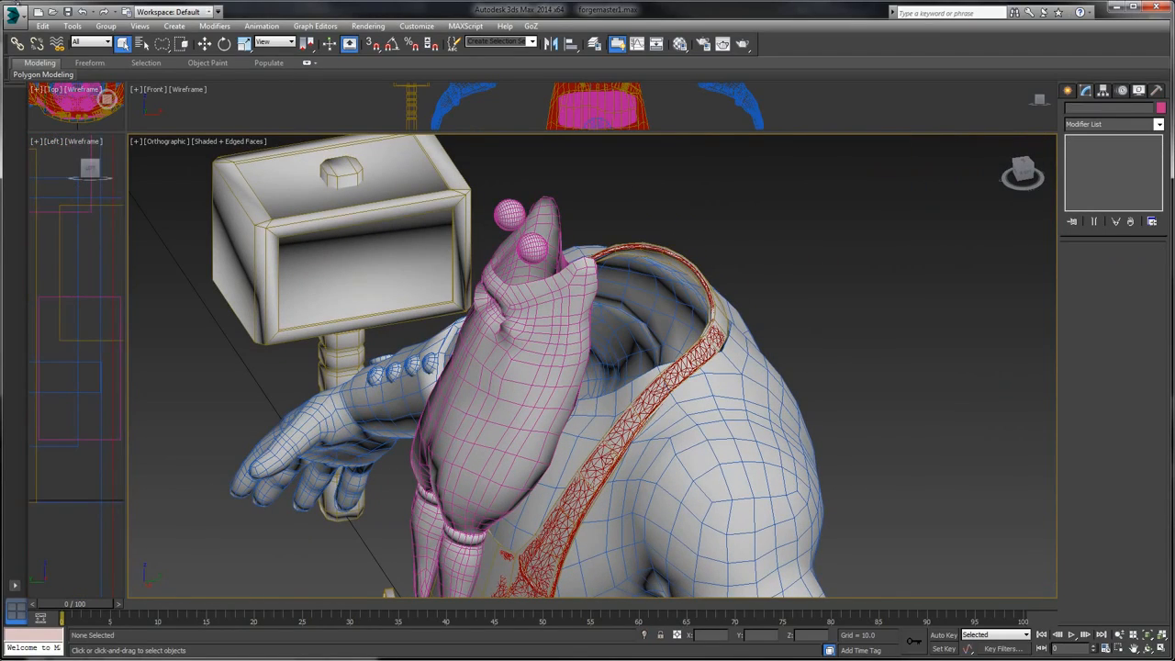
{"action": "left_click", "coordinate": [12, 12]}
{"action": "left_click", "coordinate": [36, 204]}
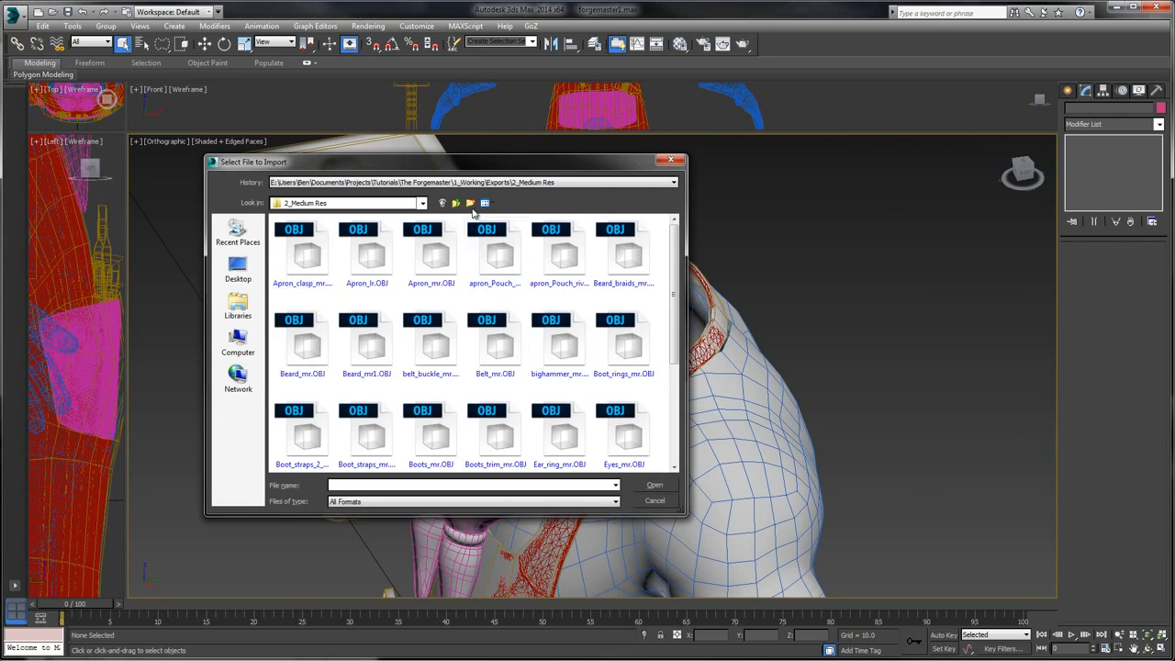
{"action": "left_click", "coordinate": [456, 202]}
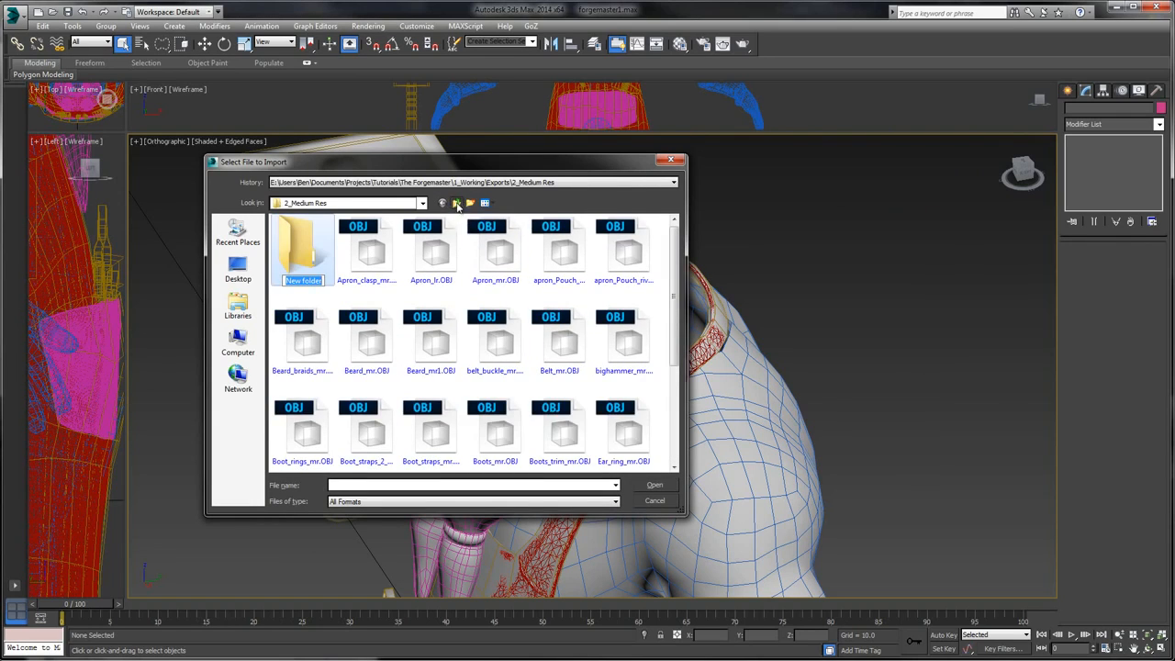
{"action": "double_click", "coordinate": [317, 231]}
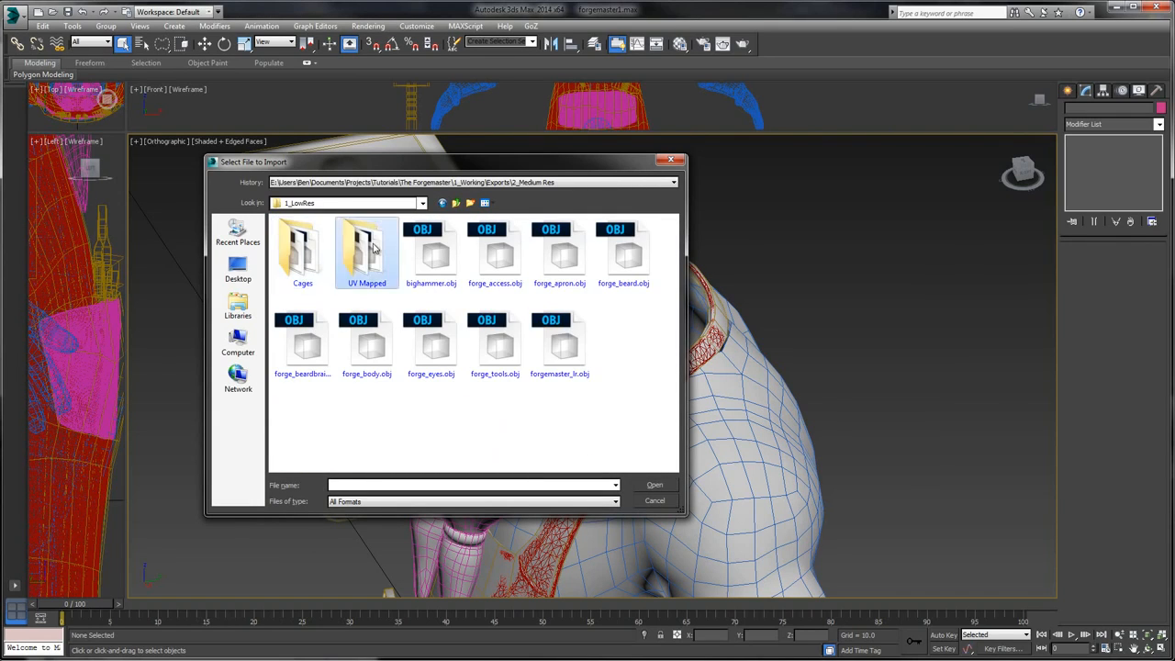
{"action": "double_click", "coordinate": [366, 250]}
- Import forge_body_uv.obj as a single Editable Poly mesh with texture coordinates
{"action": "left_click", "coordinate": [367, 345]}
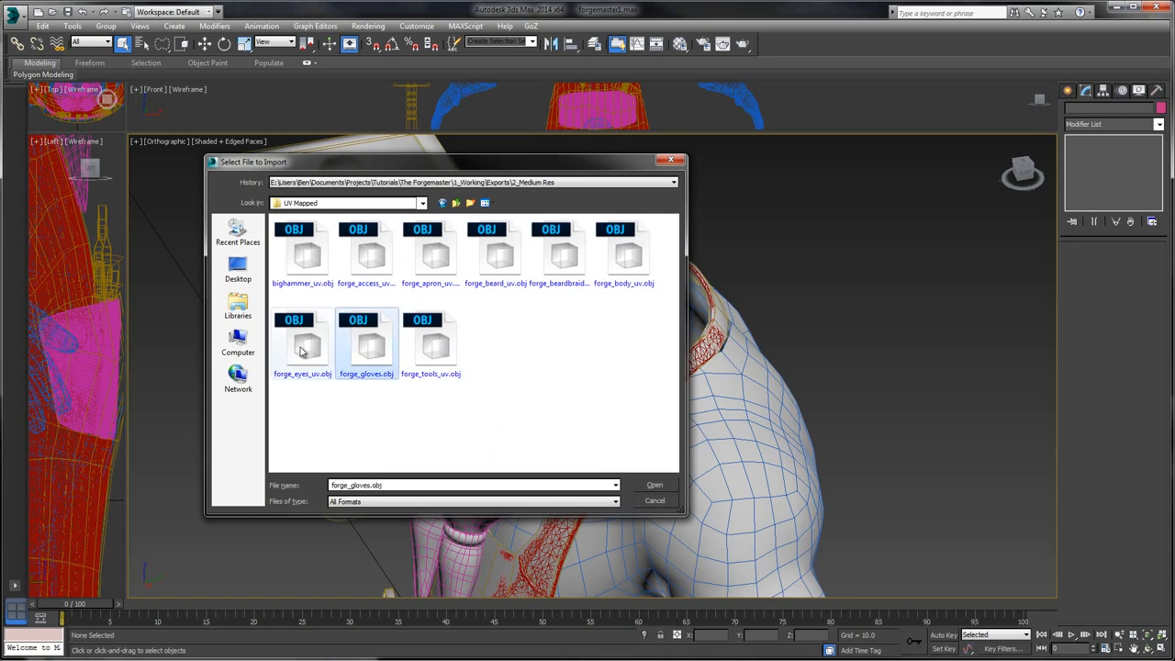
{"action": "left_click", "coordinate": [303, 345]}
{"action": "left_click", "coordinate": [629, 290]}
{"action": "double_click", "coordinate": [624, 262]}
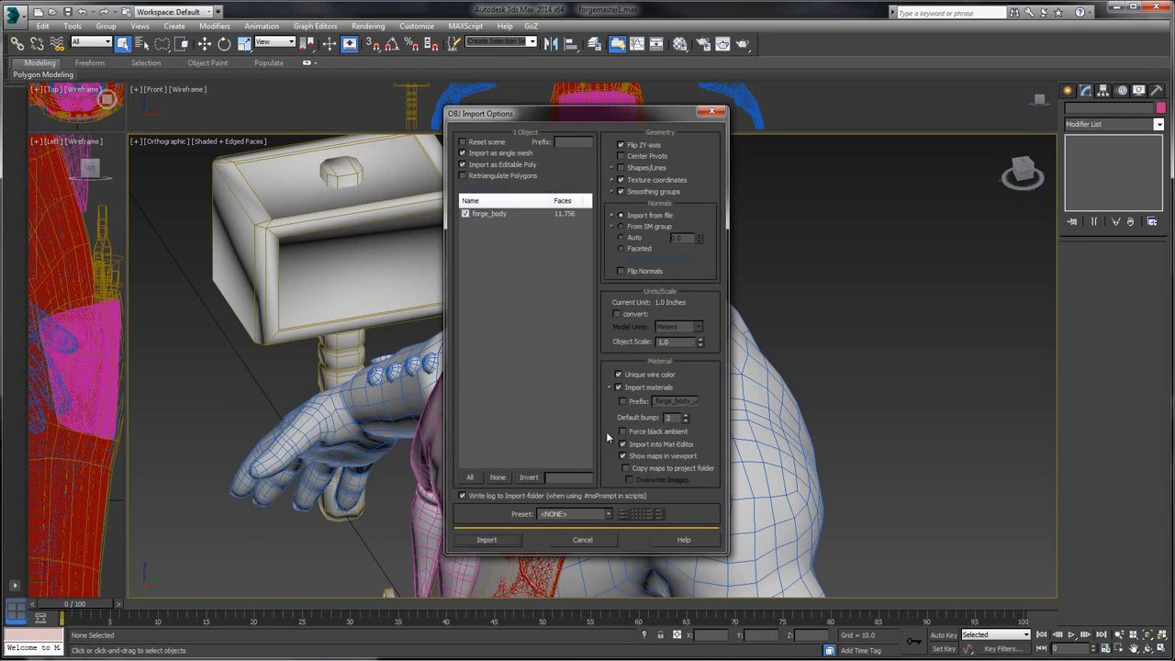
{"action": "left_click", "coordinate": [490, 539]}
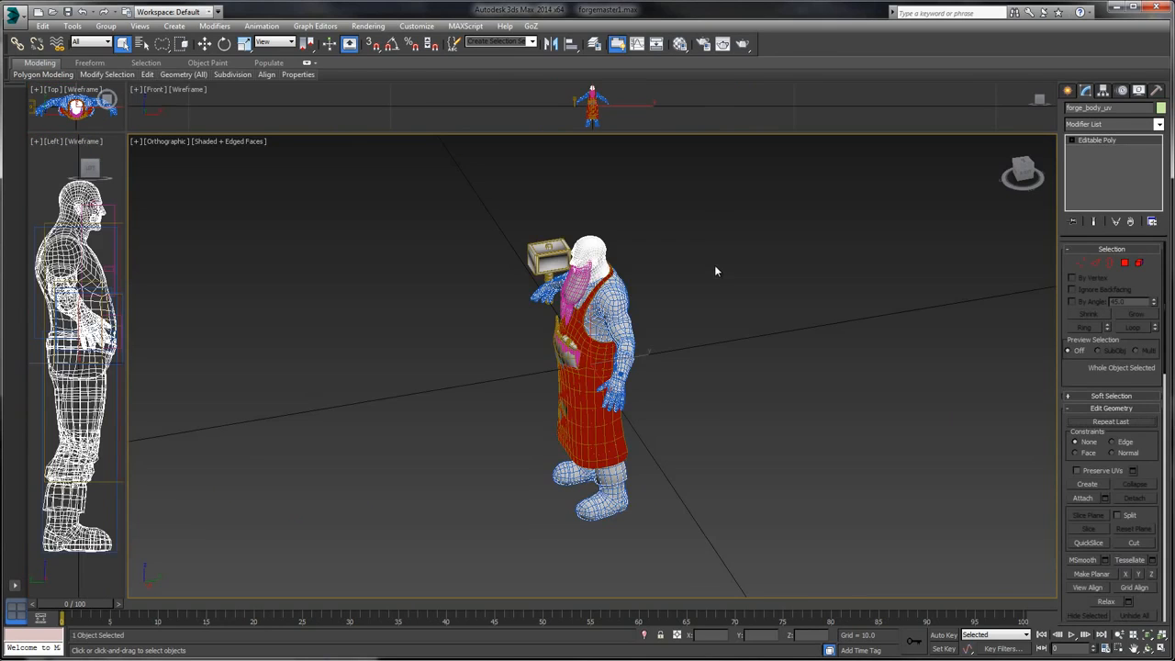
- Hide every object except the imported forge_body_uv mesh
{"action": "middle_click_drag", "start_coordinate": [653, 256], "coordinate": [679, 264], "text": "alt"}
{"action": "scroll", "coordinate": [653, 306], "scroll_direction": "up", "scroll_amount": 5}
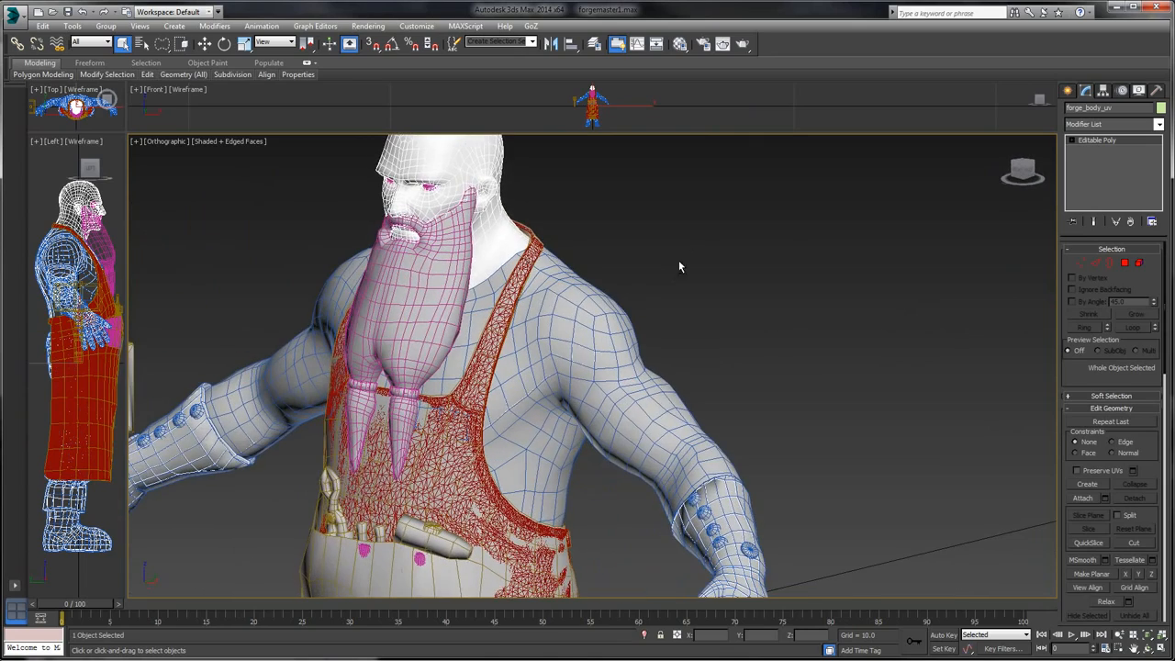
{"action": "right_click", "coordinate": [684, 229]}
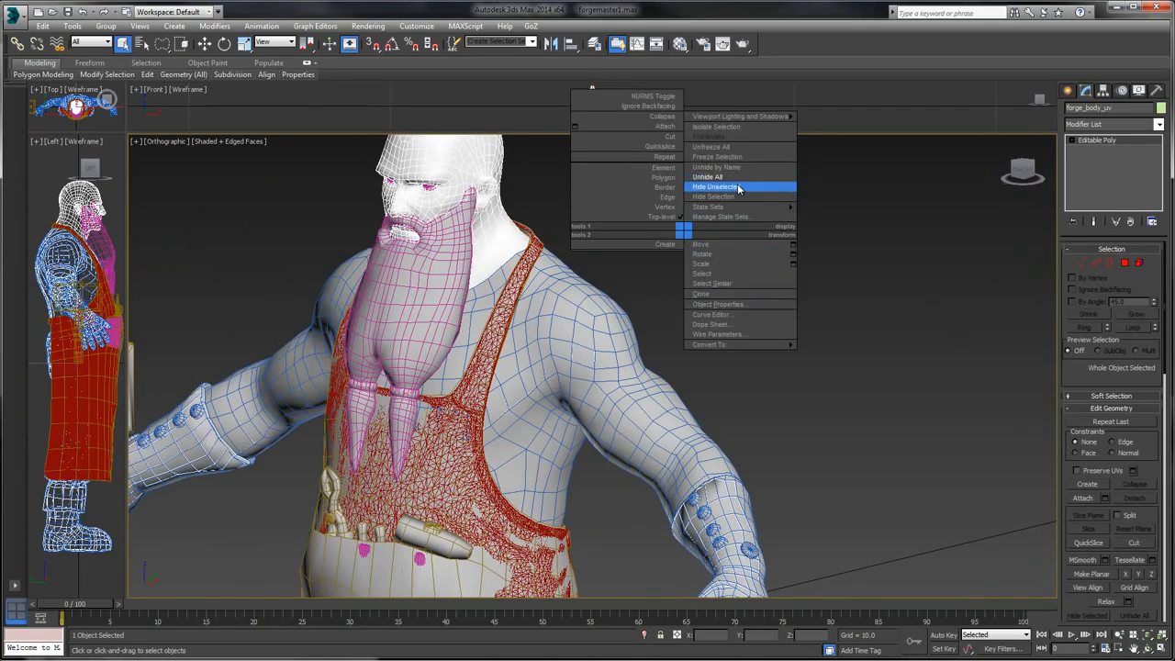
{"action": "left_click", "coordinate": [739, 186]}
- Select the polygons of the head, neck and upper shoulders on the forge_body_uv mesh
{"action": "left_click", "coordinate": [1124, 265]}
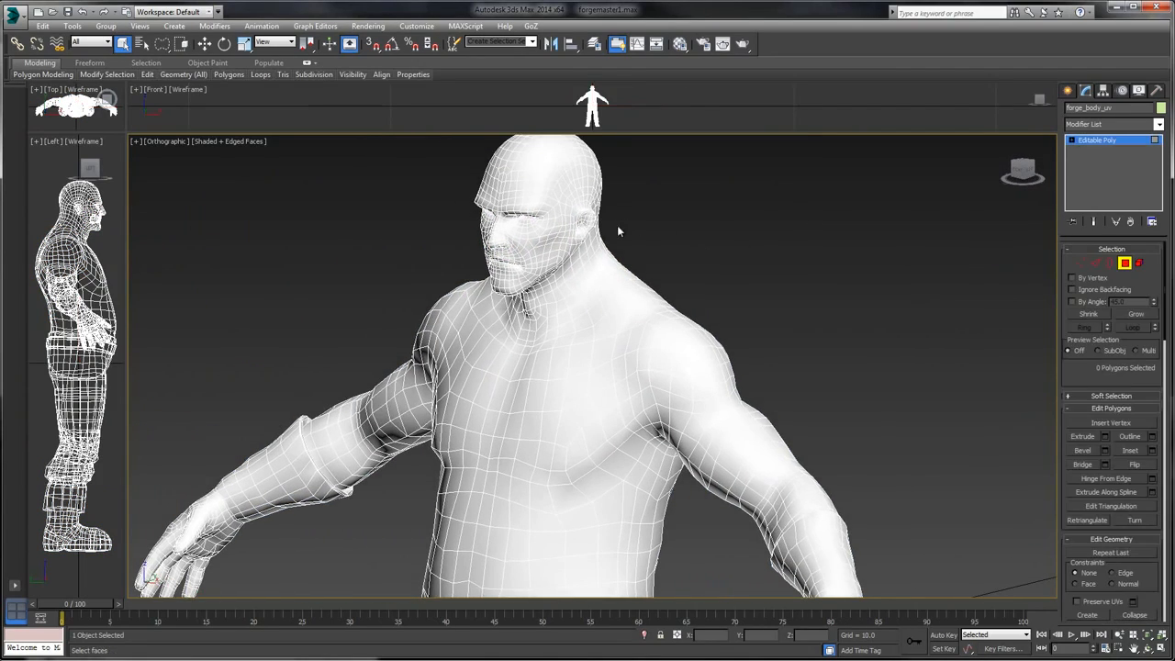
{"action": "middle_click_drag", "start_coordinate": [617, 224], "coordinate": [759, 258], "text": "alt"}
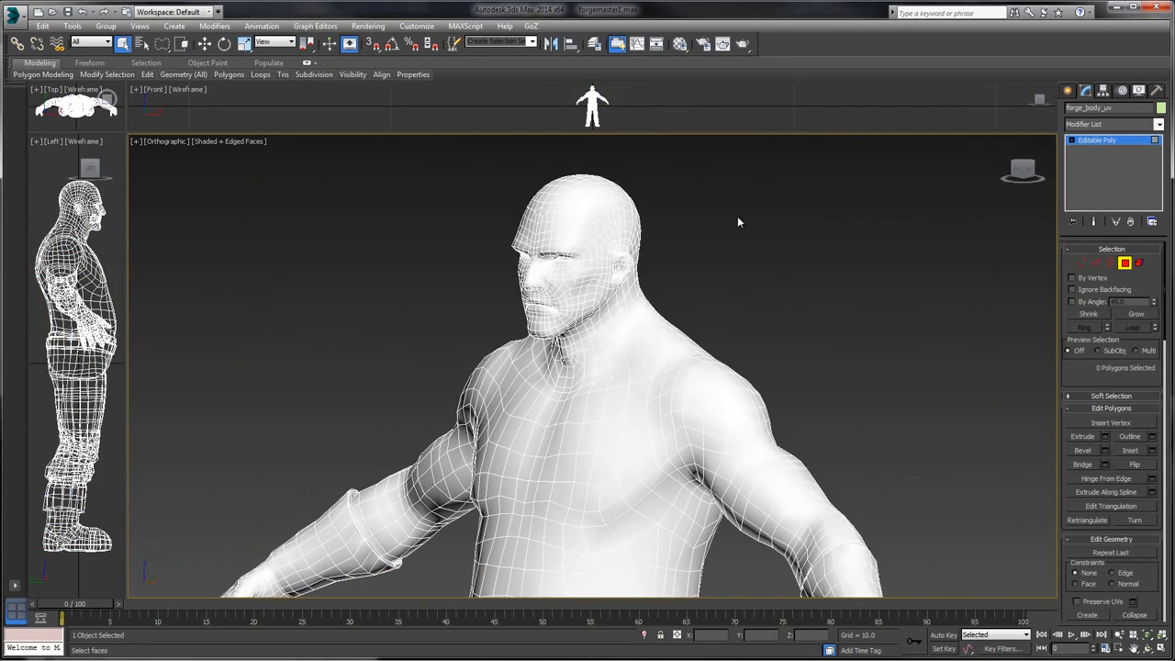
{"action": "left_click_drag", "start_coordinate": [735, 203], "coordinate": [528, 155]}
{"action": "left_click_drag", "start_coordinate": [503, 334], "coordinate": [681, 376]}
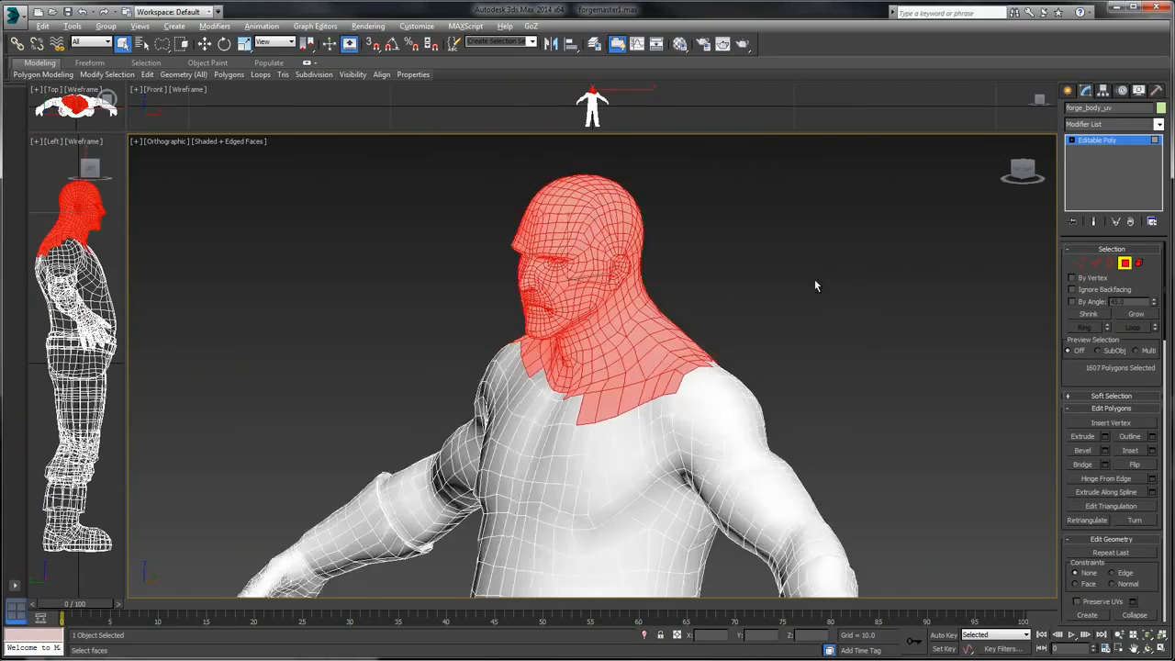
- Remove the upper-back and shoulder polygons from the head selection, leaving the head and neck selected
{"action": "mouse_move", "coordinate": [813, 284]}
{"action": "middle_mouse_down", "text": "alt"}
{"action": "mouse_move", "coordinate": [703, 288]}
{"action": "mouse_move", "coordinate": [664, 303]}
{"action": "mouse_move", "coordinate": [715, 316]}
{"action": "middle_mouse_up", "text": "alt"}
{"action": "left_click_drag", "start_coordinate": [840, 396], "coordinate": [786, 334]}
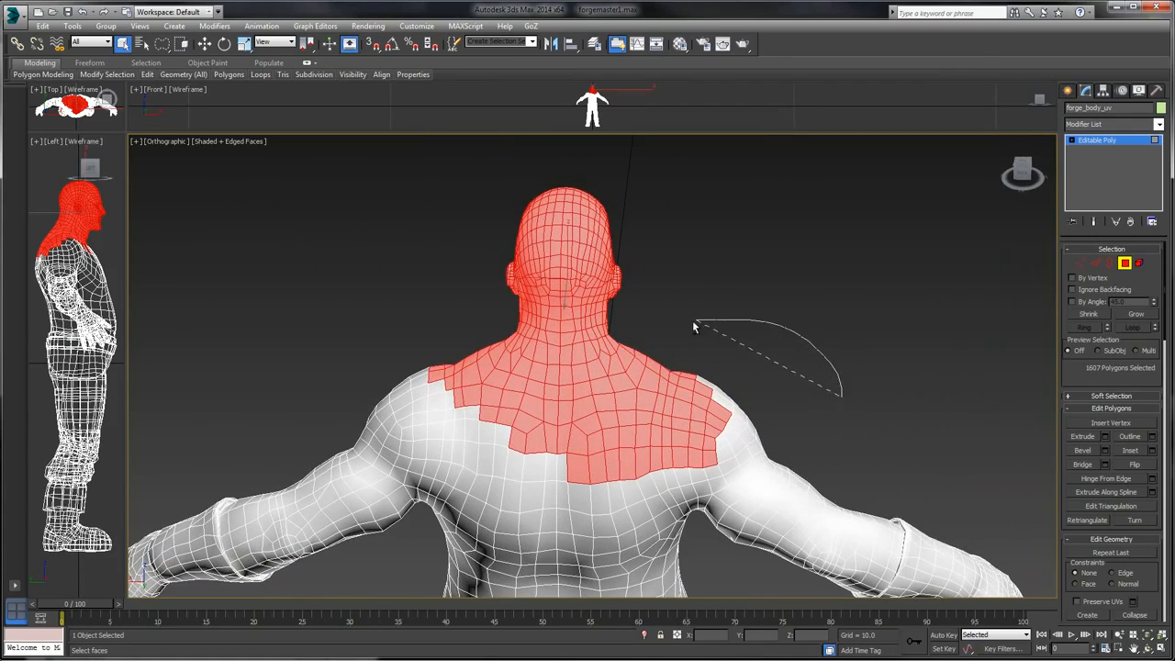
{"action": "mouse_move", "coordinate": [694, 327]}
{"action": "left_mouse_down"}
{"action": "mouse_move", "coordinate": [639, 373]}
{"action": "mouse_move", "coordinate": [582, 393]}
{"action": "mouse_move", "coordinate": [595, 547]}
{"action": "mouse_move", "coordinate": [331, 406]}
{"action": "mouse_move", "coordinate": [421, 320]}
{"action": "left_mouse_up"}
{"action": "mouse_move", "coordinate": [474, 367]}
{"action": "left_mouse_down", "text": "alt"}
{"action": "mouse_move", "coordinate": [553, 412]}
{"action": "mouse_move", "coordinate": [320, 330]}
{"action": "left_mouse_up", "text": "alt"}
{"action": "mouse_move", "coordinate": [320, 331]}
{"action": "middle_mouse_down", "text": "alt"}
{"action": "mouse_move", "coordinate": [431, 262]}
{"action": "mouse_move", "coordinate": [587, 292]}
{"action": "middle_mouse_up", "text": "alt"}
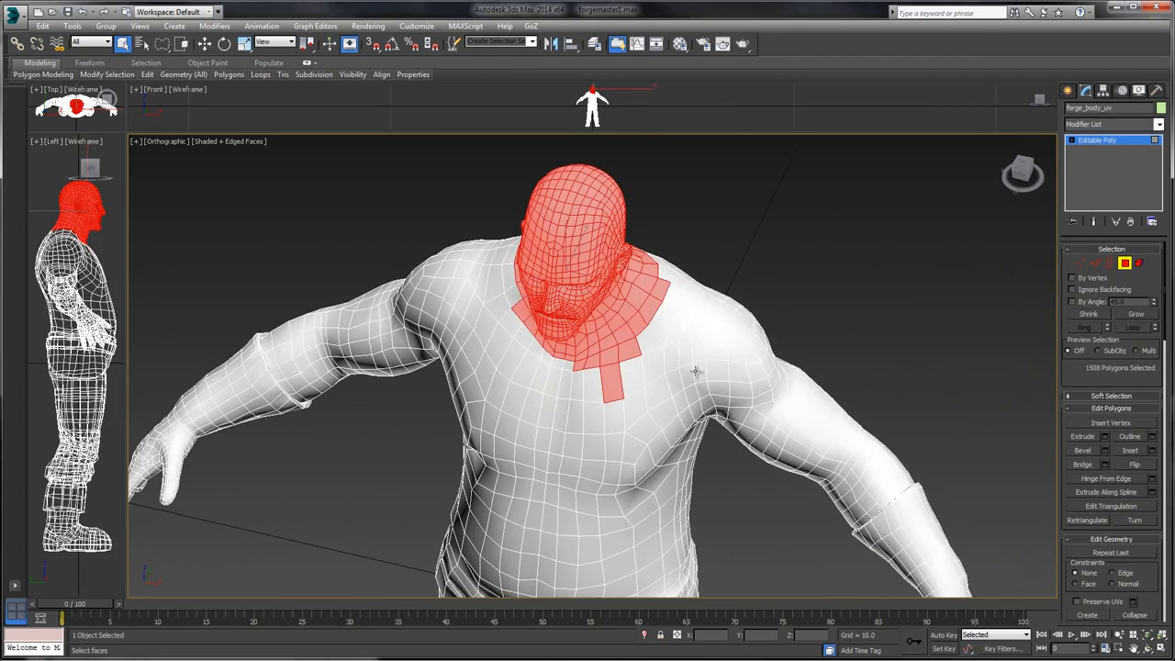
- Deselect the stray chest and collarbone polygons so the head selection ends in an even collar around the neck
{"action": "mouse_move", "coordinate": [695, 369]}
{"action": "left_mouse_down", "text": "alt"}
{"action": "mouse_move", "coordinate": [688, 274]}
{"action": "mouse_move", "coordinate": [659, 301]}
{"action": "left_mouse_up", "text": "alt"}
{"action": "mouse_move", "coordinate": [628, 347]}
{"action": "left_mouse_down", "text": "alt"}
{"action": "mouse_move", "coordinate": [584, 361]}
{"action": "mouse_move", "coordinate": [551, 400]}
{"action": "left_mouse_up", "text": "alt"}
{"action": "mouse_move", "coordinate": [650, 408]}
{"action": "middle_mouse_down", "text": "alt"}
{"action": "mouse_move", "coordinate": [787, 264]}
{"action": "mouse_move", "coordinate": [679, 349]}
{"action": "middle_mouse_up", "text": "alt"}
{"action": "mouse_move", "coordinate": [647, 381]}
{"action": "left_mouse_down", "text": "alt"}
{"action": "mouse_move", "coordinate": [649, 349]}
{"action": "mouse_move", "coordinate": [609, 335]}
{"action": "left_mouse_up", "text": "alt"}
{"action": "middle_click_drag", "start_coordinate": [608, 393], "coordinate": [532, 400], "text": "alt"}
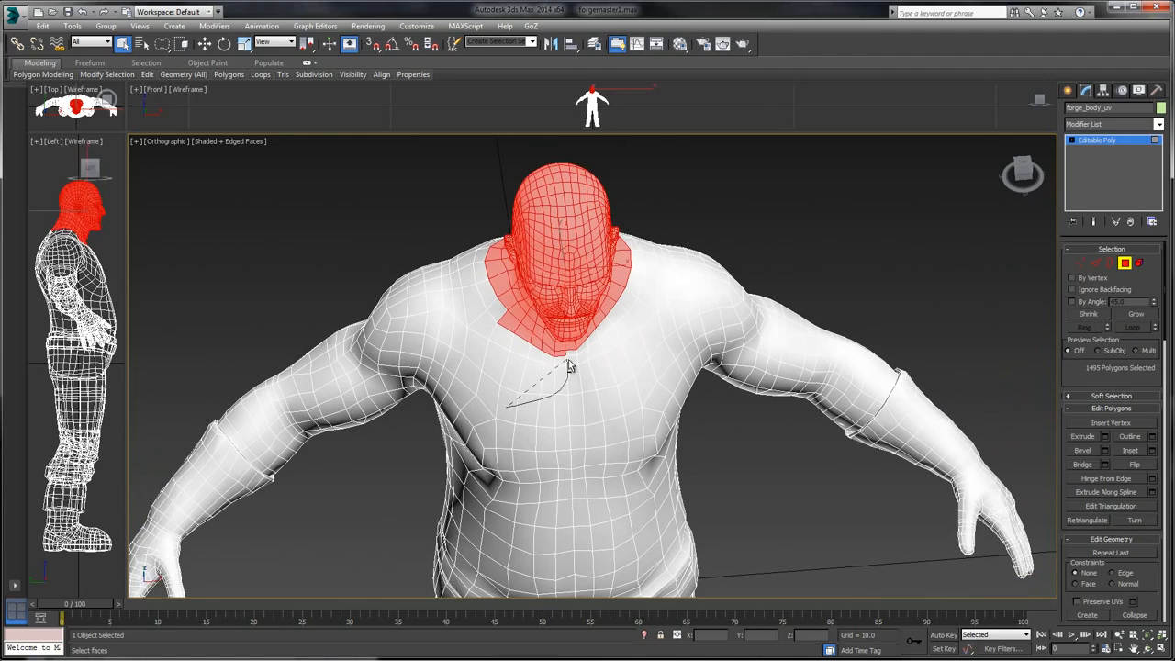
{"action": "left_click_drag", "start_coordinate": [525, 343], "coordinate": [524, 342], "text": "alt"}
{"action": "mouse_move", "coordinate": [524, 342]}
{"action": "middle_mouse_down", "text": "alt"}
{"action": "mouse_move", "coordinate": [743, 215]}
{"action": "mouse_move", "coordinate": [598, 194]}
{"action": "mouse_move", "coordinate": [781, 195]}
{"action": "middle_mouse_up", "text": "alt"}
- Detach the selected head and neck polygons as a separate object named forge_head
{"action": "left_click_drag", "start_coordinate": [1069, 376], "coordinate": [1046, 238]}
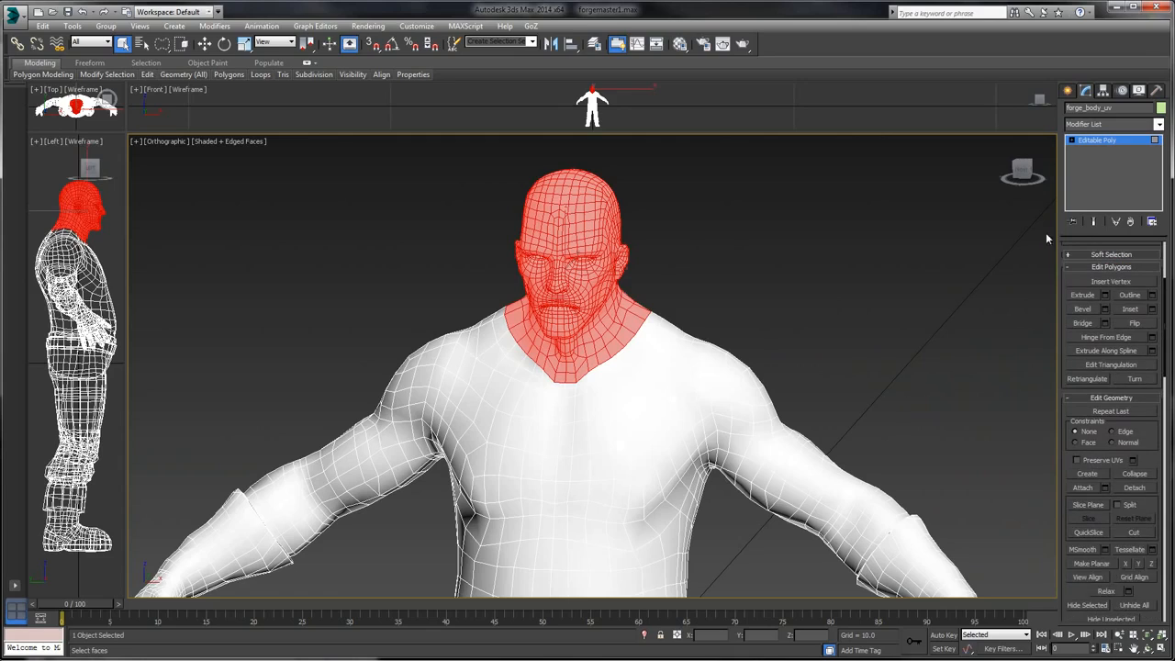
{"action": "left_click", "coordinate": [1133, 487]}
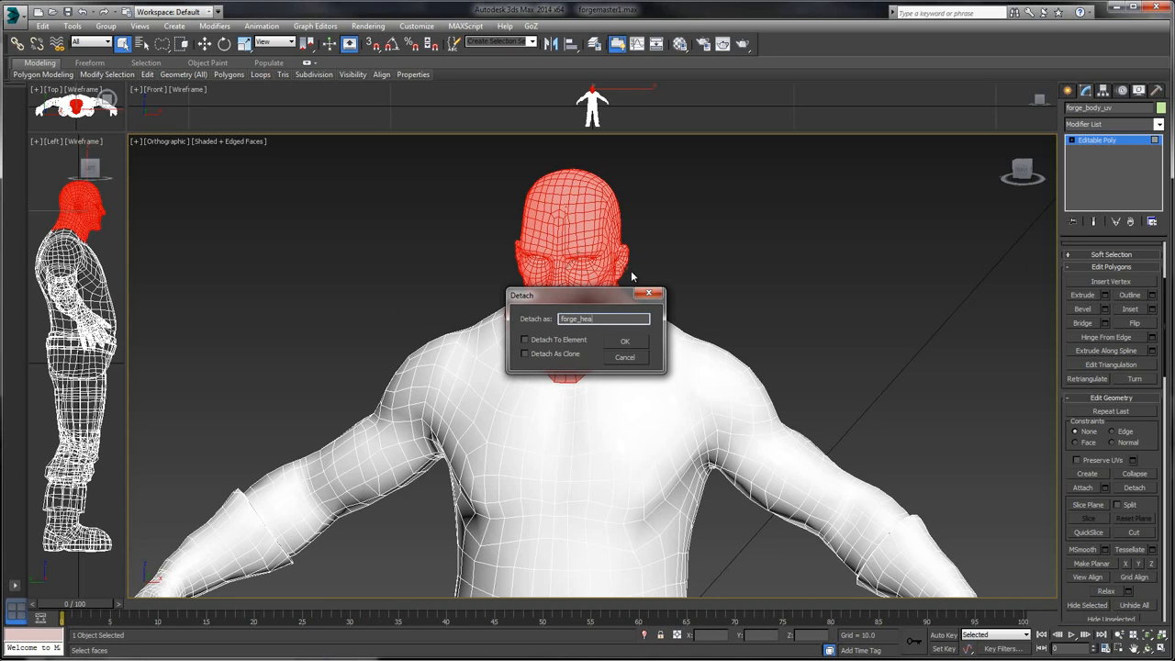
{"action": "key", "text": "Return"}
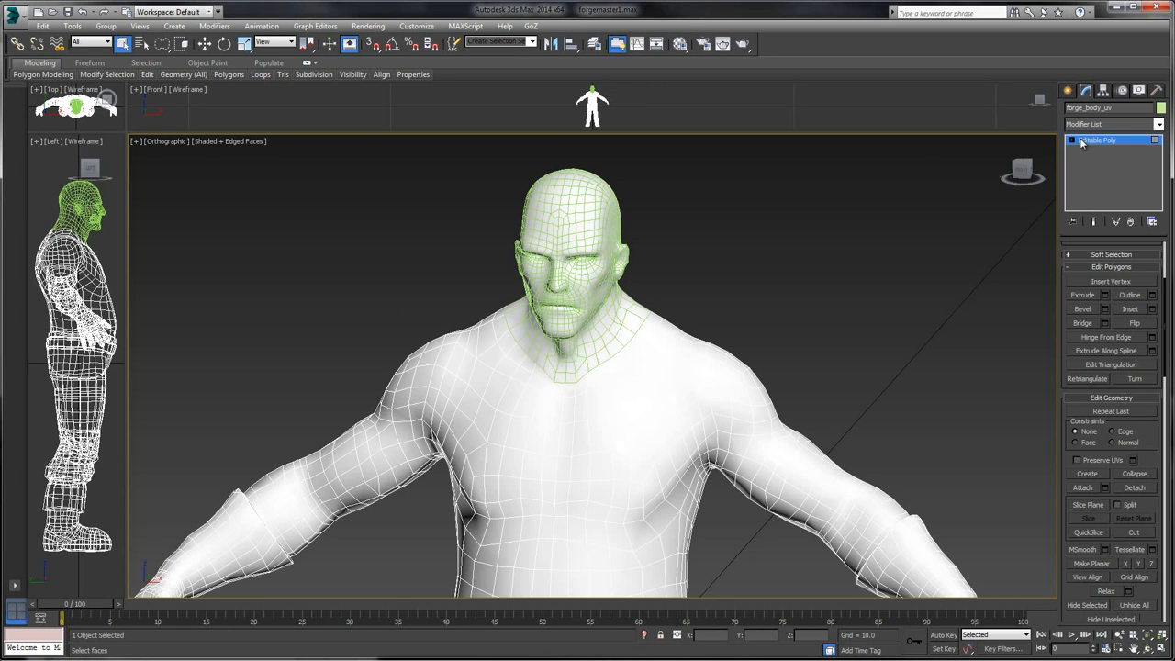
- Select the detached forge_head mesh and start exporting it into the UV Mapped folder inside 1_LowRes
{"action": "left_click", "coordinate": [596, 220]}
{"action": "left_click", "coordinate": [13, 13]}
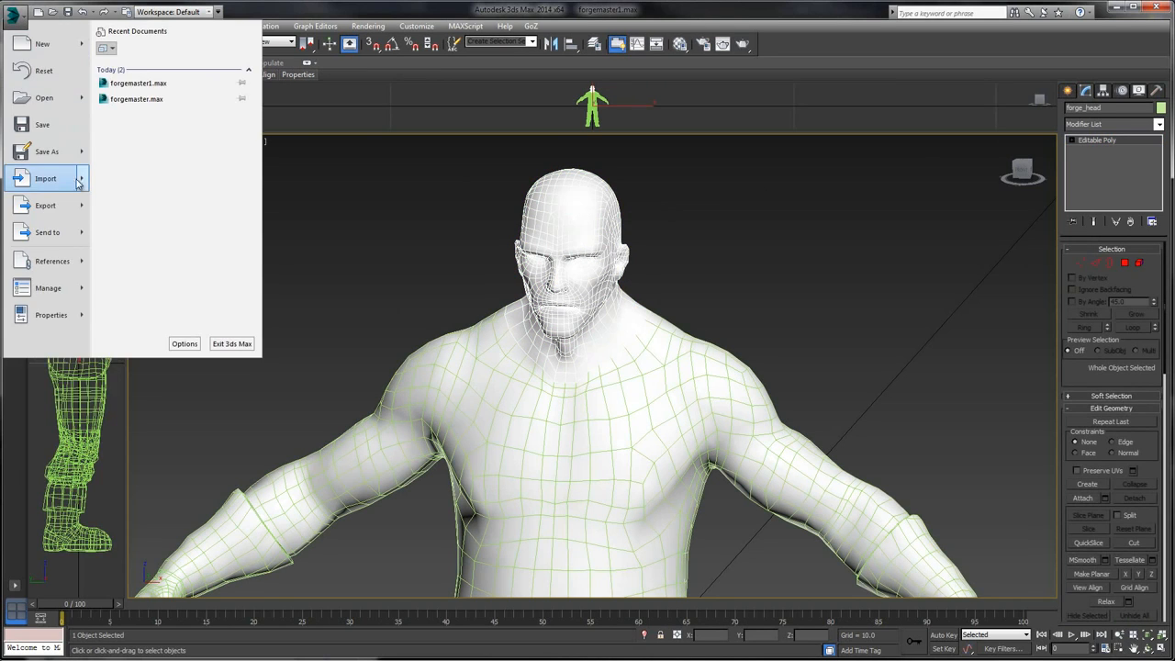
{"action": "mouse_move", "coordinate": [69, 207]}
{"action": "left_click", "coordinate": [154, 101]}
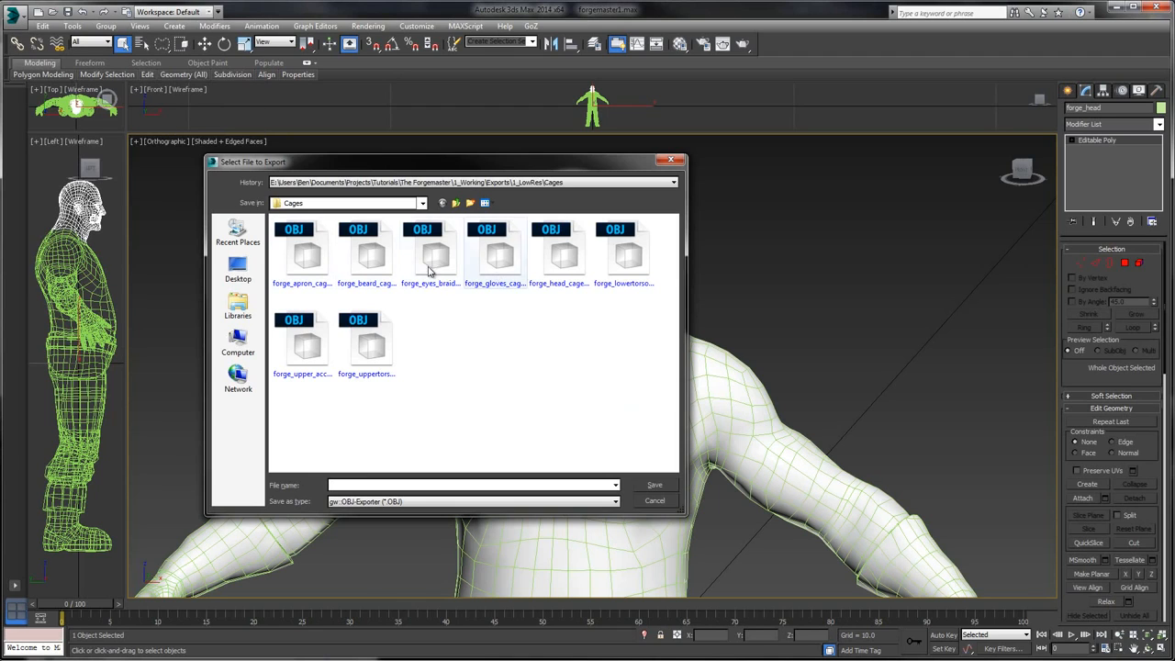
{"action": "key", "text": "BackSpace"}
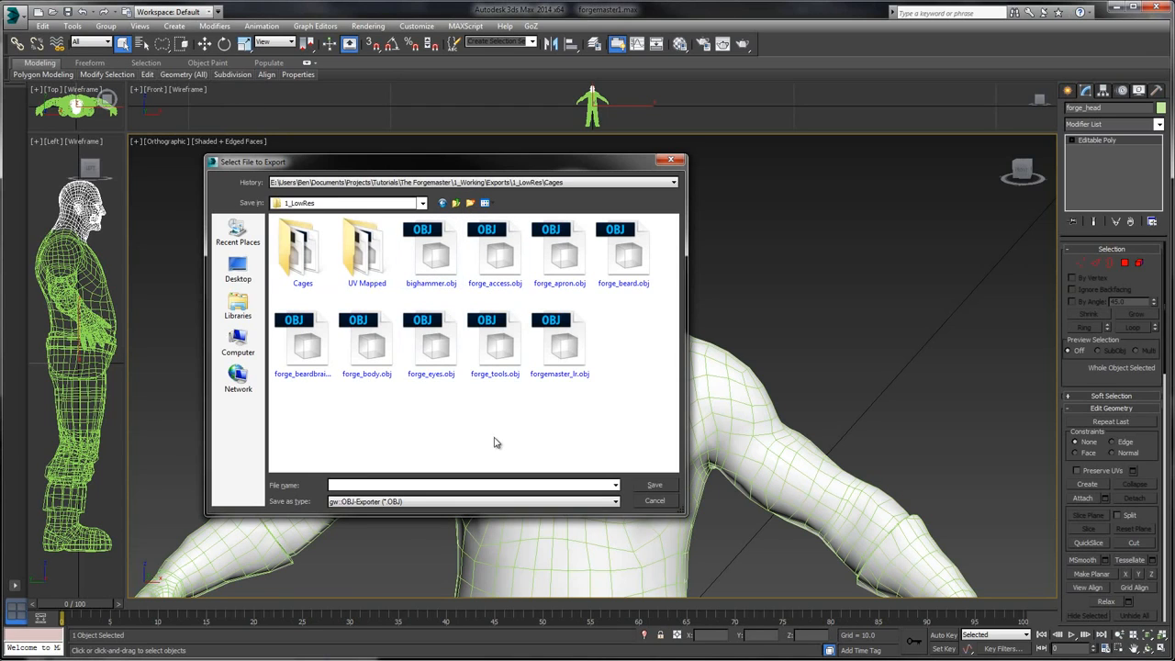
{"action": "double_click", "coordinate": [368, 252]}
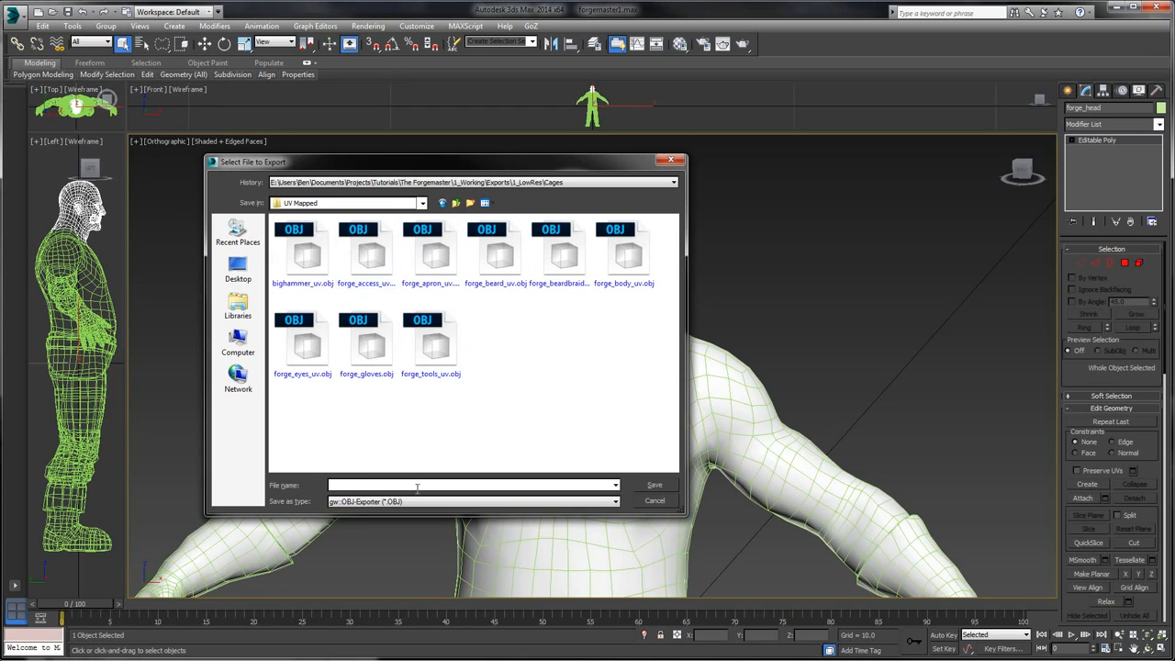
- Name the export forge_head and write it as an OBJ with quad faces, texture coordinates, normals and smoothing groups
{"action": "type", "text": "forge_"}
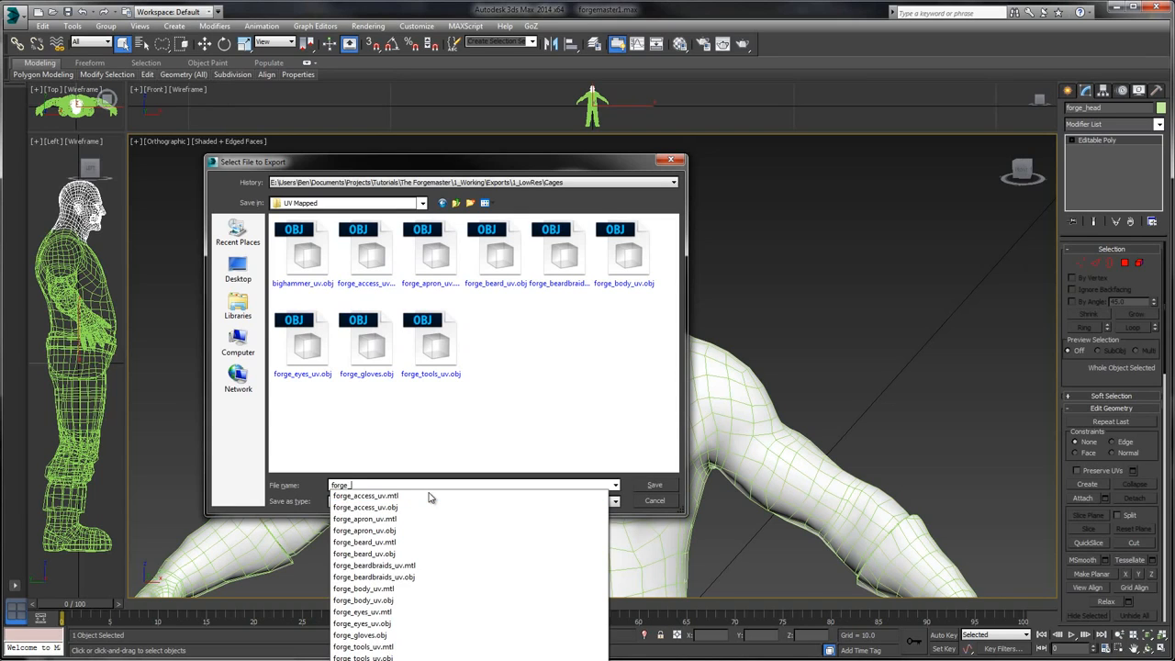
{"action": "type", "text": "her"}
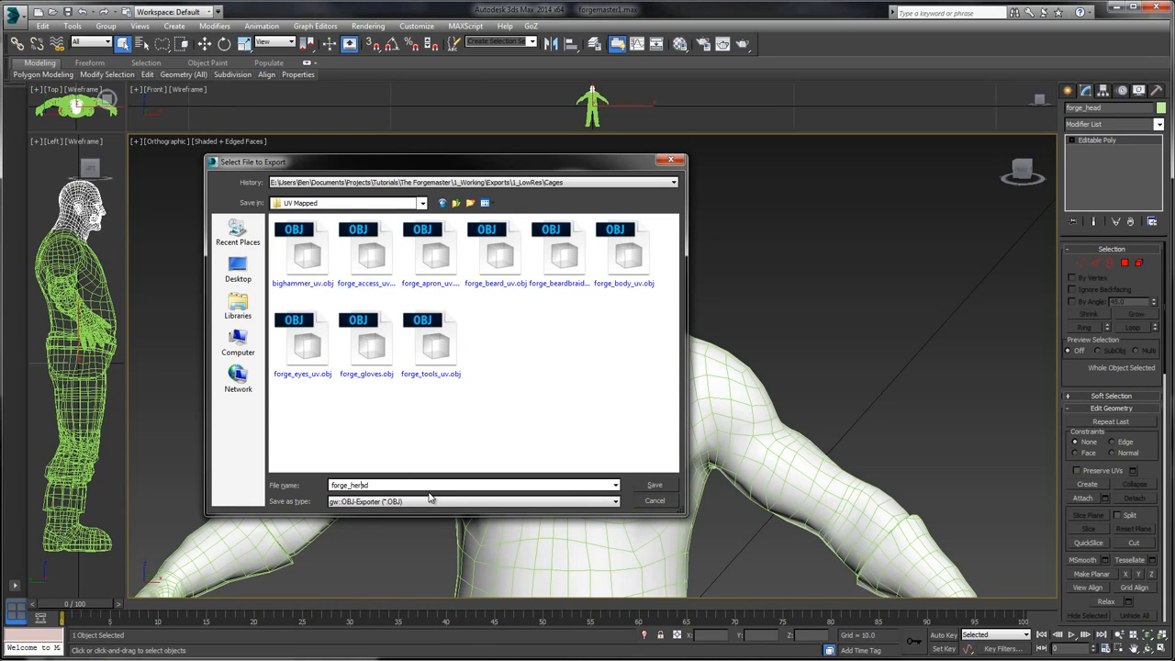
{"action": "key", "text": "Return"}
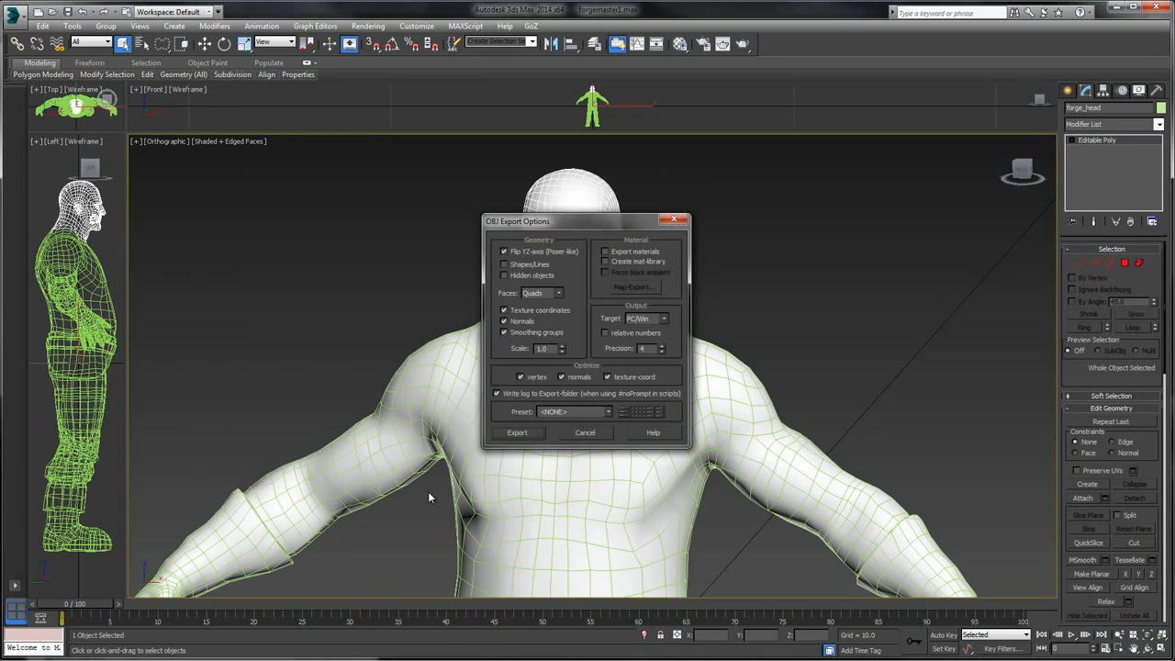
{"action": "left_click", "coordinate": [519, 436]}
{"action": "left_click", "coordinate": [716, 436]}
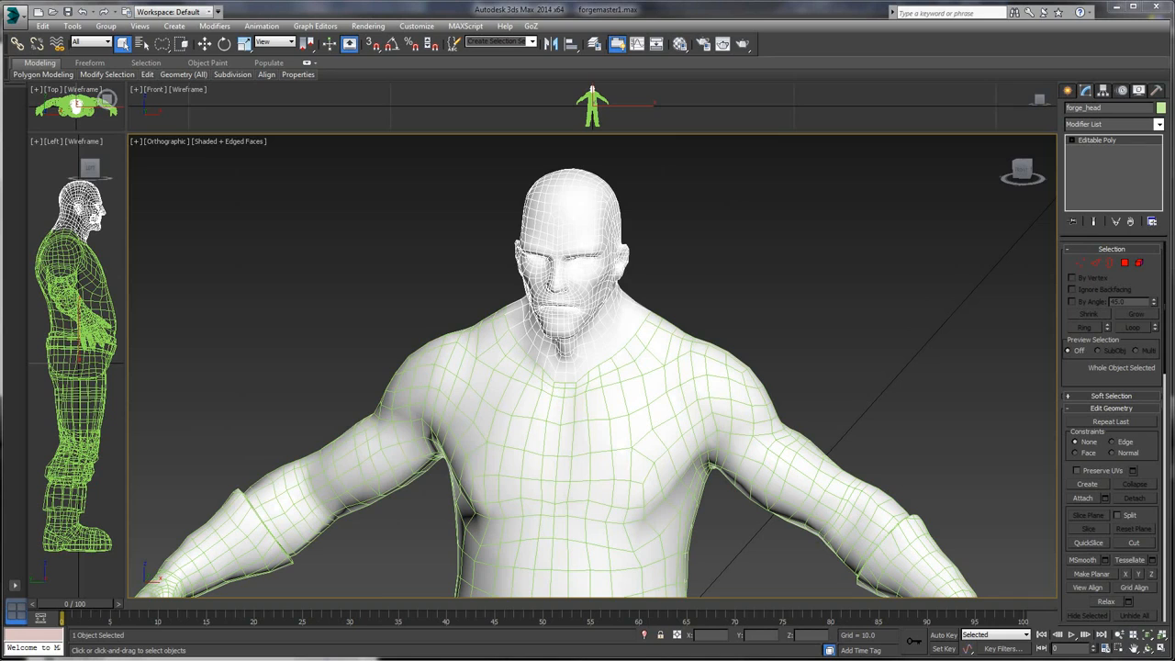
- Switch to xNormal and add forge_head.obj from the UV Mapped folder to the low definition meshes
{"action": "key", "text": "alt+Tab"}
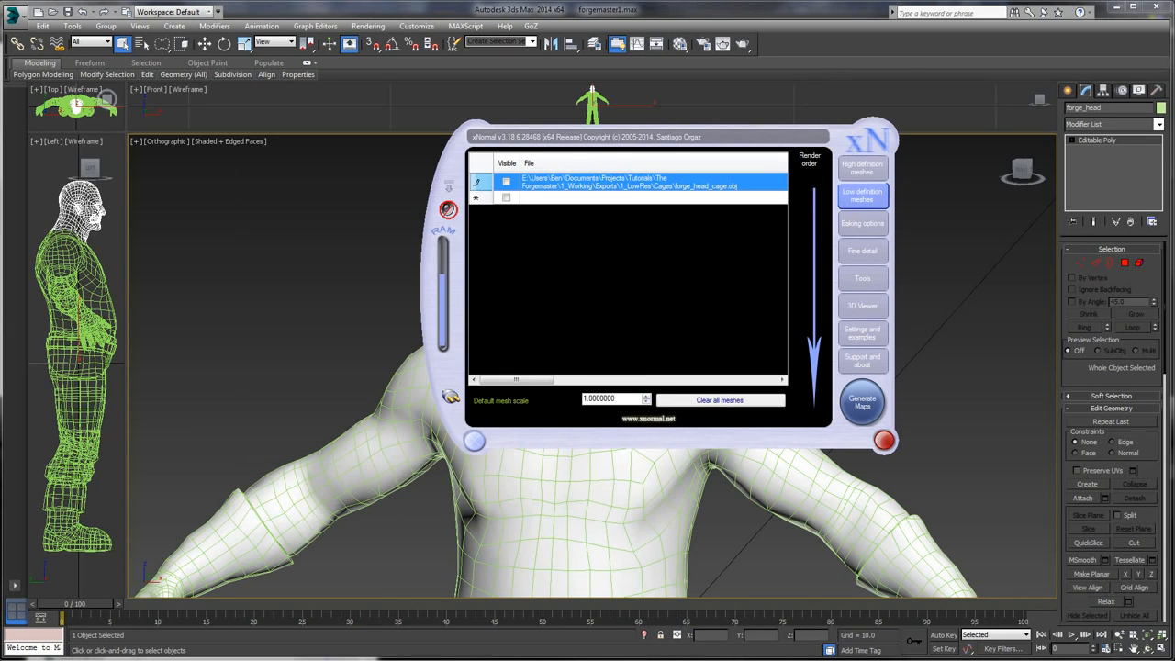
{"action": "left_click", "coordinate": [345, 633]}
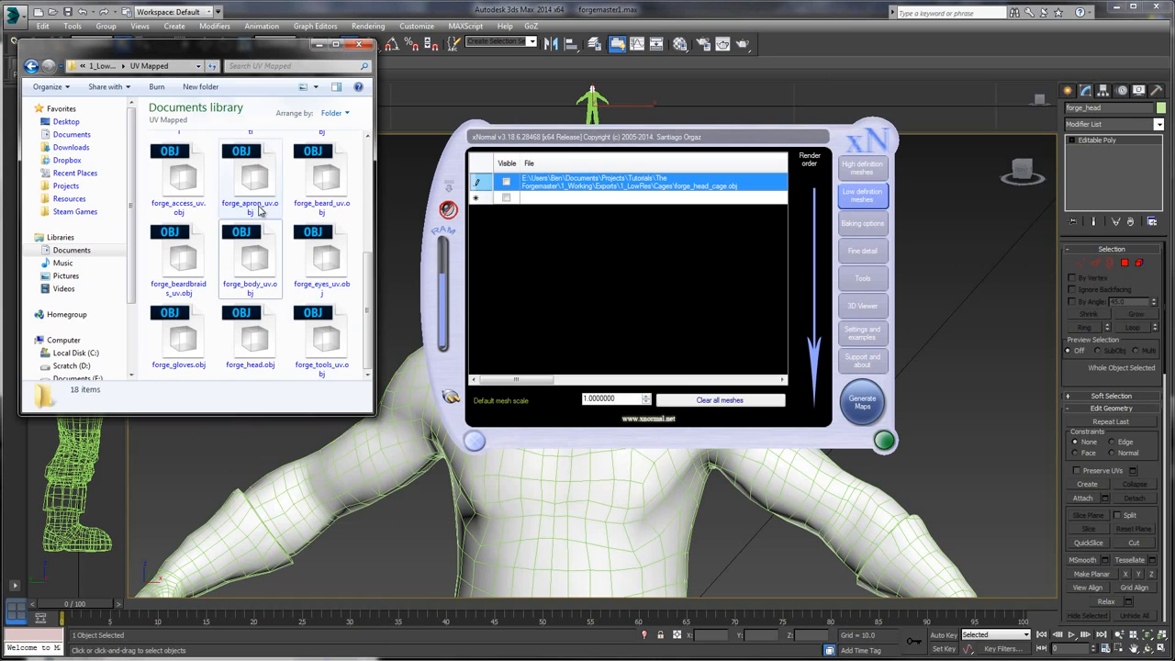
{"action": "left_click", "coordinate": [338, 262]}
{"action": "left_click", "coordinate": [198, 263]}
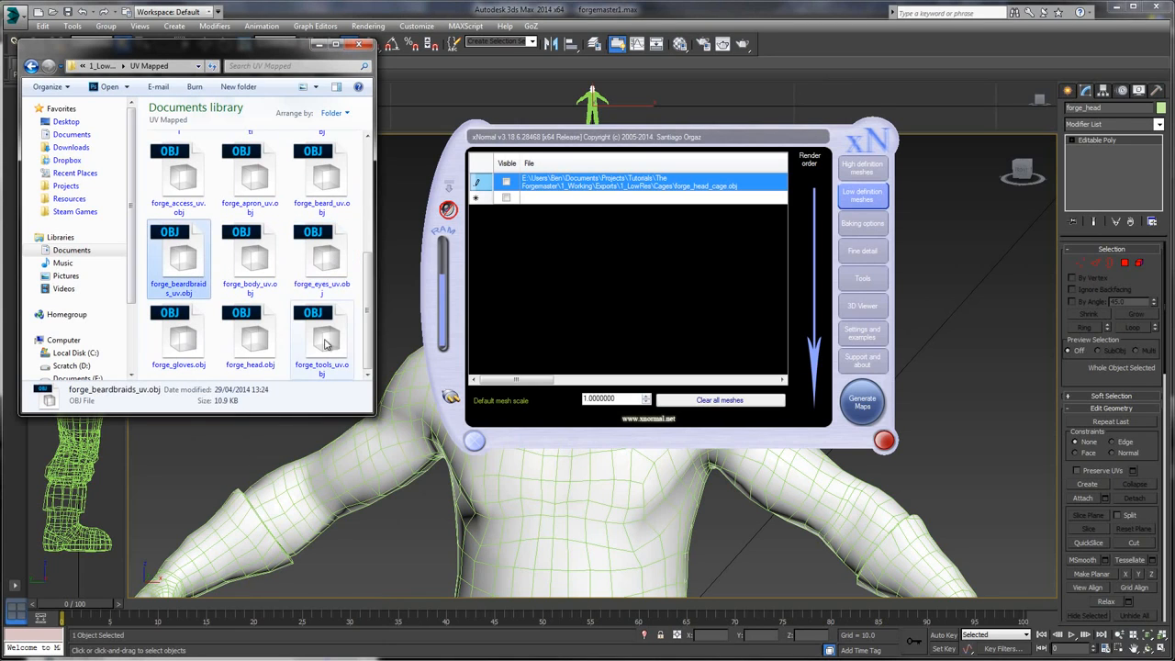
{"action": "left_click_drag", "start_coordinate": [250, 338], "coordinate": [580, 207]}
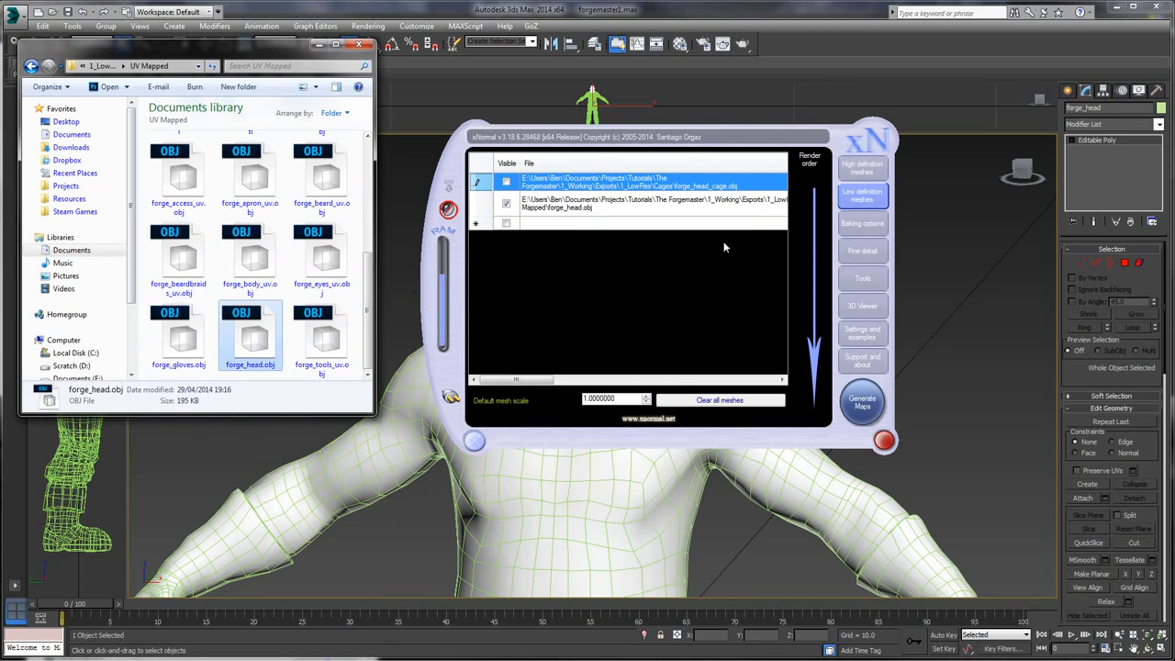
- Generate the normal map for the UV-mapped forge_head mesh and review the bake preview
{"action": "left_click_drag", "start_coordinate": [545, 382], "coordinate": [517, 380]}
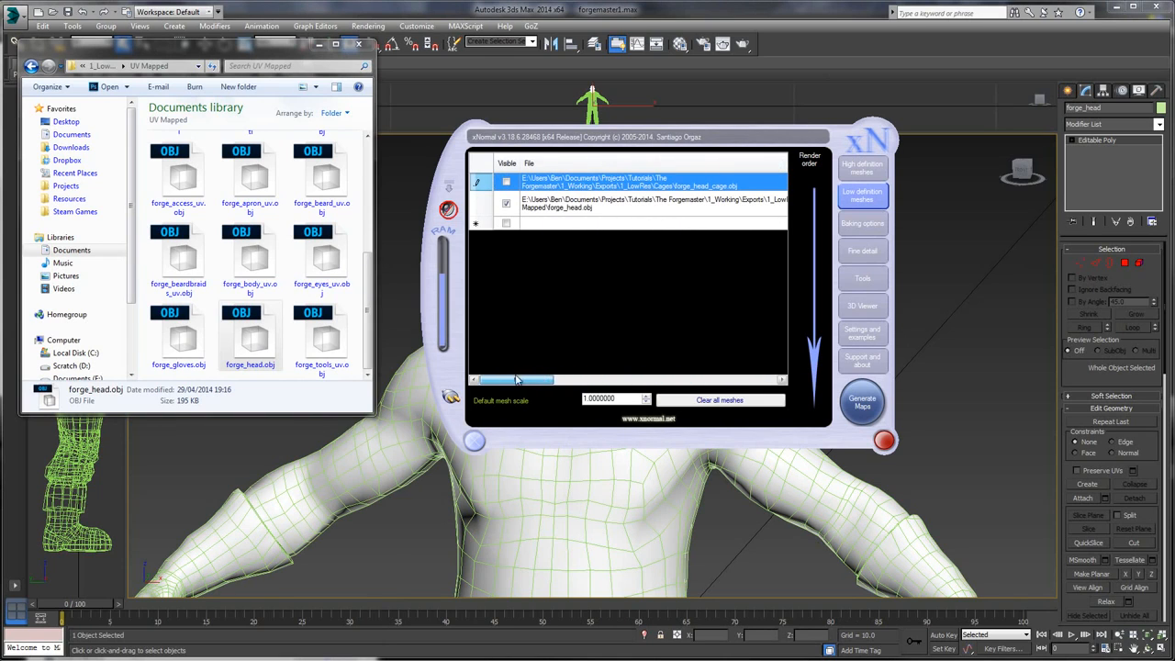
{"action": "left_click", "coordinate": [861, 403]}
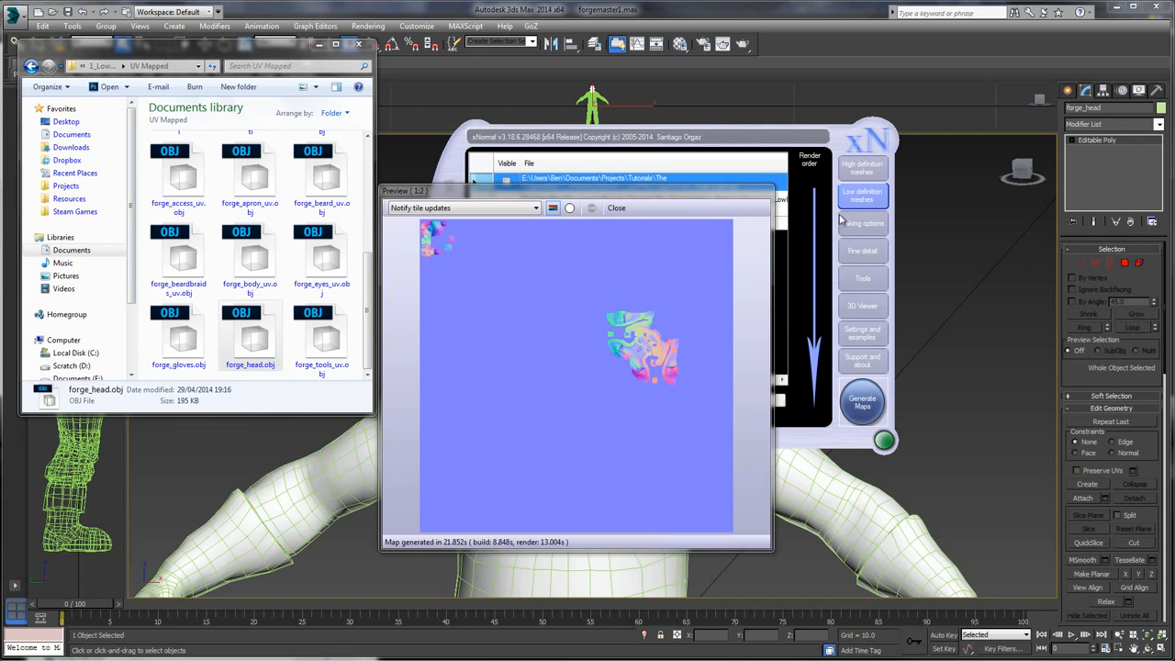
{"action": "left_click_drag", "start_coordinate": [621, 197], "coordinate": [638, 170]}
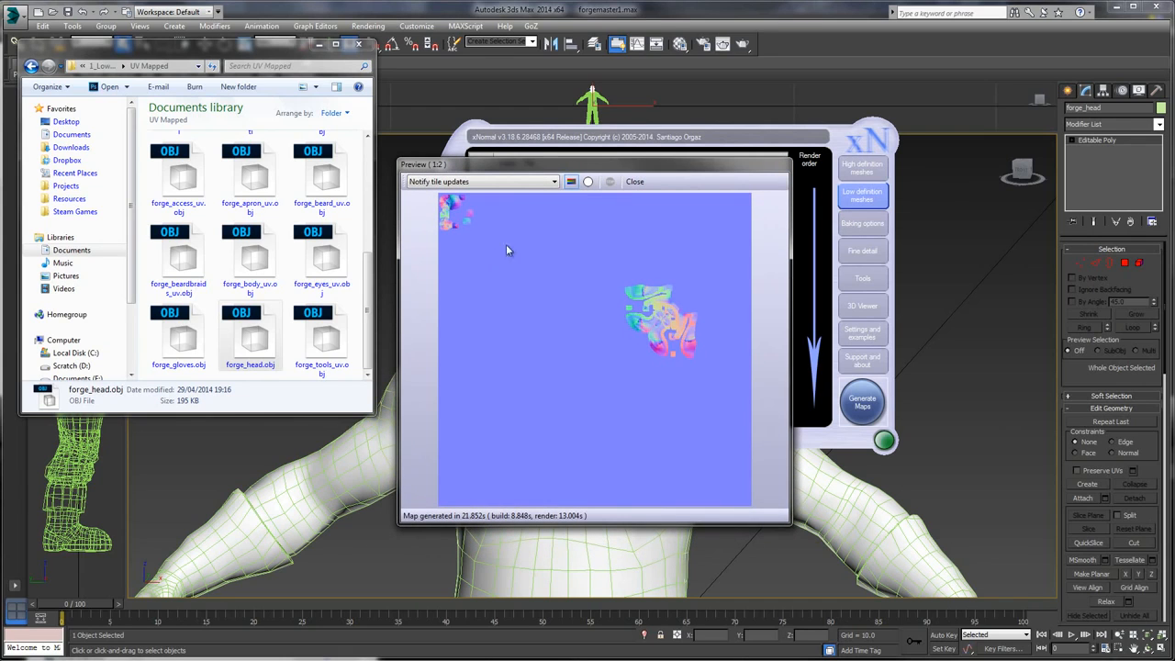
- Switch back to 3ds Max and undo past the body import to restore the full character with the original forge_head mesh
{"action": "left_click", "coordinate": [161, 54]}
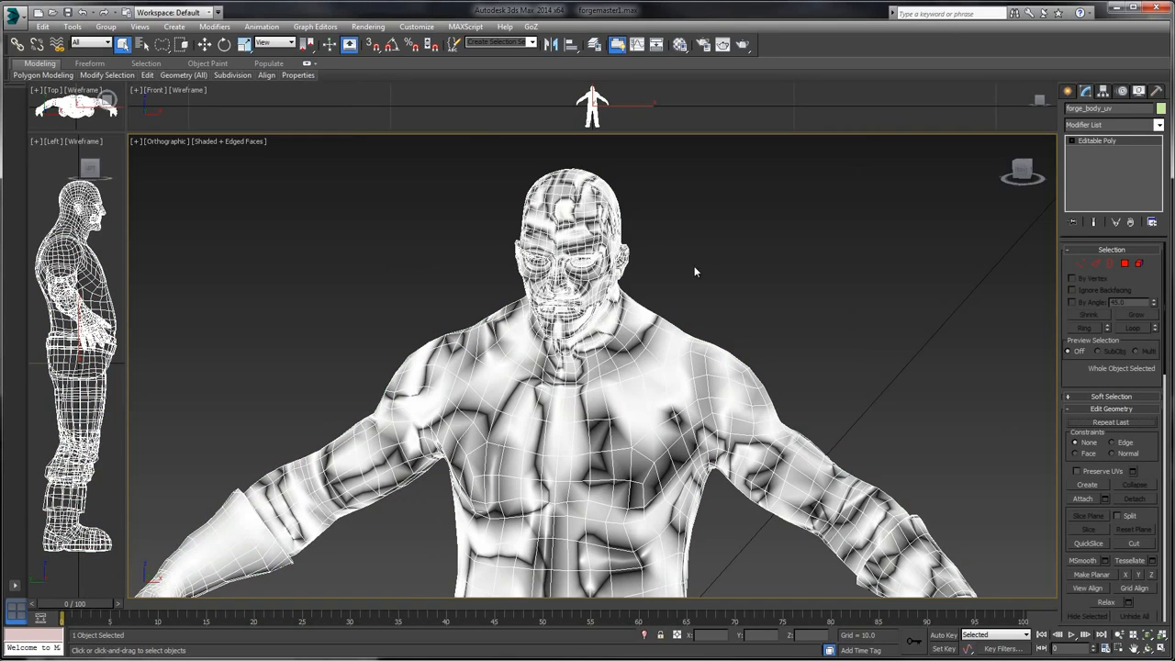
{"action": "key", "text": "Delete"}
{"action": "key", "text": "ctrl+z"}
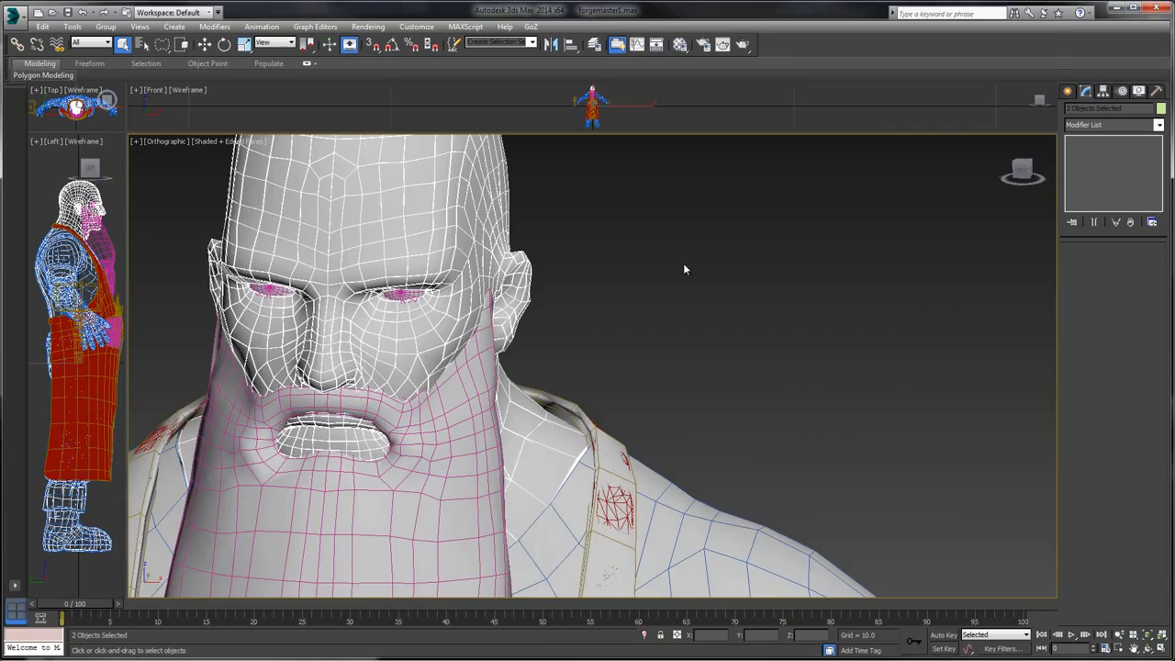
{"action": "middle_click_drag", "start_coordinate": [684, 266], "coordinate": [708, 338], "text": "alt"}
- Select the forge_head mesh and set its Push Value to -0.001
{"action": "left_click", "coordinate": [646, 339]}
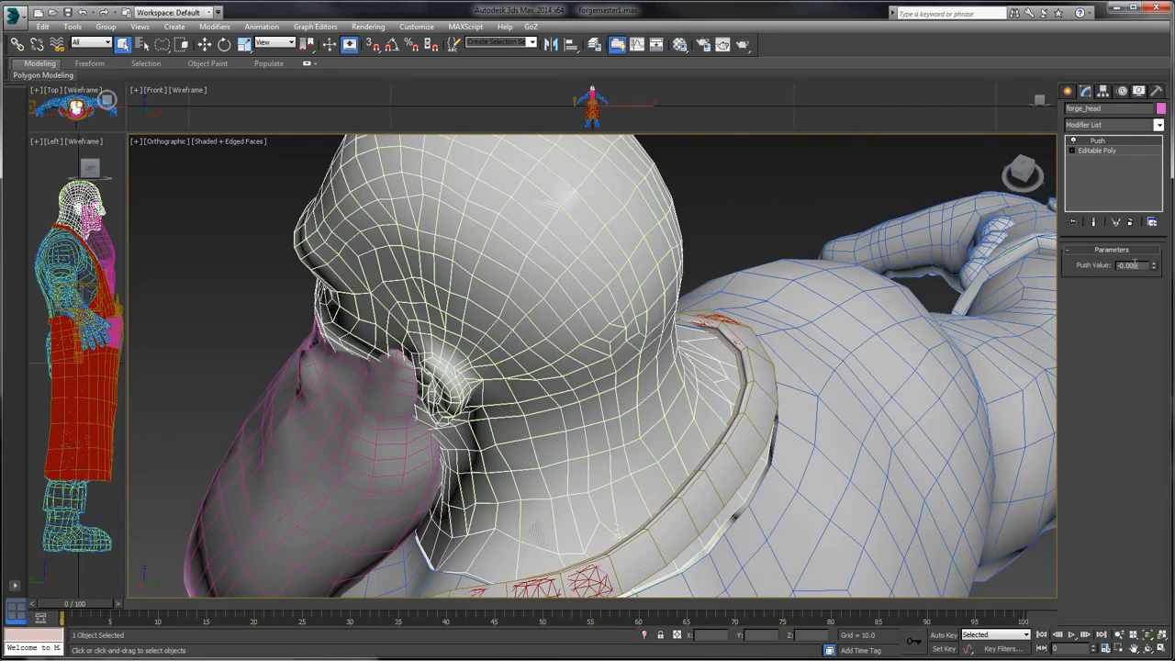
{"action": "double_click", "coordinate": [1134, 265]}
{"action": "type", "text": "0."}
{"action": "left_click", "coordinate": [748, 210]}
- Inspect the pushed head mesh around the ear, beard and neck from several angles
{"action": "middle_click_drag", "start_coordinate": [748, 210], "coordinate": [789, 210], "text": "alt"}
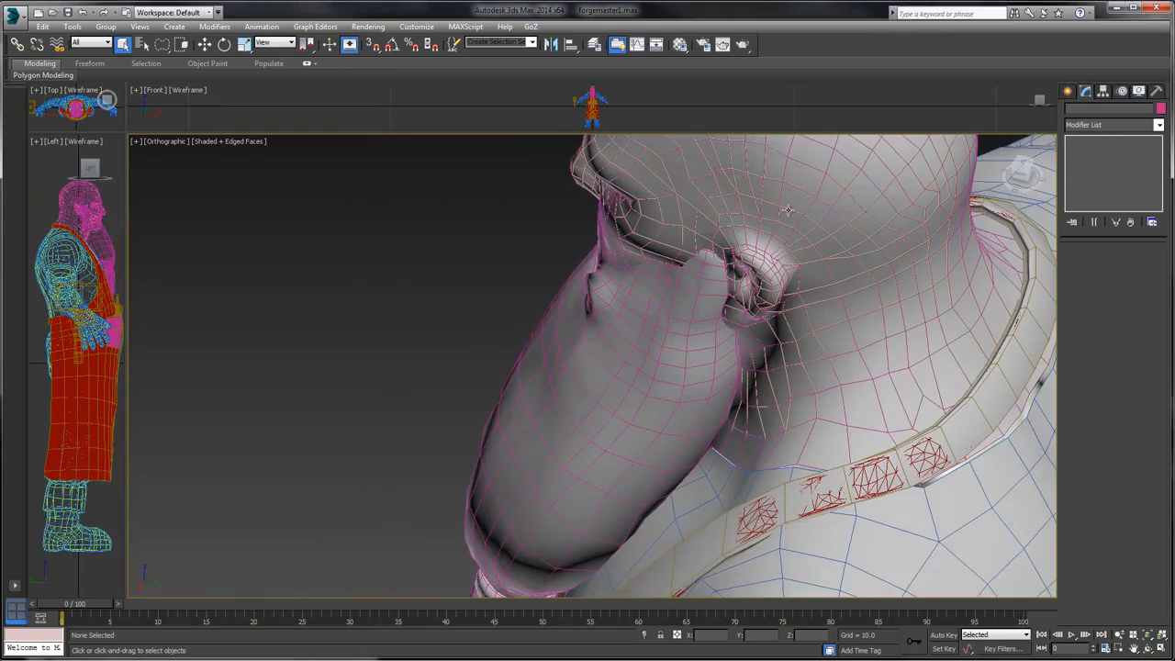
{"action": "middle_click_drag", "start_coordinate": [486, 260], "coordinate": [345, 354]}
{"action": "mouse_move", "coordinate": [860, 179]}
{"action": "middle_mouse_down", "text": "alt"}
{"action": "mouse_move", "coordinate": [876, 170]}
{"action": "mouse_move", "coordinate": [872, 184]}
{"action": "middle_mouse_up", "text": "alt"}
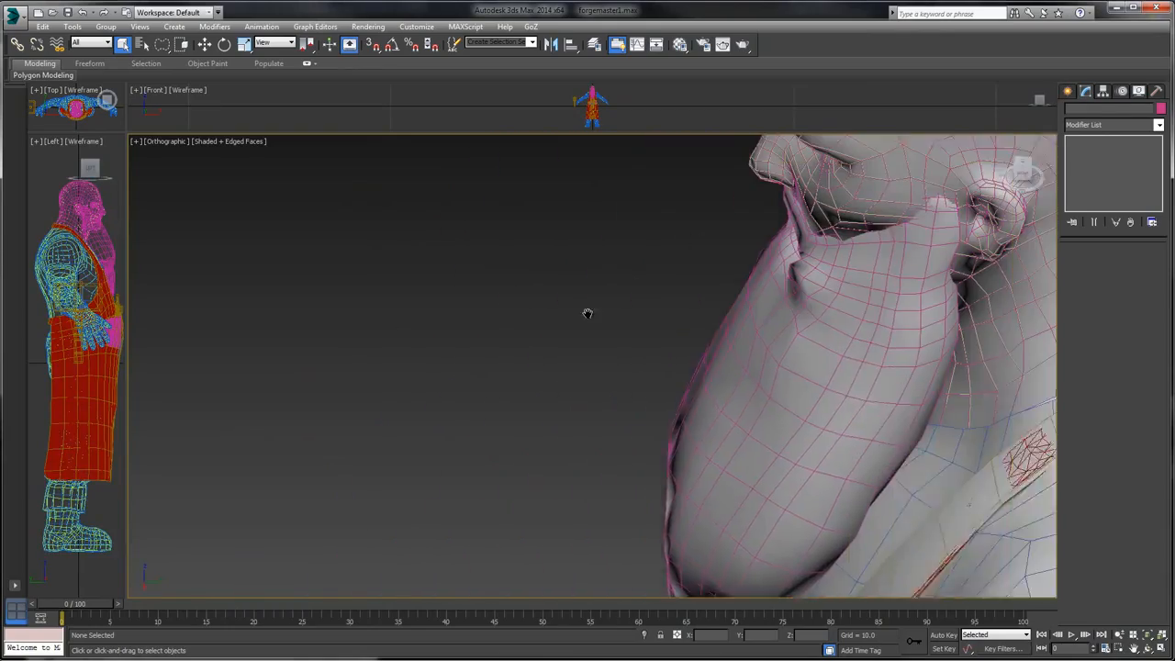
{"action": "middle_click_drag", "start_coordinate": [588, 314], "coordinate": [409, 451]}
{"action": "left_click", "coordinate": [627, 228]}
{"action": "middle_click_drag", "start_coordinate": [551, 215], "coordinate": [923, 241], "text": "alt"}
{"action": "scroll", "coordinate": [794, 262], "scroll_direction": "up", "scroll_amount": 4}
{"action": "scroll", "coordinate": [812, 270], "scroll_direction": "down", "scroll_amount": 4}
{"action": "middle_click_drag", "start_coordinate": [761, 292], "coordinate": [805, 259]}
{"action": "scroll", "coordinate": [912, 215], "scroll_direction": "down", "scroll_amount": 4}
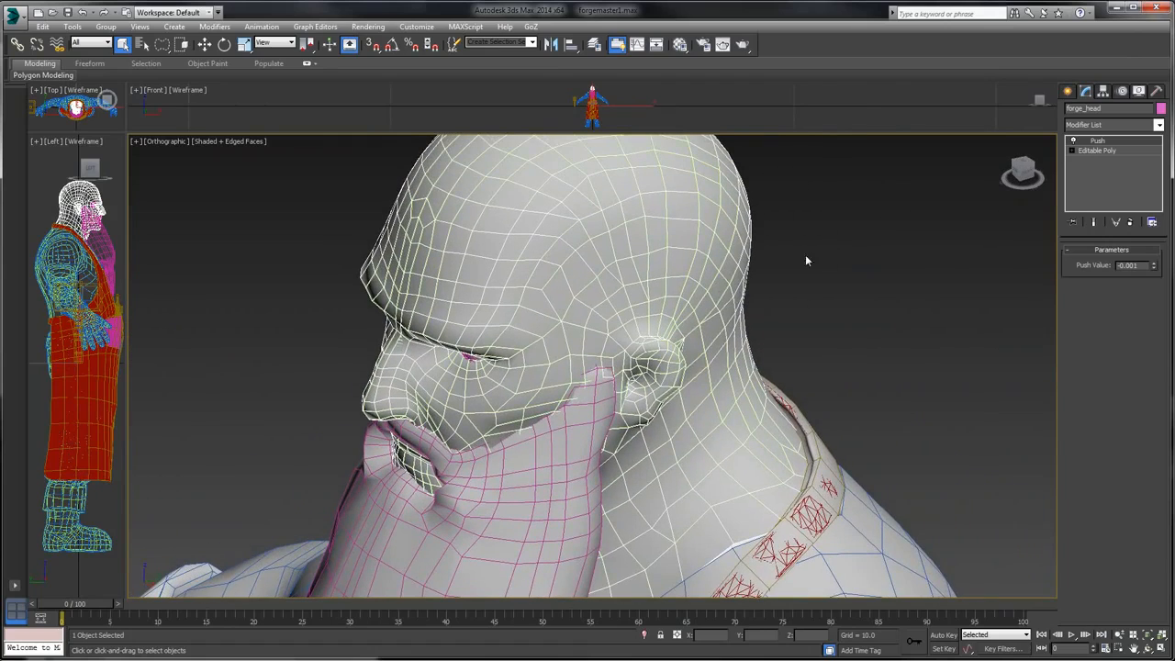
{"action": "middle_click_drag", "start_coordinate": [881, 349], "coordinate": [881, 290]}
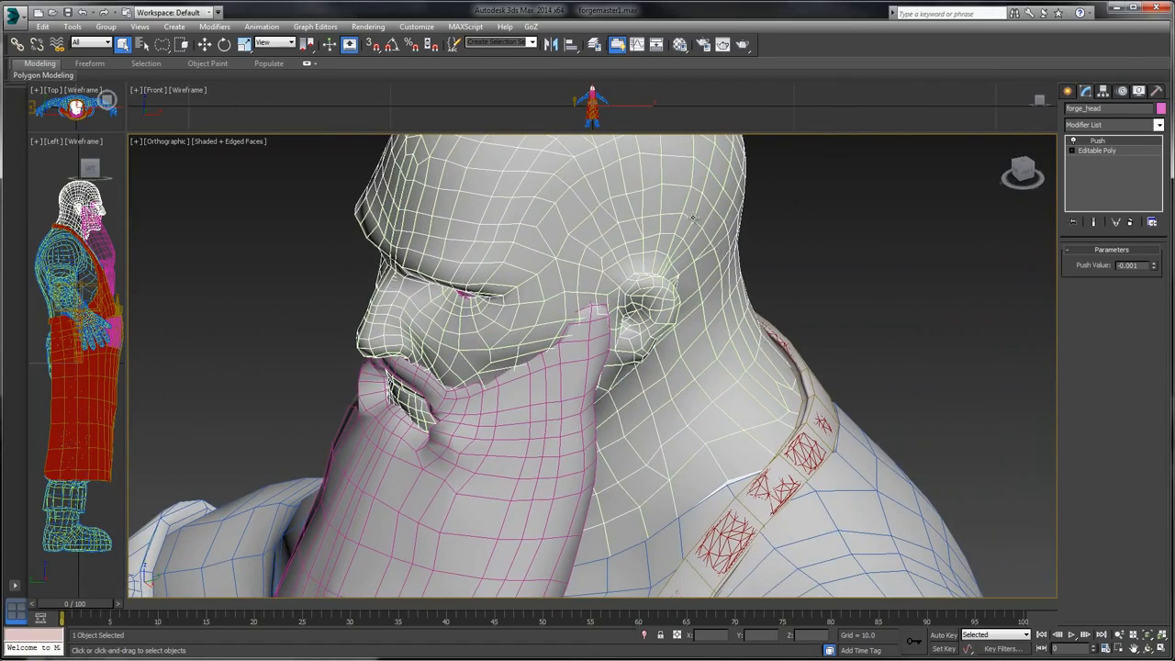
{"action": "left_click", "coordinate": [15, 17]}
{"action": "left_click", "coordinate": [805, 253]}
{"action": "middle_click_drag", "start_coordinate": [635, 211], "coordinate": [711, 280], "text": "alt"}
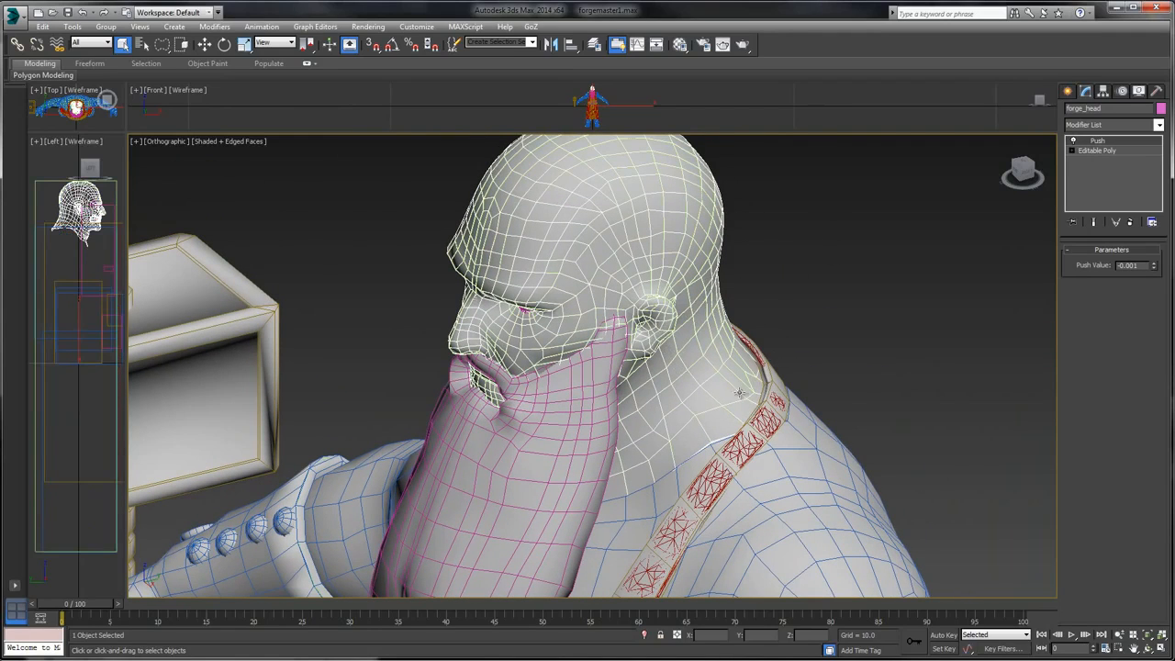
- Reselect the forge_head mesh and collapse its Push modifier into the Editable Poly
{"action": "left_click", "coordinate": [761, 477]}
{"action": "left_click", "coordinate": [703, 385]}
{"action": "right_click", "coordinate": [1106, 142]}
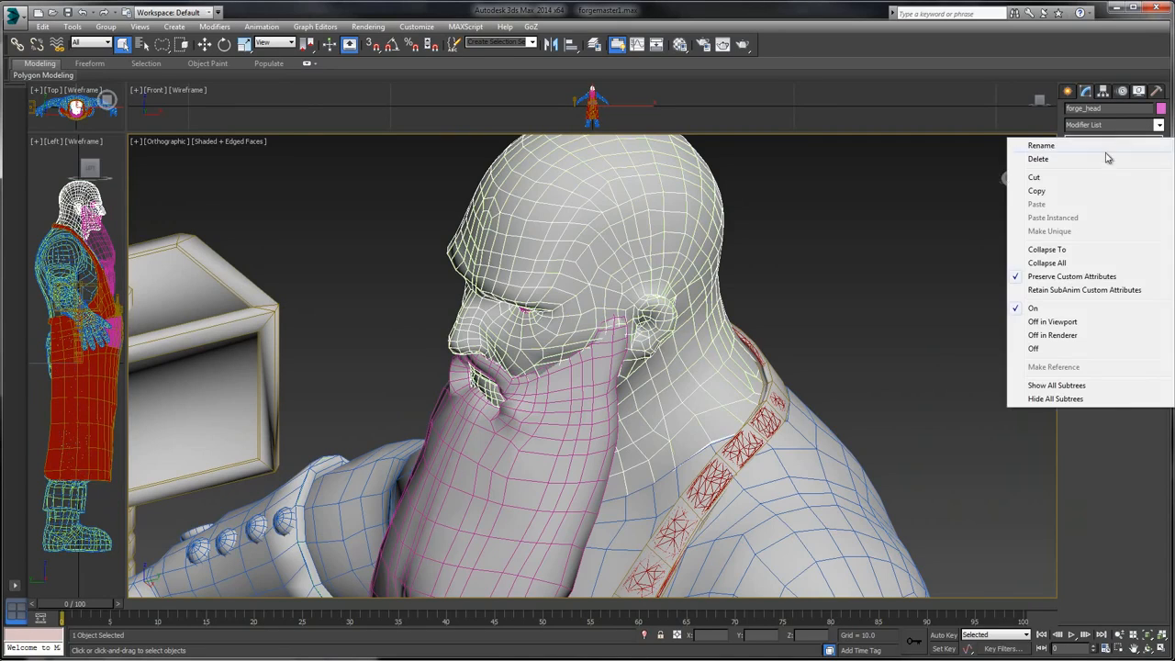
{"action": "left_click", "coordinate": [1046, 250]}
{"action": "left_click", "coordinate": [643, 386]}
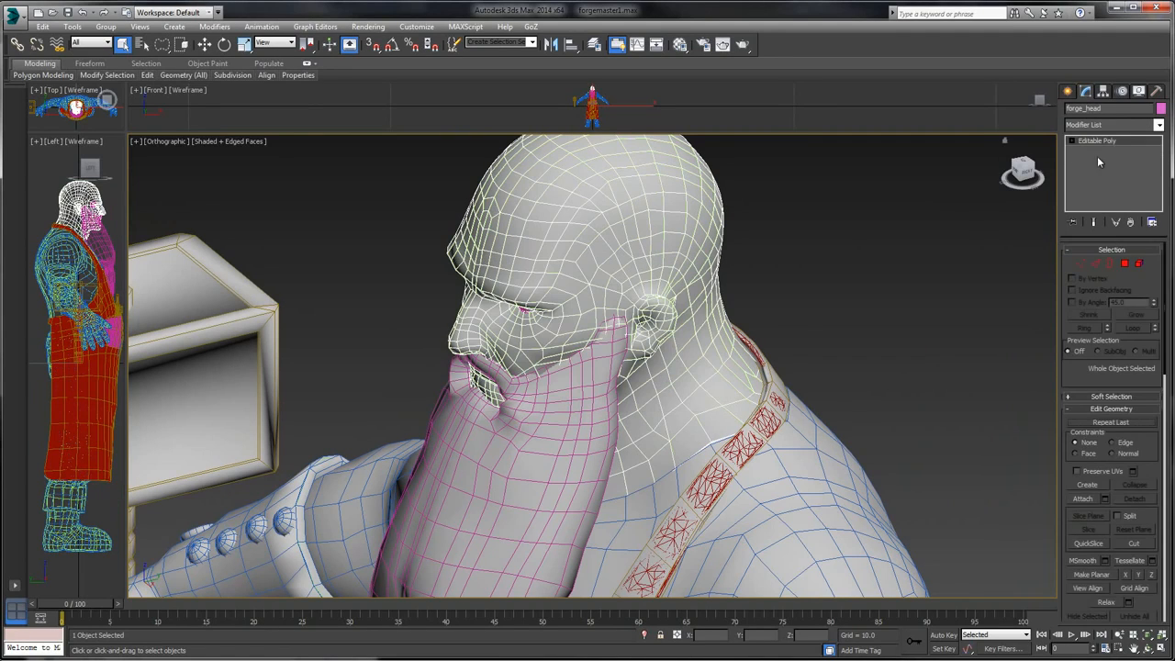
- Add an Unwrap UVW modifier to the forge_head mesh and briefly check its layout in the UV Editor
{"action": "left_click", "coordinate": [1158, 125]}
{"action": "scroll", "coordinate": [1106, 642], "scroll_direction": "down", "scroll_amount": 2}
{"action": "scroll", "coordinate": [1106, 647], "scroll_direction": "down", "scroll_amount": 3}
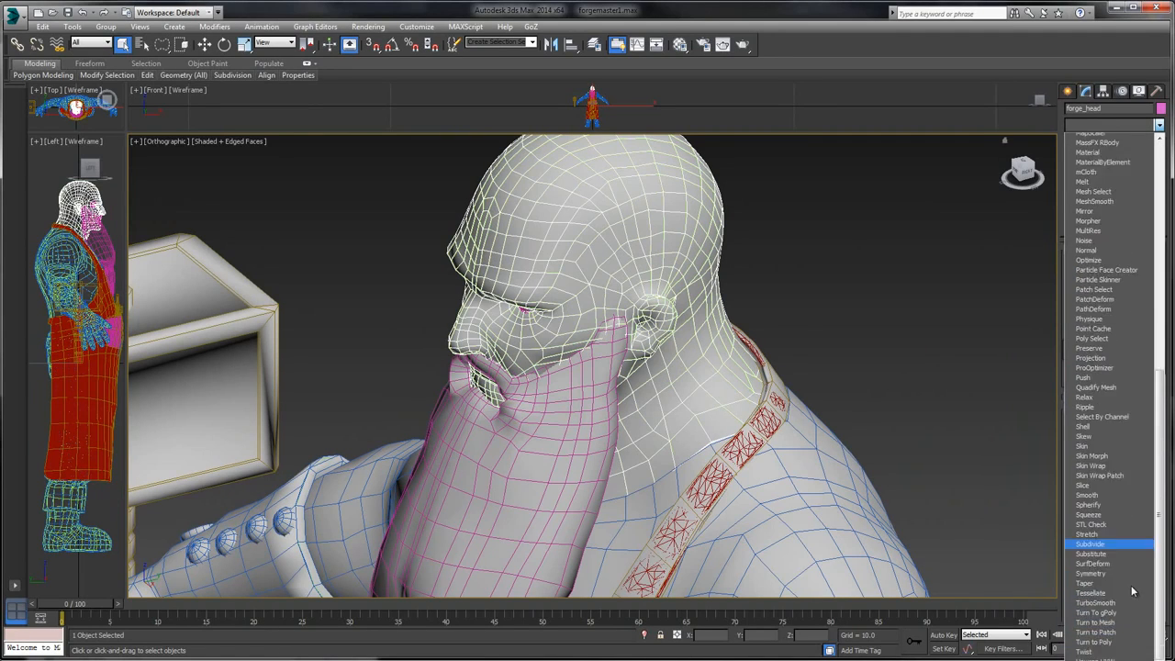
{"action": "left_click", "coordinate": [1106, 601]}
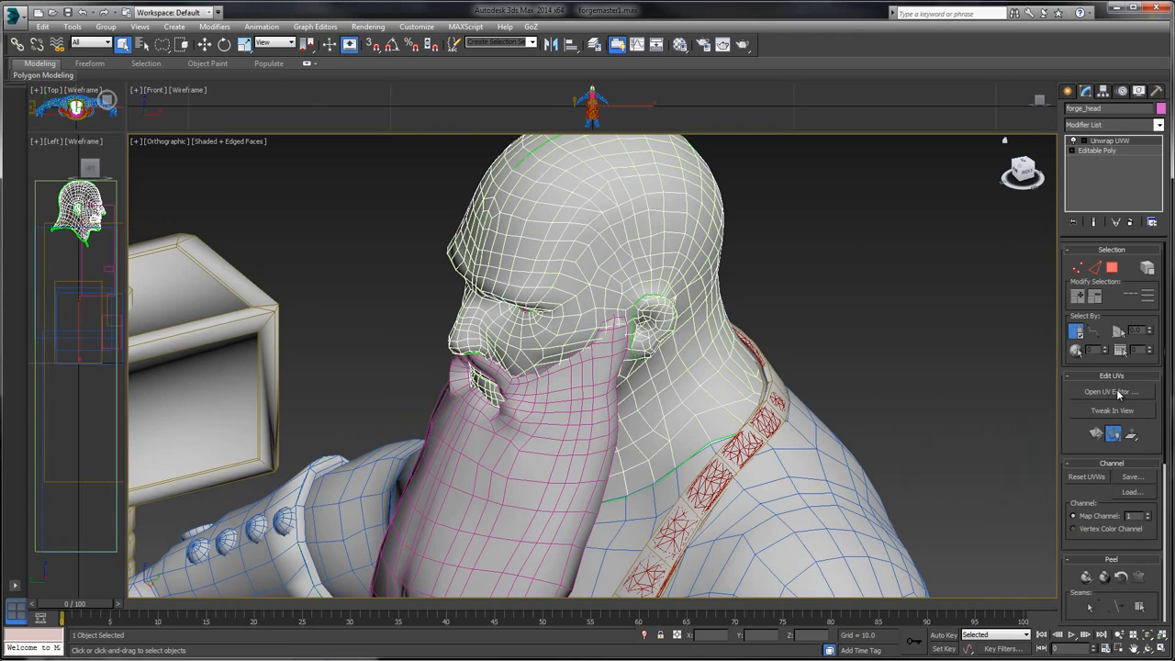
{"action": "left_click", "coordinate": [1118, 392]}
{"action": "left_click", "coordinate": [421, 57]}
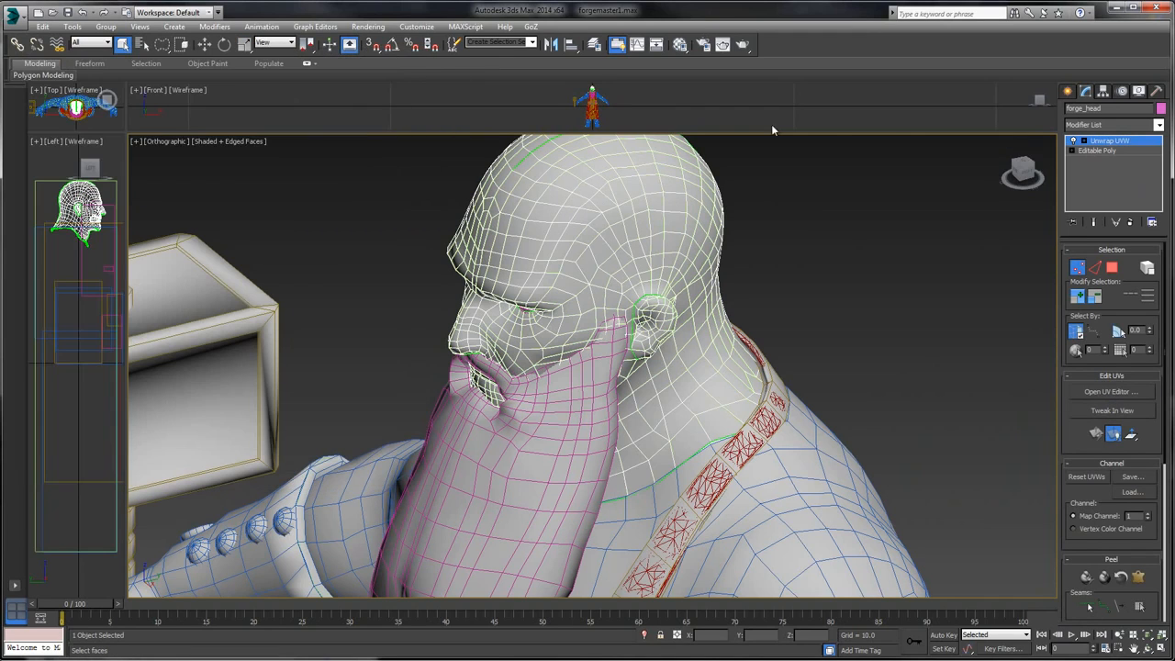
- Collapse the head's Unwrap UVW modifier into the Editable Poly
{"action": "left_click", "coordinate": [14, 17]}
{"action": "mouse_move", "coordinate": [42, 209]}
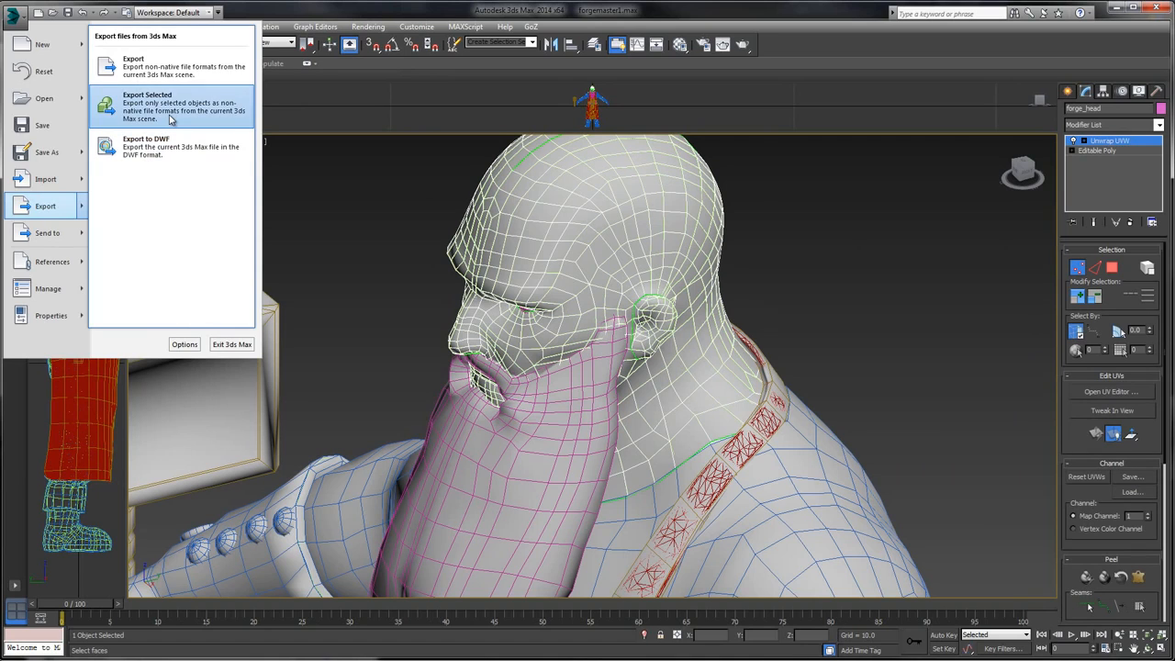
{"action": "left_click", "coordinate": [1096, 149]}
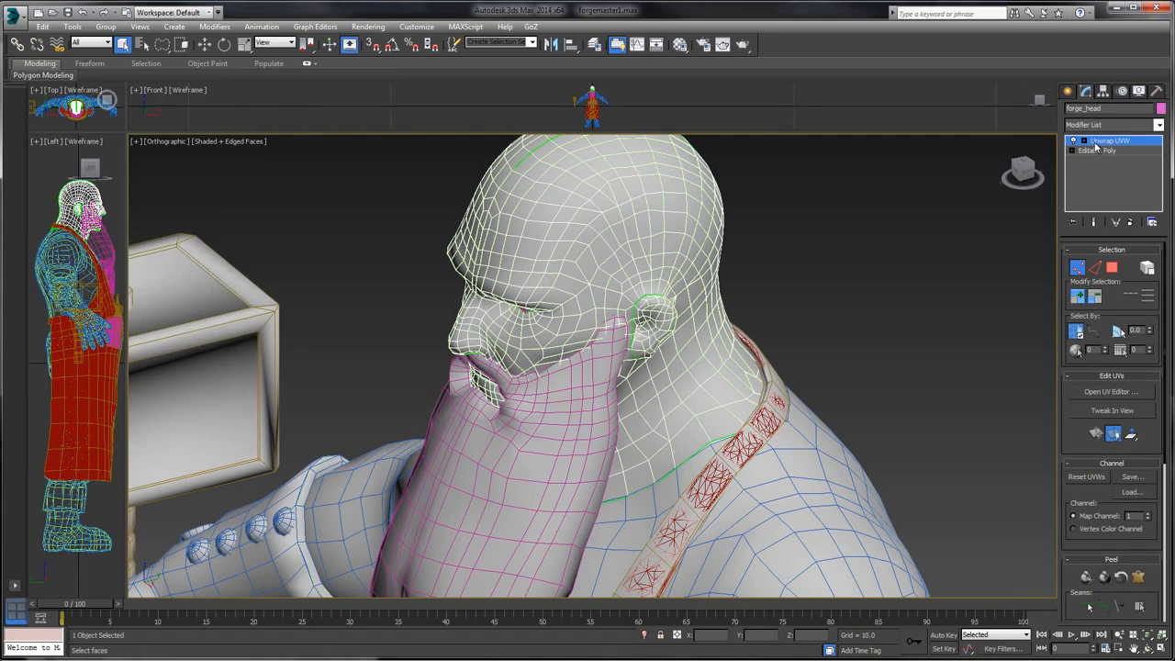
{"action": "right_click", "coordinate": [1112, 146]}
{"action": "left_click", "coordinate": [1046, 250]}
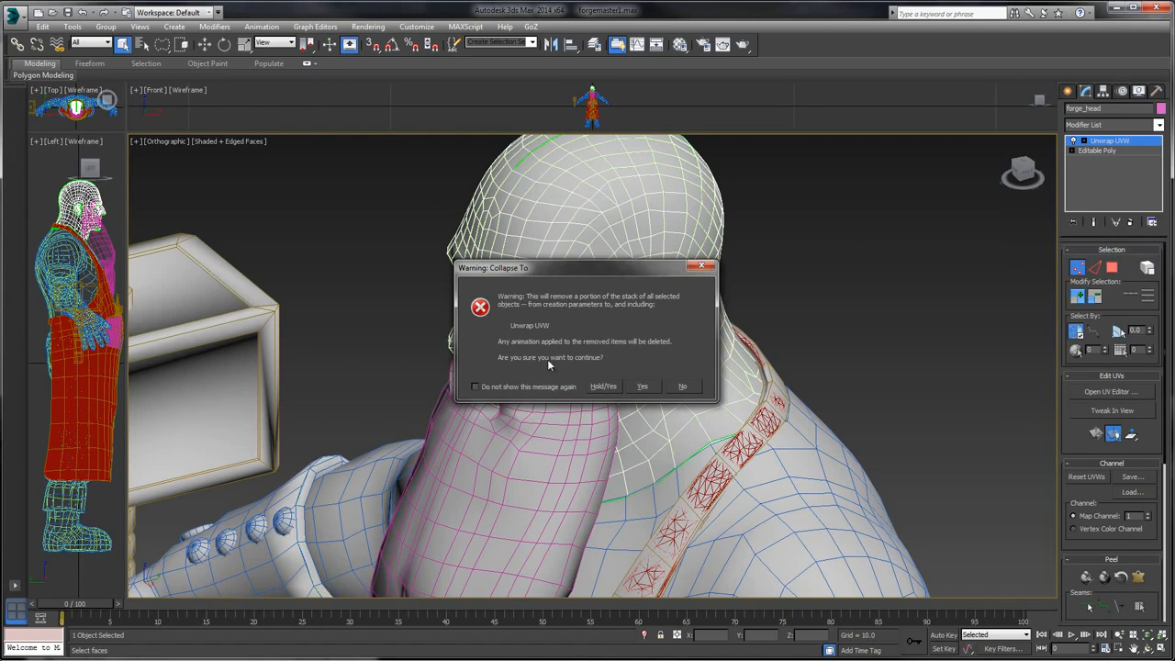
{"action": "left_click", "coordinate": [643, 385]}
- Export the selected head mesh as forge_head.obj in the UV Mapped folder, replacing the existing file
{"action": "left_click", "coordinate": [12, 16]}
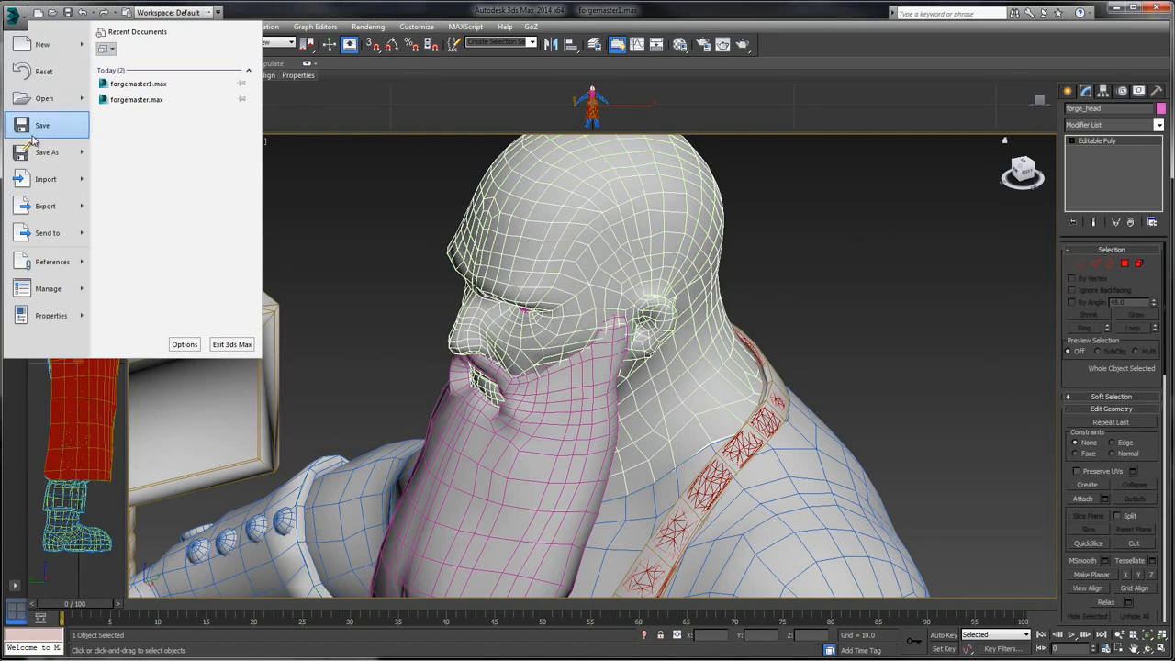
{"action": "mouse_move", "coordinate": [47, 205]}
{"action": "left_click", "coordinate": [183, 106]}
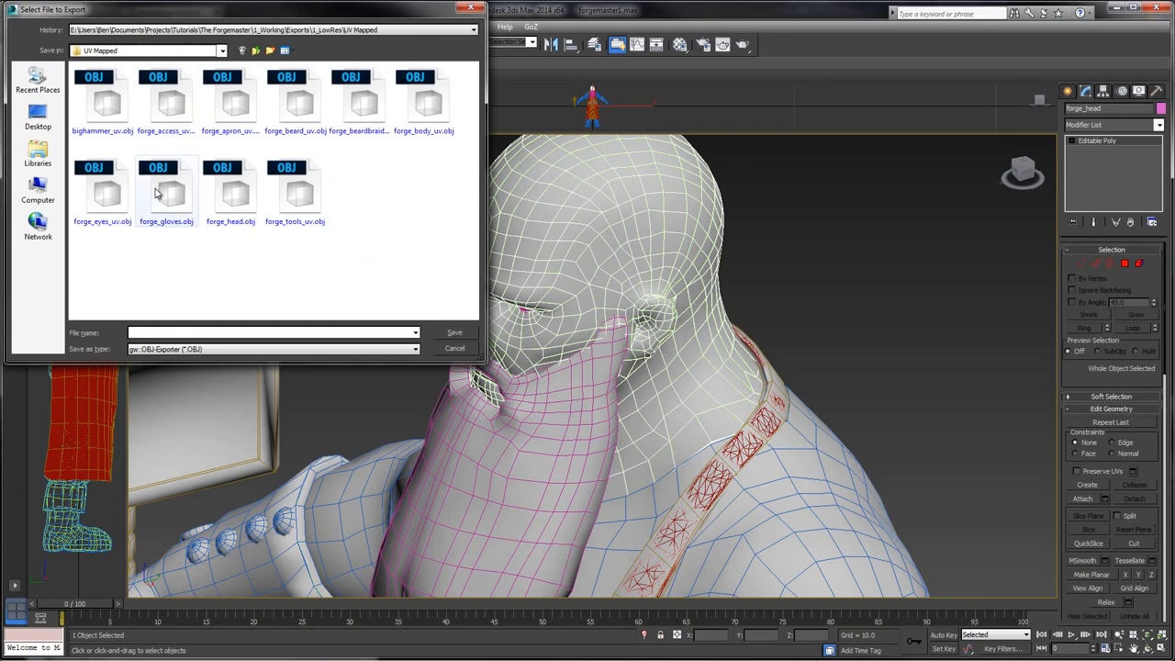
{"action": "left_click", "coordinate": [232, 194]}
{"action": "left_click", "coordinate": [454, 333]}
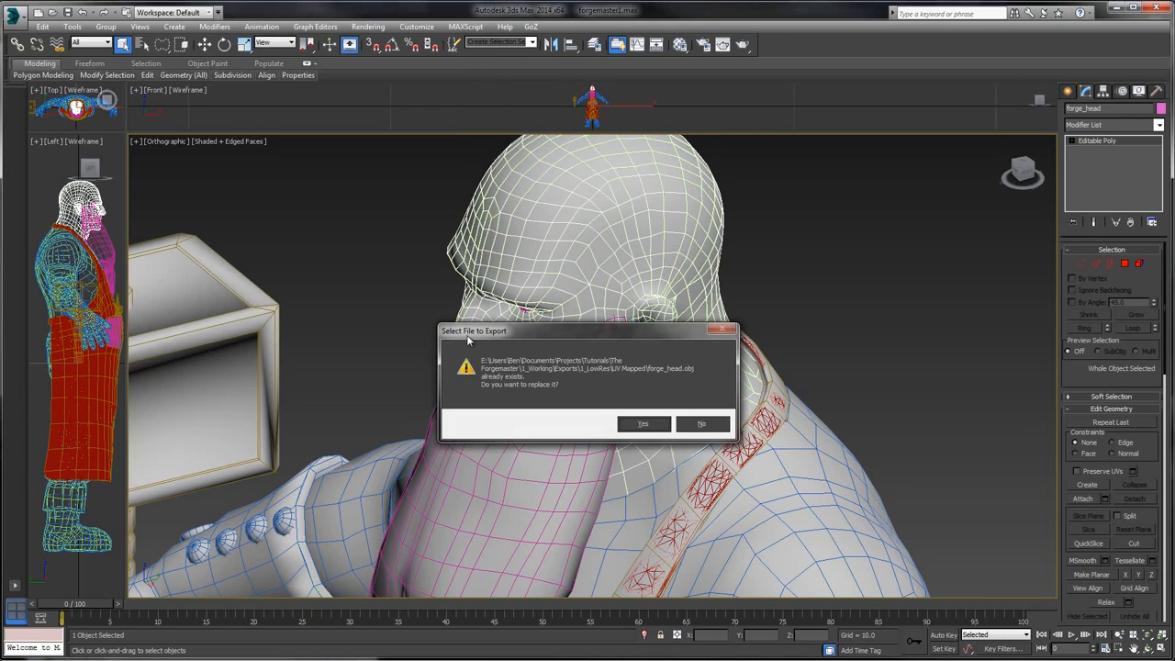
{"action": "left_click", "coordinate": [640, 423]}
{"action": "left_click", "coordinate": [517, 432]}
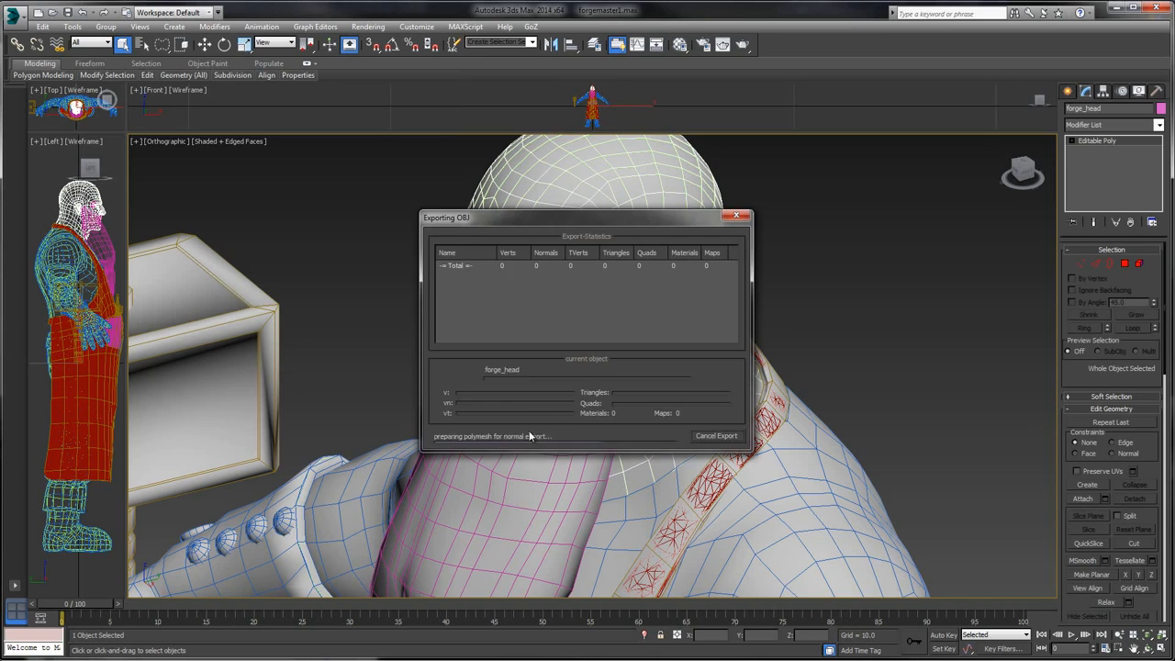
{"action": "left_click", "coordinate": [734, 440]}
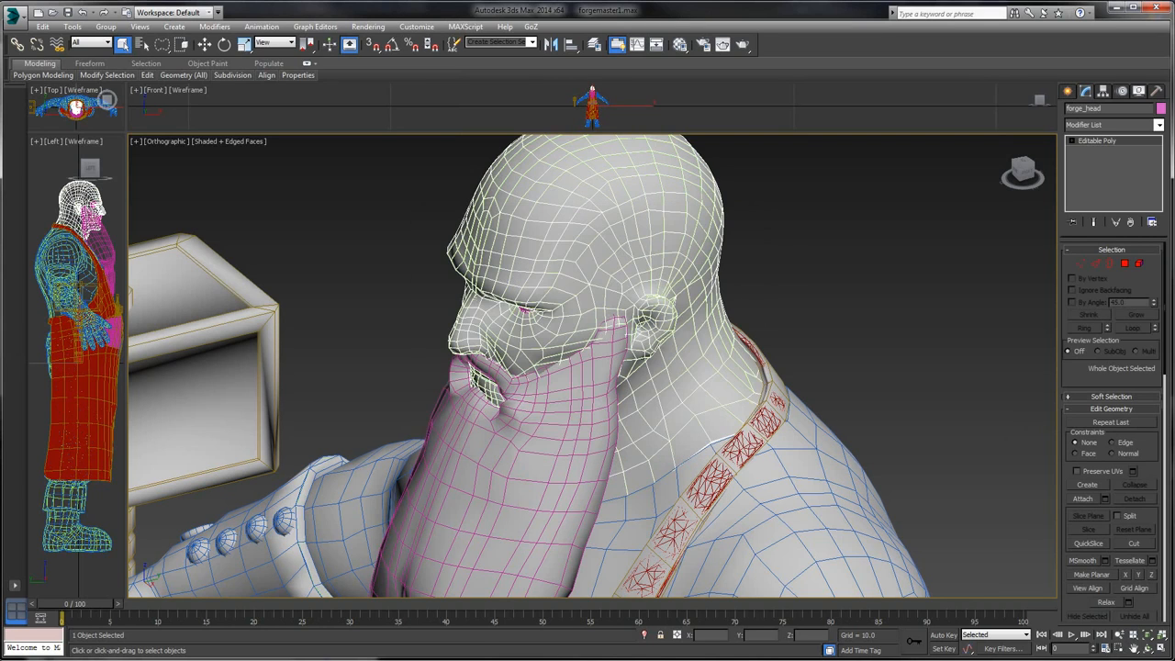
- Switch to xNormal, dismiss the old preview and bake the normal map from the re-exported forge_head.obj
{"action": "mouse_move", "coordinate": [510, 658]}
{"action": "left_click", "coordinate": [583, 649]}
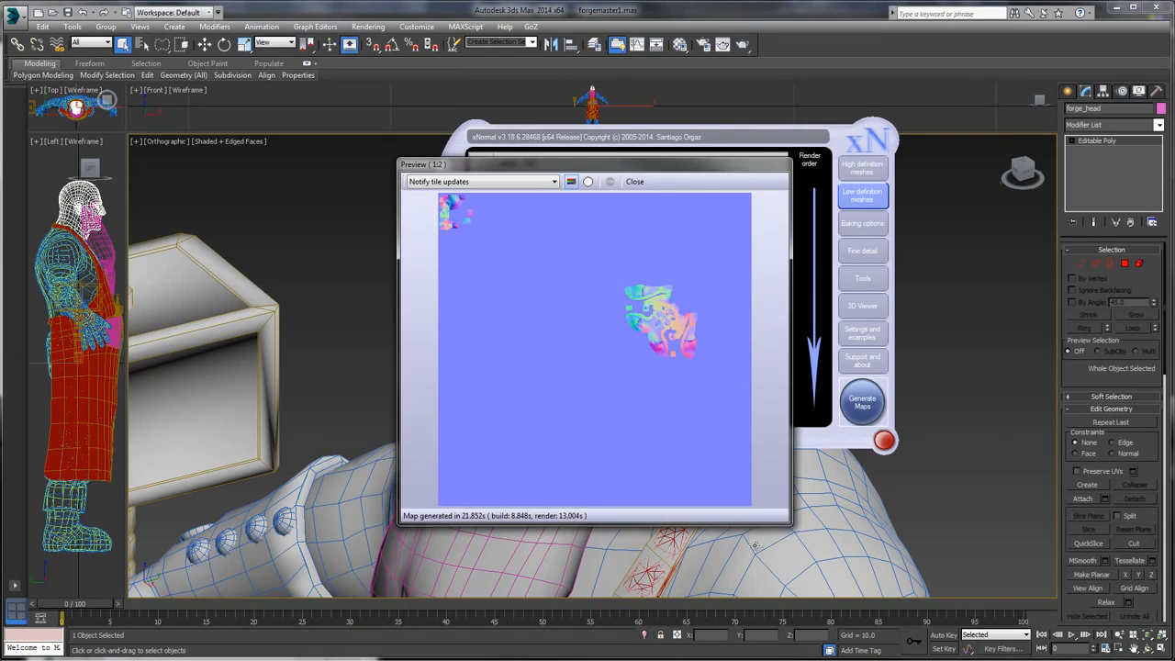
{"action": "left_click", "coordinate": [635, 181]}
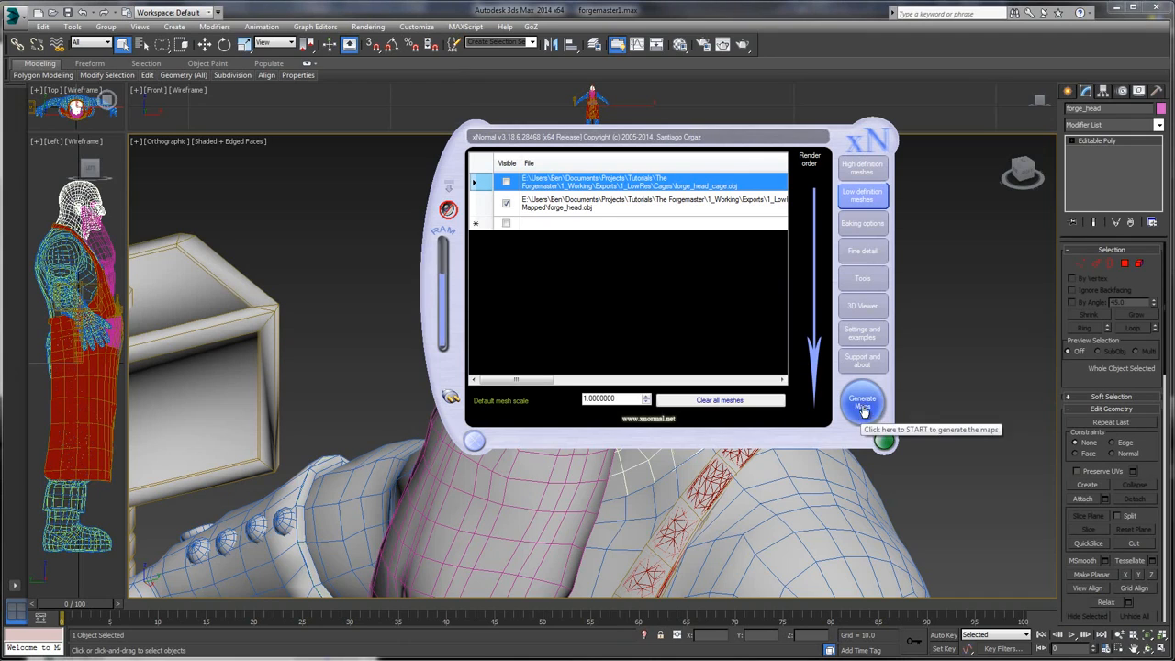
{"action": "left_click", "coordinate": [862, 404]}
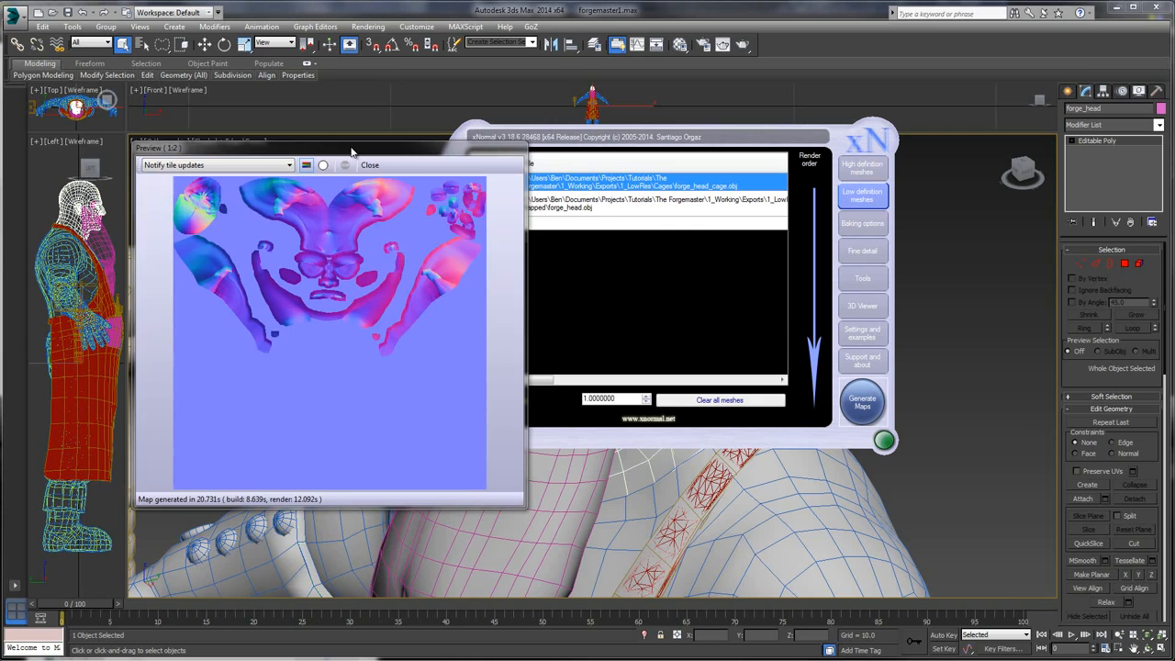
{"action": "left_click_drag", "start_coordinate": [351, 149], "coordinate": [381, 201]}
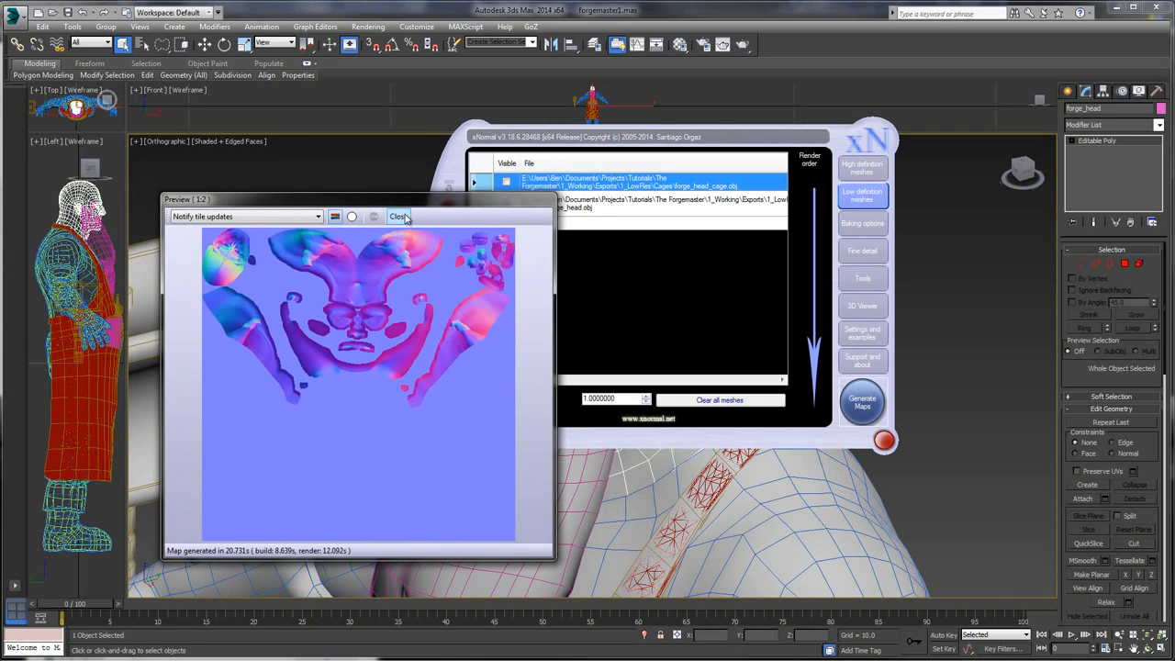
{"action": "left_click", "coordinate": [398, 216]}
- Remove forge_head.obj from the low-definition mesh list and make forge_head_cage.obj visible for baking
{"action": "left_click_drag", "start_coordinate": [642, 136], "coordinate": [674, 152]}
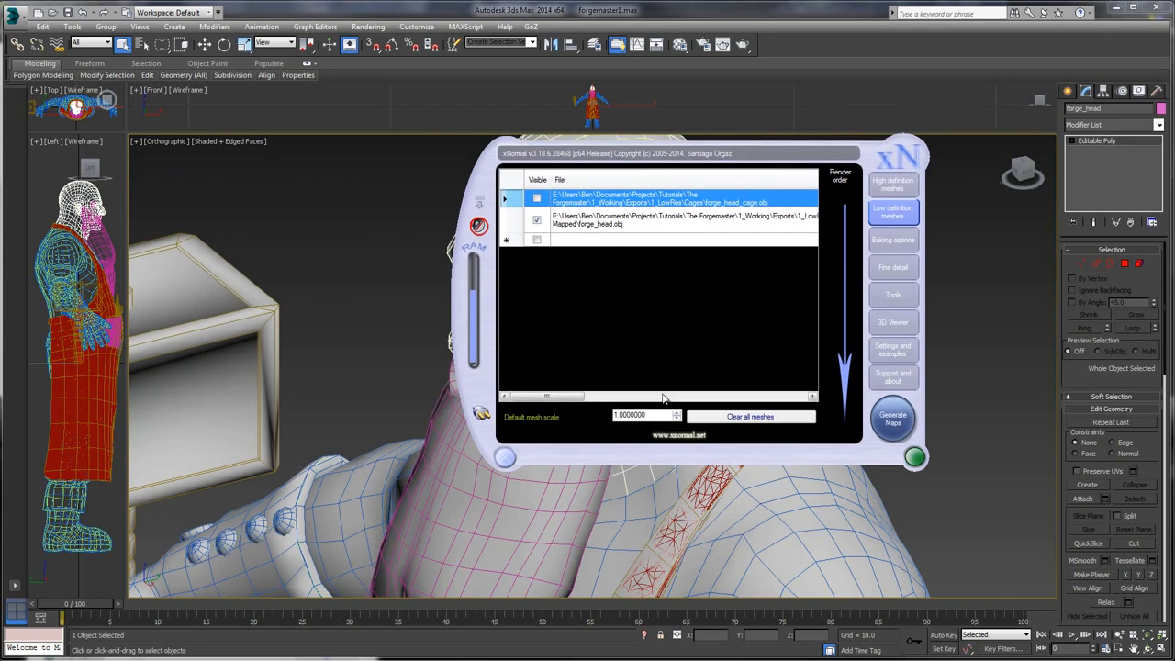
{"action": "mouse_move", "coordinate": [548, 397]}
{"action": "left_mouse_down"}
{"action": "mouse_move", "coordinate": [645, 403]}
{"action": "mouse_move", "coordinate": [547, 398]}
{"action": "left_mouse_up"}
{"action": "right_click", "coordinate": [579, 224]}
{"action": "left_click", "coordinate": [579, 224]}
{"action": "right_click", "coordinate": [579, 224]}
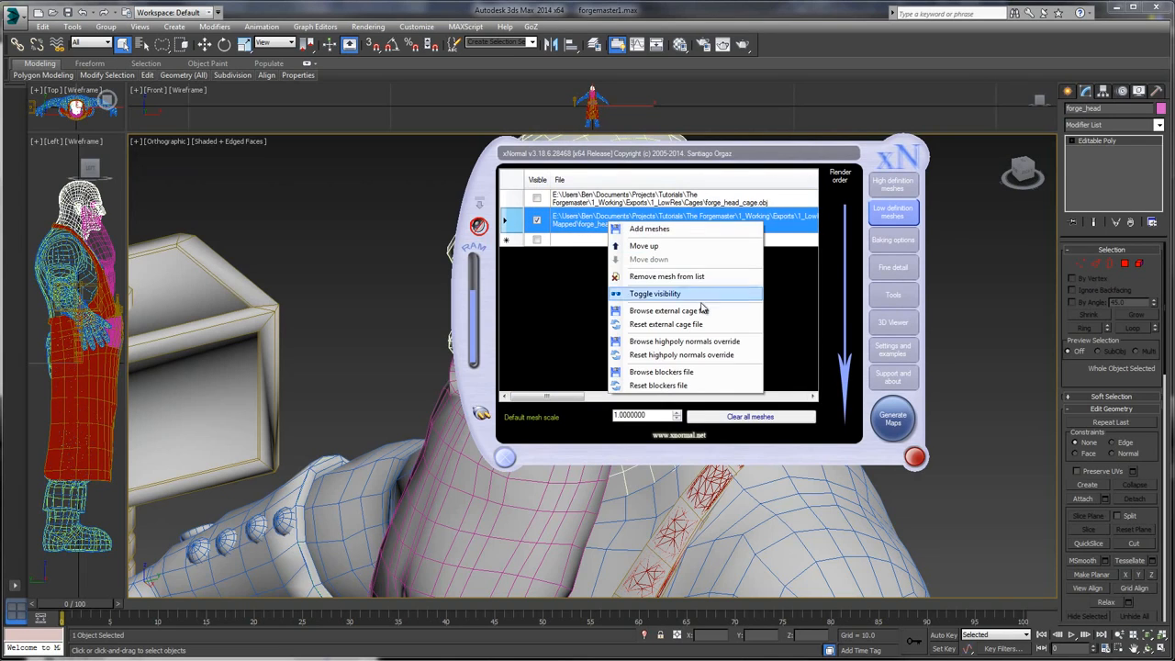
{"action": "left_click", "coordinate": [652, 277]}
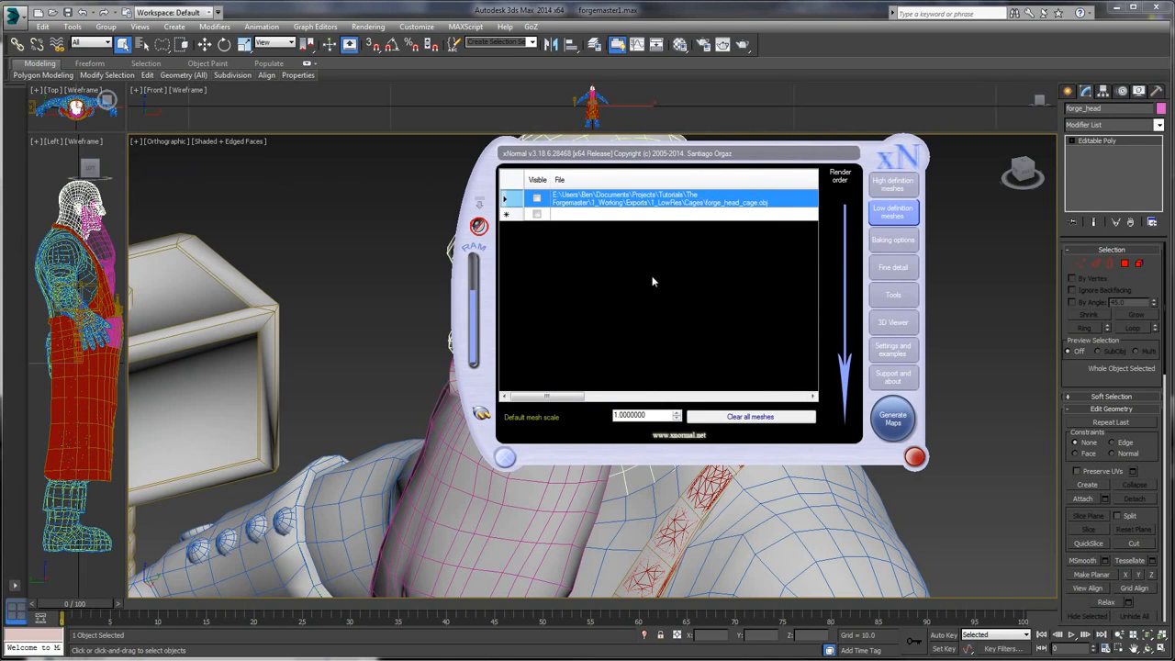
{"action": "left_click", "coordinate": [537, 198]}
- Run the Ray distance calculator on forge_head_cage.obj and copy its results to the mesh settings
{"action": "left_click_drag", "start_coordinate": [562, 403], "coordinate": [630, 401]}
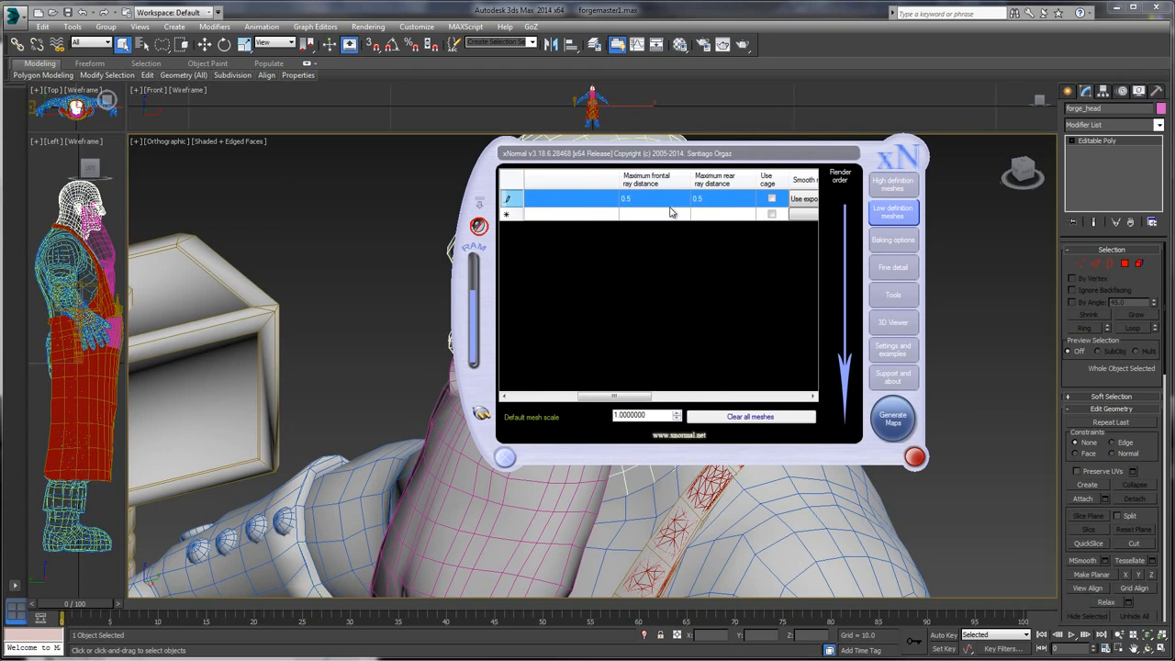
{"action": "left_click", "coordinate": [891, 298]}
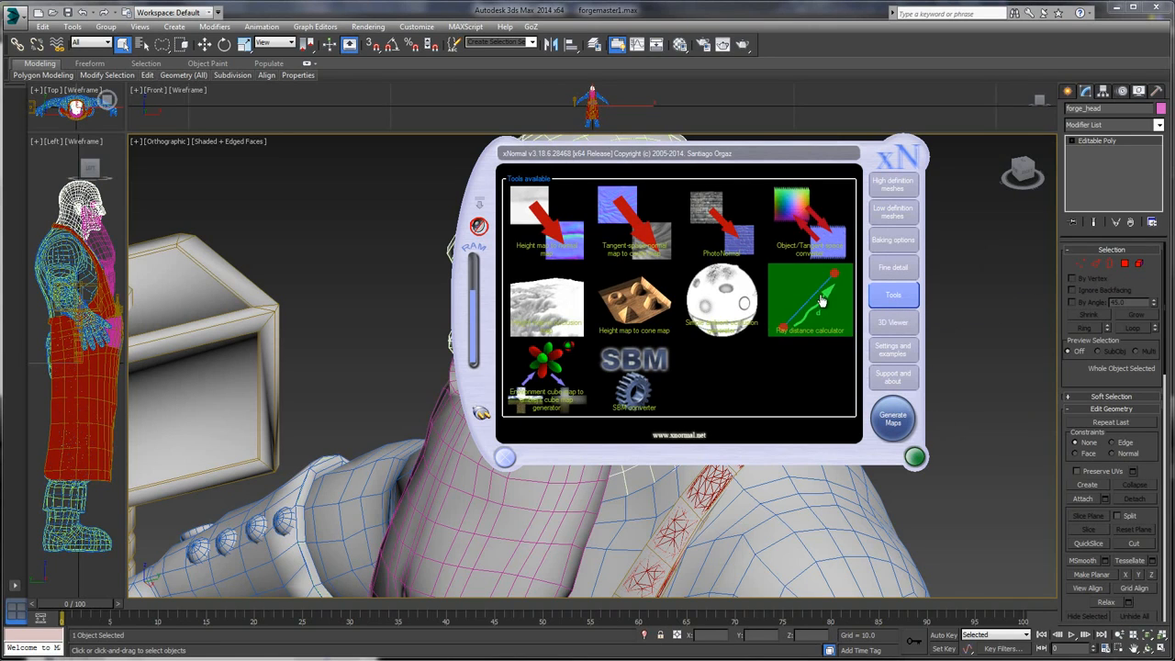
{"action": "left_click", "coordinate": [822, 301]}
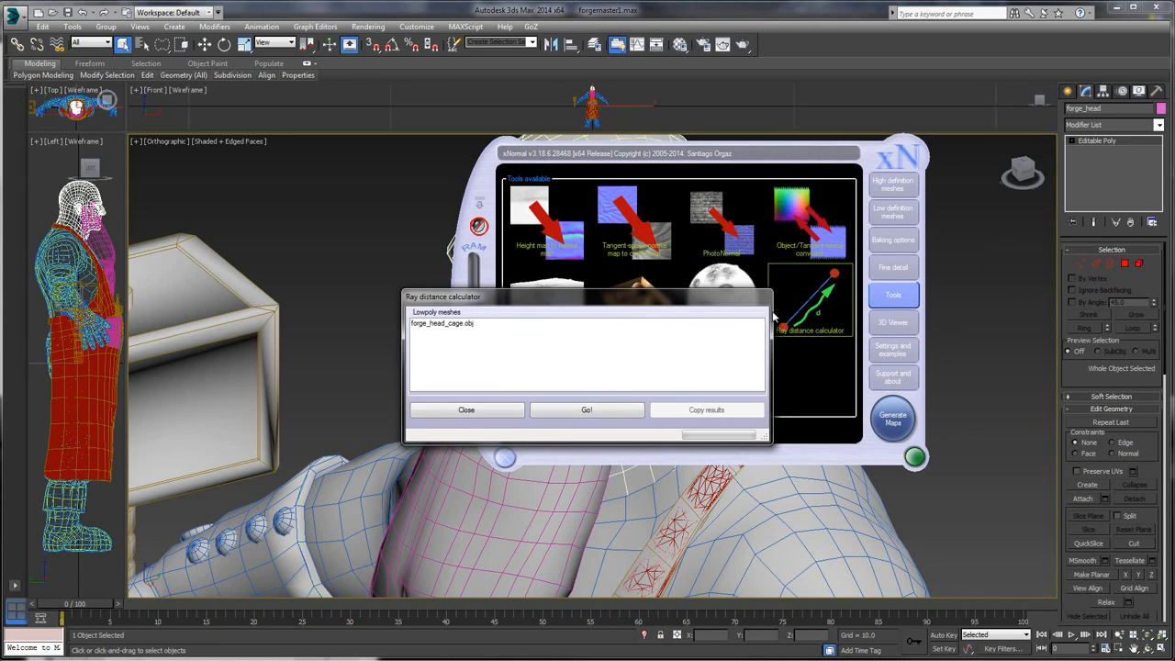
{"action": "left_click", "coordinate": [583, 412]}
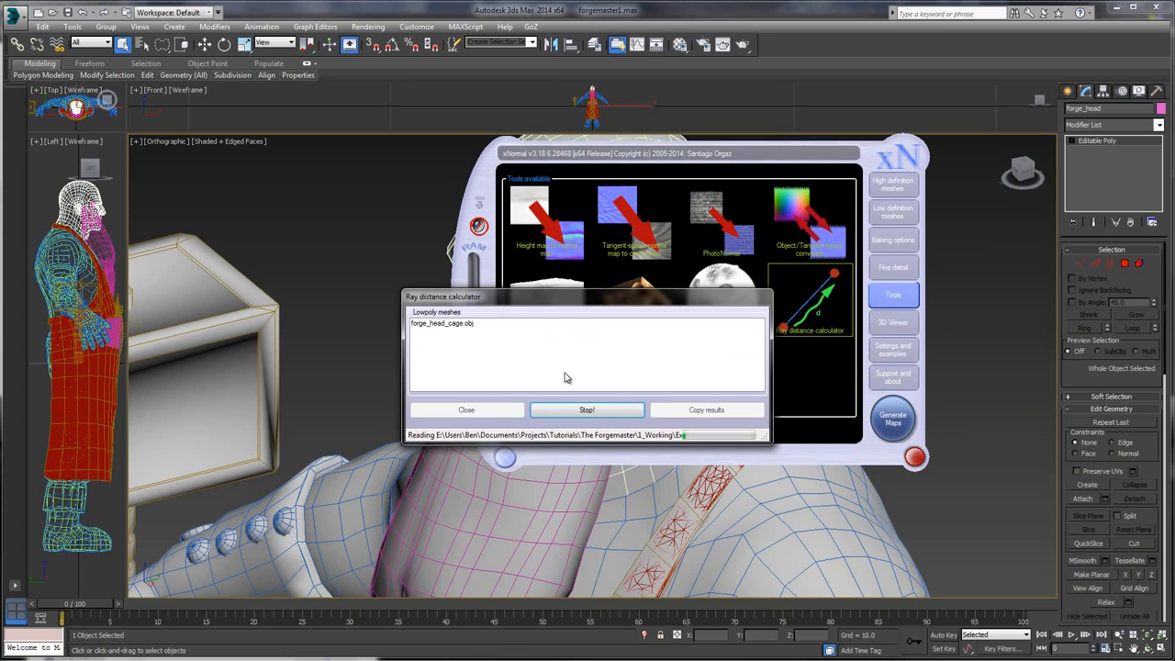
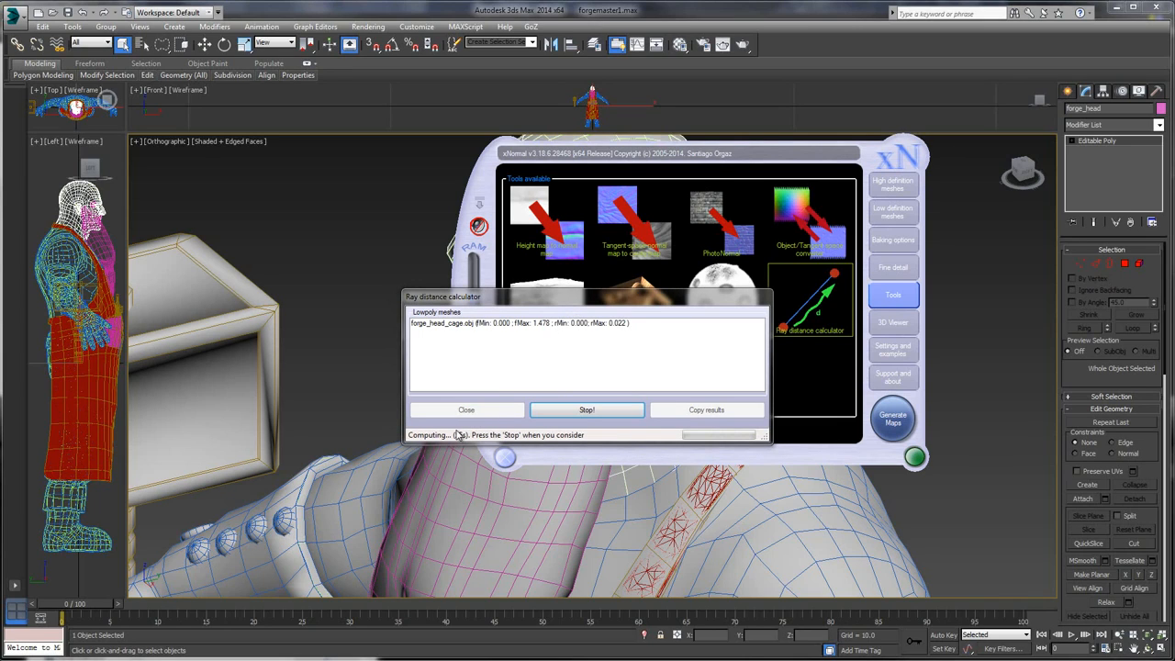
{"action": "left_click", "coordinate": [583, 410]}
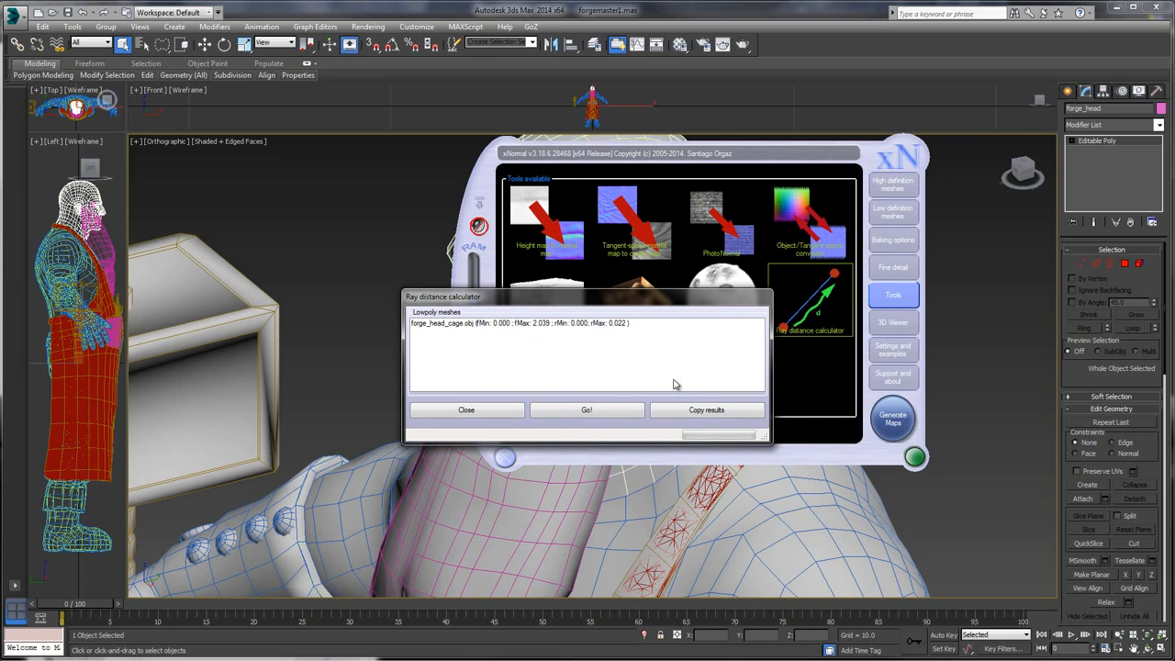
{"action": "left_click", "coordinate": [705, 413]}
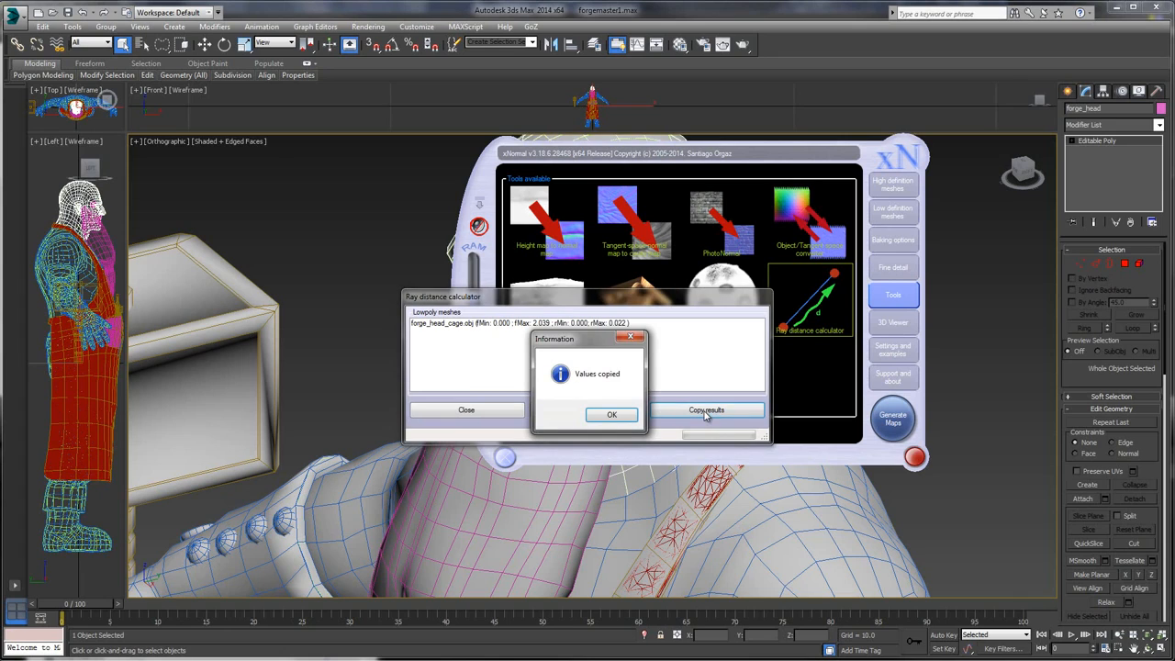
{"action": "left_click", "coordinate": [610, 415]}
{"action": "left_click", "coordinate": [468, 410]}
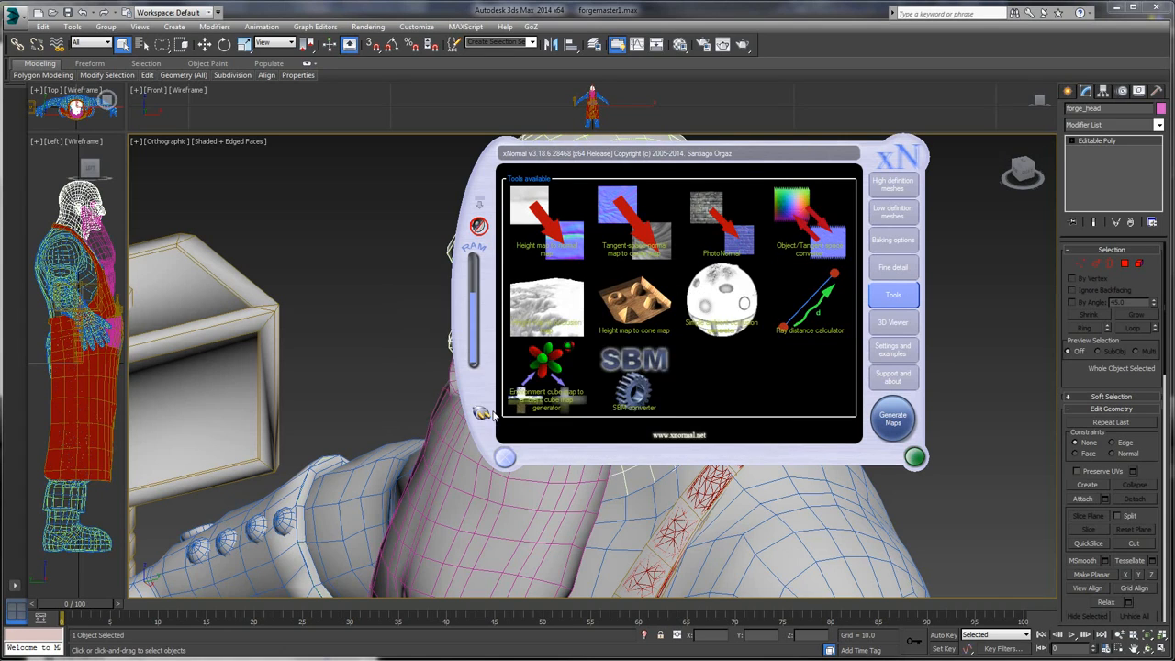
- Review the low-definition mesh's ray distances and bake the head's normal map from forge_head_cage.obj
{"action": "left_click", "coordinate": [894, 214]}
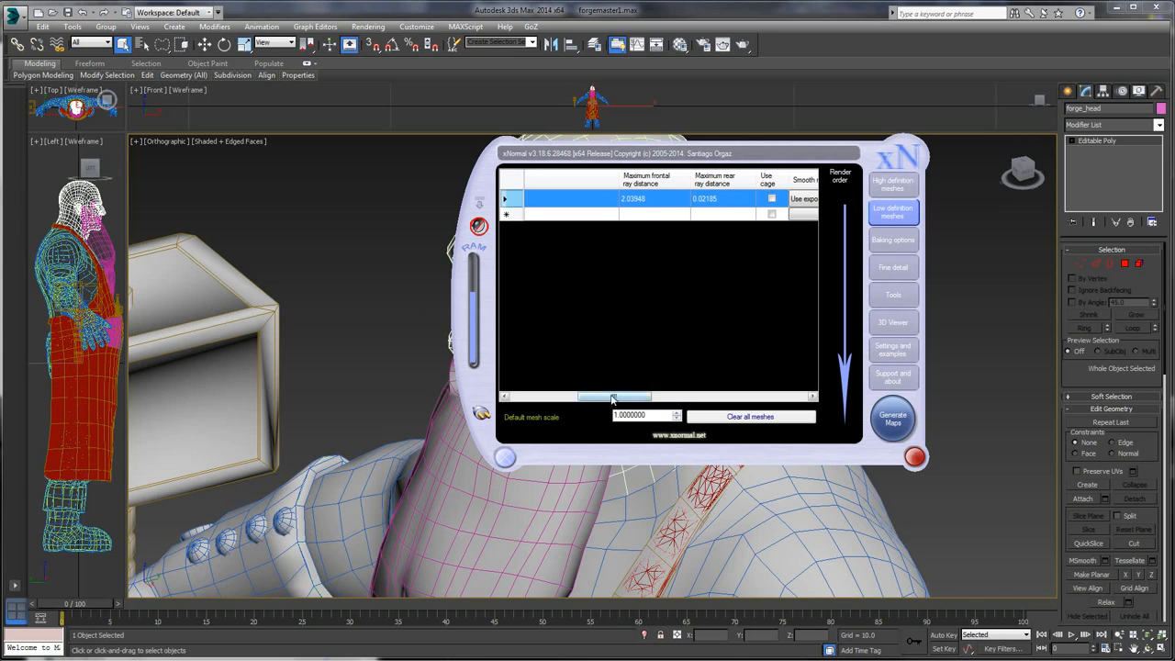
{"action": "left_click_drag", "start_coordinate": [612, 398], "coordinate": [679, 398]}
{"action": "left_click_drag", "start_coordinate": [740, 399], "coordinate": [531, 400]}
{"action": "left_click", "coordinate": [891, 420]}
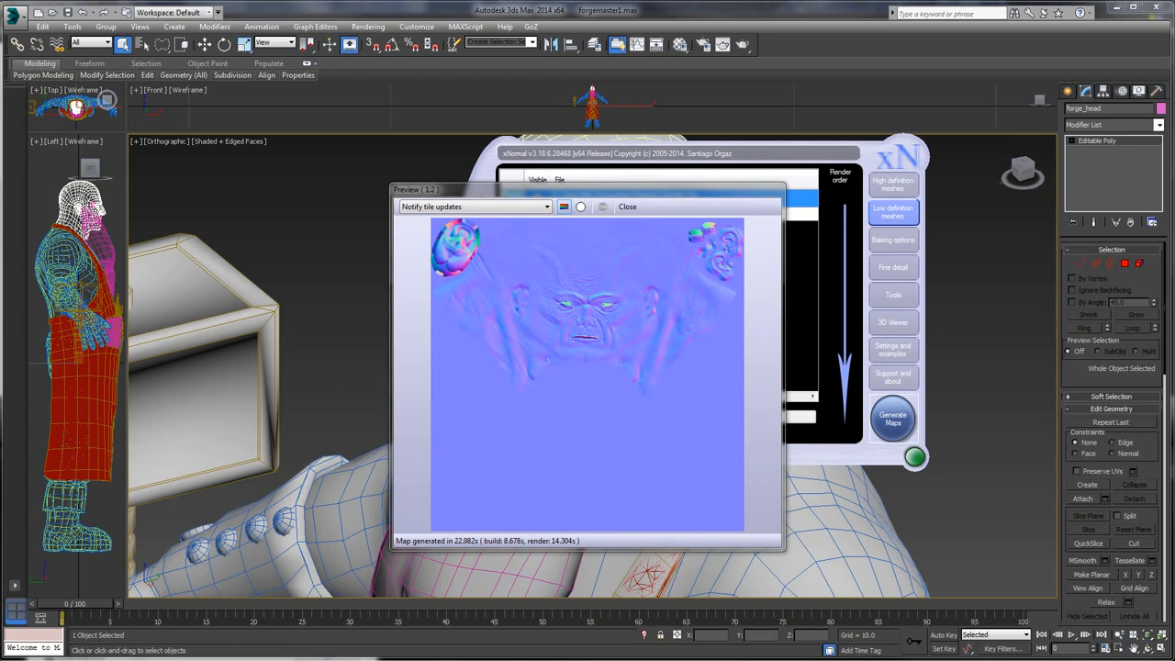
- Open forge_head_normals.png from the RAW folder and examine the eyes, mouth, ears and skull for baking errors
{"action": "mouse_move", "coordinate": [213, 657]}
{"action": "left_click", "coordinate": [79, 629]}
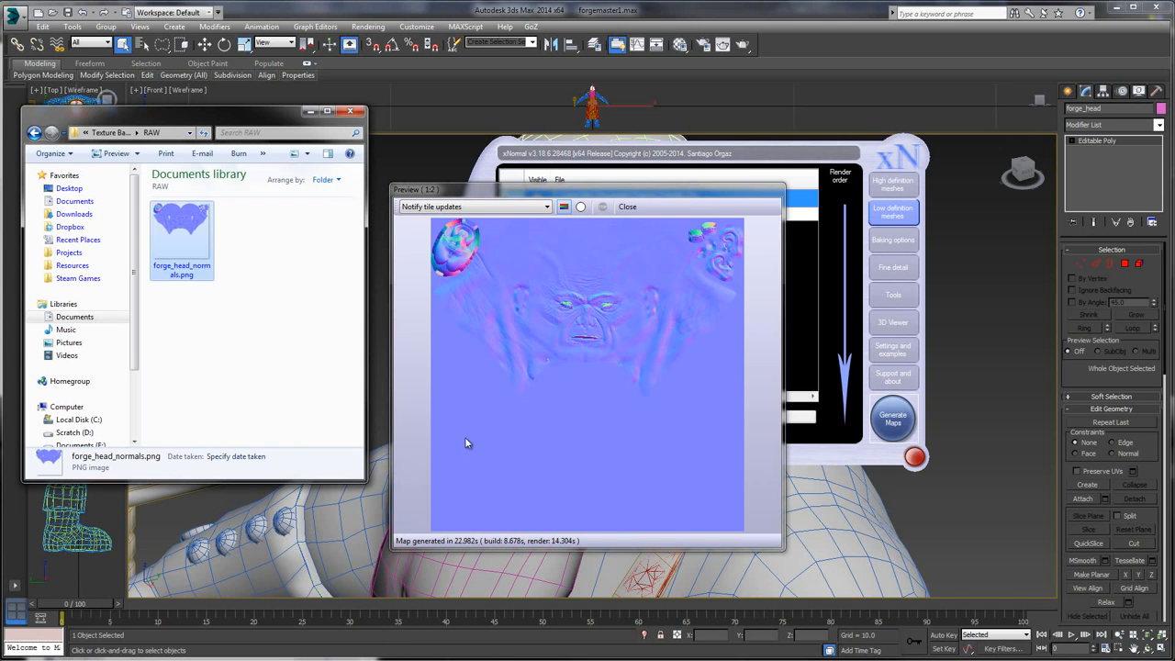
{"action": "double_click", "coordinate": [184, 230]}
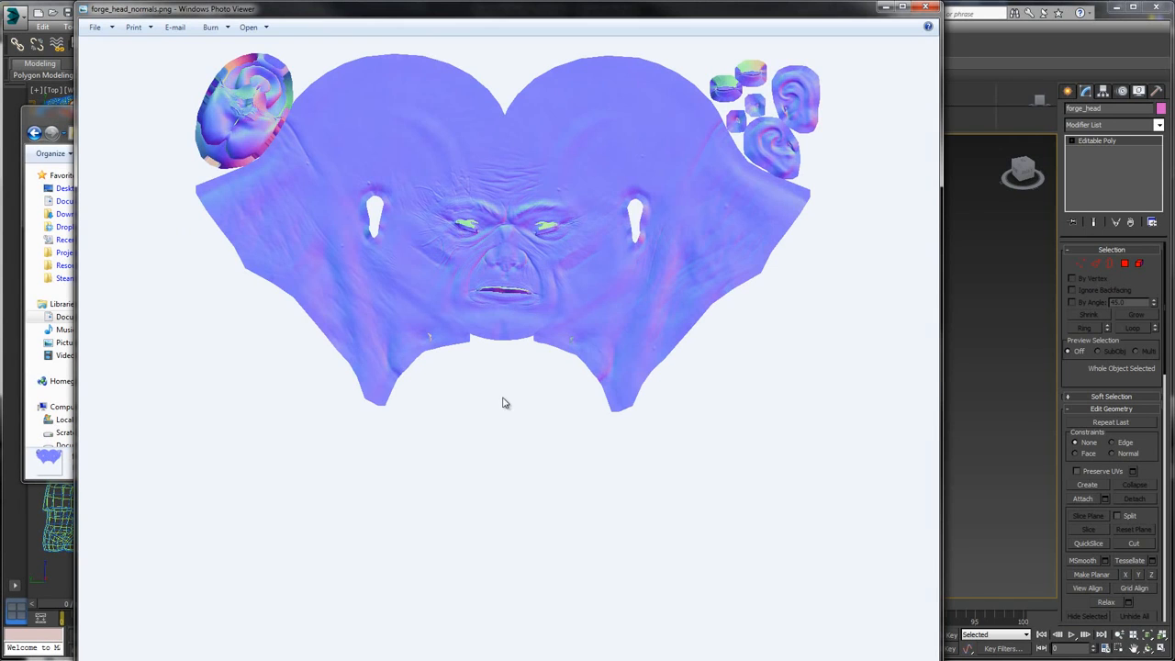
{"action": "scroll", "coordinate": [508, 255], "scroll_direction": "up", "scroll_amount": 7}
{"action": "left_click_drag", "start_coordinate": [595, 195], "coordinate": [542, 304]}
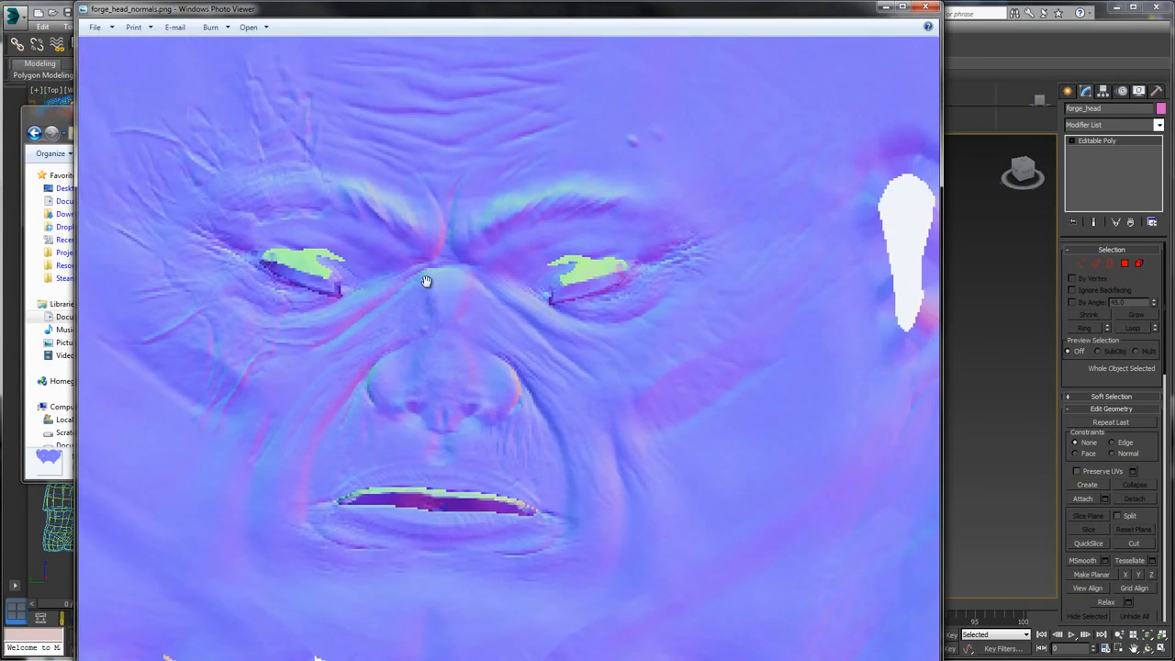
{"action": "scroll", "coordinate": [427, 280], "scroll_direction": "down", "scroll_amount": 2}
{"action": "scroll", "coordinate": [427, 280], "scroll_direction": "up", "scroll_amount": 6}
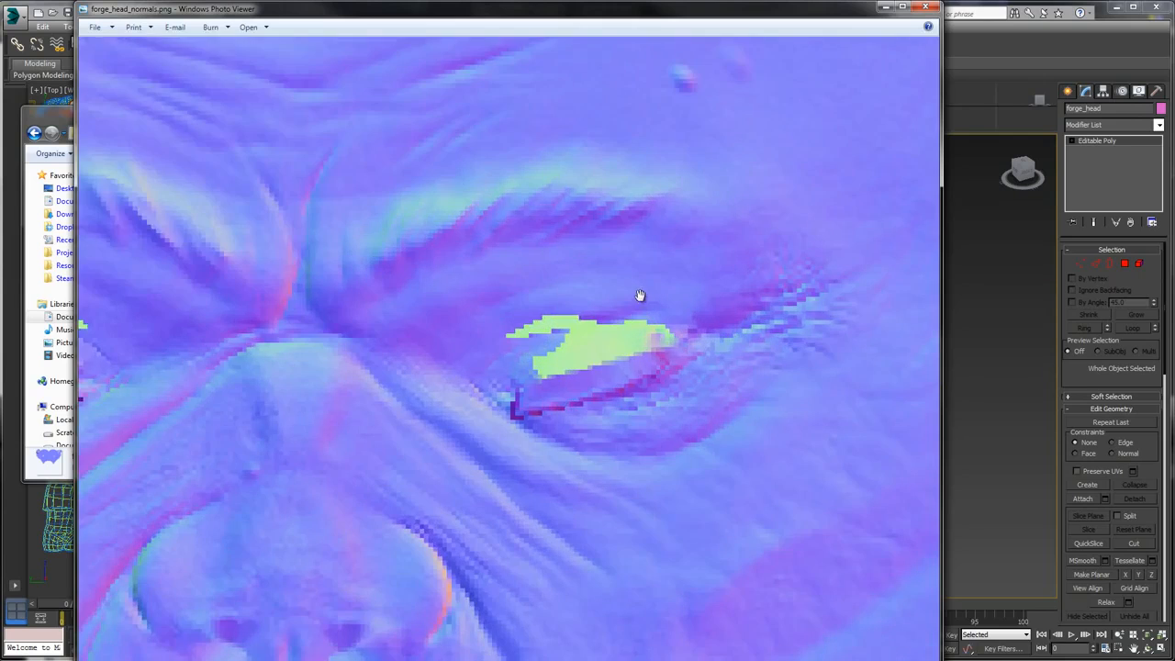
{"action": "scroll", "coordinate": [551, 246], "scroll_direction": "down", "scroll_amount": 4}
{"action": "scroll", "coordinate": [385, 317], "scroll_direction": "up", "scroll_amount": 2}
{"action": "scroll", "coordinate": [493, 220], "scroll_direction": "down", "scroll_amount": 4}
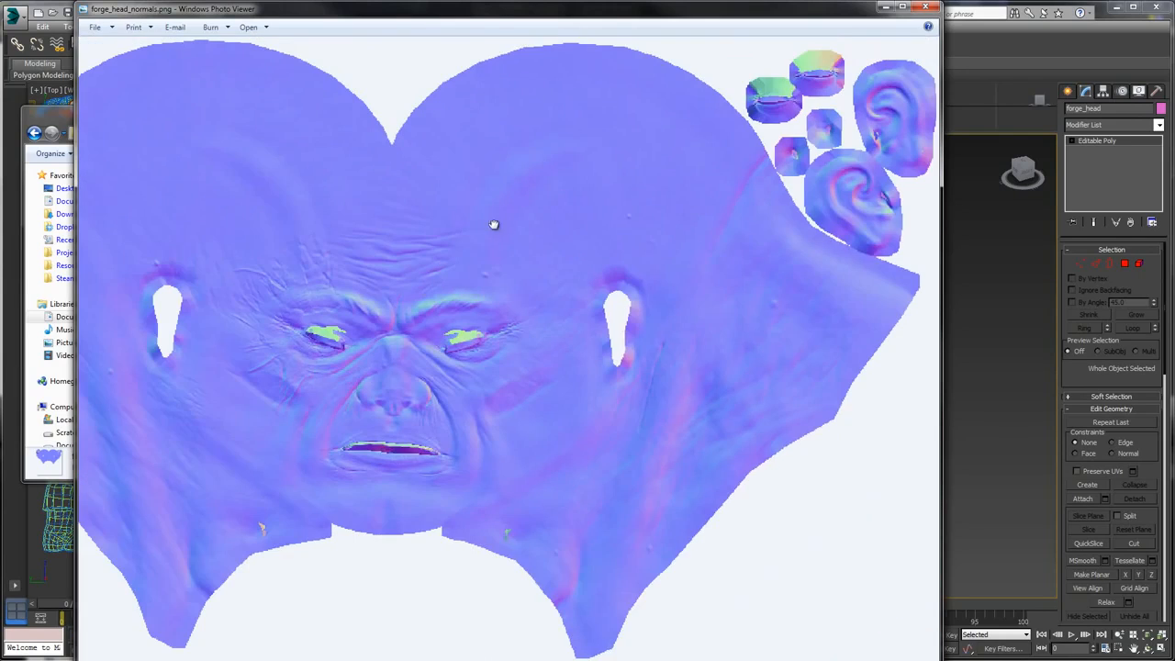
{"action": "scroll", "coordinate": [681, 204], "scroll_direction": "up", "scroll_amount": 5}
{"action": "scroll", "coordinate": [577, 273], "scroll_direction": "down", "scroll_amount": 1}
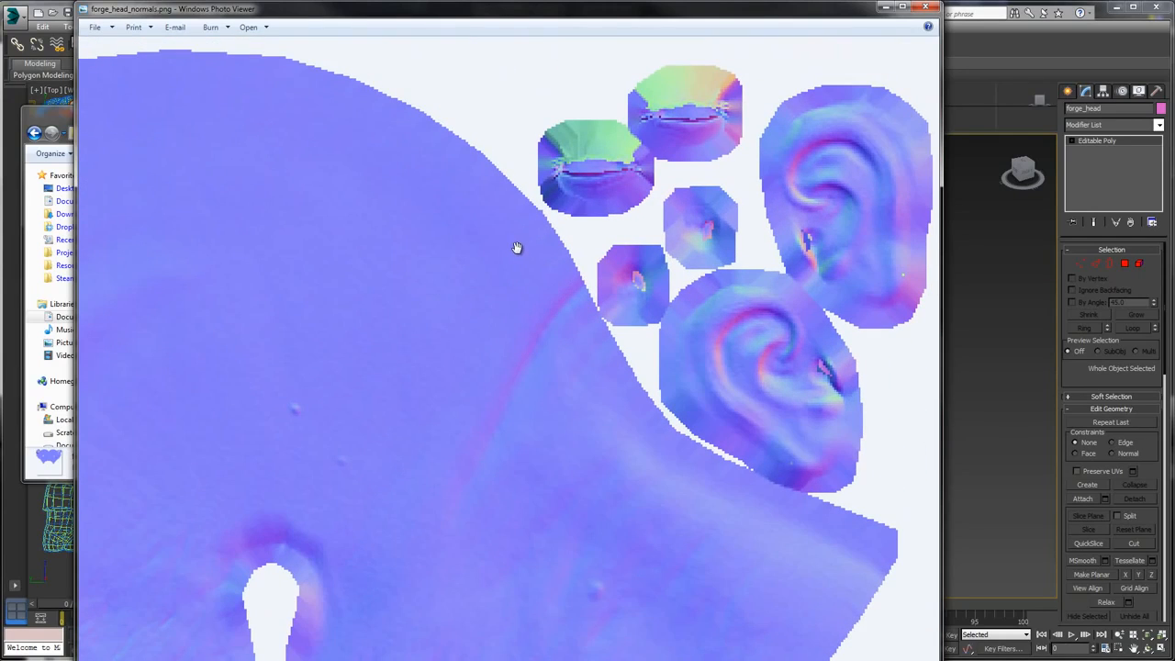
{"action": "scroll", "coordinate": [516, 247], "scroll_direction": "down", "scroll_amount": 2}
{"action": "scroll", "coordinate": [435, 236], "scroll_direction": "up", "scroll_amount": 4}
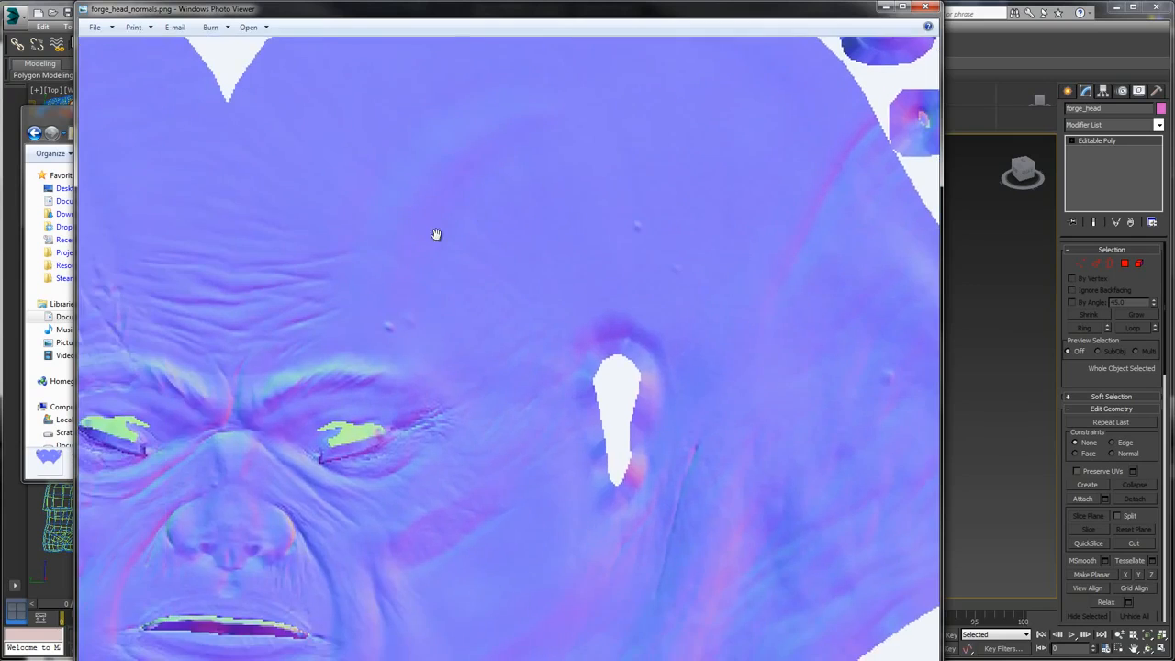
- Examine the forehead, ears, mouth, chin and neck in forge_head_normals.png for baking errors, and close the image and the bake preview
{"action": "left_click_drag", "start_coordinate": [454, 215], "coordinate": [756, 308]}
{"action": "left_click_drag", "start_coordinate": [373, 170], "coordinate": [590, 312]}
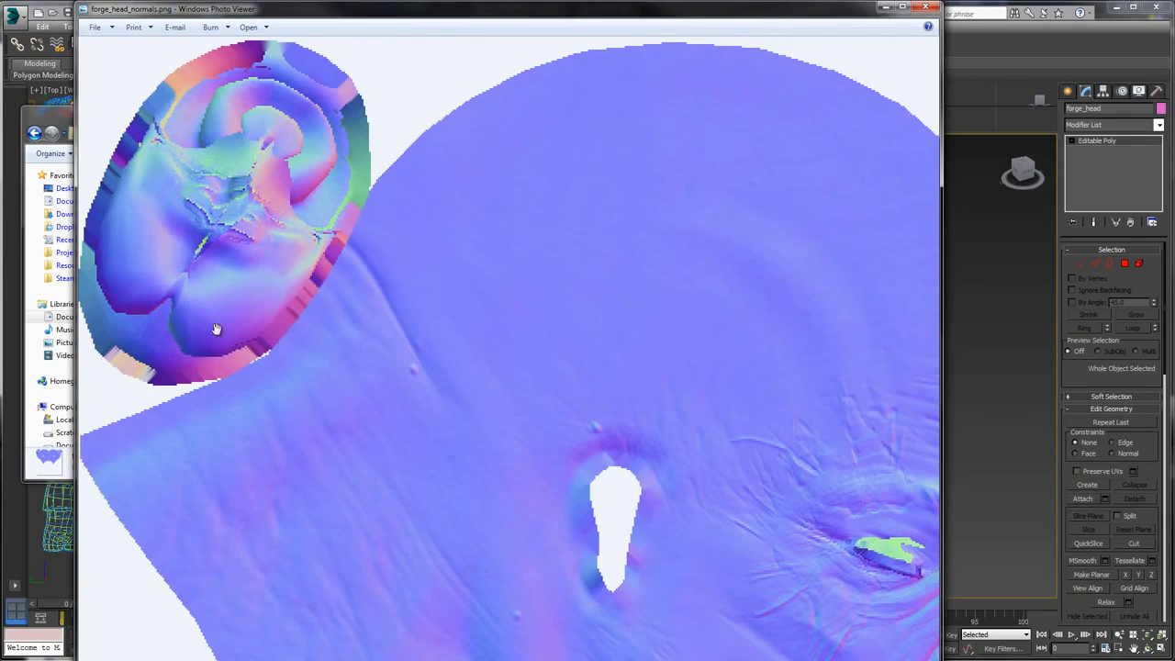
{"action": "left_click_drag", "start_coordinate": [799, 281], "coordinate": [490, 229]}
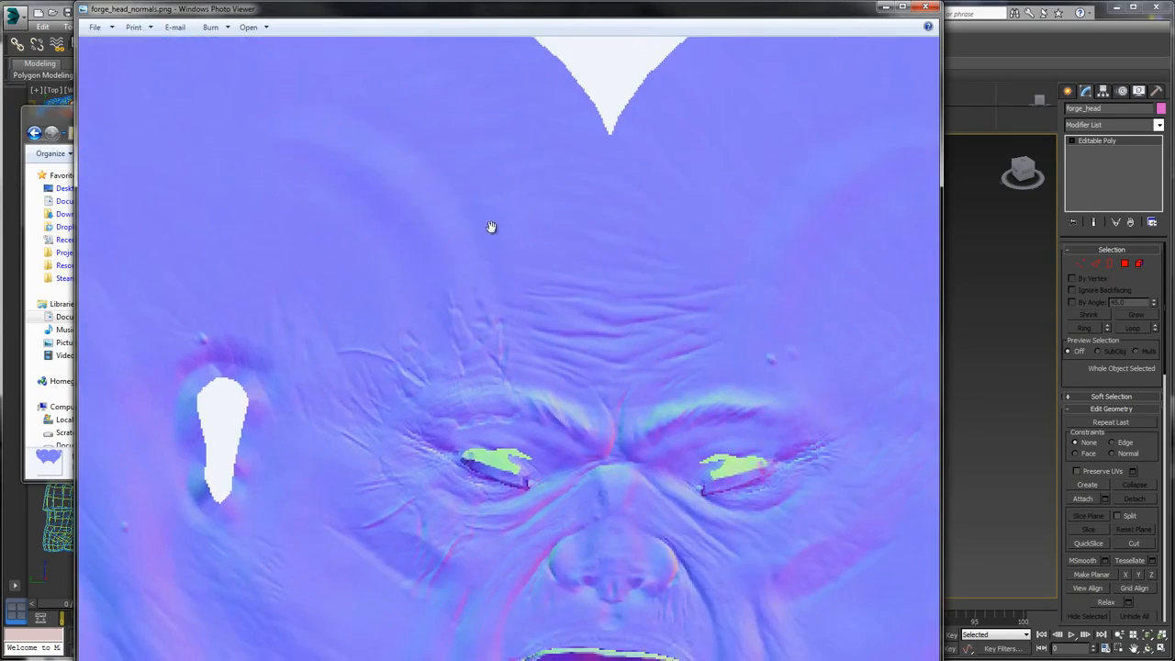
{"action": "scroll", "coordinate": [496, 229], "scroll_direction": "down", "scroll_amount": 2}
{"action": "left_click_drag", "start_coordinate": [663, 270], "coordinate": [565, 173]}
{"action": "scroll", "coordinate": [587, 495], "scroll_direction": "up", "scroll_amount": 6}
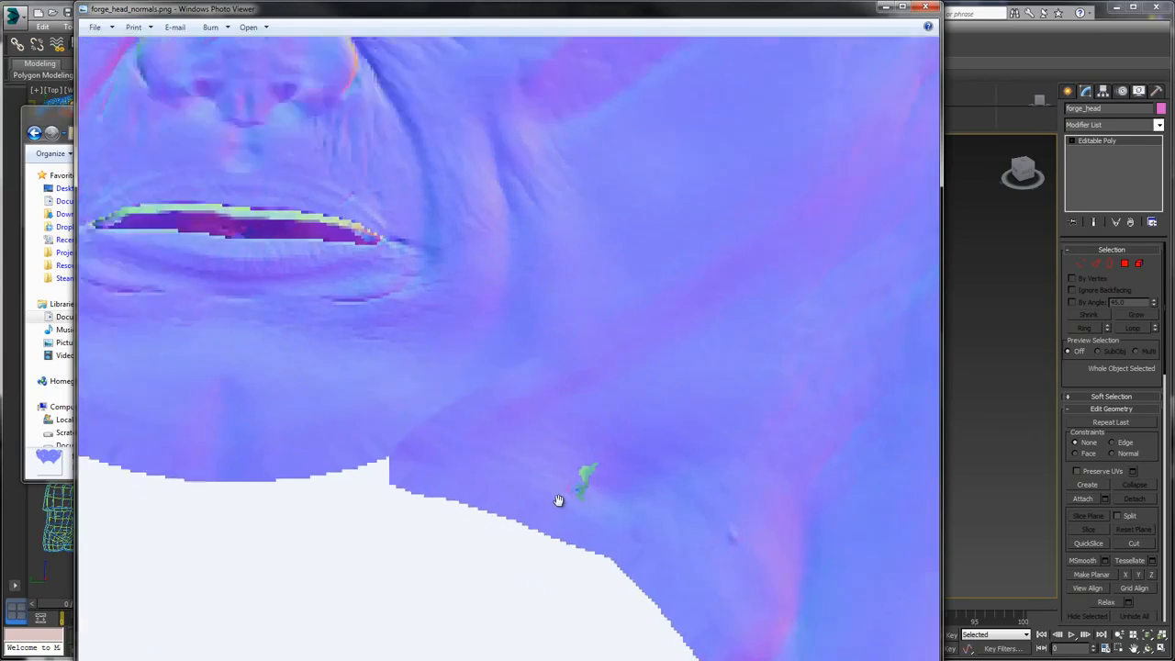
{"action": "left_click_drag", "start_coordinate": [601, 473], "coordinate": [636, 474]}
{"action": "left_click_drag", "start_coordinate": [312, 388], "coordinate": [624, 402]}
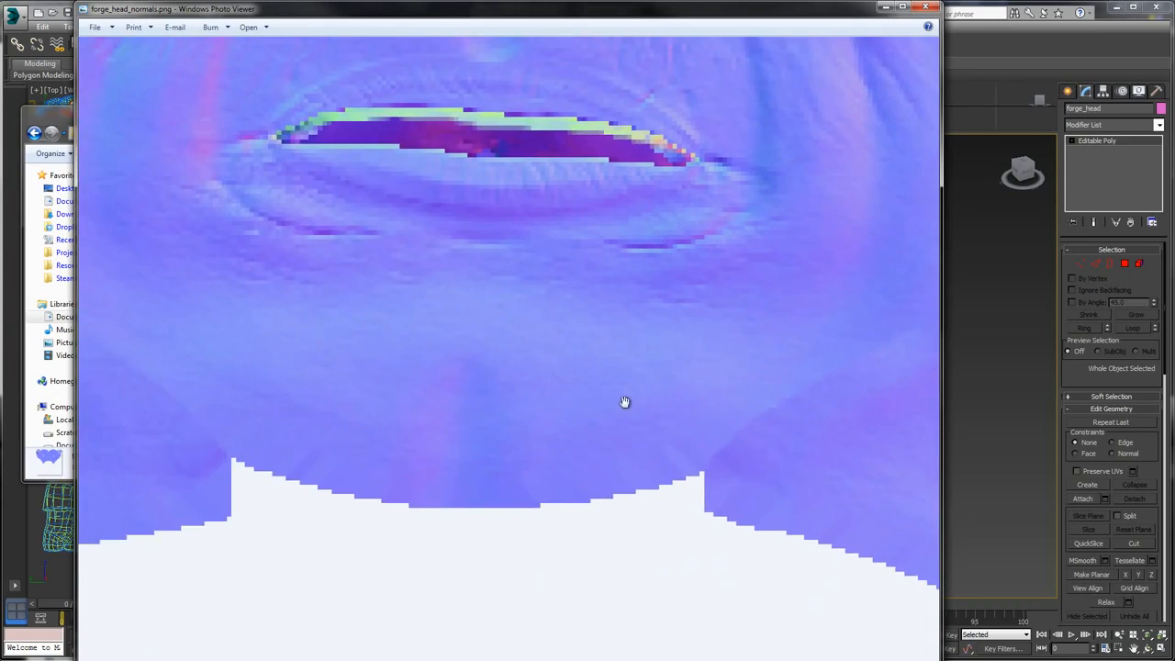
{"action": "scroll", "coordinate": [475, 349], "scroll_direction": "down", "scroll_amount": 2}
{"action": "scroll", "coordinate": [642, 243], "scroll_direction": "down", "scroll_amount": 2}
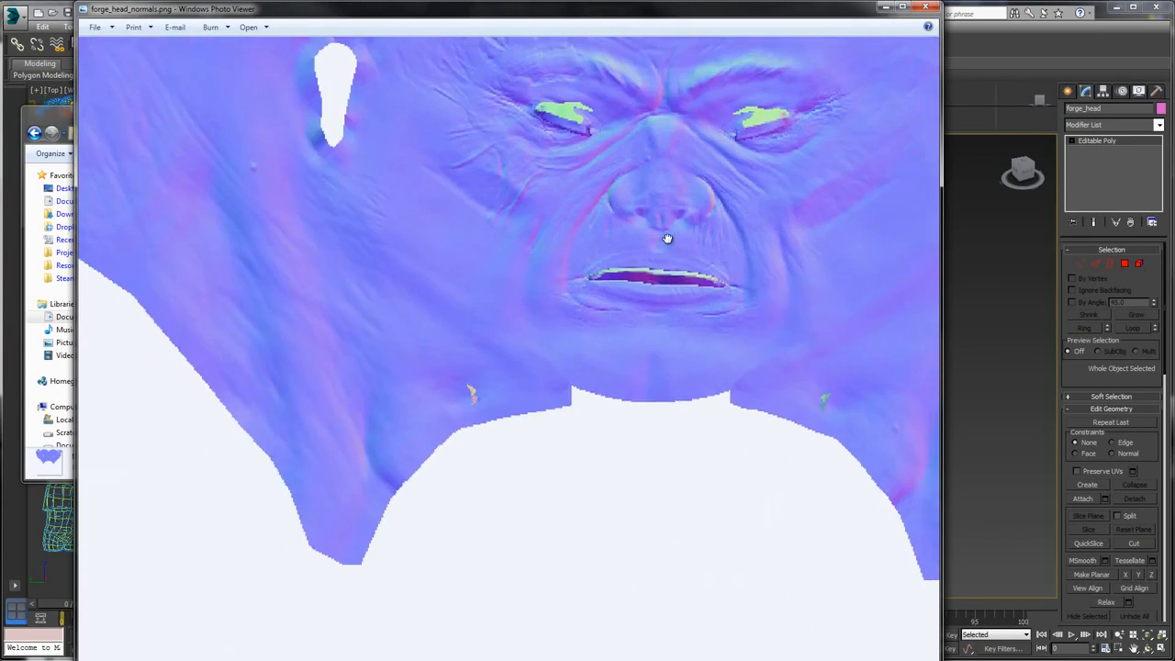
{"action": "scroll", "coordinate": [669, 241], "scroll_direction": "down", "scroll_amount": 3}
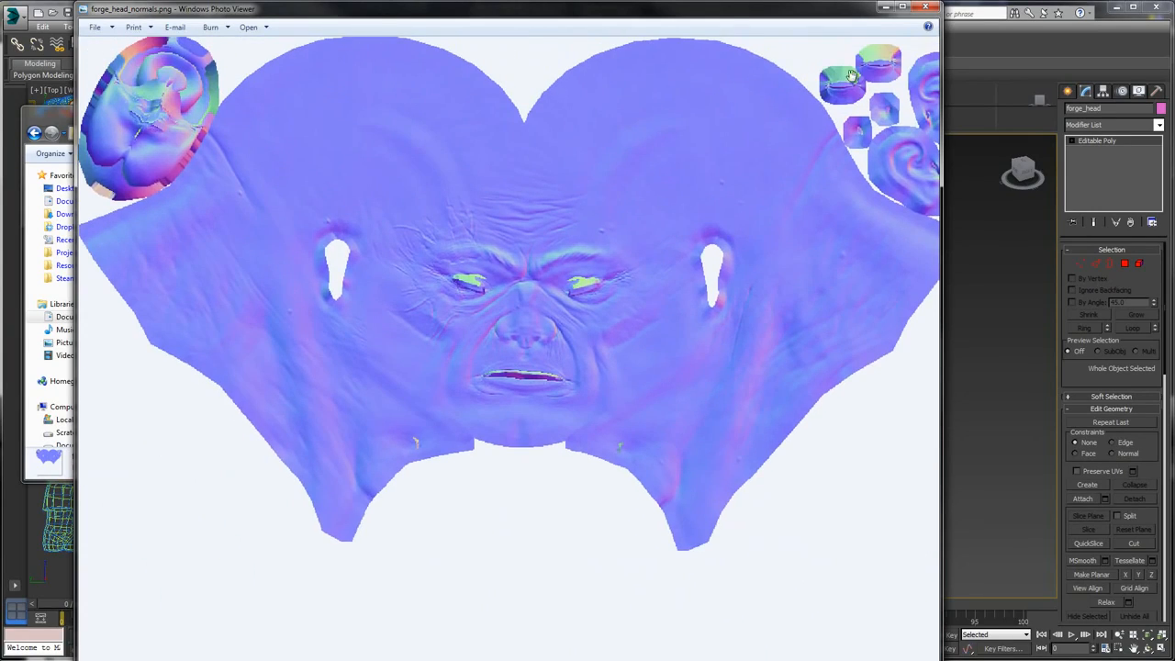
{"action": "left_click", "coordinate": [925, 9]}
{"action": "left_click_drag", "start_coordinate": [604, 190], "coordinate": [426, 179]}
{"action": "left_click", "coordinate": [462, 191]}
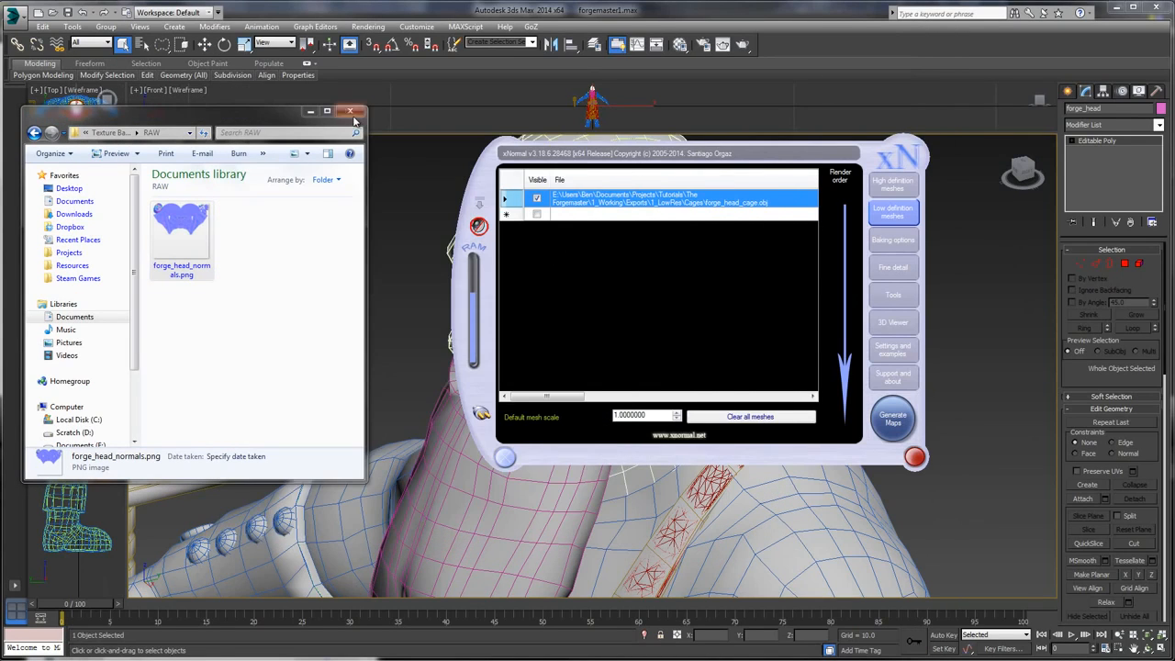
- Set the output size in the baking options to 2048 by 2048
{"action": "left_click", "coordinate": [890, 240]}
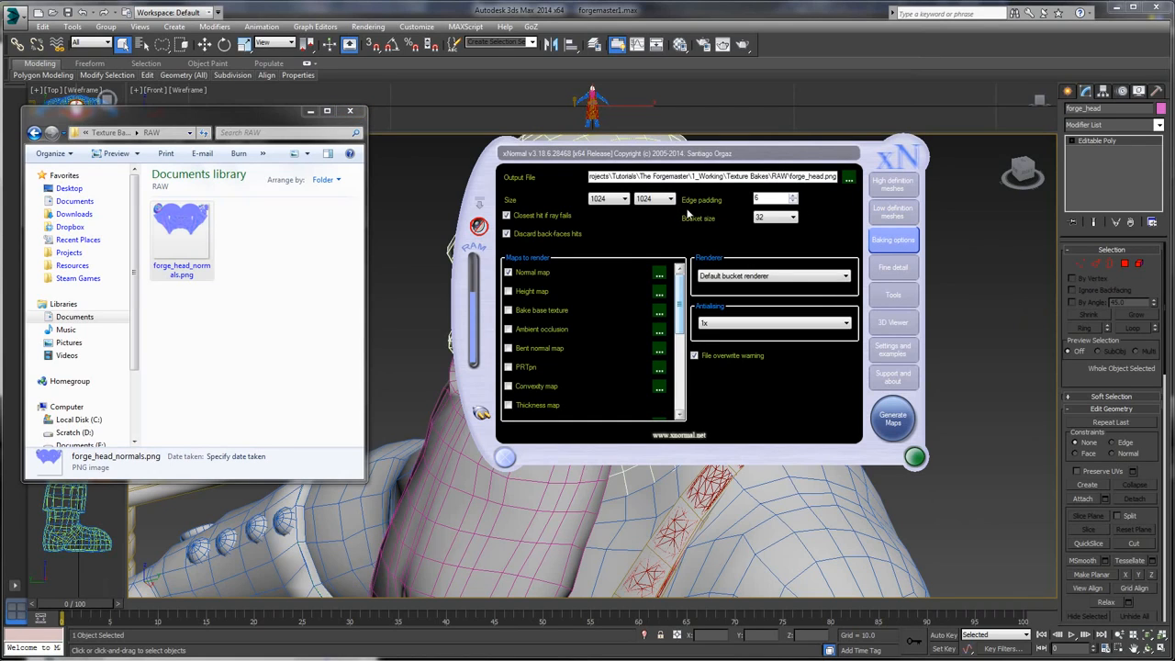
{"action": "left_click", "coordinate": [609, 200]}
{"action": "left_click", "coordinate": [613, 262]}
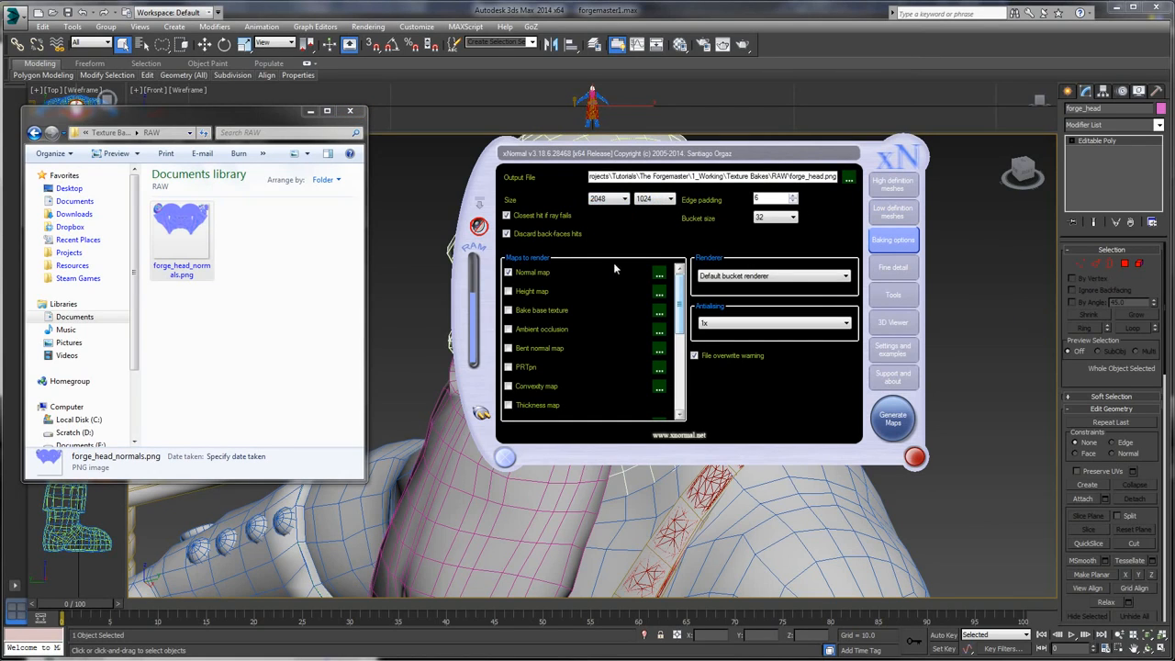
{"action": "left_click", "coordinate": [657, 200]}
{"action": "left_click", "coordinate": [655, 270]}
- Add the bent normal map, the cavity map and the highpoly's vertex colors to the maps to render
{"action": "left_click", "coordinate": [508, 273]}
{"action": "scroll", "coordinate": [677, 331], "scroll_direction": "down", "scroll_amount": 1}
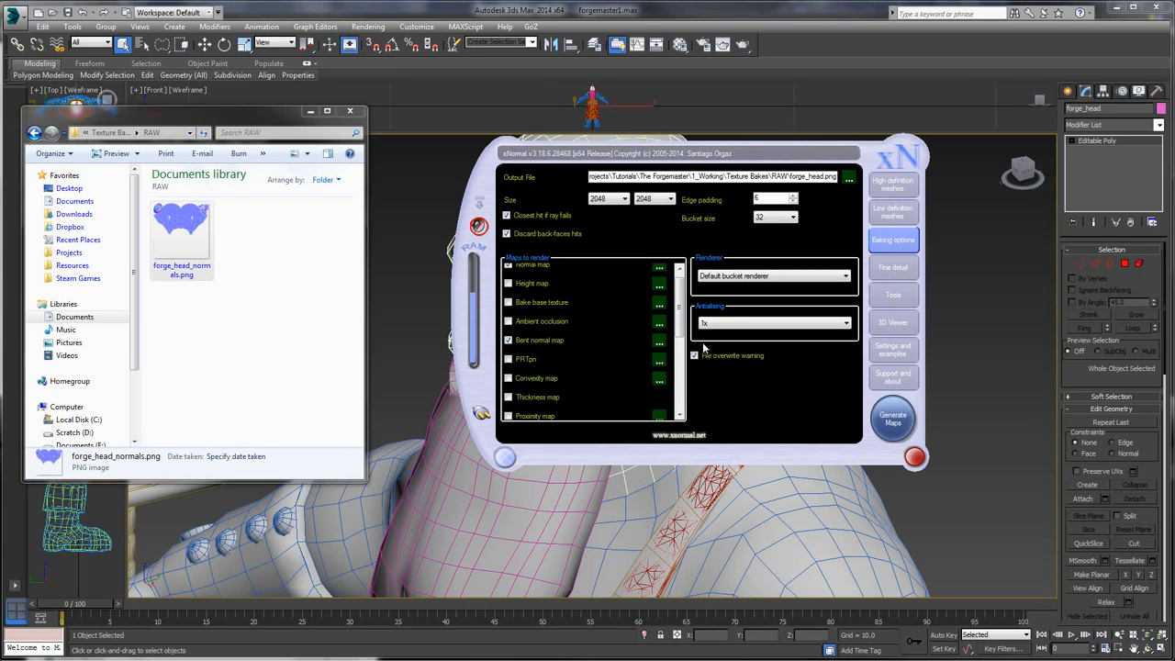
{"action": "scroll", "coordinate": [680, 340], "scroll_direction": "down", "scroll_amount": 2}
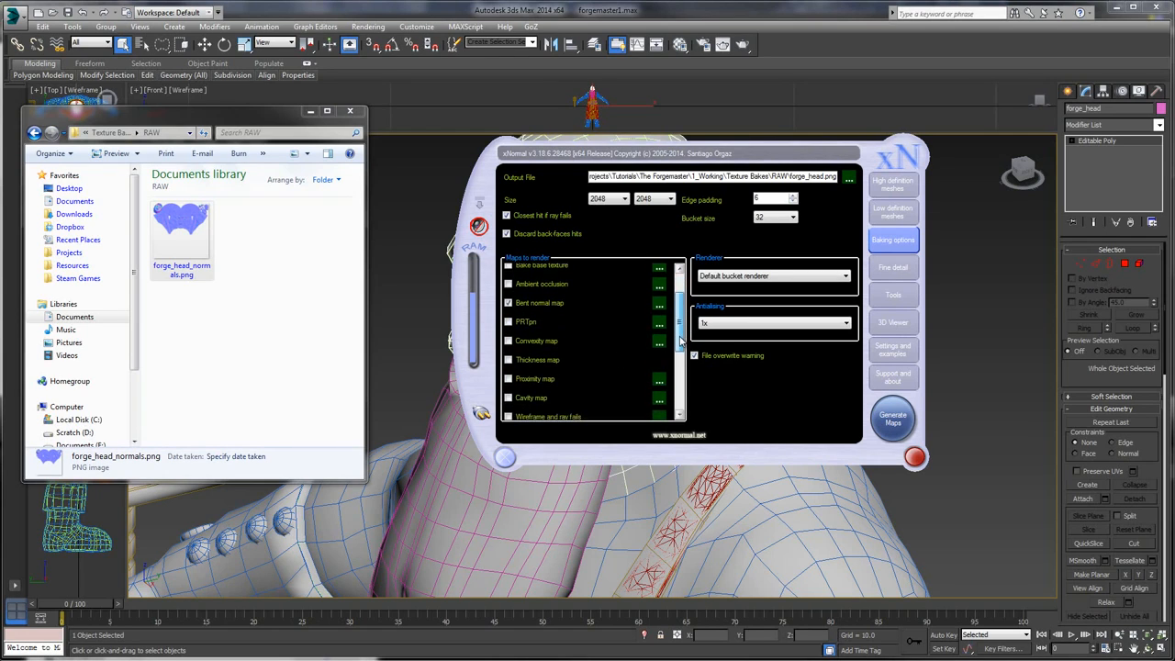
{"action": "left_click_drag", "start_coordinate": [680, 337], "coordinate": [680, 340]}
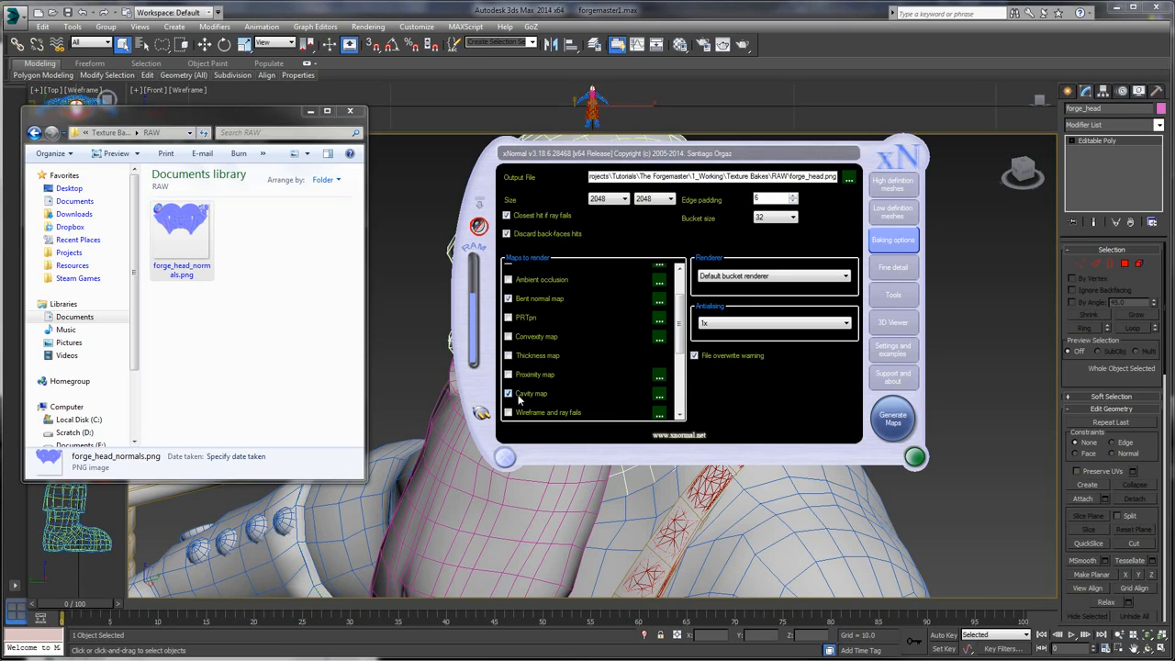
{"action": "scroll", "coordinate": [680, 356], "scroll_direction": "down", "scroll_amount": 4}
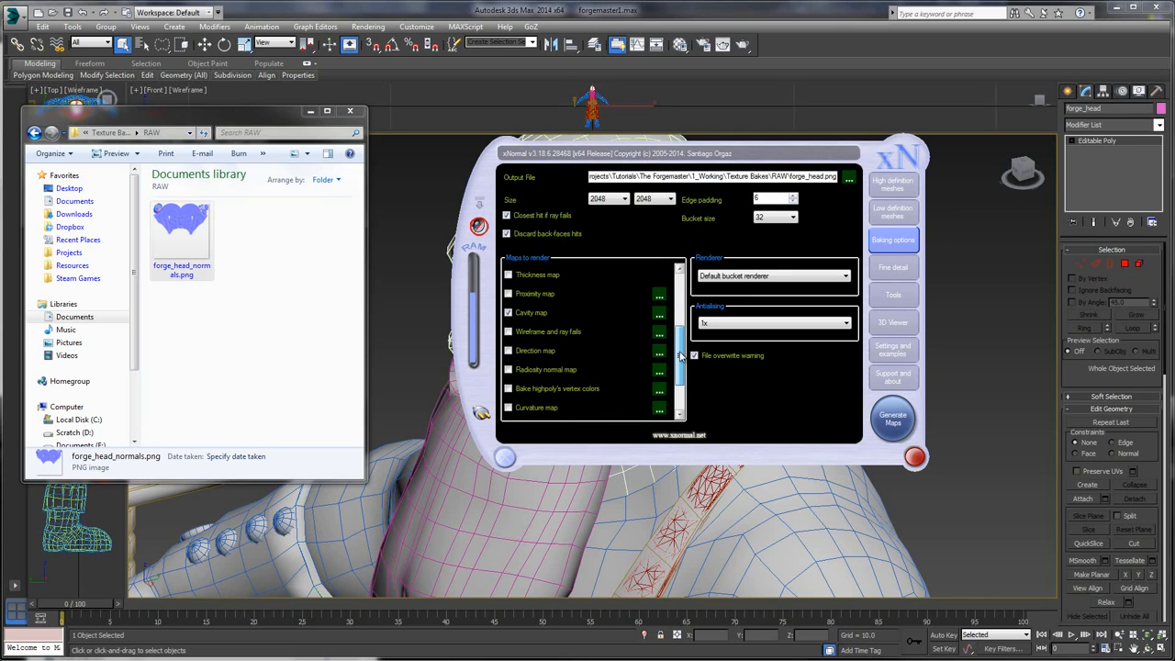
{"action": "left_click_drag", "start_coordinate": [680, 356], "coordinate": [680, 383]}
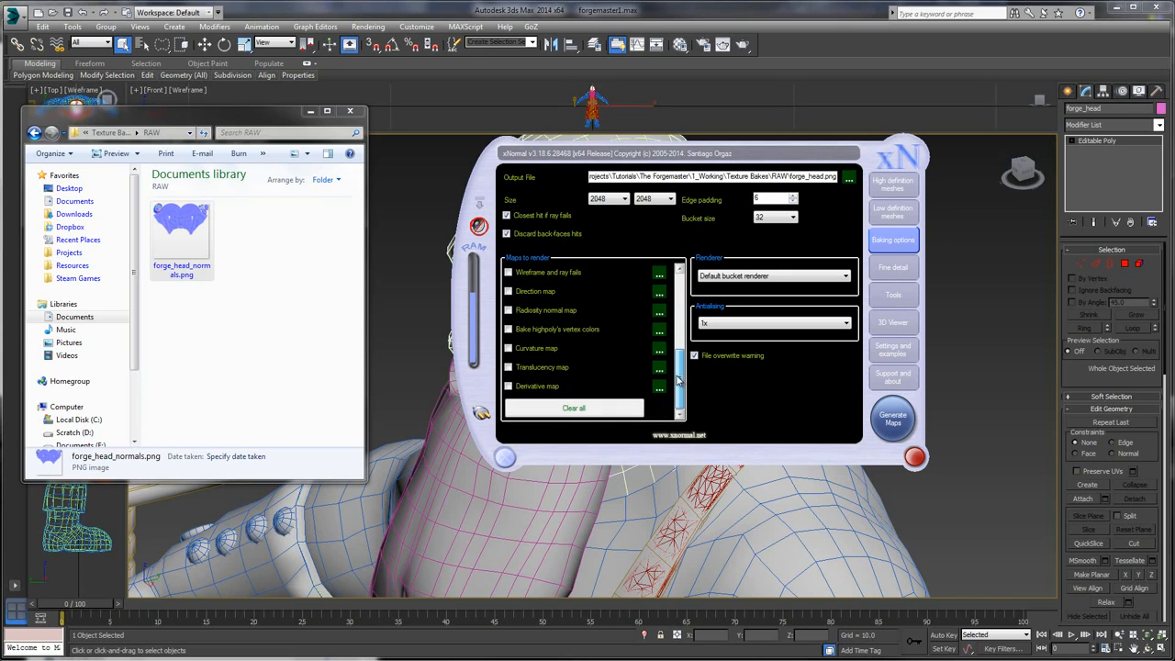
{"action": "scroll", "coordinate": [540, 347], "scroll_direction": "up", "scroll_amount": 1}
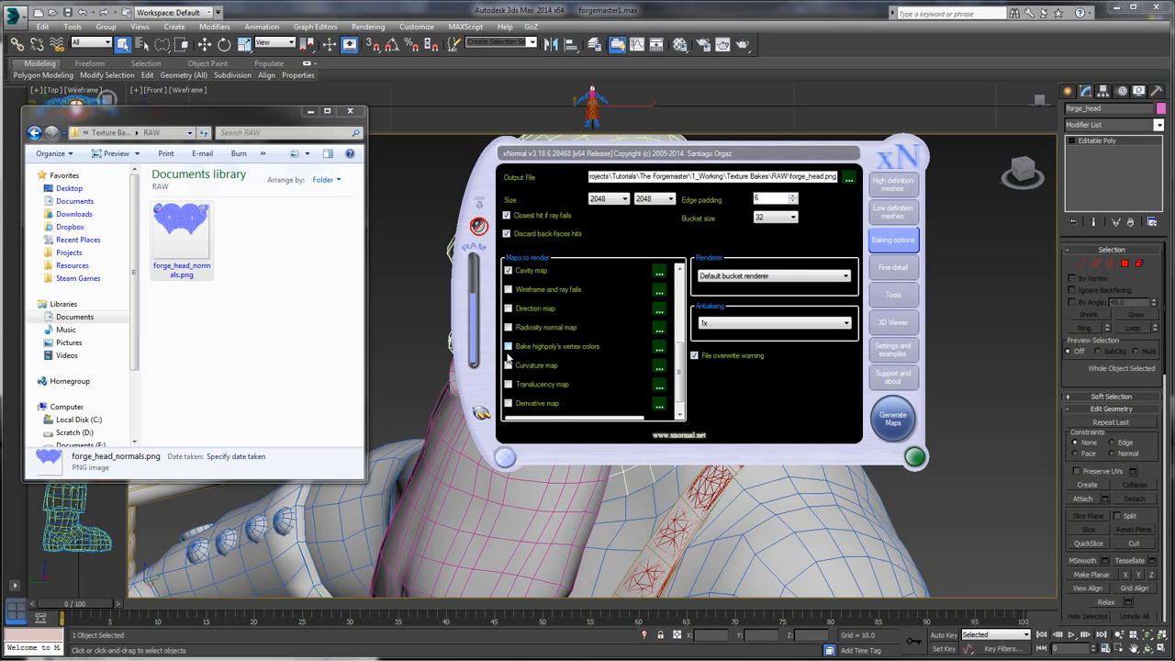
{"action": "left_click_drag", "start_coordinate": [680, 362], "coordinate": [682, 287]}
{"action": "scroll", "coordinate": [681, 279], "scroll_direction": "down", "scroll_amount": 2}
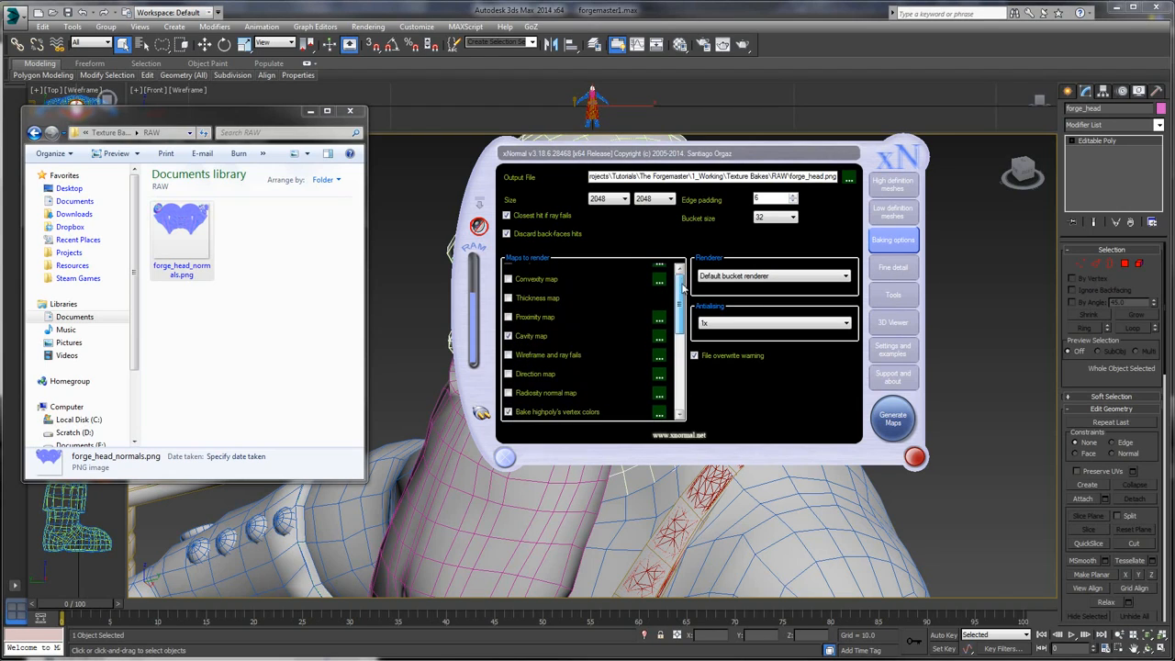
- Add ambient occlusion to the maps to render, keeping 128 rays with Uniform distribution, and generate all the head's maps
{"action": "scroll", "coordinate": [682, 287], "scroll_direction": "up", "scroll_amount": 2}
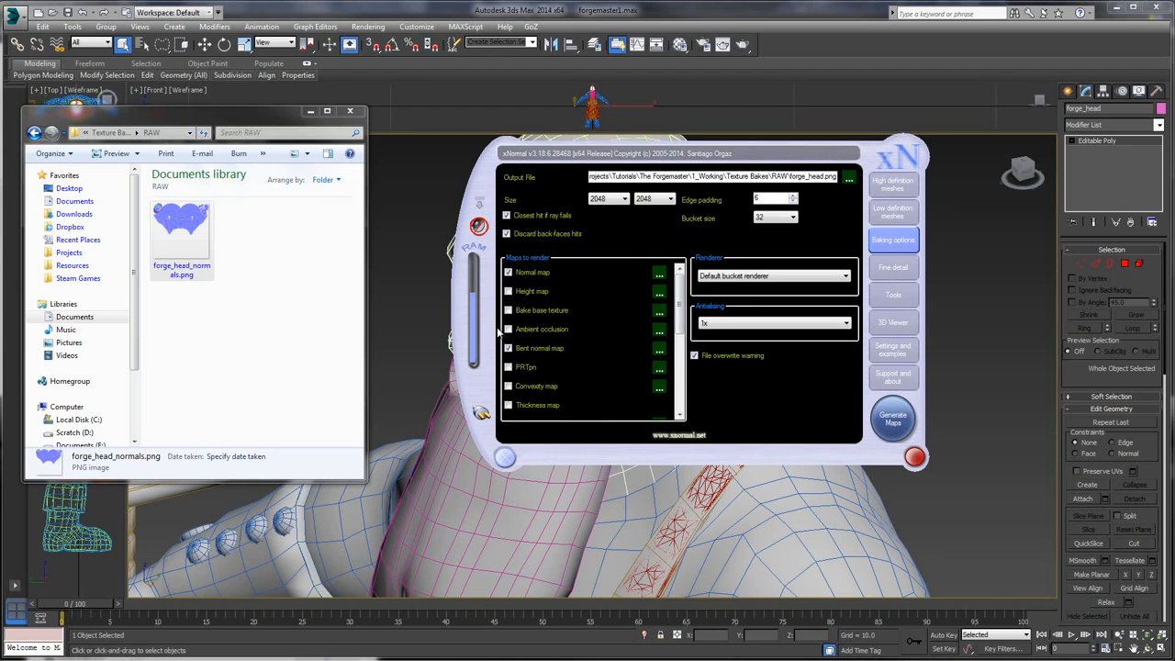
{"action": "scroll", "coordinate": [508, 334], "scroll_direction": "down", "scroll_amount": 2}
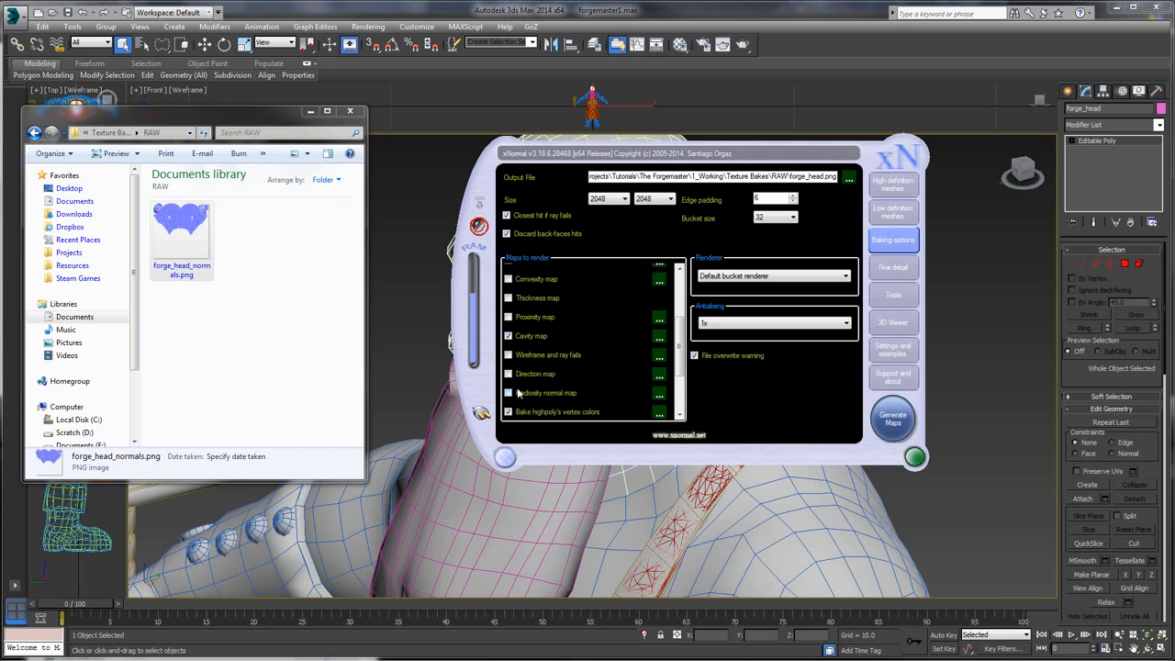
{"action": "scroll", "coordinate": [601, 319], "scroll_direction": "up", "scroll_amount": 2}
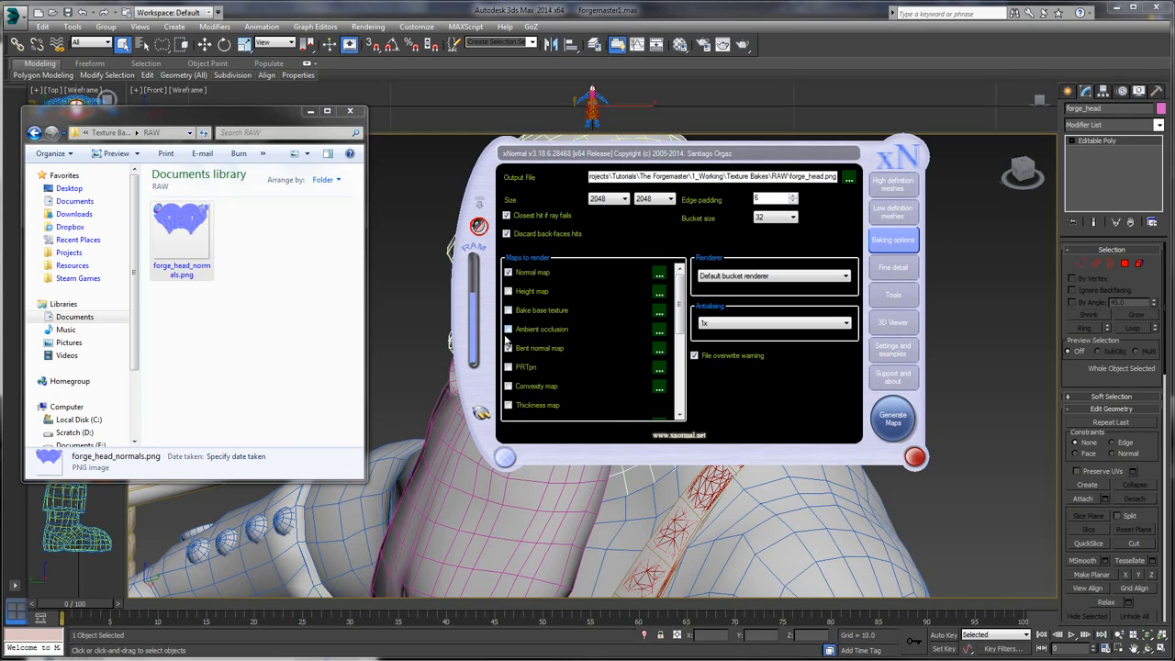
{"action": "left_click", "coordinate": [657, 331]}
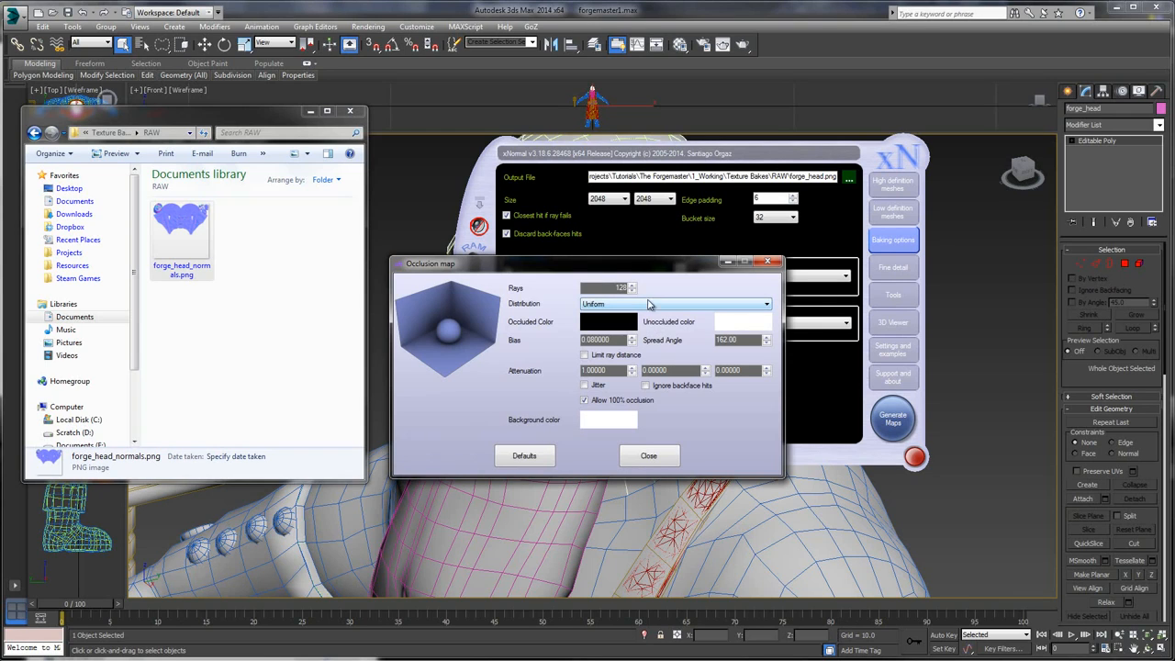
{"action": "left_click", "coordinate": [624, 458]}
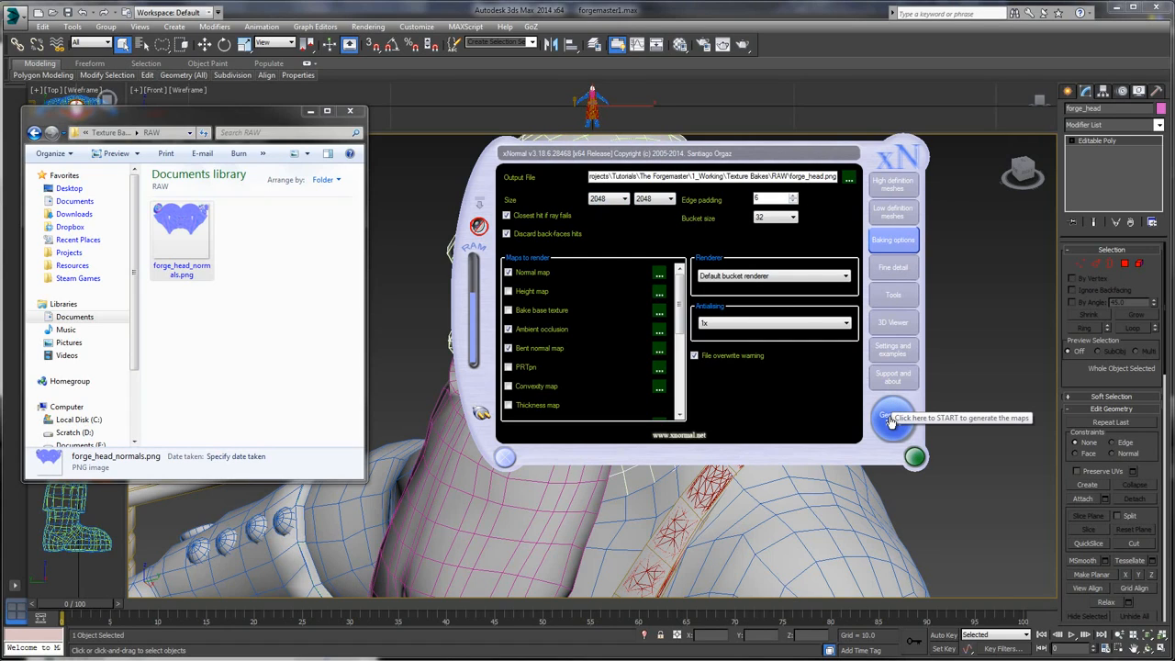
{"action": "left_click", "coordinate": [889, 421]}
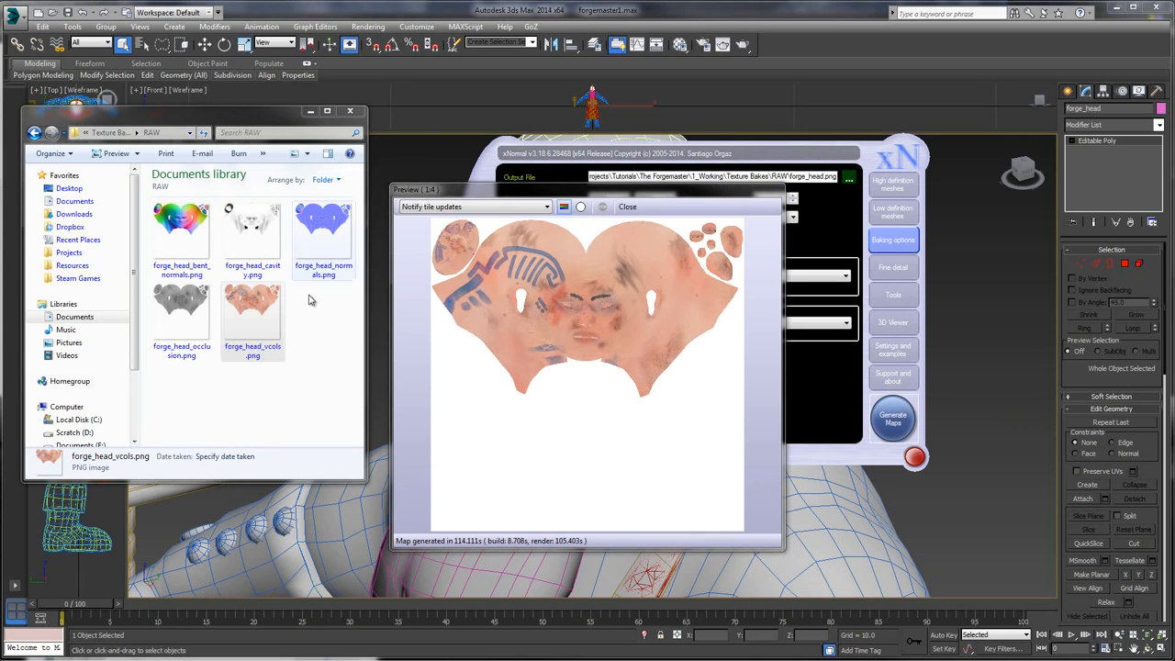
- Open the newly baked forge_head_normals.png from the RAW folder and examine the eyes, nose and mouth at close range
{"action": "left_click", "coordinate": [323, 230]}
{"action": "double_click", "coordinate": [324, 229]}
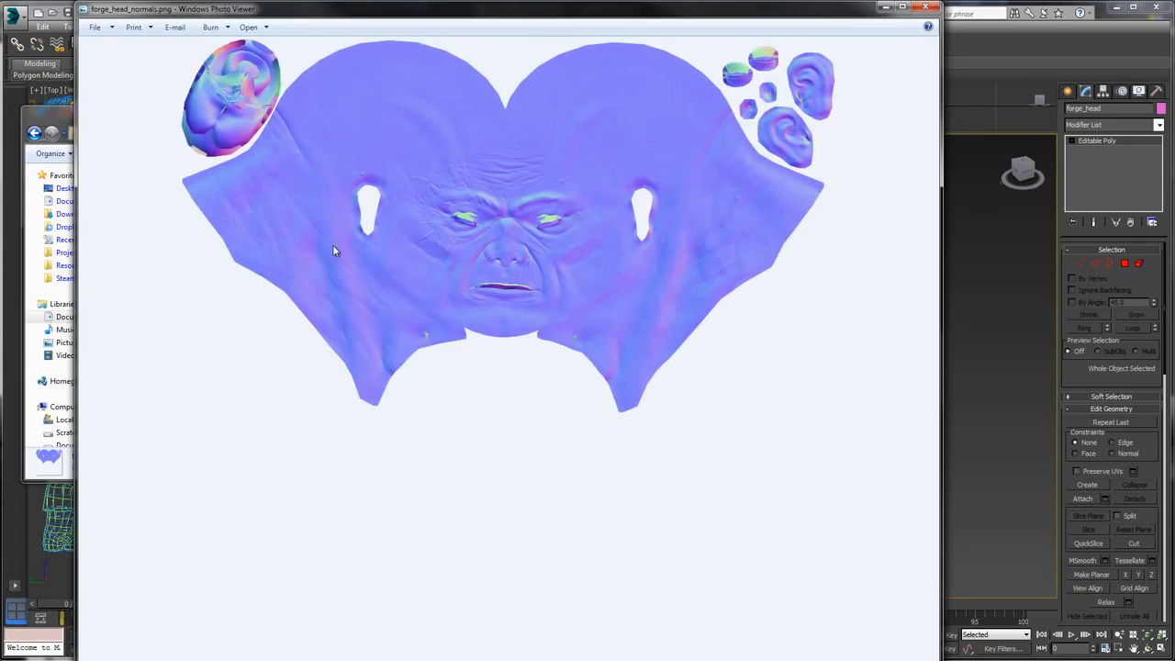
{"action": "scroll", "coordinate": [570, 248], "scroll_direction": "up", "scroll_amount": 4}
{"action": "scroll", "coordinate": [570, 248], "scroll_direction": "up", "scroll_amount": 2}
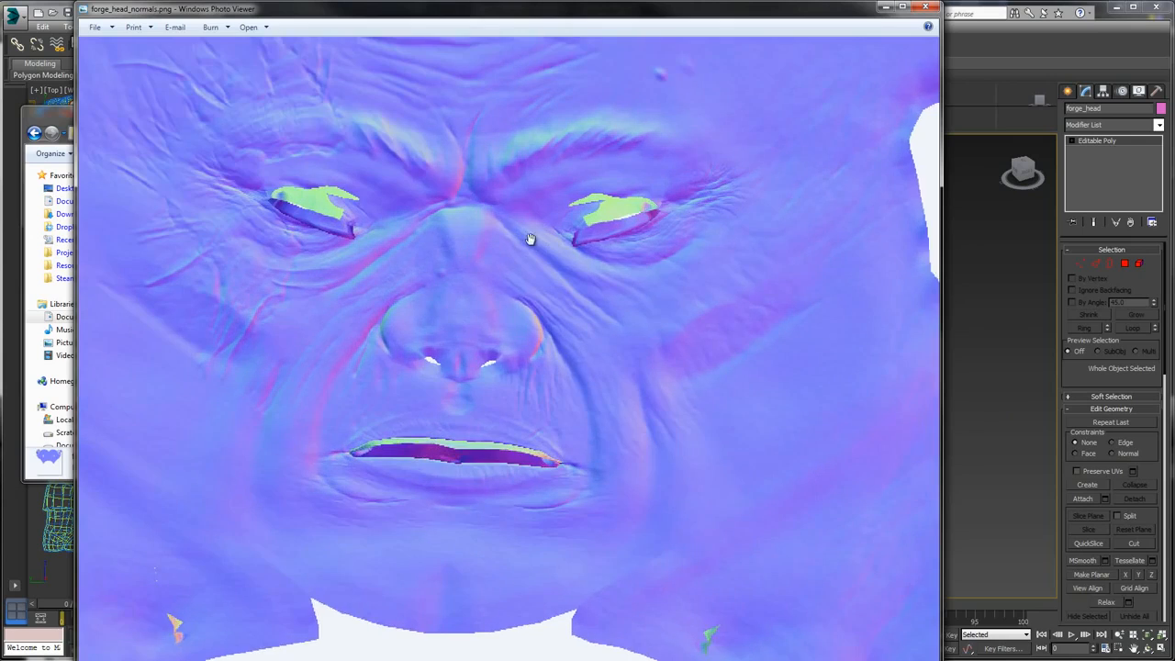
{"action": "scroll", "coordinate": [397, 351], "scroll_direction": "up", "scroll_amount": 3}
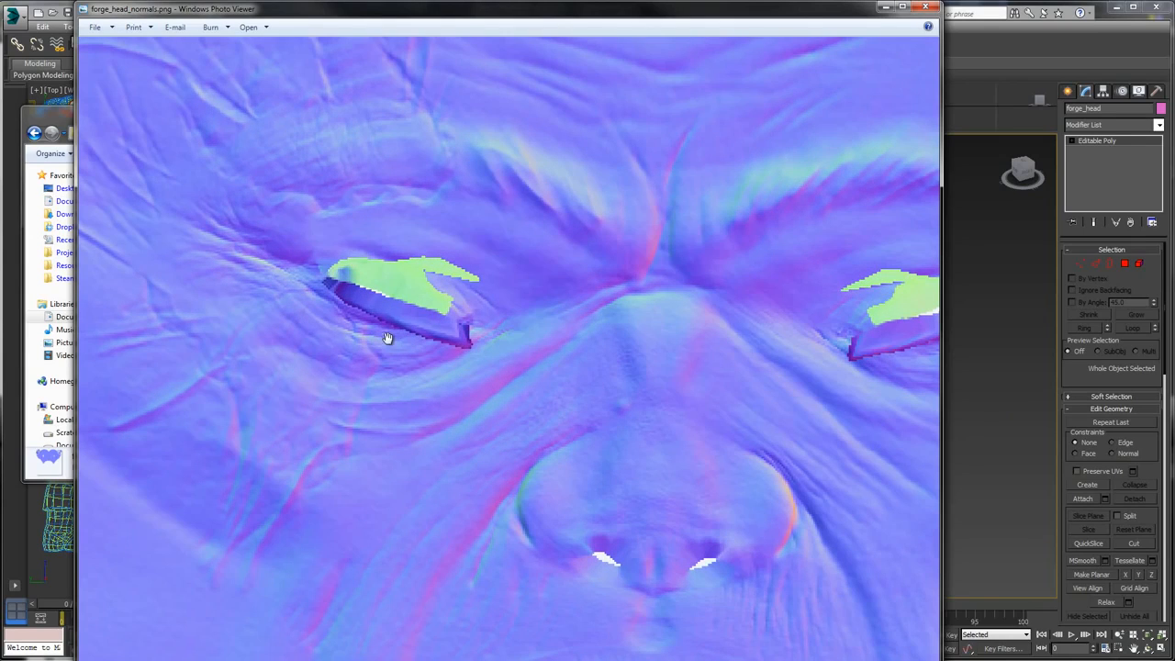
{"action": "scroll", "coordinate": [642, 318], "scroll_direction": "down", "scroll_amount": 6}
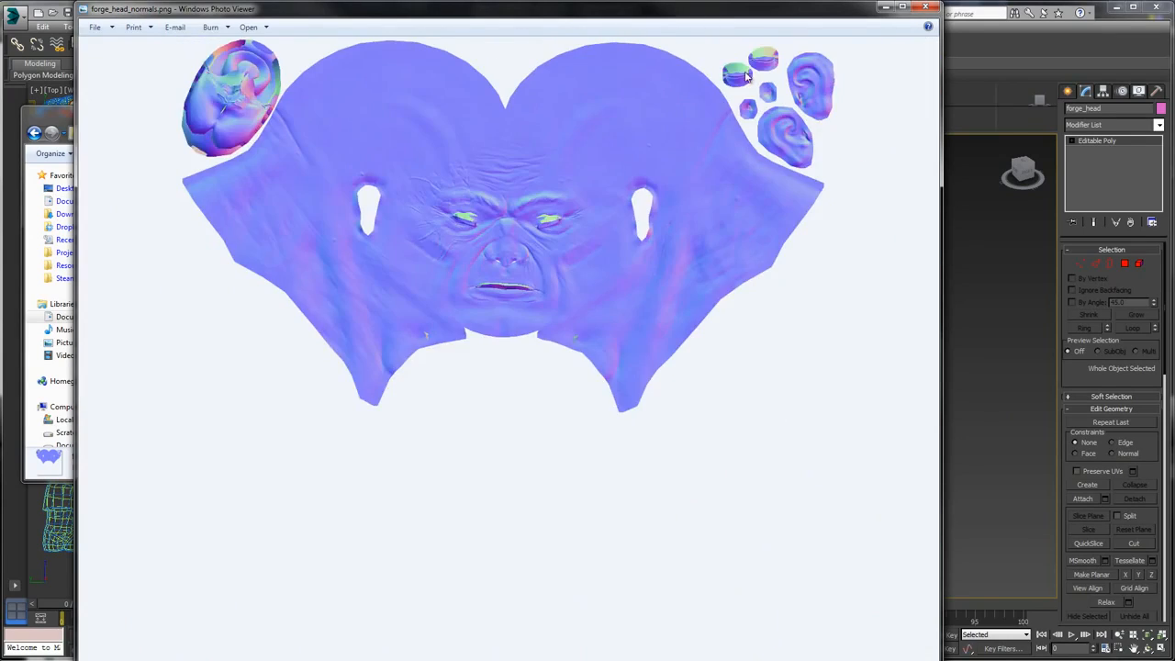
- Inspect the baked forge_head_normals.png map up close around the face, mouth and neck, and close the image viewer
{"action": "scroll", "coordinate": [753, 57], "scroll_direction": "up", "scroll_amount": 3}
{"action": "left_click_drag", "start_coordinate": [676, 175], "coordinate": [530, 294]}
{"action": "scroll", "coordinate": [678, 488], "scroll_direction": "down", "scroll_amount": 2}
{"action": "scroll", "coordinate": [498, 496], "scroll_direction": "up", "scroll_amount": 4}
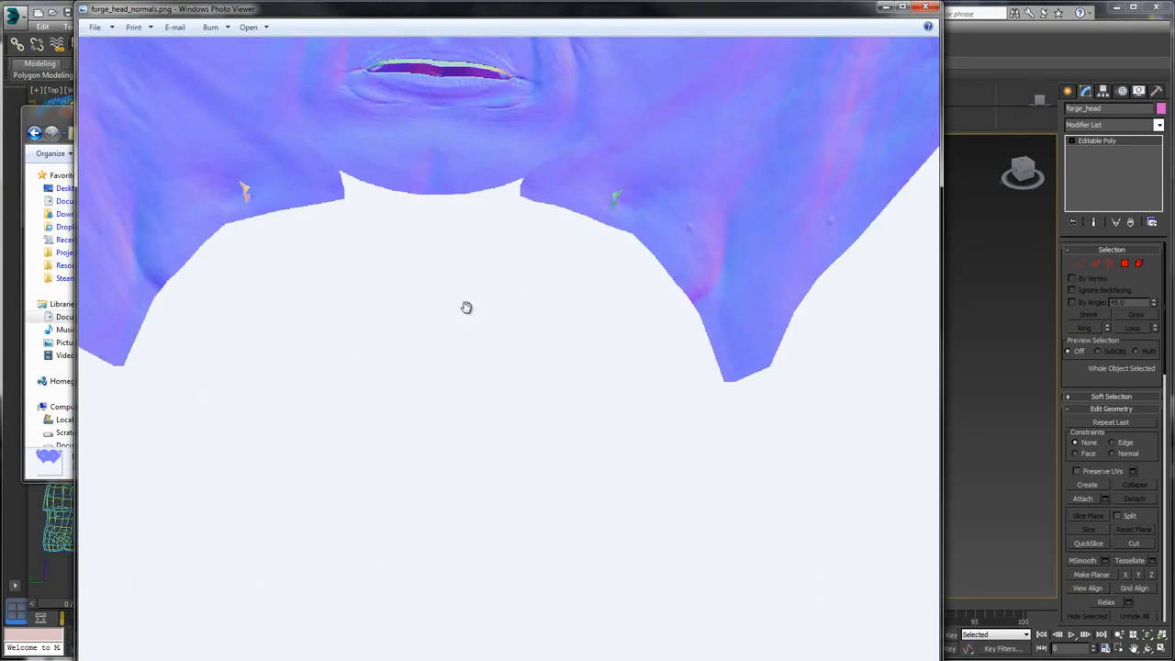
{"action": "left_click_drag", "start_coordinate": [430, 159], "coordinate": [474, 306]}
{"action": "scroll", "coordinate": [472, 266], "scroll_direction": "down", "scroll_amount": 2}
{"action": "scroll", "coordinate": [577, 186], "scroll_direction": "up", "scroll_amount": 2}
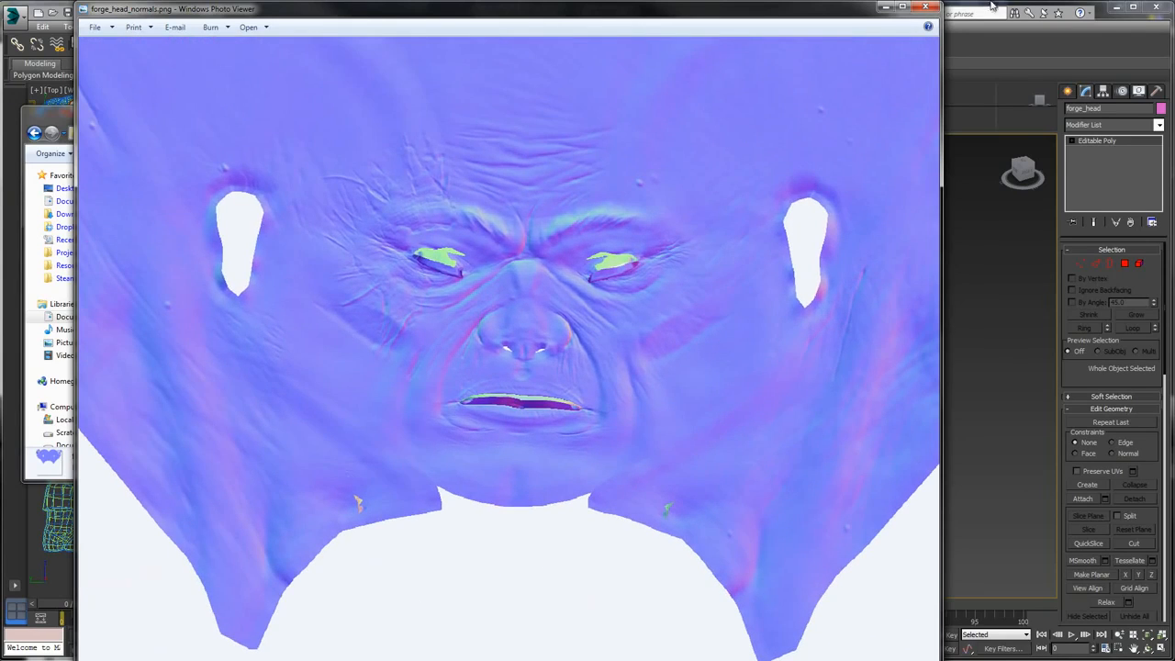
{"action": "left_click", "coordinate": [925, 6]}
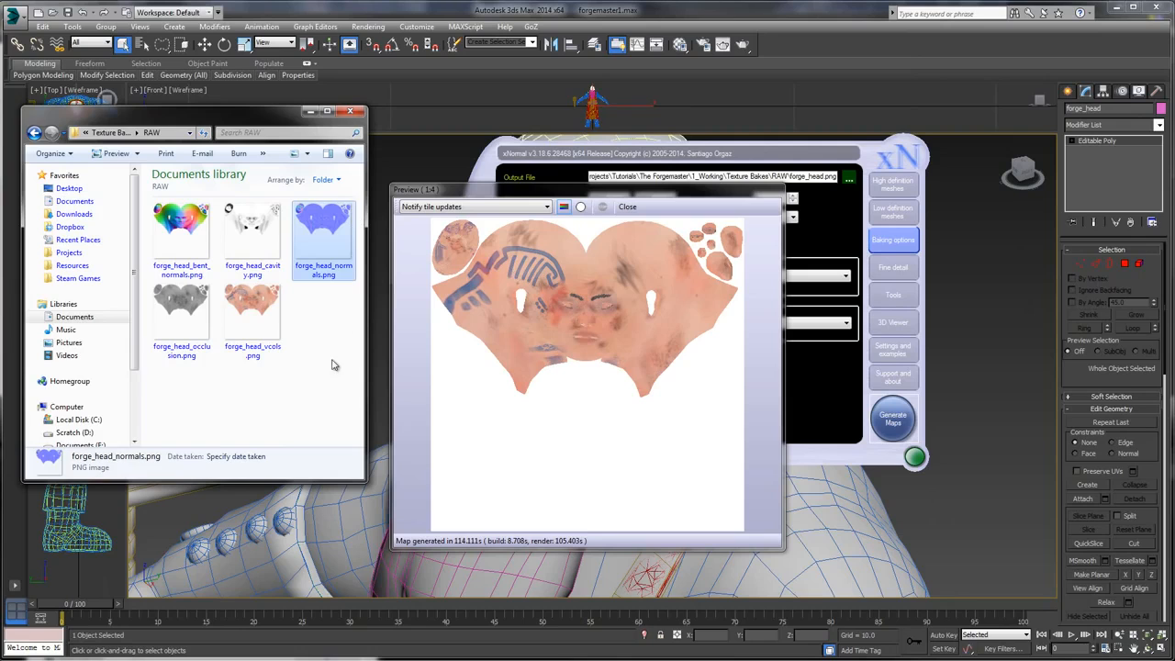
- Open forge_head_vcols.png, flip through the occlusion, normals and cavity bakes, and close the image viewer
{"action": "double_click", "coordinate": [252, 316]}
{"action": "key", "text": "Left"}
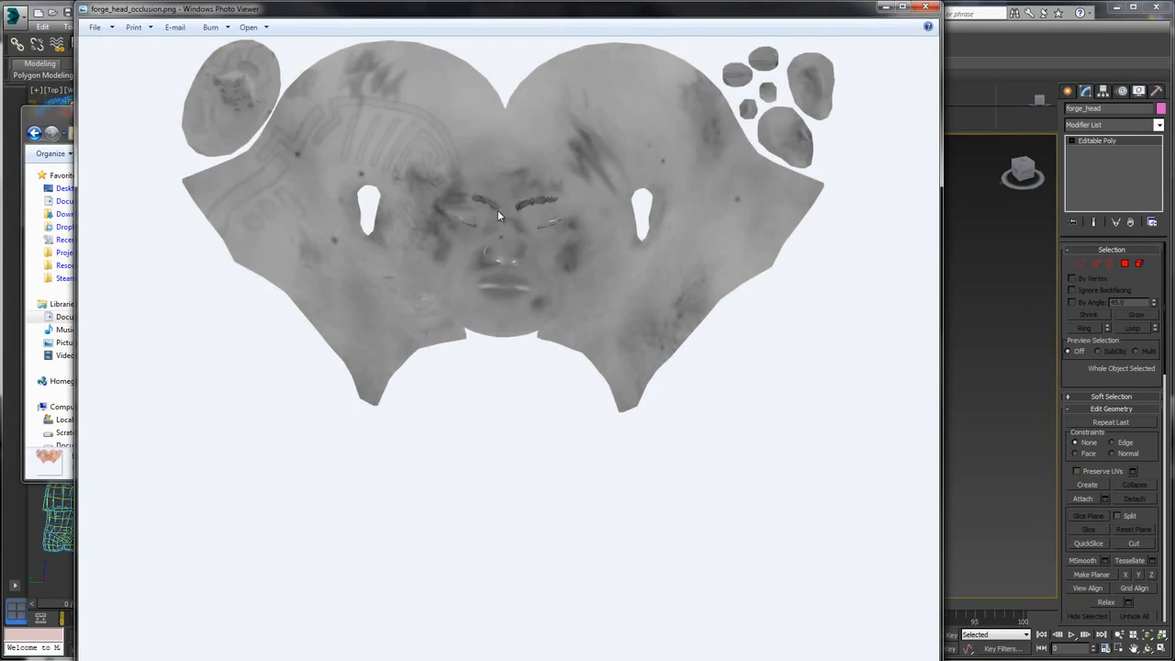
{"action": "key", "text": "Left"}
{"action": "key", "text": "Left"}
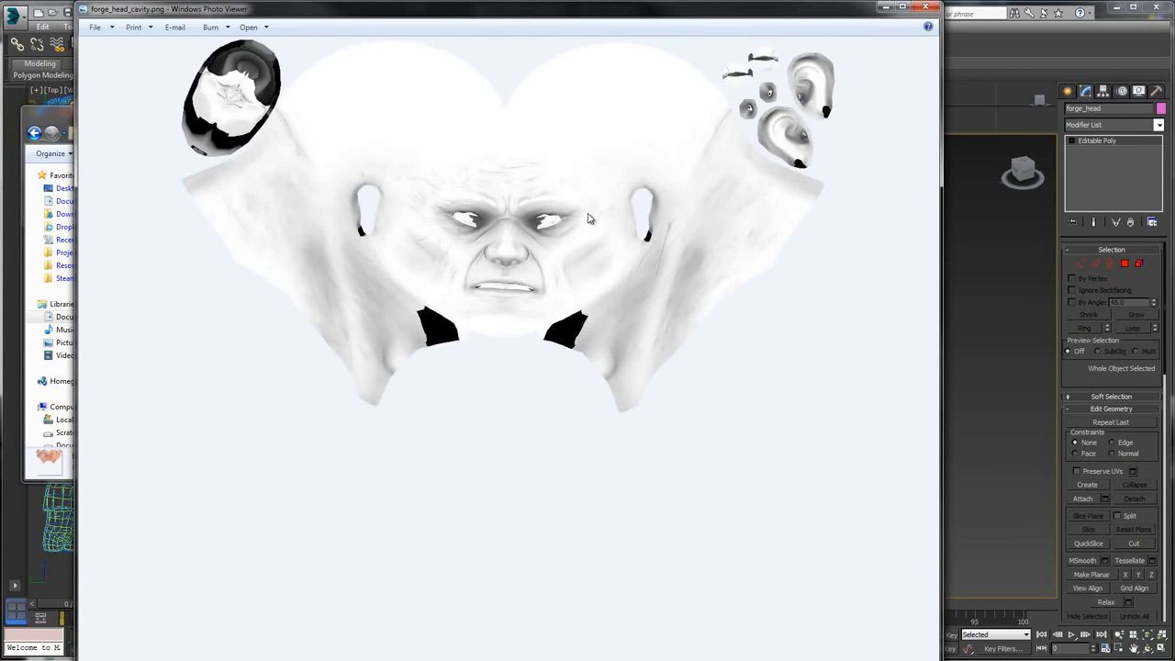
{"action": "scroll", "coordinate": [589, 218], "scroll_direction": "up", "scroll_amount": 2}
{"action": "key", "text": "Right"}
{"action": "key", "text": "Right"}
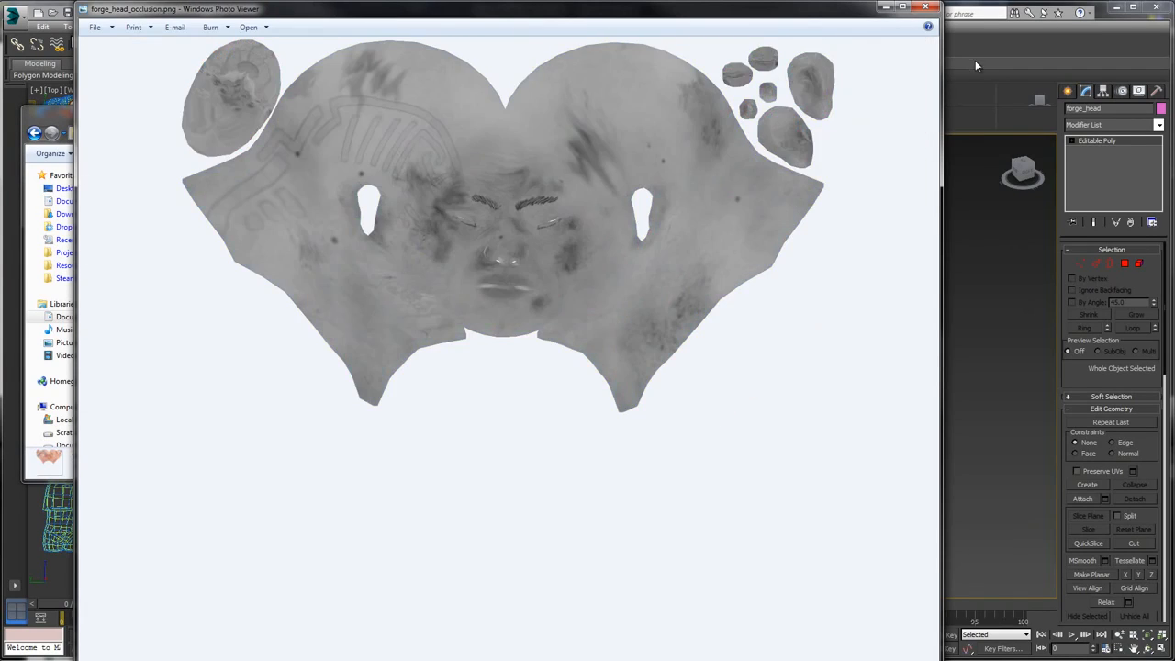
{"action": "left_click", "coordinate": [929, 8]}
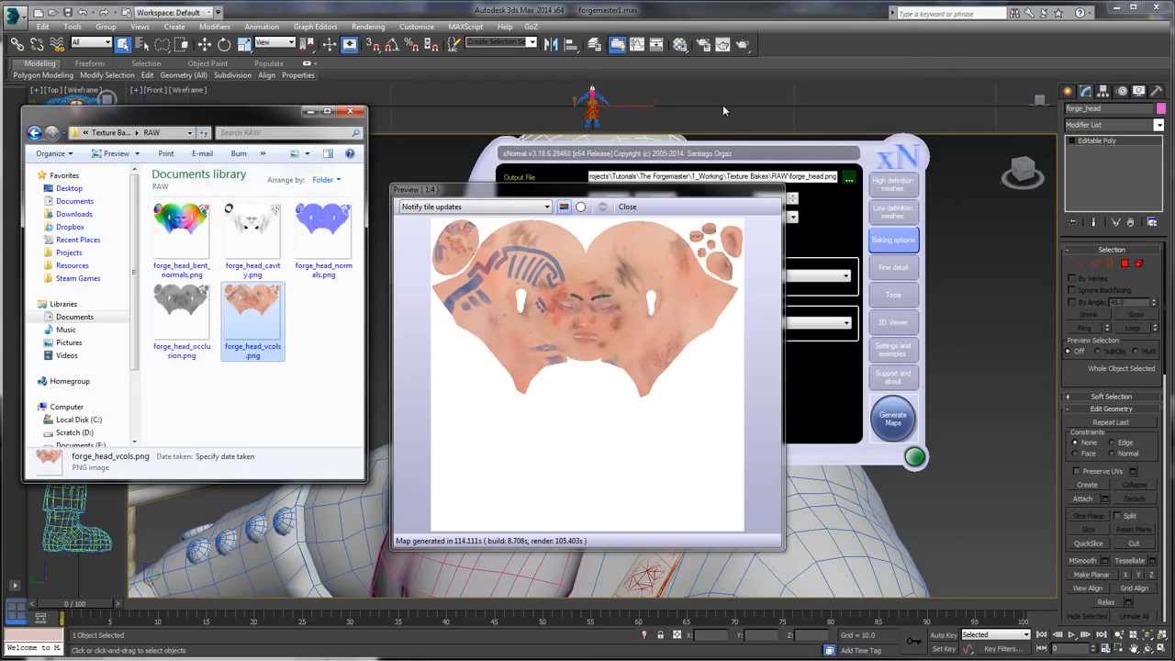
- Close the bake preview in xNormal and switch to 3ds Max
{"action": "left_click", "coordinate": [630, 207]}
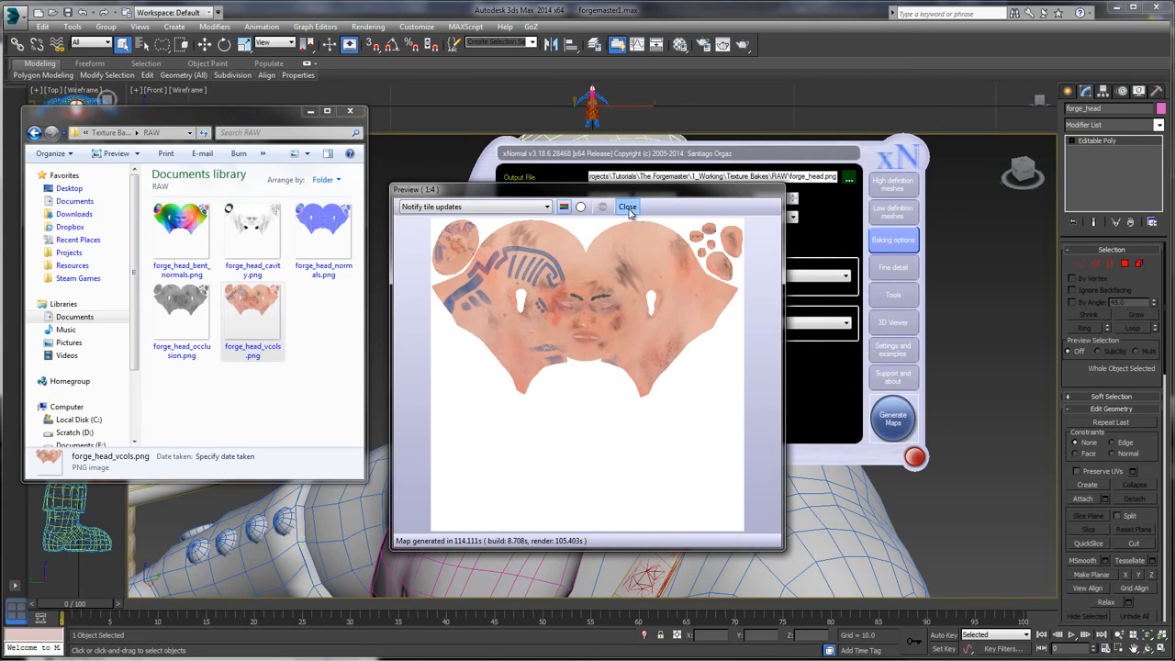
{"action": "left_click", "coordinate": [626, 208]}
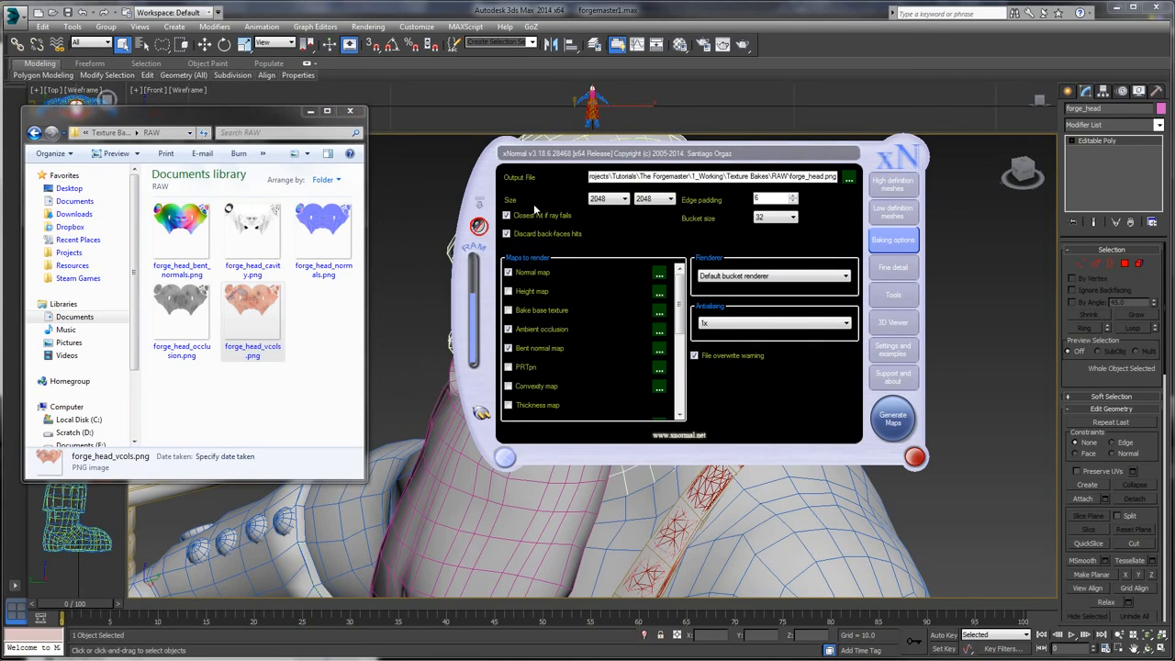
{"action": "left_click", "coordinate": [448, 11]}
- Select the forge_head mesh on the character
{"action": "middle_click_drag", "start_coordinate": [798, 260], "coordinate": [770, 257], "text": "alt"}
{"action": "scroll", "coordinate": [854, 230], "scroll_direction": "down", "scroll_amount": 5}
{"action": "middle_click_drag", "start_coordinate": [856, 238], "coordinate": [812, 259], "text": "alt"}
{"action": "scroll", "coordinate": [759, 249], "scroll_direction": "up", "scroll_amount": 4}
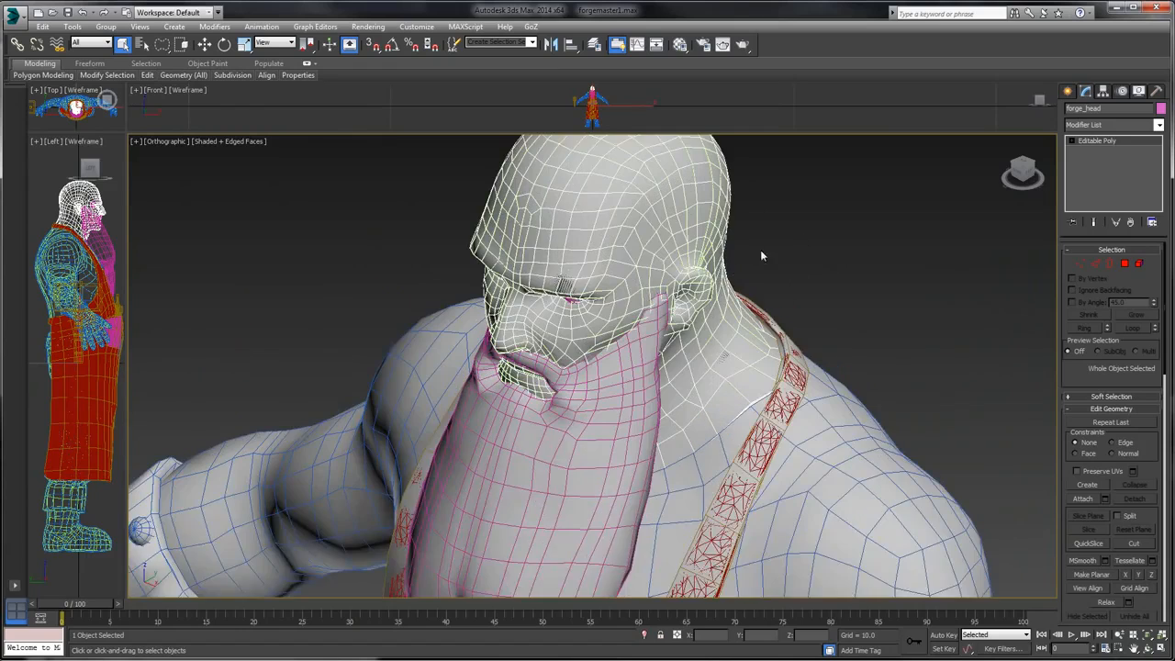
{"action": "middle_click_drag", "start_coordinate": [850, 188], "coordinate": [855, 251]}
{"action": "left_click", "coordinate": [855, 250]}
{"action": "left_click", "coordinate": [635, 309]}
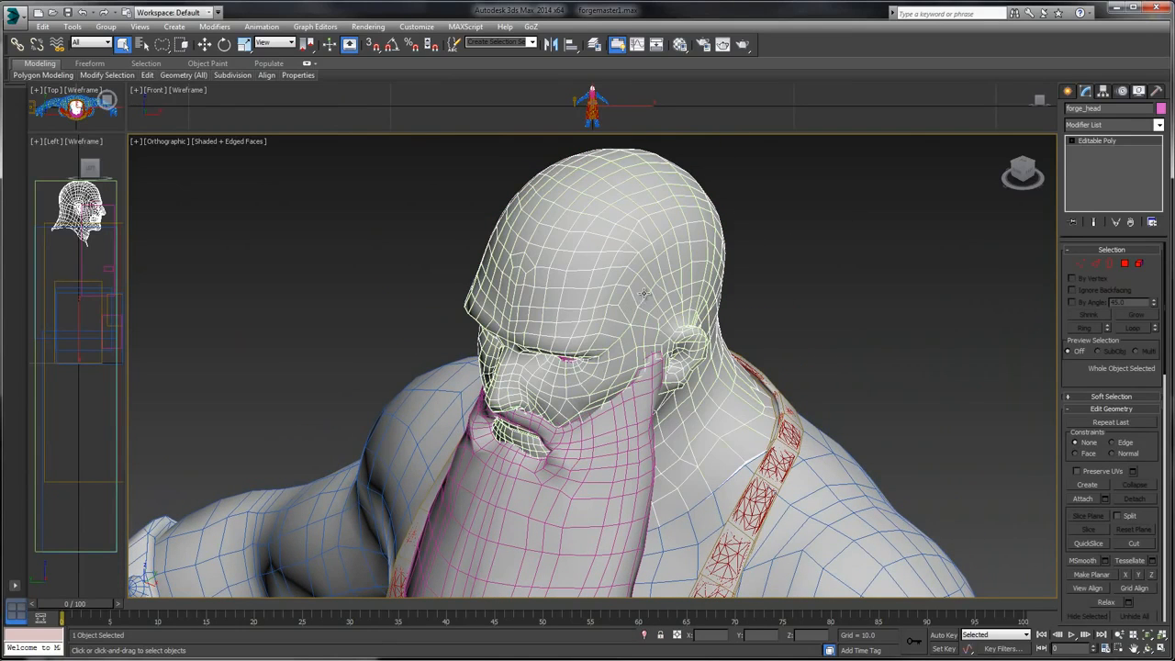
{"action": "left_click", "coordinate": [849, 281]}
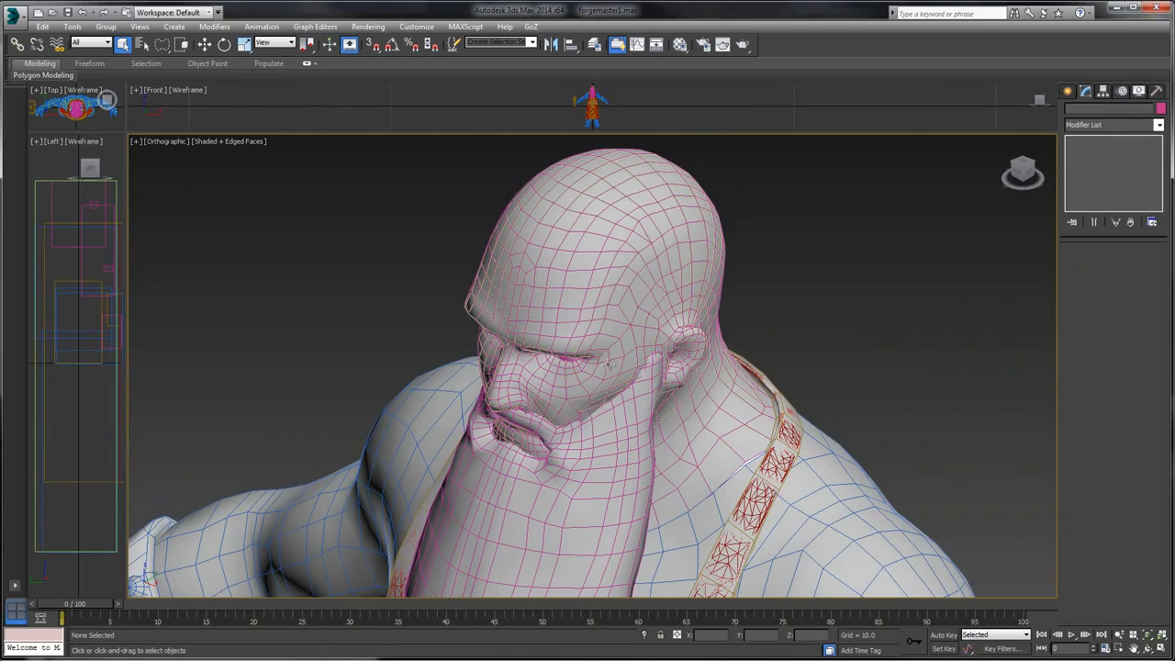
{"action": "left_click", "coordinate": [712, 328]}
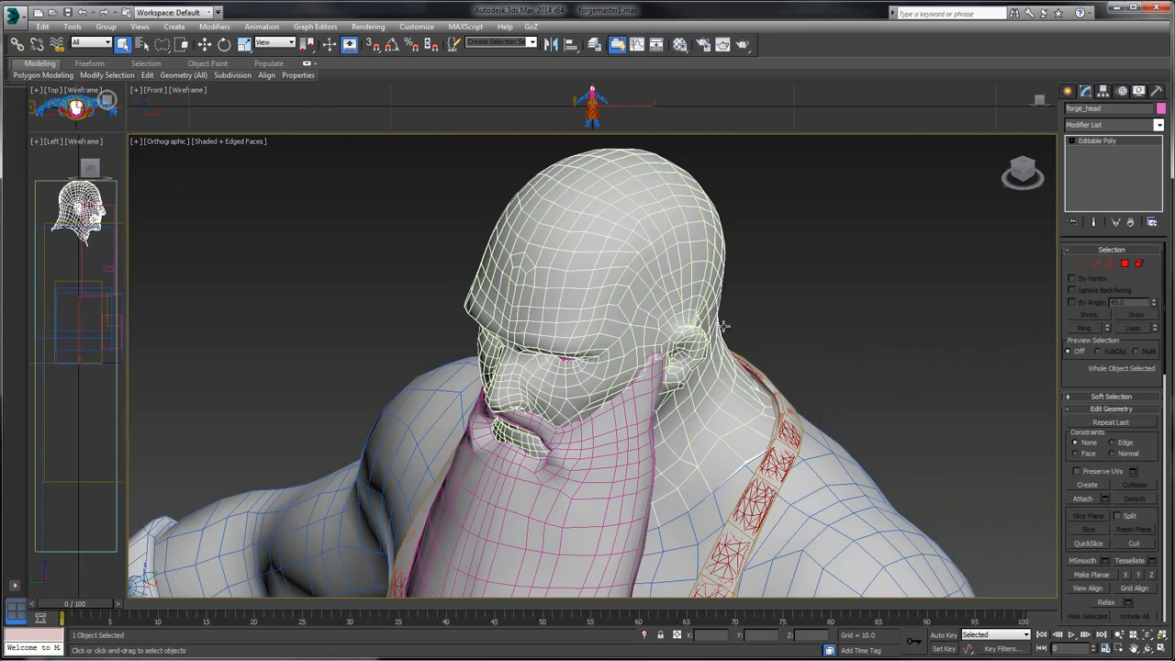
- Add an Unwrap UVW modifier to the head and check its layout in the UV editor before closing it
{"action": "left_click", "coordinate": [1143, 125]}
{"action": "scroll", "coordinate": [1114, 565], "scroll_direction": "down", "scroll_amount": 5}
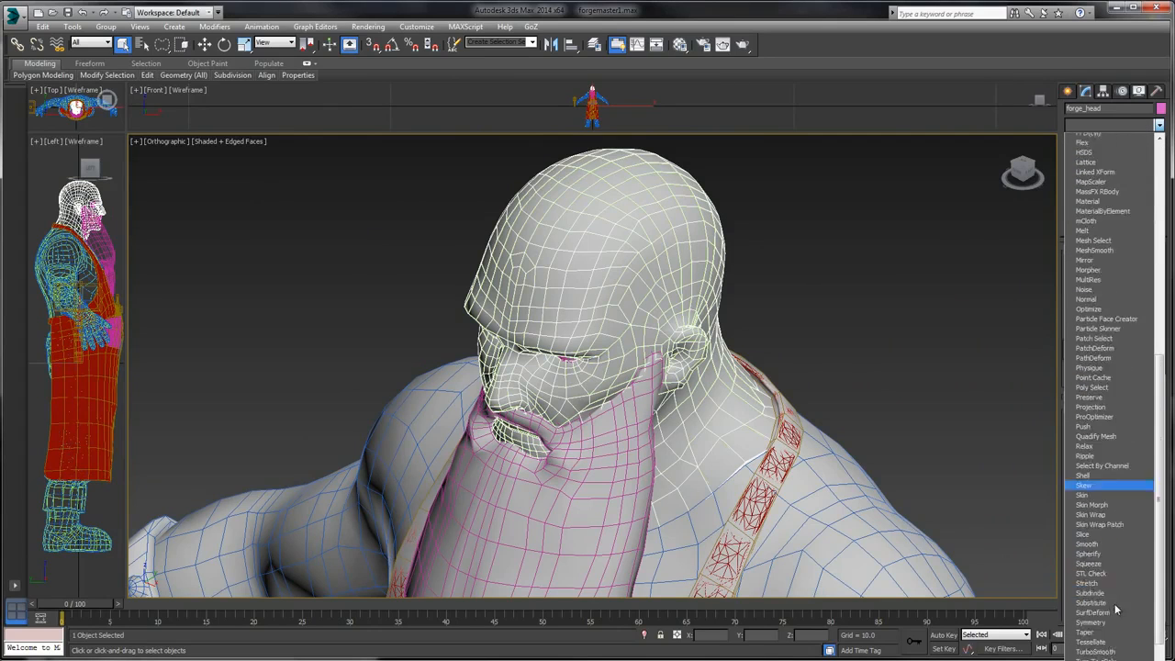
{"action": "scroll", "coordinate": [1113, 565], "scroll_direction": "down", "scroll_amount": 1}
{"action": "left_click", "coordinate": [1107, 598]}
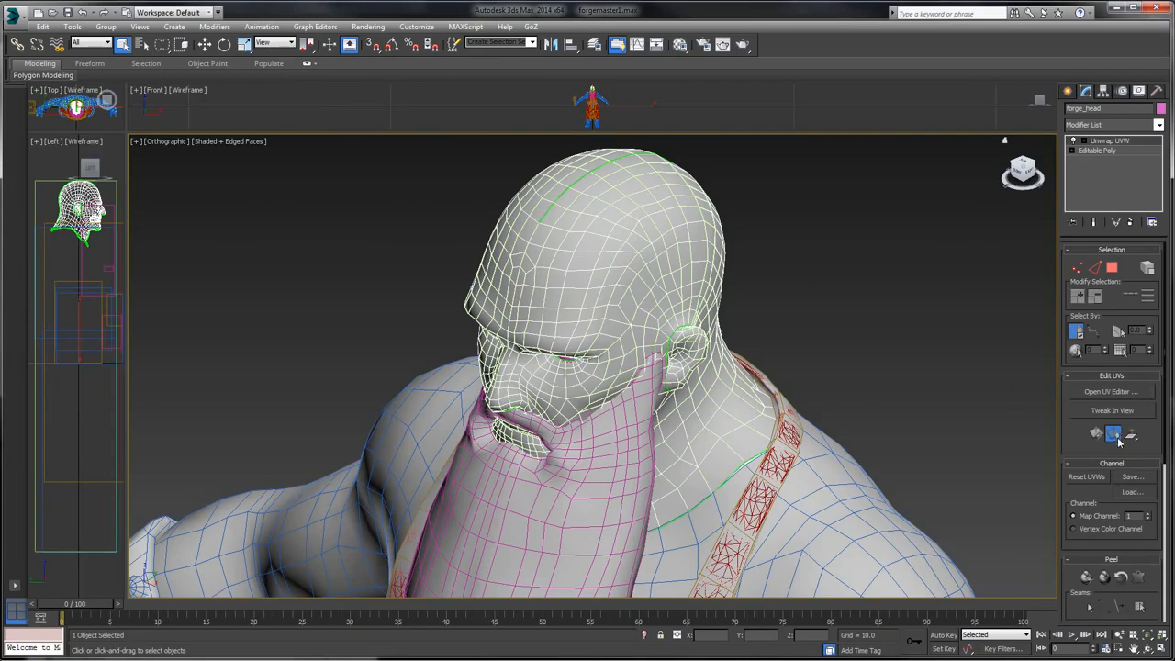
{"action": "left_click", "coordinate": [1110, 391]}
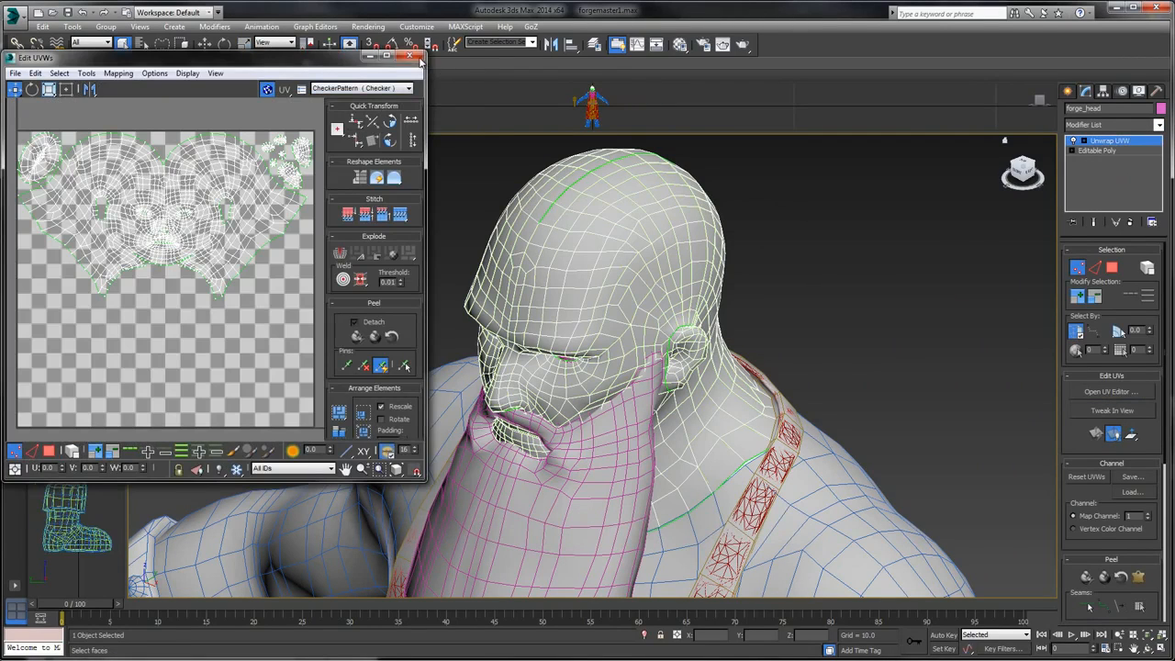
{"action": "left_click", "coordinate": [410, 56]}
- Hide everything in the scene except the selected head mesh
{"action": "scroll", "coordinate": [744, 328], "scroll_direction": "down", "scroll_amount": 4}
{"action": "middle_click_drag", "start_coordinate": [868, 281], "coordinate": [818, 263], "text": "alt"}
{"action": "scroll", "coordinate": [818, 263], "scroll_direction": "up", "scroll_amount": 4}
{"action": "right_click", "coordinate": [816, 261]}
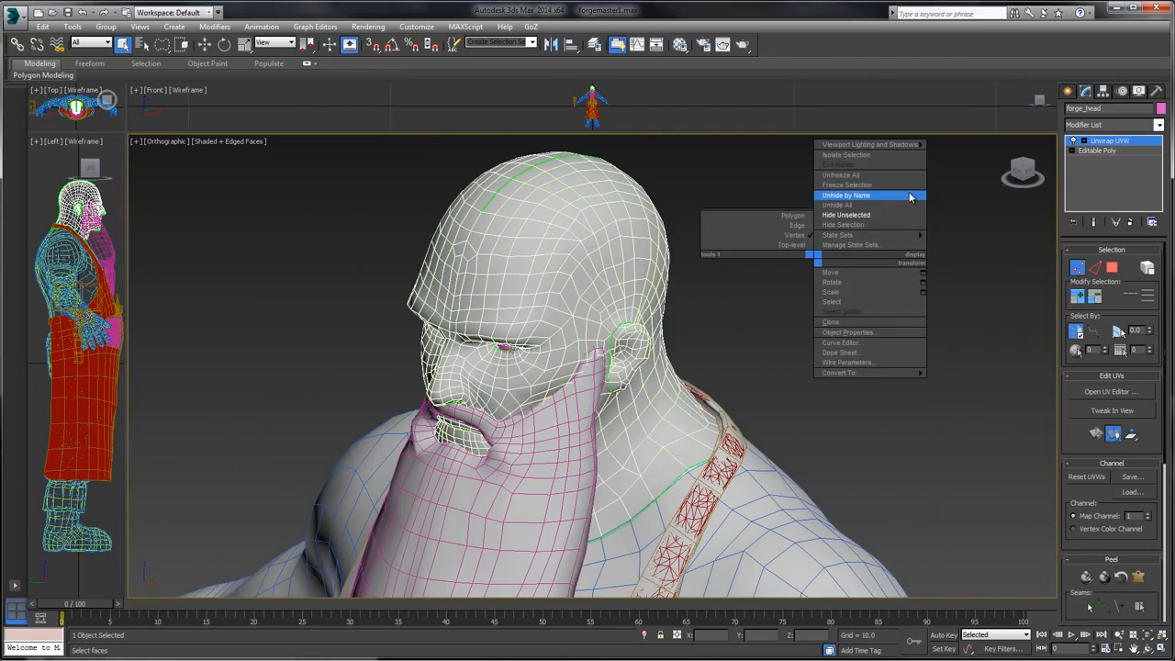
{"action": "left_click", "coordinate": [858, 214]}
- Collapse the head's Unwrap UVW modifier down into its Editable Poly
{"action": "middle_click_drag", "start_coordinate": [798, 335], "coordinate": [918, 241], "text": "alt"}
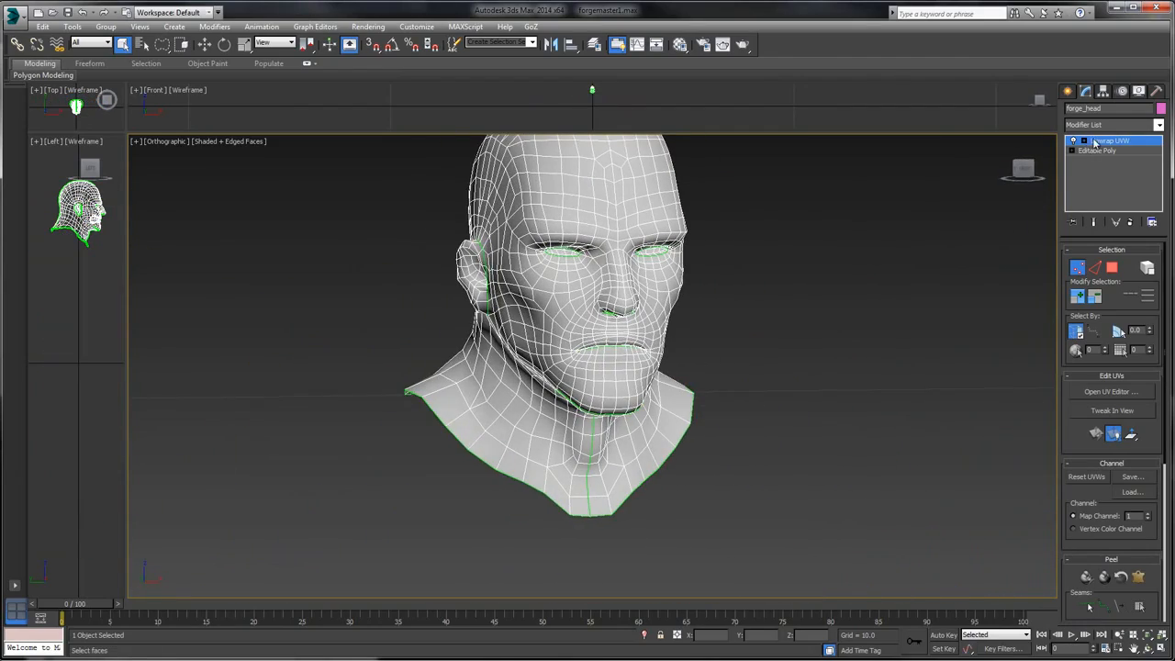
{"action": "right_click", "coordinate": [1106, 141]}
{"action": "left_click", "coordinate": [1055, 264]}
{"action": "left_click", "coordinate": [643, 387]}
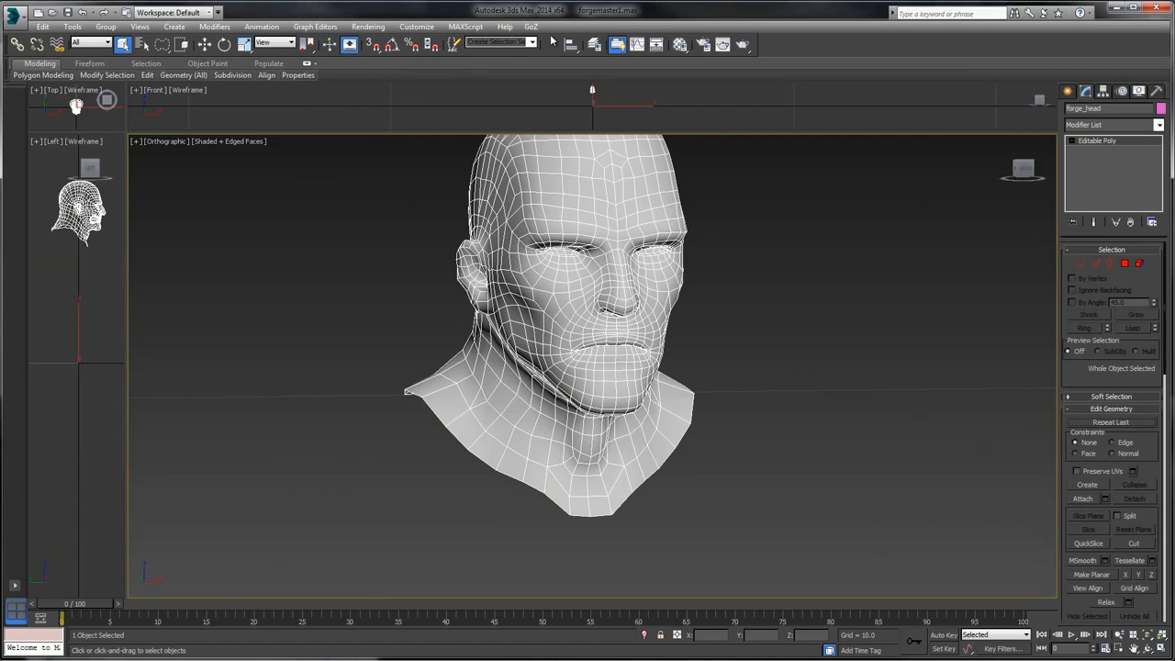
- Expand the highres layer in the layer manager and unhide the forge_body_uv object
{"action": "left_click", "coordinate": [594, 43]}
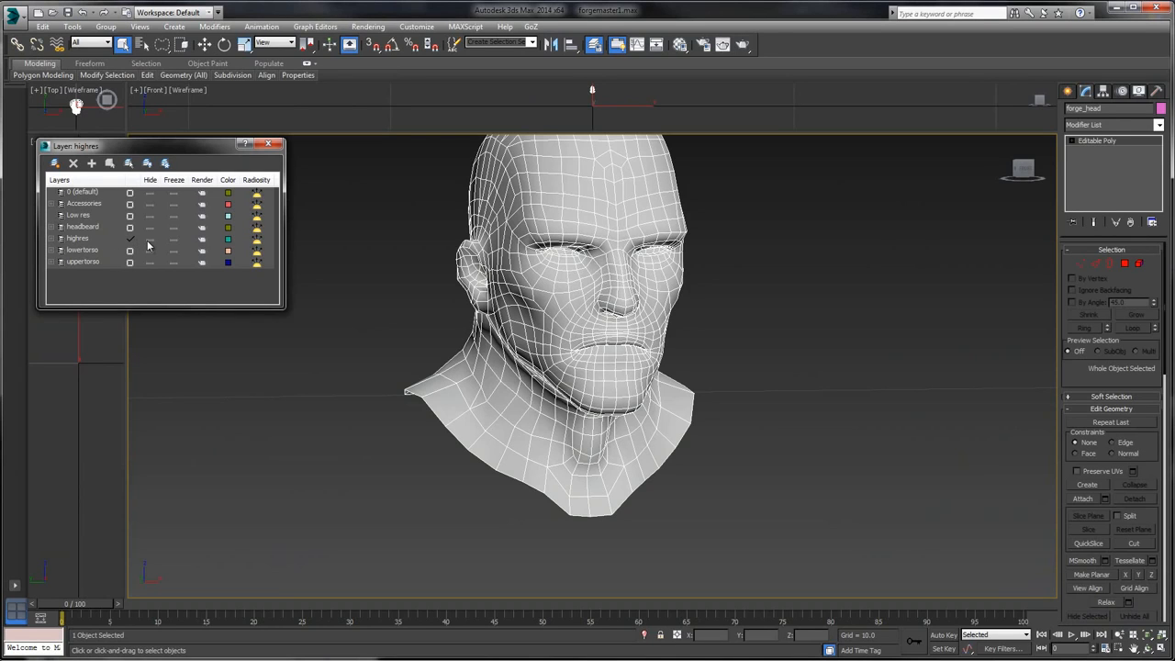
{"action": "left_click", "coordinate": [147, 242]}
{"action": "left_click", "coordinate": [53, 239]}
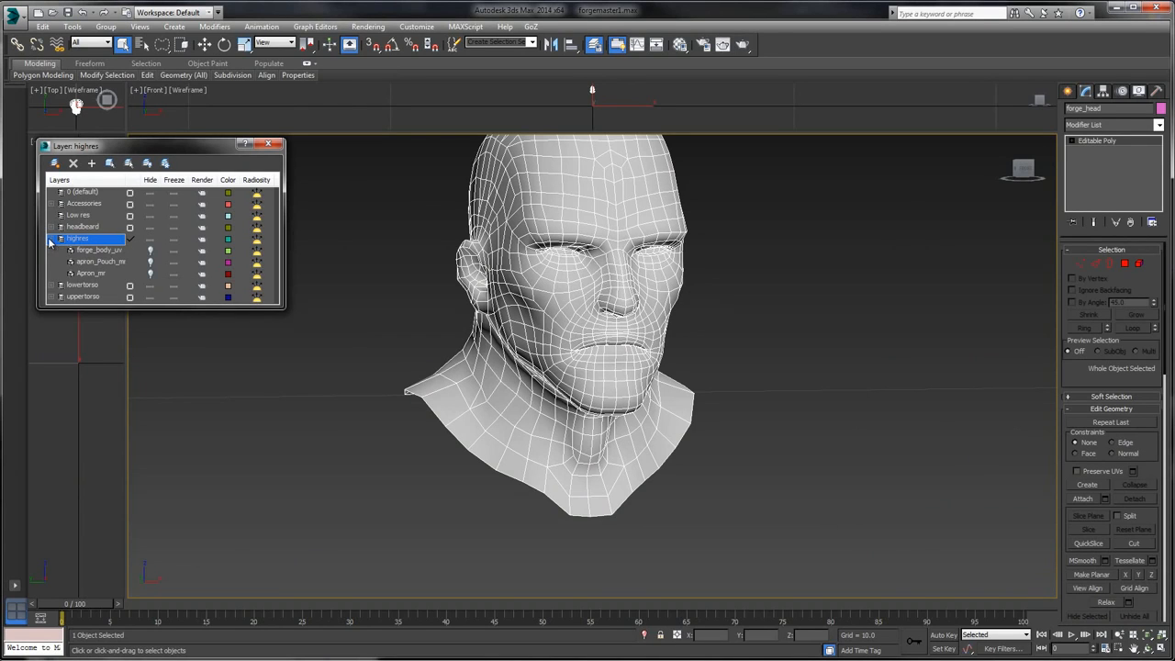
{"action": "left_click", "coordinate": [98, 250]}
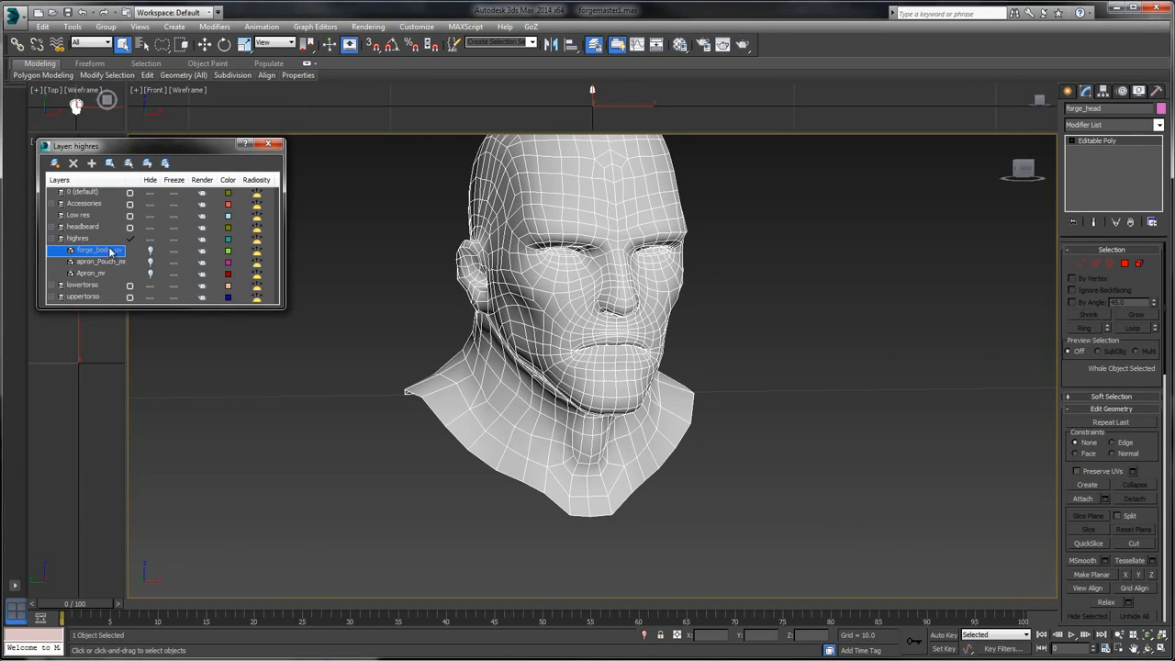
{"action": "left_click", "coordinate": [150, 251]}
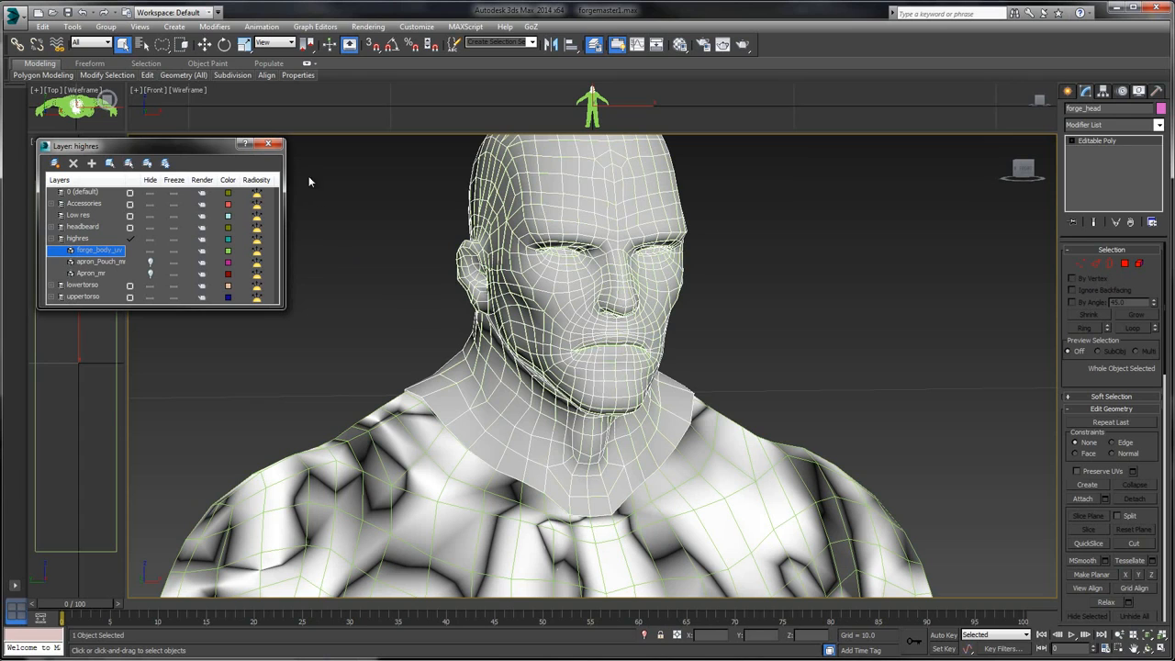
- Delete the forge_body_uv mesh from the scene
{"action": "right_click", "coordinate": [82, 250]}
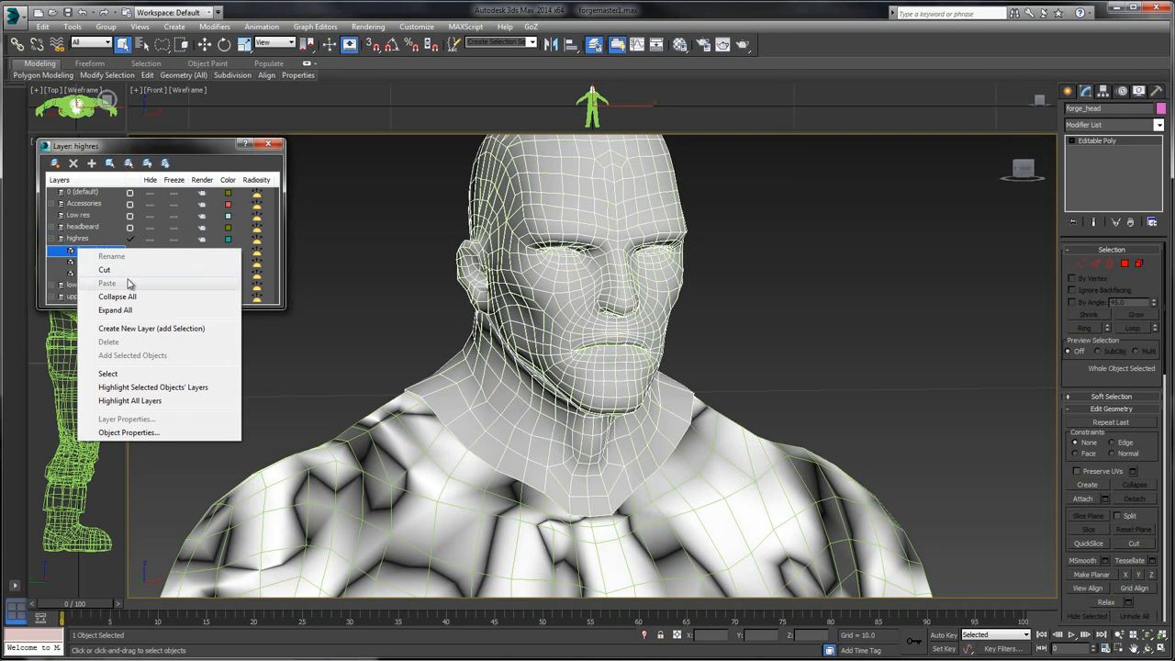
{"action": "left_click", "coordinate": [669, 545]}
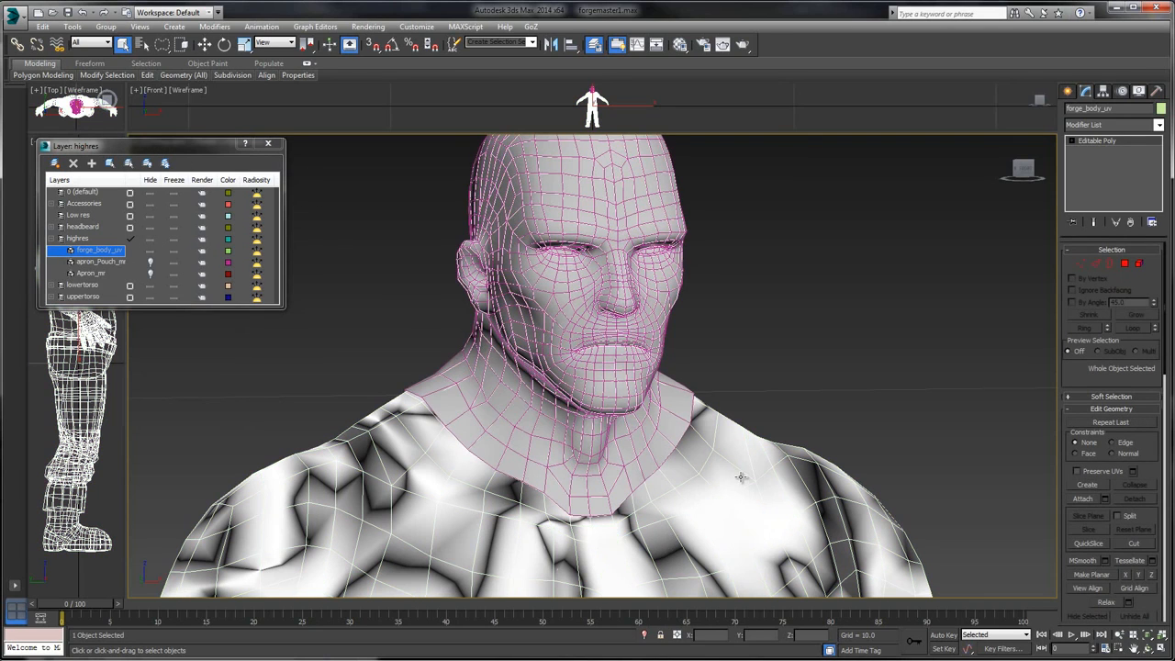
{"action": "key", "text": "Delete"}
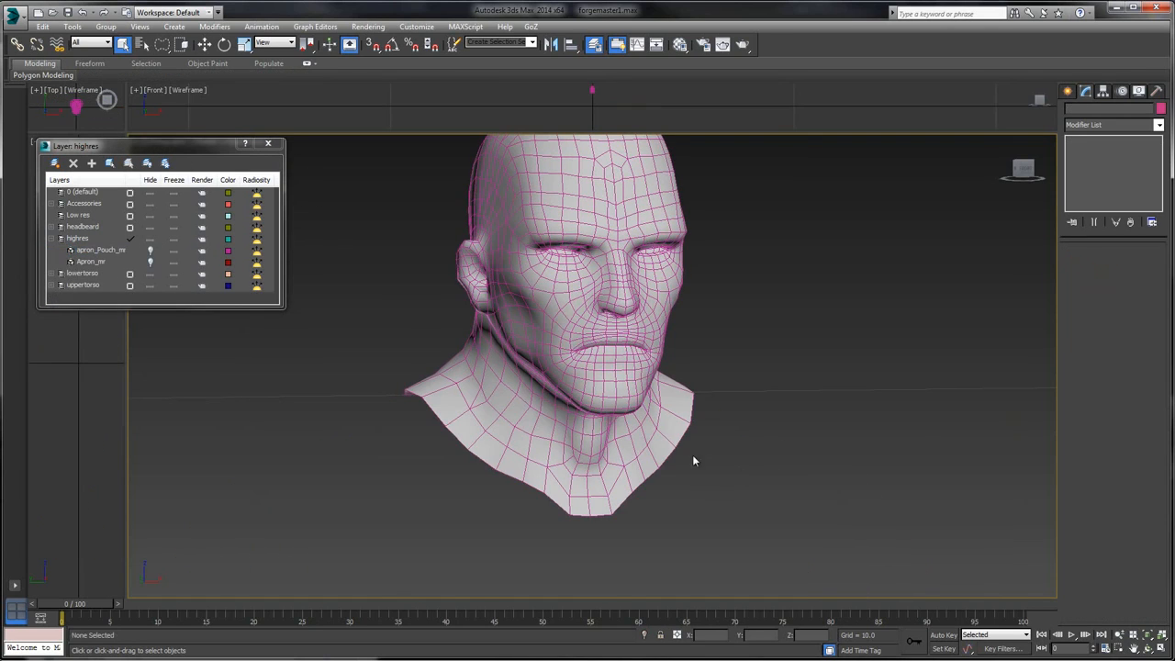
- Check the highres layer's properties without changing anything and close the layer manager
{"action": "left_click", "coordinate": [92, 252]}
{"action": "left_click", "coordinate": [78, 262]}
{"action": "left_click", "coordinate": [65, 238]}
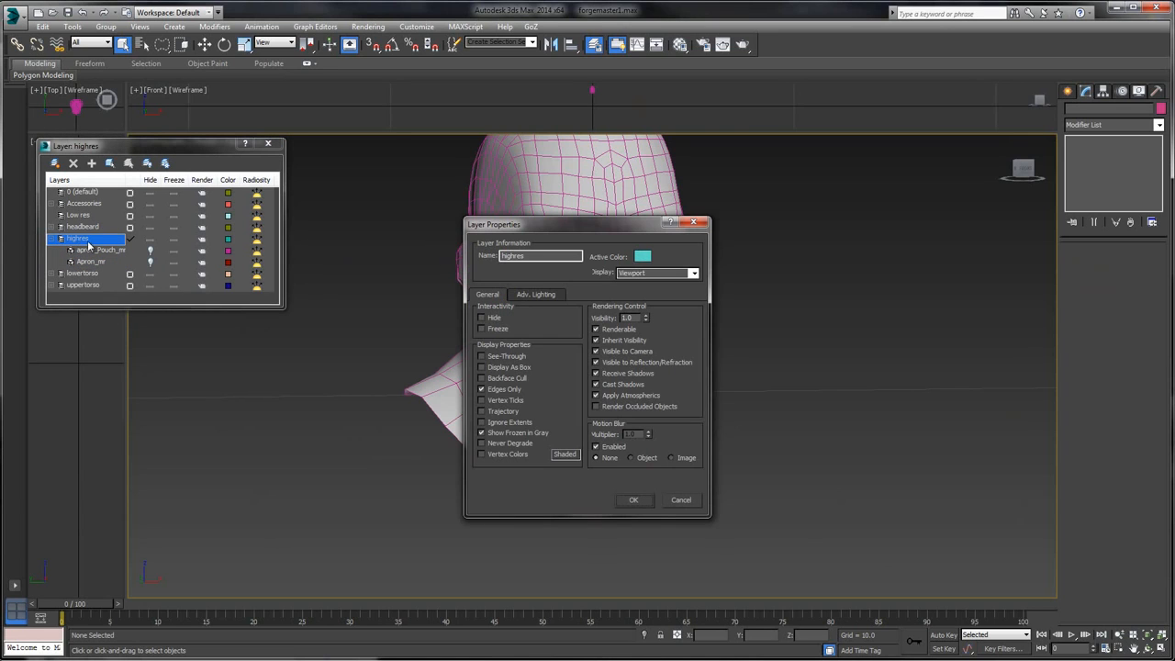
{"action": "left_click", "coordinate": [695, 223]}
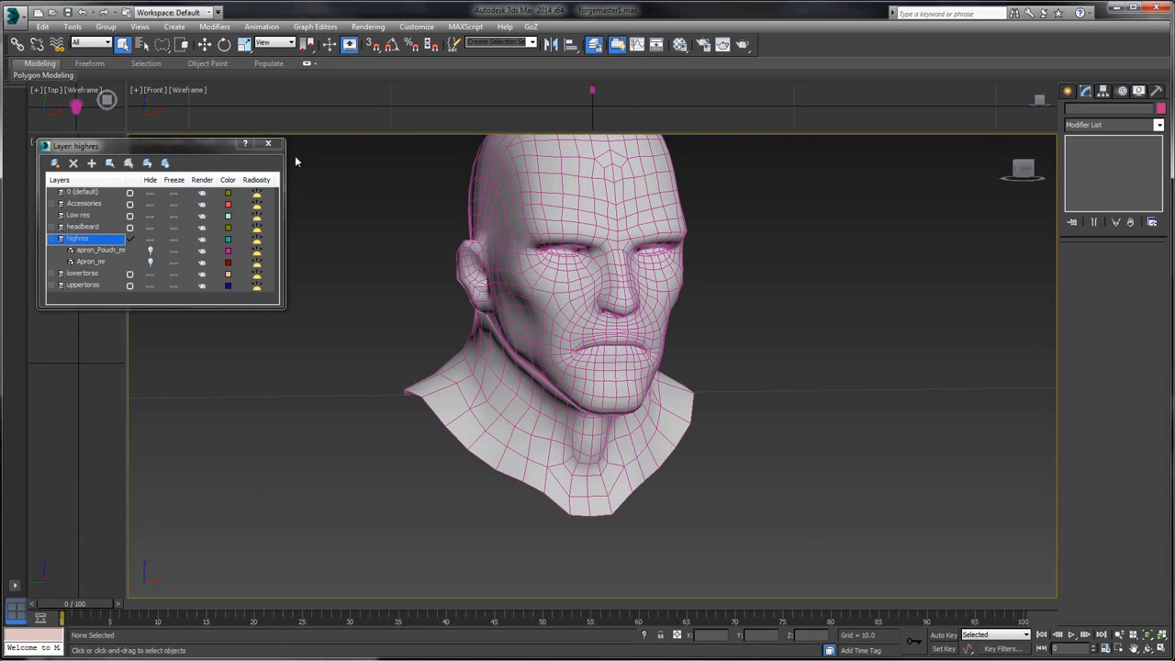
{"action": "left_click", "coordinate": [267, 143]}
- Import upperbody_mr.OBJ from the 2_Medium Res exports folder as a single Editable Poly mesh
{"action": "left_click", "coordinate": [13, 13]}
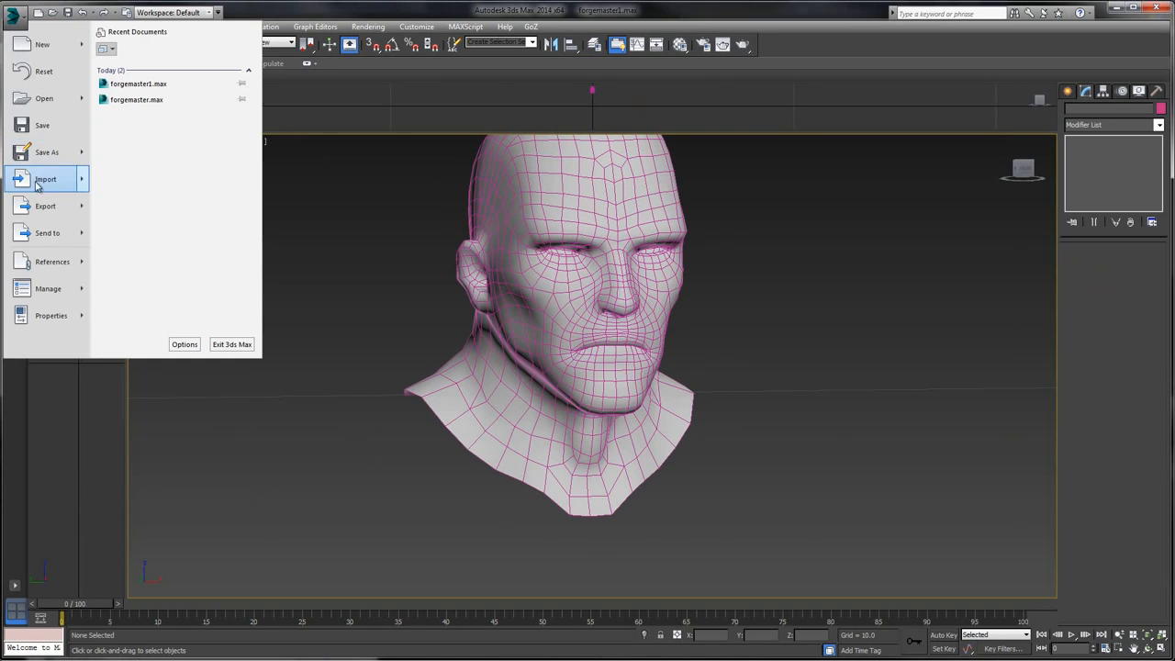
{"action": "left_click", "coordinate": [36, 191]}
{"action": "left_click", "coordinate": [257, 51]}
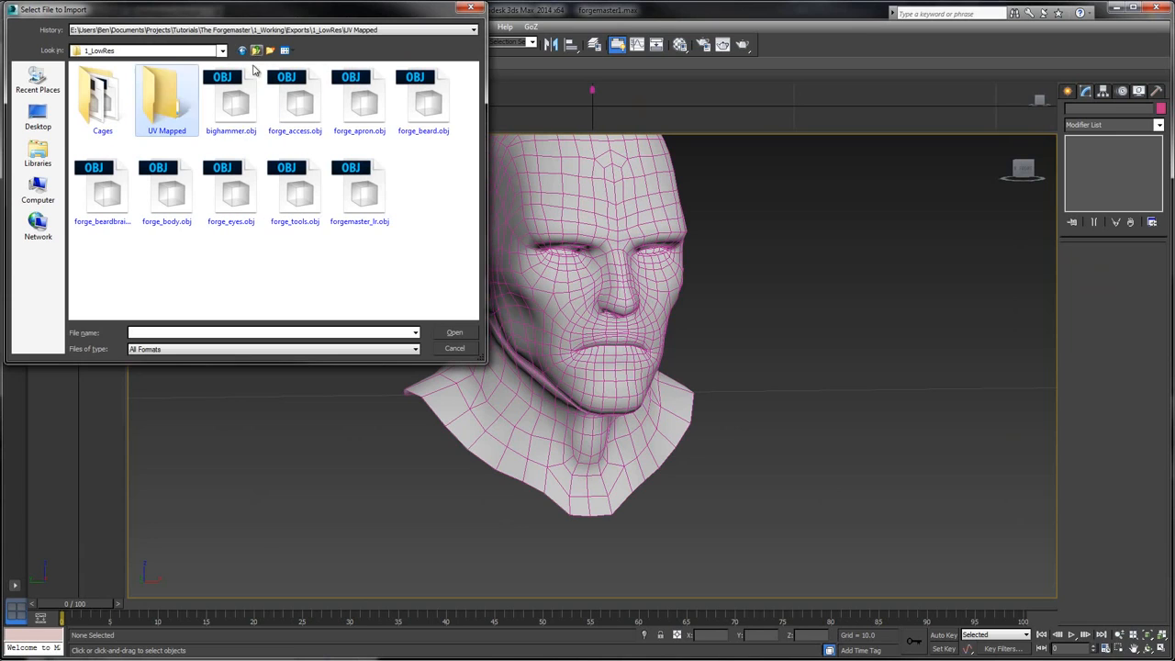
{"action": "left_click", "coordinate": [257, 51]}
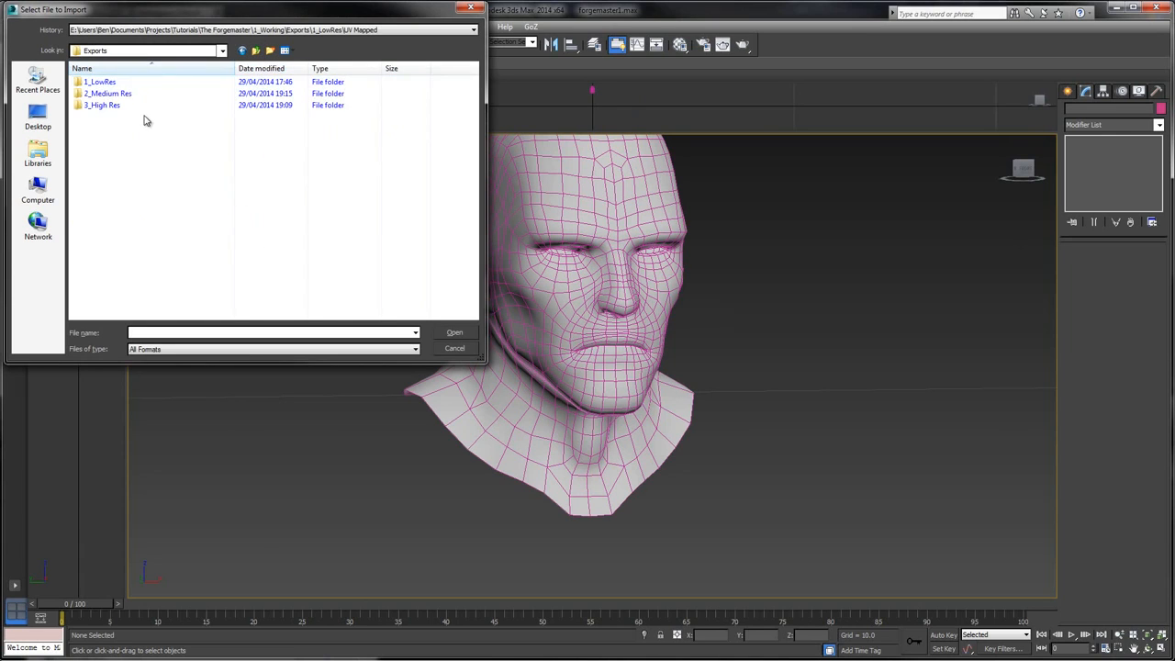
{"action": "double_click", "coordinate": [138, 98]}
{"action": "left_click", "coordinate": [166, 101]}
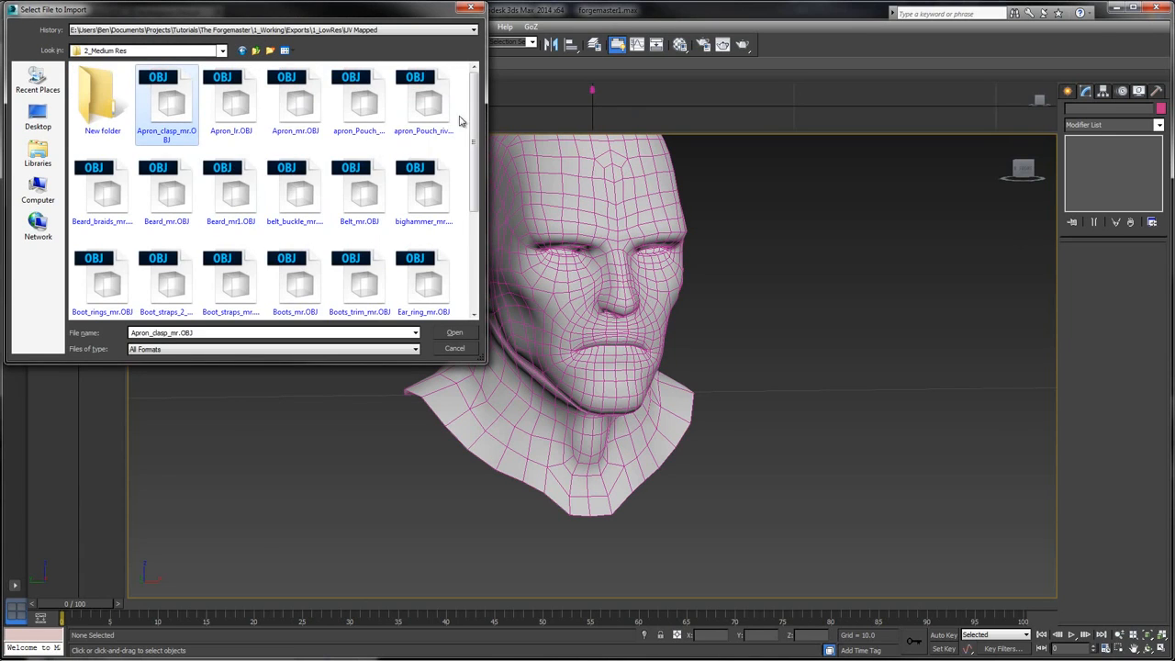
{"action": "left_click_drag", "start_coordinate": [474, 128], "coordinate": [474, 234]}
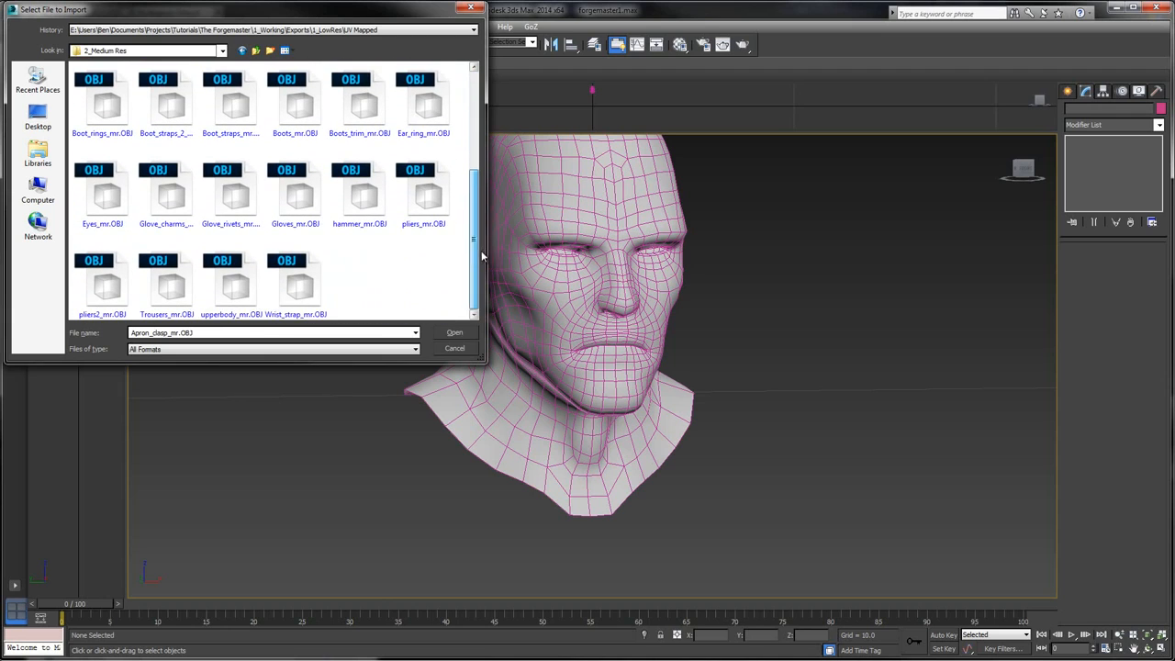
{"action": "left_click", "coordinate": [244, 284]}
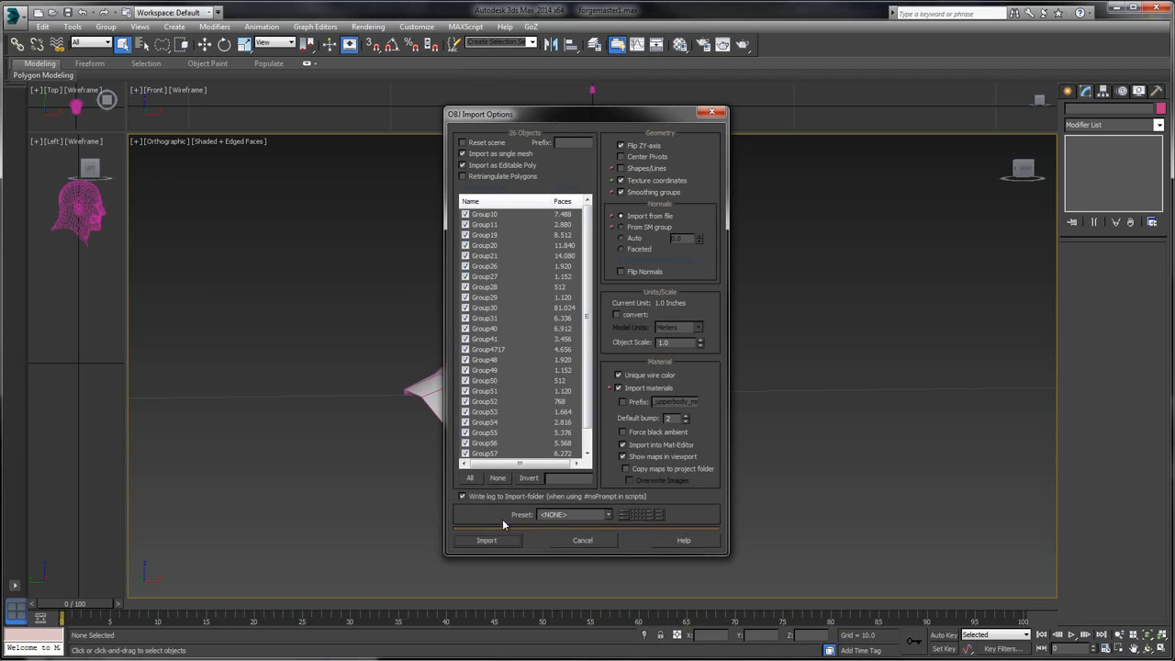
{"action": "left_click", "coordinate": [478, 542]}
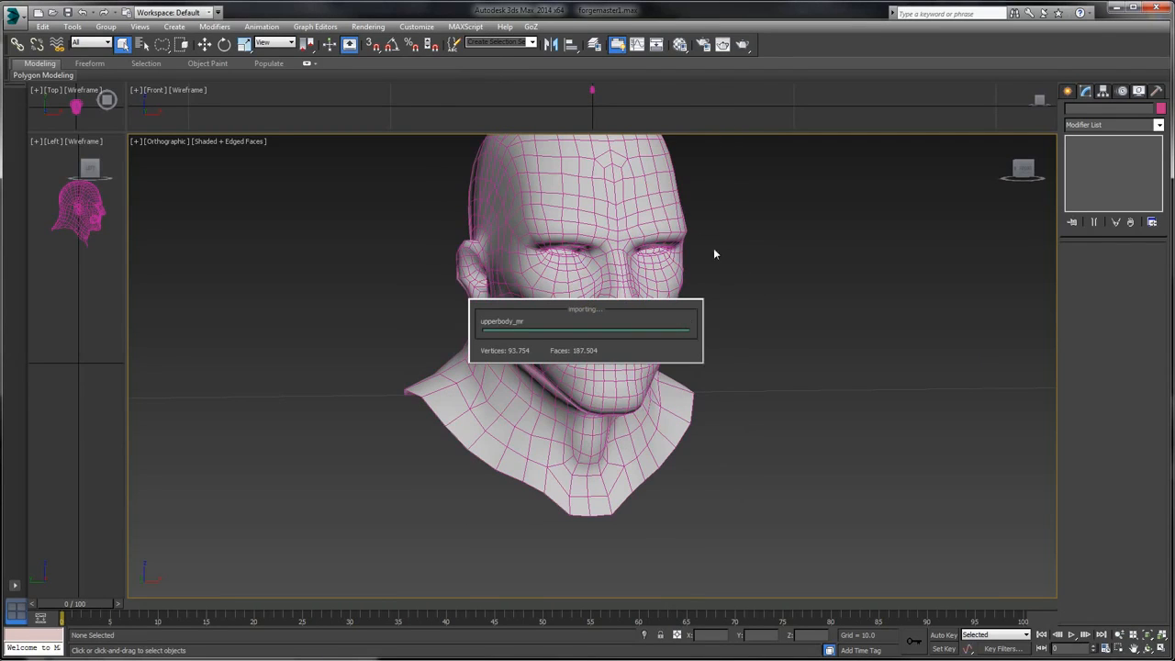
- Select the forge_head mesh beside the imported upper body and apply a Push modifier to it
{"action": "left_click", "coordinate": [726, 393]}
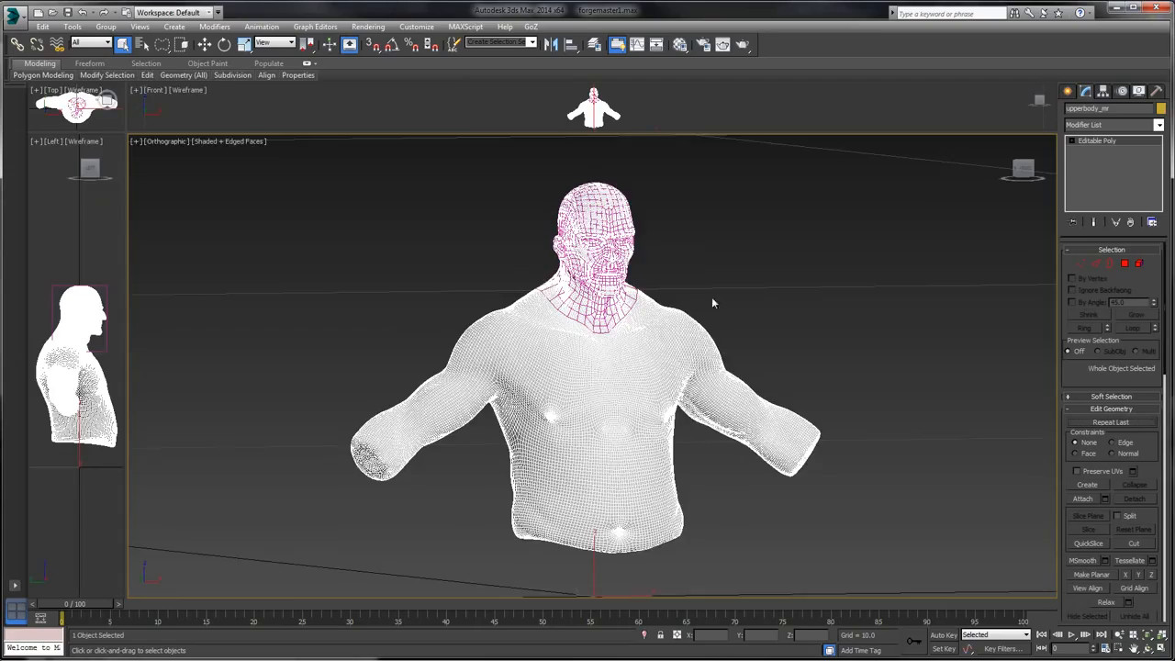
{"action": "scroll", "coordinate": [717, 307], "scroll_direction": "up", "scroll_amount": 6}
{"action": "scroll", "coordinate": [665, 301], "scroll_direction": "up", "scroll_amount": 3}
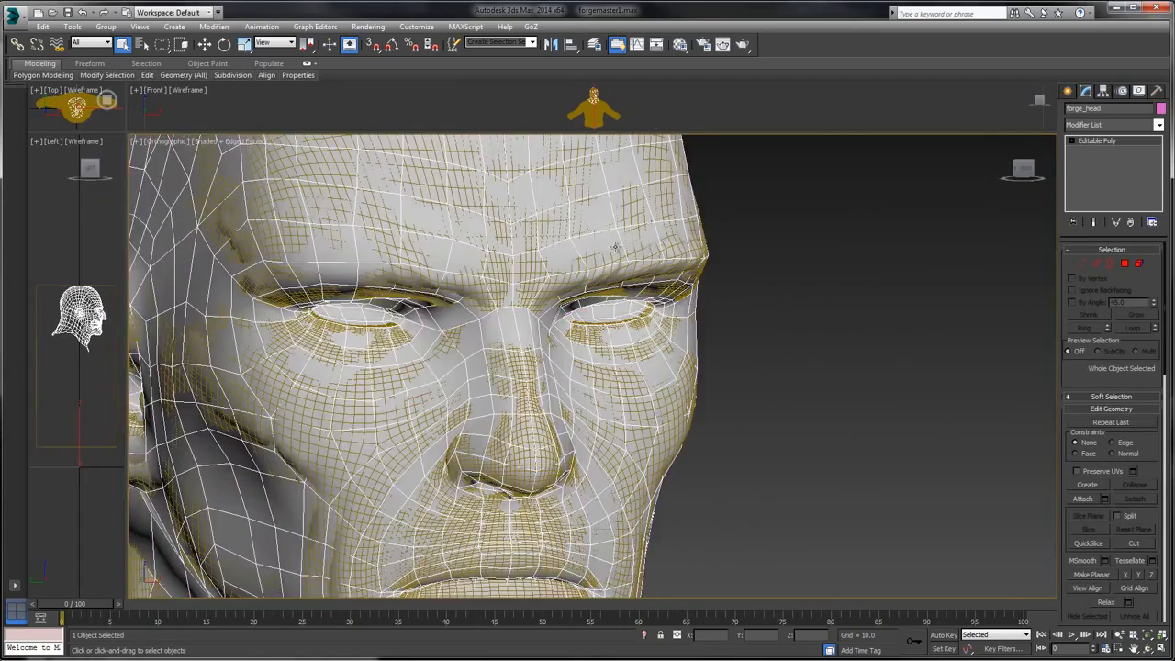
{"action": "middle_click_drag", "start_coordinate": [792, 240], "coordinate": [904, 275]}
{"action": "left_click", "coordinate": [1112, 126]}
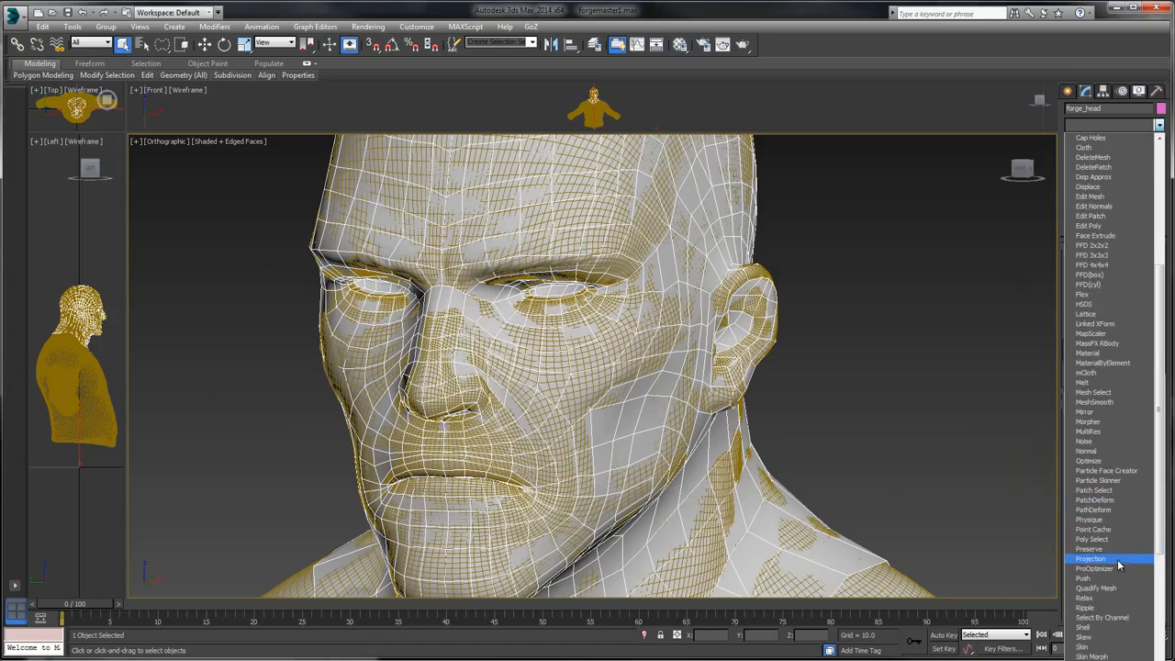
{"action": "left_click", "coordinate": [1101, 591]}
- Set the head's Push value to 0.001
{"action": "left_click", "coordinate": [1138, 265]}
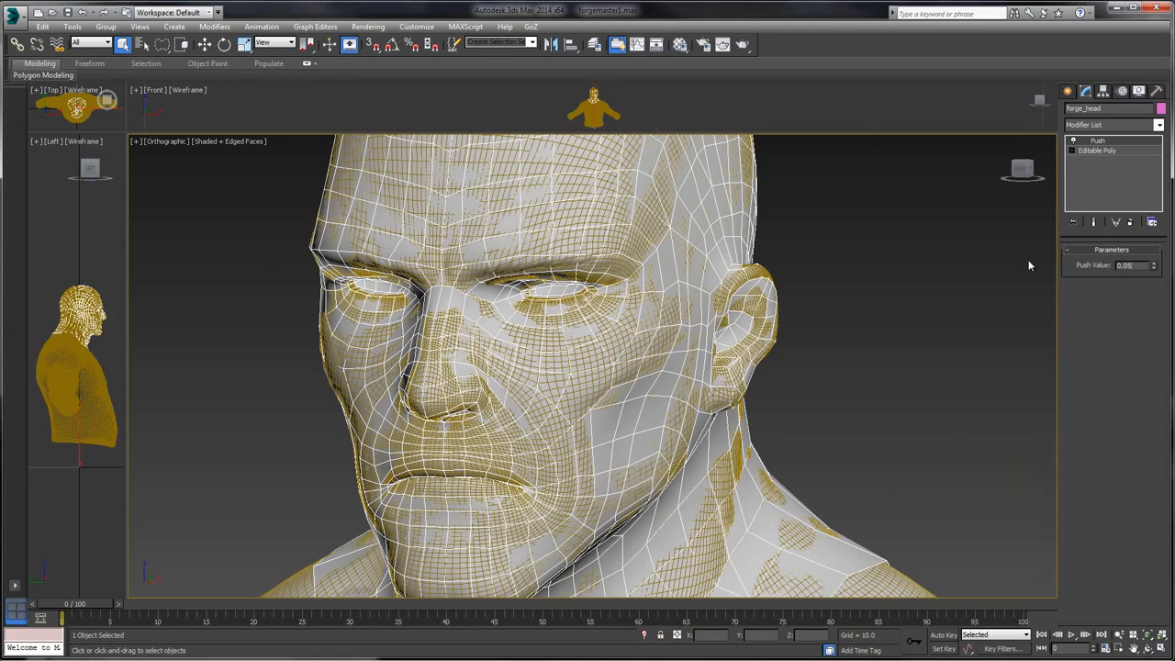
{"action": "type", "text": "0.05"}
{"action": "key", "text": "Return"}
{"action": "type", "text": "0."}
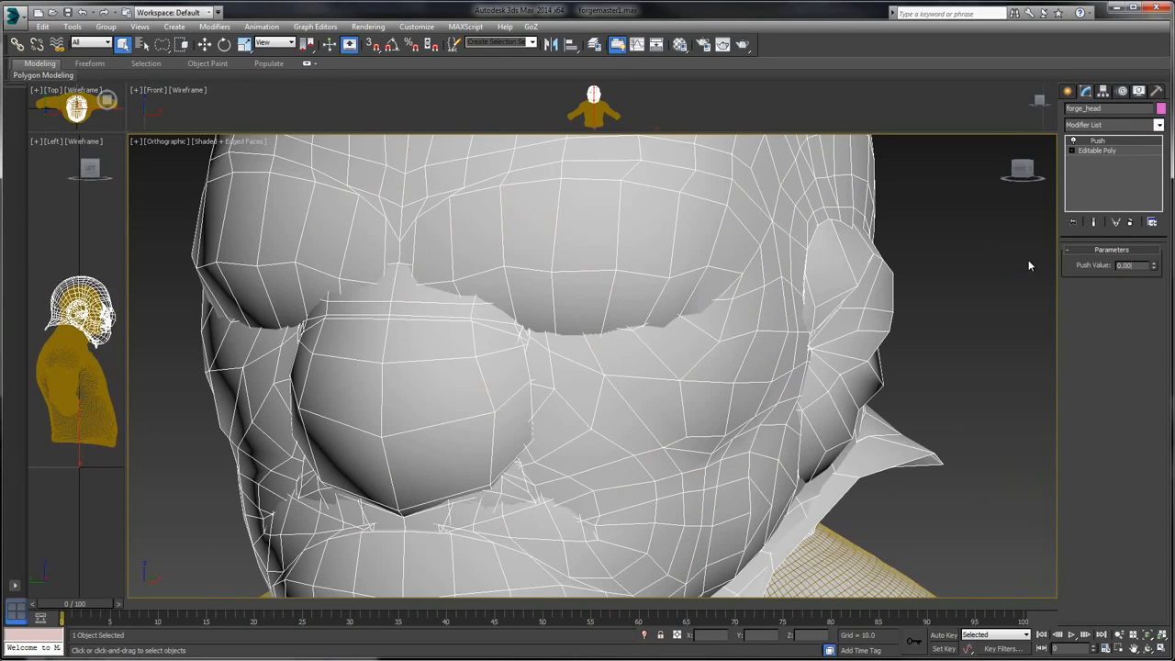
{"action": "key", "text": "Return"}
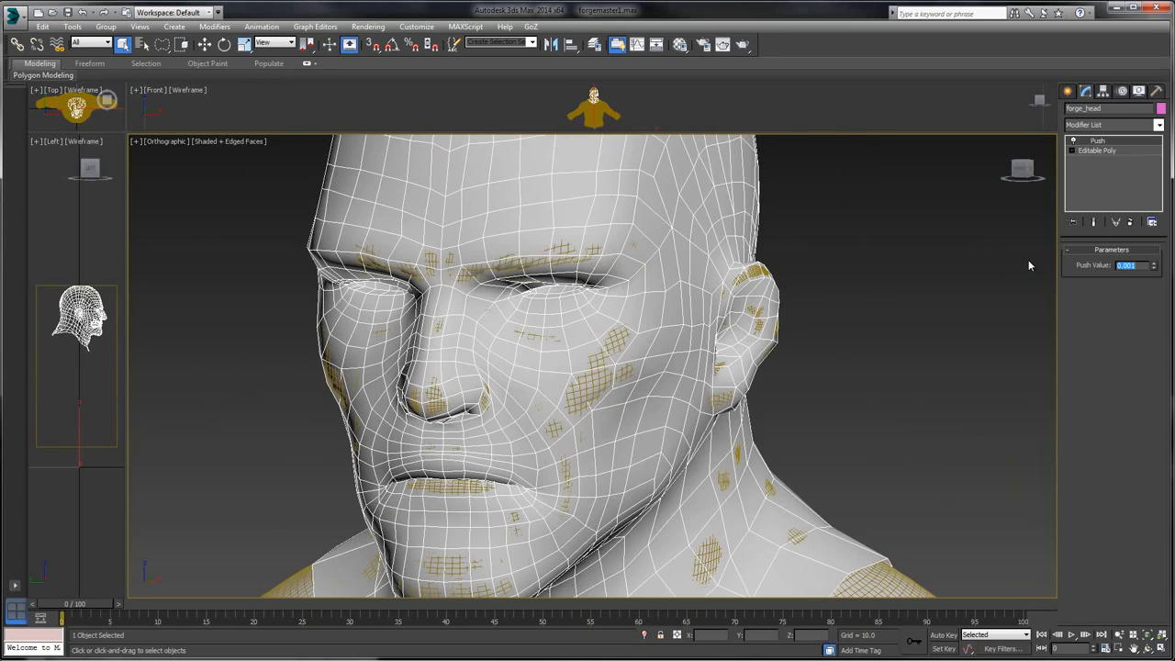
- Collapse the head's Push modifier into the Editable Poly
{"action": "right_click", "coordinate": [1117, 144]}
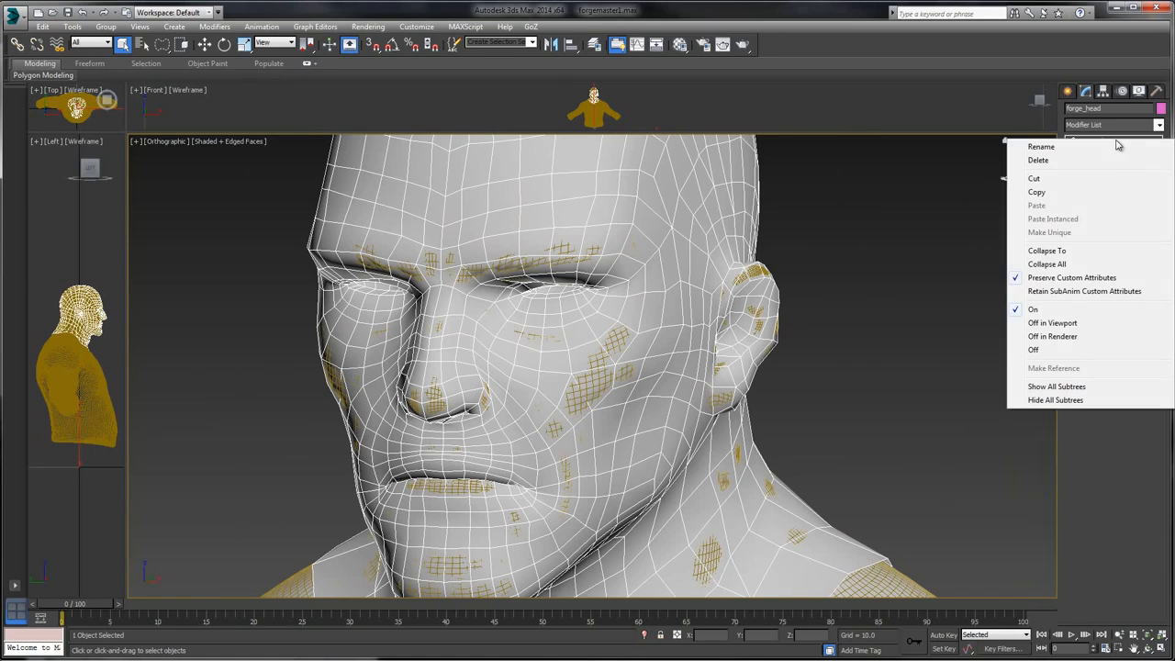
{"action": "left_click", "coordinate": [1046, 251]}
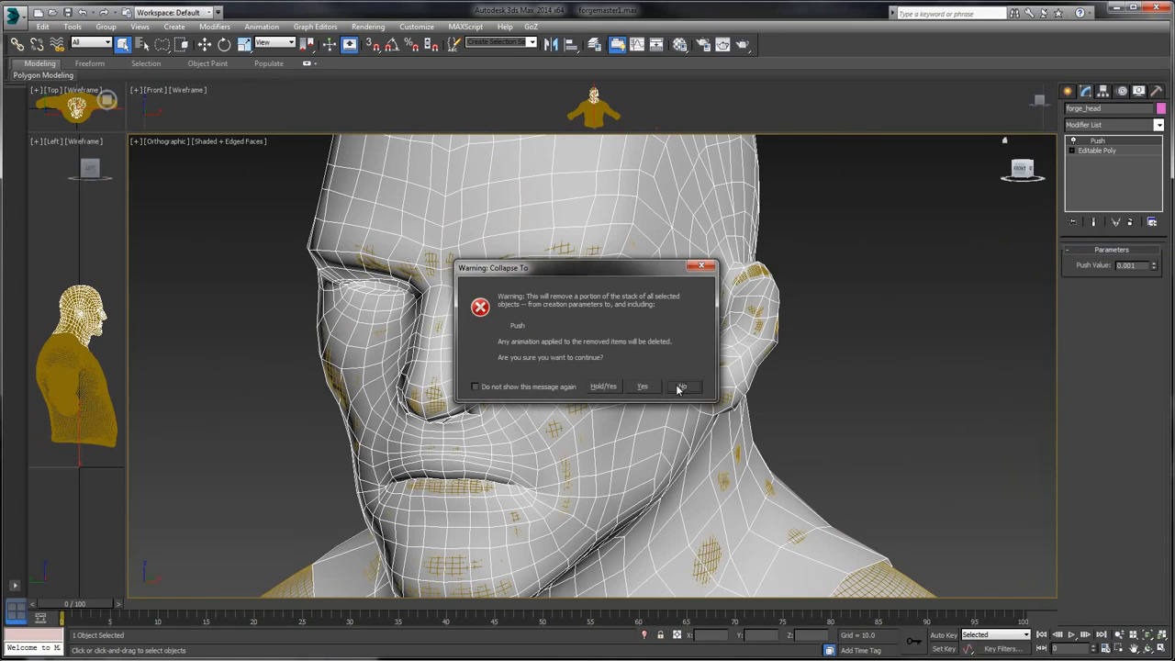
{"action": "left_click", "coordinate": [643, 387]}
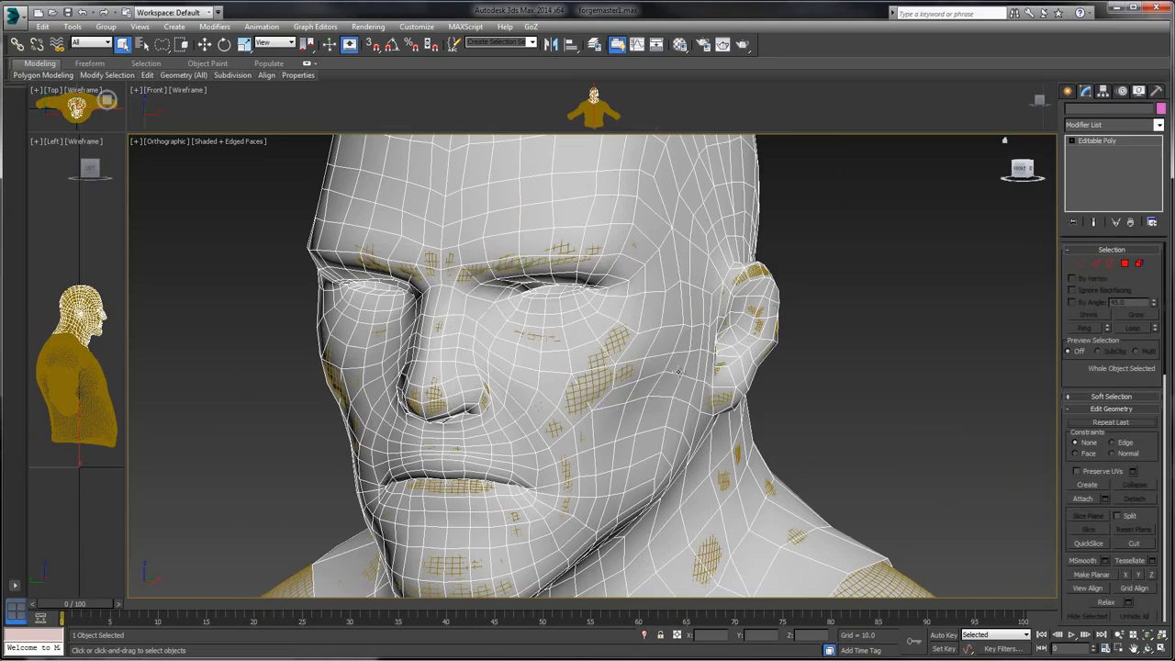
- Examine the head mesh's lips and mouth corners up close against the underlying medium-res body, including see-through and vertex views
{"action": "middle_click_drag", "start_coordinate": [648, 390], "coordinate": [855, 365], "text": "alt"}
{"action": "scroll", "coordinate": [712, 328], "scroll_direction": "up", "scroll_amount": 8}
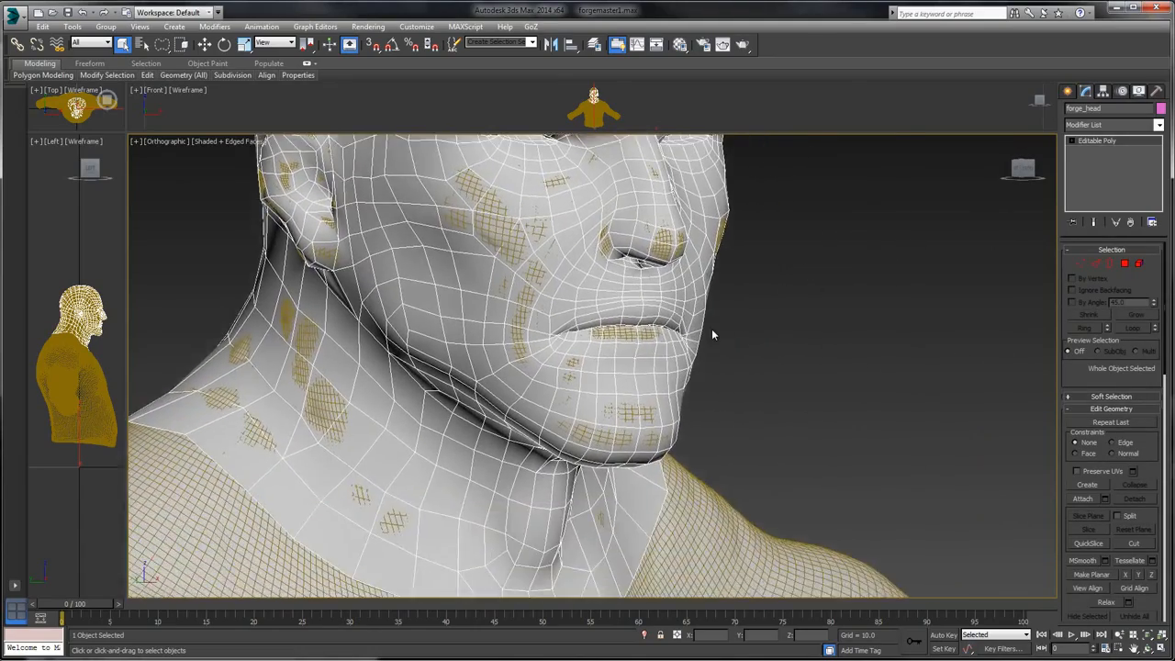
{"action": "middle_click_drag", "start_coordinate": [712, 317], "coordinate": [842, 264], "text": "alt"}
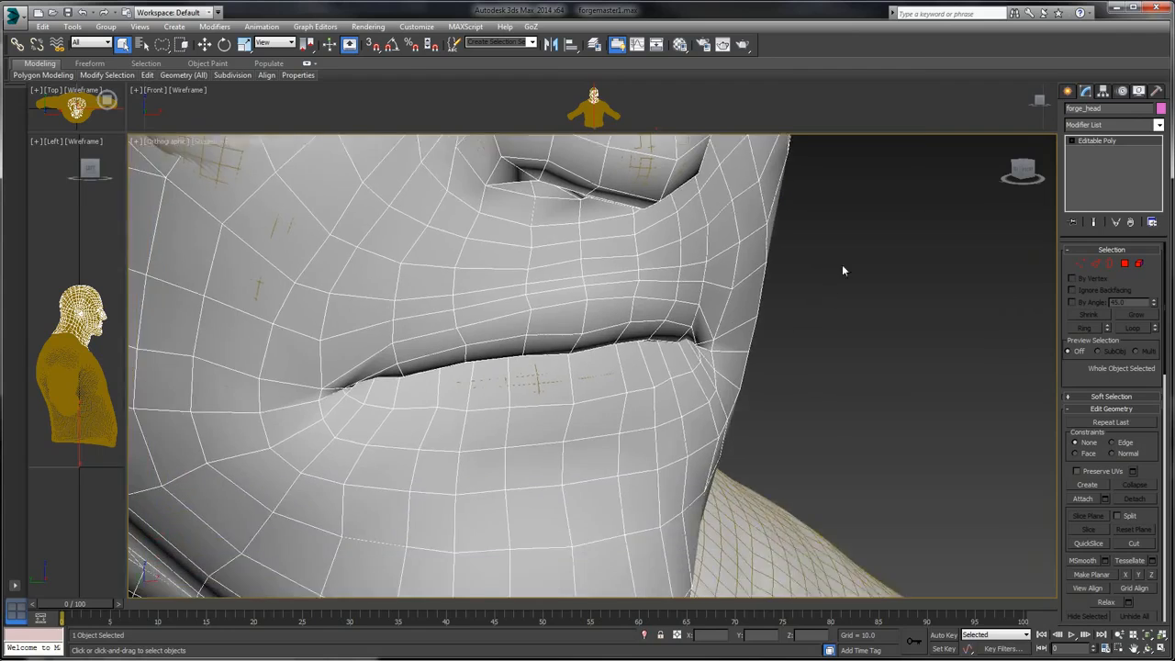
{"action": "scroll", "coordinate": [801, 304], "scroll_direction": "up", "scroll_amount": 3}
{"action": "middle_click_drag", "start_coordinate": [689, 313], "coordinate": [813, 273]}
{"action": "key", "text": "alt+x"}
{"action": "left_click", "coordinate": [1080, 264]}
{"action": "middle_click_drag", "start_coordinate": [1038, 283], "coordinate": [873, 260], "text": "alt"}
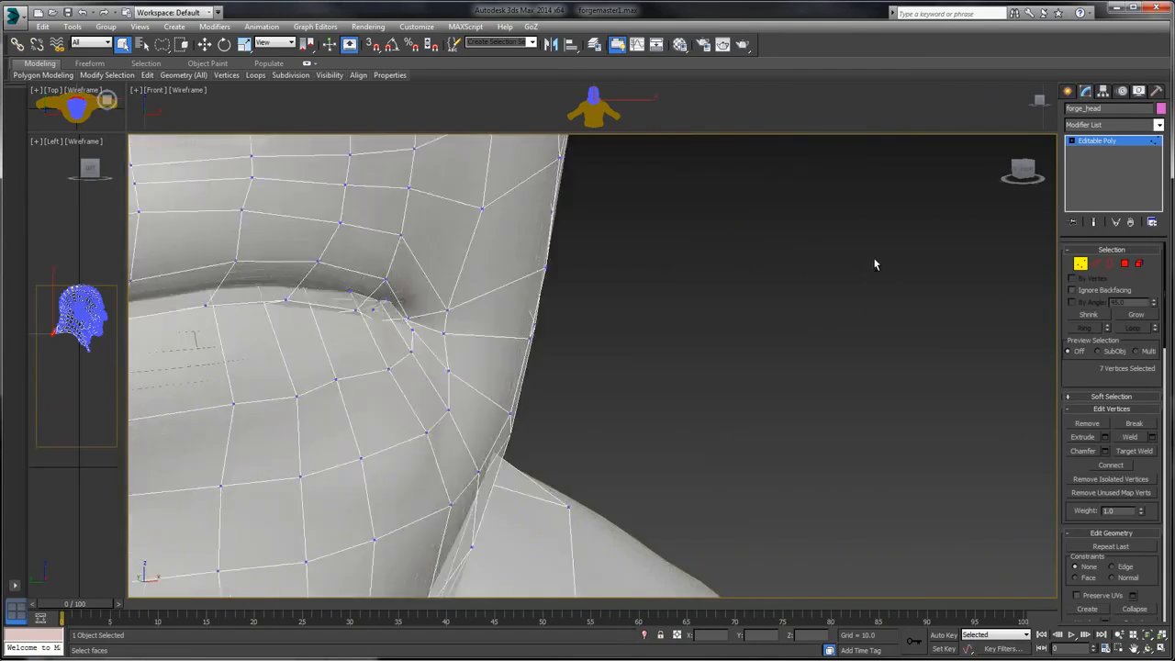
{"action": "middle_click_drag", "start_coordinate": [431, 241], "coordinate": [984, 279]}
{"action": "scroll", "coordinate": [865, 275], "scroll_direction": "down", "scroll_amount": 2}
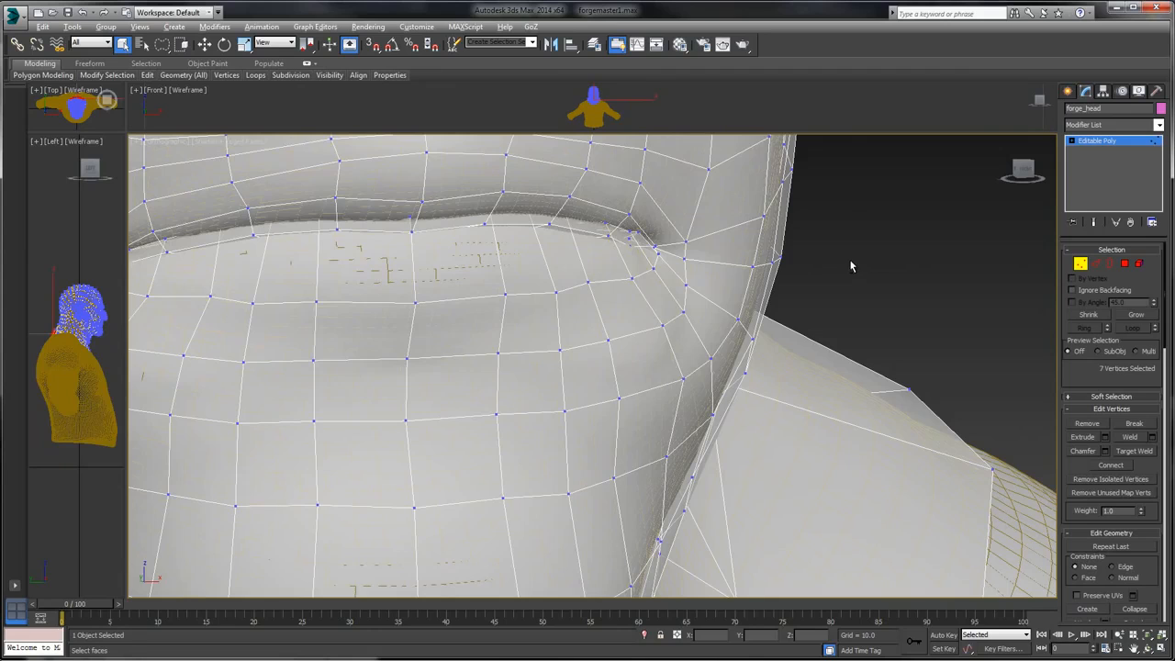
{"action": "key", "text": "alt+x"}
{"action": "middle_click_drag", "start_coordinate": [879, 252], "coordinate": [960, 291]}
- Select the edge loop running around the inner lips of the head mesh
{"action": "left_click", "coordinate": [1095, 264]}
{"action": "middle_click_drag", "start_coordinate": [919, 258], "coordinate": [982, 275]}
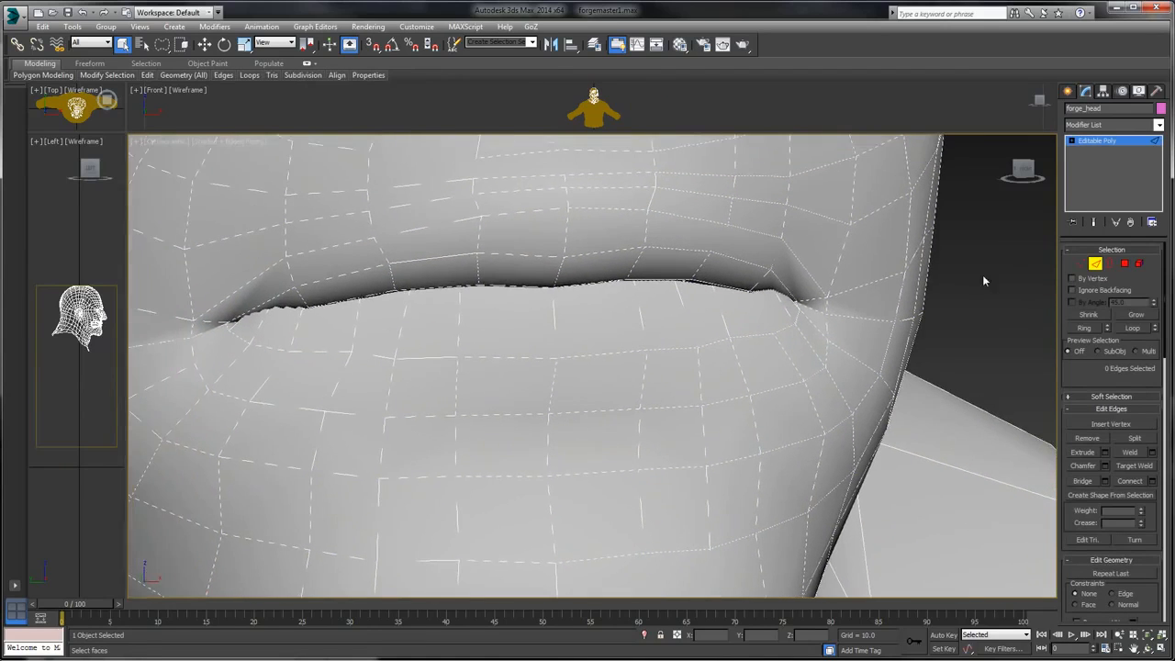
{"action": "mouse_move", "coordinate": [863, 238]}
{"action": "middle_mouse_down", "text": "alt"}
{"action": "mouse_move", "coordinate": [923, 258]}
{"action": "mouse_move", "coordinate": [854, 209]}
{"action": "middle_mouse_up", "text": "alt"}
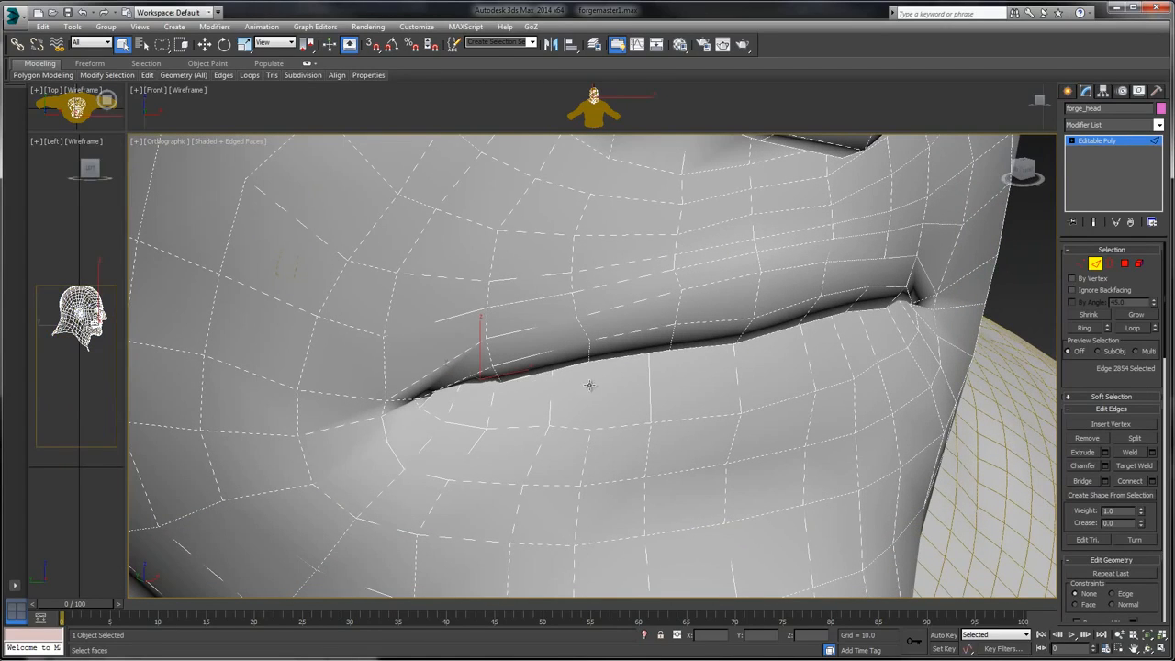
{"action": "scroll", "coordinate": [448, 362], "scroll_direction": "up", "scroll_amount": 5}
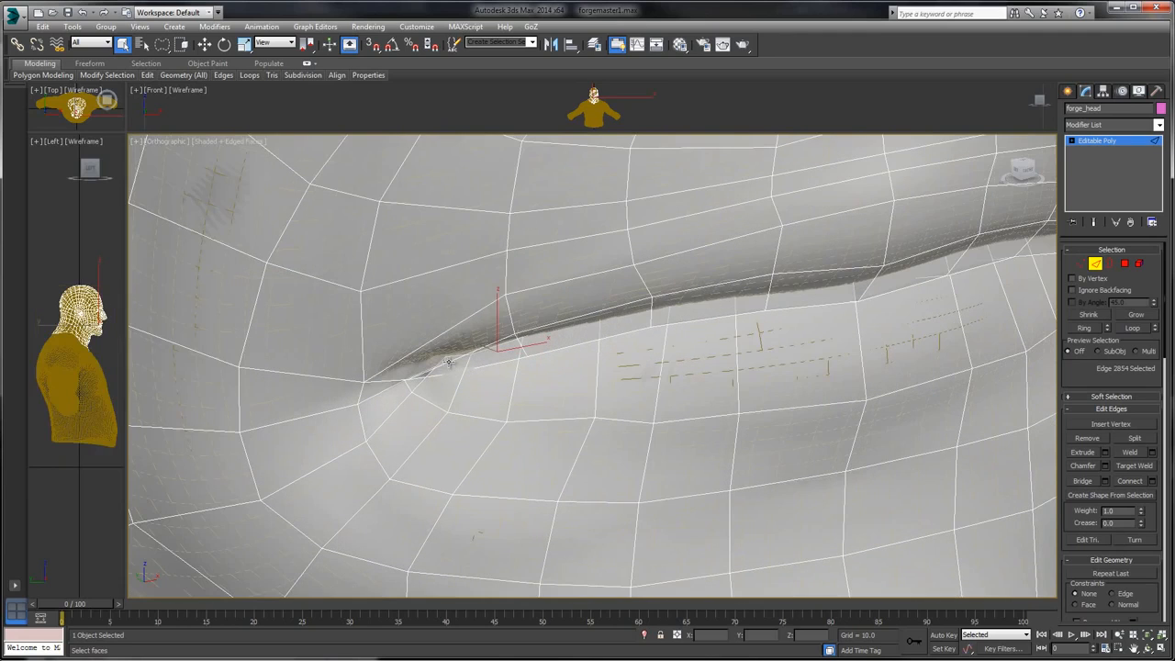
{"action": "left_click", "coordinate": [451, 357]}
{"action": "left_click", "coordinate": [495, 346]}
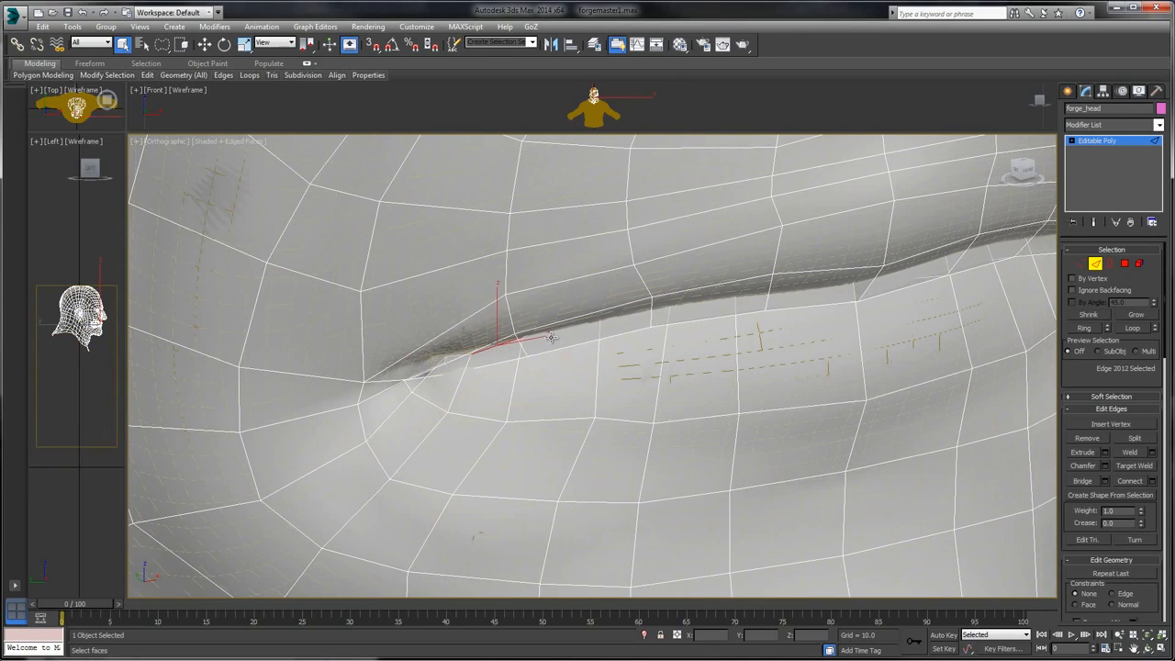
{"action": "middle_click_drag", "start_coordinate": [558, 336], "coordinate": [607, 258], "text": "alt"}
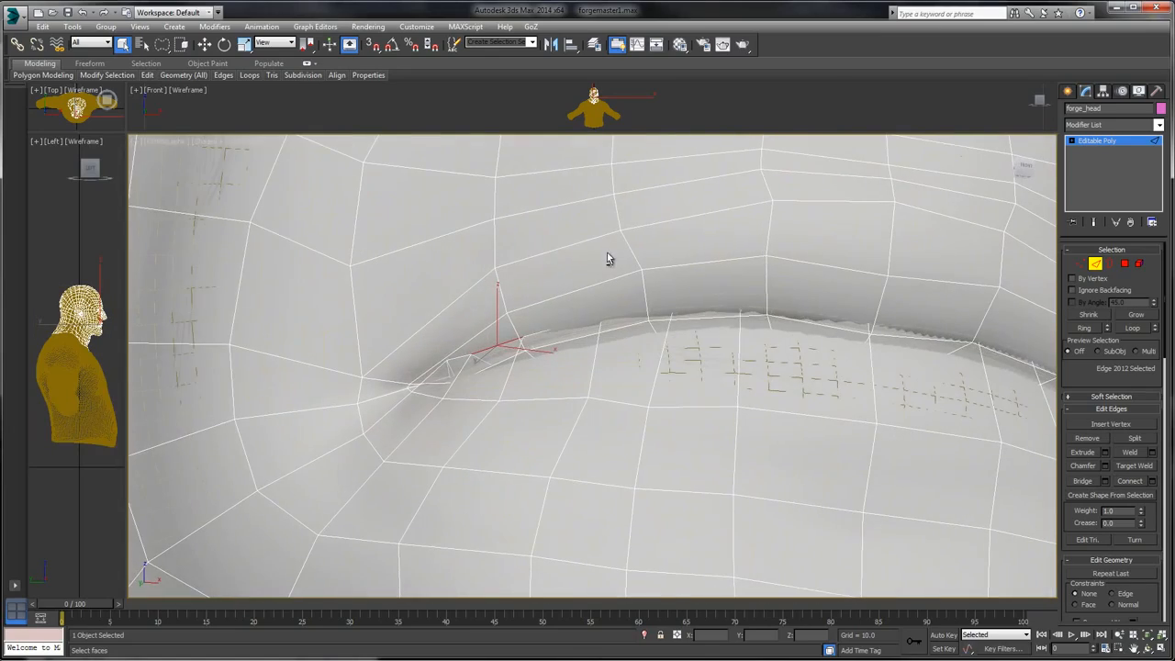
{"action": "left_click", "coordinate": [538, 330]}
{"action": "middle_click_drag", "start_coordinate": [725, 256], "coordinate": [747, 270], "text": "alt"}
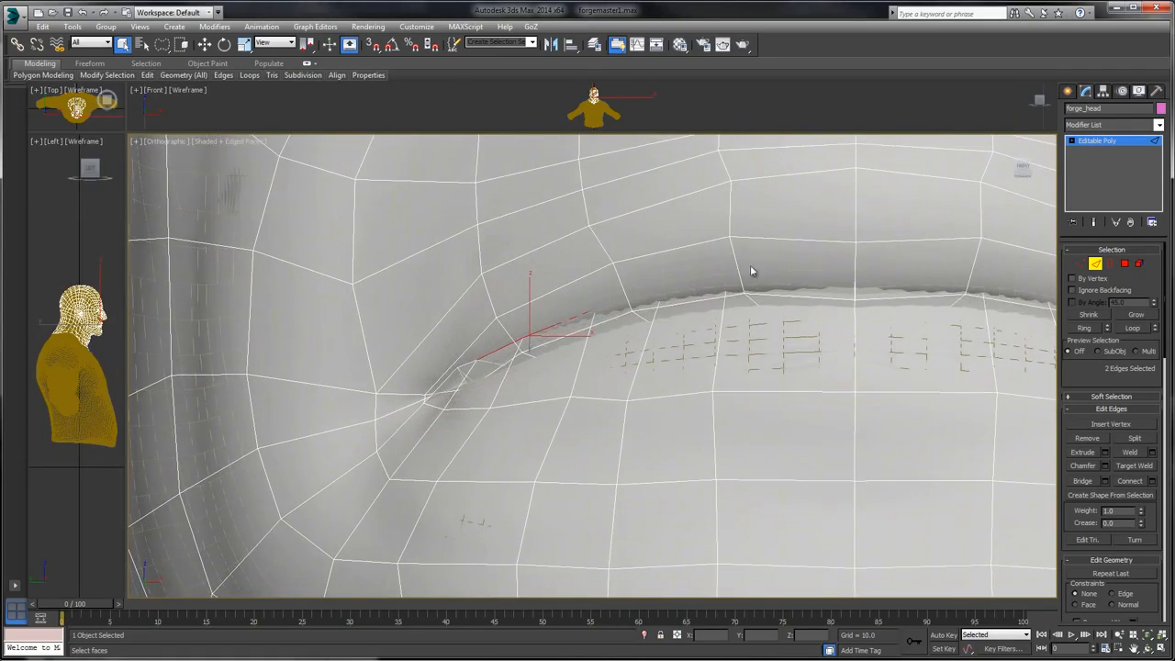
{"action": "left_click", "coordinate": [1133, 327]}
{"action": "middle_click_drag", "start_coordinate": [991, 336], "coordinate": [798, 271], "text": "alt"}
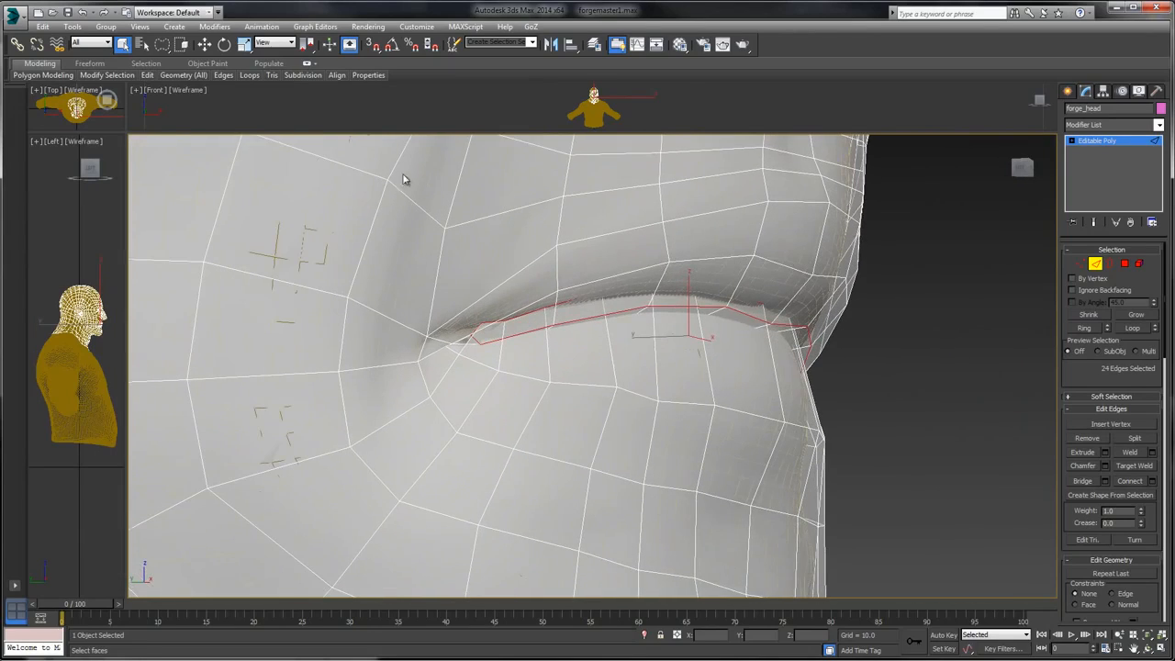
- Try to scale the selected inner-lip edge loop
{"action": "left_click", "coordinate": [242, 45]}
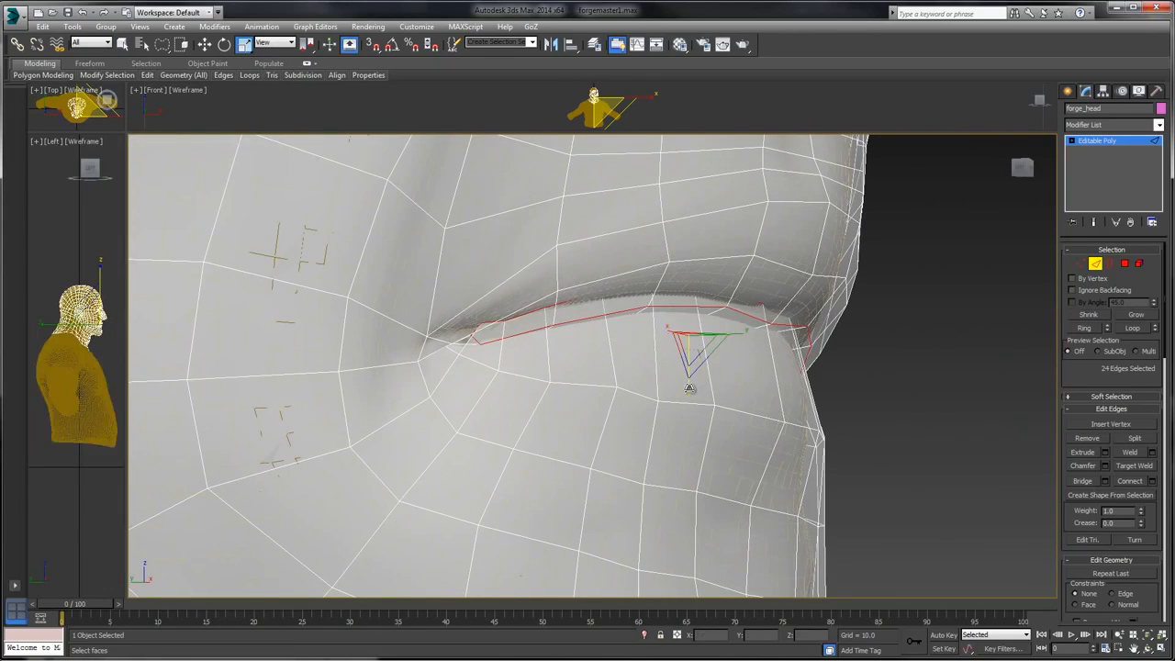
{"action": "left_click_drag", "start_coordinate": [688, 375], "coordinate": [689, 417]}
{"action": "key", "text": "ctrl+z"}
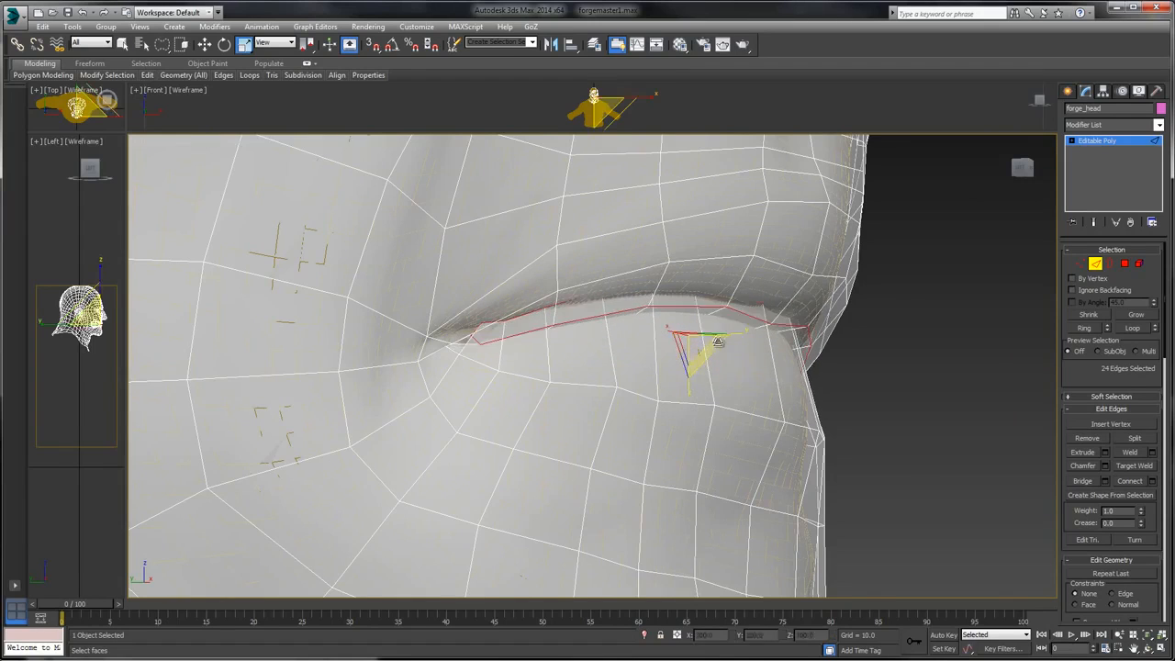
- Deselect the lower-lip part of the mouth loop and move the remaining 12 upper-lip edges down about 0.001 along Z
{"action": "middle_click_drag", "start_coordinate": [808, 275], "coordinate": [375, 410], "text": "alt"}
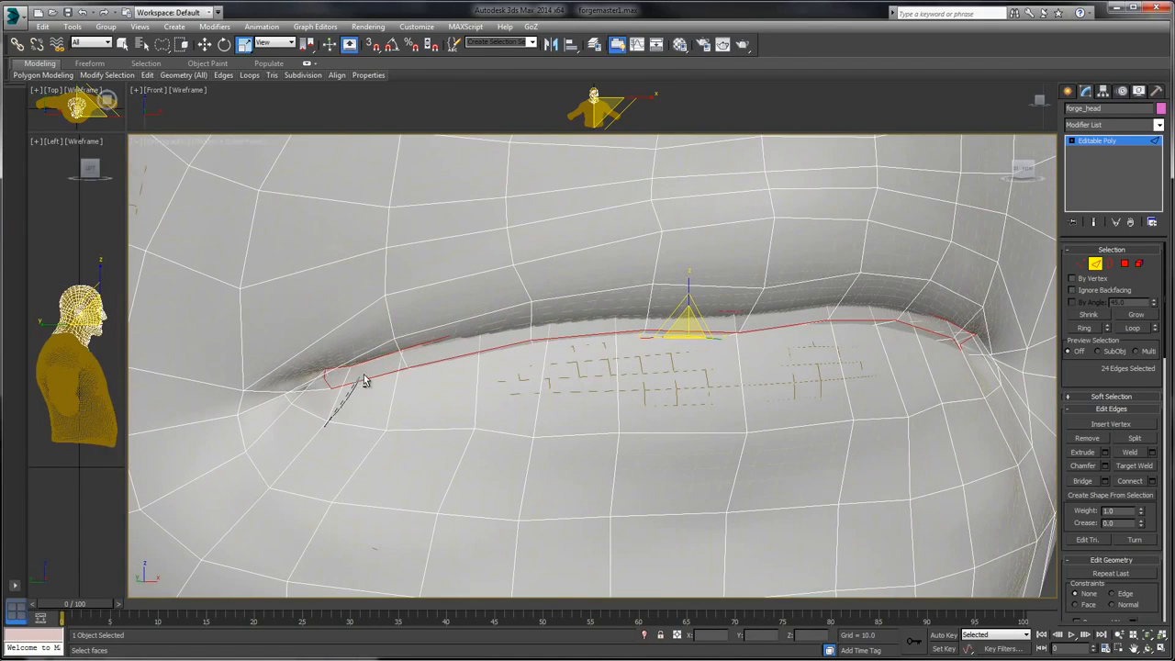
{"action": "left_click", "coordinate": [323, 395], "text": "alt"}
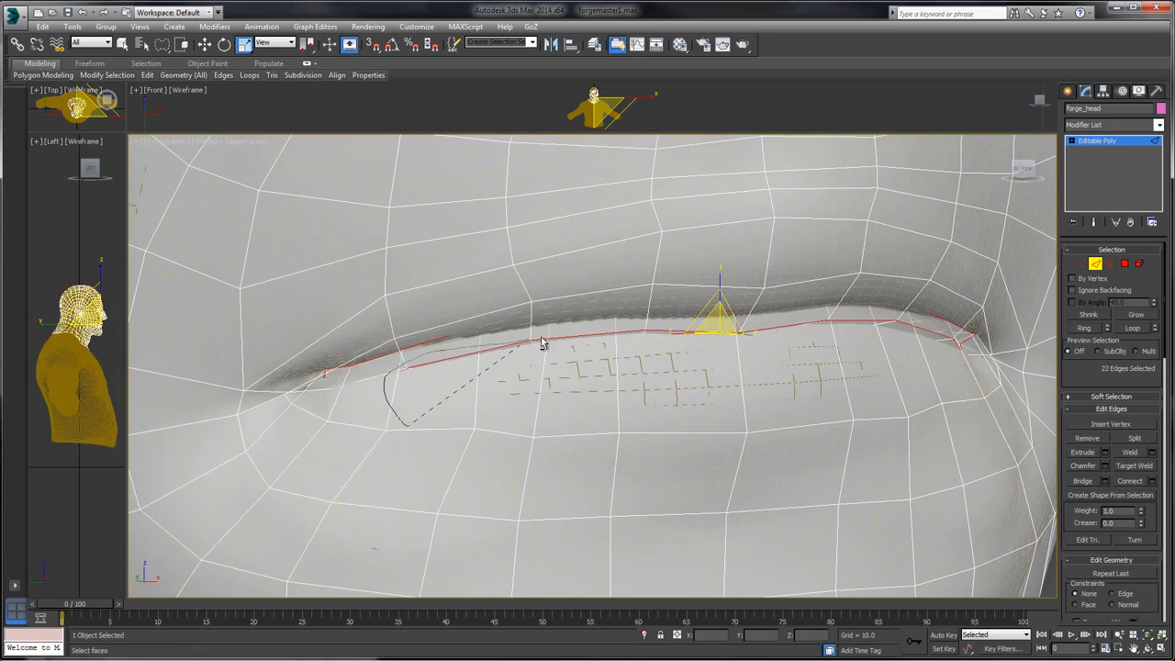
{"action": "left_click_drag", "start_coordinate": [808, 389], "coordinate": [815, 413], "text": "alt"}
{"action": "mouse_move", "coordinate": [893, 367]}
{"action": "middle_mouse_down", "text": "alt"}
{"action": "mouse_move", "coordinate": [836, 364]}
{"action": "mouse_move", "coordinate": [846, 345]}
{"action": "middle_mouse_up", "text": "alt"}
{"action": "middle_click_drag", "start_coordinate": [915, 233], "coordinate": [653, 217]}
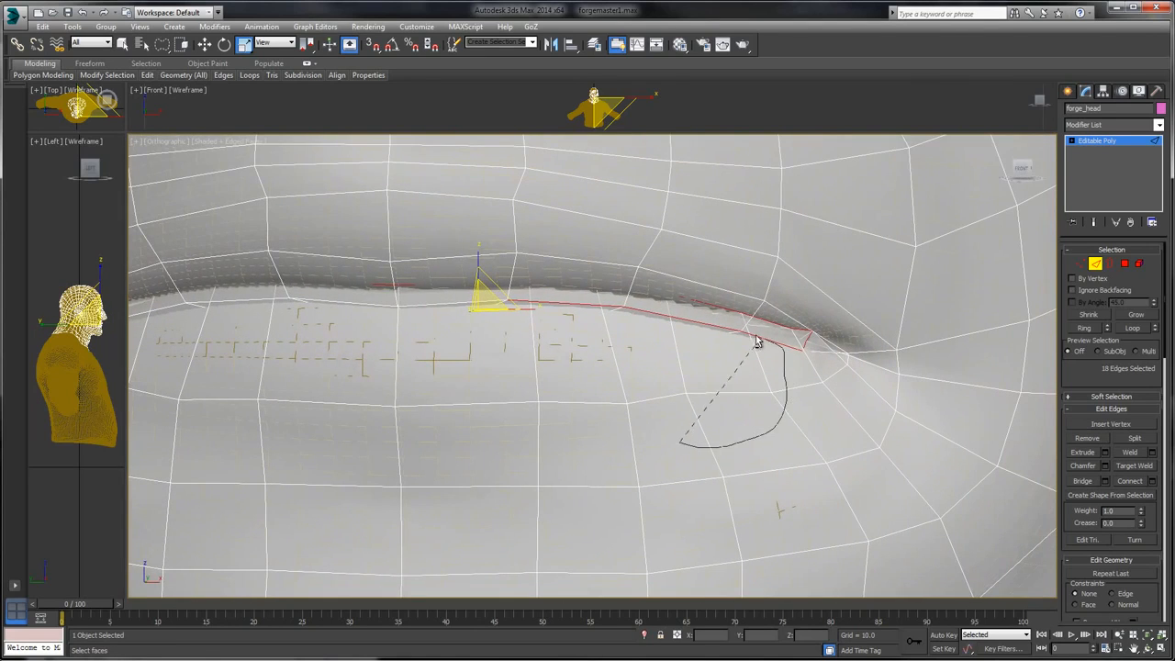
{"action": "left_click_drag", "start_coordinate": [456, 308], "coordinate": [477, 312], "text": "alt"}
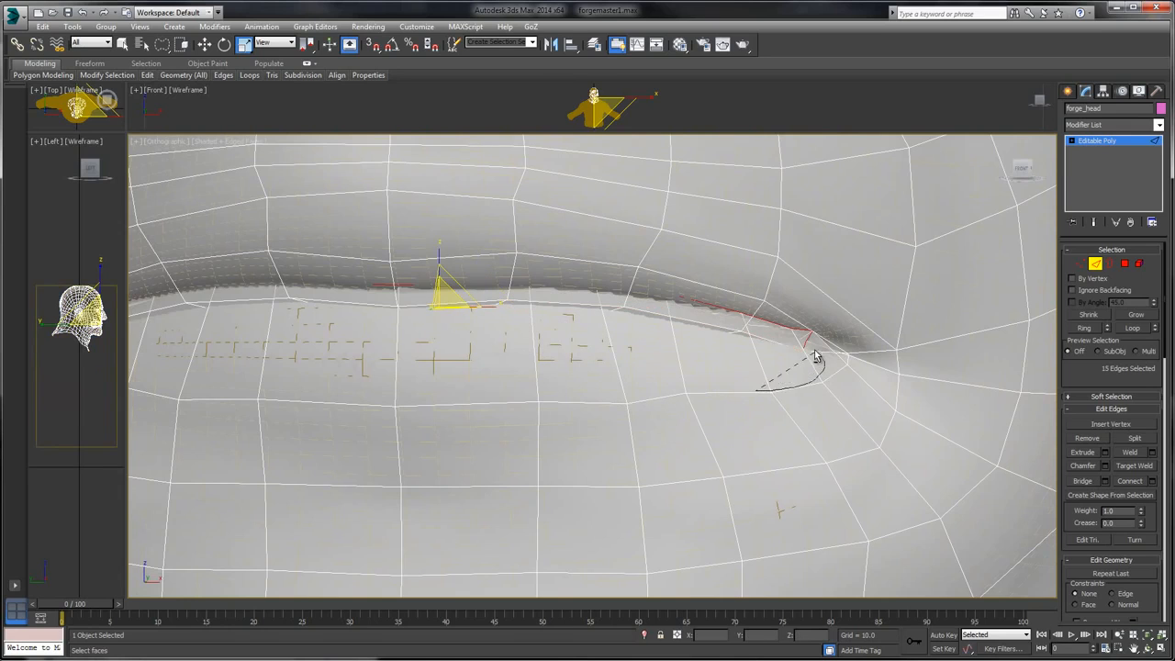
{"action": "left_click_drag", "start_coordinate": [815, 356], "coordinate": [811, 347], "text": "alt"}
{"action": "middle_click_drag", "start_coordinate": [469, 374], "coordinate": [708, 363]}
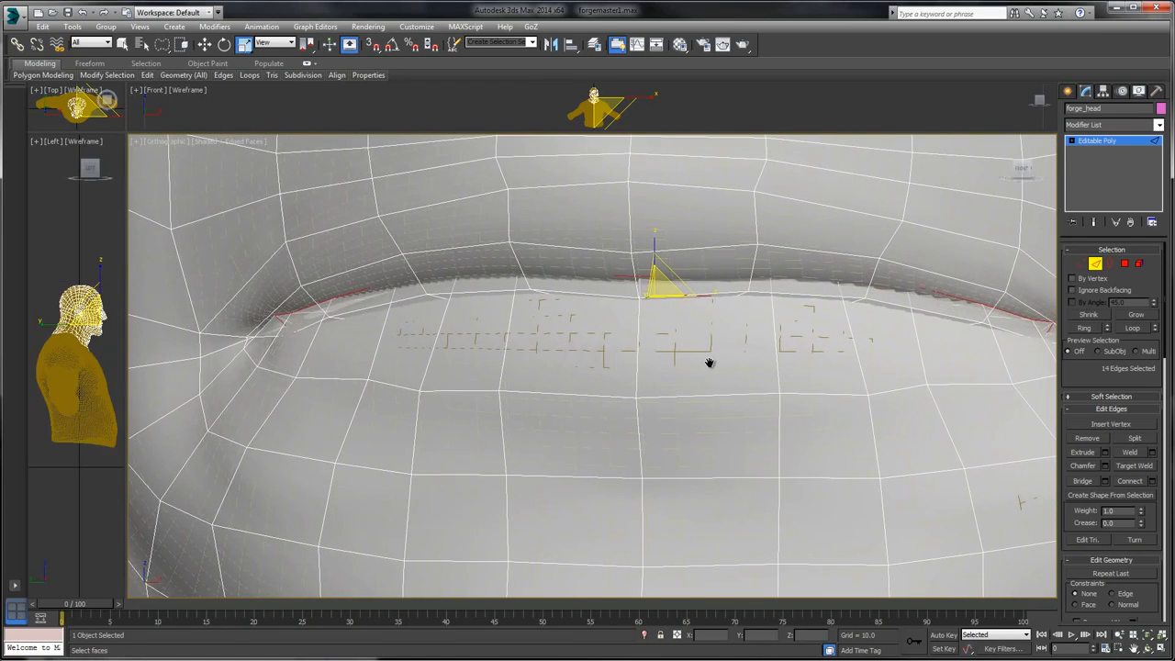
{"action": "left_click_drag", "start_coordinate": [258, 342], "coordinate": [274, 327], "text": "alt"}
{"action": "middle_click_drag", "start_coordinate": [638, 321], "coordinate": [393, 322]}
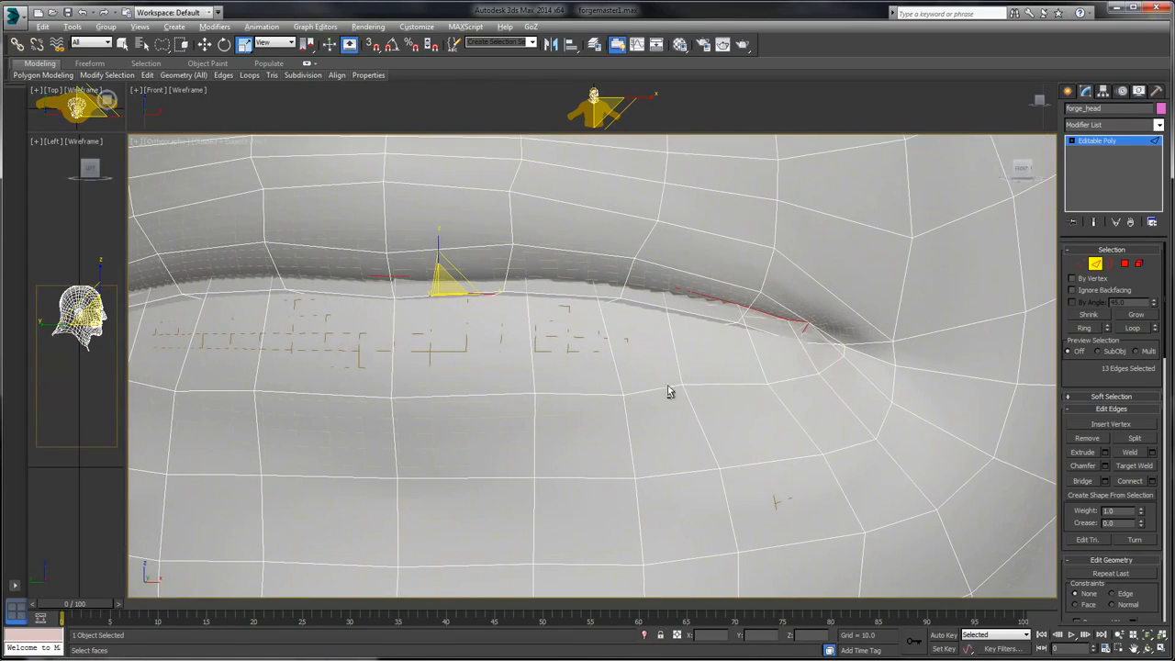
{"action": "mouse_move", "coordinate": [664, 385]}
{"action": "left_mouse_down", "text": "alt"}
{"action": "mouse_move", "coordinate": [813, 344]}
{"action": "mouse_move", "coordinate": [790, 329]}
{"action": "left_mouse_up", "text": "alt"}
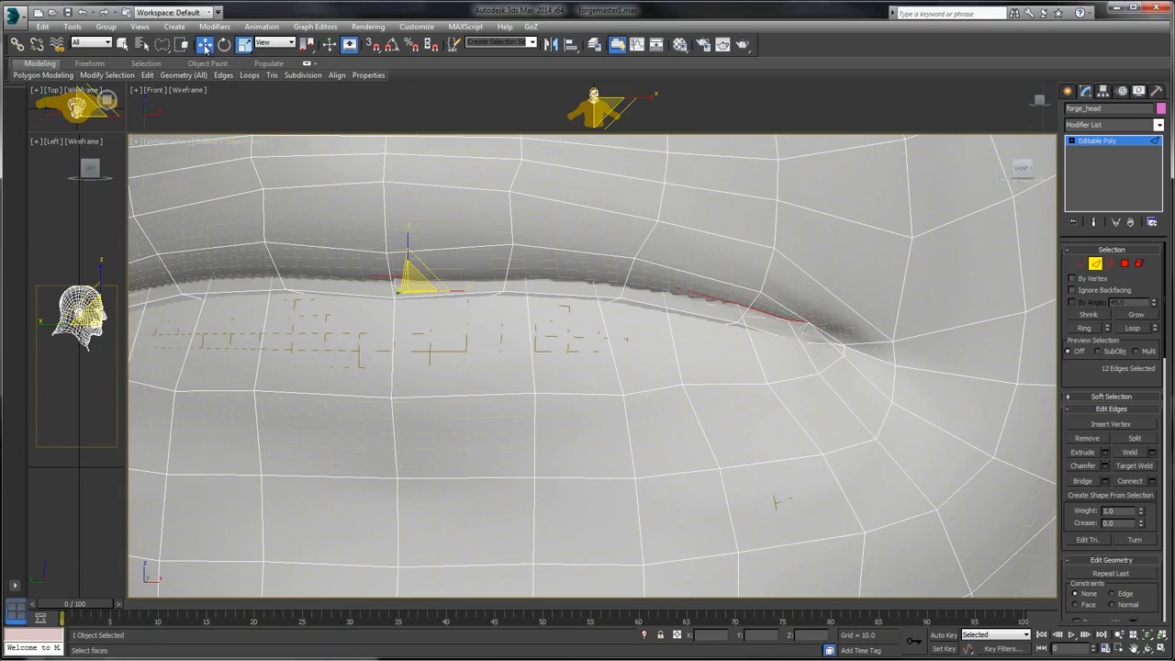
{"action": "key", "text": "w"}
{"action": "mouse_move", "coordinate": [405, 246]}
{"action": "left_mouse_down"}
{"action": "mouse_move", "coordinate": [407, 280]}
{"action": "mouse_move", "coordinate": [408, 267]}
{"action": "left_mouse_up"}
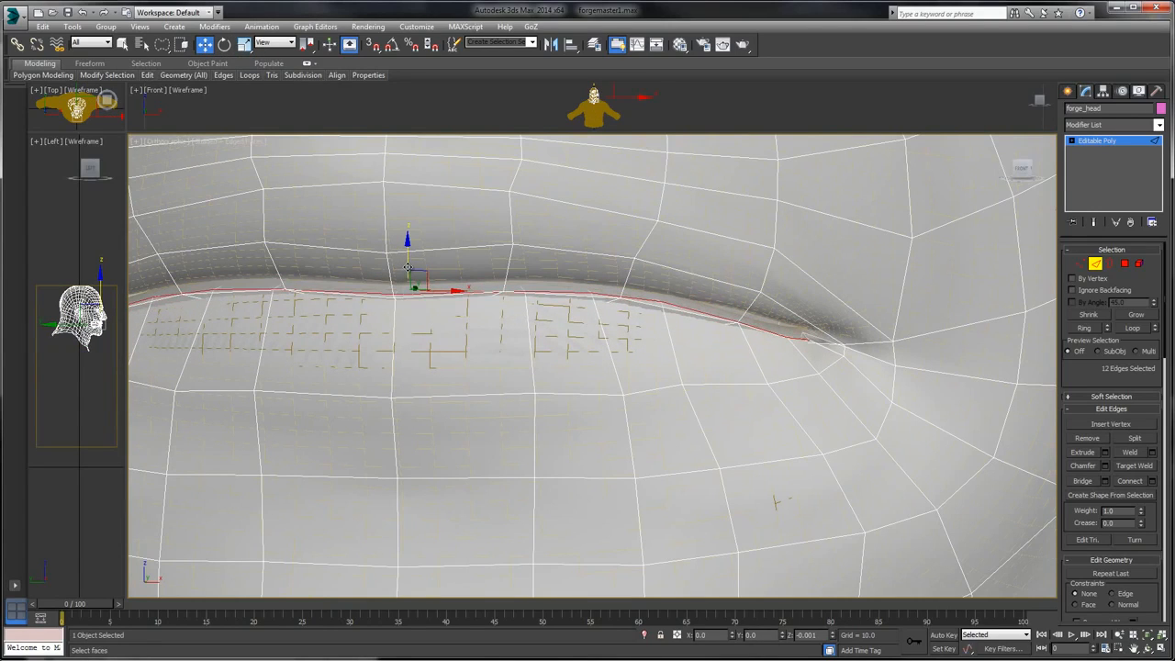
{"action": "left_click", "coordinate": [1132, 328]}
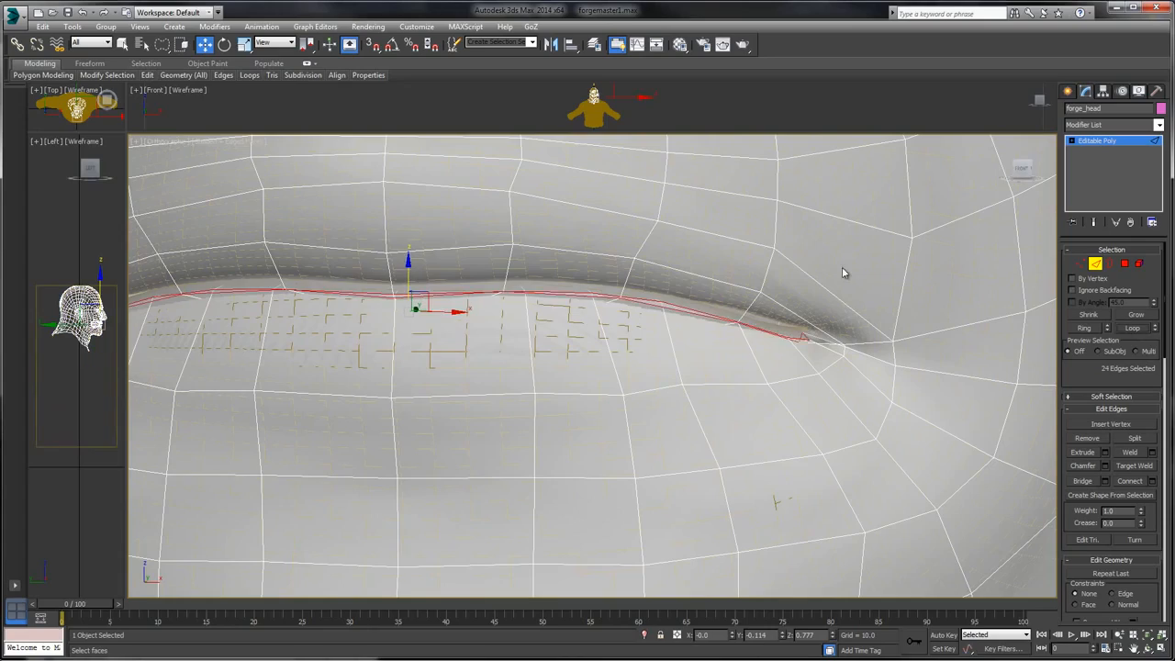
{"action": "mouse_move", "coordinate": [842, 266]}
{"action": "middle_mouse_down", "text": "alt"}
{"action": "mouse_move", "coordinate": [827, 262]}
{"action": "mouse_move", "coordinate": [824, 211]}
{"action": "mouse_move", "coordinate": [828, 266]}
{"action": "middle_mouse_up", "text": "alt"}
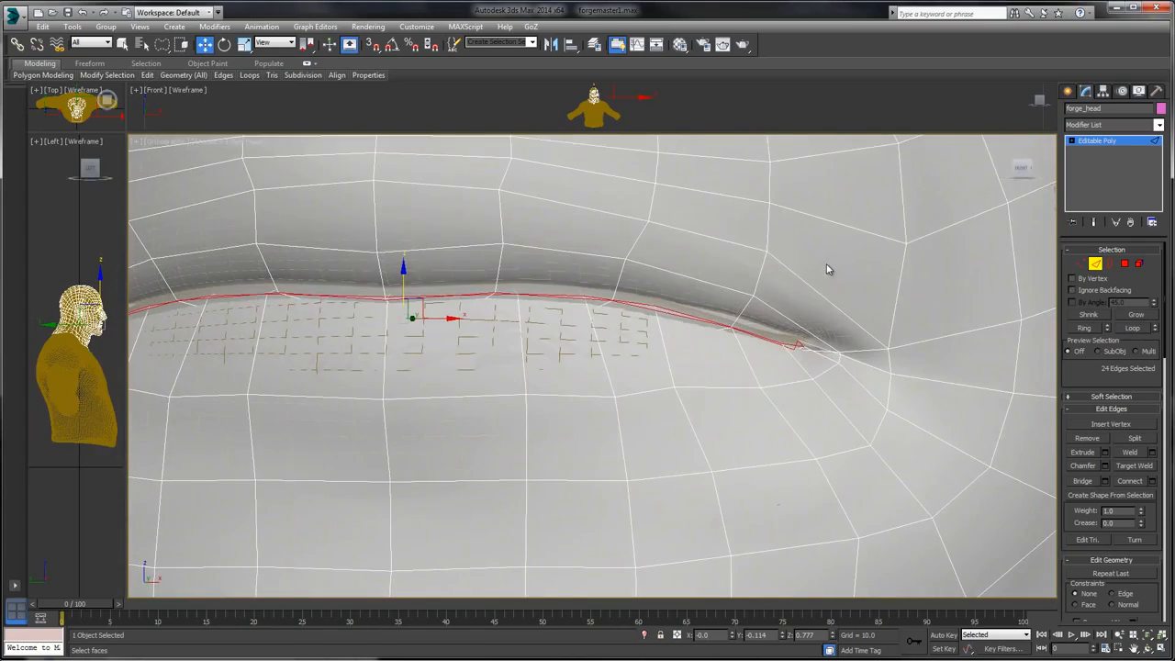
{"action": "key", "text": "ctrl+z"}
- Select nine edges along the inner edge of the upper lip and raise them slightly along Z
{"action": "mouse_move", "coordinate": [755, 245]}
{"action": "middle_mouse_down", "text": "alt"}
{"action": "mouse_move", "coordinate": [776, 266]}
{"action": "mouse_move", "coordinate": [761, 279]}
{"action": "mouse_move", "coordinate": [750, 257]}
{"action": "middle_mouse_up", "text": "alt"}
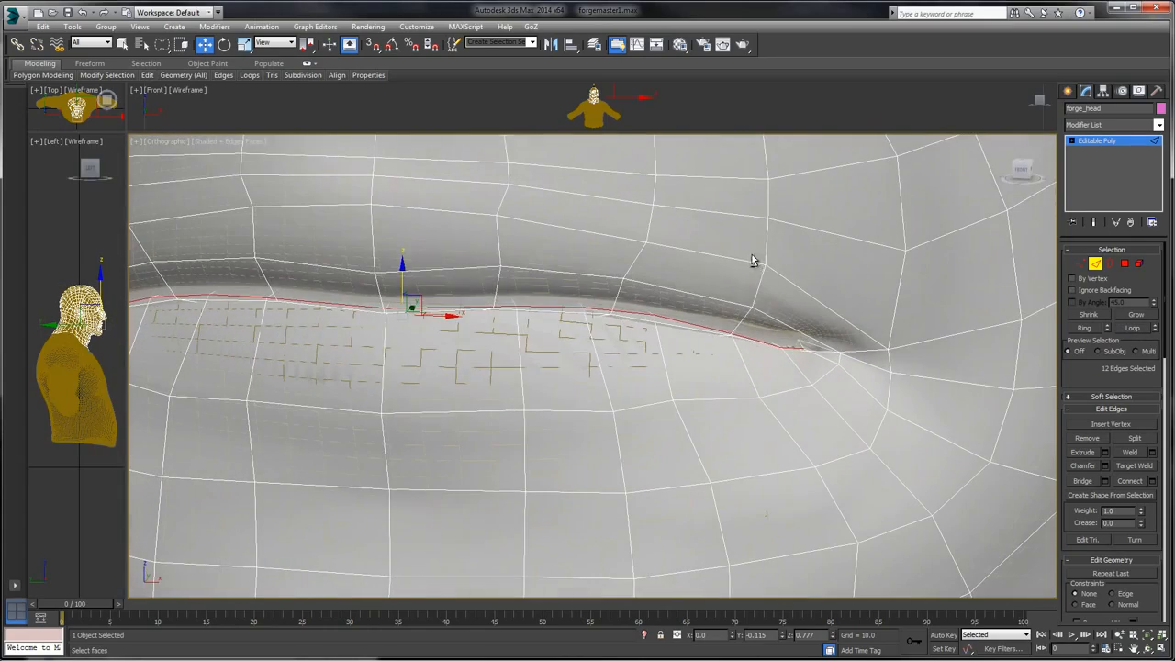
{"action": "left_click", "coordinate": [554, 313]}
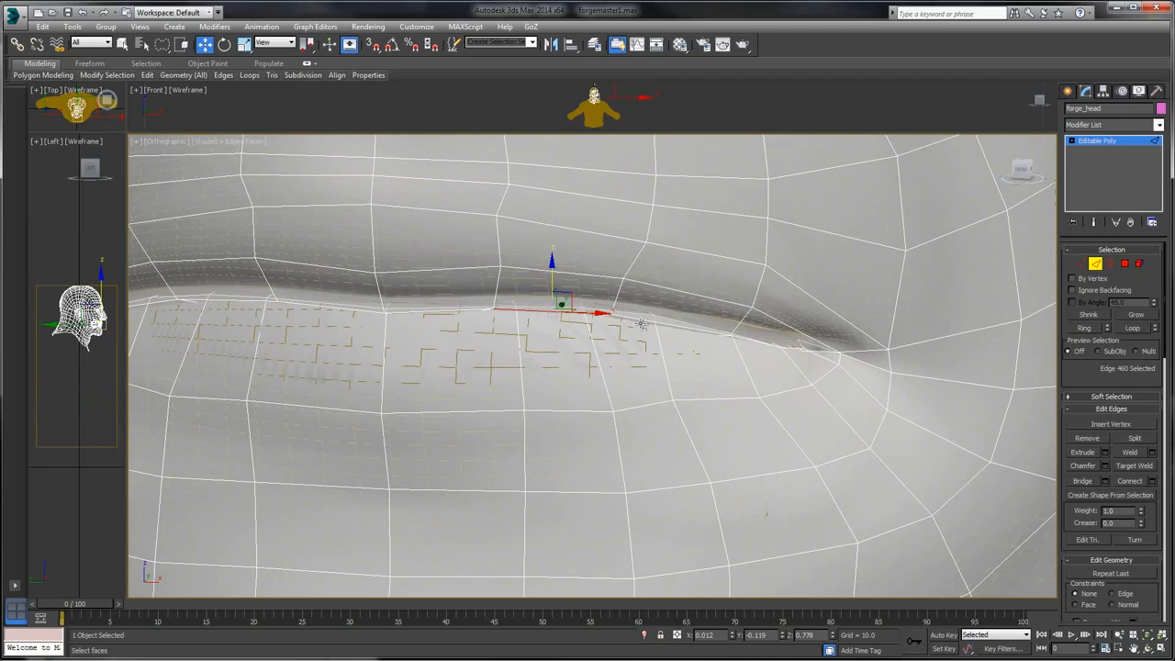
{"action": "left_click", "coordinate": [732, 338], "text": "ctrl"}
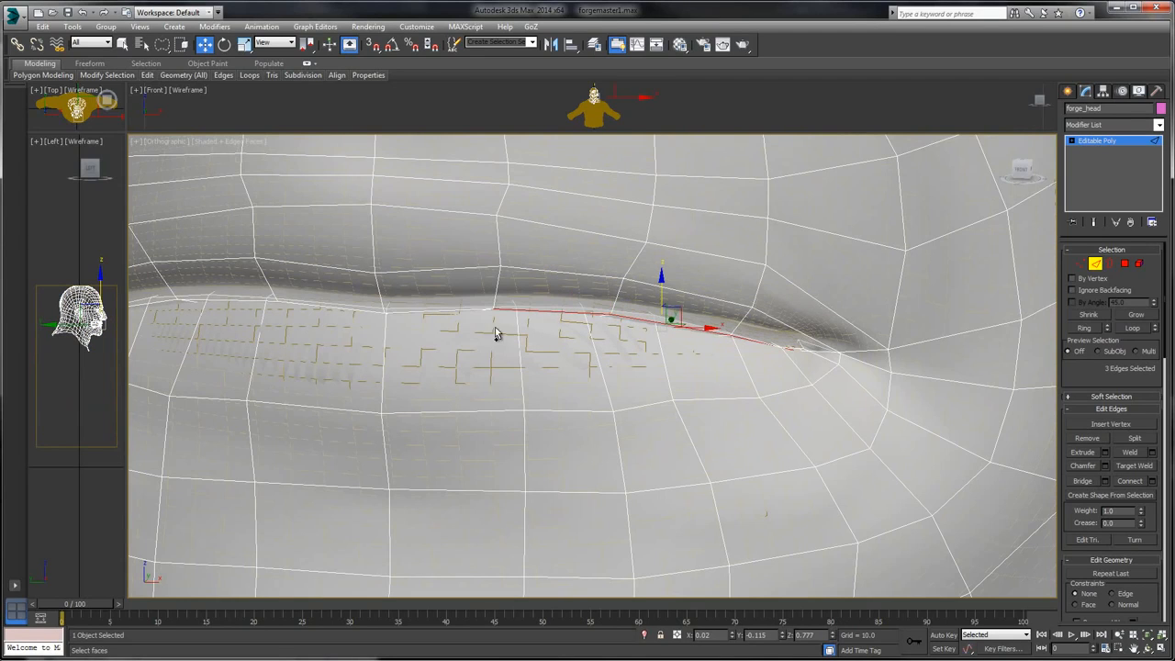
{"action": "left_click", "coordinate": [393, 315], "text": "ctrl"}
{"action": "middle_click_drag", "start_coordinate": [377, 312], "coordinate": [496, 328], "text": "alt"}
{"action": "left_click", "coordinate": [467, 316], "text": "ctrl"}
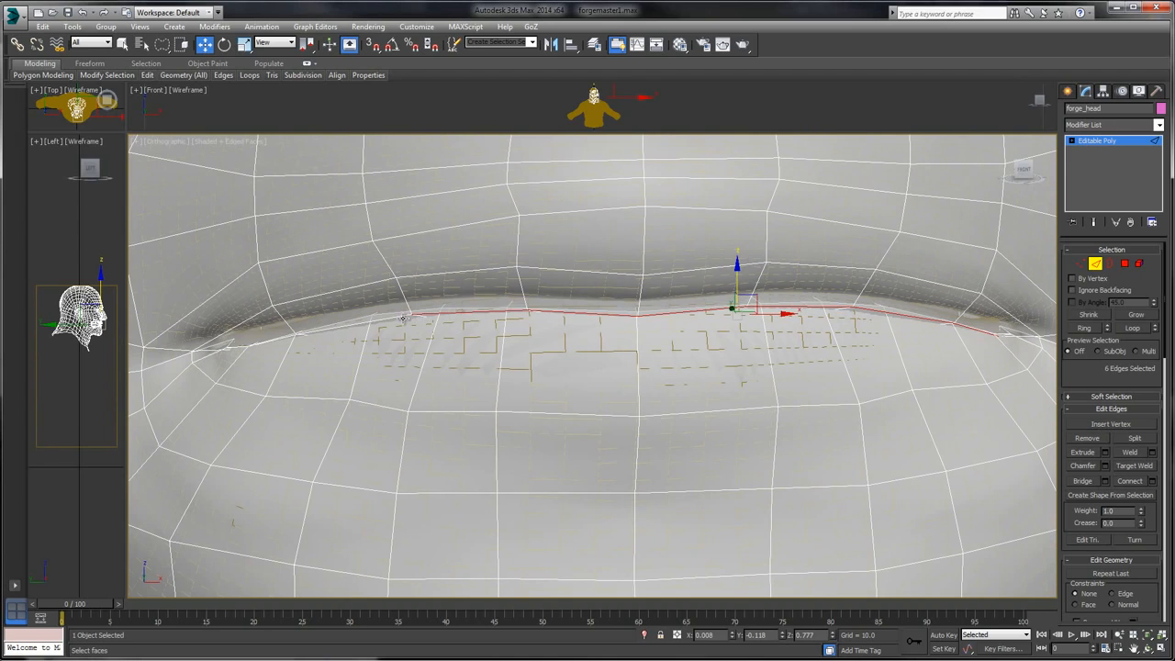
{"action": "left_click", "coordinate": [282, 339], "text": "ctrl"}
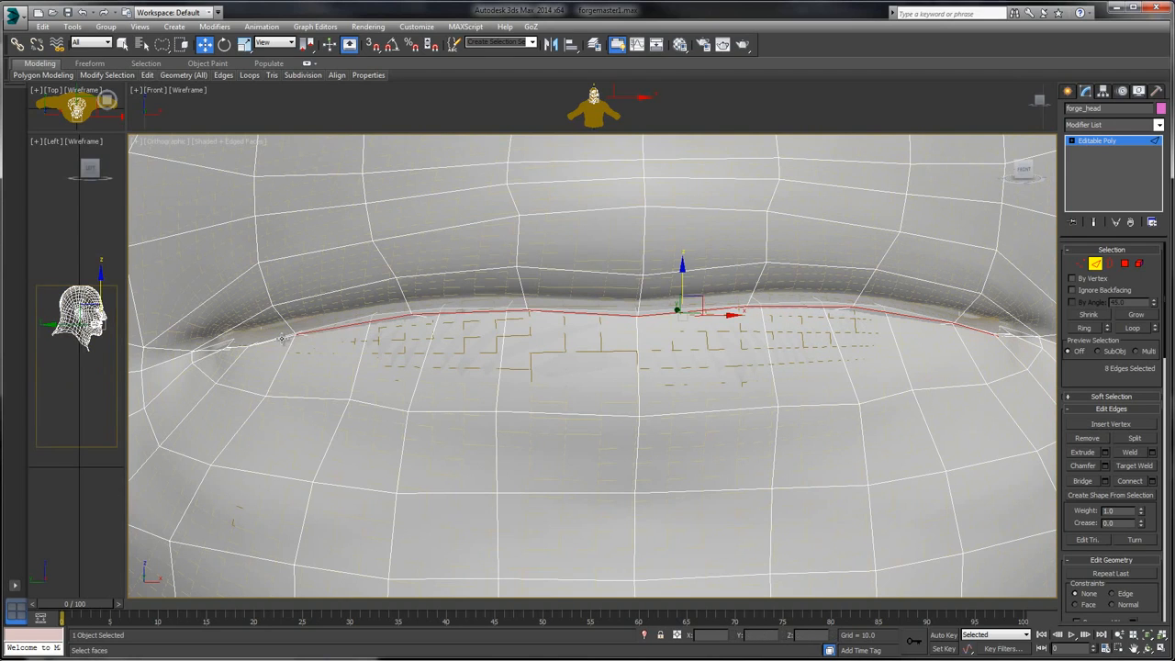
{"action": "middle_click_drag", "start_coordinate": [682, 291], "coordinate": [814, 257], "text": "alt"}
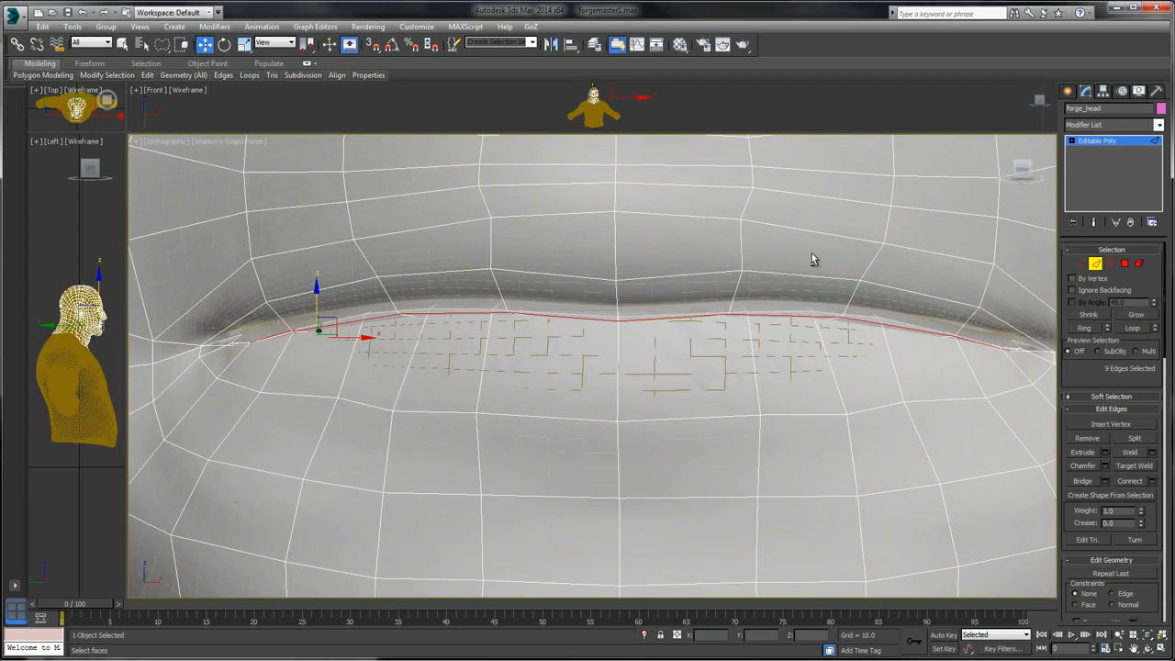
{"action": "mouse_move", "coordinate": [319, 287]}
{"action": "left_mouse_down"}
{"action": "mouse_move", "coordinate": [331, 263]}
{"action": "mouse_move", "coordinate": [334, 273]}
{"action": "left_mouse_up"}
- Lower the lip-edge vertex near the mouth corner and raise the vertex beside it about 0.001 along Z
{"action": "middle_click_drag", "start_coordinate": [378, 279], "coordinate": [615, 253], "text": "alt"}
{"action": "scroll", "coordinate": [611, 253], "scroll_direction": "up", "scroll_amount": 3}
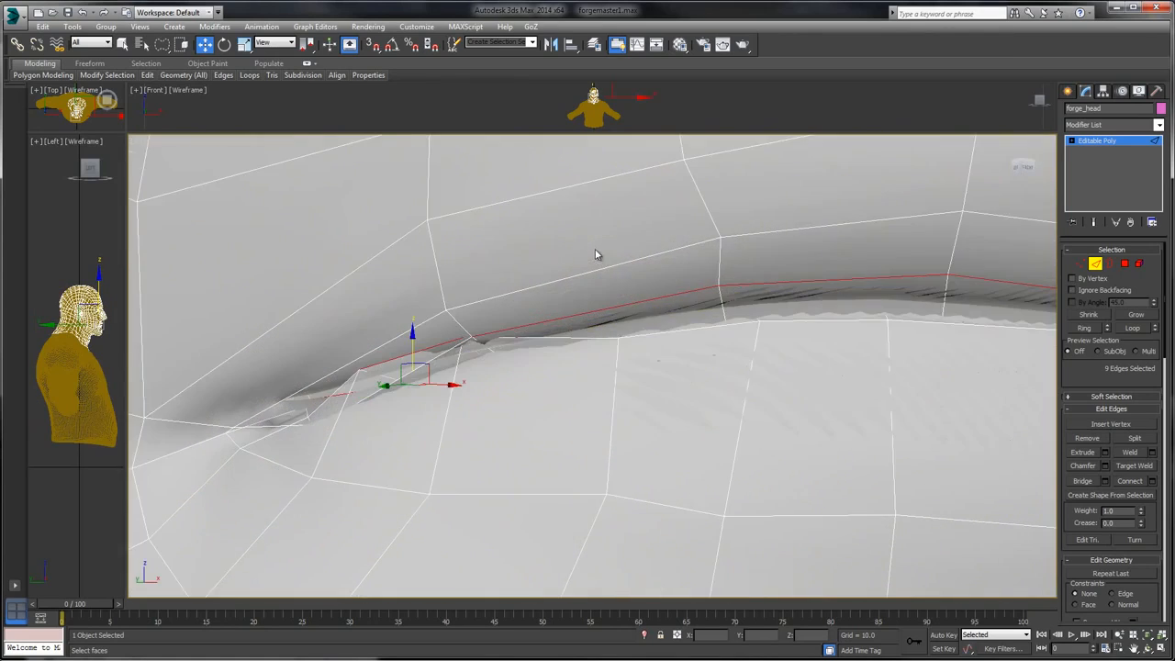
{"action": "middle_click_drag", "start_coordinate": [501, 297], "coordinate": [620, 237]}
{"action": "scroll", "coordinate": [574, 275], "scroll_direction": "up", "scroll_amount": 3}
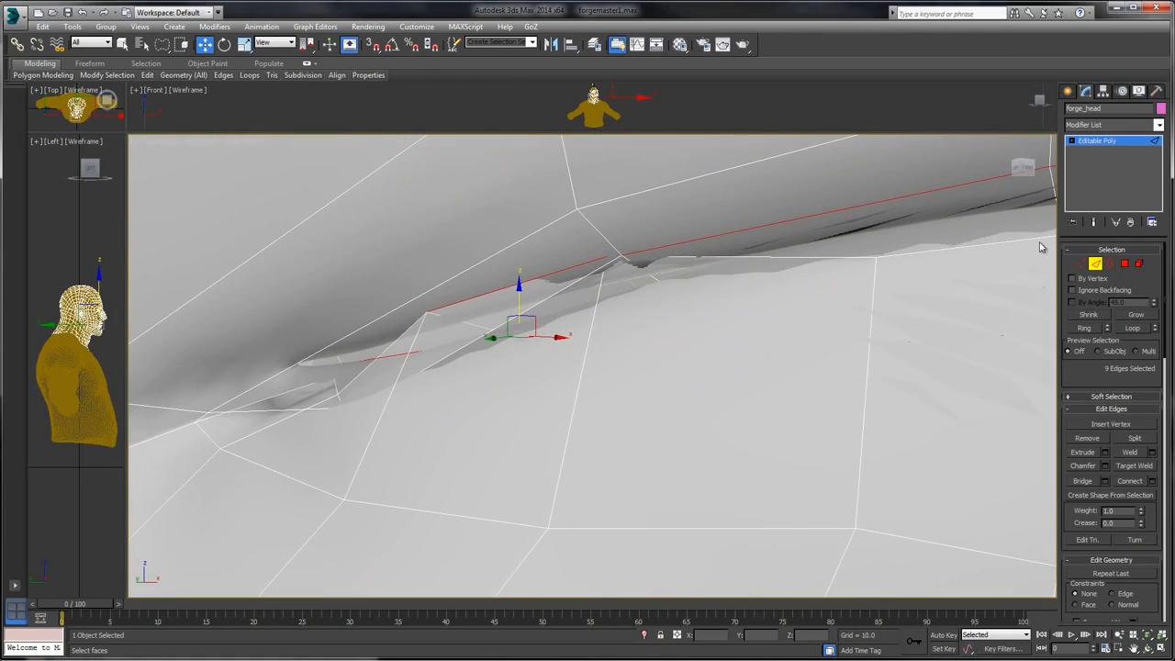
{"action": "left_click", "coordinate": [1082, 265]}
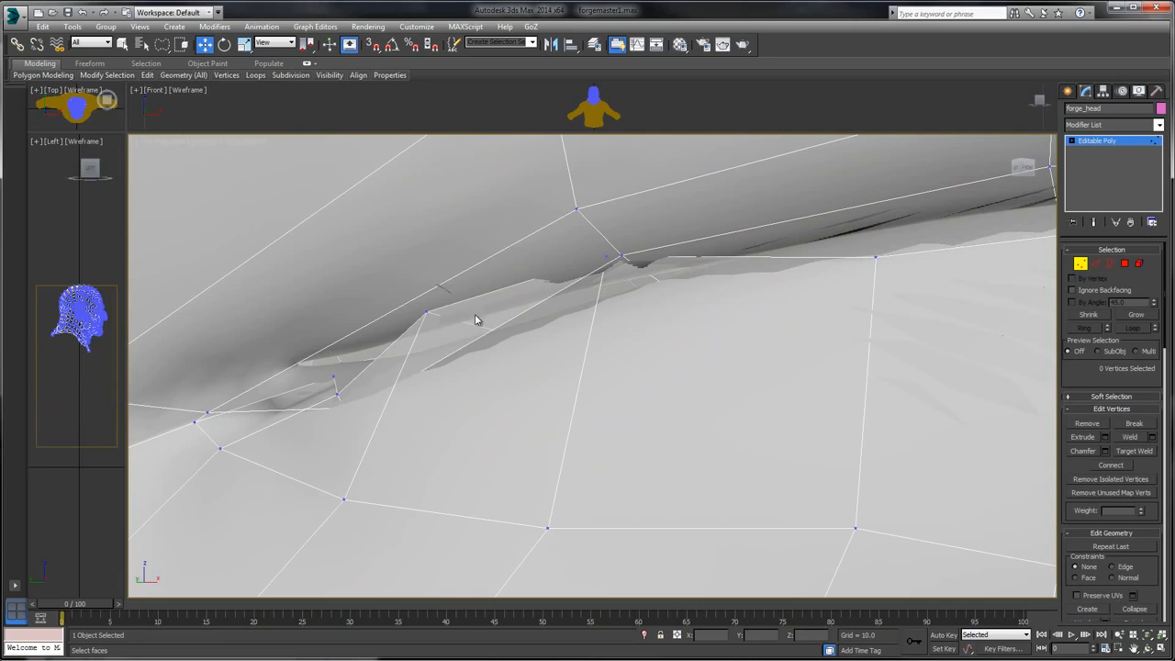
{"action": "left_click", "coordinate": [426, 313]}
{"action": "left_click_drag", "start_coordinate": [428, 267], "coordinate": [428, 310]}
{"action": "middle_click_drag", "start_coordinate": [367, 307], "coordinate": [354, 365], "text": "alt"}
{"action": "left_click", "coordinate": [336, 393]}
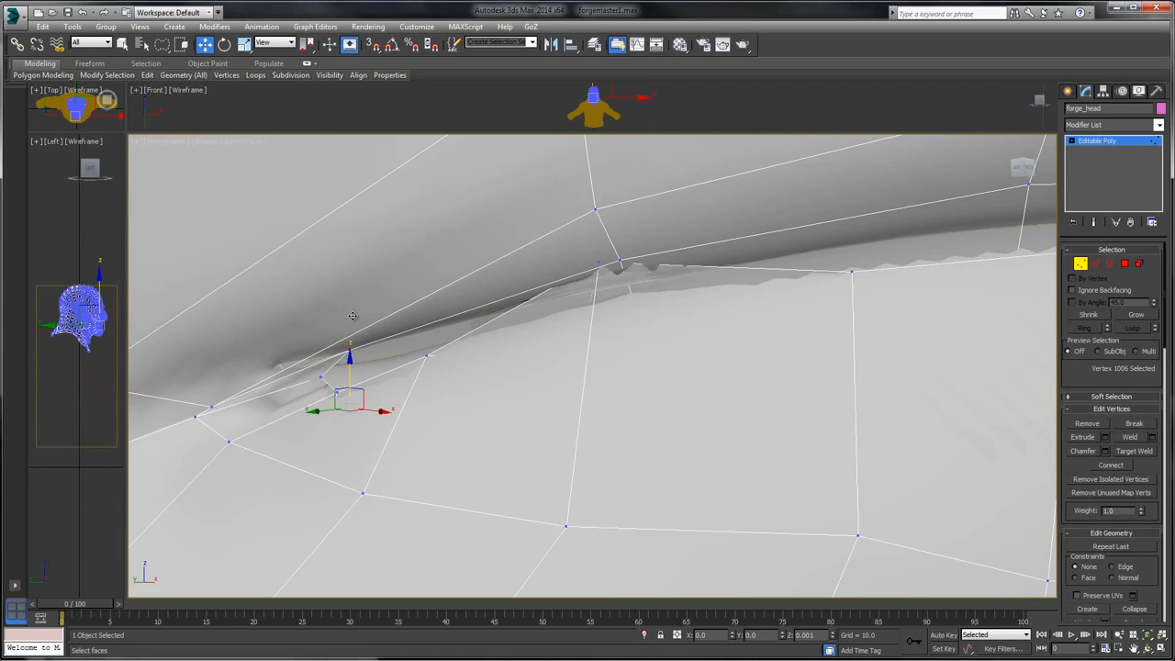
{"action": "mouse_move", "coordinate": [573, 280]}
{"action": "middle_mouse_down", "text": "alt"}
{"action": "mouse_move", "coordinate": [632, 276]}
{"action": "mouse_move", "coordinate": [564, 273]}
{"action": "middle_mouse_up", "text": "alt"}
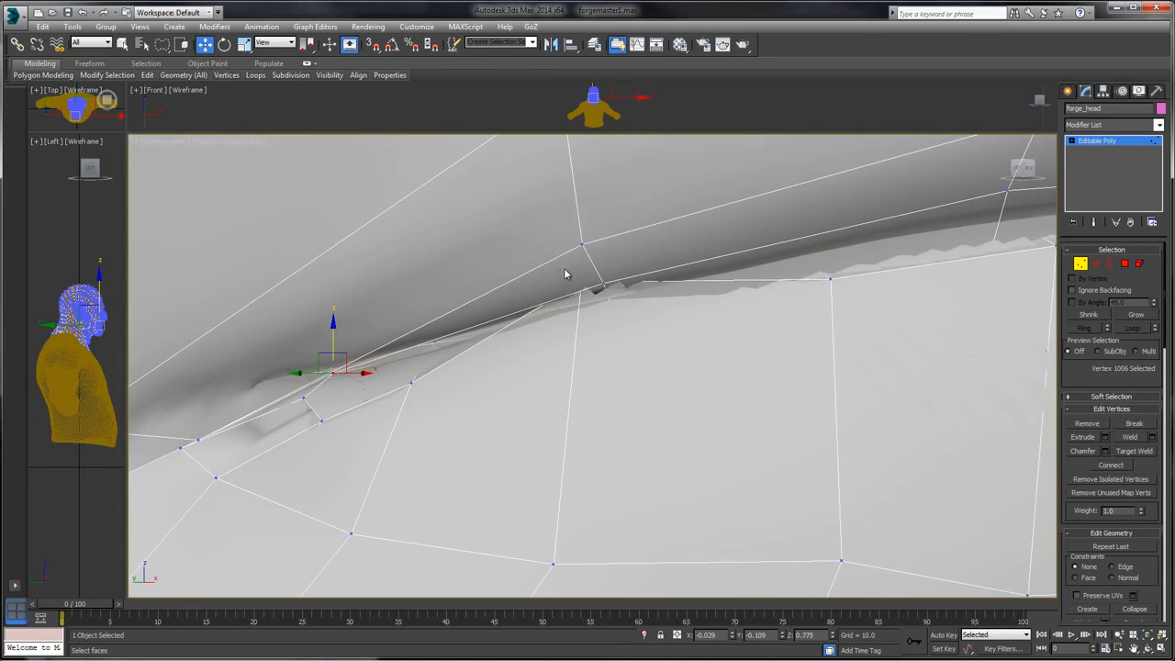
- Lower the next lower-lip edge vertex about 0.001 along Z and nudge the inner vertex at the mouth corner
{"action": "left_click", "coordinate": [575, 278]}
{"action": "left_click_drag", "start_coordinate": [580, 243], "coordinate": [584, 275]}
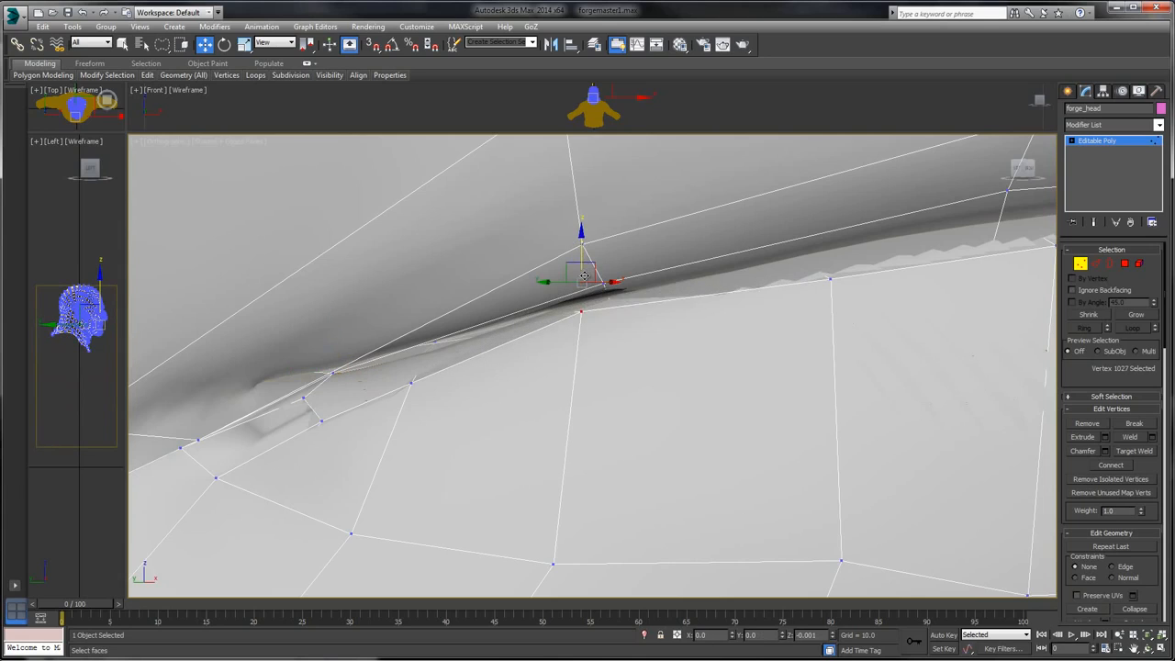
{"action": "mouse_move", "coordinate": [582, 271]}
{"action": "middle_mouse_down", "text": "alt"}
{"action": "mouse_move", "coordinate": [611, 266]}
{"action": "mouse_move", "coordinate": [567, 273]}
{"action": "mouse_move", "coordinate": [618, 262]}
{"action": "mouse_move", "coordinate": [637, 284]}
{"action": "mouse_move", "coordinate": [670, 270]}
{"action": "mouse_move", "coordinate": [647, 263]}
{"action": "mouse_move", "coordinate": [573, 291]}
{"action": "middle_mouse_up", "text": "alt"}
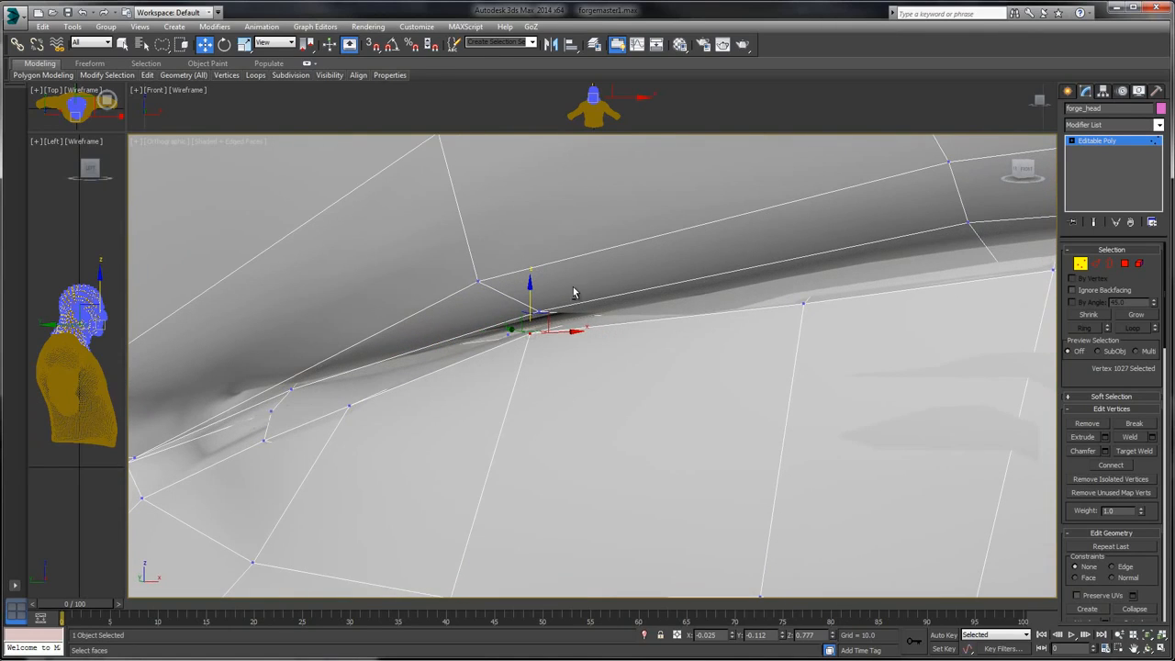
{"action": "left_click", "coordinate": [272, 406]}
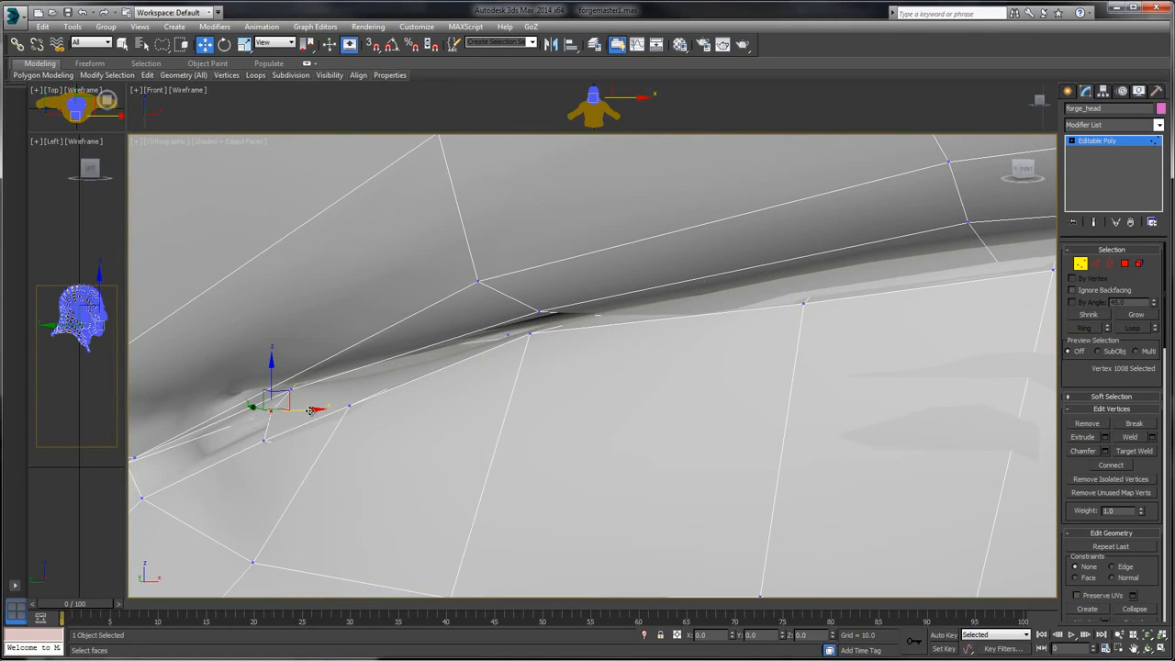
{"action": "left_click_drag", "start_coordinate": [277, 370], "coordinate": [276, 359]}
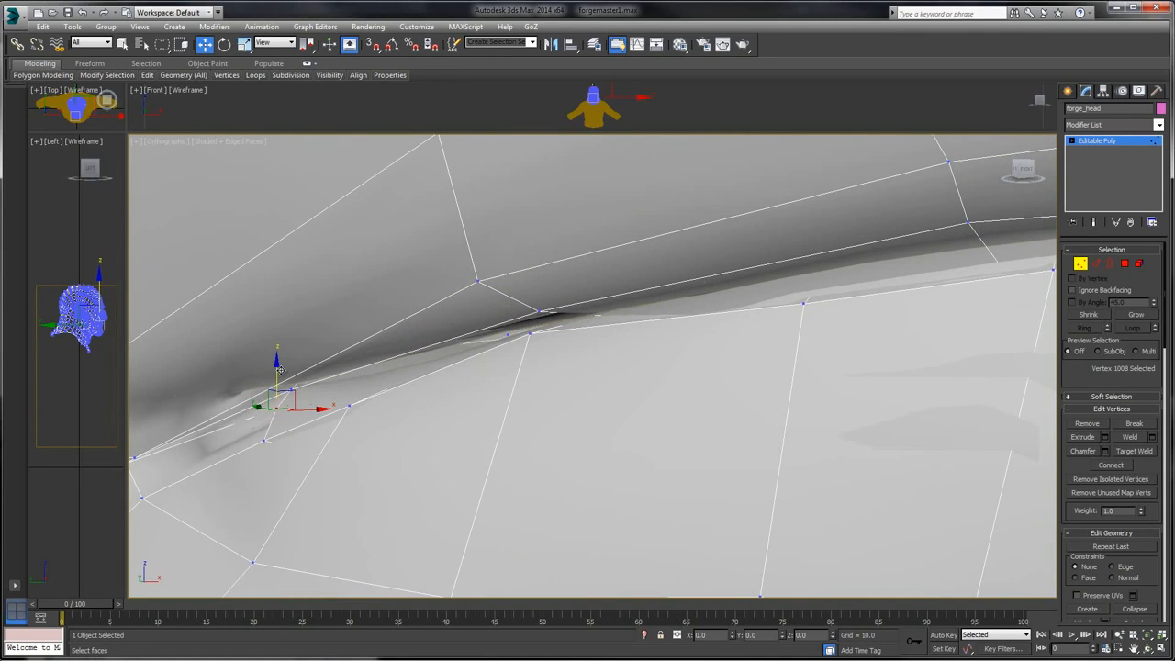
- Try to lasso-select the inner vertices between the lips, farther along from the mouth corner
{"action": "middle_click_drag", "start_coordinate": [410, 363], "coordinate": [449, 348], "text": "alt"}
{"action": "mouse_move", "coordinate": [642, 287]}
{"action": "middle_mouse_down"}
{"action": "mouse_move", "coordinate": [549, 315]}
{"action": "mouse_move", "coordinate": [328, 348]}
{"action": "mouse_move", "coordinate": [637, 296]}
{"action": "middle_mouse_up"}
{"action": "middle_click_drag", "start_coordinate": [762, 274], "coordinate": [516, 287]}
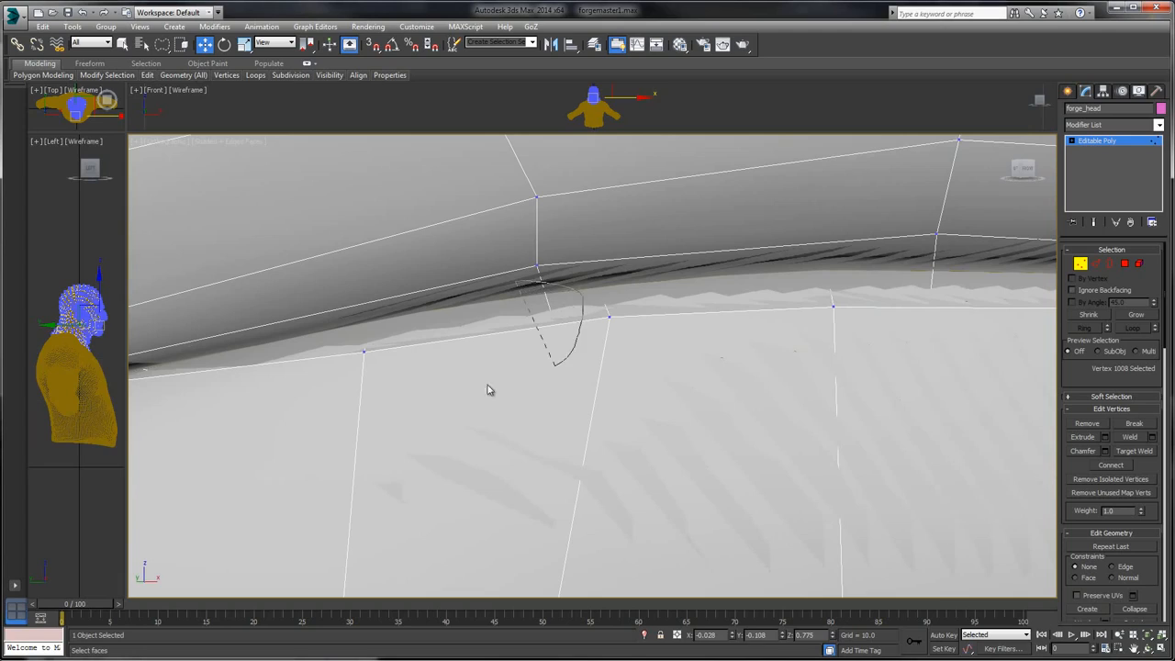
{"action": "left_click_drag", "start_coordinate": [487, 384], "coordinate": [487, 359]}
{"action": "middle_click_drag", "start_coordinate": [594, 255], "coordinate": [621, 261], "text": "alt"}
{"action": "scroll", "coordinate": [613, 263], "scroll_direction": "down", "scroll_amount": 10}
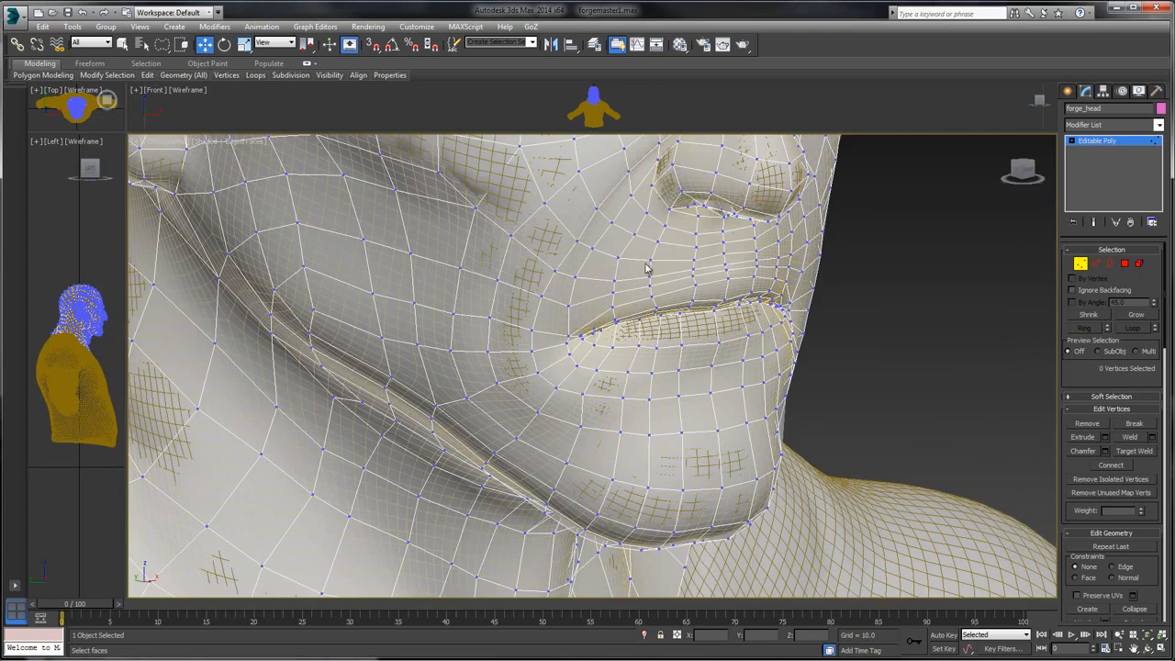
- Make the upperbody_mr mesh see-through, and return to vertex editing on the forge_head mesh at the lips
{"action": "left_click", "coordinate": [1083, 140]}
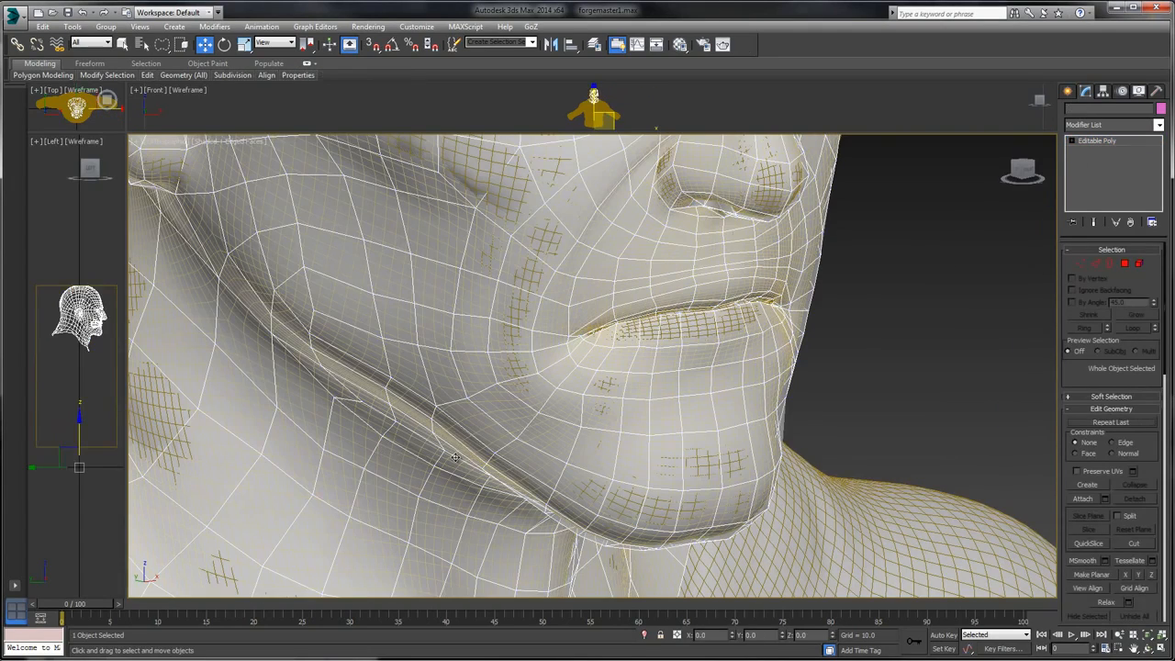
{"action": "scroll", "coordinate": [702, 294], "scroll_direction": "down", "scroll_amount": 15}
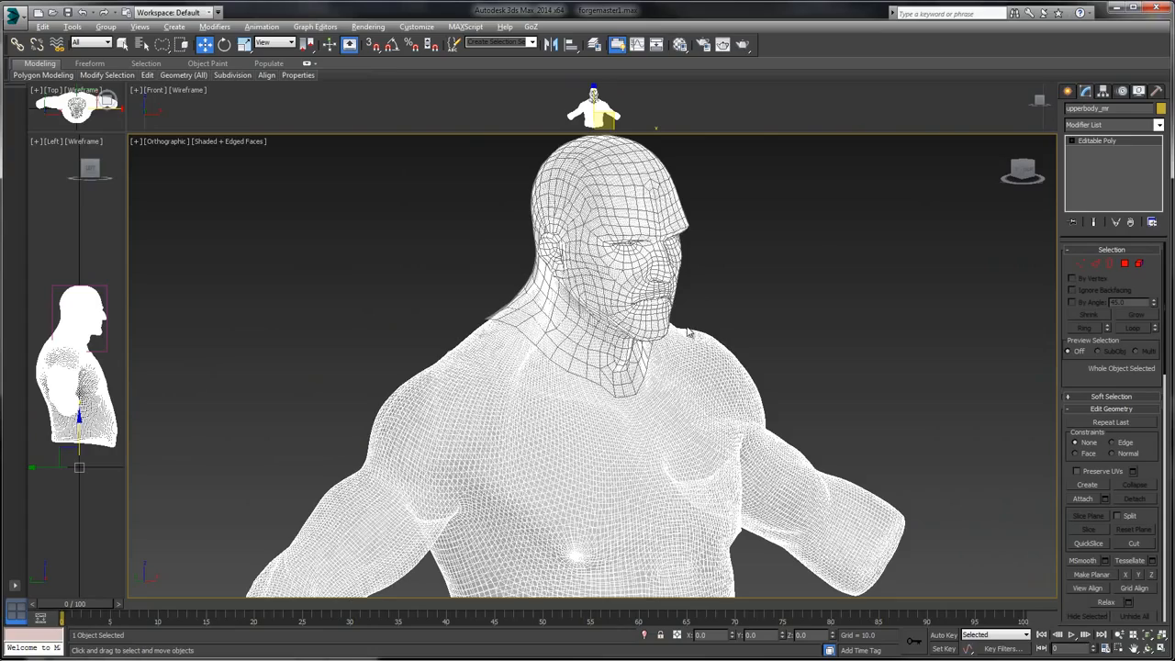
{"action": "scroll", "coordinate": [721, 289], "scroll_direction": "up", "scroll_amount": 5}
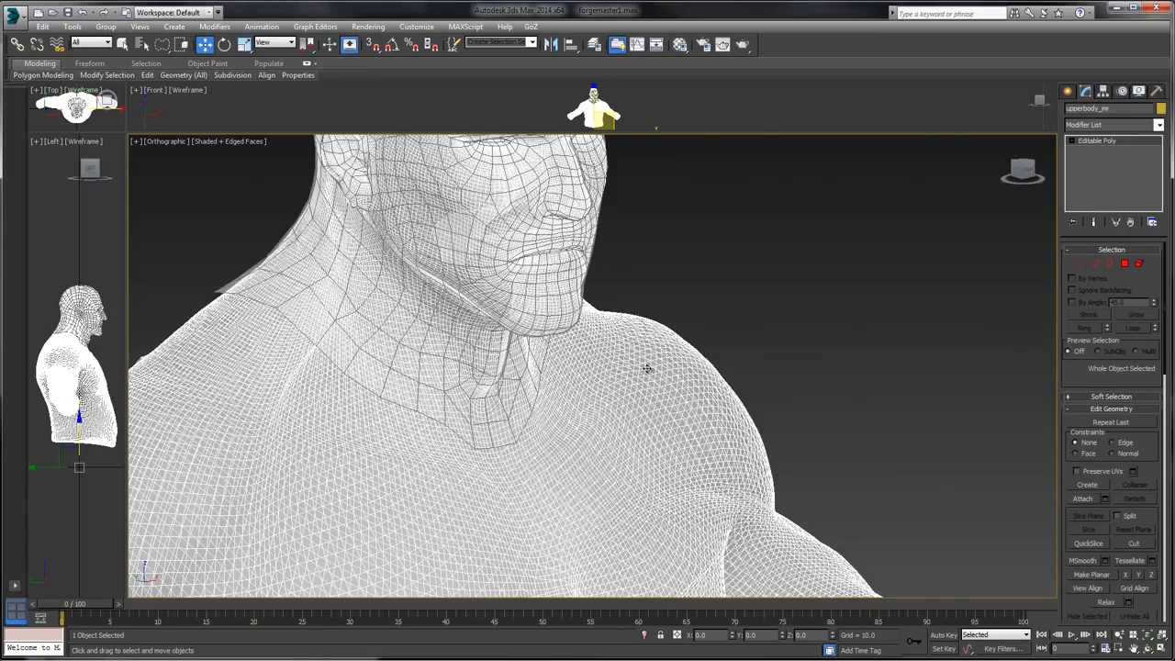
{"action": "left_click", "coordinate": [550, 272]}
{"action": "scroll", "coordinate": [630, 323], "scroll_direction": "up", "scroll_amount": 10}
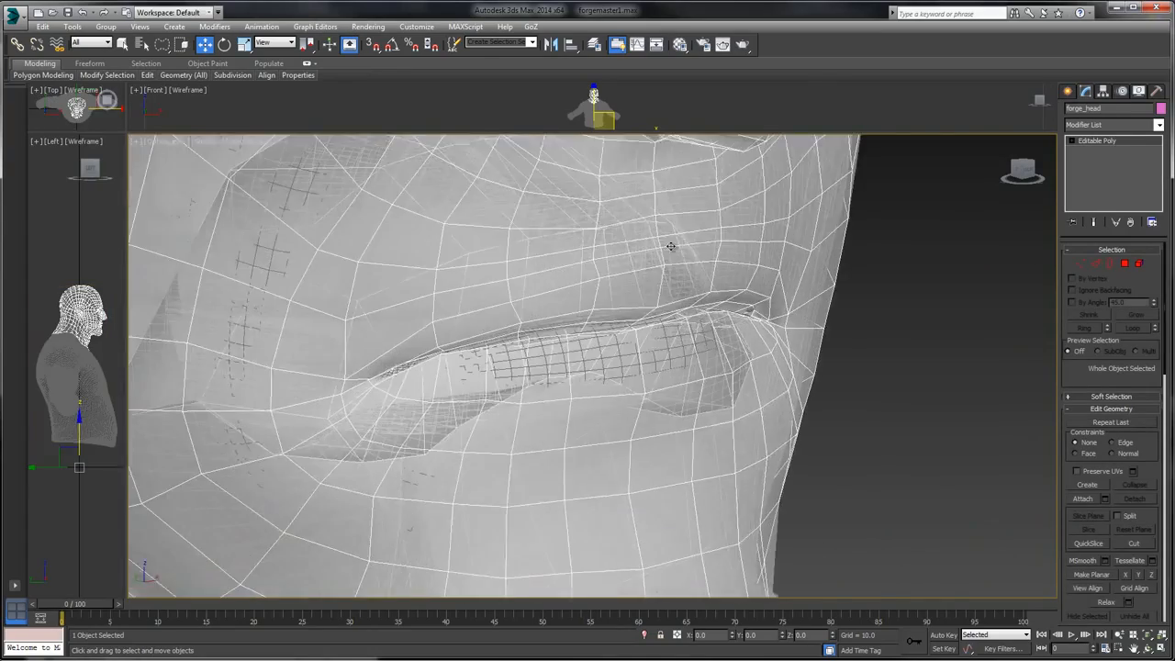
{"action": "middle_click_drag", "start_coordinate": [629, 323], "coordinate": [679, 320]}
{"action": "left_click", "coordinate": [1080, 263]}
{"action": "scroll", "coordinate": [679, 319], "scroll_direction": "up", "scroll_amount": 5}
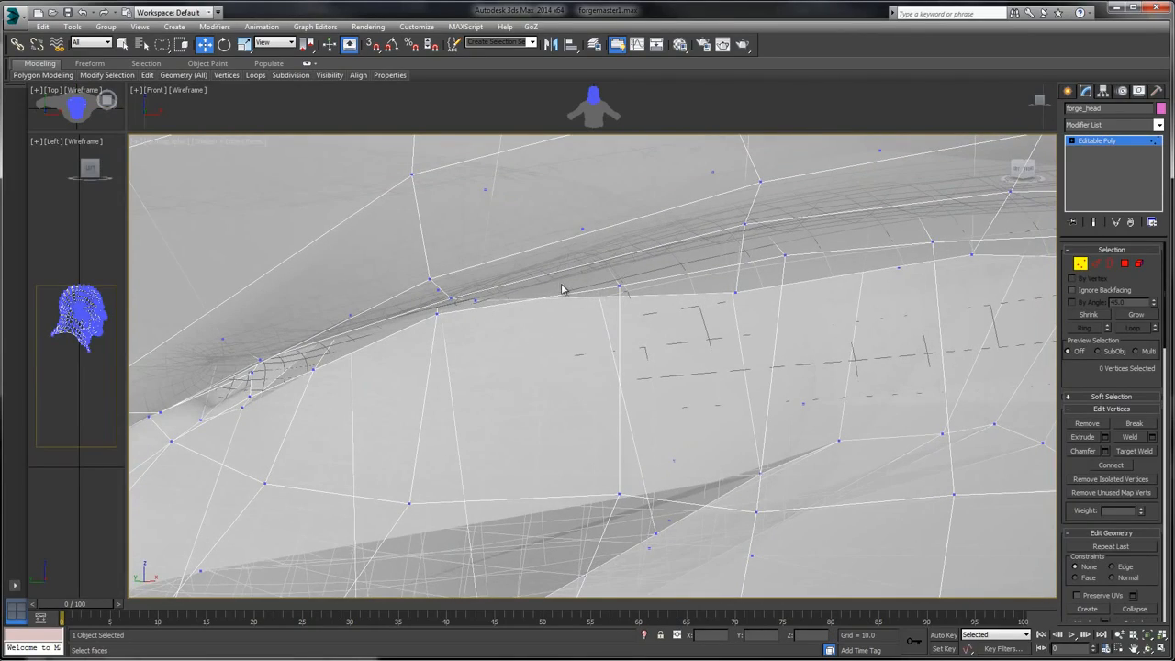
- Lower an upper inner-lip vertex near the mouth corner and raise the lower inner-lip vertex beside it along Z
{"action": "middle_click_drag", "start_coordinate": [633, 258], "coordinate": [575, 440], "text": "alt"}
{"action": "middle_click_drag", "start_coordinate": [635, 161], "coordinate": [453, 373]}
{"action": "scroll", "coordinate": [453, 372], "scroll_direction": "down", "scroll_amount": 2}
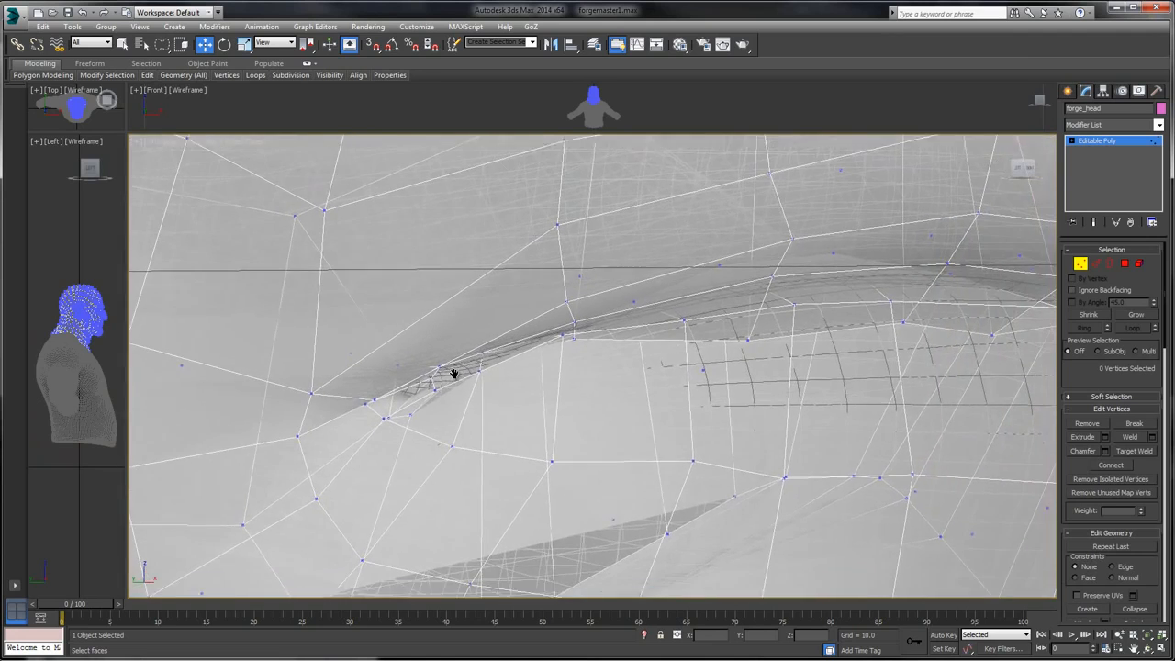
{"action": "scroll", "coordinate": [569, 325], "scroll_direction": "up", "scroll_amount": 4}
{"action": "left_click", "coordinate": [695, 273]}
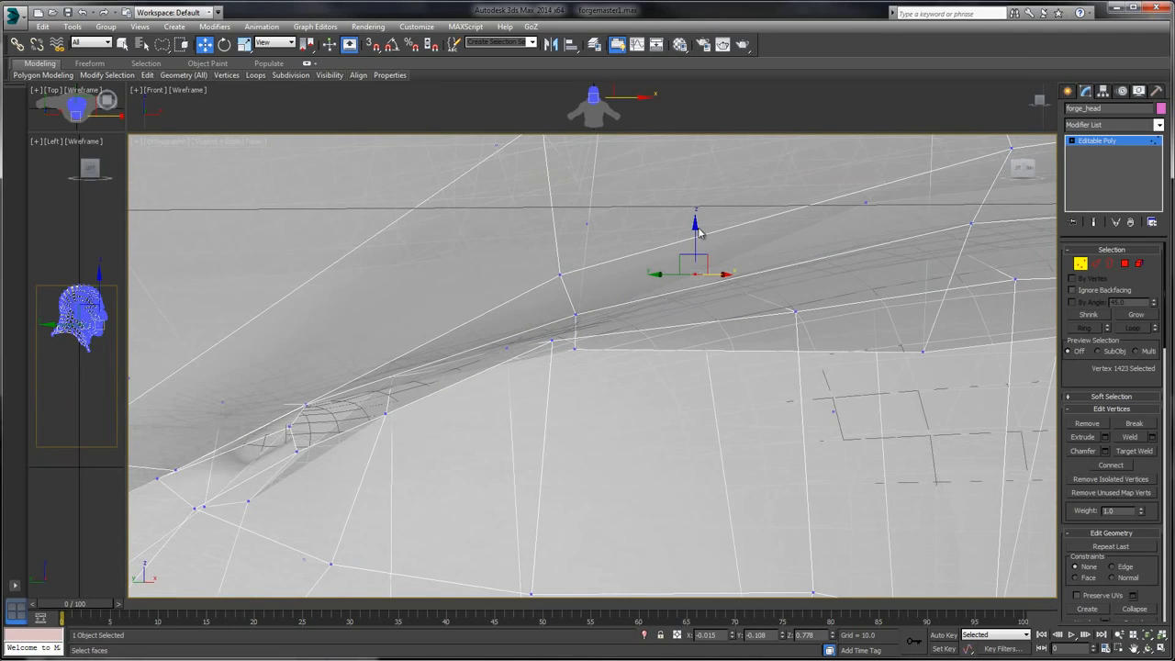
{"action": "left_click_drag", "start_coordinate": [697, 225], "coordinate": [698, 282]}
{"action": "middle_click_drag", "start_coordinate": [728, 275], "coordinate": [637, 309], "text": "alt"}
{"action": "left_click", "coordinate": [542, 353]}
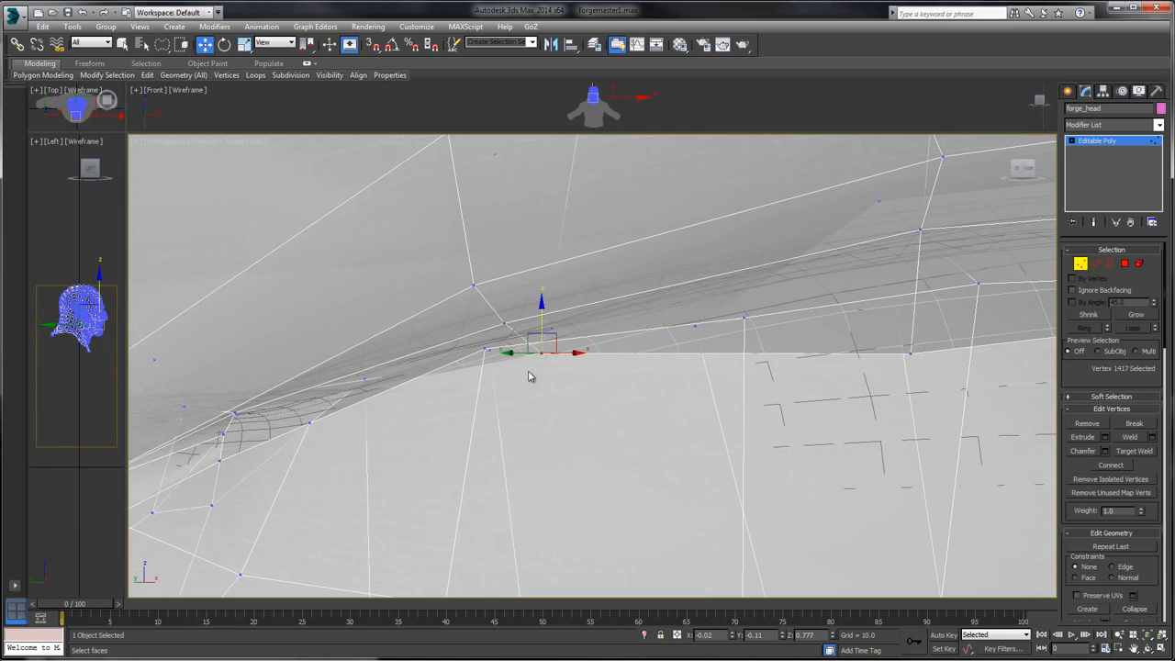
{"action": "left_click_drag", "start_coordinate": [540, 332], "coordinate": [541, 283]}
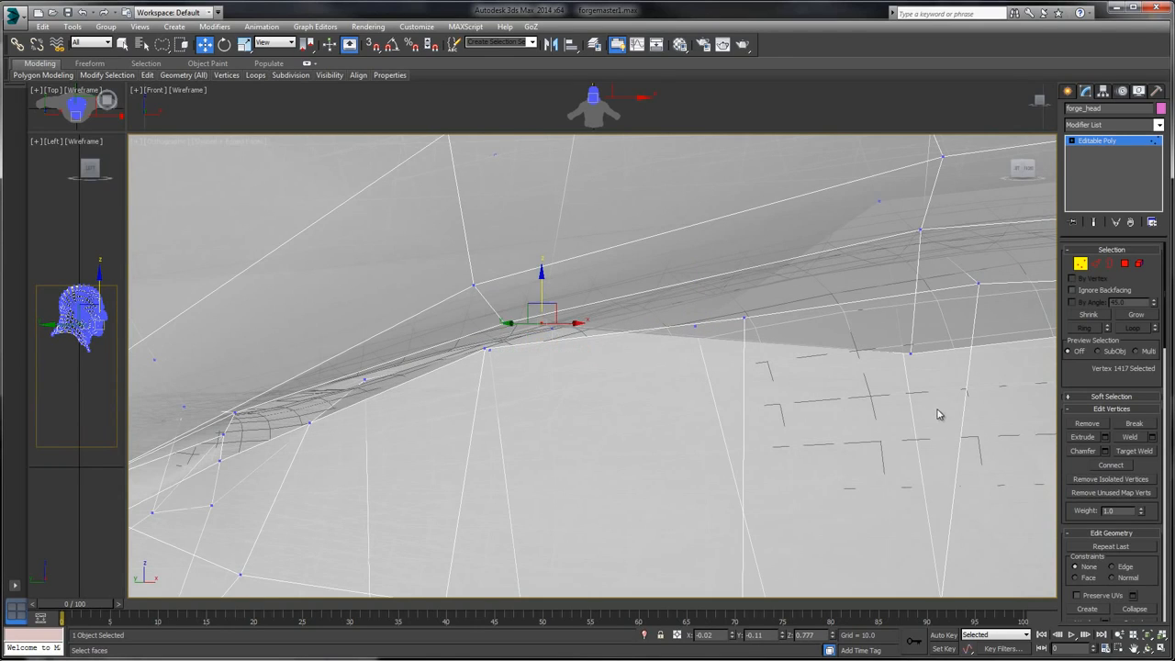
- Raise the next lower inner-lip vertex toward the lip centre to about 0.779 along Z
{"action": "left_click_drag", "start_coordinate": [904, 334], "coordinate": [905, 220]}
{"action": "middle_click_drag", "start_coordinate": [842, 299], "coordinate": [559, 367]}
{"action": "scroll", "coordinate": [559, 367], "scroll_direction": "down", "scroll_amount": 3}
{"action": "middle_click_drag", "start_coordinate": [662, 345], "coordinate": [620, 344], "text": "alt"}
{"action": "scroll", "coordinate": [620, 344], "scroll_direction": "up", "scroll_amount": 2}
{"action": "middle_click_drag", "start_coordinate": [604, 351], "coordinate": [590, 344], "text": "alt"}
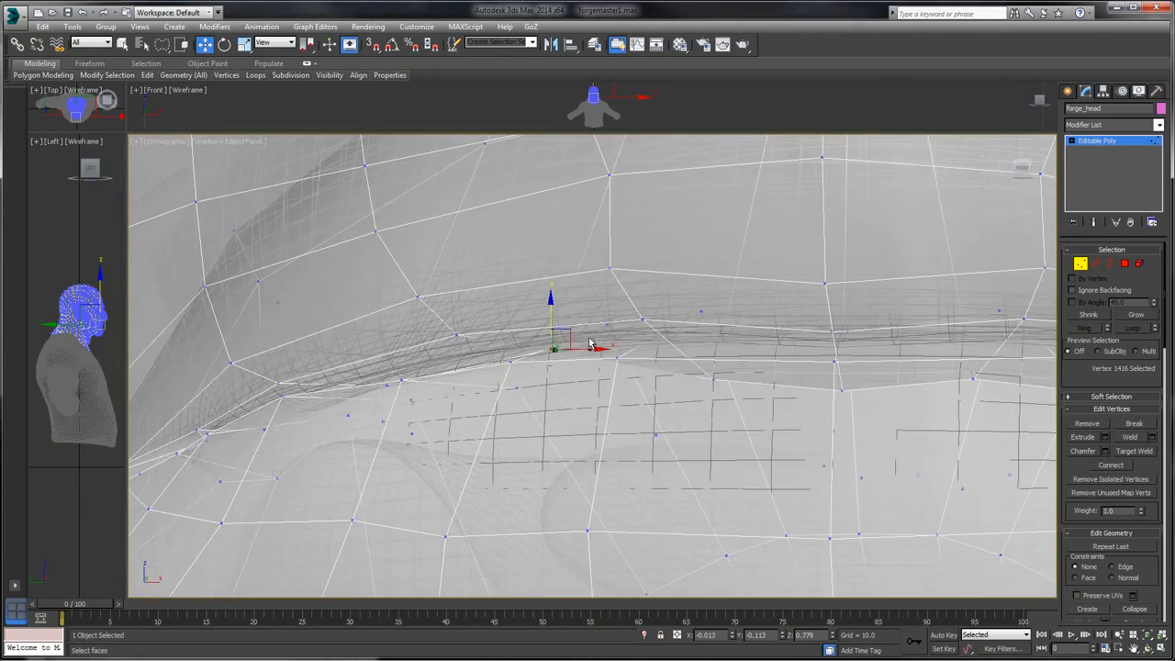
{"action": "left_click_drag", "start_coordinate": [549, 315], "coordinate": [548, 319]}
- Lower the next upper inner-lip vertex about 0.001 along Z and nudge the nearby lip-edge vertex slightly upward
{"action": "middle_click_drag", "start_coordinate": [594, 323], "coordinate": [582, 320], "text": "alt"}
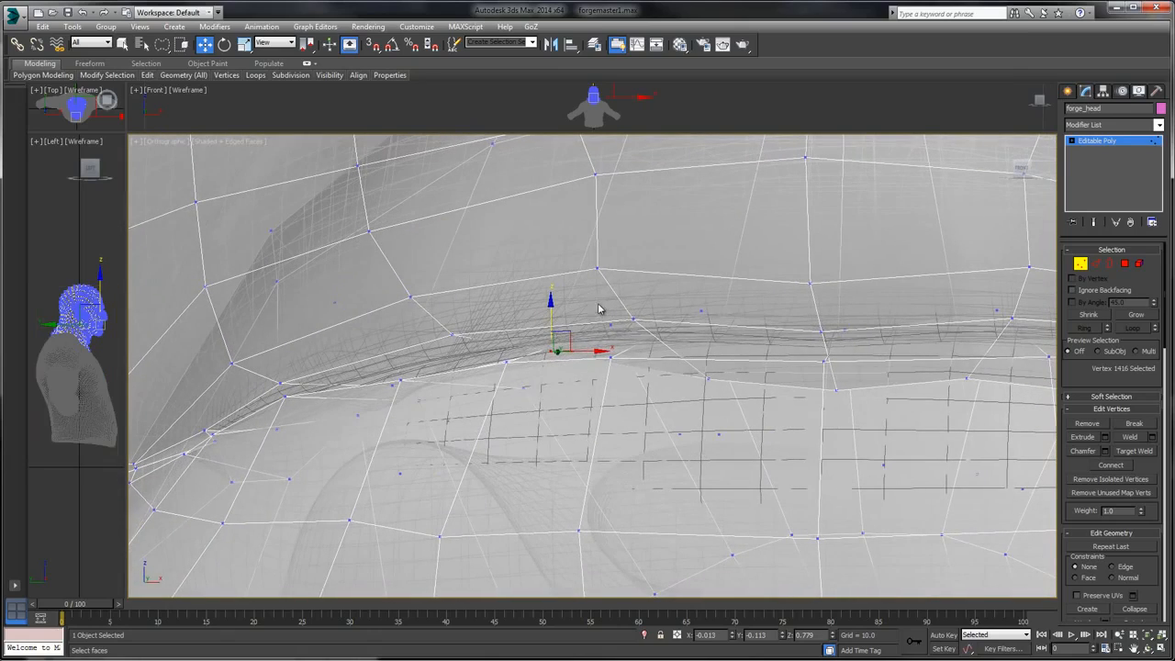
{"action": "left_click", "coordinate": [610, 323]}
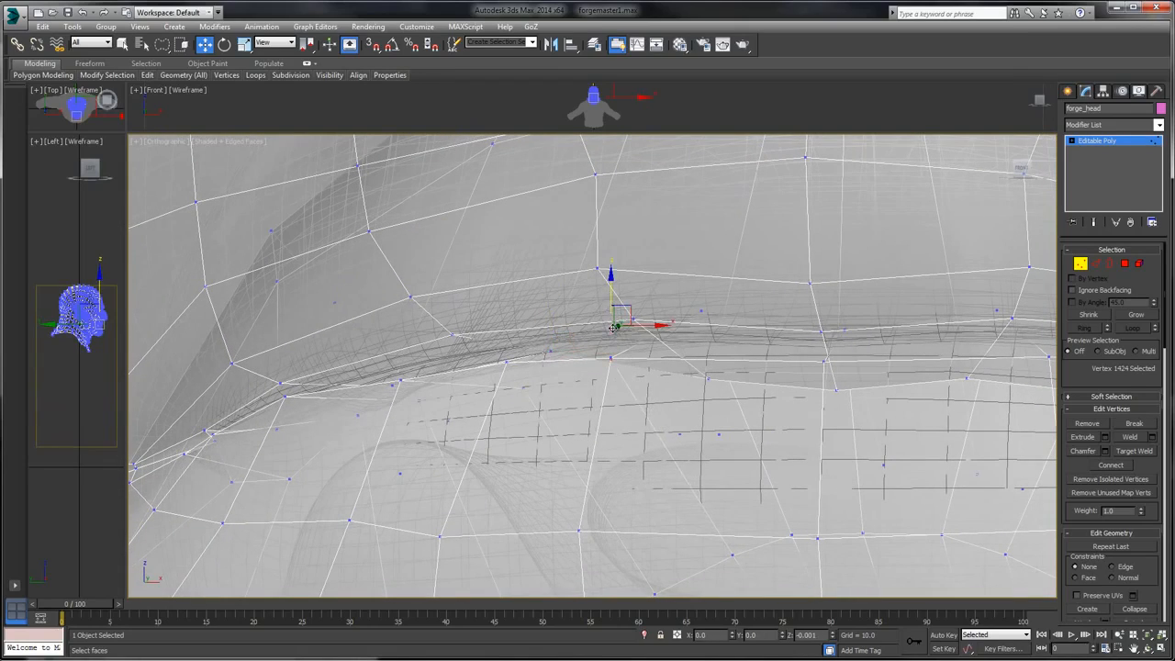
{"action": "left_click_drag", "start_coordinate": [612, 321], "coordinate": [612, 322]}
{"action": "middle_click_drag", "start_coordinate": [646, 307], "coordinate": [664, 308], "text": "alt"}
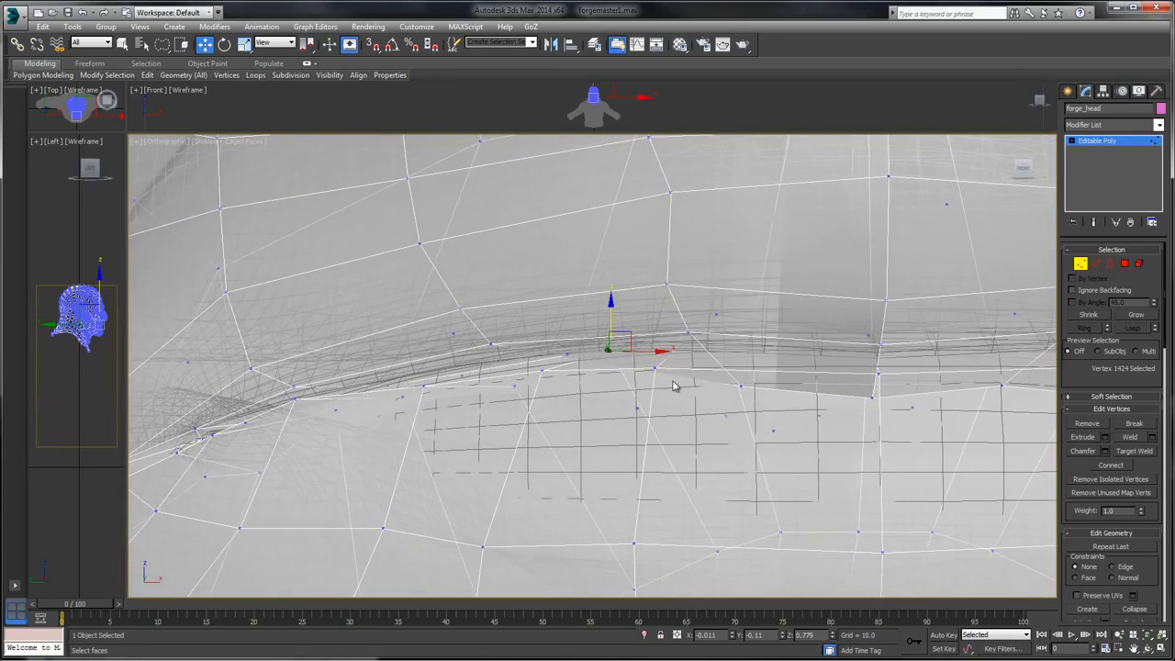
{"action": "left_click", "coordinate": [650, 368]}
{"action": "left_click_drag", "start_coordinate": [654, 332], "coordinate": [653, 327]}
- Lower the upper inner-lip vertex beside the centre to 0.779 along Z and bring the centre vertex to the same height
{"action": "mouse_move", "coordinate": [675, 322]}
{"action": "middle_mouse_down", "text": "alt"}
{"action": "mouse_move", "coordinate": [708, 327]}
{"action": "mouse_move", "coordinate": [690, 310]}
{"action": "middle_mouse_up", "text": "alt"}
{"action": "left_click", "coordinate": [673, 330]}
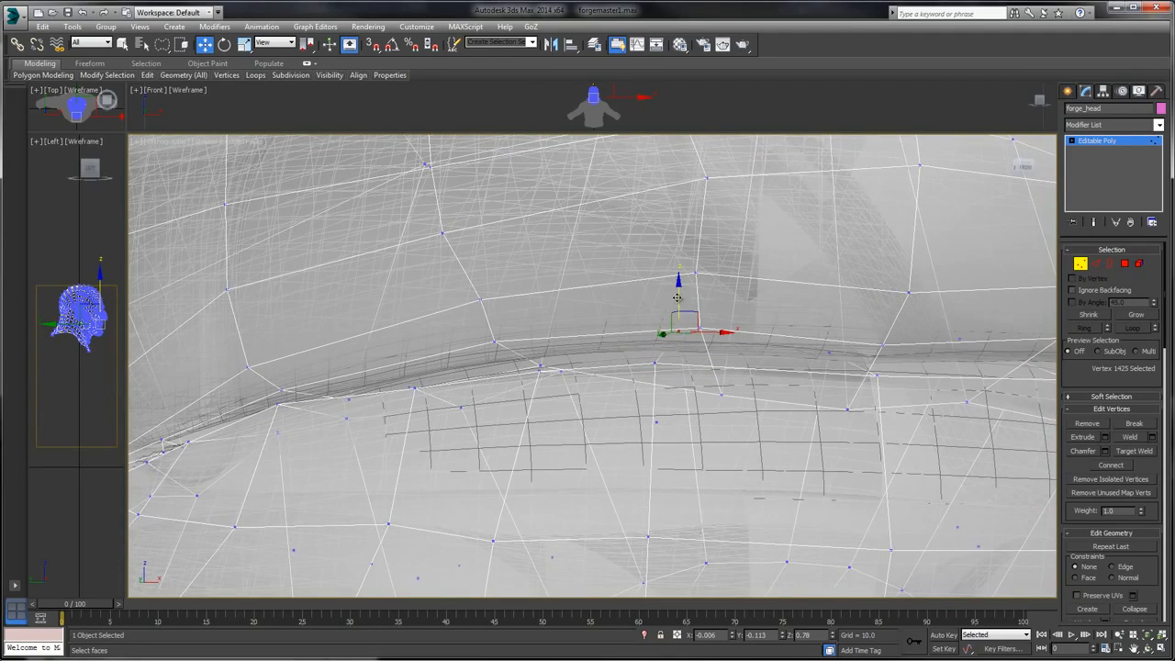
{"action": "left_click_drag", "start_coordinate": [669, 331], "coordinate": [669, 333]}
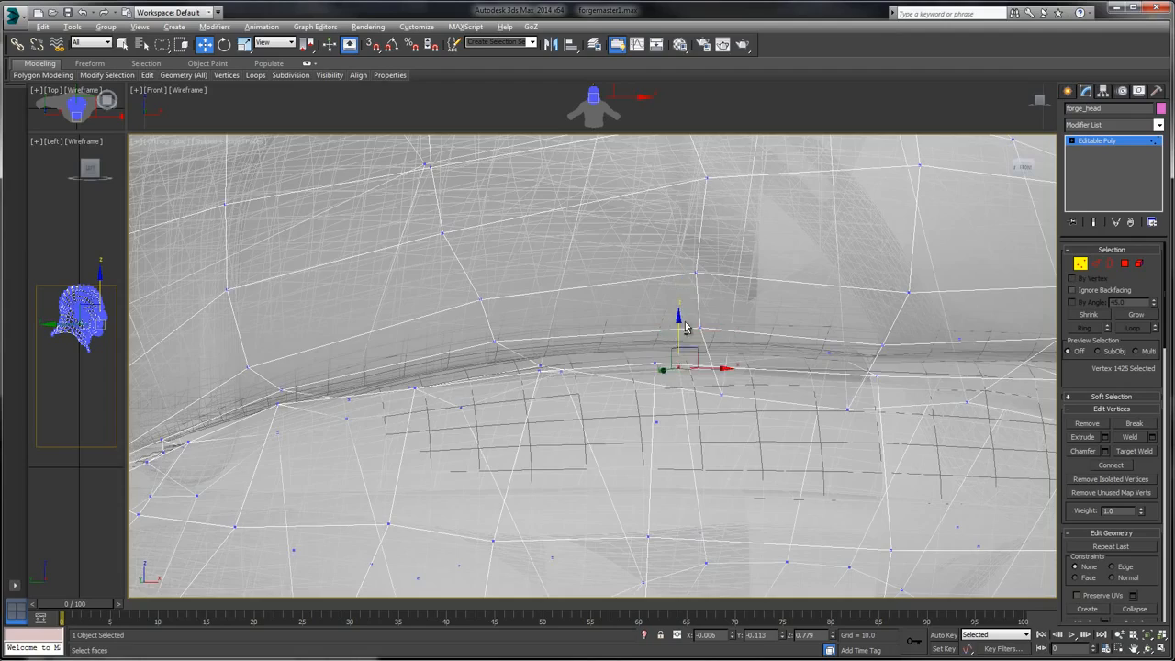
{"action": "middle_click_drag", "start_coordinate": [684, 327], "coordinate": [700, 328], "text": "alt"}
{"action": "mouse_move", "coordinate": [817, 338]}
{"action": "left_mouse_down"}
{"action": "mouse_move", "coordinate": [806, 362]}
{"action": "mouse_move", "coordinate": [791, 310]}
{"action": "mouse_move", "coordinate": [833, 342]}
{"action": "mouse_move", "coordinate": [833, 312]}
{"action": "left_mouse_up"}
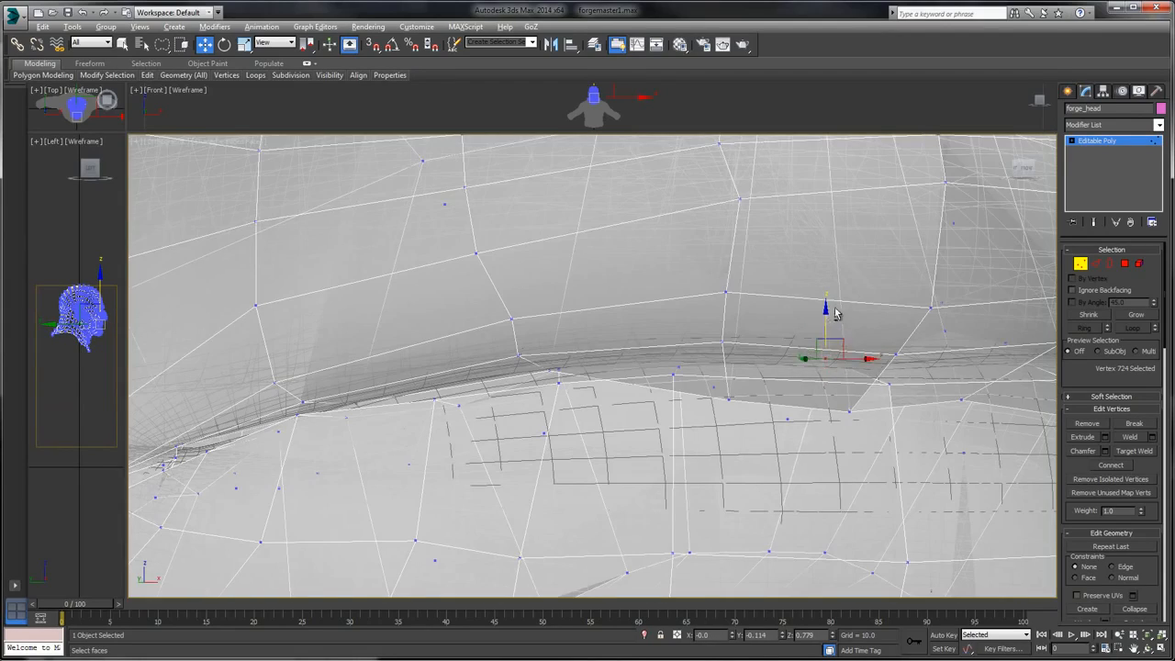
- Raise two lower inner-lip vertices near the lip centre together to 0.779 along Z
{"action": "middle_click_drag", "start_coordinate": [833, 312], "coordinate": [779, 315], "text": "alt"}
{"action": "left_click_drag", "start_coordinate": [698, 417], "coordinate": [682, 418]}
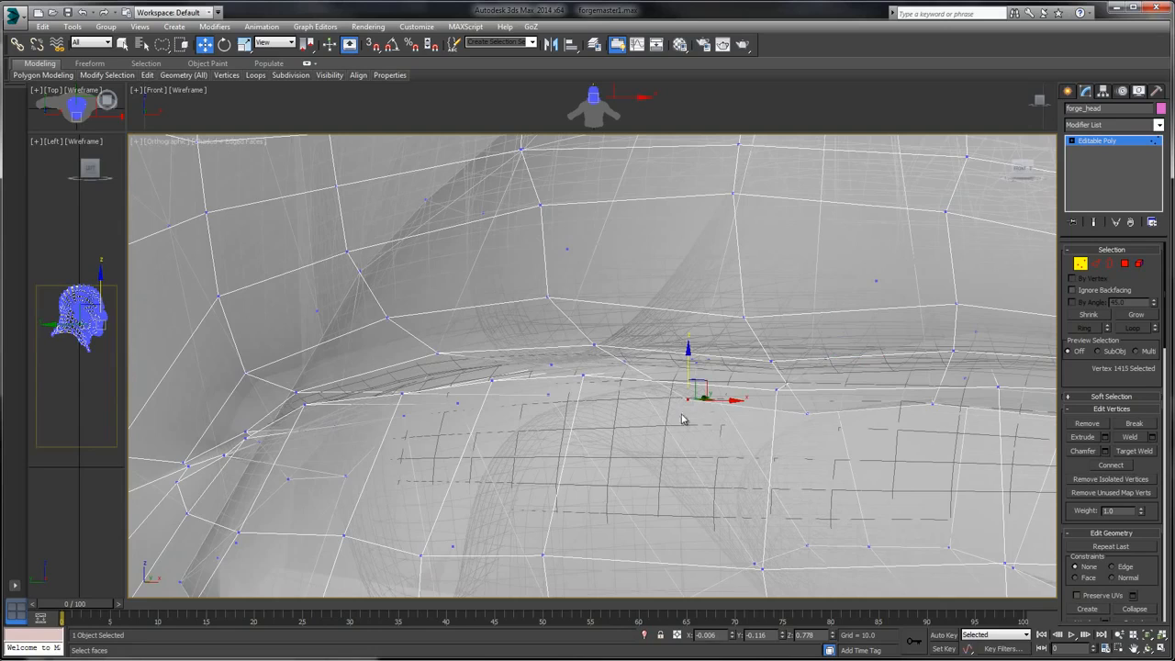
{"action": "left_click", "coordinate": [831, 428], "text": "ctrl"}
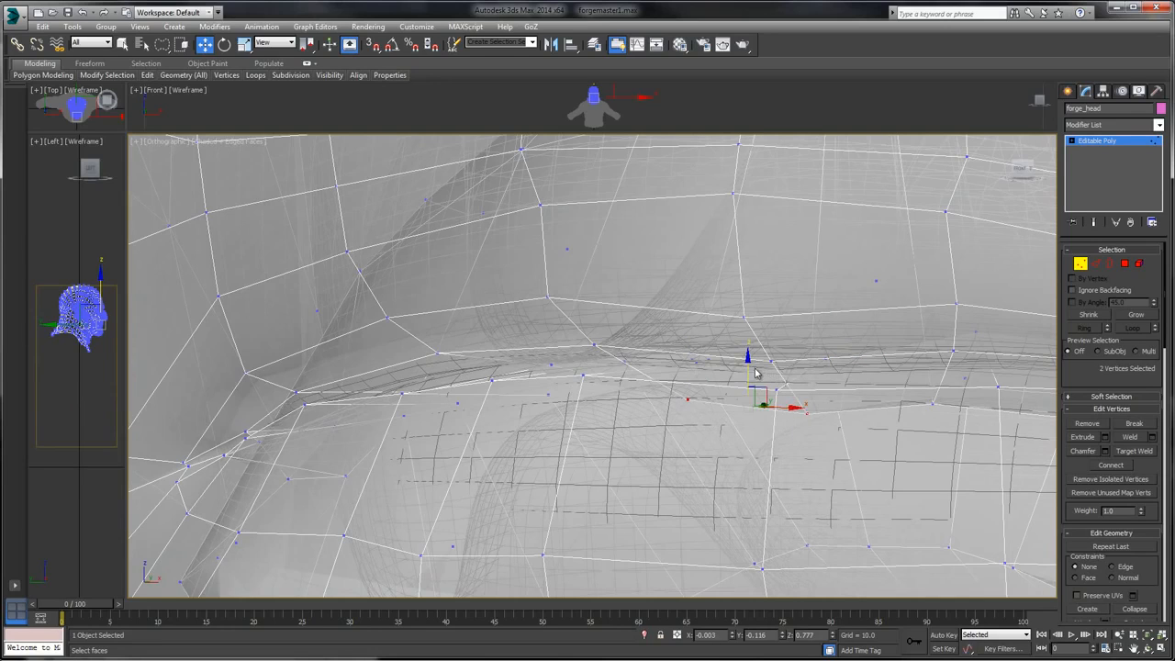
{"action": "left_click_drag", "start_coordinate": [755, 372], "coordinate": [741, 319]}
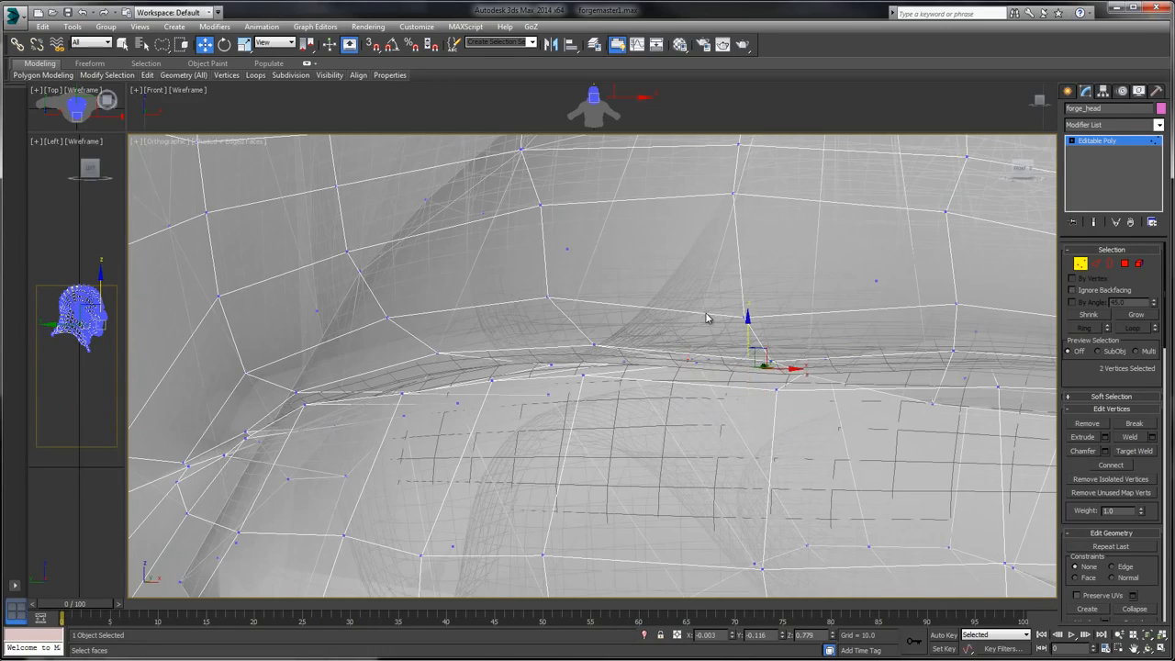
- Raise the lower inner-lip vertex just past the lip centre to 0.779 along Z
{"action": "scroll", "coordinate": [698, 314], "scroll_direction": "down", "scroll_amount": 2}
{"action": "middle_click_drag", "start_coordinate": [682, 312], "coordinate": [829, 281], "text": "alt"}
{"action": "middle_click_drag", "start_coordinate": [828, 280], "coordinate": [747, 333]}
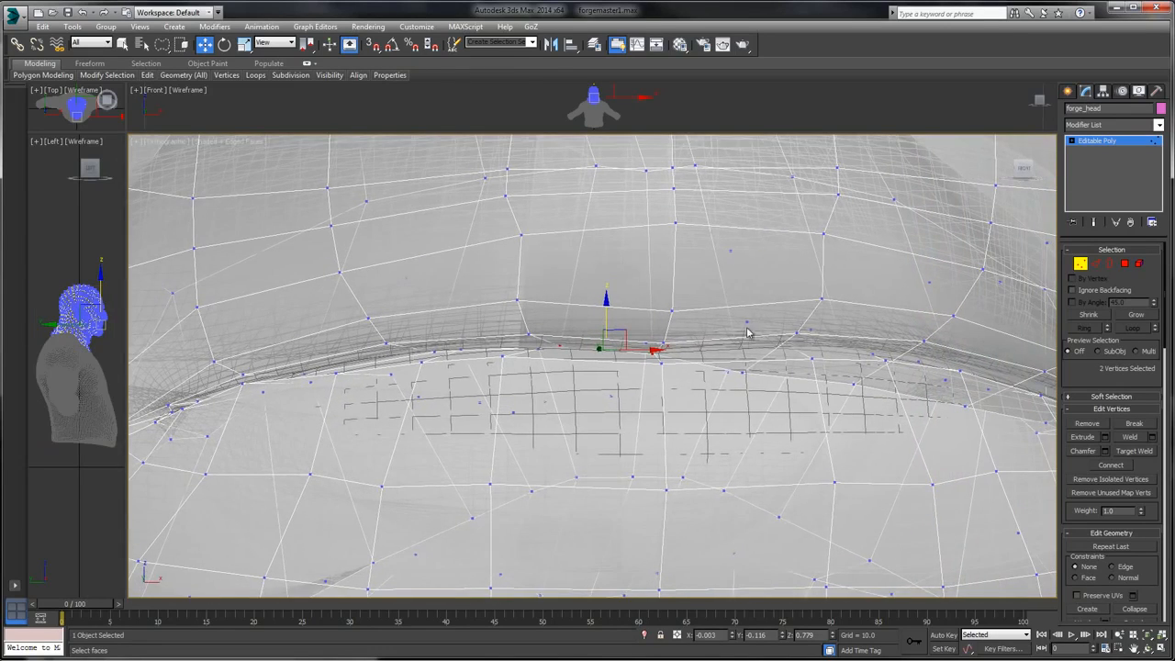
{"action": "left_click", "coordinate": [741, 373]}
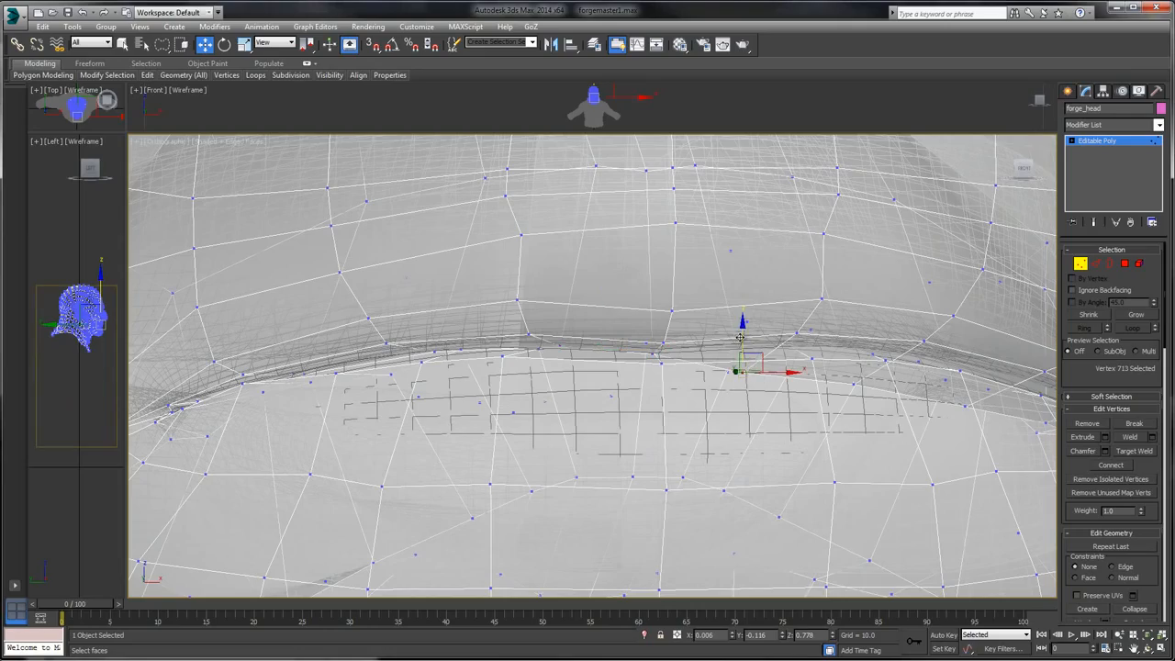
{"action": "left_click_drag", "start_coordinate": [740, 338], "coordinate": [742, 307]}
- Raise the next two lower inner-lip vertices toward the mouth corner, bringing the outer one to 0.777 along Z
{"action": "middle_click_drag", "start_coordinate": [750, 315], "coordinate": [837, 389], "text": "alt"}
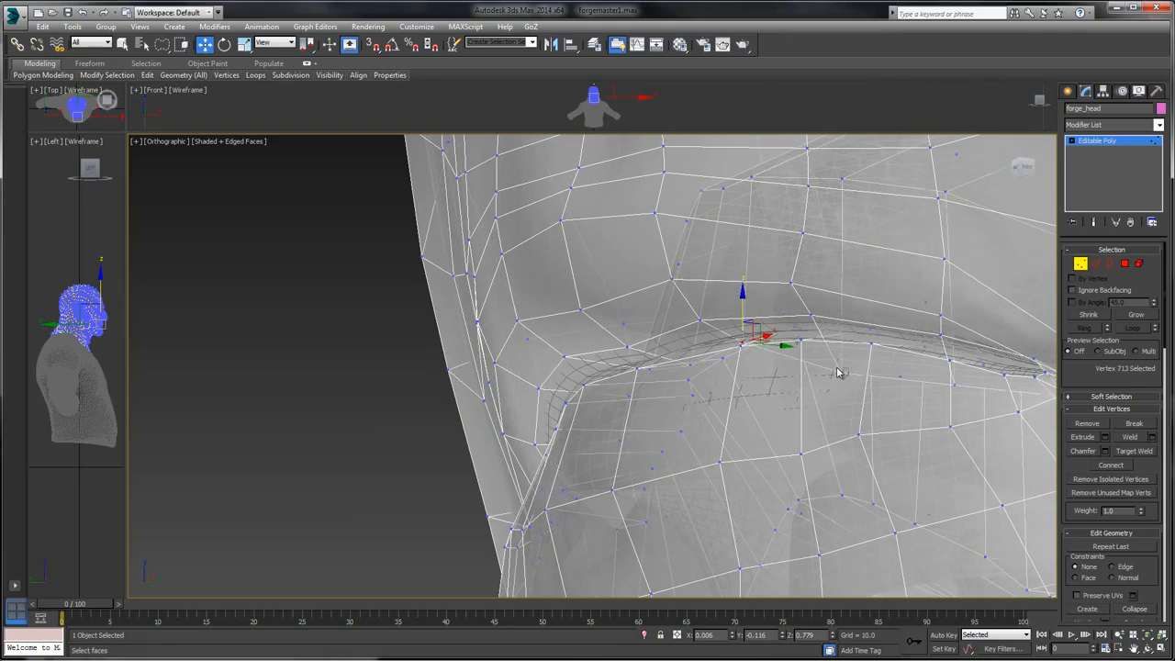
{"action": "left_click", "coordinate": [843, 321]}
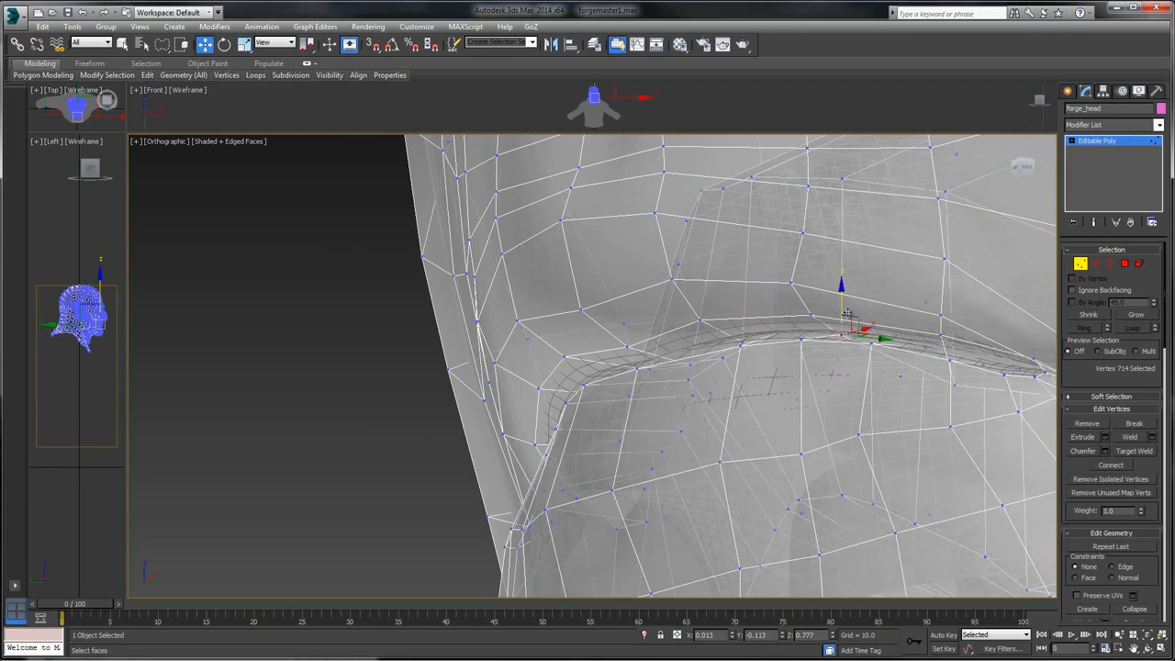
{"action": "left_click", "coordinate": [952, 375]}
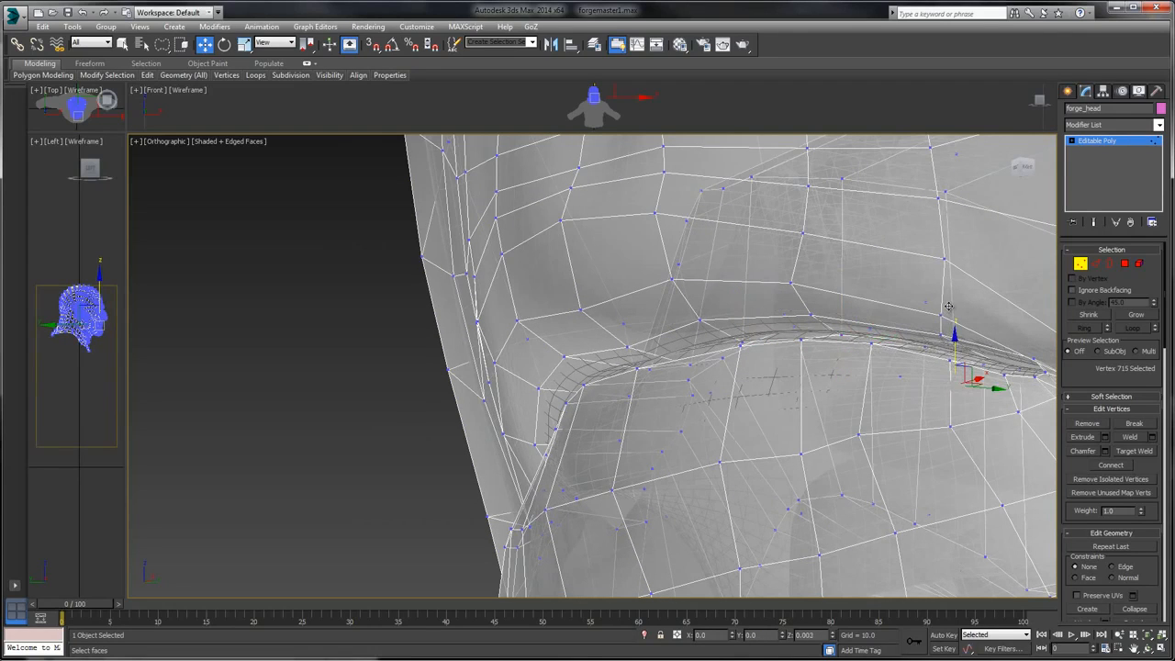
{"action": "middle_click_drag", "start_coordinate": [947, 312], "coordinate": [763, 325], "text": "alt"}
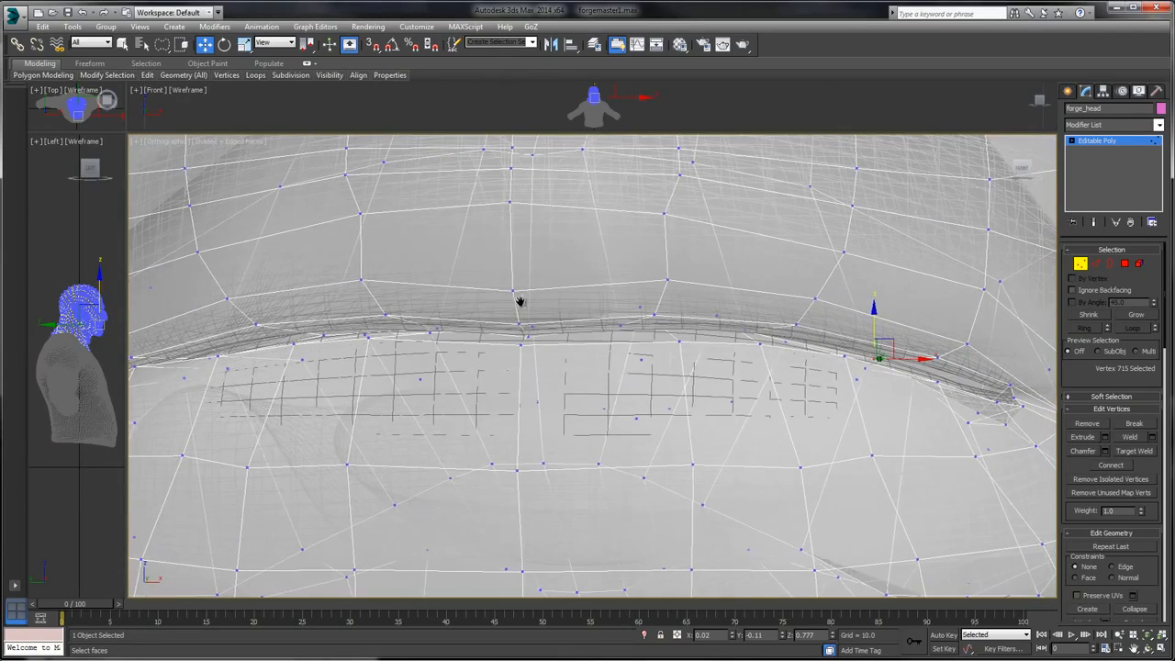
- Lower the upper inner-lip vertex past the centre about 0.002 along Z and bring the vertex beside it to 0.779
{"action": "middle_click_drag", "start_coordinate": [519, 304], "coordinate": [614, 319], "text": "alt"}
{"action": "left_click", "coordinate": [698, 306]}
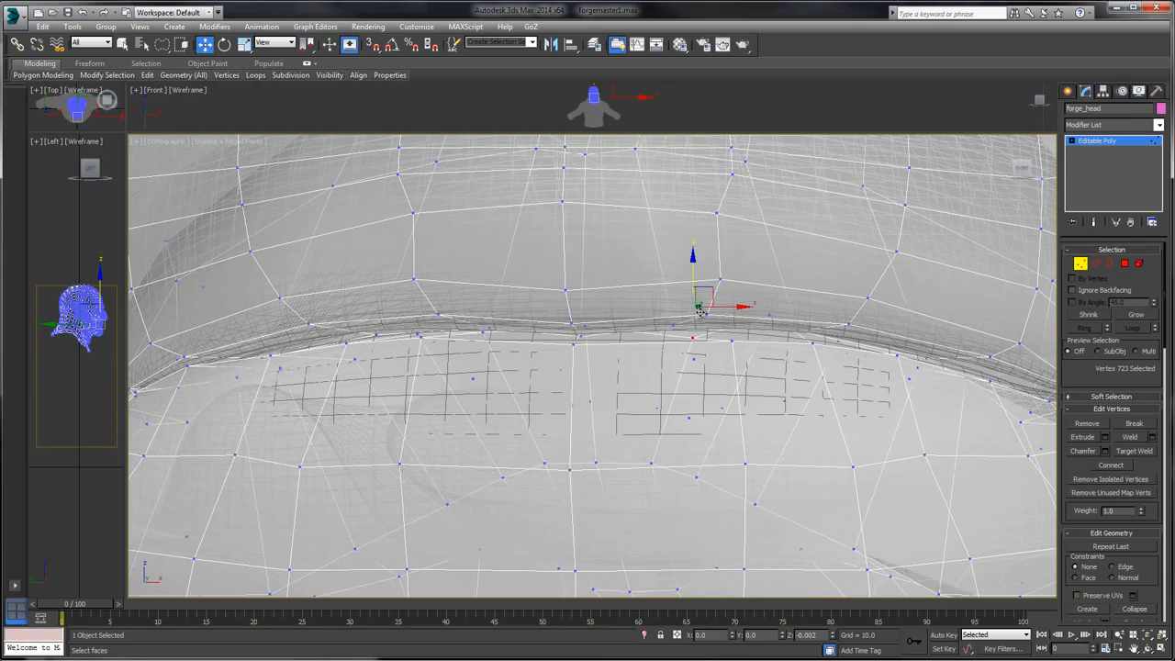
{"action": "left_click_drag", "start_coordinate": [700, 312], "coordinate": [699, 313]}
{"action": "left_click", "coordinate": [773, 315]}
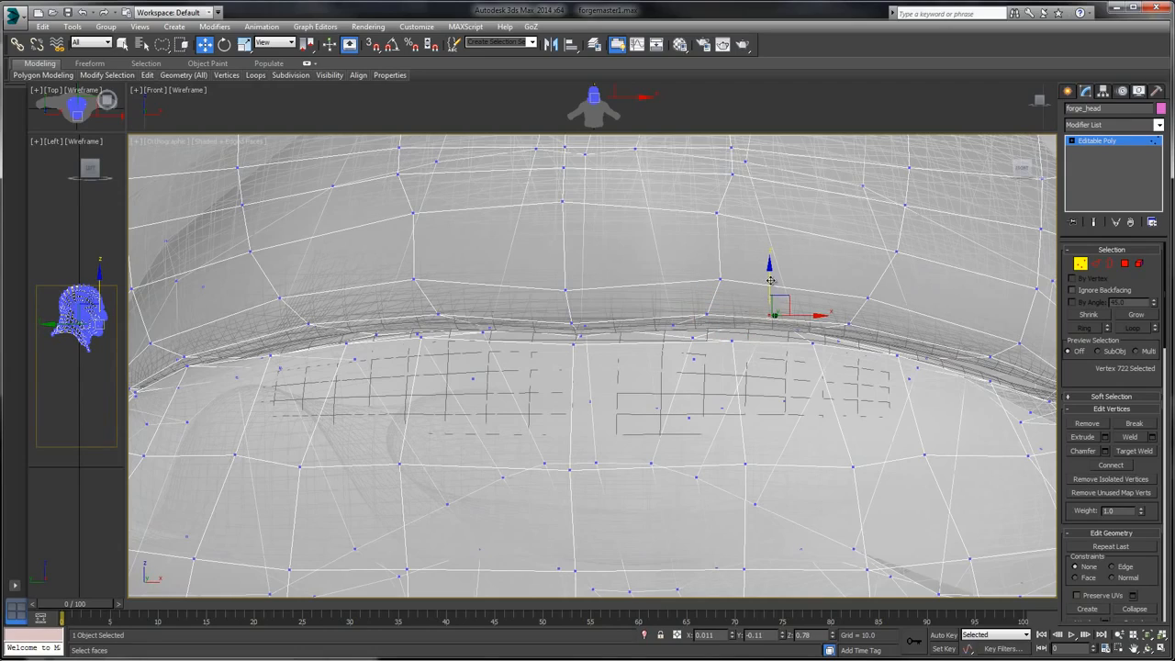
{"action": "middle_click_drag", "start_coordinate": [810, 290], "coordinate": [825, 309], "text": "alt"}
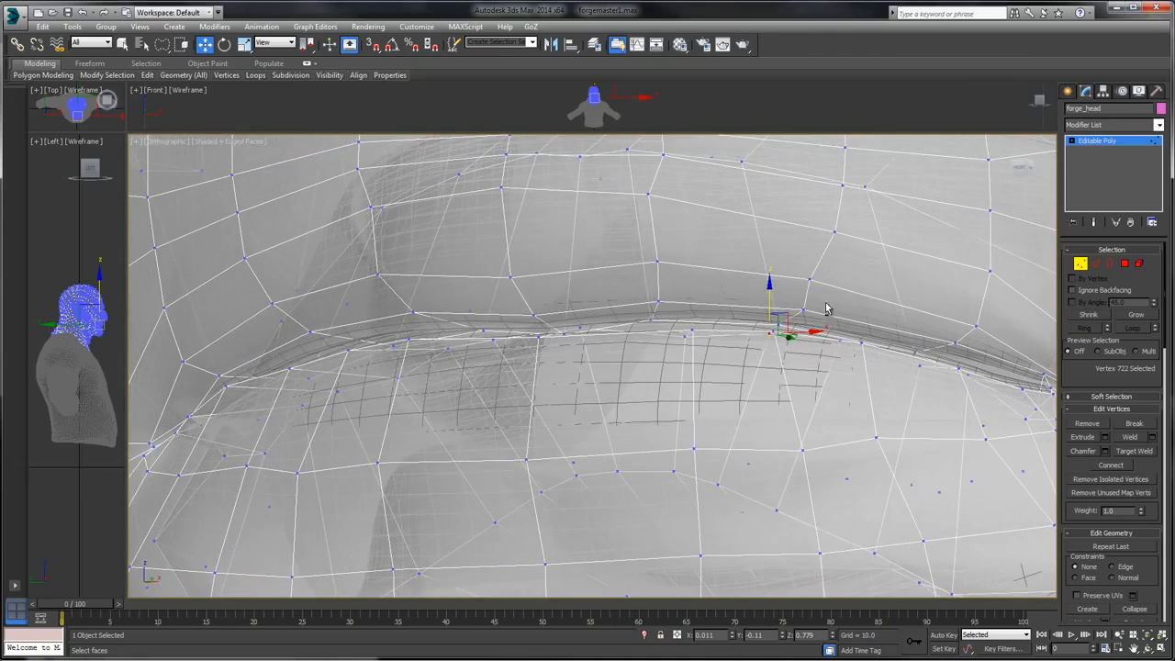
- Adjust the upper inner-lip vertex near the opposite mouth corner and raise the lower vertex beside it to 0.775 along Z
{"action": "middle_click_drag", "start_coordinate": [695, 303], "coordinate": [569, 341], "text": "alt"}
{"action": "left_click", "coordinate": [531, 337]}
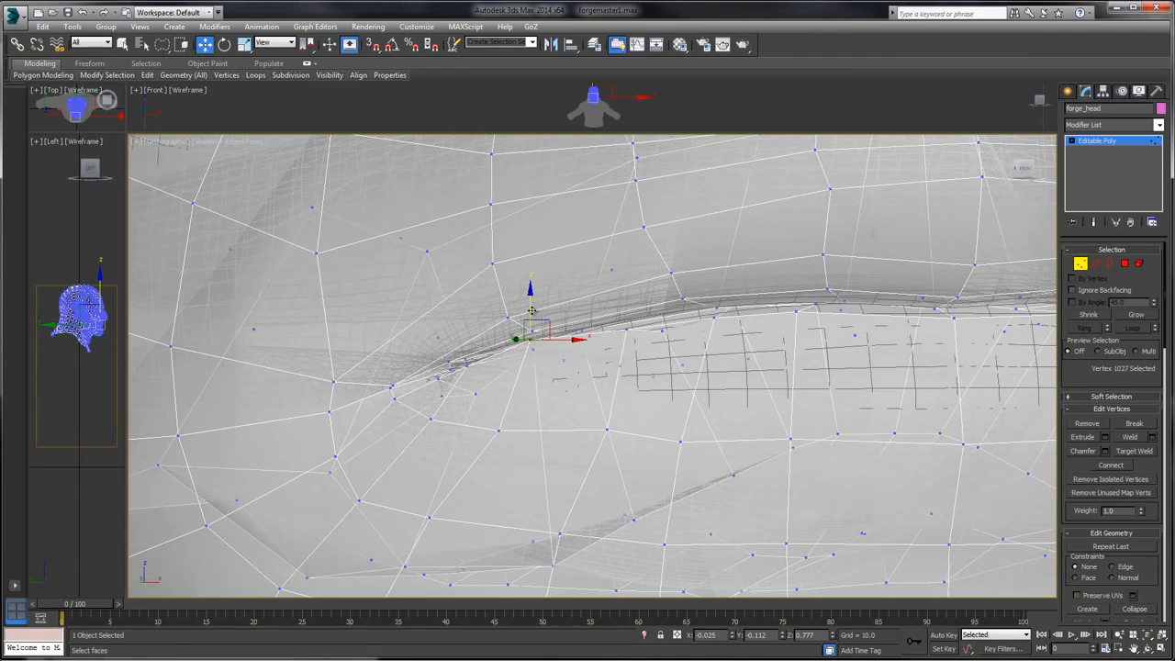
{"action": "left_click", "coordinate": [474, 393]}
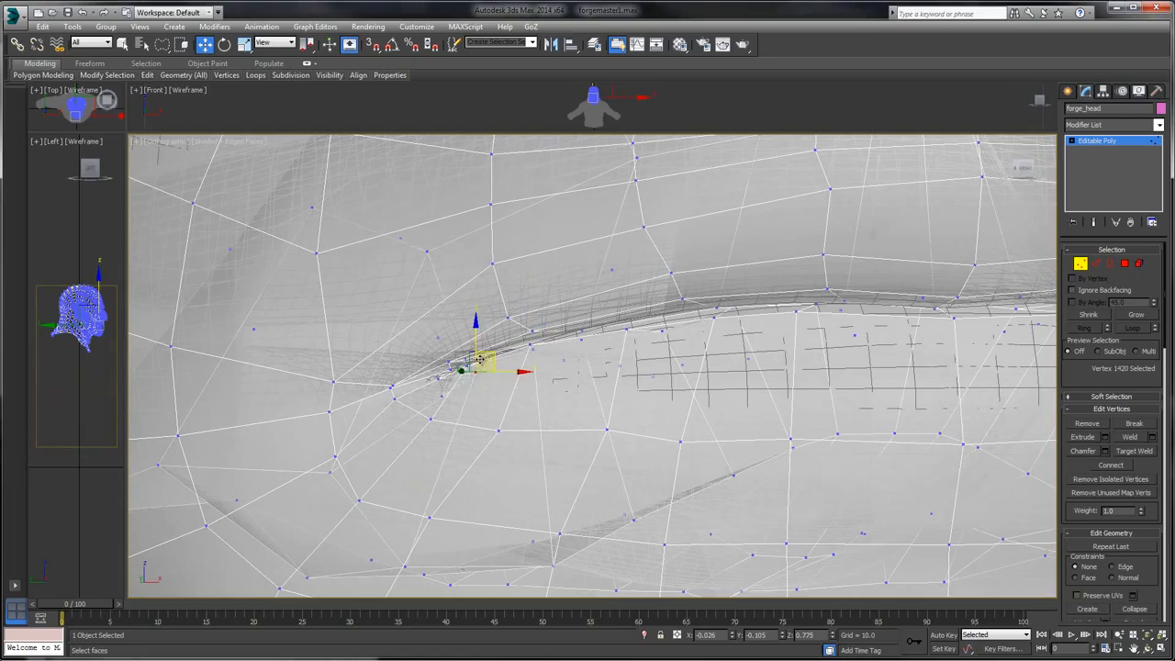
{"action": "middle_click_drag", "start_coordinate": [477, 396], "coordinate": [659, 386], "text": "alt"}
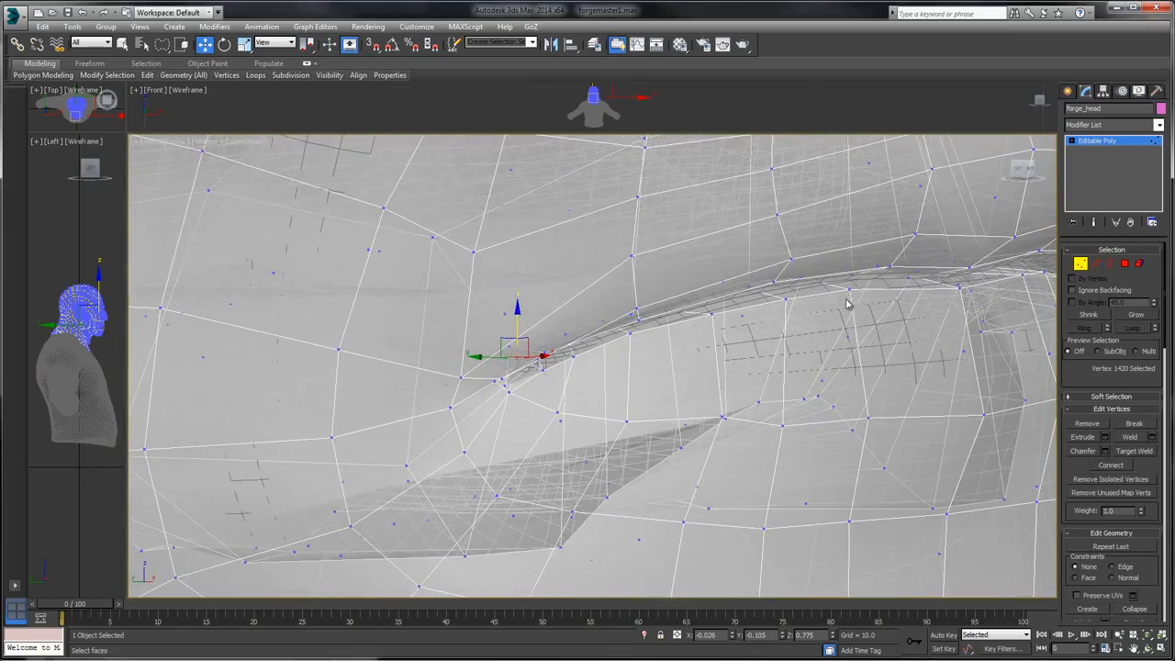
- Turn off the head's see-through display, leave vertex editing and switch to polygon editing
{"action": "key", "text": "alt+x"}
{"action": "middle_click_drag", "start_coordinate": [809, 268], "coordinate": [668, 299]}
{"action": "mouse_move", "coordinate": [668, 299]}
{"action": "middle_mouse_down", "text": "alt"}
{"action": "mouse_move", "coordinate": [598, 330]}
{"action": "mouse_move", "coordinate": [790, 285]}
{"action": "mouse_move", "coordinate": [752, 280]}
{"action": "mouse_move", "coordinate": [719, 296]}
{"action": "mouse_move", "coordinate": [702, 280]}
{"action": "middle_mouse_up", "text": "alt"}
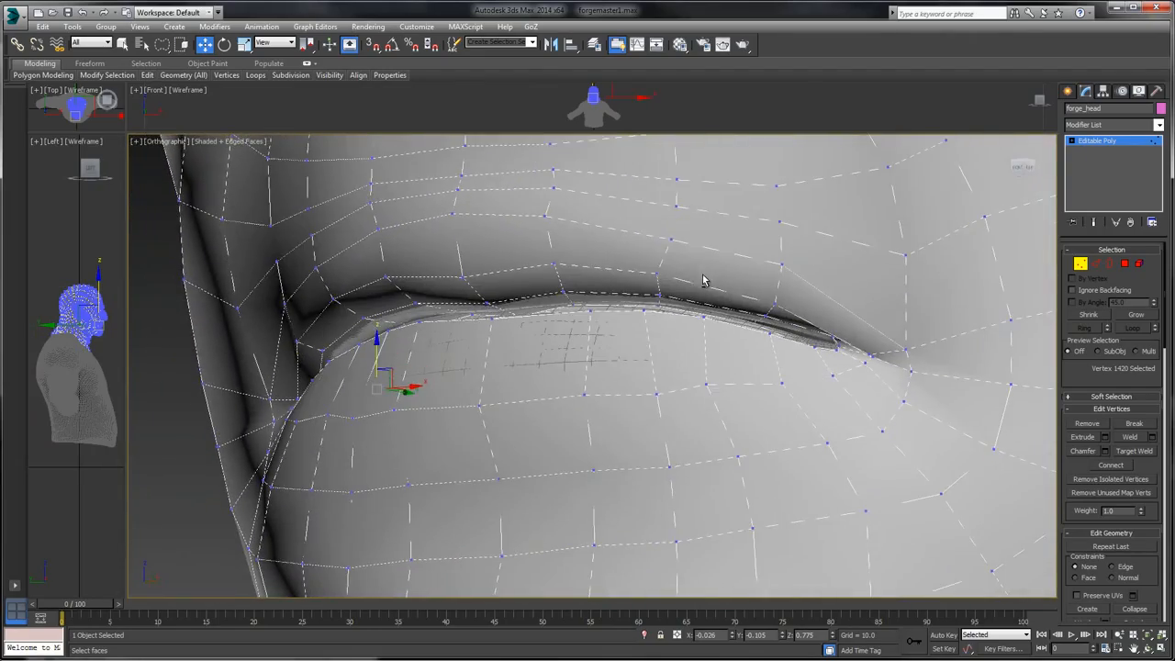
{"action": "left_click", "coordinate": [1106, 142]}
{"action": "left_click", "coordinate": [800, 338]}
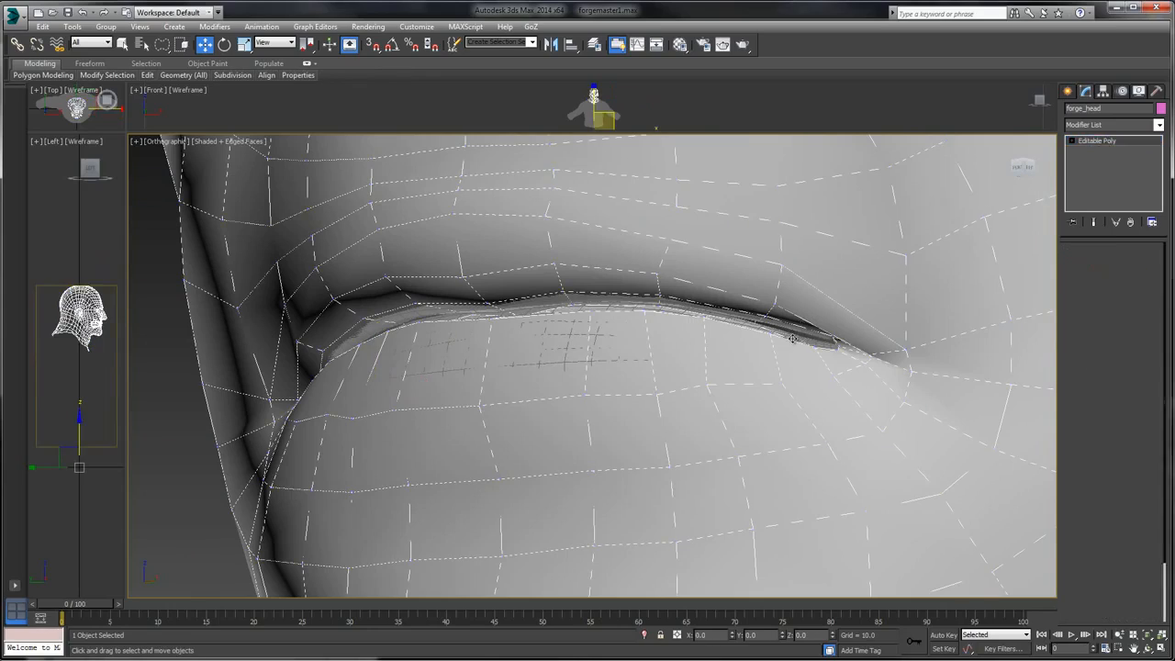
{"action": "middle_click_drag", "start_coordinate": [676, 262], "coordinate": [655, 289]}
{"action": "left_click", "coordinate": [679, 276]}
{"action": "middle_click_drag", "start_coordinate": [403, 339], "coordinate": [432, 289]}
{"action": "middle_click_drag", "start_coordinate": [450, 333], "coordinate": [710, 279], "text": "alt"}
- Select the thin polygons along the lower lip's inner edge, from one mouth corner to past the lip centre
{"action": "left_click", "coordinate": [774, 512]}
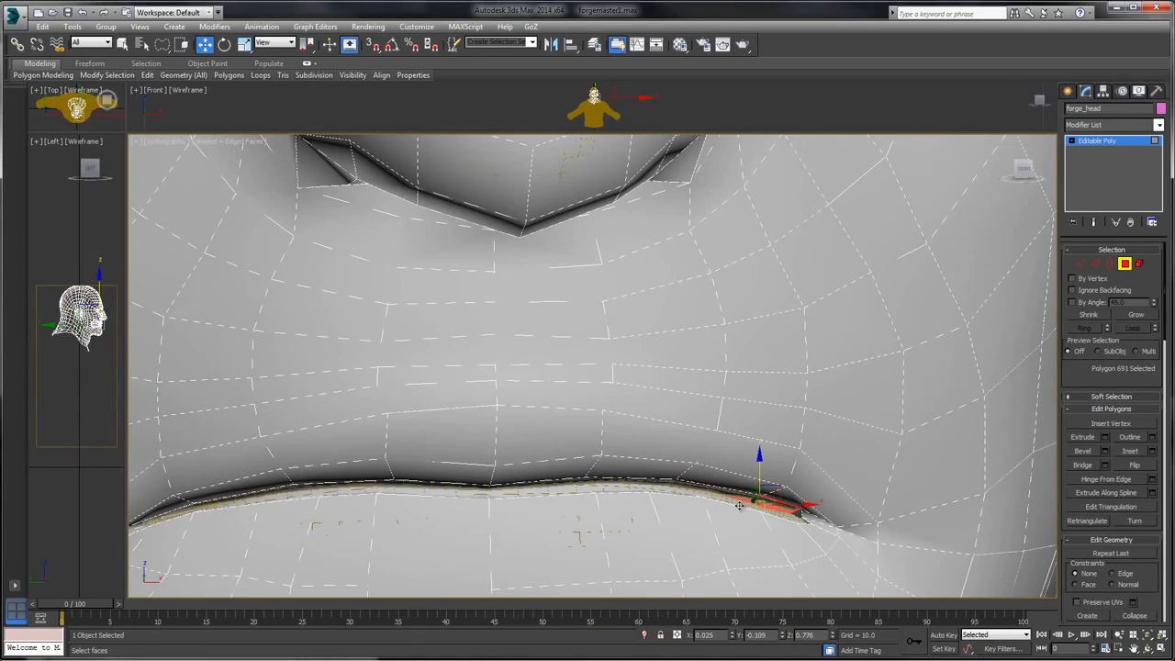
{"action": "left_click", "coordinate": [684, 492], "text": "ctrl"}
{"action": "middle_click_drag", "start_coordinate": [686, 473], "coordinate": [555, 327], "text": "alt"}
{"action": "left_click", "coordinate": [559, 428]}
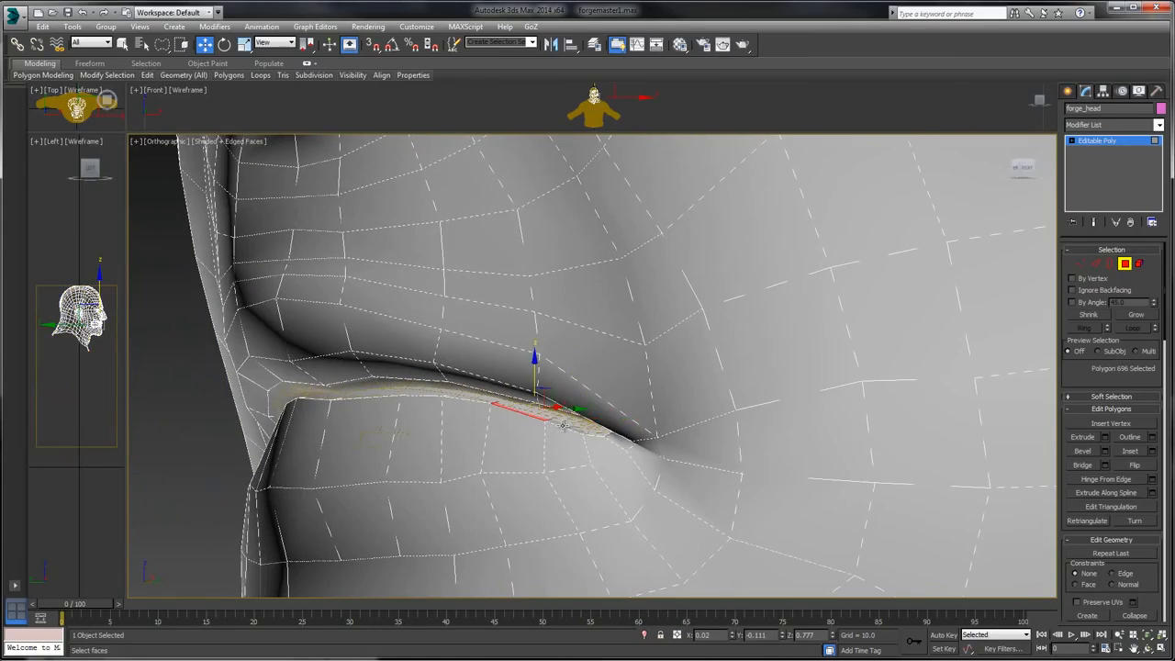
{"action": "left_click", "coordinate": [485, 410], "text": "ctrl"}
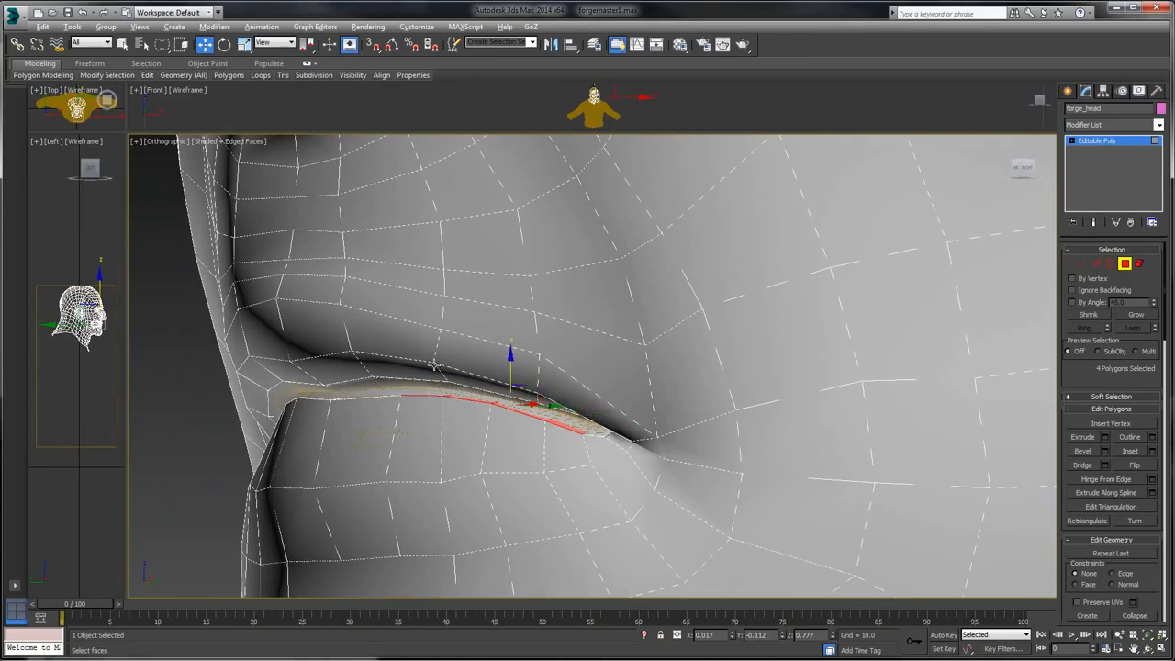
{"action": "middle_click_drag", "start_coordinate": [434, 366], "coordinate": [385, 388], "text": "alt"}
{"action": "left_click", "coordinate": [344, 396], "text": "ctrl"}
{"action": "left_click", "coordinate": [285, 394], "text": "ctrl"}
{"action": "middle_click_drag", "start_coordinate": [399, 331], "coordinate": [449, 349]}
{"action": "left_click", "coordinate": [446, 348], "text": "ctrl"}
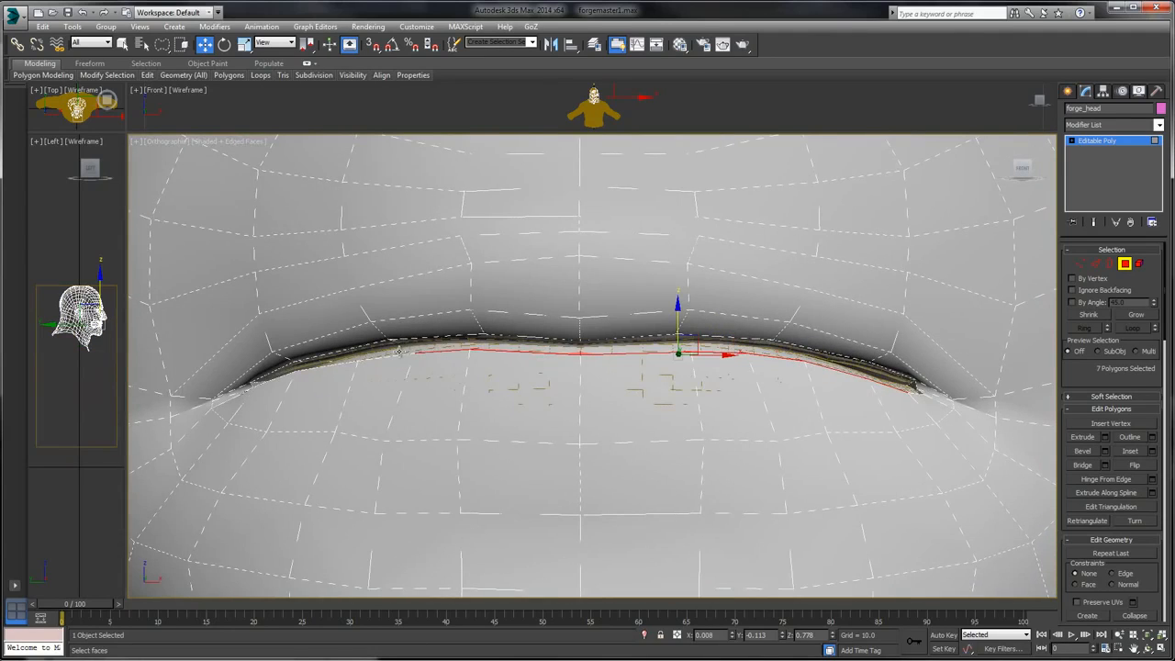
- Add the remaining inner-edge polygons up to the other mouth corner and raise the whole strip about 0.001 along Z
{"action": "left_click", "coordinate": [355, 357], "text": "ctrl"}
{"action": "left_click", "coordinate": [383, 357], "text": "alt"}
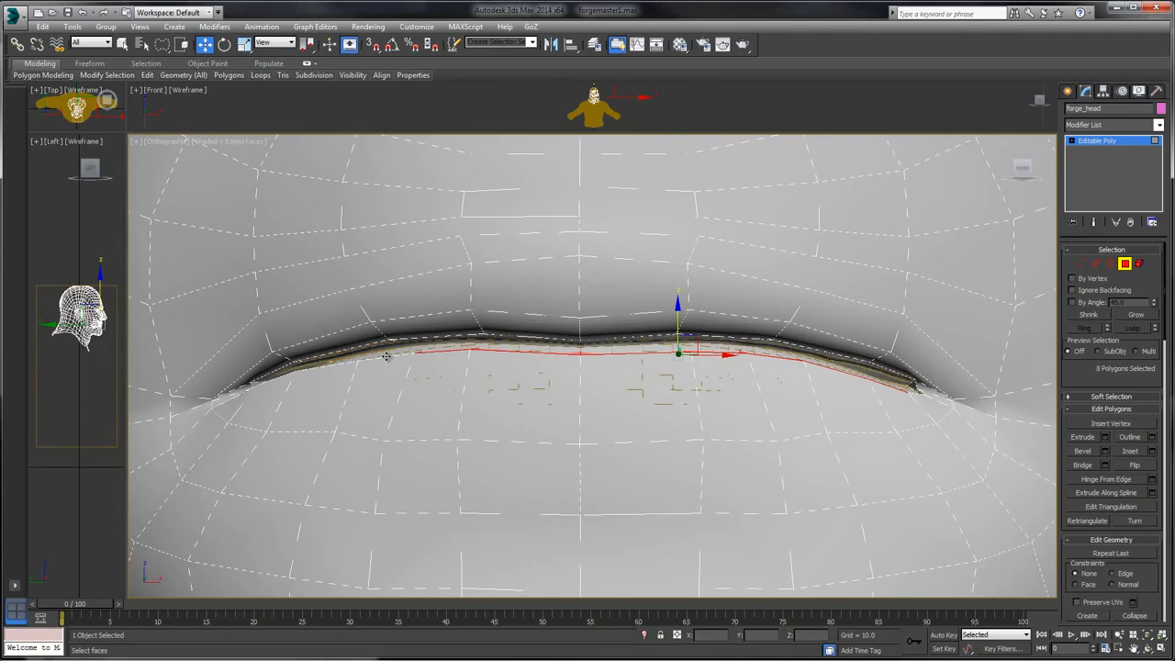
{"action": "left_click", "coordinate": [388, 353], "text": "ctrl"}
{"action": "middle_click_drag", "start_coordinate": [456, 299], "coordinate": [622, 327], "text": "alt"}
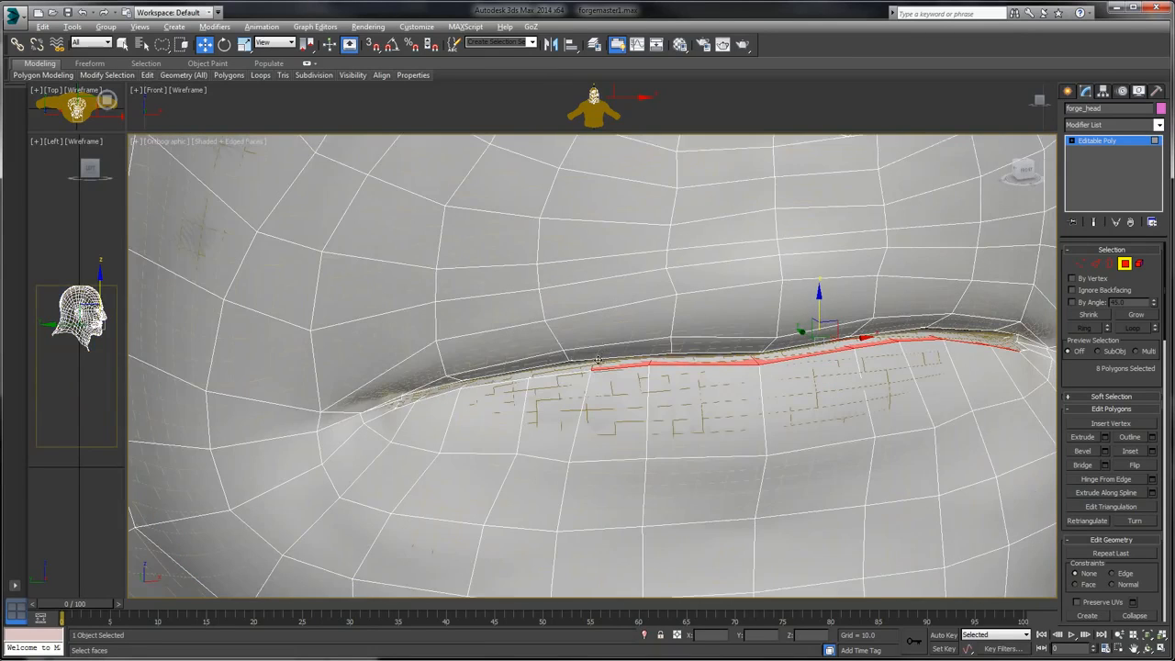
{"action": "scroll", "coordinate": [571, 378], "scroll_direction": "up", "scroll_amount": 5}
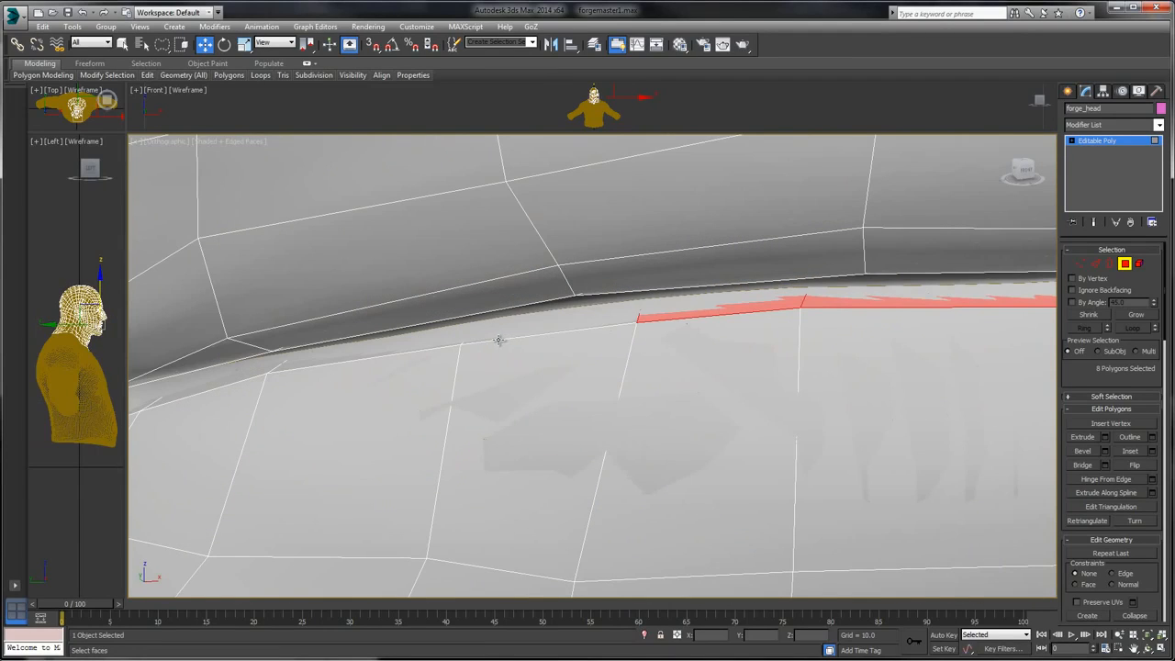
{"action": "left_click", "coordinate": [494, 340], "text": "ctrl"}
{"action": "left_click", "coordinate": [368, 353], "text": "ctrl"}
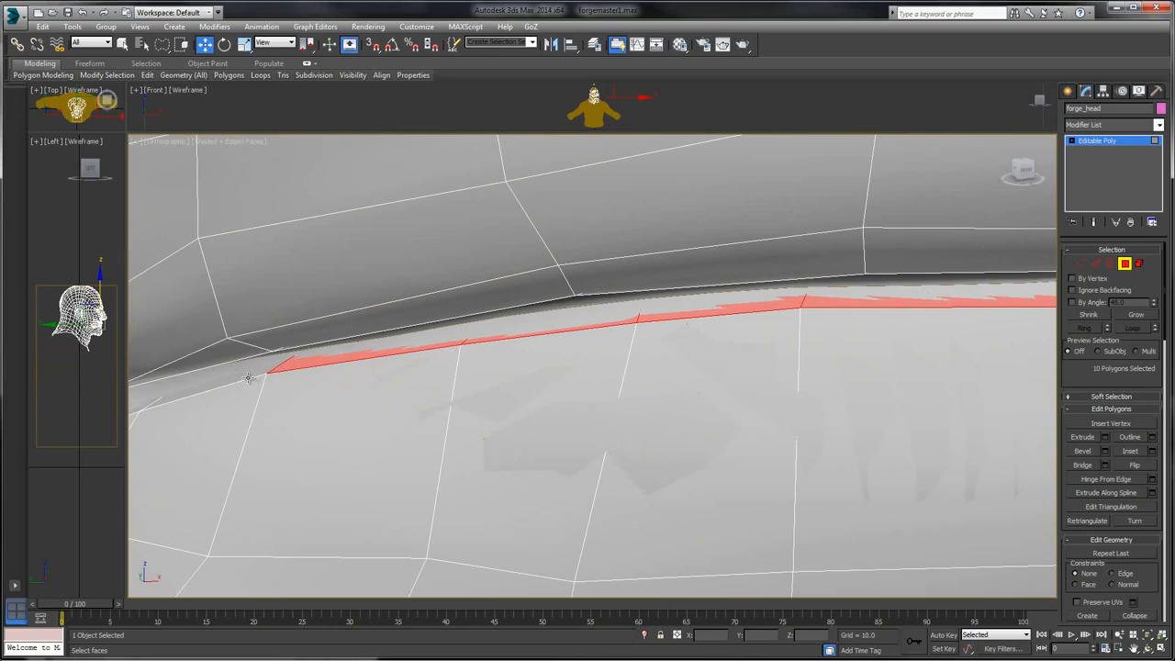
{"action": "left_click", "coordinate": [248, 376], "text": "ctrl"}
{"action": "scroll", "coordinate": [656, 292], "scroll_direction": "down", "scroll_amount": 5}
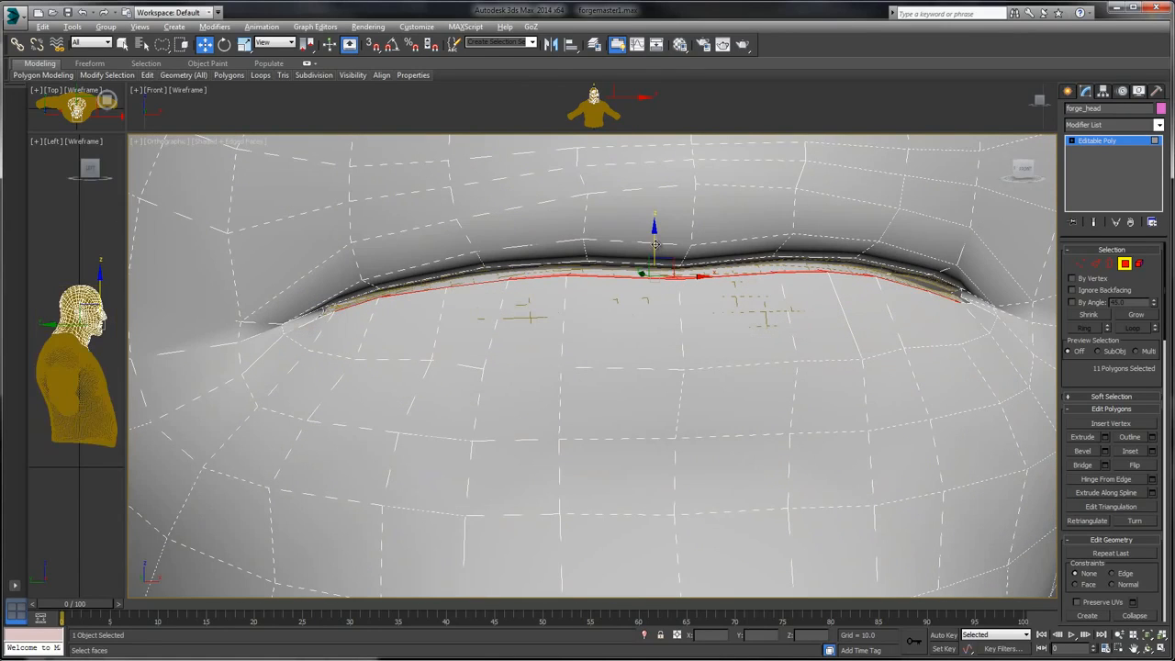
{"action": "left_click_drag", "start_coordinate": [657, 248], "coordinate": [655, 235]}
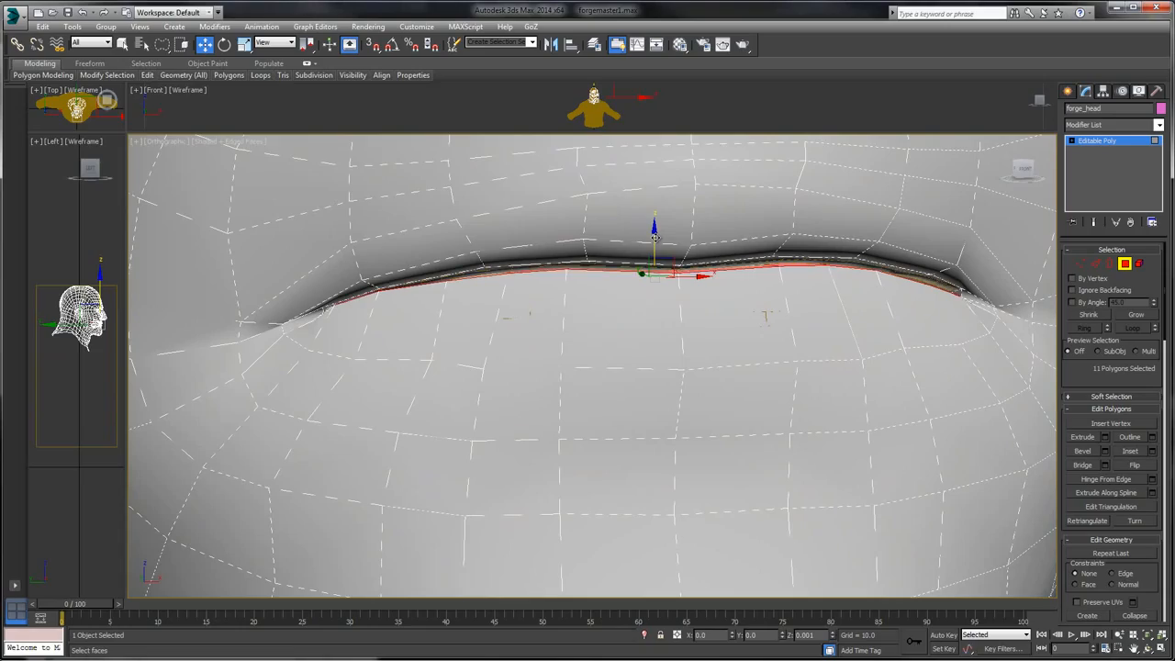
- Examine how the head mesh fits over the body, including the mesh around the eye opening
{"action": "middle_click_drag", "start_coordinate": [825, 250], "coordinate": [663, 399], "text": "alt"}
{"action": "scroll", "coordinate": [769, 303], "scroll_direction": "down", "scroll_amount": 2}
{"action": "scroll", "coordinate": [737, 304], "scroll_direction": "down", "scroll_amount": 5}
{"action": "scroll", "coordinate": [662, 399], "scroll_direction": "down", "scroll_amount": 4}
{"action": "middle_click_drag", "start_coordinate": [786, 356], "coordinate": [731, 303]}
{"action": "middle_click_drag", "start_coordinate": [672, 325], "coordinate": [703, 297], "text": "alt"}
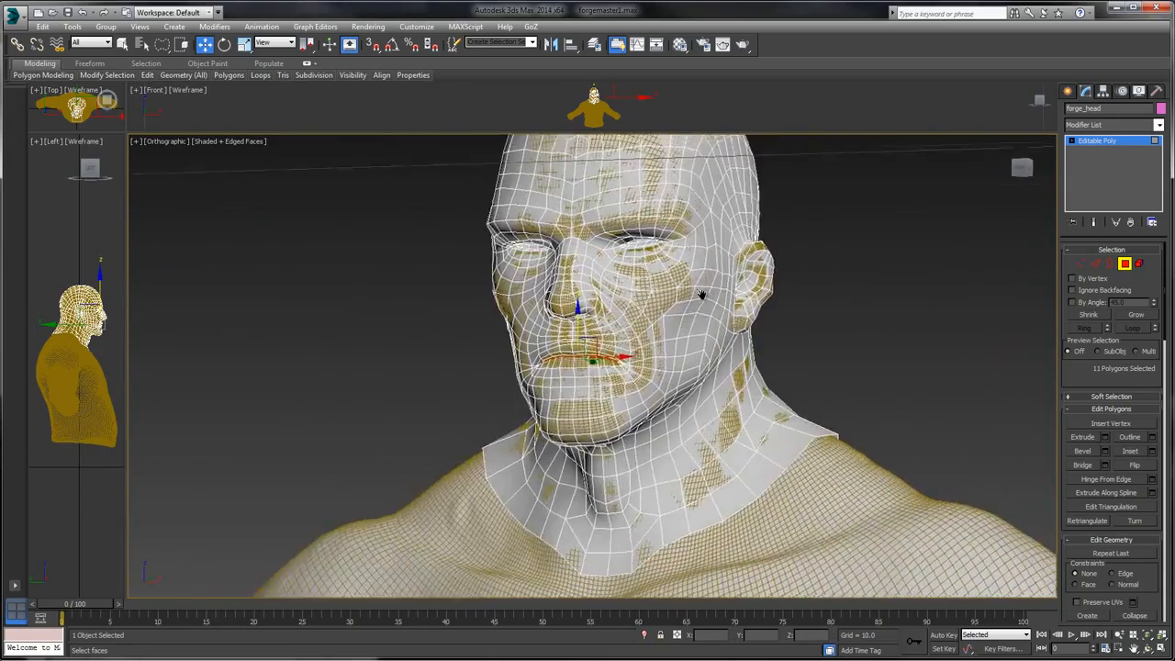
{"action": "scroll", "coordinate": [679, 334], "scroll_direction": "up", "scroll_amount": 6}
{"action": "middle_click_drag", "start_coordinate": [681, 246], "coordinate": [774, 418]}
{"action": "scroll", "coordinate": [692, 347], "scroll_direction": "up", "scroll_amount": 3}
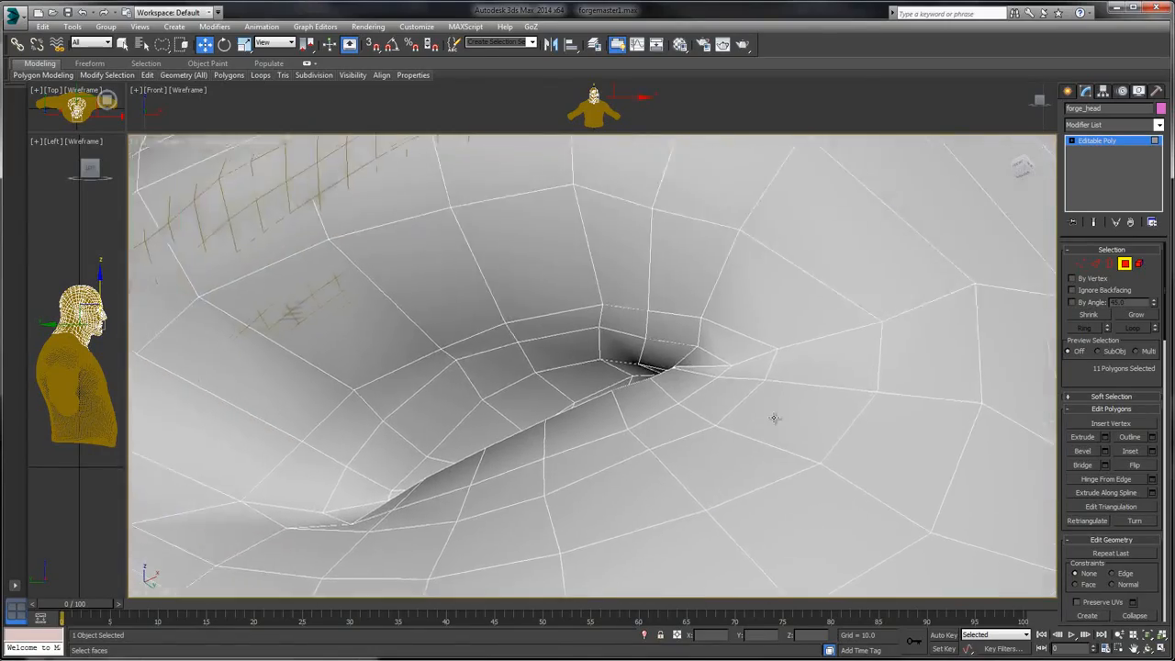
{"action": "middle_click_drag", "start_coordinate": [762, 361], "coordinate": [745, 381], "text": "alt"}
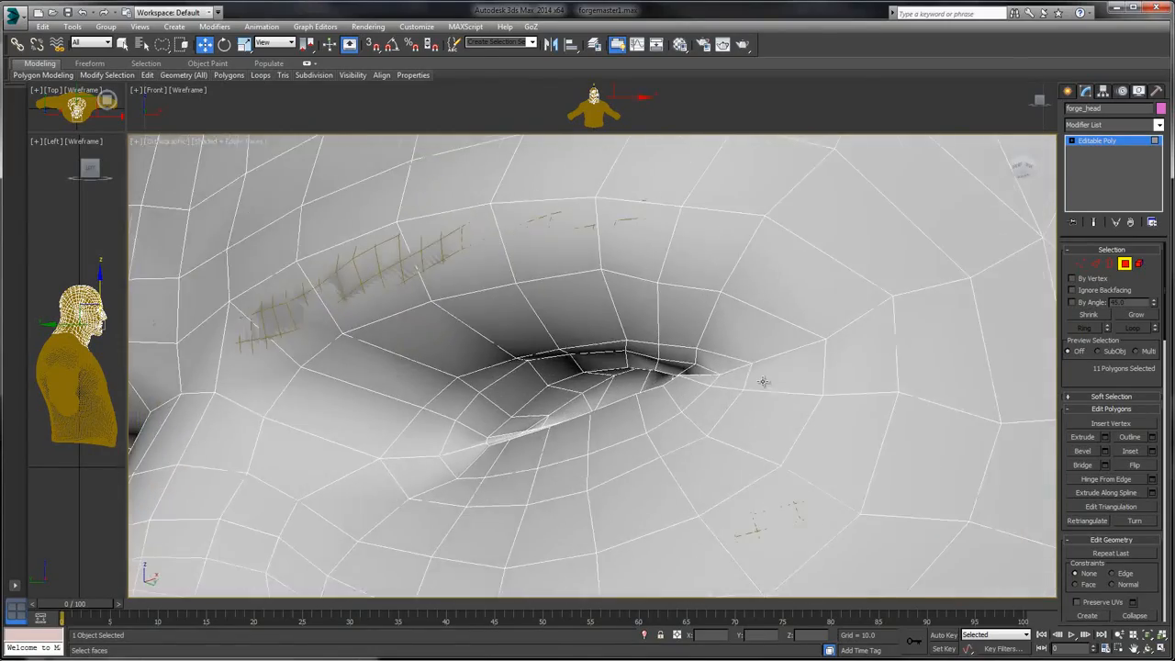
{"action": "middle_click_drag", "start_coordinate": [602, 411], "coordinate": [653, 323], "text": "alt"}
{"action": "scroll", "coordinate": [668, 312], "scroll_direction": "up", "scroll_amount": 3}
{"action": "middle_click_drag", "start_coordinate": [549, 368], "coordinate": [531, 394], "text": "alt"}
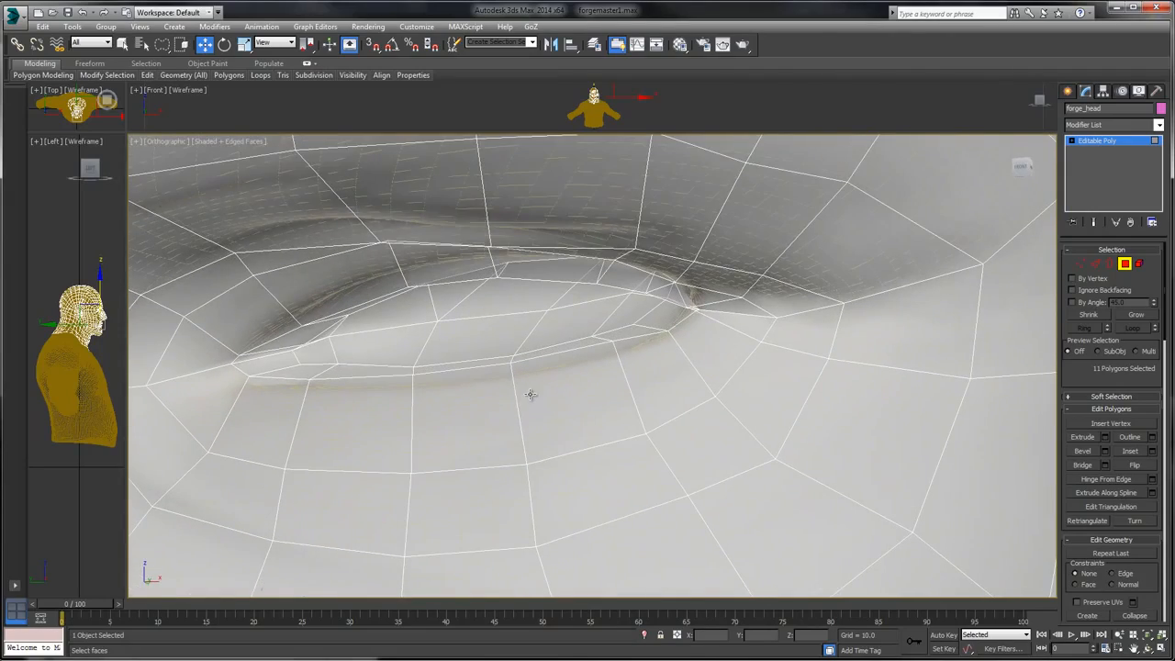
- Select the loops of rim polygons around both eye openings and scale them up slightly
{"action": "left_click", "coordinate": [308, 340]}
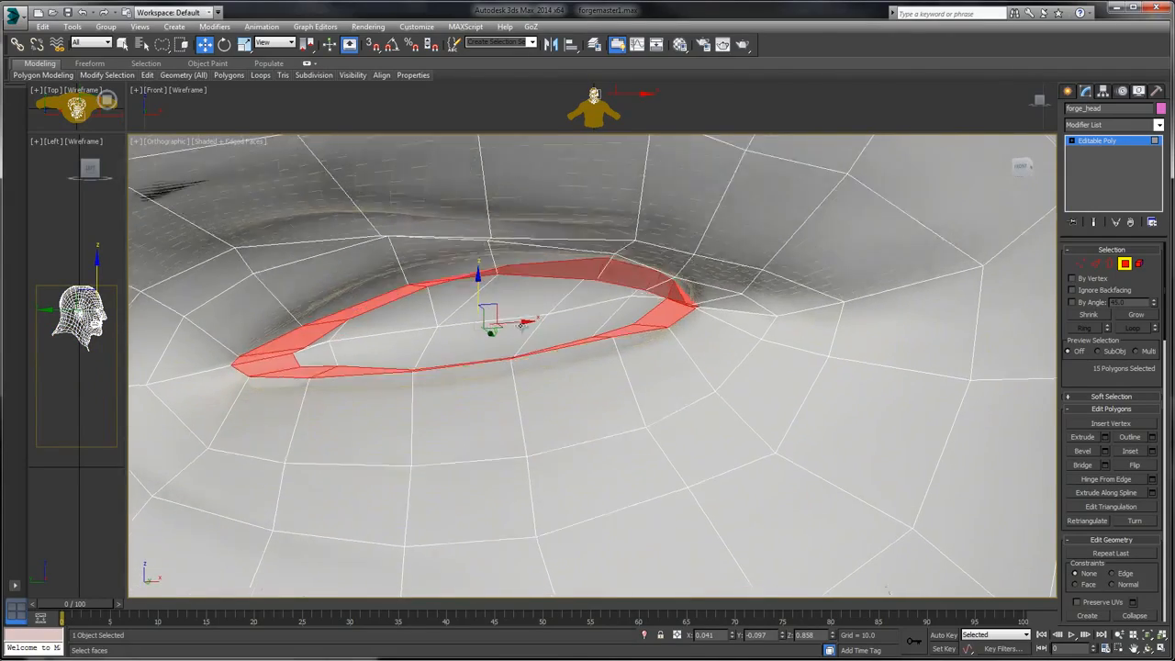
{"action": "middle_click_drag", "start_coordinate": [588, 340], "coordinate": [704, 320], "text": "alt"}
{"action": "scroll", "coordinate": [704, 319], "scroll_direction": "down", "scroll_amount": 3}
{"action": "middle_click_drag", "start_coordinate": [388, 342], "coordinate": [635, 347]}
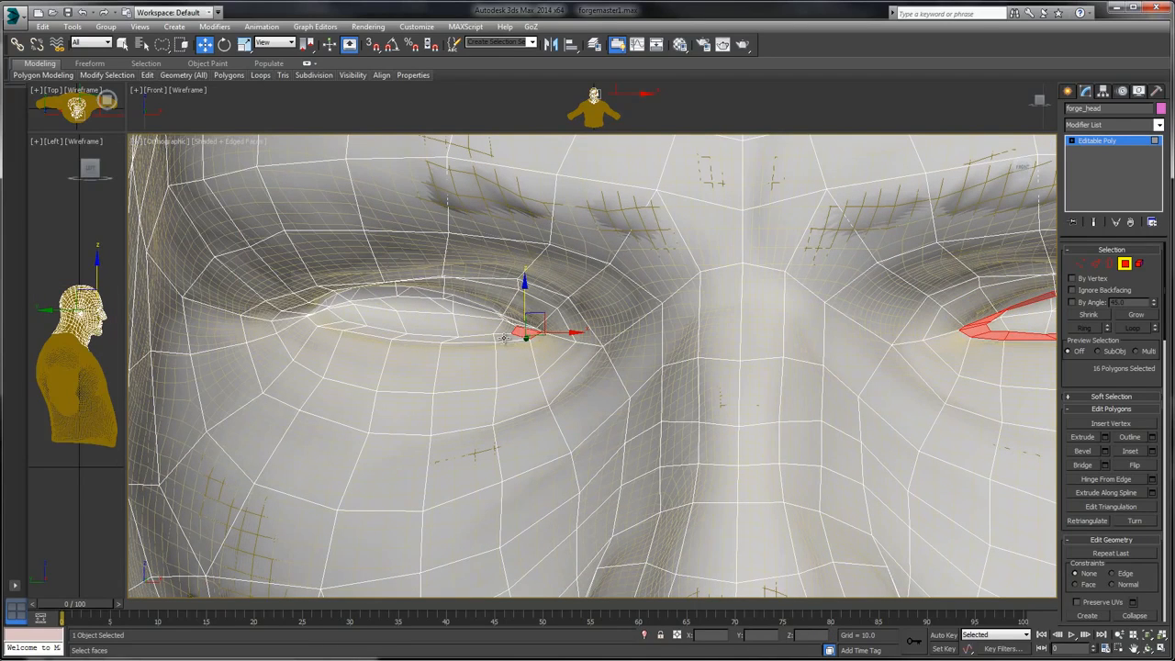
{"action": "left_click", "coordinate": [504, 338], "text": "shift"}
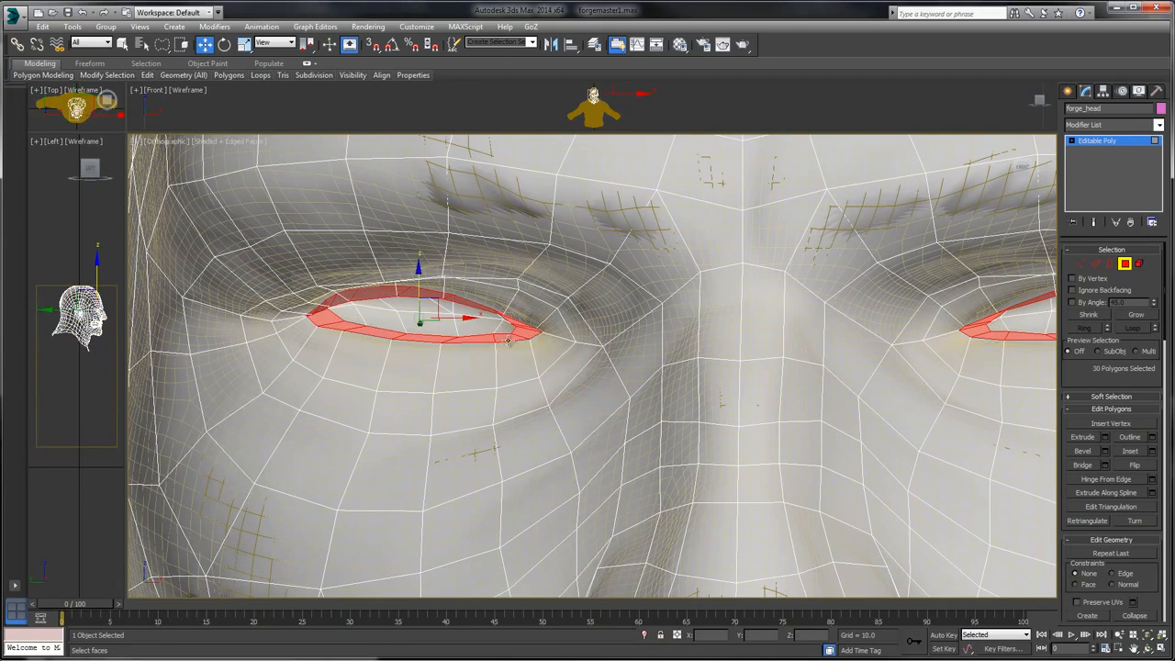
{"action": "left_click", "coordinate": [243, 46]}
{"action": "left_click_drag", "start_coordinate": [429, 328], "coordinate": [438, 337]}
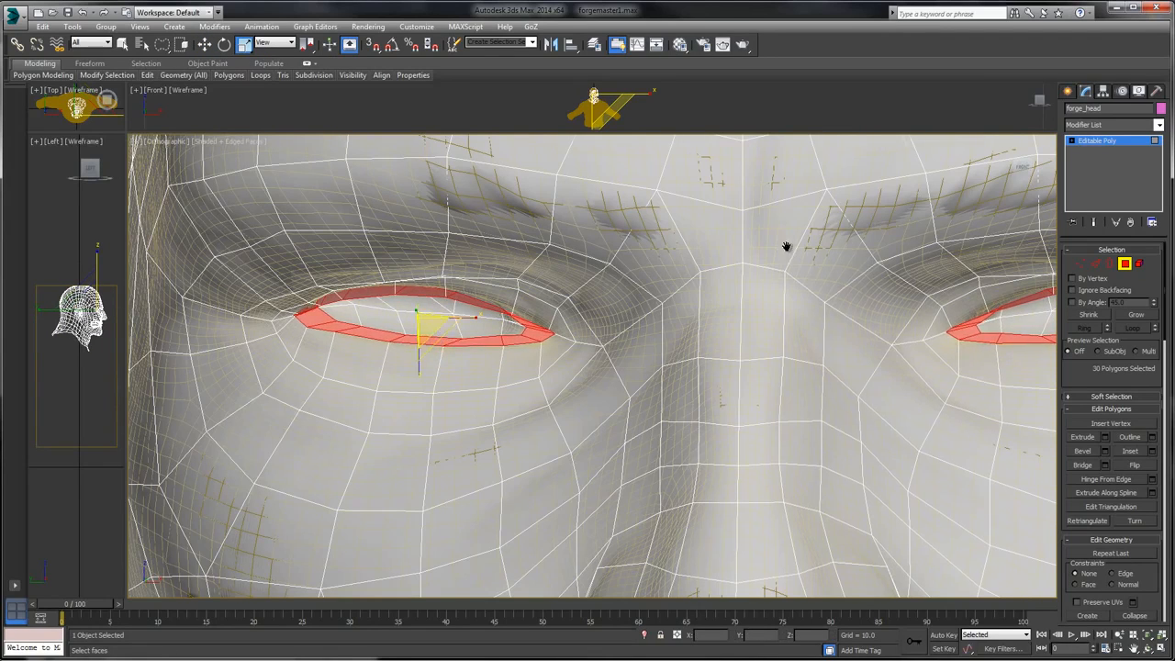
- Scale the selected eyelid rim polygons of both eyes slightly along Z so they fit closer over the body surface
{"action": "middle_click_drag", "start_coordinate": [785, 246], "coordinate": [406, 263]}
{"action": "scroll", "coordinate": [694, 340], "scroll_direction": "up", "scroll_amount": 5}
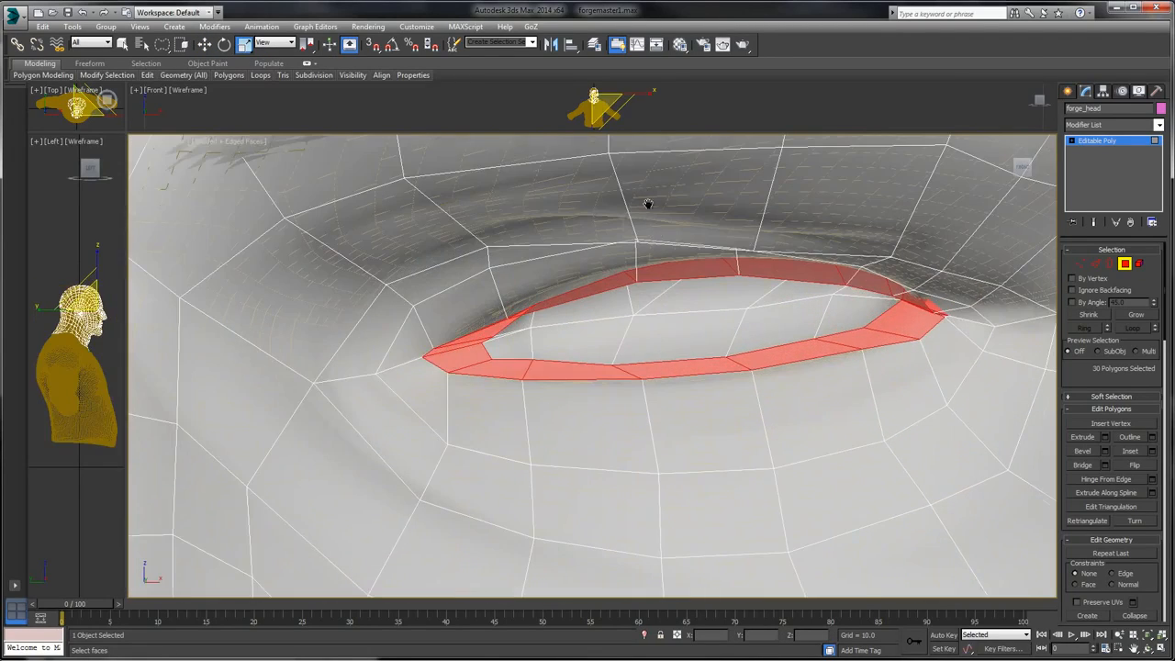
{"action": "scroll", "coordinate": [648, 203], "scroll_direction": "down", "scroll_amount": 4}
{"action": "scroll", "coordinate": [436, 352], "scroll_direction": "up", "scroll_amount": 4}
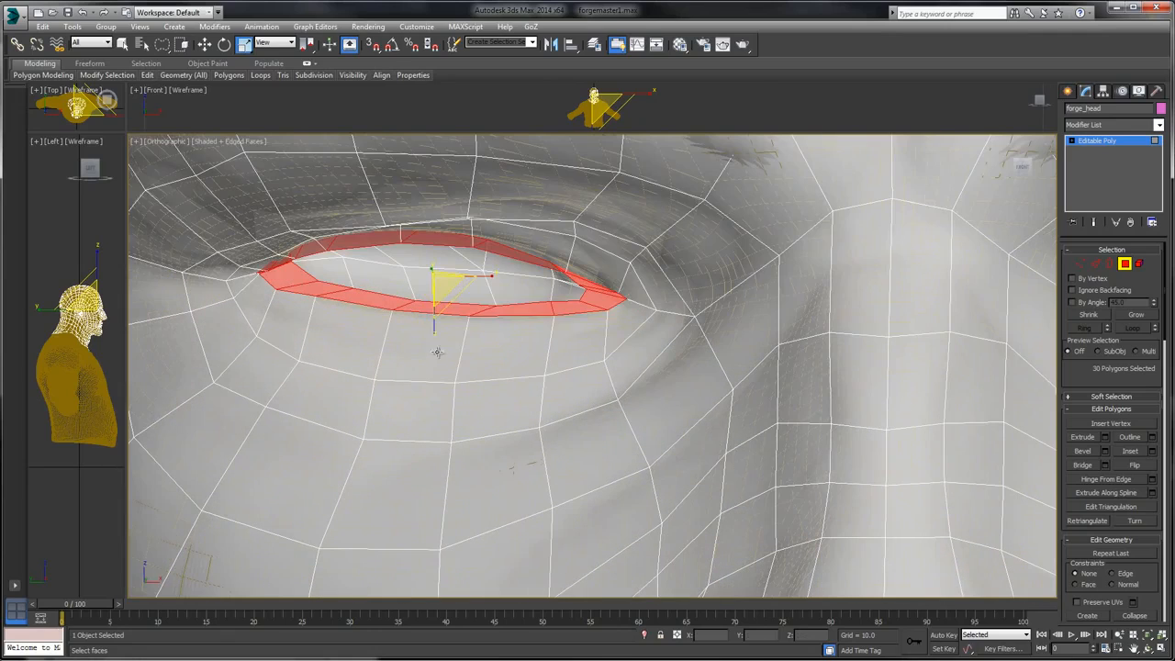
{"action": "left_click_drag", "start_coordinate": [435, 336], "coordinate": [438, 339]}
{"action": "middle_click_drag", "start_coordinate": [694, 225], "coordinate": [449, 269]}
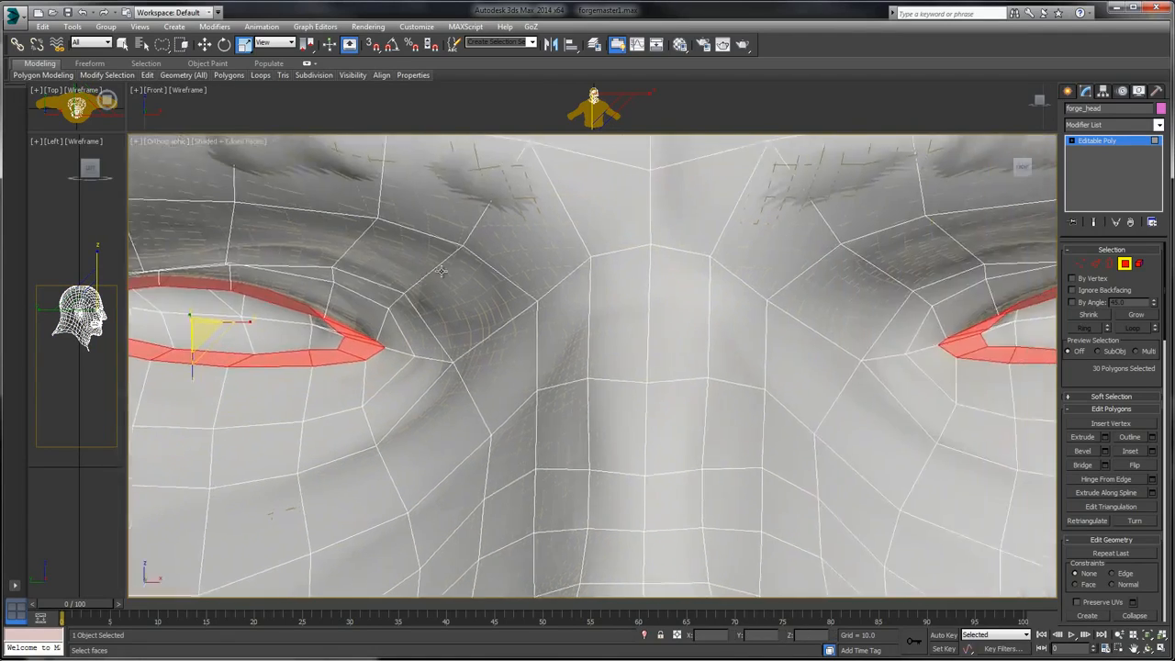
- Raise the vertex at the outer corner of the character's left eye about 0.001 along Z
{"action": "scroll", "coordinate": [450, 269], "scroll_direction": "down", "scroll_amount": 3}
{"action": "middle_click_drag", "start_coordinate": [799, 255], "coordinate": [501, 286]}
{"action": "middle_click_drag", "start_coordinate": [881, 303], "coordinate": [804, 313], "text": "alt"}
{"action": "scroll", "coordinate": [804, 313], "scroll_direction": "up", "scroll_amount": 2}
{"action": "scroll", "coordinate": [715, 319], "scroll_direction": "up", "scroll_amount": 1}
{"action": "middle_click_drag", "start_coordinate": [715, 320], "coordinate": [874, 288]}
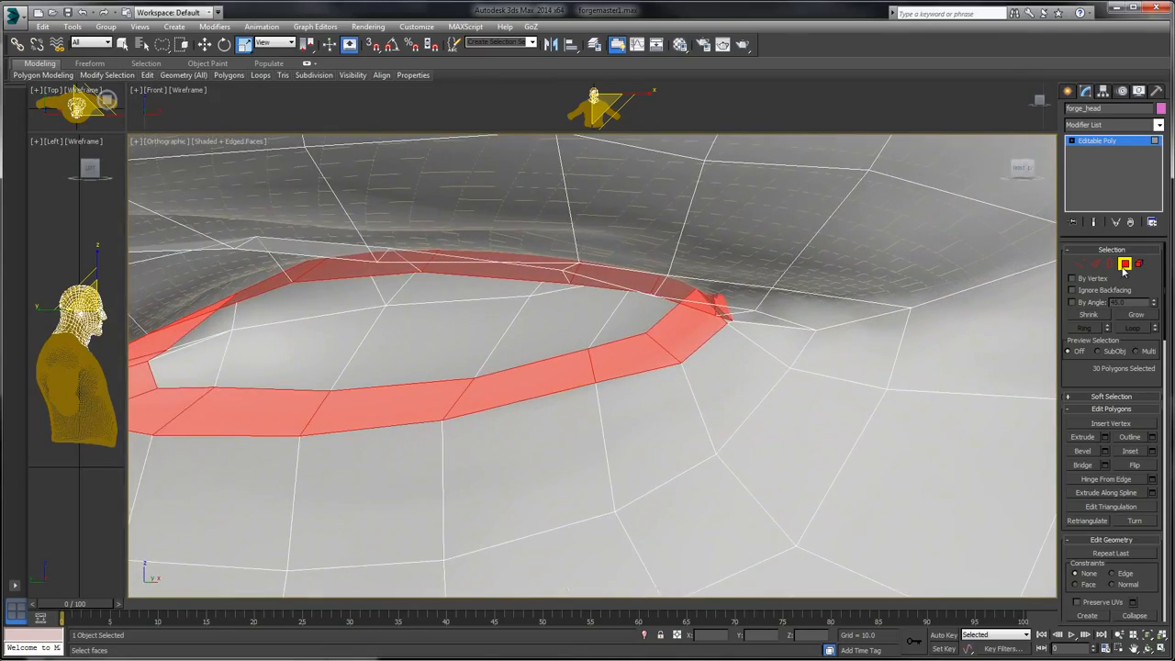
{"action": "left_click", "coordinate": [1080, 263]}
{"action": "middle_click_drag", "start_coordinate": [727, 285], "coordinate": [751, 301]}
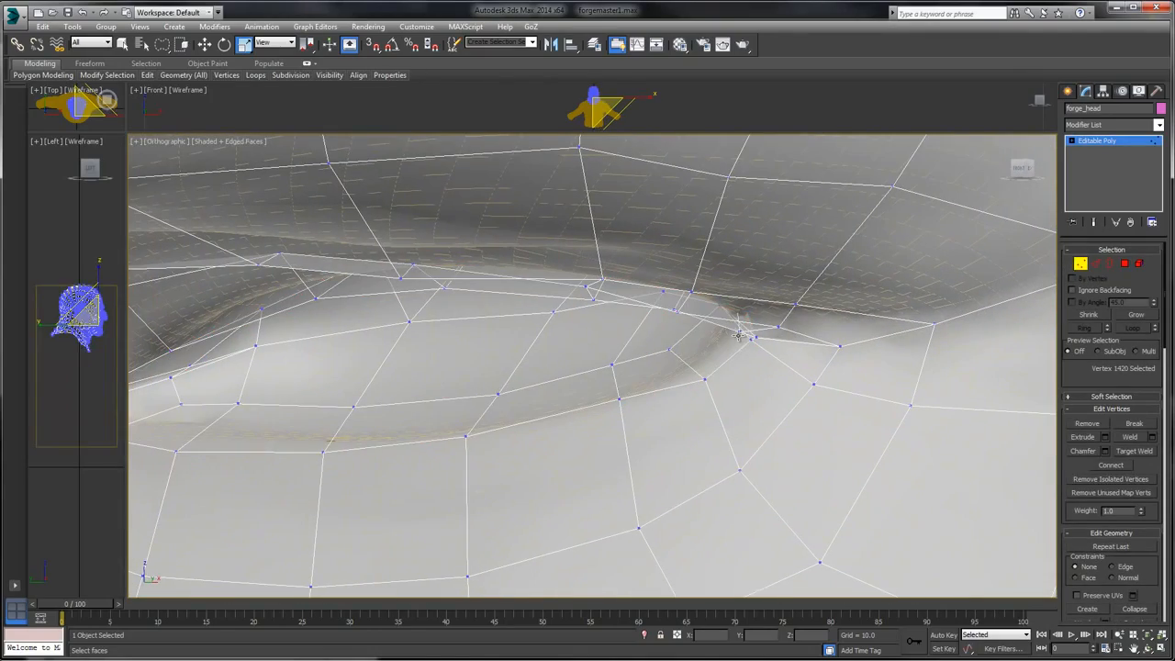
{"action": "left_click", "coordinate": [740, 334]}
{"action": "scroll", "coordinate": [826, 276], "scroll_direction": "down", "scroll_amount": 5}
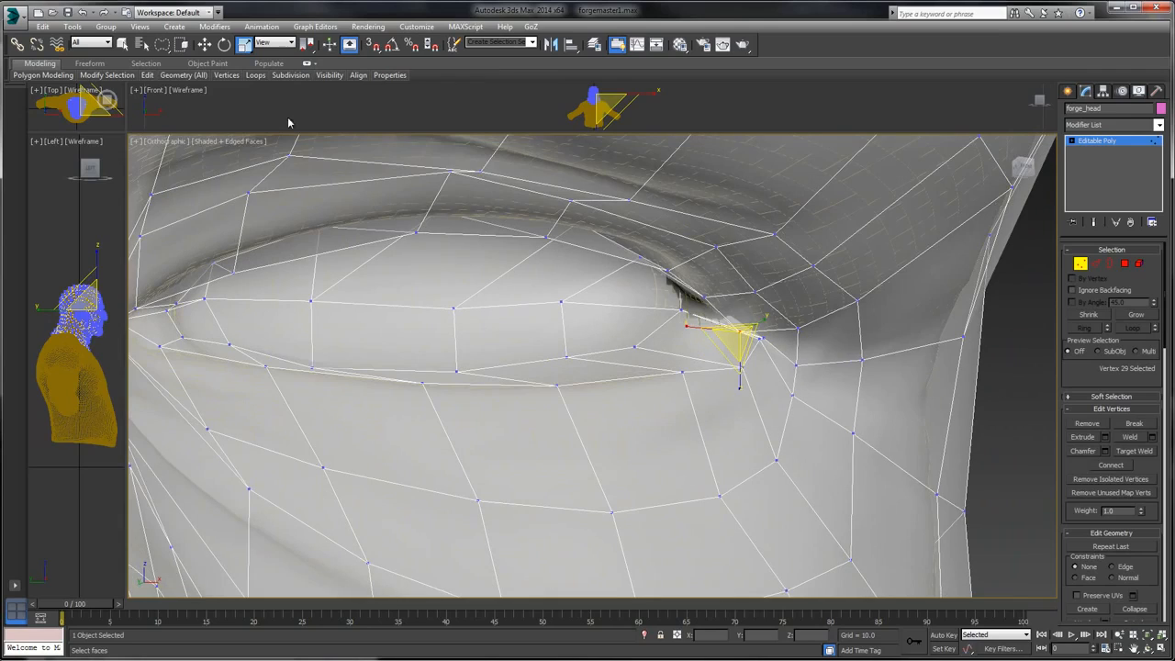
{"action": "left_click", "coordinate": [205, 45]}
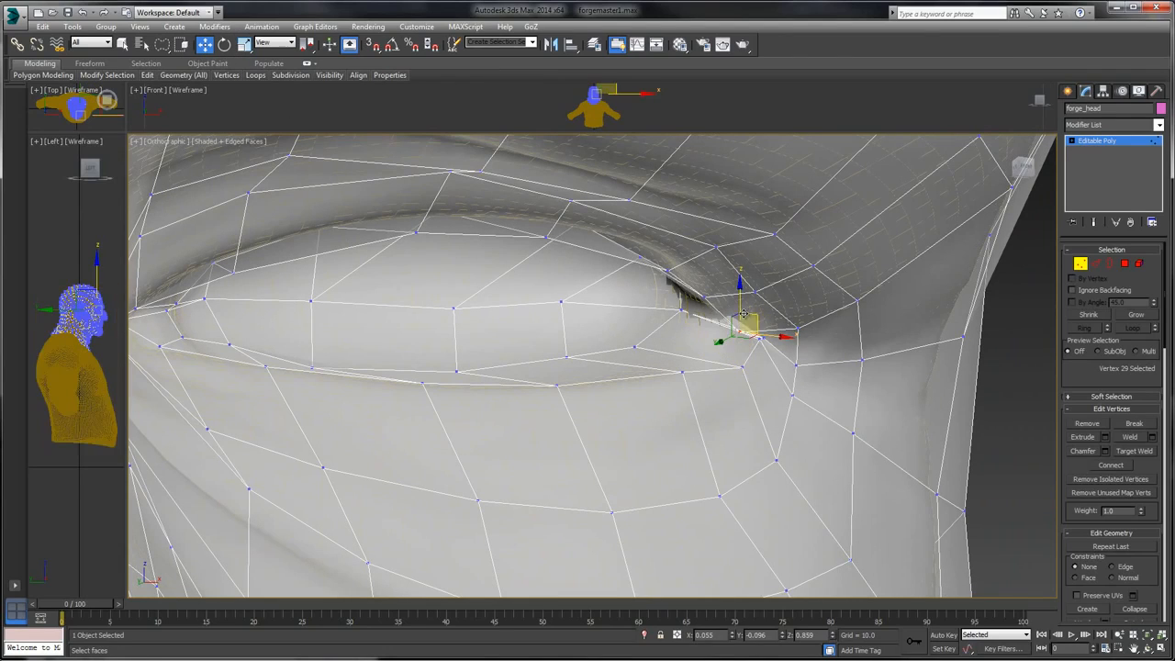
{"action": "left_click_drag", "start_coordinate": [739, 308], "coordinate": [740, 286]}
{"action": "mouse_move", "coordinate": [747, 287]}
{"action": "middle_mouse_down", "text": "alt"}
{"action": "mouse_move", "coordinate": [783, 267]}
{"action": "mouse_move", "coordinate": [771, 254]}
{"action": "mouse_move", "coordinate": [742, 265]}
{"action": "mouse_move", "coordinate": [735, 287]}
{"action": "middle_mouse_up", "text": "alt"}
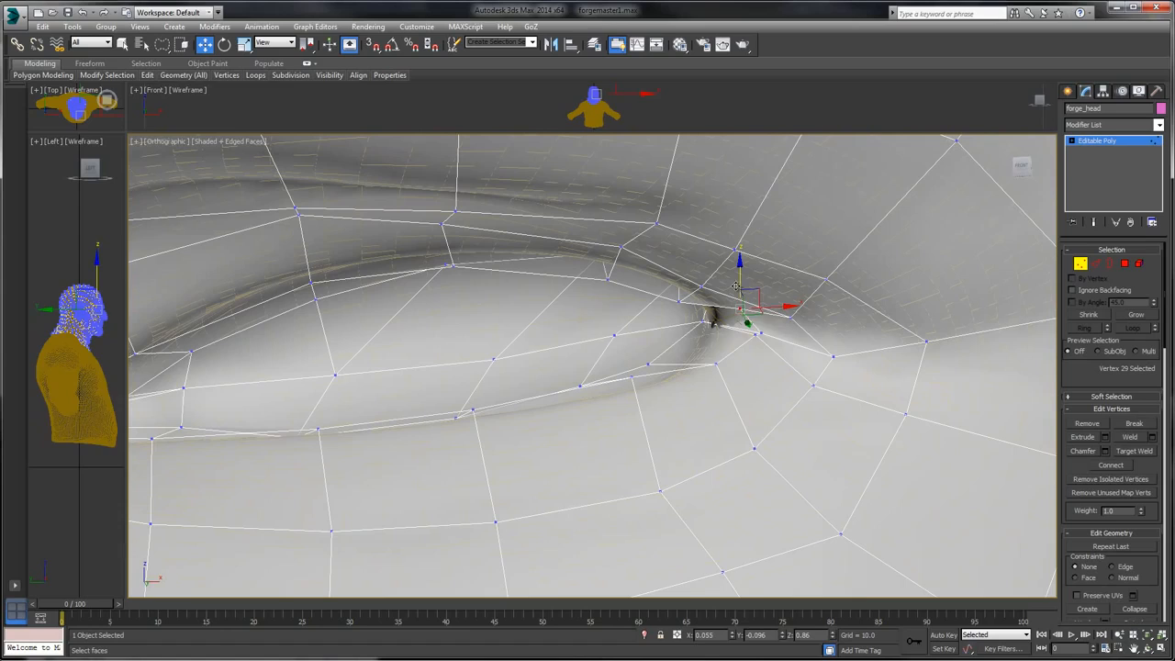
- Shift the left eye's outer-corner vertex about 0.002 inward along X and check the vertices beside it
{"action": "left_click", "coordinate": [762, 330]}
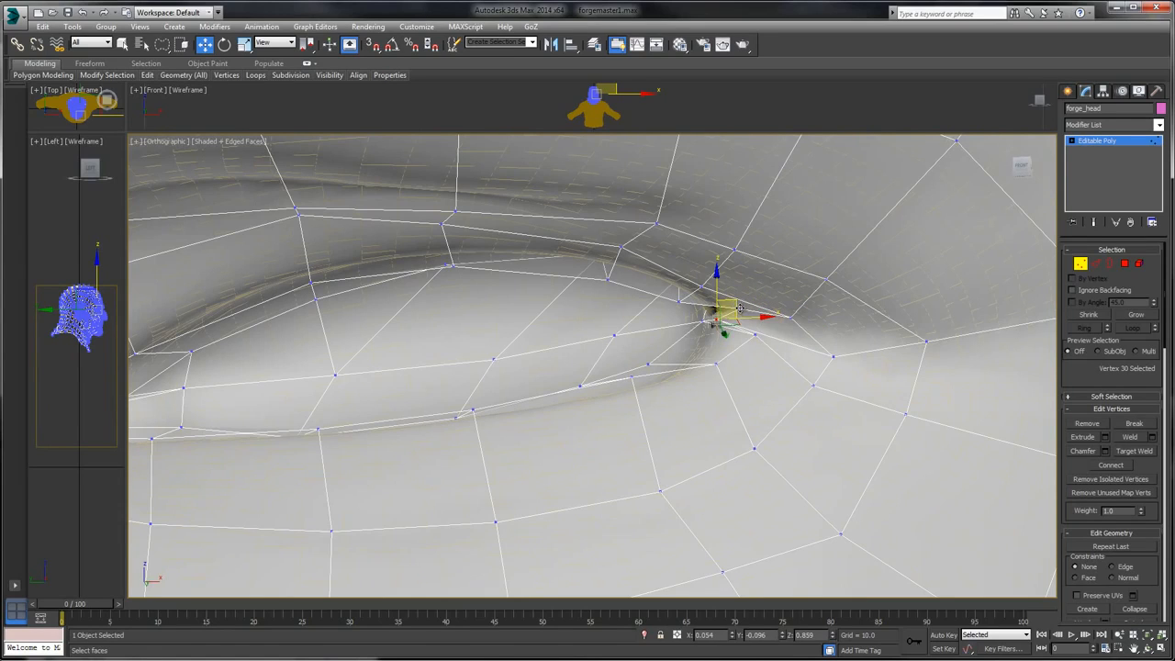
{"action": "left_click_drag", "start_coordinate": [758, 293], "coordinate": [721, 290]}
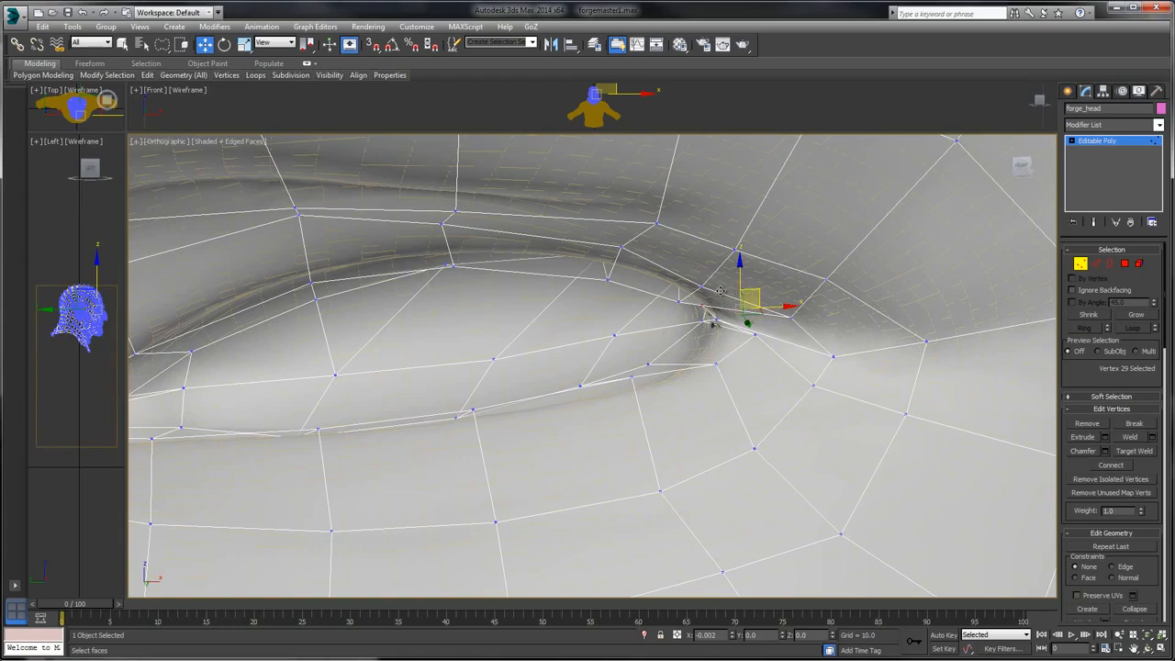
{"action": "left_click", "coordinate": [758, 334]}
{"action": "left_click", "coordinate": [754, 334]}
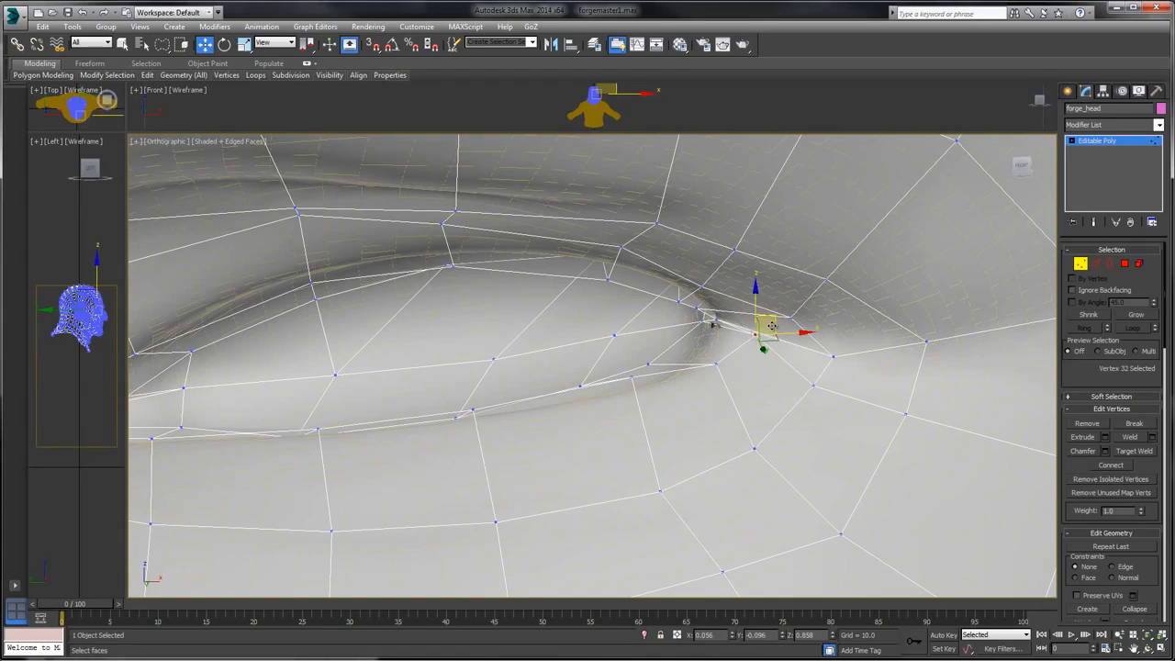
{"action": "middle_click_drag", "start_coordinate": [740, 326], "coordinate": [377, 348], "text": "alt"}
{"action": "left_click", "coordinate": [684, 312]}
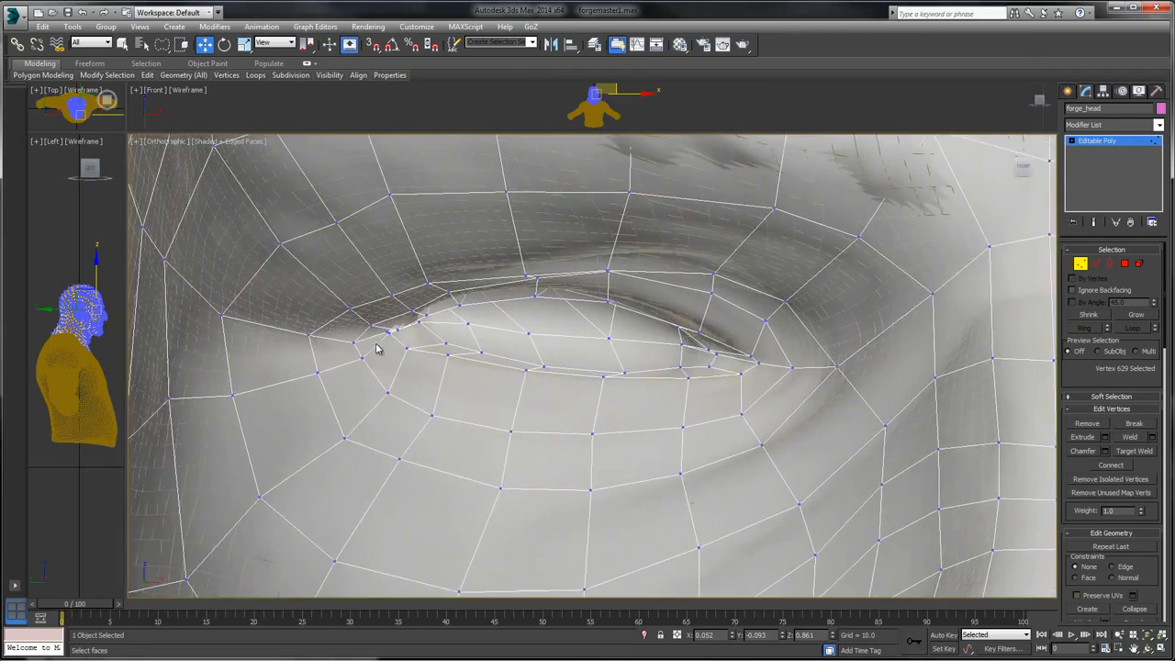
- Raise the upper vertex at the outer corner of the character's right eye about 0.001 along Z
{"action": "scroll", "coordinate": [377, 342], "scroll_direction": "up", "scroll_amount": 3}
{"action": "left_click", "coordinate": [406, 326]}
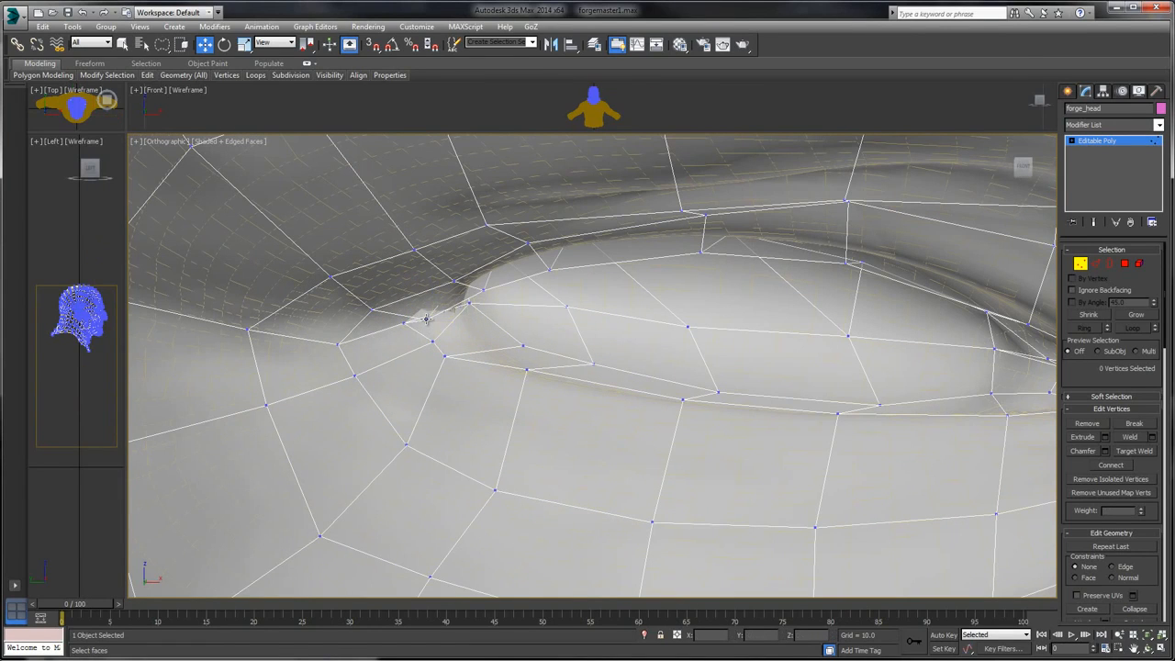
{"action": "left_click", "coordinate": [425, 327]}
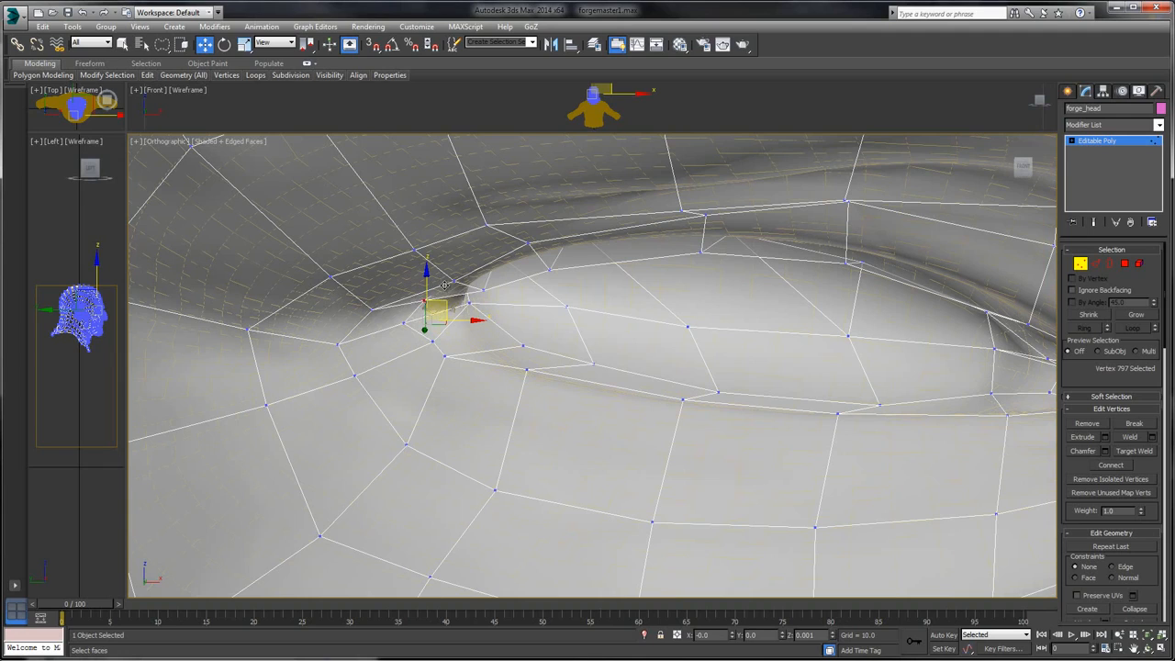
{"action": "middle_click_drag", "start_coordinate": [462, 280], "coordinate": [511, 287], "text": "alt"}
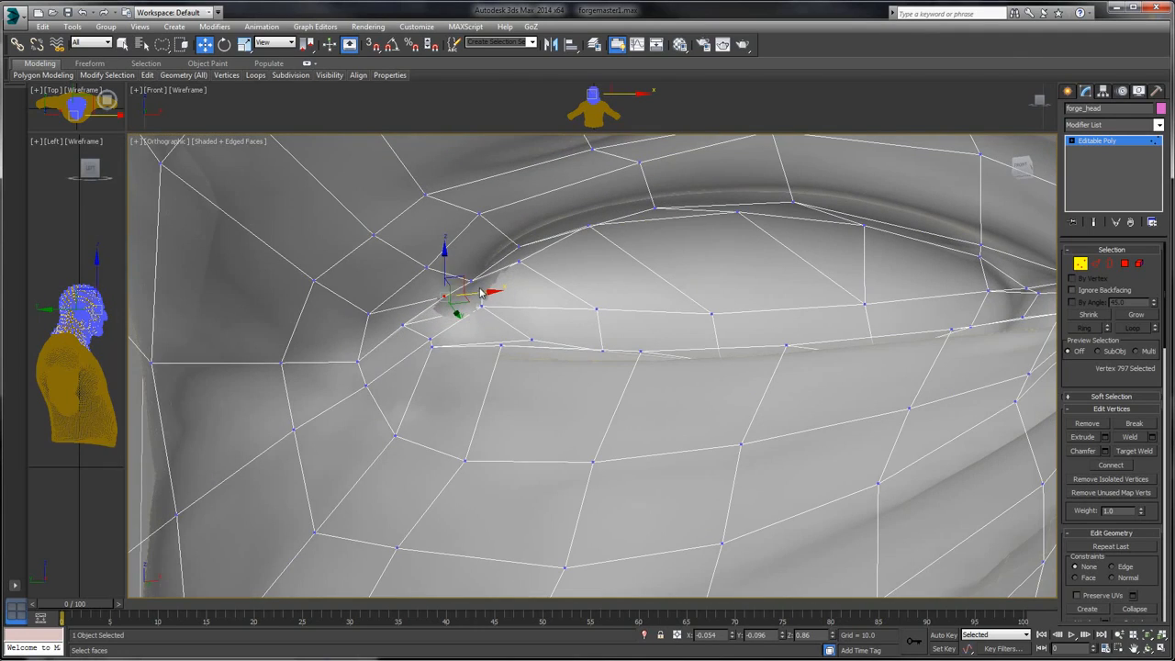
{"action": "left_click", "coordinate": [489, 273]}
{"action": "mouse_move", "coordinate": [500, 262]}
{"action": "left_mouse_down"}
{"action": "mouse_move", "coordinate": [520, 275]}
{"action": "mouse_move", "coordinate": [507, 268]}
{"action": "mouse_move", "coordinate": [519, 265]}
{"action": "left_mouse_up"}
{"action": "left_click", "coordinate": [468, 284]}
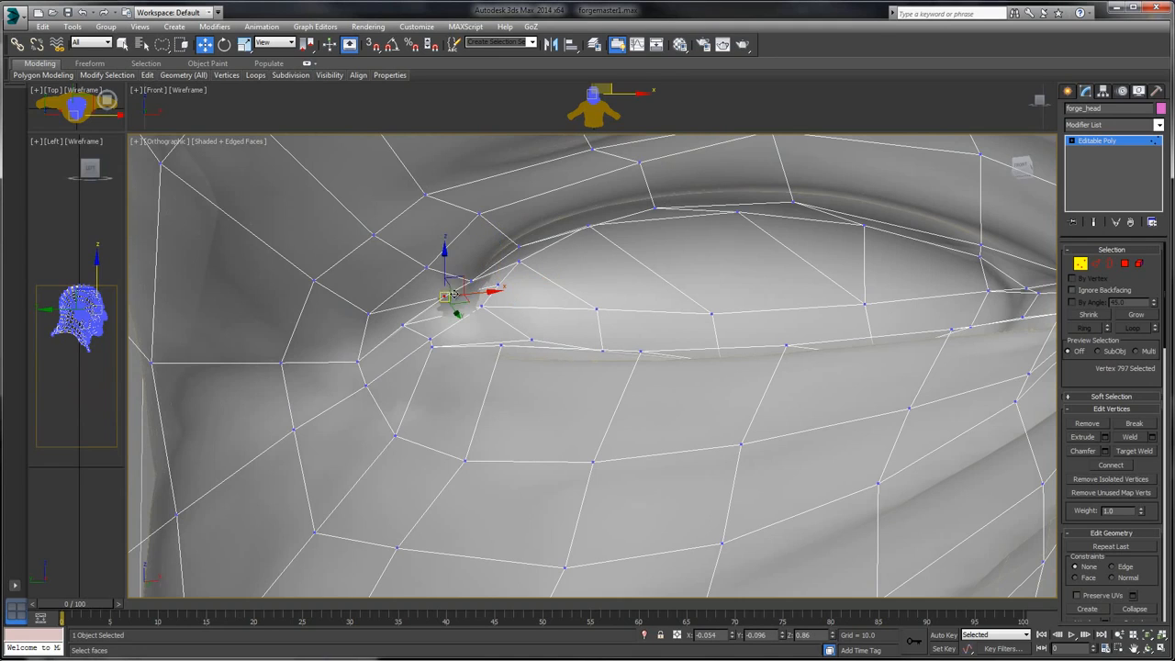
- Move the outermost corner vertex of the right eye about 0.002 inward along X
{"action": "left_click", "coordinate": [403, 323]}
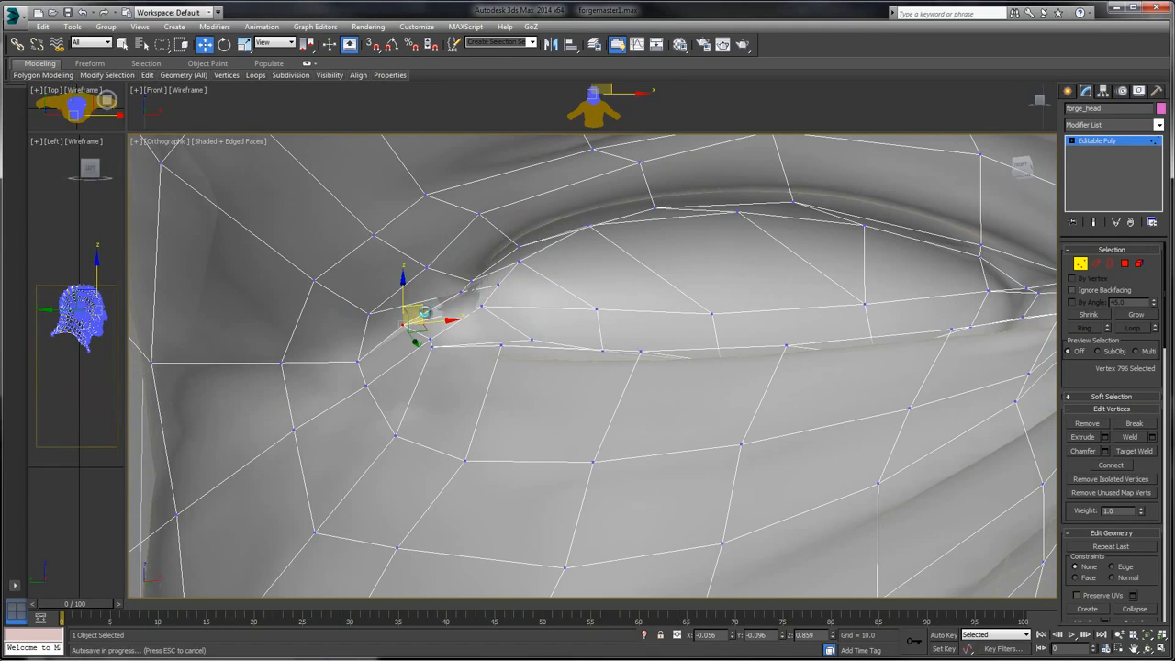
{"action": "left_click_drag", "start_coordinate": [424, 312], "coordinate": [473, 291]}
{"action": "middle_click_drag", "start_coordinate": [543, 303], "coordinate": [423, 363], "text": "alt"}
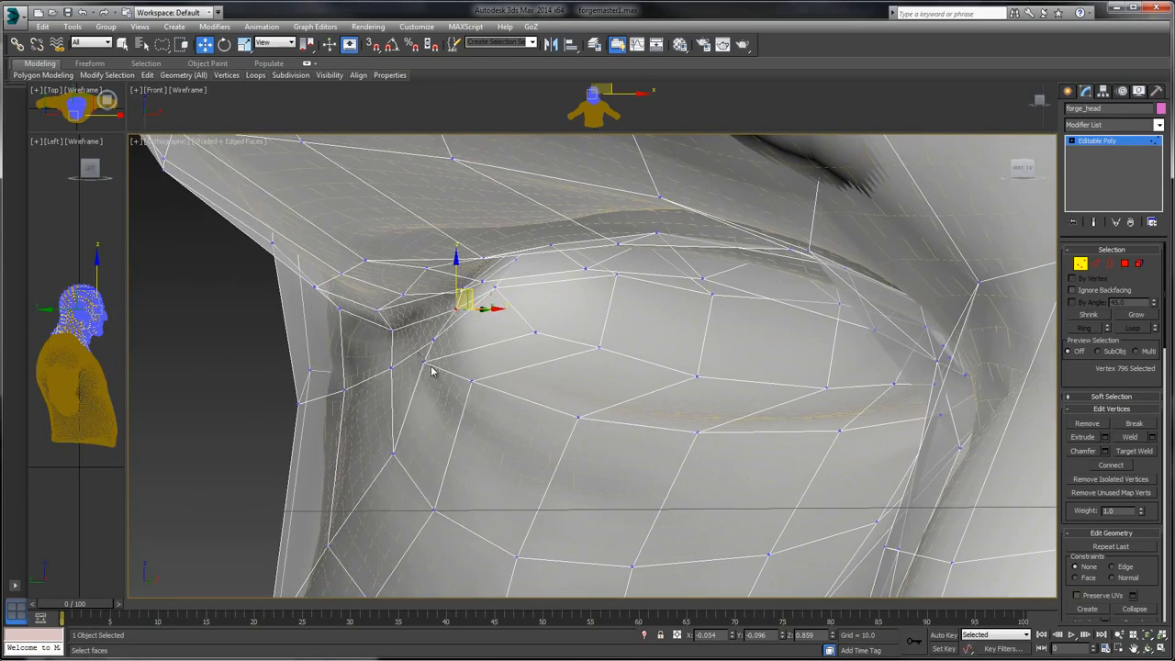
- Nudge the lower vertex at the right eye's outer corner by about 0.001, and readjust the outermost corner vertex slightly
{"action": "left_click", "coordinate": [425, 361]}
{"action": "middle_click_drag", "start_coordinate": [485, 335], "coordinate": [491, 338], "text": "alt"}
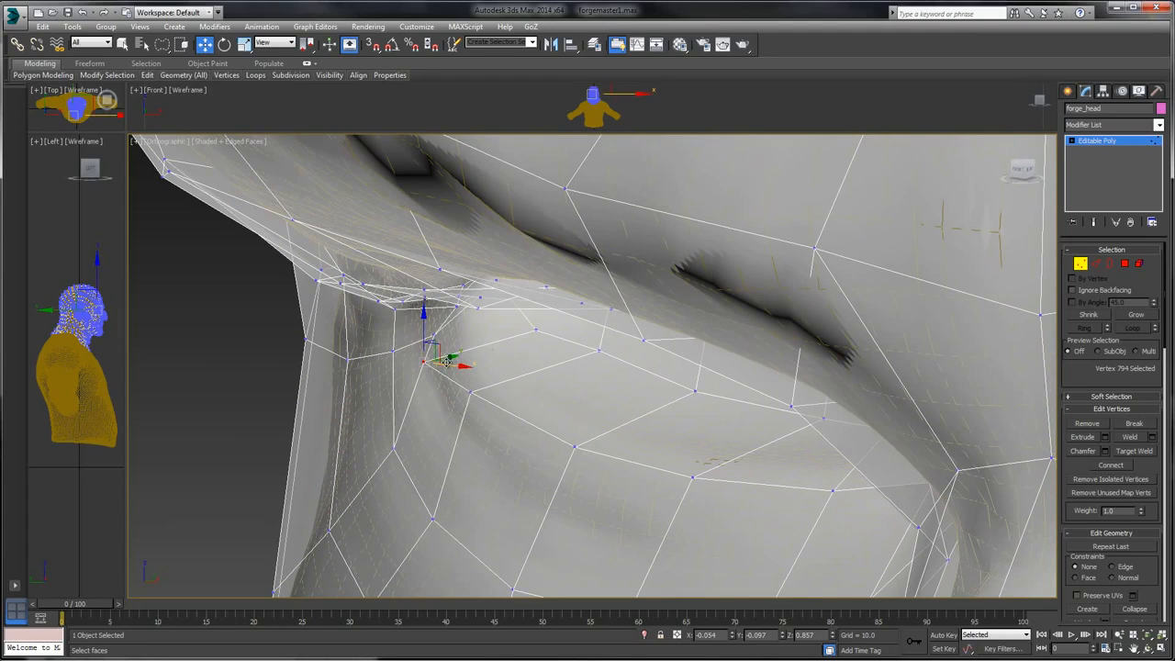
{"action": "middle_click_drag", "start_coordinate": [447, 359], "coordinate": [514, 307], "text": "alt"}
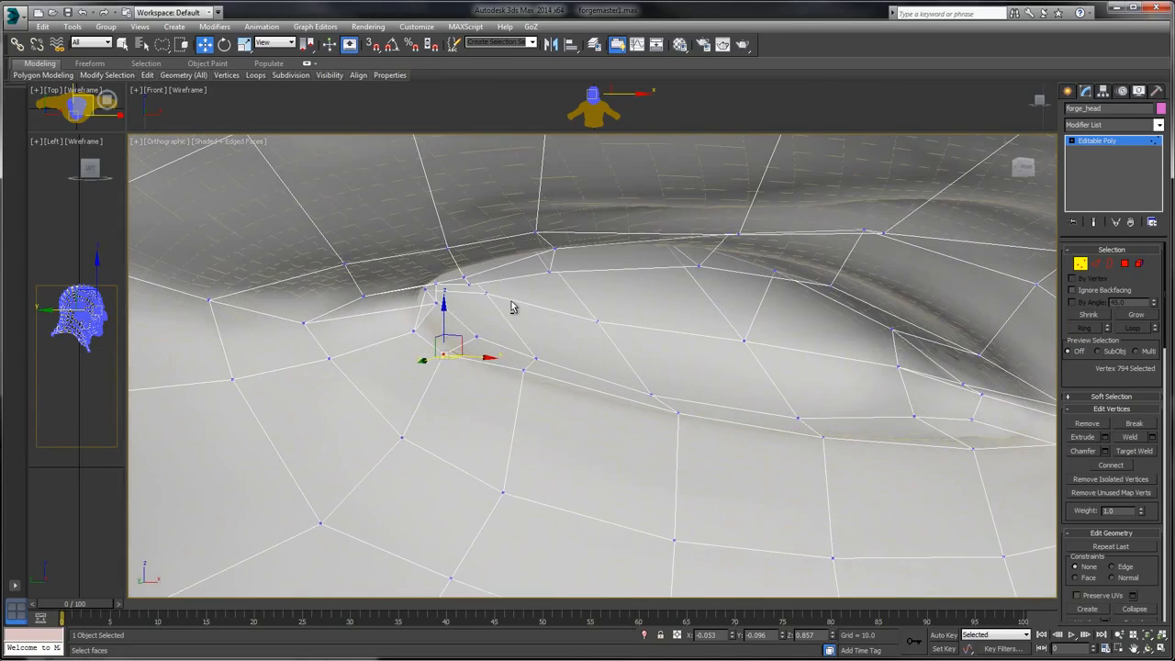
{"action": "mouse_move", "coordinate": [443, 301]}
{"action": "middle_mouse_down", "text": "alt"}
{"action": "mouse_move", "coordinate": [446, 288]}
{"action": "mouse_move", "coordinate": [437, 316]}
{"action": "mouse_move", "coordinate": [464, 302]}
{"action": "middle_mouse_up", "text": "alt"}
{"action": "left_click", "coordinate": [441, 305]}
{"action": "left_click_drag", "start_coordinate": [454, 290], "coordinate": [452, 287]}
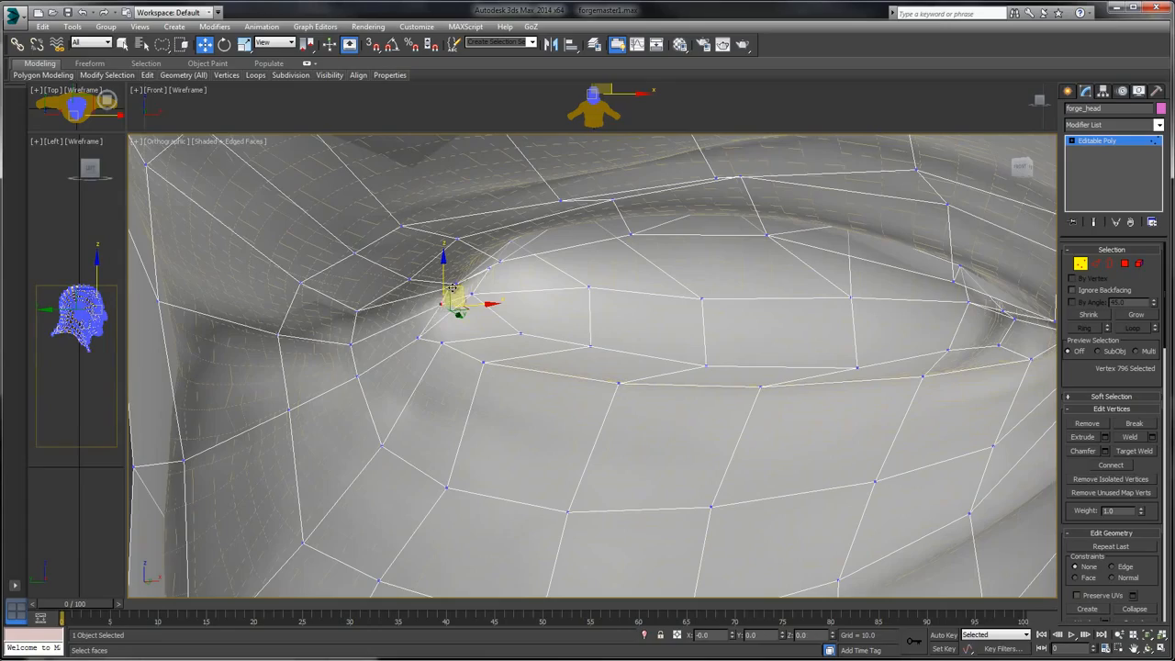
- Examine how the head mesh fits over the body around the face, ears, jaw and neck from several angles
{"action": "middle_click_drag", "start_coordinate": [554, 313], "coordinate": [796, 330], "text": "alt"}
{"action": "scroll", "coordinate": [797, 330], "scroll_direction": "down", "scroll_amount": 10}
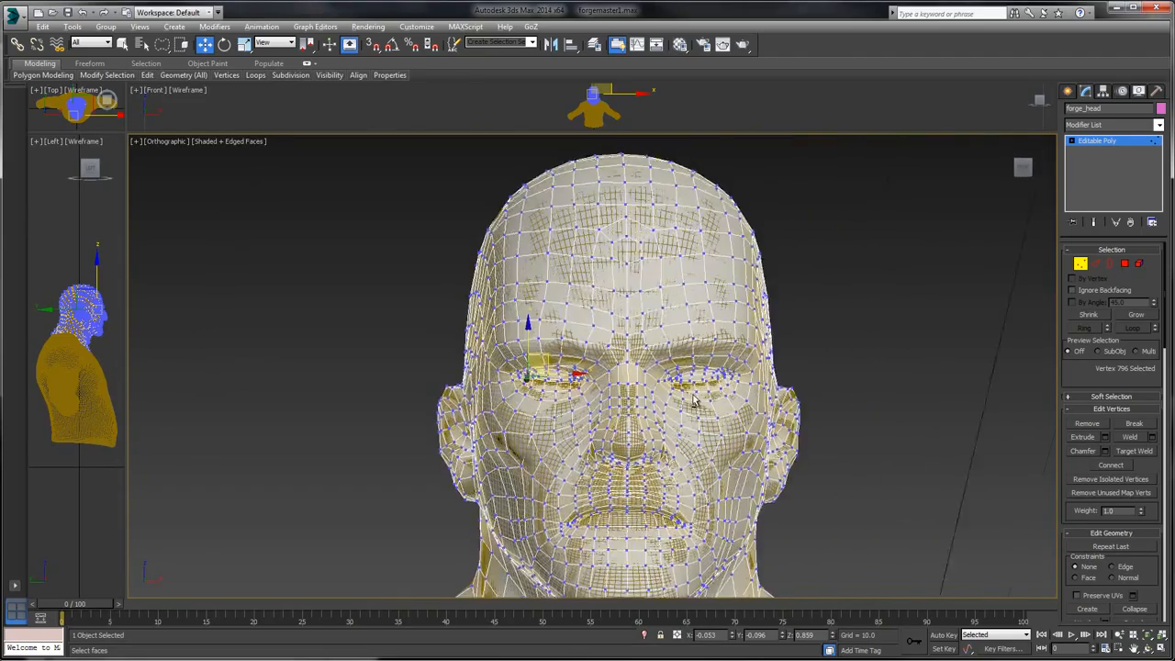
{"action": "middle_click_drag", "start_coordinate": [693, 400], "coordinate": [655, 307], "text": "alt"}
{"action": "scroll", "coordinate": [655, 307], "scroll_direction": "up", "scroll_amount": 4}
{"action": "middle_click_drag", "start_coordinate": [695, 349], "coordinate": [630, 490]}
{"action": "middle_click_drag", "start_coordinate": [766, 354], "coordinate": [761, 348], "text": "alt"}
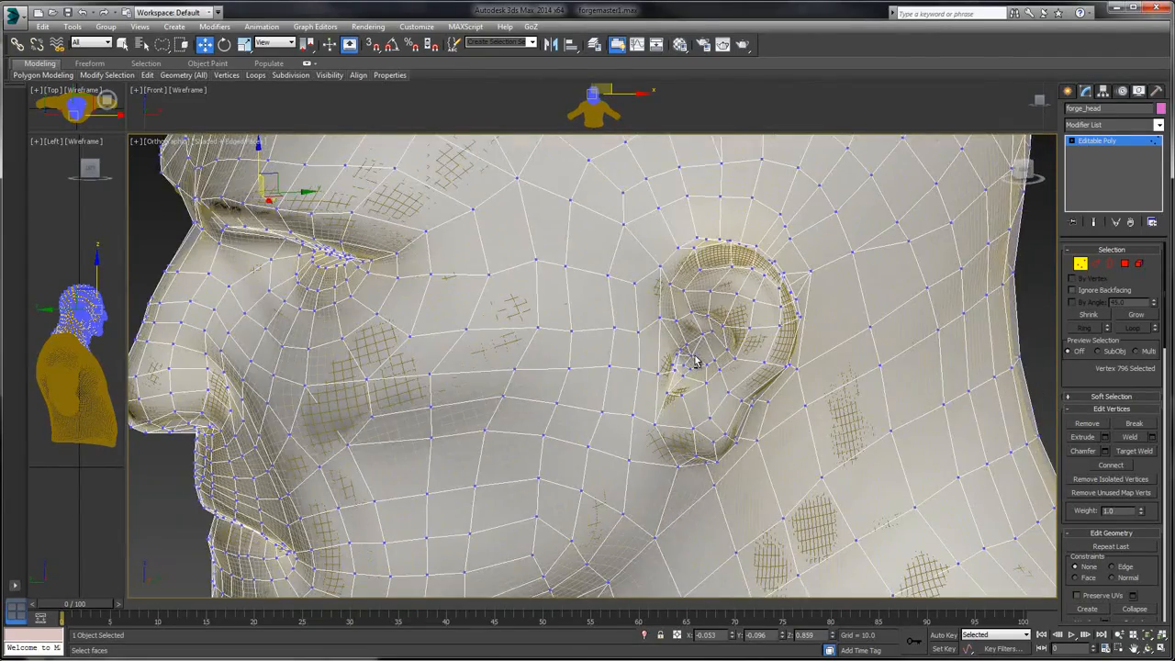
{"action": "middle_click_drag", "start_coordinate": [632, 375], "coordinate": [736, 337], "text": "alt"}
{"action": "middle_click_drag", "start_coordinate": [616, 400], "coordinate": [680, 468], "text": "alt"}
{"action": "scroll", "coordinate": [680, 468], "scroll_direction": "down", "scroll_amount": 3}
{"action": "middle_click_drag", "start_coordinate": [687, 314], "coordinate": [772, 373], "text": "alt"}
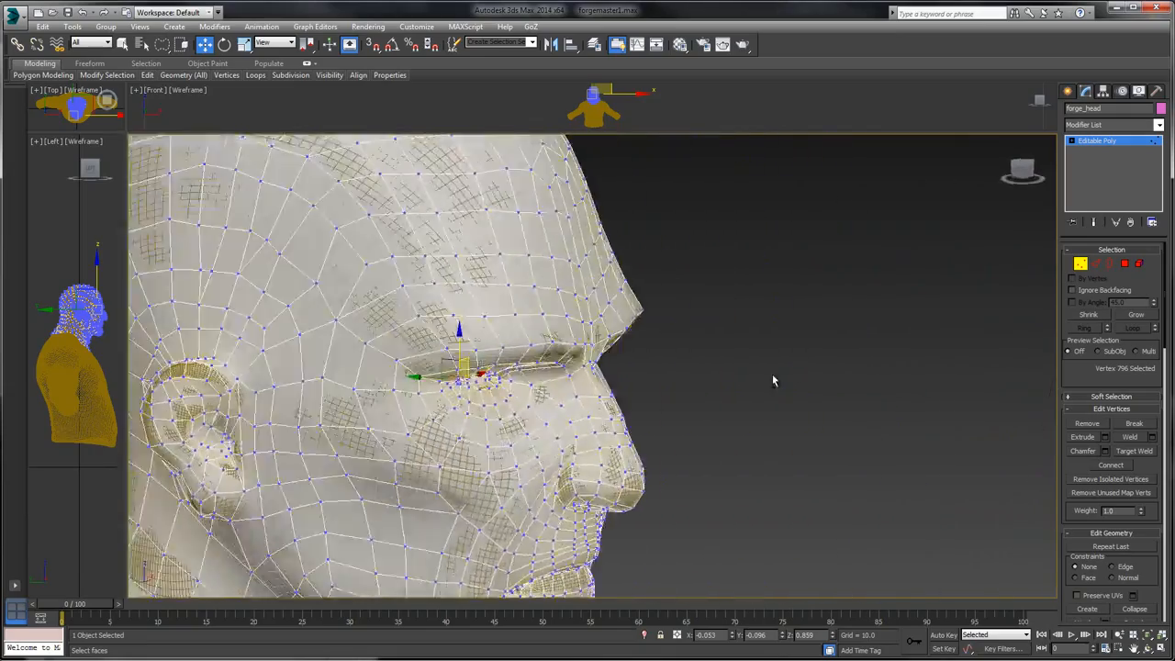
{"action": "scroll", "coordinate": [666, 365], "scroll_direction": "down", "scroll_amount": 4}
{"action": "middle_click_drag", "start_coordinate": [597, 372], "coordinate": [664, 398], "text": "alt"}
{"action": "middle_click_drag", "start_coordinate": [664, 398], "coordinate": [757, 334]}
{"action": "scroll", "coordinate": [762, 334], "scroll_direction": "up", "scroll_amount": 5}
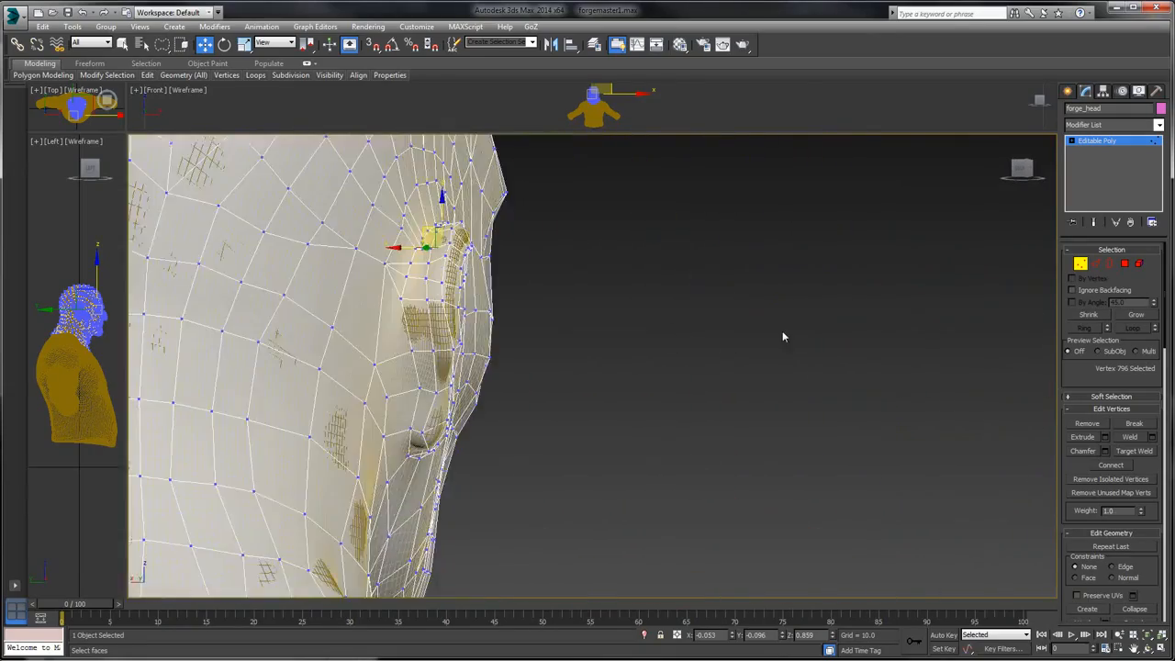
{"action": "scroll", "coordinate": [782, 331], "scroll_direction": "down", "scroll_amount": 4}
{"action": "middle_click_drag", "start_coordinate": [840, 338], "coordinate": [650, 294], "text": "alt"}
{"action": "scroll", "coordinate": [703, 332], "scroll_direction": "up", "scroll_amount": 2}
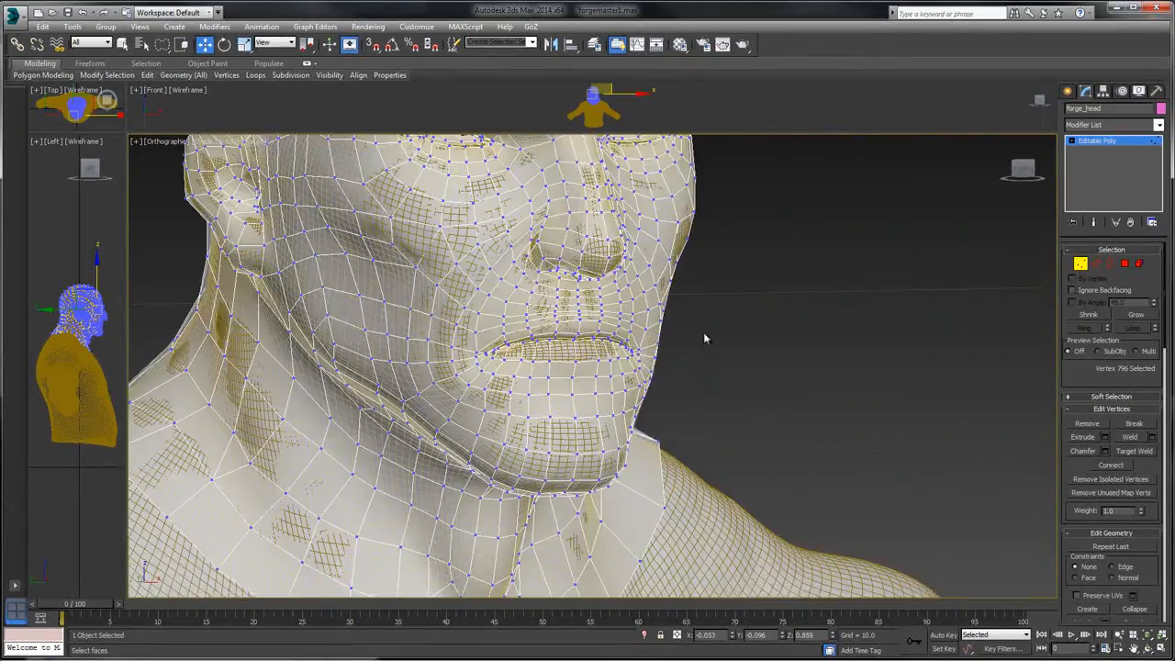
{"action": "middle_click_drag", "start_coordinate": [703, 332], "coordinate": [713, 408], "text": "alt"}
- Export the selected head mesh as forge_head_cage.obj into the Cages folder, replacing the existing file
{"action": "left_click", "coordinate": [1108, 141]}
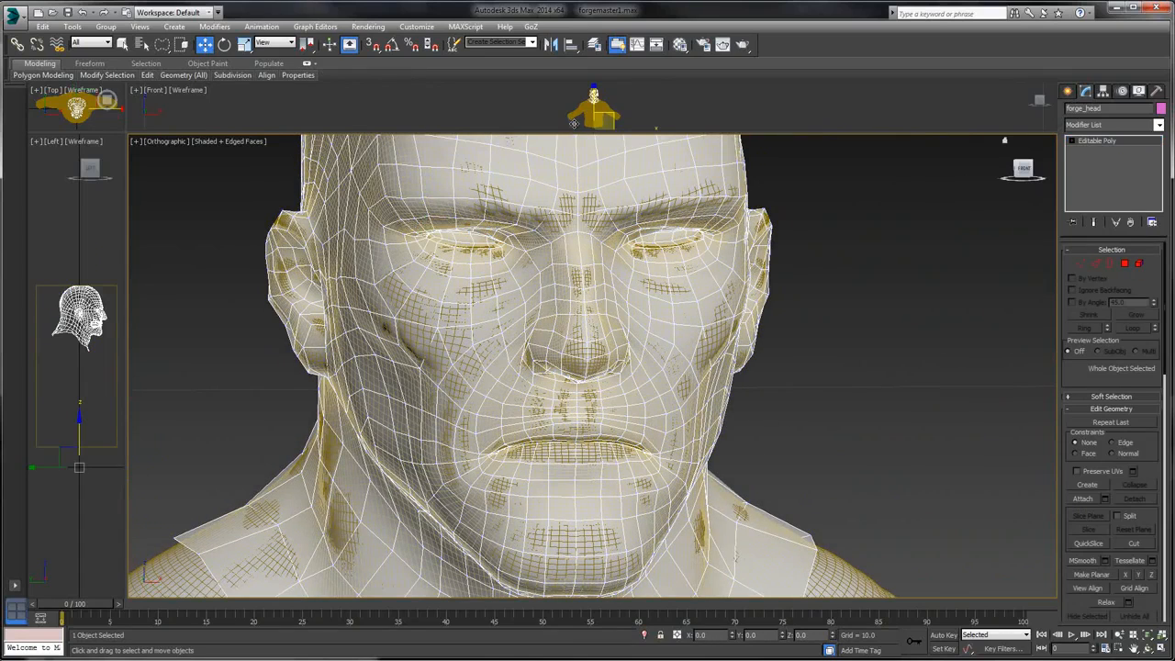
{"action": "left_click", "coordinate": [12, 15]}
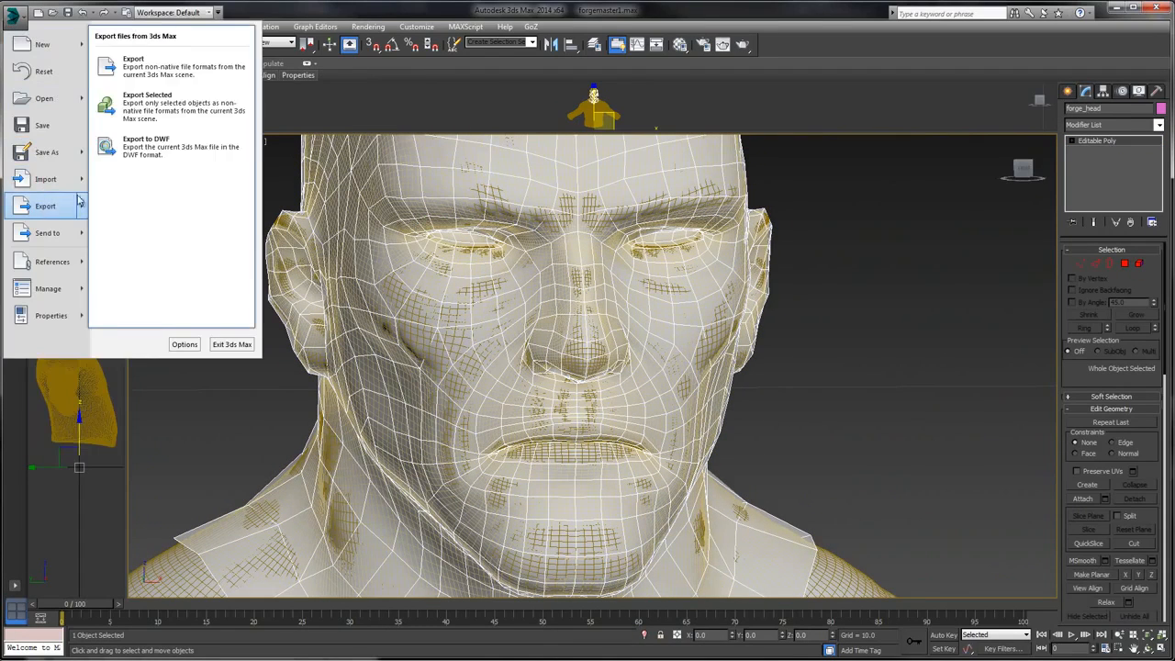
{"action": "left_click", "coordinate": [44, 207]}
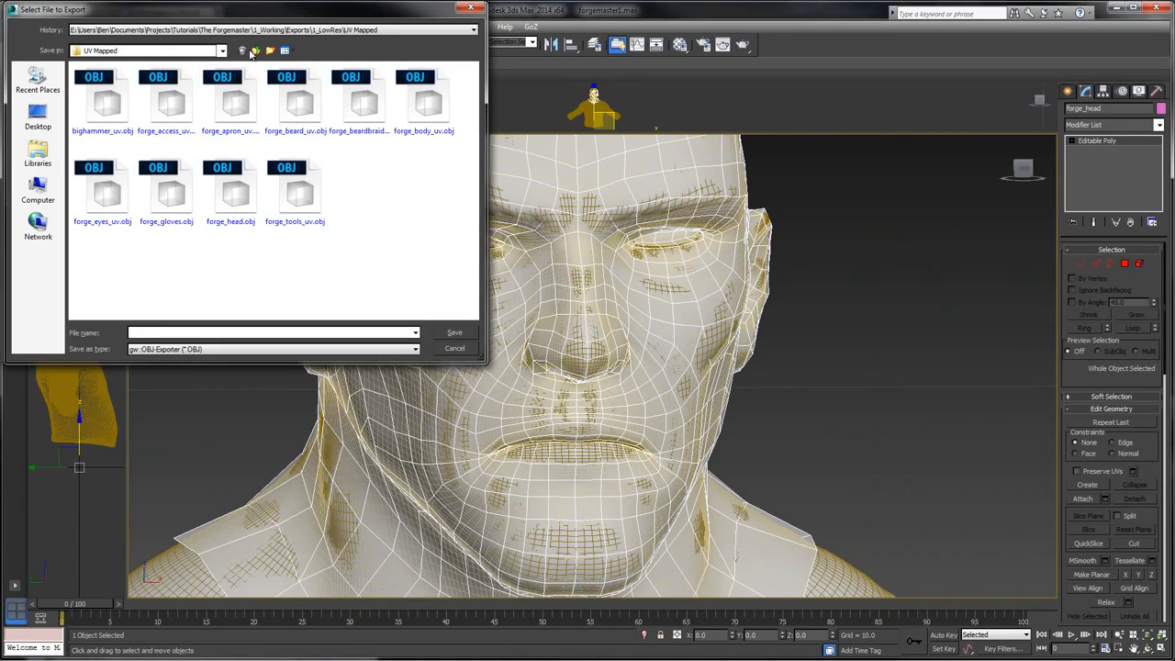
{"action": "left_click", "coordinate": [255, 51]}
{"action": "double_click", "coordinate": [103, 99]}
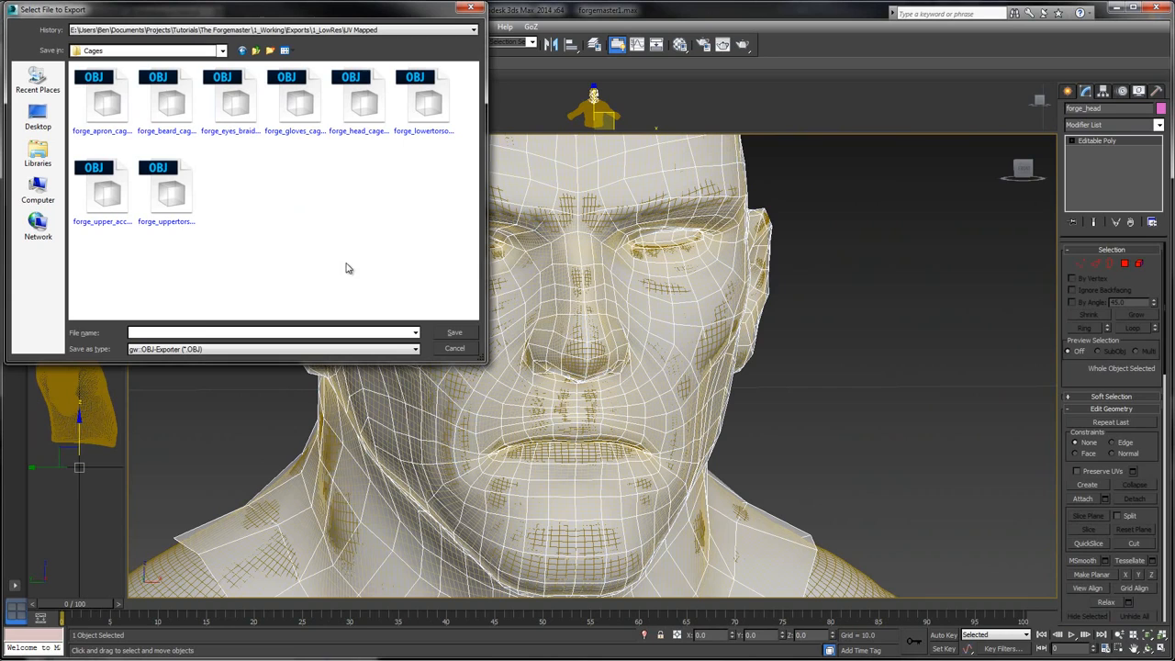
{"action": "left_click", "coordinate": [168, 193]}
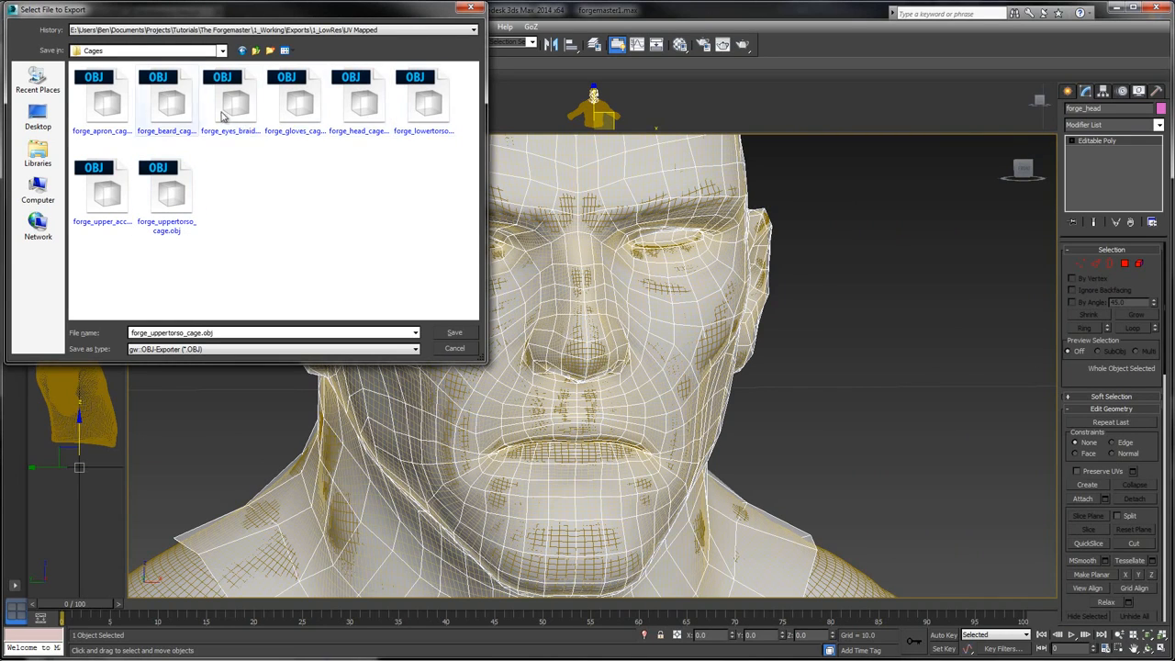
{"action": "left_click", "coordinate": [360, 103]}
{"action": "left_click", "coordinate": [454, 332]}
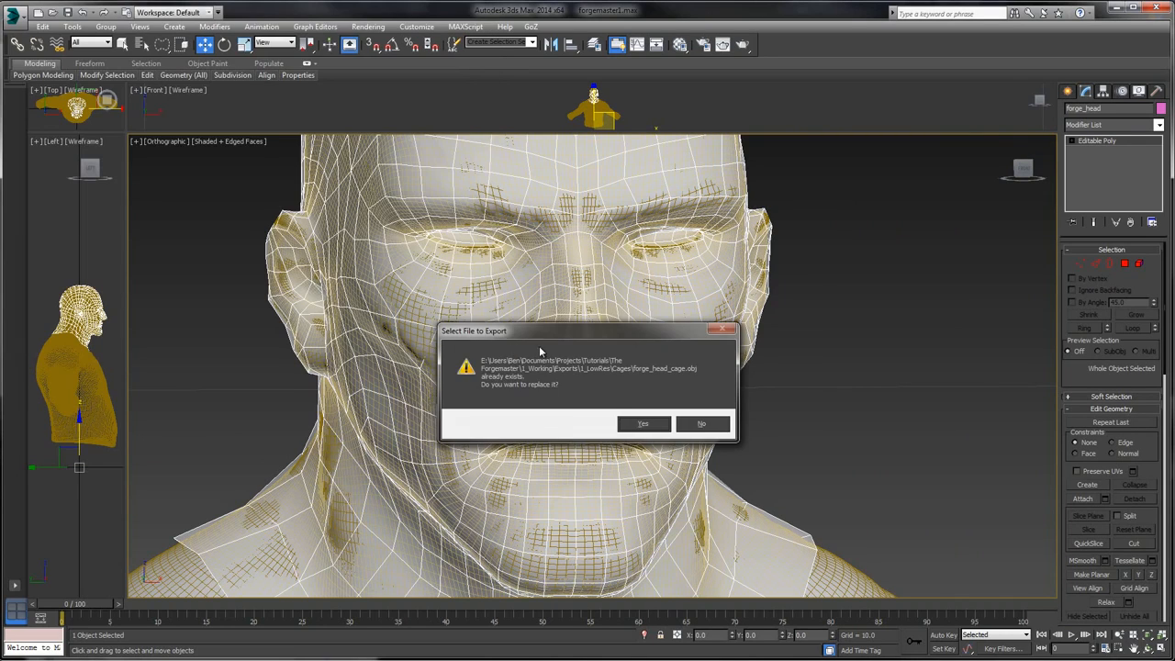
{"action": "left_click", "coordinate": [640, 424]}
{"action": "left_click", "coordinate": [514, 434]}
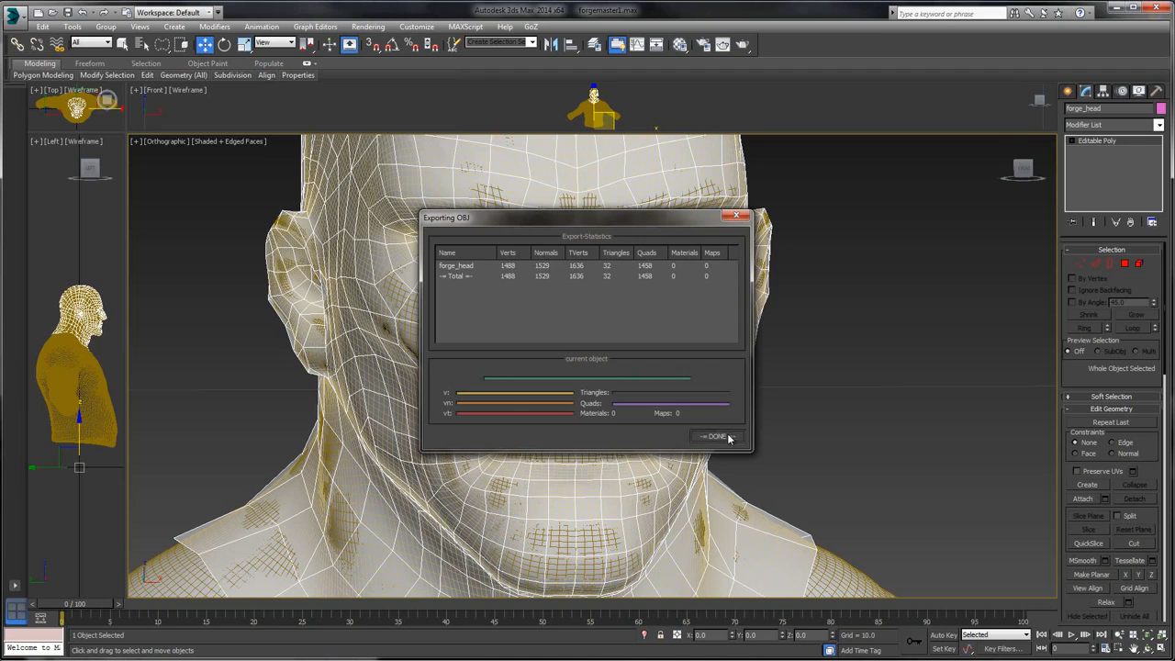
{"action": "left_click", "coordinate": [714, 437]}
- Switch to xNormal and turn off the ambient occlusion and bent normal maps, keeping only the normal map enabled
{"action": "key", "text": "alt+Tab"}
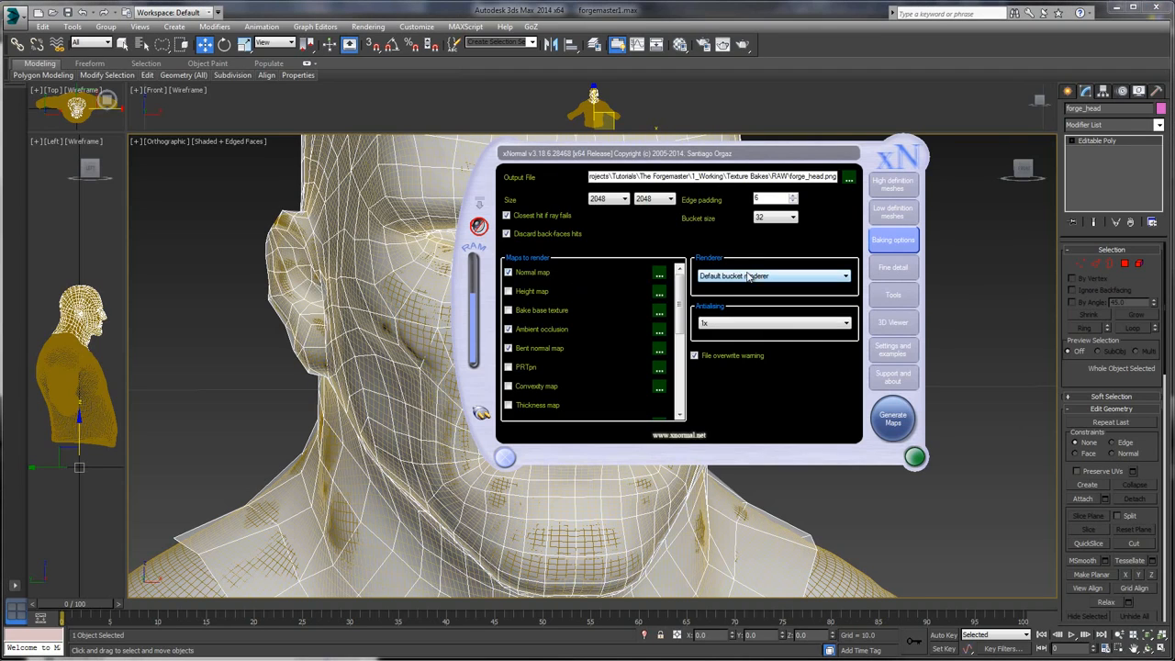
{"action": "left_click", "coordinate": [510, 349]}
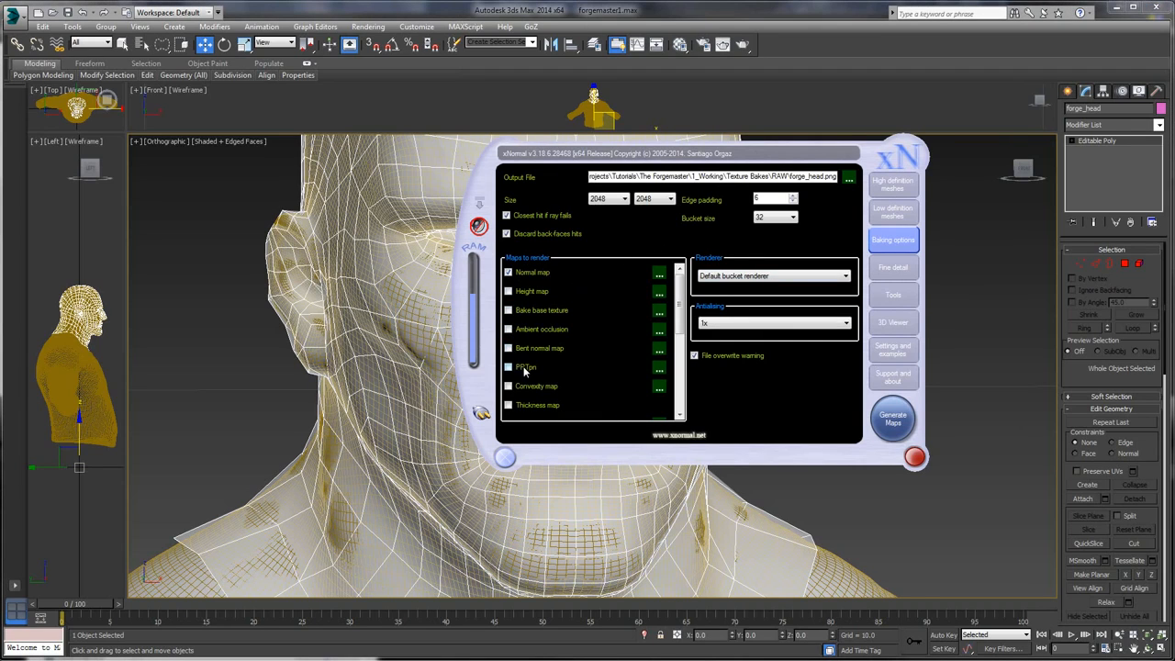
- Turn off the cavity map and set the bake output size to 1024 × 1024
{"action": "scroll", "coordinate": [514, 352], "scroll_direction": "down", "scroll_amount": 4}
{"action": "scroll", "coordinate": [518, 349], "scroll_direction": "up", "scroll_amount": 2}
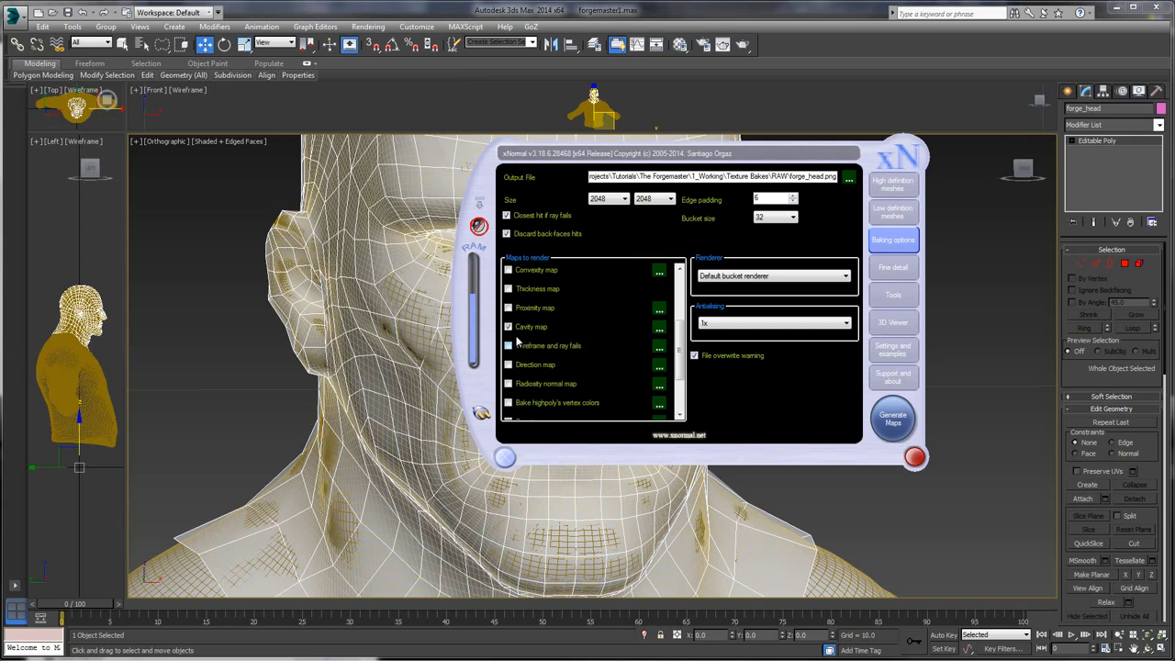
{"action": "scroll", "coordinate": [552, 327], "scroll_direction": "up", "scroll_amount": 3}
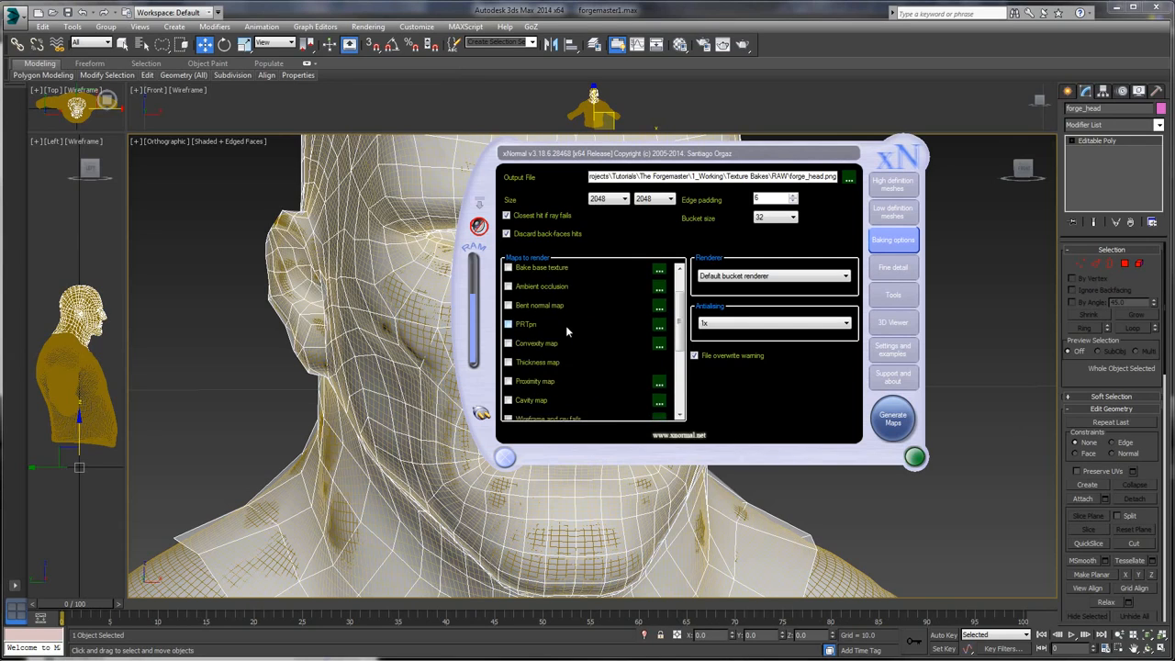
{"action": "left_click", "coordinate": [619, 201]}
{"action": "left_click", "coordinate": [606, 257]}
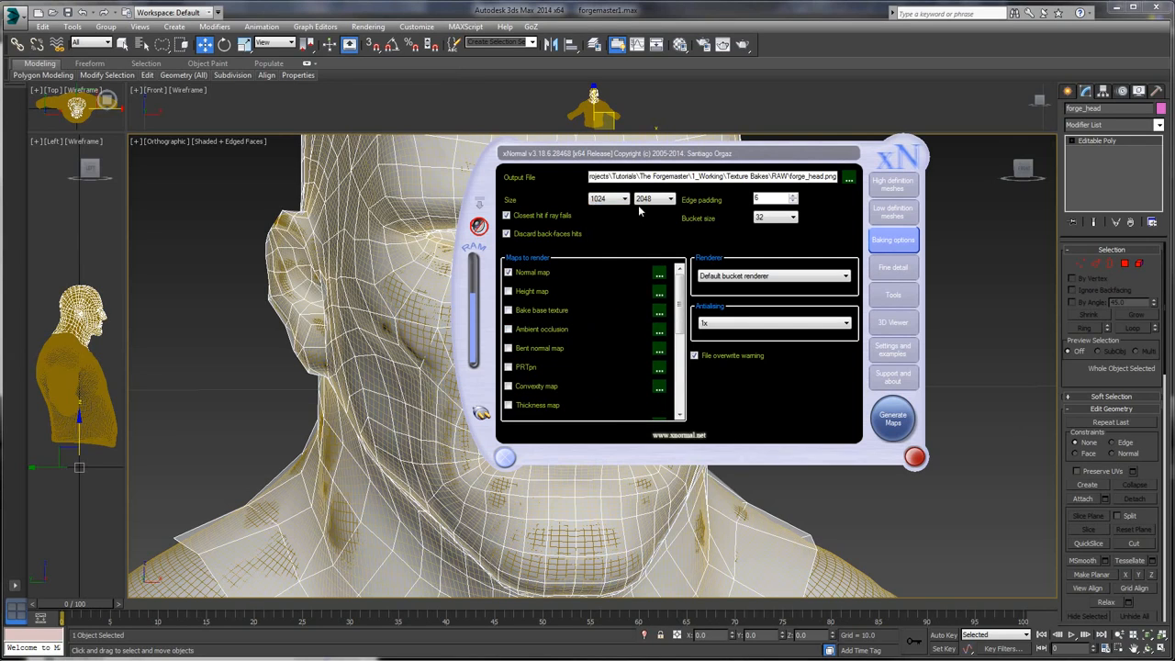
{"action": "left_click", "coordinate": [647, 200]}
{"action": "left_click", "coordinate": [661, 249]}
- Check the high and low definition mesh entries, bake a test normal map of the head, and close its preview
{"action": "left_click", "coordinate": [891, 185]}
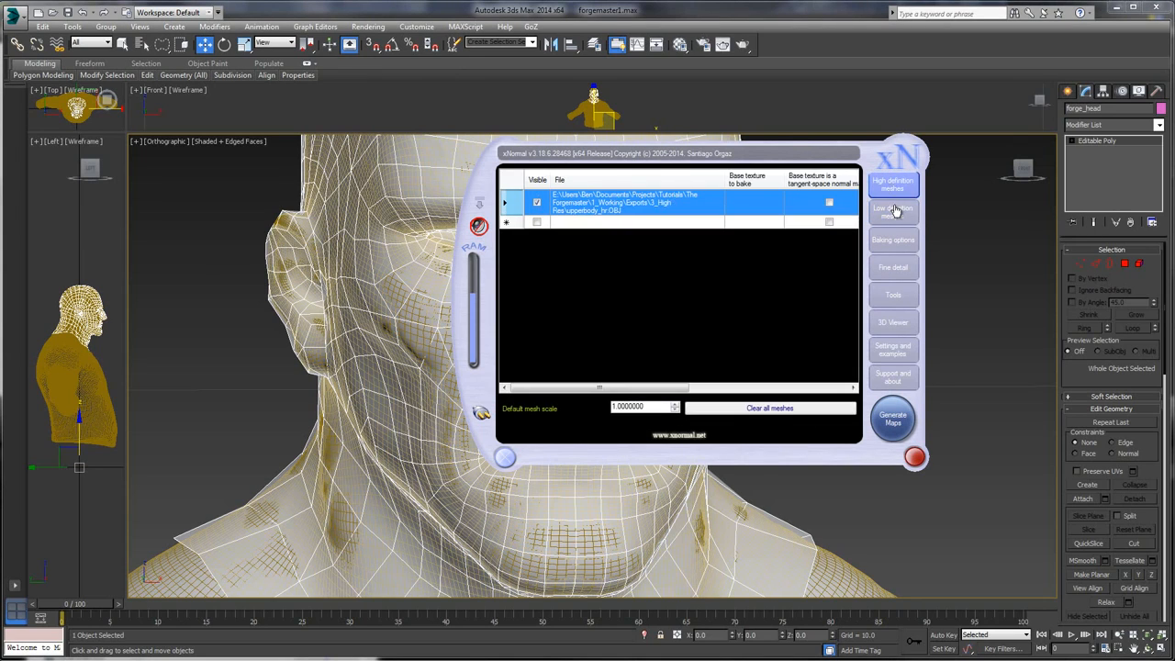
{"action": "left_click", "coordinate": [893, 210]}
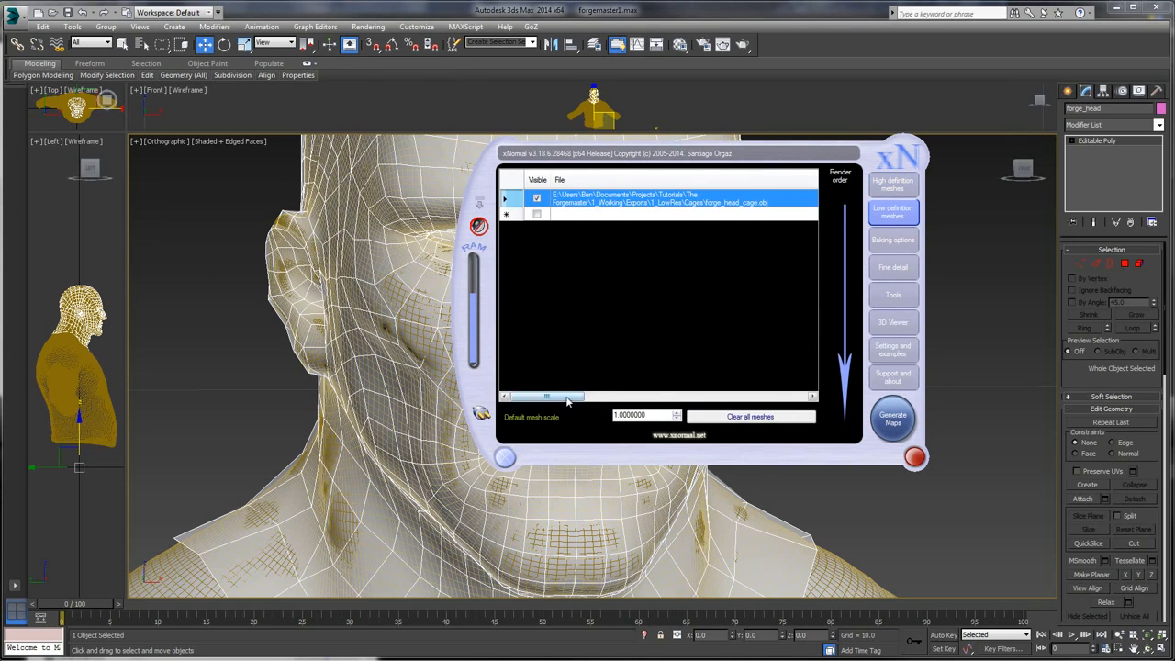
{"action": "mouse_move", "coordinate": [566, 397]}
{"action": "left_mouse_down"}
{"action": "mouse_move", "coordinate": [707, 400]}
{"action": "mouse_move", "coordinate": [554, 409]}
{"action": "left_mouse_up"}
{"action": "left_click", "coordinate": [892, 419]}
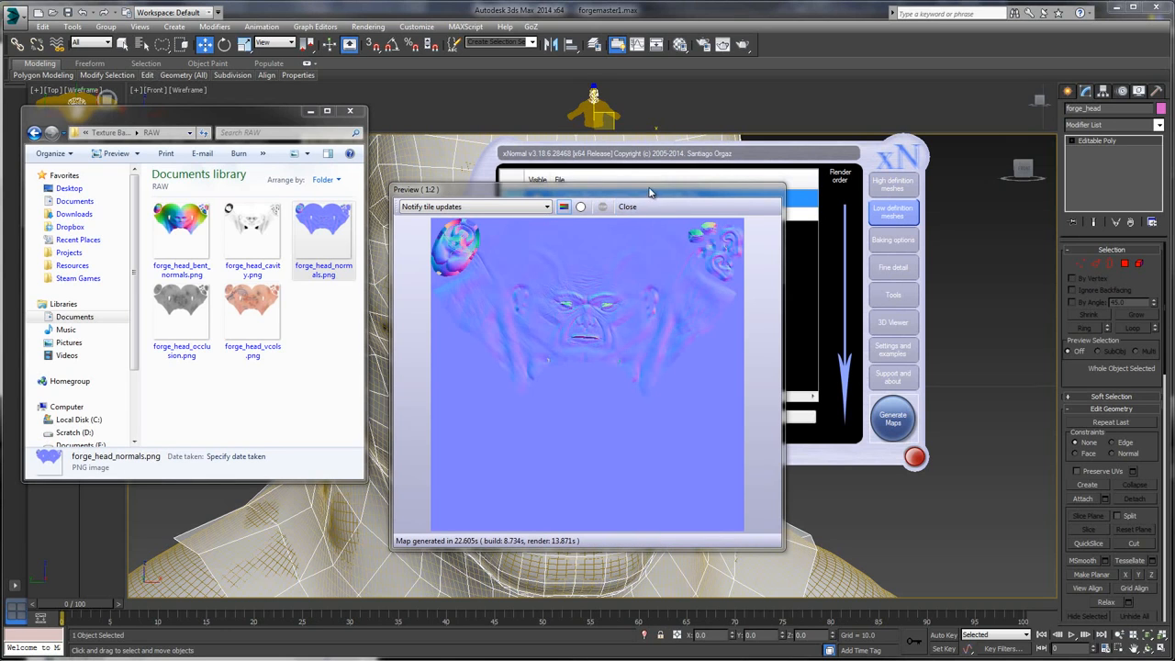
{"action": "left_click", "coordinate": [606, 206]}
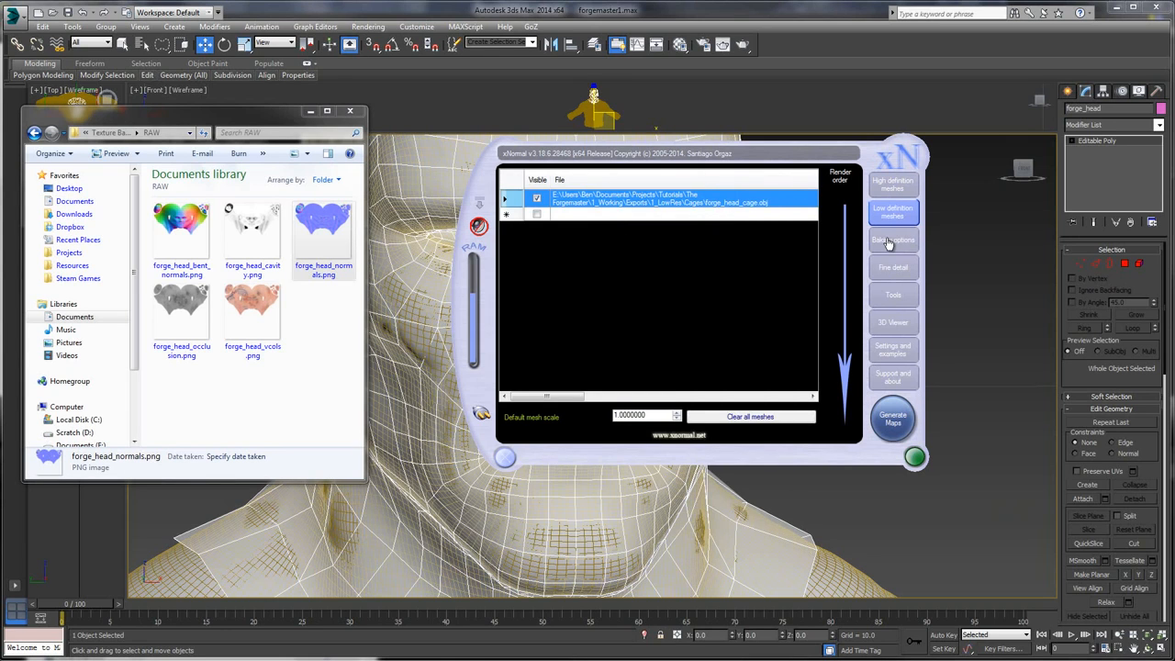
- Set both the maximum frontal and maximum rear ray distance of the forge_head_cage.obj low definition mesh to 1
{"action": "left_click", "coordinate": [881, 241]}
{"action": "left_click", "coordinate": [883, 189]}
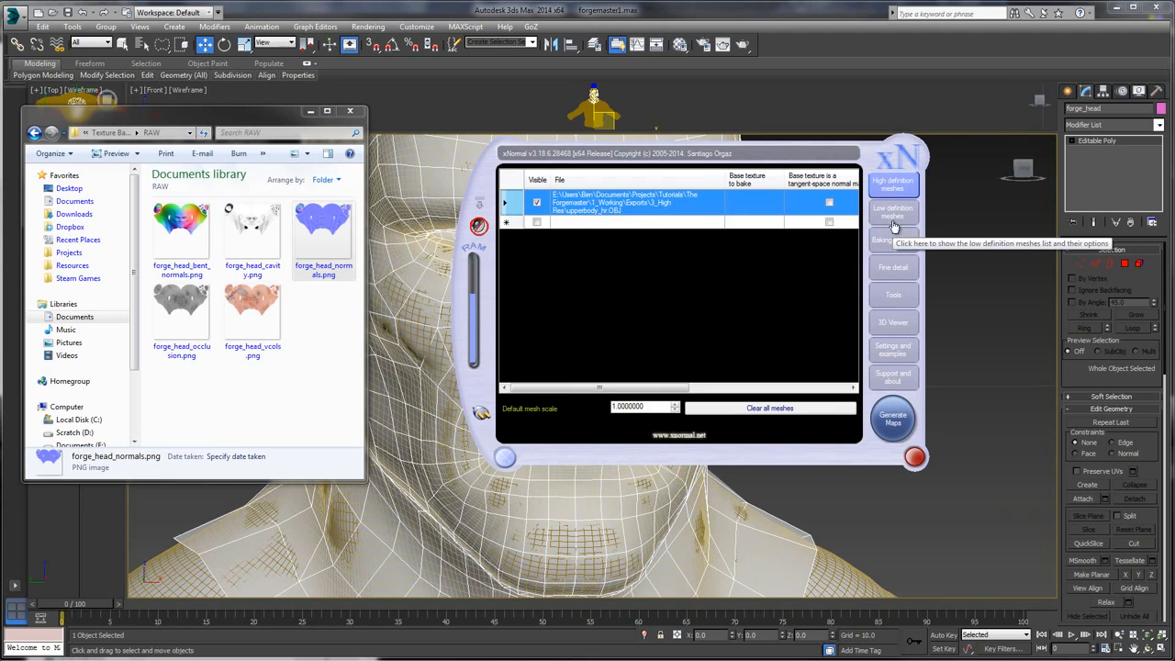
{"action": "left_click_drag", "start_coordinate": [622, 389], "coordinate": [816, 401]}
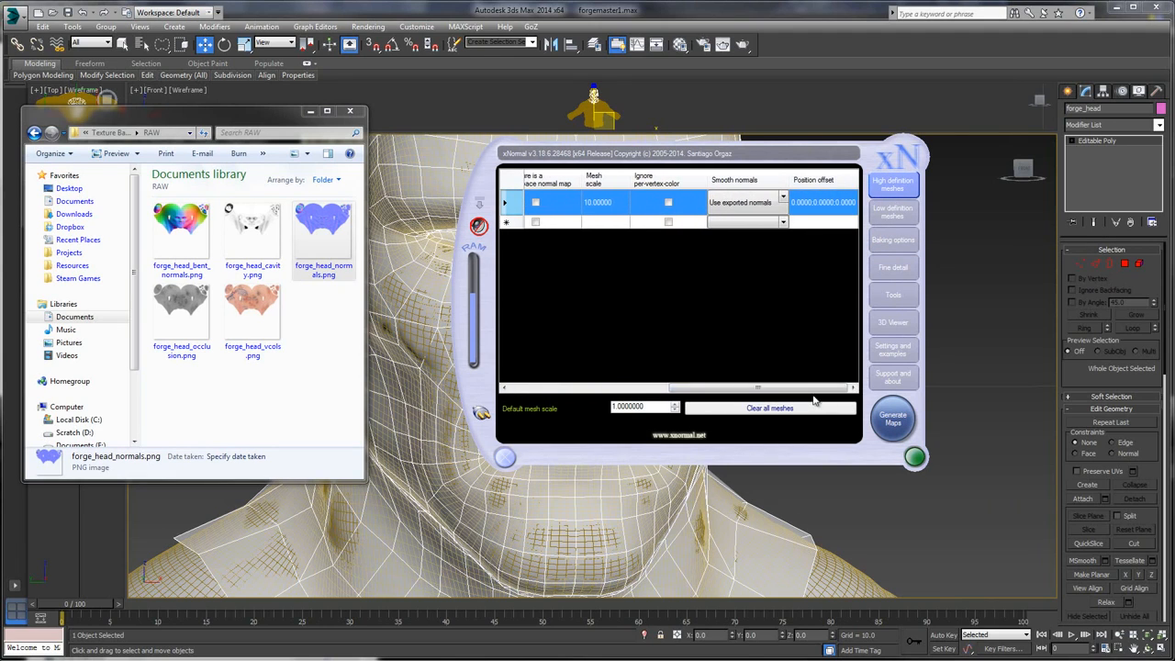
{"action": "left_click", "coordinate": [894, 212]}
{"action": "left_click_drag", "start_coordinate": [571, 401], "coordinate": [647, 404]}
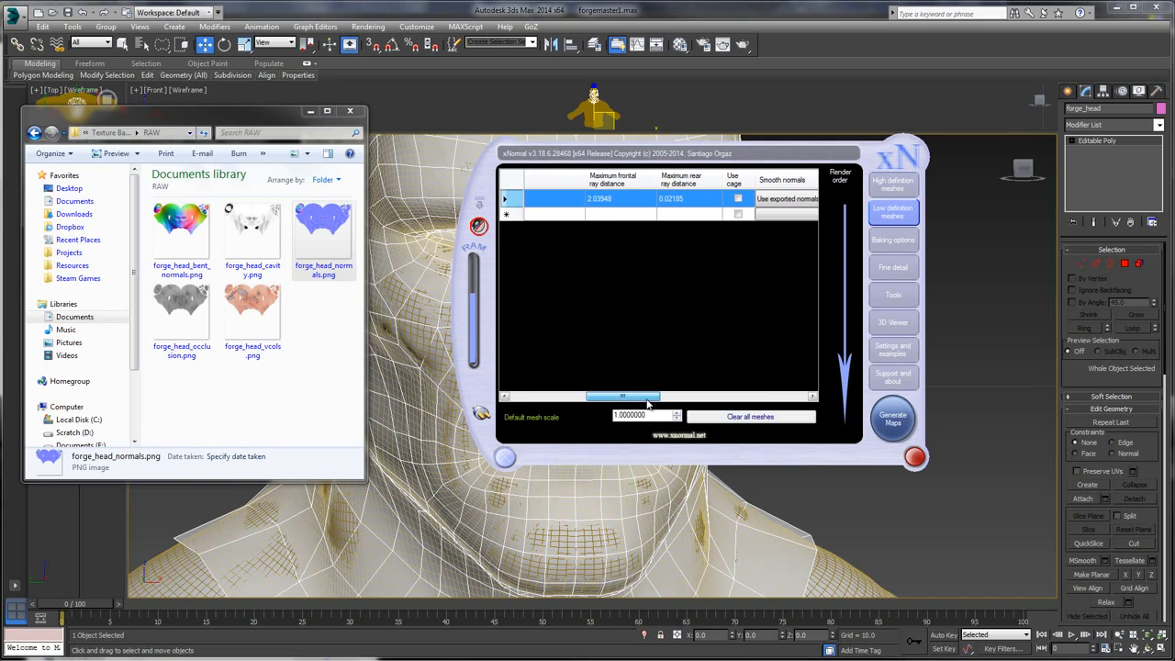
{"action": "double_click", "coordinate": [604, 201]}
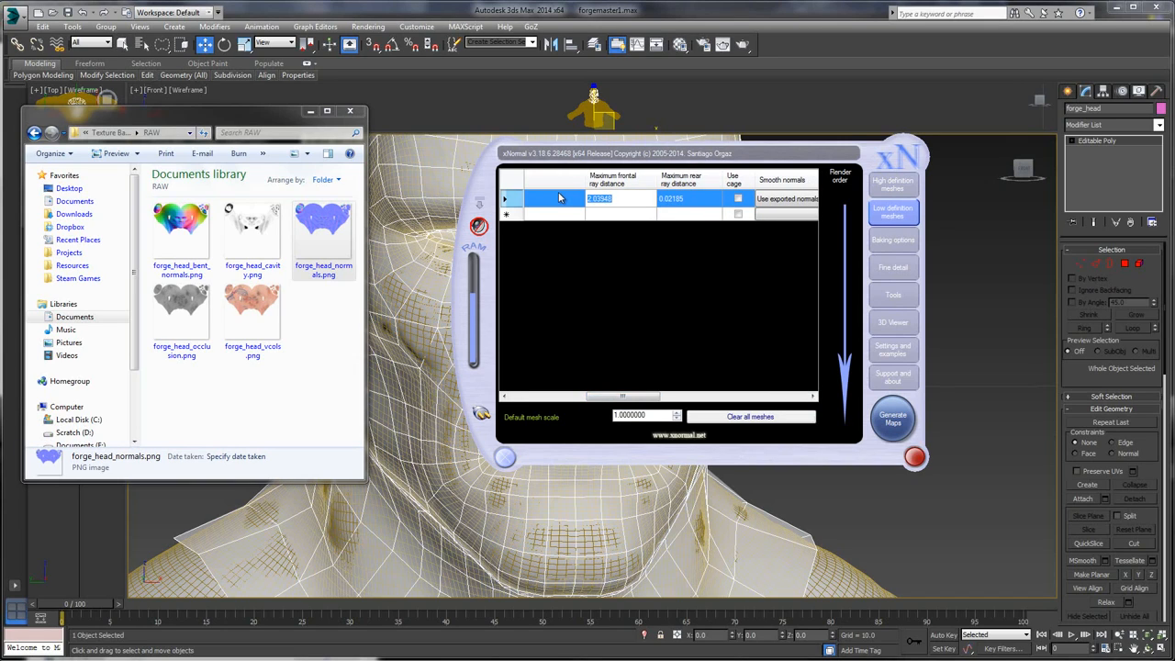
{"action": "type", "text": "1"}
{"action": "left_click", "coordinate": [675, 200]}
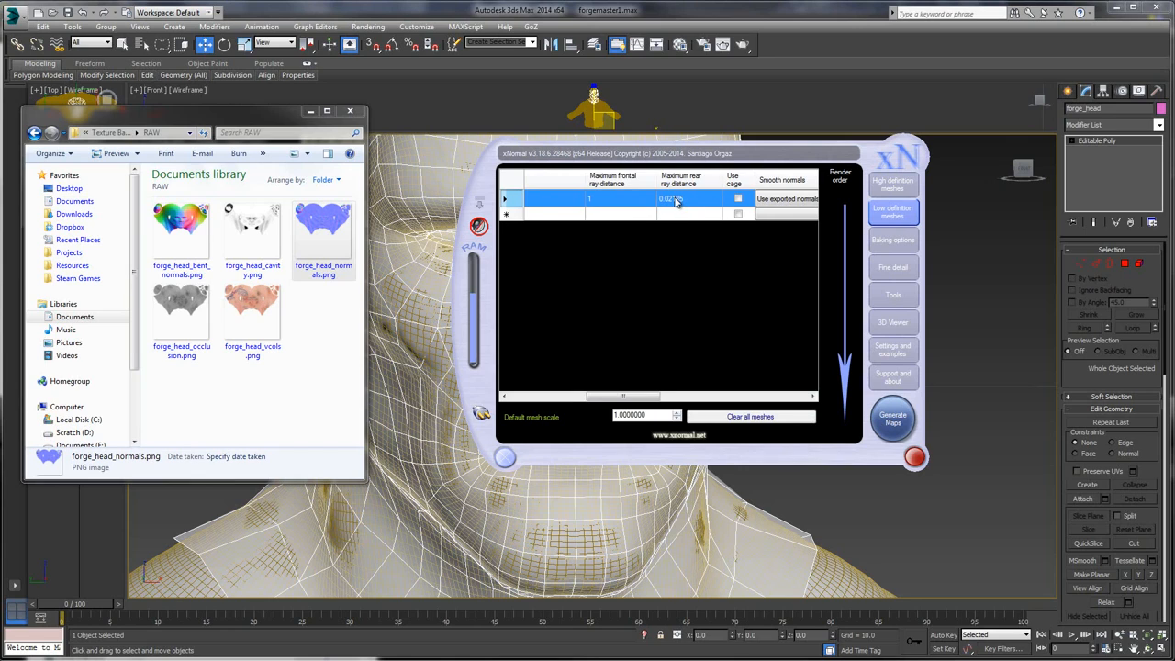
{"action": "double_click", "coordinate": [676, 199]}
{"action": "type", "text": "1"}
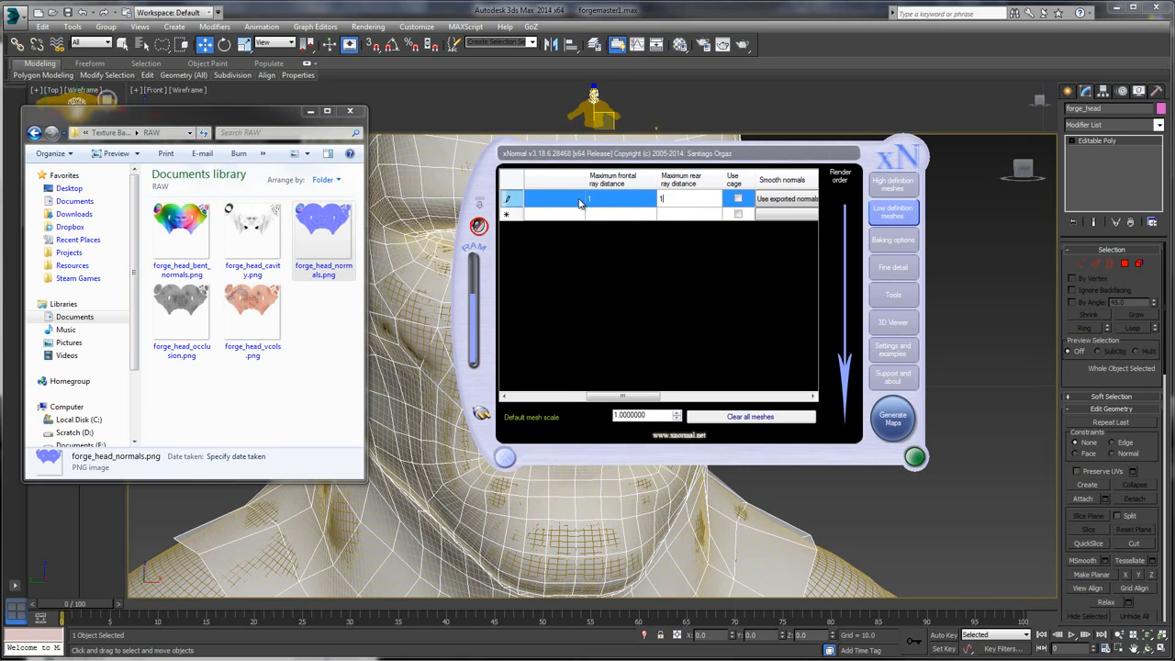
{"action": "key", "text": "Return"}
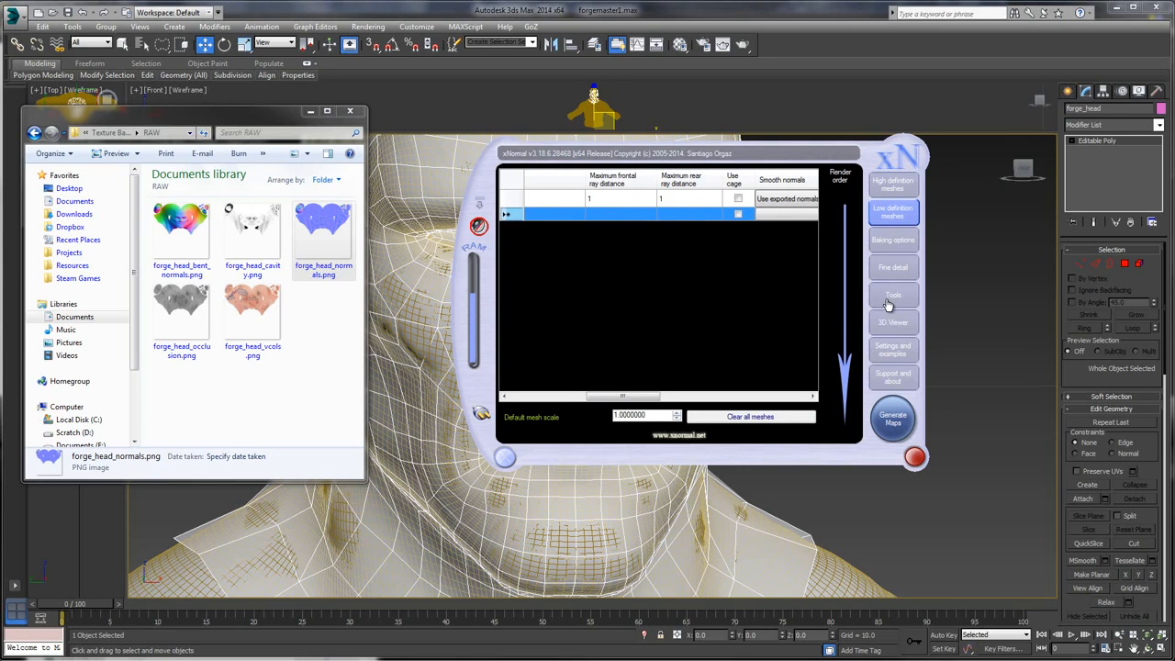
- Rebake the test normal map at 1024 × 1024 with the new ray distances and close the preview
{"action": "left_click", "coordinate": [890, 297]}
{"action": "left_click", "coordinate": [894, 323]}
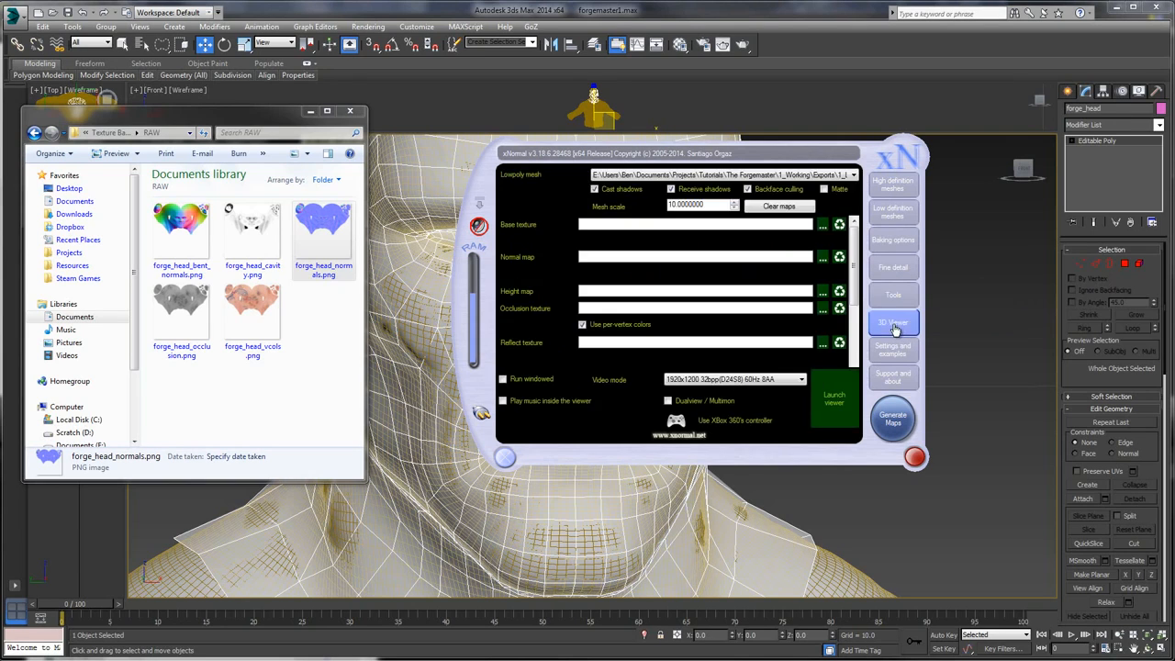
{"action": "left_click", "coordinate": [892, 296]}
{"action": "left_click", "coordinate": [890, 270]}
{"action": "left_click", "coordinate": [893, 239]}
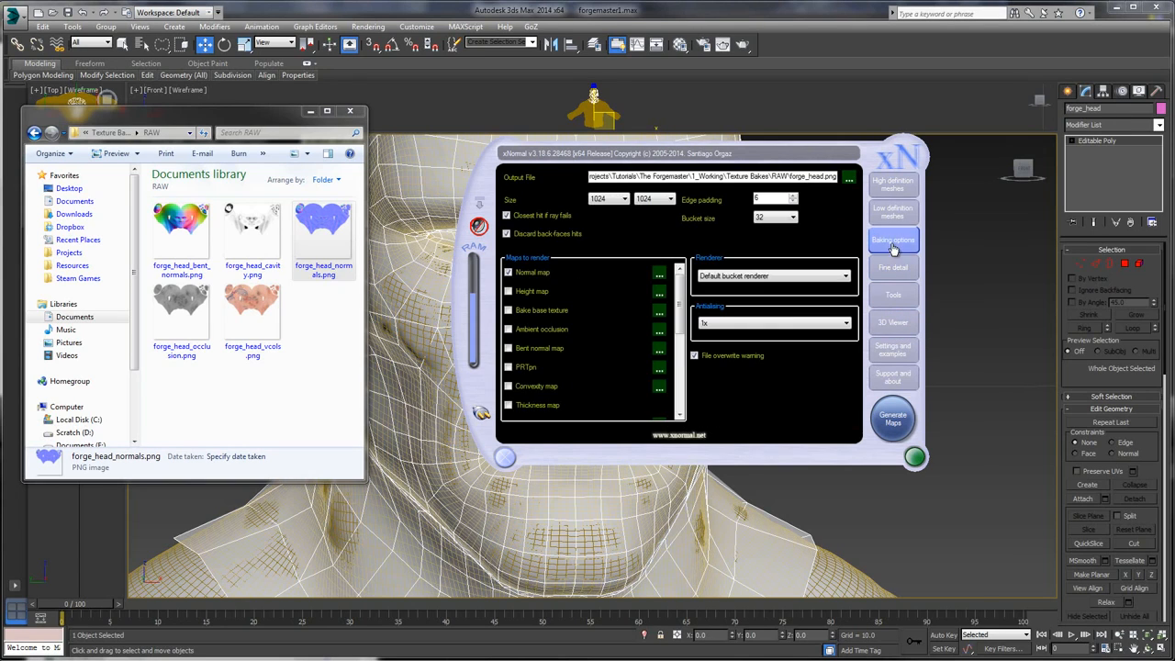
{"action": "left_click", "coordinate": [892, 418]}
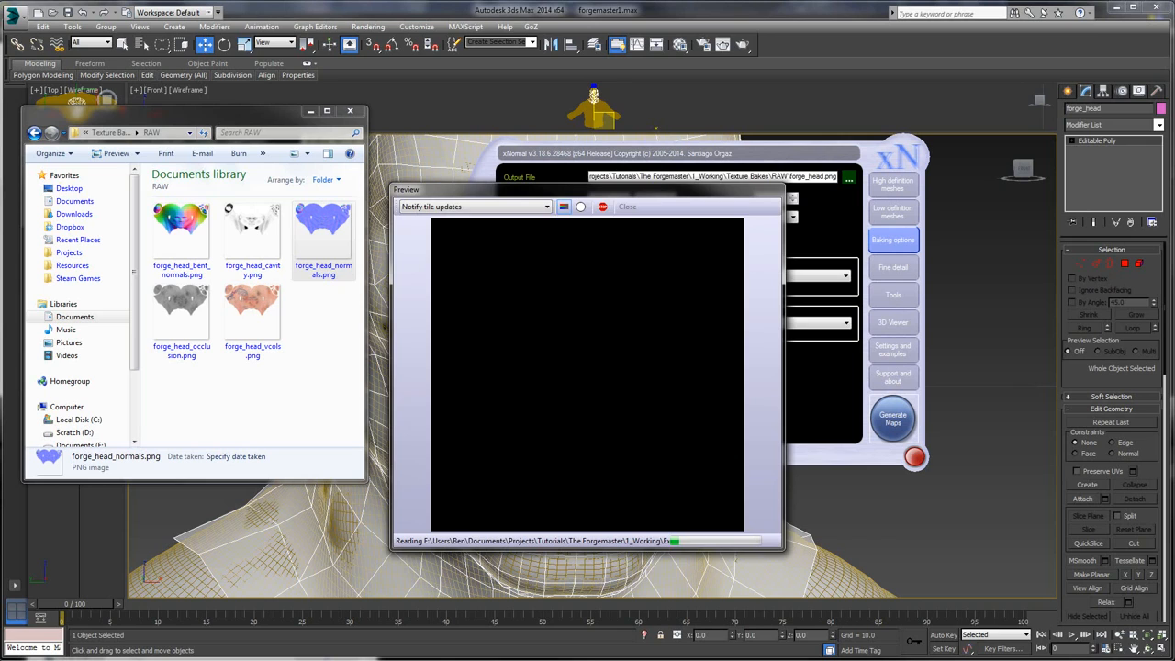
{"action": "left_click_drag", "start_coordinate": [639, 195], "coordinate": [627, 199]}
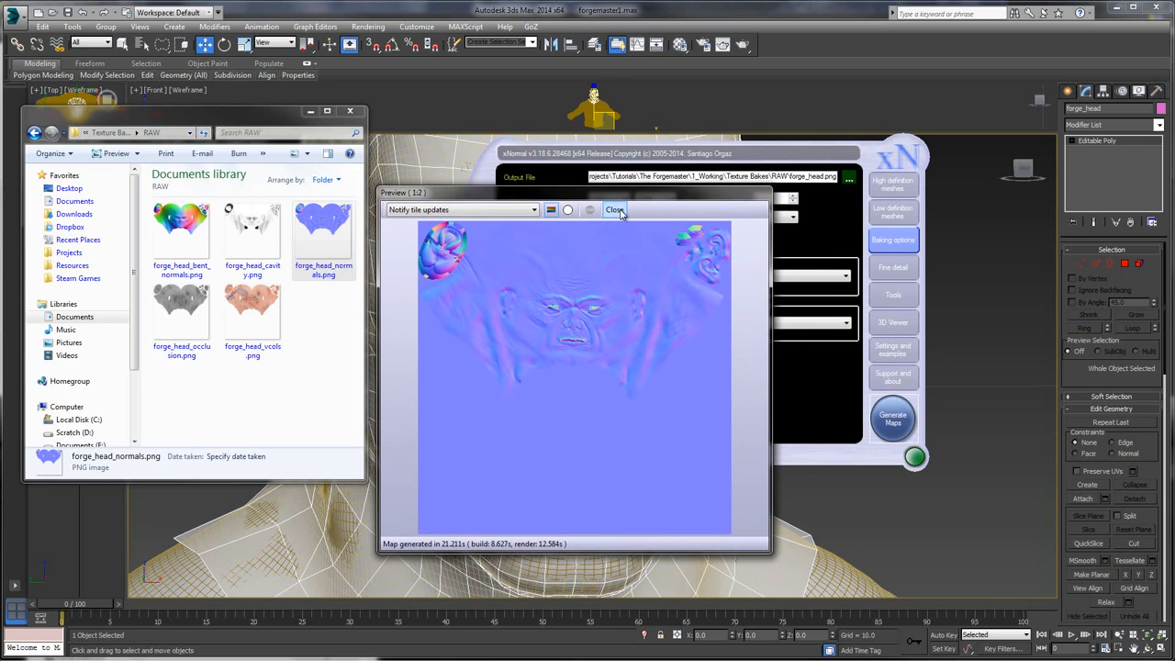
{"action": "left_click", "coordinate": [614, 211]}
- Set the bake output size to 4096 × 4096
{"action": "left_click", "coordinate": [606, 200]}
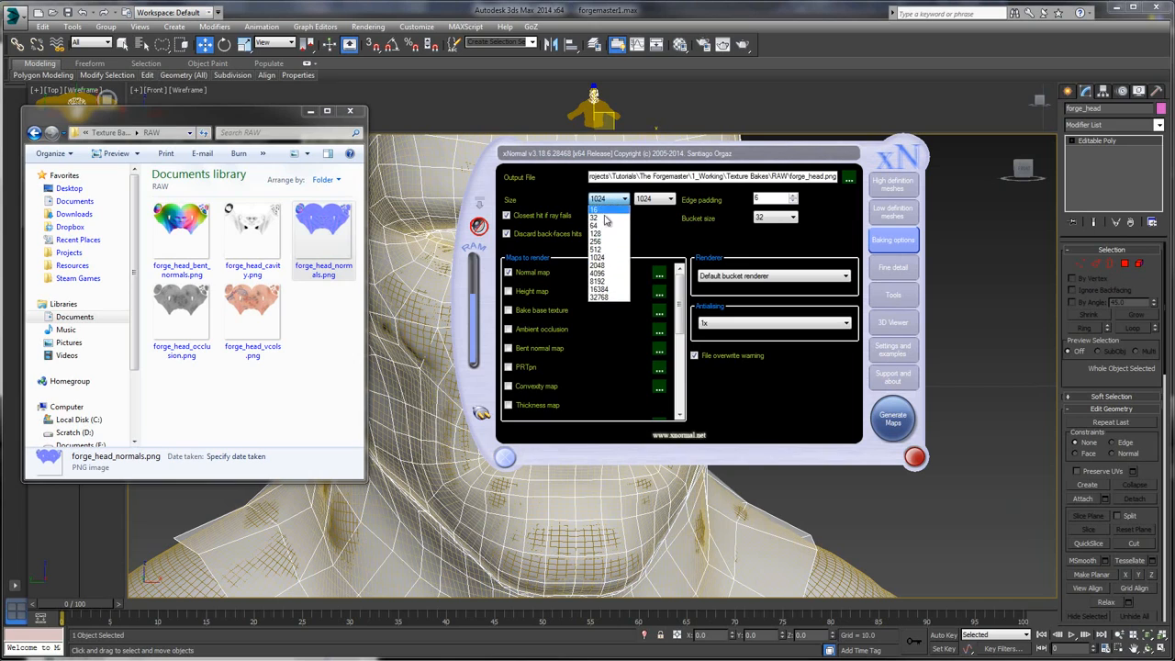
{"action": "left_click", "coordinate": [604, 273]}
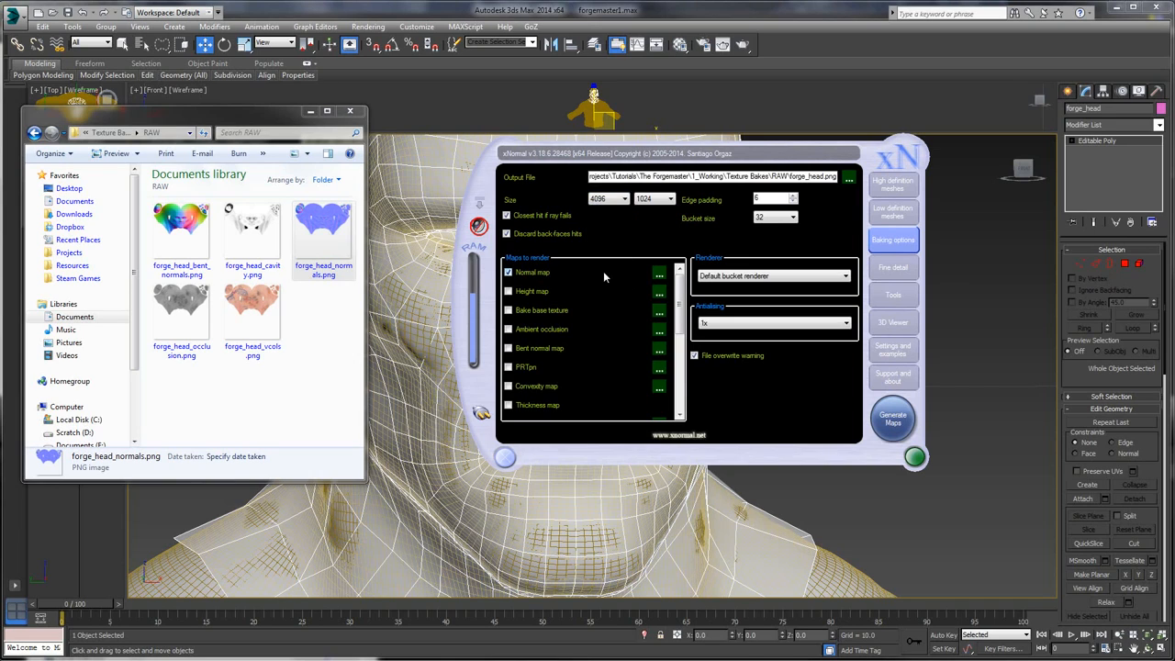
{"action": "left_click", "coordinate": [663, 206]}
{"action": "left_click", "coordinate": [654, 277]}
- Enable the ambient occlusion, bent normal, cavity and highpoly vertex color maps alongside the normal map
{"action": "scroll", "coordinate": [511, 332], "scroll_direction": "down", "scroll_amount": 1}
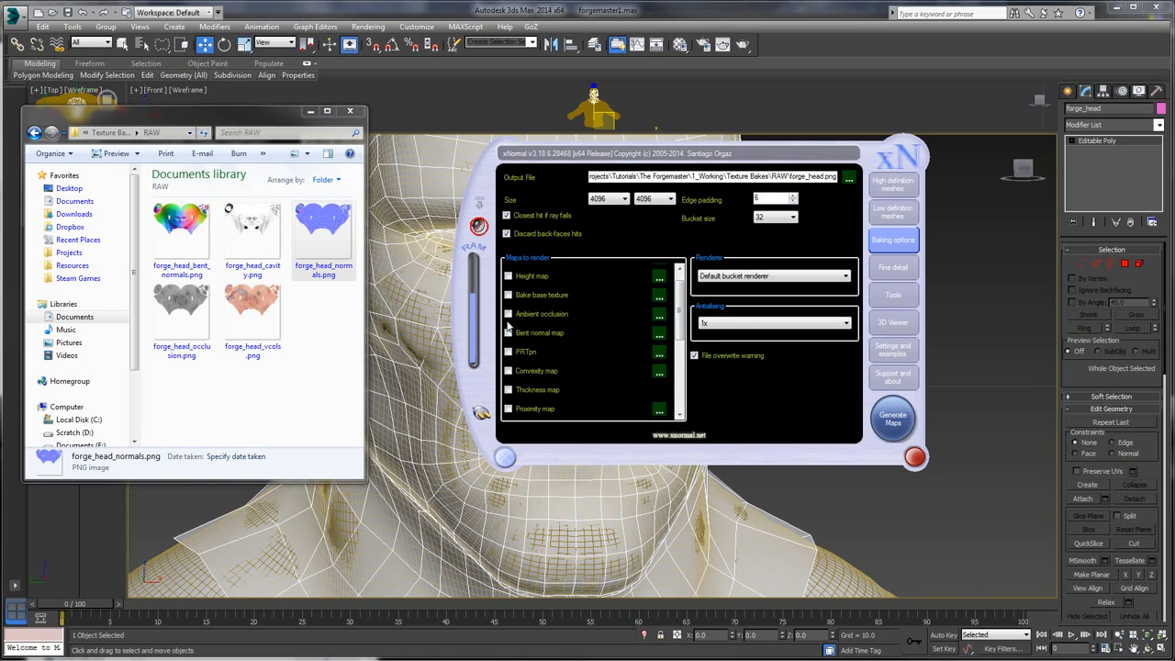
{"action": "scroll", "coordinate": [514, 312], "scroll_direction": "up", "scroll_amount": 1}
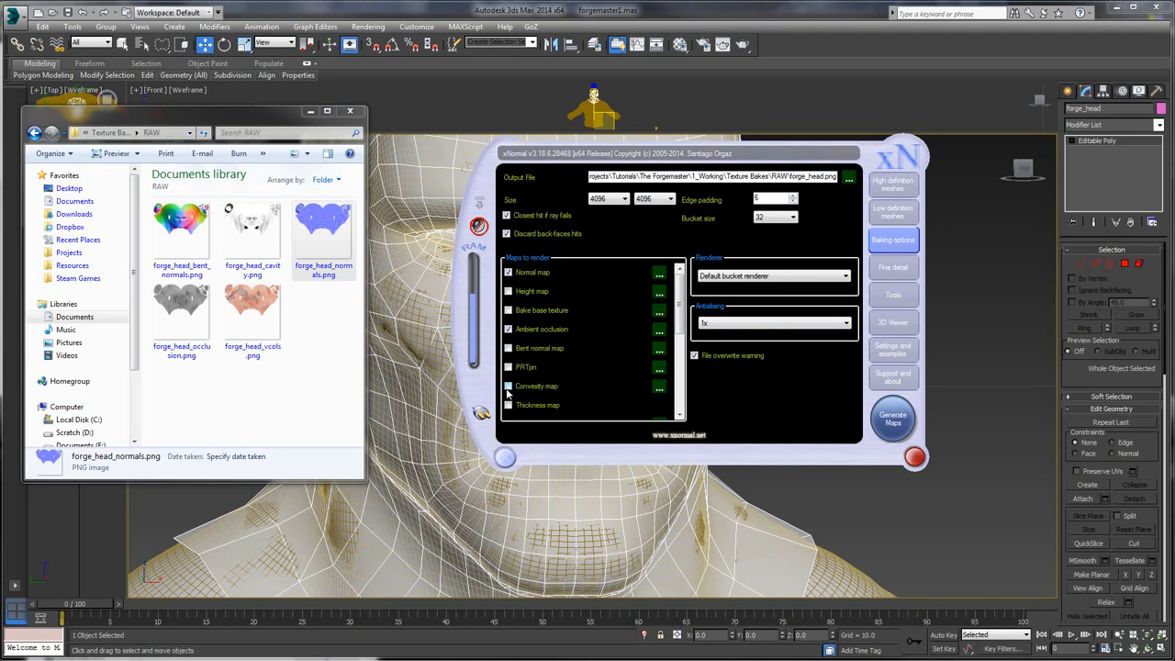
{"action": "scroll", "coordinate": [544, 388], "scroll_direction": "down", "scroll_amount": 4}
{"action": "scroll", "coordinate": [512, 309], "scroll_direction": "up", "scroll_amount": 1}
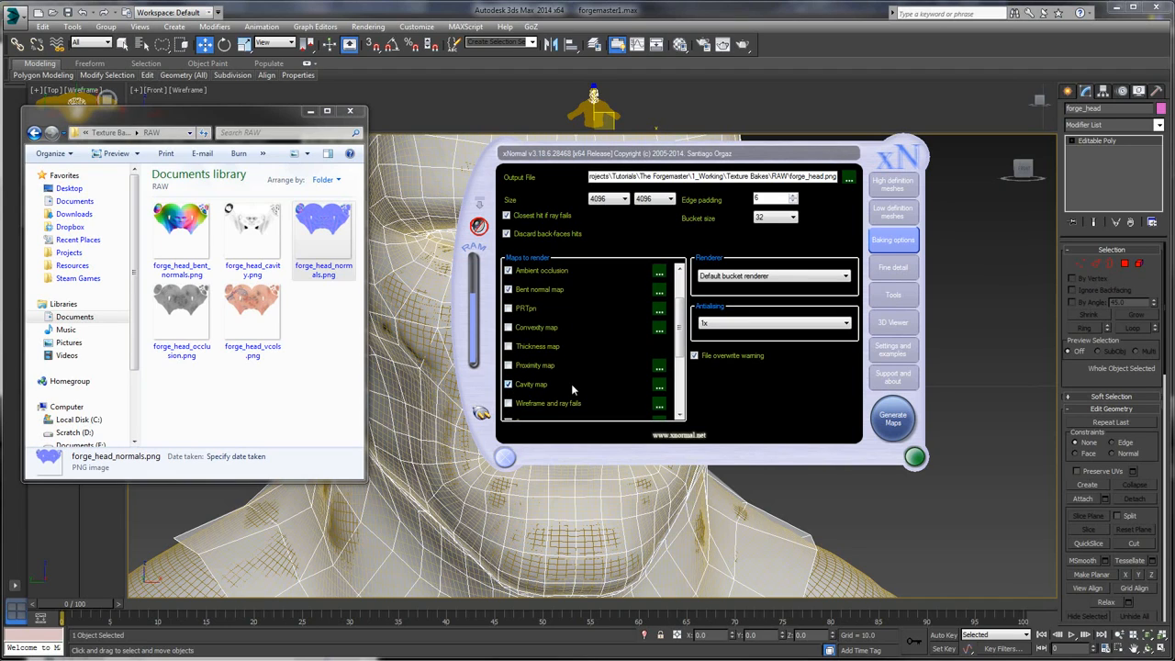
{"action": "scroll", "coordinate": [572, 390], "scroll_direction": "down", "scroll_amount": 4}
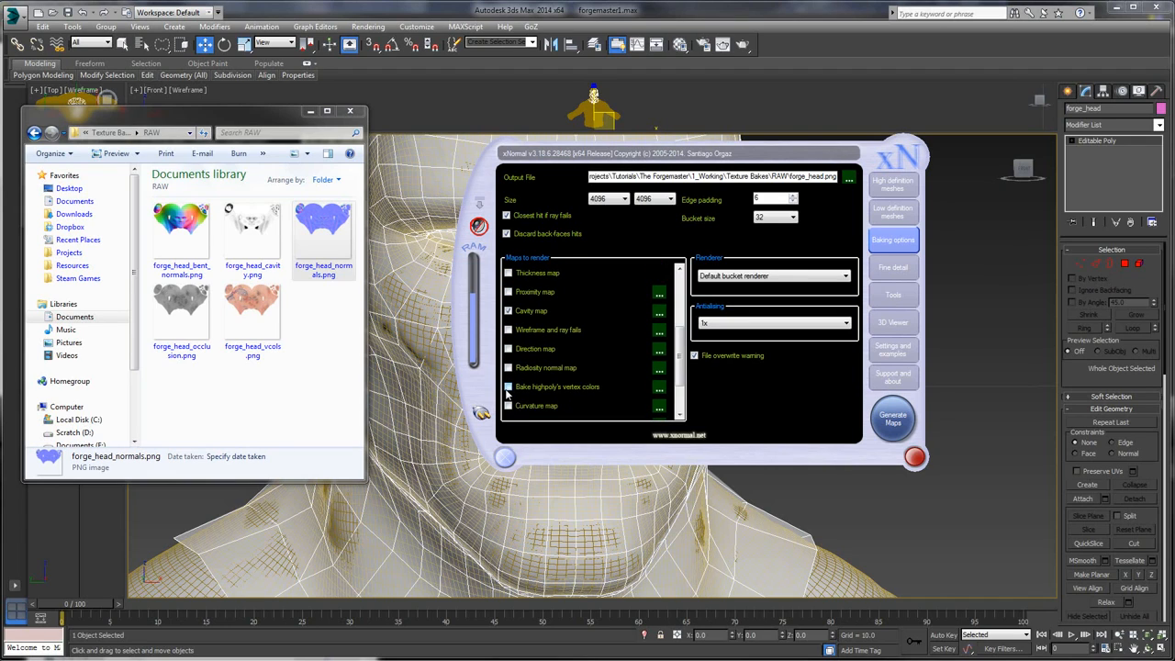
{"action": "scroll", "coordinate": [508, 393], "scroll_direction": "down", "scroll_amount": 3}
{"action": "scroll", "coordinate": [507, 331], "scroll_direction": "up", "scroll_amount": 1}
{"action": "left_click", "coordinate": [508, 328]}
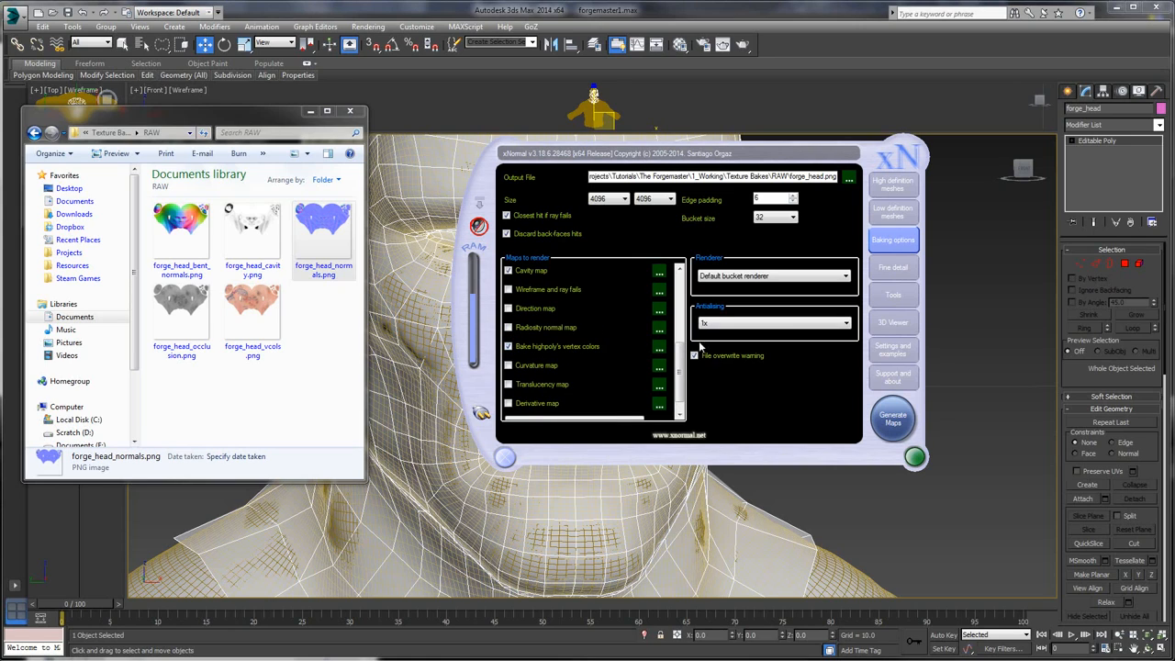
- Review the enabled maps and the low definition mesh's ray distances, and generate the full set of head maps
{"action": "scroll", "coordinate": [681, 375], "scroll_direction": "down", "scroll_amount": 1}
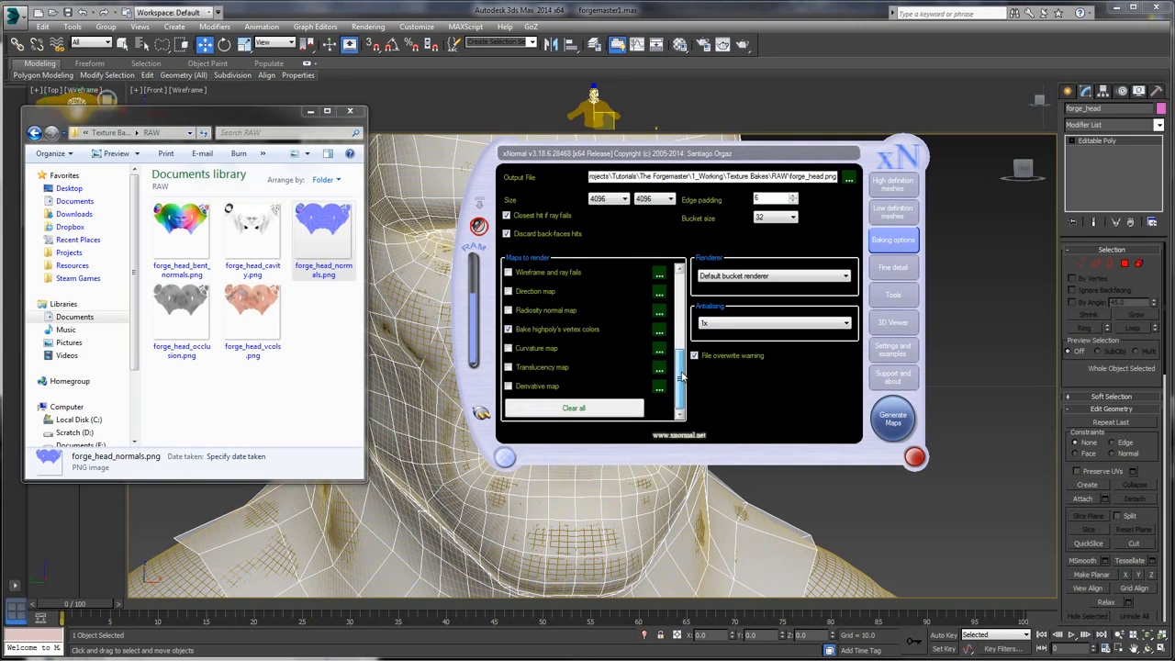
{"action": "scroll", "coordinate": [680, 375], "scroll_direction": "up", "scroll_amount": 2}
{"action": "scroll", "coordinate": [680, 374], "scroll_direction": "up", "scroll_amount": 2}
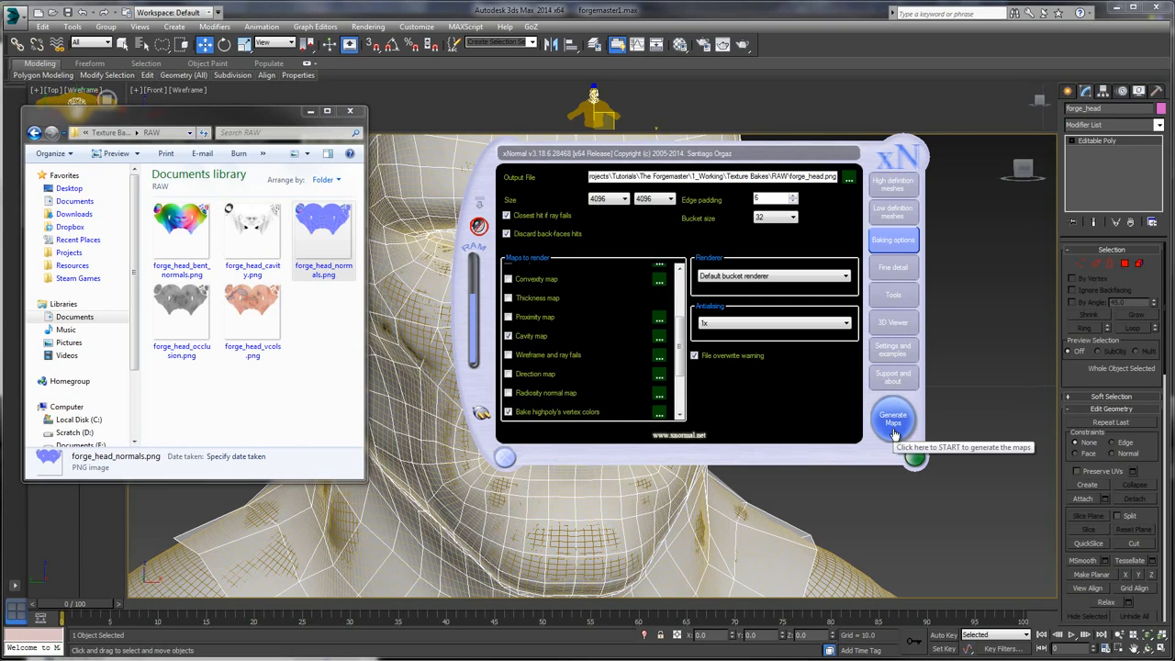
{"action": "left_click", "coordinate": [890, 214]}
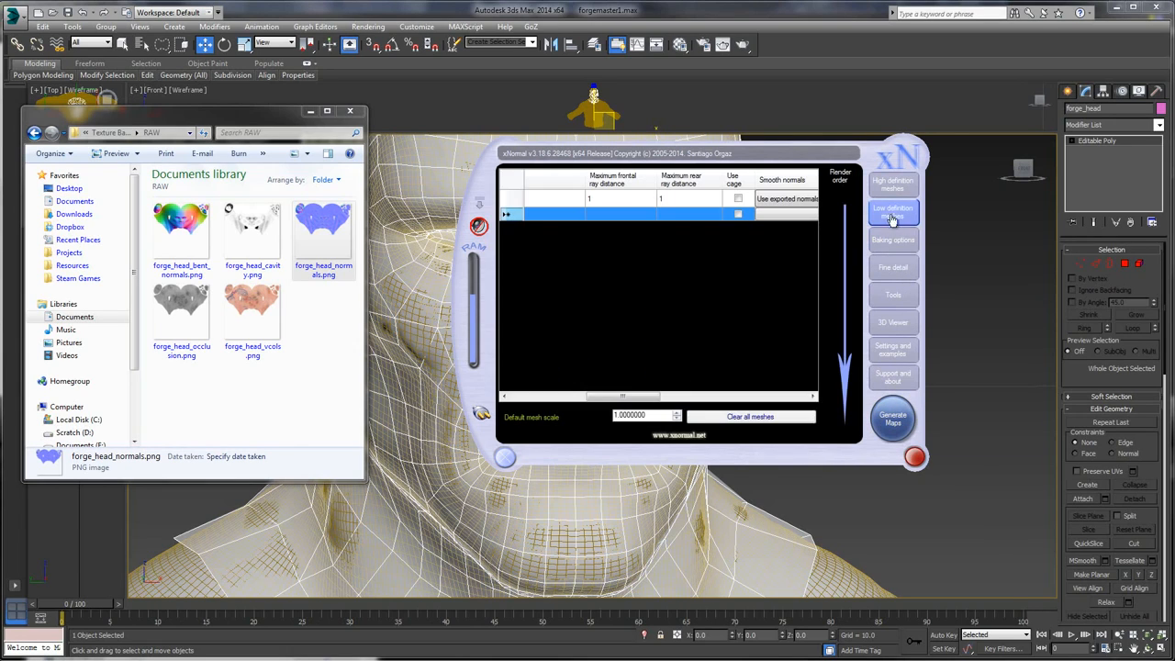
{"action": "left_click", "coordinate": [888, 422]}
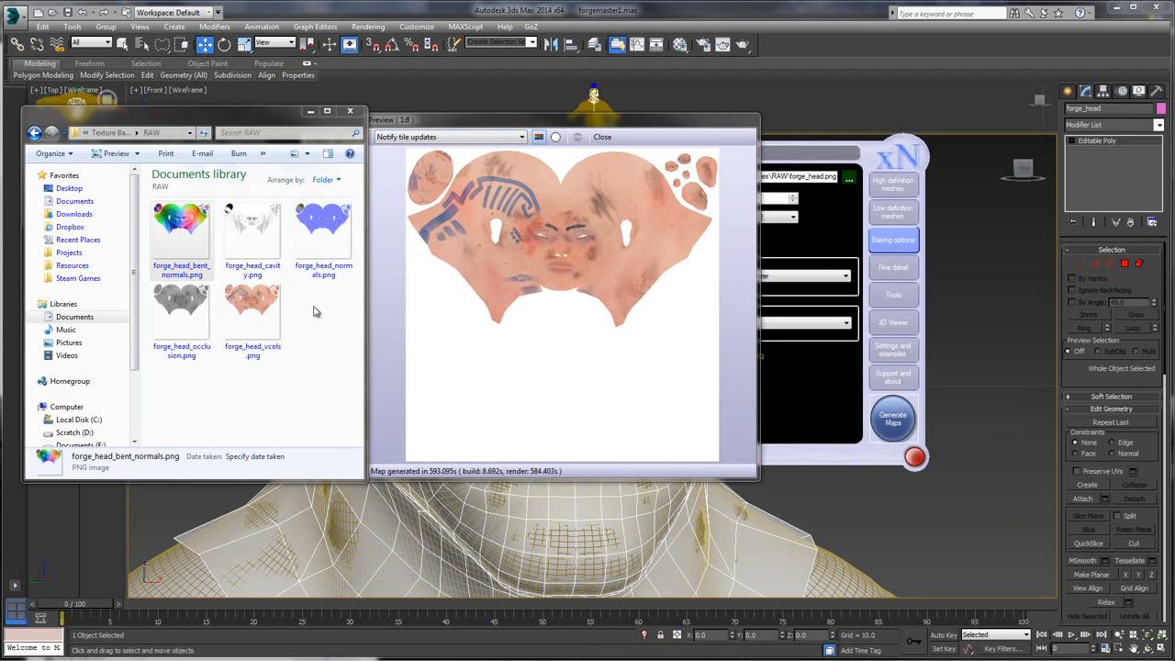
- Open forge_head_bent_normals.png from the RAW folder and examine the bake around the eyes, nose, head and ears
{"action": "left_click", "coordinate": [167, 251]}
{"action": "double_click", "coordinate": [167, 250]}
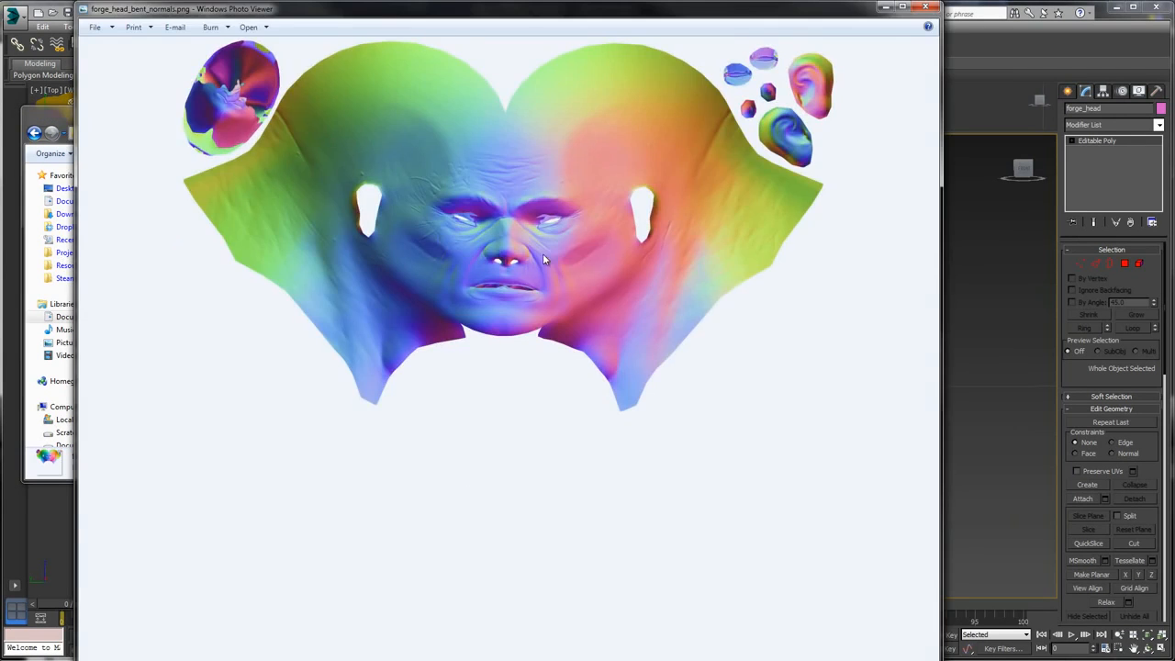
{"action": "scroll", "coordinate": [539, 239], "scroll_direction": "up", "scroll_amount": 5}
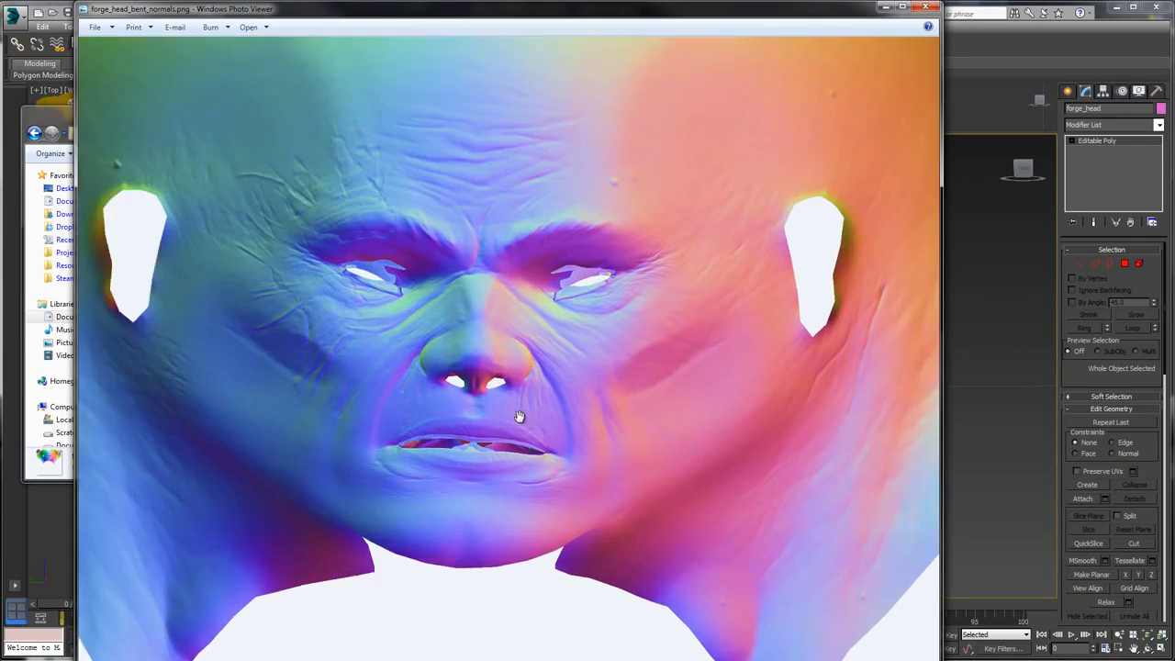
{"action": "scroll", "coordinate": [545, 342], "scroll_direction": "up", "scroll_amount": 5}
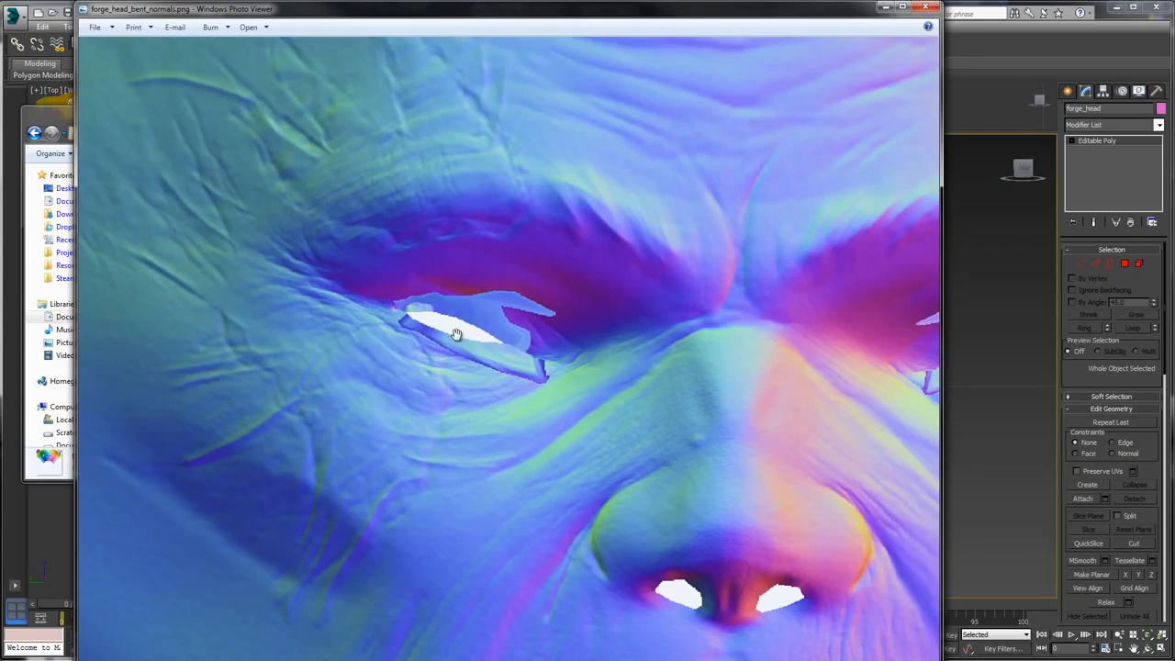
{"action": "scroll", "coordinate": [421, 333], "scroll_direction": "down", "scroll_amount": 8}
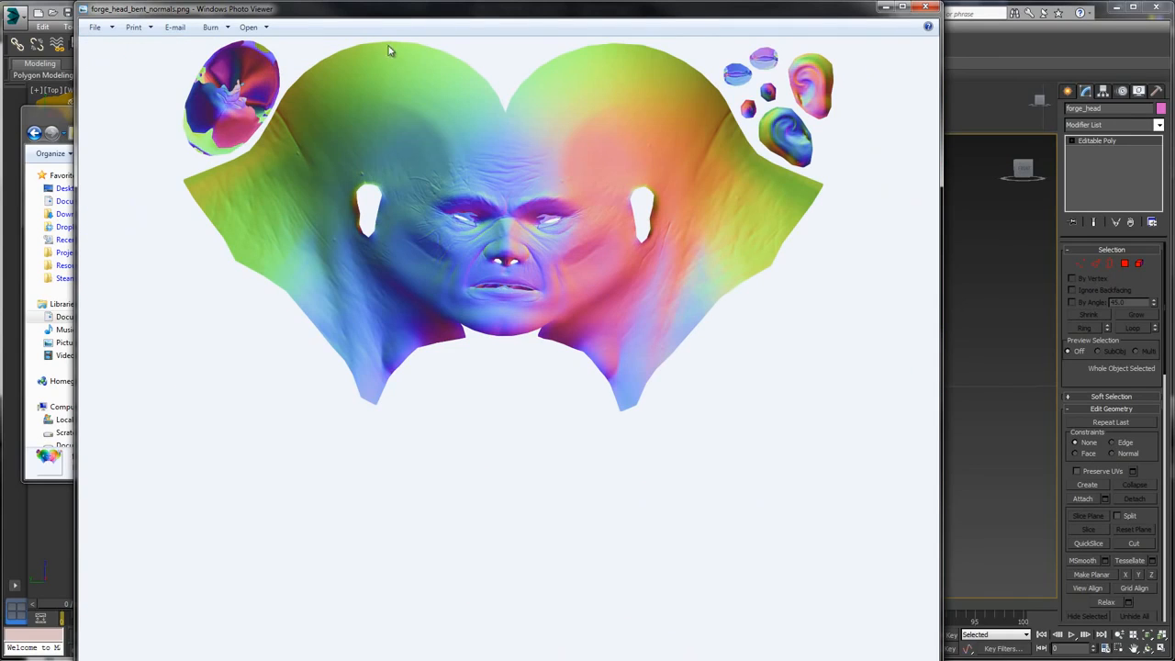
{"action": "scroll", "coordinate": [761, 70], "scroll_direction": "up", "scroll_amount": 4}
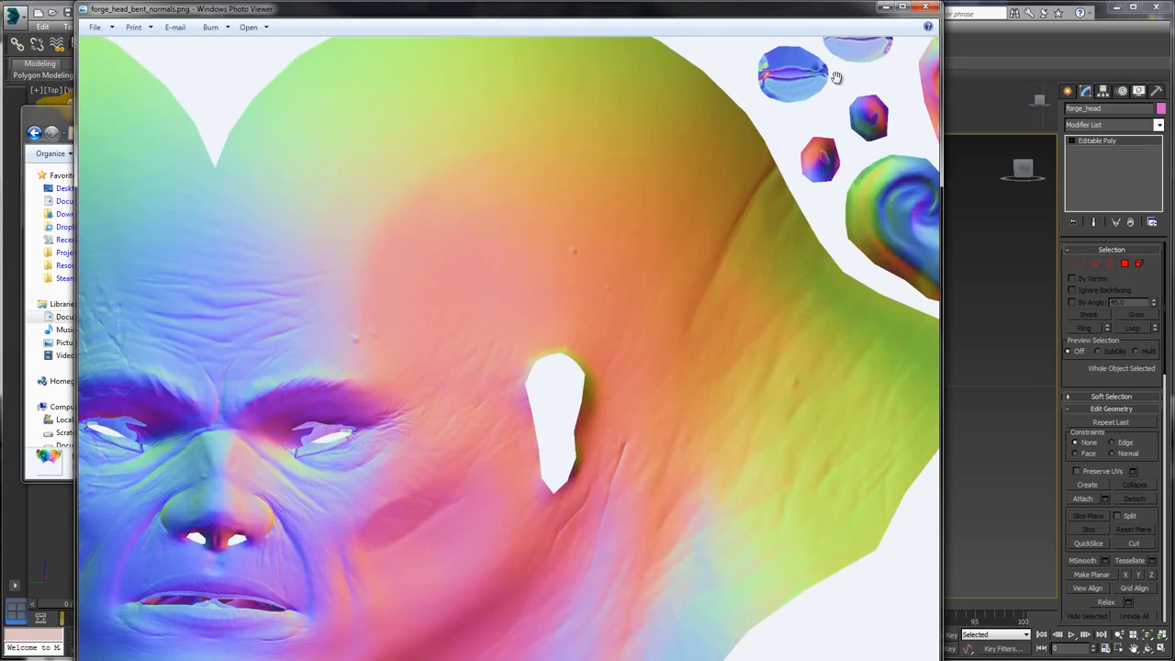
{"action": "scroll", "coordinate": [782, 99], "scroll_direction": "down", "scroll_amount": 5}
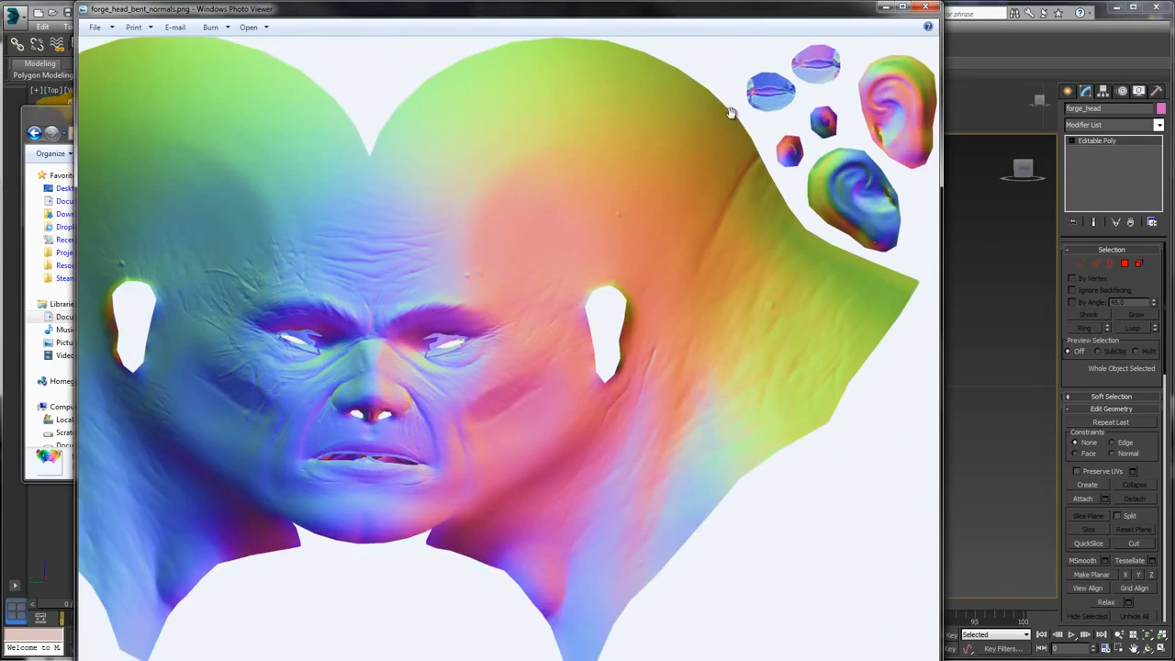
- Examine the baked cavity map and normal map of the head around the eyes, nose and mouth
{"action": "key", "text": "Right"}
{"action": "key", "text": "Right"}
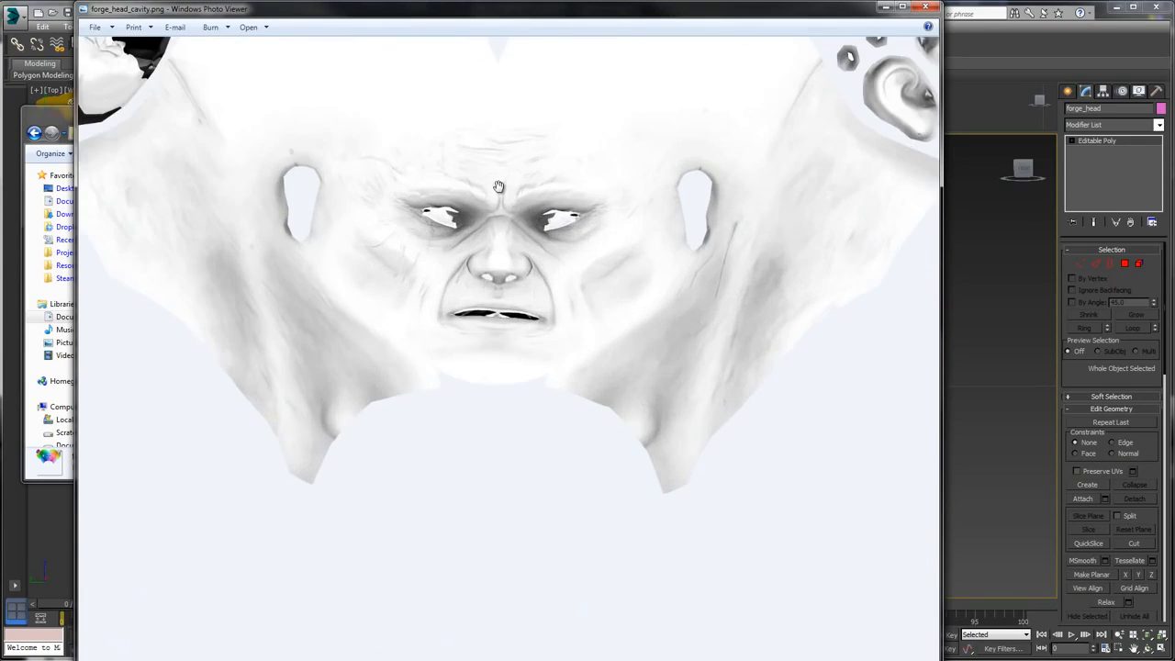
{"action": "key", "text": "Left"}
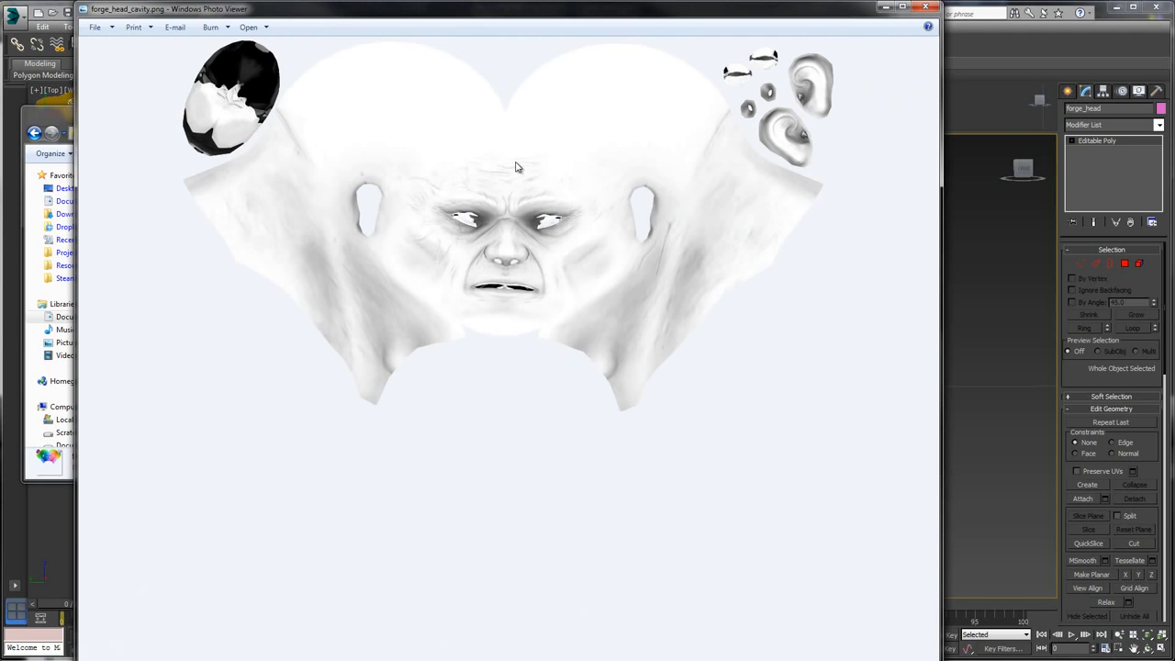
{"action": "key", "text": "Left"}
{"action": "scroll", "coordinate": [500, 229], "scroll_direction": "up", "scroll_amount": 3}
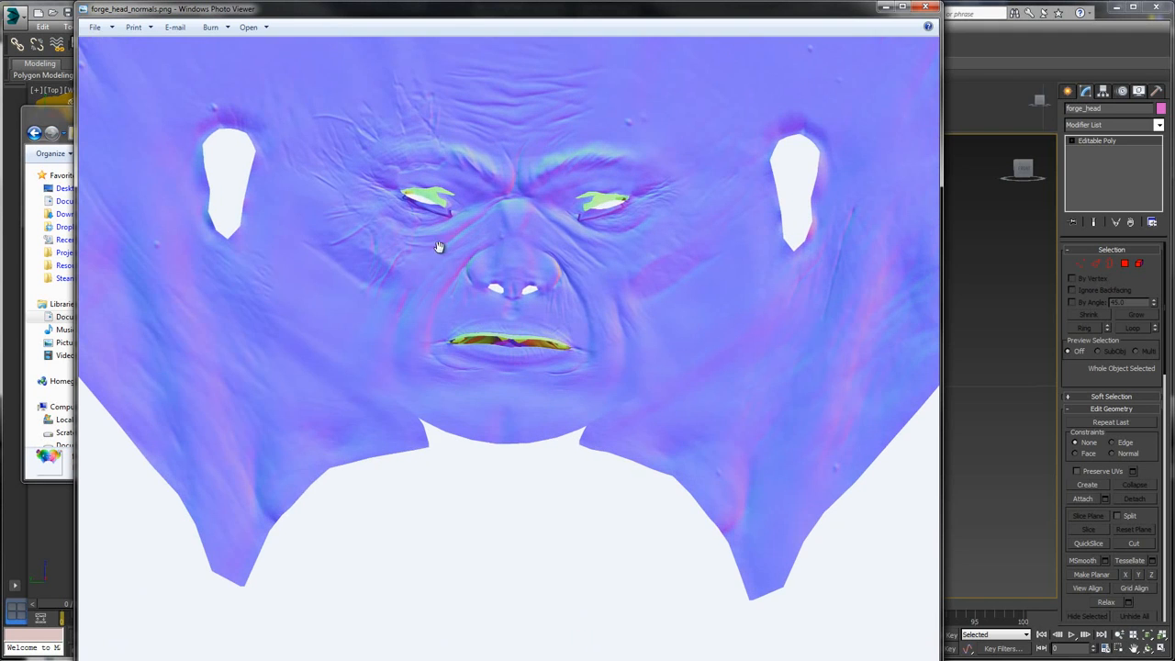
{"action": "scroll", "coordinate": [504, 208], "scroll_direction": "down", "scroll_amount": 3}
- Examine the head's occlusion map, forge_head_occlusion.png, across the face and scalp
{"action": "key", "text": "Right"}
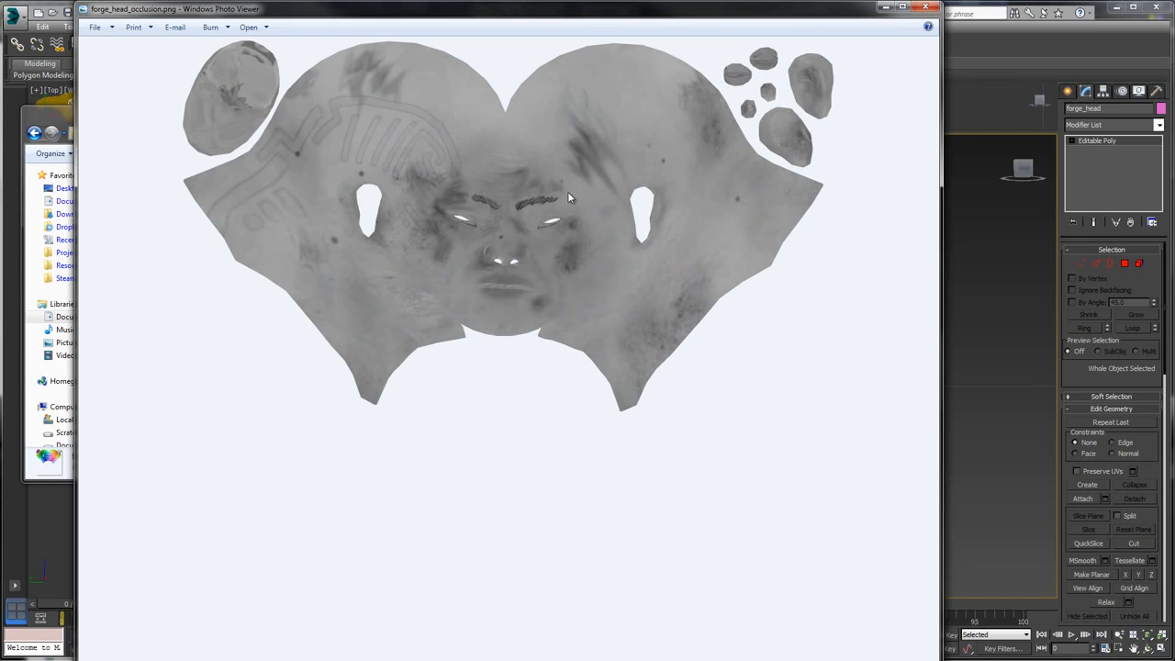
{"action": "scroll", "coordinate": [507, 191], "scroll_direction": "up", "scroll_amount": 2}
{"action": "scroll", "coordinate": [545, 195], "scroll_direction": "up", "scroll_amount": 2}
{"action": "left_click_drag", "start_coordinate": [522, 173], "coordinate": [524, 241]}
{"action": "scroll", "coordinate": [522, 226], "scroll_direction": "down", "scroll_amount": 3}
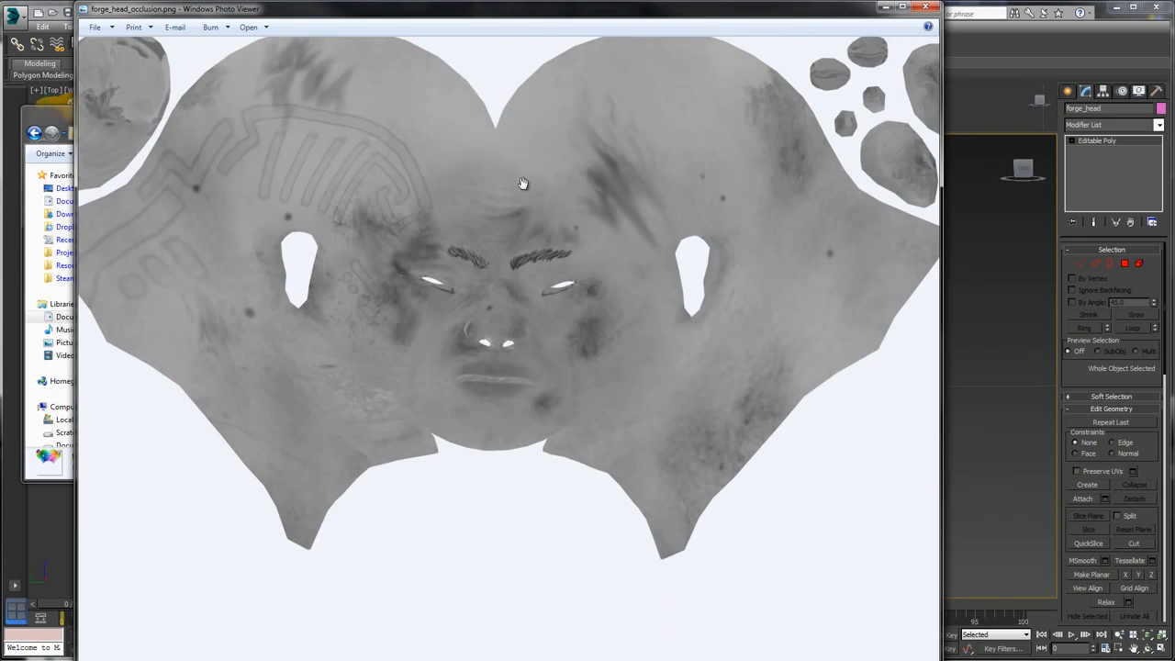
{"action": "left_click_drag", "start_coordinate": [523, 183], "coordinate": [520, 199]}
- Examine forge_head_vcols.png around the eyes, eyebrows, nose and tattoos, and close the image viewer
{"action": "key", "text": "Right"}
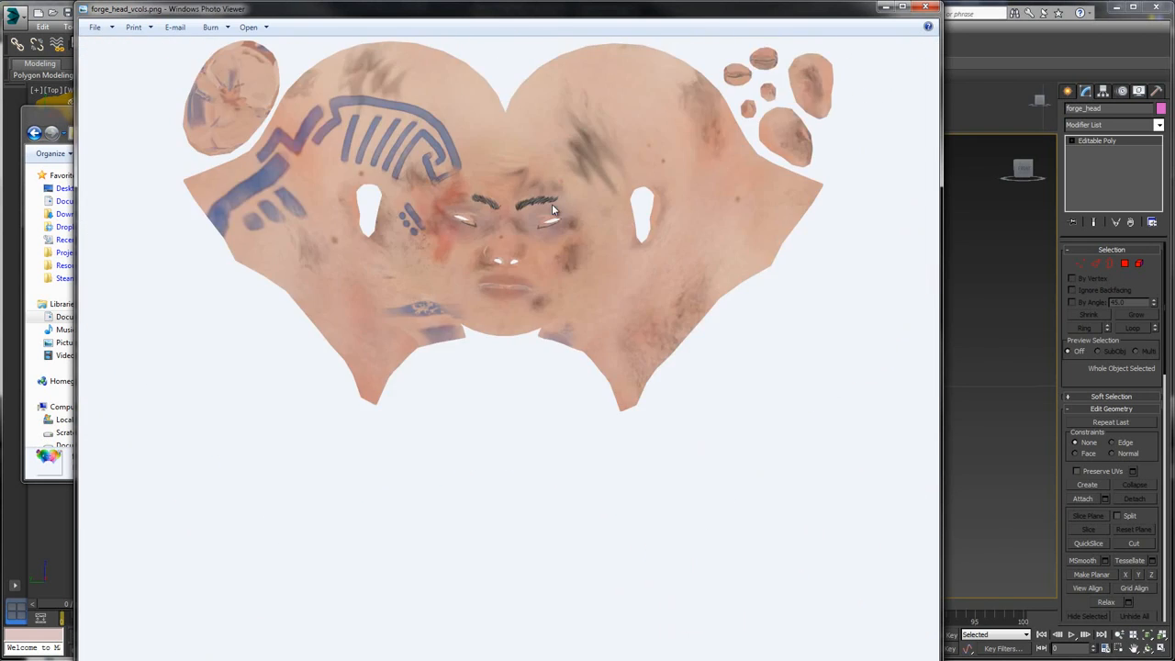
{"action": "scroll", "coordinate": [531, 178], "scroll_direction": "up", "scroll_amount": 6}
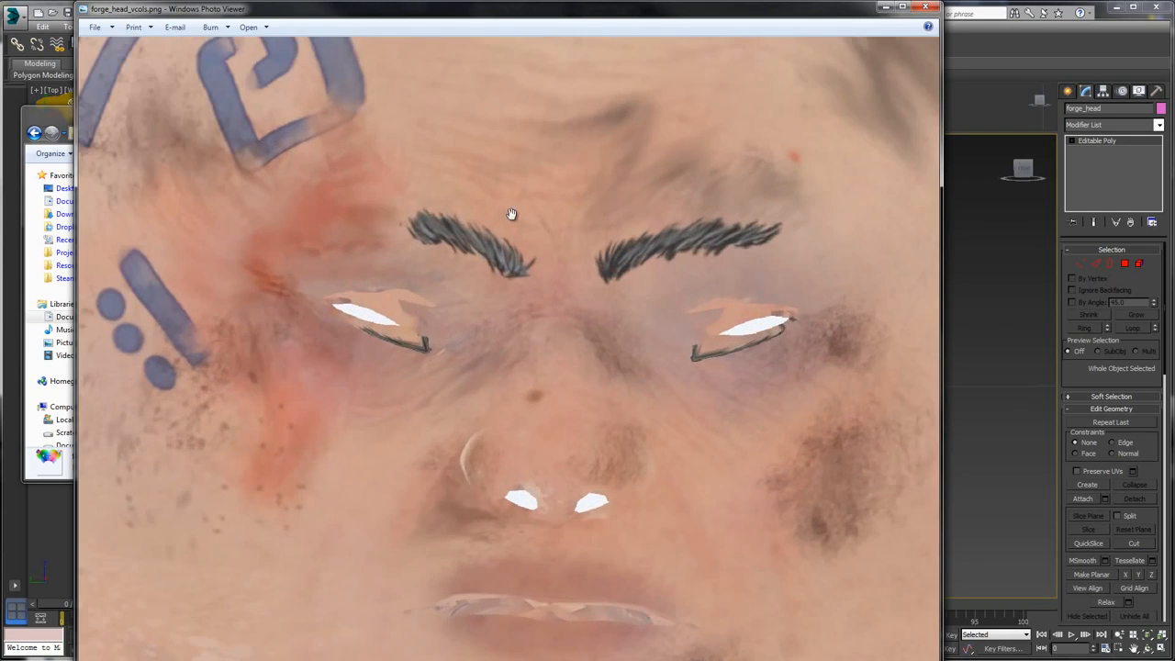
{"action": "left_click_drag", "start_coordinate": [605, 248], "coordinate": [518, 197]}
{"action": "scroll", "coordinate": [597, 276], "scroll_direction": "up", "scroll_amount": 3}
{"action": "left_click_drag", "start_coordinate": [461, 222], "coordinate": [498, 230]}
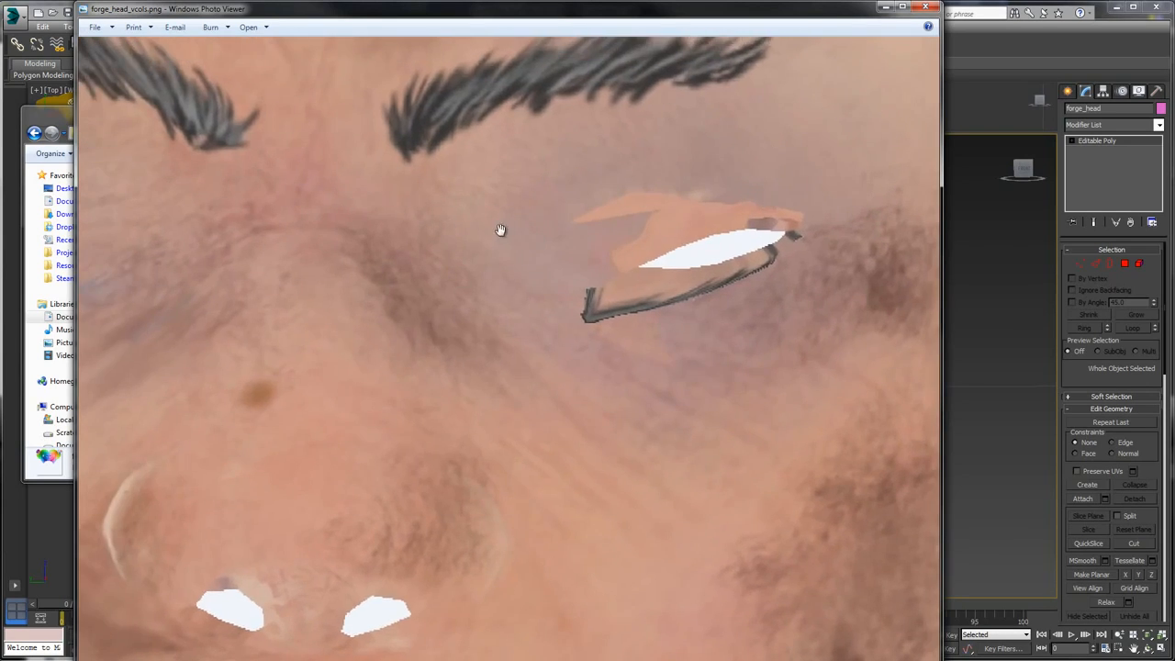
{"action": "scroll", "coordinate": [463, 211], "scroll_direction": "down", "scroll_amount": 4}
{"action": "scroll", "coordinate": [541, 215], "scroll_direction": "down", "scroll_amount": 5}
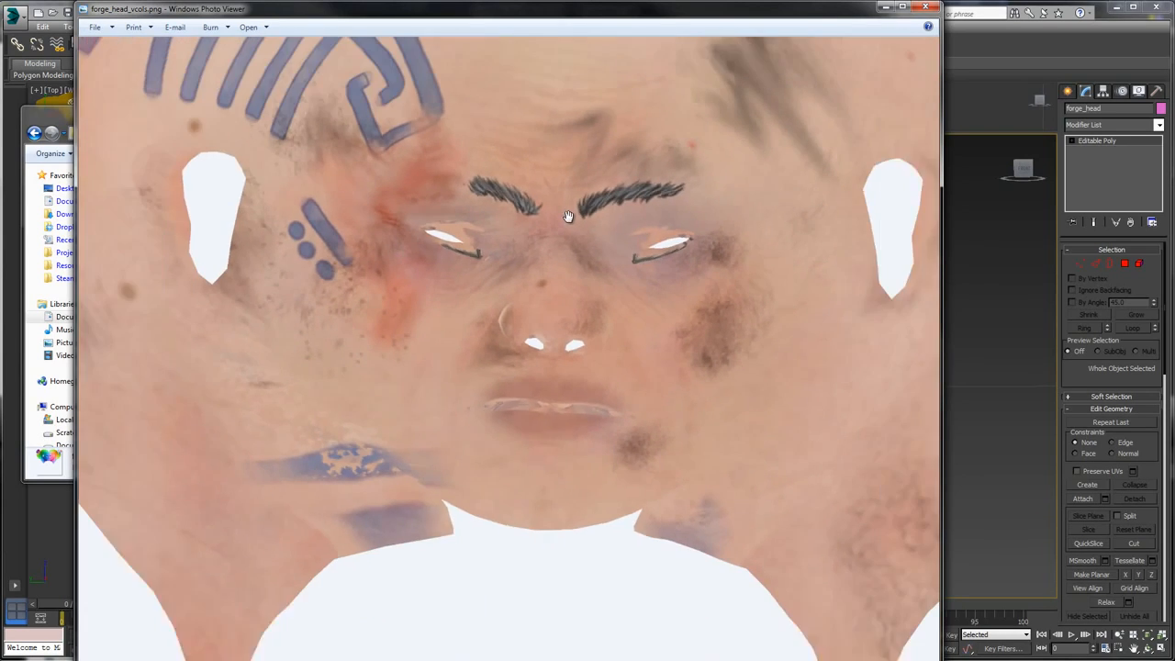
{"action": "scroll", "coordinate": [568, 216], "scroll_direction": "down", "scroll_amount": 2}
{"action": "scroll", "coordinate": [578, 206], "scroll_direction": "up", "scroll_amount": 4}
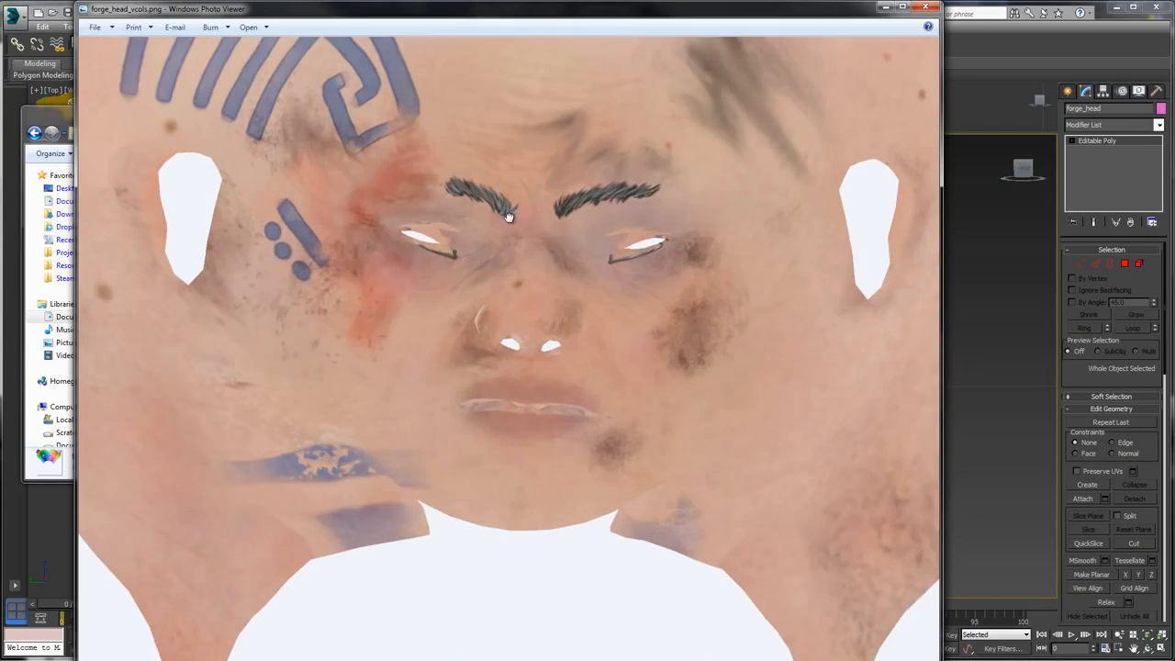
{"action": "scroll", "coordinate": [581, 202], "scroll_direction": "down", "scroll_amount": 4}
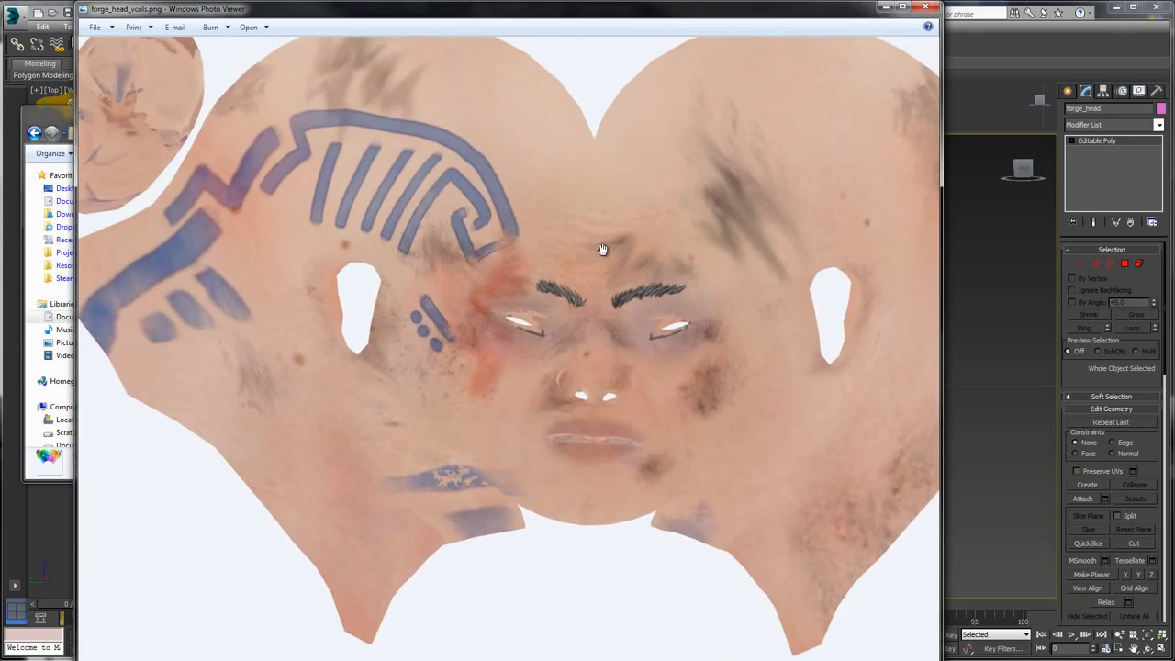
{"action": "key", "text": "Right"}
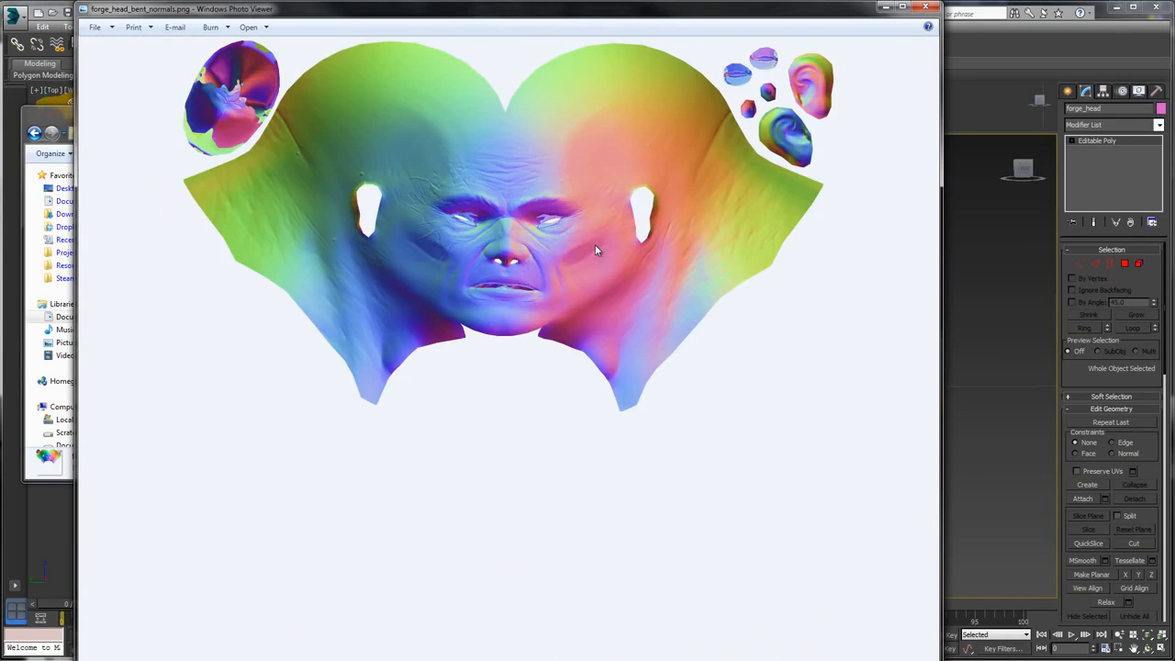
{"action": "left_click", "coordinate": [925, 8]}
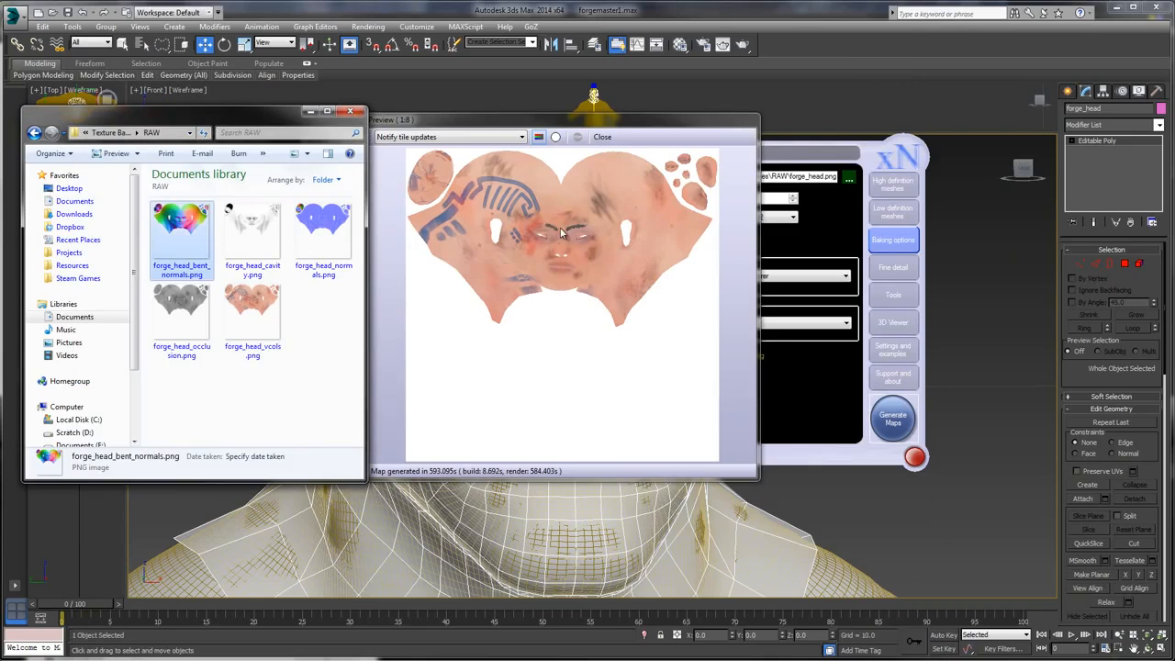
- Close the generated map preview and make the high definition mesh upperbody_hr.OBJ not visible
{"action": "left_click_drag", "start_coordinate": [481, 120], "coordinate": [362, 128]}
{"action": "left_click", "coordinate": [483, 146]}
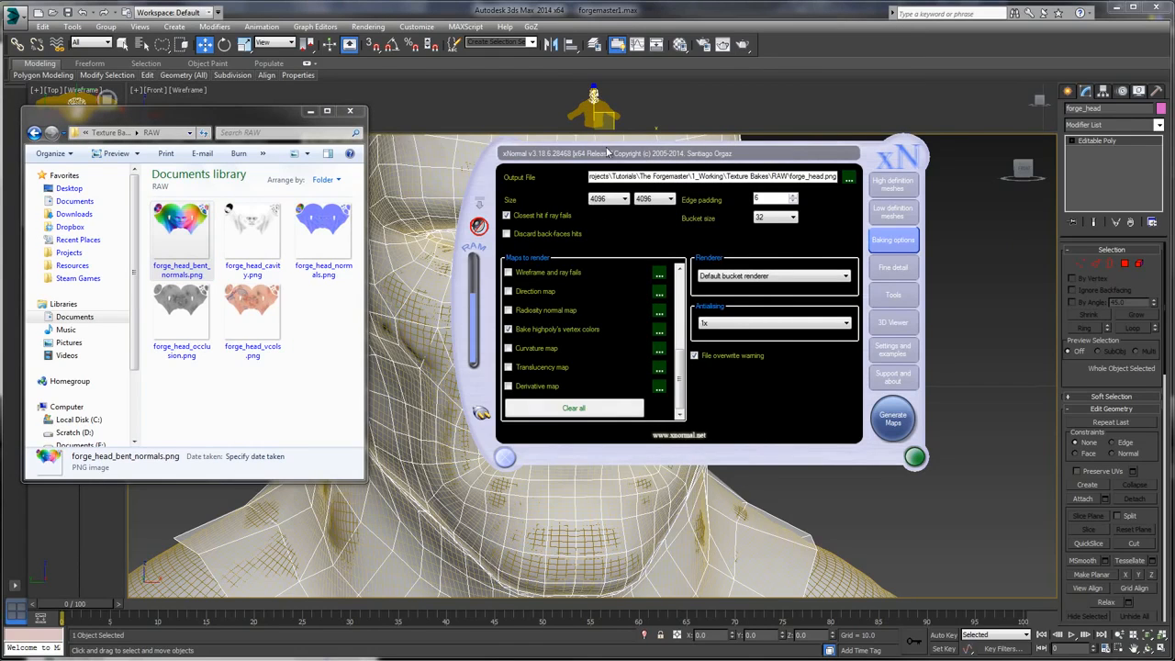
{"action": "left_click_drag", "start_coordinate": [607, 152], "coordinate": [574, 158]}
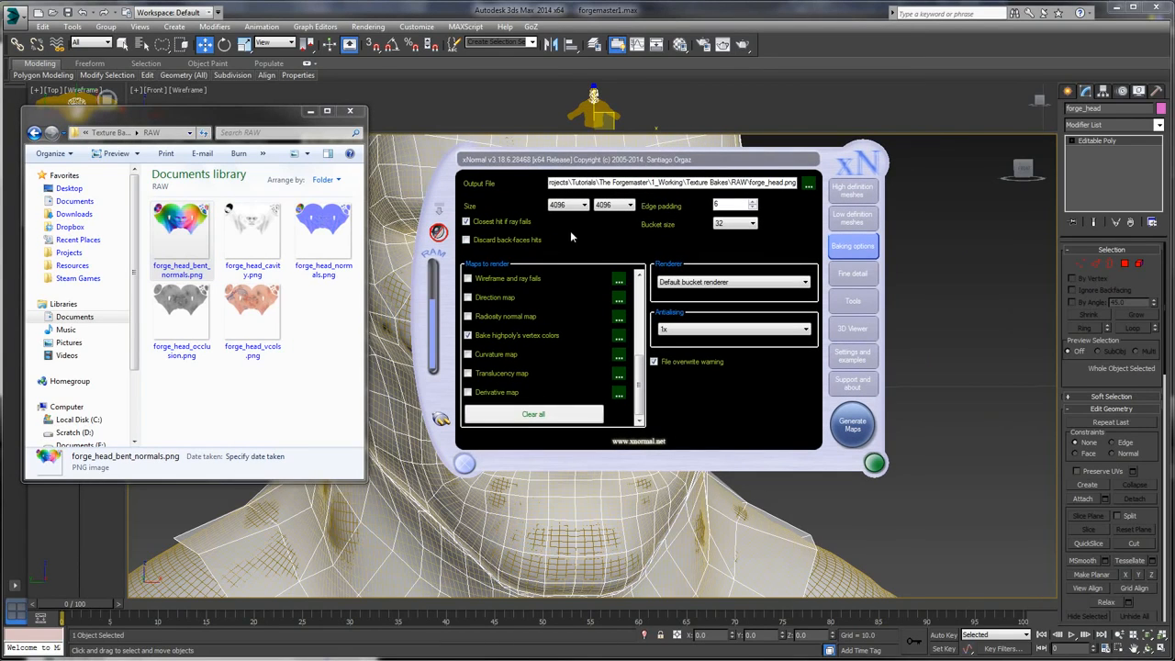
{"action": "left_click", "coordinate": [855, 332]}
{"action": "left_click", "coordinate": [855, 195]}
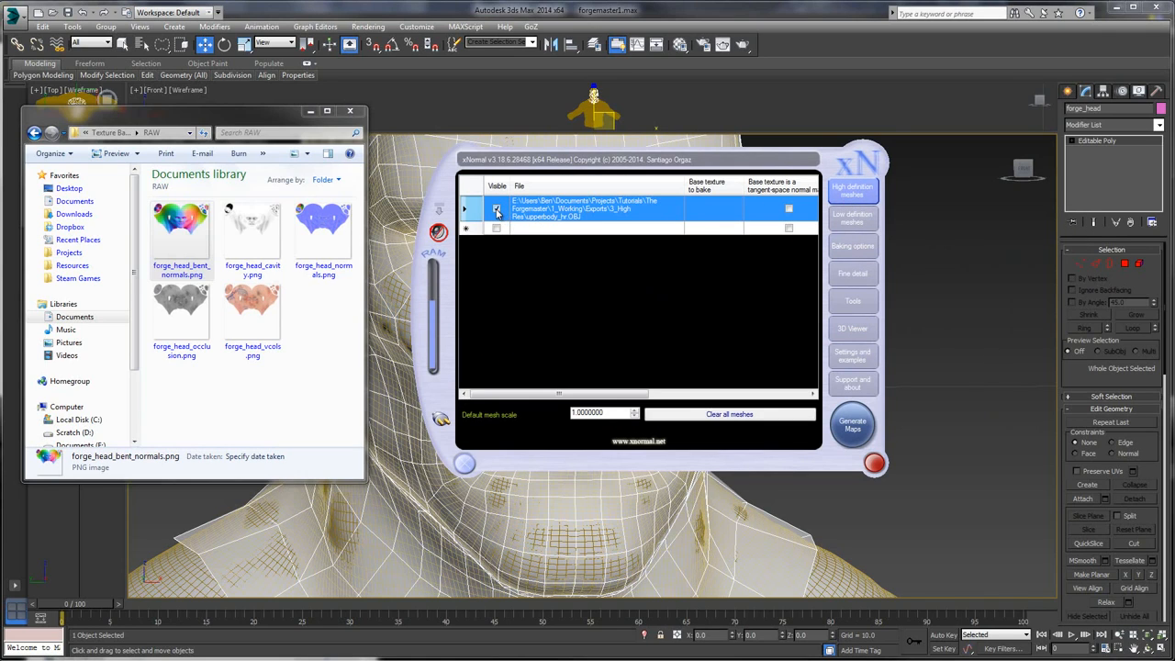
- Assign forge_head_vcols.png as the 3D viewer's base texture and forge_head_normals.png as its normal map
{"action": "left_click", "coordinate": [851, 332]}
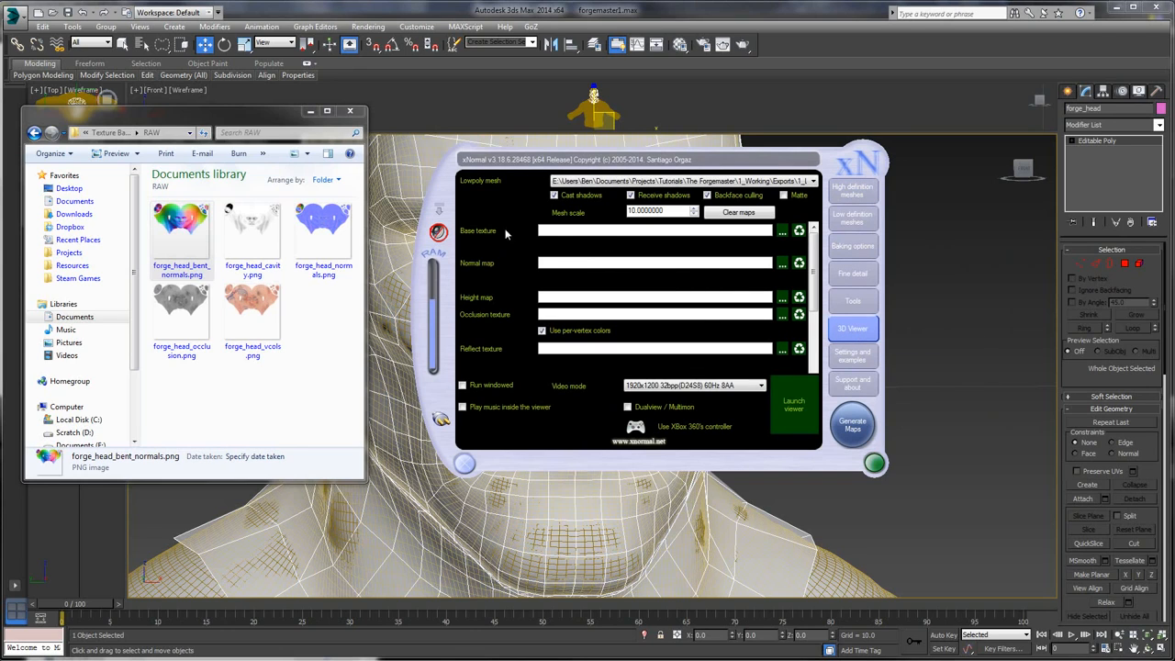
{"action": "left_click_drag", "start_coordinate": [251, 321], "coordinate": [556, 232]}
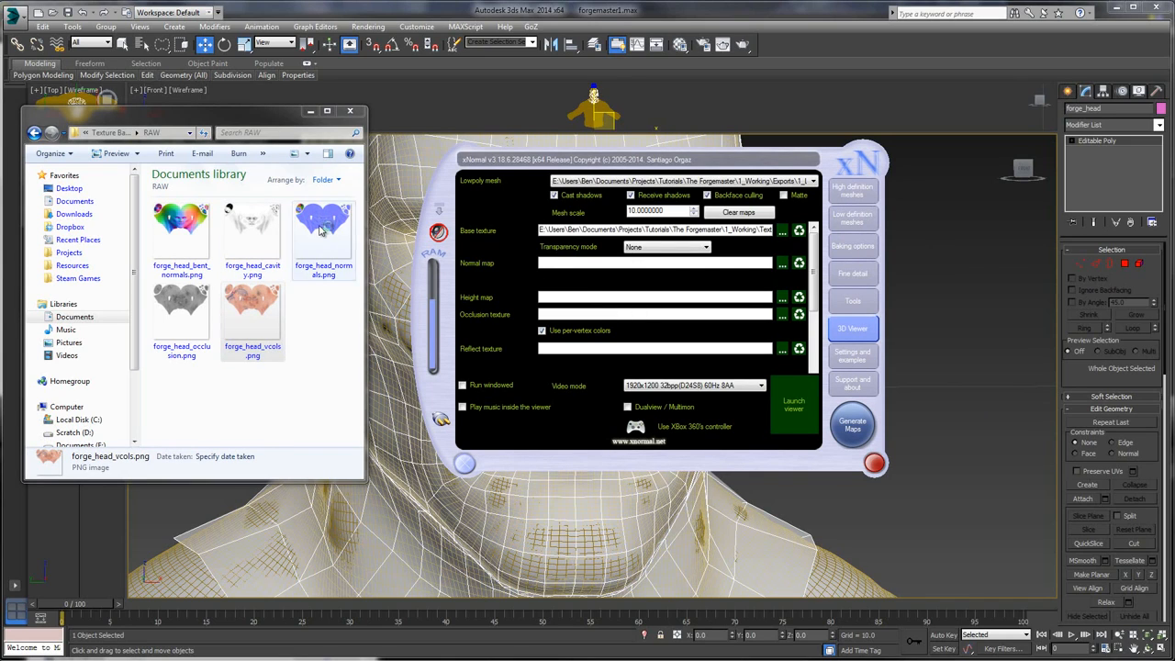
{"action": "left_click_drag", "start_coordinate": [321, 231], "coordinate": [555, 267]}
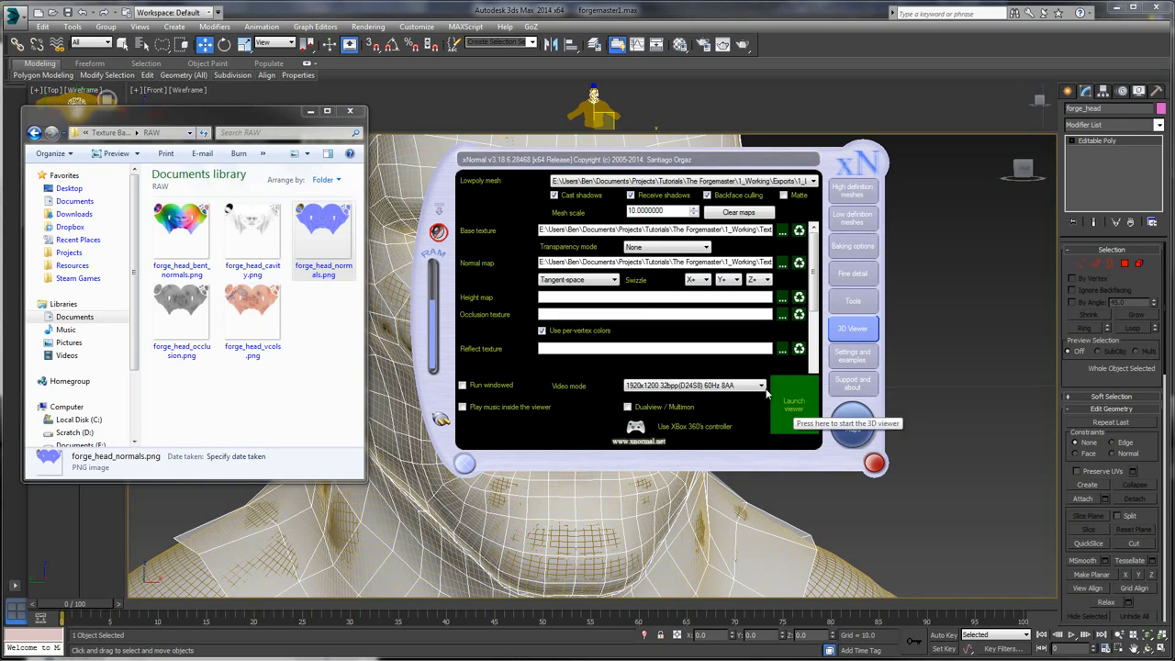
- Set the 3D viewer to run windowed and launch it with the textured low-poly head
{"action": "left_click", "coordinate": [796, 407]}
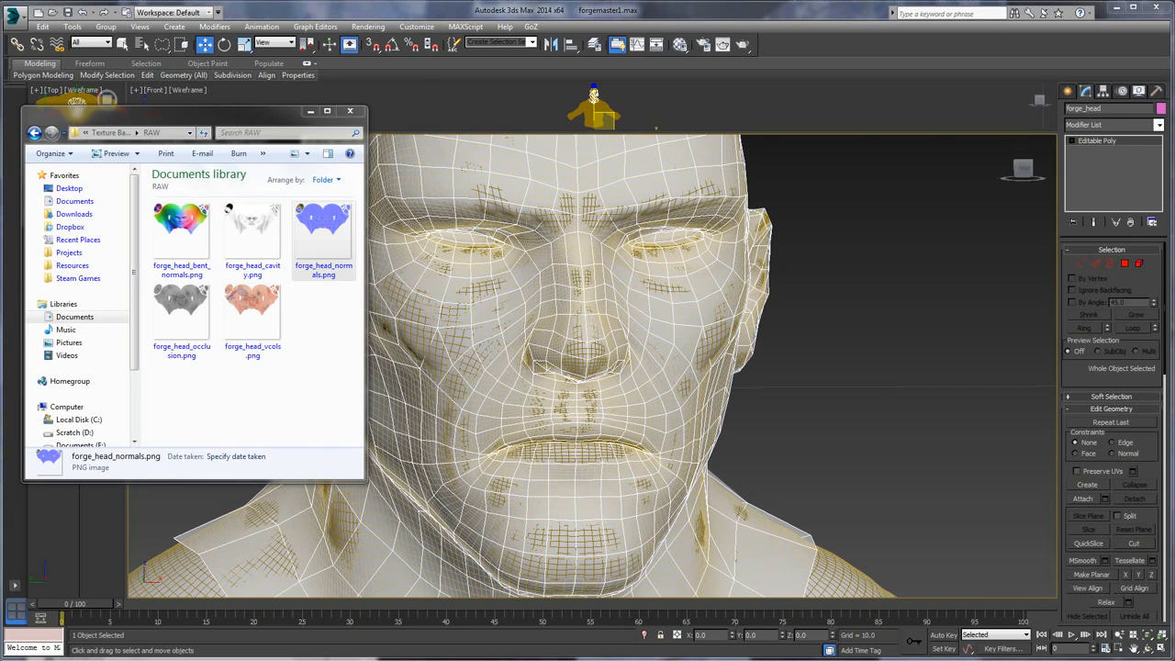
{"action": "key", "text": "alt+Tab"}
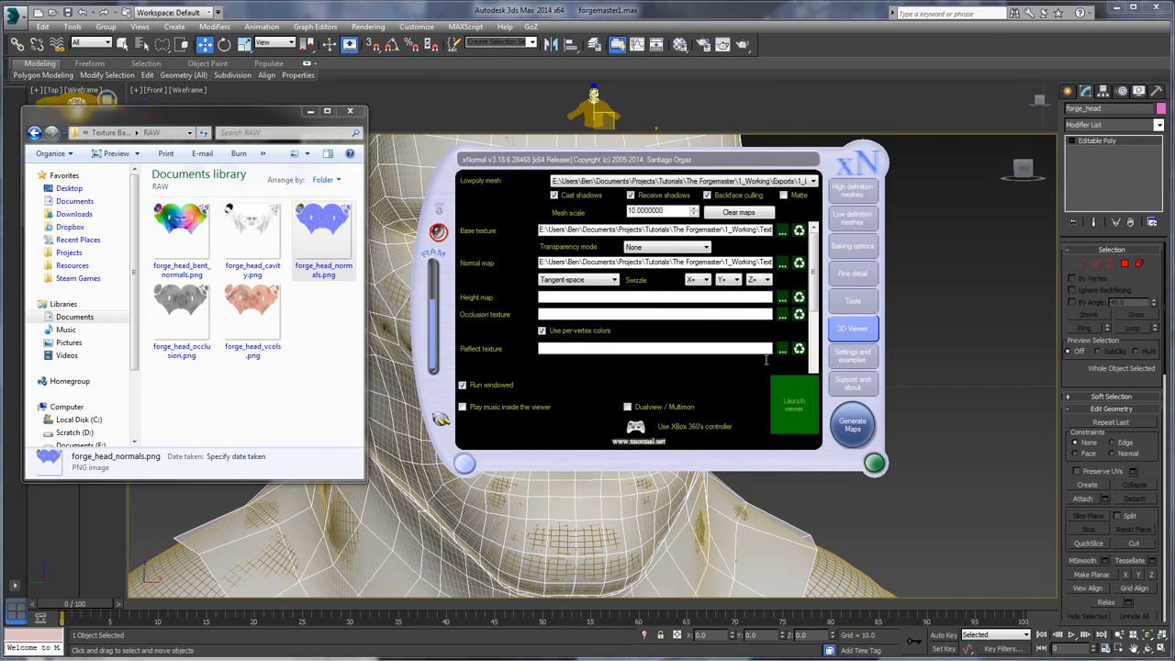
{"action": "left_click", "coordinate": [804, 404]}
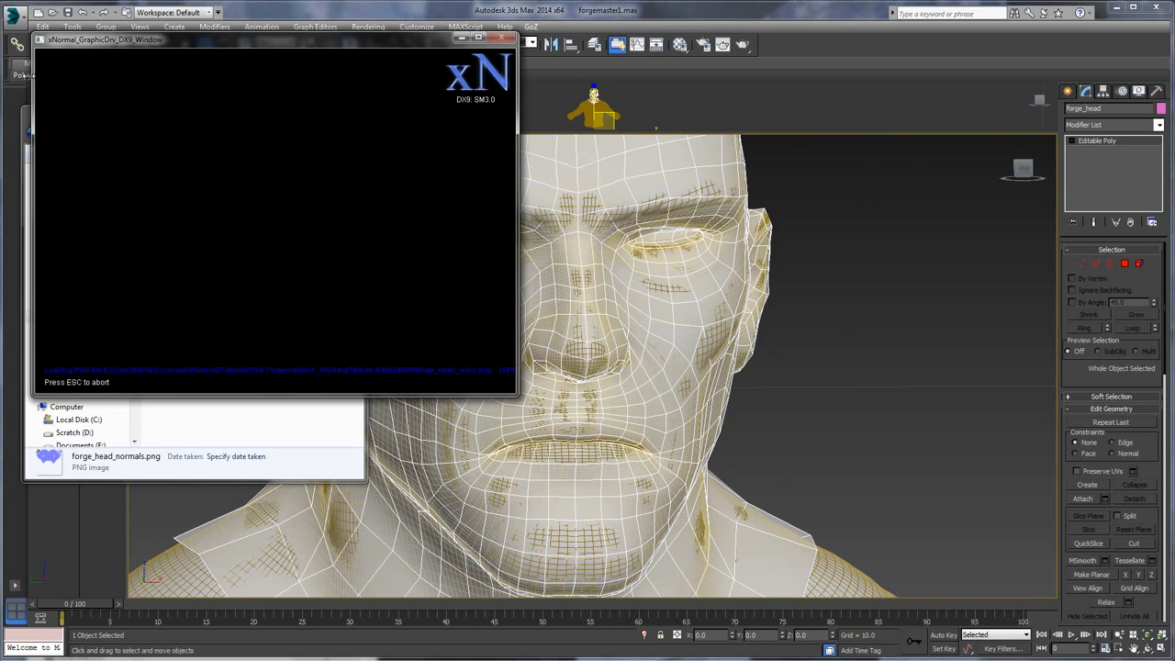
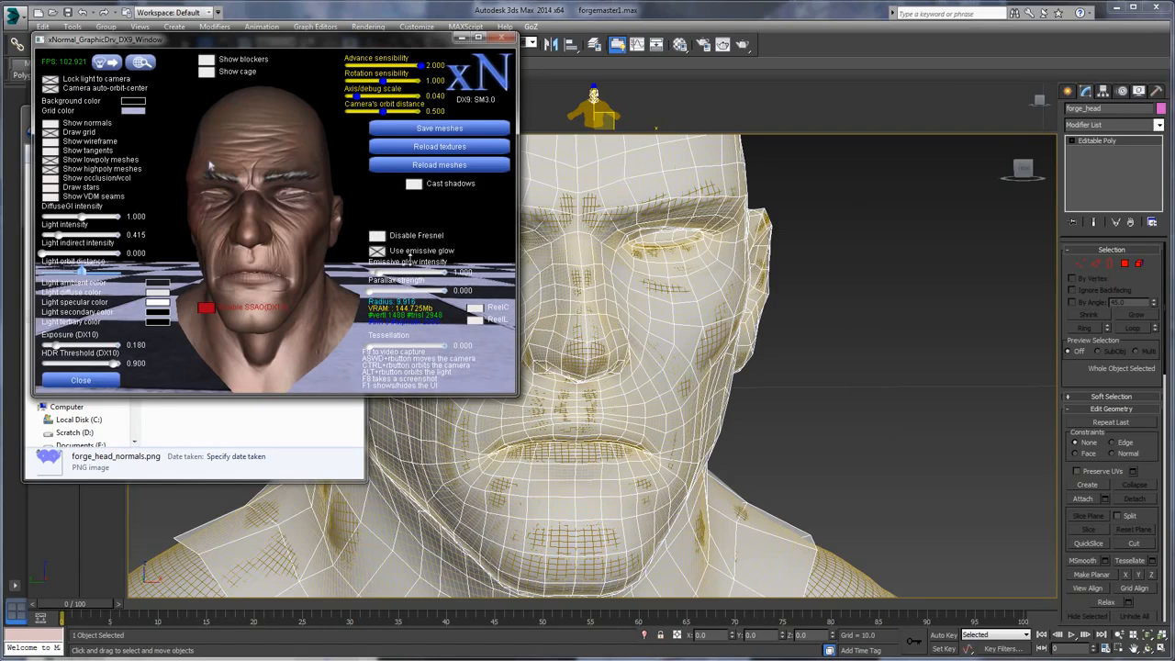
- Inspect the textured head from both sides in the 3D viewer, including the ear and profile
{"action": "right_click_drag", "start_coordinate": [381, 208], "coordinate": [149, 218]}
{"action": "key", "text": "w"}
{"action": "key", "text": "s"}
{"action": "key", "text": "w"}
{"action": "key", "text": "s"}
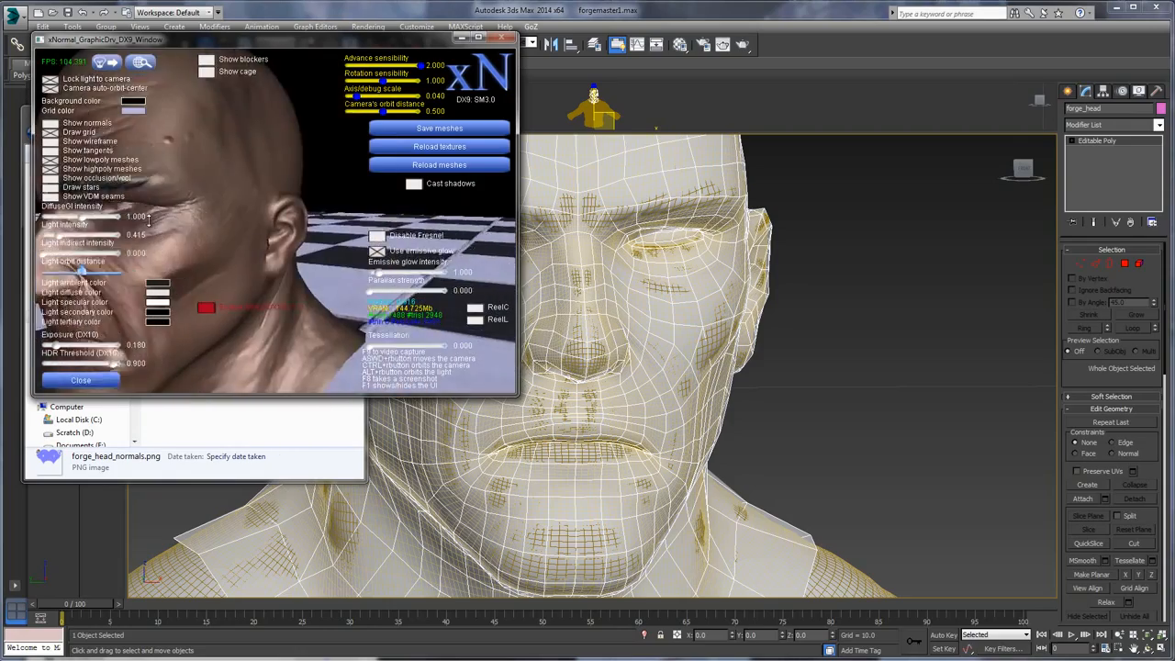
{"action": "right_click_drag", "start_coordinate": [77, 301], "coordinate": [467, 235], "text": "ctrl"}
{"action": "key", "text": "w"}
{"action": "key", "text": "s"}
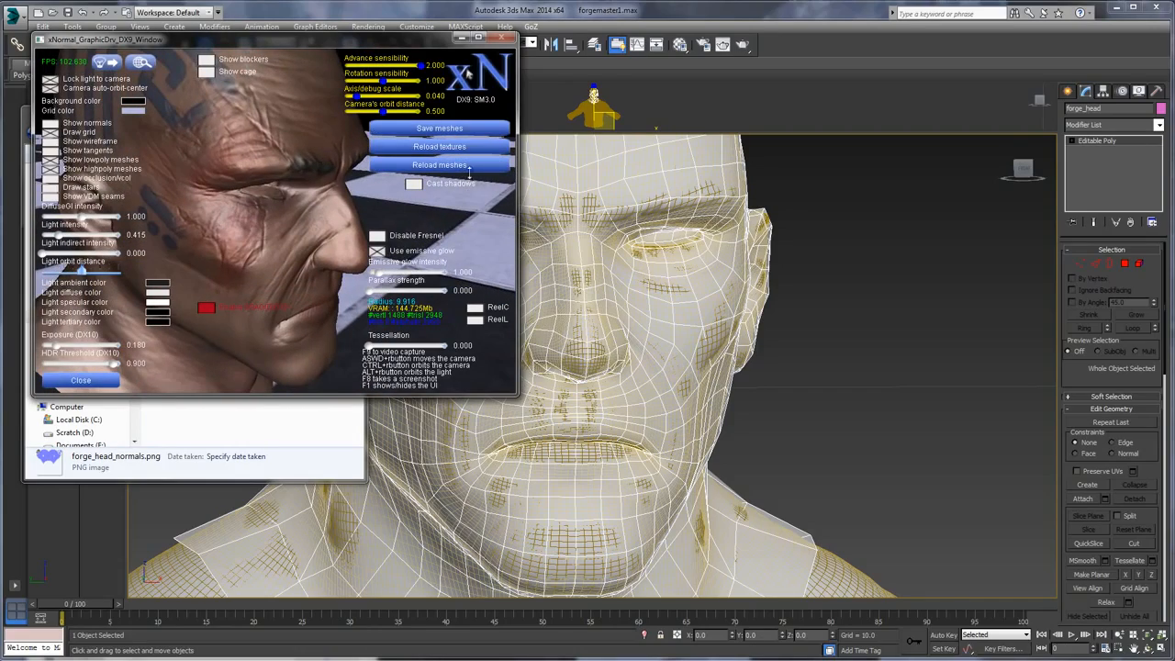
- Inspect the baked detail up close around the cheek, mouth and chin, and close the 3D viewer
{"action": "right_click_drag", "start_coordinate": [188, 150], "coordinate": [239, 192]}
{"action": "key", "text": "w"}
{"action": "key", "text": "s"}
{"action": "key", "text": "w"}
{"action": "key", "text": "s"}
{"action": "key", "text": "w"}
{"action": "key", "text": "s"}
{"action": "key", "text": "w"}
{"action": "key", "text": "s"}
{"action": "key", "text": "w"}
{"action": "key", "text": "s"}
{"action": "key", "text": "w"}
{"action": "key", "text": "s"}
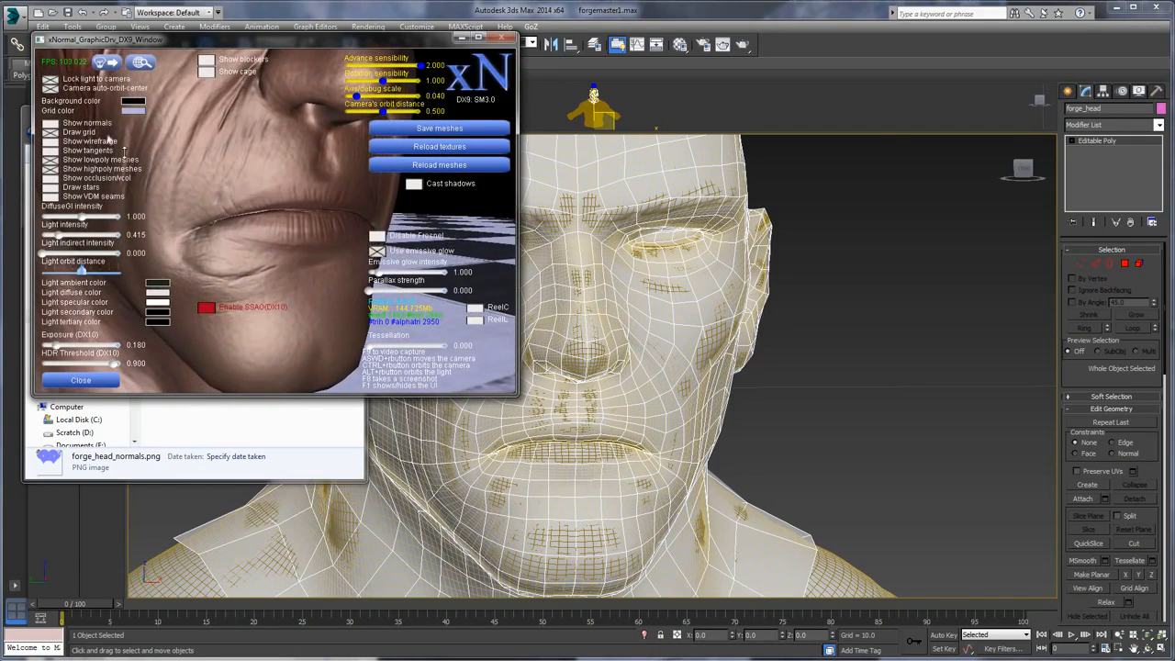
{"action": "key", "text": "Escape"}
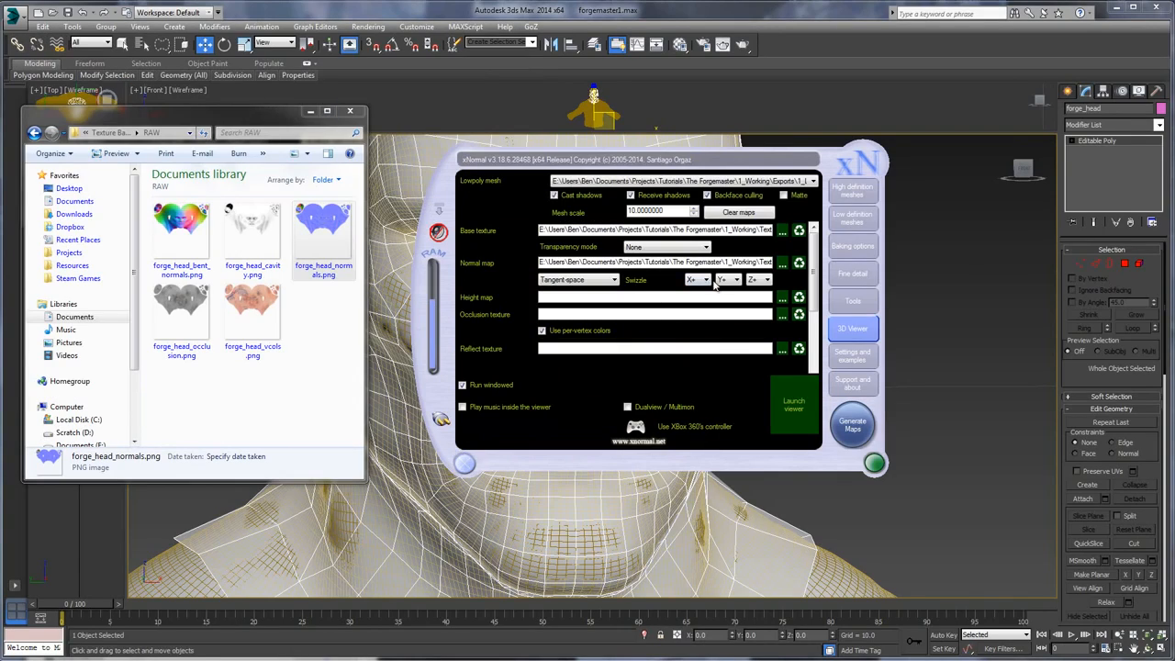
- Remove upperbody_hr.OBJ from the high definition meshes and the head from the low definition meshes
{"action": "left_click", "coordinate": [850, 190]}
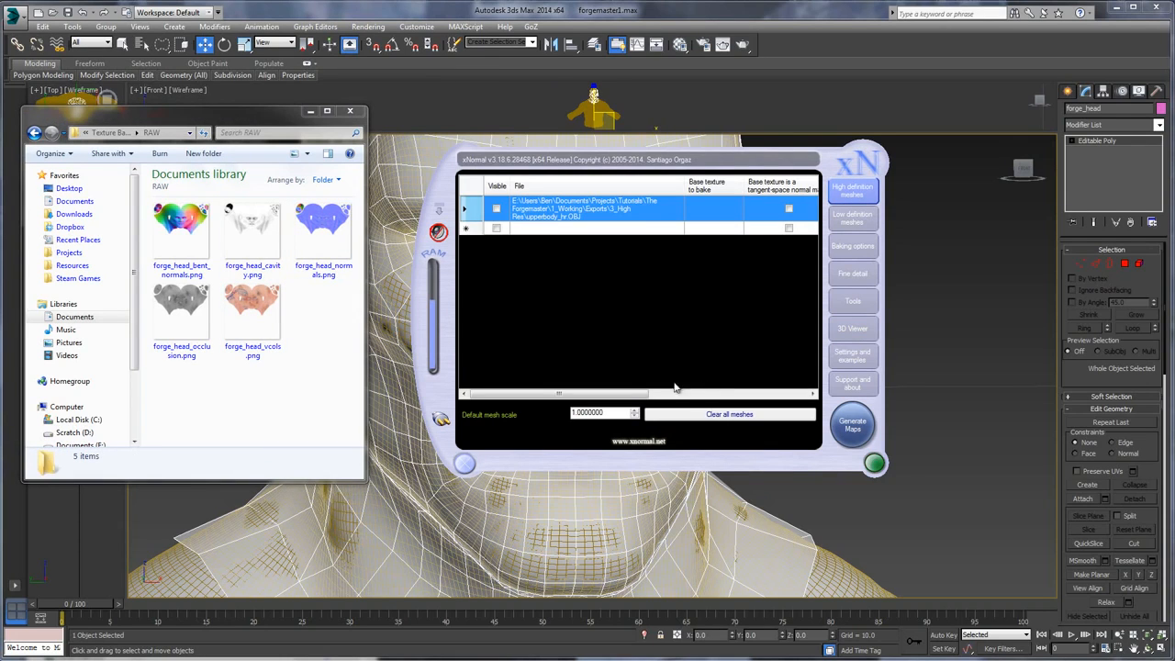
{"action": "right_click", "coordinate": [647, 222]}
{"action": "left_click", "coordinate": [703, 311]}
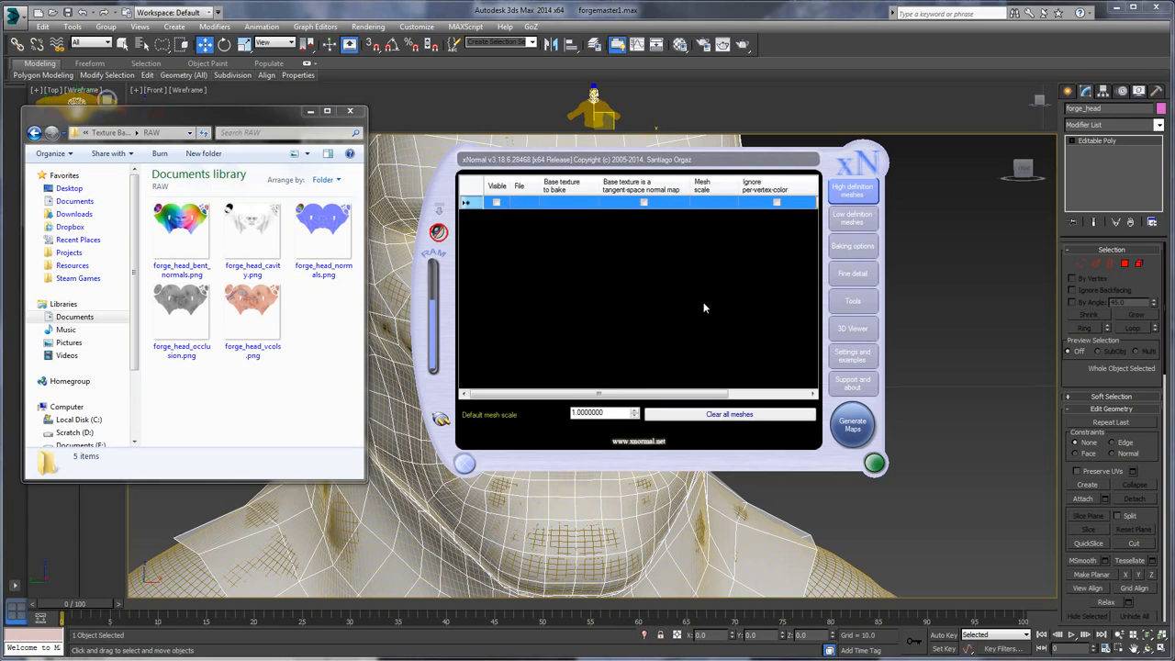
{"action": "left_click", "coordinate": [852, 218]}
{"action": "right_click", "coordinate": [607, 205]}
{"action": "left_click", "coordinate": [653, 273]}
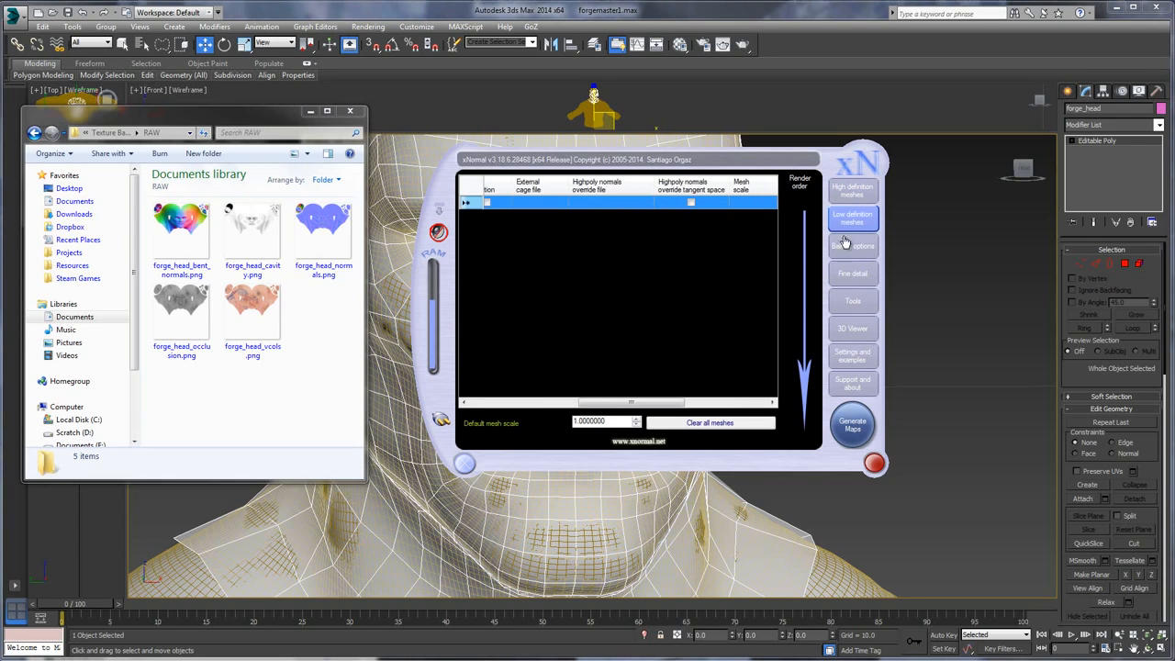
- Switch to the UV Mapped folder window and open the neighbouring Cages folder in 1_LowRes
{"action": "left_click", "coordinate": [308, 385]}
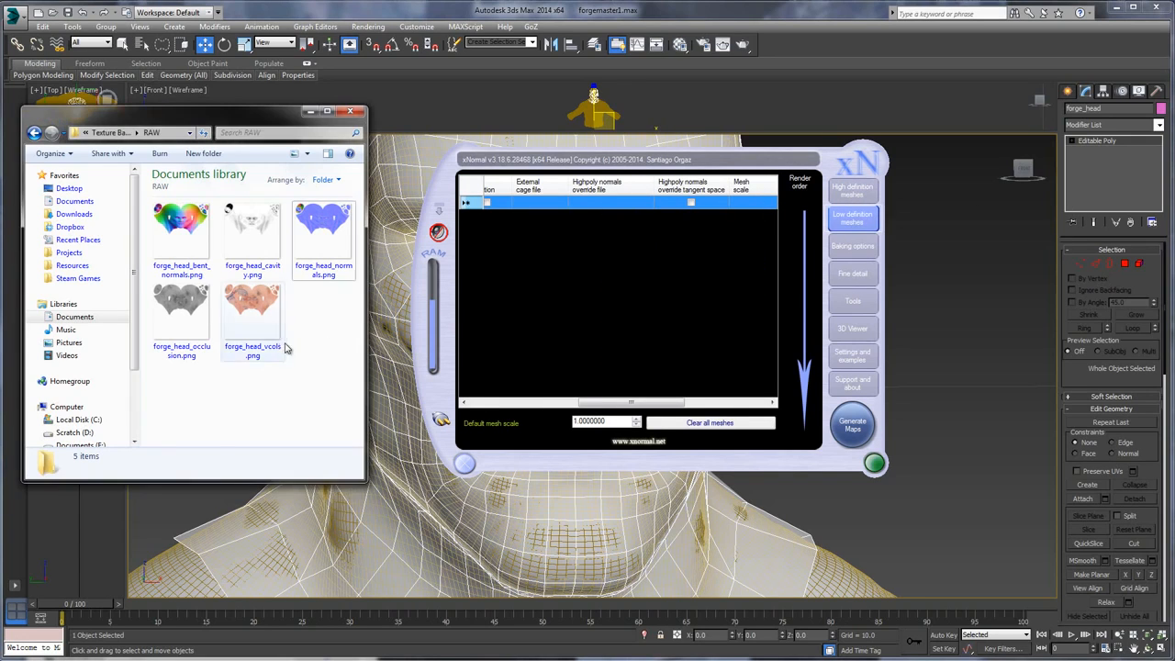
{"action": "key", "text": "BackSpace"}
{"action": "left_click", "coordinate": [238, 314]}
{"action": "key", "text": "alt+Right"}
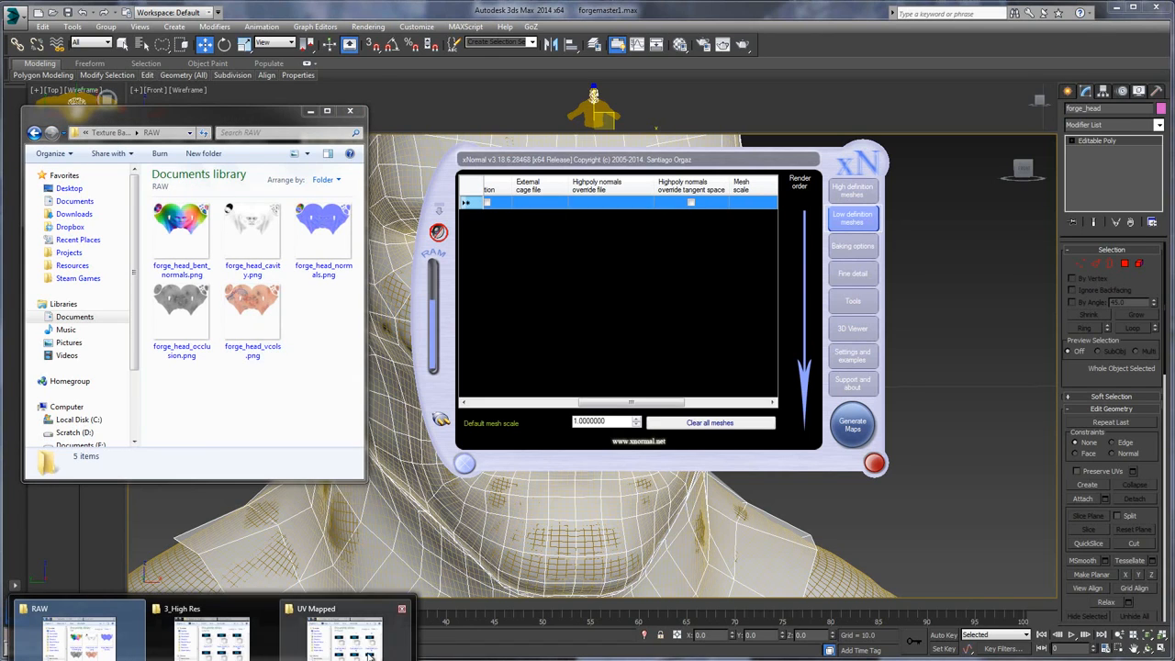
{"action": "left_click", "coordinate": [327, 630]}
{"action": "key", "text": "BackSpace"}
{"action": "double_click", "coordinate": [179, 170]}
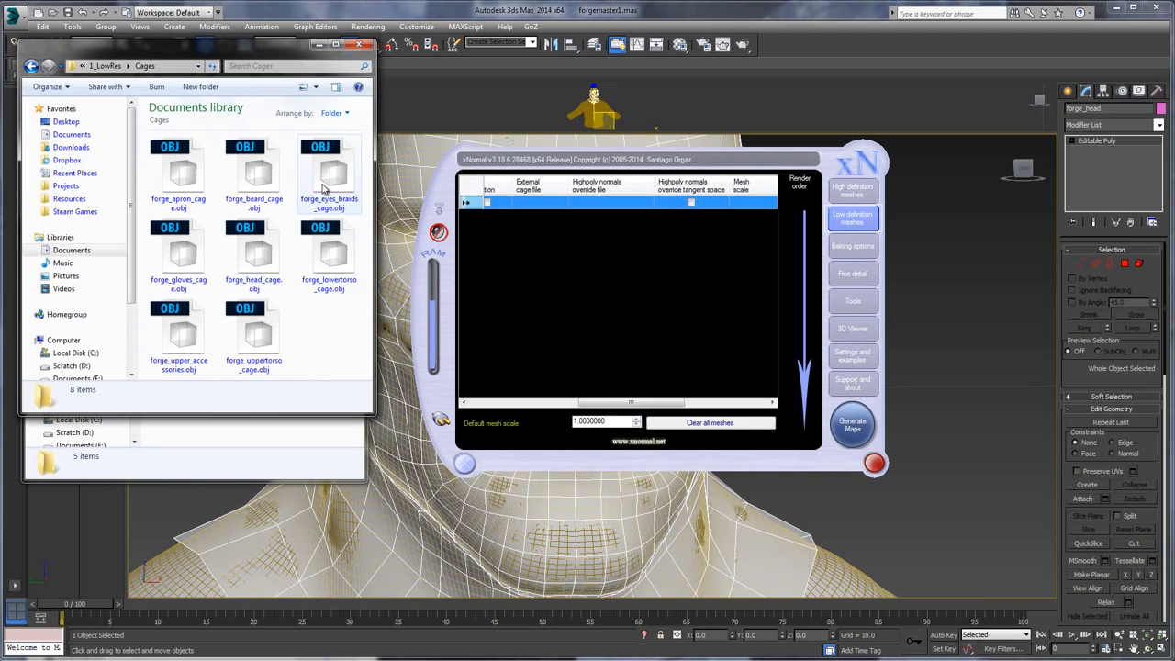
- Add forge_beard_cage.obj to the low definition meshes list
{"action": "left_click", "coordinate": [181, 169]}
{"action": "left_click", "coordinate": [261, 179]}
{"action": "left_click_drag", "start_coordinate": [264, 189], "coordinate": [568, 215]}
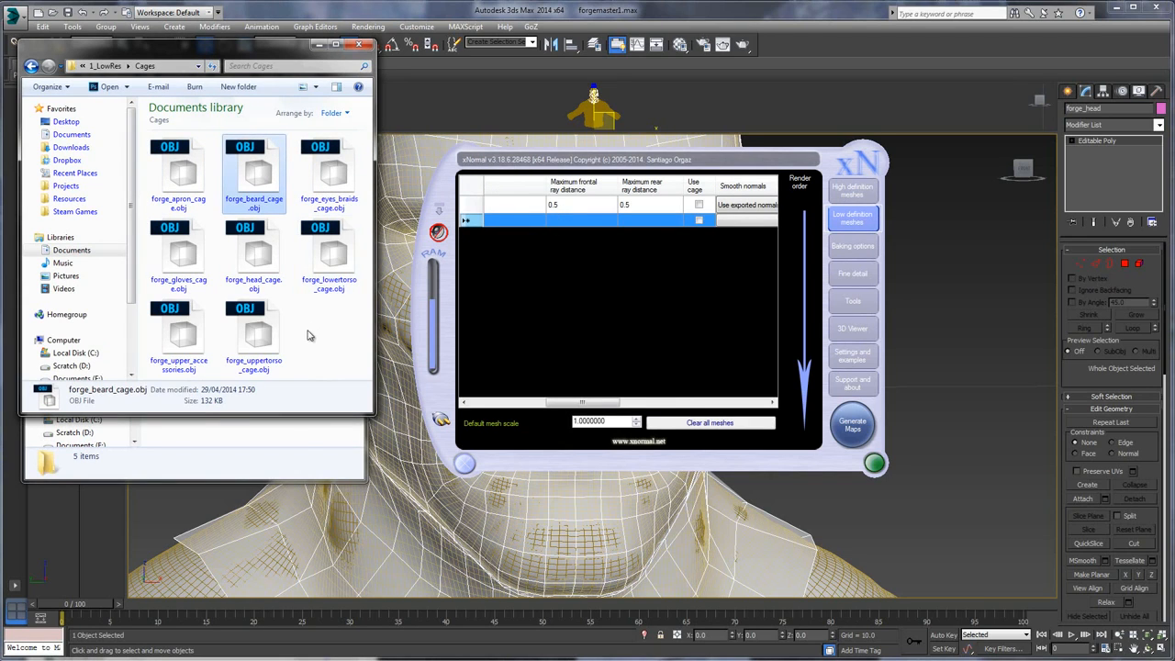
- Bring the 3_High Res exports folder window forward and find Beard_hr.OBJ in it
{"action": "left_click", "coordinate": [297, 432]}
{"action": "key", "text": "alt+Tab"}
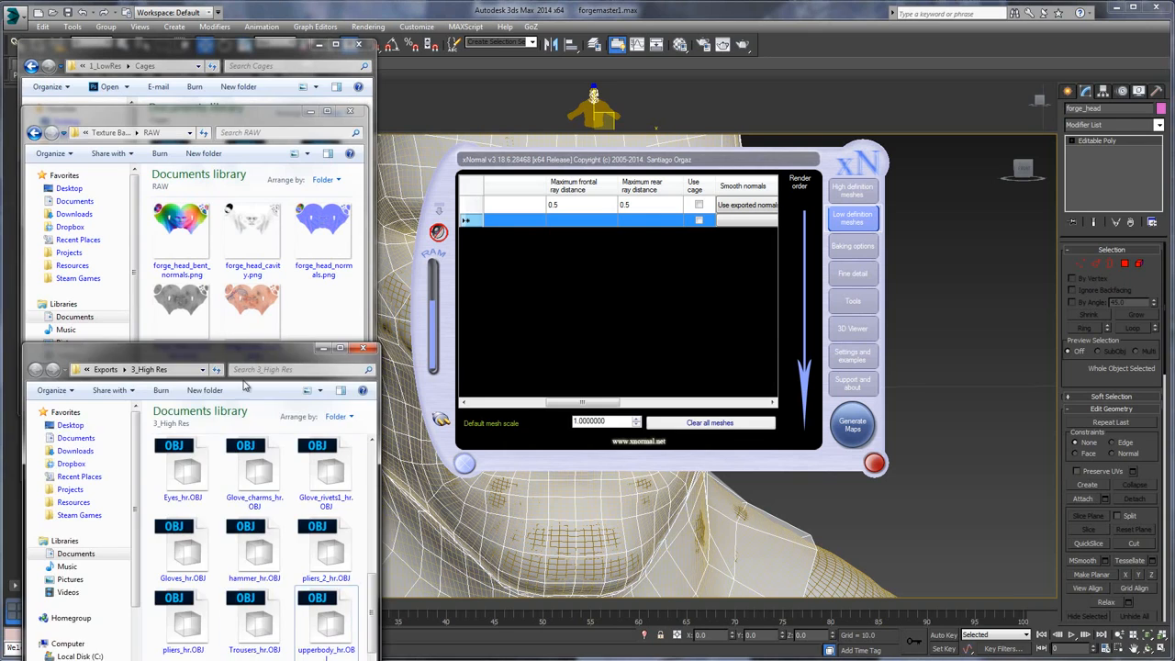
{"action": "left_click_drag", "start_coordinate": [221, 353], "coordinate": [211, 335]}
{"action": "scroll", "coordinate": [229, 548], "scroll_direction": "up", "scroll_amount": 5}
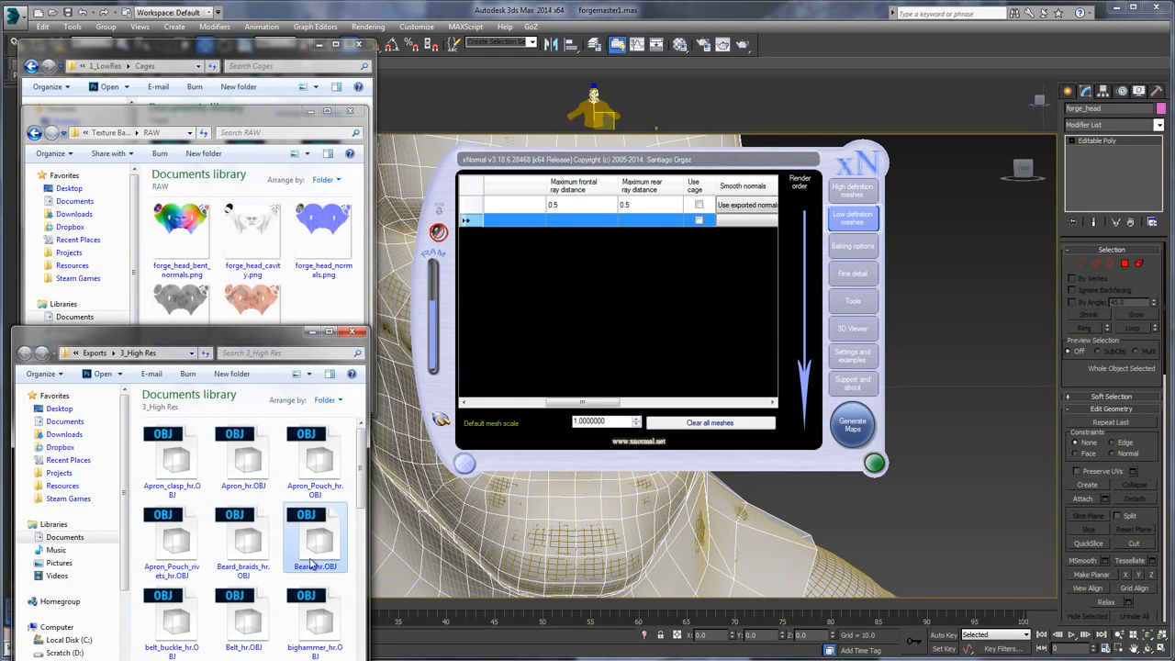
{"action": "left_click_drag", "start_coordinate": [584, 223], "coordinate": [588, 229]}
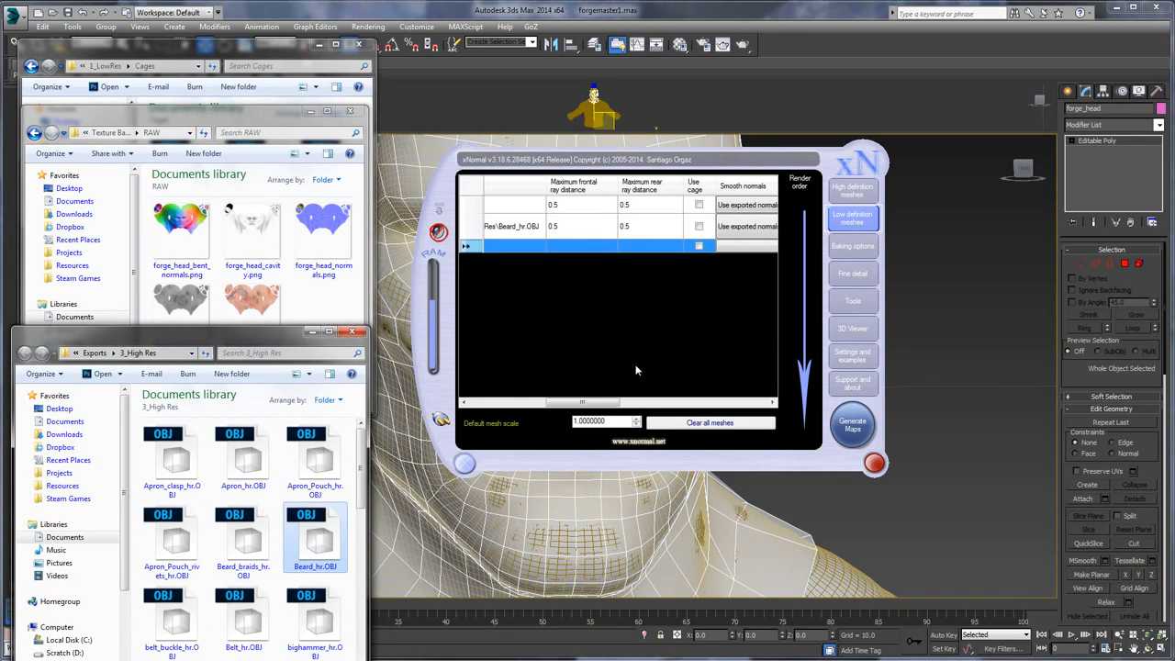
{"action": "left_click_drag", "start_coordinate": [588, 403], "coordinate": [500, 404]}
{"action": "right_click", "coordinate": [570, 230]}
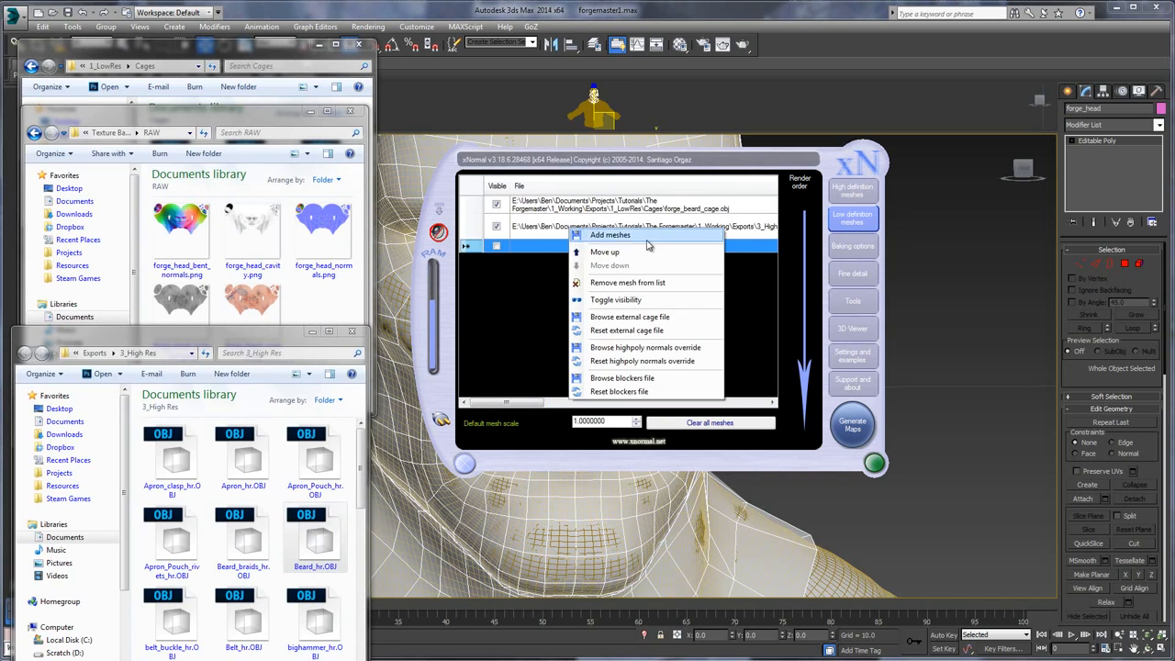
{"action": "left_click", "coordinate": [623, 282]}
{"action": "left_click", "coordinate": [685, 226]}
{"action": "right_click", "coordinate": [650, 229]}
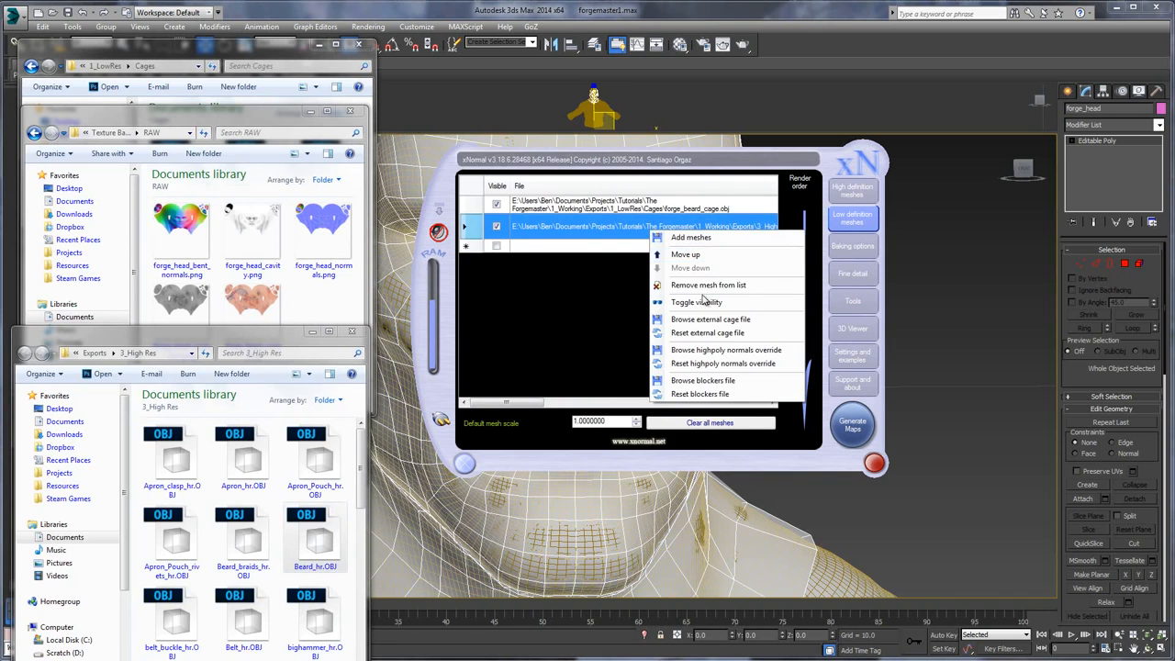
{"action": "left_click", "coordinate": [707, 284]}
- Add Beard_hr.OBJ from the 3_High Res folder to the high definition meshes list
{"action": "left_click", "coordinate": [853, 191]}
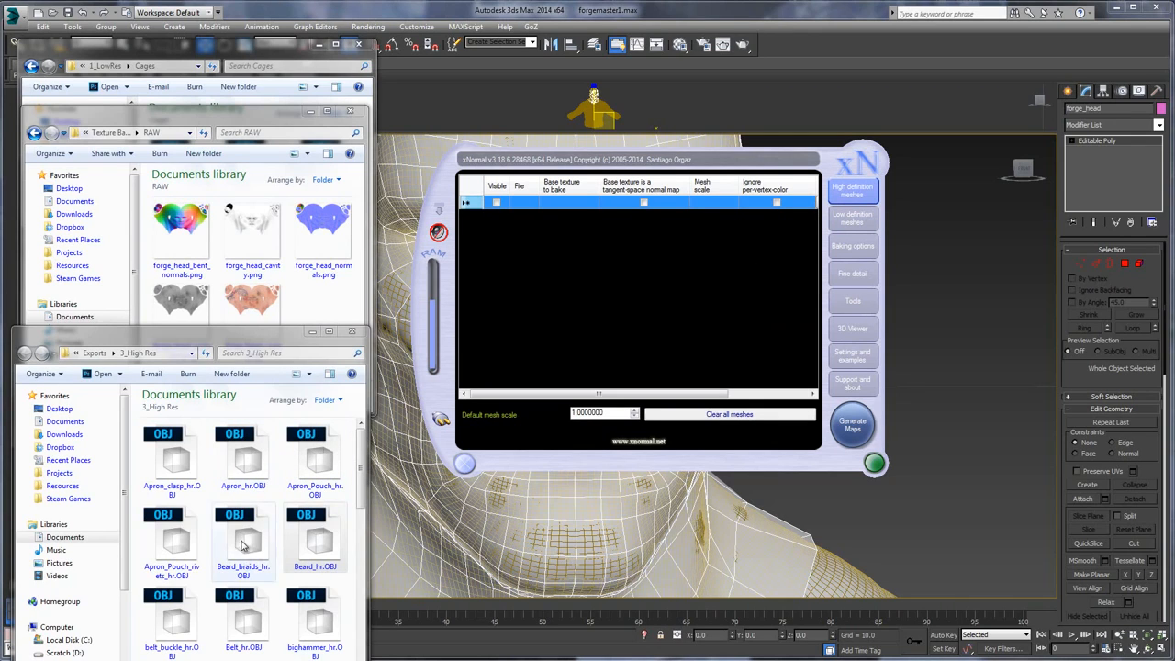
{"action": "left_click_drag", "start_coordinate": [246, 549], "coordinate": [572, 211]}
{"action": "left_click_drag", "start_coordinate": [603, 393], "coordinate": [561, 392]}
{"action": "left_click", "coordinate": [748, 214]}
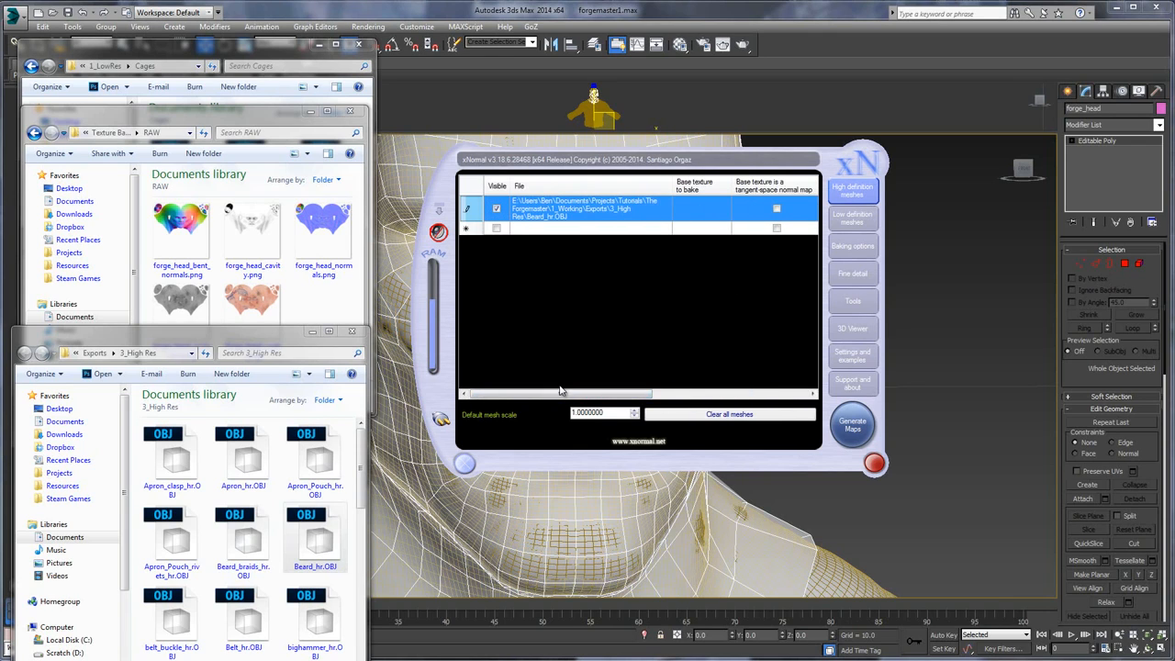
- Disable the ambient occlusion, bent normal, cavity and highpoly vertex color maps, leaving only the normal map to render
{"action": "left_click", "coordinate": [854, 248]}
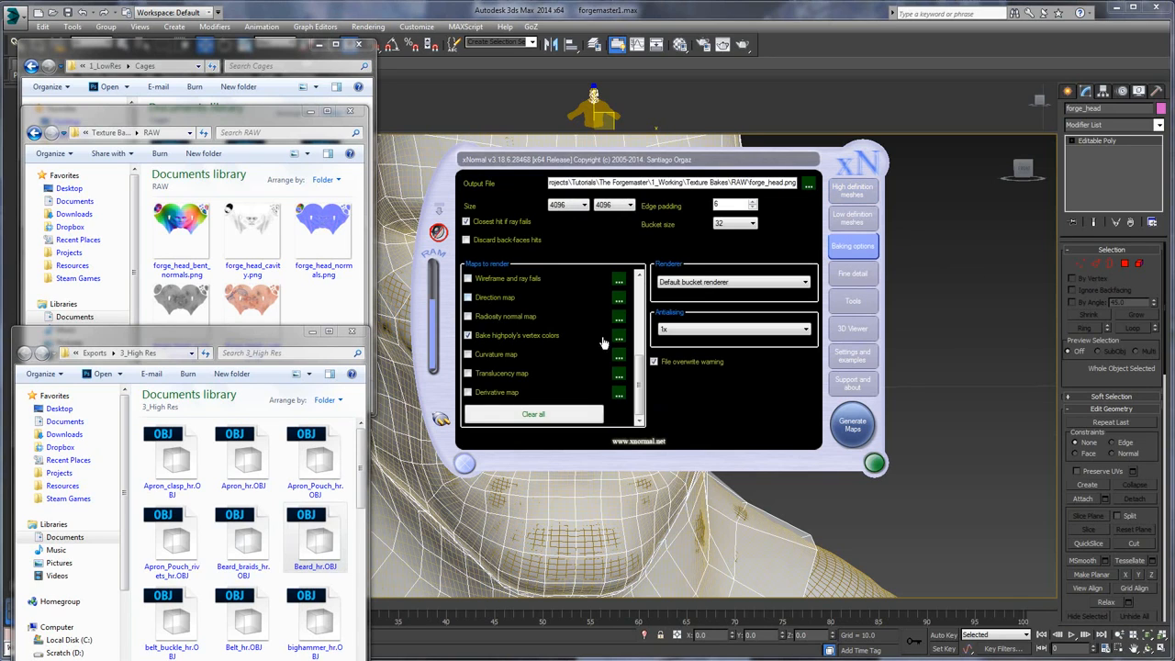
{"action": "left_click_drag", "start_coordinate": [640, 365], "coordinate": [640, 292]}
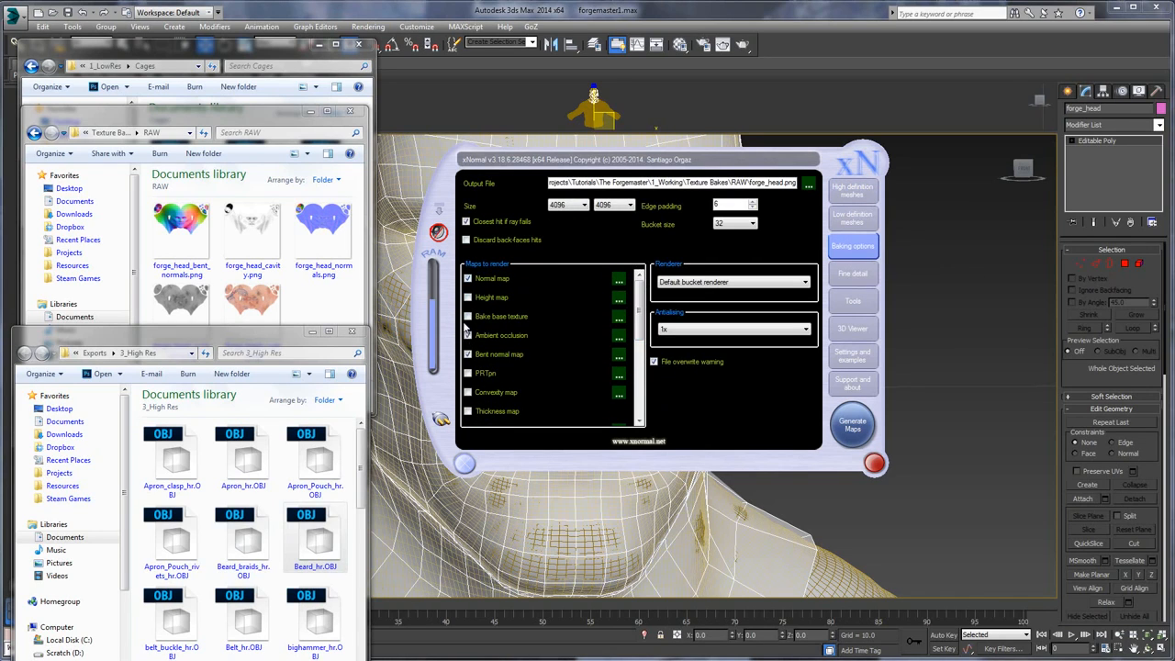
{"action": "scroll", "coordinate": [476, 387], "scroll_direction": "down", "scroll_amount": 3}
{"action": "scroll", "coordinate": [468, 356], "scroll_direction": "up", "scroll_amount": 1}
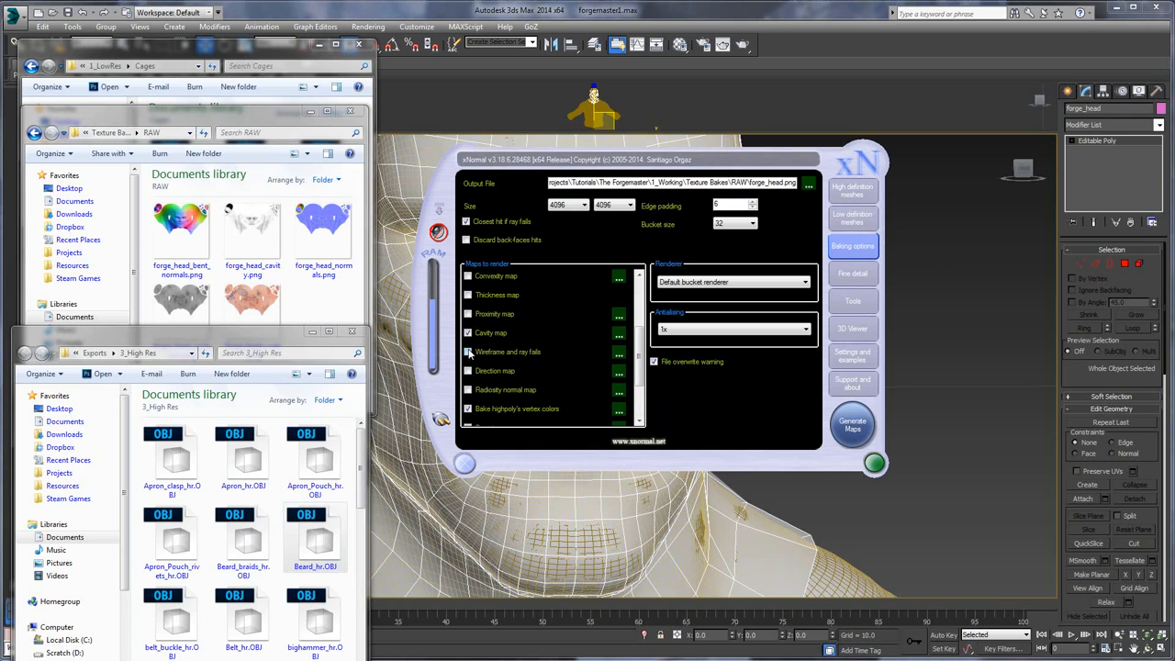
{"action": "scroll", "coordinate": [474, 376], "scroll_direction": "down", "scroll_amount": 1}
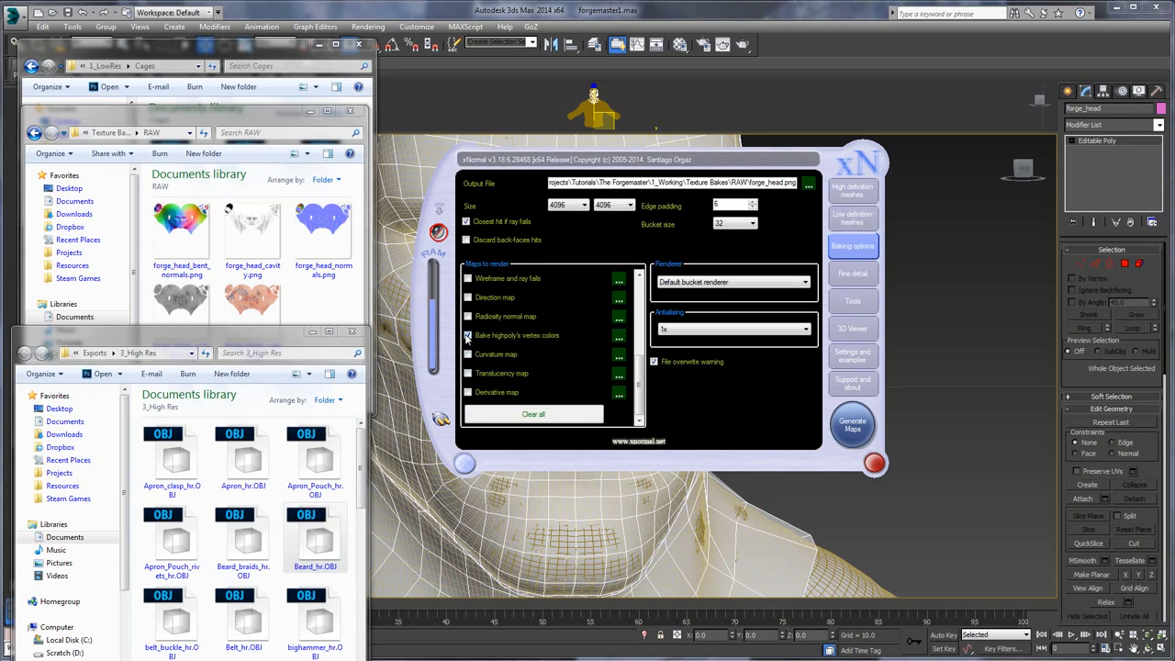
{"action": "scroll", "coordinate": [525, 348], "scroll_direction": "up", "scroll_amount": 4}
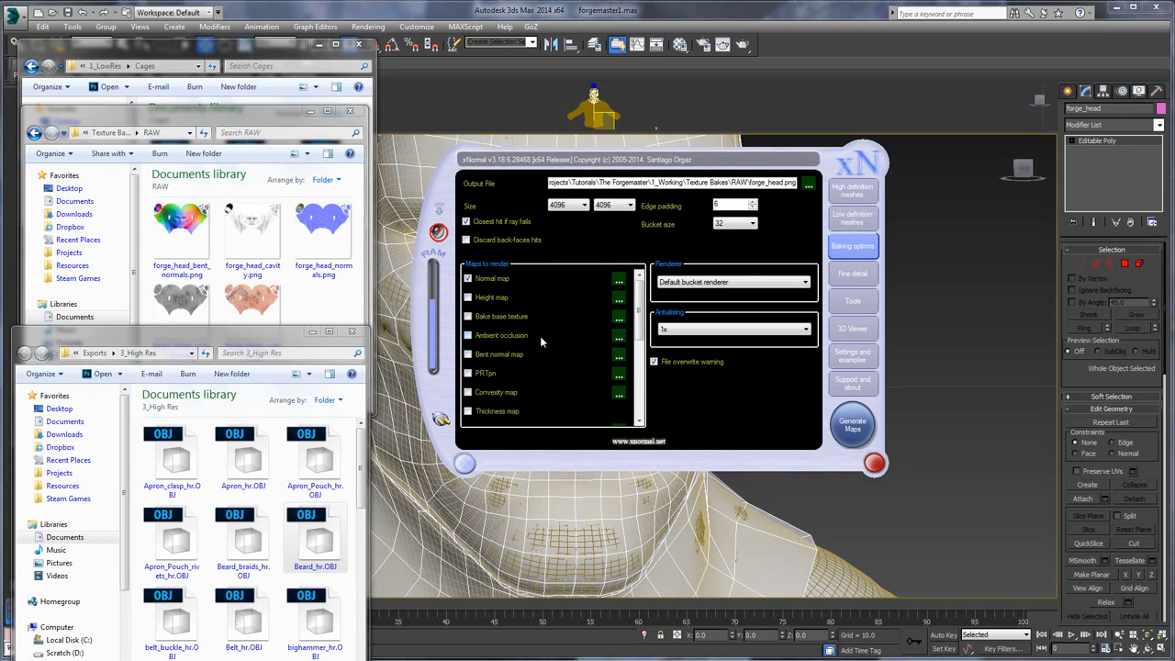
- Set the bake size to 1024 by 1024 for a test render
{"action": "left_click", "coordinate": [569, 204]}
{"action": "left_click", "coordinate": [557, 263]}
{"action": "left_click", "coordinate": [613, 205]}
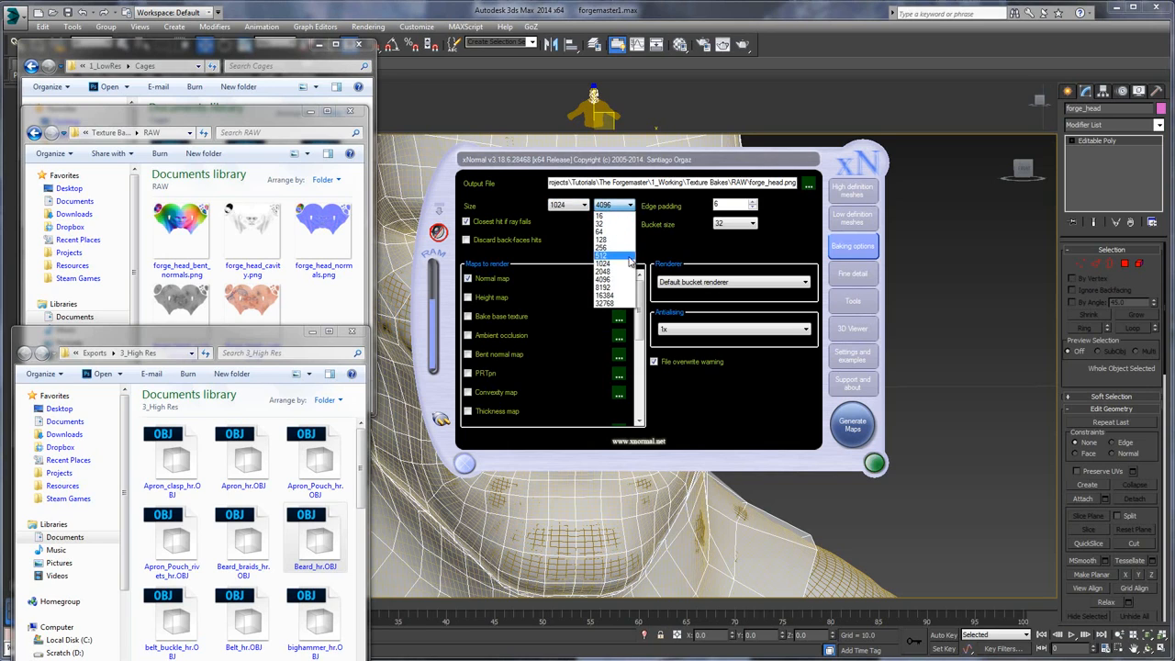
{"action": "left_click", "coordinate": [604, 266]}
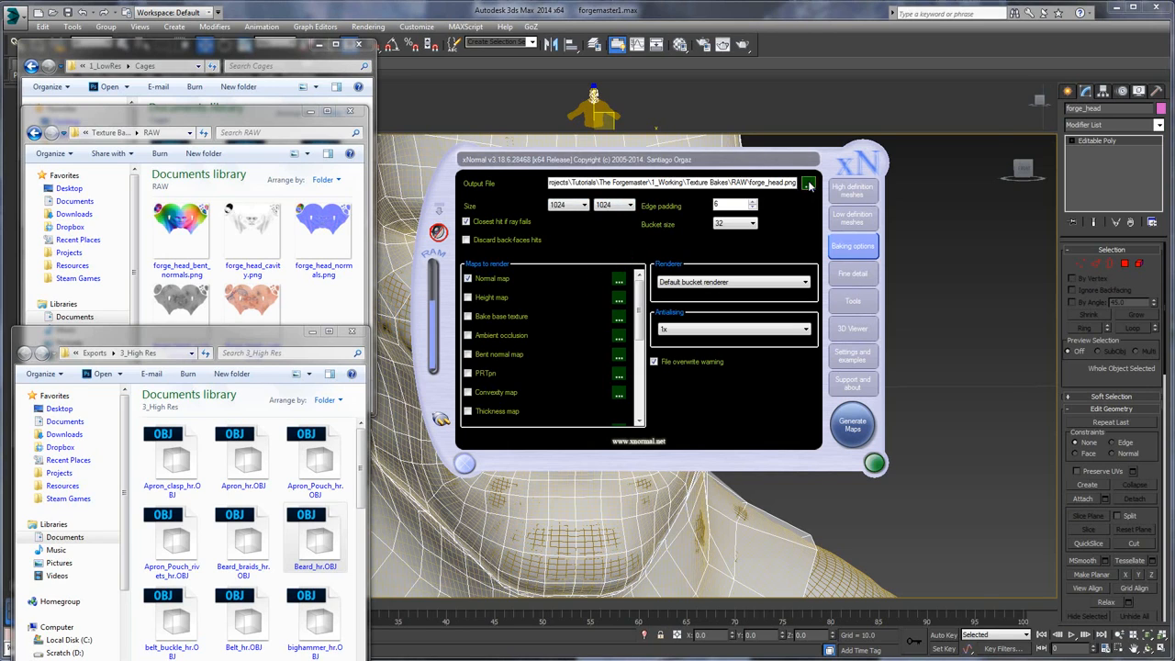
- Set the bake's output file to forge_beard as a PNG in the Texture Bakes RAW folder
{"action": "left_click", "coordinate": [807, 183]}
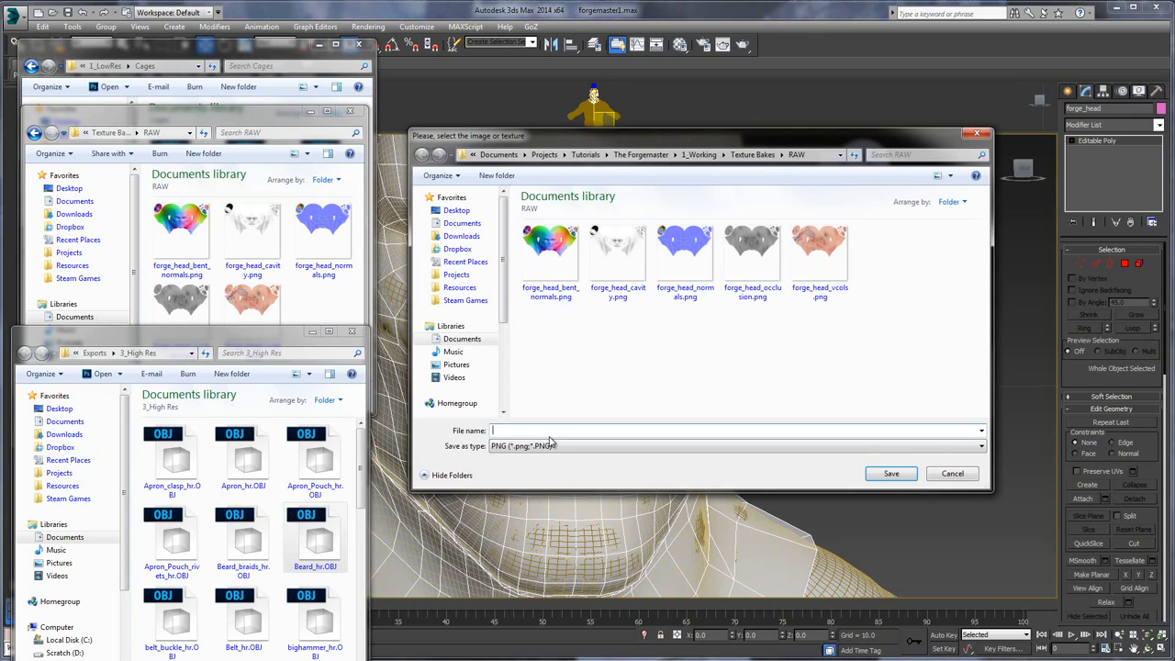
{"action": "type", "text": "forge_beard"}
{"action": "left_click", "coordinate": [889, 474]}
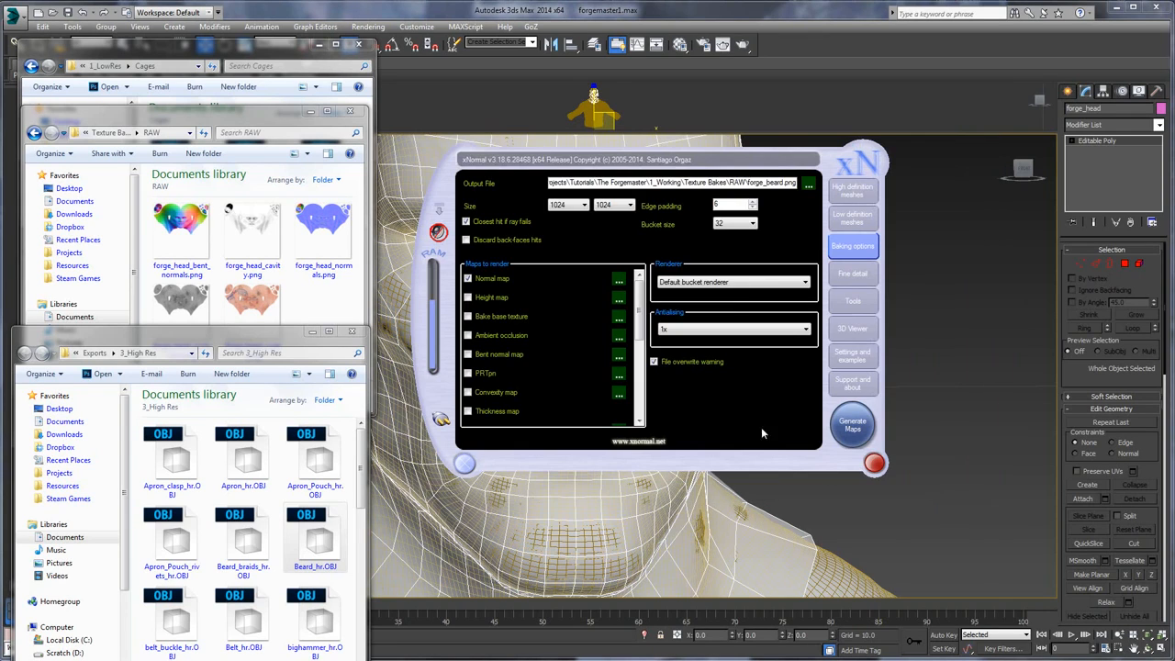
- Try generating the beard's normal map, abort the bake and close its preview
{"action": "left_click", "coordinate": [853, 427]}
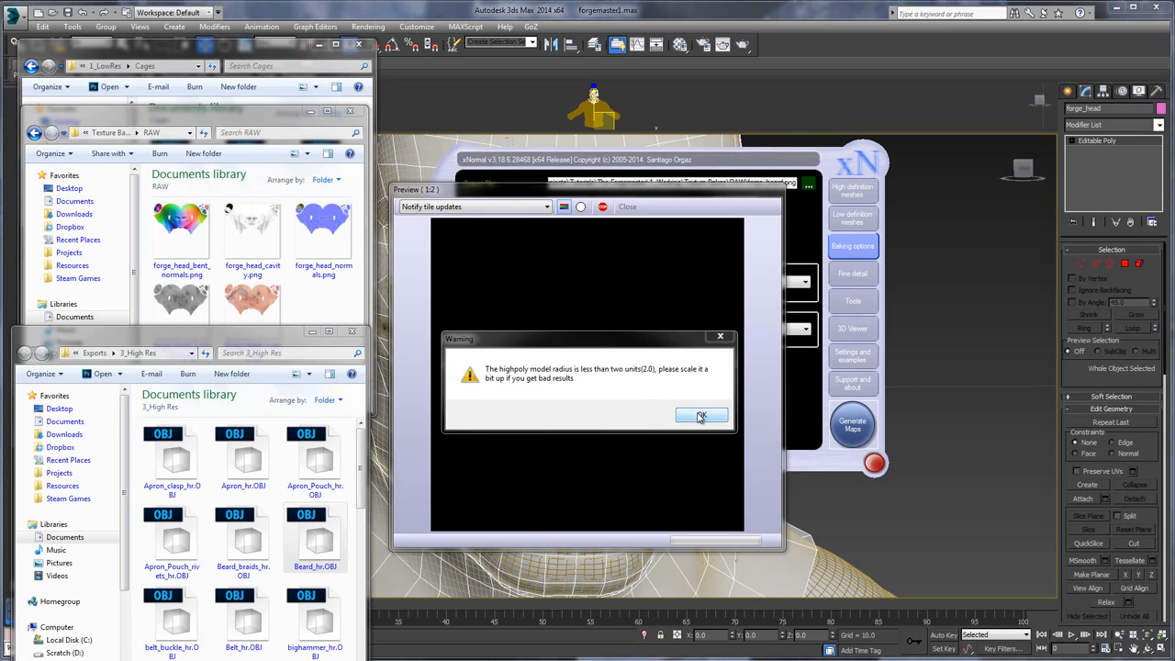
{"action": "left_click", "coordinate": [700, 417]}
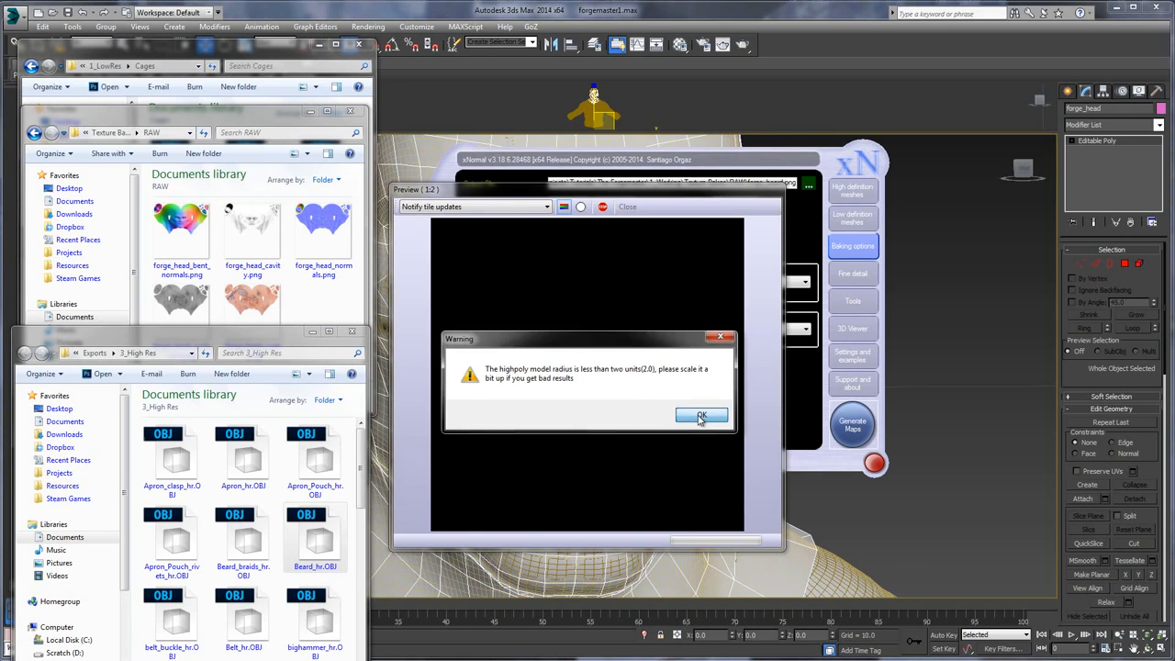
{"action": "left_click", "coordinate": [602, 208]}
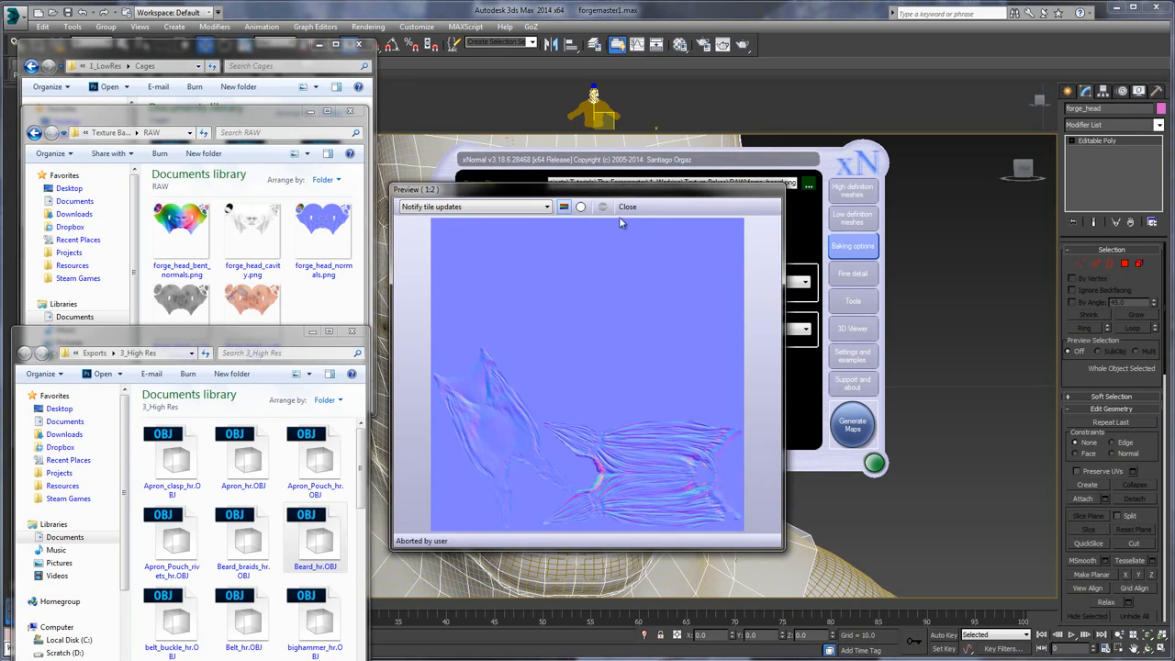
{"action": "left_click", "coordinate": [628, 207]}
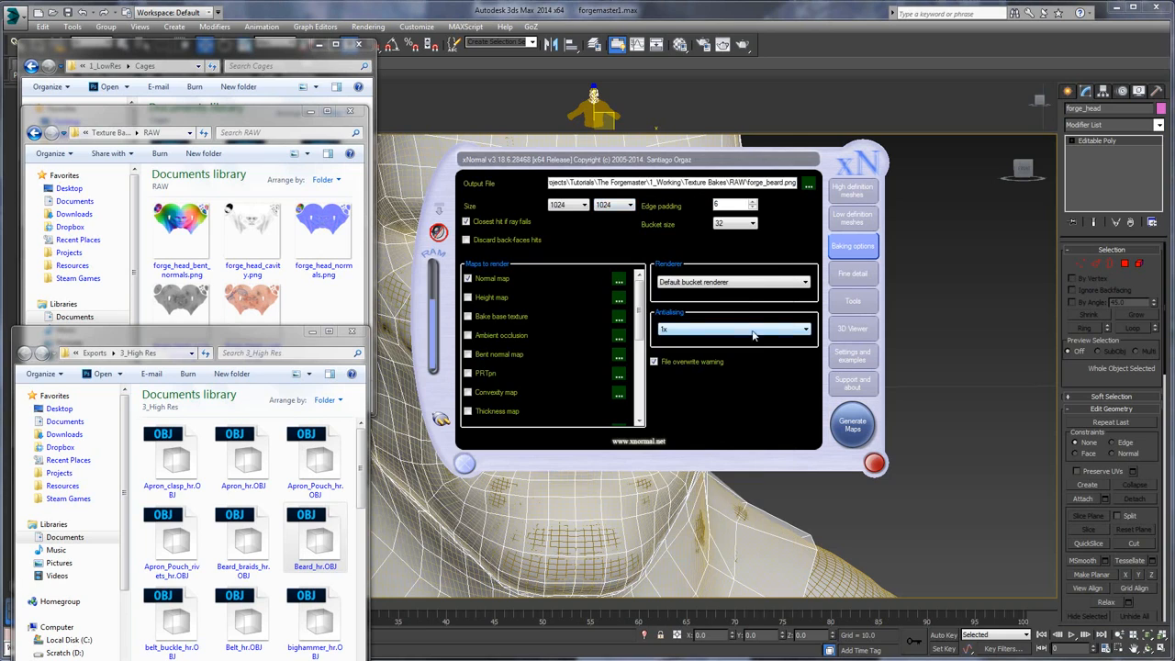
- Set the mesh scale of Beard_hr.OBJ to 10 in the high definition meshes
{"action": "left_click", "coordinate": [840, 195]}
{"action": "left_click_drag", "start_coordinate": [635, 393], "coordinate": [738, 393]}
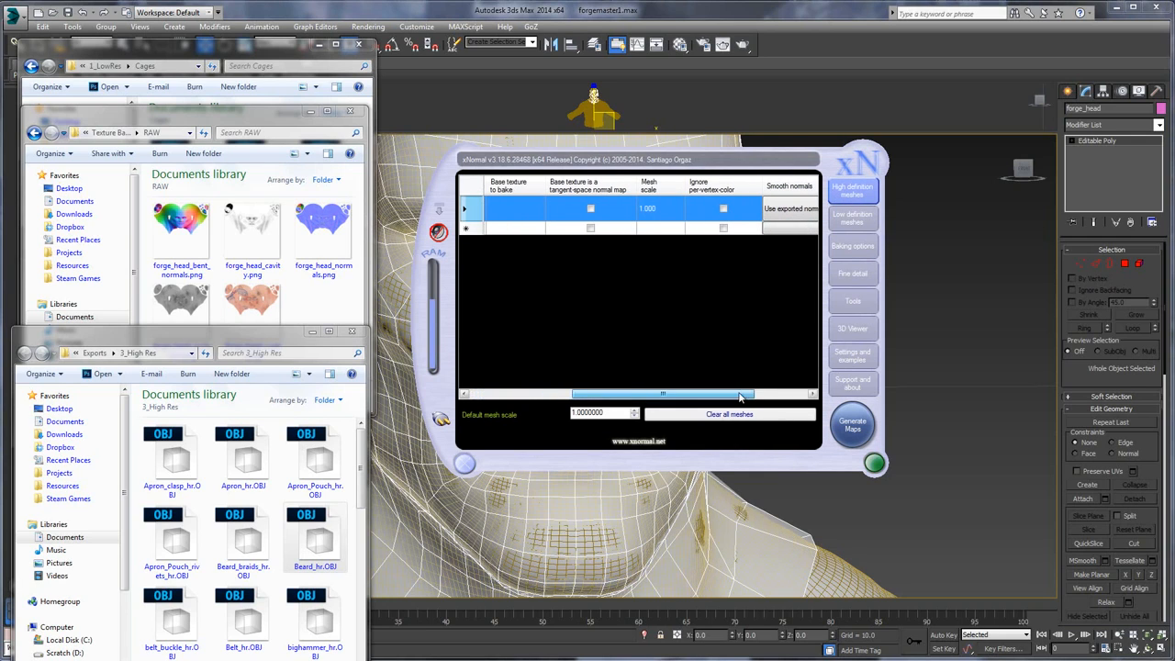
{"action": "left_click", "coordinate": [654, 211]}
{"action": "key", "text": "Return"}
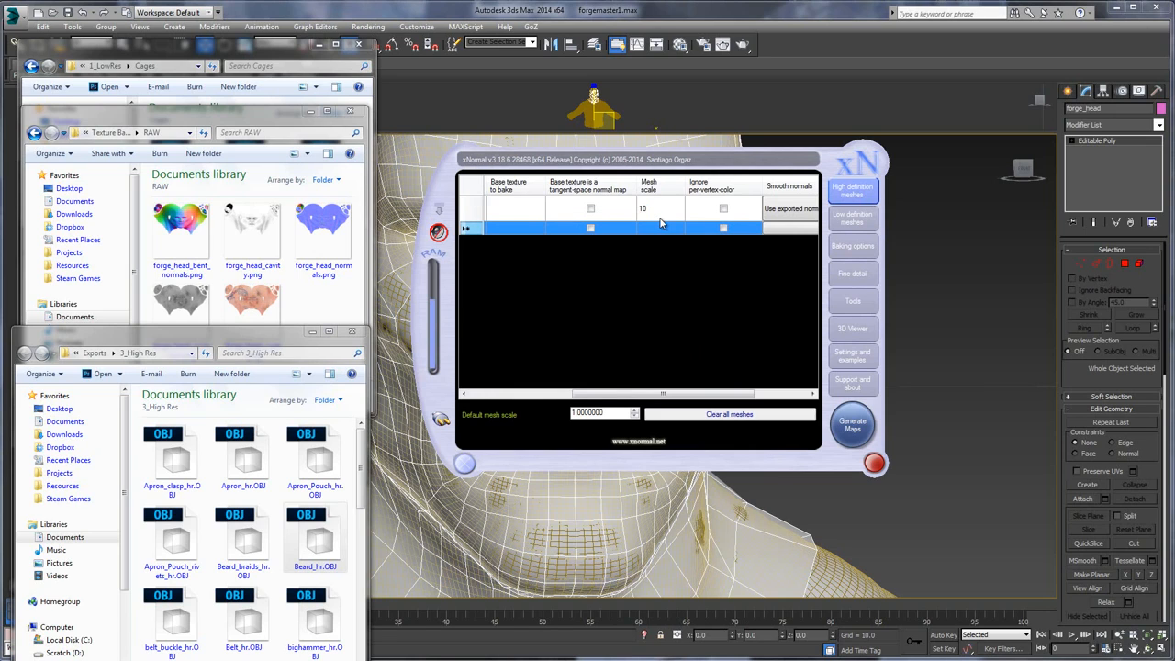
- Edit the mesh scale of forge_beard_cage.obj in the low definition meshes to match the high definition beard
{"action": "left_click", "coordinate": [850, 218]}
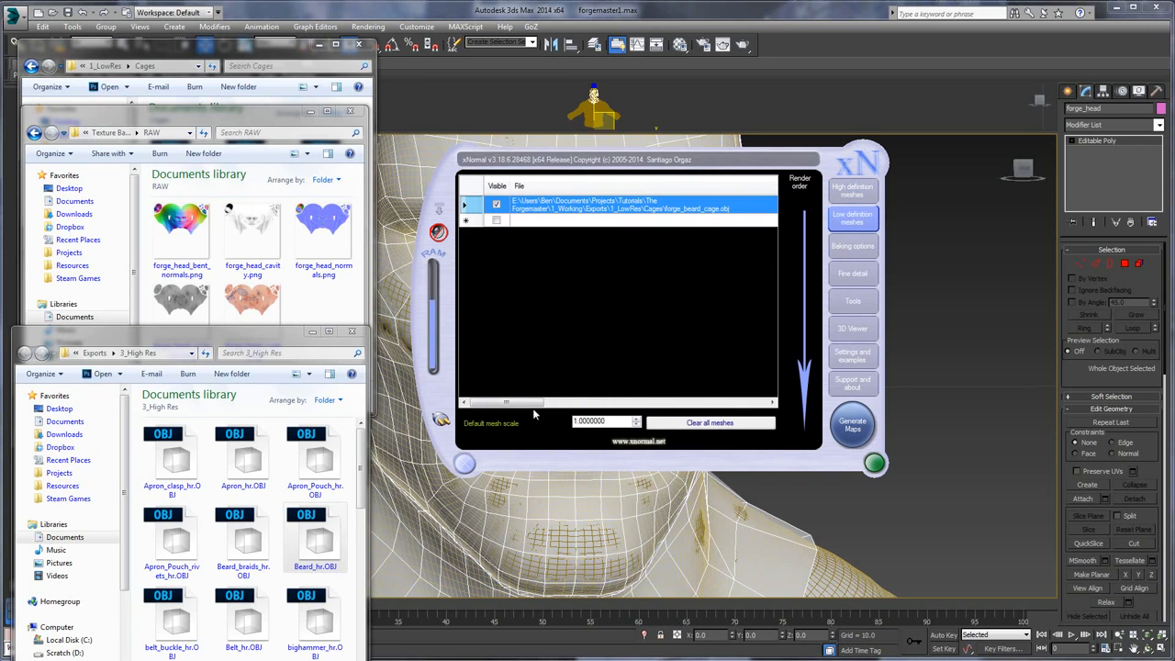
{"action": "left_click_drag", "start_coordinate": [532, 408], "coordinate": [705, 406]}
{"action": "left_click", "coordinate": [682, 203]}
{"action": "left_click", "coordinate": [680, 203]}
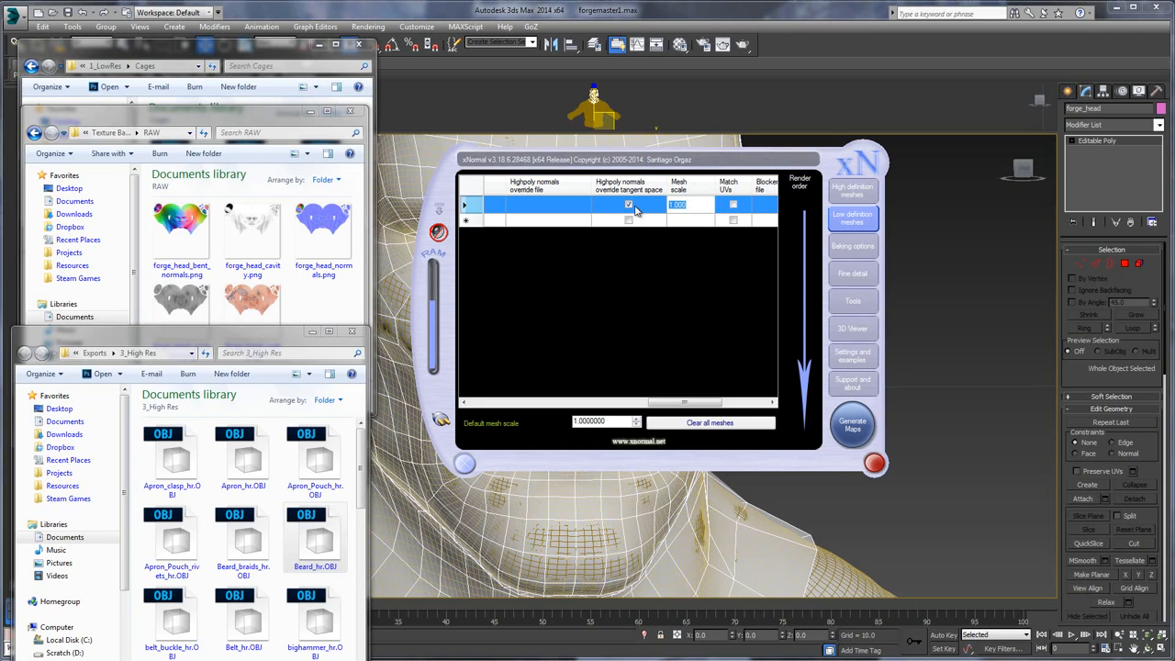
- Generate the beard's test normal map and open forge_beard_normals.png from the RAW folder
{"action": "left_click", "coordinate": [853, 246]}
{"action": "left_click", "coordinate": [852, 427]}
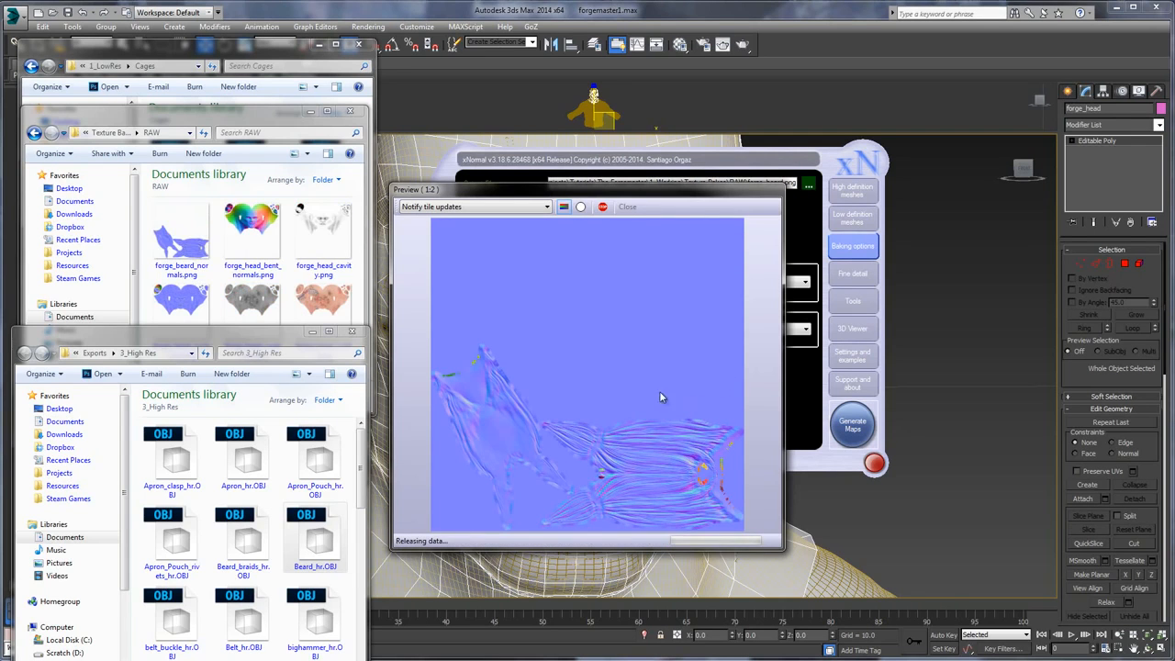
{"action": "left_click", "coordinate": [180, 241]}
{"action": "double_click", "coordinate": [180, 241]}
- Examine the hair strands, mouth opening and outer edges in the baked beard normal map, and close the image and bake preview
{"action": "scroll", "coordinate": [469, 346], "scroll_direction": "up", "scroll_amount": 2}
{"action": "scroll", "coordinate": [732, 432], "scroll_direction": "up", "scroll_amount": 2}
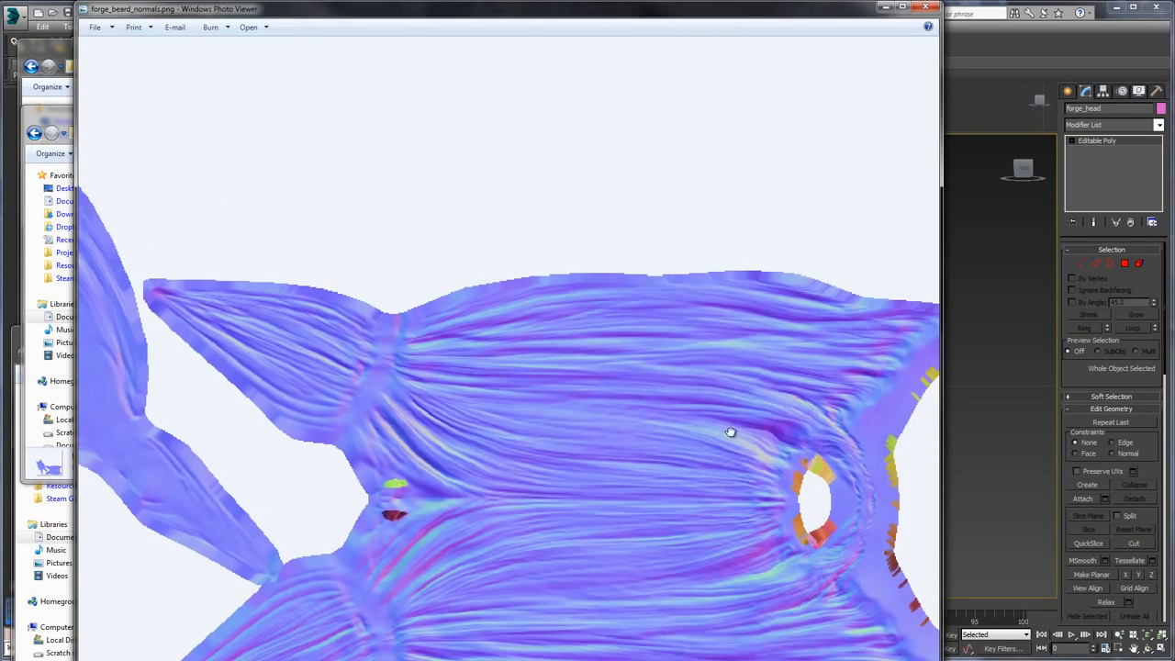
{"action": "scroll", "coordinate": [769, 384], "scroll_direction": "up", "scroll_amount": 1}
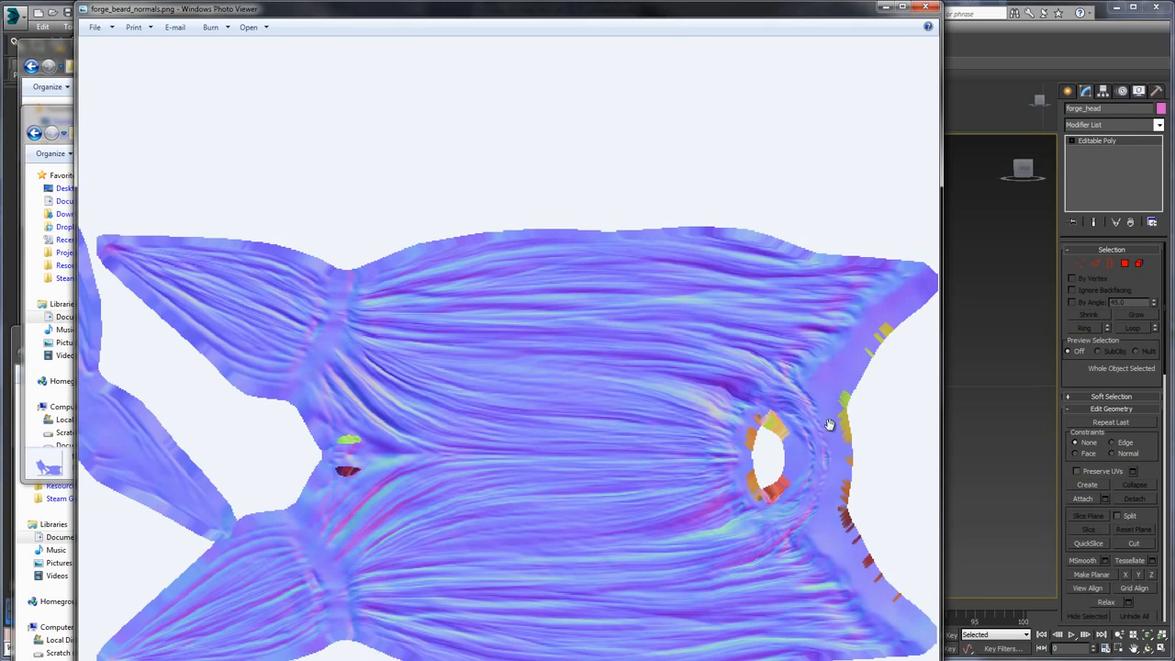
{"action": "left_click_drag", "start_coordinate": [435, 412], "coordinate": [507, 412]}
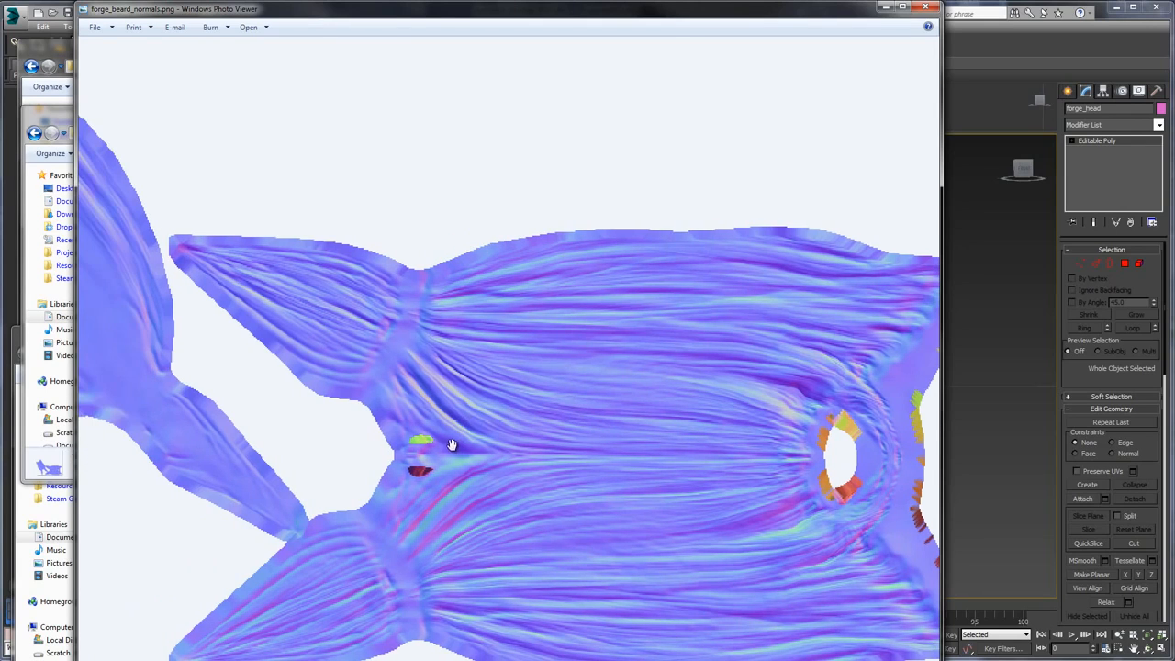
{"action": "scroll", "coordinate": [455, 452], "scroll_direction": "up", "scroll_amount": 3}
{"action": "scroll", "coordinate": [424, 429], "scroll_direction": "down", "scroll_amount": 7}
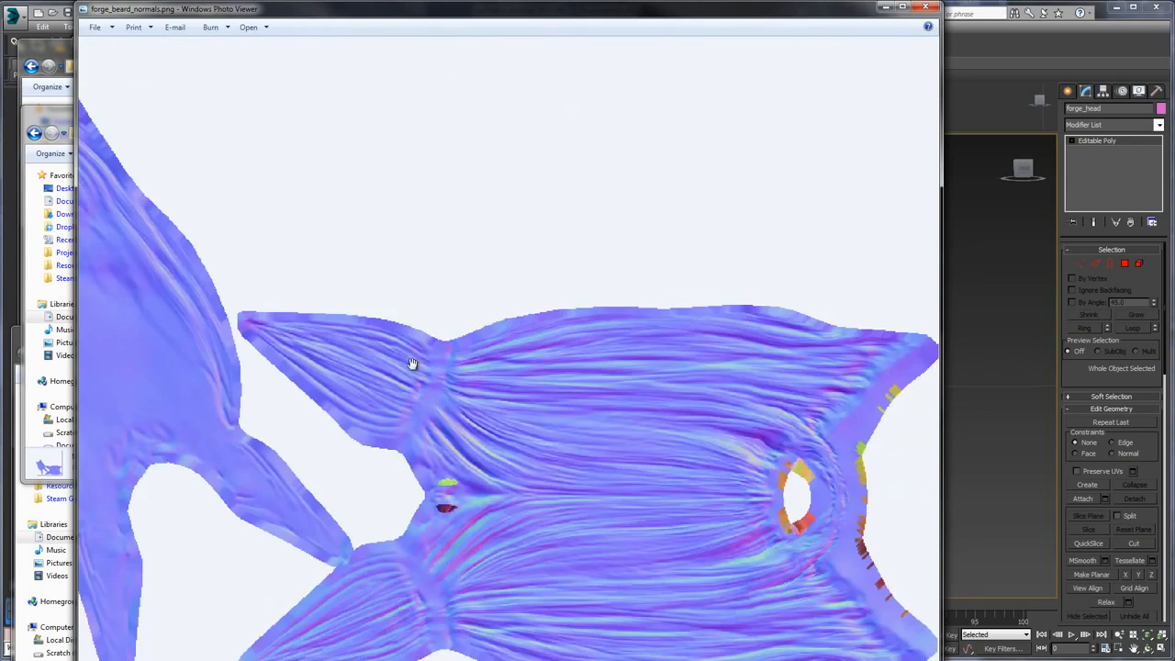
{"action": "left_click_drag", "start_coordinate": [413, 364], "coordinate": [631, 374]}
{"action": "scroll", "coordinate": [651, 382], "scroll_direction": "down", "scroll_amount": 1}
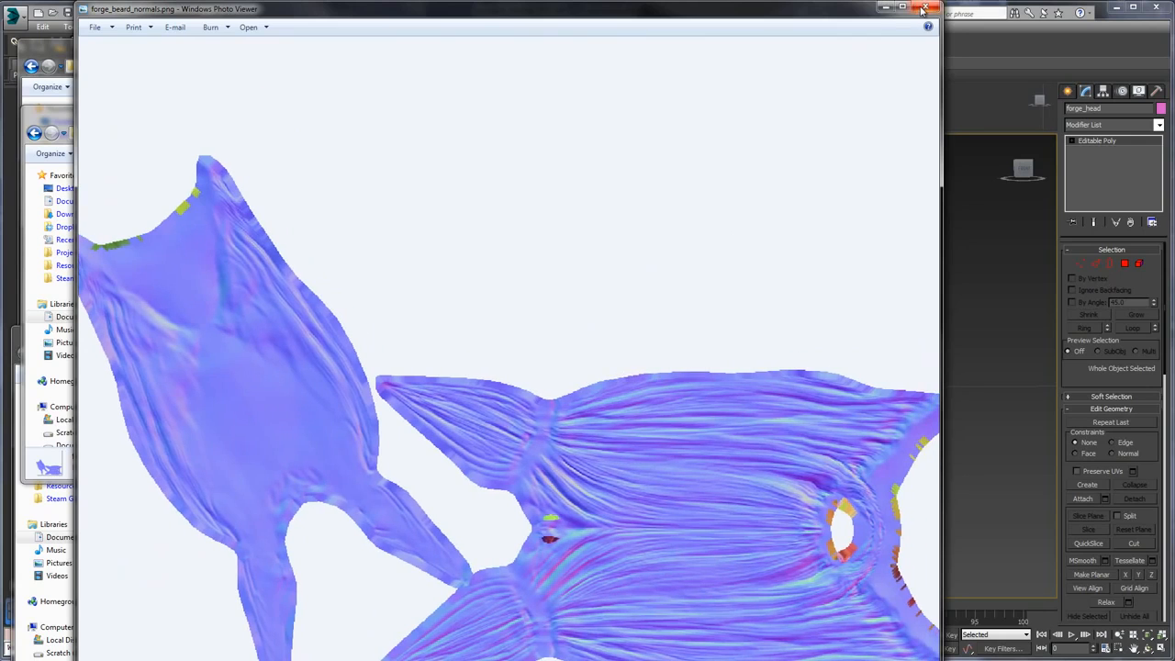
{"action": "left_click", "coordinate": [925, 7]}
{"action": "left_click", "coordinate": [628, 208]}
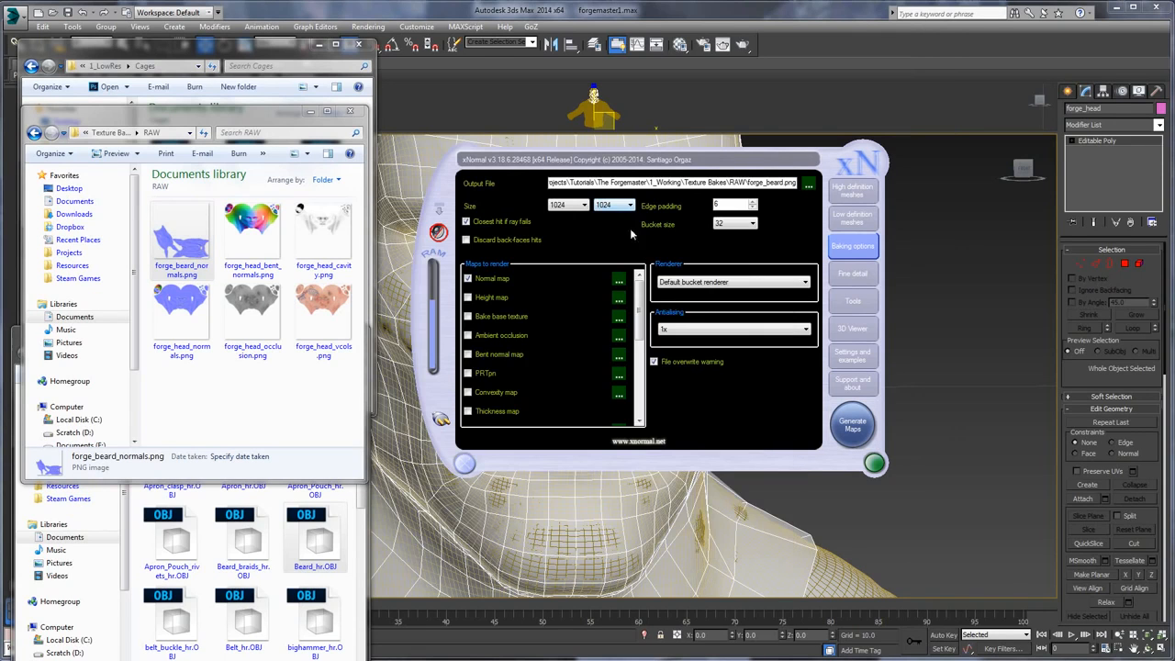
- Set the output size of the beard bake to 4096 by 4096
{"action": "left_click", "coordinate": [578, 205]}
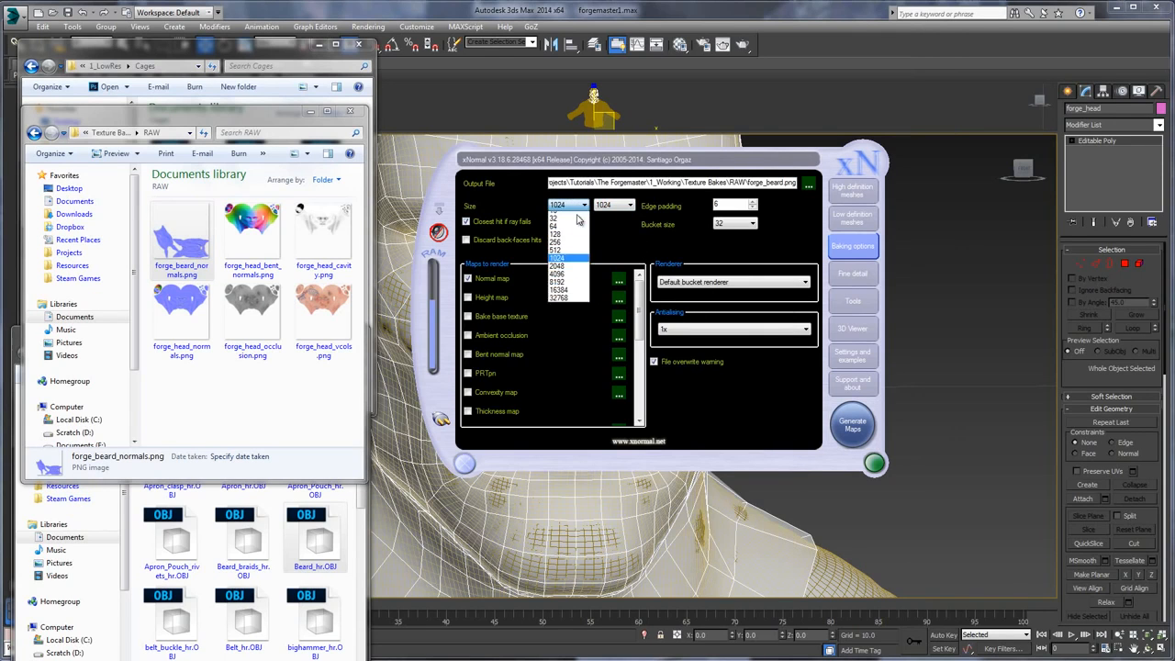
{"action": "left_click", "coordinate": [561, 279]}
{"action": "left_click", "coordinate": [617, 204]}
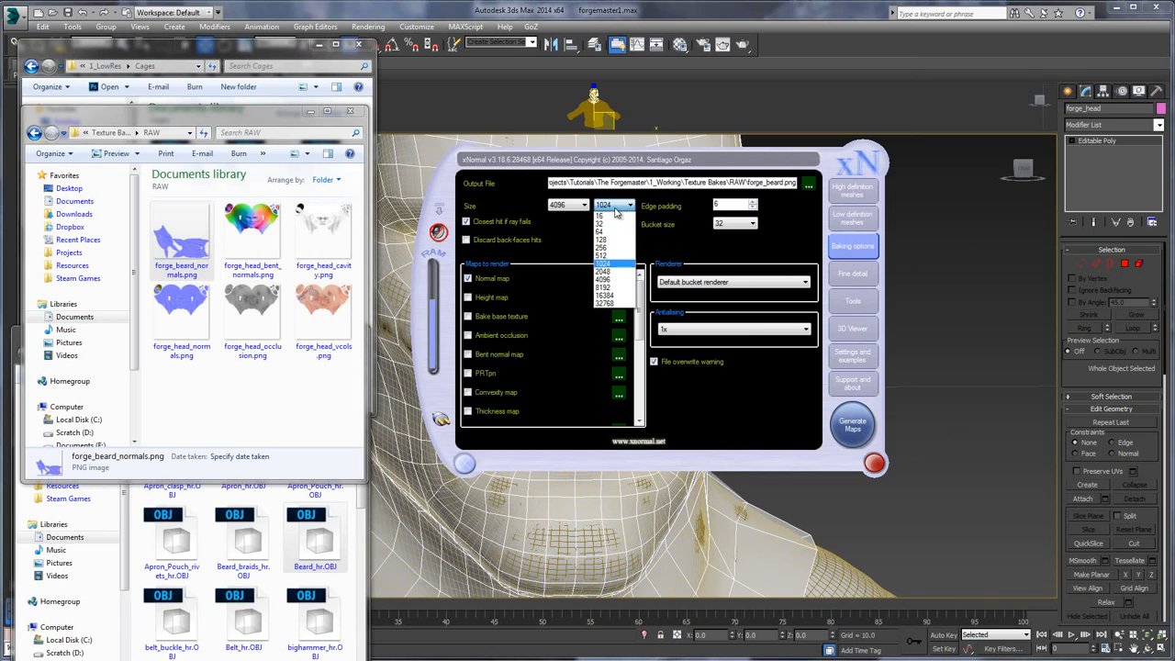
{"action": "left_click", "coordinate": [613, 280]}
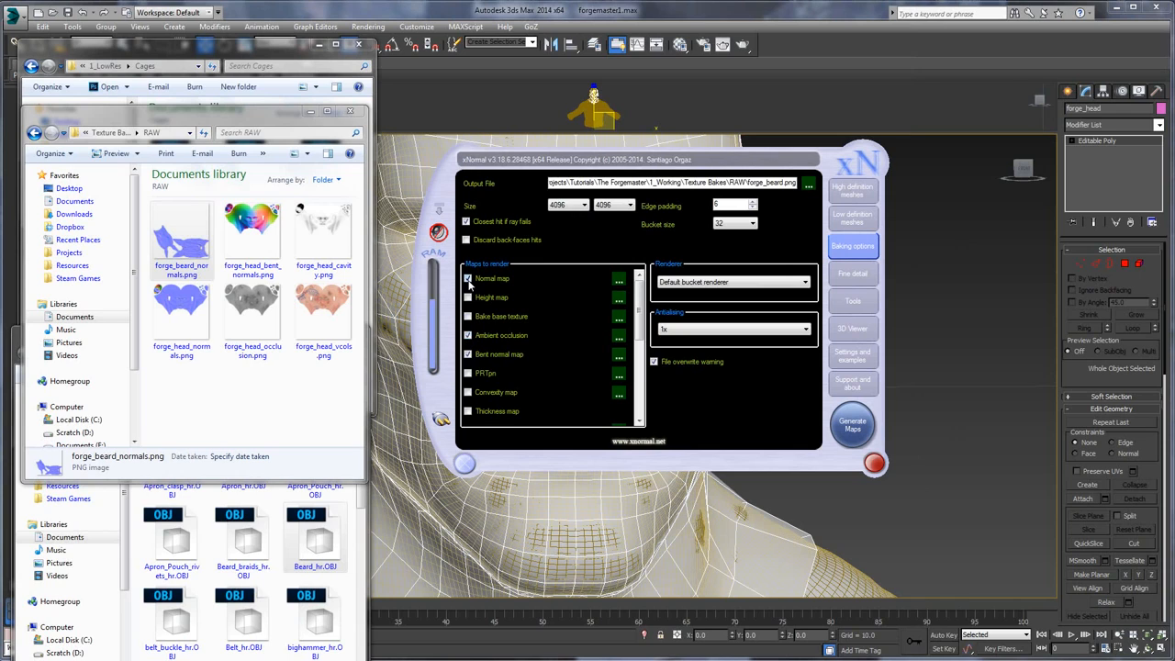
- Enable the ambient occlusion, bent normal, cavity and highpoly vertex color maps besides the normal map, and generate the beard maps
{"action": "scroll", "coordinate": [550, 358], "scroll_direction": "down", "scroll_amount": 3}
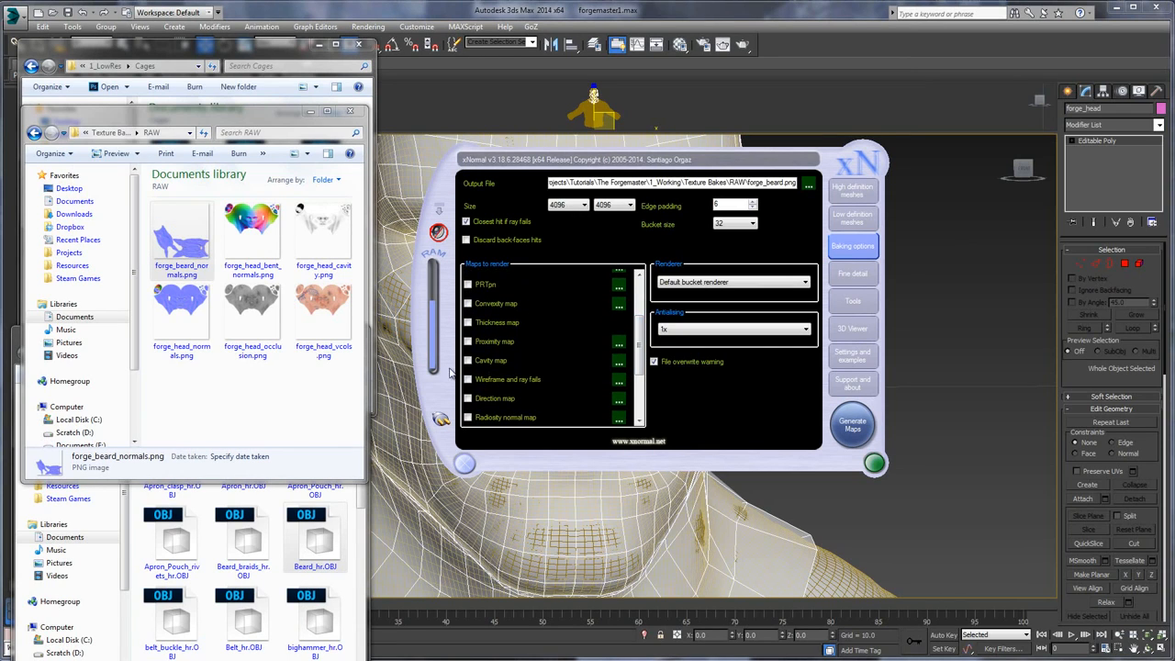
{"action": "scroll", "coordinate": [500, 362], "scroll_direction": "down", "scroll_amount": 3}
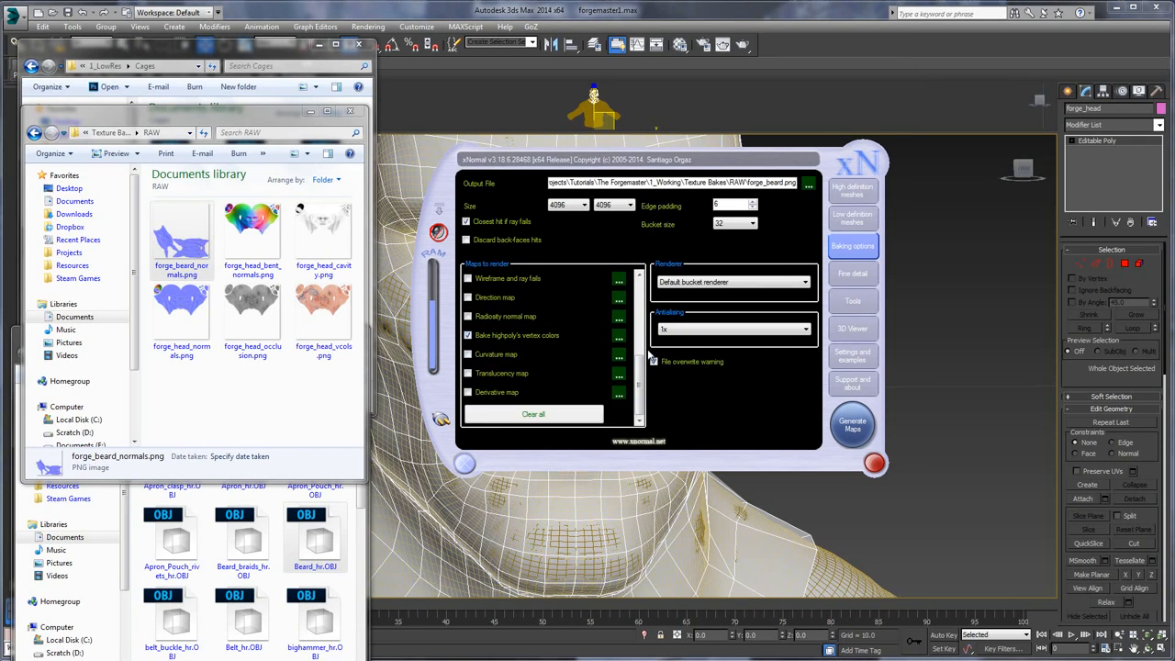
{"action": "scroll", "coordinate": [640, 381], "scroll_direction": "up", "scroll_amount": 1}
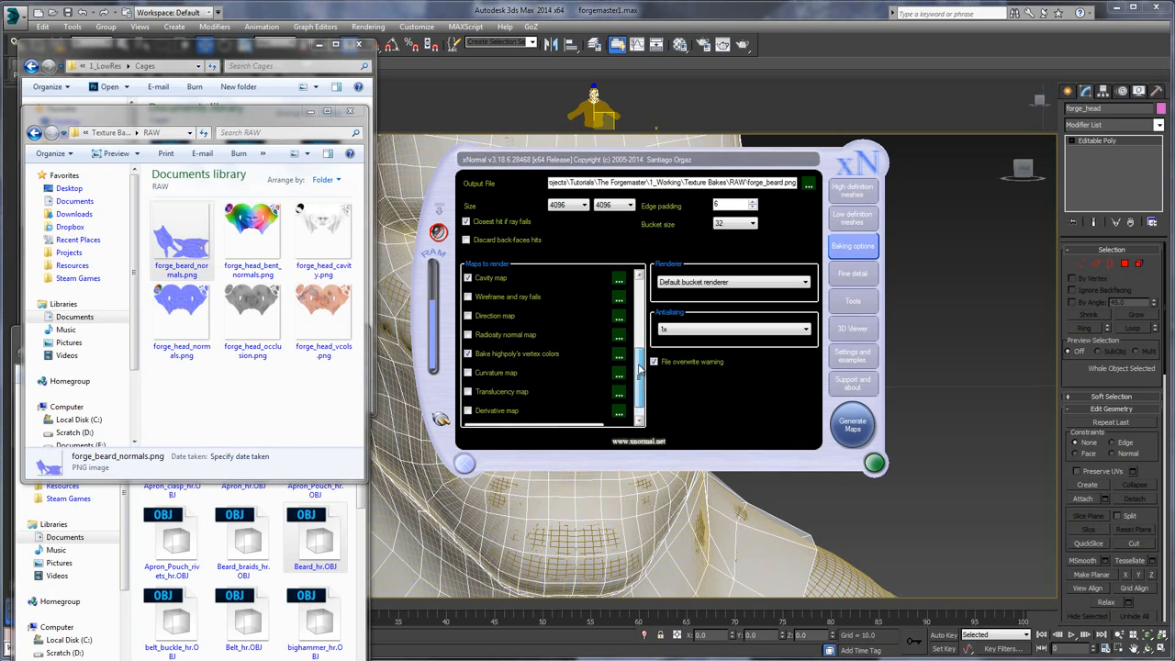
{"action": "left_click", "coordinate": [858, 429]}
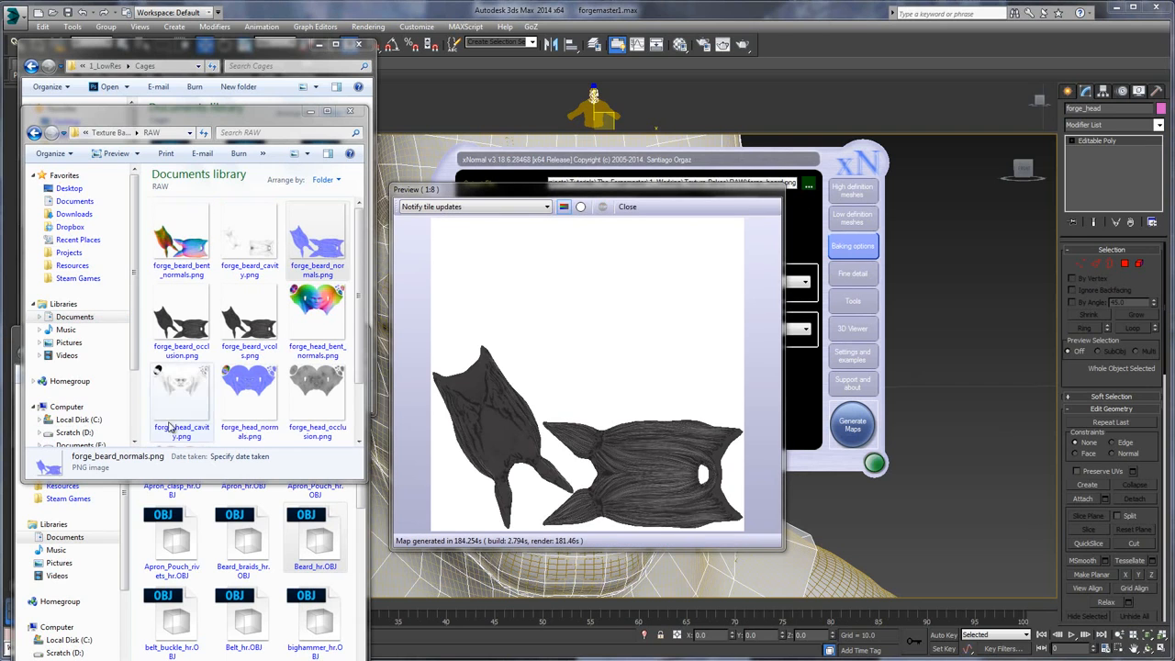
- Open forge_beard_vcols.png from the RAW folder and examine the hair strands in the baked vertex color map
{"action": "double_click", "coordinate": [247, 323]}
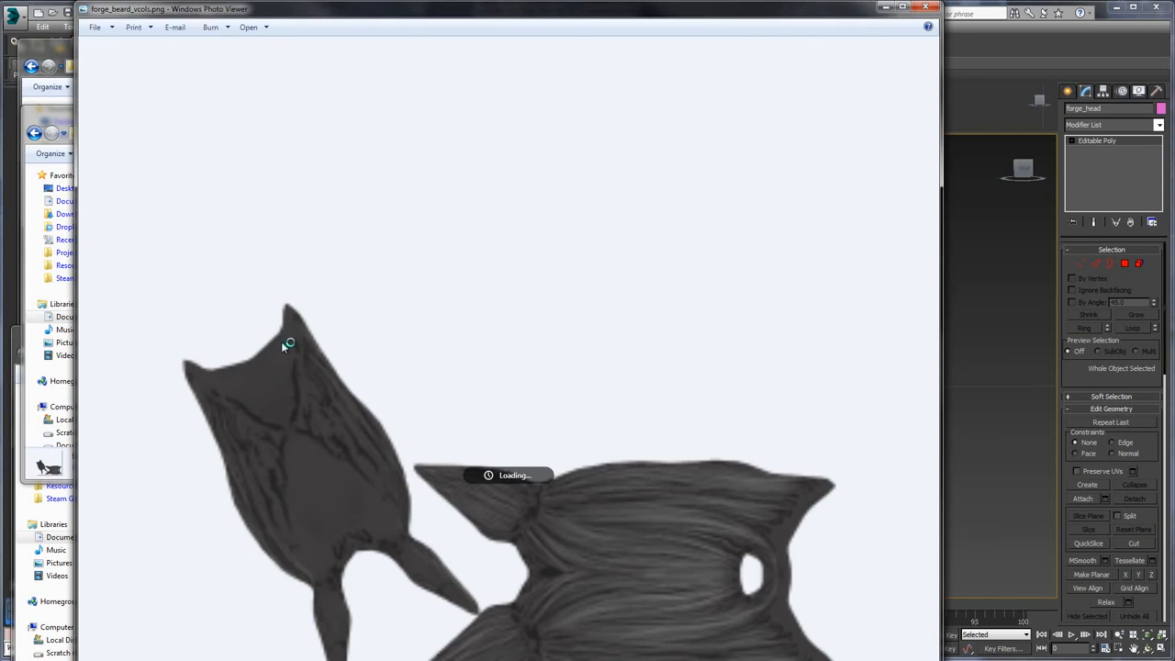
{"action": "scroll", "coordinate": [708, 562], "scroll_direction": "up", "scroll_amount": 4}
{"action": "left_click_drag", "start_coordinate": [677, 509], "coordinate": [590, 351]}
{"action": "scroll", "coordinate": [588, 351], "scroll_direction": "down", "scroll_amount": 1}
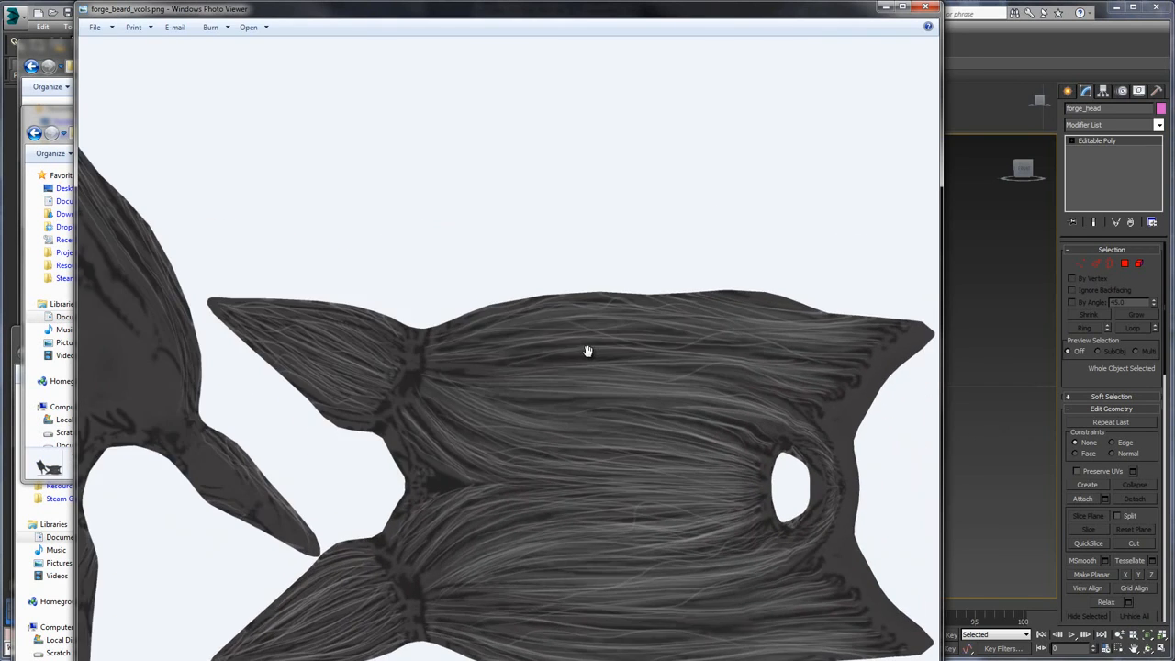
- Browse through the beard's other baked maps, including occlusion and cavity, and close the image and the bake preview
{"action": "key", "text": "Left"}
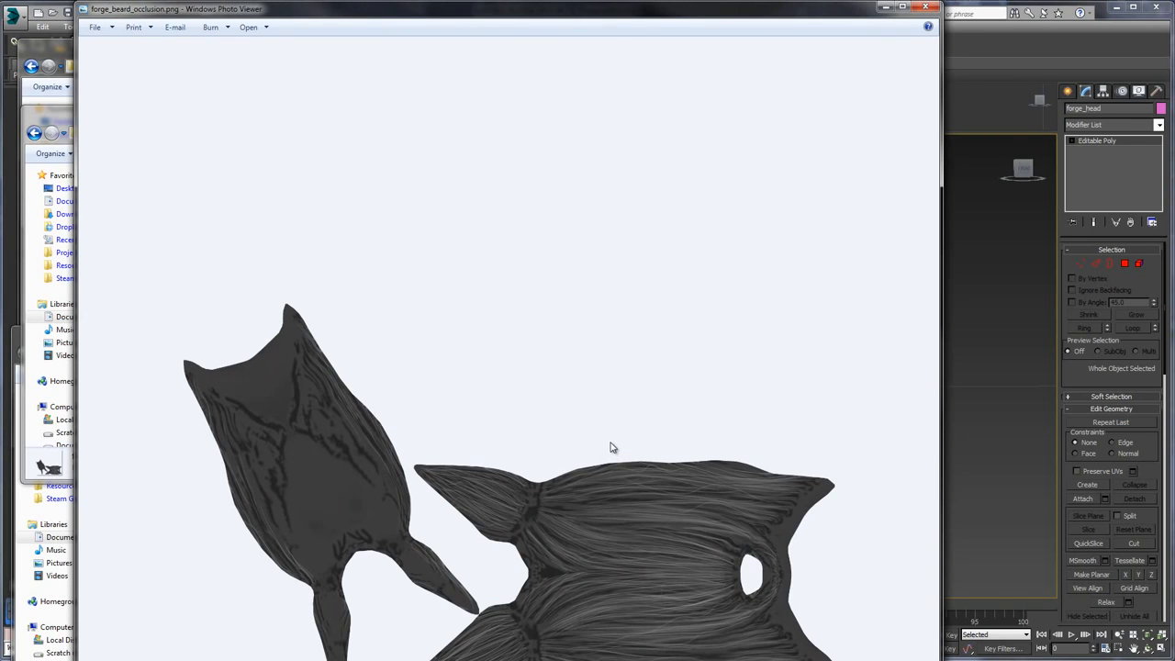
{"action": "key", "text": "Left"}
{"action": "key", "text": "Left"}
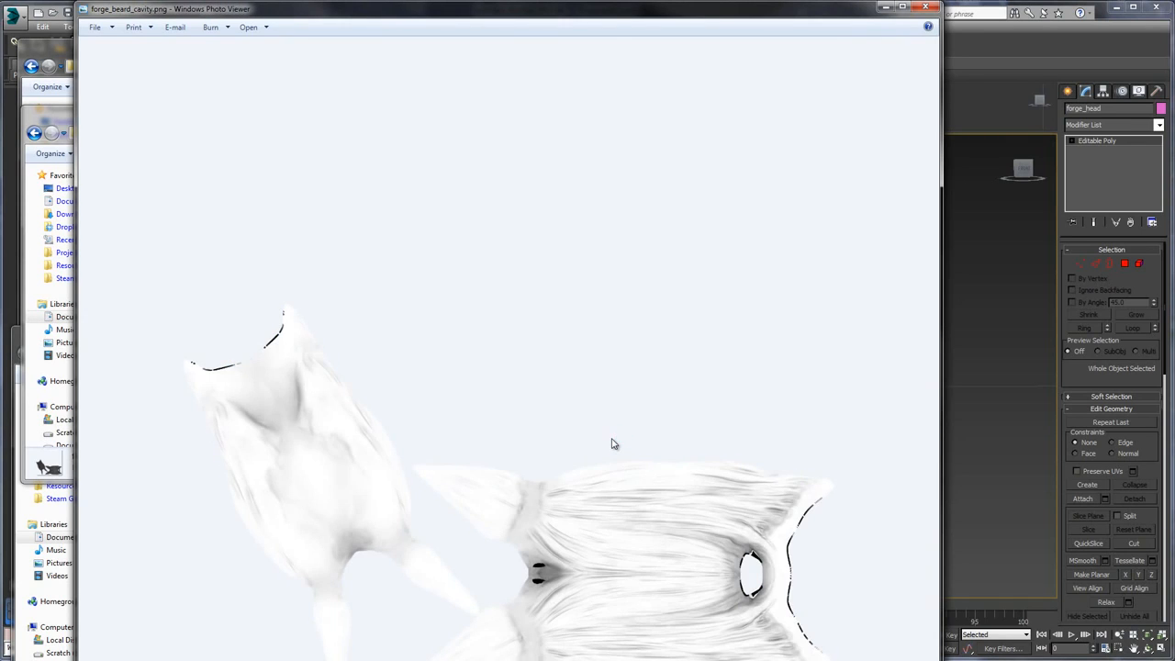
{"action": "key", "text": "Left"}
{"action": "key", "text": "Left"}
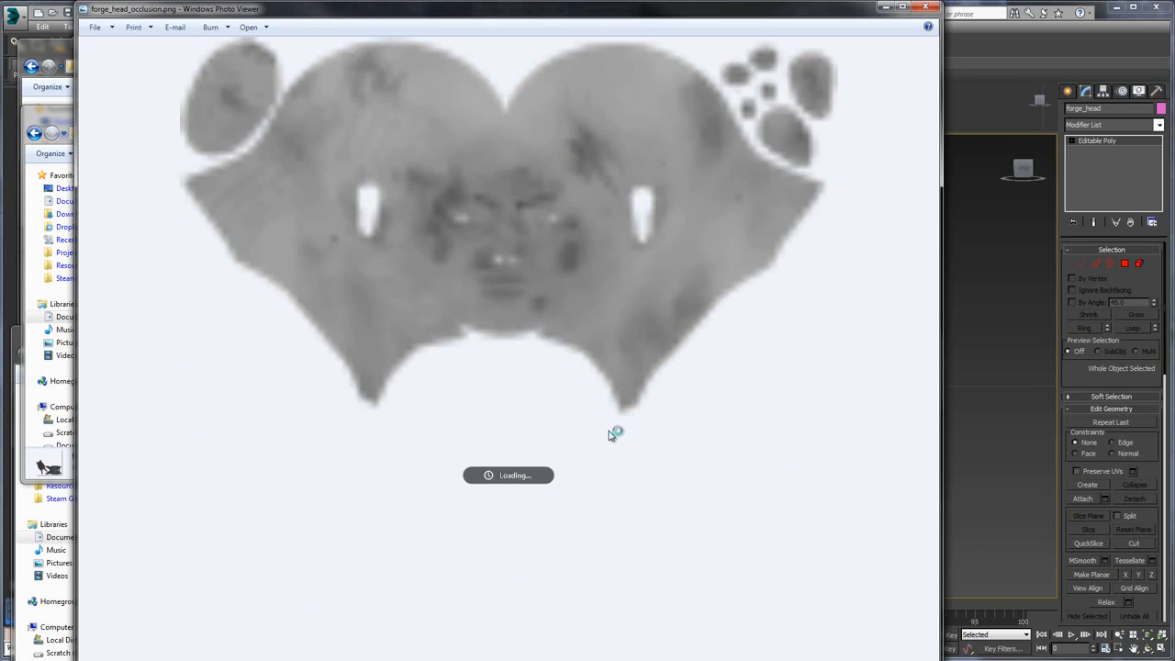
{"action": "key", "text": "Left"}
{"action": "key", "text": "alt+F4"}
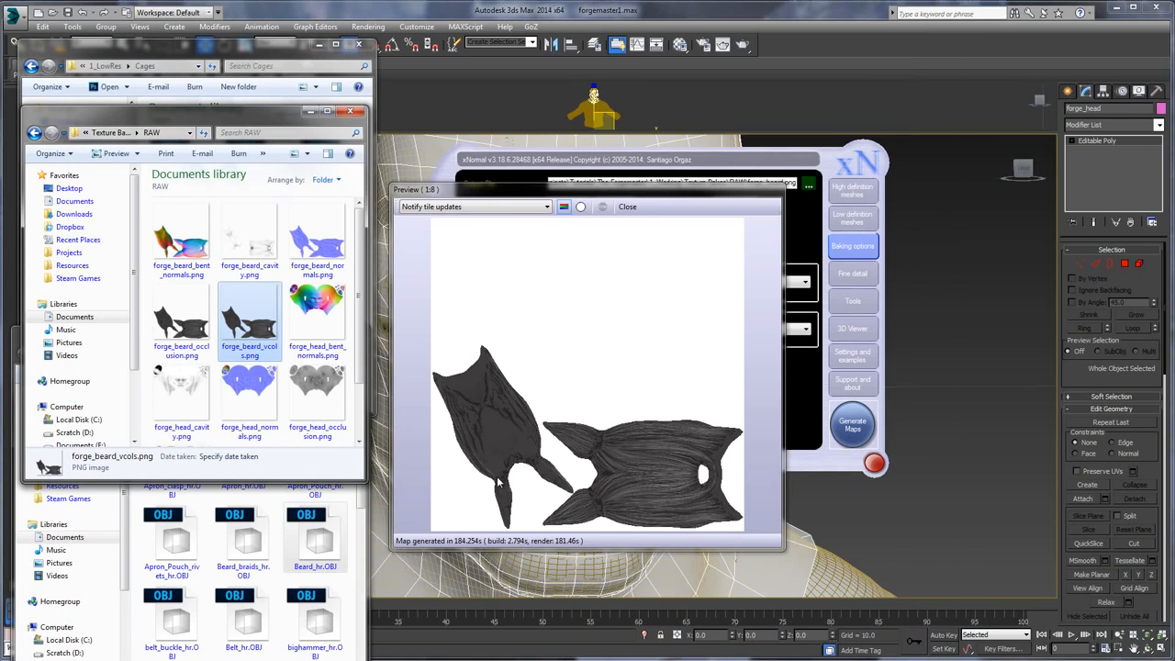
{"action": "left_click", "coordinate": [762, 424]}
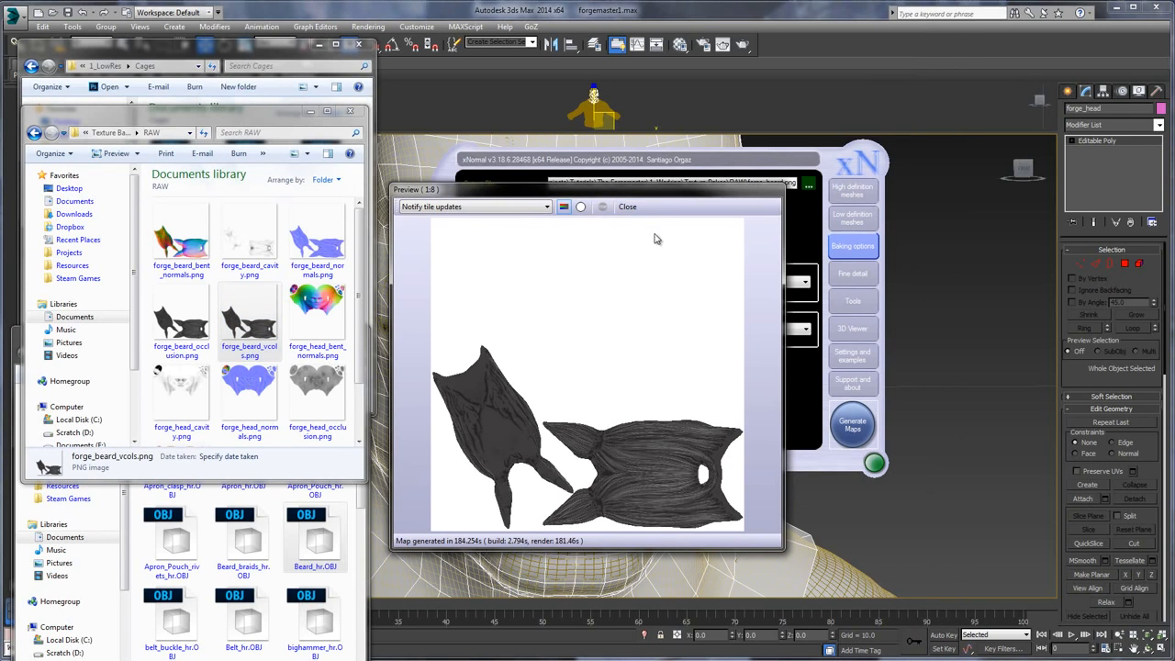
{"action": "left_click", "coordinate": [627, 207]}
- Clear all beard meshes from both the low definition and the high definition mesh lists
{"action": "left_click", "coordinate": [850, 219]}
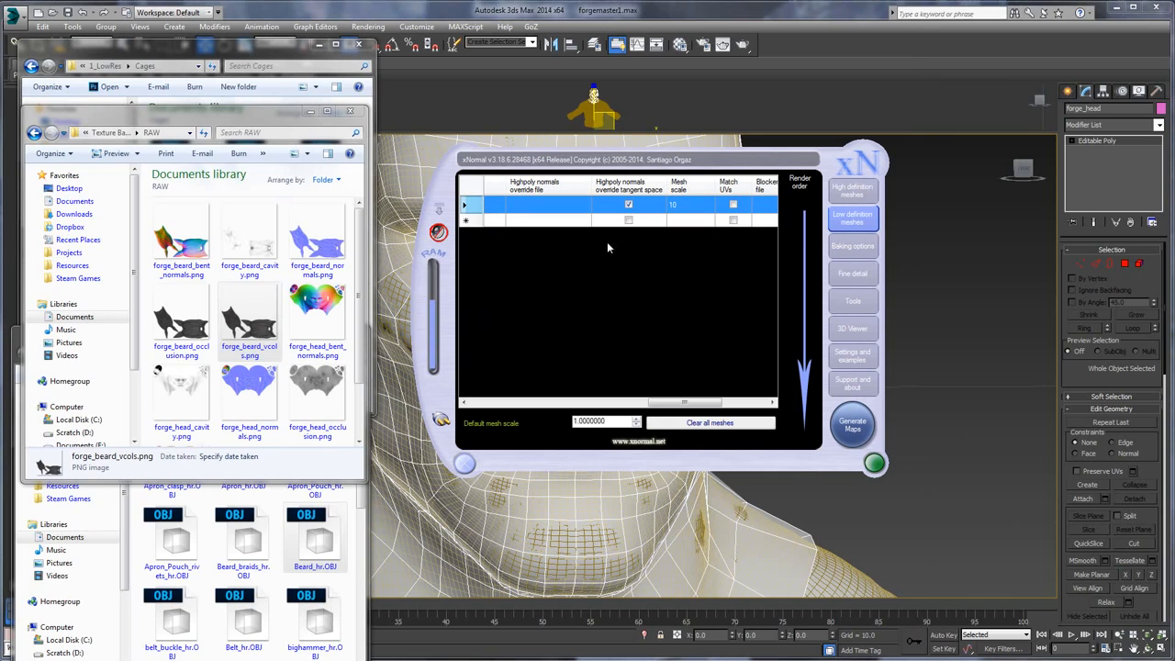
{"action": "left_click_drag", "start_coordinate": [652, 401], "coordinate": [469, 413]}
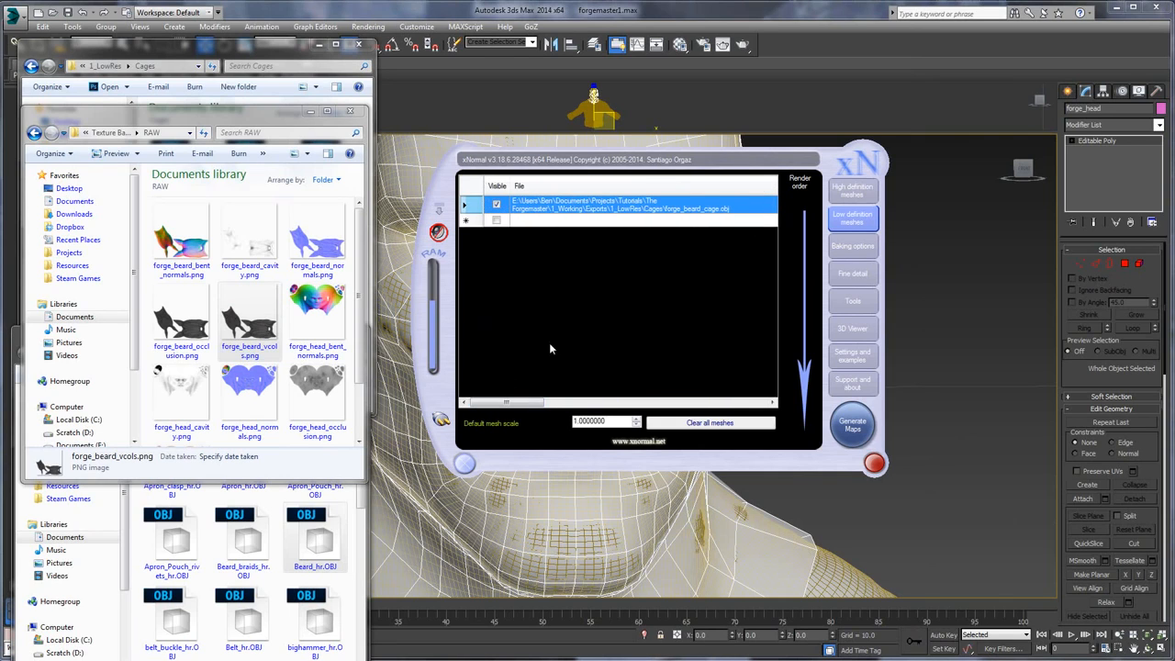
{"action": "right_click", "coordinate": [576, 209]}
{"action": "left_click", "coordinate": [747, 405]}
{"action": "left_click", "coordinate": [709, 422]}
{"action": "left_click", "coordinate": [852, 191]}
{"action": "left_click", "coordinate": [716, 420]}
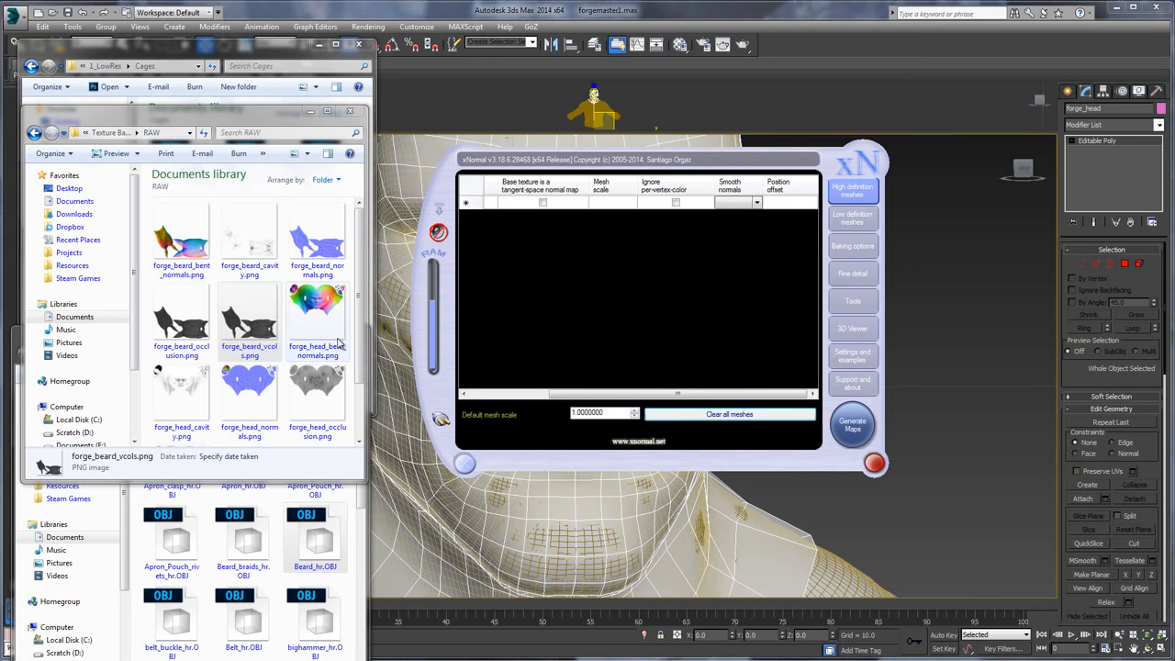
{"action": "left_click", "coordinate": [315, 542]}
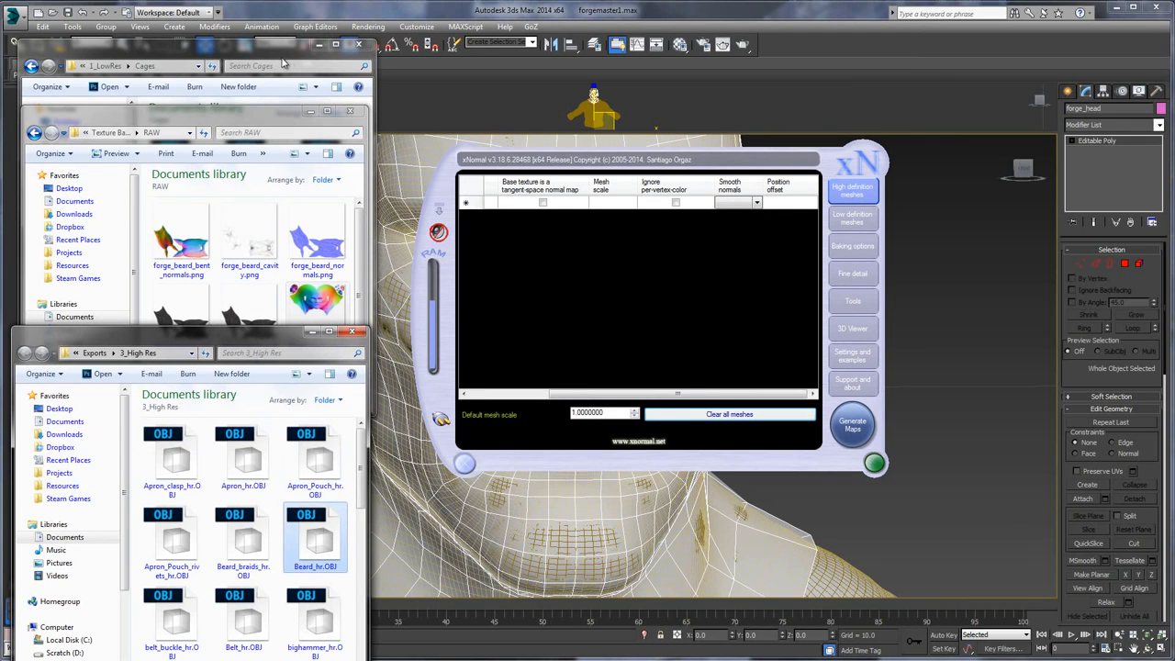
{"action": "left_click", "coordinate": [220, 75]}
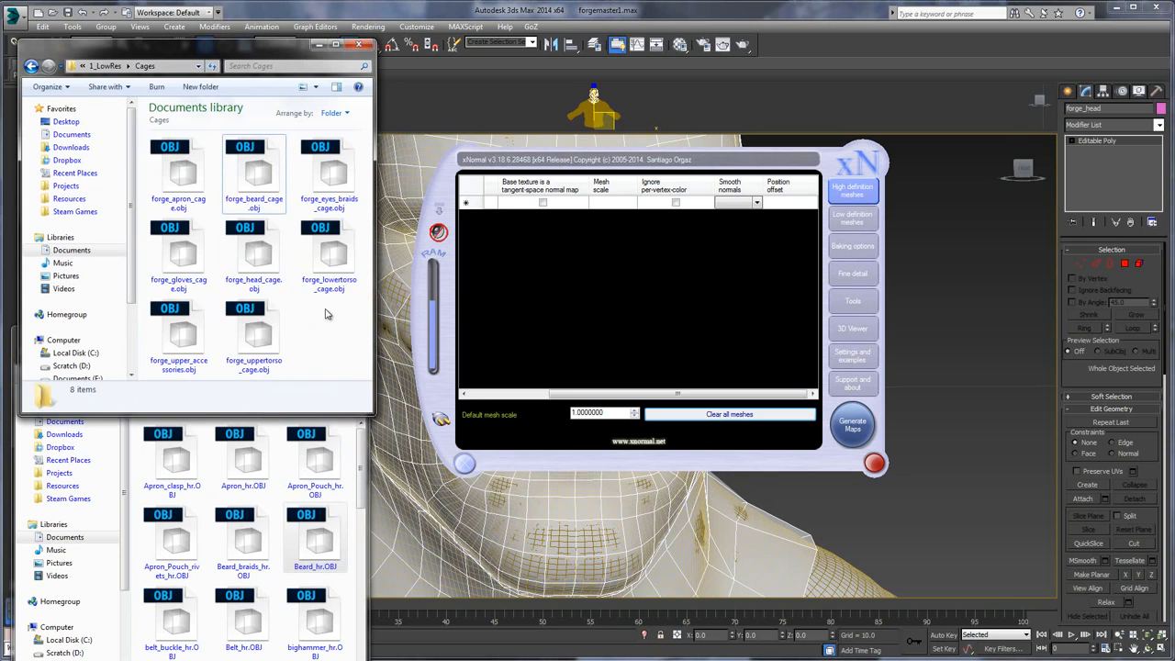
{"action": "left_click", "coordinate": [330, 170]}
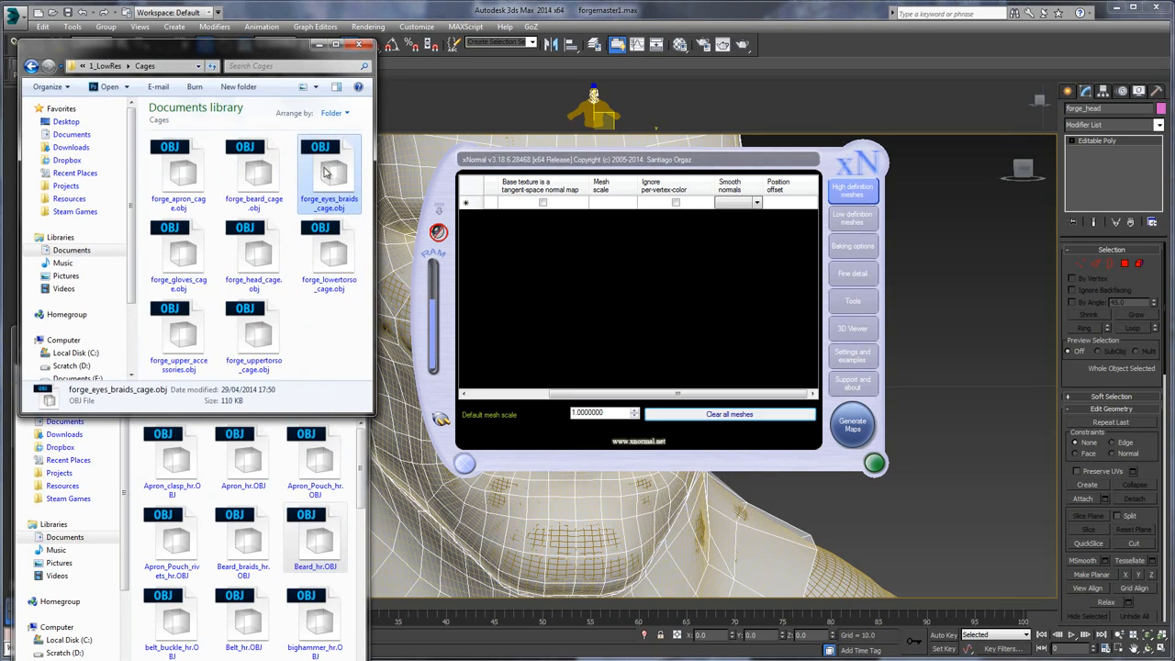
{"action": "left_click_drag", "start_coordinate": [325, 173], "coordinate": [530, 211]}
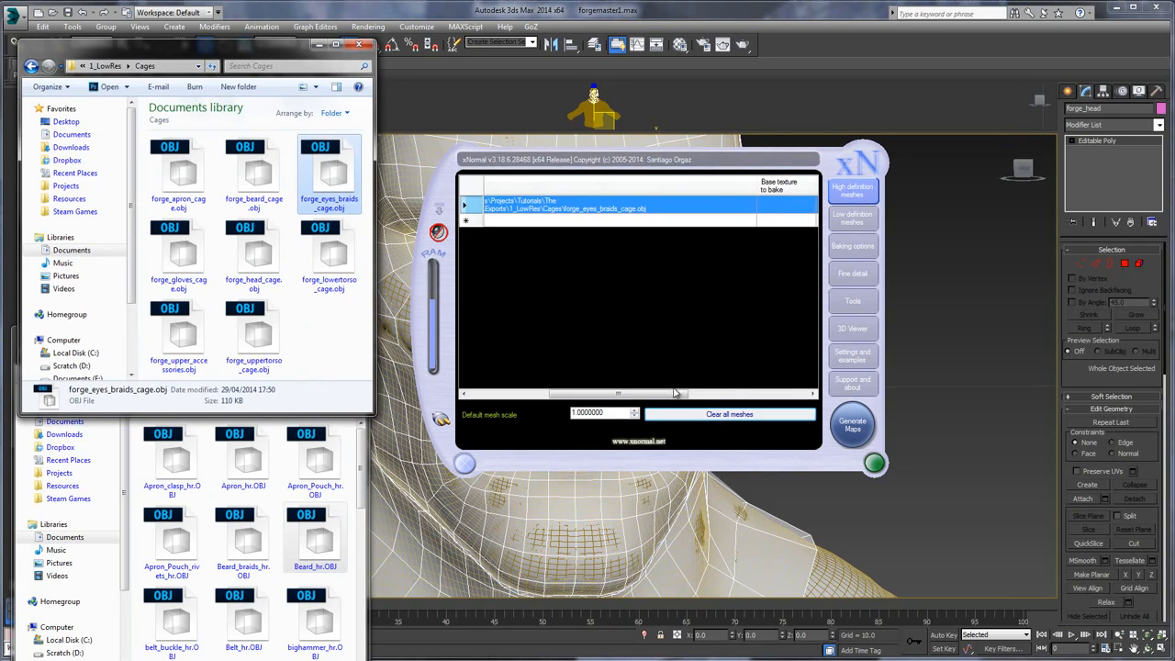
{"action": "left_click_drag", "start_coordinate": [675, 393], "coordinate": [800, 405]}
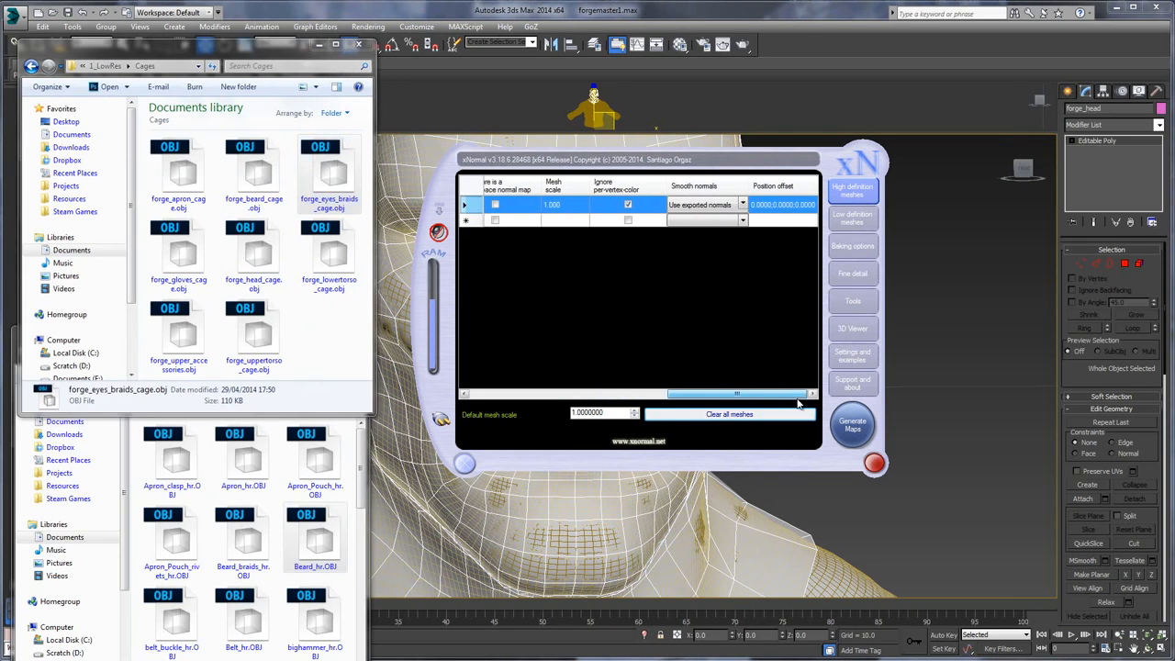
{"action": "double_click", "coordinate": [553, 206]}
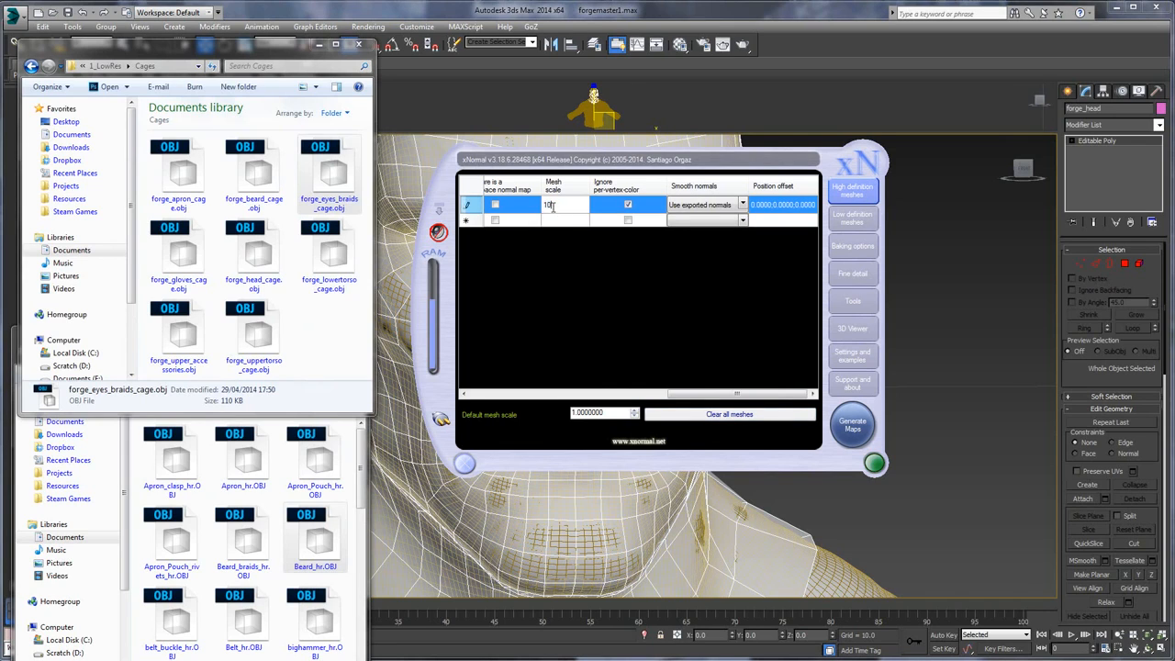
{"action": "key", "text": "Return"}
{"action": "left_click", "coordinate": [837, 221]}
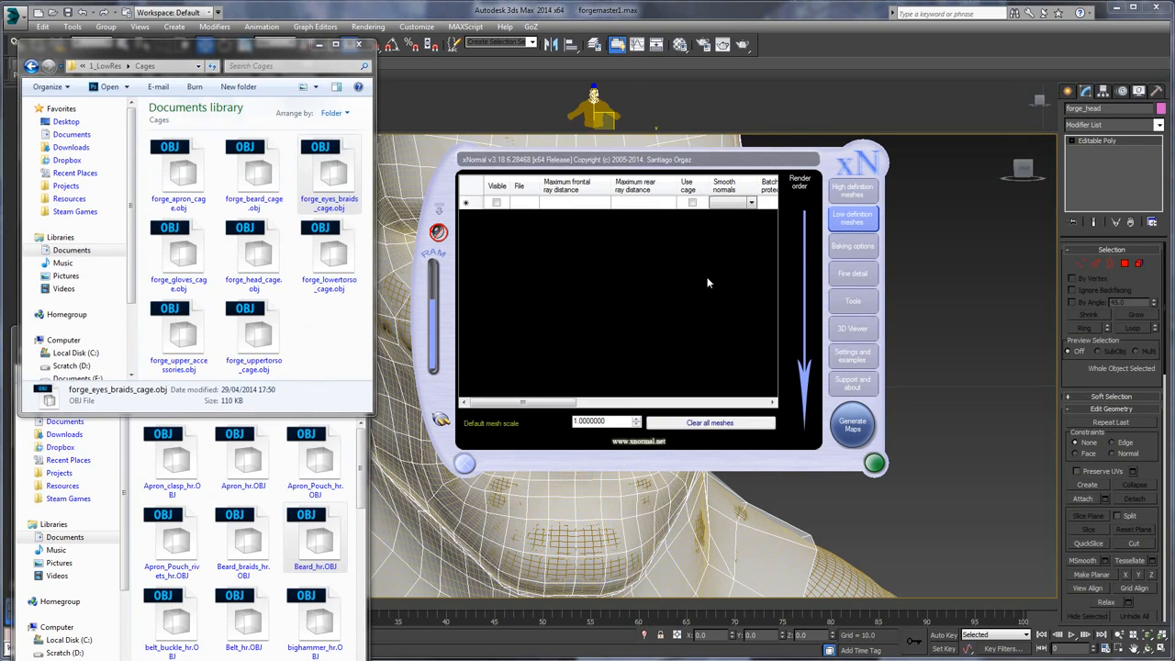
{"action": "left_click", "coordinate": [852, 194]}
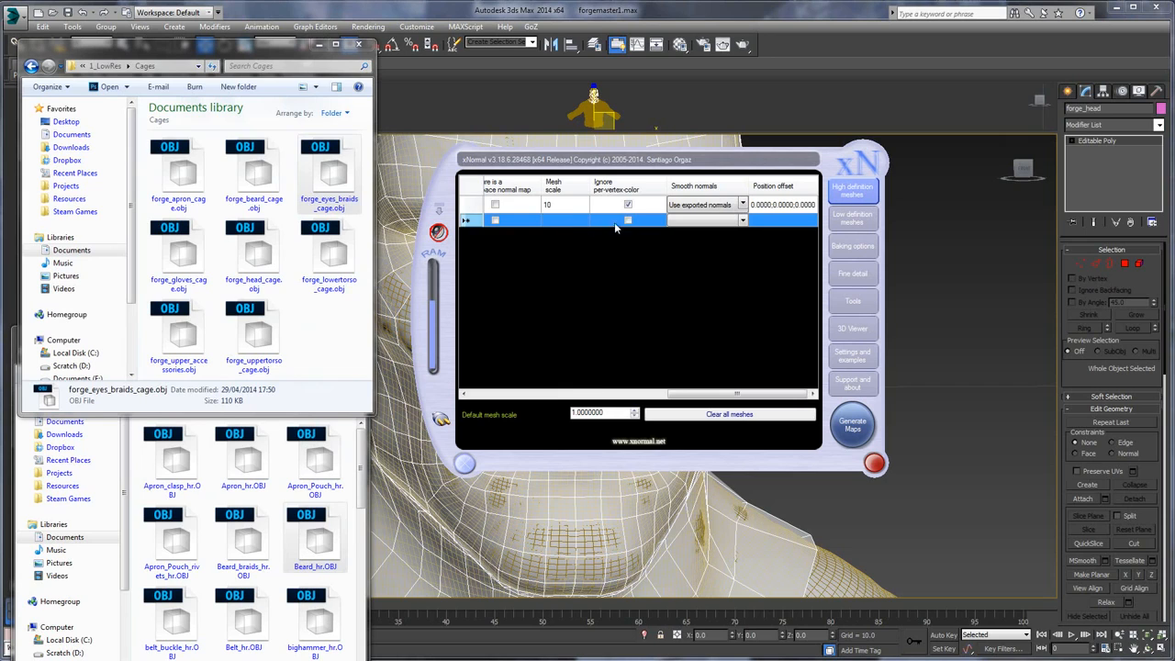
{"action": "left_click", "coordinate": [570, 204]}
- Add forge_eyes_braids_cage.obj from the Cages folder to the low definition meshes and set its mesh scale to 10
{"action": "left_click", "coordinate": [853, 218]}
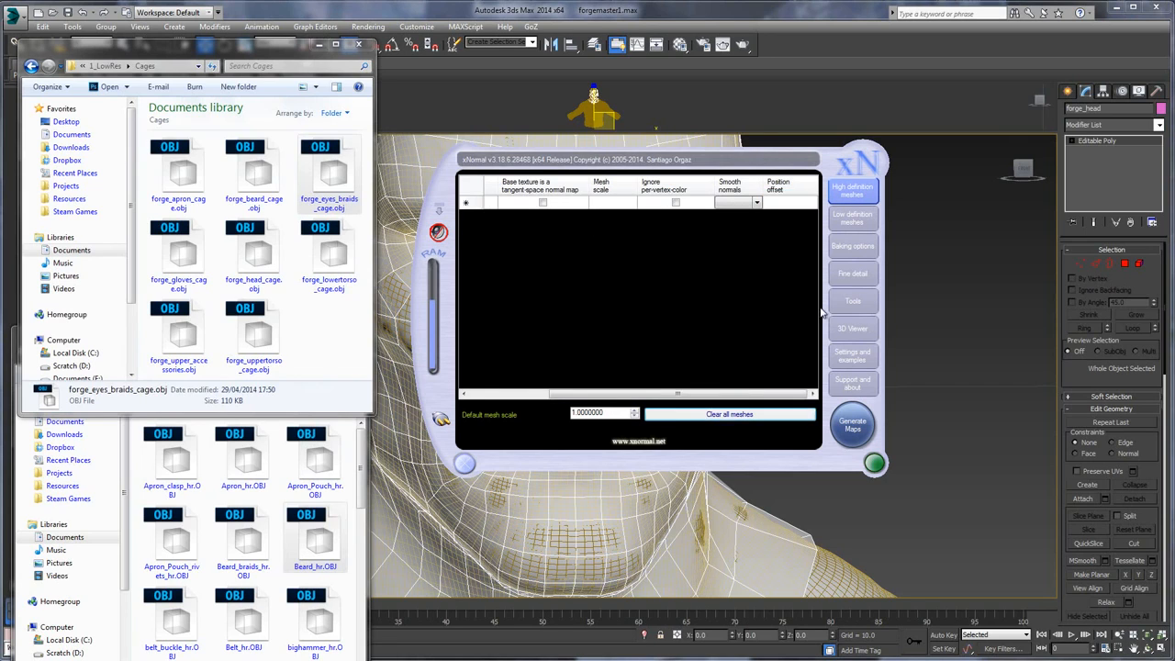
{"action": "left_click_drag", "start_coordinate": [322, 174], "coordinate": [560, 209]}
{"action": "left_click_drag", "start_coordinate": [535, 406], "coordinate": [734, 407]}
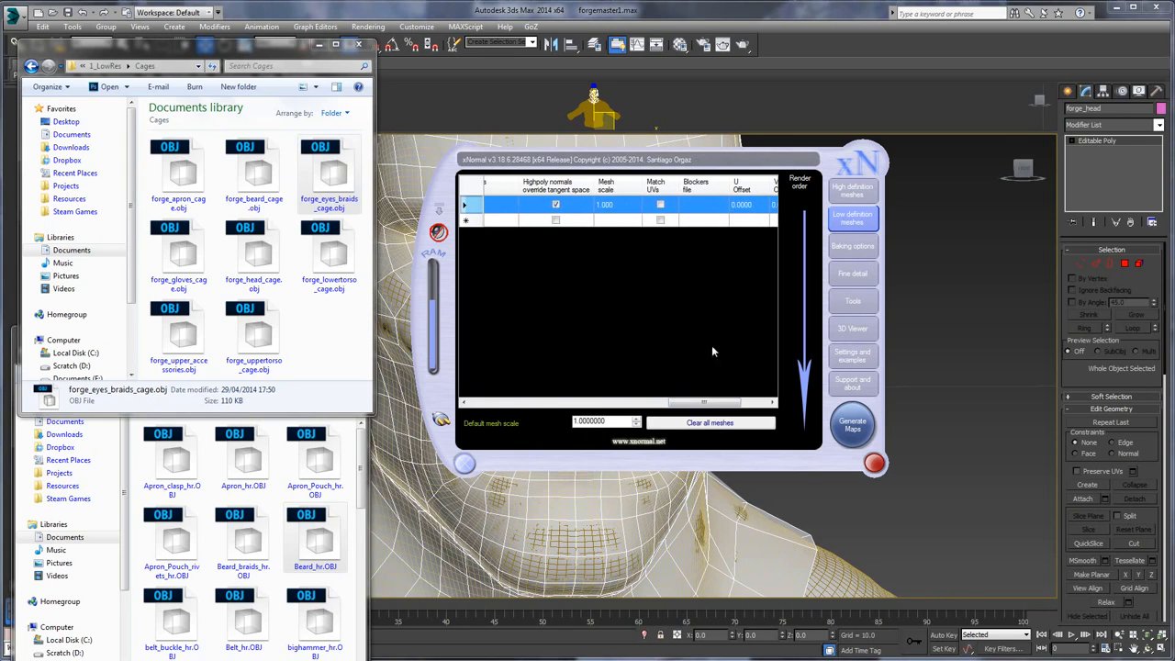
{"action": "left_click", "coordinate": [606, 205]}
{"action": "key", "text": "Return"}
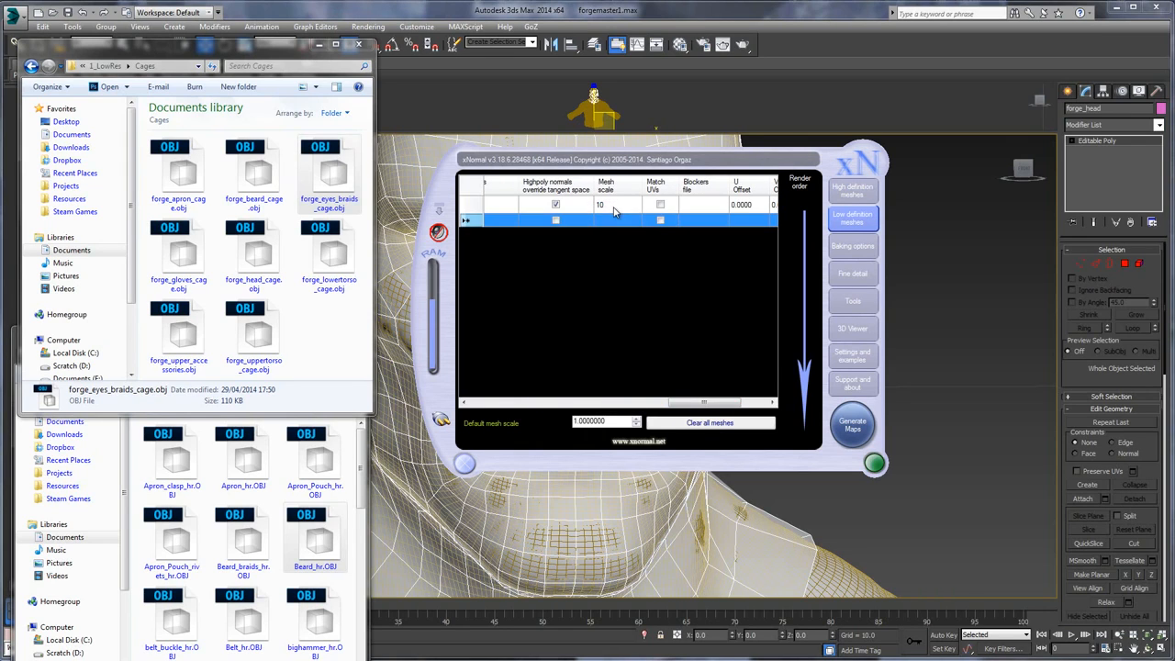
- Add Eyes_hr.OBJ from the 3_High Res folder to the high definition meshes
{"action": "left_click", "coordinate": [851, 198]}
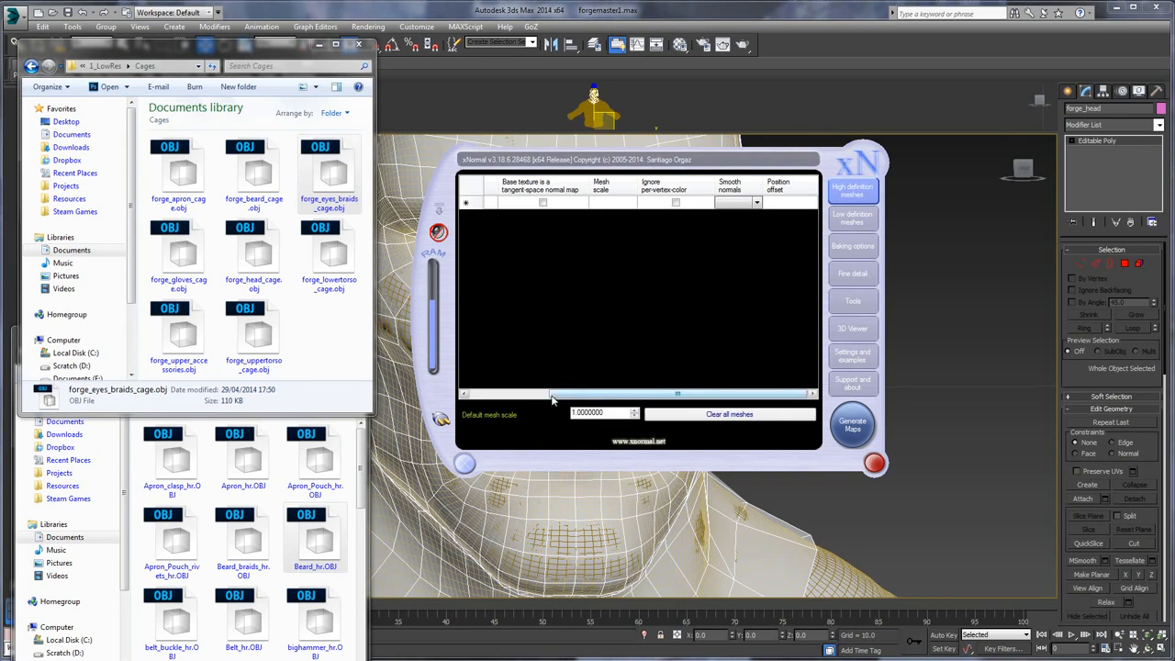
{"action": "left_click_drag", "start_coordinate": [557, 401], "coordinate": [473, 401]}
{"action": "left_click", "coordinate": [311, 466]}
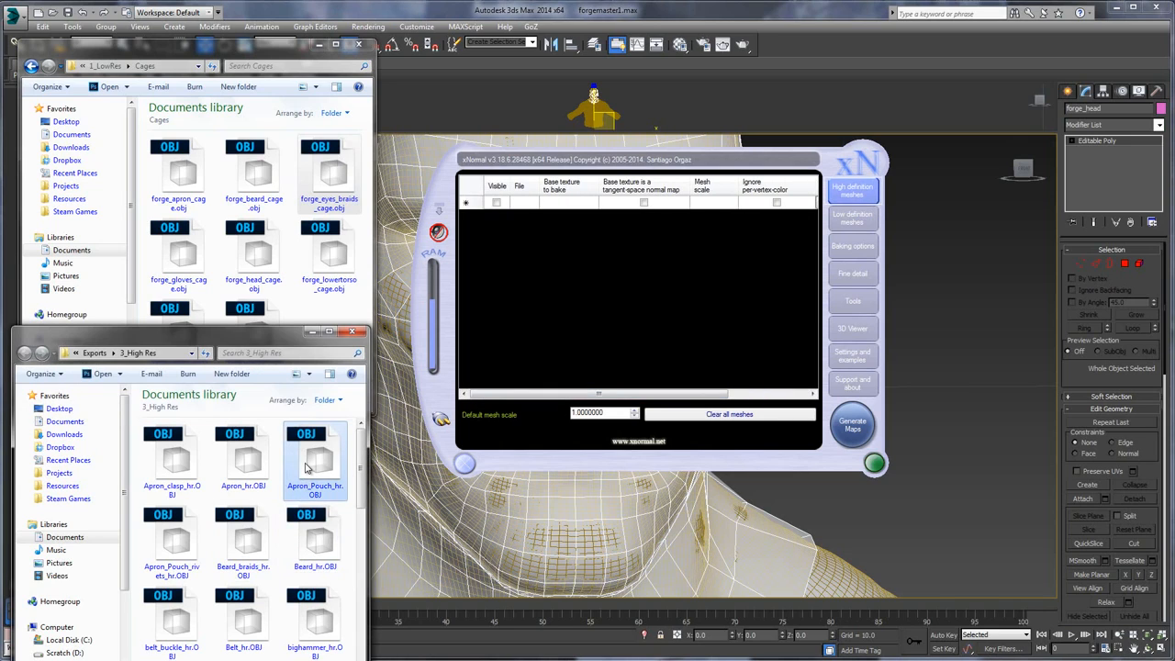
{"action": "scroll", "coordinate": [339, 519], "scroll_direction": "down", "scroll_amount": 2}
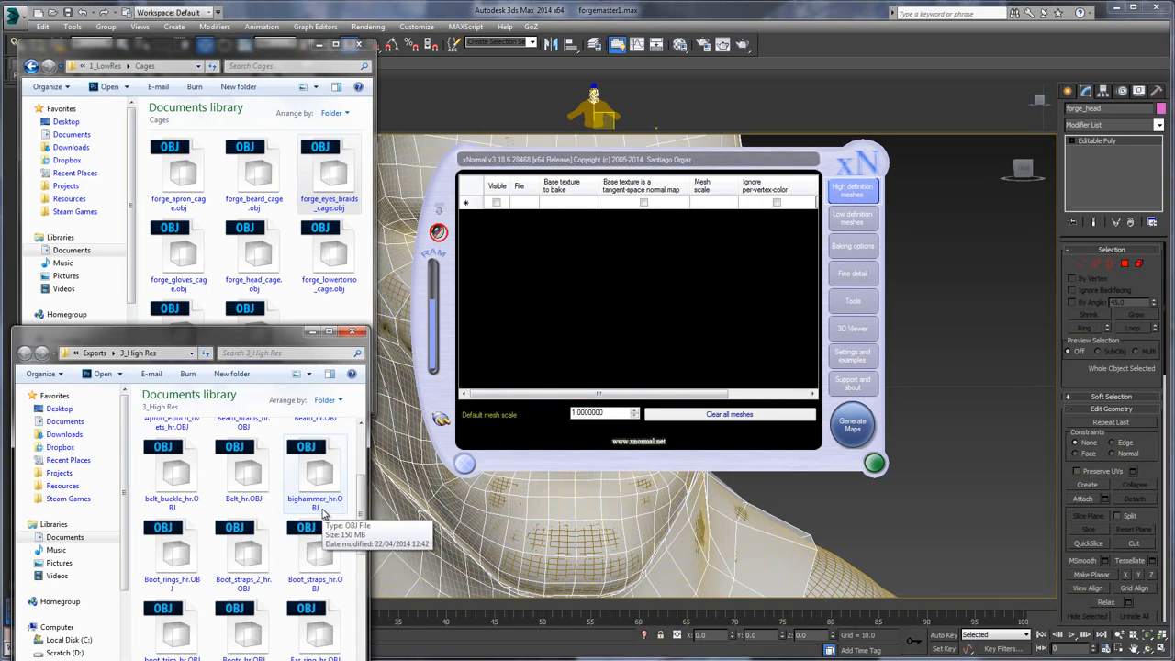
{"action": "left_click", "coordinate": [317, 611]}
{"action": "scroll", "coordinate": [323, 601], "scroll_direction": "down", "scroll_amount": 2}
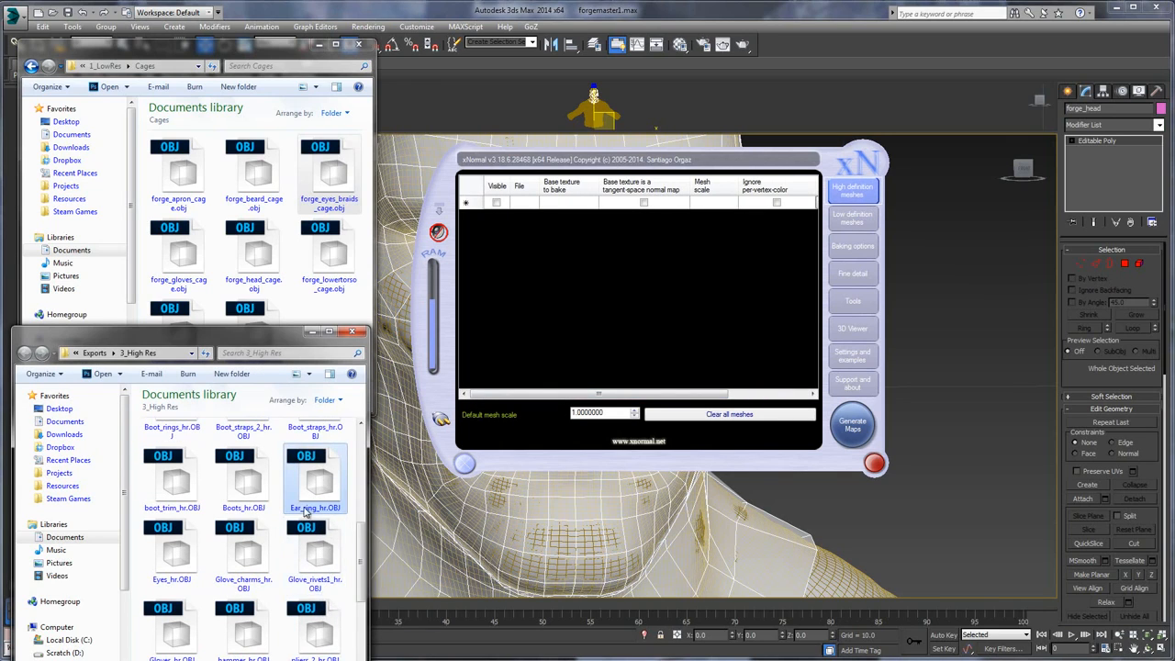
{"action": "mouse_move", "coordinate": [360, 562]}
{"action": "left_mouse_down"}
{"action": "mouse_move", "coordinate": [361, 534]}
{"action": "mouse_move", "coordinate": [371, 576]}
{"action": "left_mouse_up"}
{"action": "left_click", "coordinate": [174, 510]}
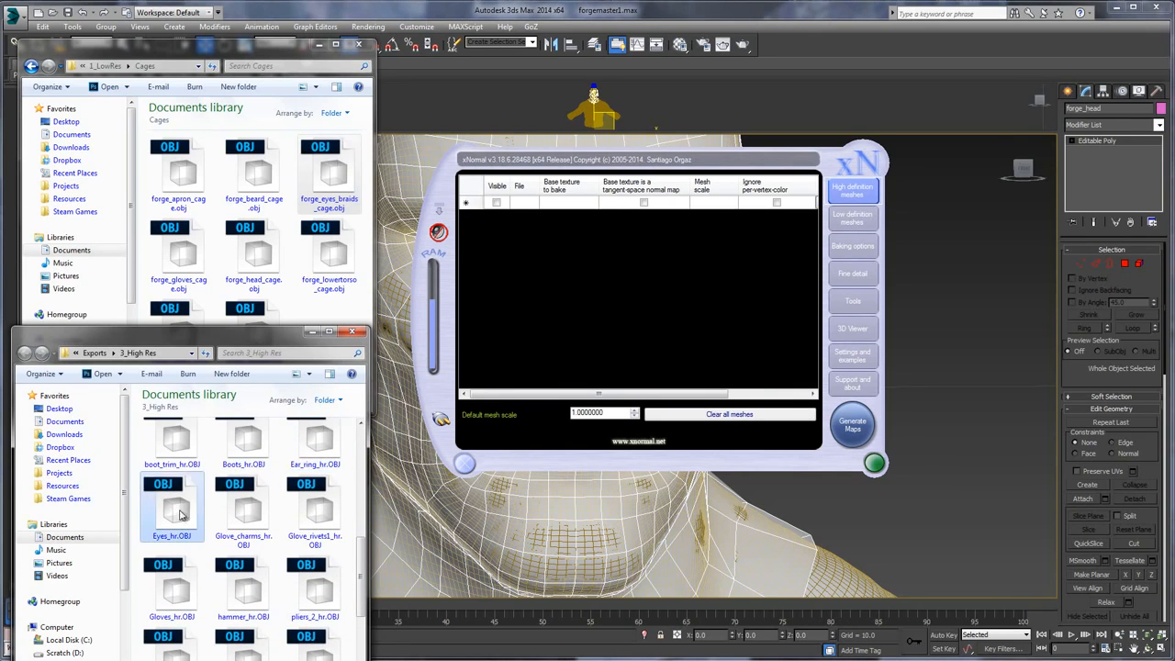
{"action": "left_click_drag", "start_coordinate": [597, 206], "coordinate": [594, 215]}
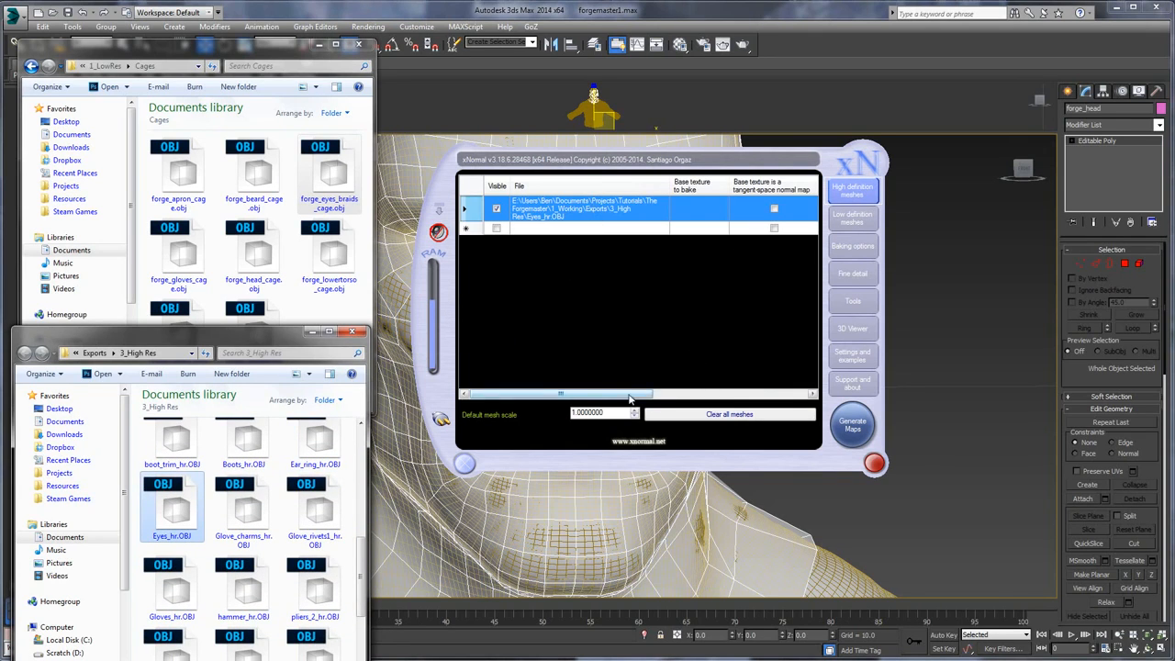
{"action": "left_click", "coordinate": [655, 394]}
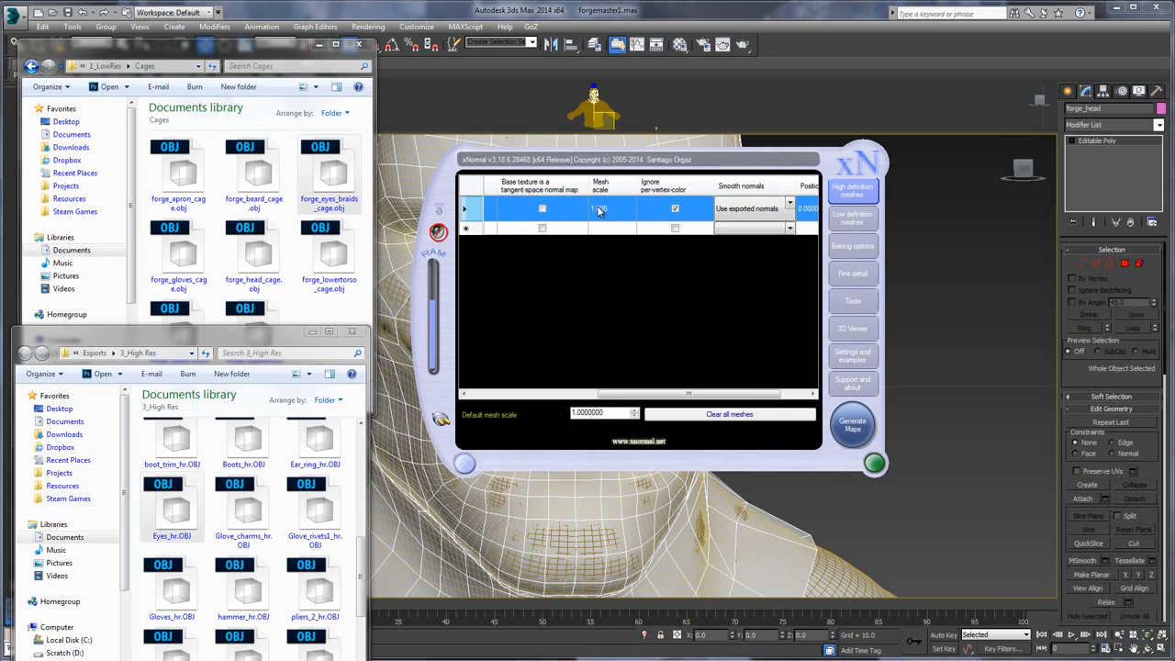
- Set the mesh scale of Eyes_hr.OBJ to 10 in the high definition meshes
{"action": "double_click", "coordinate": [599, 209]}
{"action": "type", "text": "10"}
{"action": "key", "text": "Return"}
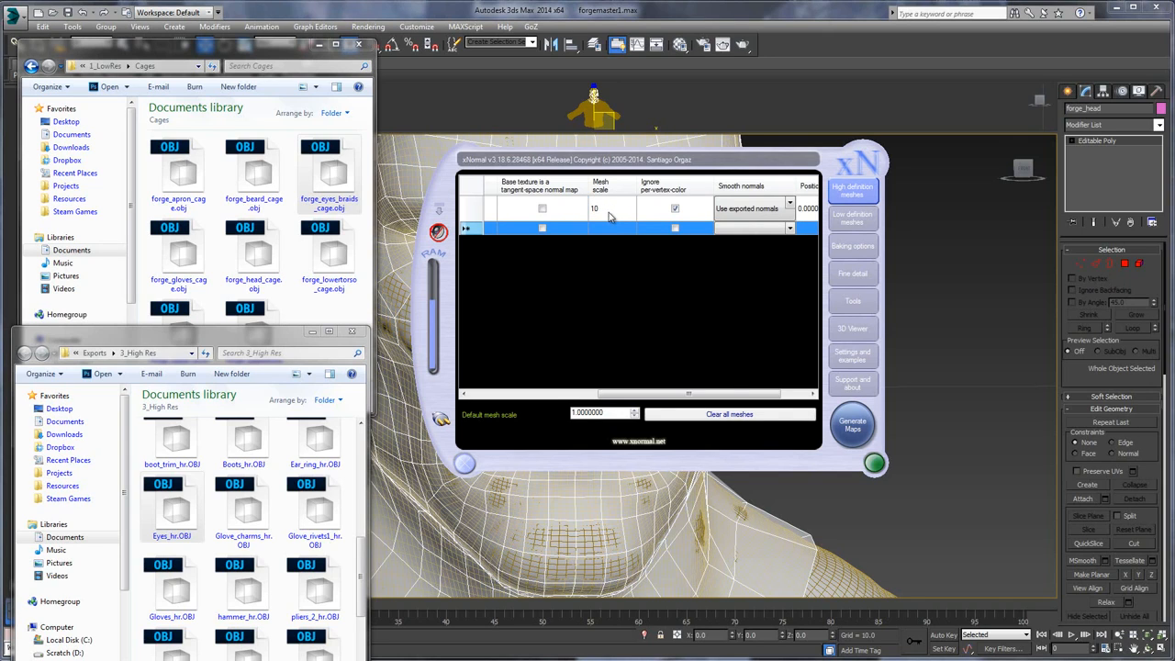
- Add Beard_braids_hr.OBJ from the 3_High Res folder to the high definition meshes and set its mesh scale to 10
{"action": "left_click_drag", "start_coordinate": [357, 555], "coordinate": [373, 474]}
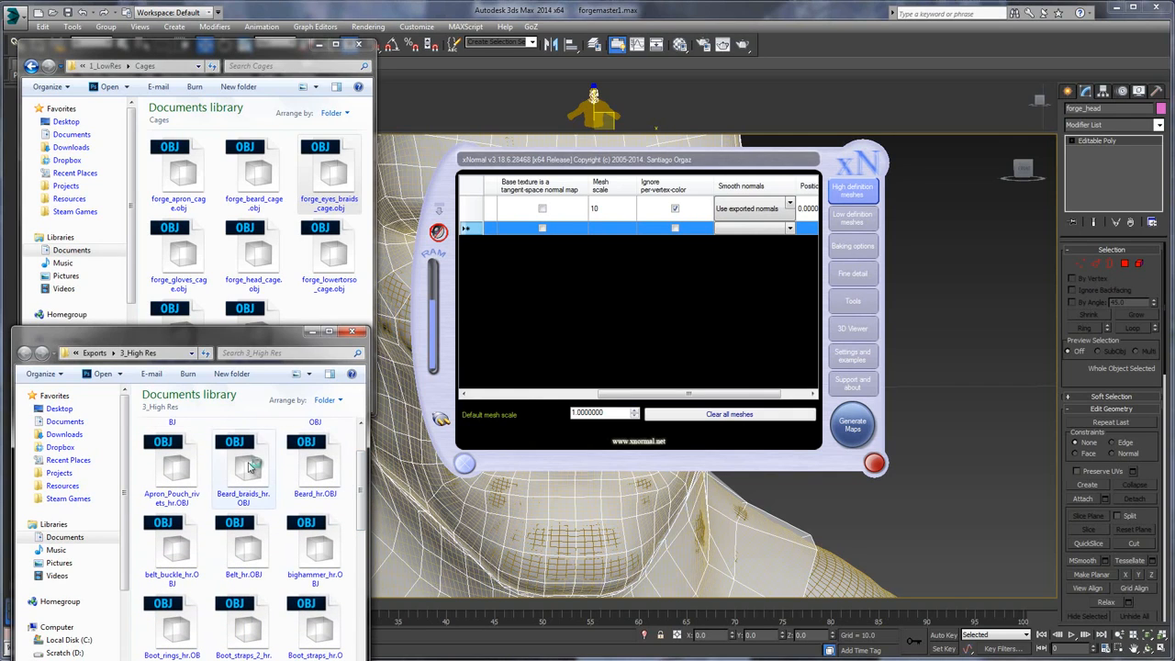
{"action": "left_click_drag", "start_coordinate": [264, 474], "coordinate": [619, 250]}
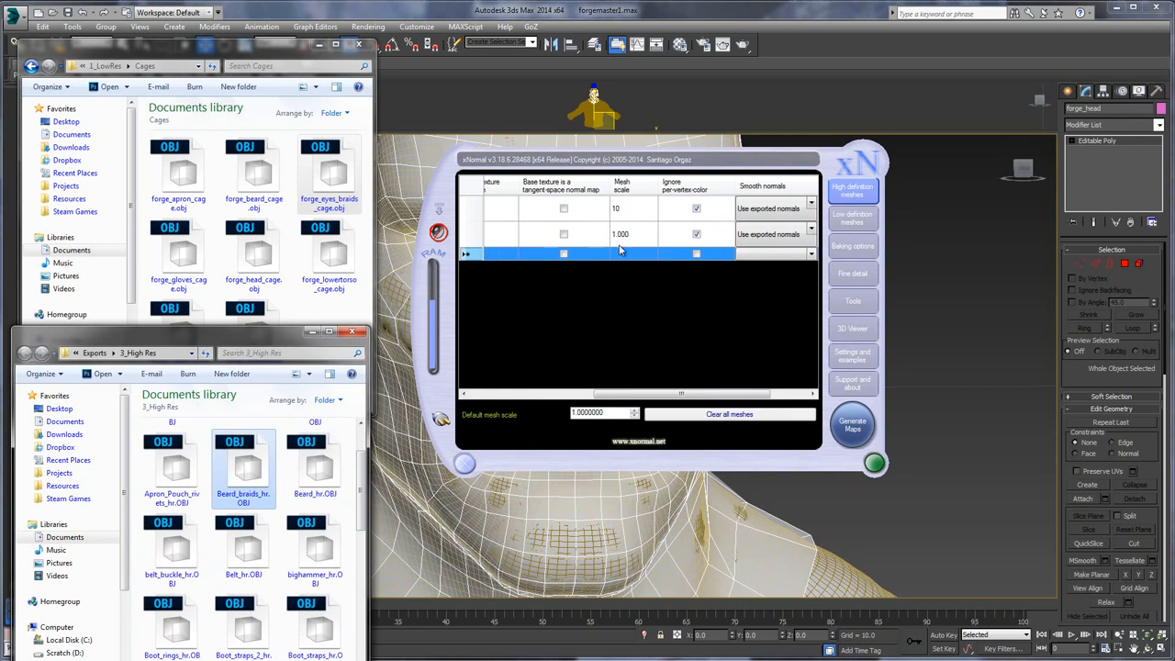
{"action": "left_click", "coordinate": [622, 237]}
{"action": "left_click", "coordinate": [622, 237]}
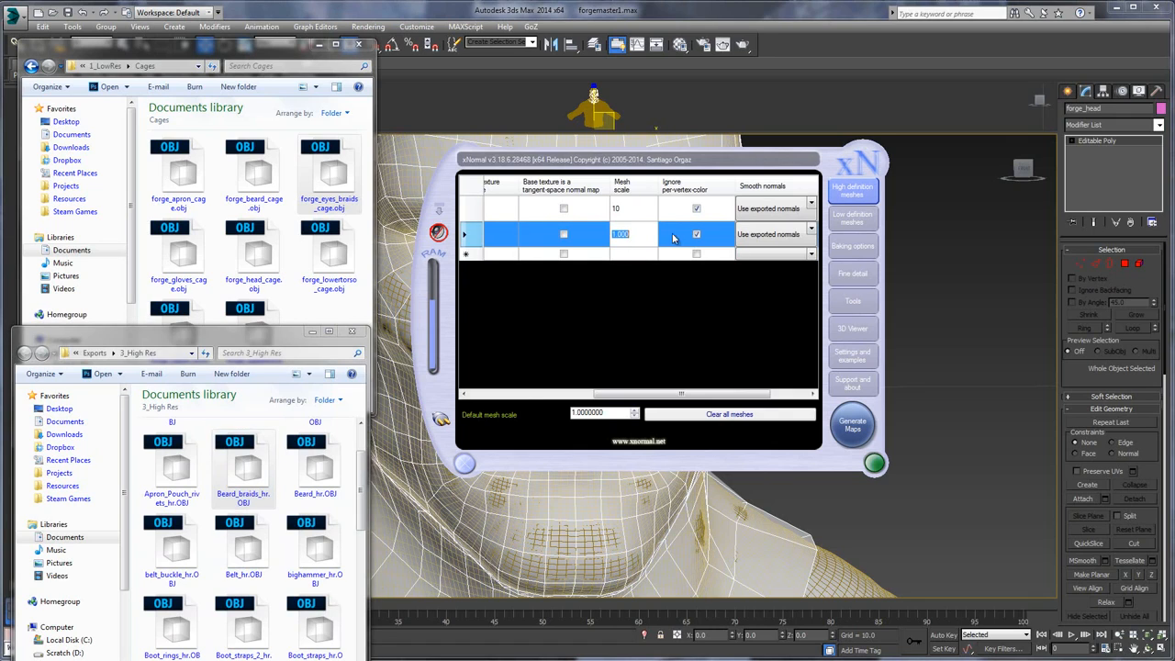
{"action": "type", "text": "10"}
{"action": "key", "text": "Return"}
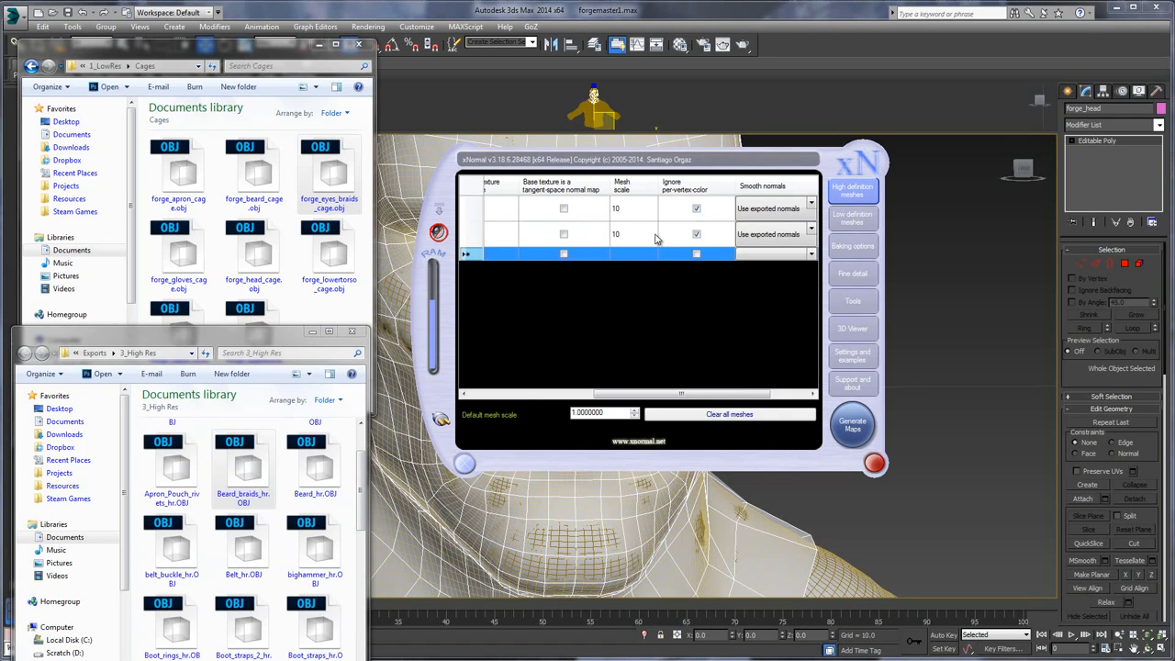
- Turn off Ignore per-vertex-color for both the eyes and the beard braids high definition meshes
{"action": "left_click", "coordinate": [696, 209]}
{"action": "left_click", "coordinate": [698, 235]}
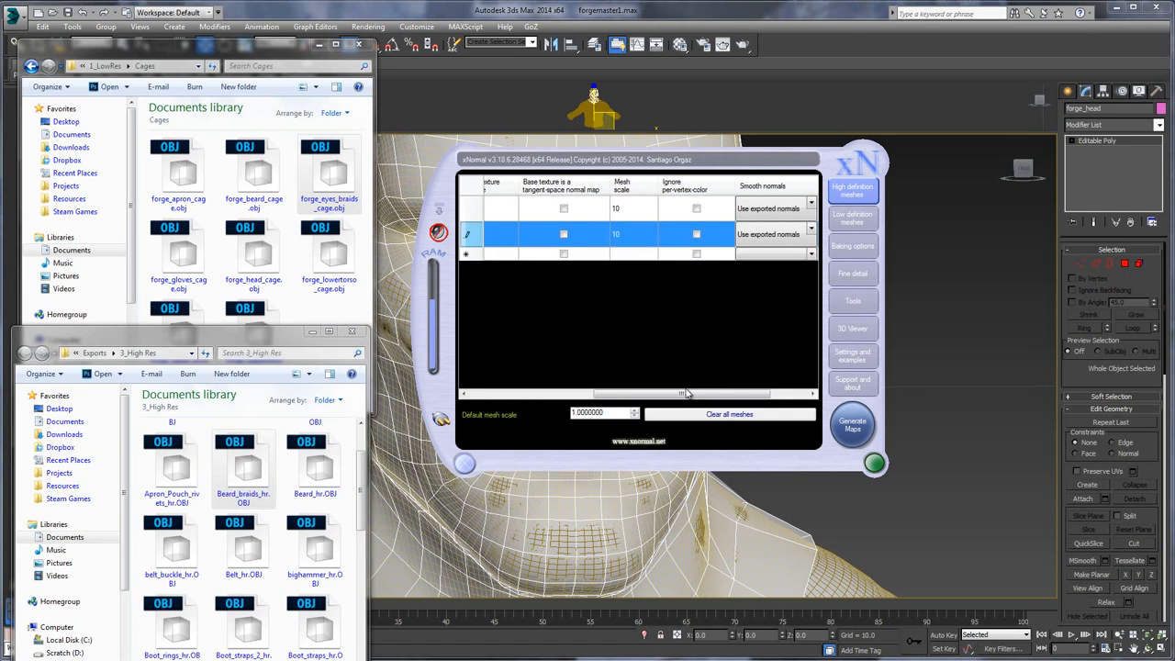
{"action": "left_click_drag", "start_coordinate": [684, 393], "coordinate": [593, 397]}
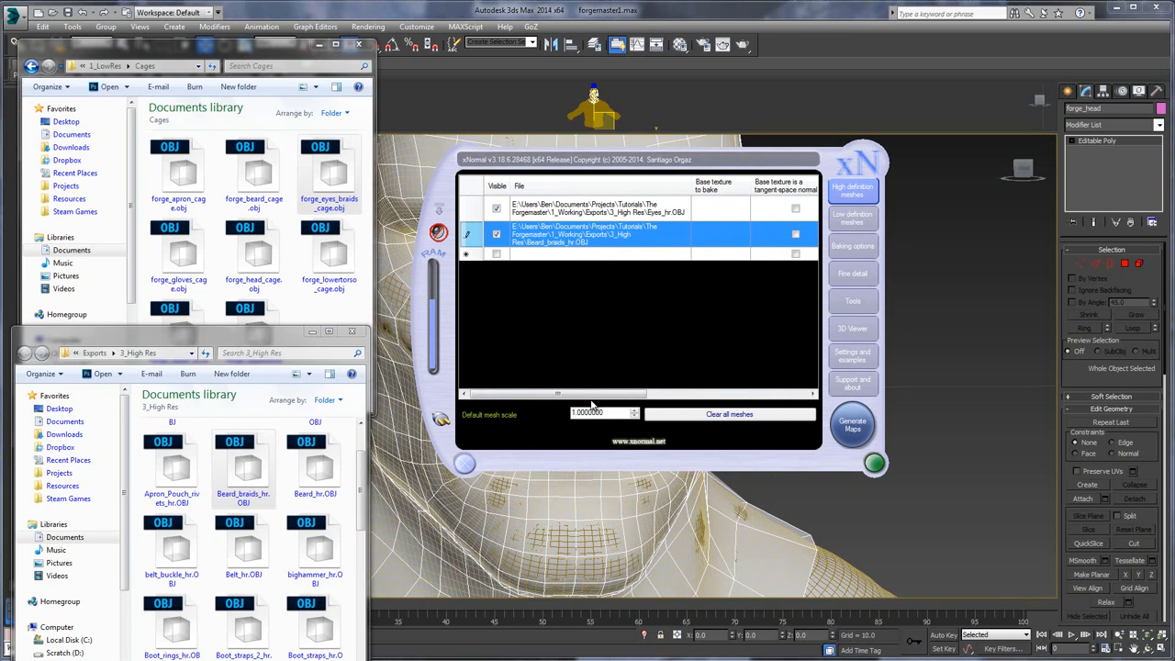
- Check the list of maps to render in the baking options
{"action": "left_click", "coordinate": [853, 309]}
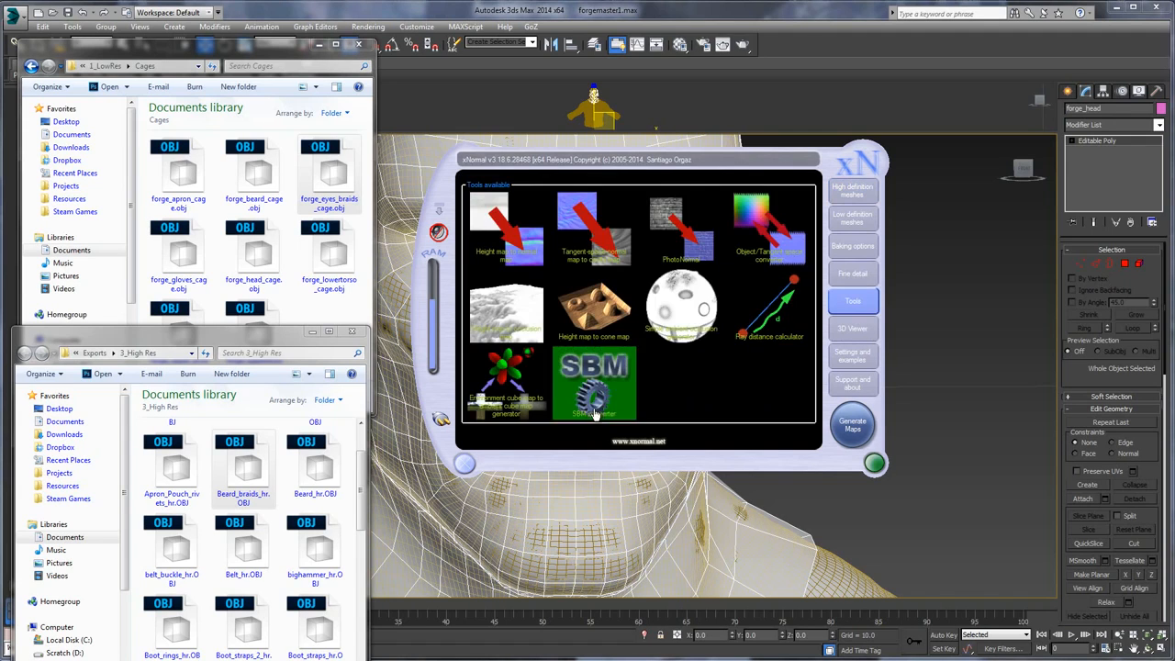
{"action": "left_click", "coordinate": [853, 326]}
{"action": "left_click", "coordinate": [861, 194]}
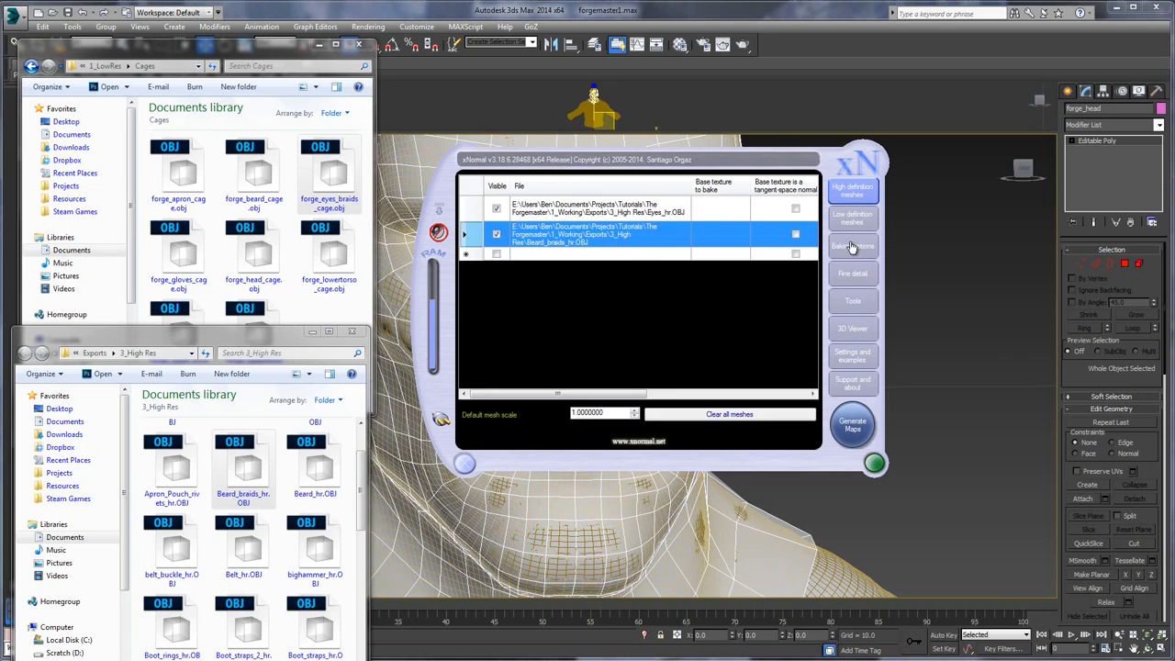
{"action": "left_click", "coordinate": [853, 246]}
{"action": "scroll", "coordinate": [638, 298], "scroll_direction": "up", "scroll_amount": 5}
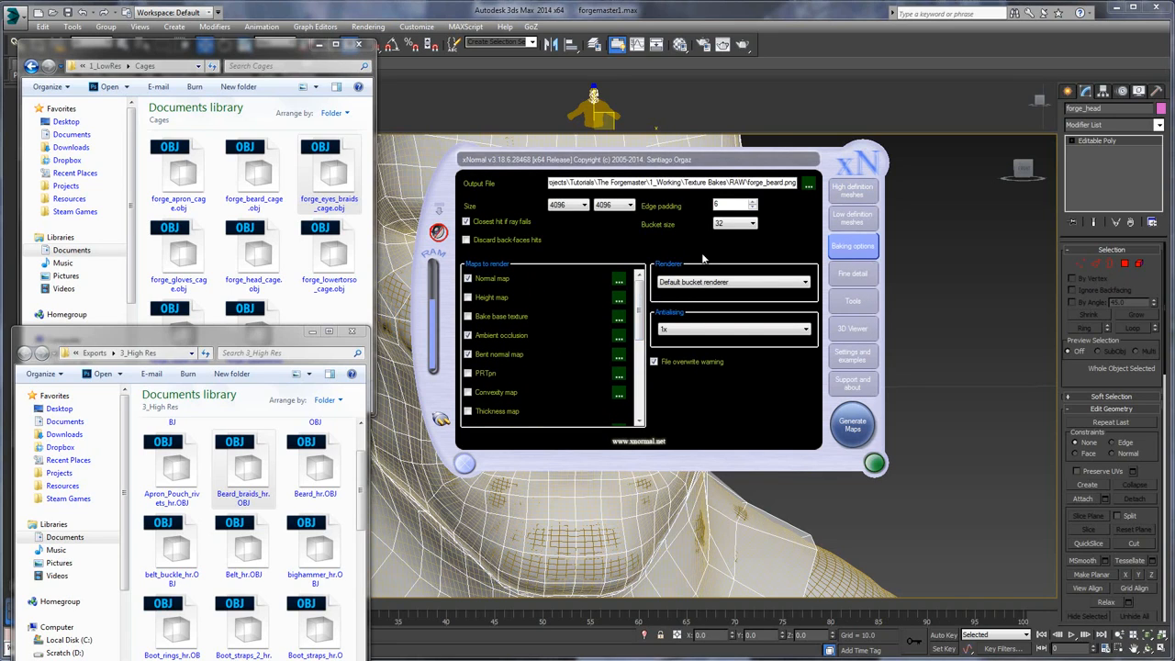
{"action": "left_click_drag", "start_coordinate": [640, 314], "coordinate": [639, 277]}
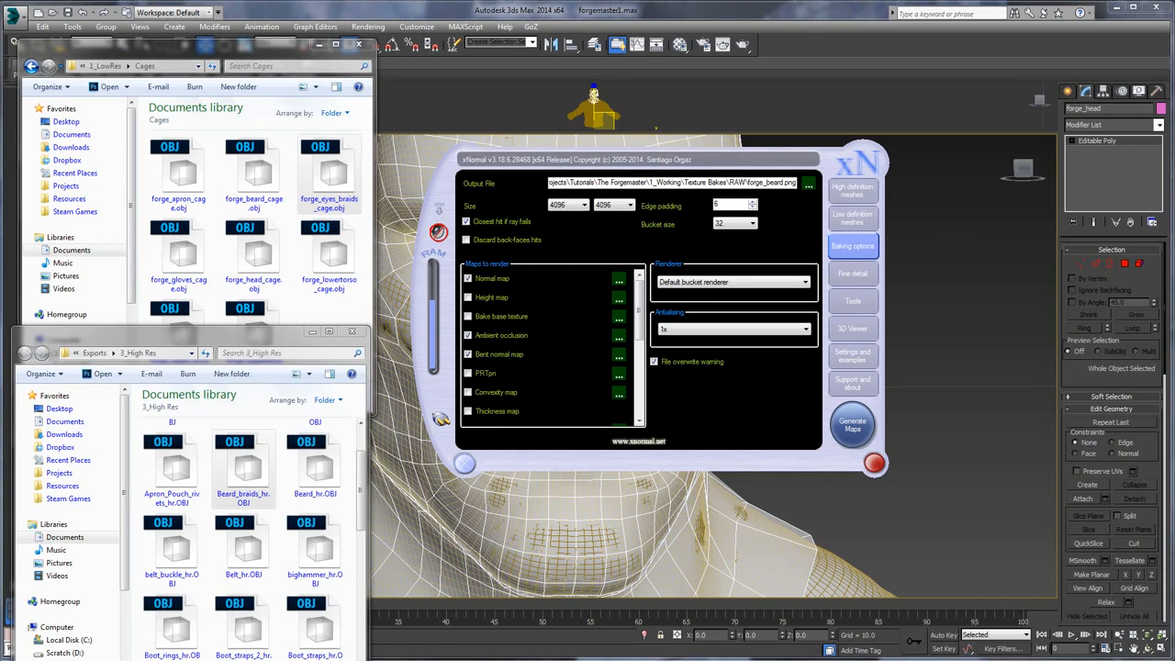
{"action": "left_click", "coordinate": [851, 424]}
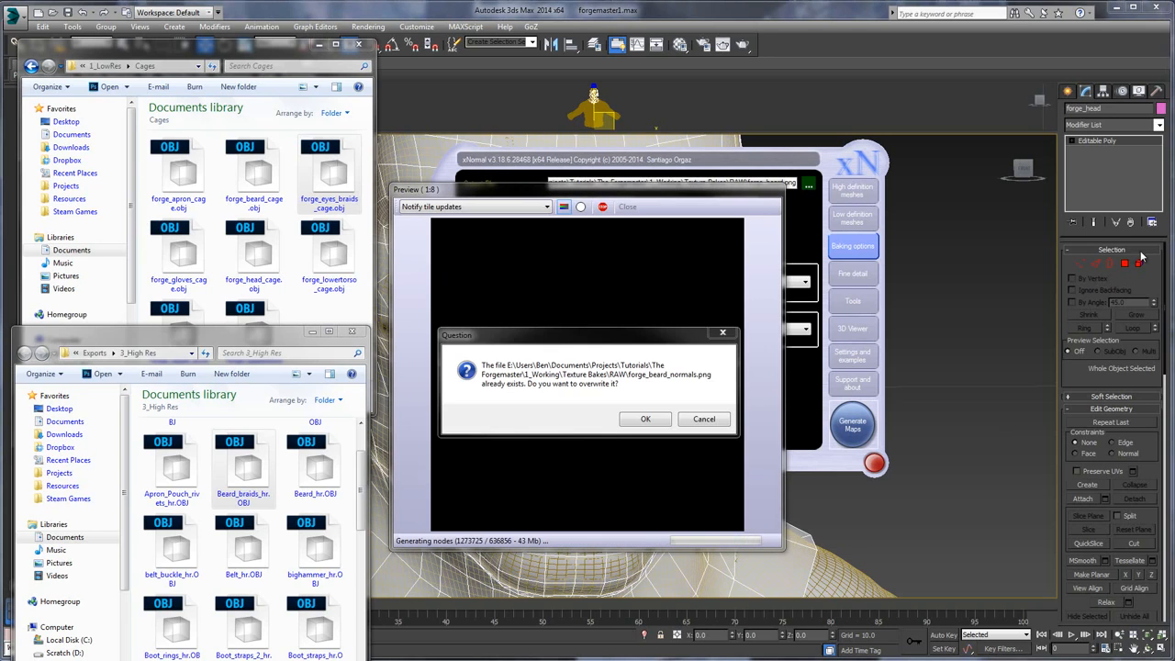
{"action": "left_click", "coordinate": [705, 419]}
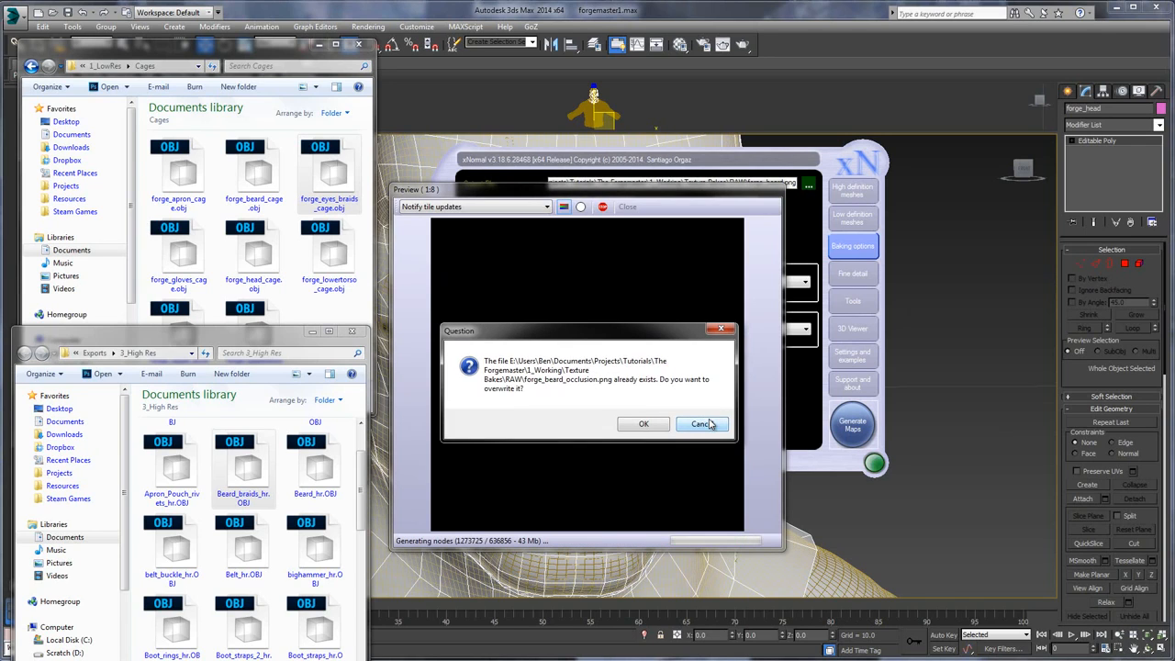
{"action": "left_click", "coordinate": [705, 424]}
{"action": "left_click", "coordinate": [705, 425]}
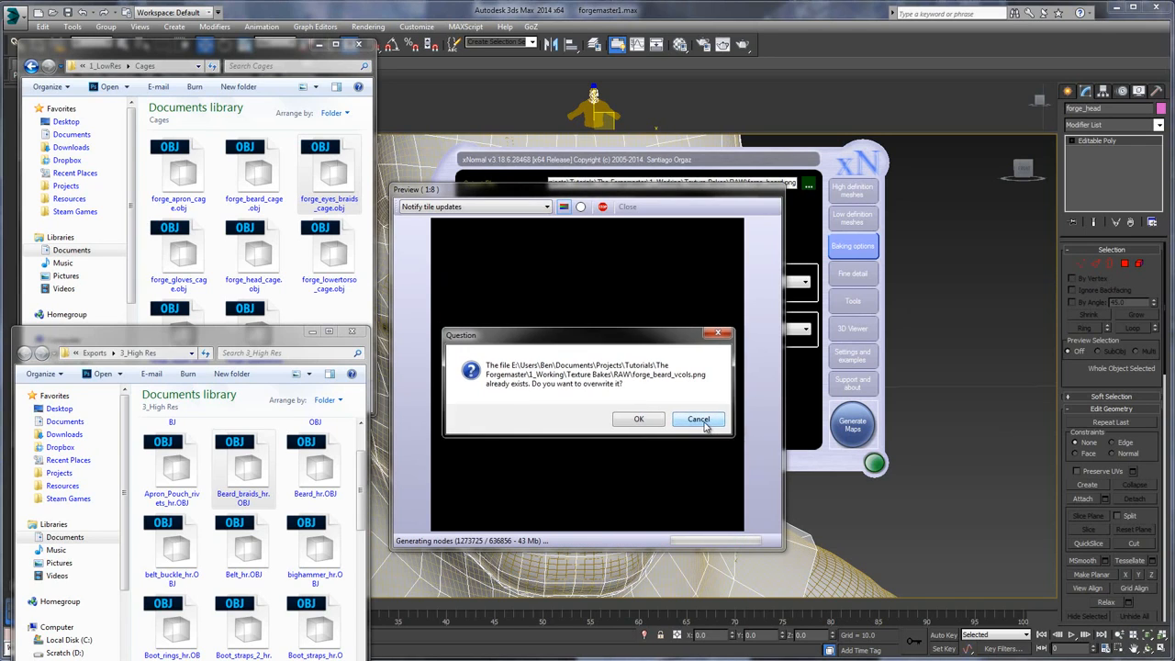
{"action": "left_click", "coordinate": [705, 425]}
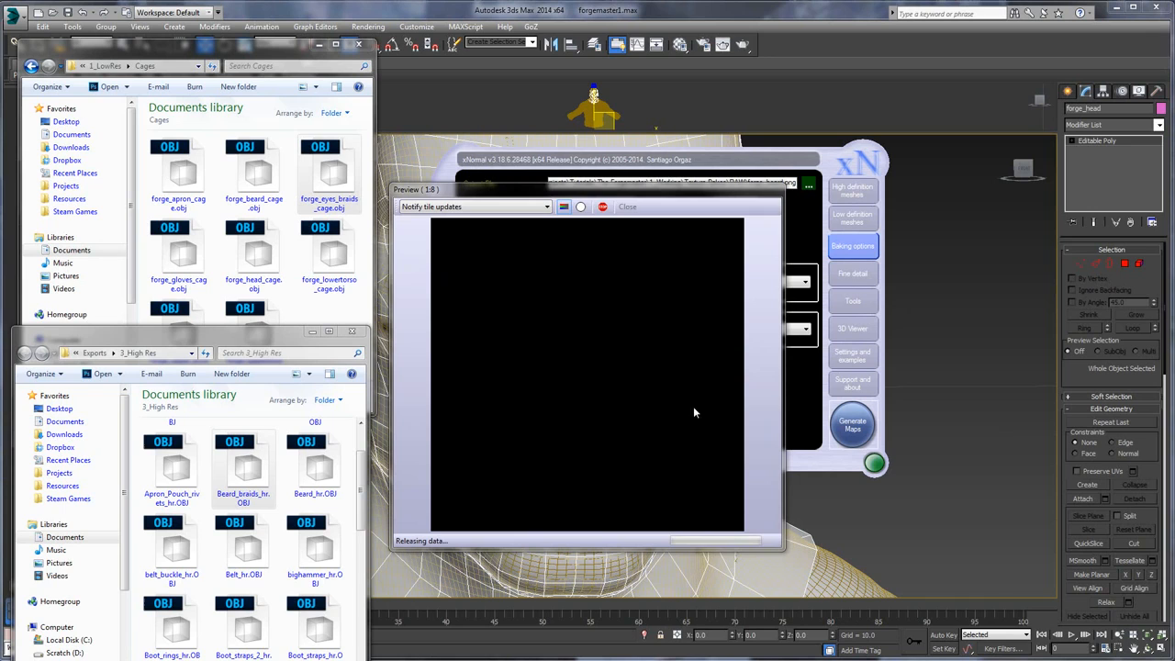
{"action": "left_click", "coordinate": [627, 207]}
- Set the output file to forge_eyes in the RAW folder, then generate the eyes and braids maps and close the preview
{"action": "left_click", "coordinate": [807, 184]}
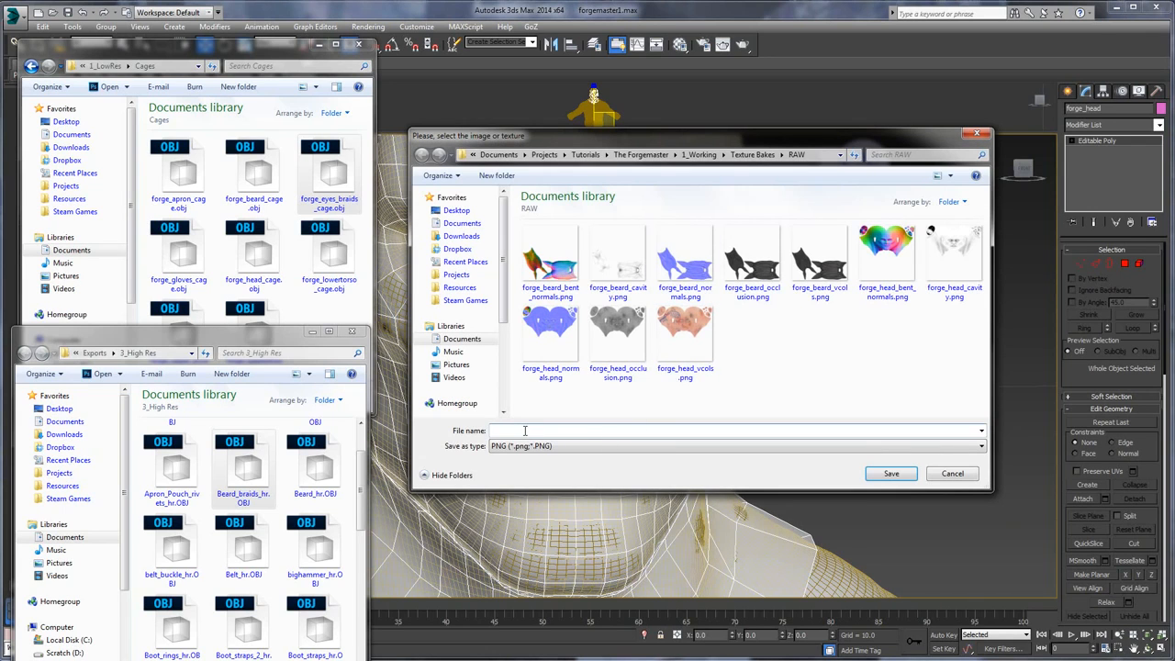
{"action": "type", "text": "forge_"}
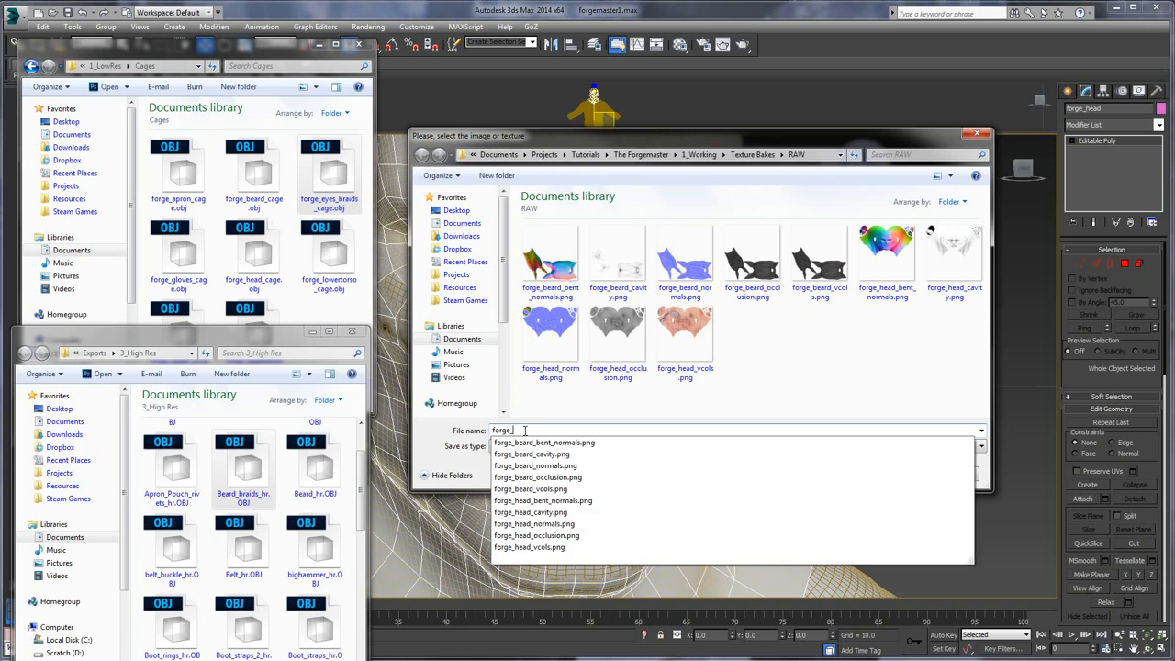
{"action": "type", "text": "ea"}
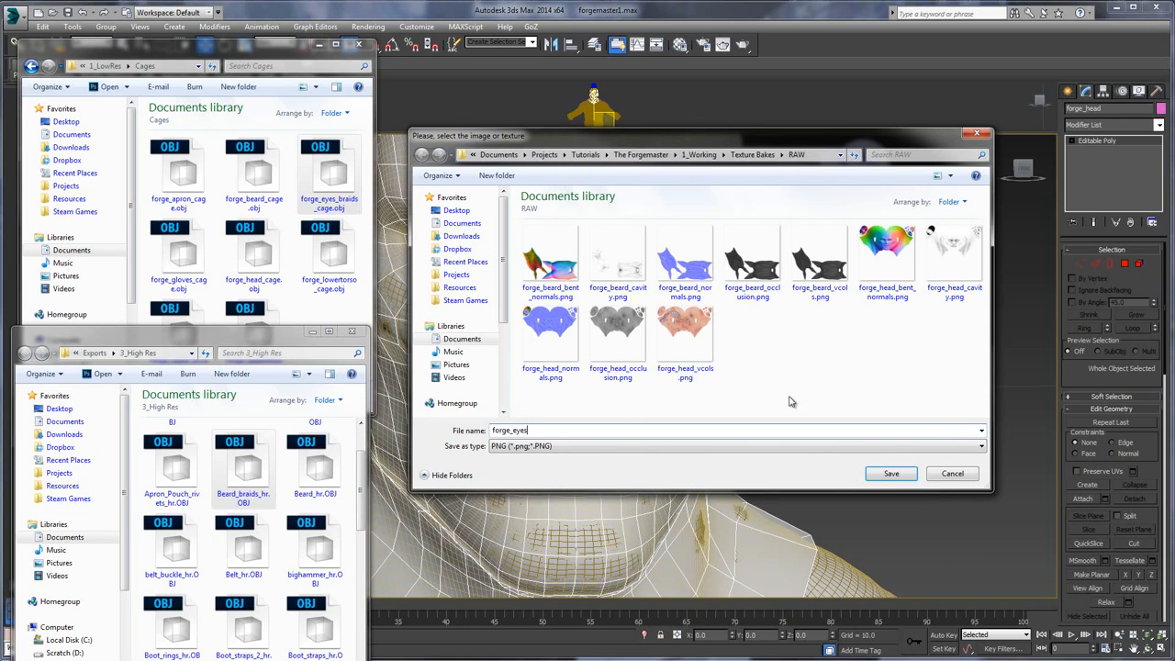
{"action": "left_click", "coordinate": [891, 473]}
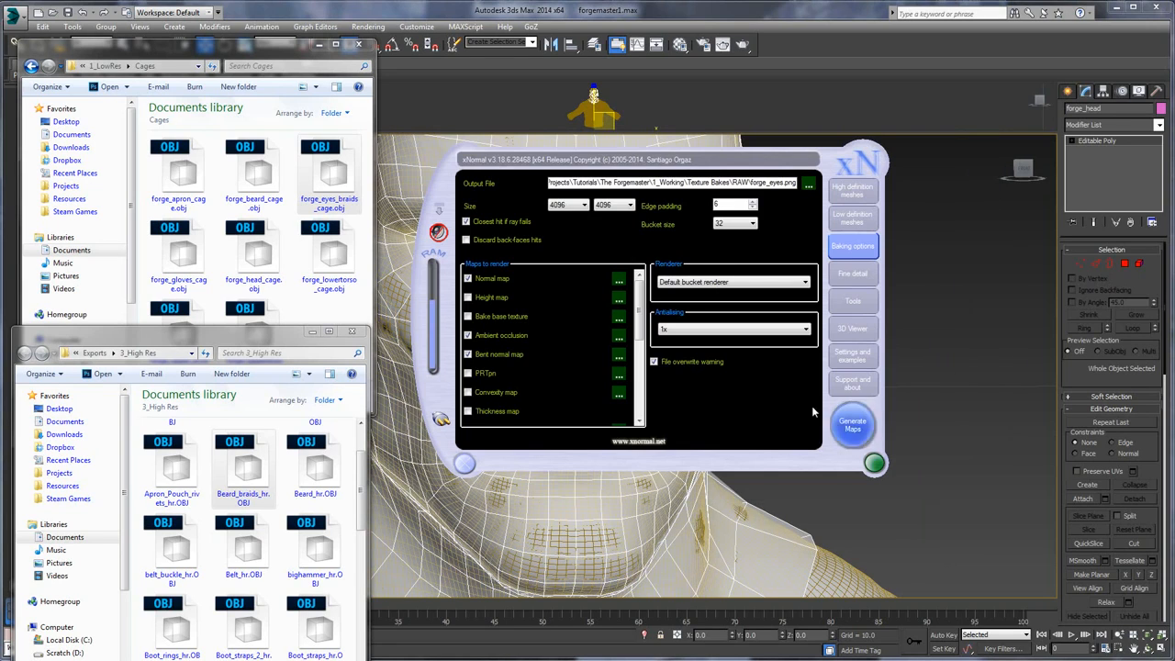
{"action": "left_click", "coordinate": [854, 424]}
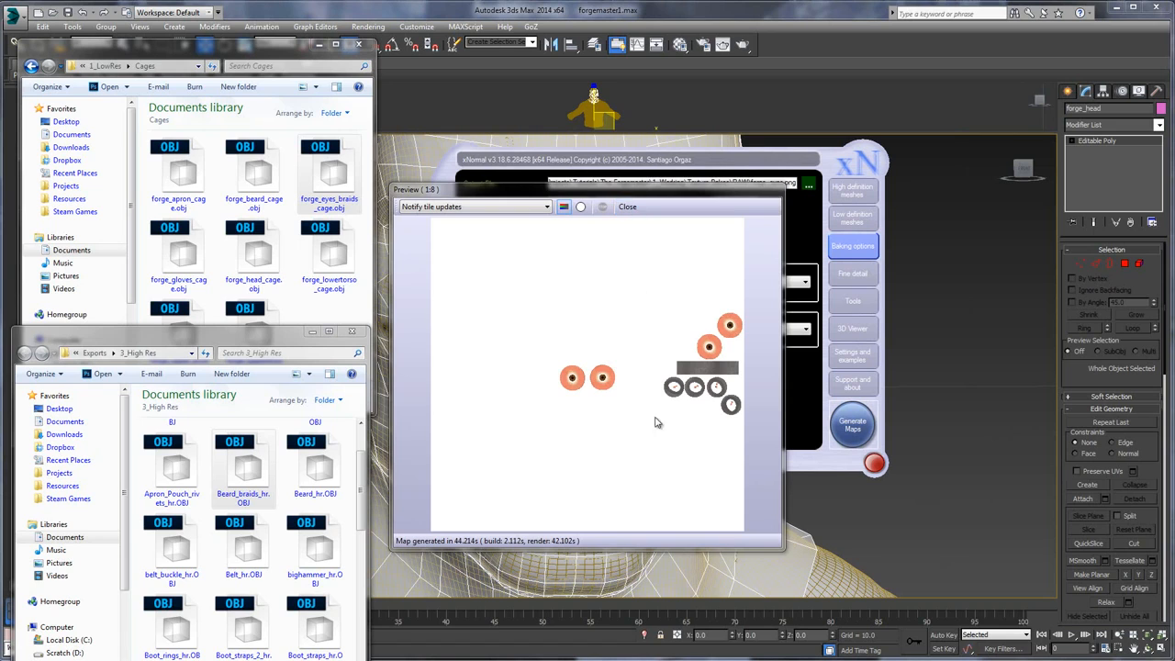
{"action": "left_click", "coordinate": [628, 206]}
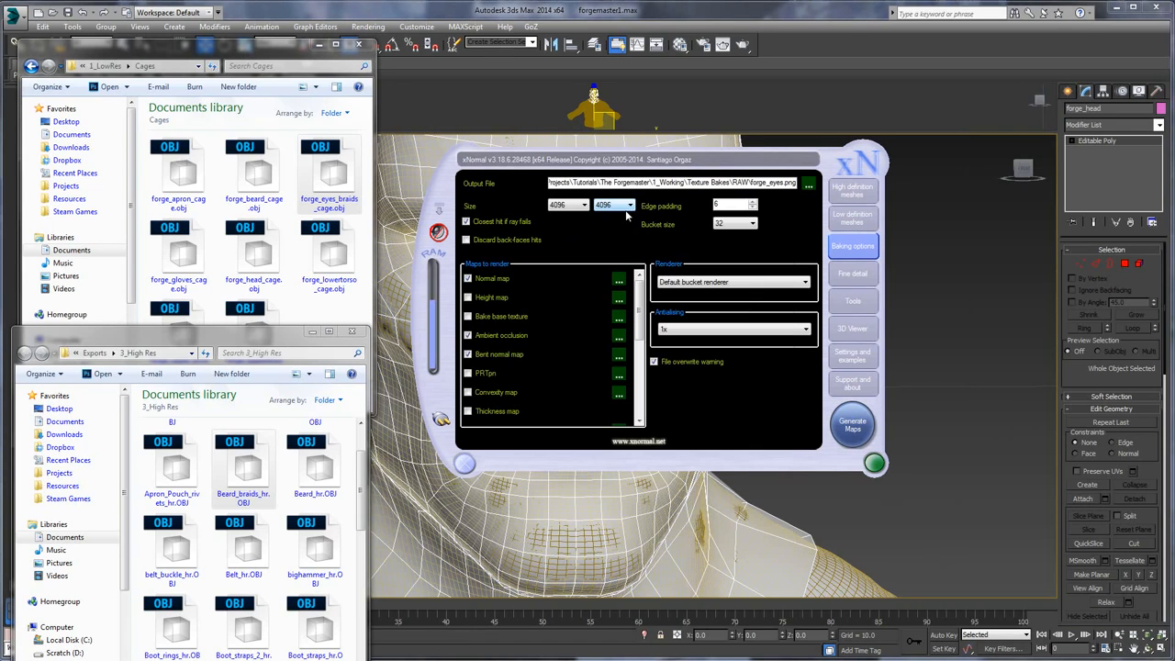
- Clear all eyes and braids meshes from the low definition and high definition mesh lists
{"action": "left_click", "coordinate": [858, 220]}
{"action": "left_click", "coordinate": [741, 424]}
{"action": "left_click", "coordinate": [849, 195]}
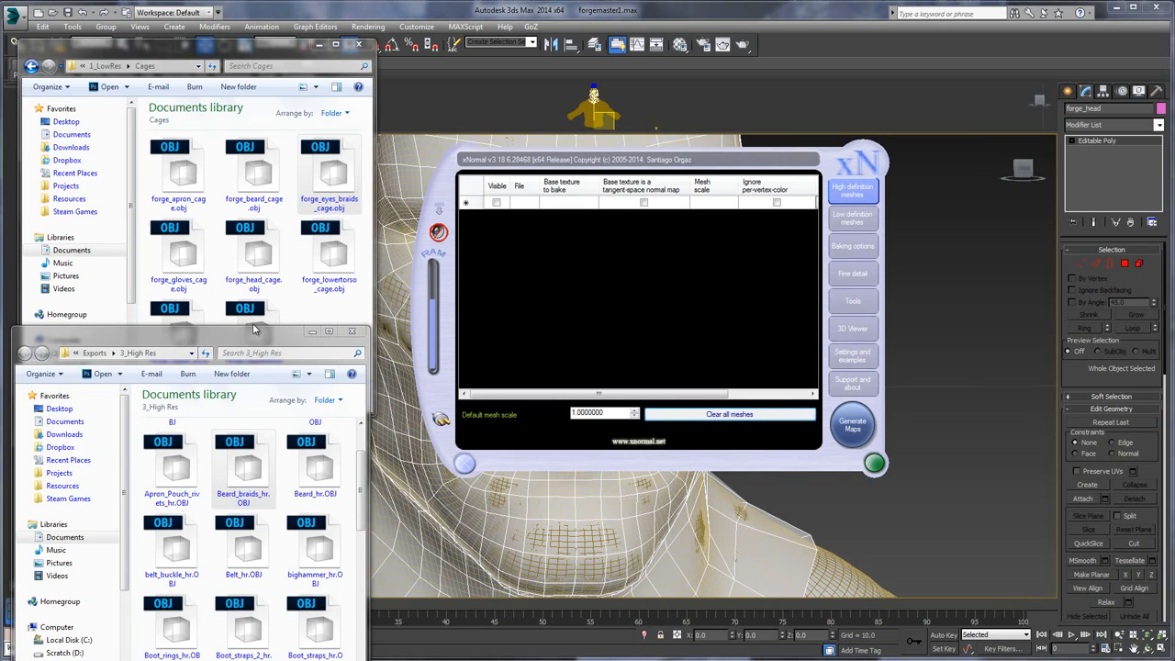
- Add forge_uppertorso_cage.obj from the Cages folder to the low definition meshes and set its mesh scale to 10
{"action": "left_click", "coordinate": [837, 225]}
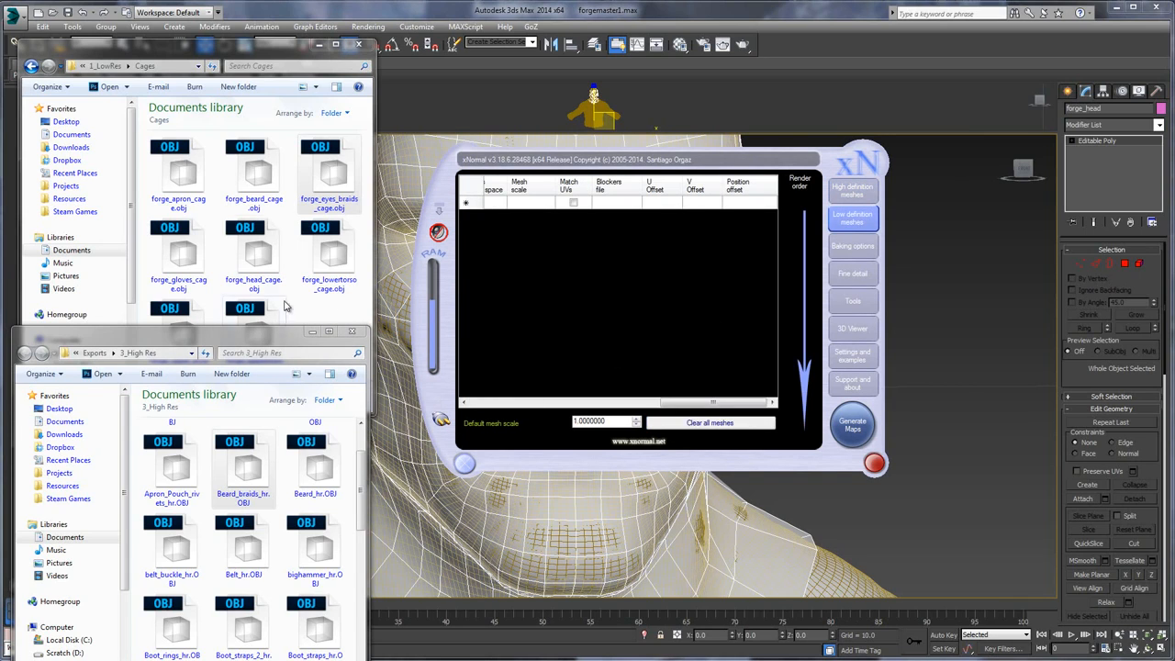
{"action": "left_click", "coordinate": [314, 311]}
{"action": "left_click", "coordinate": [328, 262]}
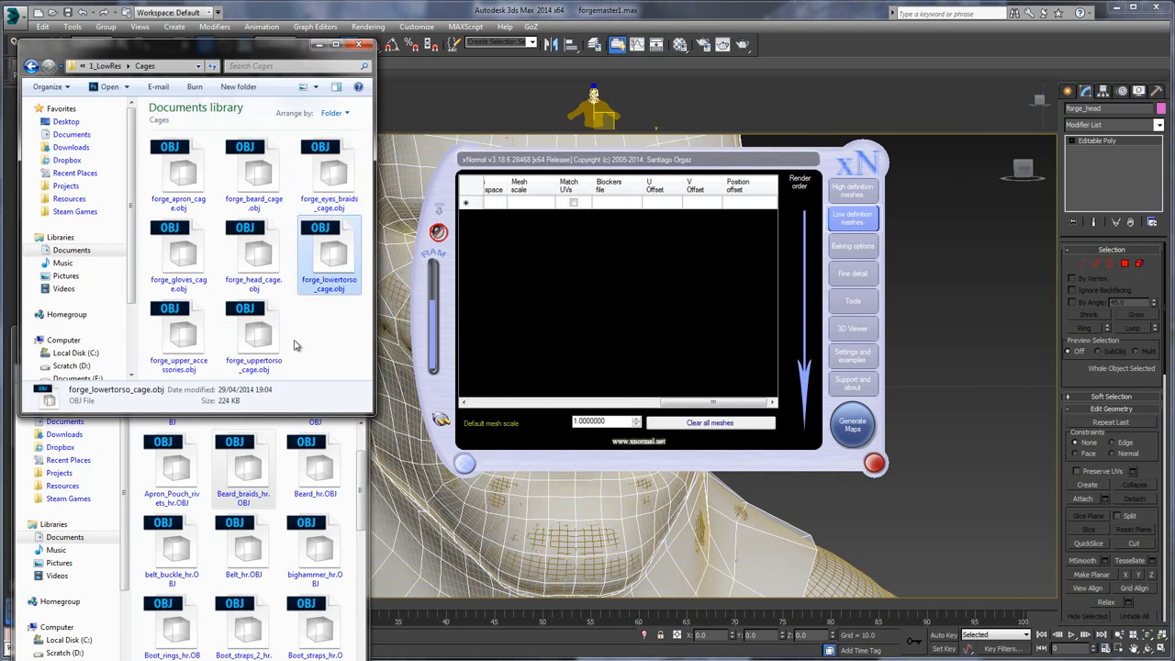
{"action": "left_click", "coordinate": [265, 363]}
{"action": "left_click_drag", "start_coordinate": [254, 335], "coordinate": [534, 212]}
{"action": "mouse_move", "coordinate": [672, 406]}
{"action": "left_mouse_down"}
{"action": "mouse_move", "coordinate": [689, 404]}
{"action": "mouse_move", "coordinate": [675, 404]}
{"action": "left_mouse_up"}
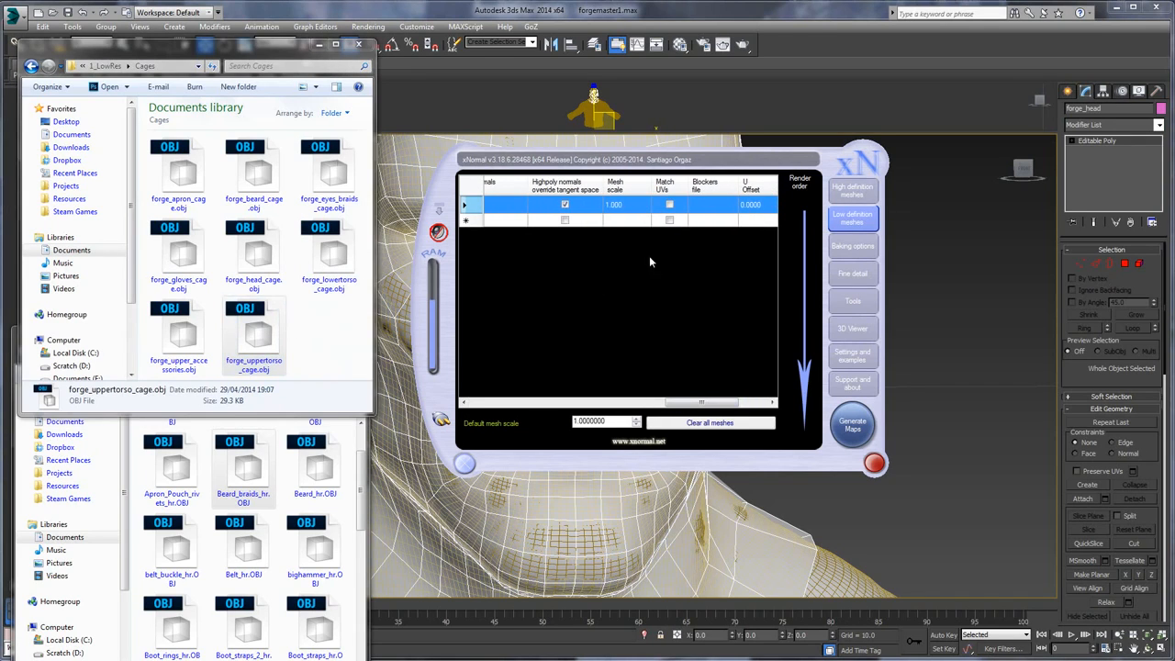
{"action": "left_click", "coordinate": [618, 207]}
{"action": "key", "text": "Return"}
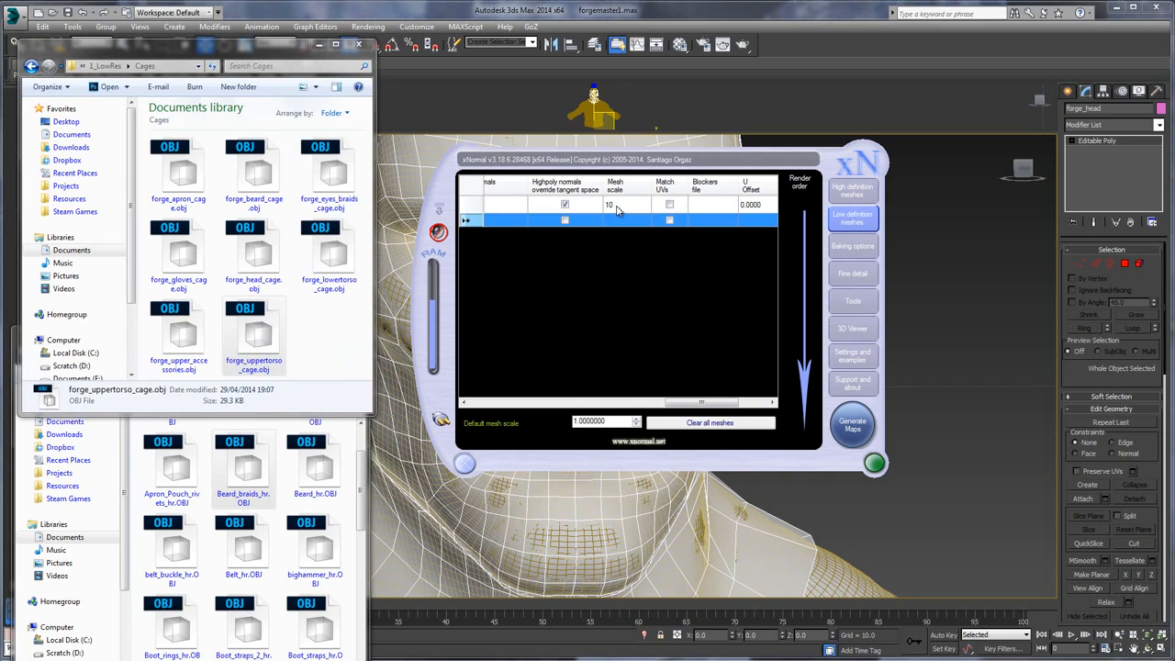
- Add upperbody_hr.OBJ from the 3_High Res folder to the high definition meshes
{"action": "left_click", "coordinate": [852, 190]}
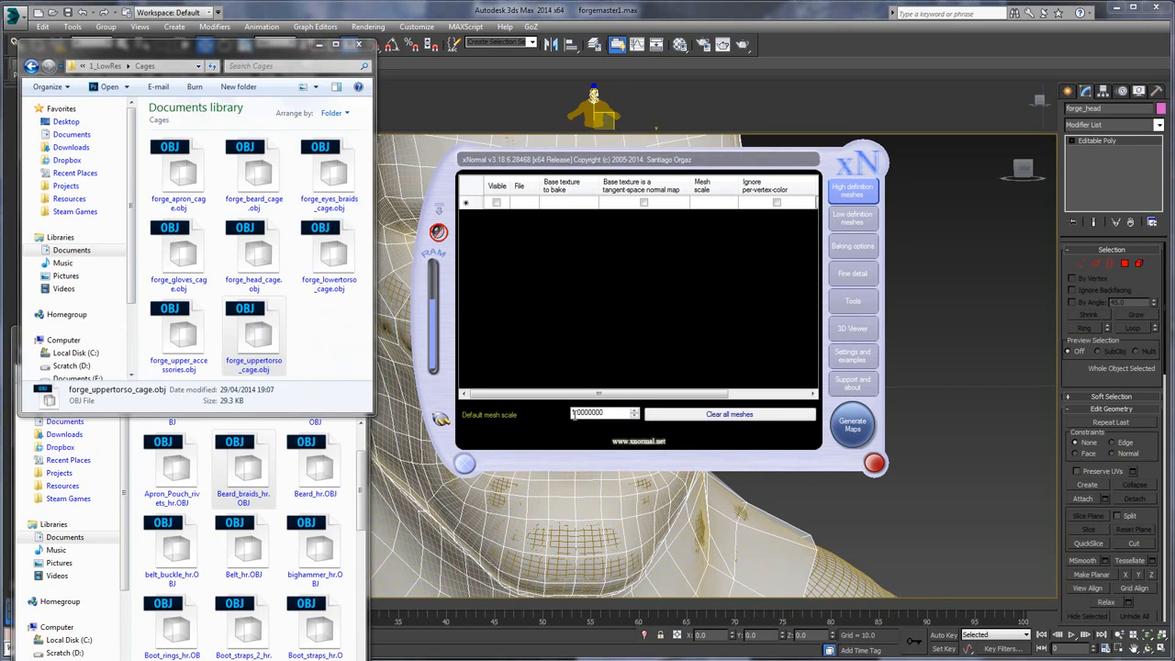
{"action": "left_click_drag", "start_coordinate": [360, 422], "coordinate": [367, 633]}
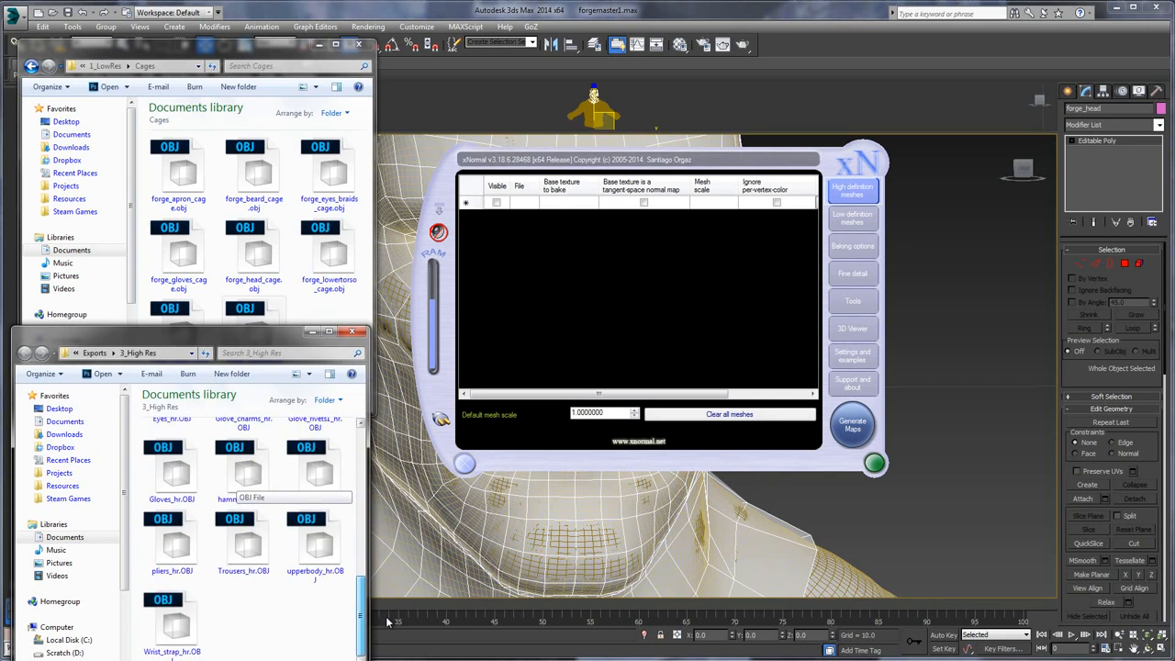
{"action": "left_click", "coordinate": [329, 548]}
{"action": "left_click_drag", "start_coordinate": [546, 271], "coordinate": [575, 207]}
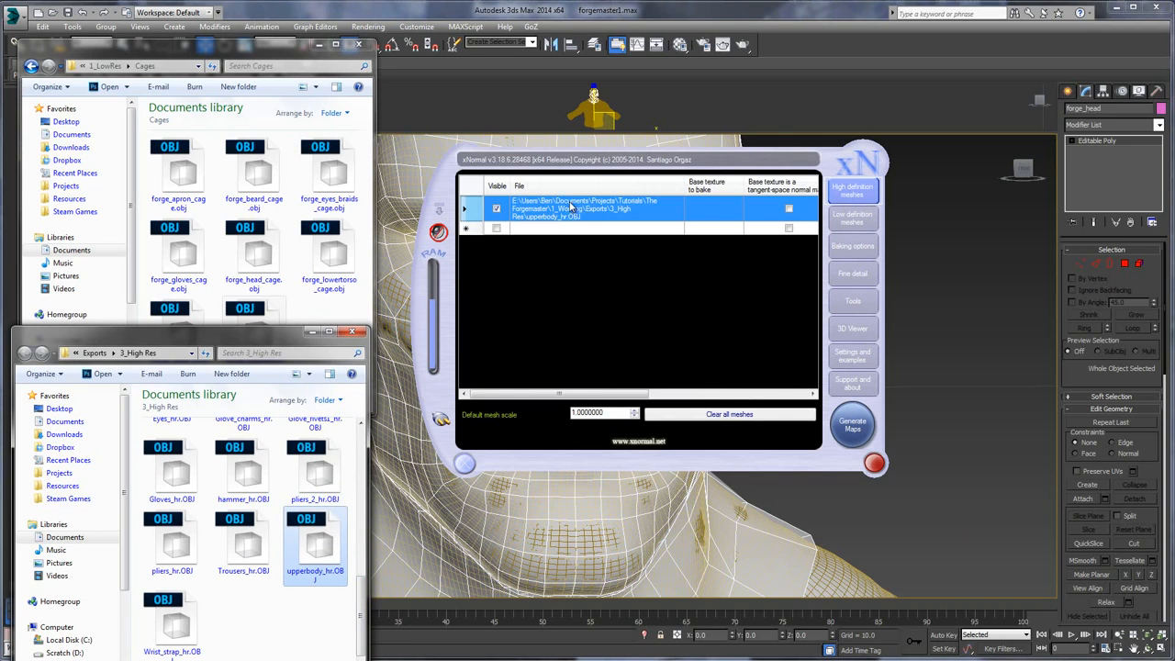
- Set the mesh scale of upperbody_hr.OBJ to 10 and turn off its Ignore per-vertex-color option
{"action": "left_click_drag", "start_coordinate": [624, 394], "coordinate": [712, 395]}
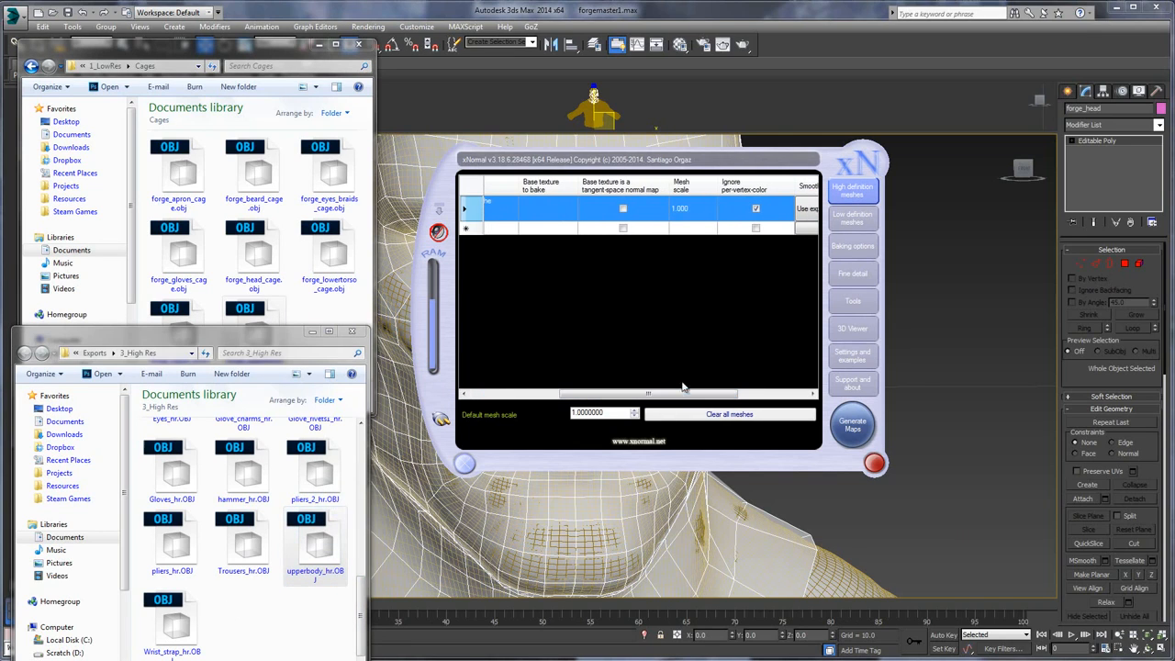
{"action": "double_click", "coordinate": [677, 209]}
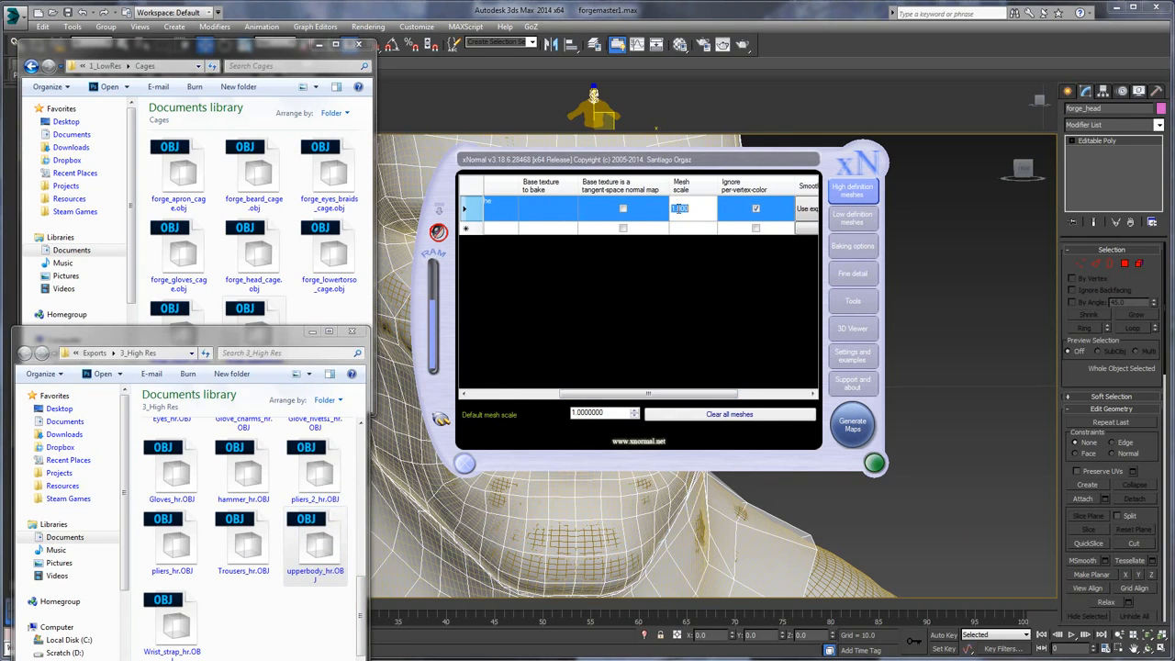
{"action": "key", "text": "Return"}
{"action": "left_click", "coordinate": [755, 210]}
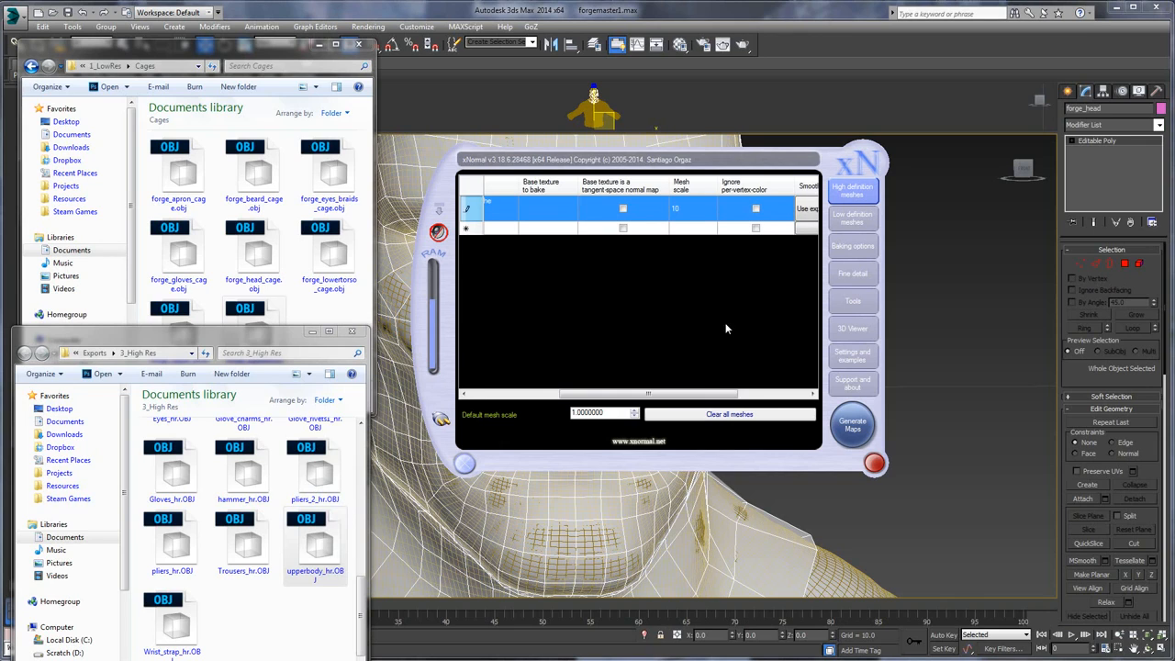
{"action": "left_click_drag", "start_coordinate": [649, 395], "coordinate": [482, 408]}
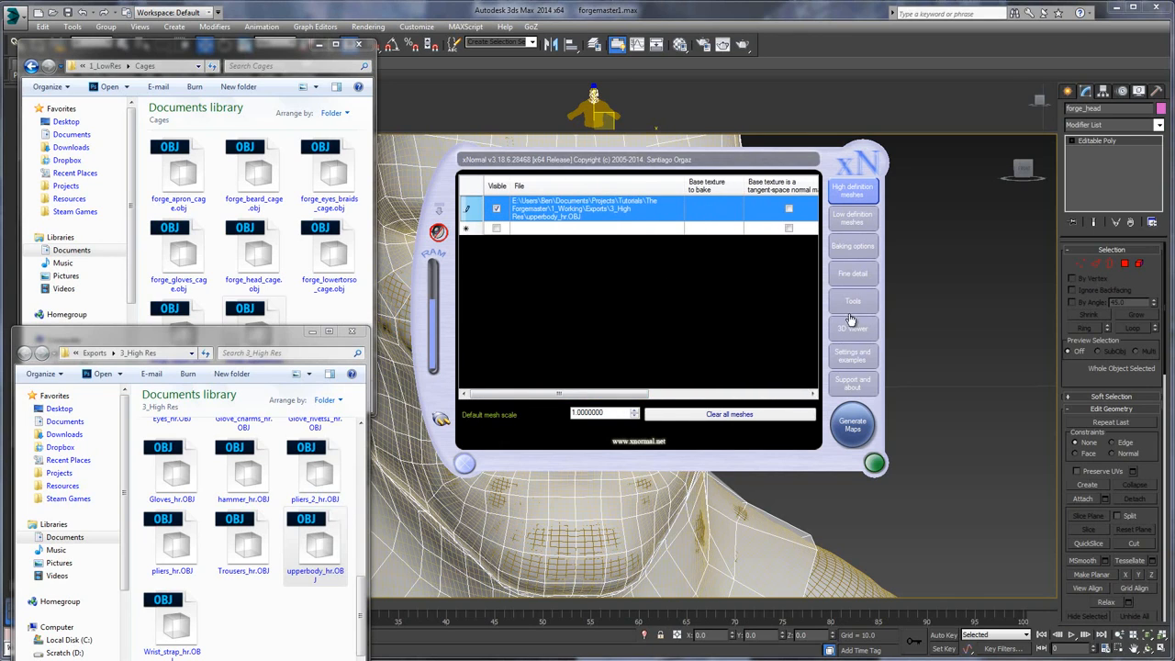
{"action": "left_click", "coordinate": [851, 425]}
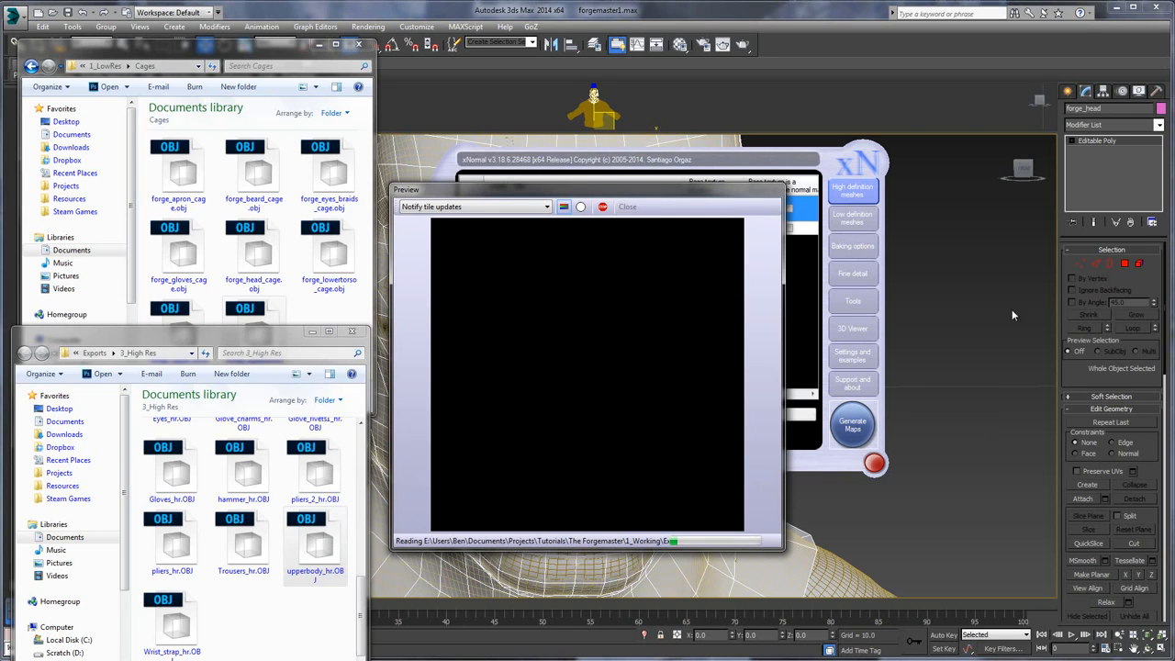
{"action": "left_click", "coordinate": [609, 212]}
{"action": "left_click", "coordinate": [628, 207]}
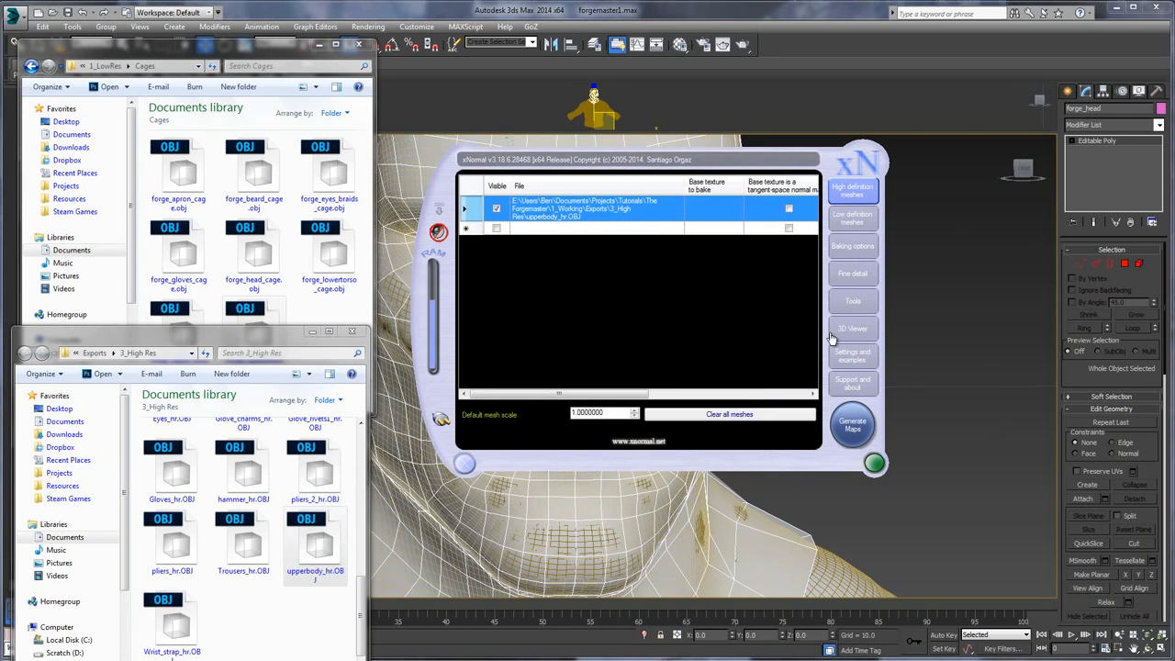
- Set the bake output file to forge_body in the RAW folder, generate the maps and dismiss the finished preview
{"action": "left_click", "coordinate": [853, 244]}
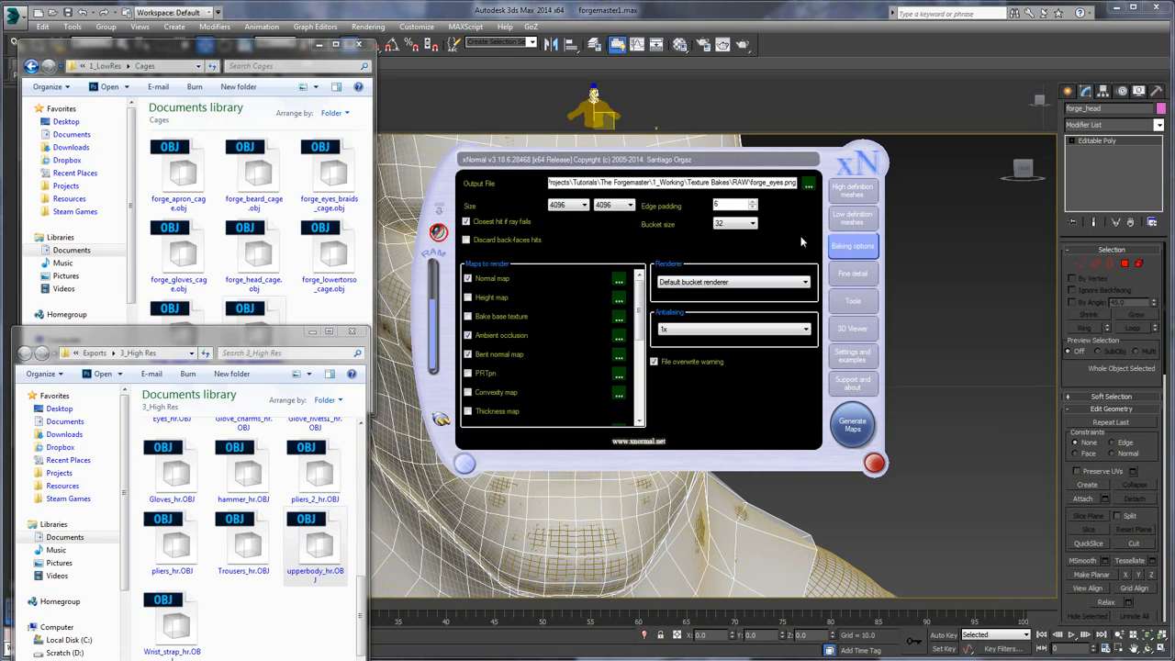
{"action": "left_click", "coordinate": [807, 184]}
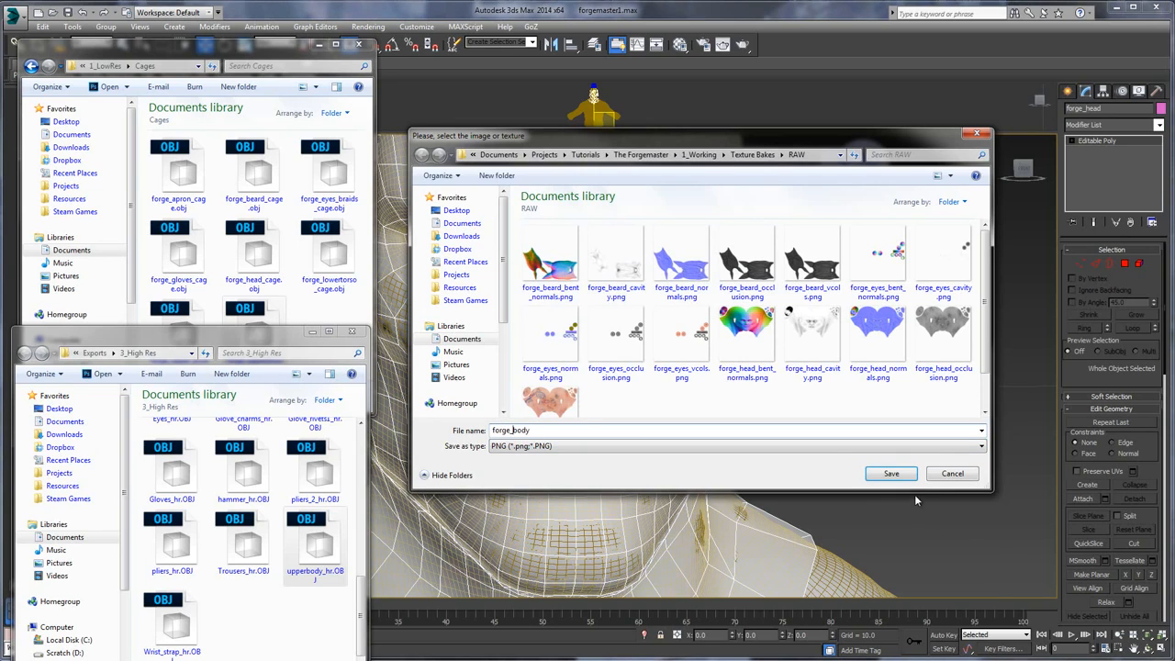
{"action": "left_click", "coordinate": [886, 473]}
{"action": "left_click", "coordinate": [845, 430]}
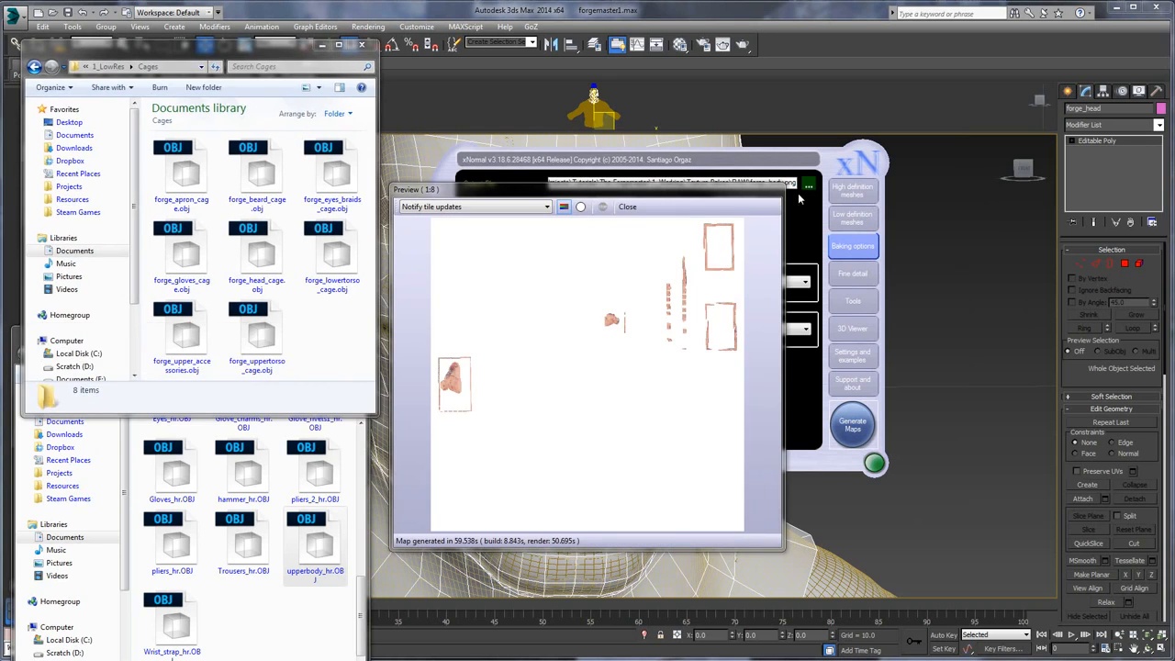
{"action": "left_click", "coordinate": [626, 206]}
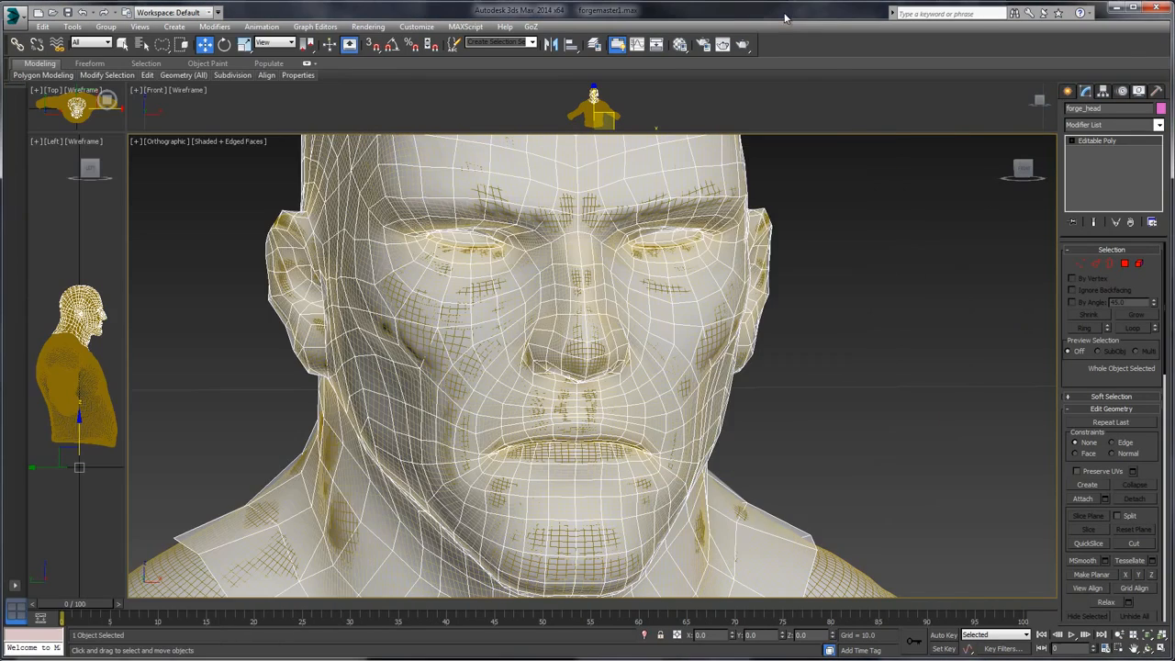
- In 3ds Max, unhide all objects and select the forge_uppertorso mesh
{"action": "scroll", "coordinate": [812, 330], "scroll_direction": "down", "scroll_amount": 5}
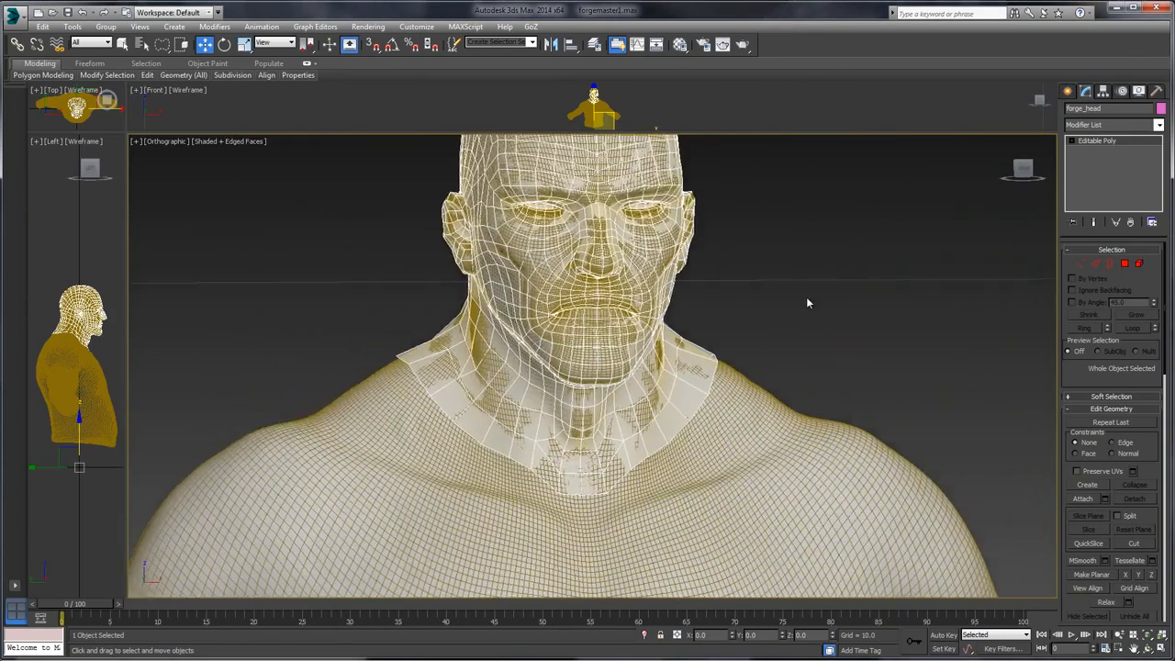
{"action": "middle_click_drag", "start_coordinate": [808, 303], "coordinate": [786, 255], "text": "alt"}
{"action": "right_click", "coordinate": [785, 255]}
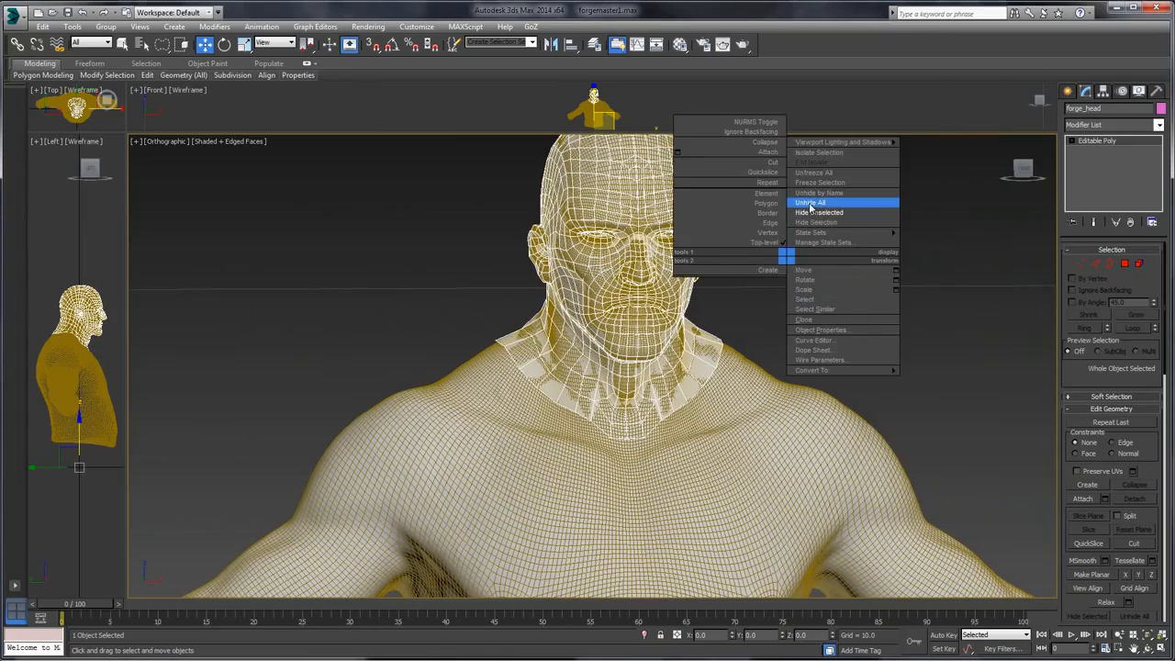
{"action": "left_click", "coordinate": [810, 205]}
{"action": "middle_click_drag", "start_coordinate": [773, 455], "coordinate": [691, 242]}
{"action": "left_click", "coordinate": [762, 318]}
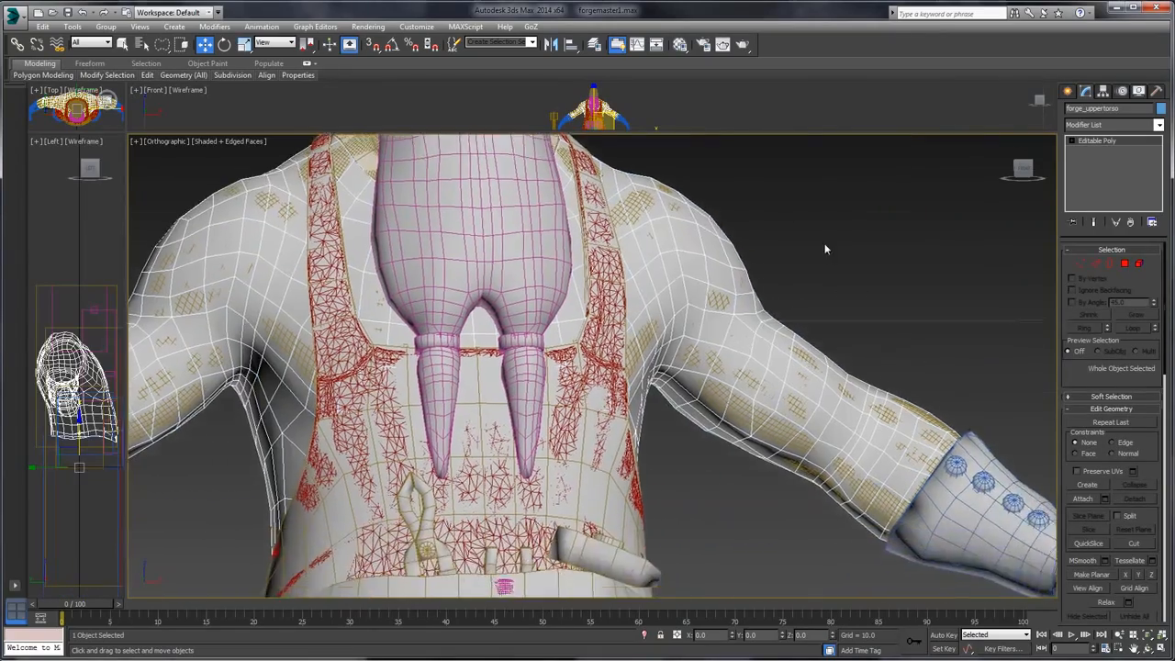
{"action": "middle_click_drag", "start_coordinate": [824, 249], "coordinate": [854, 319]}
- Export only the selected upper torso mesh as an OBJ, overwriting forge_uppertorso_cage.obj in the Cages folder
{"action": "left_click", "coordinate": [13, 17]}
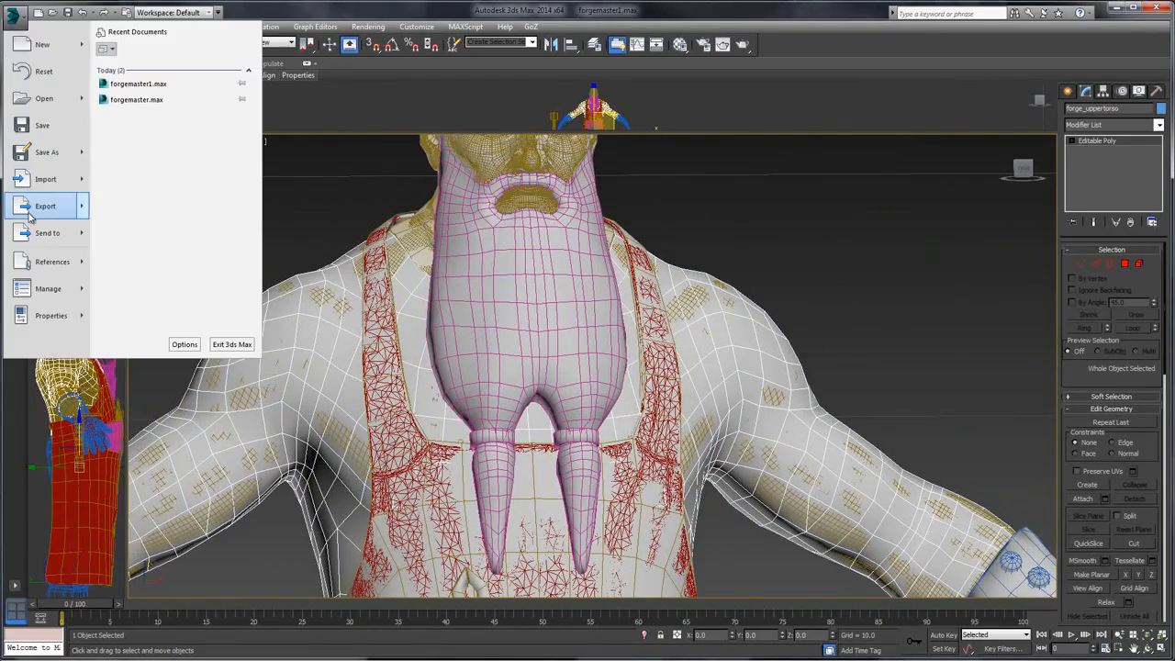
{"action": "mouse_move", "coordinate": [46, 206]}
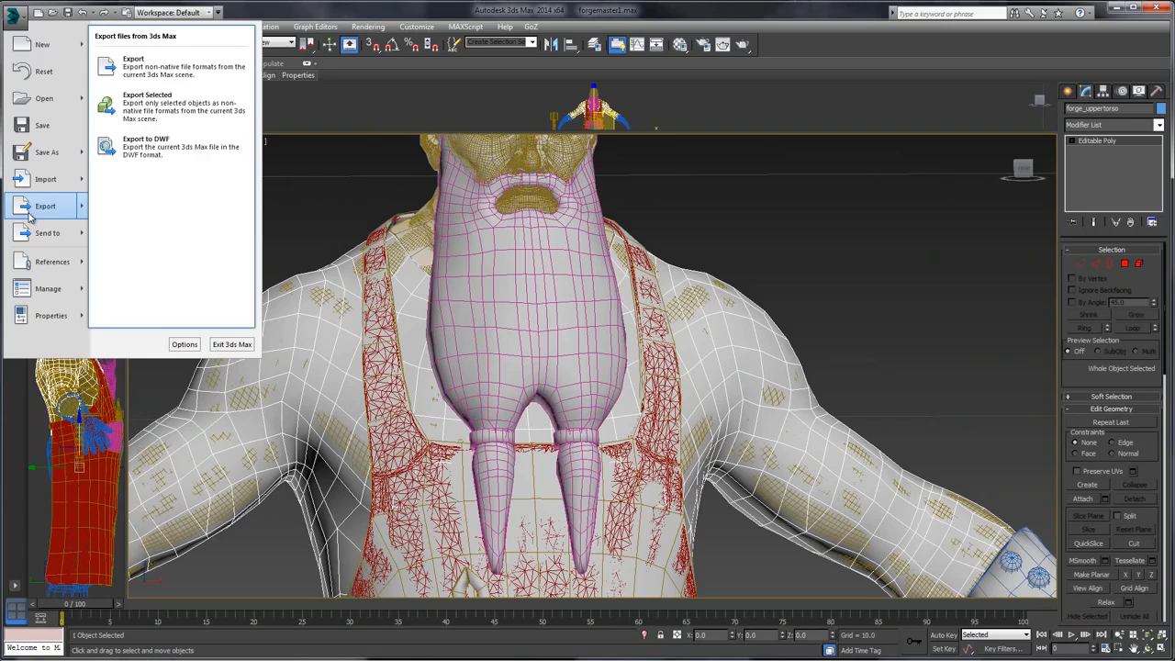
{"action": "left_click", "coordinate": [154, 114]}
{"action": "left_click", "coordinate": [166, 188]}
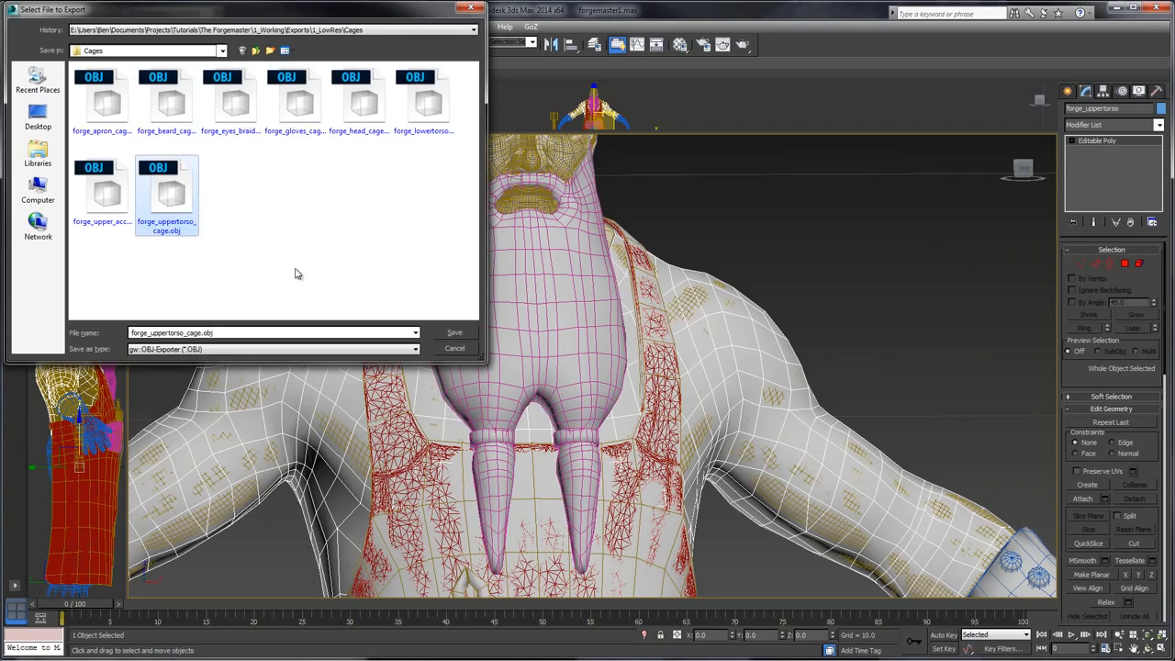
{"action": "left_click", "coordinate": [449, 333]}
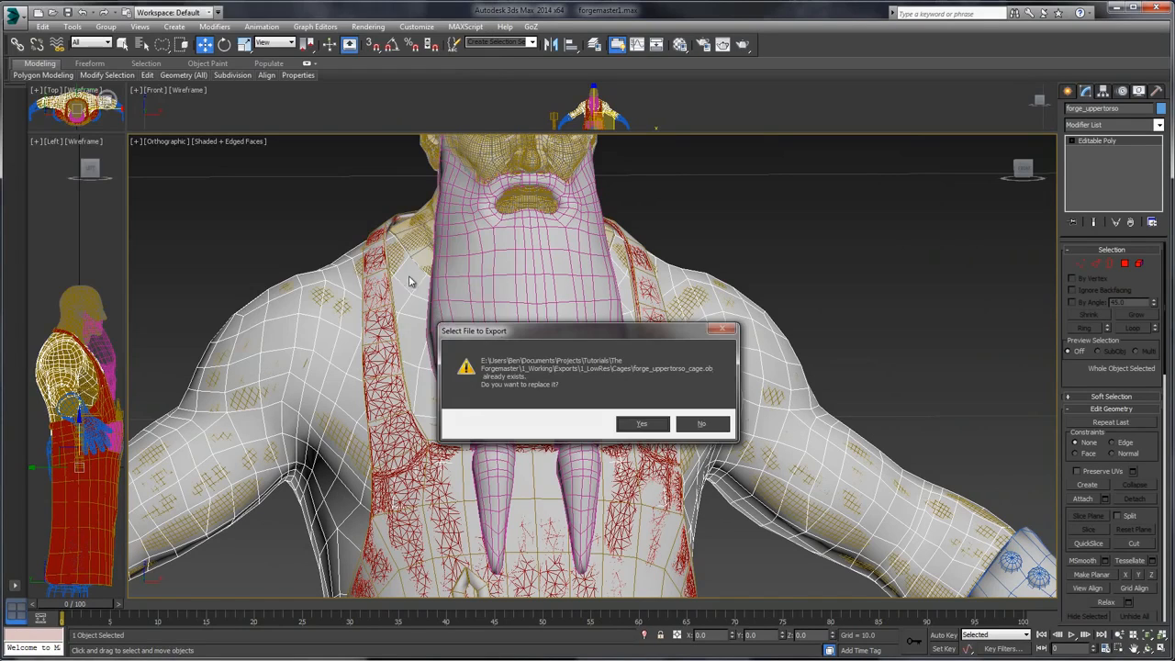
{"action": "left_click", "coordinate": [643, 424]}
{"action": "left_click", "coordinate": [518, 432]}
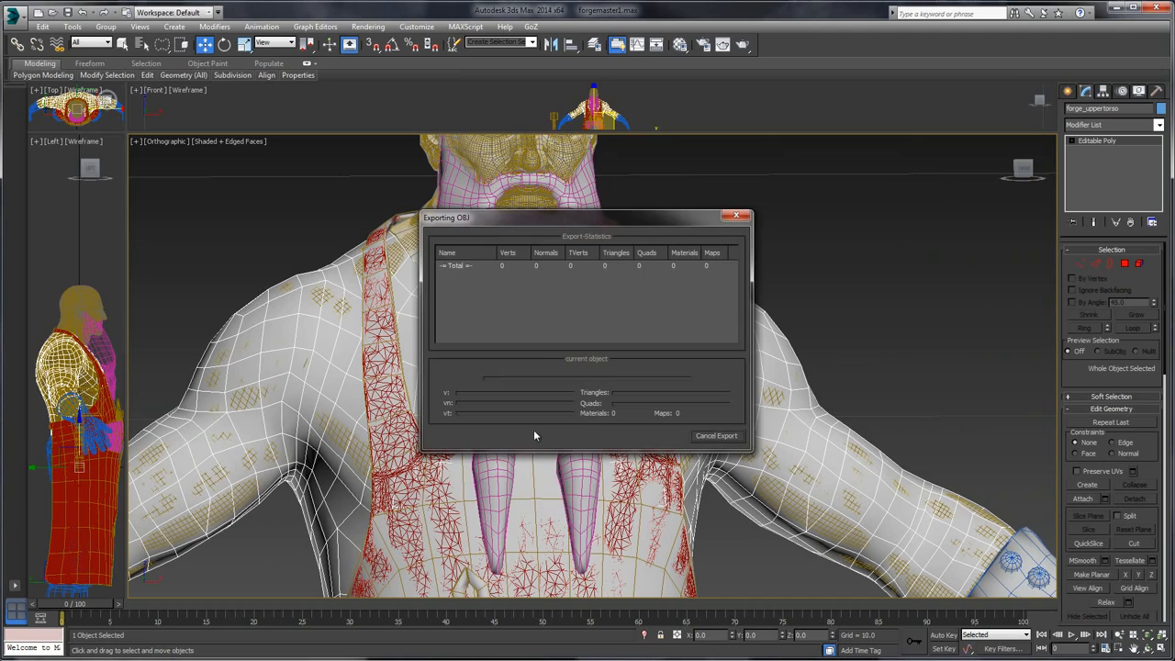
{"action": "left_click", "coordinate": [712, 439]}
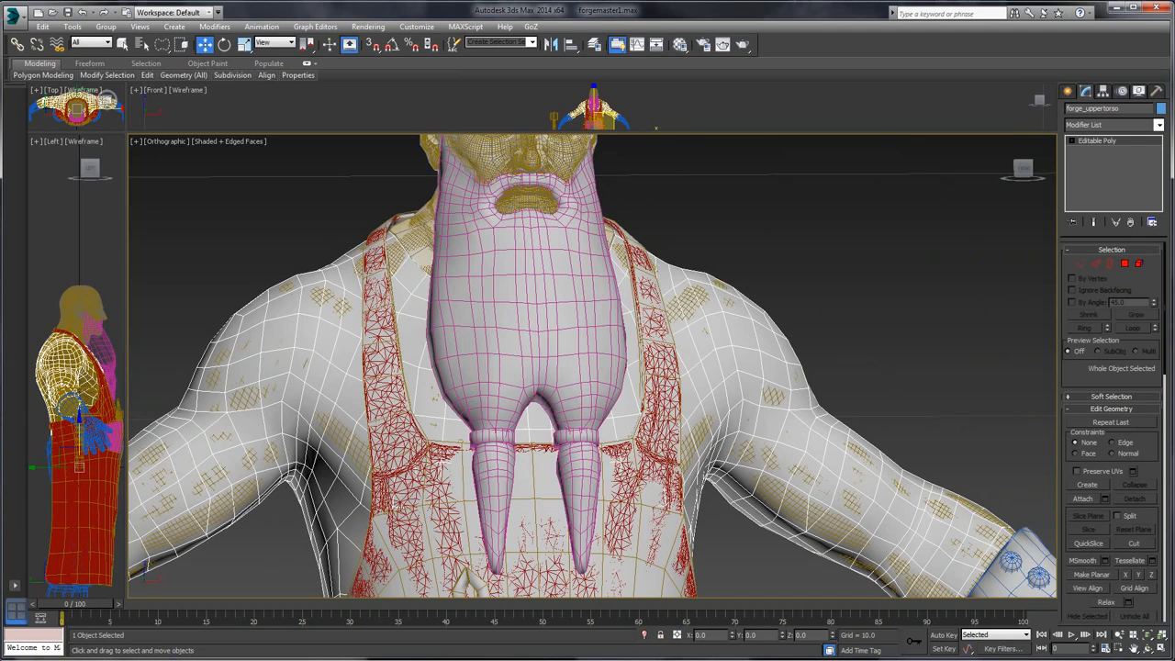
- Switch to xNormal and check the mesh files and scale listed for the high definition and low definition meshes
{"action": "key", "text": "alt+Tab"}
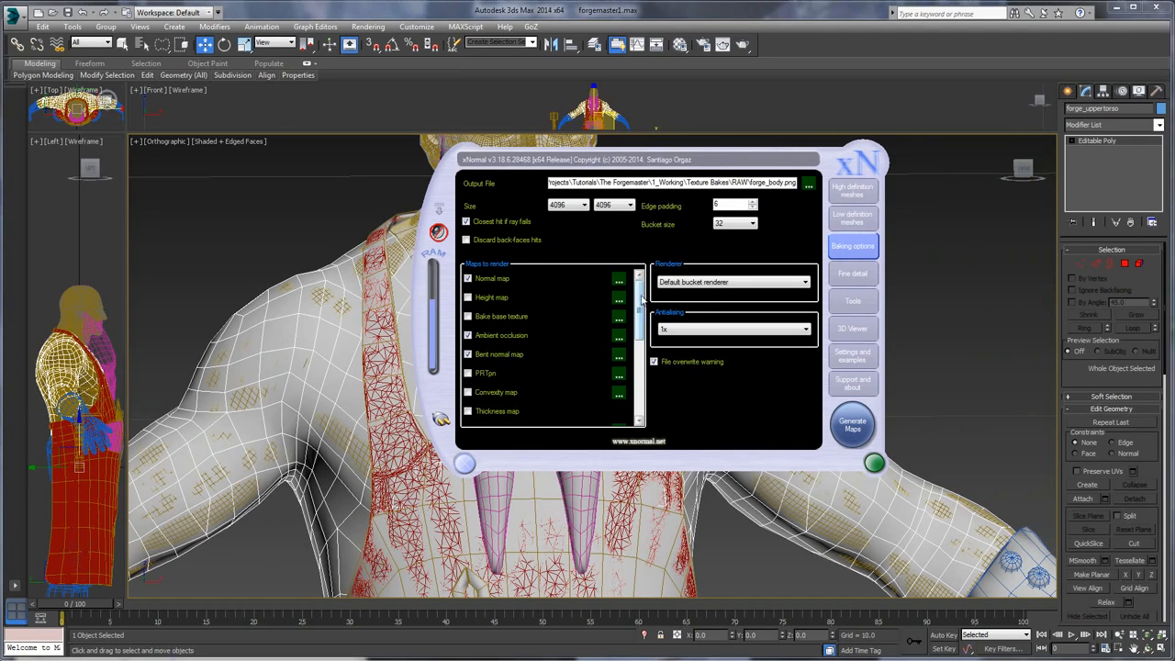
{"action": "left_click", "coordinate": [851, 190]}
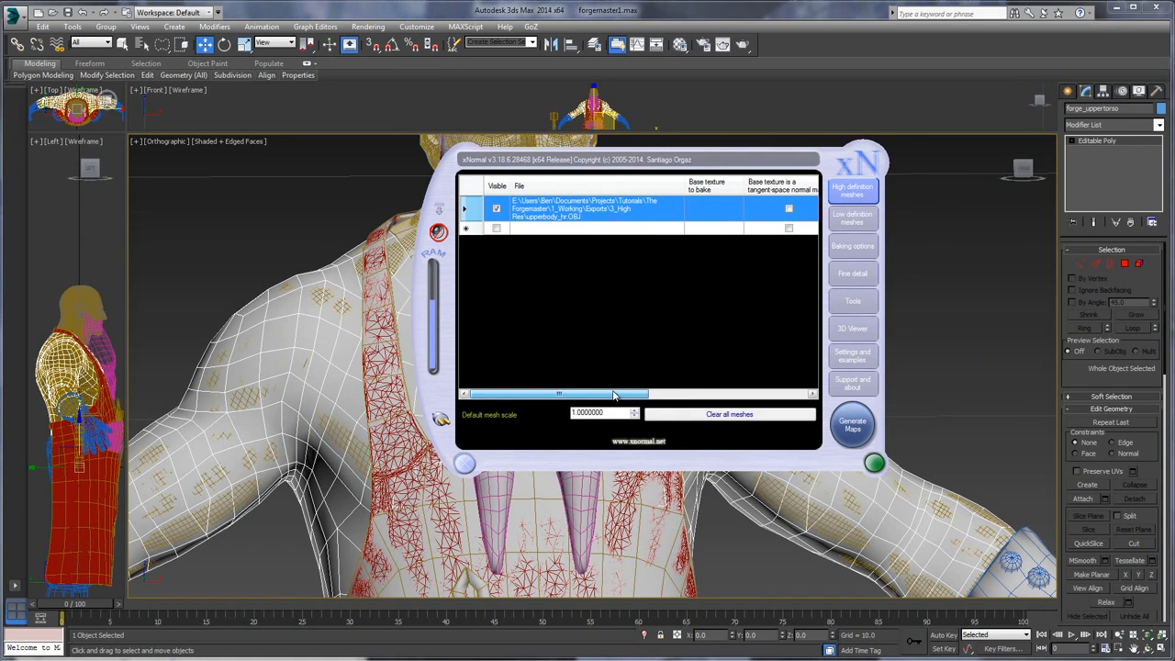
{"action": "left_click", "coordinate": [850, 217]}
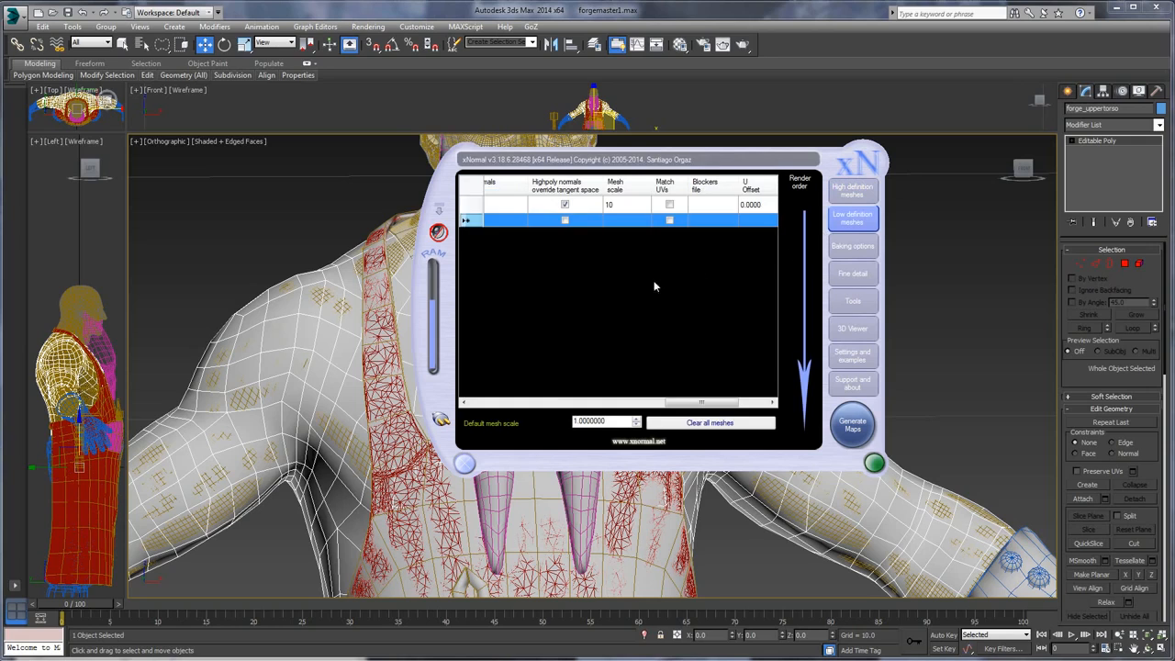
{"action": "left_click_drag", "start_coordinate": [685, 401], "coordinate": [503, 408]}
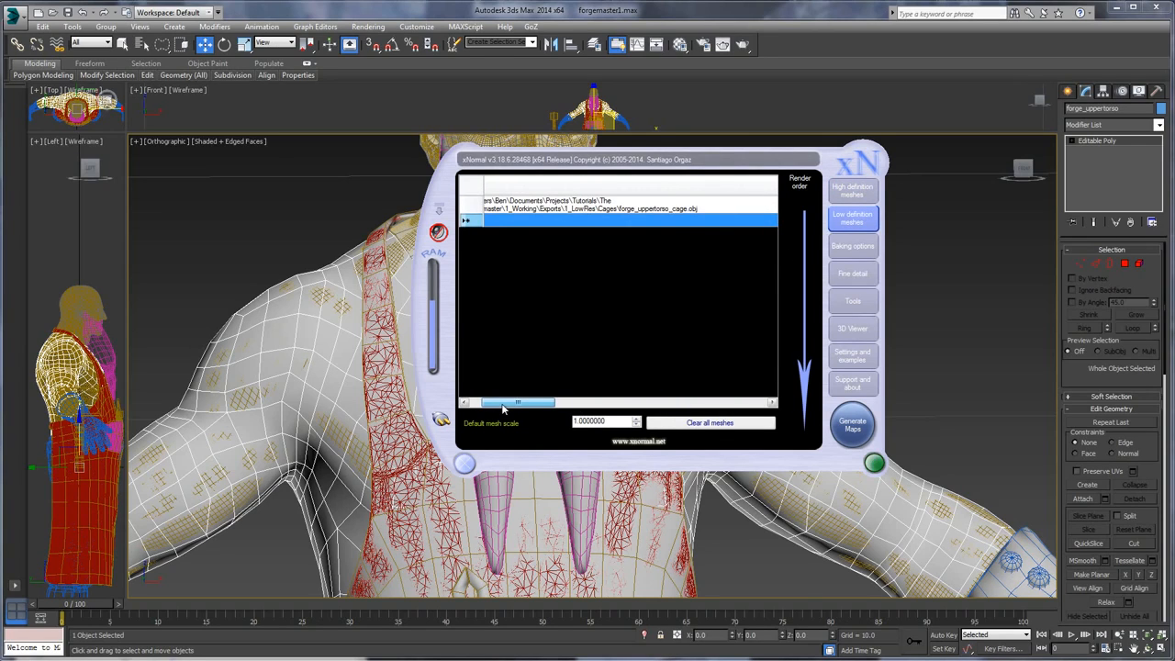
- Return to 3ds Max and re-export the selected forge_uppertorso mesh over forge_uppertorso_cage.obj with the same OBJ options
{"action": "left_click", "coordinate": [378, 15]}
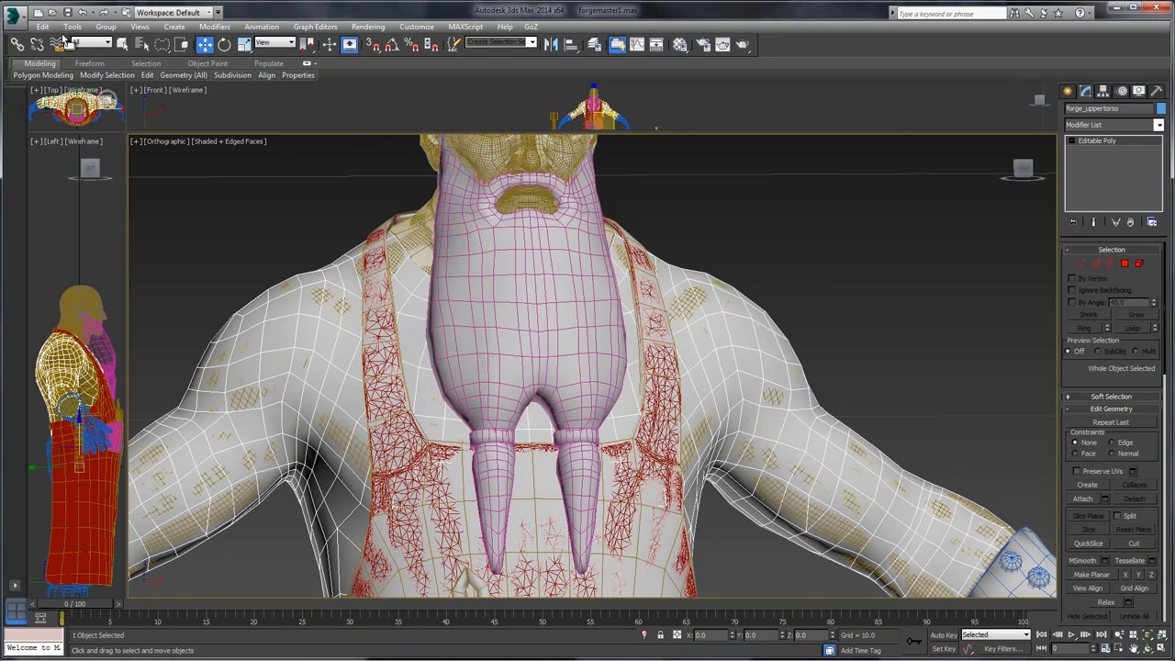
{"action": "left_click", "coordinate": [13, 18]}
{"action": "mouse_move", "coordinate": [33, 207]}
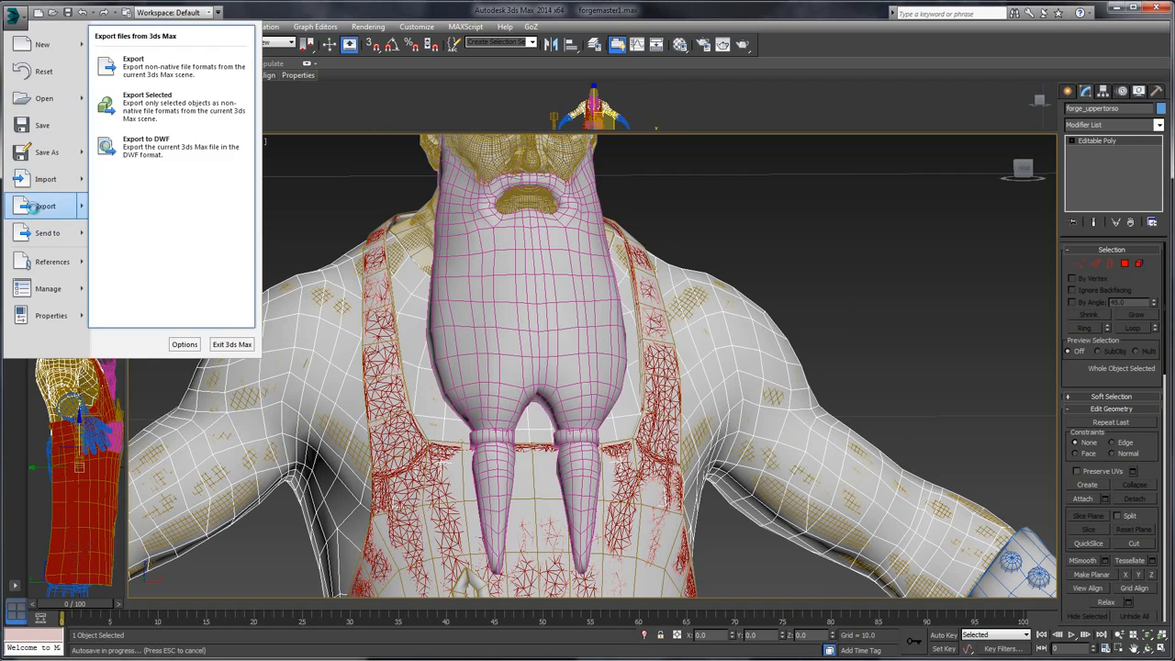
{"action": "left_click", "coordinate": [164, 112]}
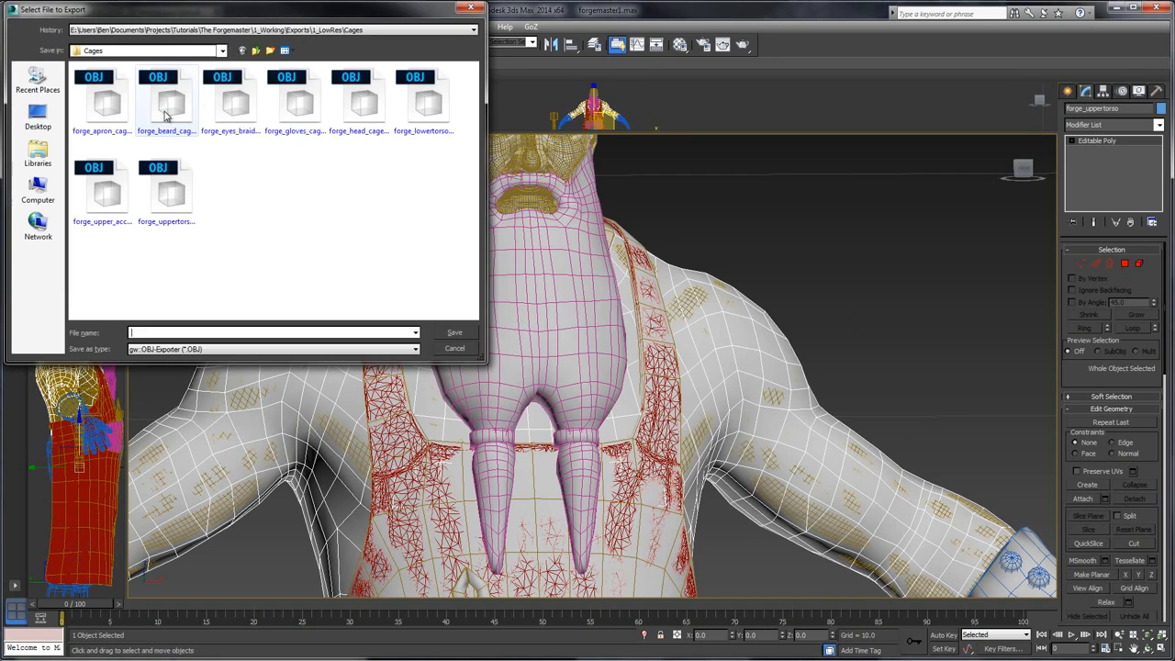
{"action": "left_click", "coordinate": [166, 188]}
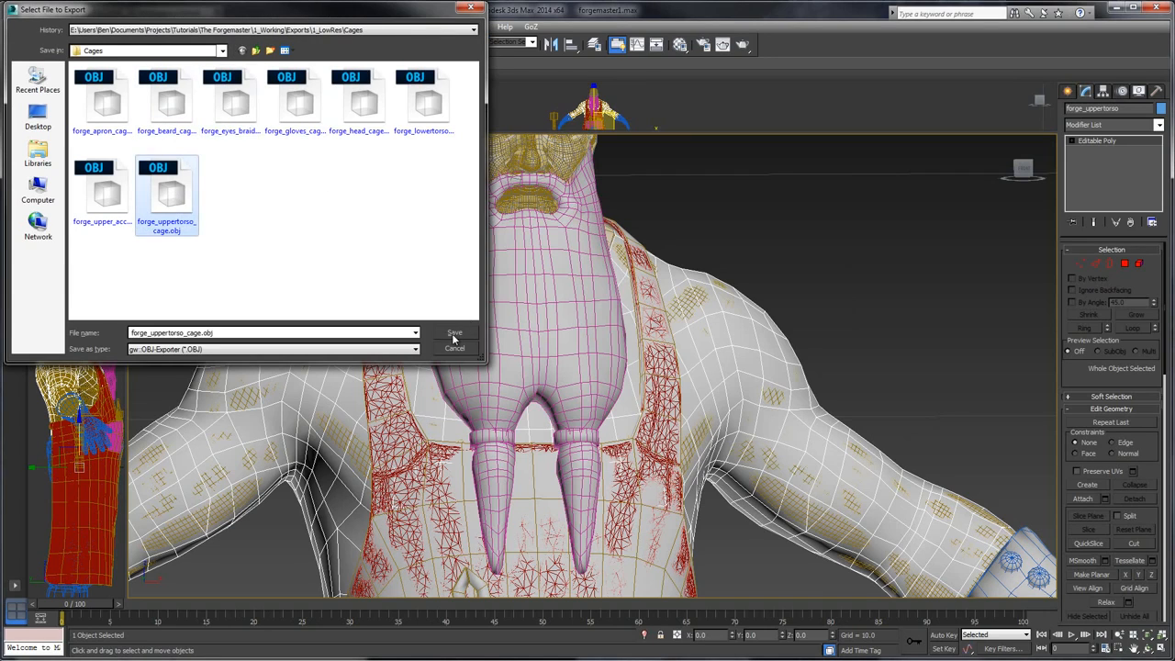
{"action": "left_click", "coordinate": [453, 334]}
{"action": "left_click", "coordinate": [633, 423]}
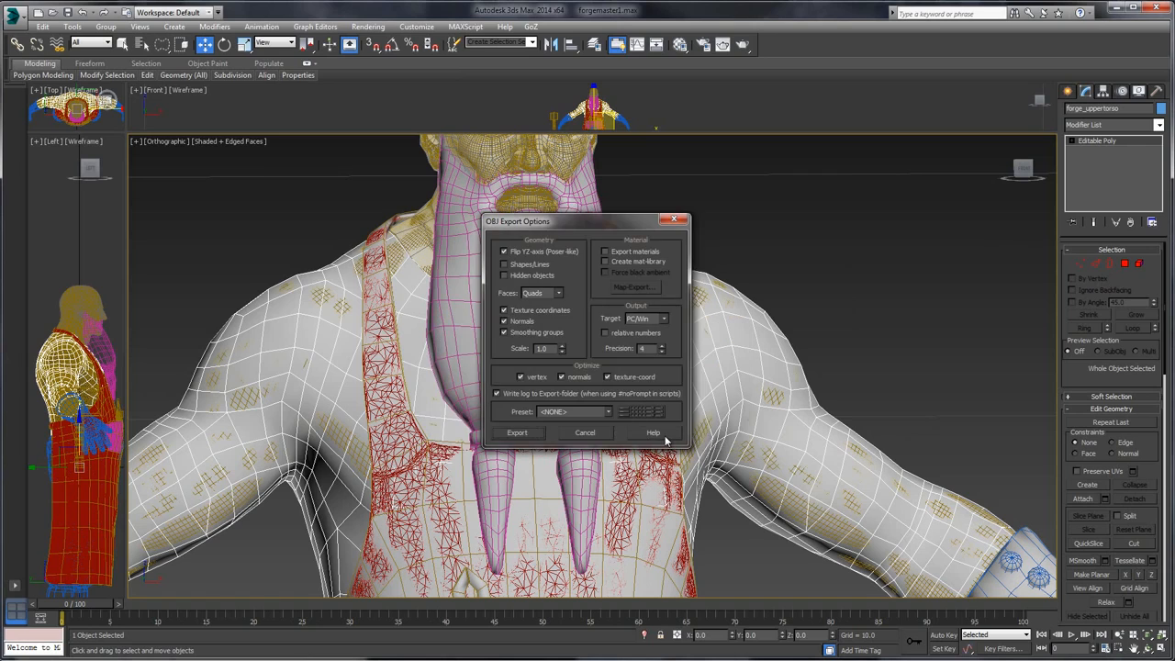
{"action": "left_click", "coordinate": [519, 433]}
{"action": "left_click", "coordinate": [714, 436]}
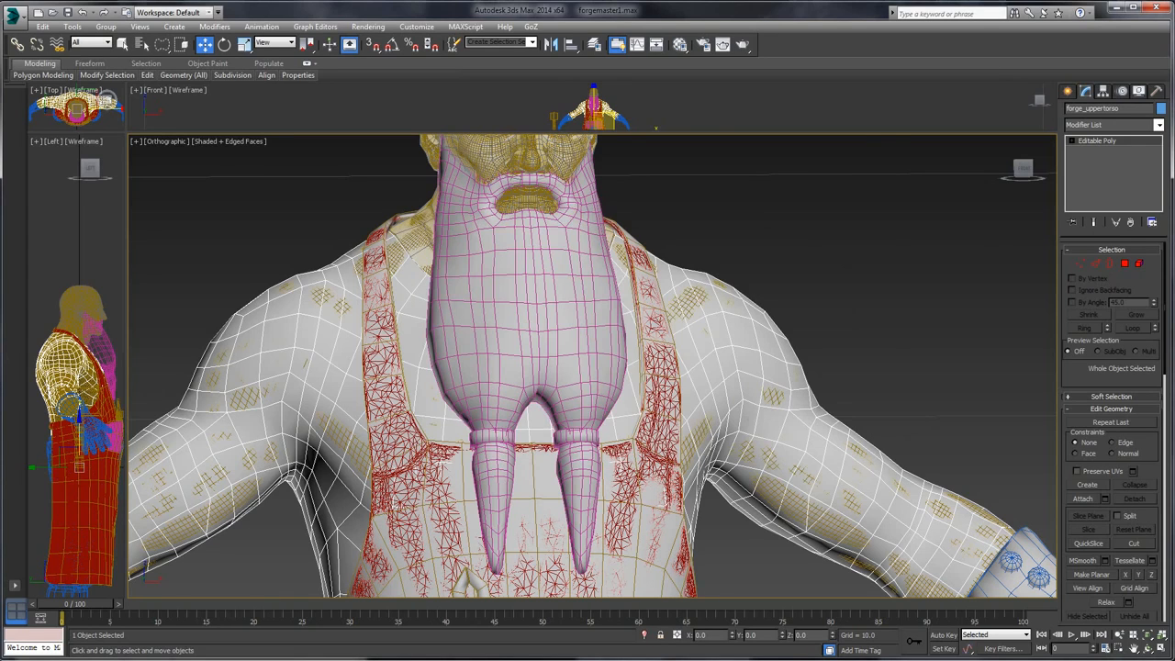
- Generate the upper torso maps again in xNormal, bring up the Cages folder and answer the overwrite prompt for forge_body_normals.png
{"action": "key", "text": "alt+Tab"}
{"action": "left_click", "coordinate": [853, 428]}
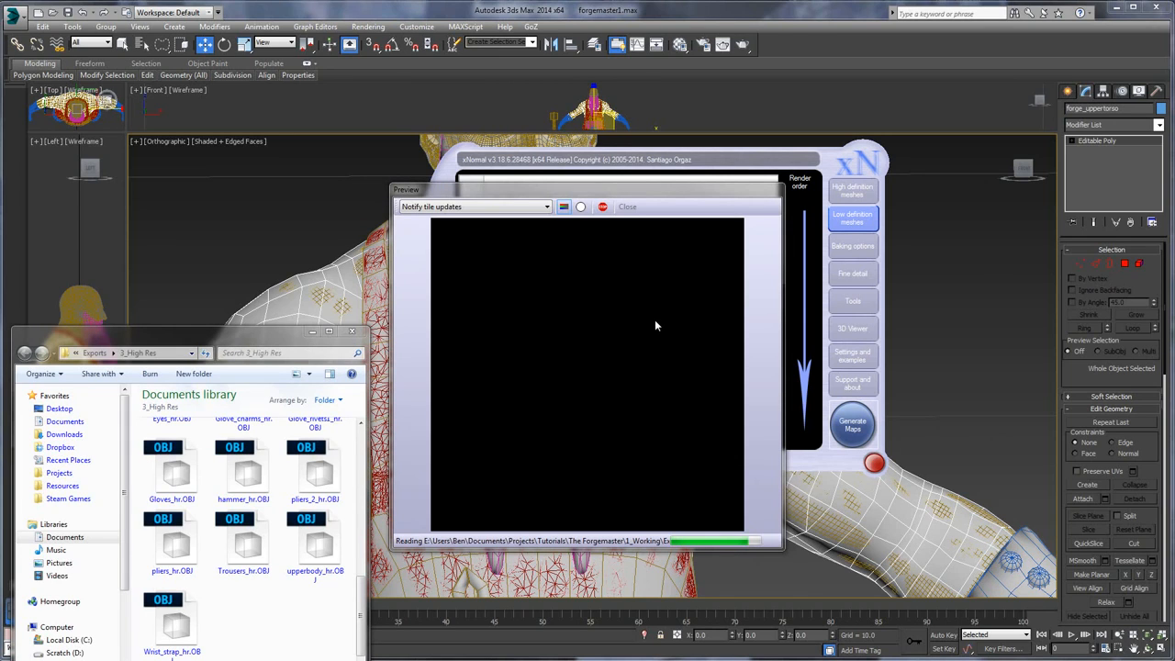
{"action": "left_click_drag", "start_coordinate": [257, 331], "coordinate": [270, 292]}
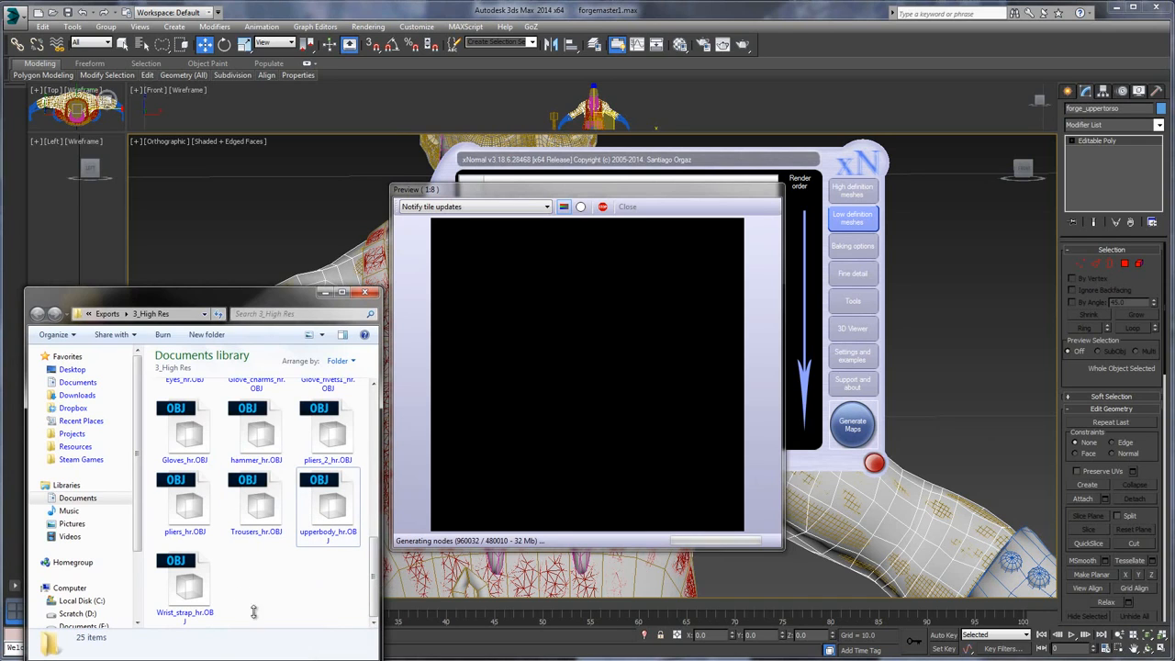
{"action": "left_click", "coordinate": [211, 659]}
{"action": "left_click", "coordinate": [335, 633]}
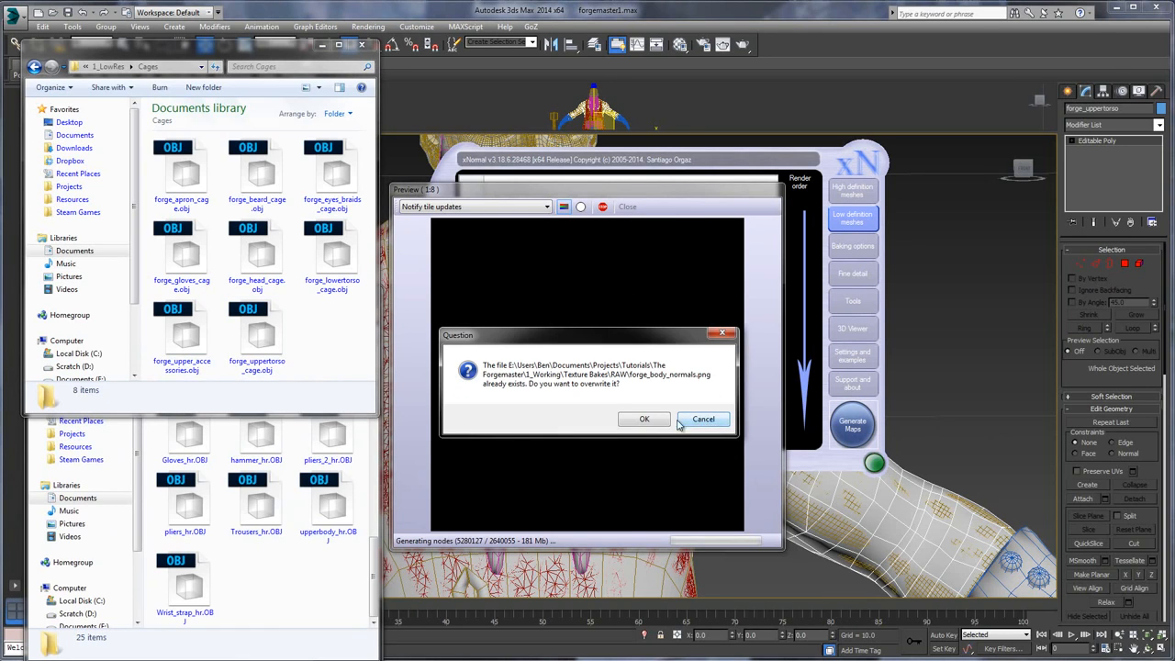
{"action": "left_click", "coordinate": [686, 420]}
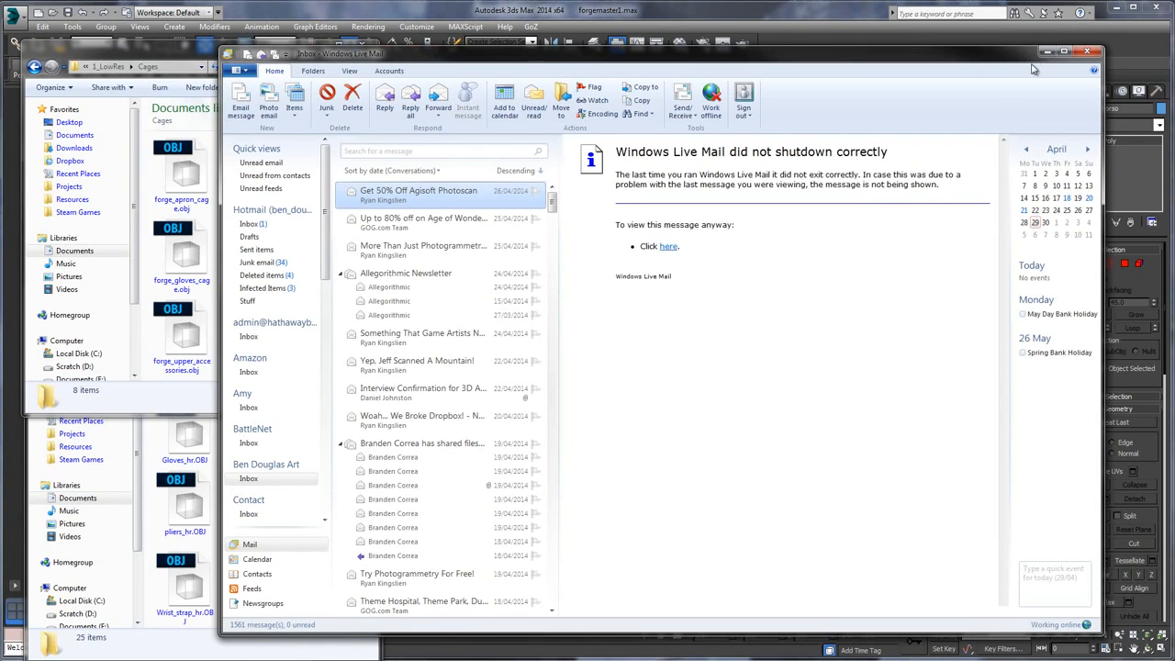
- Put the mail window away and bring the running upper torso bake preview back into view
{"action": "left_click", "coordinate": [860, 28]}
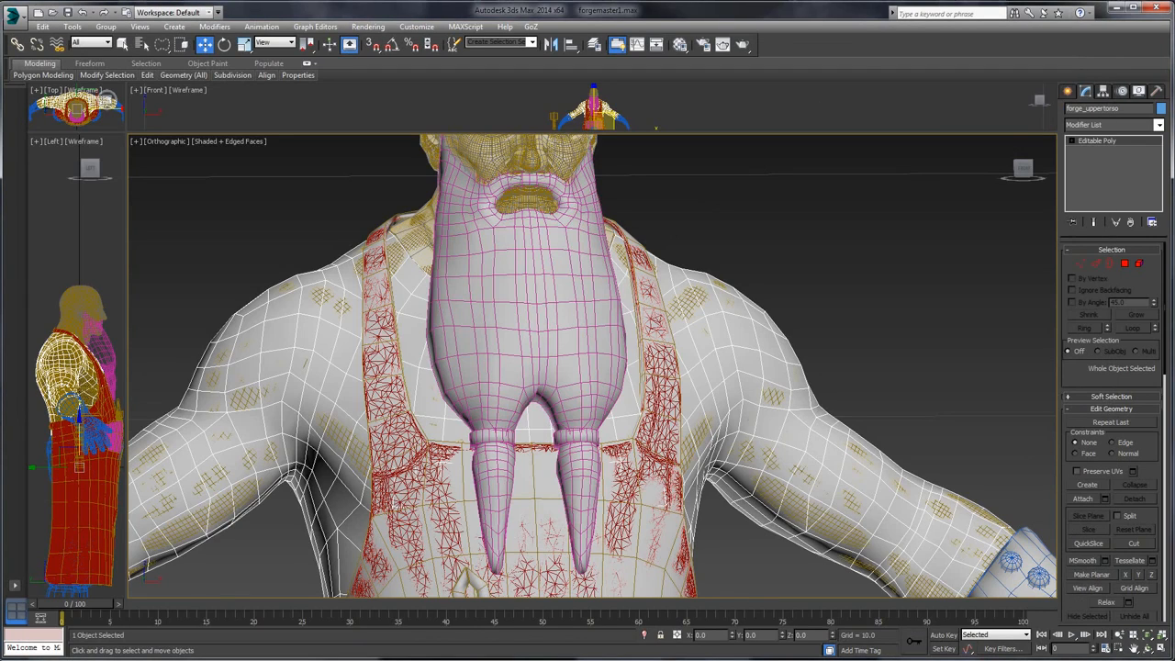
{"action": "mouse_move", "coordinate": [511, 655]}
{"action": "left_click", "coordinate": [590, 639]}
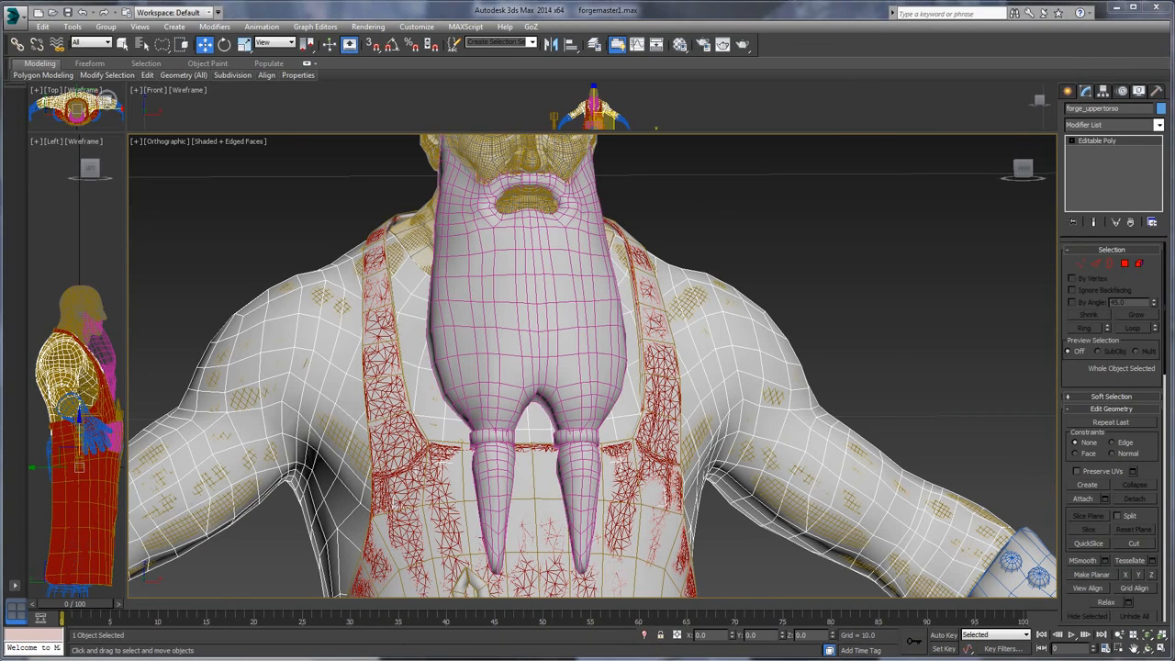
{"action": "mouse_move", "coordinate": [211, 655]}
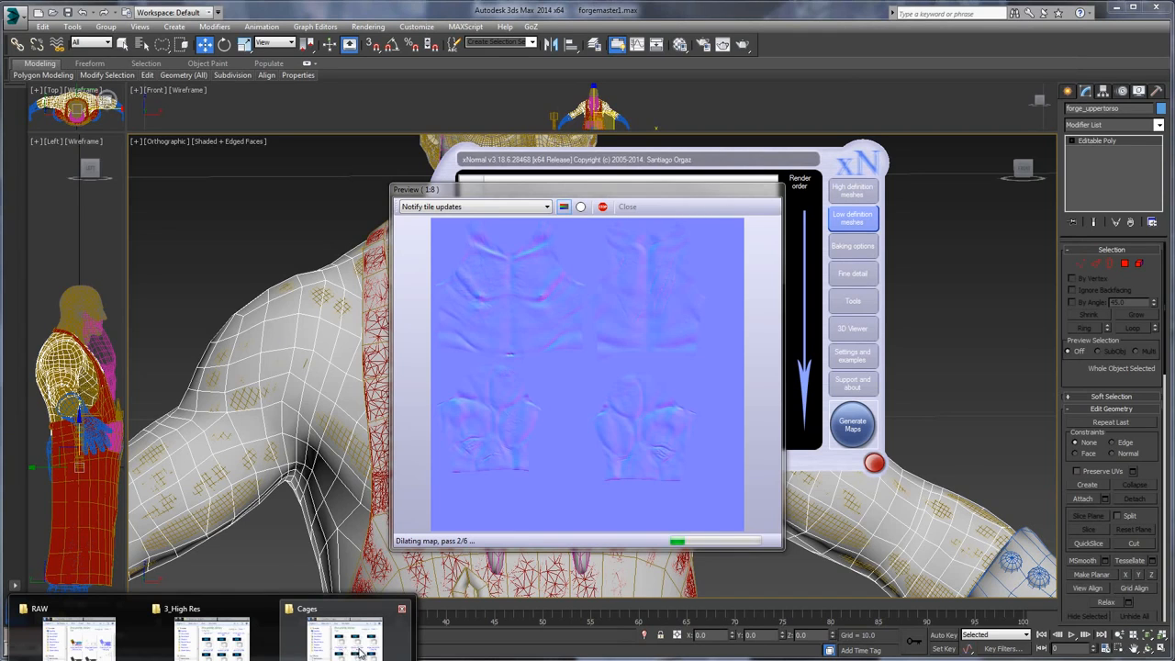
- Open the RAW texture folder and browse its thumbnails for the baked forge_body maps
{"action": "left_click", "coordinate": [78, 640]}
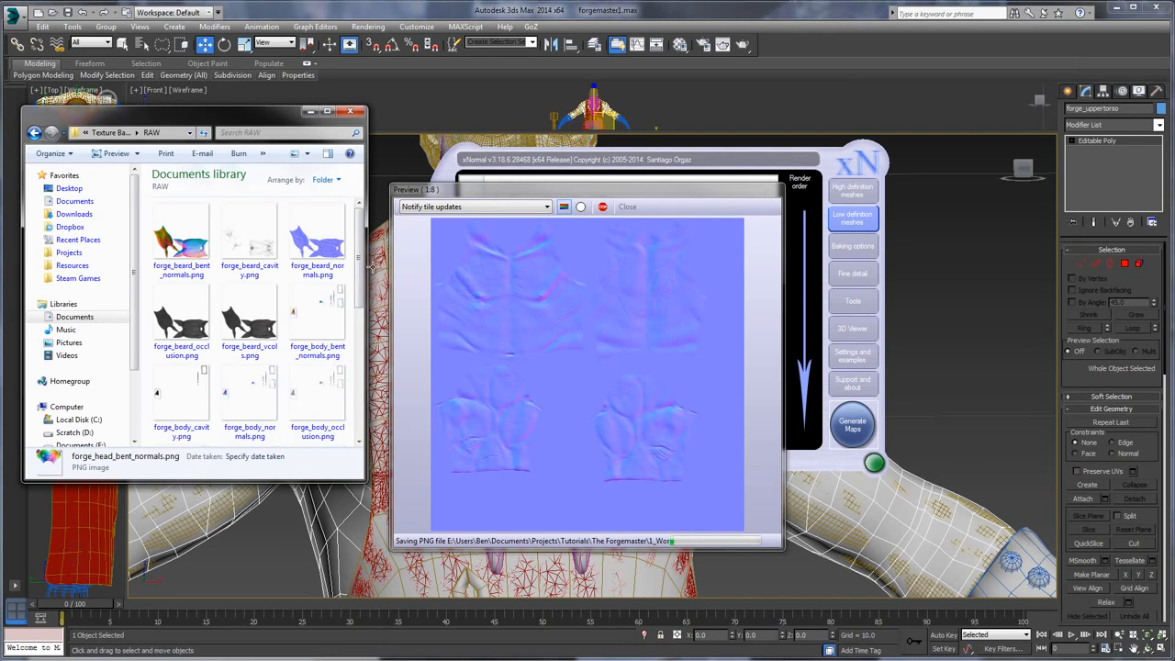
{"action": "scroll", "coordinate": [337, 335], "scroll_direction": "down", "scroll_amount": 1}
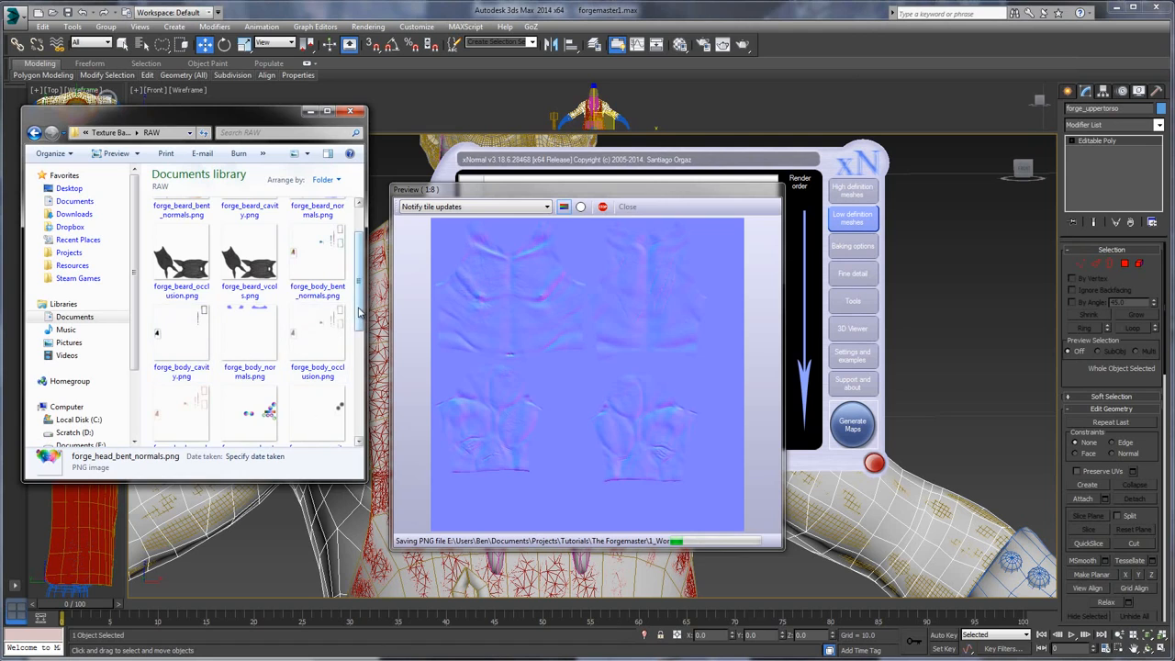
{"action": "scroll", "coordinate": [359, 312], "scroll_direction": "up", "scroll_amount": 1}
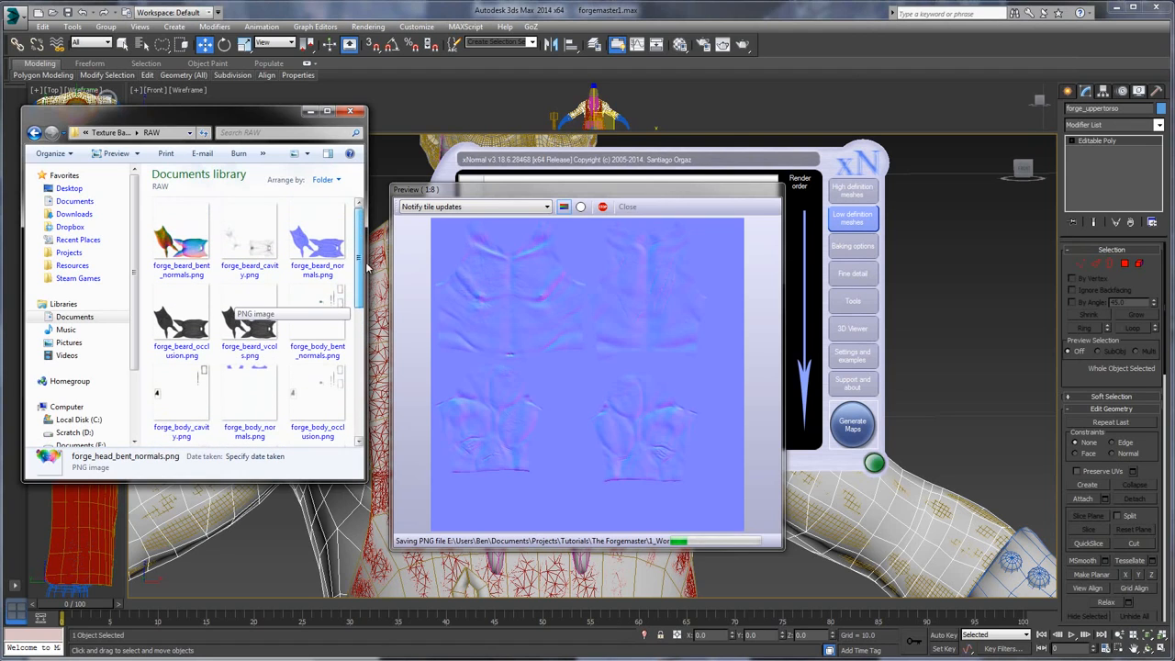
{"action": "left_click_drag", "start_coordinate": [579, 189], "coordinate": [600, 186]}
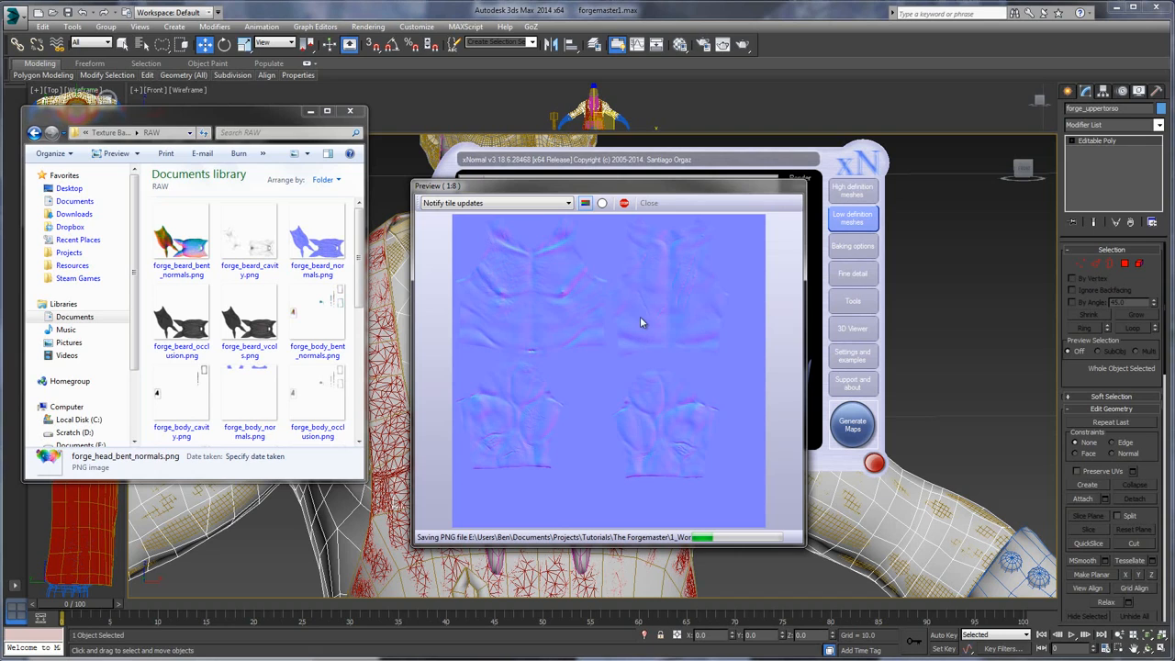
{"action": "left_click", "coordinate": [360, 282]}
{"action": "left_click_drag", "start_coordinate": [360, 283], "coordinate": [365, 417]}
{"action": "left_click", "coordinate": [330, 415]}
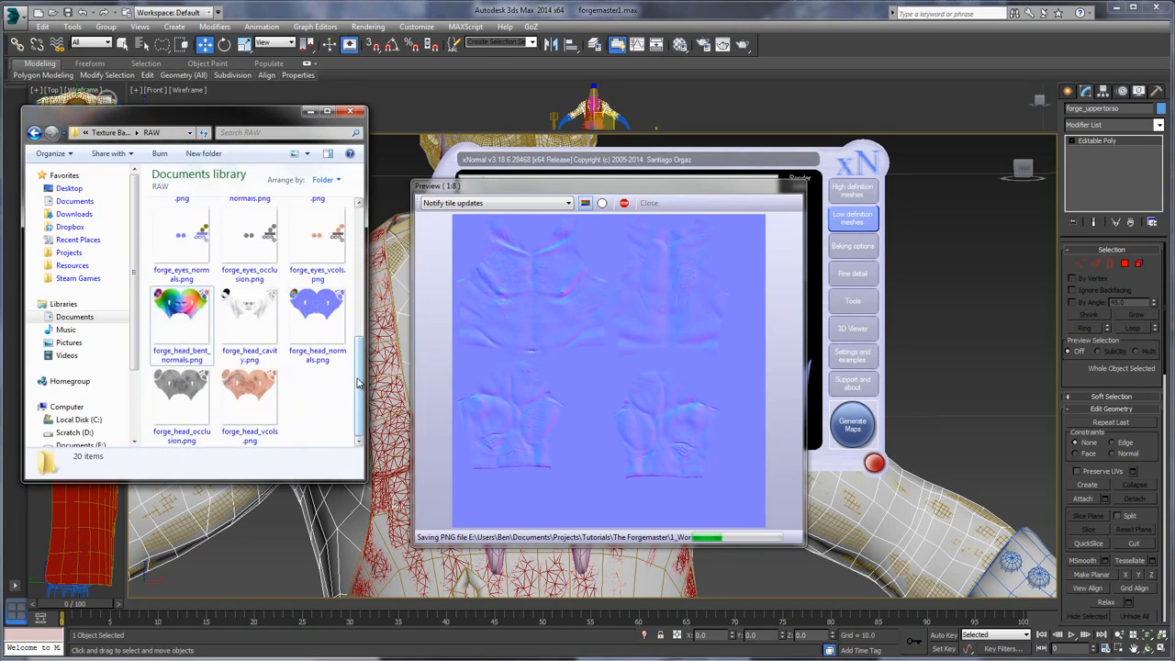
{"action": "left_click_drag", "start_coordinate": [360, 377], "coordinate": [358, 236]}
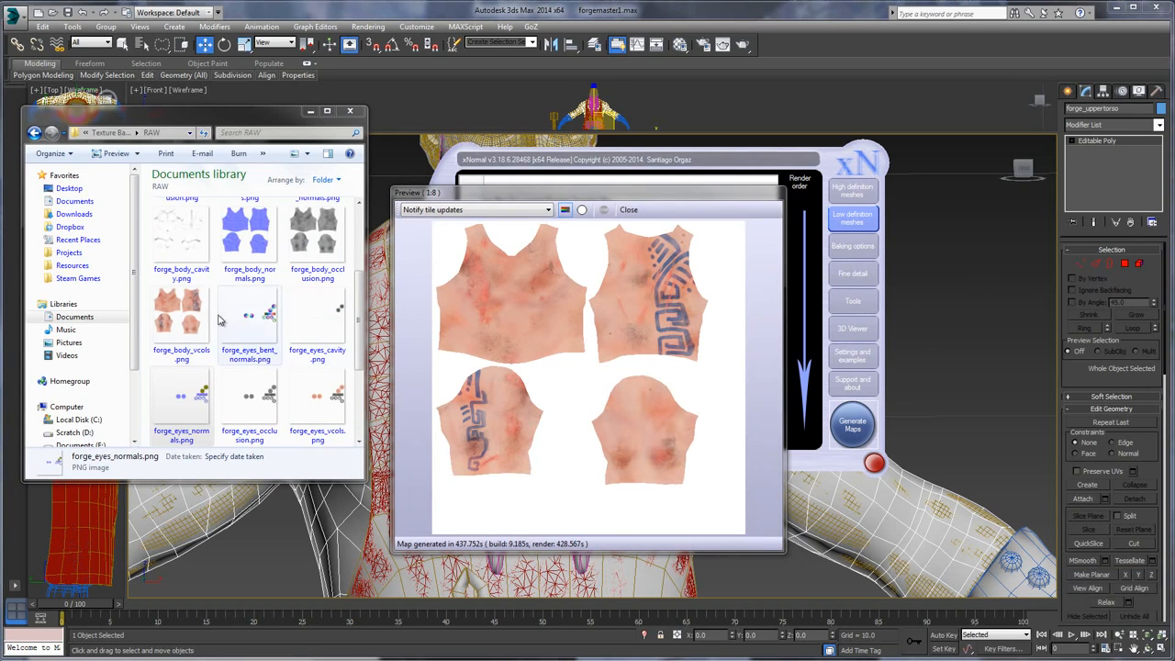
{"action": "left_click", "coordinate": [184, 314]}
{"action": "scroll", "coordinate": [188, 330], "scroll_direction": "up", "scroll_amount": 2}
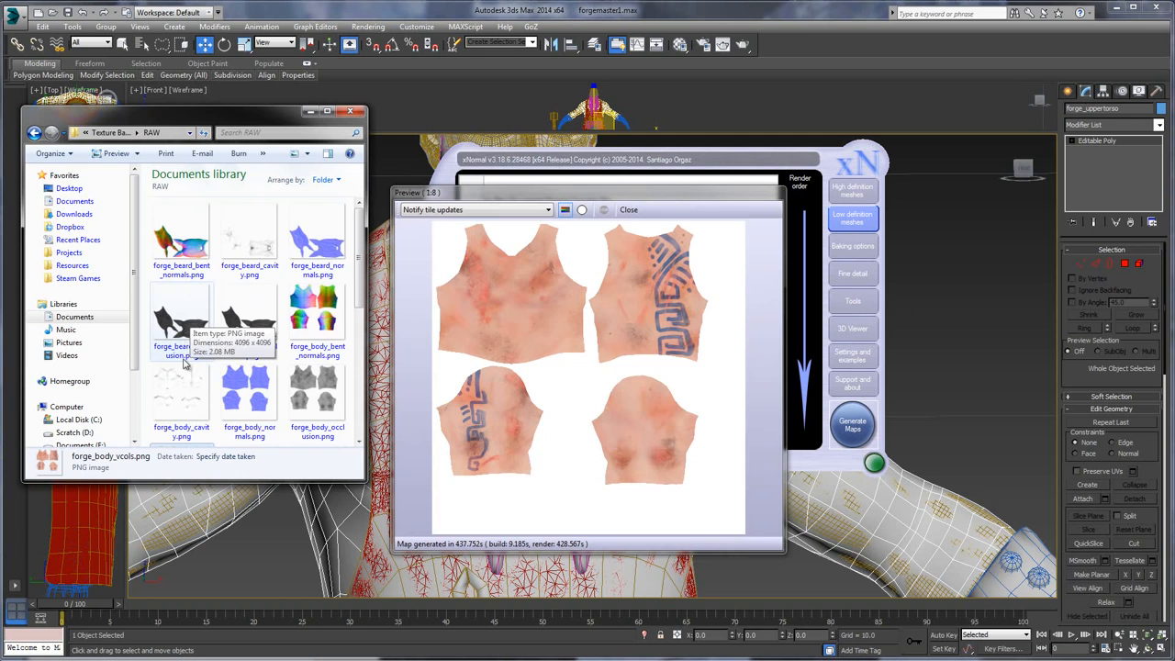
- Open forge_body_bent_normals.png and examine the back scars, torso and arm areas up close
{"action": "double_click", "coordinate": [315, 312]}
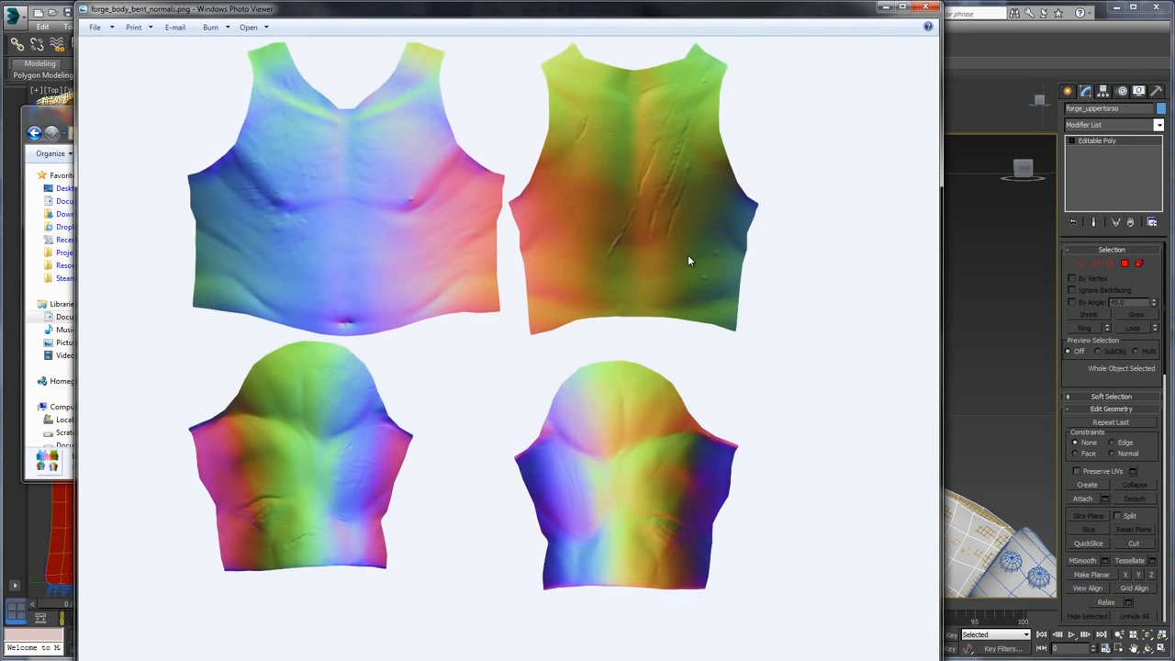
{"action": "scroll", "coordinate": [687, 261], "scroll_direction": "up", "scroll_amount": 6}
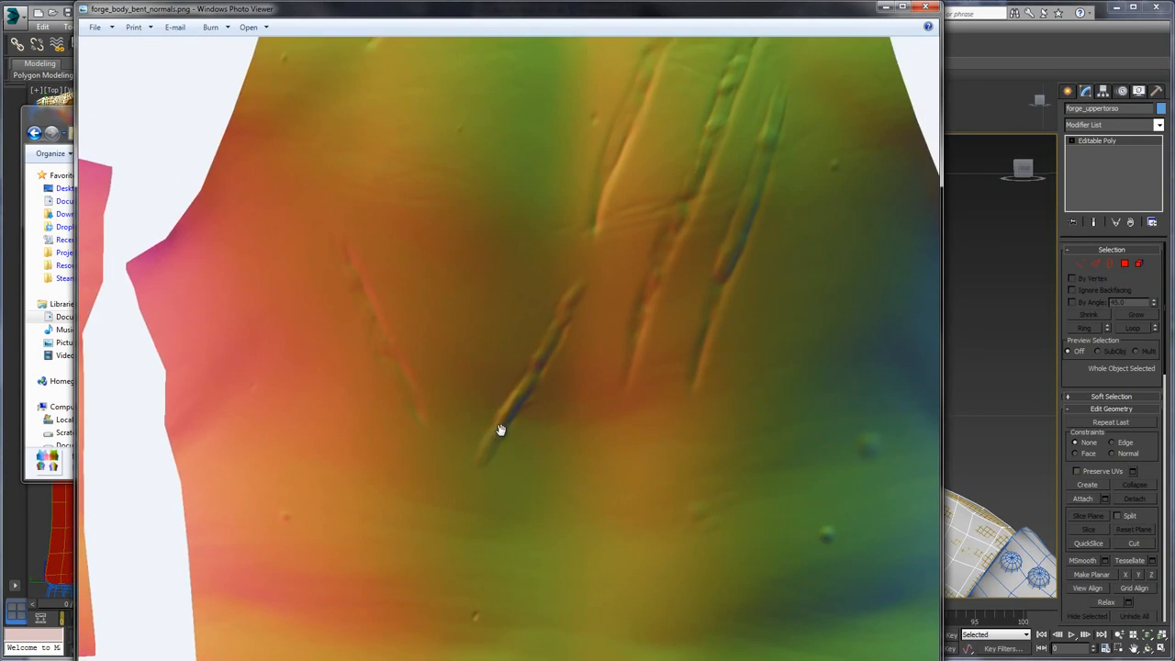
{"action": "scroll", "coordinate": [500, 429], "scroll_direction": "down", "scroll_amount": 5}
{"action": "left_click_drag", "start_coordinate": [446, 315], "coordinate": [596, 340]}
{"action": "left_click_drag", "start_coordinate": [394, 325], "coordinate": [439, 130]}
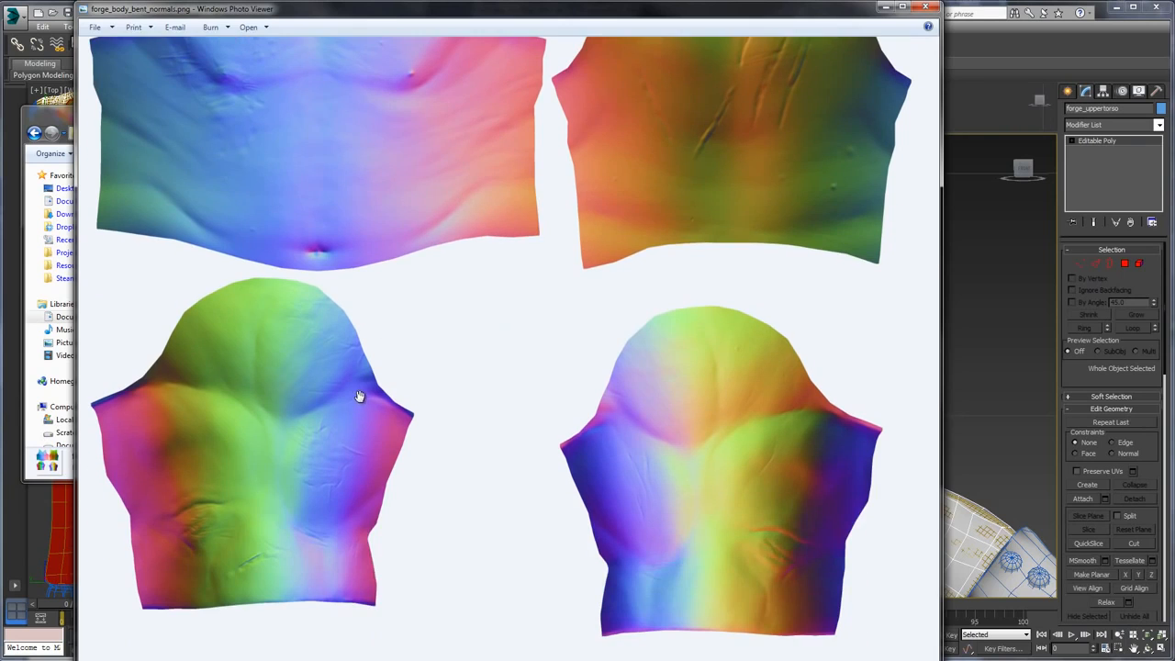
- View forge_body_cavity.png and inspect the chest, back and arm detail at close range
{"action": "key", "text": "Right"}
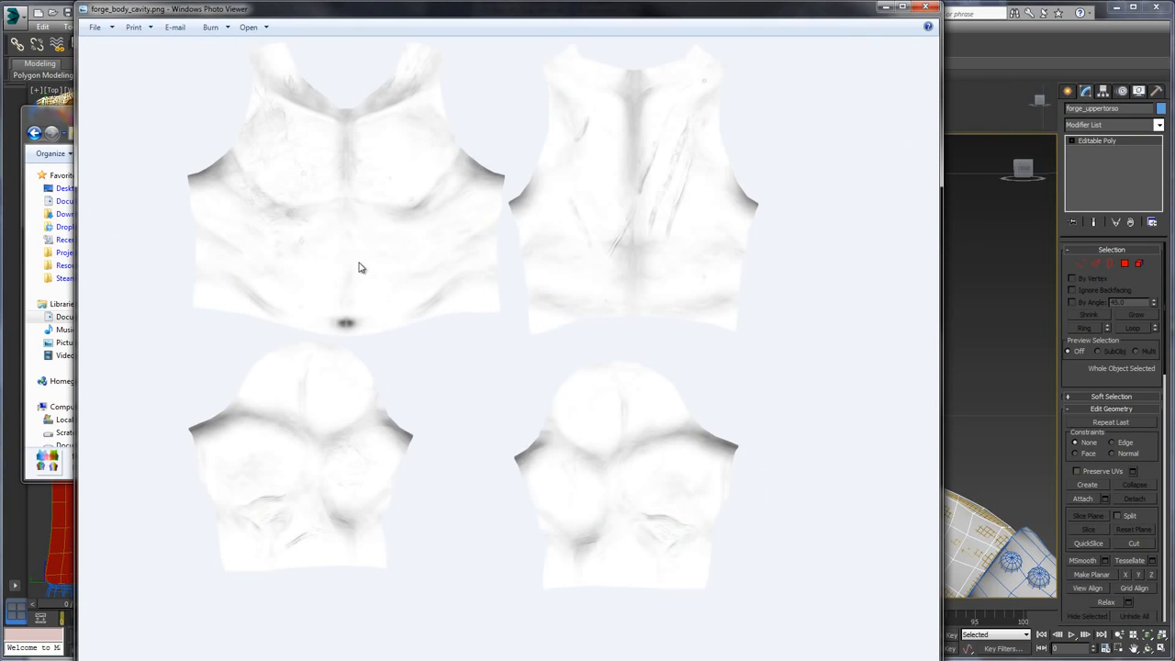
{"action": "scroll", "coordinate": [359, 267], "scroll_direction": "up", "scroll_amount": 5}
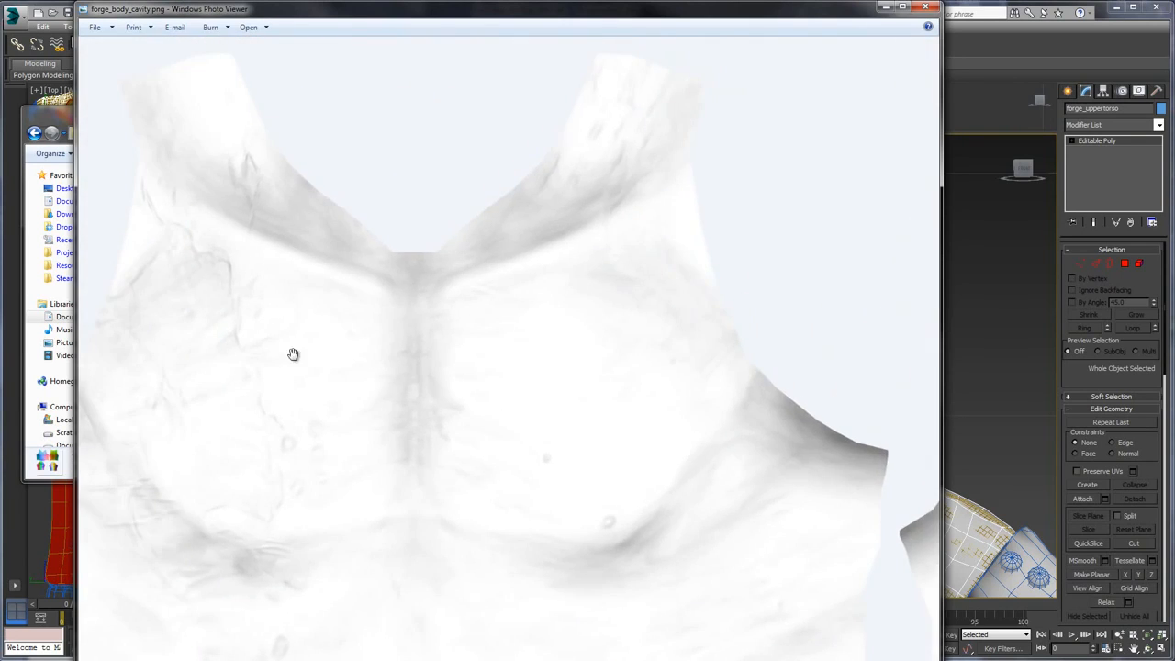
{"action": "scroll", "coordinate": [303, 353], "scroll_direction": "up", "scroll_amount": 4}
{"action": "scroll", "coordinate": [642, 359], "scroll_direction": "down", "scroll_amount": 5}
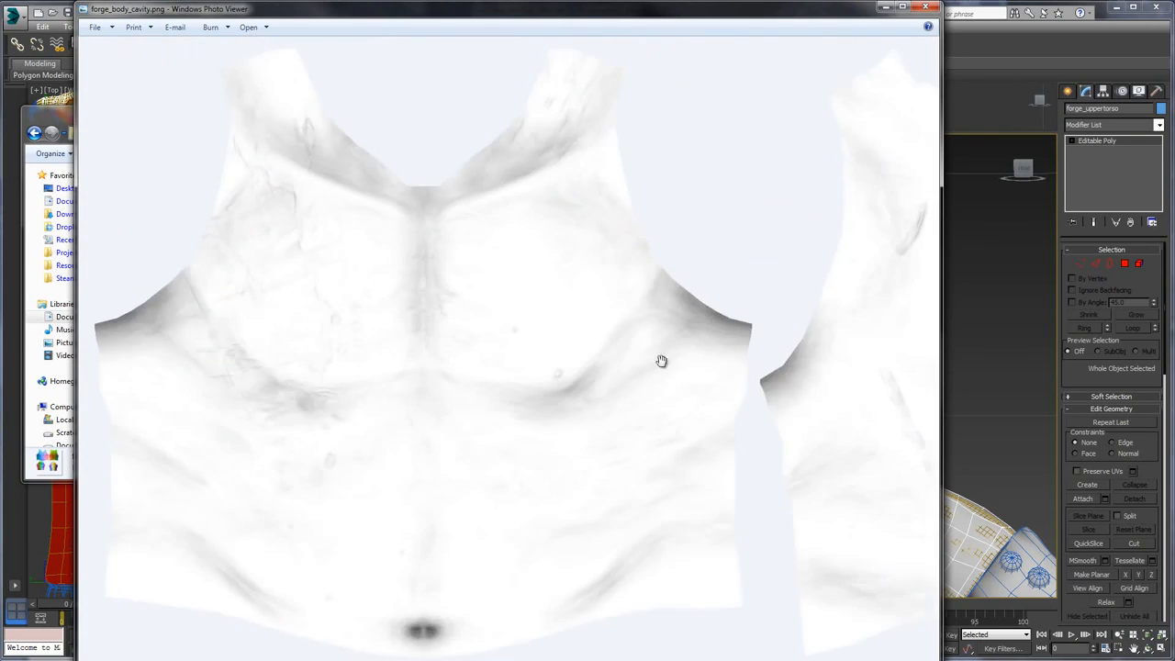
{"action": "scroll", "coordinate": [661, 361], "scroll_direction": "down", "scroll_amount": 4}
{"action": "scroll", "coordinate": [643, 285], "scroll_direction": "up", "scroll_amount": 2}
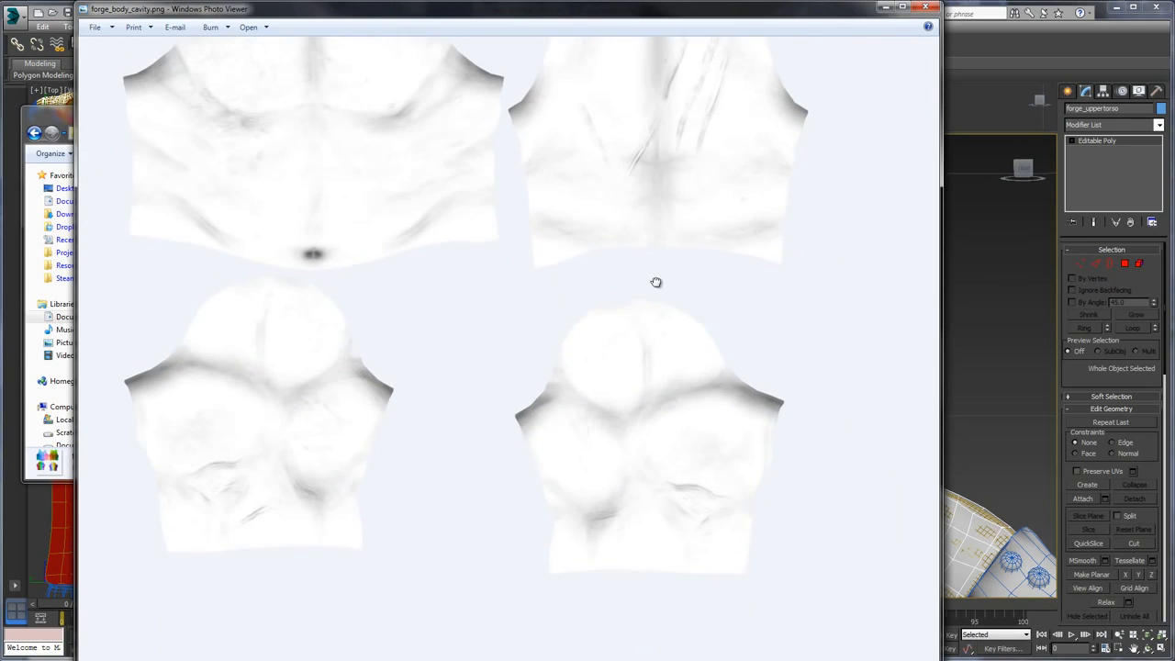
{"action": "scroll", "coordinate": [655, 282], "scroll_direction": "down", "scroll_amount": 2}
- Check the surface detail in forge_body_normals.png and forge_body_occlusion.png up close
{"action": "key", "text": "Right"}
{"action": "scroll", "coordinate": [303, 275], "scroll_direction": "up", "scroll_amount": 5}
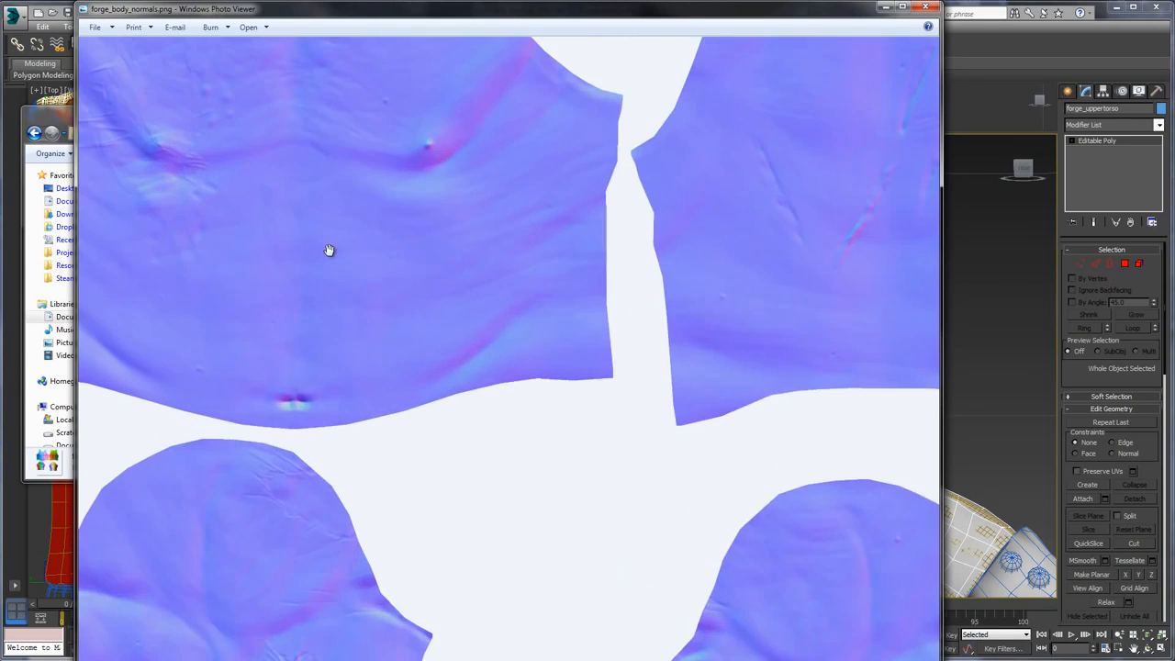
{"action": "scroll", "coordinate": [433, 428], "scroll_direction": "down", "scroll_amount": 5}
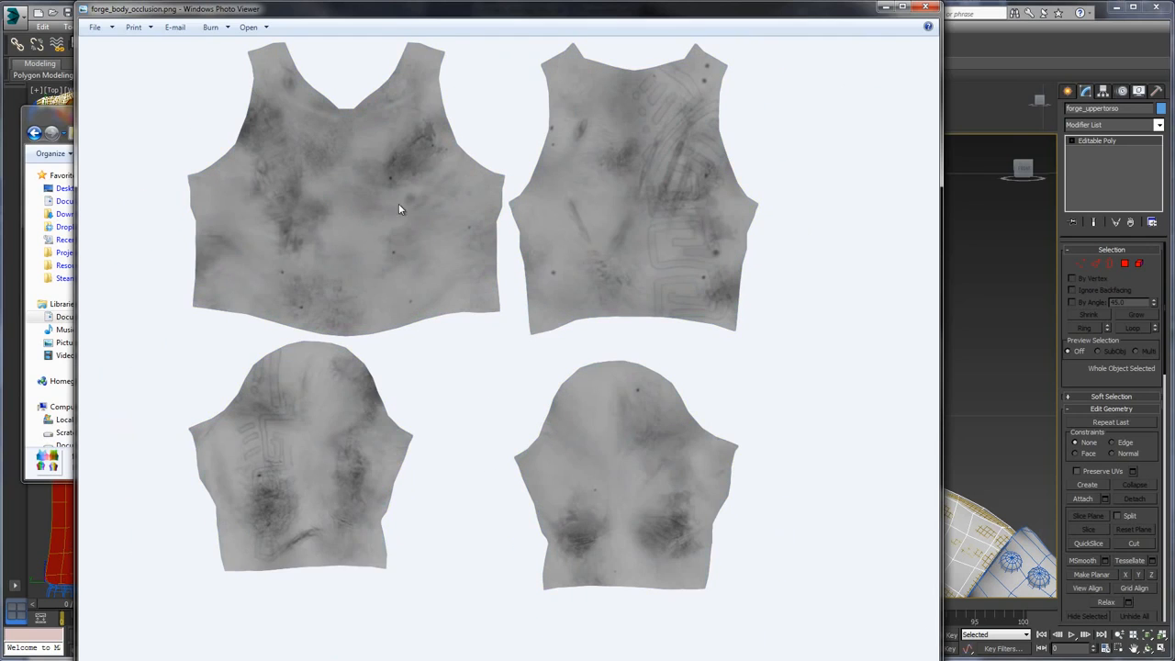
{"action": "scroll", "coordinate": [643, 223], "scroll_direction": "up", "scroll_amount": 5}
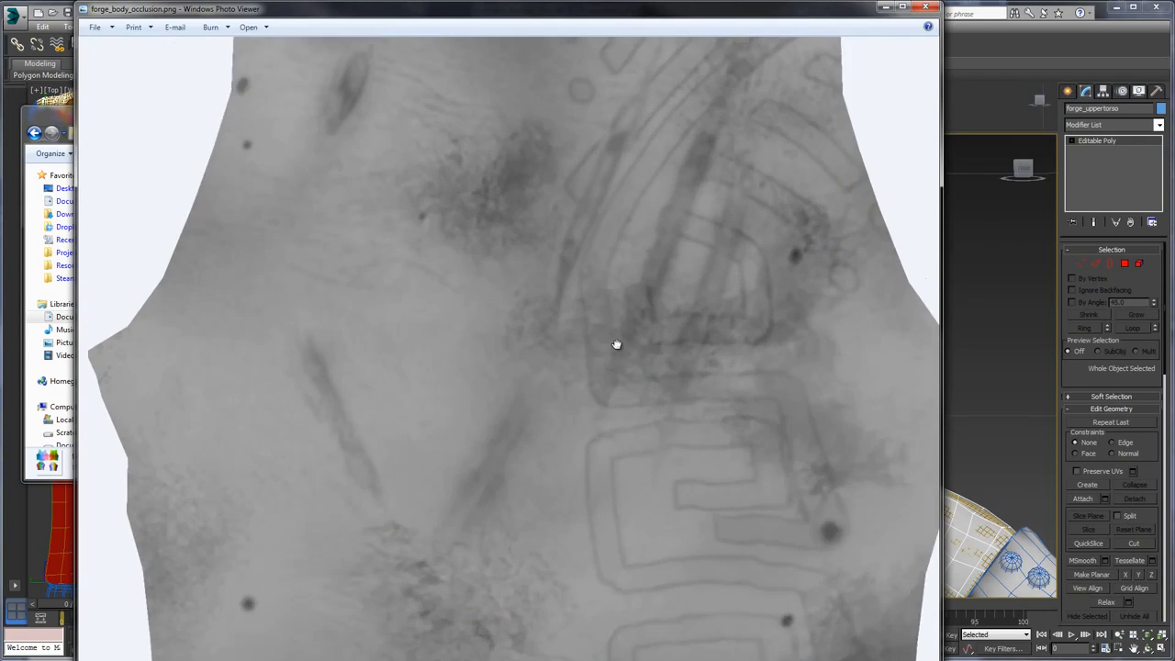
{"action": "scroll", "coordinate": [616, 344], "scroll_direction": "down", "scroll_amount": 5}
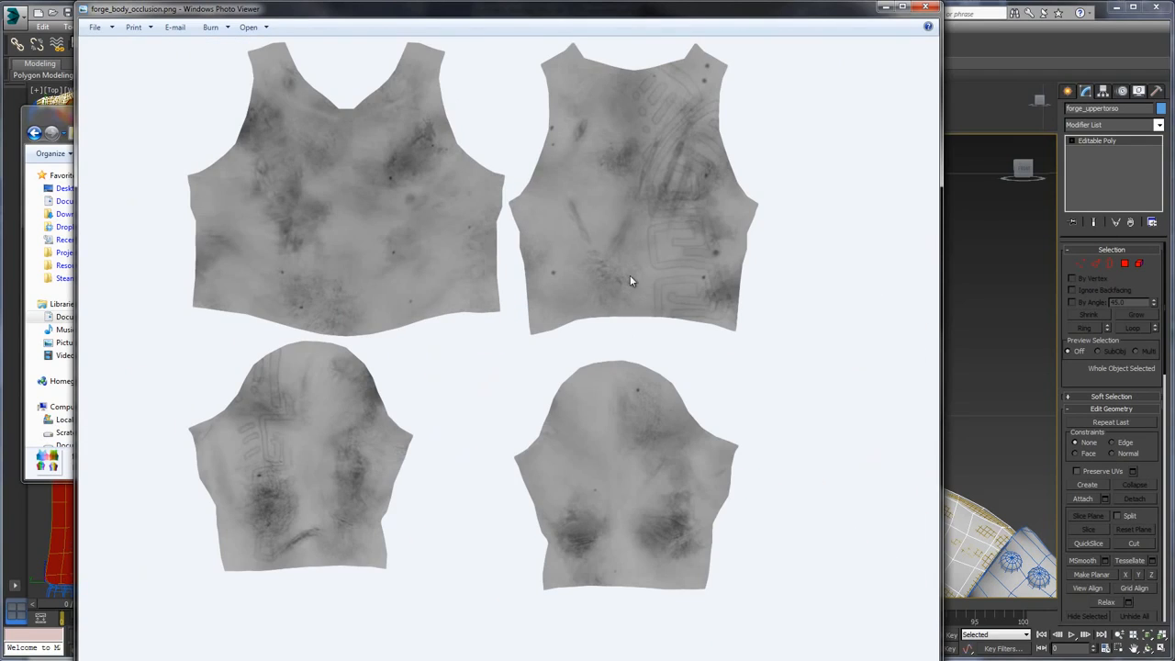
- Inspect the painted skin colours in forge_body_vcols.png up close, and close the image viewer
{"action": "scroll", "coordinate": [590, 290], "scroll_direction": "up", "scroll_amount": 4}
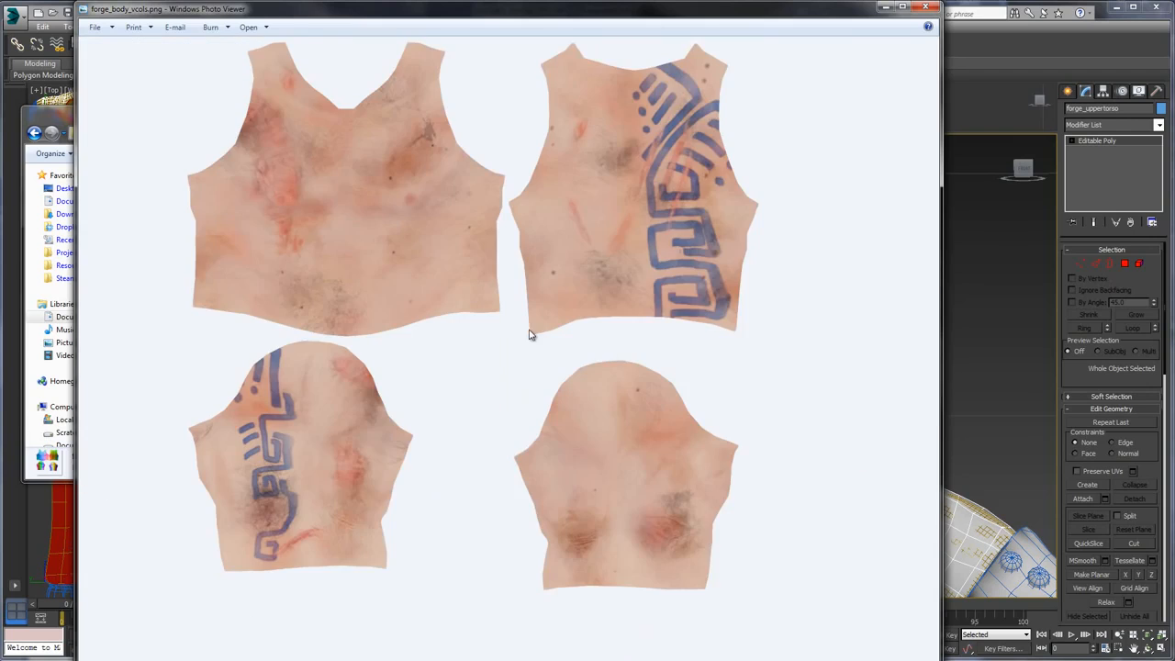
{"action": "scroll", "coordinate": [261, 276], "scroll_direction": "up", "scroll_amount": 6}
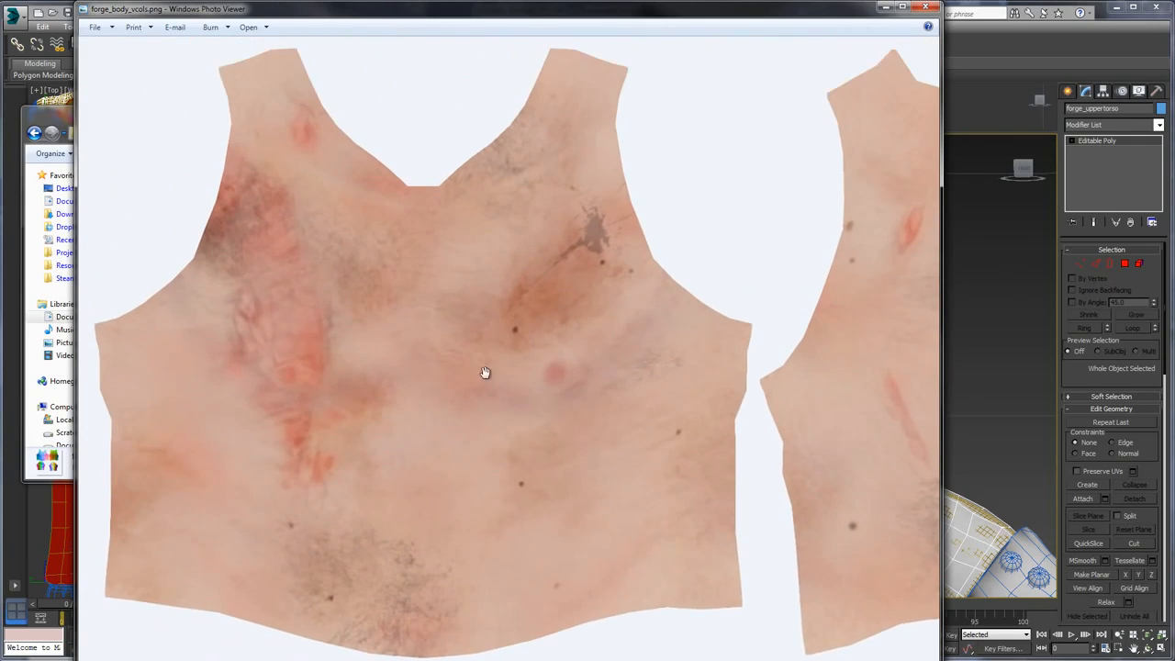
{"action": "scroll", "coordinate": [437, 303], "scroll_direction": "down", "scroll_amount": 6}
{"action": "scroll", "coordinate": [725, 326], "scroll_direction": "down", "scroll_amount": 2}
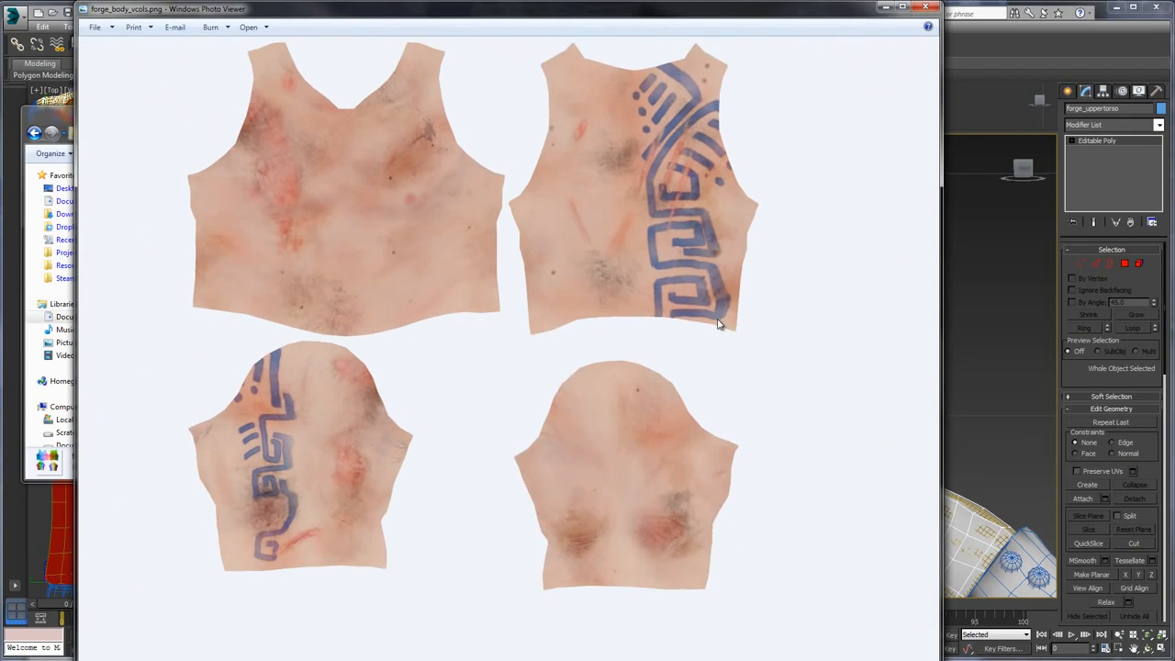
{"action": "left_click", "coordinate": [925, 11]}
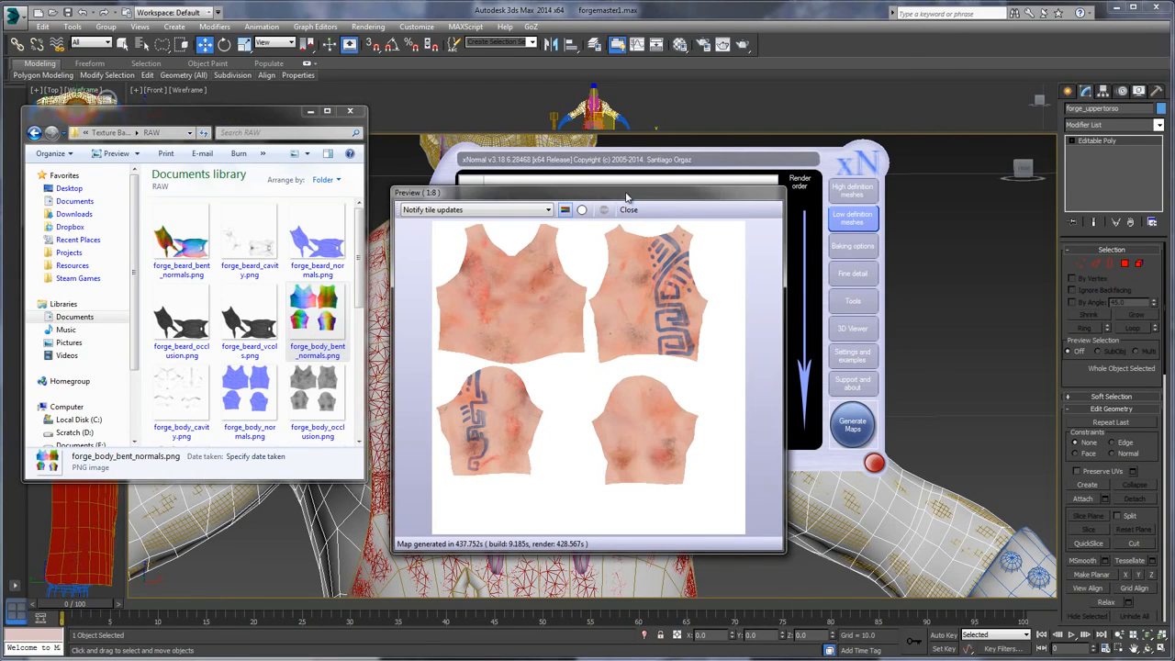
- Close the finished bake preview and clear all low definition and high definition meshes in xNormal
{"action": "left_click", "coordinate": [628, 209]}
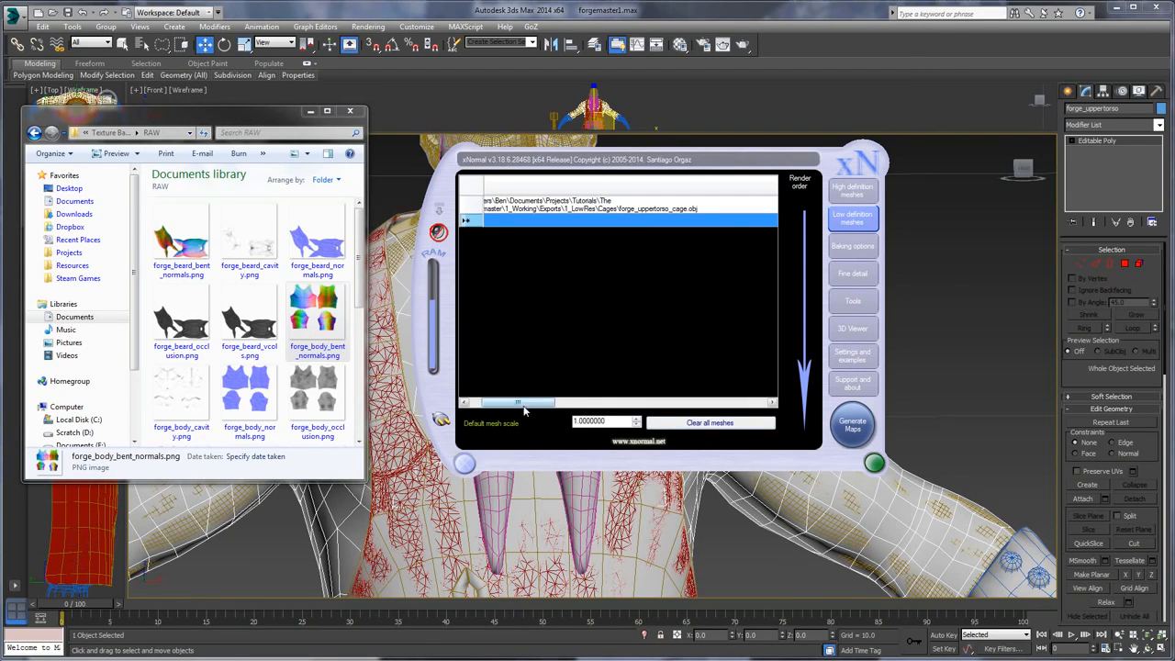
{"action": "left_click", "coordinate": [711, 423]}
{"action": "left_click", "coordinate": [854, 191]}
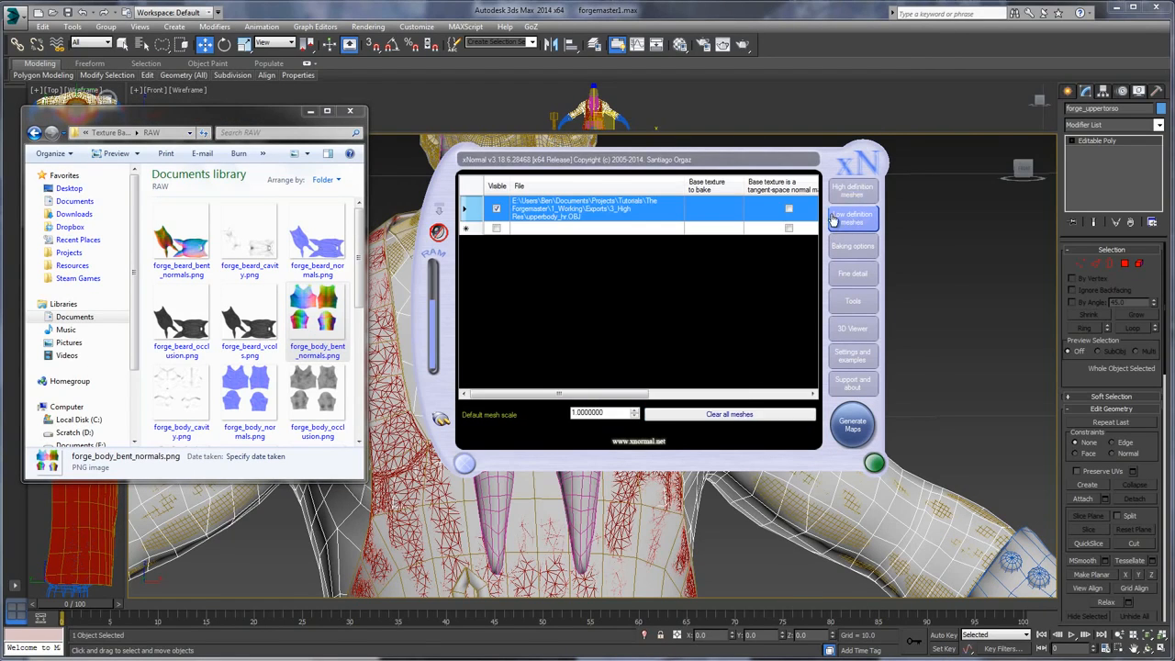
{"action": "left_click", "coordinate": [730, 414]}
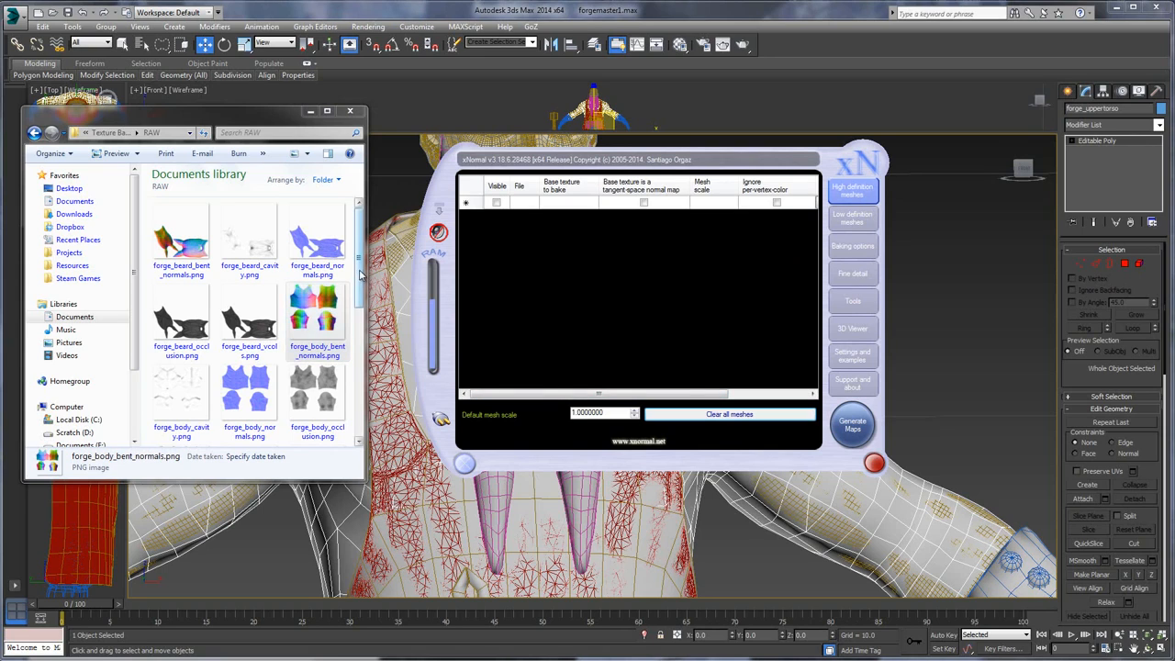
- Bring up the 3_High Res and Cages folder windows beside xNormal
{"action": "mouse_move", "coordinate": [358, 261]}
{"action": "left_mouse_down"}
{"action": "mouse_move", "coordinate": [359, 272]}
{"action": "mouse_move", "coordinate": [359, 257]}
{"action": "left_mouse_up"}
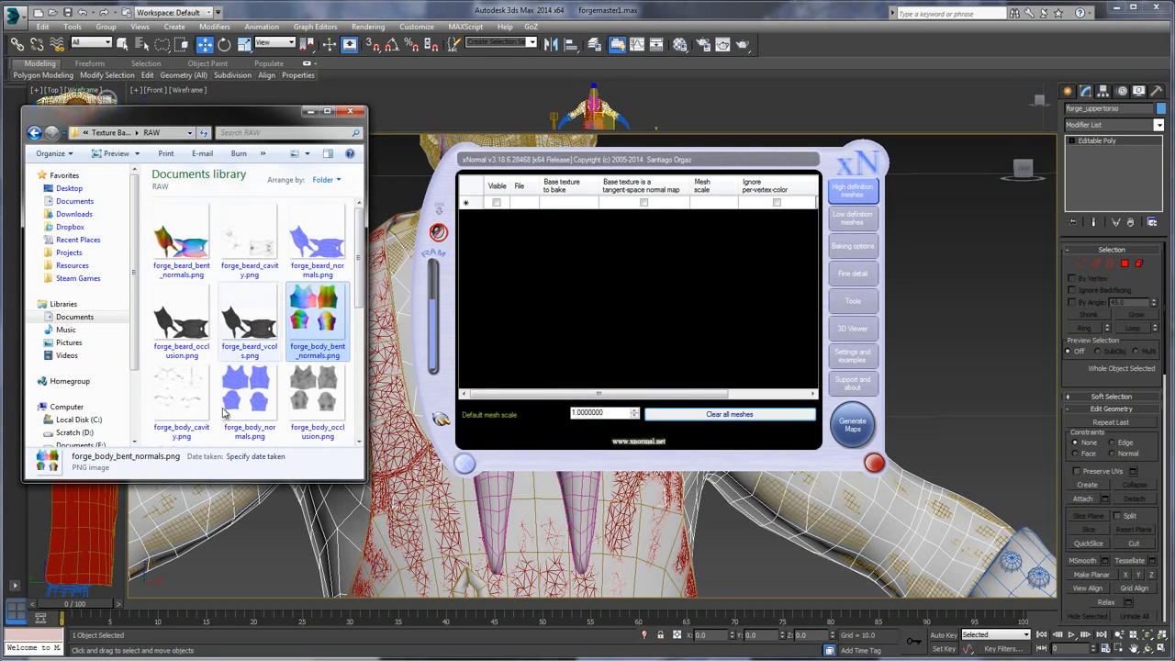
{"action": "left_click", "coordinate": [211, 659]}
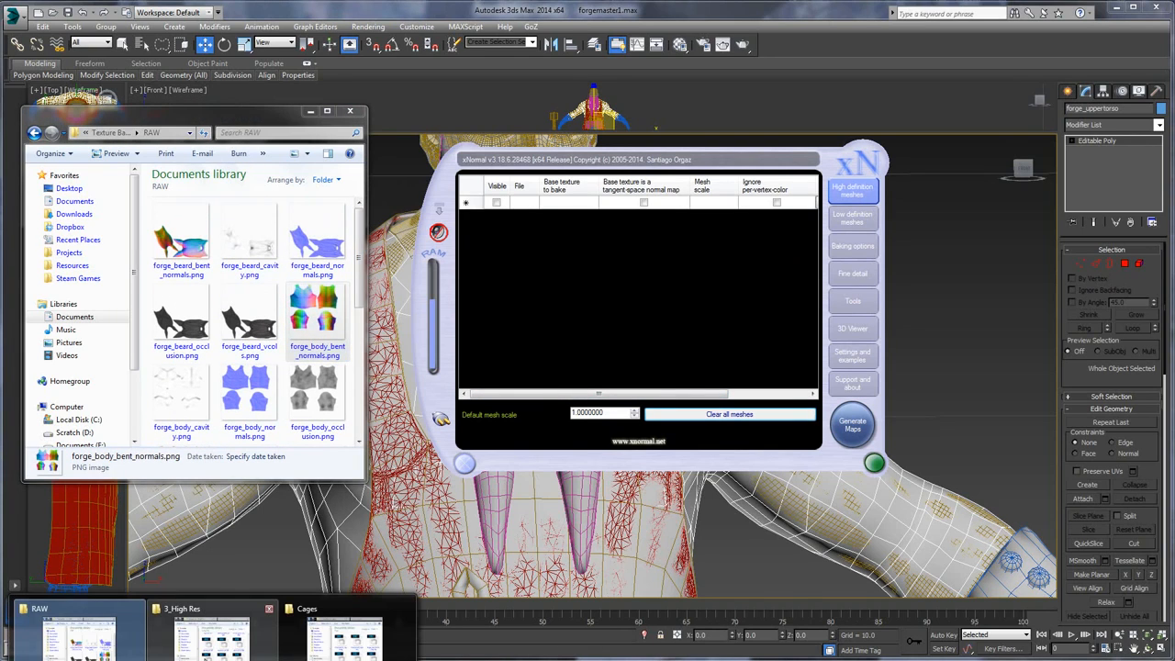
{"action": "left_click", "coordinate": [211, 631]}
{"action": "left_click", "coordinate": [211, 657]}
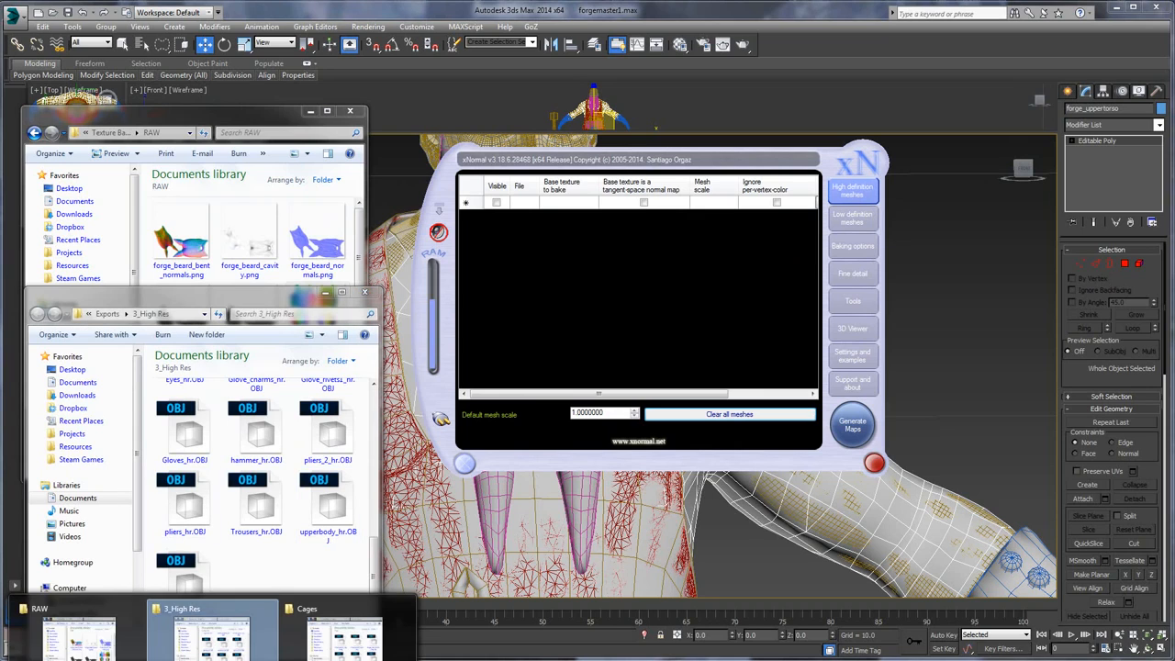
{"action": "left_click", "coordinate": [340, 631]}
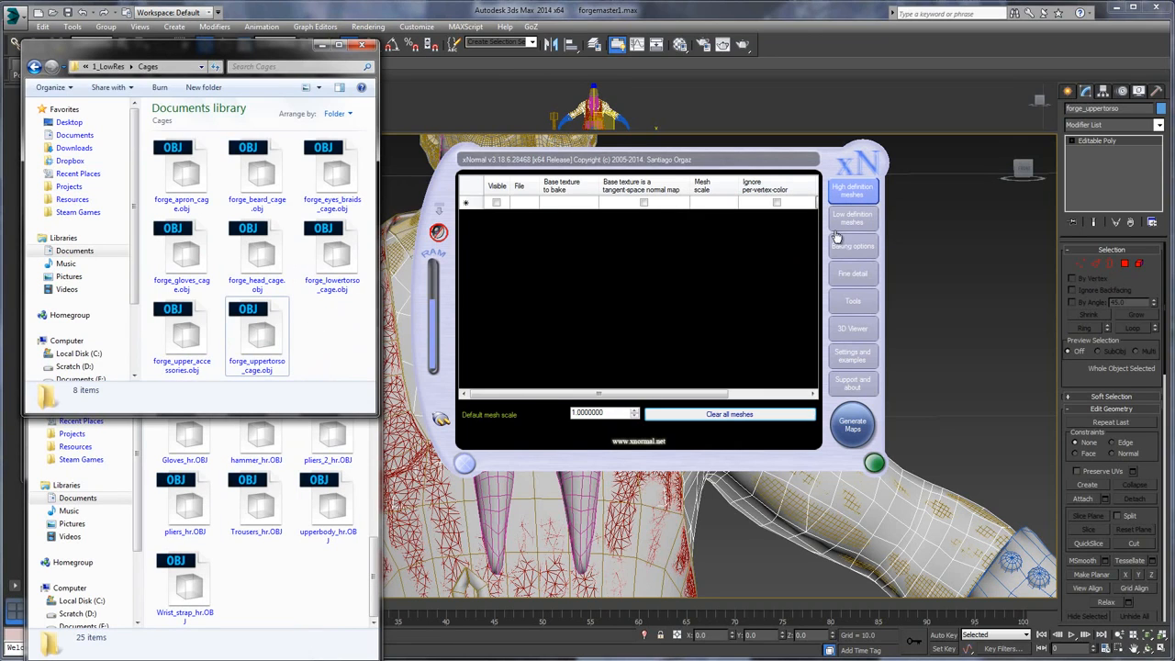
{"action": "left_click", "coordinate": [338, 586]}
- Add Gloves_hr.OBJ from the 3_High Res folder to the high definition meshes
{"action": "scroll", "coordinate": [220, 527], "scroll_direction": "up", "scroll_amount": 1}
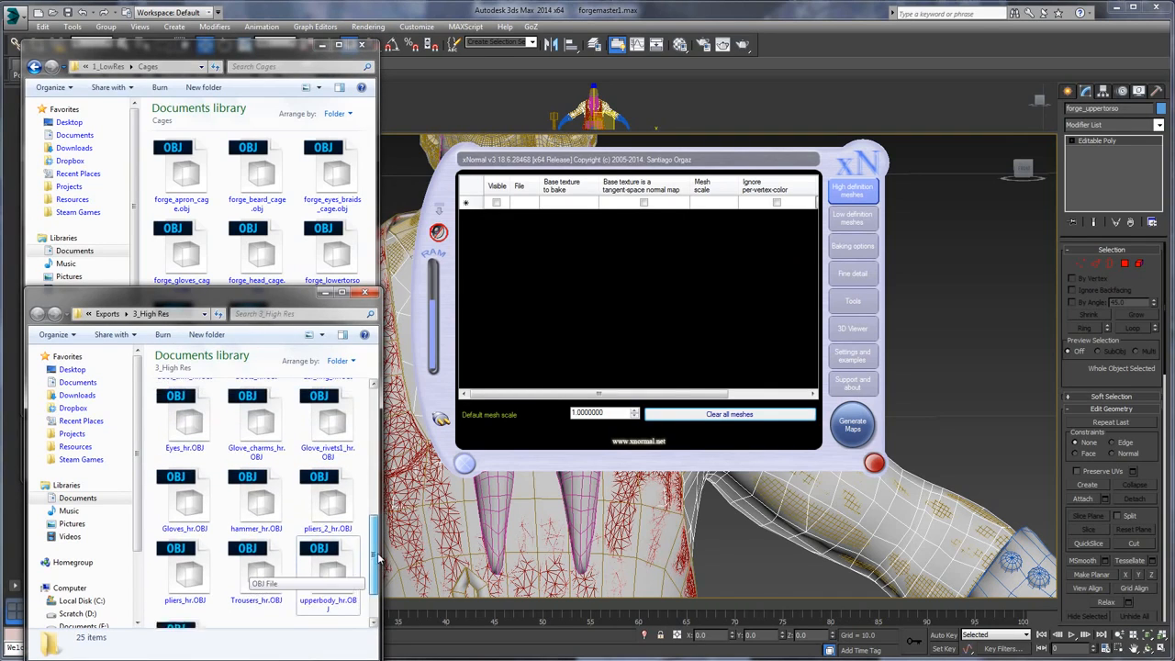
{"action": "left_click_drag", "start_coordinate": [206, 515], "coordinate": [551, 253]}
{"action": "left_click_drag", "start_coordinate": [581, 207], "coordinate": [581, 209]}
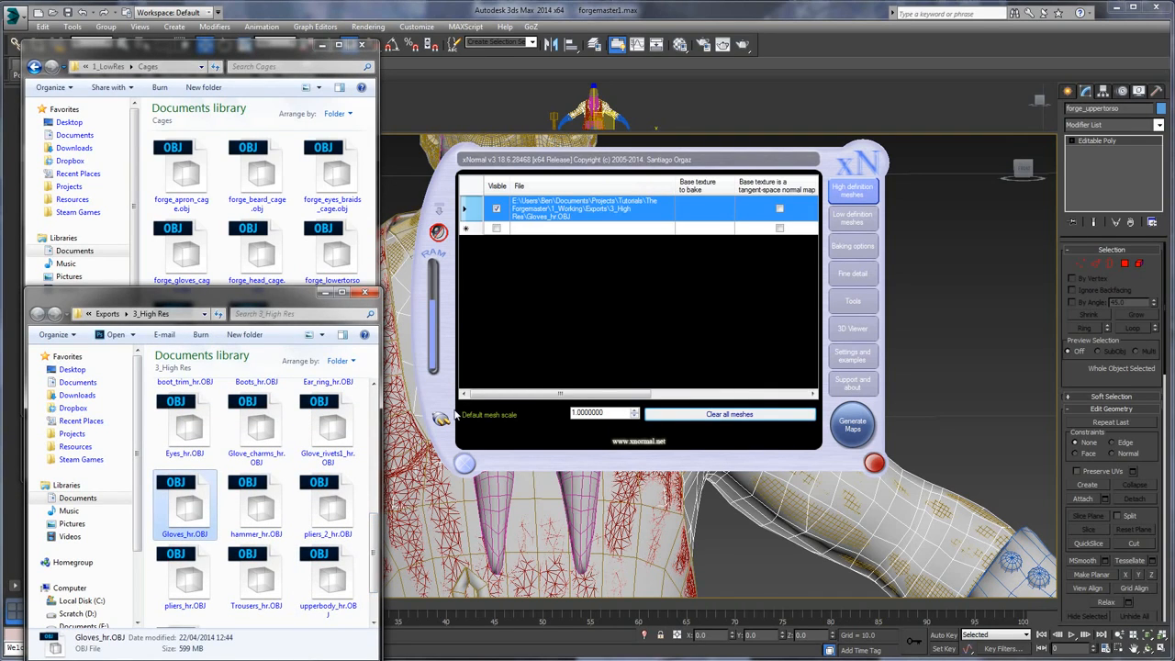
- Set the gloves mesh scale to 10 and turn off Ignore per-vertex-color for it
{"action": "left_click_drag", "start_coordinate": [618, 390], "coordinate": [698, 383]}
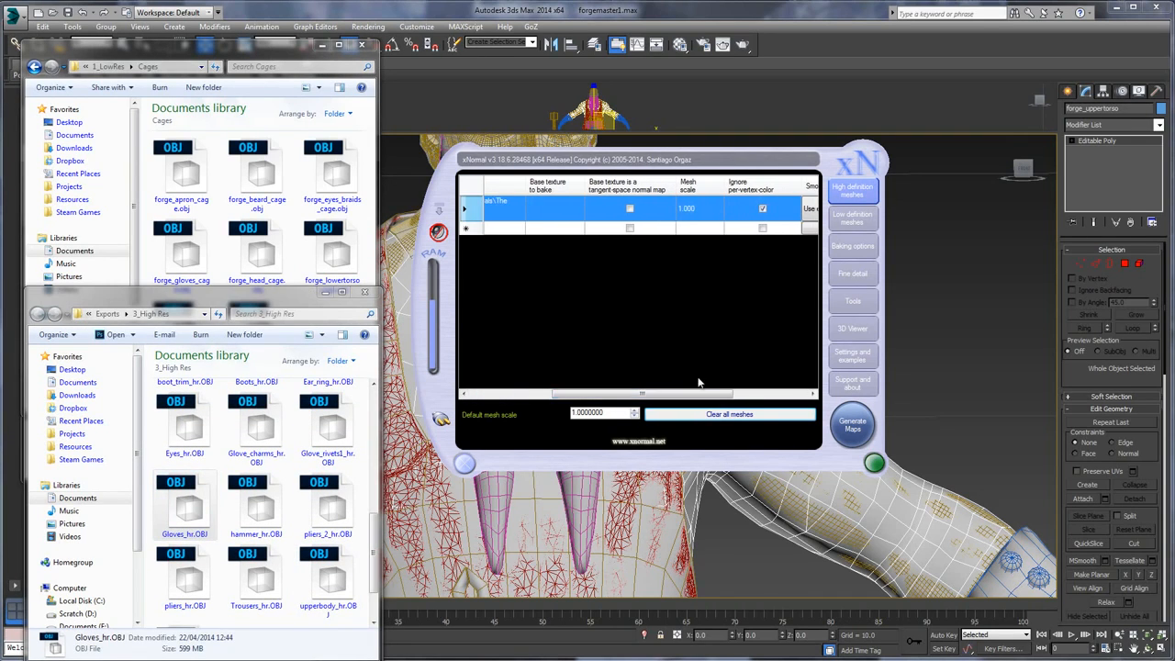
{"action": "left_click", "coordinate": [684, 212]}
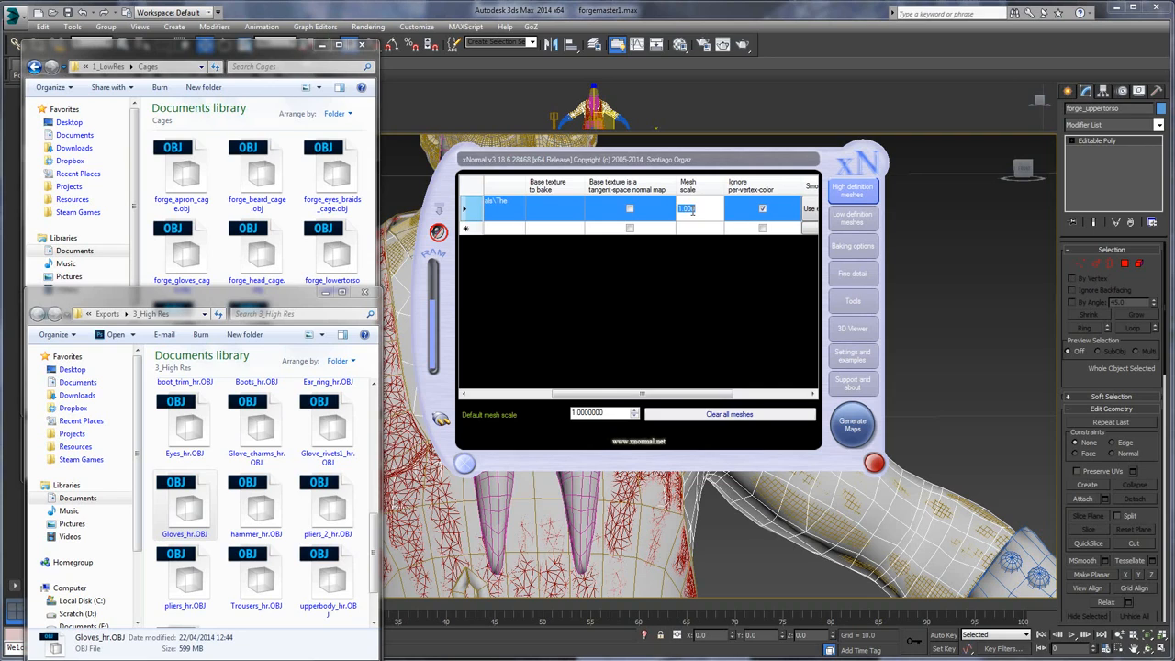
{"action": "key", "text": "Return"}
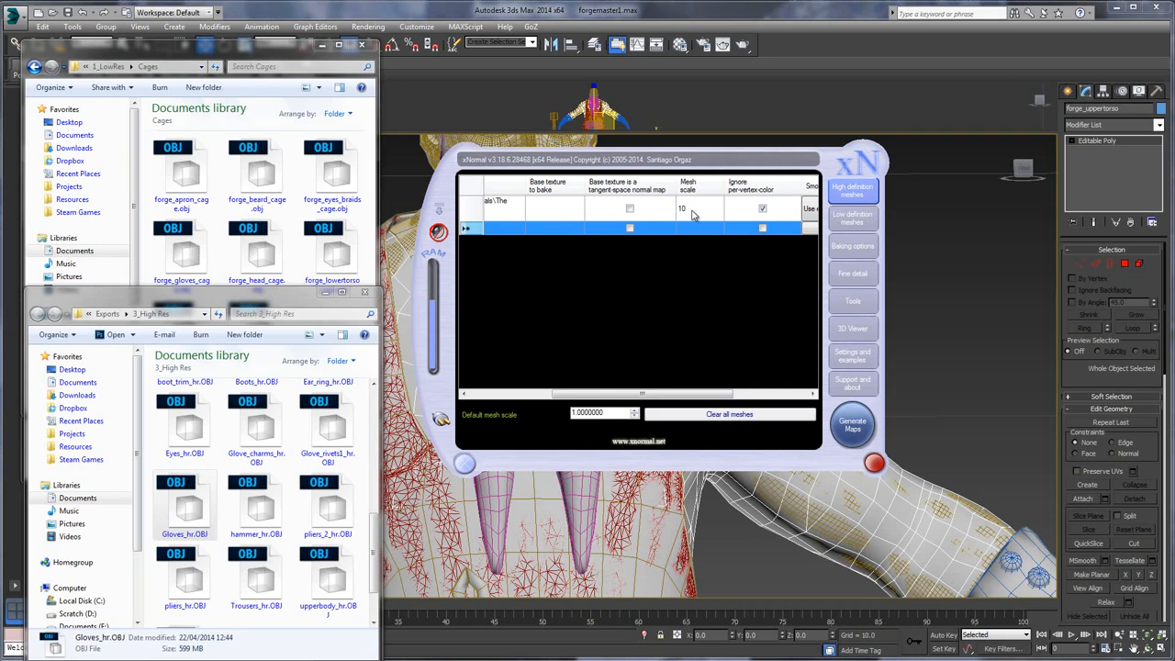
{"action": "left_click", "coordinate": [760, 210]}
{"action": "left_click_drag", "start_coordinate": [657, 397], "coordinate": [569, 396]}
{"action": "scroll", "coordinate": [374, 551], "scroll_direction": "down", "scroll_amount": 1}
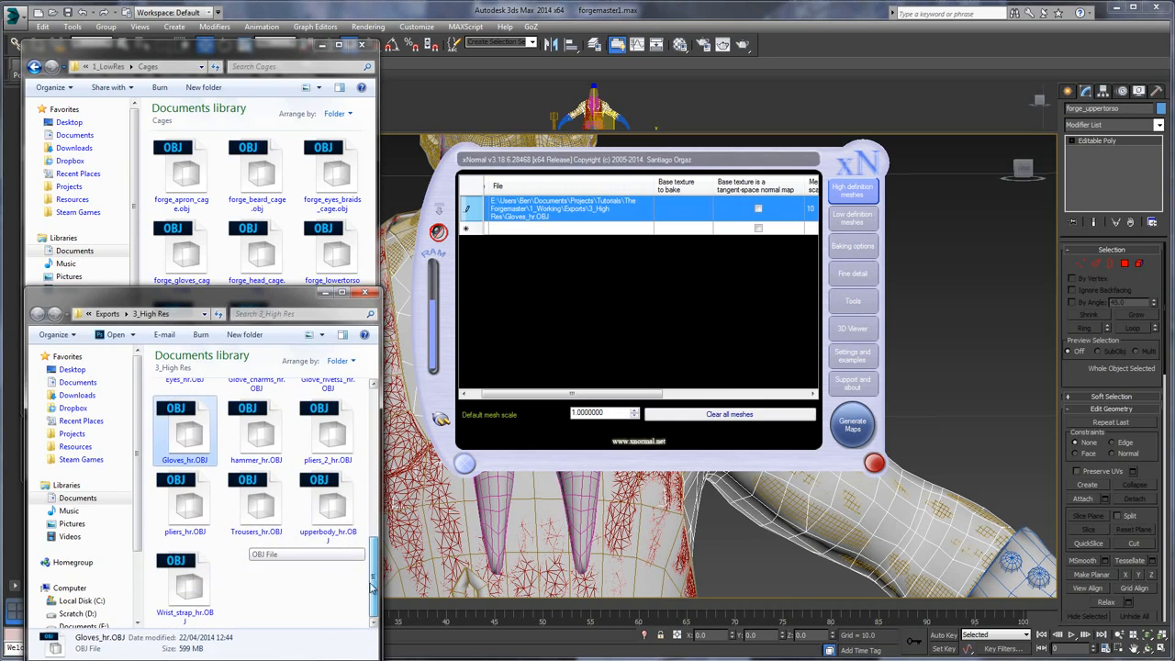
- Add Wrist_strap_hr.OBJ to the high definition meshes, with a mesh scale of 10 and Ignore per-vertex-color turned off
{"action": "left_click_drag", "start_coordinate": [184, 587], "coordinate": [567, 283]}
{"action": "left_click_drag", "start_coordinate": [566, 236], "coordinate": [569, 239]}
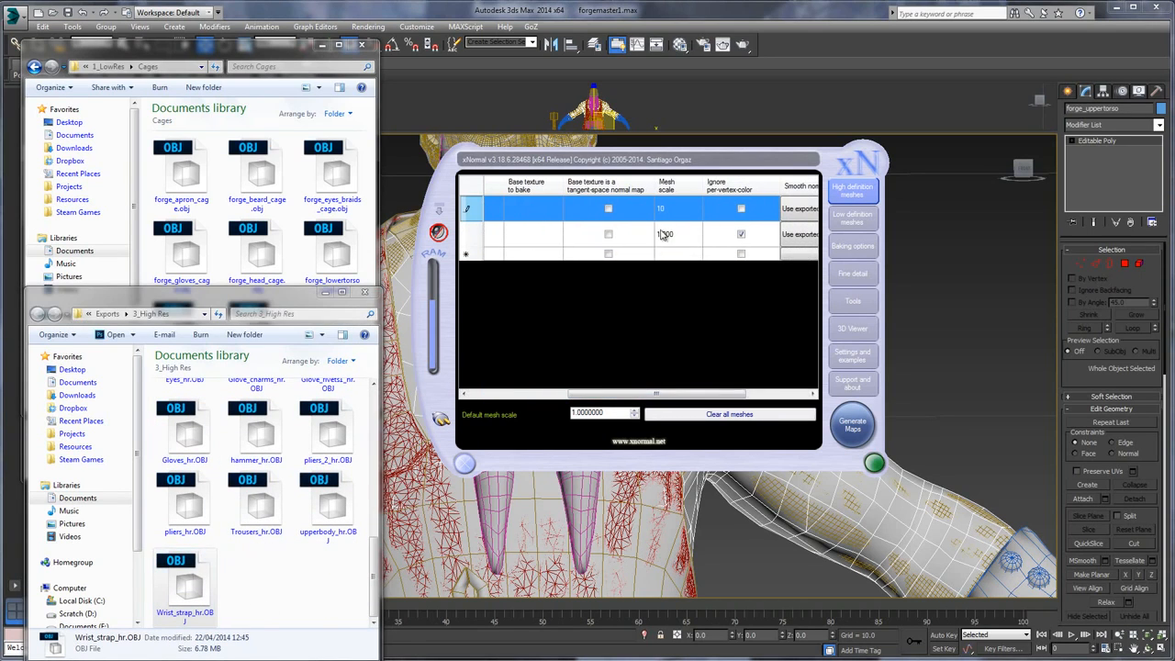
{"action": "left_click", "coordinate": [664, 236]}
{"action": "left_click", "coordinate": [676, 234]}
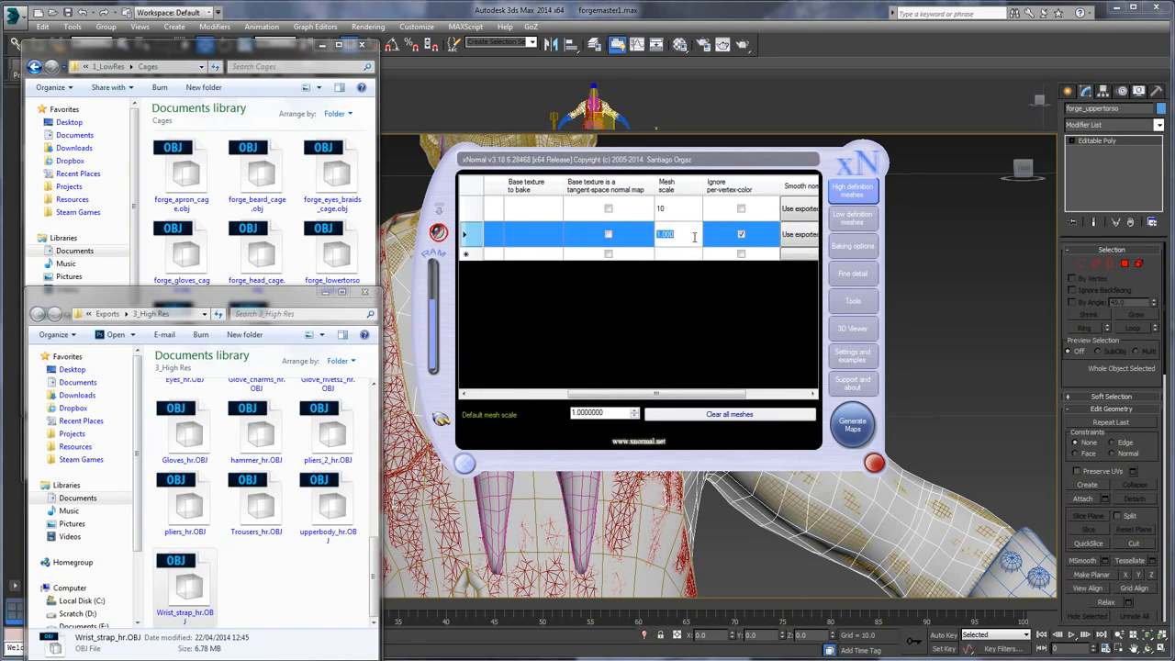
{"action": "type", "text": "10"}
{"action": "key", "text": "Return"}
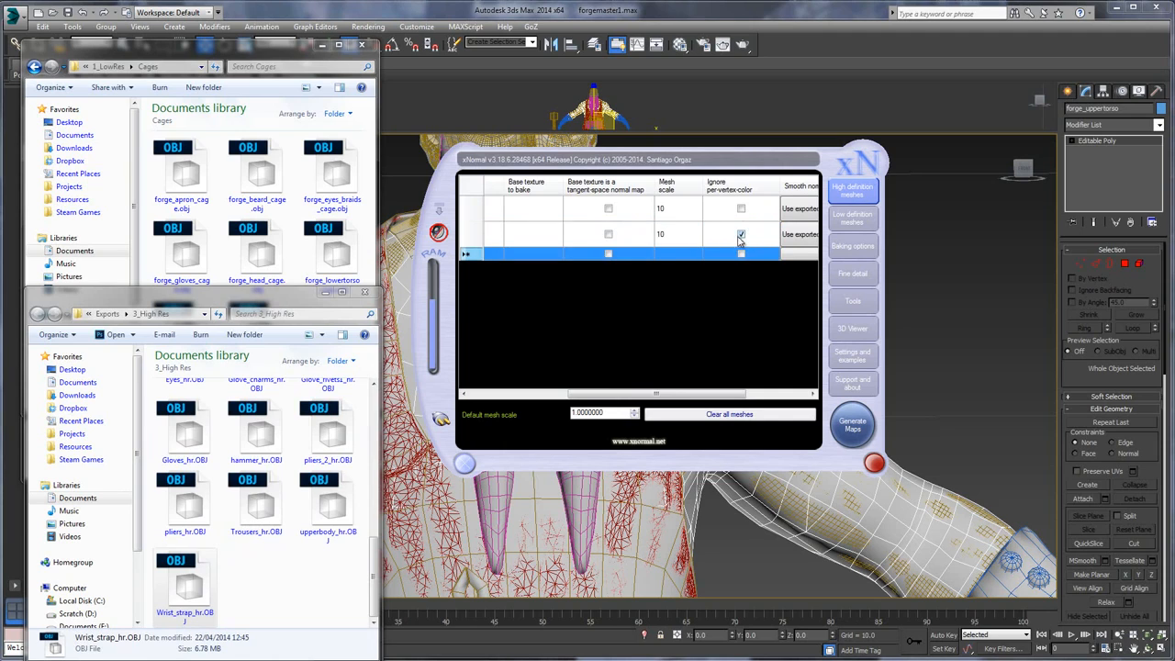
{"action": "left_click", "coordinate": [739, 236]}
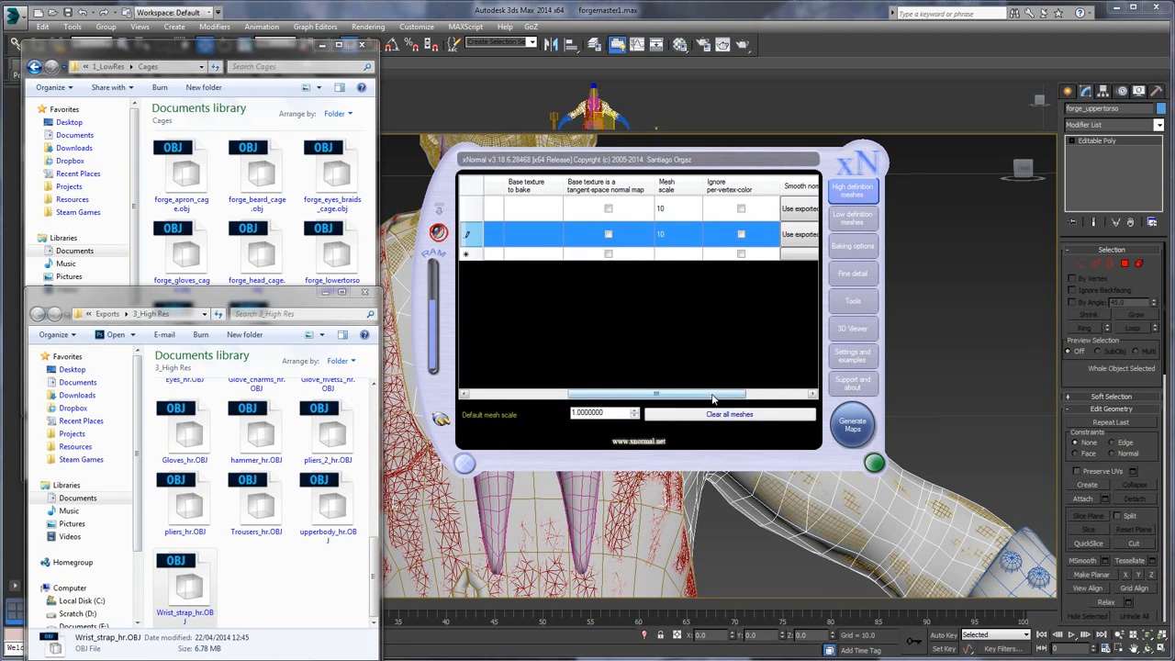
{"action": "left_click_drag", "start_coordinate": [712, 399], "coordinate": [608, 400]}
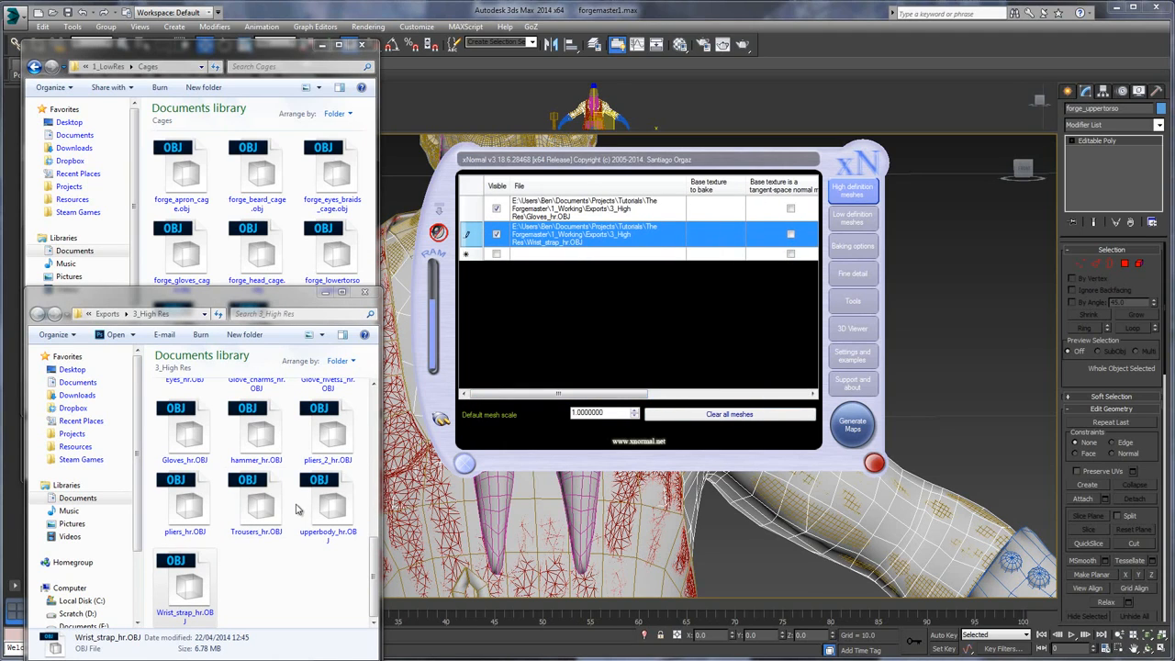
- Add forge_gloves_cage.obj from the Cages folder to the low definition meshes
{"action": "left_click", "coordinate": [272, 607]}
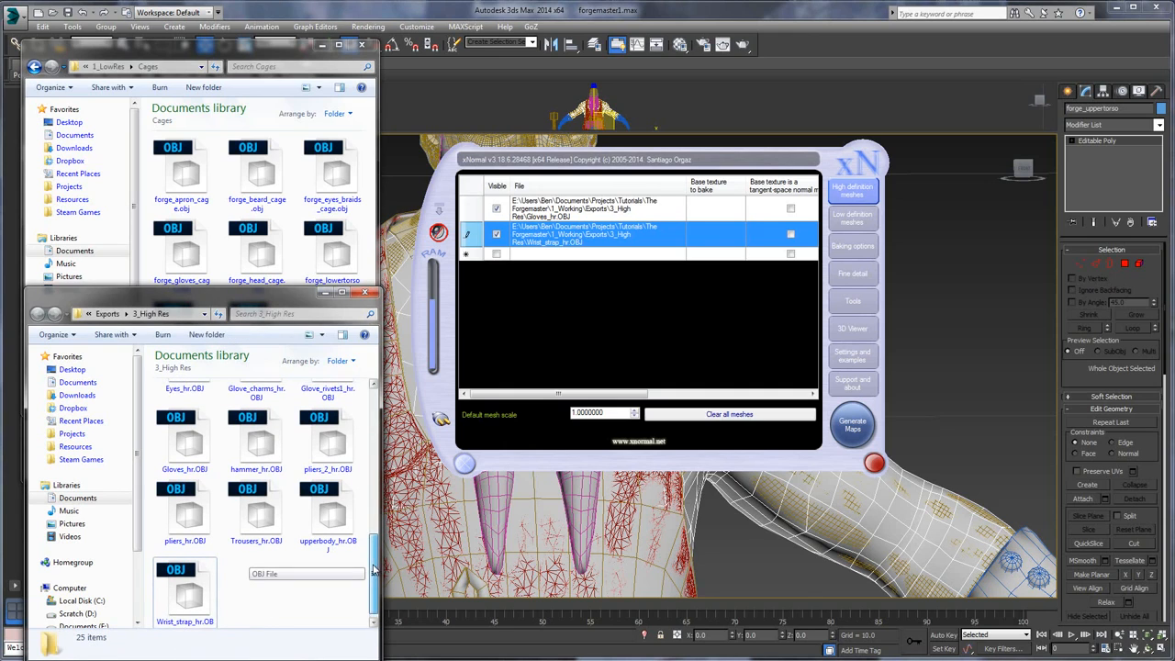
{"action": "left_click", "coordinate": [284, 56]}
{"action": "left_click", "coordinate": [385, 569]}
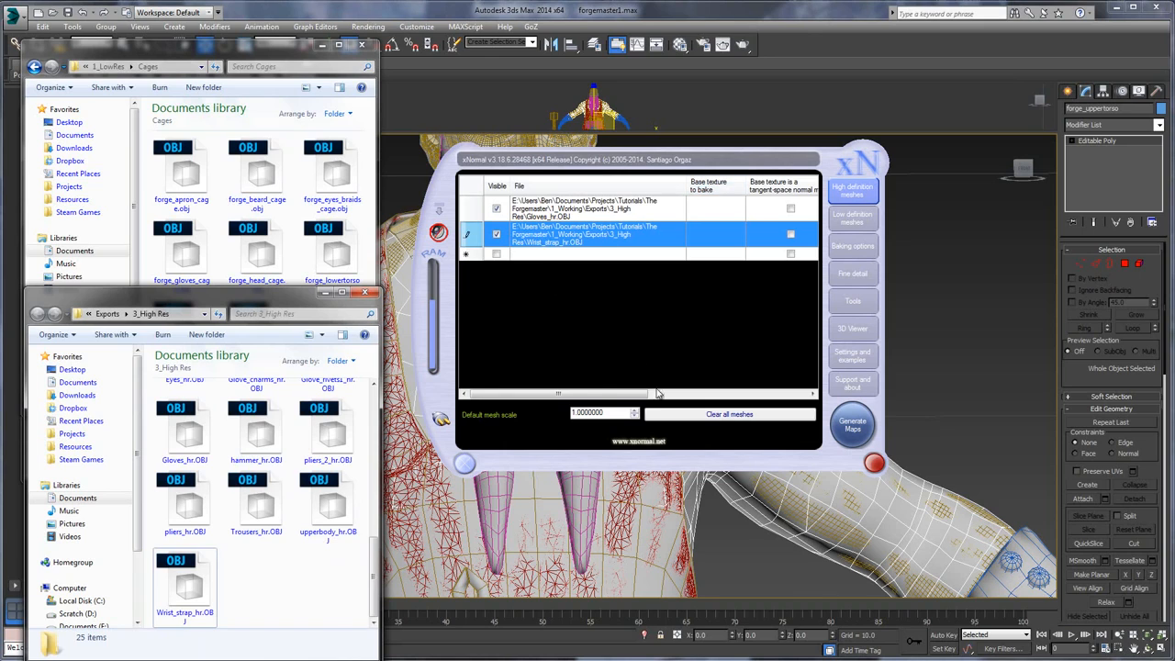
{"action": "left_click", "coordinate": [849, 218]}
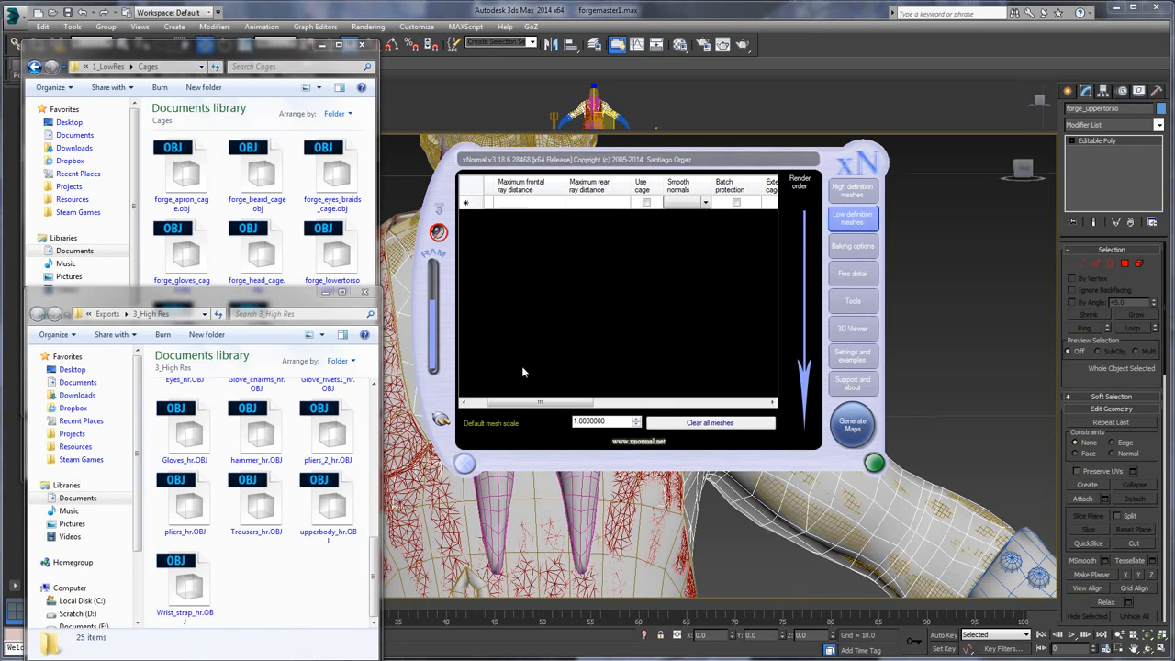
{"action": "left_click", "coordinate": [257, 176]}
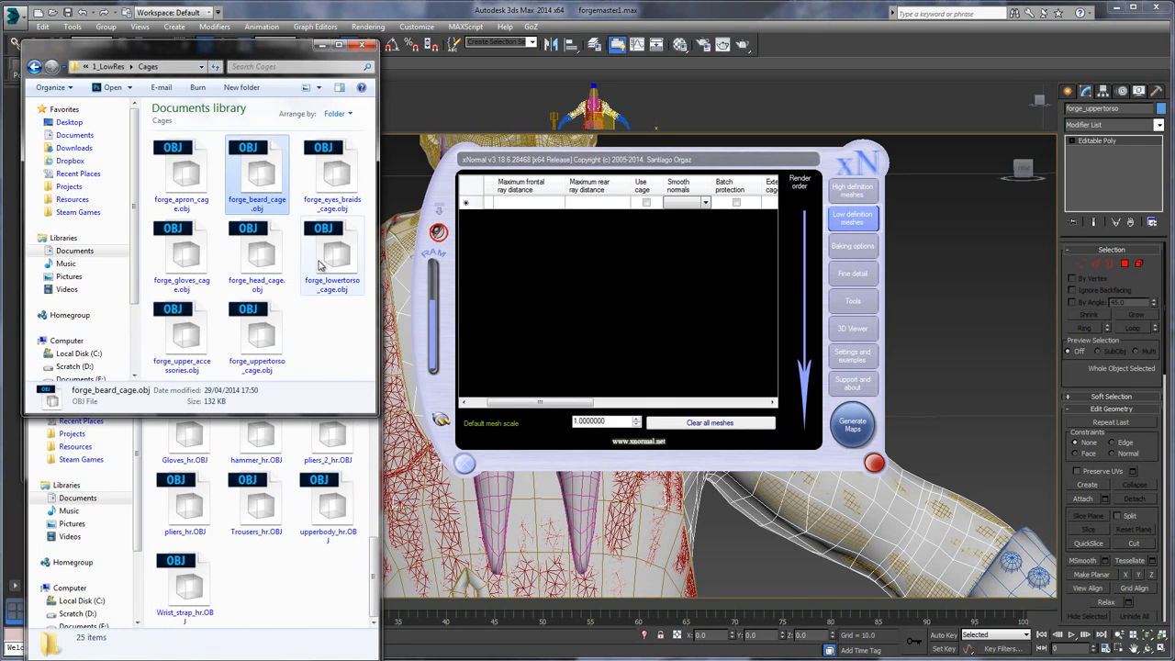
{"action": "left_click", "coordinate": [188, 257]}
{"action": "left_click_drag", "start_coordinate": [194, 263], "coordinate": [608, 230]}
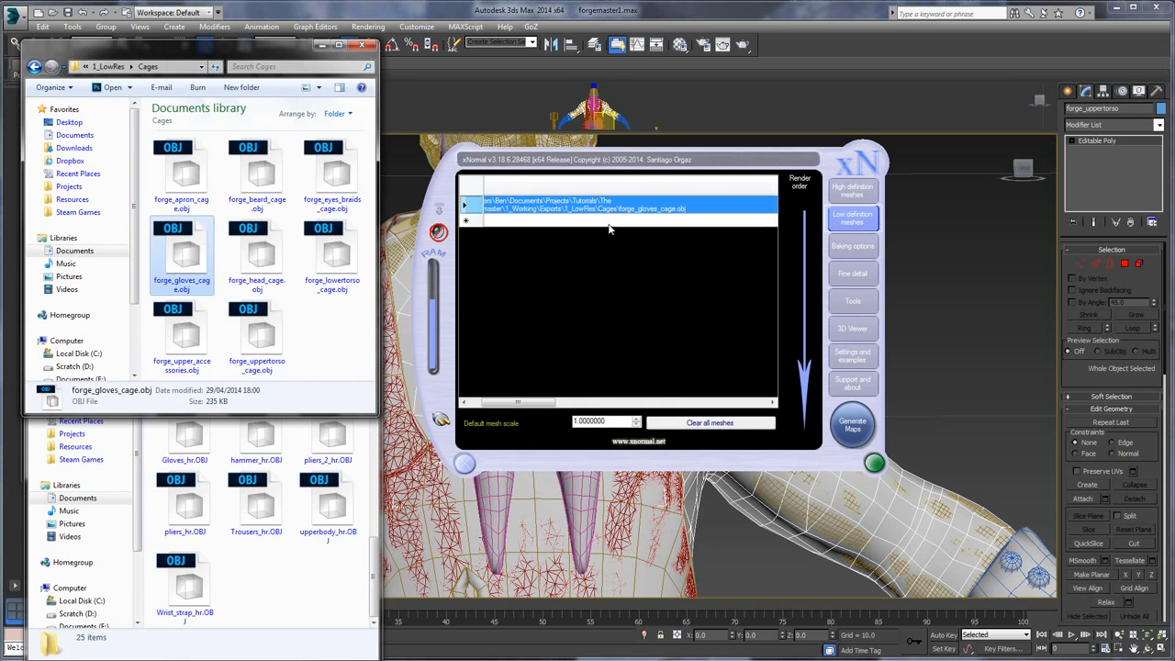
- Set the mesh scale of the low definition gloves cage mesh to 10
{"action": "left_click_drag", "start_coordinate": [532, 404], "coordinate": [701, 404]}
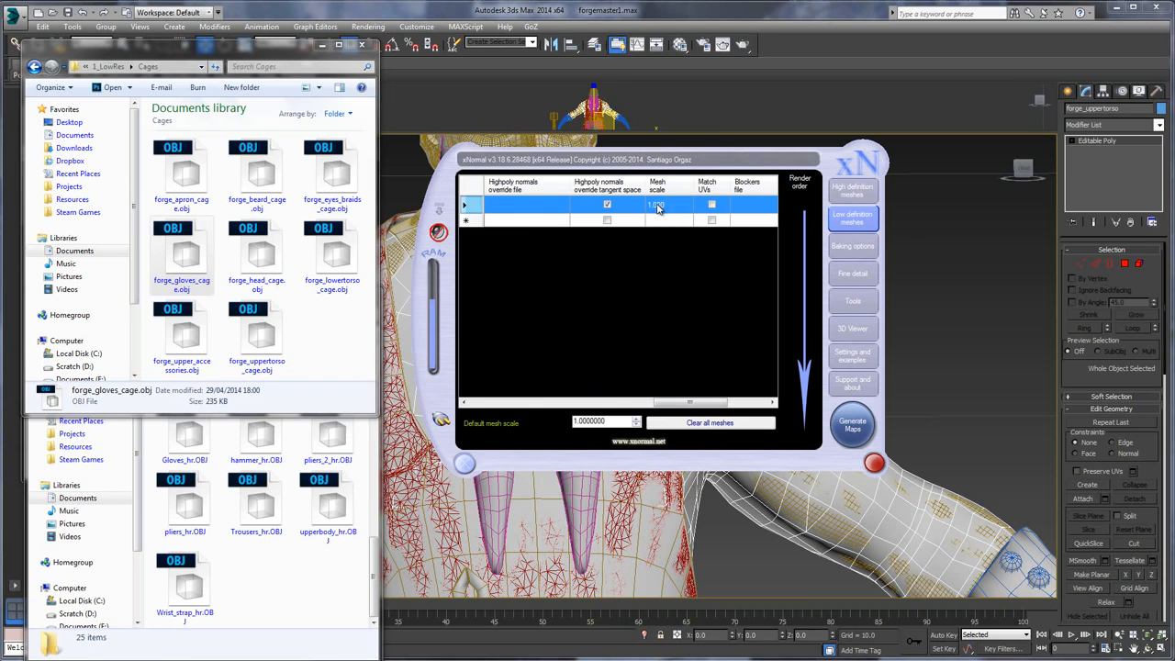
{"action": "double_click", "coordinate": [657, 205]}
{"action": "type", "text": "10"}
{"action": "key", "text": "Return"}
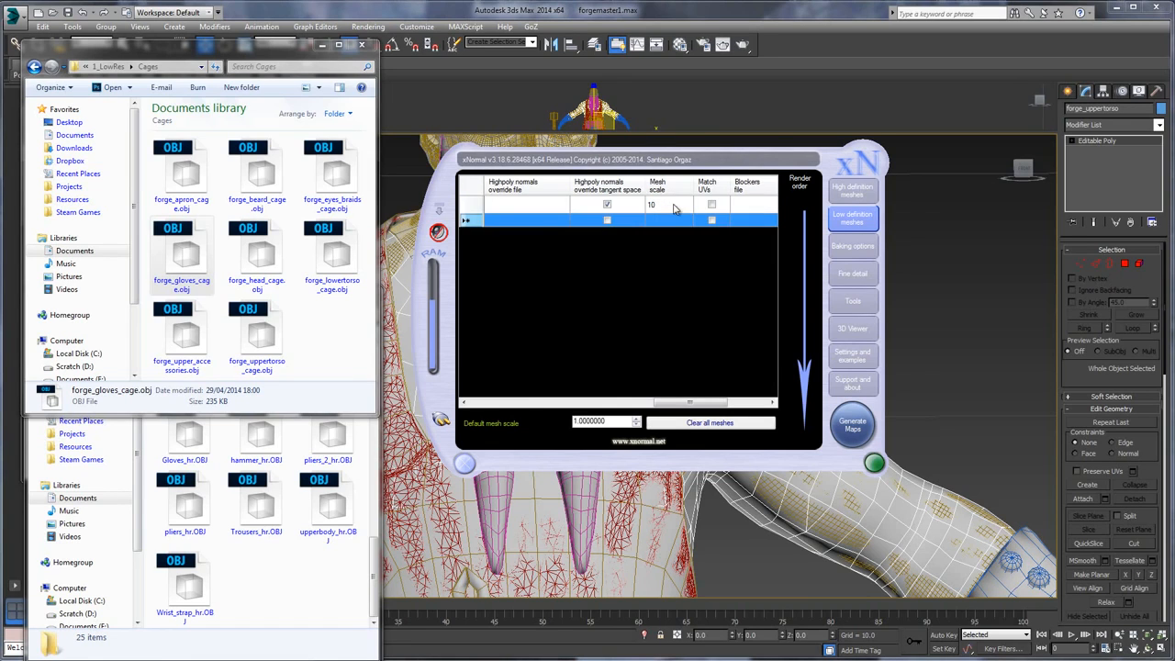
{"action": "left_click_drag", "start_coordinate": [671, 401], "coordinate": [462, 421]}
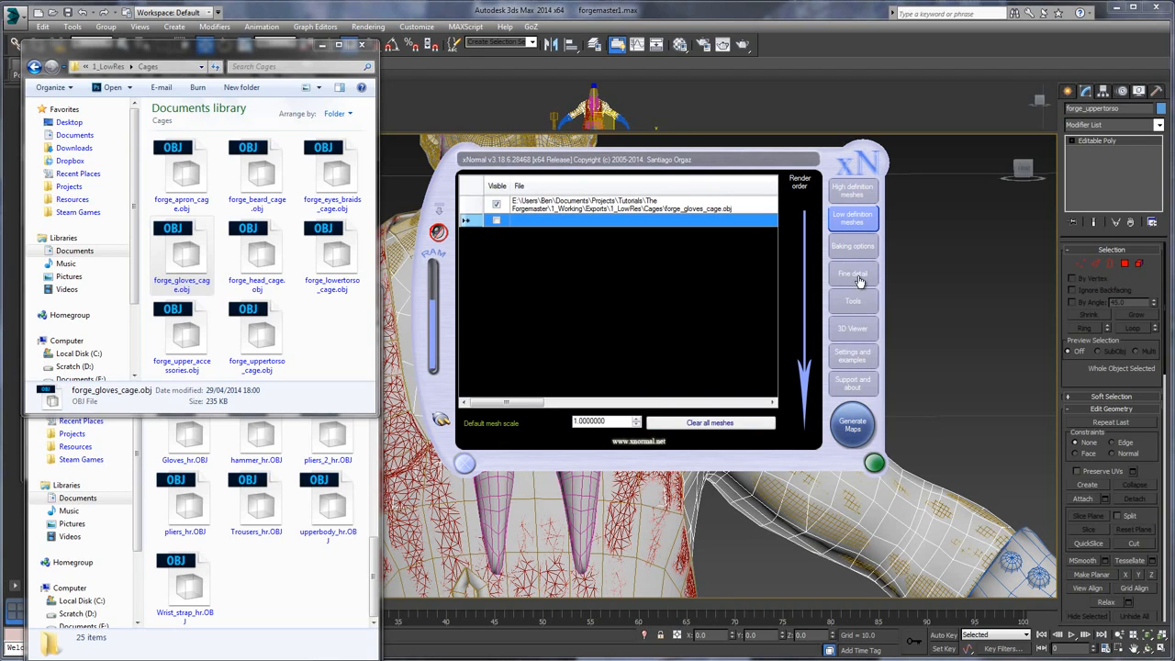
- Set the bake output file to forge_gloves as PNG in the RAW folder and generate the maps
{"action": "left_click", "coordinate": [850, 248]}
{"action": "left_click", "coordinate": [808, 185]}
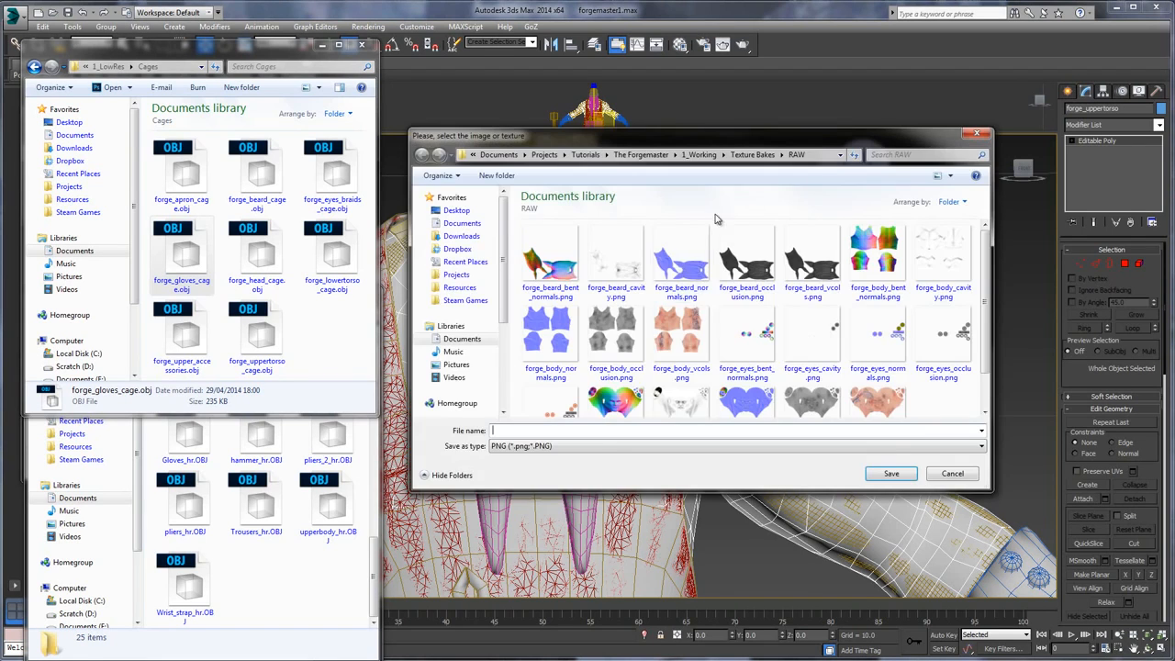
{"action": "type", "text": "fo"}
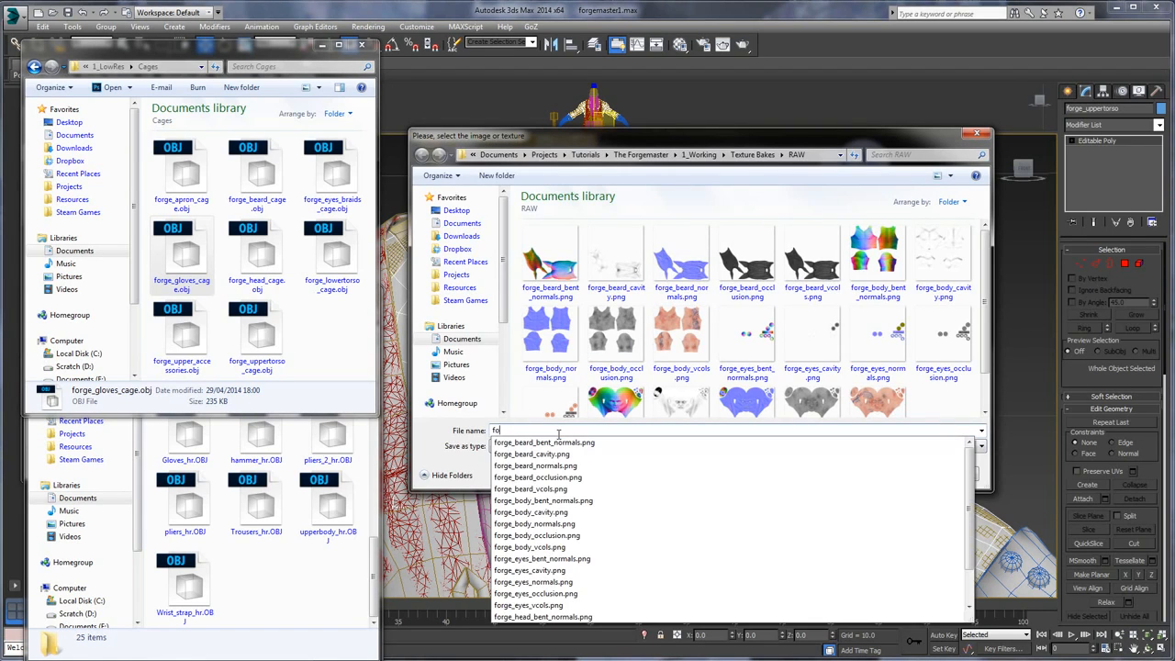
{"action": "type", "text": "rge_gloves"}
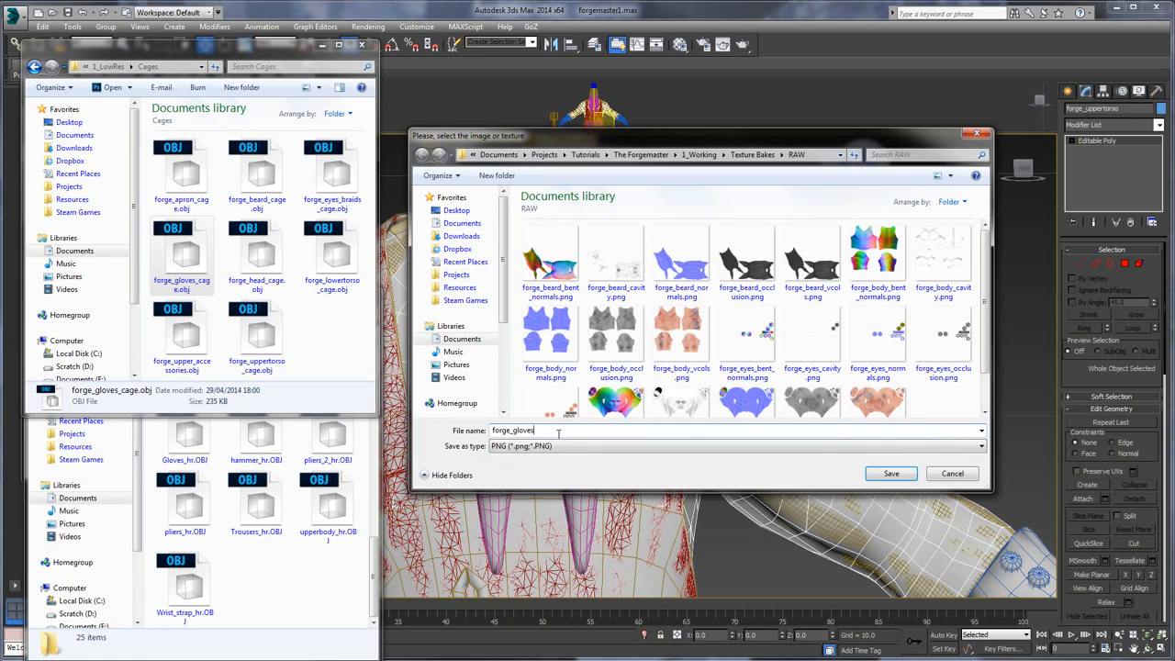
{"action": "key", "text": "Return"}
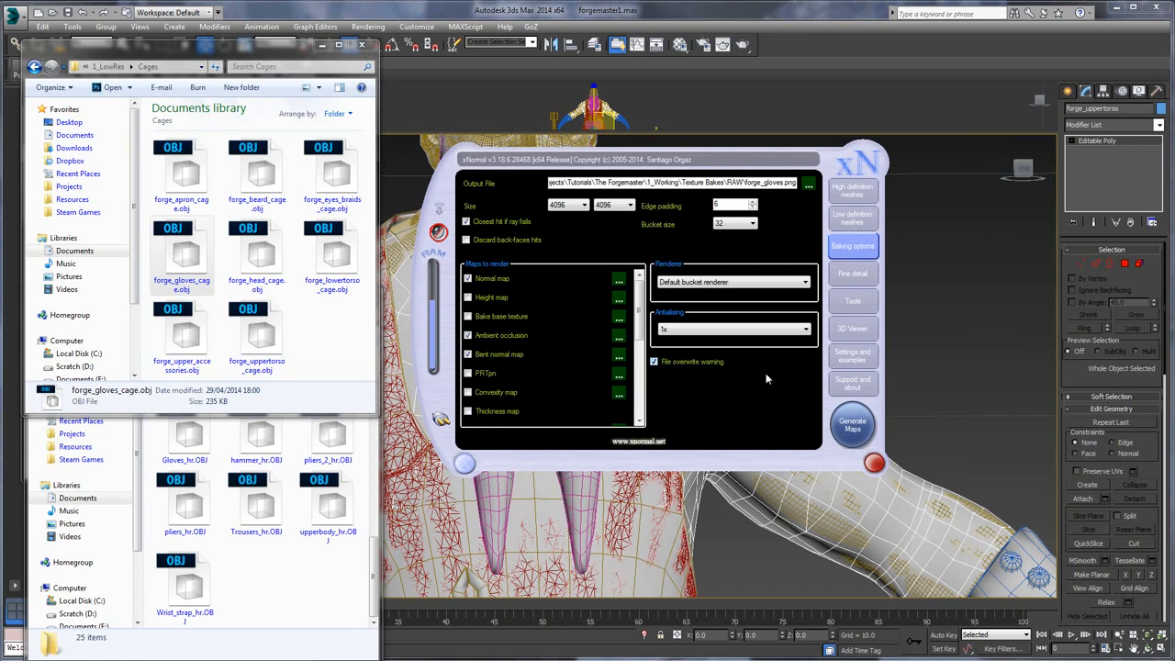
{"action": "left_click", "coordinate": [849, 429]}
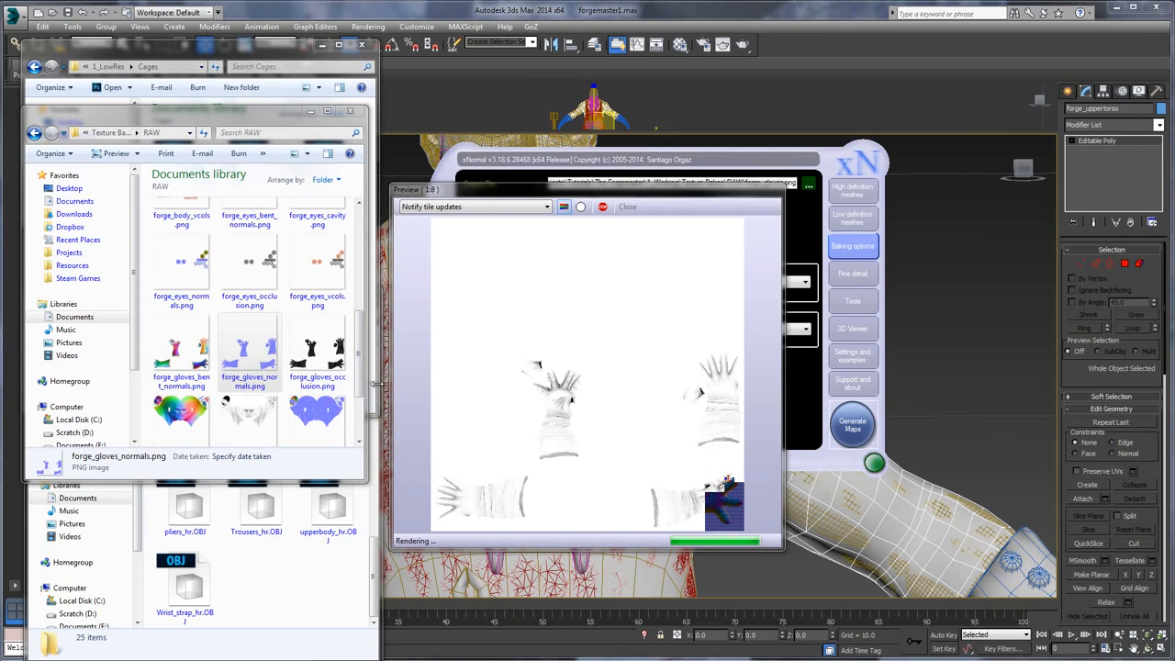
- Open forge_gloves_normals.png and examine the palm, fingers and cuff of the baked gloves for projection errors
{"action": "double_click", "coordinate": [253, 354]}
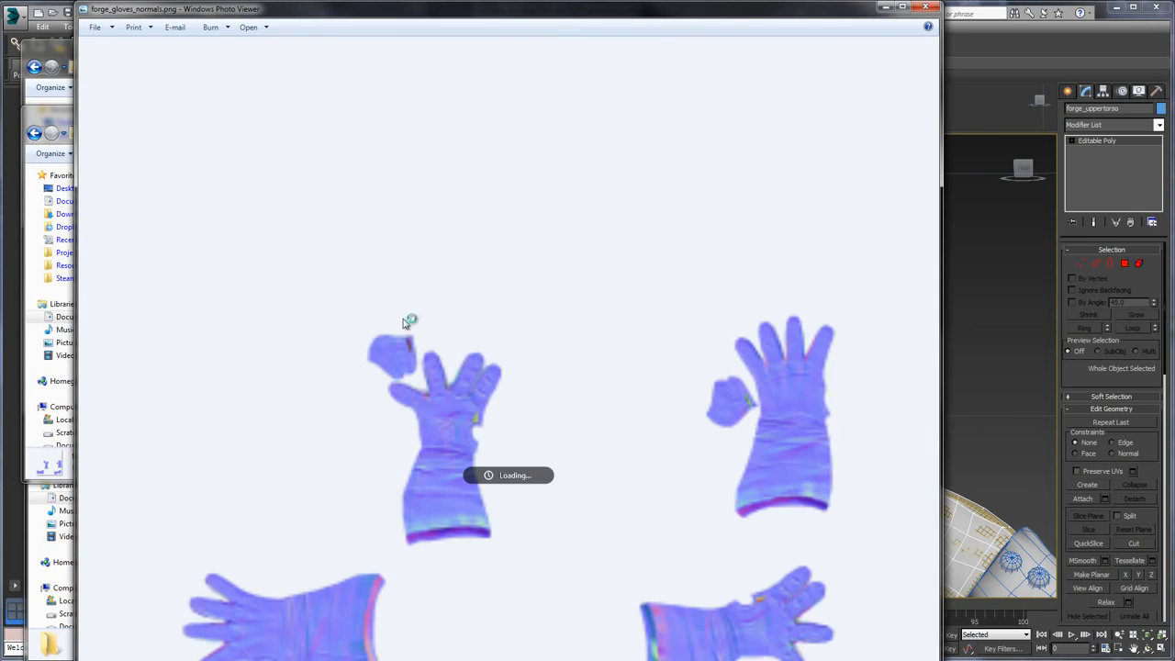
{"action": "scroll", "coordinate": [473, 418], "scroll_direction": "up", "scroll_amount": 6}
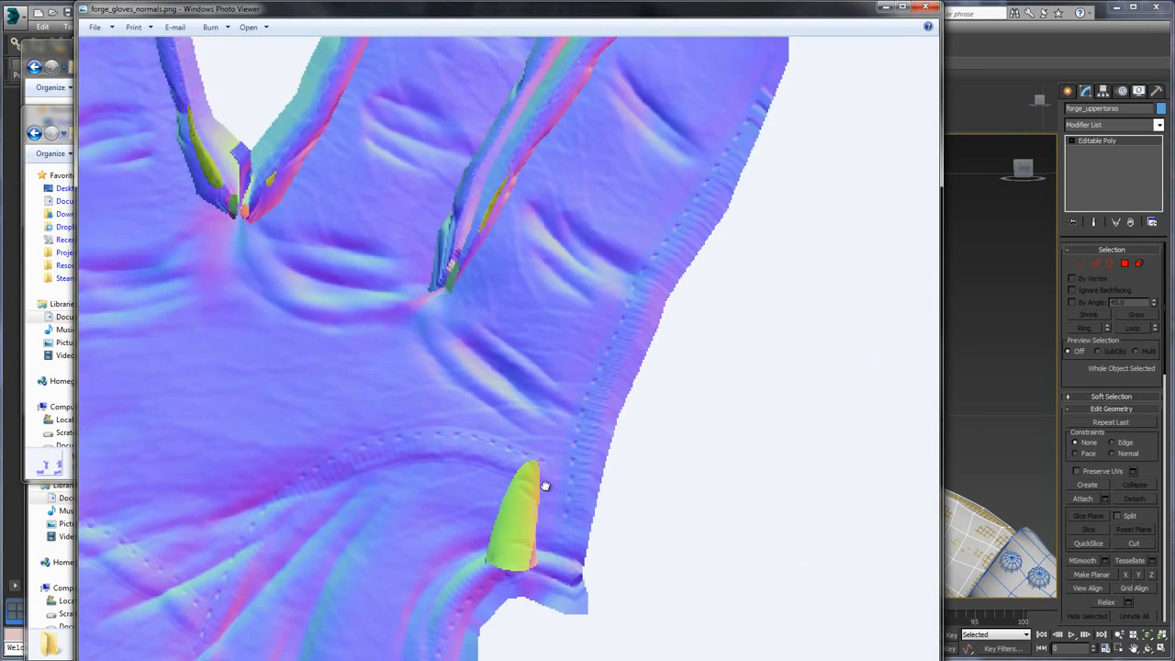
{"action": "scroll", "coordinate": [544, 486], "scroll_direction": "down", "scroll_amount": 5}
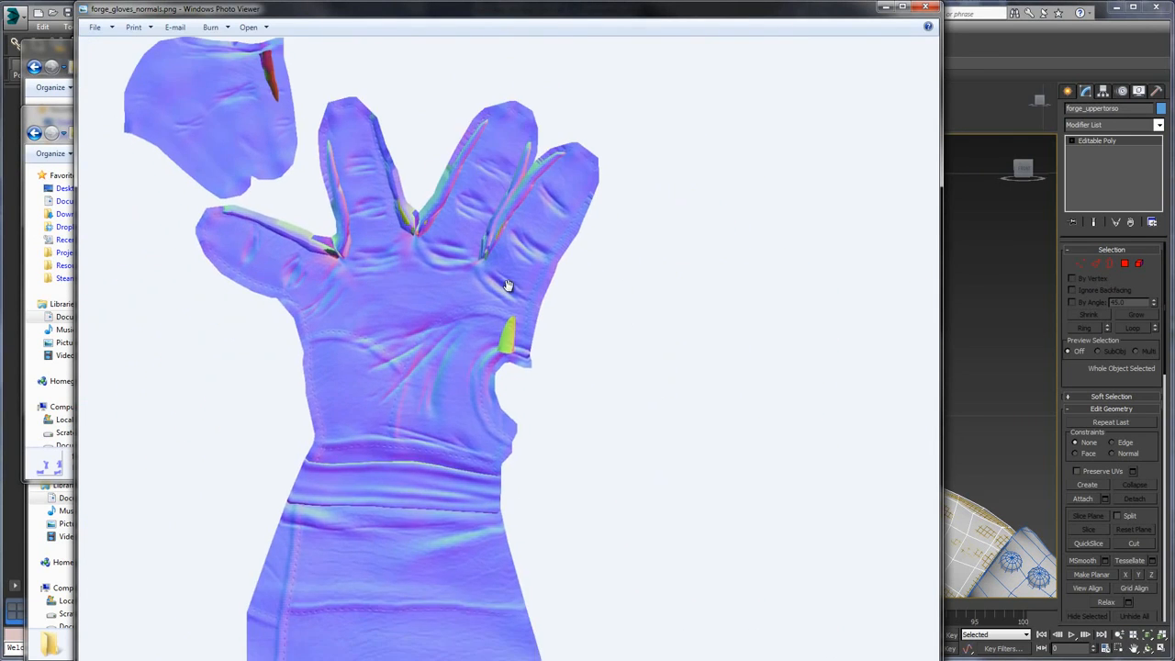
{"action": "scroll", "coordinate": [508, 285], "scroll_direction": "down", "scroll_amount": 2}
{"action": "scroll", "coordinate": [423, 299], "scroll_direction": "up", "scroll_amount": 2}
{"action": "left_click_drag", "start_coordinate": [447, 265], "coordinate": [493, 346]}
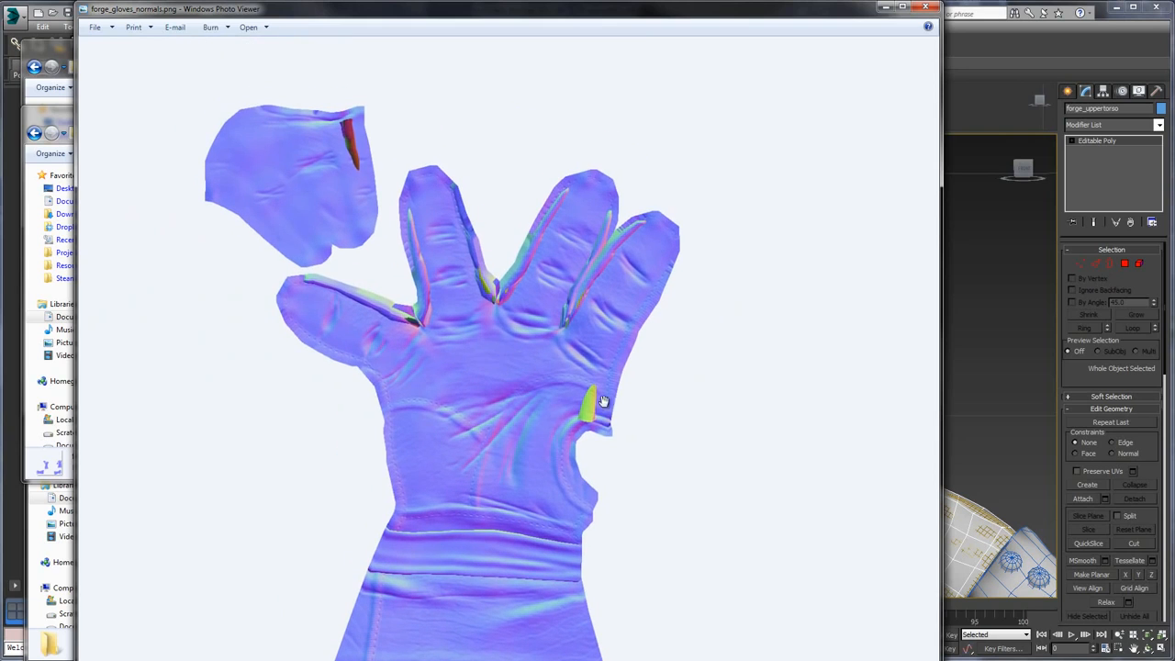
{"action": "scroll", "coordinate": [684, 330], "scroll_direction": "down", "scroll_amount": 4}
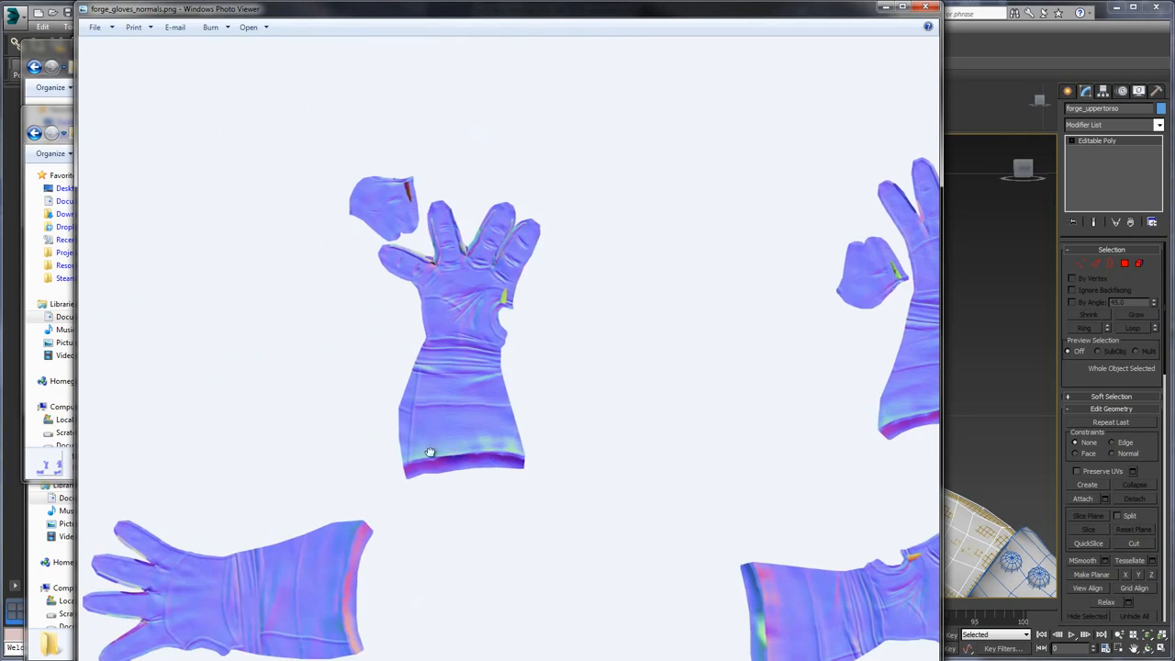
{"action": "scroll", "coordinate": [508, 371], "scroll_direction": "up", "scroll_amount": 4}
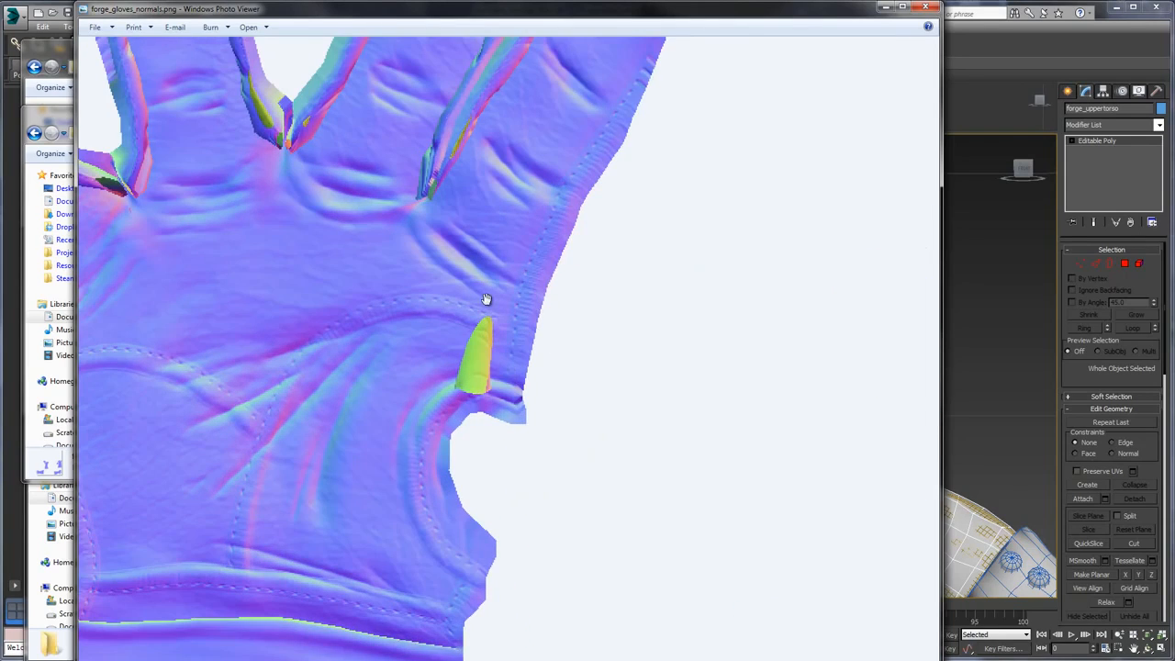
{"action": "left_click_drag", "start_coordinate": [486, 299], "coordinate": [563, 326]}
{"action": "scroll", "coordinate": [574, 303], "scroll_direction": "down", "scroll_amount": 1}
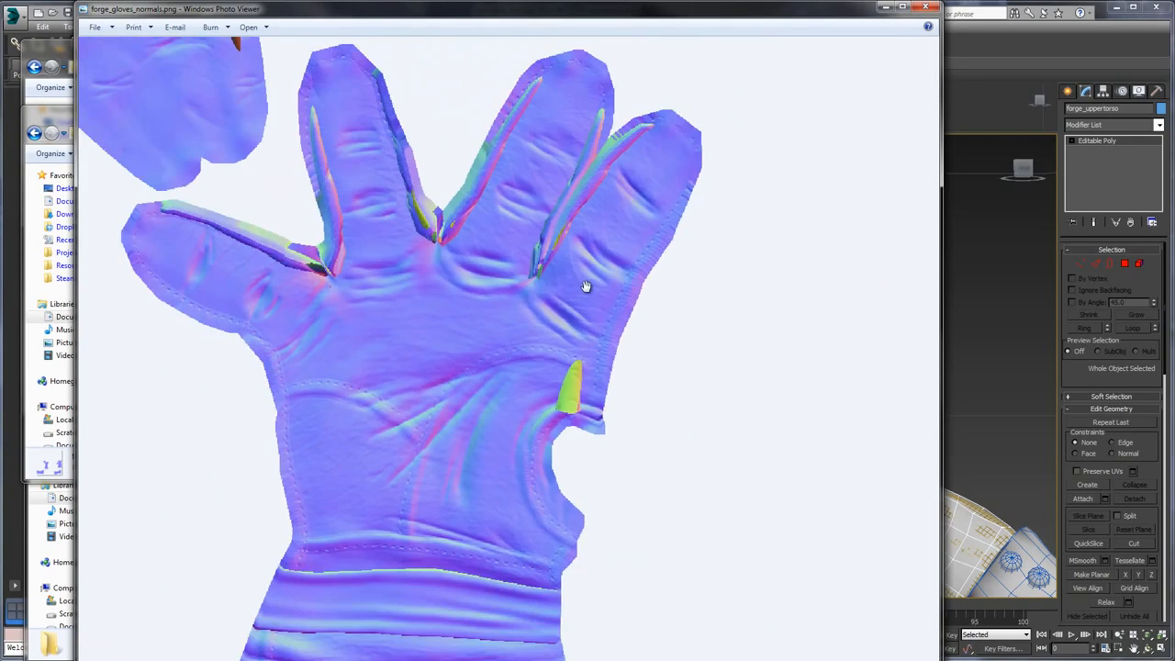
{"action": "scroll", "coordinate": [545, 399], "scroll_direction": "up", "scroll_amount": 1}
{"action": "scroll", "coordinate": [349, 303], "scroll_direction": "up", "scroll_amount": 1}
{"action": "scroll", "coordinate": [359, 317], "scroll_direction": "down", "scroll_amount": 1}
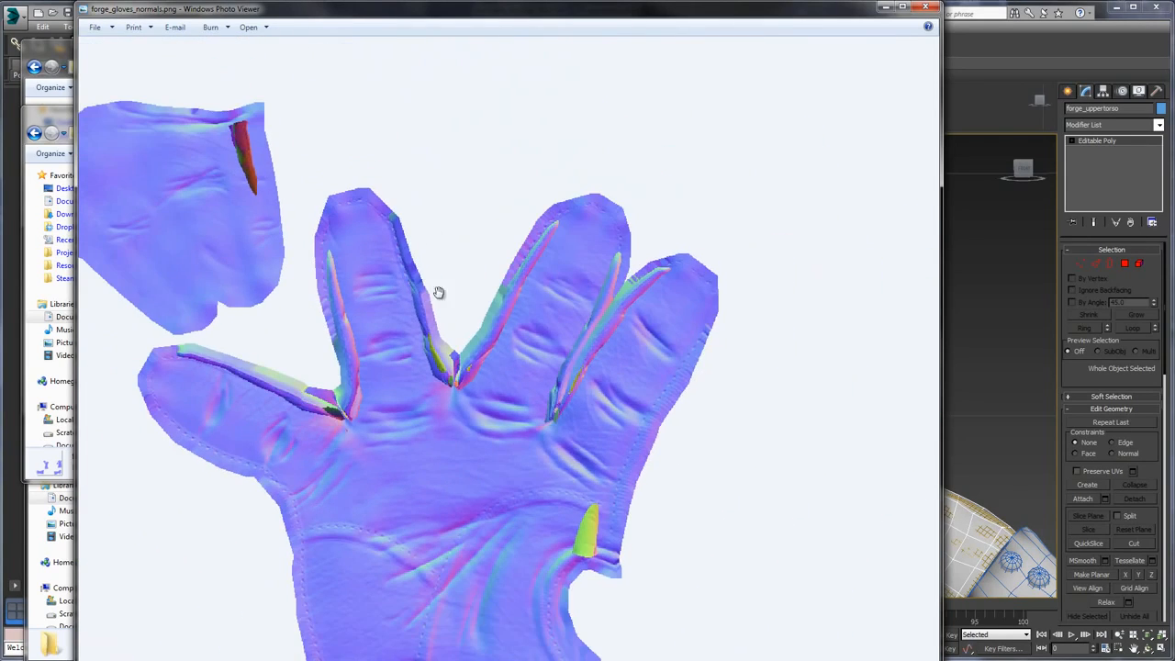
- Close the normal map image and the gloves bake preview
{"action": "left_click", "coordinate": [928, 11]}
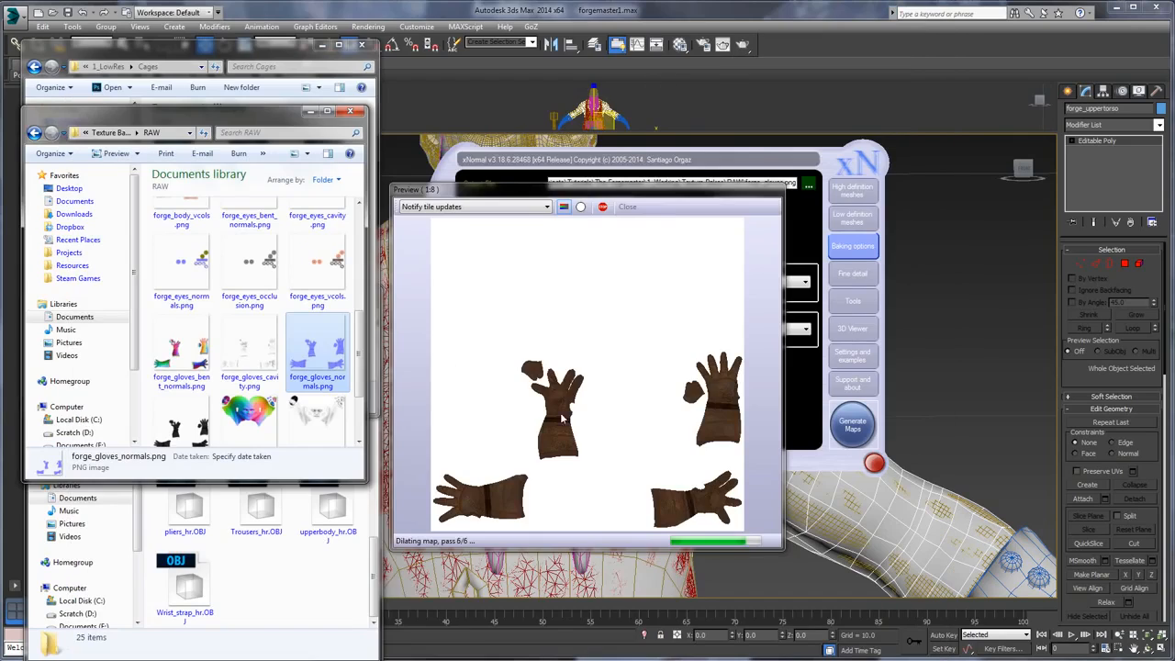
{"action": "left_click", "coordinate": [602, 207]}
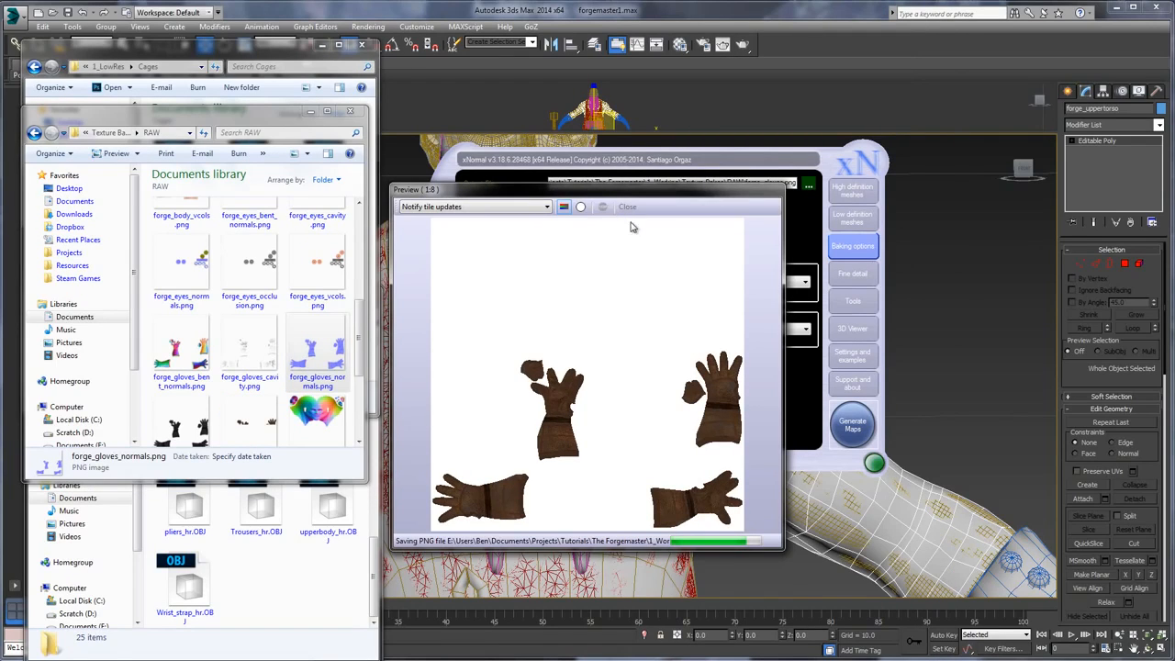
{"action": "left_click", "coordinate": [627, 207]}
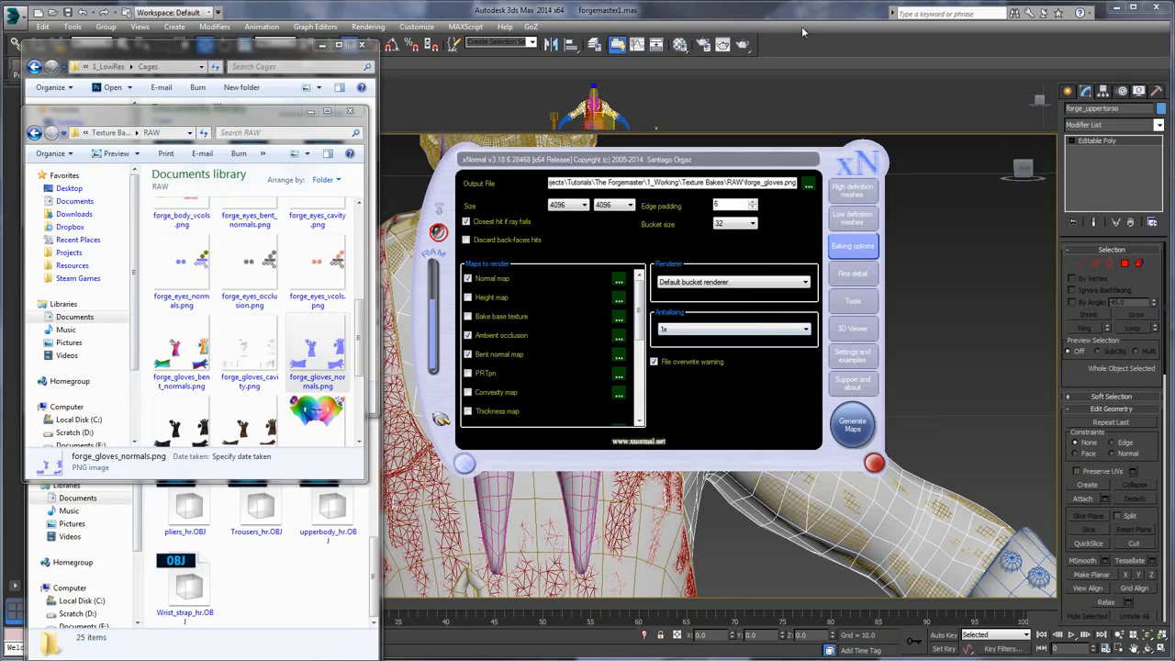
- Switch to 3ds Max and select the forge_gloves mesh at the end of the arm
{"action": "left_click", "coordinate": [800, 41]}
{"action": "middle_click_drag", "start_coordinate": [928, 334], "coordinate": [677, 125]}
{"action": "middle_click_drag", "start_coordinate": [897, 302], "coordinate": [711, 208]}
{"action": "scroll", "coordinate": [537, 292], "scroll_direction": "up", "scroll_amount": 3}
{"action": "left_click", "coordinate": [496, 312]}
{"action": "middle_click_drag", "start_coordinate": [594, 186], "coordinate": [611, 262]}
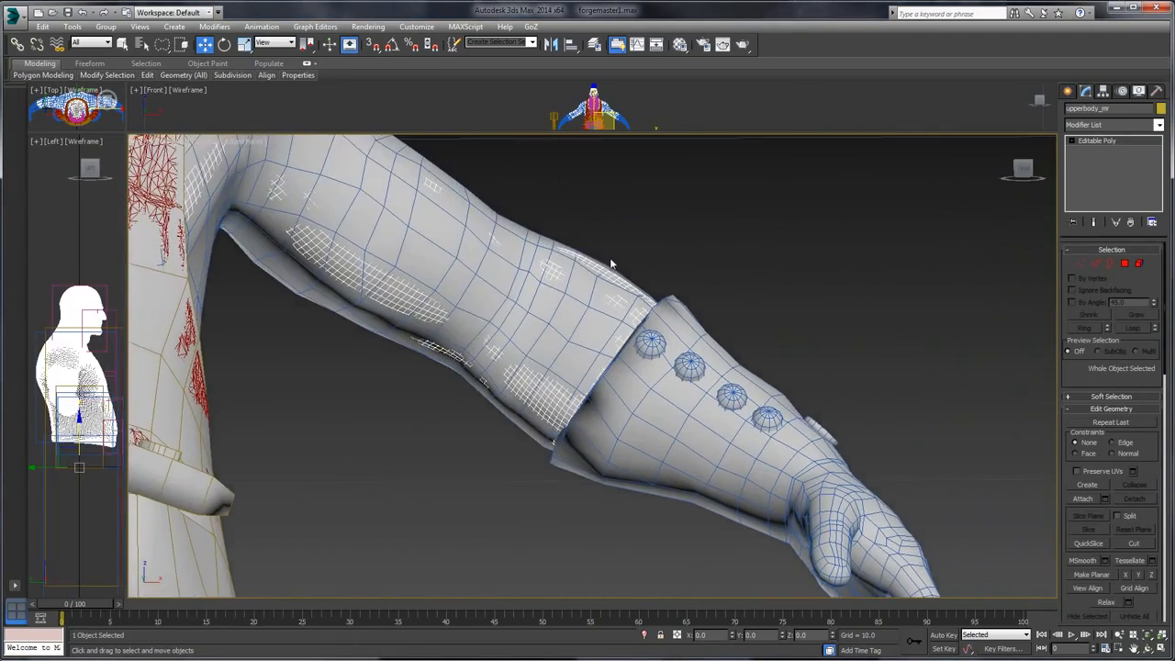
{"action": "scroll", "coordinate": [606, 248], "scroll_direction": "down", "scroll_amount": 4}
{"action": "left_click", "coordinate": [617, 307]}
{"action": "scroll", "coordinate": [720, 272], "scroll_direction": "up", "scroll_amount": 5}
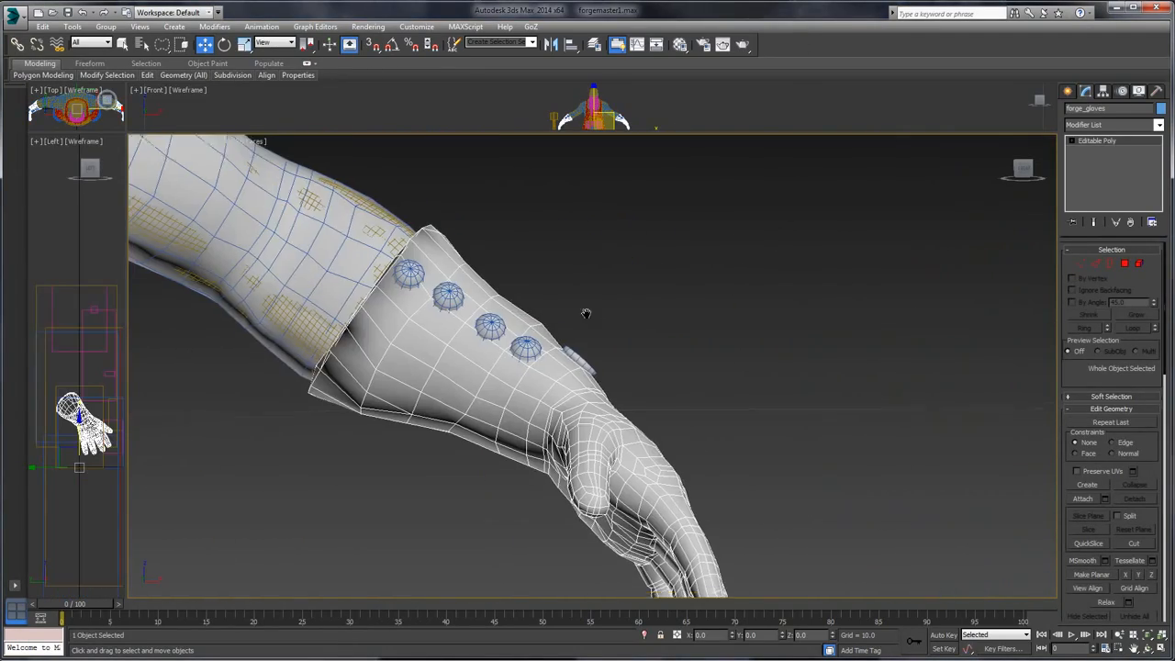
- Hide all scene objects except the selected gloves mesh
{"action": "middle_click_drag", "start_coordinate": [587, 312], "coordinate": [603, 239]}
{"action": "middle_click_drag", "start_coordinate": [810, 278], "coordinate": [880, 288], "text": "alt"}
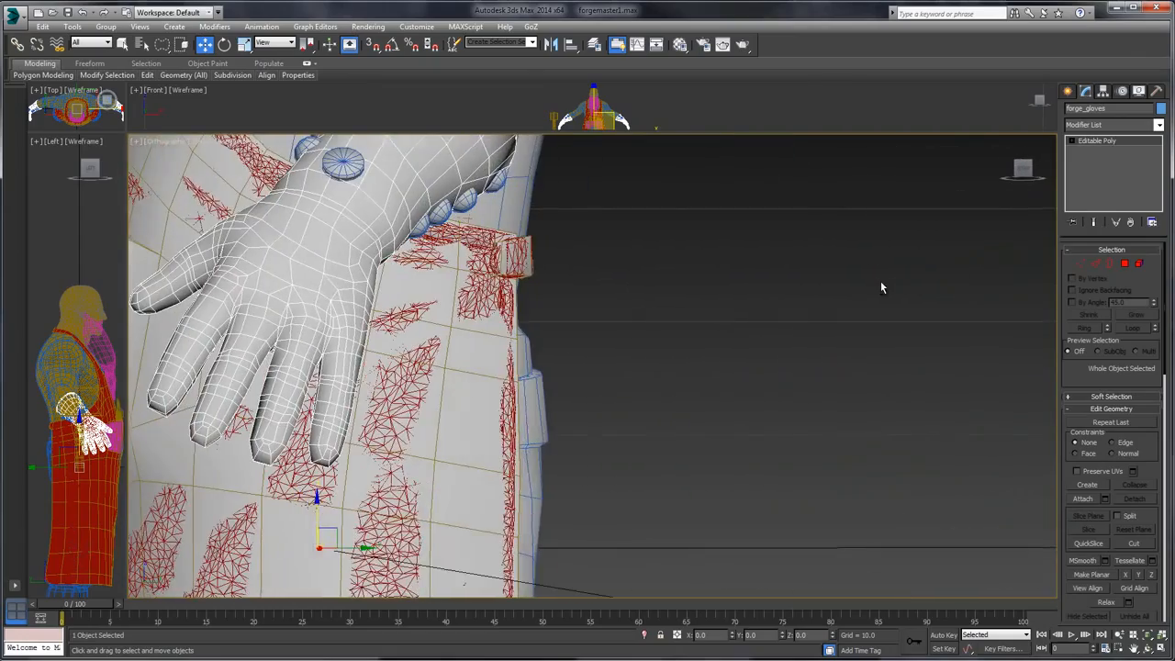
{"action": "middle_click_drag", "start_coordinate": [363, 380], "coordinate": [547, 318]}
{"action": "scroll", "coordinate": [542, 315], "scroll_direction": "up", "scroll_amount": 5}
{"action": "middle_click_drag", "start_coordinate": [461, 309], "coordinate": [564, 267]}
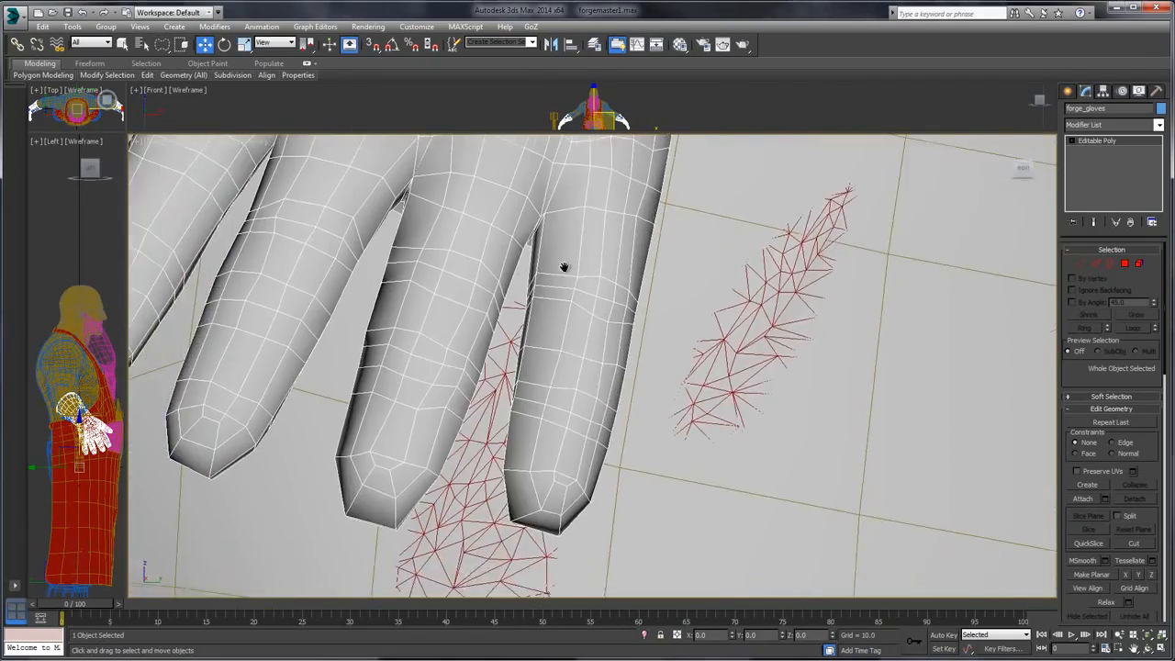
{"action": "scroll", "coordinate": [564, 267], "scroll_direction": "down", "scroll_amount": 3}
{"action": "middle_click_drag", "start_coordinate": [631, 246], "coordinate": [653, 335]}
{"action": "scroll", "coordinate": [654, 335], "scroll_direction": "down", "scroll_amount": 4}
{"action": "middle_click_drag", "start_coordinate": [696, 242], "coordinate": [670, 332]}
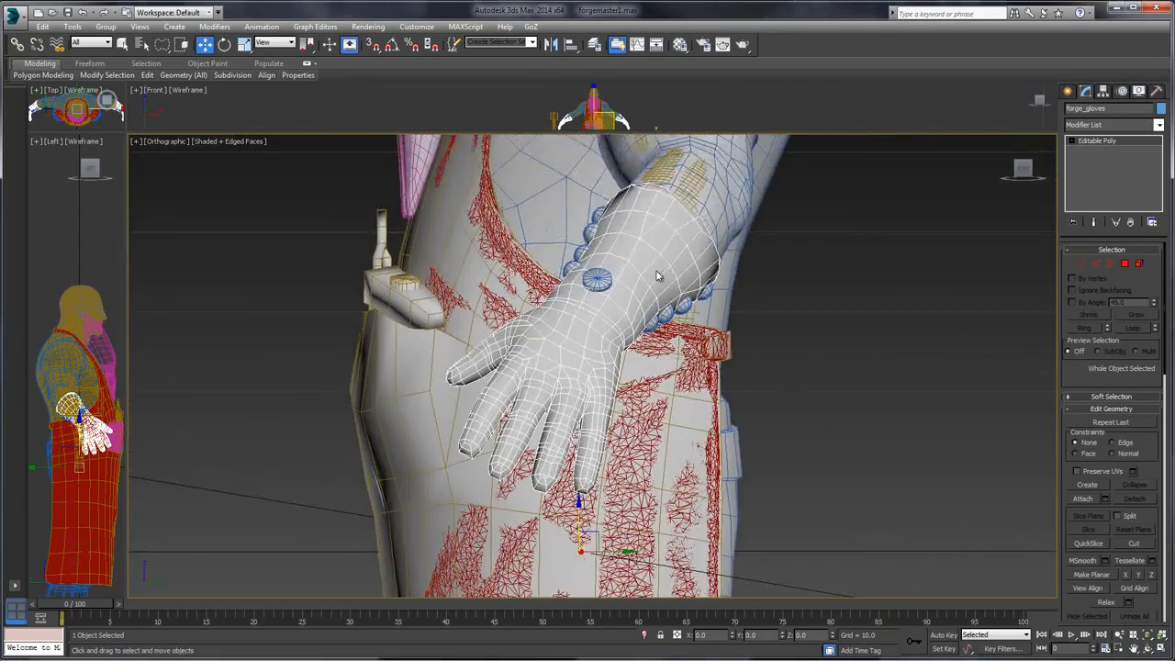
{"action": "right_click", "coordinate": [652, 267]}
{"action": "left_click", "coordinate": [703, 223]}
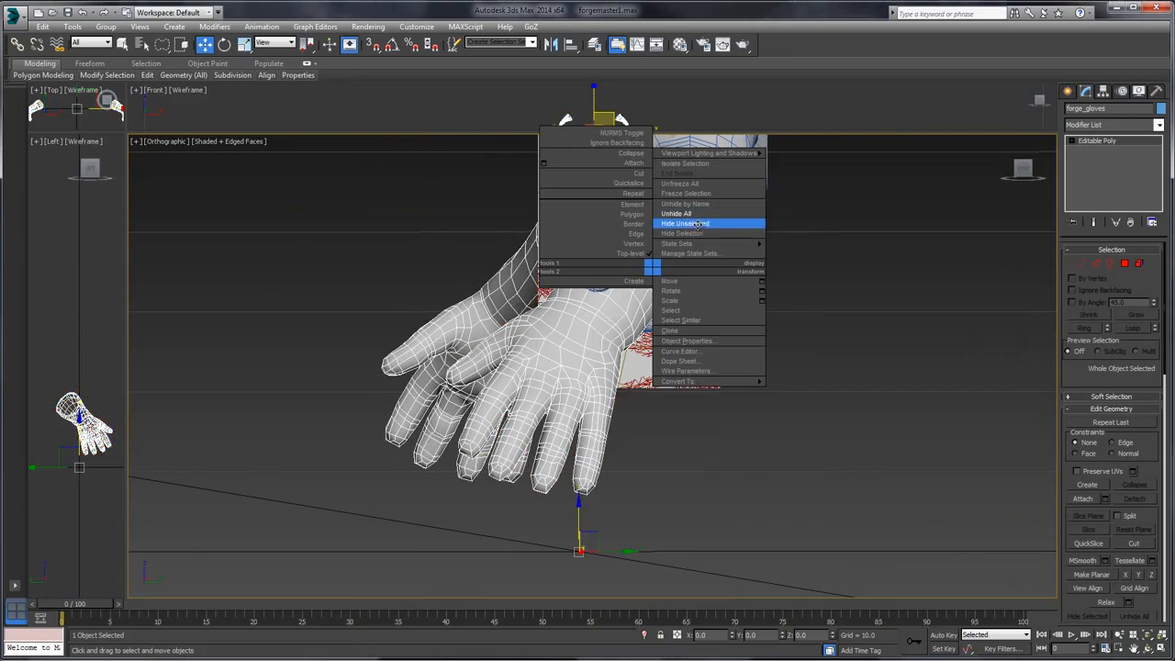
- Import Gloves_mr.OBJ from the 2_Medium Res folder into the scene as a single editable poly mesh
{"action": "left_click", "coordinate": [971, 292]}
{"action": "left_click", "coordinate": [12, 13]}
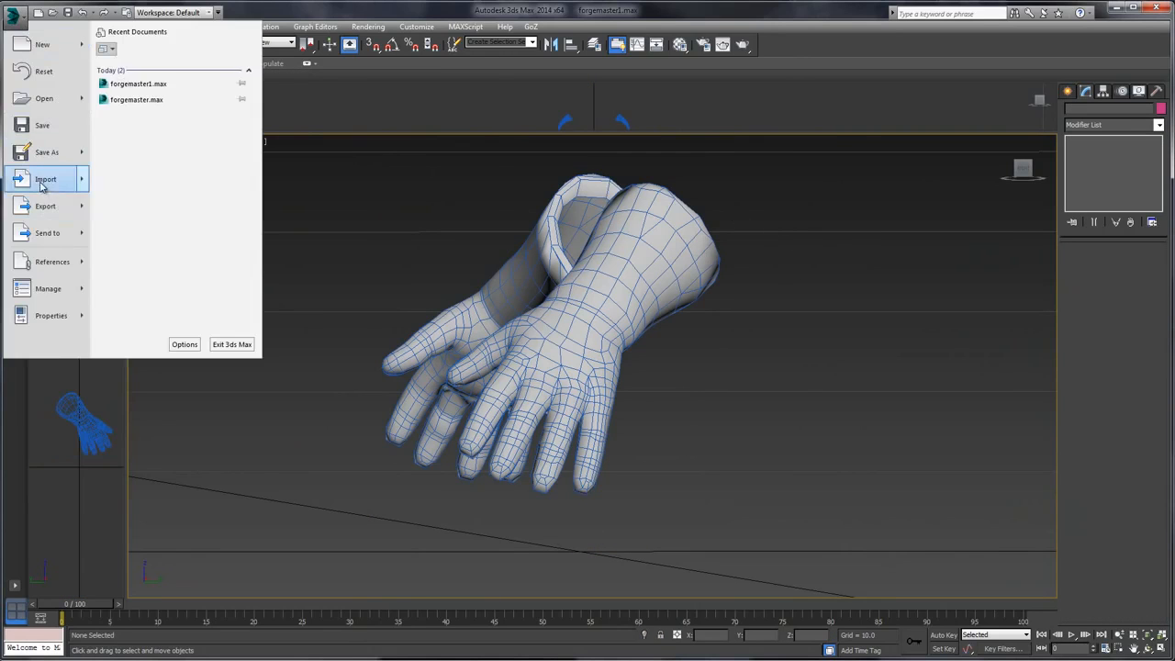
{"action": "left_click", "coordinate": [41, 176]}
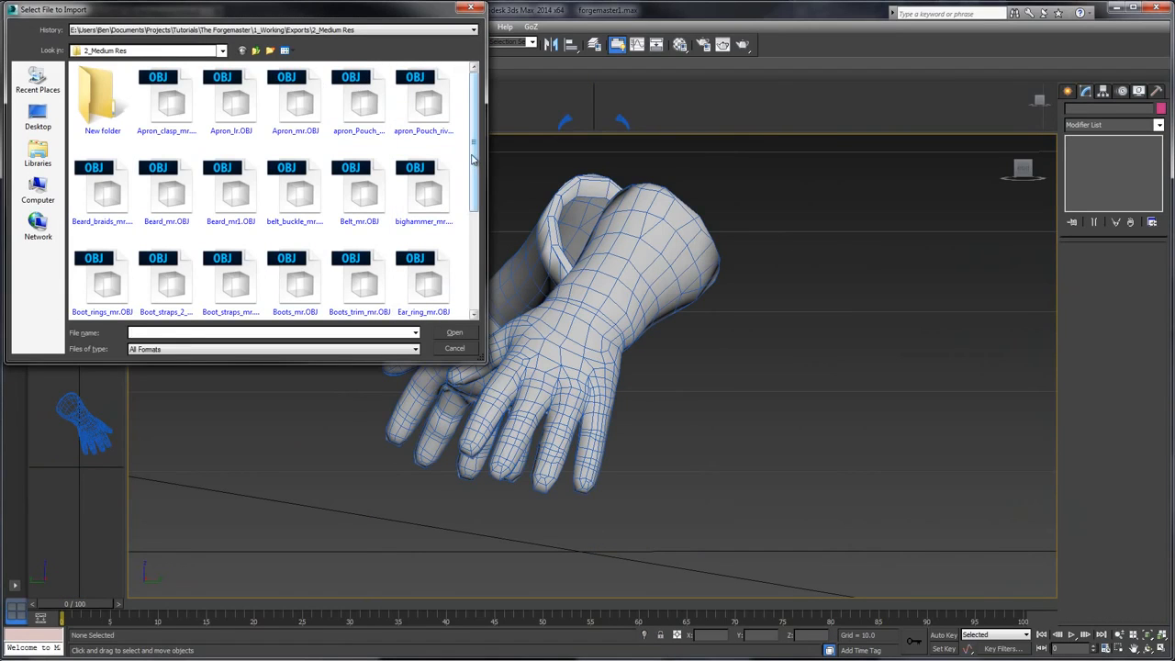
{"action": "left_click_drag", "start_coordinate": [473, 160], "coordinate": [348, 240]}
{"action": "left_click", "coordinate": [454, 333]}
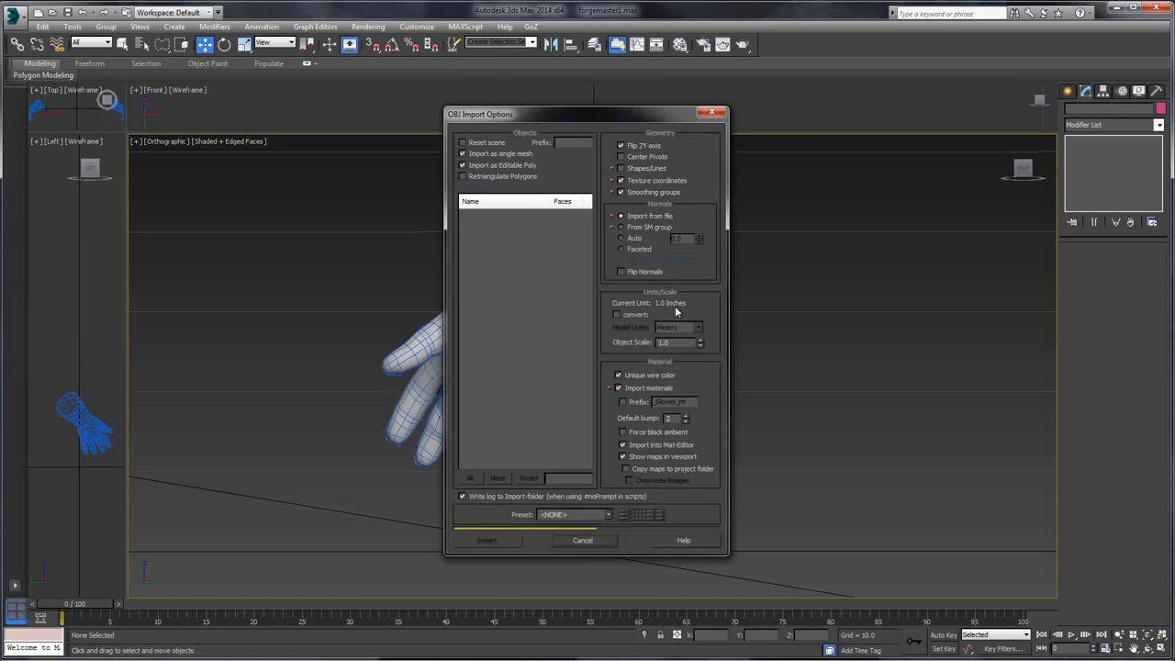
{"action": "left_click", "coordinate": [500, 544]}
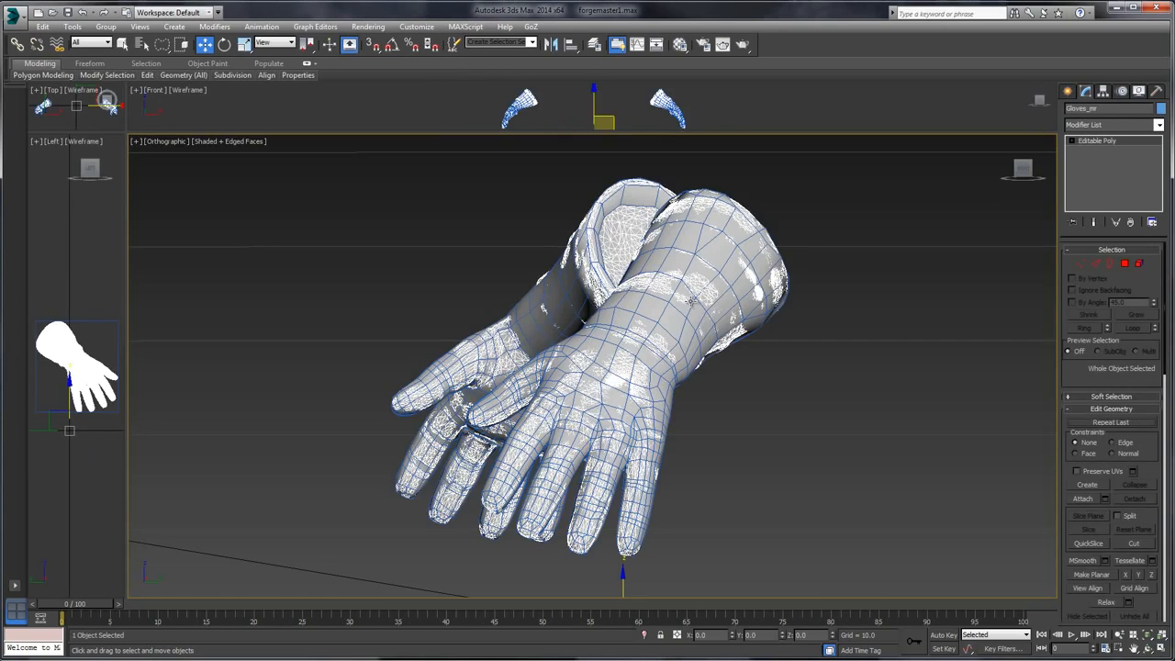
- Select the forge_gloves mesh and examine how its fingers, palm and cuff overlap the imported medium-resolution gloves
{"action": "left_click", "coordinate": [690, 300]}
{"action": "middle_click_drag", "start_coordinate": [725, 426], "coordinate": [695, 321]}
{"action": "scroll", "coordinate": [696, 321], "scroll_direction": "down", "scroll_amount": 1}
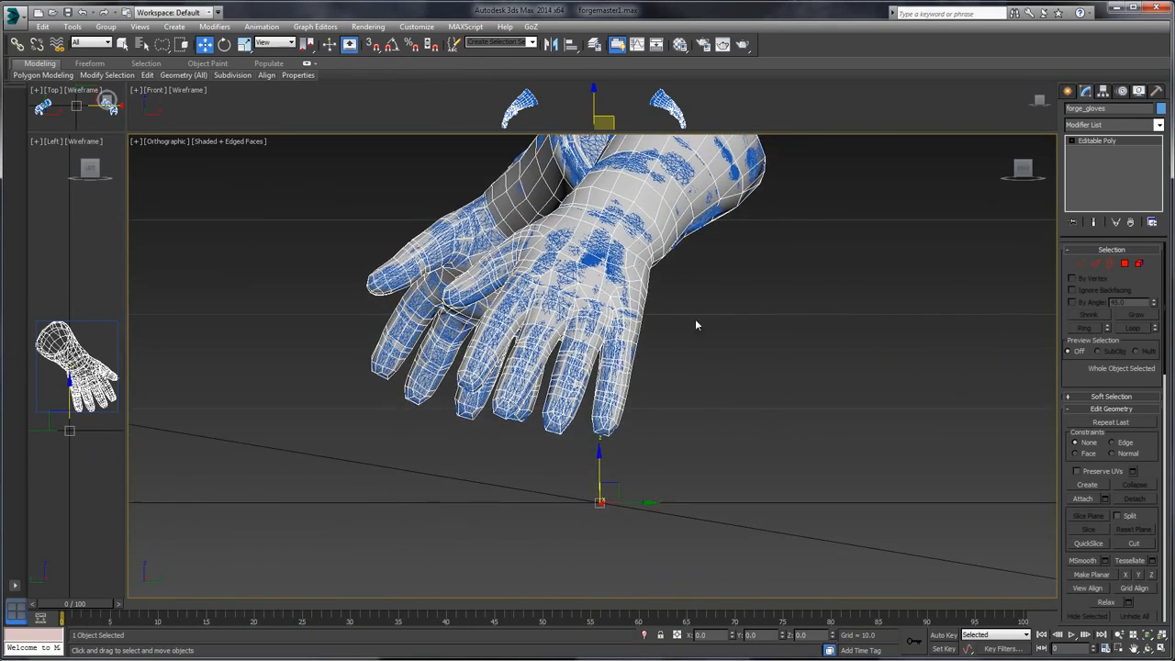
{"action": "scroll", "coordinate": [695, 325], "scroll_direction": "up", "scroll_amount": 8}
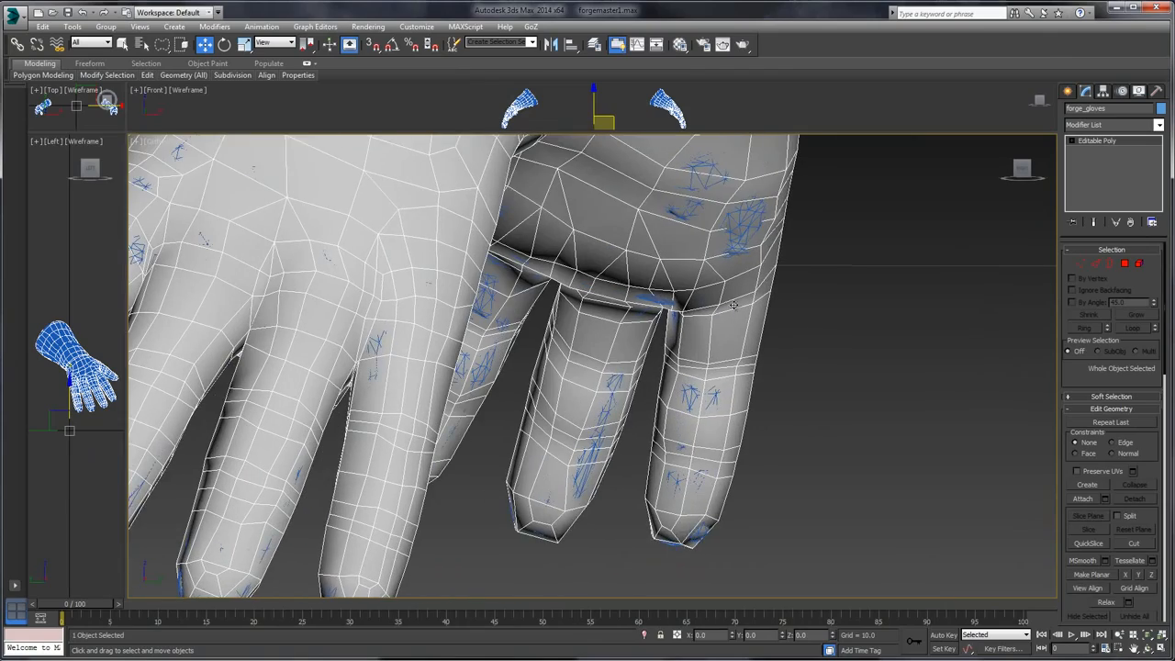
{"action": "middle_click_drag", "start_coordinate": [552, 318], "coordinate": [688, 243]}
{"action": "middle_click_drag", "start_coordinate": [607, 343], "coordinate": [698, 420]}
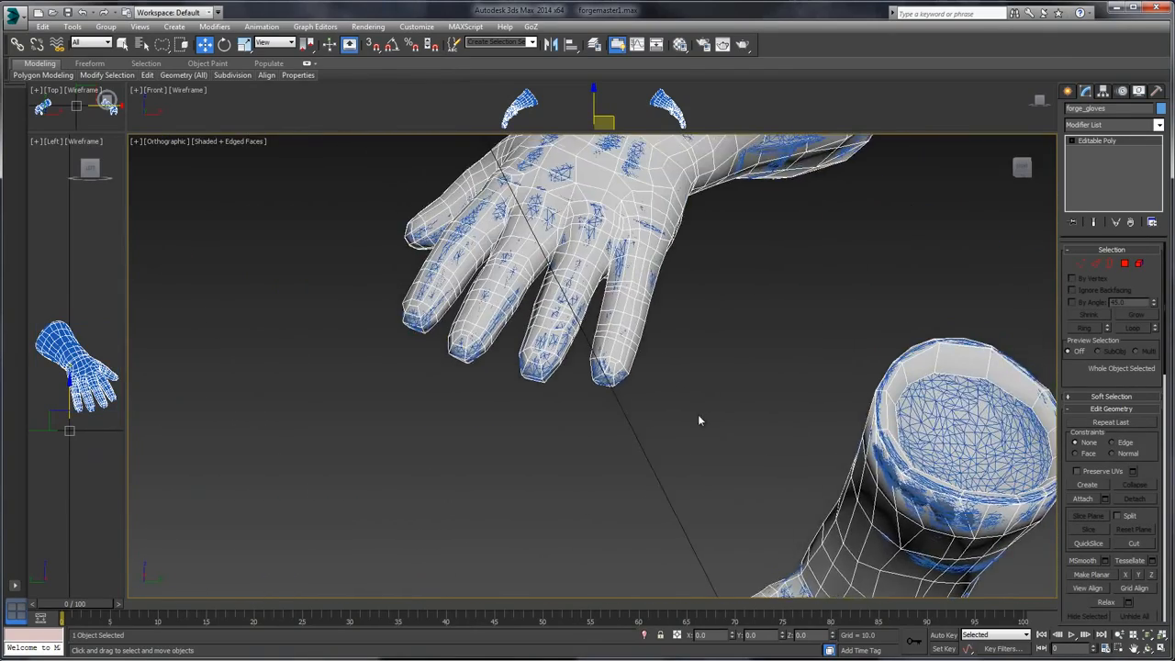
{"action": "scroll", "coordinate": [544, 369], "scroll_direction": "up", "scroll_amount": 5}
{"action": "scroll", "coordinate": [612, 321], "scroll_direction": "up", "scroll_amount": 4}
{"action": "scroll", "coordinate": [508, 474], "scroll_direction": "up", "scroll_amount": 3}
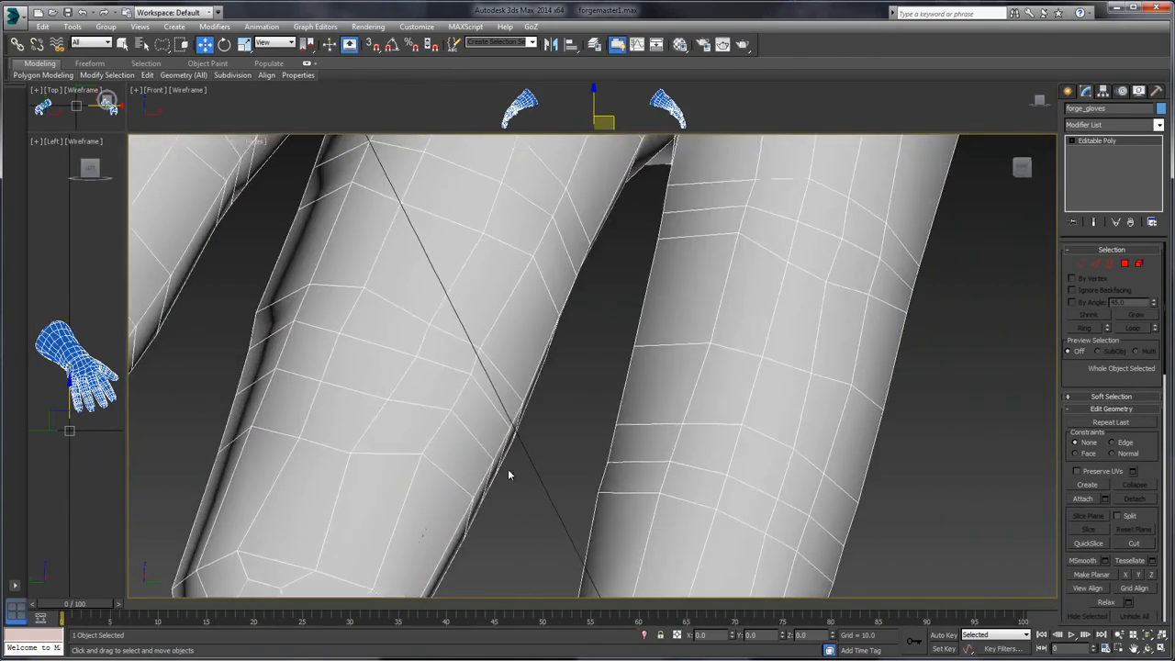
{"action": "scroll", "coordinate": [509, 474], "scroll_direction": "down", "scroll_amount": 8}
{"action": "middle_click_drag", "start_coordinate": [722, 267], "coordinate": [437, 340], "text": "alt"}
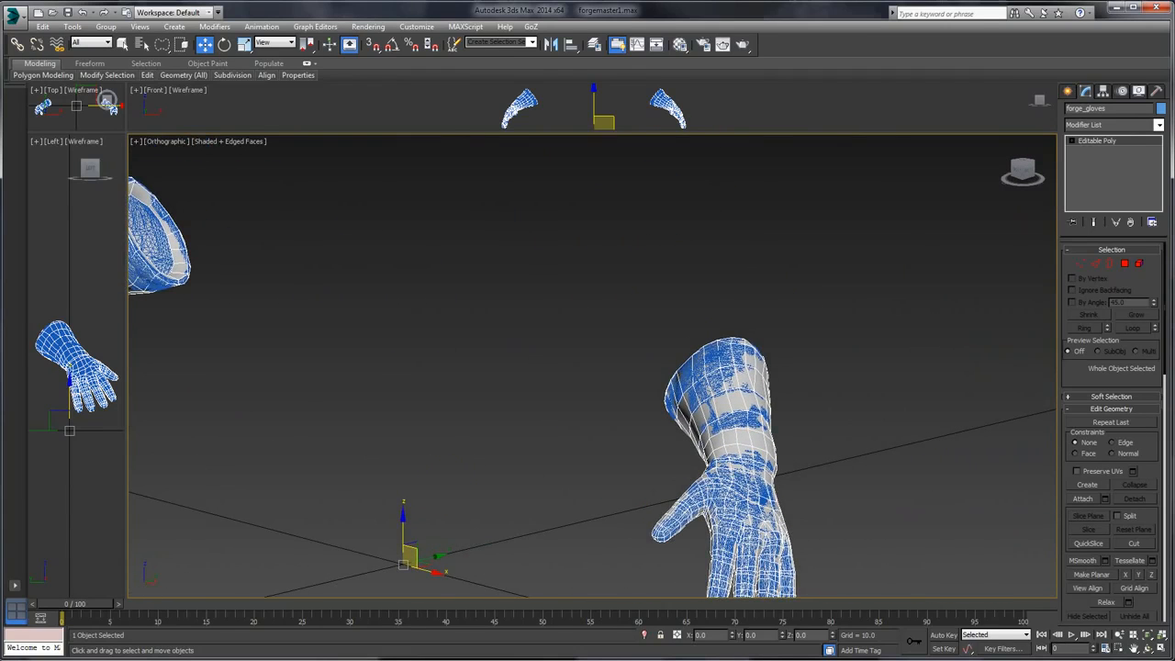
- Switch to xNormal and start the Ray distance calculator on forge_gloves_cage.obj
{"action": "key", "text": "alt+Tab"}
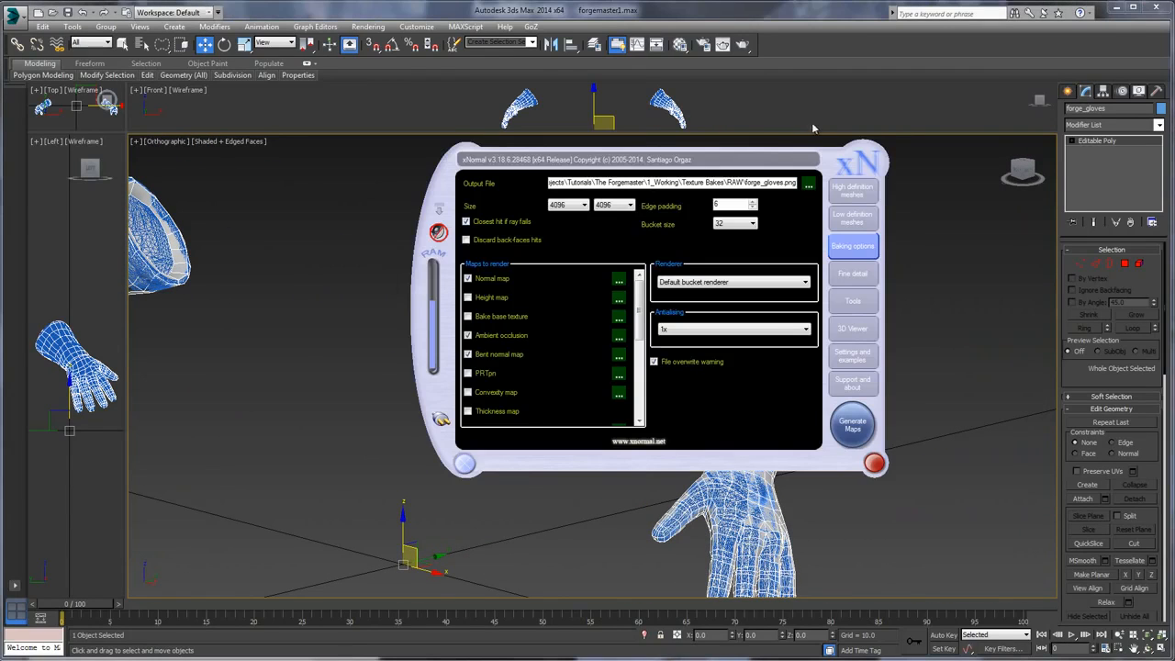
{"action": "left_click", "coordinate": [849, 301]}
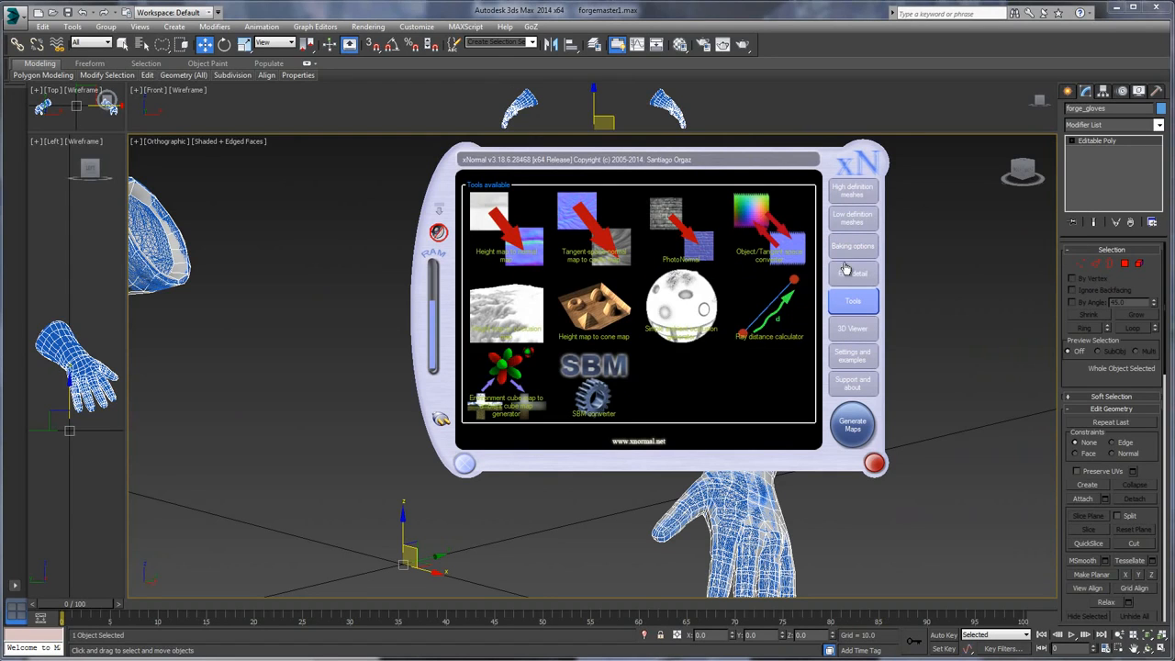
{"action": "left_click", "coordinate": [769, 310]}
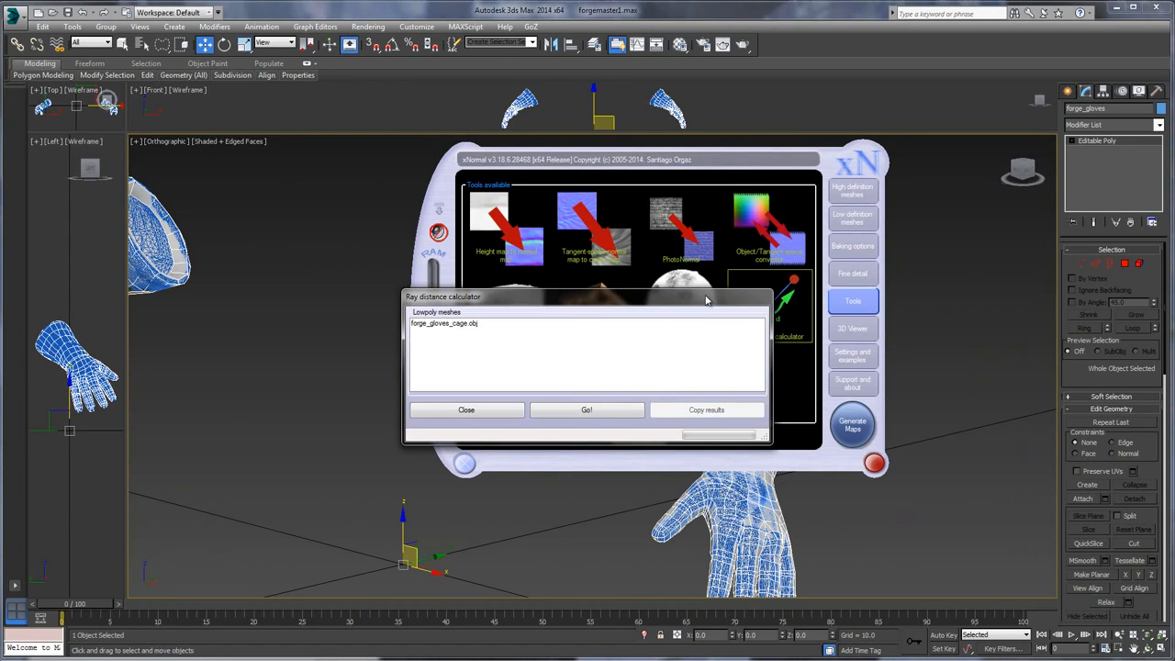
{"action": "left_click_drag", "start_coordinate": [706, 300], "coordinate": [649, 259]}
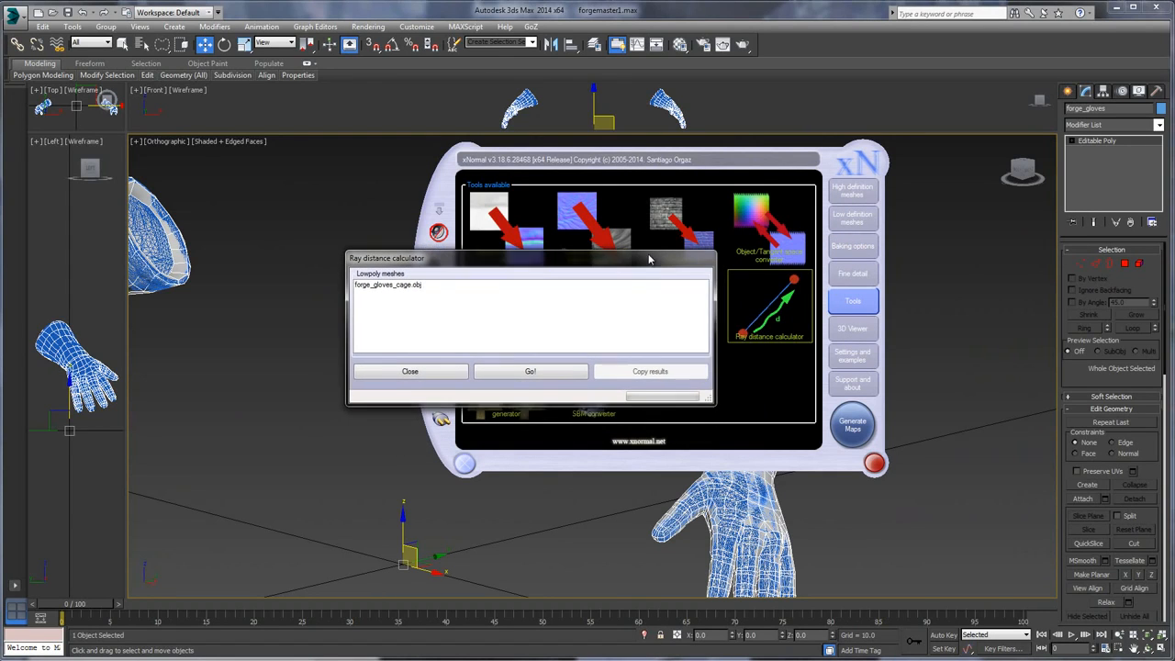
{"action": "left_click", "coordinate": [528, 370]}
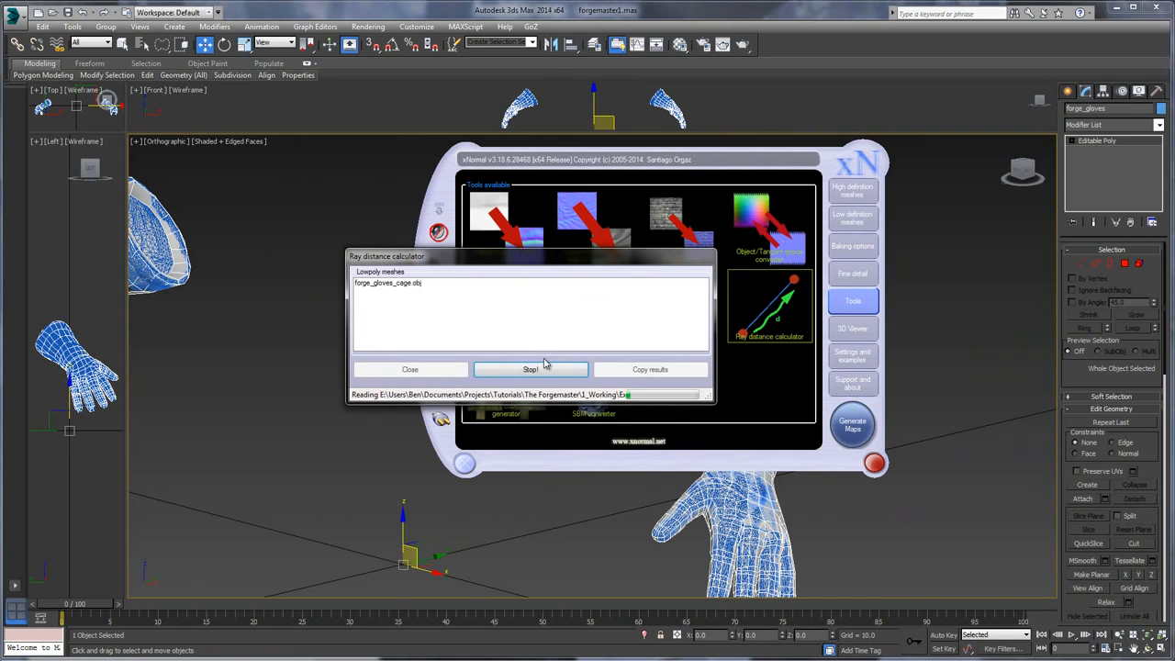
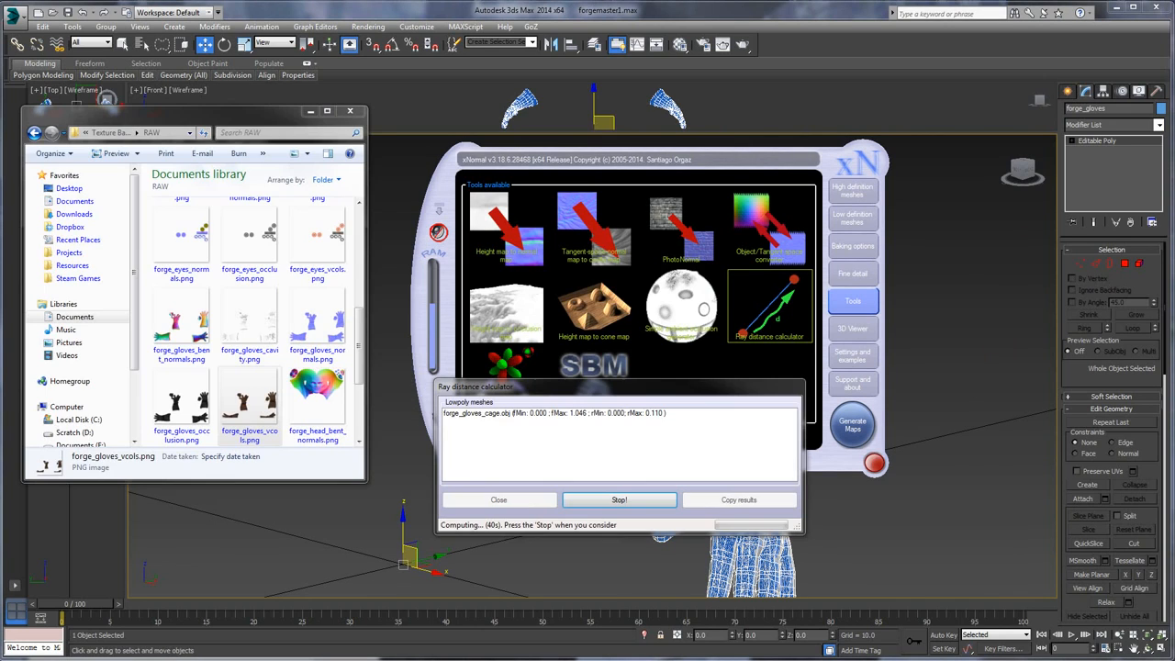
- Stop the ray distance computation, copy its results and close the calculator
{"action": "left_click", "coordinate": [605, 501]}
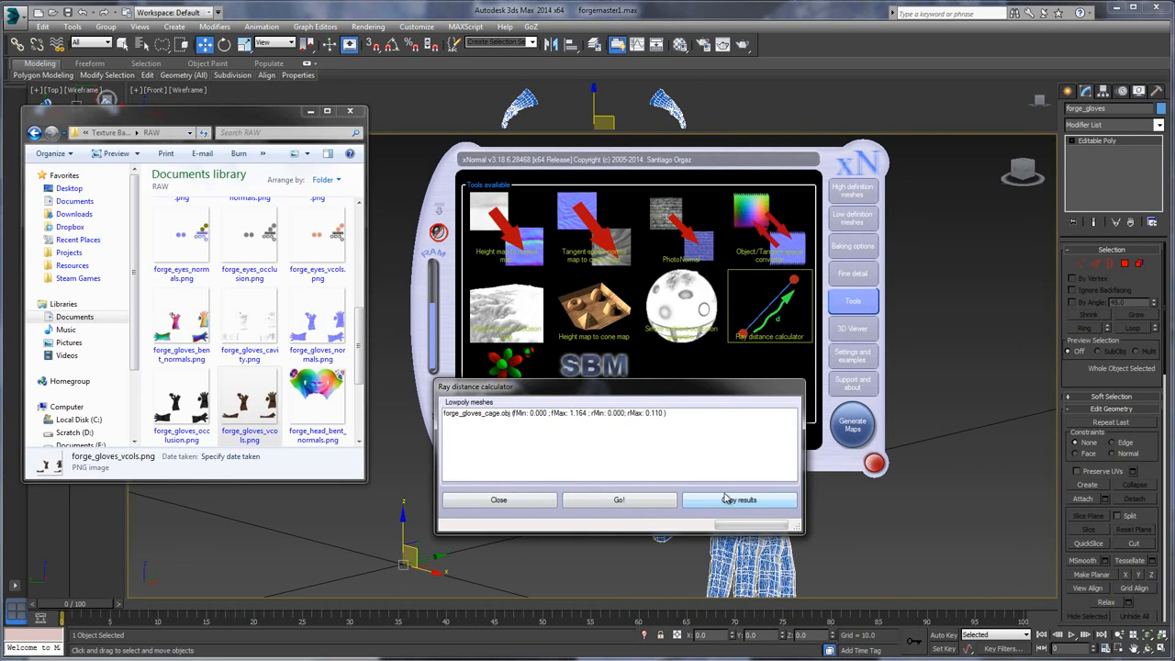
{"action": "left_click", "coordinate": [726, 499]}
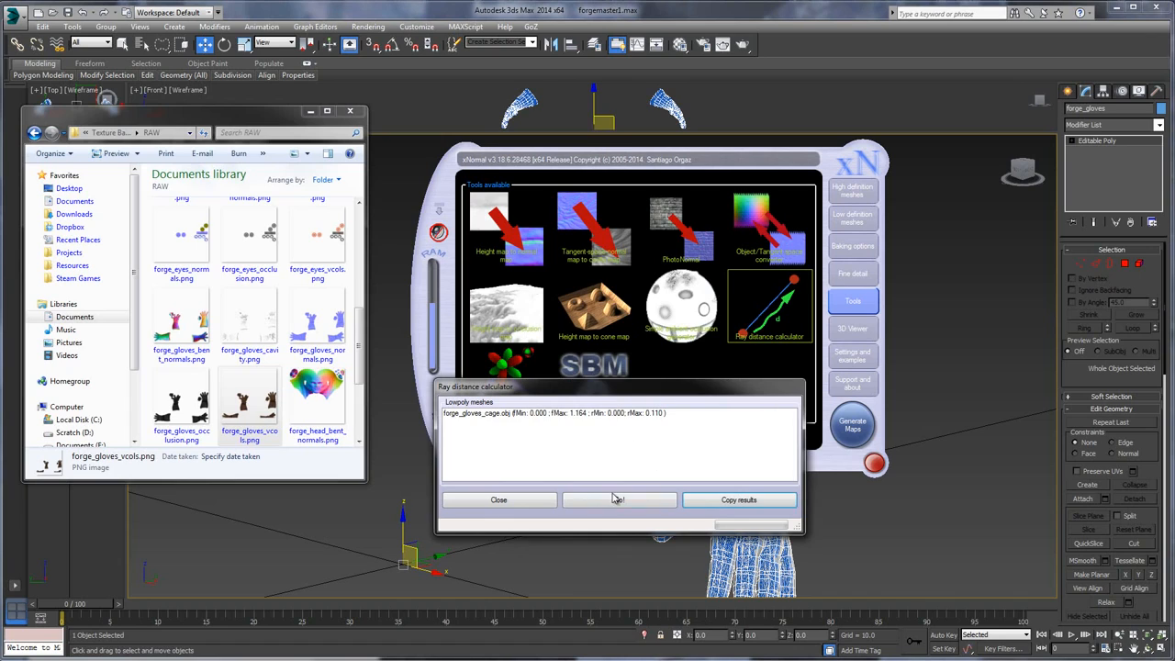
{"action": "left_click", "coordinate": [538, 500]}
- Bake the glove maps at 4096 × 4096 with Discard back-faces hits enabled, overwriting the existing map files
{"action": "left_click", "coordinate": [853, 248]}
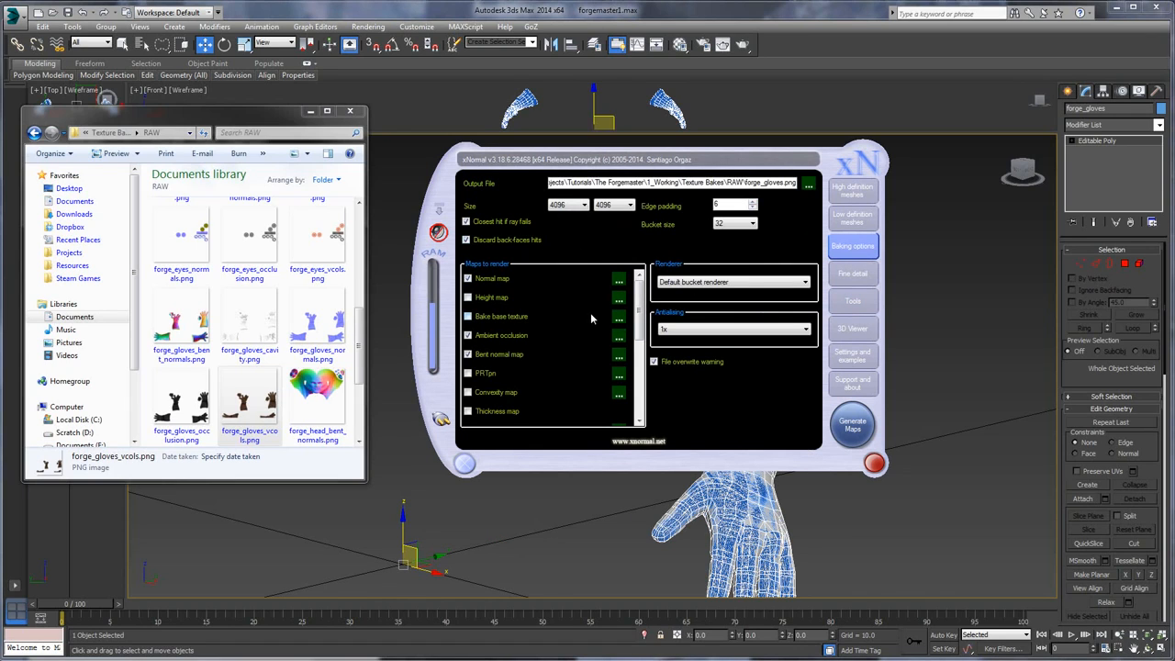
{"action": "left_click", "coordinate": [850, 428]}
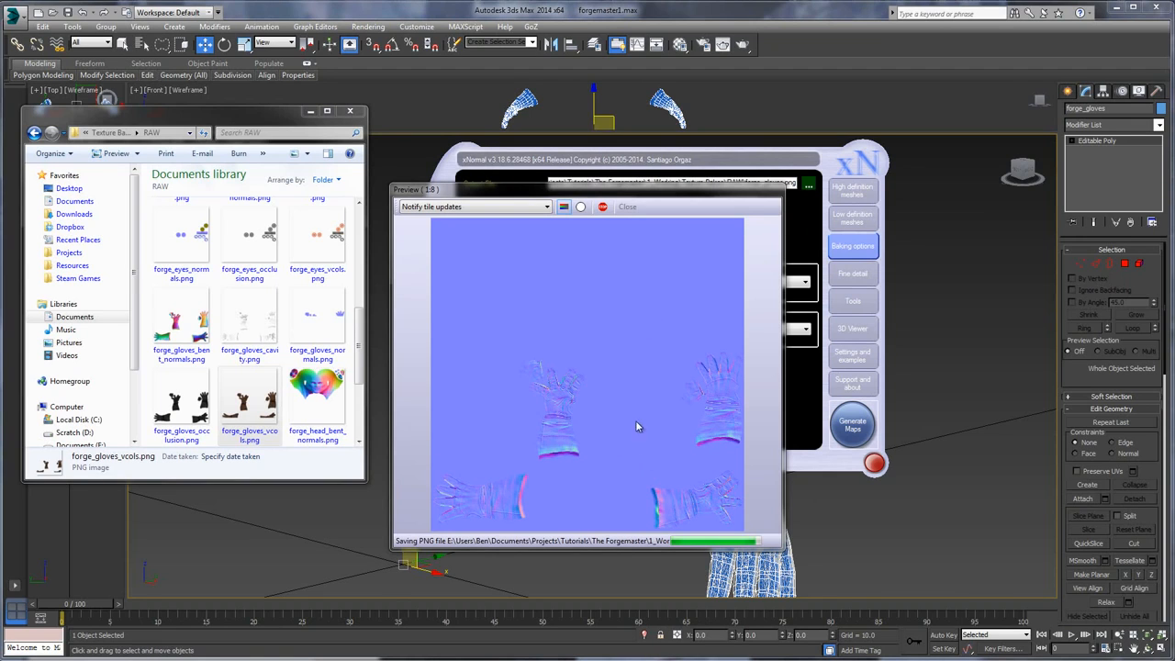
{"action": "left_click", "coordinate": [644, 424]}
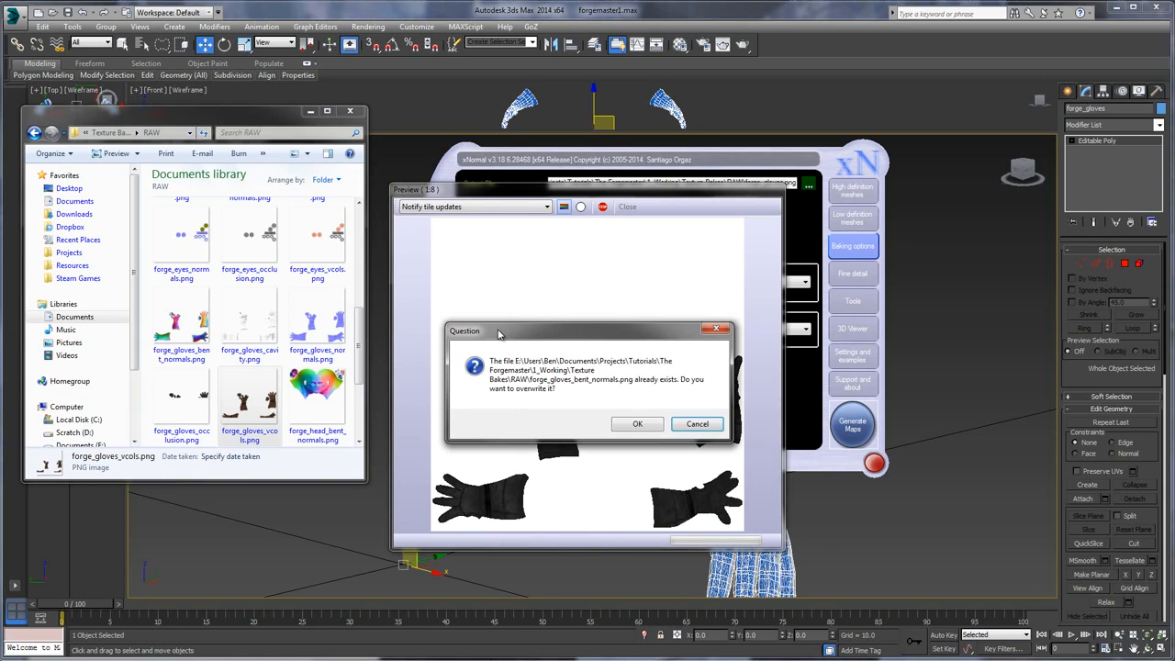
{"action": "left_click", "coordinate": [637, 424]}
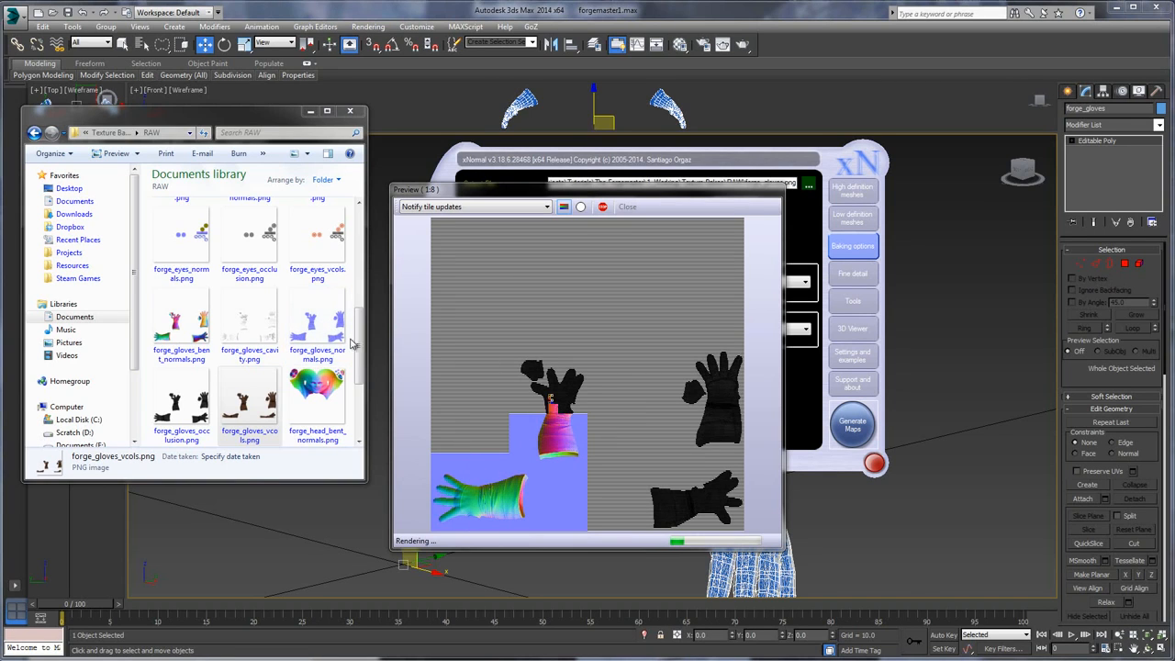
- Open forge_gloves_normals.png, examine the palm and finger edges for projection errors, and close the image
{"action": "left_click", "coordinate": [312, 322]}
{"action": "double_click", "coordinate": [311, 317]}
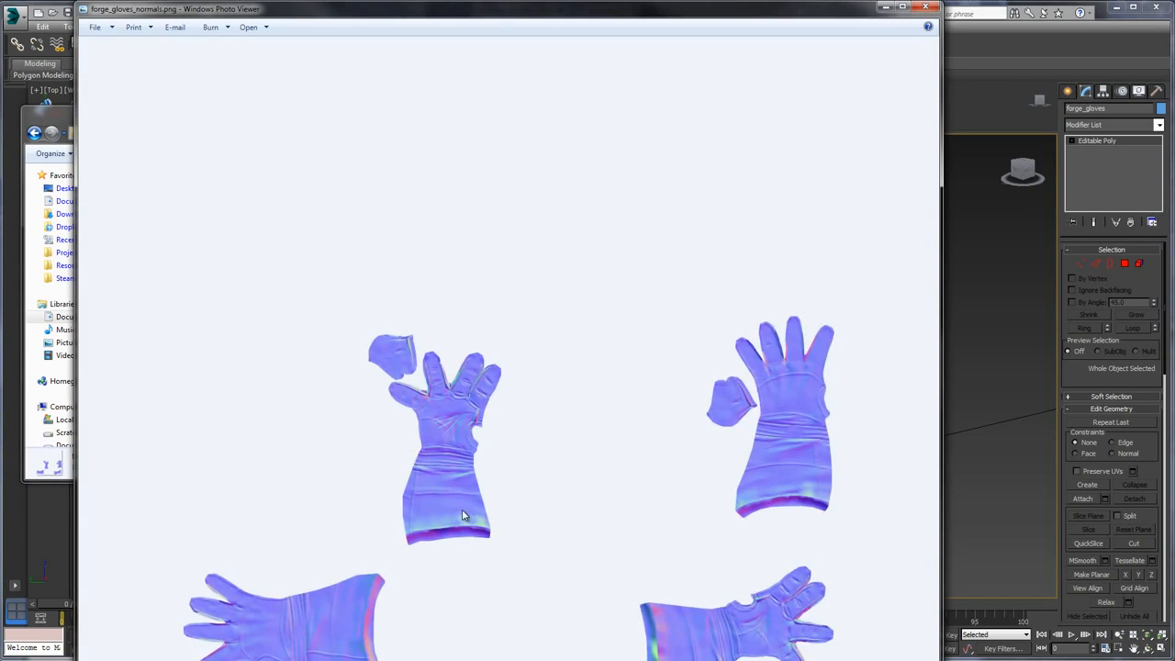
{"action": "scroll", "coordinate": [462, 509], "scroll_direction": "up", "scroll_amount": 3}
{"action": "left_click_drag", "start_coordinate": [471, 271], "coordinate": [473, 313]}
{"action": "scroll", "coordinate": [473, 313], "scroll_direction": "up", "scroll_amount": 2}
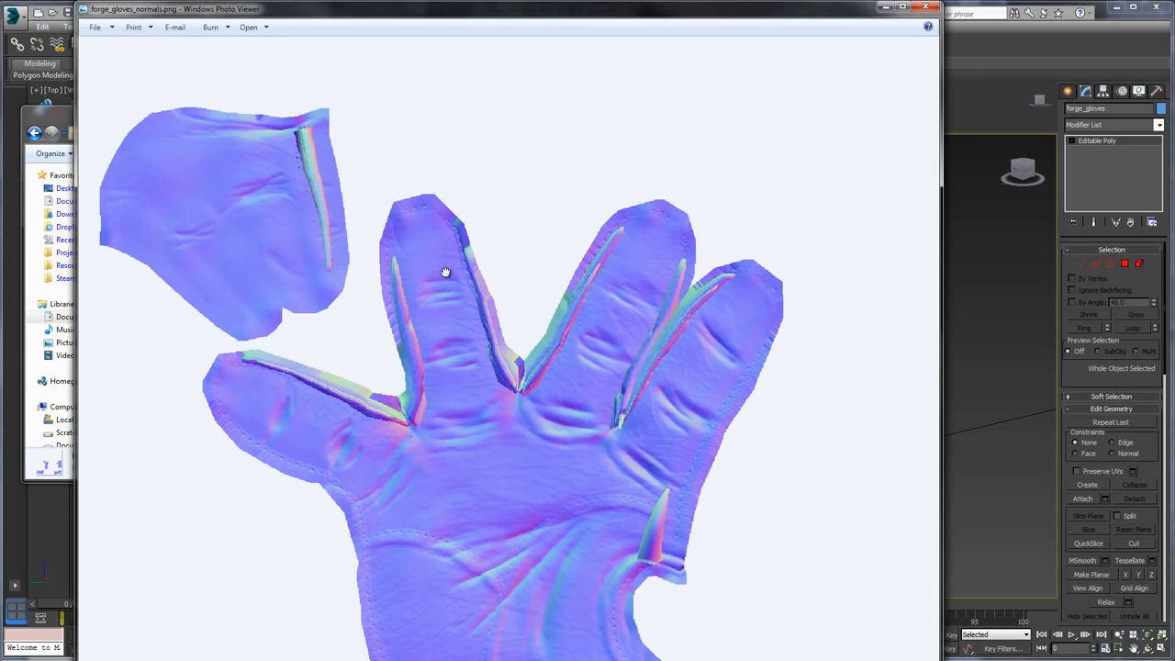
{"action": "scroll", "coordinate": [458, 312], "scroll_direction": "down", "scroll_amount": 3}
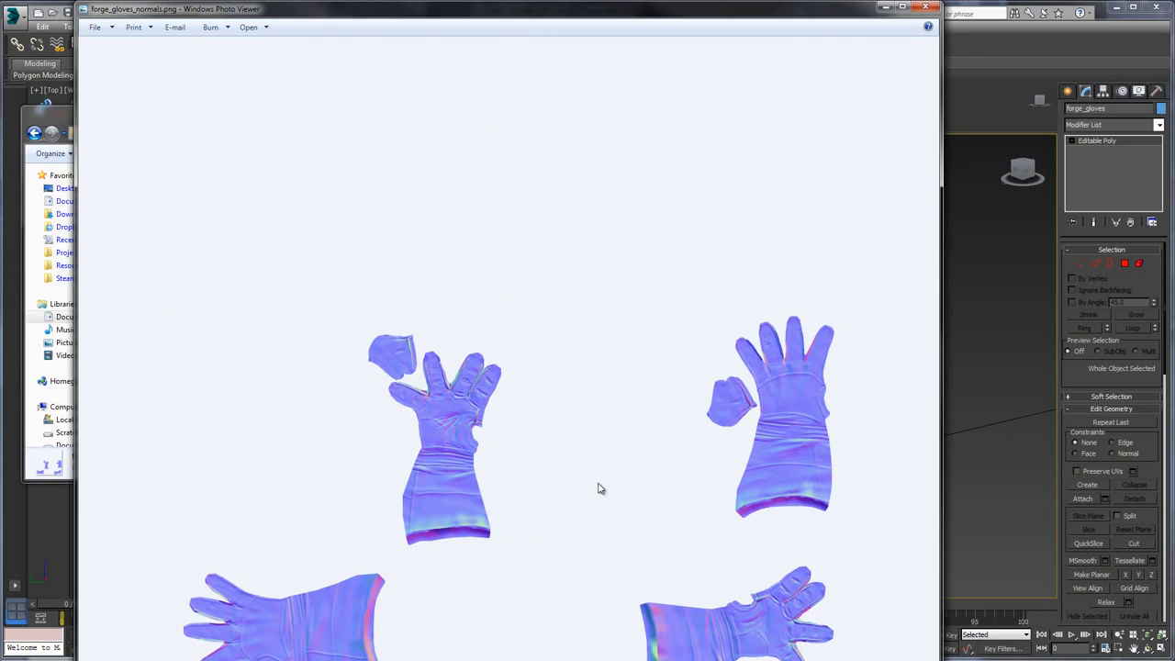
{"action": "left_click", "coordinate": [924, 6]}
- Open forge_gloves_bent_normals.png, check the palm and fingers, and close the image
{"action": "double_click", "coordinate": [341, 391]}
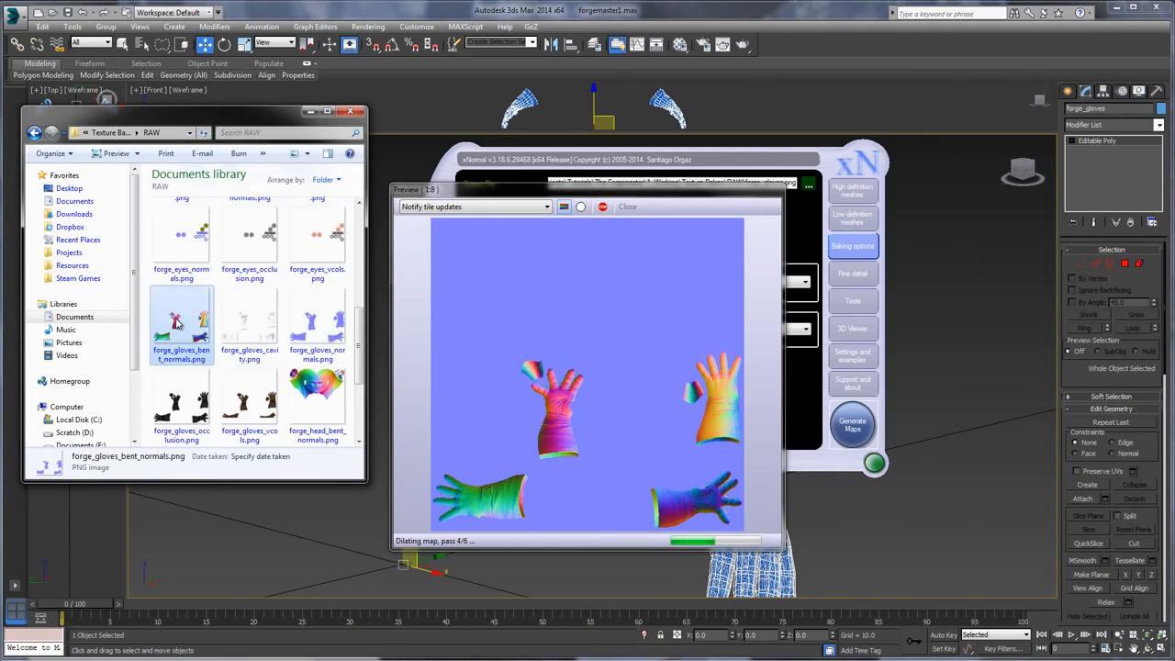
{"action": "scroll", "coordinate": [486, 450], "scroll_direction": "up", "scroll_amount": 3}
{"action": "scroll", "coordinate": [359, 349], "scroll_direction": "down", "scroll_amount": 2}
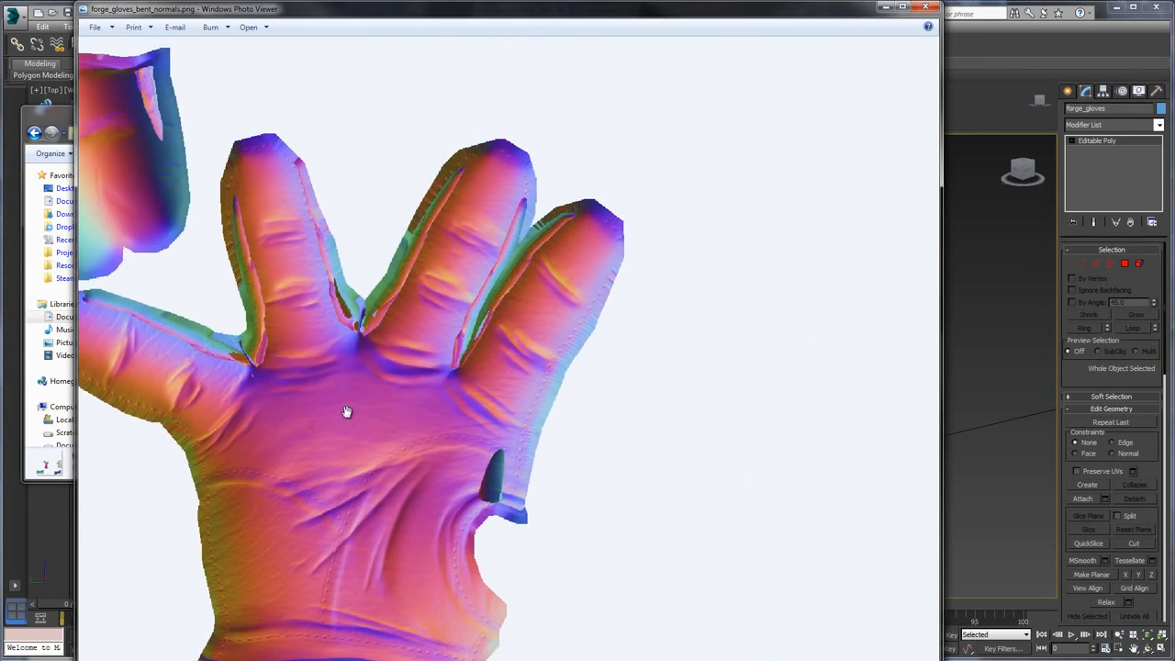
{"action": "left_click", "coordinate": [924, 6]}
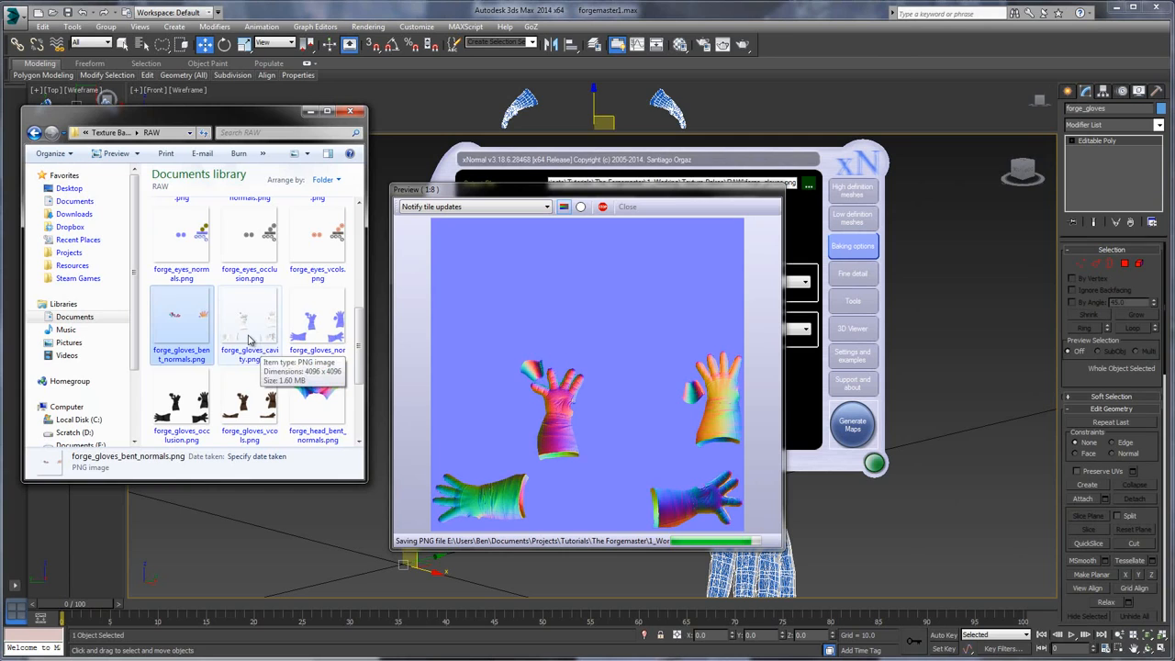
- Reopen forge_gloves_normals.png, inspect the rebaked gaps between the fingers and the cuffs, and close the image
{"action": "left_click", "coordinate": [639, 419]}
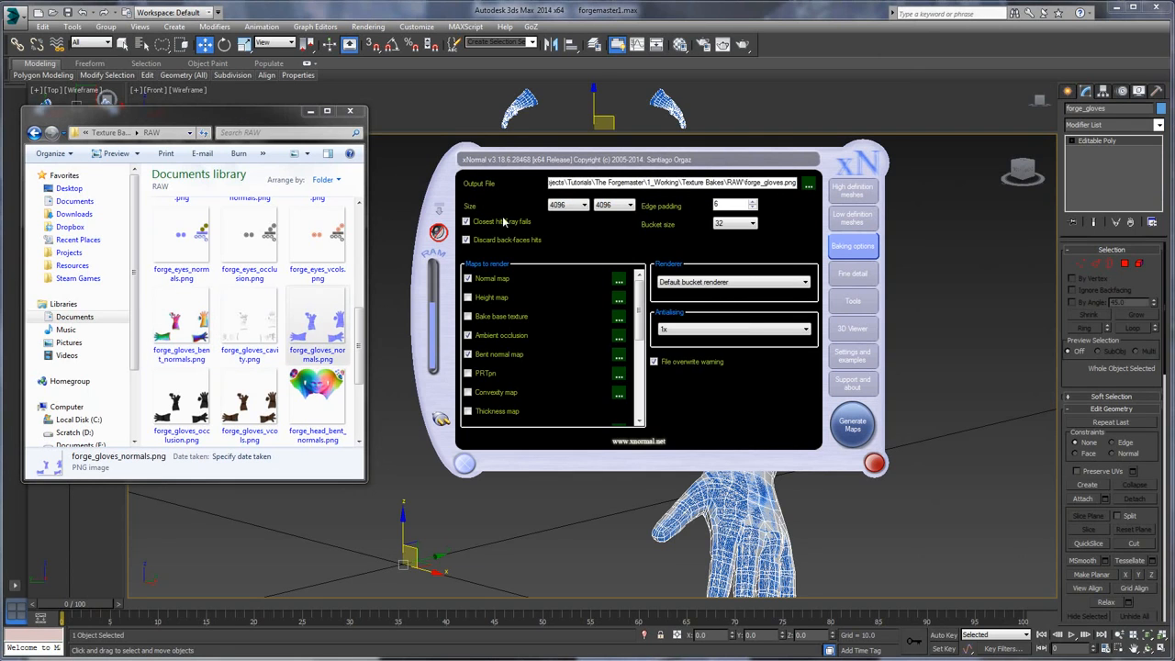
{"action": "double_click", "coordinate": [352, 309]}
{"action": "scroll", "coordinate": [419, 399], "scroll_direction": "up", "scroll_amount": 5}
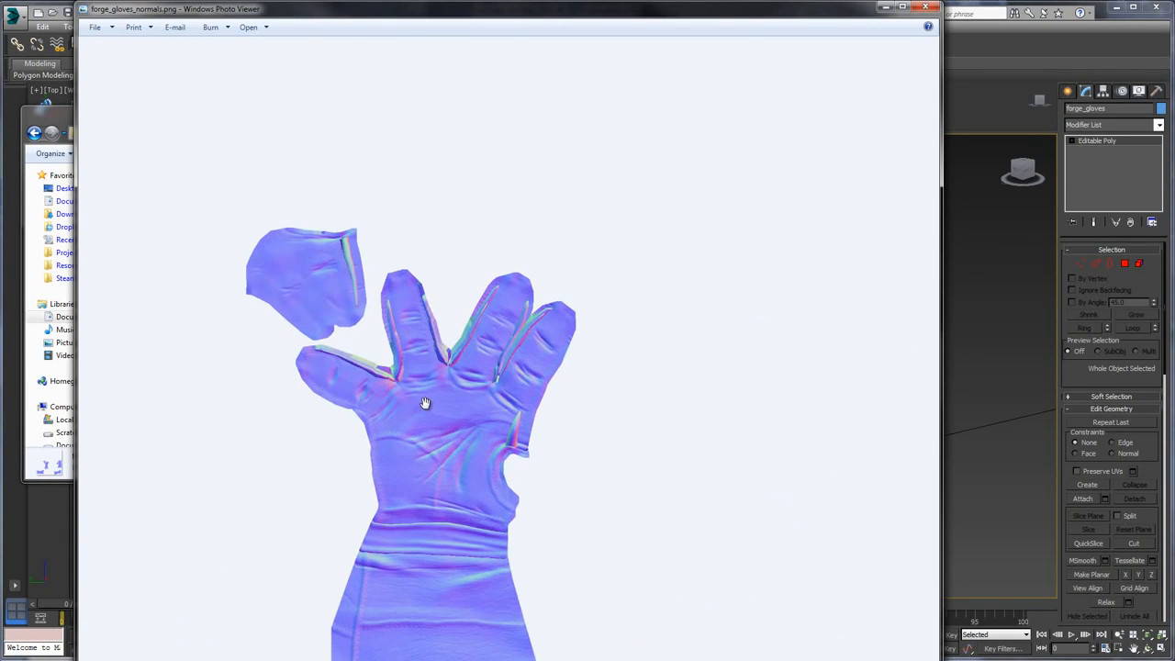
{"action": "scroll", "coordinate": [398, 322], "scroll_direction": "down", "scroll_amount": 1}
{"action": "scroll", "coordinate": [538, 349], "scroll_direction": "up", "scroll_amount": 4}
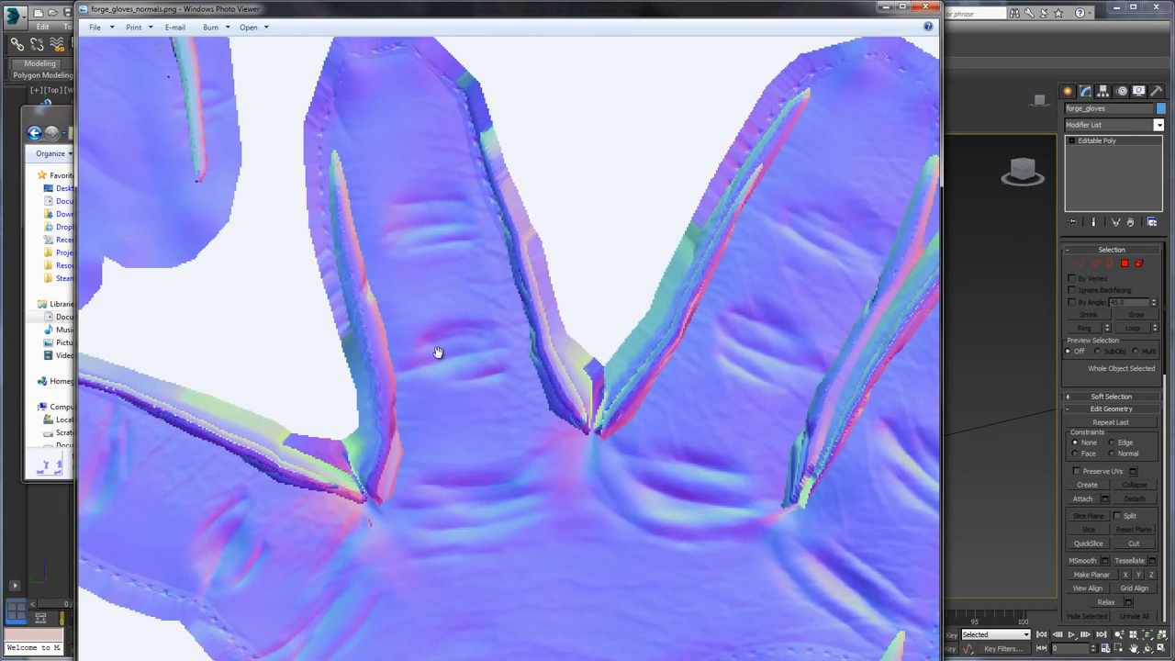
{"action": "scroll", "coordinate": [440, 329], "scroll_direction": "down", "scroll_amount": 5}
{"action": "scroll", "coordinate": [440, 328], "scroll_direction": "down", "scroll_amount": 4}
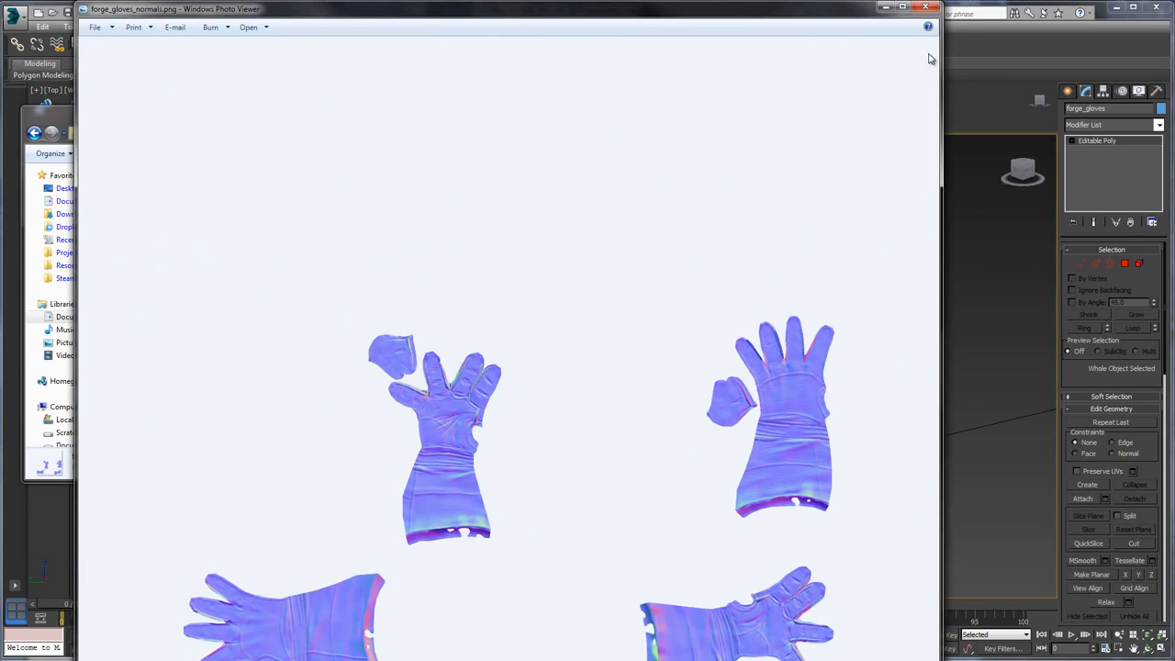
{"action": "left_click", "coordinate": [926, 8]}
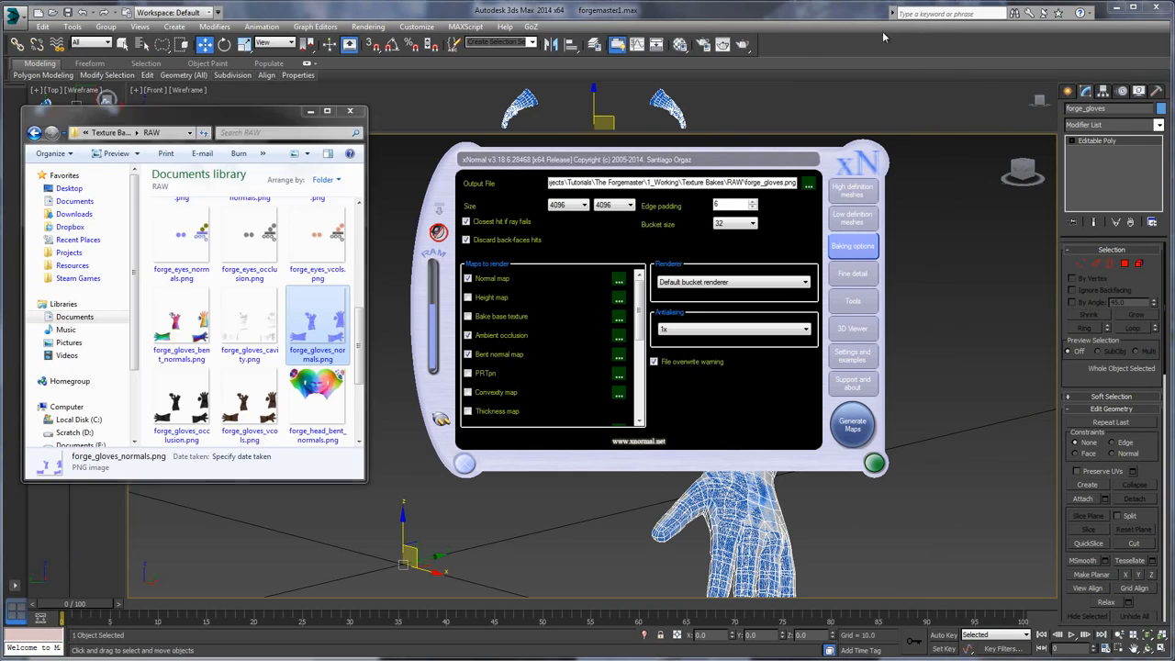
- Disable Gloves_hr.OBJ and Wrist_strap_hr.OBJ in the high definition mesh list and return to the baking options
{"action": "left_click", "coordinate": [853, 220]}
{"action": "left_click", "coordinate": [844, 193]}
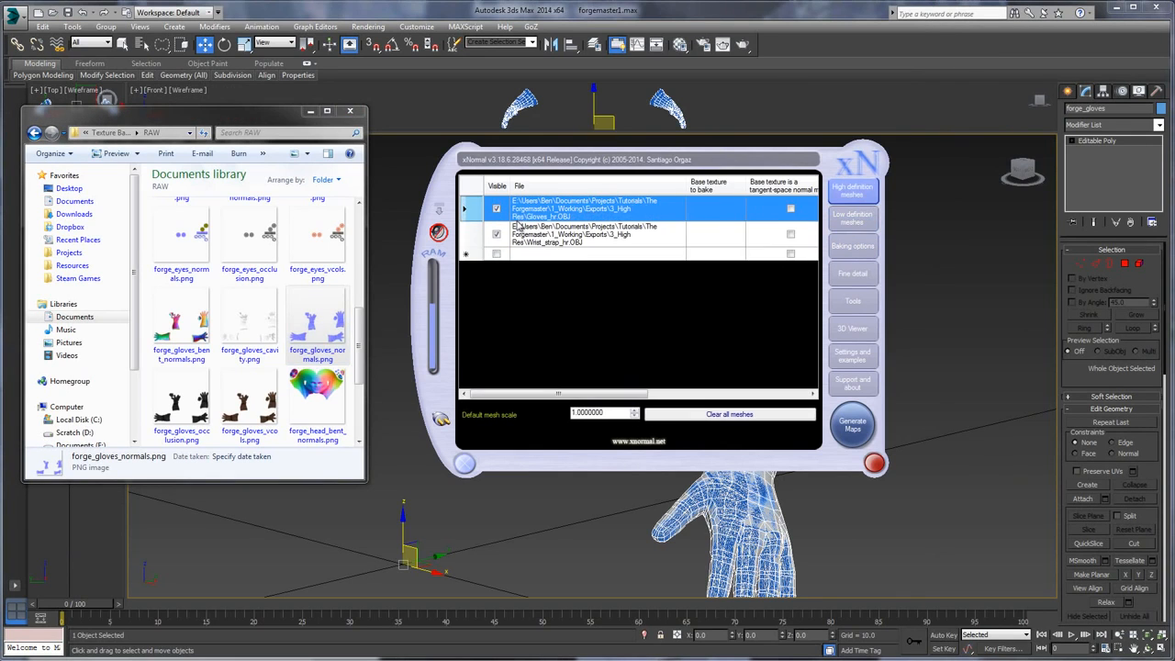
{"action": "left_click", "coordinate": [497, 236]}
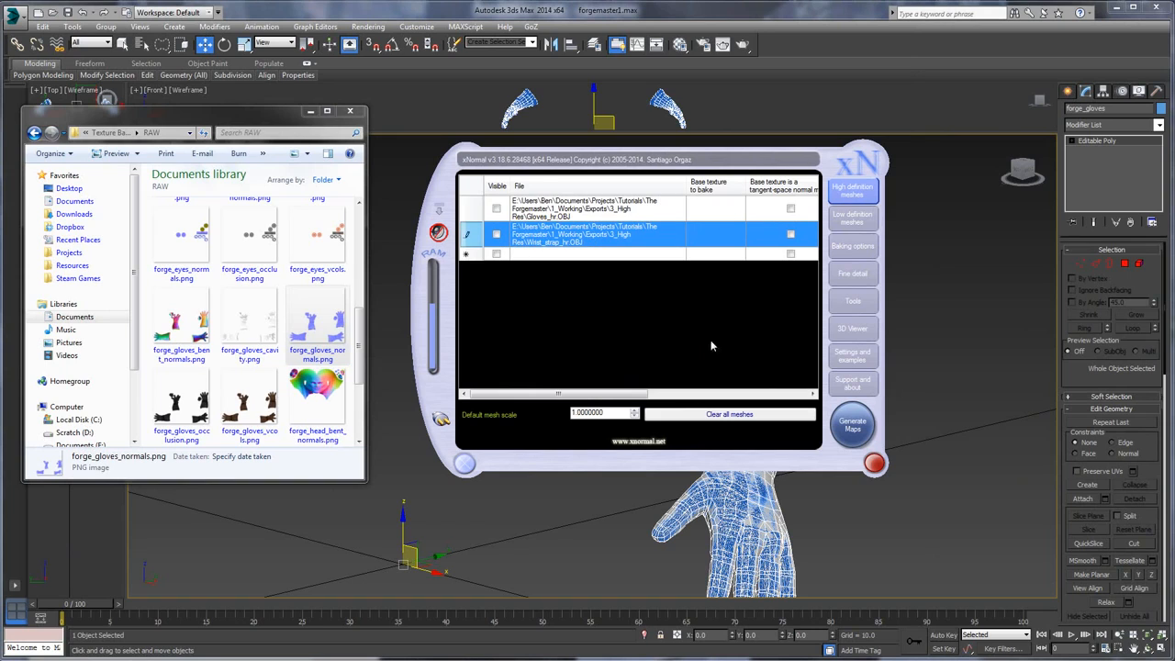
{"action": "left_click", "coordinate": [853, 226]}
{"action": "left_click", "coordinate": [852, 262]}
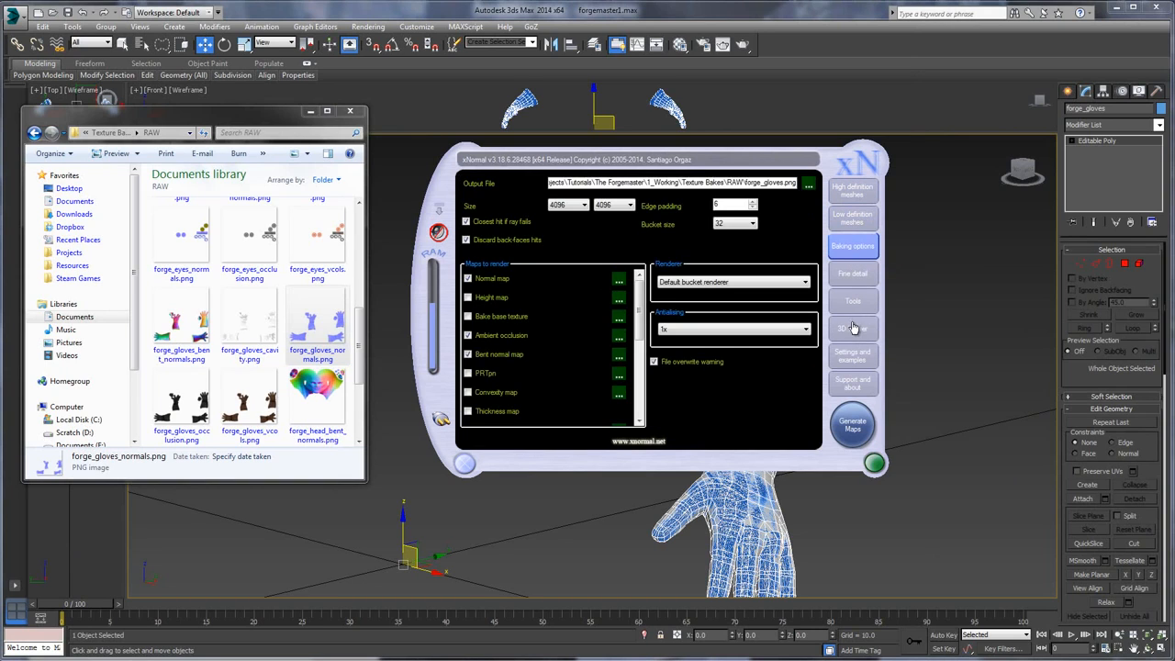
- Load forge_gloves_vcols.png as the base texture and forge_gloves_normals.png as the normal map for the 3D viewer
{"action": "left_click", "coordinate": [852, 328]}
{"action": "left_click_drag", "start_coordinate": [249, 408], "coordinate": [565, 265]}
{"action": "left_click", "coordinate": [320, 328]}
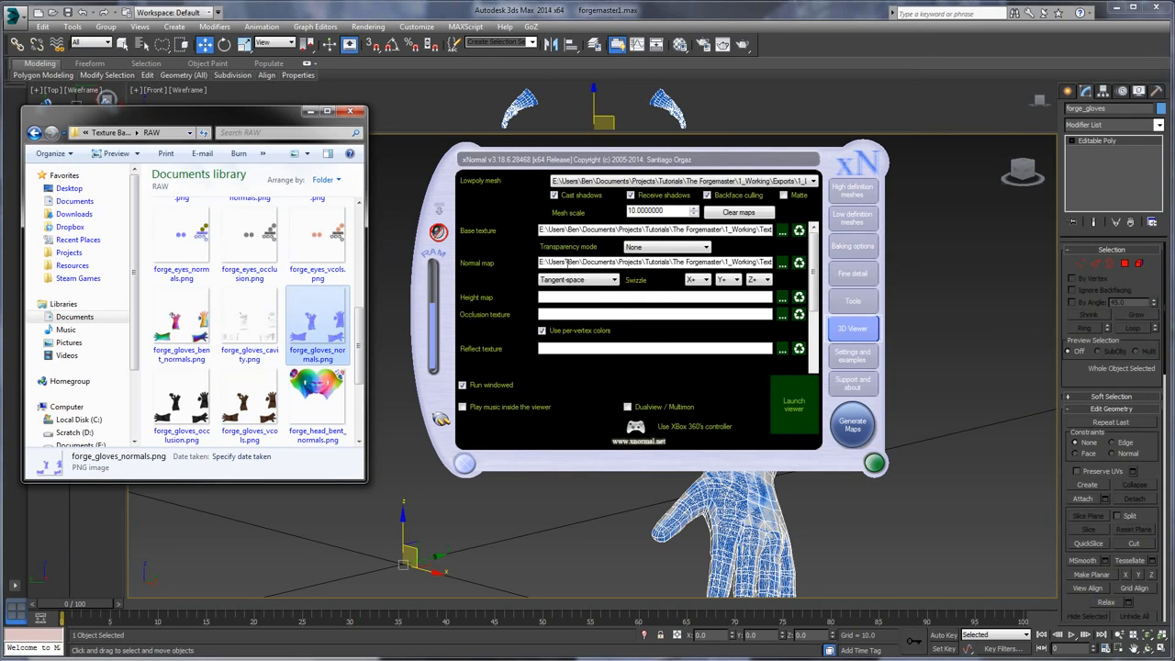
- Launch the 3D viewer, lock the light to the camera, examine the textured glove up close, and close the viewer
{"action": "left_click", "coordinate": [796, 405]}
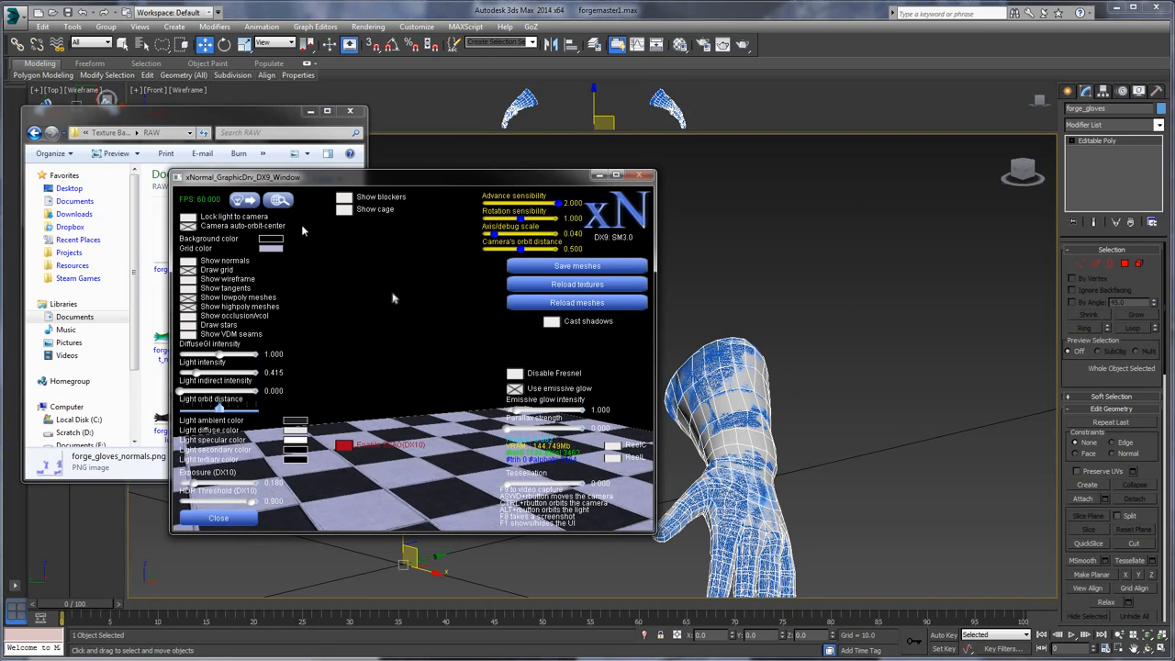
{"action": "left_click", "coordinate": [274, 204]}
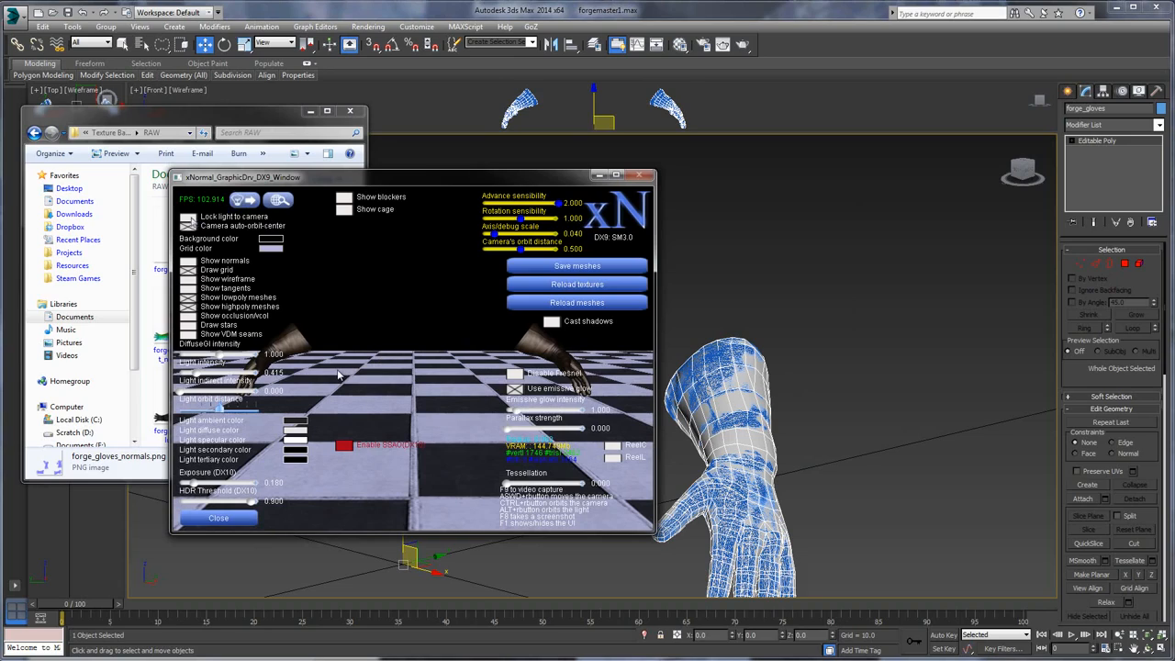
{"action": "right_click_drag", "start_coordinate": [449, 323], "coordinate": [375, 347]}
{"action": "key", "text": "w"}
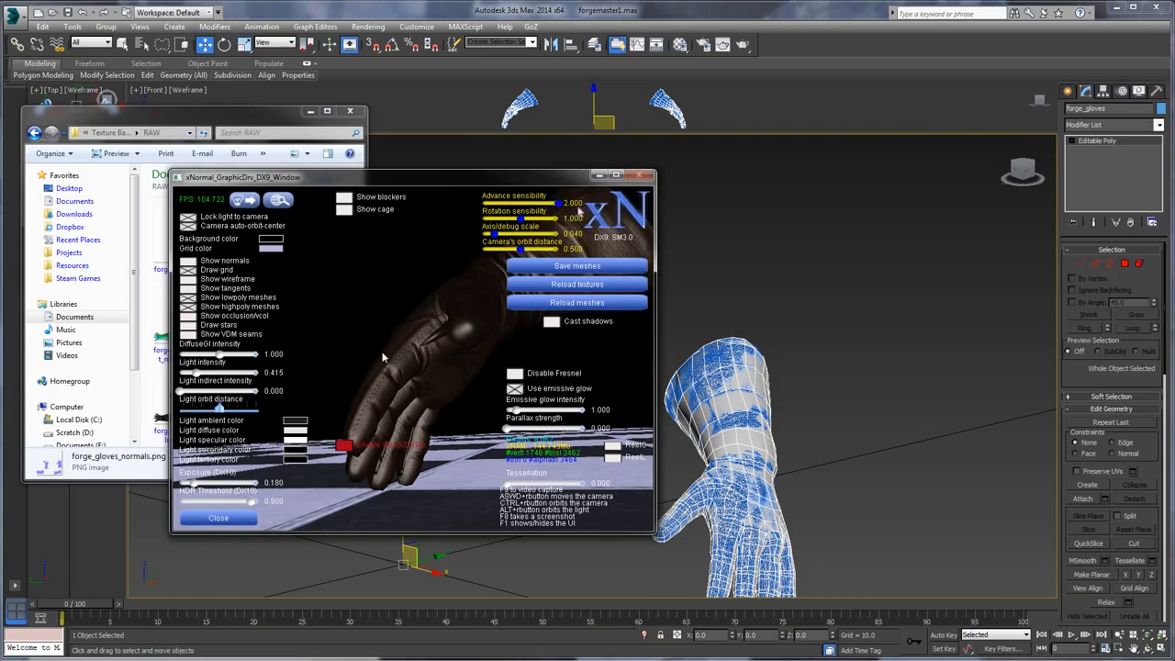
{"action": "key", "text": "Escape"}
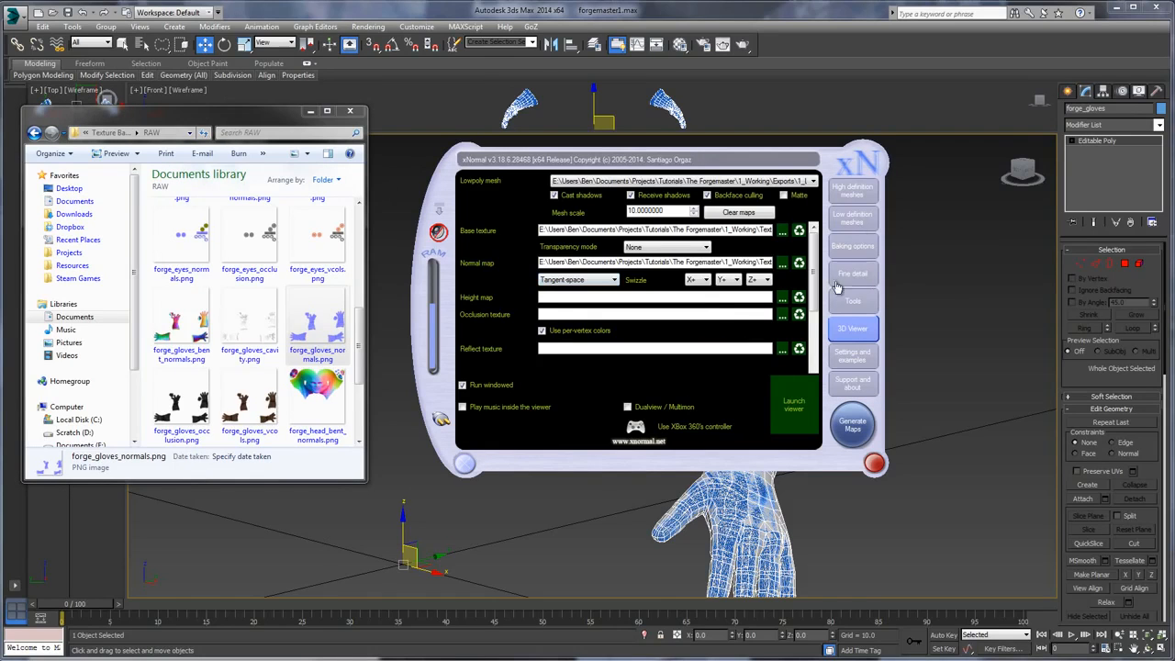
- Clear the 3D viewer's maps and remove all meshes from the high definition and low definition lists
{"action": "left_click", "coordinate": [745, 214]}
{"action": "left_click", "coordinate": [851, 192]}
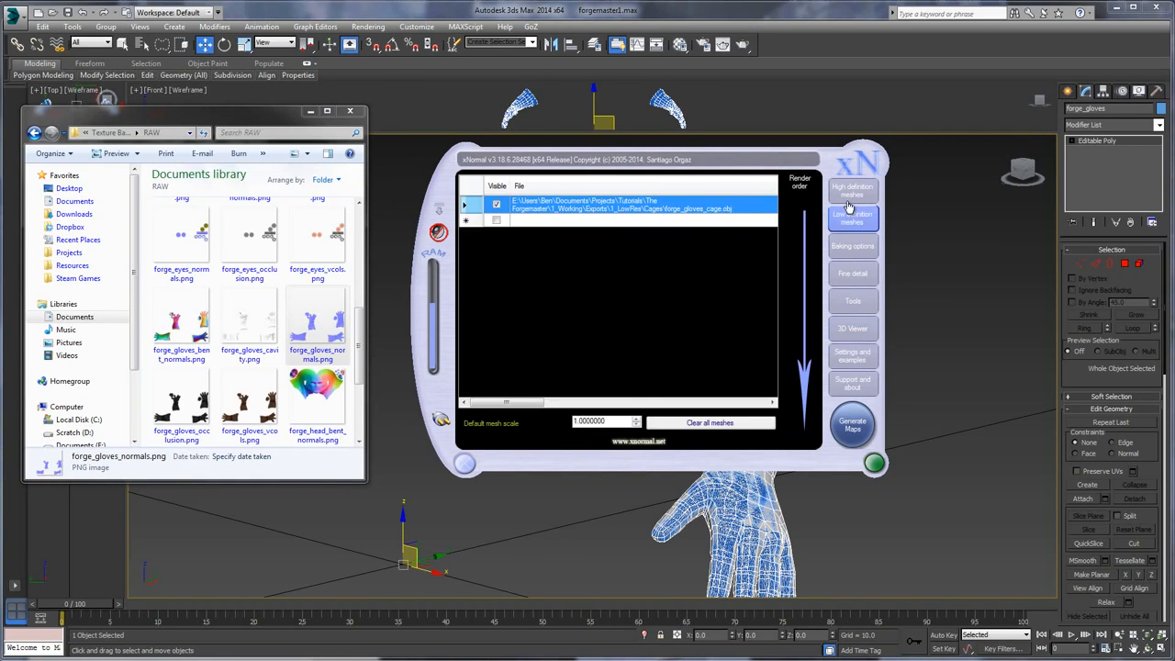
{"action": "left_click", "coordinate": [769, 415]}
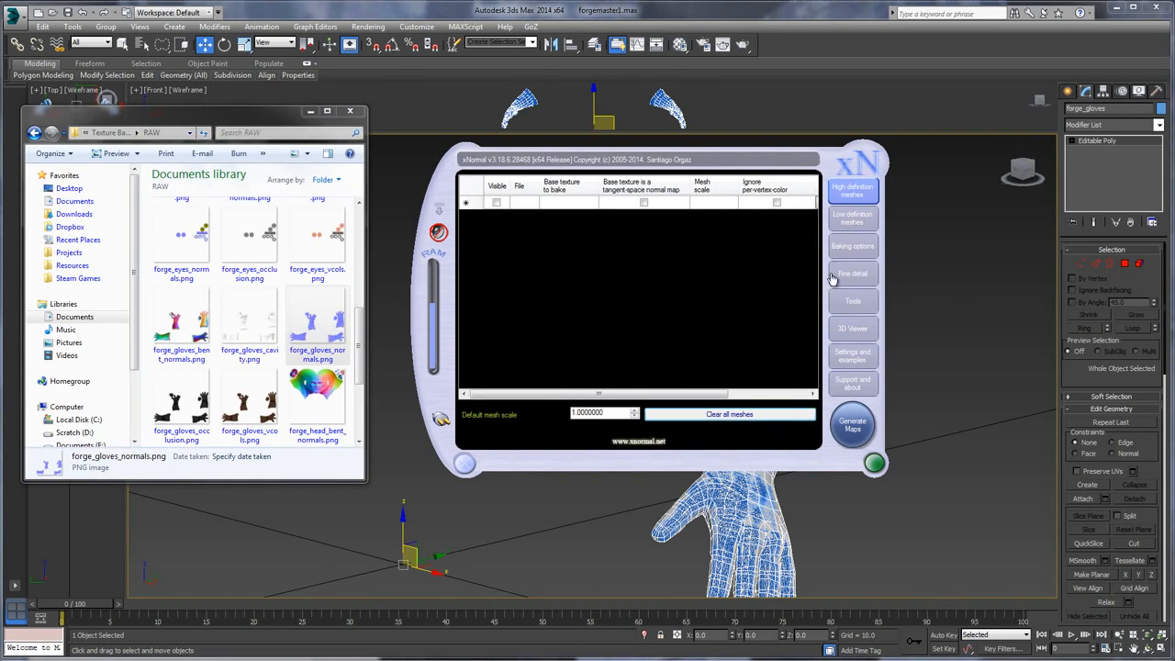
{"action": "left_click", "coordinate": [851, 218]}
{"action": "left_click", "coordinate": [761, 422]}
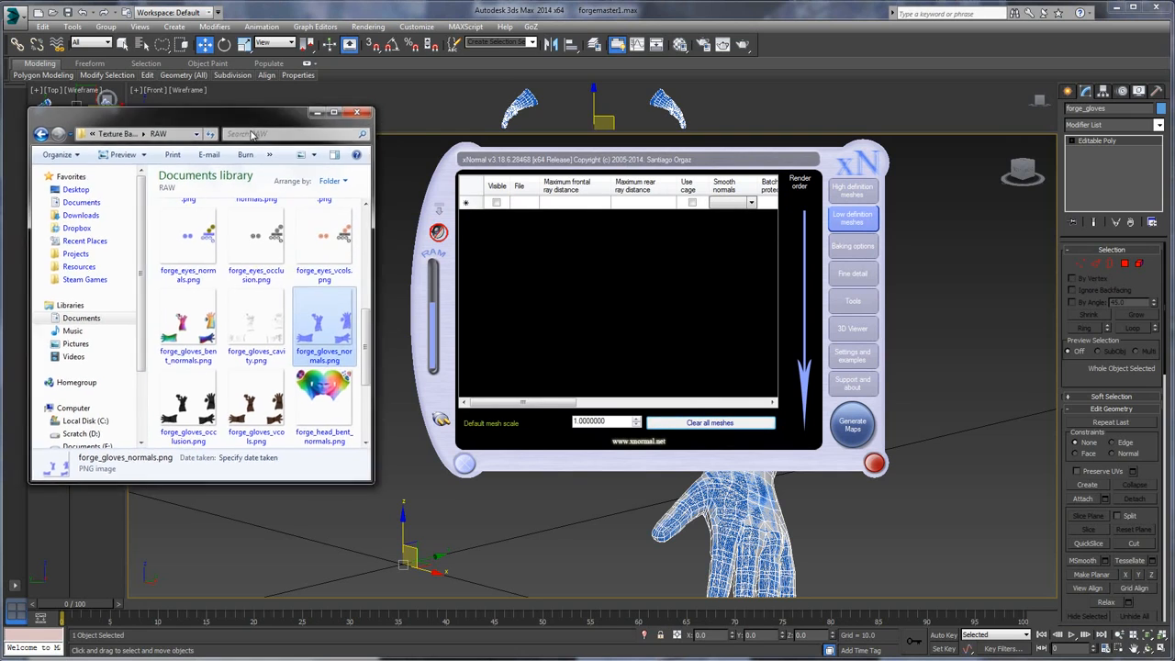
- Bring up the Cages folder and check its files for forge_upper_accessories.obj
{"action": "left_click_drag", "start_coordinate": [238, 111], "coordinate": [266, 138]}
{"action": "scroll", "coordinate": [312, 349], "scroll_direction": "up", "scroll_amount": 2}
{"action": "scroll", "coordinate": [312, 349], "scroll_direction": "down", "scroll_amount": 2}
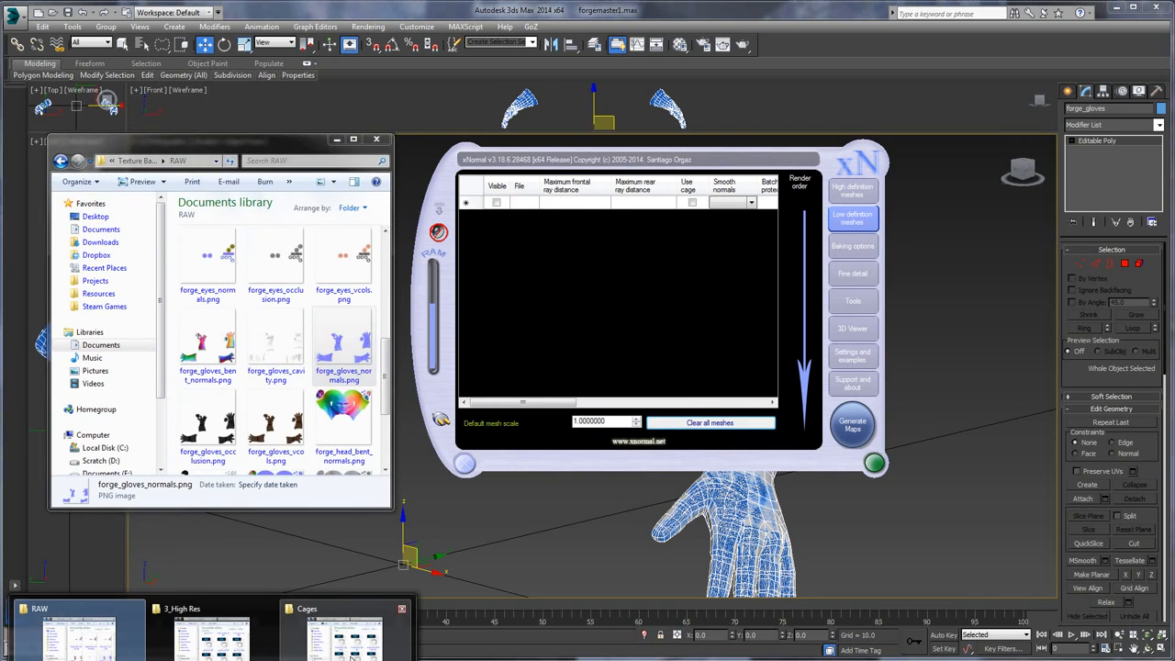
{"action": "left_click", "coordinate": [349, 655]}
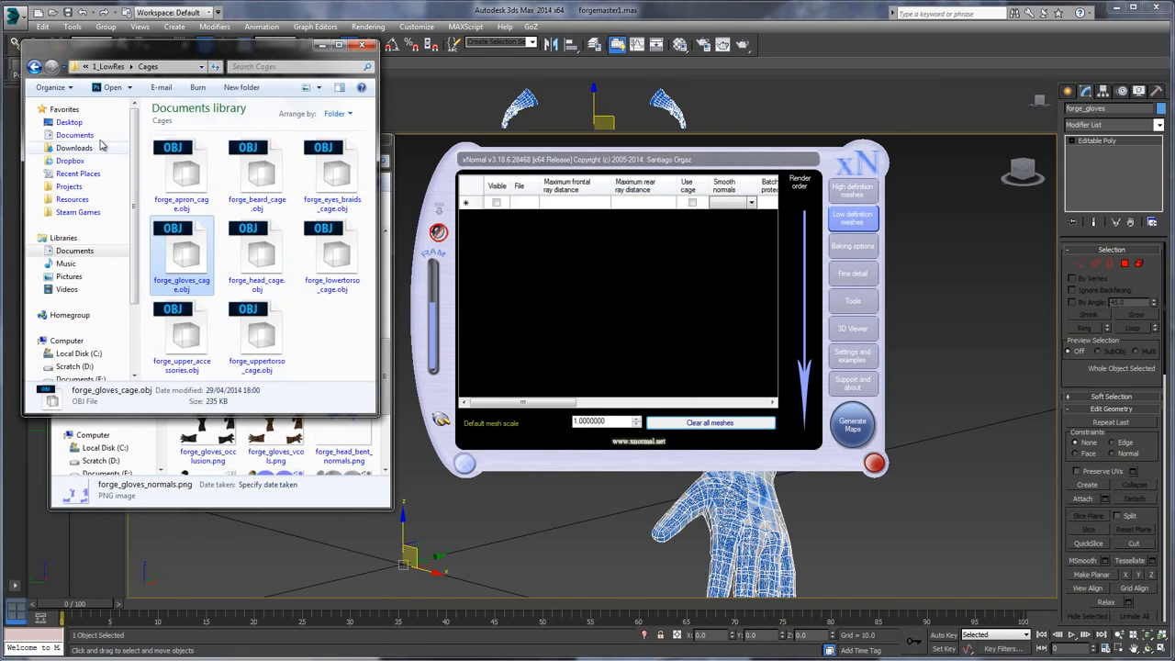
{"action": "left_click", "coordinate": [332, 330]}
{"action": "left_click", "coordinate": [261, 344]}
{"action": "left_click", "coordinate": [205, 367]}
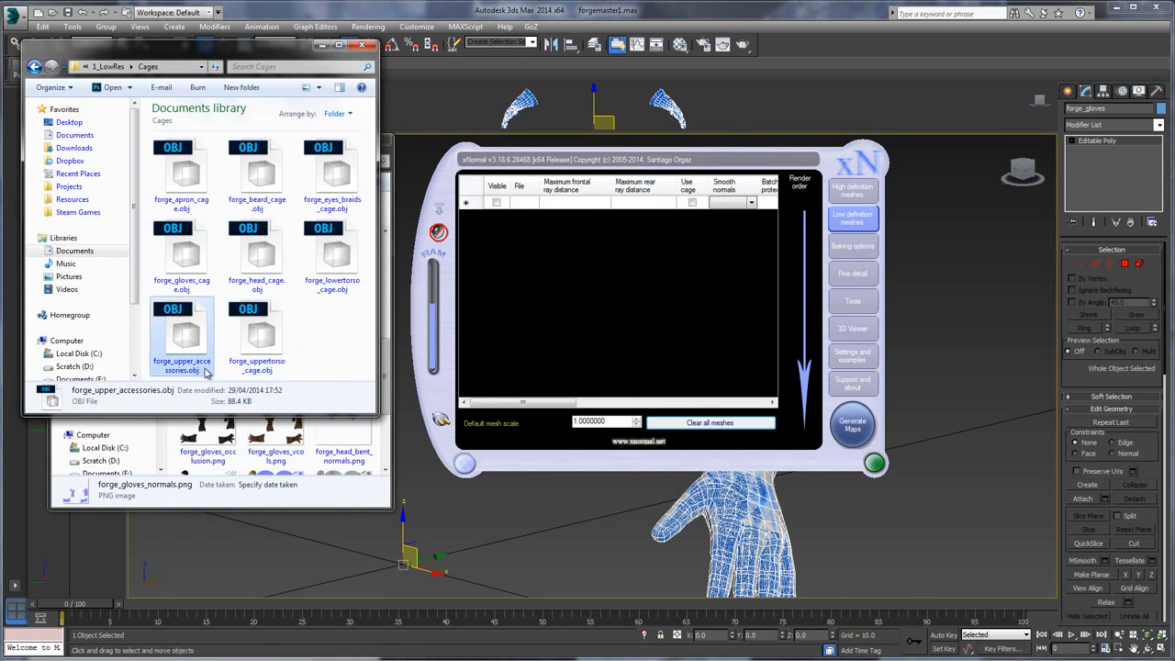
{"action": "left_click", "coordinate": [350, 346]}
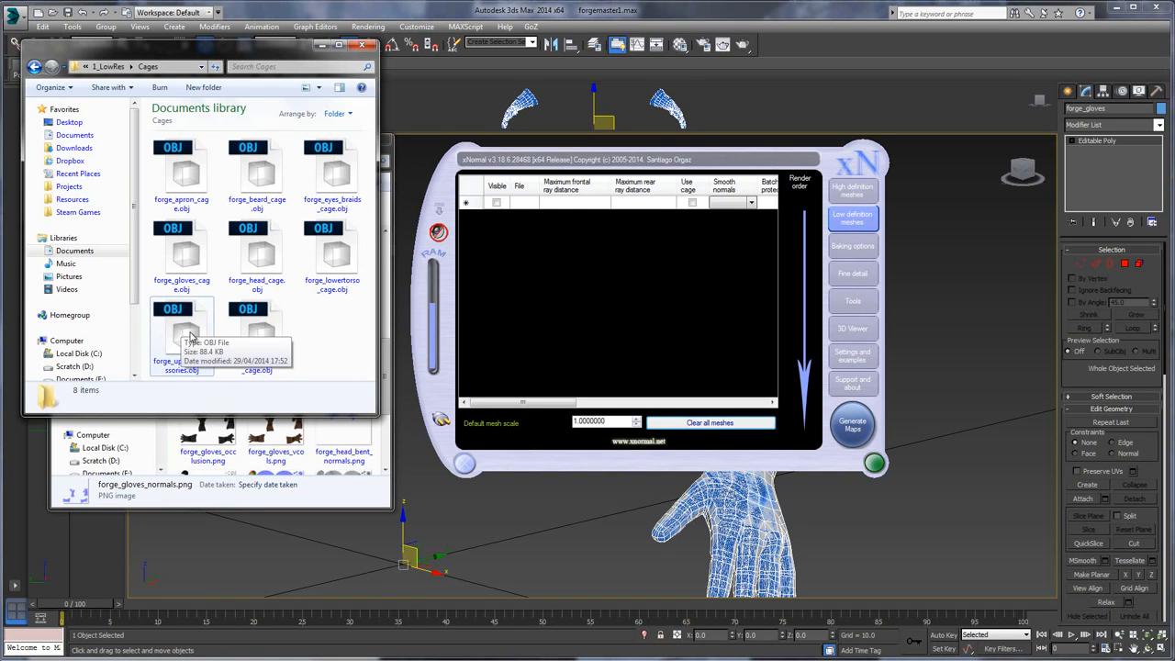
- Switch to 3ds Max and delete the forge_gloves mesh overlapping the original gloves
{"action": "left_click", "coordinate": [525, 11]}
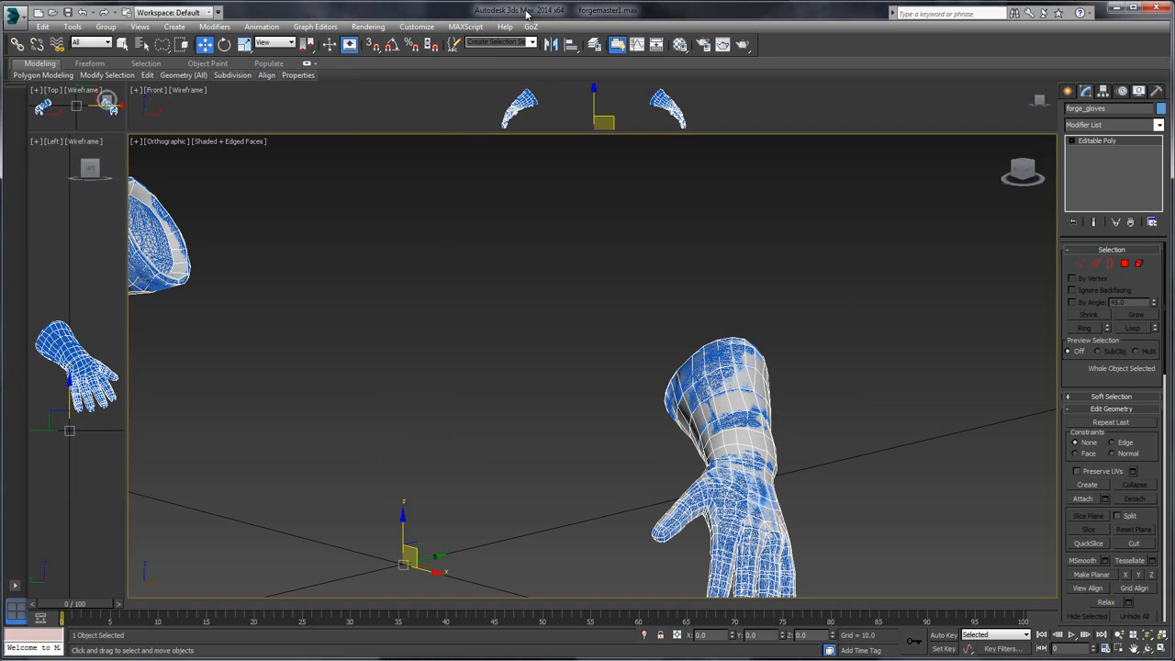
{"action": "scroll", "coordinate": [800, 273], "scroll_direction": "down", "scroll_amount": 5}
{"action": "left_click", "coordinate": [798, 269]}
{"action": "middle_click_drag", "start_coordinate": [822, 262], "coordinate": [766, 259], "text": "alt"}
{"action": "right_click", "coordinate": [763, 257]}
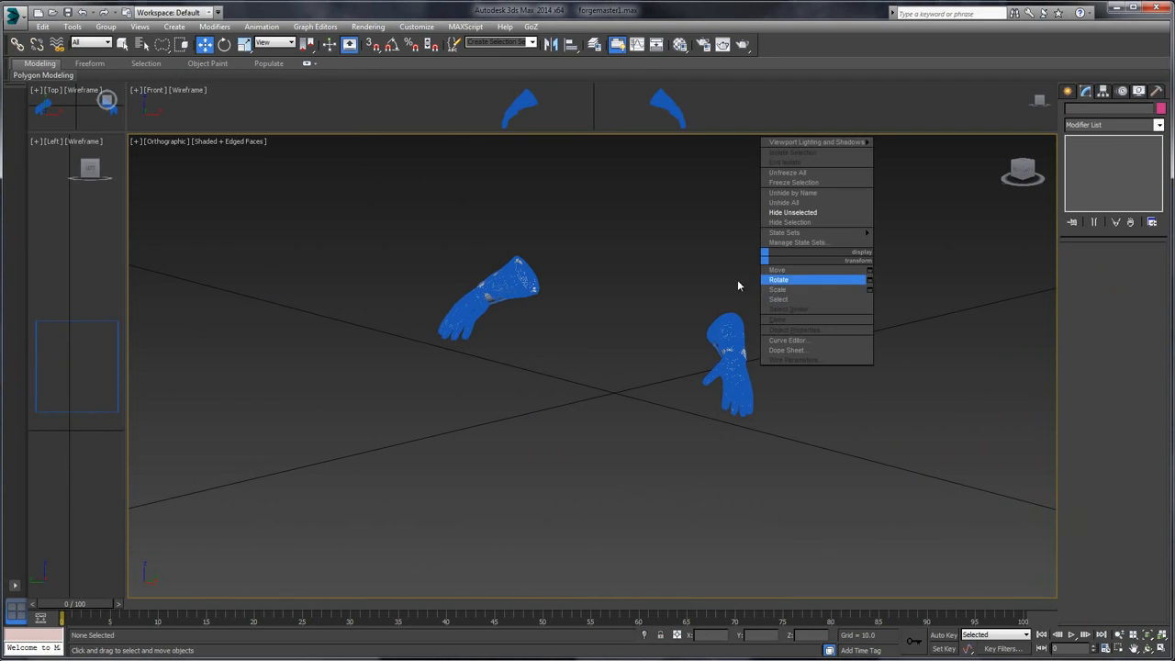
{"action": "scroll", "coordinate": [742, 326], "scroll_direction": "up", "scroll_amount": 5}
{"action": "left_click", "coordinate": [668, 302]}
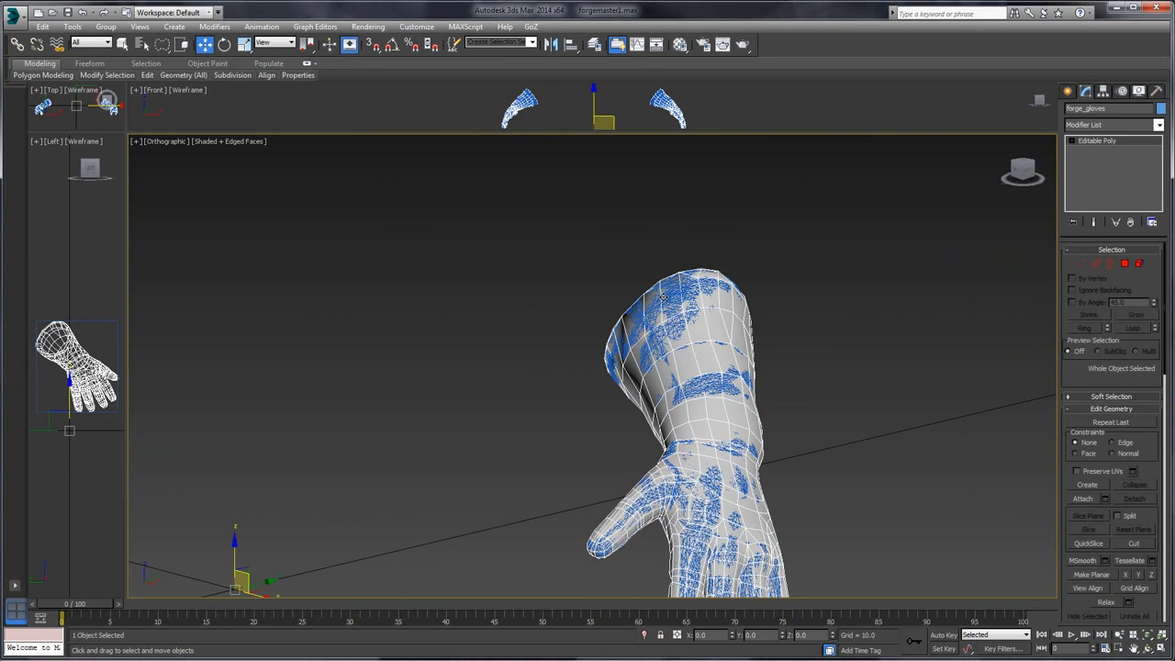
{"action": "left_click", "coordinate": [673, 296]}
{"action": "key", "text": "Delete"}
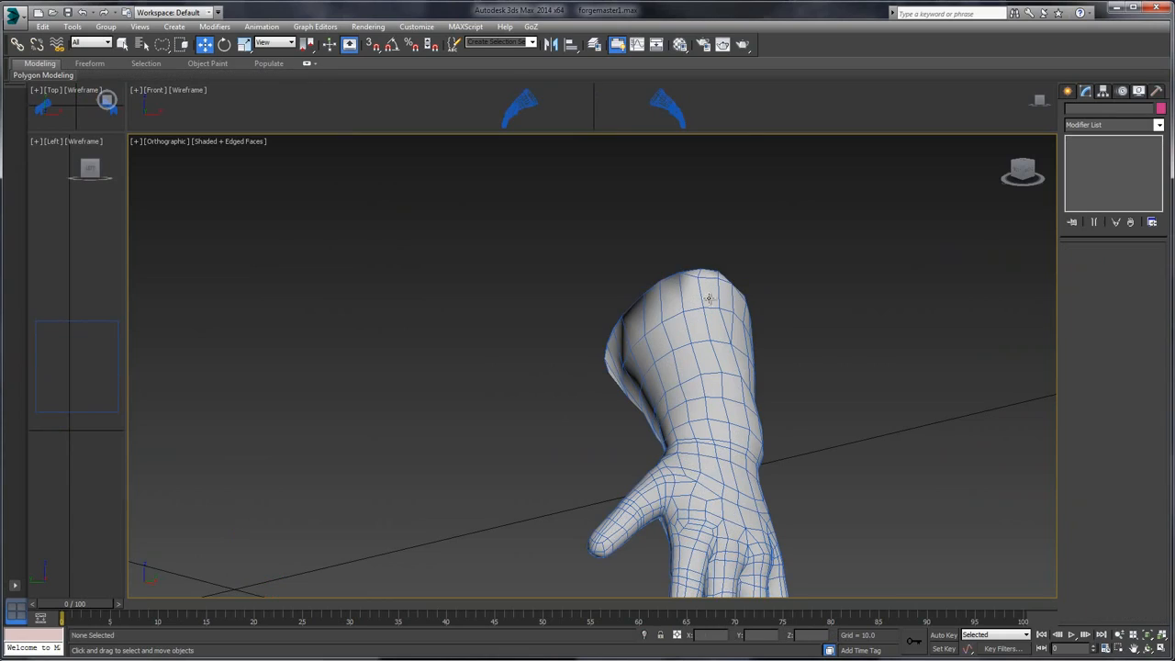
- Unhide all objects, select the forge_access rivets on the glove cuff, and view them on the whole character
{"action": "middle_click_drag", "start_coordinate": [628, 187], "coordinate": [669, 230]}
{"action": "right_click", "coordinate": [653, 217]}
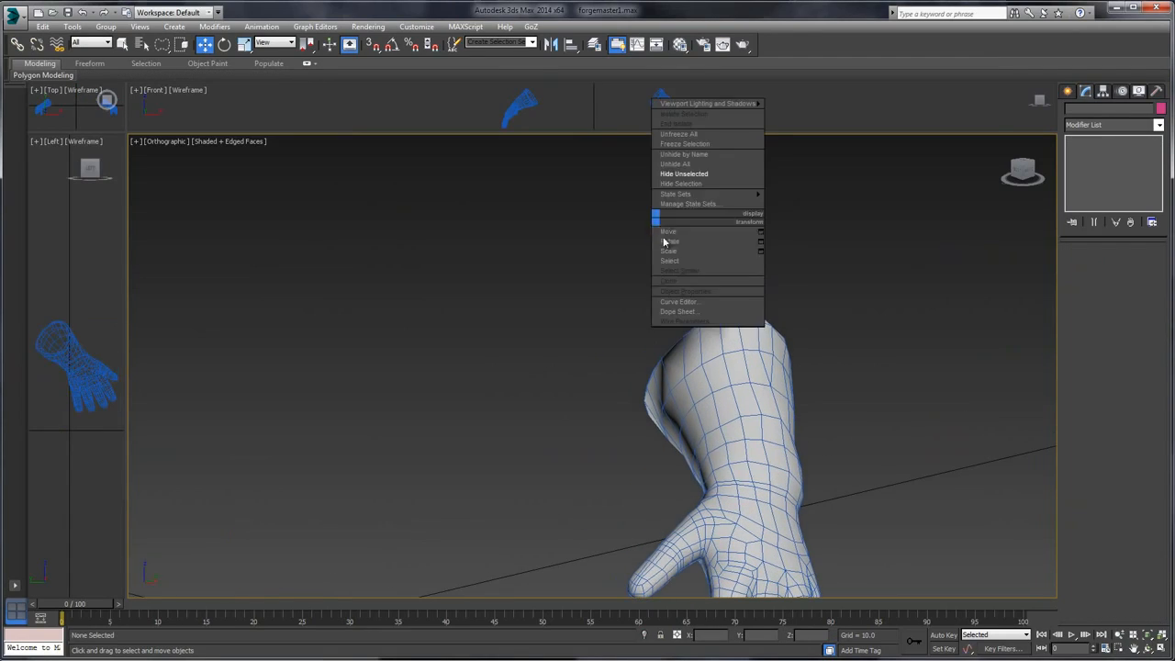
{"action": "left_click", "coordinate": [682, 165]}
{"action": "middle_click_drag", "start_coordinate": [889, 231], "coordinate": [865, 186]}
{"action": "left_click", "coordinate": [756, 406]}
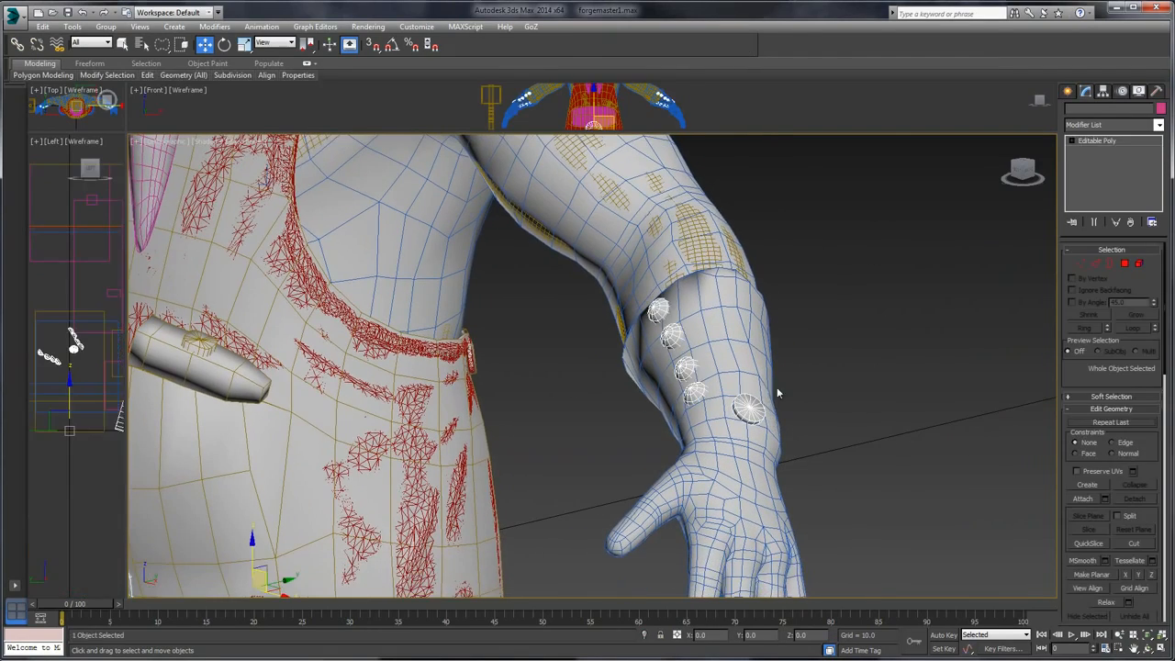
{"action": "middle_click_drag", "start_coordinate": [798, 271], "coordinate": [813, 235]}
{"action": "scroll", "coordinate": [806, 265], "scroll_direction": "down", "scroll_amount": 3}
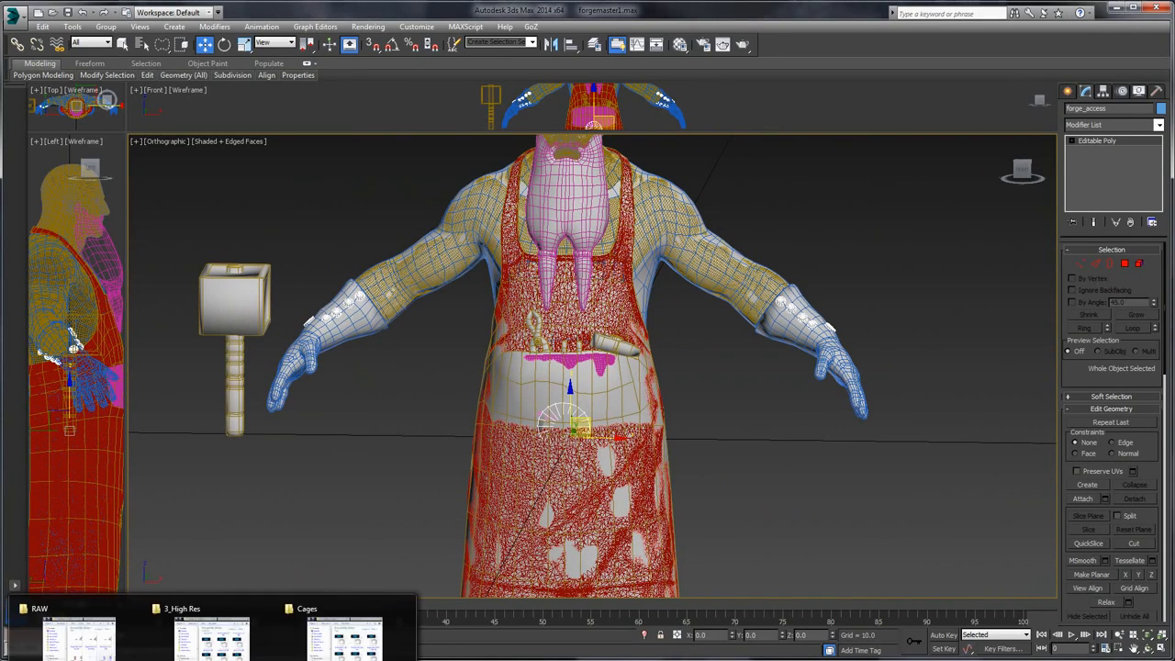
- Switch to xNormal and add forge_upper_accessories.obj from the Cages folder to the low definition meshes
{"action": "left_click", "coordinate": [486, 631]}
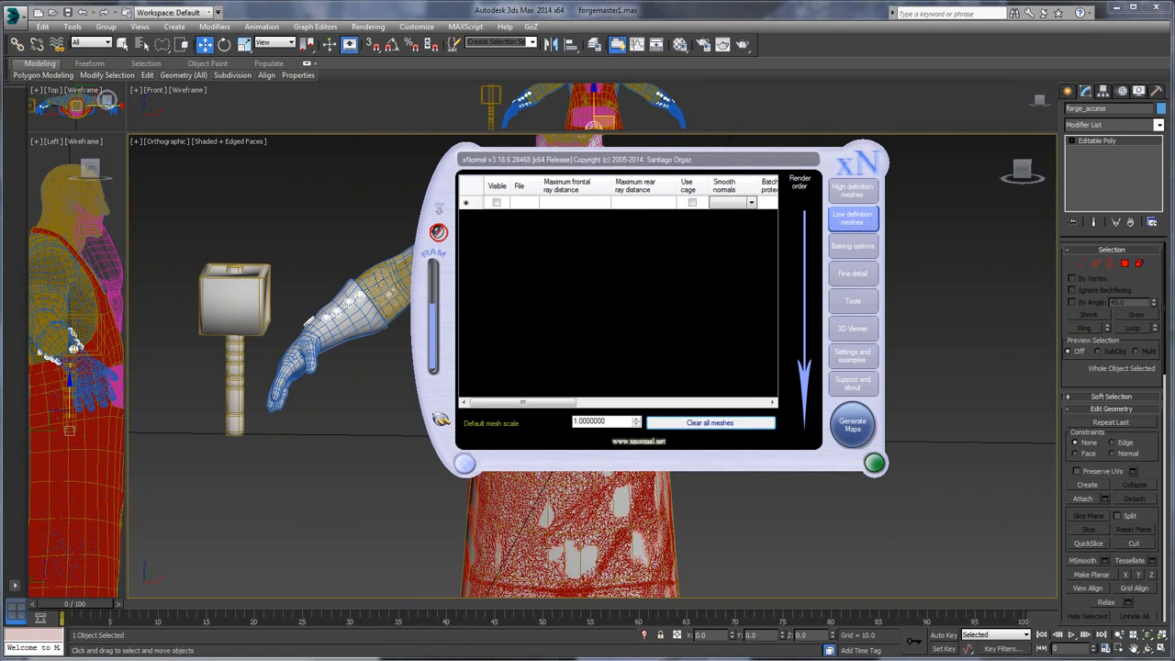
{"action": "mouse_move", "coordinate": [213, 657]}
{"action": "left_click", "coordinate": [344, 633]}
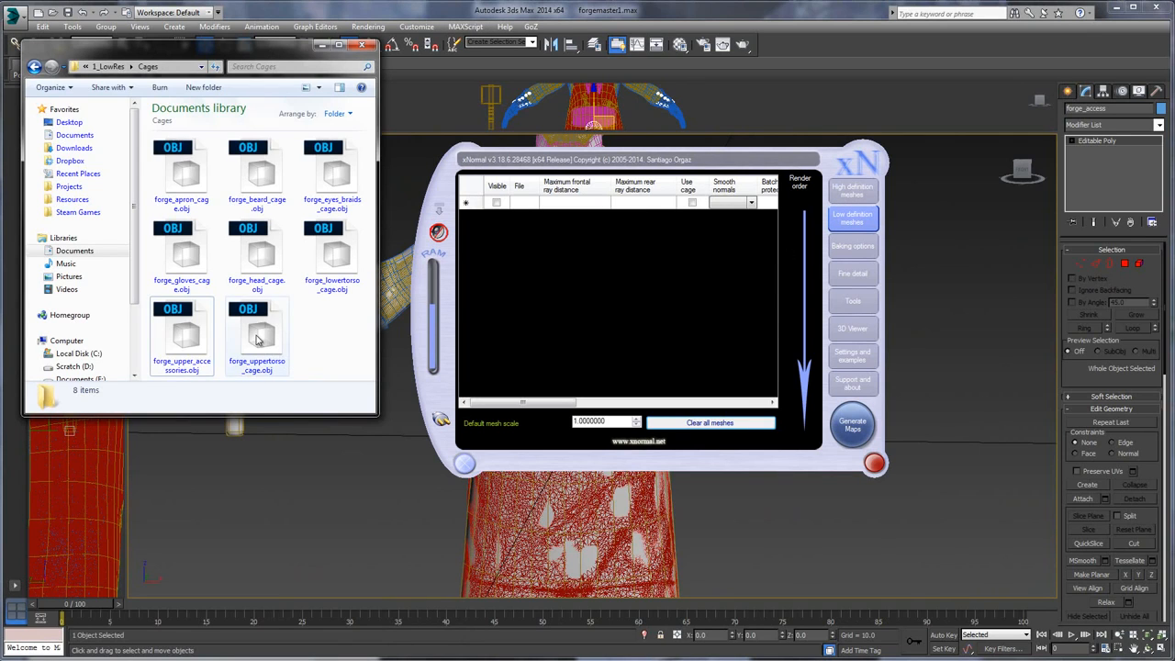
{"action": "left_click_drag", "start_coordinate": [183, 335], "coordinate": [504, 256]}
{"action": "left_click_drag", "start_coordinate": [584, 209], "coordinate": [588, 211]}
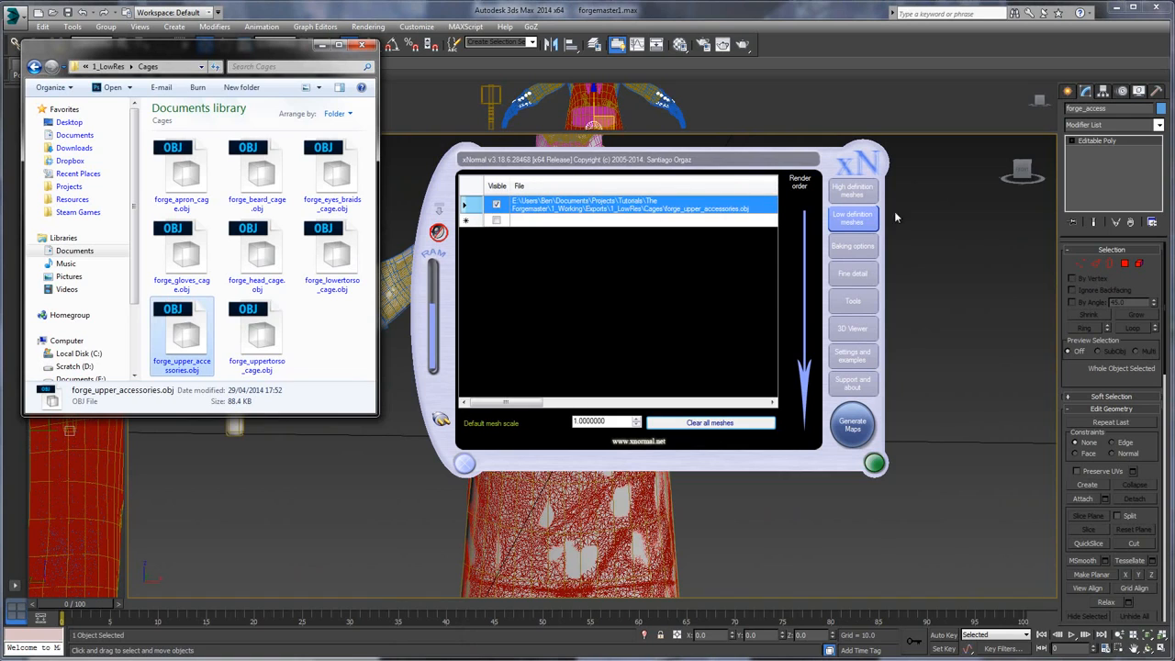
- Add Glove_charms_hr.OBJ and Glove_rivets1_hr.OBJ from the 3_High Res folder to the high definition meshes
{"action": "left_click", "coordinate": [844, 192]}
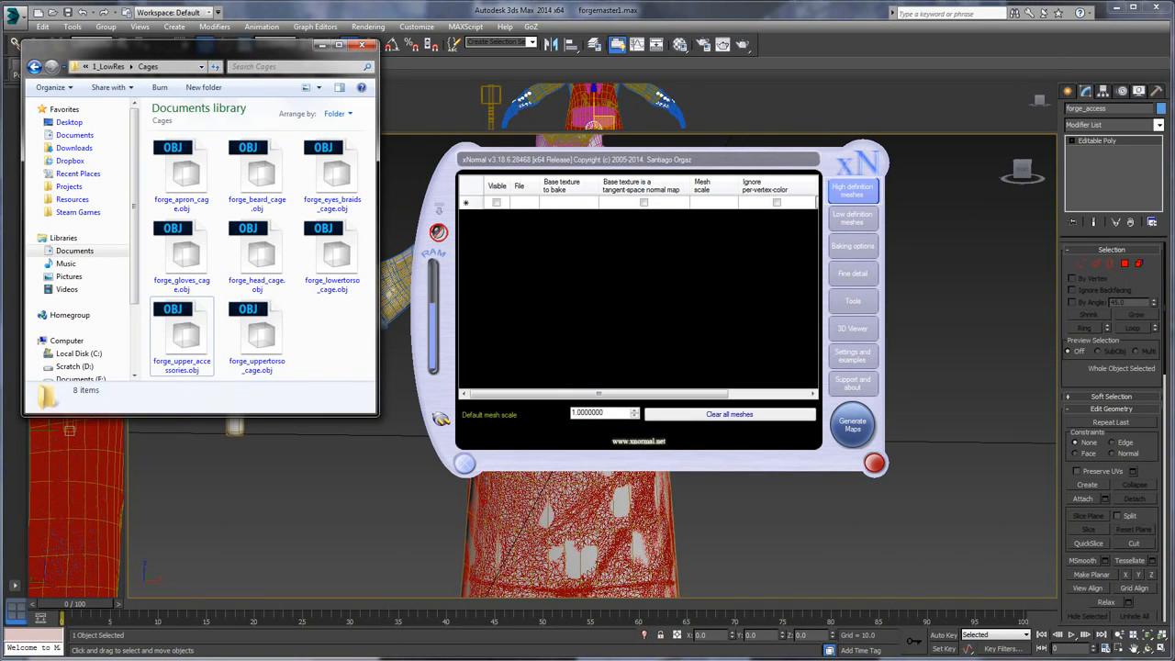
{"action": "mouse_move", "coordinate": [213, 657]}
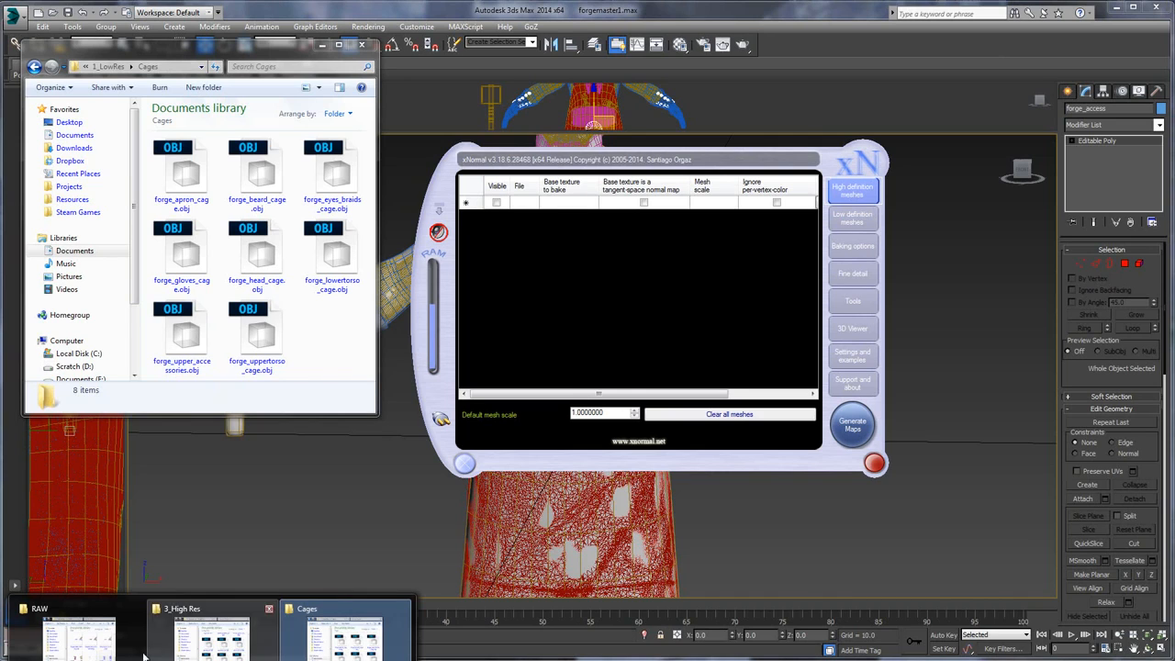
{"action": "left_click", "coordinate": [209, 654]}
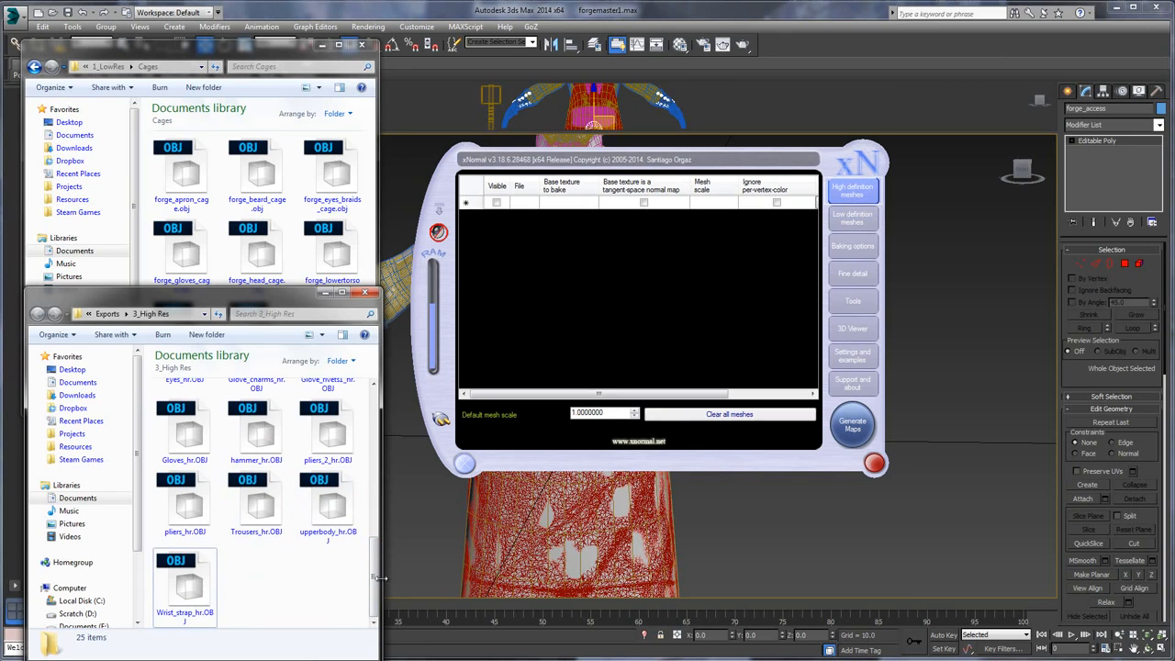
{"action": "scroll", "coordinate": [374, 586], "scroll_direction": "up", "scroll_amount": 3}
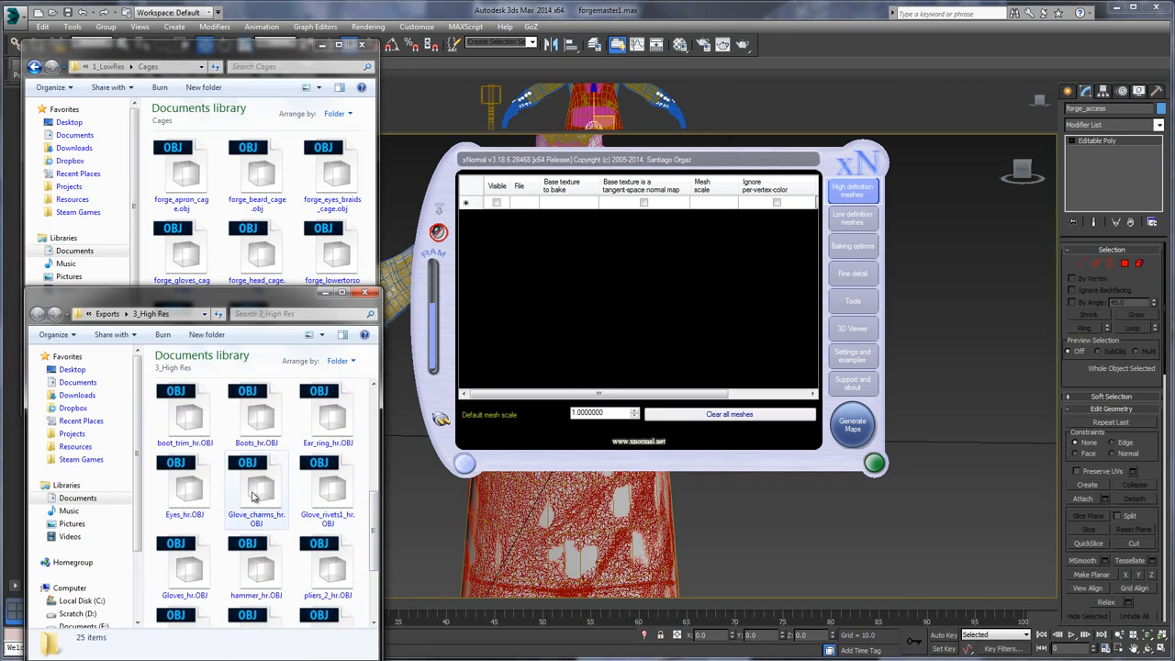
{"action": "left_click_drag", "start_coordinate": [256, 491], "coordinate": [528, 246]}
{"action": "key", "text": "Right"}
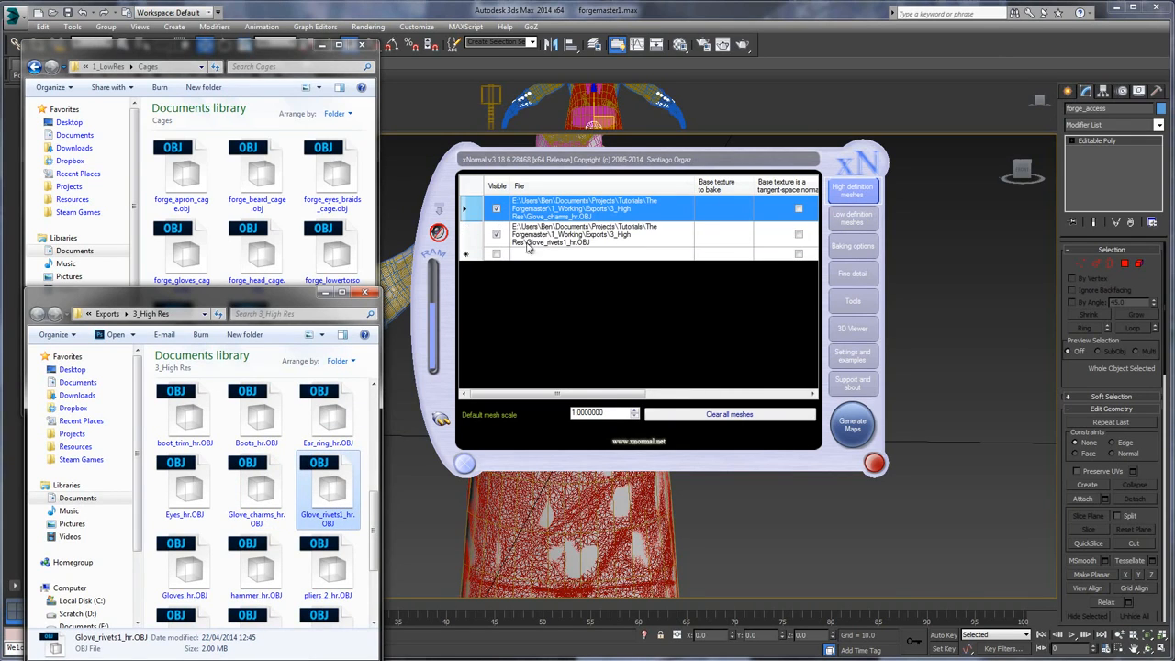
- Find belt_buckle_hr.OBJ in the 3_High Res folder and add it to the high definition meshes
{"action": "left_click_drag", "start_coordinate": [373, 521], "coordinate": [373, 571]}
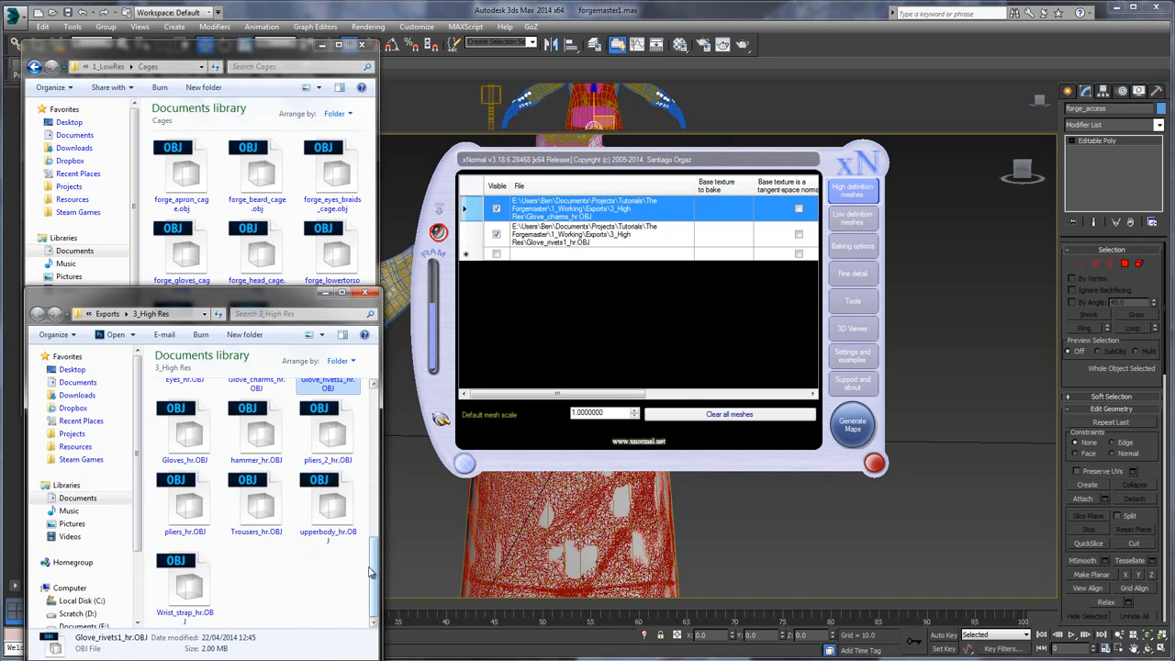
{"action": "left_click_drag", "start_coordinate": [376, 532], "coordinate": [367, 466]}
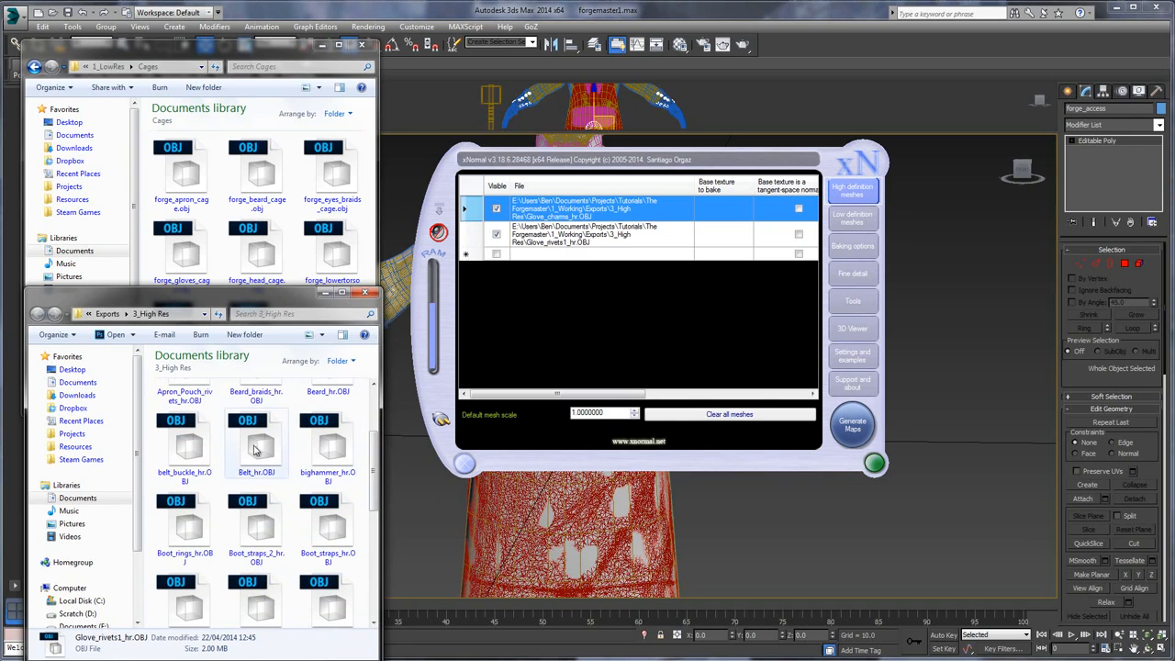
{"action": "left_click_drag", "start_coordinate": [185, 447], "coordinate": [578, 268]}
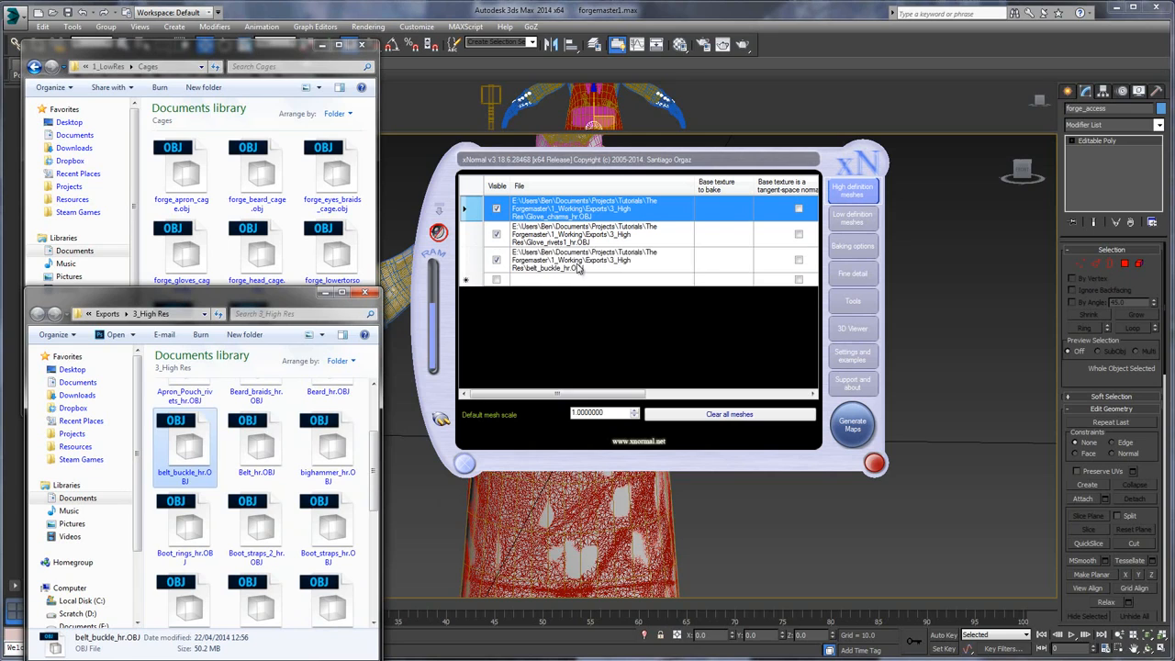
- Turn off Ignore per-vertex-color for all three high definition meshes
{"action": "left_click_drag", "start_coordinate": [576, 394], "coordinate": [709, 395]}
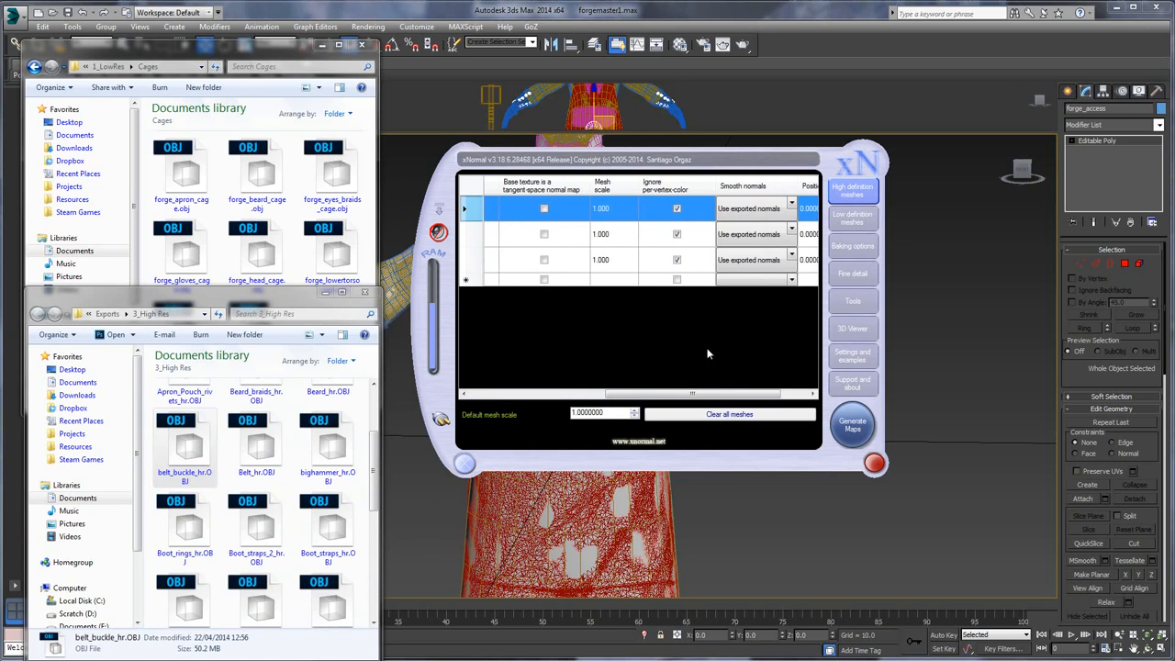
{"action": "left_click", "coordinate": [677, 210]}
{"action": "left_click", "coordinate": [677, 235]}
{"action": "left_click", "coordinate": [677, 261]}
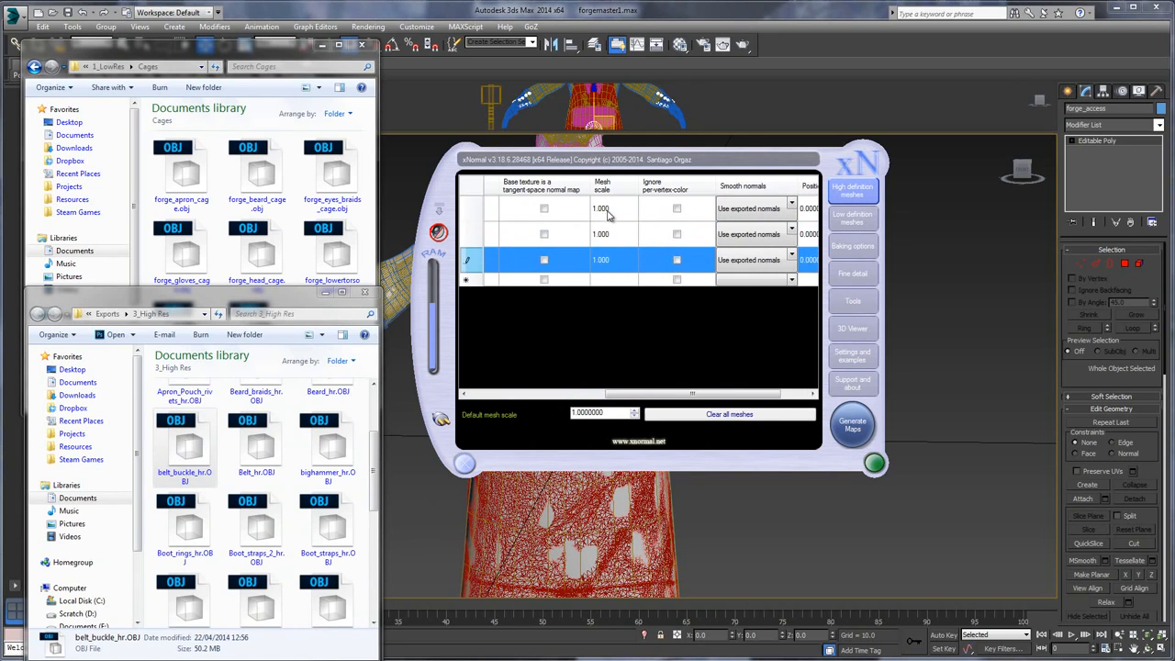
- Set the mesh scale to 10 for all three high definition meshes
{"action": "left_click", "coordinate": [606, 210]}
{"action": "left_click", "coordinate": [601, 210]}
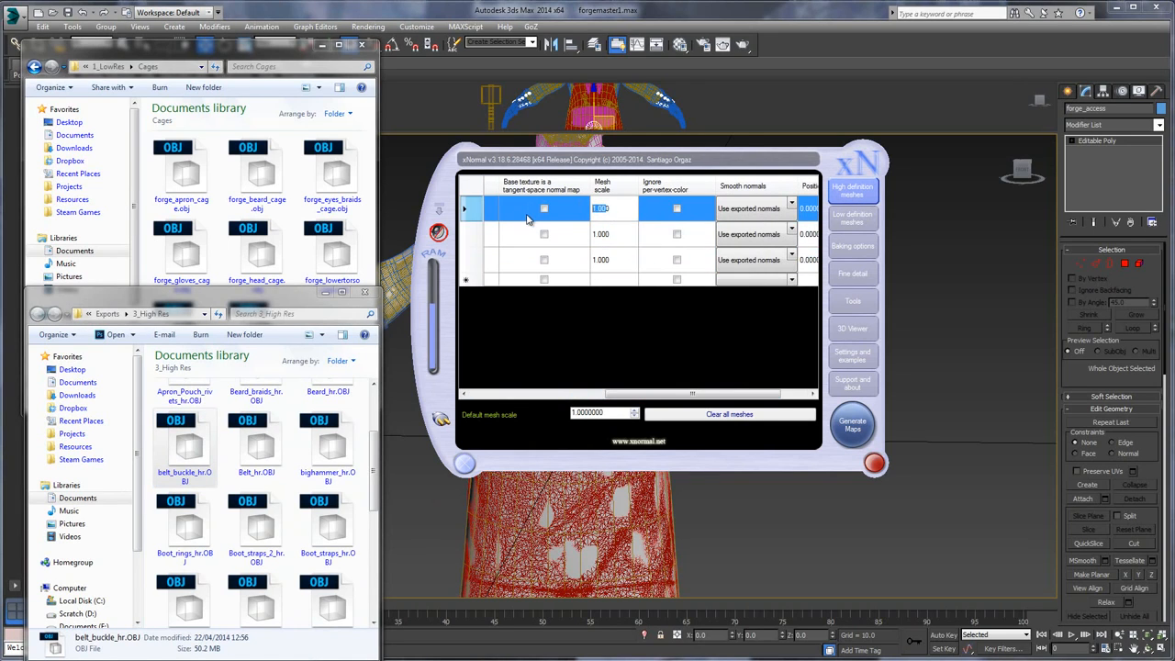
{"action": "left_click", "coordinate": [615, 232]}
{"action": "left_click", "coordinate": [604, 233]}
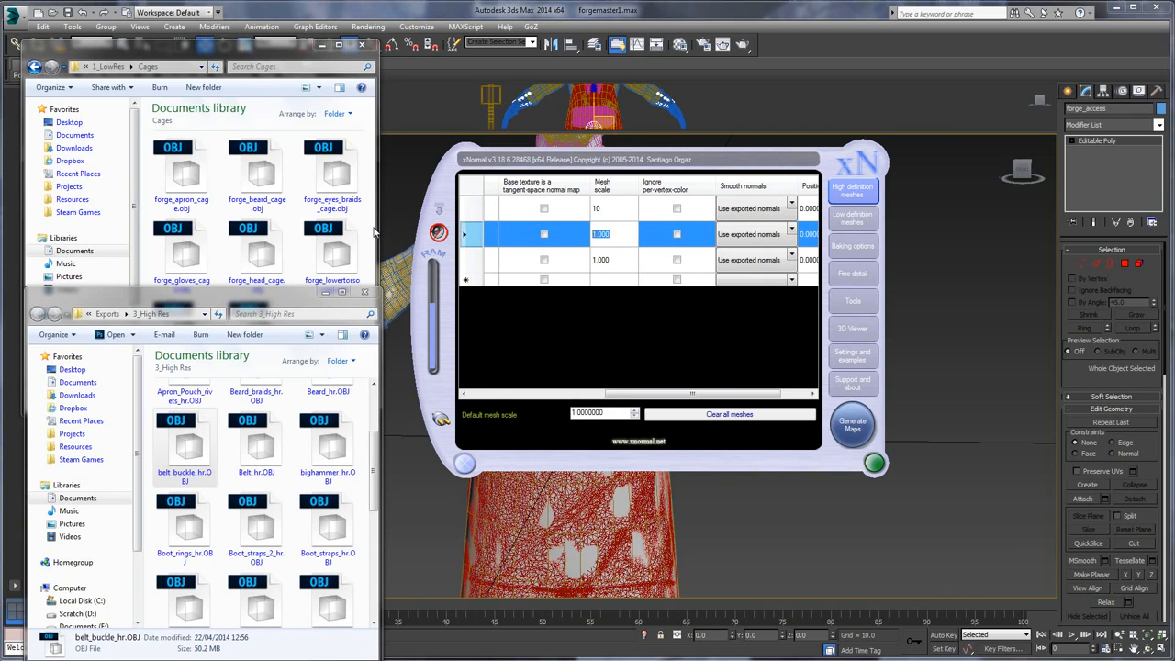
{"action": "type", "text": "10"}
{"action": "left_click", "coordinate": [613, 261]}
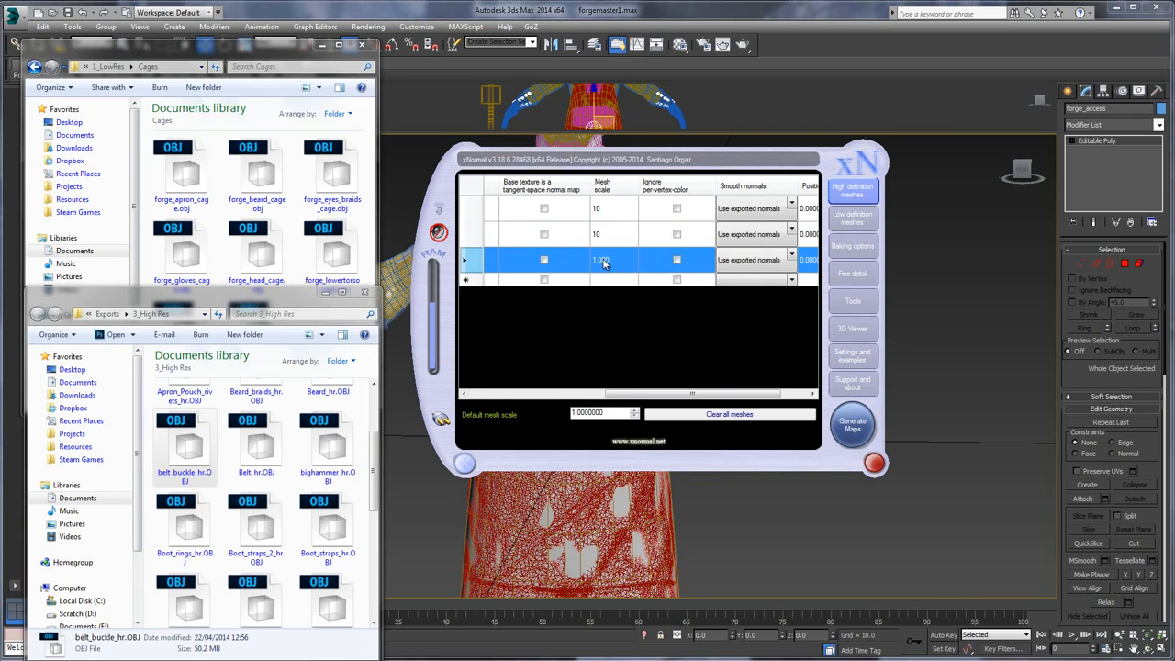
{"action": "left_click", "coordinate": [615, 259]}
{"action": "type", "text": "10"}
{"action": "key", "text": "Return"}
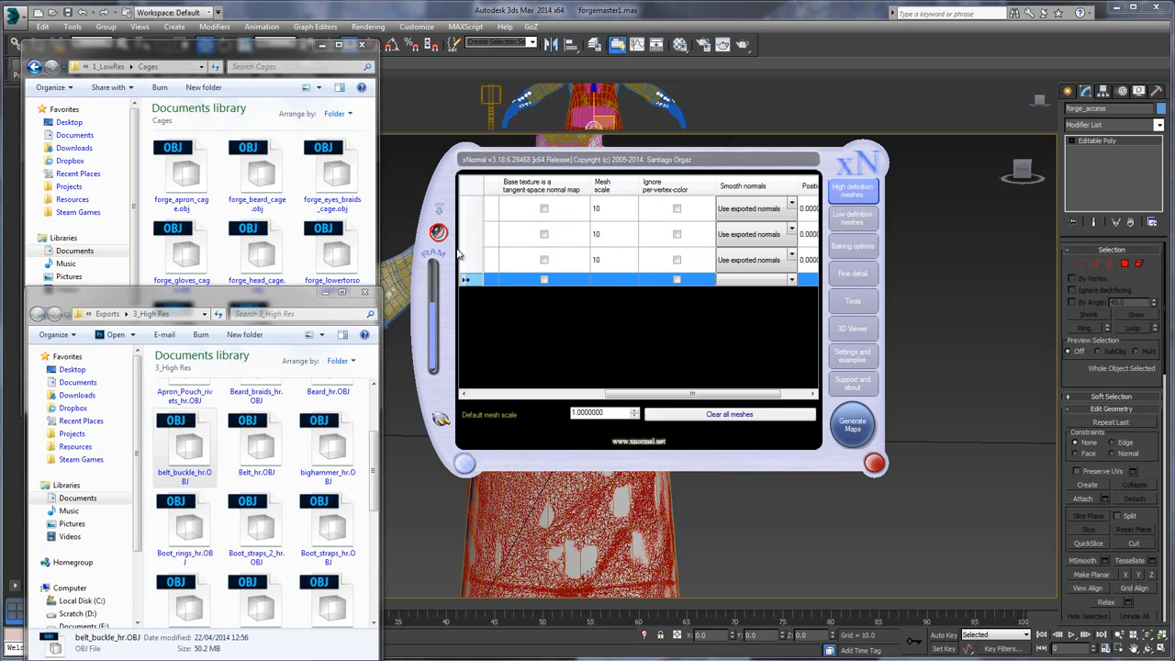
- Check the low definition mesh entry, set the output file to forge_upperaccess.png in the RAW folder, and generate the maps
{"action": "left_click", "coordinate": [852, 218]}
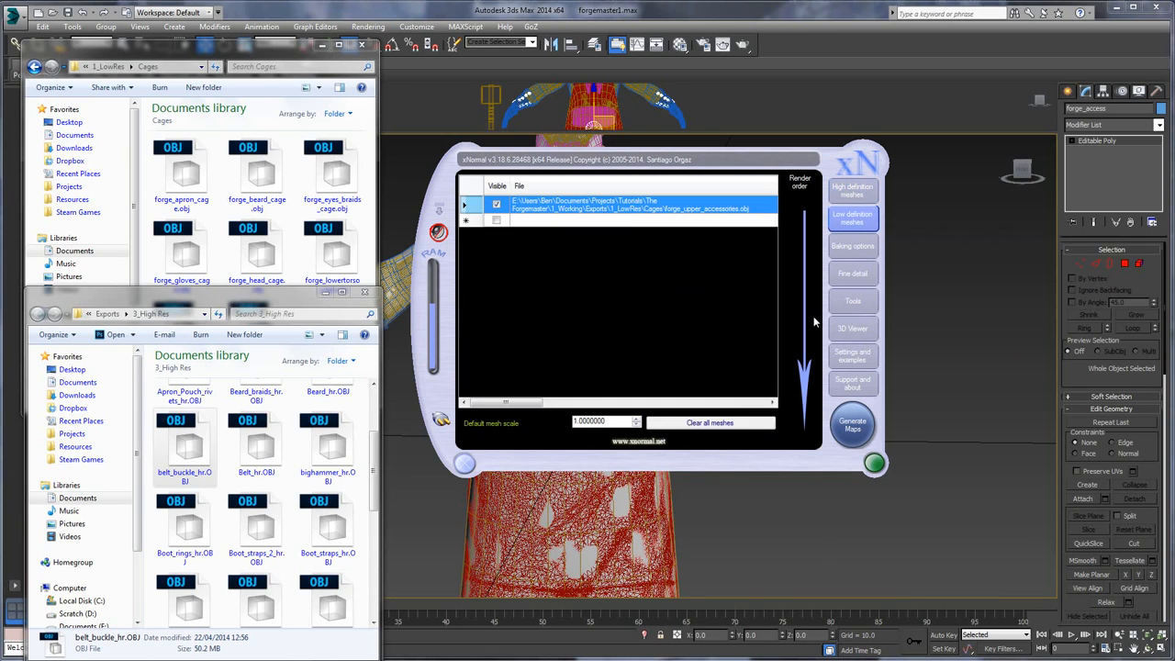
{"action": "left_click_drag", "start_coordinate": [539, 401], "coordinate": [465, 404]}
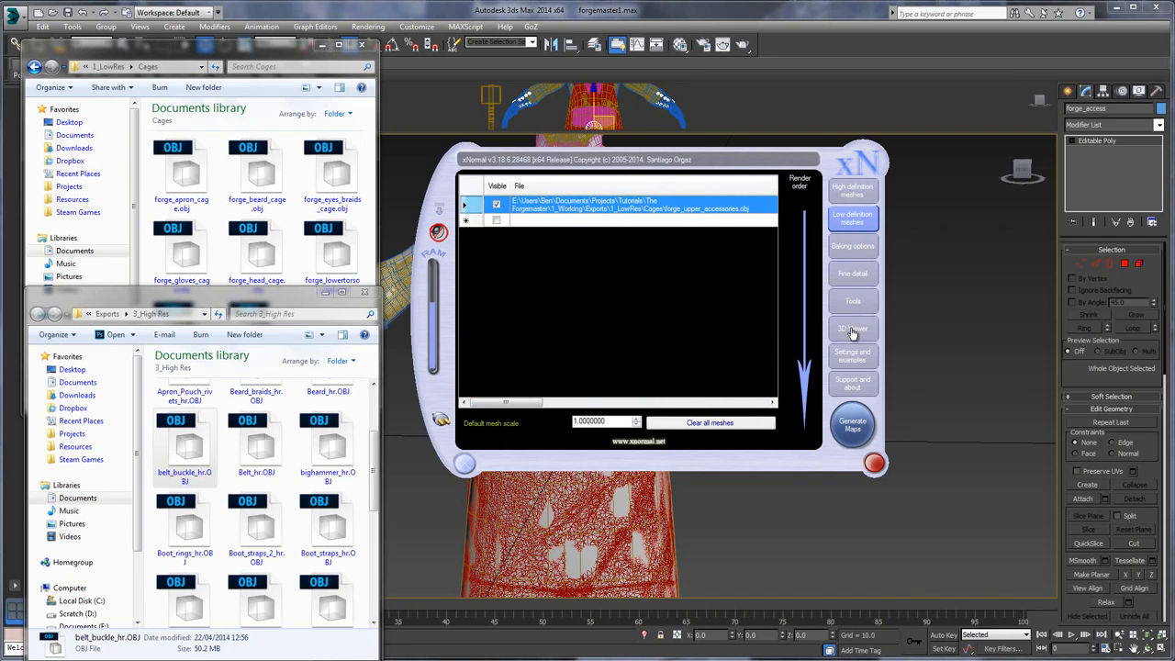
{"action": "left_click", "coordinate": [852, 246]}
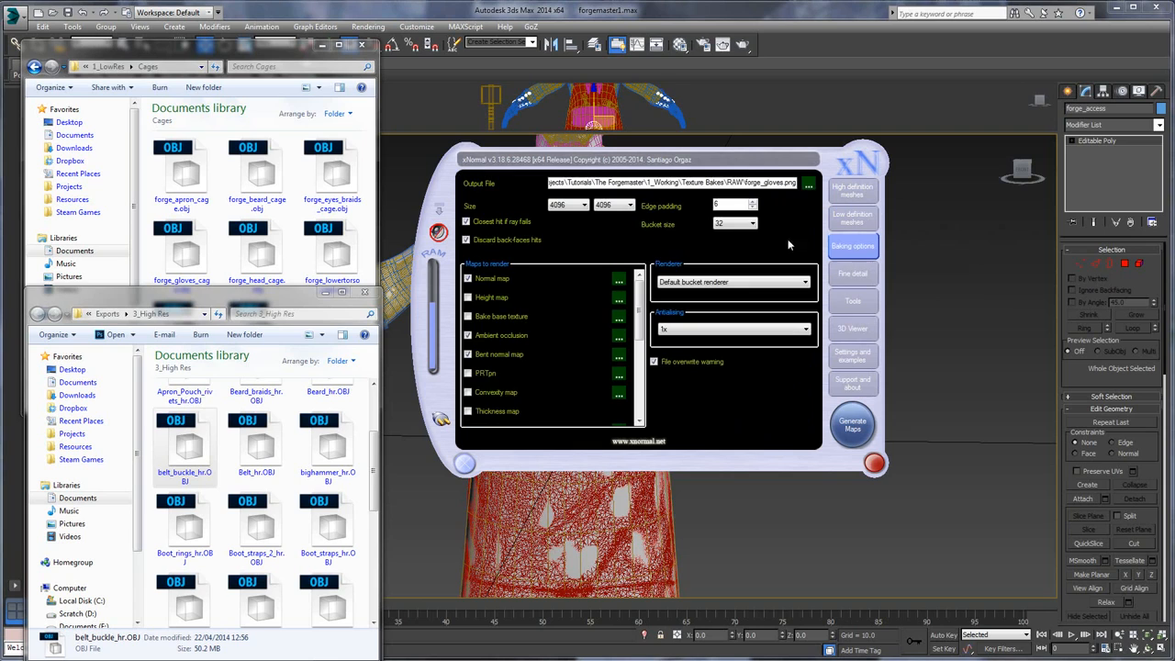
{"action": "left_click", "coordinate": [803, 188]}
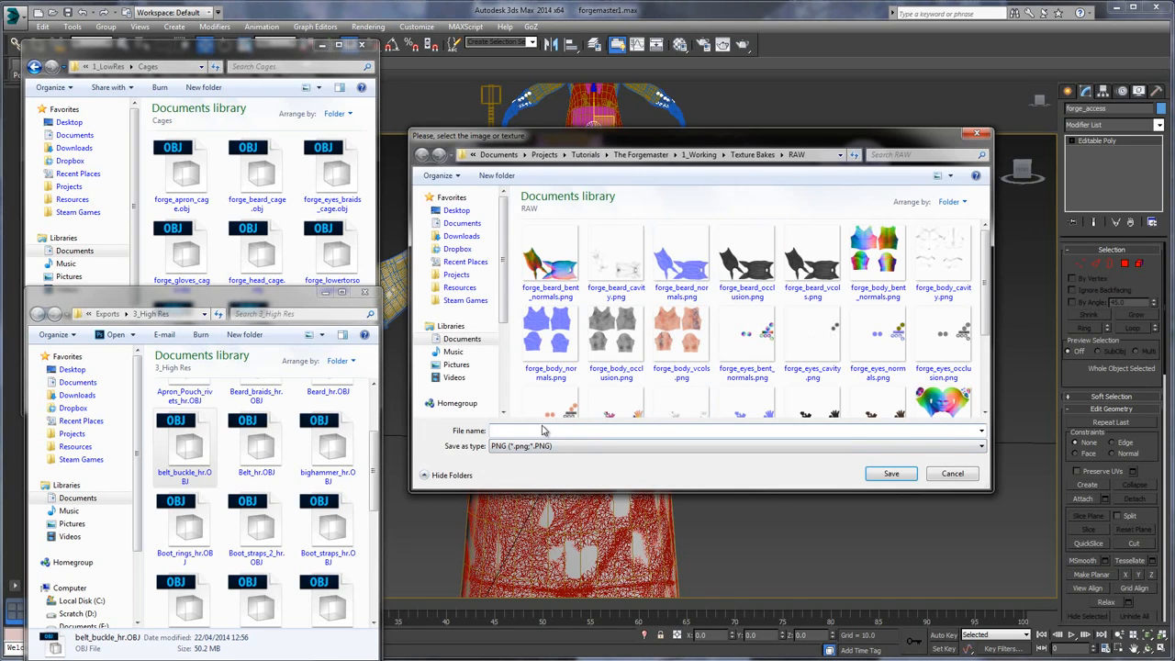
{"action": "type", "text": "for"}
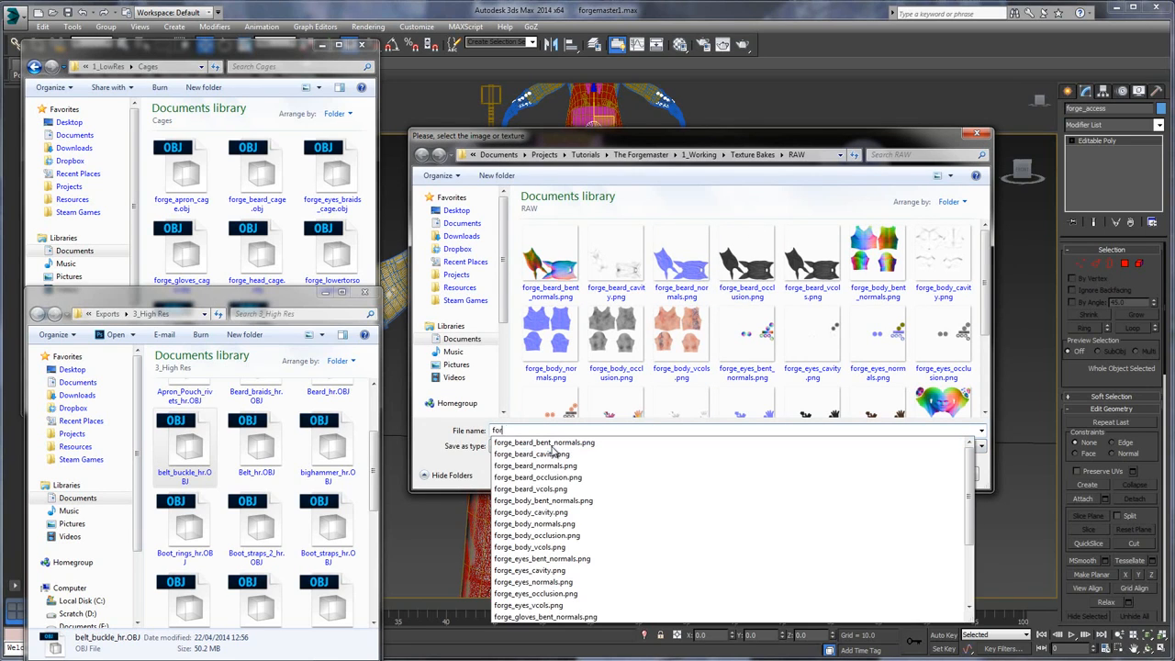
{"action": "type", "text": "ge_upper"}
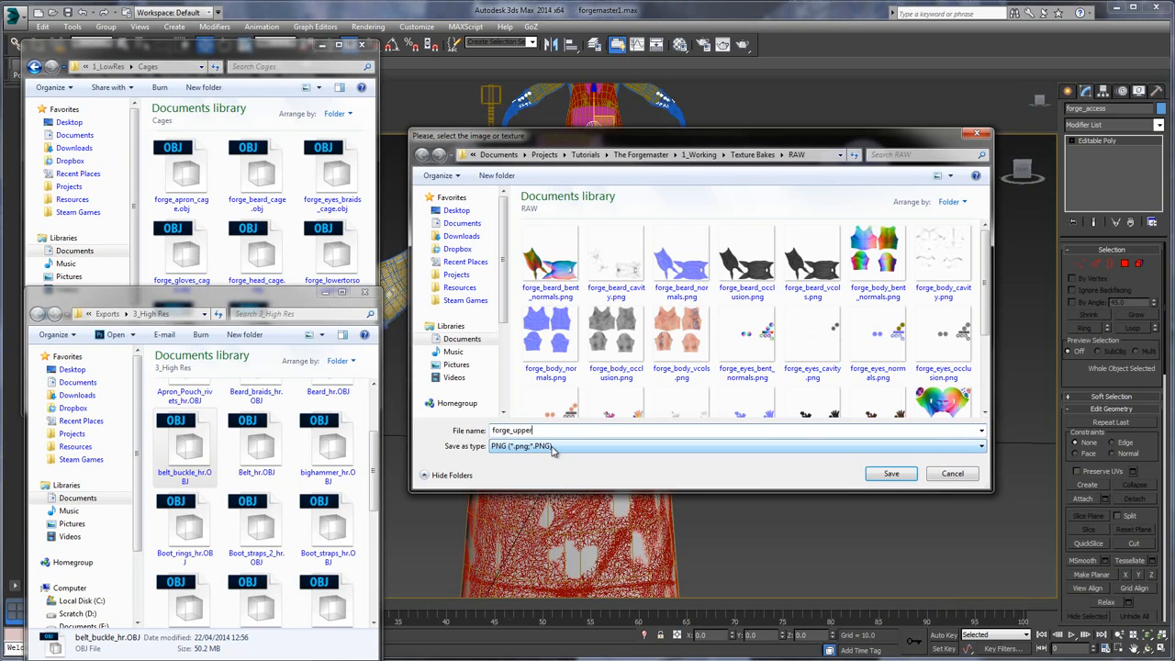
{"action": "type", "text": "access"}
{"action": "left_click", "coordinate": [890, 474]}
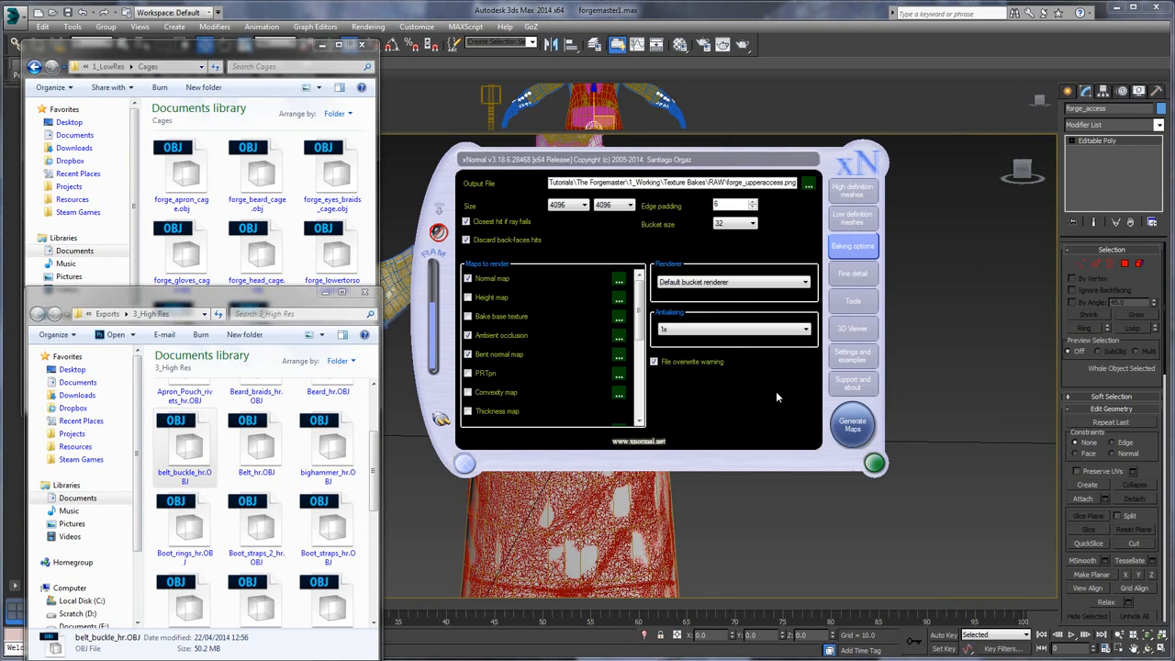
{"action": "left_click", "coordinate": [853, 435]}
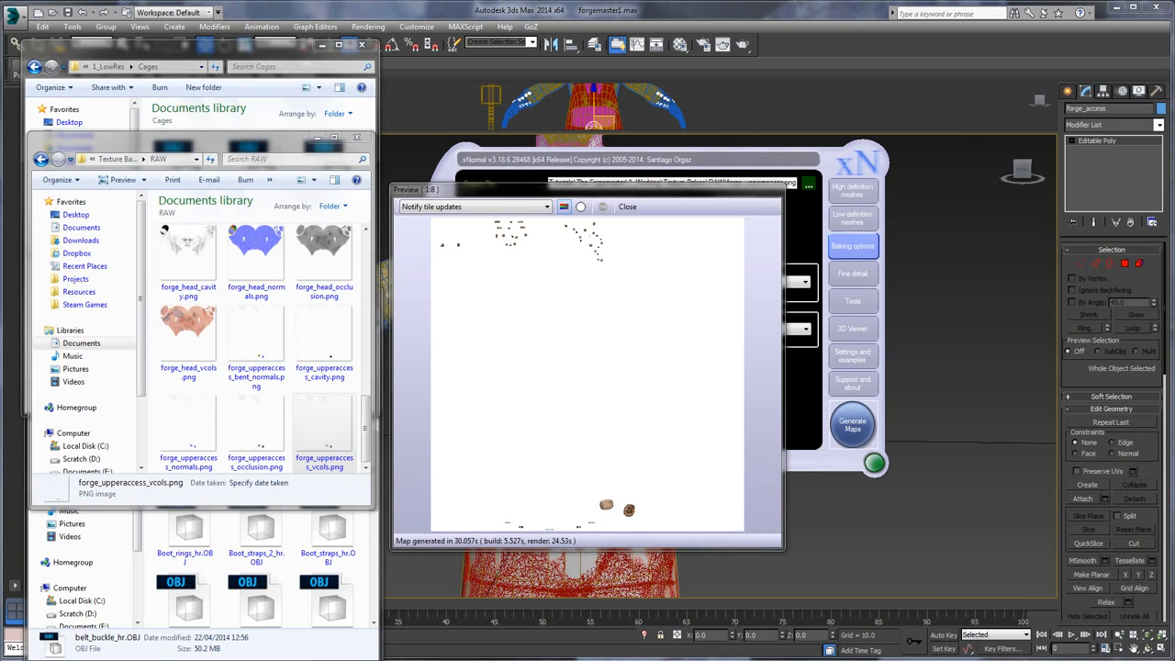
- Open the baked forge_upperaccess_normals.png from the RAW folder and examine the buckle and small accessory islands up close
{"action": "left_click", "coordinate": [368, 444]}
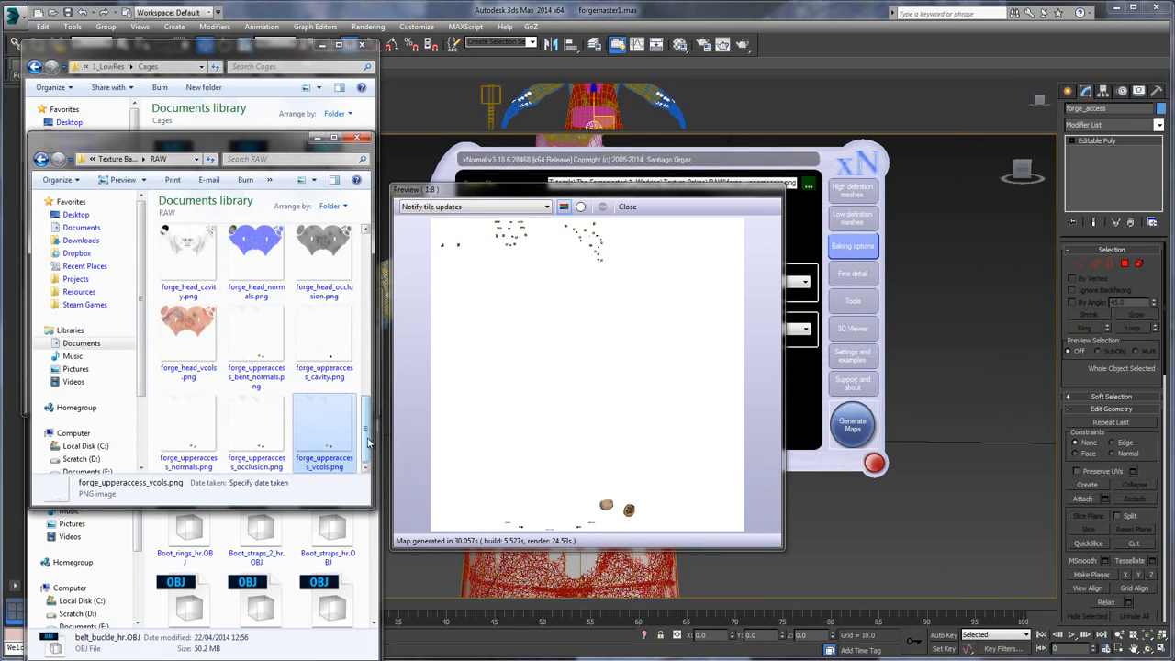
{"action": "double_click", "coordinate": [330, 356]}
{"action": "key", "text": "Right"}
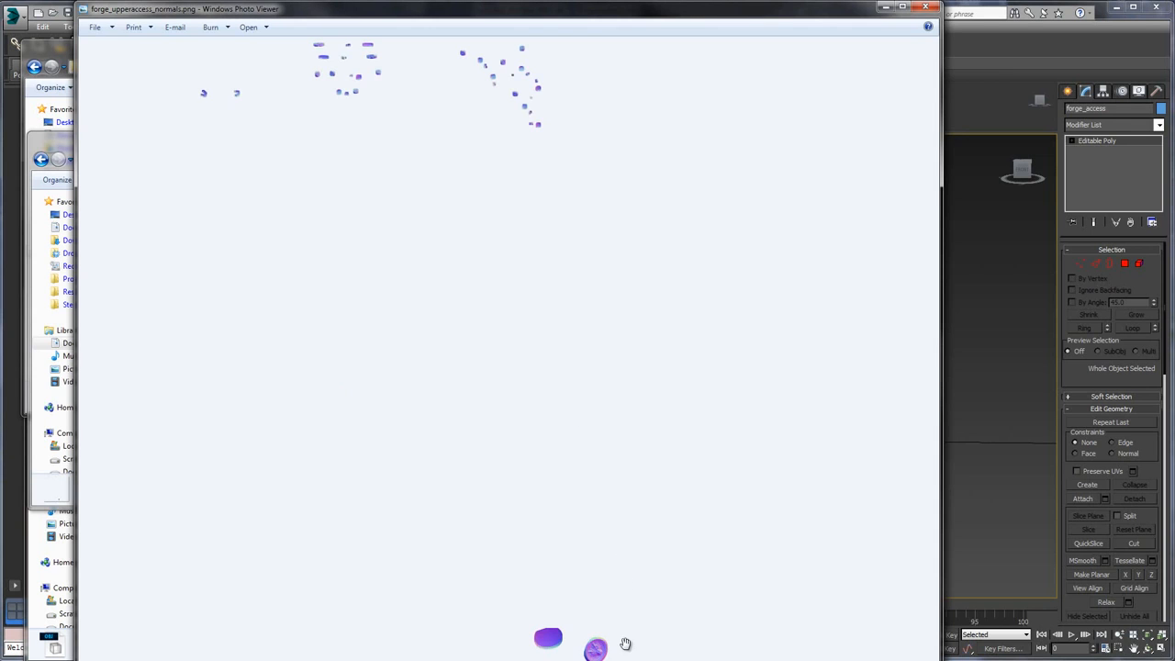
{"action": "scroll", "coordinate": [538, 563], "scroll_direction": "up", "scroll_amount": 4}
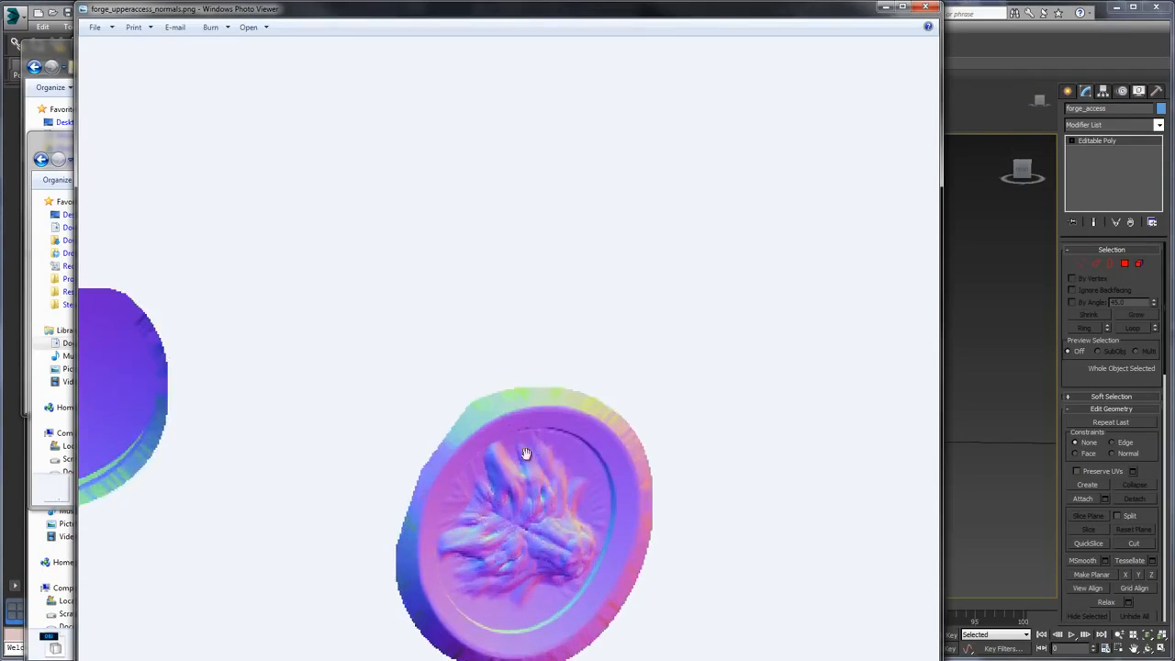
{"action": "left_click_drag", "start_coordinate": [524, 450], "coordinate": [587, 450]}
{"action": "scroll", "coordinate": [574, 427], "scroll_direction": "down", "scroll_amount": 4}
{"action": "scroll", "coordinate": [569, 421], "scroll_direction": "down", "scroll_amount": 3}
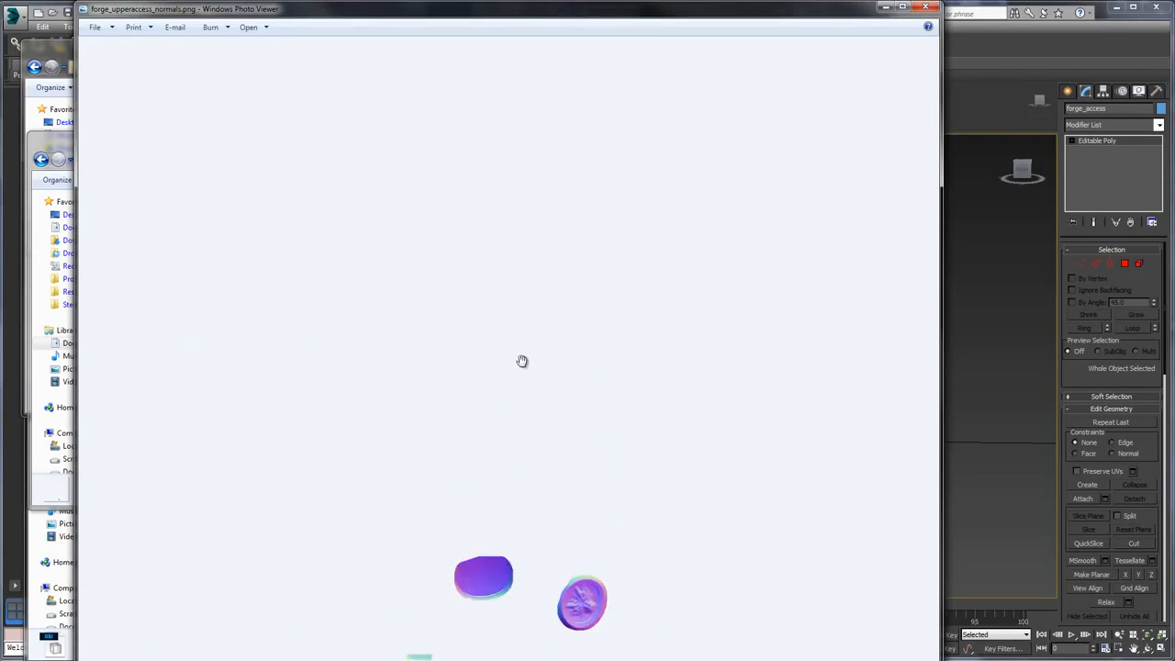
{"action": "left_click_drag", "start_coordinate": [522, 362], "coordinate": [559, 474]}
{"action": "scroll", "coordinate": [555, 472], "scroll_direction": "down", "scroll_amount": 3}
{"action": "scroll", "coordinate": [295, 170], "scroll_direction": "up", "scroll_amount": 3}
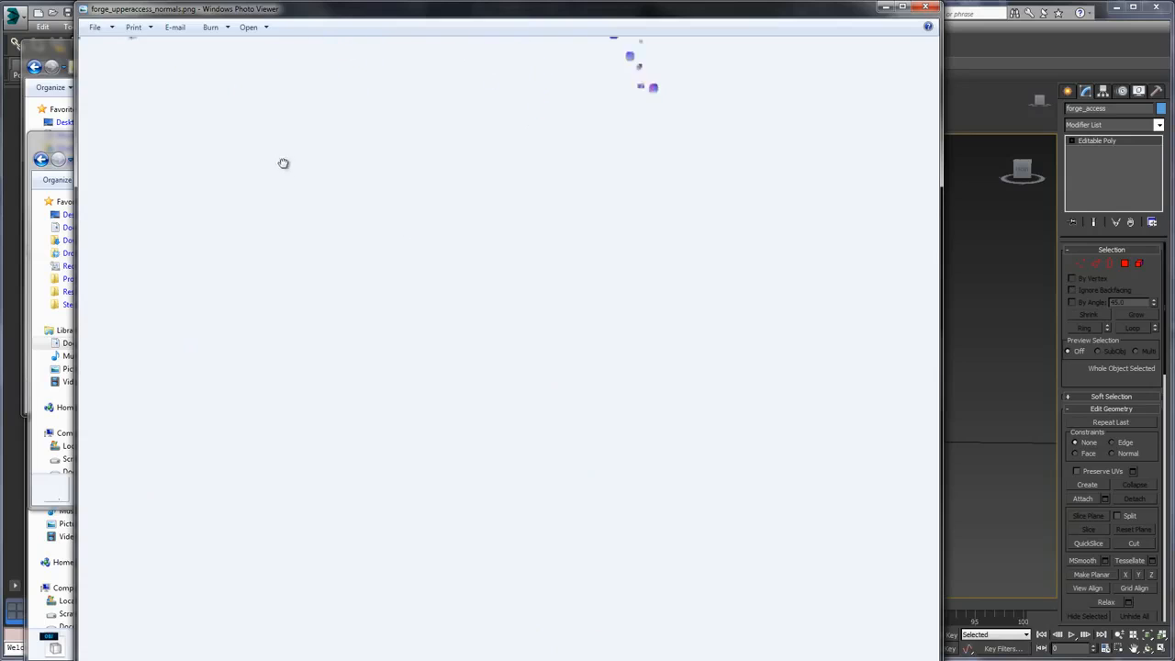
{"action": "left_click_drag", "start_coordinate": [284, 163], "coordinate": [477, 420]}
{"action": "scroll", "coordinate": [541, 312], "scroll_direction": "down", "scroll_amount": 3}
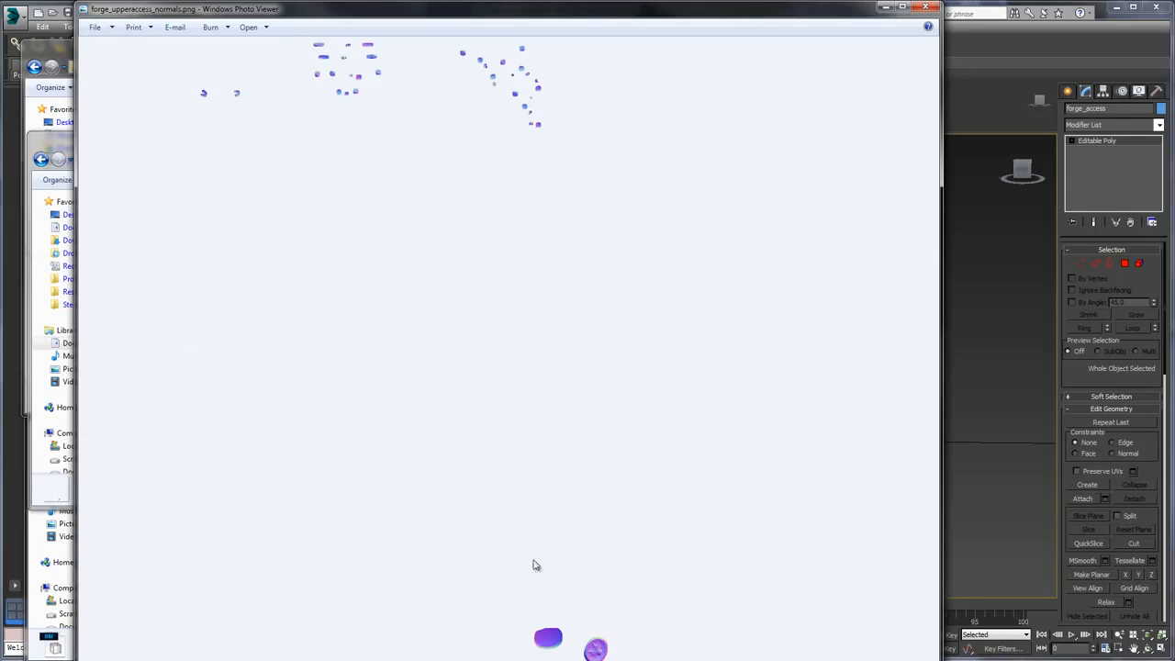
- Look through the vertex colour bake and the images after it, and close the image viewer
{"action": "key", "text": "Right"}
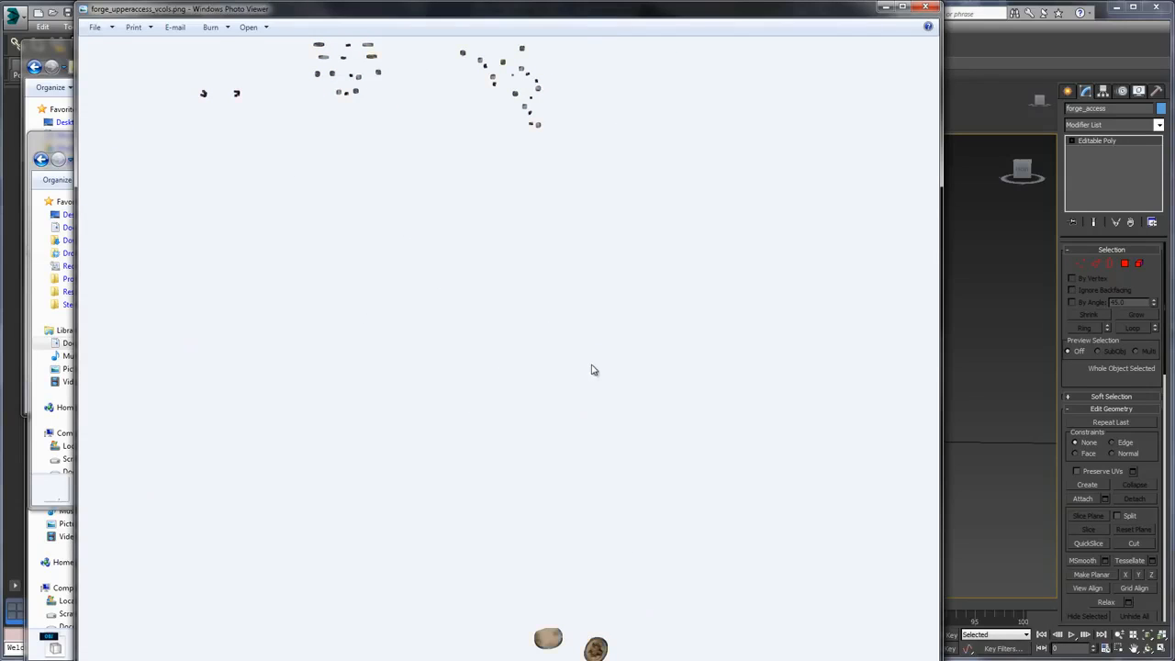
{"action": "key", "text": "Right"}
{"action": "key", "text": "Right"}
{"action": "left_click", "coordinate": [925, 7]}
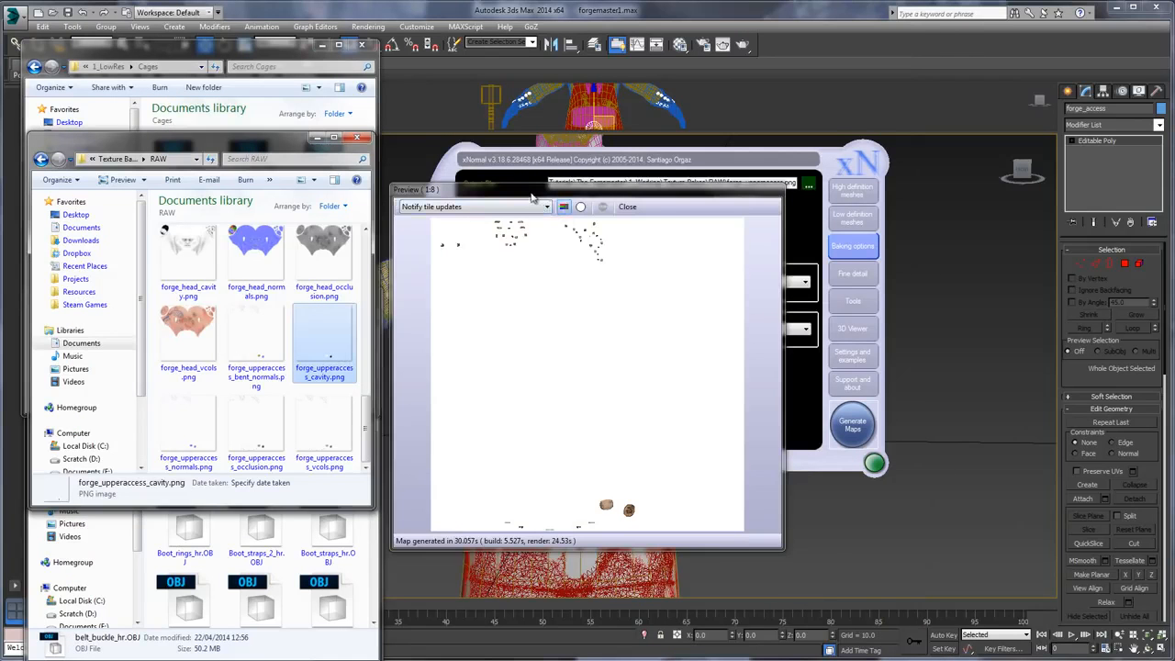
- Close the bake preview and clear all high and low definition meshes
{"action": "left_click_drag", "start_coordinate": [530, 198], "coordinate": [538, 235]}
{"action": "left_click", "coordinate": [285, 150]}
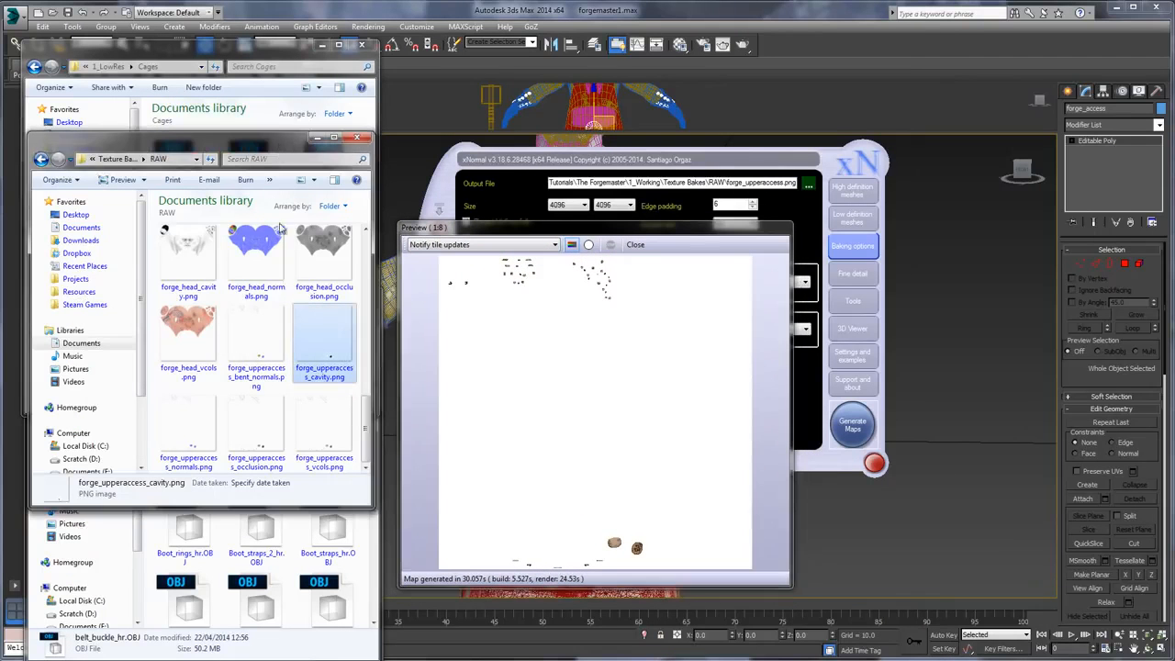
{"action": "left_click", "coordinate": [339, 435]}
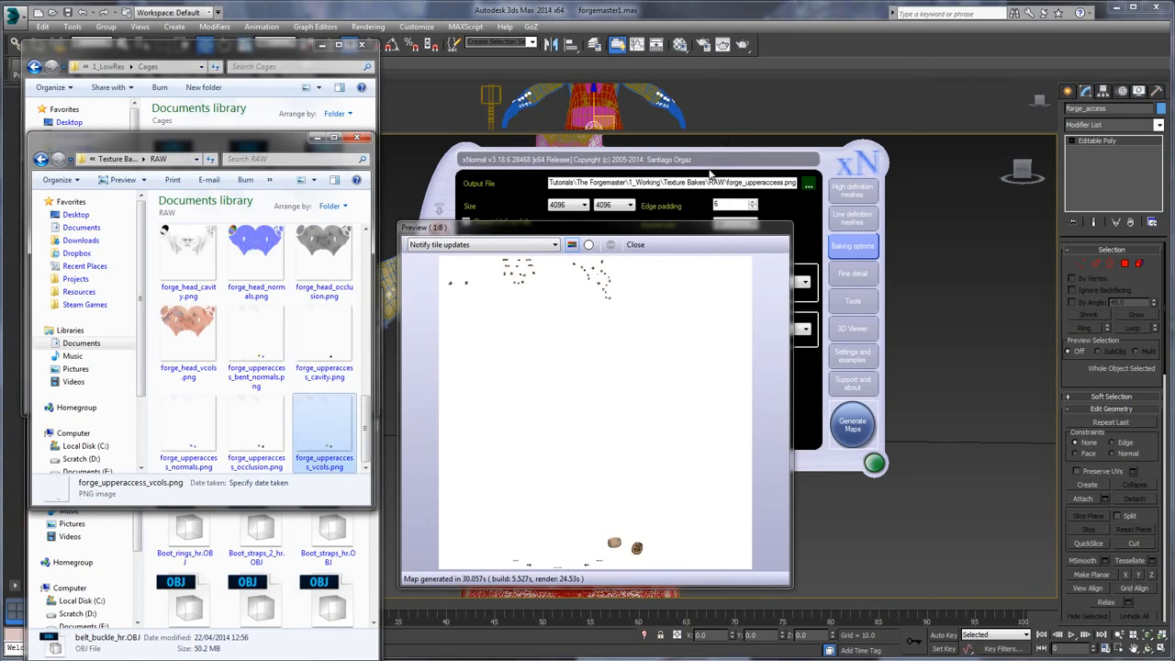
{"action": "left_click", "coordinate": [709, 174]}
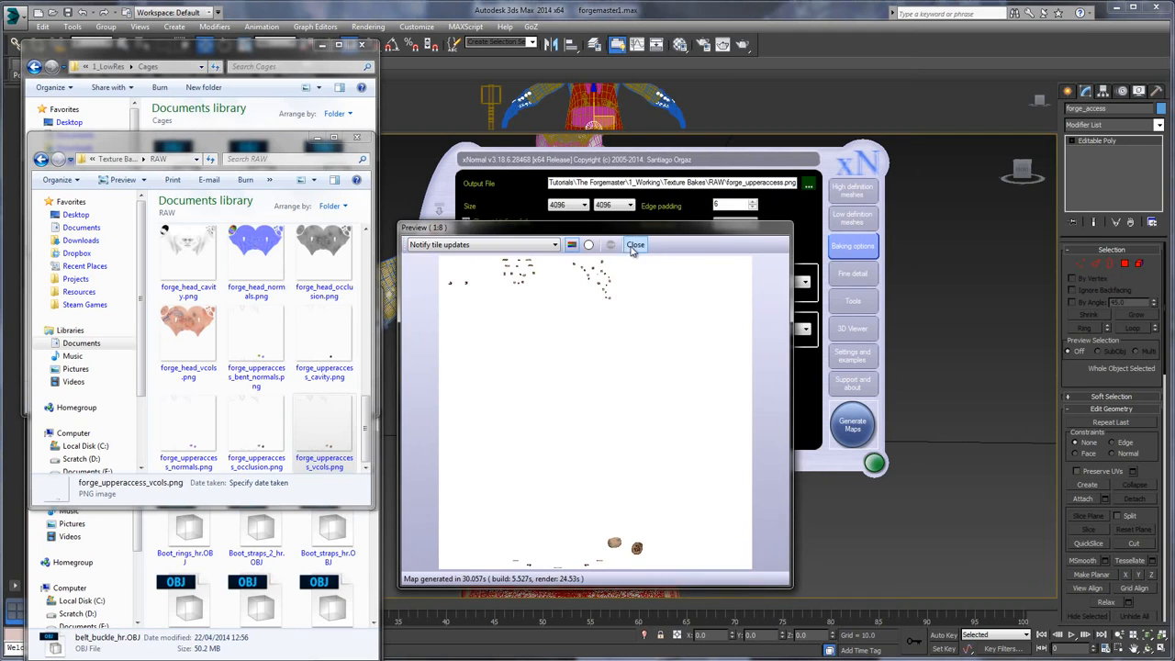
{"action": "left_click", "coordinate": [635, 245]}
{"action": "left_click", "coordinate": [861, 200]}
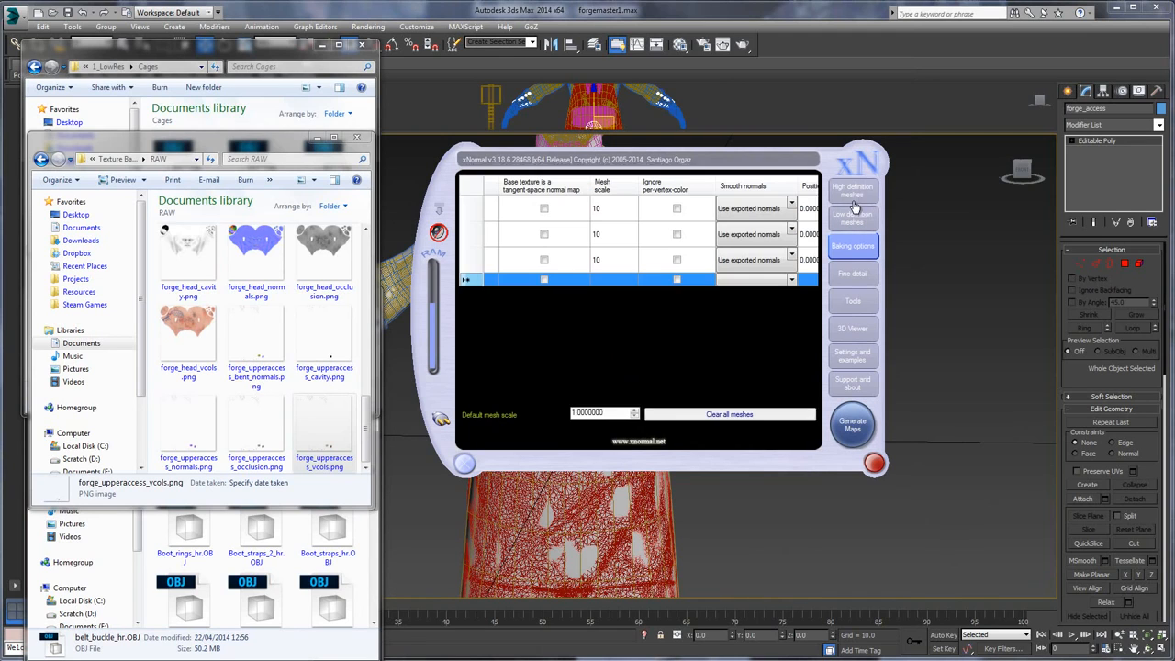
{"action": "left_click", "coordinate": [741, 412]}
{"action": "left_click", "coordinate": [852, 218]}
{"action": "left_click", "coordinate": [718, 423]}
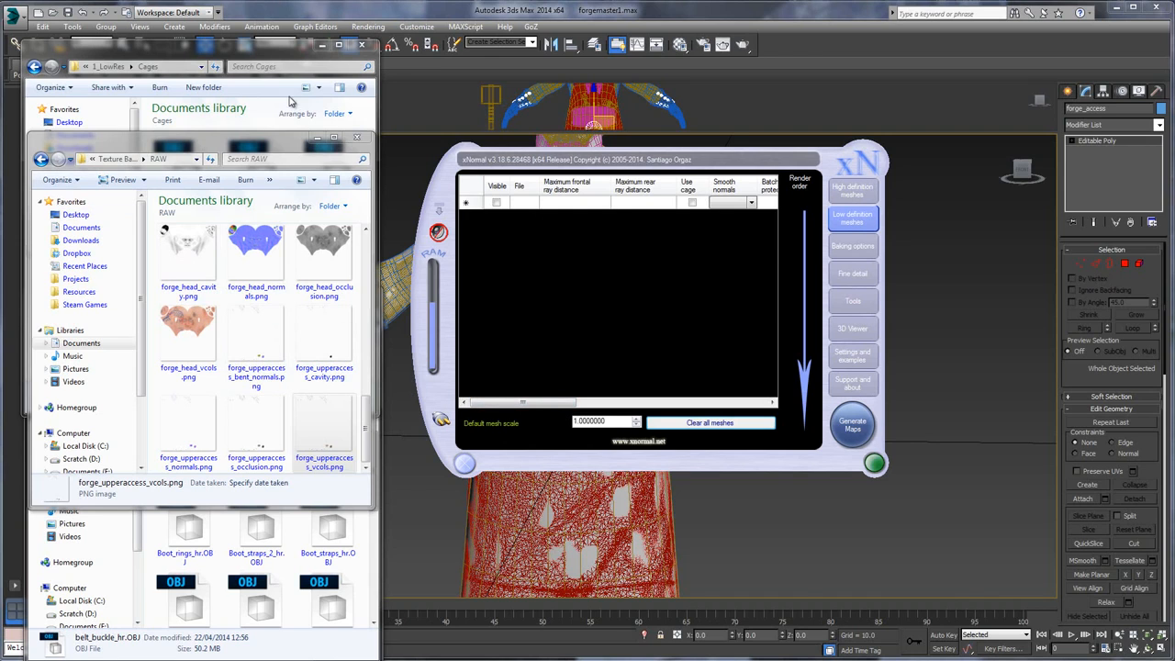
- Bring the Cages folder into view and add Trousers_hr.OBJ from the 3_High Res folder to the high definition meshes
{"action": "left_click_drag", "start_coordinate": [263, 55], "coordinate": [257, 44]}
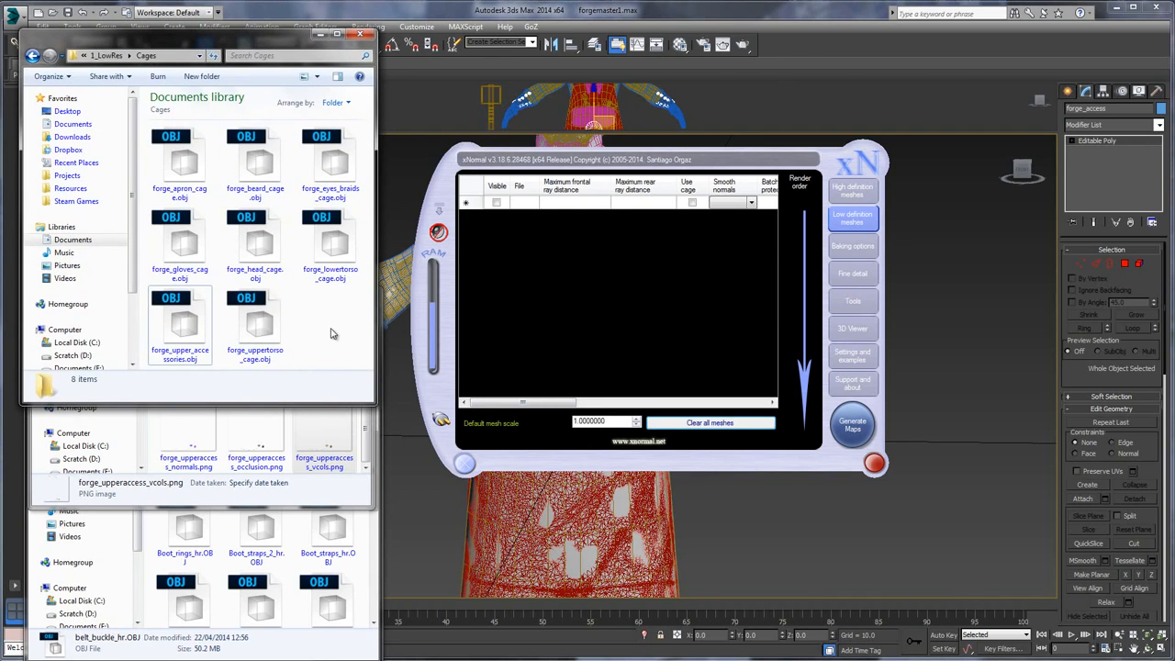
{"action": "left_click_drag", "start_coordinate": [606, 156], "coordinate": [637, 204]}
{"action": "left_click", "coordinate": [876, 229]}
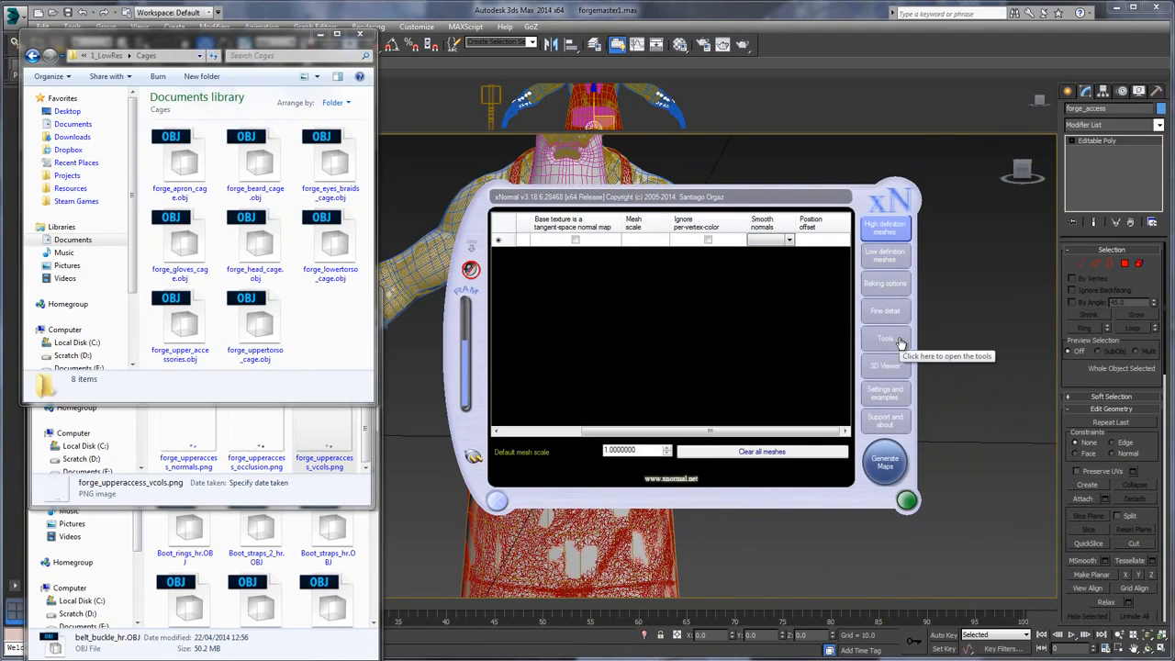
{"action": "left_click", "coordinate": [369, 557]}
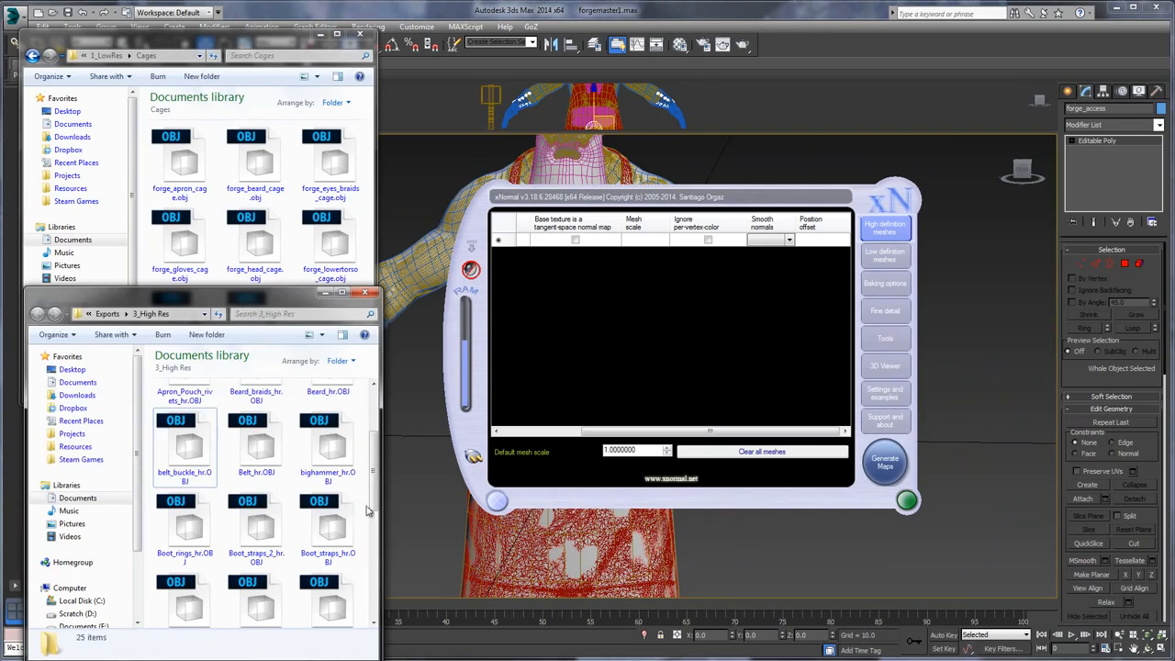
{"action": "left_click_drag", "start_coordinate": [370, 507], "coordinate": [387, 598]}
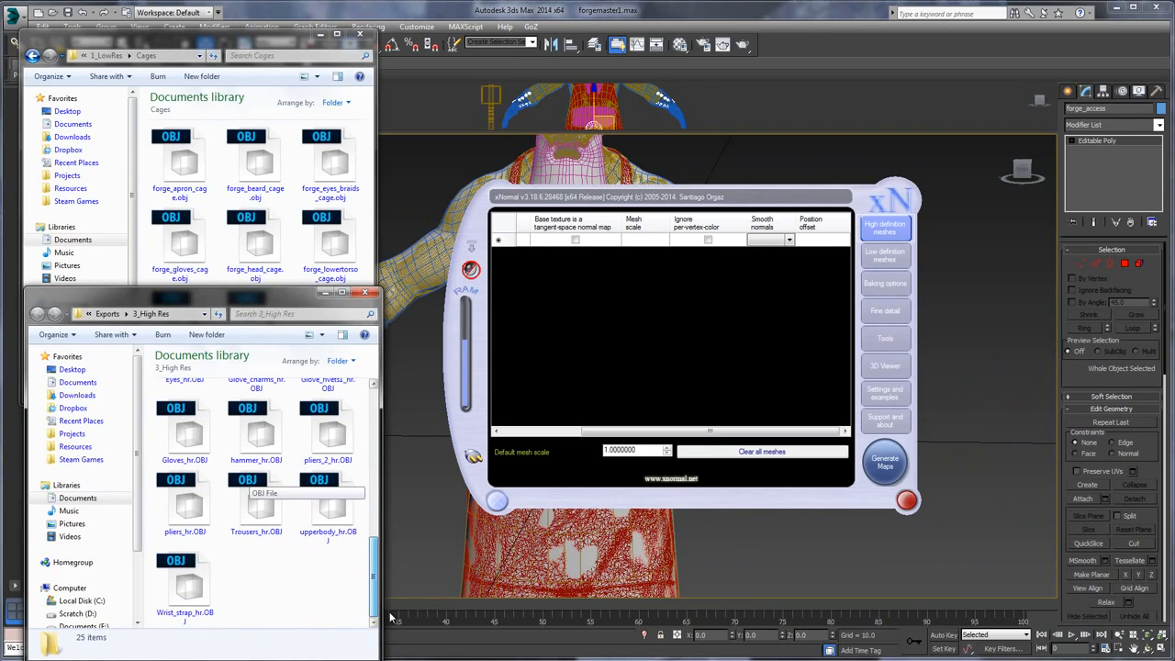
{"action": "left_click", "coordinate": [282, 511]}
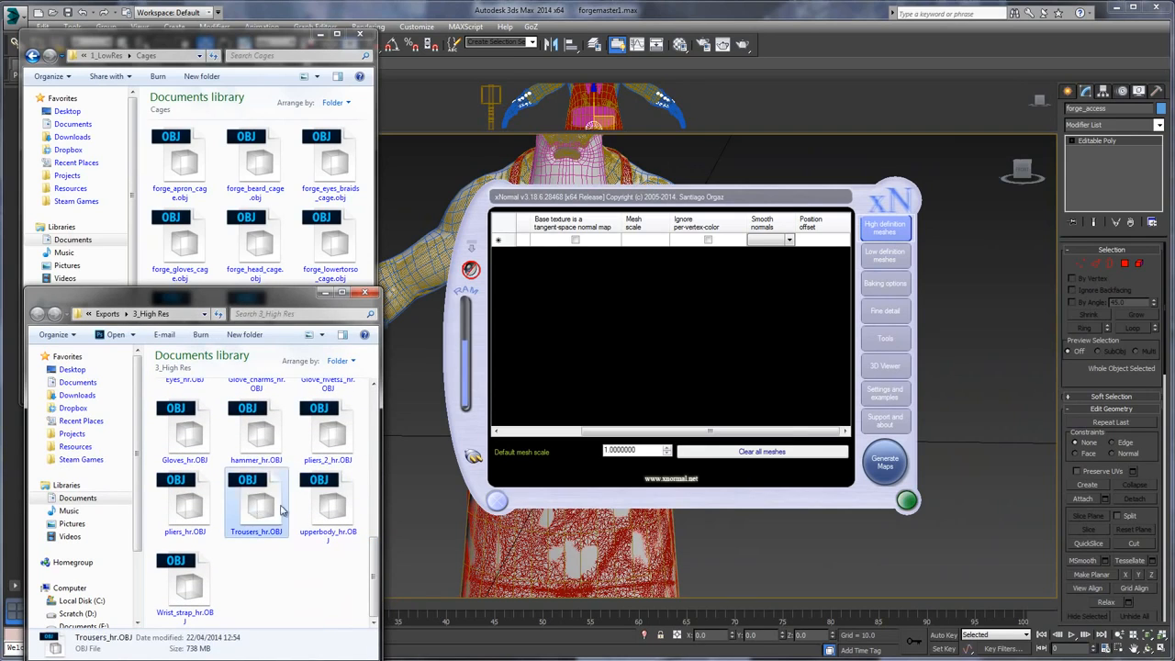
{"action": "left_click_drag", "start_coordinate": [602, 252], "coordinate": [606, 257]}
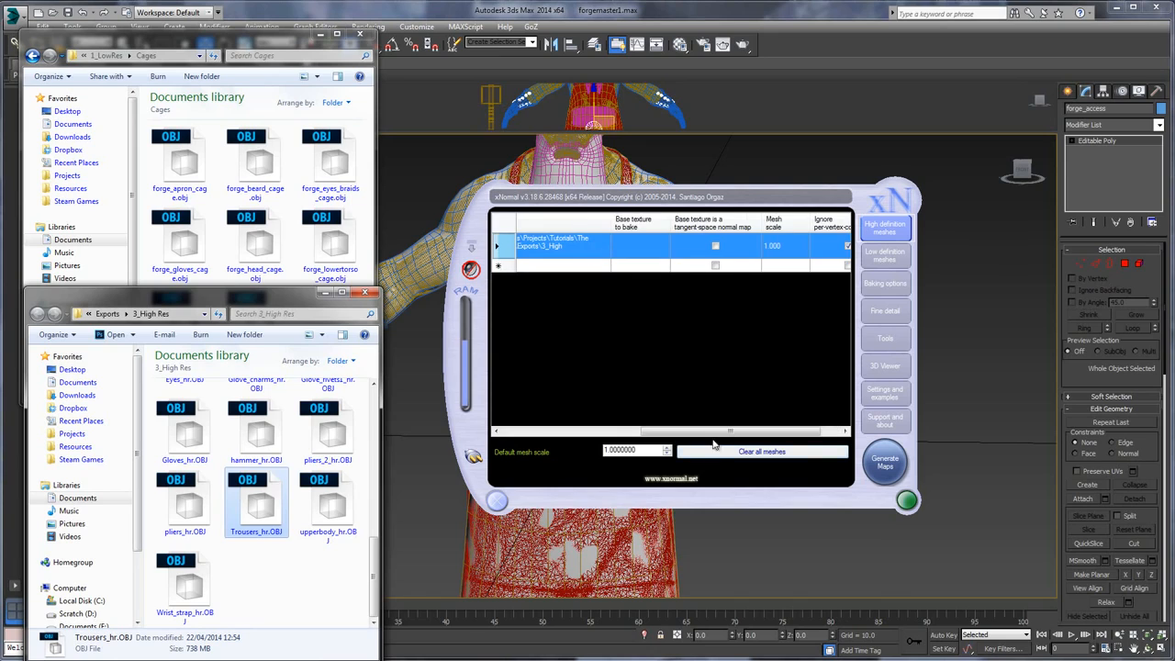
- Set the Trousers_hr.OBJ mesh scale to 10 and turn off its Ignore per-vertex-color option
{"action": "left_click_drag", "start_coordinate": [729, 431], "coordinate": [750, 431]}
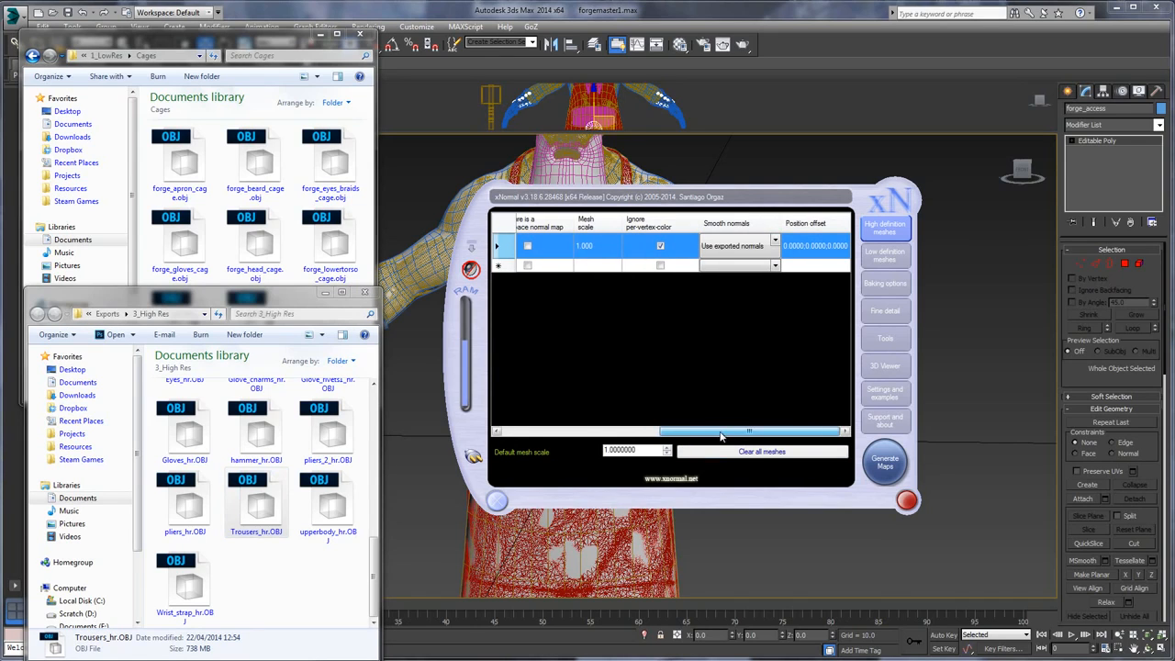
{"action": "left_click", "coordinate": [582, 248]}
{"action": "type", "text": "1"}
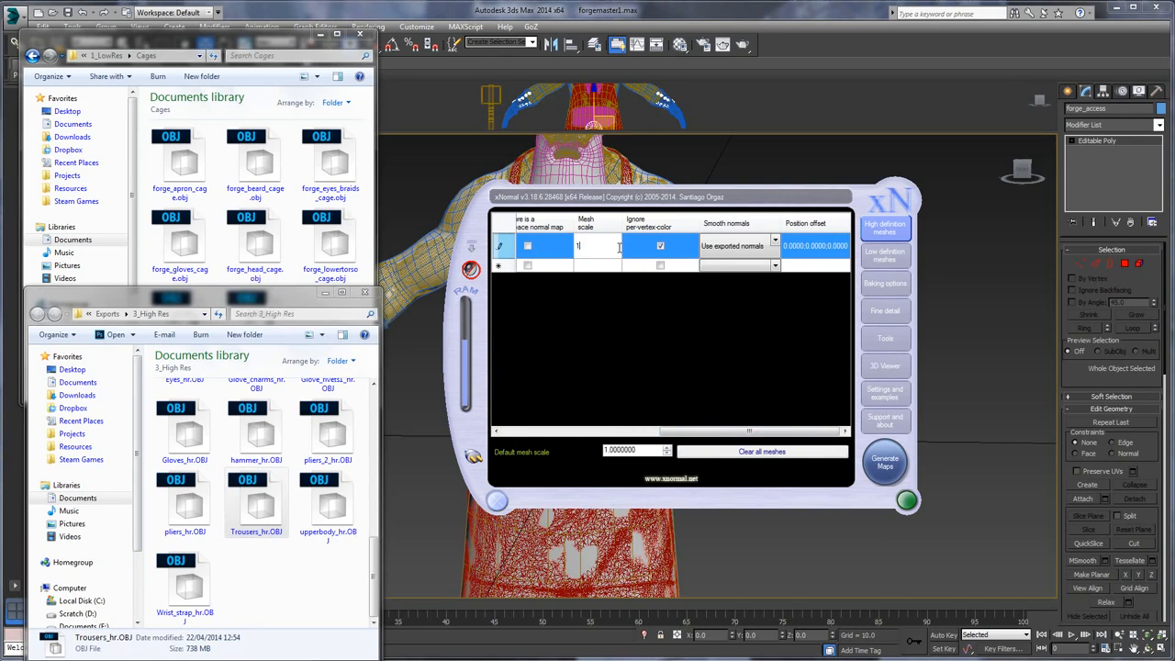
{"action": "key", "text": "Return"}
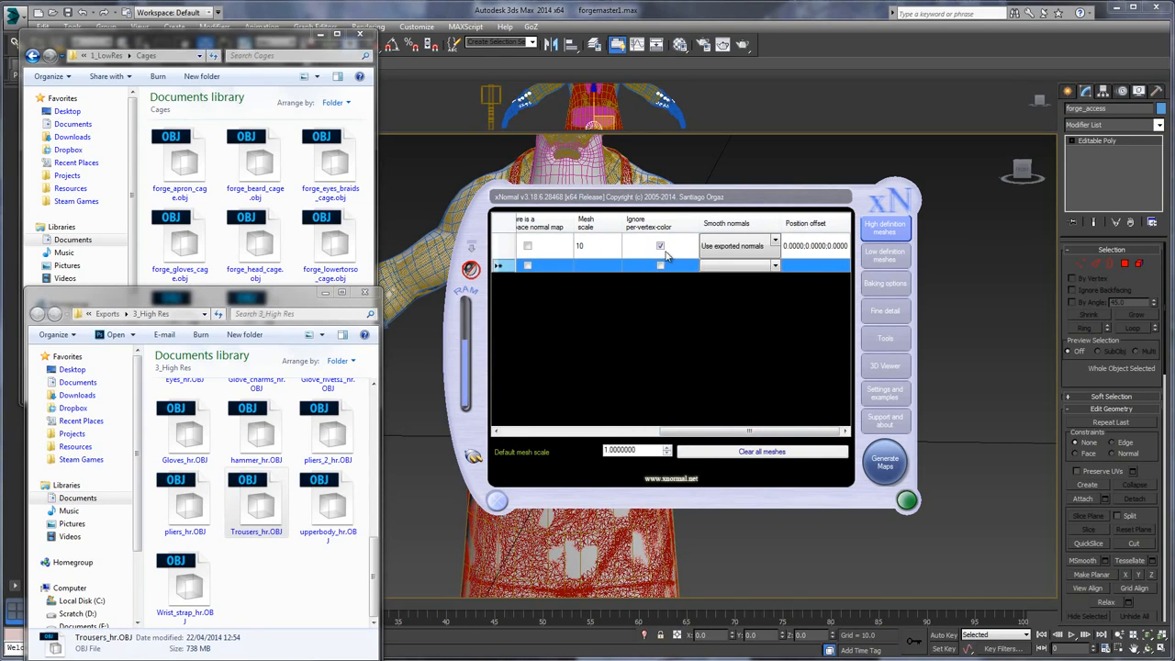
{"action": "left_click", "coordinate": [661, 245]}
{"action": "left_click_drag", "start_coordinate": [748, 430], "coordinate": [587, 450]}
{"action": "left_click", "coordinate": [295, 586]}
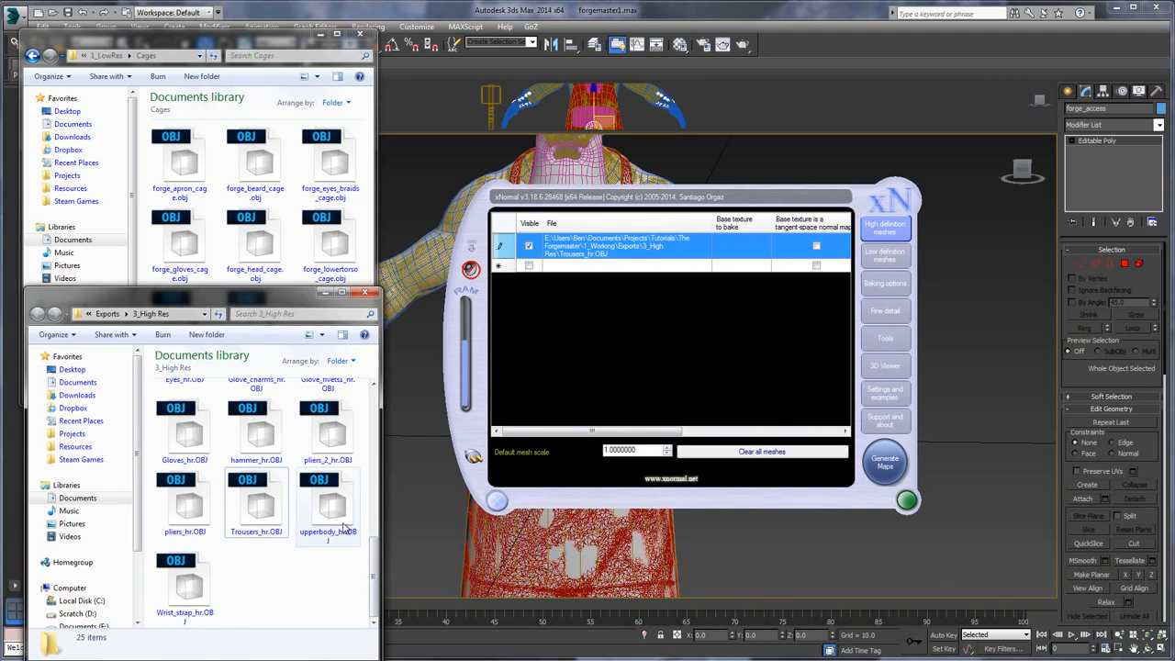
- Add forge_lowertorso_cage.obj from the Cages folder to the low definition meshes
{"action": "left_click", "coordinate": [247, 44]}
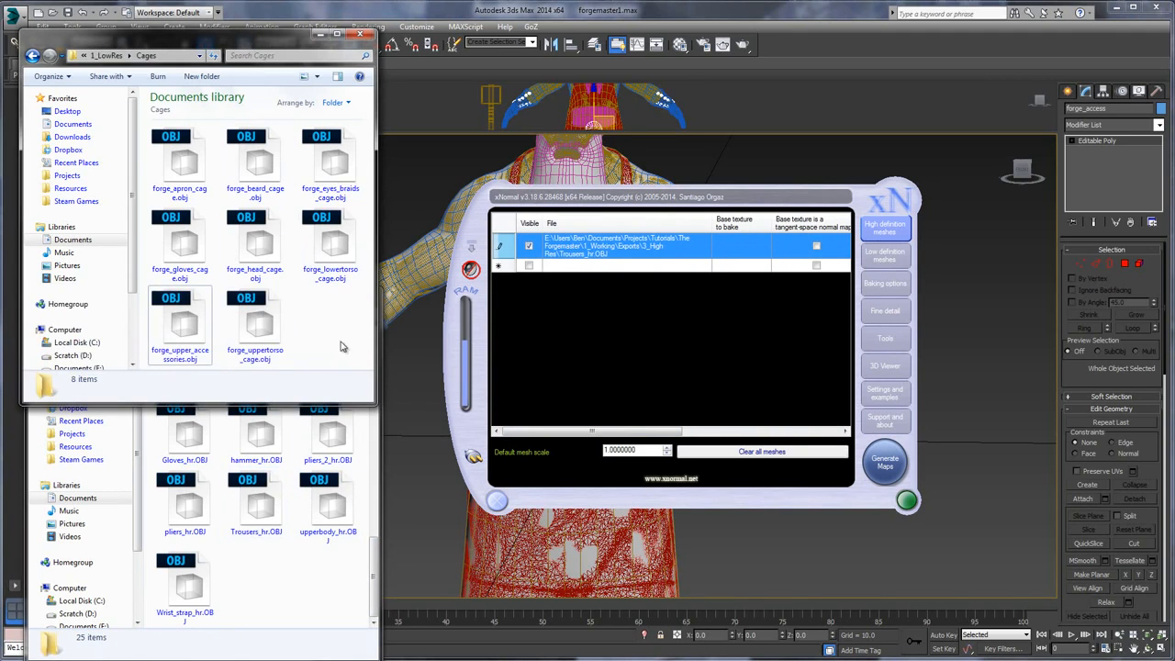
{"action": "left_click", "coordinate": [331, 240]}
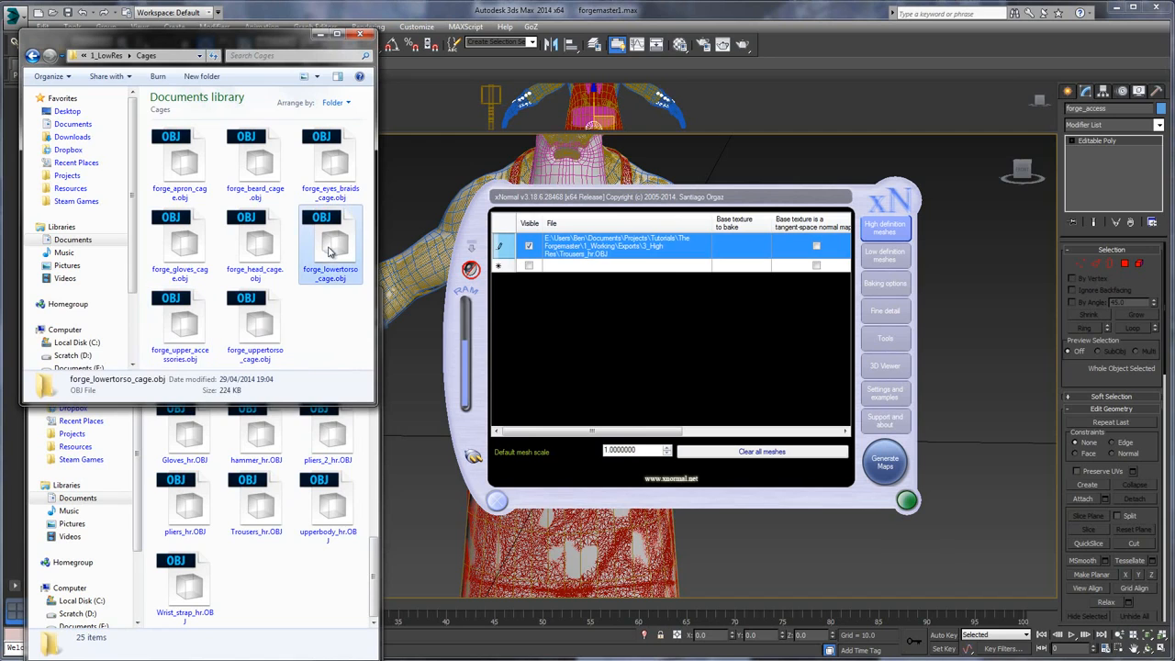
{"action": "left_click", "coordinate": [886, 256]}
{"action": "left_click_drag", "start_coordinate": [333, 243], "coordinate": [619, 253]}
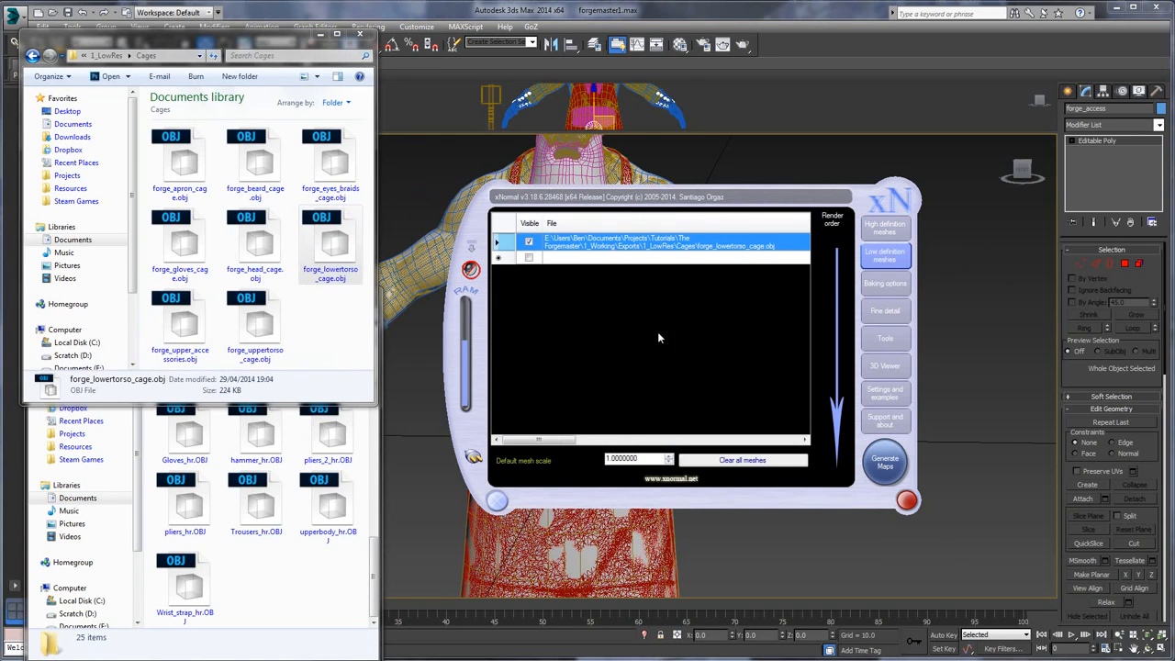
- Set the mesh scale of forge_lowertorso_cage.obj to 10
{"action": "left_click_drag", "start_coordinate": [551, 446], "coordinate": [734, 448]}
{"action": "left_click", "coordinate": [705, 242]}
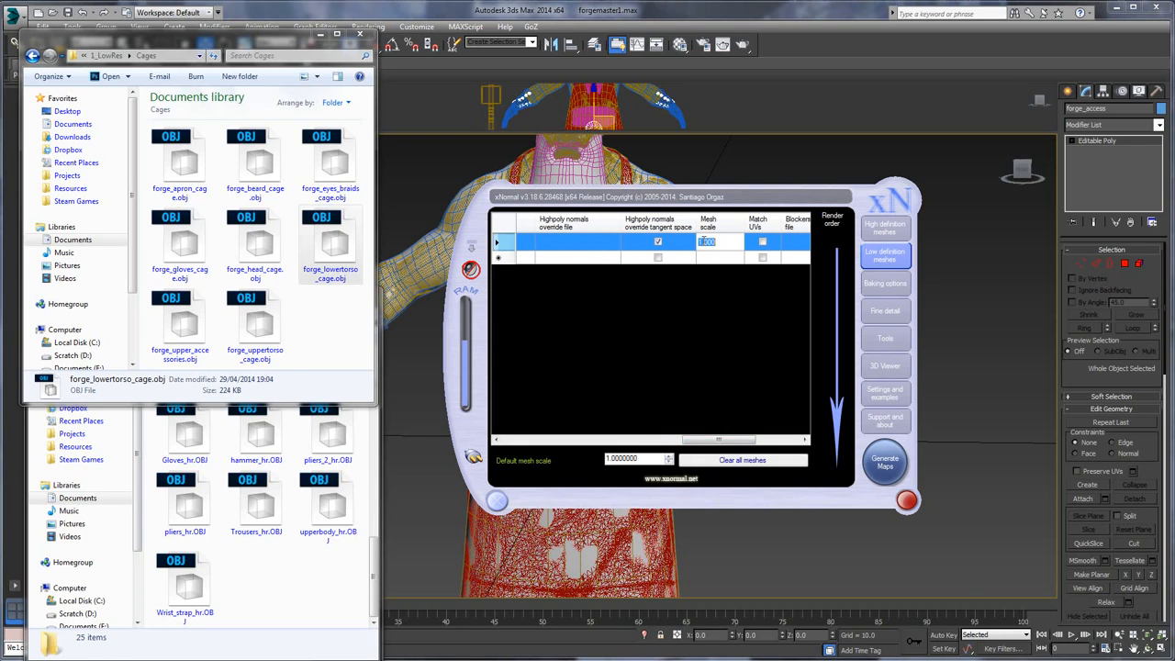
{"action": "key", "text": "Return"}
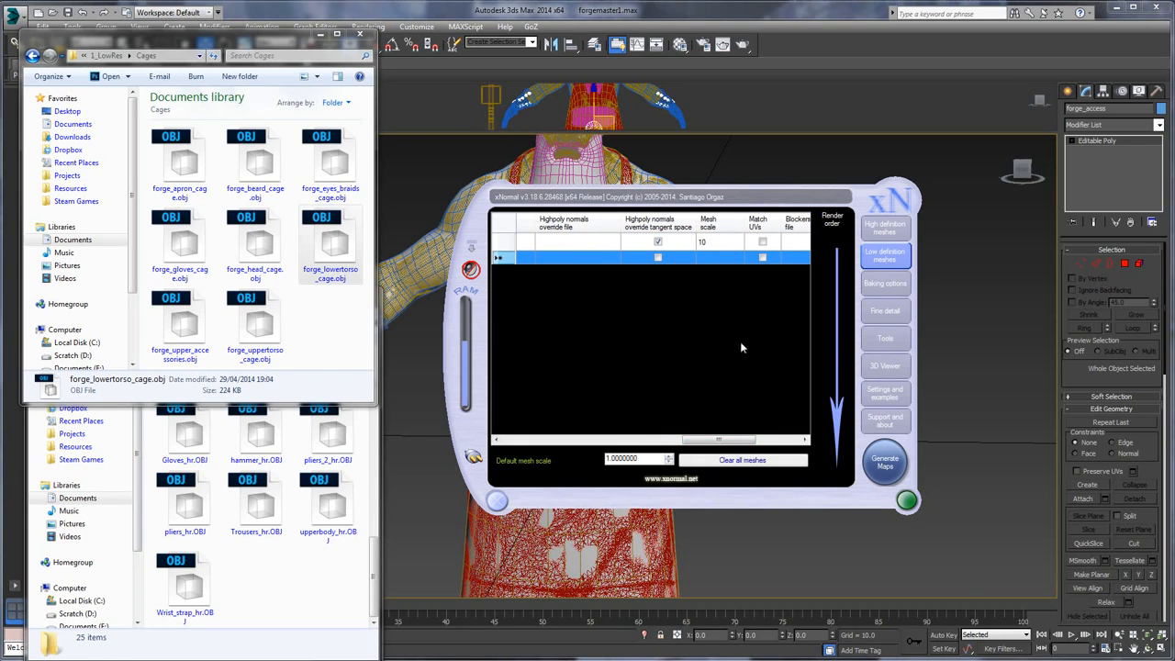
{"action": "left_click_drag", "start_coordinate": [734, 443], "coordinate": [513, 452]}
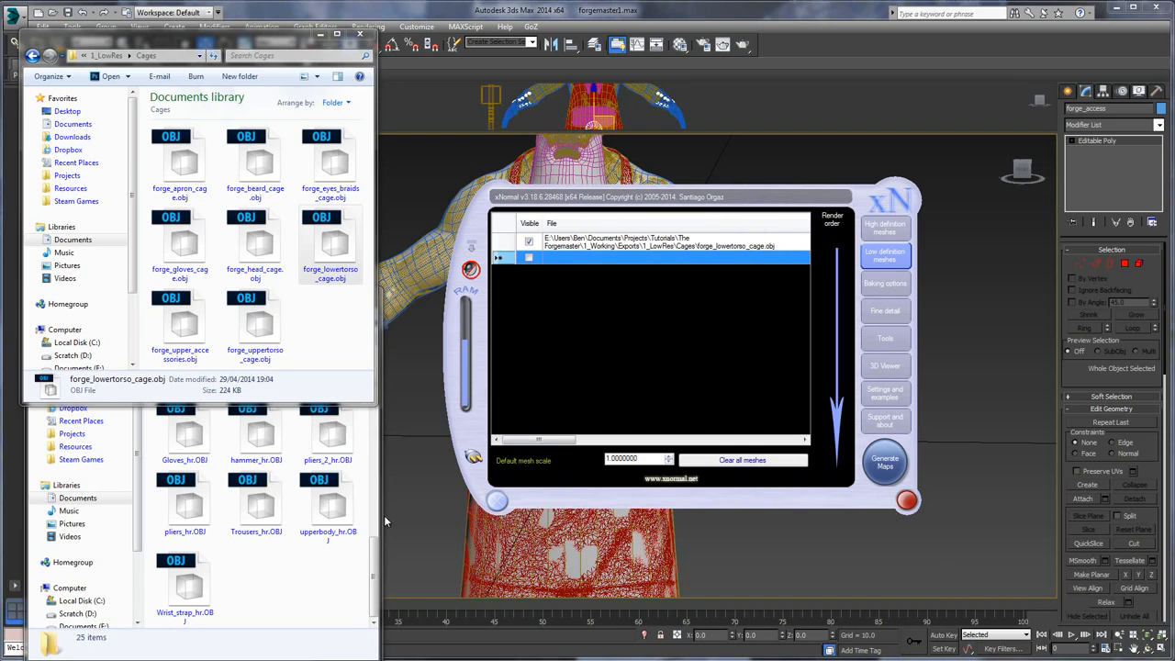
- Examine the model's lower legs and boots in 3ds Max, and bring both folder windows and xNormal back into view
{"action": "left_click", "coordinate": [335, 590]}
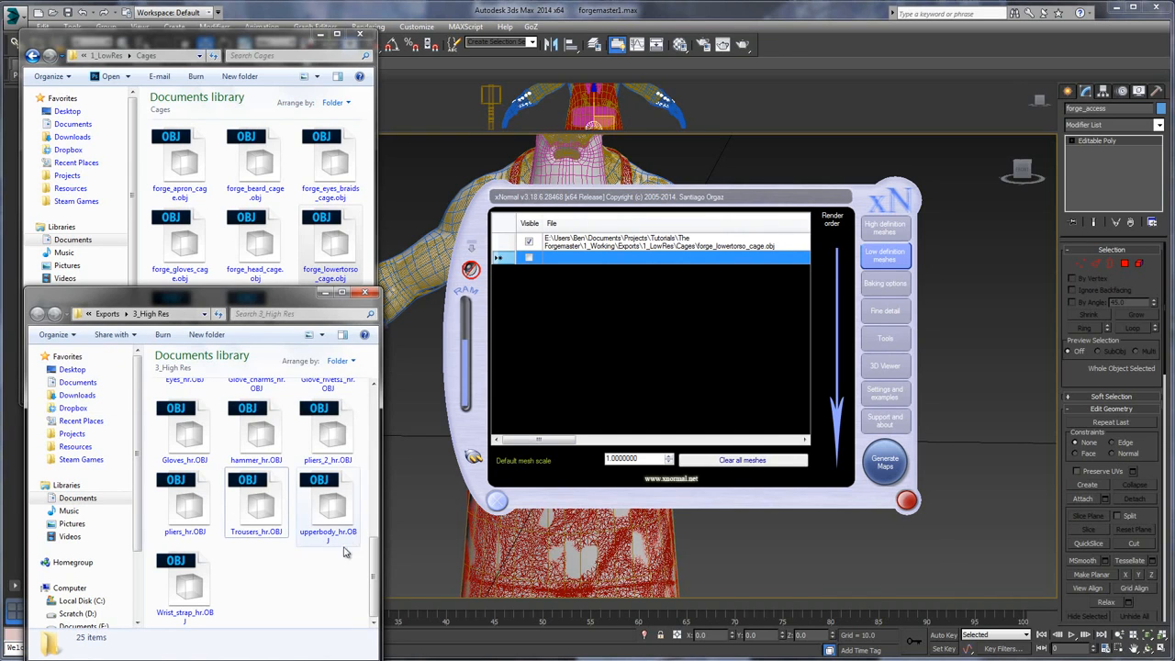
{"action": "left_click_drag", "start_coordinate": [259, 286], "coordinate": [258, 338]}
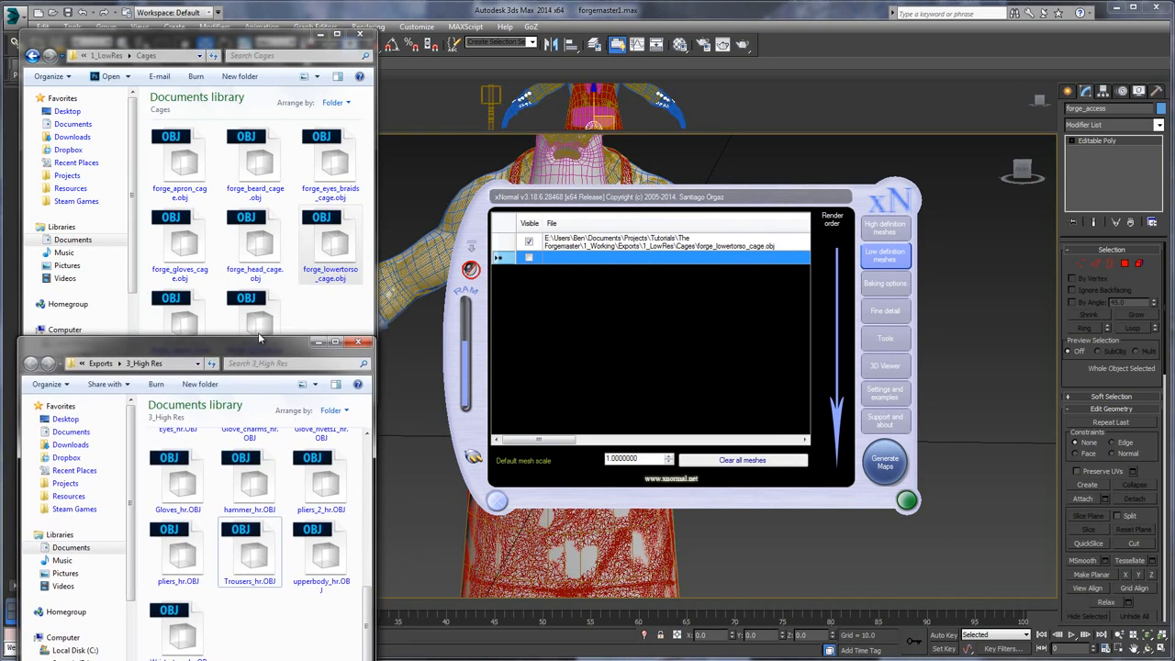
{"action": "left_click", "coordinate": [578, 11]}
{"action": "middle_click_drag", "start_coordinate": [725, 426], "coordinate": [723, 269]}
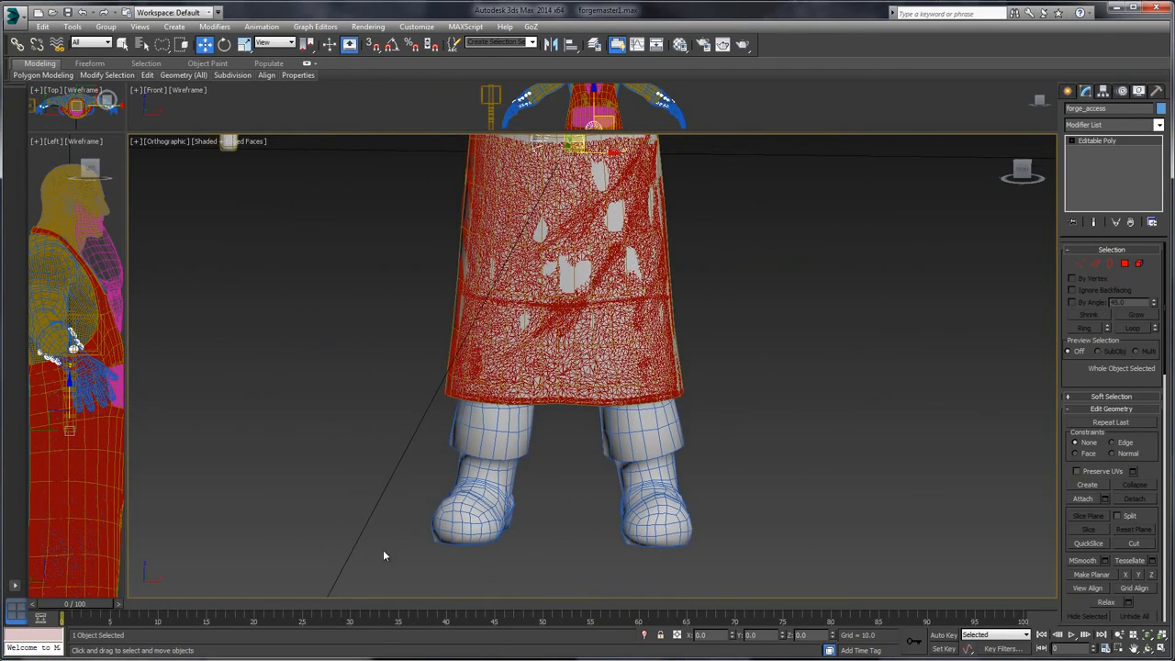
{"action": "key", "text": "alt+Tab"}
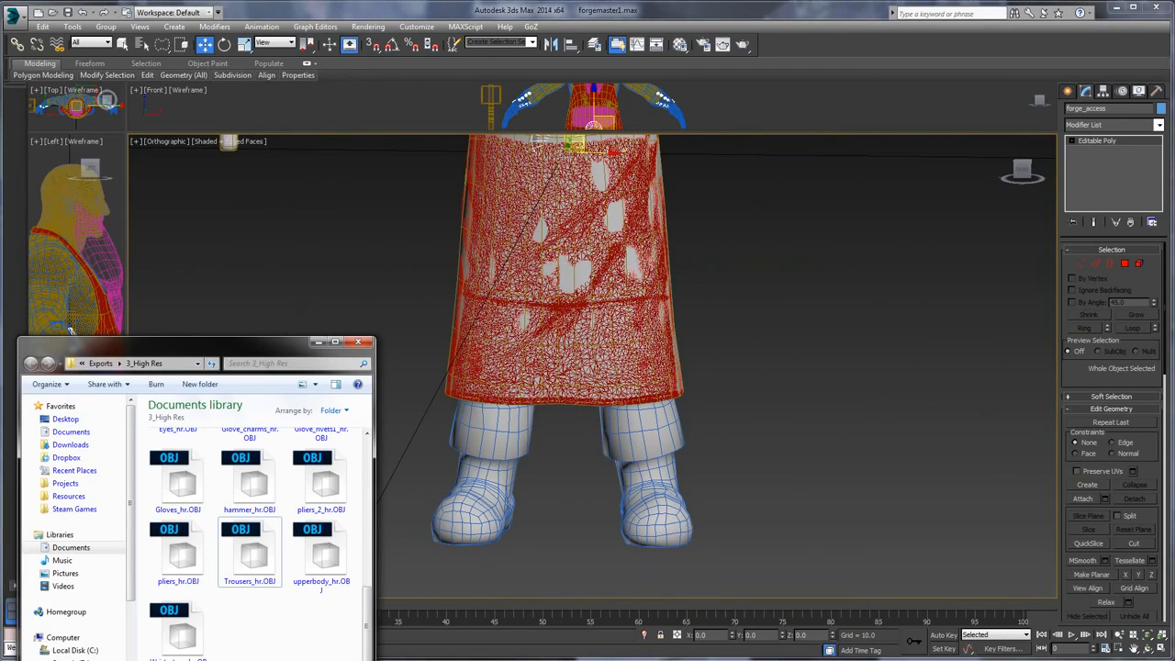
{"action": "mouse_move", "coordinate": [237, 655]}
{"action": "left_click", "coordinate": [338, 655]}
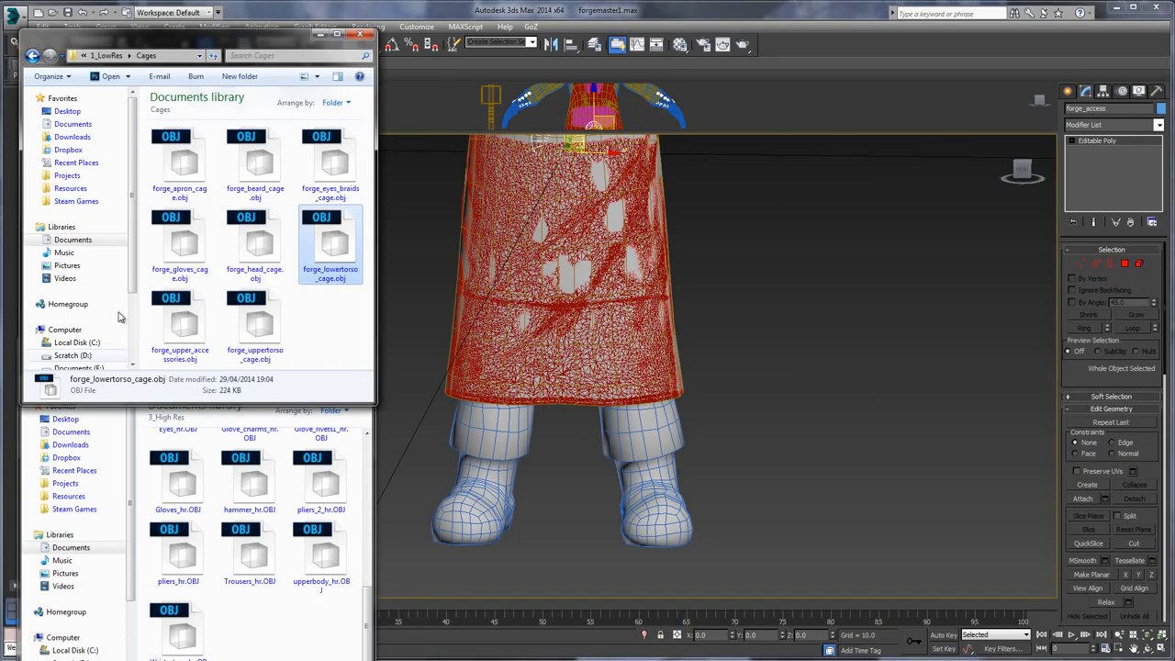
{"action": "left_click", "coordinate": [307, 585]}
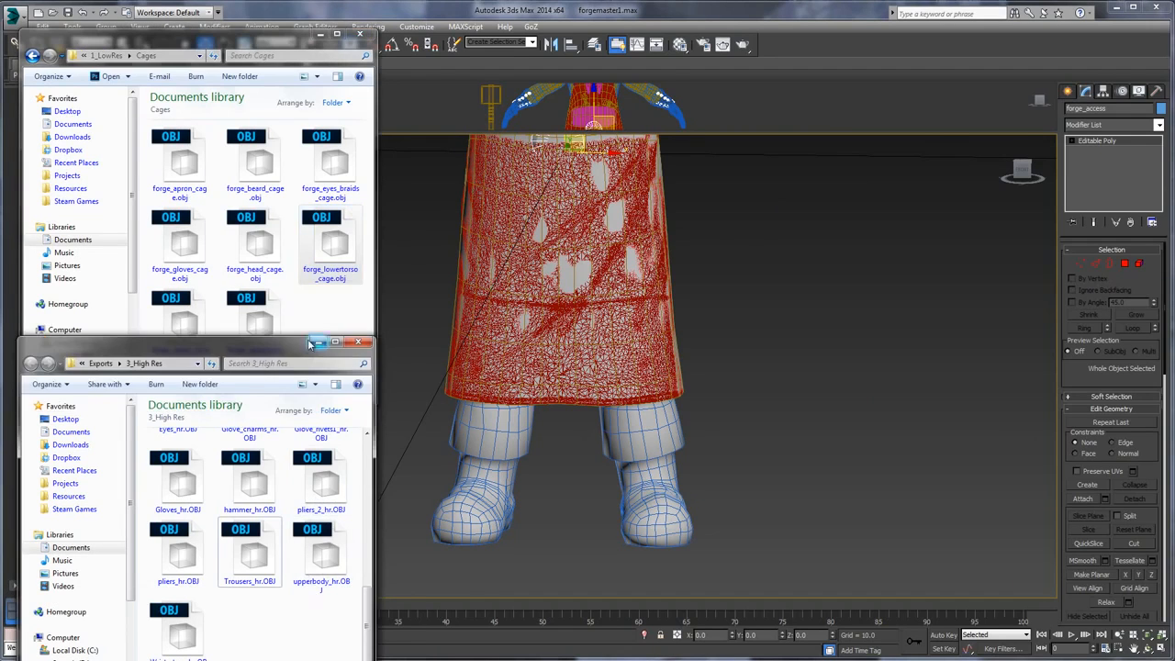
{"action": "left_click_drag", "start_coordinate": [287, 360], "coordinate": [271, 327]}
{"action": "key", "text": "alt+Tab"}
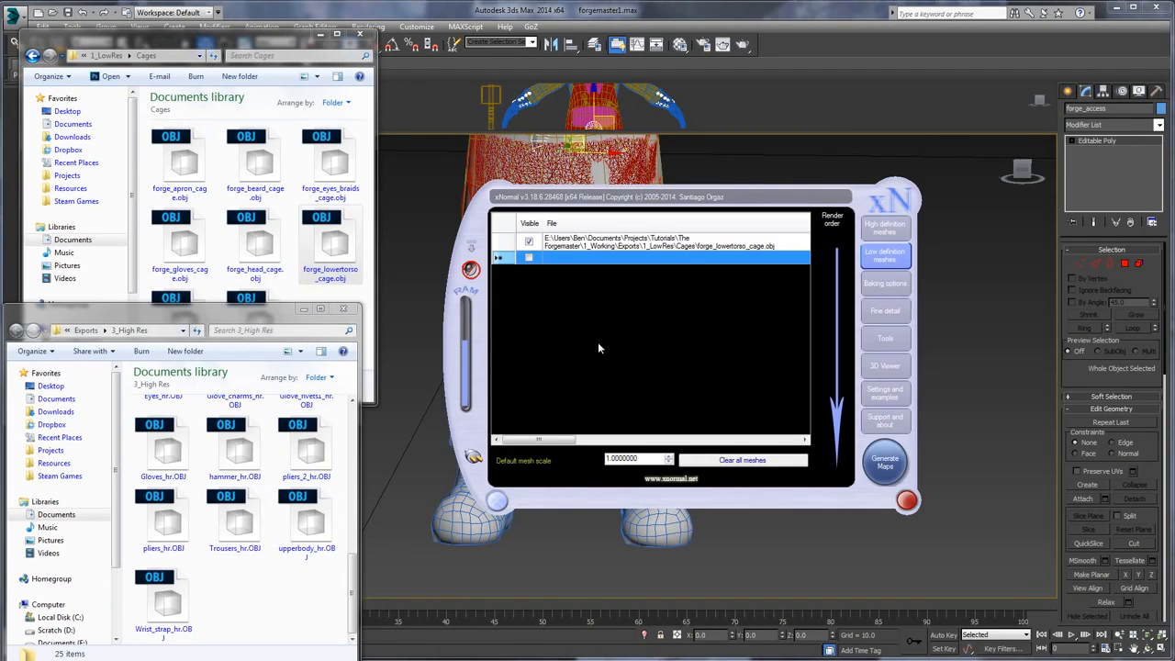
- Add Boot_straps_hr.OBJ, Boot_straps_2_hr.OBJ and Boot_rings_hr.OBJ from the 3_High Res folder to the high definition meshes
{"action": "left_click", "coordinate": [883, 237]}
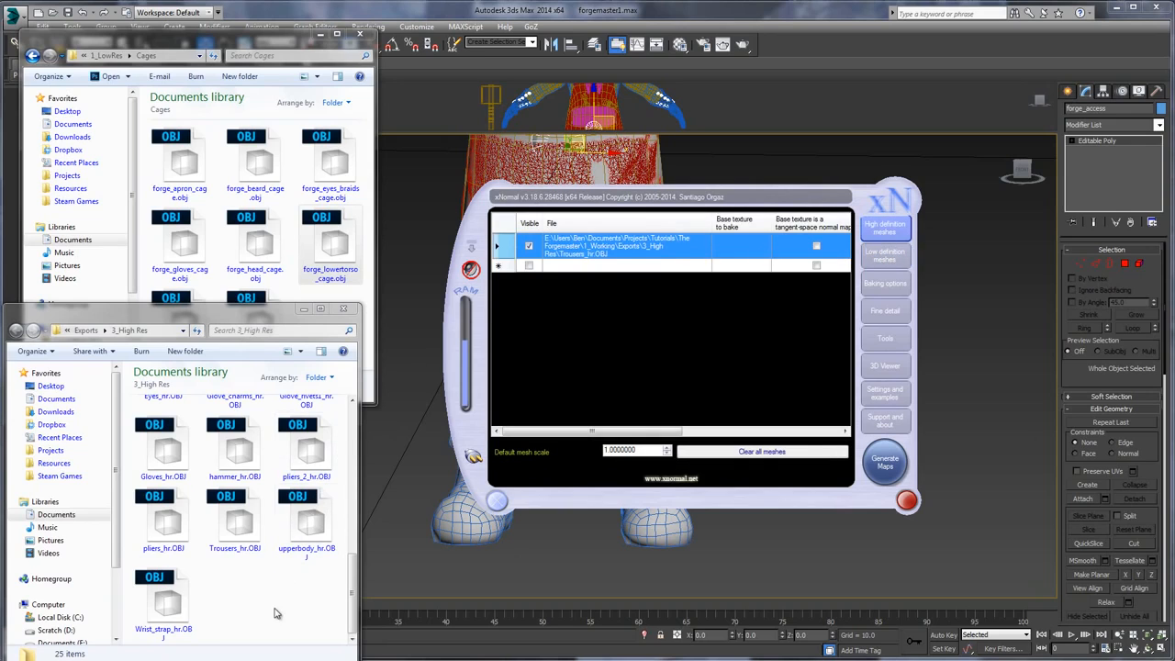
{"action": "left_click", "coordinate": [235, 523]}
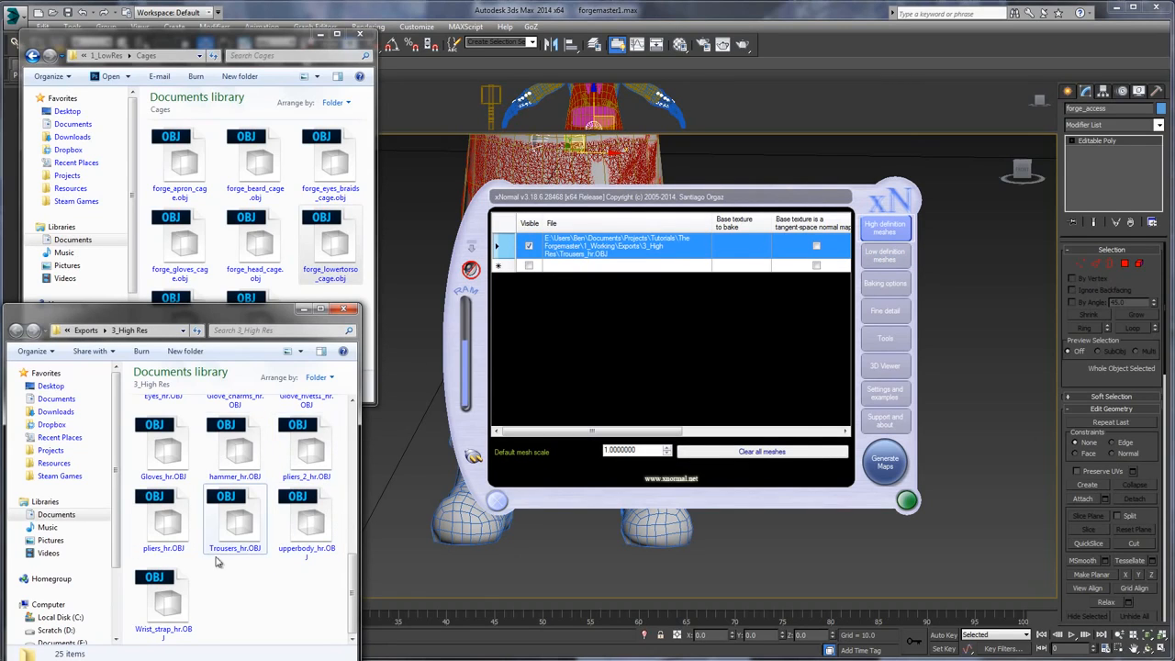
{"action": "left_click_drag", "start_coordinate": [351, 590], "coordinate": [347, 510]}
{"action": "left_click_drag", "start_coordinate": [307, 459], "coordinate": [584, 269]}
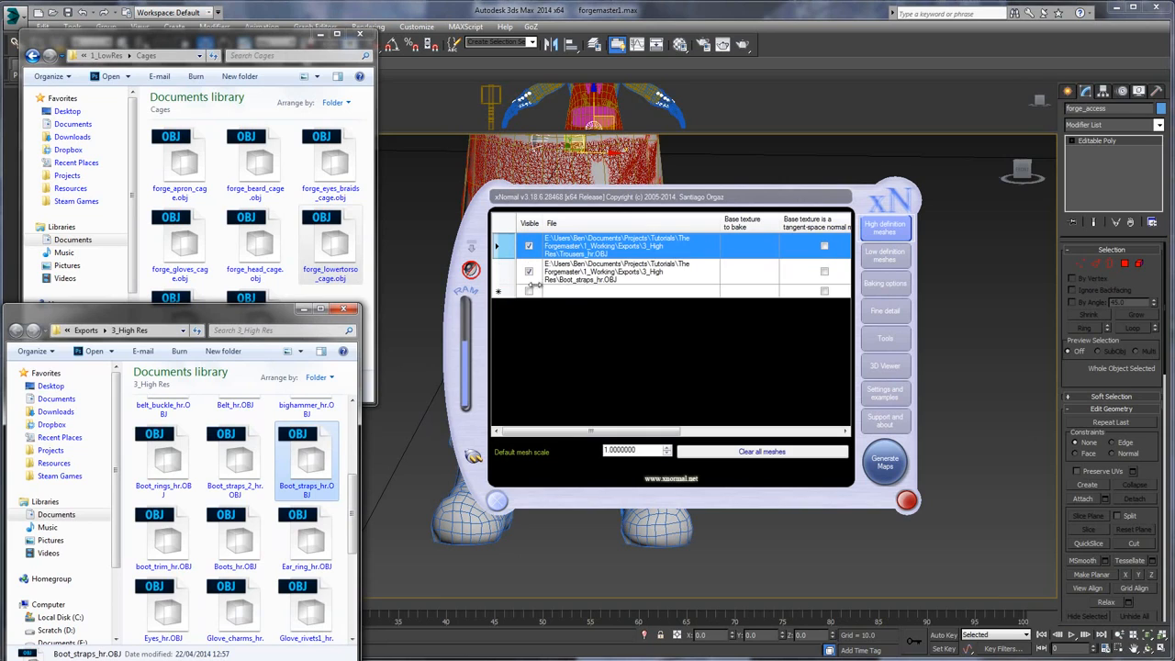
{"action": "left_click_drag", "start_coordinate": [256, 456], "coordinate": [580, 299]}
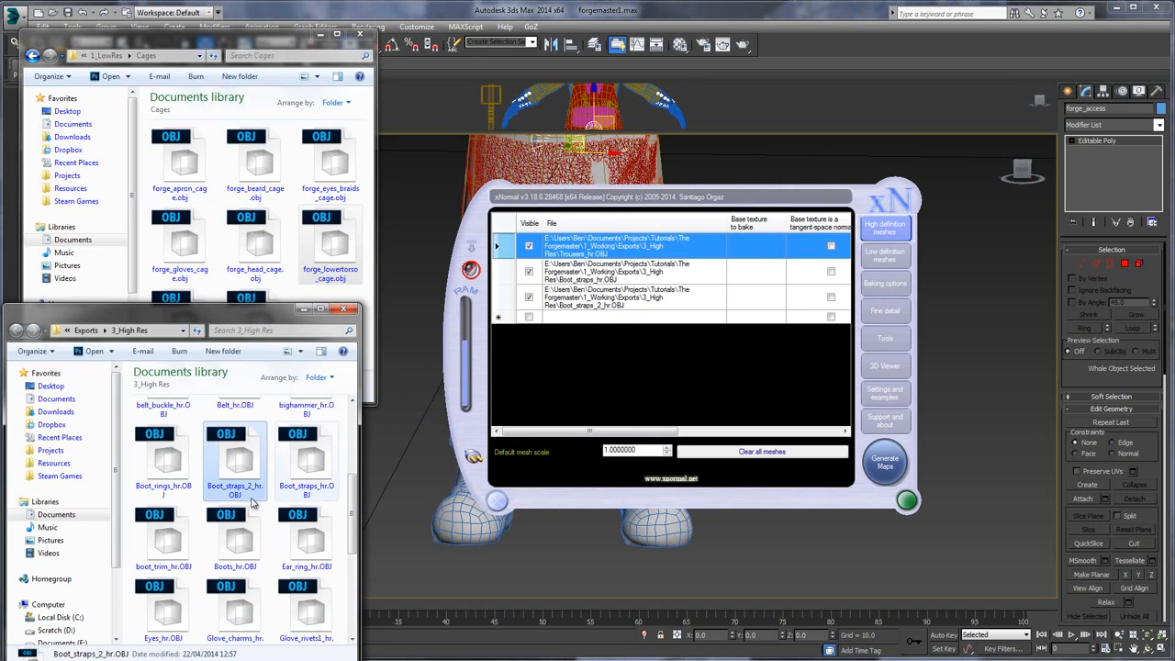
{"action": "left_click_drag", "start_coordinate": [163, 457], "coordinate": [567, 335]}
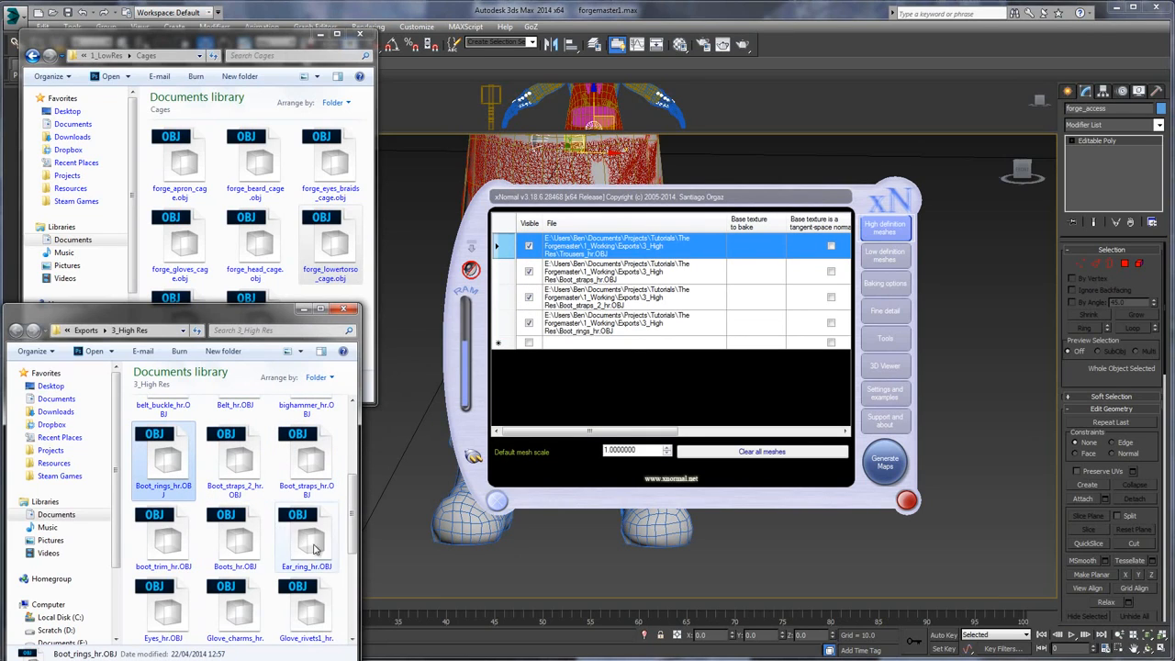
- Look through the 3_High Res folder, bring the Cages folder forward and reposition the xNormal window
{"action": "left_click_drag", "start_coordinate": [357, 520], "coordinate": [359, 435]}
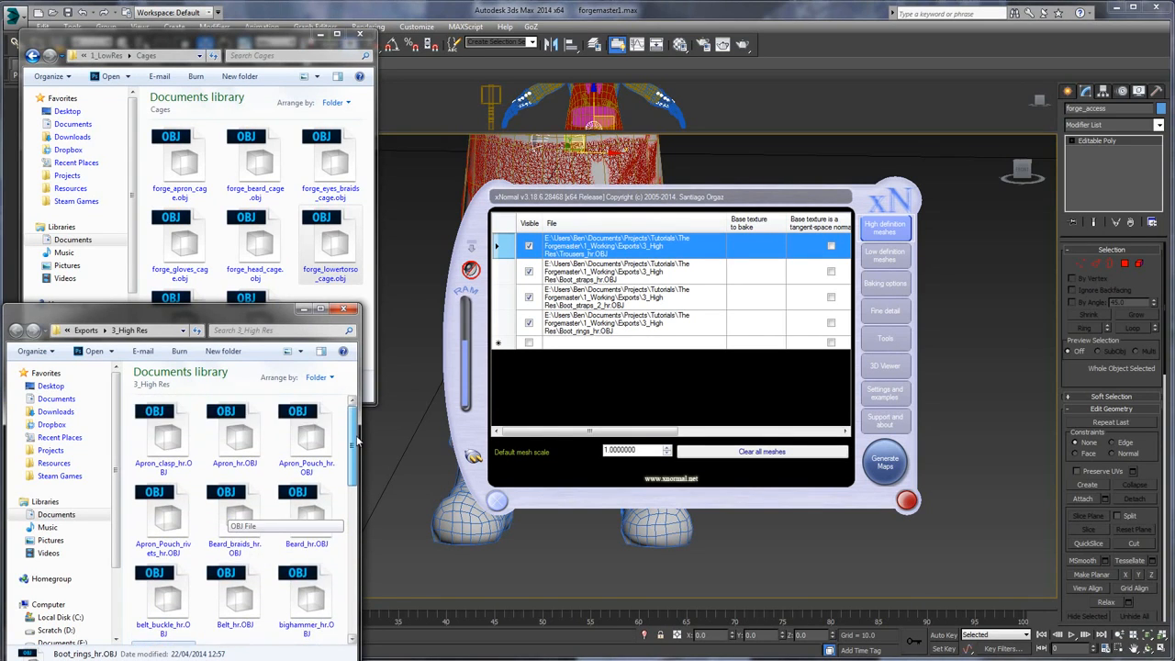
{"action": "left_click_drag", "start_coordinate": [833, 191], "coordinate": [875, 197]}
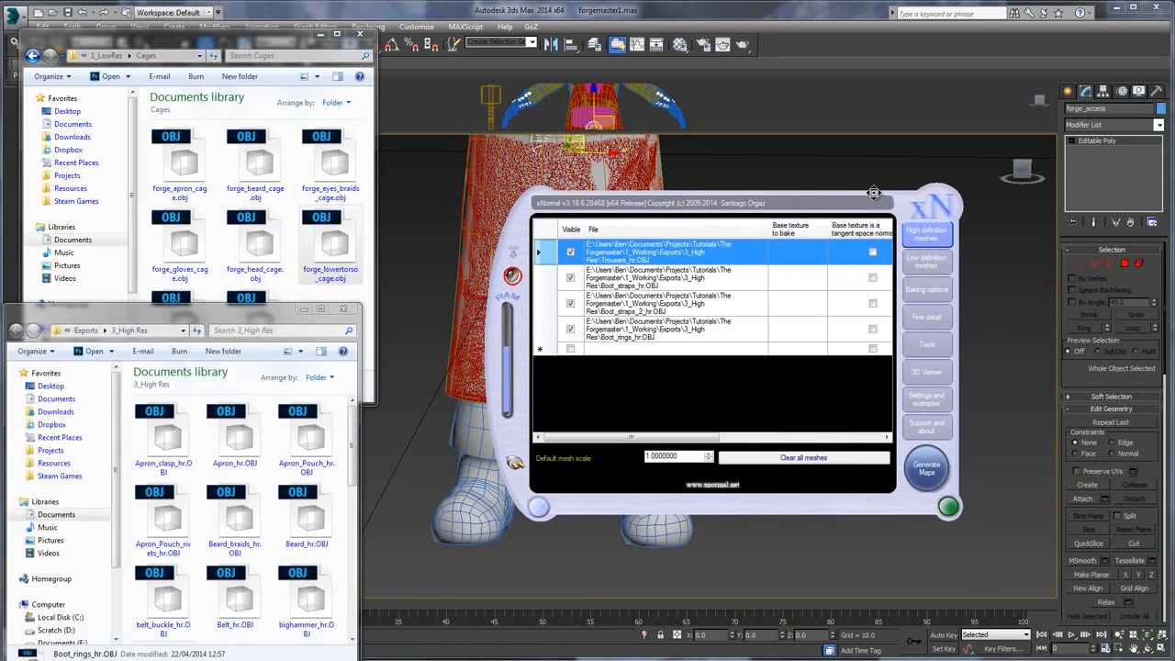
{"action": "left_click", "coordinate": [266, 58]}
{"action": "left_click", "coordinate": [334, 339]}
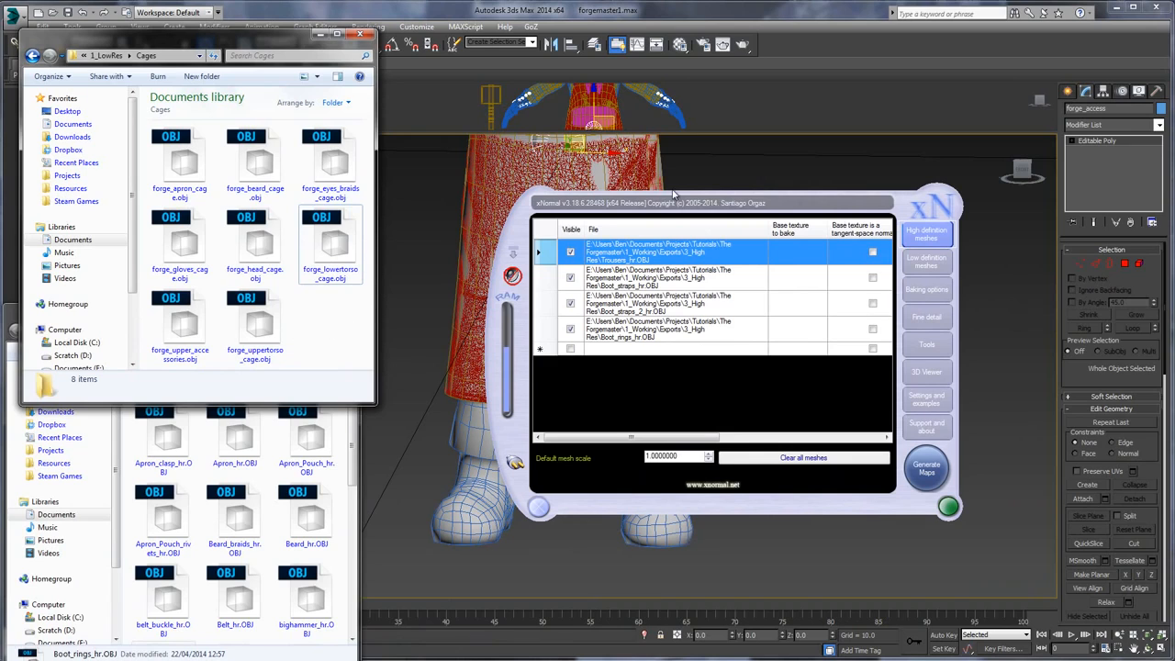
{"action": "left_click_drag", "start_coordinate": [668, 192], "coordinate": [529, 177]}
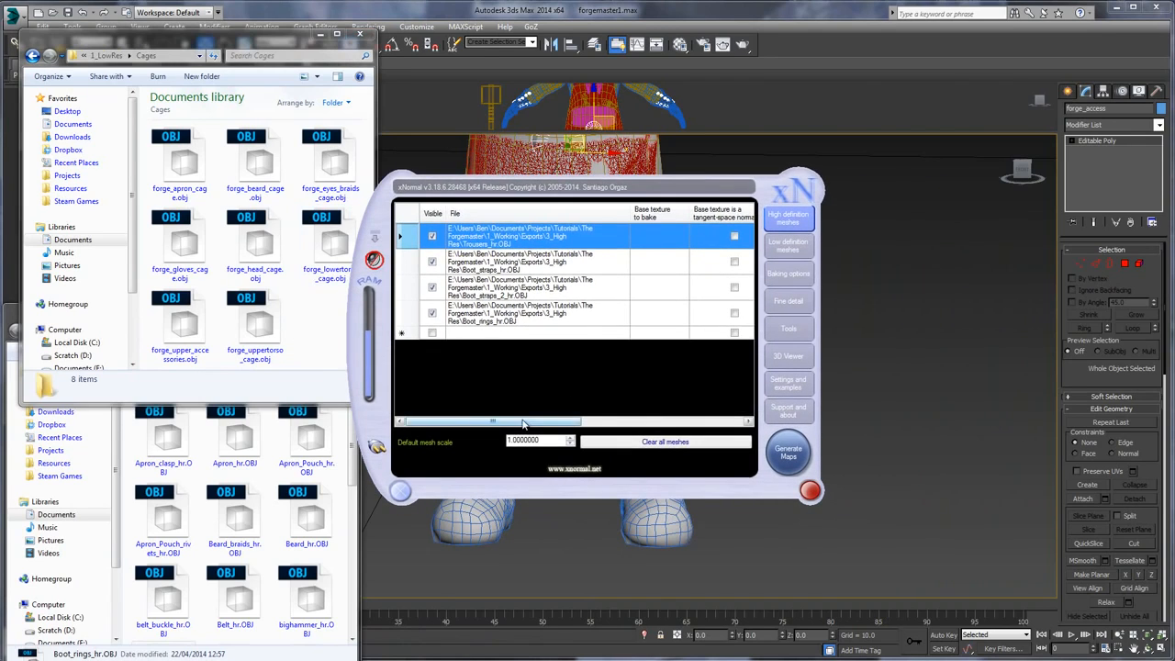
- Set the mesh scale to 10 for Boot_straps_hr.OBJ, Boot_straps_2_hr.OBJ and Boot_rings_hr.OBJ
{"action": "left_click_drag", "start_coordinate": [530, 423], "coordinate": [656, 422]}
{"action": "left_click", "coordinate": [544, 261]}
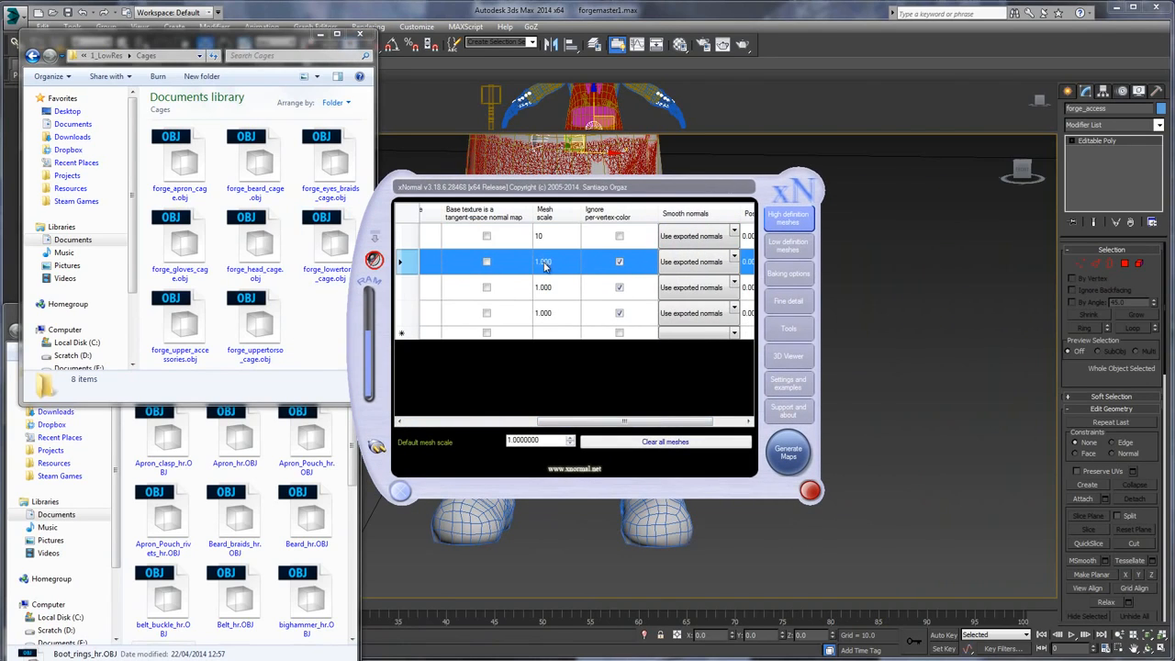
{"action": "left_click", "coordinate": [543, 261]}
{"action": "type", "text": "10"}
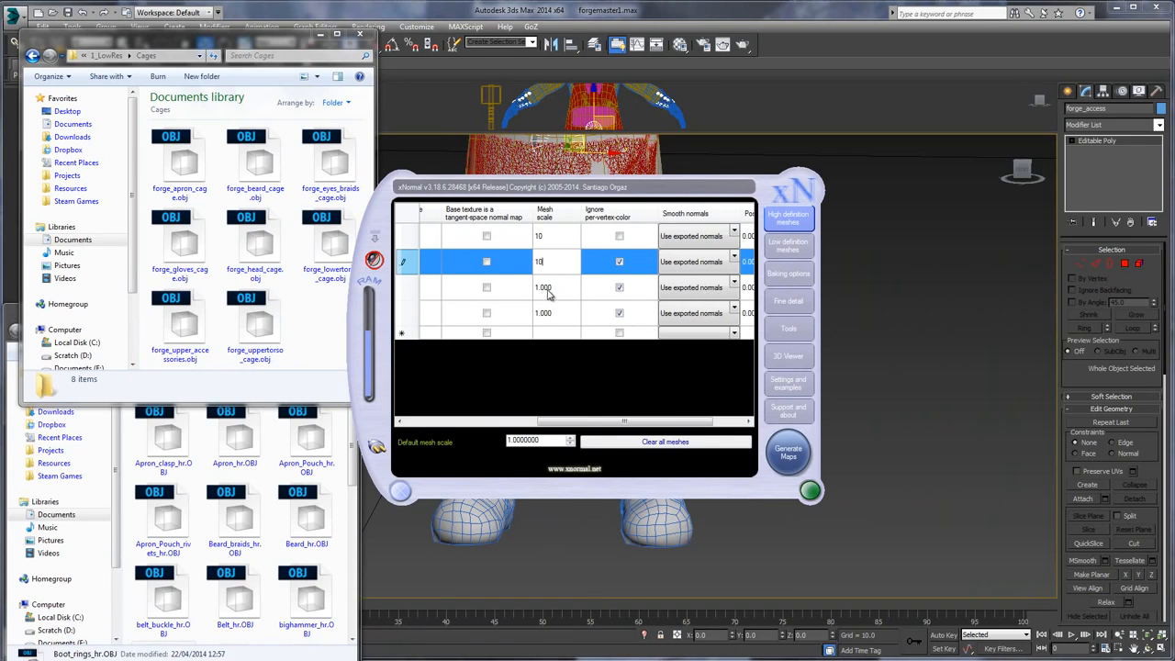
{"action": "left_click", "coordinate": [546, 290]}
{"action": "left_click", "coordinate": [546, 290]}
{"action": "type", "text": "10"}
{"action": "left_click", "coordinate": [544, 314]}
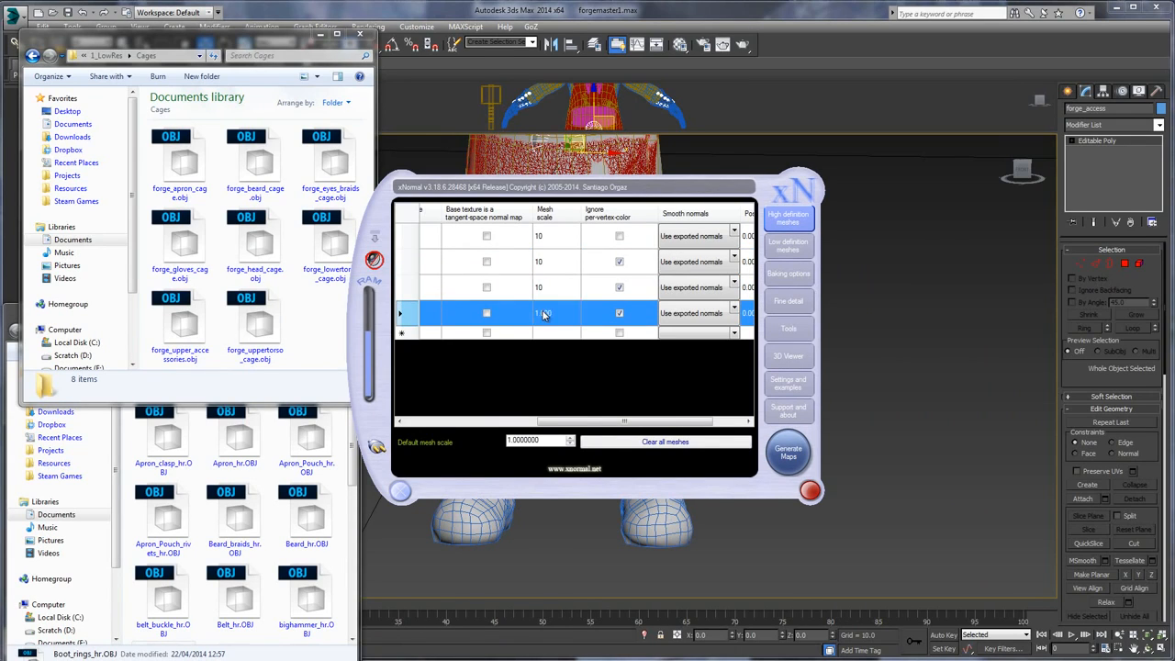
{"action": "left_click", "coordinate": [553, 315]}
{"action": "type", "text": "1"}
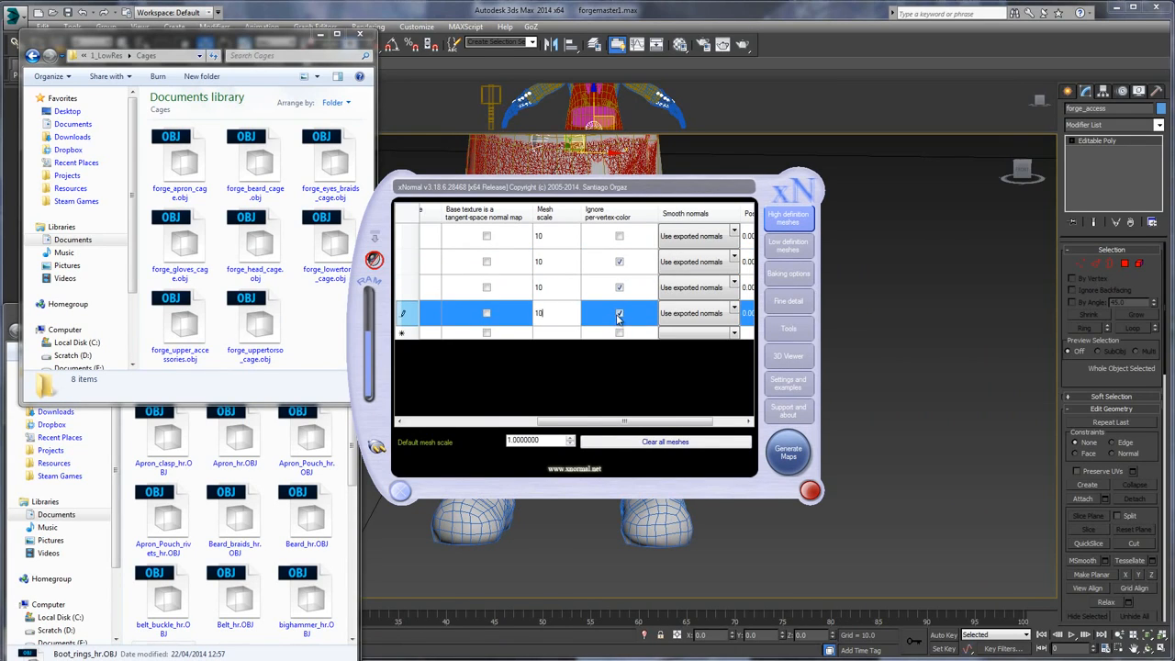
- Turn off Ignore per-vertex-color for the boot rings and both boot strap meshes
{"action": "left_click", "coordinate": [618, 314]}
{"action": "left_click", "coordinate": [619, 287]}
{"action": "left_click", "coordinate": [618, 261]}
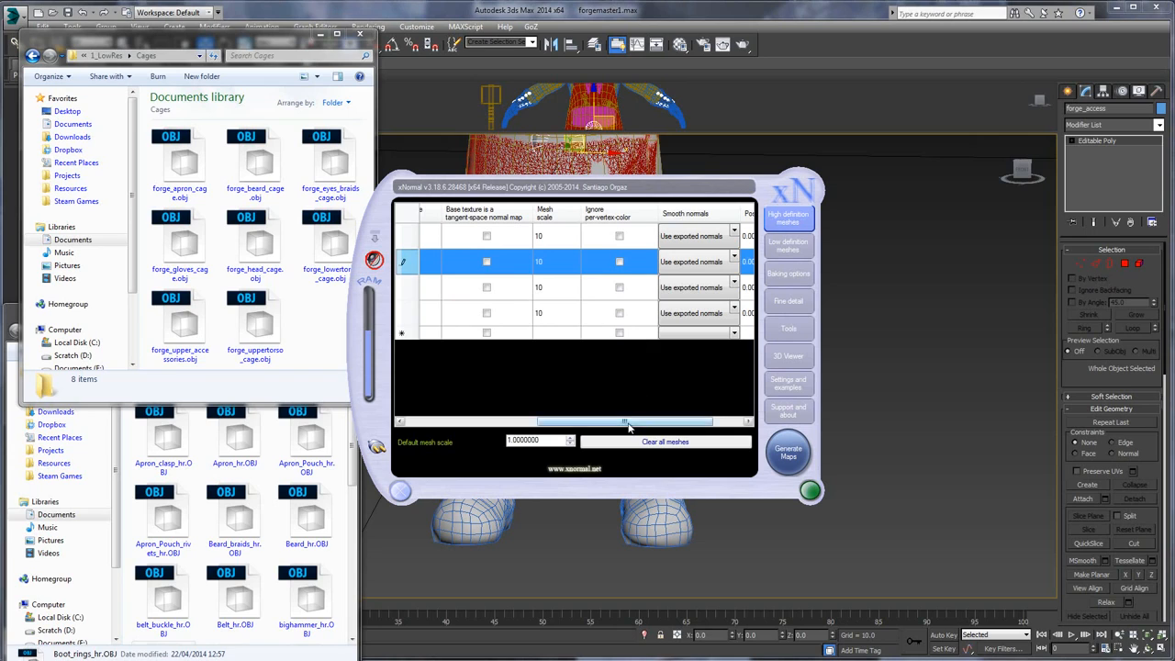
{"action": "left_click_drag", "start_coordinate": [628, 428], "coordinate": [654, 427]}
- Turn on Batch protection for forge_lowertorso_cage.obj in the low definition meshes
{"action": "left_click", "coordinate": [787, 245]}
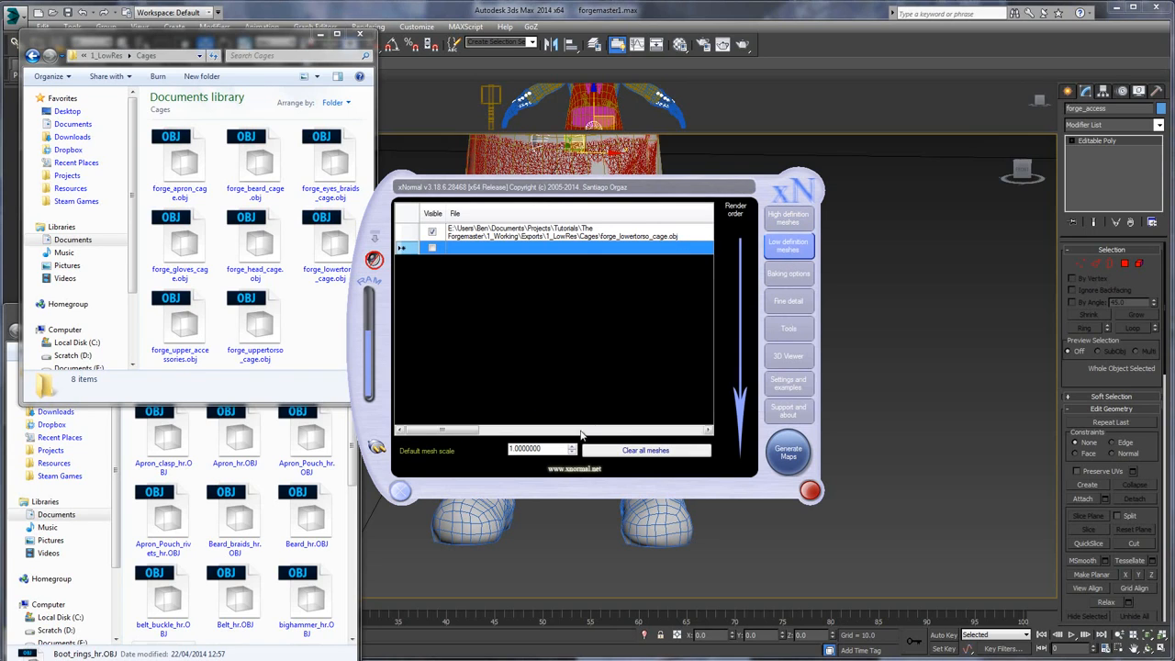
{"action": "left_click_drag", "start_coordinate": [459, 428], "coordinate": [574, 431]}
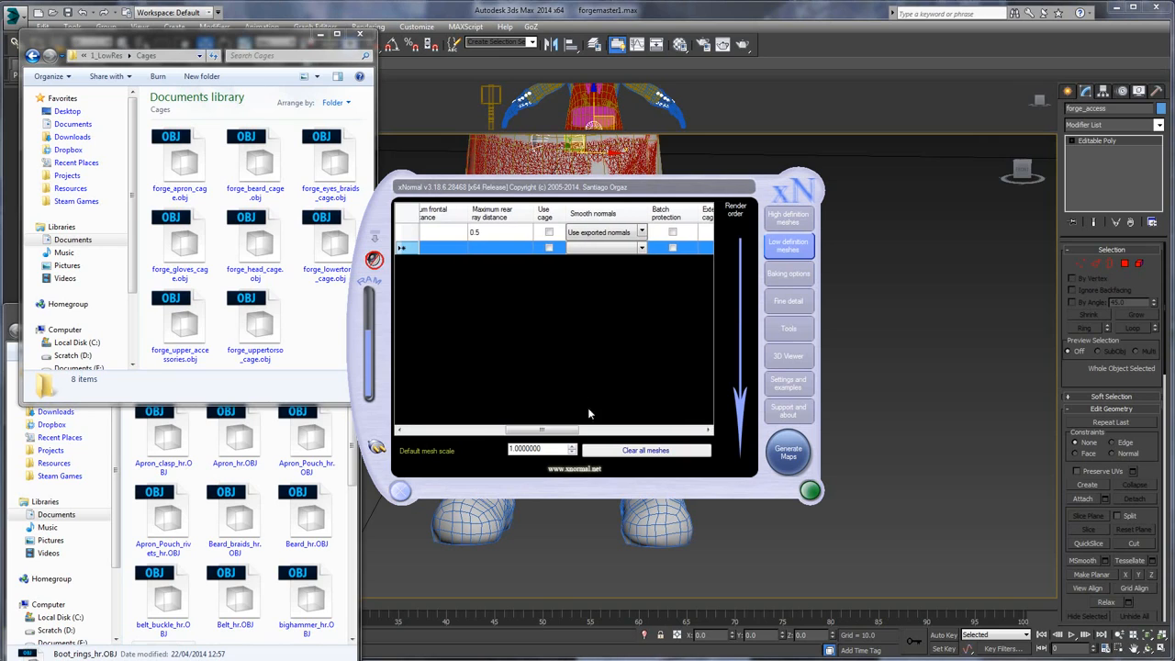
{"action": "left_click", "coordinate": [672, 234]}
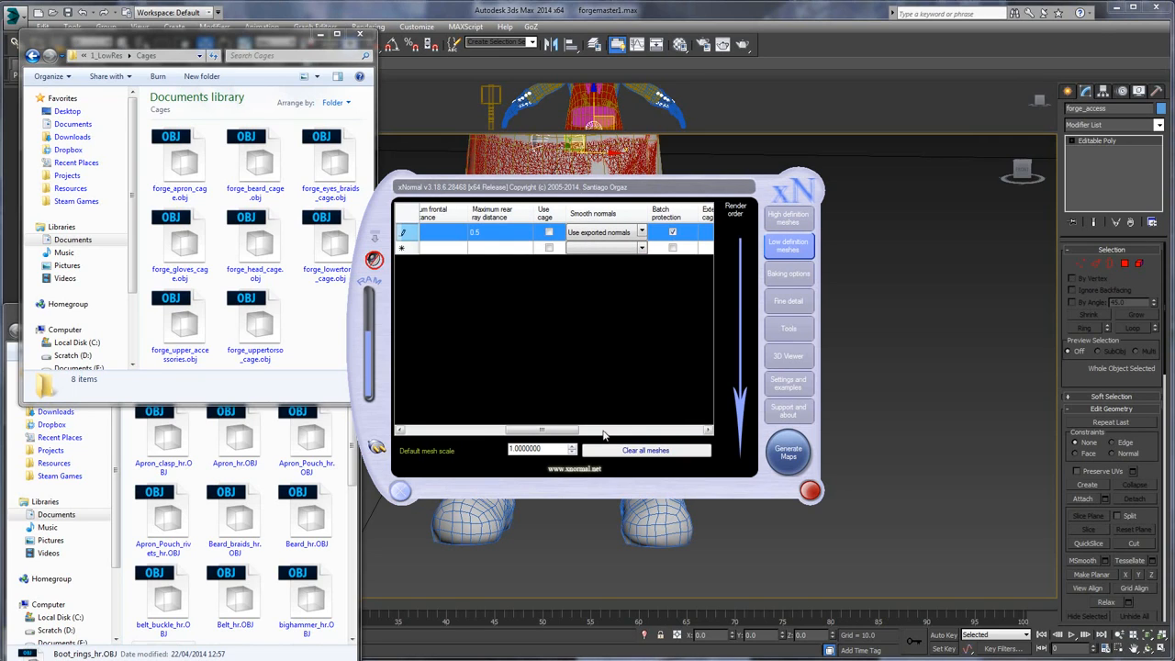
{"action": "left_click_drag", "start_coordinate": [564, 431], "coordinate": [460, 432]}
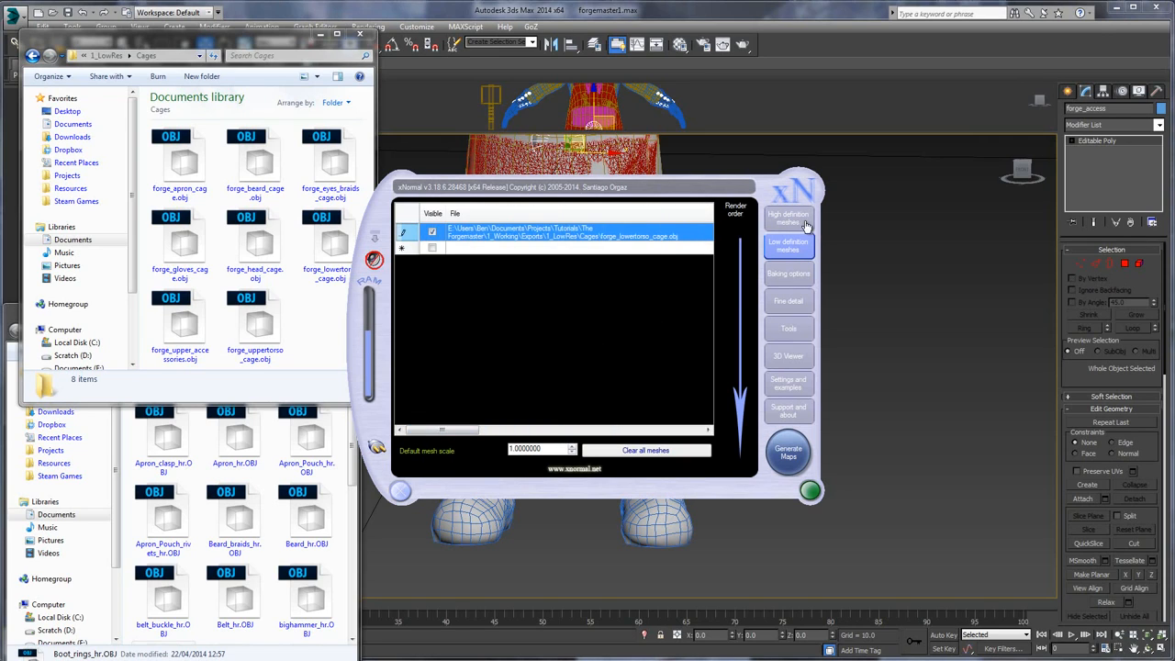
- Add Belt_hr.OBJ from the 3_High Res folder to the high definition meshes
{"action": "left_click", "coordinate": [796, 217]}
{"action": "left_click_drag", "start_coordinate": [597, 422], "coordinate": [417, 424]}
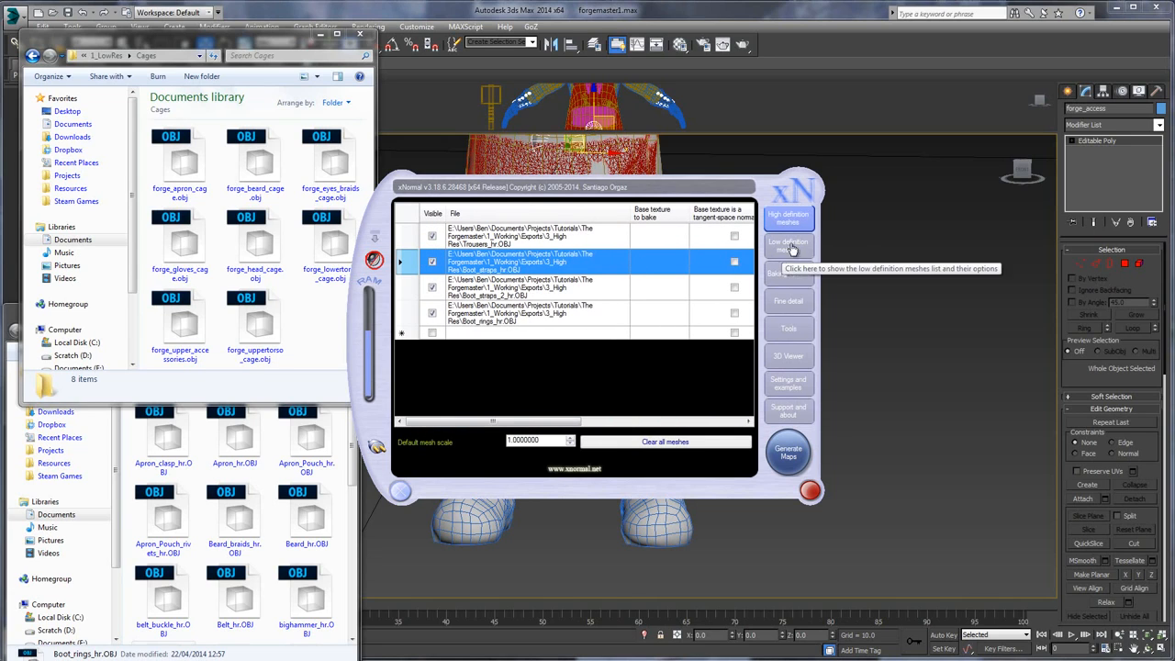
{"action": "left_click", "coordinate": [323, 352]}
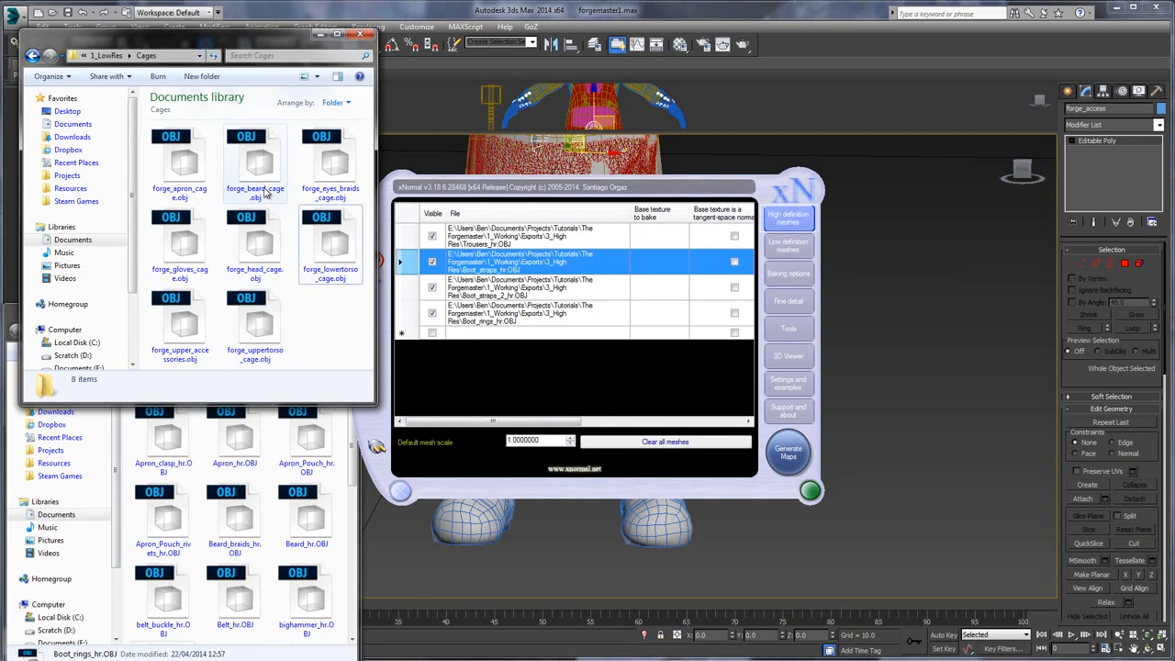
{"action": "left_click", "coordinate": [257, 463]}
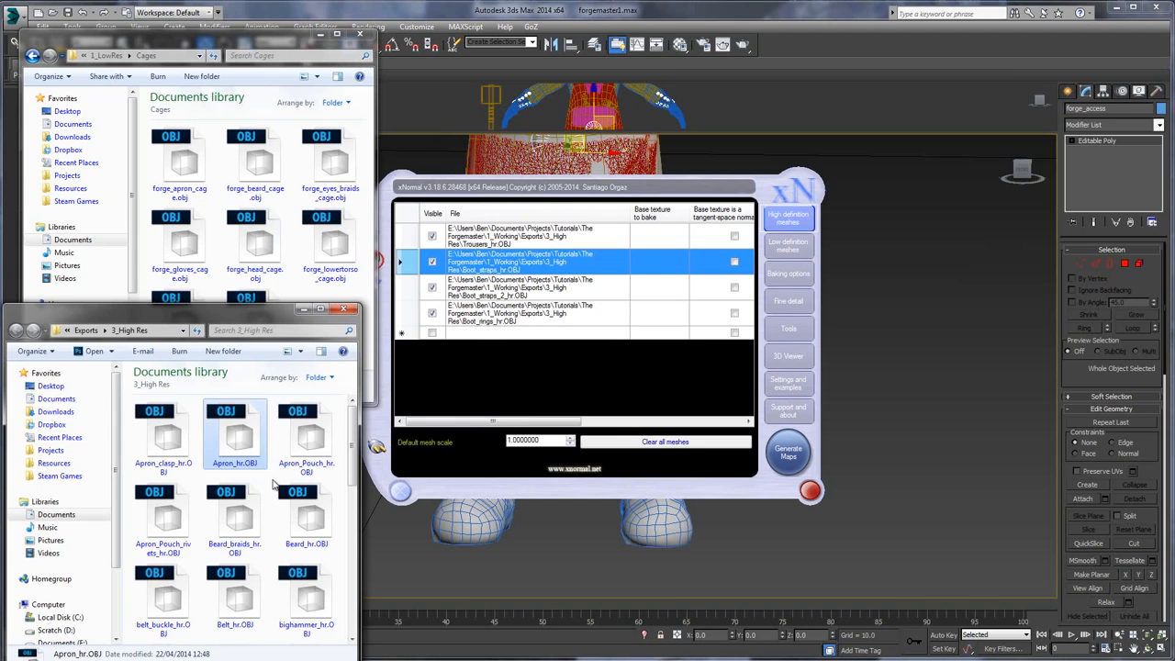
{"action": "scroll", "coordinate": [274, 484], "scroll_direction": "down", "scroll_amount": 2}
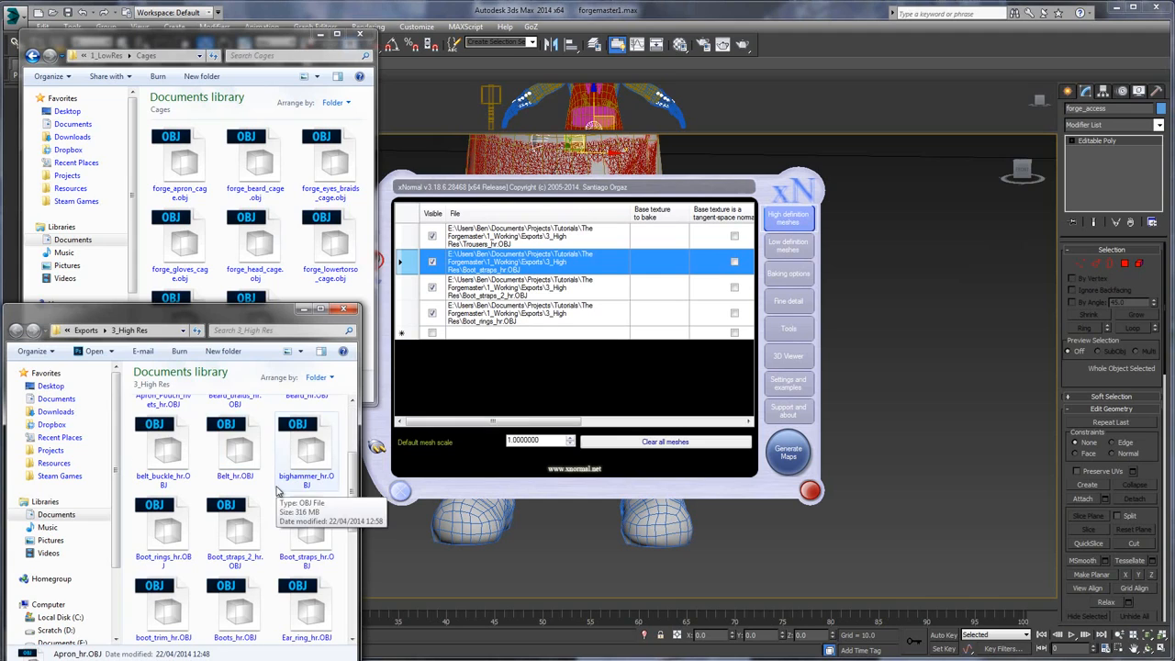
{"action": "left_click", "coordinate": [240, 450]}
{"action": "mouse_move", "coordinate": [535, 343]}
{"action": "left_mouse_down"}
{"action": "mouse_move", "coordinate": [539, 282]}
{"action": "mouse_move", "coordinate": [532, 344]}
{"action": "left_mouse_up"}
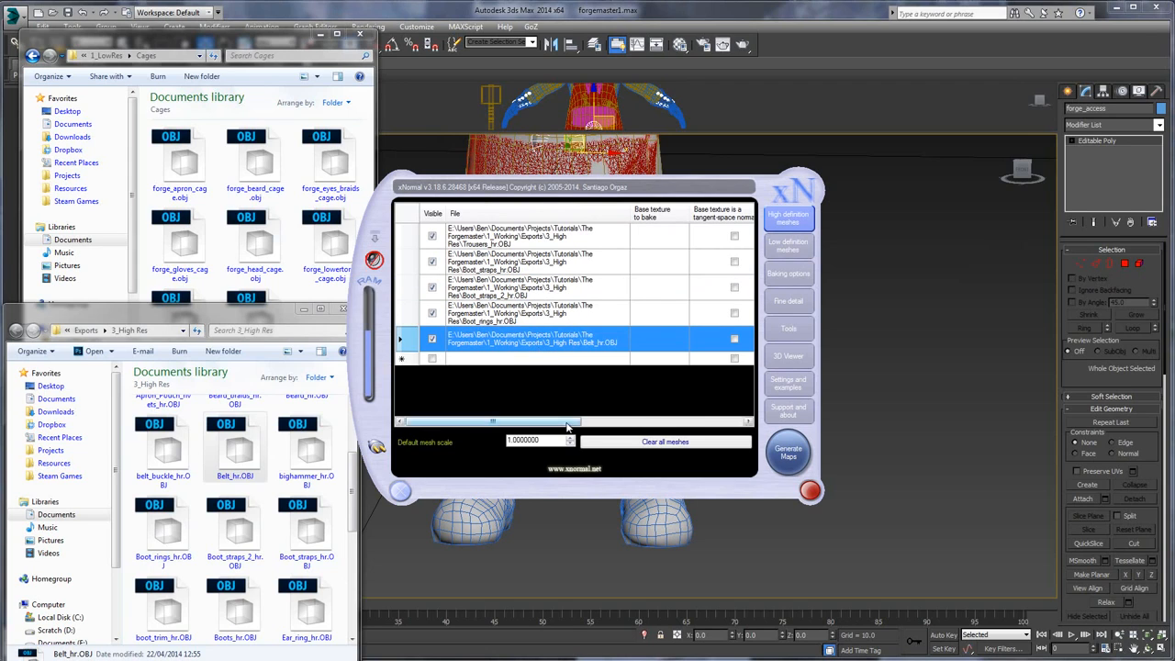
- Turn off Ignore per-vertex-color for Belt_hr.OBJ and set its mesh scale to 10
{"action": "left_click_drag", "start_coordinate": [569, 421], "coordinate": [746, 417]}
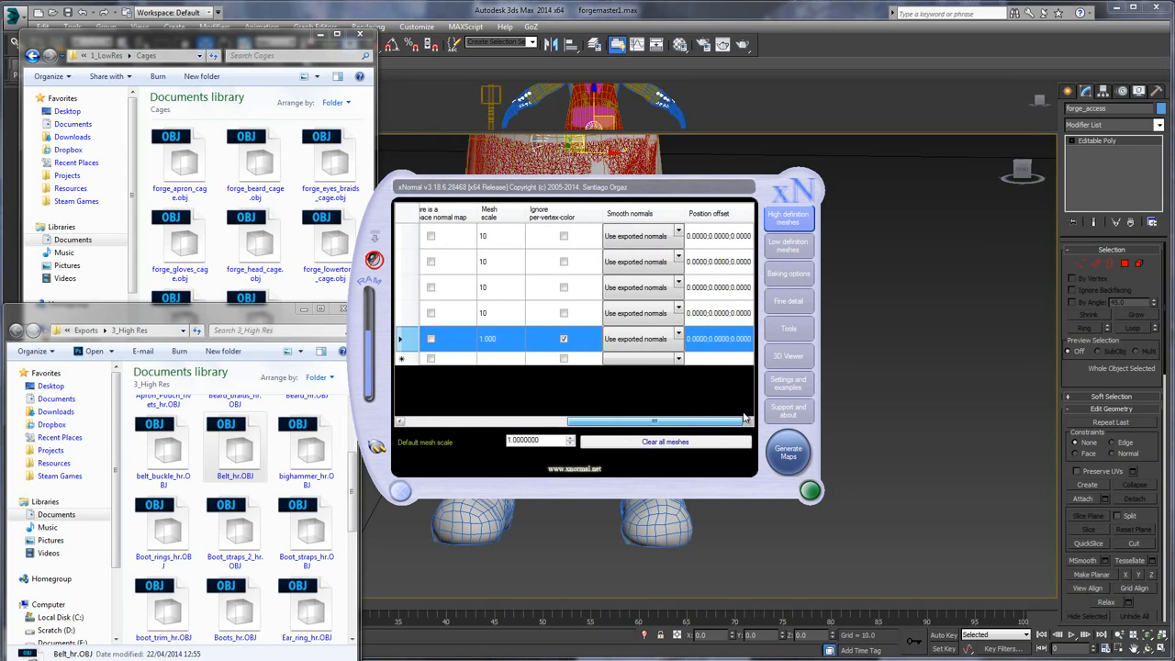
{"action": "left_click", "coordinate": [564, 338]}
{"action": "double_click", "coordinate": [494, 340]}
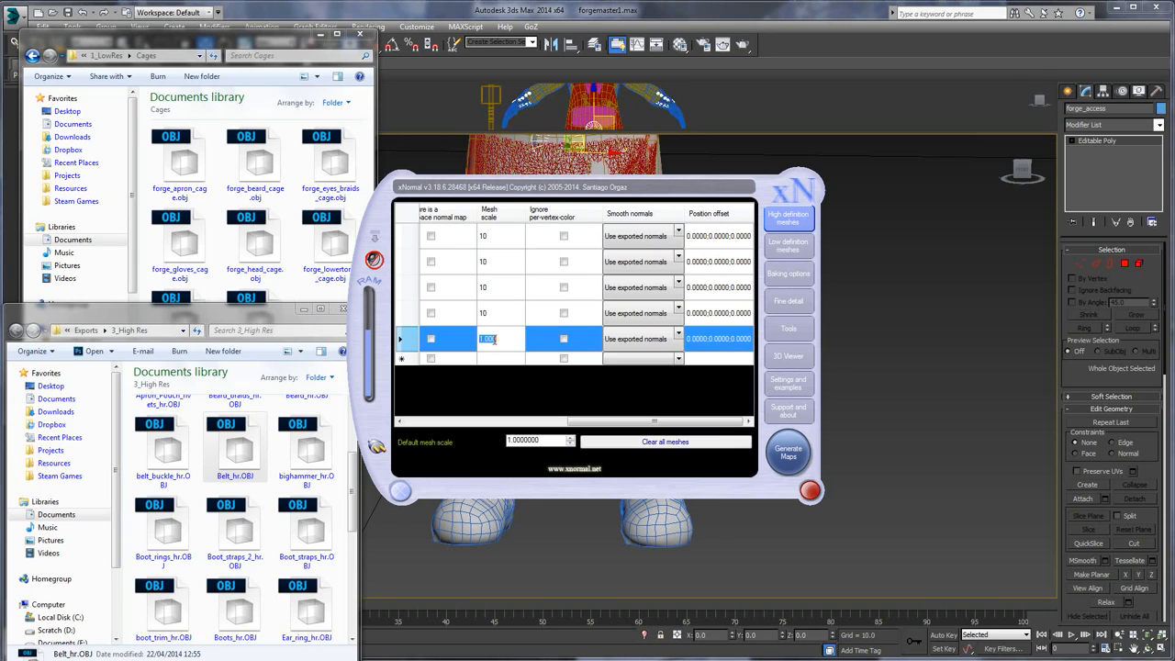
{"action": "type", "text": "10"}
{"action": "key", "text": "Return"}
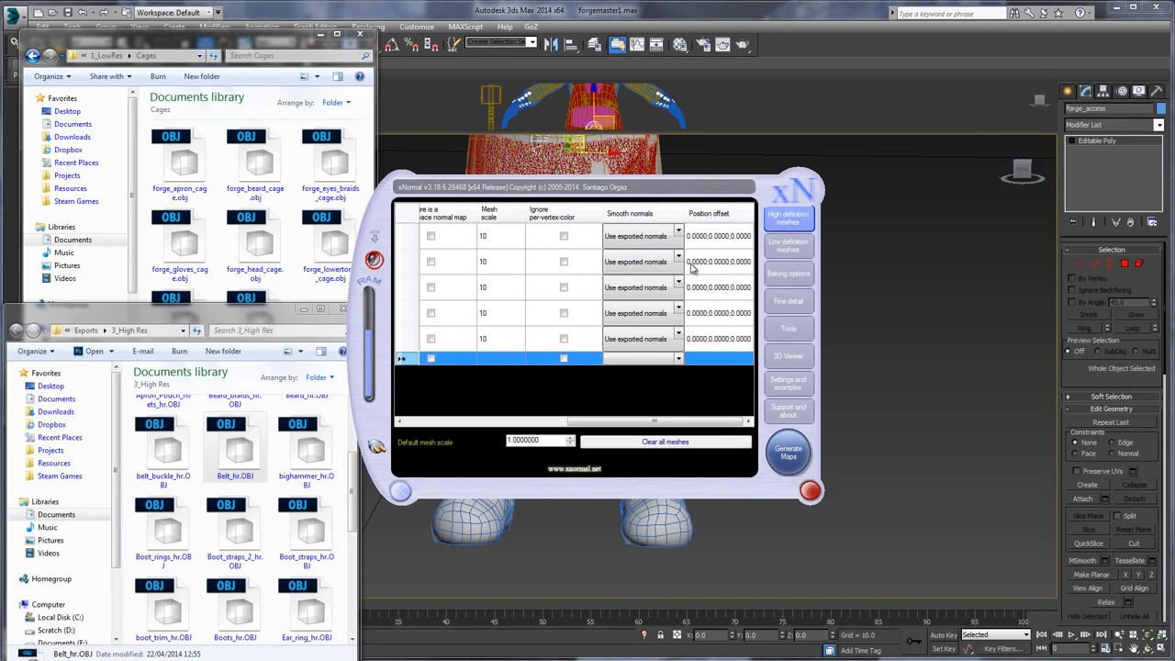
{"action": "left_click_drag", "start_coordinate": [641, 422], "coordinate": [432, 424]}
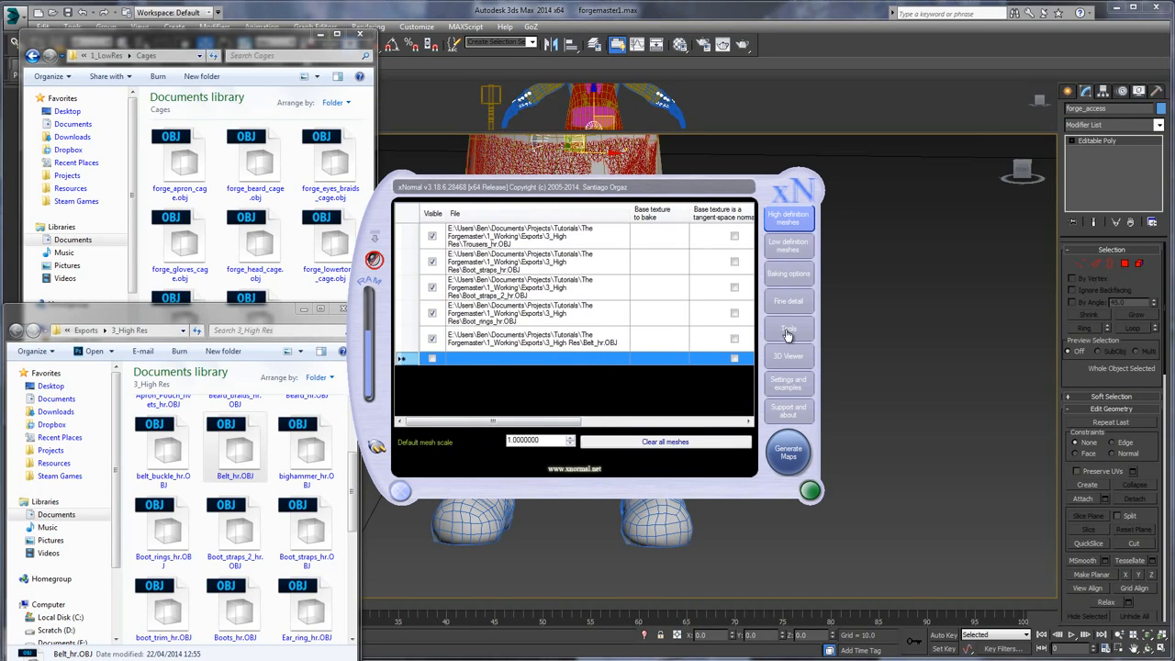
- Set the bake's output file to forge_lowertorso as a PNG in the RAW folder
{"action": "left_click", "coordinate": [787, 332]}
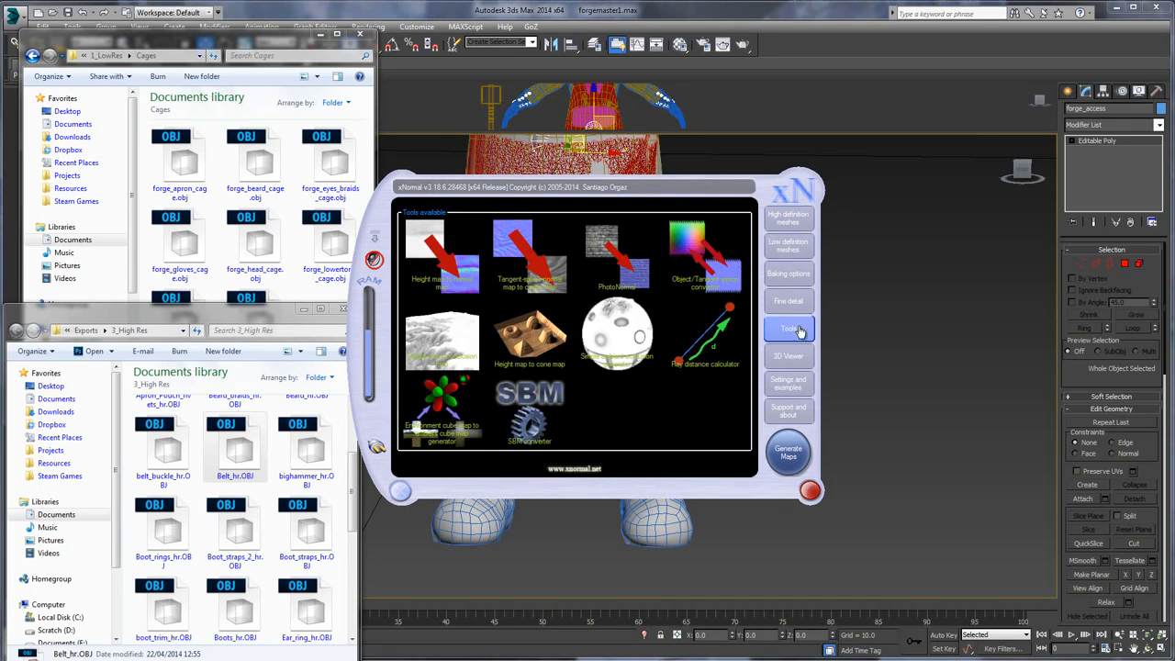
{"action": "left_click", "coordinate": [789, 277]}
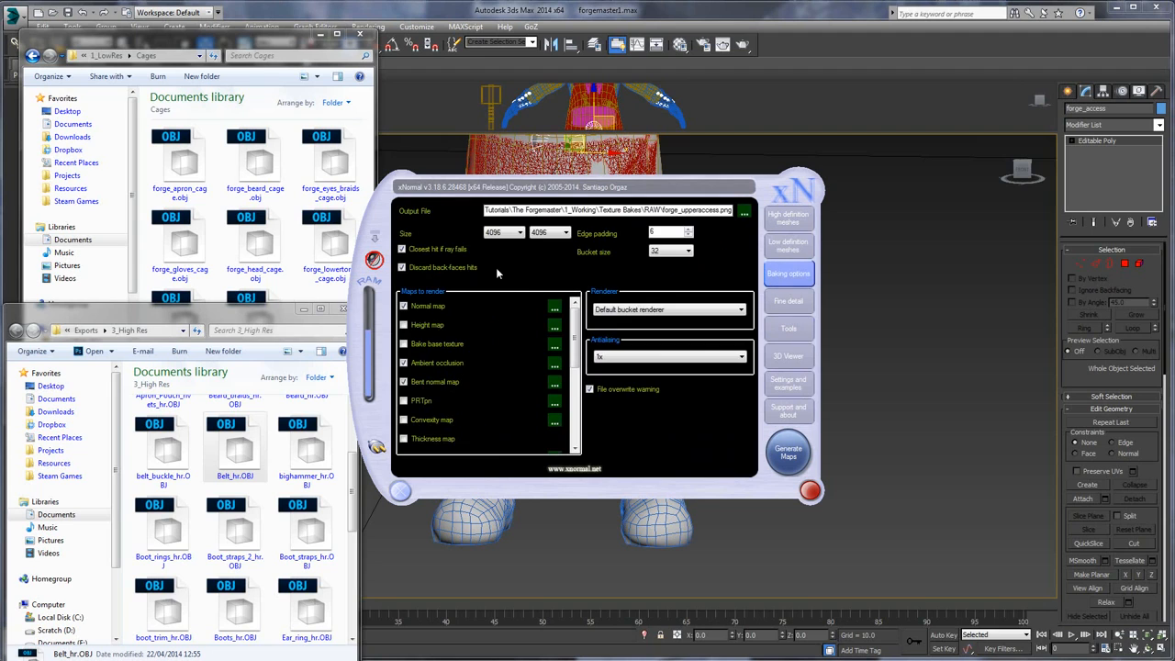
{"action": "left_click", "coordinate": [743, 210]}
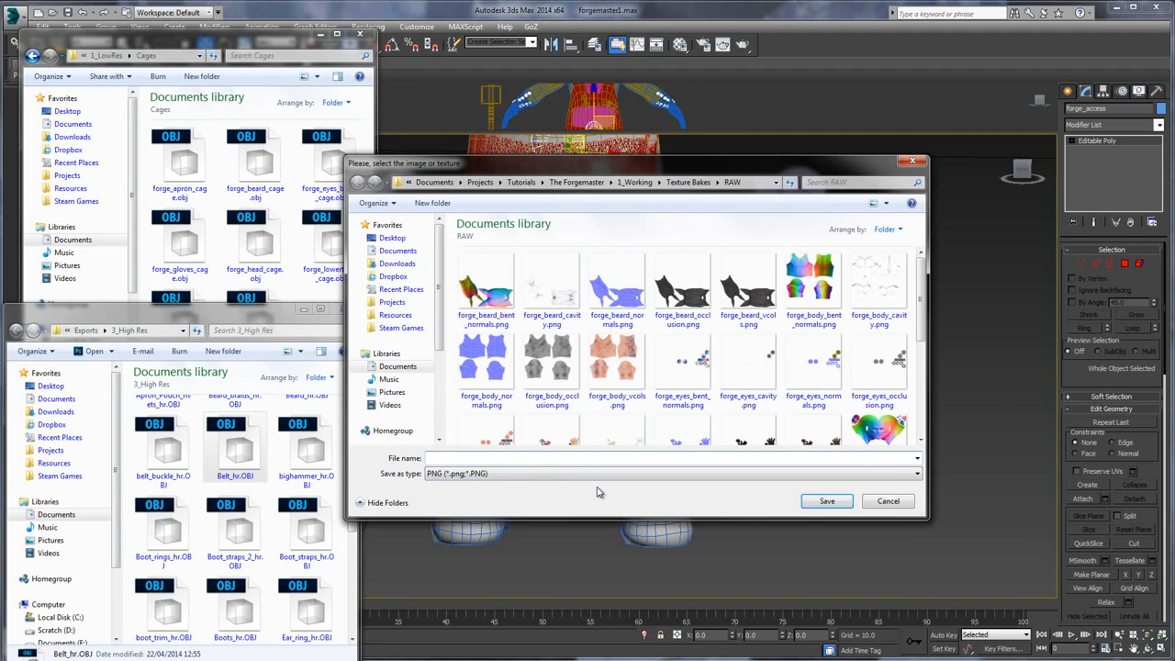
{"action": "type", "text": "forge_lowertorso"}
{"action": "left_click", "coordinate": [829, 500]}
- Generate the lower torso maps and close the preview once the bake is done
{"action": "left_click", "coordinate": [798, 450]}
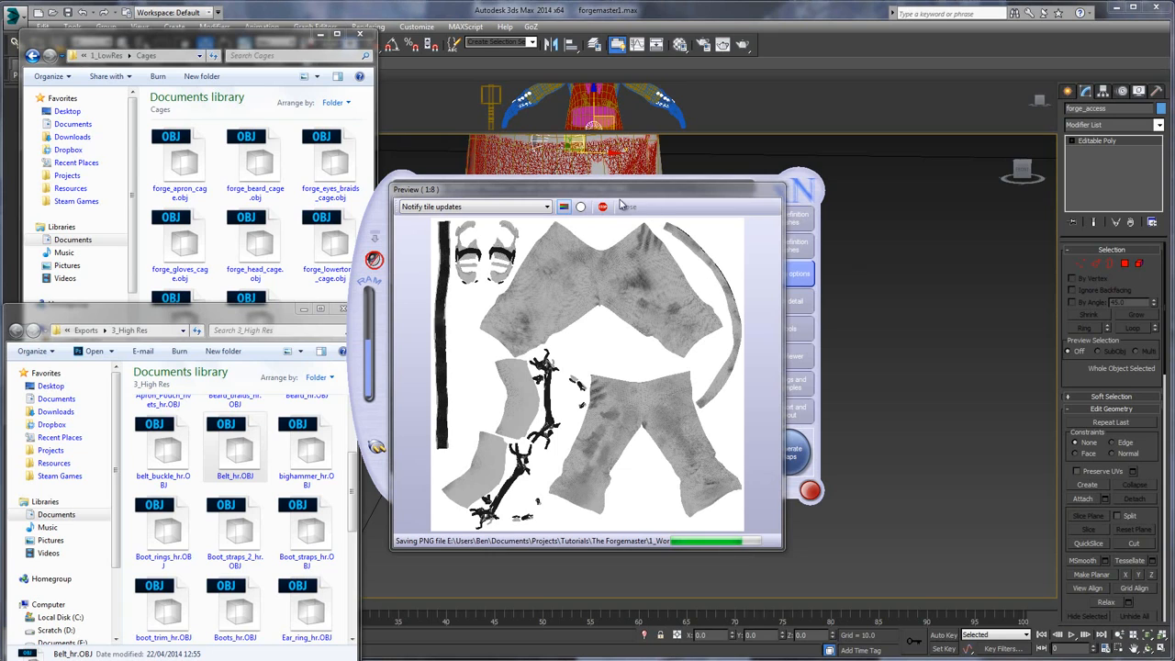
{"action": "left_click_drag", "start_coordinate": [612, 199], "coordinate": [627, 191]}
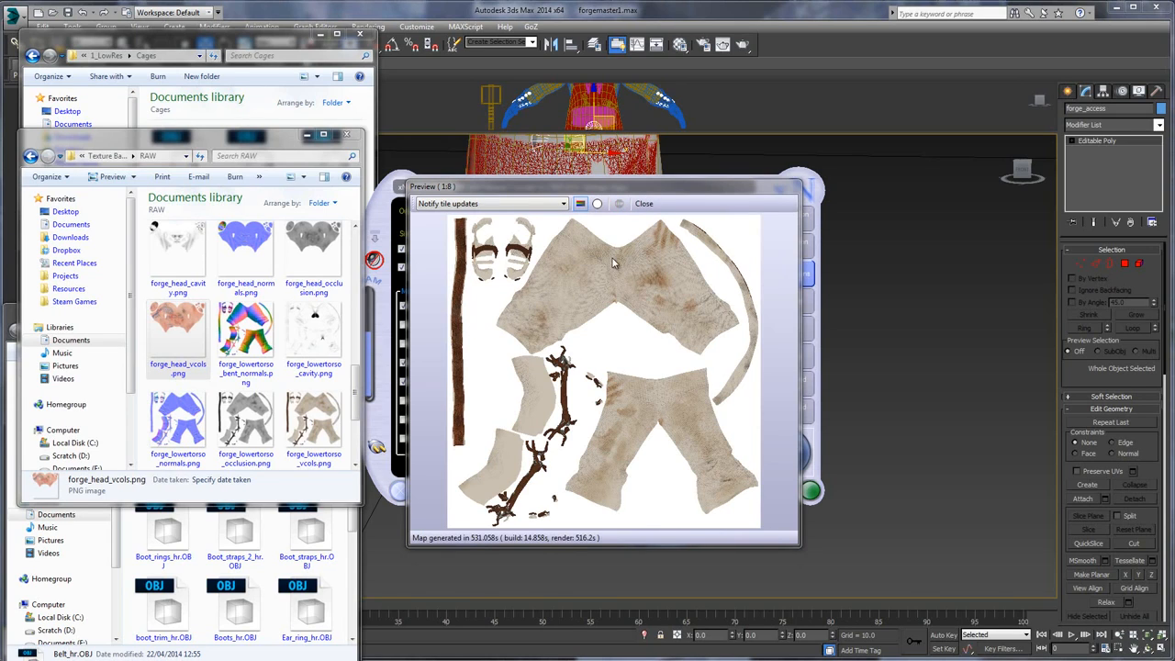
{"action": "left_click", "coordinate": [644, 203]}
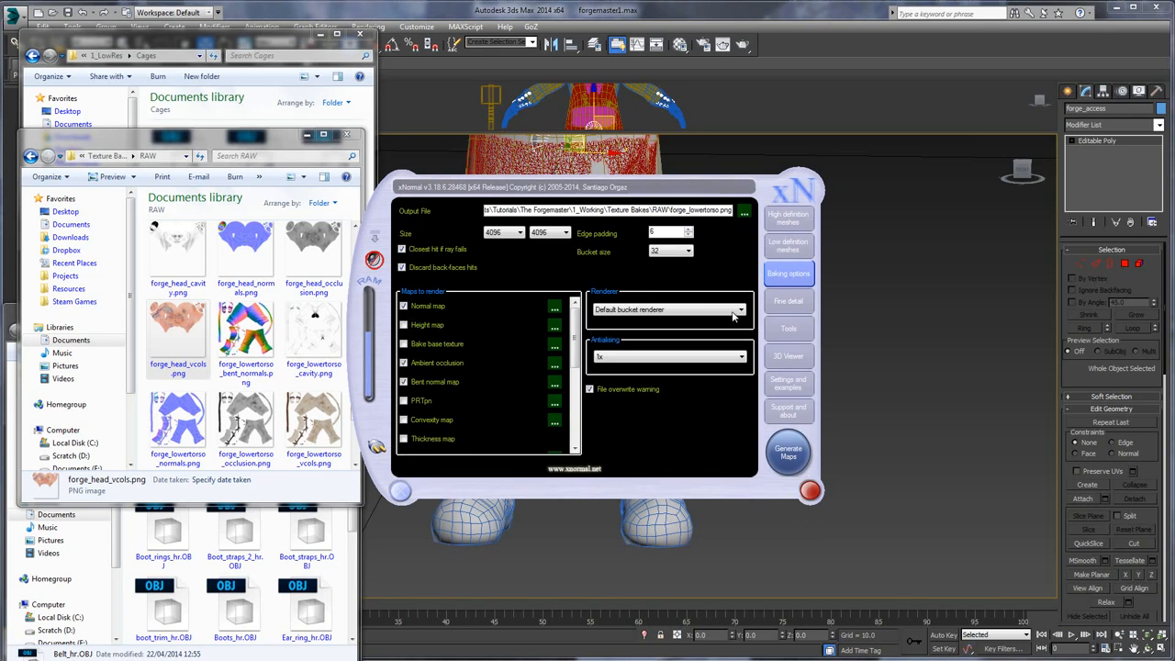
- Remove Trousers_hr.OBJ from the high definition meshes
{"action": "left_click", "coordinate": [787, 244]}
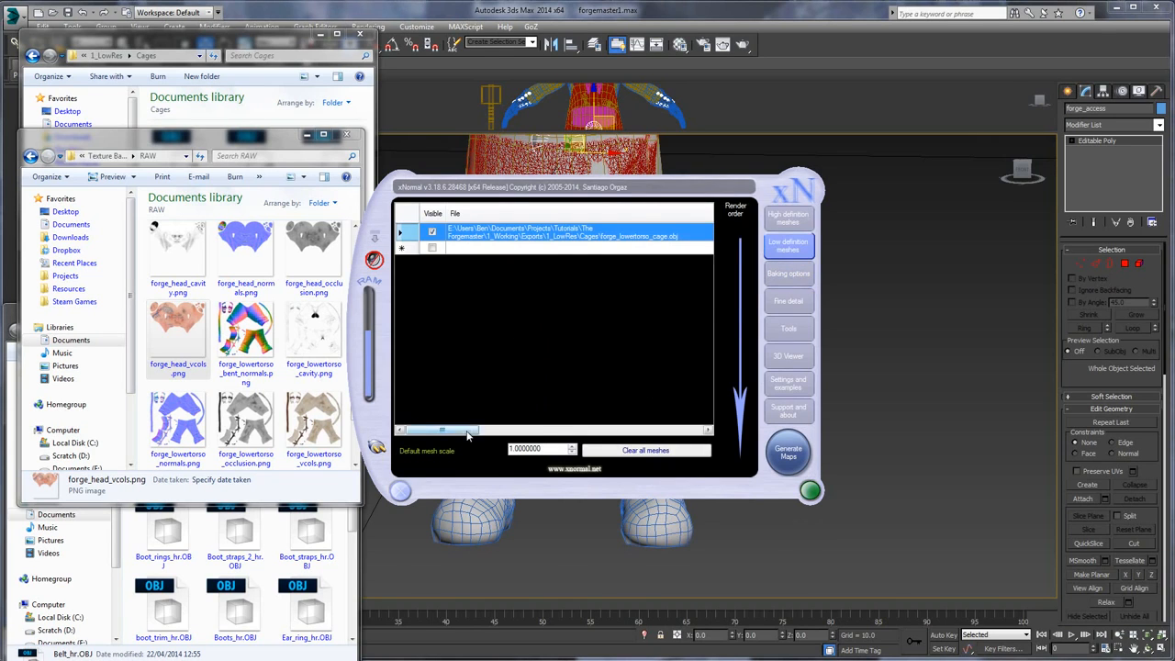
{"action": "mouse_move", "coordinate": [442, 430]}
{"action": "left_mouse_down"}
{"action": "mouse_move", "coordinate": [555, 430]}
{"action": "mouse_move", "coordinate": [454, 430]}
{"action": "left_mouse_up"}
{"action": "left_click", "coordinate": [788, 218]}
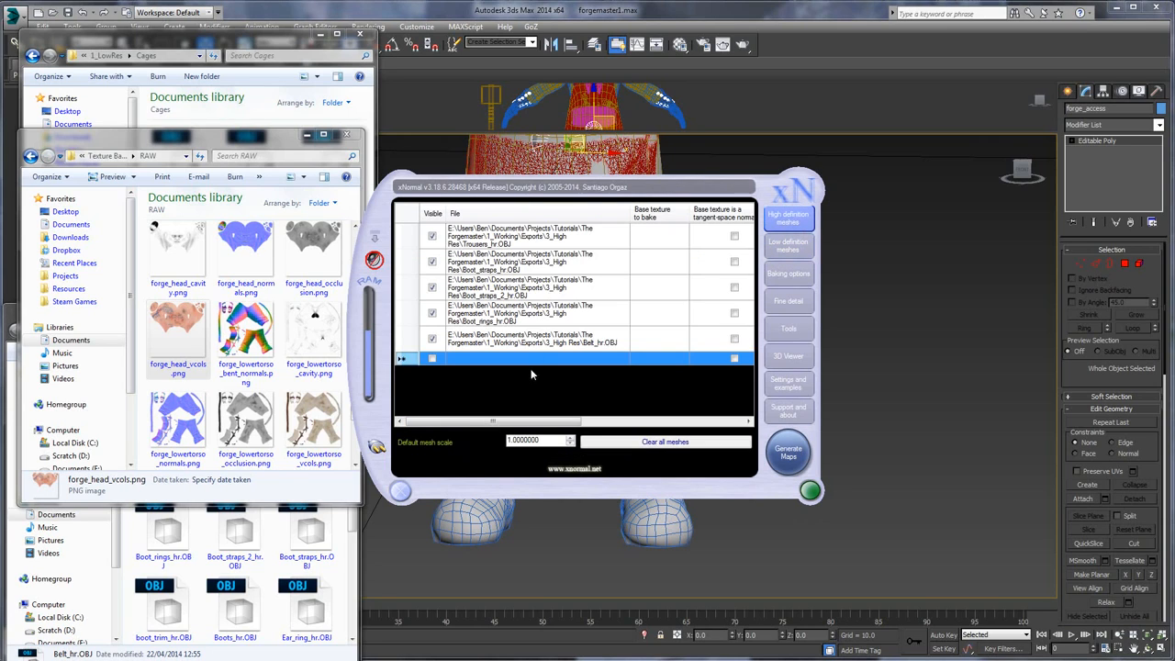
{"action": "left_click", "coordinate": [589, 244]}
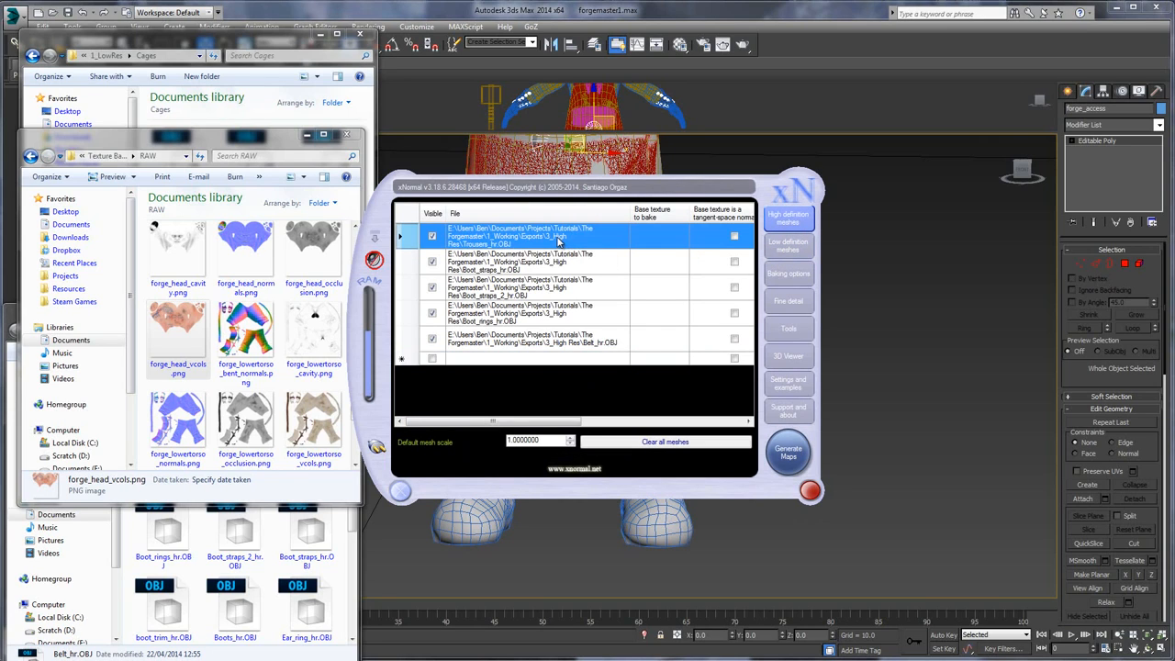
{"action": "right_click", "coordinate": [558, 241]}
{"action": "left_click", "coordinate": [599, 326]}
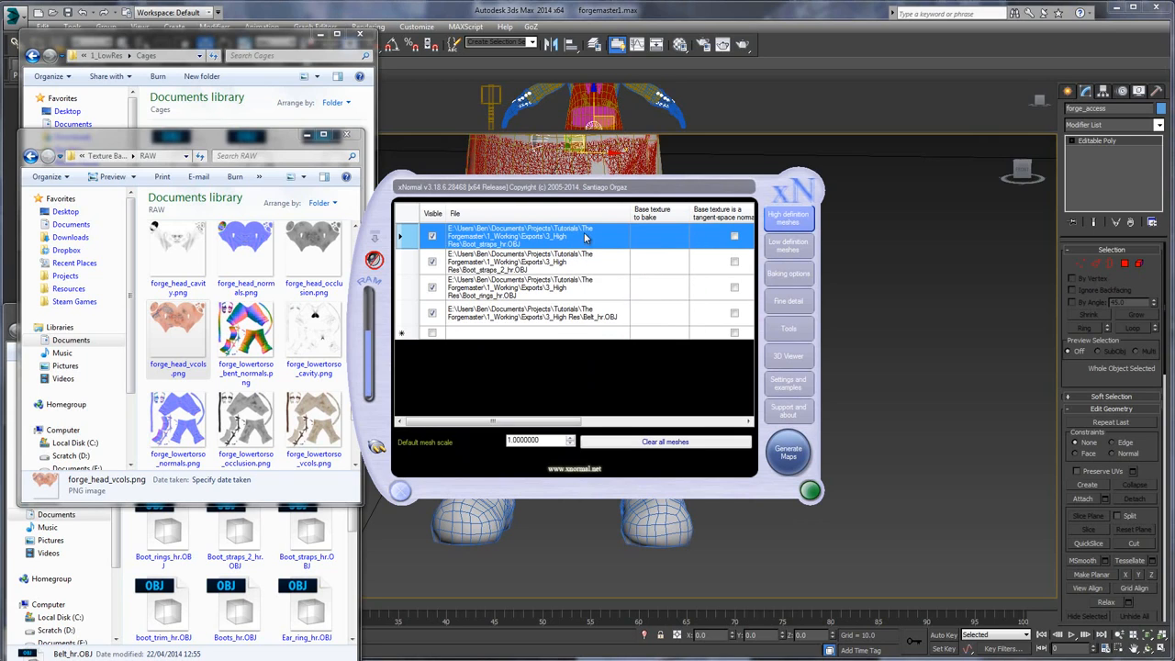
- Remove Belt_hr.OBJ from the high definition meshes, keeping the boot straps and boot rings
{"action": "left_click", "coordinate": [595, 261]}
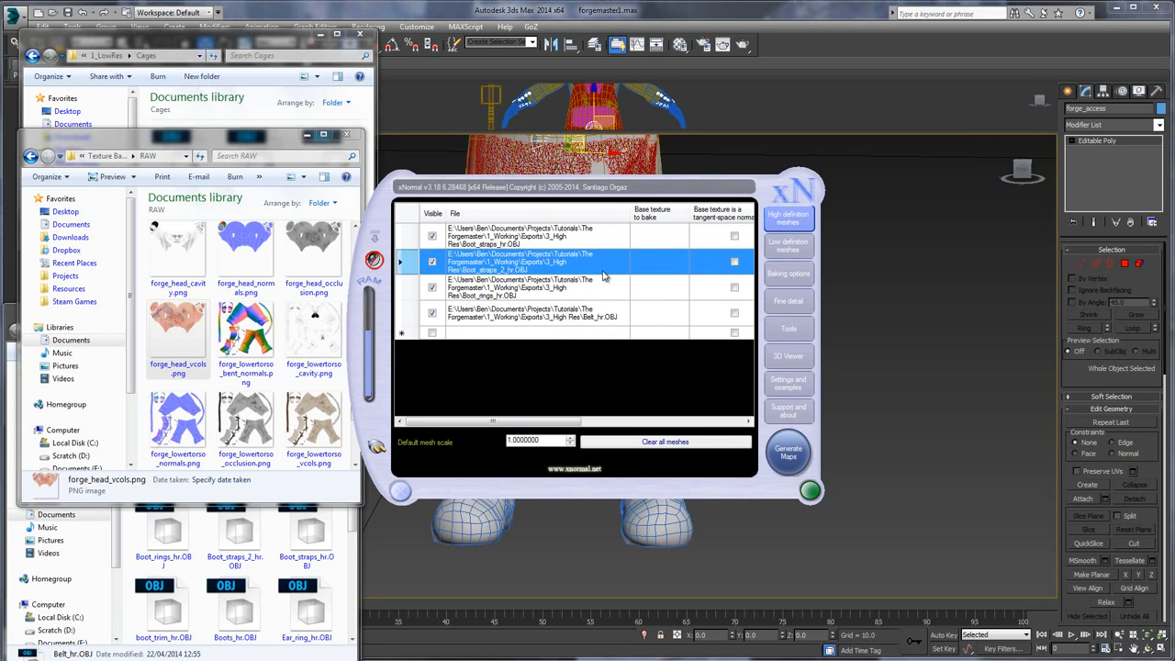
{"action": "left_click", "coordinate": [587, 292]}
{"action": "left_click", "coordinate": [584, 270]}
{"action": "left_click", "coordinate": [580, 244]}
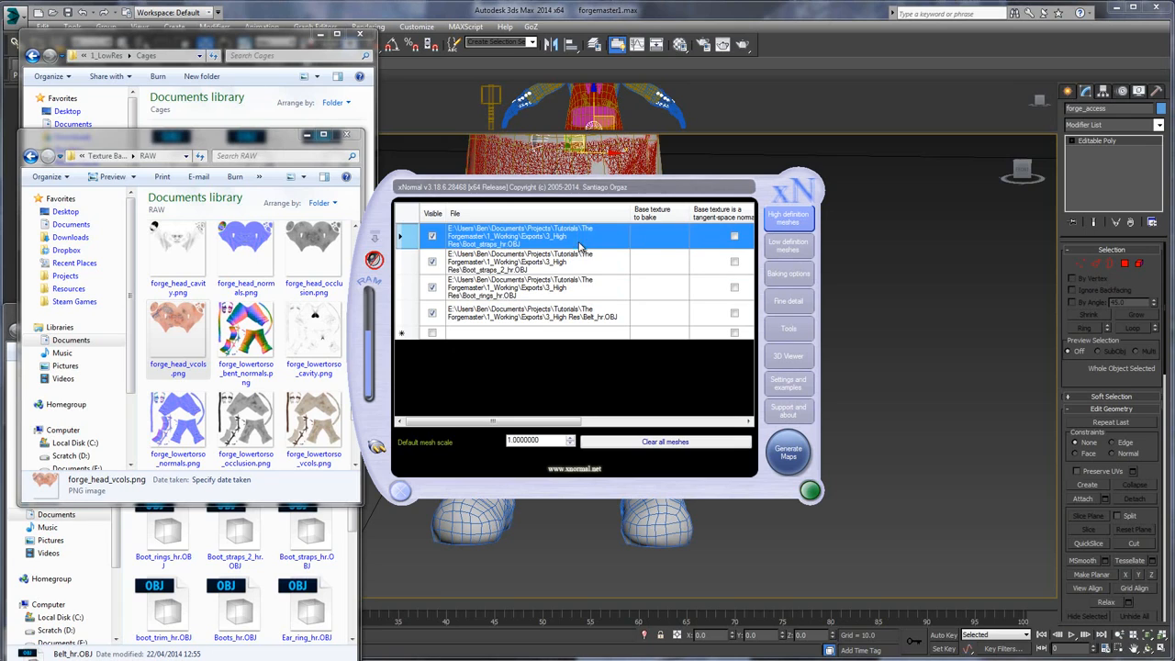
{"action": "left_click", "coordinate": [562, 321]}
{"action": "right_click", "coordinate": [557, 323]}
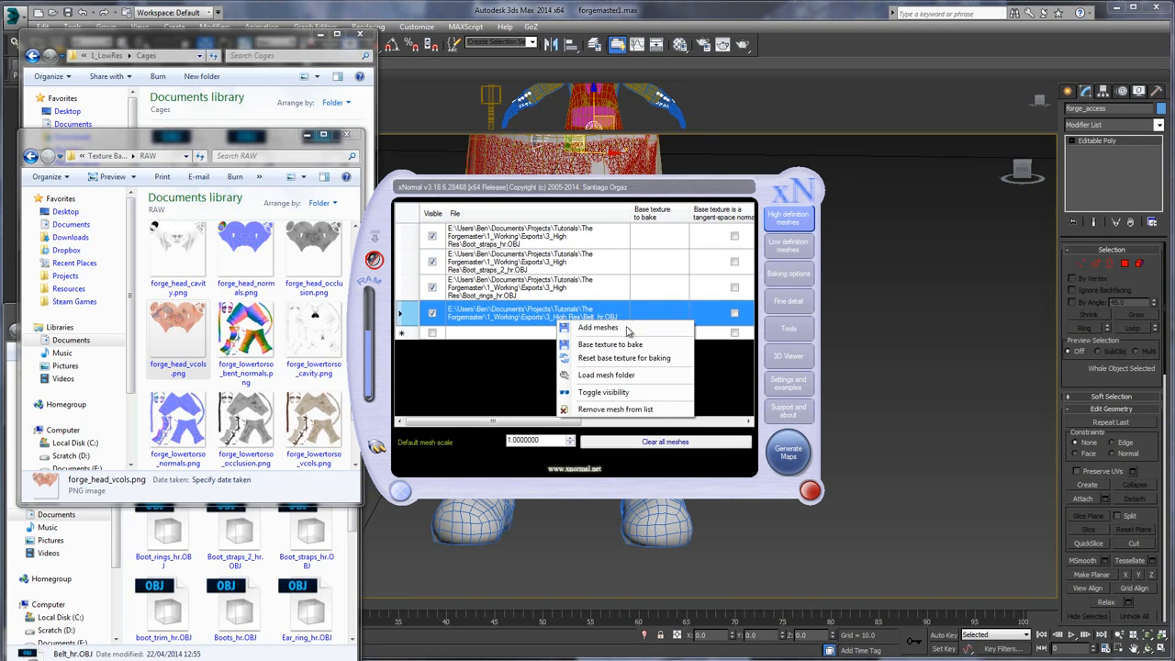
{"action": "left_click", "coordinate": [604, 410]}
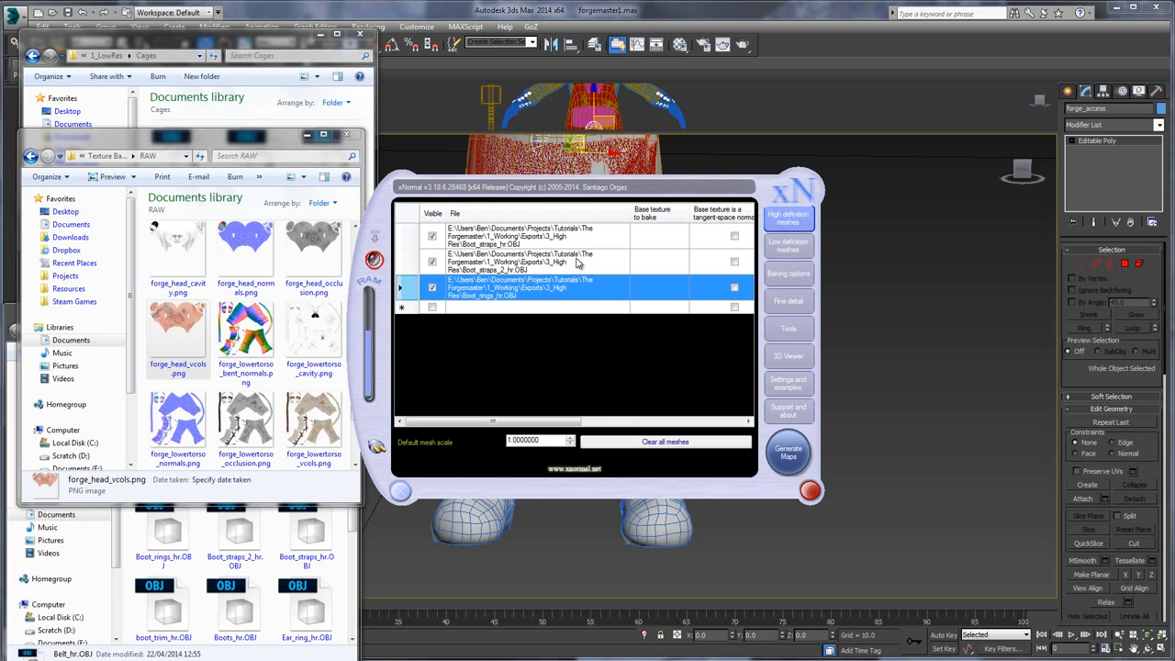
{"action": "right_click", "coordinate": [578, 265]}
{"action": "left_click", "coordinate": [578, 240]}
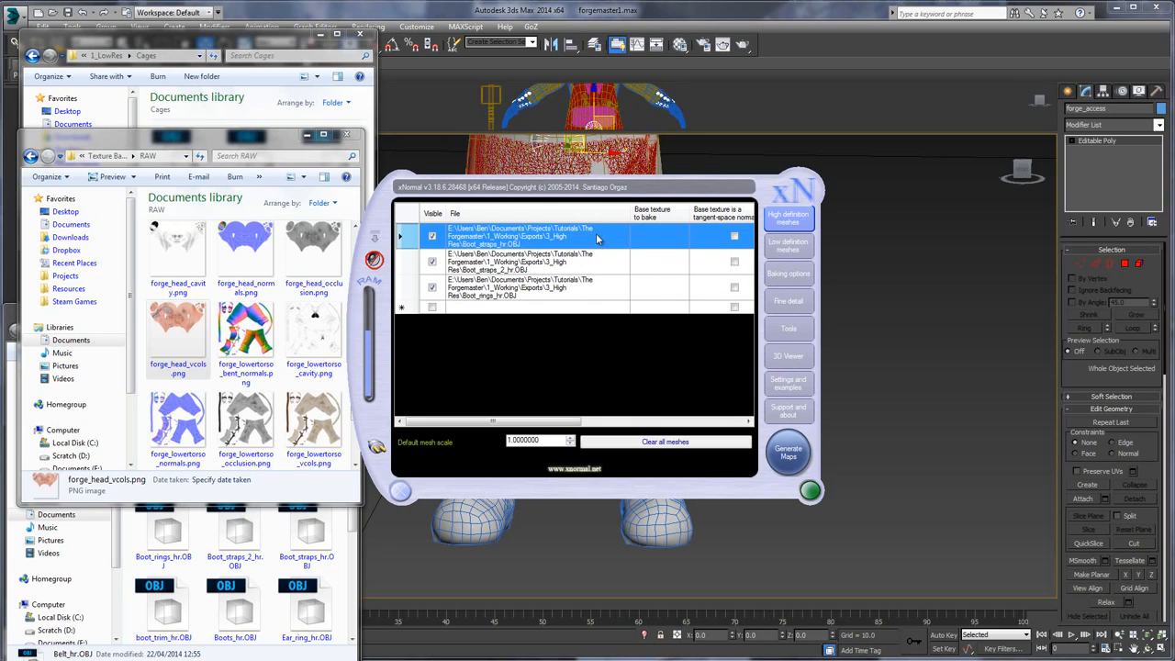
{"action": "left_click", "coordinate": [565, 301]}
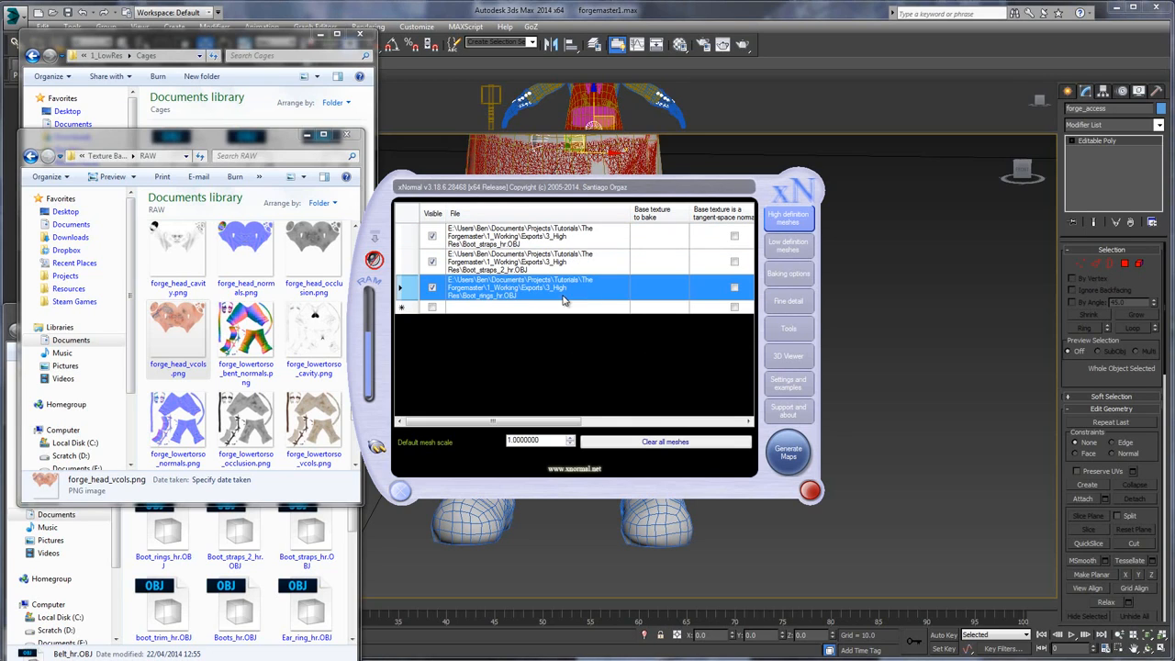
{"action": "left_click", "coordinate": [549, 270]}
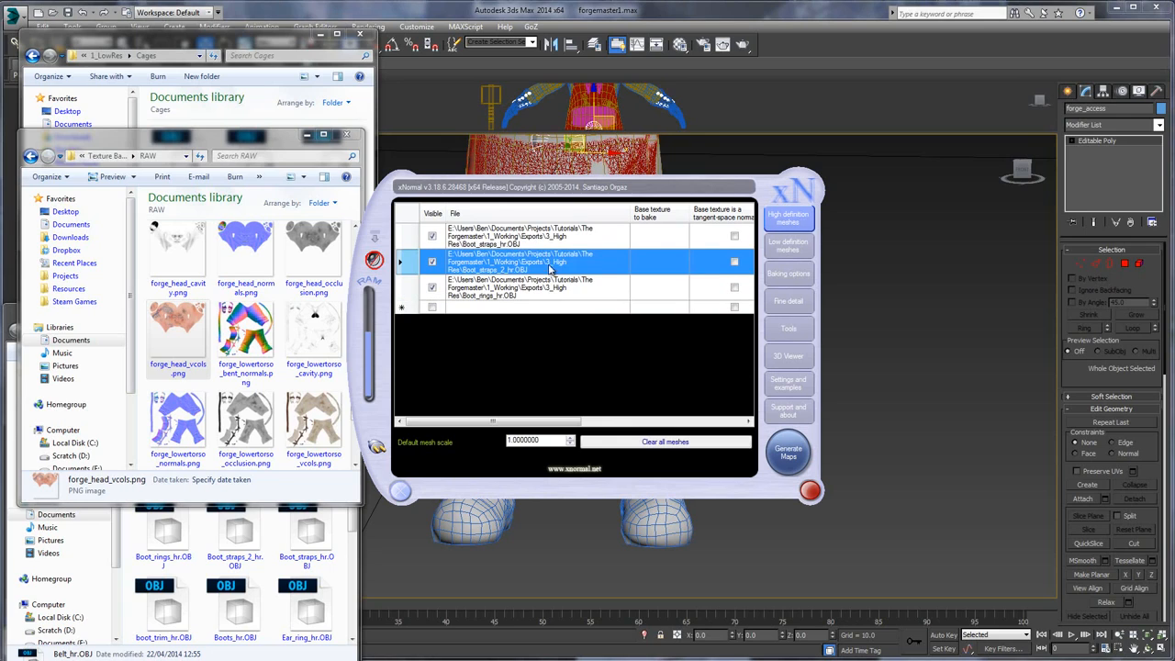
{"action": "left_click", "coordinate": [554, 239]}
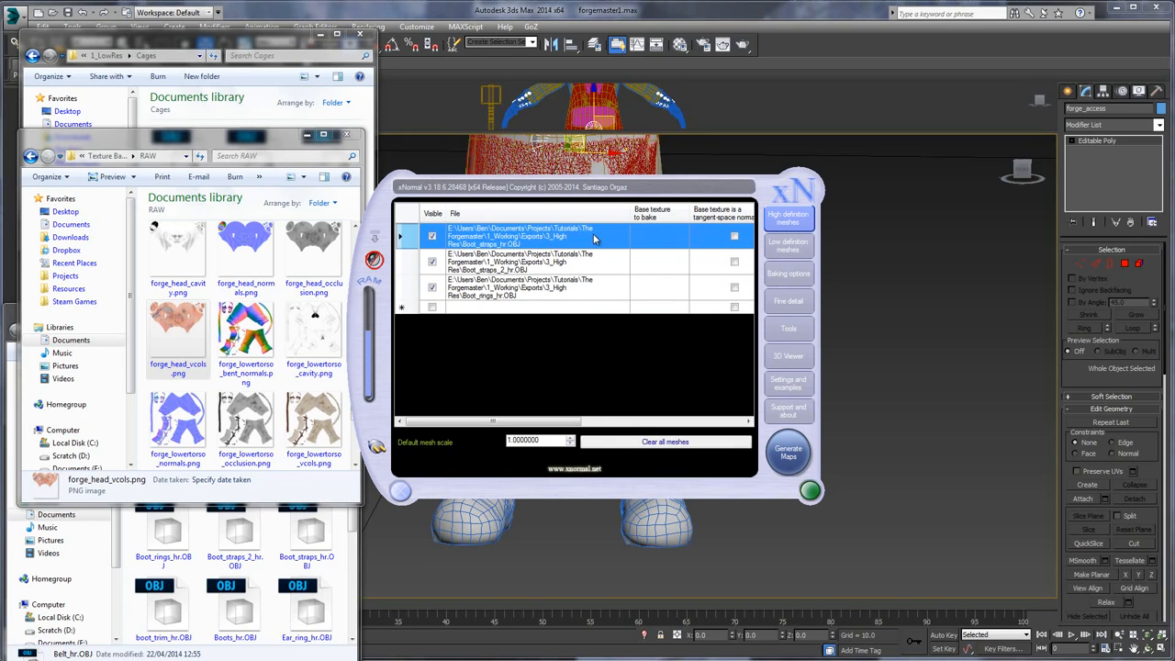
{"action": "left_click", "coordinate": [560, 295]}
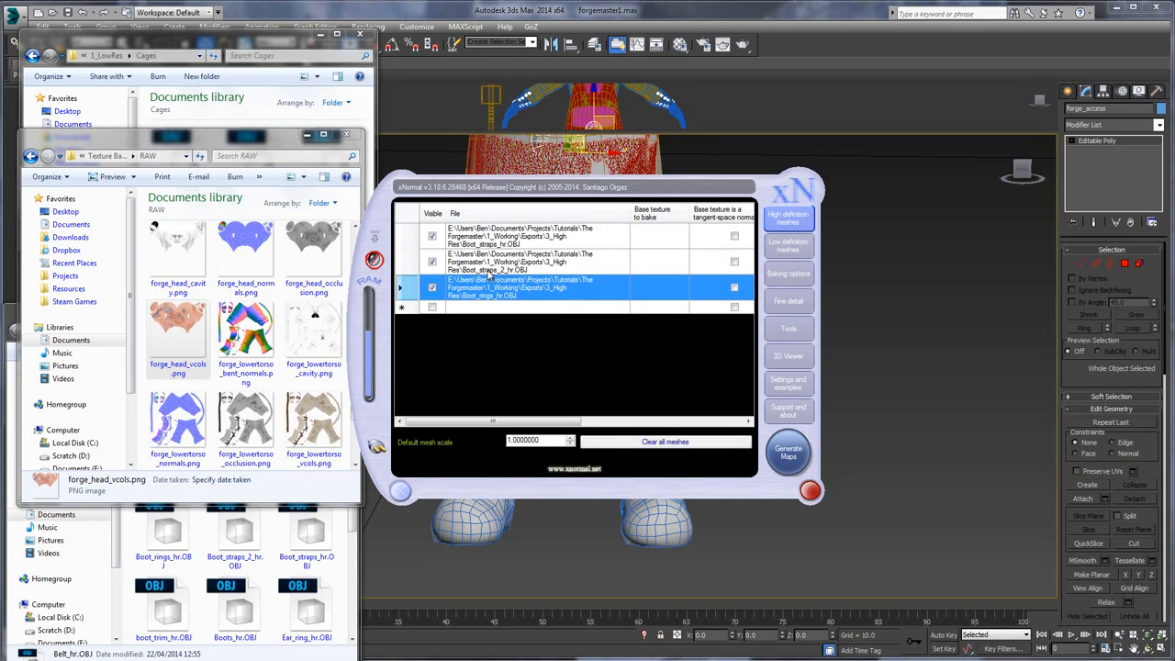
- Add Boots_hr.OBJ from the 3_High Res folder to the high definition meshes
{"action": "left_click", "coordinate": [300, 525]}
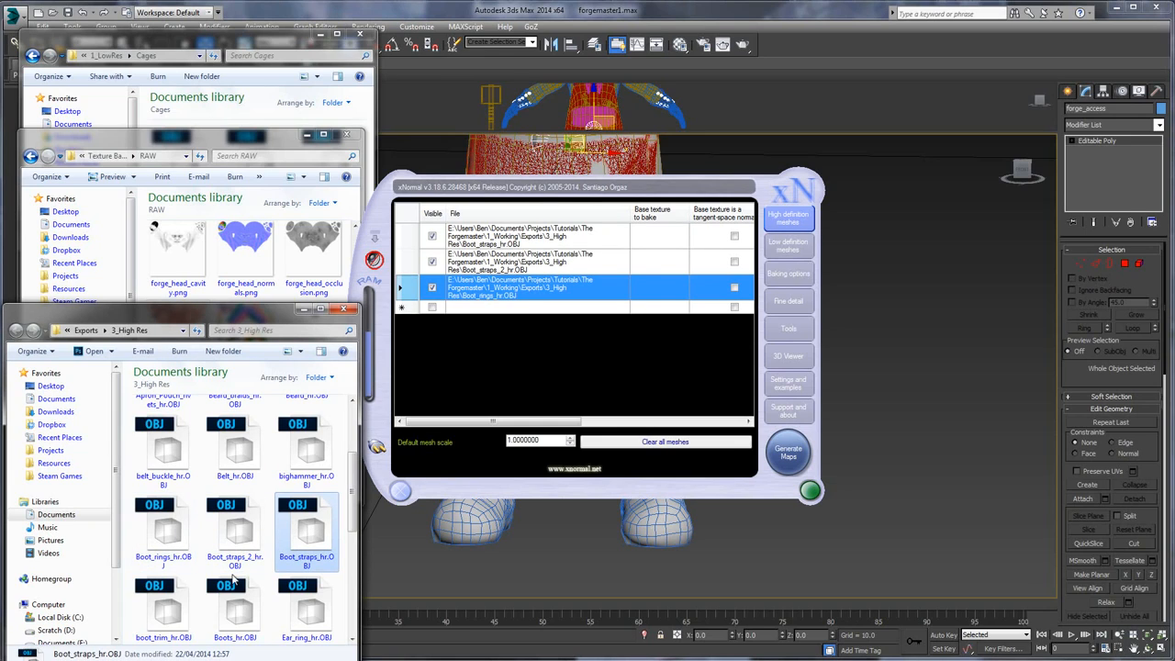
{"action": "left_click", "coordinate": [159, 608]}
{"action": "left_click_drag", "start_coordinate": [237, 609], "coordinate": [517, 309]}
{"action": "left_click", "coordinate": [583, 317]}
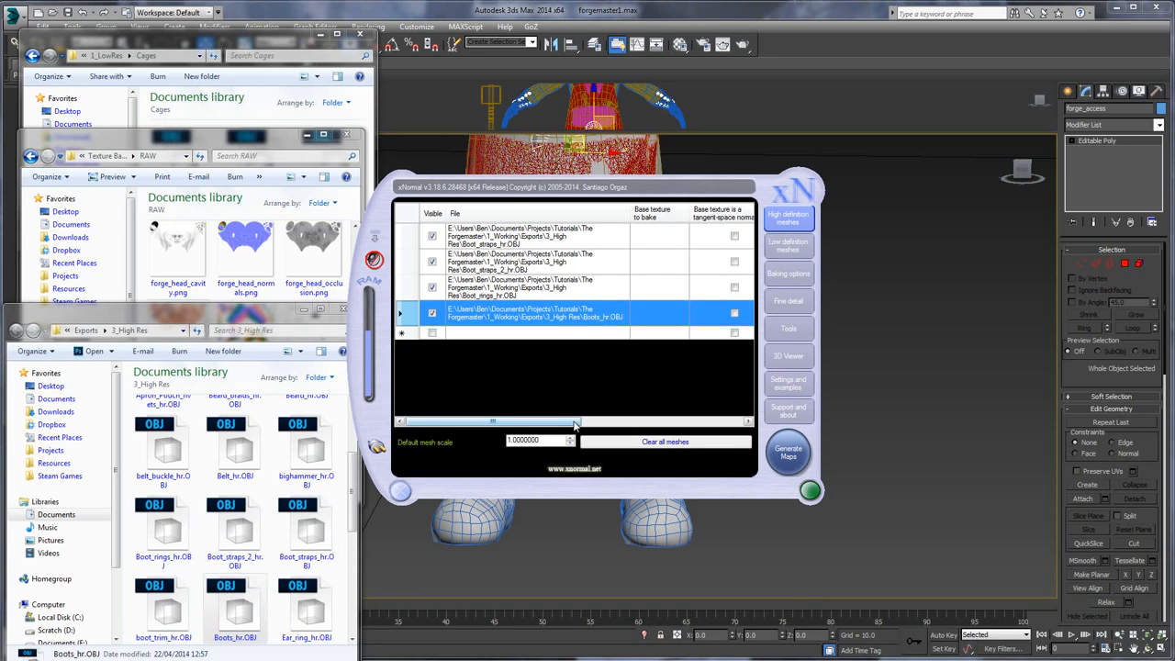
{"action": "mouse_move", "coordinate": [551, 423]}
{"action": "left_mouse_down"}
{"action": "mouse_move", "coordinate": [716, 423]}
{"action": "mouse_move", "coordinate": [551, 423]}
{"action": "left_mouse_up"}
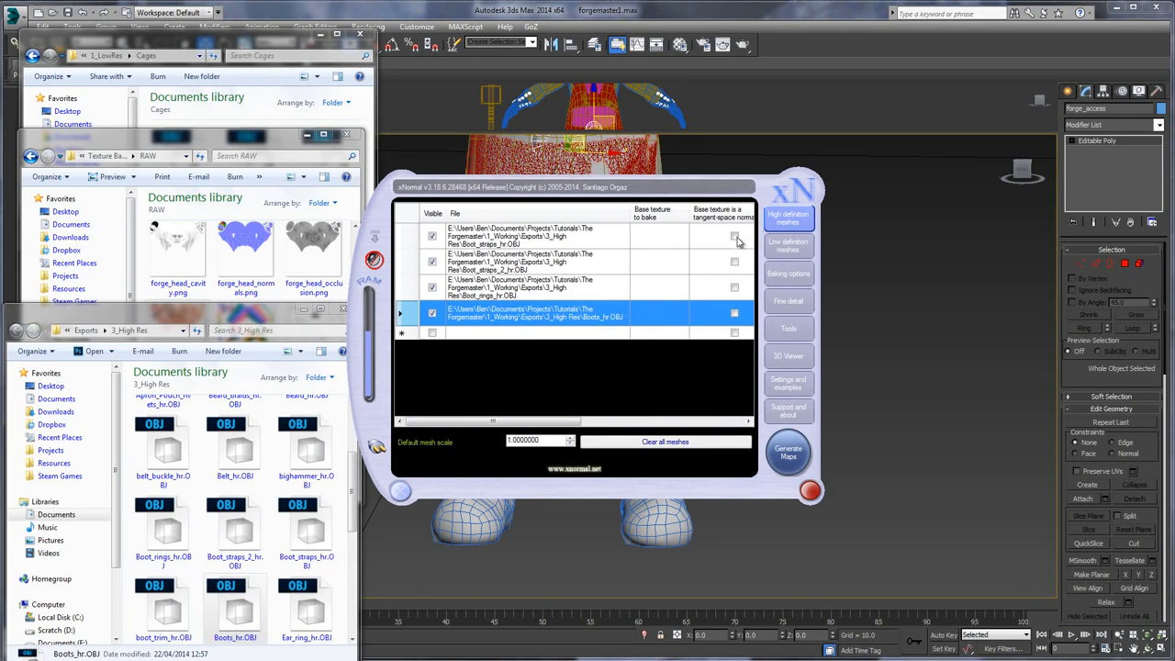
- Set the bake output file to forge_boots as a PNG in the Texture Bakes RAW folder
{"action": "left_click", "coordinate": [796, 246]}
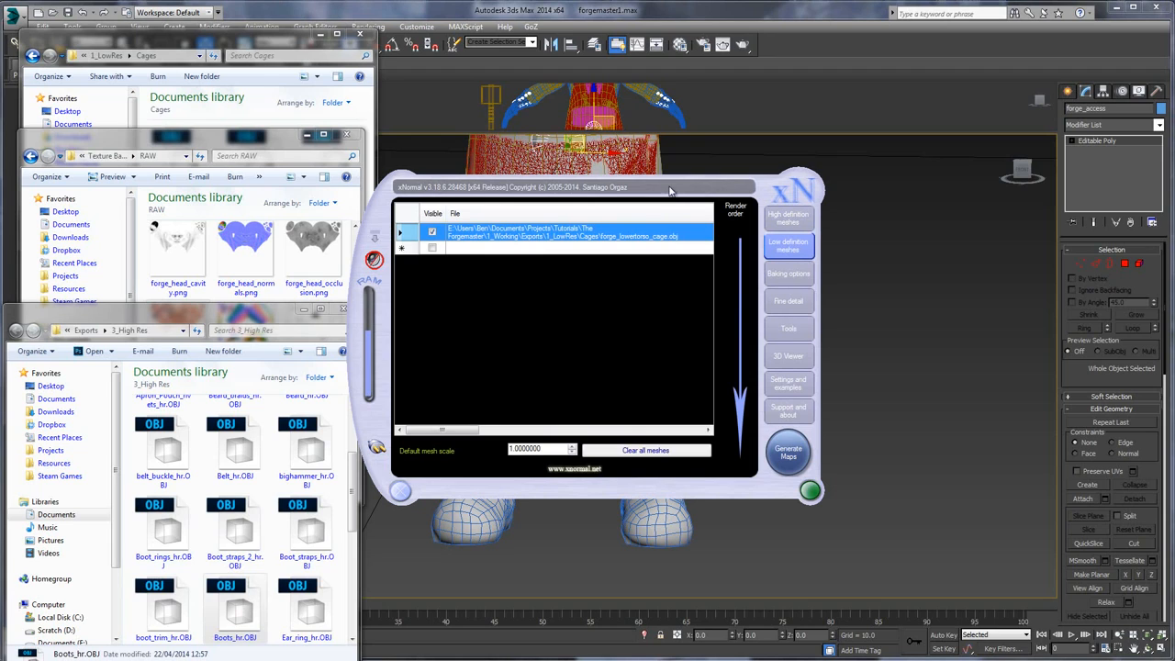
{"action": "left_click", "coordinate": [782, 329]}
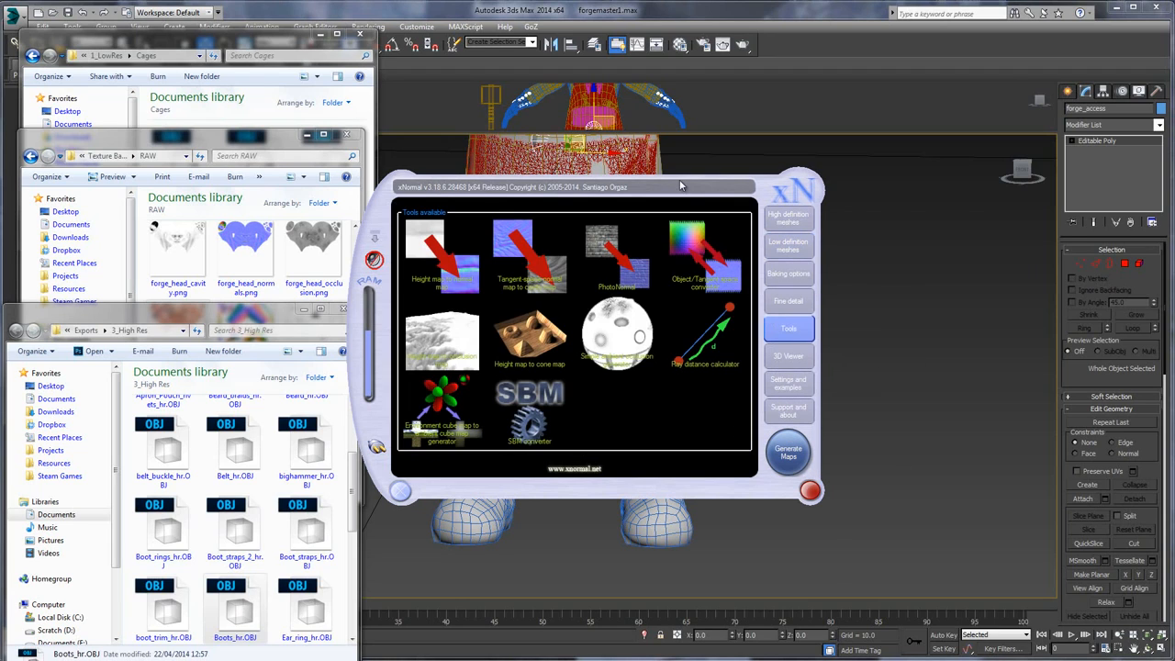
{"action": "left_click", "coordinate": [789, 275]}
{"action": "left_click", "coordinate": [745, 213]}
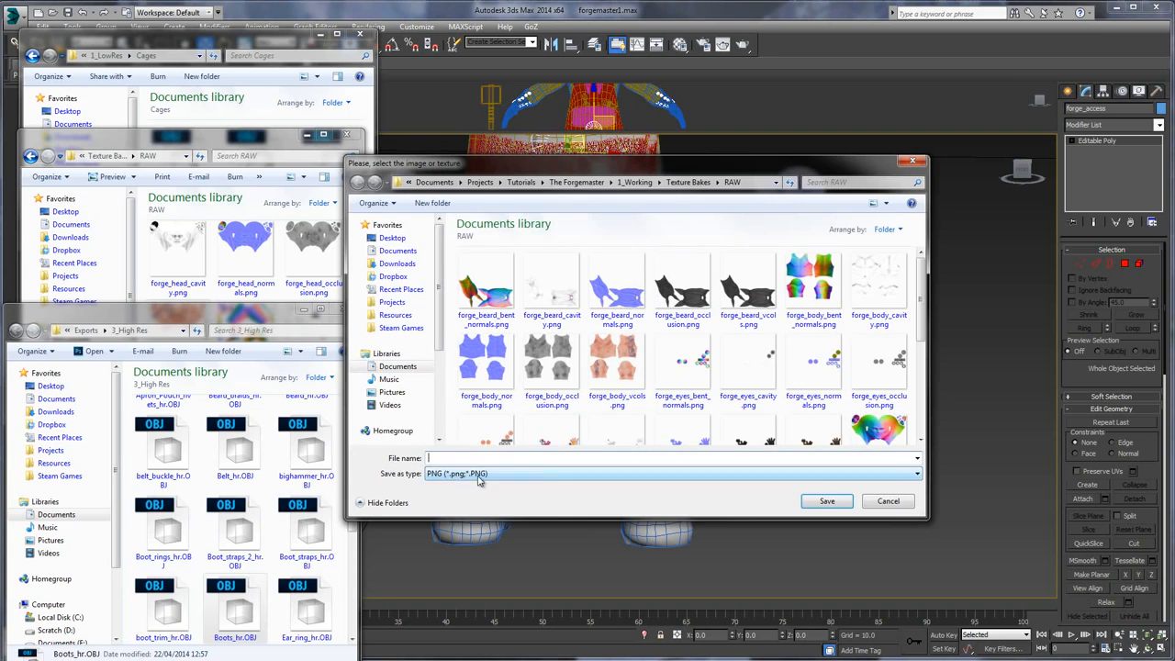
{"action": "type", "text": "for"}
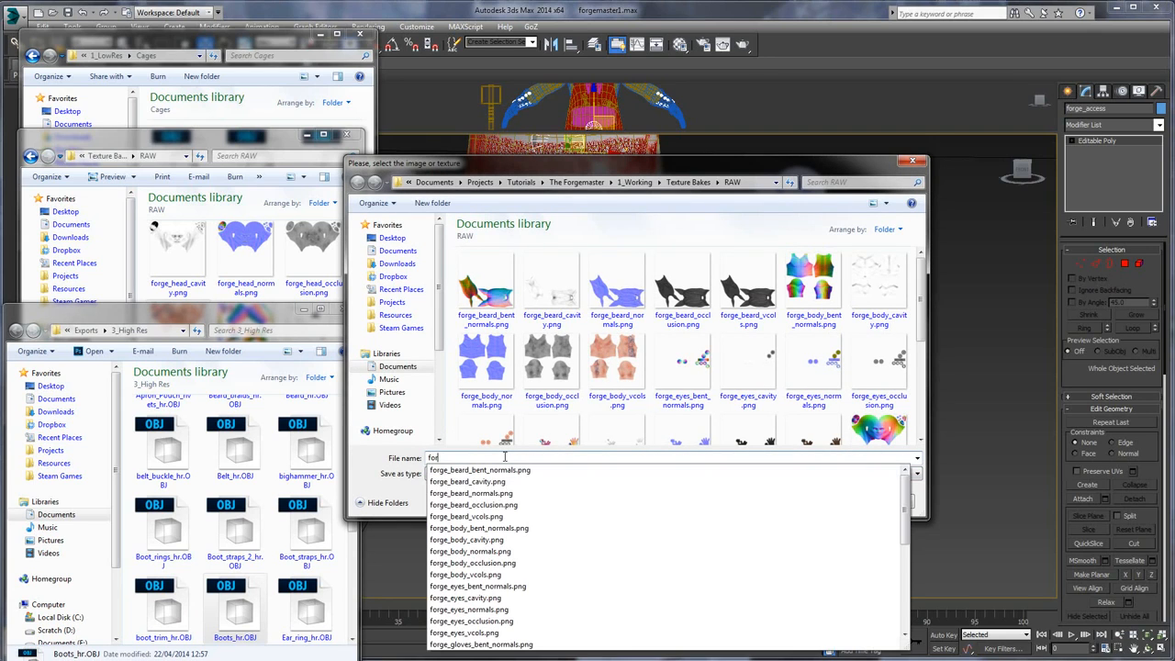
{"action": "type", "text": "ge_boots"}
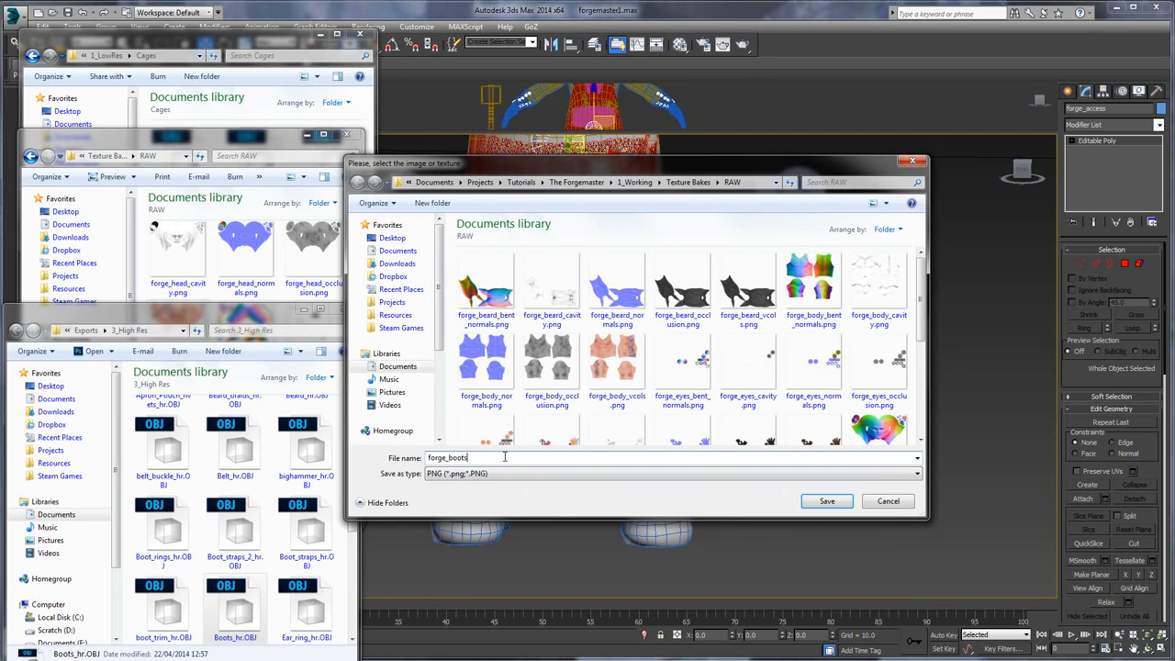
{"action": "left_click", "coordinate": [837, 503]}
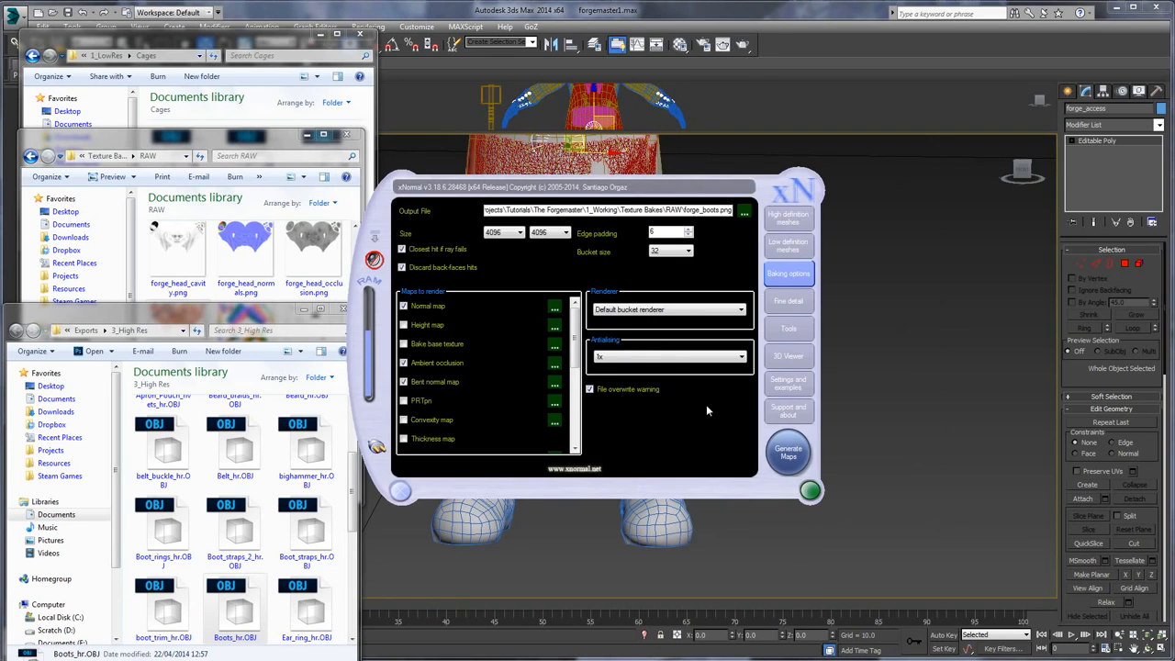
- Set the mesh scale of Boots_hr.OBJ to 10 and turn off its ignore per-vertex-color option
{"action": "left_click", "coordinate": [789, 451]}
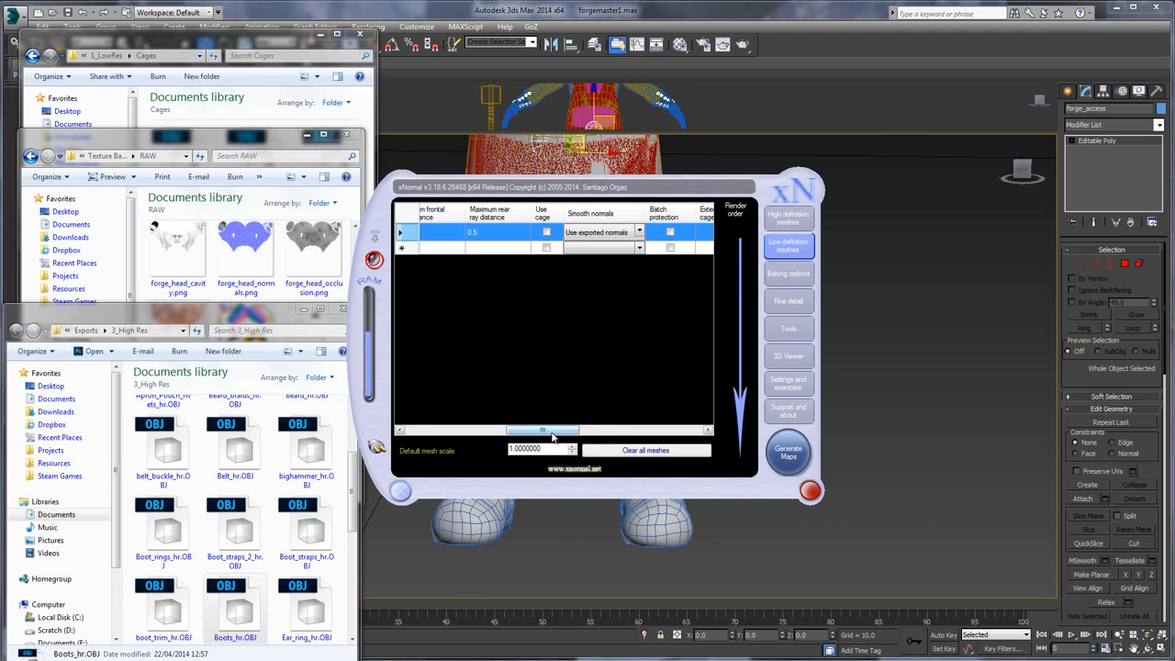
{"action": "left_click_drag", "start_coordinate": [542, 430], "coordinate": [606, 429]}
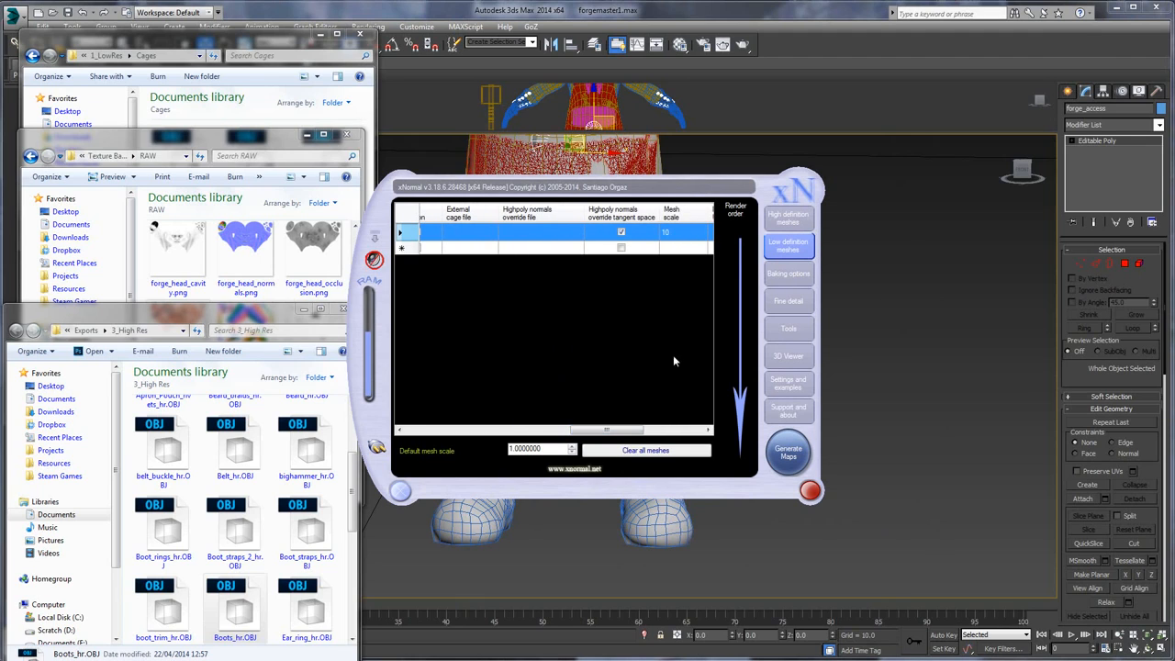
{"action": "left_click", "coordinate": [800, 221]}
{"action": "left_click_drag", "start_coordinate": [479, 422], "coordinate": [523, 421]}
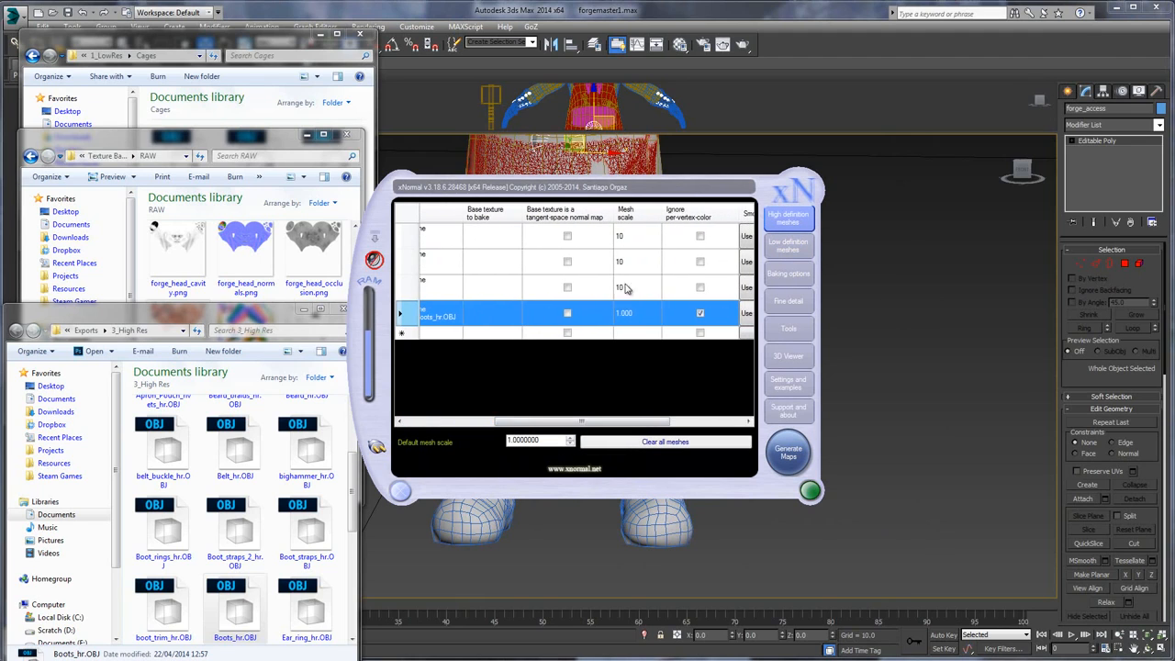
{"action": "left_click", "coordinate": [628, 315]}
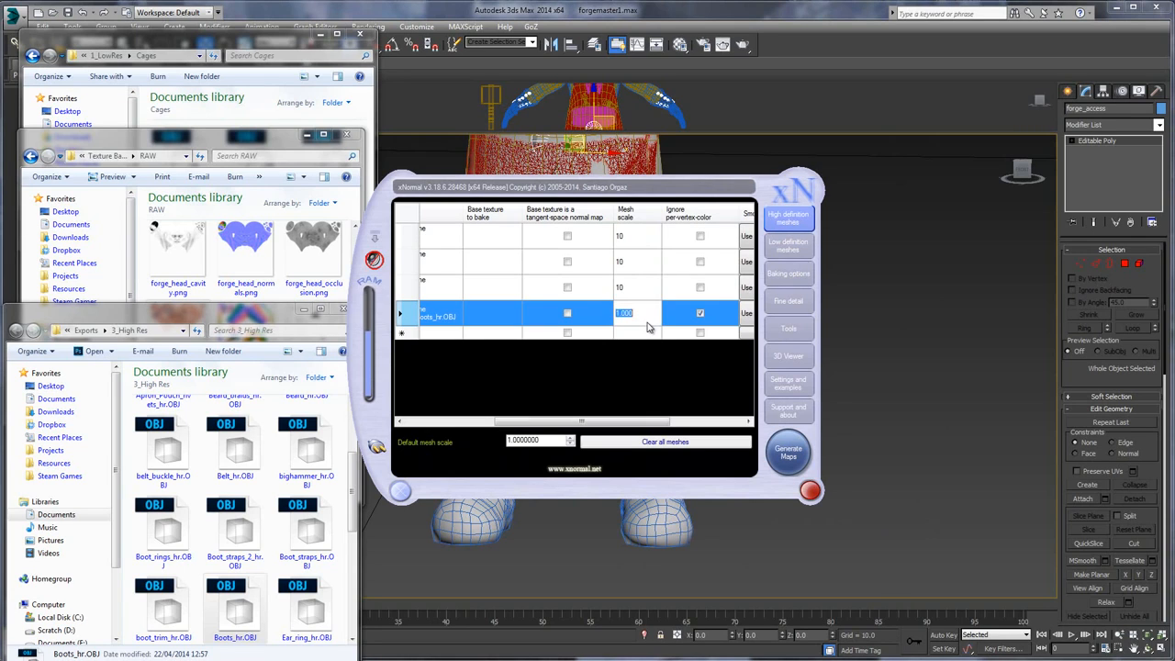
{"action": "left_click", "coordinate": [701, 315]}
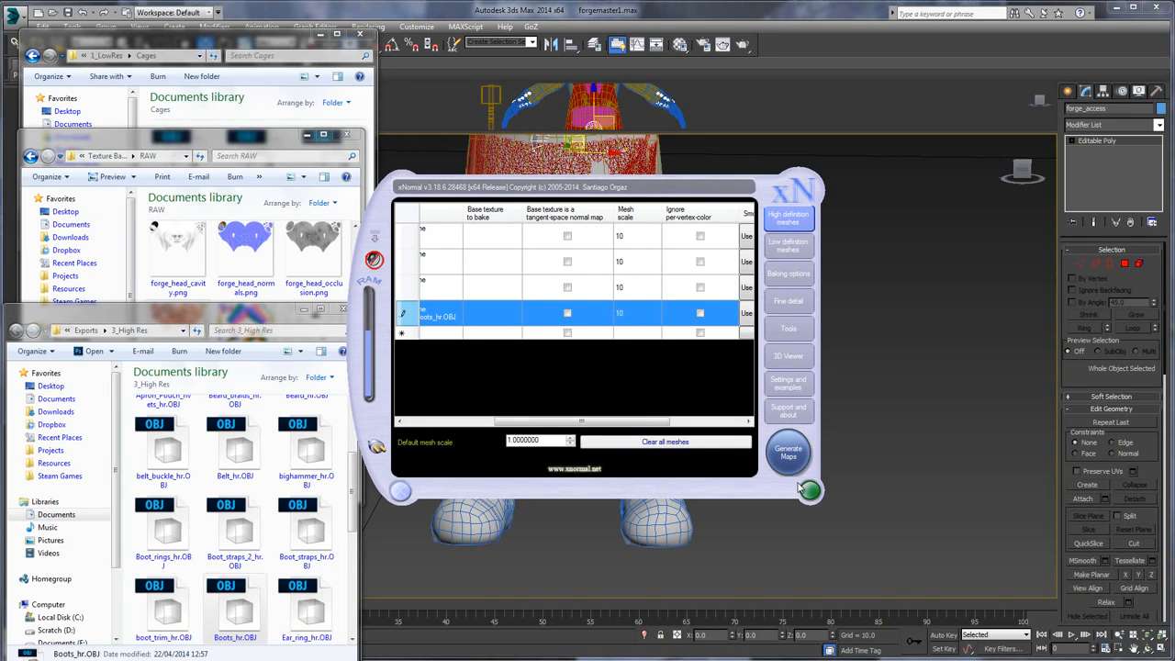
- Generate the boots maps and open forge_boots_bent_normals.png from the RAW folder
{"action": "left_click", "coordinate": [787, 457]}
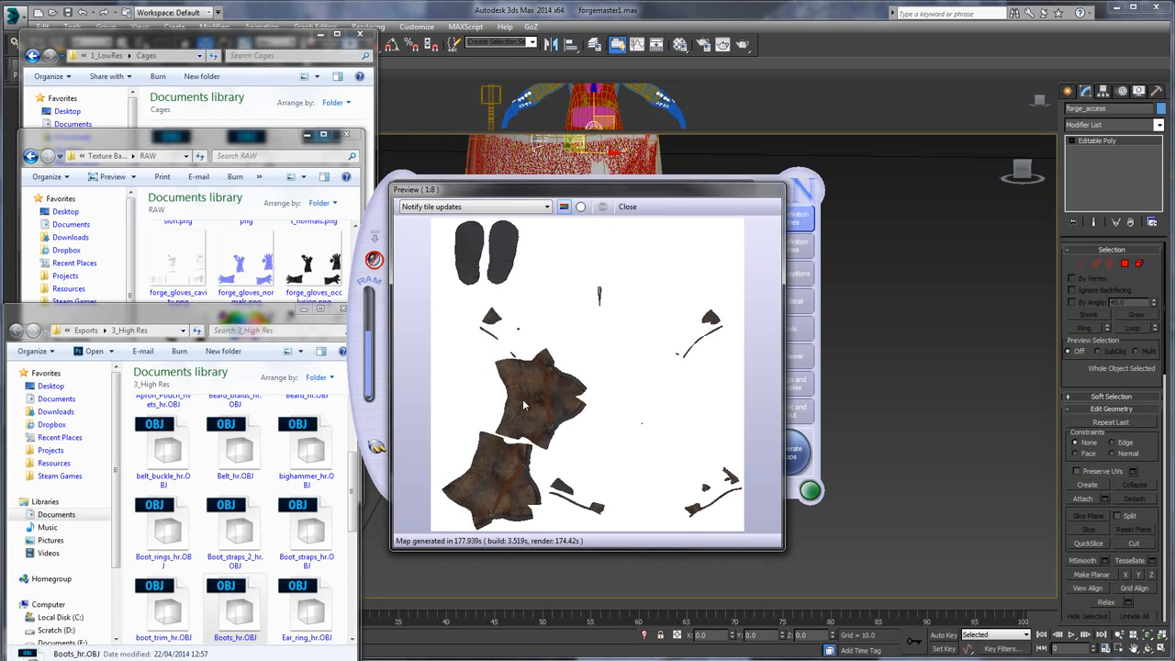
{"action": "left_click", "coordinate": [210, 150]}
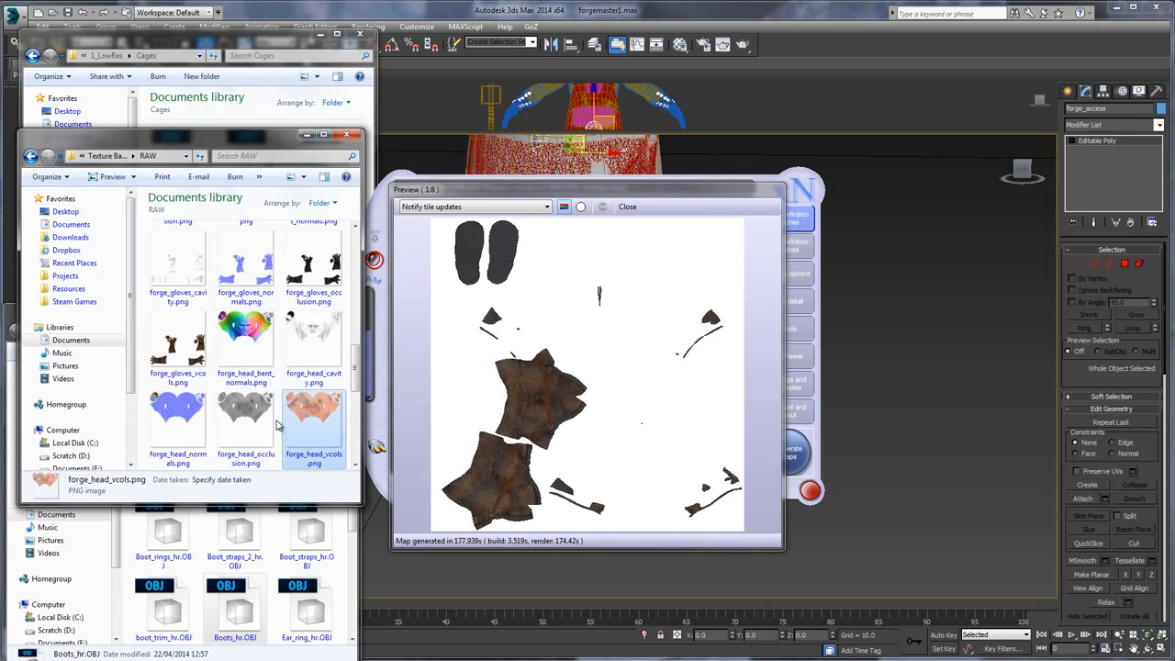
{"action": "left_click", "coordinate": [245, 341]}
{"action": "scroll", "coordinate": [319, 353], "scroll_direction": "up", "scroll_amount": 5}
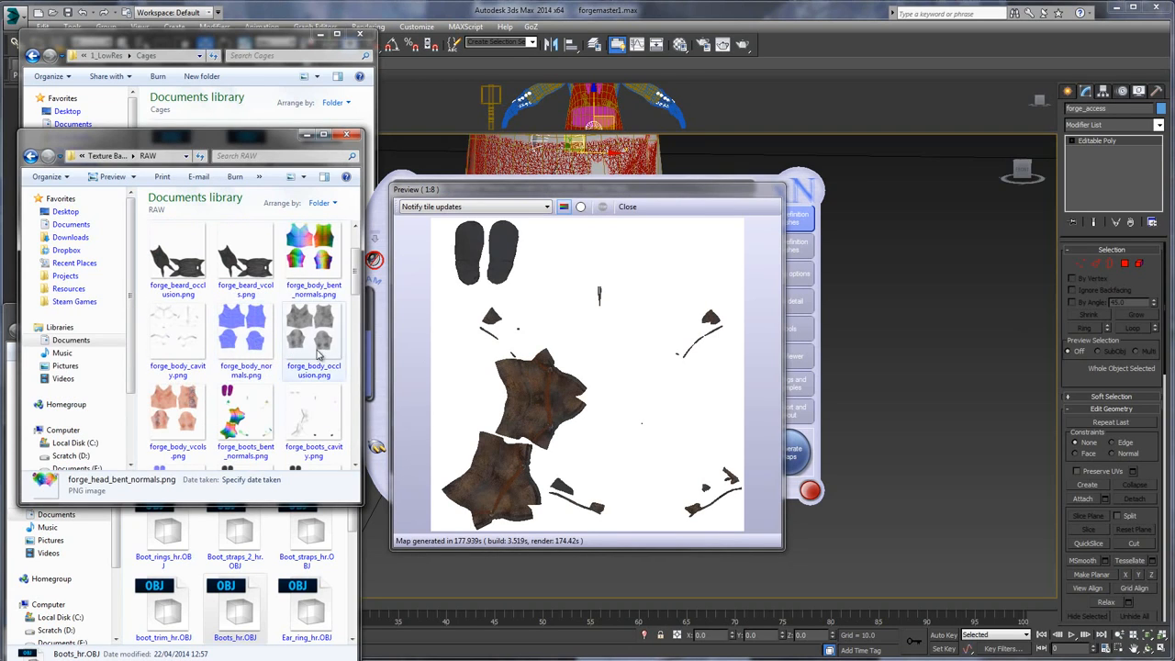
{"action": "scroll", "coordinate": [363, 307], "scroll_direction": "down", "scroll_amount": 3}
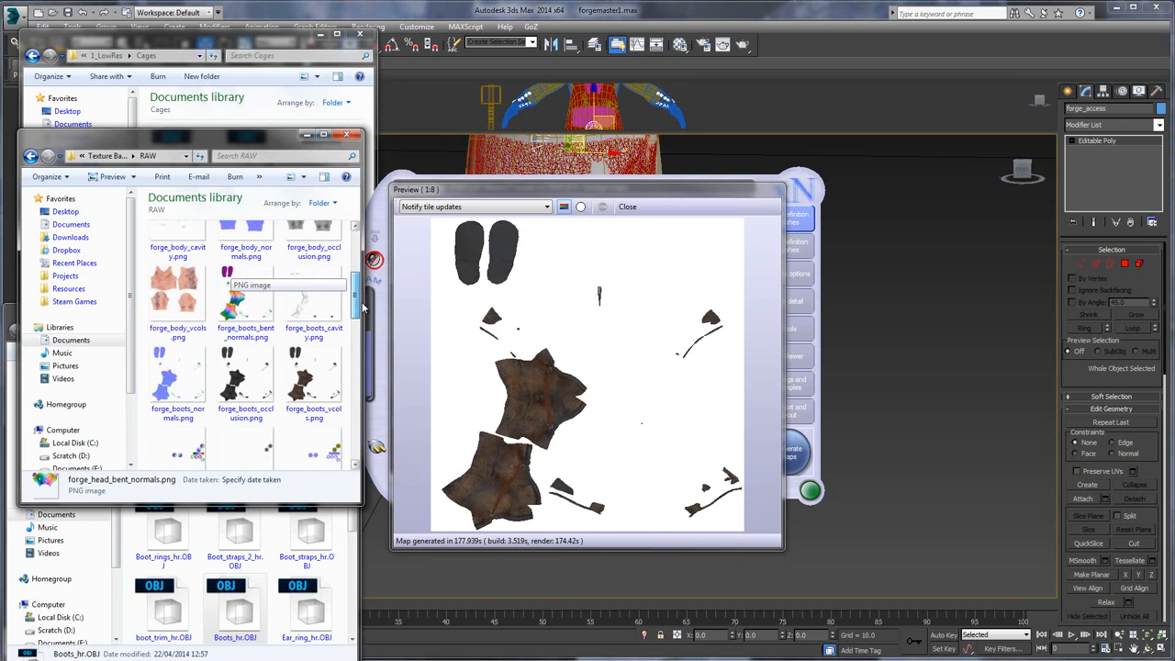
{"action": "double_click", "coordinate": [240, 298]}
- Examine the boots' bent normals and cavity maps up close for baking errors
{"action": "scroll", "coordinate": [329, 279], "scroll_direction": "up", "scroll_amount": 2}
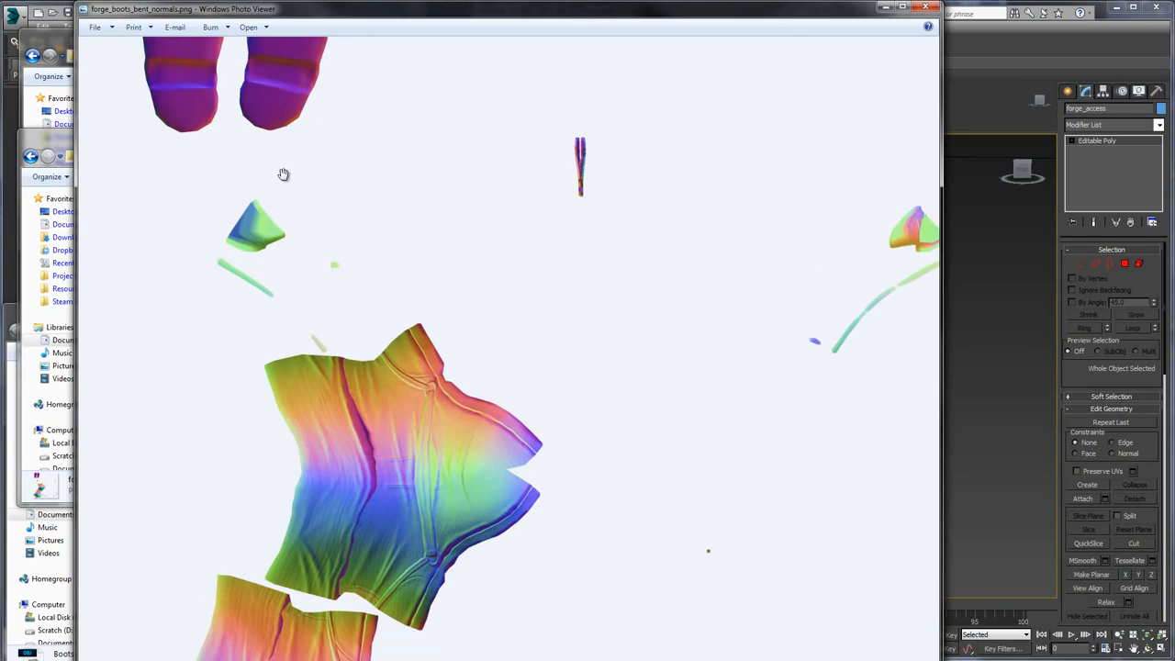
{"action": "left_click_drag", "start_coordinate": [671, 271], "coordinate": [592, 223]}
{"action": "left_click_drag", "start_coordinate": [626, 440], "coordinate": [616, 351]}
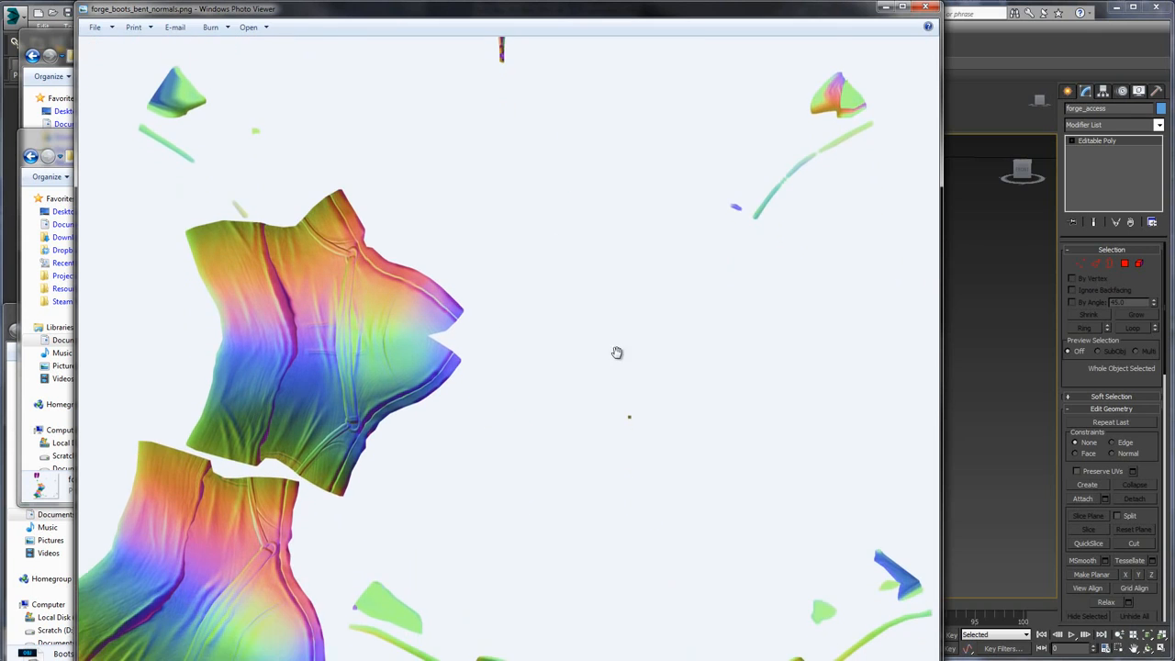
{"action": "scroll", "coordinate": [593, 359], "scroll_direction": "down", "scroll_amount": 1}
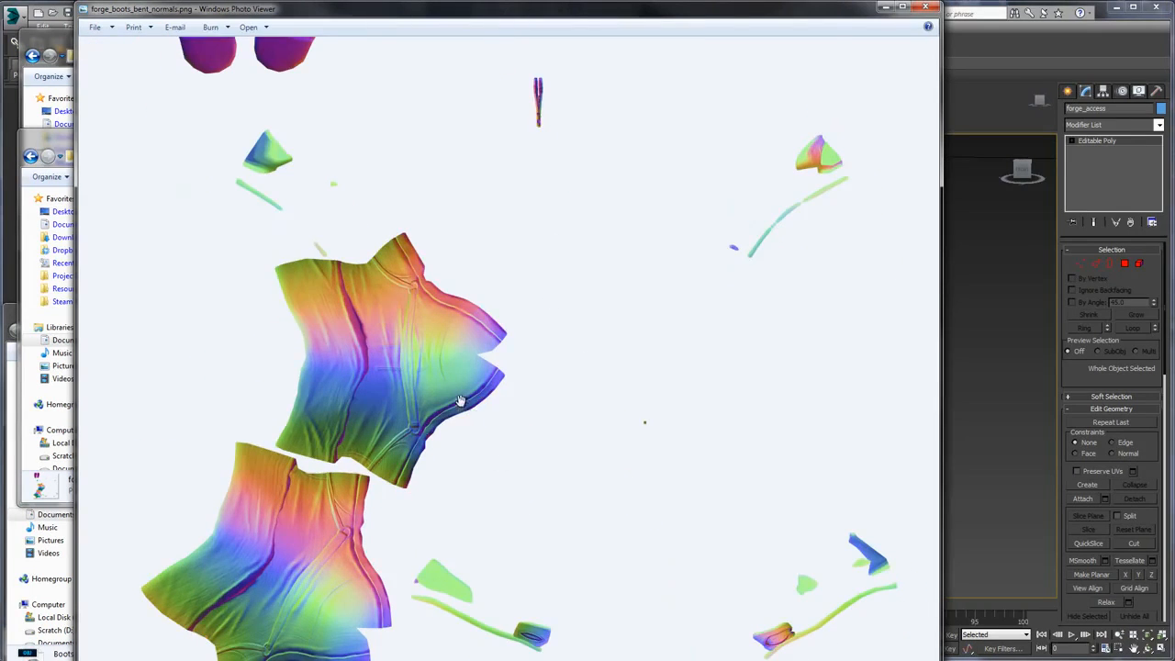
{"action": "key", "text": "Right"}
{"action": "scroll", "coordinate": [419, 389], "scroll_direction": "up", "scroll_amount": 1}
{"action": "scroll", "coordinate": [424, 376], "scroll_direction": "down", "scroll_amount": 1}
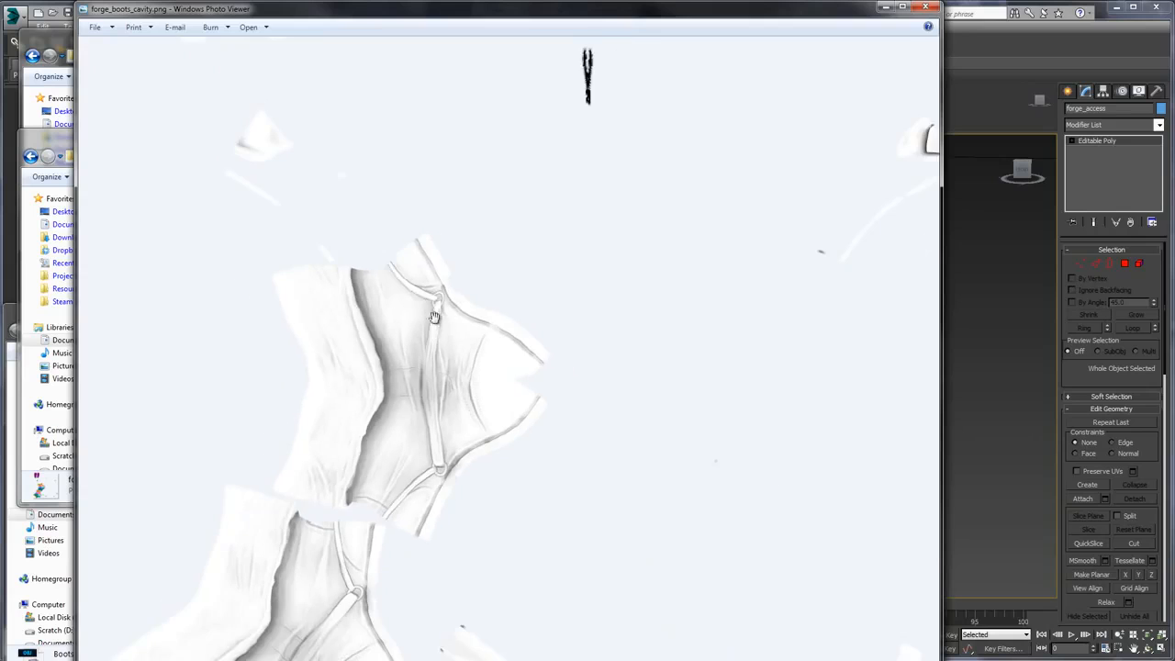
{"action": "scroll", "coordinate": [443, 395], "scroll_direction": "down", "scroll_amount": 2}
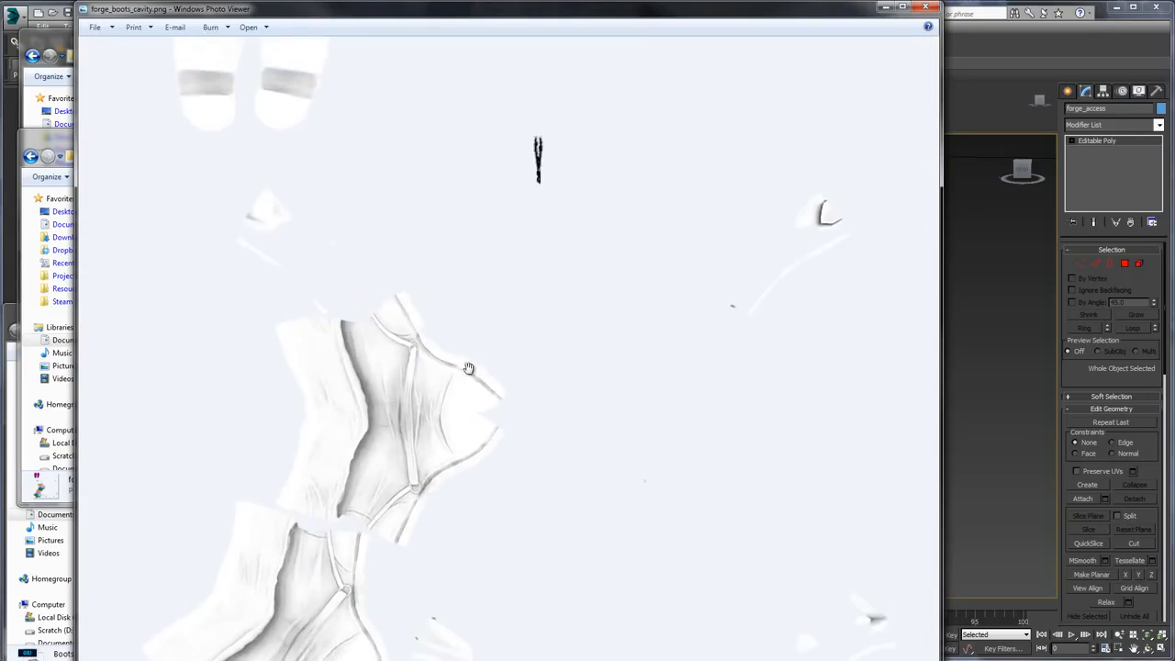
- Examine the boots' normal, occlusion and vertex colour maps, and close the image viewer
{"action": "key", "text": "Right"}
{"action": "scroll", "coordinate": [418, 371], "scroll_direction": "up", "scroll_amount": 3}
{"action": "left_click_drag", "start_coordinate": [448, 333], "coordinate": [483, 364]}
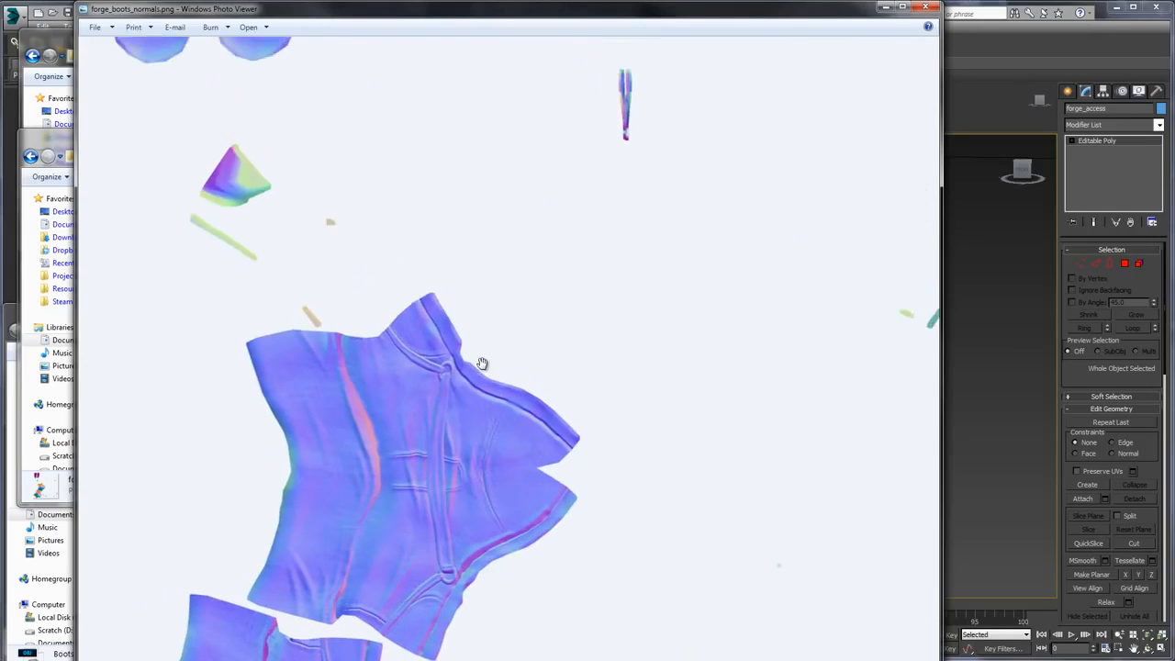
{"action": "scroll", "coordinate": [483, 365], "scroll_direction": "down", "scroll_amount": 2}
{"action": "left_click_drag", "start_coordinate": [497, 444], "coordinate": [483, 283]}
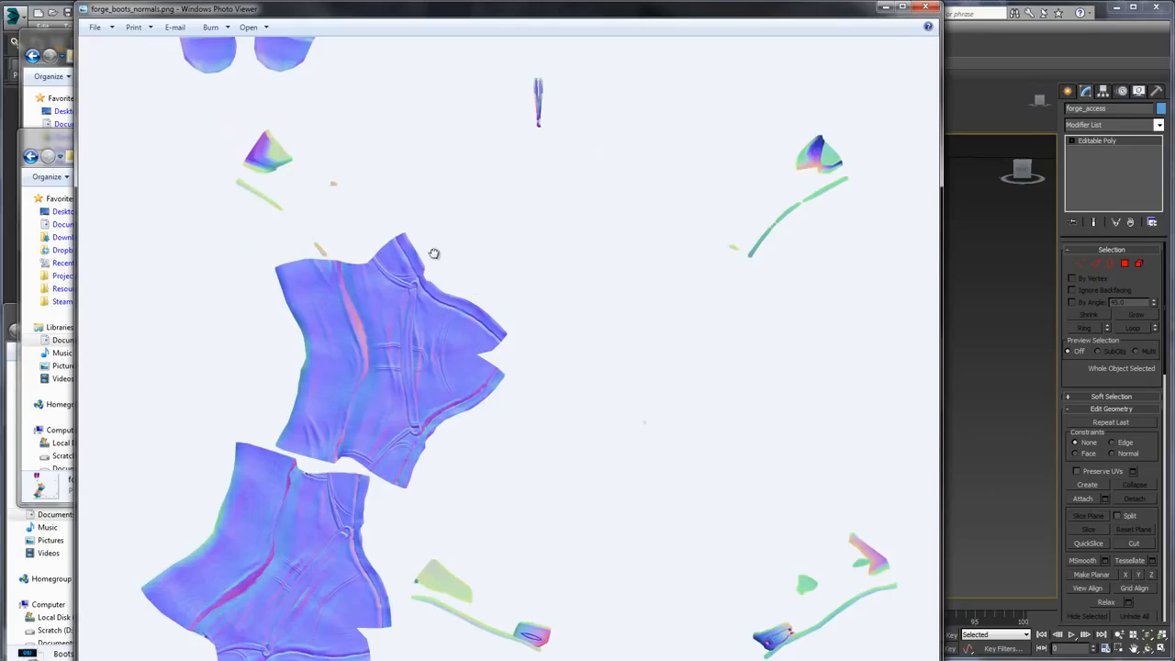
{"action": "scroll", "coordinate": [448, 409], "scroll_direction": "down", "scroll_amount": 1}
{"action": "key", "text": "Right"}
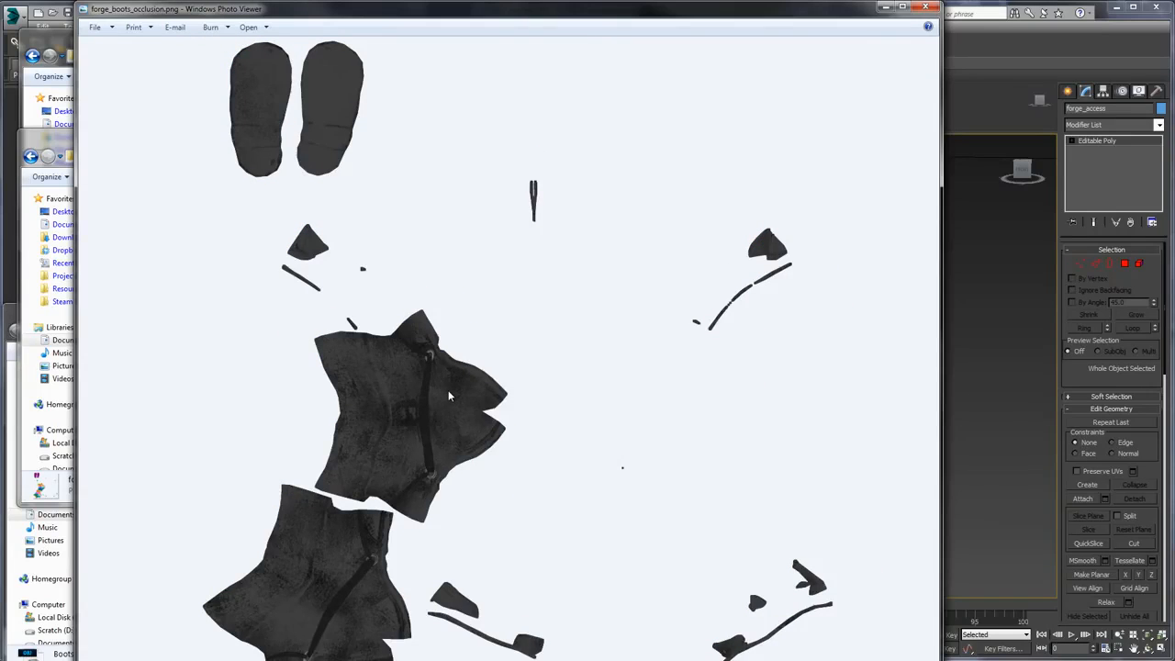
{"action": "key", "text": "Right"}
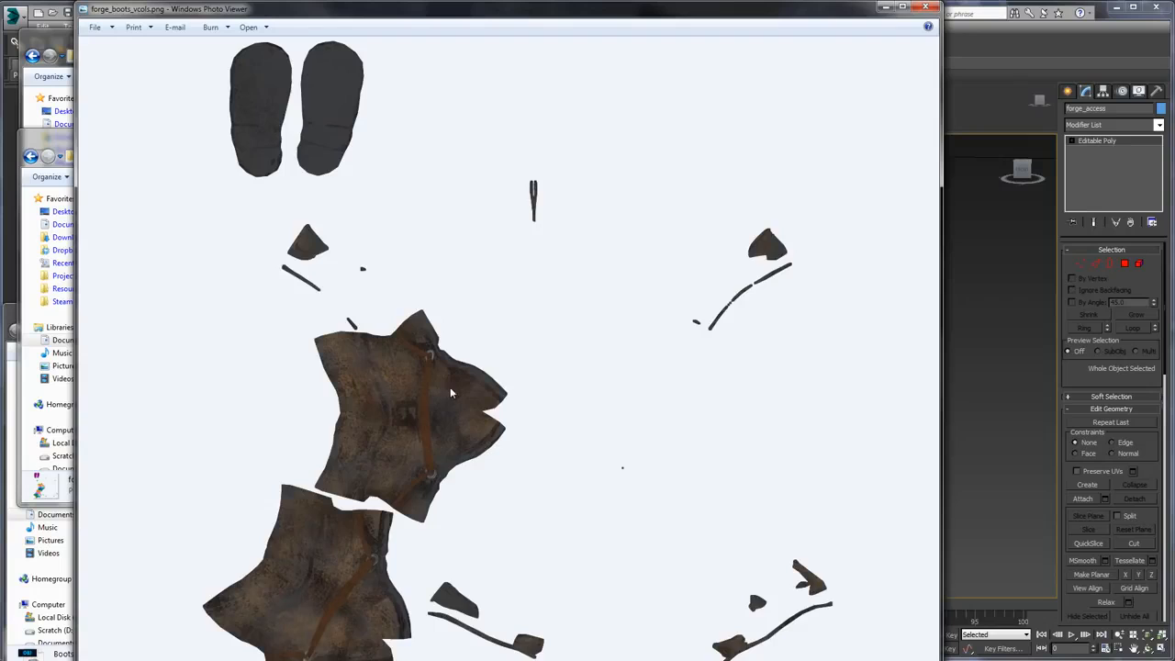
{"action": "key", "text": "Right"}
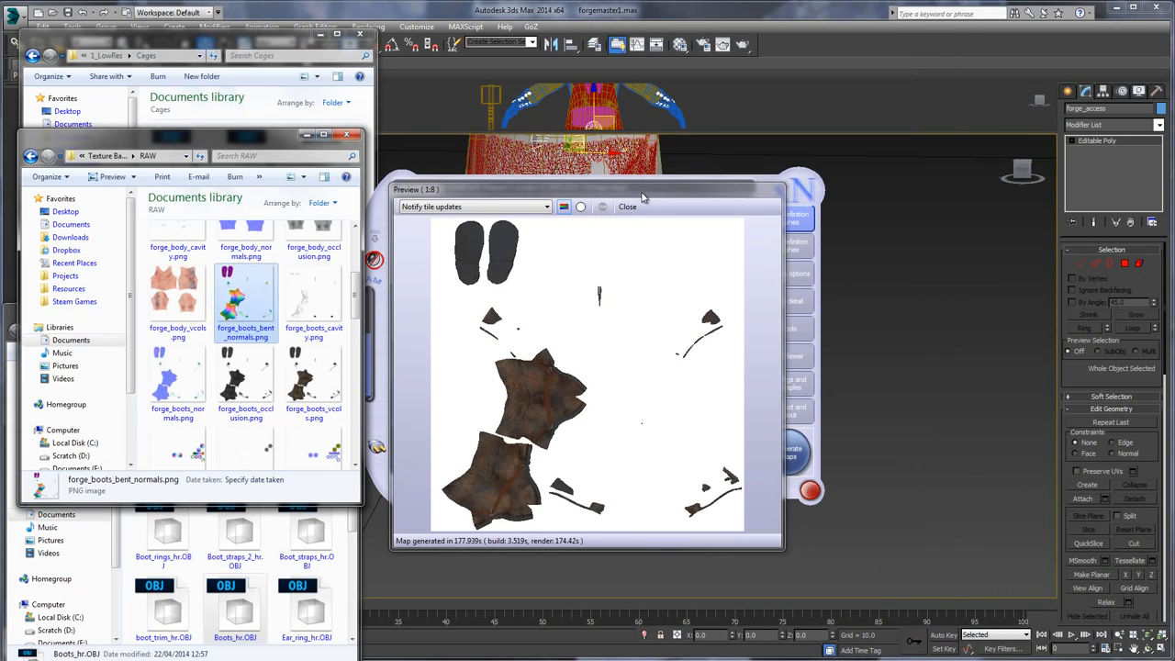
- Close the bake preview and clear all meshes from both the high and low definition lists
{"action": "left_click_drag", "start_coordinate": [643, 196], "coordinate": [655, 201]}
{"action": "left_click", "coordinate": [639, 211]}
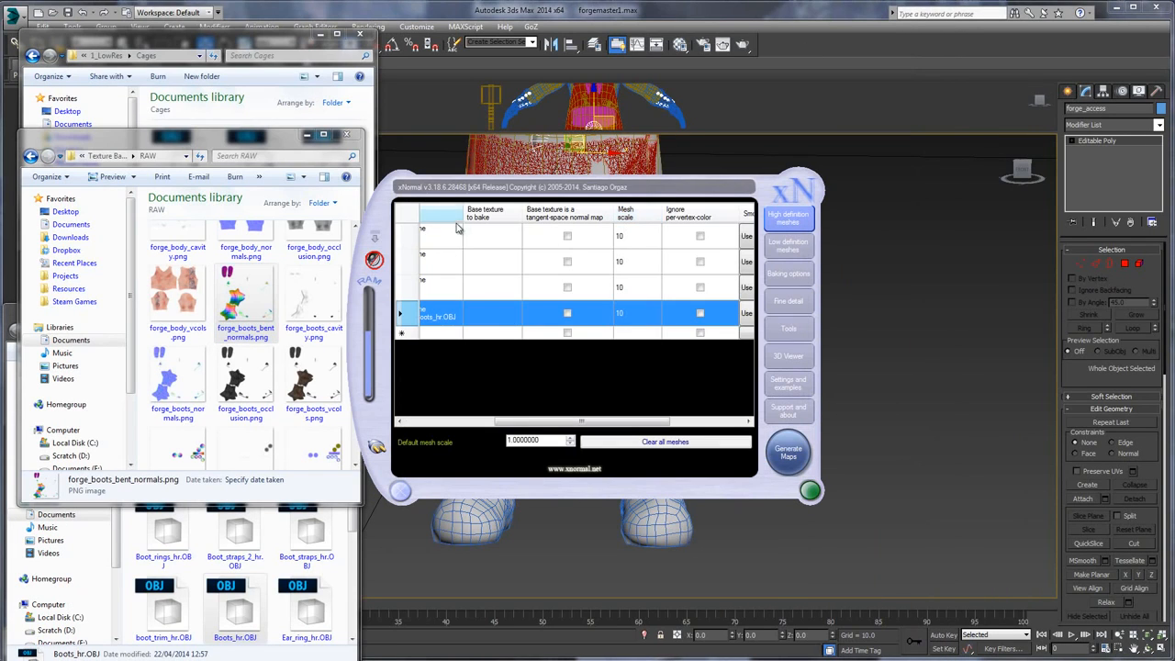
{"action": "left_click", "coordinate": [697, 440]}
{"action": "left_click", "coordinate": [789, 246]}
{"action": "left_click", "coordinate": [663, 451]}
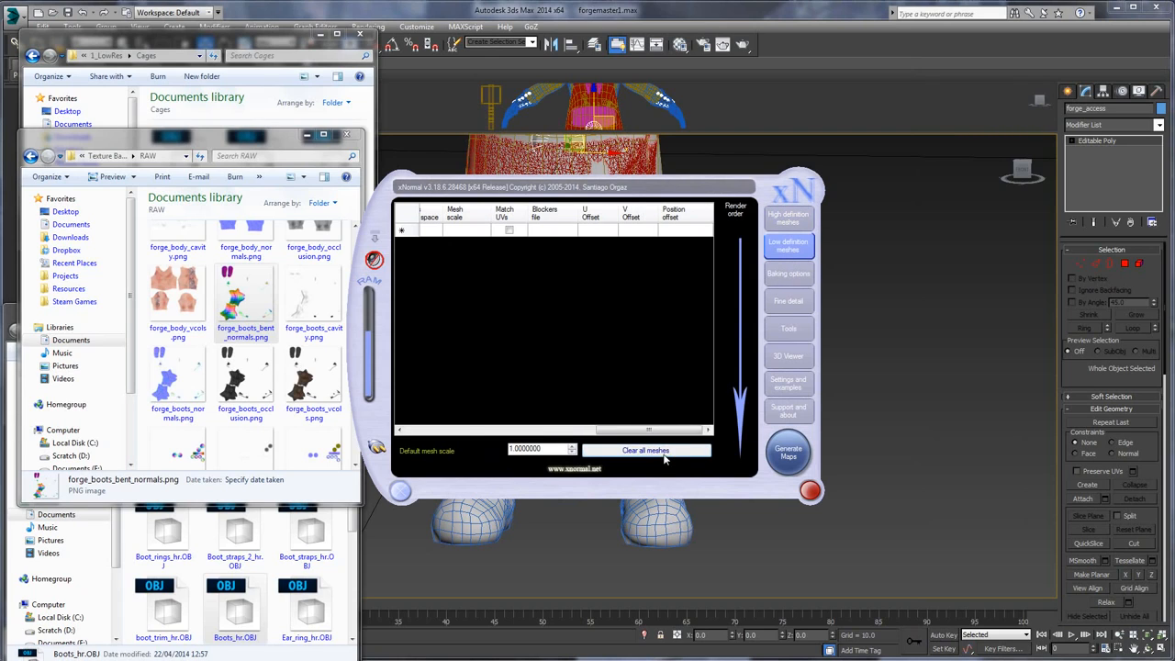
{"action": "left_click_drag", "start_coordinate": [607, 431], "coordinate": [419, 445]}
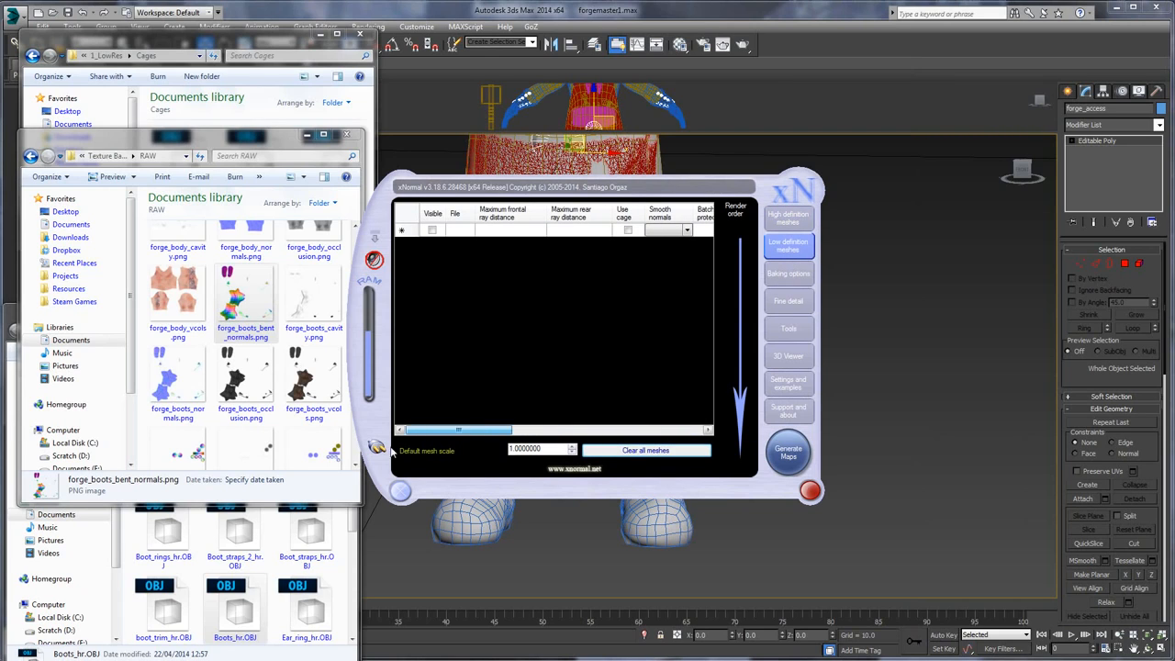
- Add forge_apron_cage.obj from the 1_LowRes Cages folder to the low definition meshes
{"action": "left_click", "coordinate": [213, 42]}
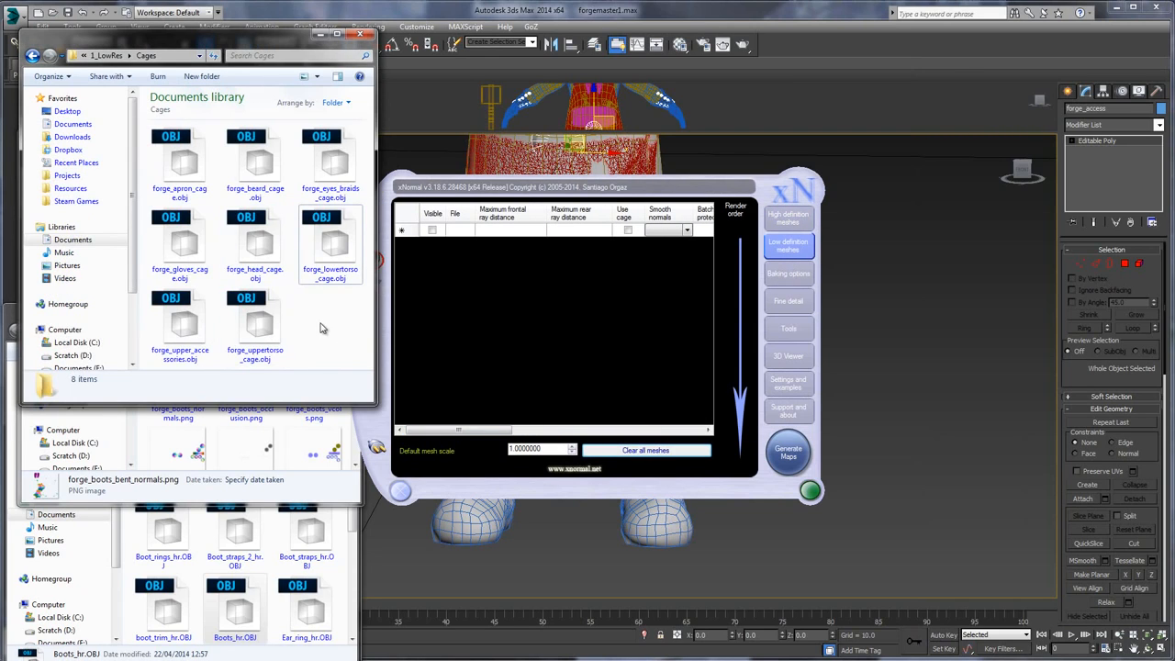
{"action": "left_click", "coordinate": [196, 324]}
{"action": "left_click", "coordinate": [292, 332]}
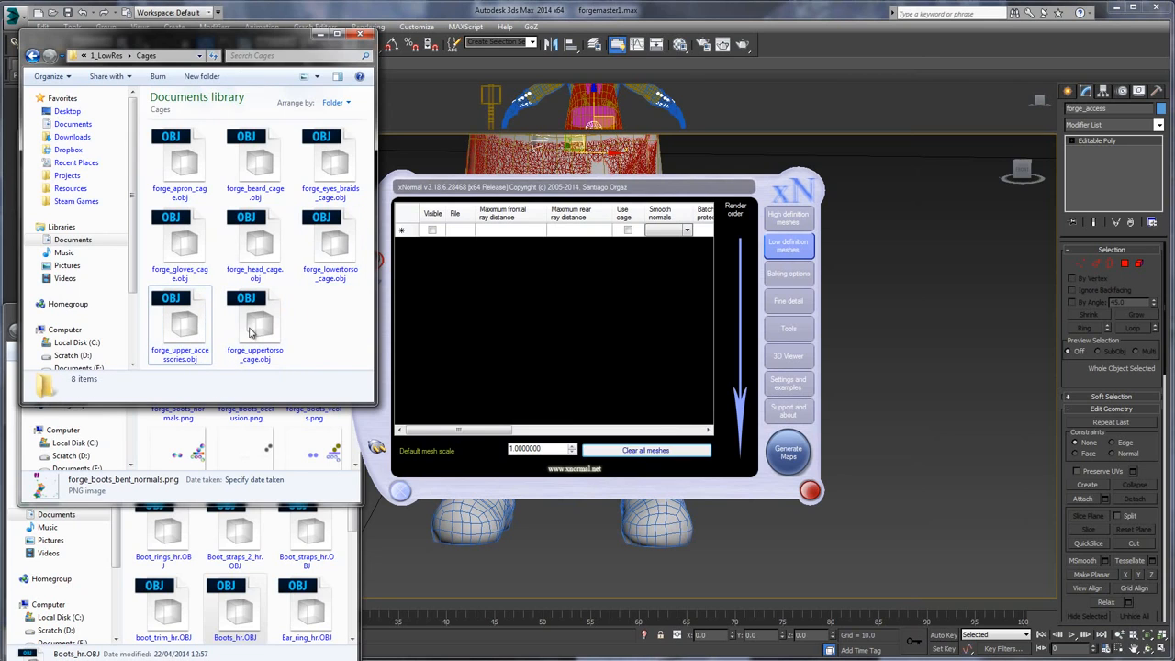
{"action": "left_click", "coordinate": [256, 326]}
{"action": "left_click", "coordinate": [323, 330]}
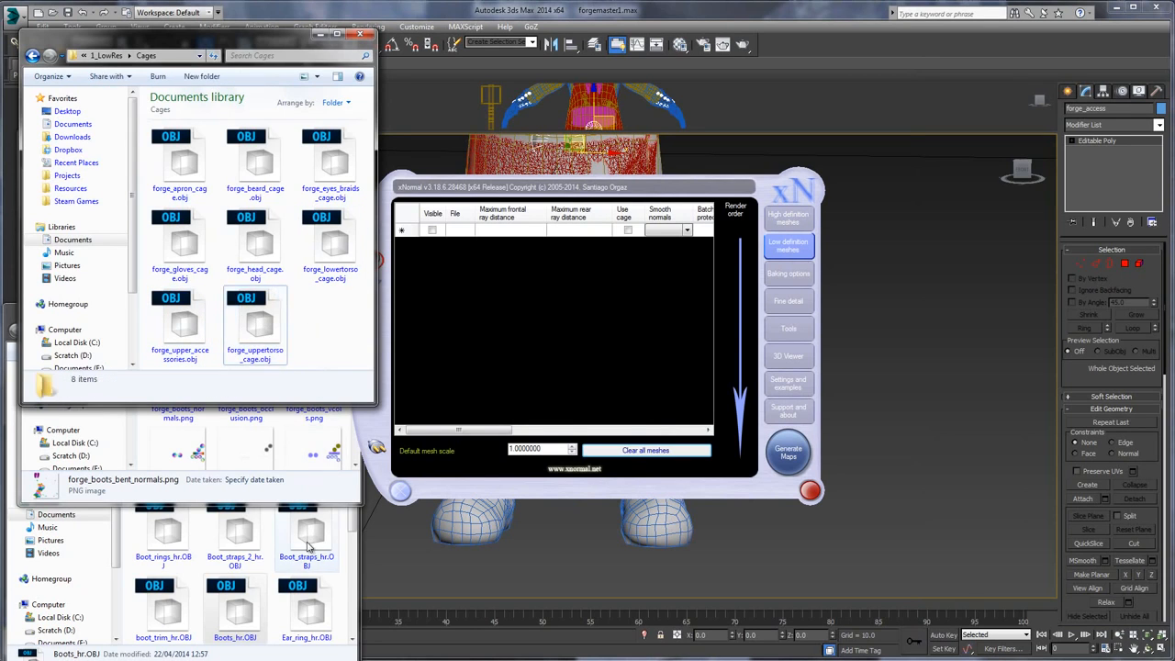
{"action": "left_click", "coordinate": [308, 545]}
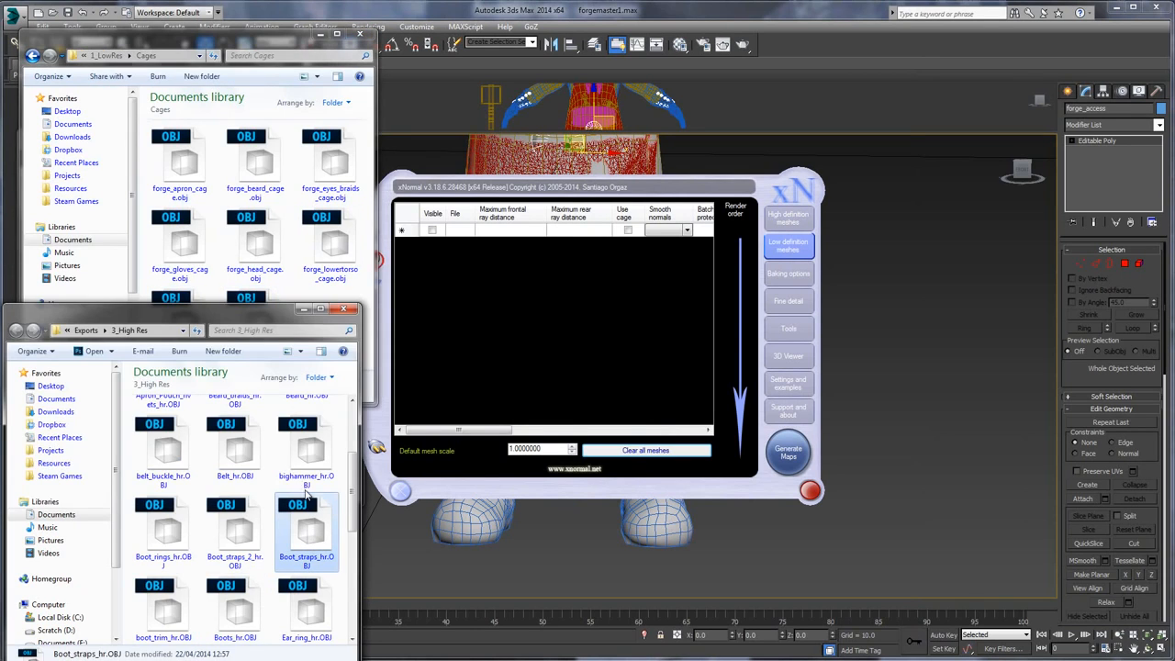
{"action": "left_click", "coordinate": [334, 246]}
{"action": "left_click", "coordinate": [309, 342]}
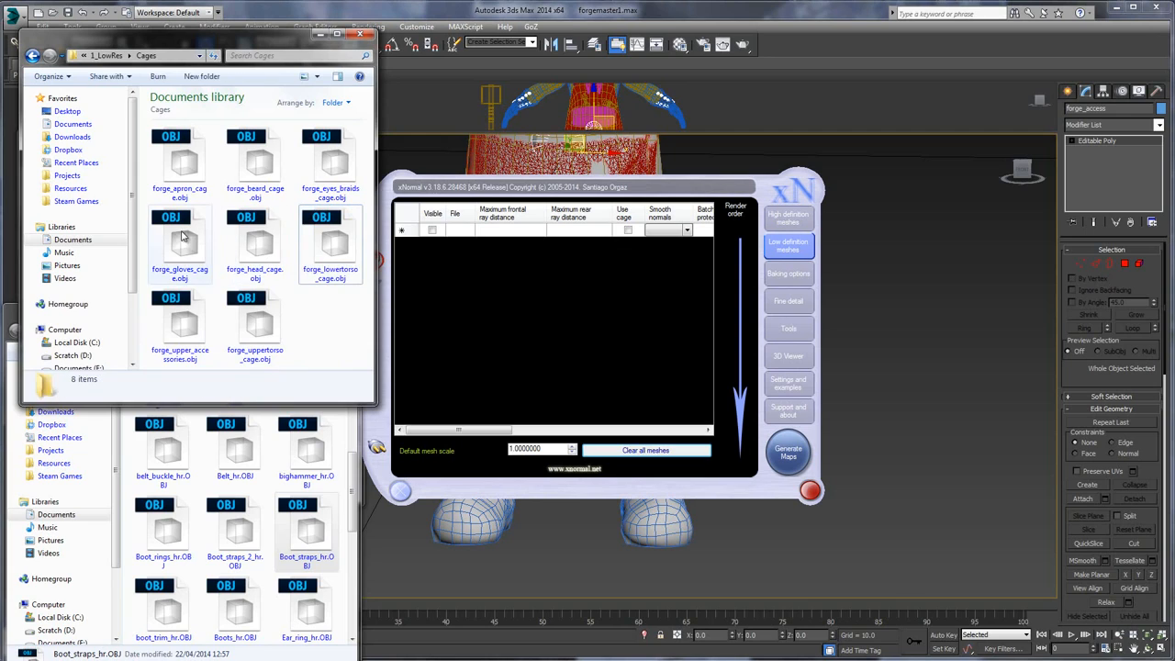
{"action": "left_click", "coordinate": [184, 165]}
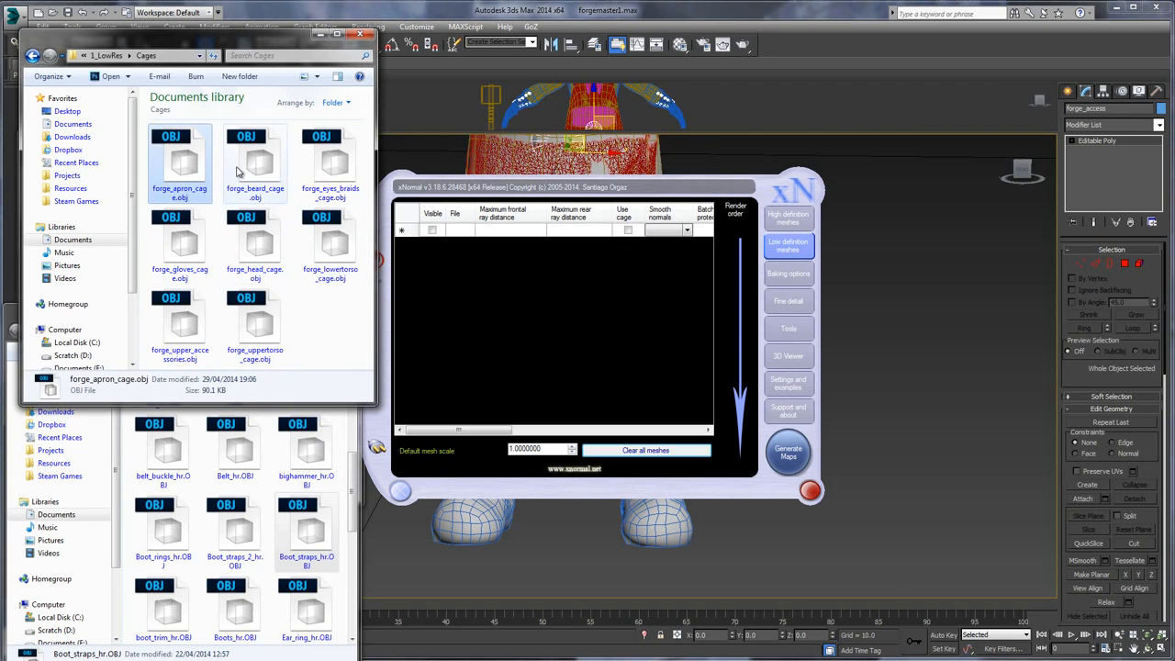
{"action": "left_click_drag", "start_coordinate": [184, 170], "coordinate": [507, 237]}
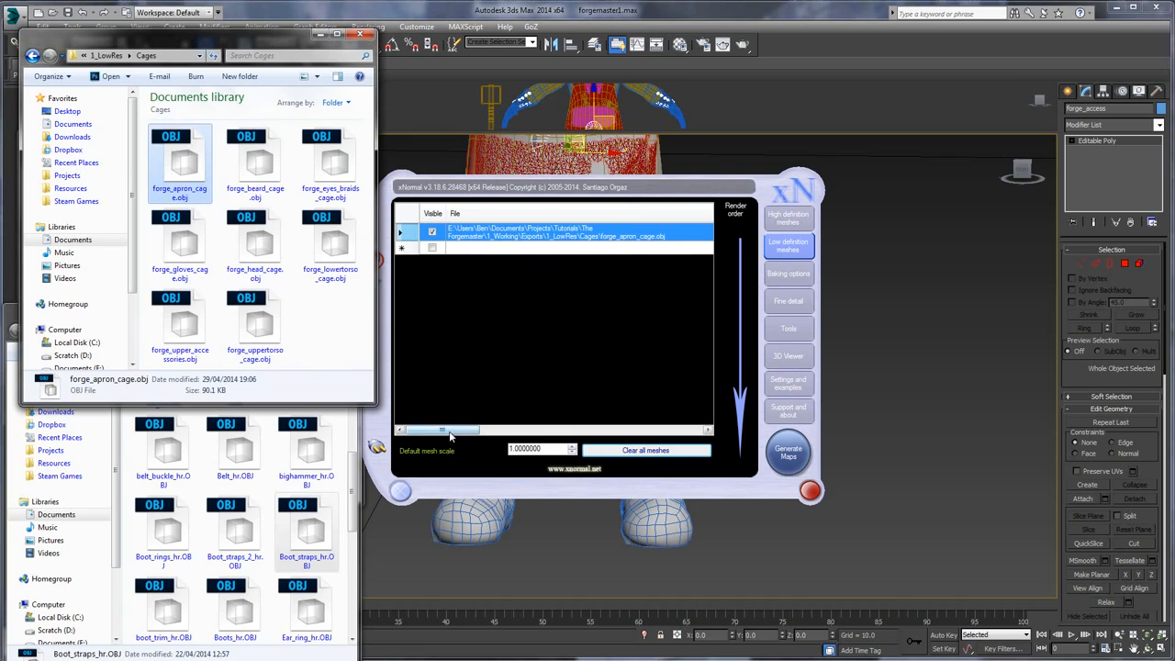
- Set the mesh scale of the low definition forge_apron_cage.obj to 10
{"action": "left_click_drag", "start_coordinate": [443, 429], "coordinate": [619, 431]}
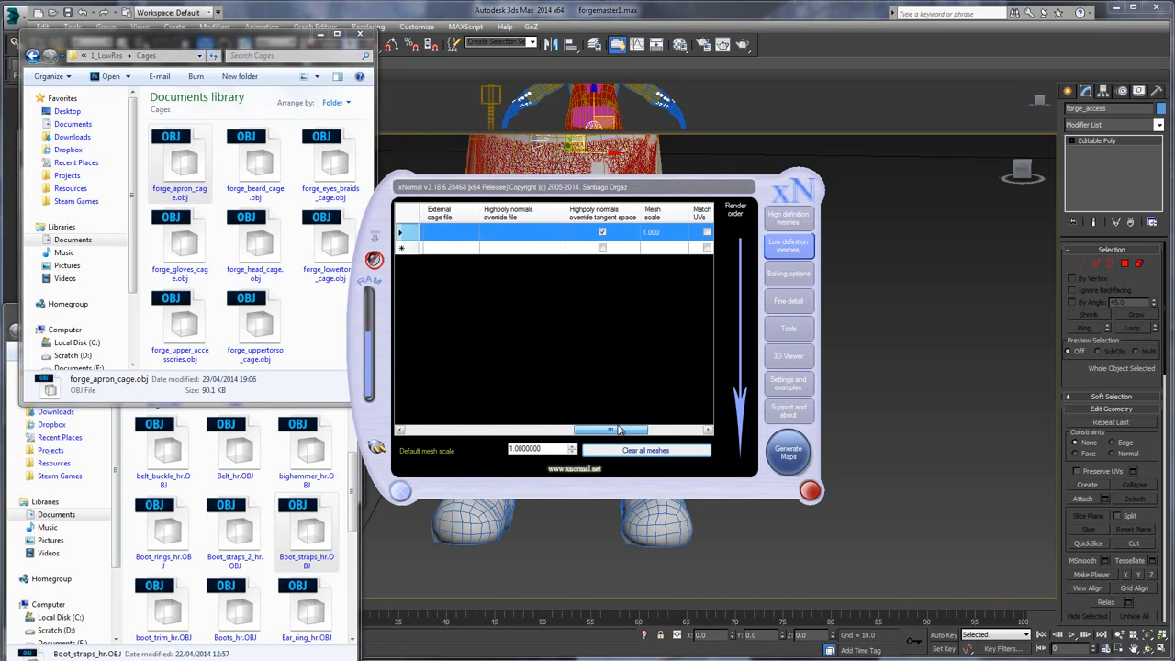
{"action": "left_click", "coordinate": [653, 235]}
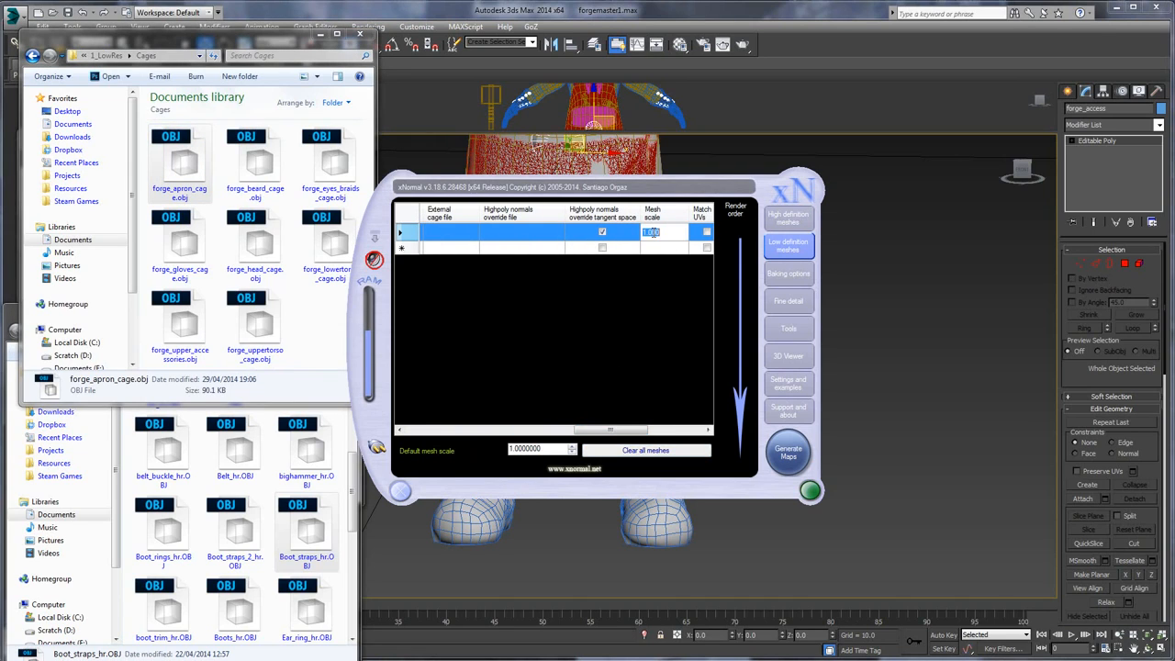
{"action": "type", "text": "10"}
{"action": "key", "text": "Return"}
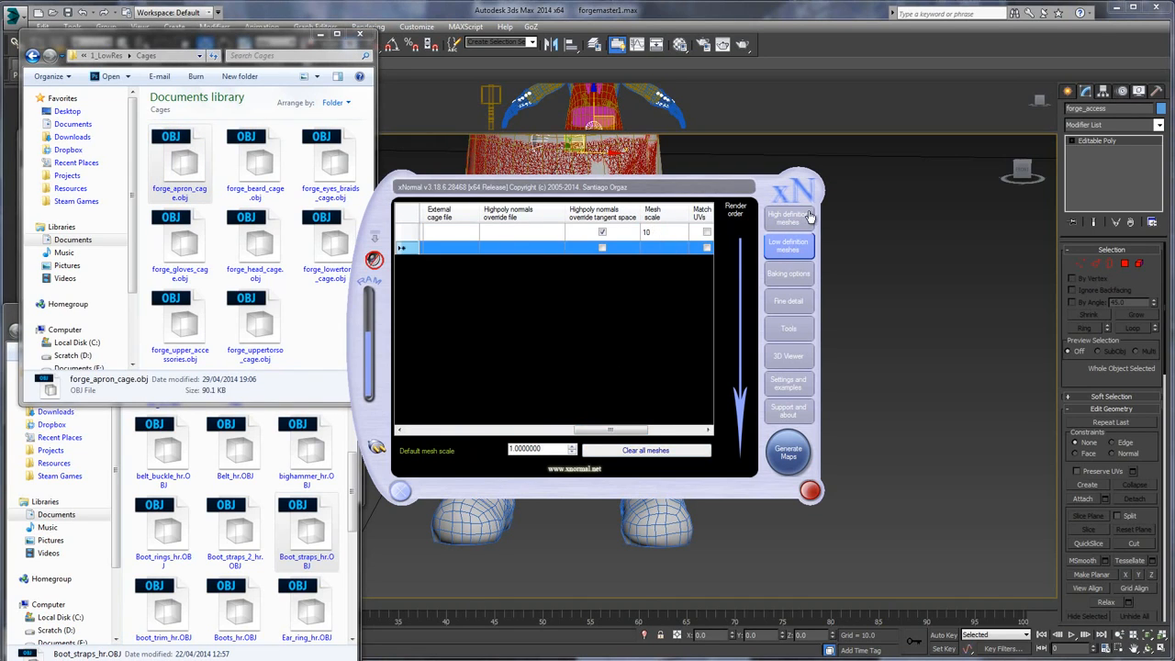
- Add Apron_hr.OBJ from the 3_High Res folder to the high definition meshes
{"action": "left_click", "coordinate": [787, 220]}
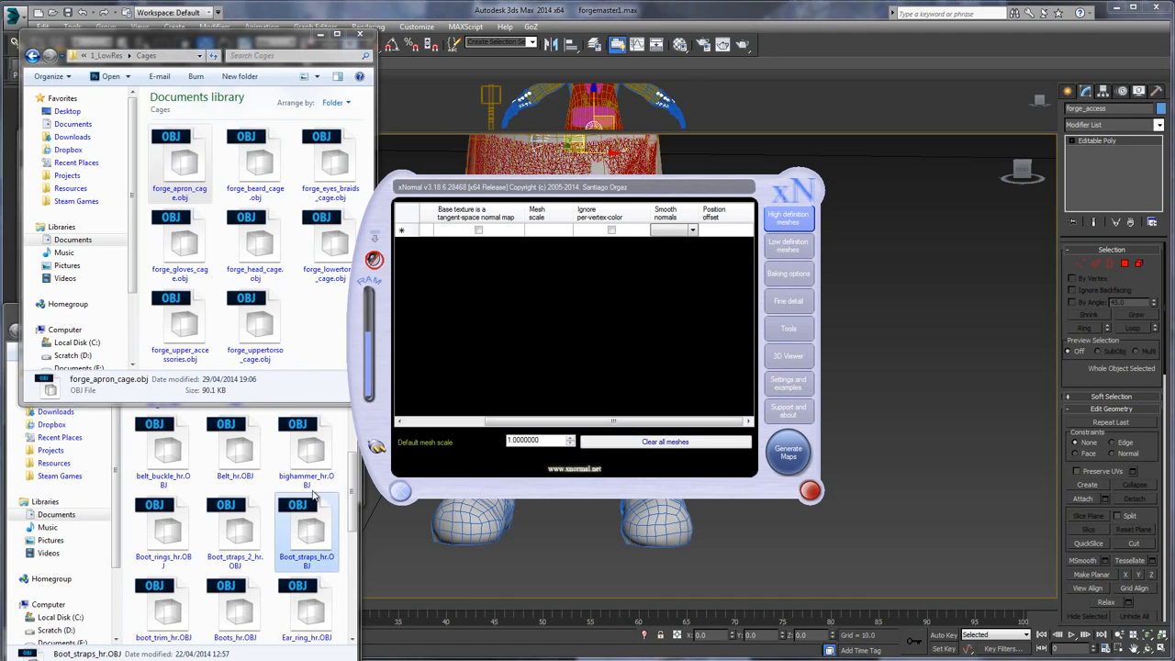
{"action": "left_click", "coordinate": [306, 447]}
{"action": "left_click_drag", "start_coordinate": [354, 464], "coordinate": [358, 415]}
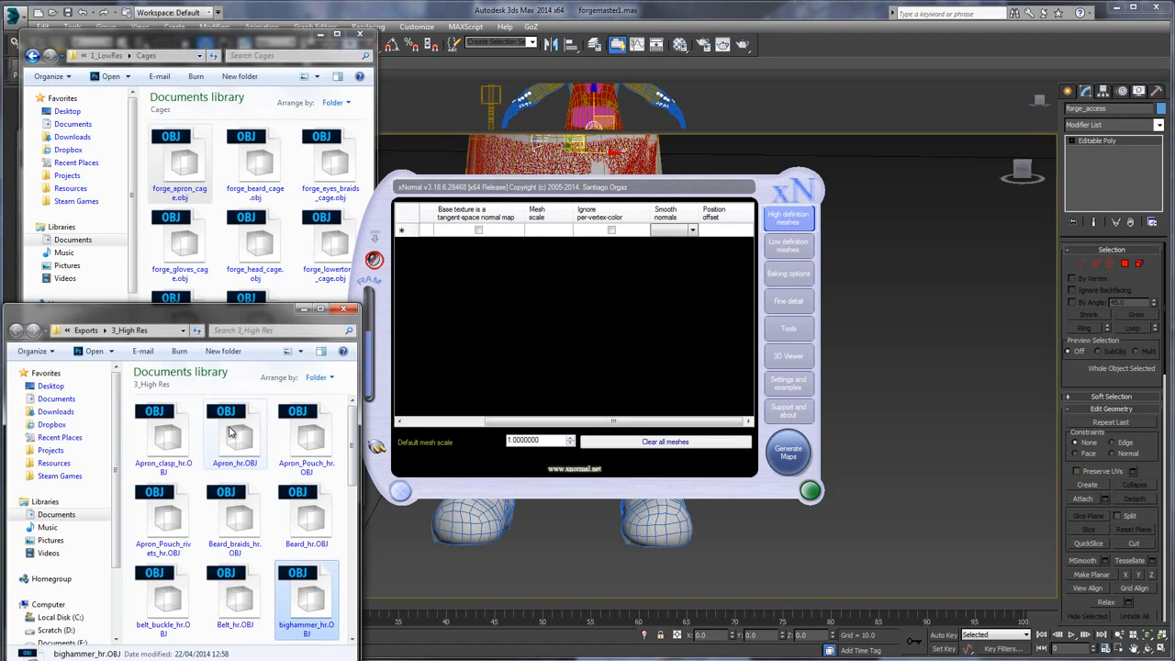
{"action": "left_click", "coordinate": [193, 442]}
{"action": "left_click", "coordinate": [235, 443]}
{"action": "left_click_drag", "start_coordinate": [241, 444], "coordinate": [483, 275]}
{"action": "left_click_drag", "start_coordinate": [500, 237], "coordinate": [500, 237]}
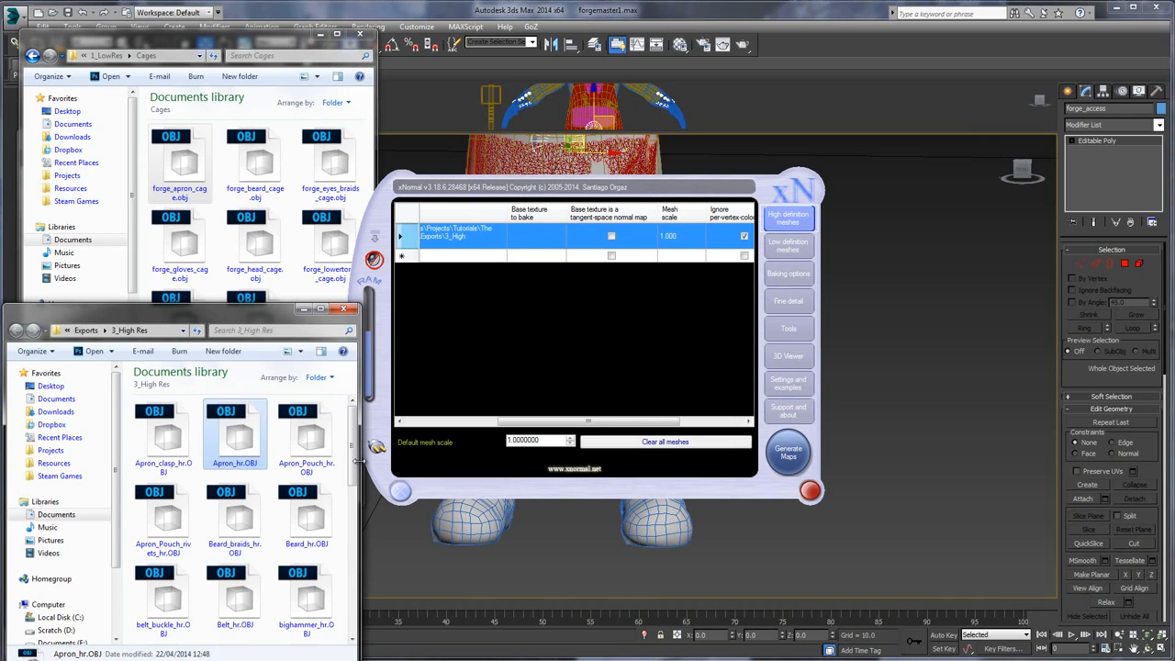
- Add Apron_Pouch_hr.OBJ and Apron_Pouch_rivets_hr.OBJ to the high definition meshes
{"action": "left_click", "coordinate": [312, 444]}
{"action": "left_click_drag", "start_coordinate": [316, 444], "coordinate": [503, 264]}
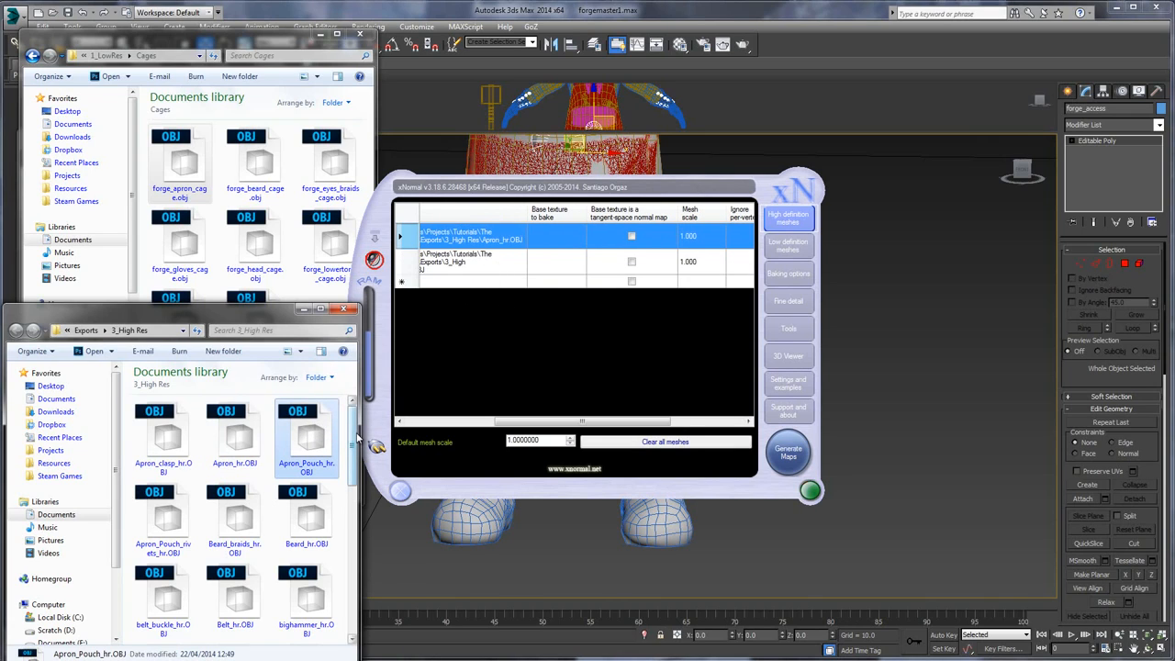
{"action": "mouse_move", "coordinate": [356, 437]}
{"action": "left_mouse_down"}
{"action": "mouse_move", "coordinate": [357, 453]}
{"action": "mouse_move", "coordinate": [352, 427]}
{"action": "left_mouse_up"}
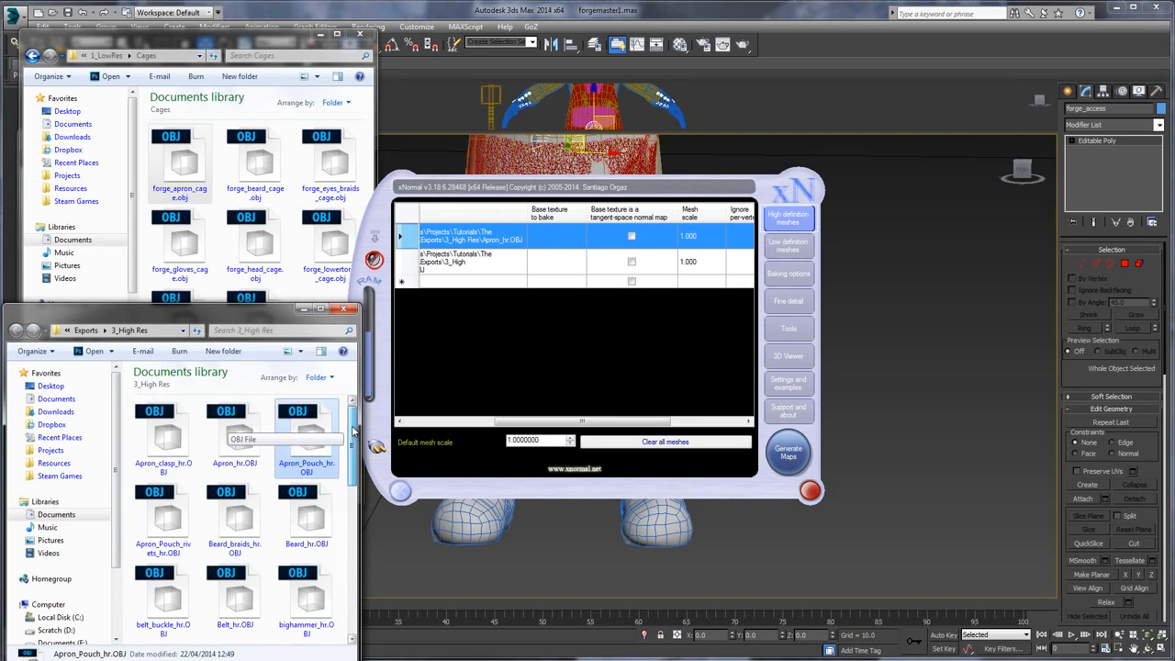
{"action": "left_click_drag", "start_coordinate": [177, 524], "coordinate": [520, 316]}
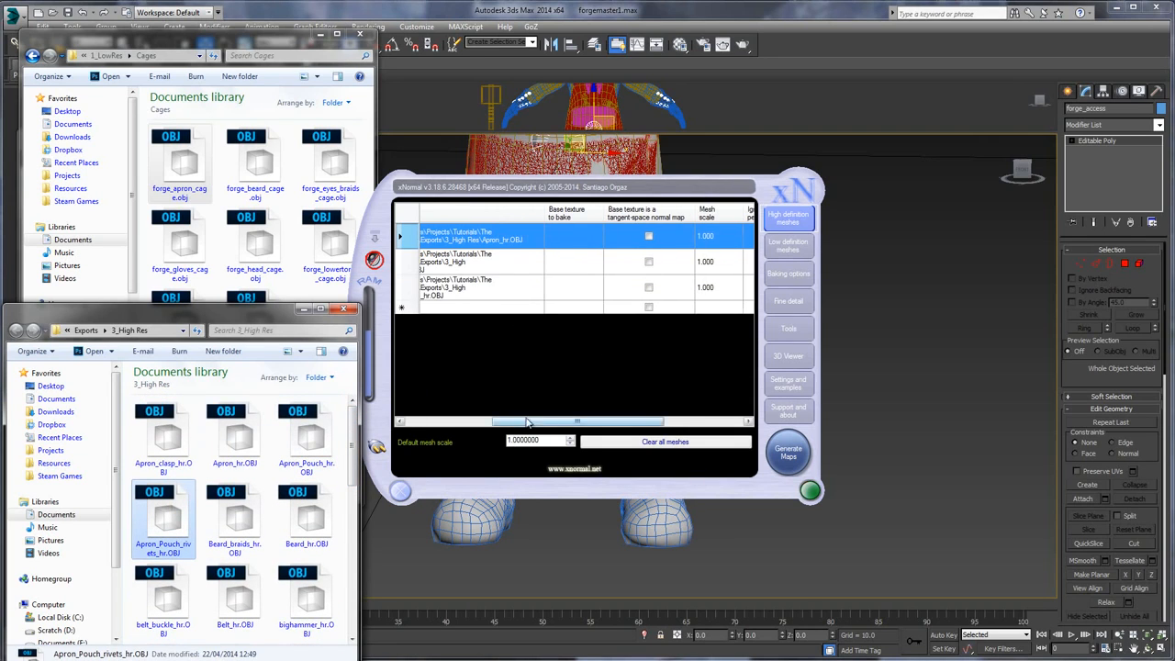
- Turn off Ignore per-vertex-color for all three high definition apron meshes
{"action": "left_click_drag", "start_coordinate": [529, 420], "coordinate": [577, 421]}
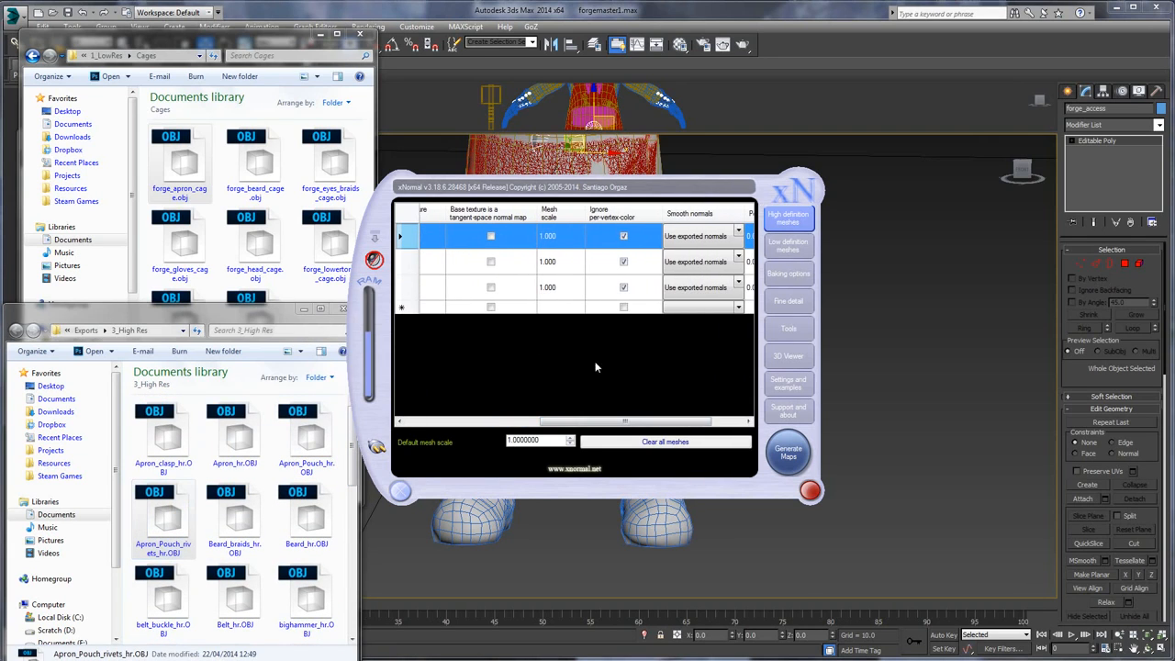
{"action": "left_click", "coordinate": [623, 264]}
{"action": "left_click", "coordinate": [623, 289]}
- Set the mesh scale of the apron, pouch and pouch rivets high definition meshes to 10
{"action": "left_click", "coordinate": [547, 237]}
{"action": "left_click", "coordinate": [548, 237]}
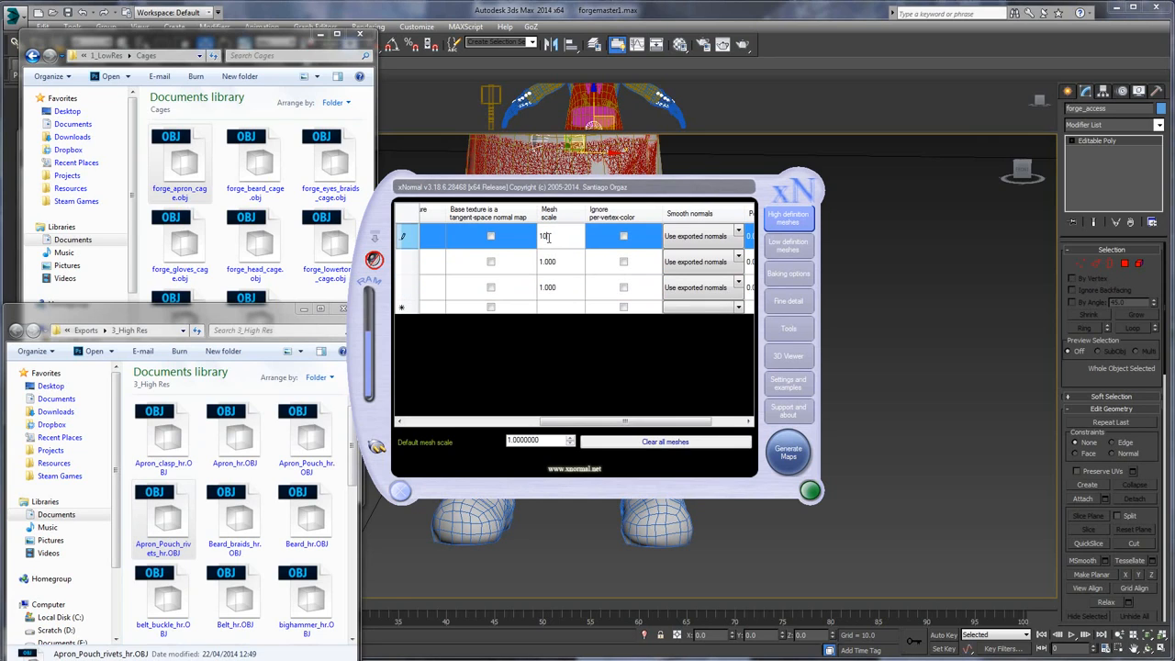
{"action": "left_click", "coordinate": [550, 262]}
{"action": "left_click", "coordinate": [552, 263]}
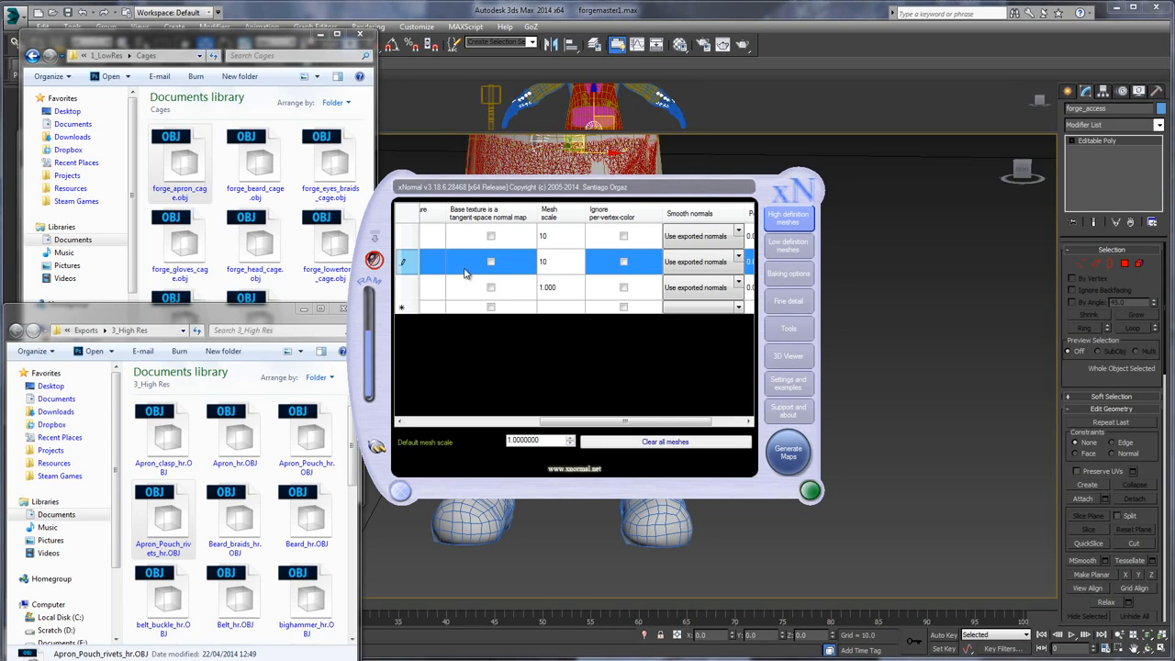
{"action": "left_click", "coordinate": [546, 289]}
{"action": "left_click", "coordinate": [554, 288]}
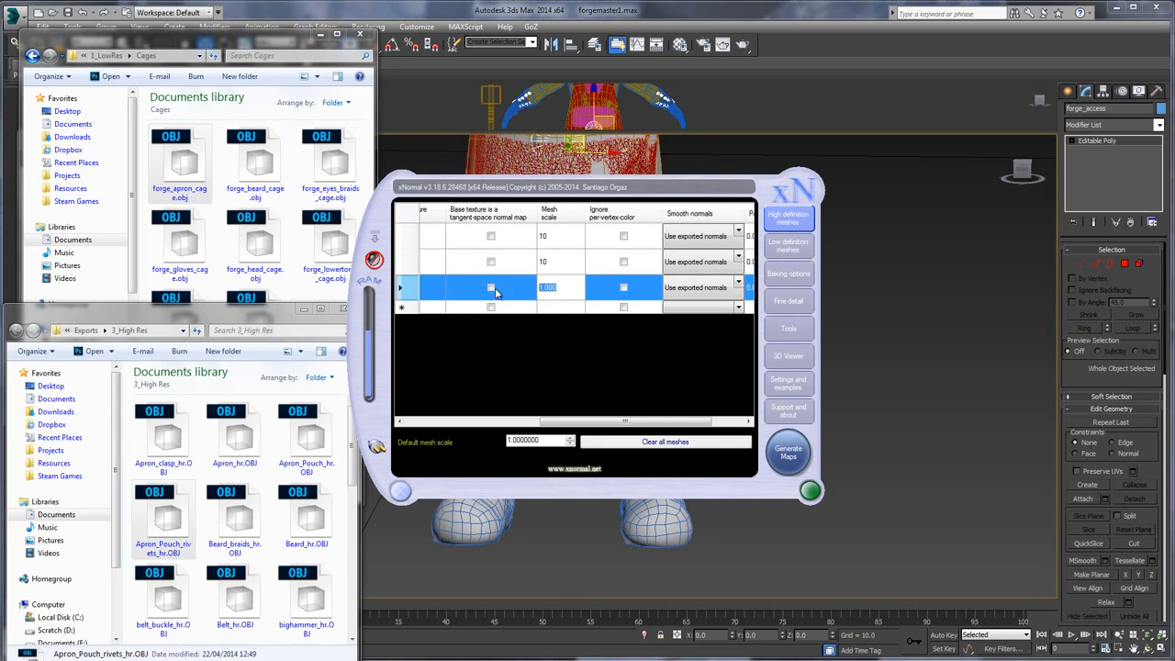
{"action": "left_click", "coordinate": [530, 308]}
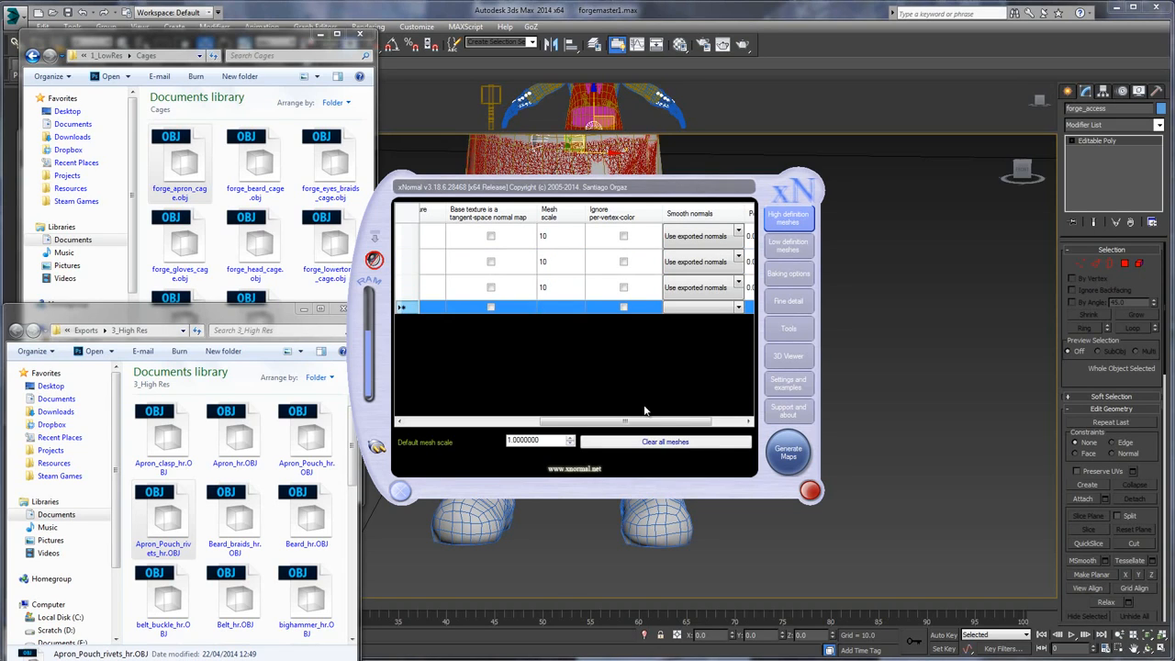
- Set the bake's output file to forge_apron in the Texture Bakes RAW folder, saved as PNG
{"action": "left_click_drag", "start_coordinate": [644, 421], "coordinate": [465, 424]}
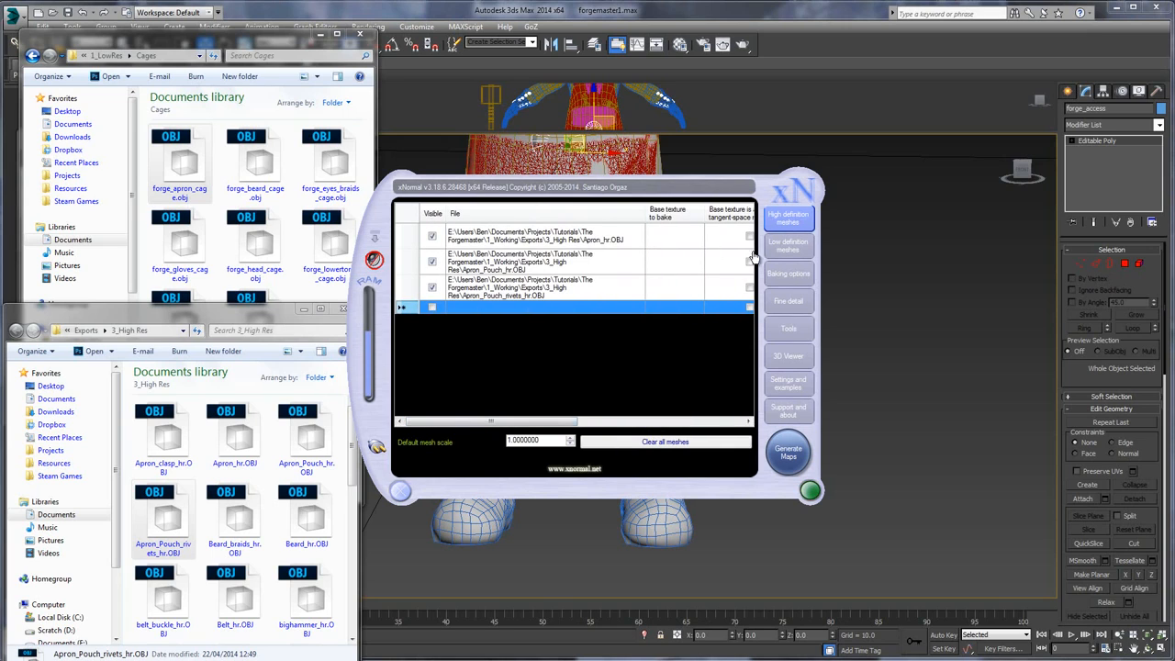
{"action": "left_click", "coordinate": [783, 254]}
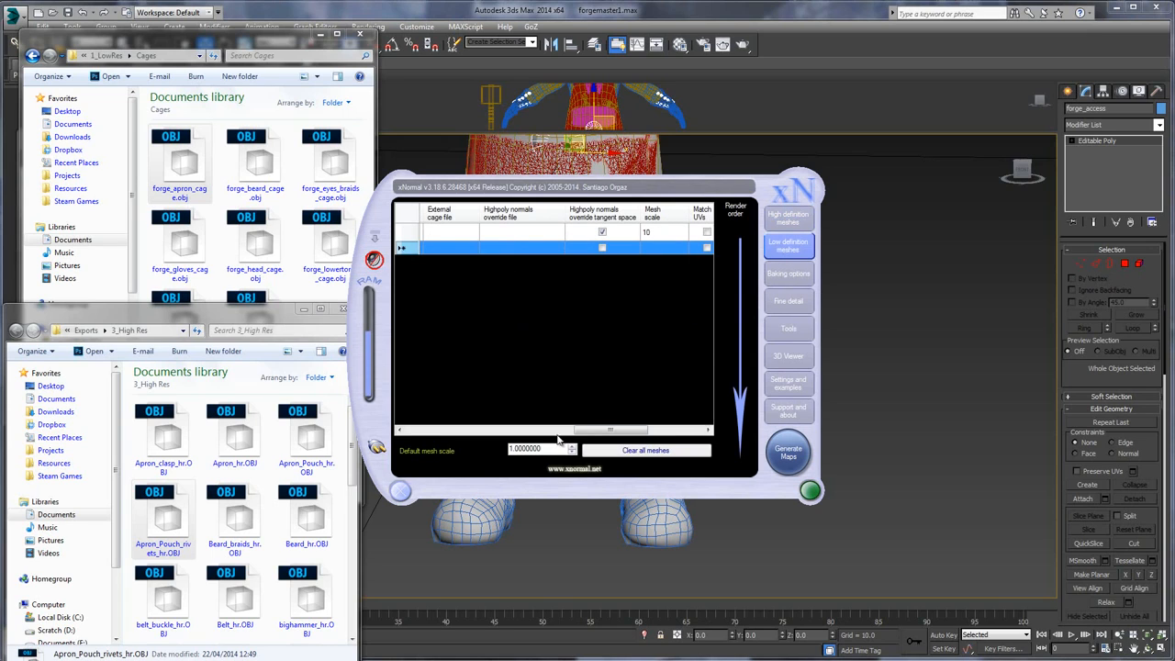
{"action": "left_click_drag", "start_coordinate": [605, 430], "coordinate": [494, 428]}
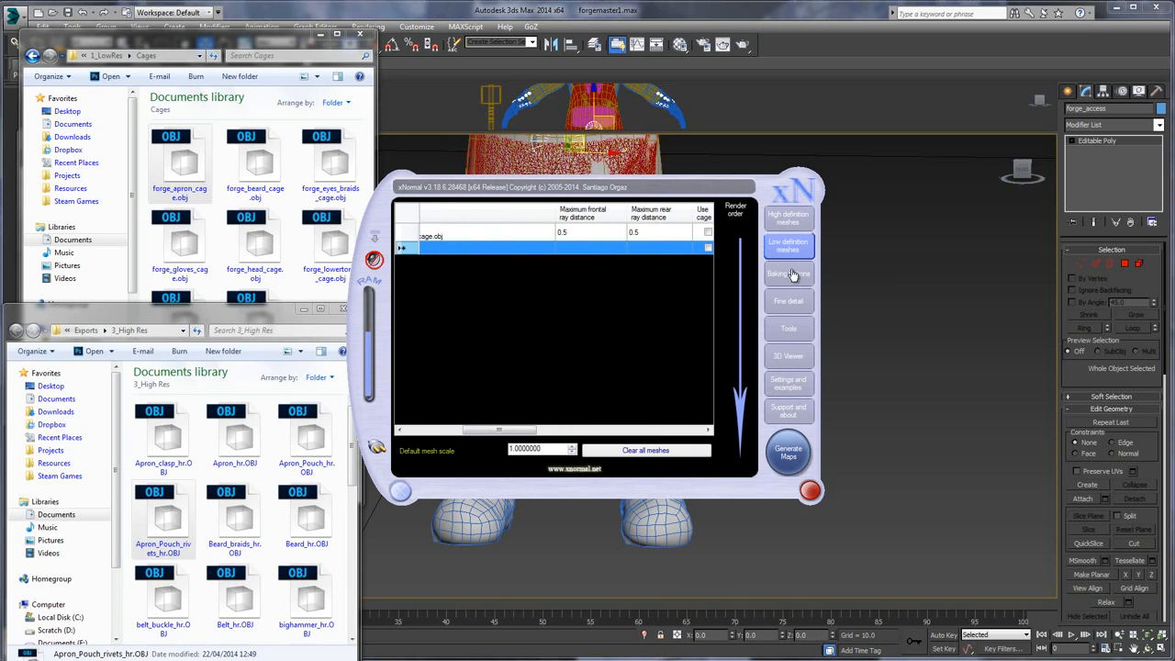
{"action": "left_click", "coordinate": [790, 273]}
{"action": "left_click", "coordinate": [741, 213]}
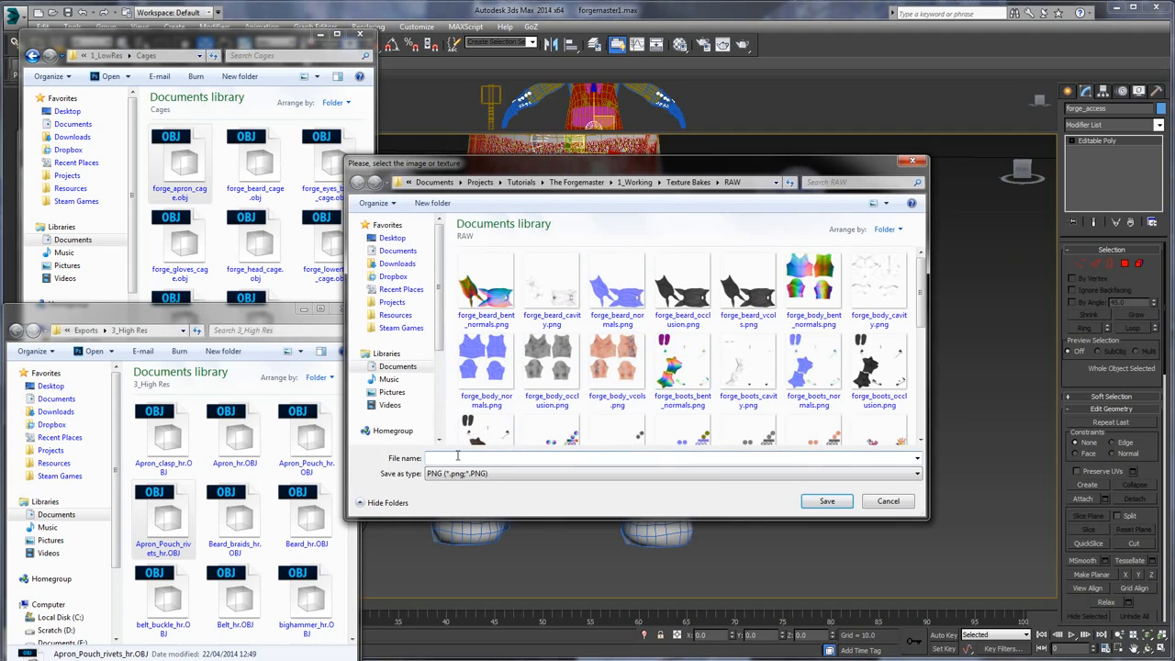
{"action": "type", "text": "fo"}
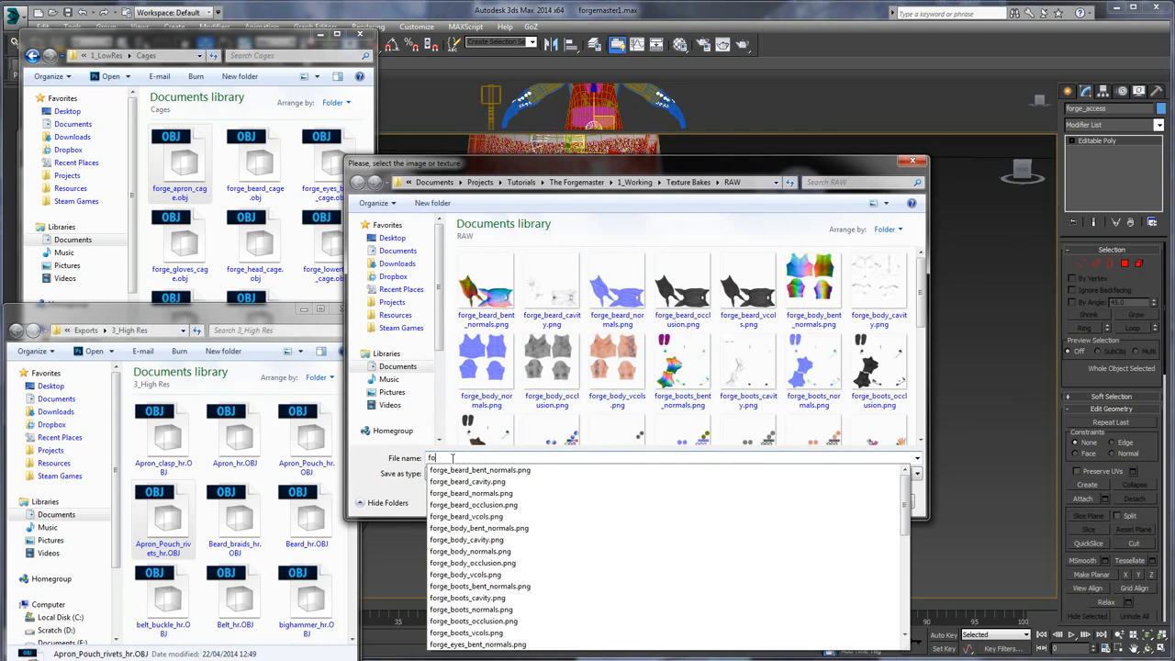
{"action": "type", "text": "rge_apron"}
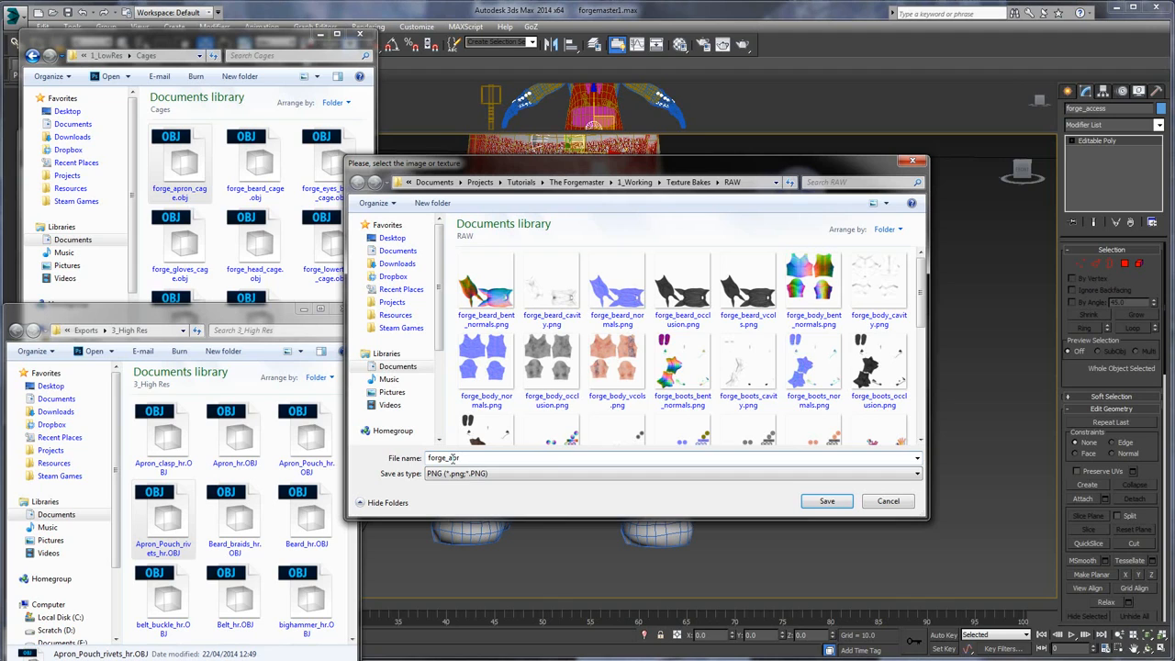
{"action": "left_click", "coordinate": [824, 502]}
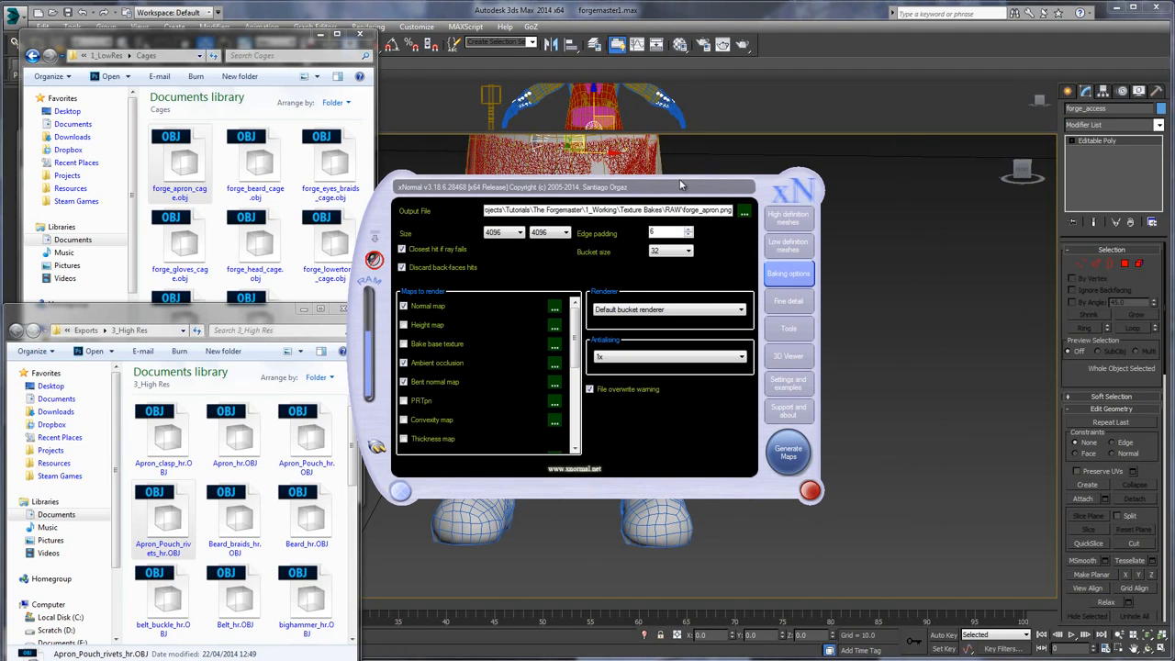
- Check which maps are enabled for rendering and generate the apron's texture maps
{"action": "left_click_drag", "start_coordinate": [680, 185], "coordinate": [771, 213]}
{"action": "scroll", "coordinate": [672, 379], "scroll_direction": "down", "scroll_amount": 3}
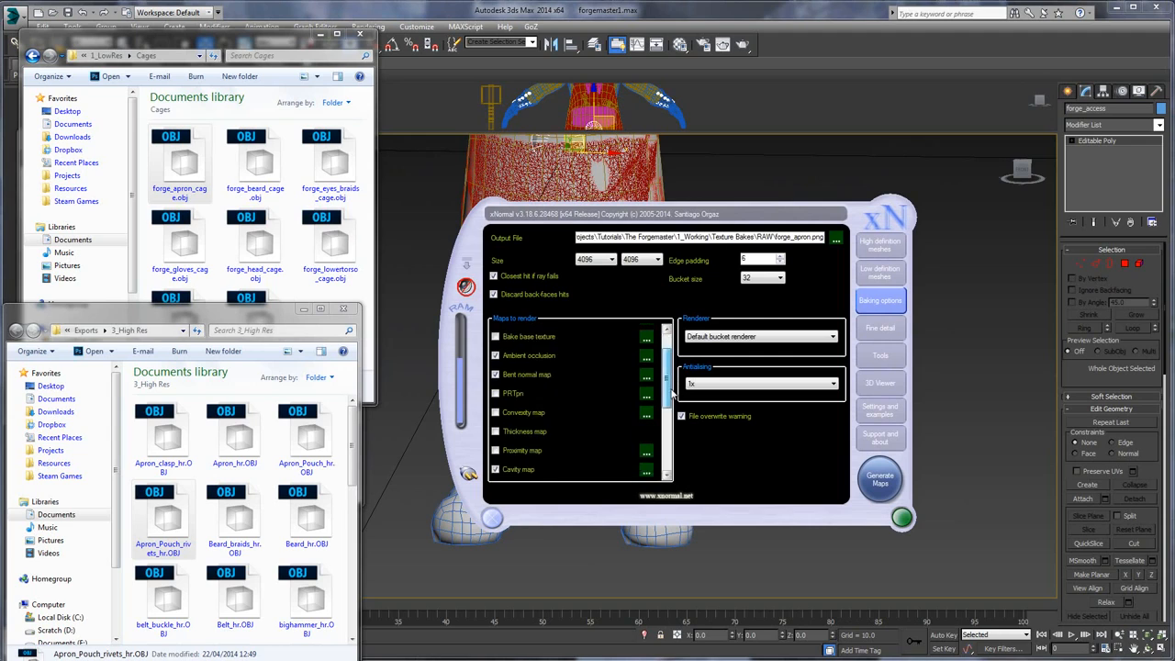
{"action": "scroll", "coordinate": [671, 363], "scroll_direction": "up", "scroll_amount": 3}
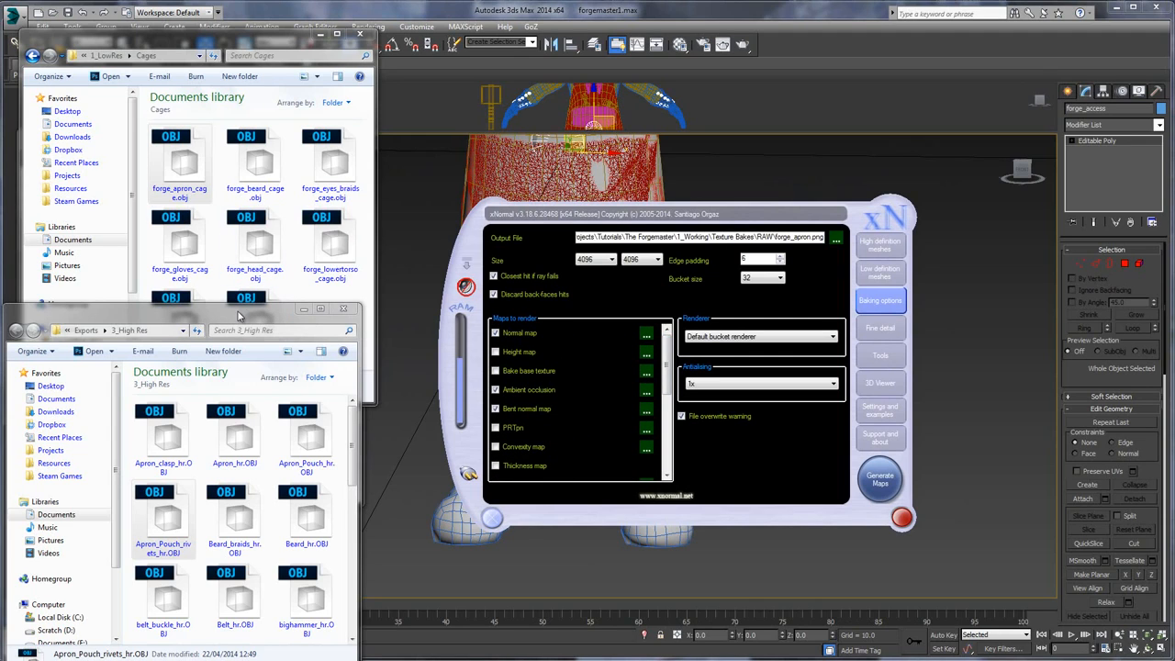
{"action": "scroll", "coordinate": [669, 367], "scroll_direction": "down", "scroll_amount": 3}
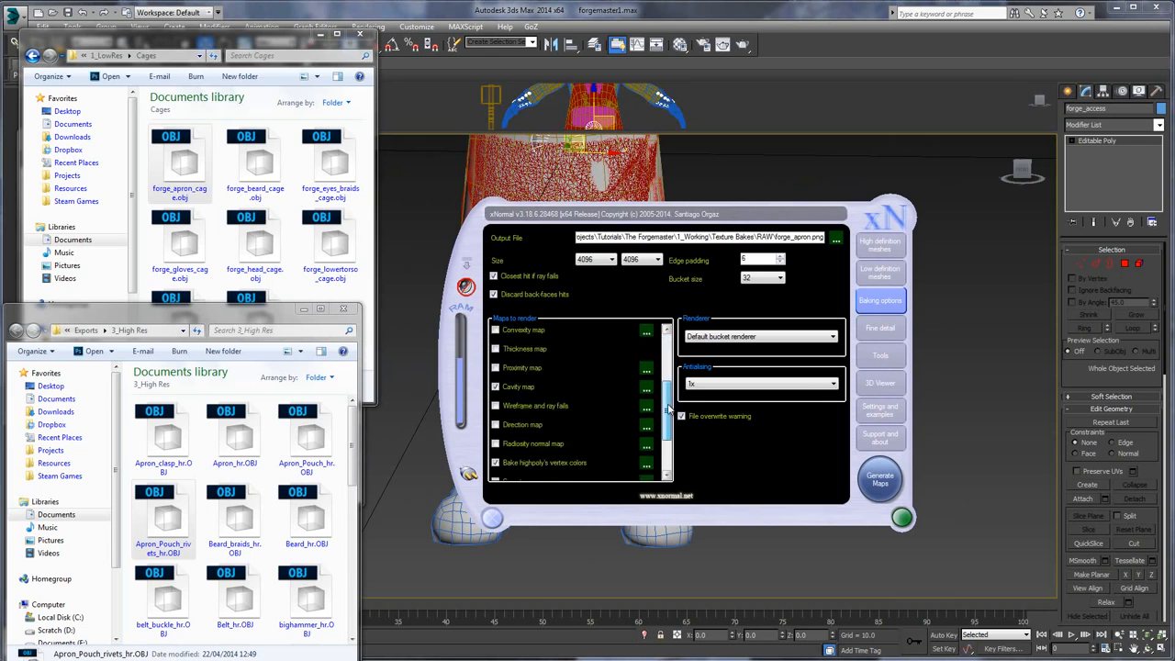
{"action": "scroll", "coordinate": [669, 367], "scroll_direction": "up", "scroll_amount": 3}
{"action": "left_click_drag", "start_coordinate": [732, 214], "coordinate": [674, 217]}
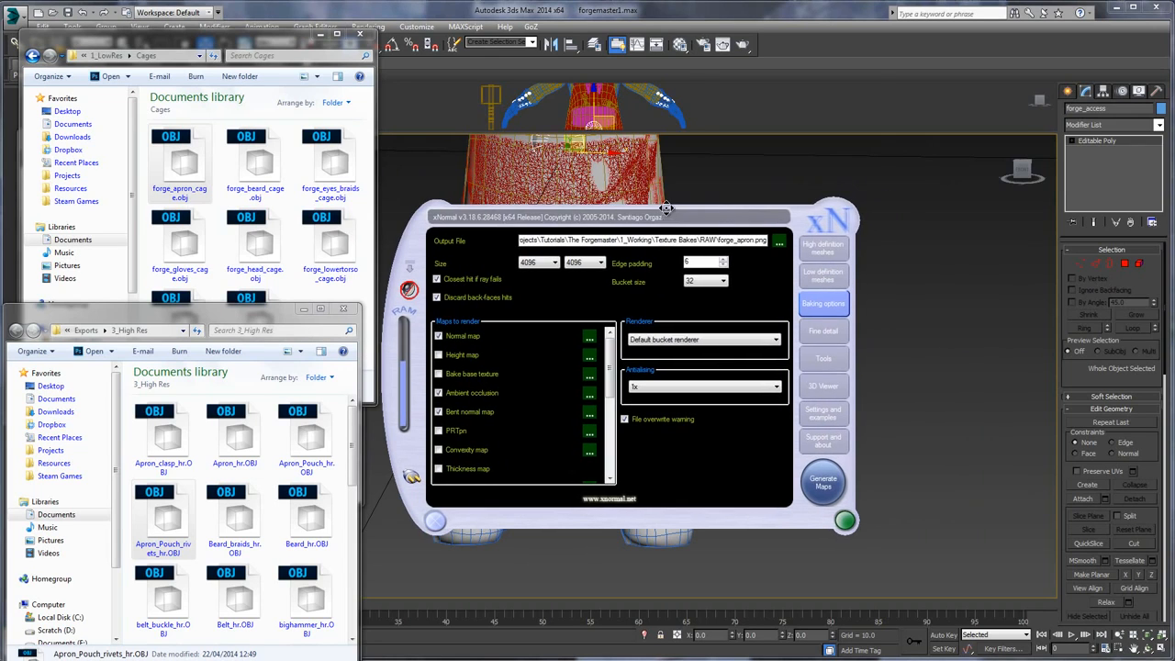
{"action": "left_click", "coordinate": [824, 486]}
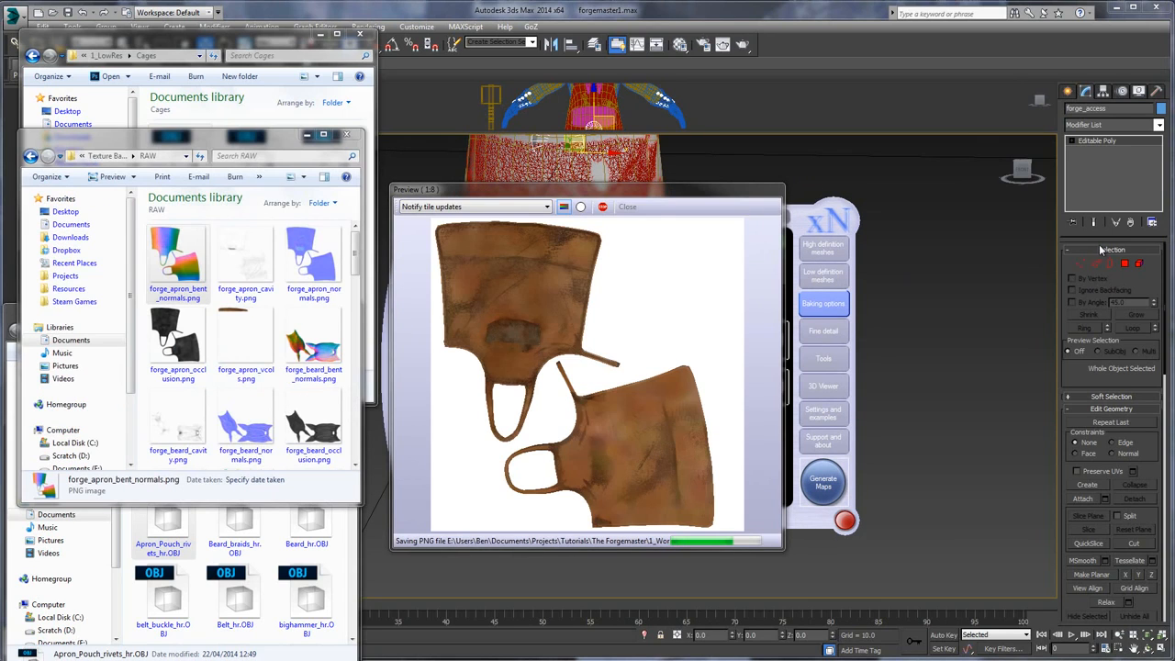
- Examine forge_apron_normals.png up close around the pouch and straps for baking errors, and close the image viewer
{"action": "left_click", "coordinate": [298, 257]}
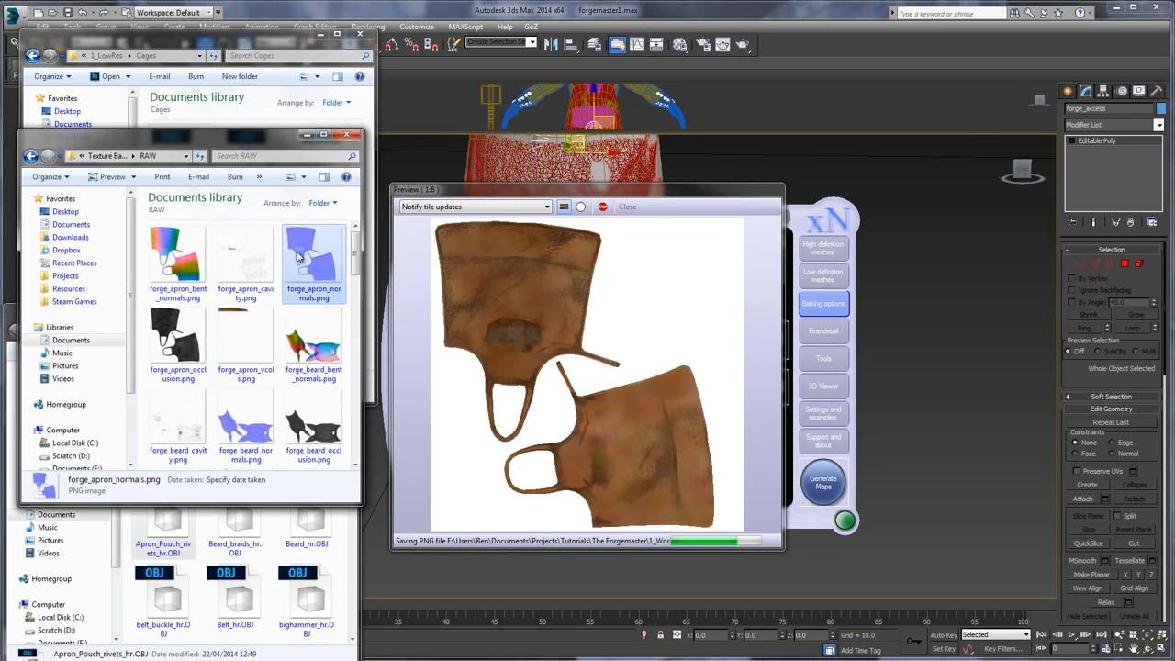
{"action": "double_click", "coordinate": [312, 259]}
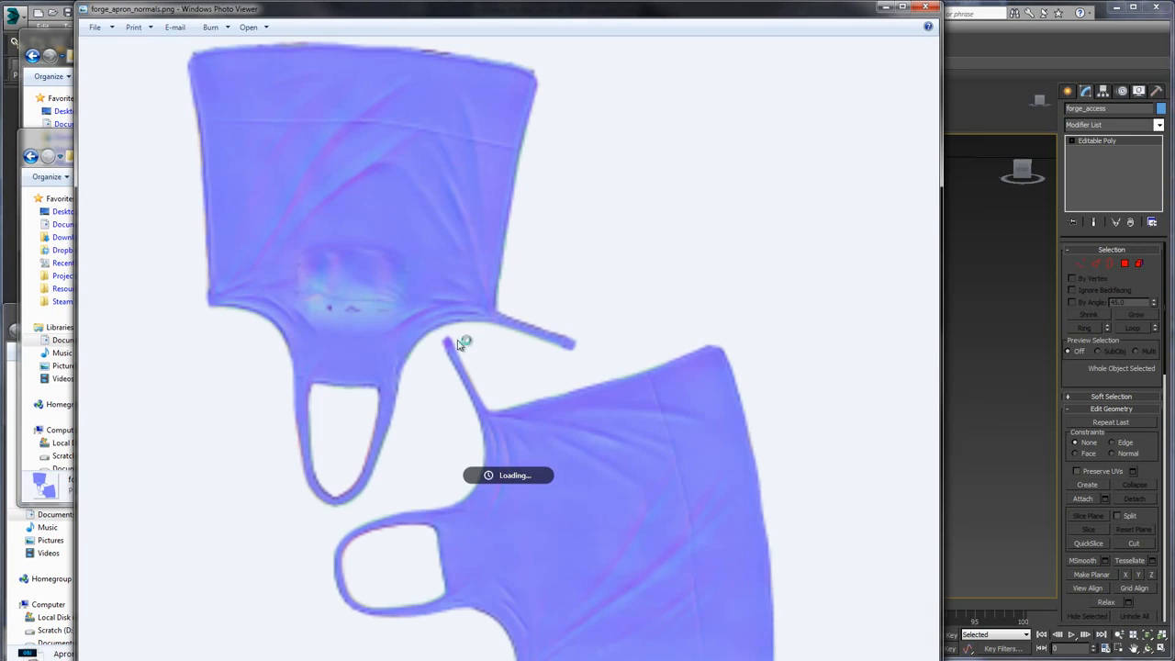
{"action": "scroll", "coordinate": [463, 342], "scroll_direction": "up", "scroll_amount": 6}
{"action": "scroll", "coordinate": [342, 291], "scroll_direction": "down", "scroll_amount": 5}
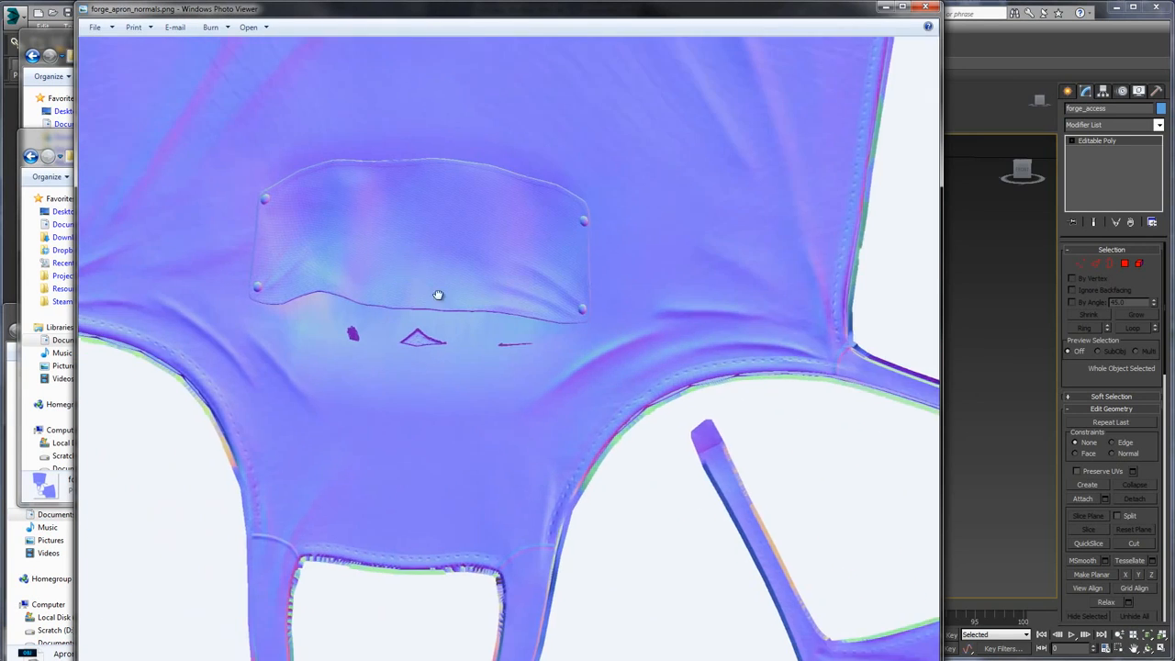
{"action": "scroll", "coordinate": [215, 293], "scroll_direction": "up", "scroll_amount": 4}
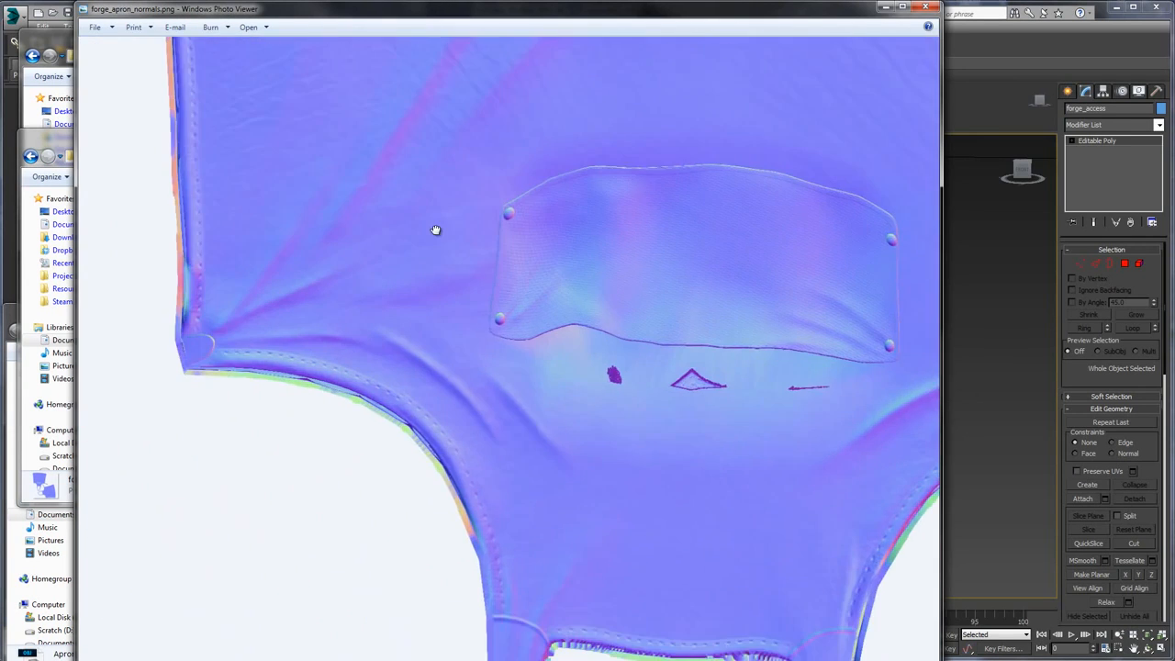
{"action": "scroll", "coordinate": [550, 225], "scroll_direction": "down", "scroll_amount": 4}
{"action": "scroll", "coordinate": [587, 232], "scroll_direction": "down", "scroll_amount": 2}
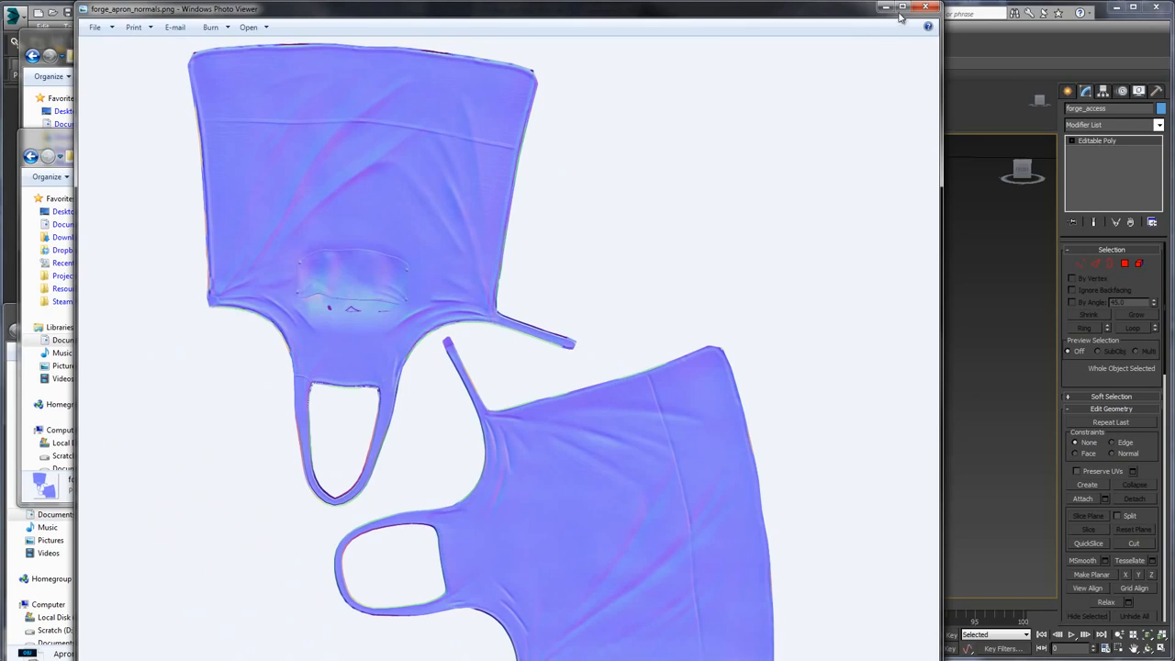
{"action": "left_click", "coordinate": [925, 8]}
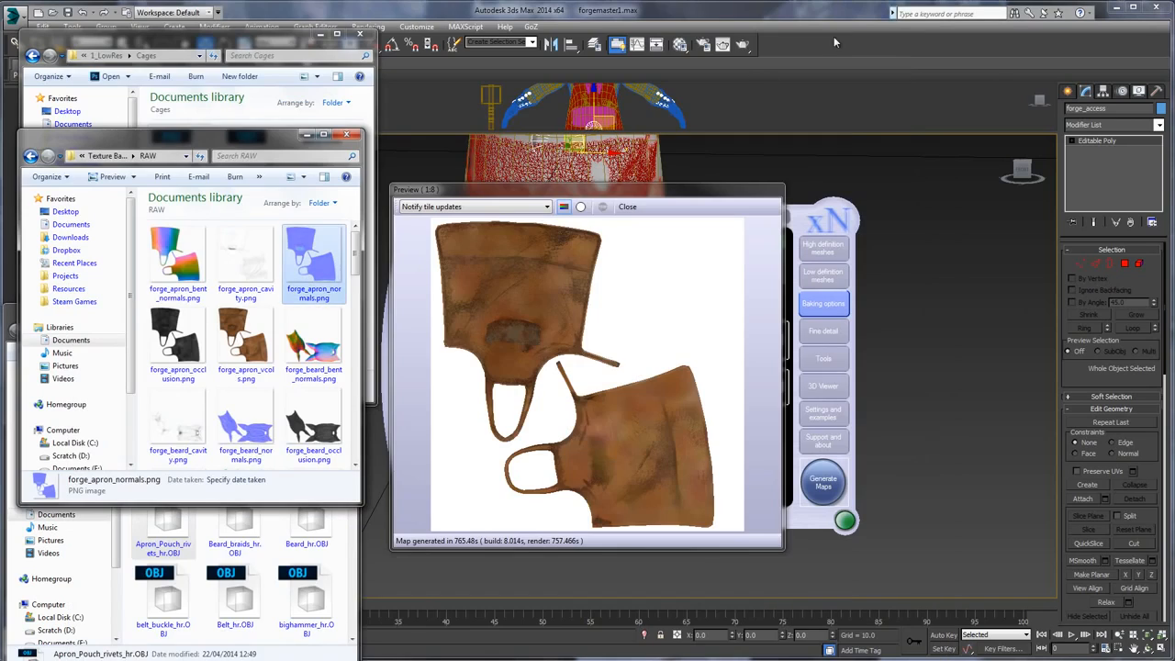
- Close the bake preview and make the three high definition apron meshes not visible for baking
{"action": "left_click", "coordinate": [628, 207]}
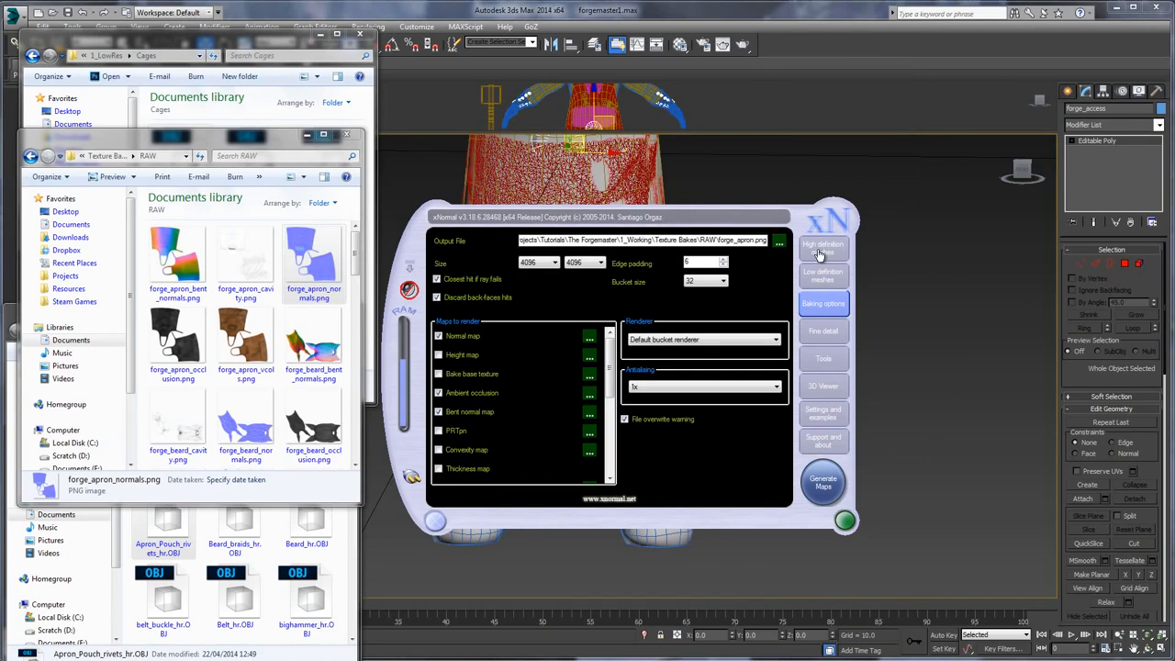
{"action": "left_click", "coordinate": [823, 248]}
{"action": "left_click", "coordinate": [467, 267]}
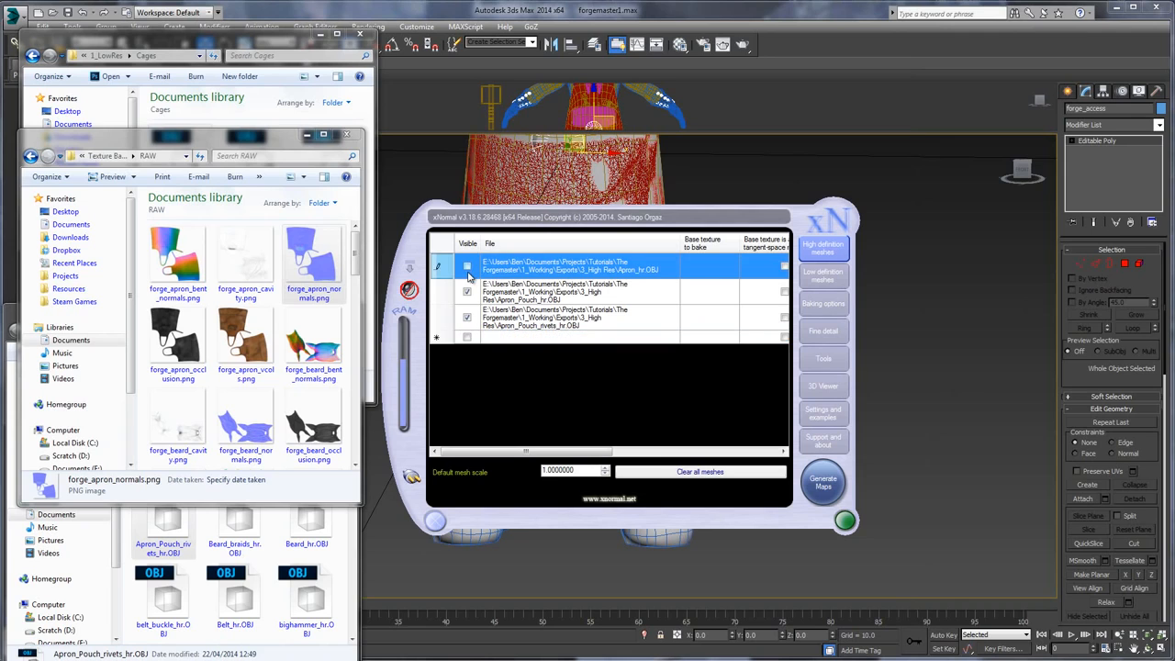
{"action": "left_click", "coordinate": [467, 293]}
{"action": "left_click", "coordinate": [468, 318]}
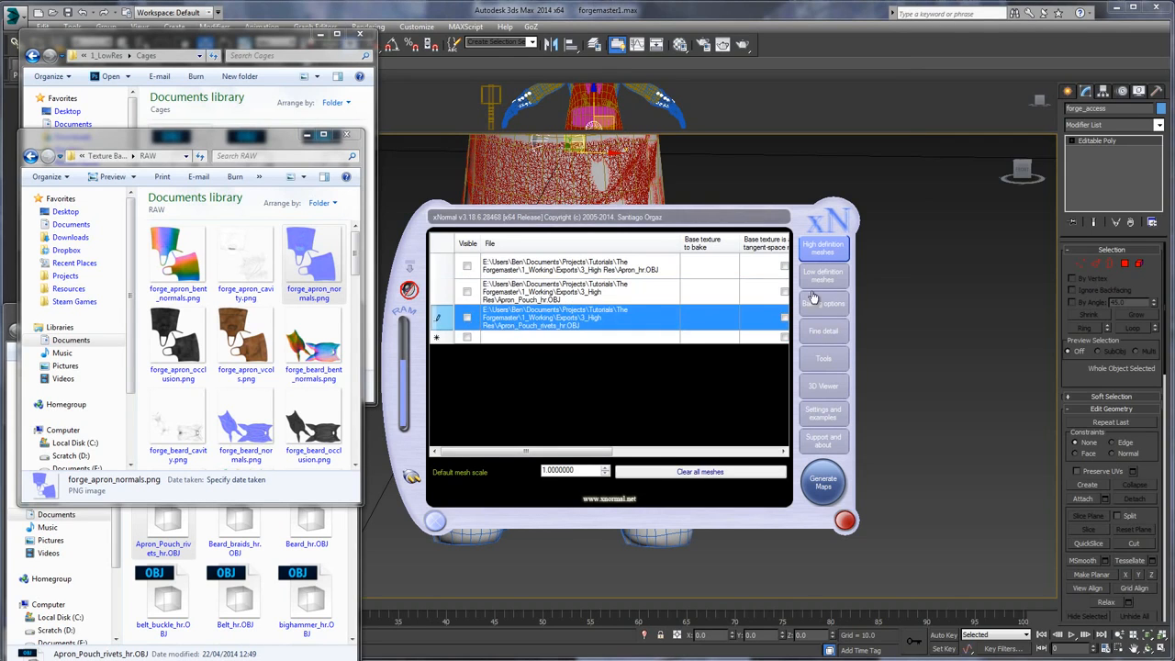
- Assign forge_apron_vcols.png as base texture and forge_apron_normals.png as normal map for the 3D viewer, and launch it
{"action": "left_click", "coordinate": [816, 285]}
{"action": "left_click", "coordinate": [824, 389]}
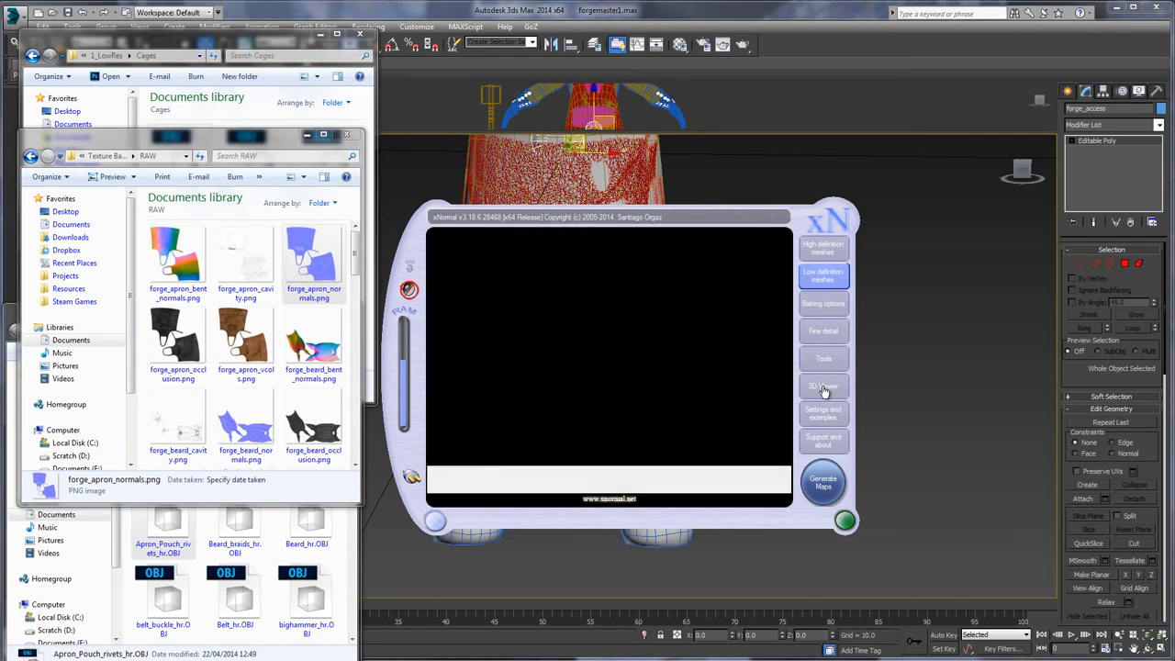
{"action": "left_click_drag", "start_coordinate": [246, 339], "coordinate": [526, 290]}
{"action": "left_click_drag", "start_coordinate": [312, 261], "coordinate": [529, 323]}
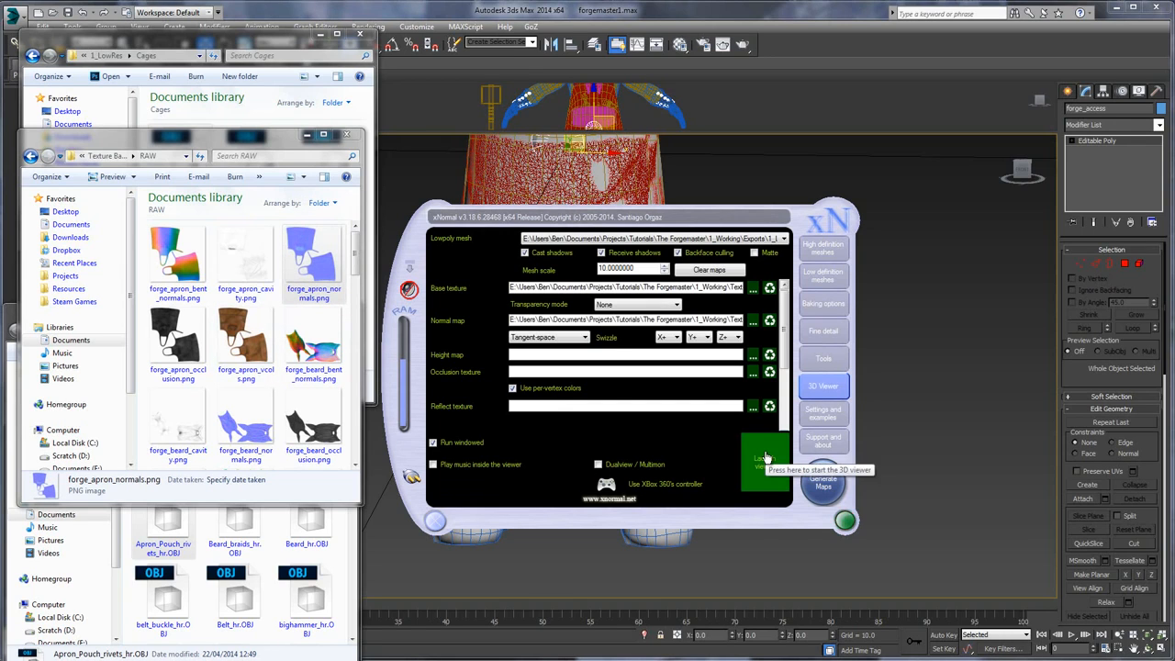
{"action": "left_click", "coordinate": [766, 457]}
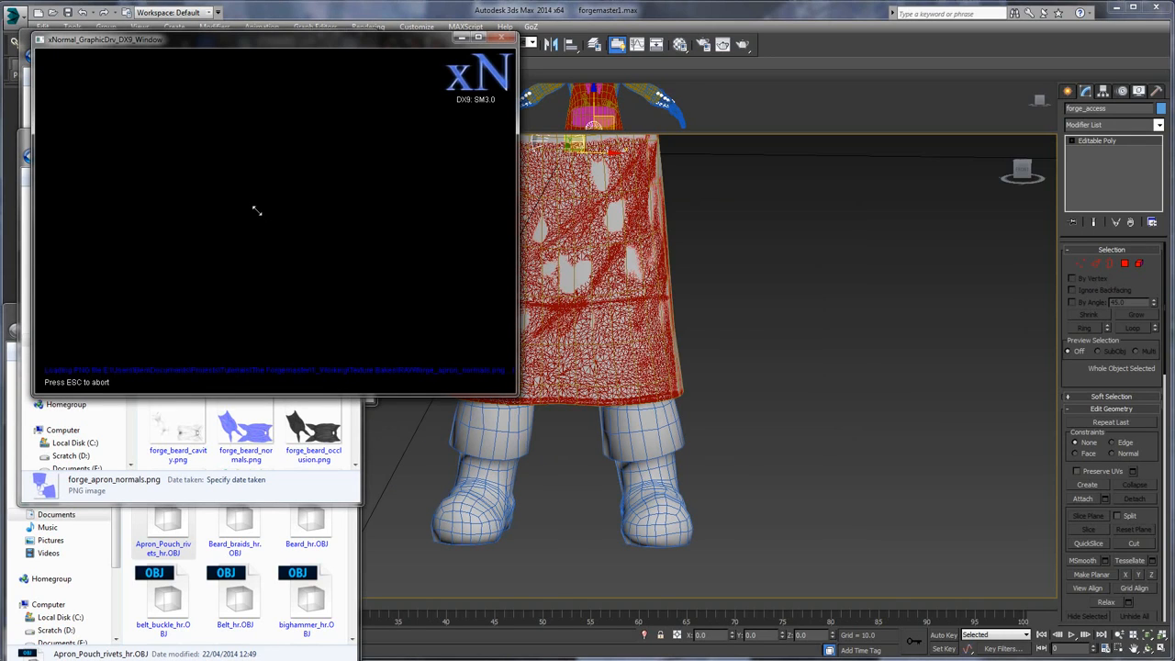
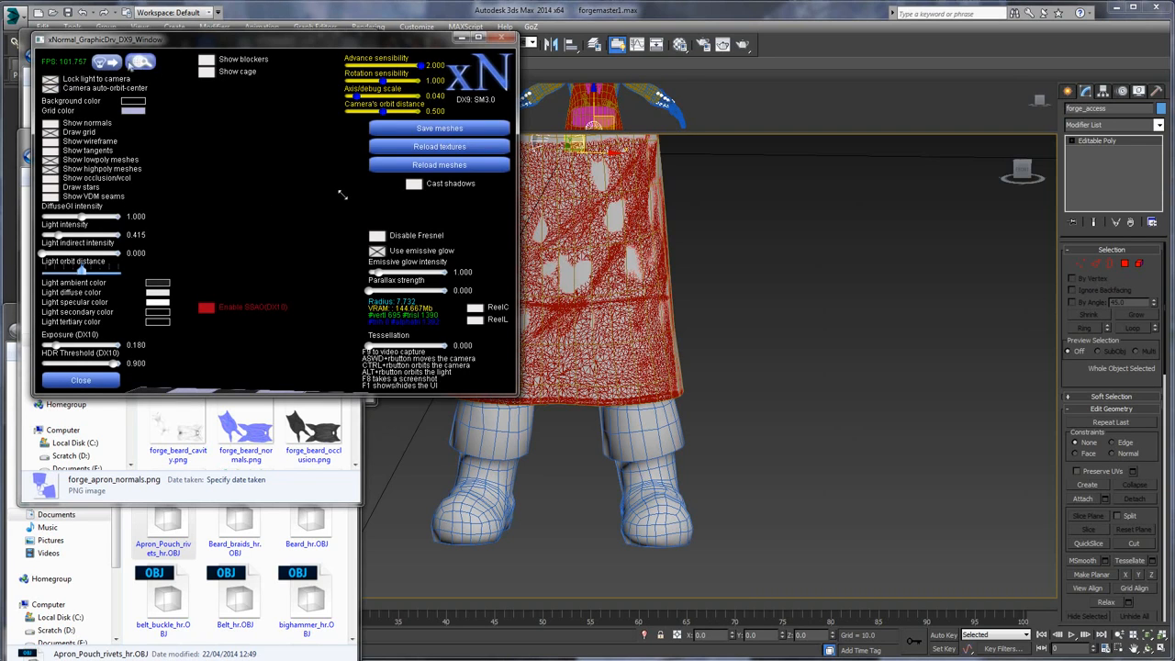
- Examine the baked apron from several angles in the 3D viewer, including its stitching and edge, and close the viewer
{"action": "left_click", "coordinate": [141, 63]}
{"action": "right_click_drag", "start_coordinate": [288, 190], "coordinate": [255, 177], "text": "ctrl"}
{"action": "key", "text": "w"}
{"action": "key", "text": "s"}
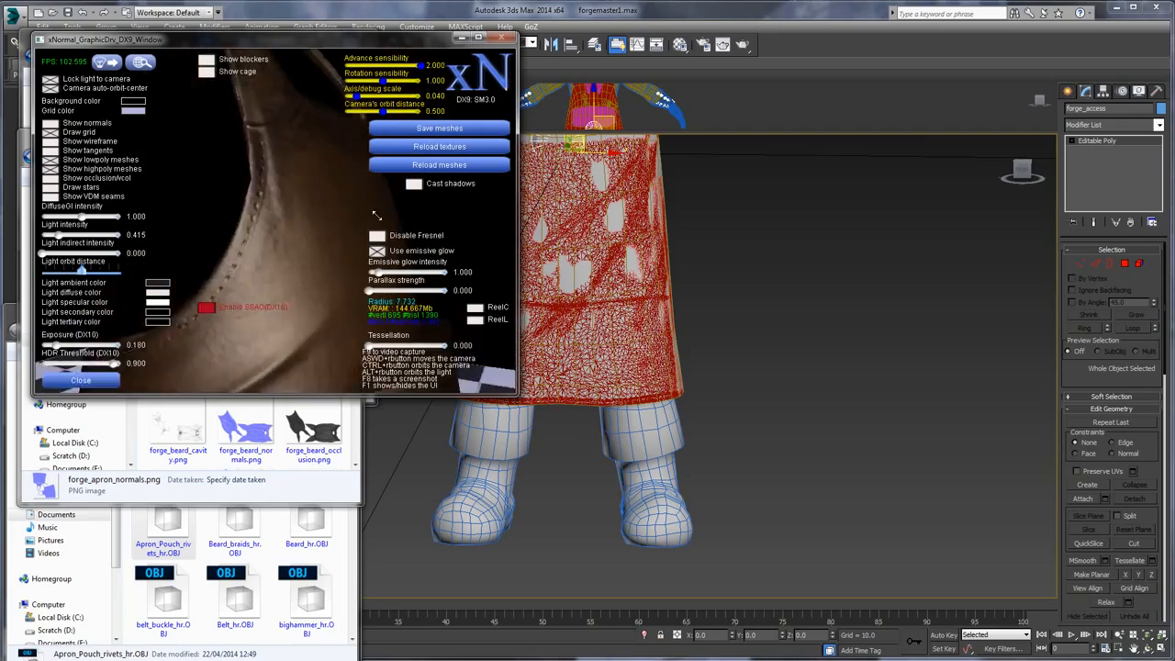
{"action": "right_click_drag", "start_coordinate": [377, 215], "coordinate": [260, 113]}
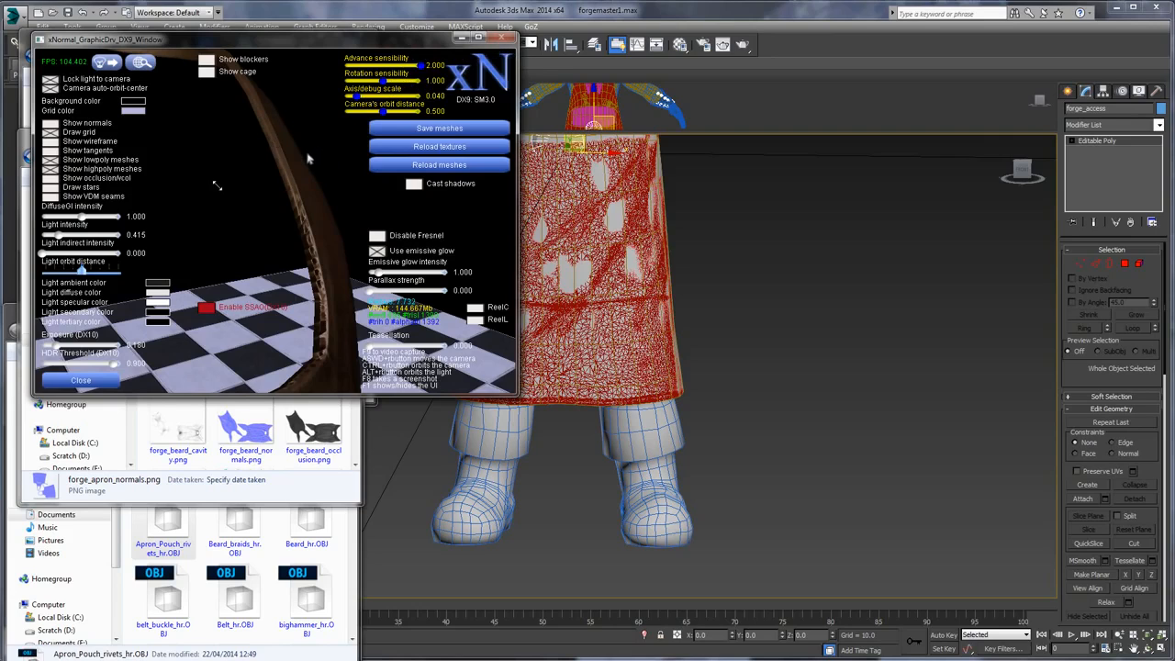
{"action": "key", "text": "Escape"}
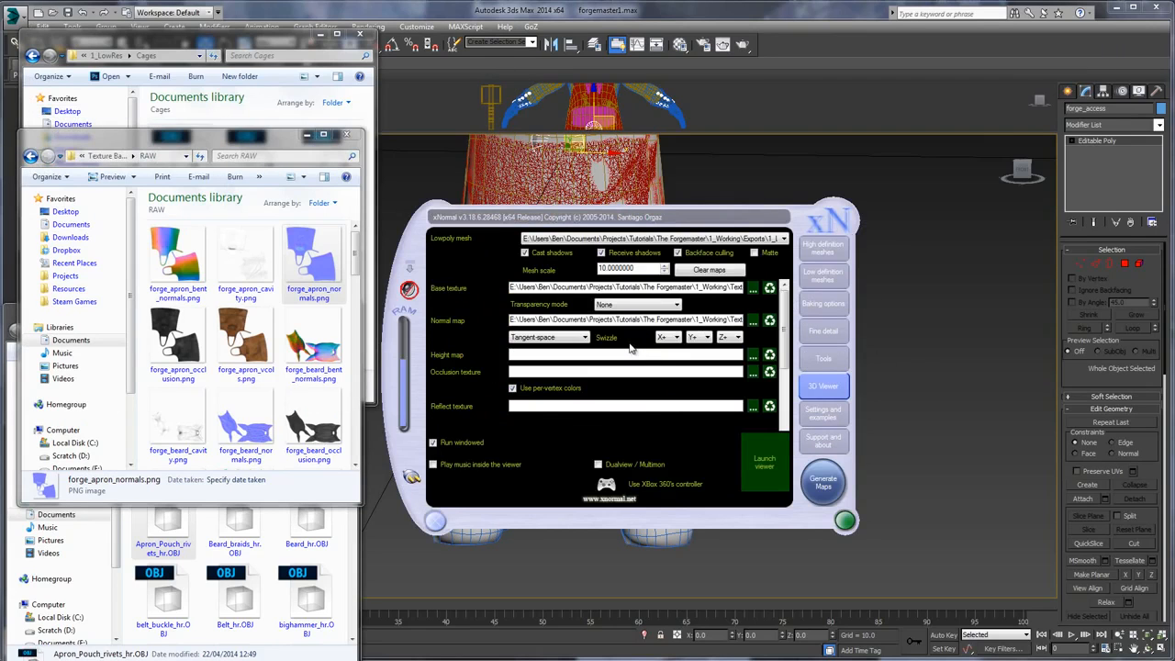
- Bring the RAW and Cages folder windows forward, and clear all high definition and low definition meshes from the bake setup
{"action": "left_click_drag", "start_coordinate": [229, 143], "coordinate": [235, 136]}
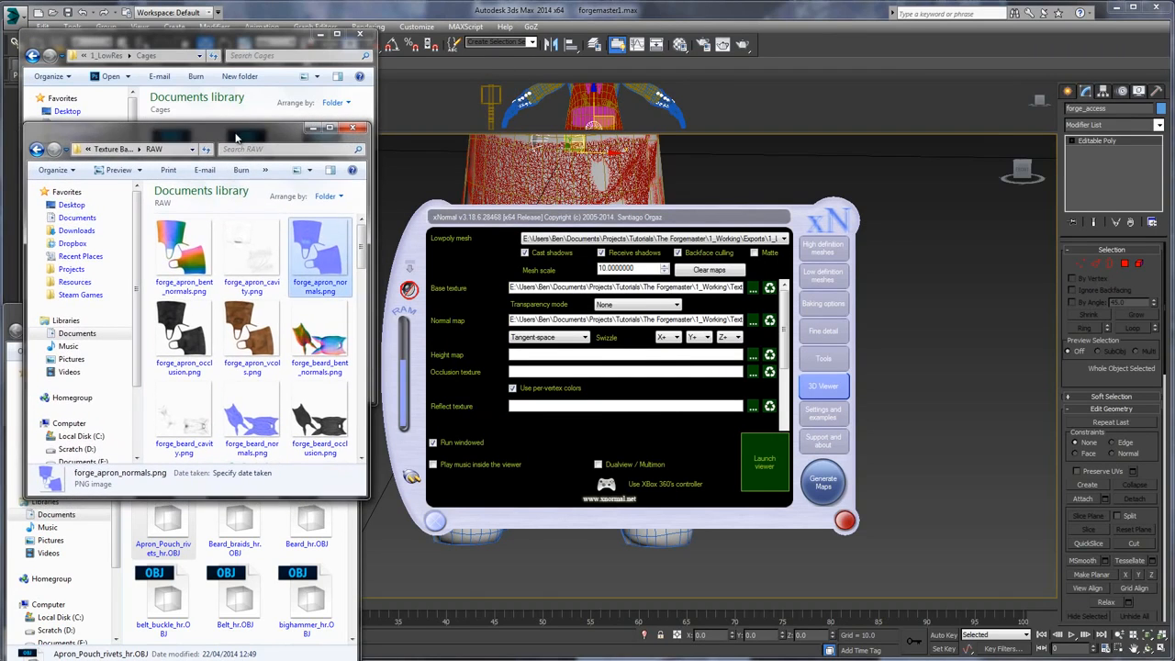
{"action": "left_click_drag", "start_coordinate": [229, 35], "coordinate": [231, 41]}
{"action": "left_click", "coordinate": [320, 340]}
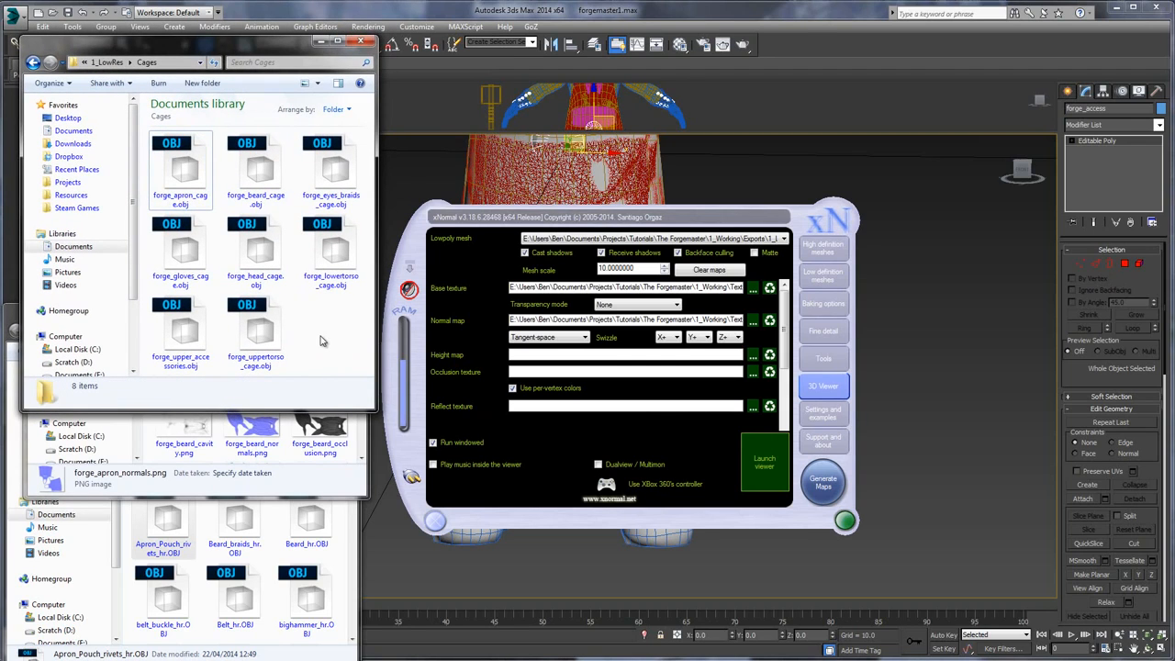
{"action": "left_click", "coordinate": [825, 259]}
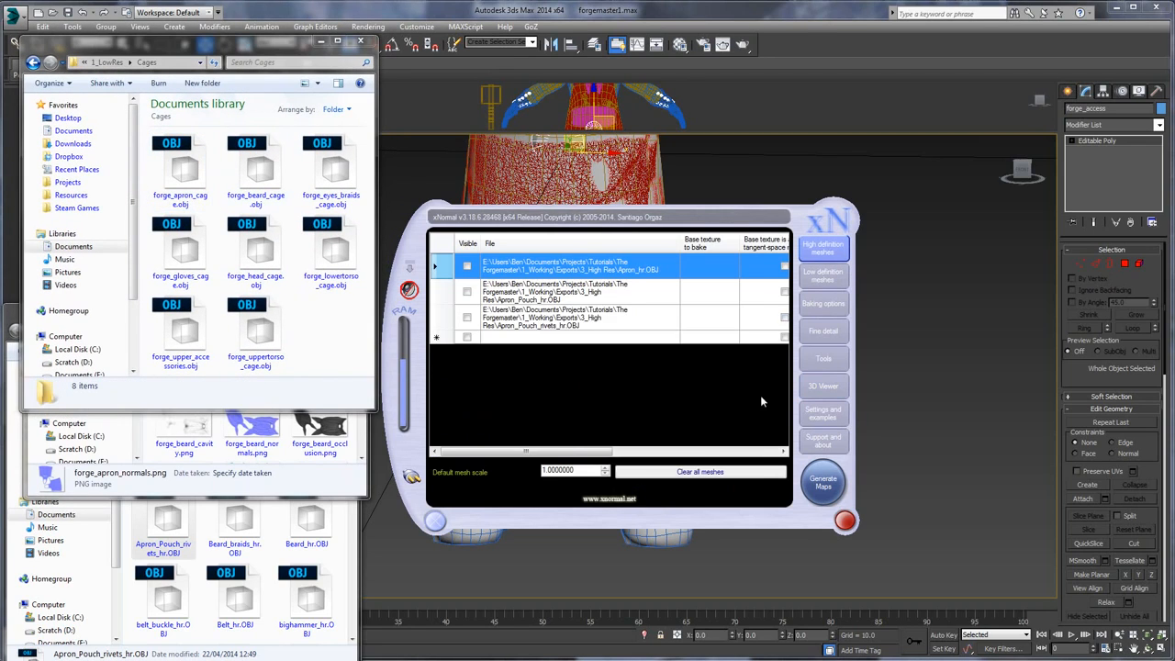
{"action": "left_click", "coordinate": [823, 275]}
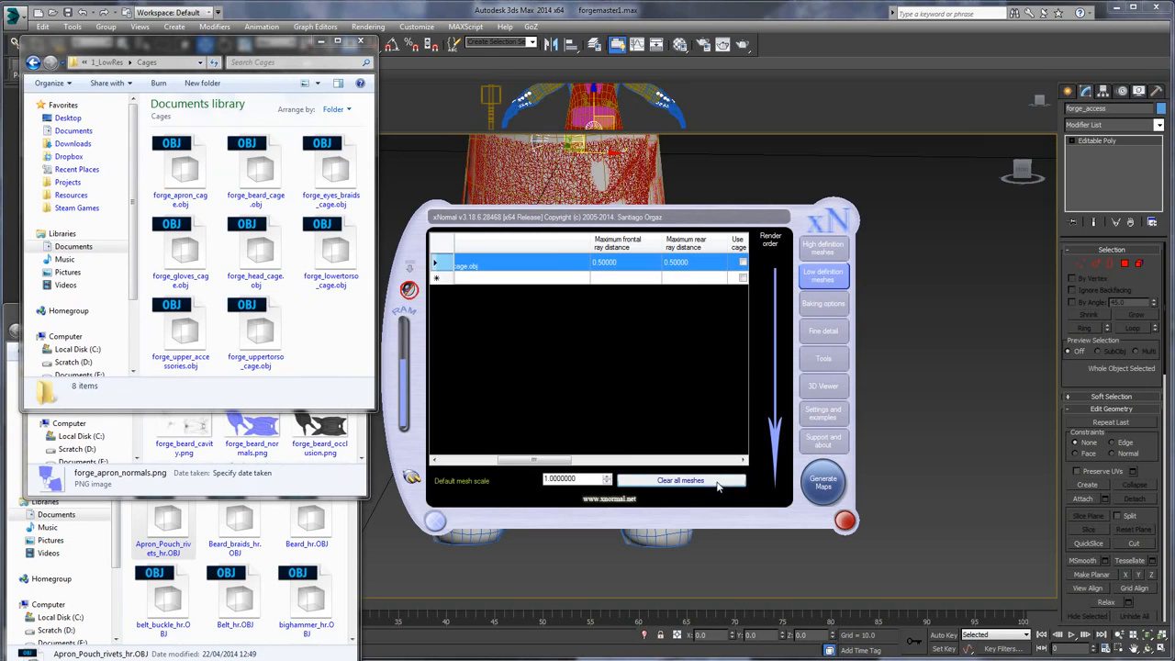
{"action": "left_click", "coordinate": [823, 249]}
- Look through the head, torso and upper accessories cage files in the Cages folder to decide which part to bake
{"action": "left_click", "coordinate": [320, 337]}
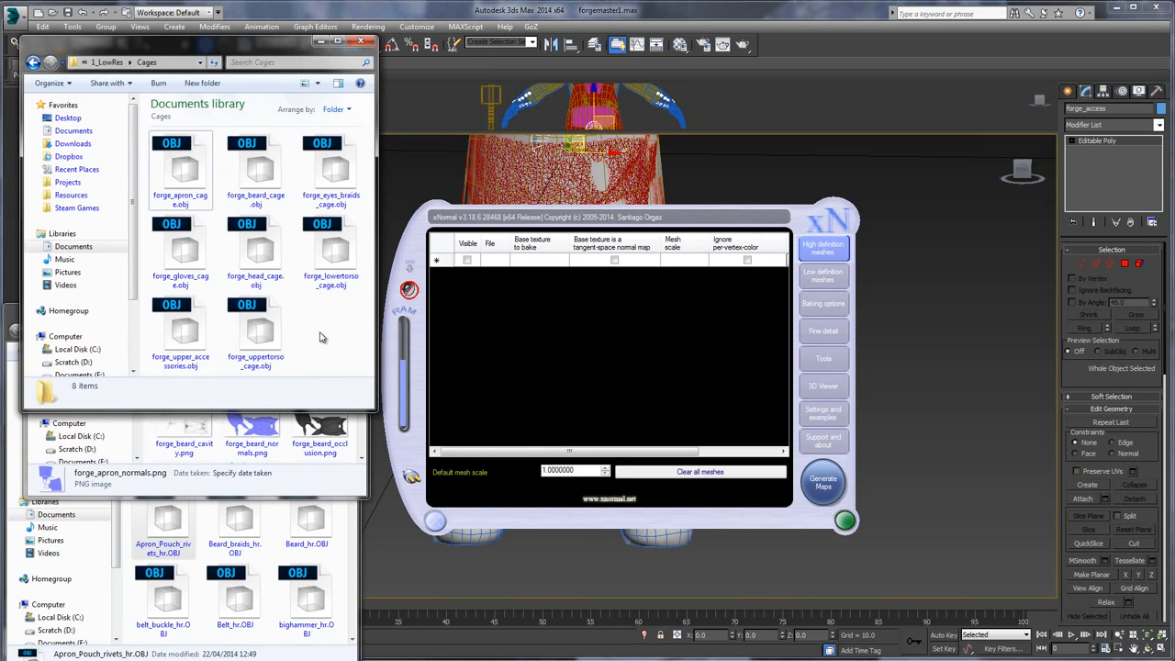
{"action": "left_click", "coordinate": [276, 241]}
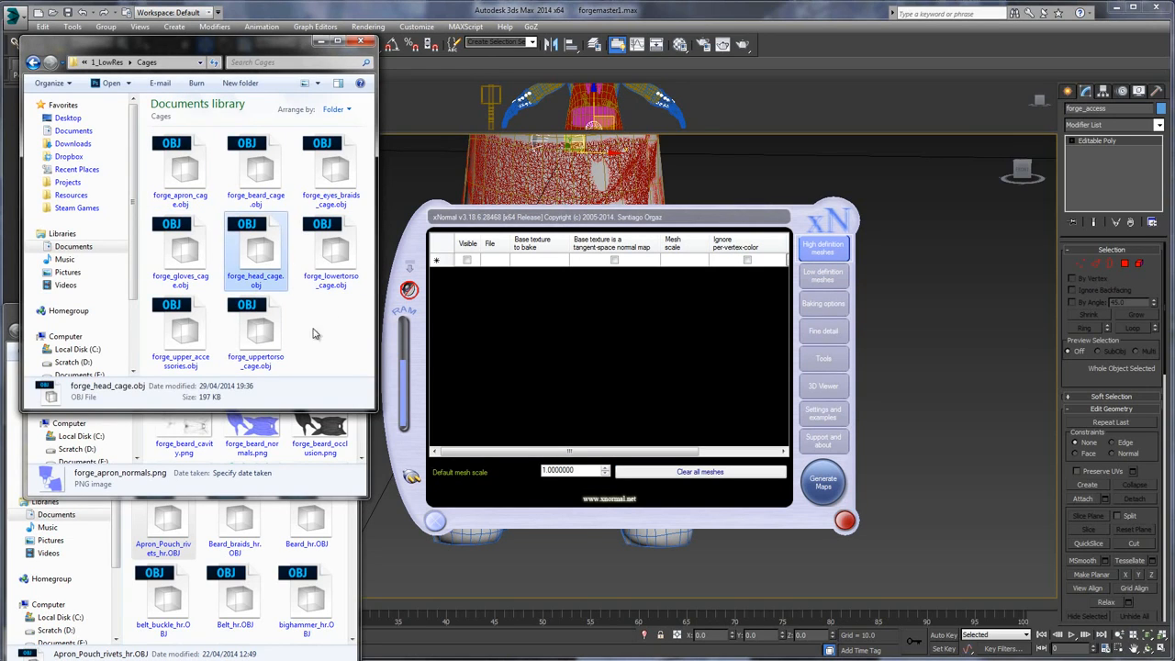
{"action": "left_click", "coordinate": [271, 333]}
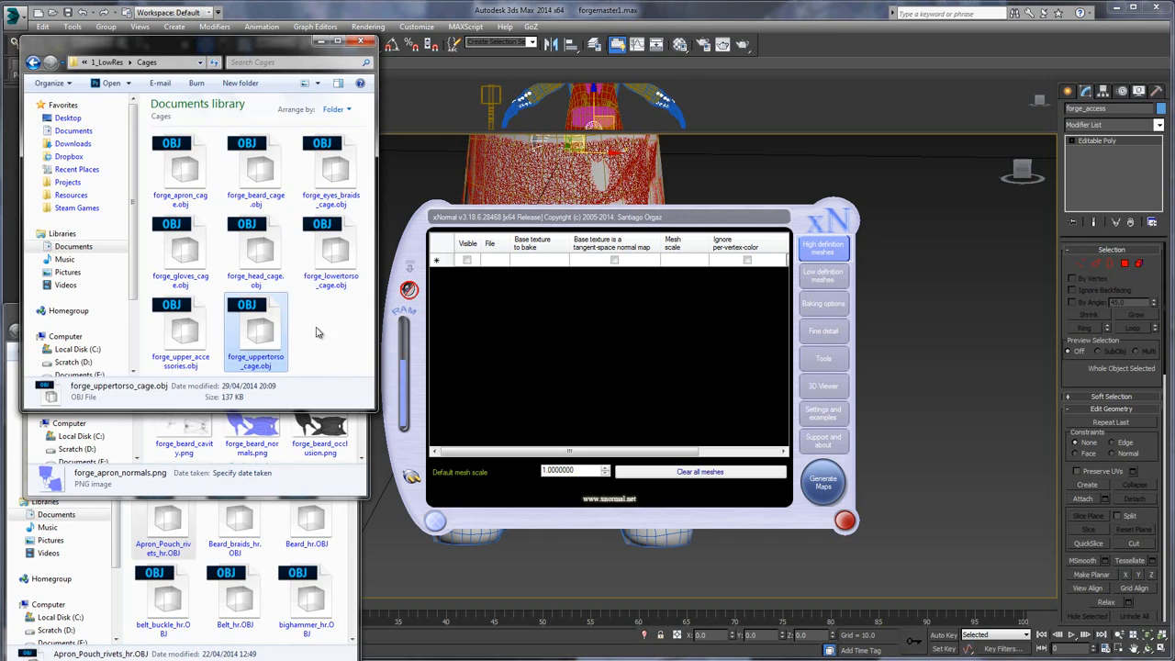
{"action": "key", "text": "Left"}
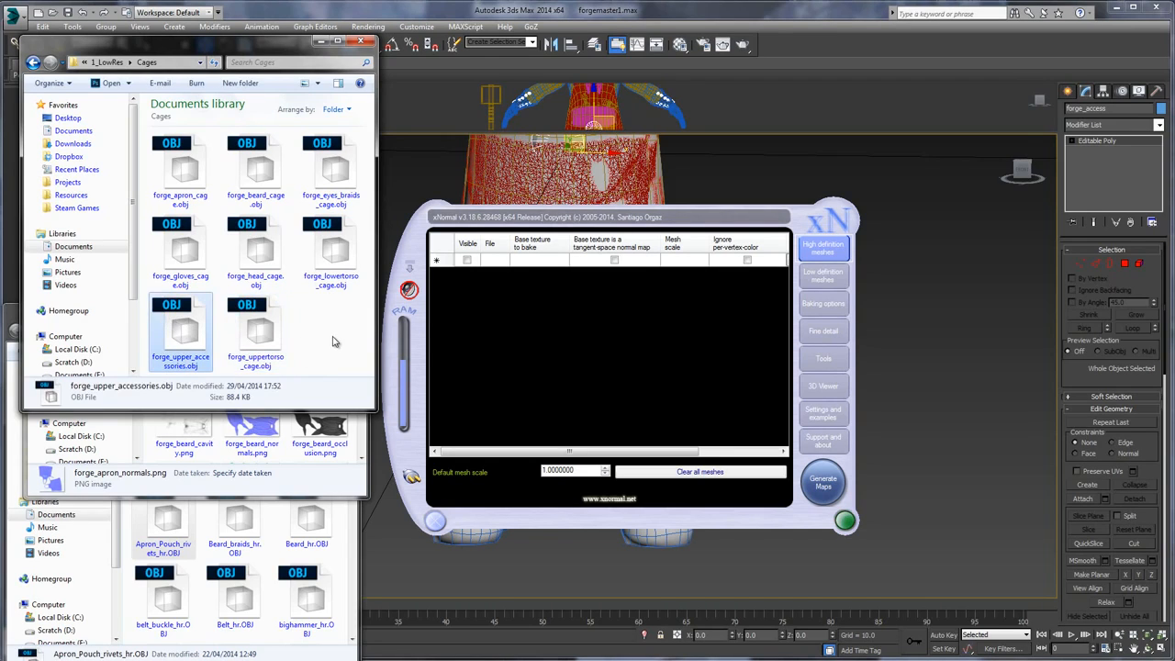
{"action": "left_click", "coordinate": [326, 266]}
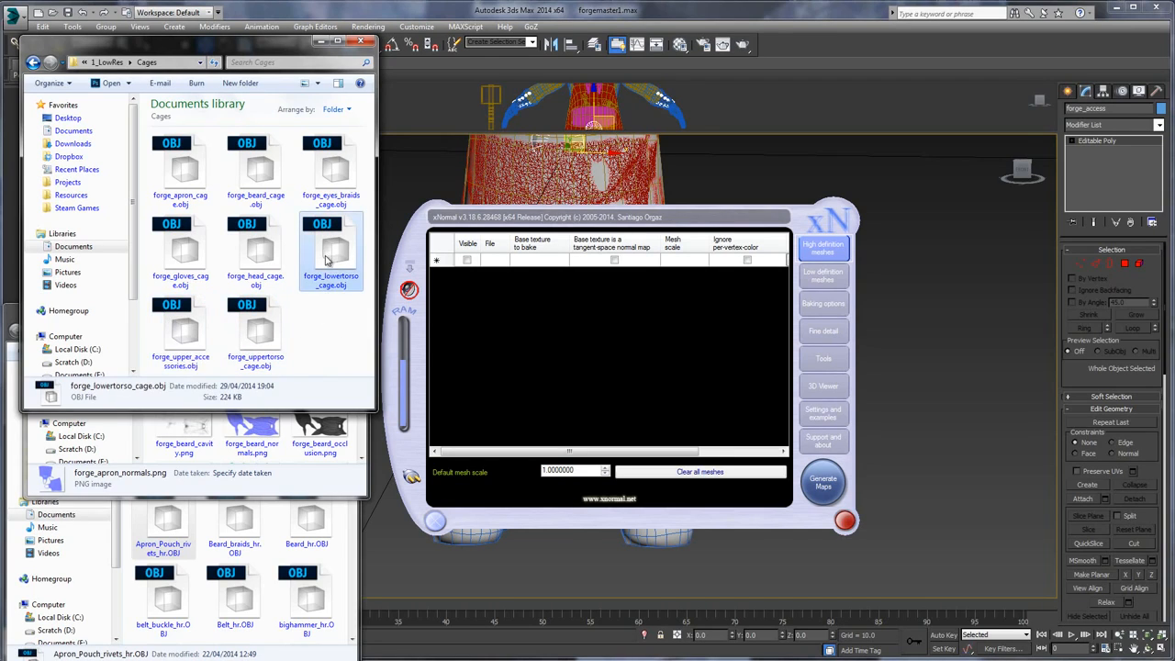
{"action": "left_click", "coordinate": [332, 332]}
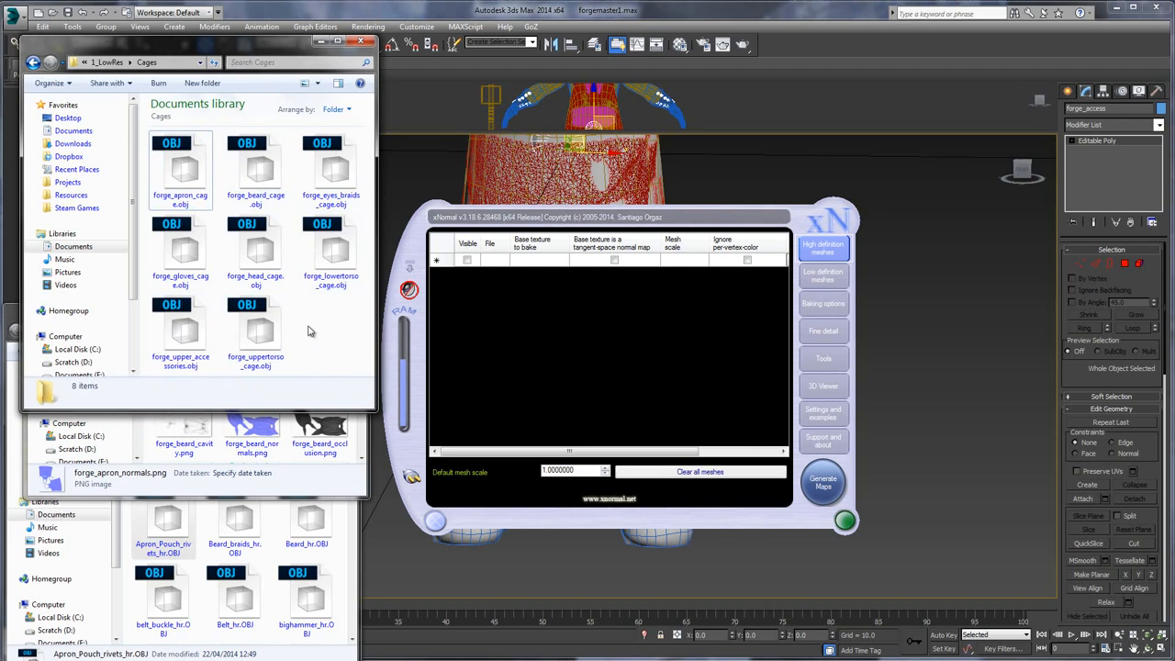
{"action": "left_click", "coordinate": [199, 342]}
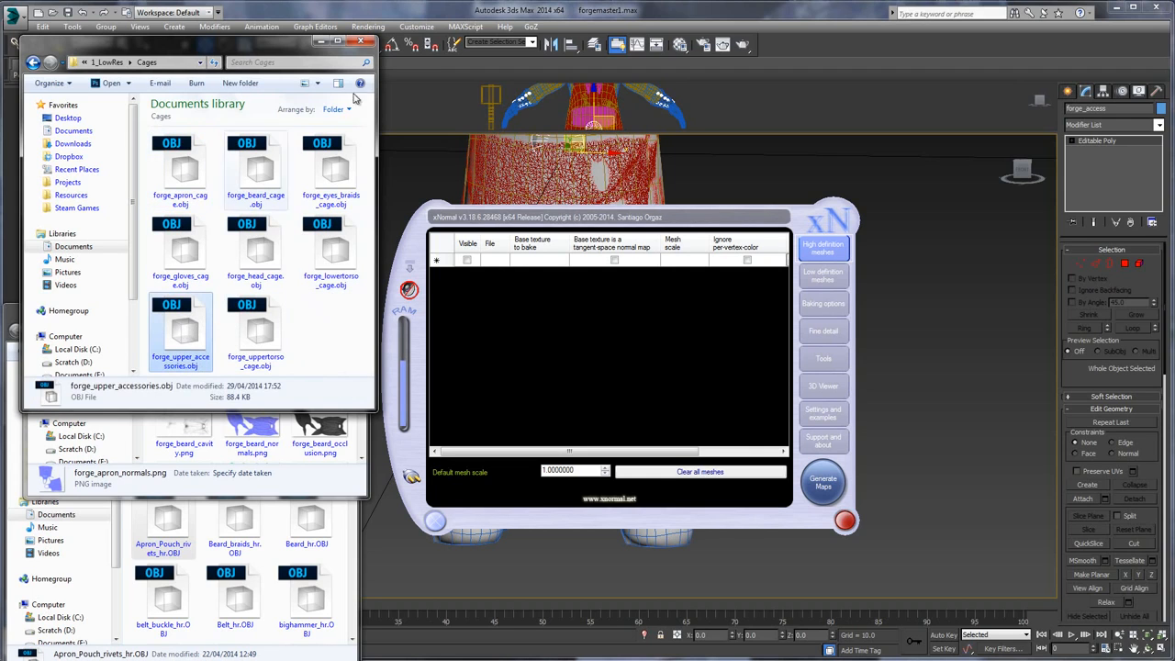
- Switch to 3ds Max and examine the big hammer beside the character's upper body
{"action": "left_click", "coordinate": [460, 12]}
{"action": "middle_click_drag", "start_coordinate": [823, 311], "coordinate": [815, 446]}
{"action": "middle_click_drag", "start_coordinate": [755, 338], "coordinate": [775, 455]}
{"action": "left_click", "coordinate": [838, 230]}
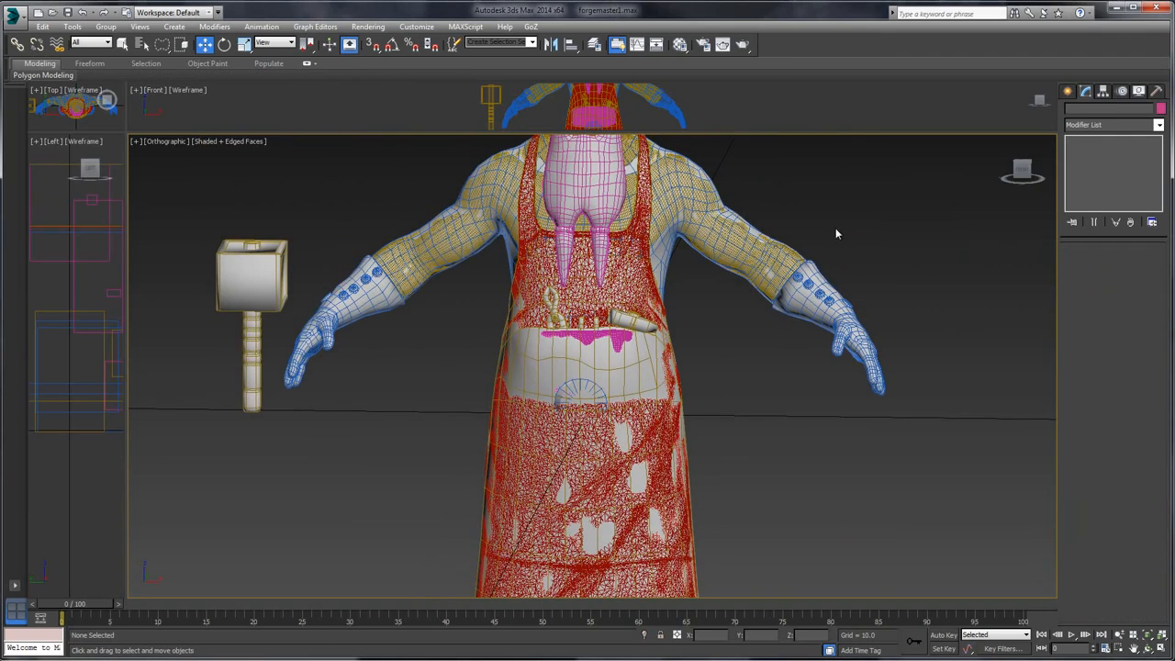
{"action": "left_click", "coordinate": [243, 302]}
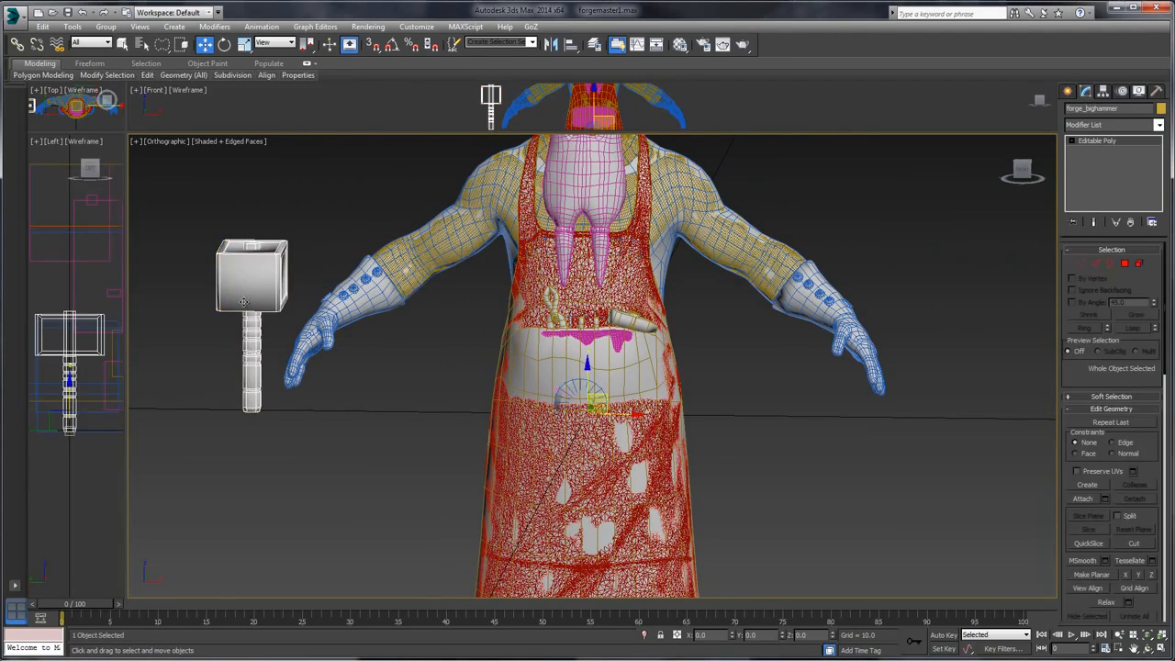
{"action": "scroll", "coordinate": [321, 241], "scroll_direction": "down", "scroll_amount": 2}
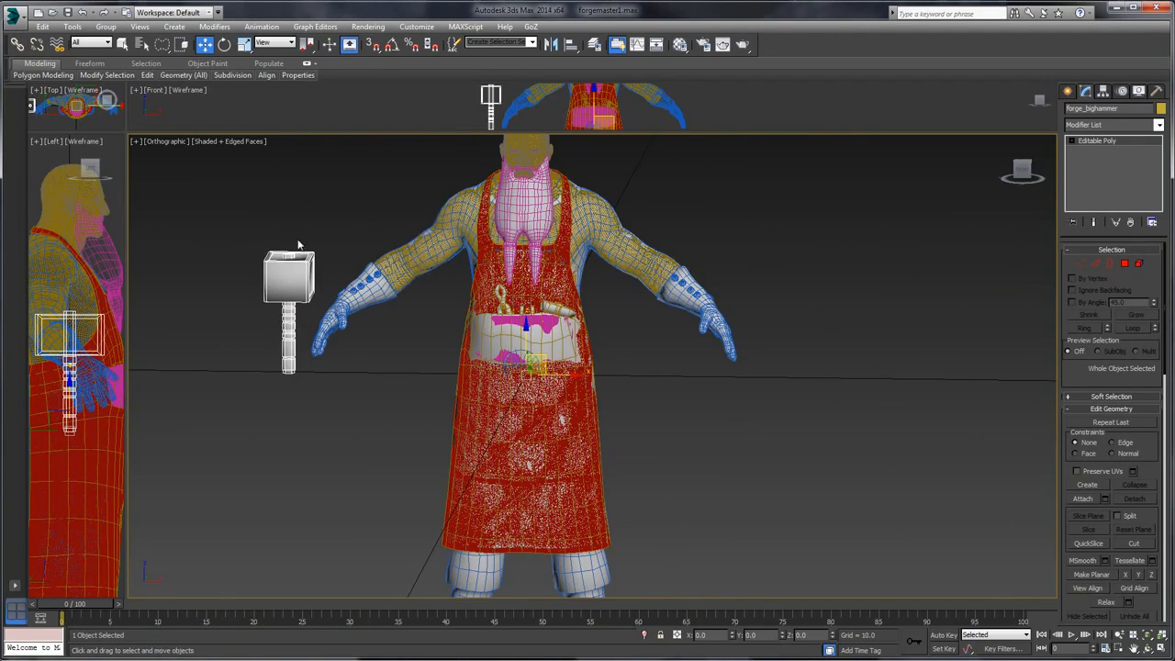
{"action": "scroll", "coordinate": [358, 261], "scroll_direction": "up", "scroll_amount": 4}
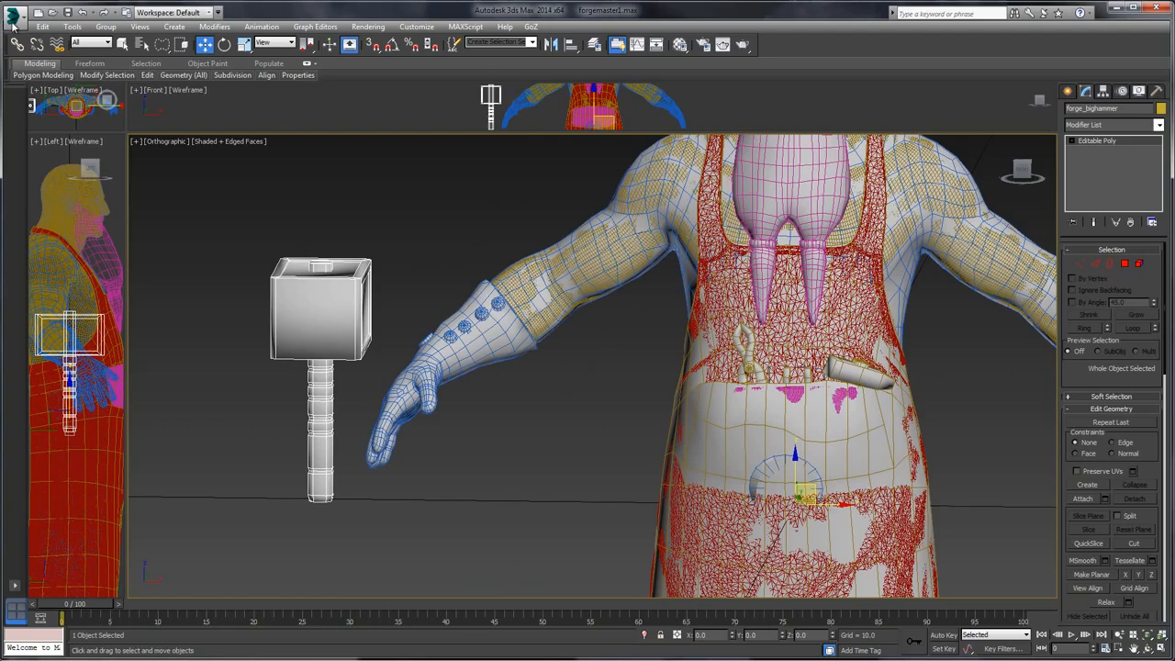
- Import forge_upper_accessories.obj from the 1_LowRes Cages folder with the current OBJ import options
{"action": "left_click", "coordinate": [13, 26]}
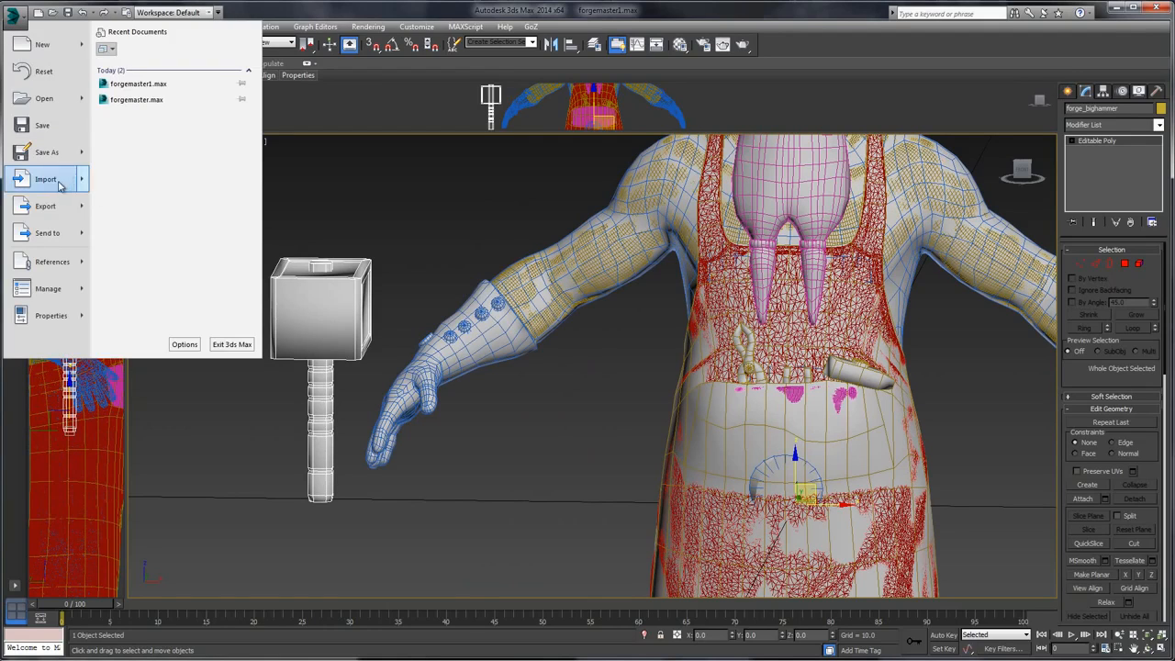
{"action": "left_click", "coordinate": [62, 181]}
{"action": "left_click", "coordinate": [256, 52]}
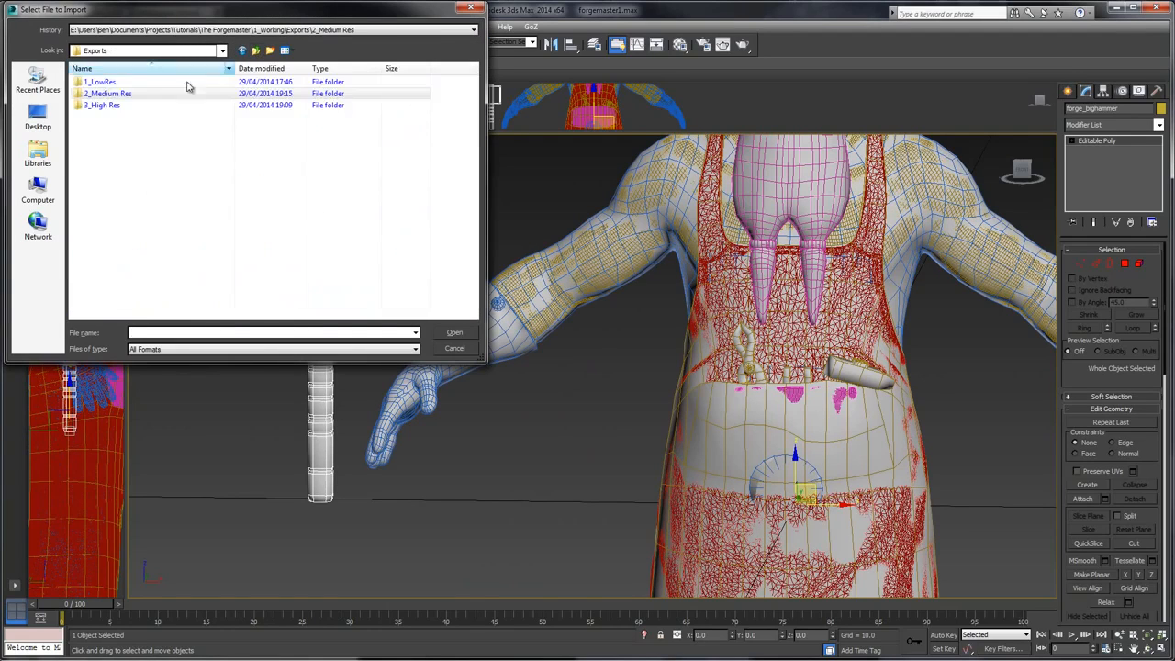
{"action": "double_click", "coordinate": [112, 89]}
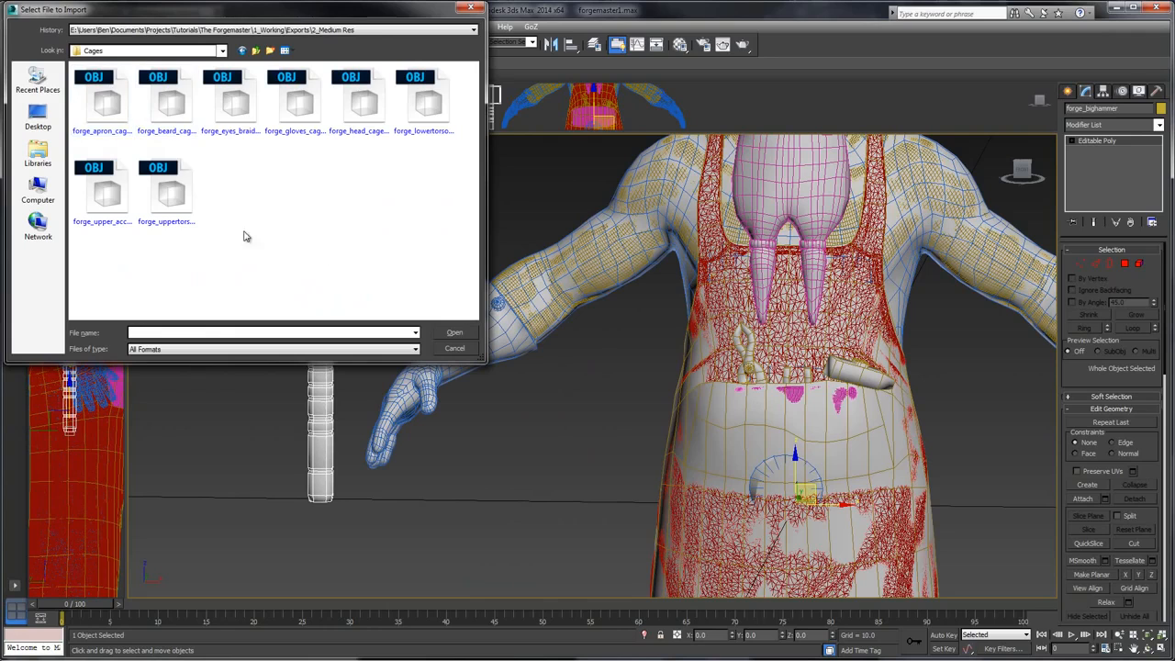
{"action": "left_click", "coordinate": [164, 190]}
{"action": "left_click", "coordinate": [108, 190]}
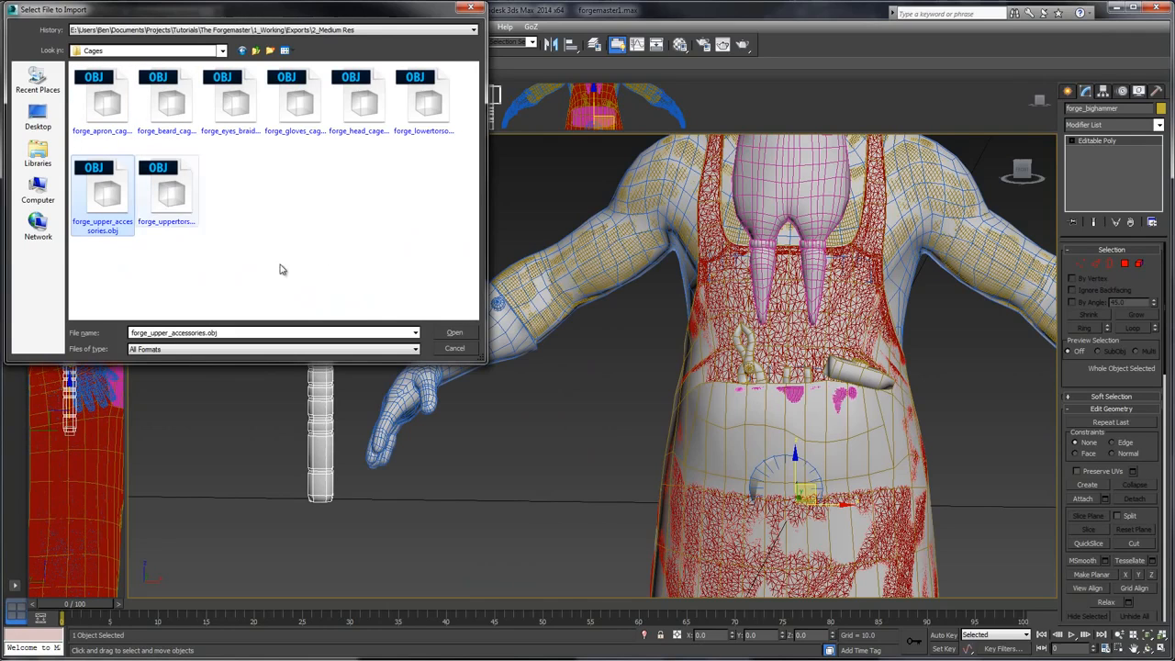
{"action": "left_click", "coordinate": [467, 336]}
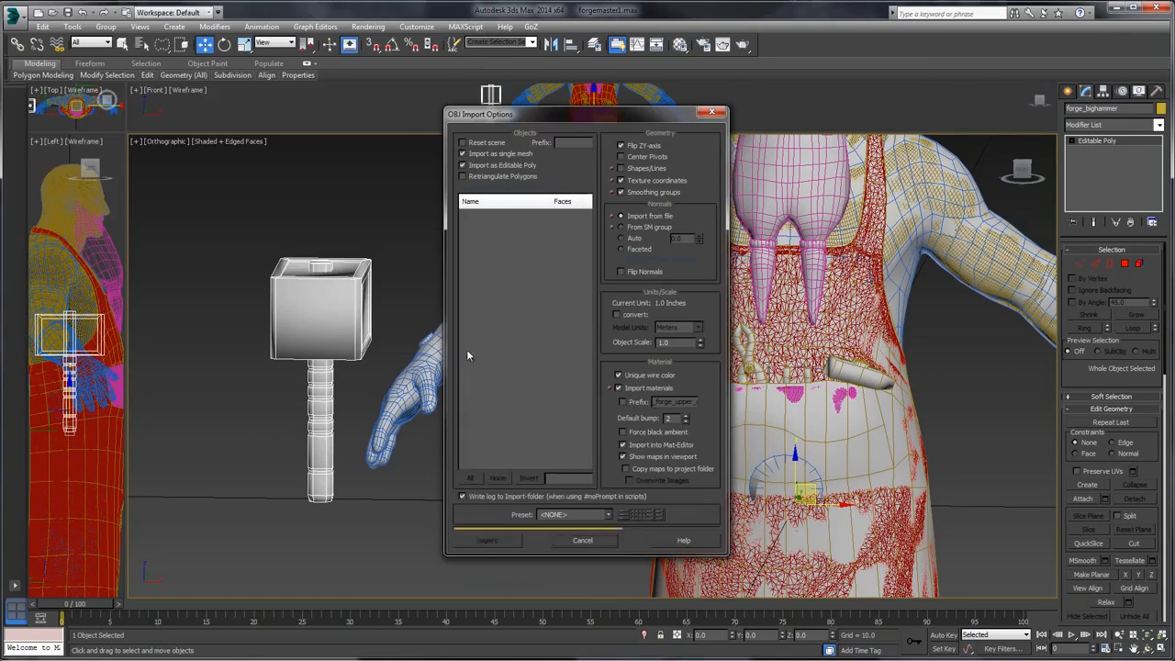
{"action": "left_click", "coordinate": [481, 542]}
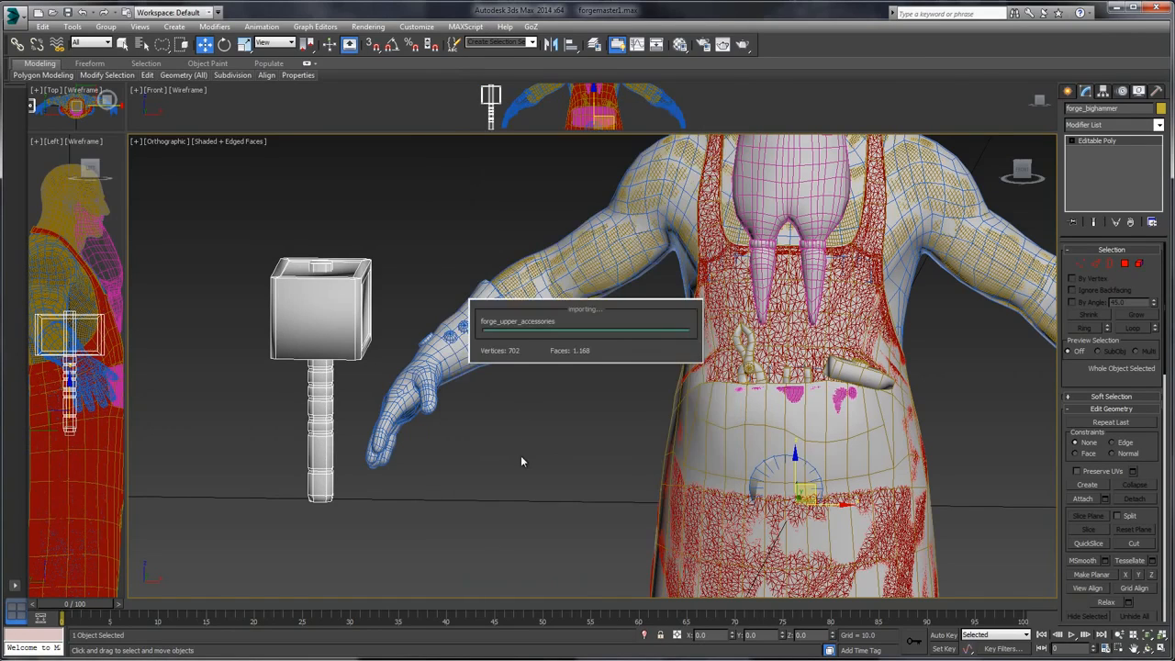
- Move the imported upper accessories sideways along X to check which pieces it contains, and delete the mesh
{"action": "middle_click_drag", "start_coordinate": [769, 437], "coordinate": [566, 393]}
{"action": "middle_click_drag", "start_coordinate": [405, 383], "coordinate": [494, 417]}
{"action": "scroll", "coordinate": [494, 418], "scroll_direction": "down", "scroll_amount": 2}
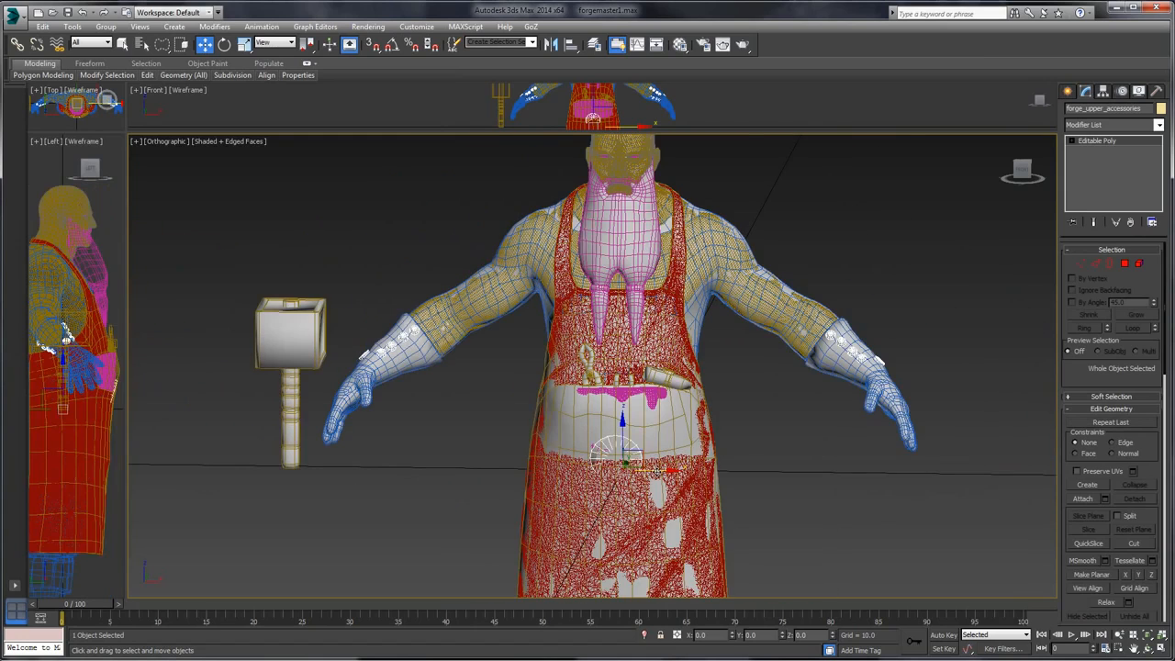
{"action": "left_click_drag", "start_coordinate": [657, 470], "coordinate": [557, 459]}
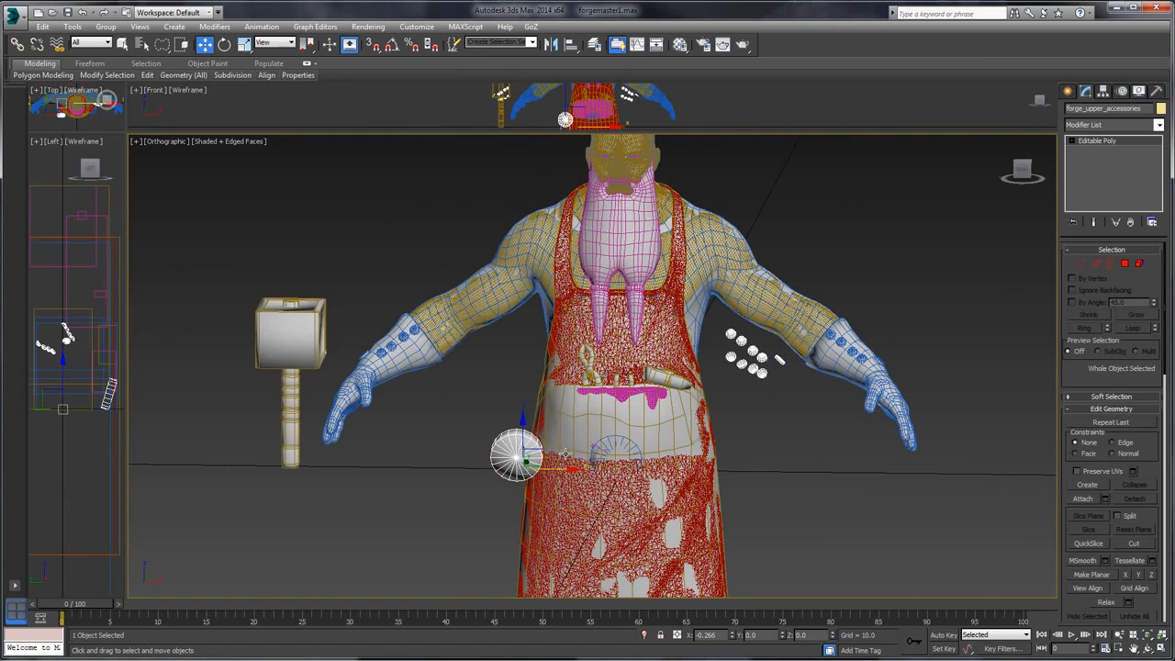
{"action": "key", "text": "Delete"}
- Look through the importable OBJ files in the 1_LowRes Cages folder for a big hammer cage, and cancel the import
{"action": "left_click", "coordinate": [15, 17]}
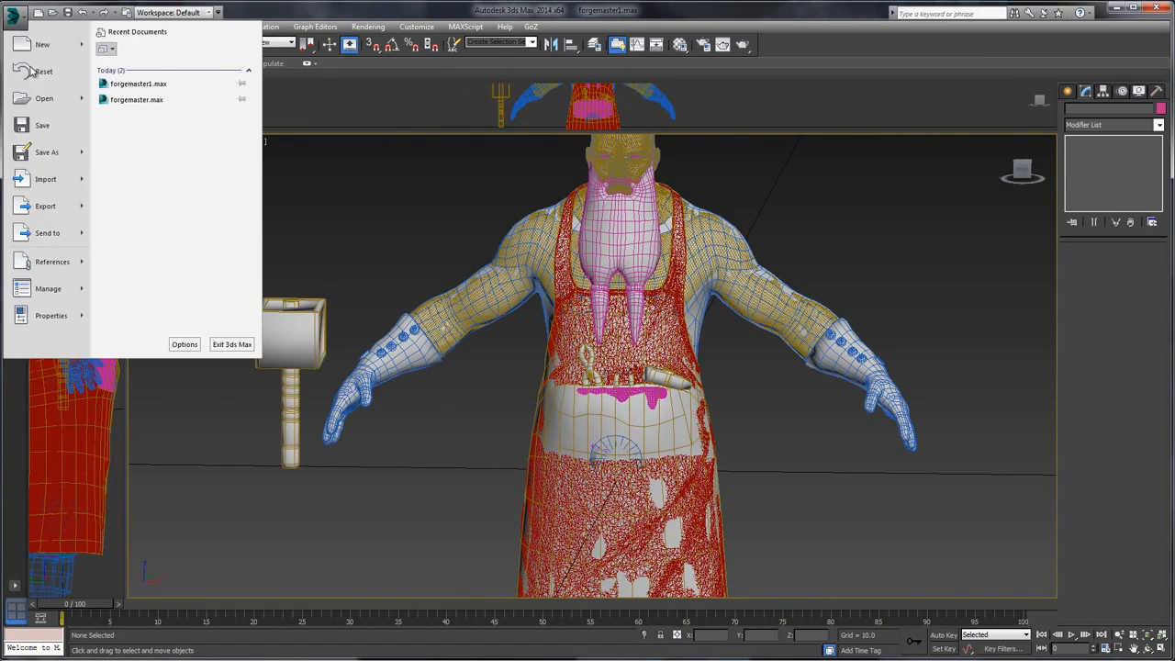
{"action": "left_click", "coordinate": [51, 188]}
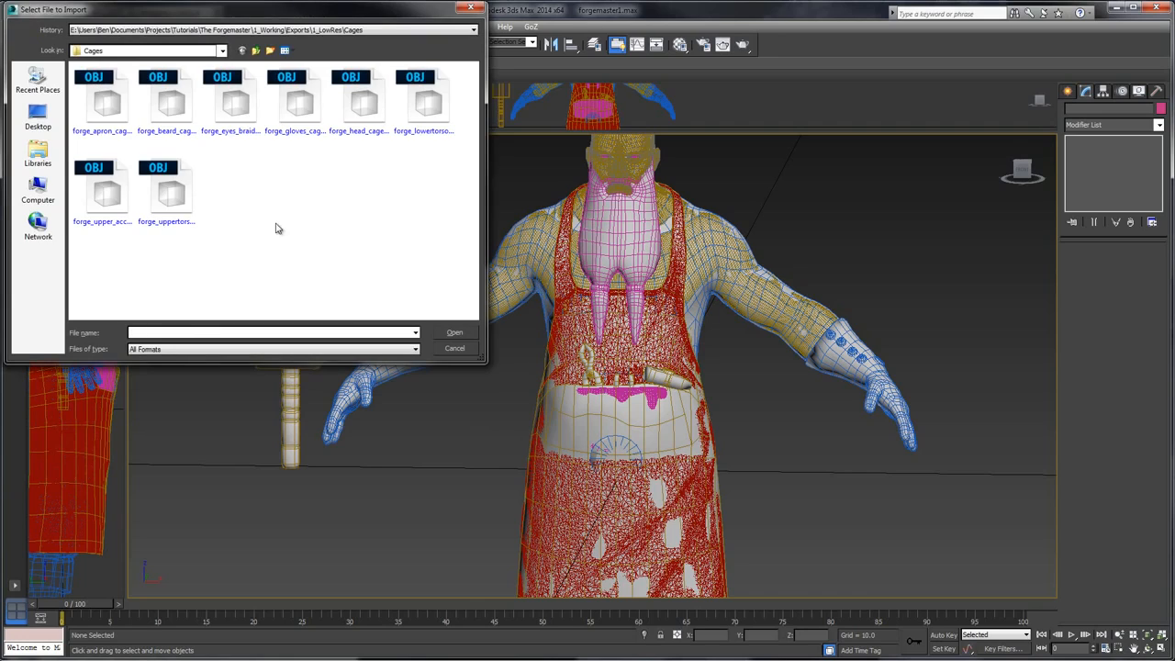
{"action": "left_click", "coordinate": [103, 103]}
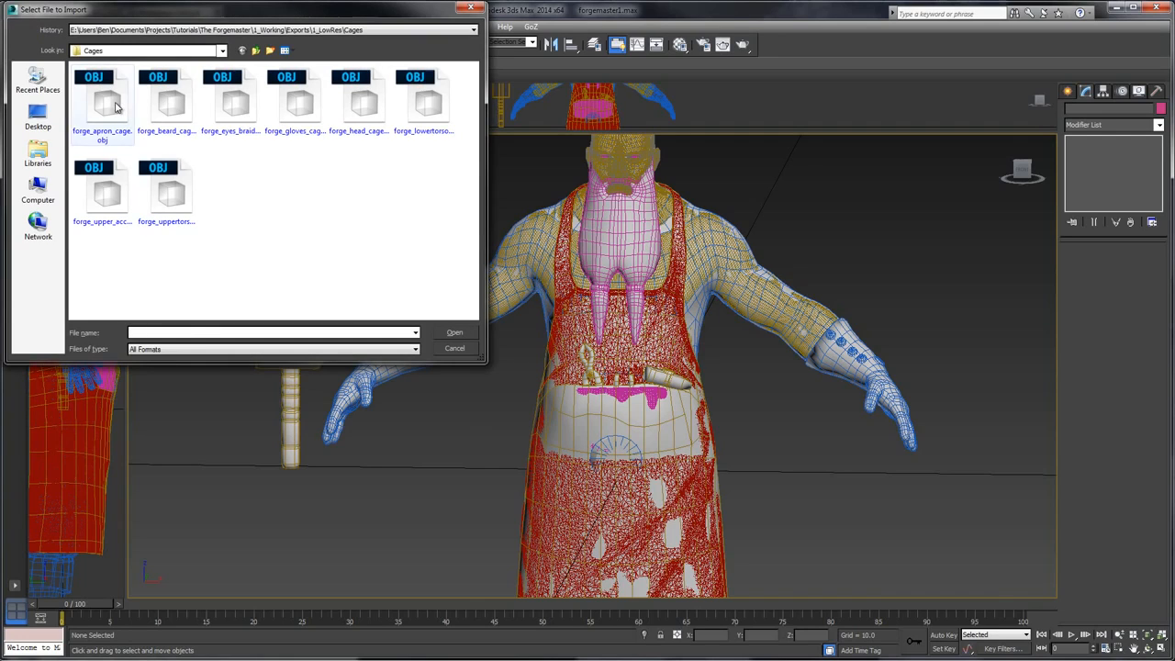
{"action": "left_click", "coordinate": [245, 113]}
{"action": "left_click", "coordinate": [165, 104]}
{"action": "left_click", "coordinate": [306, 107]}
{"action": "left_click", "coordinate": [371, 107]}
{"action": "left_click", "coordinate": [435, 108]}
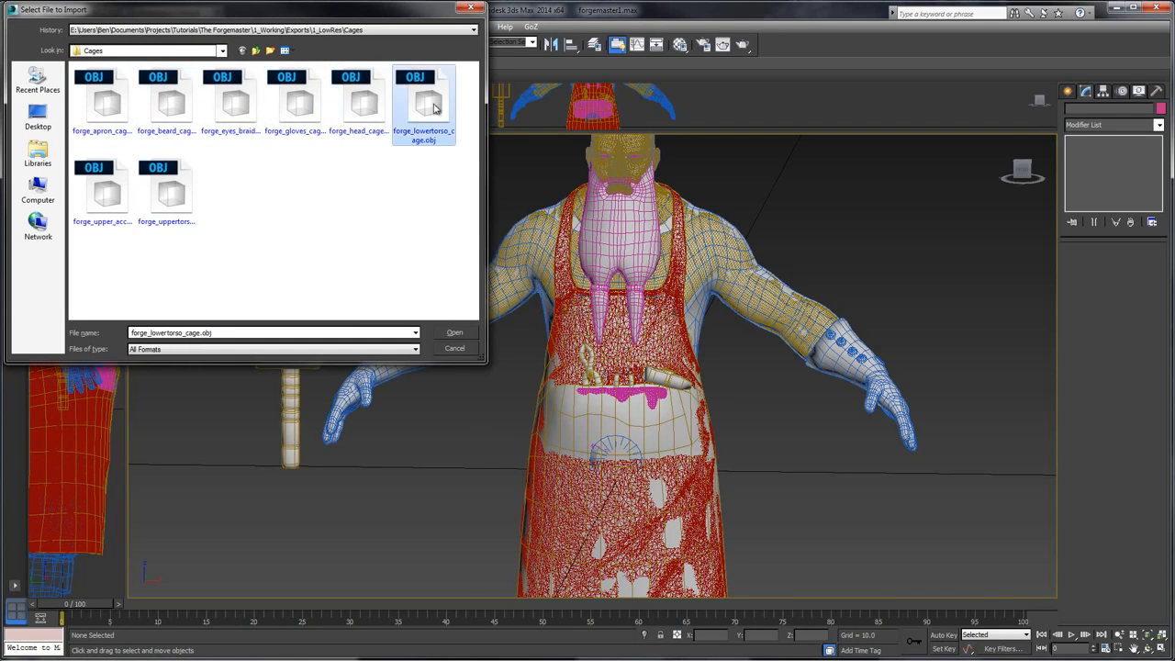
{"action": "left_click", "coordinate": [106, 195]}
{"action": "left_click", "coordinate": [175, 196]}
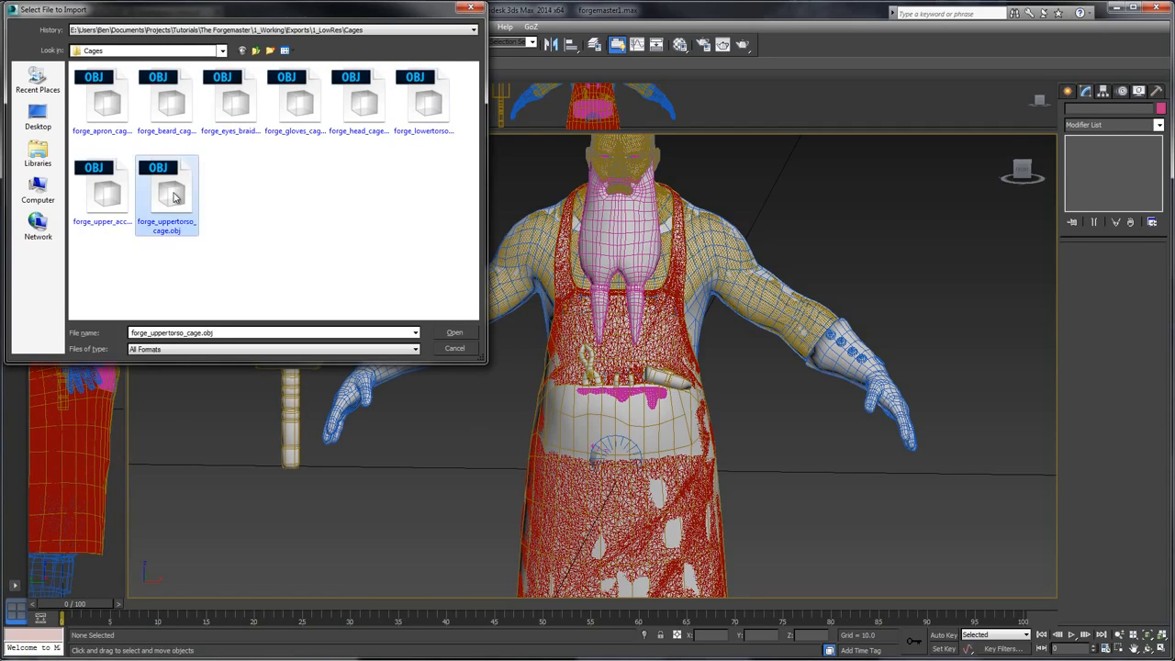
{"action": "left_click", "coordinate": [463, 346]}
- Export only the big hammer as forge_bighammer in OBJ format to the Cages folder with the current export options
{"action": "middle_click_drag", "start_coordinate": [363, 254], "coordinate": [512, 249]}
{"action": "left_click", "coordinate": [408, 307]}
{"action": "scroll", "coordinate": [512, 255], "scroll_direction": "up", "scroll_amount": 2}
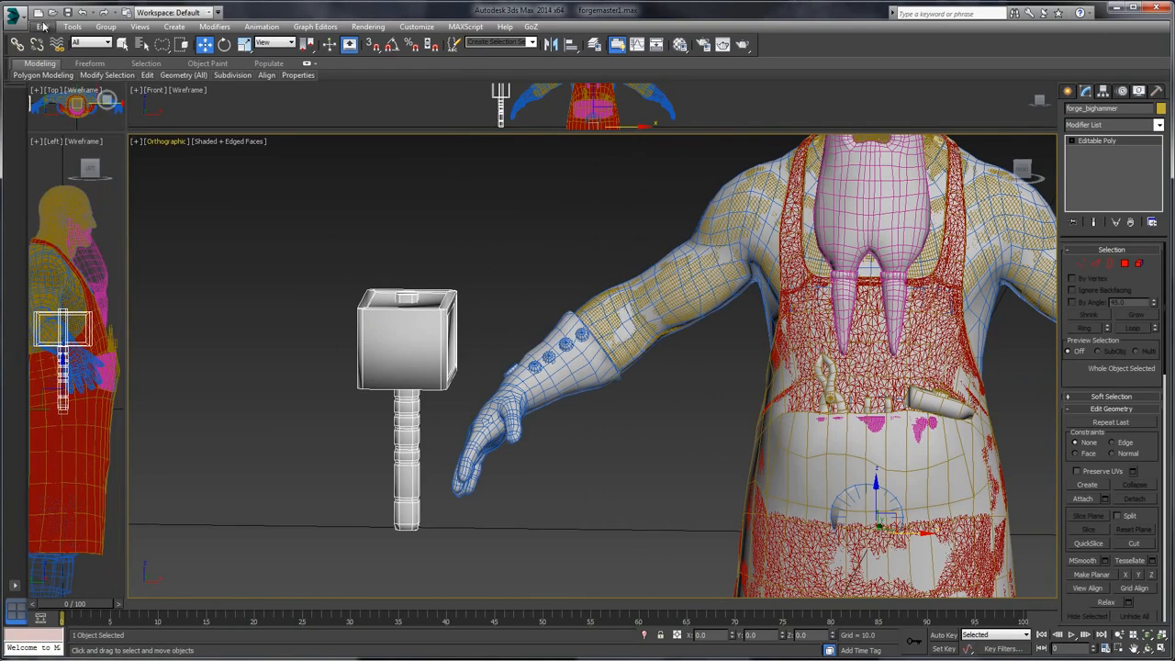
{"action": "left_click", "coordinate": [13, 17]}
{"action": "mouse_move", "coordinate": [66, 217]}
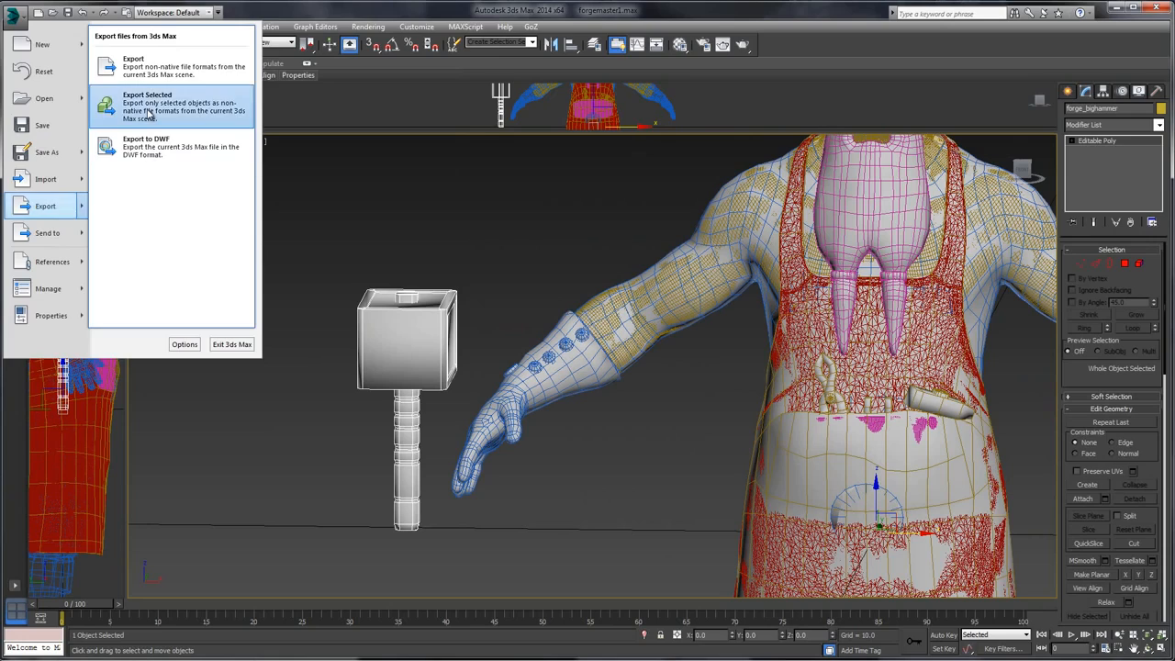
{"action": "left_click", "coordinate": [115, 103]}
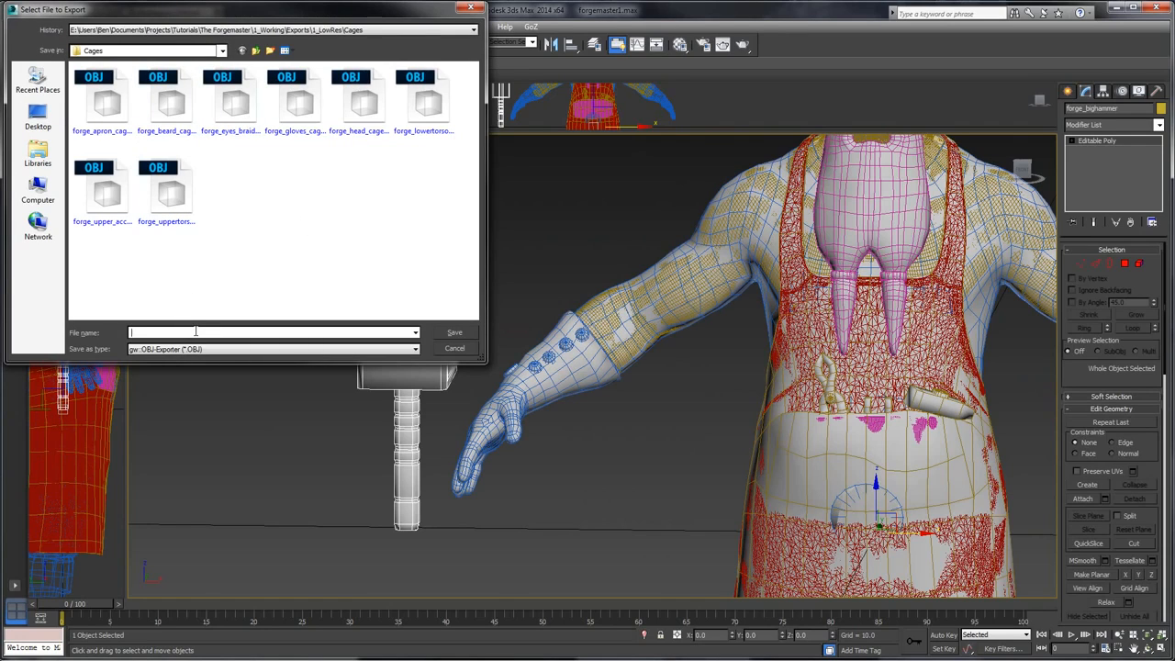
{"action": "type", "text": "for"}
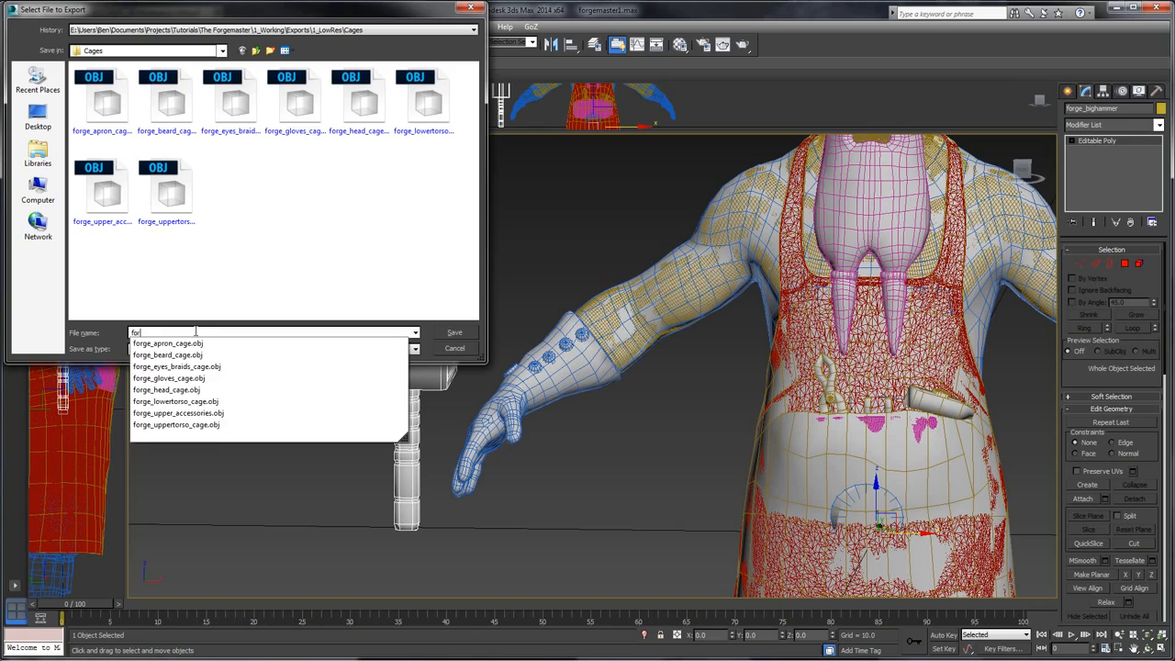
{"action": "type", "text": "ge_bighammer"}
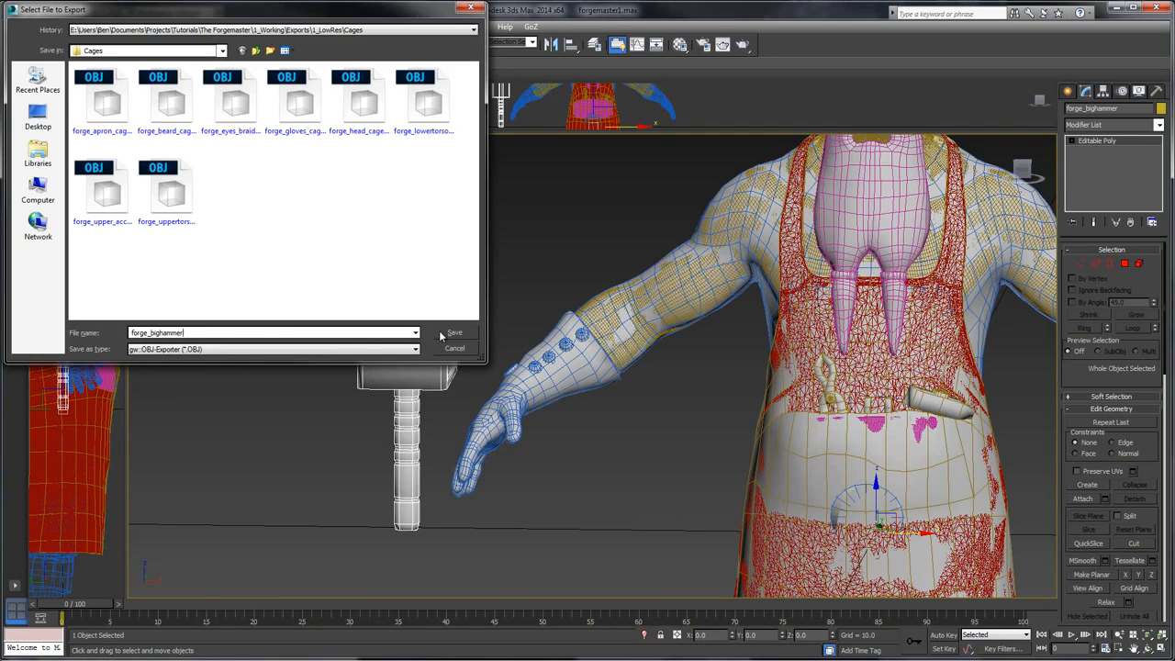
{"action": "left_click", "coordinate": [442, 335]}
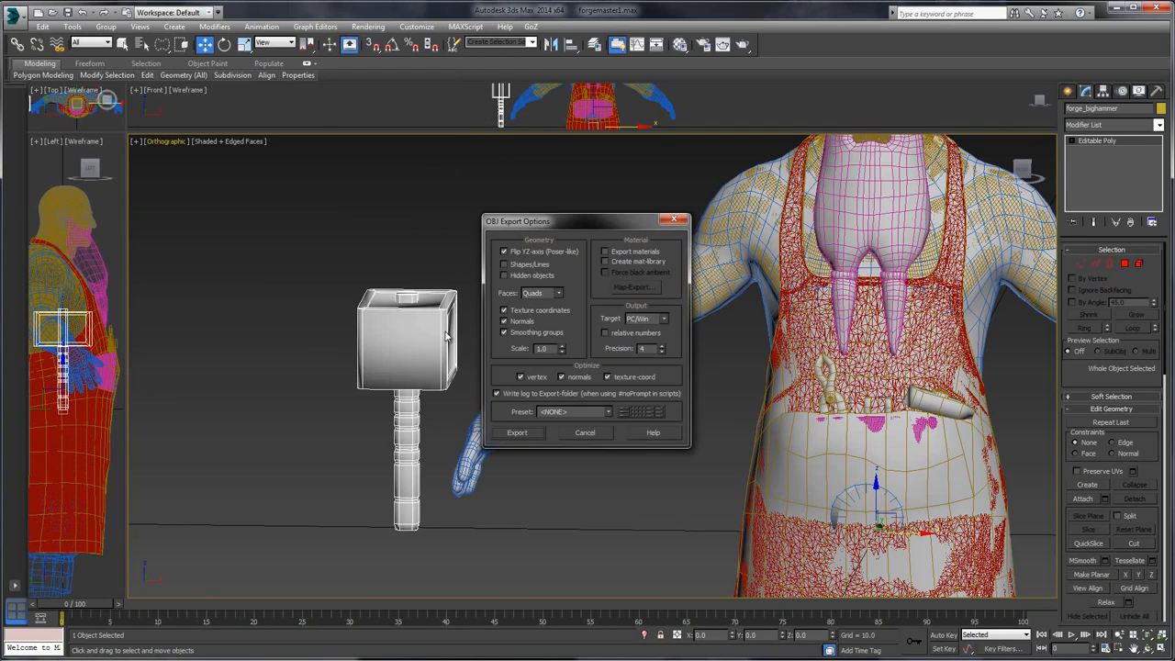
{"action": "left_click", "coordinate": [519, 432]}
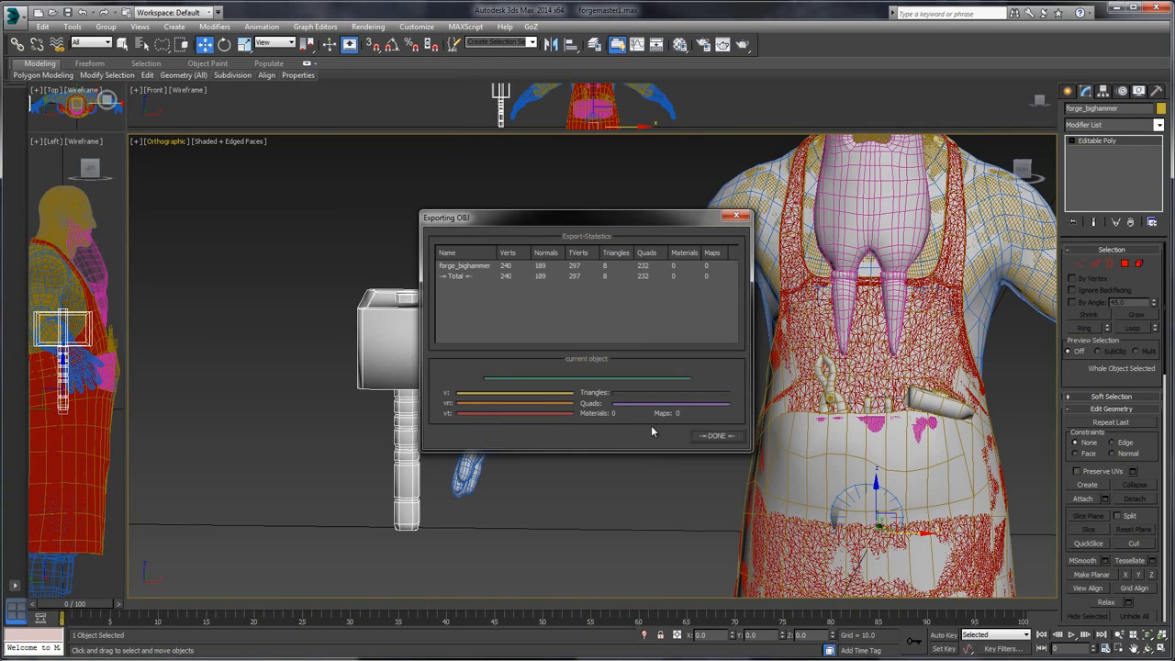
{"action": "left_click", "coordinate": [712, 439]}
- Switch to xNormal and add forge_bighammer.obj from the Cages folder as the low definition mesh
{"action": "key", "text": "alt+Tab"}
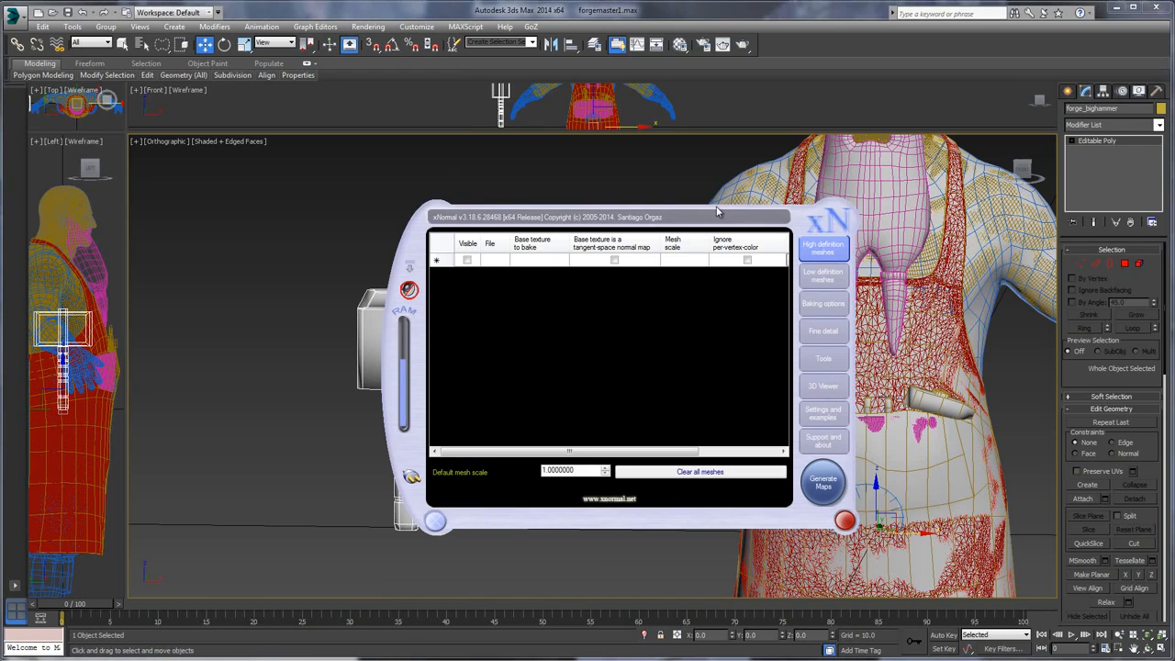
{"action": "left_click", "coordinate": [824, 275]}
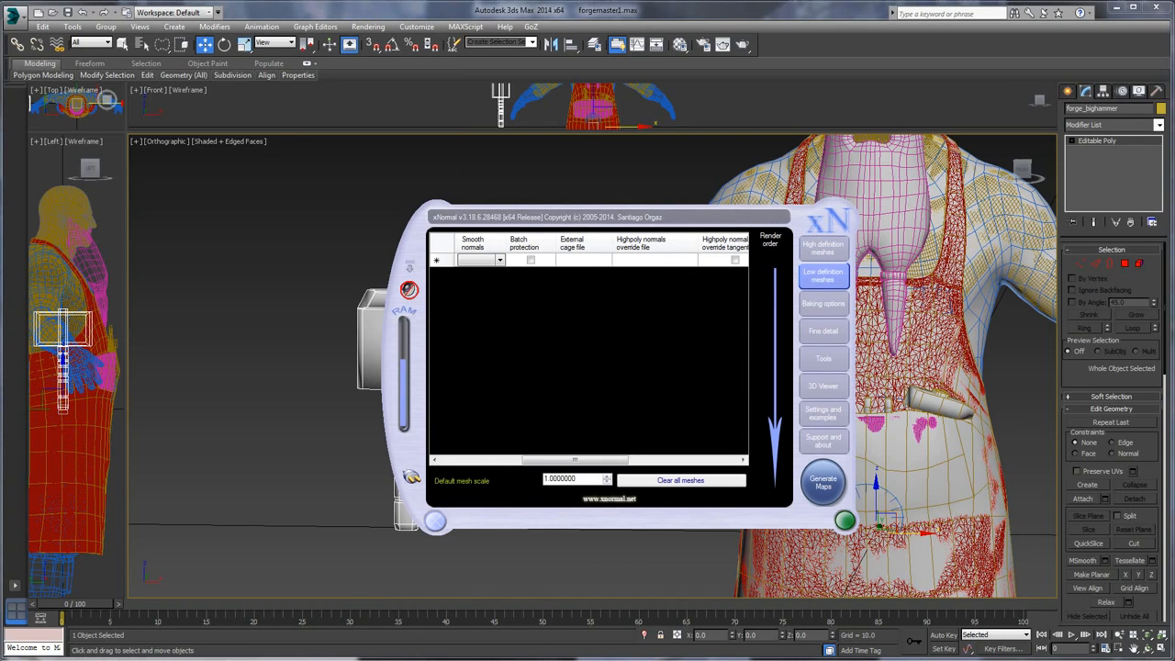
{"action": "left_click", "coordinate": [345, 633]}
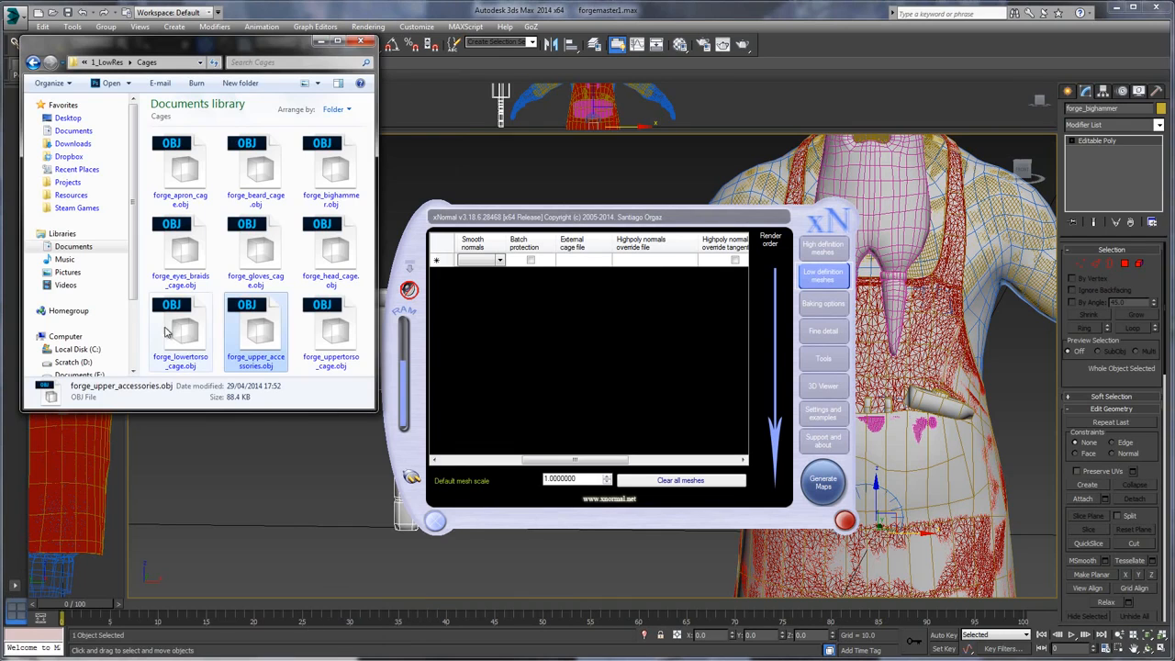
{"action": "left_click", "coordinate": [202, 167]}
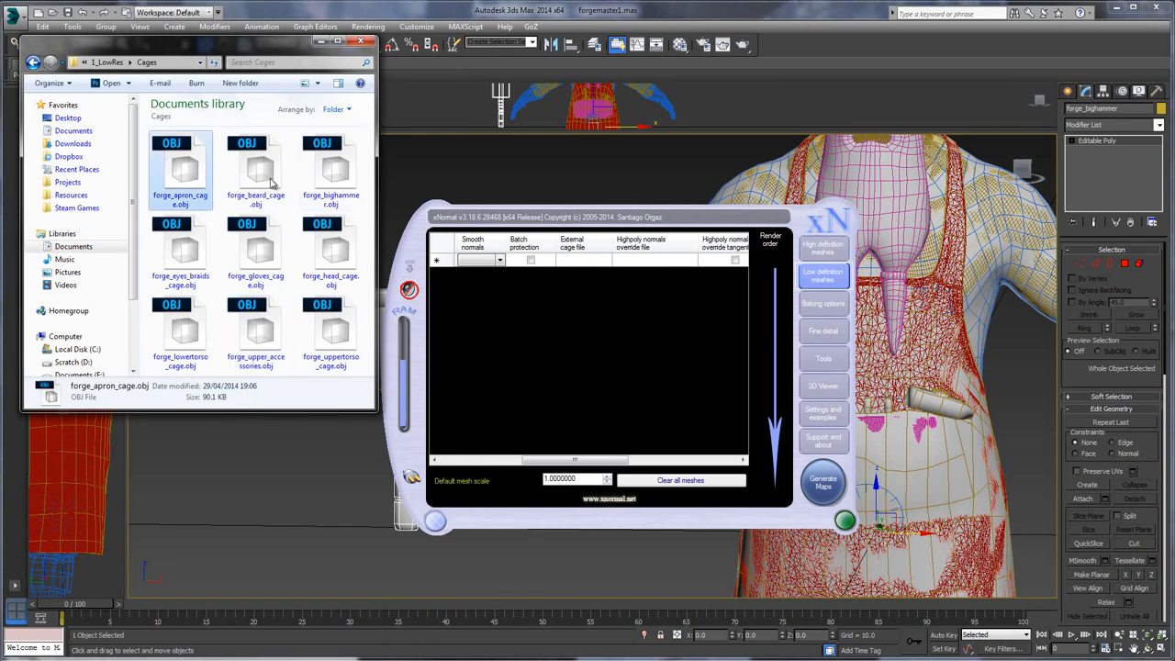
{"action": "left_click_drag", "start_coordinate": [330, 169], "coordinate": [596, 271]}
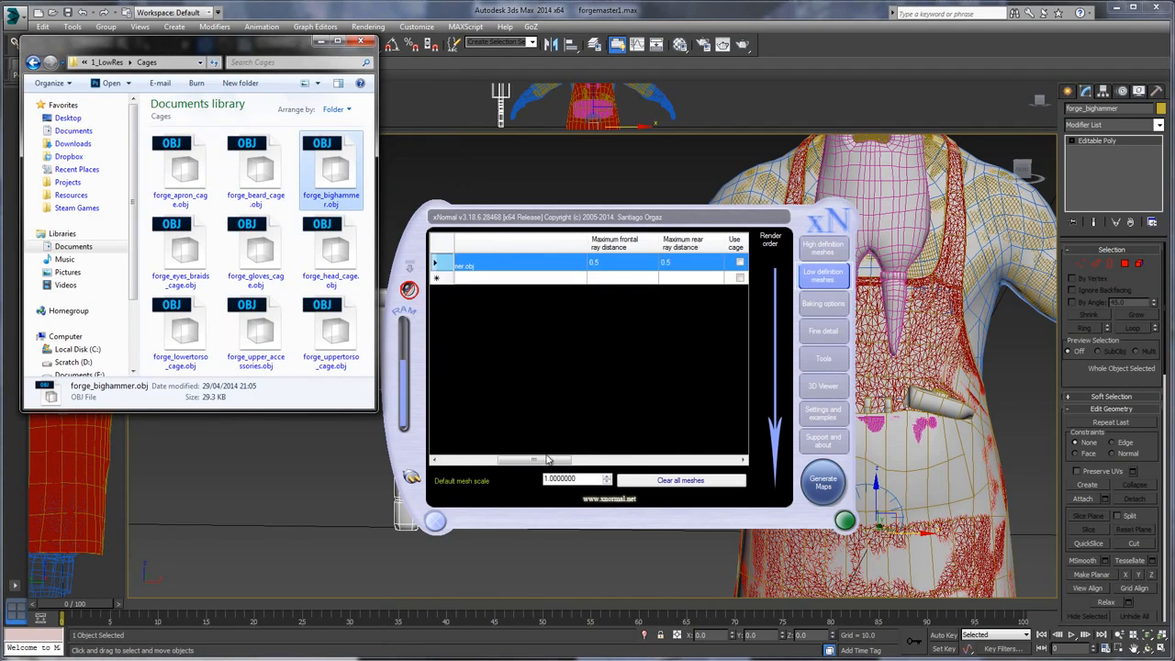
- Set the low definition hammer's mesh scale to 10
{"action": "left_click_drag", "start_coordinate": [549, 459], "coordinate": [681, 459]}
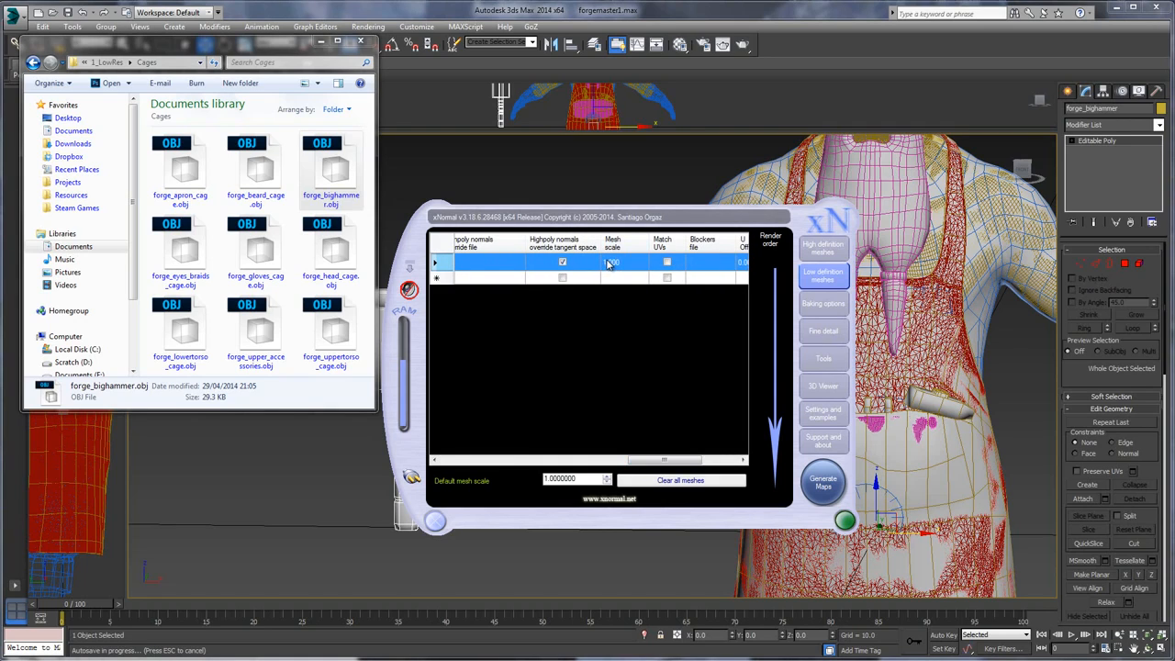
{"action": "left_click", "coordinate": [607, 264]}
{"action": "type", "text": "10"}
{"action": "key", "text": "Return"}
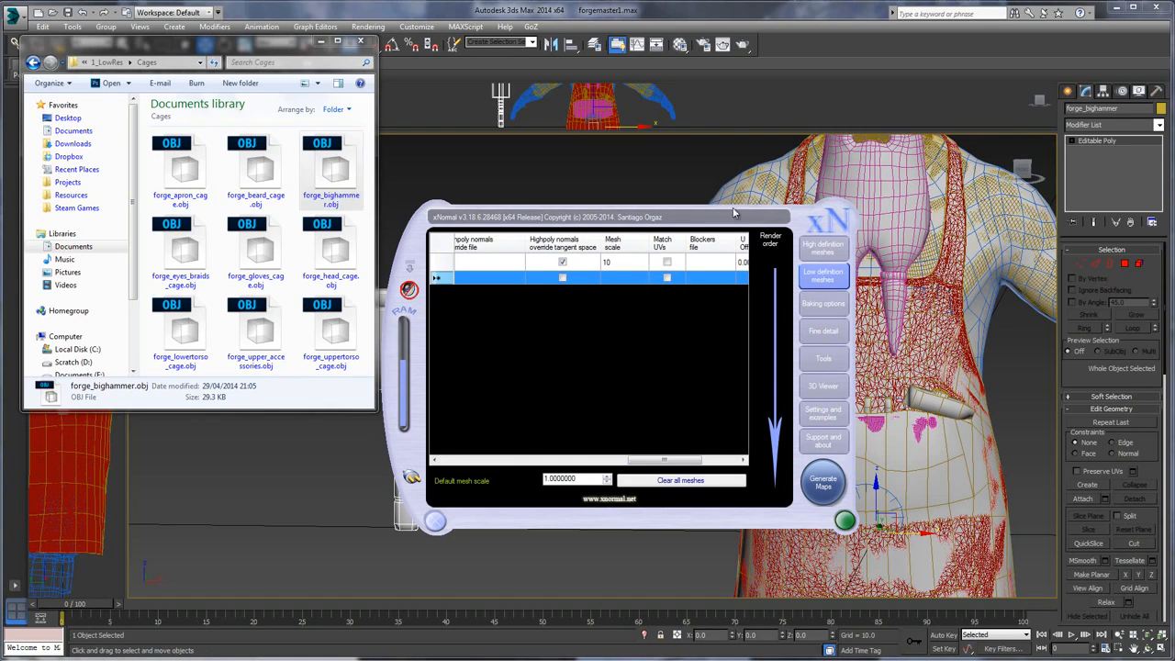
- Add bighammer_hr.OBJ from the 3_High Res folder as the high definition mesh
{"action": "left_click", "coordinate": [807, 252]}
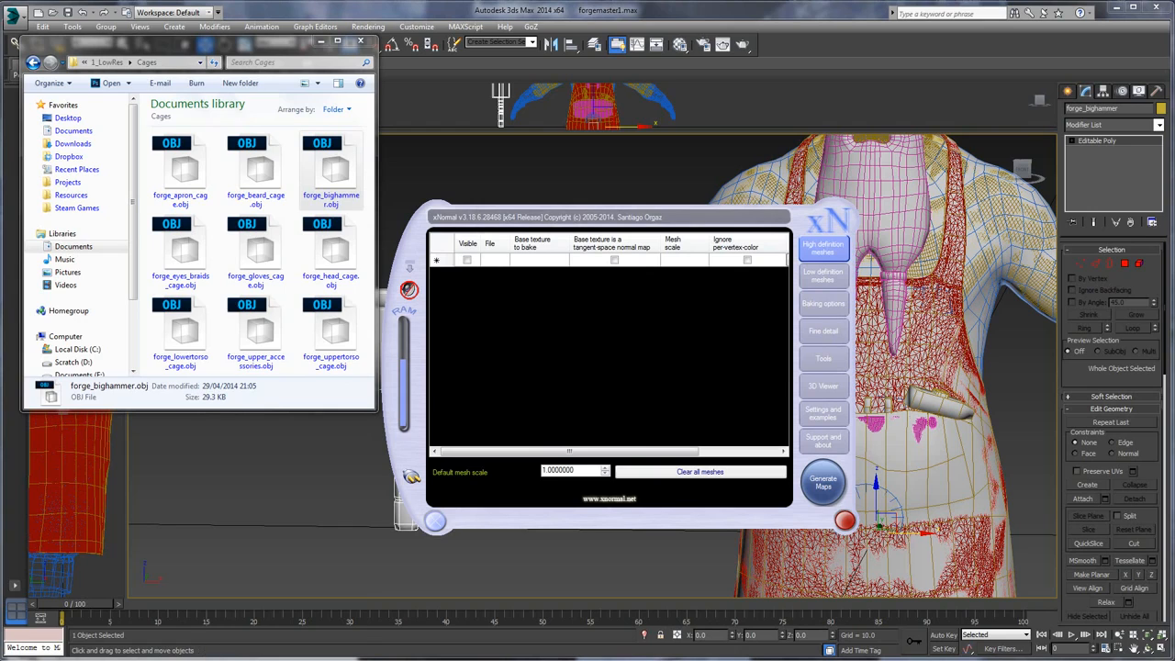
{"action": "key", "text": "alt+Tab"}
{"action": "left_click", "coordinate": [258, 424]}
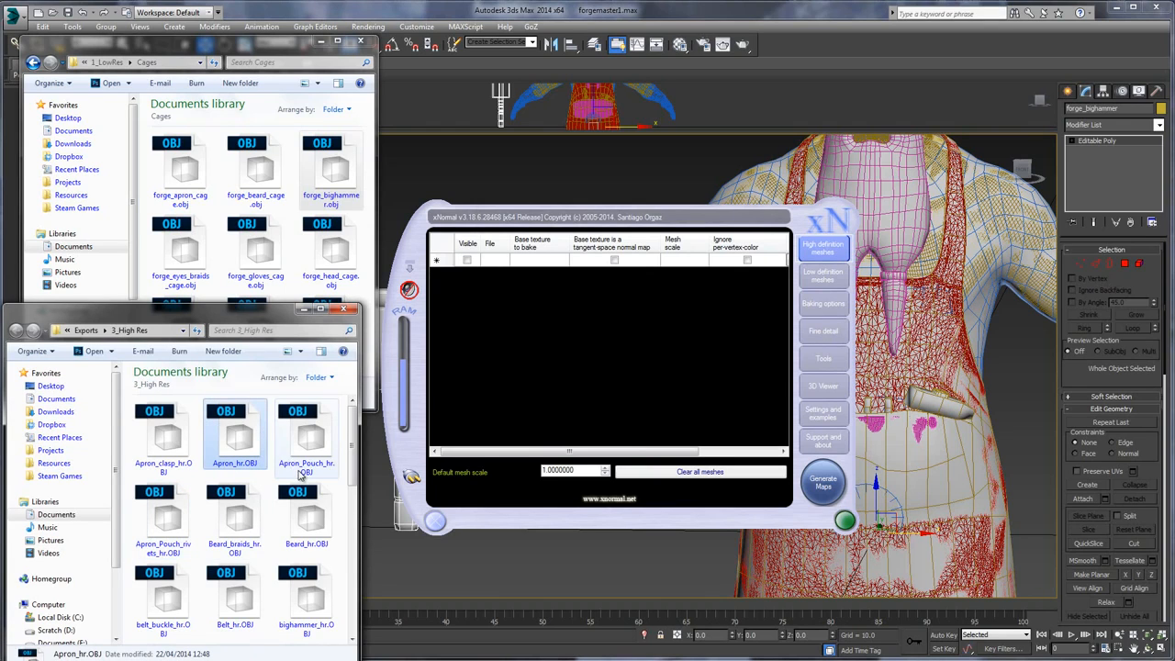
{"action": "scroll", "coordinate": [328, 519], "scroll_direction": "down", "scroll_amount": 2}
{"action": "left_click", "coordinate": [310, 527]}
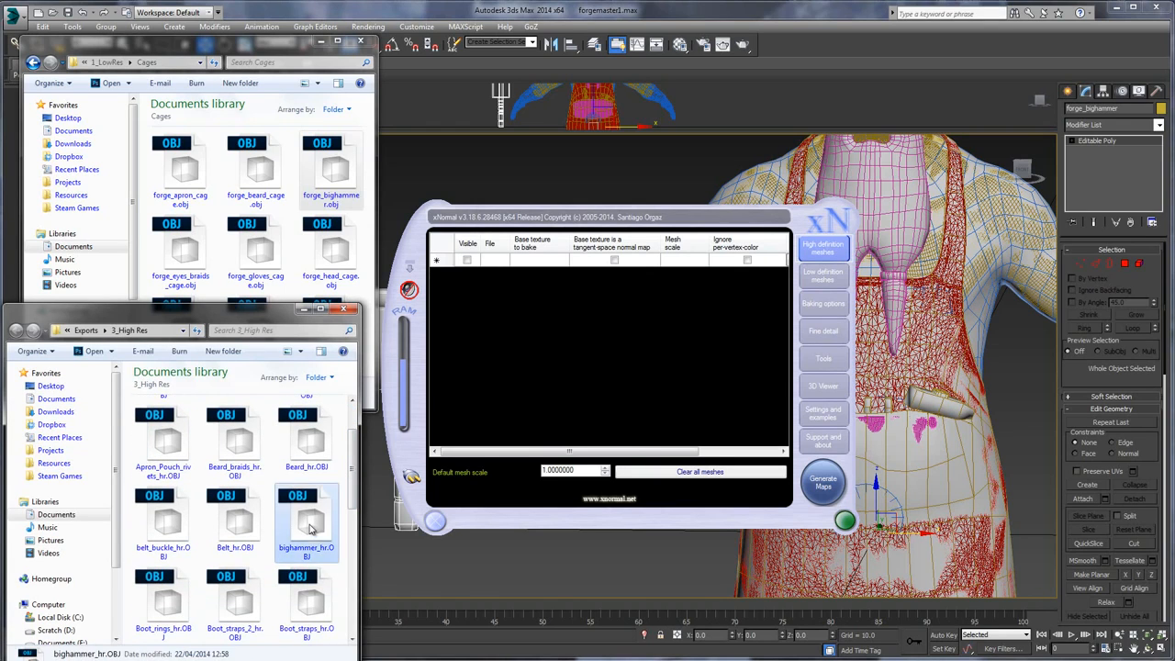
{"action": "left_click_drag", "start_coordinate": [310, 528], "coordinate": [528, 267]}
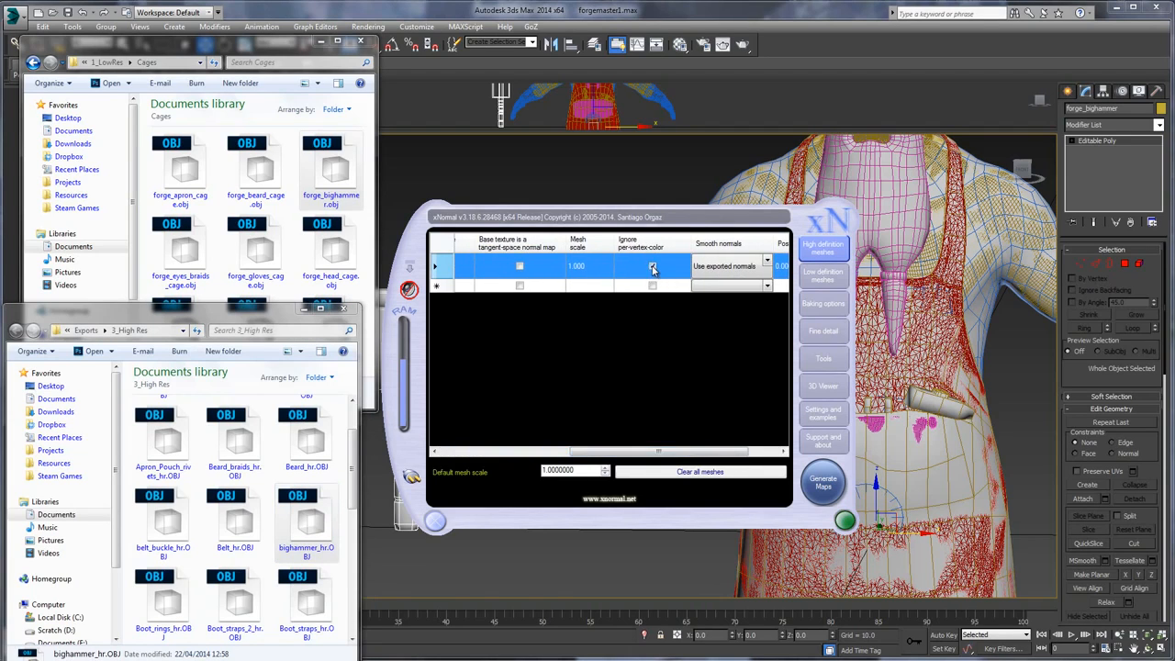
- Turn off ignoring per-vertex color for the high definition hammer and set its mesh scale to 10
{"action": "left_click_drag", "start_coordinate": [648, 453], "coordinate": [605, 452]}
{"action": "left_click", "coordinate": [657, 267]}
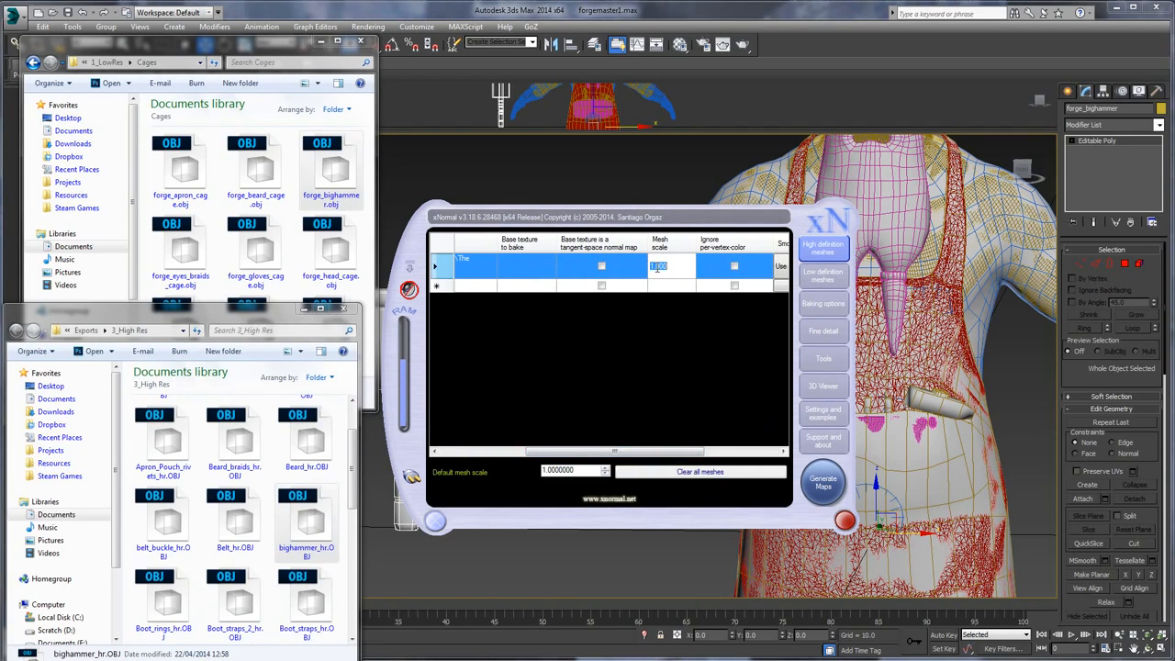
{"action": "type", "text": "10"}
{"action": "key", "text": "Return"}
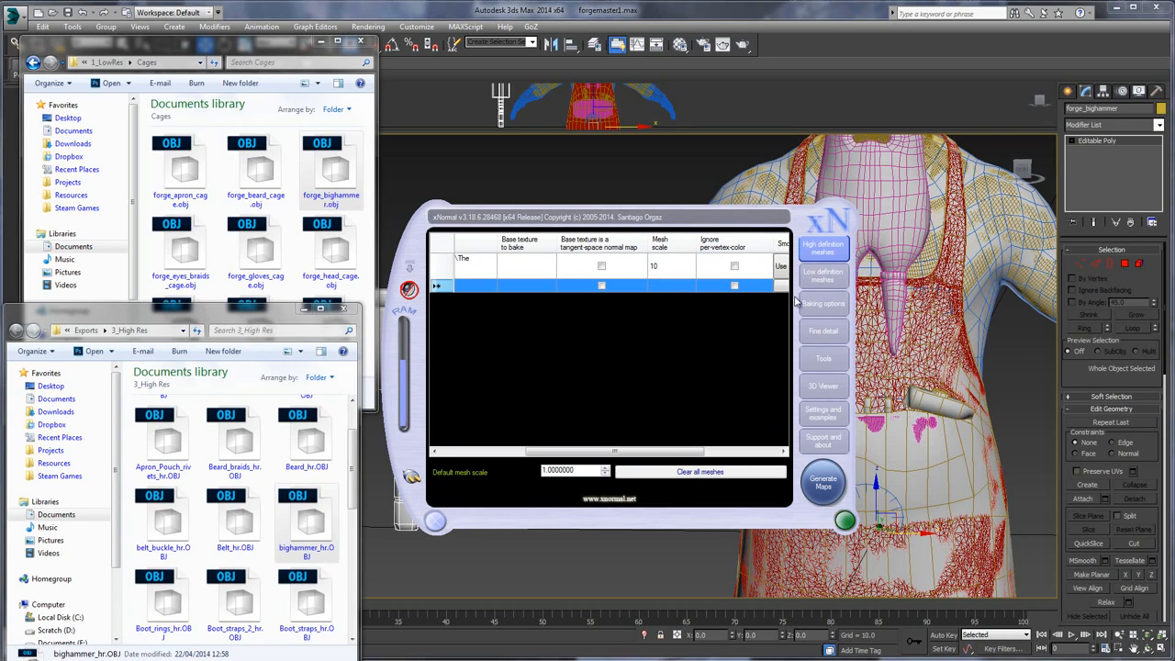
- Set the bake output file to forge_bighammer as PNG in the Texture Bakes RAW folder and generate the maps
{"action": "left_click", "coordinate": [829, 304]}
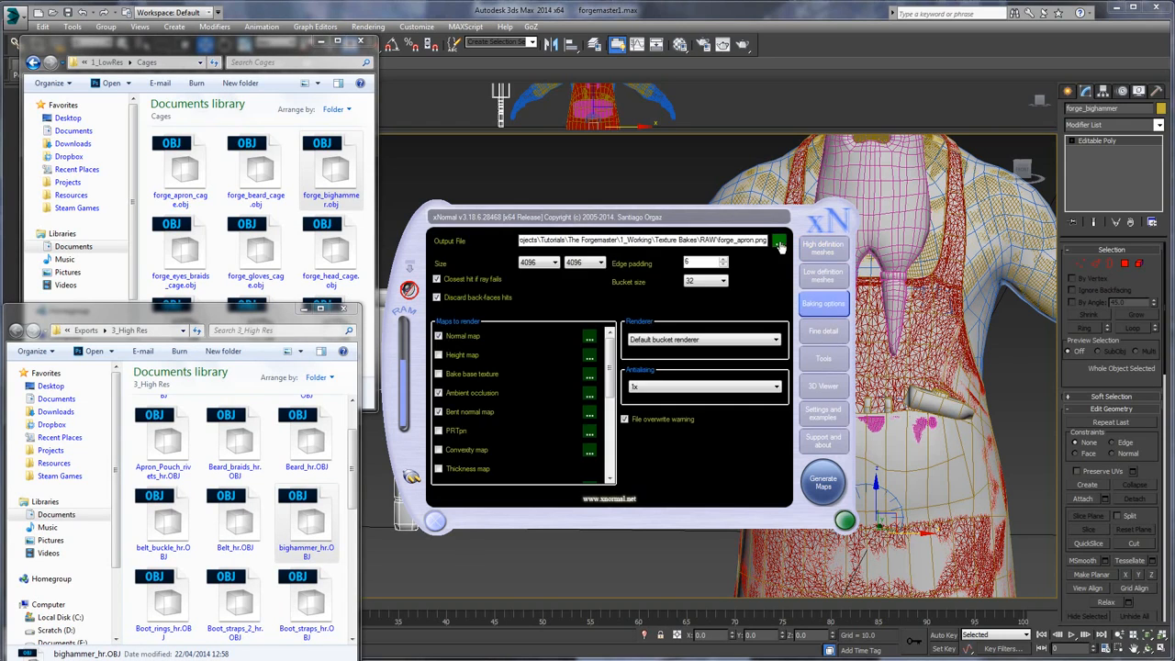
{"action": "left_click", "coordinate": [779, 241]}
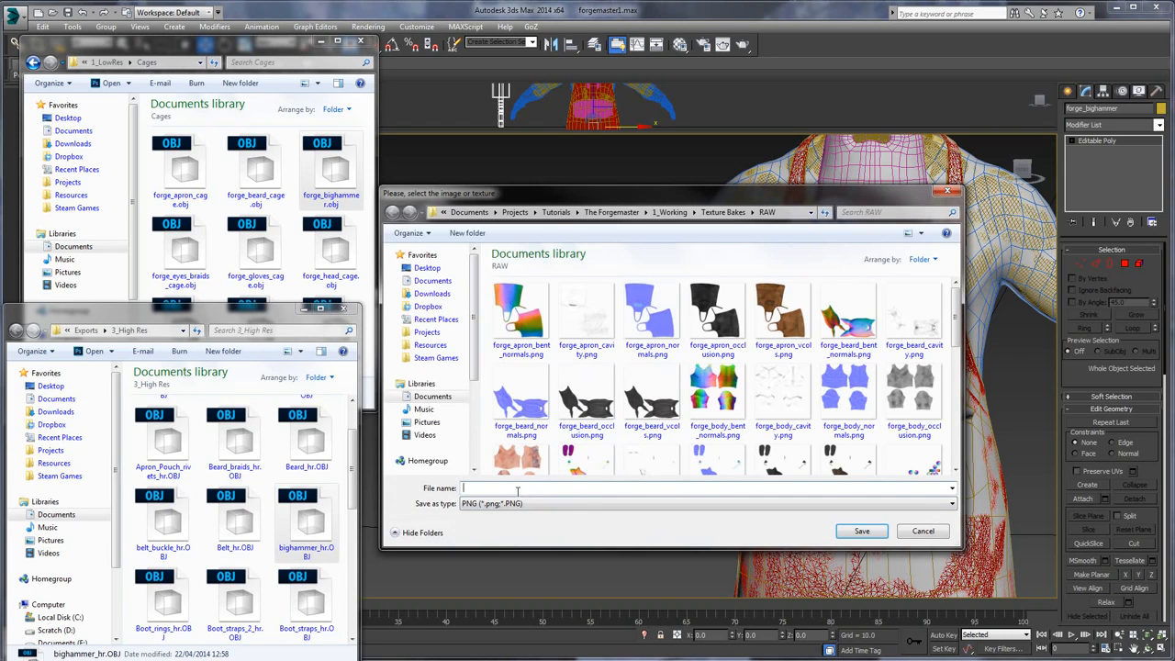
{"action": "type", "text": "forge_bighammer"}
{"action": "left_click", "coordinate": [859, 532]}
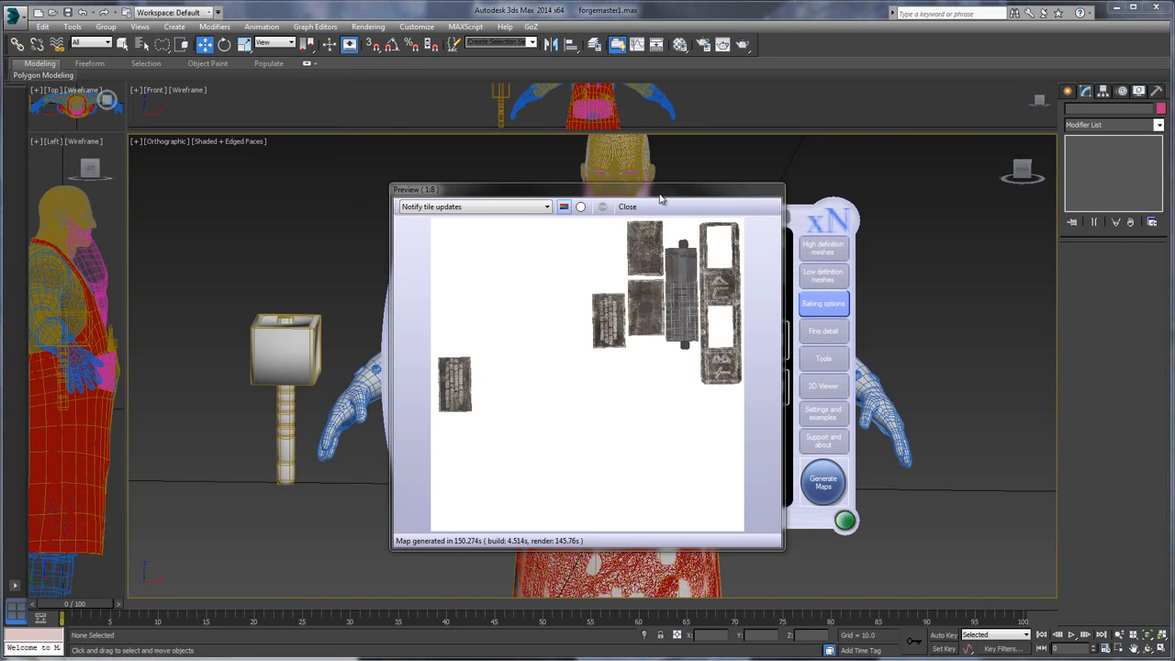
- Open forge_bighammer_bent_normals.png from the RAW folder and inspect the hammer's bent normals up close
{"action": "left_click_drag", "start_coordinate": [659, 193], "coordinate": [618, 183]}
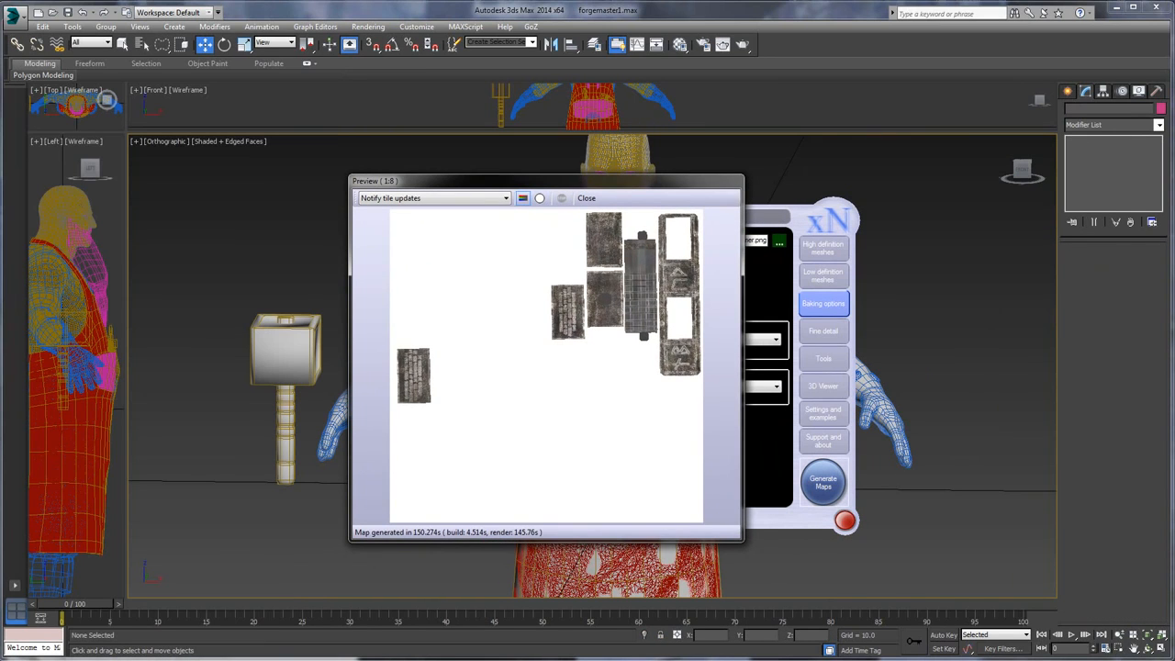
{"action": "left_click", "coordinate": [79, 637]}
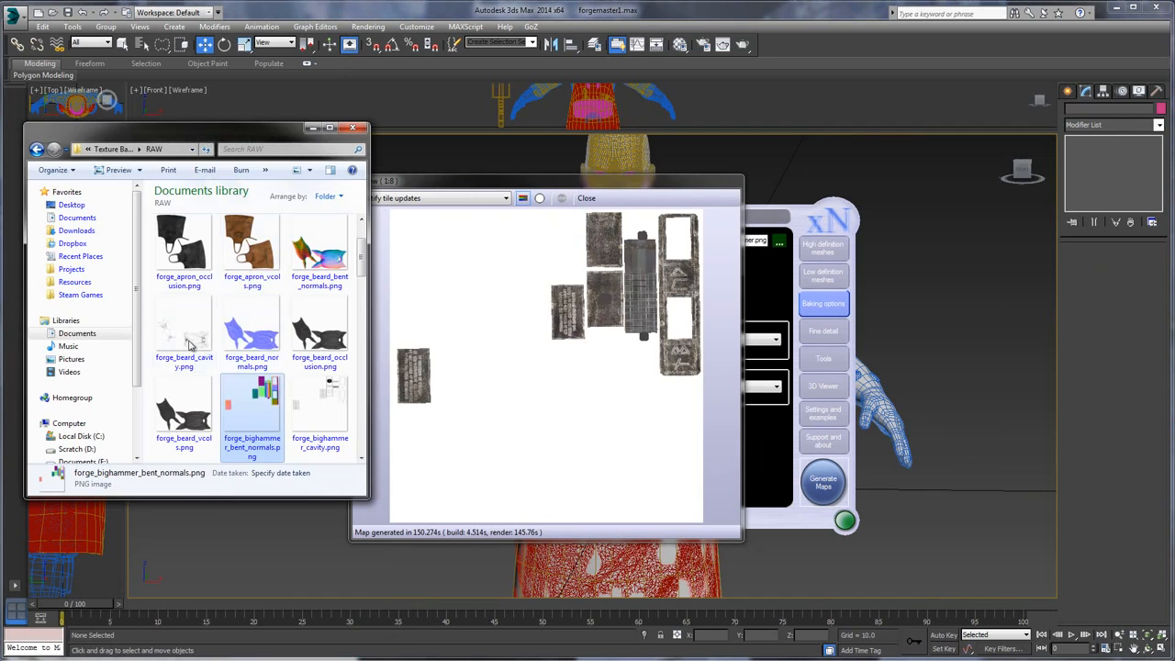
{"action": "double_click", "coordinate": [257, 408]}
{"action": "scroll", "coordinate": [633, 157], "scroll_direction": "up", "scroll_amount": 3}
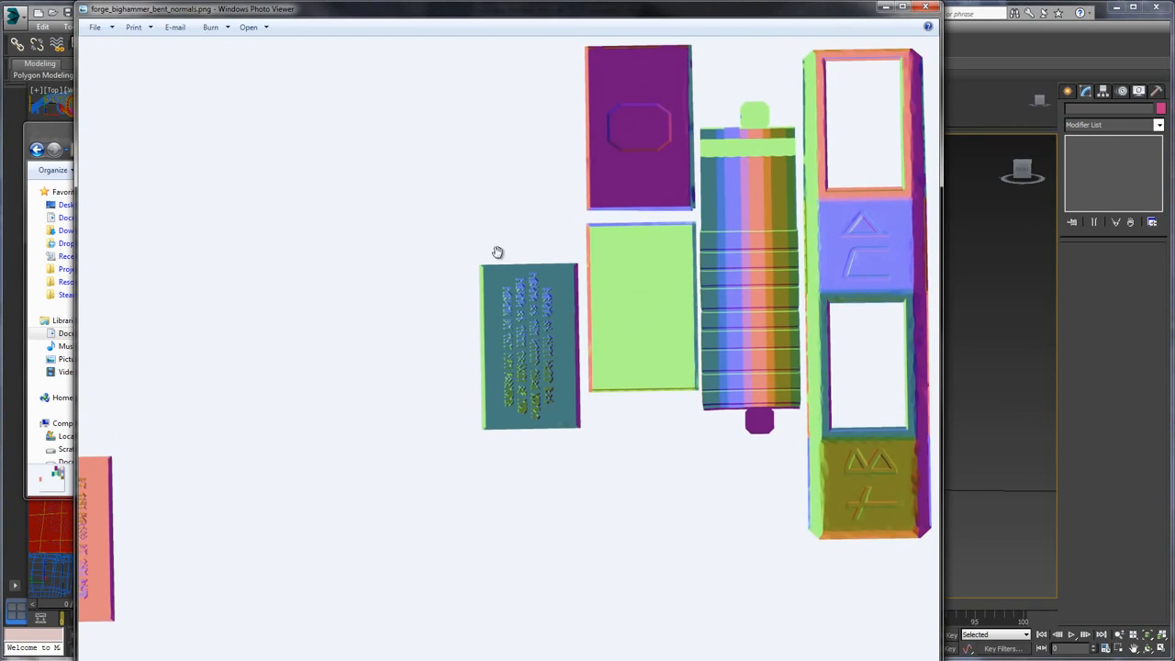
{"action": "scroll", "coordinate": [486, 255], "scroll_direction": "down", "scroll_amount": 1}
- Examine the hammer's baked cavity and normal maps, checking the handle, head panels and engraved runes
{"action": "key", "text": "Right"}
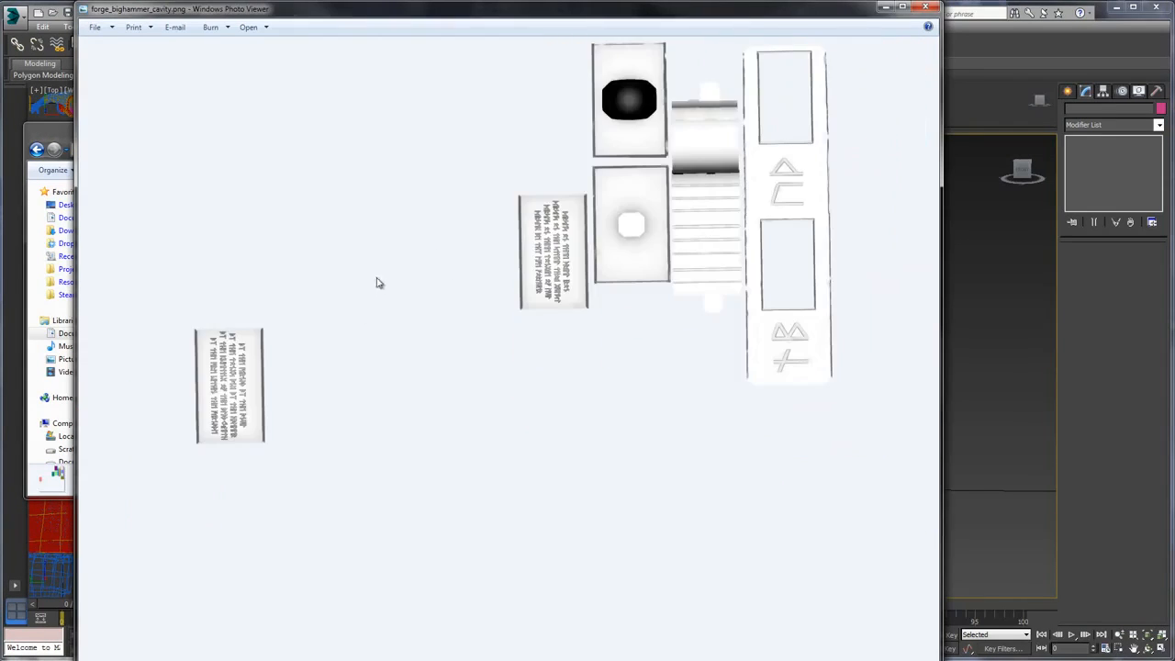
{"action": "scroll", "coordinate": [651, 174], "scroll_direction": "up", "scroll_amount": 1}
{"action": "scroll", "coordinate": [586, 183], "scroll_direction": "down", "scroll_amount": 1}
{"action": "key", "text": "Right"}
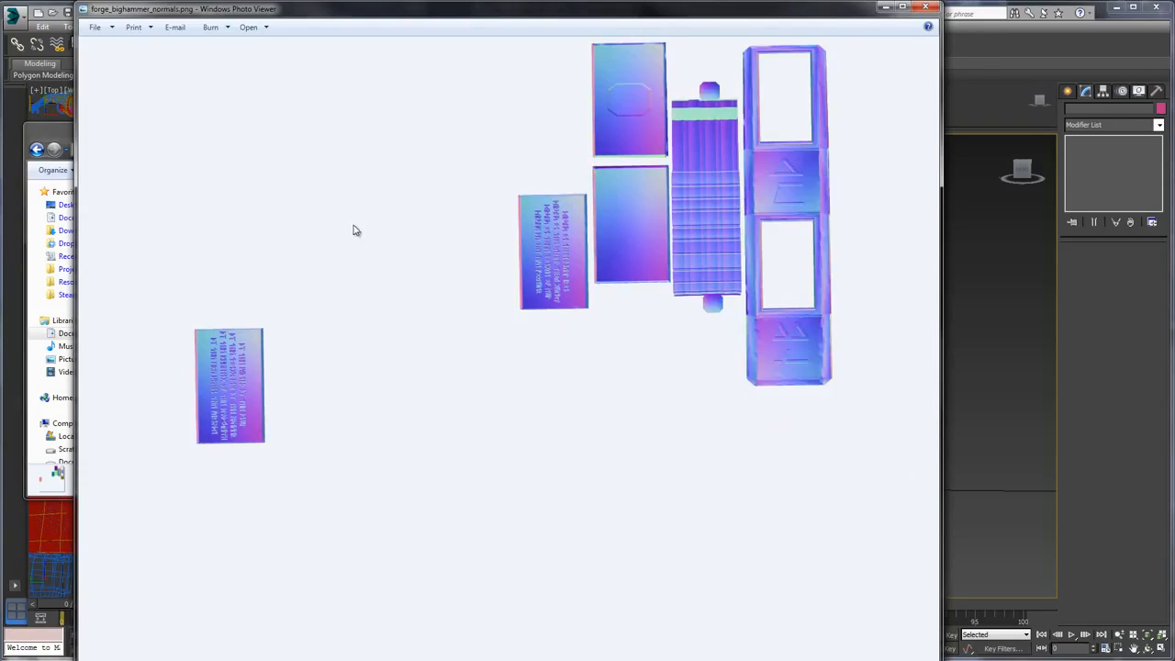
{"action": "scroll", "coordinate": [477, 220], "scroll_direction": "up", "scroll_amount": 1}
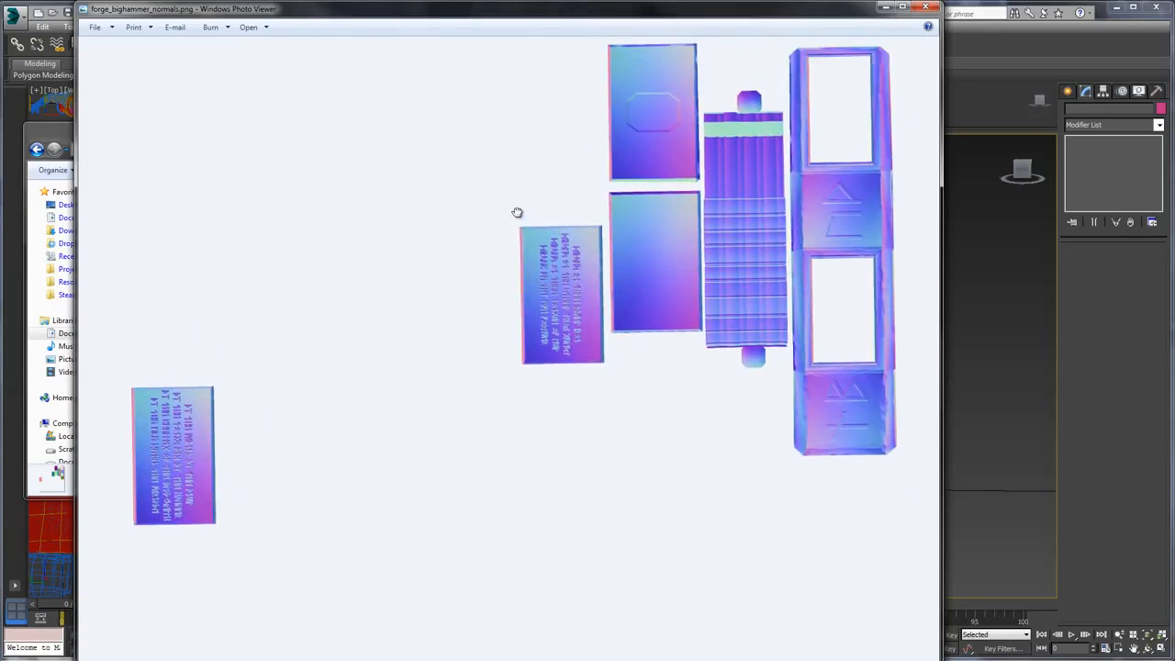
{"action": "left_click_drag", "start_coordinate": [516, 212], "coordinate": [518, 188]}
{"action": "left_click_drag", "start_coordinate": [476, 237], "coordinate": [483, 271]}
{"action": "scroll", "coordinate": [175, 493], "scroll_direction": "up", "scroll_amount": 1}
{"action": "scroll", "coordinate": [284, 341], "scroll_direction": "down", "scroll_amount": 1}
- Examine the hammer's baked occlusion map and inspect the vertex color map up close
{"action": "key", "text": "Right"}
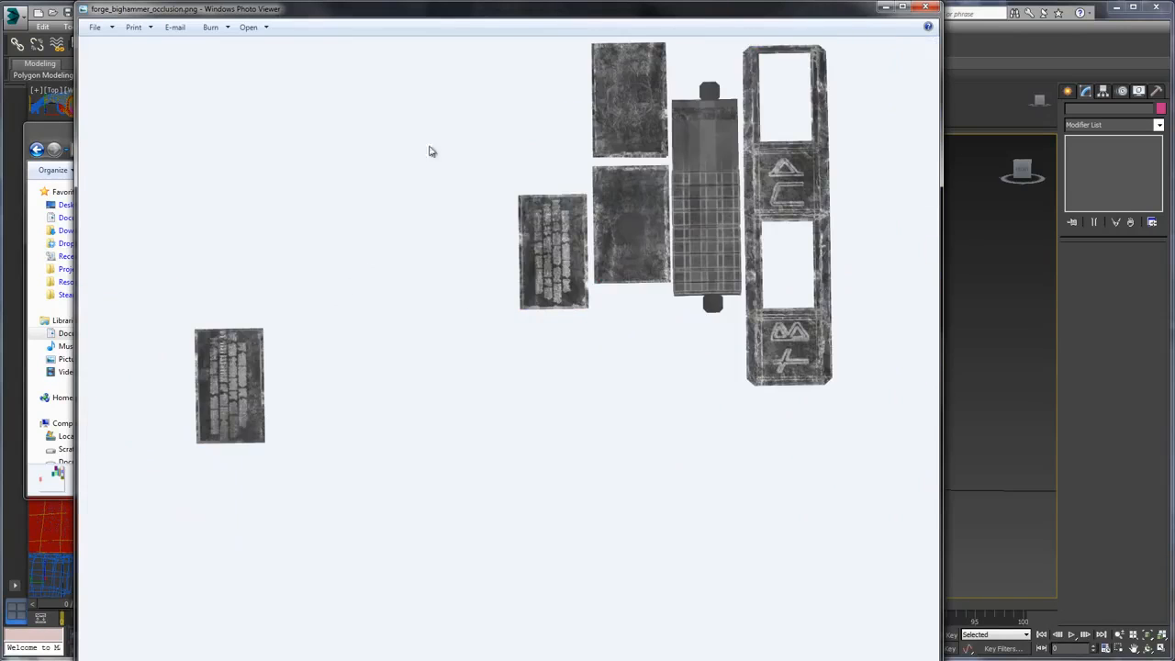
{"action": "key", "text": "Right"}
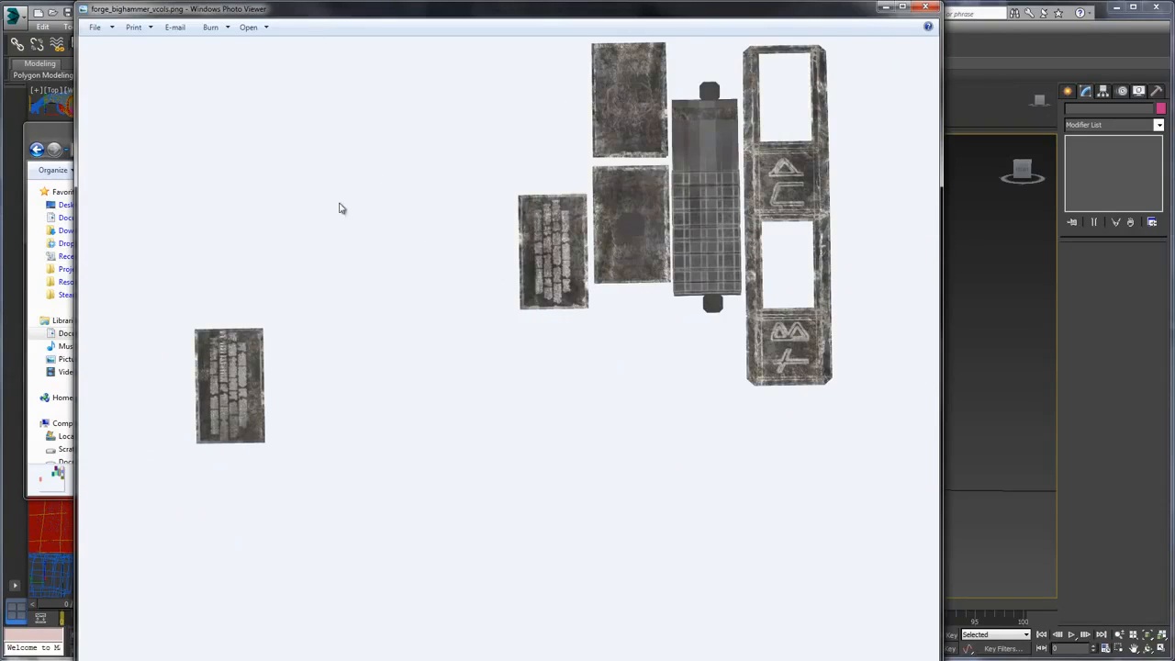
{"action": "scroll", "coordinate": [653, 202], "scroll_direction": "up", "scroll_amount": 5}
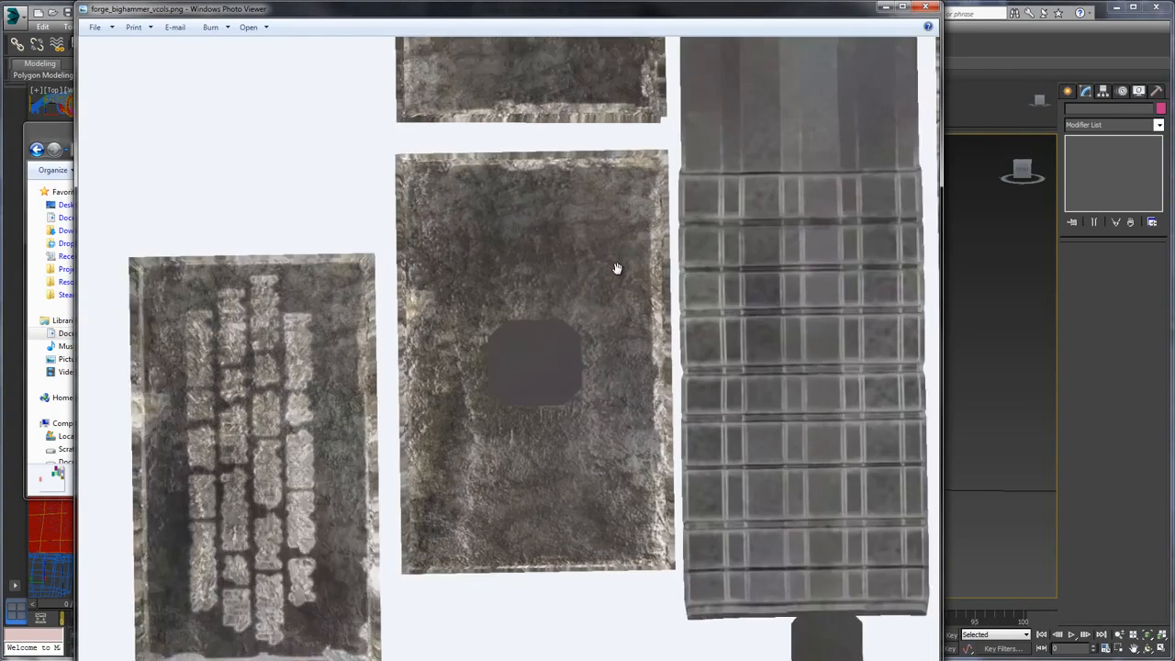
- Check the whole baked forge_bighammer_vcols.png map, and close the image viewer and the xNormal render preview
{"action": "scroll", "coordinate": [667, 163], "scroll_direction": "down", "scroll_amount": 8}
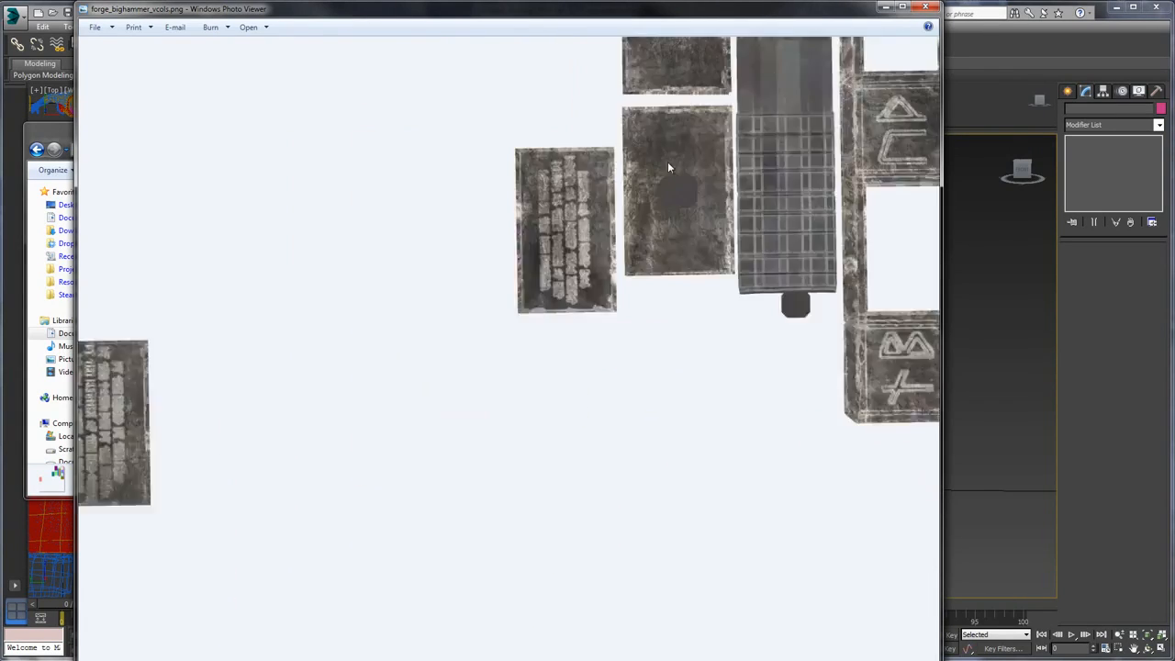
{"action": "key", "text": "Right"}
{"action": "key", "text": "Right"}
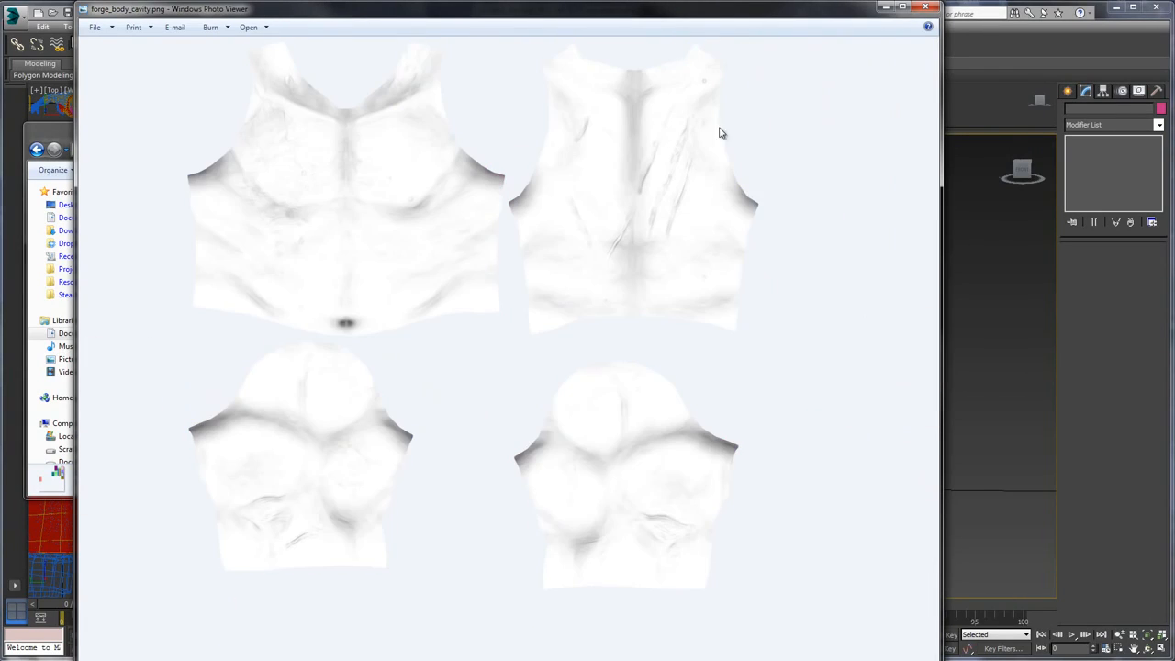
{"action": "left_click", "coordinate": [925, 7]}
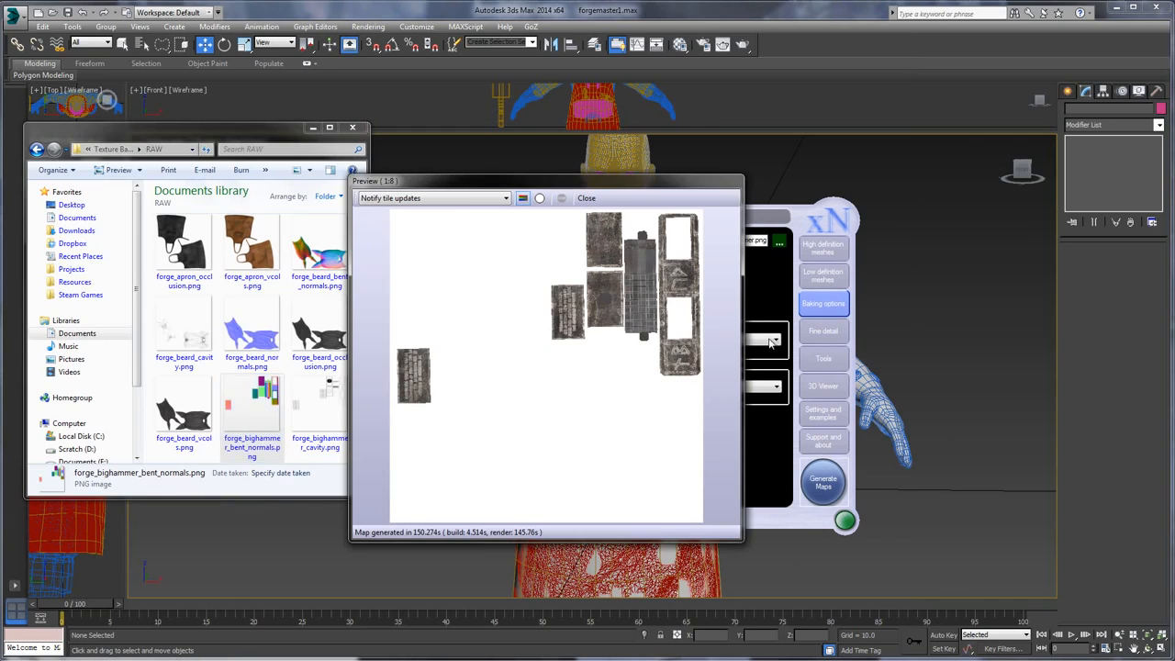
{"action": "left_click", "coordinate": [585, 197]}
{"action": "left_click_drag", "start_coordinate": [731, 225], "coordinate": [719, 220]}
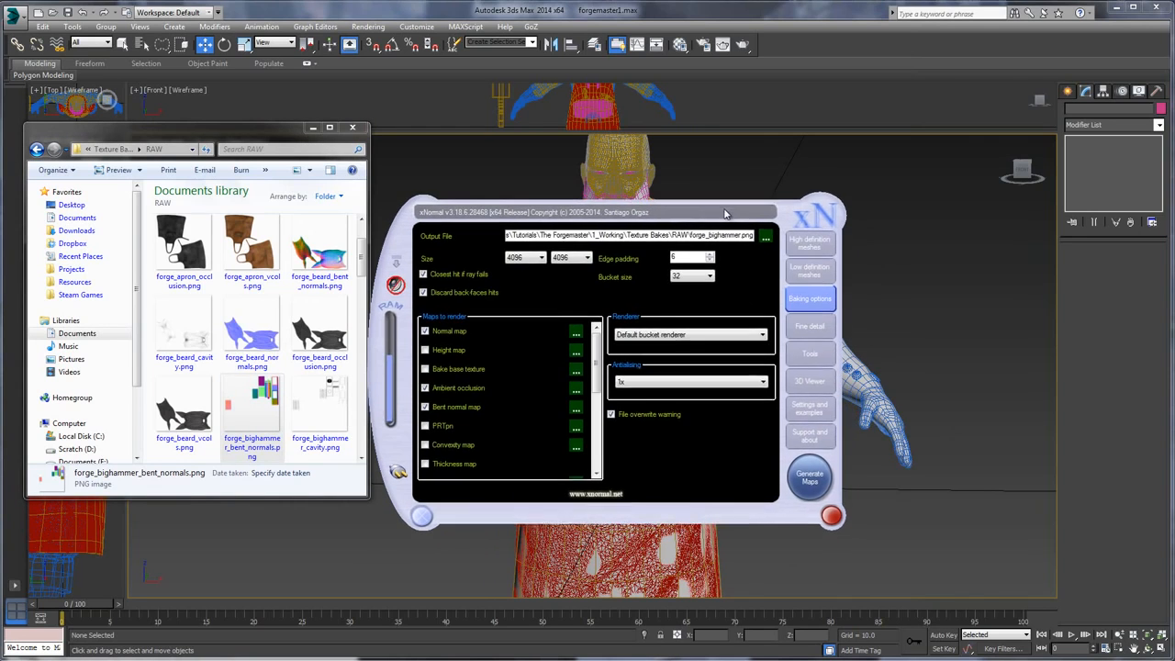
- Make the bighammer_hr.OBJ high definition mesh not visible in xNormal
{"action": "left_click", "coordinate": [806, 383]}
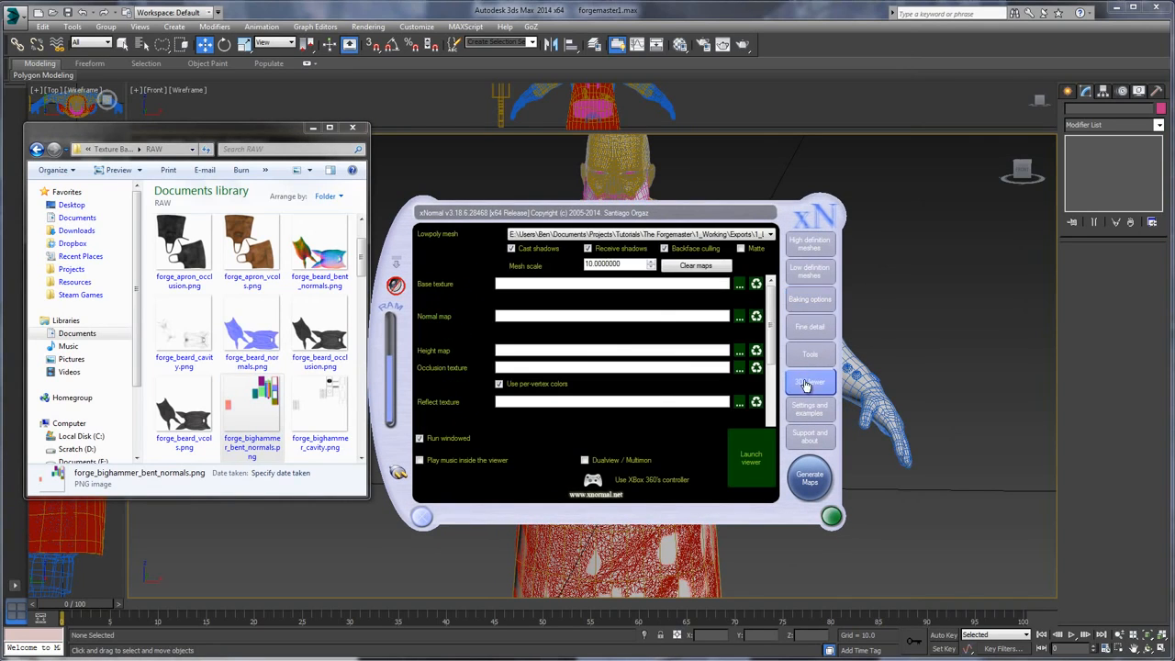
{"action": "left_click", "coordinate": [798, 240]}
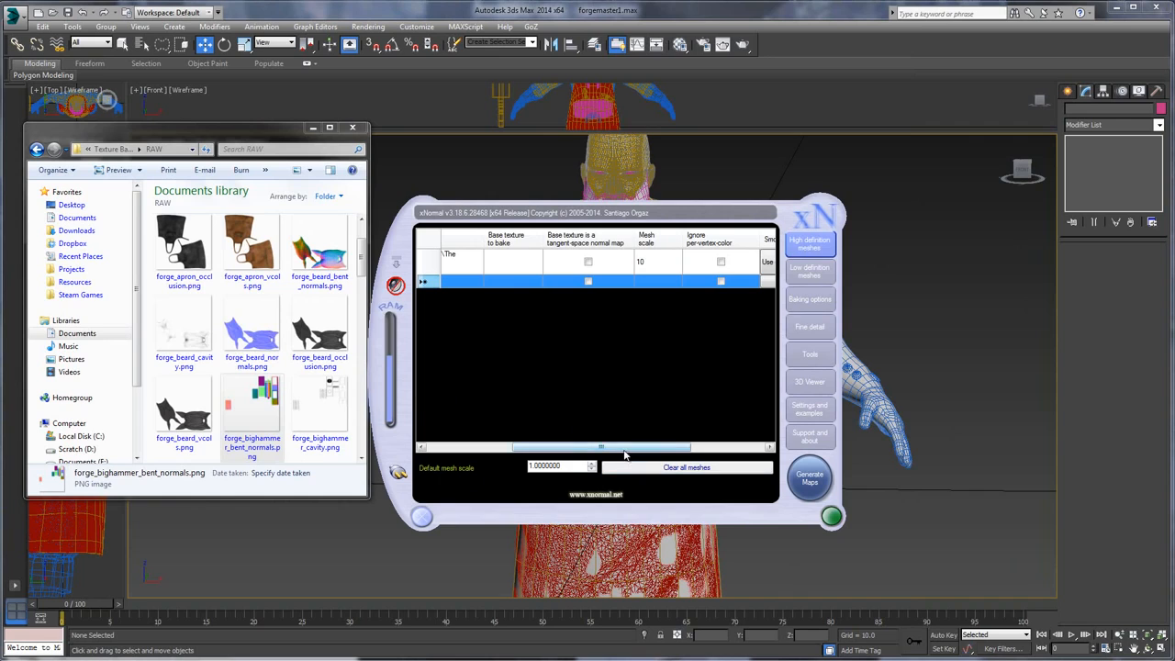
{"action": "left_click_drag", "start_coordinate": [594, 448], "coordinate": [479, 456]}
{"action": "left_click", "coordinate": [452, 263]}
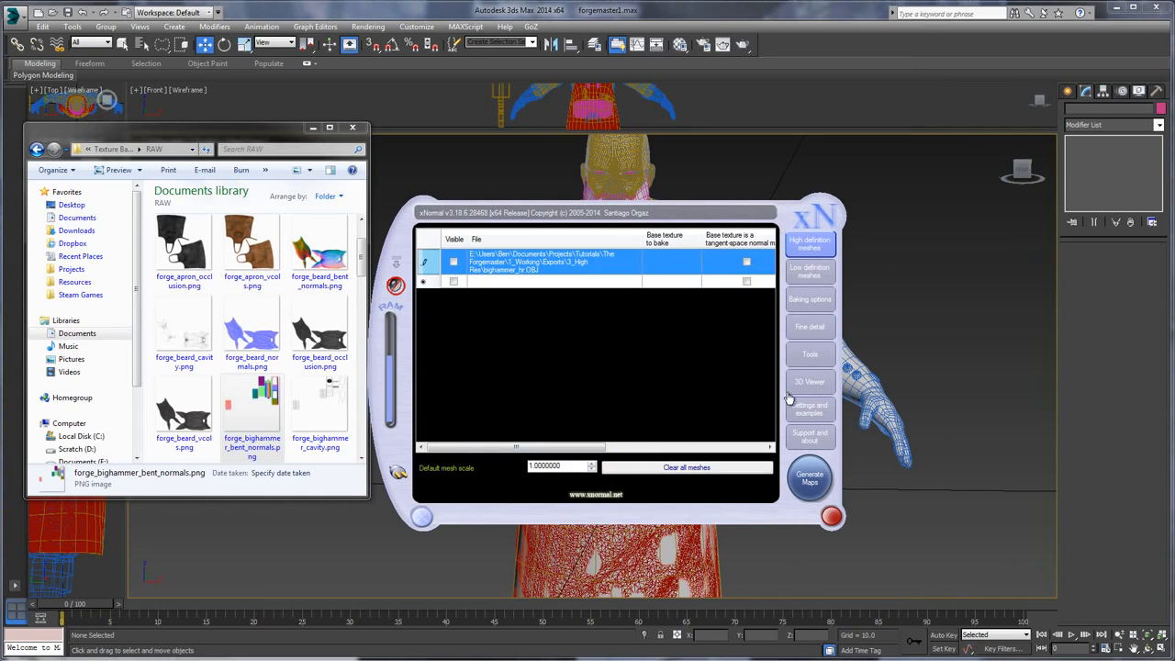
- Assign forge_bighammer_vcols.png as the 3D viewer's base texture and forge_bighammer_normals.png as its normal map
{"action": "left_click", "coordinate": [809, 385]}
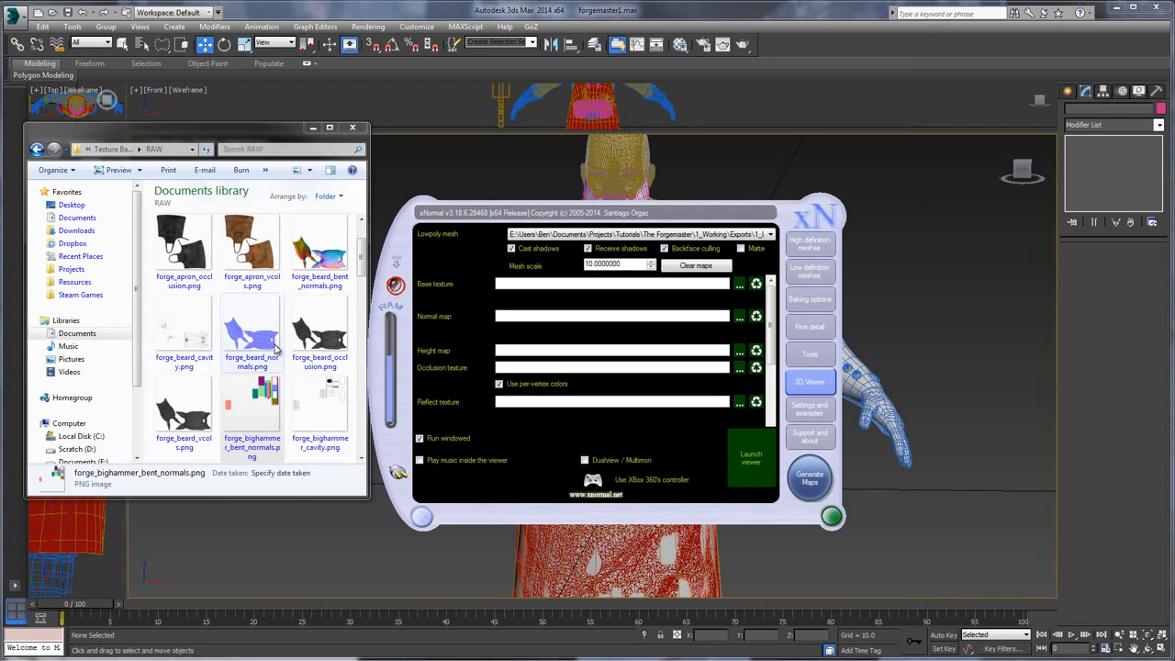
{"action": "left_click", "coordinate": [251, 246]}
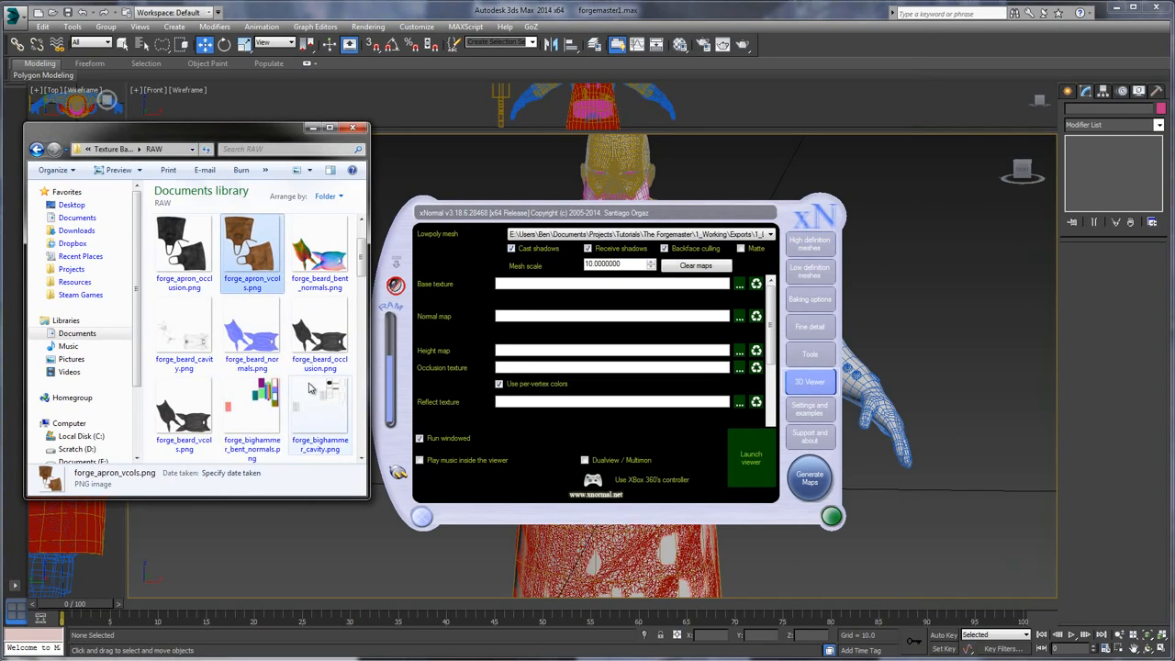
{"action": "left_click", "coordinate": [187, 416]}
{"action": "left_click", "coordinate": [311, 413]}
{"action": "scroll", "coordinate": [310, 413], "scroll_direction": "down", "scroll_amount": 1}
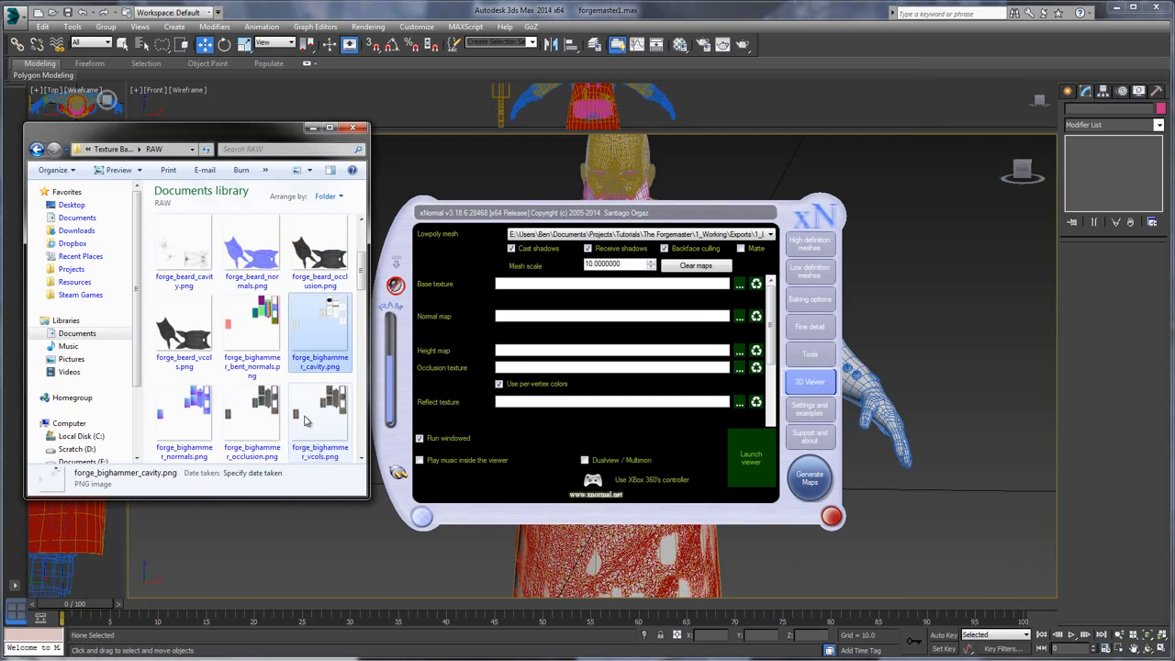
{"action": "left_click", "coordinate": [320, 427]}
{"action": "left_click_drag", "start_coordinate": [320, 430], "coordinate": [547, 290]}
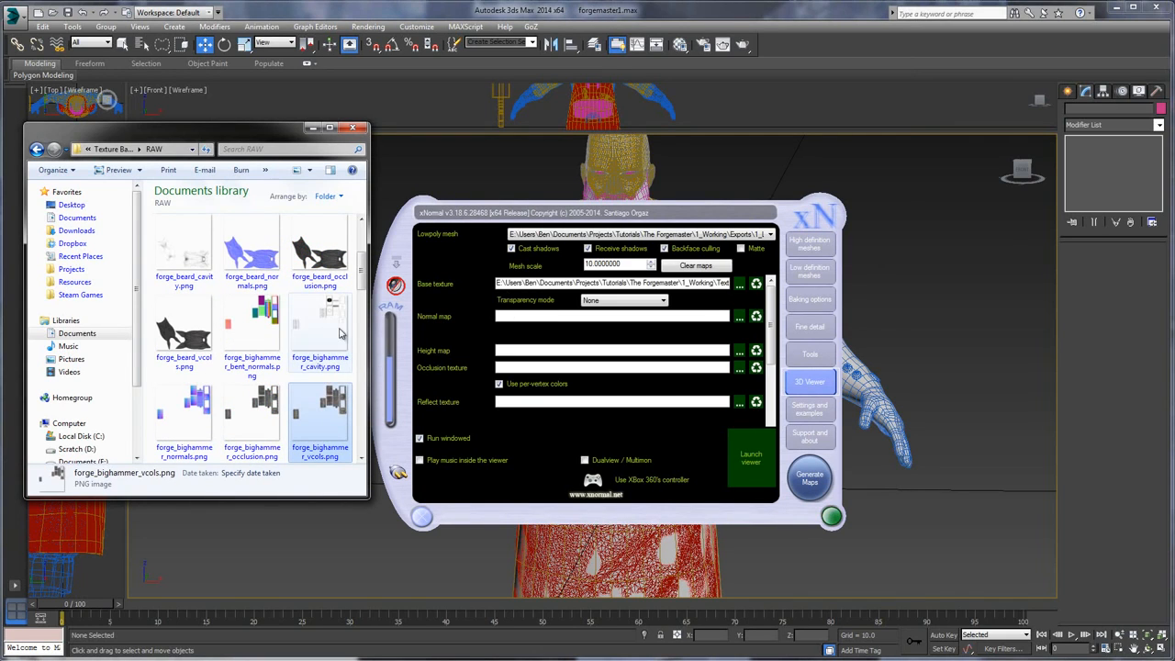
{"action": "left_click_drag", "start_coordinate": [208, 425], "coordinate": [522, 317]}
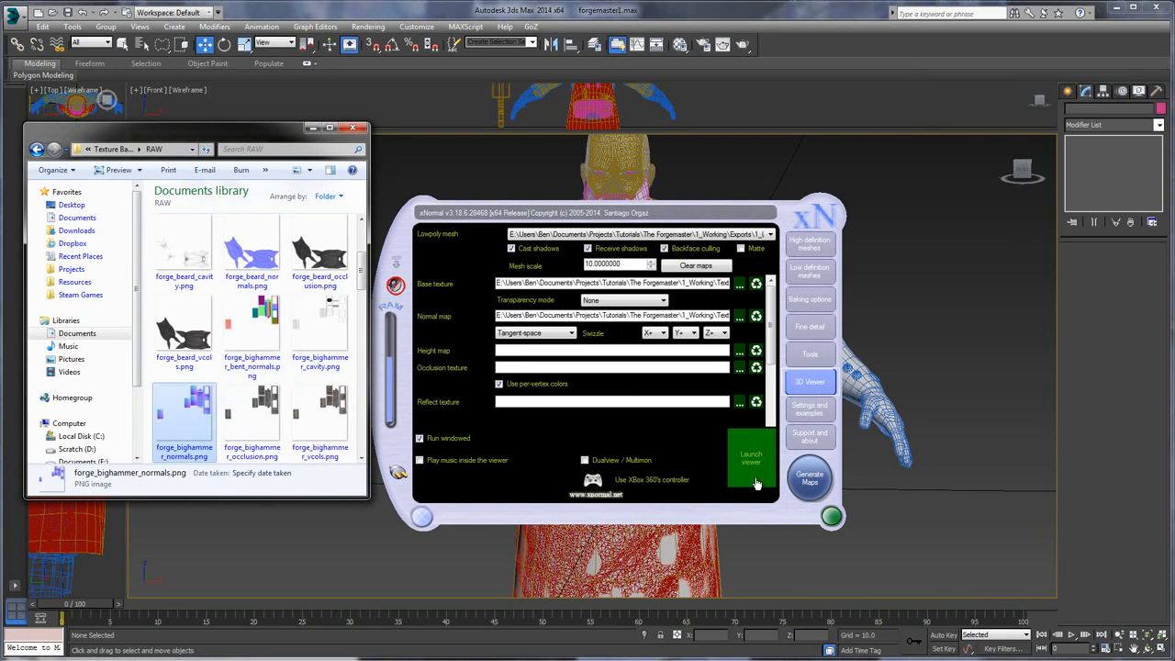
- Launch the xNormal 3D viewer, inspect the textured low-poly hammer up close, and close the viewer
{"action": "left_click", "coordinate": [750, 462]}
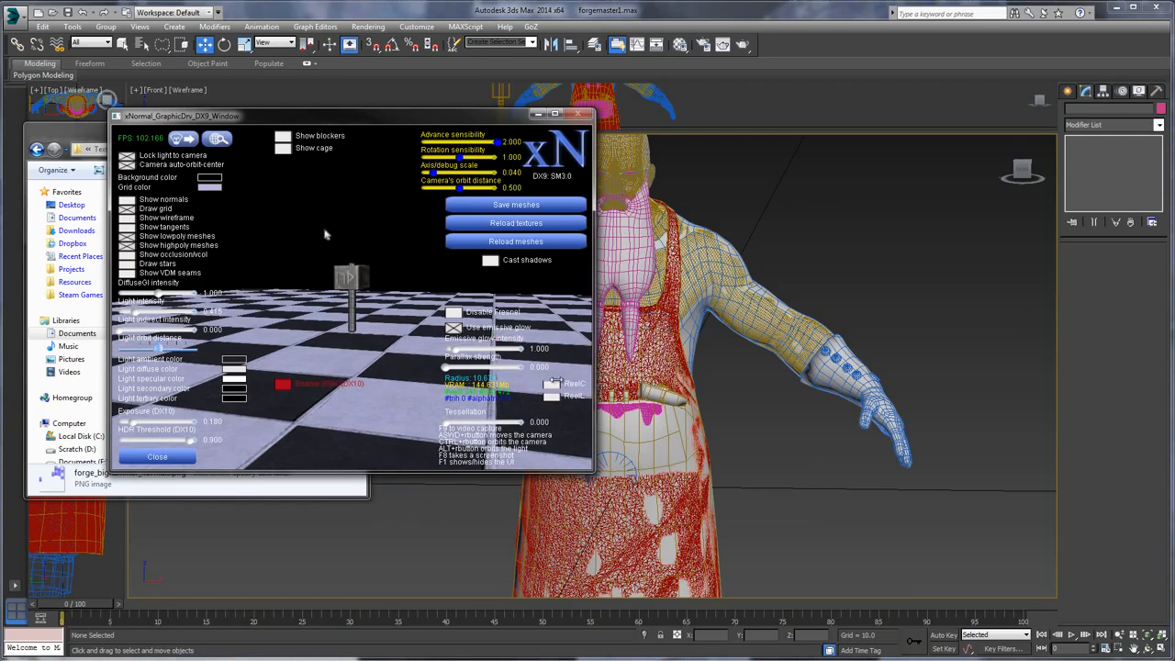
{"action": "key", "text": "w"}
{"action": "right_click_drag", "start_coordinate": [366, 241], "coordinate": [420, 287]}
{"action": "key", "text": "w"}
{"action": "key", "text": "w"}
{"action": "key", "text": "s"}
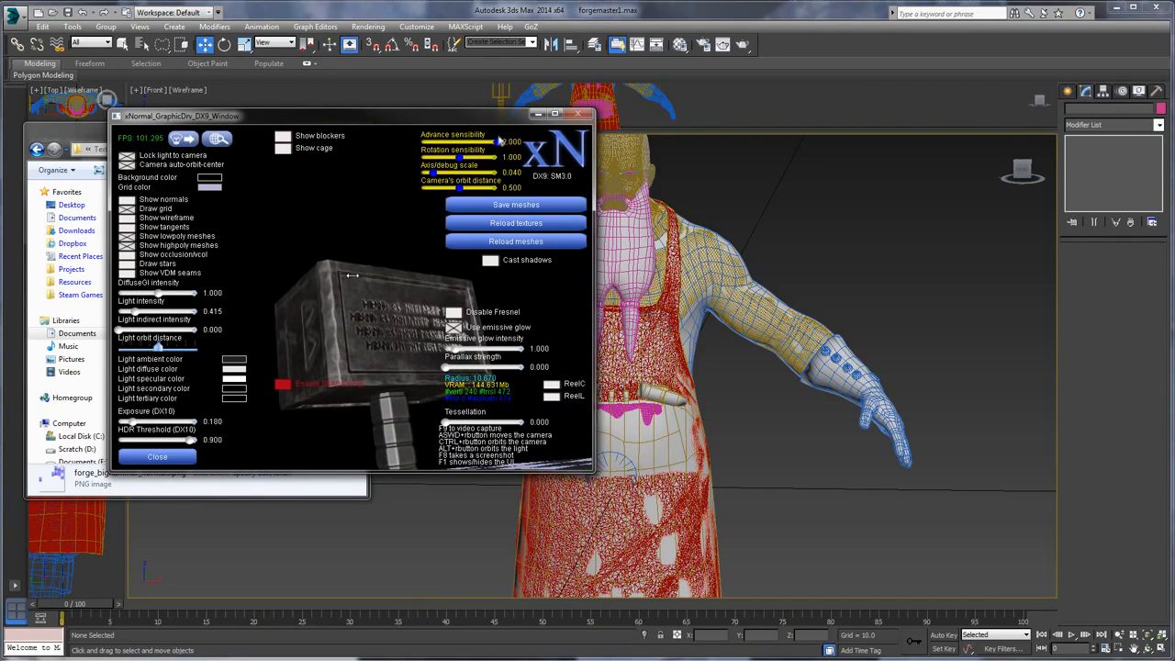
{"action": "key", "text": "Escape"}
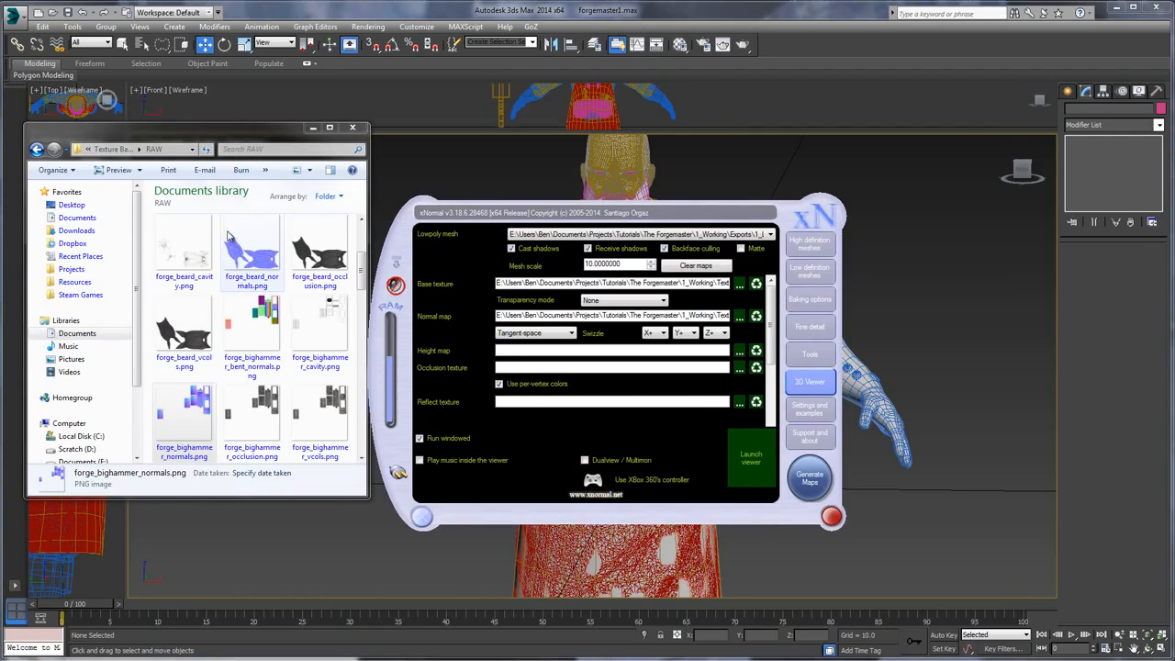
- Widen the RAW texture folder window, move xNormal out of its way, and bring the folder to the front
{"action": "left_click_drag", "start_coordinate": [569, 214], "coordinate": [602, 240]}
{"action": "left_click_drag", "start_coordinate": [258, 139], "coordinate": [280, 138]}
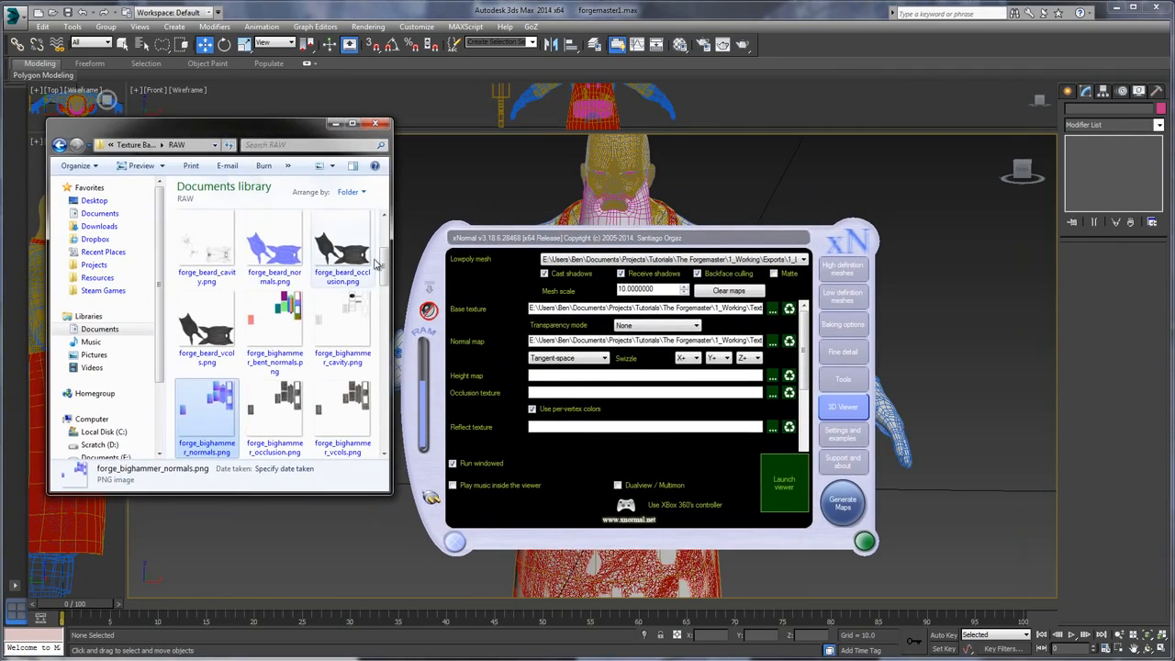
{"action": "left_click_drag", "start_coordinate": [392, 288], "coordinate": [669, 246]}
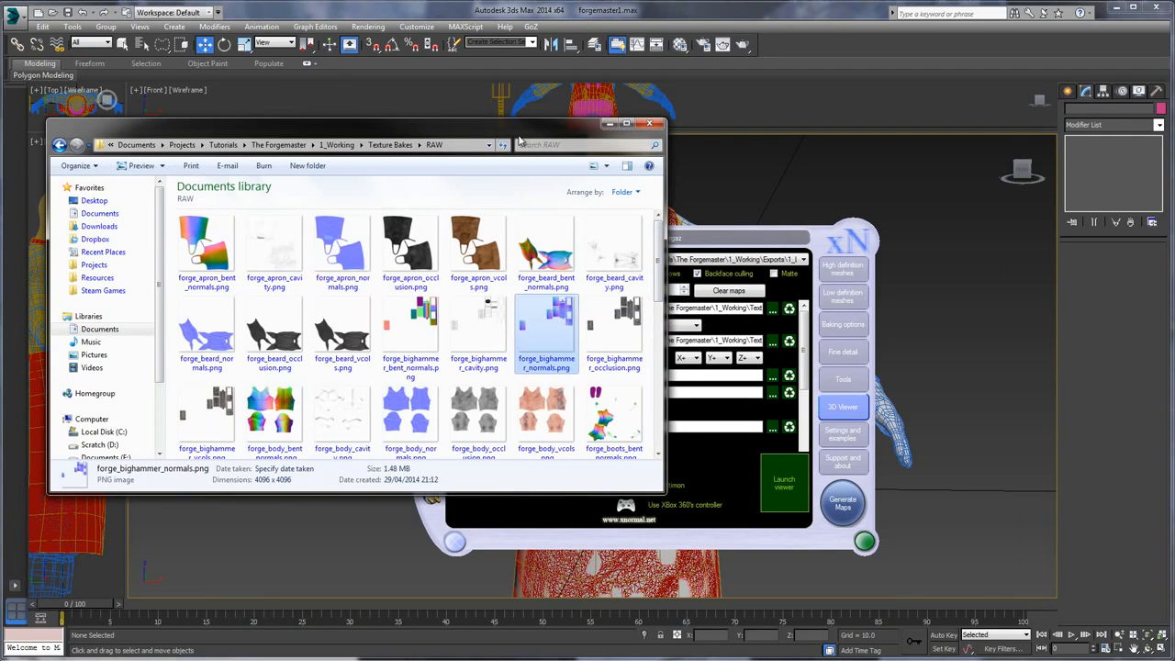
{"action": "left_click_drag", "start_coordinate": [504, 133], "coordinate": [484, 135]}
{"action": "left_click_drag", "start_coordinate": [694, 237], "coordinate": [495, 93]}
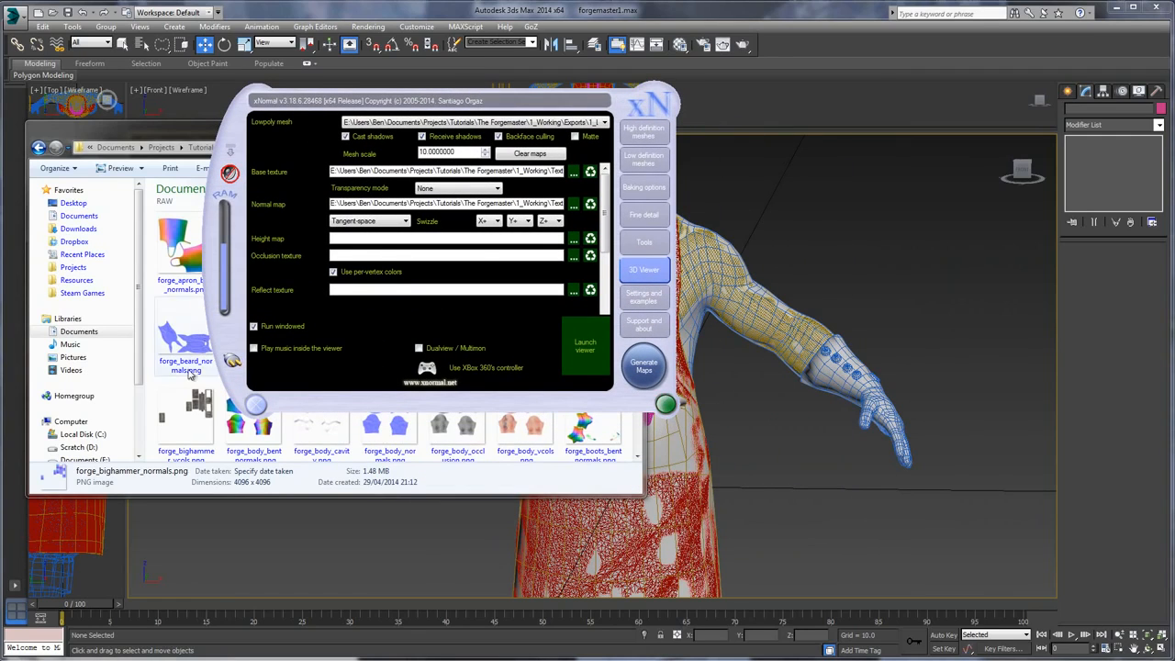
{"action": "left_click", "coordinate": [213, 131]}
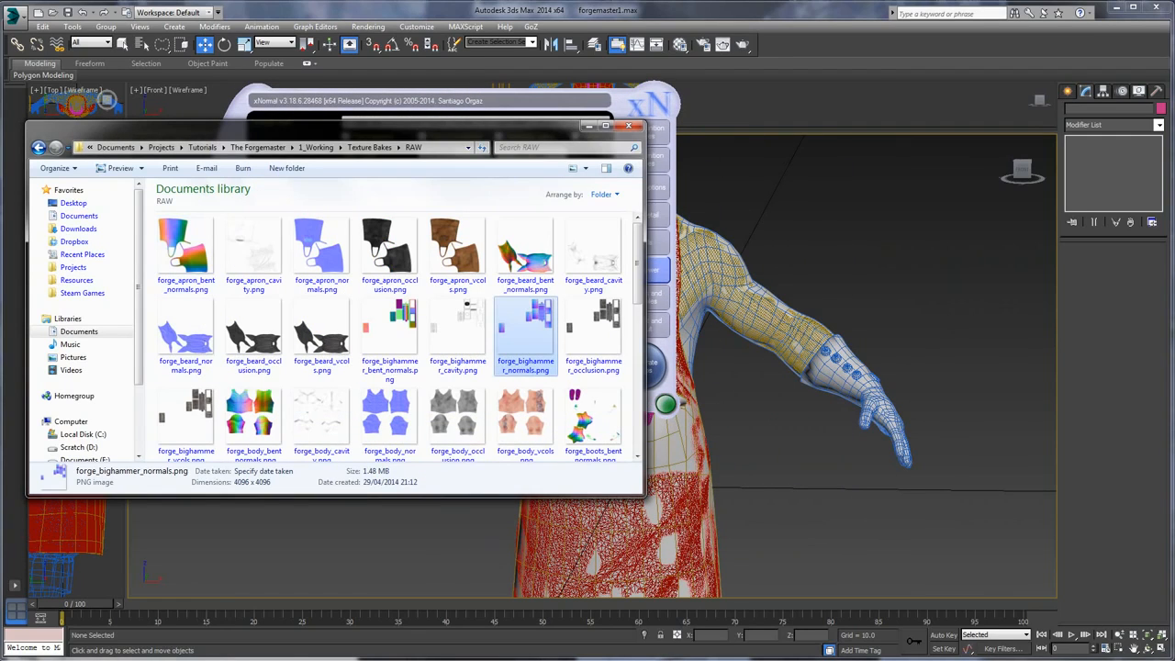
- Switch to the 3_High Res exports folder and reposition and widen its window to show all the OBJ files
{"action": "key", "text": "alt+Tab"}
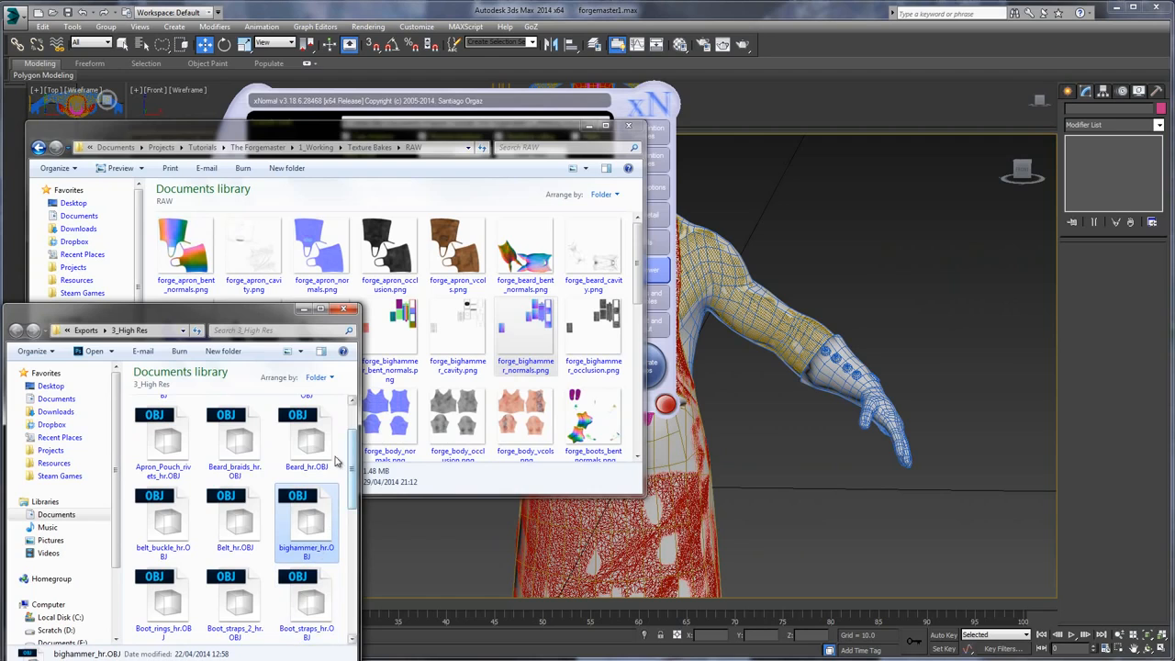
{"action": "left_click_drag", "start_coordinate": [170, 304], "coordinate": [162, 96]}
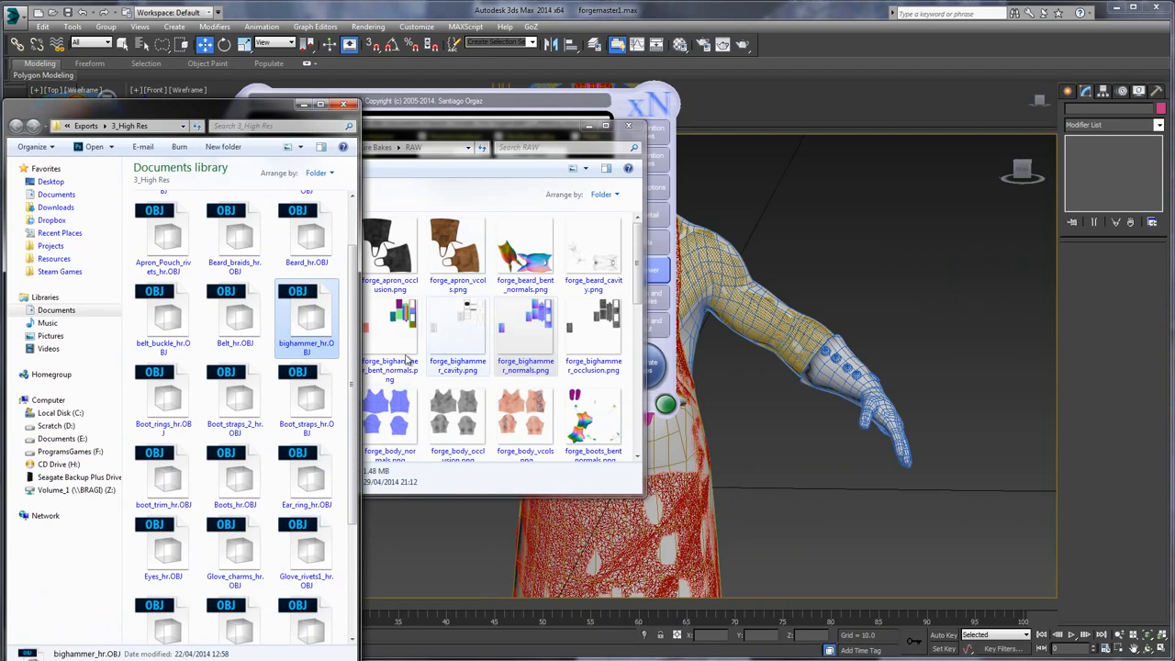
{"action": "left_click_drag", "start_coordinate": [360, 341], "coordinate": [581, 354]}
- Go through the high-resolution OBJ files in order, from the apron, beard, belt and boots to the gloves, tools, trousers and upper body
{"action": "left_click", "coordinate": [163, 234]}
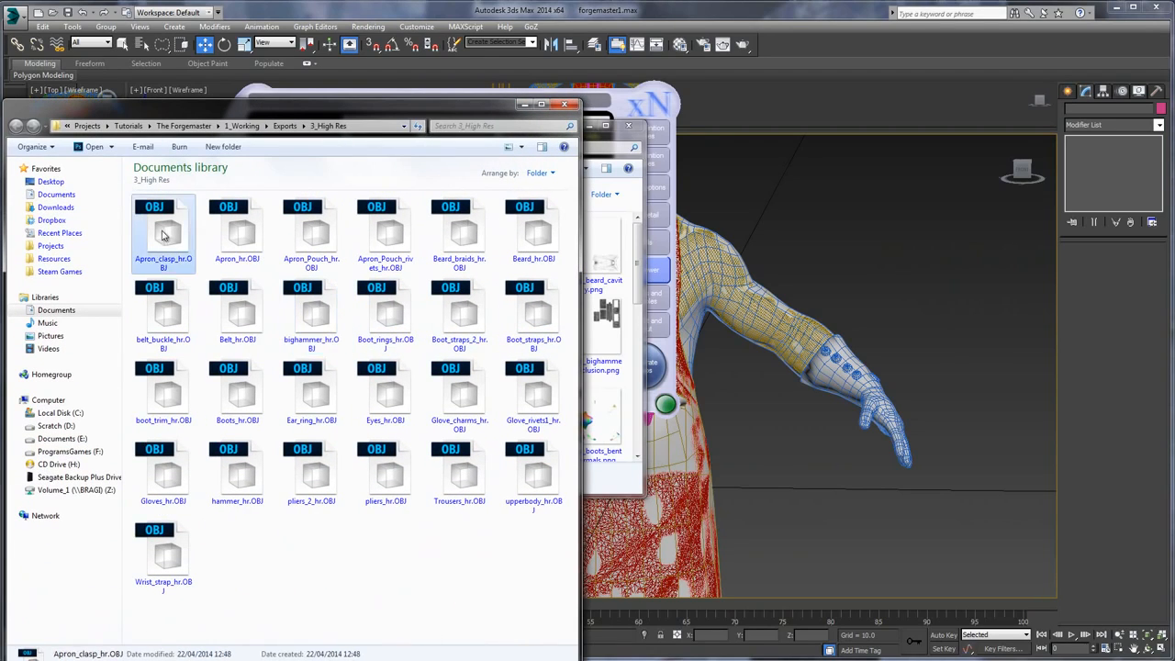
{"action": "left_click", "coordinate": [236, 237]}
{"action": "left_click", "coordinate": [309, 248]}
{"action": "left_click", "coordinate": [394, 229]}
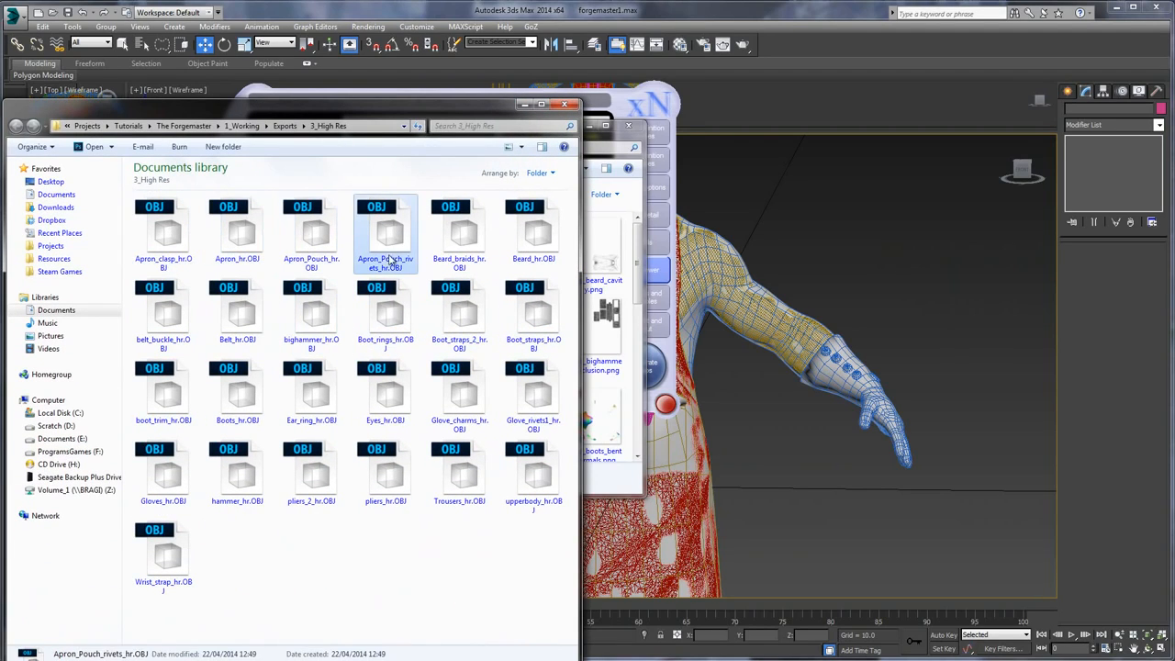
{"action": "left_click", "coordinate": [446, 225]}
{"action": "left_click", "coordinate": [175, 234]}
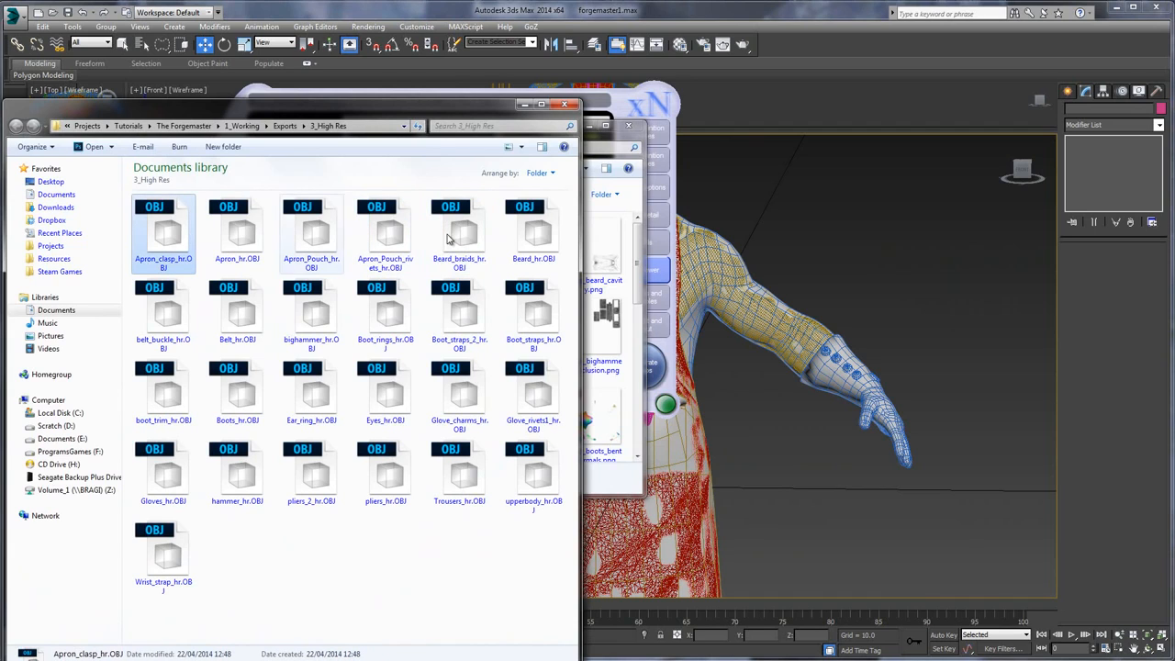
{"action": "left_click", "coordinate": [554, 228]}
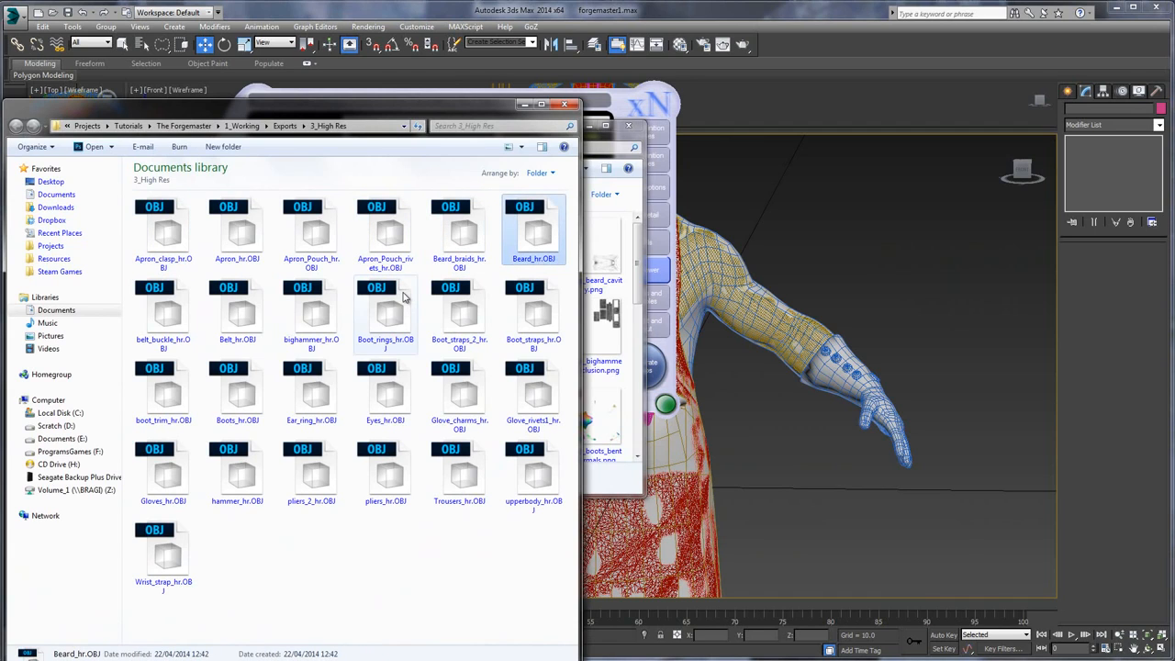
{"action": "left_click", "coordinate": [180, 321]}
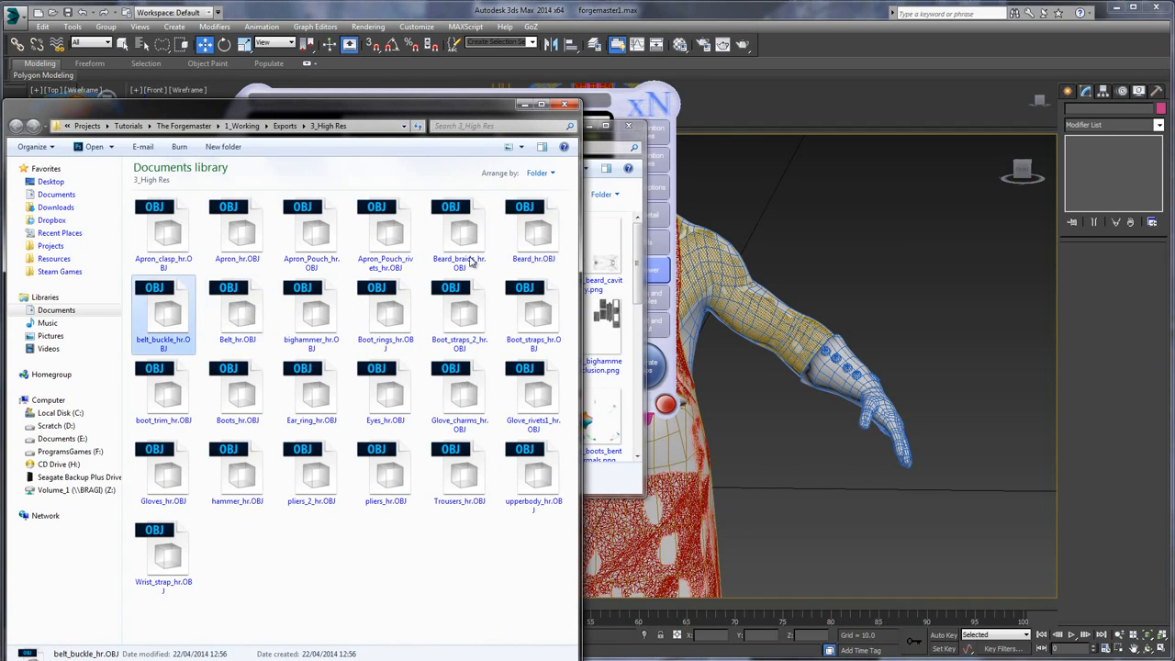
{"action": "left_click", "coordinate": [524, 246]}
{"action": "left_click", "coordinate": [190, 326]}
{"action": "left_click", "coordinate": [224, 314]}
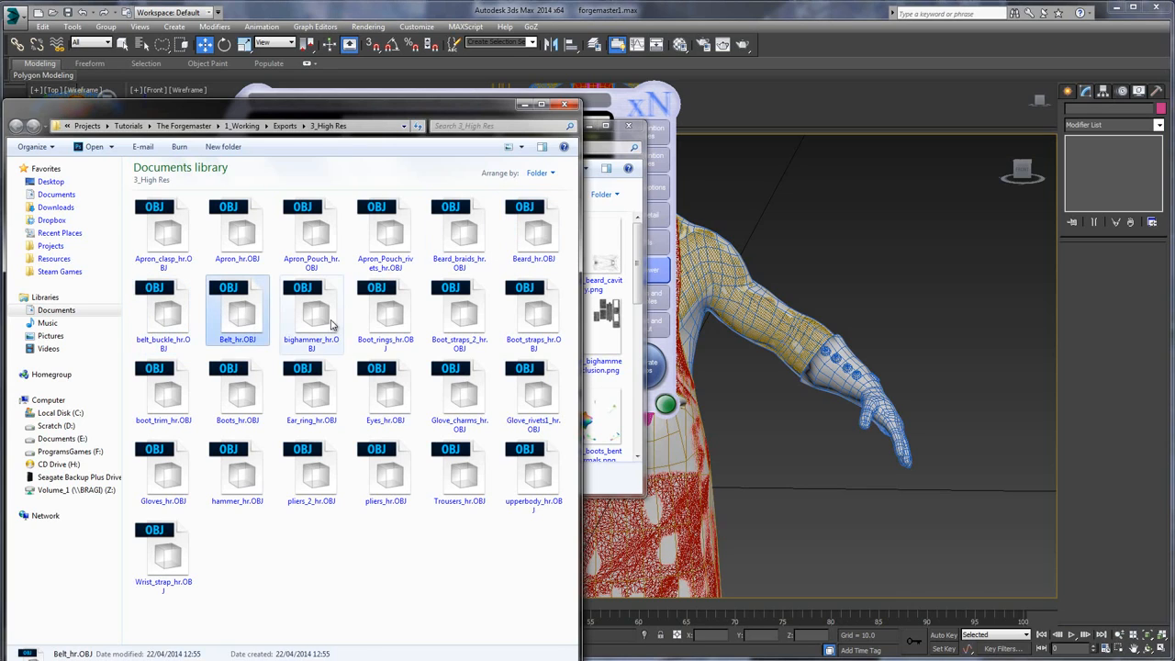
{"action": "left_click", "coordinate": [333, 318]}
{"action": "left_click", "coordinate": [372, 315]}
{"action": "left_click", "coordinate": [472, 318]}
{"action": "left_click", "coordinate": [541, 317]}
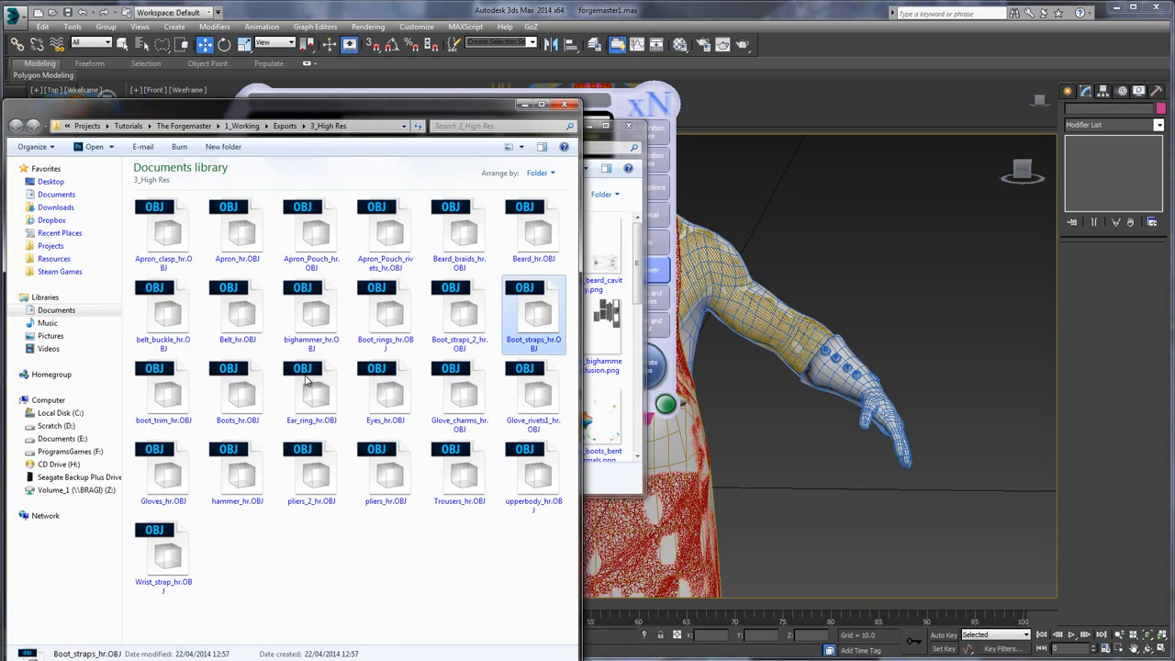
{"action": "left_click", "coordinate": [174, 395]}
{"action": "left_click", "coordinate": [250, 406]}
{"action": "left_click", "coordinate": [170, 394]}
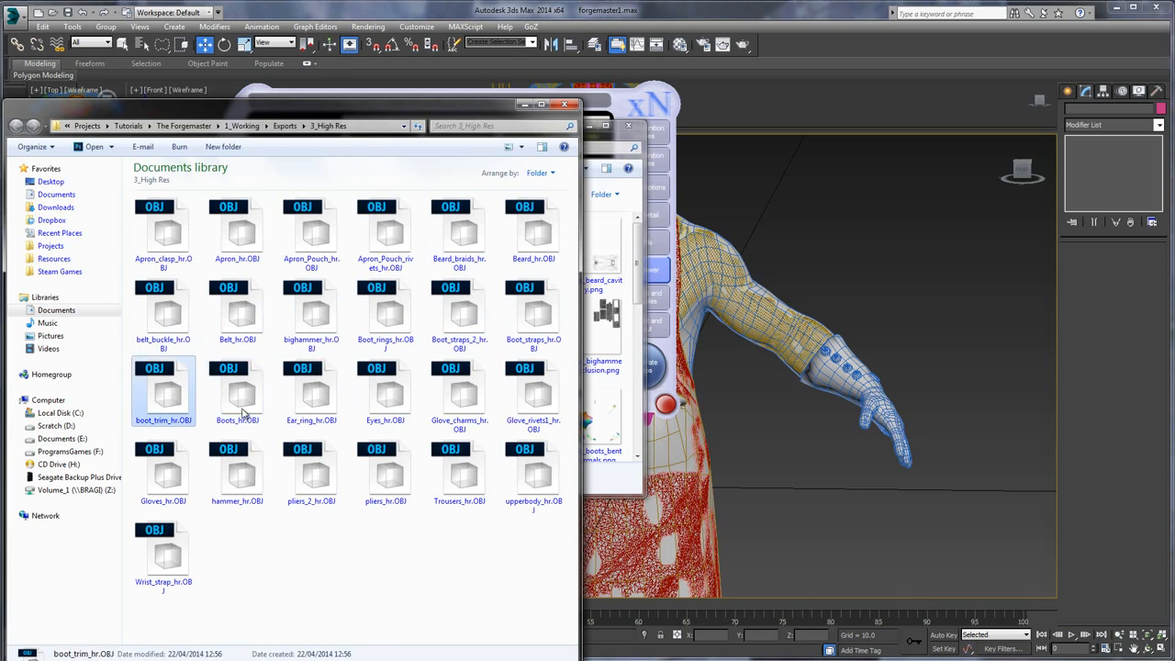
{"action": "left_click", "coordinate": [317, 396]}
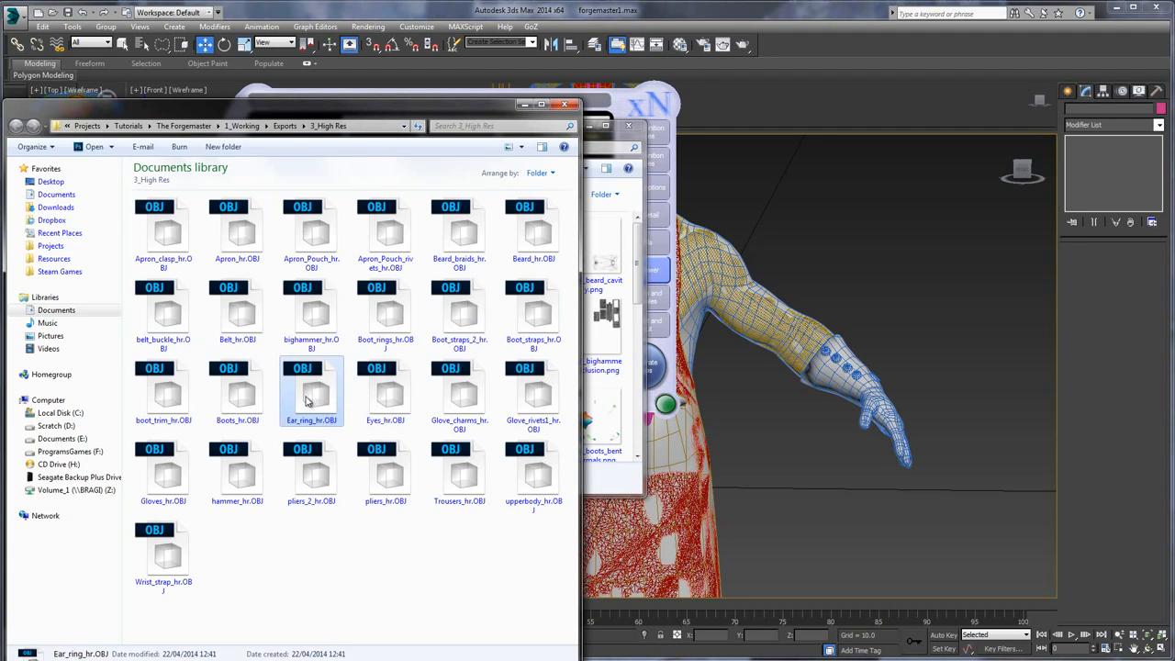
{"action": "left_click", "coordinate": [391, 394]}
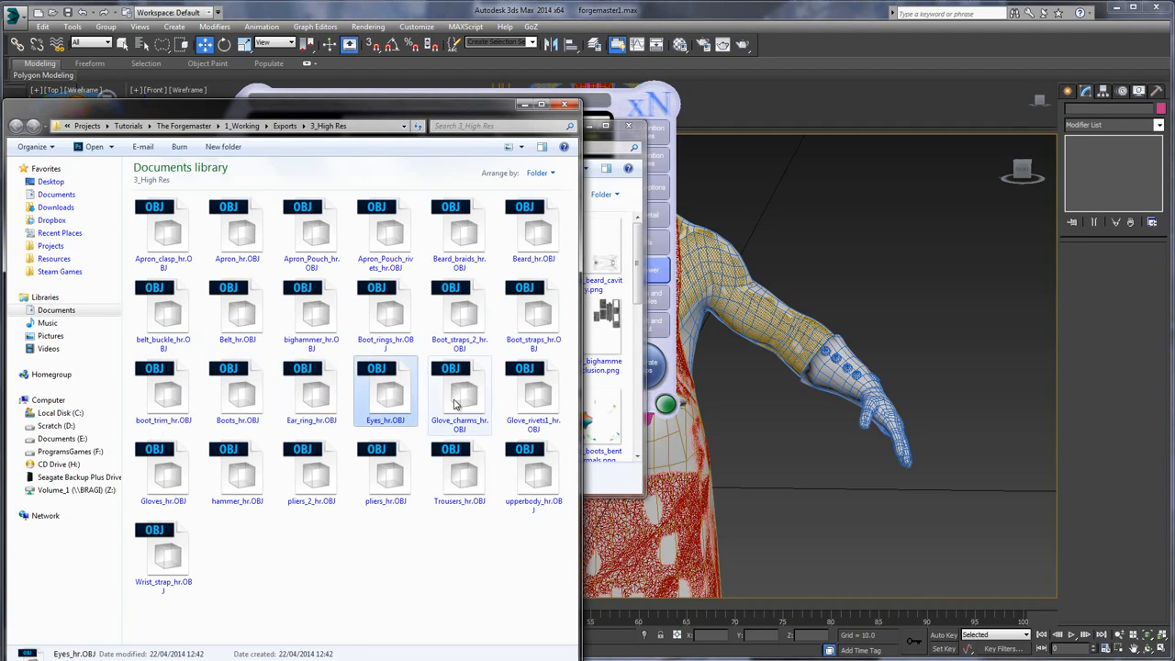
{"action": "left_click", "coordinate": [457, 403]}
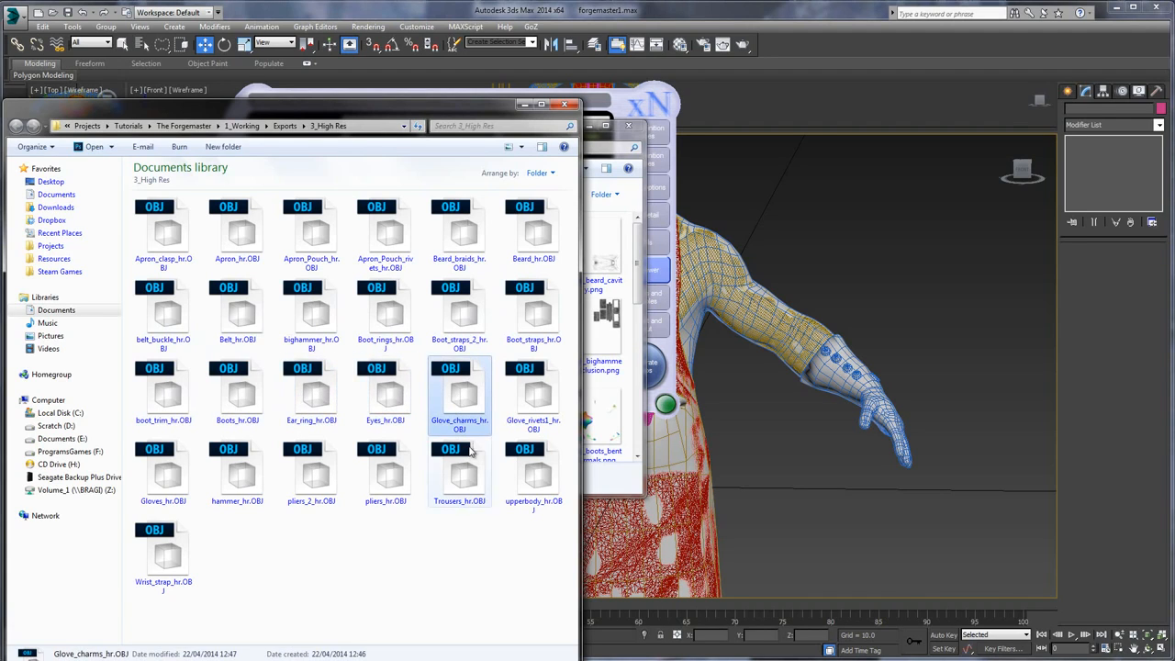
{"action": "left_click", "coordinate": [539, 399]}
{"action": "left_click", "coordinate": [167, 473]}
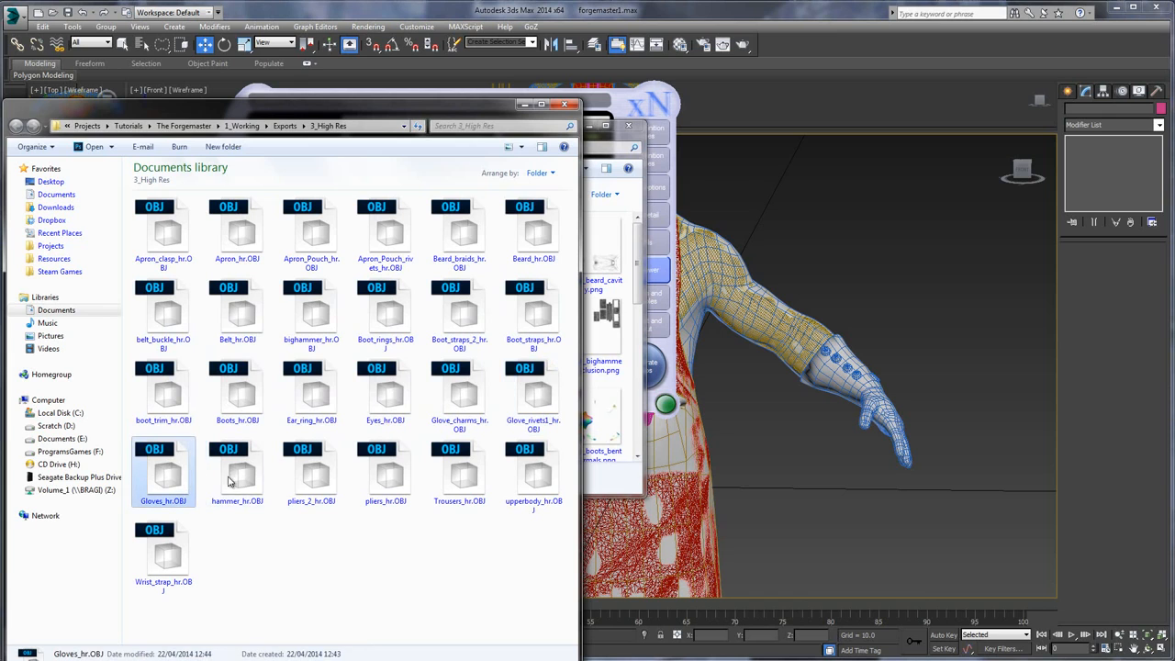
{"action": "left_click", "coordinate": [241, 473]}
{"action": "left_click", "coordinate": [313, 473]}
{"action": "left_click", "coordinate": [376, 477]}
{"action": "left_click", "coordinate": [459, 478]}
{"action": "left_click", "coordinate": [528, 495]}
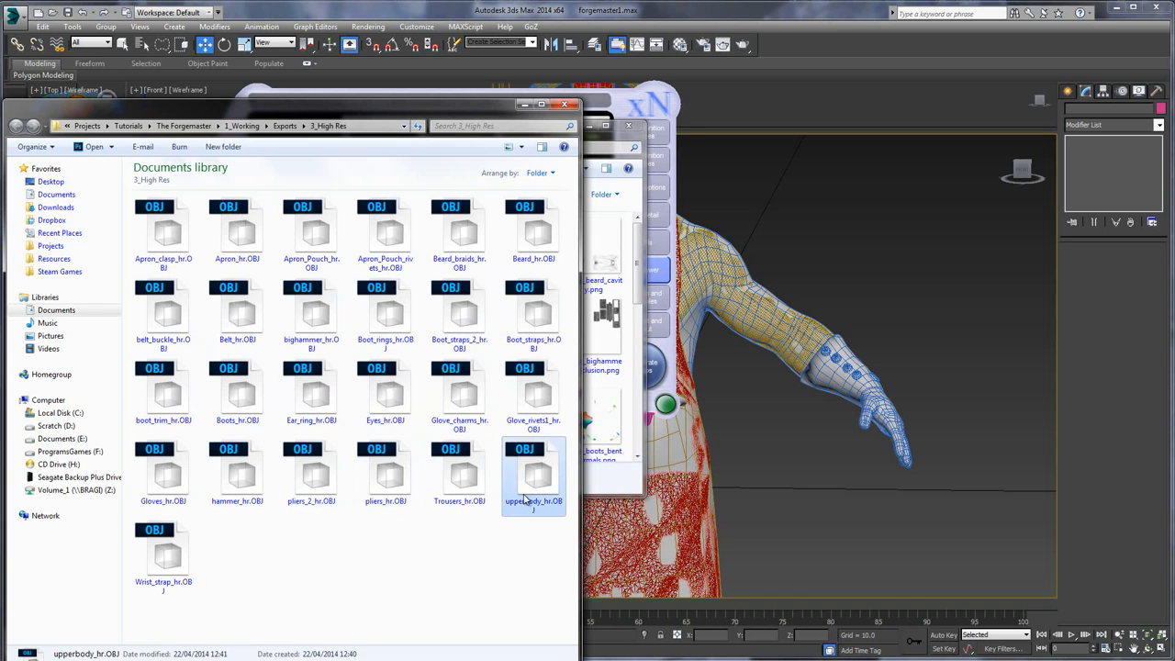
- Browse the RAW texture bakes folder from the body, boots, eyes and gloves maps to the head, lower torso and upper accessories maps
{"action": "left_click", "coordinate": [400, 557]}
{"action": "left_click_drag", "start_coordinate": [640, 274], "coordinate": [651, 334]}
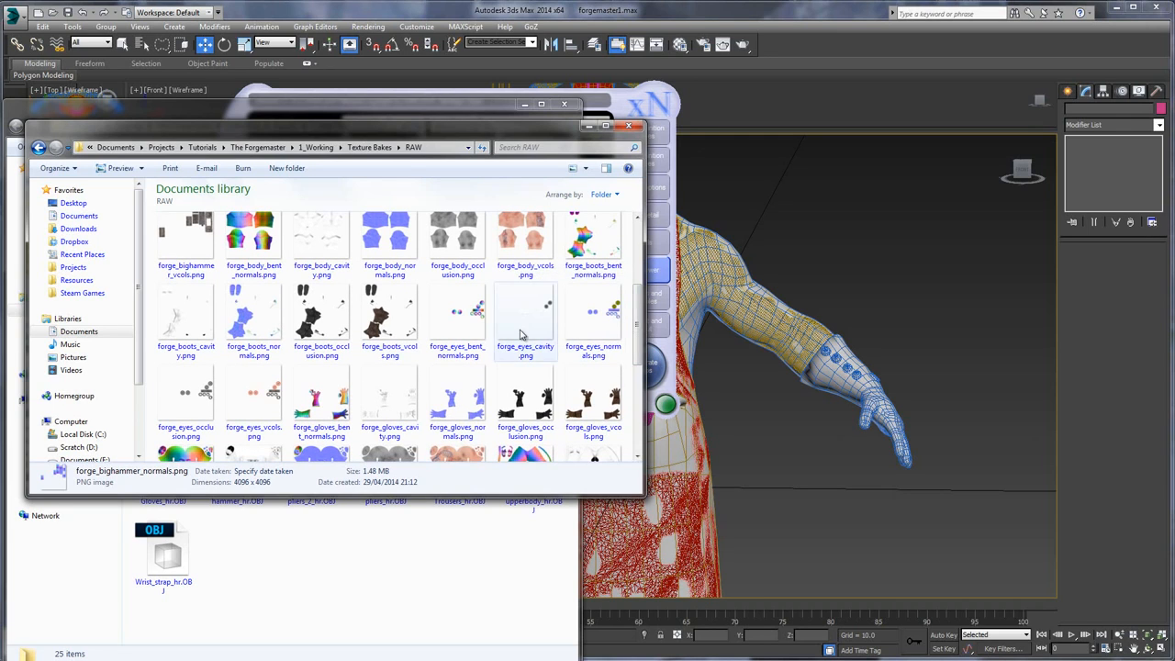
{"action": "left_click", "coordinate": [476, 323]}
{"action": "left_click", "coordinate": [523, 404]}
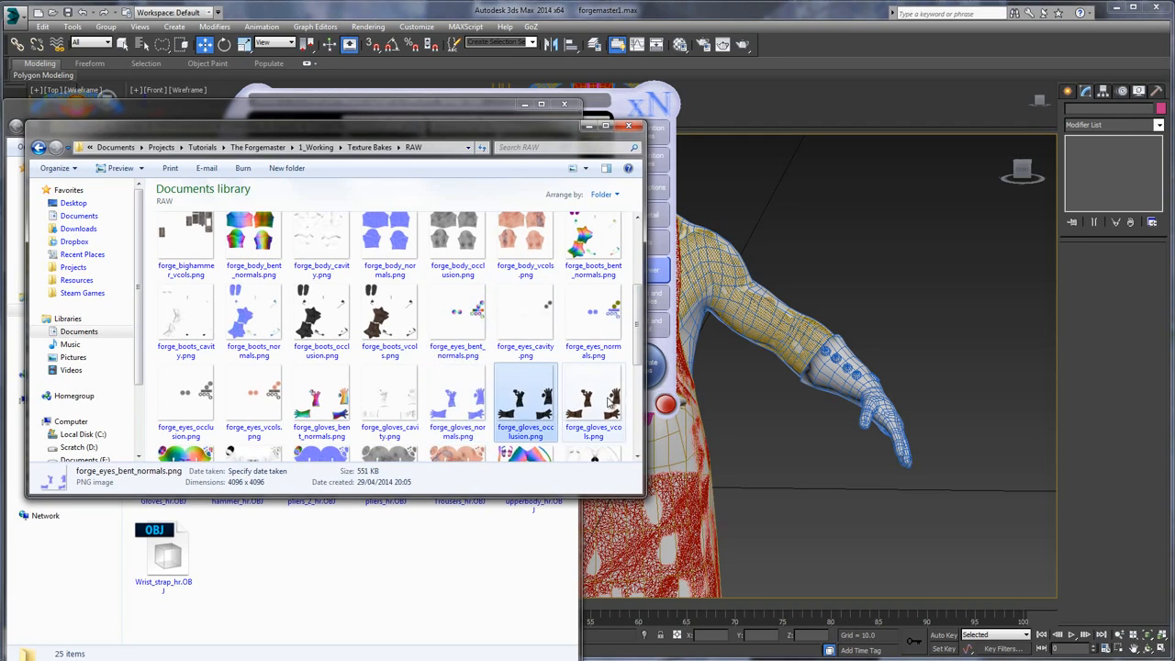
{"action": "scroll", "coordinate": [637, 393], "scroll_direction": "down", "scroll_amount": 1}
{"action": "left_click_drag", "start_coordinate": [637, 392], "coordinate": [639, 442]}
{"action": "left_click", "coordinate": [593, 366]}
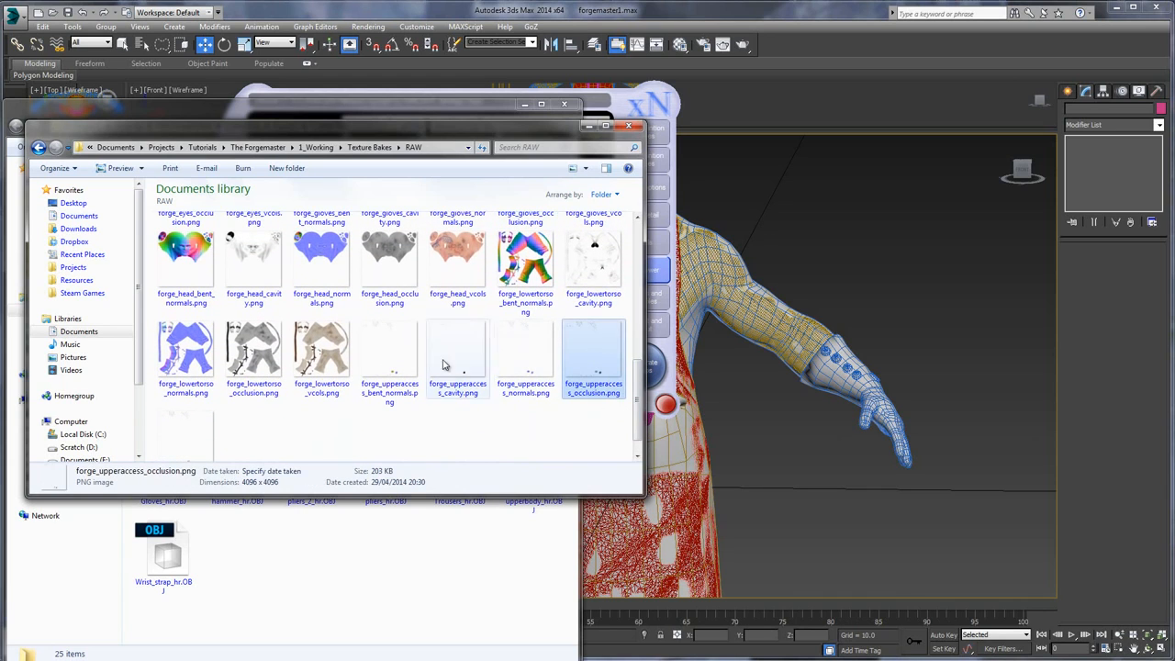
- Open forge_upperaccess_vcols.png, inspect the small accessory bakes up close, and close the image
{"action": "double_click", "coordinate": [187, 433]}
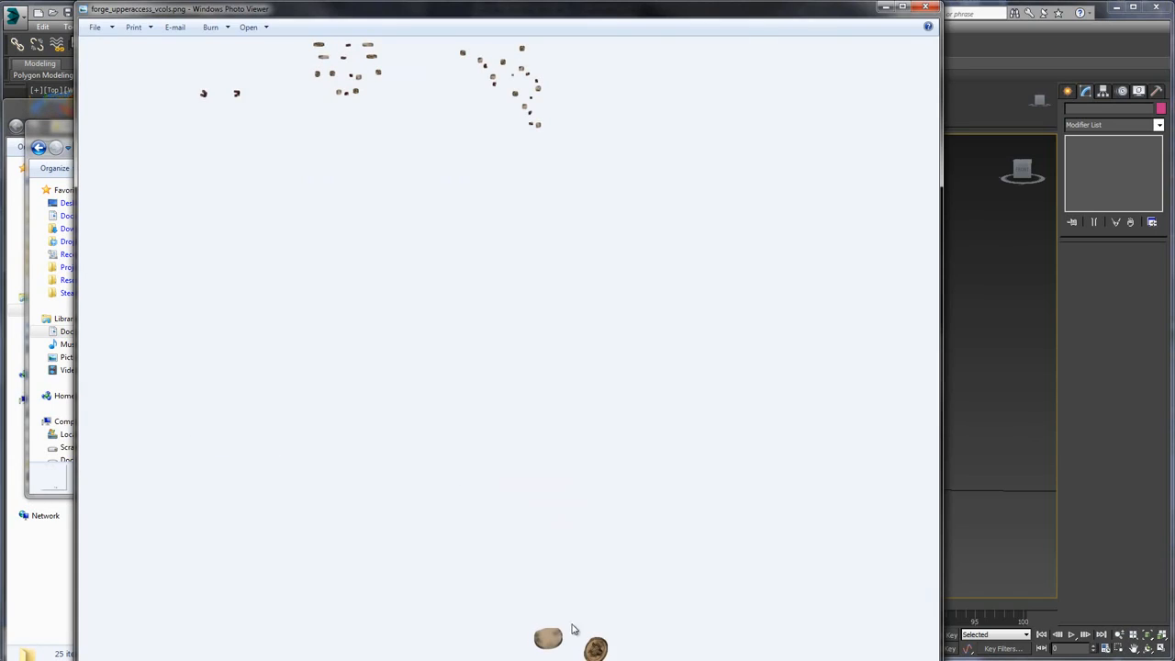
{"action": "scroll", "coordinate": [571, 628], "scroll_direction": "up", "scroll_amount": 5}
{"action": "scroll", "coordinate": [591, 412], "scroll_direction": "down", "scroll_amount": 3}
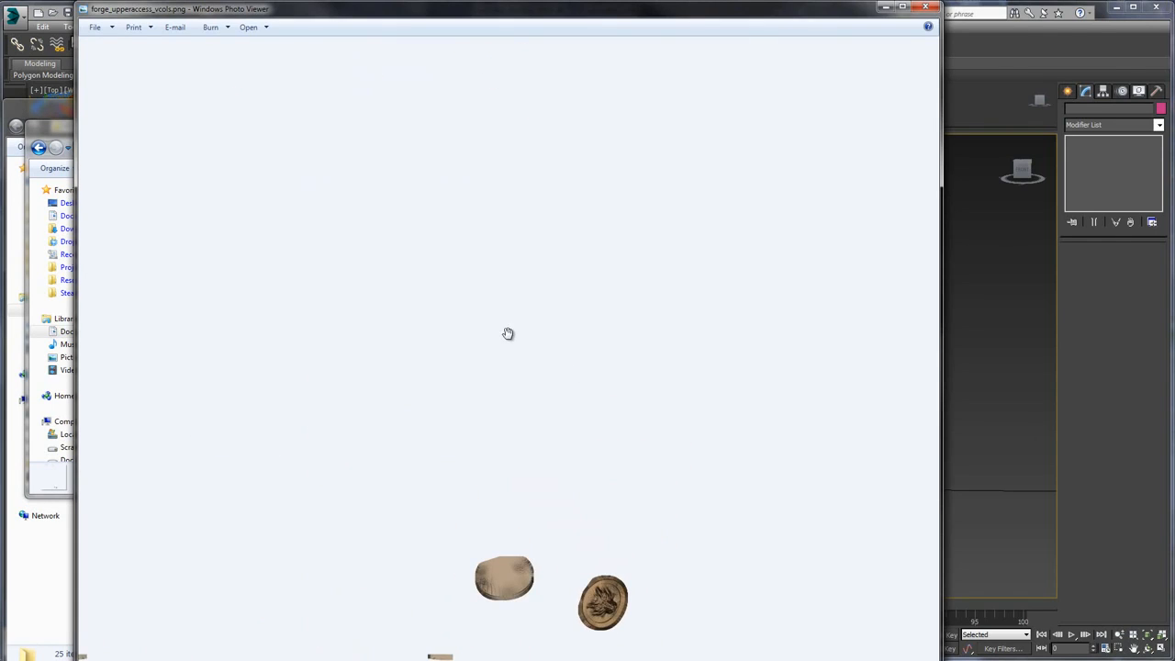
{"action": "left_click_drag", "start_coordinate": [507, 333], "coordinate": [603, 306]}
{"action": "scroll", "coordinate": [582, 285], "scroll_direction": "down", "scroll_amount": 4}
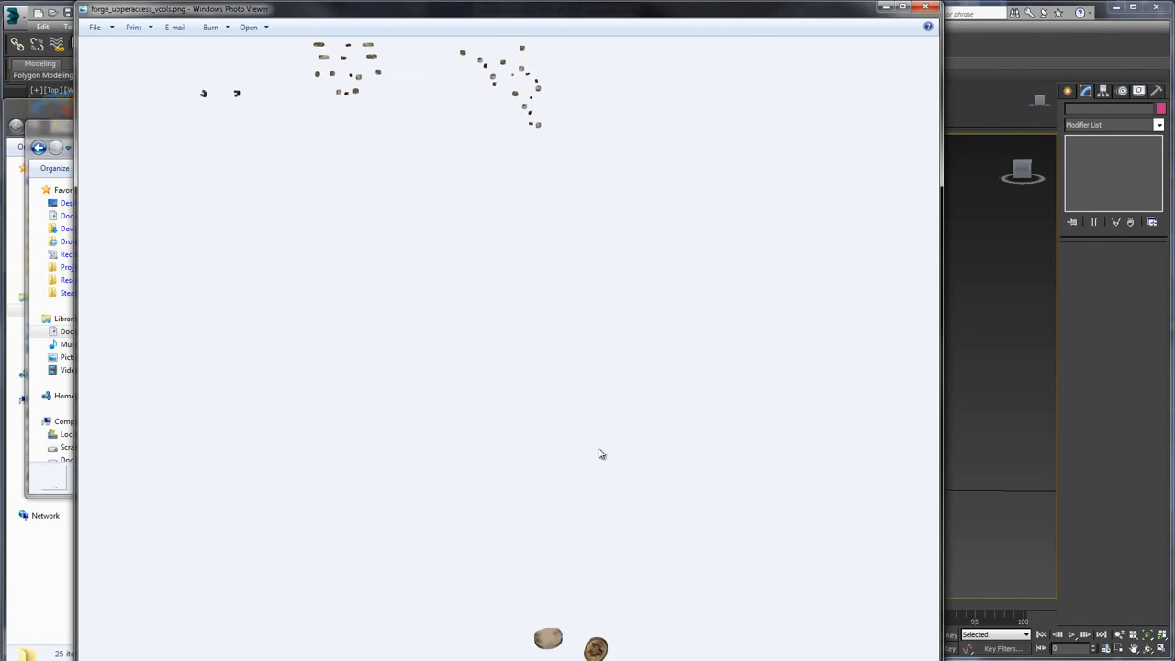
{"action": "left_click", "coordinate": [921, 9]}
{"action": "left_click", "coordinate": [391, 411]}
{"action": "mouse_move", "coordinate": [638, 410]}
{"action": "left_mouse_down"}
{"action": "mouse_move", "coordinate": [638, 259]}
{"action": "mouse_move", "coordinate": [643, 413]}
{"action": "left_mouse_up"}
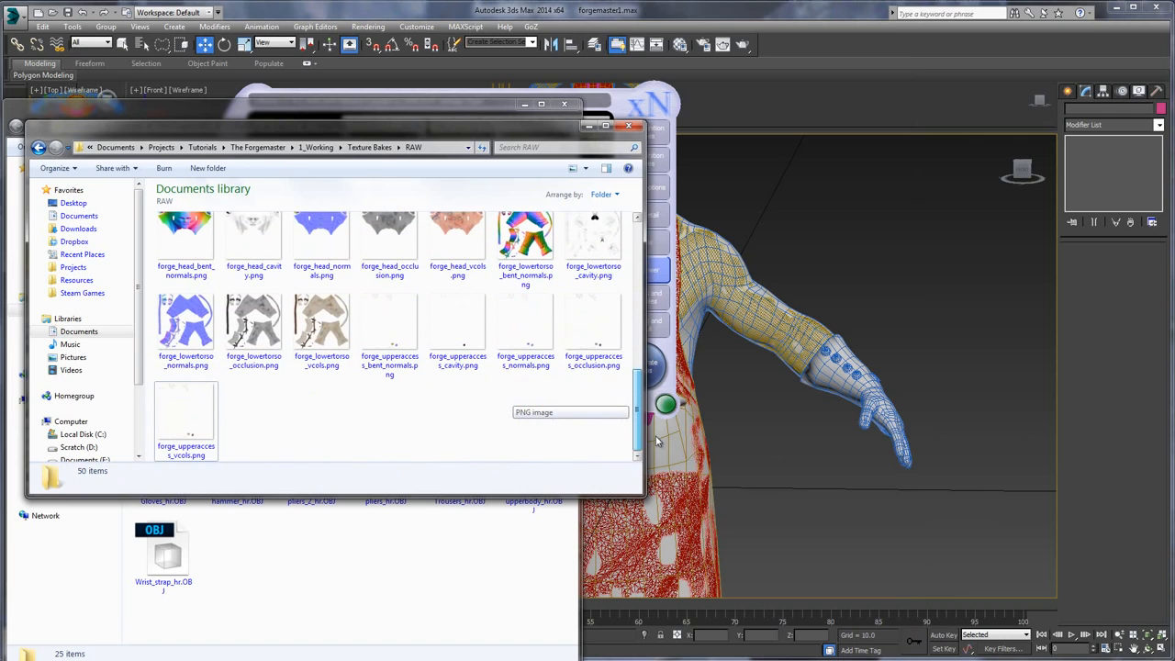
- Clear the RAW and 3_High Res folder windows and xNormal off the screen to return to the 3ds Max scene
{"action": "left_click", "coordinate": [590, 127]}
{"action": "left_click", "coordinate": [563, 104]}
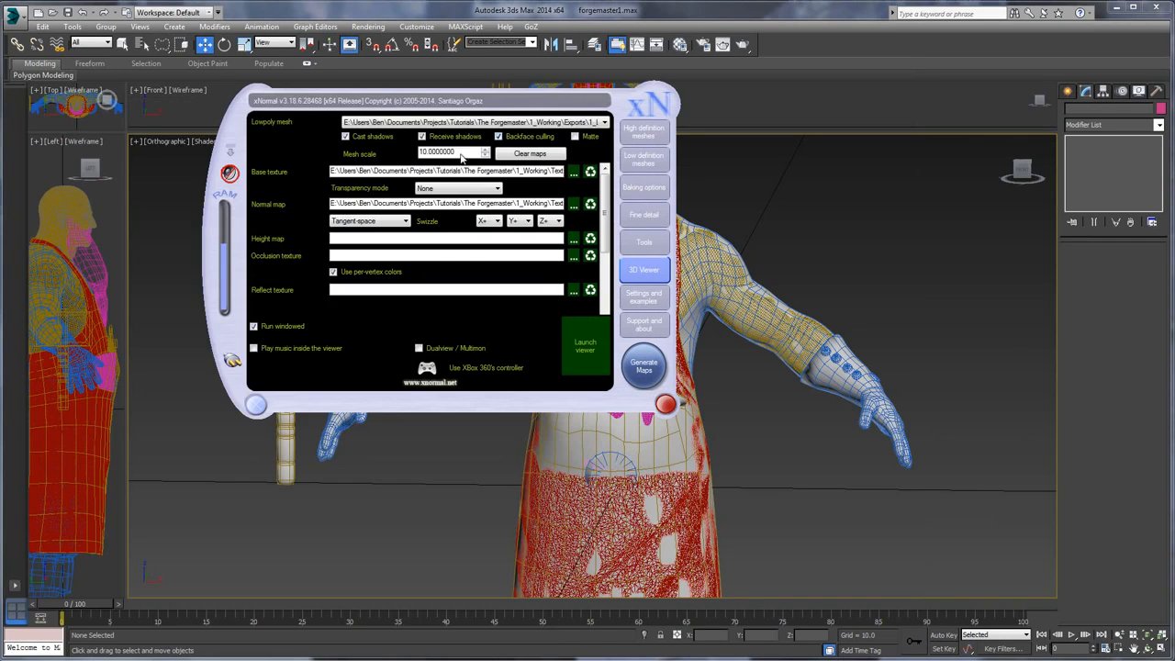
{"action": "left_click_drag", "start_coordinate": [547, 95], "coordinate": [611, 107]}
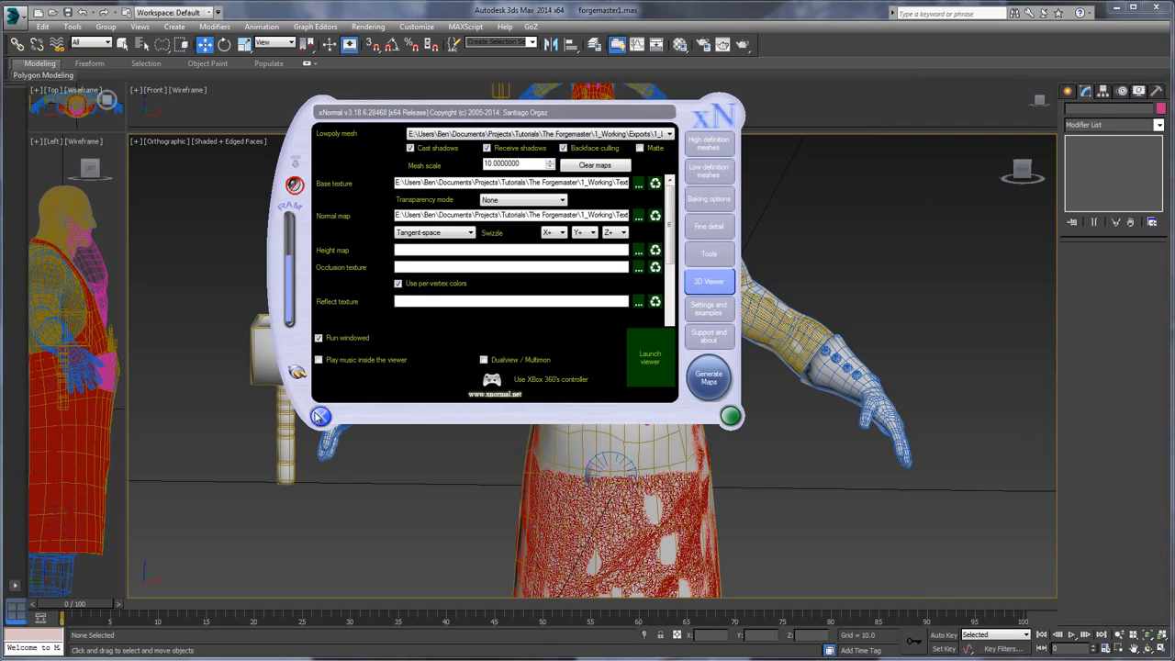
{"action": "left_click", "coordinate": [320, 415]}
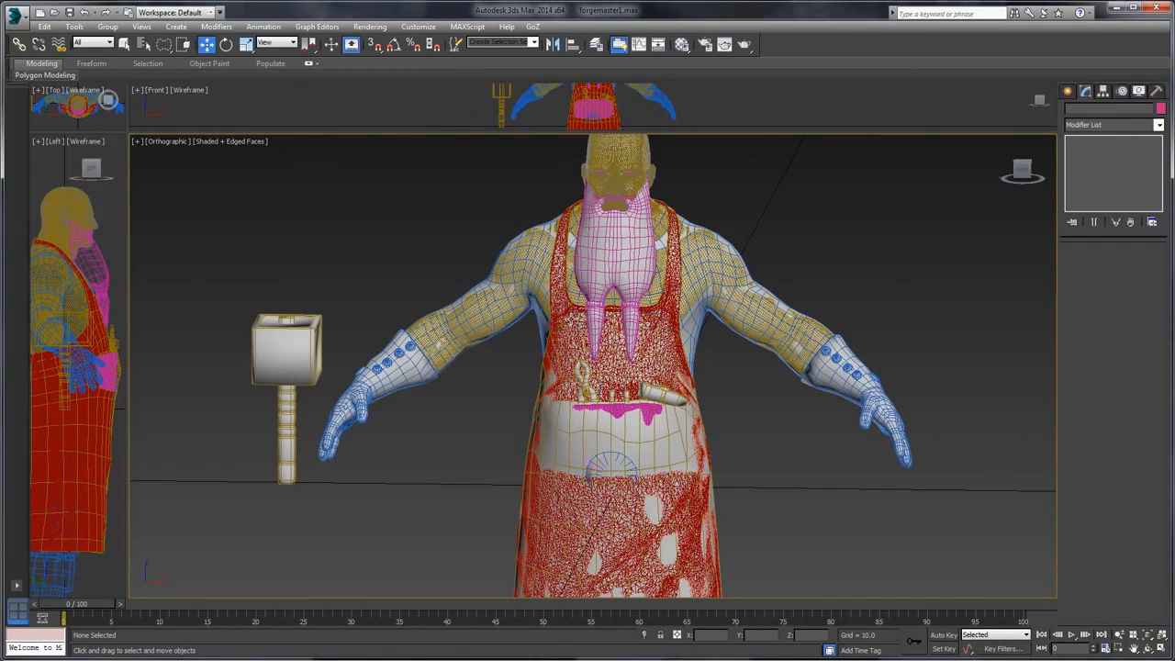
- Add a Push modifier to the low-poly head mesh and set its push value to -0.001
{"action": "middle_click_drag", "start_coordinate": [730, 234], "coordinate": [772, 234], "text": "alt"}
{"action": "scroll", "coordinate": [747, 224], "scroll_direction": "up", "scroll_amount": 5}
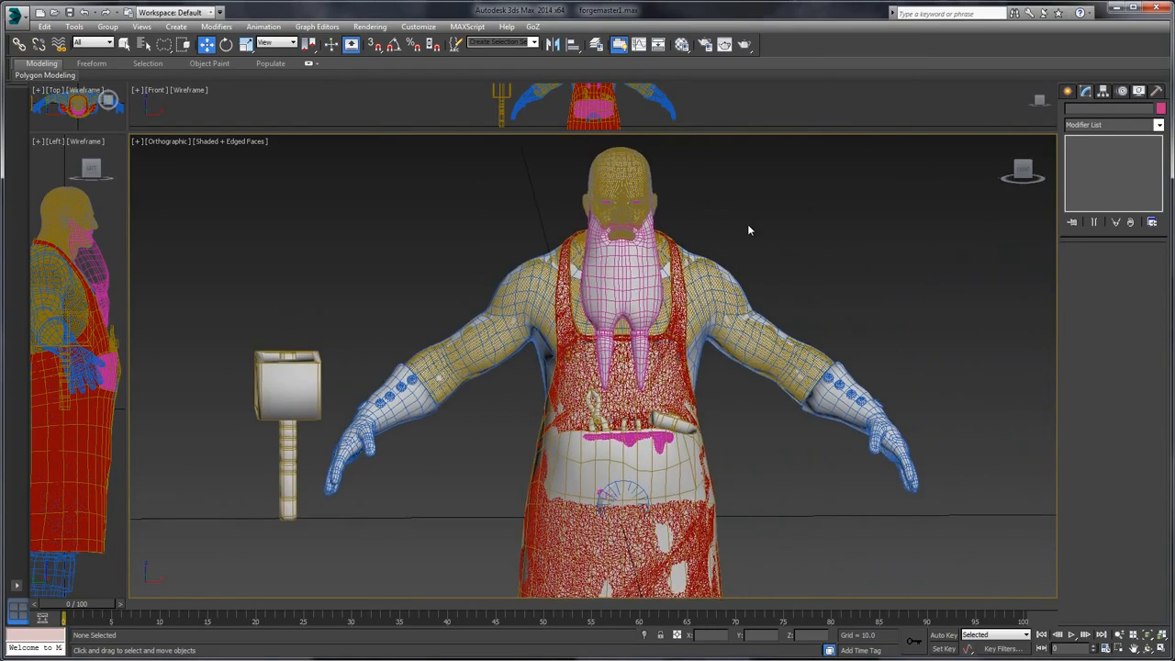
{"action": "middle_click_drag", "start_coordinate": [691, 215], "coordinate": [741, 265]}
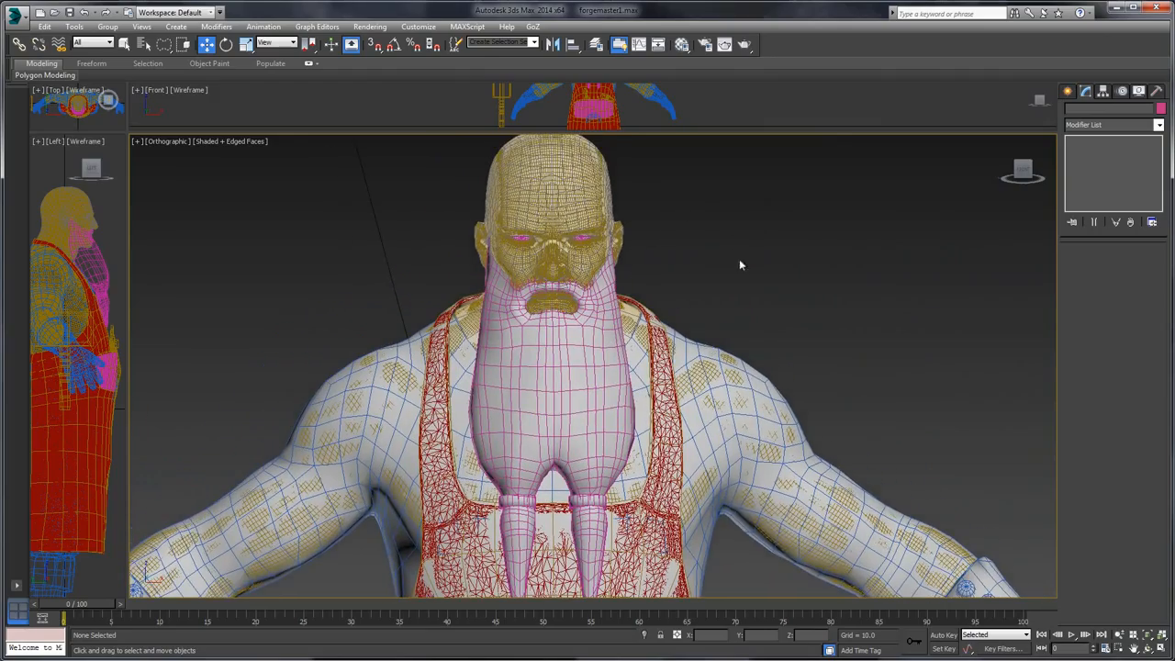
{"action": "left_click", "coordinate": [534, 209]}
{"action": "middle_click_drag", "start_coordinate": [725, 223], "coordinate": [770, 244], "text": "alt"}
{"action": "scroll", "coordinate": [746, 263], "scroll_direction": "up", "scroll_amount": 5}
{"action": "middle_click_drag", "start_coordinate": [650, 233], "coordinate": [779, 205]}
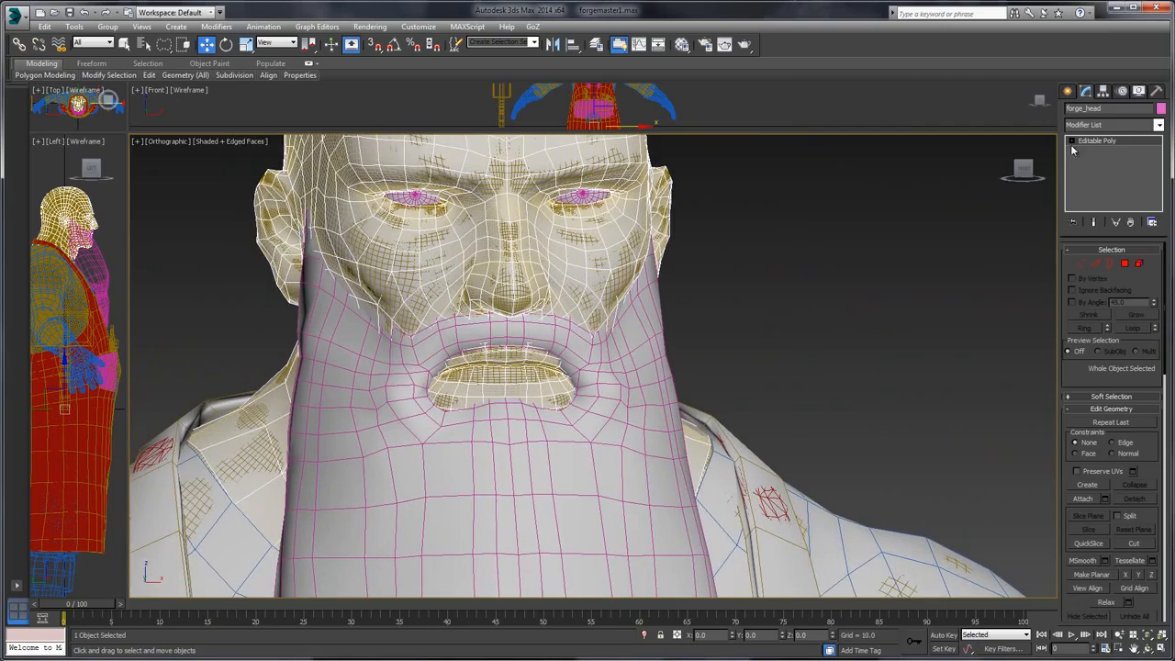
{"action": "left_click", "coordinate": [1107, 127]}
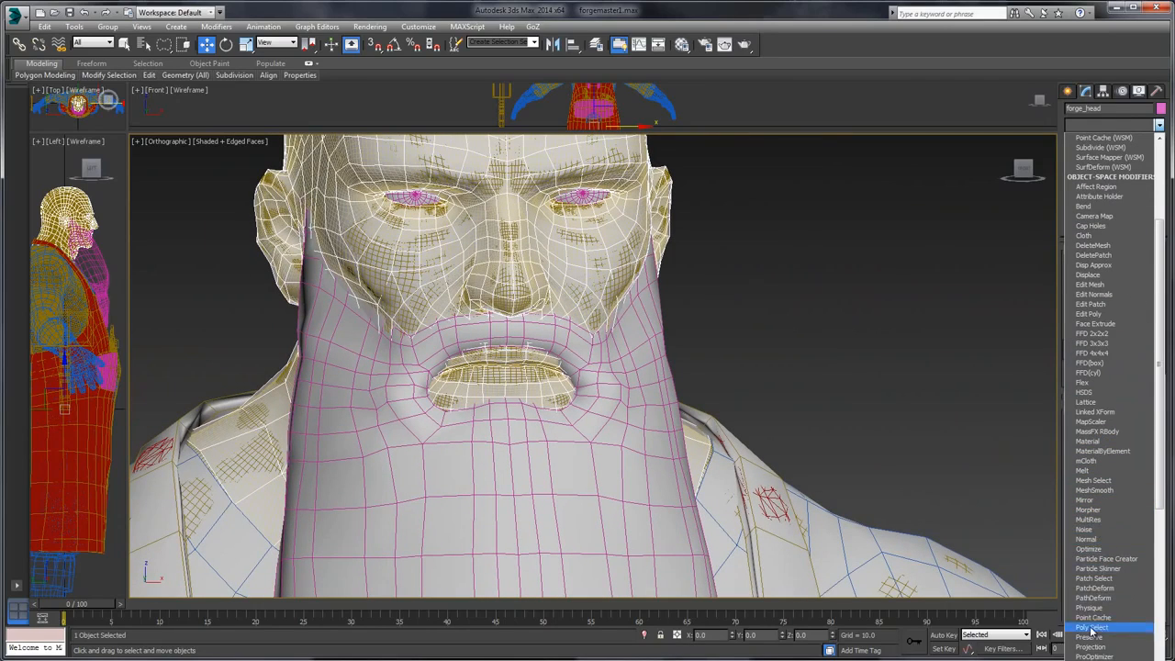
{"action": "left_click", "coordinate": [1087, 659]}
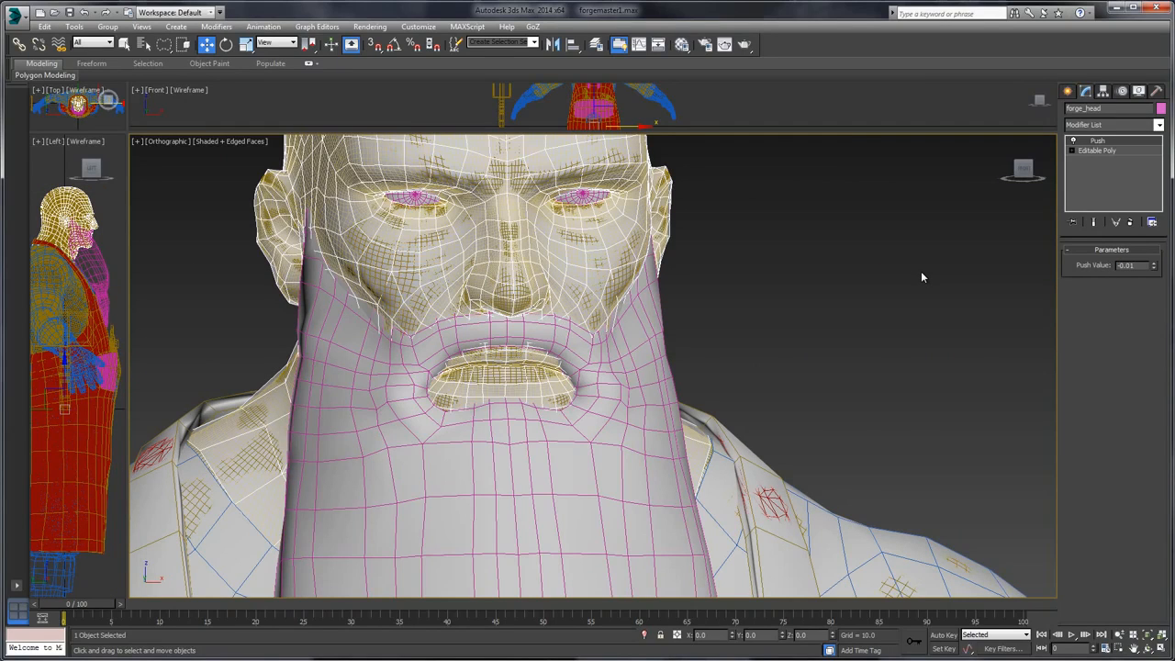
{"action": "key", "text": "Return"}
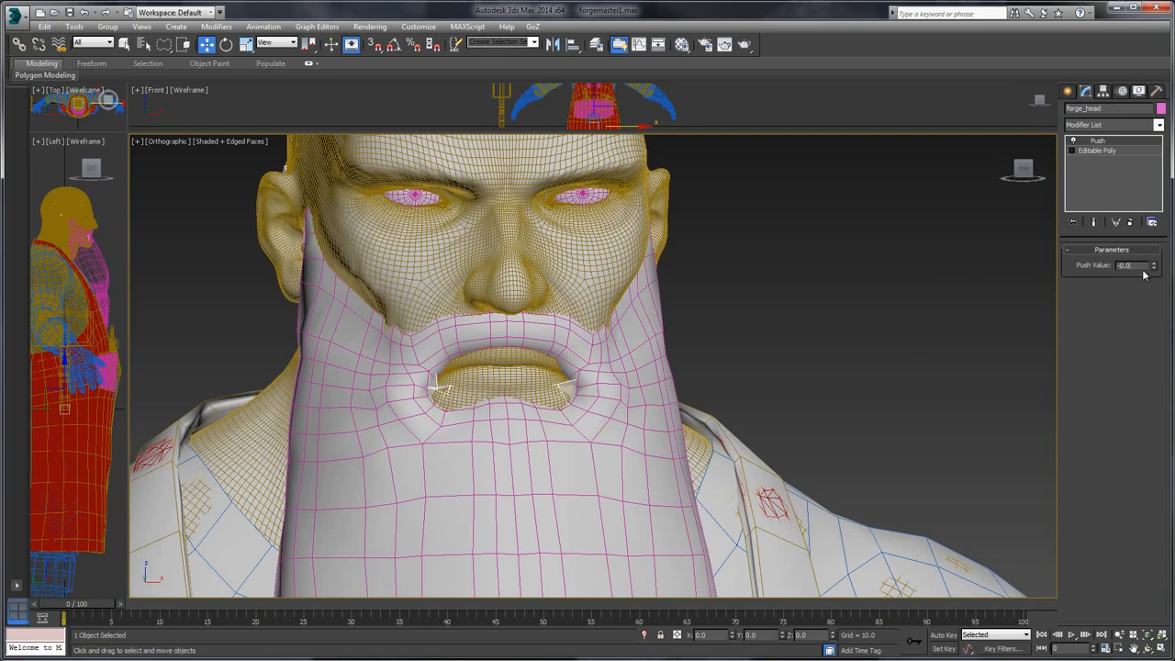
{"action": "key", "text": "Return"}
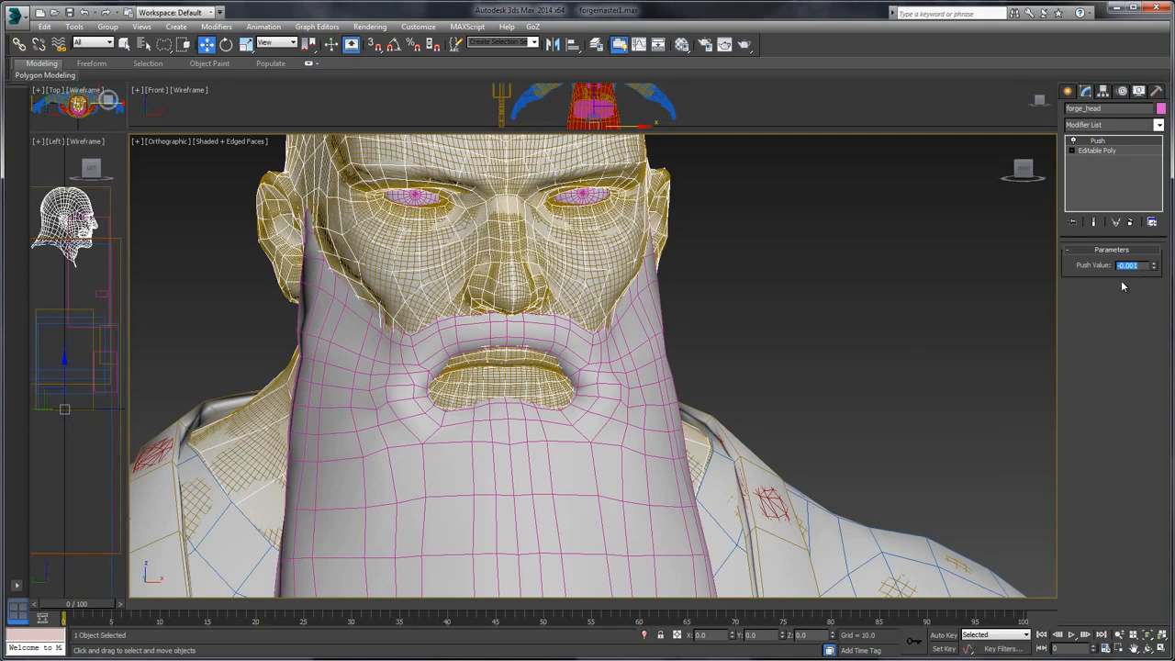
- Compare the pushed head with the overlapping yellow high-resolution body mesh, and clear that mesh out of the view
{"action": "left_click", "coordinate": [793, 270]}
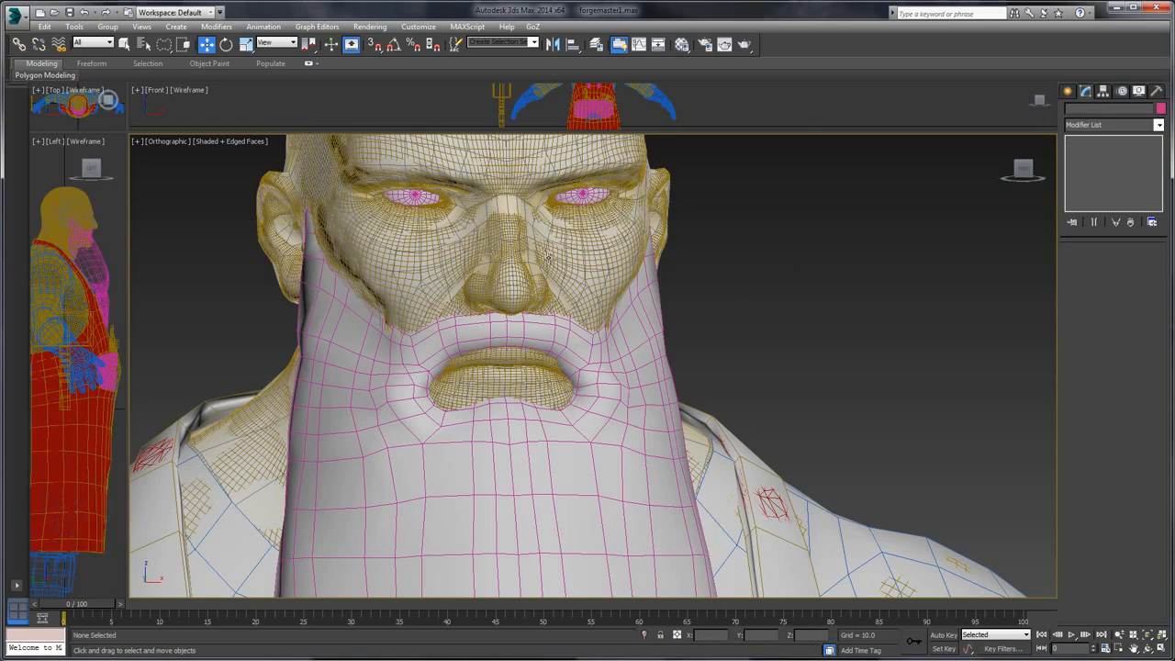
{"action": "left_click", "coordinate": [576, 257]}
{"action": "middle_click_drag", "start_coordinate": [874, 285], "coordinate": [903, 324]}
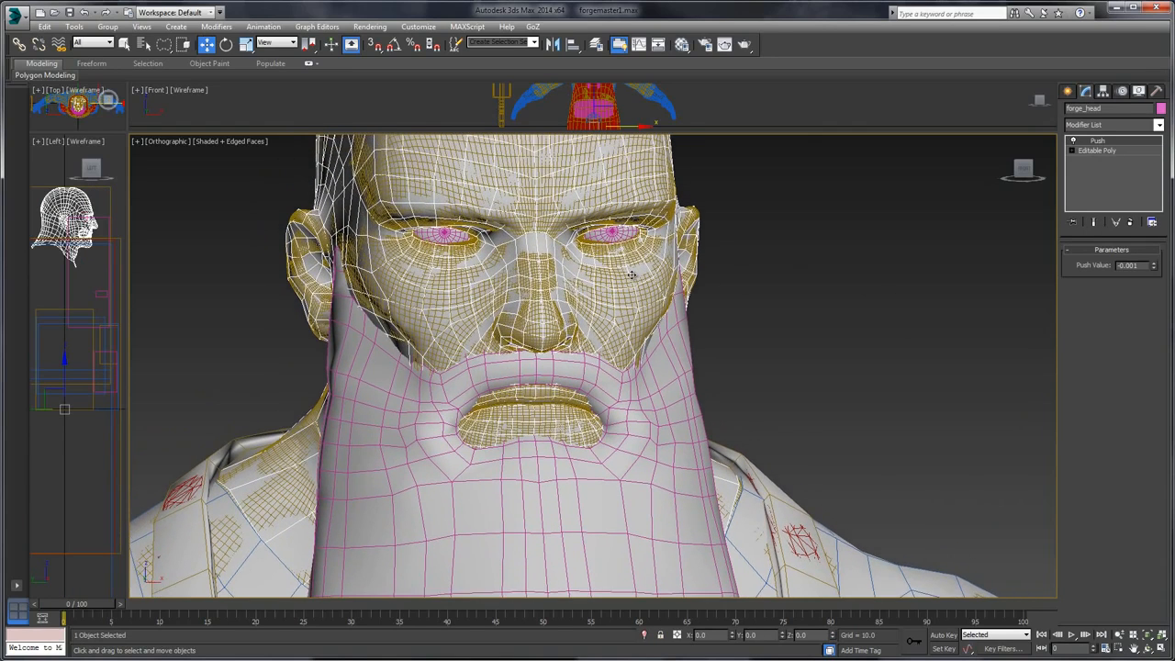
{"action": "left_click", "coordinate": [782, 232]}
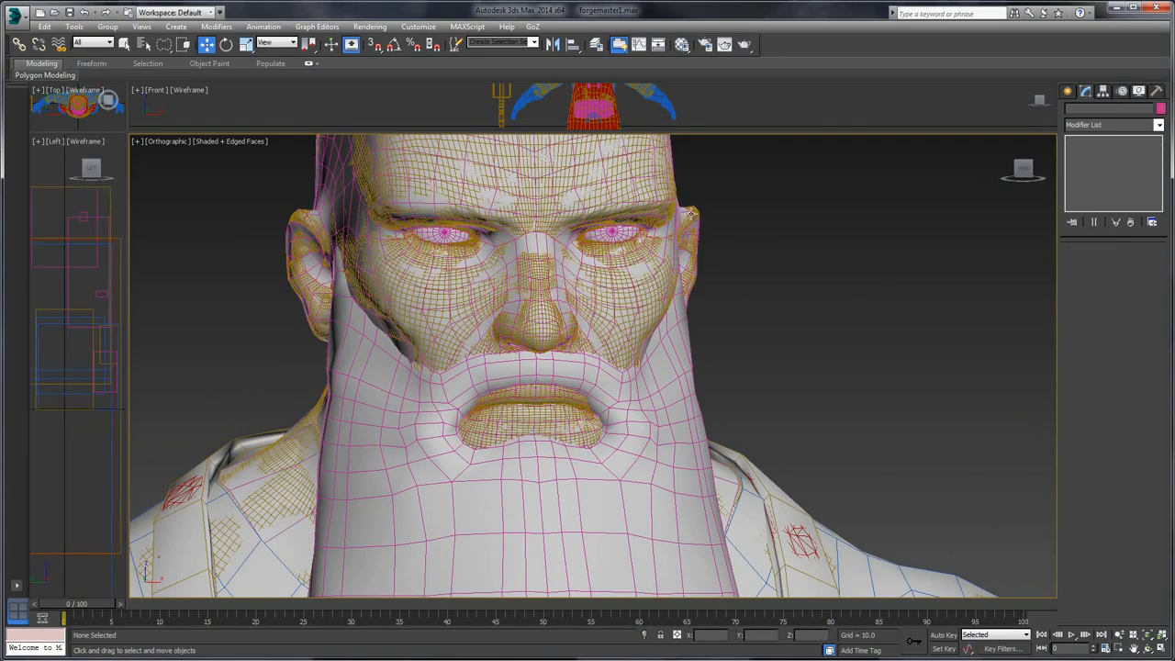
{"action": "left_click", "coordinate": [697, 216]}
{"action": "left_click", "coordinate": [715, 212]}
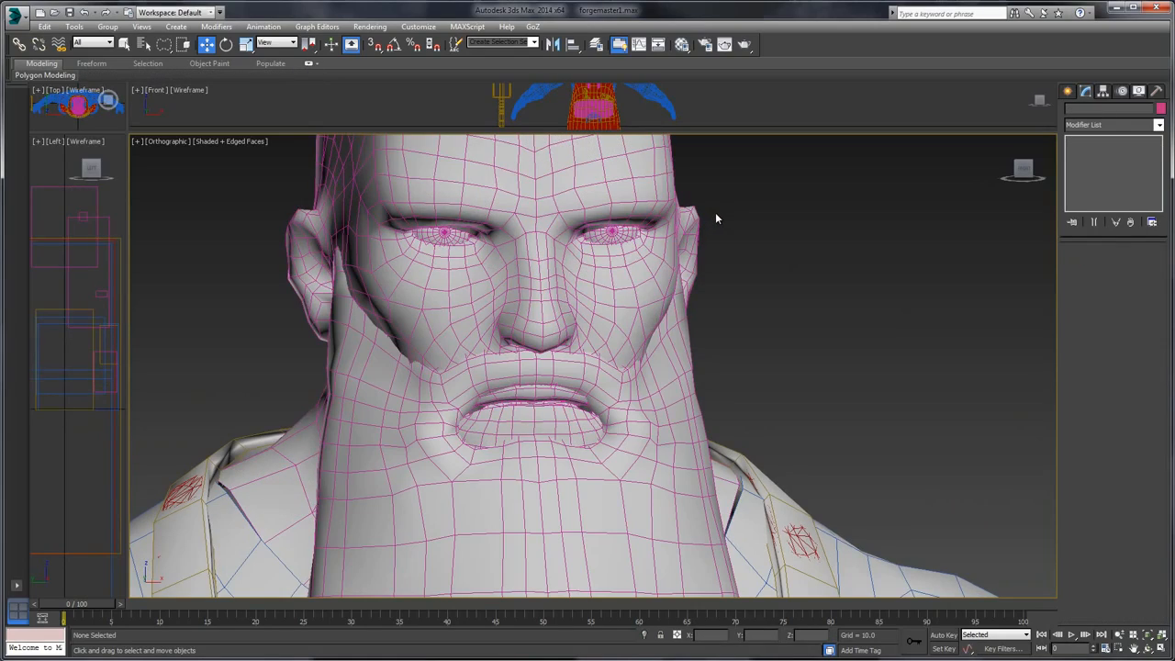
- Select the eyes mesh and inspect how it sits in the head from the front and side
{"action": "left_click", "coordinate": [620, 236]}
{"action": "scroll", "coordinate": [726, 238], "scroll_direction": "up", "scroll_amount": 4}
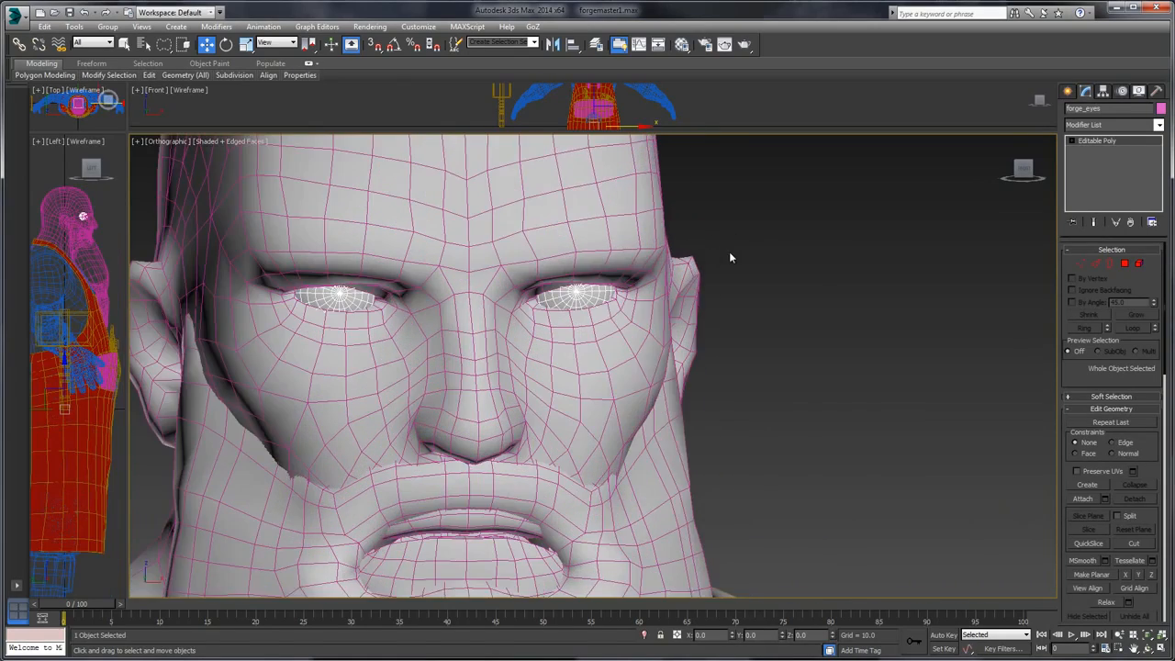
{"action": "middle_click_drag", "start_coordinate": [728, 251], "coordinate": [768, 229], "text": "alt"}
{"action": "scroll", "coordinate": [756, 256], "scroll_direction": "down", "scroll_amount": 4}
- Add a Push modifier to the beard mesh and set its push value to -0.002
{"action": "left_click", "coordinate": [666, 415]}
{"action": "left_click", "coordinate": [1097, 126]}
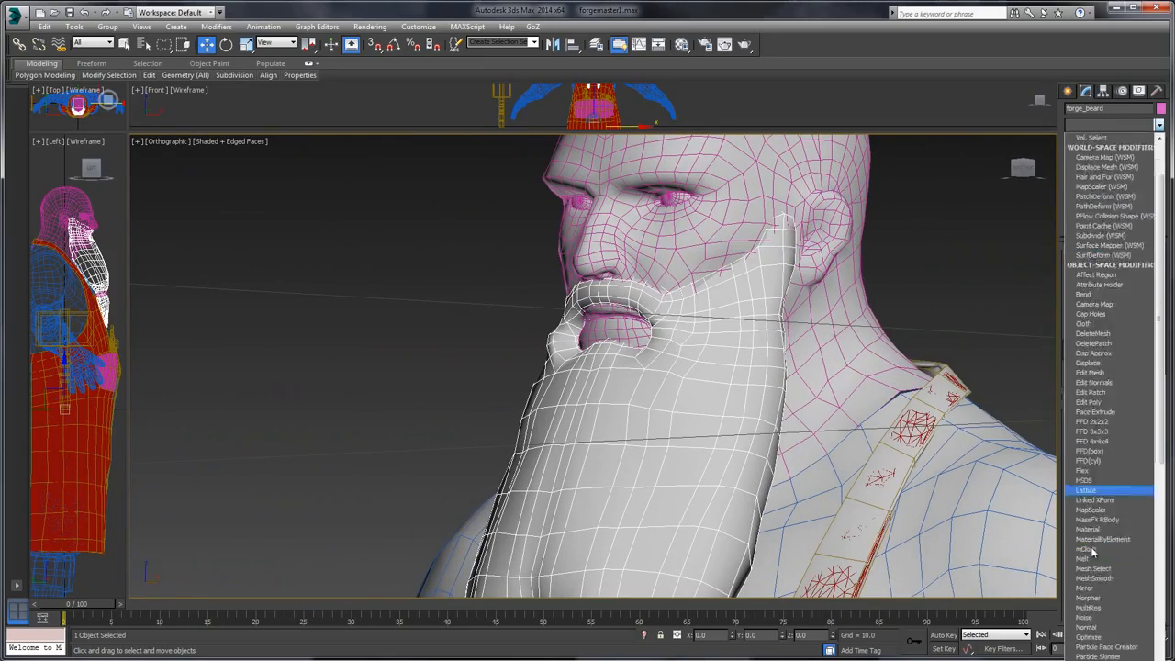
{"action": "scroll", "coordinate": [1097, 578], "scroll_direction": "down", "scroll_amount": 5}
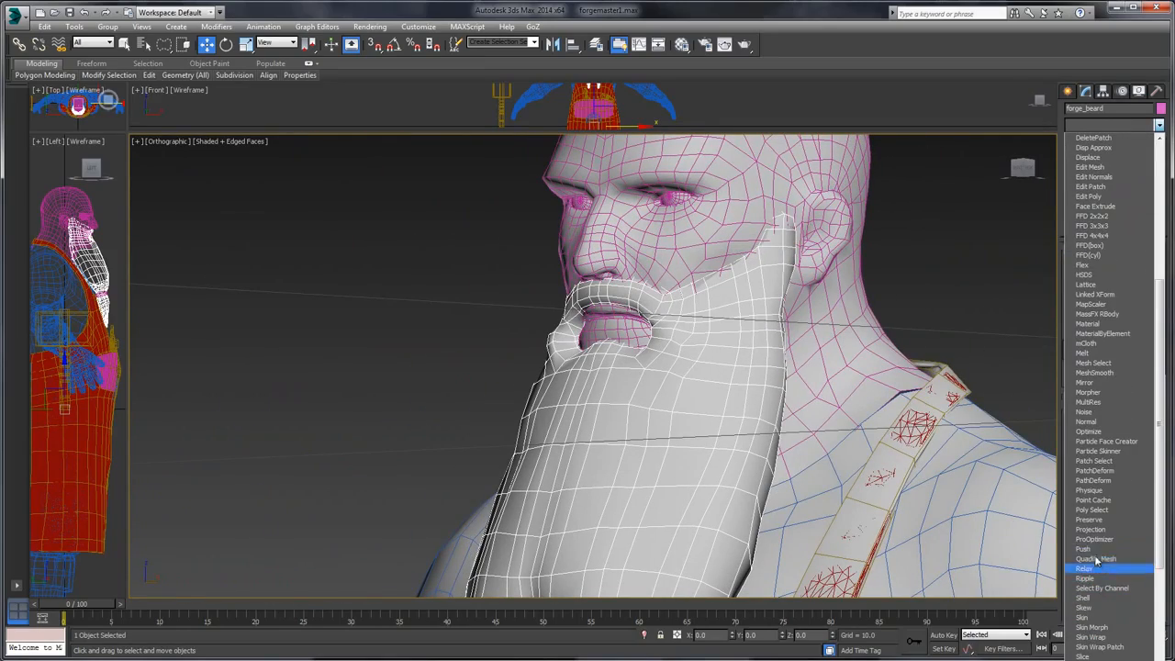
{"action": "left_click", "coordinate": [1090, 548]}
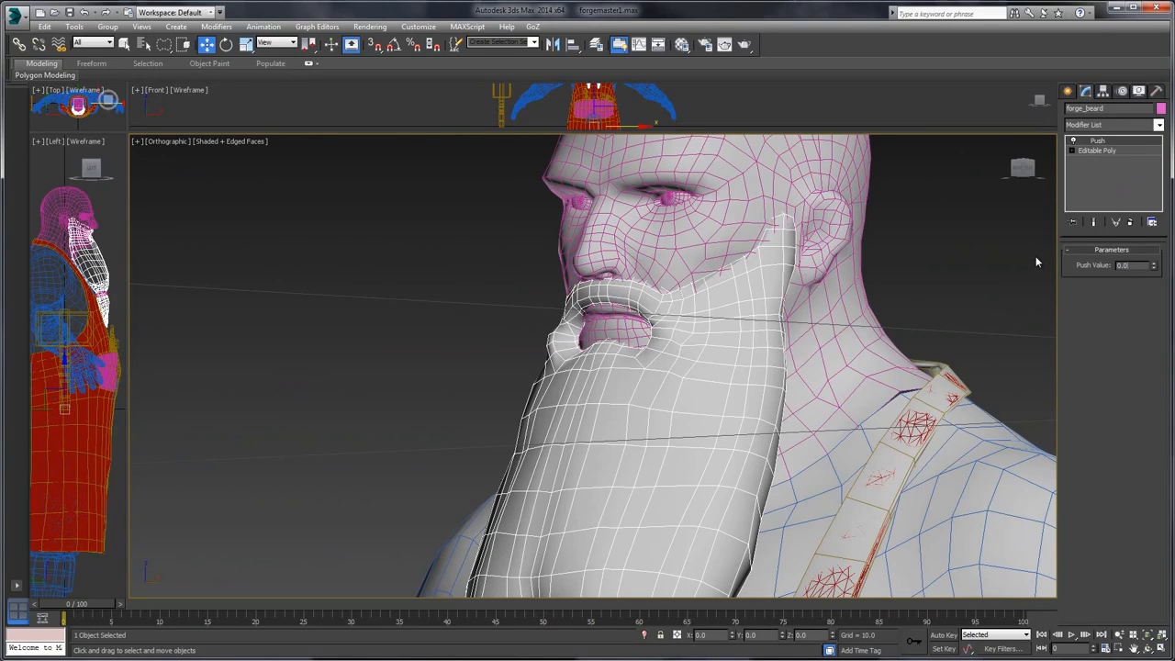
{"action": "key", "text": "Return"}
{"action": "type", "text": "-"}
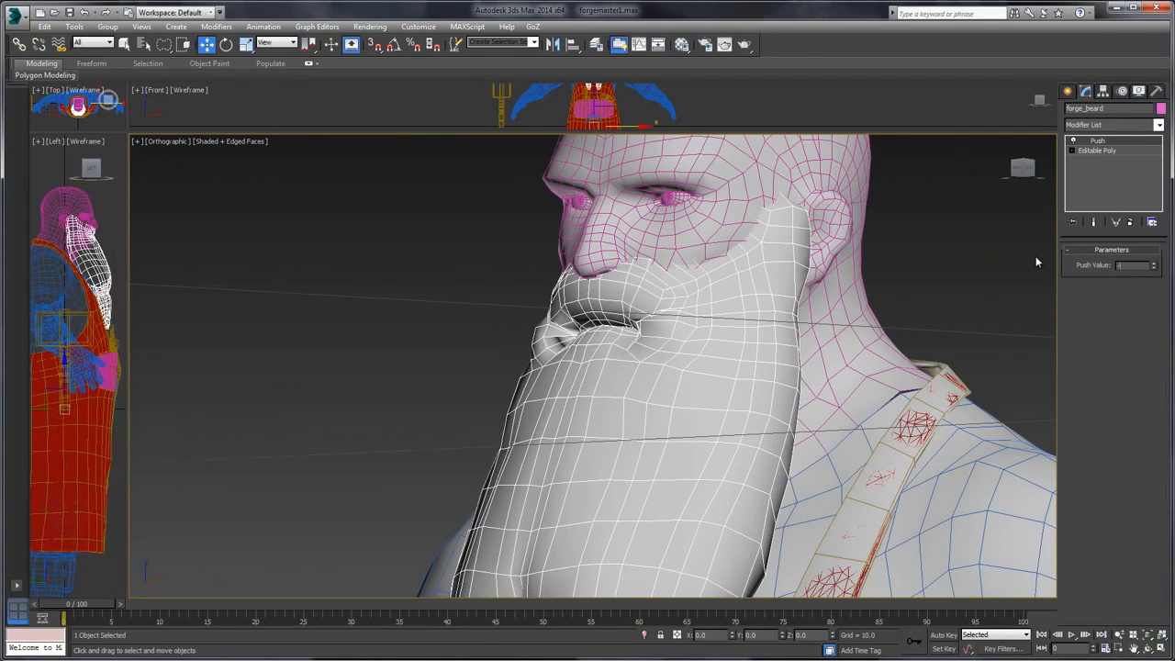
{"action": "type", "text": "0.001"}
{"action": "key", "text": "BackSpace"}
{"action": "type", "text": "2"}
{"action": "key", "text": "Return"}
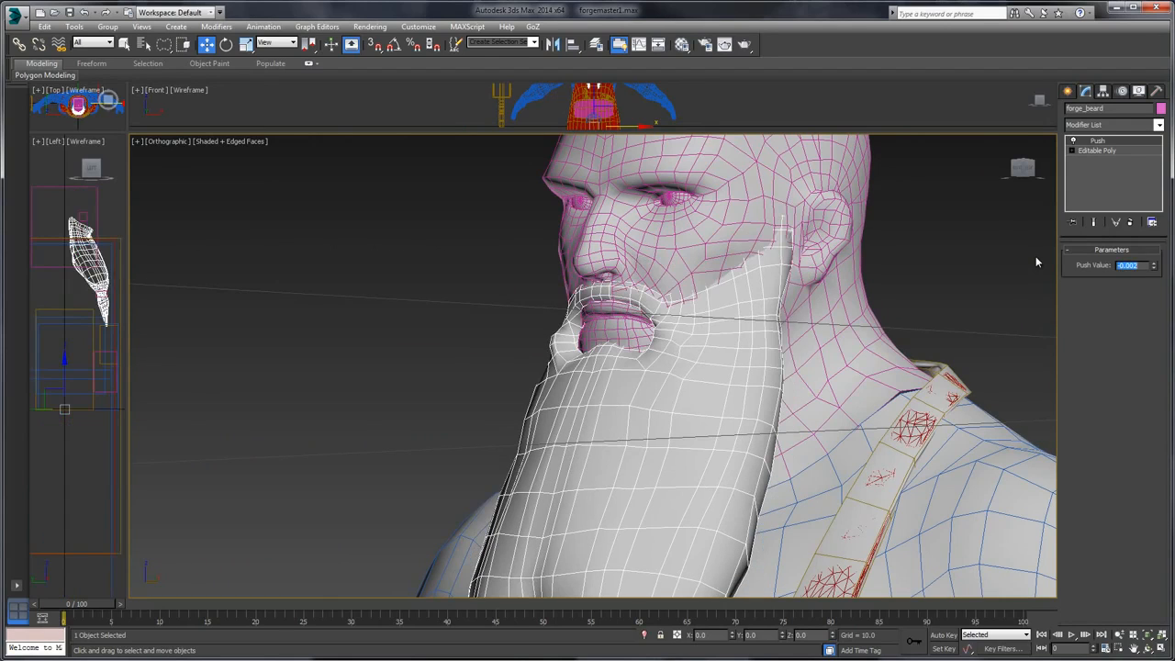
- Examine the pushed beard and its braids against the apron and chest from several angles
{"action": "left_click", "coordinate": [908, 260]}
{"action": "middle_click_drag", "start_coordinate": [909, 259], "coordinate": [795, 283], "text": "alt"}
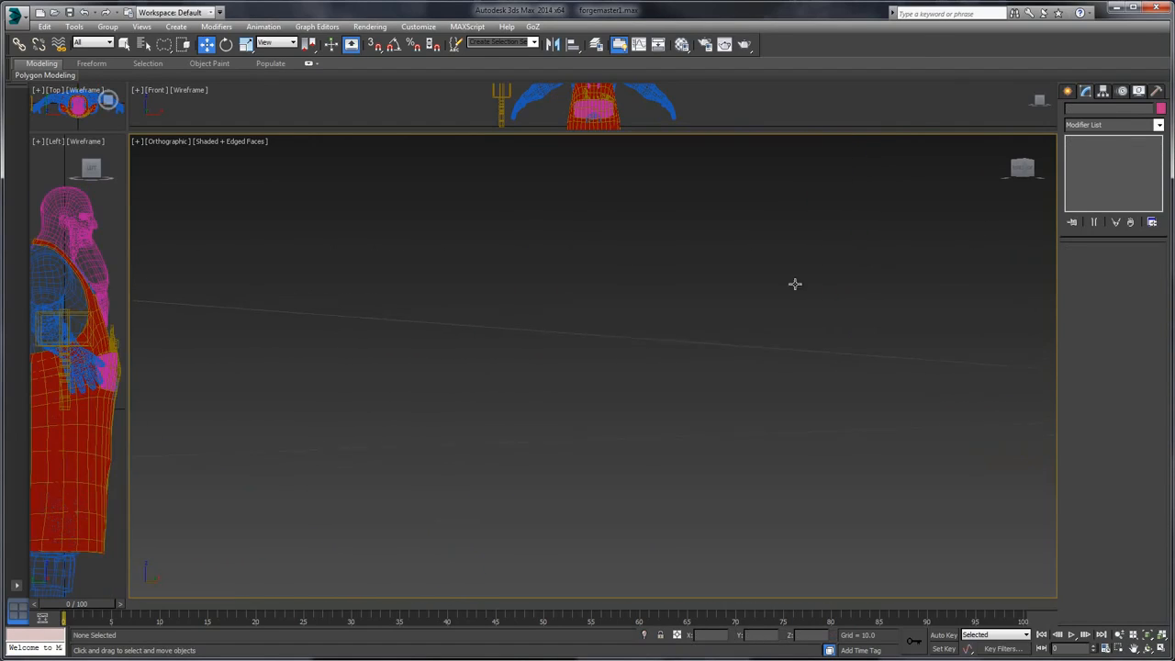
{"action": "scroll", "coordinate": [487, 284], "scroll_direction": "down", "scroll_amount": 5}
{"action": "middle_click_drag", "start_coordinate": [486, 284], "coordinate": [651, 337]}
{"action": "scroll", "coordinate": [430, 340], "scroll_direction": "up", "scroll_amount": 5}
{"action": "scroll", "coordinate": [650, 337], "scroll_direction": "up", "scroll_amount": 5}
{"action": "left_click", "coordinate": [667, 332]}
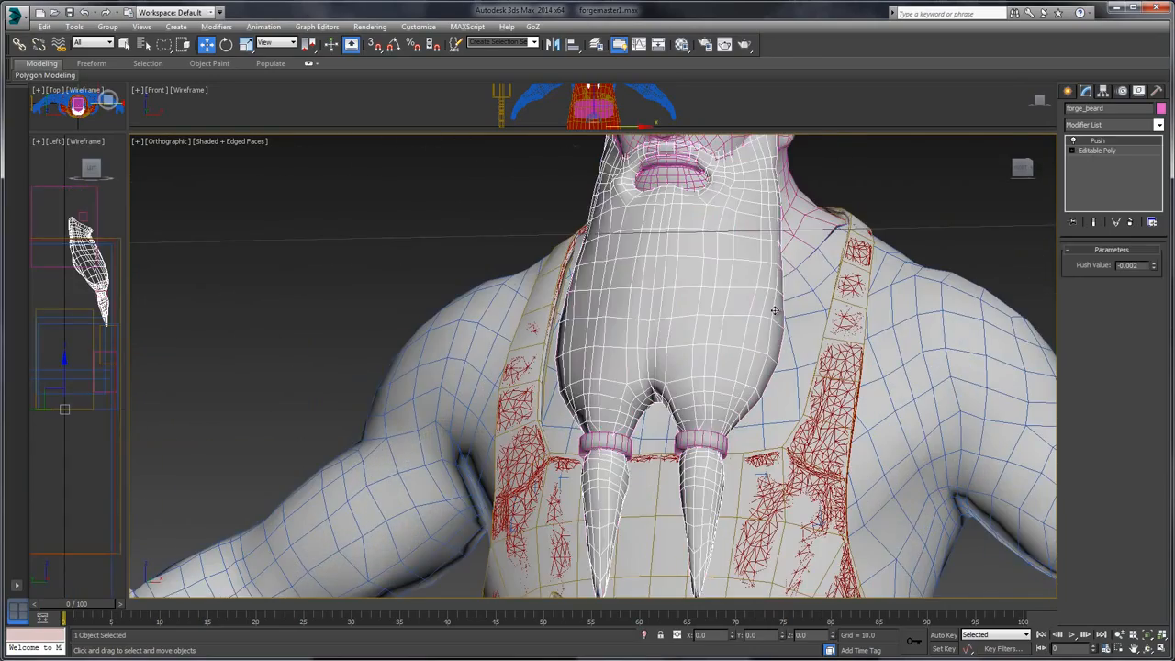
{"action": "middle_click_drag", "start_coordinate": [777, 313], "coordinate": [949, 223], "text": "alt"}
{"action": "scroll", "coordinate": [949, 223], "scroll_direction": "down", "scroll_amount": 2}
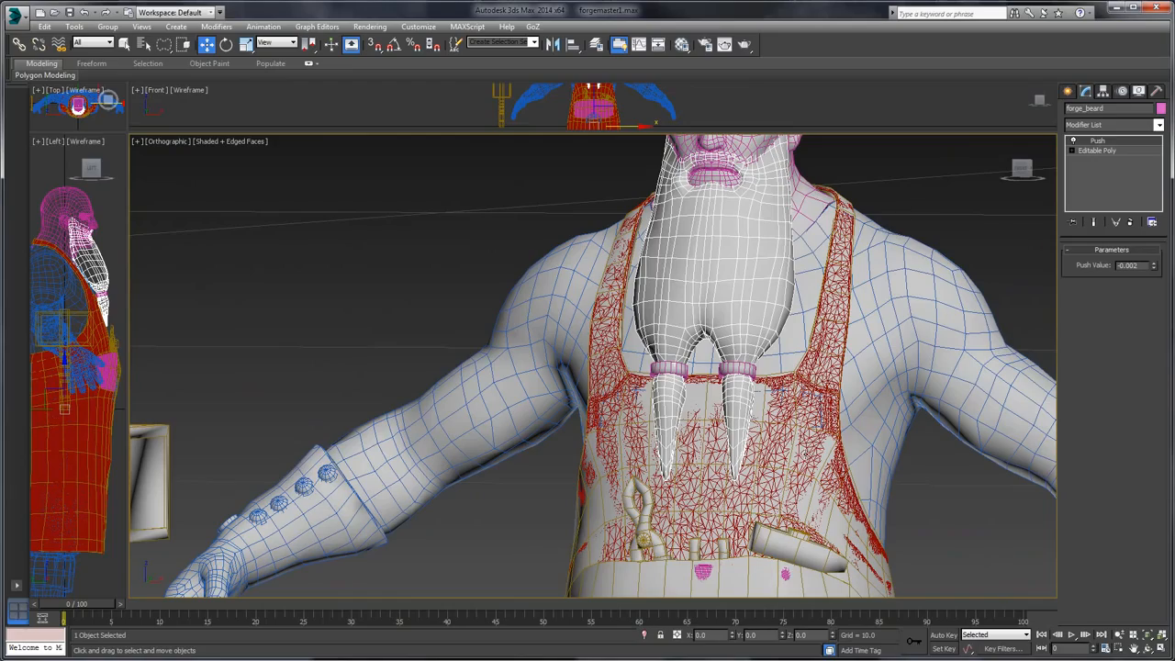
- Add a Push modifier to the upper torso mesh and set its push value to -0.003
{"action": "left_click", "coordinate": [903, 308]}
{"action": "middle_click_drag", "start_coordinate": [912, 278], "coordinate": [844, 279], "text": "alt"}
{"action": "scroll", "coordinate": [844, 279], "scroll_direction": "up", "scroll_amount": 2}
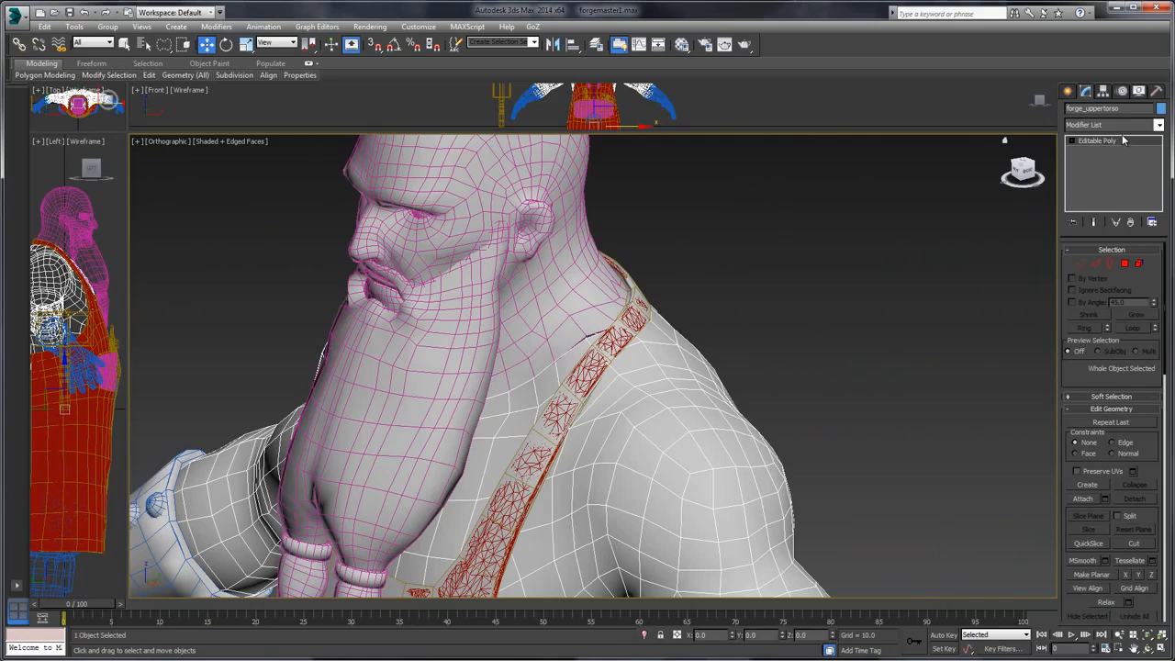
{"action": "left_click", "coordinate": [1118, 124]}
{"action": "scroll", "coordinate": [1101, 394], "scroll_direction": "down", "scroll_amount": 10}
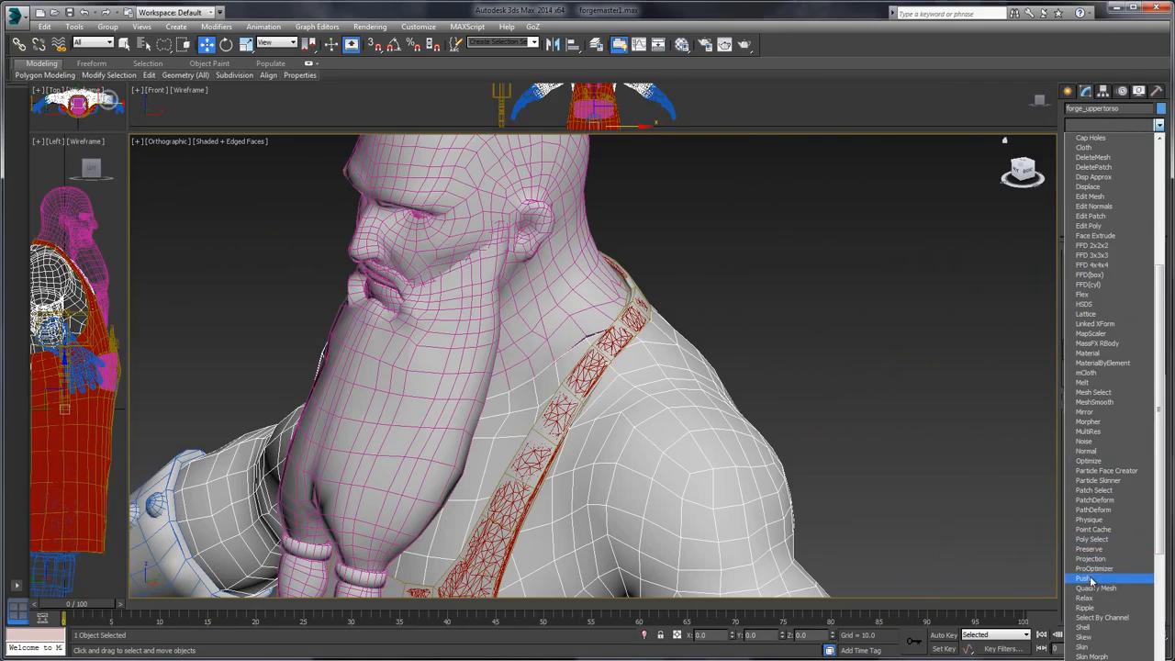
{"action": "left_click", "coordinate": [1090, 578]}
{"action": "left_click_drag", "start_coordinate": [1131, 266], "coordinate": [996, 267]}
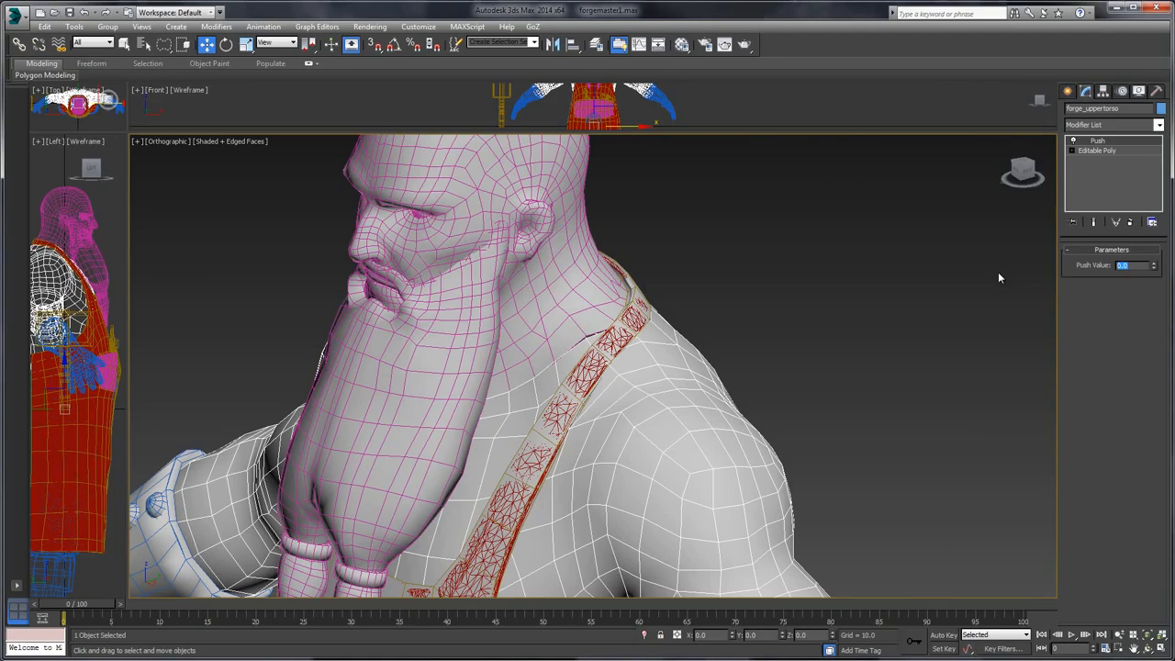
{"action": "type", "text": "-0.003"}
{"action": "key", "text": "Return"}
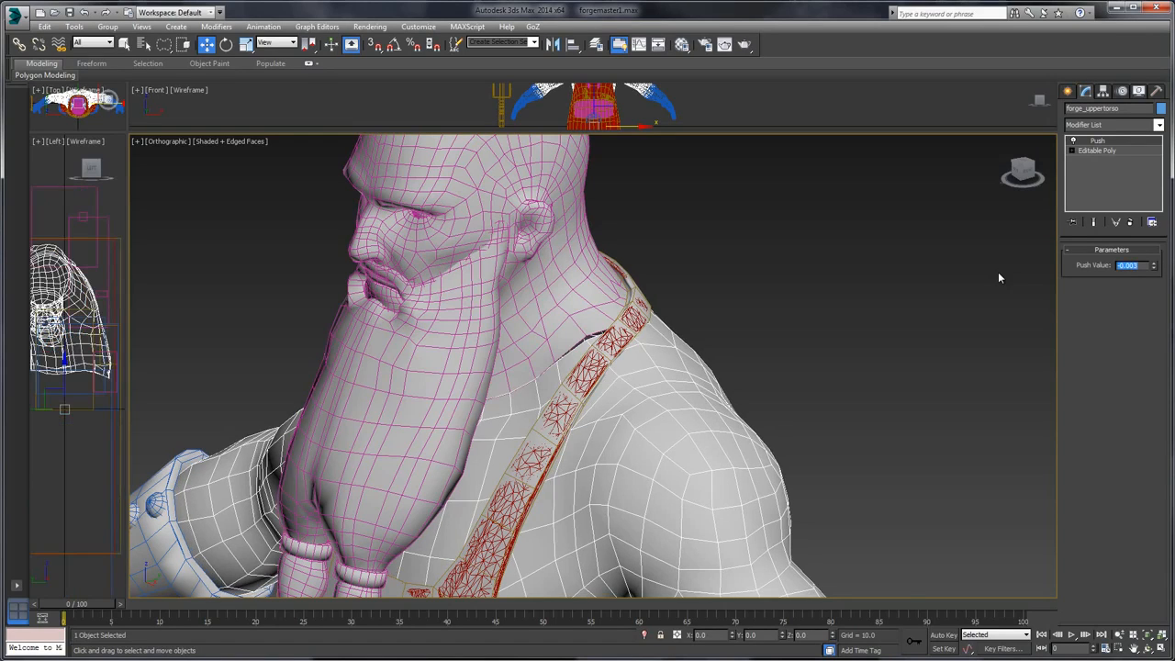
- Inspect the seam between the neck and upper torso beside the apron strap up close
{"action": "left_click", "coordinate": [756, 310]}
{"action": "middle_click_drag", "start_coordinate": [713, 303], "coordinate": [698, 284], "text": "alt"}
{"action": "scroll", "coordinate": [578, 326], "scroll_direction": "up", "scroll_amount": 8}
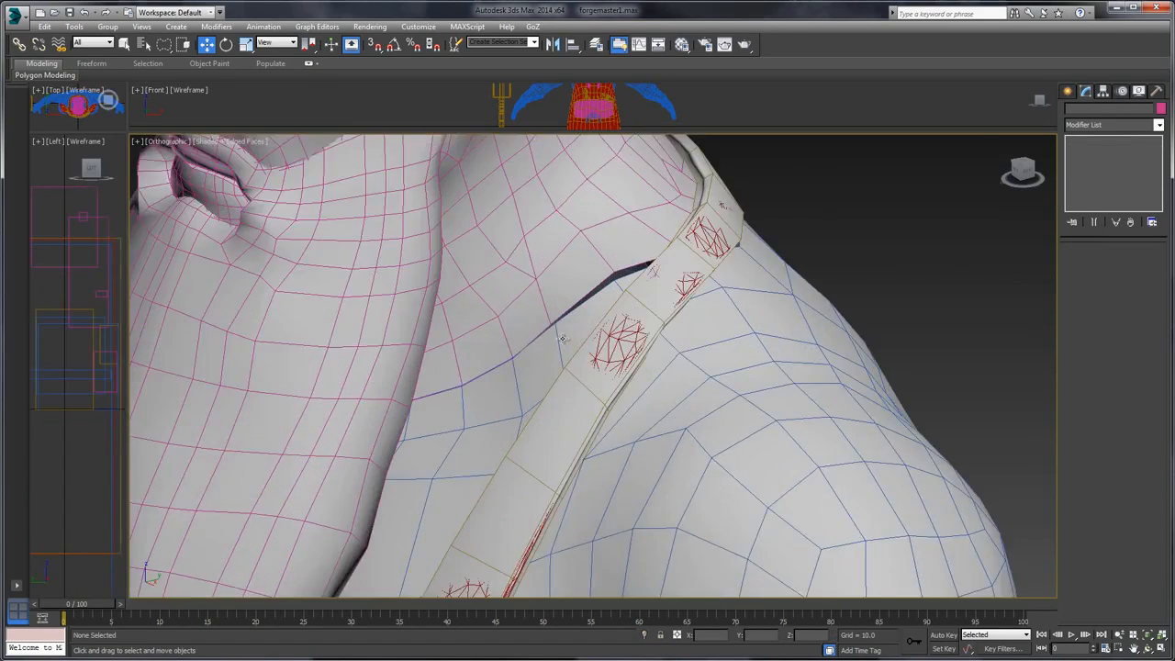
- Examine the shoulder, neck seam and apron strap of the character, both up close and as a whole upper body
{"action": "middle_click_drag", "start_coordinate": [573, 301], "coordinate": [630, 297]}
{"action": "scroll", "coordinate": [632, 296], "scroll_direction": "down", "scroll_amount": 10}
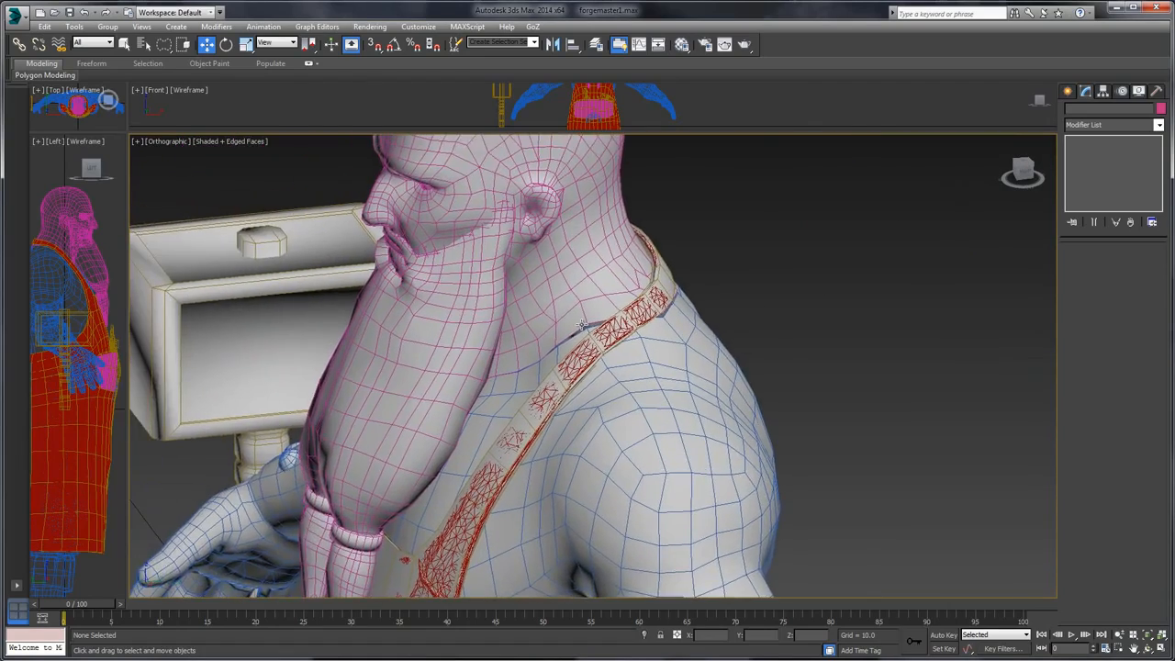
{"action": "scroll", "coordinate": [582, 324], "scroll_direction": "up", "scroll_amount": 3}
{"action": "middle_click_drag", "start_coordinate": [640, 297], "coordinate": [627, 282], "text": "alt"}
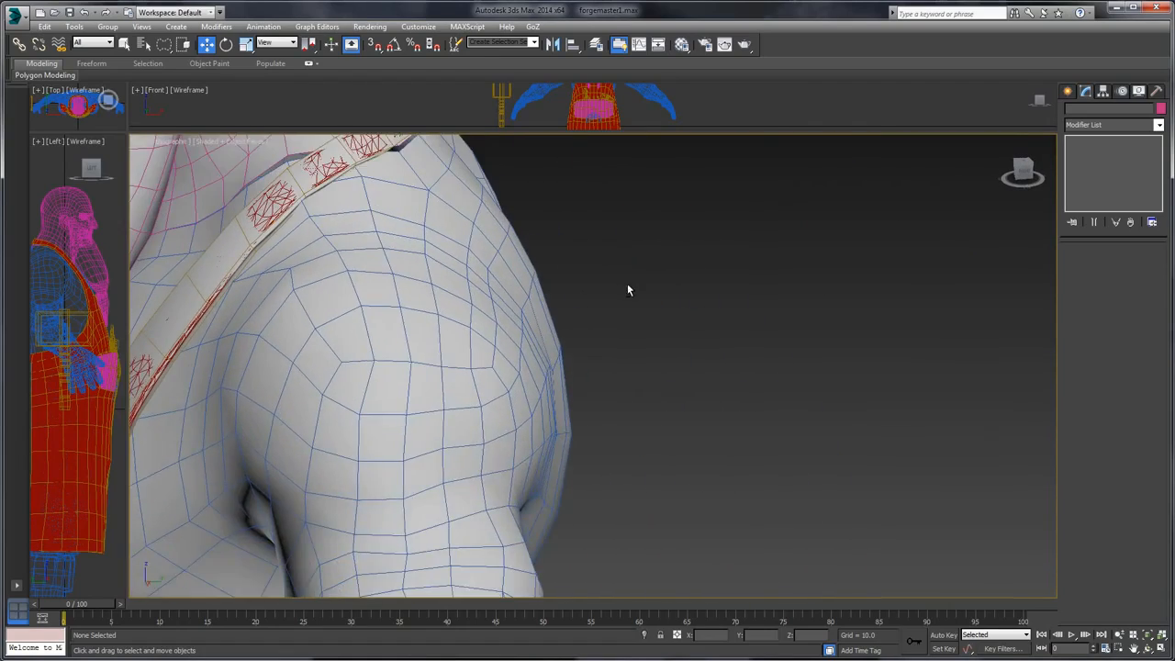
{"action": "middle_click_drag", "start_coordinate": [556, 272], "coordinate": [694, 351]}
{"action": "middle_click_drag", "start_coordinate": [565, 235], "coordinate": [595, 255]}
{"action": "scroll", "coordinate": [595, 255], "scroll_direction": "down", "scroll_amount": 12}
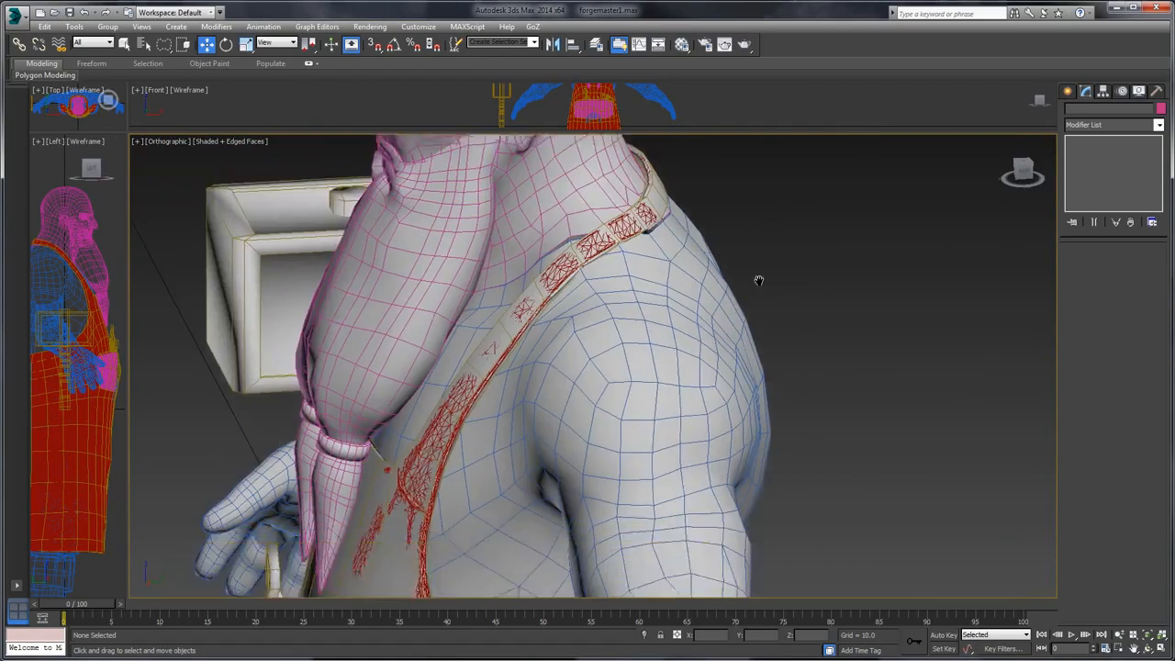
{"action": "middle_click_drag", "start_coordinate": [785, 300], "coordinate": [437, 261], "text": "alt"}
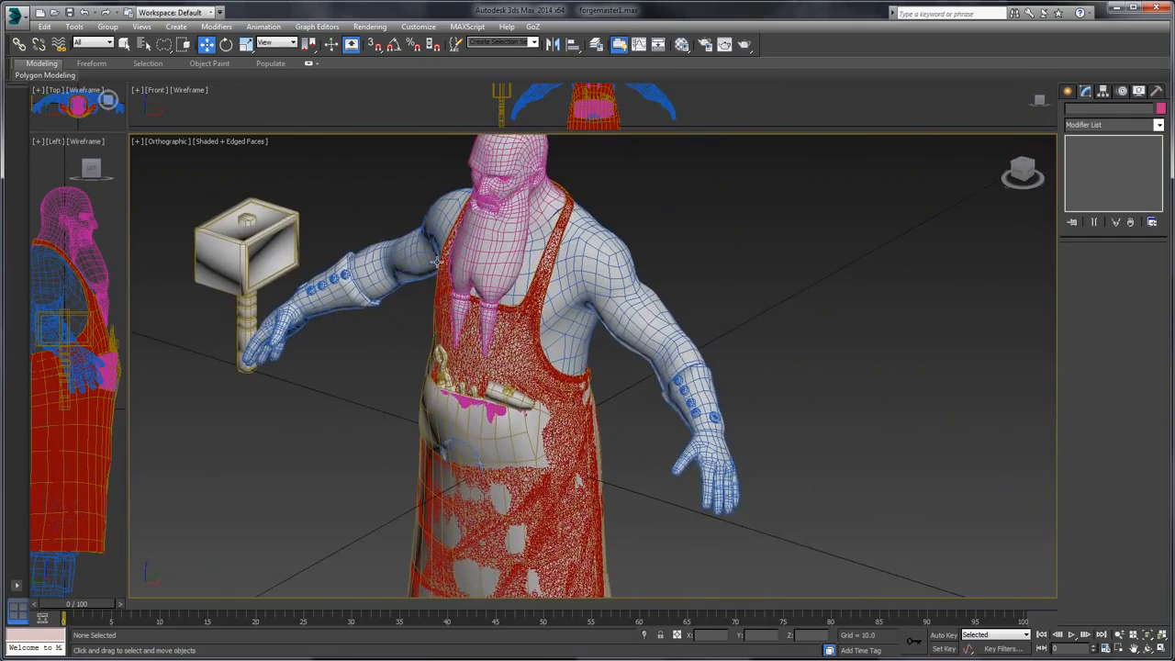
- Add a Push modifier to the gloves mesh
{"action": "left_click", "coordinate": [702, 381]}
{"action": "scroll", "coordinate": [670, 328], "scroll_direction": "up", "scroll_amount": 8}
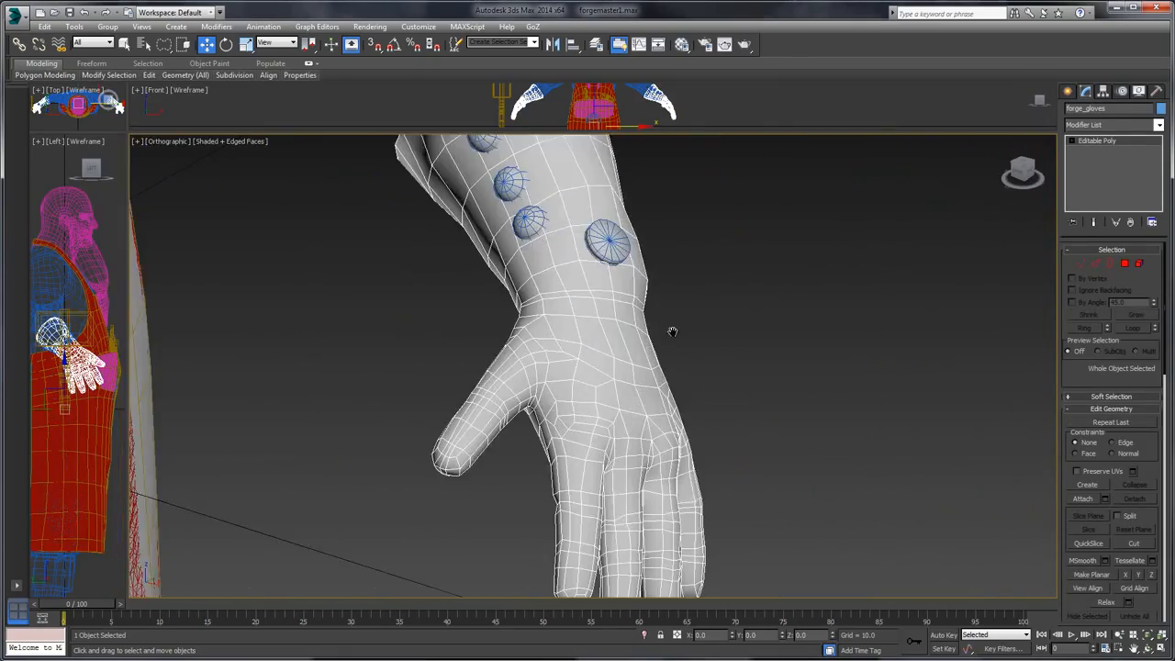
{"action": "middle_click_drag", "start_coordinate": [743, 225], "coordinate": [722, 305], "text": "alt"}
{"action": "left_click", "coordinate": [1114, 126]}
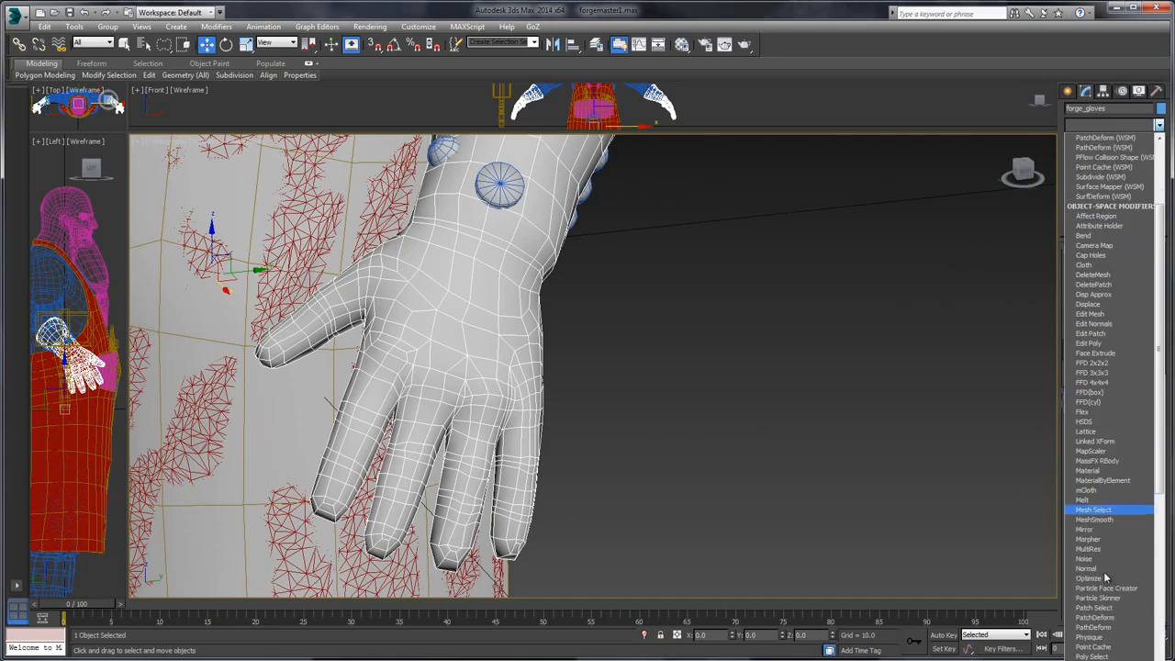
{"action": "scroll", "coordinate": [1103, 571], "scroll_direction": "down", "scroll_amount": 5}
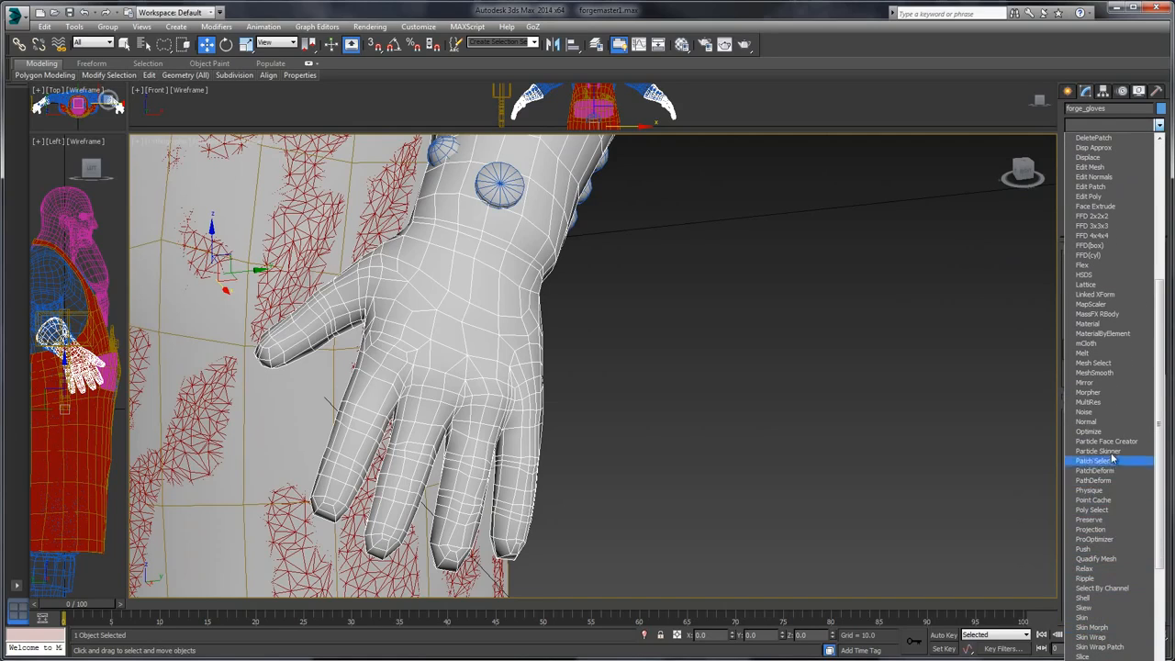
{"action": "left_click", "coordinate": [1088, 548]}
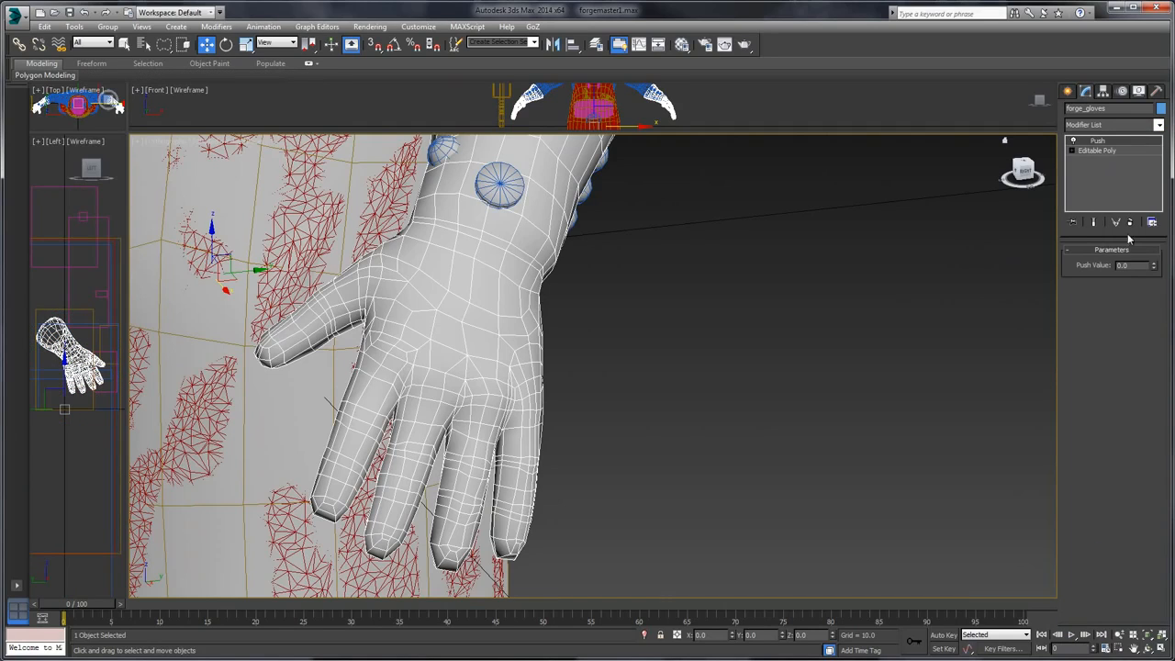
- Try a push value of -0.01 on the gloves
{"action": "left_click", "coordinate": [1127, 264]}
{"action": "type", "text": "-0"}
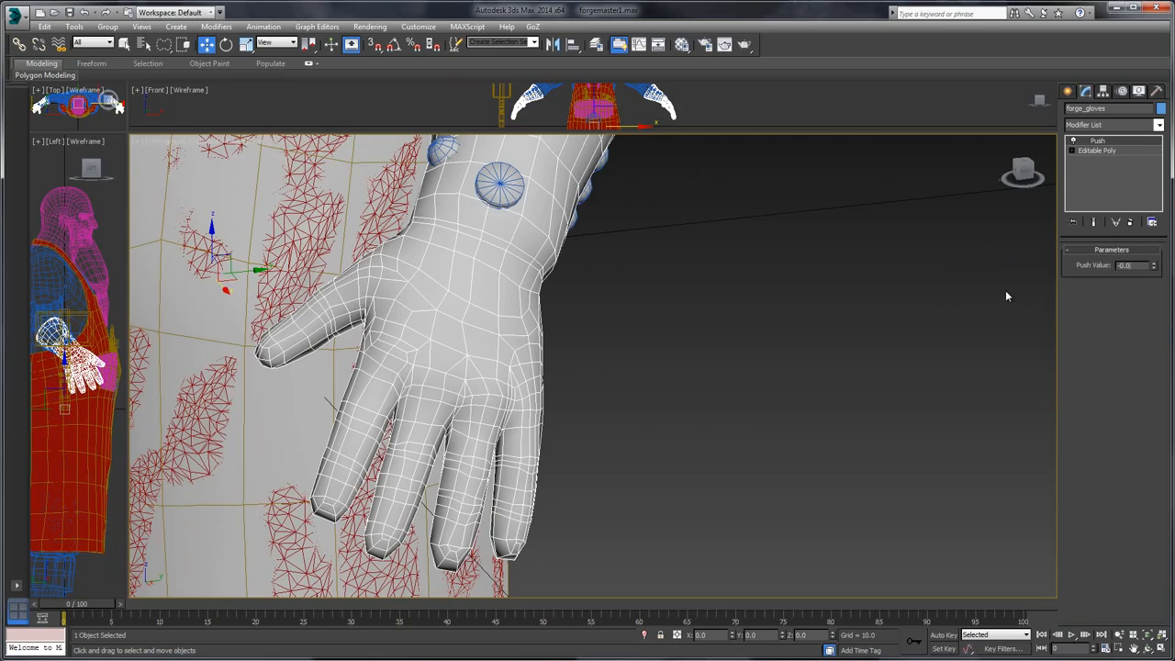
{"action": "type", "text": ".01"}
{"action": "key", "text": "Return"}
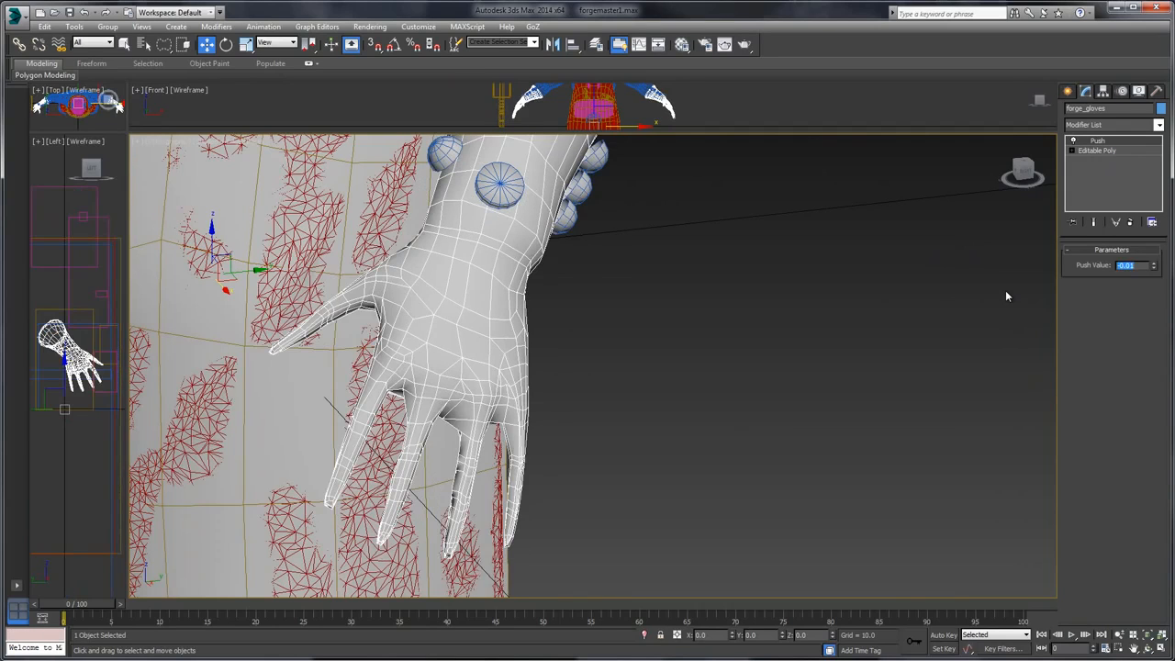
- Set the gloves' push value to -0.002
{"action": "type", "text": "-0."}
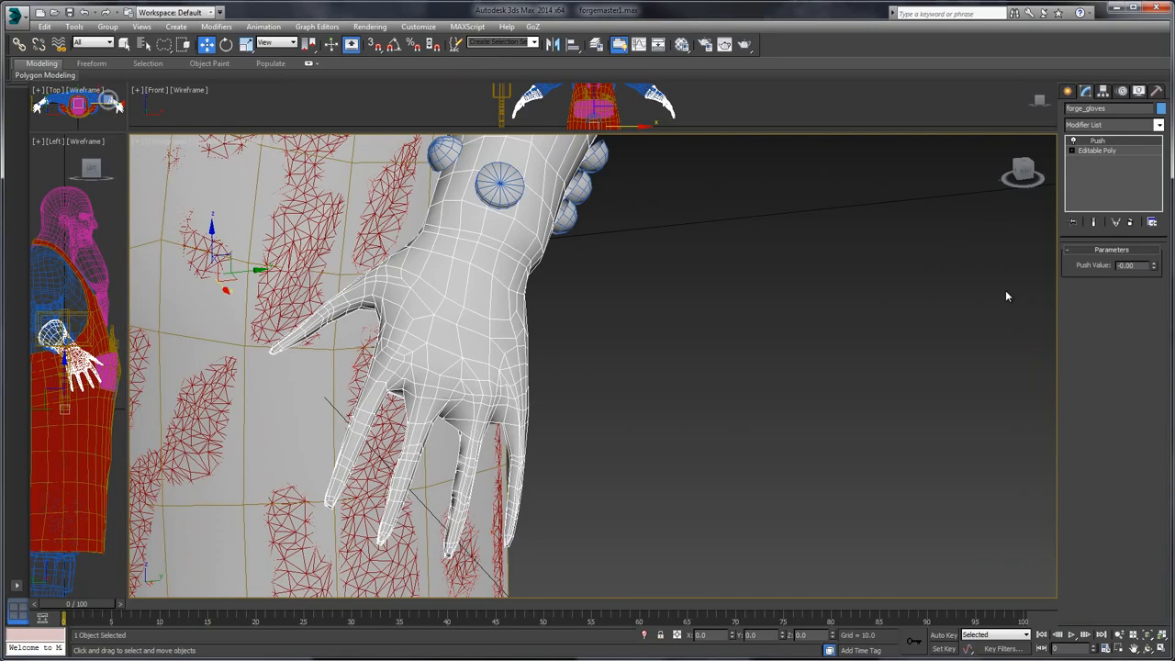
{"action": "type", "text": "002"}
{"action": "key", "text": "Return"}
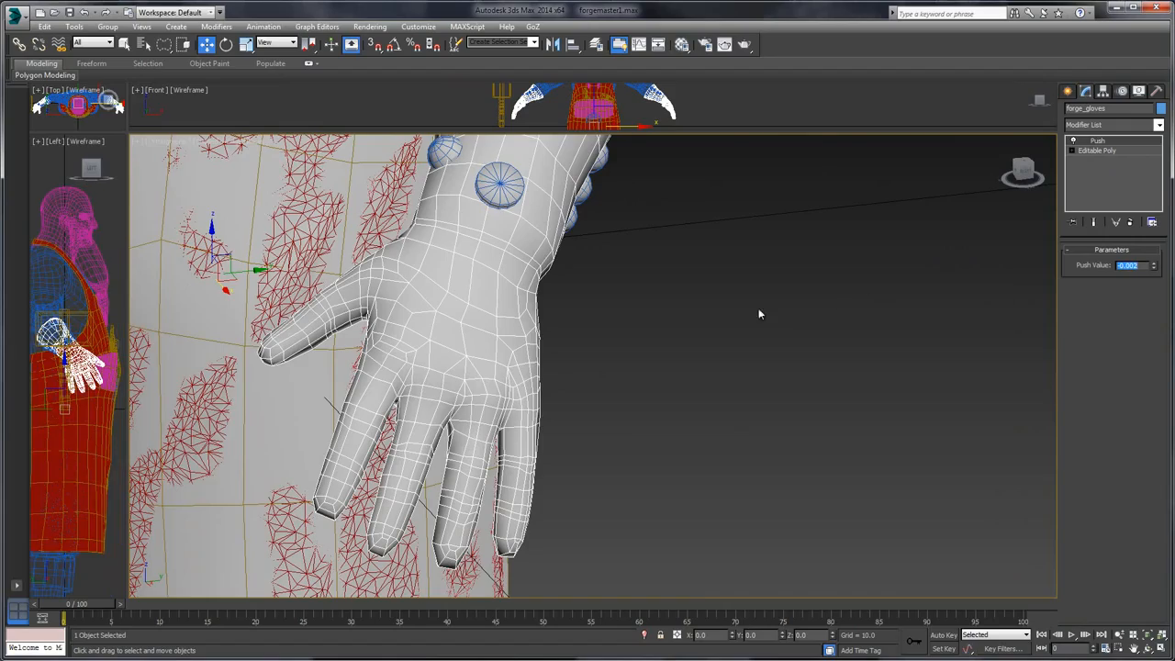
- Inspect how the pushed glove's cuff fits around the forearm from several angles
{"action": "middle_click_drag", "start_coordinate": [671, 268], "coordinate": [651, 490]}
{"action": "middle_click_drag", "start_coordinate": [701, 314], "coordinate": [650, 344], "text": "alt"}
{"action": "middle_click_drag", "start_coordinate": [390, 421], "coordinate": [821, 253]}
{"action": "middle_click_drag", "start_coordinate": [337, 184], "coordinate": [440, 493]}
{"action": "scroll", "coordinate": [576, 364], "scroll_direction": "up", "scroll_amount": 2}
{"action": "middle_click_drag", "start_coordinate": [411, 331], "coordinate": [369, 393]}
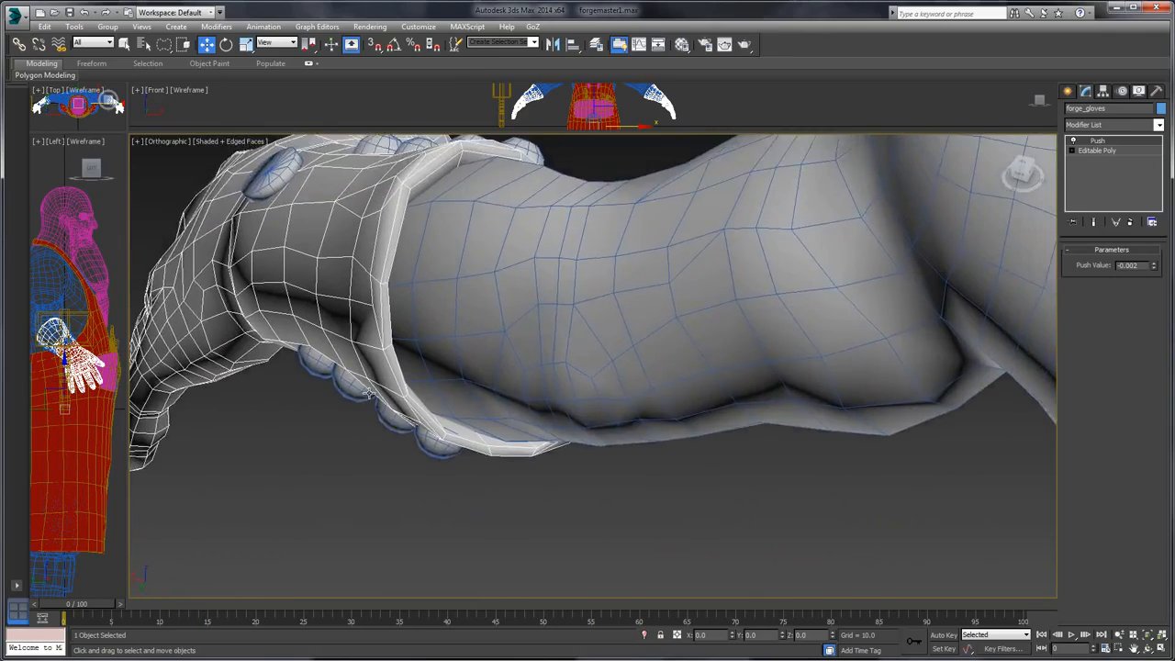
{"action": "scroll", "coordinate": [369, 393], "scroll_direction": "up", "scroll_amount": 1}
{"action": "middle_click_drag", "start_coordinate": [529, 391], "coordinate": [456, 318]}
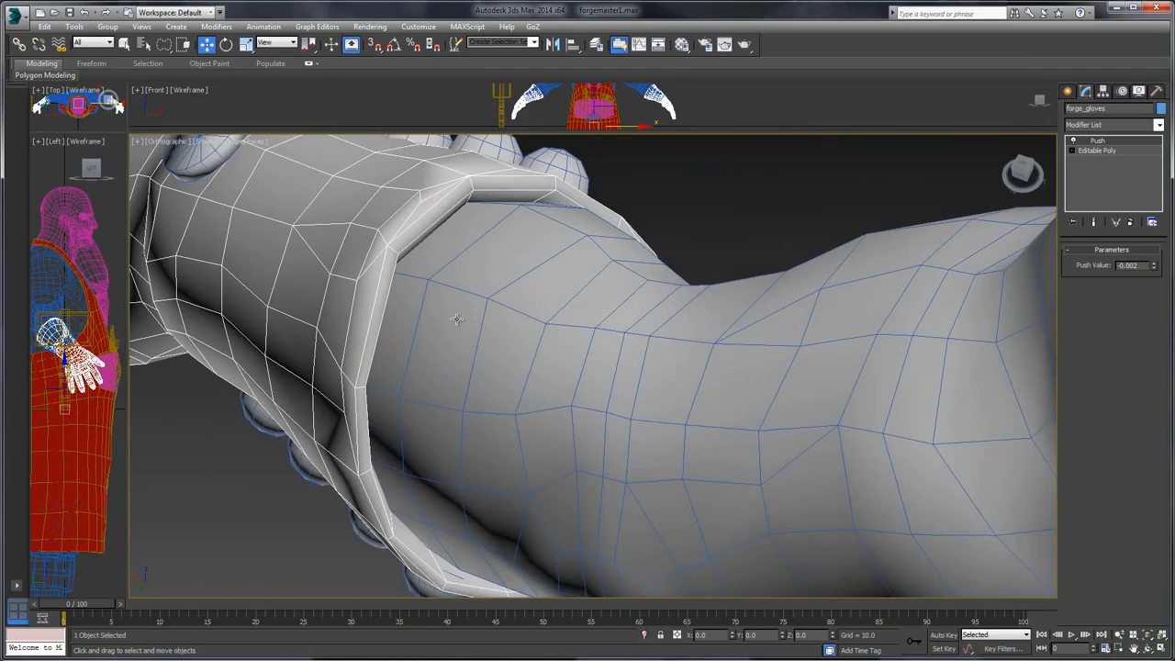
{"action": "middle_click_drag", "start_coordinate": [522, 257], "coordinate": [563, 292], "text": "alt"}
{"action": "scroll", "coordinate": [562, 292], "scroll_direction": "down", "scroll_amount": 3}
{"action": "middle_click_drag", "start_coordinate": [538, 250], "coordinate": [508, 322]}
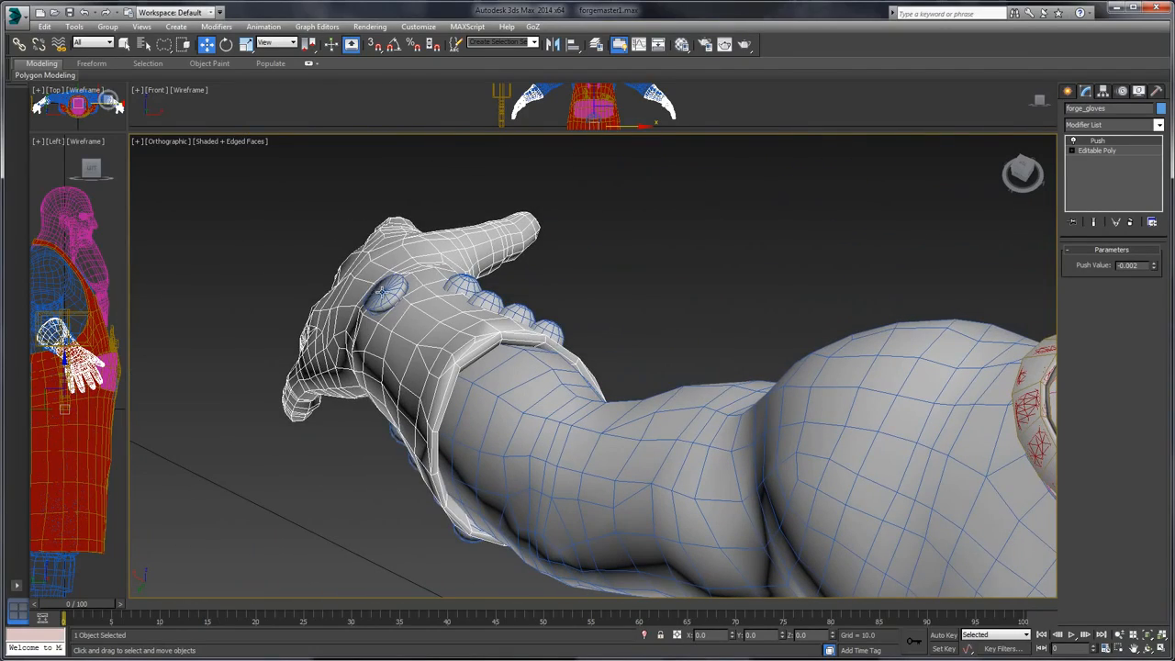
- Remove the dense red Apron_mr mesh from view so only the low-poly apron remains on the body
{"action": "left_click", "coordinate": [382, 292]}
{"action": "middle_click_drag", "start_coordinate": [611, 248], "coordinate": [542, 215], "text": "alt"}
{"action": "scroll", "coordinate": [634, 240], "scroll_direction": "down", "scroll_amount": 5}
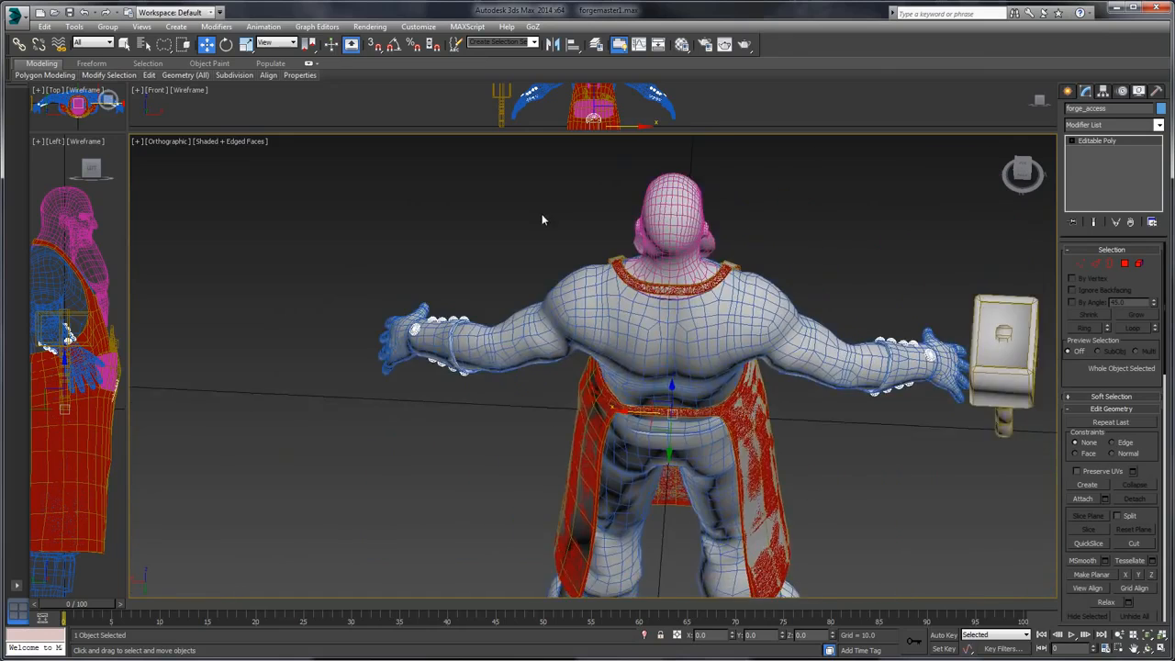
{"action": "scroll", "coordinate": [723, 344], "scroll_direction": "up", "scroll_amount": 4}
{"action": "left_click", "coordinate": [648, 276]}
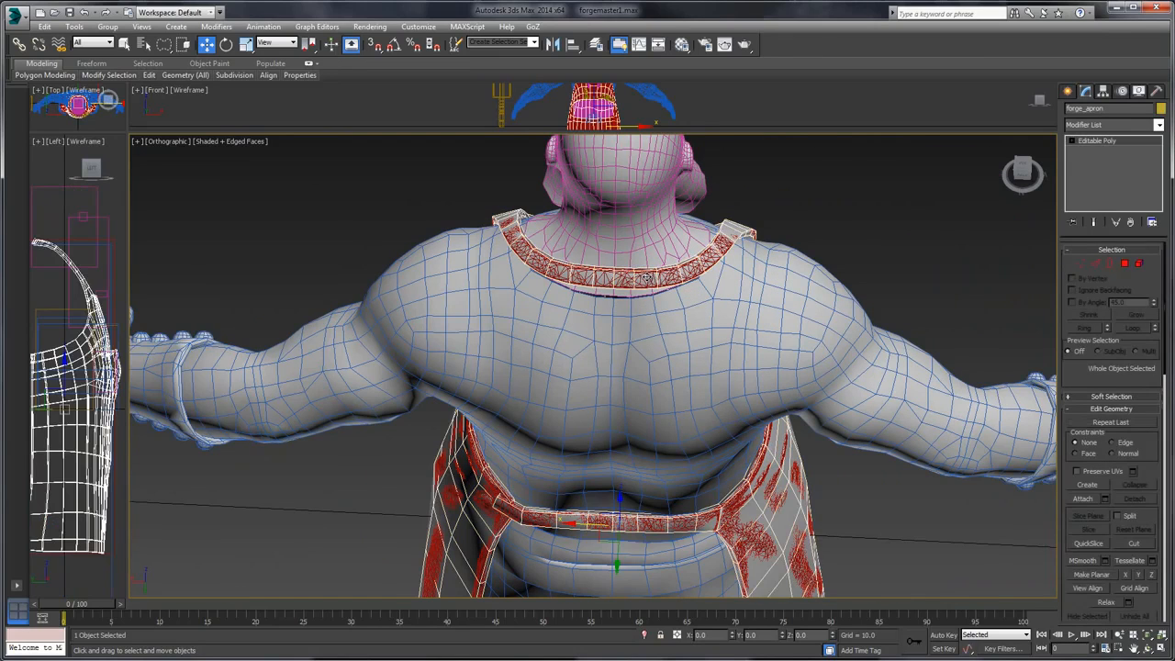
{"action": "left_click", "coordinate": [493, 502]}
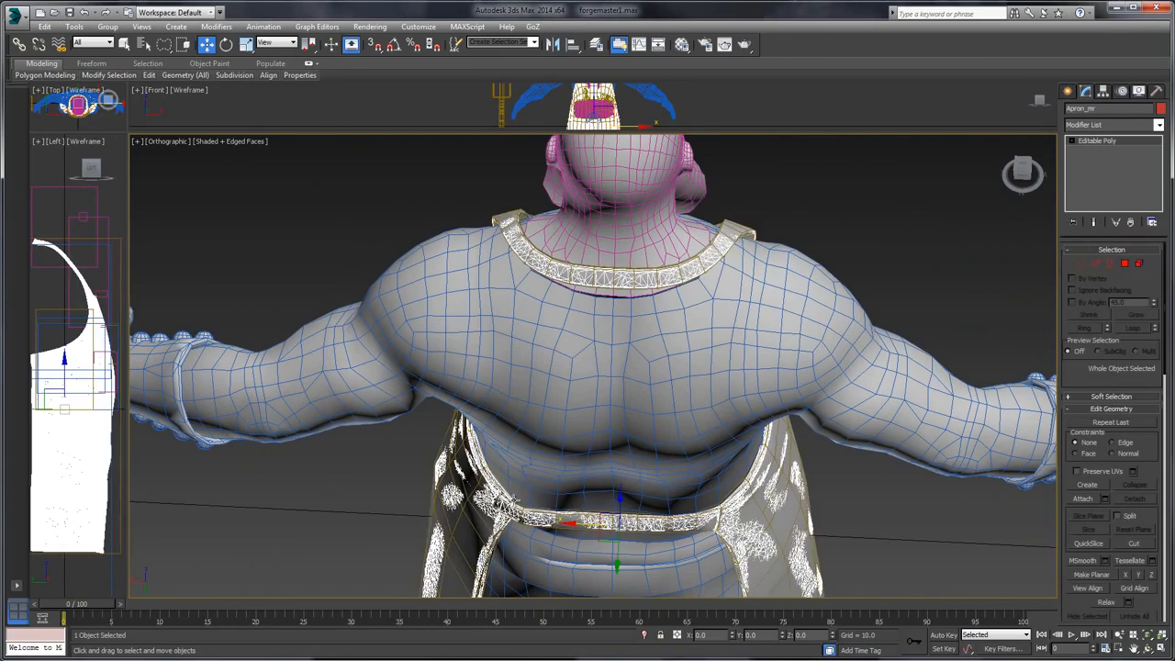
{"action": "key", "text": "ctrl+d"}
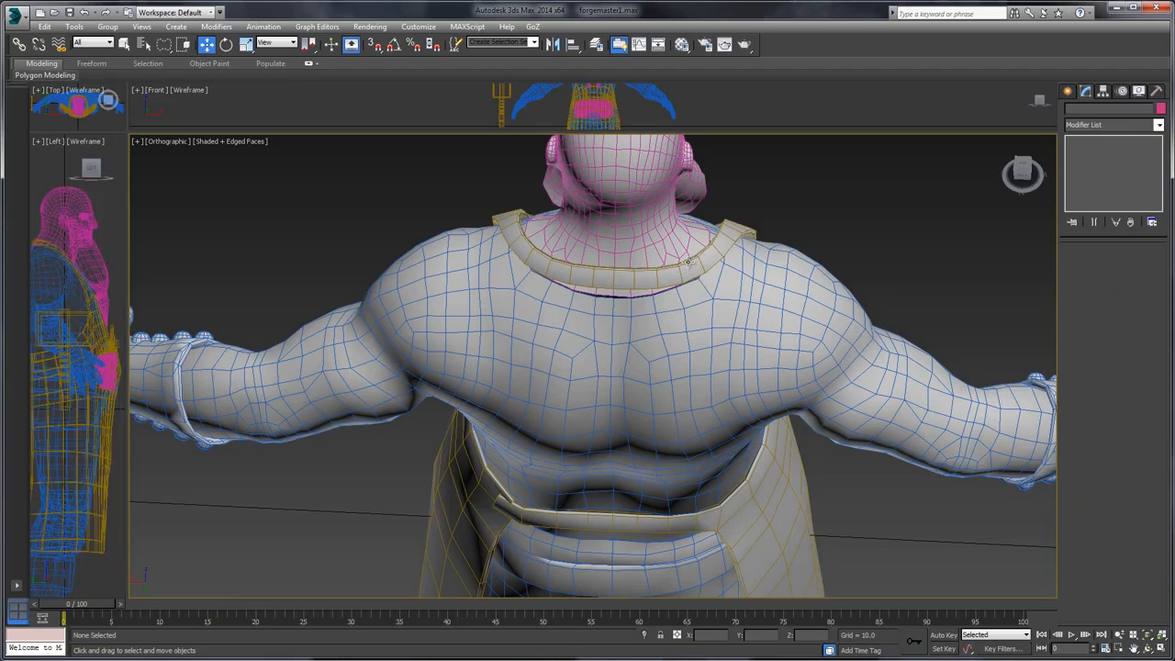
- Add a Push modifier to the low-poly apron mesh
{"action": "left_click", "coordinate": [689, 263]}
{"action": "middle_click_drag", "start_coordinate": [818, 190], "coordinate": [810, 275]}
{"action": "scroll", "coordinate": [722, 284], "scroll_direction": "up", "scroll_amount": 3}
{"action": "scroll", "coordinate": [795, 278], "scroll_direction": "up", "scroll_amount": 2}
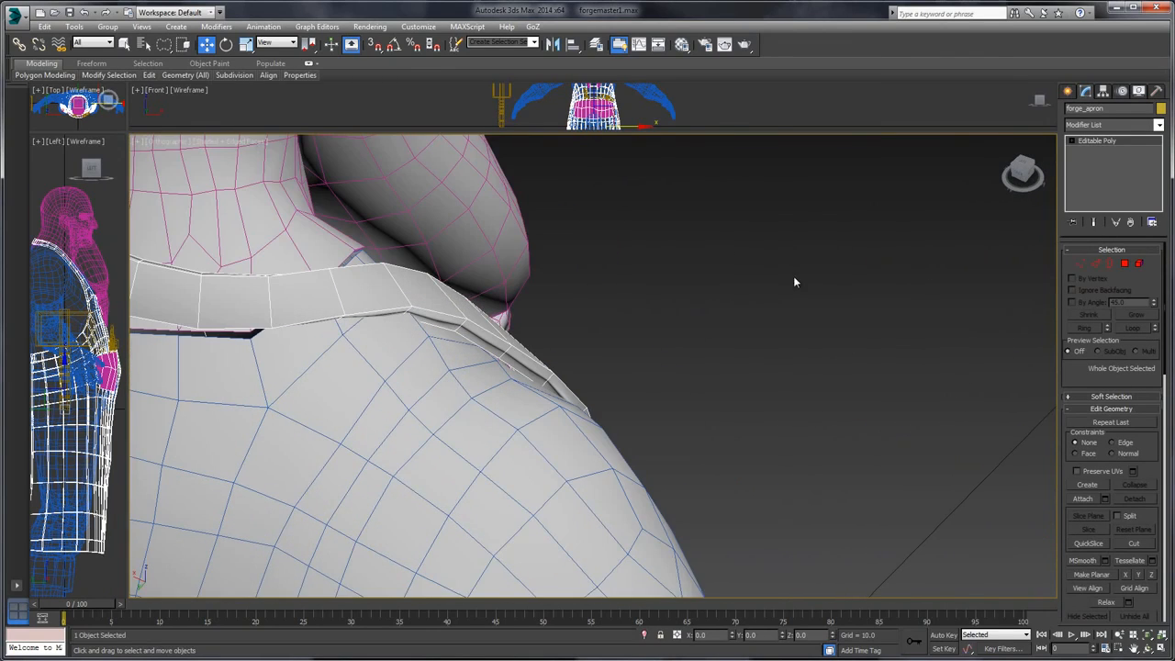
{"action": "middle_click_drag", "start_coordinate": [870, 241], "coordinate": [962, 237]}
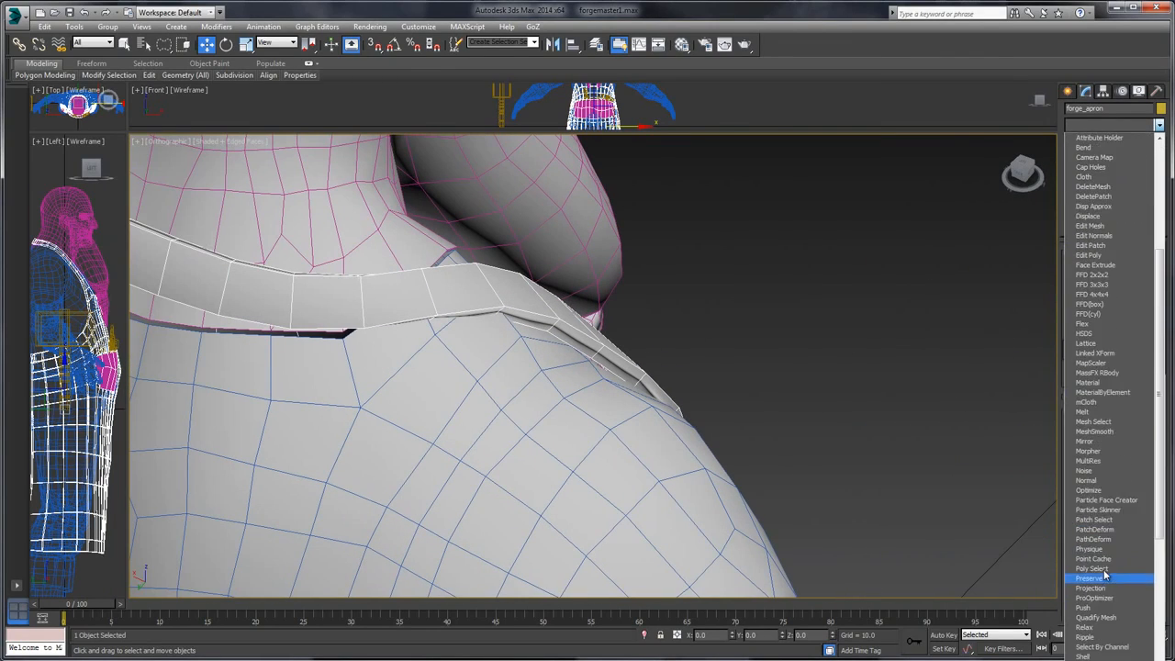
{"action": "scroll", "coordinate": [1106, 633], "scroll_direction": "down", "scroll_amount": 5}
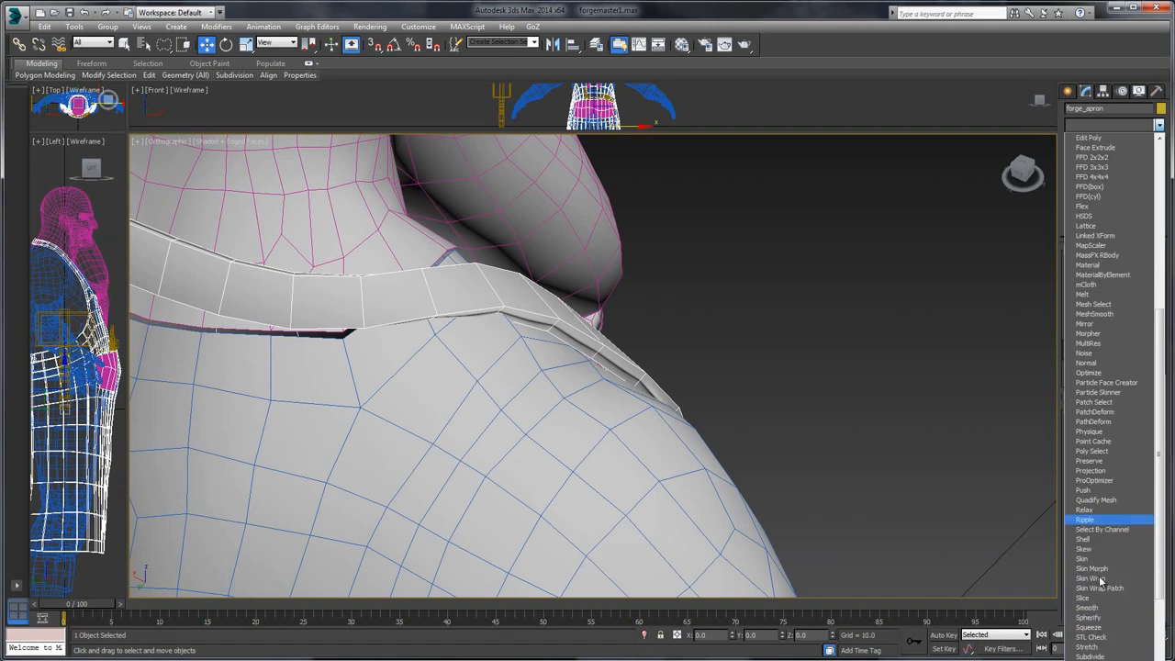
{"action": "scroll", "coordinate": [1106, 615], "scroll_direction": "down", "scroll_amount": 7}
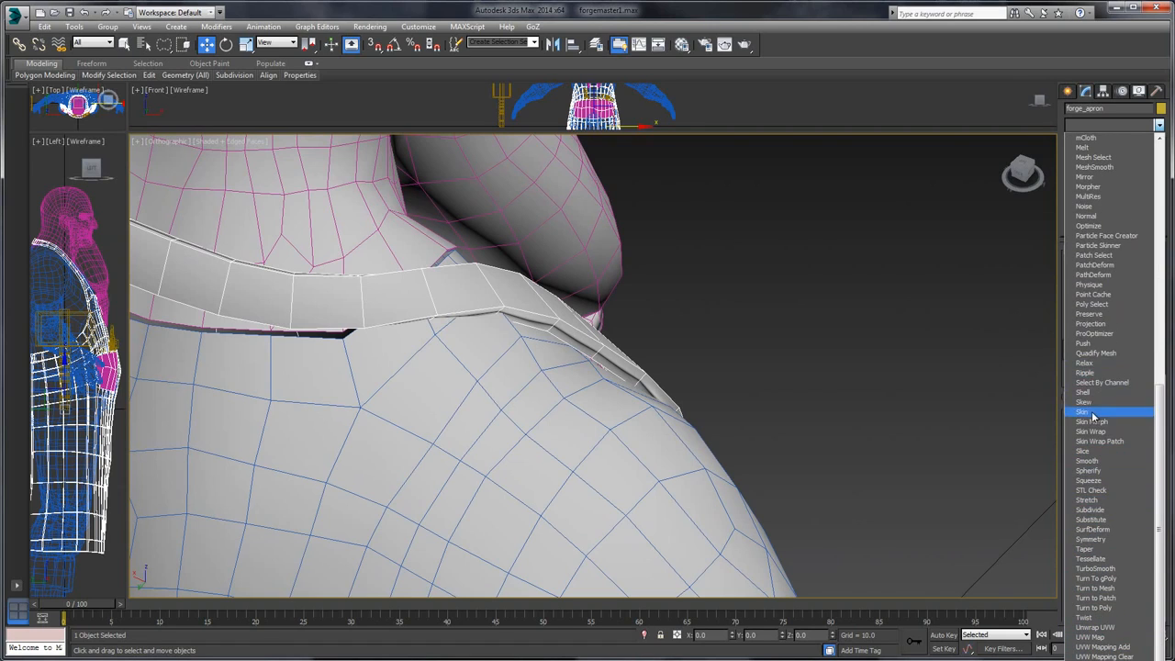
{"action": "left_click", "coordinate": [1096, 343]}
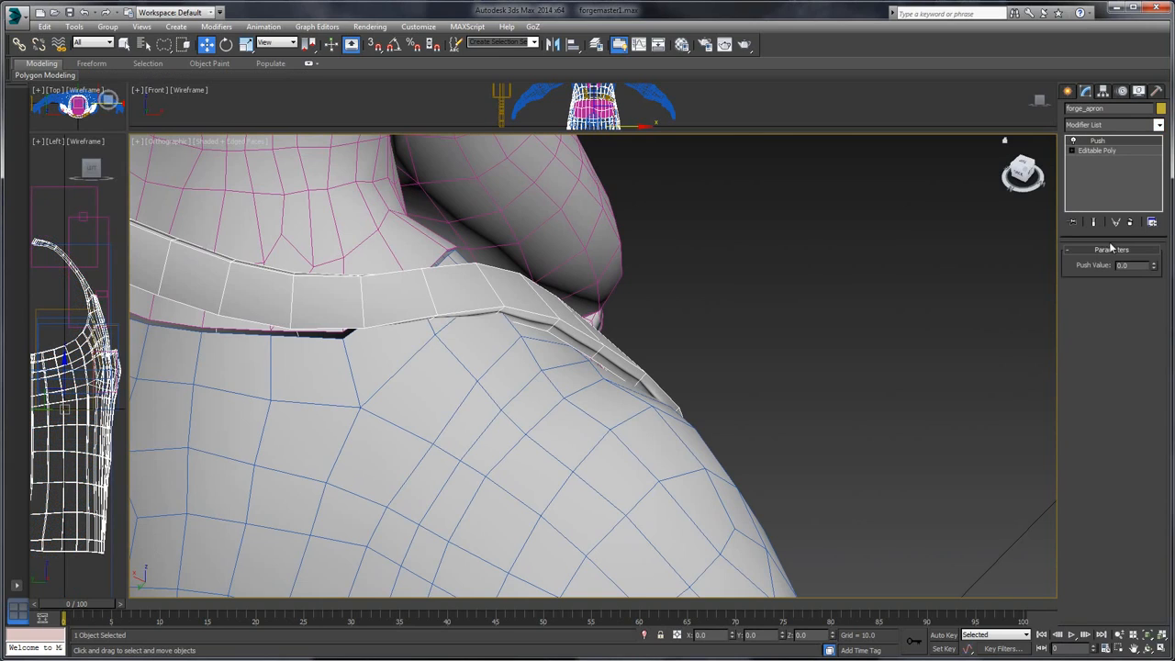
- Try a push value of -0.01 on the apron
{"action": "type", "text": "-0.0"}
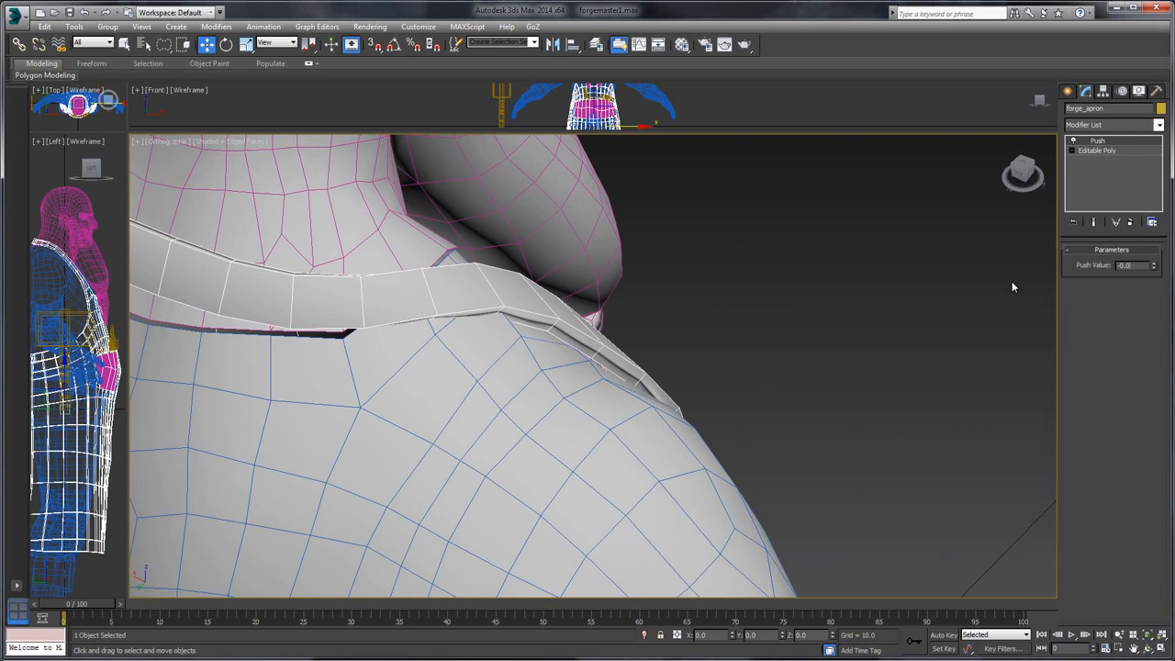
{"action": "type", "text": "1"}
{"action": "key", "text": "Return"}
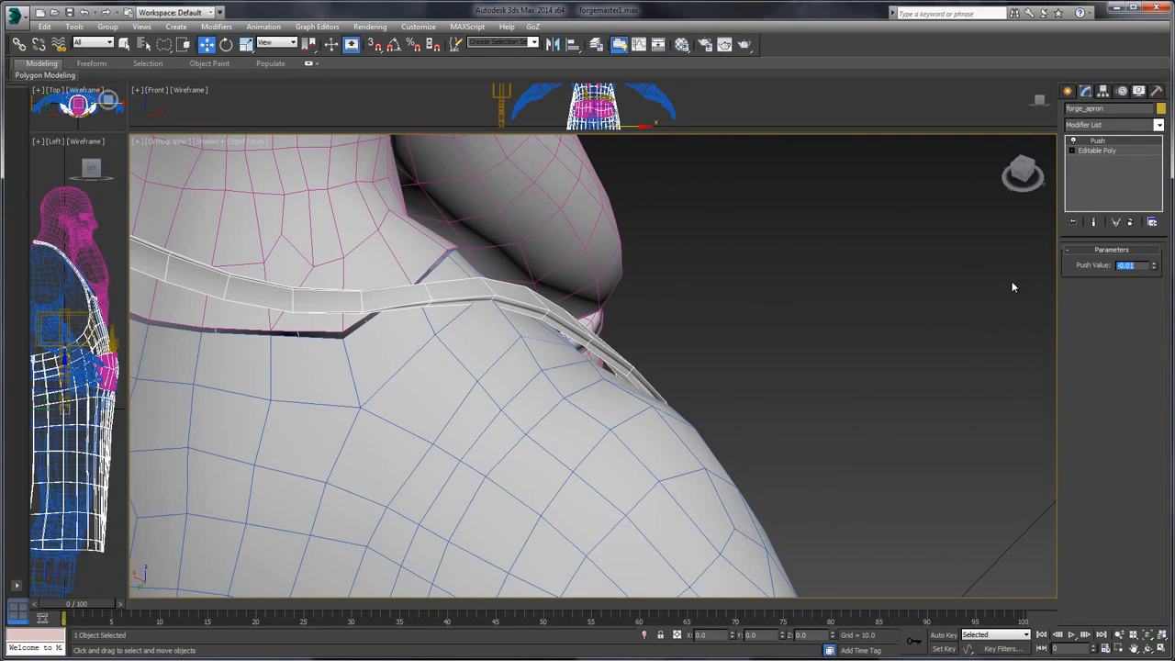
- Set the apron's push value to -0.002 and check its fit along the strap, chest and side
{"action": "type", "text": "-0.002"}
{"action": "key", "text": "Return"}
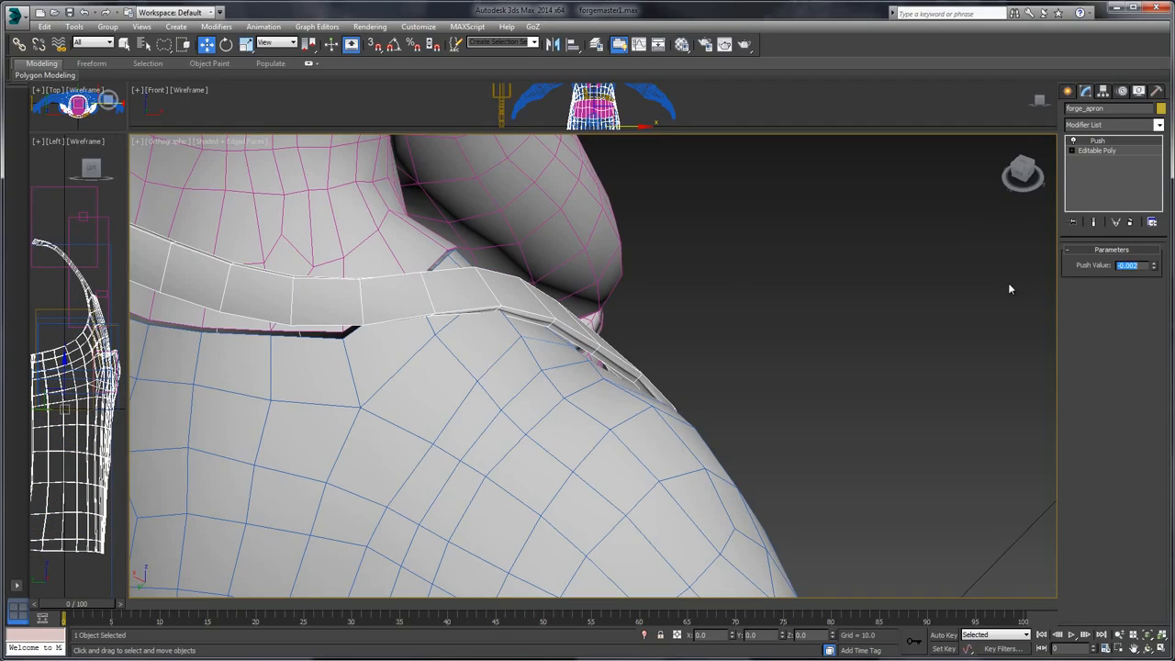
{"action": "middle_click_drag", "start_coordinate": [701, 312], "coordinate": [572, 237], "text": "alt"}
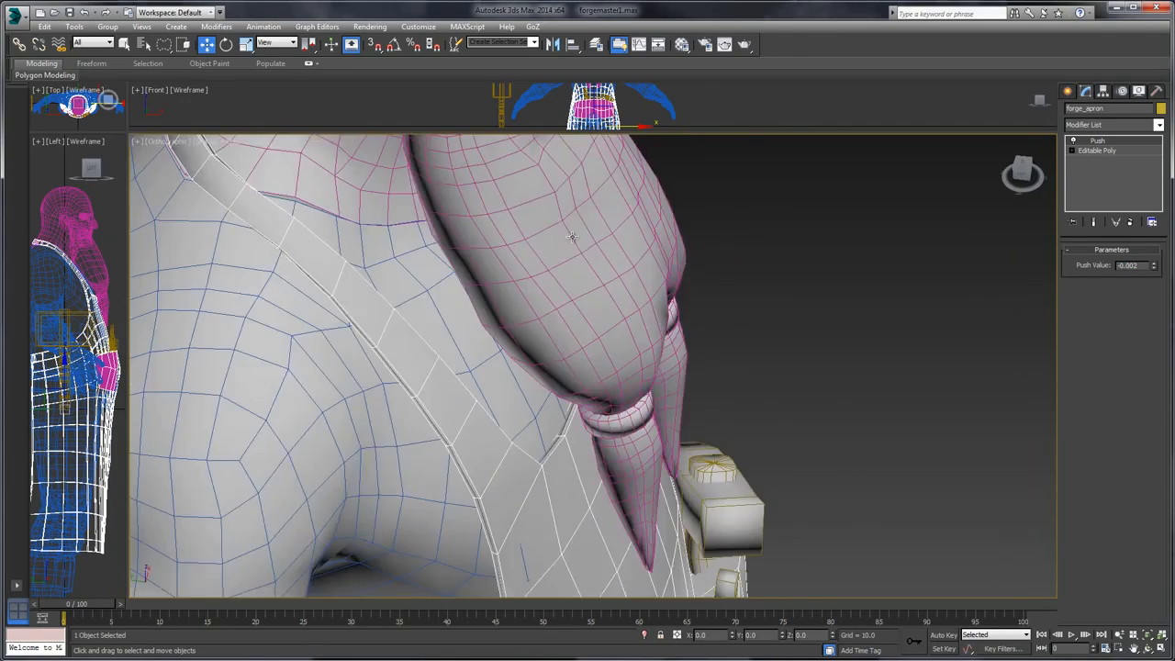
{"action": "middle_click_drag", "start_coordinate": [676, 371], "coordinate": [729, 344], "text": "alt"}
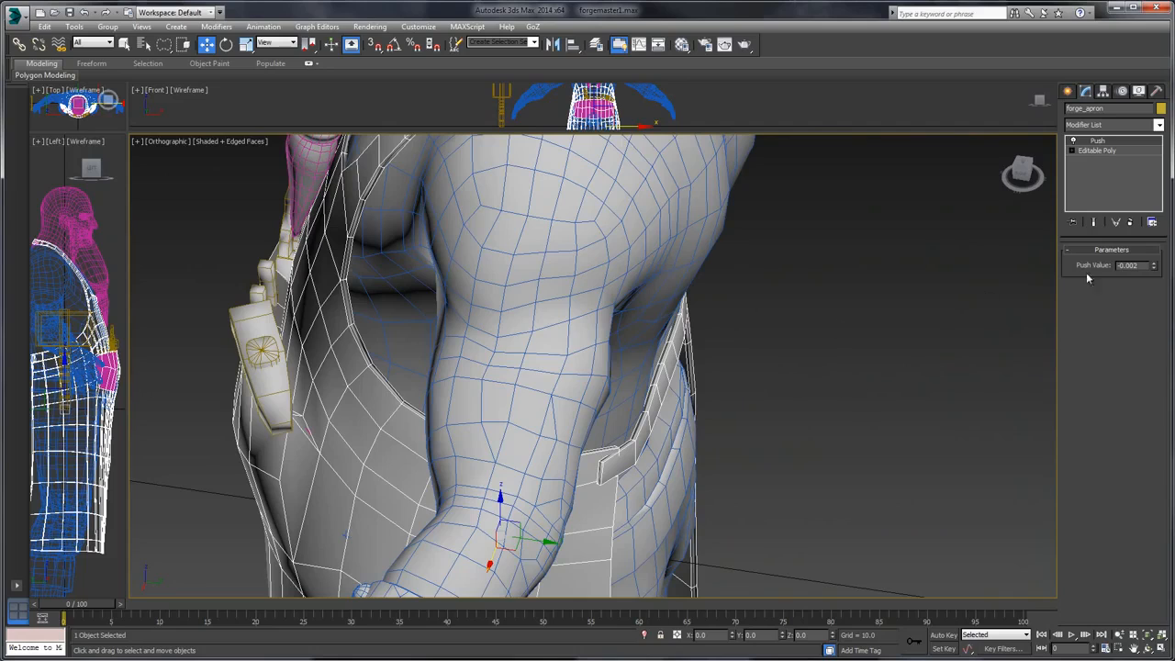
- Set the apron's push value to -0.003
{"action": "left_click", "coordinate": [1152, 268]}
{"action": "type", "text": "-"}
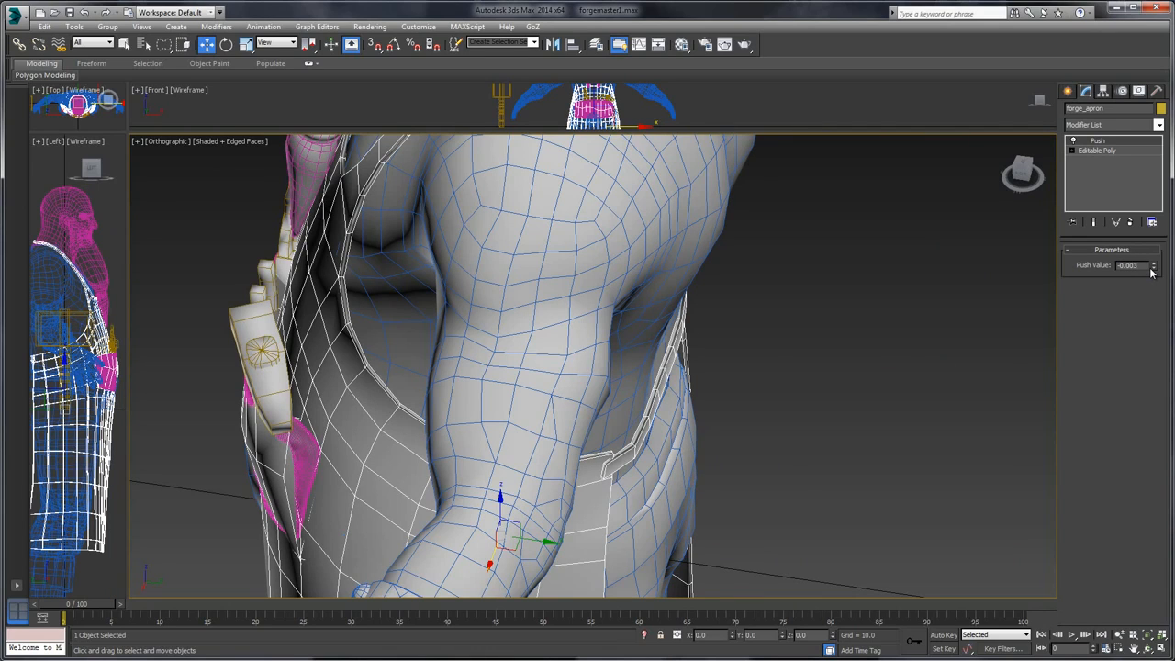
{"action": "key", "text": "Return"}
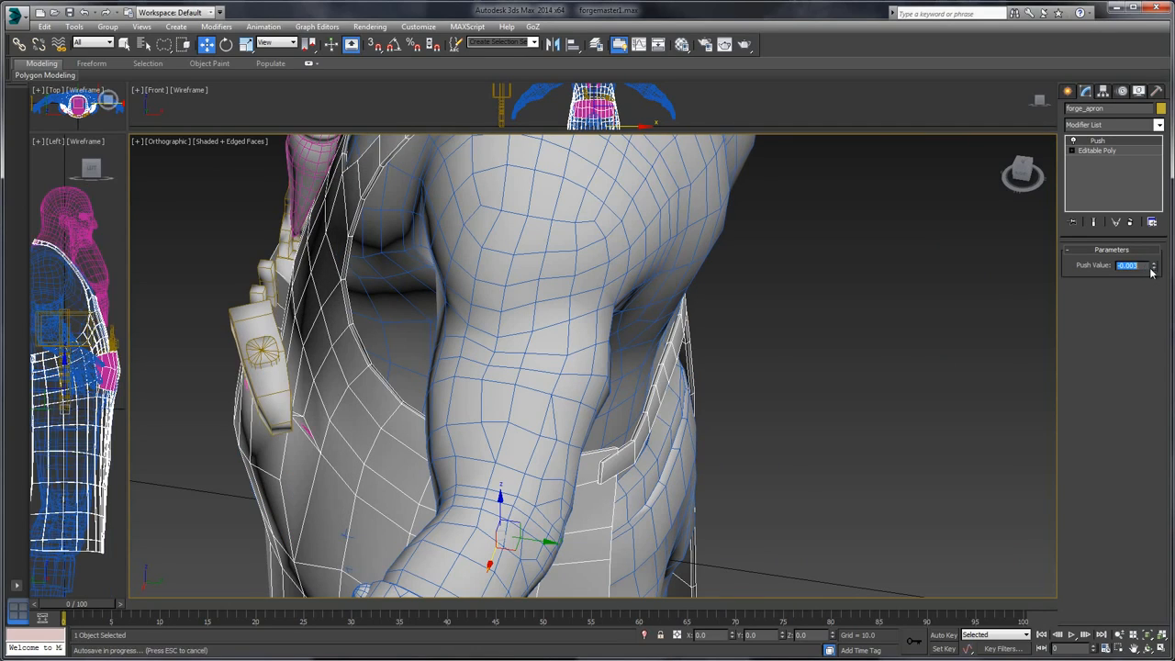
- Examine the pushed apron around the body, and select the lower torso mesh to inspect its waist near the apron's belt
{"action": "middle_click_drag", "start_coordinate": [767, 320], "coordinate": [795, 262], "text": "alt"}
{"action": "scroll", "coordinate": [794, 263], "scroll_direction": "down", "scroll_amount": 3}
{"action": "middle_click_drag", "start_coordinate": [841, 357], "coordinate": [826, 191]}
{"action": "middle_click_drag", "start_coordinate": [780, 281], "coordinate": [831, 285], "text": "alt"}
{"action": "middle_click_drag", "start_coordinate": [846, 307], "coordinate": [765, 430]}
{"action": "scroll", "coordinate": [836, 225], "scroll_direction": "down", "scroll_amount": 3}
{"action": "left_click", "coordinate": [651, 275]}
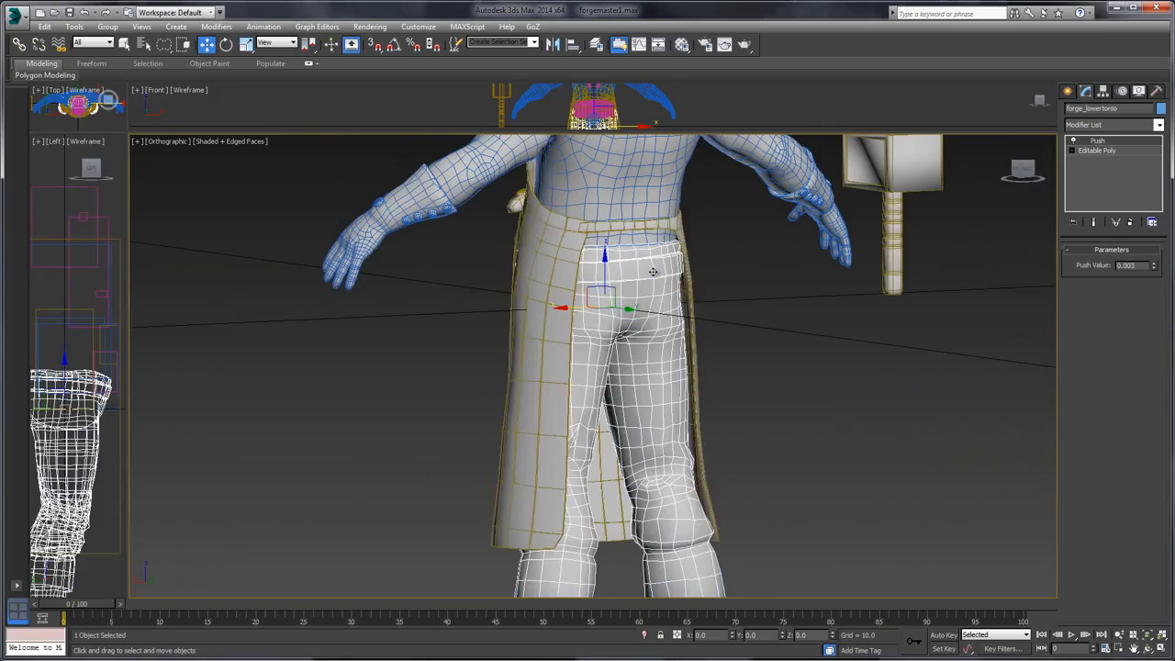
{"action": "middle_click_drag", "start_coordinate": [707, 266], "coordinate": [745, 273], "text": "alt"}
{"action": "middle_click_drag", "start_coordinate": [744, 274], "coordinate": [752, 346]}
{"action": "scroll", "coordinate": [750, 346], "scroll_direction": "up", "scroll_amount": 6}
{"action": "middle_click_drag", "start_coordinate": [627, 285], "coordinate": [764, 284], "text": "alt"}
{"action": "scroll", "coordinate": [666, 328], "scroll_direction": "up", "scroll_amount": 4}
{"action": "middle_click_drag", "start_coordinate": [666, 328], "coordinate": [679, 417], "text": "alt"}
{"action": "scroll", "coordinate": [643, 403], "scroll_direction": "down", "scroll_amount": 3}
{"action": "middle_click_drag", "start_coordinate": [663, 278], "coordinate": [706, 339]}
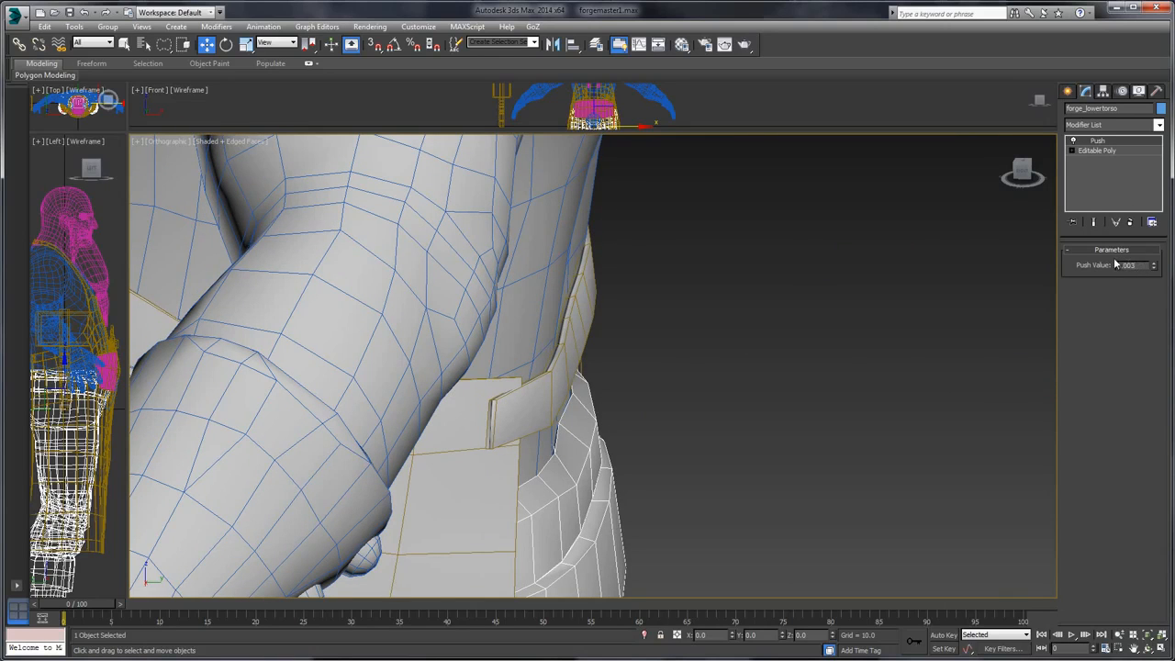
- Delete the Push modifier from the lower torso mesh
{"action": "right_click", "coordinate": [1114, 142]}
{"action": "left_click", "coordinate": [1041, 160]}
{"action": "middle_click_drag", "start_coordinate": [779, 371], "coordinate": [779, 176]}
{"action": "scroll", "coordinate": [780, 176], "scroll_direction": "down", "scroll_amount": 4}
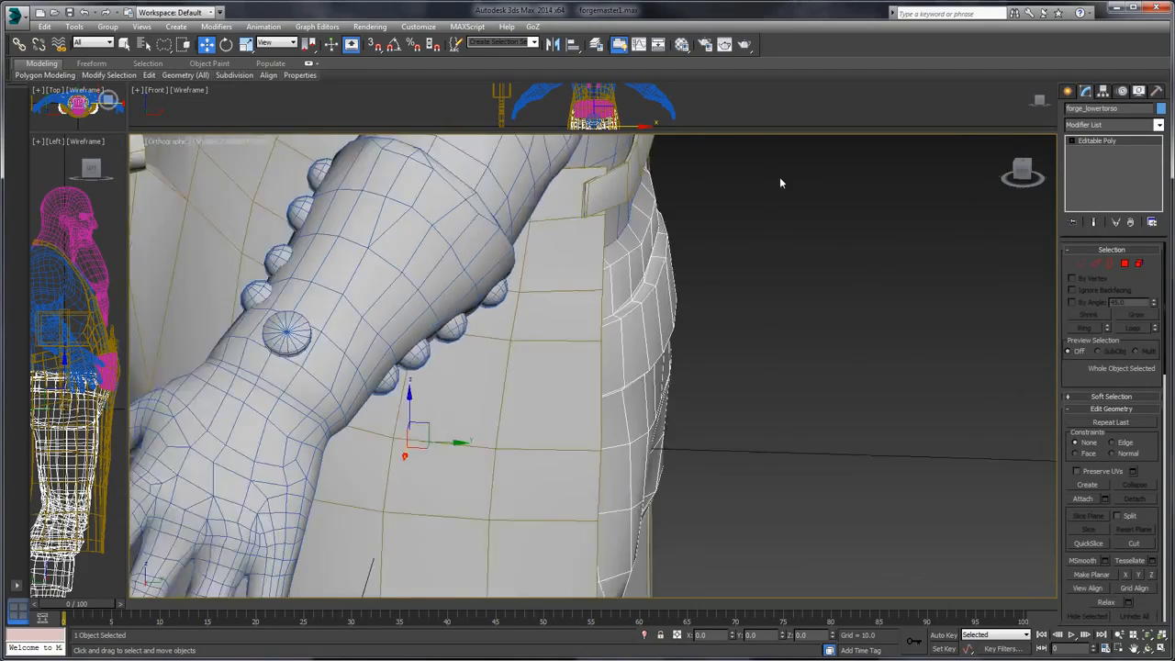
- Collapse the apron's Push modifier into its editable poly mesh
{"action": "left_click", "coordinate": [639, 274]}
{"action": "right_click", "coordinate": [1111, 143]}
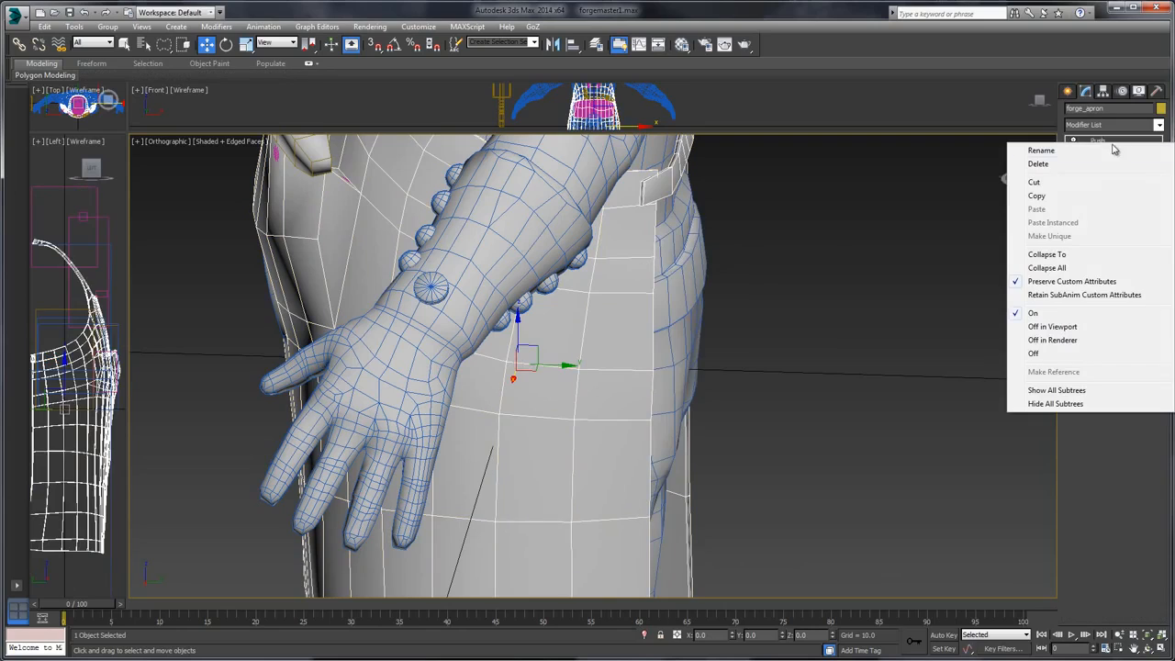
{"action": "left_click", "coordinate": [1050, 263]}
{"action": "left_click", "coordinate": [648, 391]}
{"action": "middle_click_drag", "start_coordinate": [774, 228], "coordinate": [741, 366]}
{"action": "middle_click_drag", "start_coordinate": [782, 299], "coordinate": [757, 330], "text": "alt"}
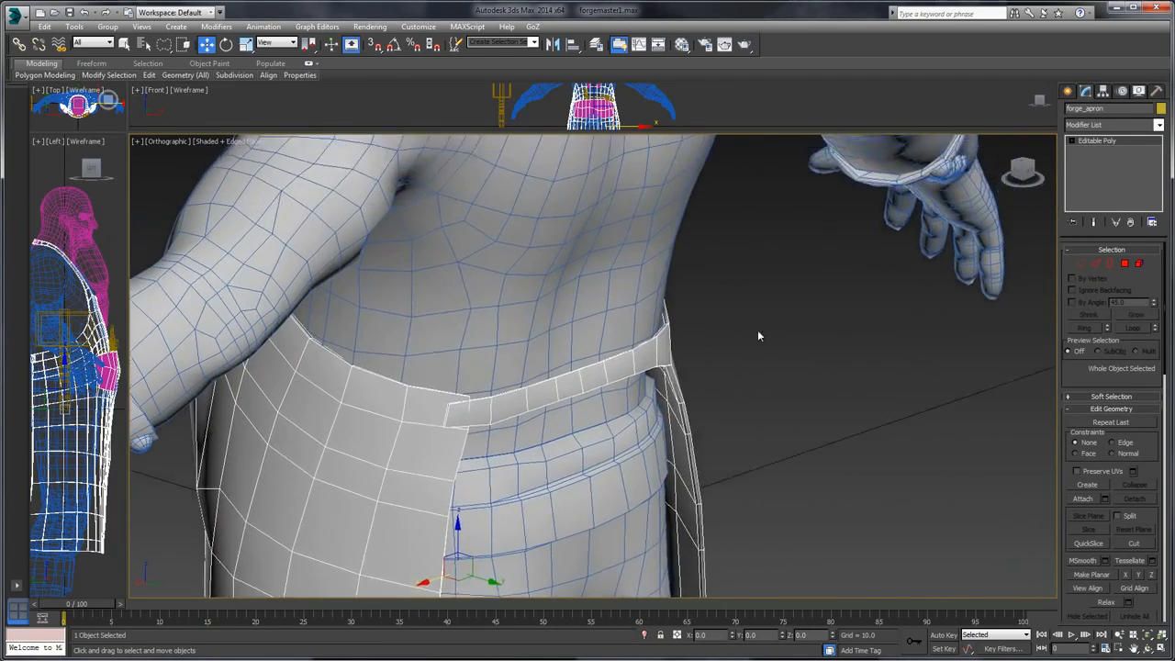
- Collapse the upper torso's Push modifier into its editable poly mesh
{"action": "scroll", "coordinate": [757, 330], "scroll_direction": "down", "scroll_amount": 2}
{"action": "left_click", "coordinate": [631, 221]}
{"action": "right_click", "coordinate": [1111, 142]}
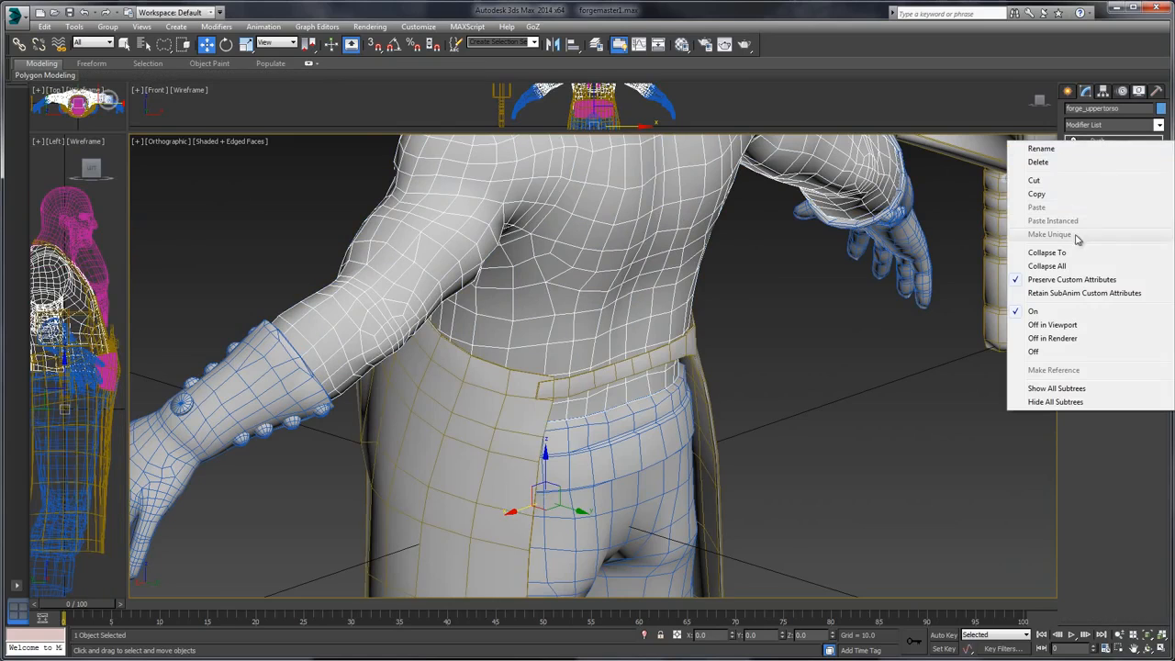
{"action": "left_click", "coordinate": [1053, 252]}
{"action": "left_click", "coordinate": [644, 386]}
- Collapse the gloves' Push modifier into their editable poly mesh
{"action": "middle_click_drag", "start_coordinate": [737, 249], "coordinate": [700, 474]}
{"action": "left_click", "coordinate": [851, 459]}
{"action": "middle_click_drag", "start_coordinate": [923, 391], "coordinate": [877, 340]}
{"action": "right_click", "coordinate": [1118, 151]}
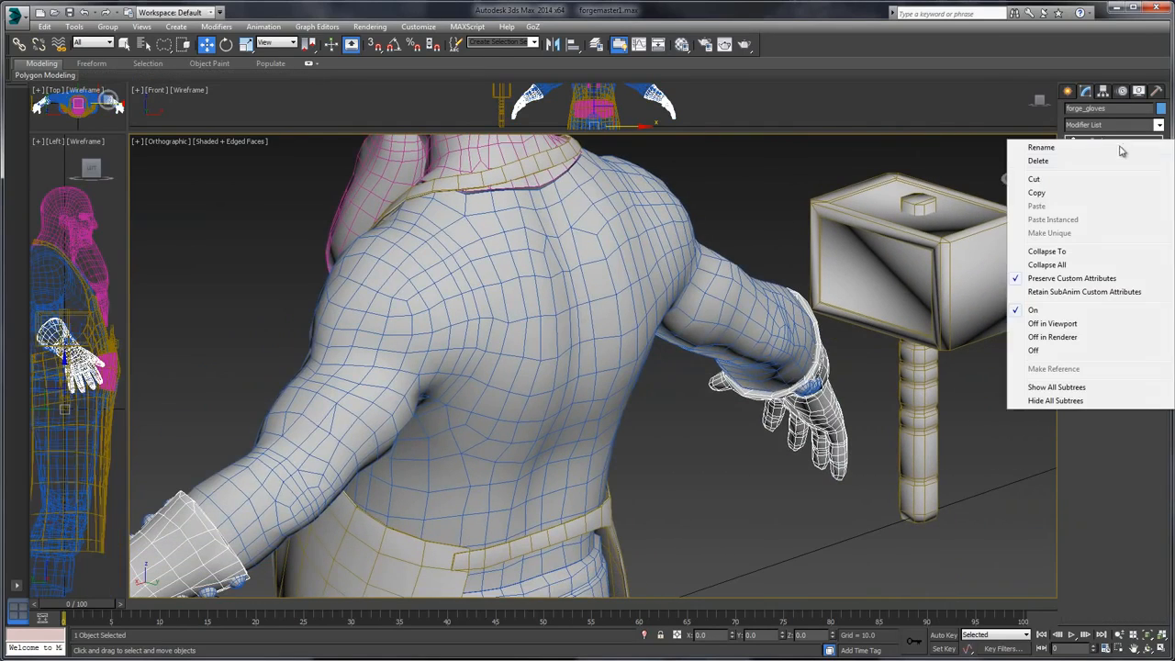
{"action": "left_click", "coordinate": [1074, 264]}
{"action": "left_click", "coordinate": [658, 386]}
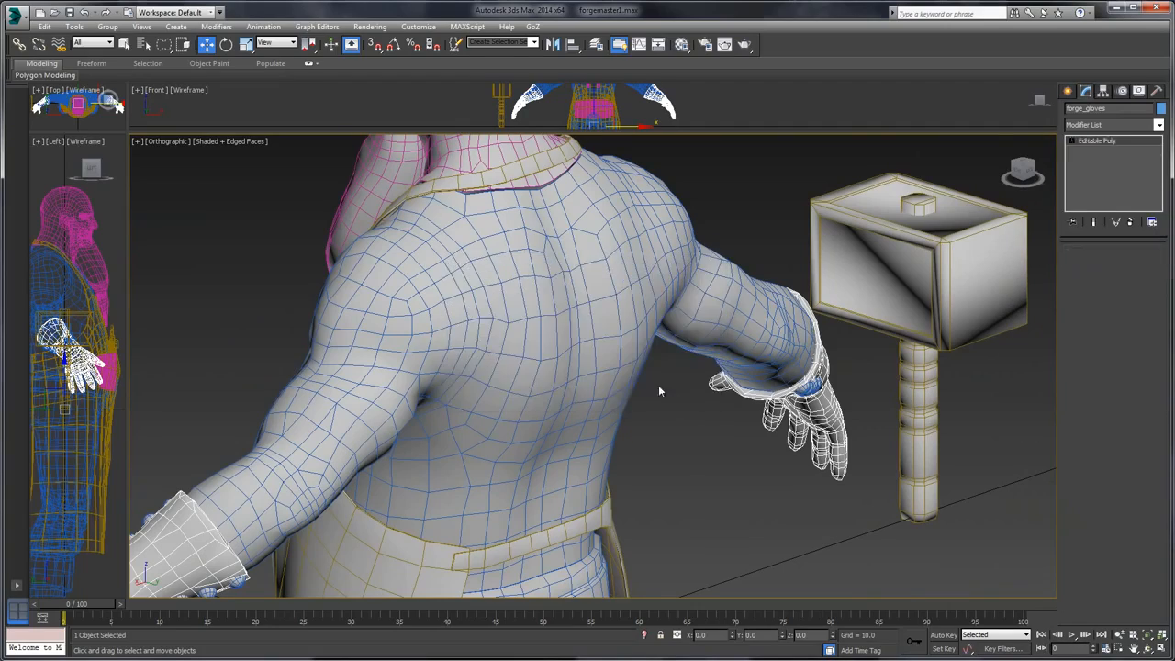
- Collapse the beard's Push modifier into its editable poly mesh
{"action": "middle_click_drag", "start_coordinate": [824, 391], "coordinate": [781, 211]}
{"action": "left_click", "coordinate": [643, 299]}
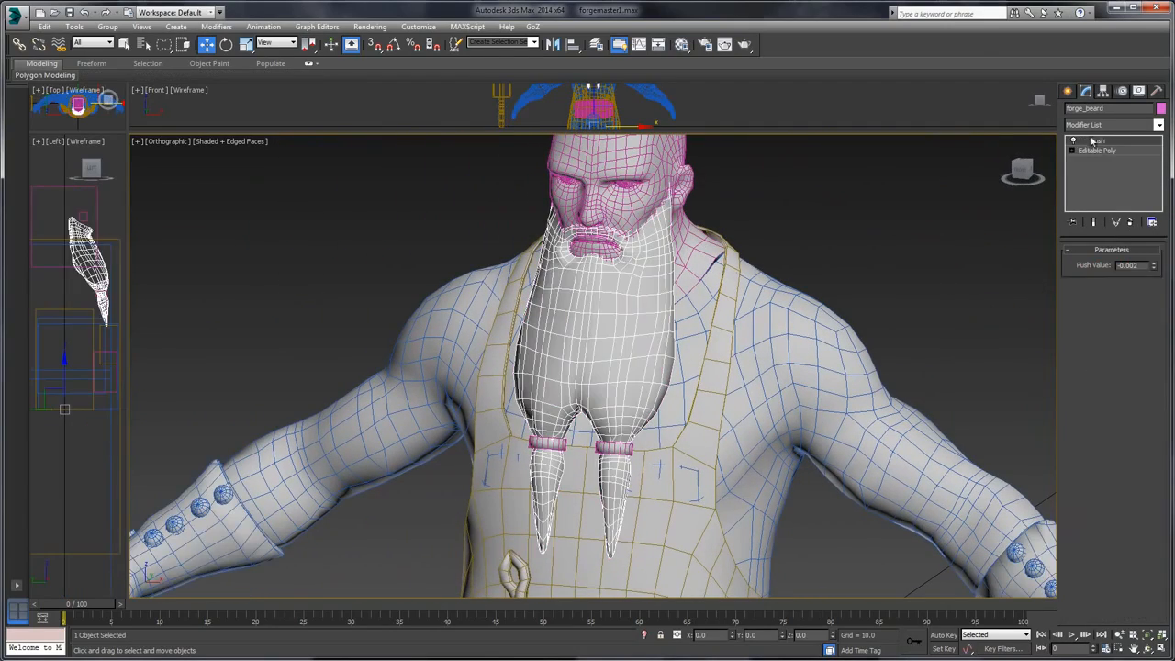
{"action": "right_click", "coordinate": [1109, 145]}
{"action": "left_click", "coordinate": [1048, 253]}
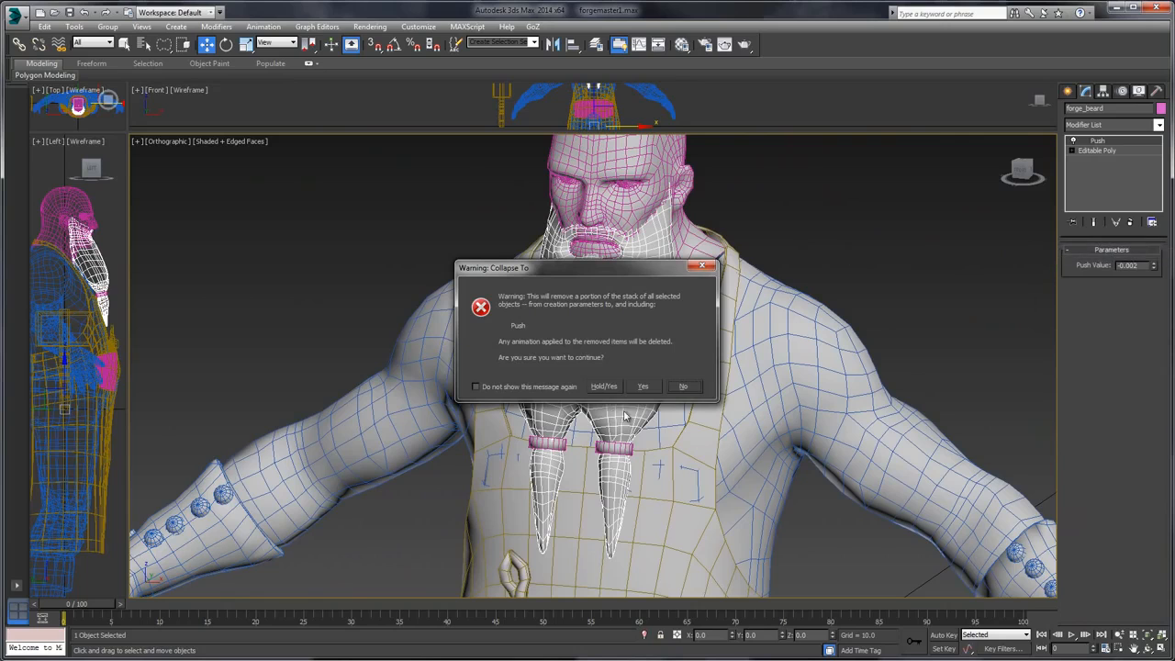
{"action": "left_click", "coordinate": [643, 385]}
- Collapse the head's Push modifier into its editable poly mesh
{"action": "middle_click_drag", "start_coordinate": [669, 242], "coordinate": [669, 177]}
{"action": "scroll", "coordinate": [612, 271], "scroll_direction": "up", "scroll_amount": 3}
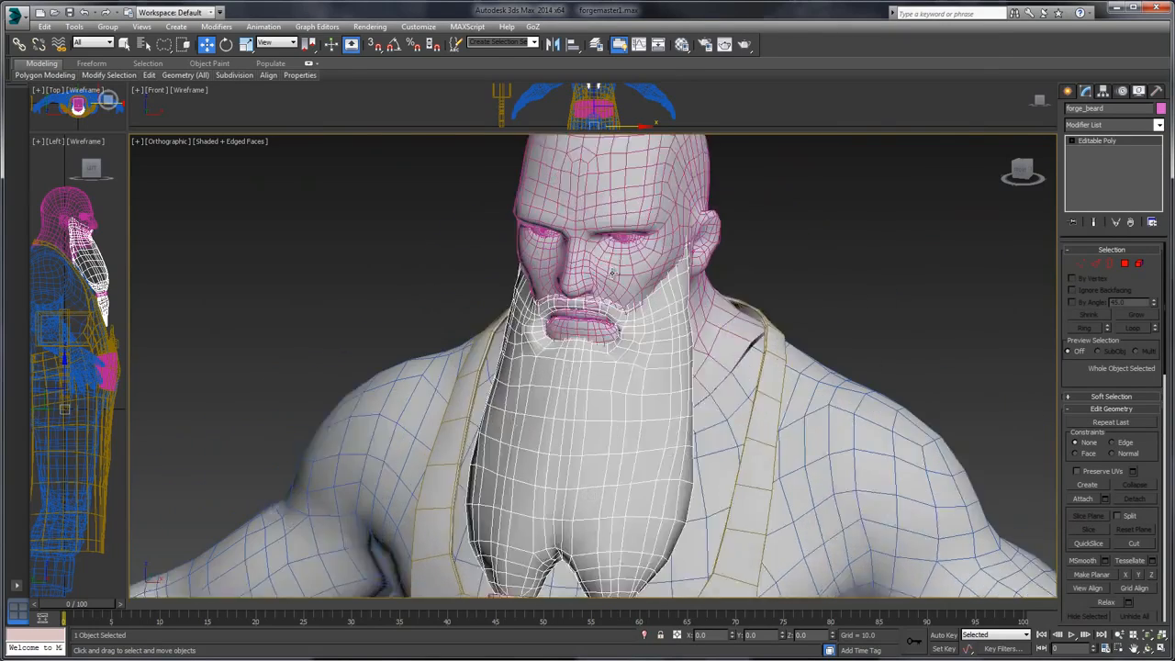
{"action": "scroll", "coordinate": [612, 270], "scroll_direction": "up", "scroll_amount": 2}
{"action": "left_click", "coordinate": [612, 270]}
{"action": "right_click", "coordinate": [1112, 144]}
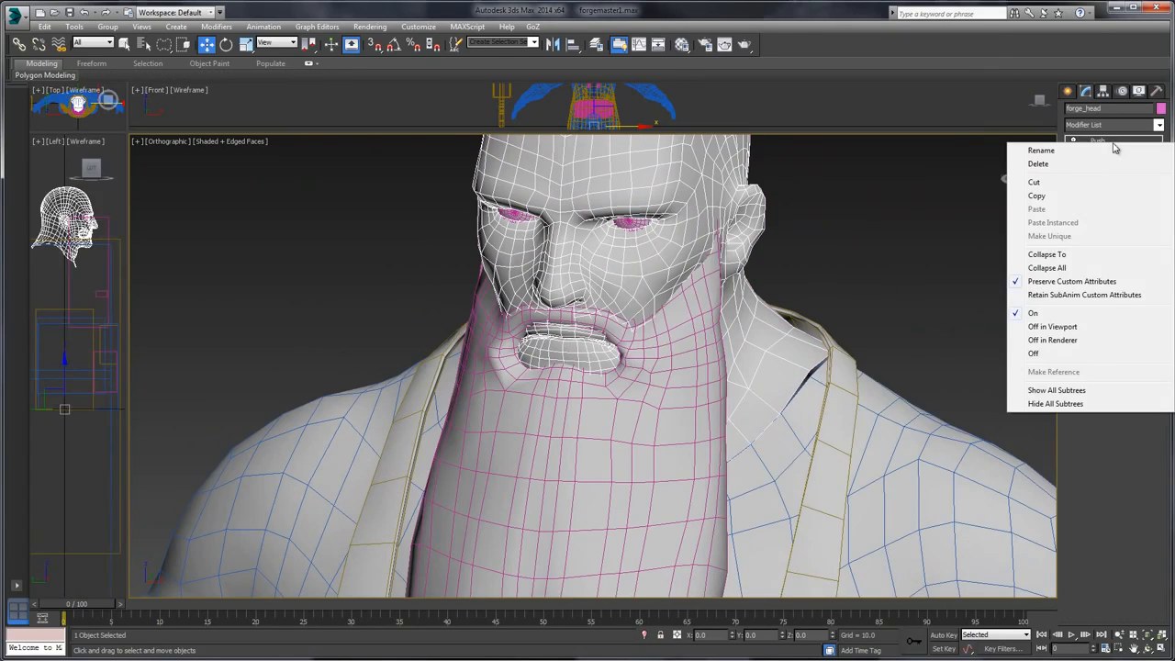
{"action": "left_click", "coordinate": [1046, 254]}
{"action": "left_click", "coordinate": [642, 386]}
- Select the eyes mesh and examine how it sits in the eye sockets from the side and close up
{"action": "scroll", "coordinate": [652, 267], "scroll_direction": "up", "scroll_amount": 3}
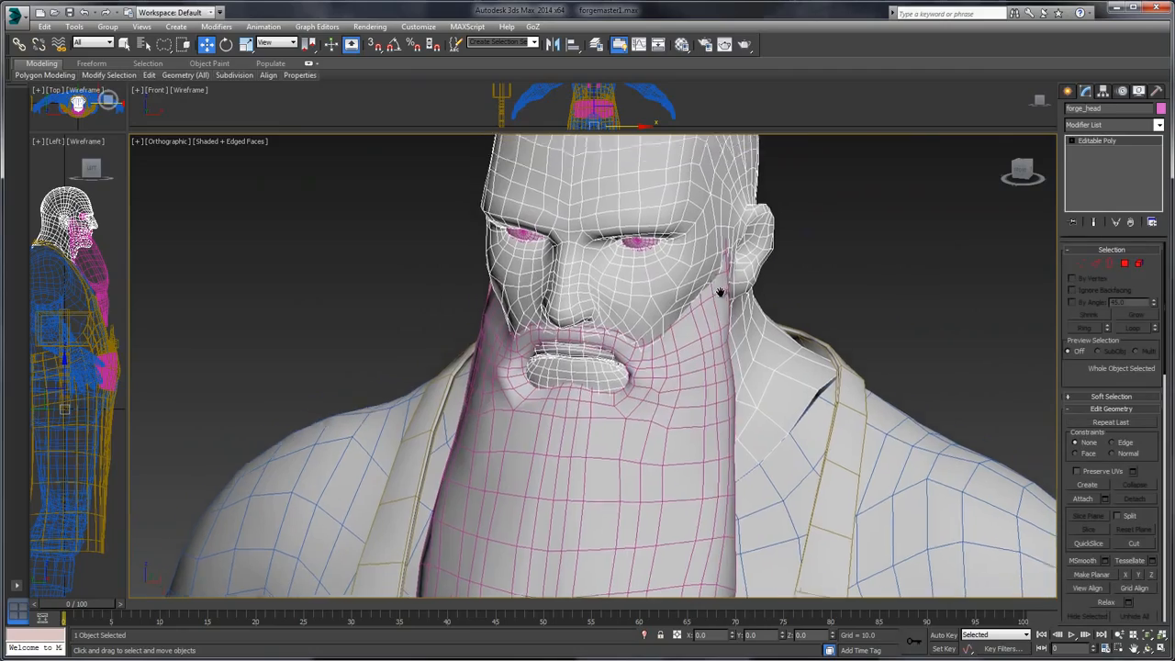
{"action": "left_click", "coordinate": [635, 259]}
{"action": "middle_click_drag", "start_coordinate": [635, 259], "coordinate": [844, 281], "text": "alt"}
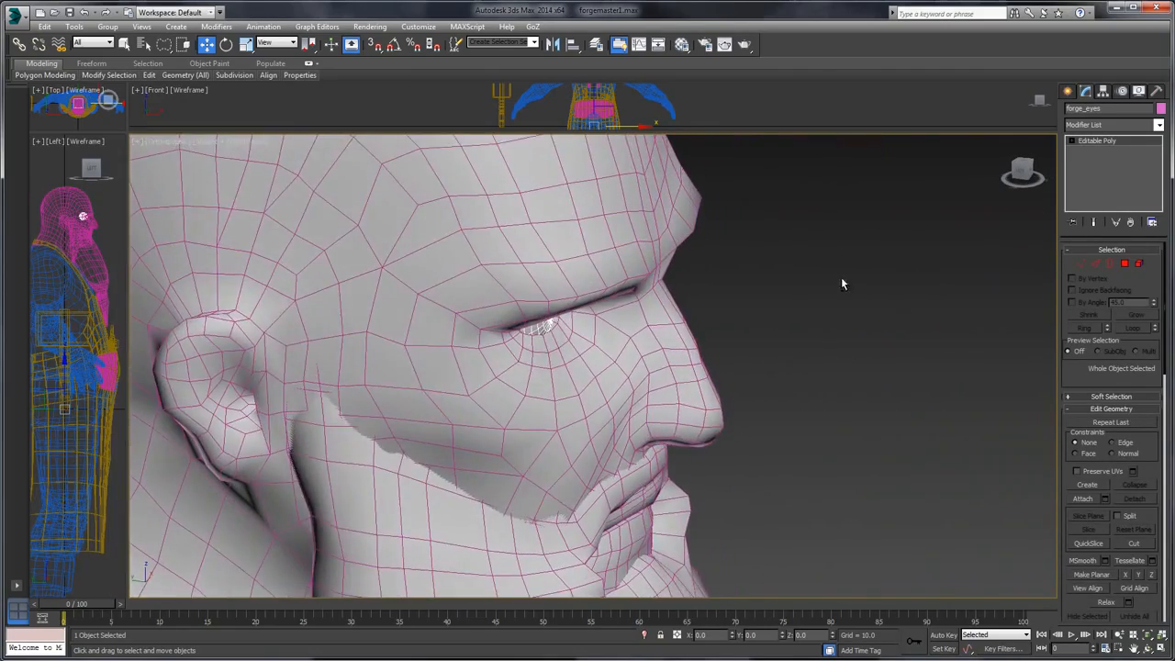
{"action": "scroll", "coordinate": [761, 294], "scroll_direction": "up", "scroll_amount": 4}
{"action": "middle_click_drag", "start_coordinate": [830, 224], "coordinate": [731, 192], "text": "alt"}
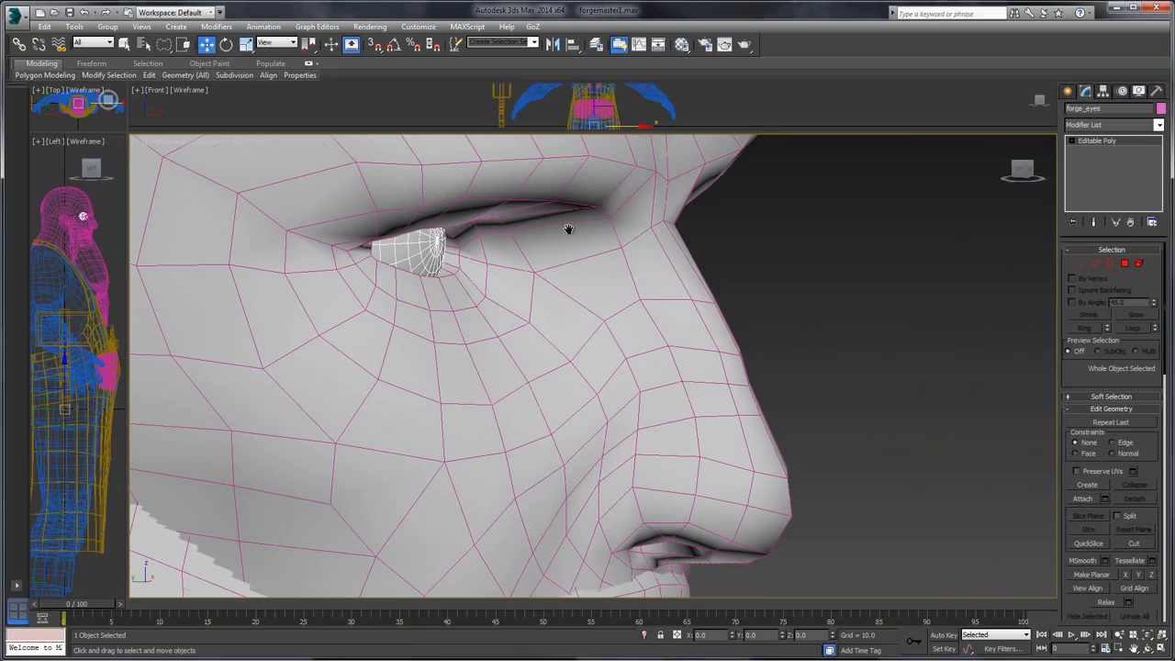
{"action": "middle_click_drag", "start_coordinate": [569, 228], "coordinate": [571, 247]}
{"action": "scroll", "coordinate": [571, 248], "scroll_direction": "down", "scroll_amount": 5}
{"action": "scroll", "coordinate": [459, 238], "scroll_direction": "up", "scroll_amount": 10}
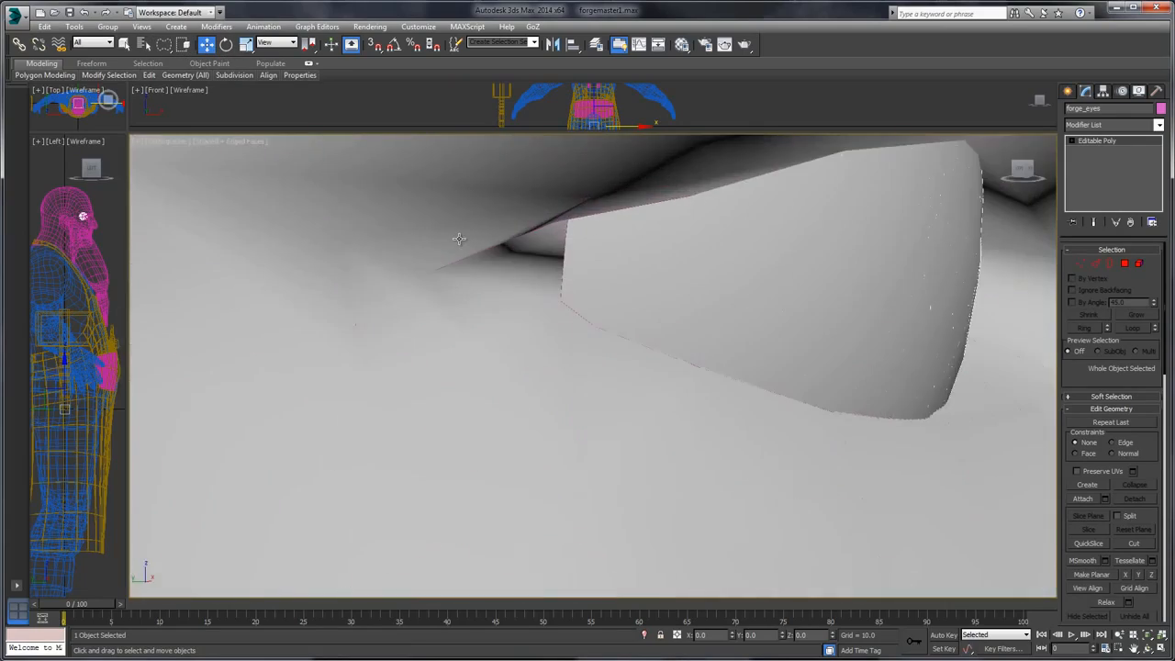
{"action": "scroll", "coordinate": [458, 239], "scroll_direction": "down", "scroll_amount": 10}
{"action": "middle_click_drag", "start_coordinate": [633, 236], "coordinate": [450, 162], "text": "alt"}
{"action": "scroll", "coordinate": [413, 208], "scroll_direction": "down", "scroll_amount": 8}
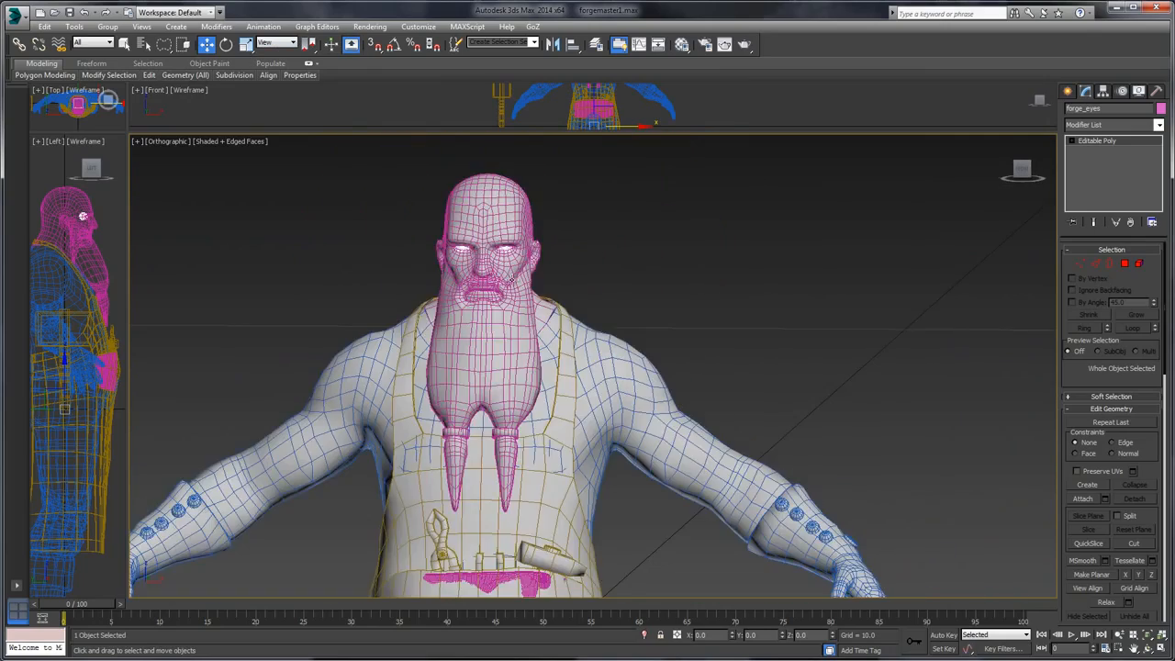
- Nudge the eyes slightly back into the head along the Y axis and check their fit in the sockets
{"action": "middle_click_drag", "start_coordinate": [413, 207], "coordinate": [621, 401], "text": "alt"}
{"action": "scroll", "coordinate": [624, 394], "scroll_direction": "up", "scroll_amount": 5}
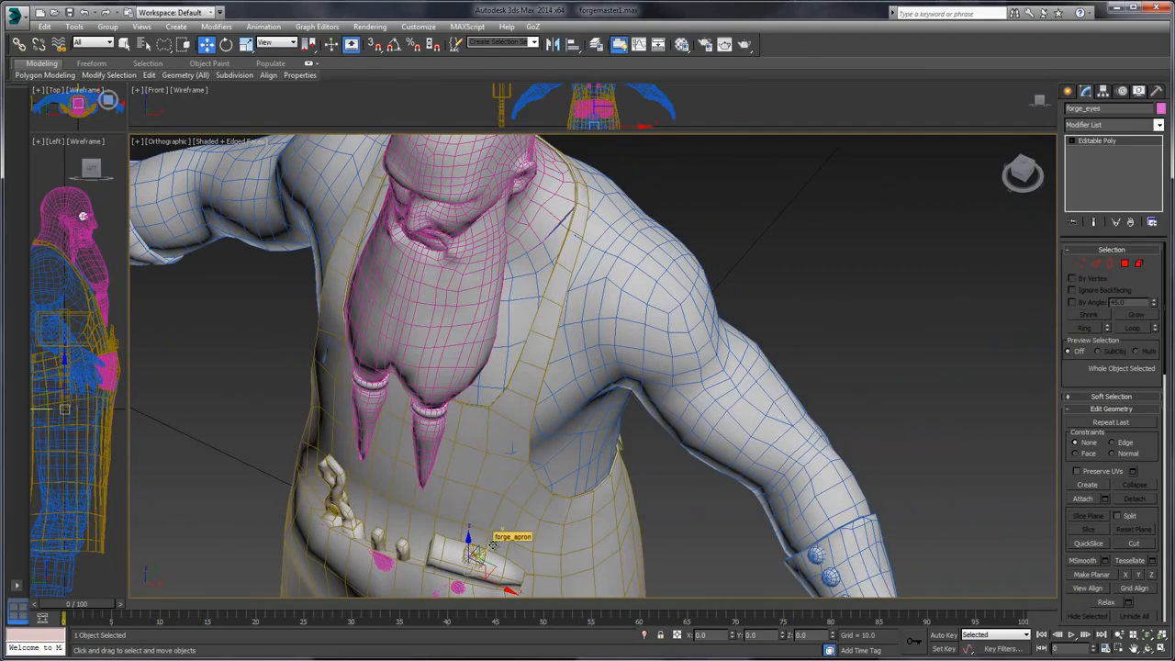
{"action": "left_click_drag", "start_coordinate": [492, 545], "coordinate": [494, 543]}
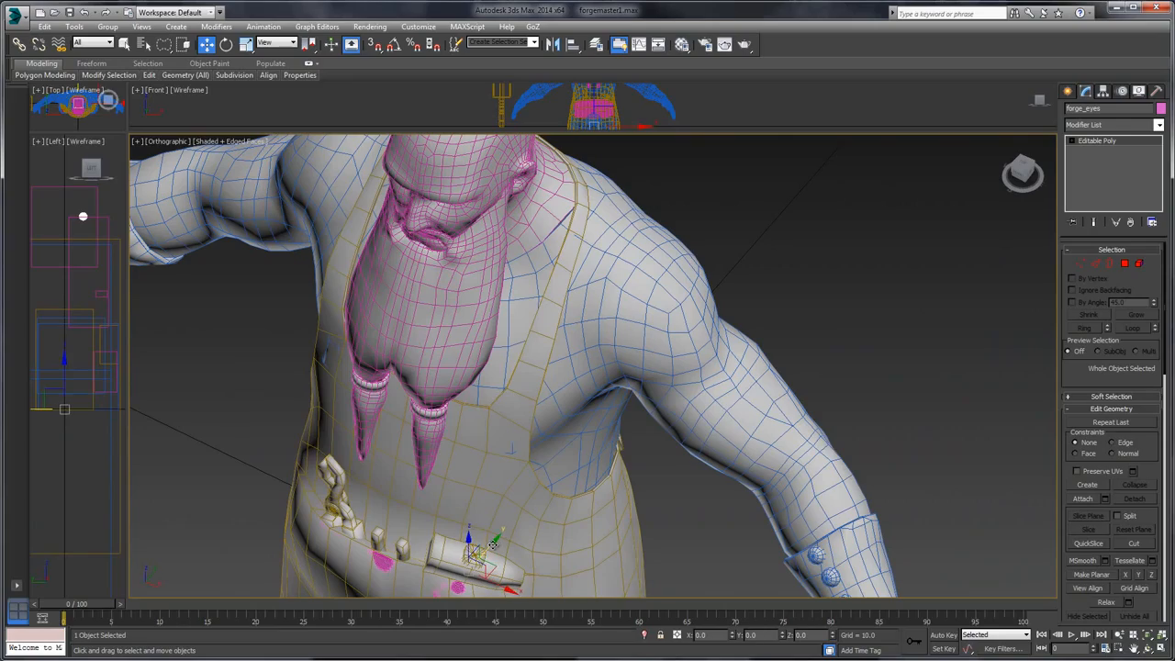
{"action": "middle_click_drag", "start_coordinate": [562, 262], "coordinate": [698, 340]}
{"action": "scroll", "coordinate": [512, 243], "scroll_direction": "up", "scroll_amount": 5}
{"action": "scroll", "coordinate": [697, 340], "scroll_direction": "up", "scroll_amount": 5}
{"action": "middle_click_drag", "start_coordinate": [504, 290], "coordinate": [629, 321]}
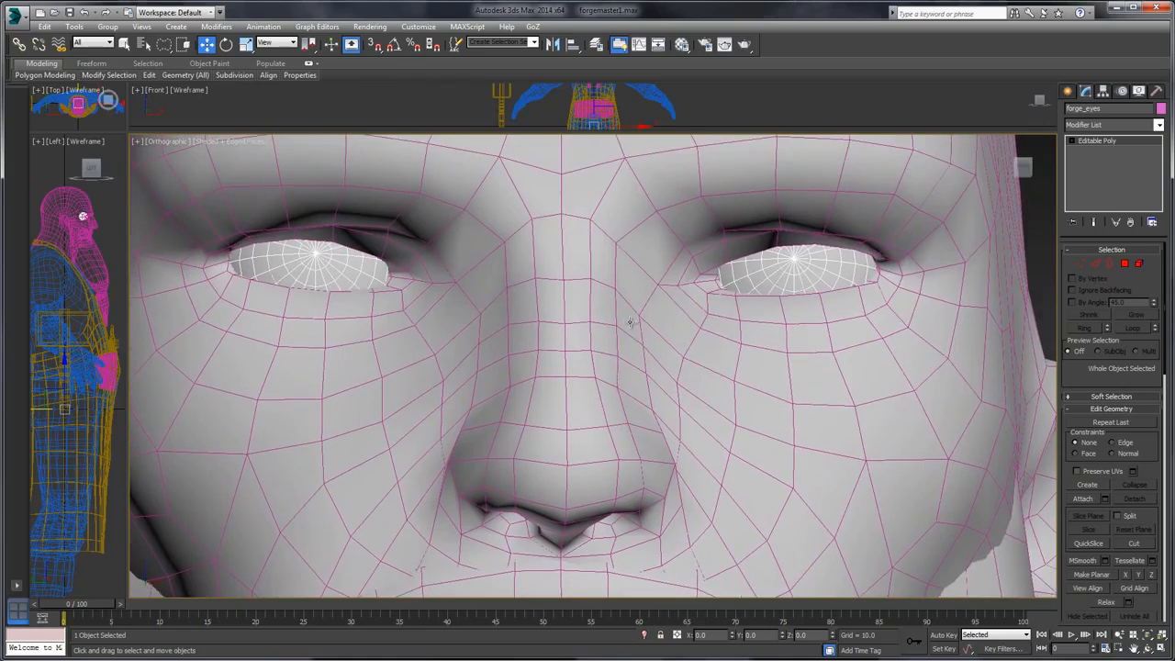
- Inspect the face, the lower torso's legs and boots, and the tools tucked into the apron's front pocket
{"action": "left_click", "coordinate": [590, 323]}
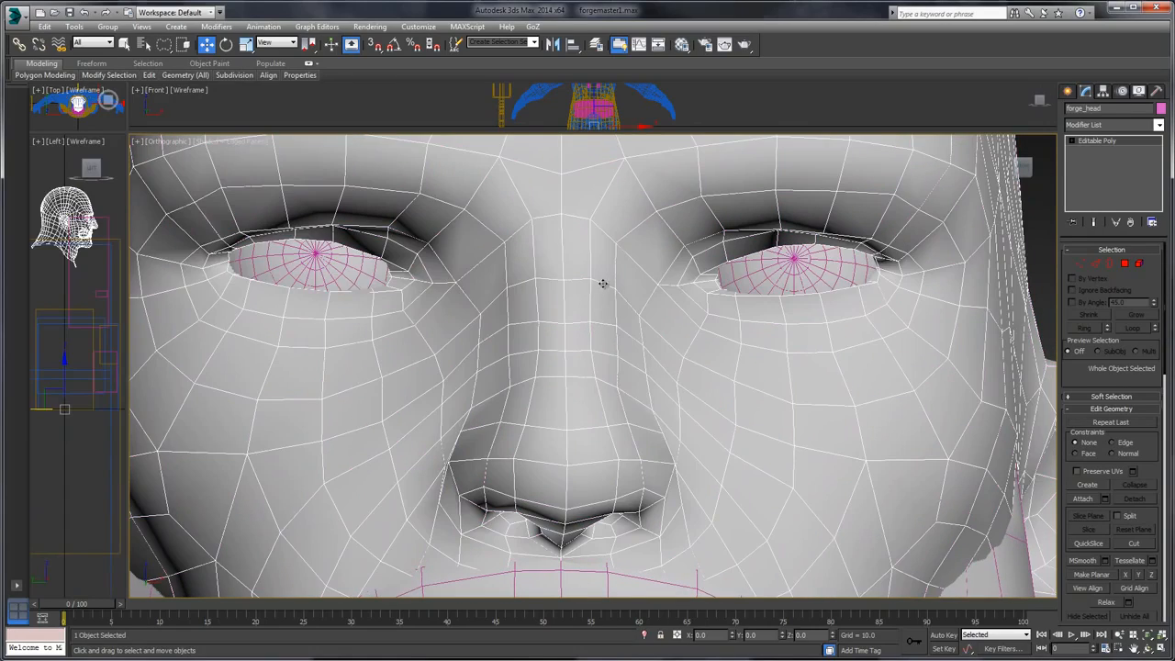
{"action": "left_click", "coordinate": [1029, 241]}
{"action": "scroll", "coordinate": [1025, 244], "scroll_direction": "down", "scroll_amount": 6}
{"action": "scroll", "coordinate": [716, 234], "scroll_direction": "down", "scroll_amount": 3}
{"action": "middle_click_drag", "start_coordinate": [1018, 245], "coordinate": [731, 270]}
{"action": "scroll", "coordinate": [738, 312], "scroll_direction": "down", "scroll_amount": 6}
{"action": "middle_click_drag", "start_coordinate": [737, 216], "coordinate": [672, 318]}
{"action": "left_click", "coordinate": [716, 344]}
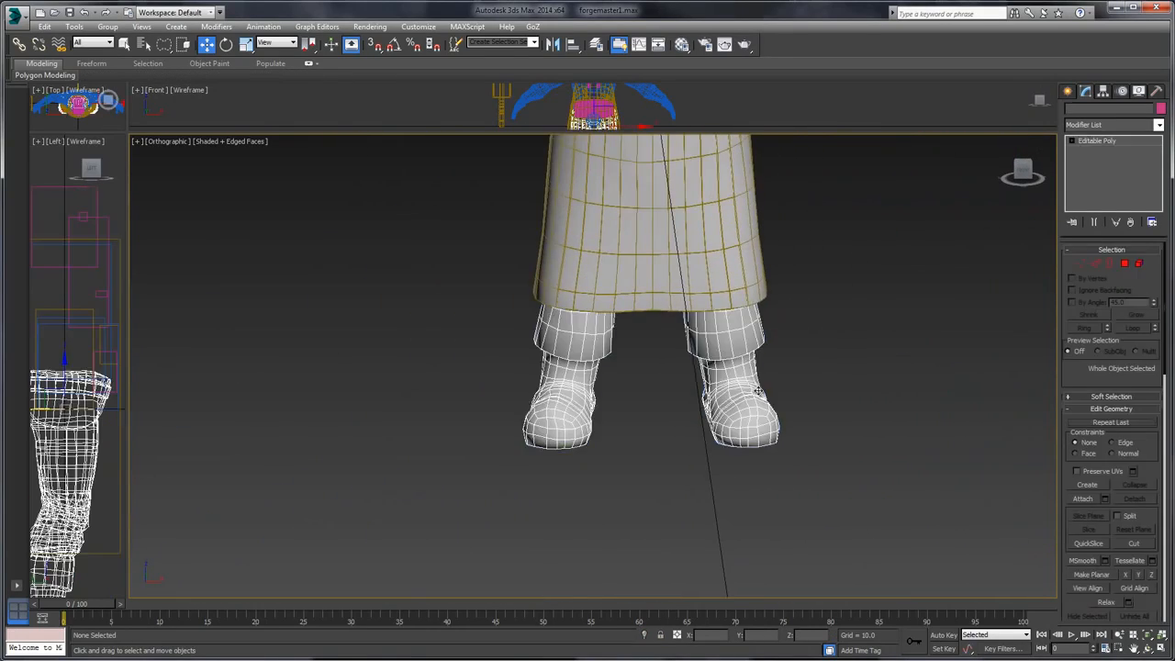
{"action": "middle_click_drag", "start_coordinate": [803, 321], "coordinate": [723, 226], "text": "alt"}
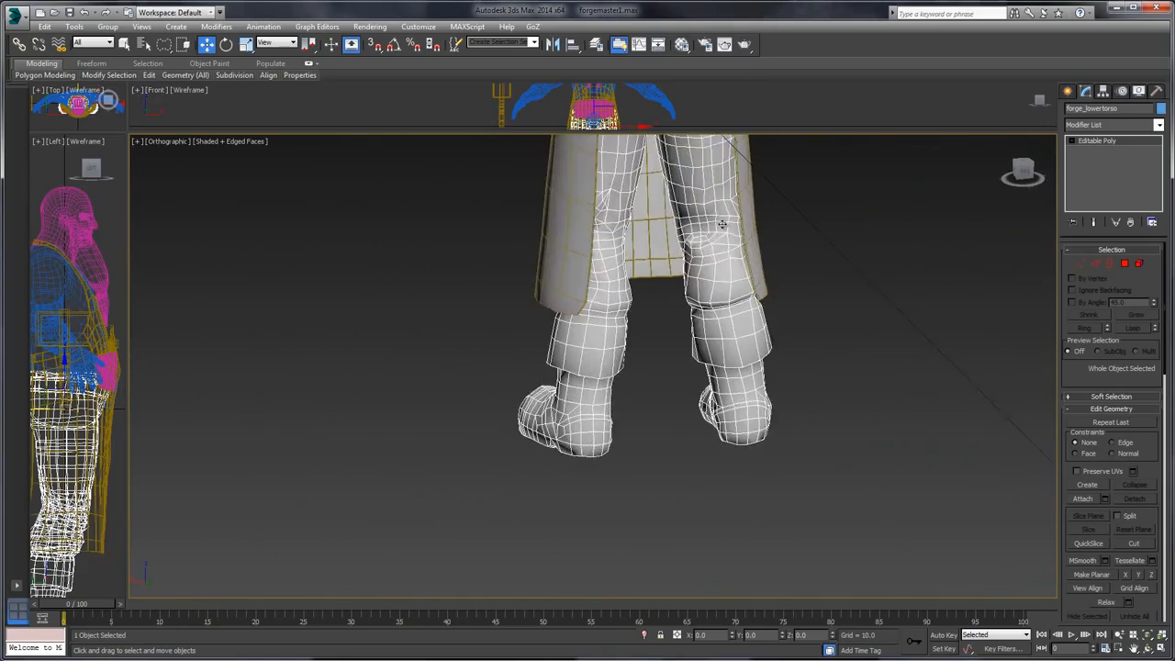
{"action": "middle_click_drag", "start_coordinate": [723, 156], "coordinate": [552, 319]}
{"action": "left_click", "coordinate": [701, 282]}
{"action": "left_click", "coordinate": [643, 315]}
{"action": "middle_click_drag", "start_coordinate": [702, 308], "coordinate": [666, 277]}
{"action": "scroll", "coordinate": [566, 292], "scroll_direction": "up", "scroll_amount": 5}
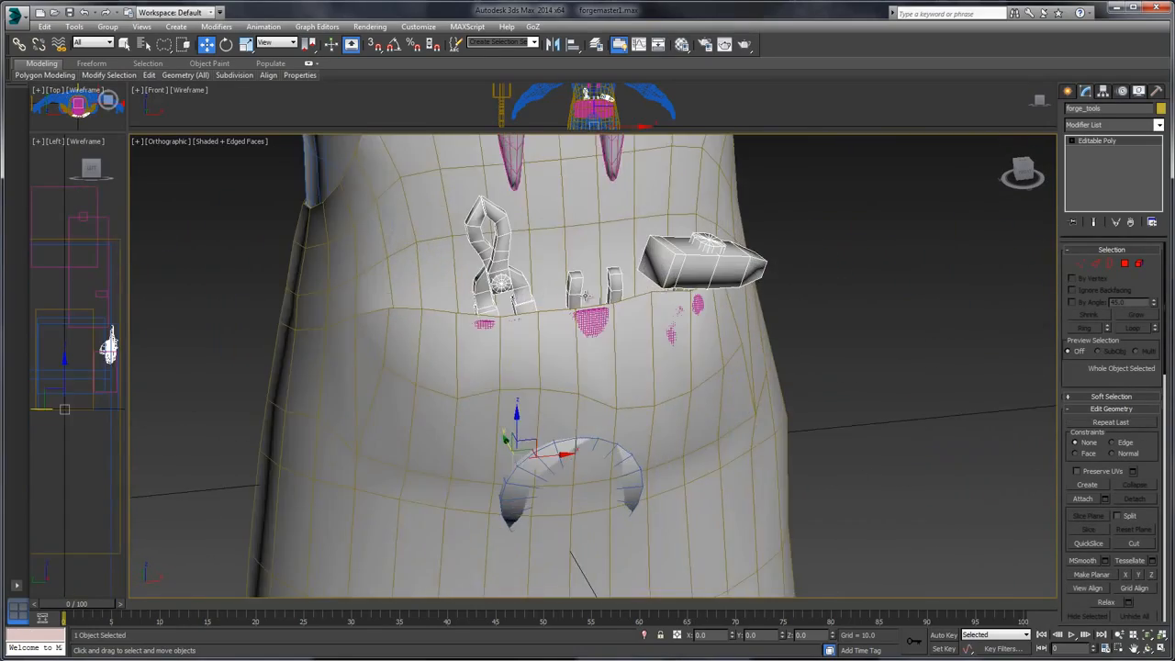
{"action": "middle_click_drag", "start_coordinate": [647, 329], "coordinate": [658, 278]}
{"action": "middle_click_drag", "start_coordinate": [730, 247], "coordinate": [782, 257], "text": "alt"}
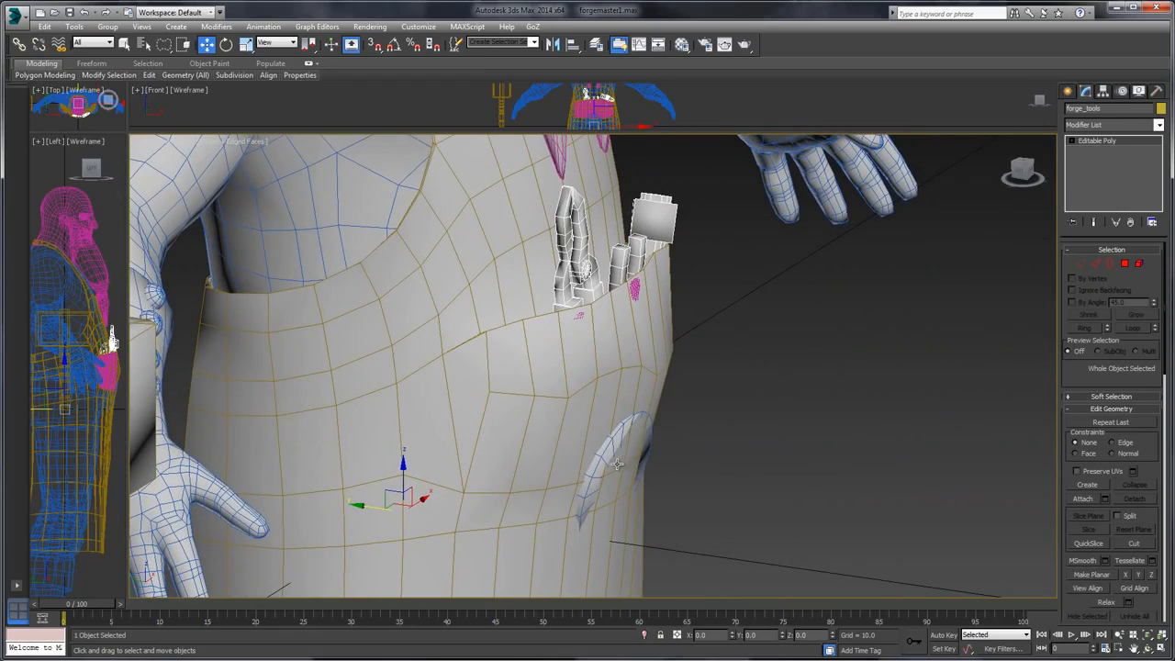
- Hide the apron and delete the dense pocket mesh lying beneath it at the belt
{"action": "left_click", "coordinate": [614, 435]}
{"action": "left_click", "coordinate": [462, 284]}
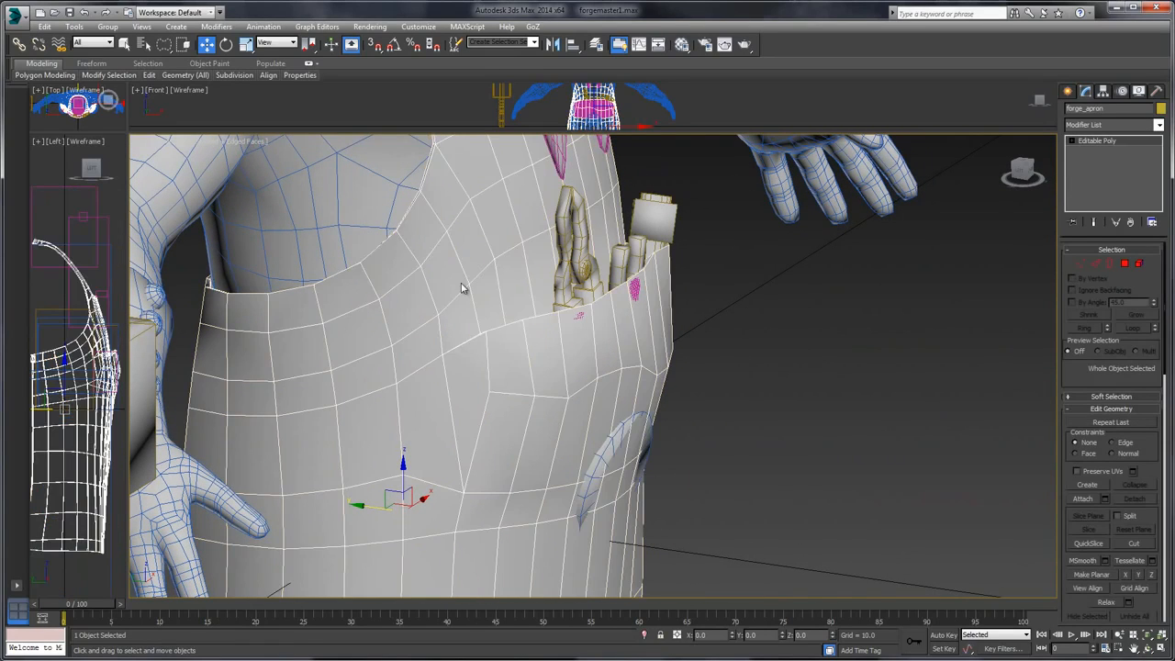
{"action": "right_click", "coordinate": [456, 278]}
{"action": "left_click", "coordinate": [503, 246]}
{"action": "middle_click_drag", "start_coordinate": [673, 402], "coordinate": [560, 275]}
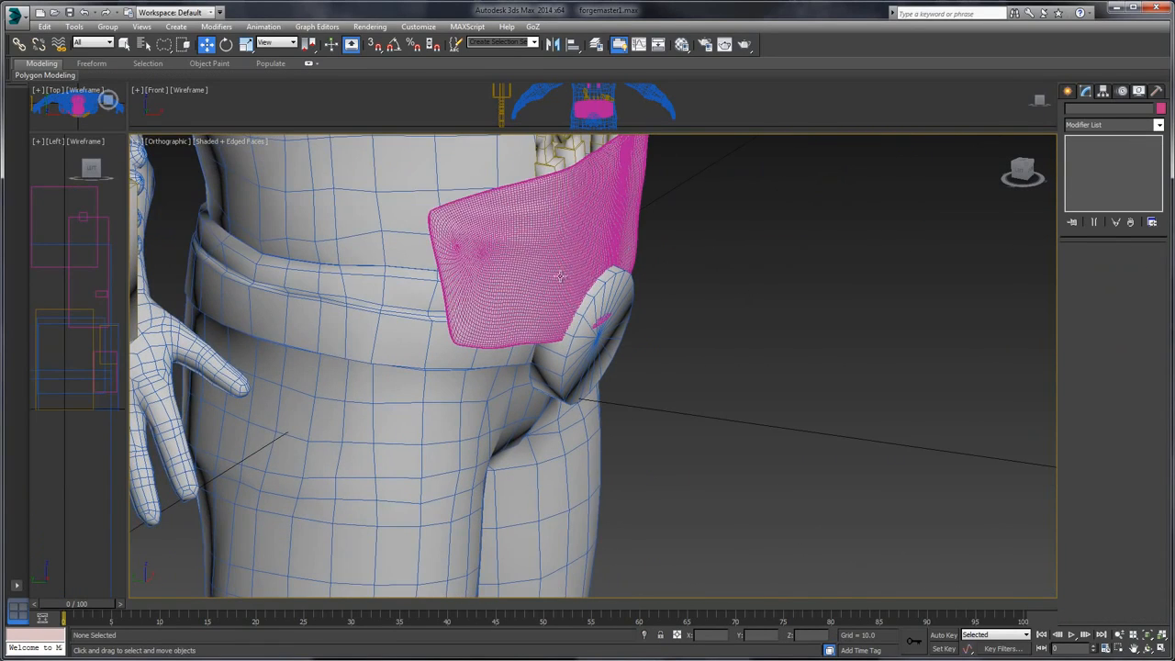
{"action": "left_click", "coordinate": [554, 264]}
{"action": "key", "text": "Delete"}
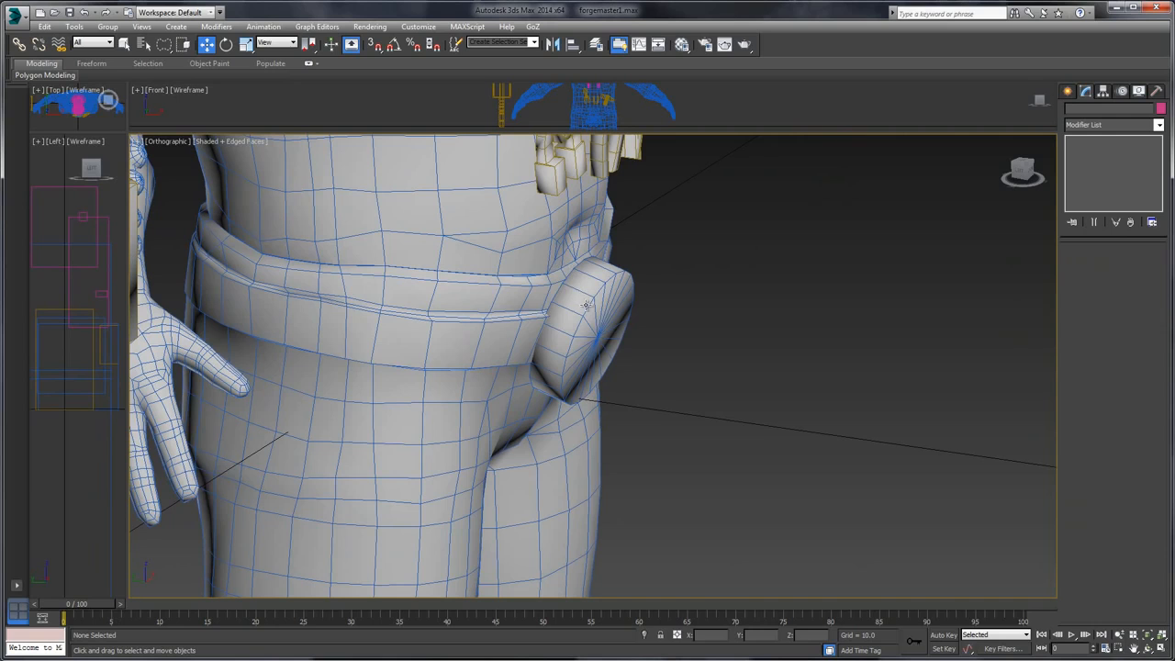
- Thin the round belt buckle by moving its outer face vertices inward toward the belt
{"action": "left_click", "coordinate": [585, 304]}
{"action": "middle_click_drag", "start_coordinate": [686, 284], "coordinate": [862, 273], "text": "alt"}
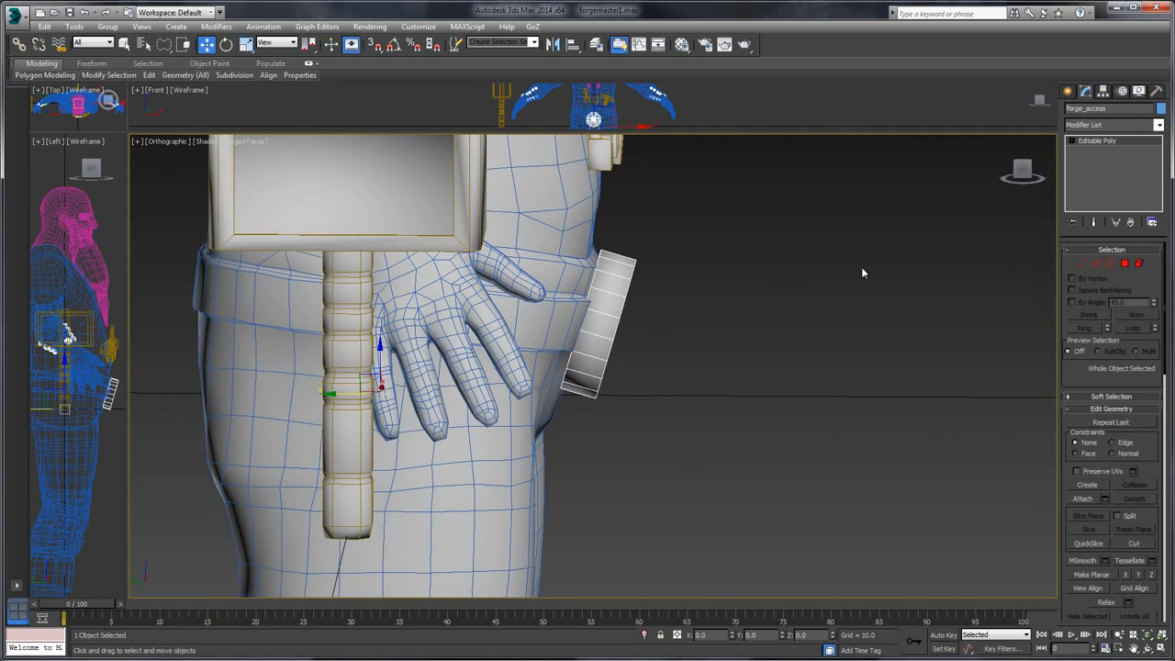
{"action": "left_click", "coordinate": [1079, 263]}
{"action": "left_click_drag", "start_coordinate": [584, 424], "coordinate": [623, 286]}
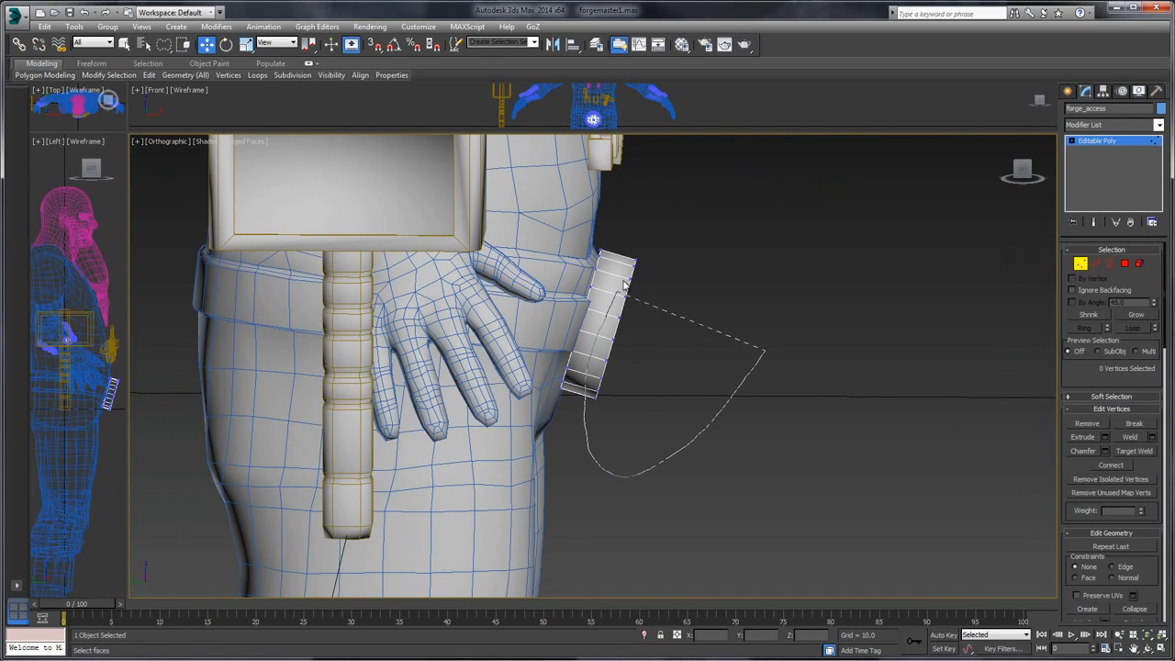
{"action": "left_click_drag", "start_coordinate": [667, 221], "coordinate": [670, 226]}
{"action": "scroll", "coordinate": [694, 310], "scroll_direction": "up", "scroll_amount": 8}
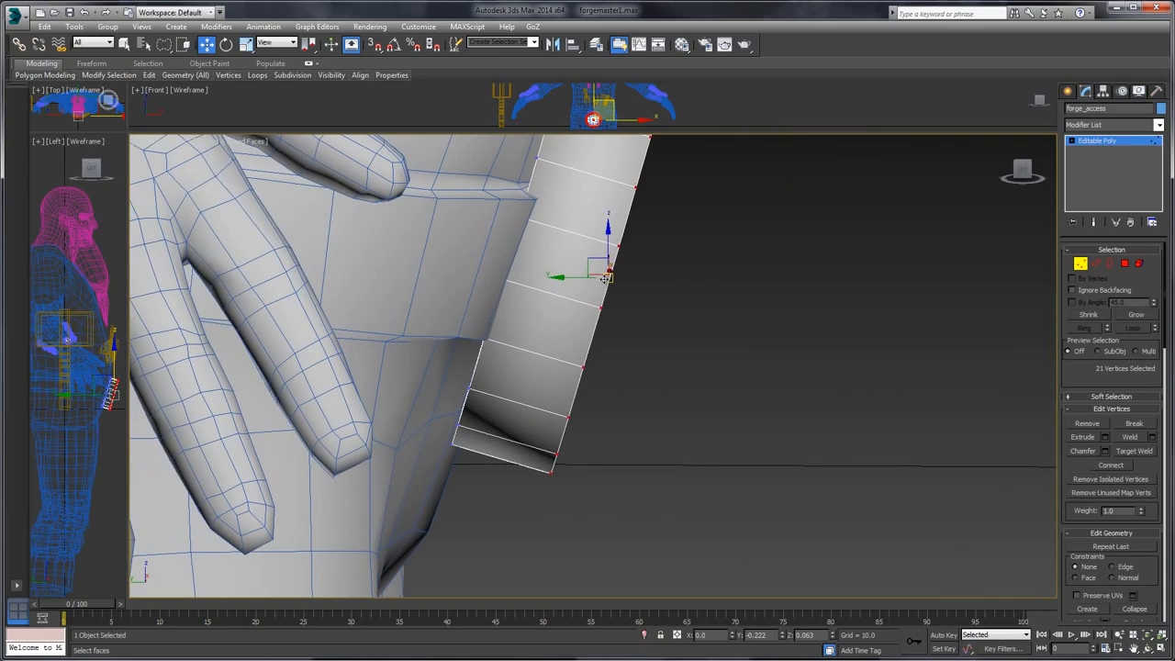
{"action": "left_click_drag", "start_coordinate": [581, 261], "coordinate": [529, 244]}
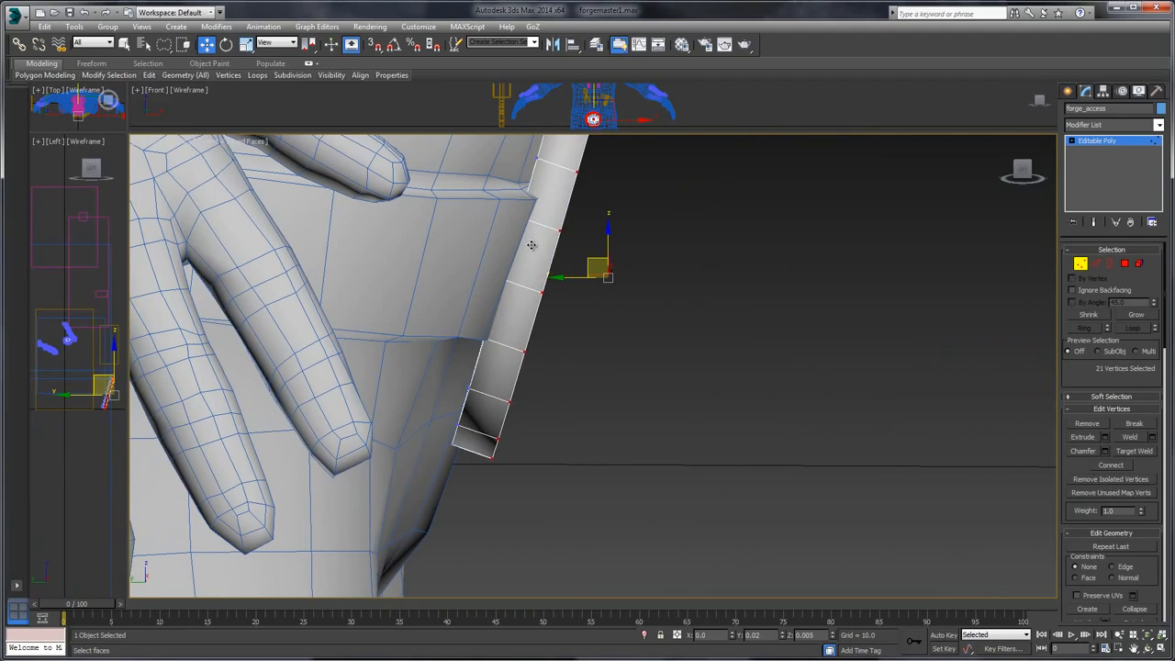
- Clear the buckle's vertex selection, unhide all objects, and check the figure from the side
{"action": "middle_click_drag", "start_coordinate": [654, 231], "coordinate": [937, 327], "text": "alt"}
{"action": "left_click", "coordinate": [1028, 232]}
{"action": "right_click", "coordinate": [1013, 274]}
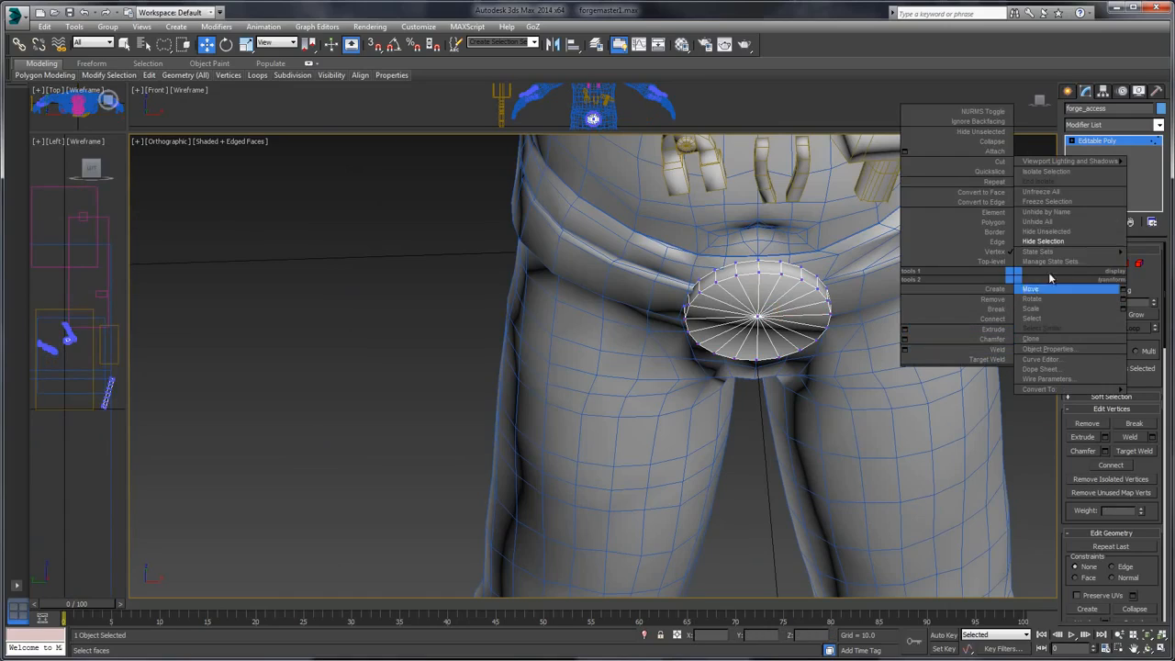
{"action": "left_click", "coordinate": [1053, 225]}
{"action": "middle_click_drag", "start_coordinate": [1053, 225], "coordinate": [661, 254], "text": "alt"}
{"action": "middle_click_drag", "start_coordinate": [678, 188], "coordinate": [676, 251]}
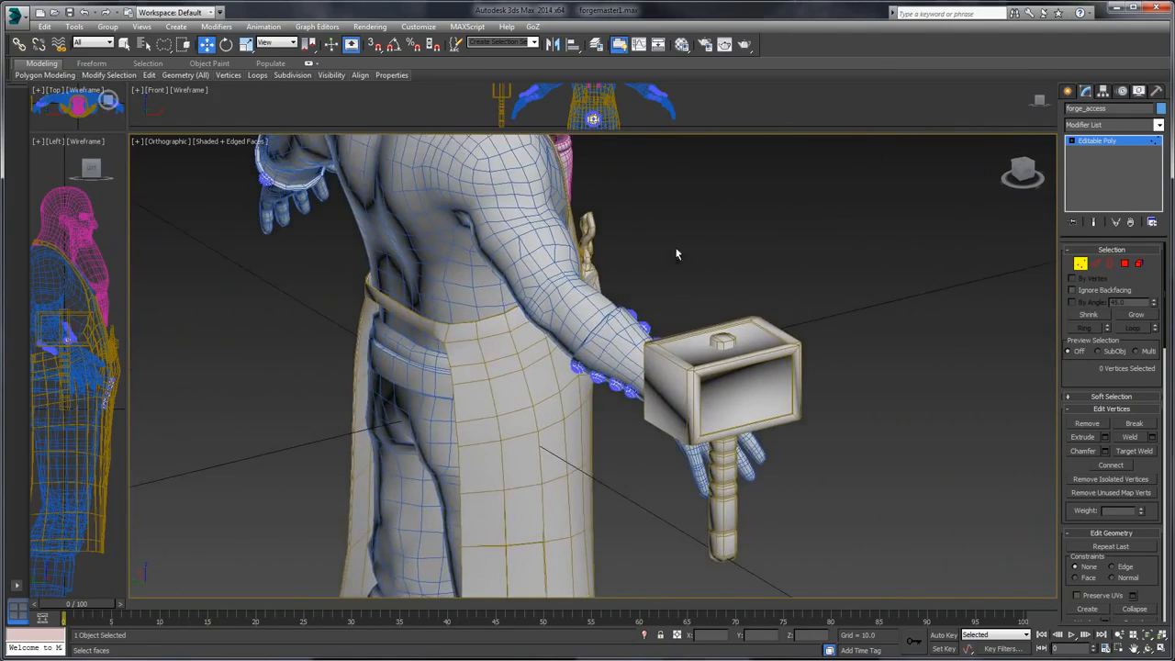
- Leave vertex editing on the accessories mesh and hide the apron to expose the back of the neck
{"action": "left_click_drag", "start_coordinate": [1033, 166], "coordinate": [1020, 173]}
{"action": "left_click", "coordinate": [1083, 144]}
{"action": "middle_click_drag", "start_coordinate": [725, 348], "coordinate": [682, 270], "text": "alt"}
{"action": "scroll", "coordinate": [683, 266], "scroll_direction": "down", "scroll_amount": 4}
{"action": "middle_click_drag", "start_coordinate": [705, 321], "coordinate": [713, 438]}
{"action": "scroll", "coordinate": [706, 275], "scroll_direction": "up", "scroll_amount": 5}
{"action": "middle_click_drag", "start_coordinate": [706, 275], "coordinate": [784, 303], "text": "alt"}
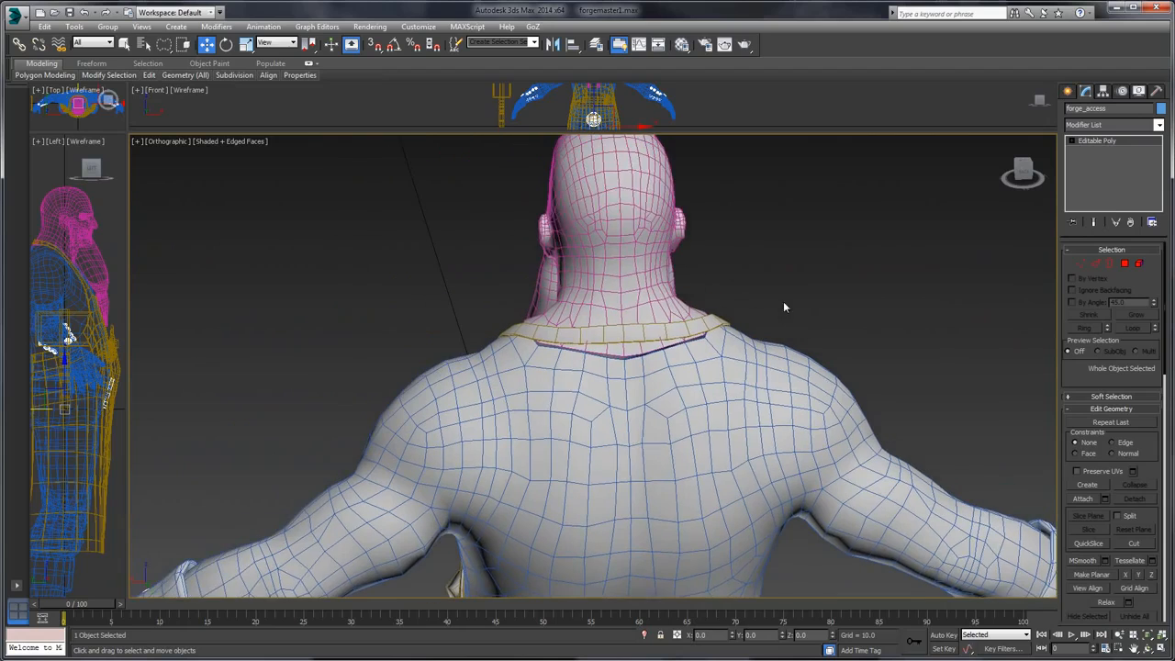
{"action": "left_click", "coordinate": [647, 275]}
{"action": "left_click", "coordinate": [710, 323]}
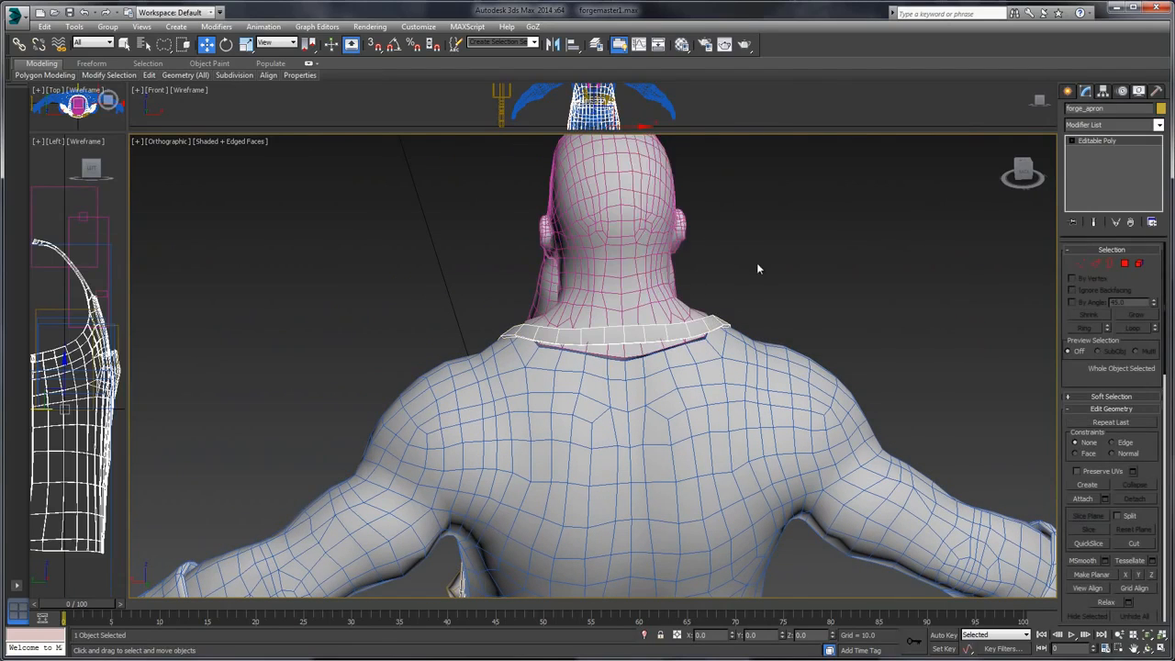
{"action": "right_click", "coordinate": [754, 262]}
{"action": "left_click", "coordinate": [787, 226]}
- Select the head mesh and examine its lower edge vertices against the torso at the back of the neck
{"action": "middle_click_drag", "start_coordinate": [614, 316], "coordinate": [592, 284]}
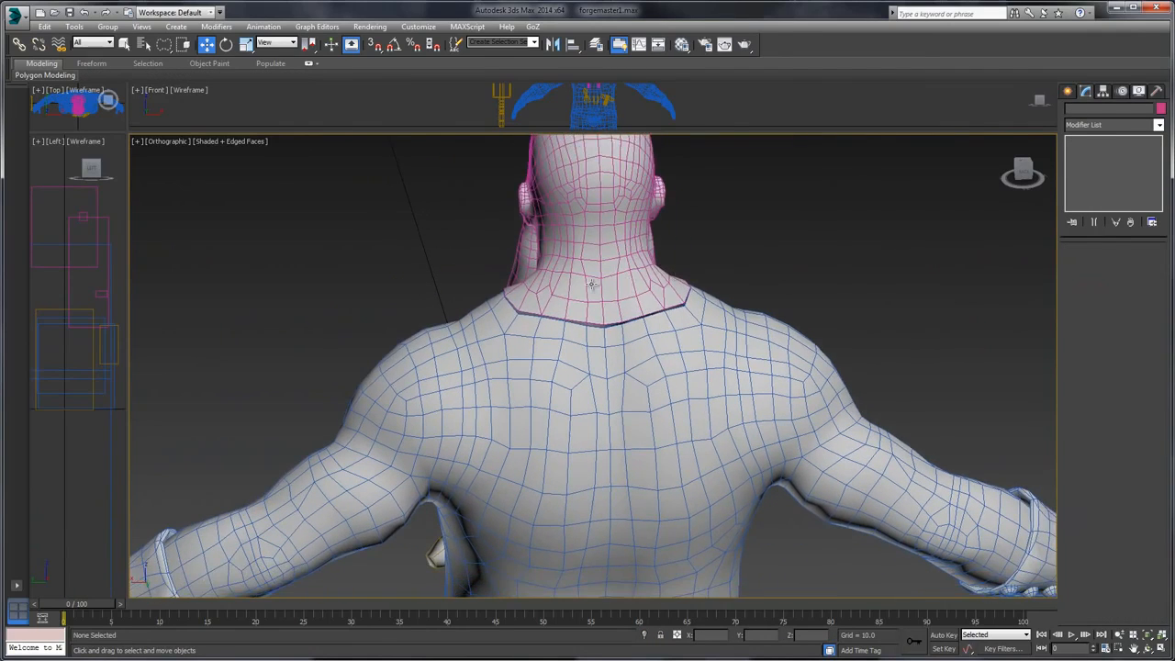
{"action": "left_click", "coordinate": [593, 284]}
{"action": "middle_click_drag", "start_coordinate": [725, 282], "coordinate": [877, 271]}
{"action": "scroll", "coordinate": [723, 259], "scroll_direction": "up", "scroll_amount": 3}
{"action": "left_click", "coordinate": [1081, 264]}
{"action": "middle_click_drag", "start_coordinate": [952, 302], "coordinate": [954, 276]}
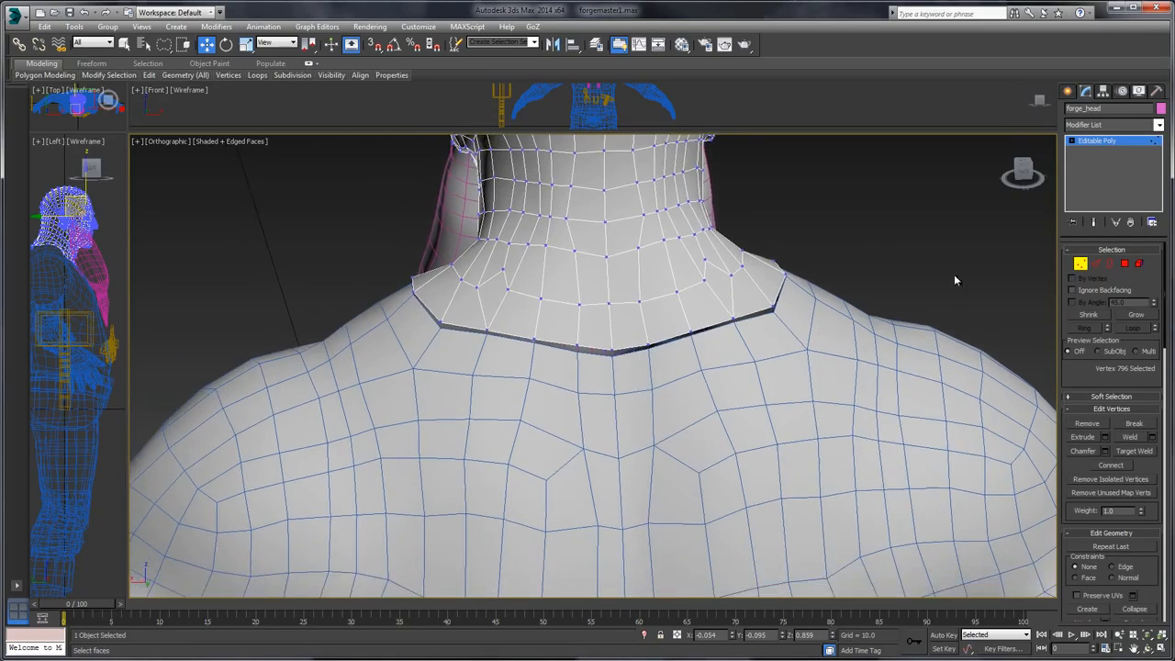
{"action": "scroll", "coordinate": [872, 243], "scroll_direction": "up", "scroll_amount": 3}
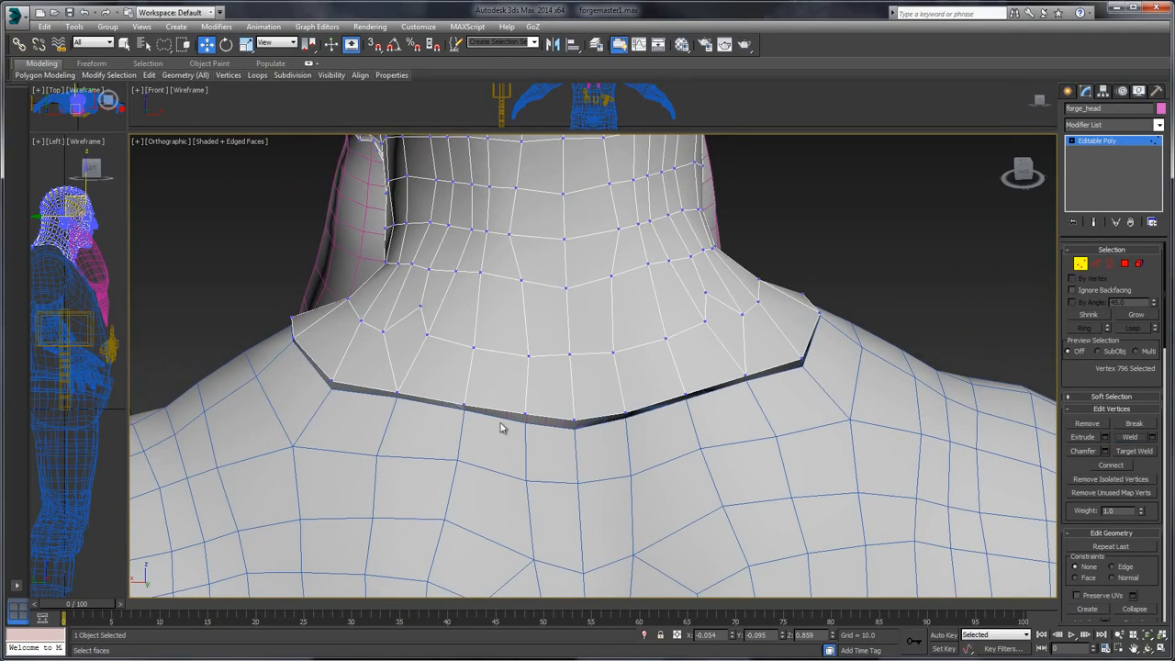
{"action": "left_click", "coordinate": [573, 421]}
{"action": "middle_click_drag", "start_coordinate": [954, 260], "coordinate": [903, 253]}
{"action": "scroll", "coordinate": [913, 280], "scroll_direction": "down", "scroll_amount": 2}
- Leave vertex editing on the head mesh and attach the upper torso mesh to it
{"action": "left_click", "coordinate": [1113, 141]}
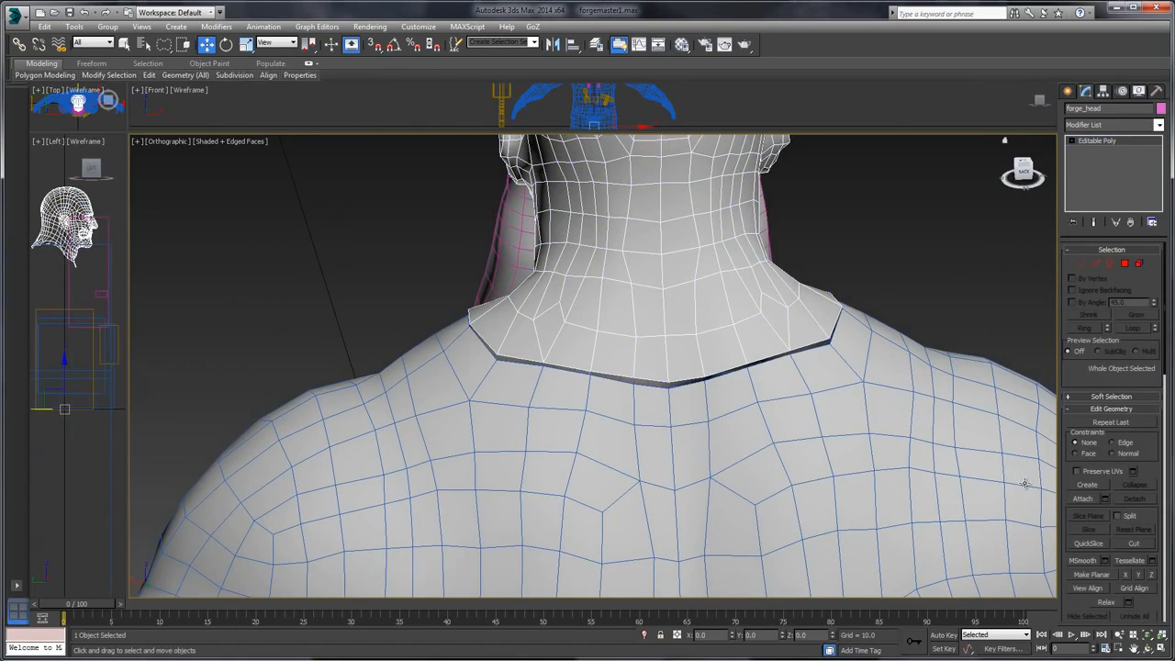
{"action": "left_click", "coordinate": [1083, 499]}
{"action": "left_click", "coordinate": [825, 420]}
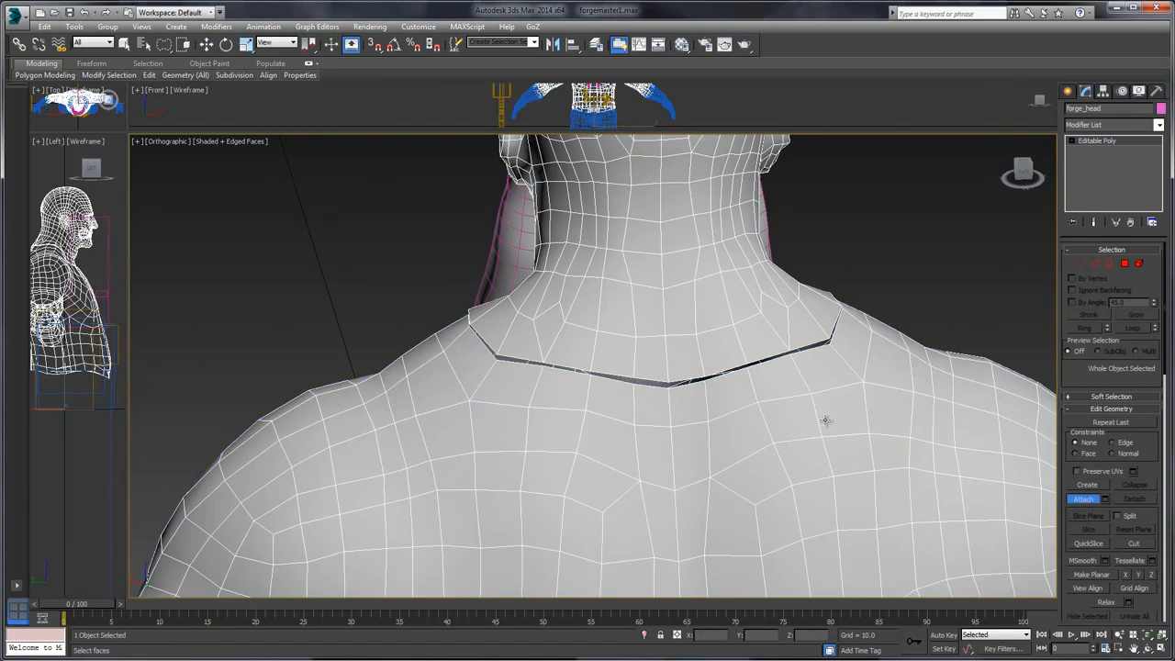
{"action": "middle_click_drag", "start_coordinate": [894, 243], "coordinate": [854, 263]}
{"action": "key", "text": "w"}
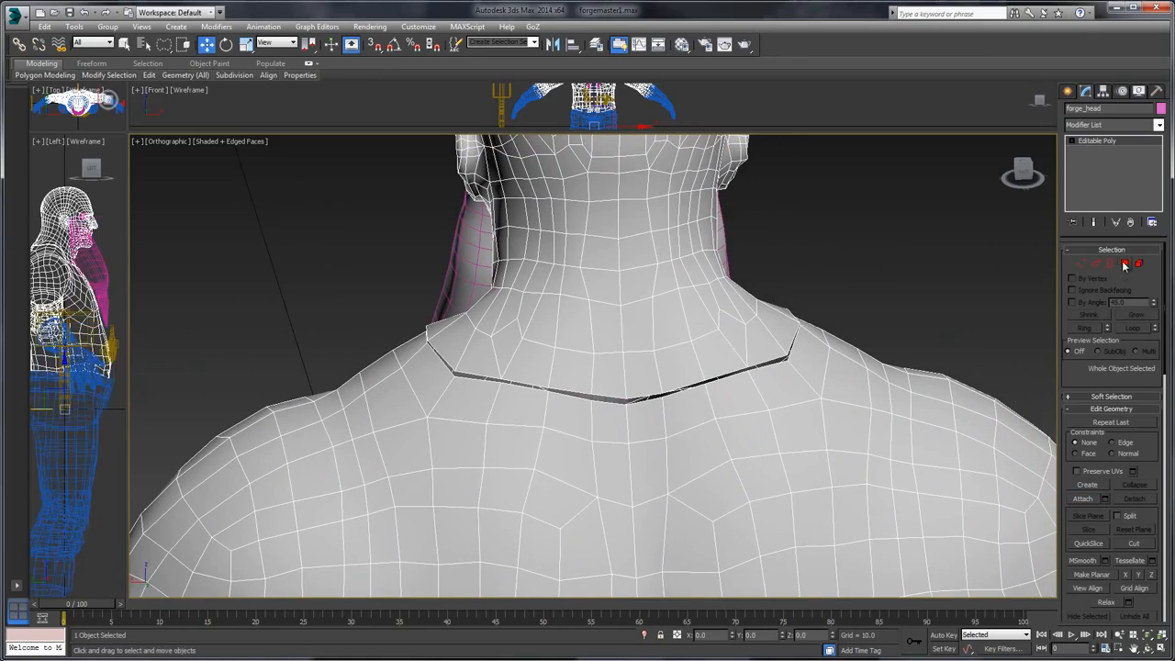
- Check the material ID of a single torso polygon near the shoulder of the combined mesh
{"action": "left_click", "coordinate": [1124, 265]}
{"action": "scroll", "coordinate": [776, 307], "scroll_direction": "down", "scroll_amount": 6}
{"action": "middle_click_drag", "start_coordinate": [892, 332], "coordinate": [688, 247]}
{"action": "left_click_drag", "start_coordinate": [1076, 377], "coordinate": [1061, 190]}
{"action": "scroll", "coordinate": [1119, 253], "scroll_direction": "down", "scroll_amount": 5}
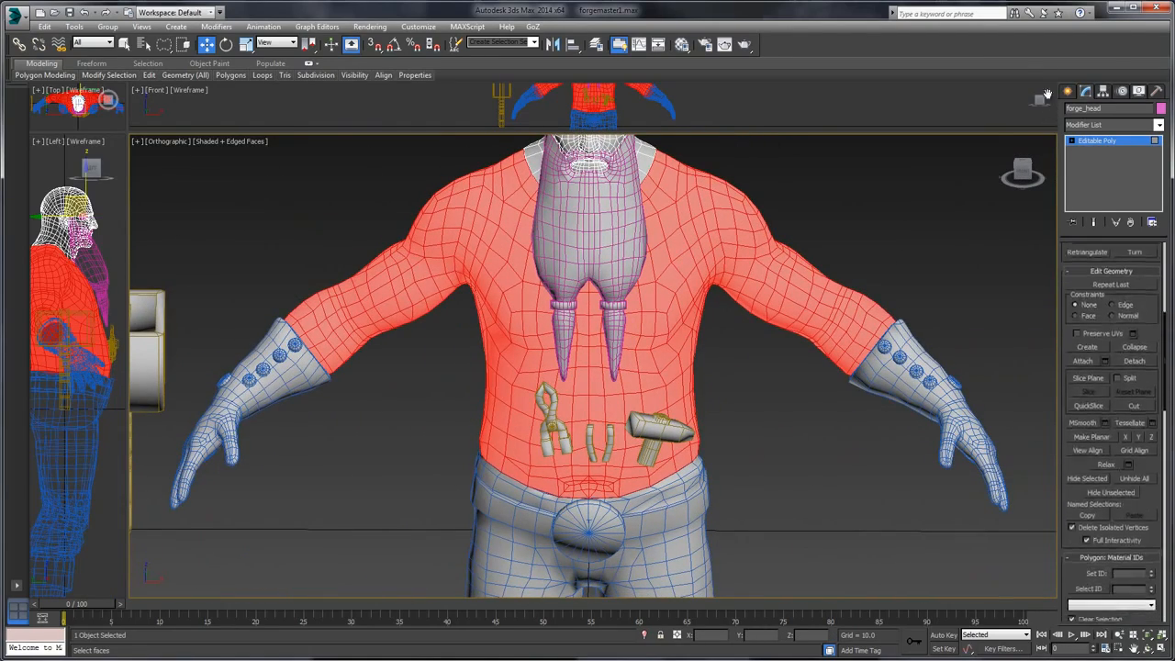
{"action": "middle_click_drag", "start_coordinate": [737, 261], "coordinate": [739, 313]}
{"action": "left_click", "coordinate": [739, 267]}
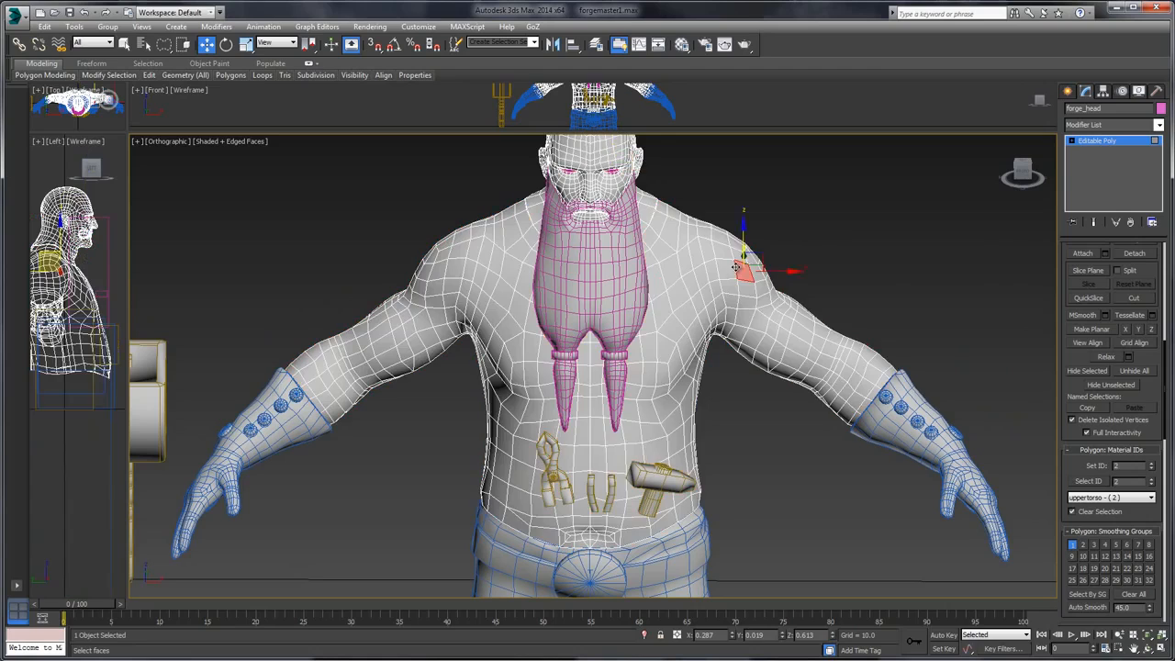
{"action": "middle_click_drag", "start_coordinate": [975, 340], "coordinate": [959, 312], "text": "alt"}
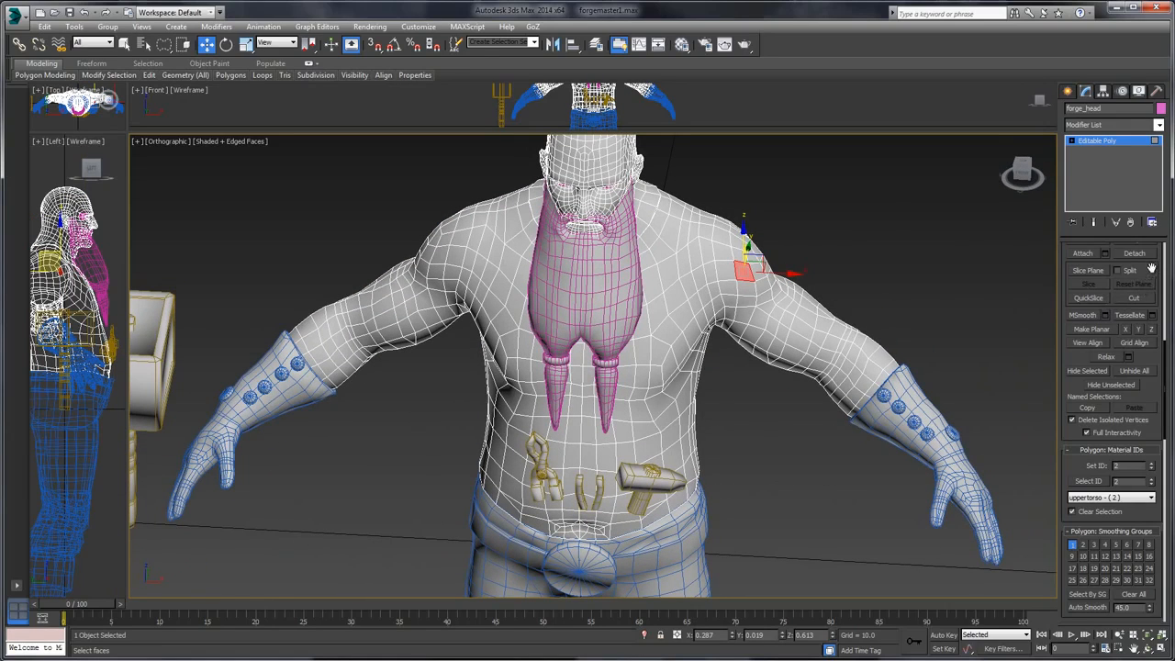
{"action": "scroll", "coordinate": [1147, 303], "scroll_direction": "up", "scroll_amount": 7}
{"action": "scroll", "coordinate": [1089, 318], "scroll_direction": "up", "scroll_amount": 2}
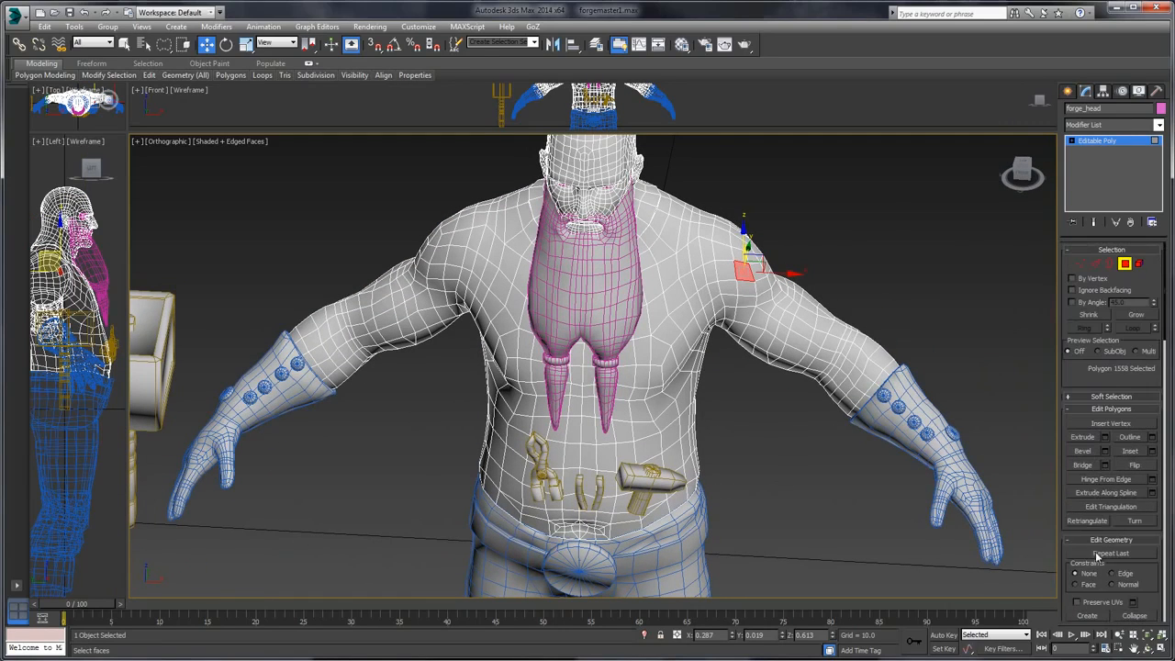
- Select the whole upper torso element and check its assigned material ID
{"action": "left_click", "coordinate": [1138, 264]}
{"action": "left_click", "coordinate": [782, 345]}
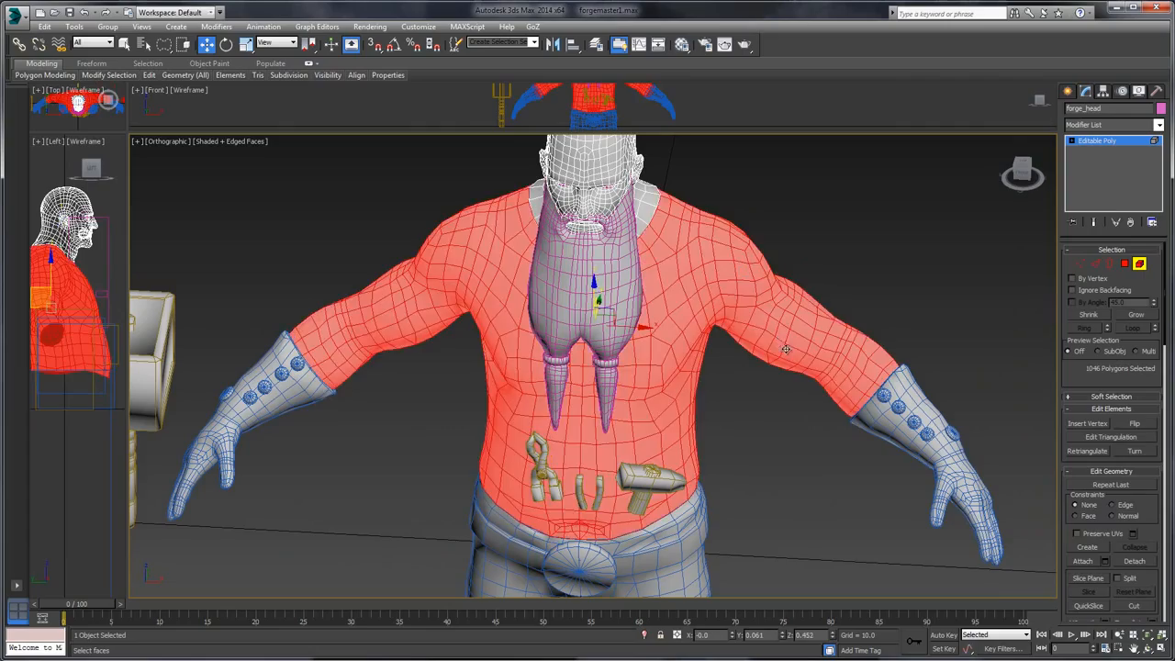
{"action": "middle_click_drag", "start_coordinate": [828, 383], "coordinate": [825, 309]}
{"action": "middle_click_drag", "start_coordinate": [941, 266], "coordinate": [984, 315], "text": "alt"}
{"action": "scroll", "coordinate": [1082, 382], "scroll_direction": "down", "scroll_amount": 5}
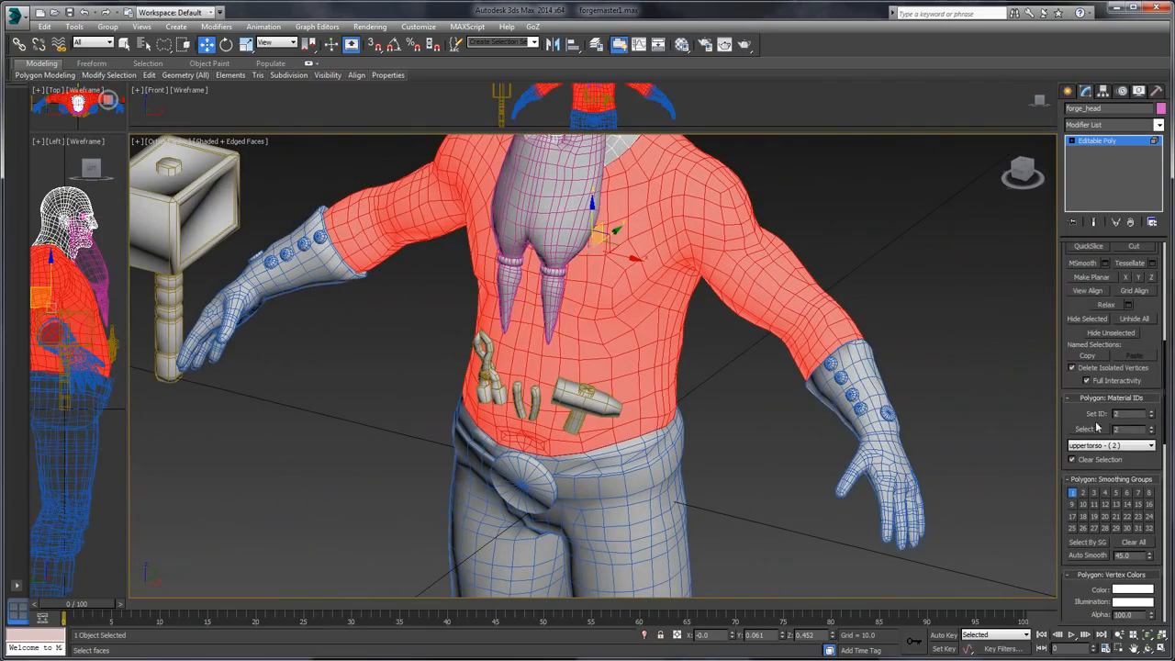
- Select the head element and check its assigned material ID
{"action": "middle_click_drag", "start_coordinate": [837, 271], "coordinate": [755, 361], "text": "alt"}
{"action": "scroll", "coordinate": [1070, 305], "scroll_direction": "up", "scroll_amount": 5}
{"action": "double_click", "coordinate": [700, 356]}
{"action": "scroll", "coordinate": [1069, 383], "scroll_direction": "down", "scroll_amount": 5}
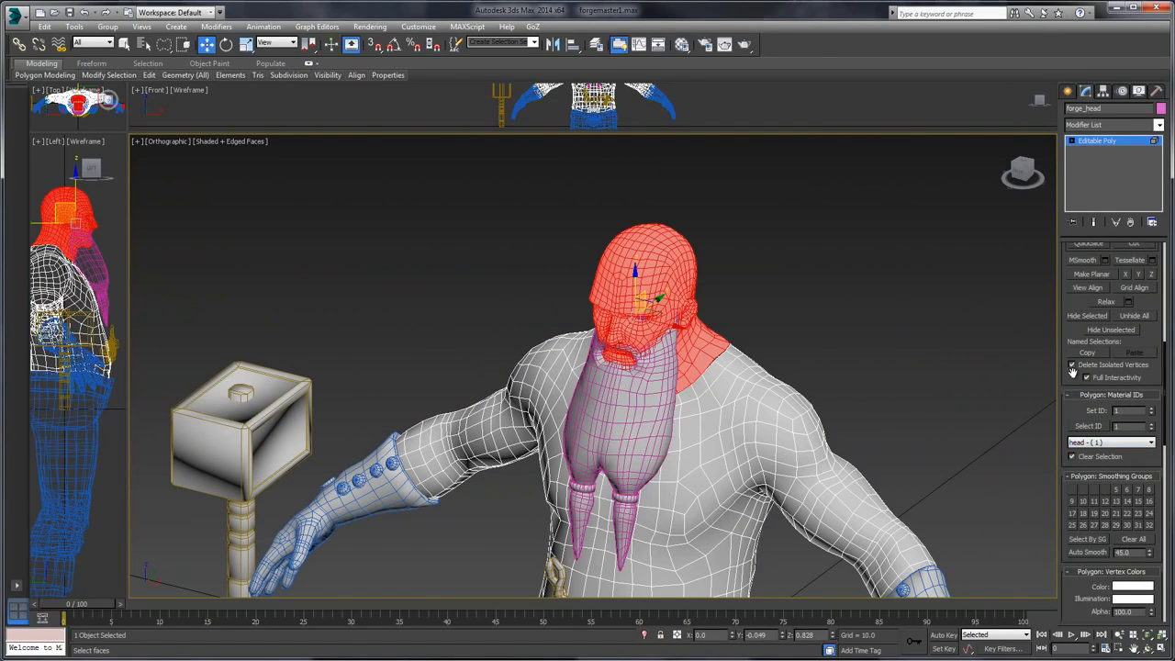
{"action": "scroll", "coordinate": [1071, 380], "scroll_direction": "up", "scroll_amount": 5}
- Target-weld the head's lower edge vertices to the matching torso vertices around the middle of the back neck seam
{"action": "left_click", "coordinate": [1080, 253]}
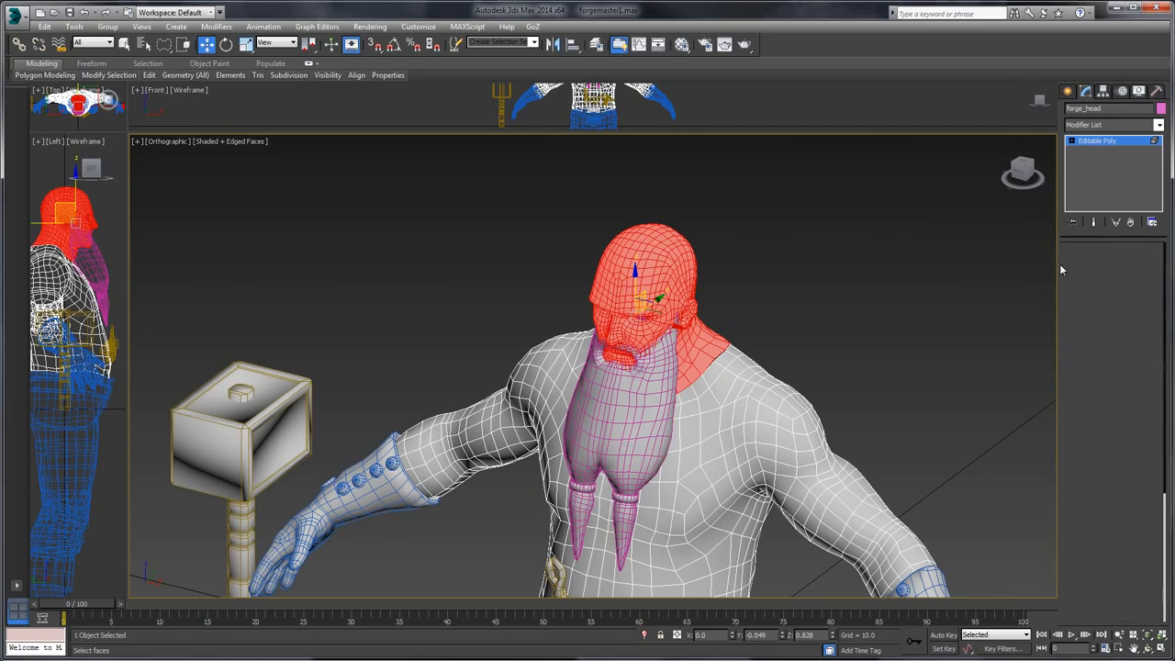
{"action": "middle_click_drag", "start_coordinate": [860, 275], "coordinate": [704, 337], "text": "alt"}
{"action": "scroll", "coordinate": [706, 321], "scroll_direction": "up", "scroll_amount": 5}
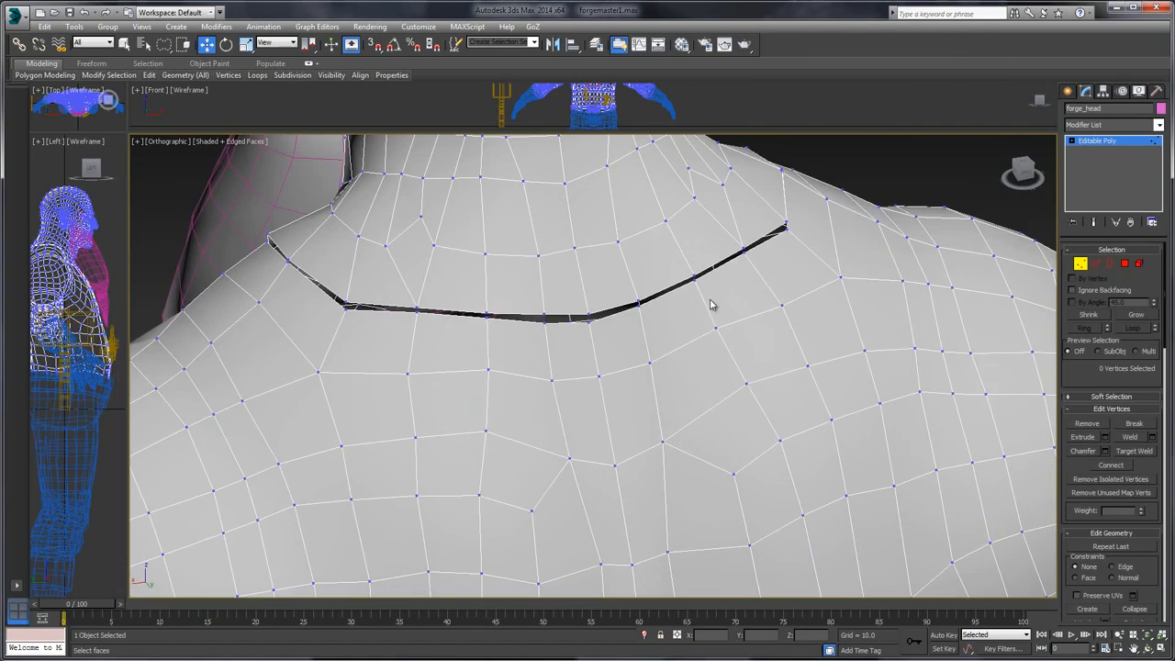
{"action": "left_click", "coordinate": [591, 316]}
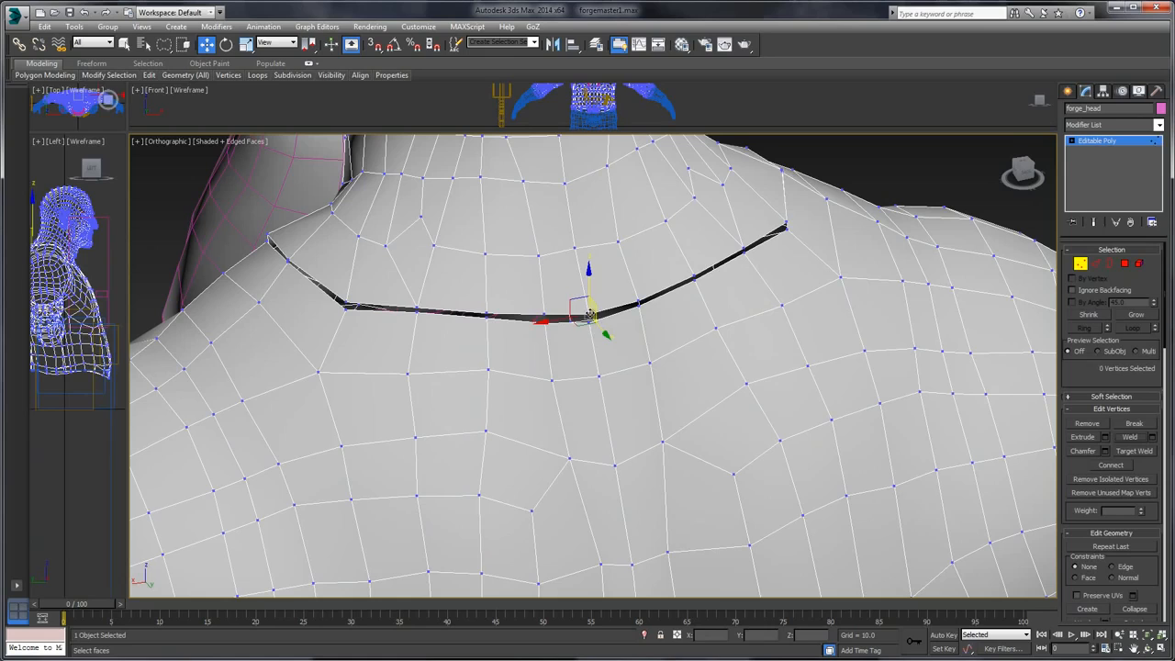
{"action": "left_click", "coordinate": [1136, 452]}
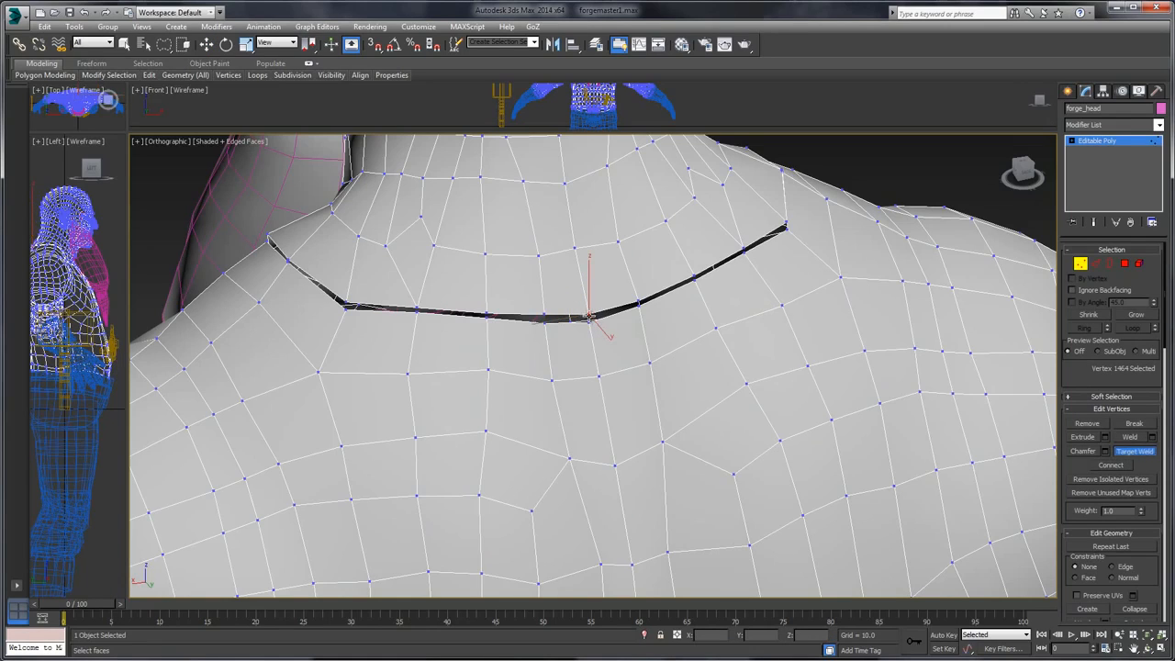
{"action": "left_click", "coordinate": [590, 321]}
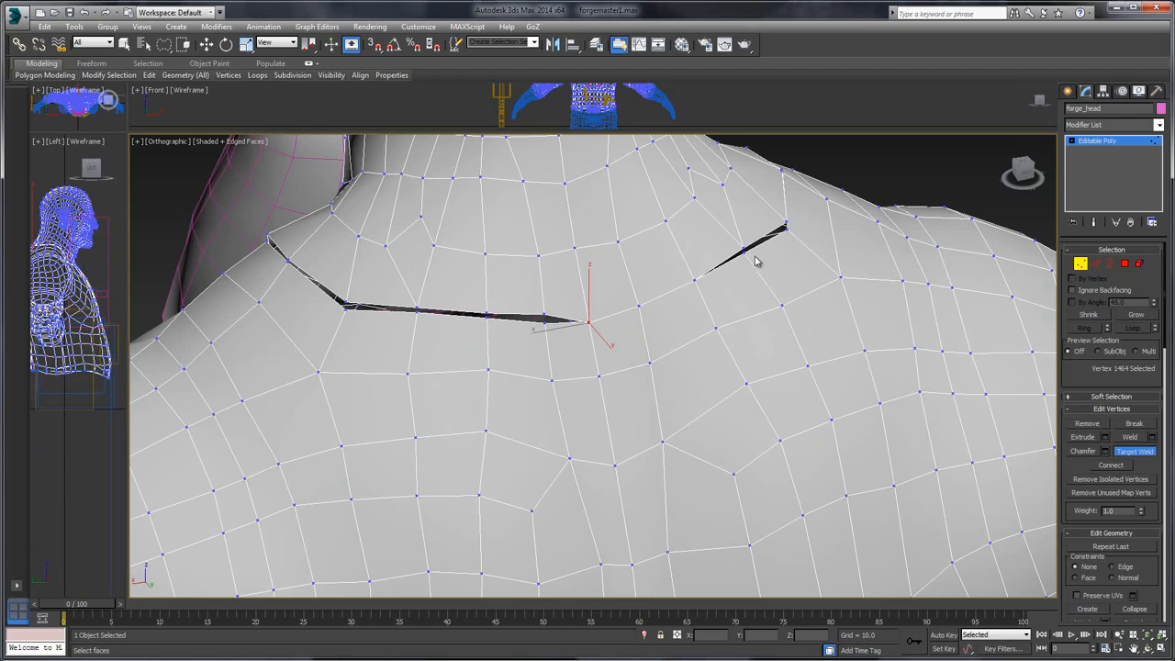
- Target-weld the open head and torso vertices along the side of the neck, approaching the beard
{"action": "middle_click_drag", "start_coordinate": [853, 244], "coordinate": [751, 280], "text": "alt"}
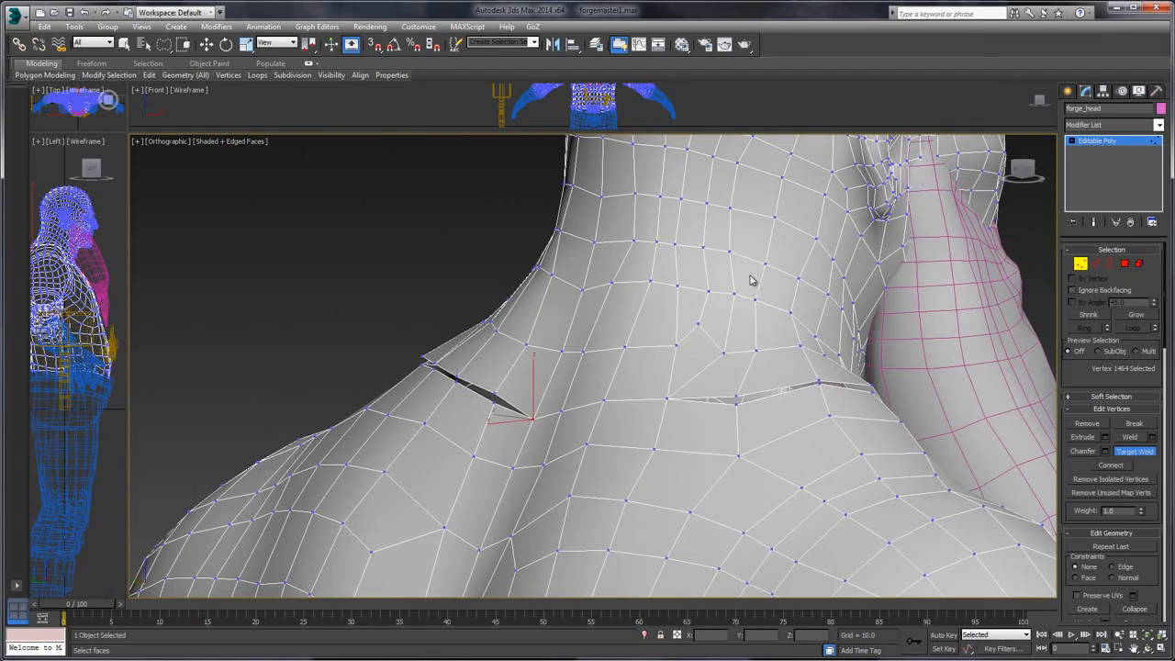
{"action": "left_click", "coordinate": [737, 405]}
{"action": "left_click", "coordinate": [819, 380]}
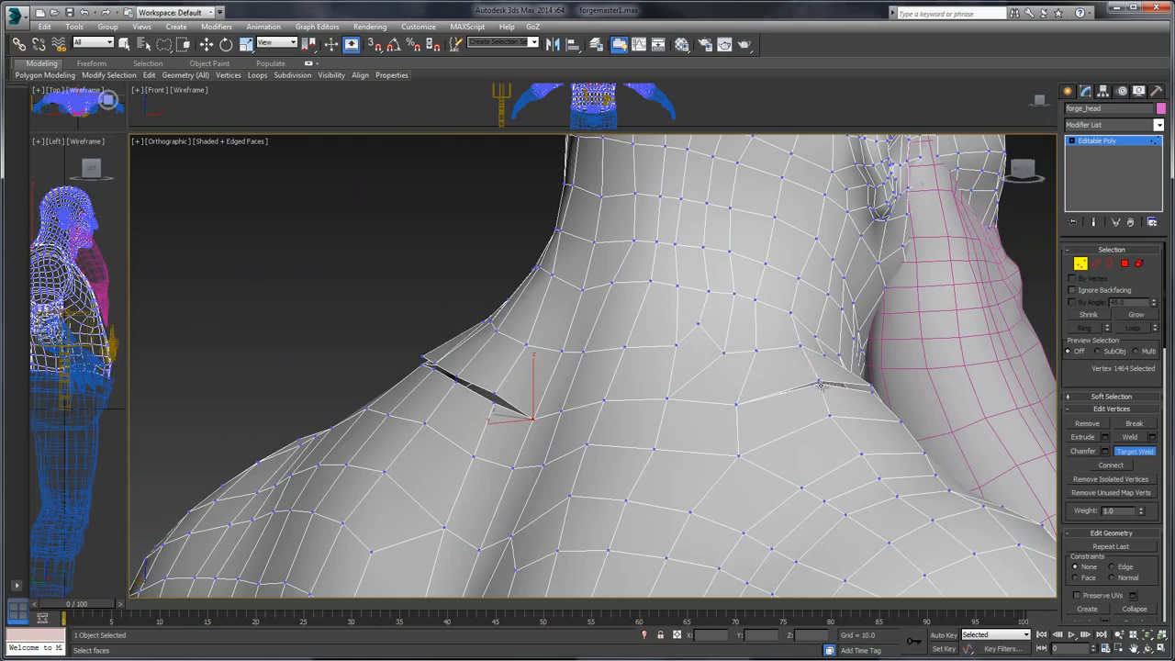
{"action": "left_click", "coordinate": [820, 387]}
- Close the remaining gap on top of the shoulder by target-welding its head vertices to the torso
{"action": "middle_click_drag", "start_coordinate": [884, 338], "coordinate": [648, 405], "text": "alt"}
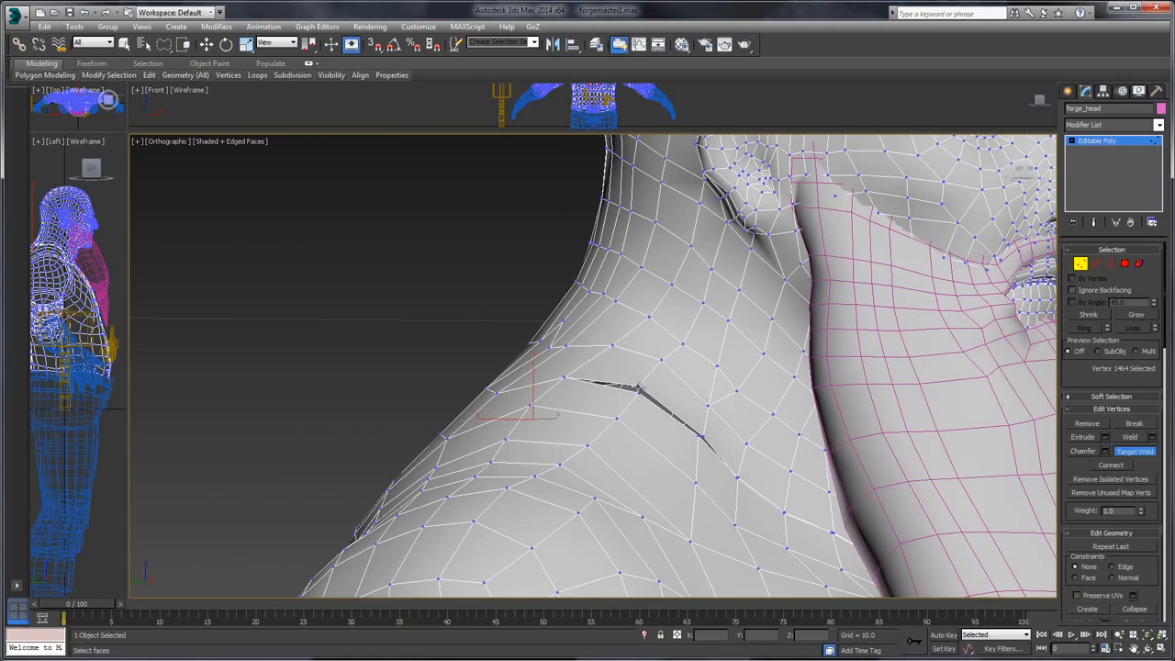
{"action": "left_click", "coordinate": [640, 393]}
{"action": "left_click", "coordinate": [700, 438]}
{"action": "left_click", "coordinate": [703, 437]}
- Select the two nearly coincident seam vertices on the neck slope near the beard and weld them together
{"action": "middle_click_drag", "start_coordinate": [768, 456], "coordinate": [697, 343], "text": "alt"}
{"action": "scroll", "coordinate": [662, 357], "scroll_direction": "up", "scroll_amount": 5}
{"action": "scroll", "coordinate": [663, 357], "scroll_direction": "up", "scroll_amount": 4}
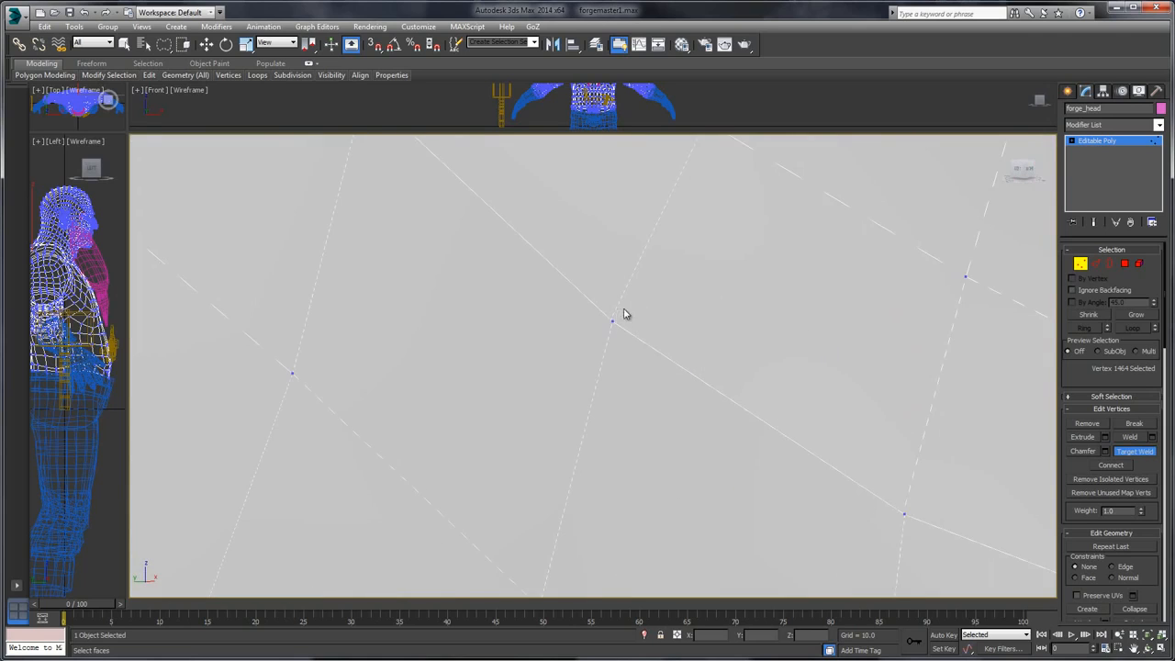
{"action": "scroll", "coordinate": [688, 293], "scroll_direction": "down", "scroll_amount": 5}
{"action": "scroll", "coordinate": [670, 296], "scroll_direction": "up", "scroll_amount": 3}
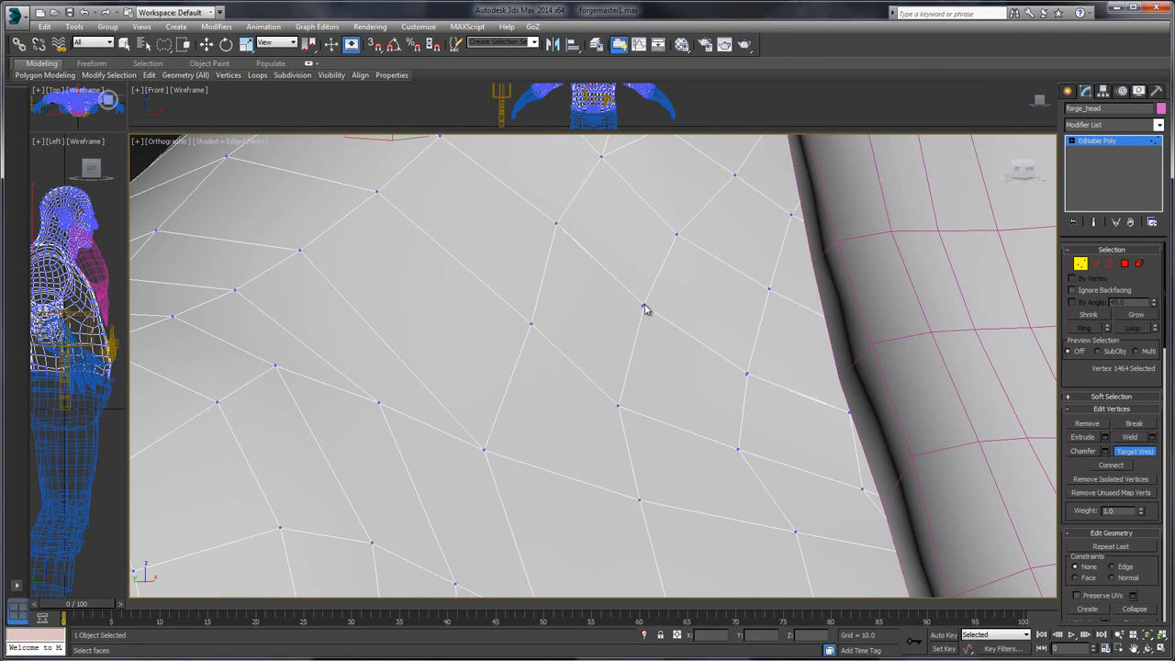
{"action": "key", "text": "w"}
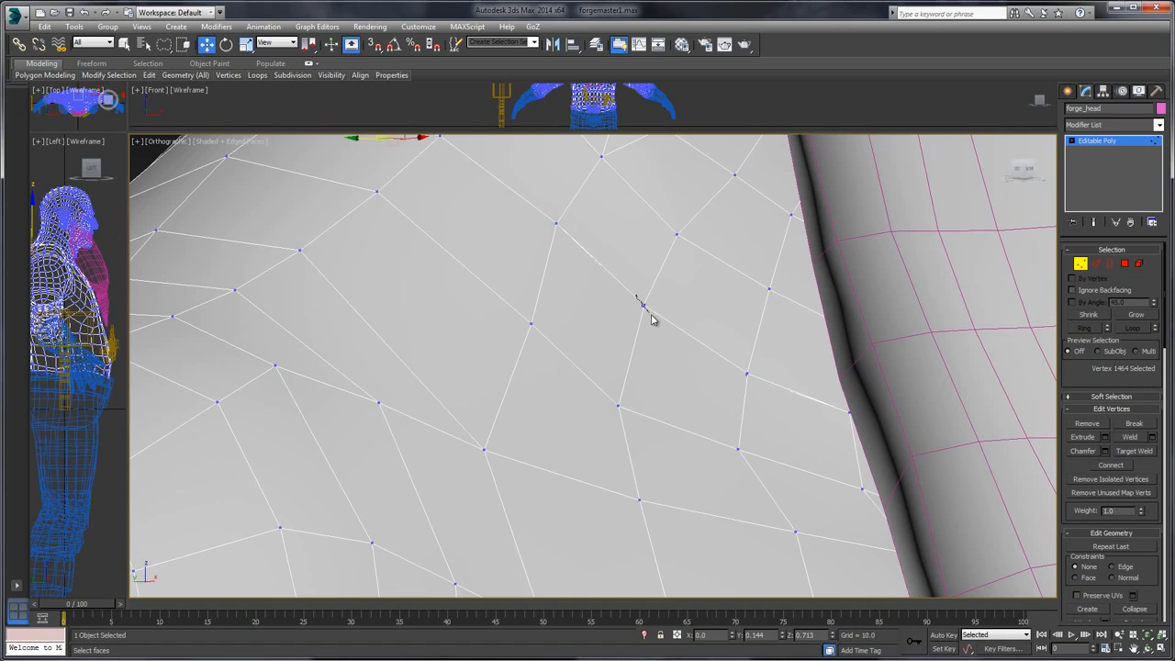
{"action": "left_click", "coordinate": [641, 304]}
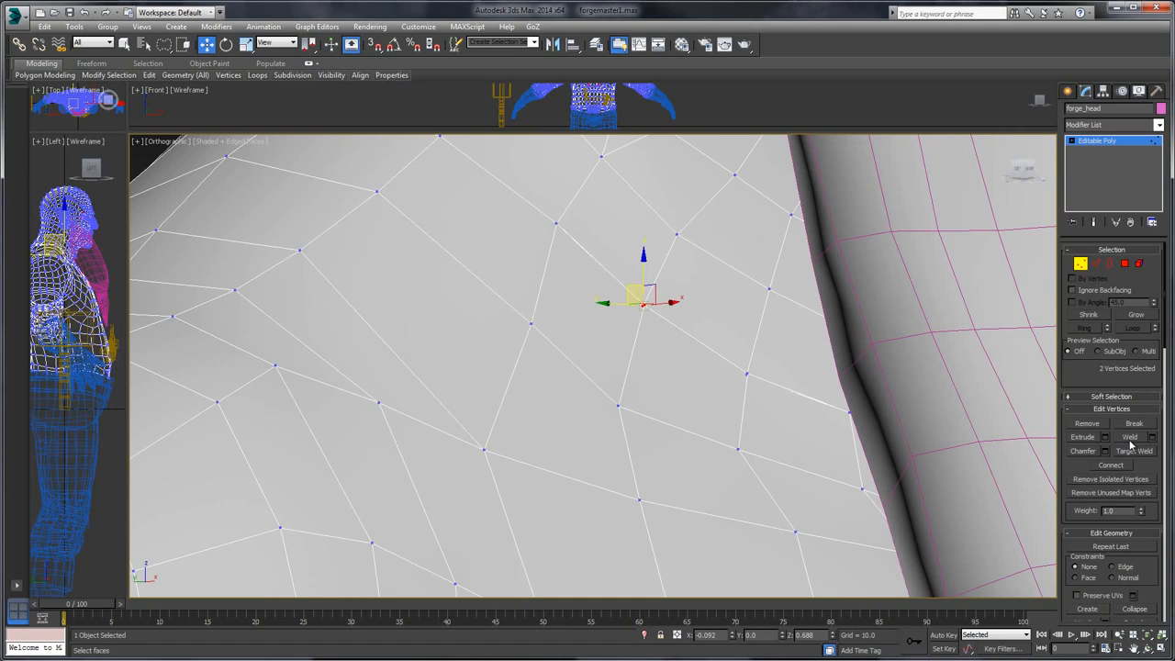
{"action": "left_click", "coordinate": [1127, 438]}
- Weld the next overlapping pair of seam vertices closer to the beard's edge
{"action": "middle_click_drag", "start_coordinate": [745, 343], "coordinate": [724, 337]}
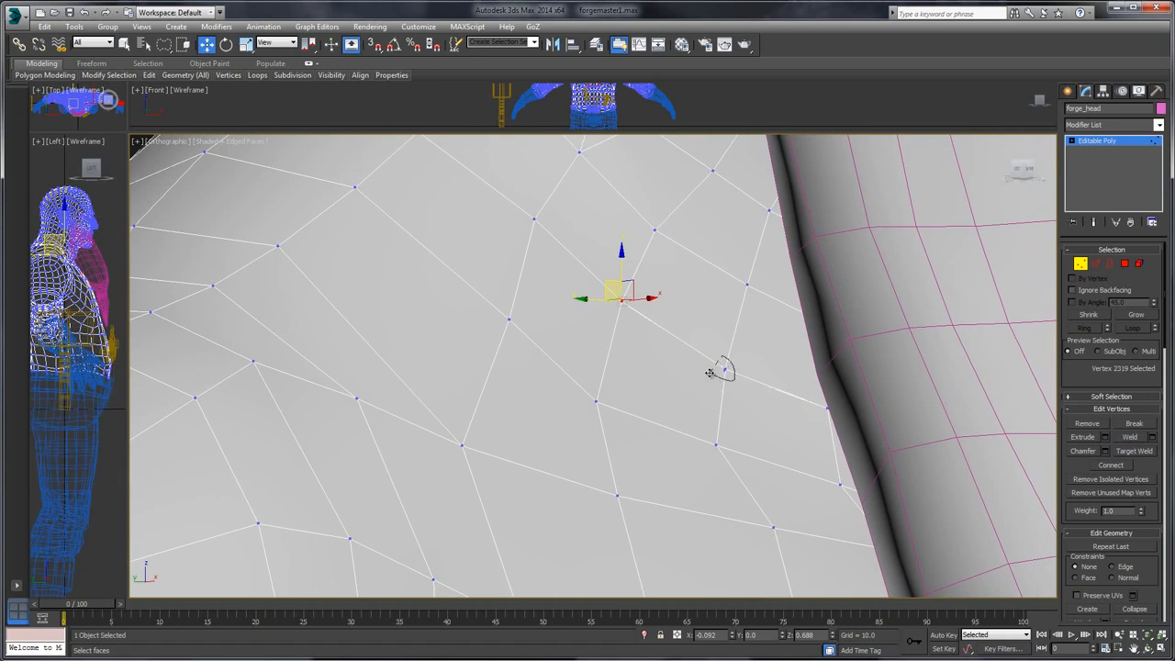
{"action": "left_click", "coordinate": [724, 369]}
{"action": "left_click", "coordinate": [1131, 438]}
{"action": "middle_click_drag", "start_coordinate": [806, 348], "coordinate": [700, 328]}
{"action": "scroll", "coordinate": [700, 327], "scroll_direction": "down", "scroll_amount": 5}
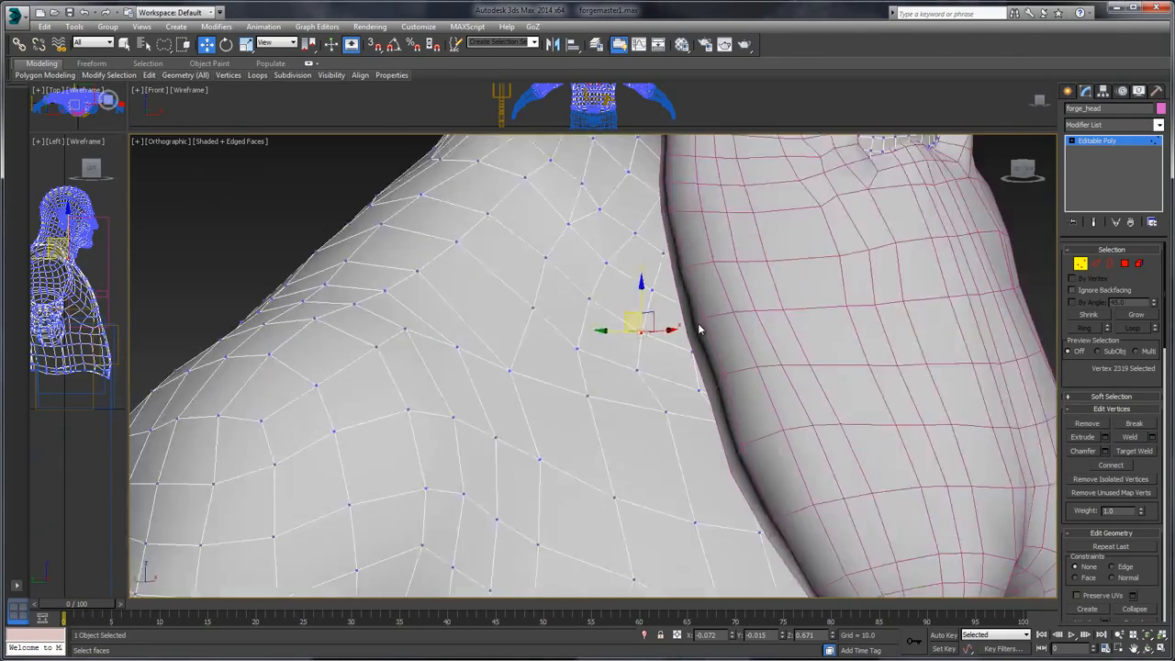
- Hide the beard mesh to expose the front of the neck, and reselect the combined head and torso mesh
{"action": "left_click", "coordinate": [963, 217]}
{"action": "left_click", "coordinate": [1105, 139]}
{"action": "left_click", "coordinate": [786, 257]}
{"action": "right_click", "coordinate": [787, 257]}
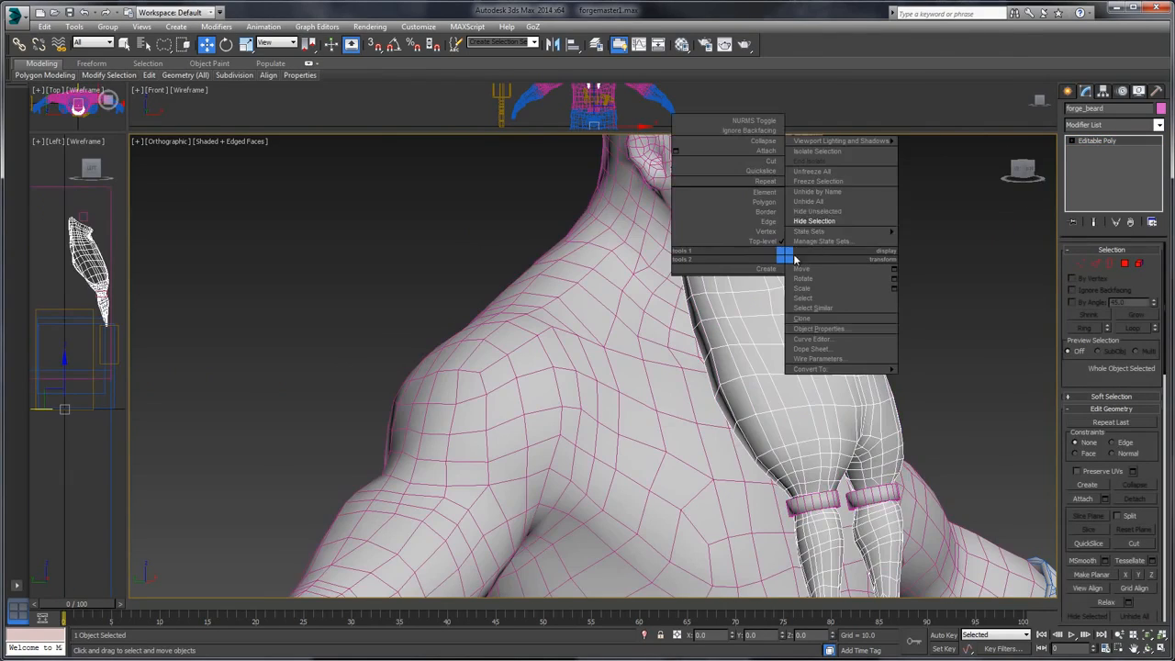
{"action": "left_click", "coordinate": [836, 223]}
{"action": "middle_click_drag", "start_coordinate": [842, 259], "coordinate": [760, 236]}
{"action": "left_click", "coordinate": [758, 301]}
{"action": "middle_click_drag", "start_coordinate": [759, 301], "coordinate": [752, 293]}
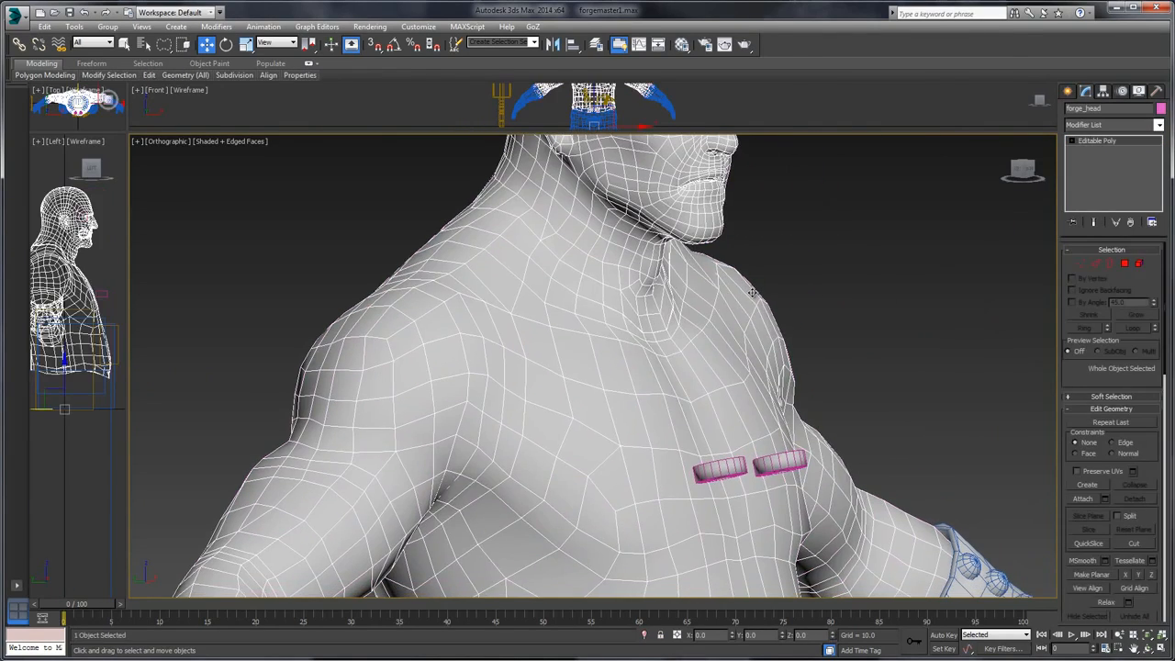
- Select the first four overlapping pairs of seam vertices along the front of the neck, starting on its unfinished side
{"action": "left_click", "coordinate": [1079, 263]}
{"action": "scroll", "coordinate": [638, 298], "scroll_direction": "up", "scroll_amount": 8}
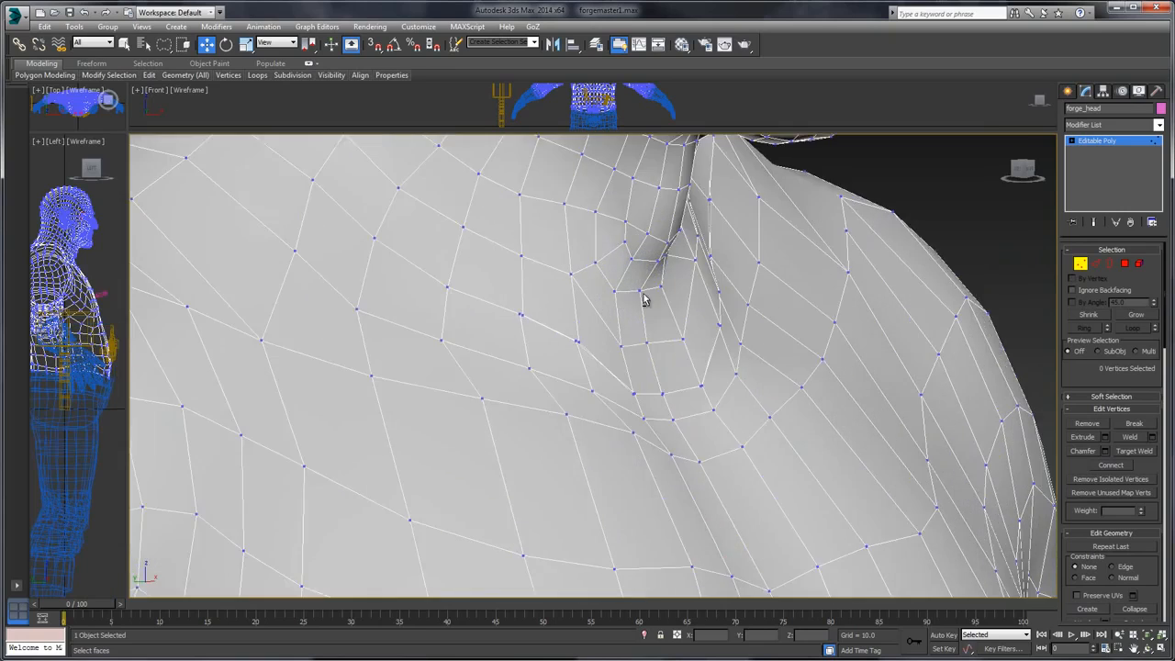
{"action": "scroll", "coordinate": [622, 300], "scroll_direction": "up", "scroll_amount": 8}
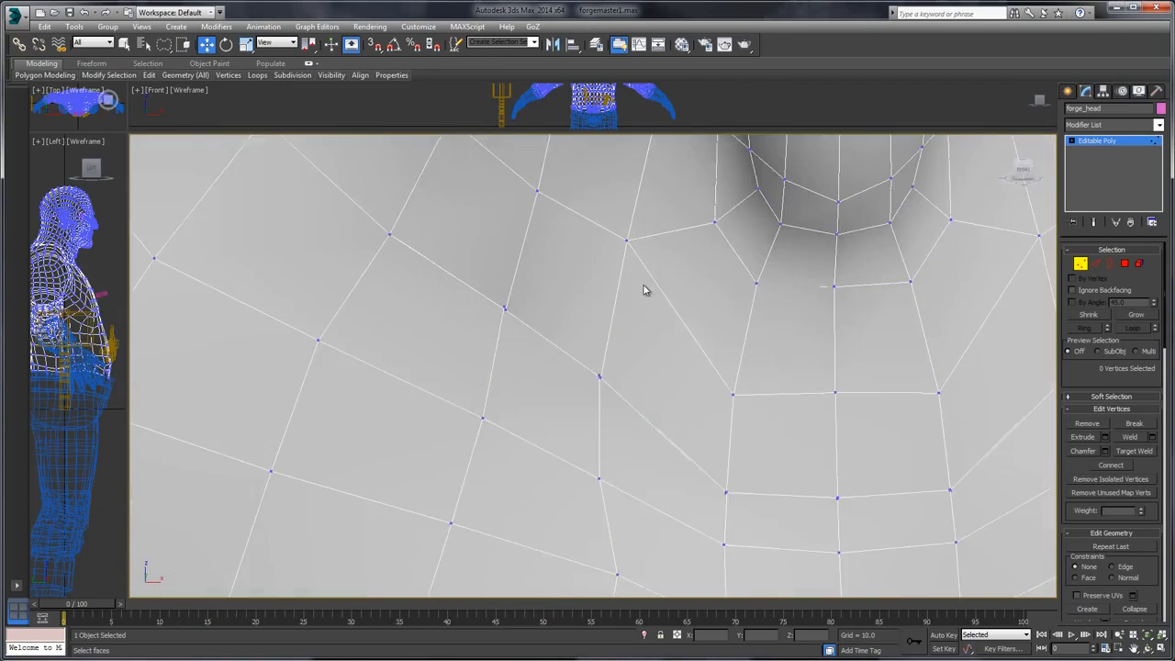
{"action": "scroll", "coordinate": [619, 285], "scroll_direction": "up", "scroll_amount": 3}
{"action": "middle_click_drag", "start_coordinate": [619, 286], "coordinate": [630, 266]}
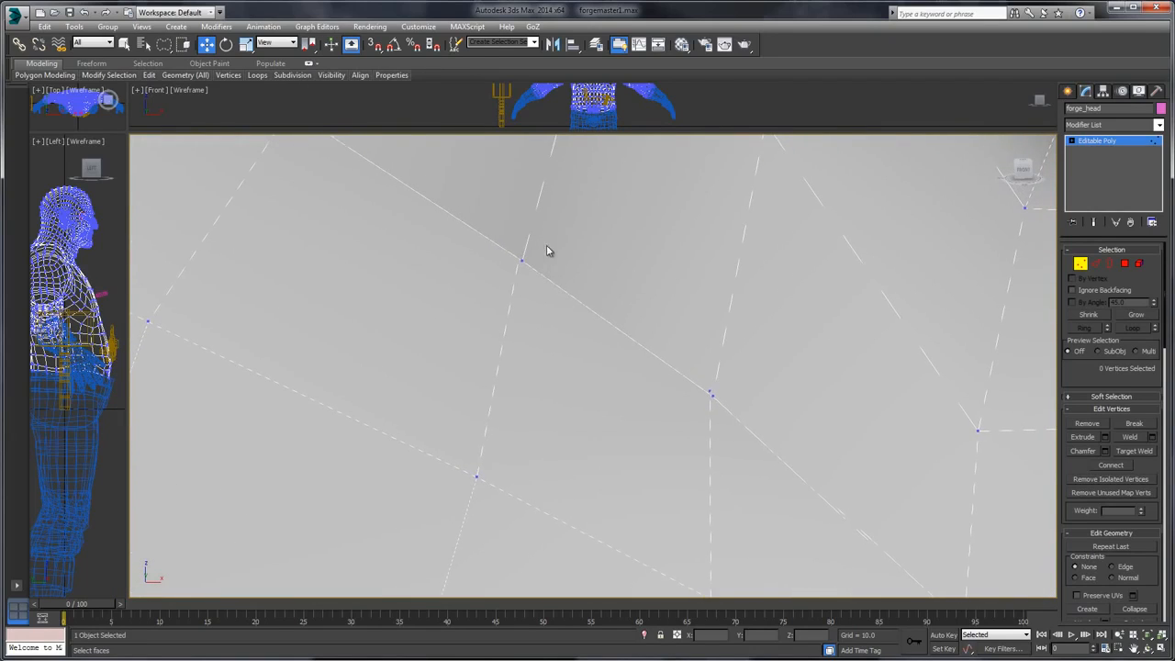
{"action": "left_click", "coordinate": [520, 260]}
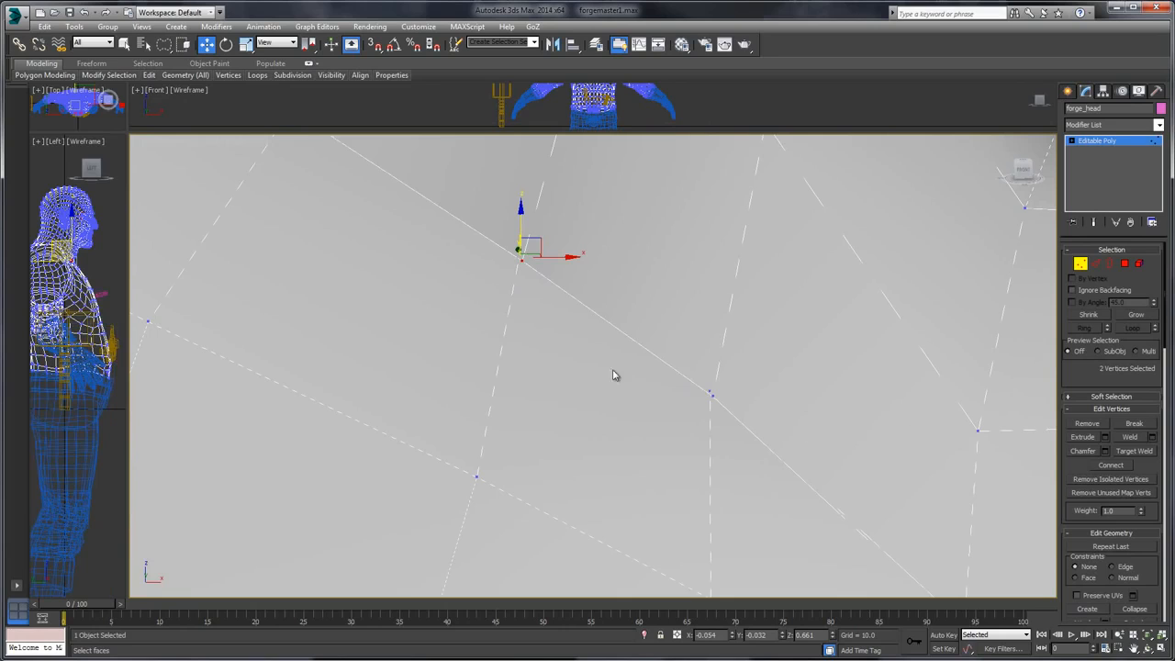
{"action": "mouse_move", "coordinate": [701, 384]}
{"action": "left_mouse_down", "text": "ctrl"}
{"action": "mouse_move", "coordinate": [687, 406]}
{"action": "mouse_move", "coordinate": [699, 389]}
{"action": "left_mouse_up", "text": "ctrl"}
{"action": "middle_click_drag", "start_coordinate": [810, 395], "coordinate": [616, 276]}
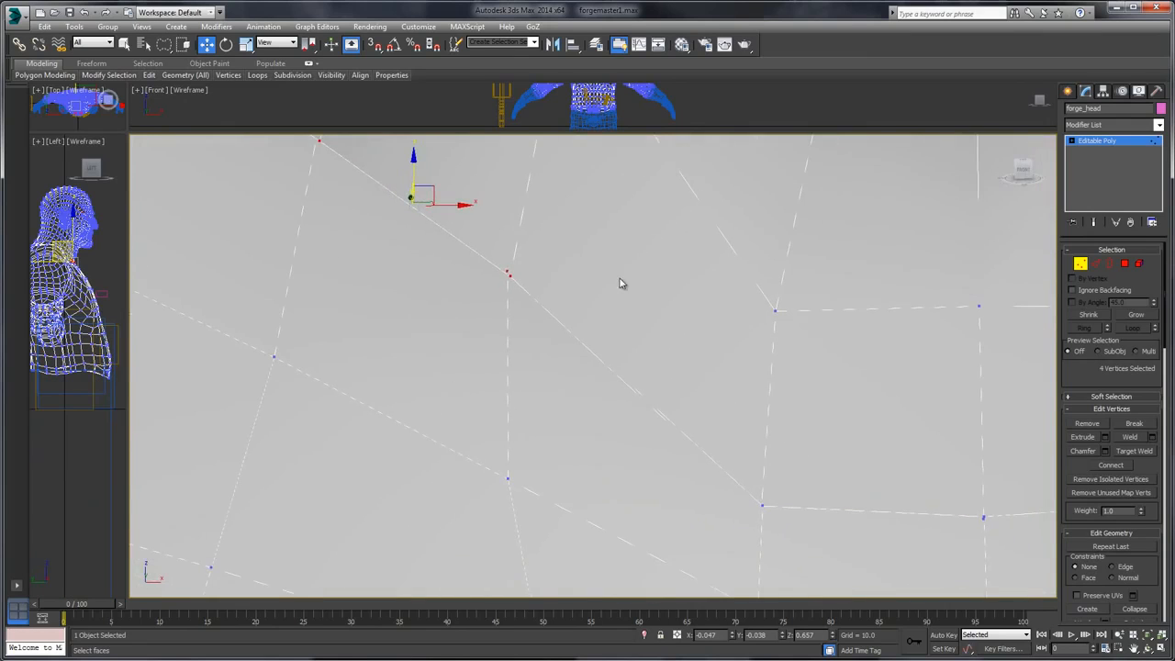
{"action": "left_click_drag", "start_coordinate": [738, 519], "coordinate": [741, 507], "text": "ctrl"}
{"action": "middle_click_drag", "start_coordinate": [806, 464], "coordinate": [636, 420]}
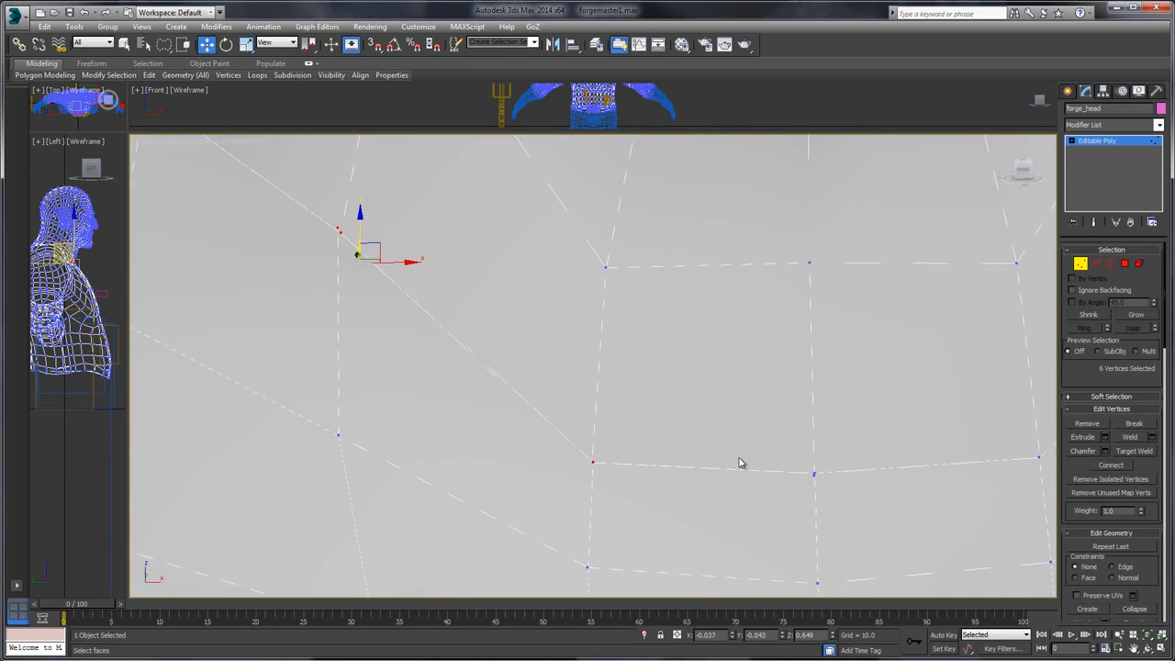
{"action": "mouse_move", "coordinate": [794, 488]}
{"action": "left_mouse_down", "text": "ctrl"}
{"action": "mouse_move", "coordinate": [810, 456]}
{"action": "mouse_move", "coordinate": [778, 482]}
{"action": "left_mouse_up", "text": "ctrl"}
{"action": "mouse_move", "coordinate": [804, 454]}
{"action": "middle_mouse_down"}
{"action": "mouse_move", "coordinate": [590, 388]}
{"action": "mouse_move", "coordinate": [509, 386]}
{"action": "middle_mouse_up"}
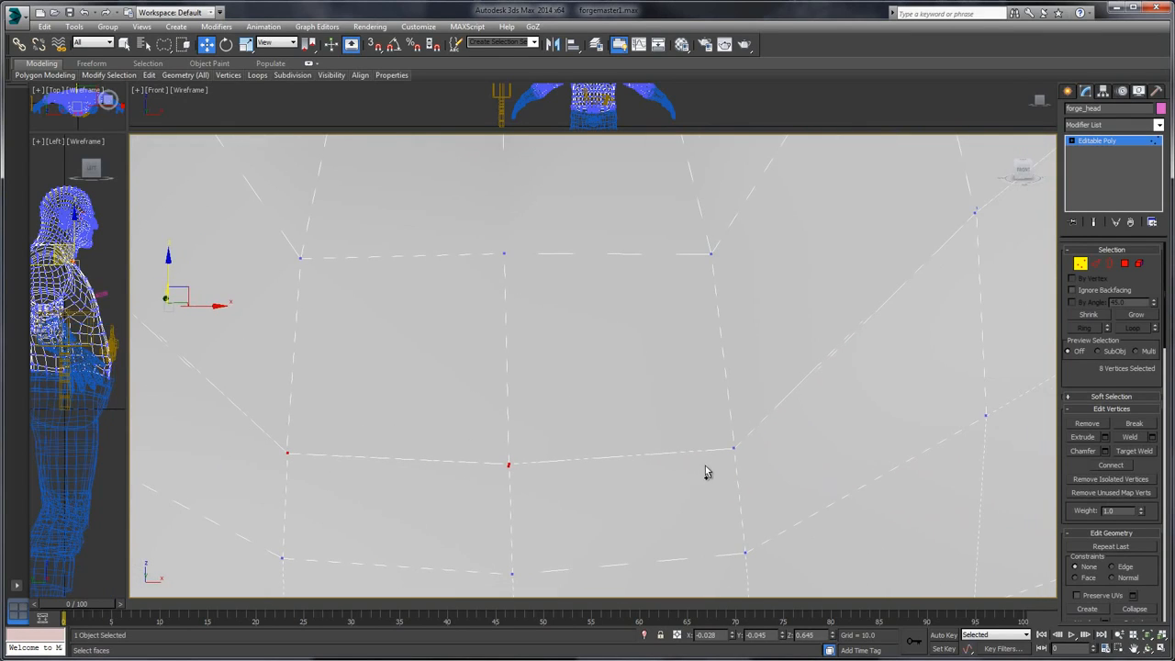
- Add the remaining overlapping seam vertex pairs, continuing up to the open gap on the opposite shoulder slope, for 18 vertices in total
{"action": "mouse_move", "coordinate": [703, 472]}
{"action": "left_mouse_down", "text": "ctrl"}
{"action": "mouse_move", "coordinate": [726, 474]}
{"action": "mouse_move", "coordinate": [705, 466]}
{"action": "left_mouse_up", "text": "ctrl"}
{"action": "mouse_move", "coordinate": [776, 360]}
{"action": "middle_mouse_down"}
{"action": "mouse_move", "coordinate": [700, 419]}
{"action": "mouse_move", "coordinate": [734, 398]}
{"action": "middle_mouse_up"}
{"action": "mouse_move", "coordinate": [737, 332]}
{"action": "left_mouse_down", "text": "ctrl"}
{"action": "mouse_move", "coordinate": [794, 348]}
{"action": "mouse_move", "coordinate": [740, 333]}
{"action": "left_mouse_up", "text": "ctrl"}
{"action": "middle_click_drag", "start_coordinate": [831, 291], "coordinate": [761, 355]}
{"action": "left_click_drag", "start_coordinate": [761, 355], "coordinate": [753, 328], "text": "ctrl"}
{"action": "middle_click_drag", "start_coordinate": [753, 327], "coordinate": [748, 344]}
{"action": "left_click_drag", "start_coordinate": [748, 344], "coordinate": [740, 327], "text": "ctrl"}
{"action": "mouse_move", "coordinate": [740, 327]}
{"action": "middle_mouse_down"}
{"action": "mouse_move", "coordinate": [598, 422]}
{"action": "mouse_move", "coordinate": [726, 331]}
{"action": "middle_mouse_up"}
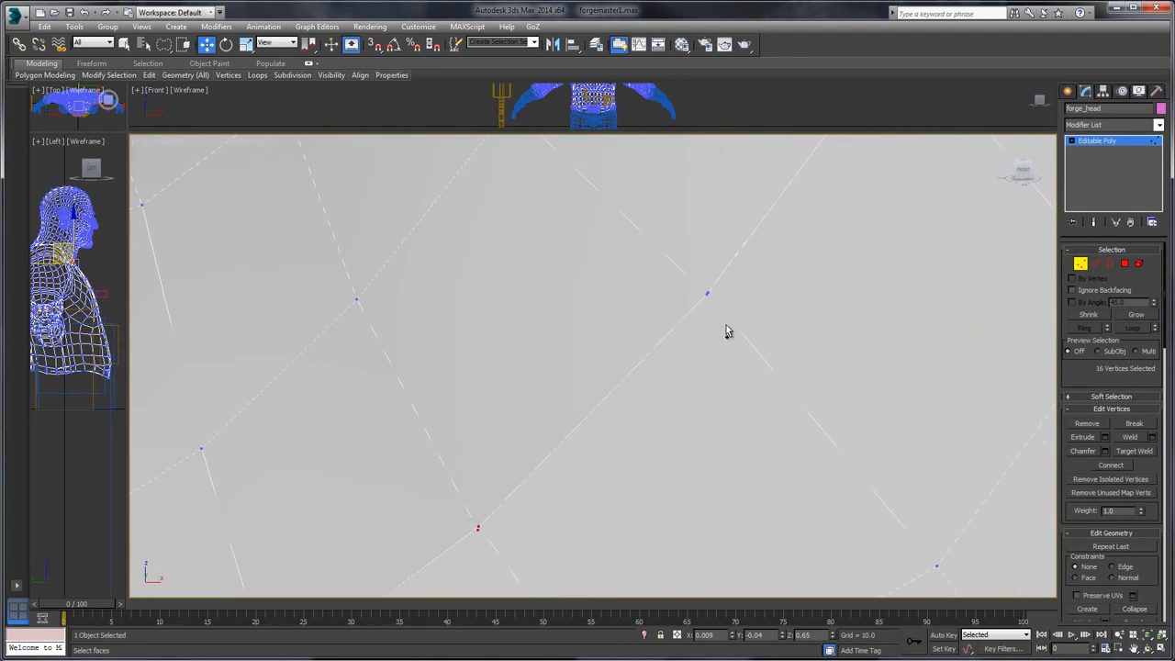
{"action": "mouse_move", "coordinate": [726, 331]}
{"action": "left_mouse_down", "text": "ctrl"}
{"action": "mouse_move", "coordinate": [713, 284]}
{"action": "mouse_move", "coordinate": [725, 294]}
{"action": "left_mouse_up", "text": "ctrl"}
{"action": "middle_click_drag", "start_coordinate": [725, 294], "coordinate": [783, 257]}
{"action": "scroll", "coordinate": [694, 342], "scroll_direction": "down", "scroll_amount": 4}
{"action": "middle_click_drag", "start_coordinate": [694, 342], "coordinate": [671, 394]}
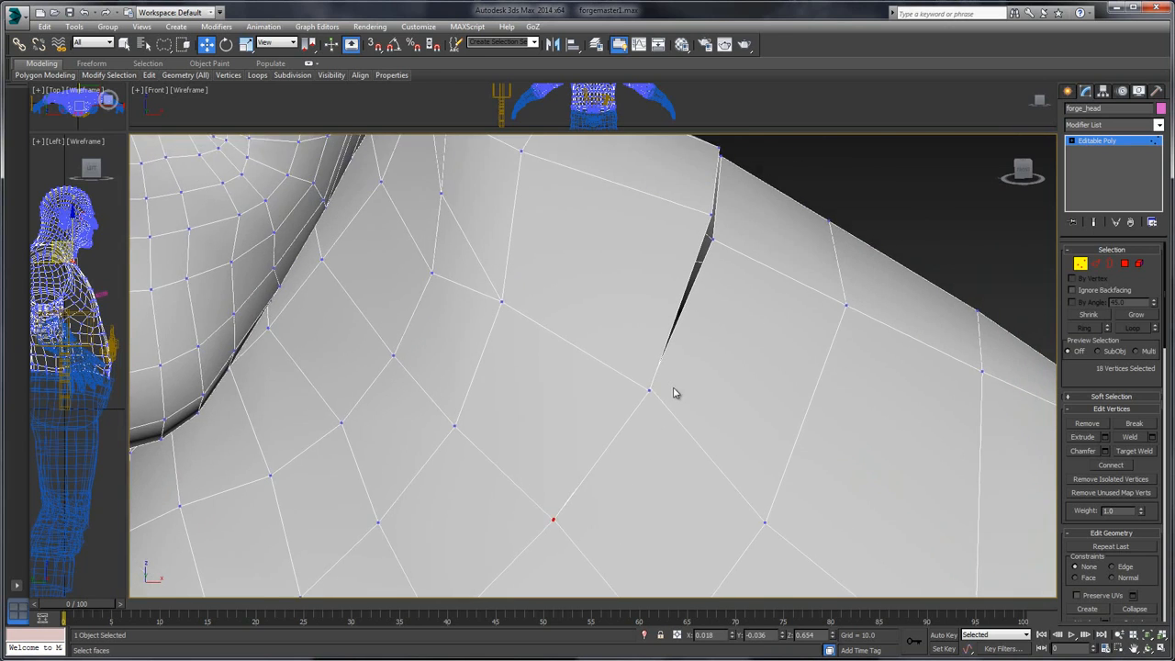
- Try to weld the selected seam vertices with the existing threshold, and undo the weld
{"action": "left_click", "coordinate": [1128, 437]}
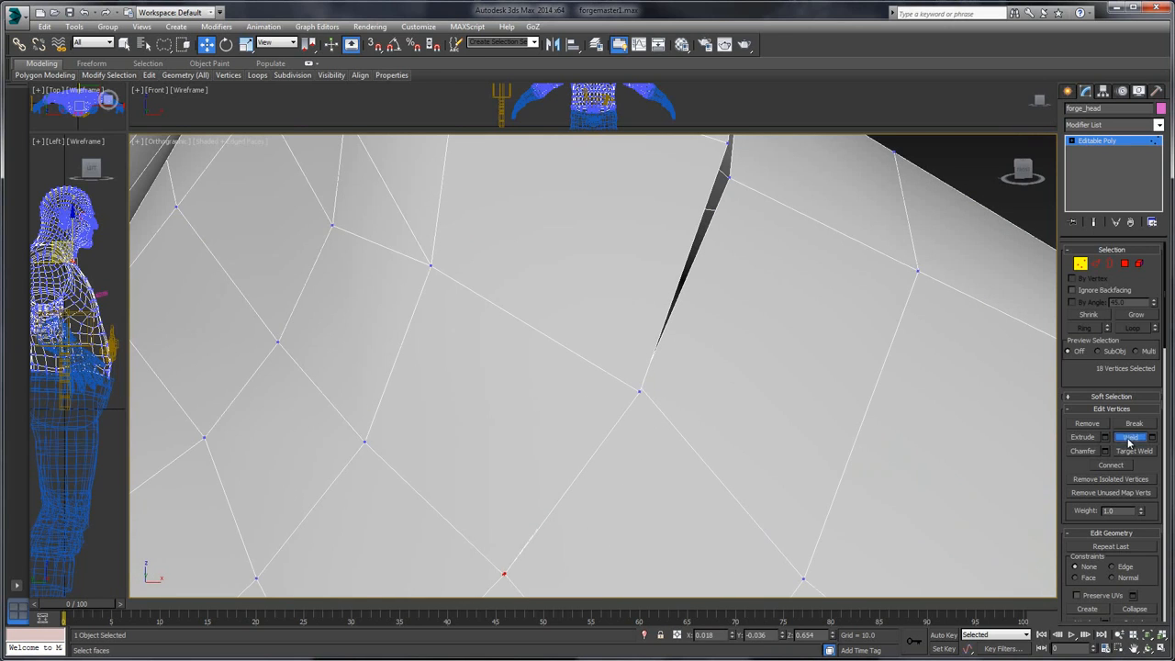
{"action": "scroll", "coordinate": [779, 346], "scroll_direction": "down", "scroll_amount": 5}
{"action": "middle_click_drag", "start_coordinate": [684, 410], "coordinate": [740, 288]}
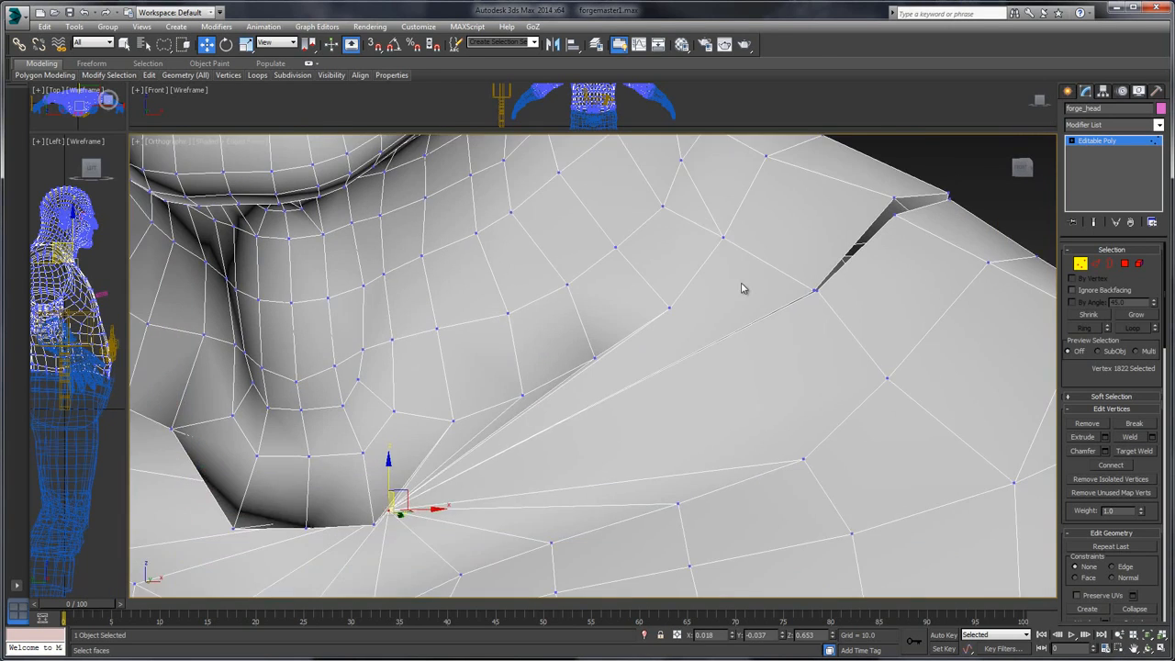
{"action": "key", "text": "ctrl+z"}
{"action": "middle_click_drag", "start_coordinate": [766, 332], "coordinate": [758, 284]}
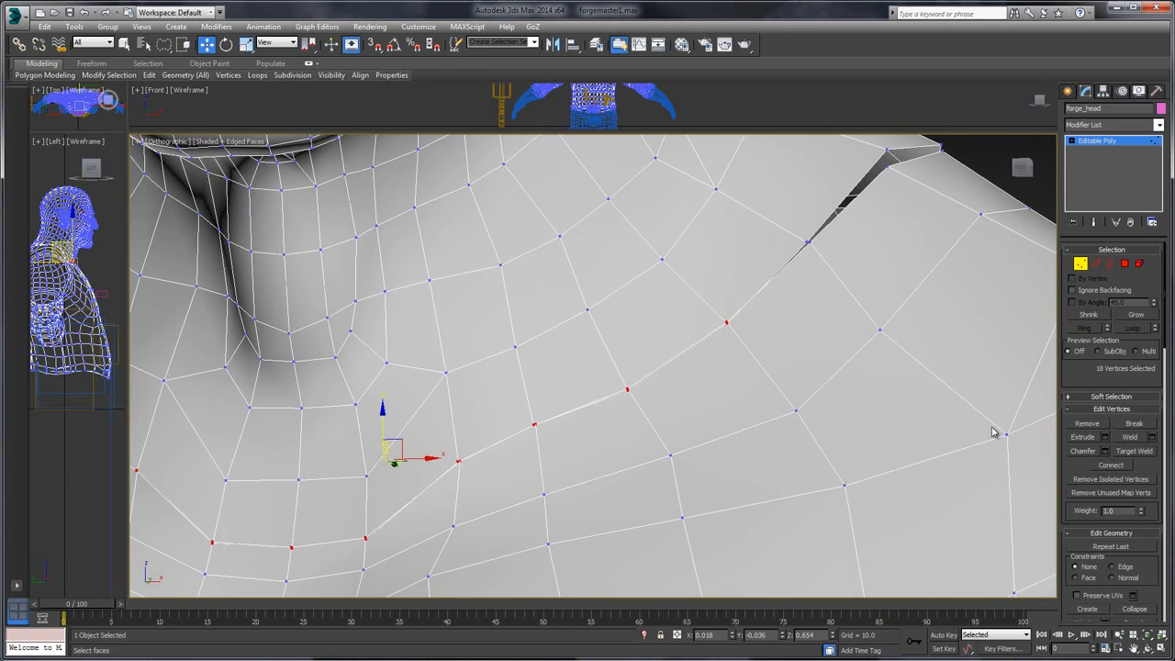
- Weld the selected front seam vertices with the threshold reduced so that only each overlapping pair merges
{"action": "left_click", "coordinate": [1152, 437]}
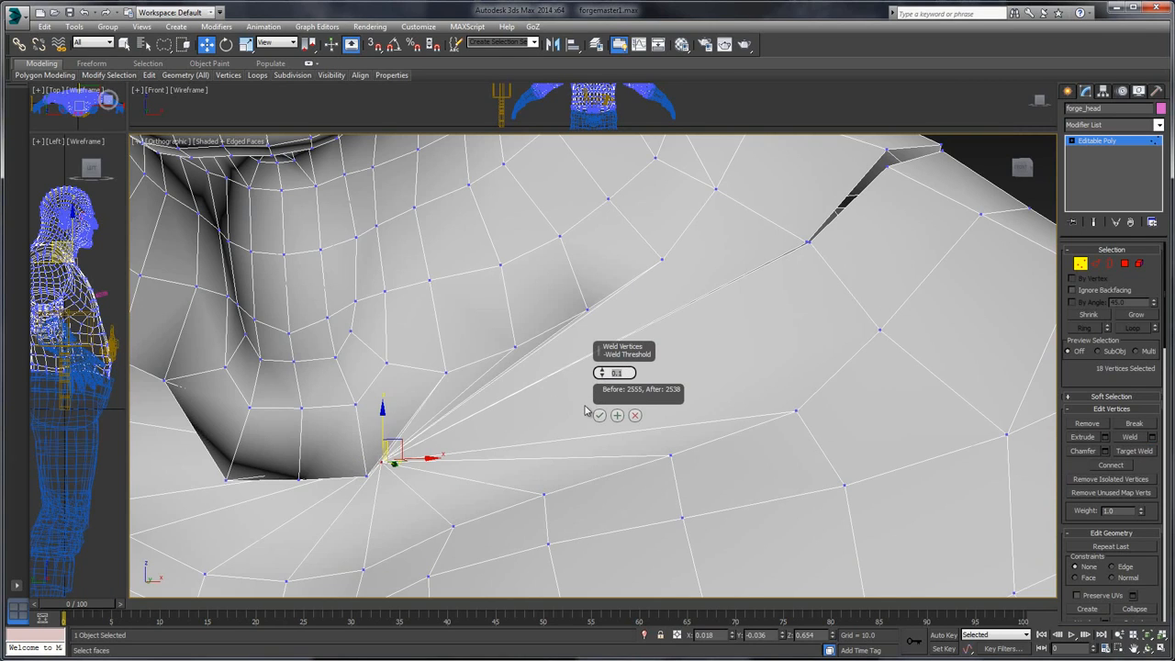
{"action": "key", "text": "Return"}
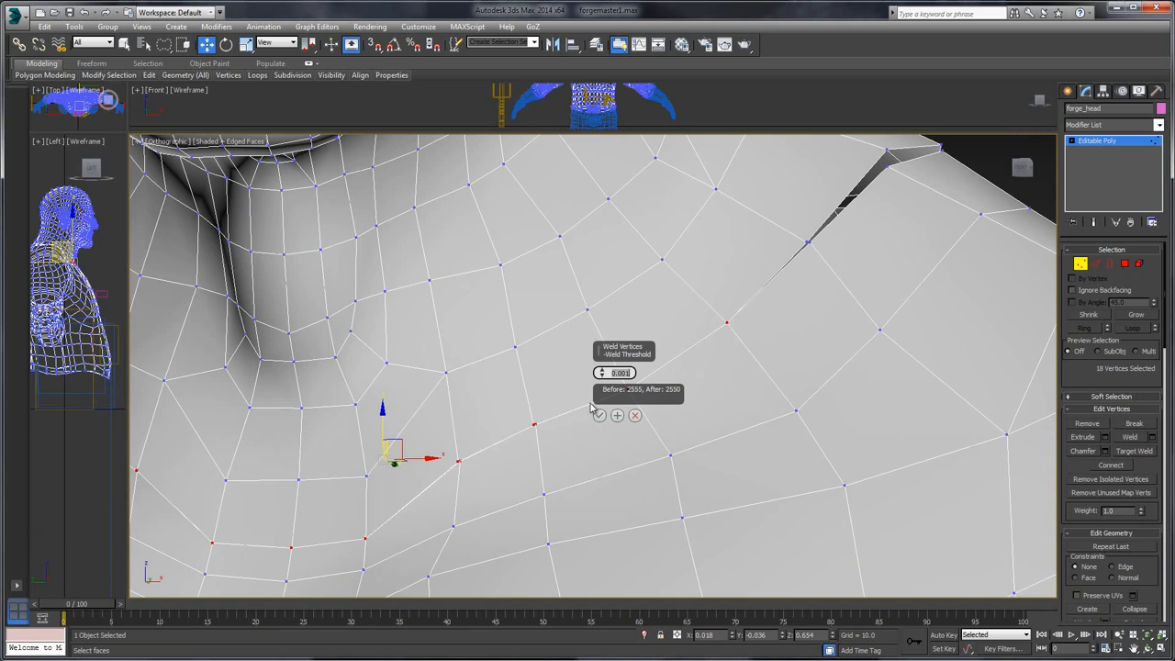
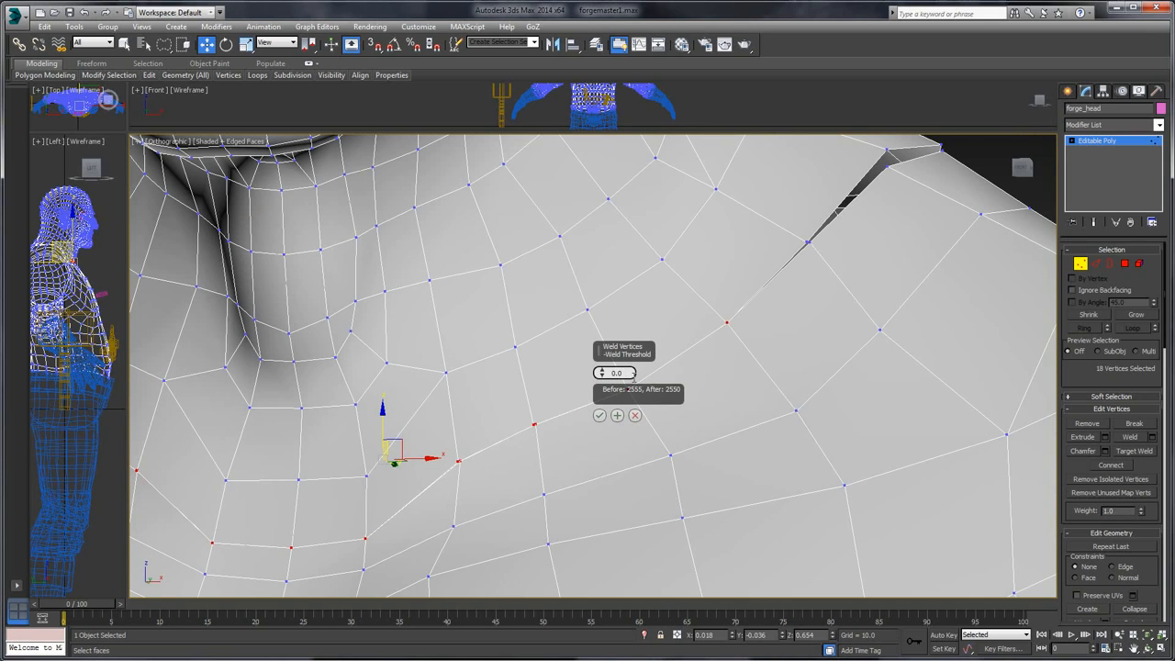
{"action": "key", "text": "Return"}
{"action": "left_click", "coordinate": [599, 415]}
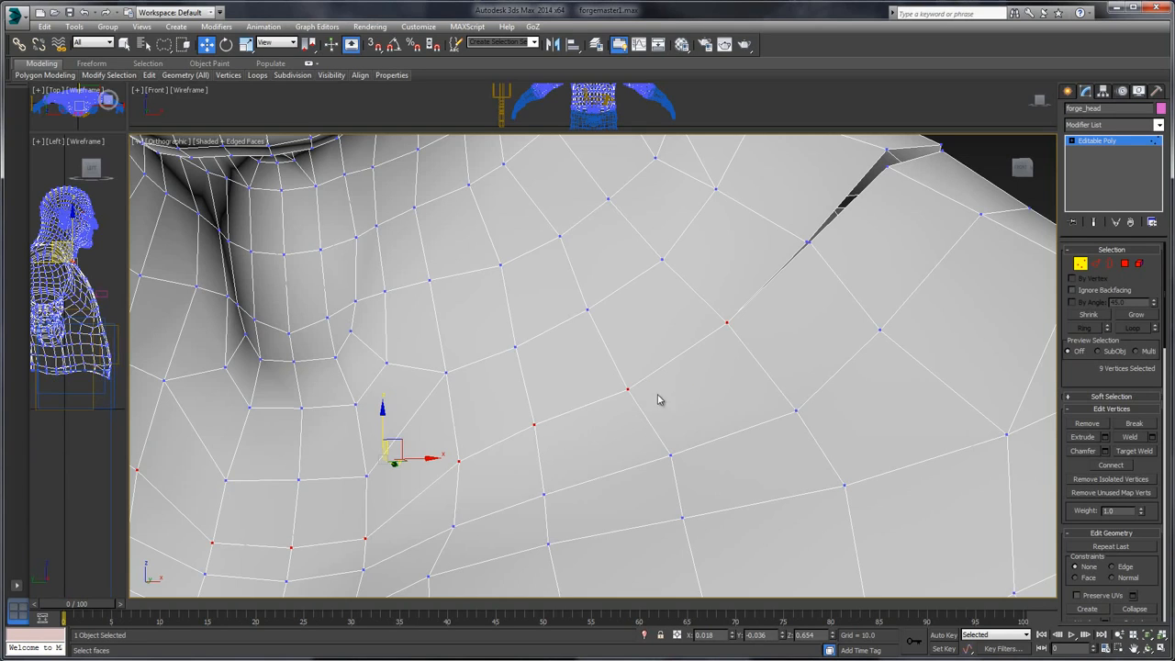
- Target-weld the split seam vertices on the shoulder slope to close the gap beside the welded front seam
{"action": "scroll", "coordinate": [658, 398], "scroll_direction": "up", "scroll_amount": 5}
{"action": "left_click", "coordinate": [1134, 451]}
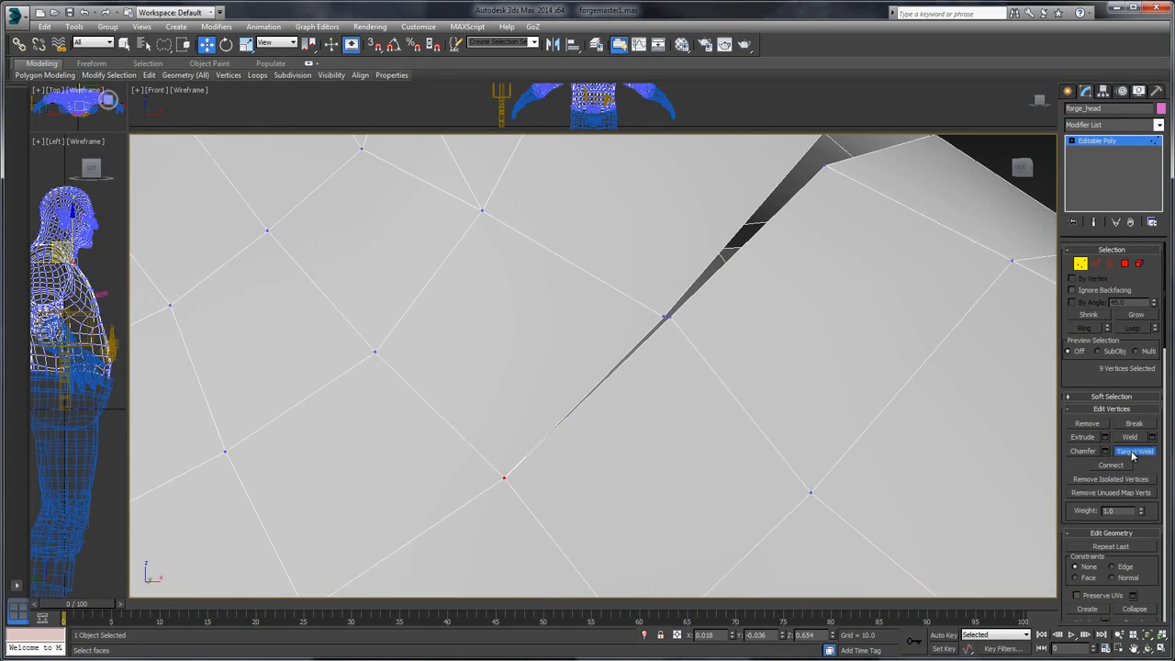
{"action": "middle_click_drag", "start_coordinate": [667, 317], "coordinate": [590, 375], "text": "alt"}
{"action": "left_click", "coordinate": [596, 330]}
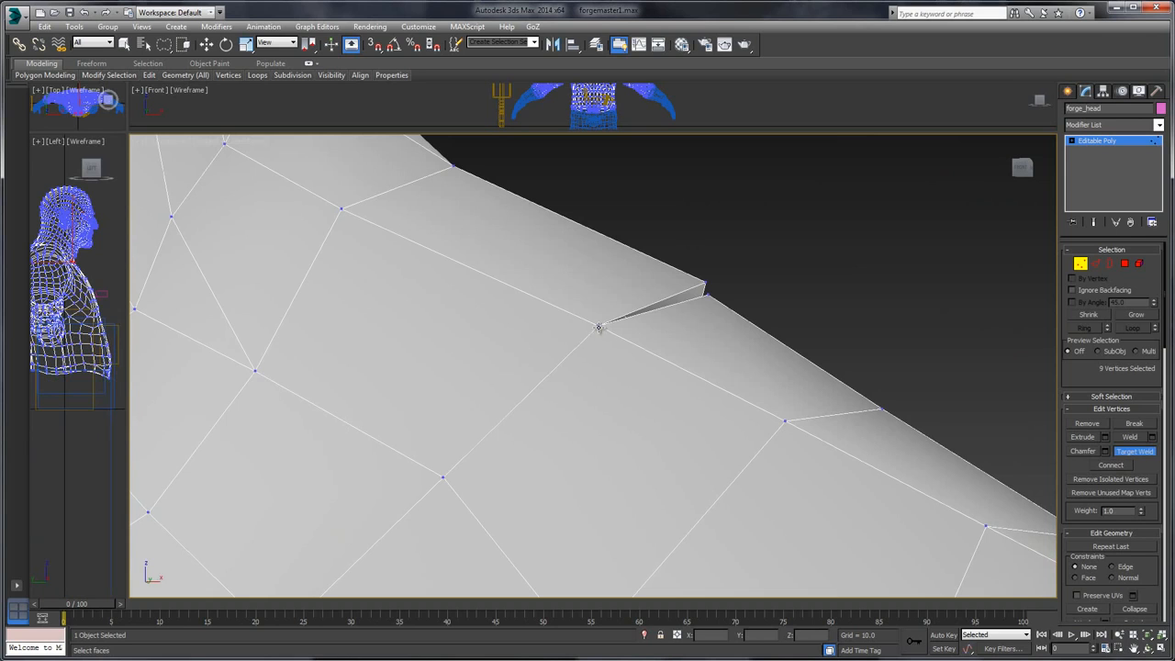
{"action": "left_click", "coordinate": [706, 281]}
{"action": "left_click", "coordinate": [708, 293]}
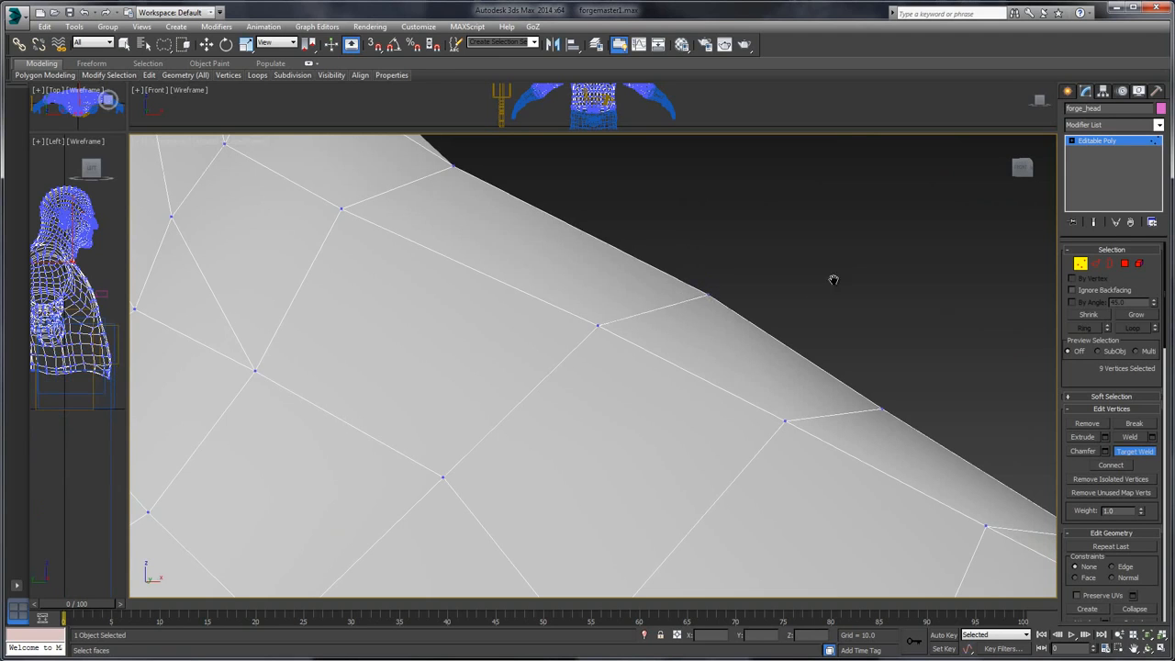
- Target-weld the remaining open head vertices to the torso across the top of the shoulder toward the back of the neck
{"action": "scroll", "coordinate": [880, 263], "scroll_direction": "down", "scroll_amount": 4}
{"action": "middle_click_drag", "start_coordinate": [880, 264], "coordinate": [715, 332], "text": "alt"}
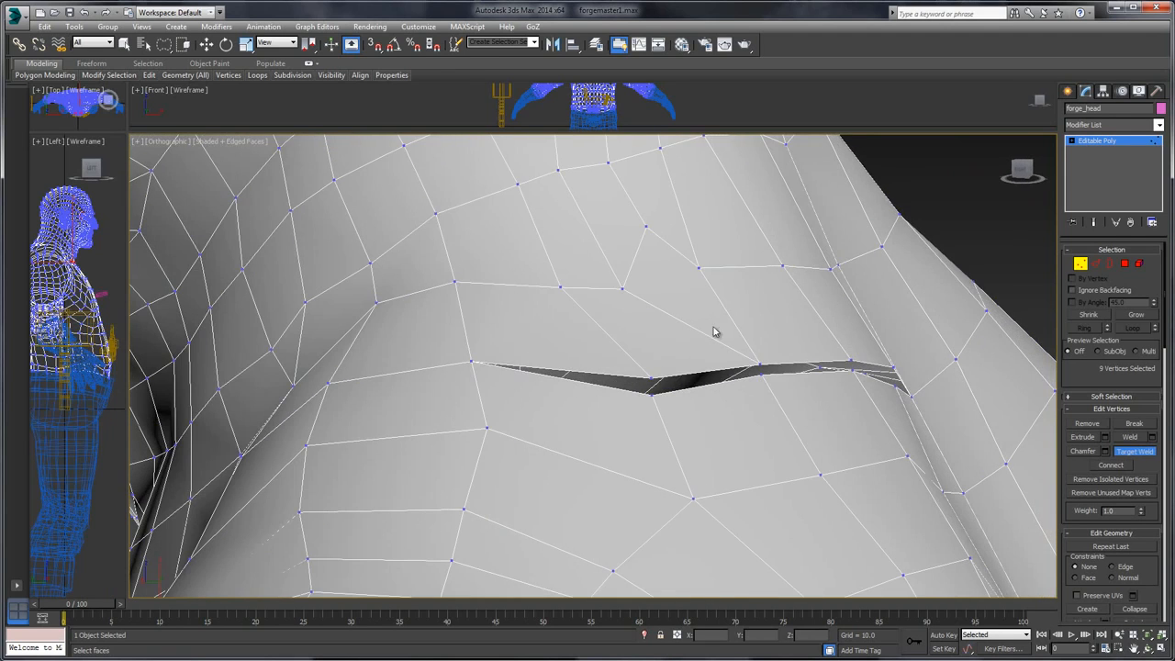
{"action": "left_click", "coordinate": [650, 391]}
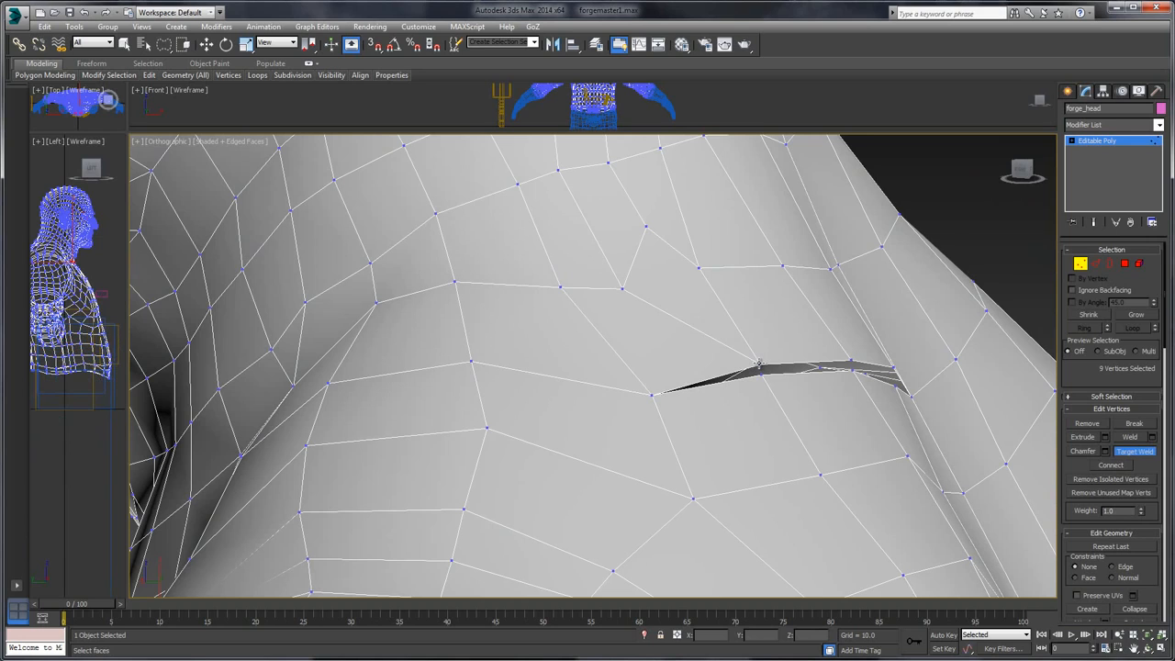
{"action": "left_click", "coordinate": [758, 365]}
{"action": "left_click", "coordinate": [761, 374]}
{"action": "left_click", "coordinate": [852, 367]}
{"action": "left_click", "coordinate": [854, 376]}
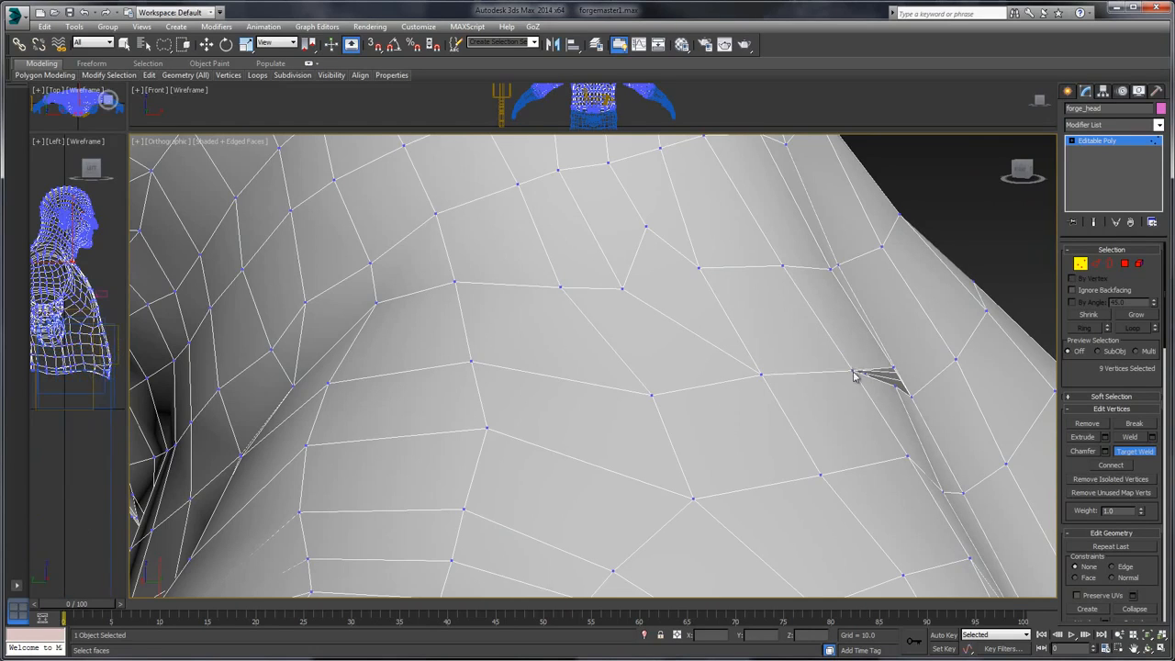
{"action": "left_click", "coordinate": [891, 368]}
{"action": "left_click", "coordinate": [910, 394]}
{"action": "middle_click_drag", "start_coordinate": [943, 310], "coordinate": [840, 318], "text": "alt"}
{"action": "scroll", "coordinate": [736, 344], "scroll_direction": "down", "scroll_amount": 3}
{"action": "scroll", "coordinate": [737, 344], "scroll_direction": "down", "scroll_amount": 4}
{"action": "right_click", "coordinate": [808, 274]}
- Leave vertex editing on the welded body and unhide all hidden objects
{"action": "middle_click_drag", "start_coordinate": [560, 276], "coordinate": [837, 295], "text": "alt"}
{"action": "scroll", "coordinate": [837, 295], "scroll_direction": "down", "scroll_amount": 3}
{"action": "left_click", "coordinate": [1098, 142]}
{"action": "middle_click_drag", "start_coordinate": [876, 257], "coordinate": [805, 254]}
{"action": "right_click", "coordinate": [805, 254]}
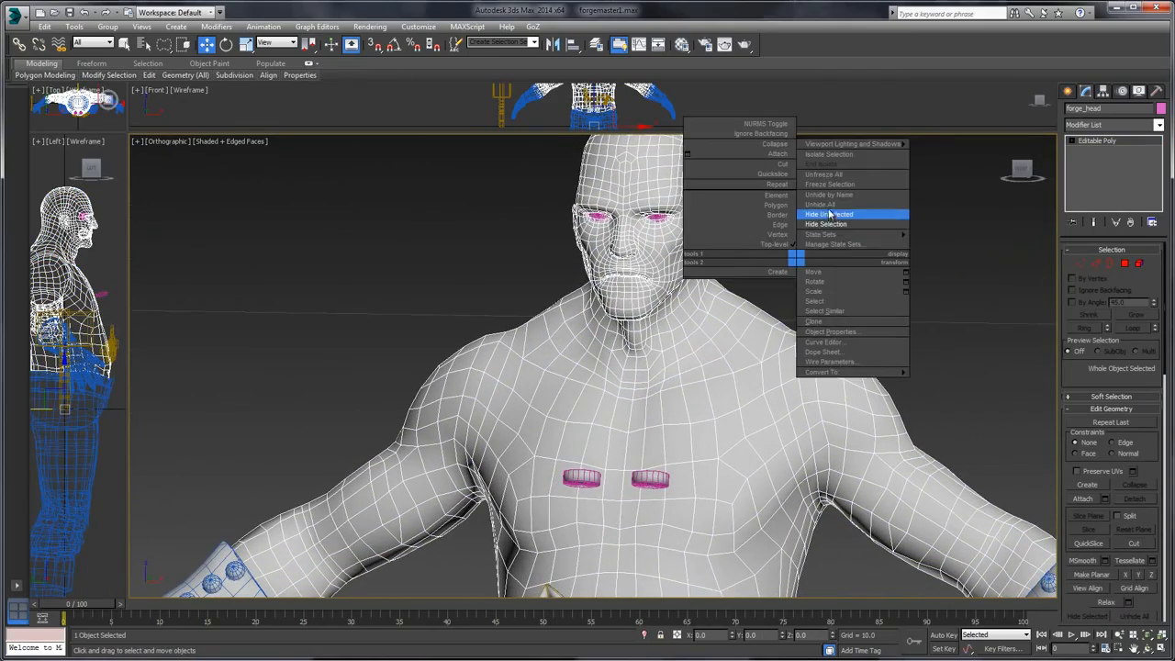
{"action": "left_click", "coordinate": [830, 214]}
- Select the beard mesh and attach the combined head and torso mesh to it
{"action": "left_click", "coordinate": [678, 364]}
{"action": "scroll", "coordinate": [843, 334], "scroll_direction": "up", "scroll_amount": 4}
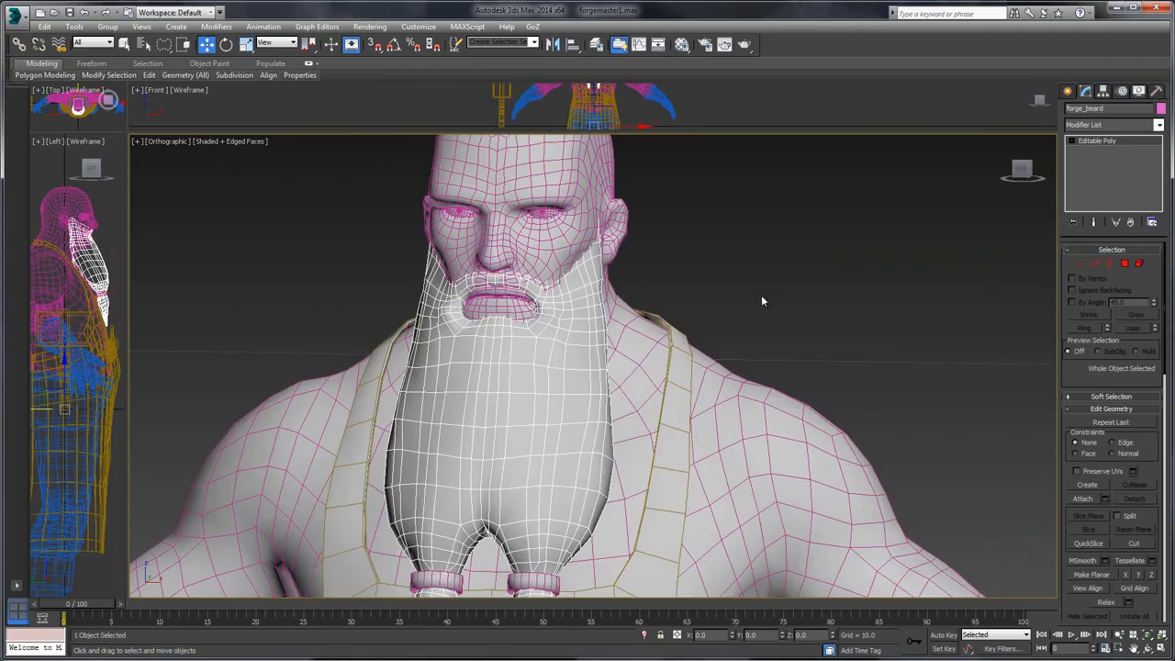
{"action": "scroll", "coordinate": [968, 444], "scroll_direction": "down", "scroll_amount": 2}
{"action": "left_click", "coordinate": [1082, 498]}
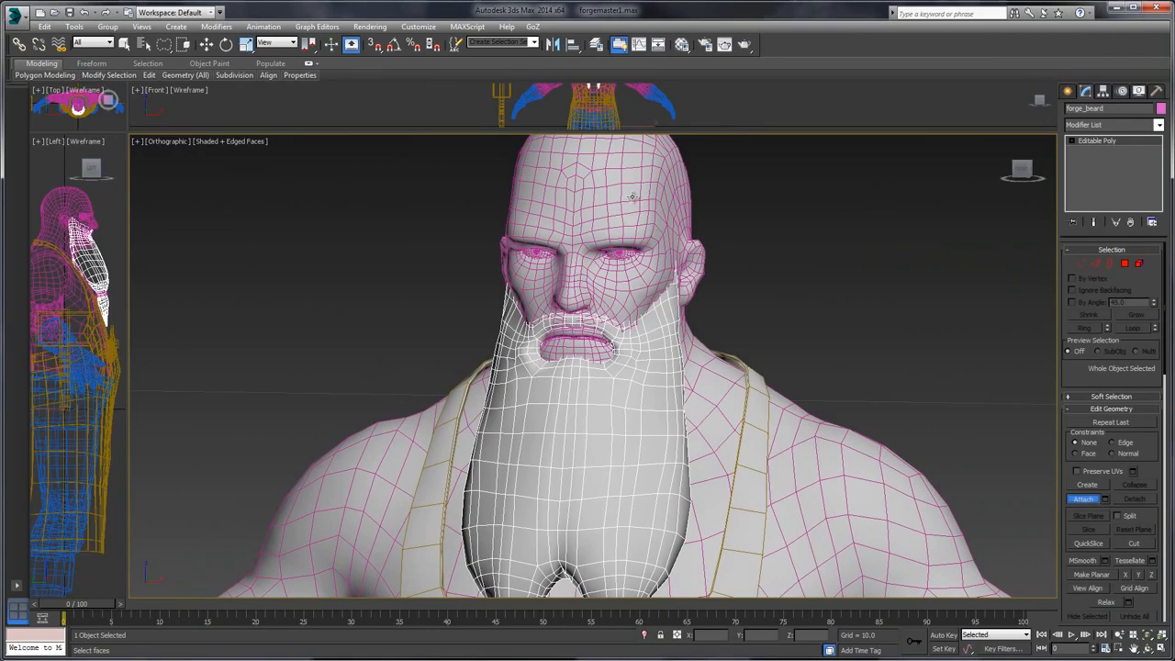
{"action": "left_click", "coordinate": [669, 260]}
{"action": "middle_click_drag", "start_coordinate": [805, 263], "coordinate": [827, 250]}
- Select the beard as an element, check its material ID and smoothing group settings, and clear the selection
{"action": "left_click", "coordinate": [1139, 264]}
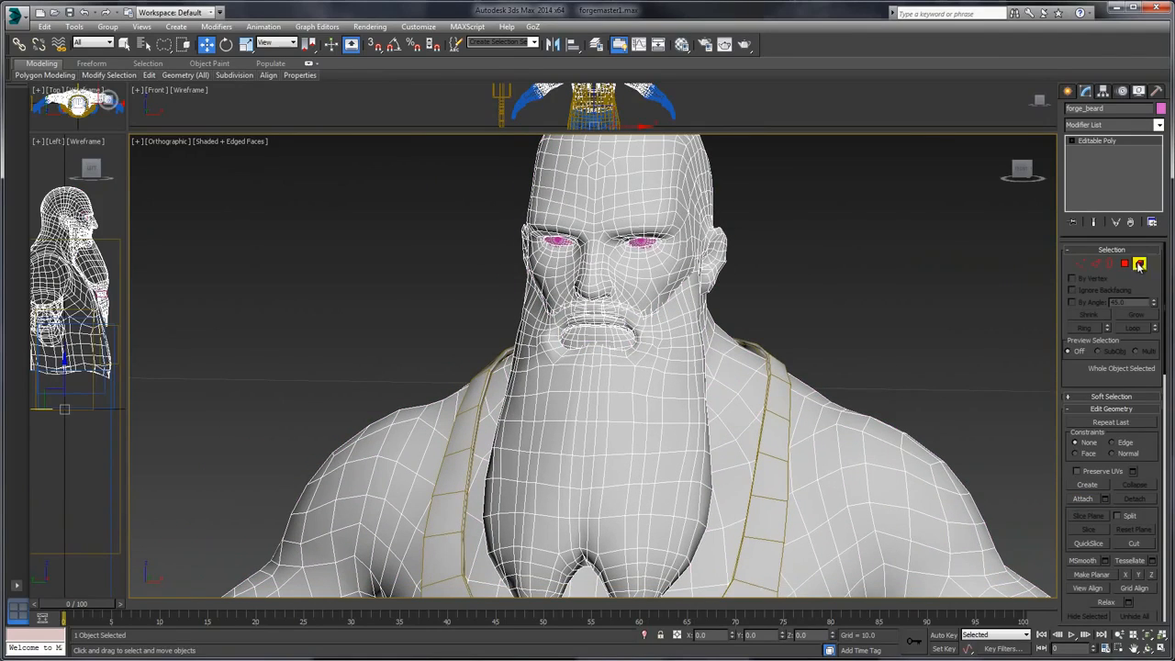
{"action": "left_click", "coordinate": [639, 357]}
{"action": "left_click_drag", "start_coordinate": [1072, 381], "coordinate": [1027, 87]}
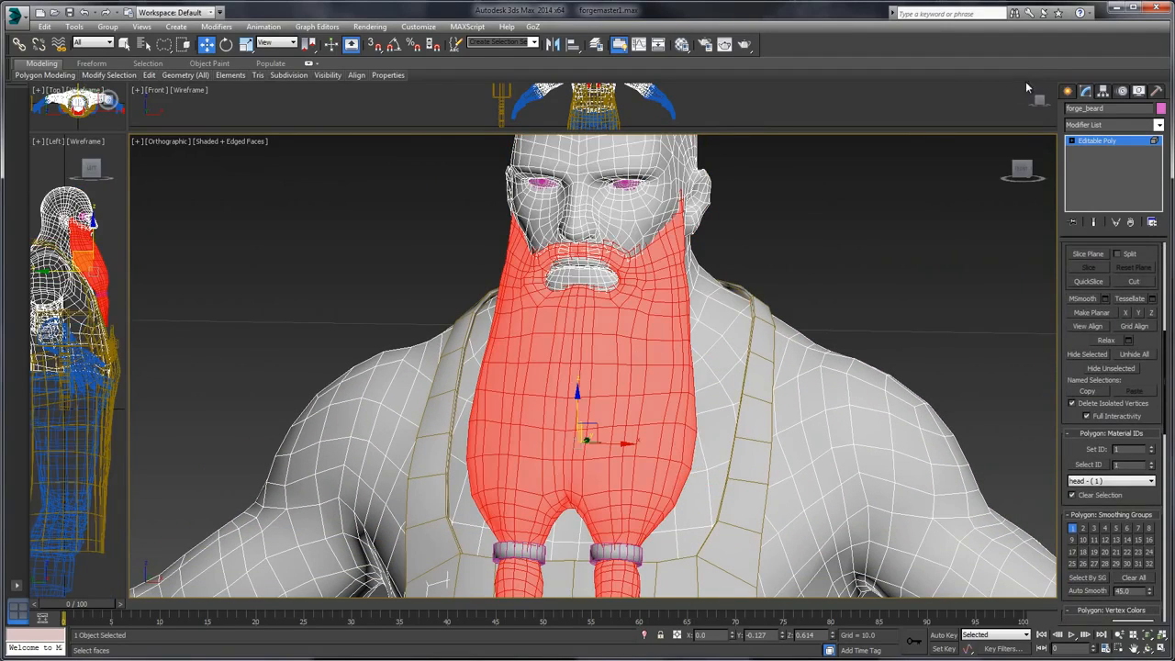
{"action": "middle_click_drag", "start_coordinate": [752, 210], "coordinate": [781, 285]}
{"action": "scroll", "coordinate": [786, 263], "scroll_direction": "up", "scroll_amount": 3}
{"action": "left_click", "coordinate": [787, 262]}
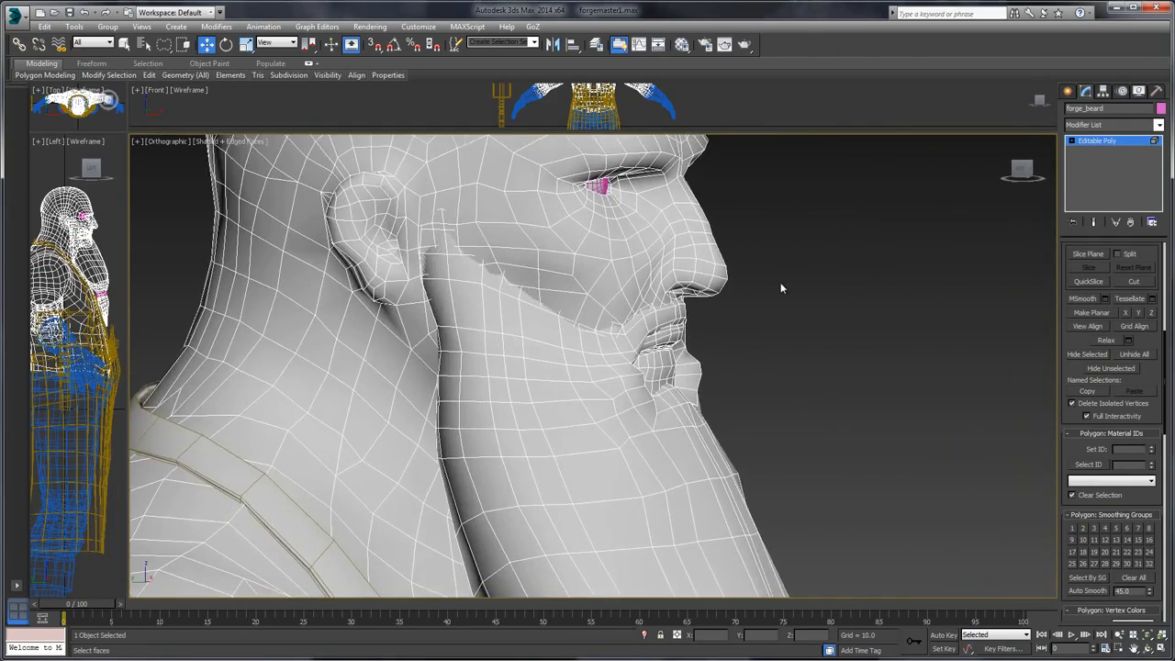
- Pick the head element at the cheek to check it separately from the beard, and clear the selection
{"action": "scroll", "coordinate": [781, 286], "scroll_direction": "up", "scroll_amount": 3}
{"action": "middle_click_drag", "start_coordinate": [711, 297], "coordinate": [808, 305]}
{"action": "scroll", "coordinate": [791, 301], "scroll_direction": "down", "scroll_amount": 3}
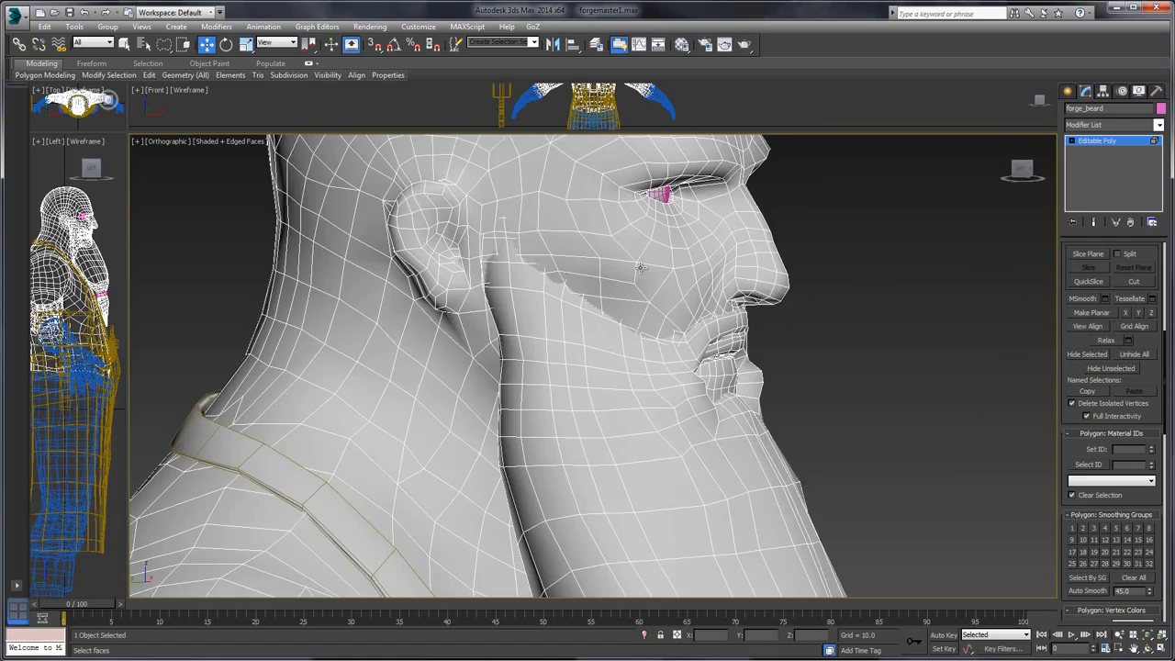
{"action": "left_click", "coordinate": [640, 265]}
{"action": "middle_click_drag", "start_coordinate": [845, 219], "coordinate": [821, 281]}
{"action": "left_click", "coordinate": [820, 283]}
{"action": "scroll", "coordinate": [828, 266], "scroll_direction": "down", "scroll_amount": 5}
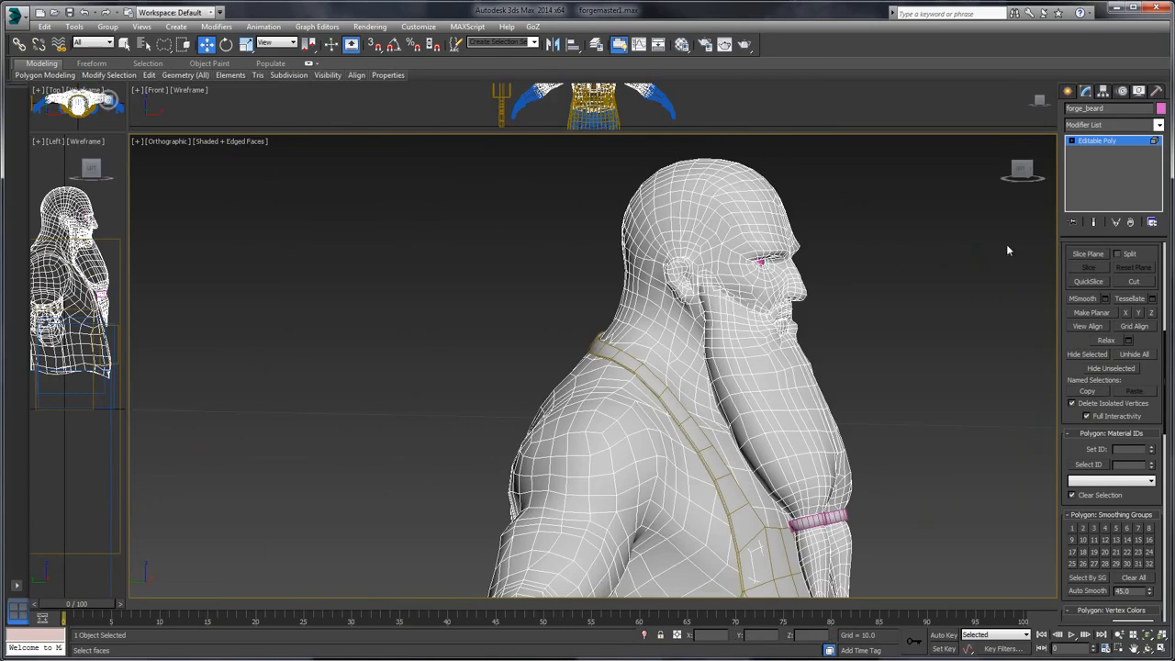
- Select a single polygon at the back of the neck and check its material ID and smoothing group settings
{"action": "left_click_drag", "start_coordinate": [1142, 254], "coordinate": [1115, 449]}
{"action": "scroll", "coordinate": [1115, 449], "scroll_direction": "up", "scroll_amount": 5}
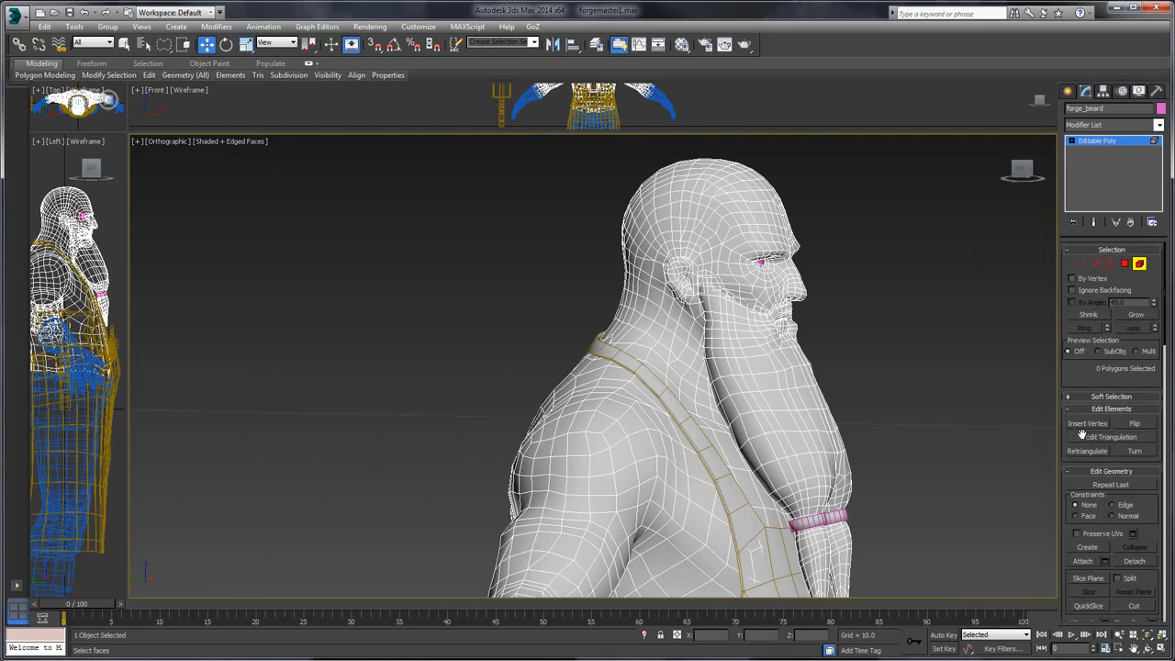
{"action": "left_click", "coordinate": [1124, 264]}
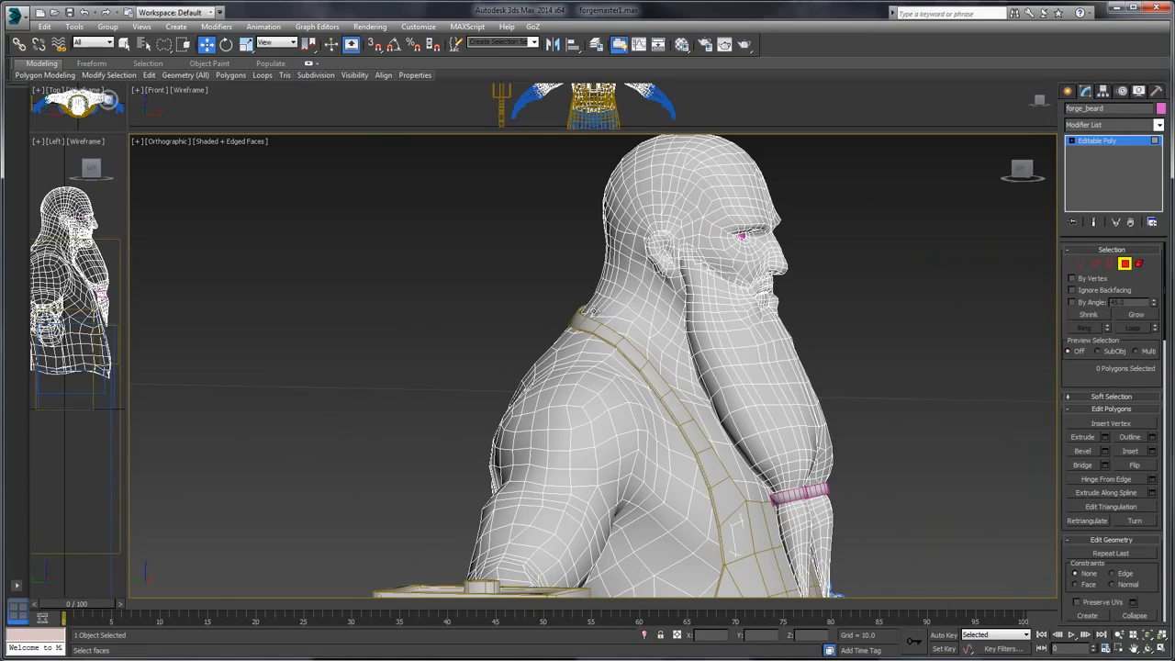
{"action": "left_click", "coordinate": [601, 303]}
{"action": "scroll", "coordinate": [1081, 371], "scroll_direction": "down", "scroll_amount": 7}
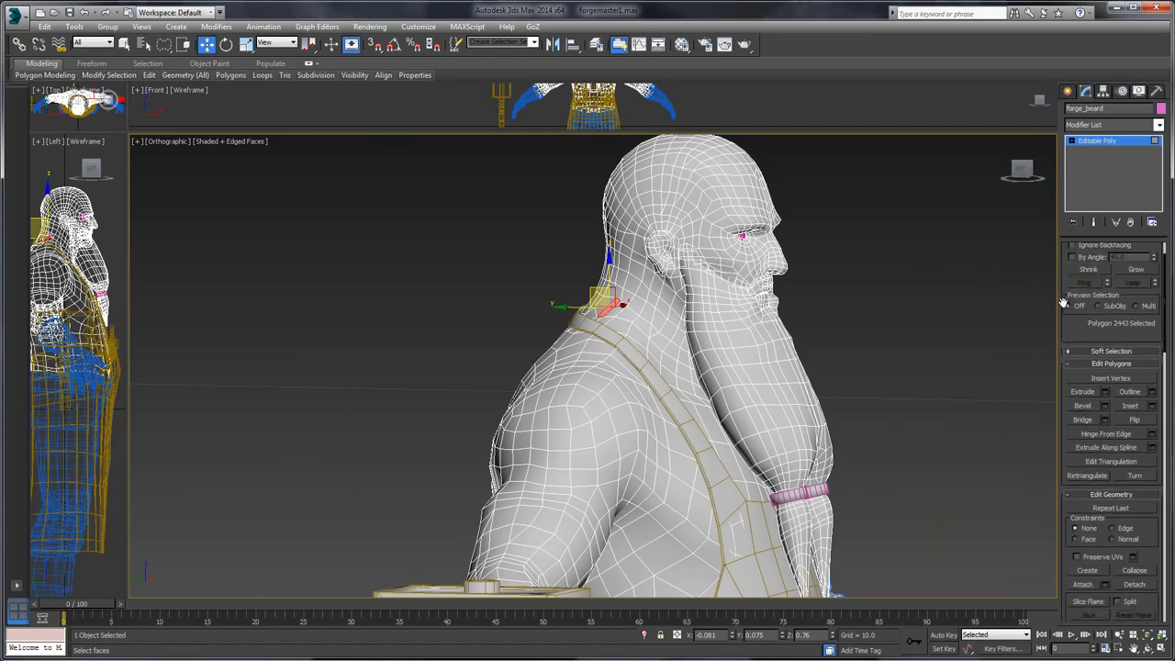
{"action": "scroll", "coordinate": [1145, 389], "scroll_direction": "down", "scroll_amount": 5}
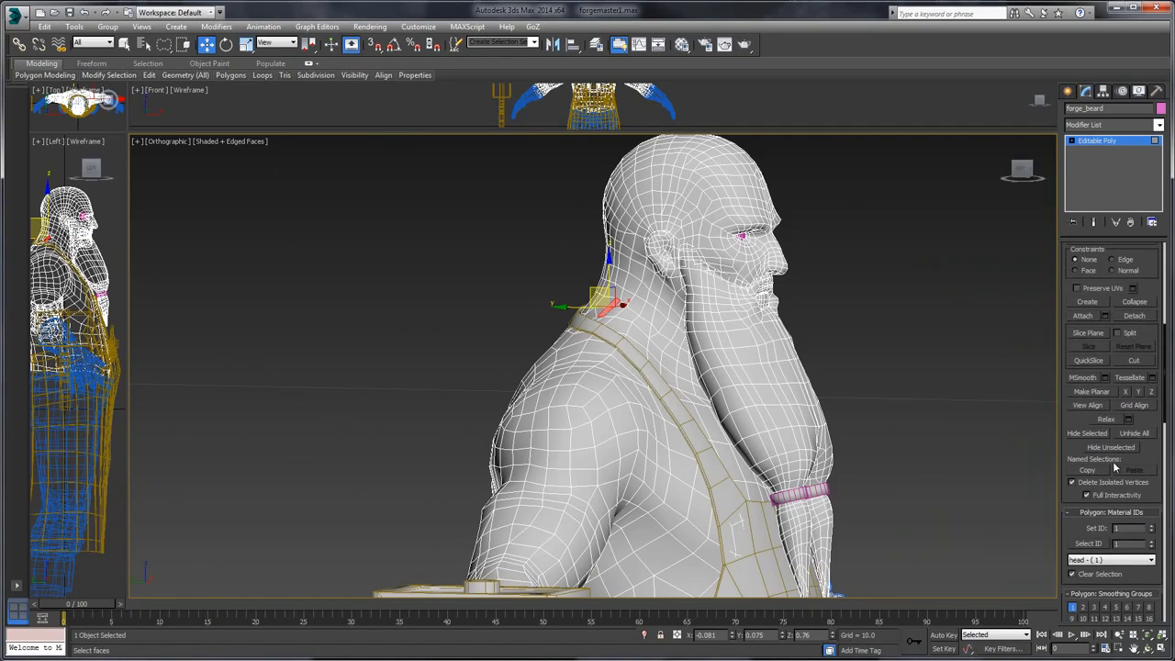
{"action": "middle_click_drag", "start_coordinate": [757, 305], "coordinate": [740, 260]}
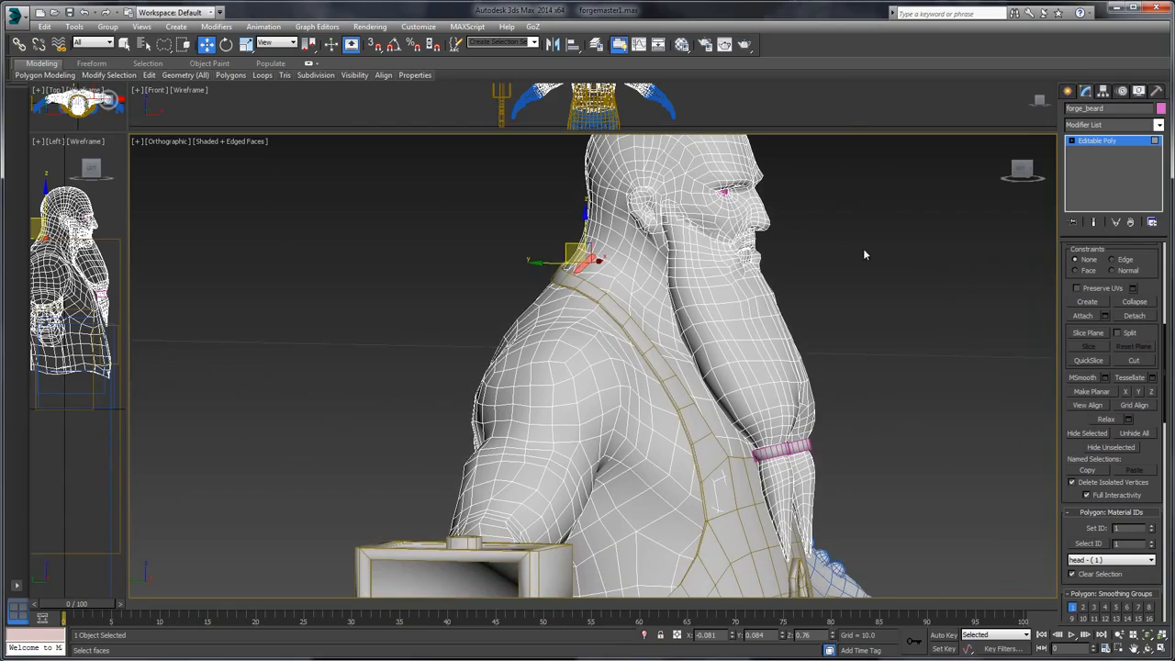
- Select a single polygon on the shoulder, check its material ID and smoothing group settings, and clear the selection
{"action": "left_click", "coordinate": [865, 252]}
{"action": "left_click", "coordinate": [584, 344]}
{"action": "middle_click_drag", "start_coordinate": [833, 283], "coordinate": [785, 229]}
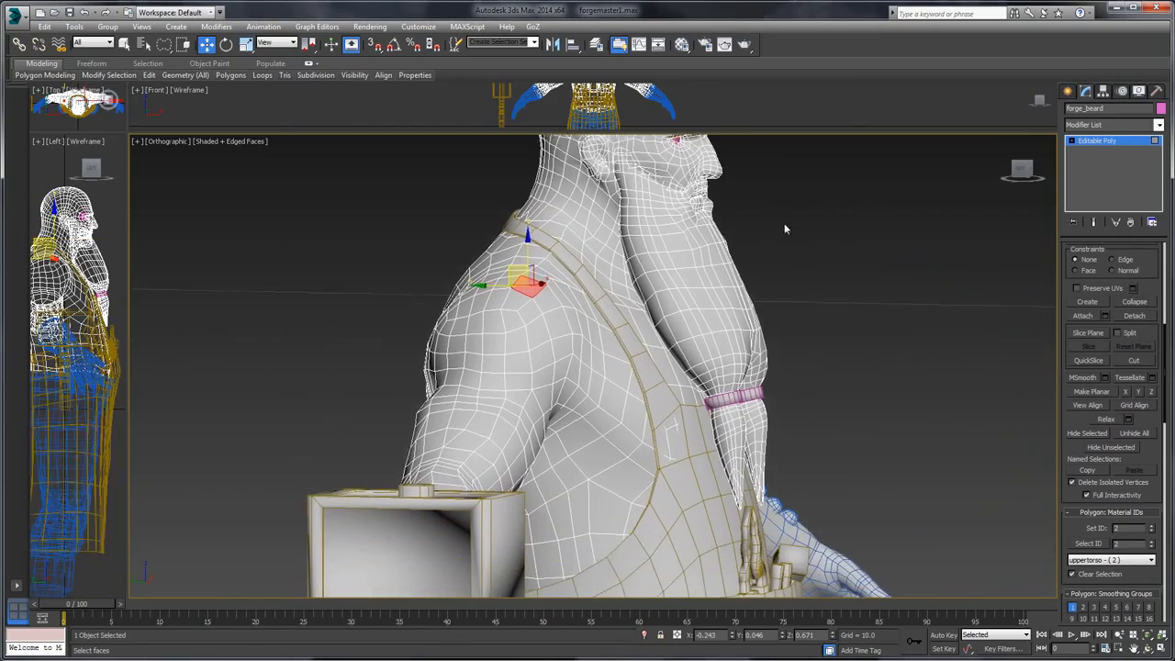
{"action": "left_click", "coordinate": [850, 305]}
- Examine the forearm, the glove cuff with its studs, and the hand from several angles
{"action": "middle_click_drag", "start_coordinate": [974, 334], "coordinate": [693, 267]}
{"action": "middle_click_drag", "start_coordinate": [851, 244], "coordinate": [674, 311]}
{"action": "middle_click_drag", "start_coordinate": [703, 259], "coordinate": [702, 299]}
{"action": "scroll", "coordinate": [702, 299], "scroll_direction": "up", "scroll_amount": 4}
{"action": "middle_click_drag", "start_coordinate": [640, 278], "coordinate": [784, 232]}
{"action": "middle_click_drag", "start_coordinate": [431, 237], "coordinate": [646, 447]}
{"action": "scroll", "coordinate": [630, 352], "scroll_direction": "up", "scroll_amount": 4}
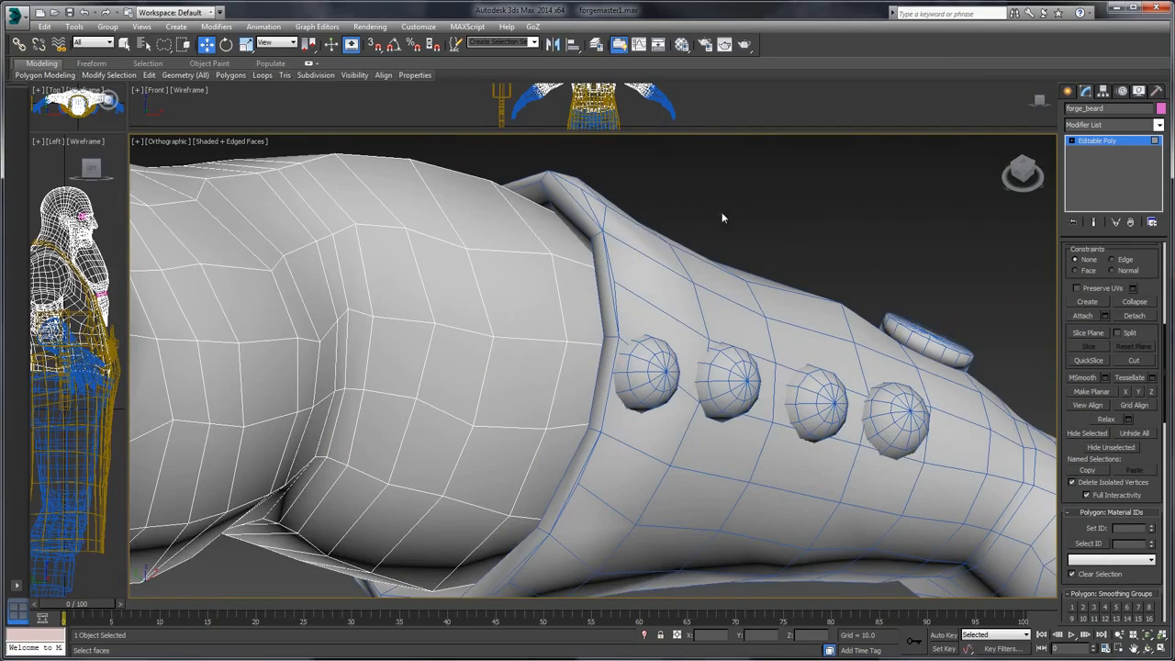
{"action": "middle_click_drag", "start_coordinate": [618, 336], "coordinate": [645, 376]}
{"action": "scroll", "coordinate": [758, 238], "scroll_direction": "down", "scroll_amount": 2}
{"action": "middle_click_drag", "start_coordinate": [713, 248], "coordinate": [816, 260], "text": "alt"}
{"action": "middle_click_drag", "start_coordinate": [569, 261], "coordinate": [740, 495]}
{"action": "middle_click_drag", "start_coordinate": [353, 215], "coordinate": [793, 376], "text": "alt"}
{"action": "middle_click_drag", "start_coordinate": [577, 321], "coordinate": [795, 405]}
{"action": "middle_click_drag", "start_coordinate": [751, 368], "coordinate": [577, 346], "text": "alt"}
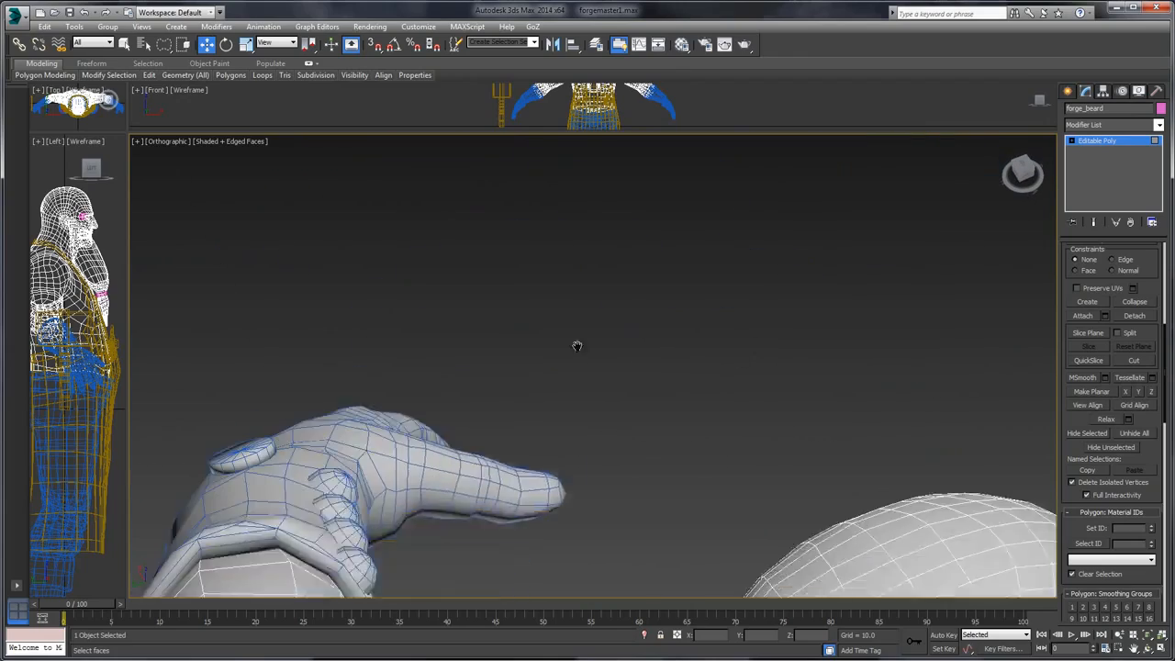
{"action": "middle_click_drag", "start_coordinate": [498, 477], "coordinate": [642, 331]}
{"action": "middle_click_drag", "start_coordinate": [618, 441], "coordinate": [721, 336]}
{"action": "middle_click_drag", "start_coordinate": [721, 336], "coordinate": [739, 327], "text": "alt"}
{"action": "middle_click_drag", "start_coordinate": [404, 468], "coordinate": [456, 439], "text": "alt"}
{"action": "middle_click_drag", "start_coordinate": [456, 438], "coordinate": [699, 205]}
{"action": "middle_click_drag", "start_coordinate": [587, 312], "coordinate": [731, 456], "text": "alt"}
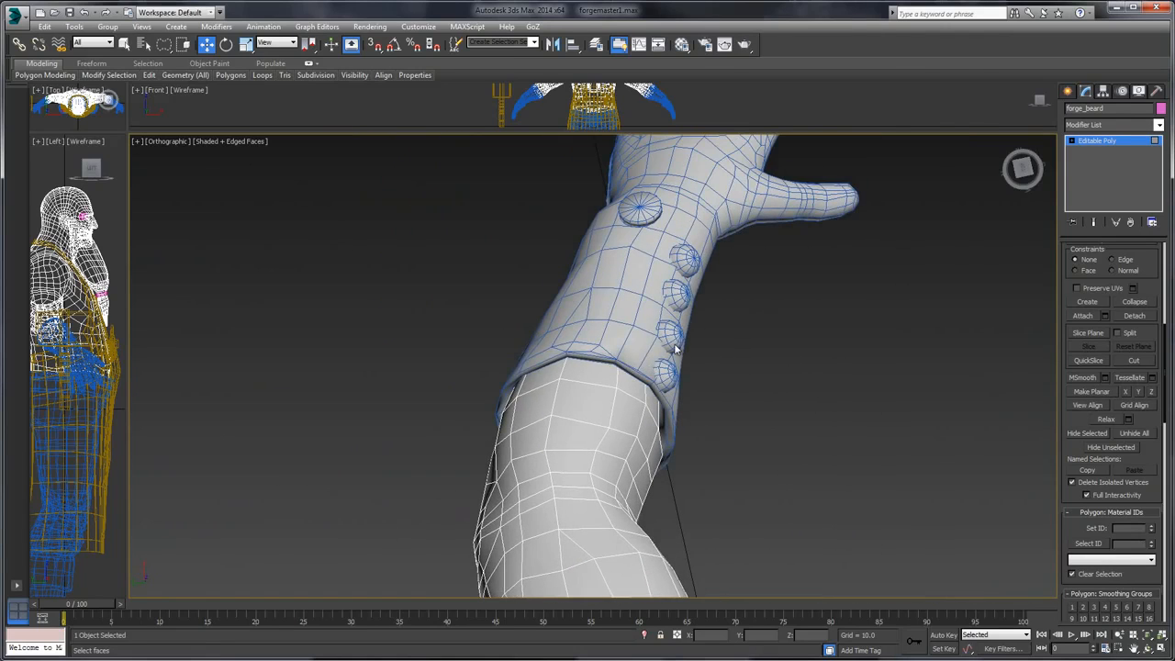
- Select the gloves mesh and attach the combined head, beard and torso mesh to it
{"action": "left_click", "coordinate": [1097, 144]}
{"action": "left_click", "coordinate": [645, 374]}
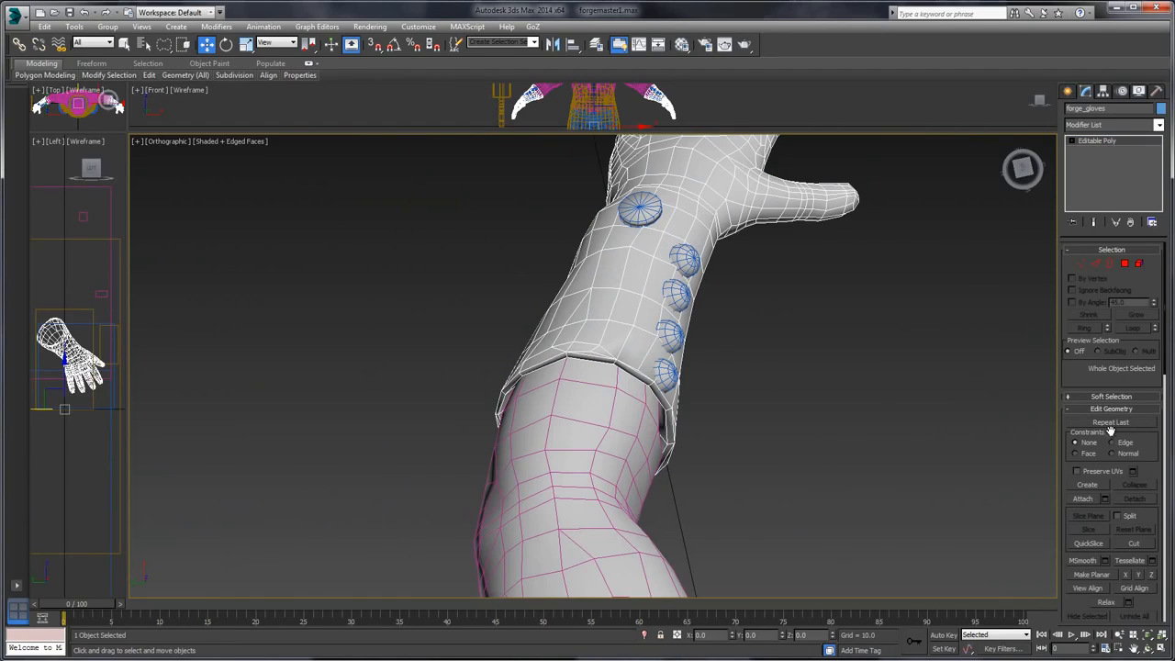
{"action": "left_click", "coordinate": [1084, 498]}
{"action": "left_click", "coordinate": [608, 445]}
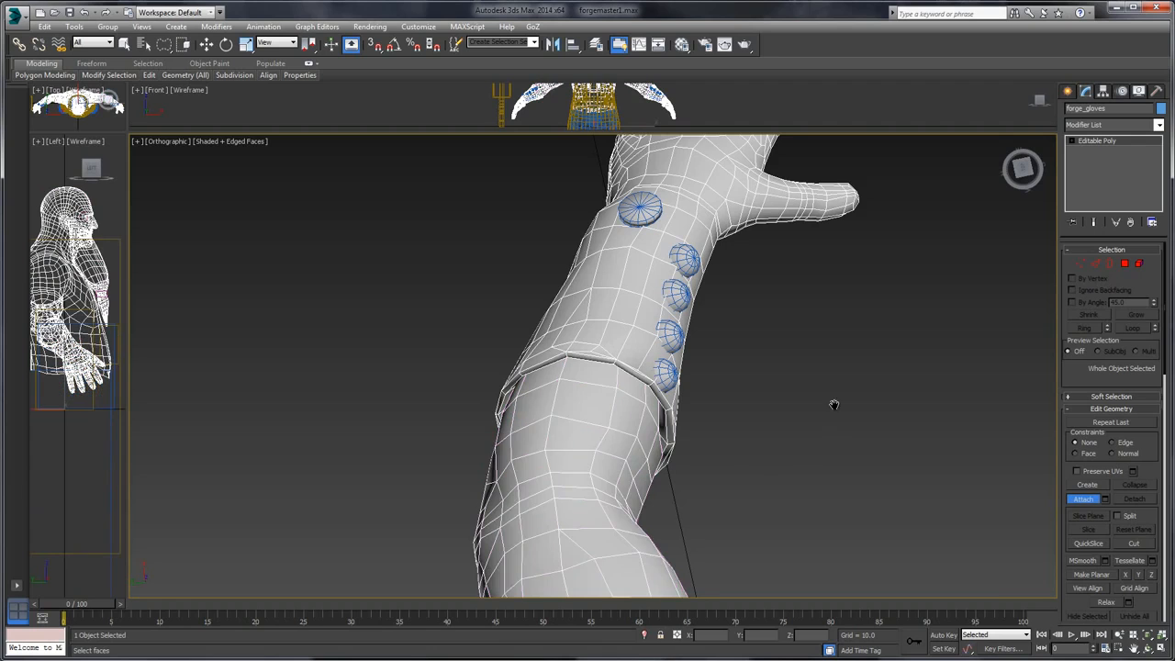
- Attach the glove studs to the combined mesh and finish attaching
{"action": "middle_click_drag", "start_coordinate": [834, 405], "coordinate": [751, 415], "text": "alt"}
{"action": "middle_click_drag", "start_coordinate": [836, 405], "coordinate": [631, 383], "text": "alt"}
{"action": "scroll", "coordinate": [646, 376], "scroll_direction": "down", "scroll_amount": 8}
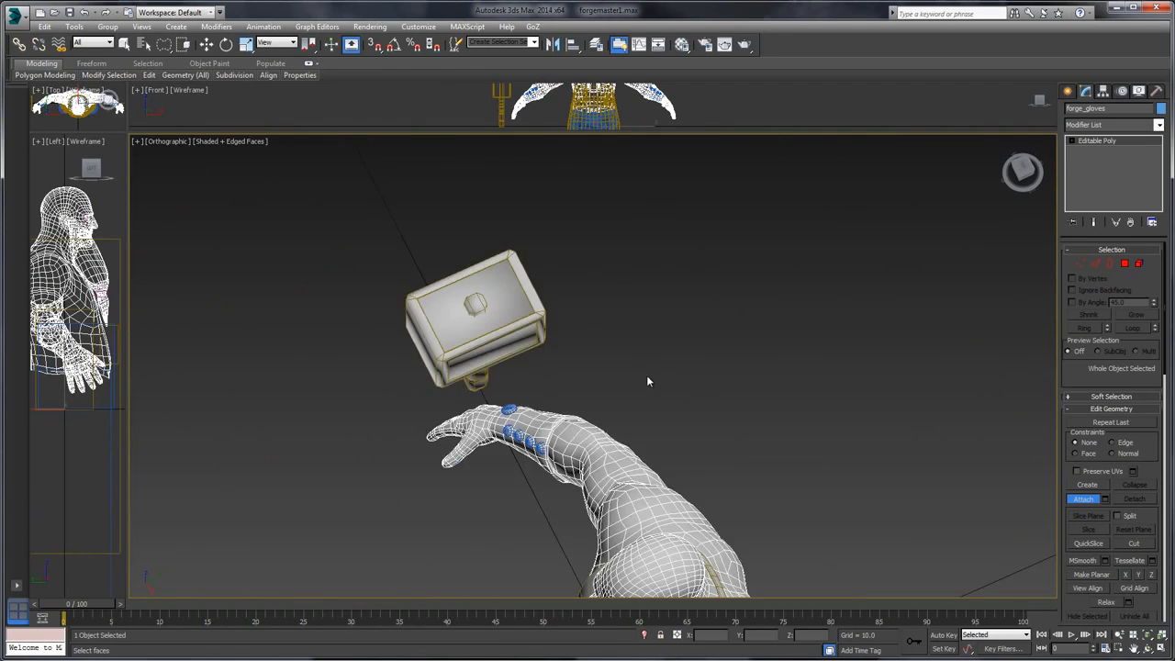
{"action": "middle_click_drag", "start_coordinate": [797, 372], "coordinate": [766, 414], "text": "alt"}
{"action": "scroll", "coordinate": [750, 486], "scroll_direction": "up", "scroll_amount": 8}
{"action": "middle_click_drag", "start_coordinate": [750, 487], "coordinate": [658, 367]}
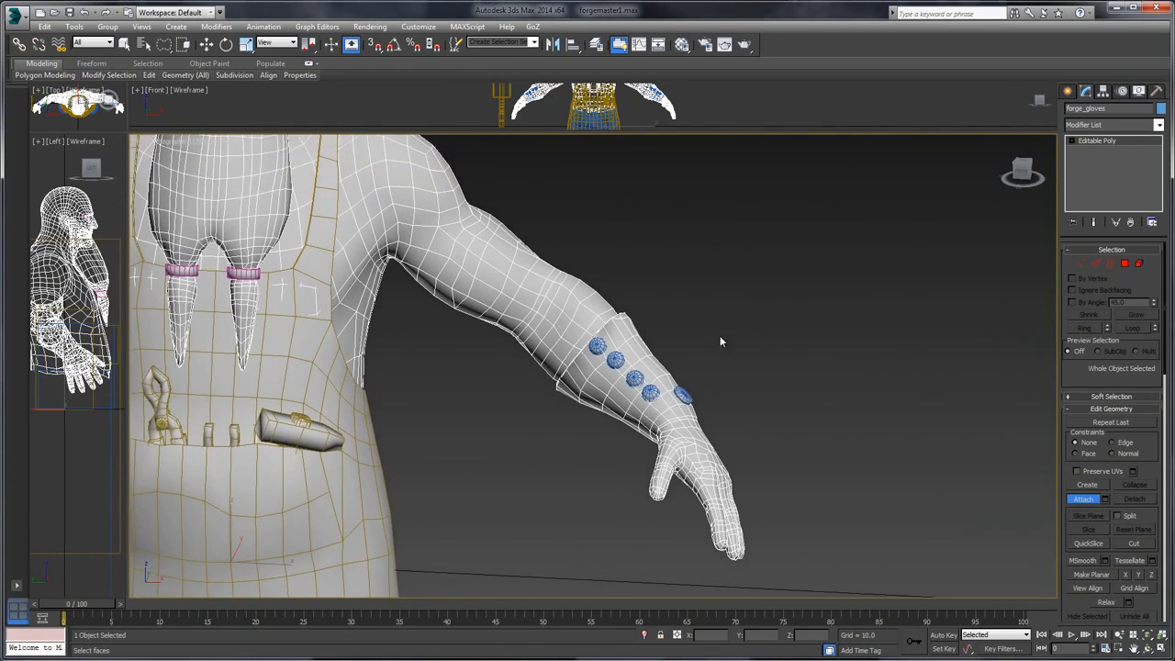
{"action": "scroll", "coordinate": [677, 397], "scroll_direction": "up", "scroll_amount": 2}
{"action": "middle_click_drag", "start_coordinate": [647, 418], "coordinate": [680, 371]}
{"action": "scroll", "coordinate": [680, 371], "scroll_direction": "up", "scroll_amount": 2}
{"action": "left_click", "coordinate": [671, 333]}
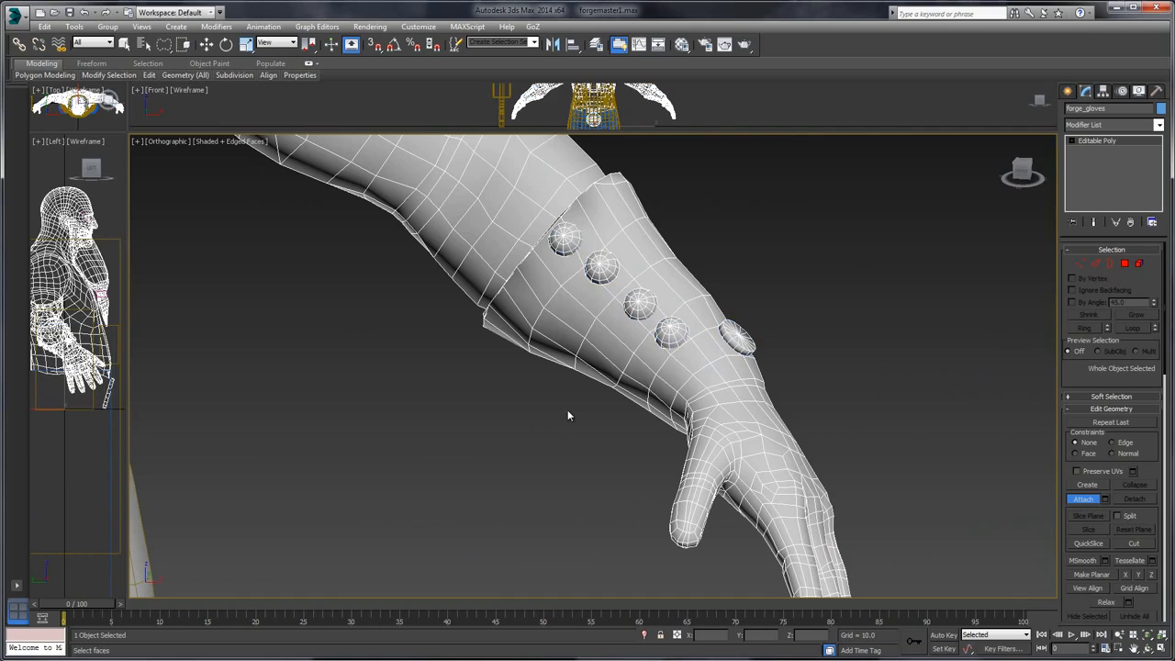
{"action": "middle_click_drag", "start_coordinate": [567, 409], "coordinate": [508, 448], "text": "alt"}
{"action": "right_click", "coordinate": [509, 450]}
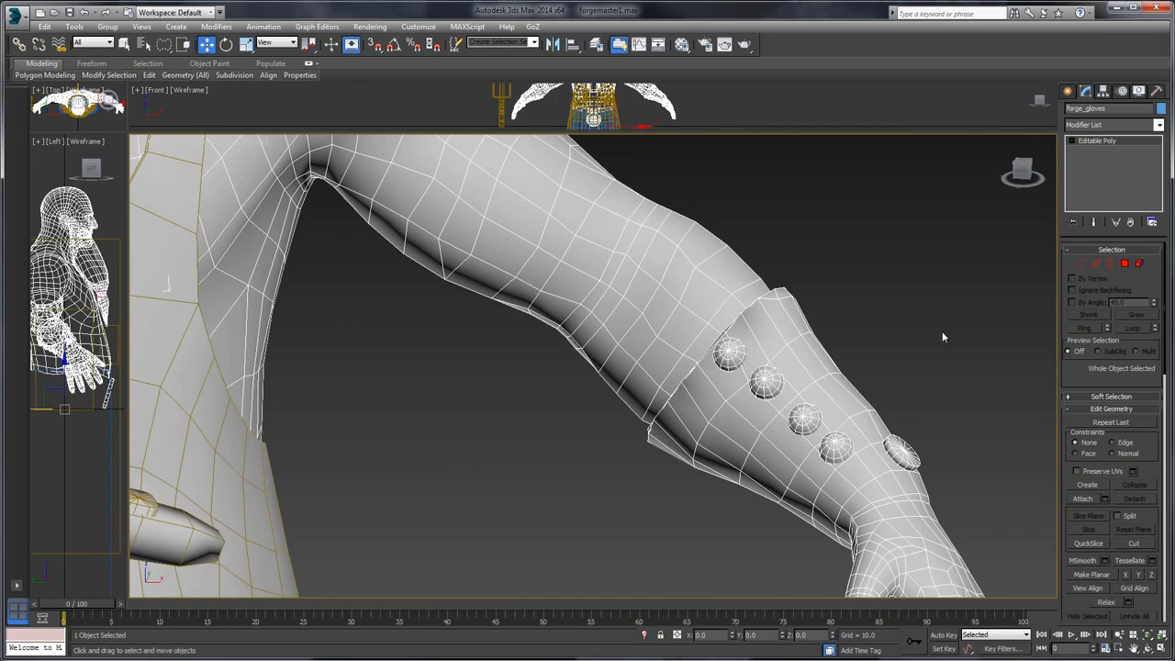
- Select a polygon on the round stud near the wrist, check its material ID and smoothing group, and clear the selection
{"action": "middle_click_drag", "start_coordinate": [942, 336], "coordinate": [890, 343]}
{"action": "left_click_drag", "start_coordinate": [1140, 274], "coordinate": [1140, 270]}
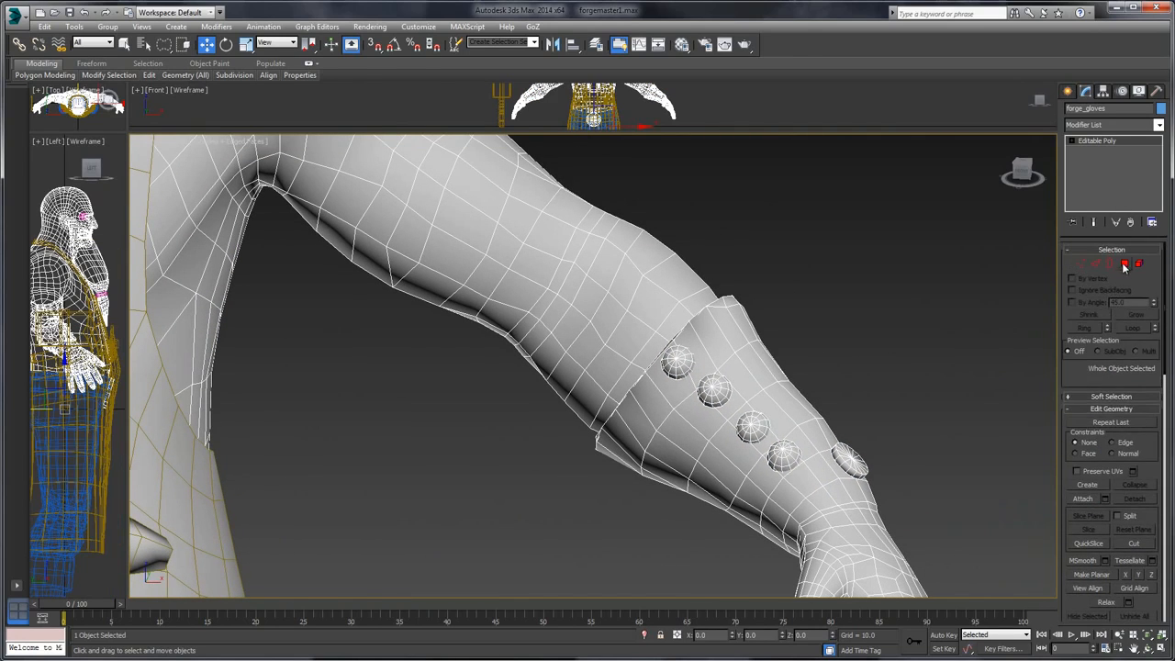
{"action": "left_click", "coordinate": [1125, 262]}
{"action": "left_click", "coordinate": [852, 464]}
{"action": "scroll", "coordinate": [1084, 368], "scroll_direction": "down", "scroll_amount": 5}
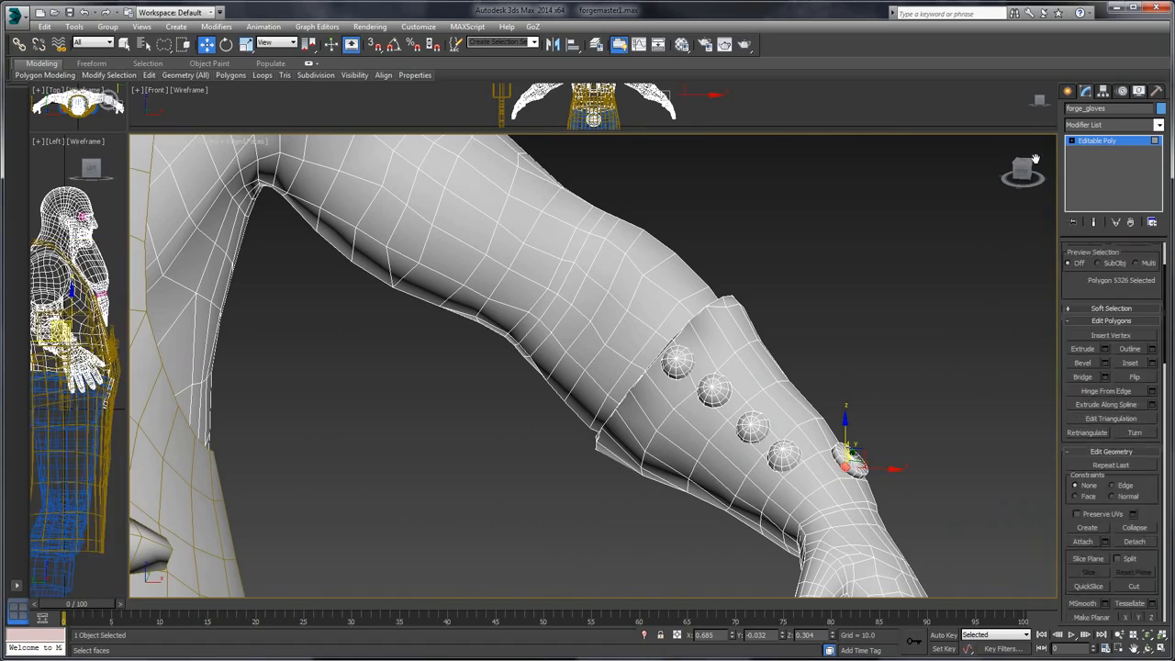
{"action": "left_click_drag", "start_coordinate": [1146, 518], "coordinate": [1138, 374]}
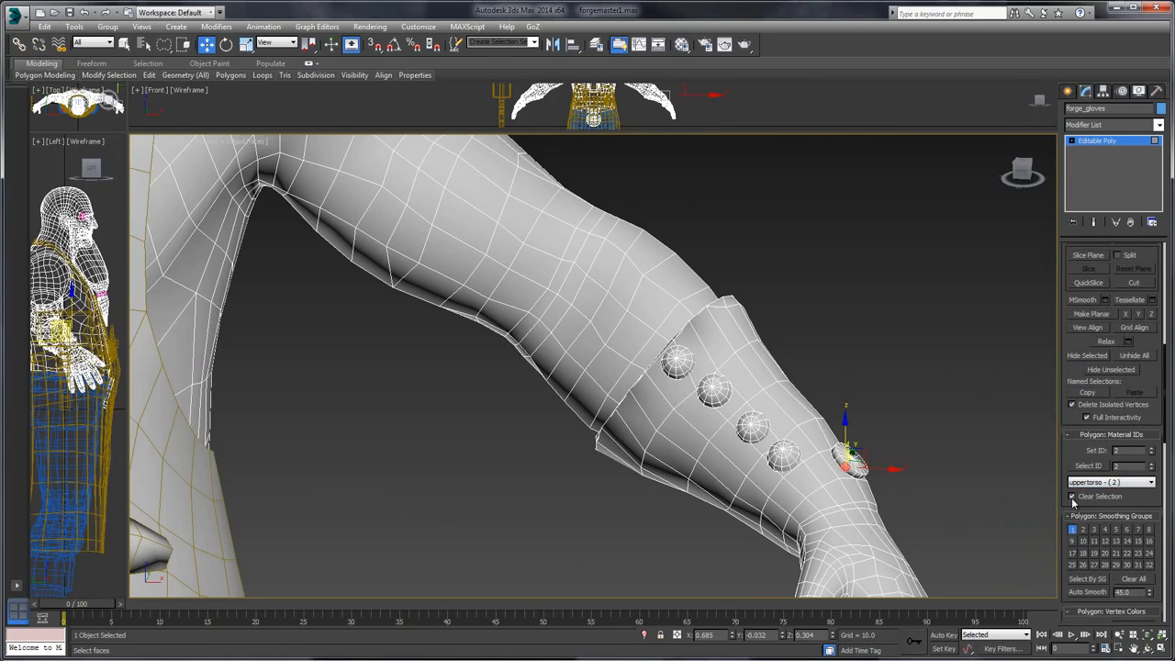
{"action": "left_click", "coordinate": [844, 387]}
- Select a polygon at the glove cuff of the arm beside the hammer, check its material ID, and leave polygon editing
{"action": "middle_click_drag", "start_coordinate": [827, 296], "coordinate": [838, 329]}
{"action": "scroll", "coordinate": [838, 329], "scroll_direction": "down", "scroll_amount": 2}
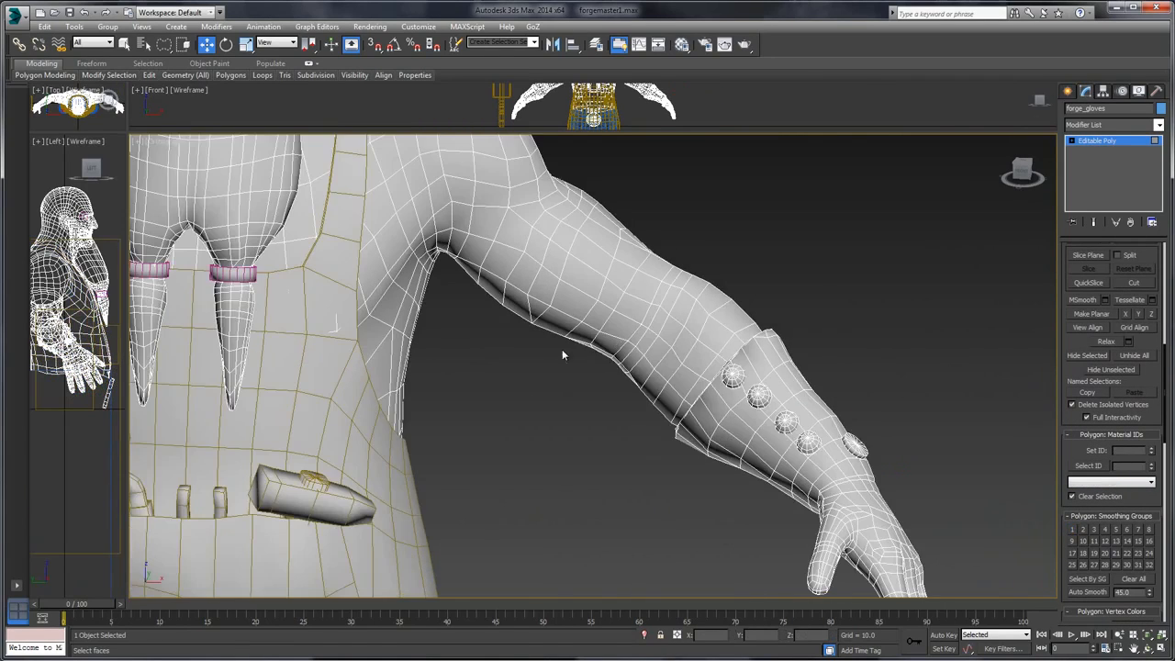
{"action": "middle_click_drag", "start_coordinate": [492, 417], "coordinate": [717, 380]}
{"action": "scroll", "coordinate": [718, 376], "scroll_direction": "down", "scroll_amount": 4}
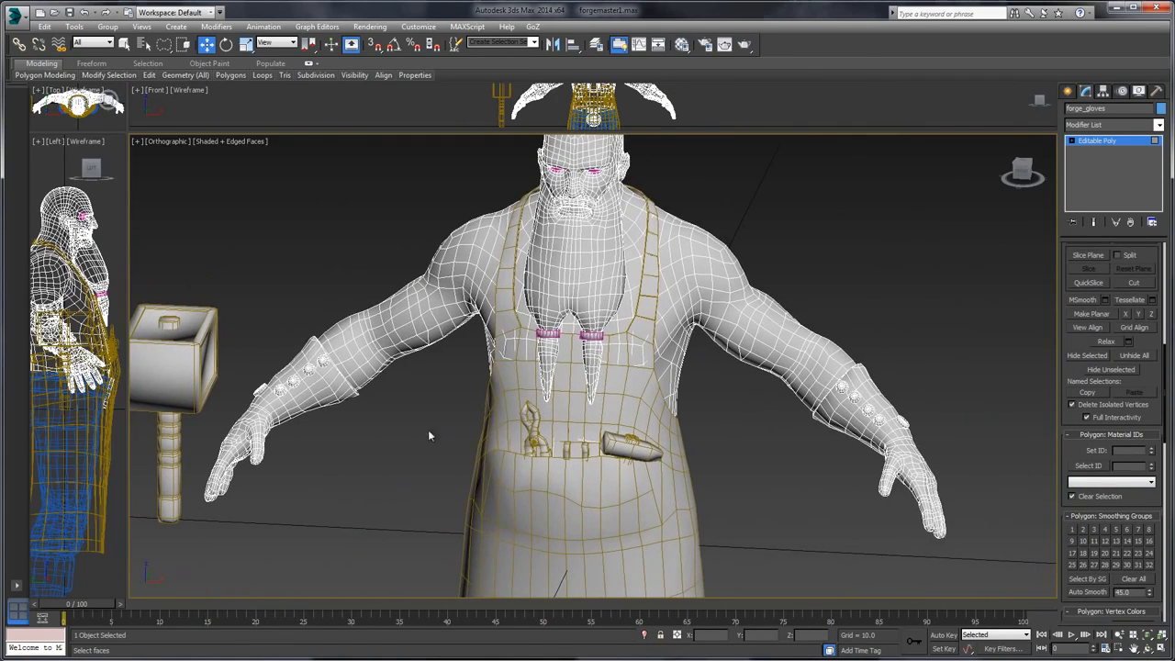
{"action": "middle_click_drag", "start_coordinate": [349, 479], "coordinate": [393, 446]}
{"action": "left_click", "coordinate": [360, 377]}
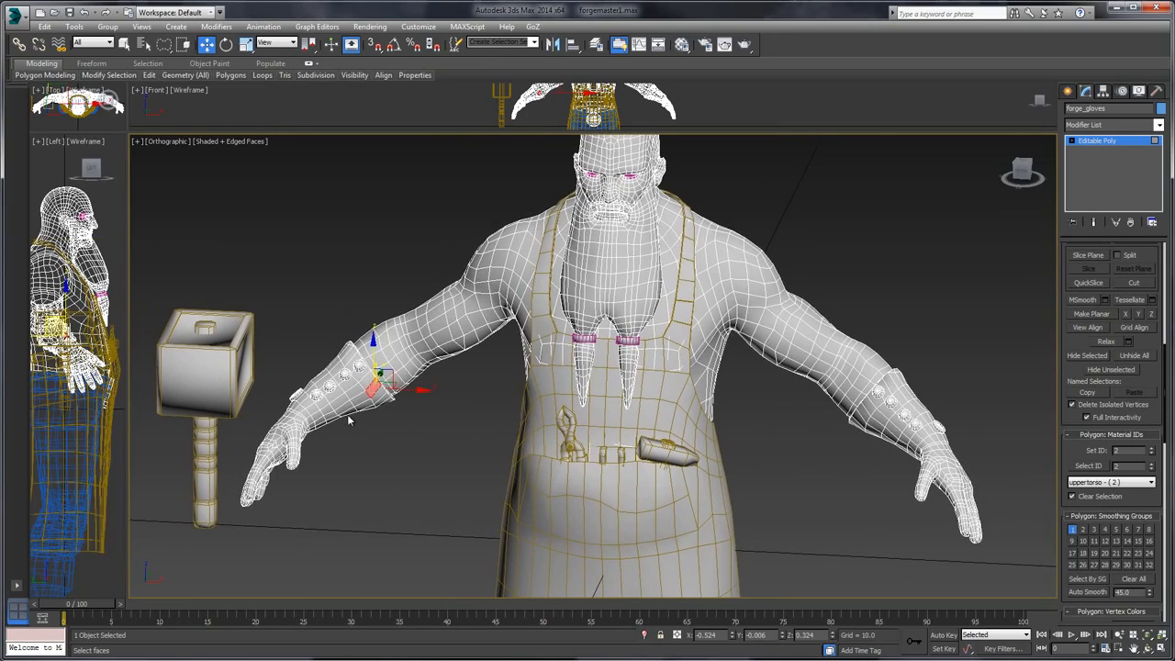
{"action": "middle_click_drag", "start_coordinate": [327, 500], "coordinate": [272, 449]}
{"action": "left_click", "coordinate": [1105, 142]}
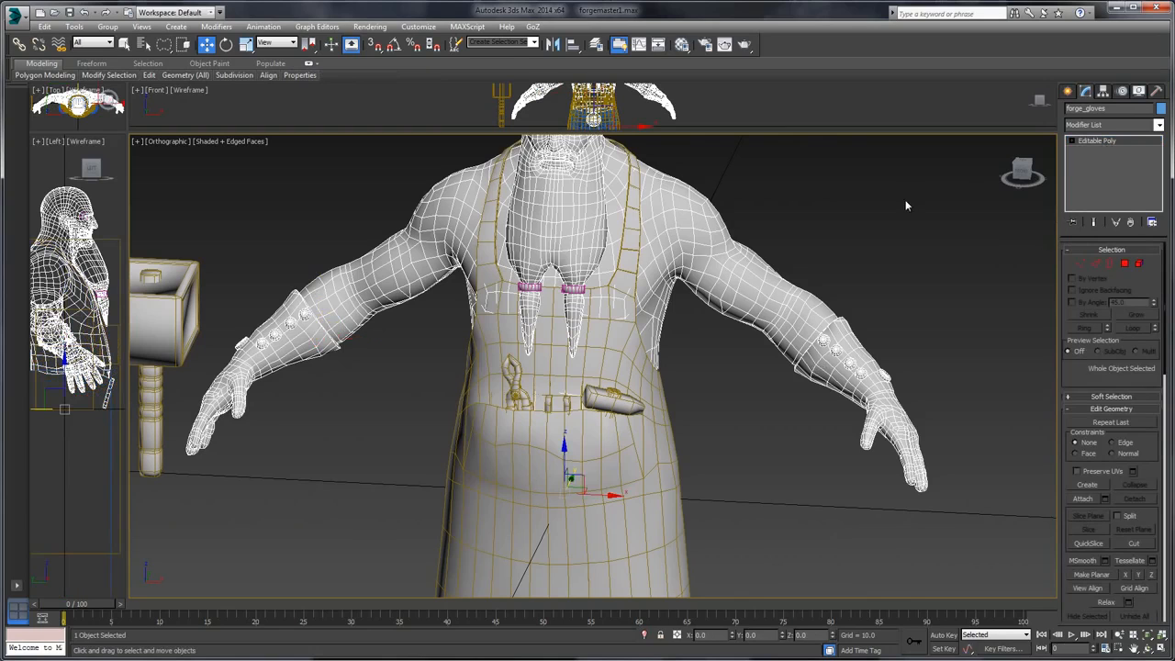
{"action": "middle_click_drag", "start_coordinate": [905, 200], "coordinate": [906, 247]}
{"action": "left_click", "coordinate": [1125, 264]}
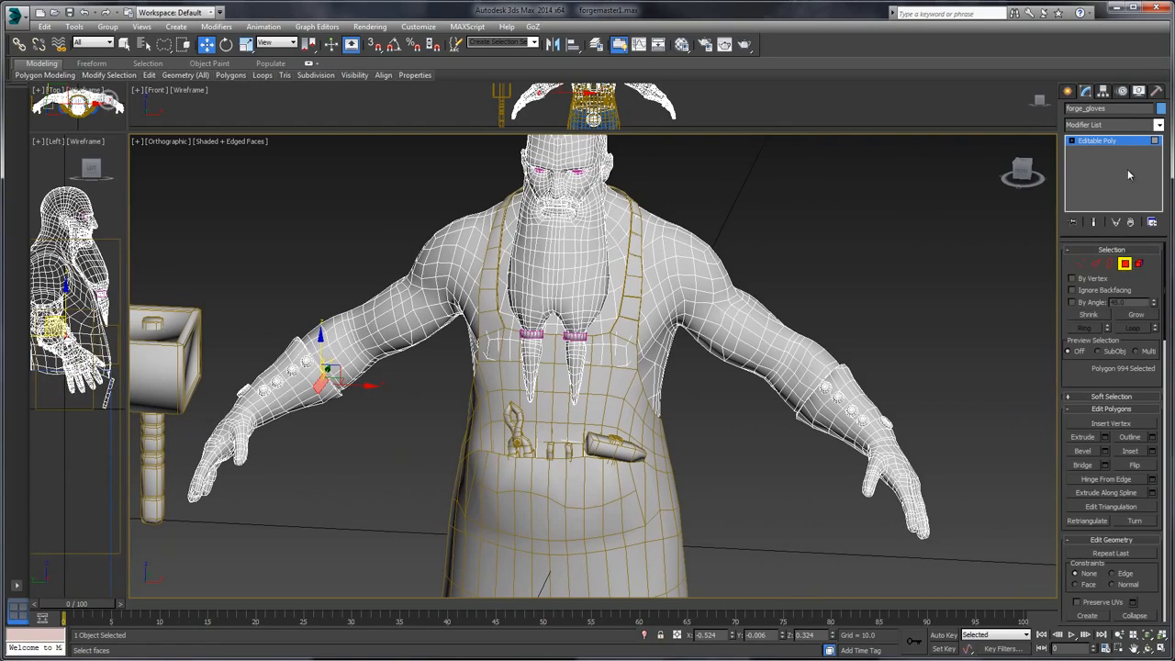
{"action": "left_click", "coordinate": [1120, 142]}
- Attach the apron to the combined body and gloves mesh and finish attaching
{"action": "left_click", "coordinate": [1082, 498]}
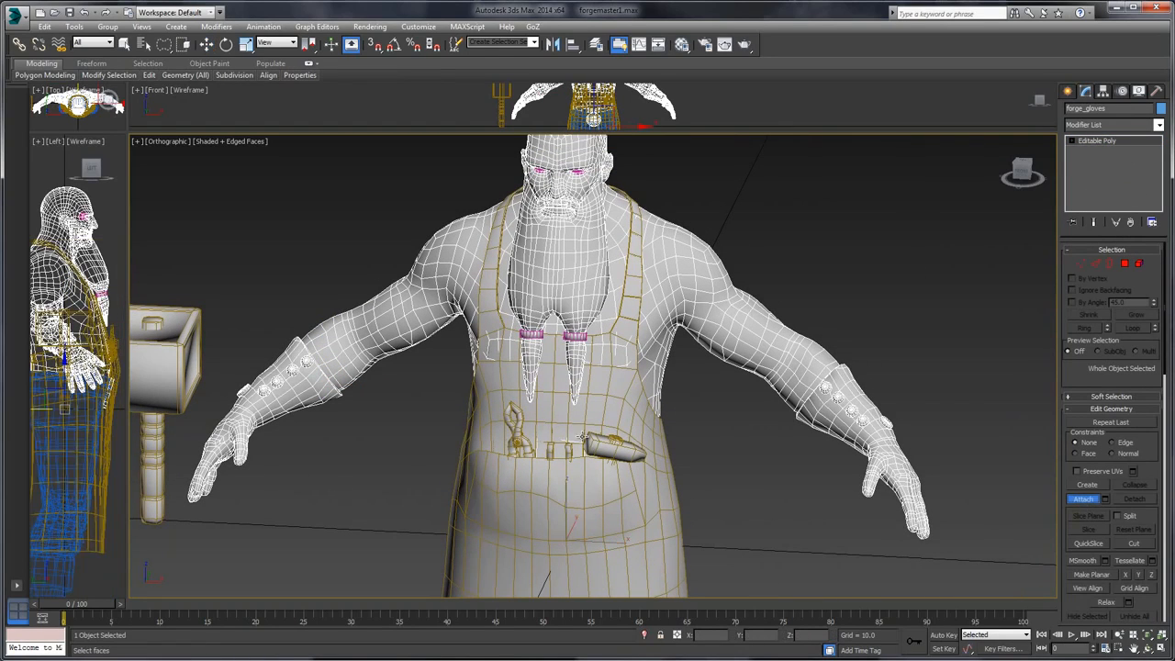
{"action": "left_click", "coordinate": [583, 436]}
{"action": "middle_click_drag", "start_coordinate": [829, 383], "coordinate": [851, 343]}
{"action": "left_click_drag", "start_coordinate": [1075, 340], "coordinate": [1069, 158]}
{"action": "right_click", "coordinate": [1034, 299]}
- Select the whole apron as an element and check its material ID and smoothing group settings
{"action": "left_click_drag", "start_coordinate": [1151, 290], "coordinate": [1107, 516]}
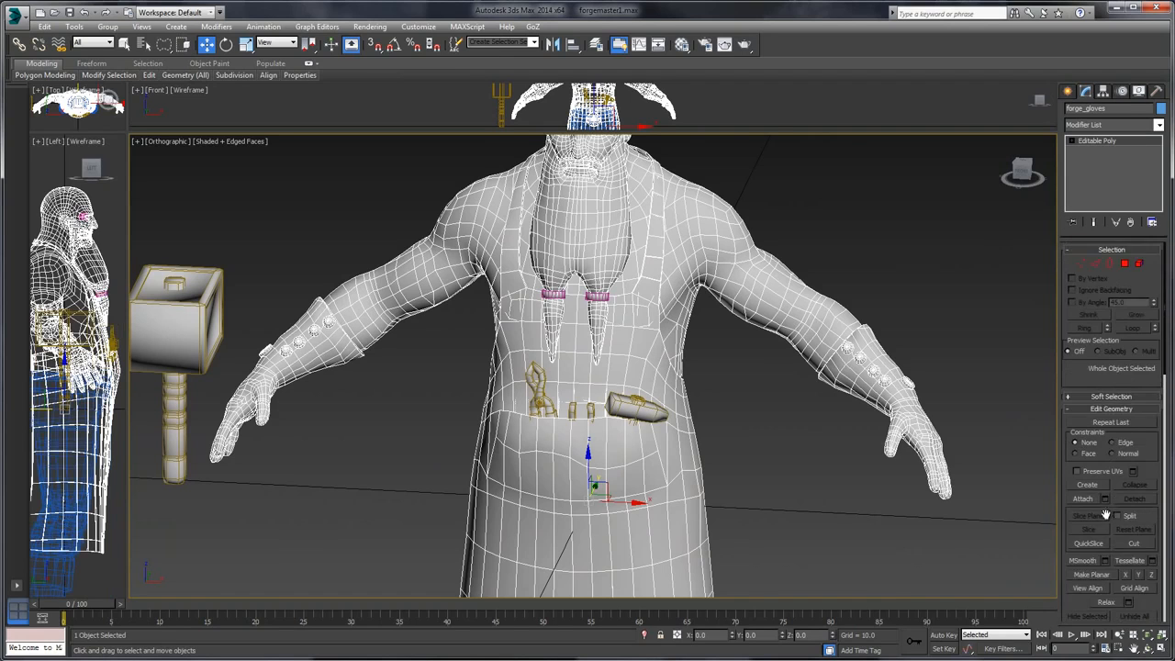
{"action": "left_click", "coordinate": [1139, 265]}
{"action": "left_click", "coordinate": [638, 471]}
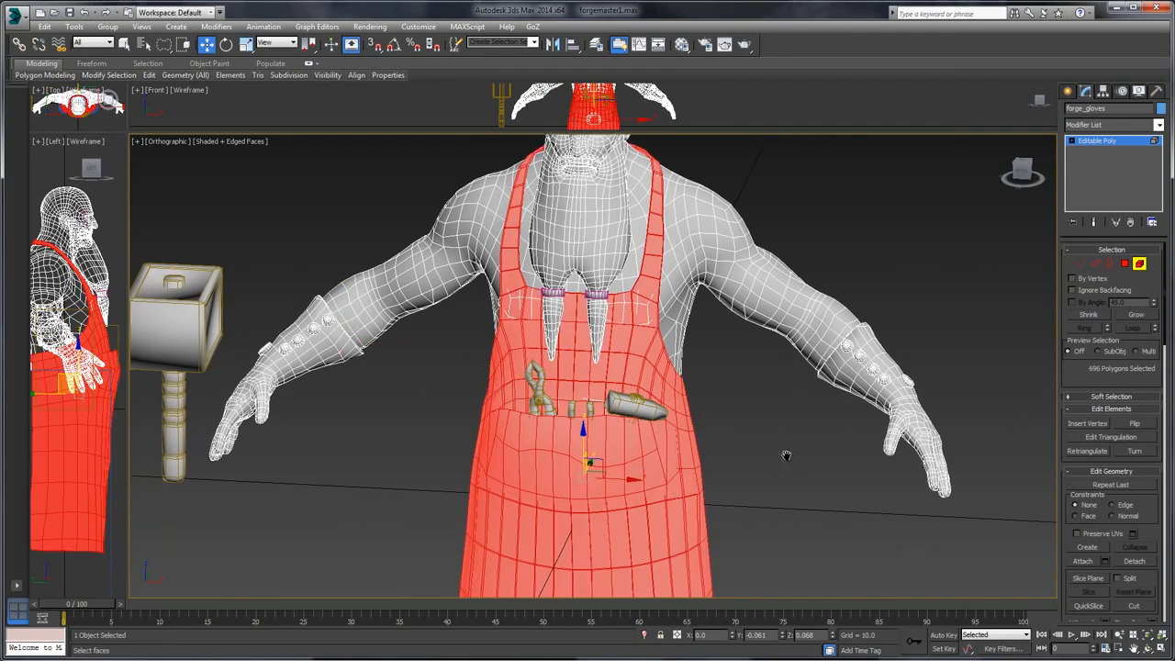
{"action": "middle_click_drag", "start_coordinate": [784, 456], "coordinate": [780, 419]}
{"action": "scroll", "coordinate": [1081, 519], "scroll_direction": "down", "scroll_amount": 5}
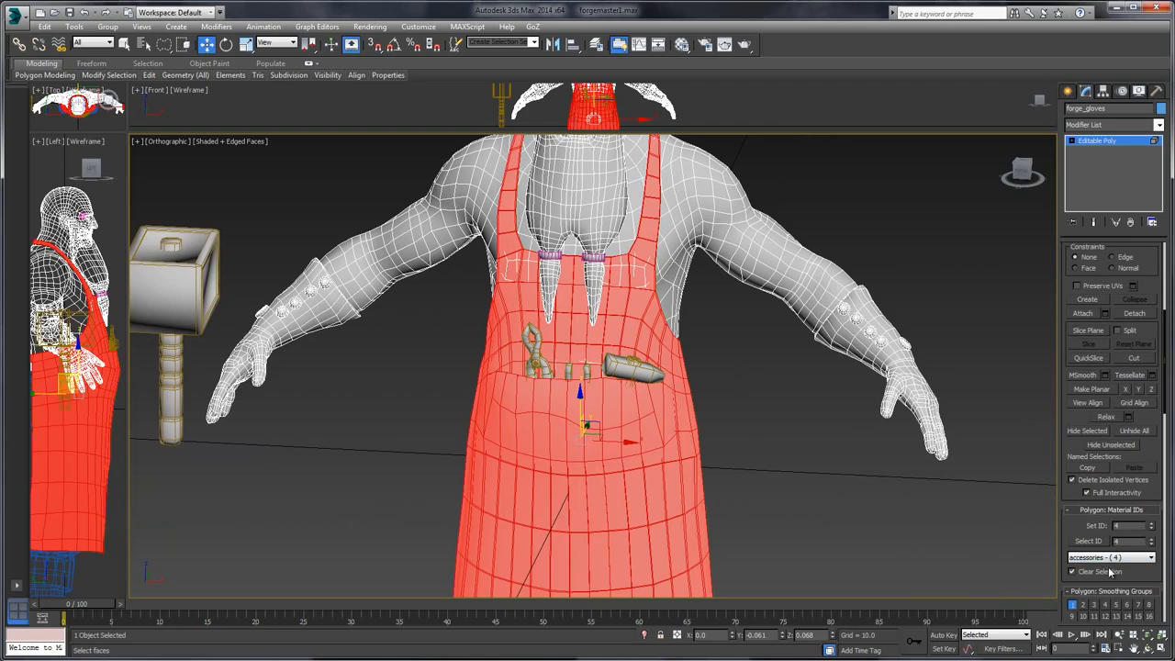
{"action": "scroll", "coordinate": [771, 422], "scroll_direction": "down", "scroll_amount": 4}
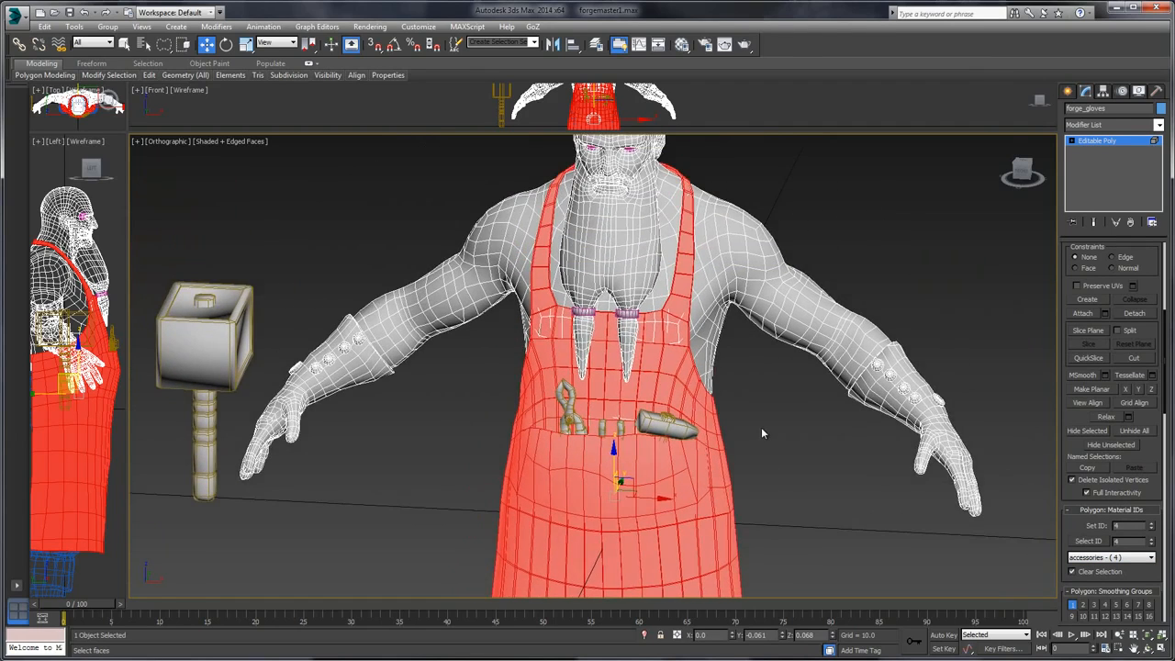
{"action": "middle_click_drag", "start_coordinate": [778, 290], "coordinate": [781, 322]}
{"action": "scroll", "coordinate": [791, 312], "scroll_direction": "up", "scroll_amount": 4}
- Select the beard braid rings and attach the combined body mesh to them
{"action": "left_click", "coordinate": [1118, 142]}
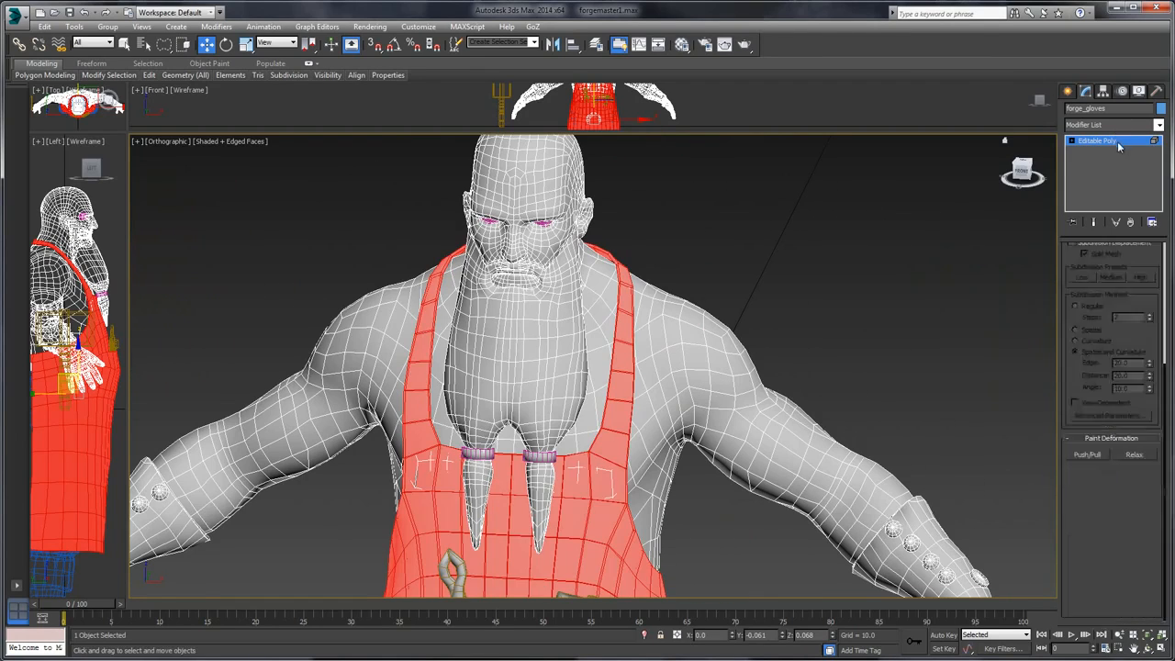
{"action": "left_click", "coordinate": [540, 457]}
{"action": "middle_click_drag", "start_coordinate": [763, 301], "coordinate": [842, 268]}
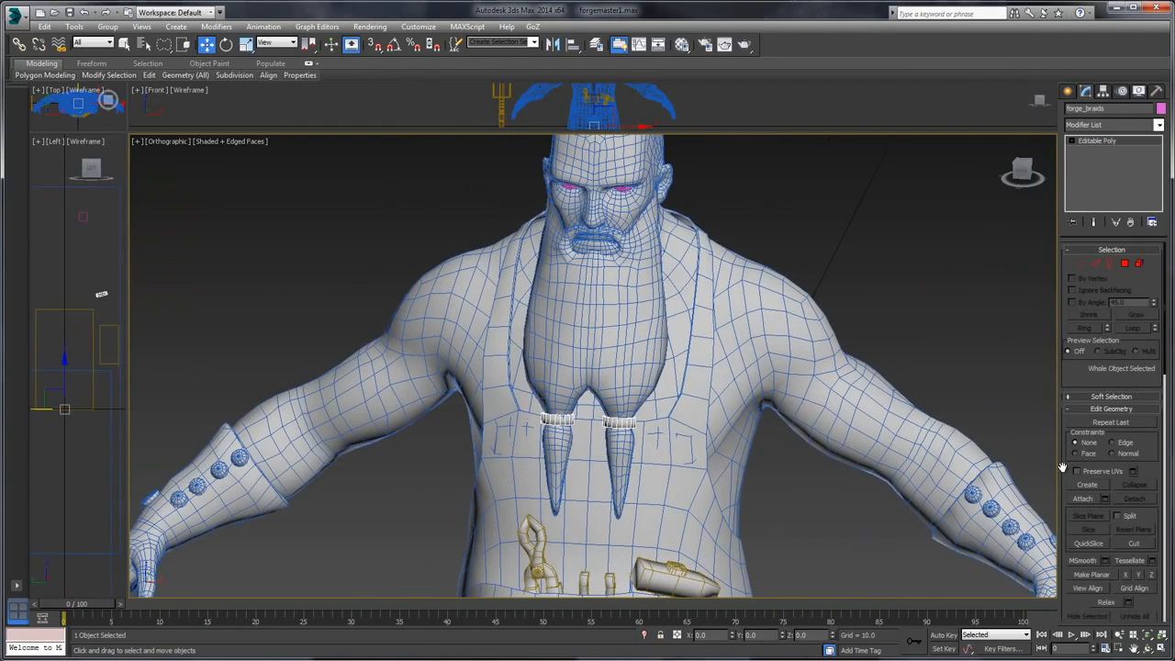
{"action": "left_click", "coordinate": [1082, 498]}
{"action": "middle_click_drag", "start_coordinate": [844, 226], "coordinate": [847, 262]}
{"action": "right_click", "coordinate": [855, 258]}
- Select the eyes mesh and attach the combined body mesh to it
{"action": "scroll", "coordinate": [706, 216], "scroll_direction": "up", "scroll_amount": 4}
{"action": "middle_click_drag", "start_coordinate": [706, 216], "coordinate": [801, 267]}
{"action": "scroll", "coordinate": [801, 267], "scroll_direction": "up", "scroll_amount": 2}
{"action": "left_click", "coordinate": [603, 319]}
{"action": "middle_click_drag", "start_coordinate": [885, 312], "coordinate": [867, 255], "text": "alt"}
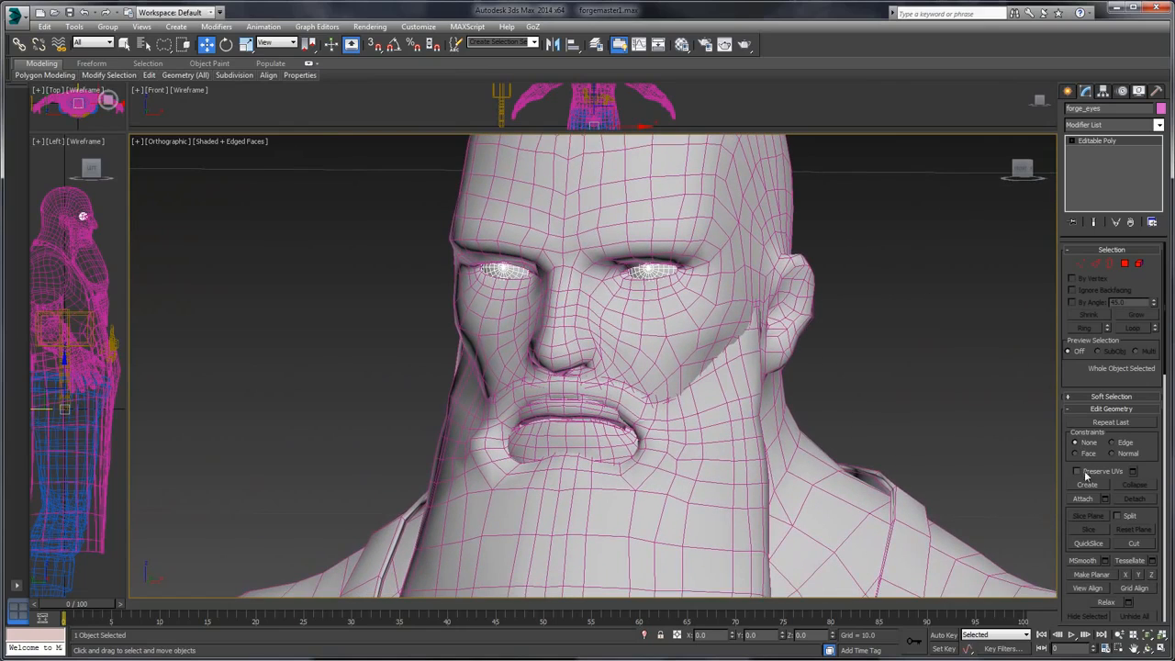
{"action": "left_click", "coordinate": [1082, 498]}
{"action": "left_click", "coordinate": [679, 180]}
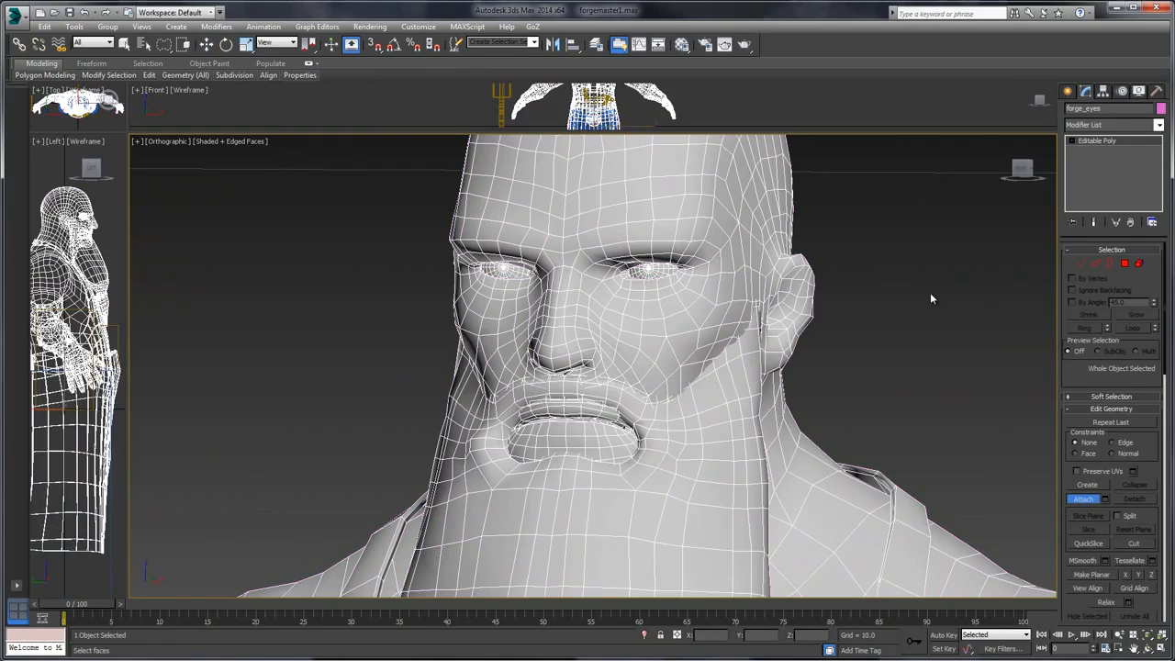
- Select one eye as an element, check its material ID and smoothing group settings, and clear the selection
{"action": "left_click", "coordinate": [1138, 265]}
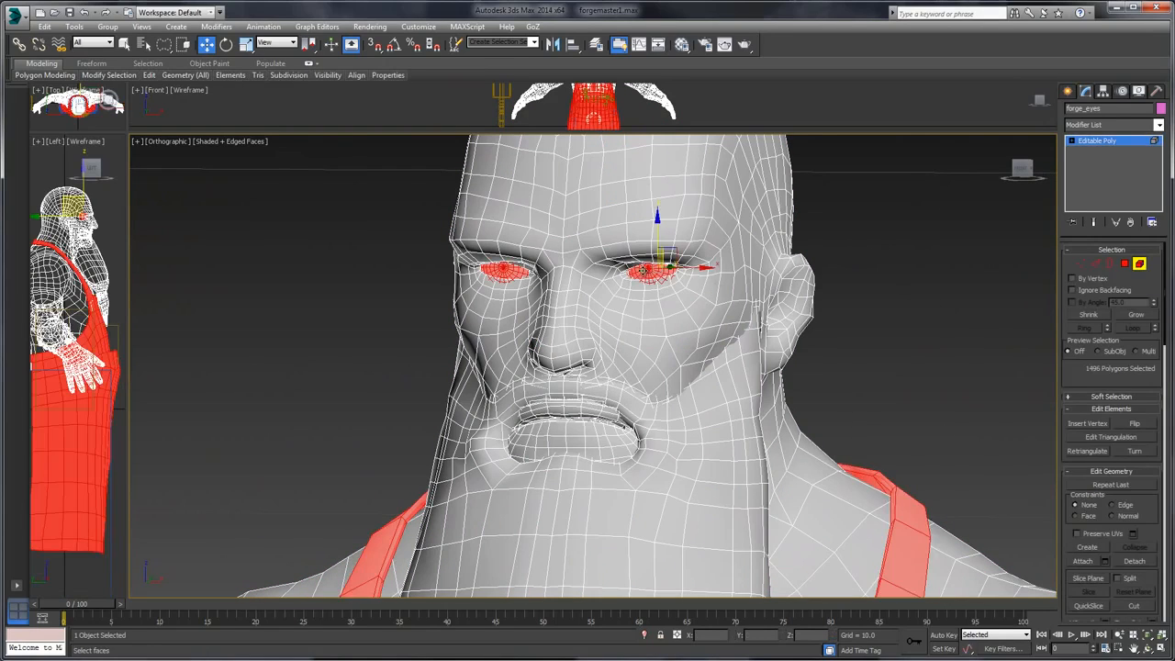
{"action": "left_click", "coordinate": [648, 271]}
{"action": "scroll", "coordinate": [1090, 473], "scroll_direction": "down", "scroll_amount": 5}
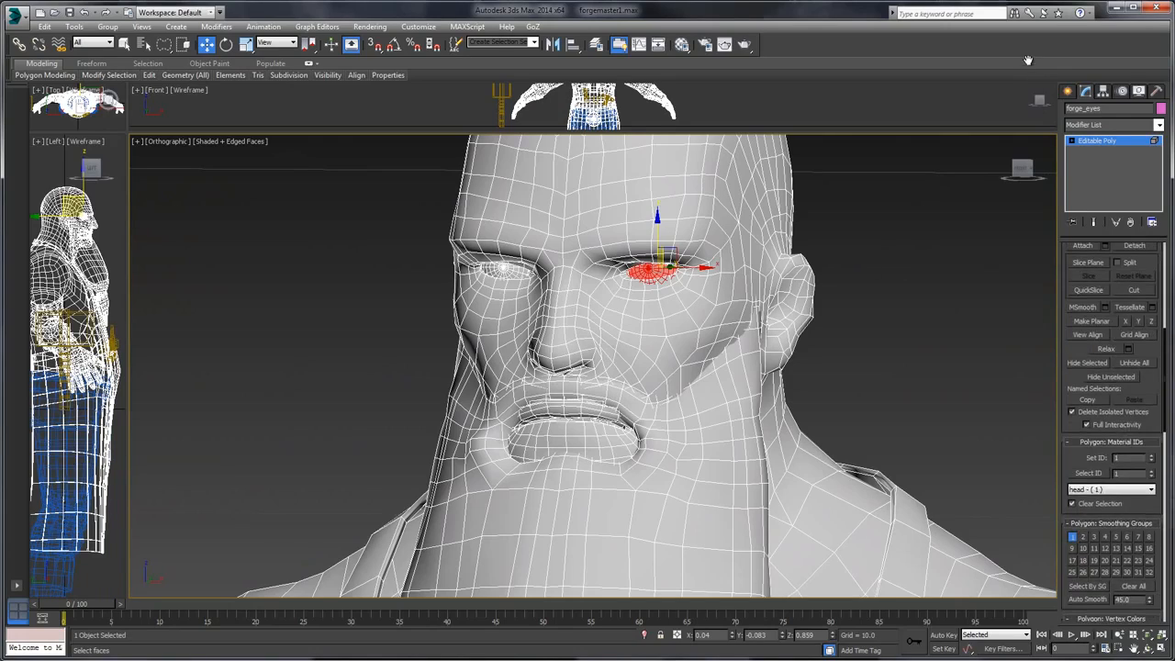
{"action": "middle_click_drag", "start_coordinate": [849, 319], "coordinate": [826, 271]}
{"action": "scroll", "coordinate": [826, 271], "scroll_direction": "down", "scroll_amount": 4}
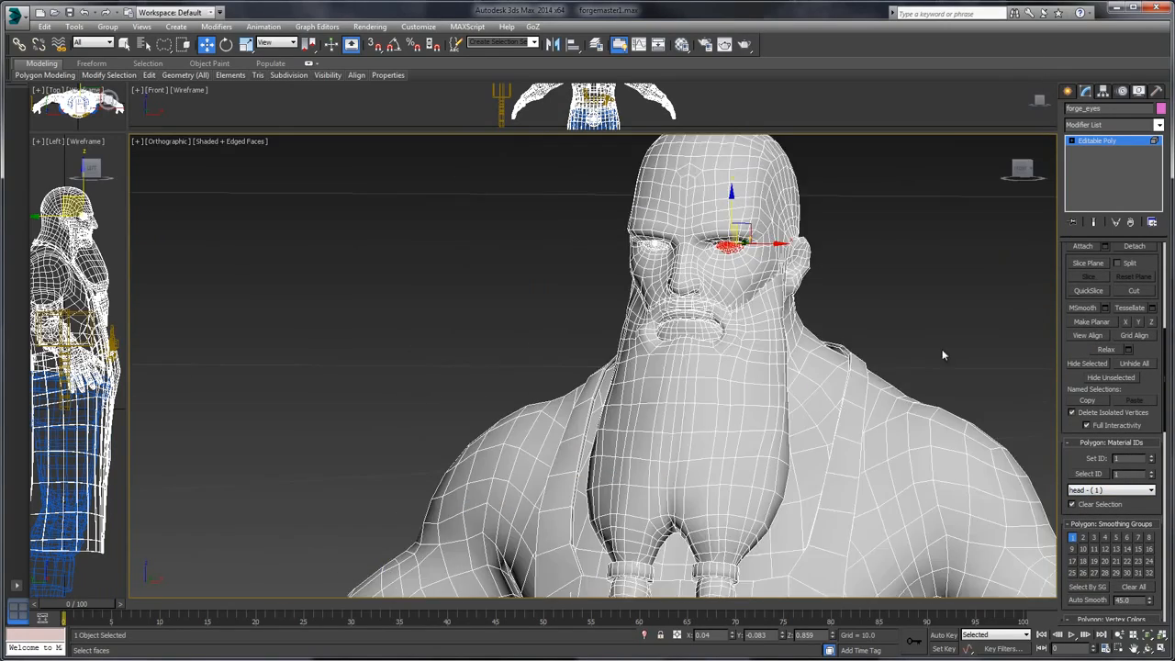
{"action": "middle_click_drag", "start_coordinate": [941, 351], "coordinate": [824, 202]}
{"action": "scroll", "coordinate": [824, 202], "scroll_direction": "down", "scroll_amount": 2}
{"action": "left_click", "coordinate": [882, 230]}
- Examine the combined mesh around the apron's front, side and back at waist level
{"action": "middle_click_drag", "start_coordinate": [883, 235], "coordinate": [900, 312], "text": "alt"}
{"action": "middle_click_drag", "start_coordinate": [899, 340], "coordinate": [845, 198]}
{"action": "scroll", "coordinate": [835, 215], "scroll_direction": "down", "scroll_amount": 3}
{"action": "middle_click_drag", "start_coordinate": [777, 246], "coordinate": [689, 326]}
{"action": "scroll", "coordinate": [757, 257], "scroll_direction": "down", "scroll_amount": 2}
{"action": "scroll", "coordinate": [669, 287], "scroll_direction": "down", "scroll_amount": 3}
{"action": "scroll", "coordinate": [664, 298], "scroll_direction": "up", "scroll_amount": 6}
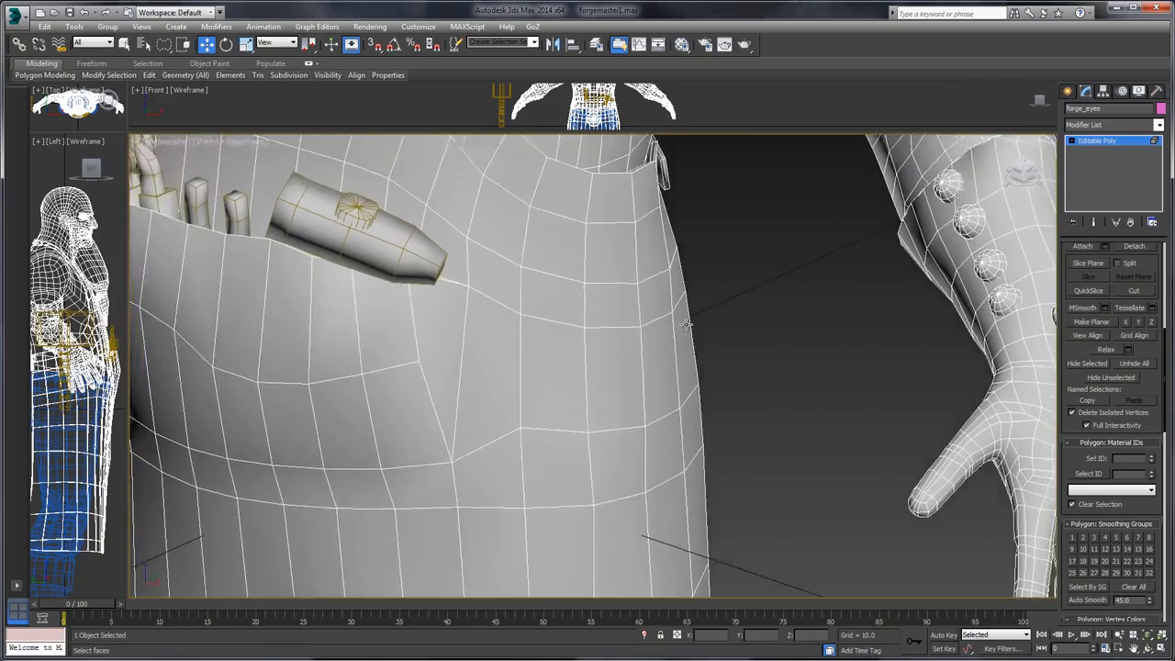
{"action": "scroll", "coordinate": [684, 323], "scroll_direction": "down", "scroll_amount": 3}
{"action": "middle_click_drag", "start_coordinate": [872, 326], "coordinate": [807, 326], "text": "alt"}
{"action": "middle_click_drag", "start_coordinate": [807, 326], "coordinate": [771, 308]}
{"action": "scroll", "coordinate": [804, 206], "scroll_direction": "down", "scroll_amount": 3}
{"action": "scroll", "coordinate": [688, 312], "scroll_direction": "up", "scroll_amount": 5}
{"action": "middle_click_drag", "start_coordinate": [705, 257], "coordinate": [530, 291]}
{"action": "middle_click_drag", "start_coordinate": [821, 274], "coordinate": [822, 300], "text": "alt"}
- Select the apron element and hide it to expose the waist and trousers
{"action": "left_click", "coordinate": [569, 299]}
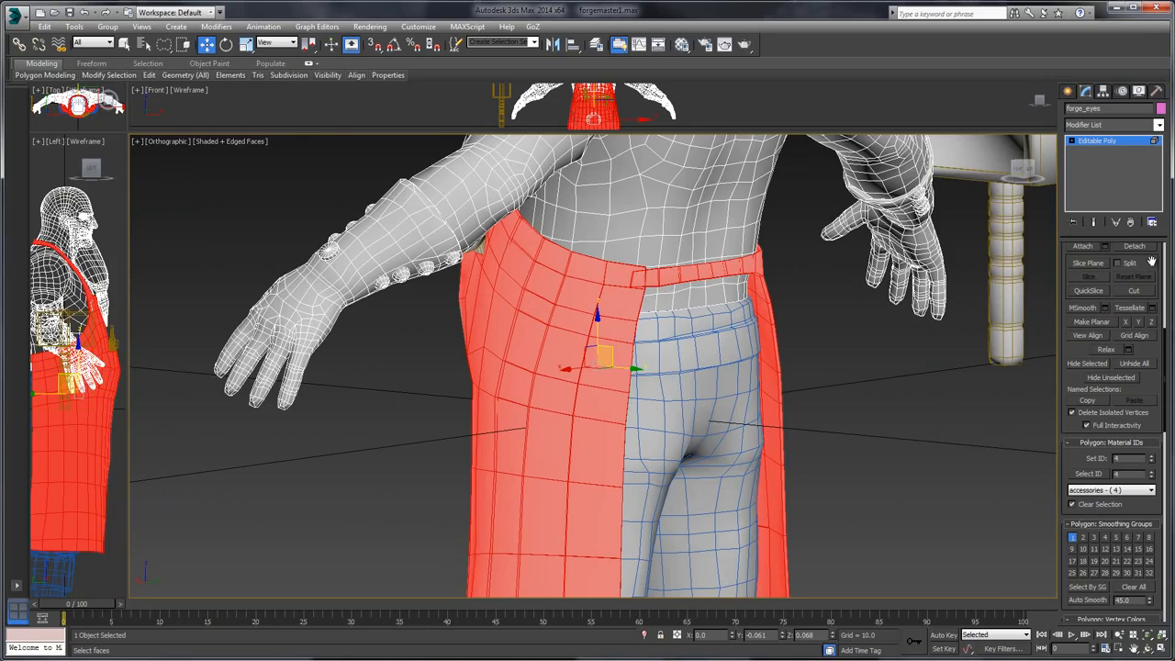
{"action": "left_click_drag", "start_coordinate": [1152, 262], "coordinate": [1087, 364]}
{"action": "left_click", "coordinate": [1088, 371]}
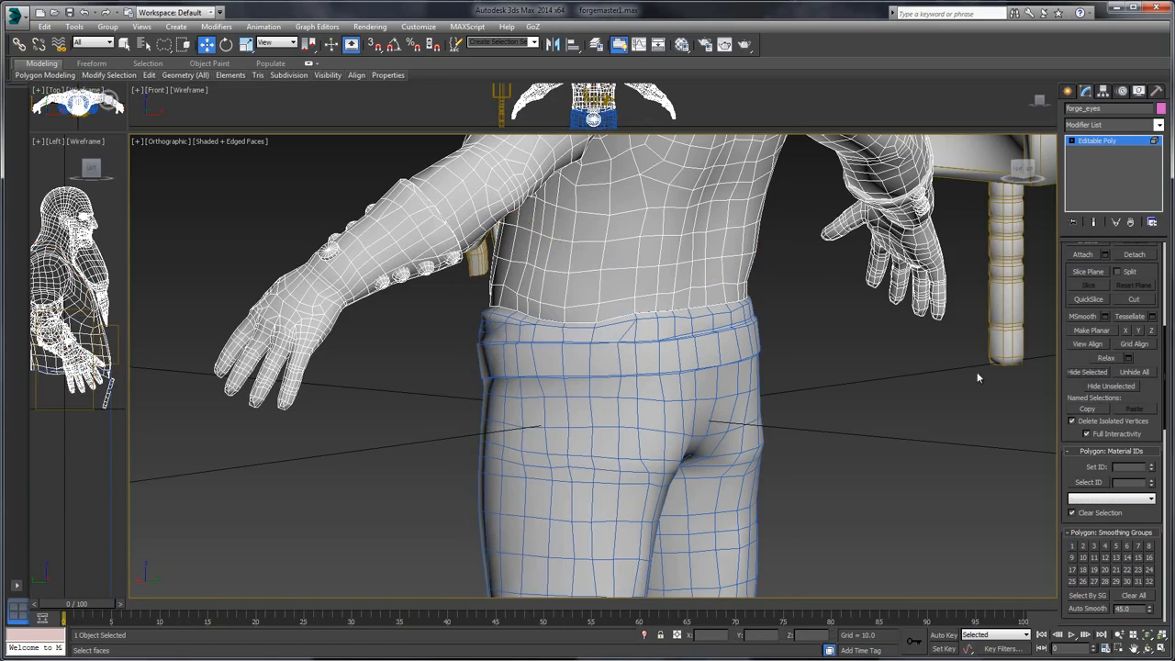
- Leave element editing, select the lower torso mesh and attach the combined upper body to it
{"action": "middle_click_drag", "start_coordinate": [976, 372], "coordinate": [824, 312], "text": "alt"}
{"action": "scroll", "coordinate": [824, 312], "scroll_direction": "up", "scroll_amount": 4}
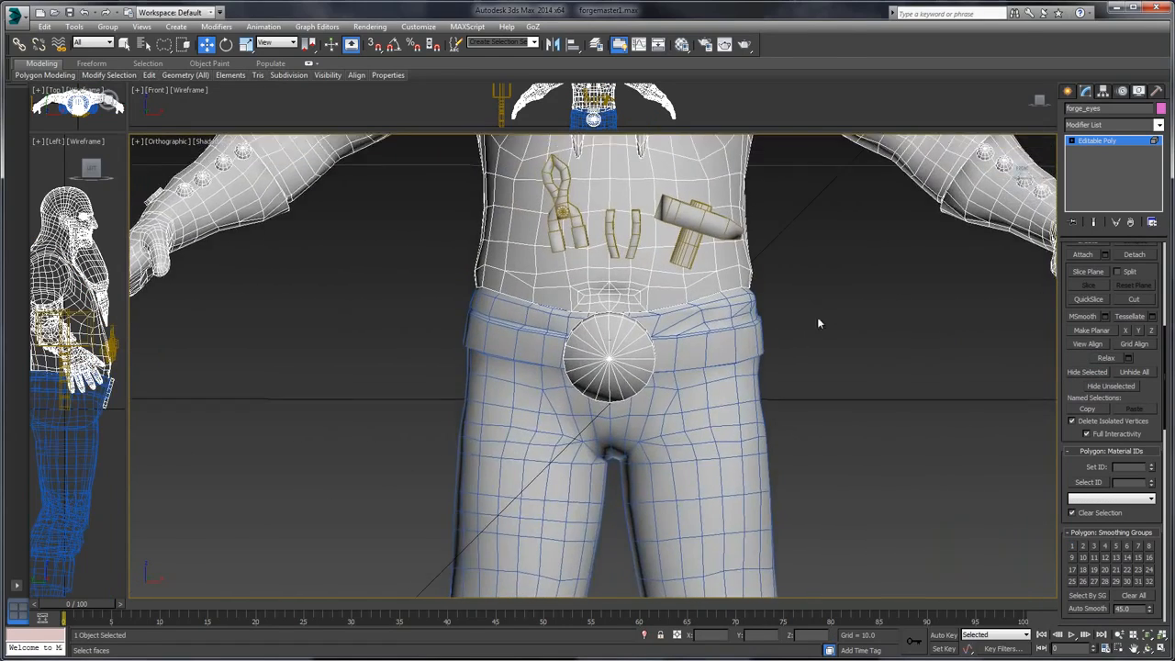
{"action": "right_click", "coordinate": [826, 284]}
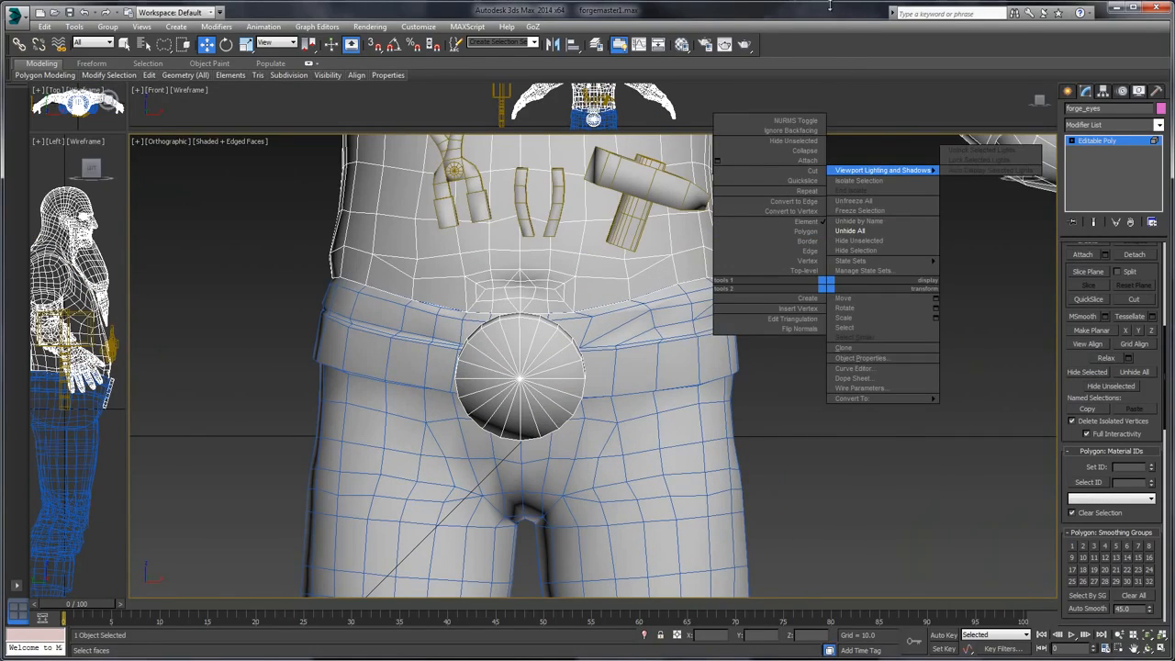
{"action": "left_click", "coordinate": [1105, 145]}
{"action": "middle_click_drag", "start_coordinate": [785, 280], "coordinate": [807, 287]}
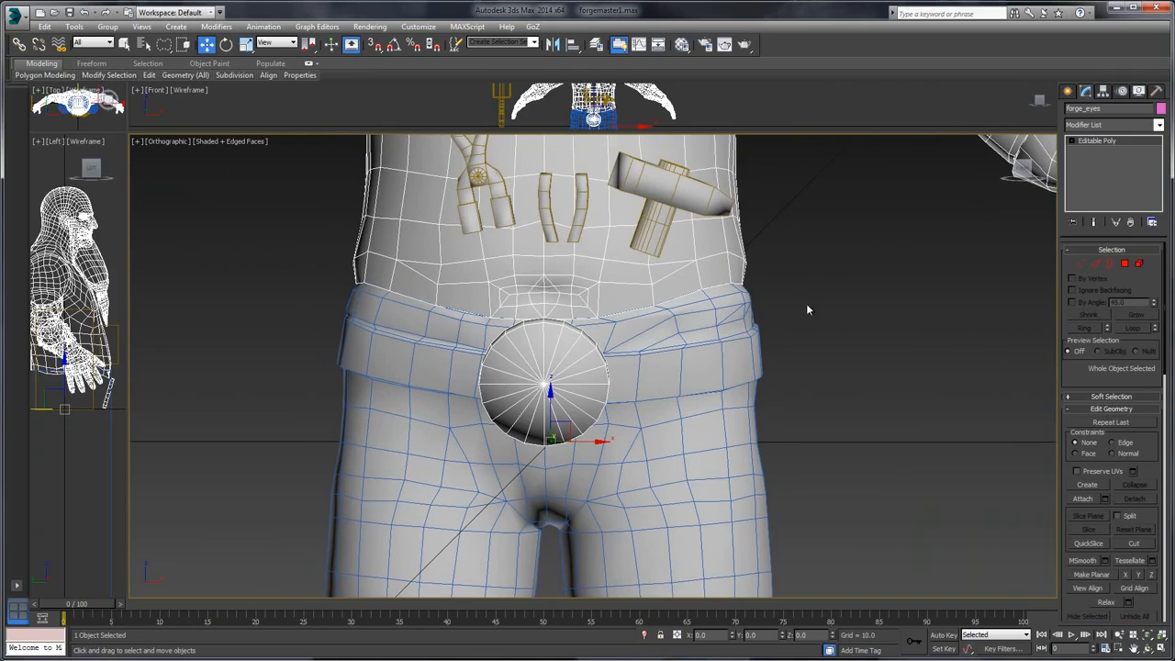
{"action": "left_click", "coordinate": [749, 344]}
{"action": "middle_click_drag", "start_coordinate": [837, 326], "coordinate": [862, 346]}
{"action": "left_click", "coordinate": [1083, 499]}
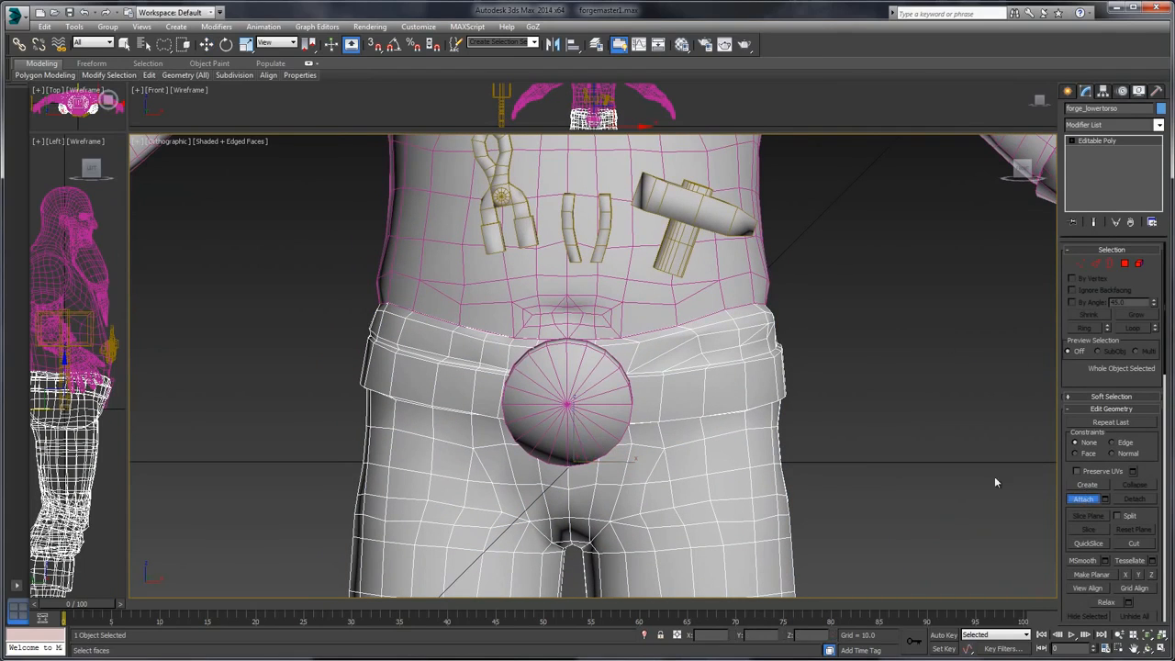
{"action": "middle_click_drag", "start_coordinate": [881, 313], "coordinate": [870, 314]}
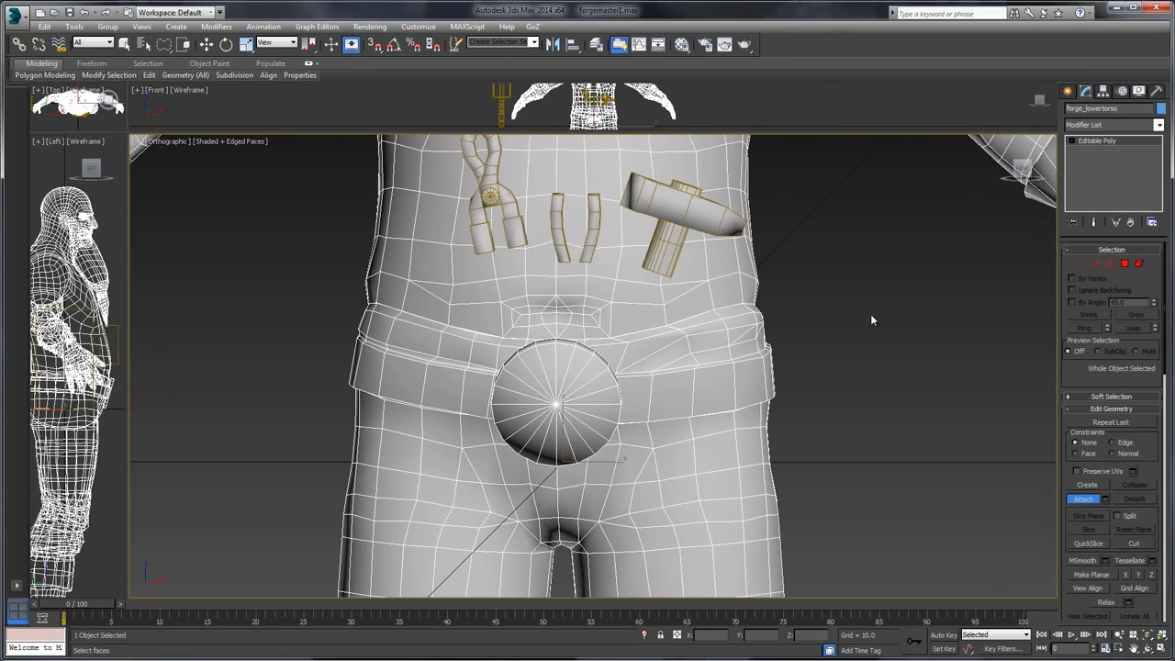
{"action": "right_click", "coordinate": [870, 314]}
- Select the vertices where torso and trousers meet at the waist, from the front around one hip to the back
{"action": "left_click", "coordinate": [1081, 263]}
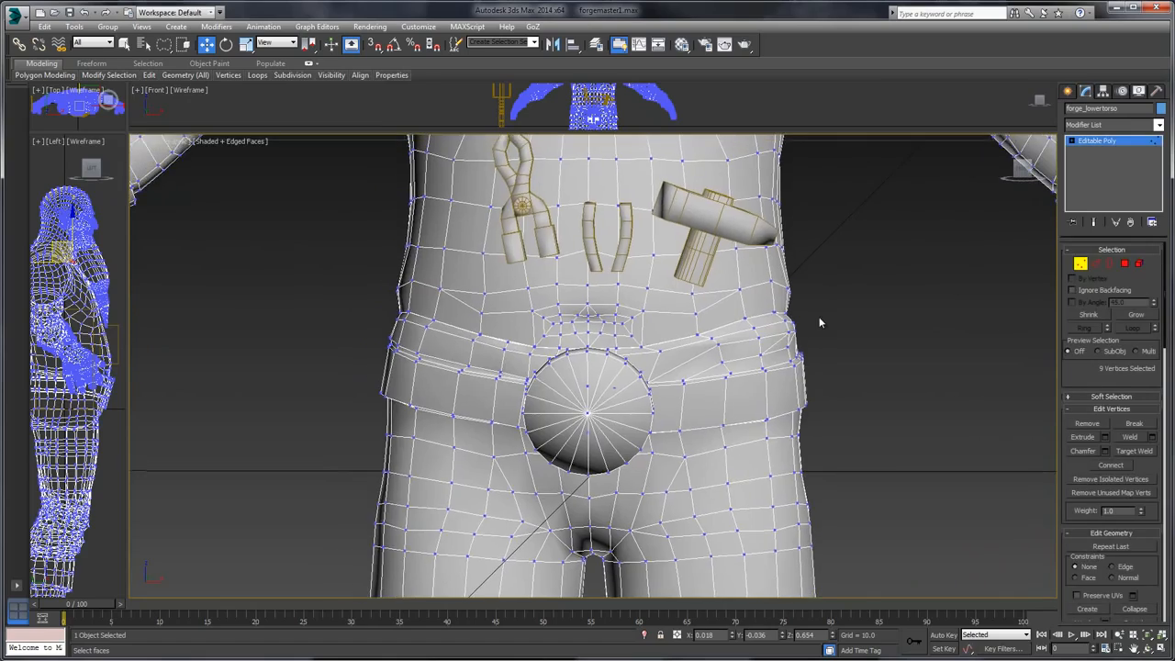
{"action": "scroll", "coordinate": [820, 312], "scroll_direction": "up", "scroll_amount": 5}
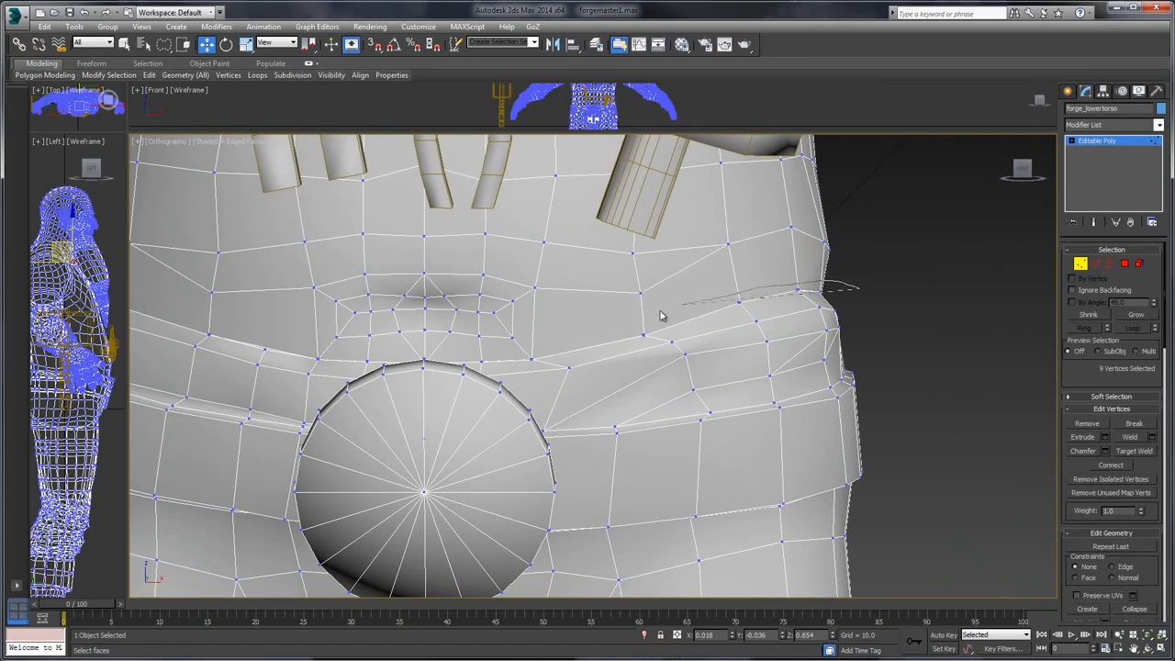
{"action": "left_click_drag", "start_coordinate": [847, 303], "coordinate": [853, 295]}
{"action": "mouse_move", "coordinate": [917, 280]}
{"action": "middle_mouse_down", "text": "alt"}
{"action": "mouse_move", "coordinate": [694, 270]}
{"action": "mouse_move", "coordinate": [838, 258]}
{"action": "mouse_move", "coordinate": [643, 290]}
{"action": "middle_mouse_up", "text": "alt"}
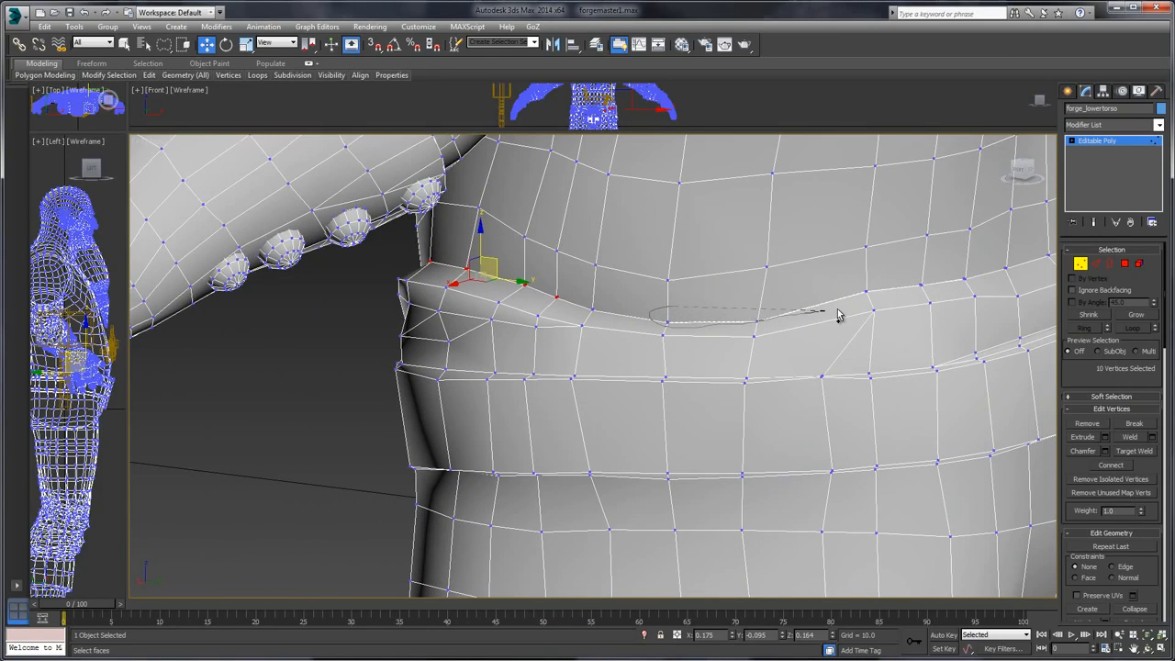
{"action": "left_click_drag", "start_coordinate": [980, 281], "coordinate": [957, 263], "text": "ctrl"}
{"action": "mouse_move", "coordinate": [957, 263]}
{"action": "middle_mouse_down", "text": "alt"}
{"action": "mouse_move", "coordinate": [824, 270]}
{"action": "mouse_move", "coordinate": [741, 314]}
{"action": "middle_mouse_up", "text": "alt"}
{"action": "left_click_drag", "start_coordinate": [904, 292], "coordinate": [894, 270], "text": "ctrl"}
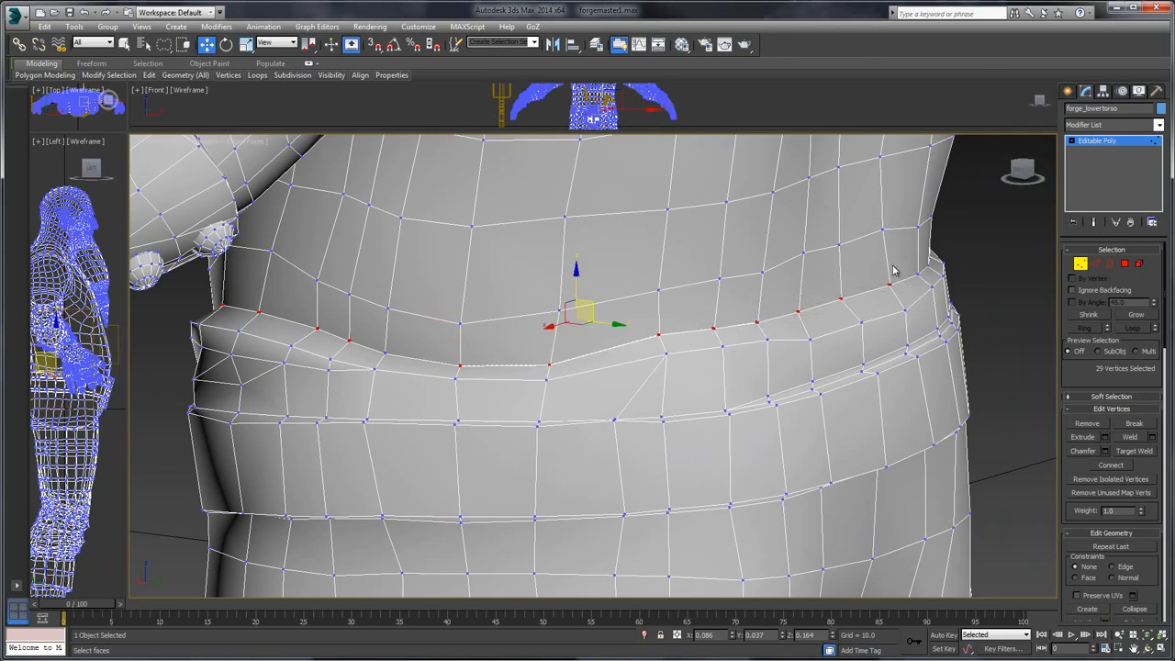
{"action": "mouse_move", "coordinate": [893, 269]}
{"action": "middle_mouse_down", "text": "alt"}
{"action": "mouse_move", "coordinate": [795, 309]}
{"action": "mouse_move", "coordinate": [745, 294]}
{"action": "mouse_move", "coordinate": [787, 334]}
{"action": "middle_mouse_up", "text": "alt"}
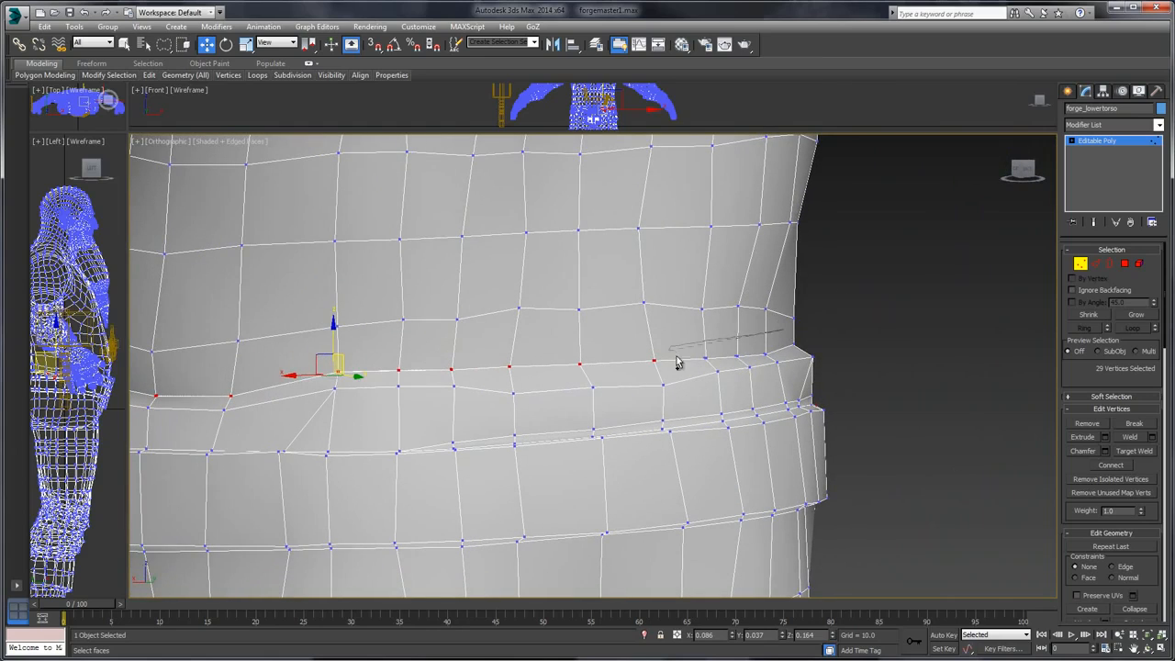
{"action": "mouse_move", "coordinate": [787, 358]}
{"action": "left_mouse_down", "text": "ctrl"}
{"action": "mouse_move", "coordinate": [743, 360]}
{"action": "mouse_move", "coordinate": [747, 343]}
{"action": "left_mouse_up", "text": "ctrl"}
- Extend the waist seam vertex selection around the other hip to the front above the buckle, deselecting stray belt vertices
{"action": "mouse_move", "coordinate": [747, 343]}
{"action": "middle_mouse_down", "text": "alt"}
{"action": "mouse_move", "coordinate": [824, 320]}
{"action": "mouse_move", "coordinate": [792, 317]}
{"action": "mouse_move", "coordinate": [795, 297]}
{"action": "mouse_move", "coordinate": [768, 296]}
{"action": "mouse_move", "coordinate": [755, 438]}
{"action": "middle_mouse_up", "text": "alt"}
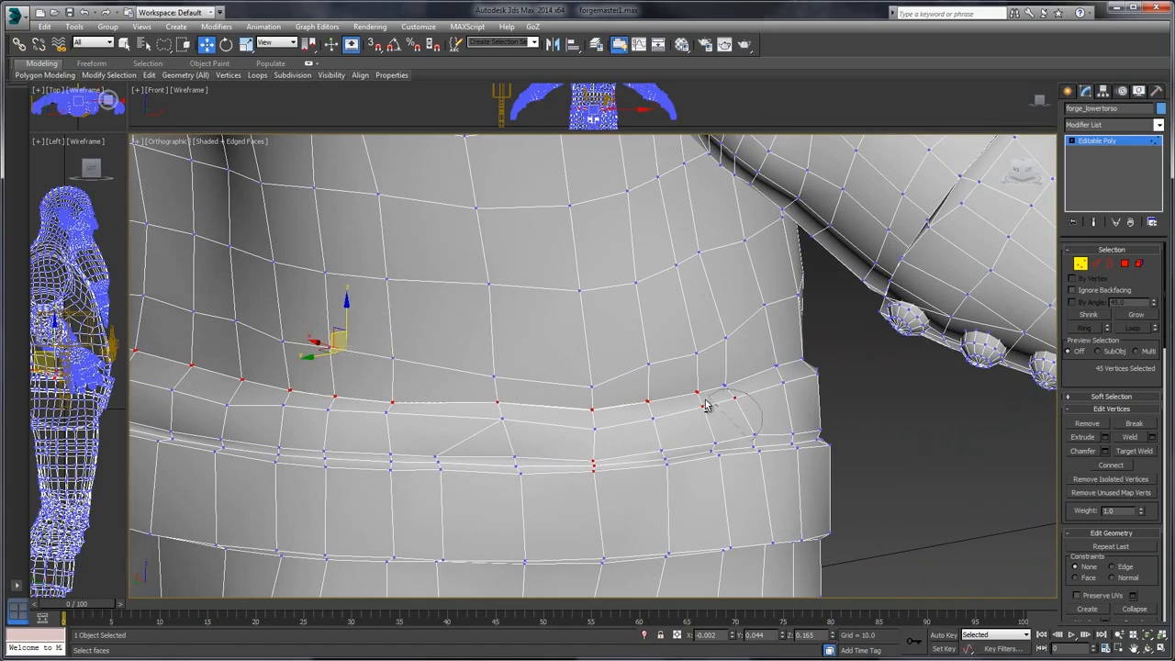
{"action": "left_click_drag", "start_coordinate": [611, 553], "coordinate": [603, 468], "text": "alt"}
{"action": "mouse_move", "coordinate": [603, 467]}
{"action": "middle_mouse_down", "text": "alt"}
{"action": "mouse_move", "coordinate": [614, 464]}
{"action": "mouse_move", "coordinate": [537, 465]}
{"action": "mouse_move", "coordinate": [363, 418]}
{"action": "middle_mouse_up", "text": "alt"}
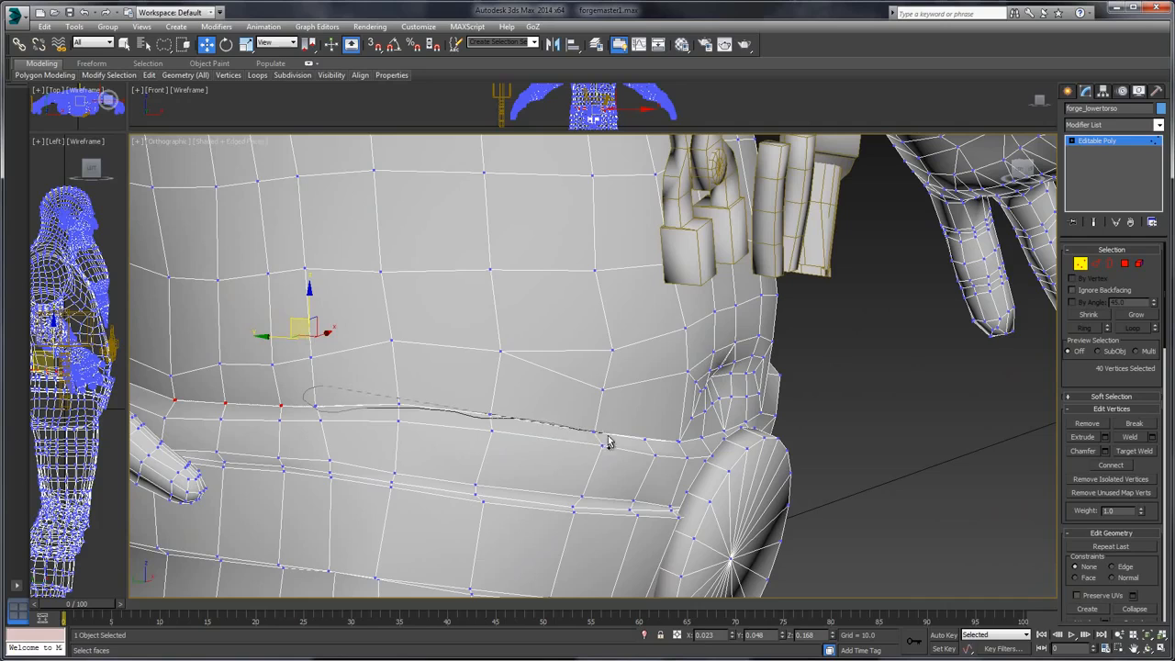
{"action": "left_click_drag", "start_coordinate": [668, 442], "coordinate": [569, 420], "text": "ctrl"}
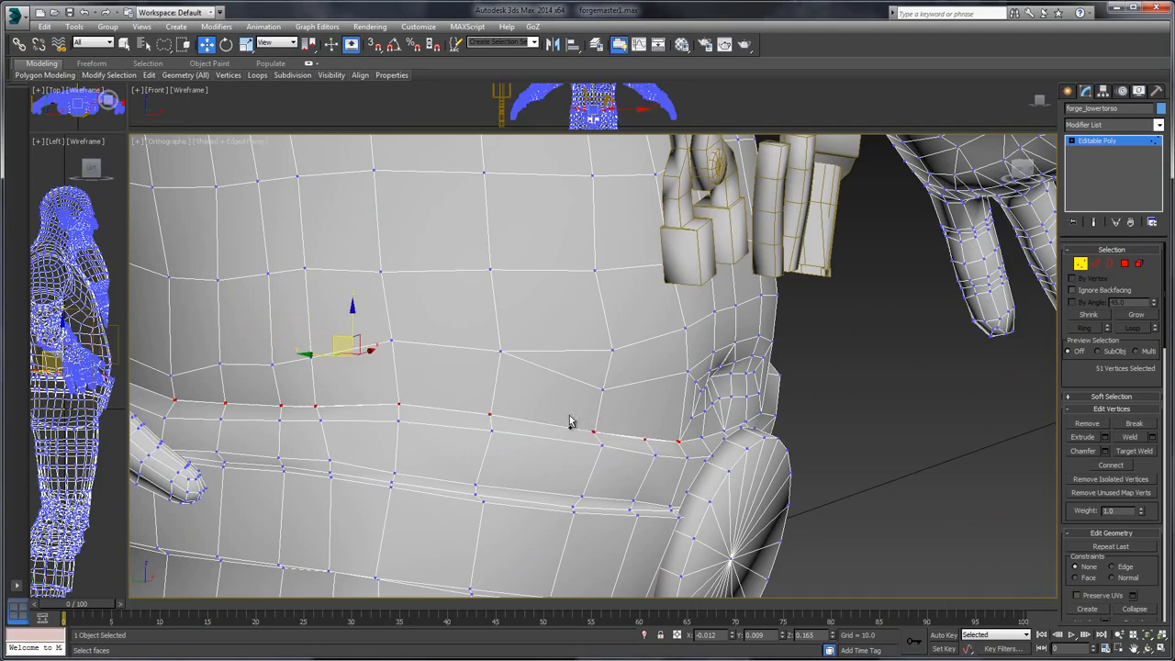
{"action": "middle_click_drag", "start_coordinate": [559, 401], "coordinate": [705, 368], "text": "alt"}
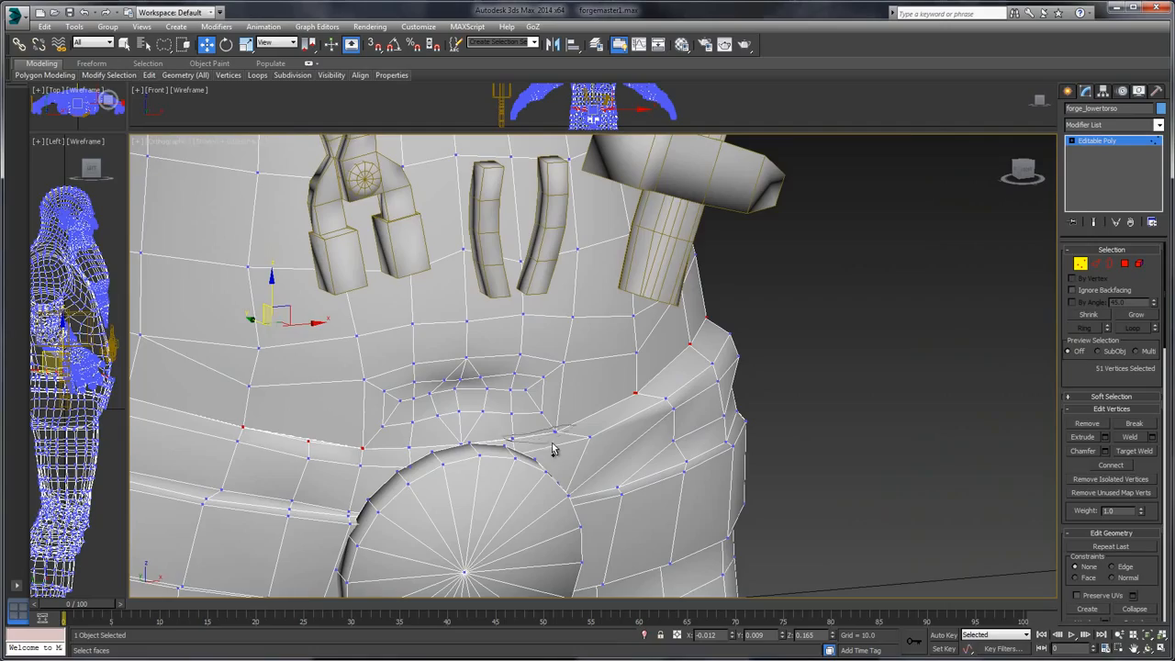
{"action": "left_click_drag", "start_coordinate": [551, 448], "coordinate": [551, 448], "text": "ctrl"}
{"action": "middle_click_drag", "start_coordinate": [505, 389], "coordinate": [576, 414], "text": "alt"}
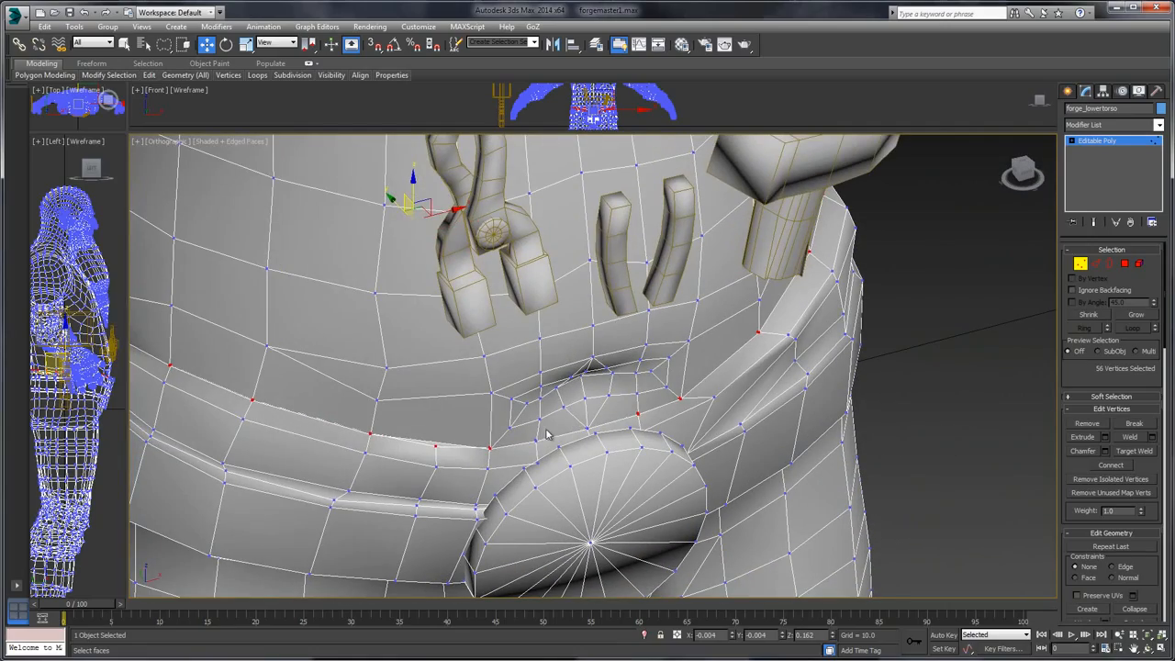
{"action": "left_click_drag", "start_coordinate": [598, 423], "coordinate": [597, 422], "text": "ctrl"}
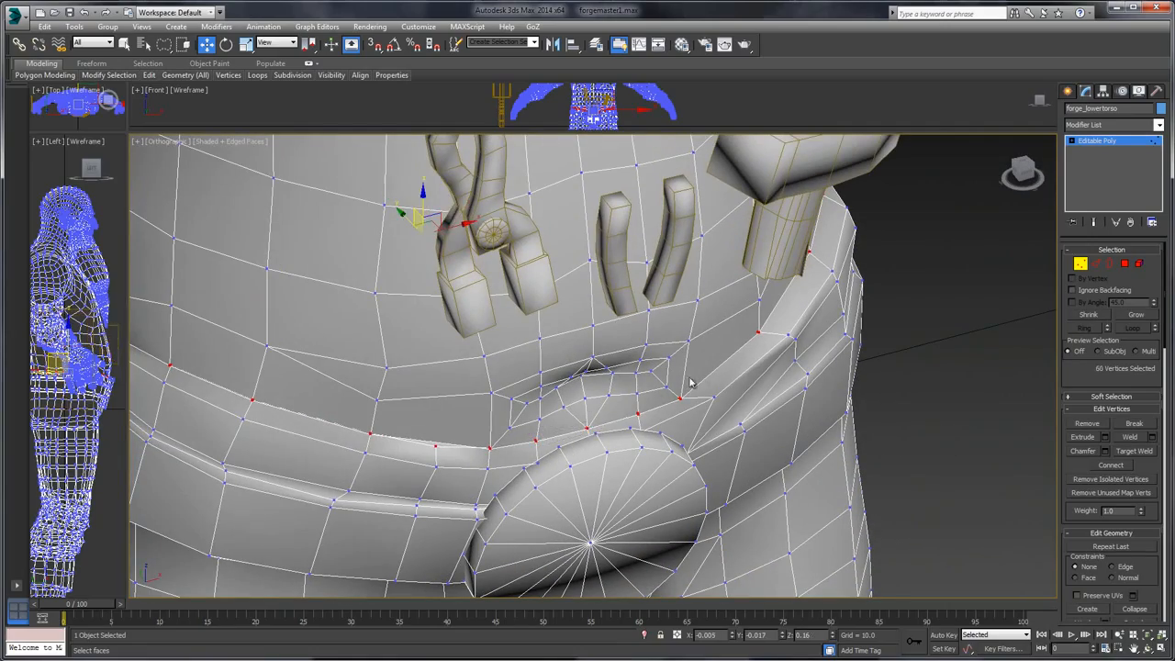
- Inspect the waist seam selection all around and remove the remaining stray vertex from it
{"action": "middle_click_drag", "start_coordinate": [739, 350], "coordinate": [620, 312], "text": "alt"}
{"action": "scroll", "coordinate": [621, 312], "scroll_direction": "down", "scroll_amount": 5}
{"action": "mouse_move", "coordinate": [795, 295]}
{"action": "middle_mouse_down", "text": "alt"}
{"action": "mouse_move", "coordinate": [676, 278]}
{"action": "mouse_move", "coordinate": [689, 290]}
{"action": "mouse_move", "coordinate": [487, 461]}
{"action": "middle_mouse_up", "text": "alt"}
{"action": "left_click_drag", "start_coordinate": [372, 343], "coordinate": [370, 343], "text": "alt"}
{"action": "middle_click_drag", "start_coordinate": [640, 429], "coordinate": [637, 414]}
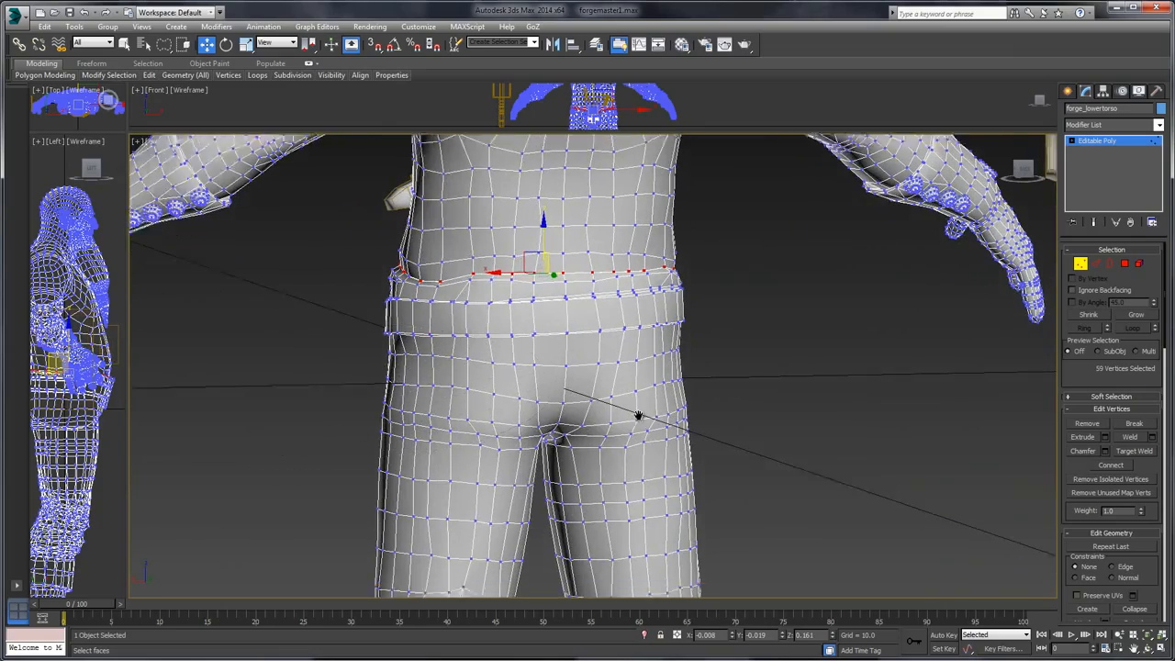
{"action": "scroll", "coordinate": [636, 414], "scroll_direction": "down", "scroll_amount": 5}
{"action": "mouse_move", "coordinate": [732, 468]}
{"action": "middle_mouse_down"}
{"action": "mouse_move", "coordinate": [733, 367]}
{"action": "mouse_move", "coordinate": [680, 308]}
{"action": "middle_mouse_up"}
{"action": "mouse_move", "coordinate": [755, 299]}
{"action": "middle_mouse_down", "text": "alt"}
{"action": "mouse_move", "coordinate": [585, 276]}
{"action": "mouse_move", "coordinate": [597, 259]}
{"action": "middle_mouse_up", "text": "alt"}
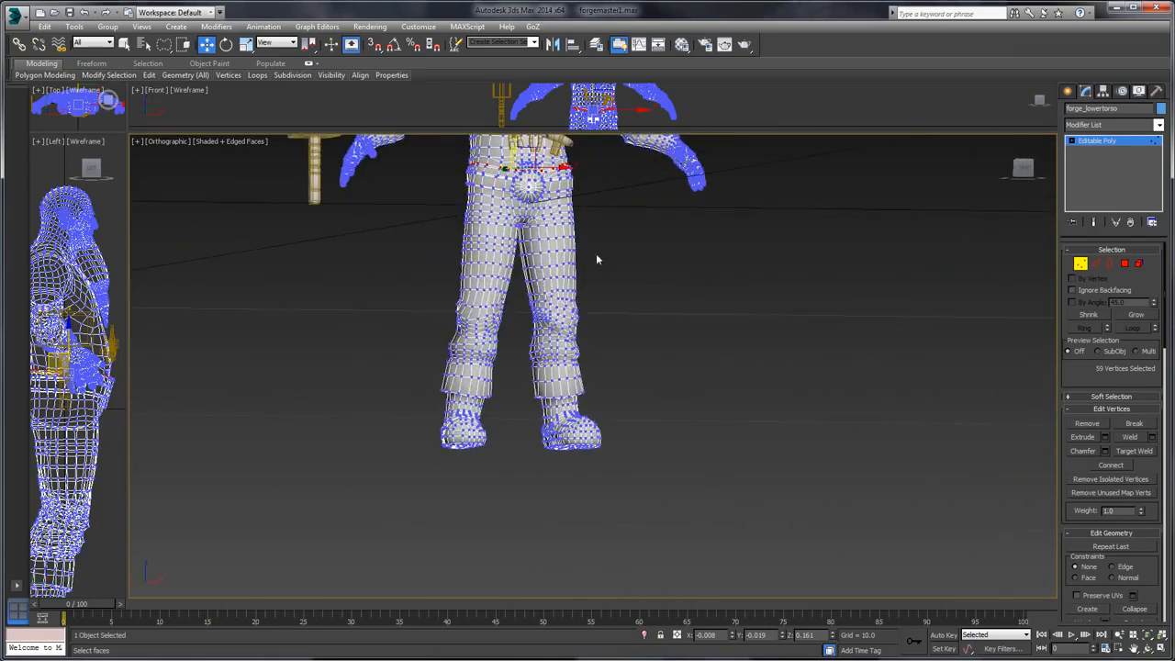
{"action": "middle_click_drag", "start_coordinate": [639, 206], "coordinate": [648, 364]}
{"action": "scroll", "coordinate": [651, 358], "scroll_direction": "up", "scroll_amount": 5}
{"action": "scroll", "coordinate": [653, 387], "scroll_direction": "up", "scroll_amount": 2}
{"action": "middle_click_drag", "start_coordinate": [501, 331], "coordinate": [726, 414]}
{"action": "scroll", "coordinate": [681, 383], "scroll_direction": "up", "scroll_amount": 2}
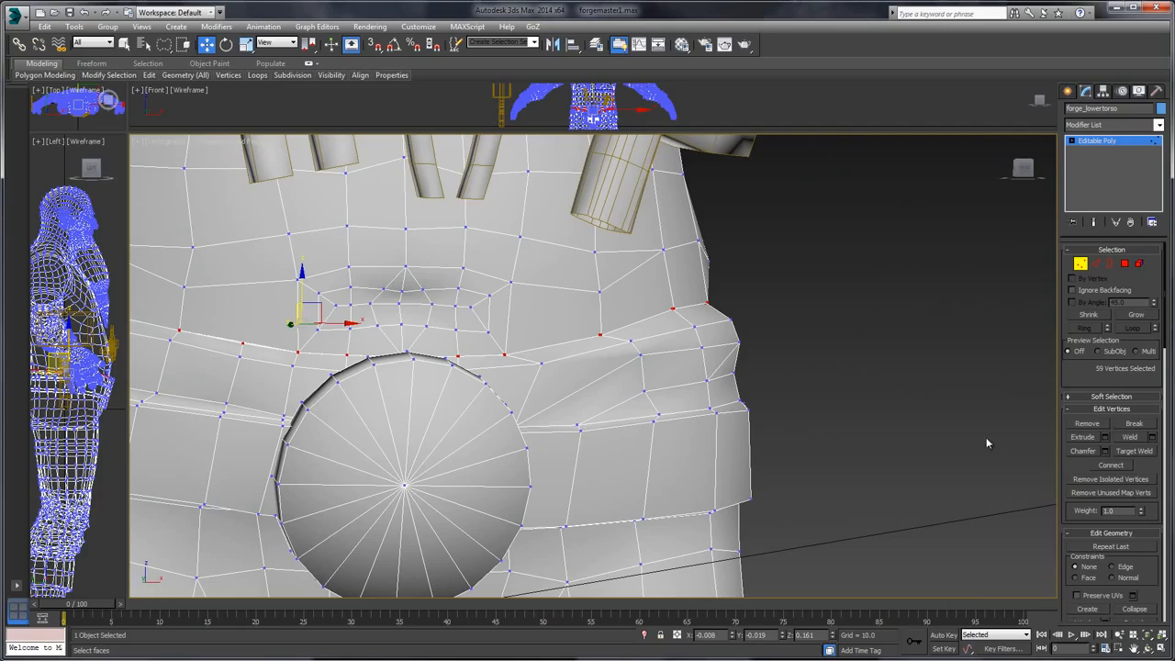
- Try a weld on the waist seam vertices and undo it, then weld them using an adjusted weld threshold
{"action": "left_click", "coordinate": [1130, 438]}
{"action": "key", "text": "ctrl+z"}
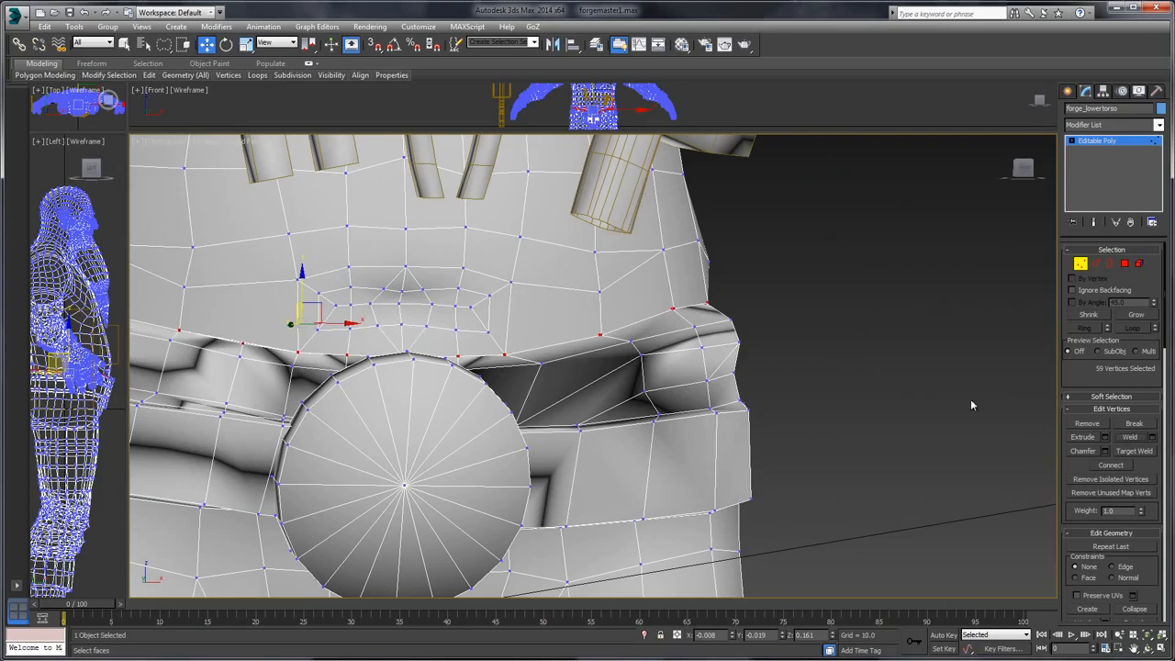
{"action": "middle_click_drag", "start_coordinate": [860, 355], "coordinate": [897, 378]}
{"action": "left_click", "coordinate": [1152, 438]}
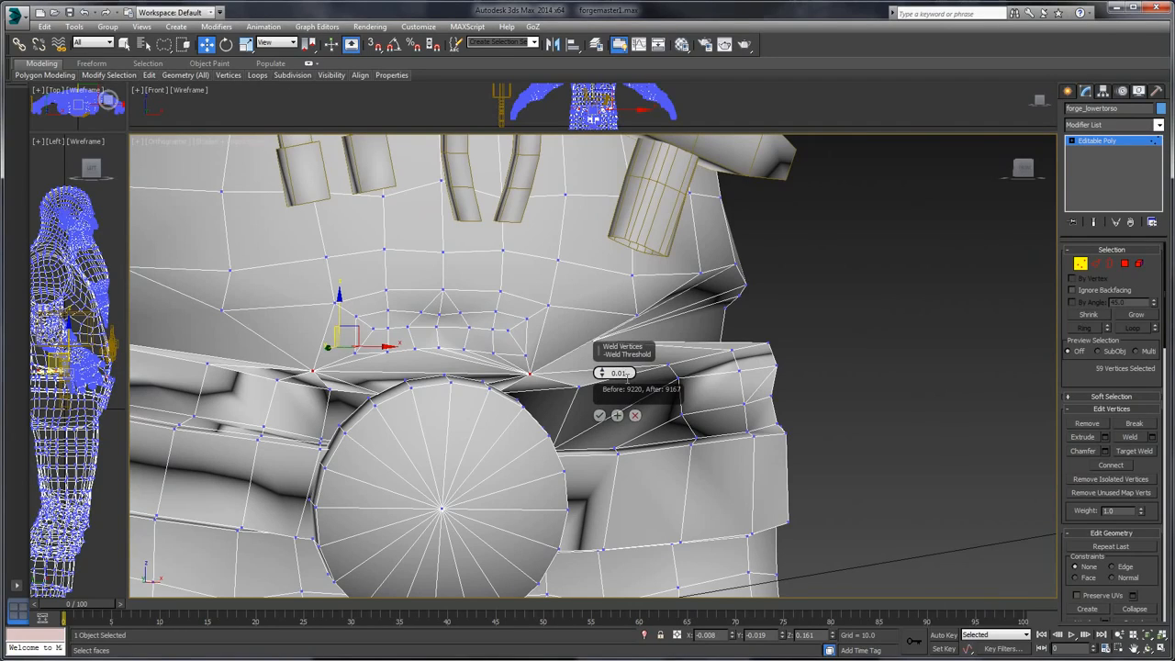
{"action": "key", "text": "Return"}
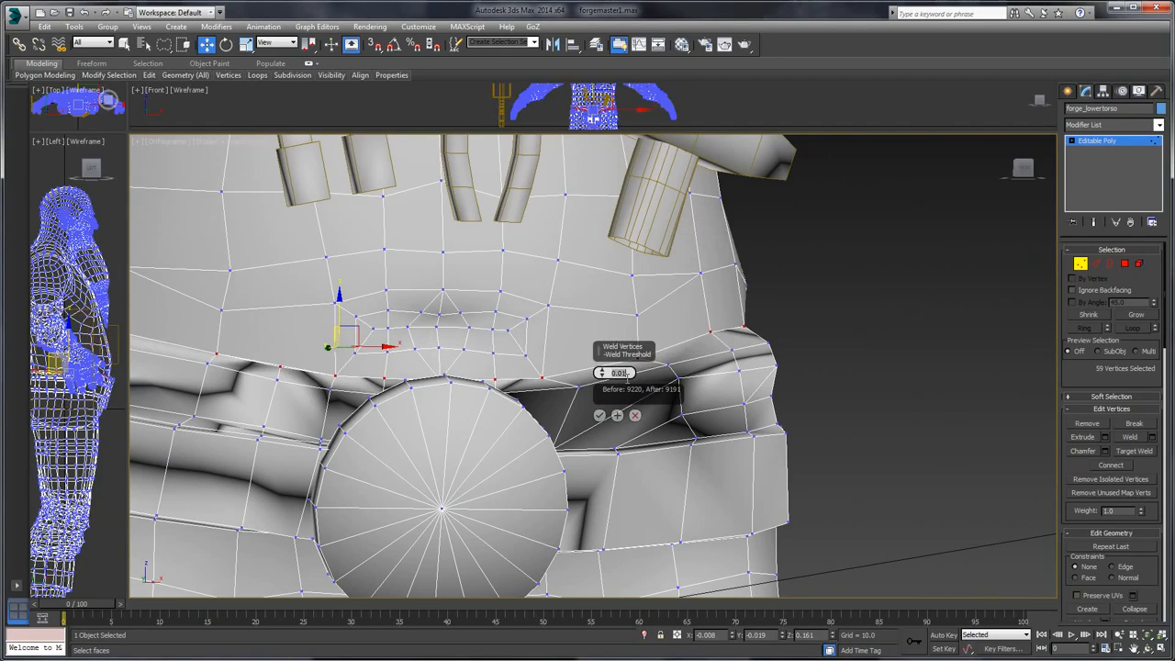
{"action": "left_click", "coordinate": [599, 415]}
- Examine the welded waist seam around the hips and test-select individual vertices to check that they are merged
{"action": "middle_click_drag", "start_coordinate": [869, 303], "coordinate": [816, 393], "text": "alt"}
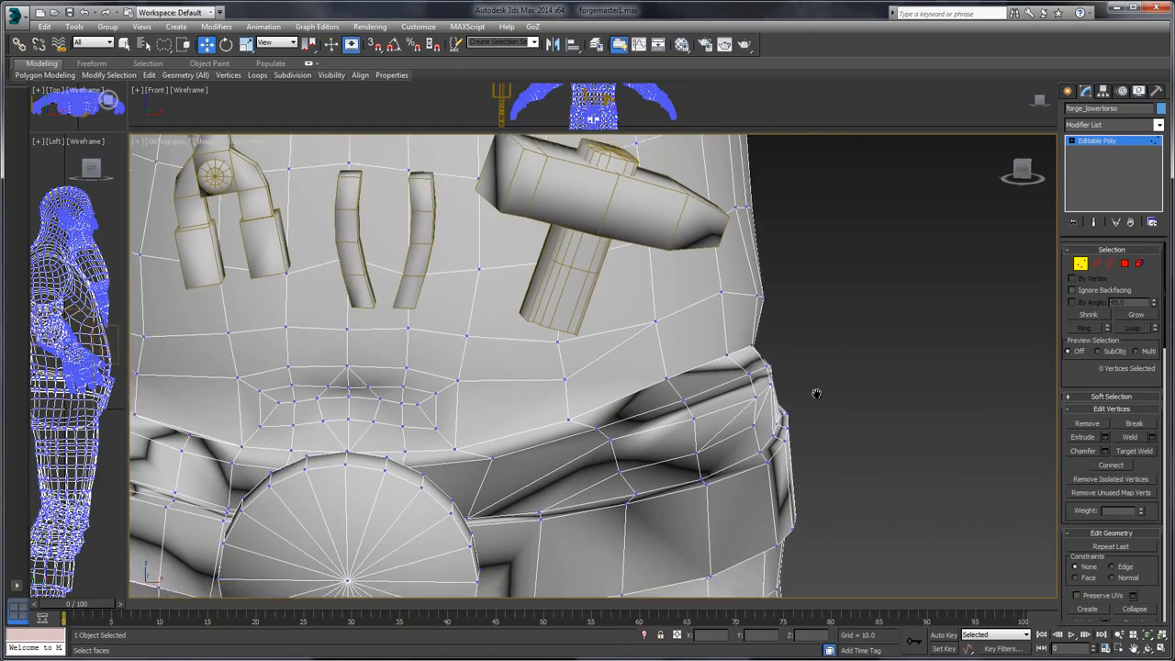
{"action": "scroll", "coordinate": [816, 393], "scroll_direction": "down", "scroll_amount": 4}
{"action": "middle_click_drag", "start_coordinate": [909, 356], "coordinate": [808, 358]}
{"action": "scroll", "coordinate": [855, 352], "scroll_direction": "up", "scroll_amount": 4}
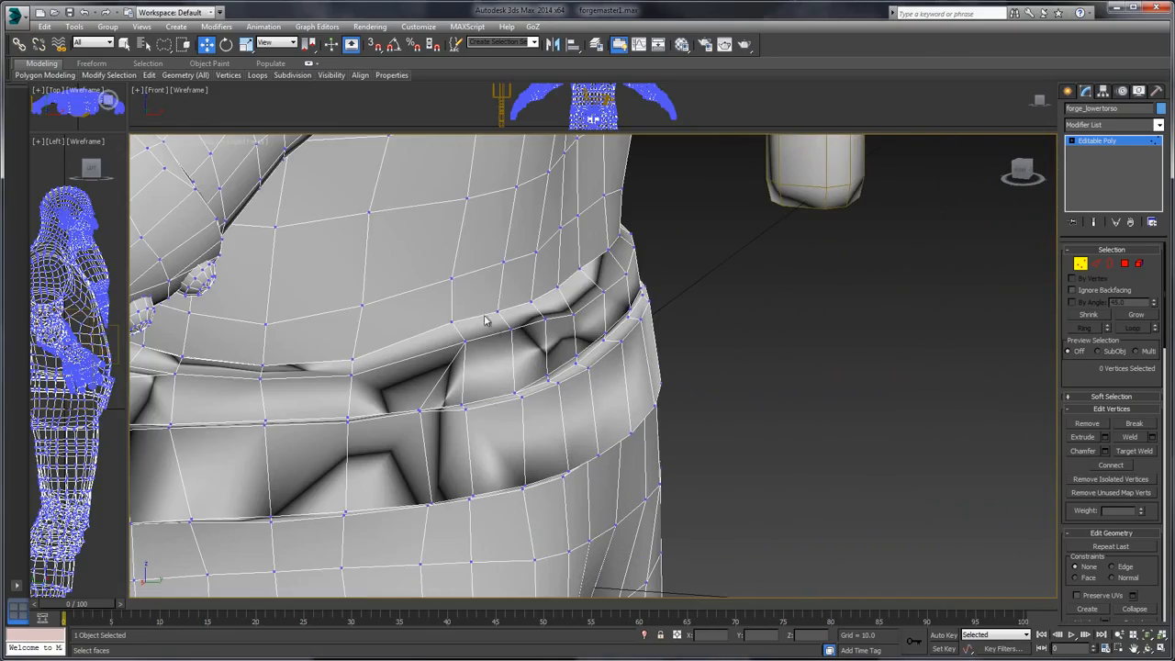
{"action": "left_click_drag", "start_coordinate": [431, 333], "coordinate": [475, 319]}
{"action": "middle_click_drag", "start_coordinate": [487, 310], "coordinate": [400, 314], "text": "alt"}
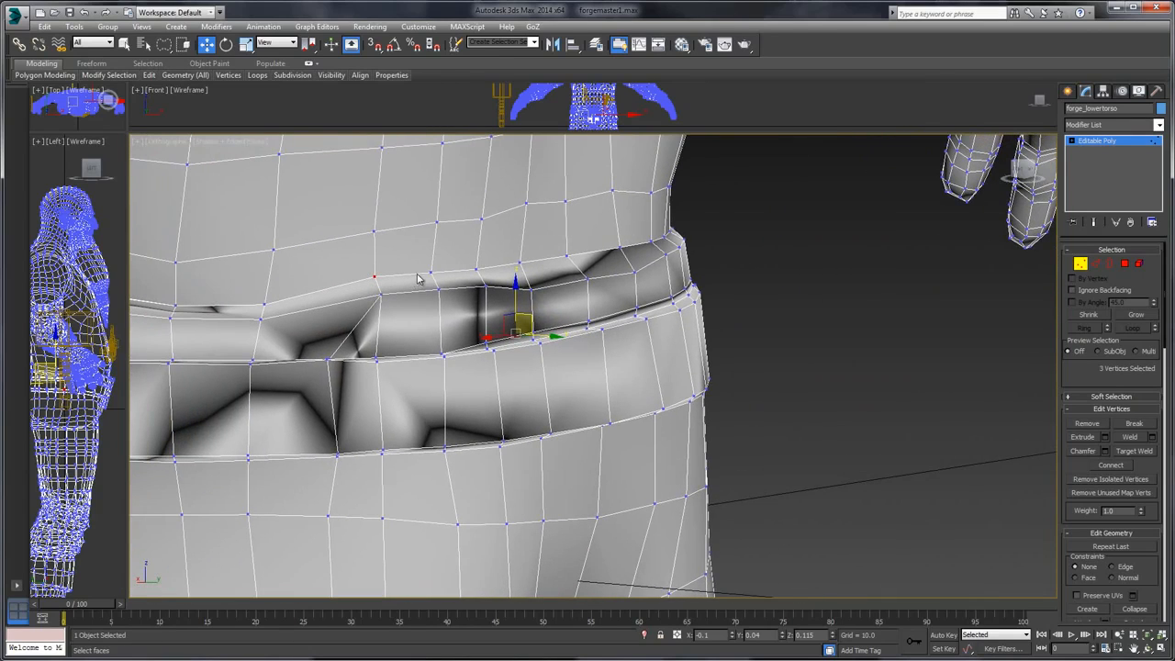
{"action": "left_click_drag", "start_coordinate": [436, 268], "coordinate": [424, 268]}
{"action": "left_click", "coordinate": [805, 313]}
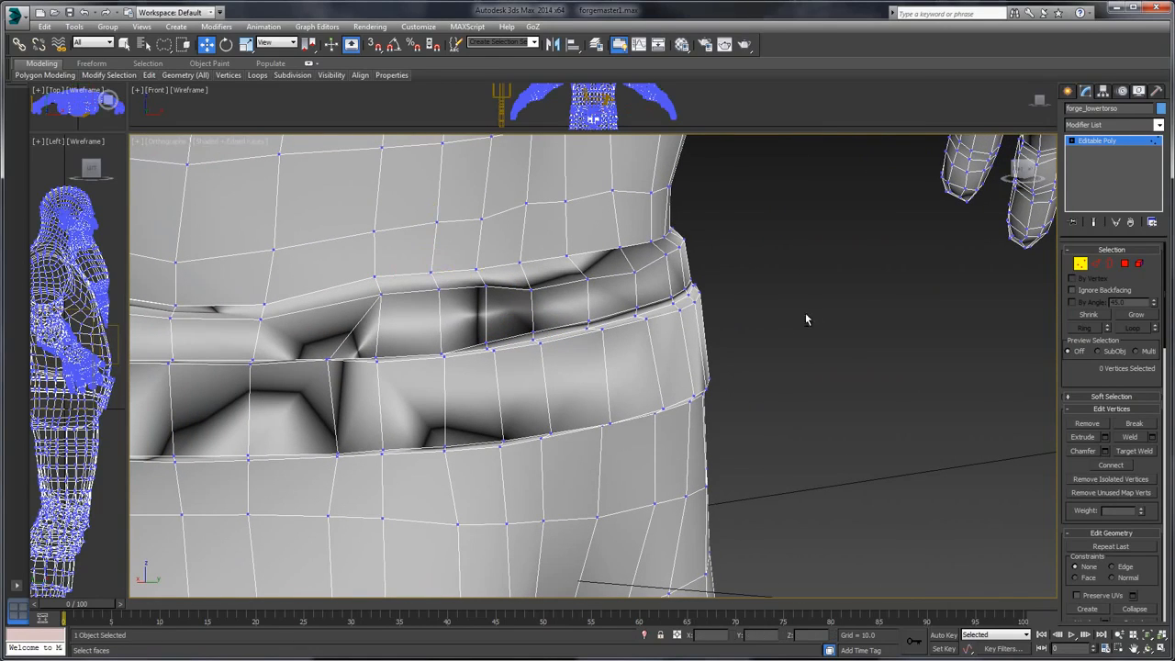
{"action": "middle_click_drag", "start_coordinate": [805, 313], "coordinate": [788, 313], "text": "alt"}
{"action": "left_click", "coordinate": [425, 272]}
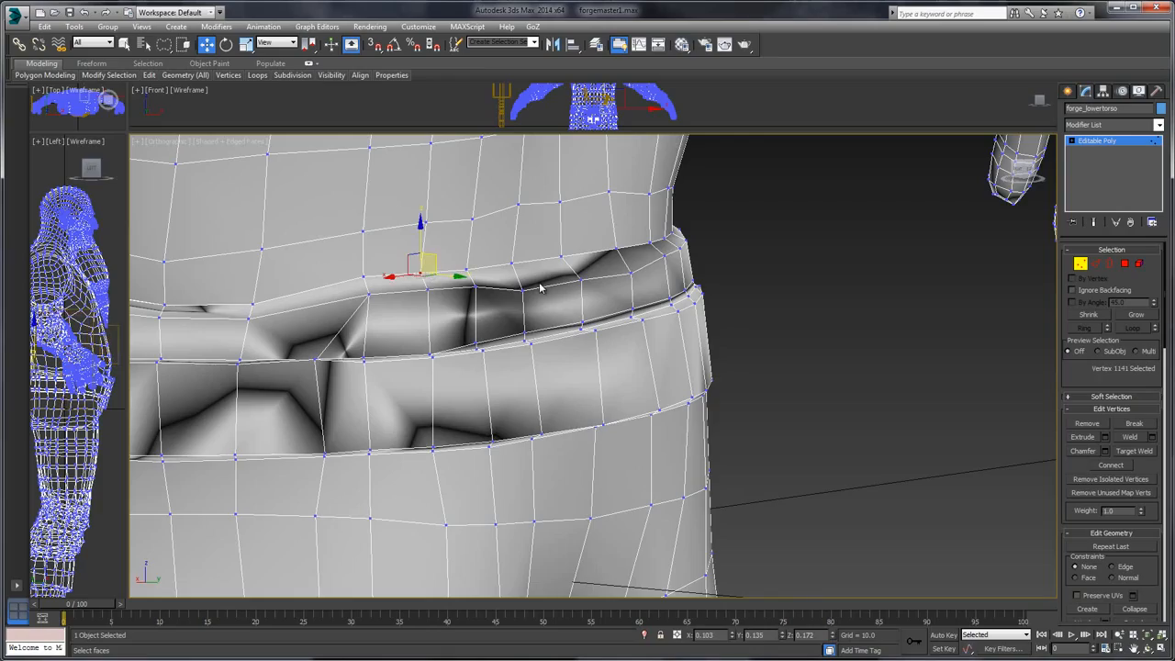
{"action": "middle_click_drag", "start_coordinate": [538, 281], "coordinate": [648, 310], "text": "alt"}
{"action": "scroll", "coordinate": [640, 317], "scroll_direction": "down", "scroll_amount": 3}
{"action": "left_click", "coordinate": [669, 359]}
- Examine the whole combined figure from head to legs for shading and mesh problems
{"action": "scroll", "coordinate": [669, 360], "scroll_direction": "down", "scroll_amount": 4}
{"action": "middle_click_drag", "start_coordinate": [765, 444], "coordinate": [758, 321], "text": "alt"}
{"action": "scroll", "coordinate": [761, 284], "scroll_direction": "down", "scroll_amount": 4}
{"action": "middle_click_drag", "start_coordinate": [763, 275], "coordinate": [747, 314]}
{"action": "middle_click_drag", "start_coordinate": [747, 314], "coordinate": [733, 413]}
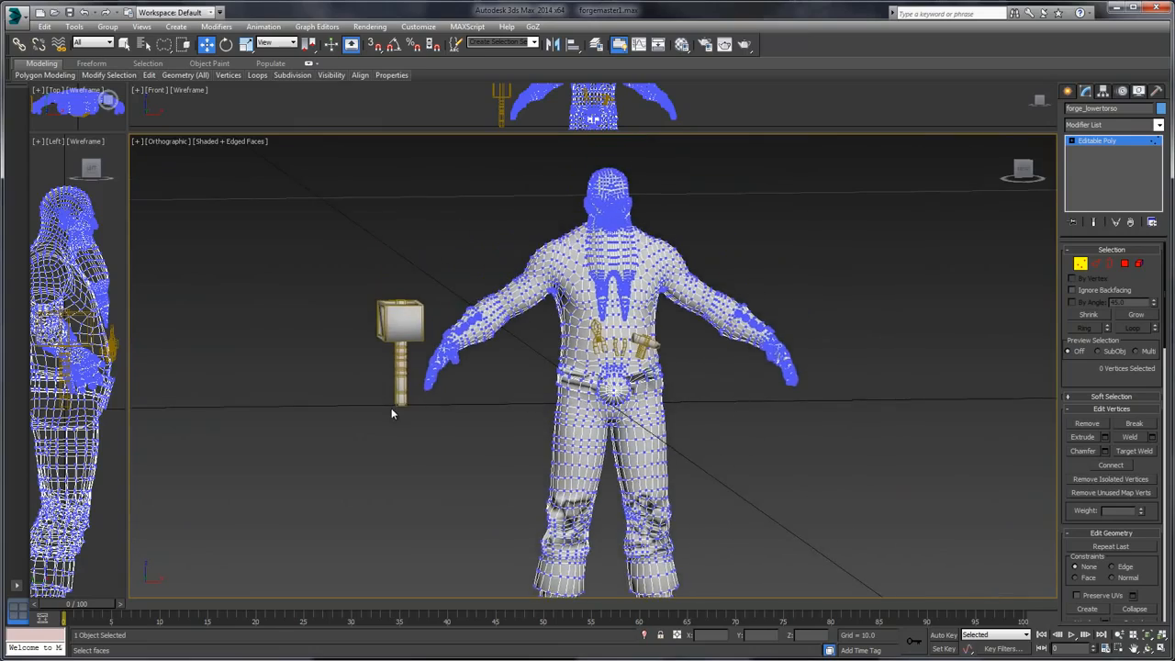
{"action": "scroll", "coordinate": [391, 410], "scroll_direction": "up", "scroll_amount": 5}
{"action": "middle_click_drag", "start_coordinate": [700, 306], "coordinate": [383, 460]}
{"action": "scroll", "coordinate": [391, 455], "scroll_direction": "down", "scroll_amount": 3}
{"action": "scroll", "coordinate": [714, 328], "scroll_direction": "up", "scroll_amount": 8}
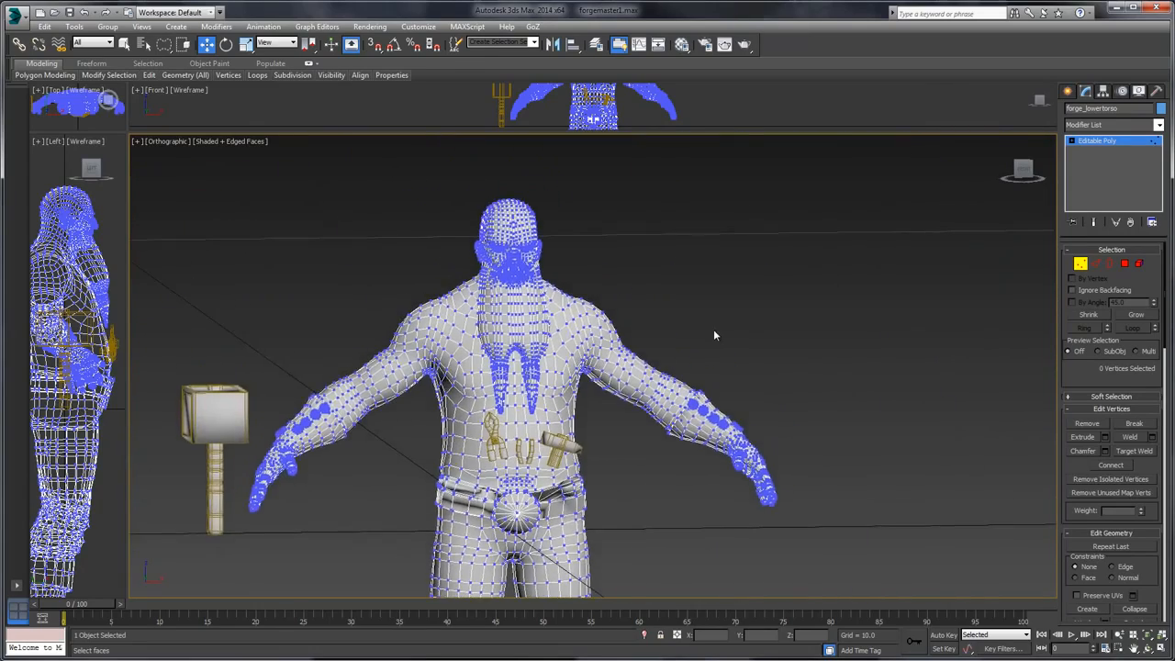
- Unhide all hidden vertices of the combined mesh
{"action": "right_click", "coordinate": [719, 267]}
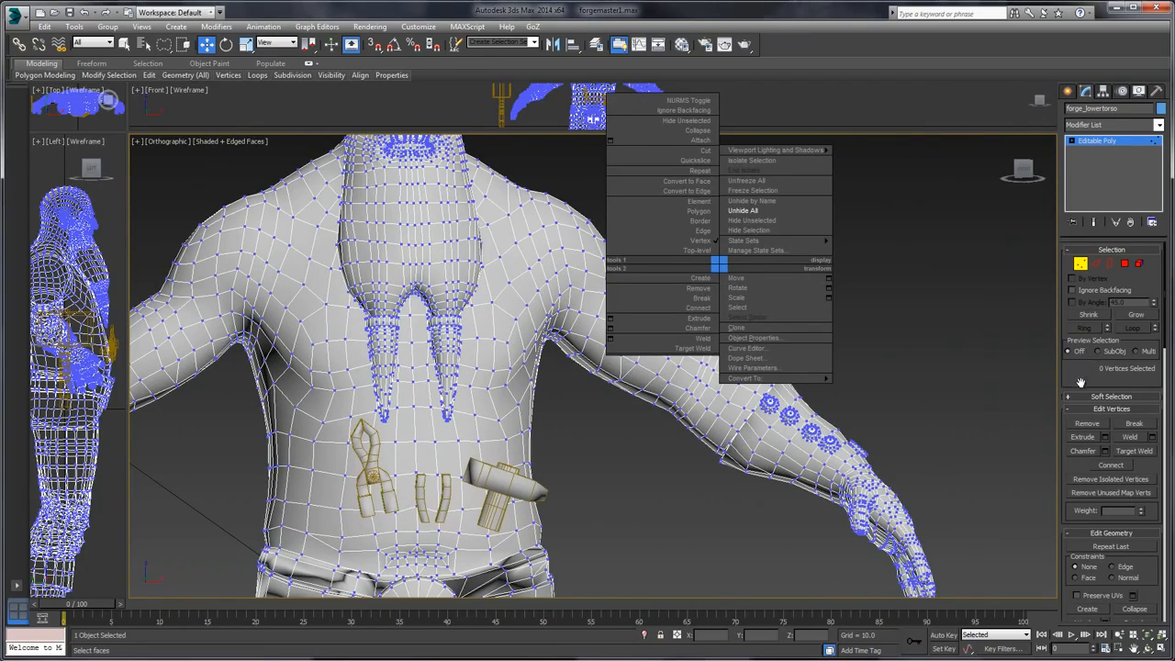
{"action": "scroll", "coordinate": [1080, 381], "scroll_direction": "down", "scroll_amount": 3}
{"action": "left_click_drag", "start_coordinate": [1154, 360], "coordinate": [1125, 253]}
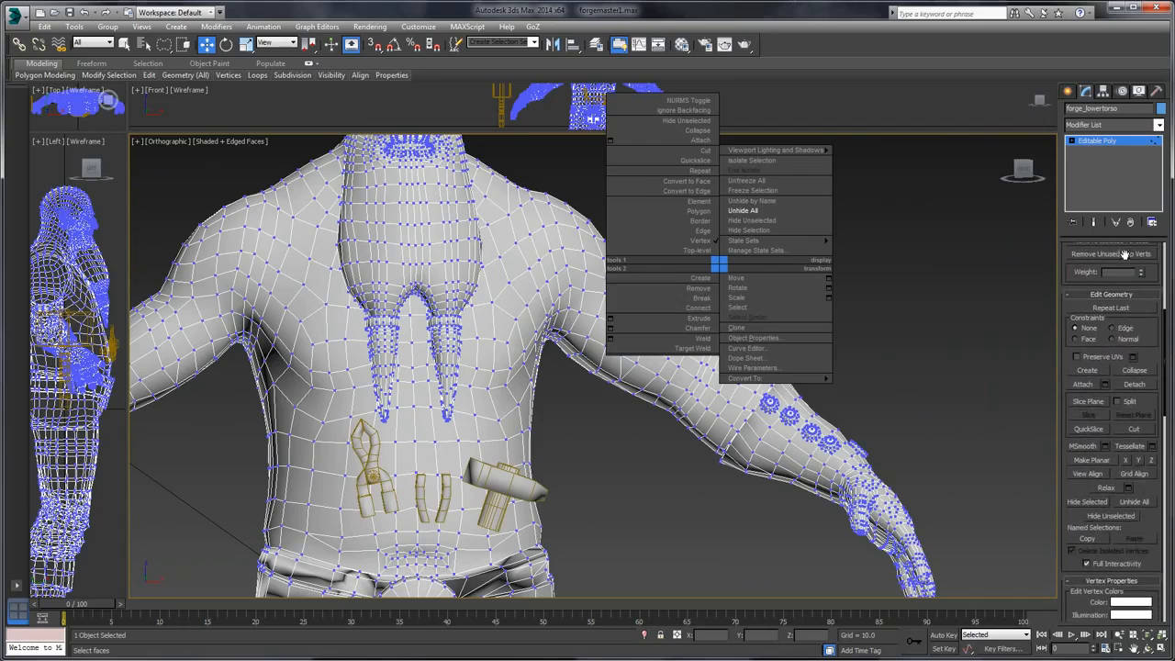
{"action": "left_click", "coordinate": [1144, 504]}
{"action": "scroll", "coordinate": [788, 275], "scroll_direction": "down", "scroll_amount": 3}
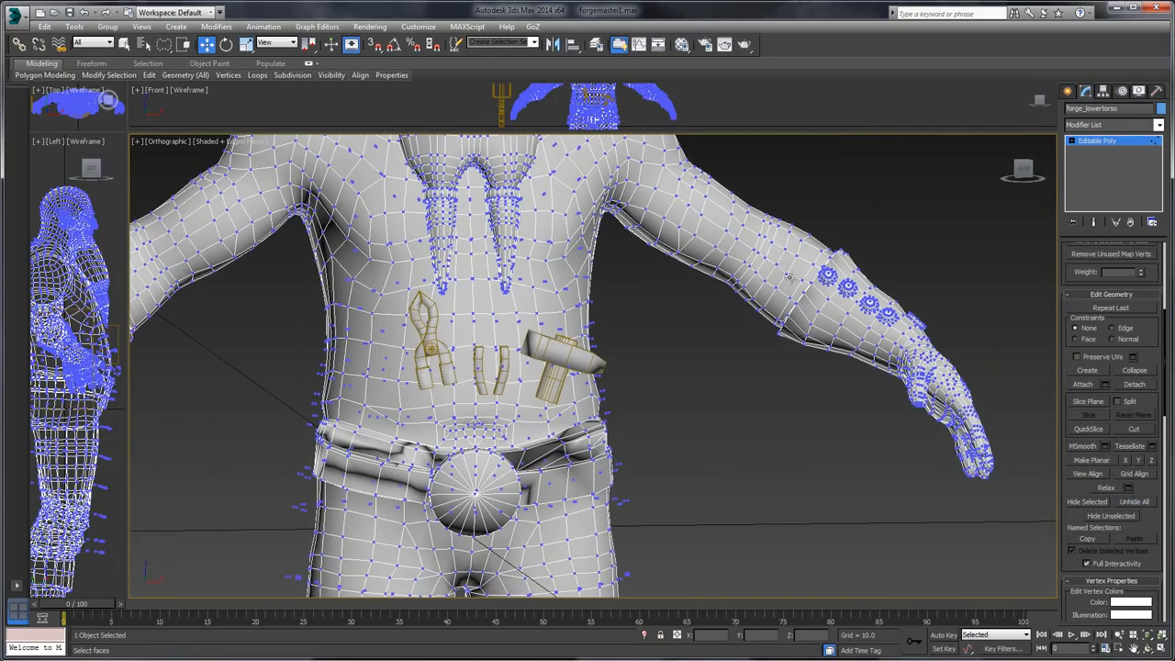
- Switch to element level and unhide all elements to bring back the apron
{"action": "left_click_drag", "start_coordinate": [1069, 284], "coordinate": [1071, 648]}
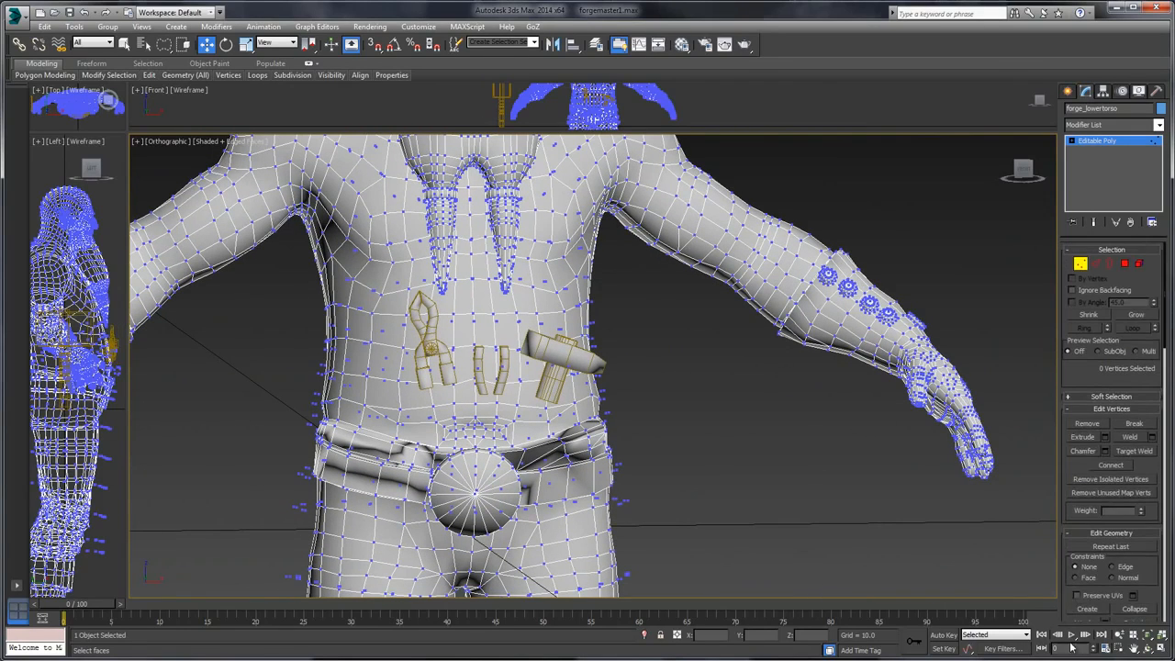
{"action": "left_click", "coordinate": [1139, 265]}
{"action": "scroll", "coordinate": [1141, 387], "scroll_direction": "down", "scroll_amount": 5}
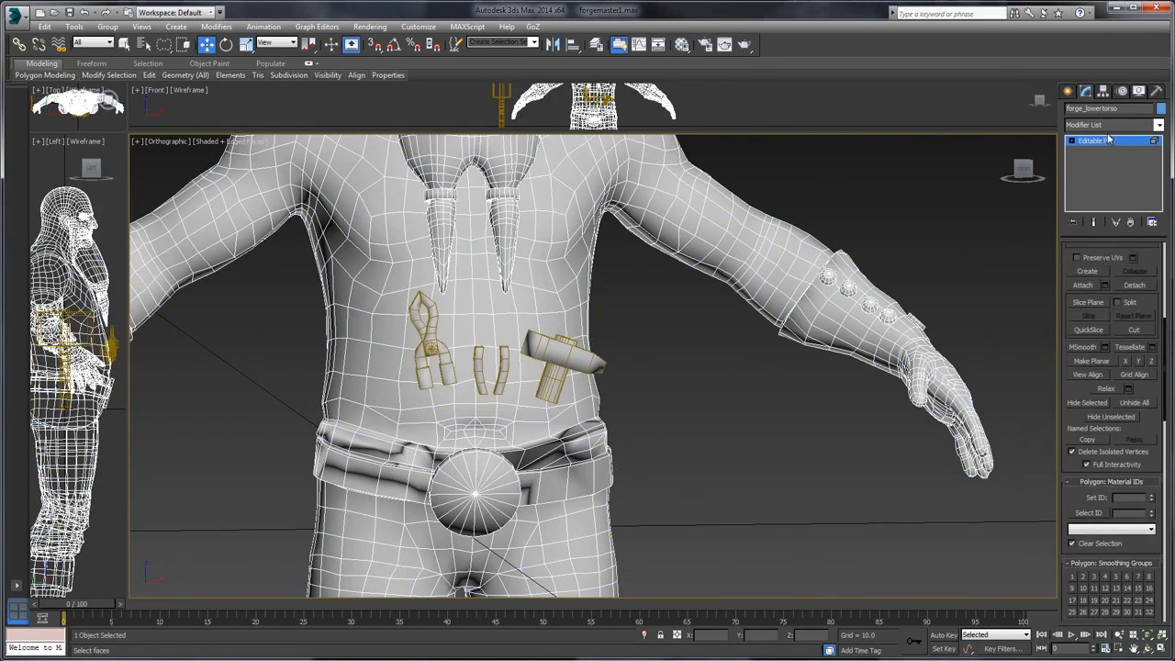
{"action": "left_click", "coordinate": [1134, 404]}
{"action": "middle_click_drag", "start_coordinate": [611, 362], "coordinate": [633, 397]}
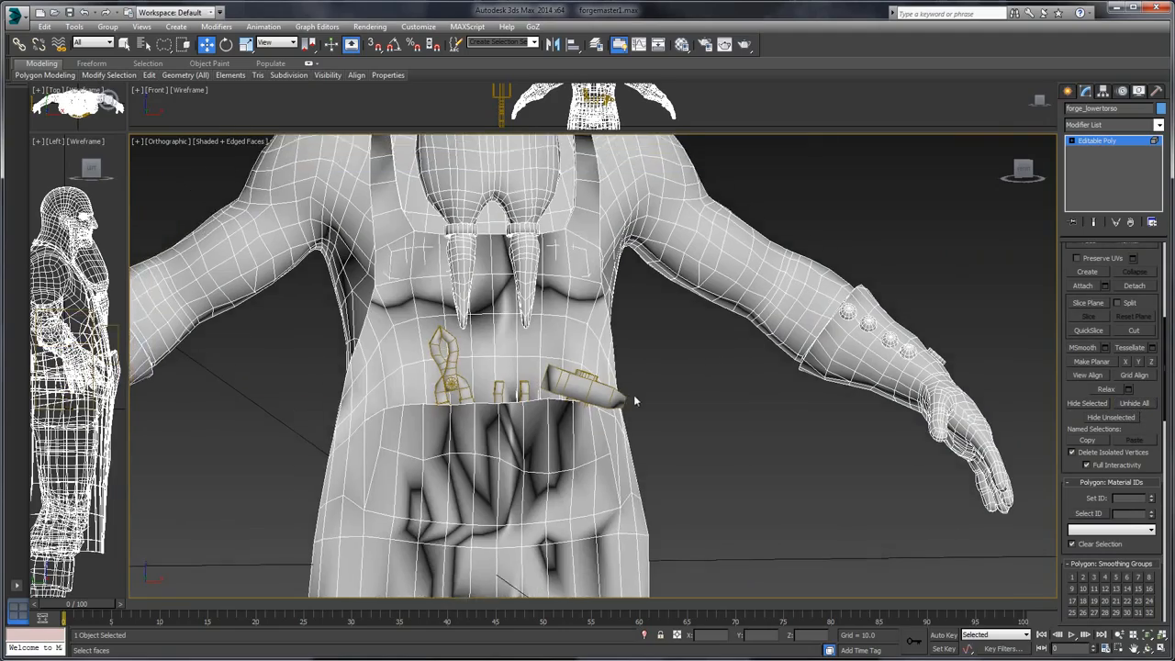
- Add a Normal modifier to the combined forge_lowertorso mesh
{"action": "scroll", "coordinate": [690, 316], "scroll_direction": "down", "scroll_amount": 3}
{"action": "middle_click_drag", "start_coordinate": [728, 255], "coordinate": [702, 278], "text": "alt"}
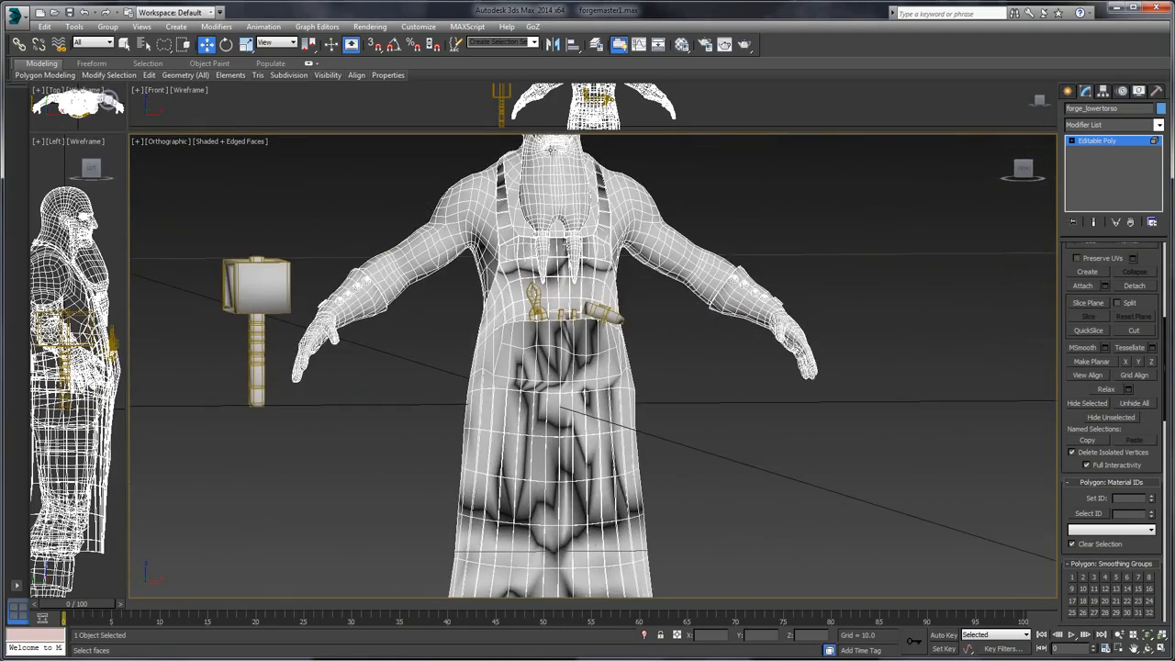
{"action": "middle_click_drag", "start_coordinate": [791, 274], "coordinate": [792, 345]}
{"action": "scroll", "coordinate": [792, 347], "scroll_direction": "up", "scroll_amount": 3}
{"action": "scroll", "coordinate": [776, 254], "scroll_direction": "down", "scroll_amount": 8}
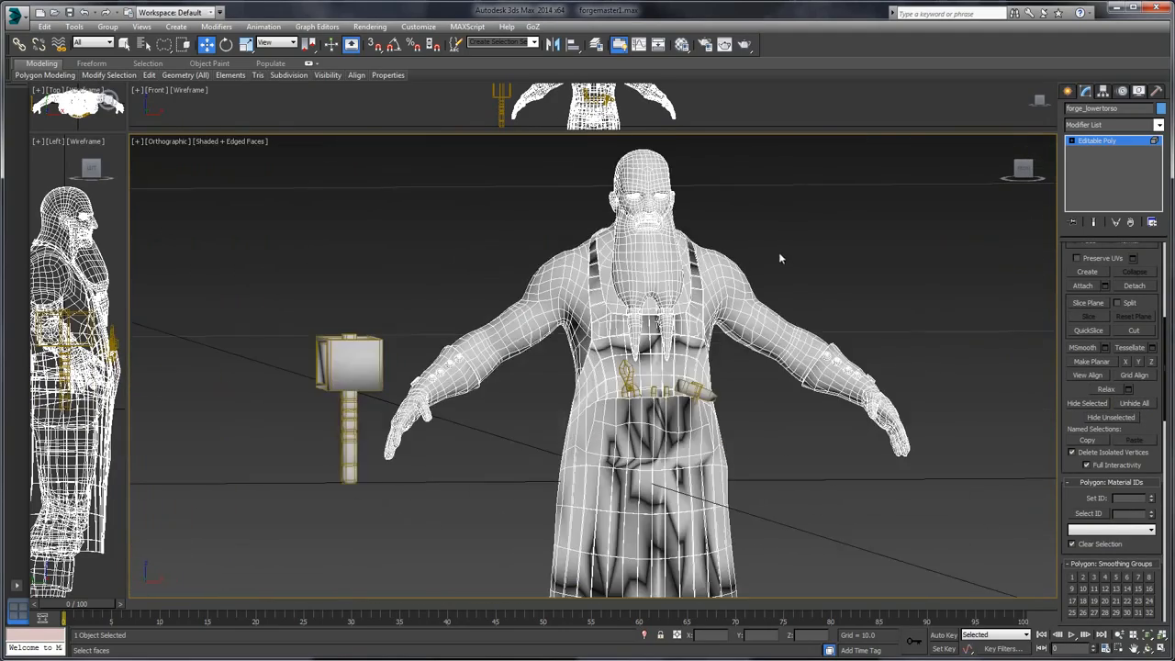
{"action": "scroll", "coordinate": [846, 204], "scroll_direction": "up", "scroll_amount": 4}
{"action": "scroll", "coordinate": [840, 221], "scroll_direction": "down", "scroll_amount": 1}
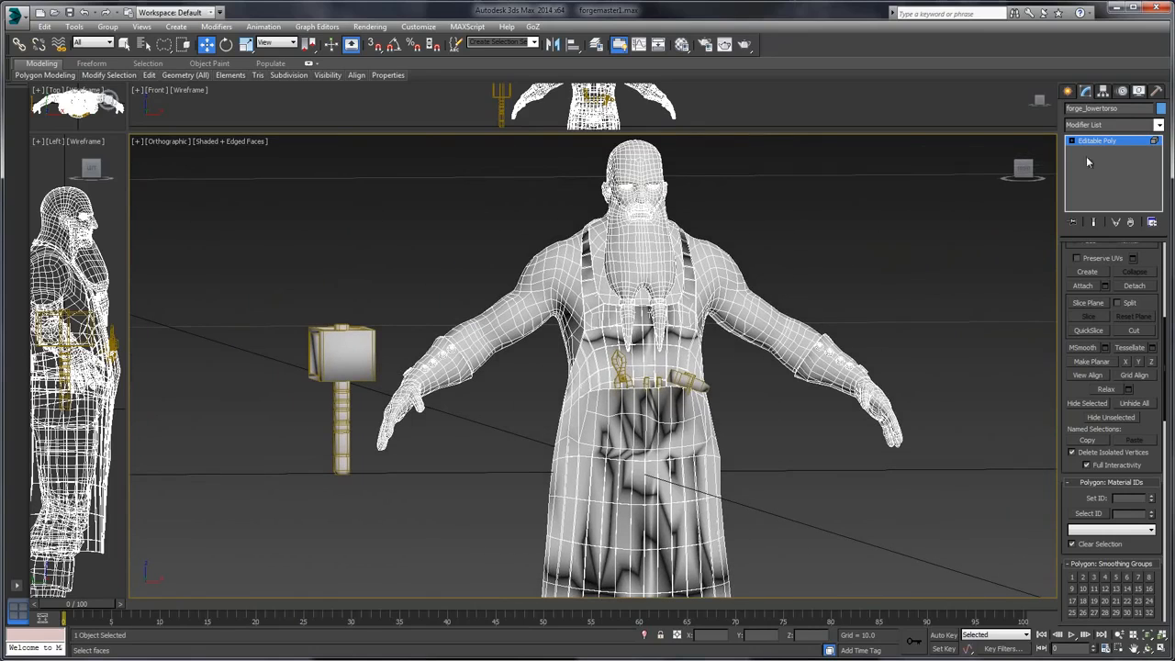
{"action": "left_click", "coordinate": [1108, 125]}
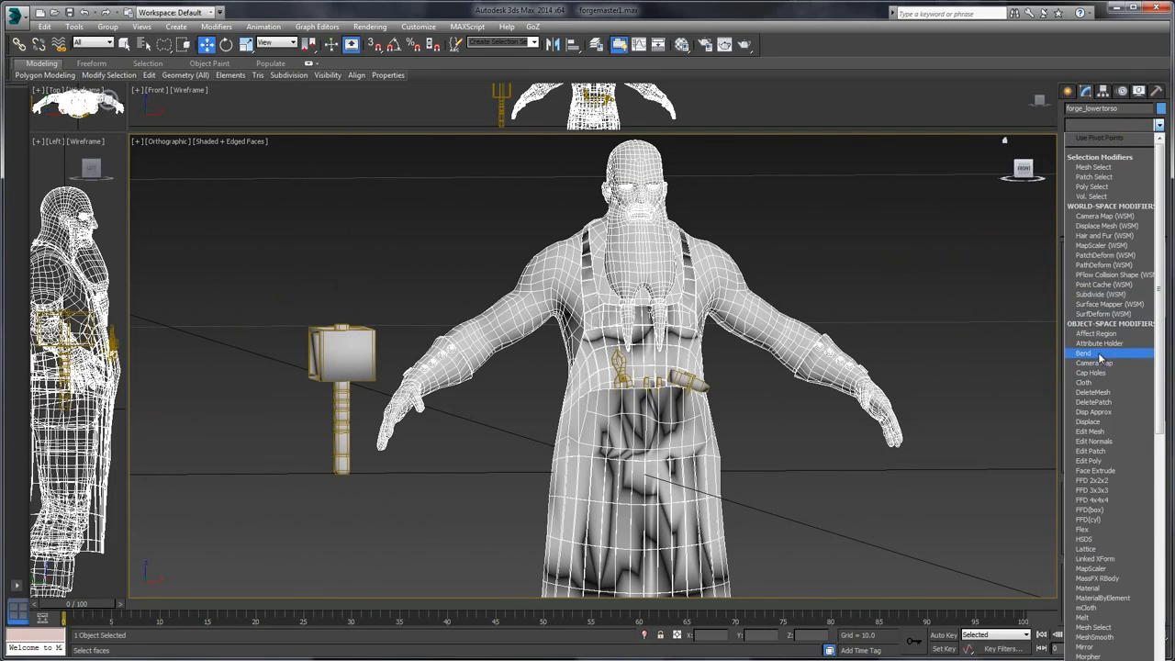
{"action": "scroll", "coordinate": [1102, 394], "scroll_direction": "down", "scroll_amount": 5}
{"action": "scroll", "coordinate": [1102, 394], "scroll_direction": "down", "scroll_amount": 1}
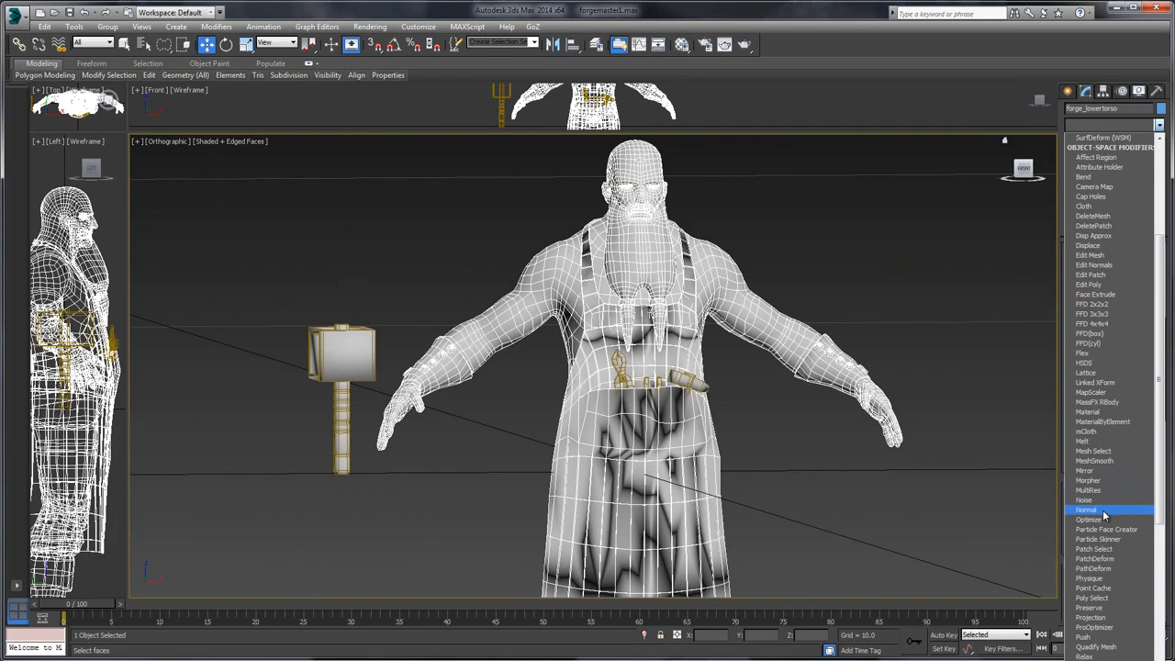
{"action": "left_click", "coordinate": [1099, 507]}
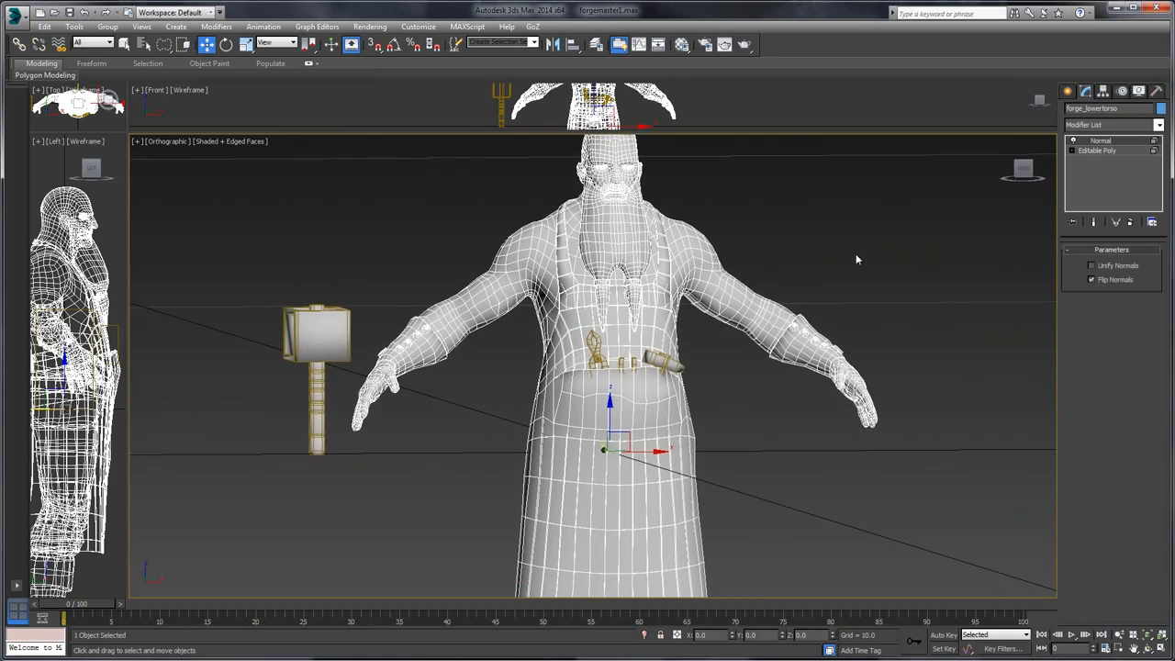
- Switch Flip Normals off and back on to compare the apron's shading
{"action": "left_click", "coordinate": [1091, 280]}
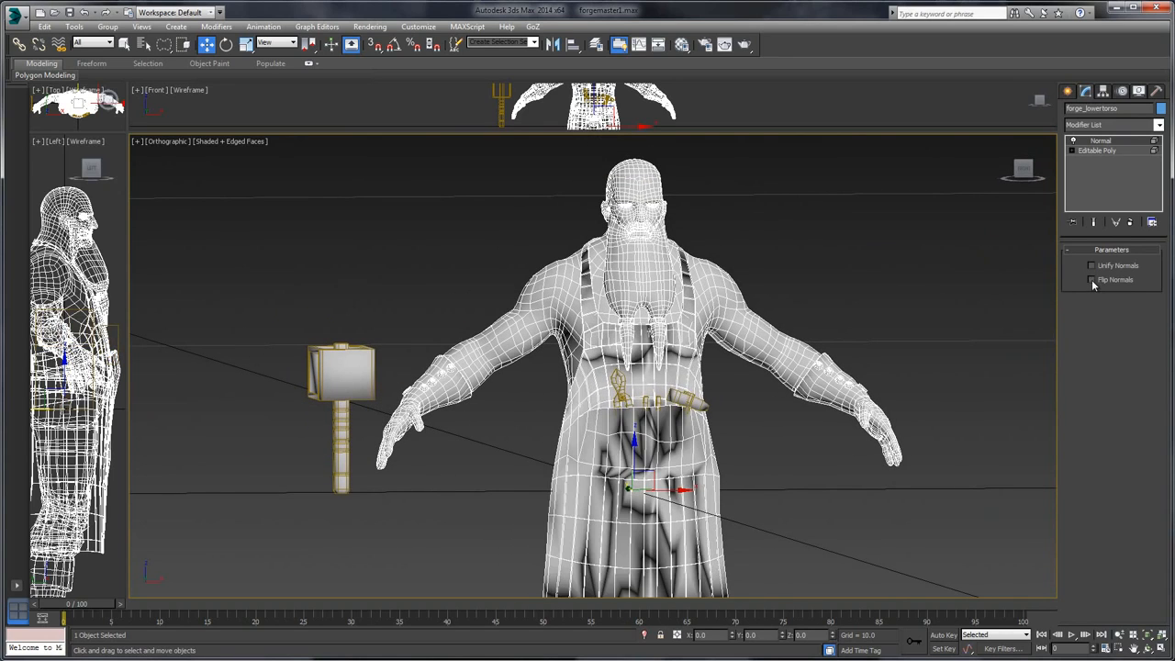
{"action": "left_click", "coordinate": [1091, 280]}
{"action": "middle_click_drag", "start_coordinate": [882, 278], "coordinate": [885, 261]}
{"action": "scroll", "coordinate": [885, 262], "scroll_direction": "up", "scroll_amount": 3}
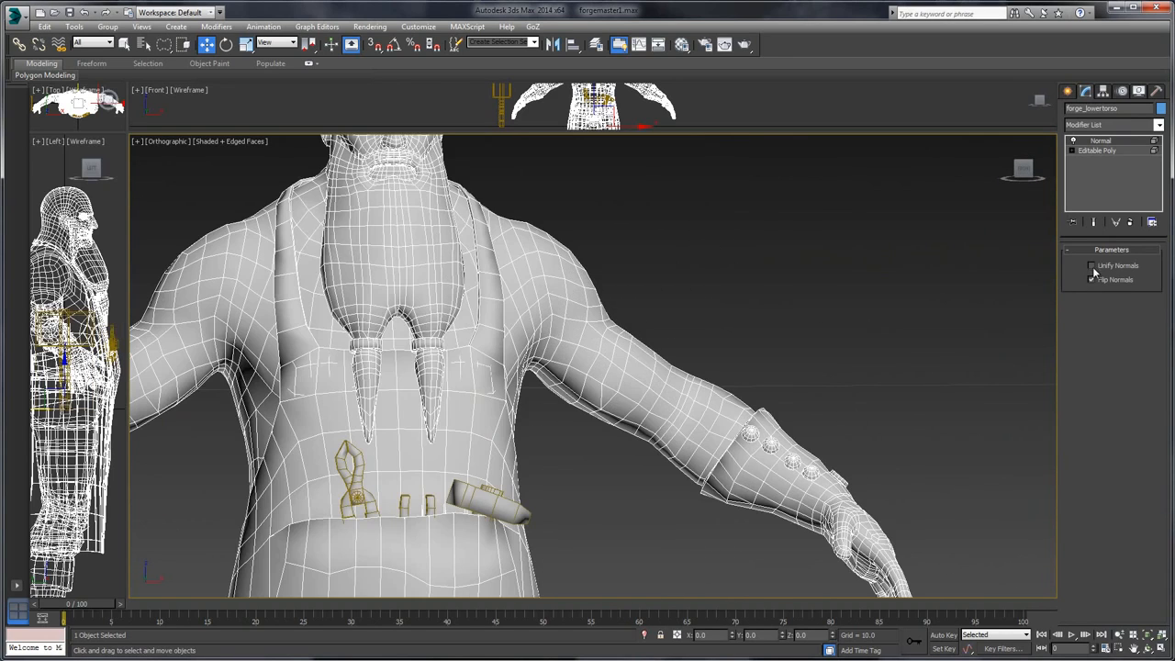
- Turn on Unify Normals alongside Flip Normals and collapse the Normal modifier into the editable poly
{"action": "left_click", "coordinate": [1091, 266]}
{"action": "scroll", "coordinate": [878, 277], "scroll_direction": "down", "scroll_amount": 3}
{"action": "right_click", "coordinate": [1101, 143]}
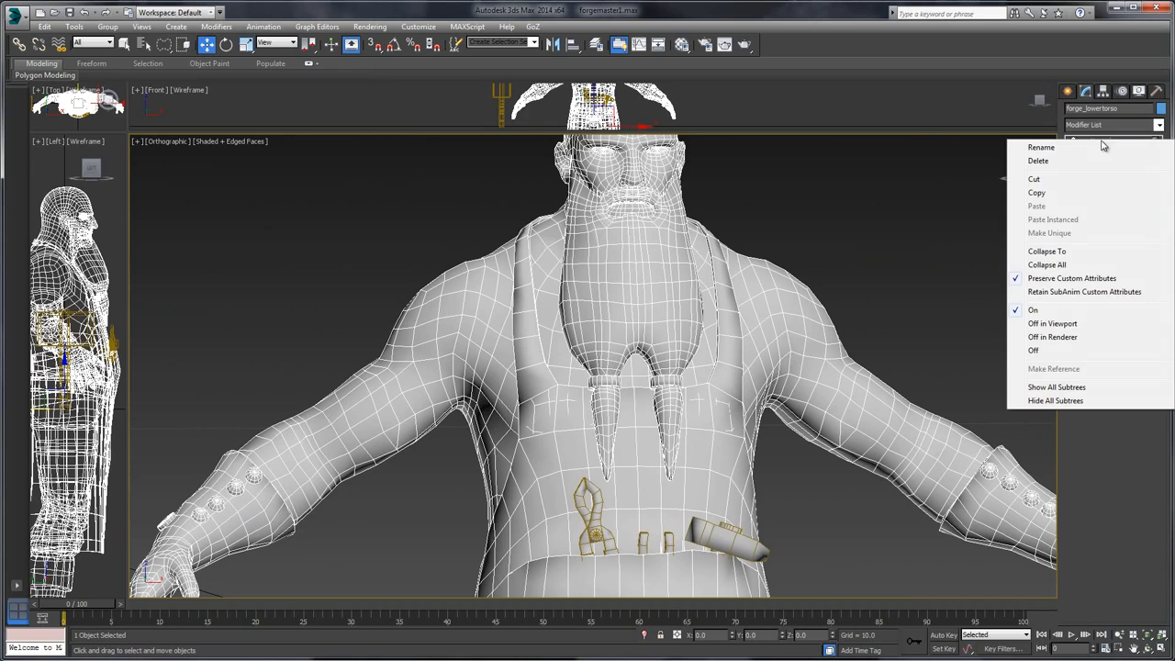
{"action": "left_click", "coordinate": [1053, 251]}
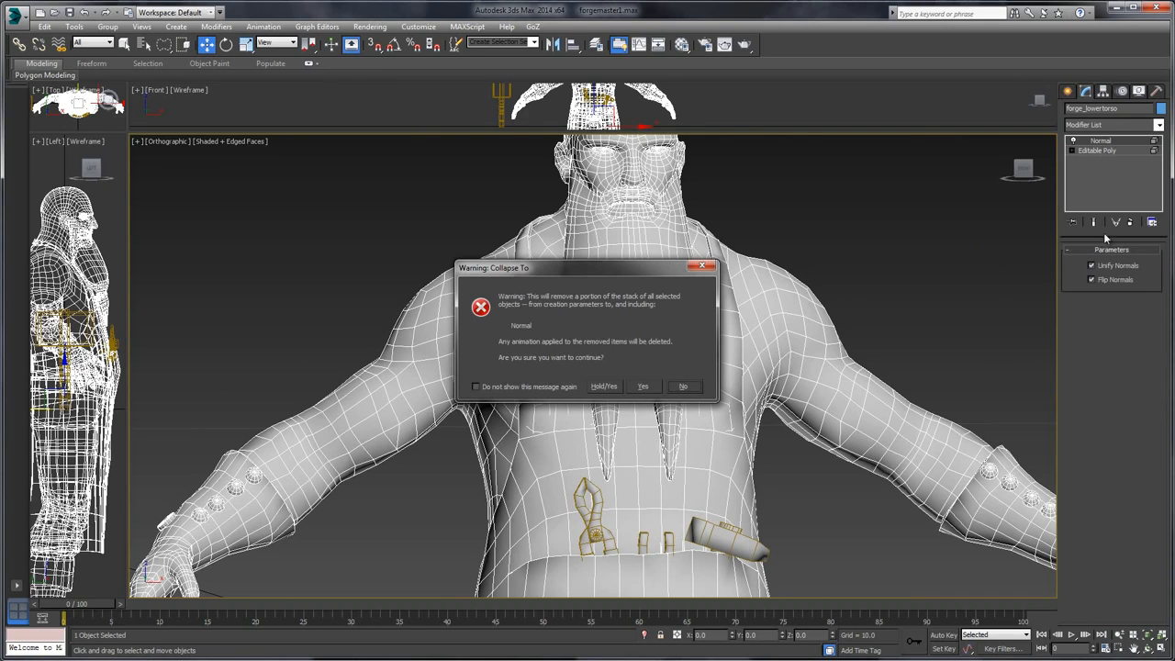
{"action": "left_click", "coordinate": [634, 388]}
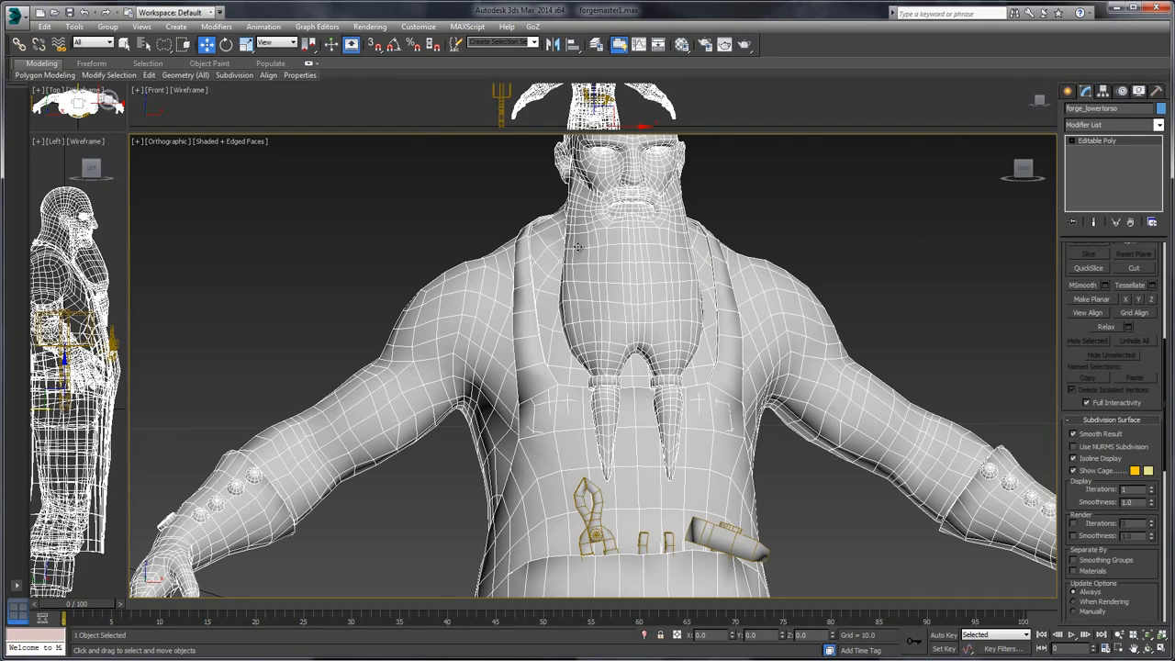
- Render the figure from the front to check its shading, and close the rendered frame
{"action": "left_click", "coordinate": [370, 26]}
{"action": "left_click", "coordinate": [381, 43]}
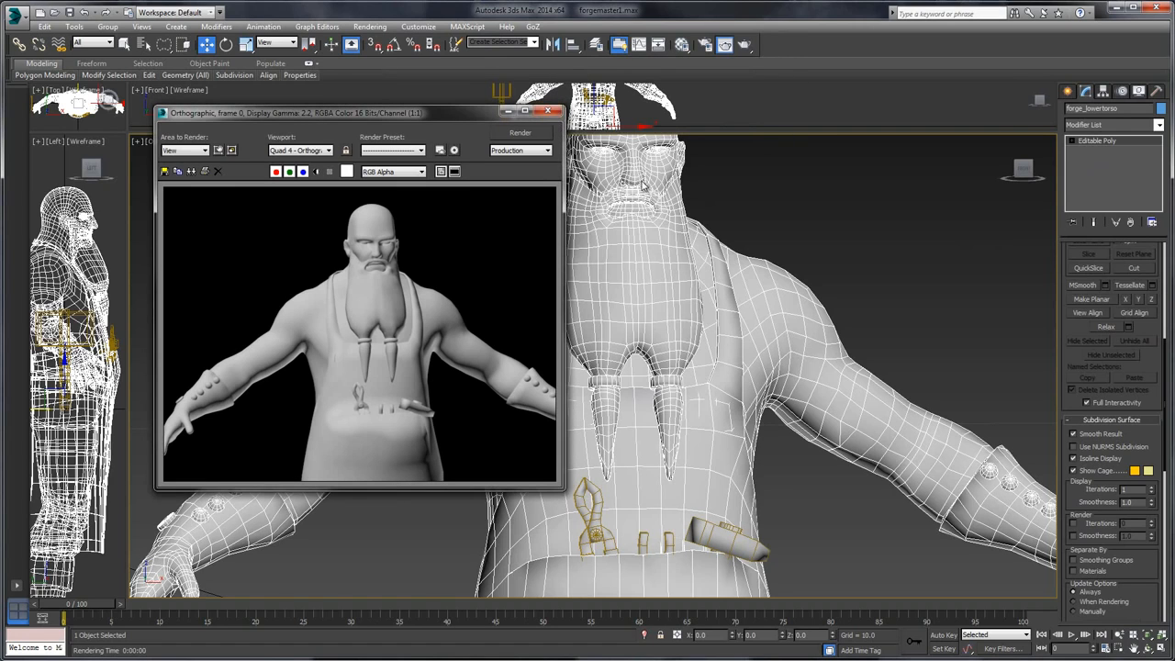
{"action": "left_click", "coordinate": [548, 111]}
- Render the whole figure from behind to check the back of the trousers and apron
{"action": "scroll", "coordinate": [726, 264], "scroll_direction": "down", "scroll_amount": 8}
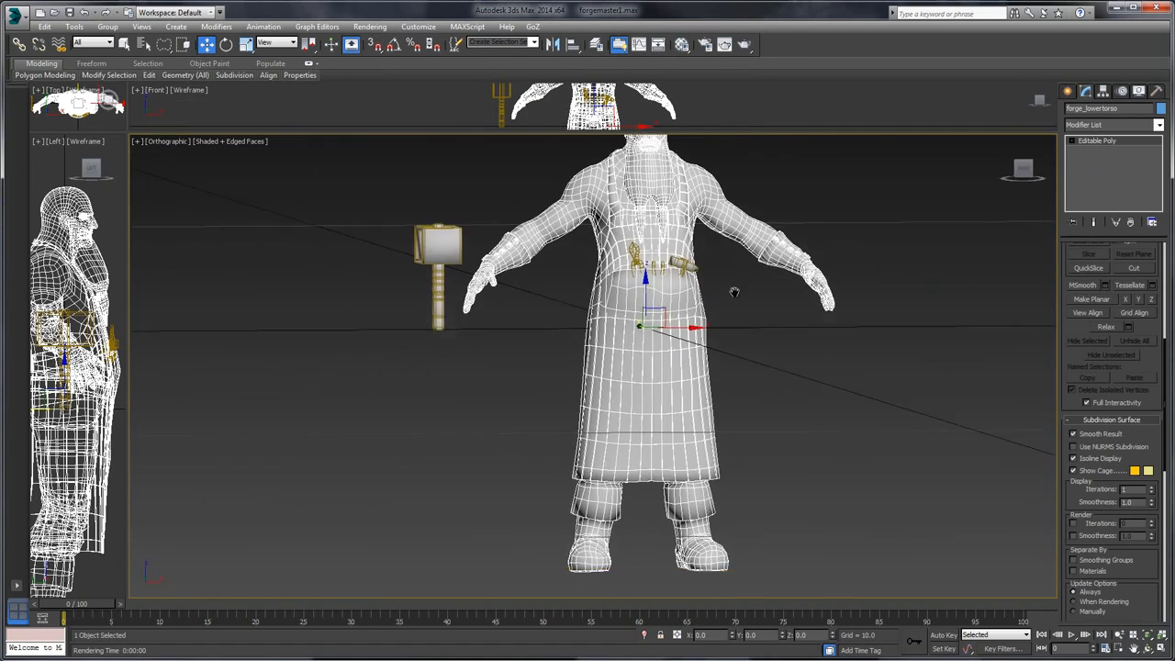
{"action": "middle_click_drag", "start_coordinate": [890, 243], "coordinate": [725, 213], "text": "alt"}
{"action": "left_click", "coordinate": [370, 25]}
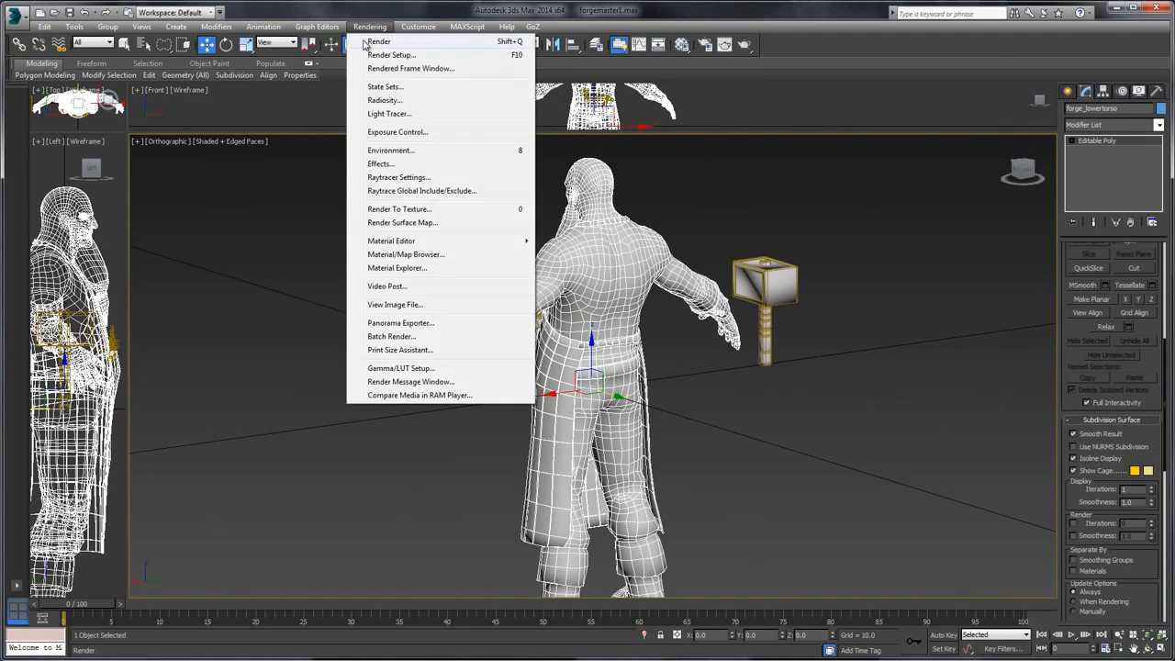
{"action": "left_click", "coordinate": [380, 41]}
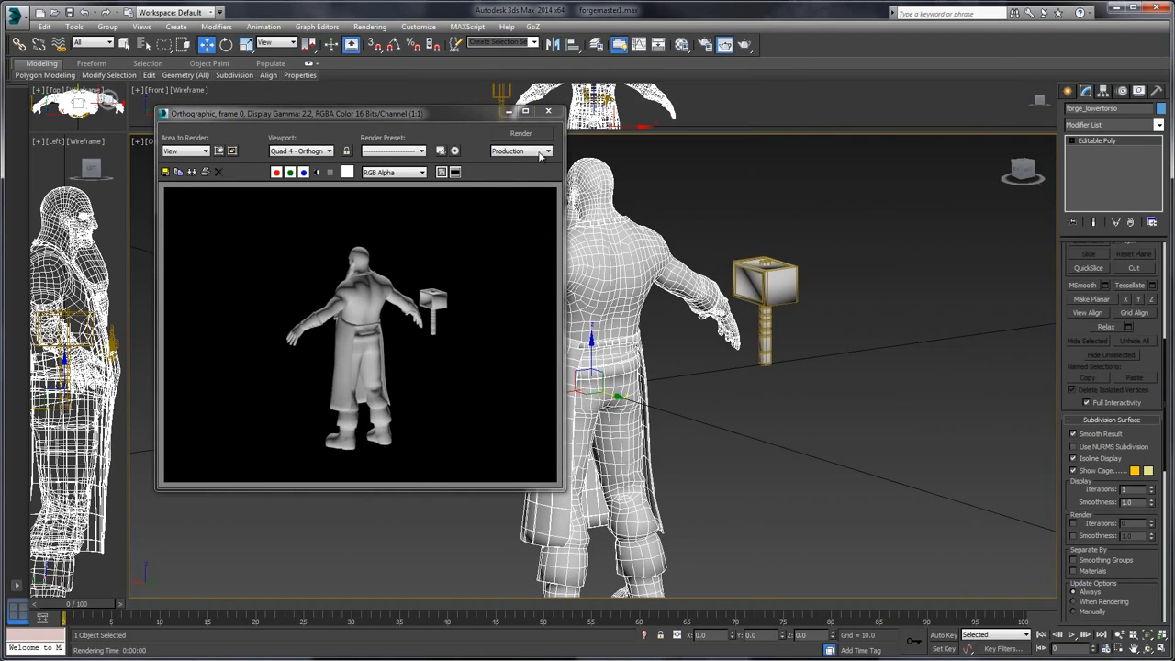
{"action": "left_click", "coordinate": [548, 111]}
- Render a close-up of the rear waist and trouser folds to inspect their surfaces
{"action": "scroll", "coordinate": [688, 282], "scroll_direction": "up", "scroll_amount": 6}
{"action": "middle_click_drag", "start_coordinate": [688, 282], "coordinate": [641, 245]}
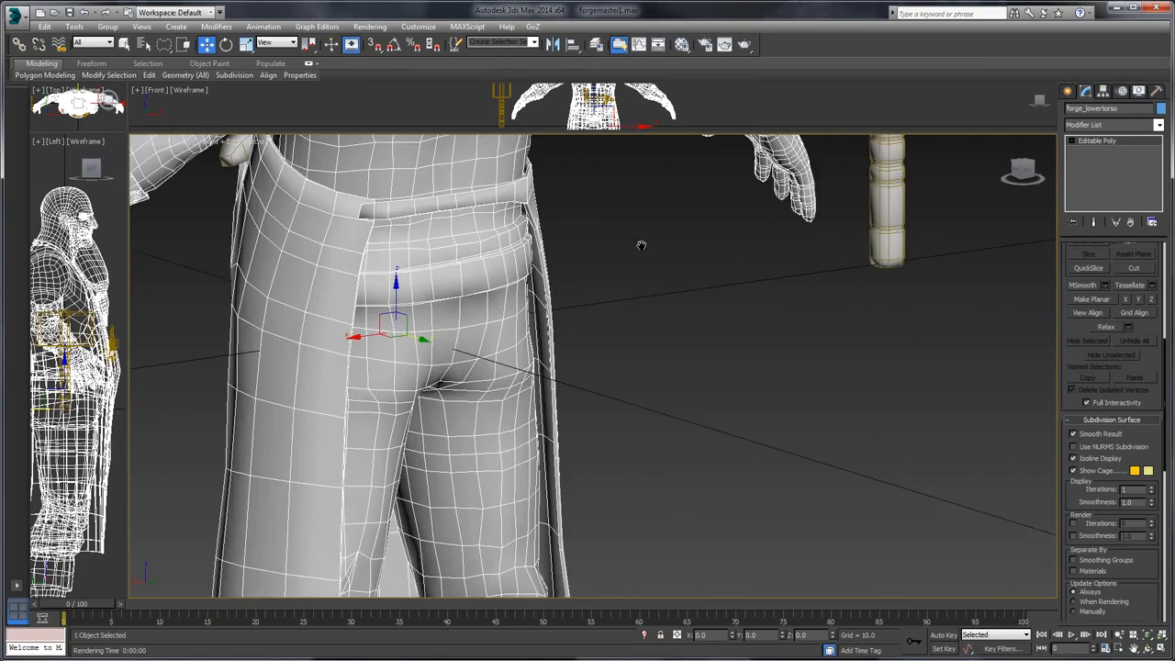
{"action": "scroll", "coordinate": [749, 349], "scroll_direction": "up", "scroll_amount": 5}
{"action": "left_click", "coordinate": [370, 26]}
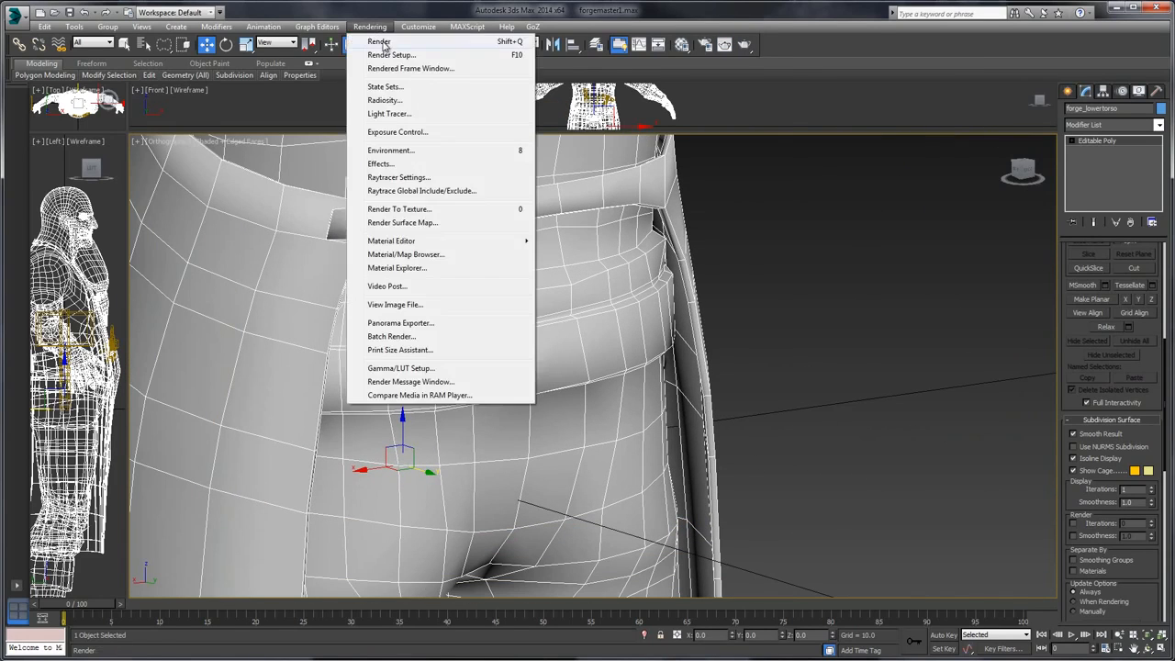
{"action": "left_click", "coordinate": [380, 41]}
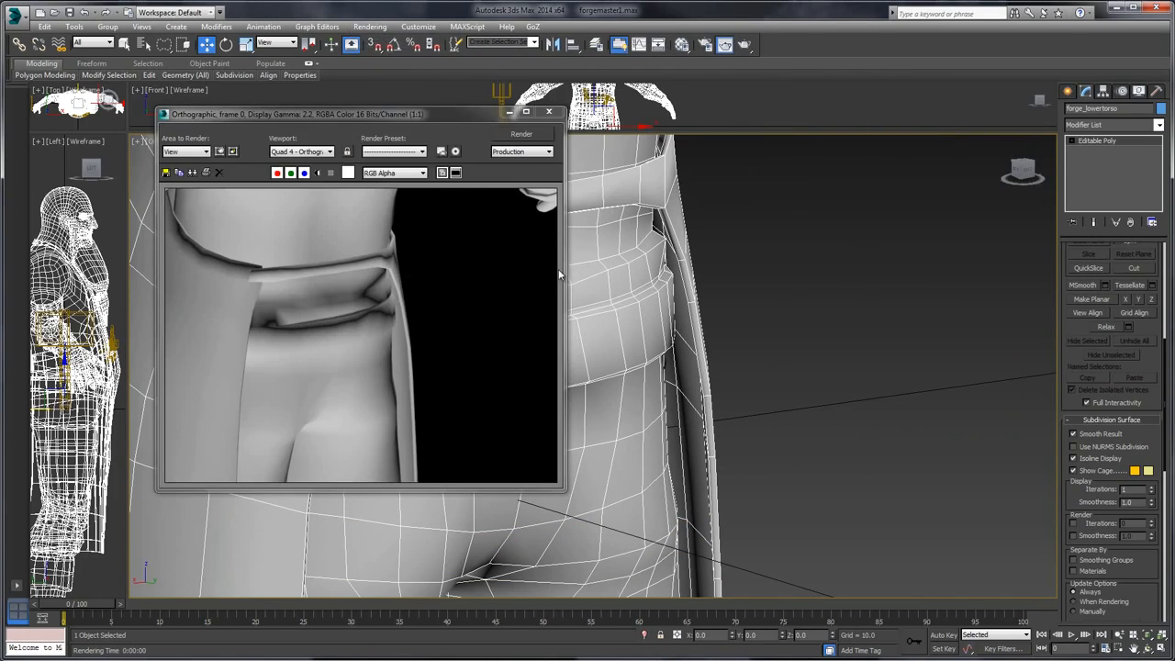
{"action": "left_click", "coordinate": [547, 111]}
- Switch to polygon level and select all polygons of the combined figure
{"action": "scroll", "coordinate": [793, 301], "scroll_direction": "down", "scroll_amount": 5}
{"action": "scroll", "coordinate": [784, 275], "scroll_direction": "down", "scroll_amount": 4}
{"action": "scroll", "coordinate": [454, 278], "scroll_direction": "down", "scroll_amount": 1}
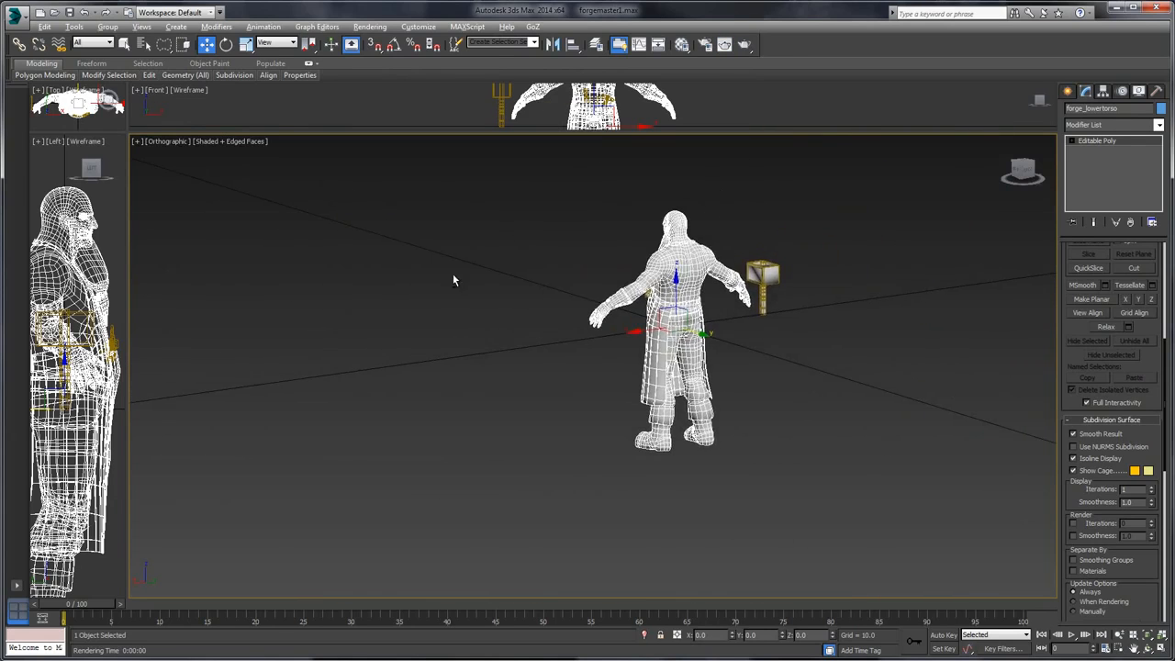
{"action": "middle_click_drag", "start_coordinate": [453, 278], "coordinate": [747, 253], "text": "alt"}
{"action": "scroll", "coordinate": [748, 253], "scroll_direction": "up", "scroll_amount": 5}
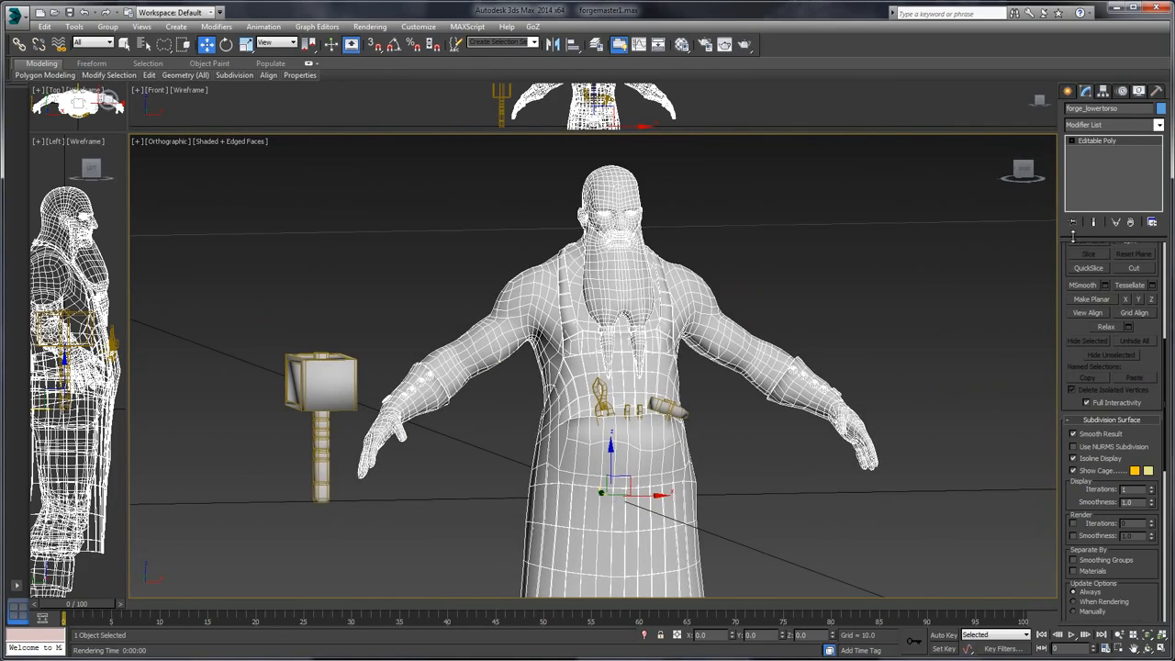
{"action": "scroll", "coordinate": [1068, 275], "scroll_direction": "up", "scroll_amount": 10}
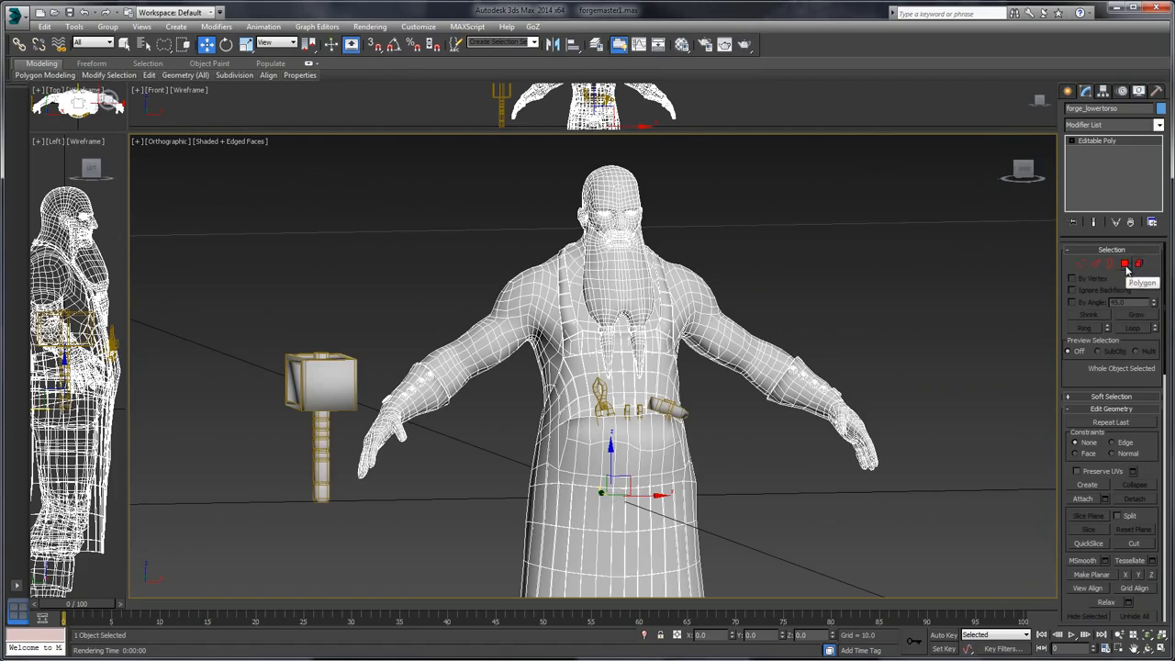
{"action": "left_click", "coordinate": [1125, 263]}
{"action": "scroll", "coordinate": [861, 272], "scroll_direction": "down", "scroll_amount": 5}
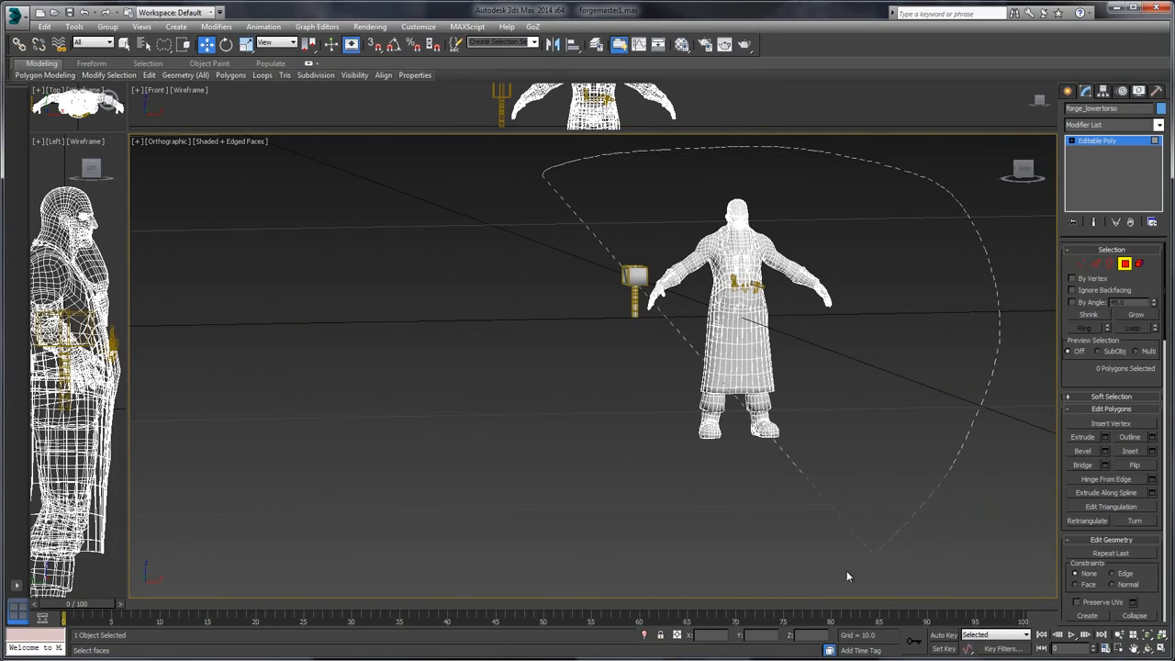
{"action": "left_click_drag", "start_coordinate": [415, 311], "coordinate": [496, 221]}
{"action": "scroll", "coordinate": [810, 266], "scroll_direction": "up", "scroll_amount": 5}
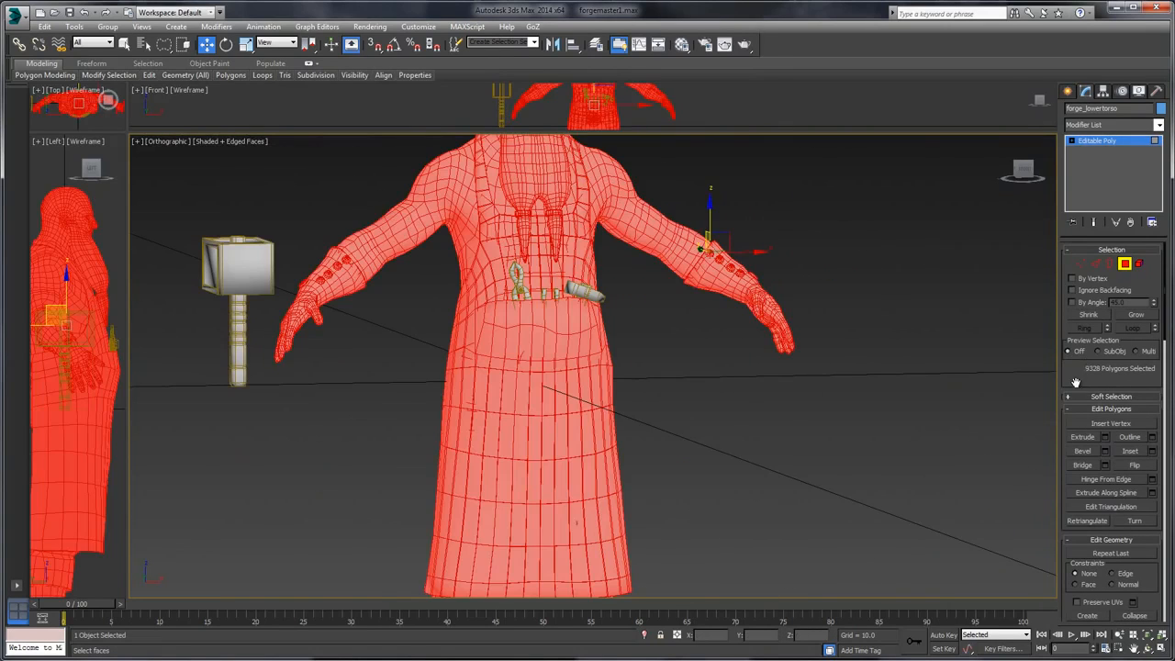
- Auto-smooth the selected polygons with a threshold of 45 and clear the selection
{"action": "scroll", "coordinate": [1110, 385], "scroll_direction": "down", "scroll_amount": 5}
{"action": "scroll", "coordinate": [1084, 468], "scroll_direction": "down", "scroll_amount": 5}
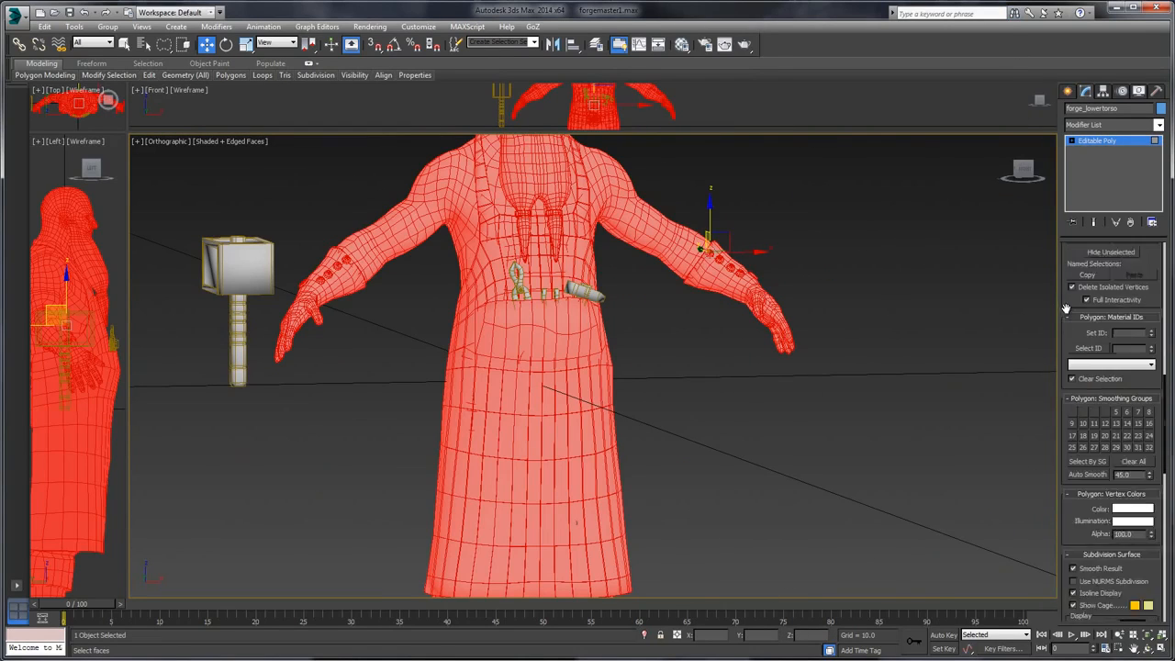
{"action": "left_click", "coordinate": [1089, 440]}
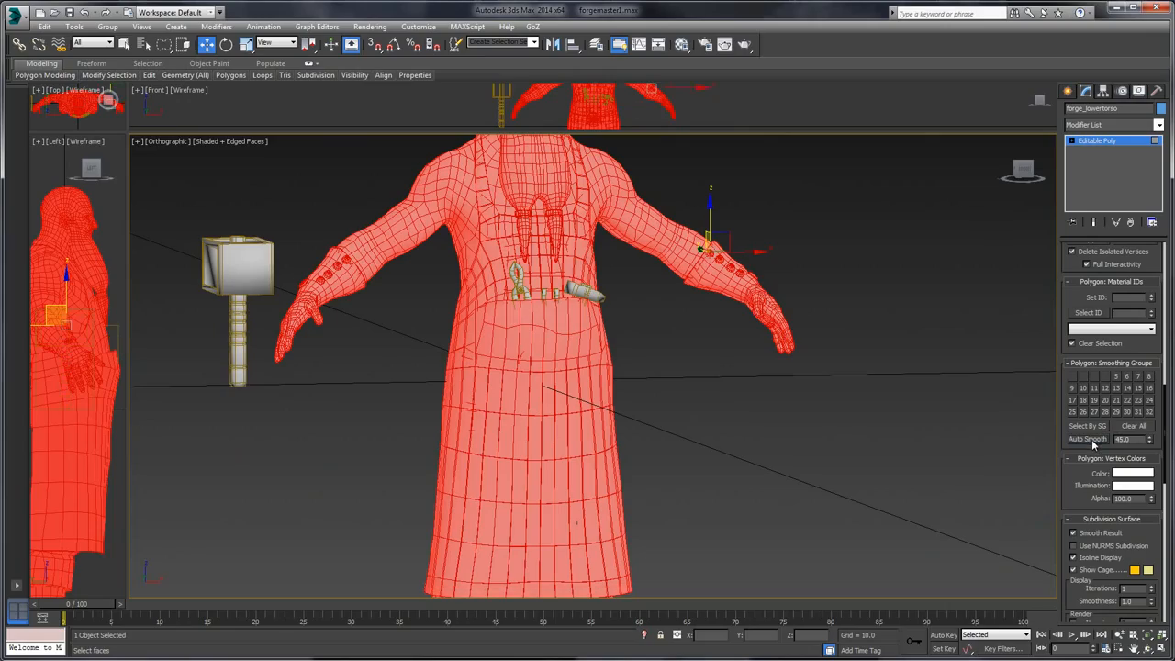
{"action": "left_click", "coordinate": [664, 368]}
- Render the rear waist close-up again to check the smoothing around the belt and trouser folds
{"action": "middle_click_drag", "start_coordinate": [689, 323], "coordinate": [895, 301]}
{"action": "scroll", "coordinate": [794, 320], "scroll_direction": "up", "scroll_amount": 4}
{"action": "scroll", "coordinate": [701, 307], "scroll_direction": "up", "scroll_amount": 4}
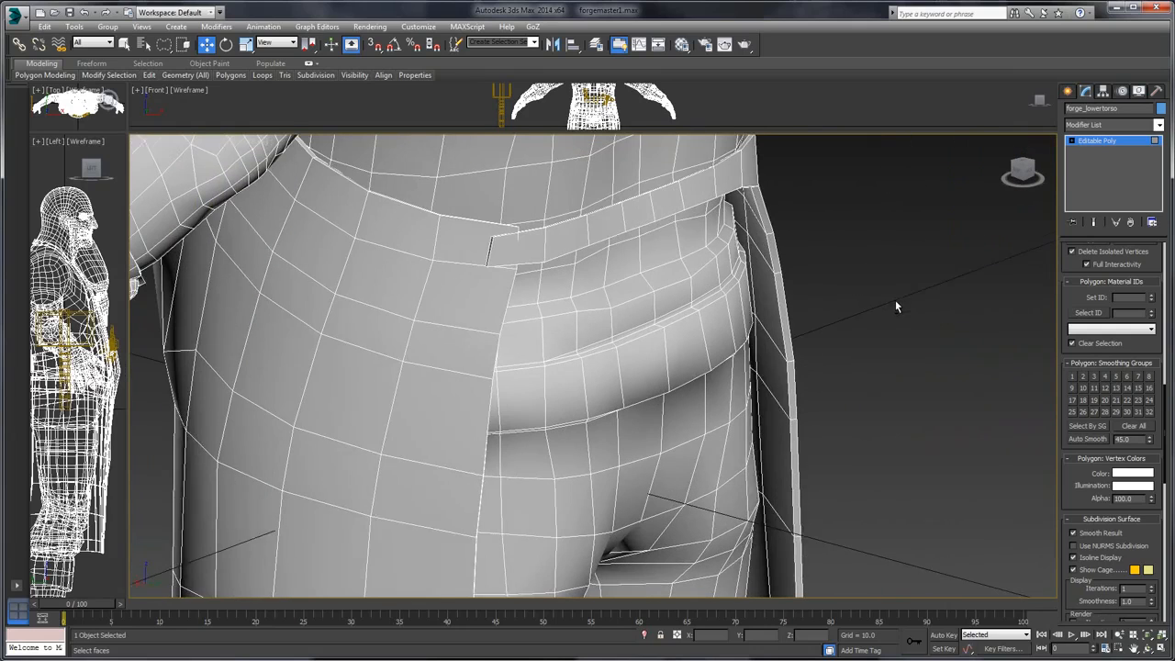
{"action": "left_click", "coordinate": [370, 26]}
{"action": "left_click", "coordinate": [376, 39]}
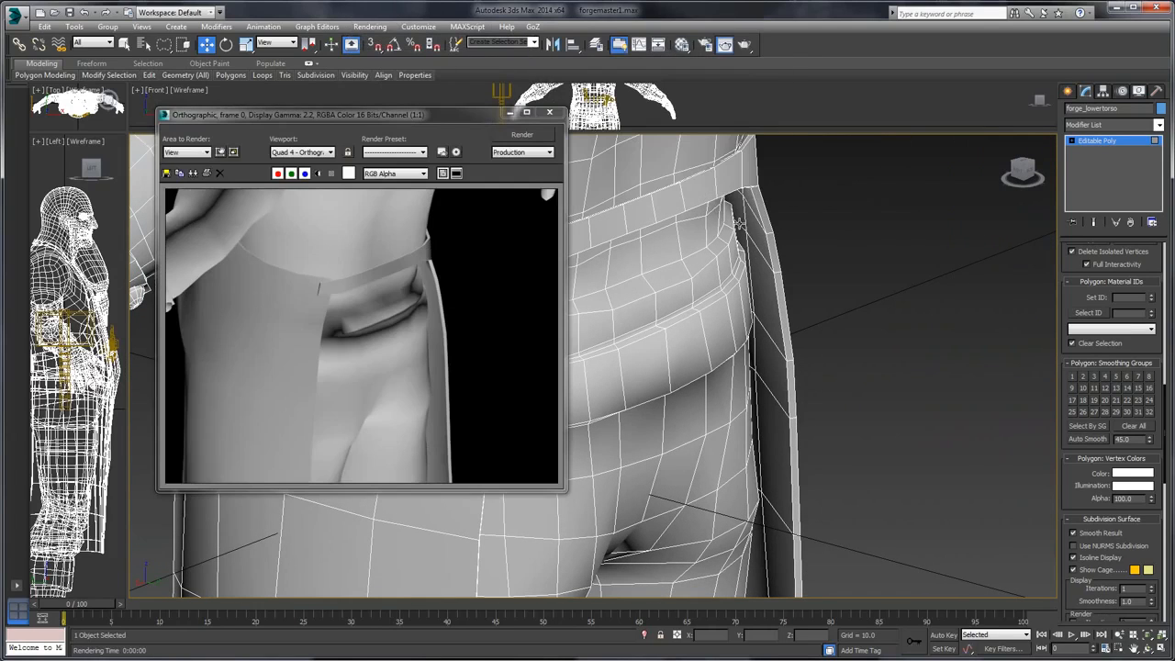
{"action": "left_click", "coordinate": [549, 112]}
- Leave polygon level, add a Normal modifier with Unify Normals and Flip Normals on, and collapse it into the mesh
{"action": "left_click", "coordinate": [1100, 152]}
{"action": "left_click", "coordinate": [1158, 125]}
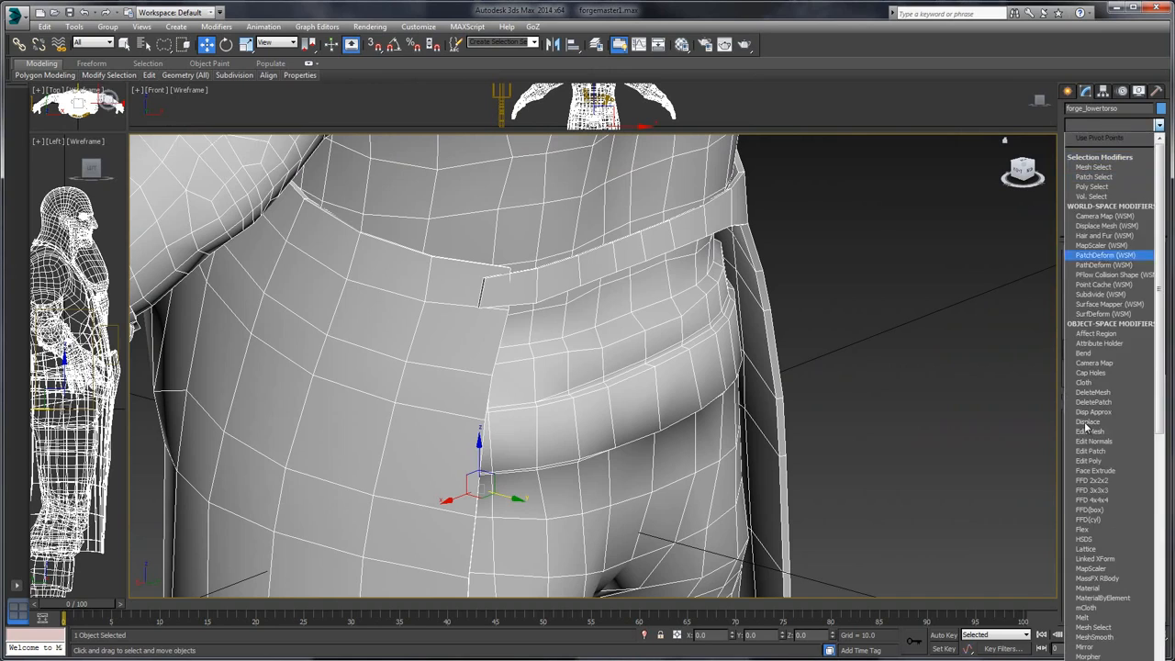
{"action": "scroll", "coordinate": [1108, 514], "scroll_direction": "down", "scroll_amount": 5}
{"action": "left_click", "coordinate": [1092, 481]}
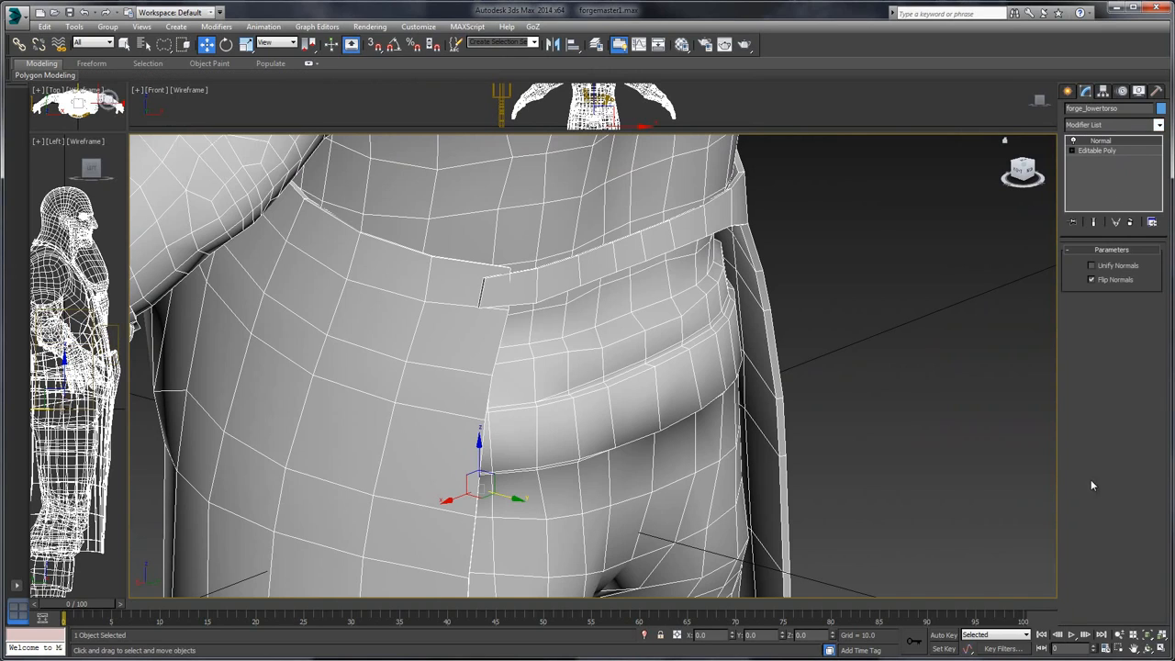
{"action": "left_click", "coordinate": [1093, 265]}
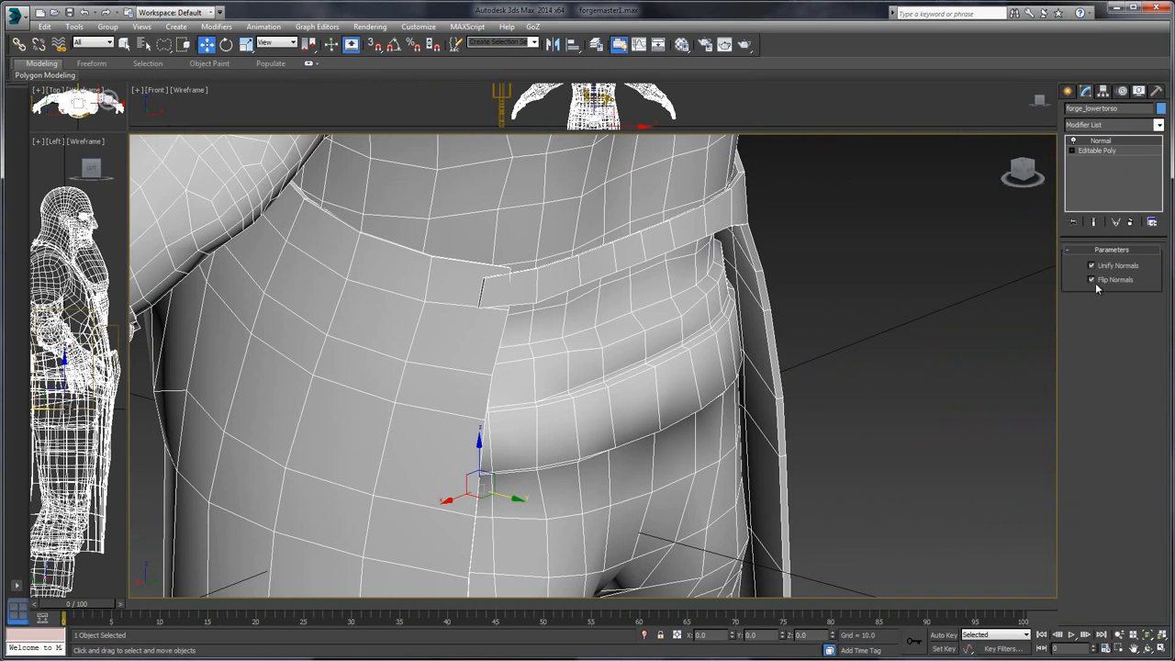
{"action": "right_click", "coordinate": [1114, 152]}
{"action": "left_click", "coordinate": [1051, 255]}
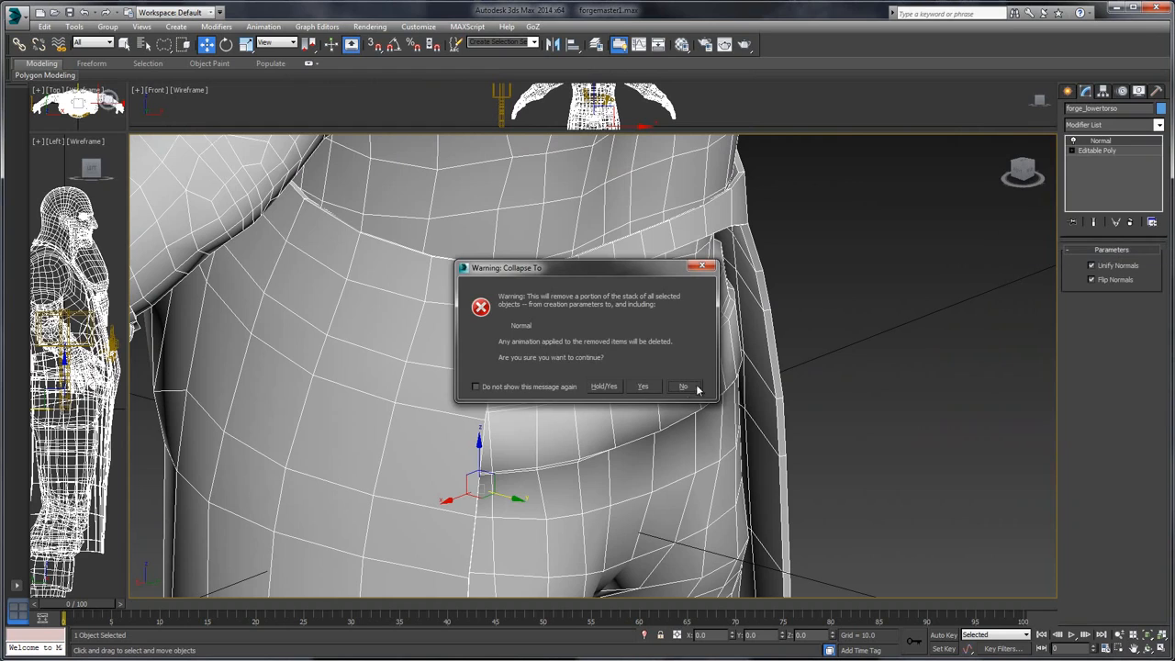
{"action": "left_click", "coordinate": [644, 386]}
- Render the waist area to check the unified and flipped normals
{"action": "left_click", "coordinate": [370, 26]}
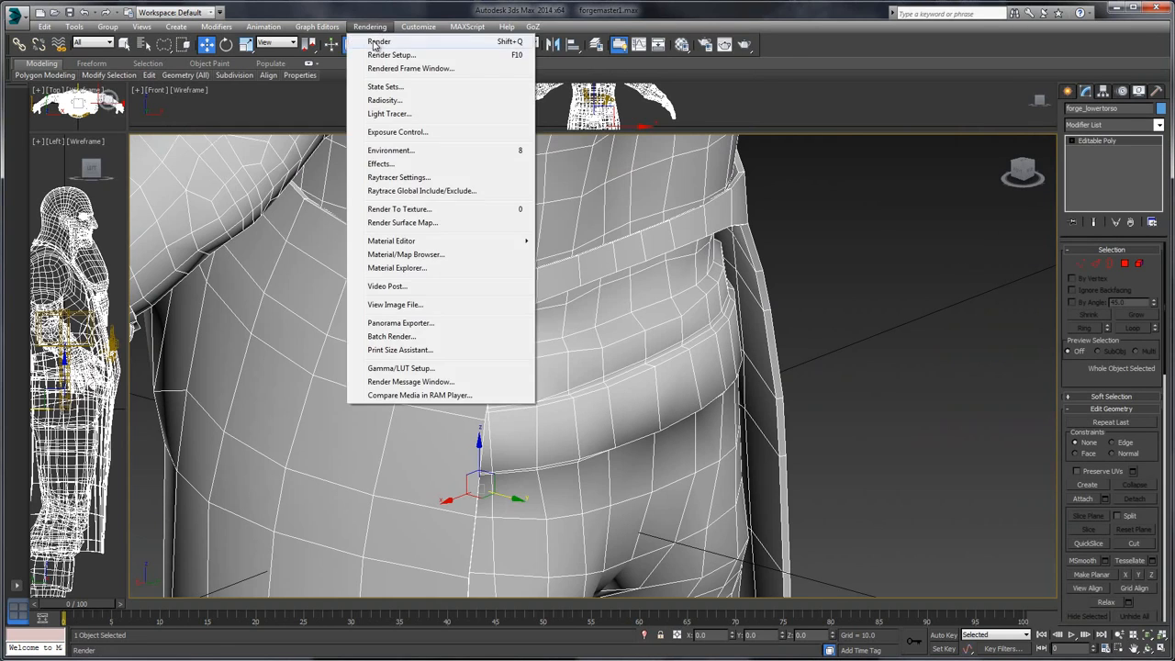
{"action": "left_click", "coordinate": [376, 46]}
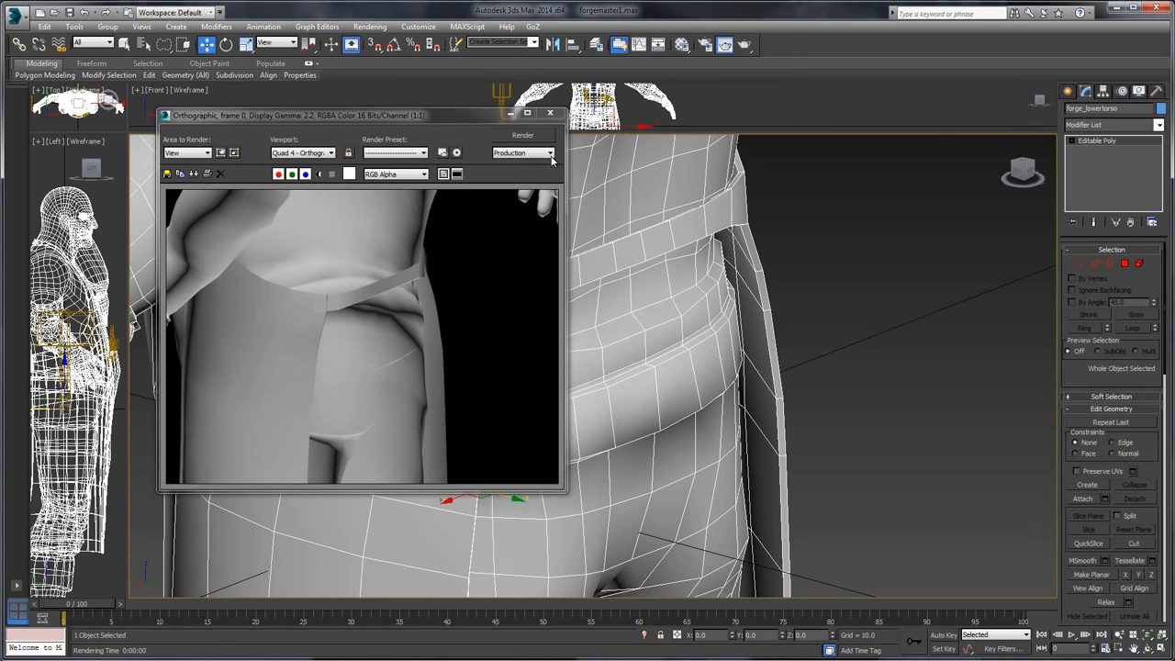
{"action": "left_click", "coordinate": [550, 113]}
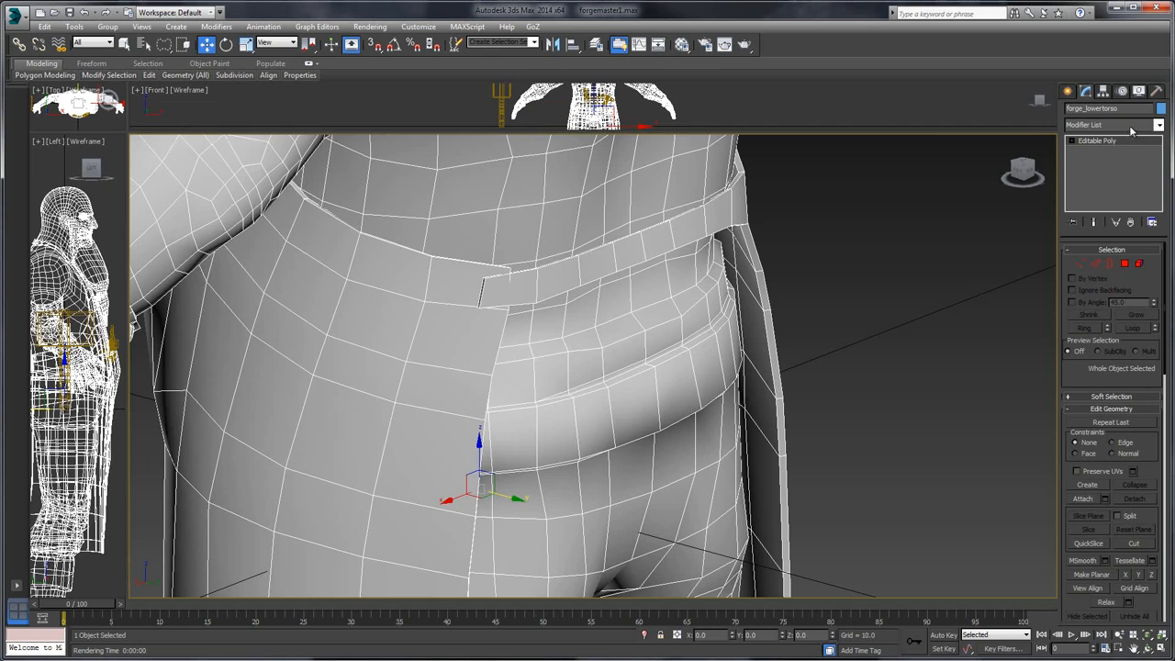
- Apply a second Normal modifier to the lower torso with Unify Normals and Flip Normals on, and collapse it into the mesh
{"action": "left_click", "coordinate": [1159, 124]}
{"action": "scroll", "coordinate": [1130, 407], "scroll_direction": "down", "scroll_amount": 5}
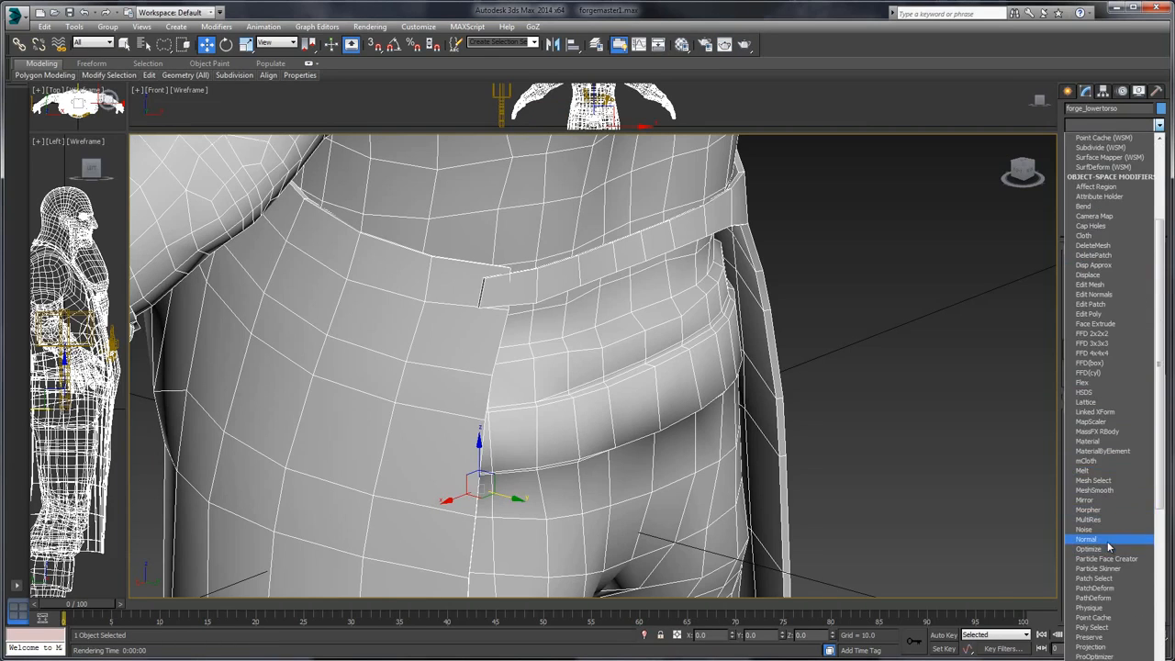
{"action": "left_click", "coordinate": [1106, 539]}
{"action": "left_click", "coordinate": [1114, 266]}
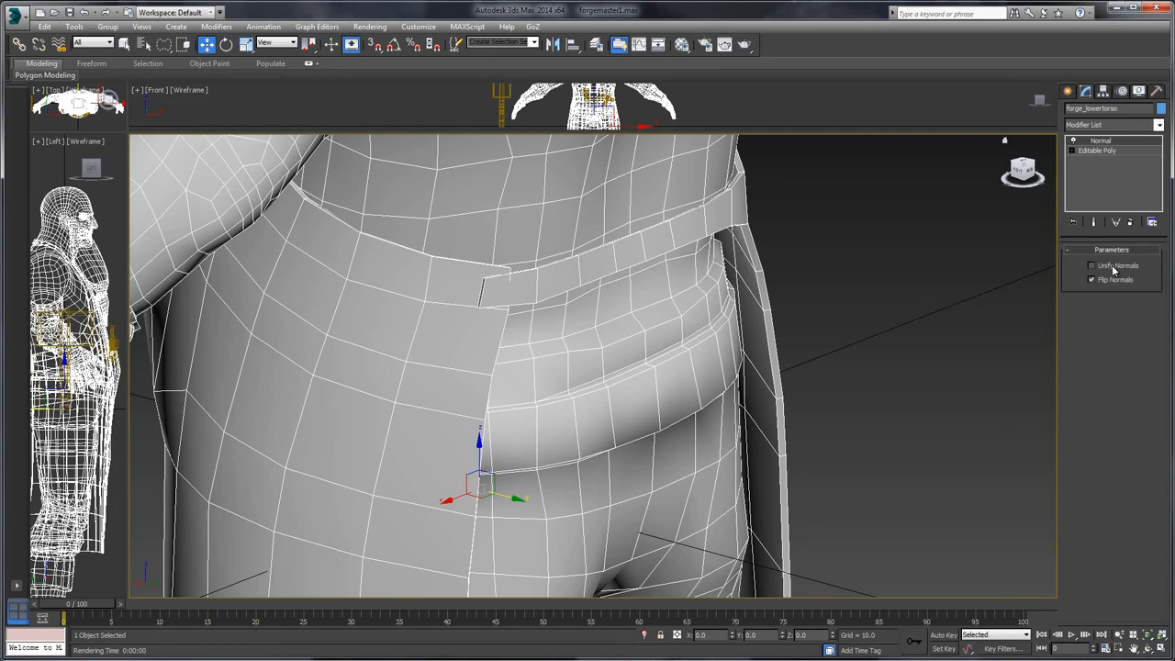
{"action": "right_click", "coordinate": [1113, 144]}
{"action": "left_click", "coordinate": [1042, 266]}
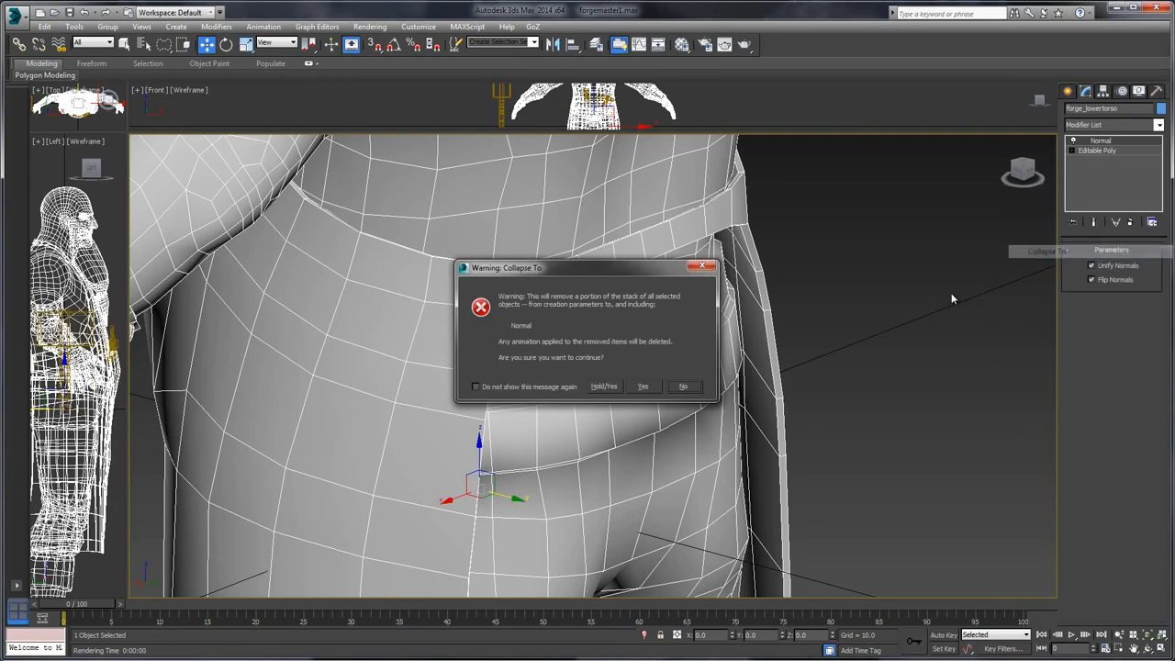
{"action": "left_click", "coordinate": [636, 387]}
- Render the waist close-up again to check the shading after the second normal flip
{"action": "left_click", "coordinate": [369, 26]}
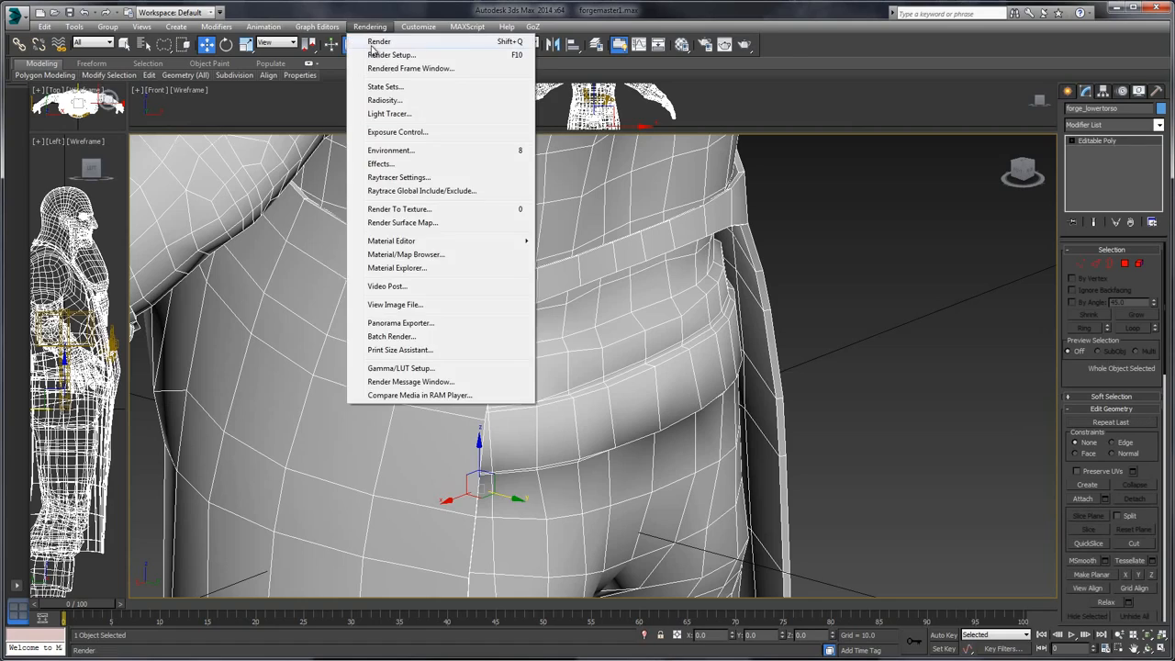
{"action": "left_click", "coordinate": [376, 41]}
{"action": "left_click", "coordinate": [550, 115]}
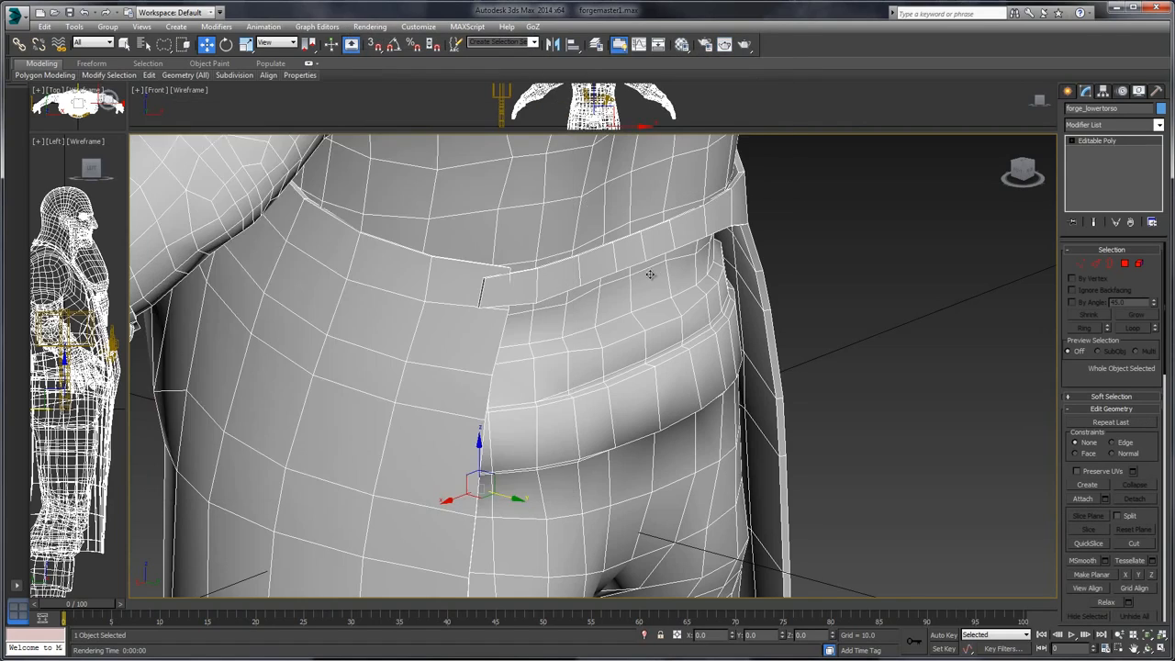
- Attach the character mesh to the apron pocket tools object and leave Attach mode
{"action": "scroll", "coordinate": [665, 321], "scroll_direction": "down", "scroll_amount": 5}
{"action": "middle_click_drag", "start_coordinate": [666, 323], "coordinate": [723, 370], "text": "alt"}
{"action": "left_click", "coordinate": [769, 307]}
{"action": "scroll", "coordinate": [724, 370], "scroll_direction": "up", "scroll_amount": 5}
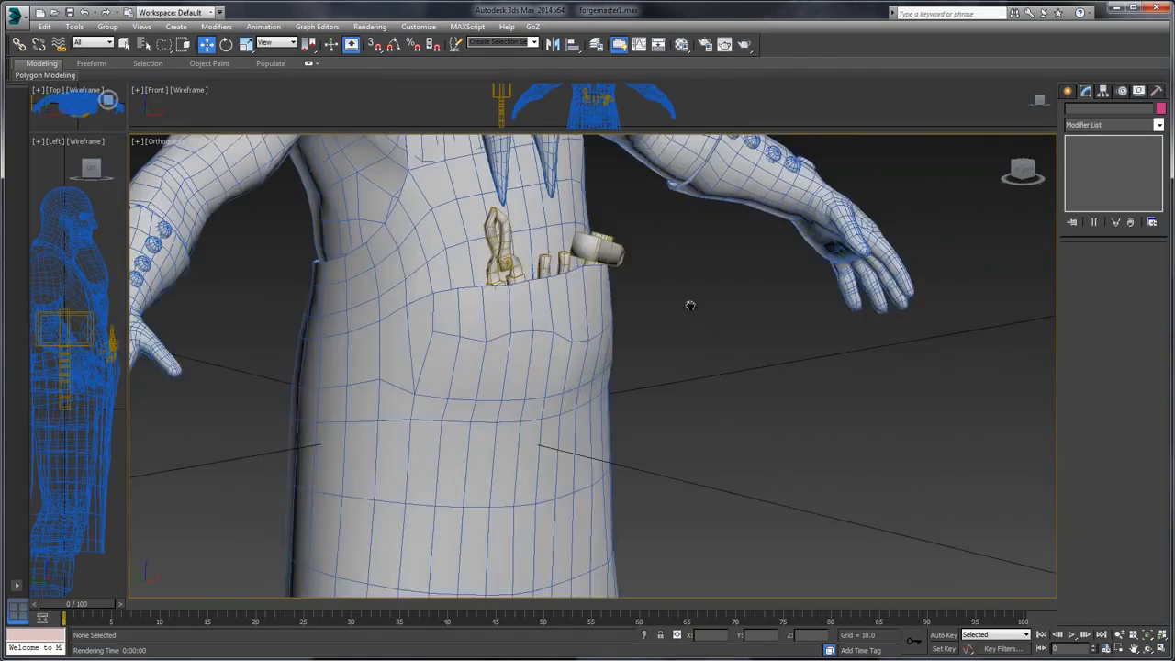
{"action": "middle_click_drag", "start_coordinate": [681, 211], "coordinate": [815, 356]}
{"action": "middle_click_drag", "start_coordinate": [551, 297], "coordinate": [912, 267]}
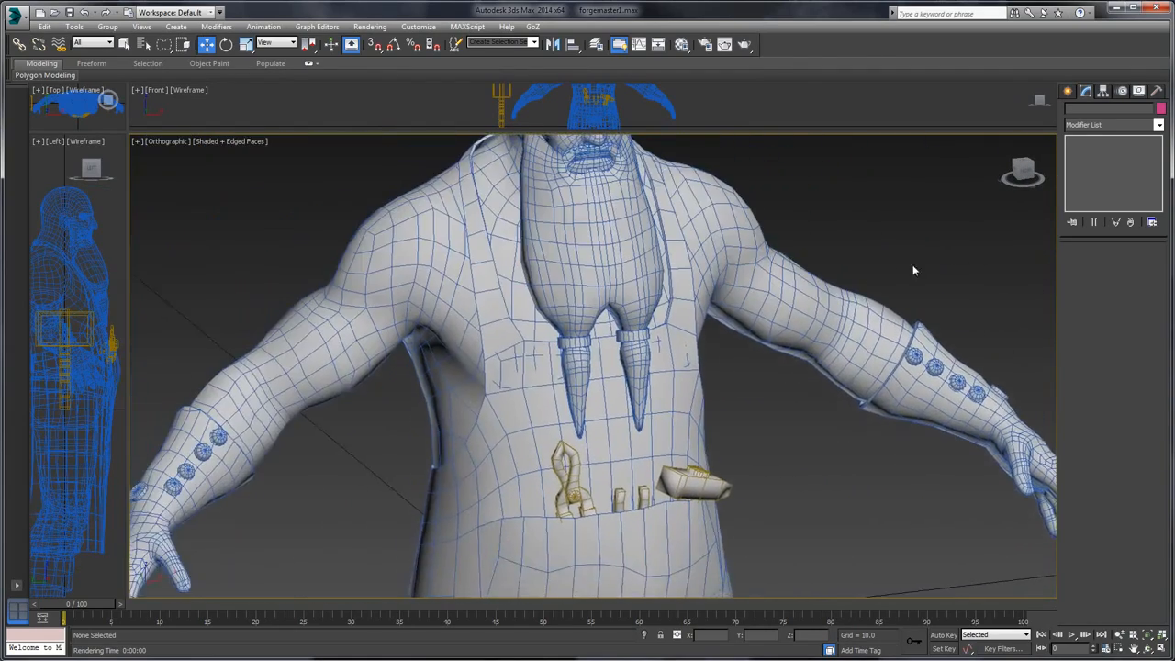
{"action": "middle_click_drag", "start_coordinate": [817, 374], "coordinate": [798, 340]}
{"action": "left_click", "coordinate": [716, 402]}
{"action": "scroll", "coordinate": [797, 340], "scroll_direction": "up", "scroll_amount": 2}
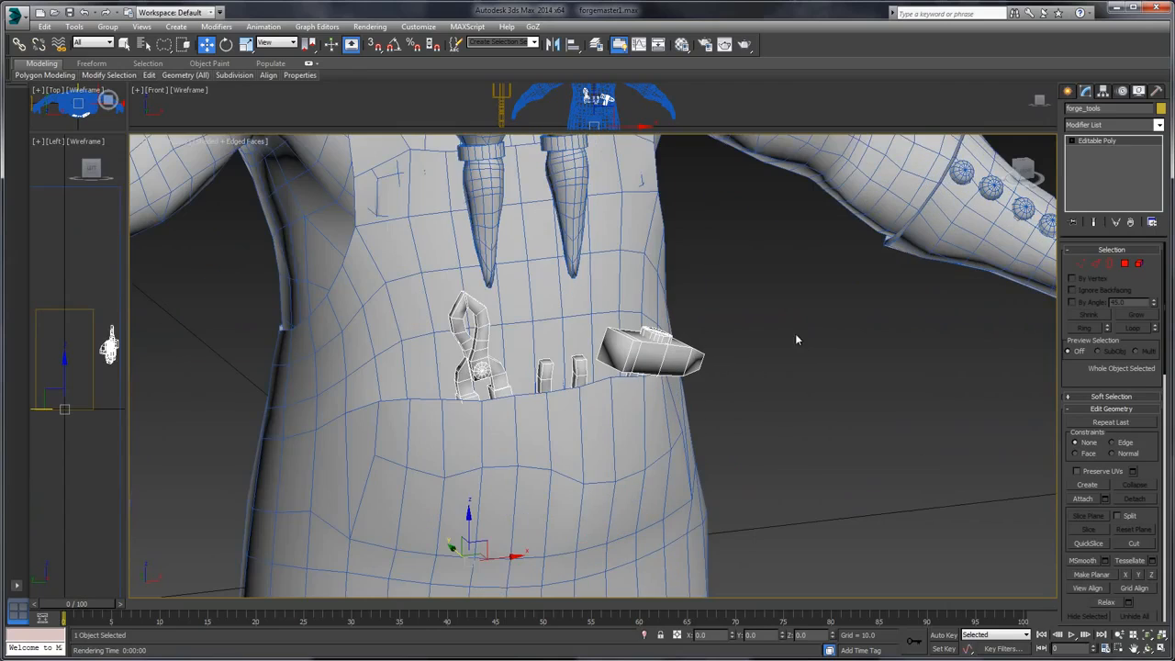
{"action": "left_click", "coordinate": [1084, 498]}
{"action": "left_click", "coordinate": [580, 327]}
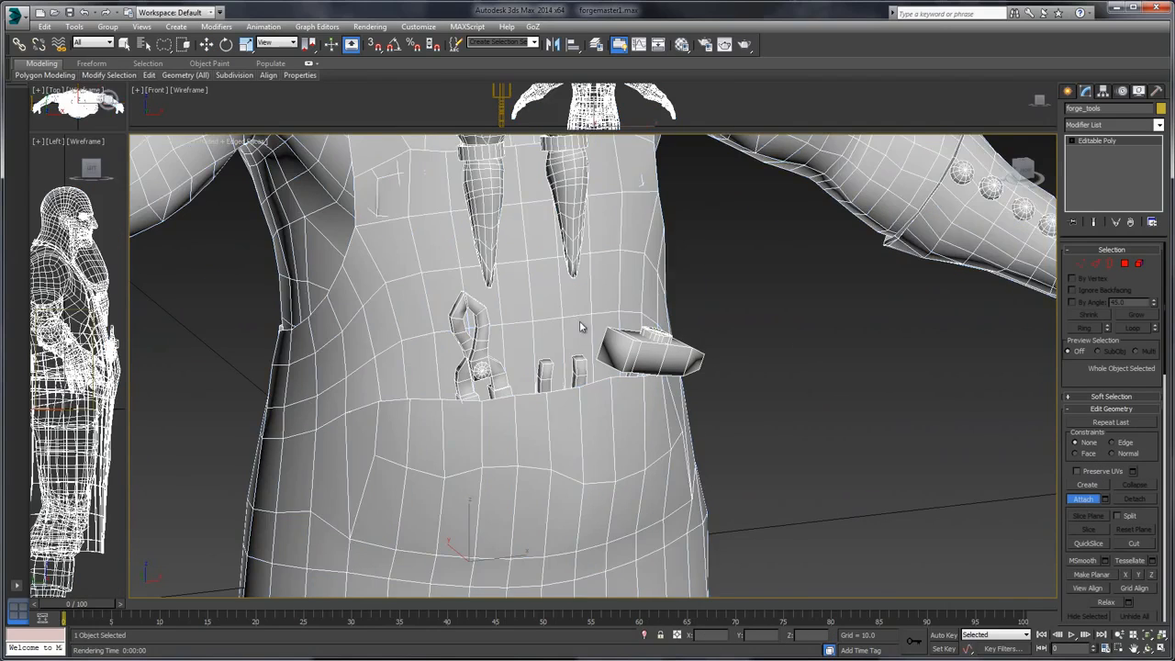
{"action": "middle_click_drag", "start_coordinate": [672, 335], "coordinate": [829, 312]}
{"action": "key", "text": "w"}
- Try attaching the combined character mesh to the big hammer object, and undo the attachment
{"action": "middle_click_drag", "start_coordinate": [459, 355], "coordinate": [687, 375]}
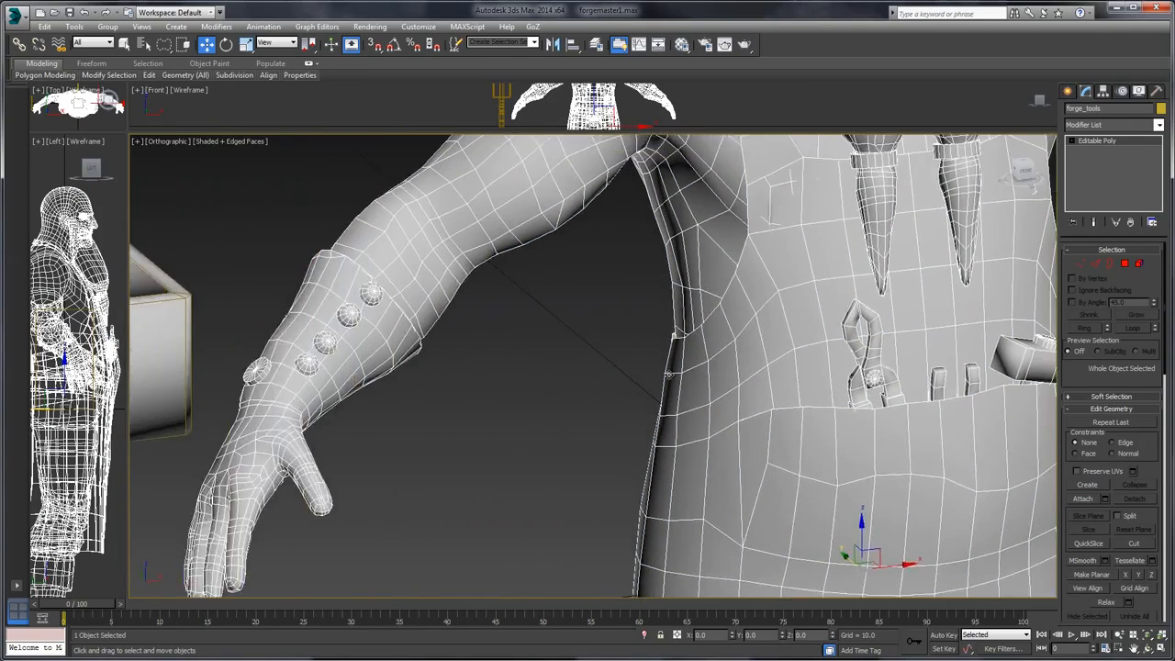
{"action": "scroll", "coordinate": [684, 378], "scroll_direction": "down", "scroll_amount": 2}
{"action": "left_click", "coordinate": [261, 352]}
{"action": "scroll", "coordinate": [395, 321], "scroll_direction": "down", "scroll_amount": 2}
{"action": "middle_click_drag", "start_coordinate": [506, 299], "coordinate": [547, 320]}
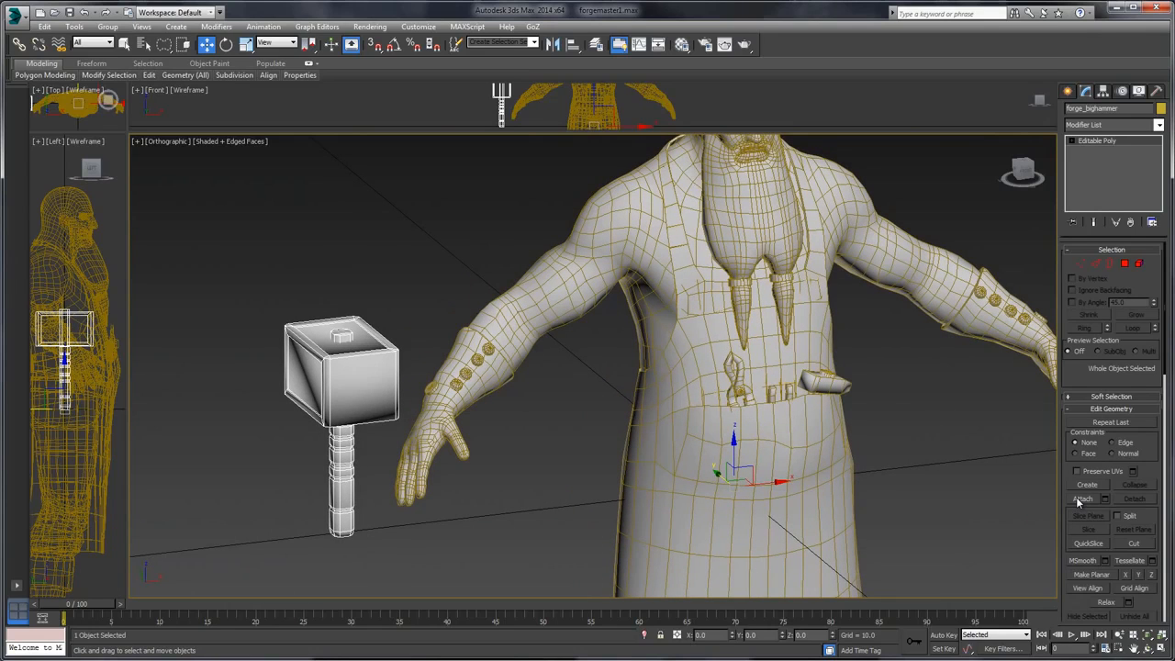
{"action": "scroll", "coordinate": [856, 351], "scroll_direction": "down", "scroll_amount": 4}
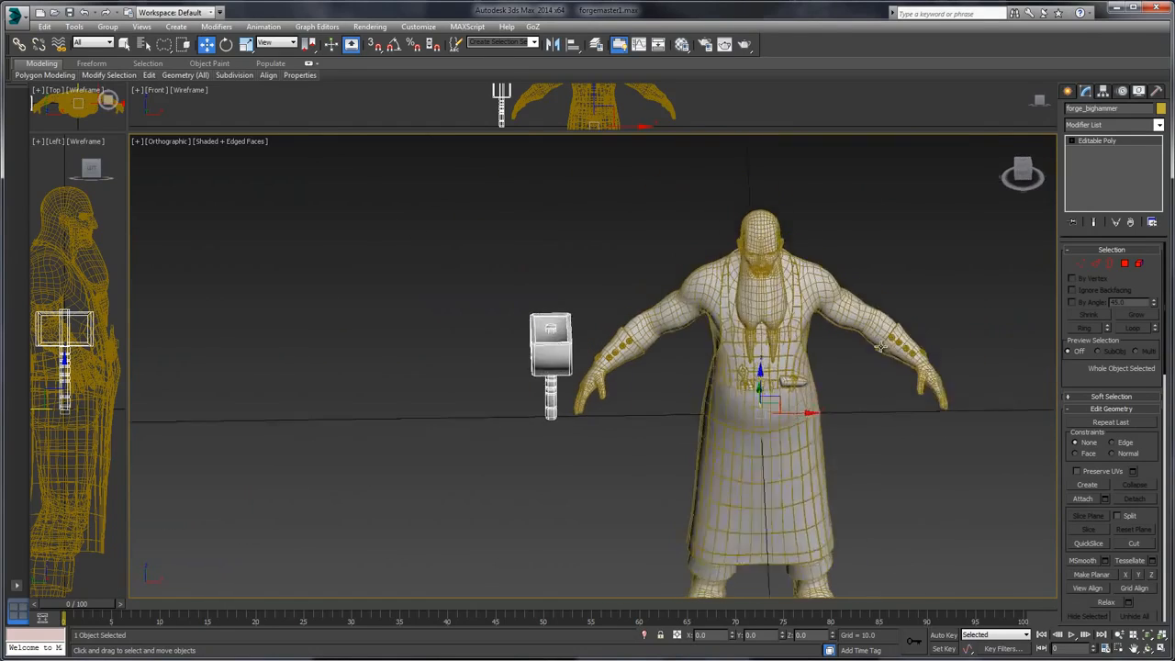
{"action": "middle_click_drag", "start_coordinate": [880, 346], "coordinate": [826, 276], "text": "alt"}
{"action": "scroll", "coordinate": [824, 274], "scroll_direction": "up", "scroll_amount": 4}
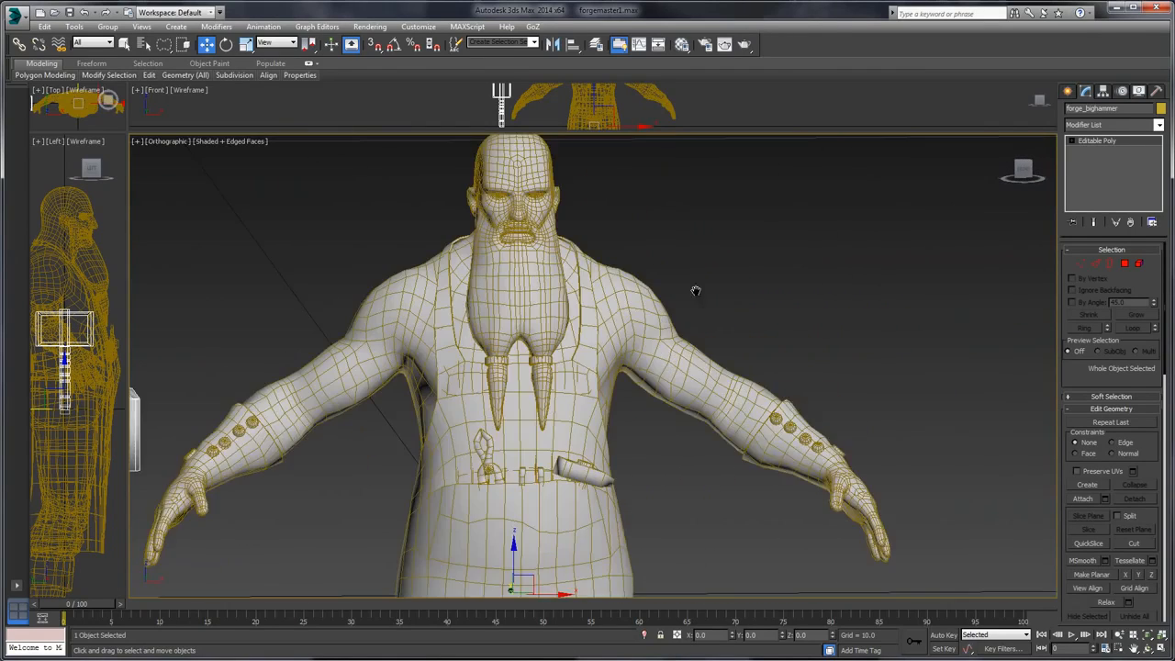
{"action": "middle_click_drag", "start_coordinate": [695, 291], "coordinate": [906, 245]}
{"action": "left_click", "coordinate": [1082, 499]}
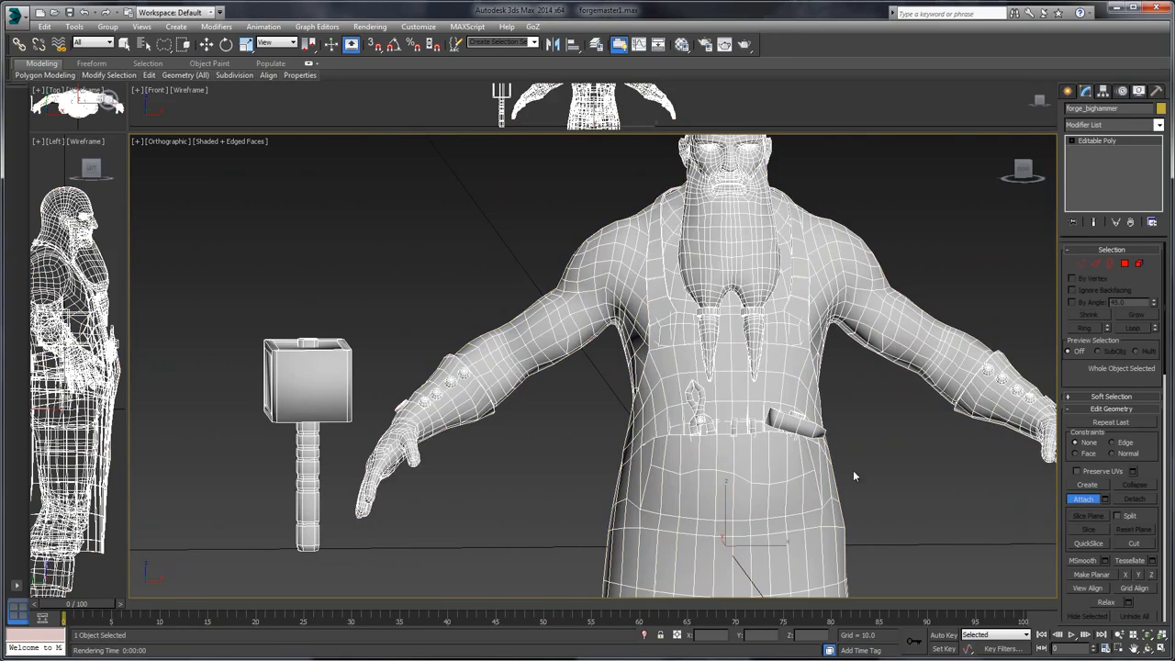
{"action": "key", "text": "w"}
{"action": "middle_click_drag", "start_coordinate": [887, 433], "coordinate": [842, 402]}
{"action": "key", "text": "ctrl+z"}
- Select the apron element of the combined character mesh together with the pliers, small tools and hammer in its pocket
{"action": "scroll", "coordinate": [849, 424], "scroll_direction": "down", "scroll_amount": 3}
{"action": "middle_click_drag", "start_coordinate": [918, 253], "coordinate": [921, 287], "text": "alt"}
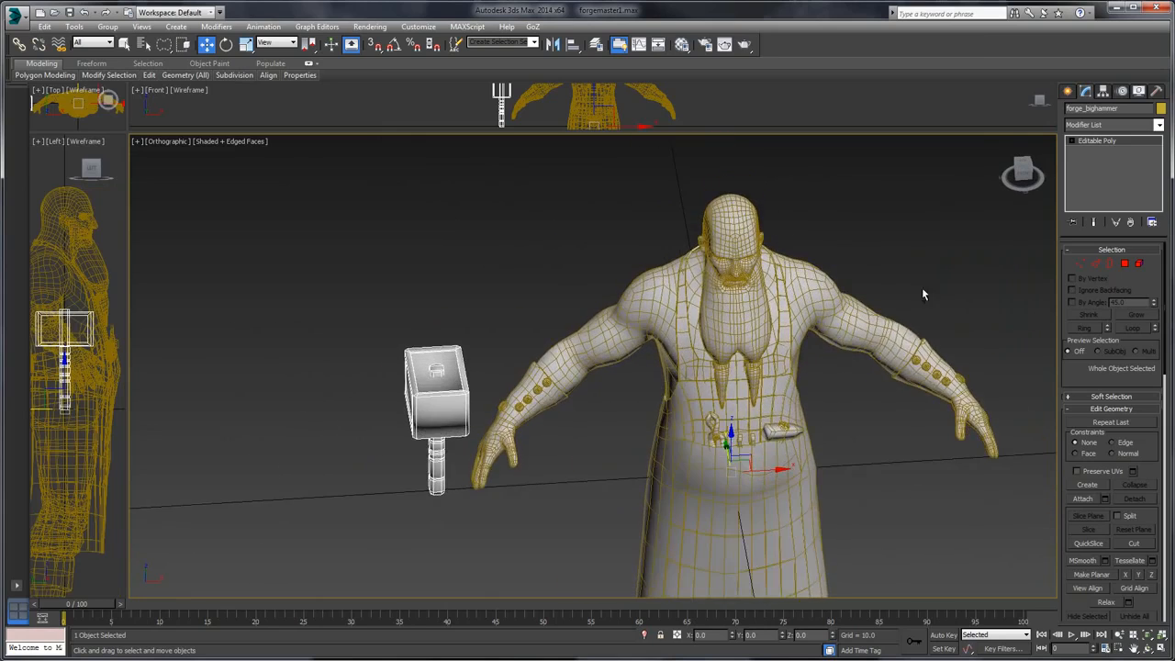
{"action": "middle_click_drag", "start_coordinate": [879, 376], "coordinate": [815, 286]}
{"action": "scroll", "coordinate": [826, 262], "scroll_direction": "down", "scroll_amount": 5}
{"action": "middle_click_drag", "start_coordinate": [860, 249], "coordinate": [831, 369], "text": "alt"}
{"action": "scroll", "coordinate": [651, 367], "scroll_direction": "up", "scroll_amount": 5}
{"action": "left_click", "coordinate": [652, 367]}
{"action": "key", "text": "5"}
{"action": "left_click", "coordinate": [697, 436]}
{"action": "middle_click_drag", "start_coordinate": [697, 436], "coordinate": [826, 370], "text": "alt"}
{"action": "scroll", "coordinate": [708, 355], "scroll_direction": "up", "scroll_amount": 4}
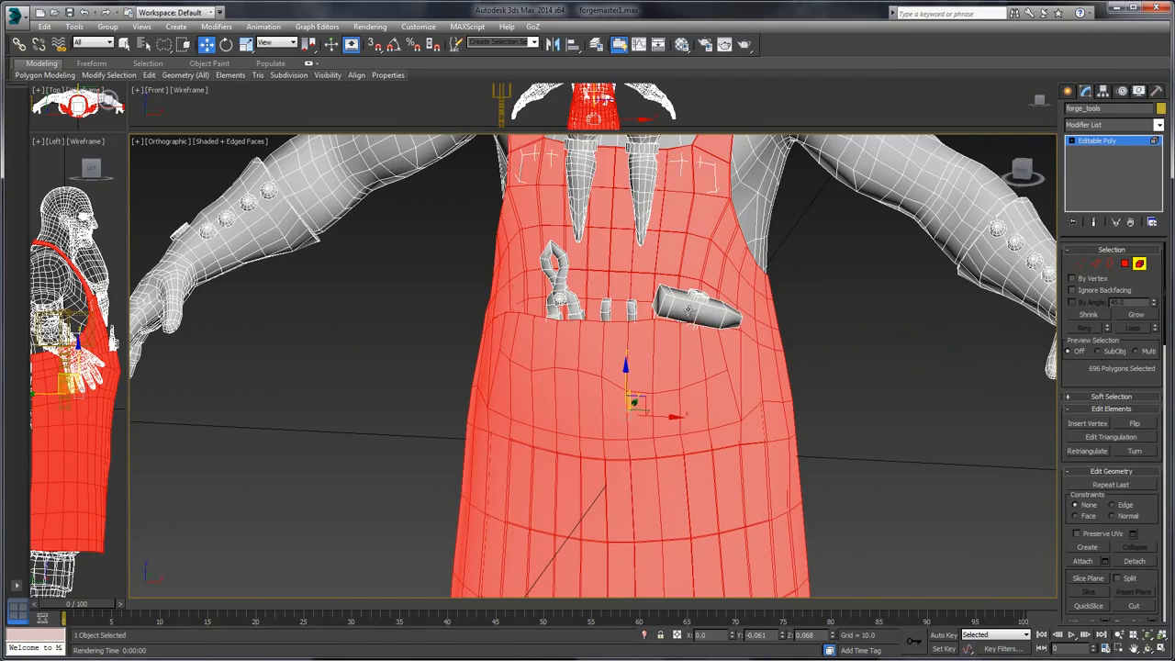
{"action": "left_click", "coordinate": [689, 311], "text": "ctrl"}
{"action": "left_click", "coordinate": [695, 298], "text": "ctrl"}
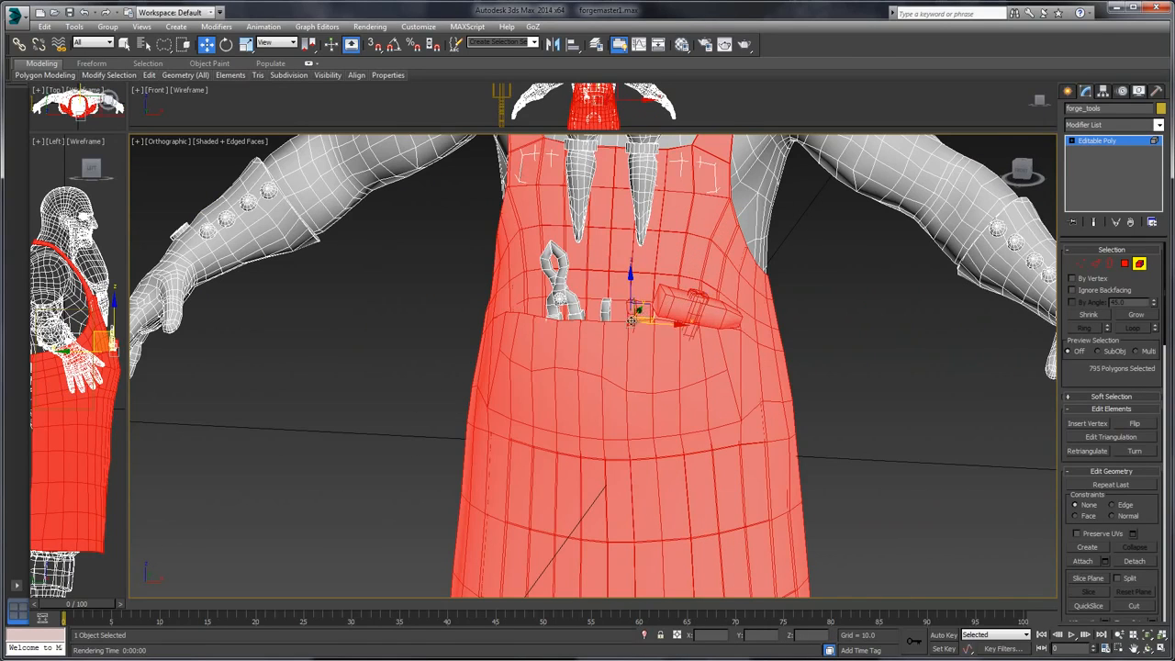
{"action": "left_click", "coordinate": [553, 267], "text": "ctrl"}
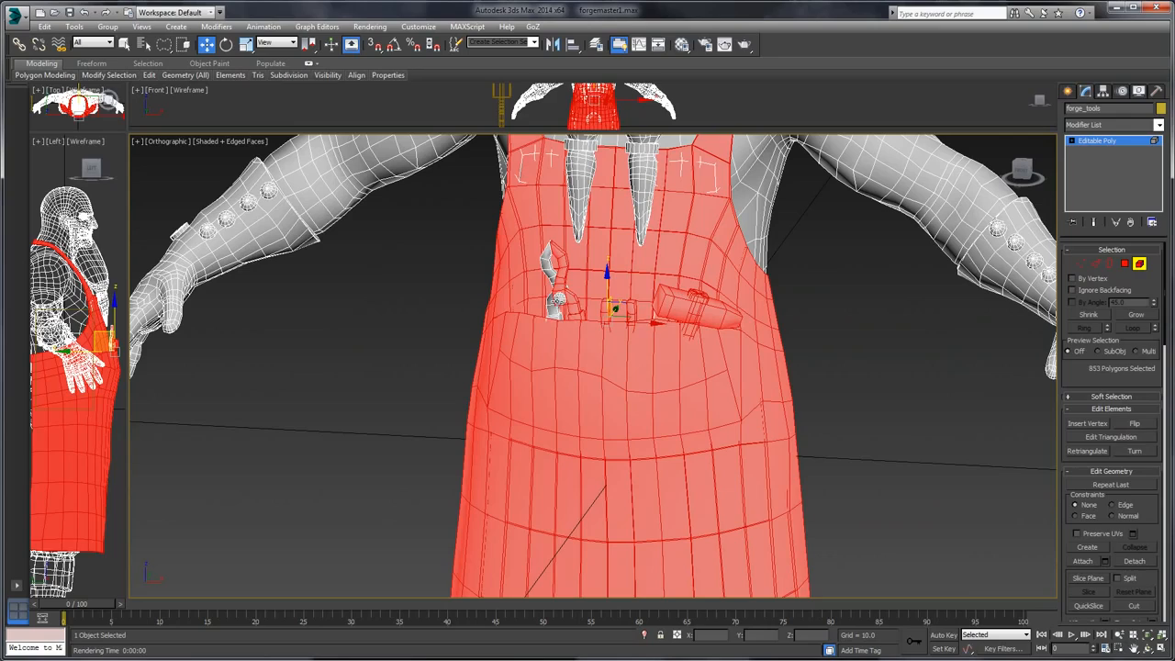
{"action": "left_click", "coordinate": [542, 273], "text": "ctrl"}
{"action": "middle_click_drag", "start_coordinate": [555, 268], "coordinate": [775, 303], "text": "alt"}
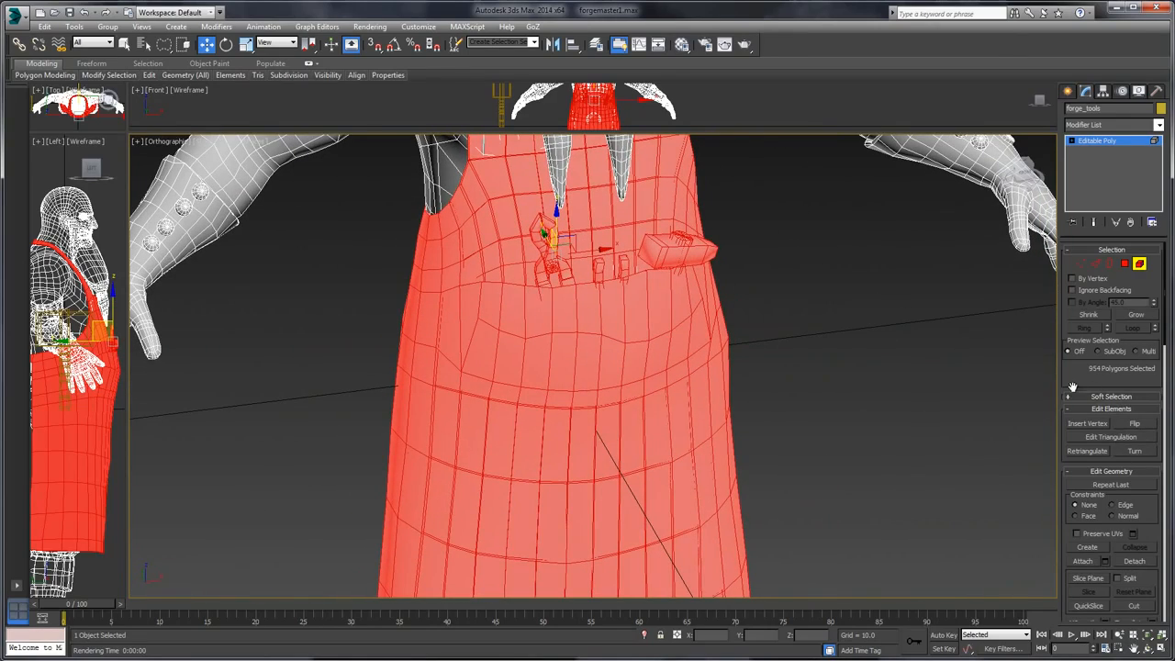
- Detach the selected apron and tool elements as a separate object named forge_apron and leave element level
{"action": "mouse_move", "coordinate": [1079, 419]}
{"action": "left_mouse_down"}
{"action": "mouse_move", "coordinate": [1074, 404]}
{"action": "mouse_move", "coordinate": [1080, 436]}
{"action": "mouse_move", "coordinate": [1085, 418]}
{"action": "left_mouse_up"}
{"action": "left_click", "coordinate": [1145, 541]}
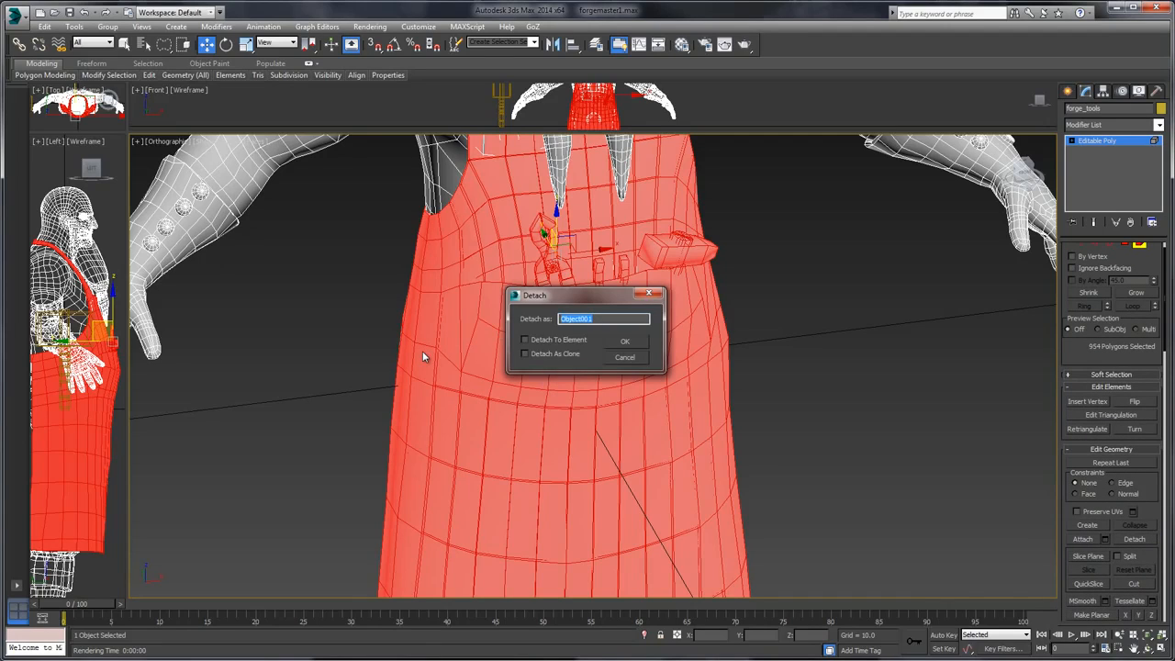
{"action": "type", "text": "forge_apron"}
{"action": "key", "text": "Return"}
{"action": "middle_click_drag", "start_coordinate": [770, 246], "coordinate": [774, 341]}
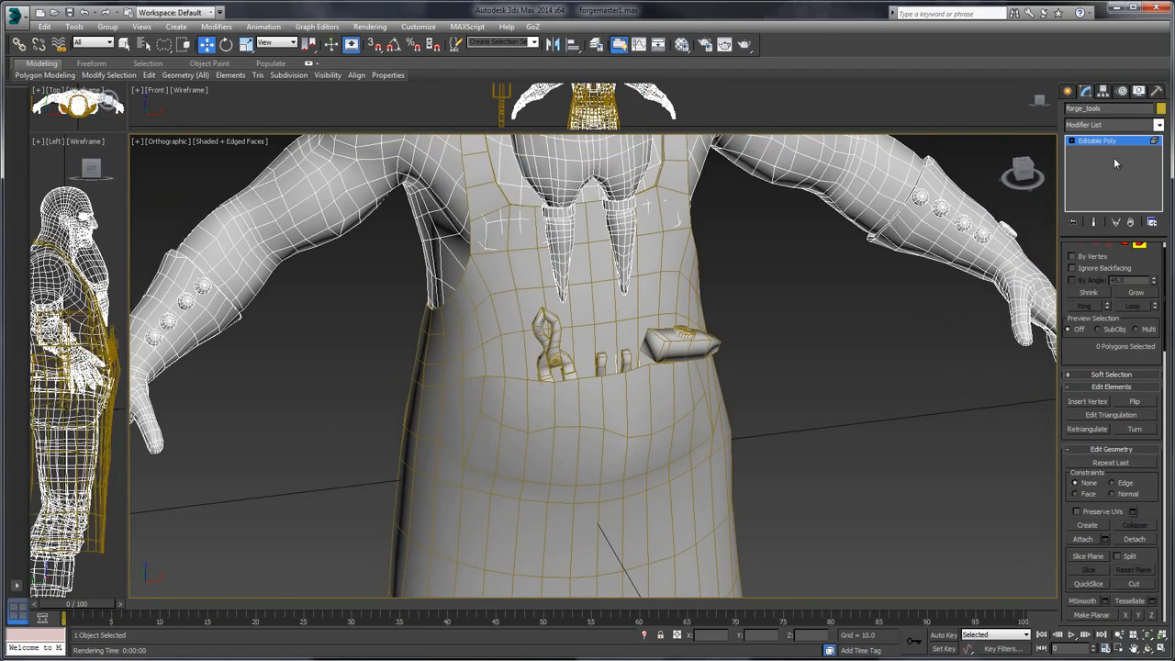
{"action": "left_click", "coordinate": [1121, 141]}
- Examine how the model is split into body, apron and big hammer objects by selecting the parts from several angles
{"action": "scroll", "coordinate": [846, 371], "scroll_direction": "down", "scroll_amount": 2}
{"action": "middle_click_drag", "start_coordinate": [844, 337], "coordinate": [799, 309]}
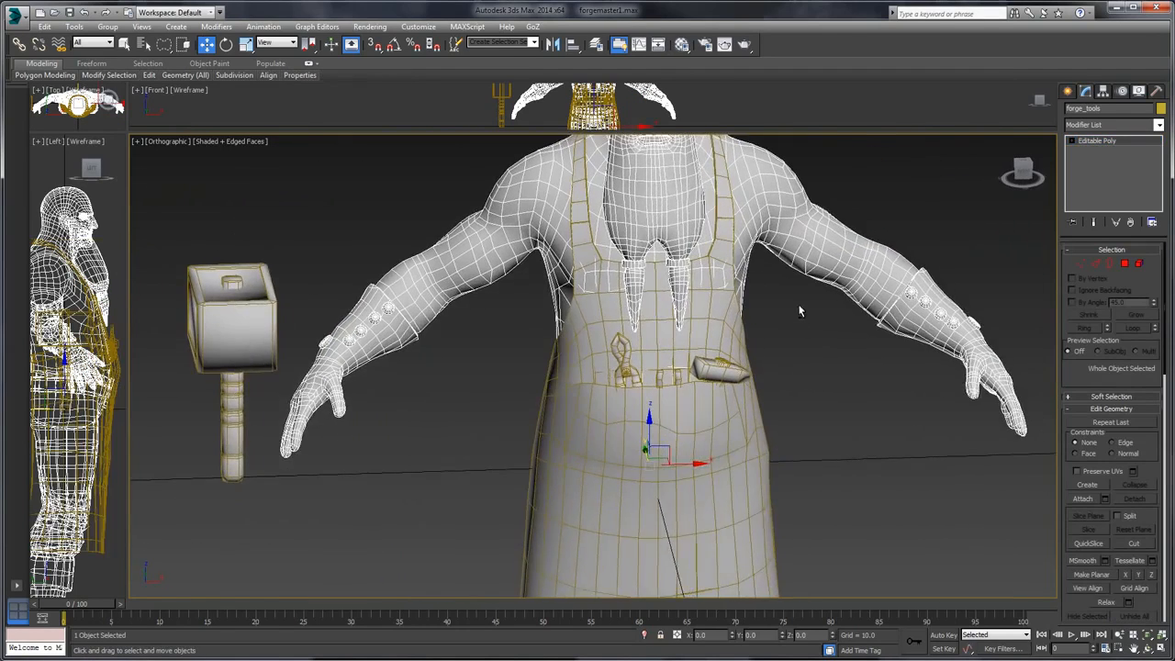
{"action": "middle_click_drag", "start_coordinate": [837, 201], "coordinate": [755, 263]}
{"action": "left_click", "coordinate": [891, 263]}
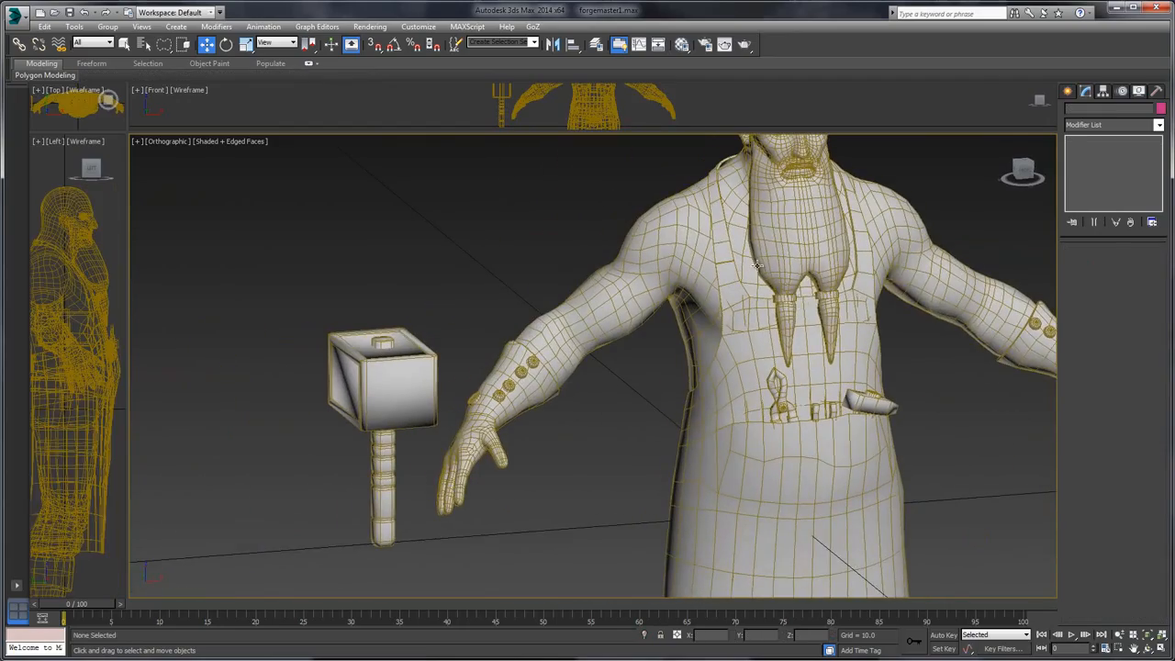
{"action": "left_click", "coordinate": [700, 233]}
{"action": "middle_click_drag", "start_coordinate": [699, 233], "coordinate": [562, 296]}
{"action": "middle_click_drag", "start_coordinate": [761, 340], "coordinate": [798, 343], "text": "alt"}
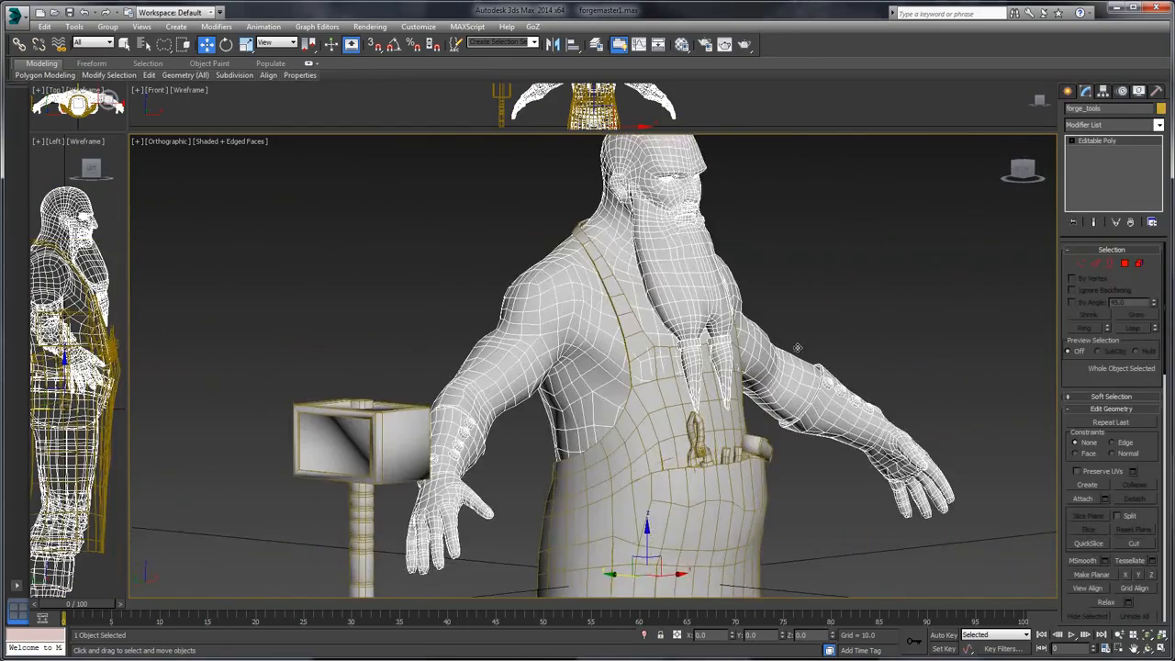
{"action": "middle_click_drag", "start_coordinate": [804, 459], "coordinate": [747, 323]}
{"action": "left_click", "coordinate": [676, 352]}
{"action": "middle_click_drag", "start_coordinate": [892, 191], "coordinate": [847, 331]}
{"action": "left_click", "coordinate": [305, 319]}
{"action": "scroll", "coordinate": [390, 258], "scroll_direction": "down", "scroll_amount": 2}
{"action": "middle_click_drag", "start_coordinate": [389, 258], "coordinate": [384, 307]}
{"action": "left_click", "coordinate": [792, 206]}
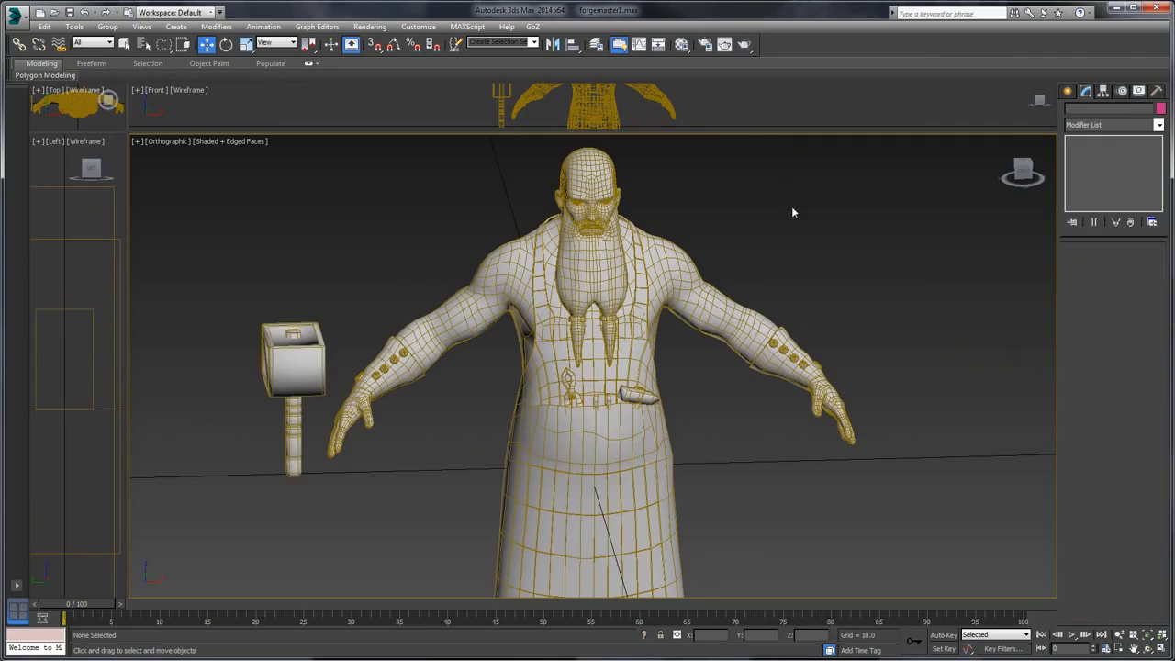
{"action": "middle_click_drag", "start_coordinate": [727, 267], "coordinate": [569, 225]}
{"action": "scroll", "coordinate": [726, 270], "scroll_direction": "down", "scroll_amount": 2}
{"action": "scroll", "coordinate": [725, 271], "scroll_direction": "down", "scroll_amount": 2}
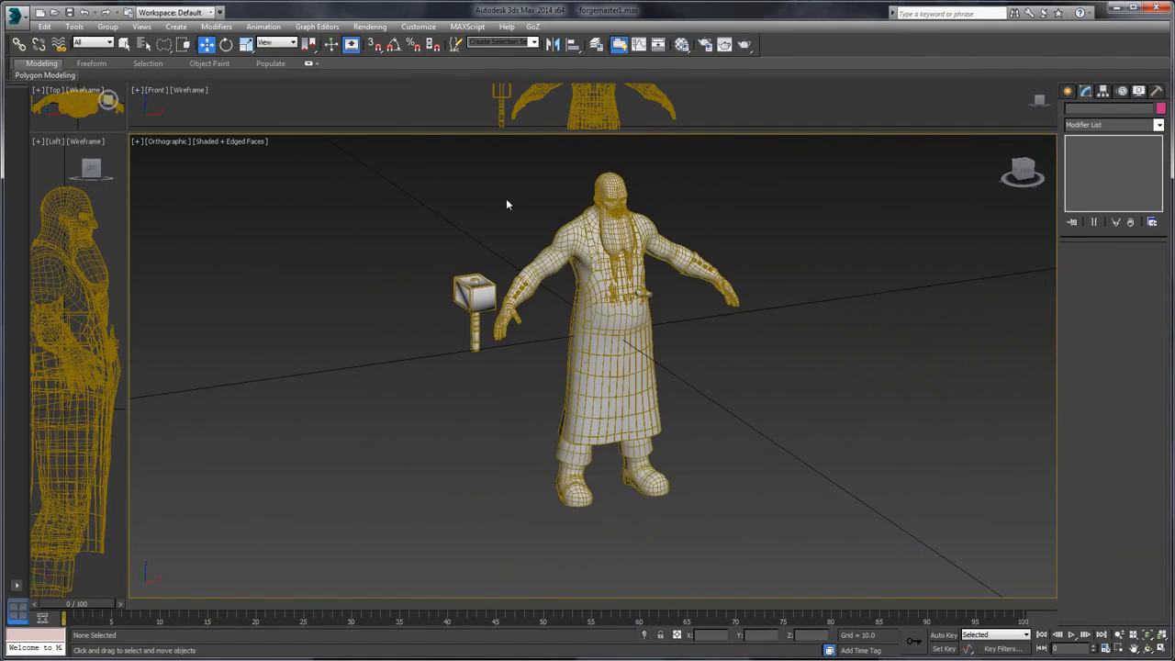
{"action": "left_click_drag", "start_coordinate": [617, 387], "coordinate": [399, 267]}
{"action": "left_click", "coordinate": [398, 267]}
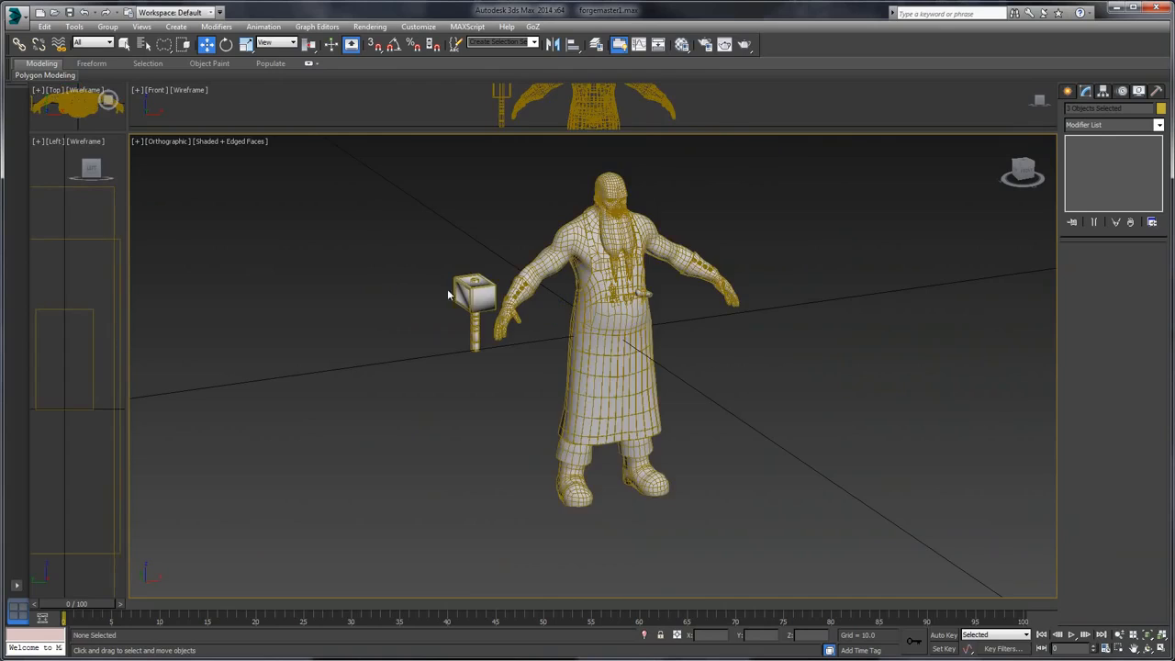
- Select the body, apron and big hammer objects together
{"action": "mouse_move", "coordinate": [761, 229]}
{"action": "middle_mouse_down", "text": "alt"}
{"action": "mouse_move", "coordinate": [788, 243]}
{"action": "mouse_move", "coordinate": [696, 220]}
{"action": "mouse_move", "coordinate": [762, 273]}
{"action": "middle_mouse_up", "text": "alt"}
{"action": "scroll", "coordinate": [762, 273], "scroll_direction": "up", "scroll_amount": 3}
{"action": "middle_click_drag", "start_coordinate": [688, 191], "coordinate": [777, 240]}
{"action": "scroll", "coordinate": [776, 240], "scroll_direction": "up", "scroll_amount": 2}
{"action": "middle_click_drag", "start_coordinate": [693, 238], "coordinate": [730, 273]}
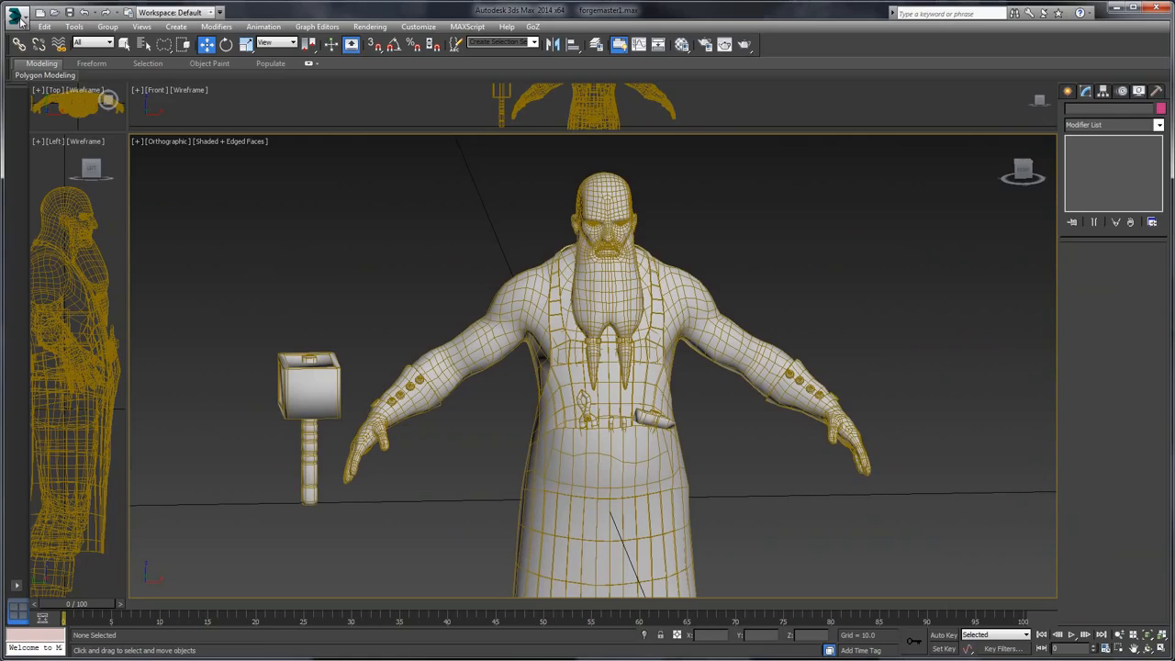
{"action": "scroll", "coordinate": [310, 194], "scroll_direction": "down", "scroll_amount": 3}
{"action": "middle_click_drag", "start_coordinate": [270, 191], "coordinate": [347, 212]}
{"action": "left_click_drag", "start_coordinate": [570, 656], "coordinate": [172, 338]}
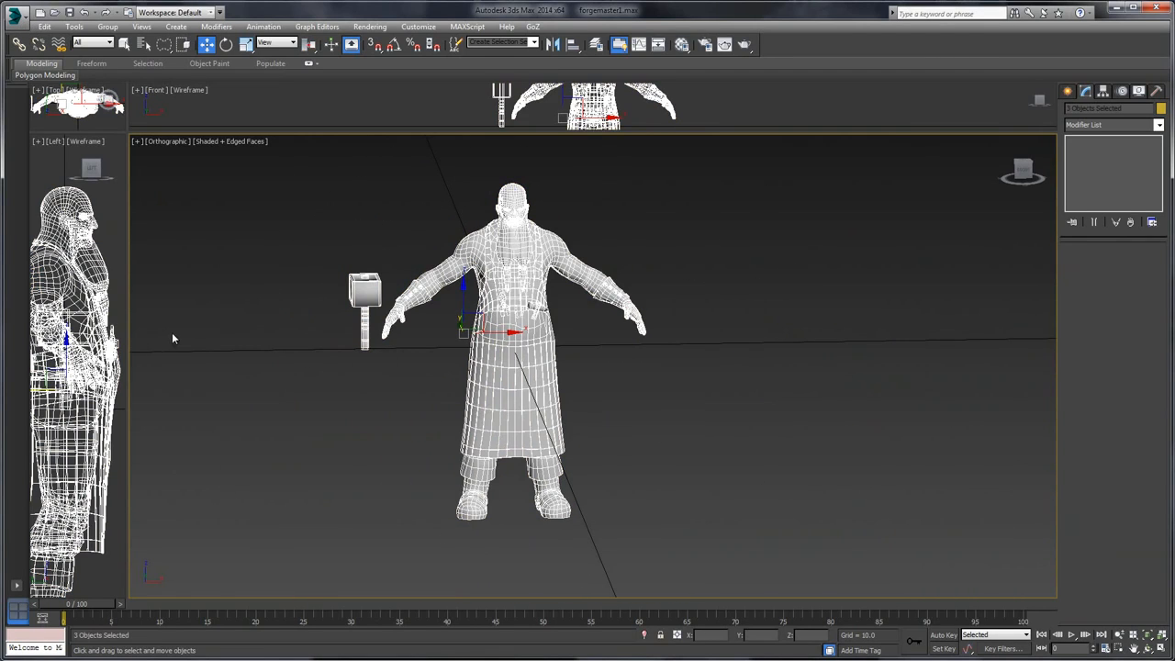
- Start exporting the selected objects and browse to the 2_Final folder inside The Forgemaster project folder
{"action": "left_click", "coordinate": [16, 16]}
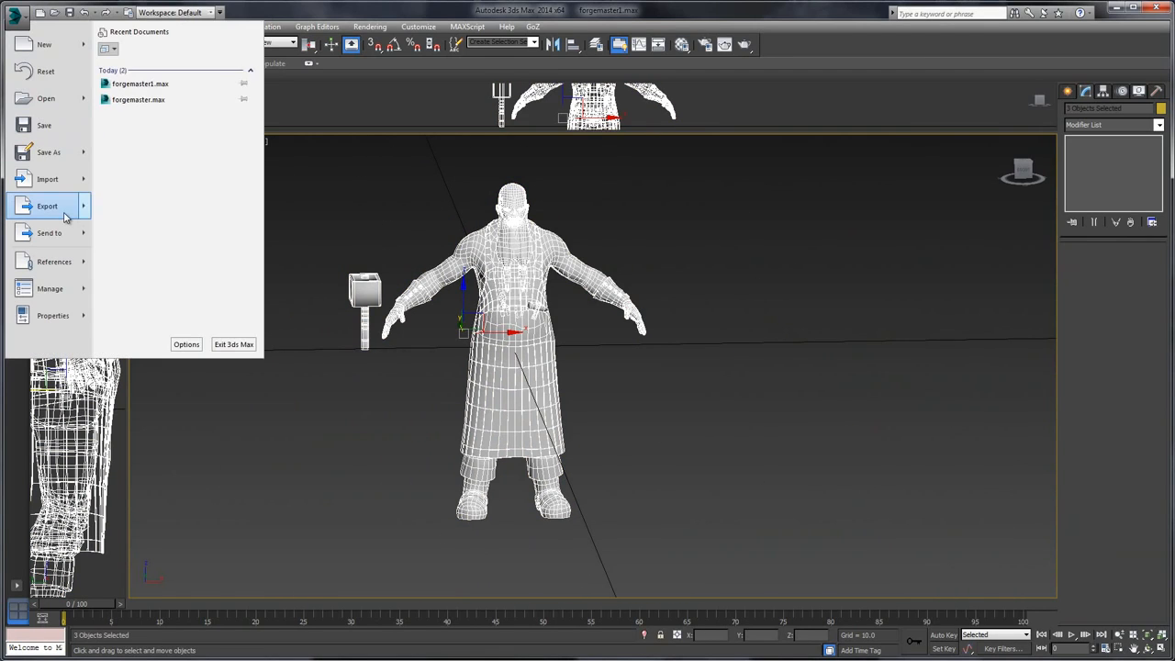
{"action": "mouse_move", "coordinate": [55, 207]}
{"action": "left_click", "coordinate": [149, 101]}
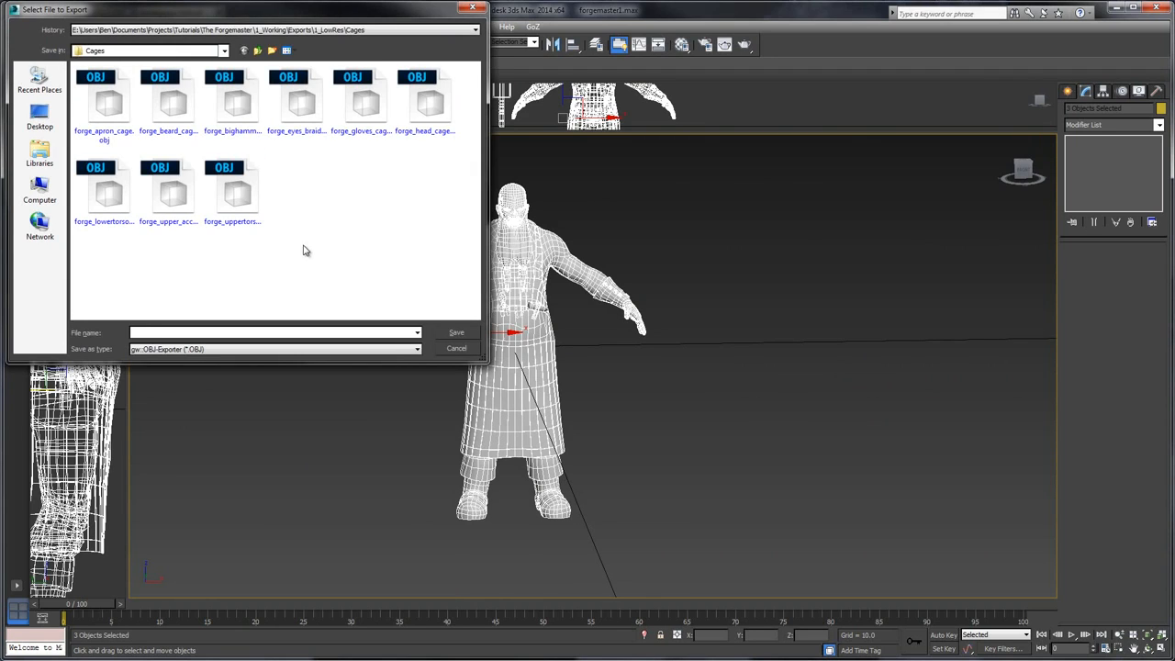
{"action": "left_click", "coordinate": [244, 51]}
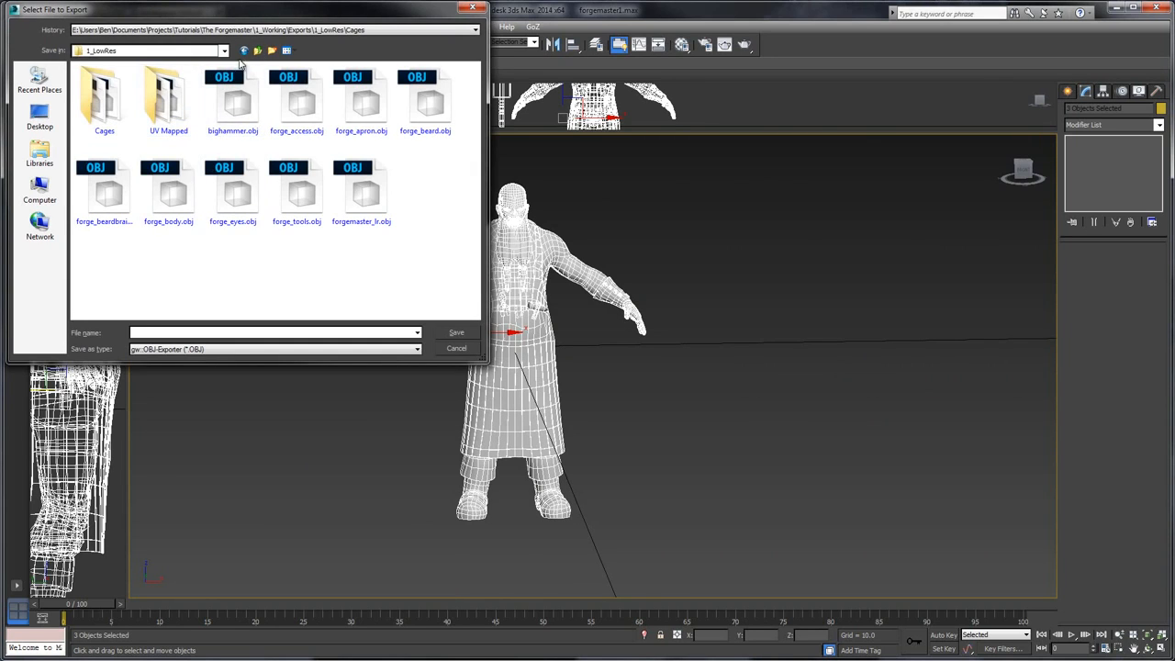
{"action": "left_click", "coordinate": [259, 51]}
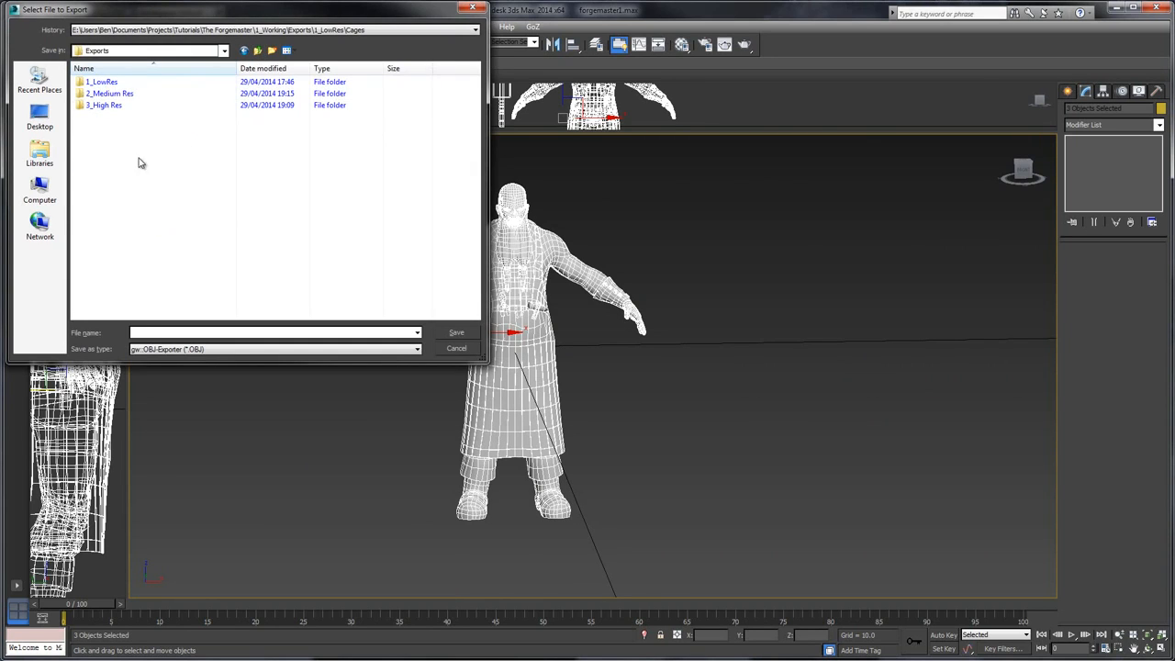
{"action": "left_click", "coordinate": [258, 50]}
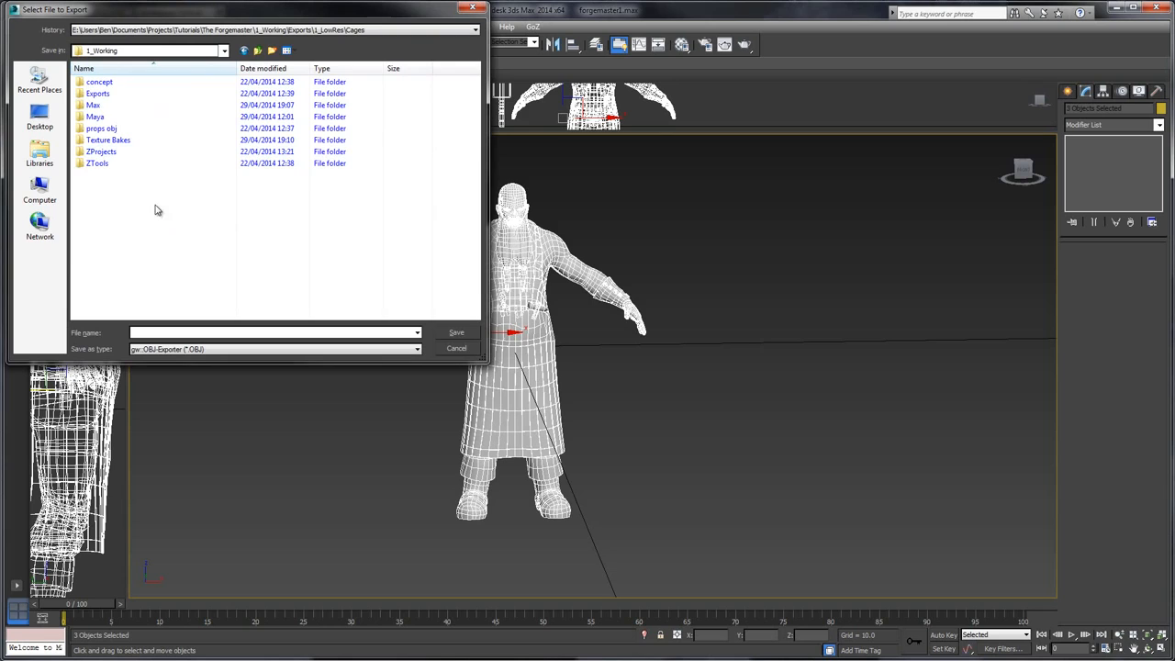
{"action": "double_click", "coordinate": [117, 94]}
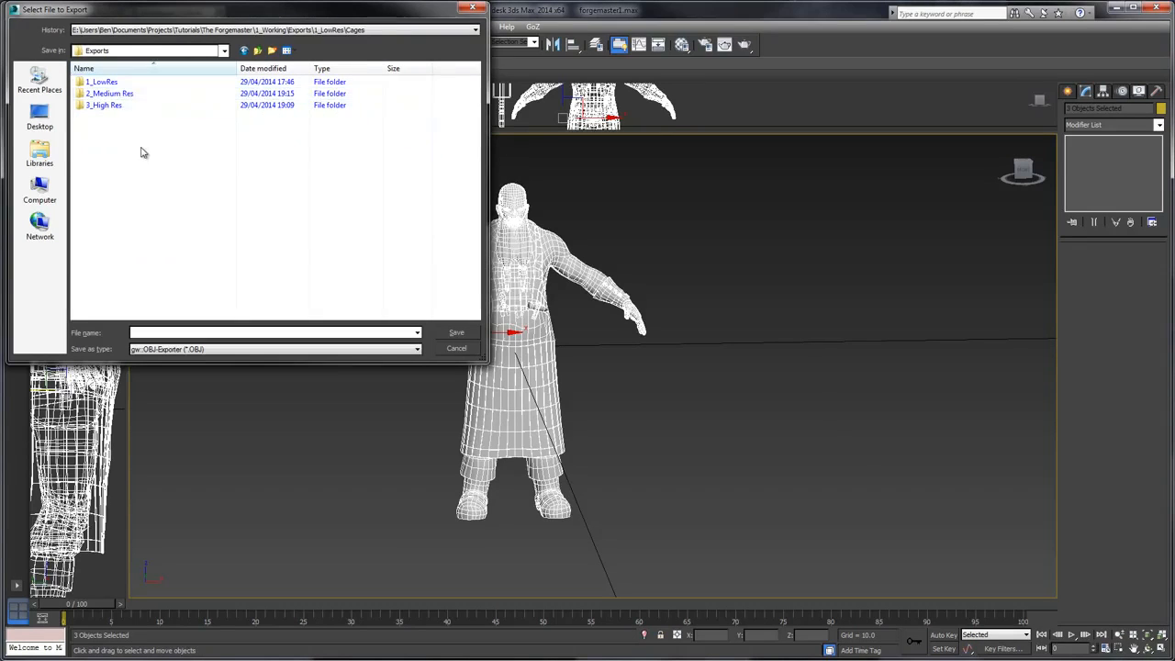
{"action": "double_click", "coordinate": [178, 84]}
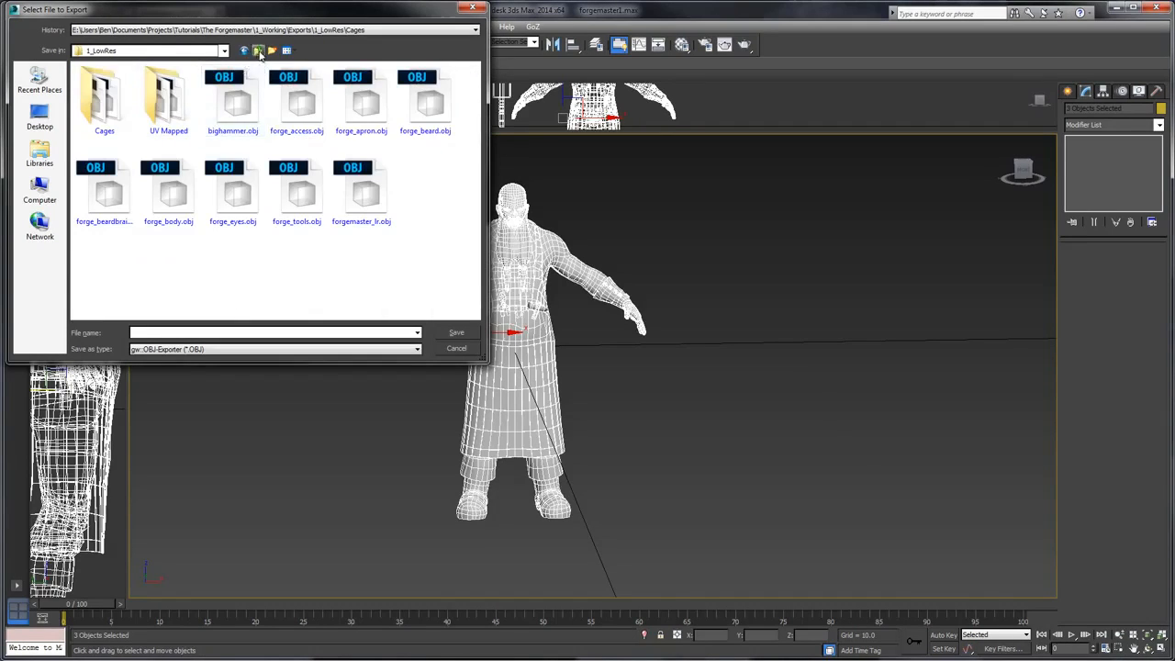
{"action": "left_click", "coordinate": [258, 50]}
{"action": "left_click", "coordinate": [258, 51]}
{"action": "left_click", "coordinate": [259, 52]}
{"action": "left_click", "coordinate": [259, 51]}
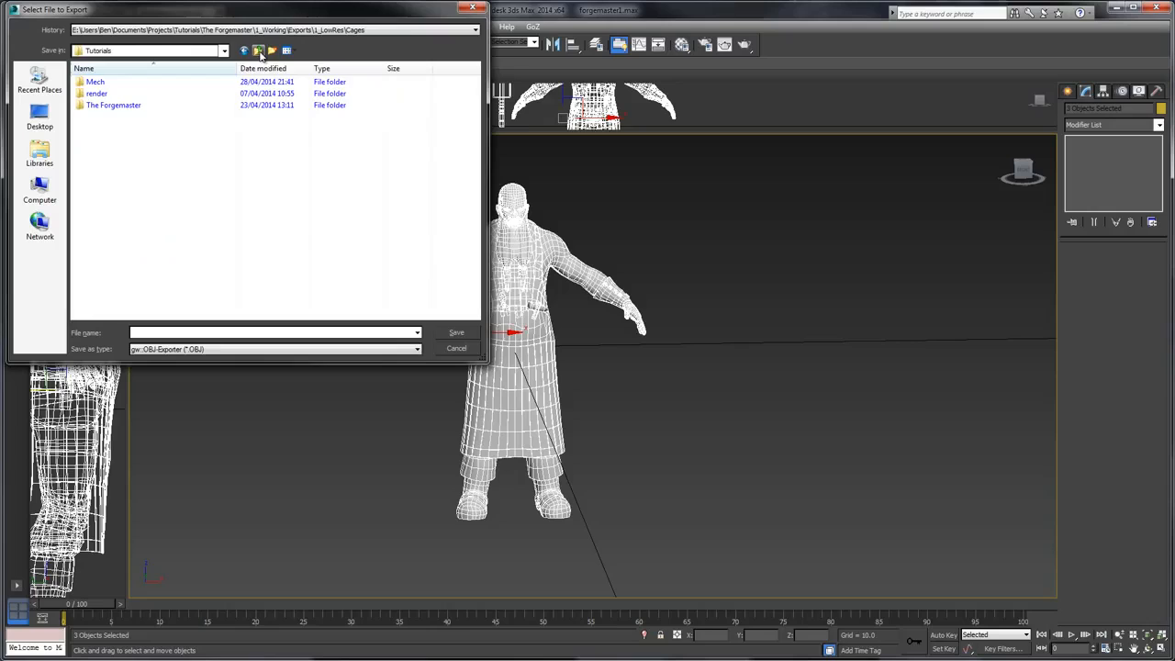
{"action": "double_click", "coordinate": [125, 108]}
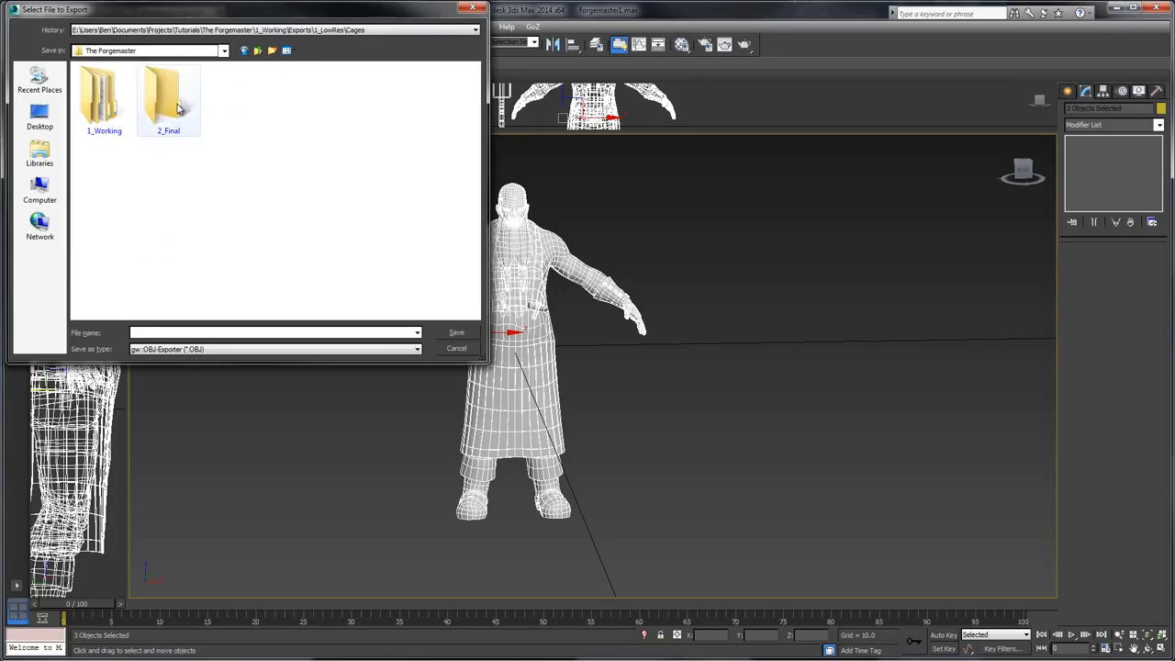
{"action": "double_click", "coordinate": [169, 128]}
- Create a new folder named FBX inside 2_Final and open it as the export destination
{"action": "left_click", "coordinate": [272, 50]}
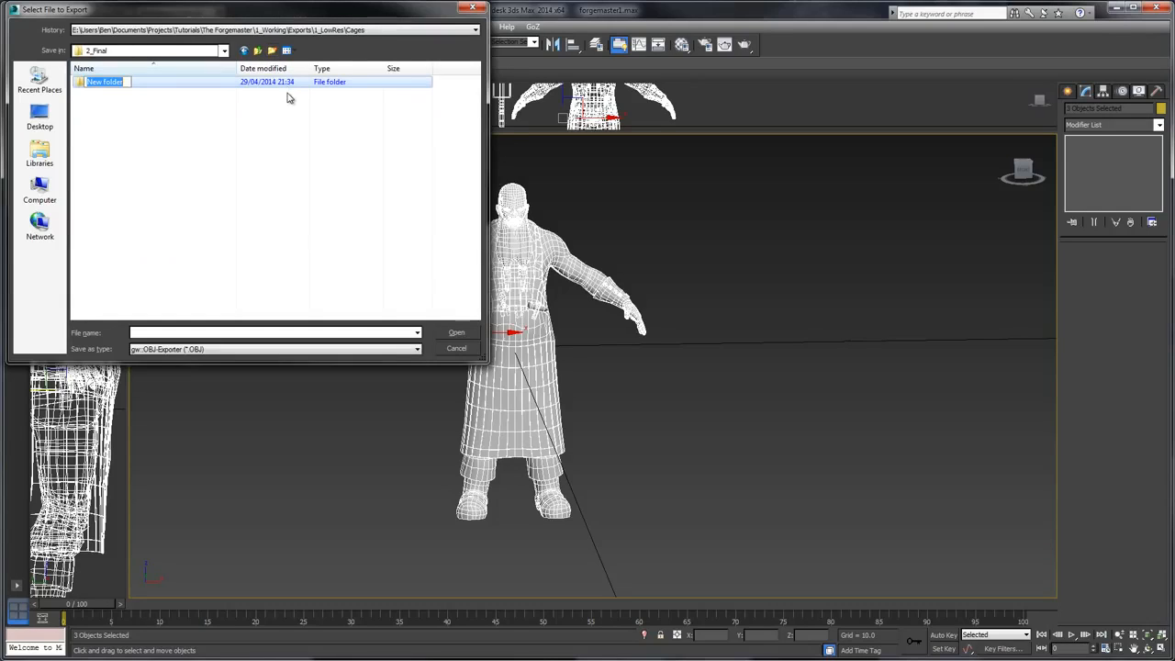
{"action": "type", "text": "FB"}
{"action": "key", "text": "Return"}
{"action": "key", "text": "Return"}
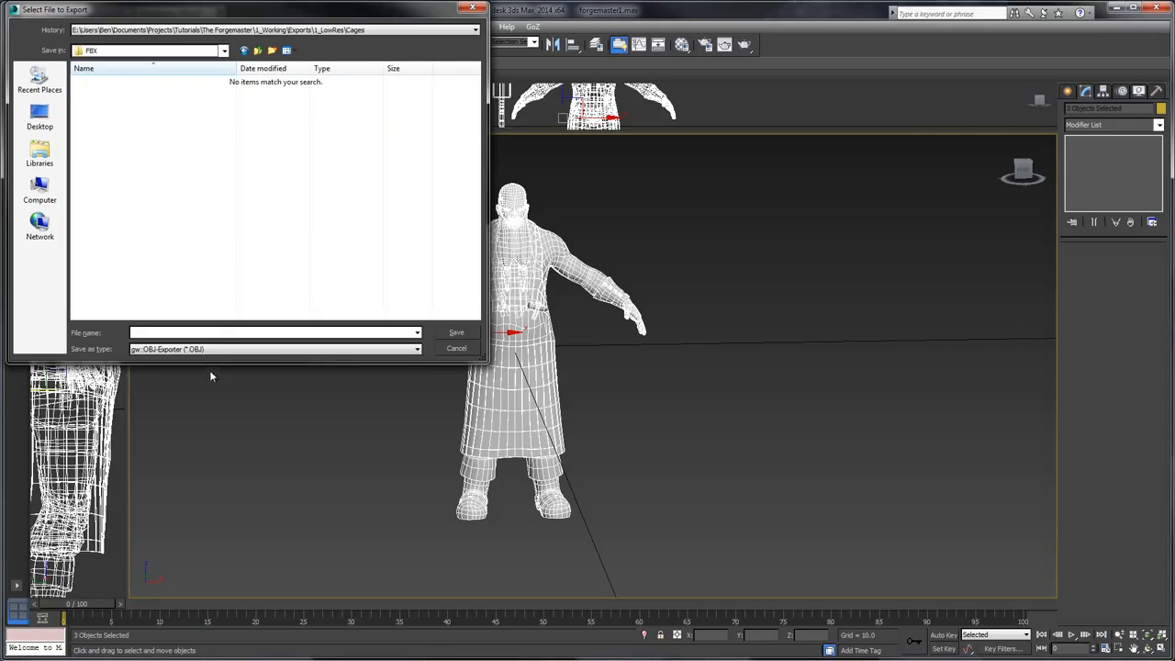
- Set the export format to Autodesk FBX, name the file after the Forgemaster character and proceed to the FBX options
{"action": "left_click", "coordinate": [198, 350]}
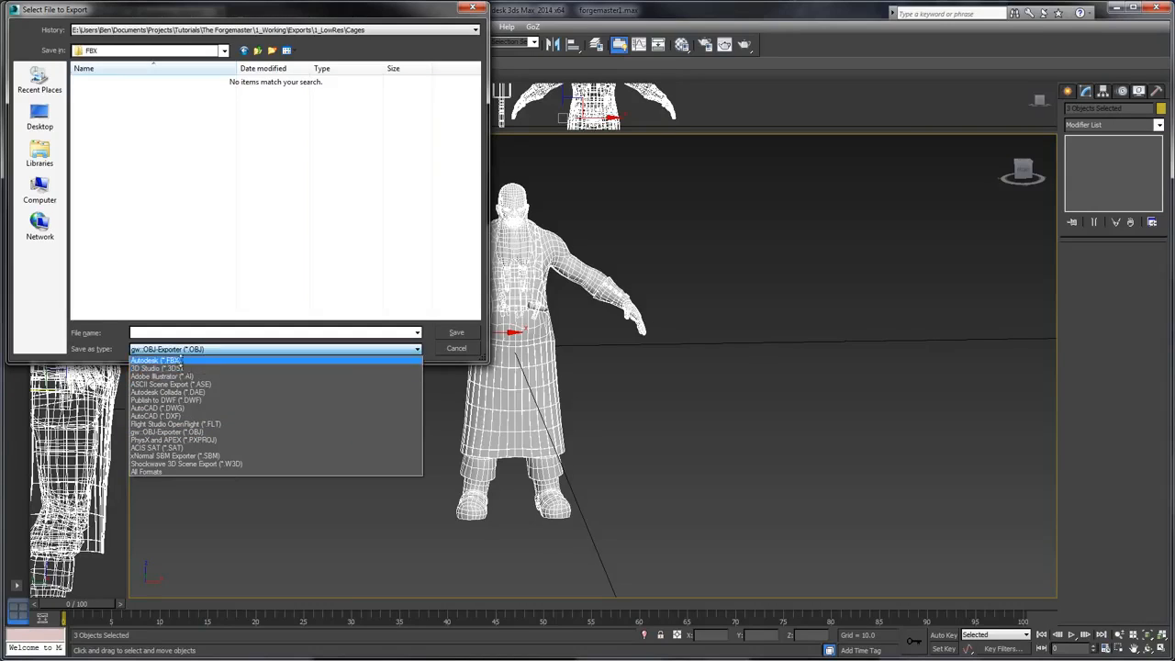
{"action": "left_click", "coordinate": [160, 358]}
{"action": "left_click", "coordinate": [153, 336]}
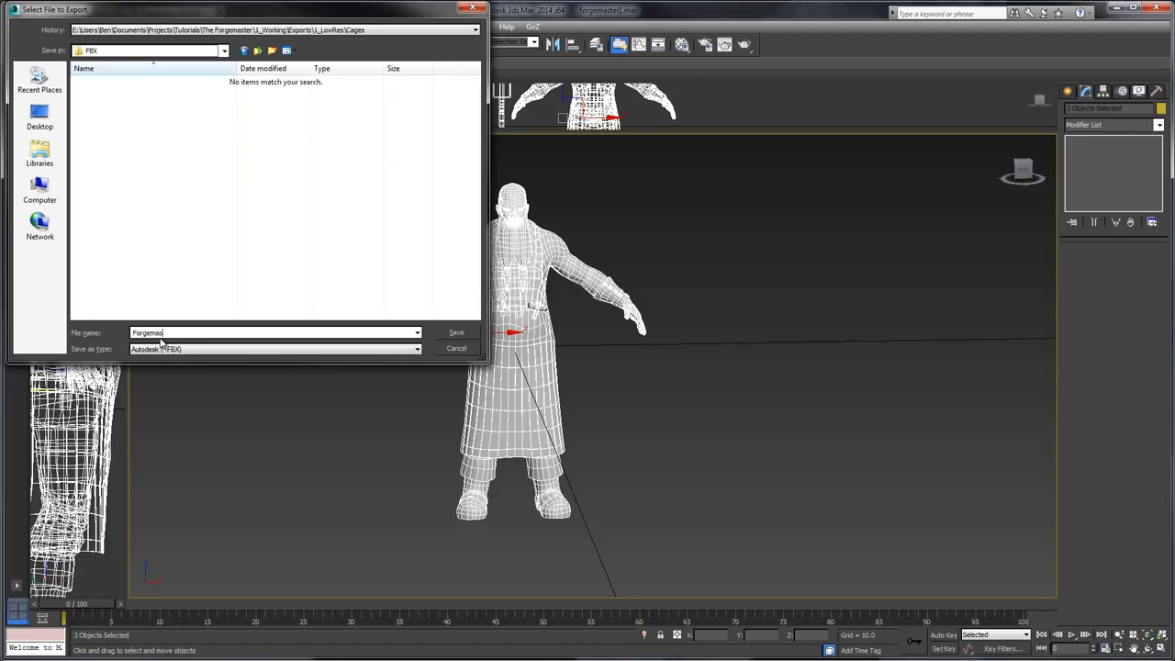
{"action": "left_click", "coordinate": [456, 332]}
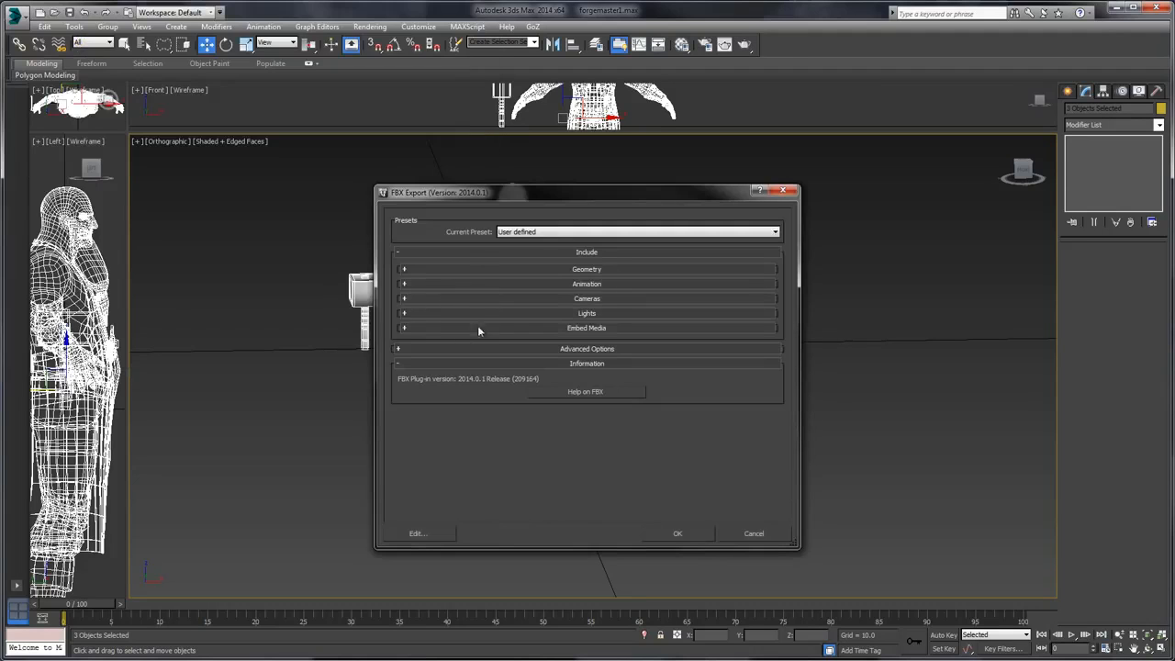
- Choose the Autodesk Media & Entertainment export preset and enable Smoothing Groups in its geometry options
{"action": "left_click", "coordinate": [405, 270]}
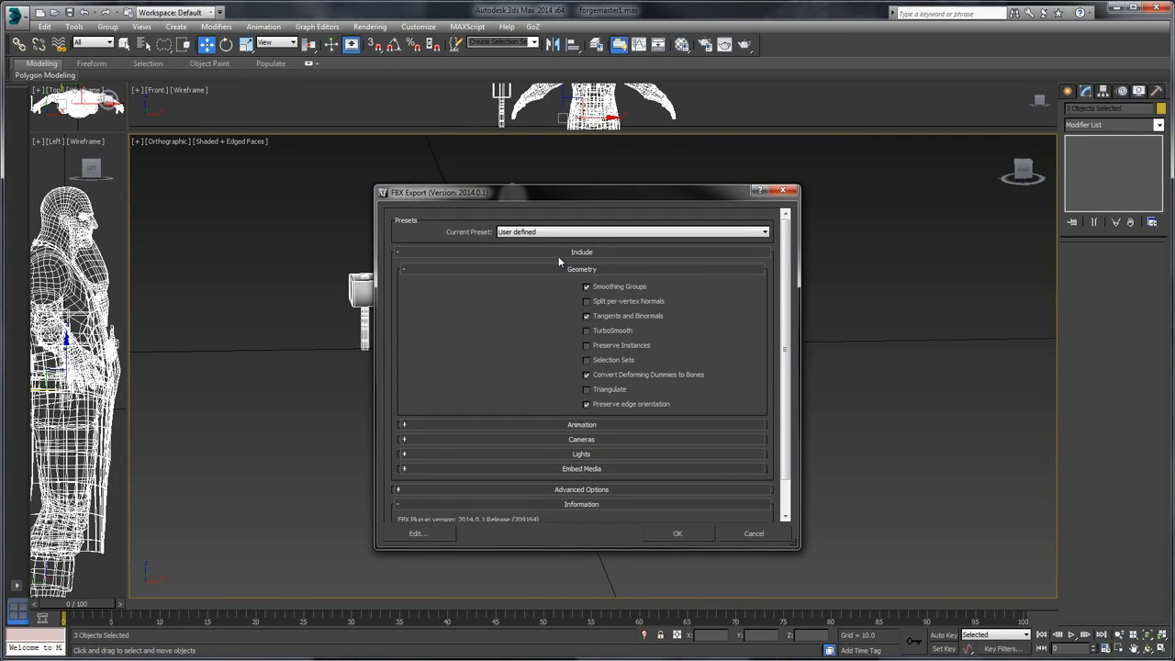
{"action": "left_click", "coordinate": [578, 232]}
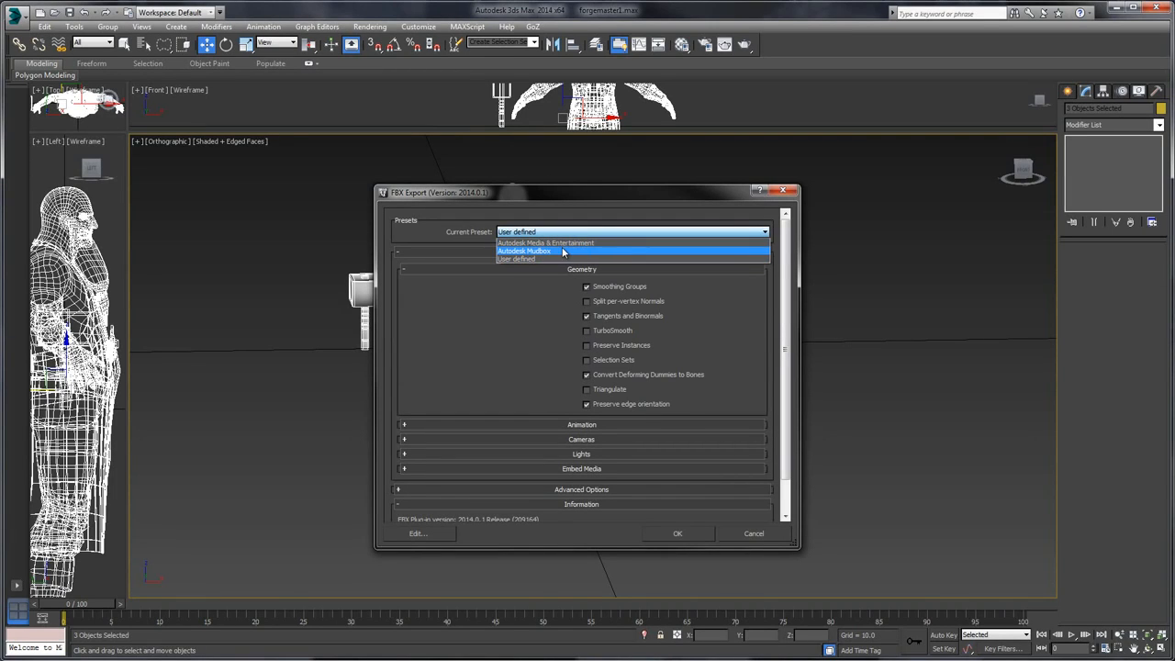
{"action": "left_click", "coordinate": [557, 242]}
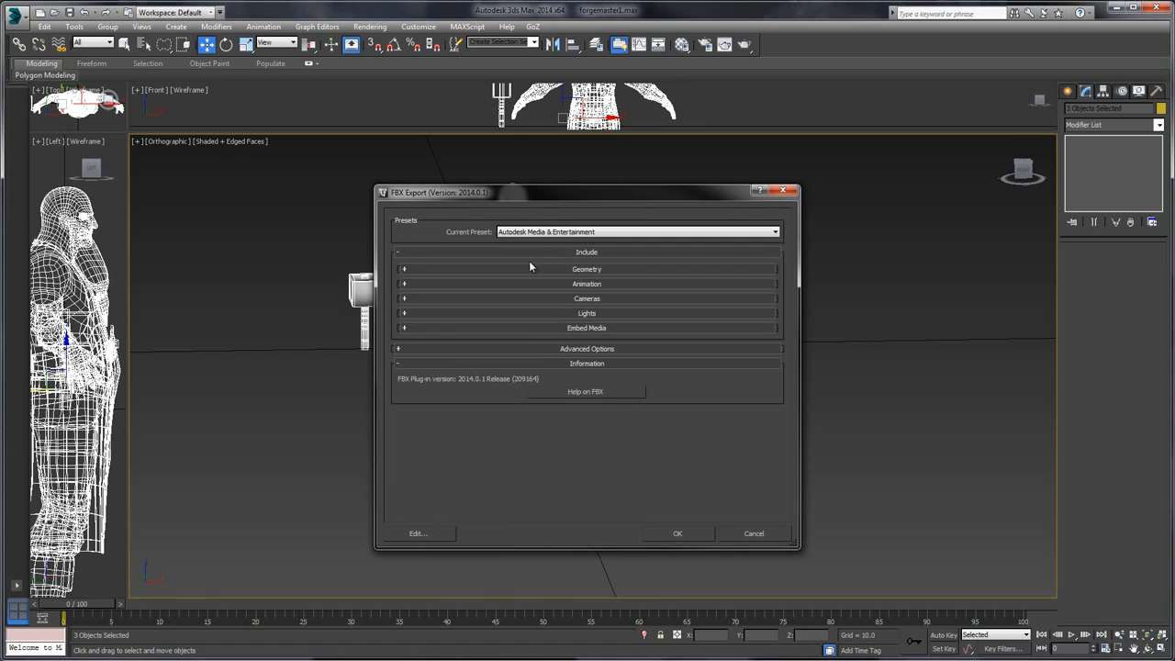
{"action": "left_click", "coordinate": [418, 269]}
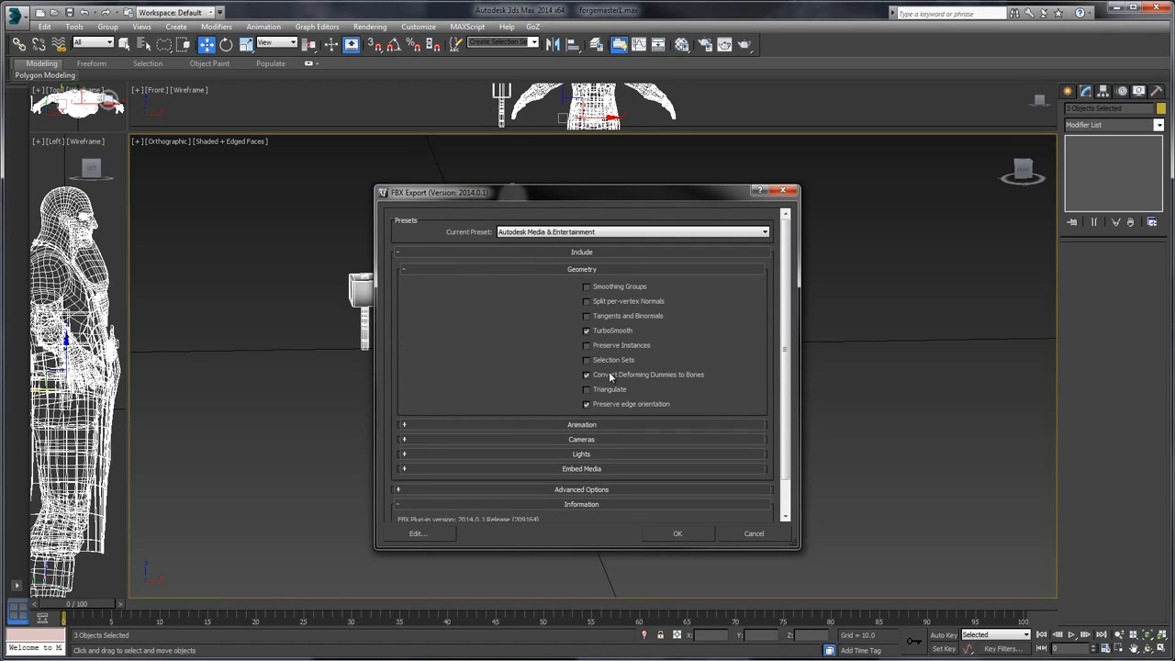
{"action": "left_click_drag", "start_coordinate": [785, 364], "coordinate": [784, 384]}
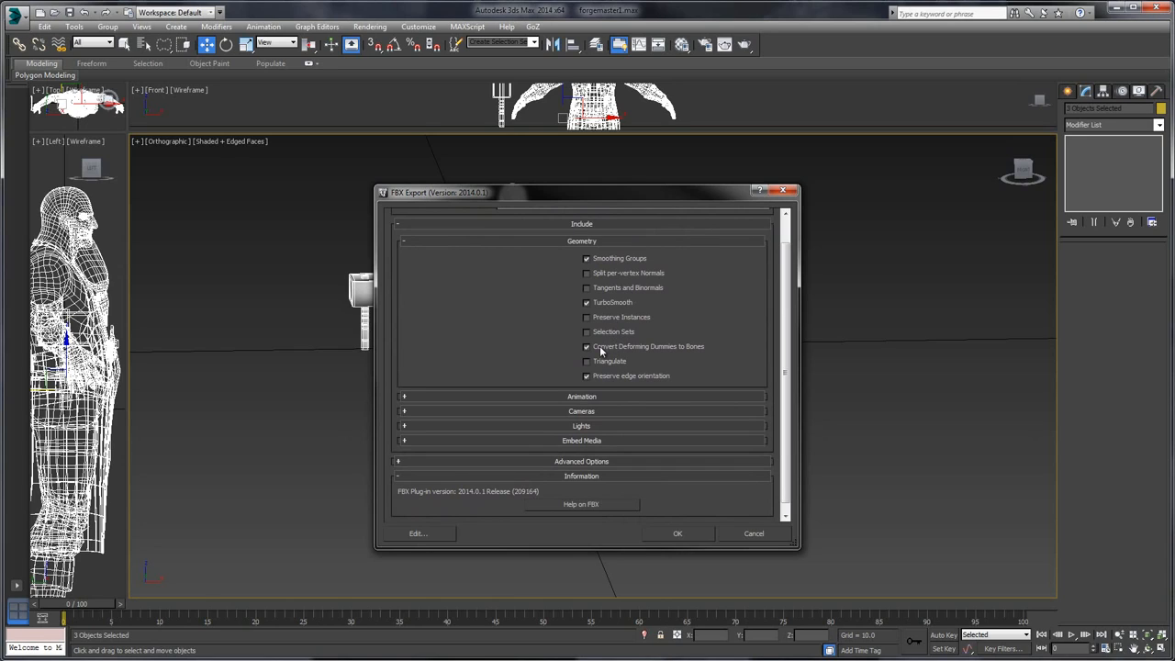
- Exclude cameras from the FBX export and review the animation and embedded media options
{"action": "left_click", "coordinate": [405, 412]}
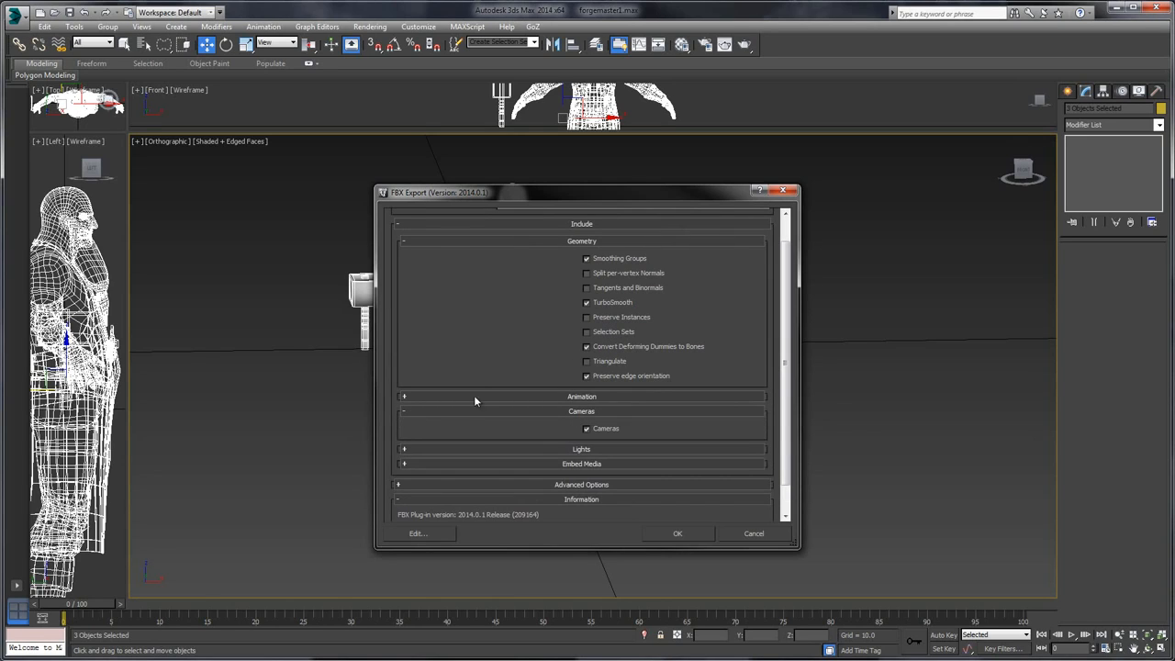
{"action": "left_click", "coordinate": [586, 429]}
{"action": "left_click", "coordinate": [409, 395]}
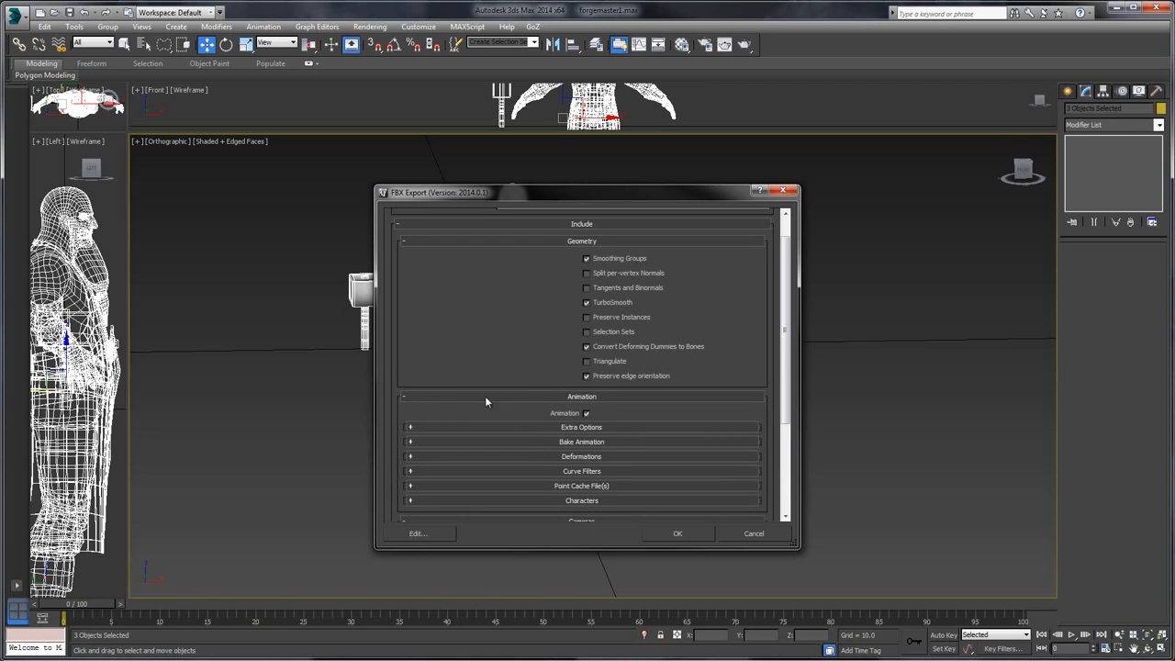
{"action": "left_click", "coordinate": [557, 397]}
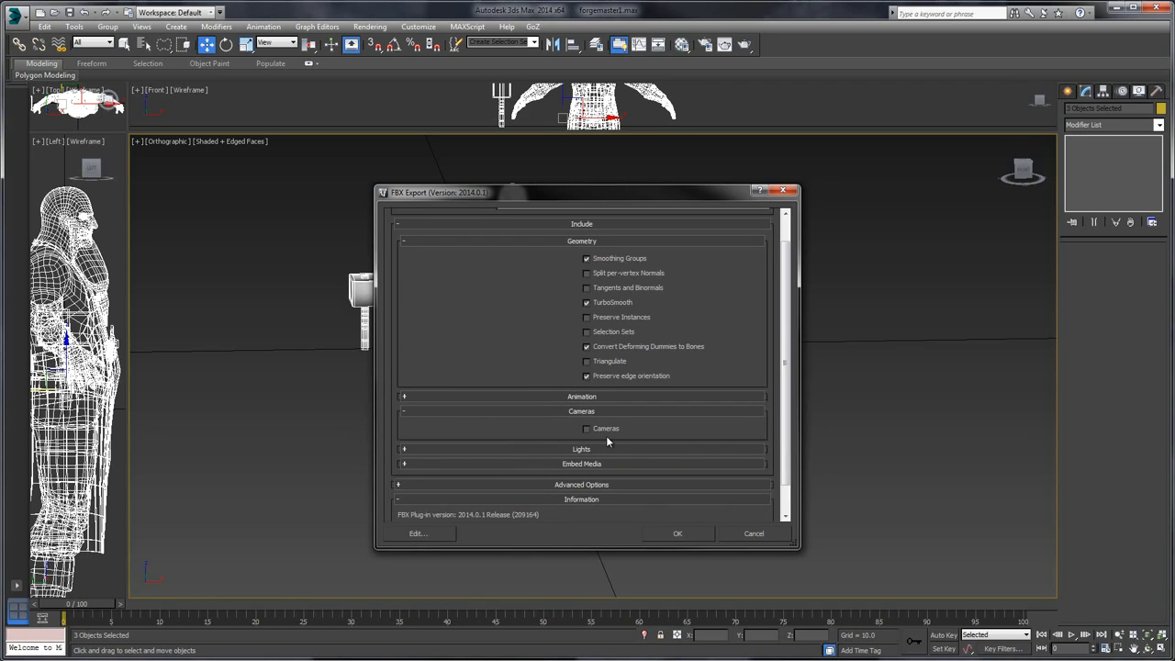
{"action": "scroll", "coordinate": [606, 435], "scroll_direction": "down", "scroll_amount": 1}
{"action": "left_click", "coordinate": [537, 433]}
{"action": "scroll", "coordinate": [609, 435], "scroll_direction": "down", "scroll_amount": 1}
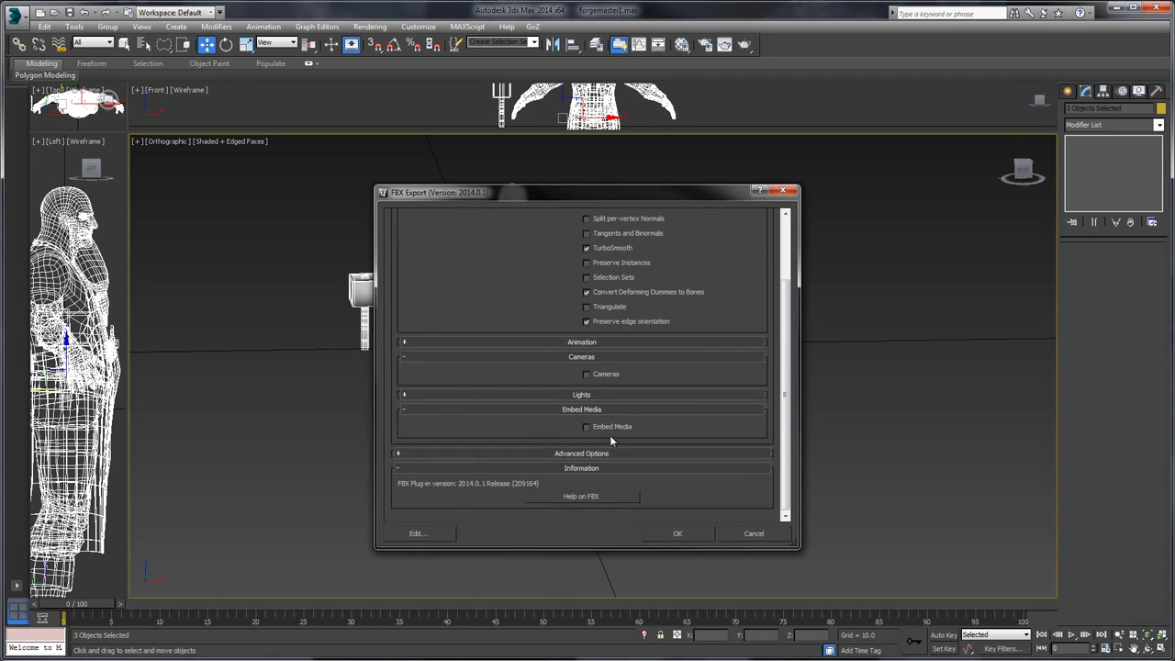
- Expand the advanced FBX options to examine the units and axis conversion settings
{"action": "left_click", "coordinate": [567, 453]}
{"action": "scroll", "coordinate": [622, 406], "scroll_direction": "down", "scroll_amount": 2}
{"action": "scroll", "coordinate": [622, 405], "scroll_direction": "down", "scroll_amount": 1}
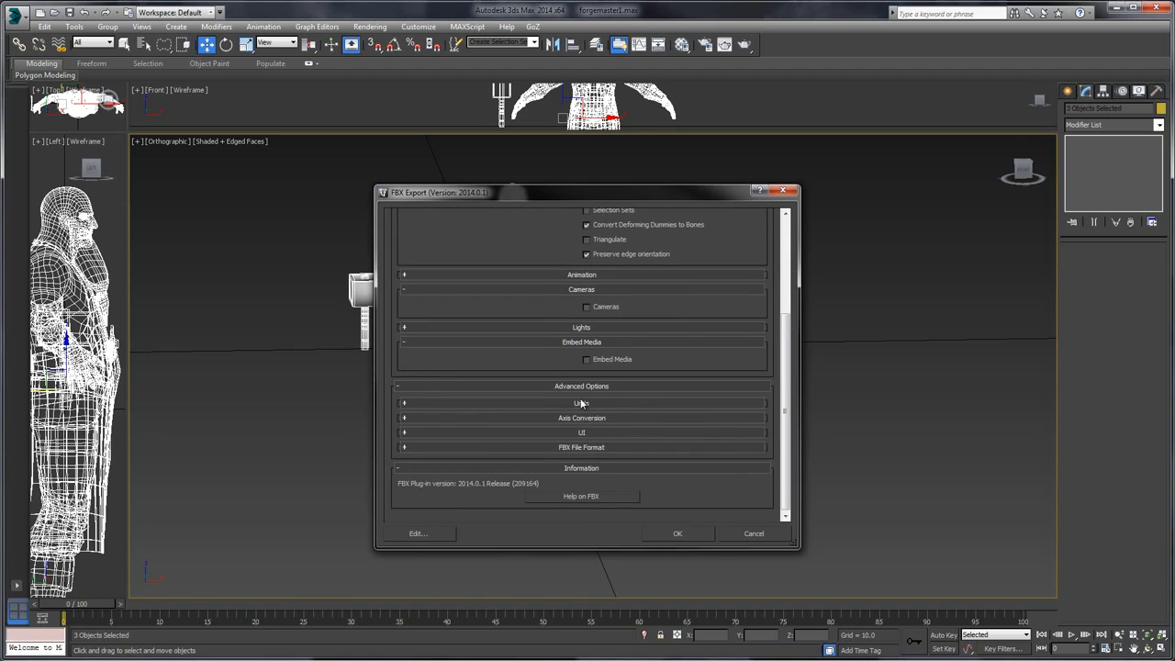
{"action": "left_click", "coordinate": [582, 405]}
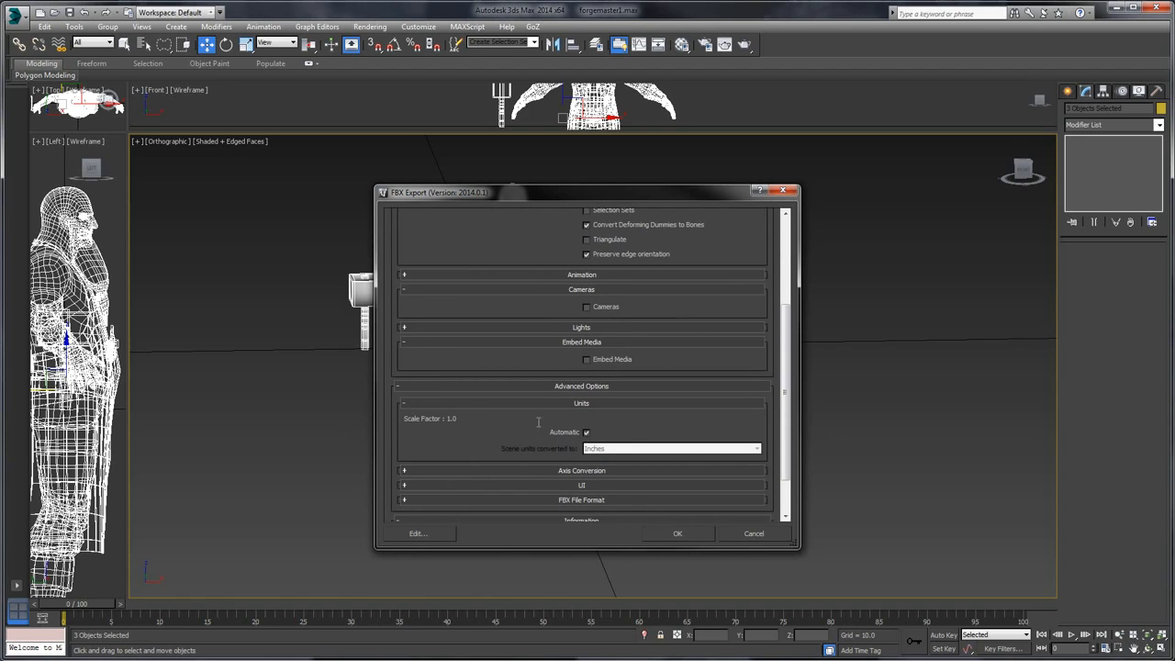
{"action": "scroll", "coordinate": [551, 422], "scroll_direction": "down", "scroll_amount": 2}
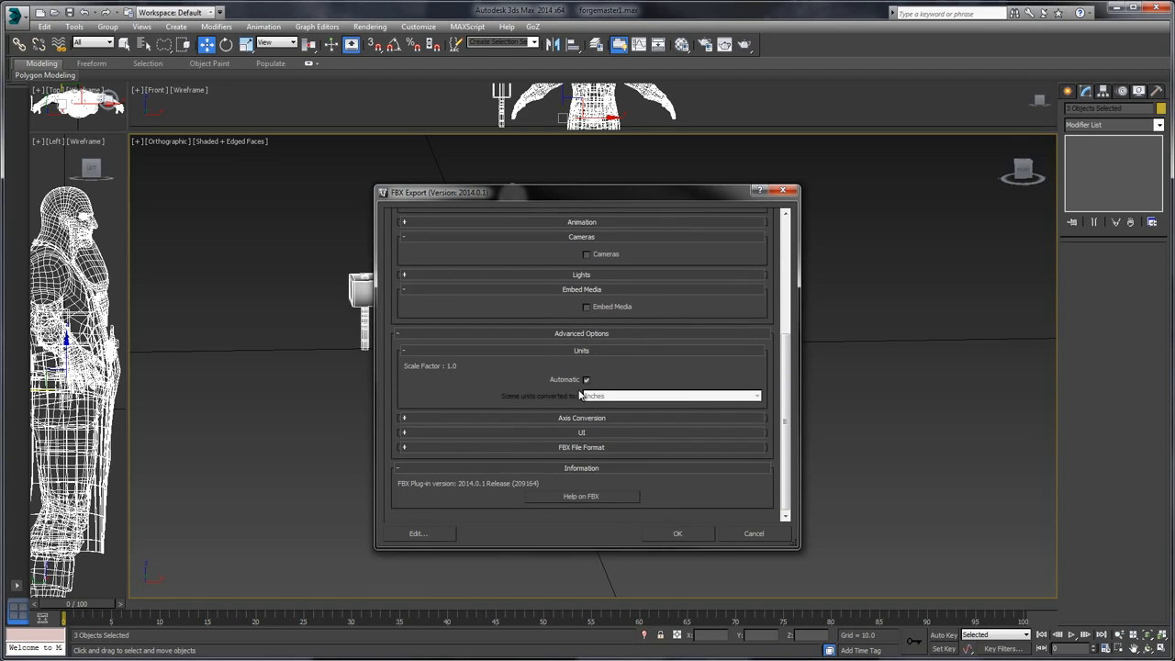
{"action": "left_click", "coordinate": [542, 417]}
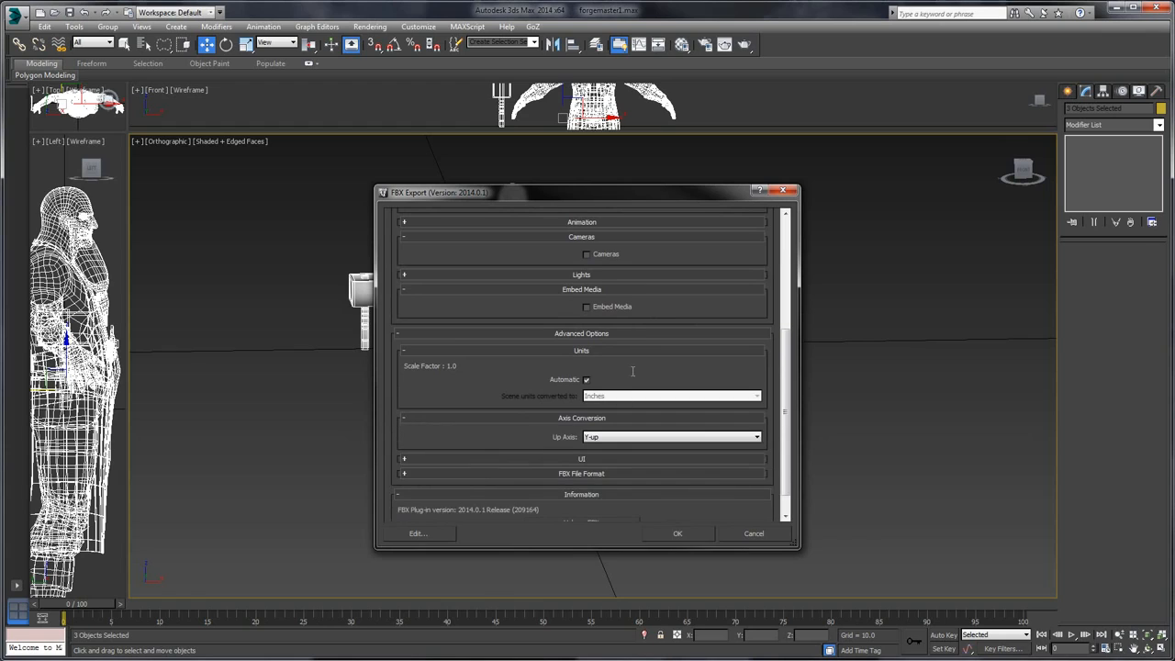
{"action": "scroll", "coordinate": [606, 395], "scroll_direction": "down", "scroll_amount": 1}
- Turn off automatic units for the FBX export and convert the scene units to Centimeters
{"action": "left_click", "coordinate": [587, 353]}
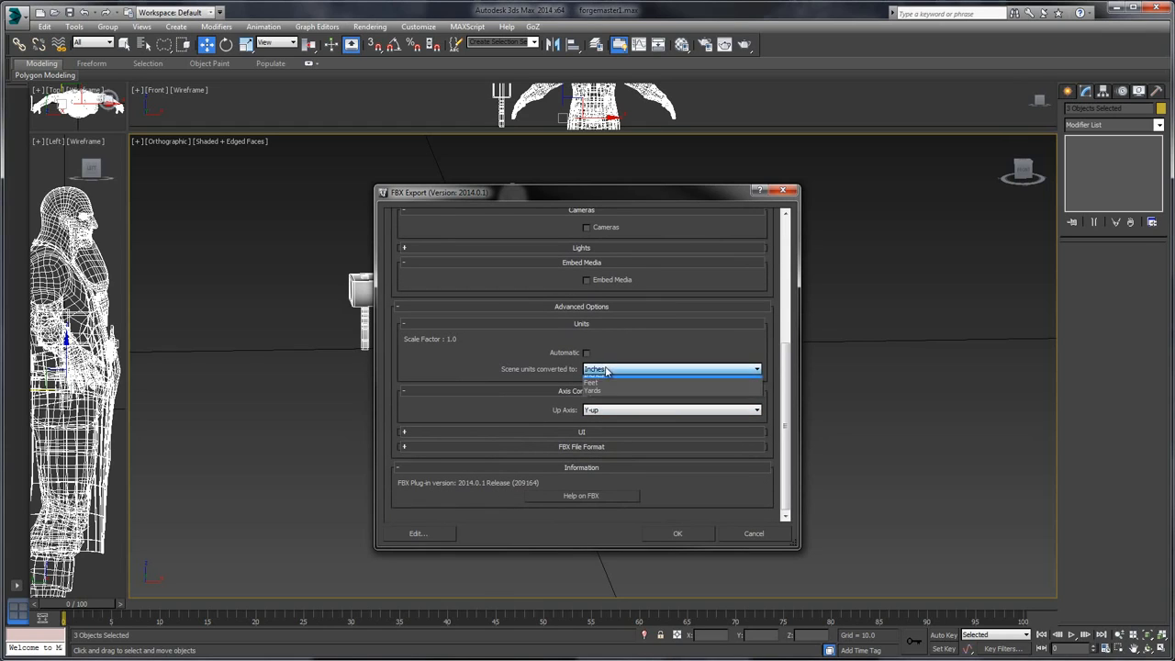
{"action": "left_click", "coordinate": [608, 369]}
{"action": "left_click", "coordinate": [612, 389]}
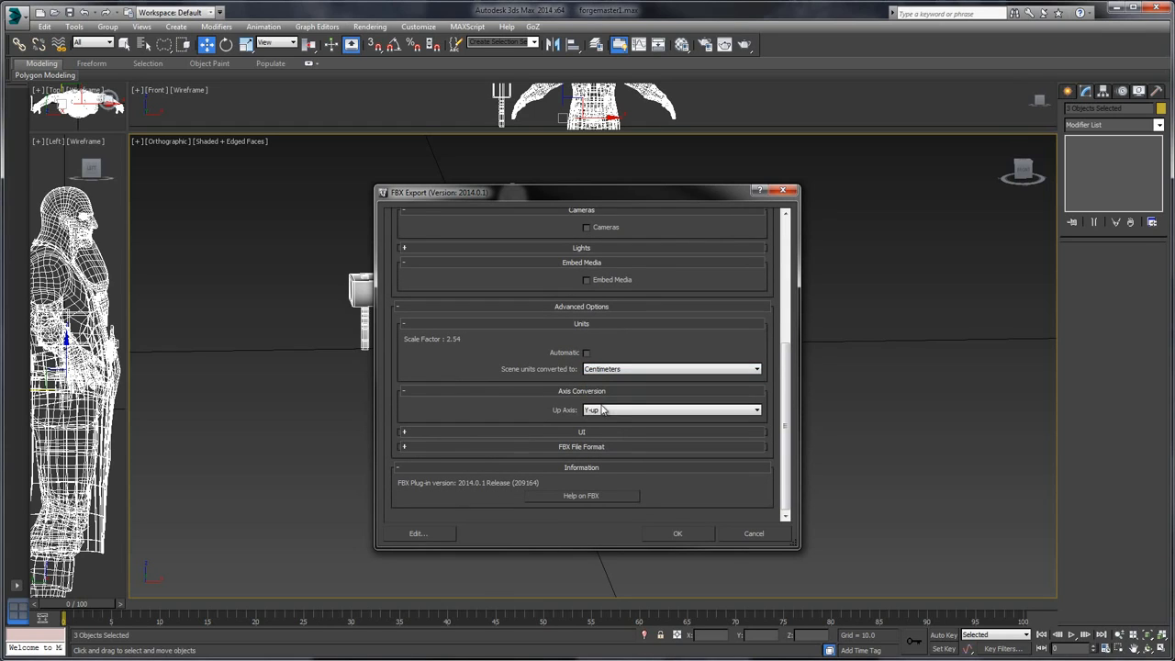
{"action": "left_click", "coordinate": [586, 352]}
{"action": "left_click", "coordinate": [585, 353]}
{"action": "left_click", "coordinate": [610, 369]}
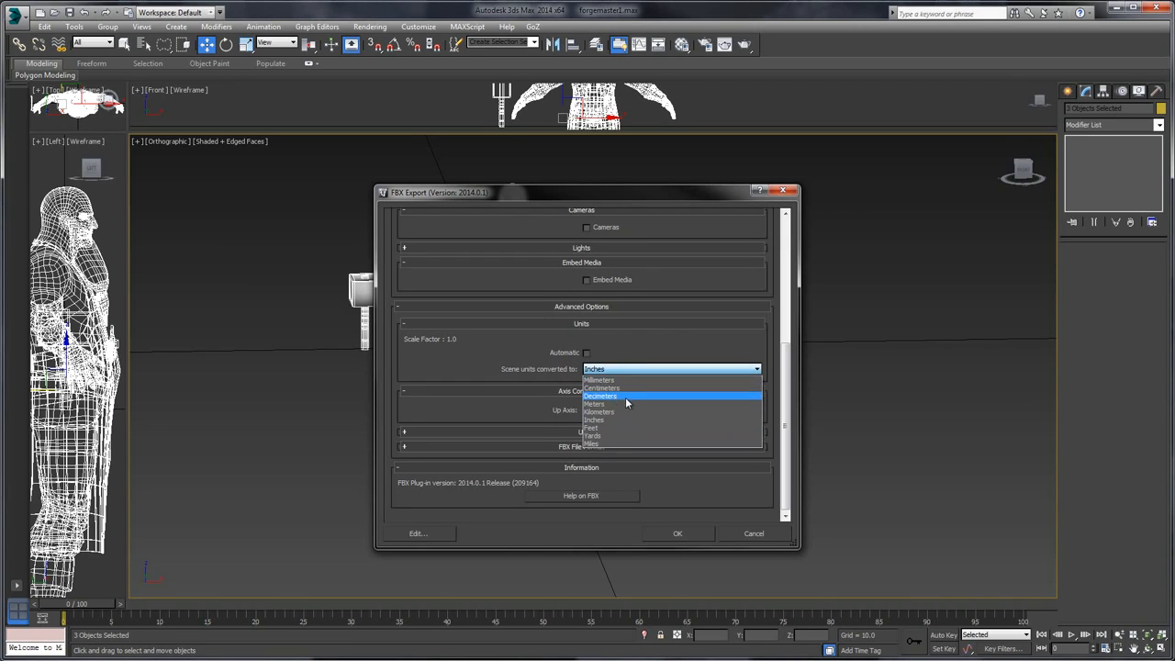
{"action": "left_click", "coordinate": [618, 396]}
{"action": "left_click", "coordinate": [613, 370]}
{"action": "left_click", "coordinate": [685, 384]}
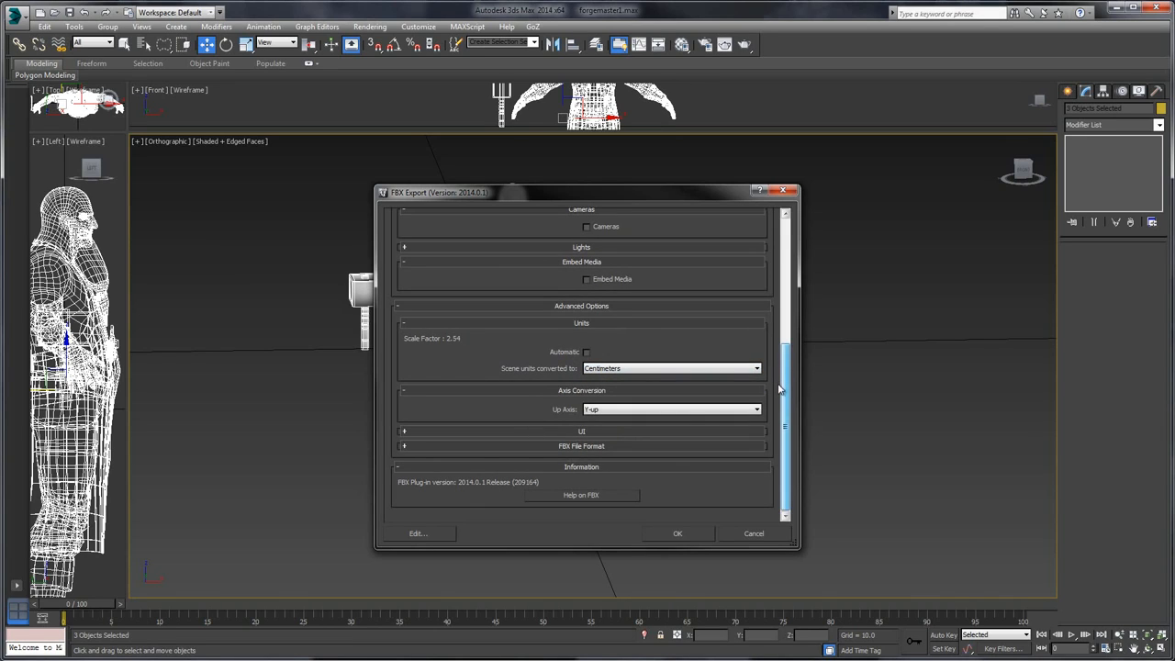
- Review the warning and log options, keep the FBX file type as Binary, and run the export
{"action": "left_click", "coordinate": [576, 432]}
{"action": "scroll", "coordinate": [681, 423], "scroll_direction": "down", "scroll_amount": 1}
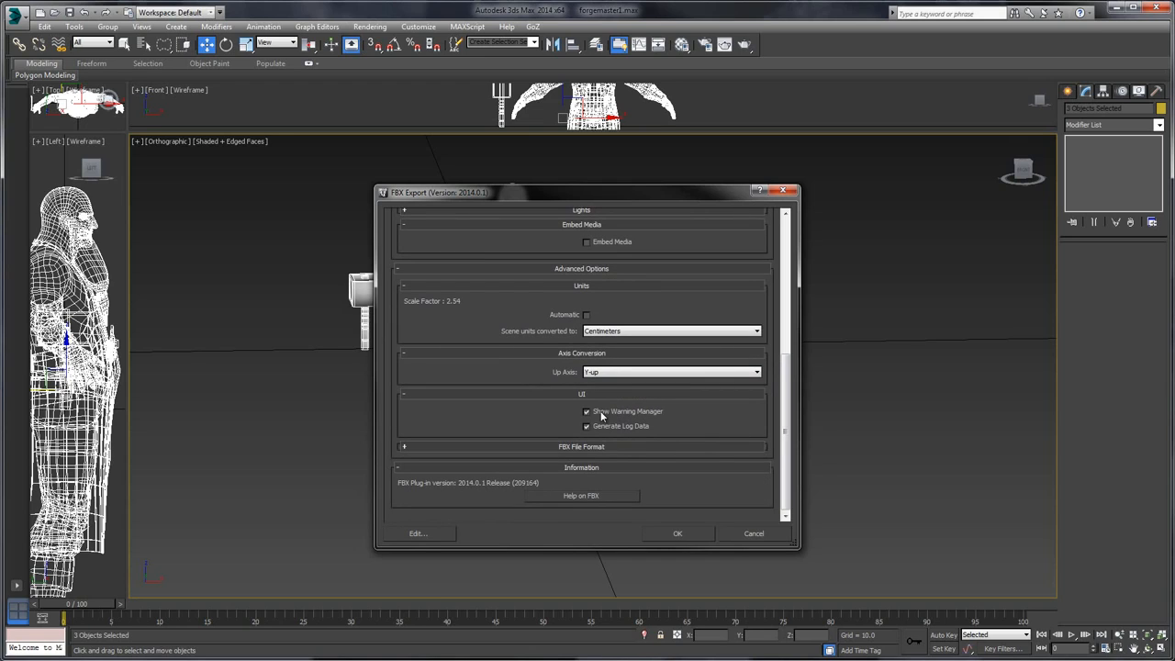
{"action": "left_click", "coordinate": [583, 448]}
{"action": "scroll", "coordinate": [677, 422], "scroll_direction": "down", "scroll_amount": 1}
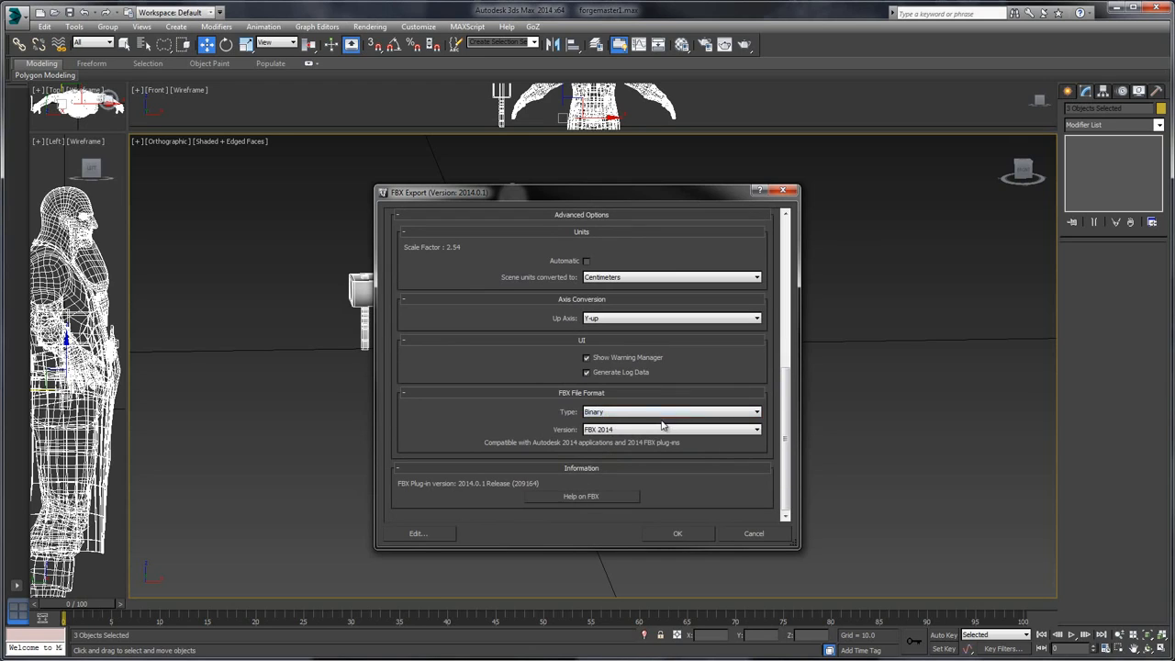
{"action": "left_click", "coordinate": [625, 412]}
{"action": "left_click", "coordinate": [623, 422]}
{"action": "left_click", "coordinate": [673, 533]}
- Switch to the plain selection tool and deselect the body, apron and hammer objects
{"action": "key", "text": "q"}
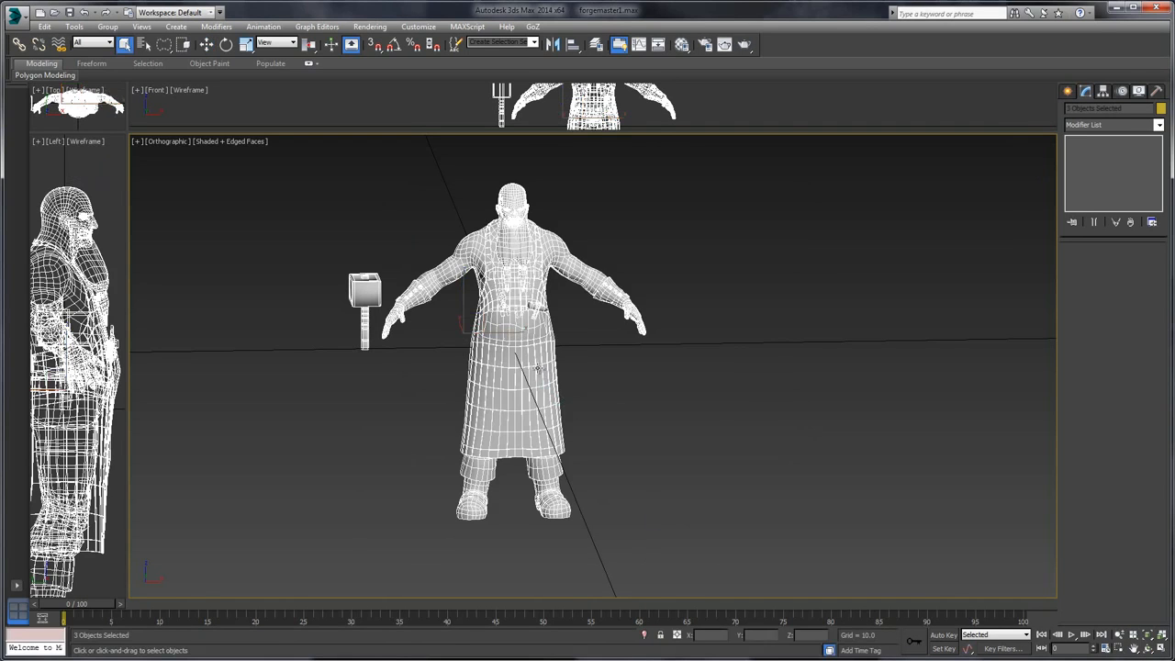
{"action": "middle_click_drag", "start_coordinate": [718, 338], "coordinate": [718, 294]}
{"action": "scroll", "coordinate": [697, 295], "scroll_direction": "up", "scroll_amount": 5}
{"action": "middle_click_drag", "start_coordinate": [635, 265], "coordinate": [745, 303]}
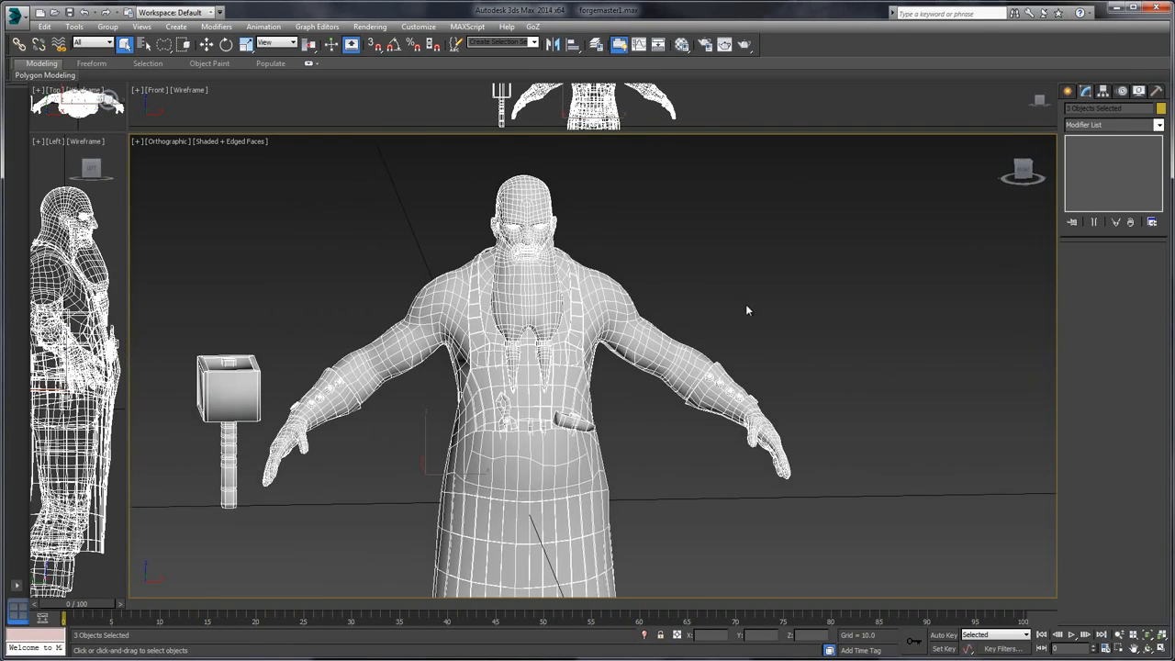
{"action": "left_click", "coordinate": [693, 281]}
{"action": "middle_click_drag", "start_coordinate": [644, 276], "coordinate": [697, 313]}
{"action": "scroll", "coordinate": [643, 312], "scroll_direction": "up", "scroll_amount": 5}
{"action": "scroll", "coordinate": [721, 267], "scroll_direction": "down", "scroll_amount": 5}
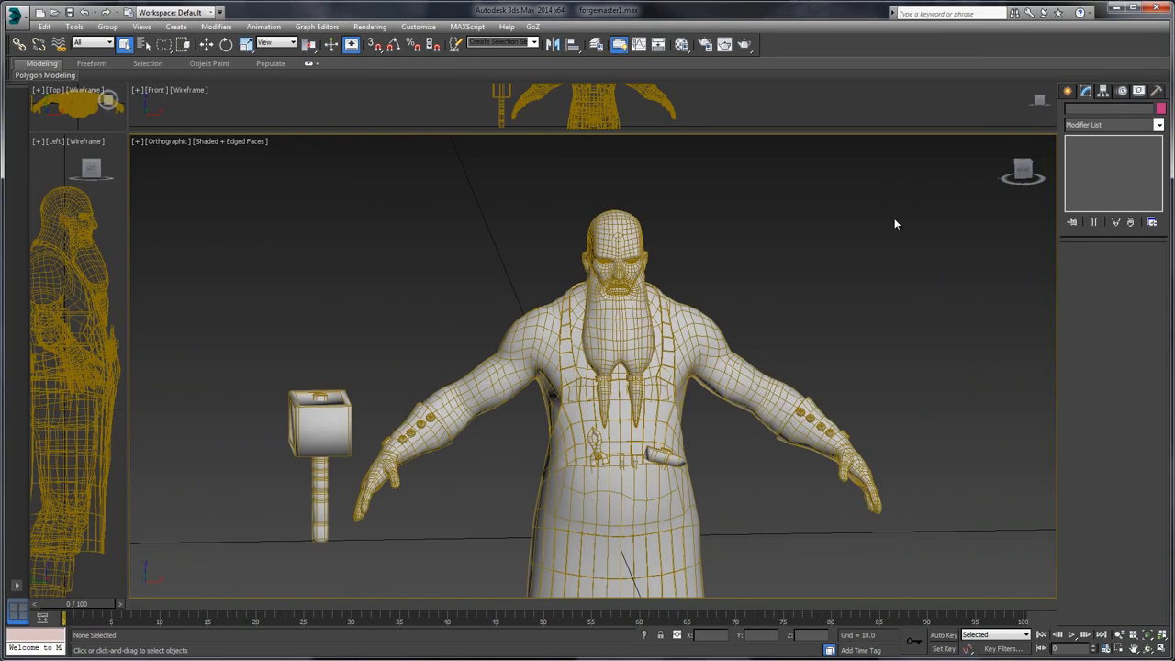
{"action": "middle_click_drag", "start_coordinate": [895, 223], "coordinate": [821, 191]}
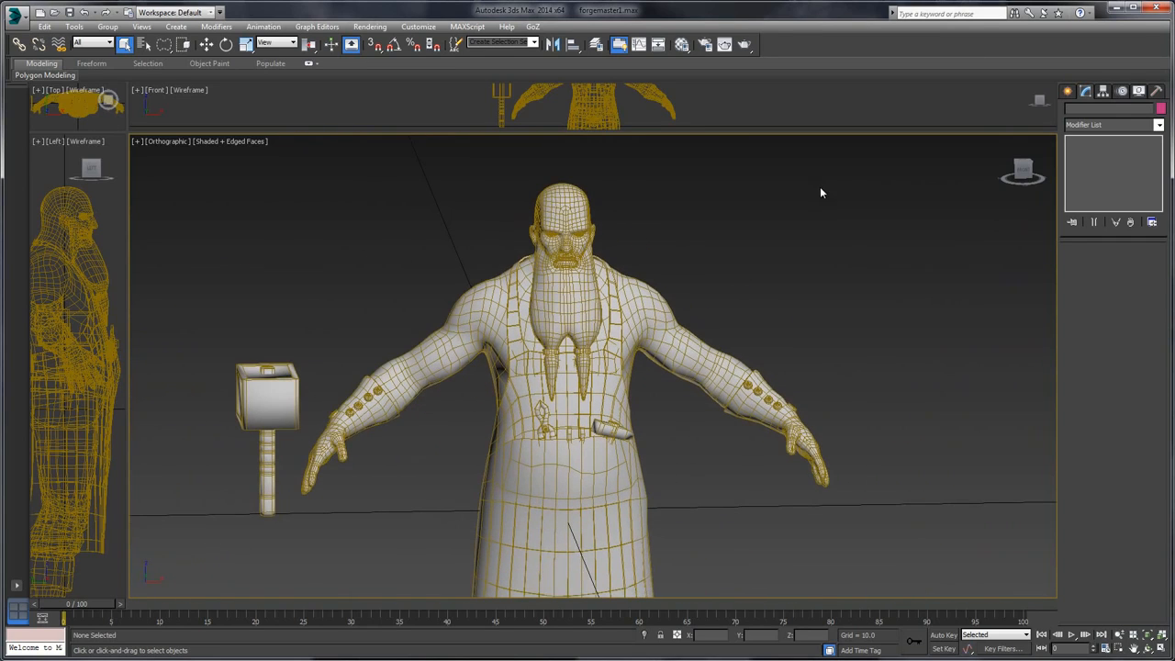
{"action": "left_click", "coordinate": [13, 16]}
{"action": "left_click", "coordinate": [380, 214]}
{"action": "middle_click_drag", "start_coordinate": [772, 231], "coordinate": [768, 240]}
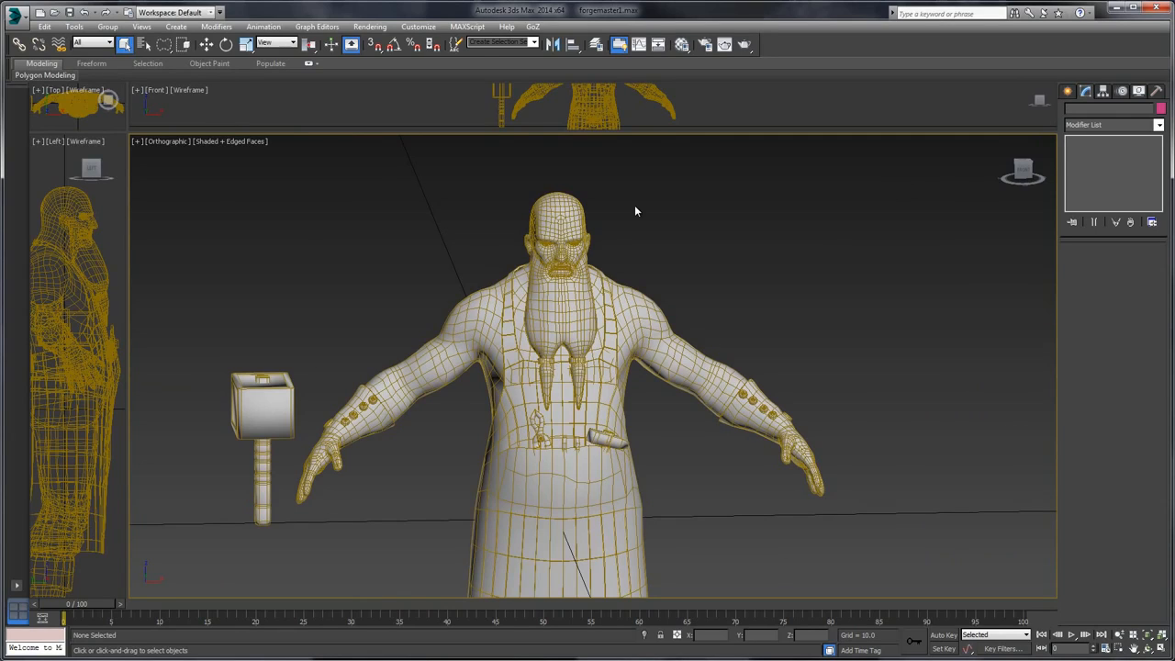
{"action": "middle_click_drag", "start_coordinate": [717, 242], "coordinate": [756, 261]}
{"action": "scroll", "coordinate": [715, 228], "scroll_direction": "up", "scroll_amount": 2}
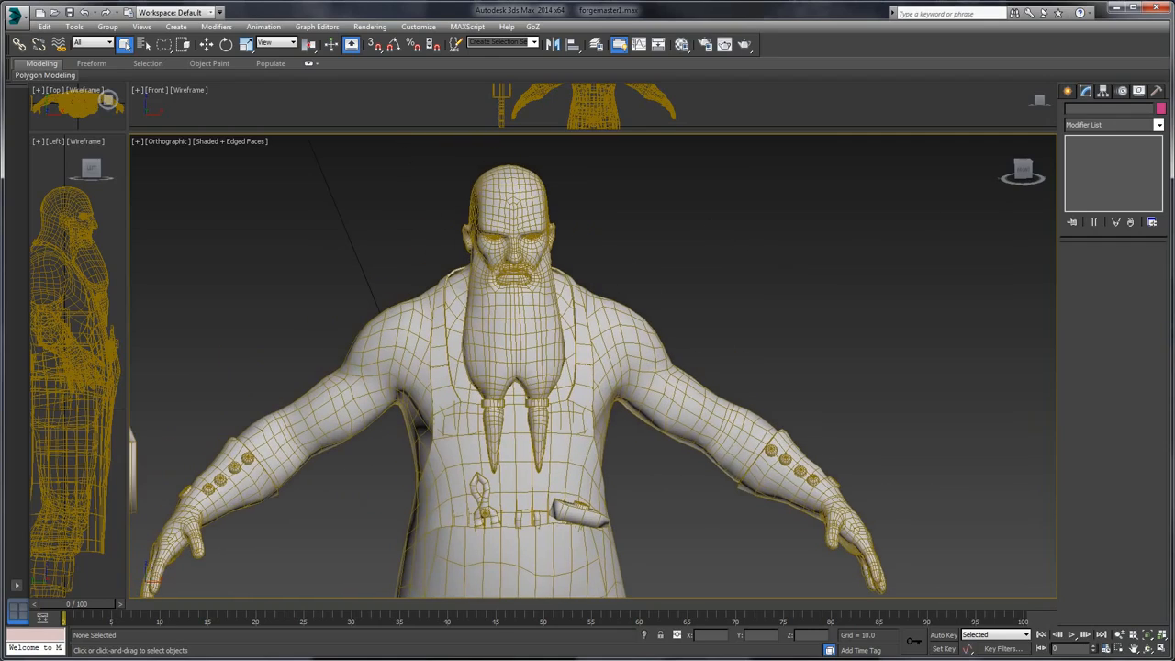